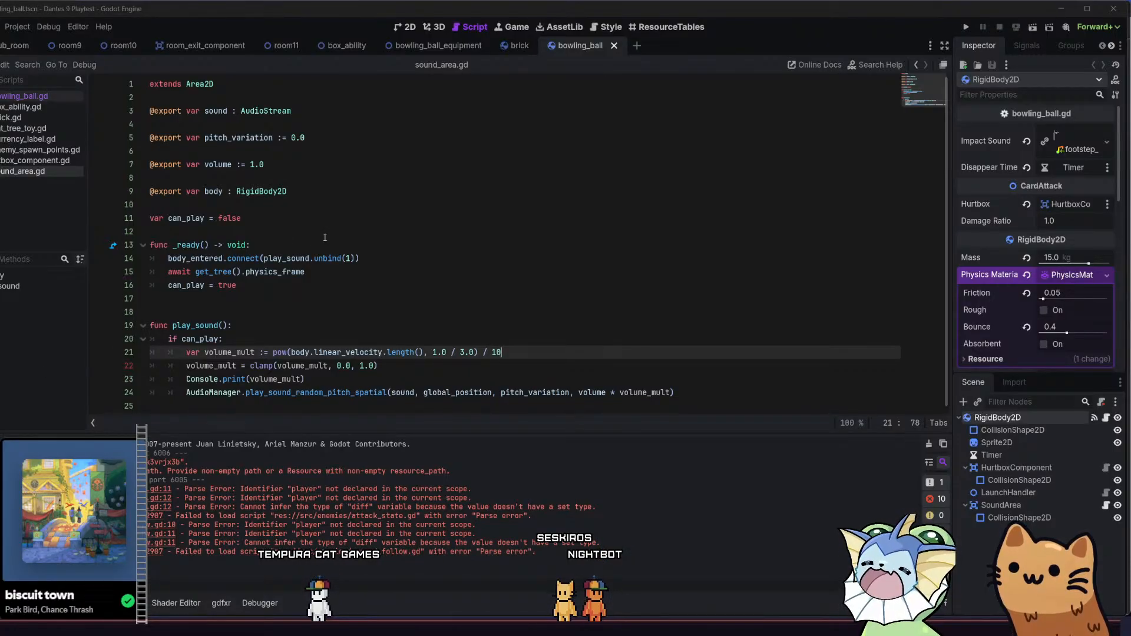
Run the project and start a game in the maximized debug window
click(405, 304)
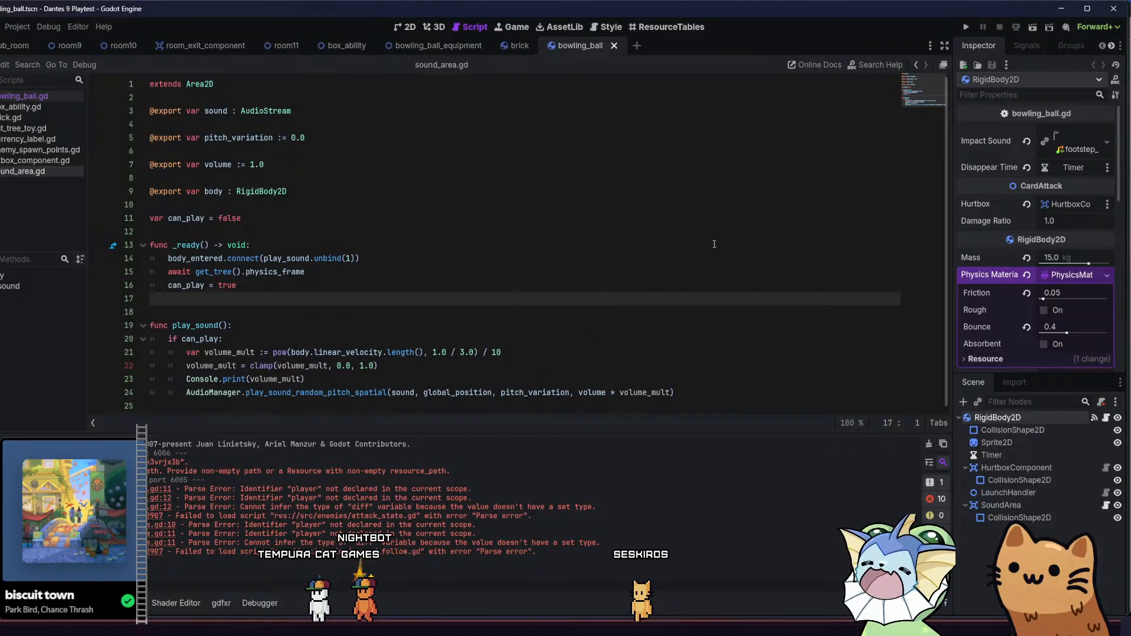
click(970, 26)
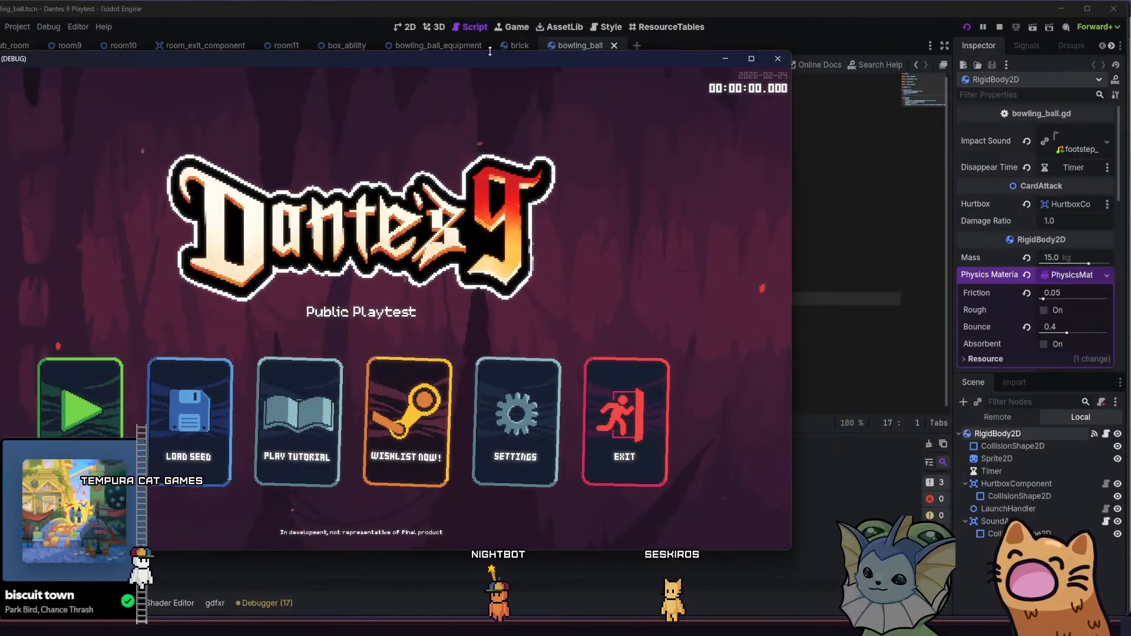
double_click(501, 69)
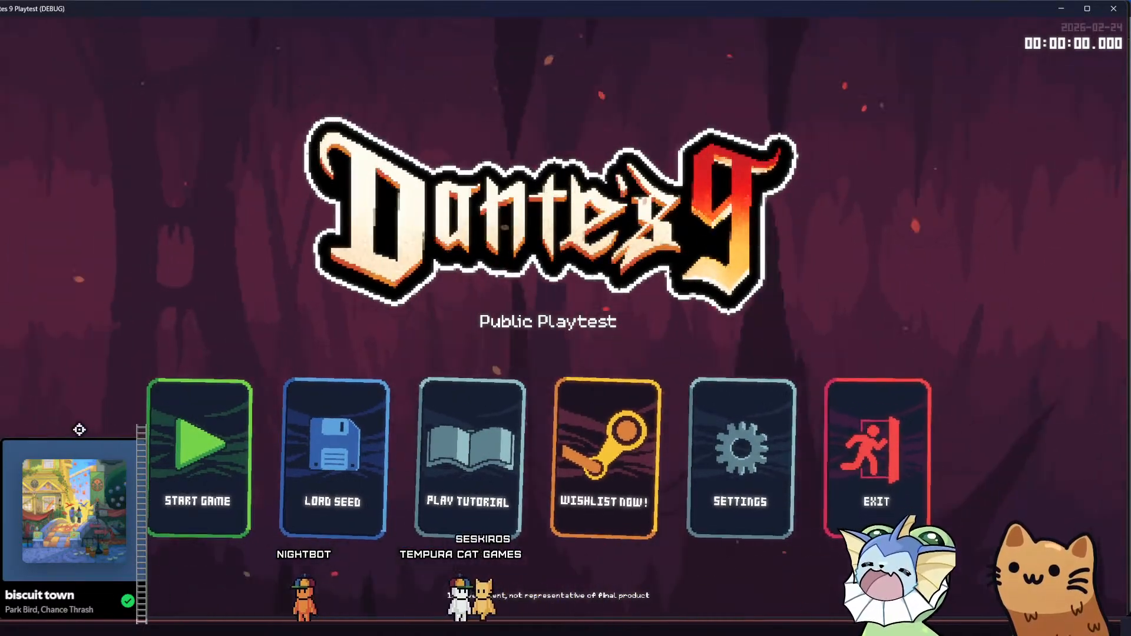
click(156, 446)
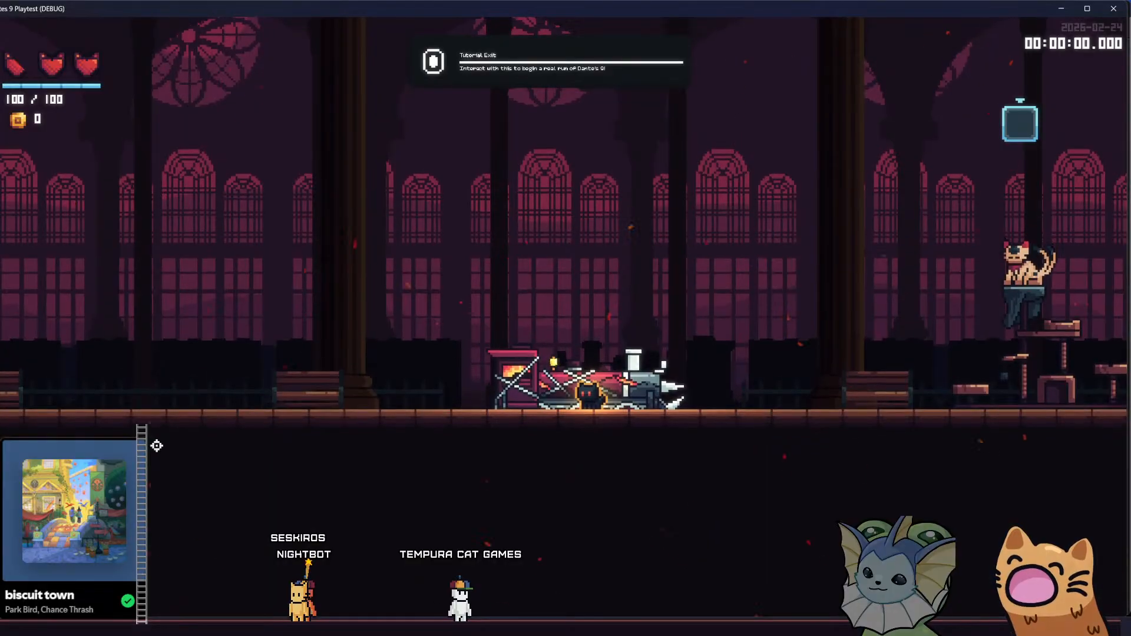
Open and close the deck book repeatedly to examine its transition and the Rusty Pistol card's page
key(Tab)
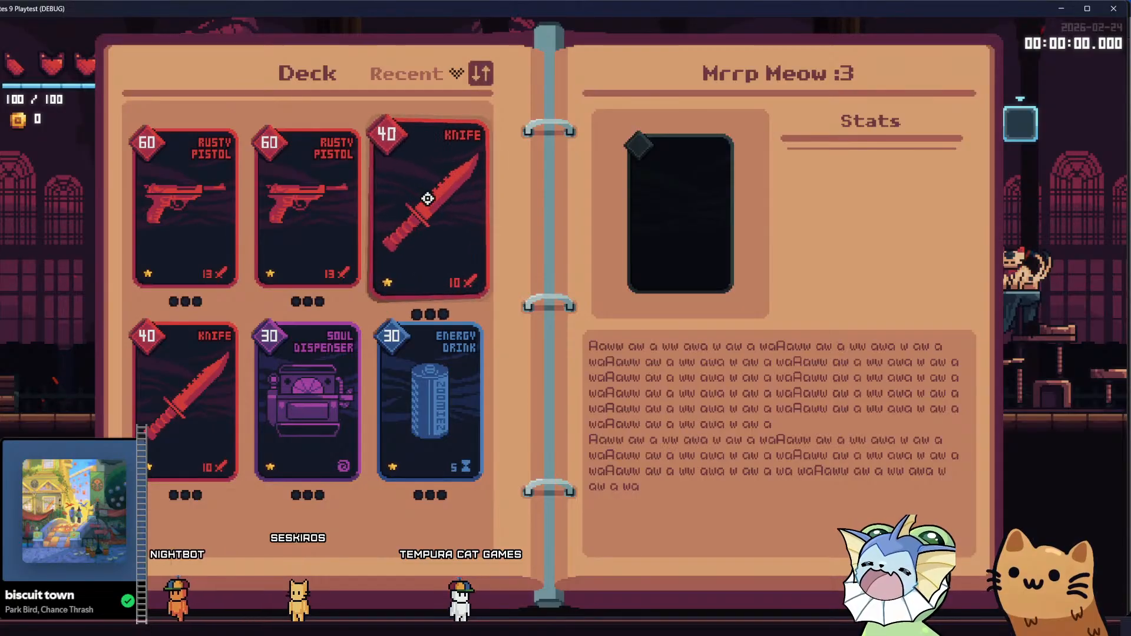
key(Tab)
key(Tab)
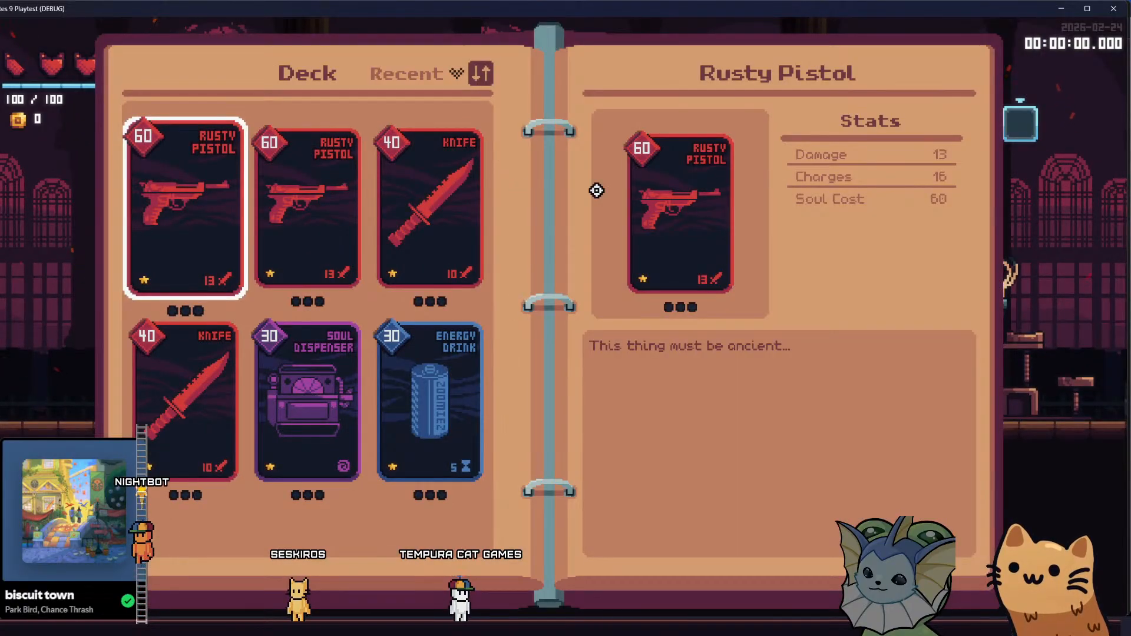
key(Tab)
key(Tab)
key(Tab)
key(Tab)
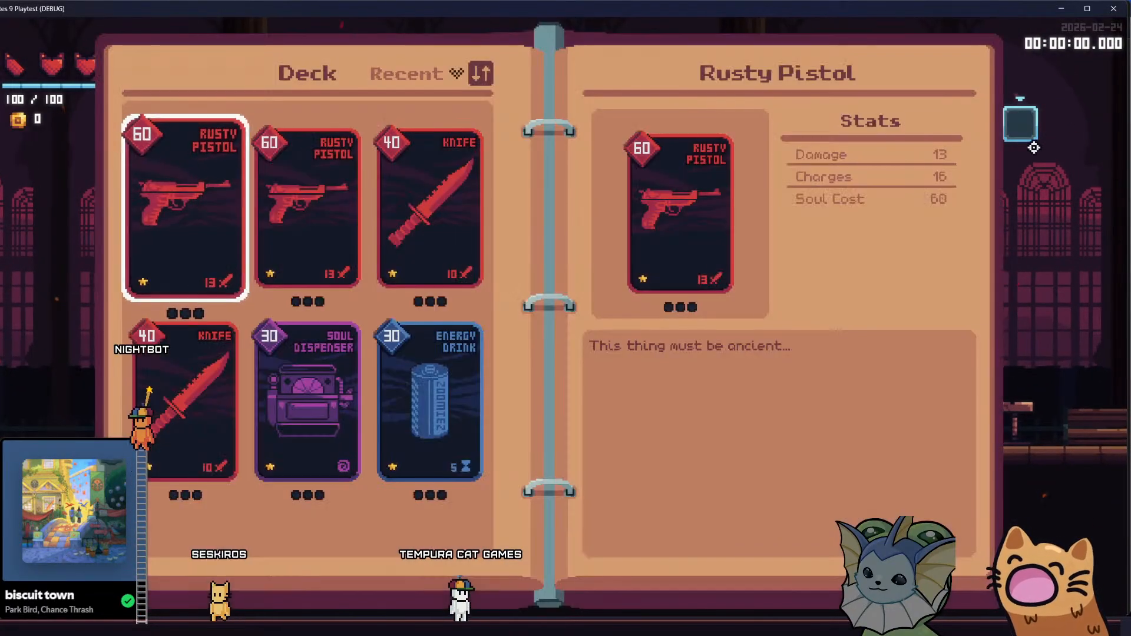
key(Tab)
key(Tab)
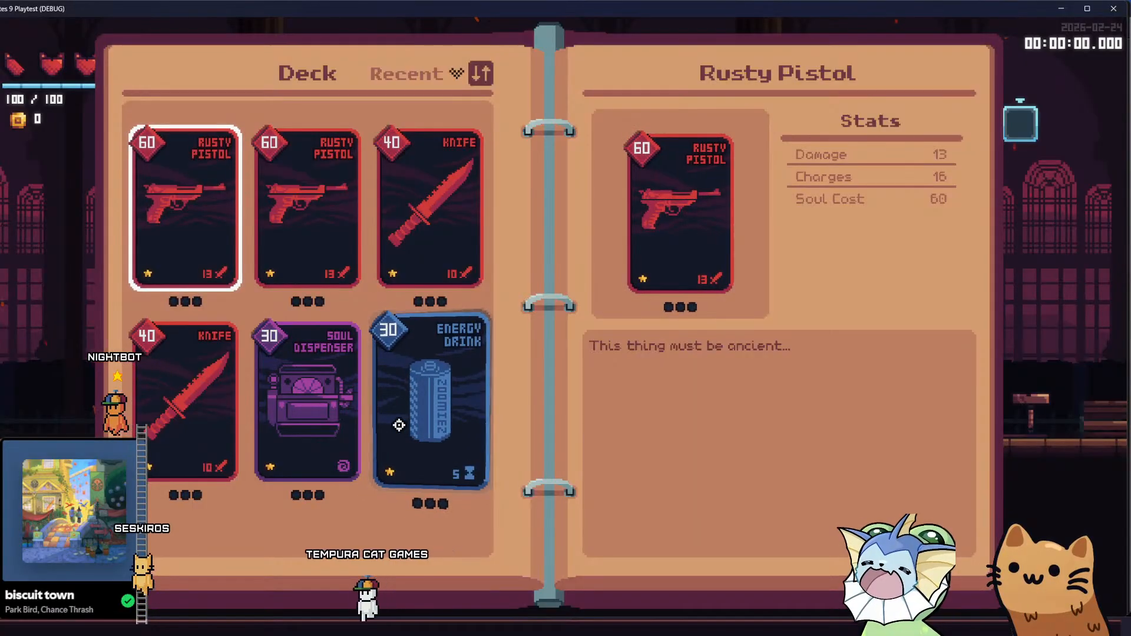
key(Tab)
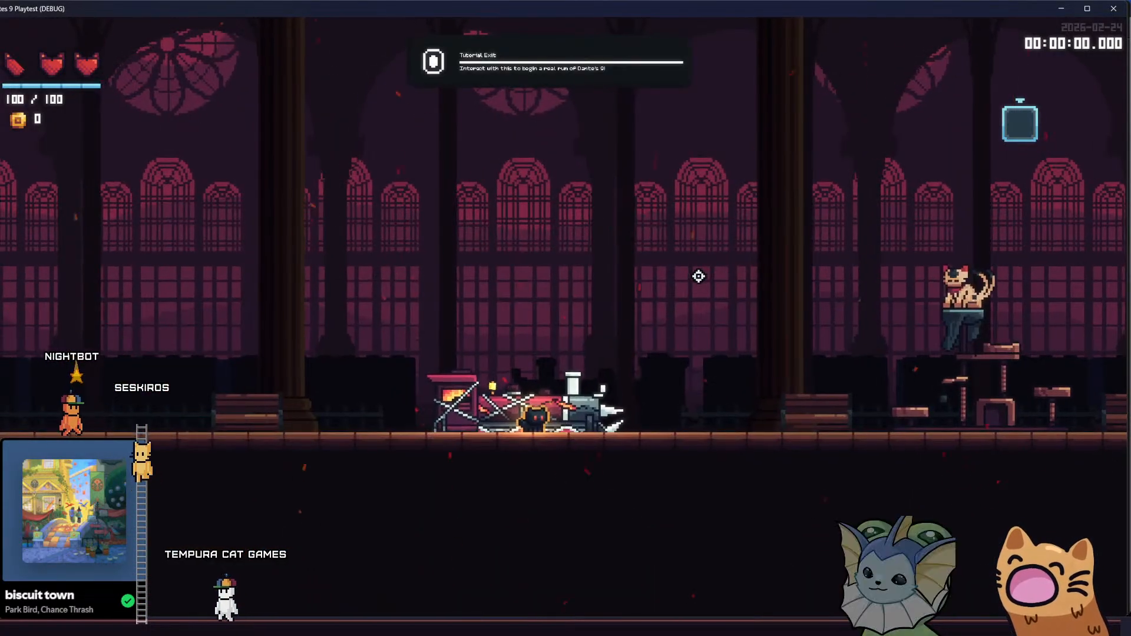
Try to add a Brick card with the debug menu and check the deck for it
key(grave)
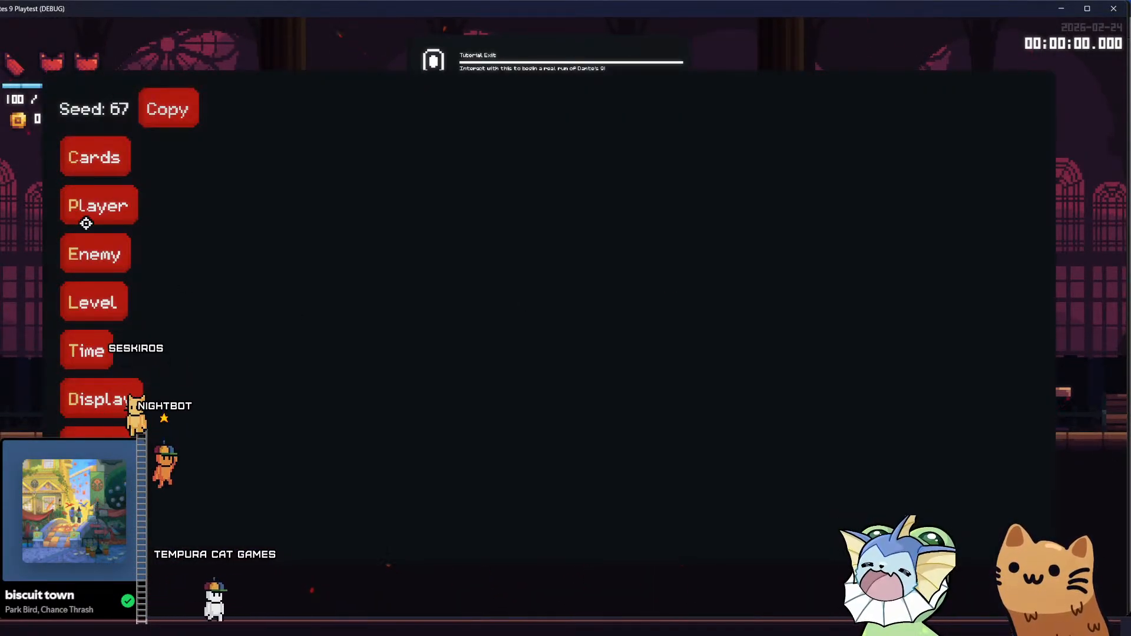
click(93, 165)
click(288, 118)
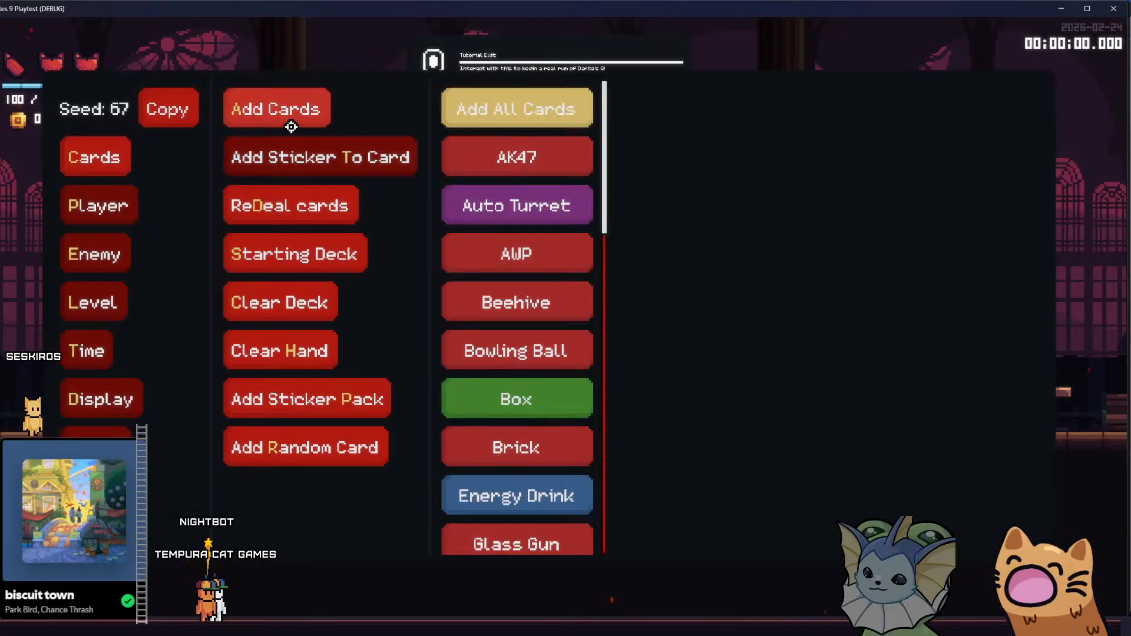
click(542, 461)
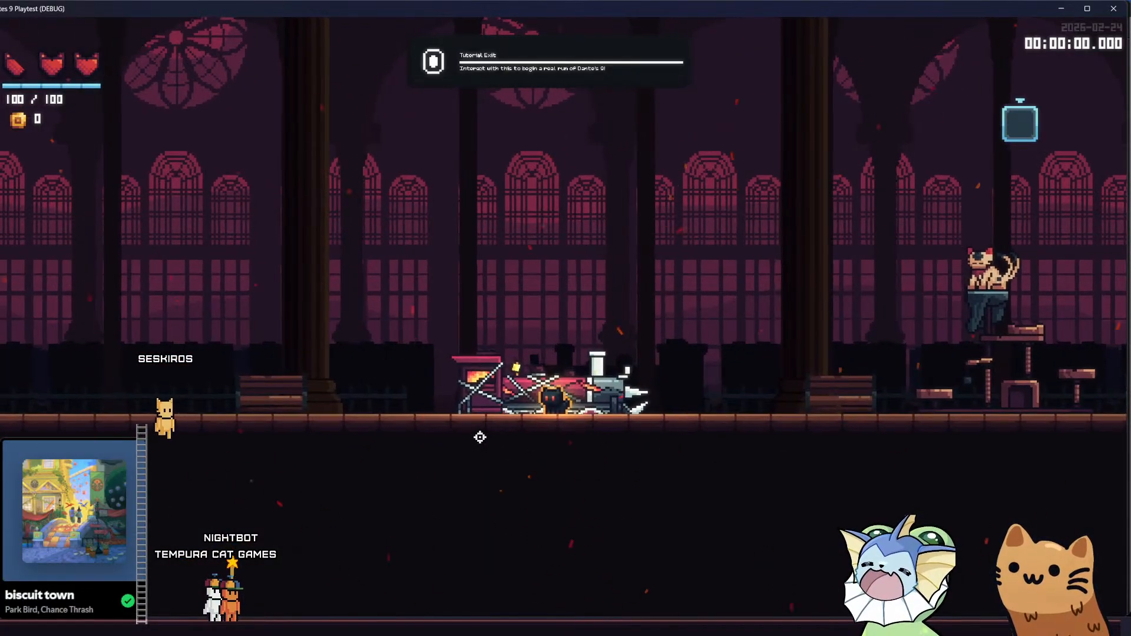
key(Tab)
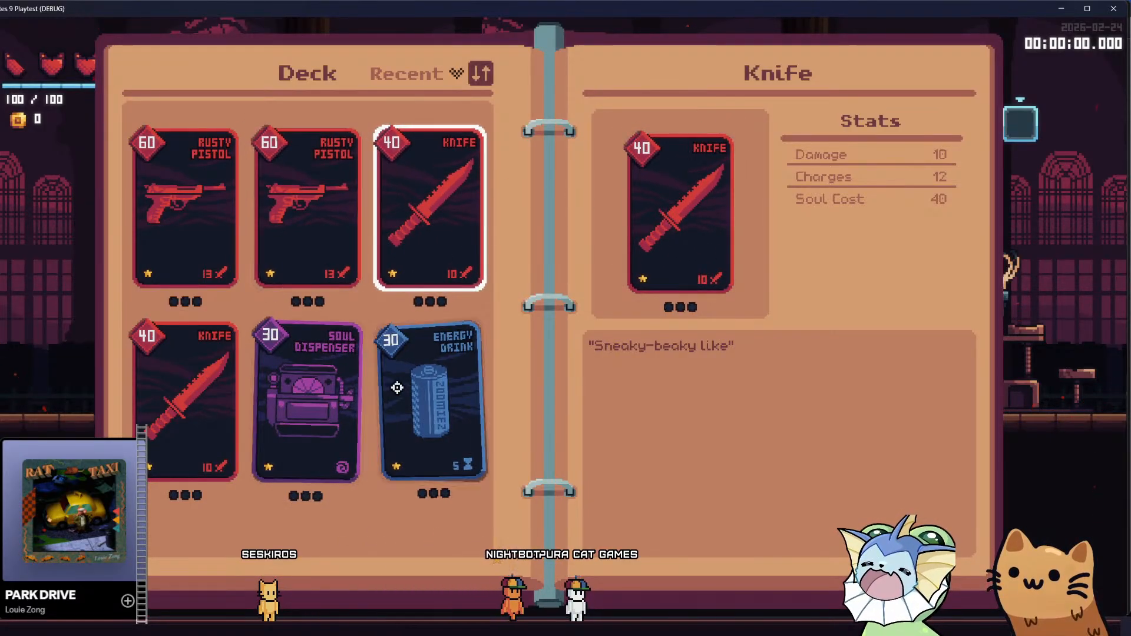
key(Tab)
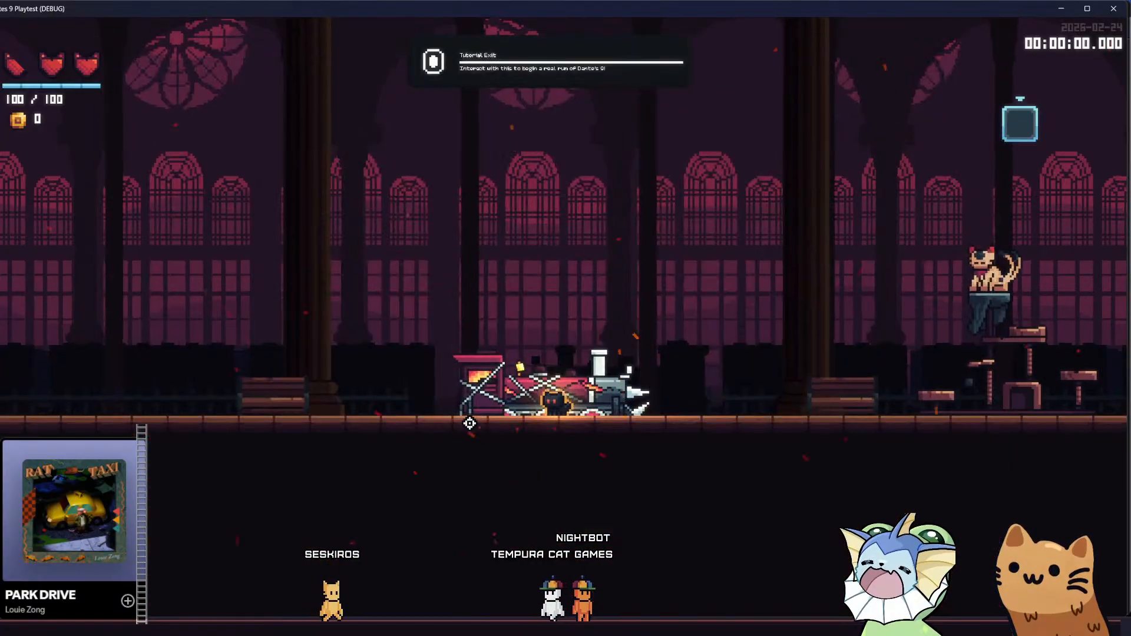
Add an AK47 card to the deck with the debug menu
key(grave)
click(101, 171)
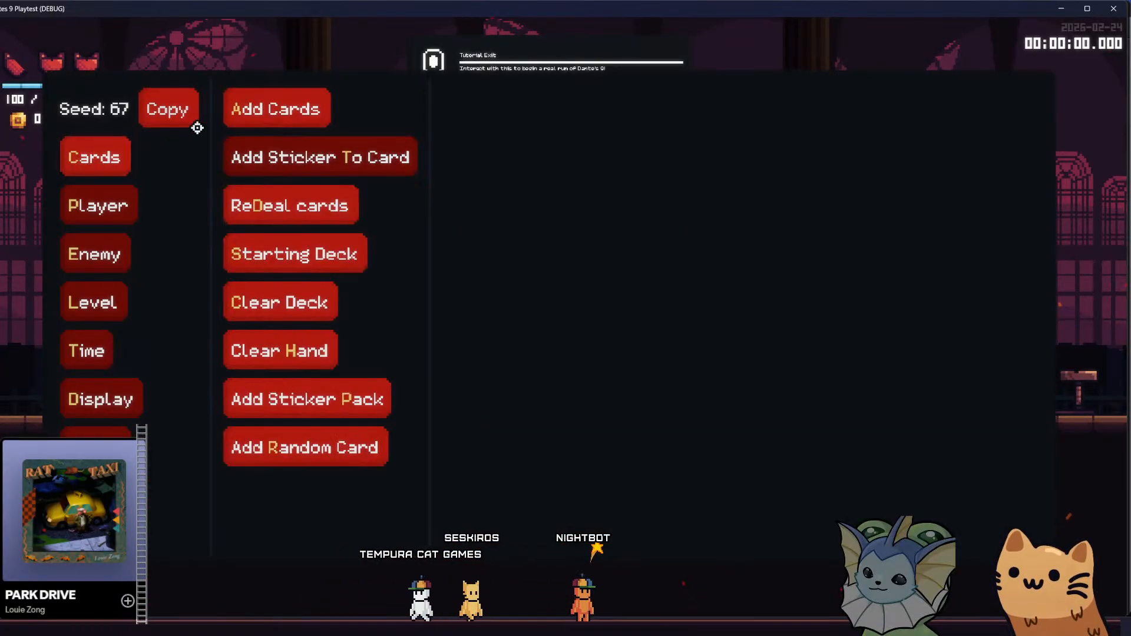
click(274, 110)
click(466, 108)
key(grave)
Apply all stickers to the AK47 card with the debug menu
key(grave)
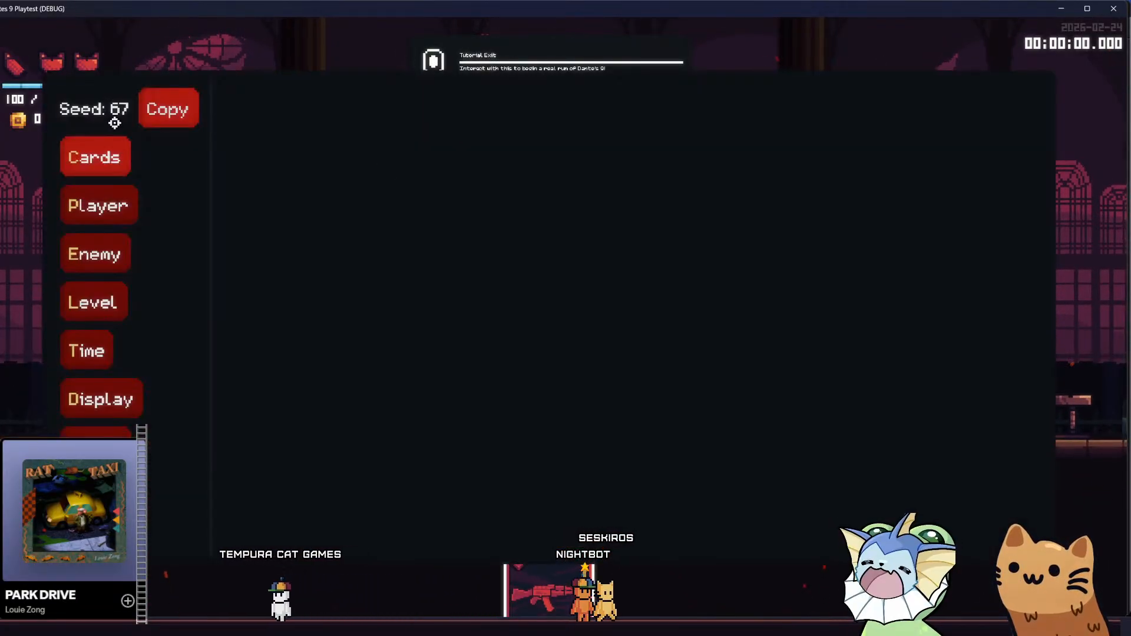
click(105, 156)
click(267, 160)
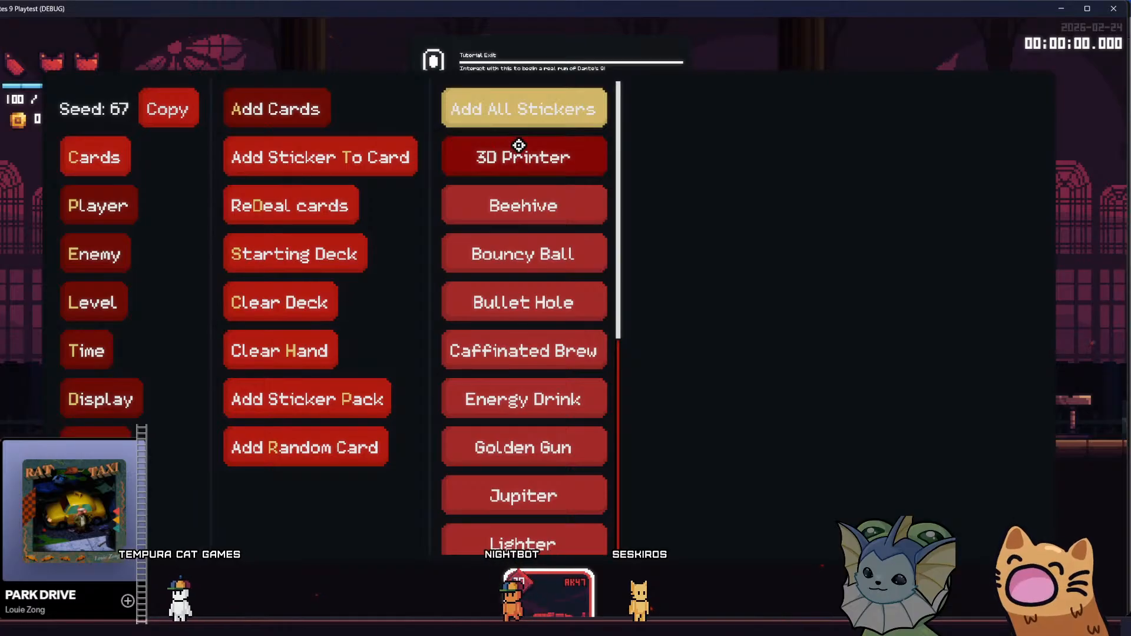
click(522, 114)
key(grave)
Examine the stickered AK47 card's artwork and stats in the deck book, and close the book
key(Tab)
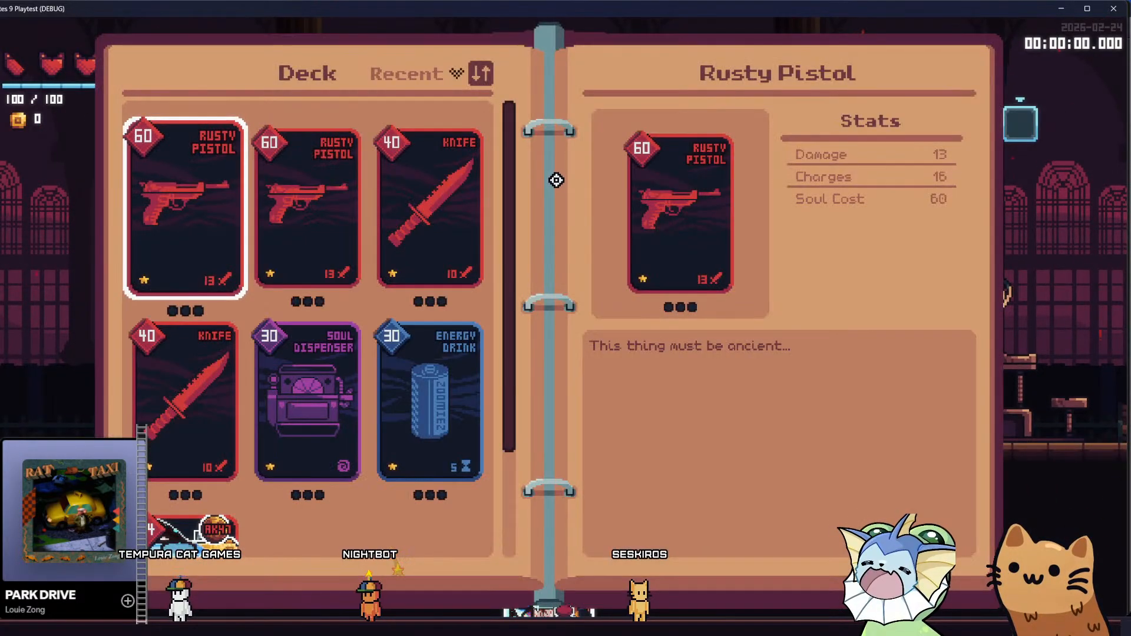
scroll(334, 298, down, 3)
click(161, 441)
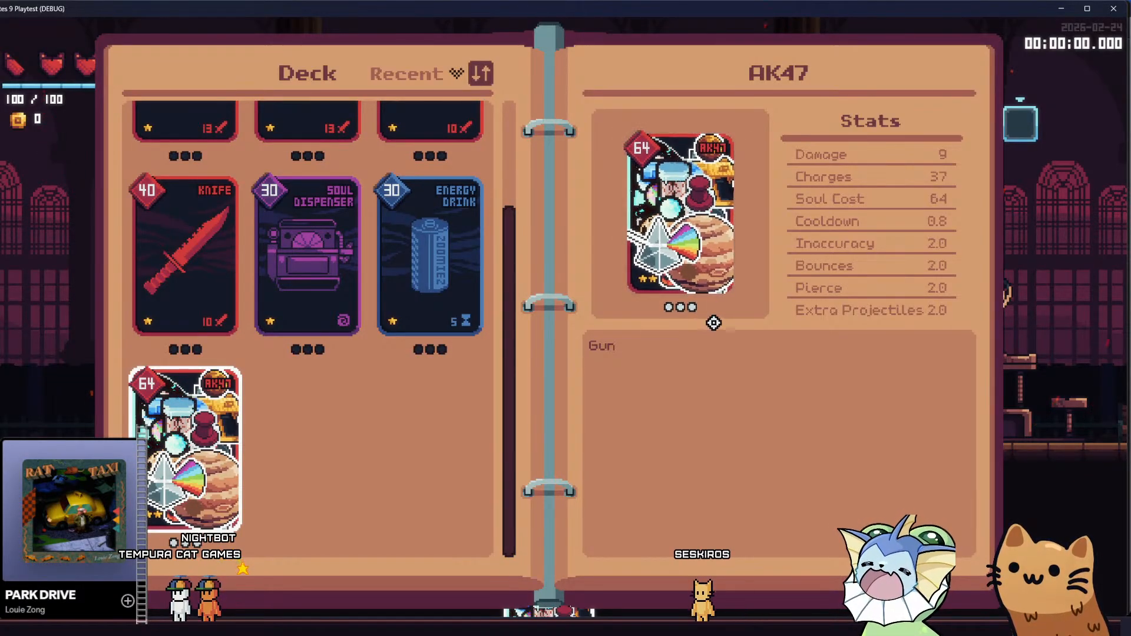
key(Tab)
Add a Salmon storm card to the deck with the debug menu
key(grave)
click(103, 158)
click(276, 109)
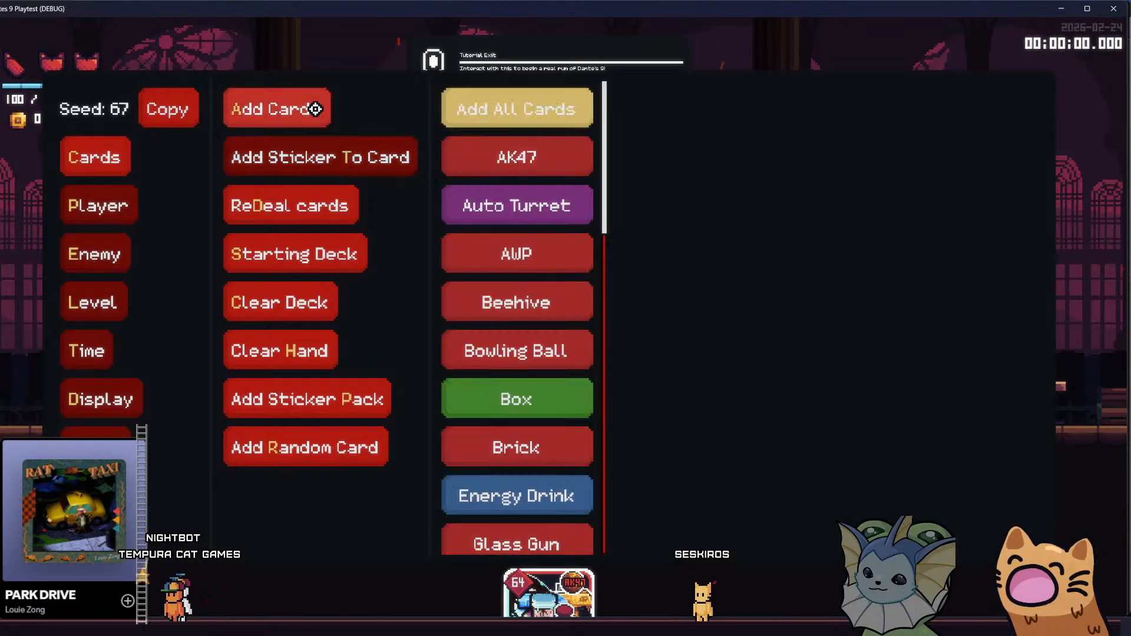
scroll(550, 300, down, 5)
scroll(545, 311, down, 2)
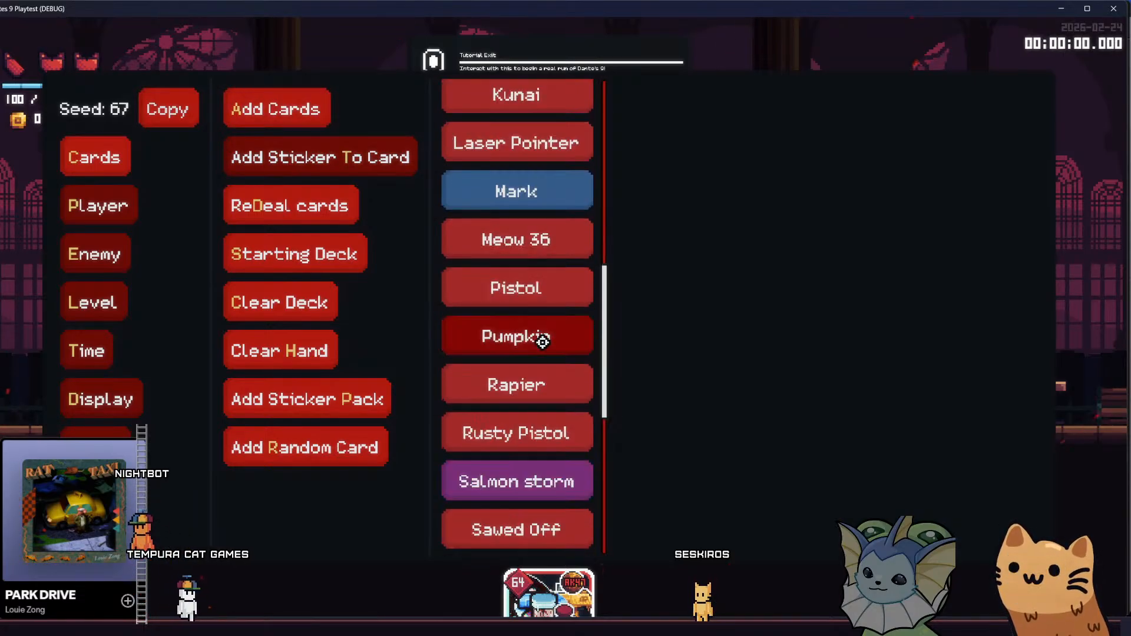
click(517, 474)
key(grave)
Apply all stickers to the Salmon storm card with the debug menu
key(grave)
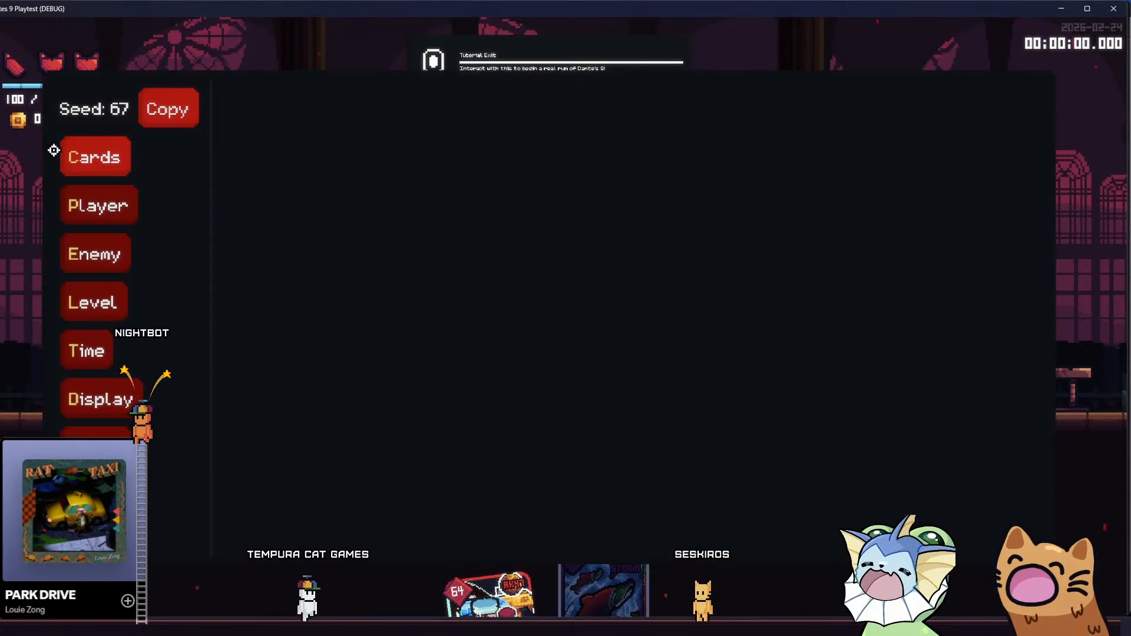
click(94, 157)
click(312, 154)
click(484, 119)
key(grave)
Examine the stickered Salmon storm card's artwork and stats in the deck book, and close the book
key(Tab)
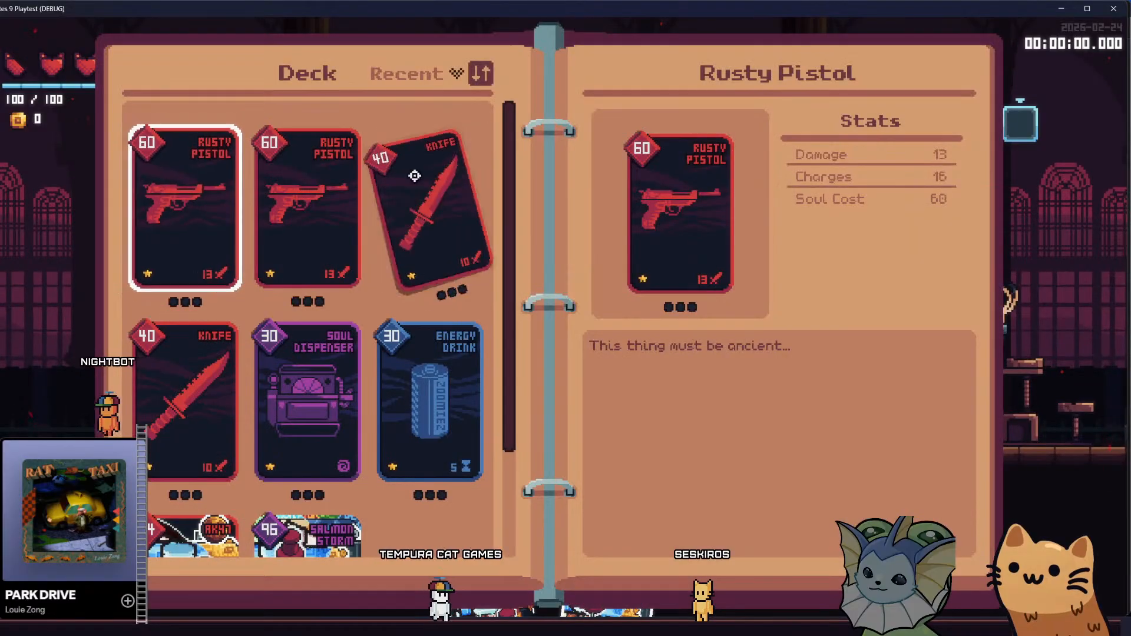
scroll(282, 400, down, 3)
click(310, 433)
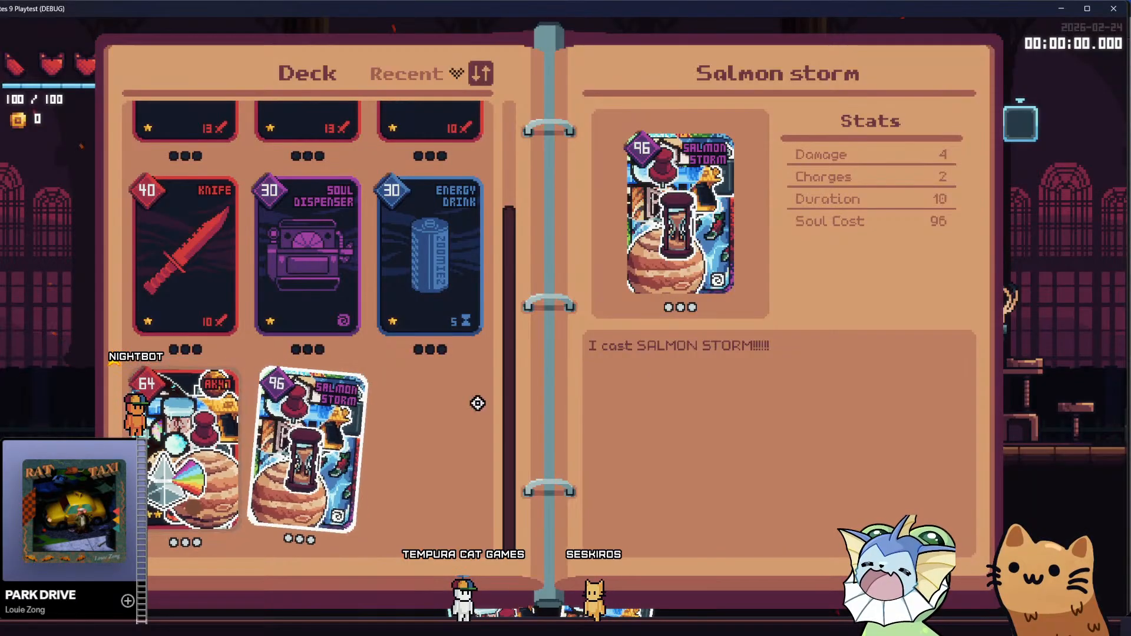
key(Tab)
Add a Laser Pointer card to the deck with the debug menu
key(grave)
click(125, 168)
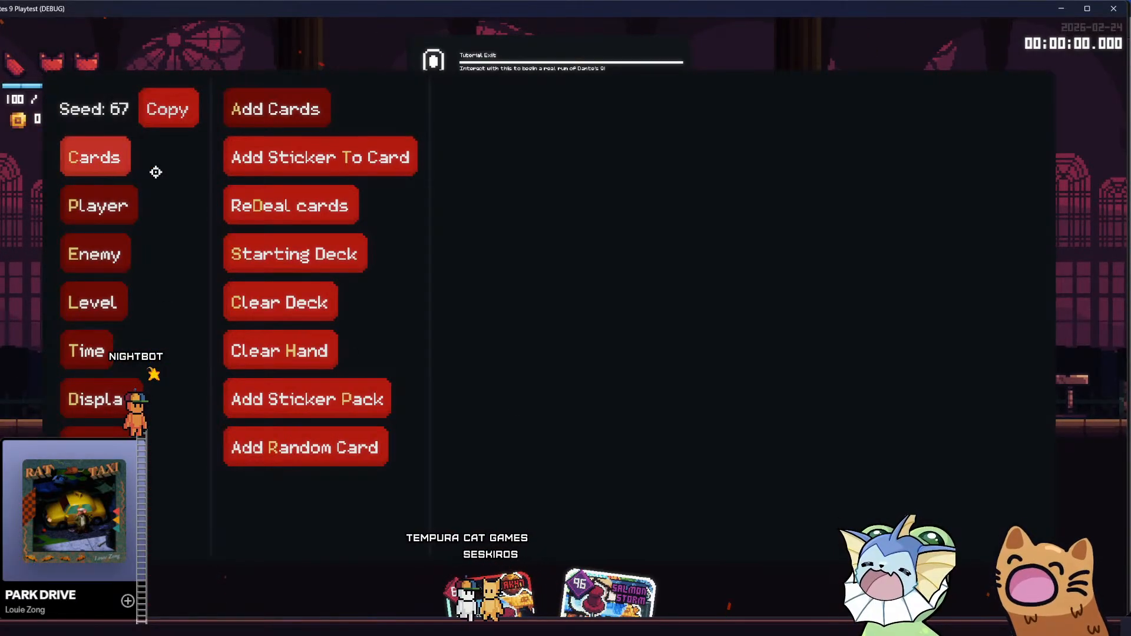
click(308, 110)
scroll(483, 283, down, 8)
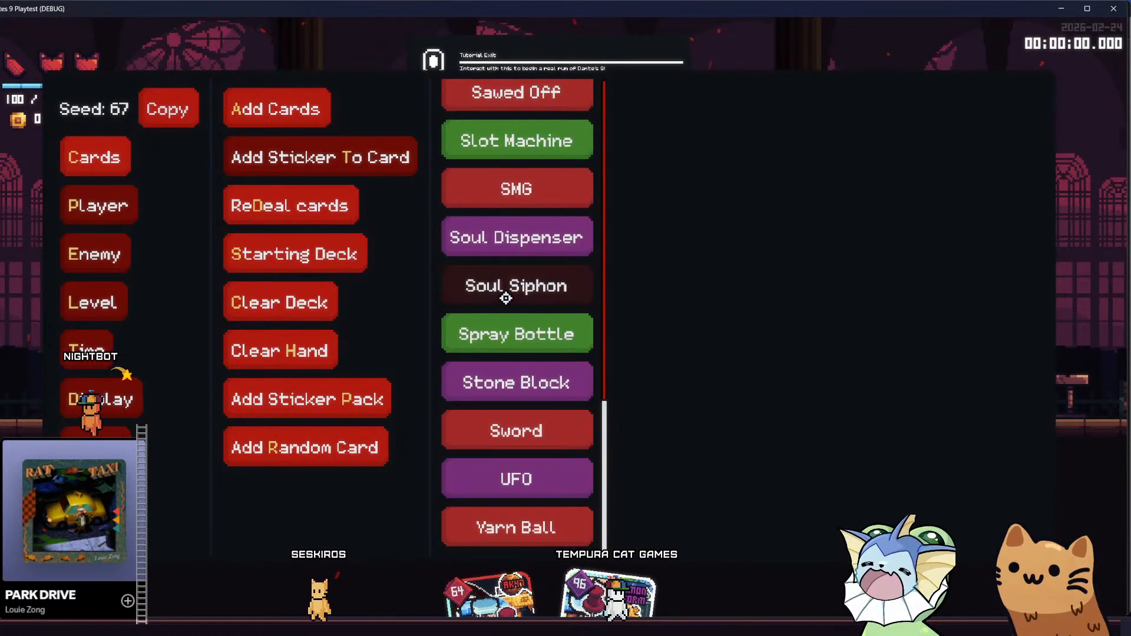
click(517, 285)
scroll(507, 283, up, 5)
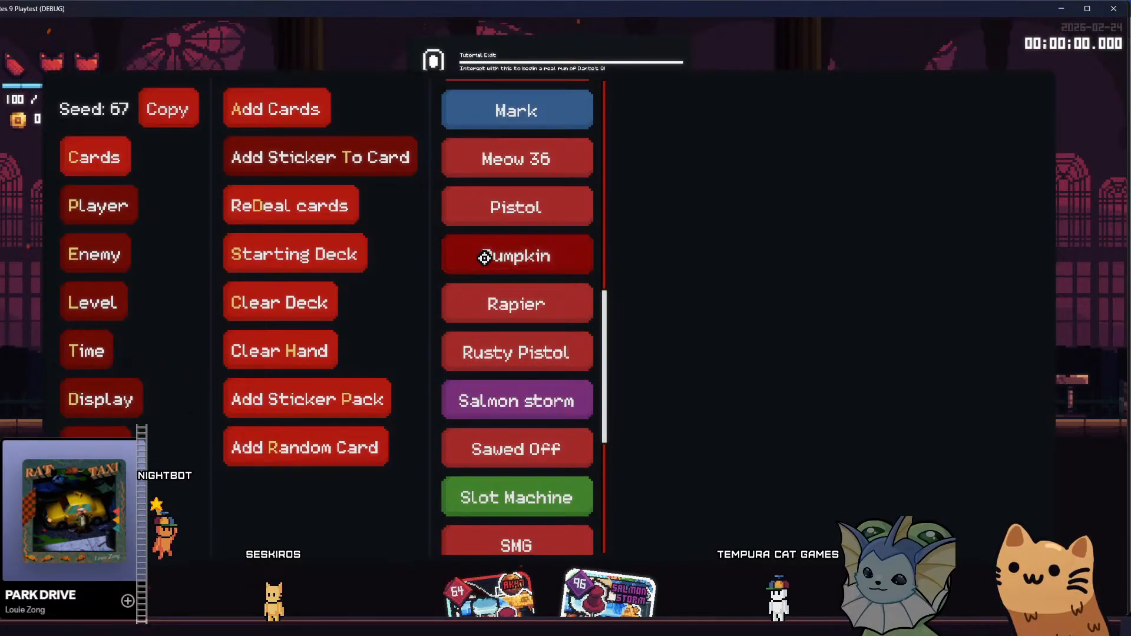
scroll(487, 254, up, 5)
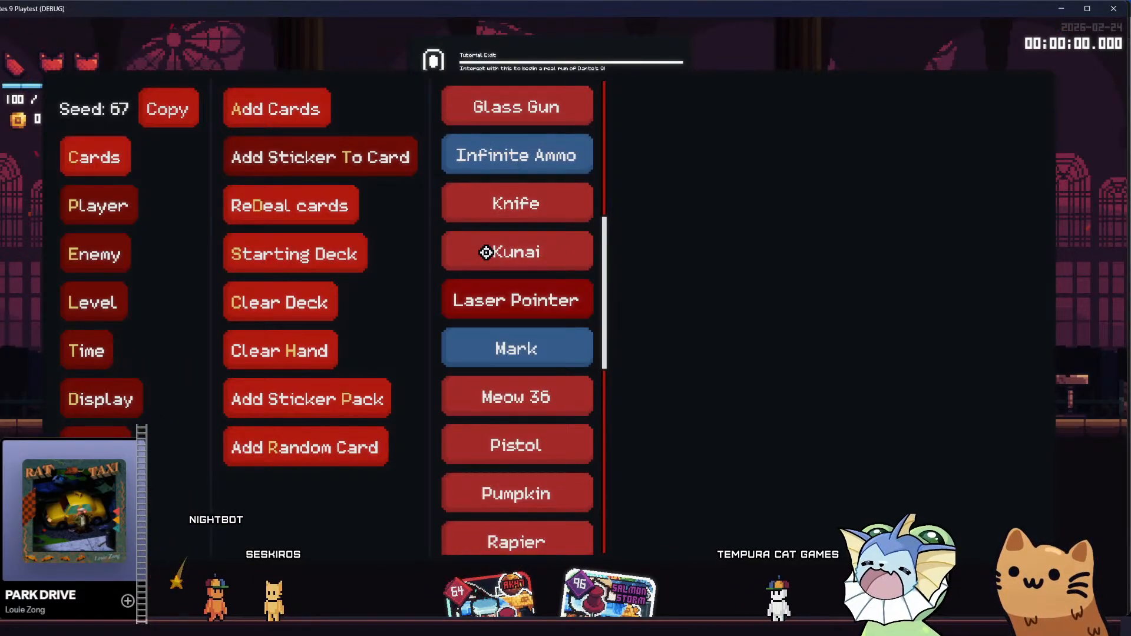
click(499, 295)
key(grave)
Apply all stickers to the Laser Pointer card and show its page in the deck book
key(grave)
click(92, 205)
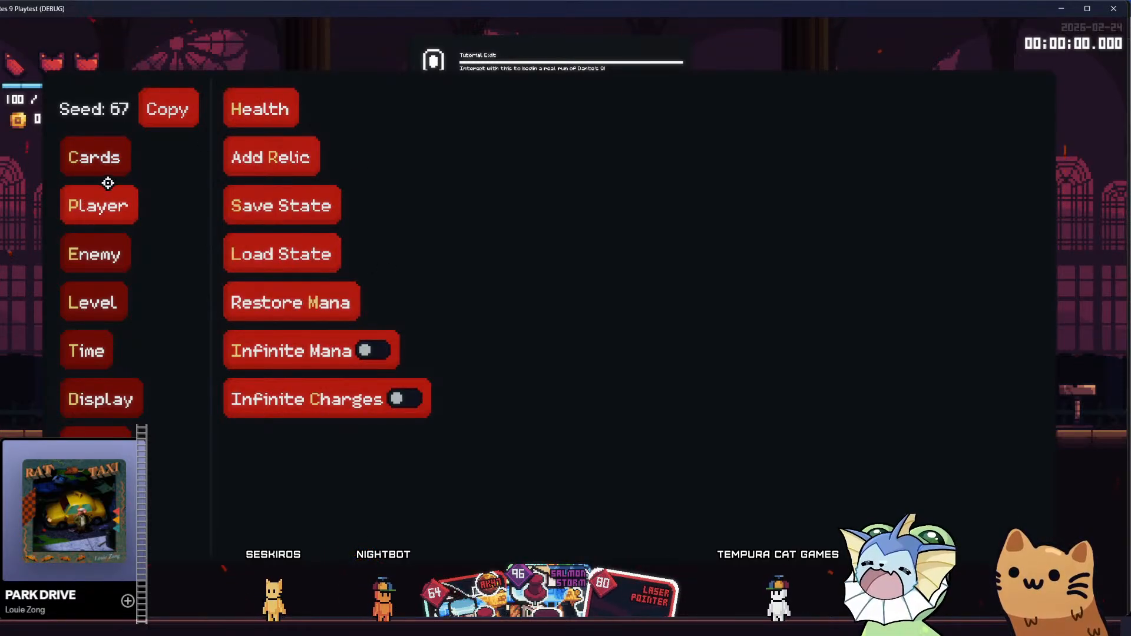
click(120, 161)
click(273, 157)
click(517, 108)
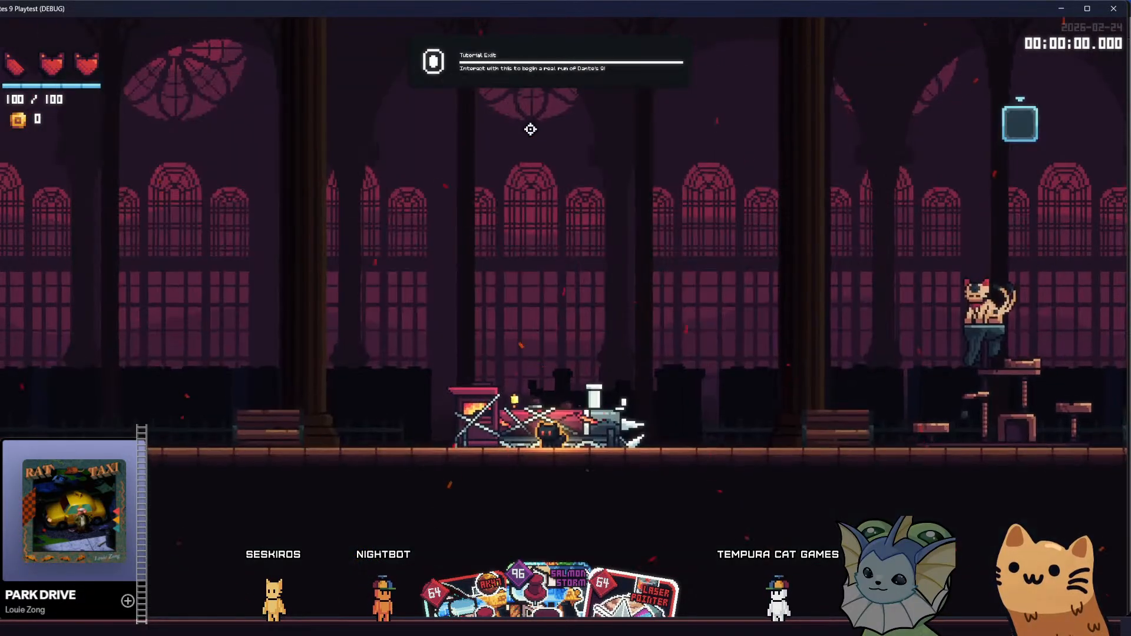
scroll(398, 299, down, 3)
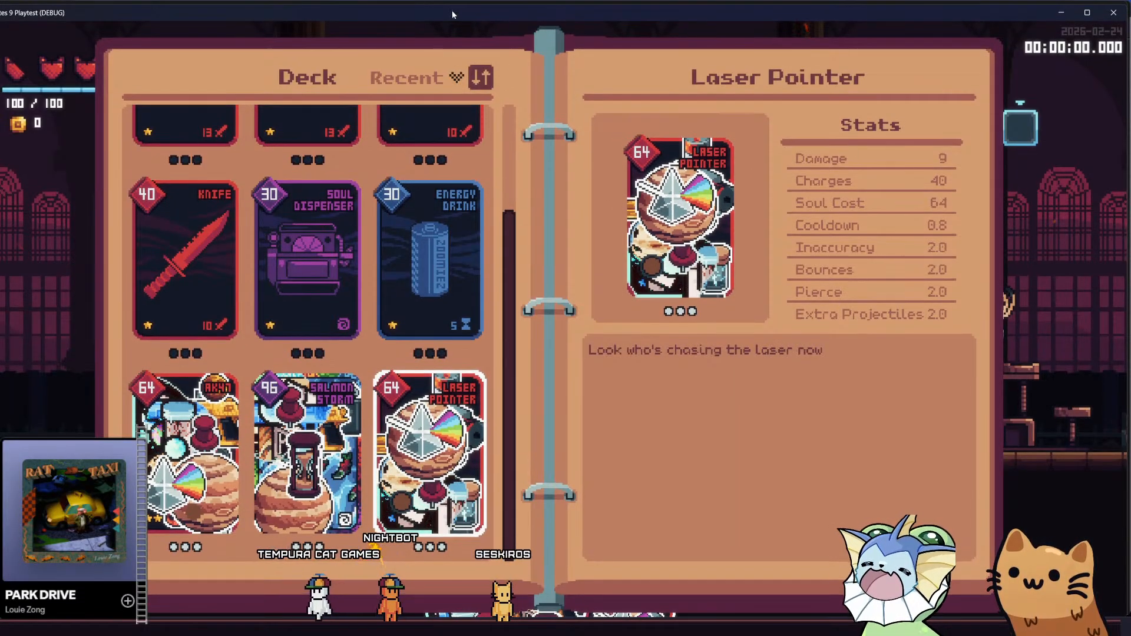
Resize the game window to a short, wide shape and to a narrow half-screen shape with the deck book open
drag(452, 8, 484, 172)
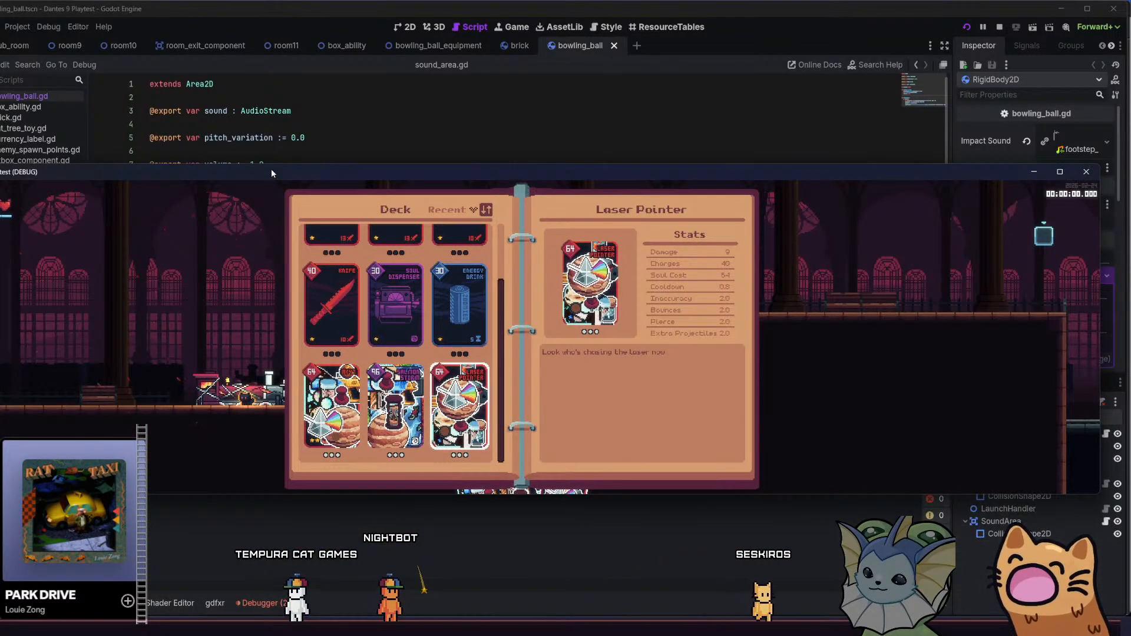
drag(271, 173, 298, 272)
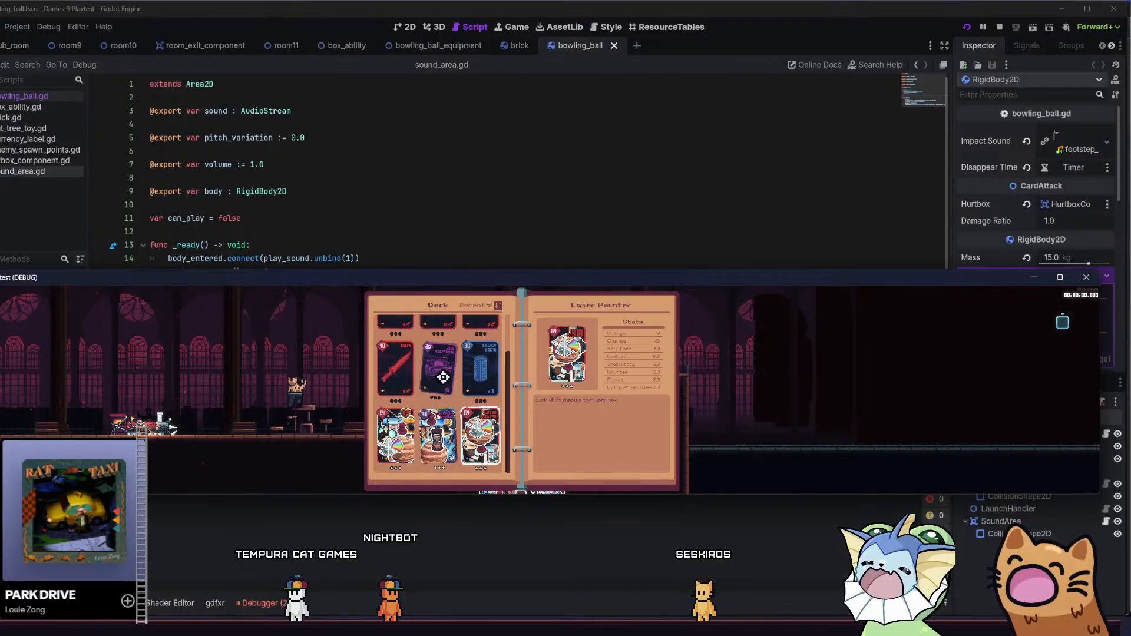
drag(427, 278, 450, 248)
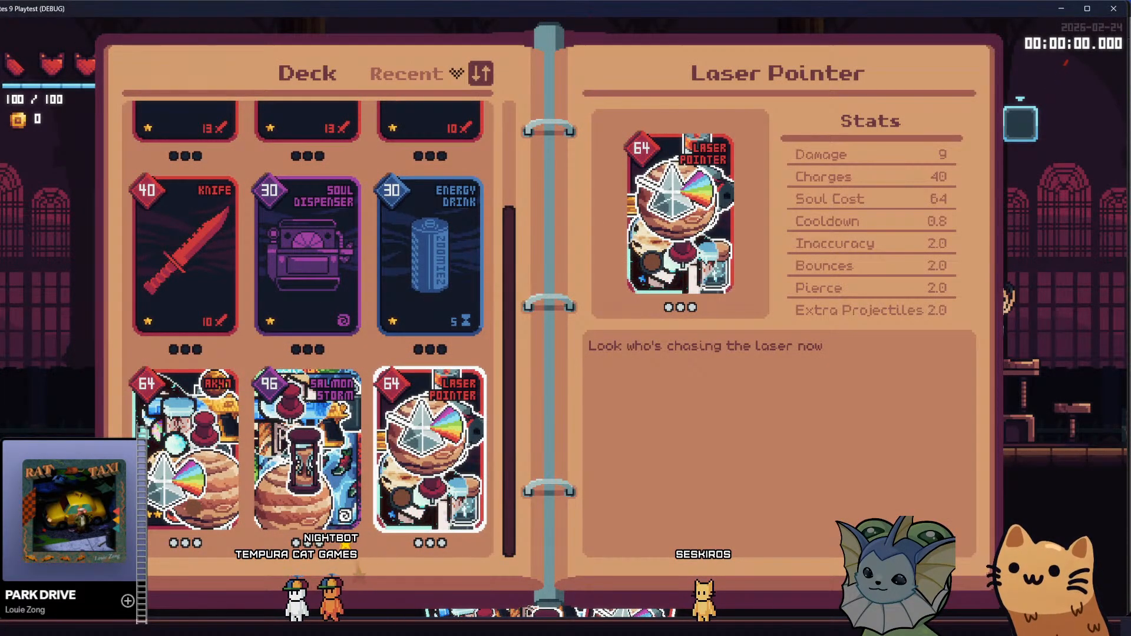
drag(1, 216, 574, 215)
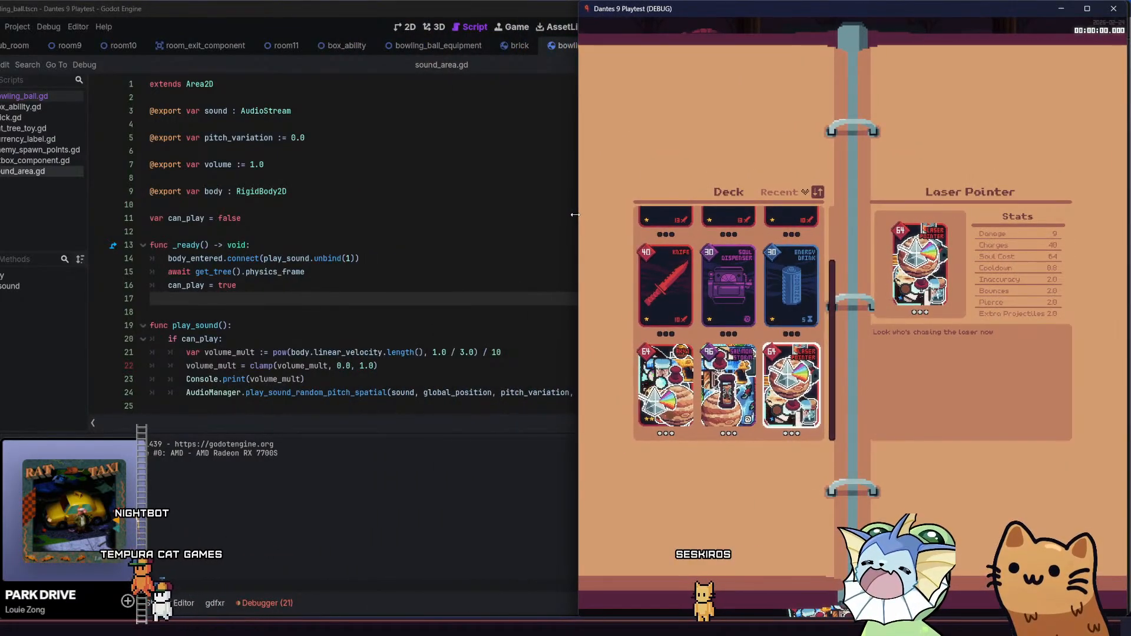
Maximize the game window and examine the deck book's Soul Dispenser and Laser Pointer pages at full size
drag(642, 12, 403, 1)
double_click(389, 43)
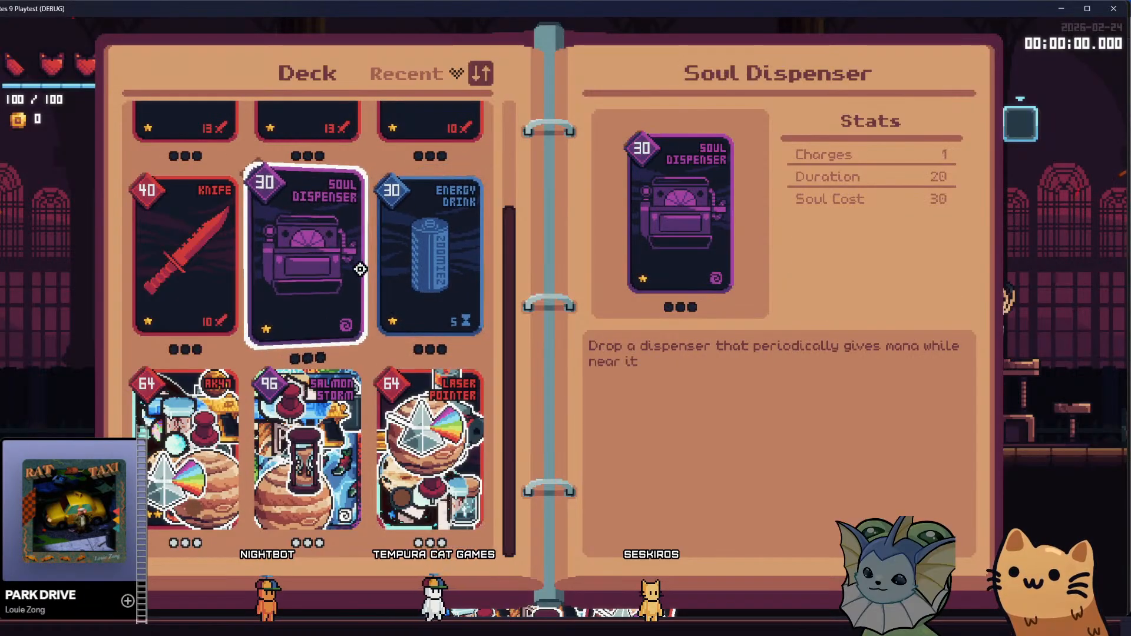
scroll(418, 258, up, 2)
scroll(406, 265, down, 2)
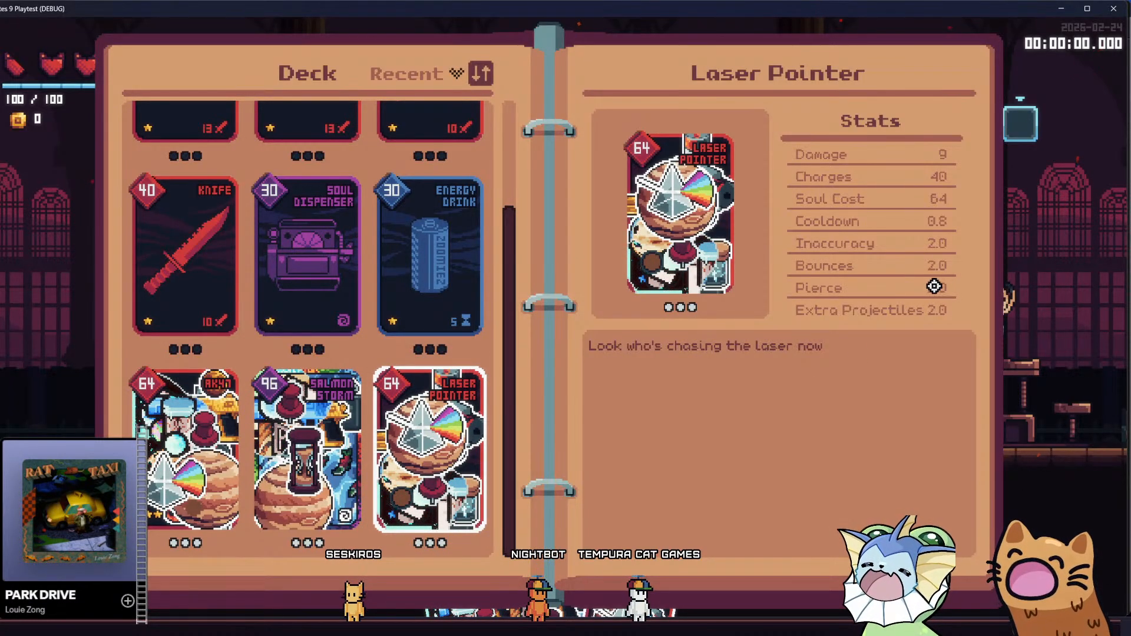
Close the running playtest, relaunch the project with its window maximized, and start a game from the title screen
click(1114, 8)
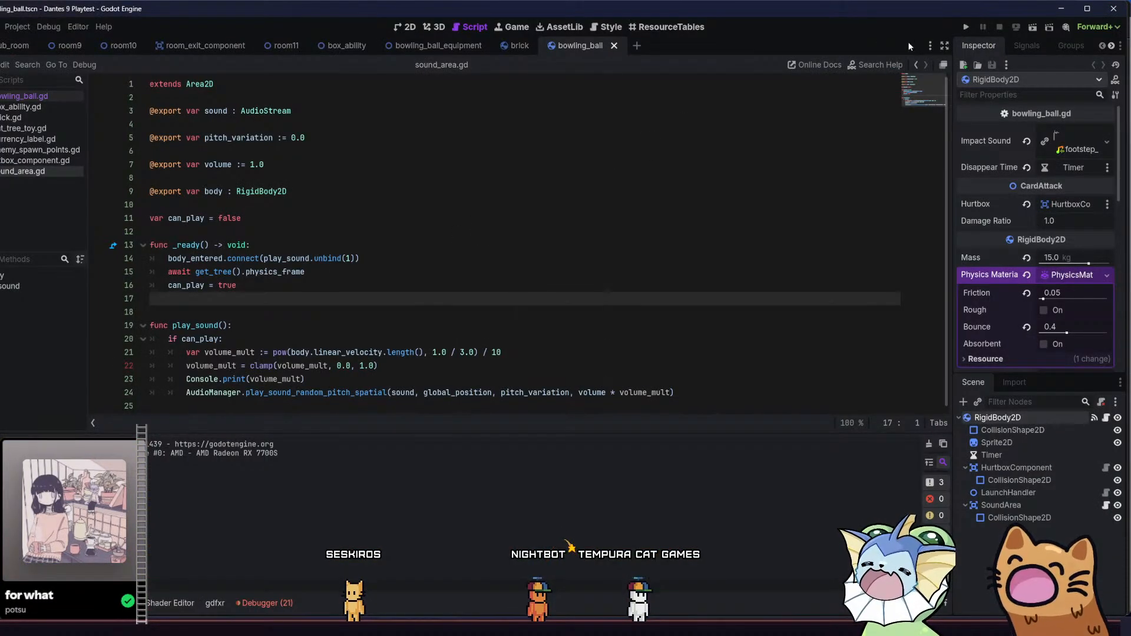
click(962, 27)
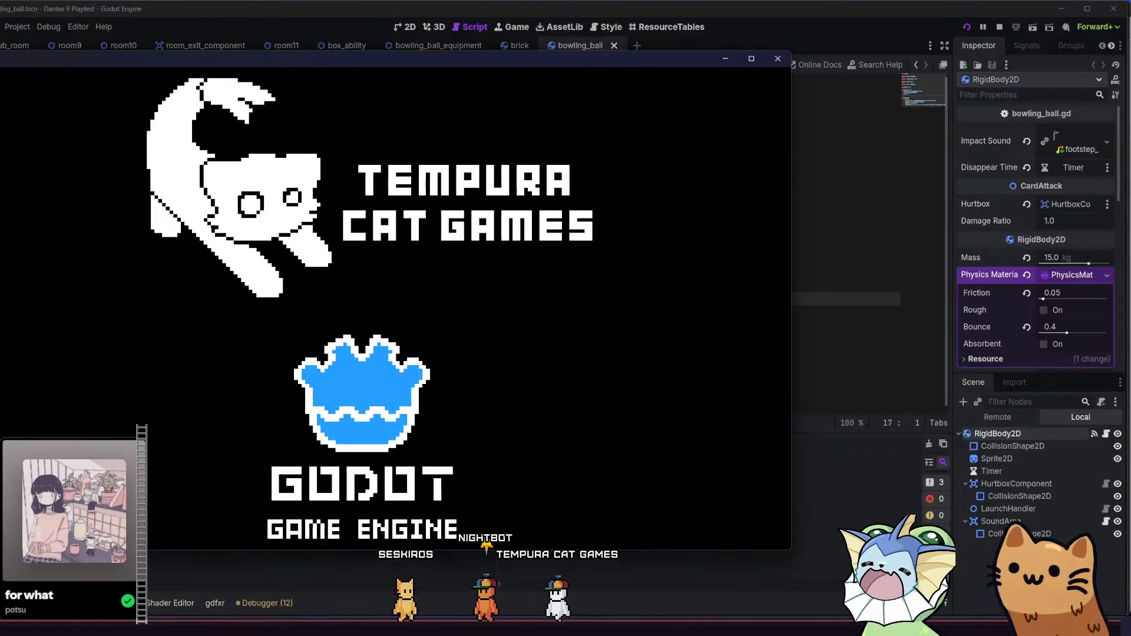
key(super+Up)
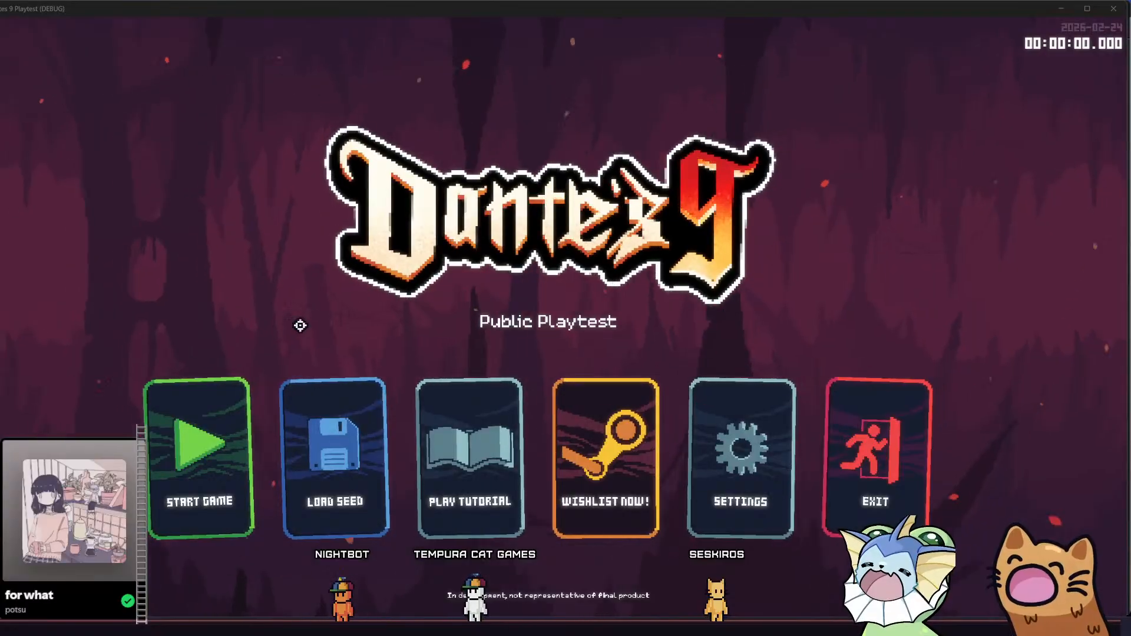
click(226, 436)
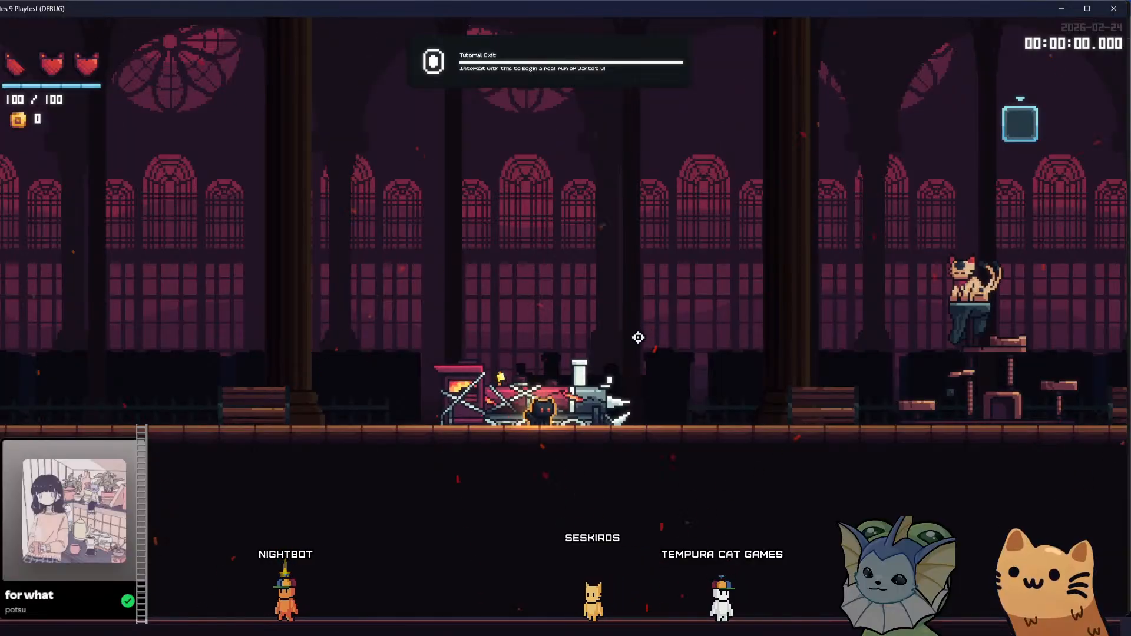
Add a Bowling Ball card with the debug menu and equip it in the station room
key(grave)
click(266, 95)
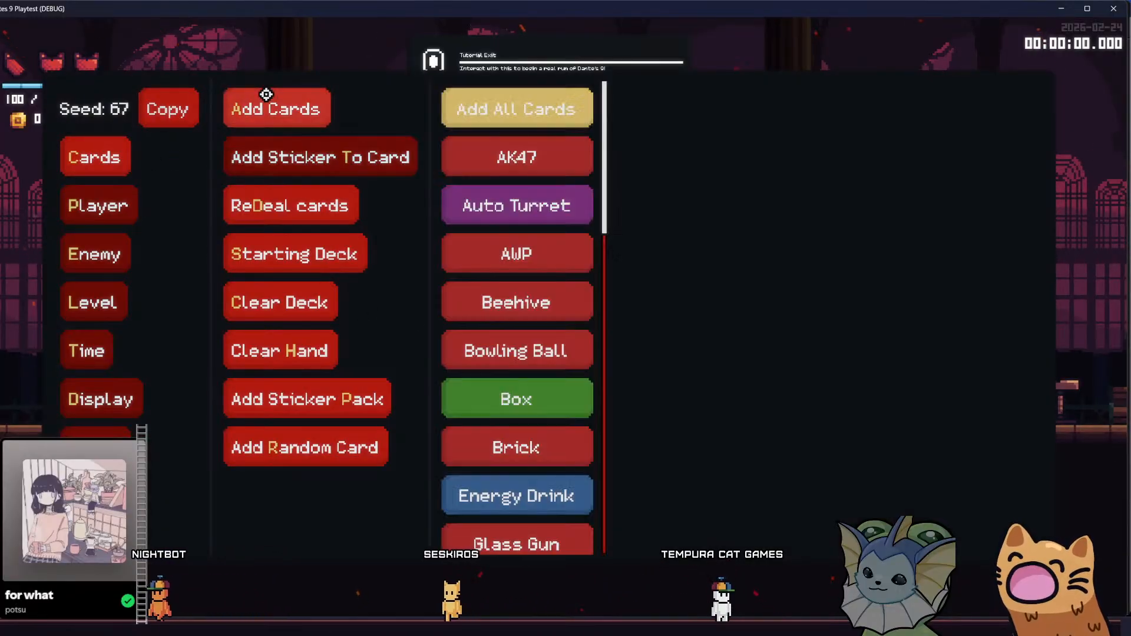
click(540, 351)
key(grave)
key(1)
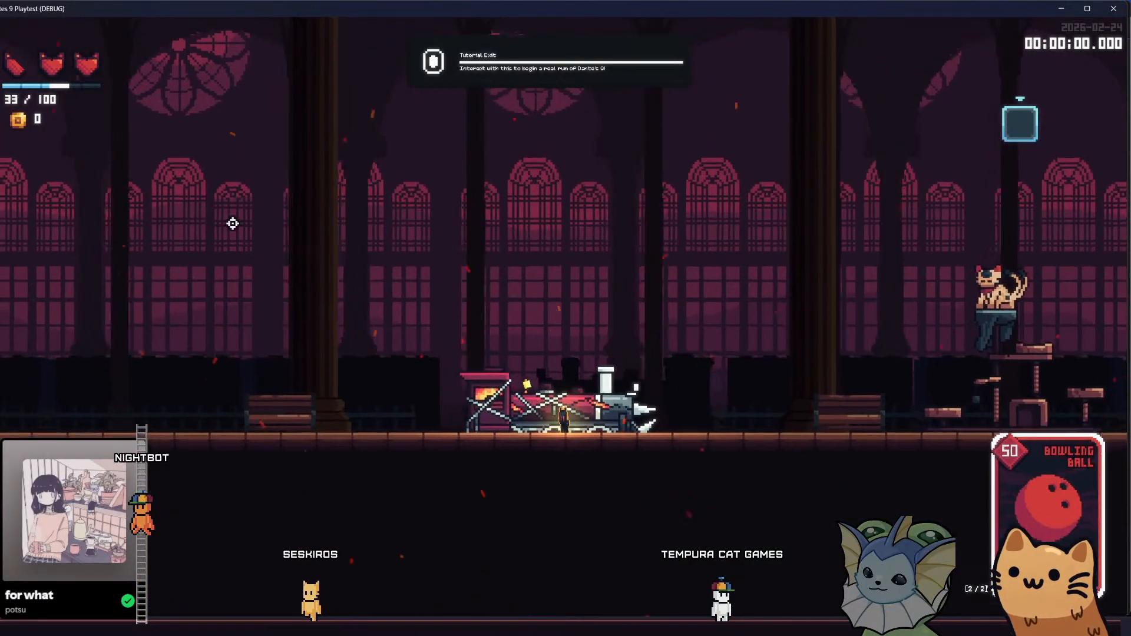
Test the Bowling Ball by throwing several balls around the station room, cat statue and stairs
key(grave)
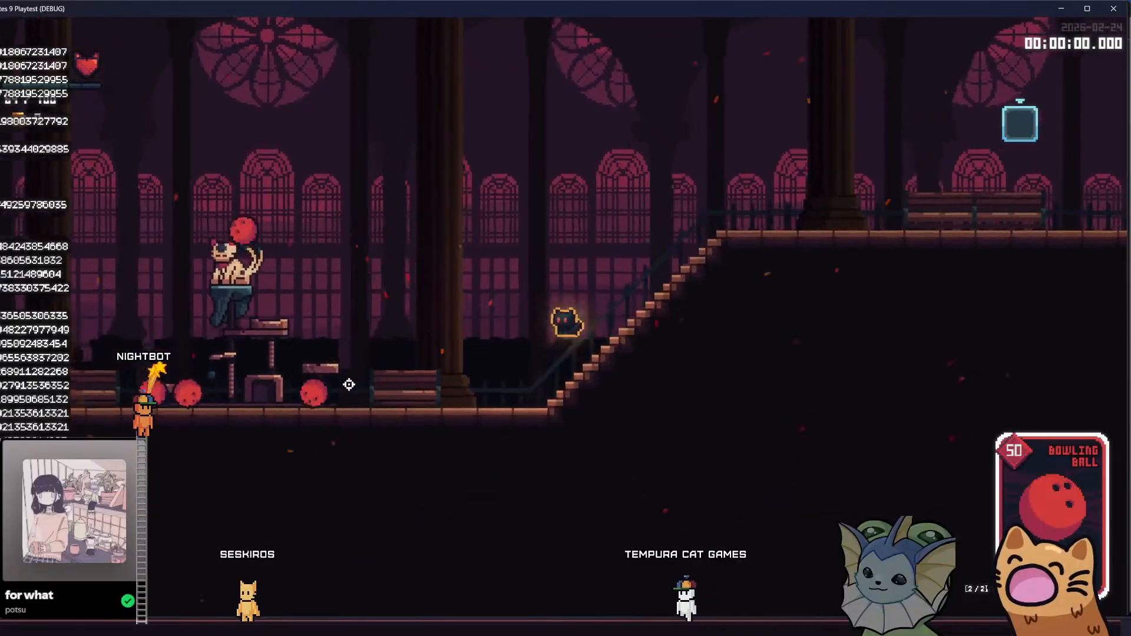
key(a)
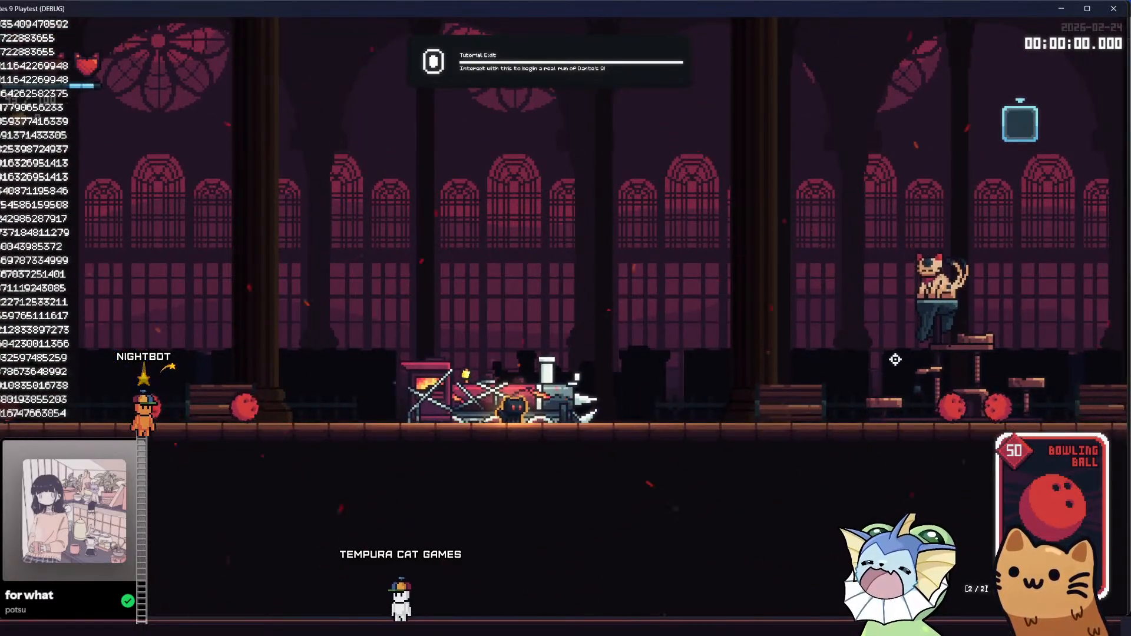
key(d)
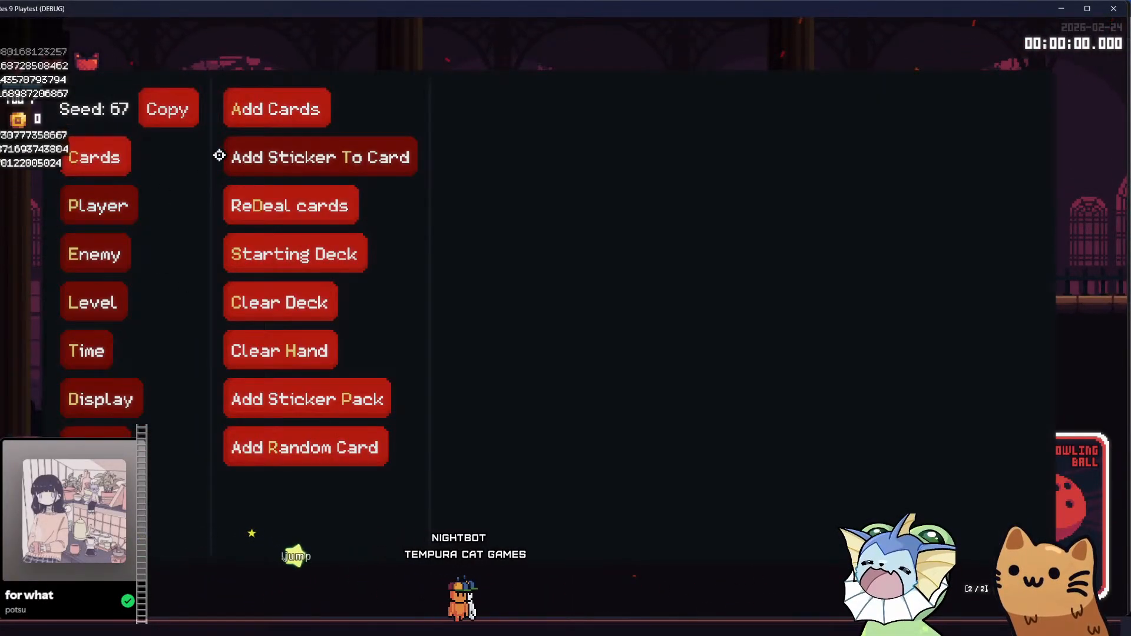
Check the debug menu's player options and kill all enemies with its enemy options
click(109, 203)
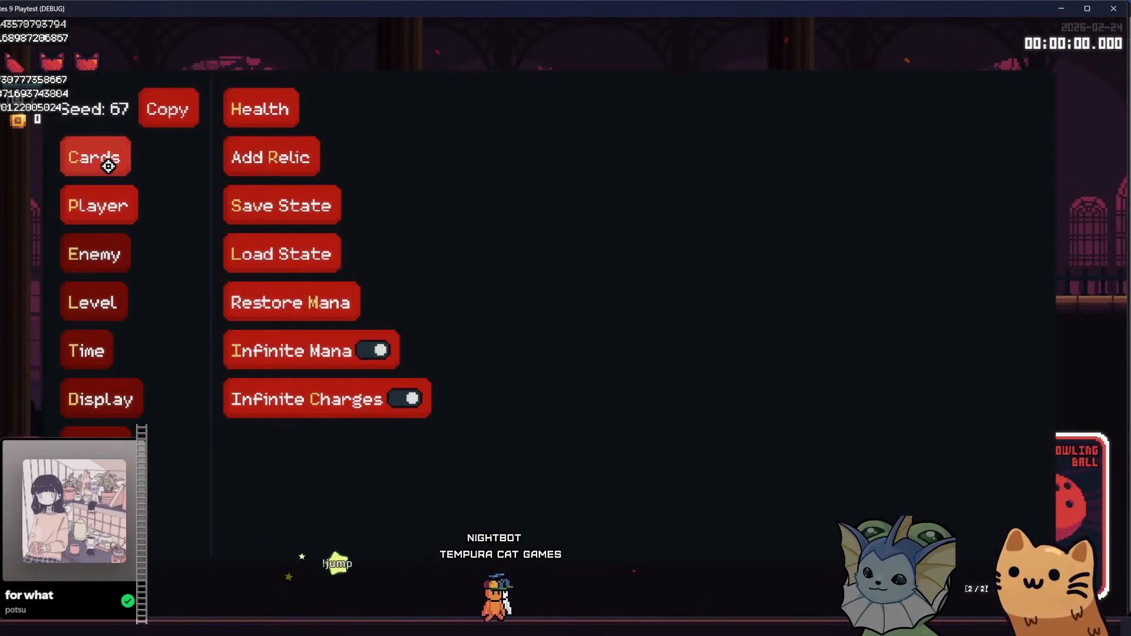
click(110, 159)
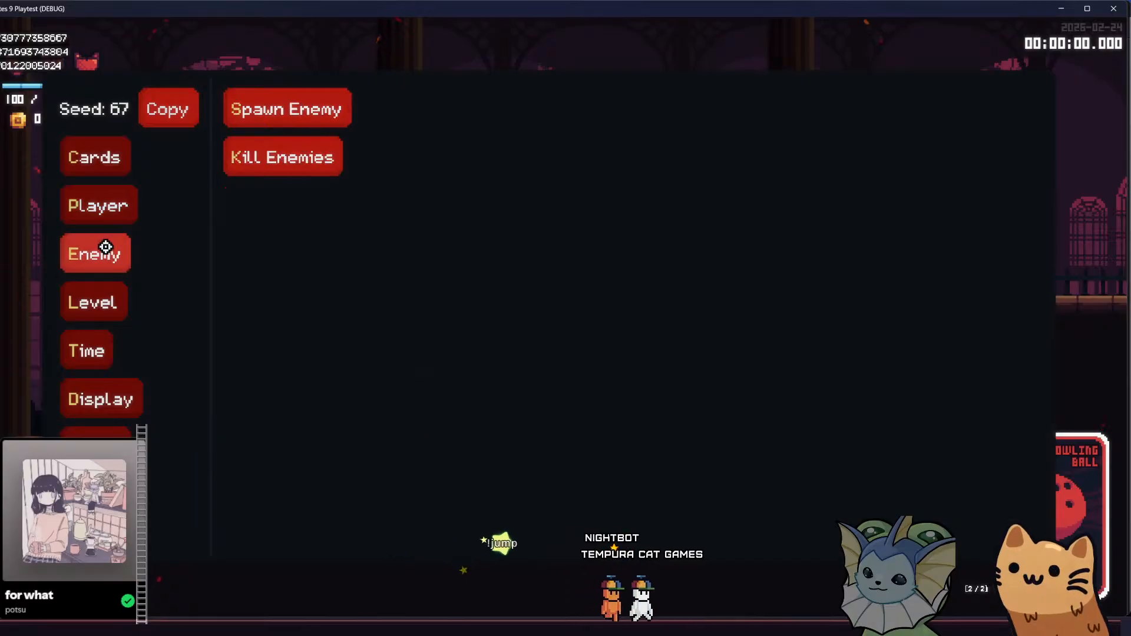
click(290, 170)
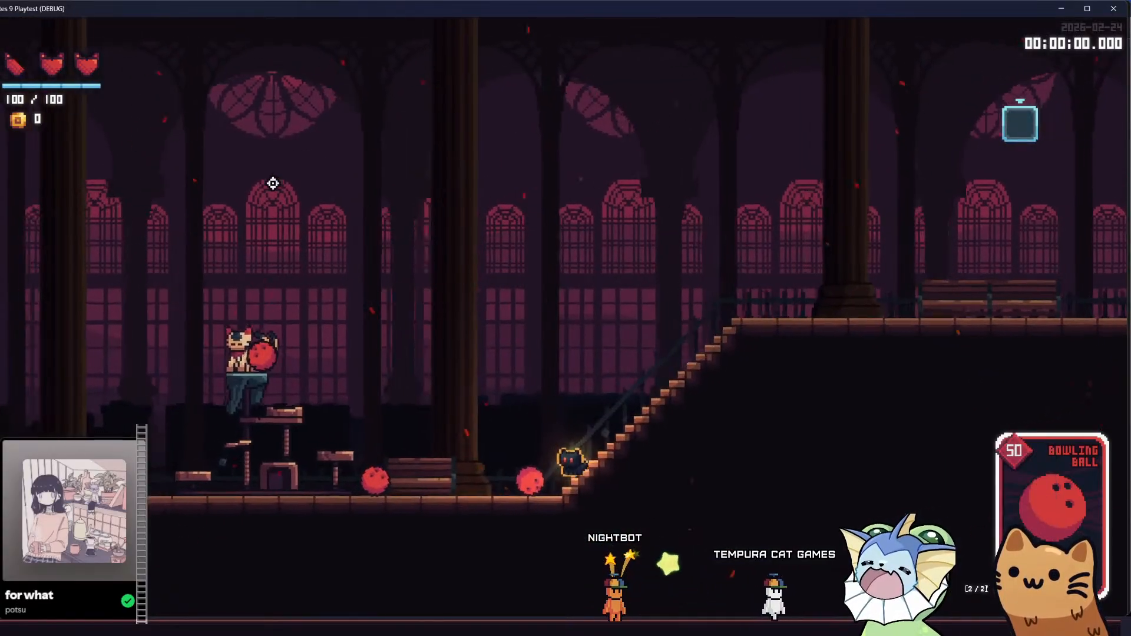
Start a real run at the wrecked train and open the left chest in the first cave room
key(a)
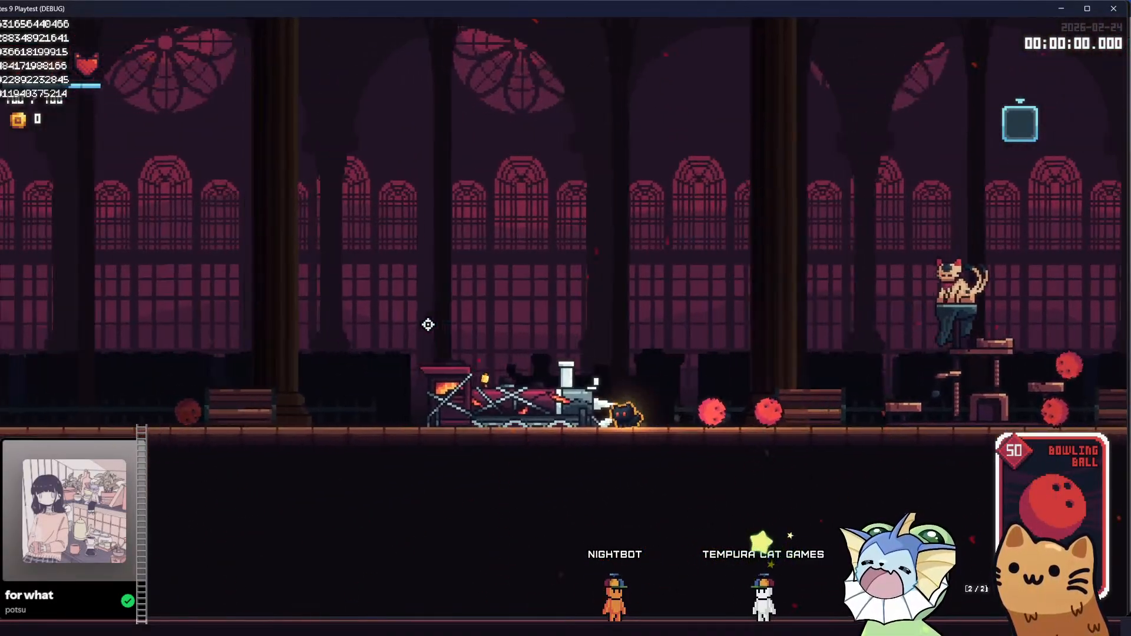
key(e)
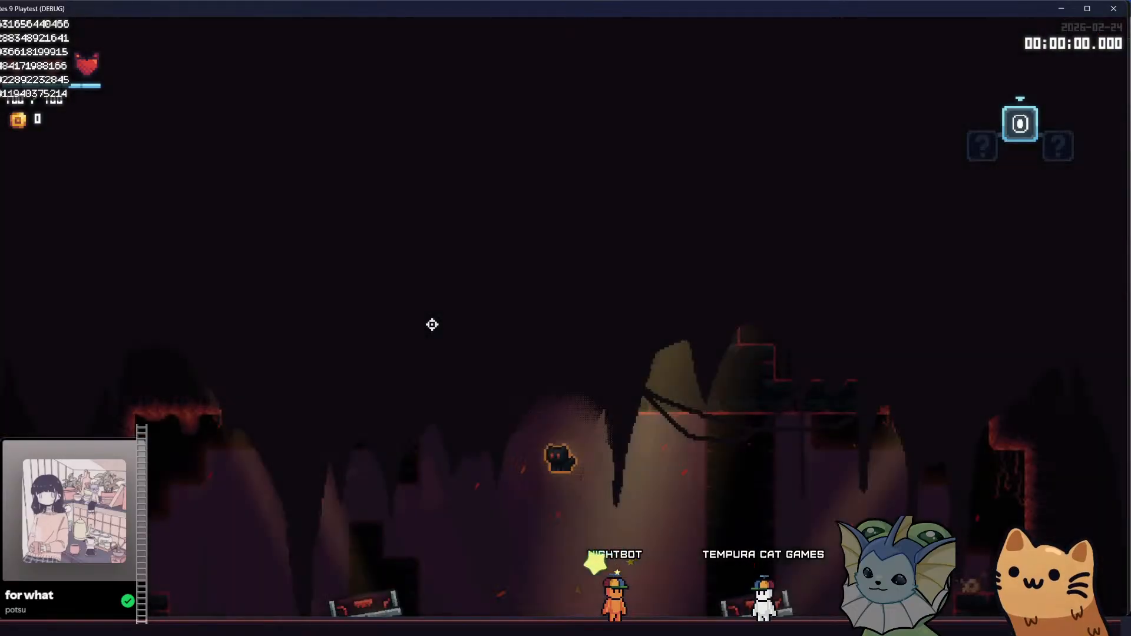
key(space)
key(a)
key(e)
Open the right chest and leave the first cave room through its right passage
key(d)
key(space)
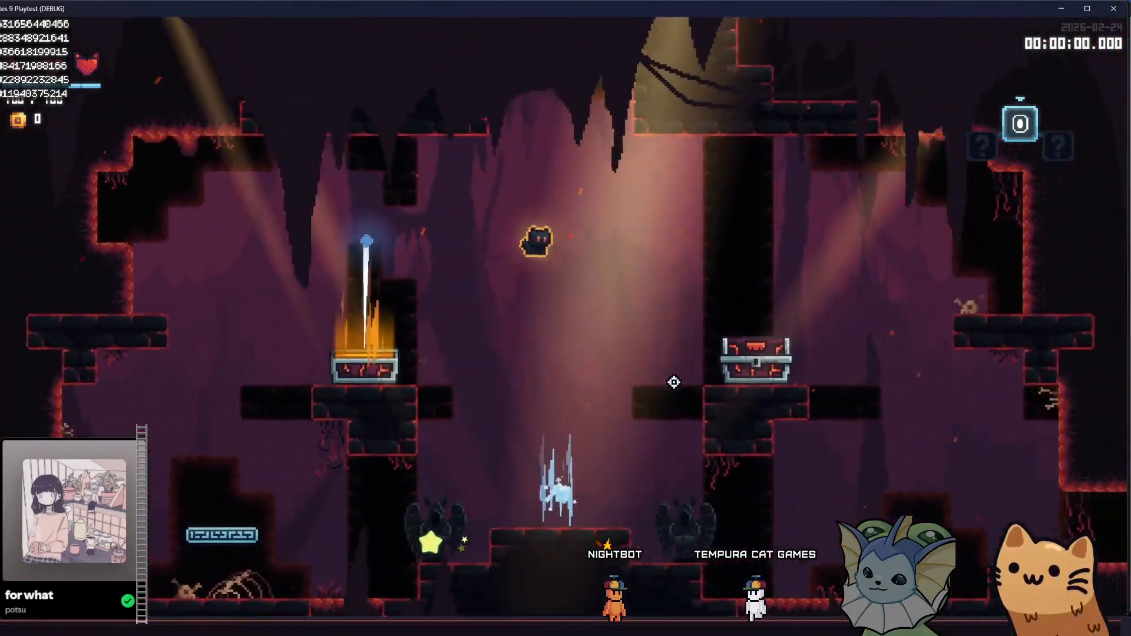
key(e)
key(d)
key(d)
key(space)
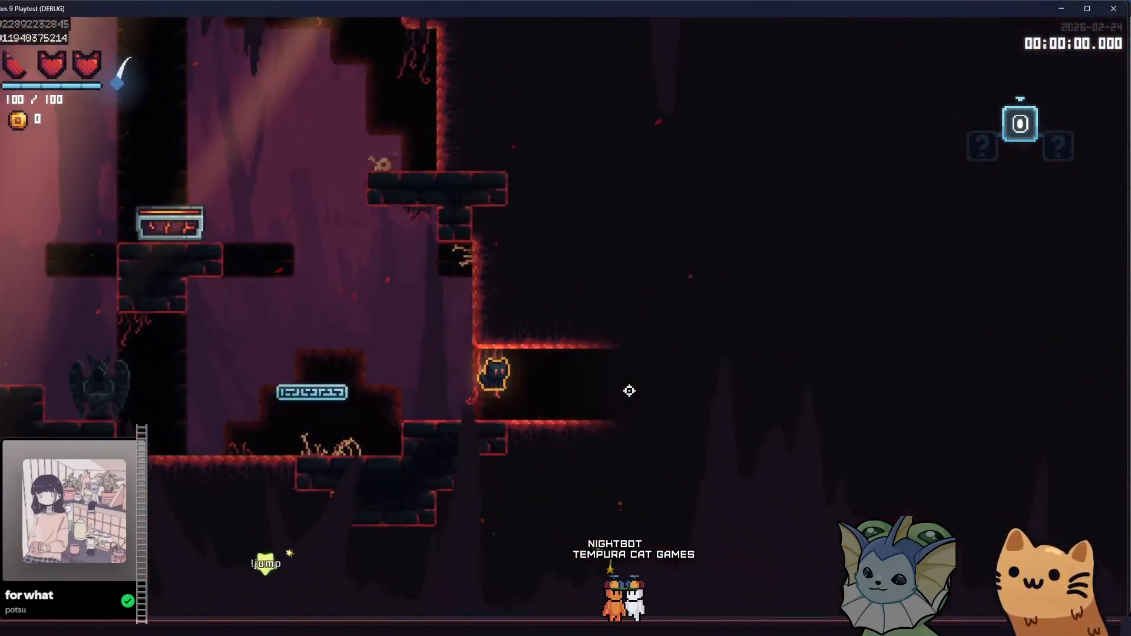
key(d)
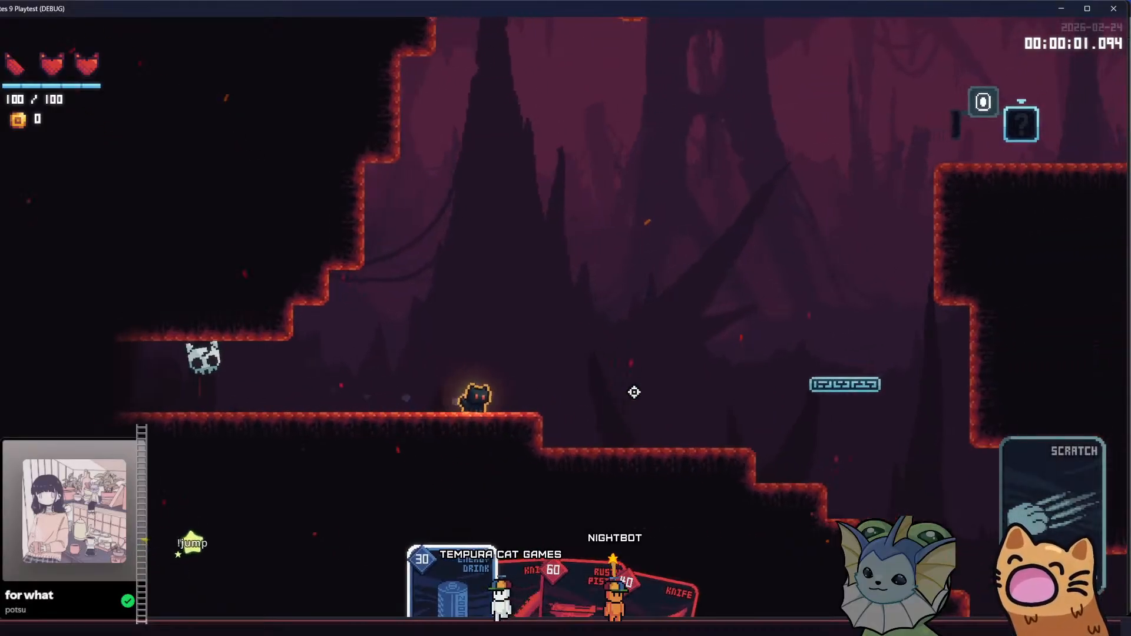
Equip the Rusty Pistol card and shoot at the centipede enemies while crossing the combat room
key(d)
scroll(641, 406, down, 1)
key(space)
right_click(657, 397)
key(space)
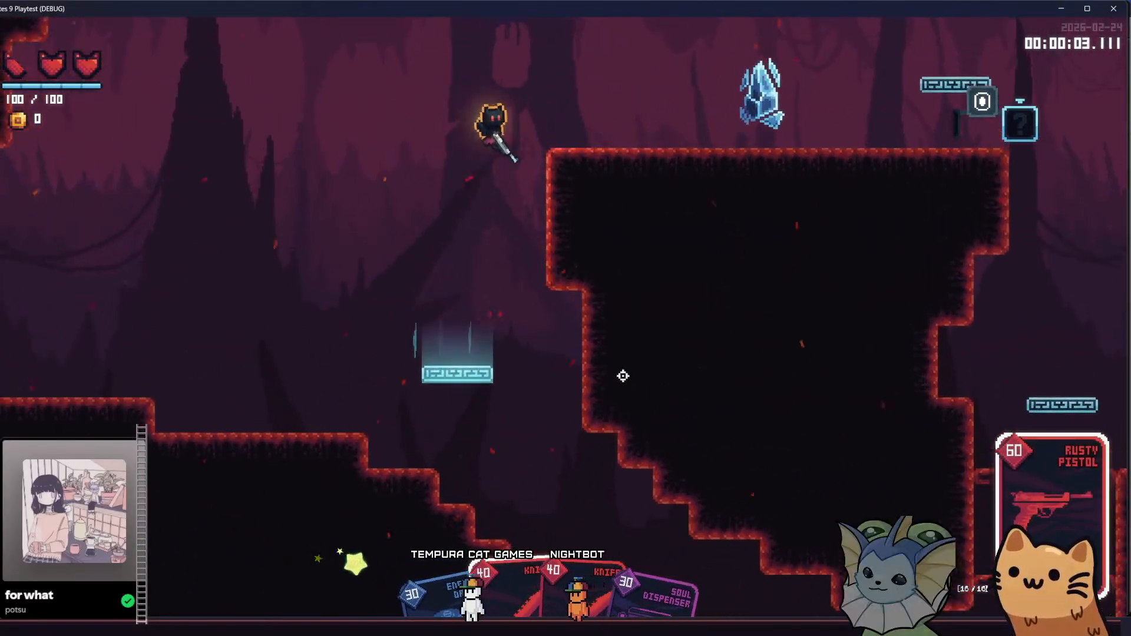
key(space)
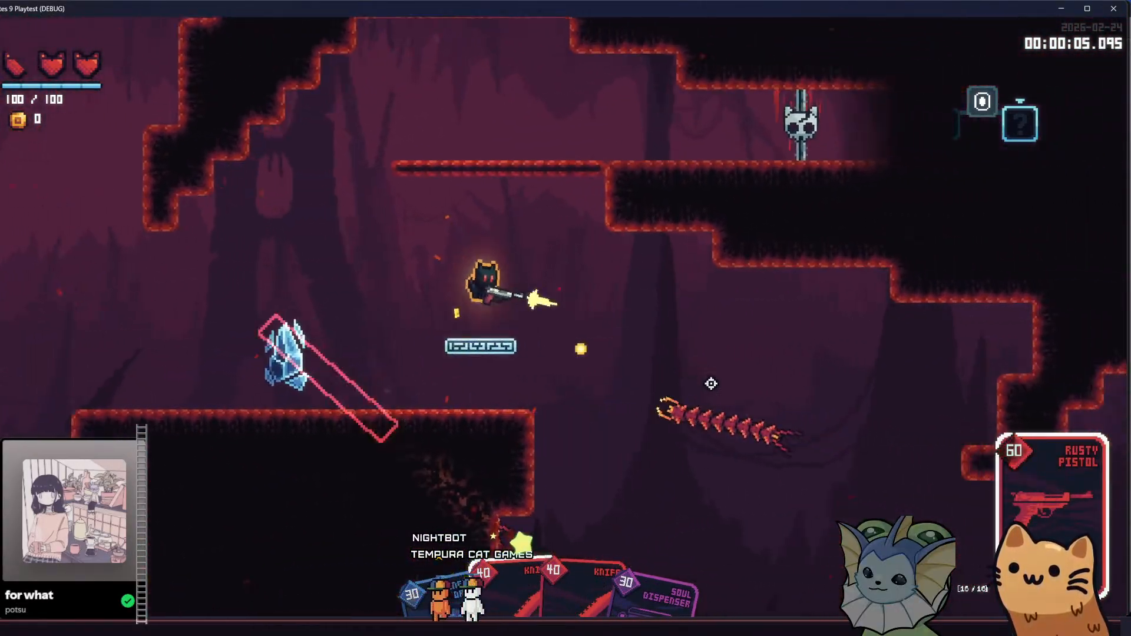
key(a)
key(space)
click(678, 419)
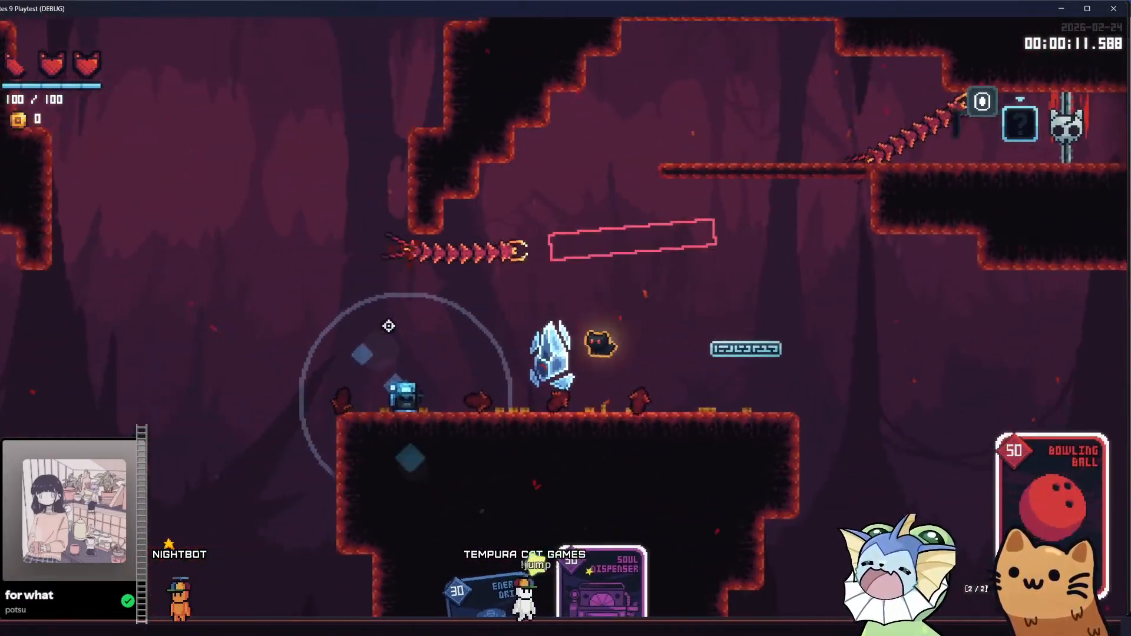
Throw bowling balls at the centipedes from the ledge with the soul dispenser and head right
click(389, 326)
key(d)
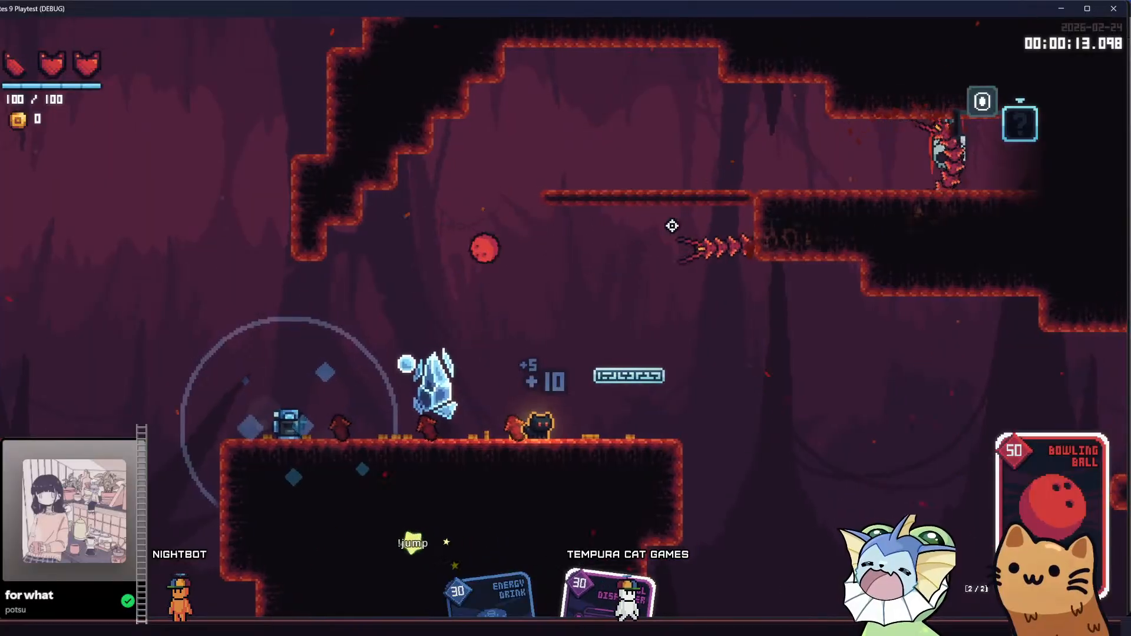
key(a)
click(798, 374)
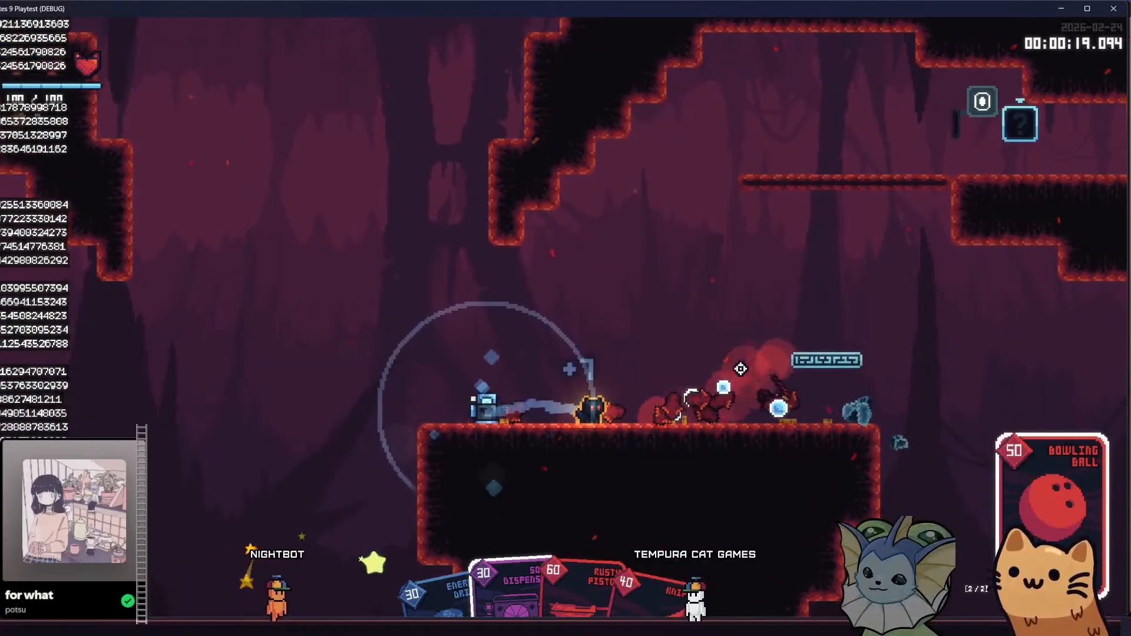
key(d)
key(space)
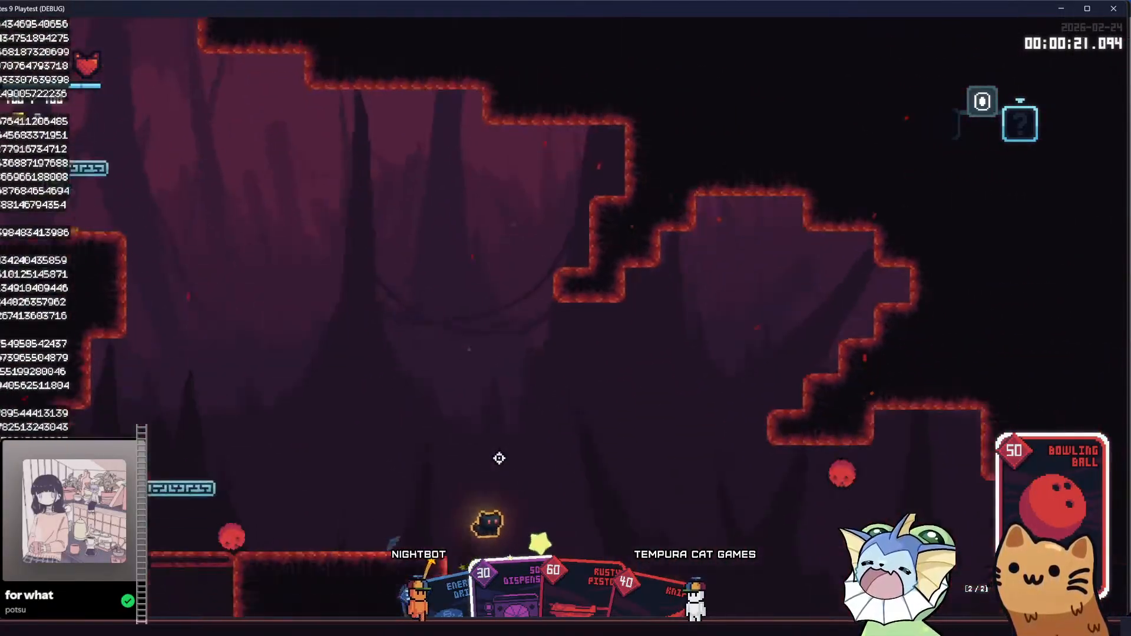
Clear the combat room by throwing bowling balls at the remaining enemies around the wooden-platform ledge
key(a)
key(space)
click(366, 431)
click(322, 390)
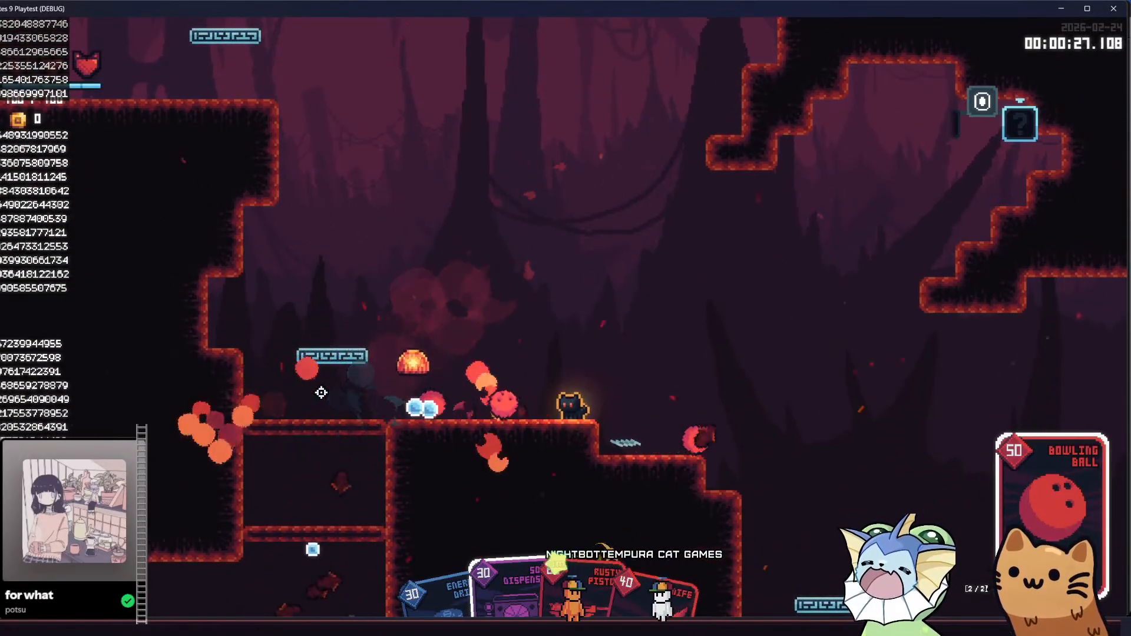
key(a)
key(space)
key(d)
click(797, 419)
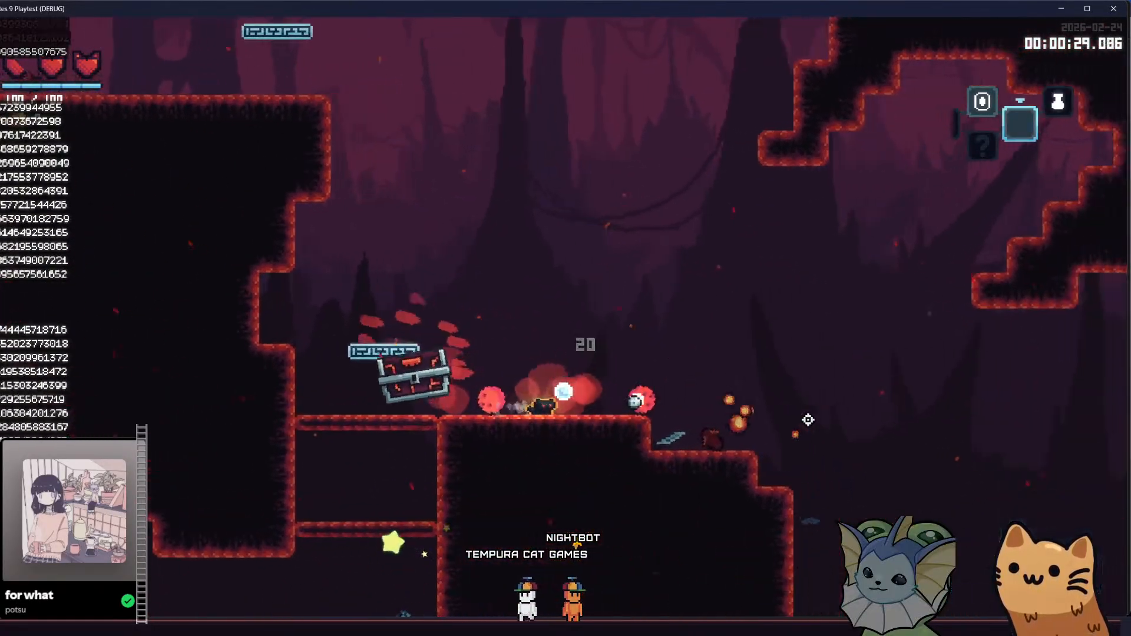
Open the reward chest and collect the Soul Lantern and the Sticker Capsule
key(a)
key(s)
key(space)
key(e)
key(d)
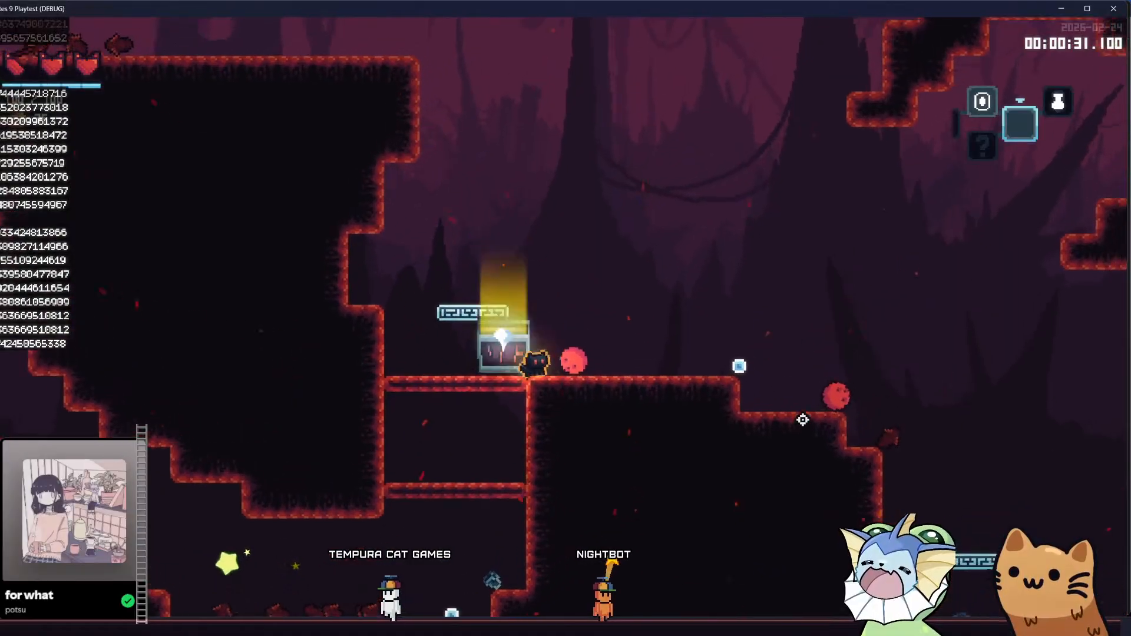
key(a)
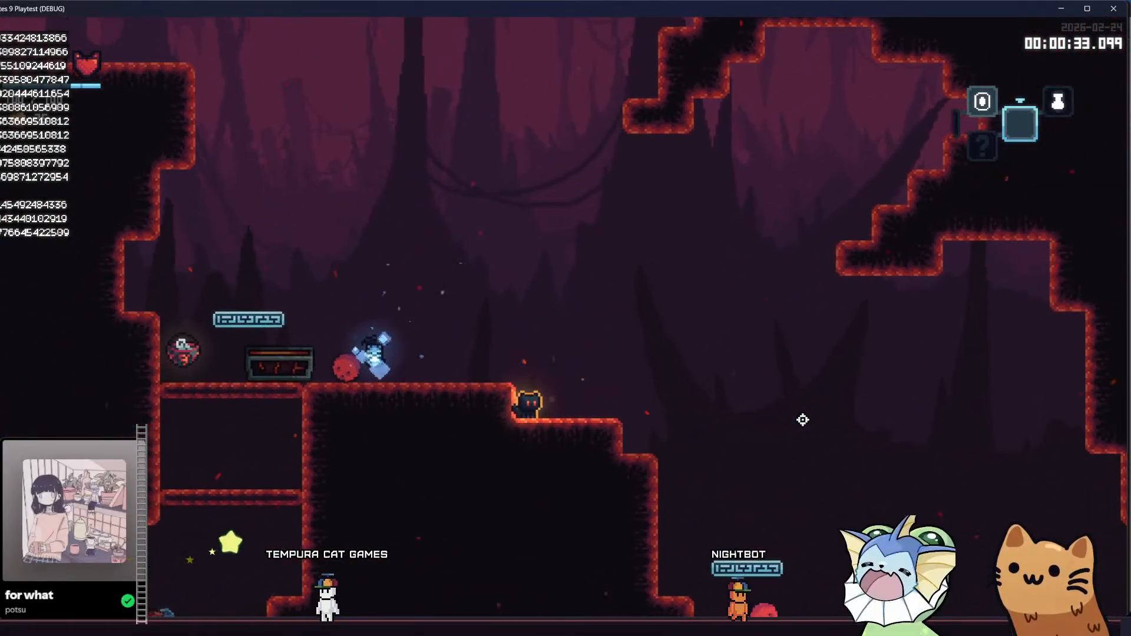
key(space)
key(a)
key(s)
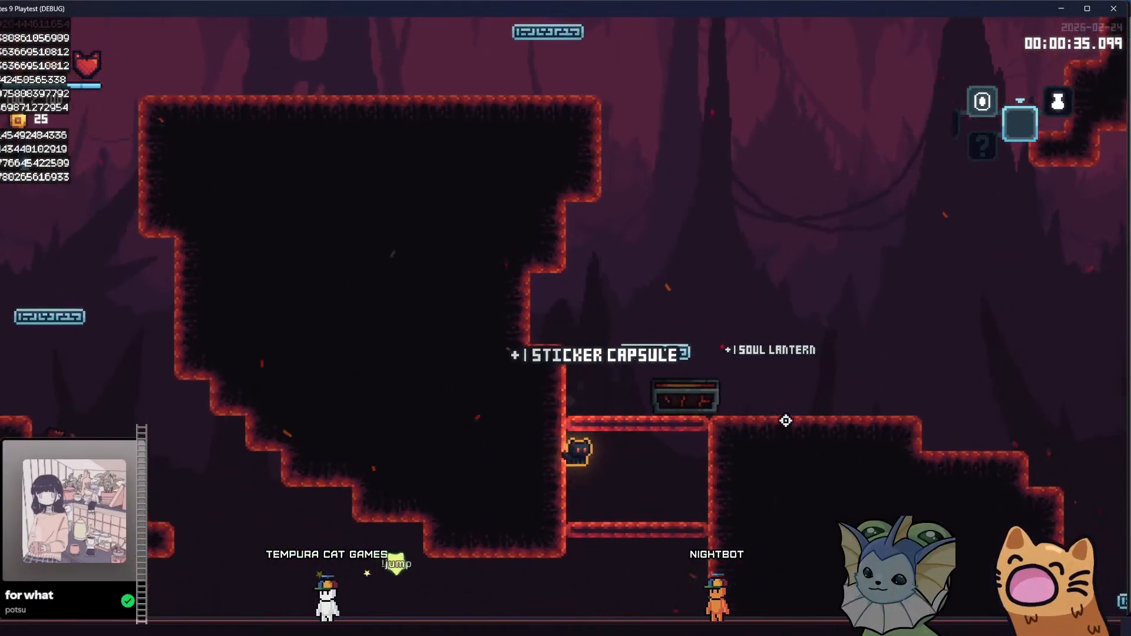
Leave the cleared room through the lower left passage and enter the next combat room
key(space)
key(space)
key(d)
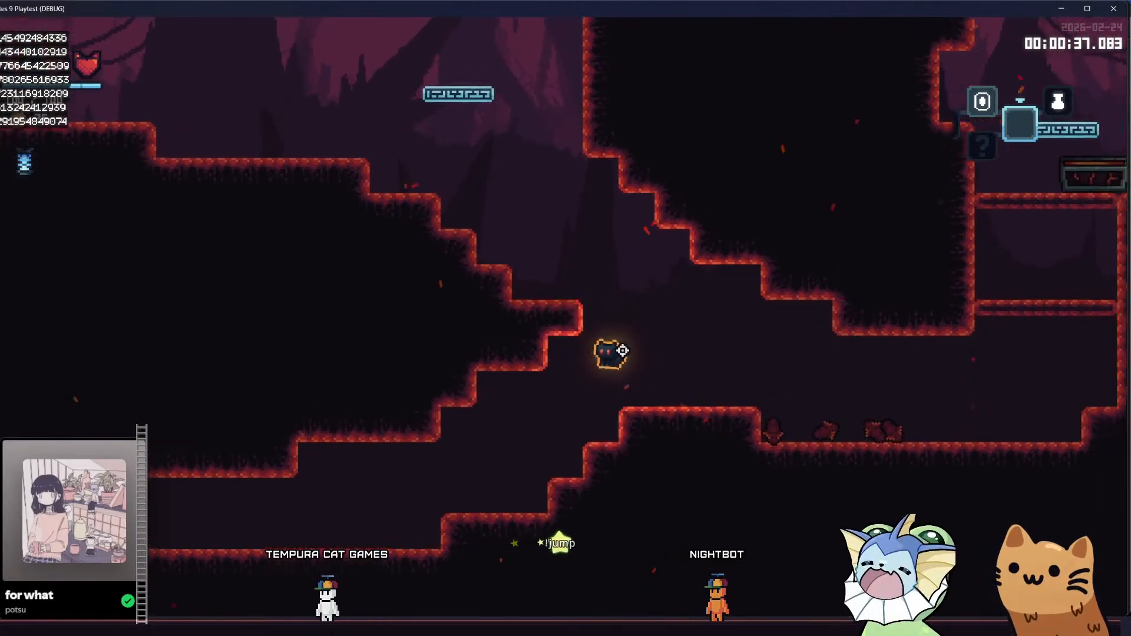
key(space)
key(a)
key(space)
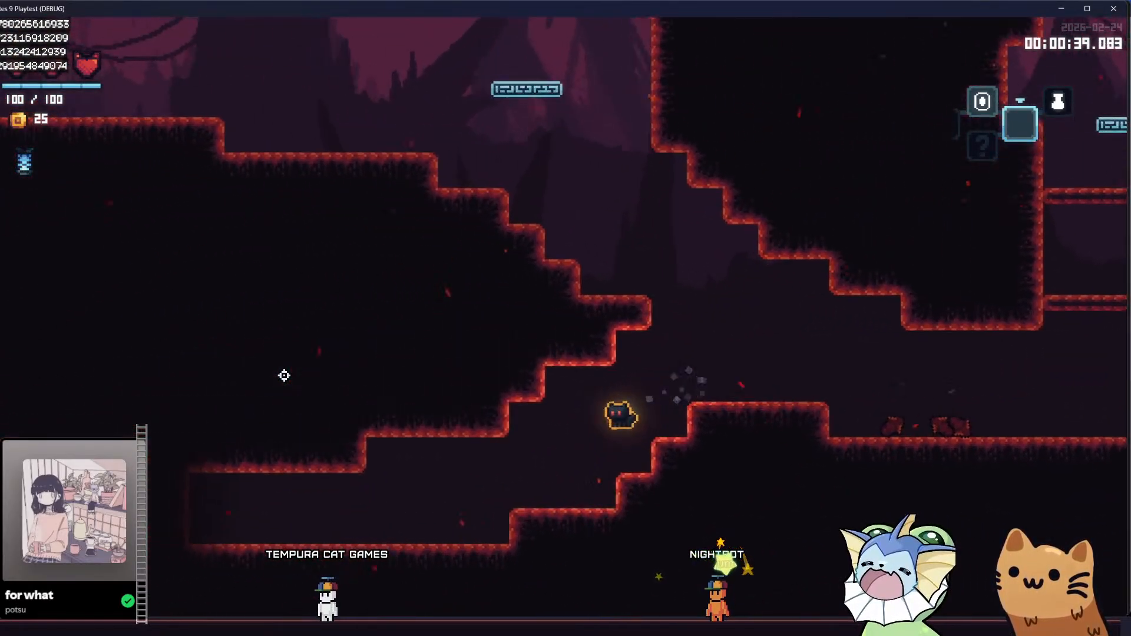
key(a)
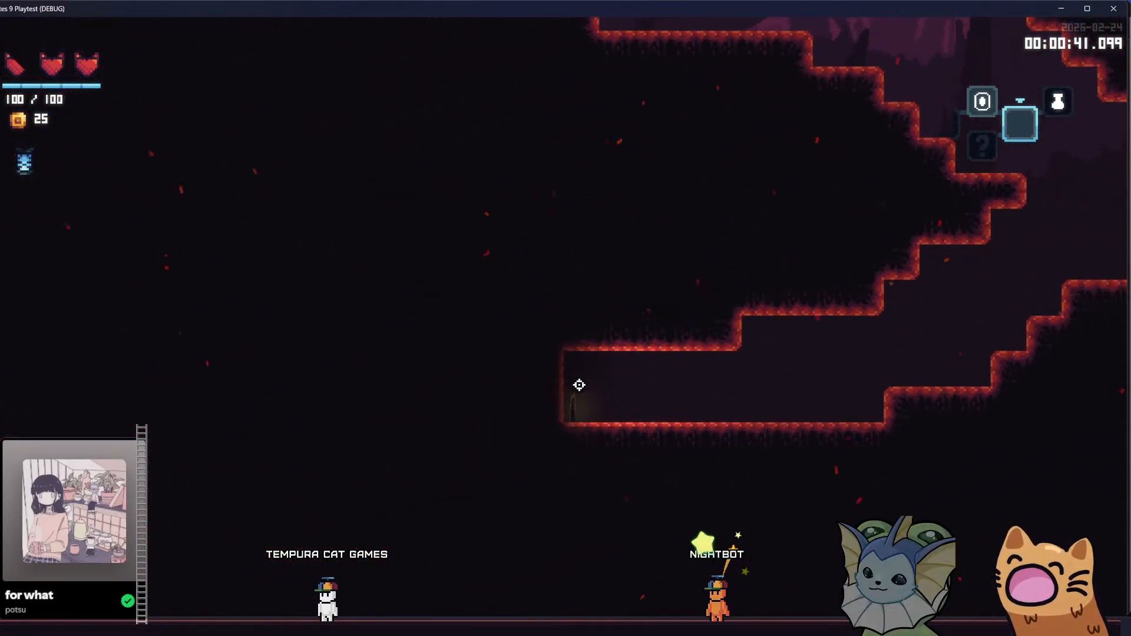
key(a)
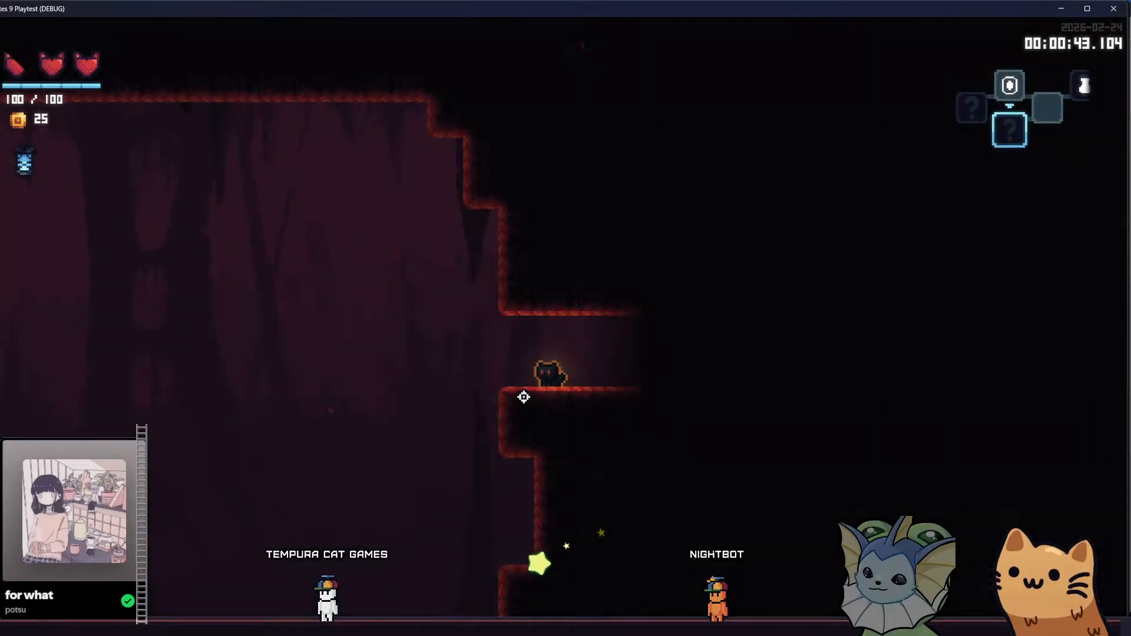
key(a)
key(space)
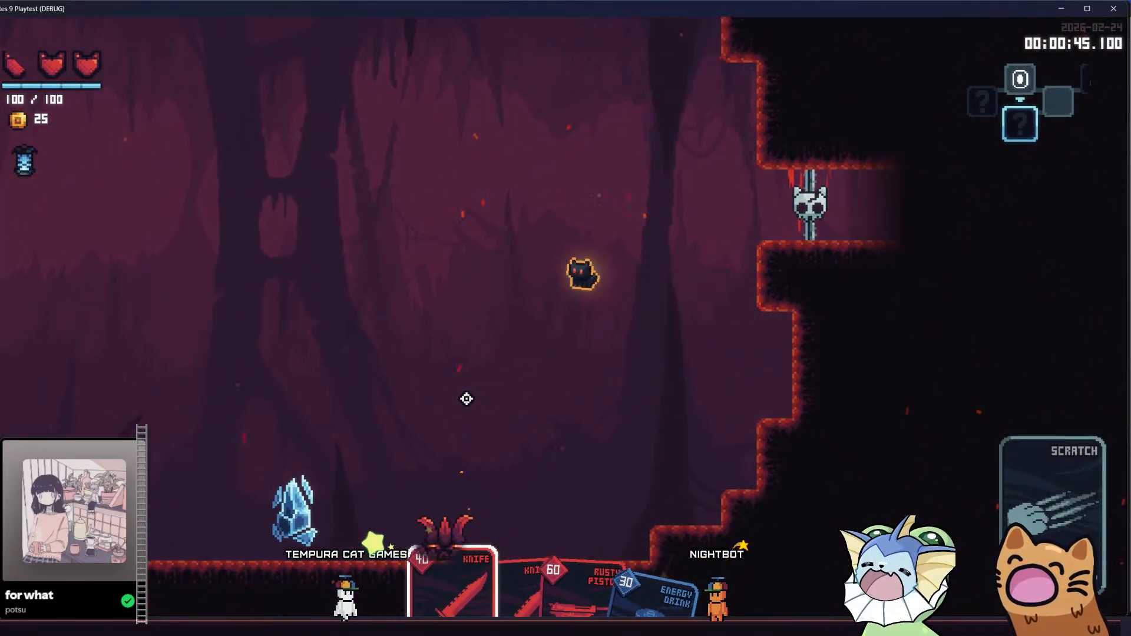
Equip the Rusty Pistol and shoot the red tentacled enemy beside the blue crystal while jumping around it
scroll(466, 399, down, 2)
right_click(467, 399)
key(a)
key(space)
click(768, 391)
key(d)
key(space)
click(430, 407)
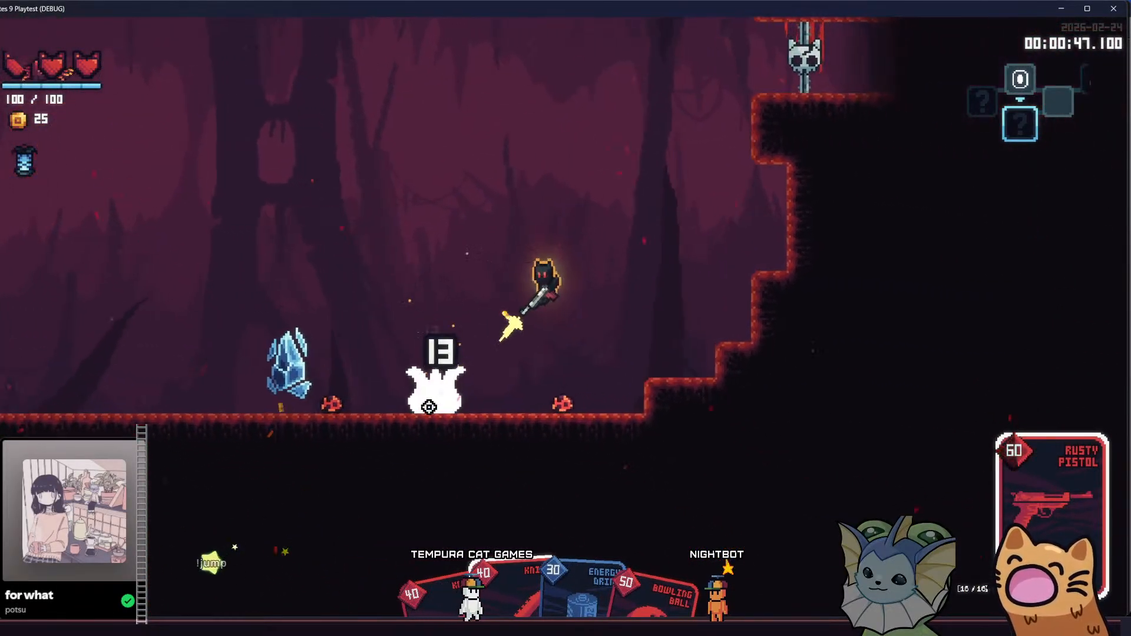
Keep firing the Rusty Pistol toward the far side of the blue crystal while jumping
click(235, 392)
key(space)
click(235, 434)
click(234, 441)
key(a)
key(space)
Equip the Bowling Ball card and throw balls at the ground enemies near the blue crystal, then at the winged ones
scroll(232, 440, down, 2)
click(233, 440)
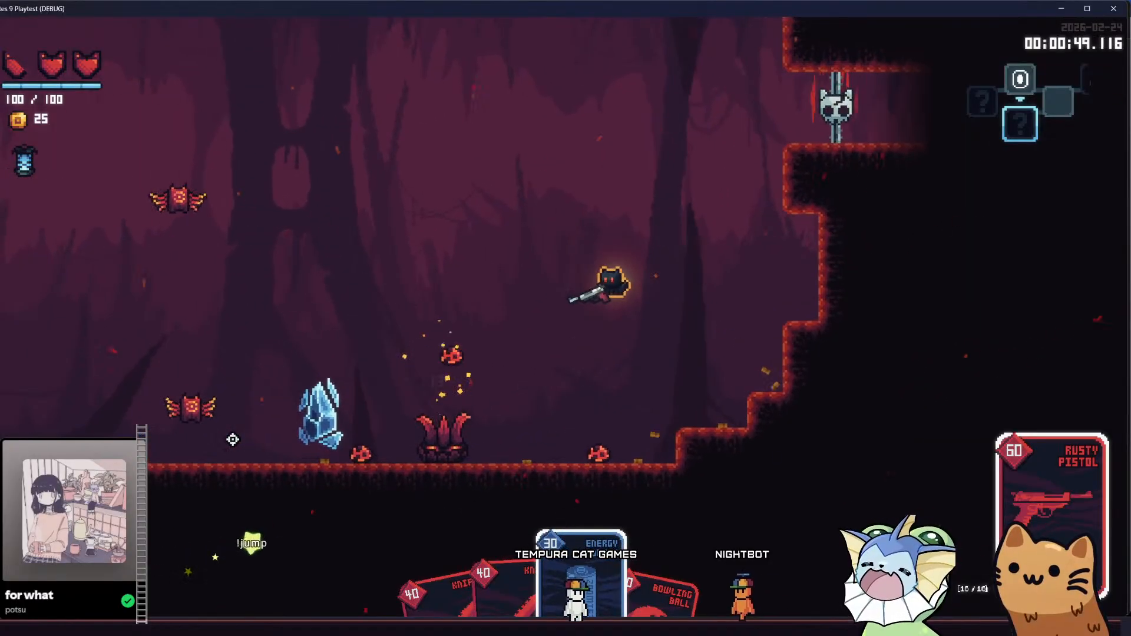
key(d)
right_click(223, 439)
click(195, 386)
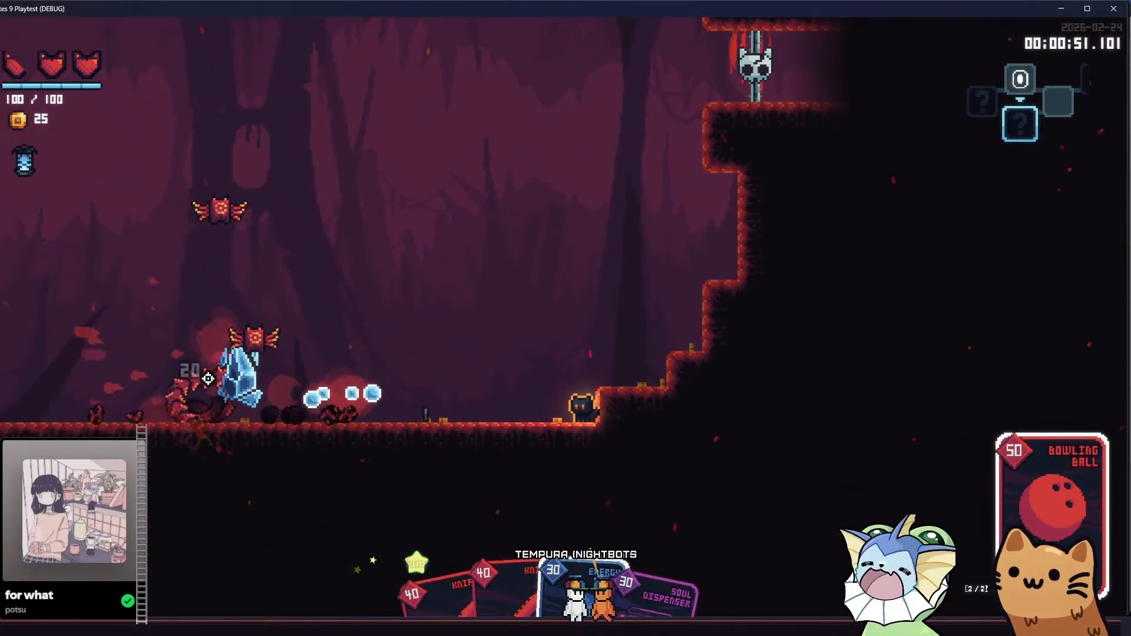
key(space)
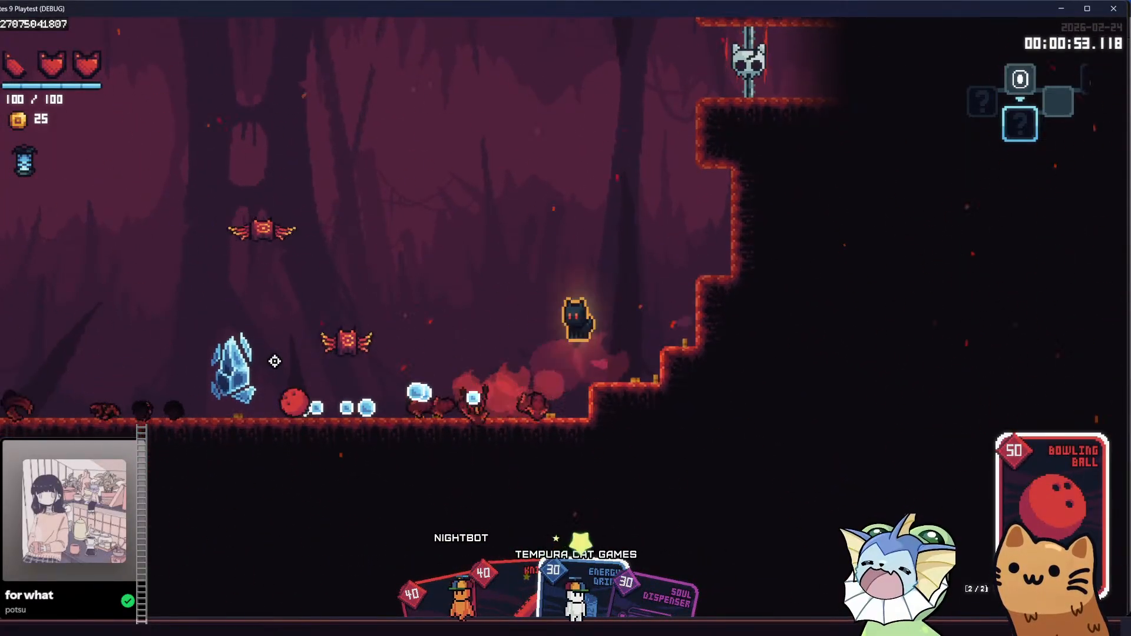
click(375, 278)
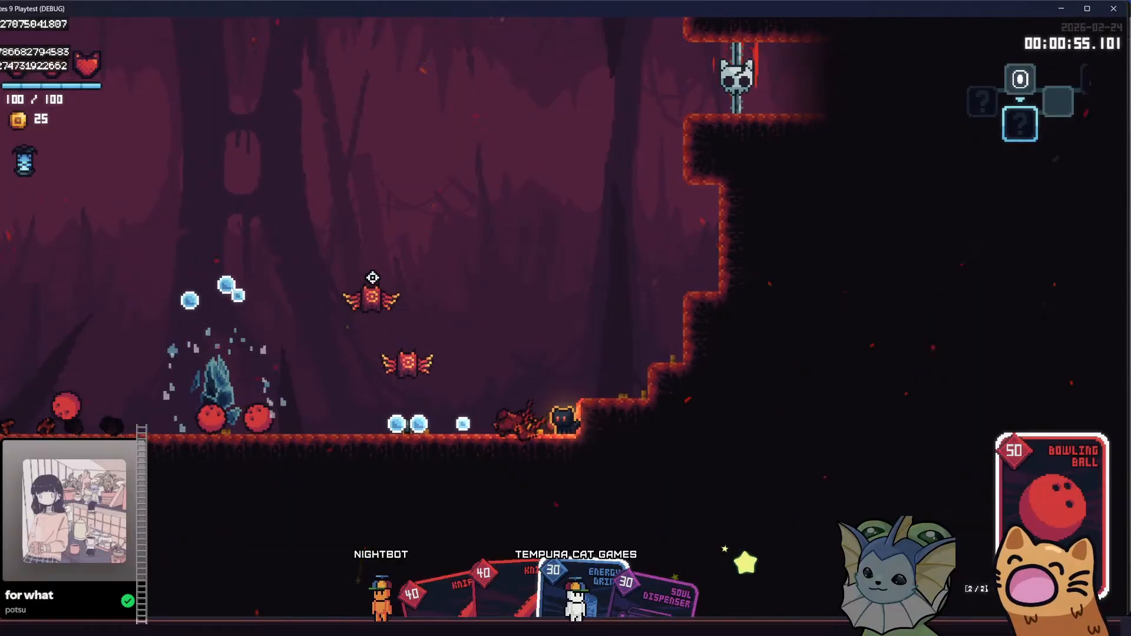
Retreat across the cavern floor while throwing bowling balls at the two winged enemies until the room is cleared
key(space)
click(363, 271)
key(a)
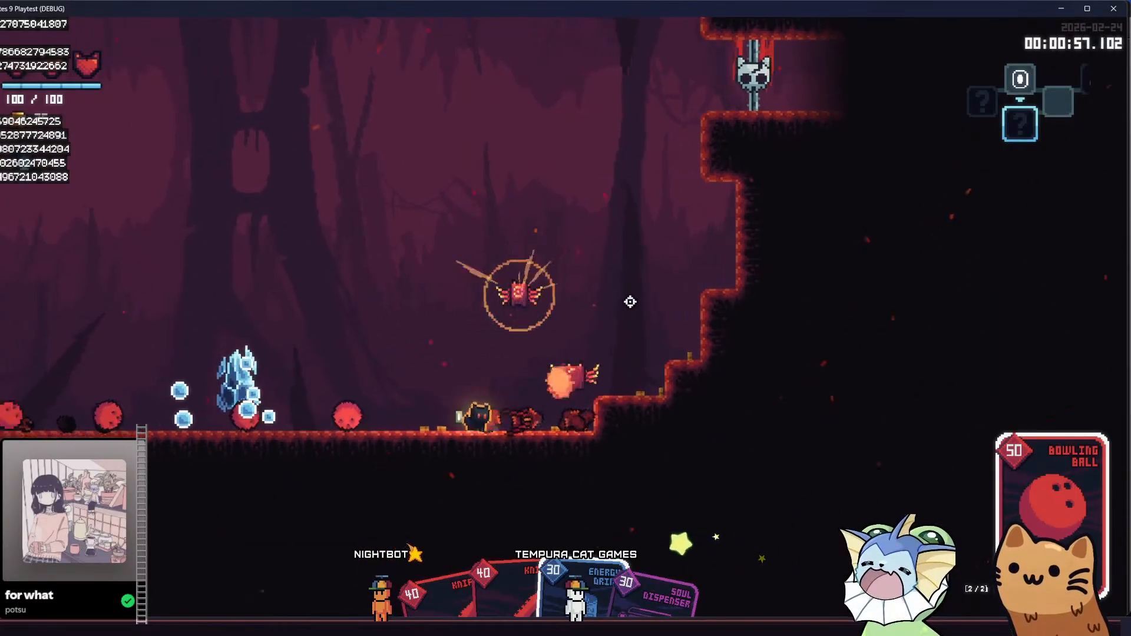
click(920, 316)
click(916, 316)
click(842, 249)
click(832, 243)
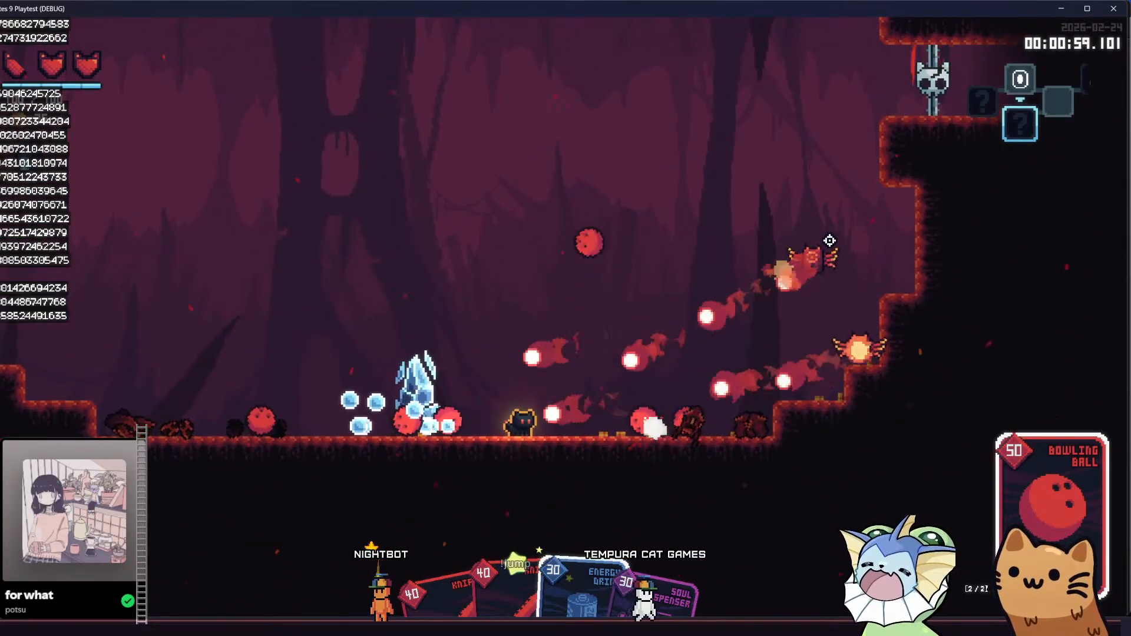
key(a)
key(space)
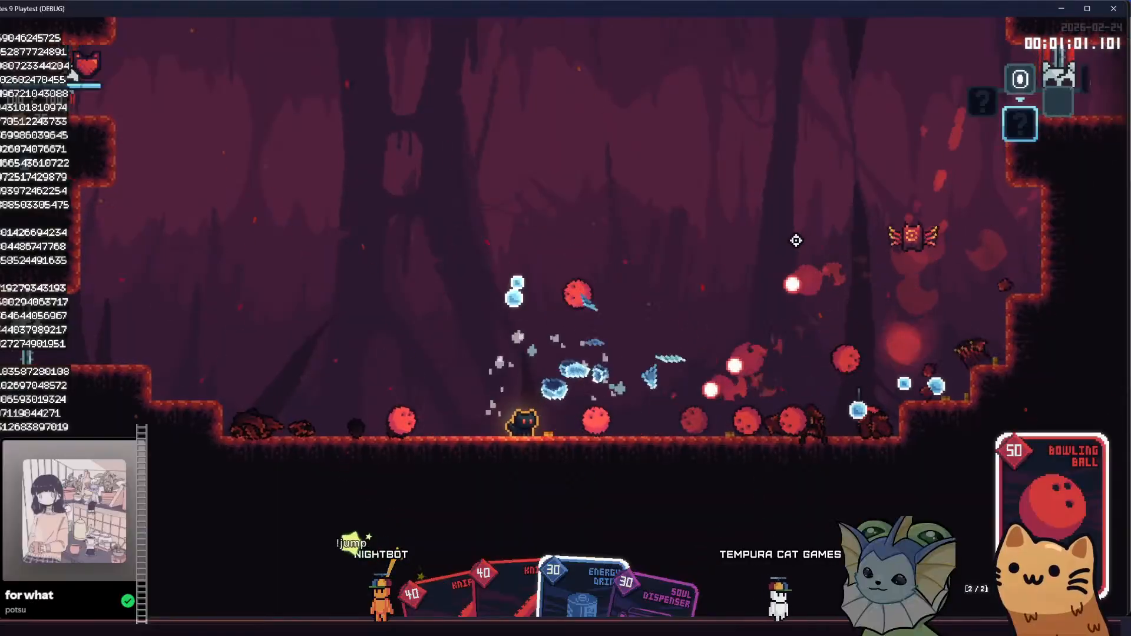
click(790, 266)
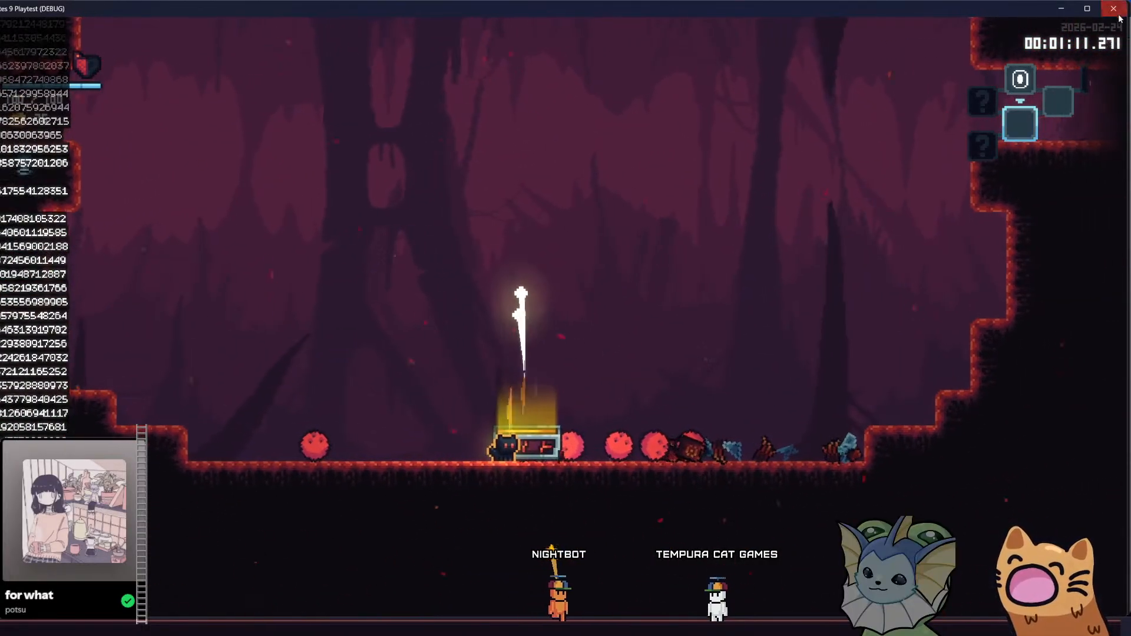
Stop the playtest, set the bowling ball's RigidBody2D mass to 50 kg and save the scene
key(F8)
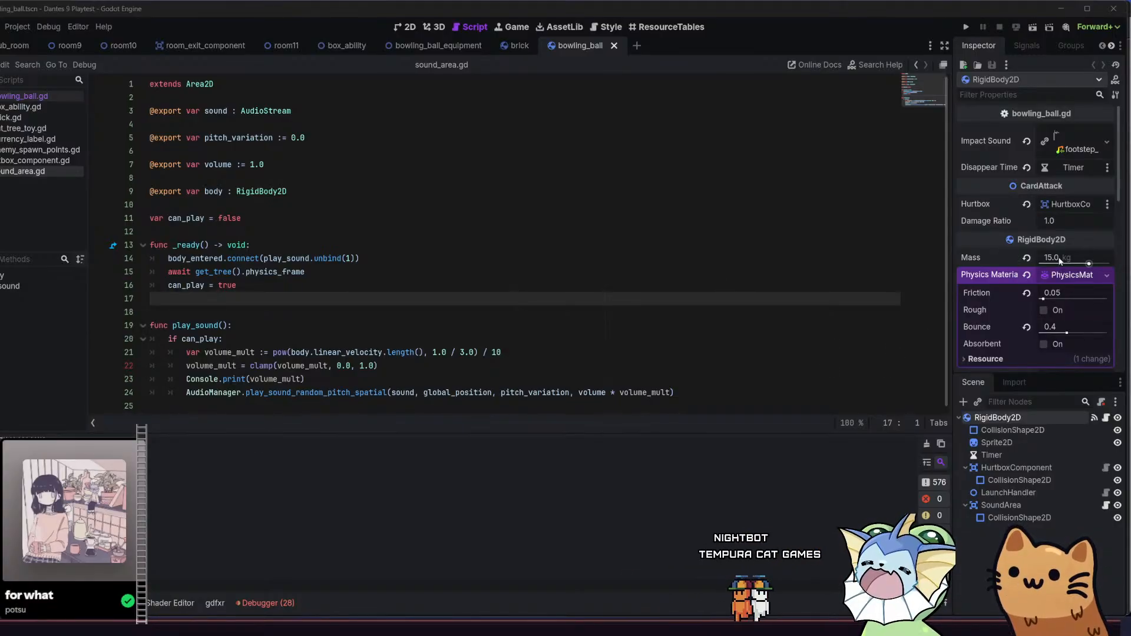
key(ctrl+s)
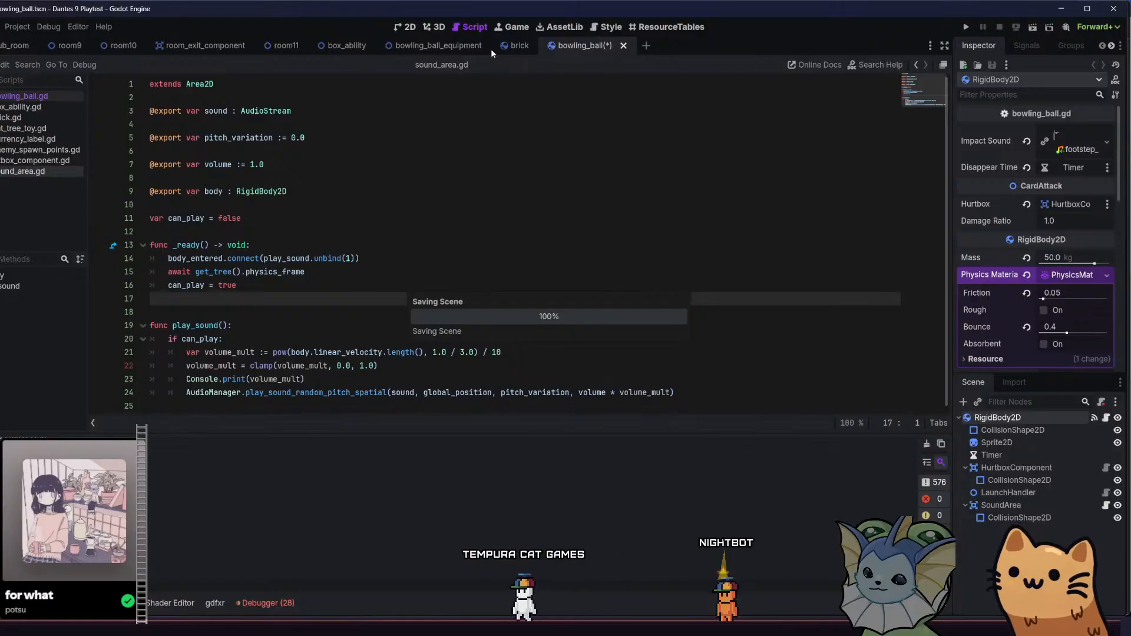
Try to copy the brick scene's Hurtbox node into the bowling_ball scene, and remove the pasted copy
click(520, 60)
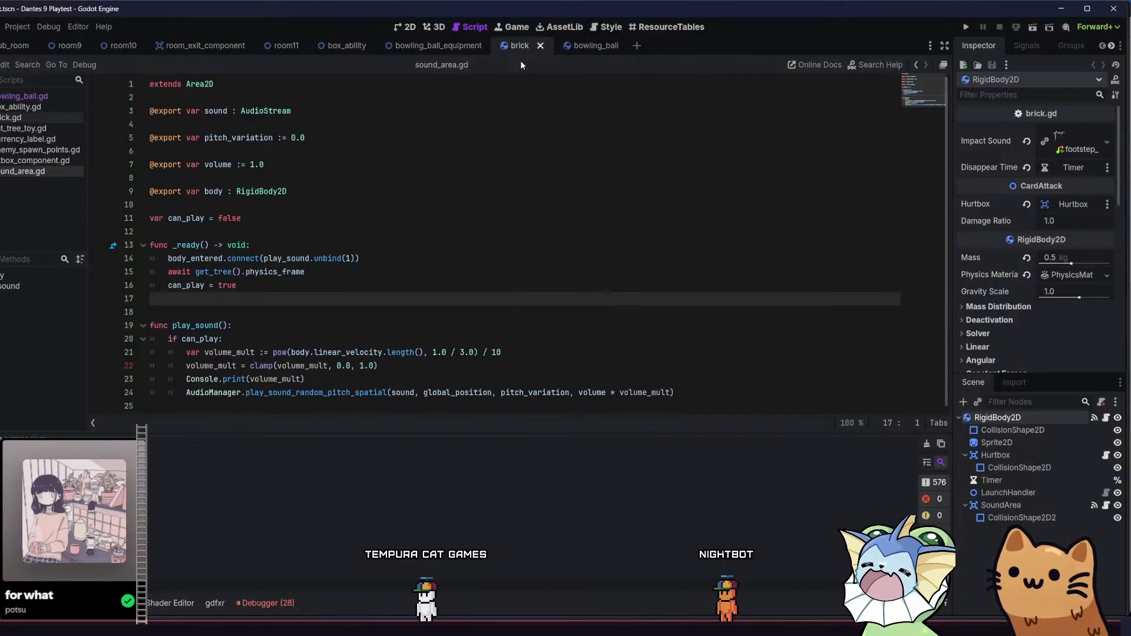
click(1041, 454)
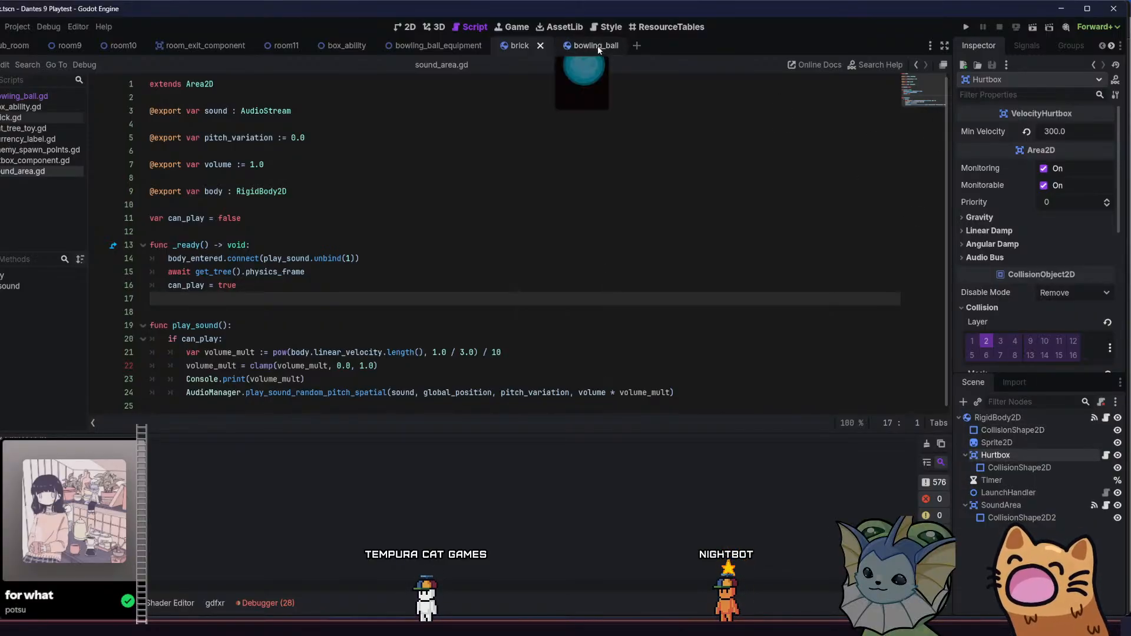
right_click(1015, 452)
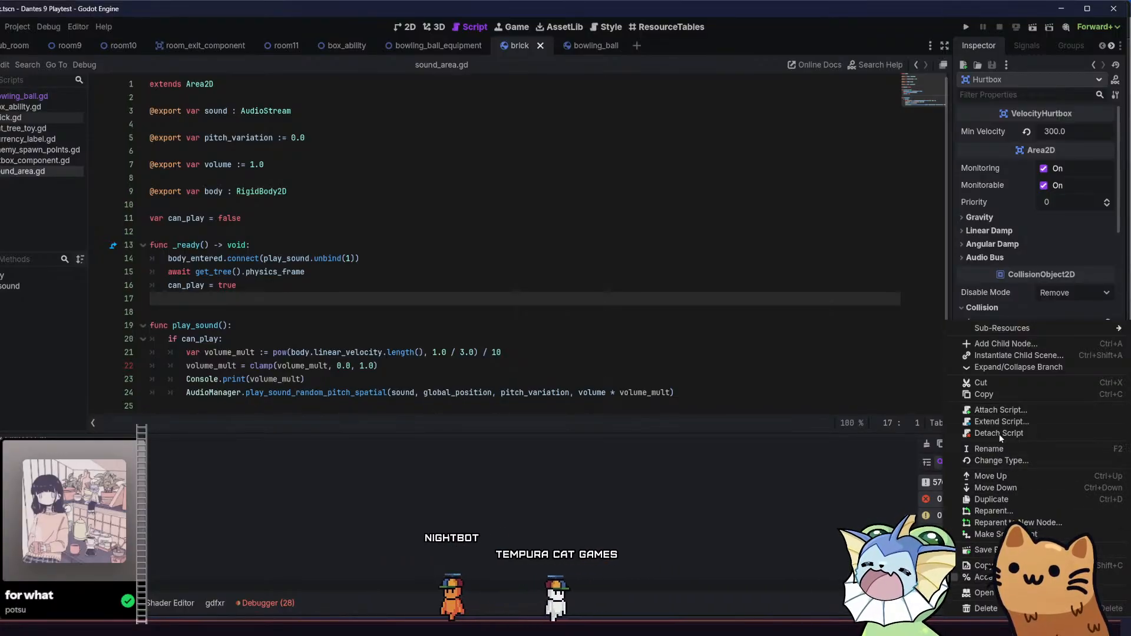
click(986, 395)
click(602, 49)
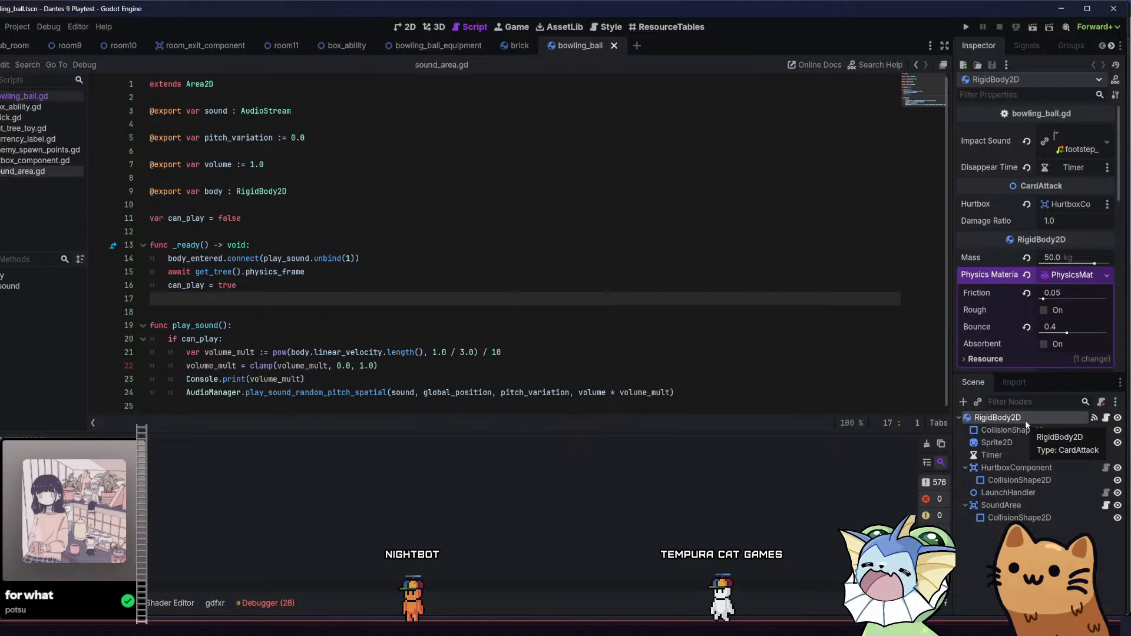
key(ctrl+v)
click(1015, 480)
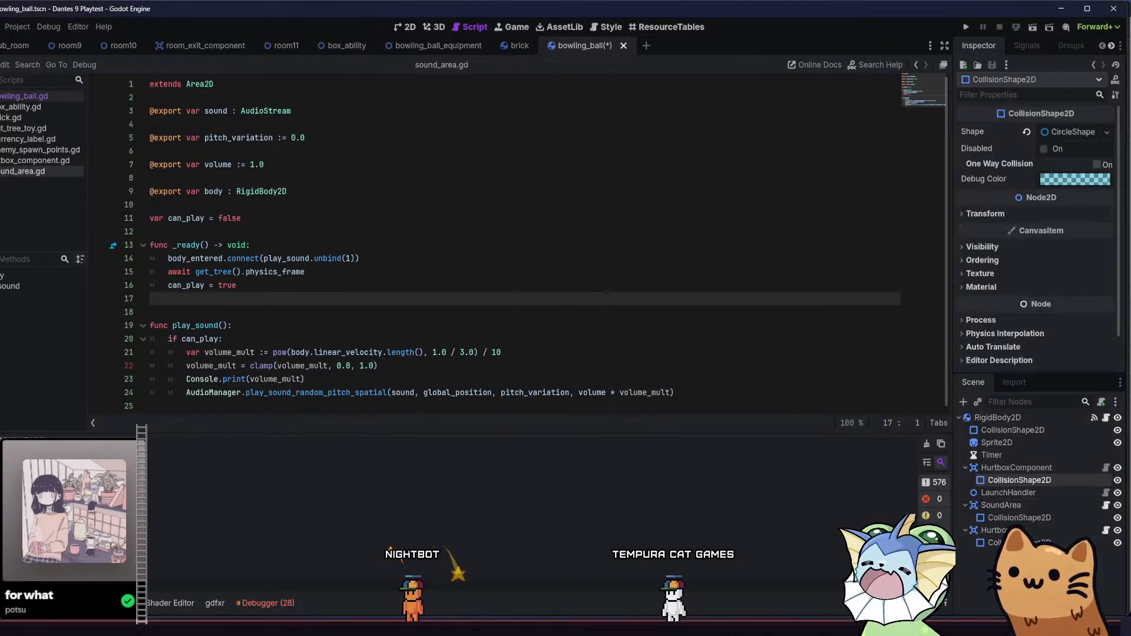
key(Delete)
click(352, 335)
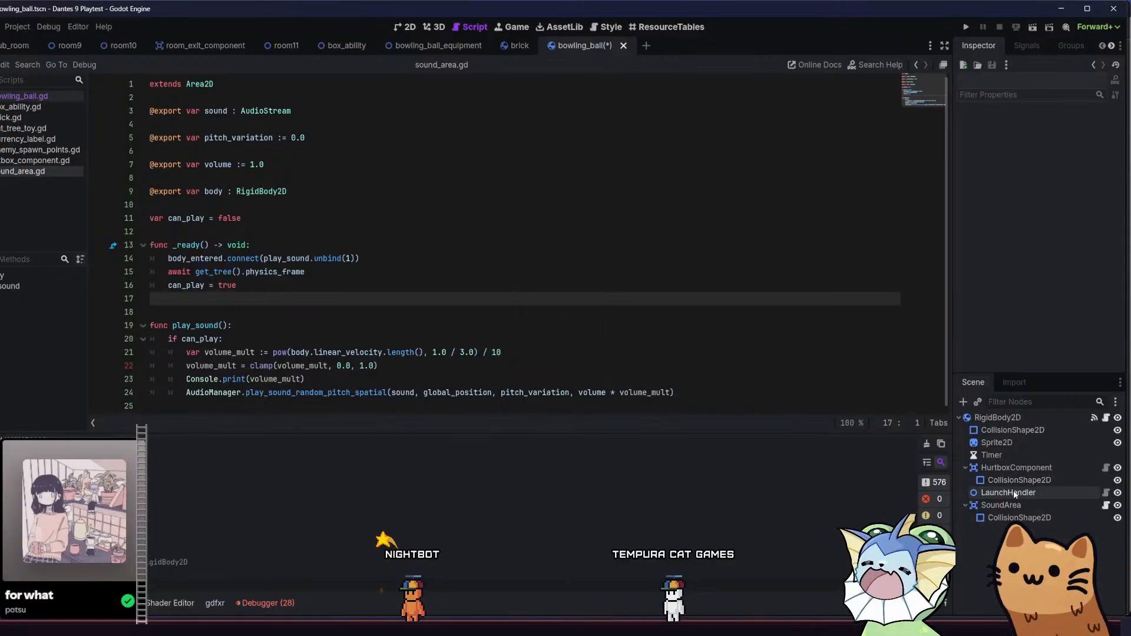
Change the type of the bowling ball's HurtboxComponent node to VelocityHurtbox
click(1016, 468)
right_click(1016, 468)
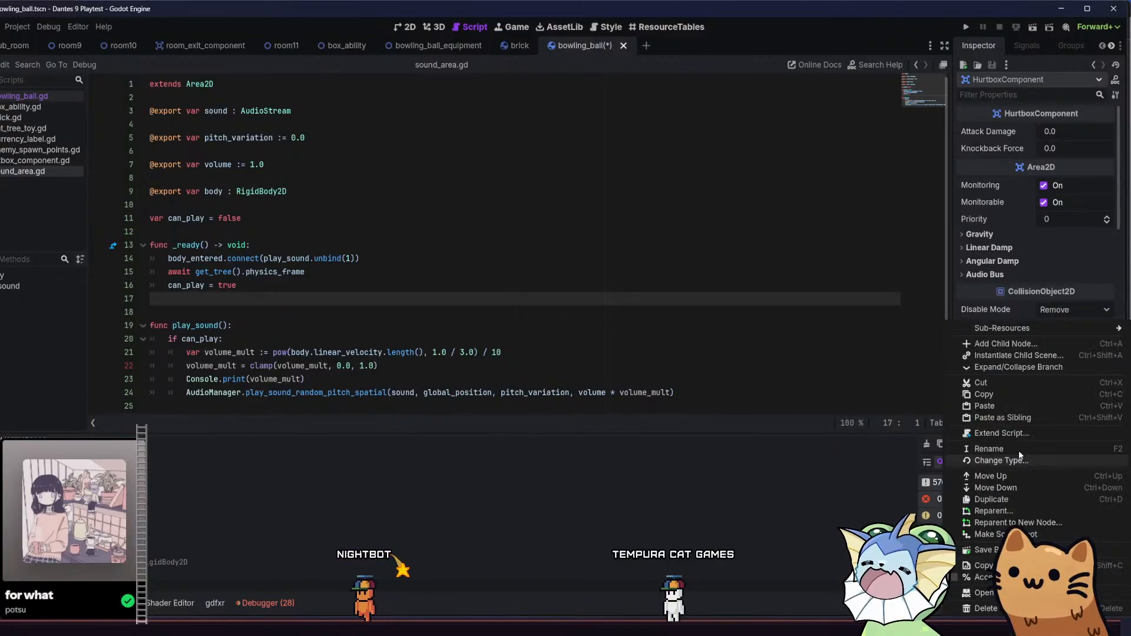
click(1020, 461)
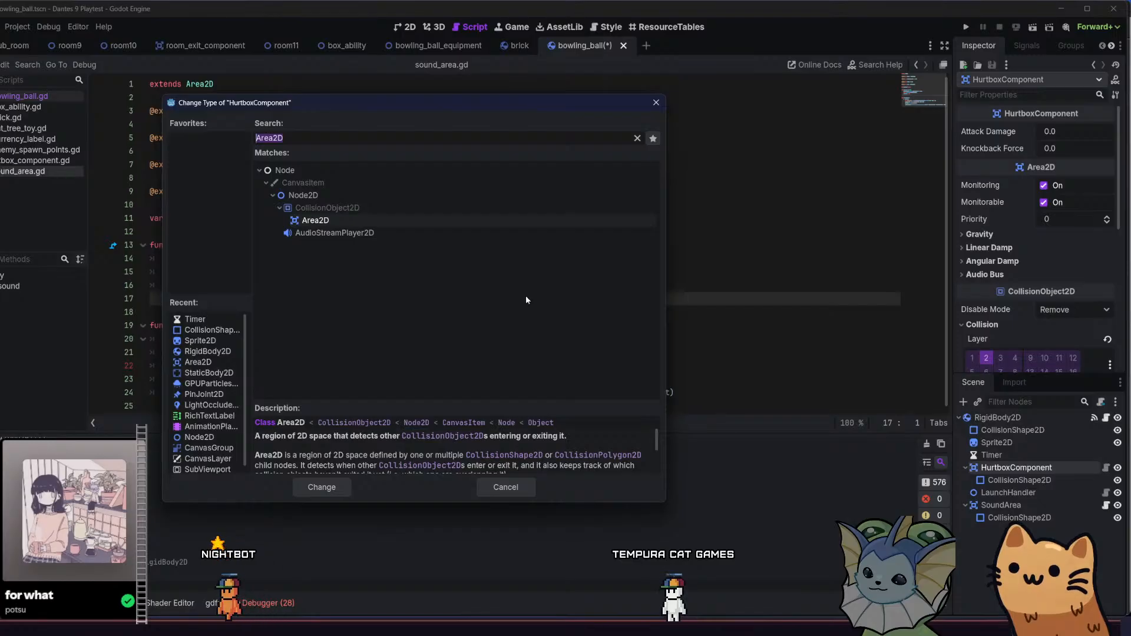
text(veloc)
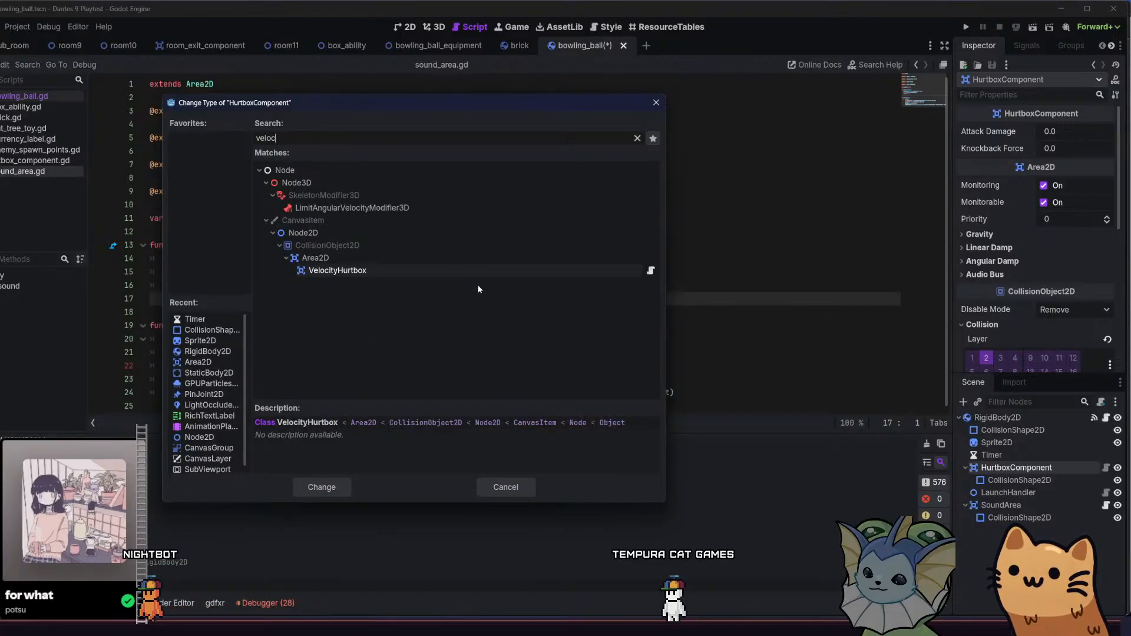
double_click(389, 269)
Set the HurtboxComponent's Min Velocity to 300 and save the bowling_ball scene
click(1076, 134)
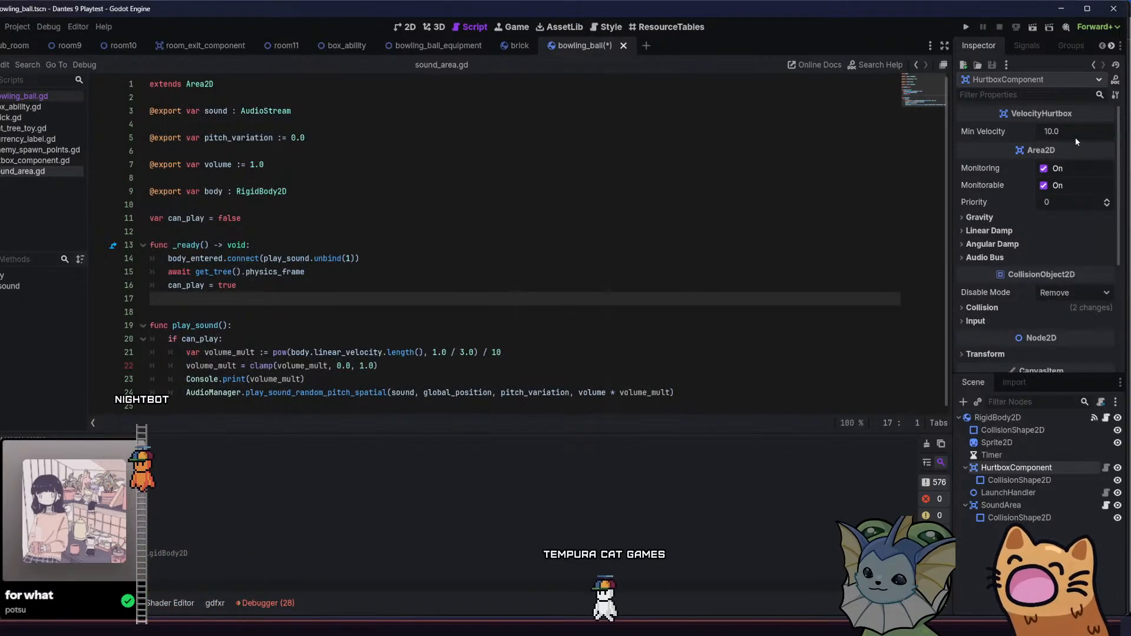
text(300)
key(Return)
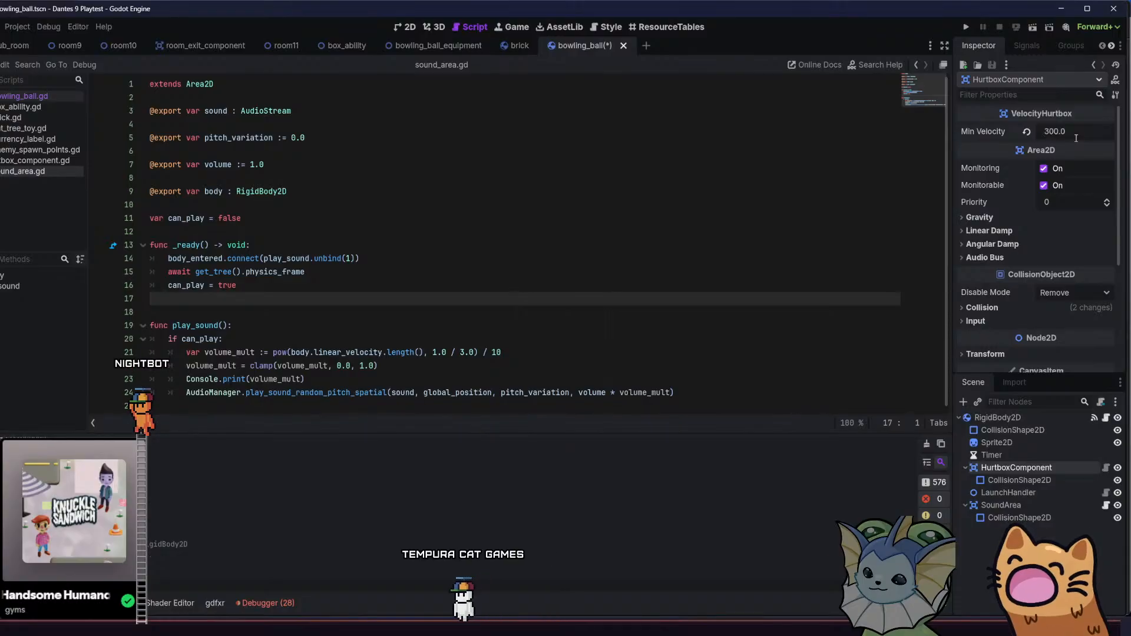
key(ctrl+s)
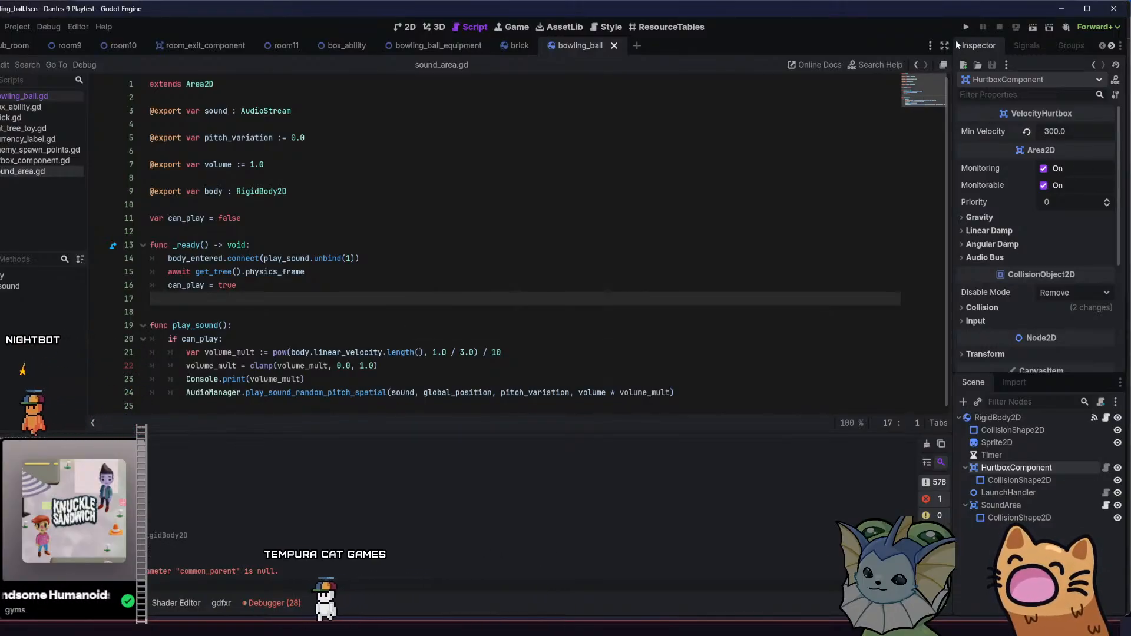
Run the project and start a game from the title screen
click(966, 26)
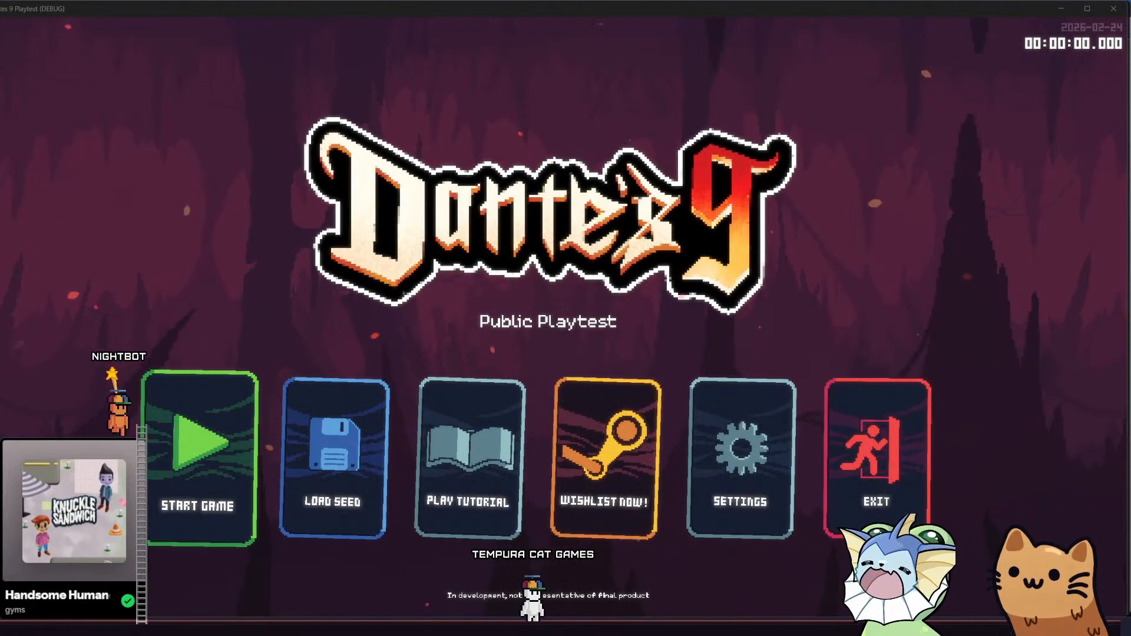
click(235, 414)
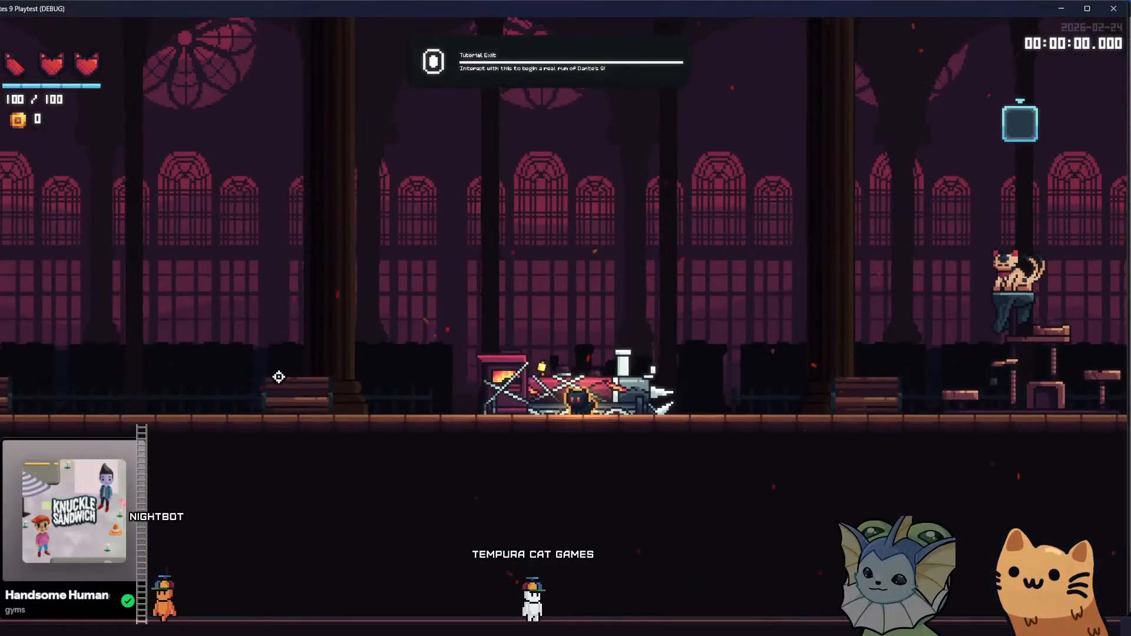
Add several Bowling Ball cards to the hand through the debug console
key(grave)
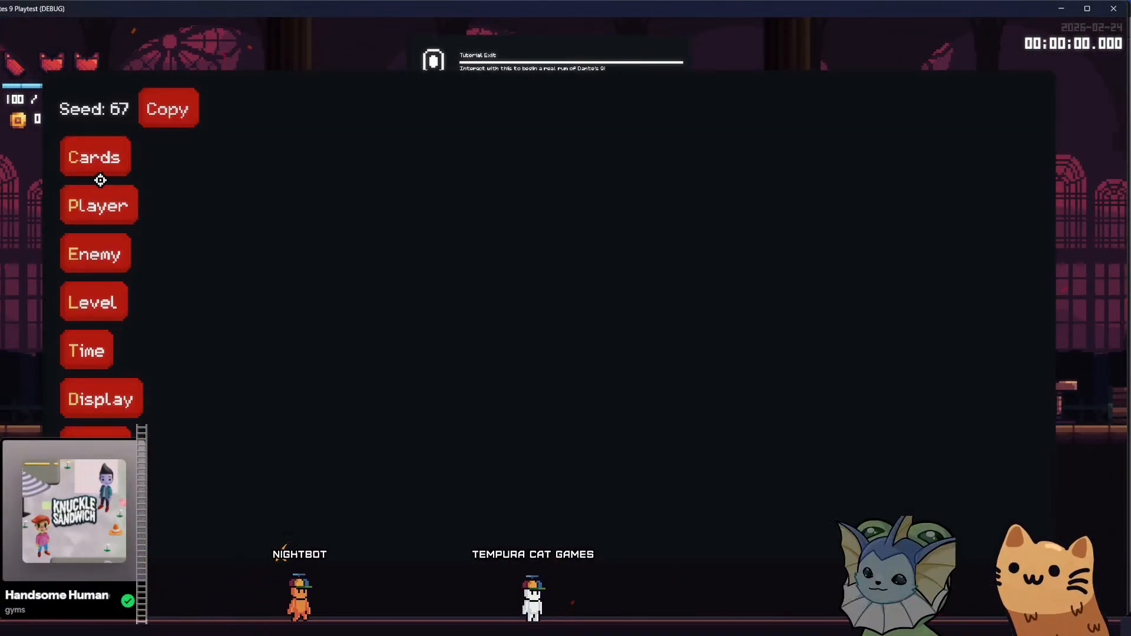
click(95, 156)
click(276, 108)
click(535, 336)
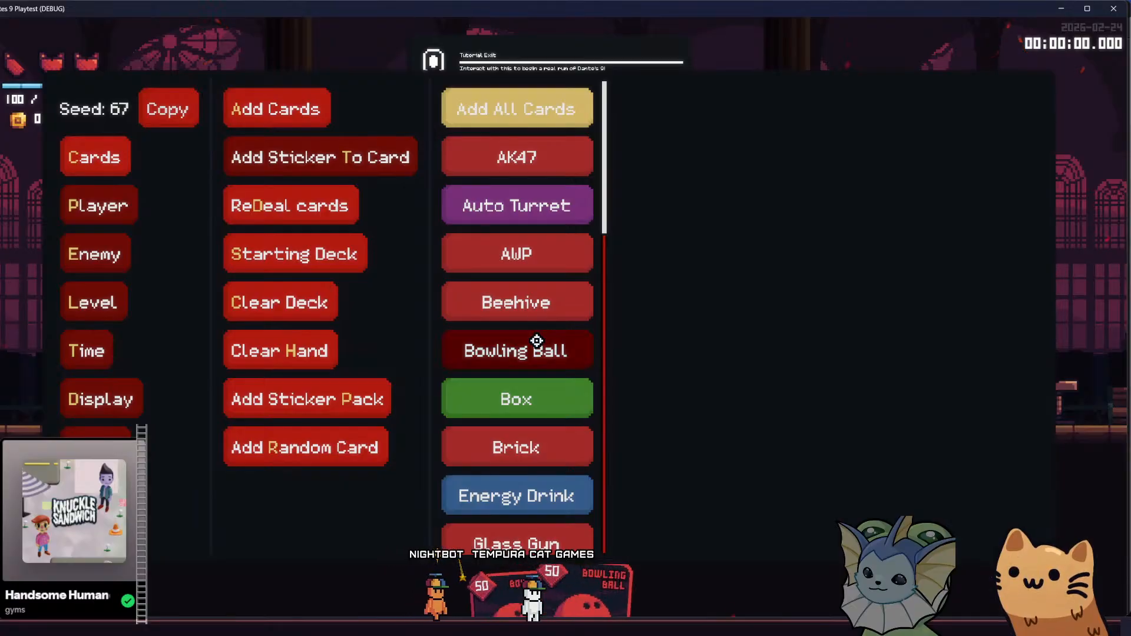
key(grave)
Turn on Infinite Mana and Infinite Charges for the player in the debug console
key(grave)
click(83, 192)
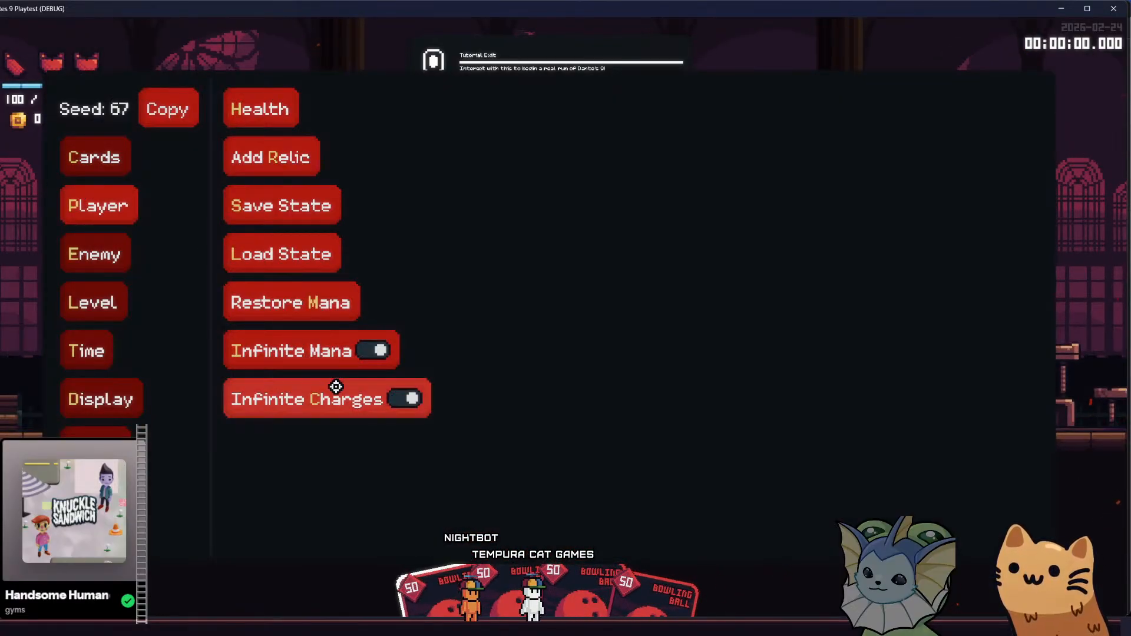
key(grave)
Spawn a long row of dummy enemies along the hall floor on both sides of the train through the debug console
key(grave)
click(99, 170)
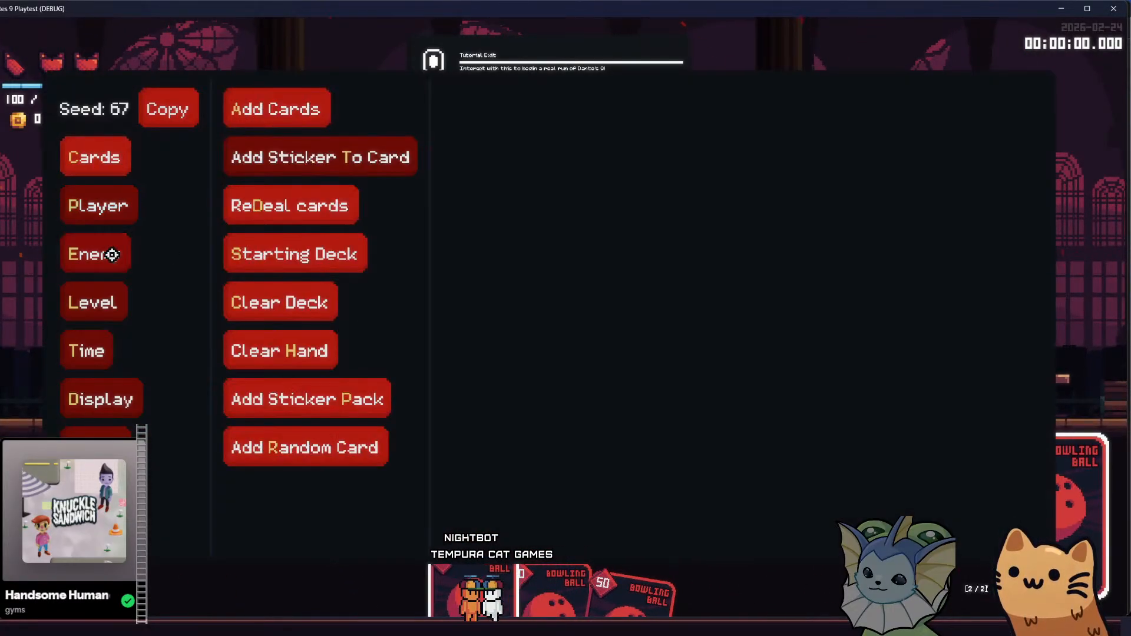
click(95, 254)
click(278, 109)
click(463, 106)
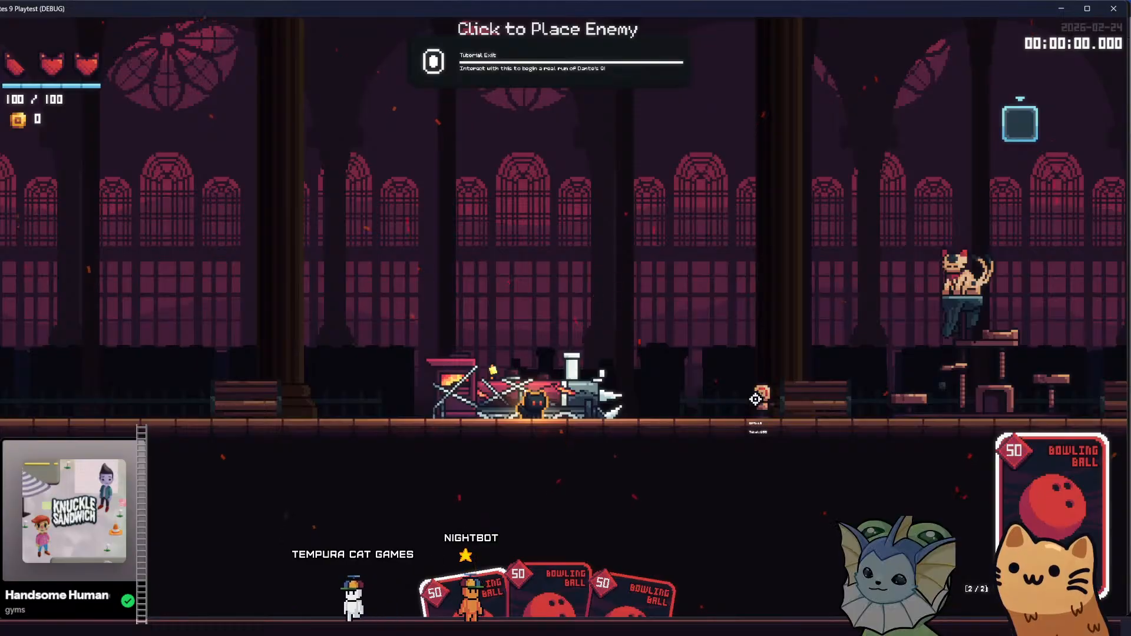
key(grave)
click(126, 271)
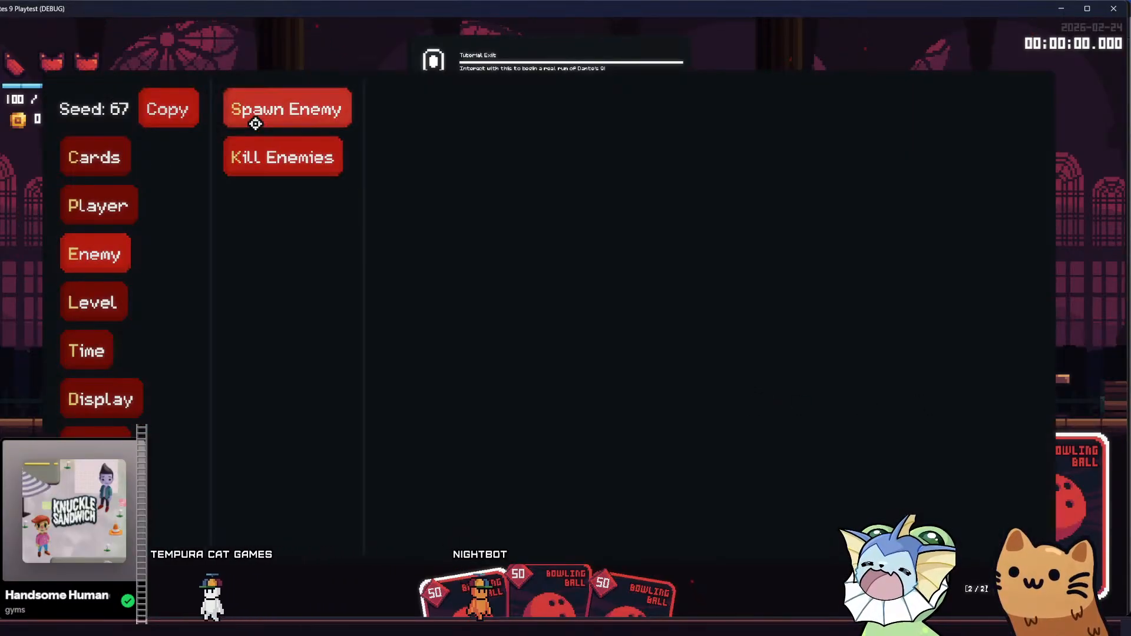
click(252, 120)
click(409, 114)
click(802, 409)
mouse_move(802, 409)
mouse_down()
mouse_move(1073, 419)
mouse_move(1109, 409)
mouse_move(89, 400)
mouse_up()
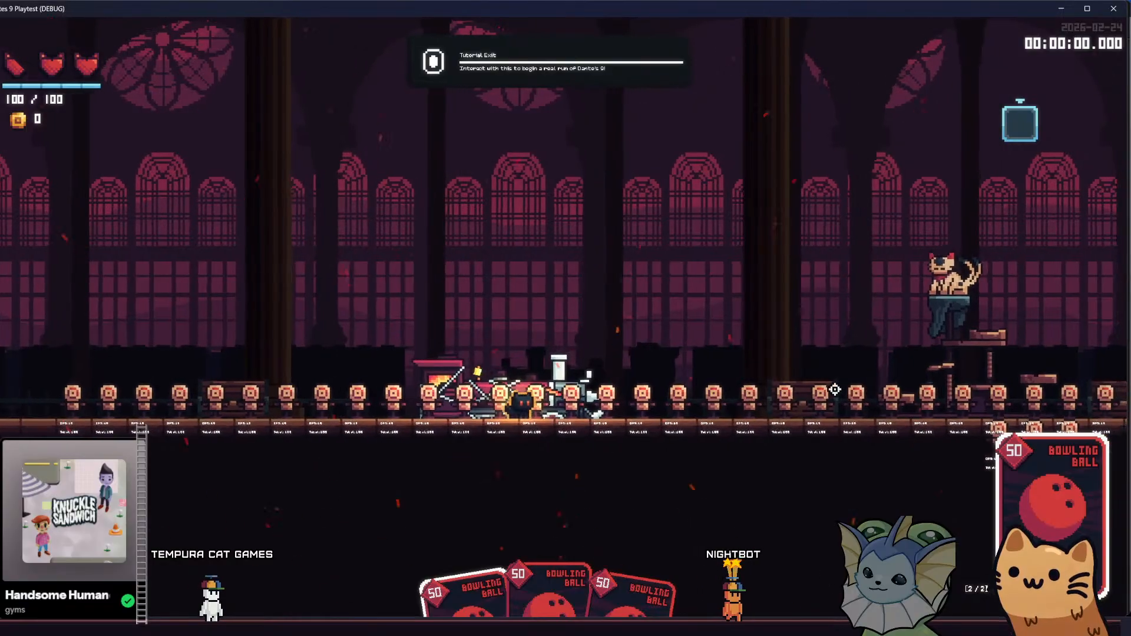
Throw bowling balls along the row of dummies in both directions to test their damage and impact sounds
click(835, 389)
key(d)
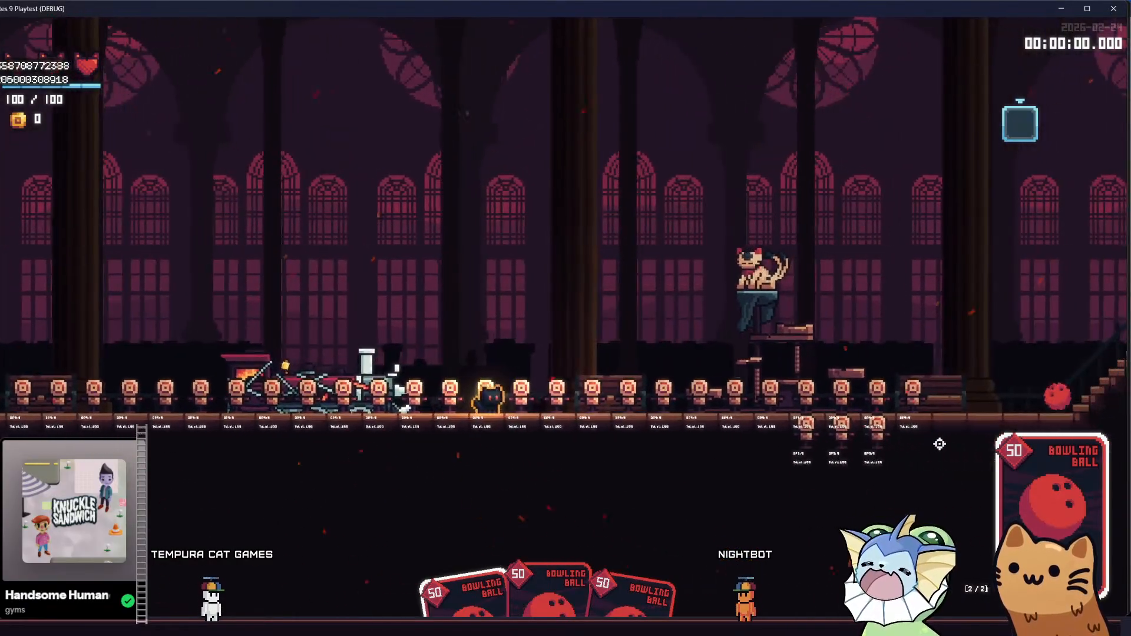
click(942, 397)
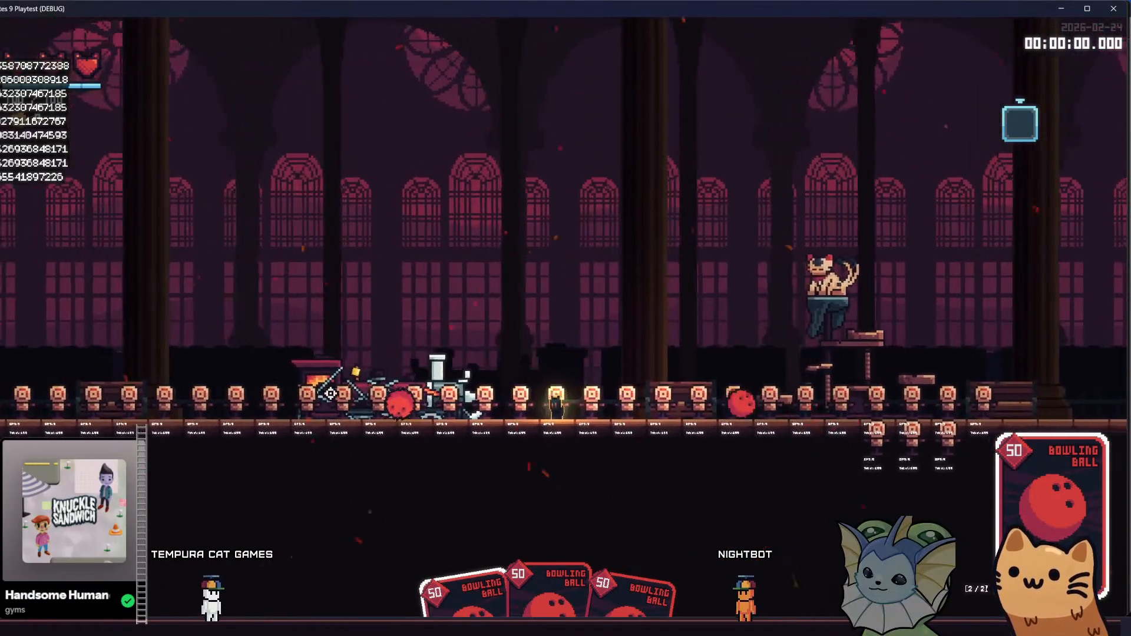
click(327, 395)
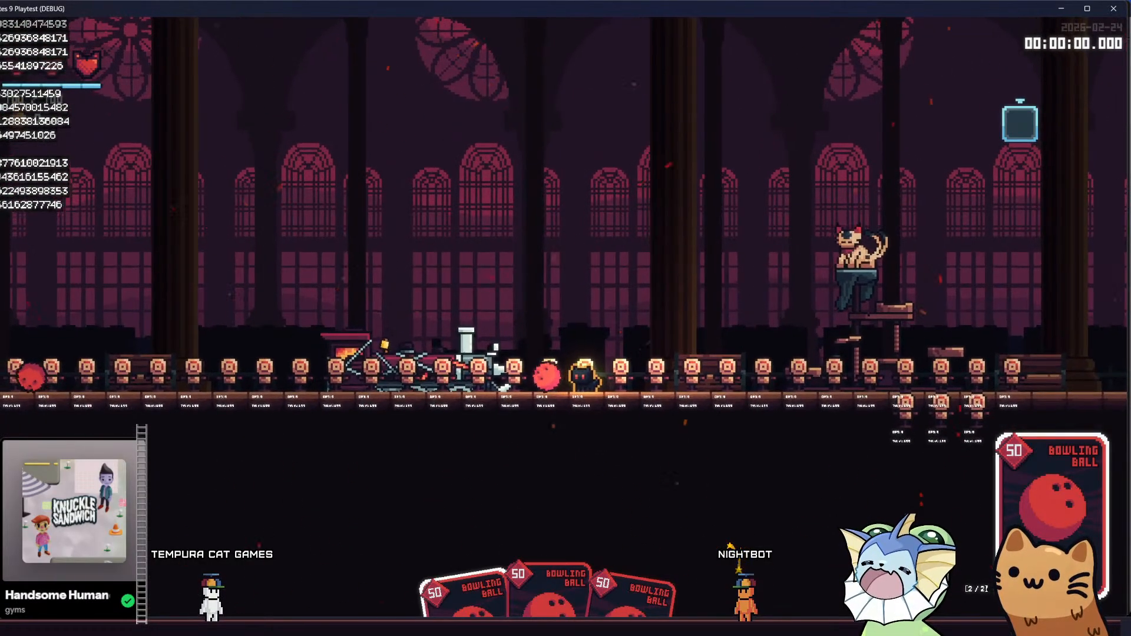
Switch to Godot and check the collision layer and mask of the bowling ball's HurtboxComponent
key(alt+Tab)
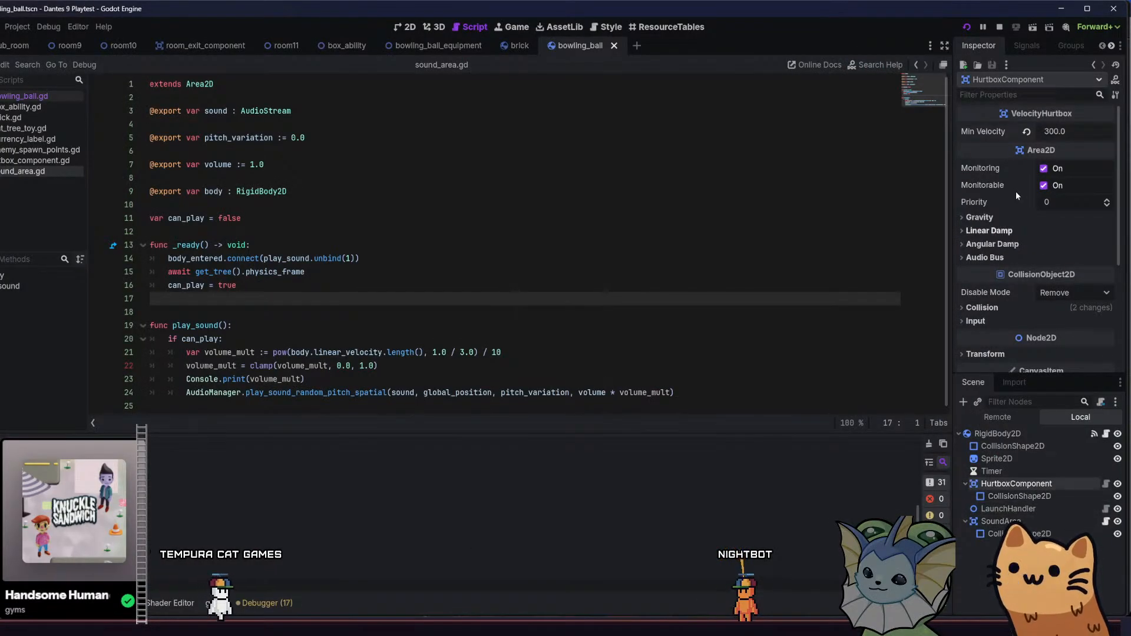
click(1019, 306)
scroll(1019, 312, down, 1)
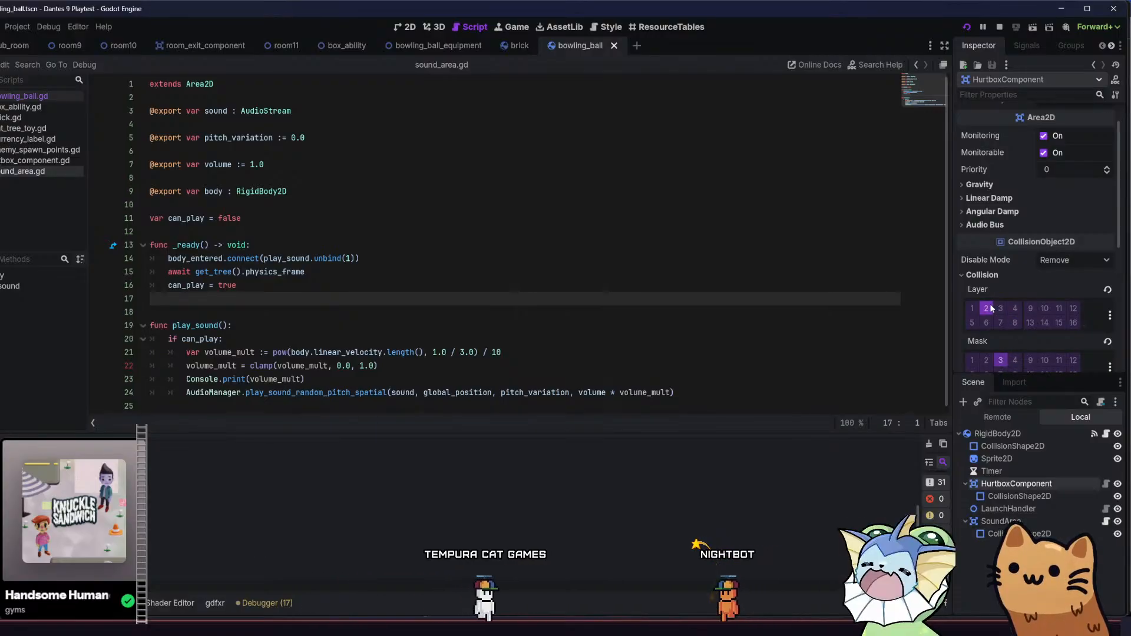
click(983, 275)
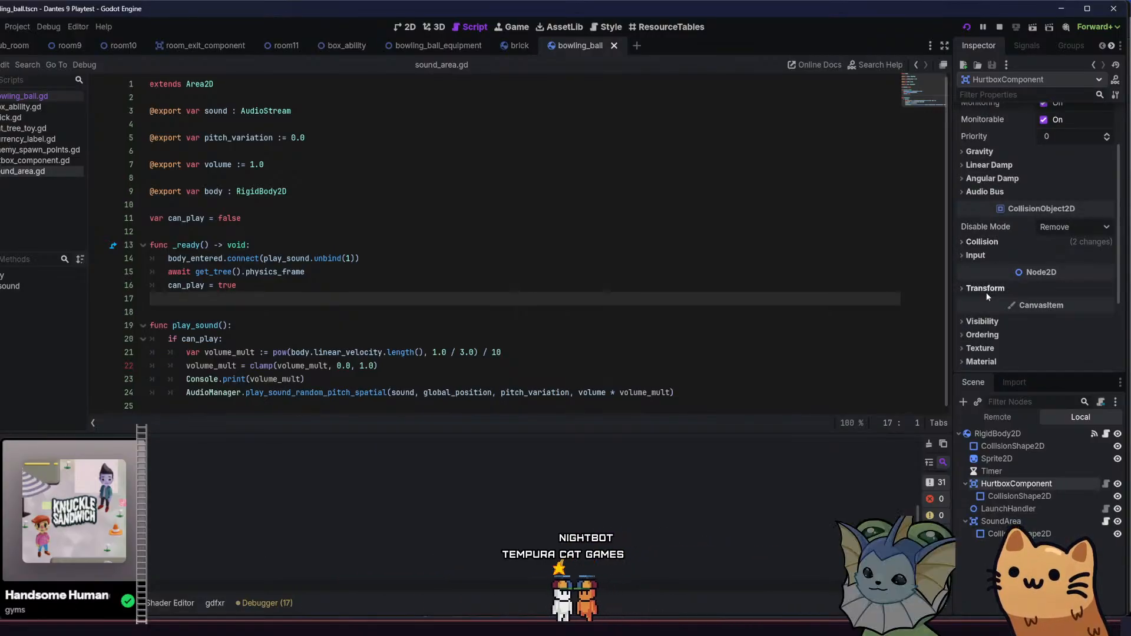
scroll(987, 296, up, 1)
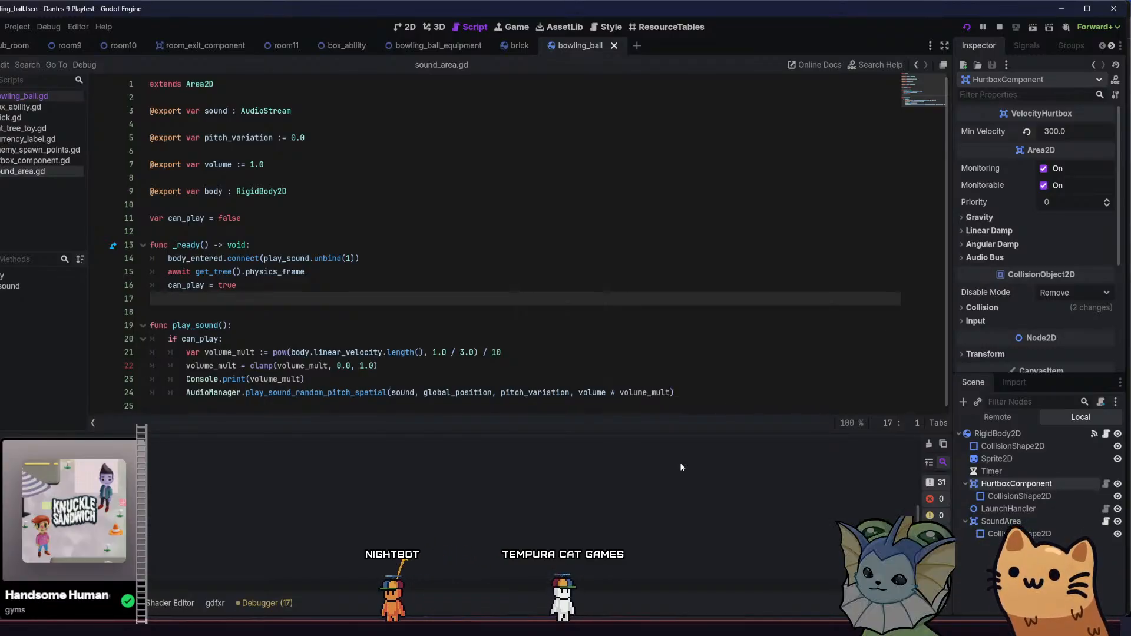
Switch to the running Dantes 9 playtest and turn on Collision and Force Collision Visible in the debug draw options
click(701, 627)
key(grave)
key(e)
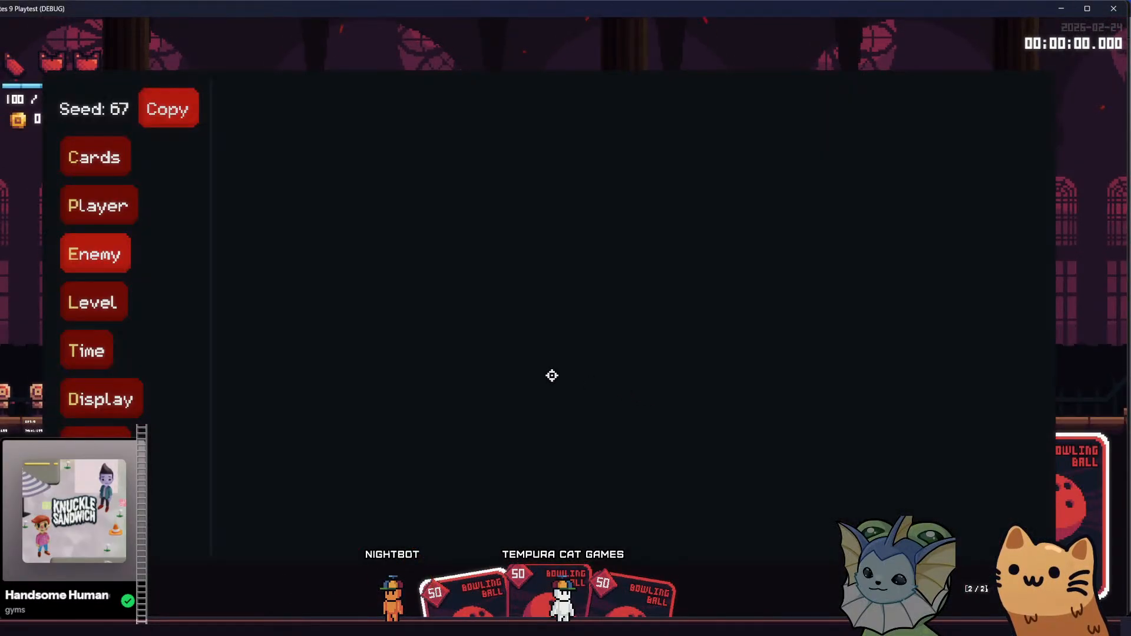
click(95, 412)
click(296, 158)
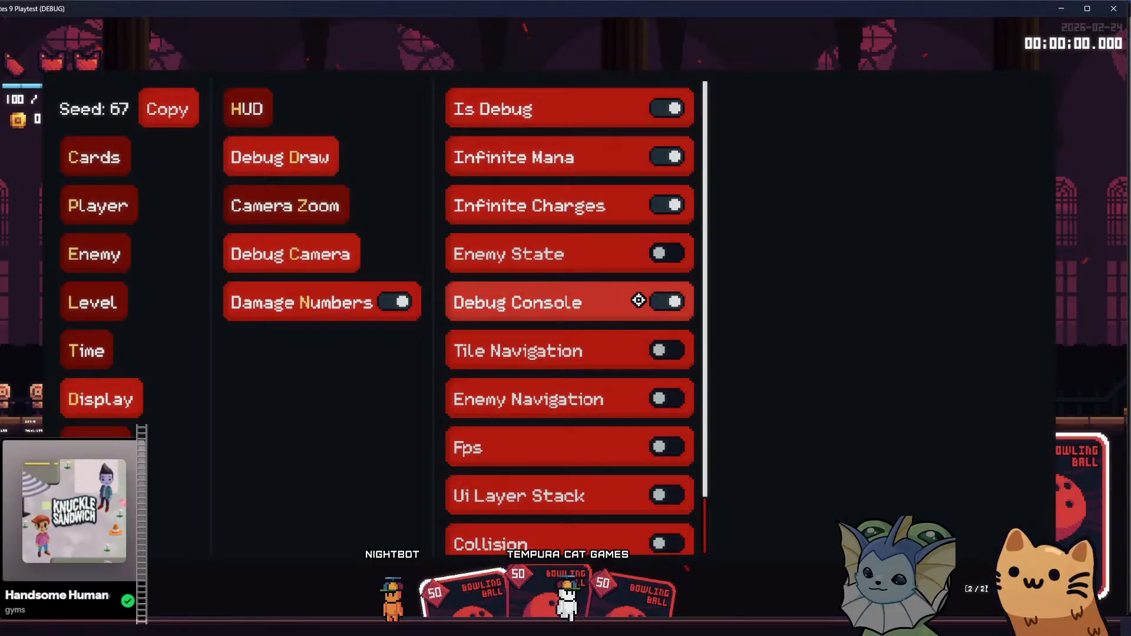
scroll(661, 410, down, 2)
click(645, 518)
click(648, 485)
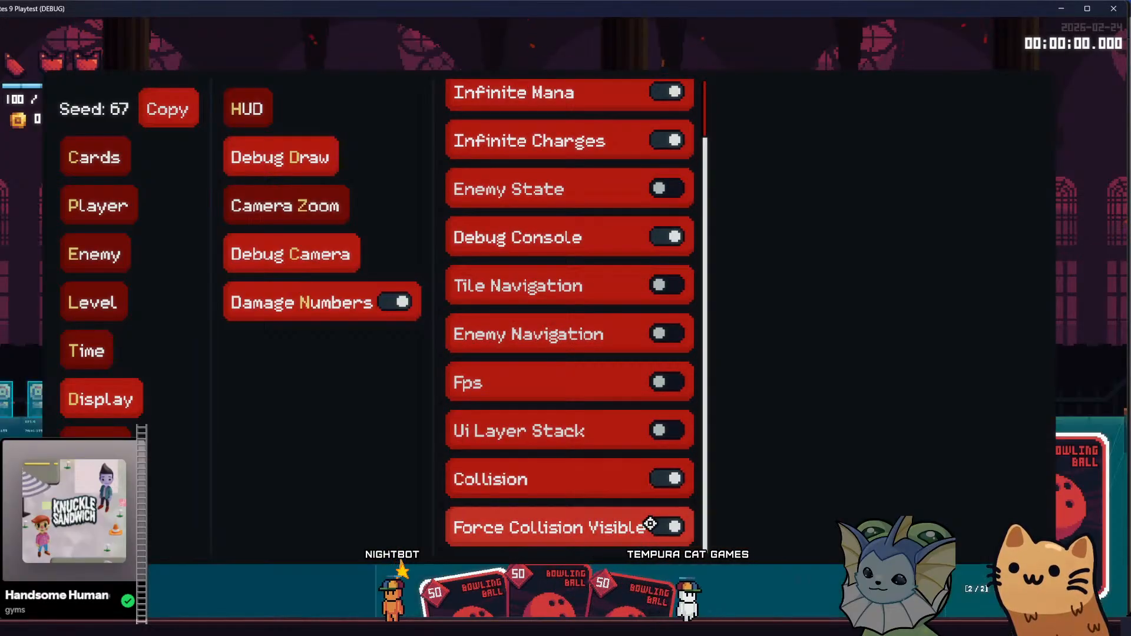
key(grave)
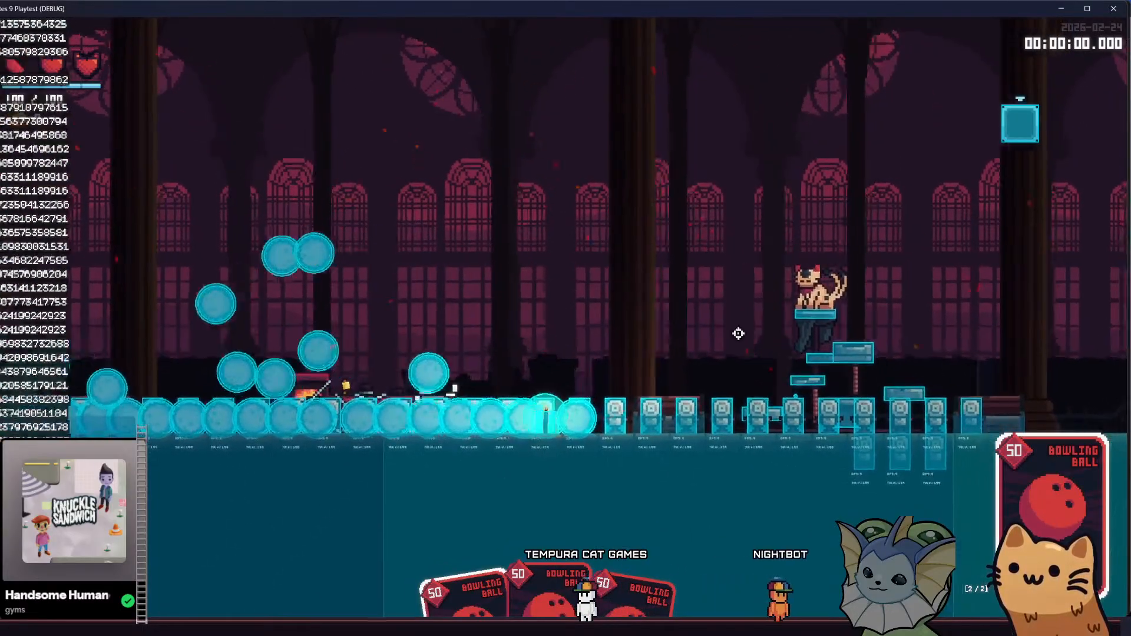
Throw bowling balls among the dummies on the hall floor to examine the collision shapes on impact
key(d)
click(771, 262)
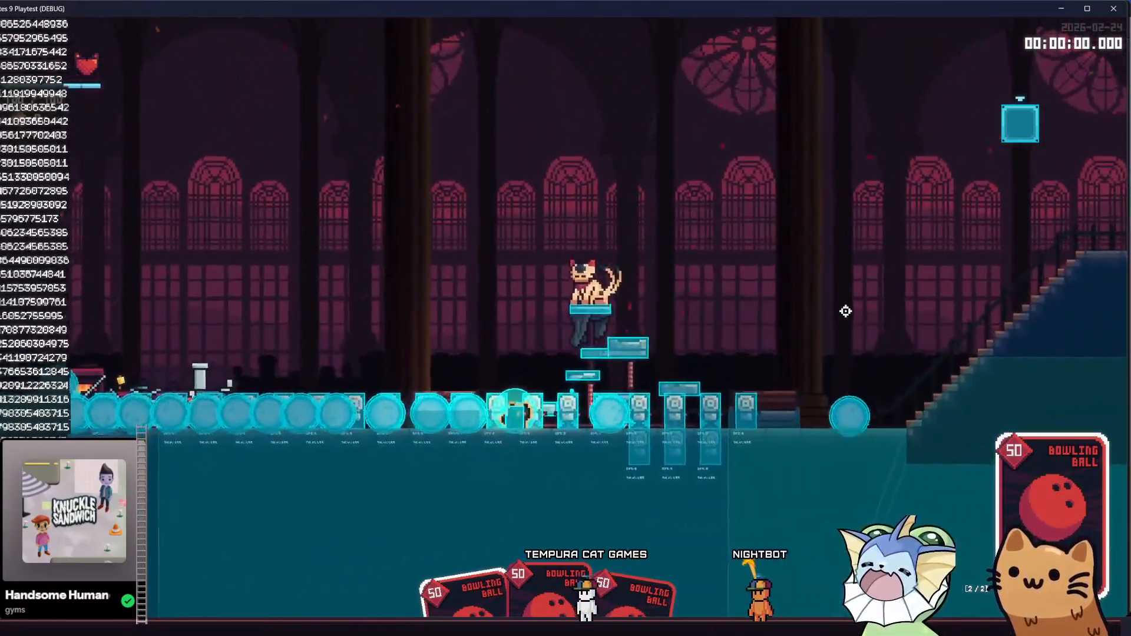
click(872, 333)
click(900, 362)
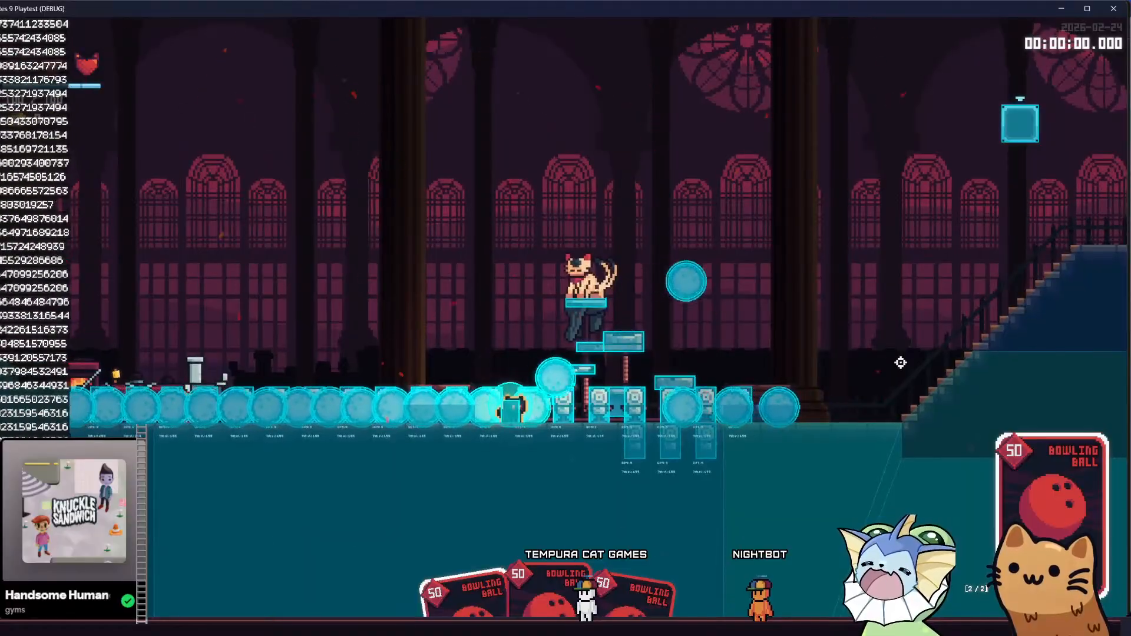
click(692, 167)
click(577, 120)
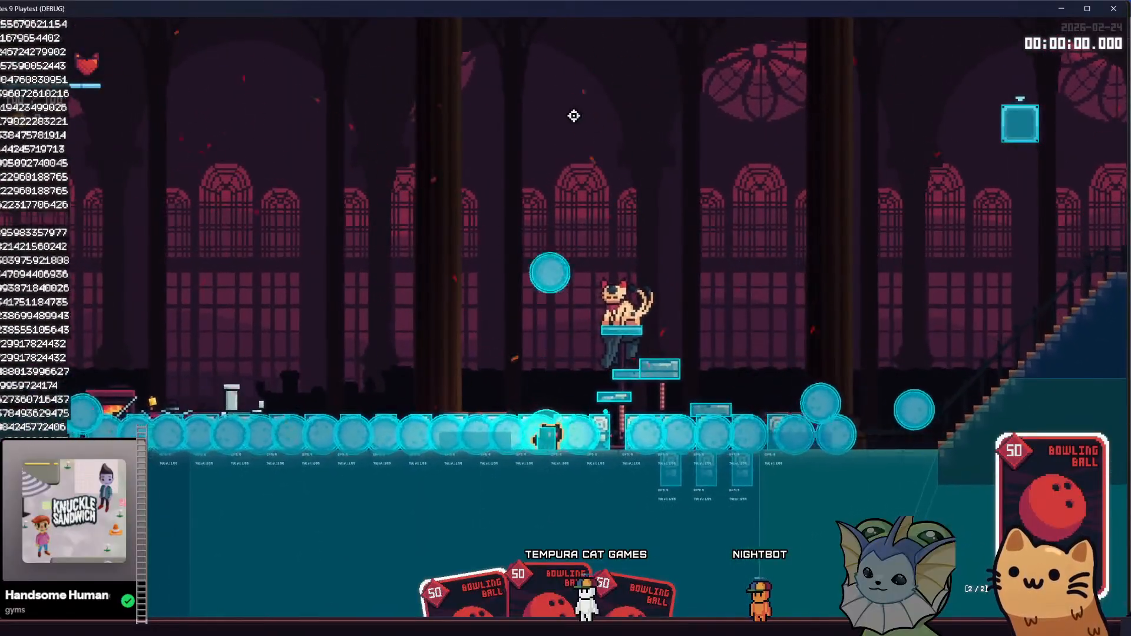
click(604, 173)
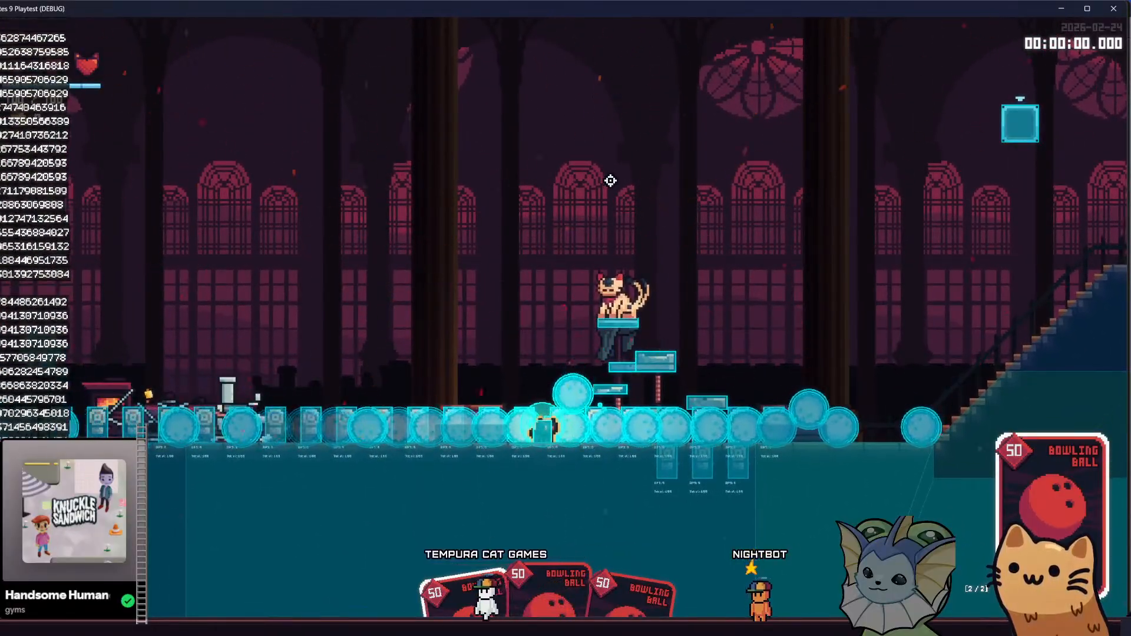
Jump up beside the cat on its platform and throw bowling balls down toward the staircase
key(space)
key(d)
click(729, 195)
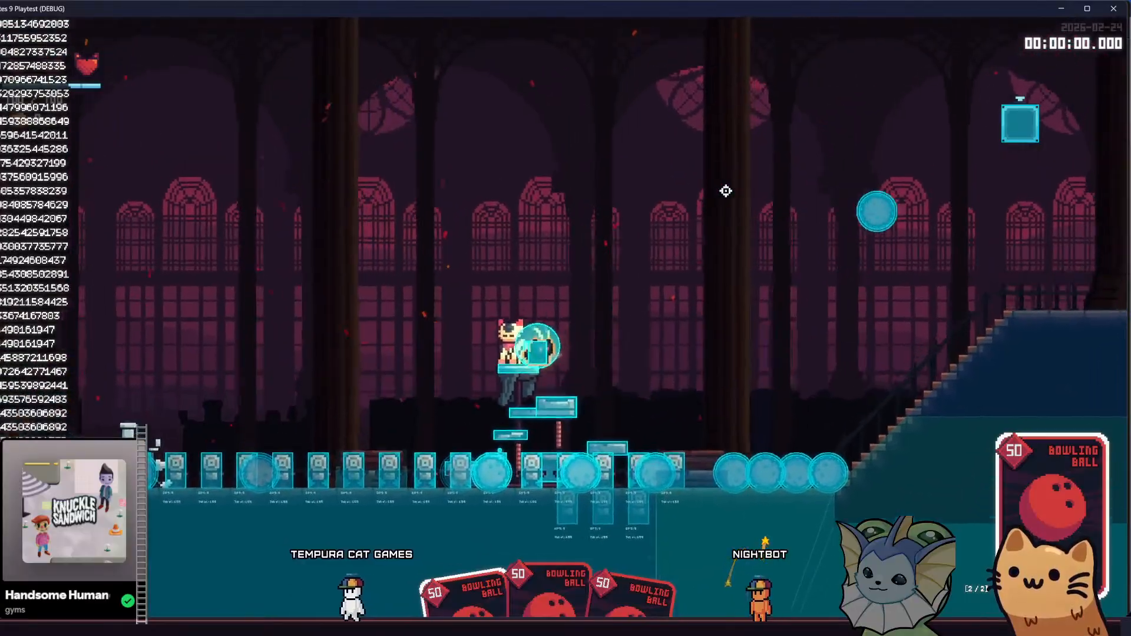
click(791, 255)
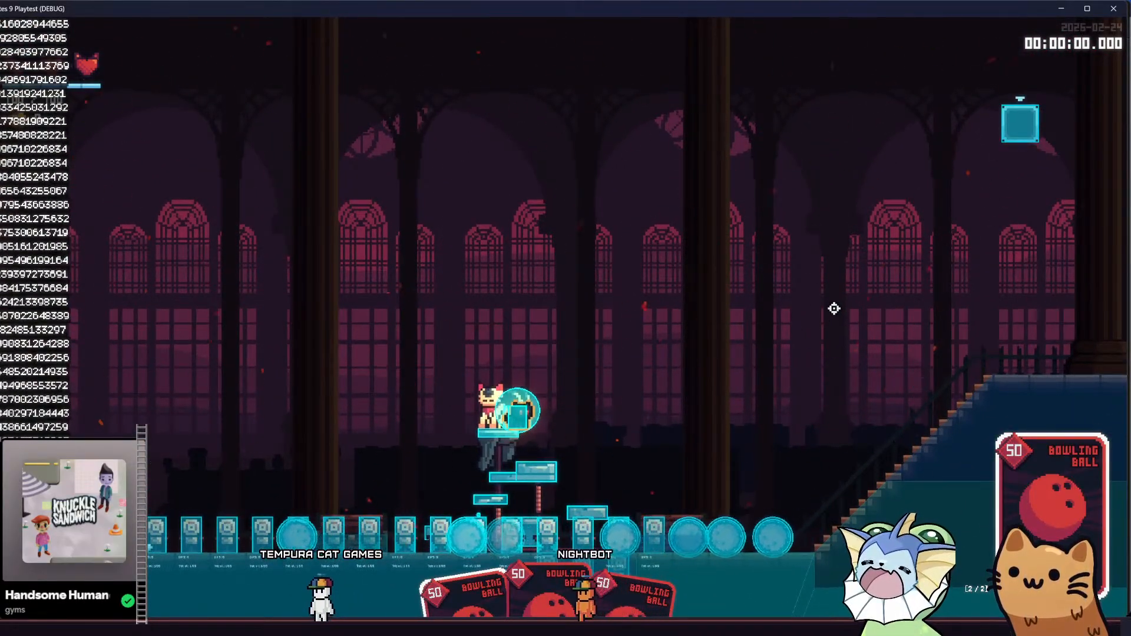
click(843, 232)
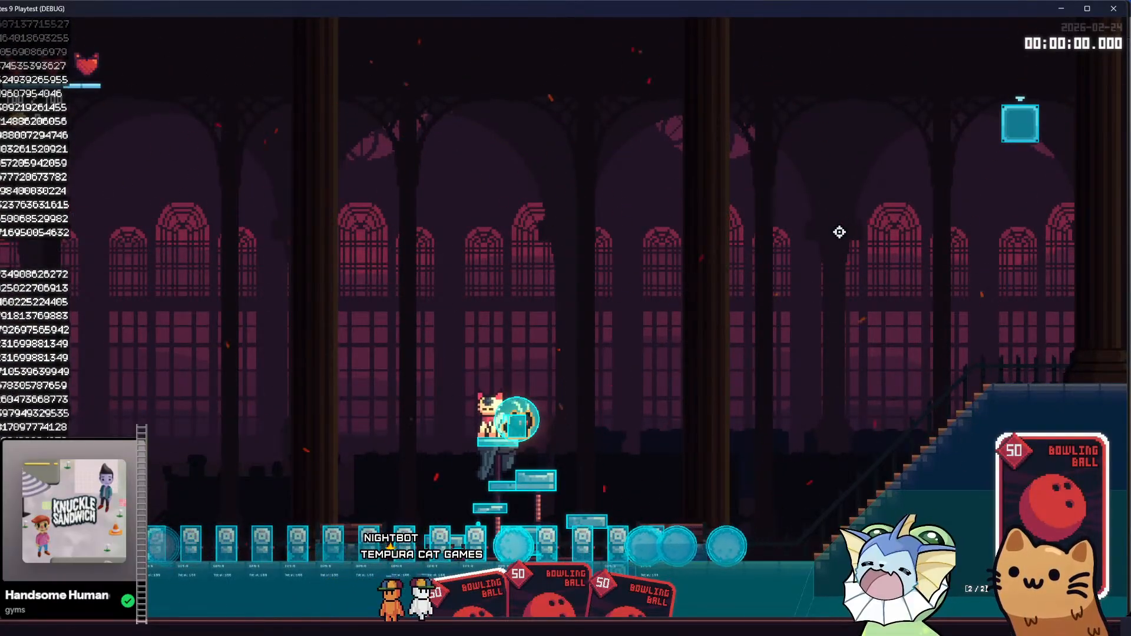
Move up to the staircase landing and throw bowling balls upward to test how they fall onto the player
key(d)
key(space)
click(504, 167)
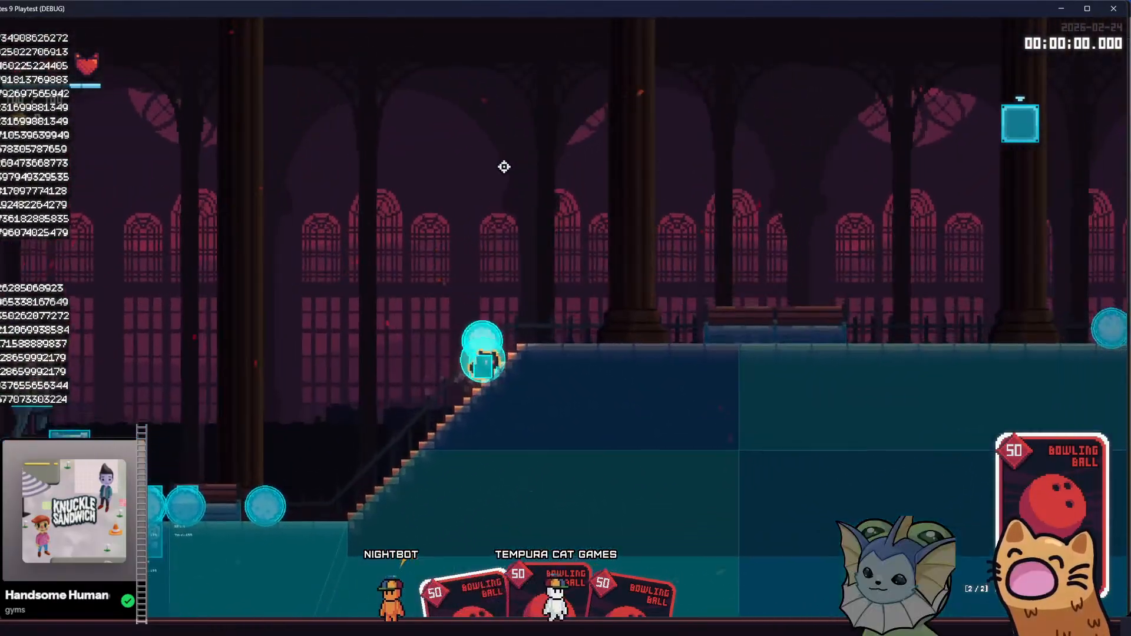
key(d)
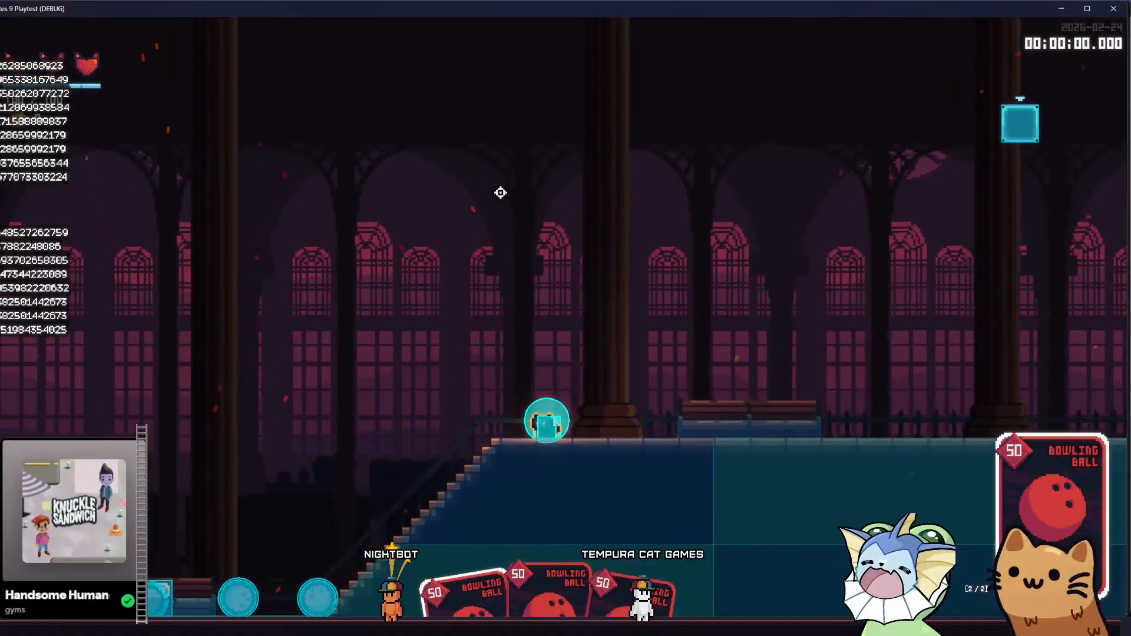
click(500, 193)
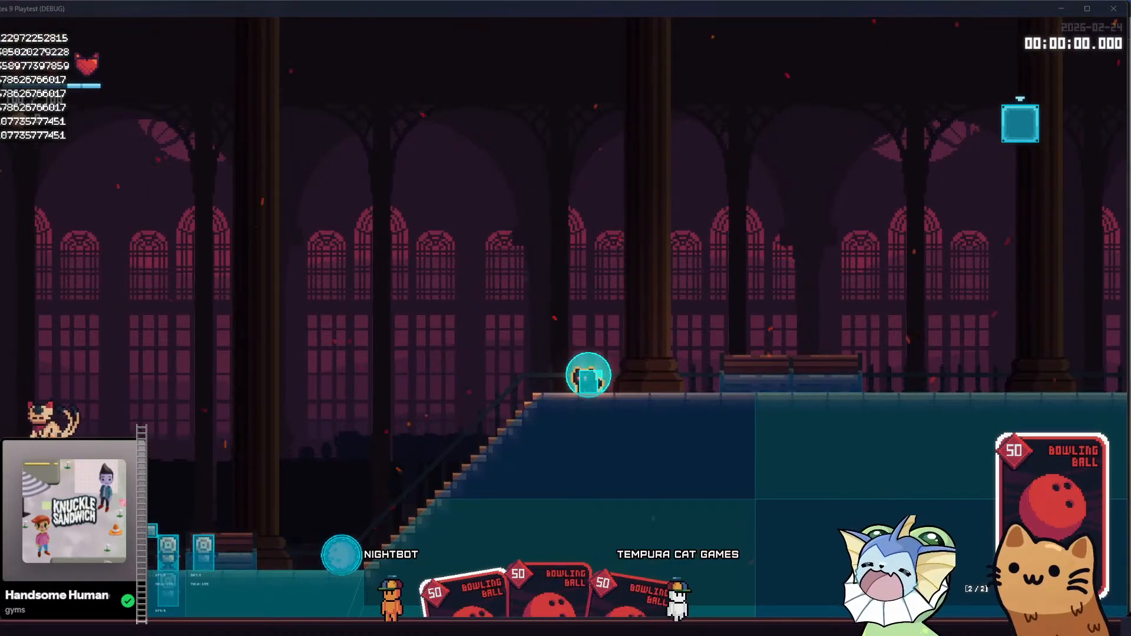
Switch to Godot and inspect the collision layer and mask of the Hurtbox in the brick scene
key(alt+Tab)
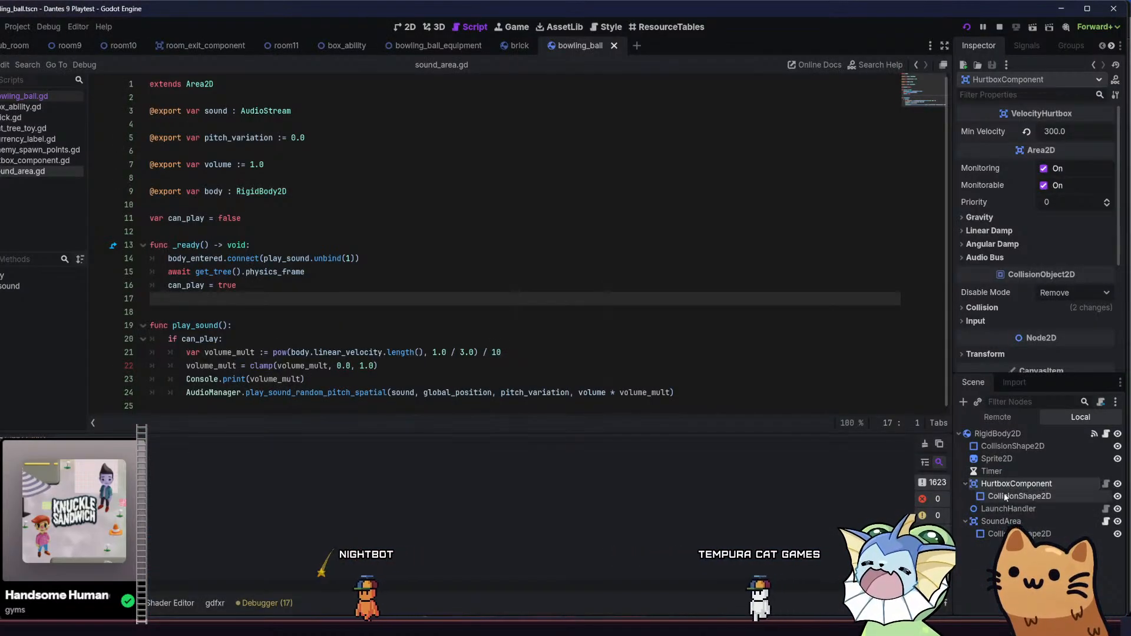
click(515, 45)
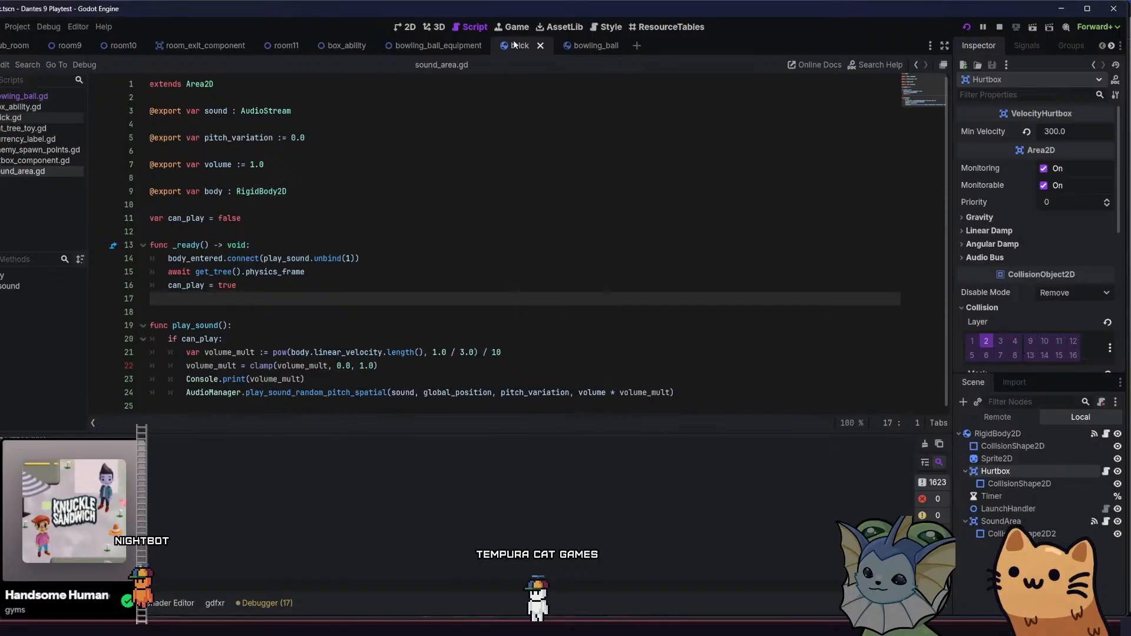
click(1044, 483)
click(1045, 473)
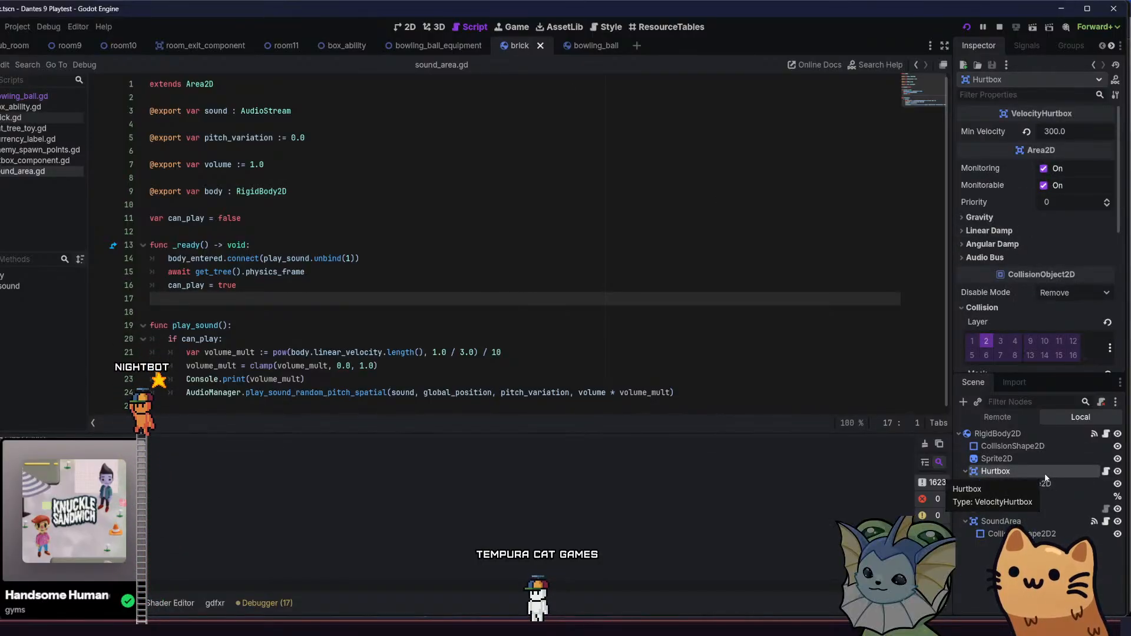
scroll(971, 260, down, 3)
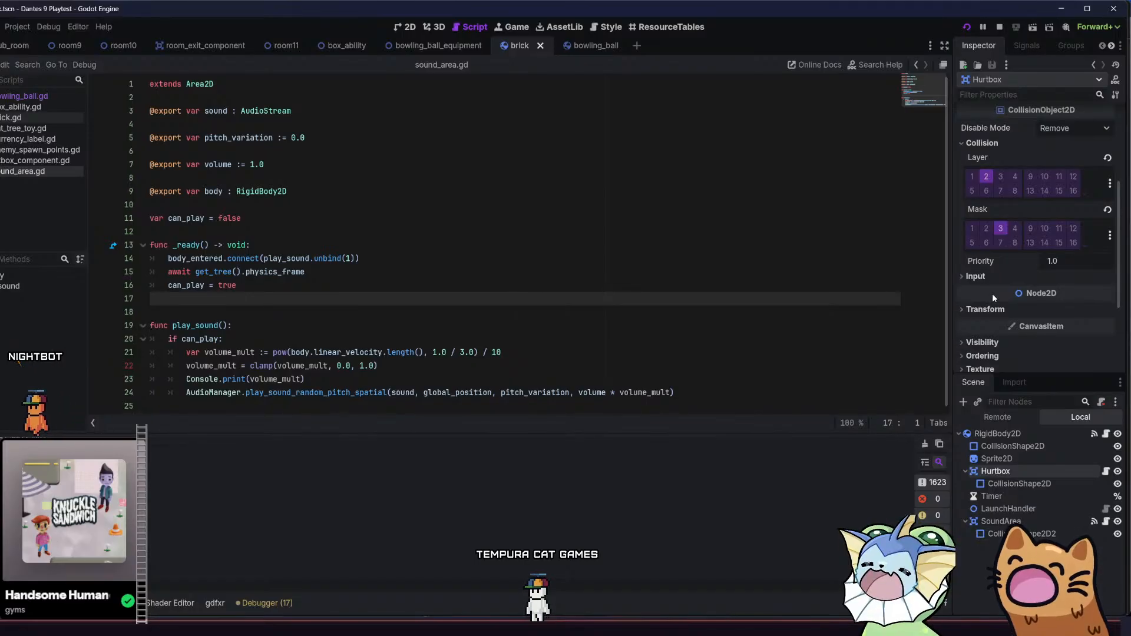
click(989, 277)
click(990, 279)
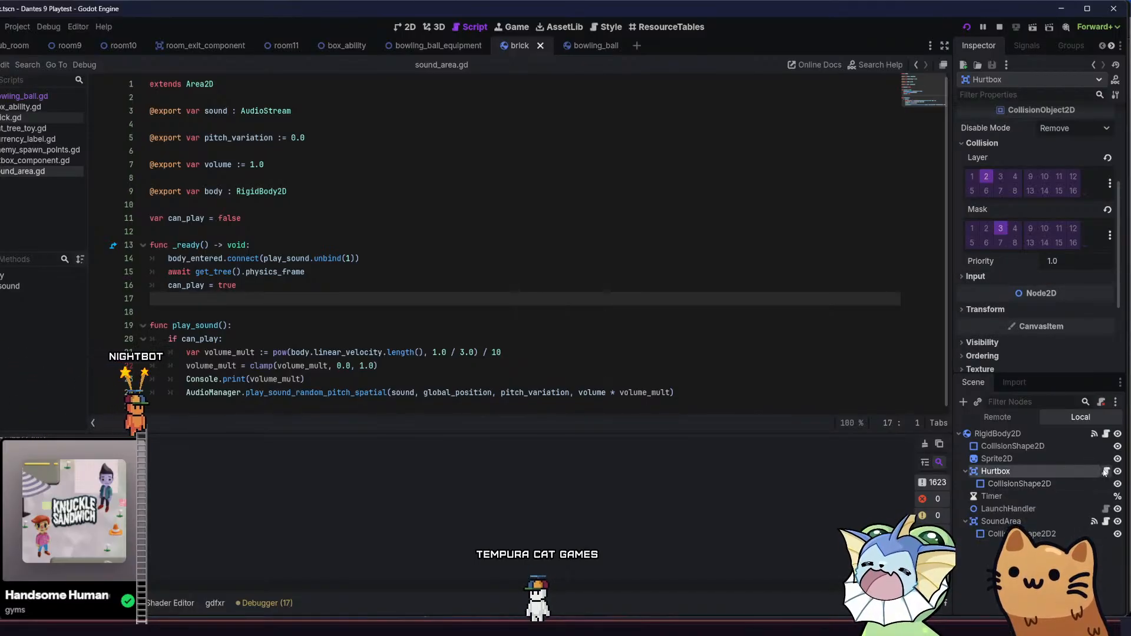
Open the brick Hurtbox's velocity_hurtbox.gd script and examine how it toggles monitoring from velocity
click(1106, 471)
scroll(674, 263, down, 1)
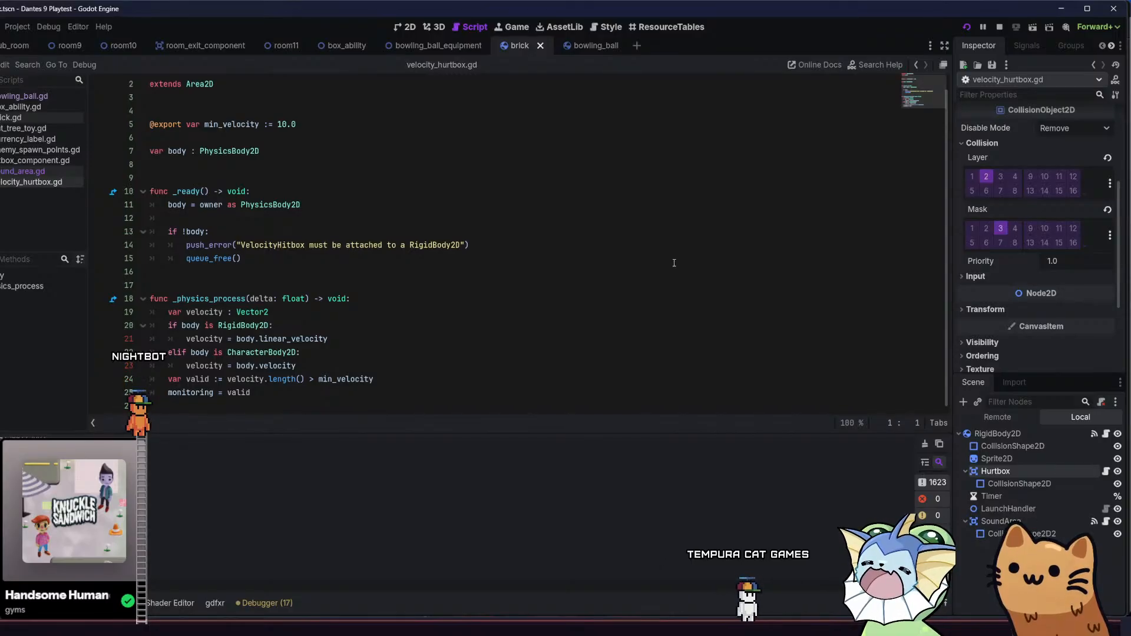
scroll(674, 263, up, 1)
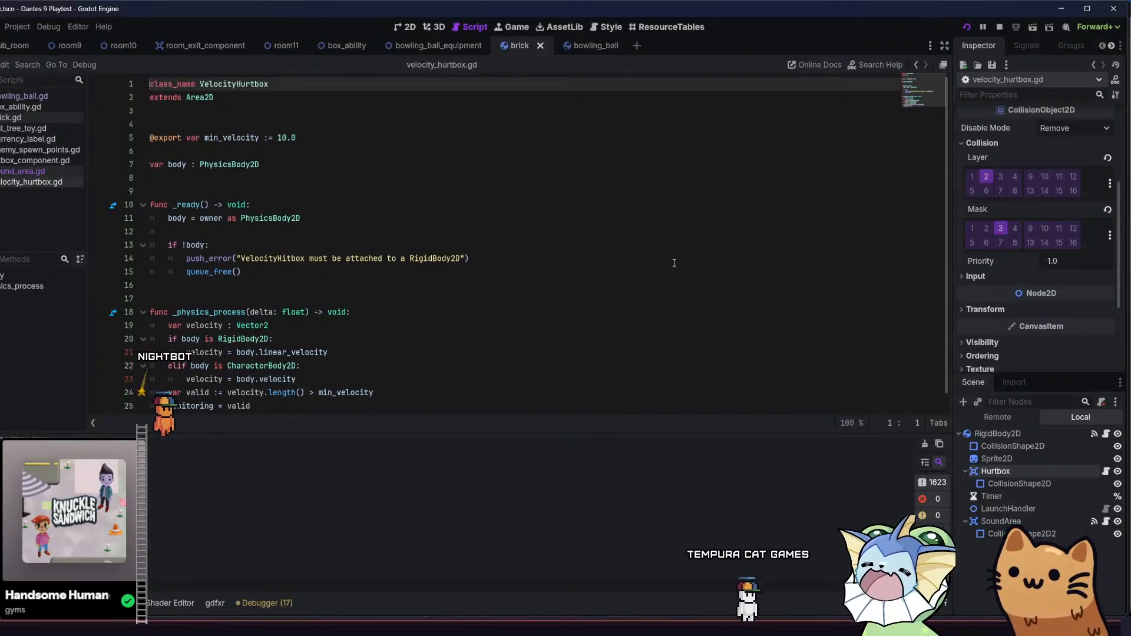
scroll(674, 263, down, 1)
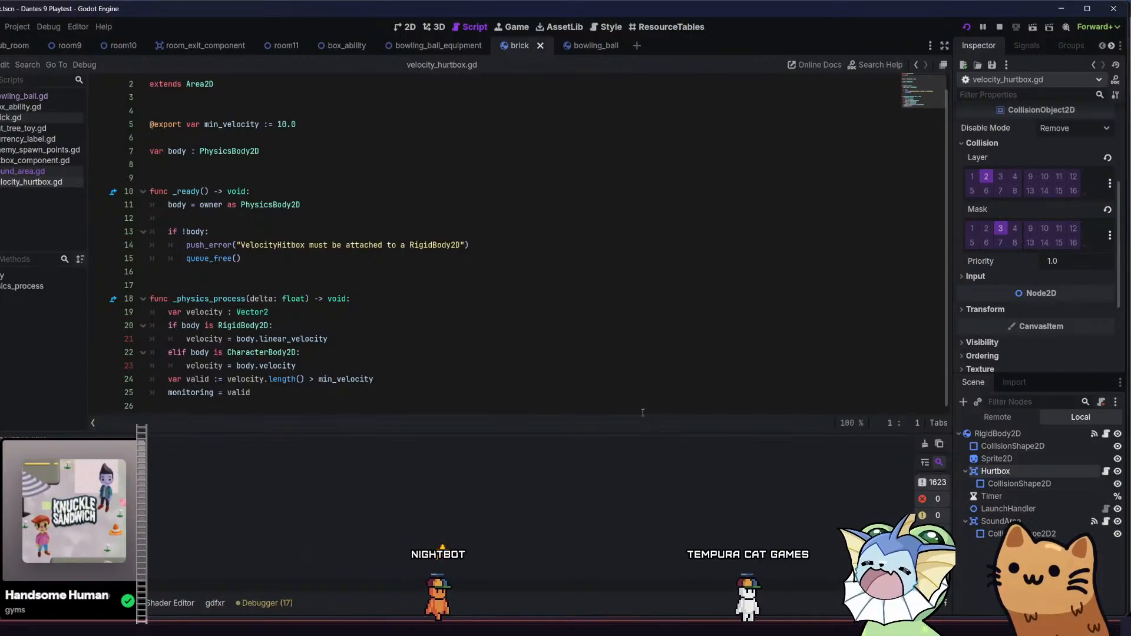
click(1009, 481)
click(1001, 472)
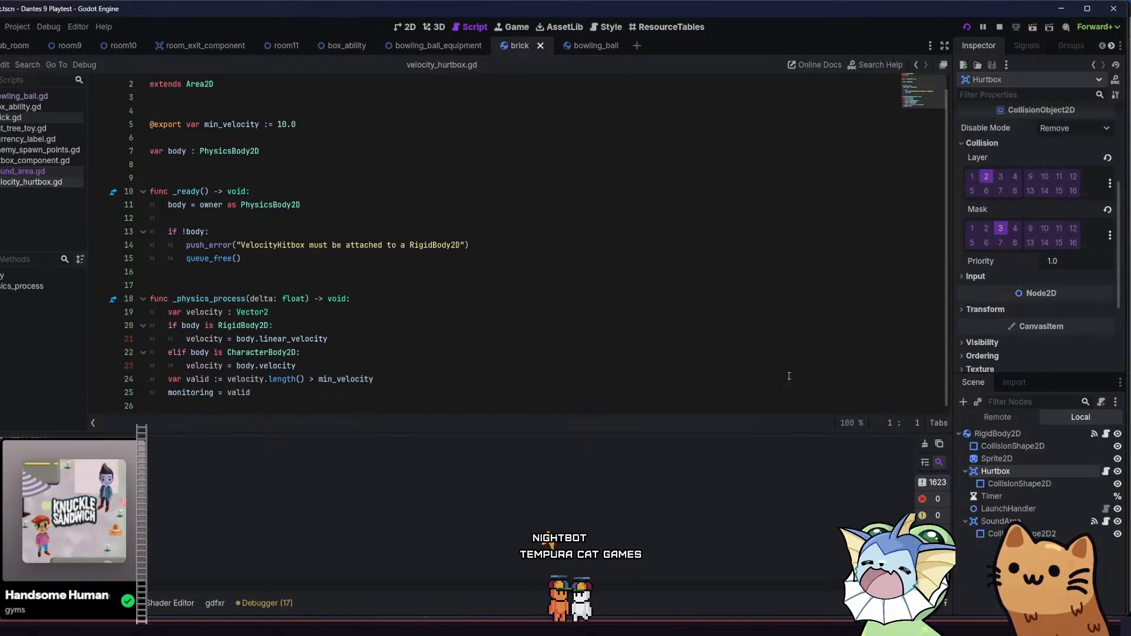
scroll(603, 307, up, 1)
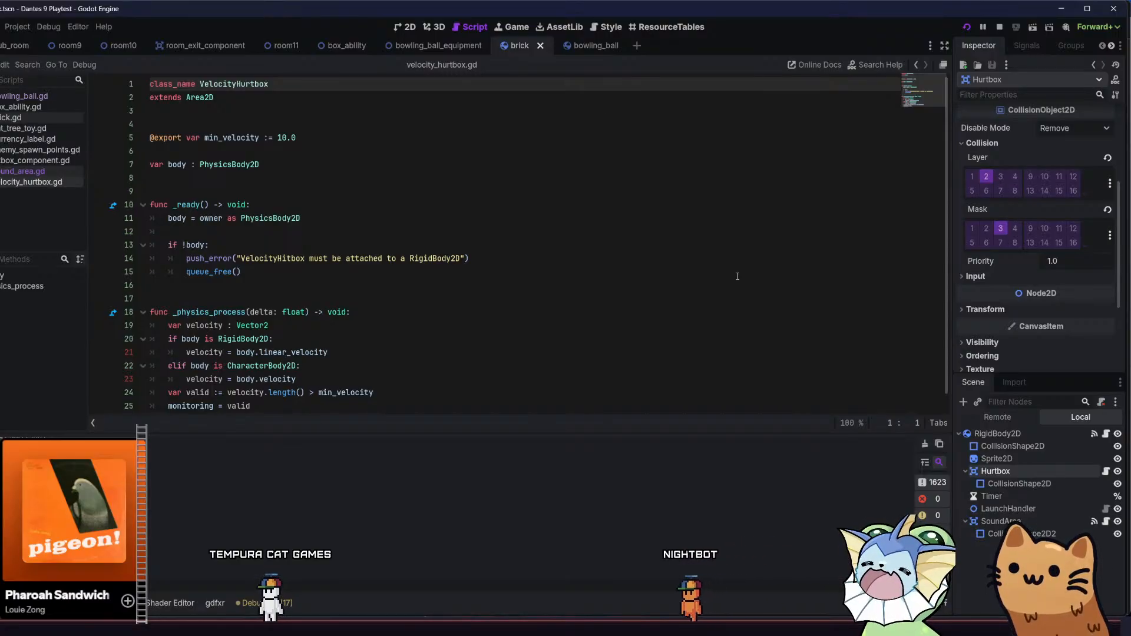
Assign HurtboxComponent as the Hurtbox of the root RigidBody2D in the bowling_ball scene
click(589, 46)
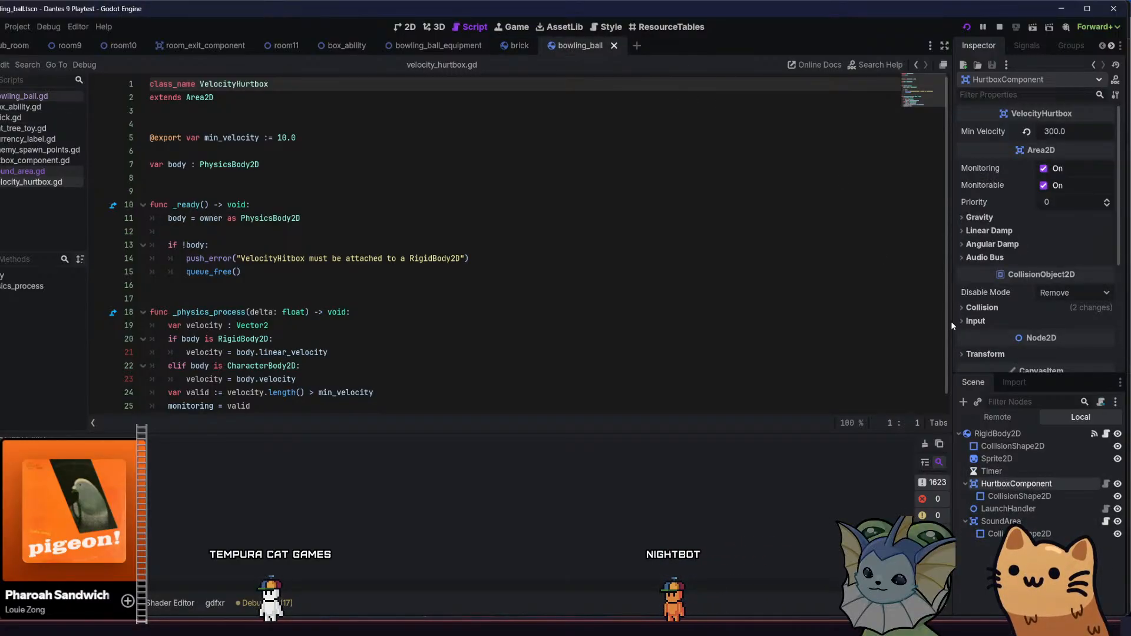
click(1015, 434)
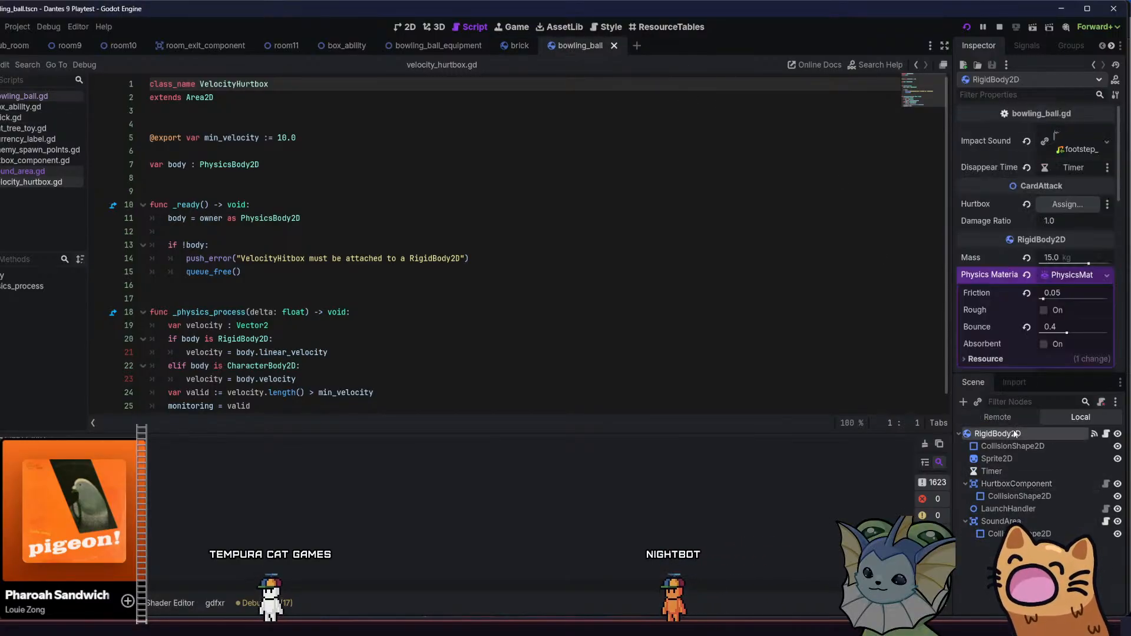
click(1051, 204)
double_click(395, 186)
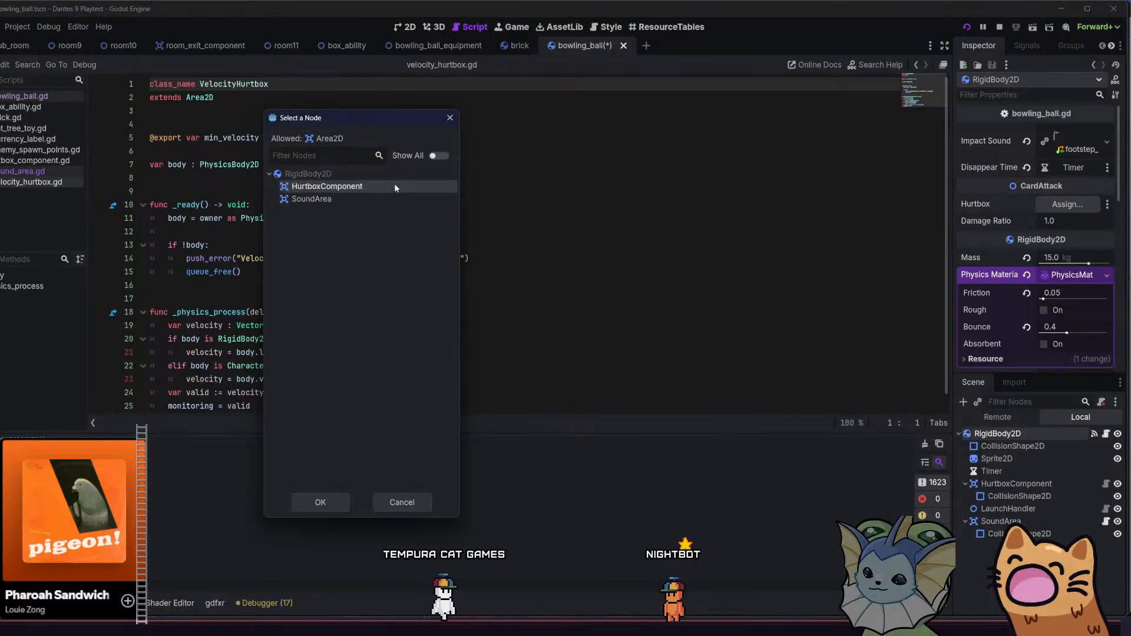
Rerun the project, start a game and add a Bowling Ball card to the hand through the debug console
click(966, 27)
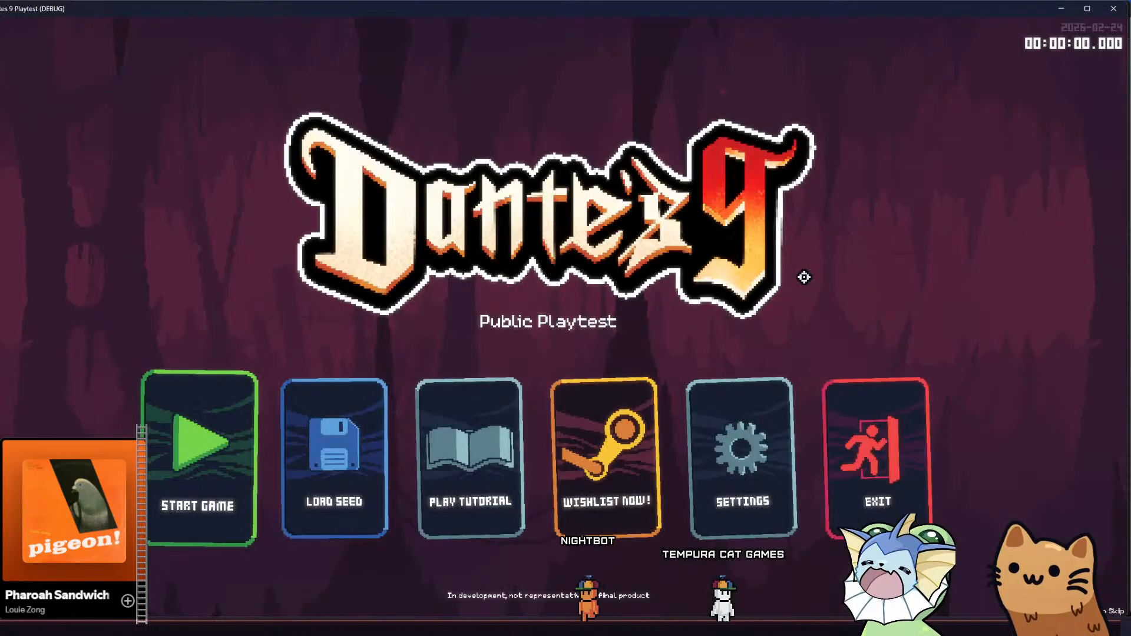
click(201, 466)
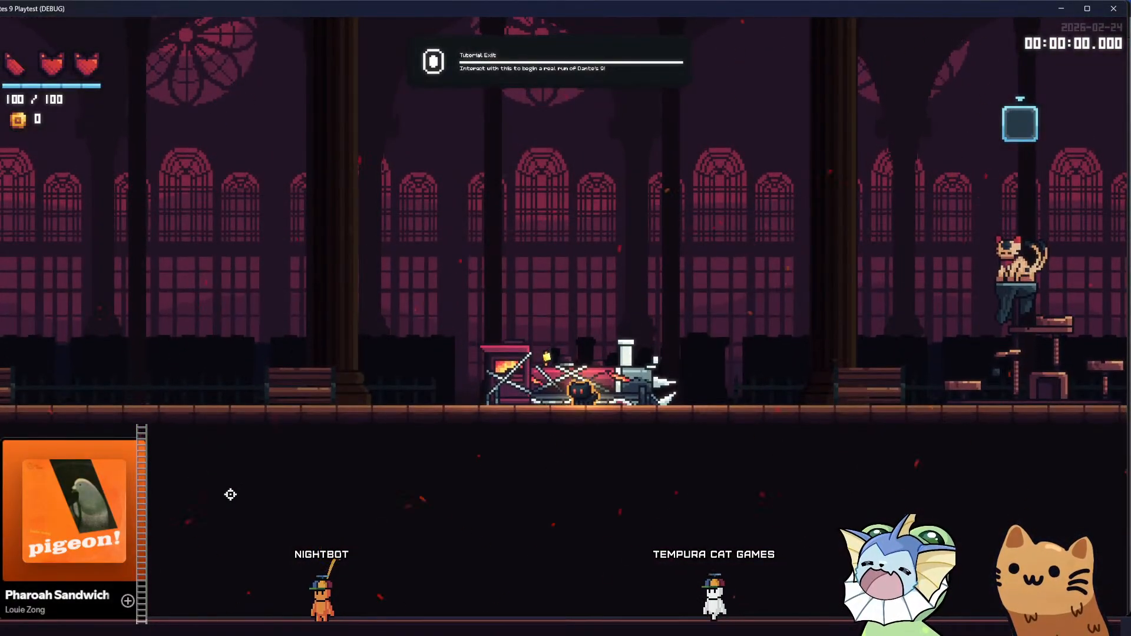
key(grave)
click(83, 157)
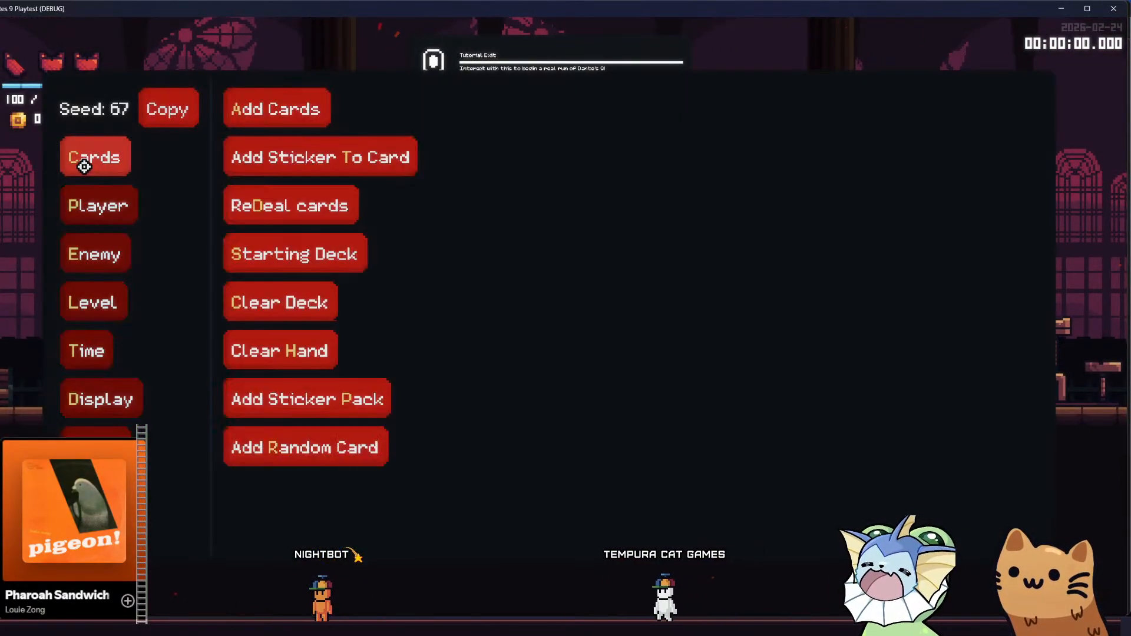
click(245, 115)
click(515, 344)
Spawn rows of dpsdummy enemies along the room's floor through the debug console and end enemy placement
click(117, 196)
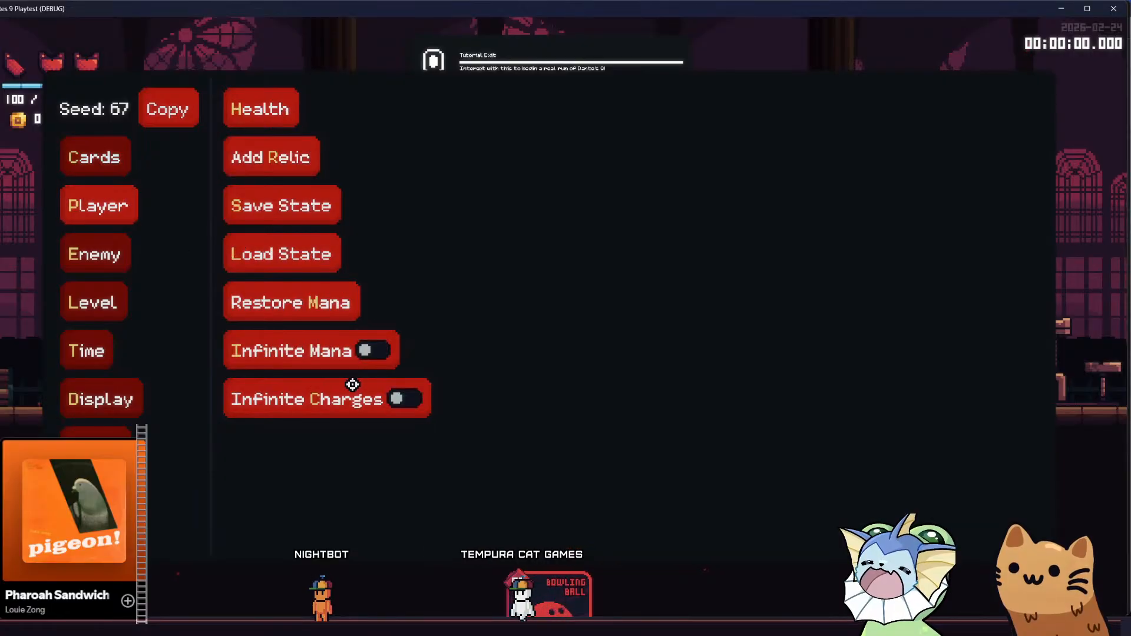
click(118, 302)
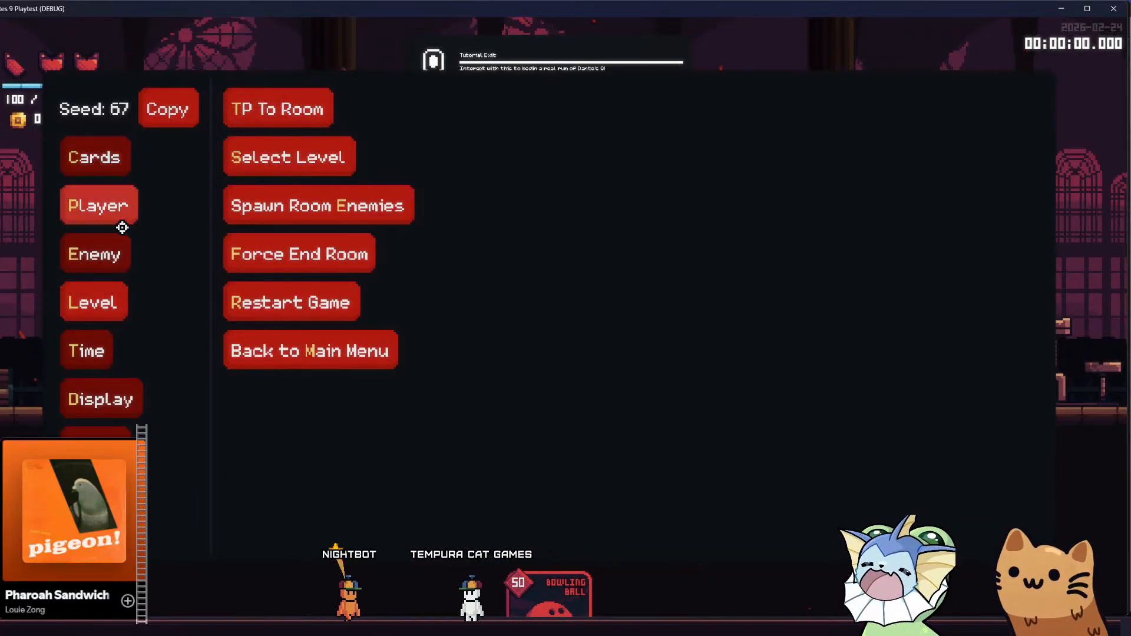
click(112, 253)
click(246, 104)
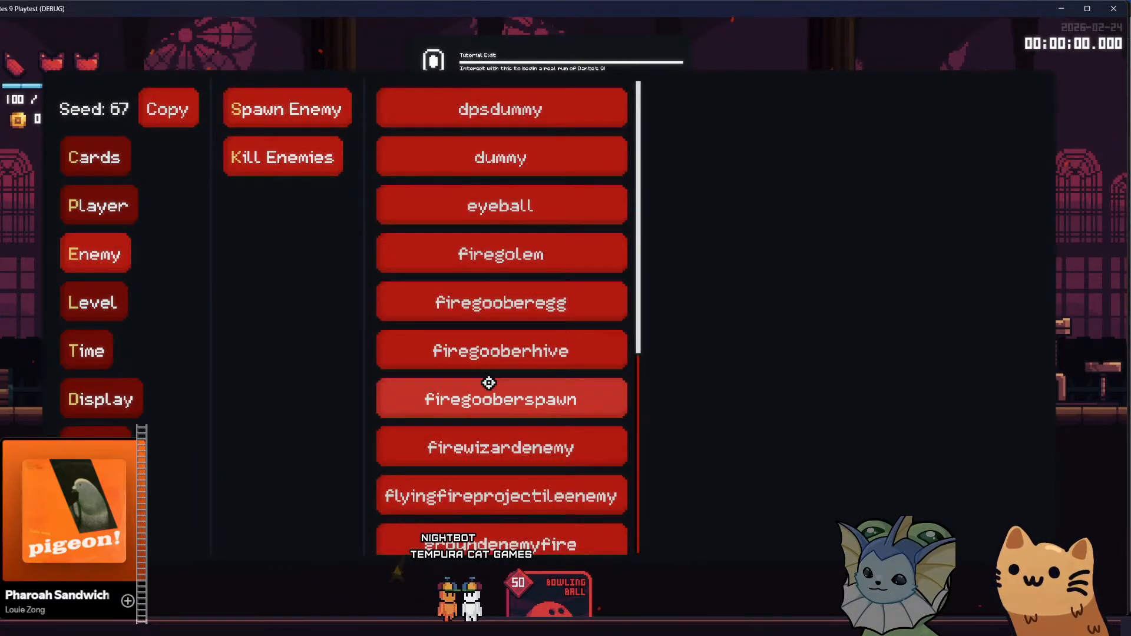
click(129, 219)
click(125, 253)
click(266, 110)
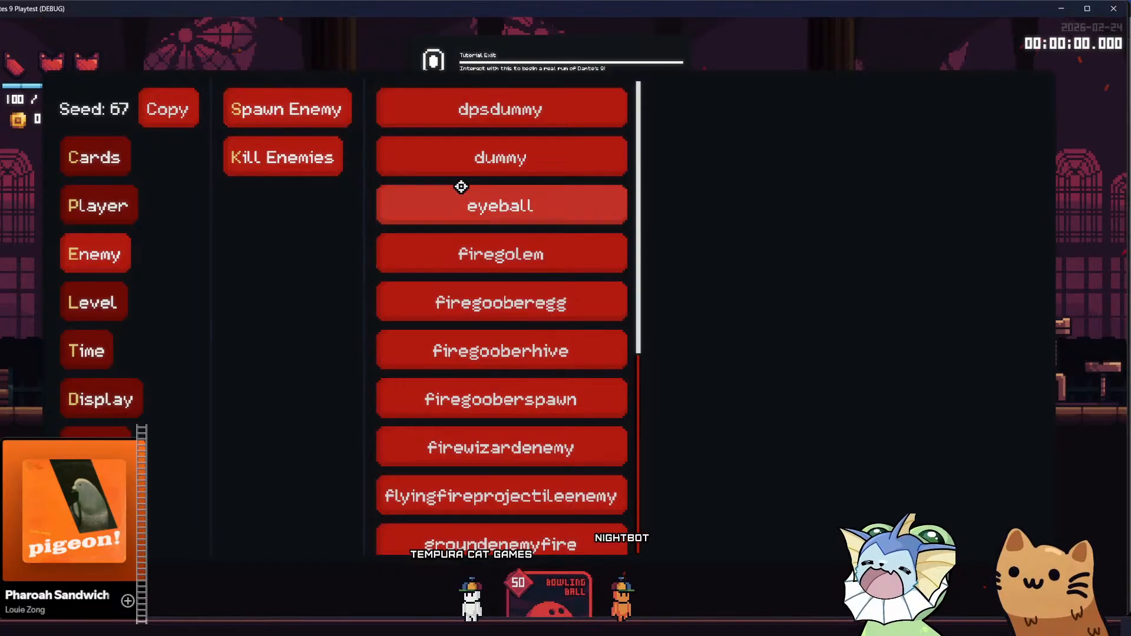
click(500, 99)
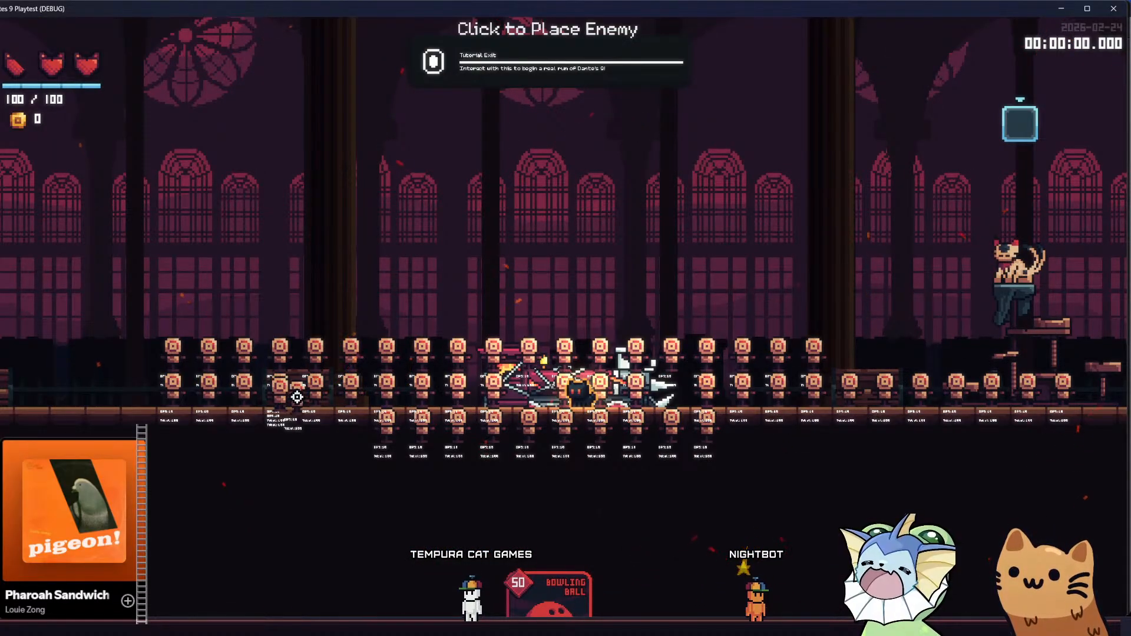
right_click(297, 397)
Playtest the Bowling Ball by throwing it through the rows of dummies and following it, and close the game
key(a)
key(space)
click(648, 354)
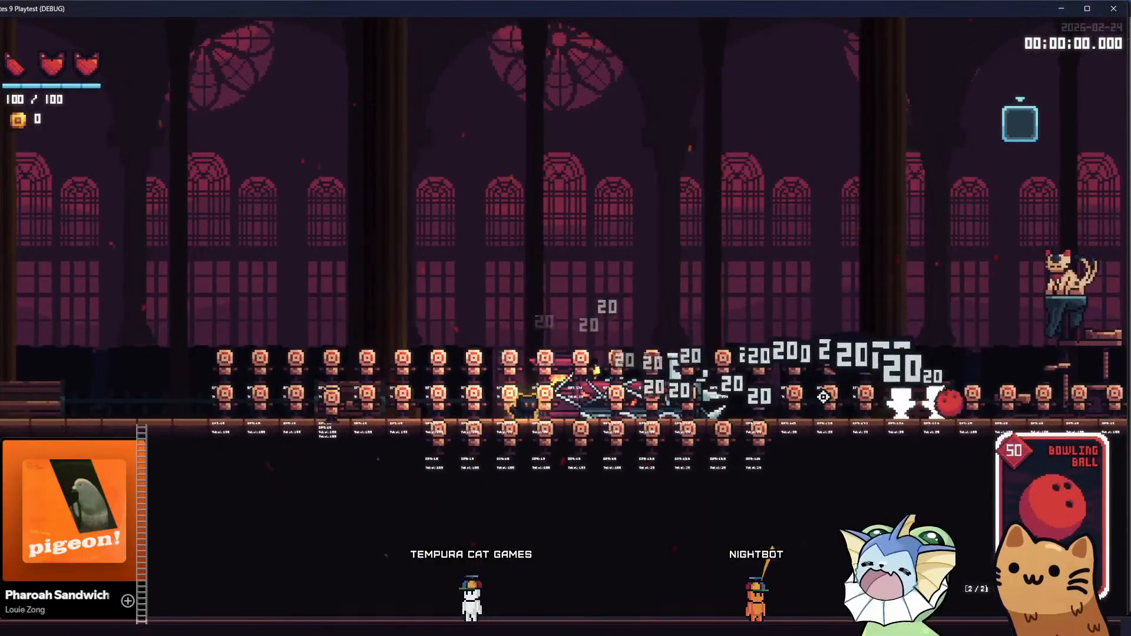
key(d)
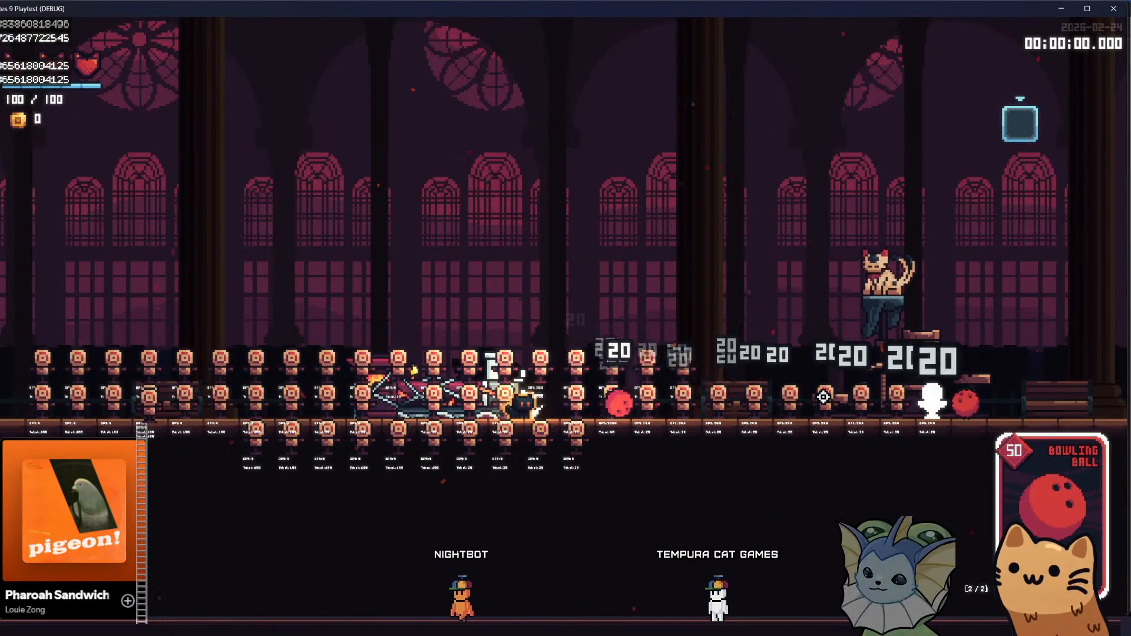
key(d)
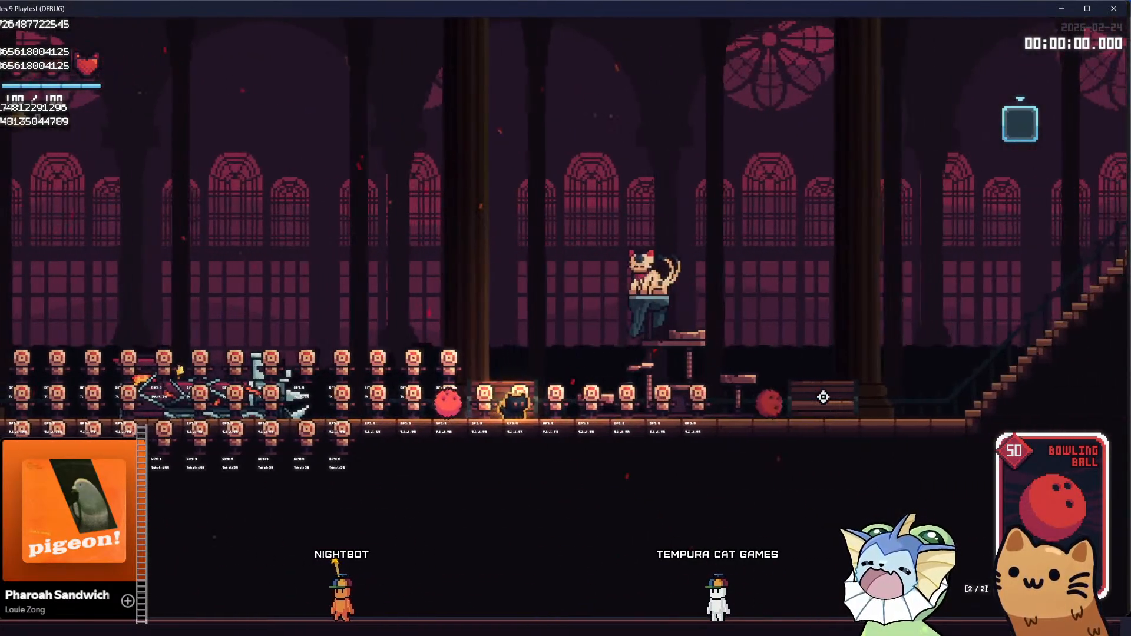
key(d)
click(823, 397)
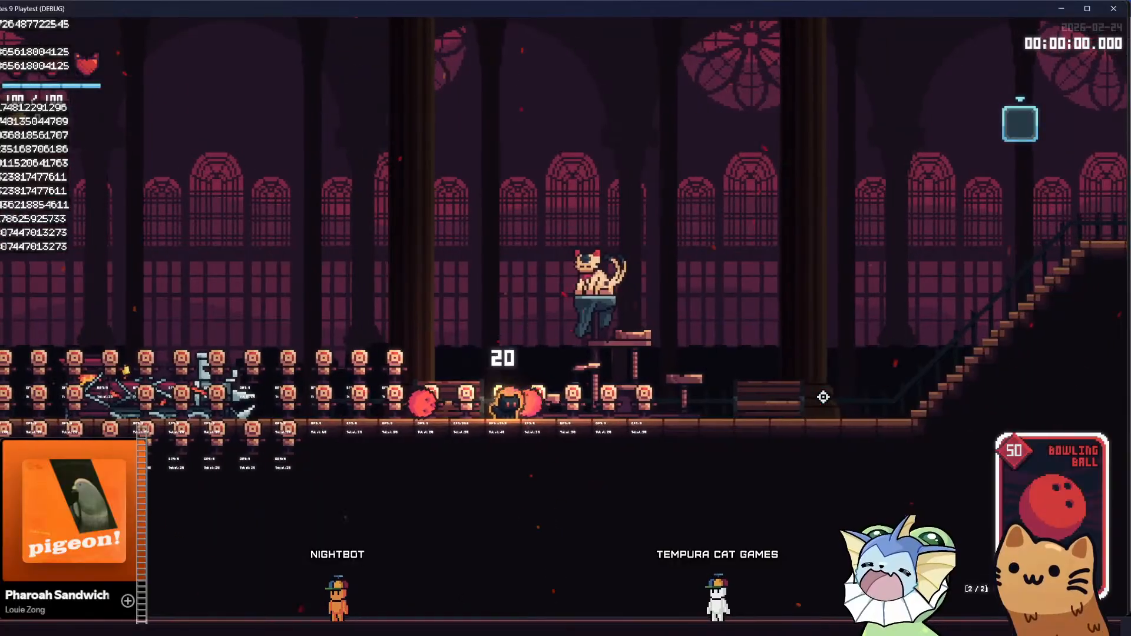
click(824, 397)
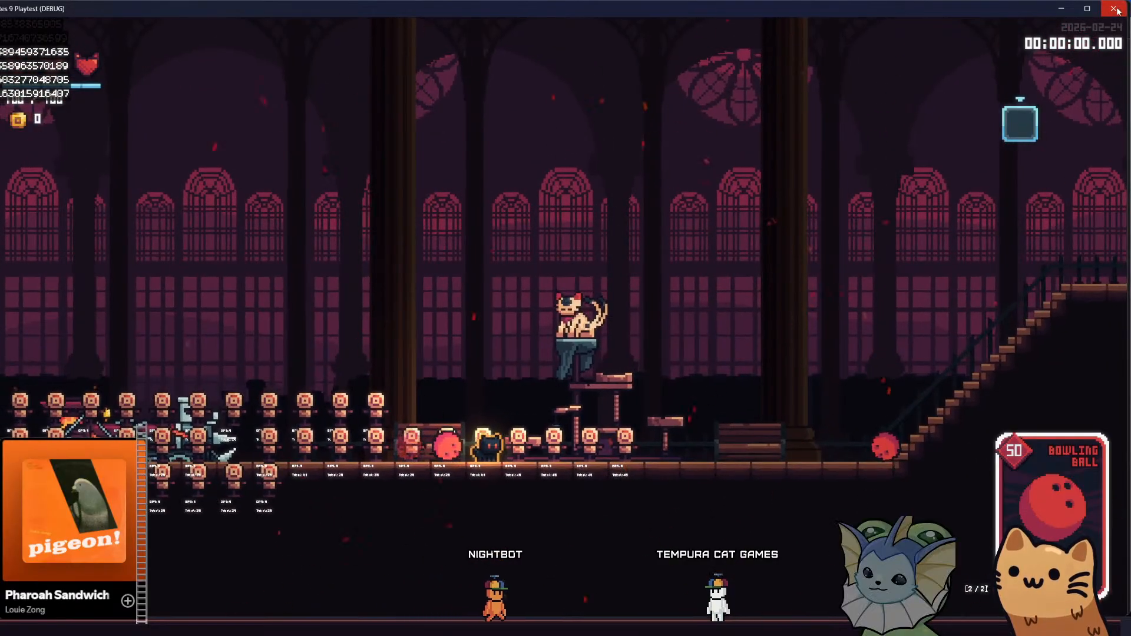
click(1113, 8)
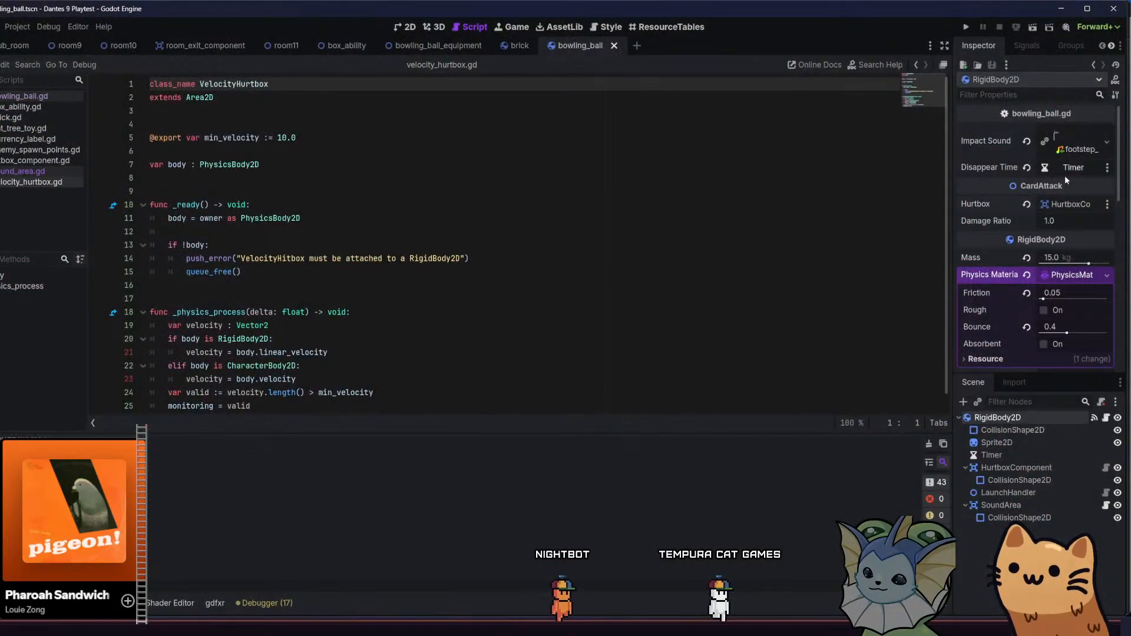
Set the Min Velocity of the HurtboxComponent in the bowling_ball scene to 250 and save the scene
click(1023, 467)
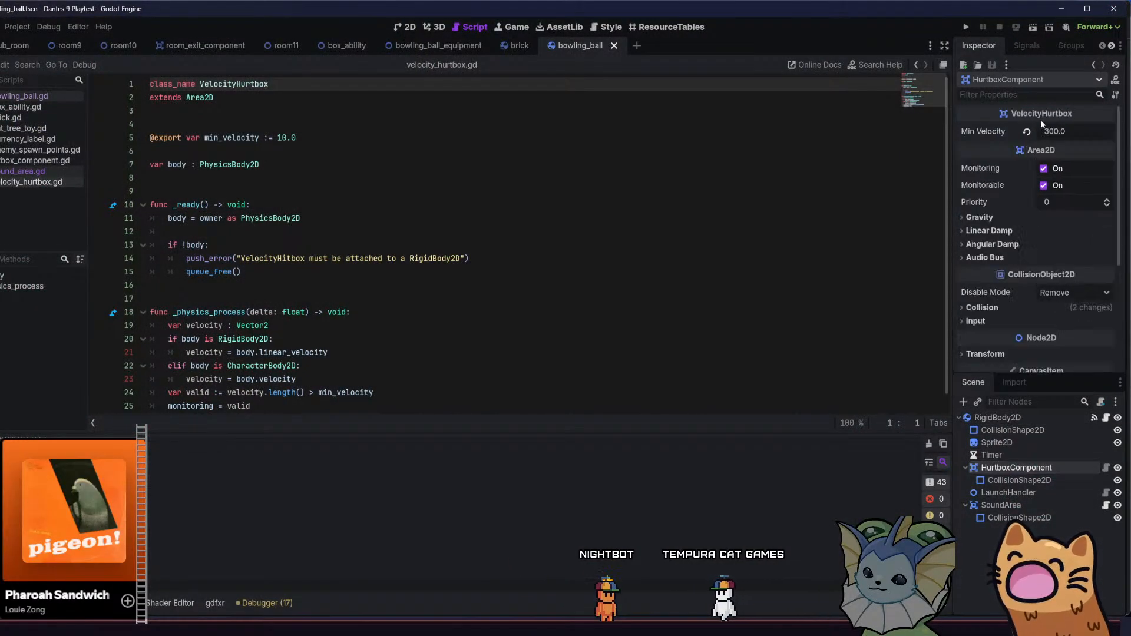
key(ctrl+s)
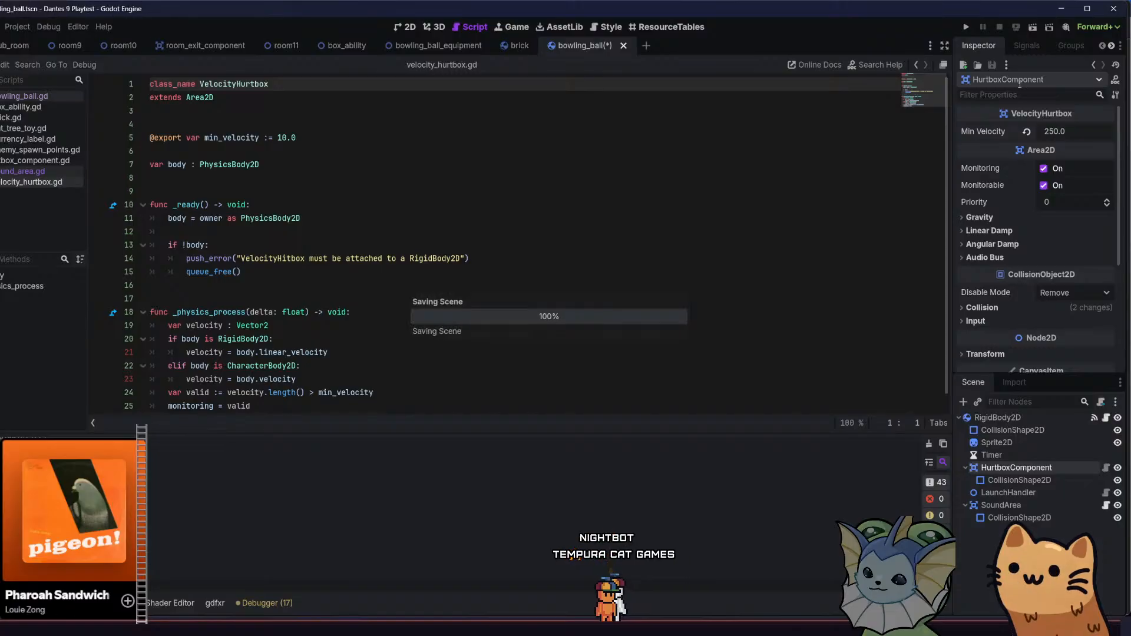
Run the project maximized, start a game and add three Bowling Ball cards to the hand through the debug console
click(967, 28)
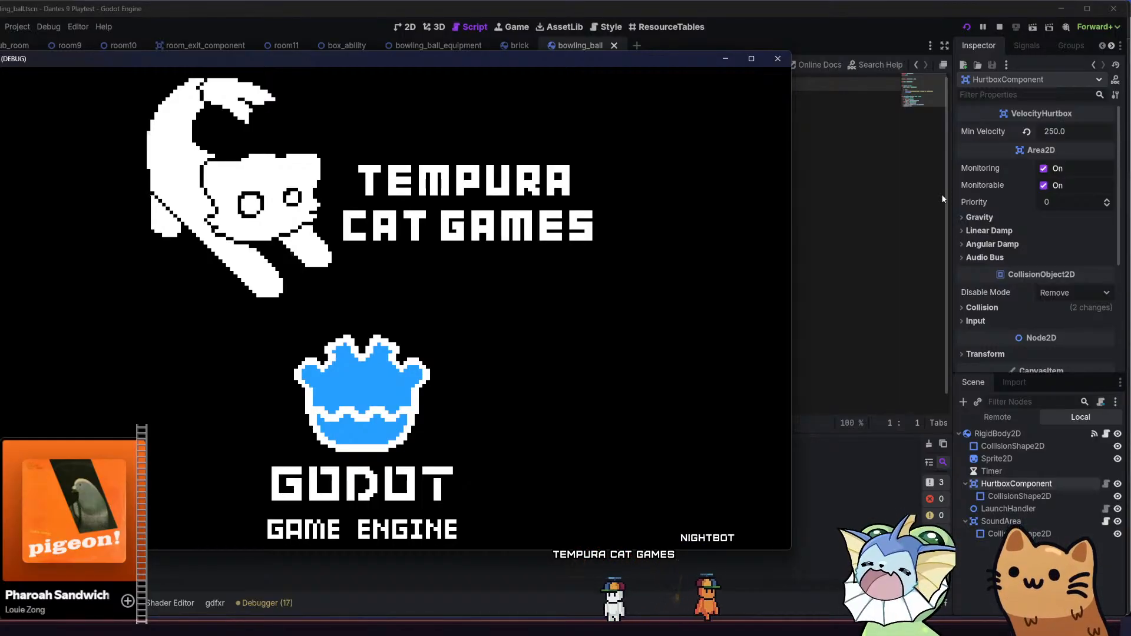
key(super+Up)
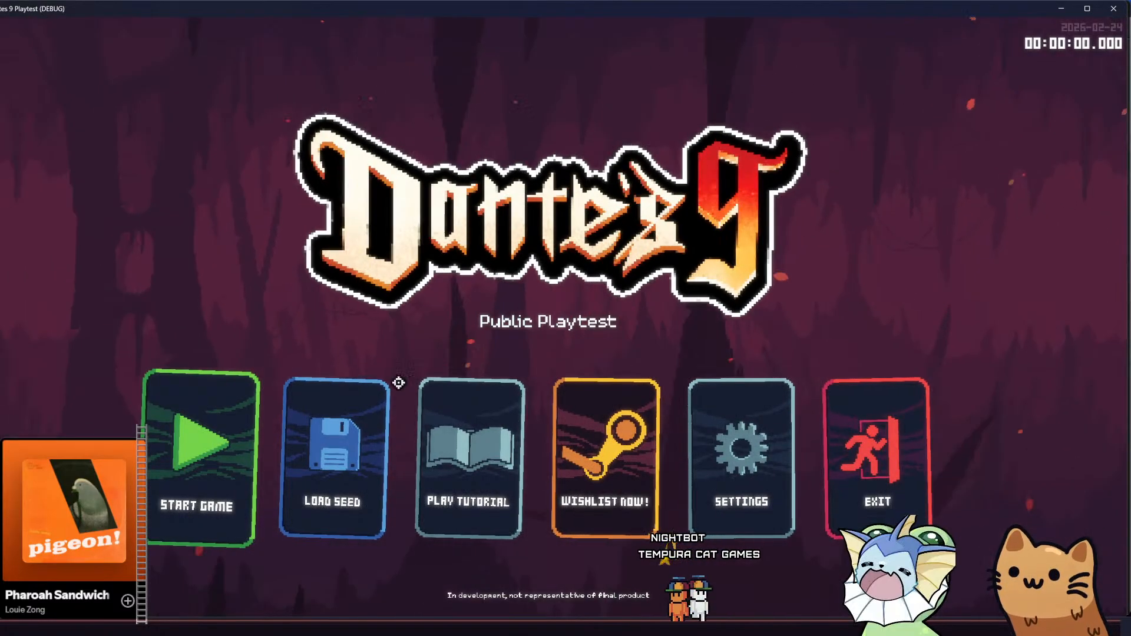
click(198, 488)
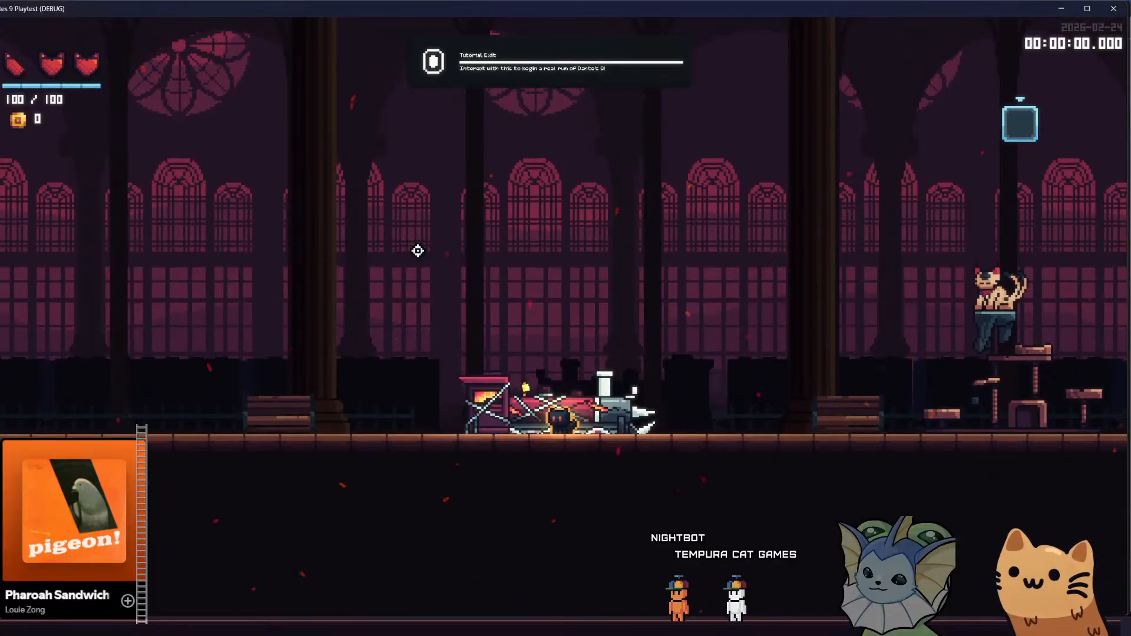
key(grave)
click(91, 160)
click(272, 108)
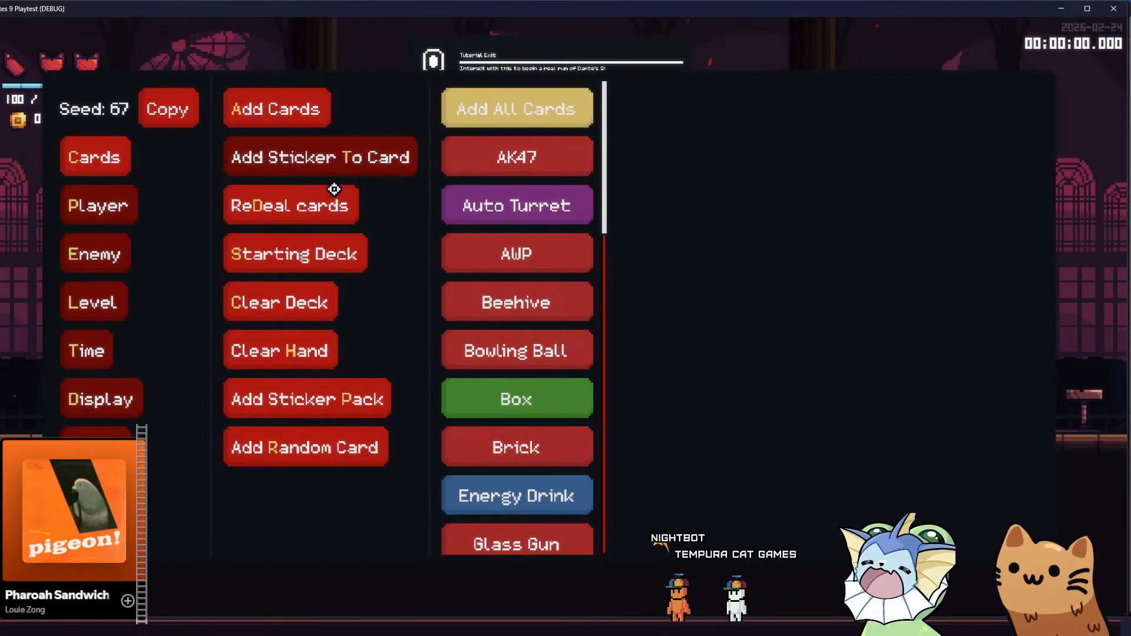
click(467, 344)
click(468, 343)
click(467, 343)
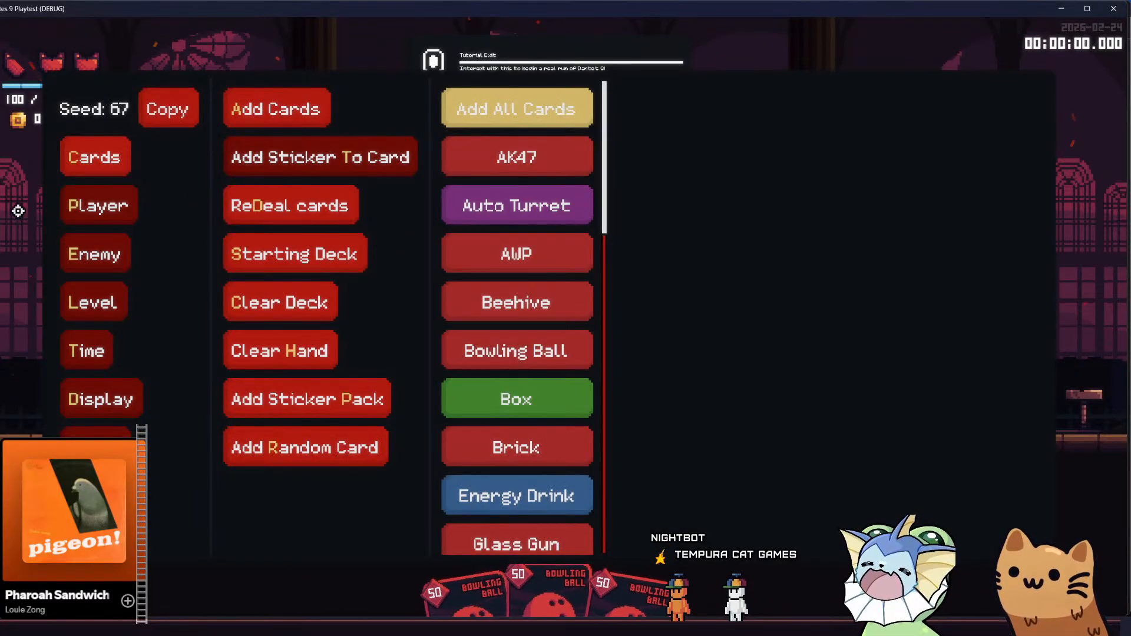
Enable Infinite Mana for the player in the debug console and close the console
click(98, 206)
click(346, 353)
key(grave)
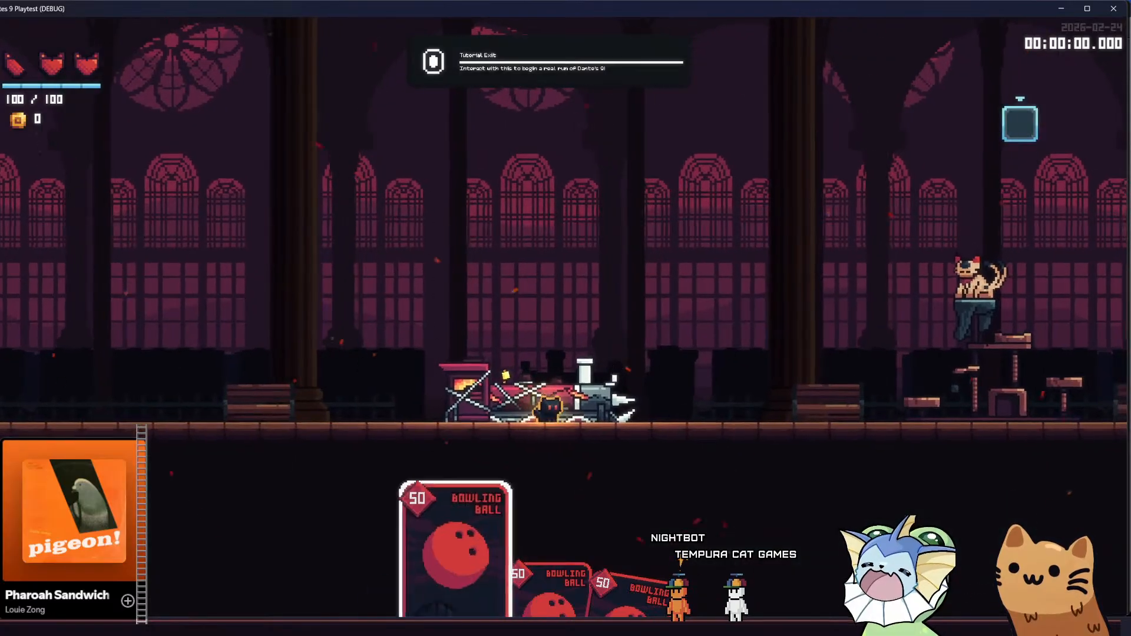
Spawn dummy enemies across the floor and in the air through the debug console and leave placement mode
key(grave)
click(99, 165)
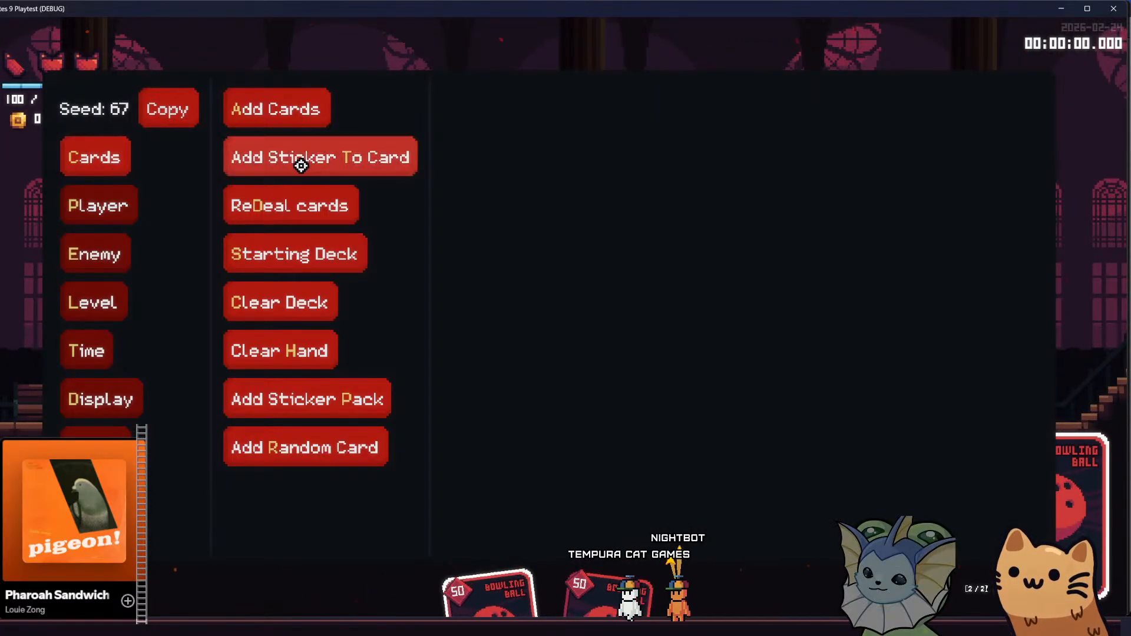
click(80, 220)
click(118, 165)
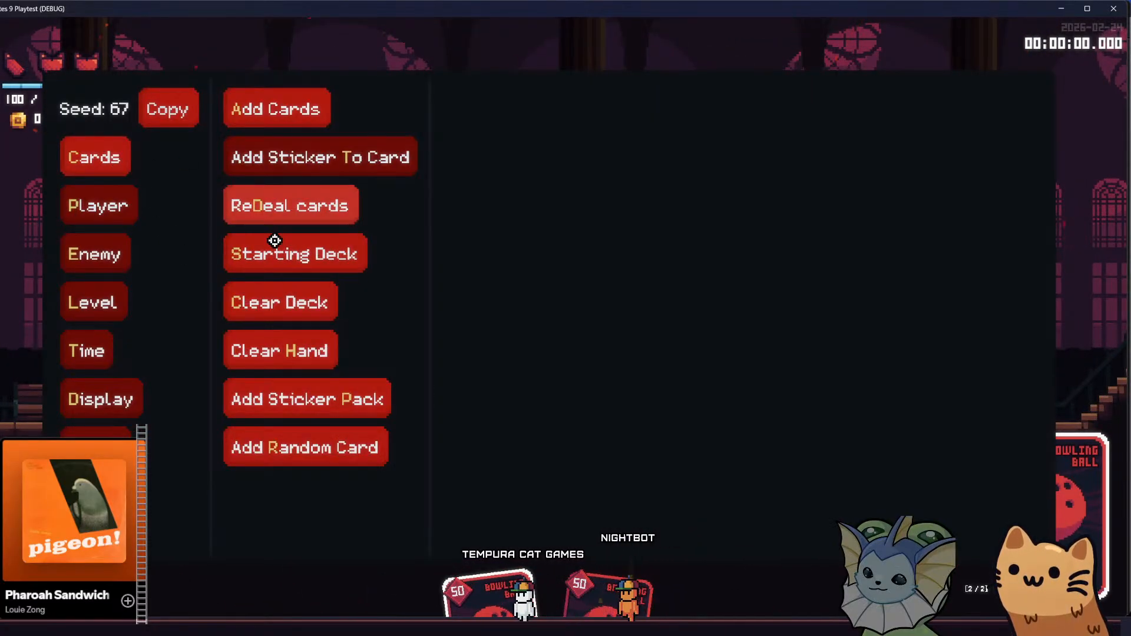
click(115, 289)
click(117, 259)
click(259, 111)
click(535, 161)
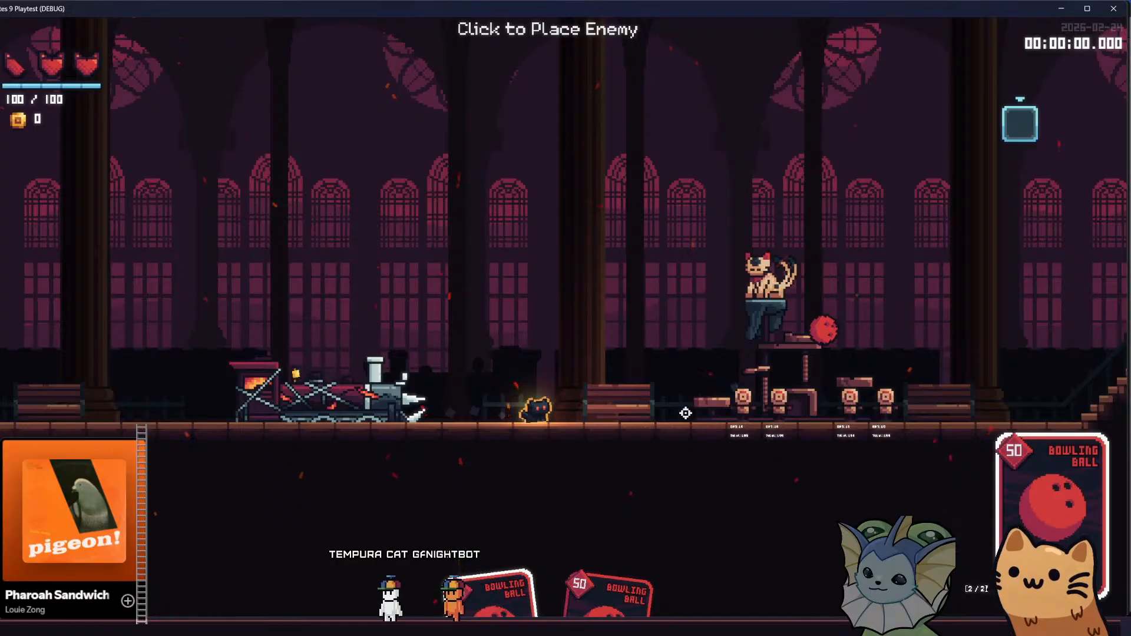
mouse_move(685, 413)
mouse_down()
mouse_move(205, 373)
mouse_move(626, 379)
mouse_move(586, 161)
mouse_move(602, 165)
mouse_up()
key(Escape)
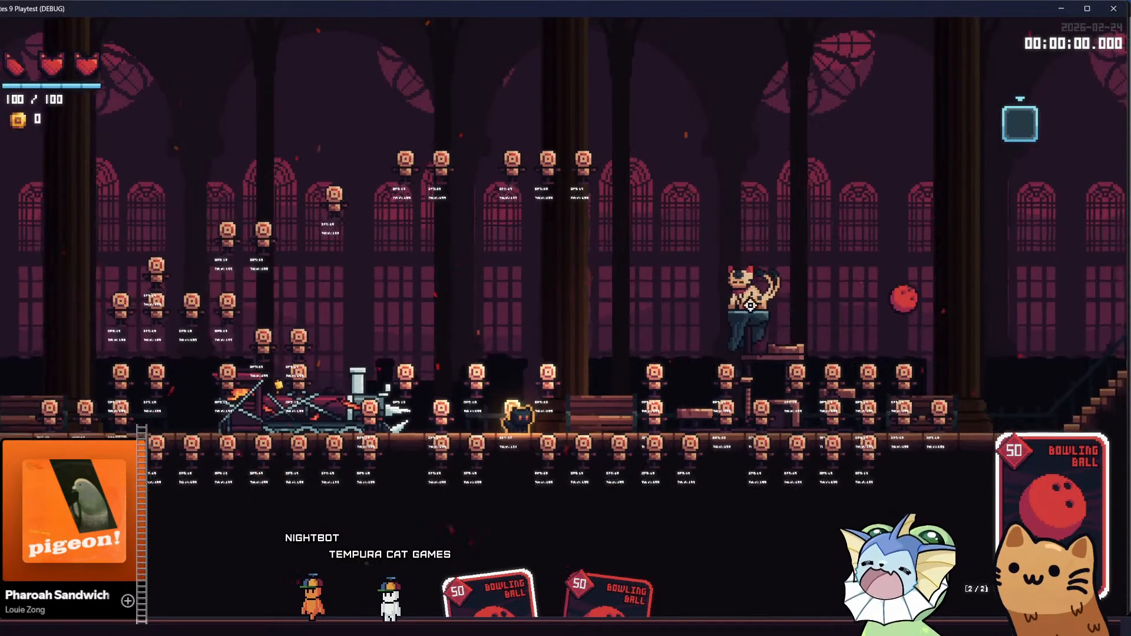
Throw the bowling ball among the scattered dummies to test its damage, and close the game
click(760, 310)
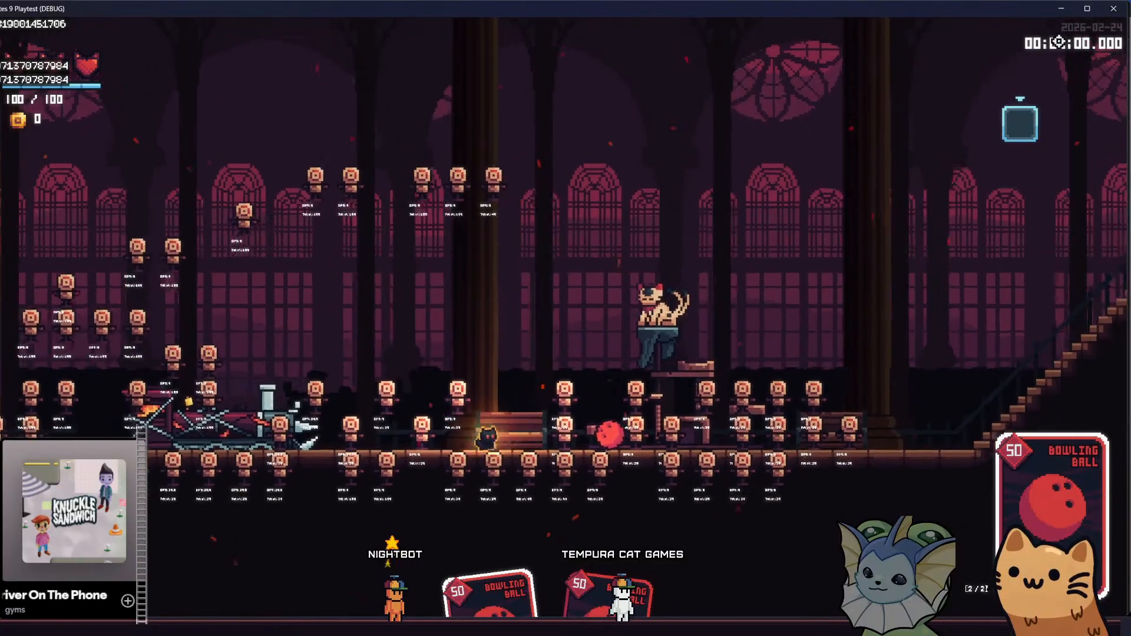
click(1113, 8)
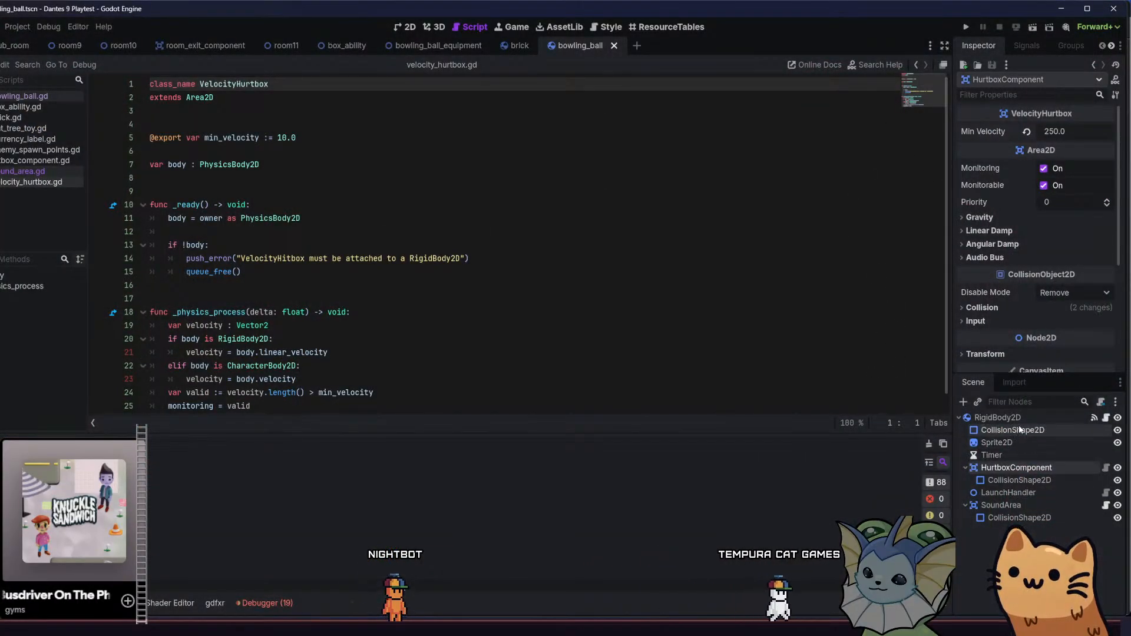
Open the card_bowling_ball.tres resource and examine its stats, modifiers and cooldown settings
key(shift+alt+o)
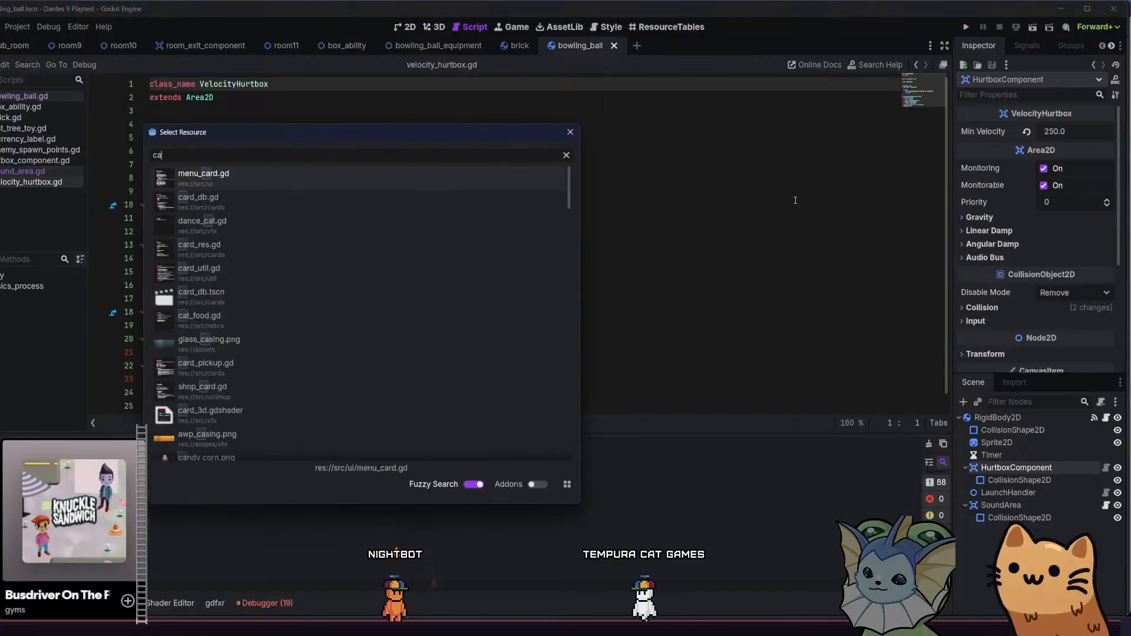
text(card_bowl)
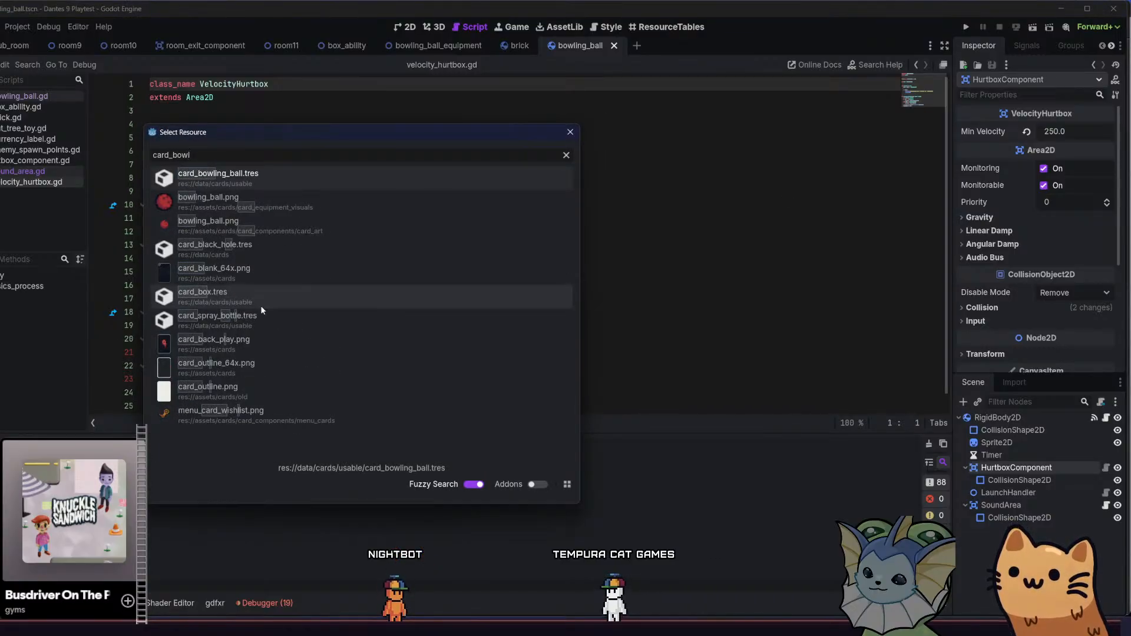
key(Return)
scroll(982, 239, down, 5)
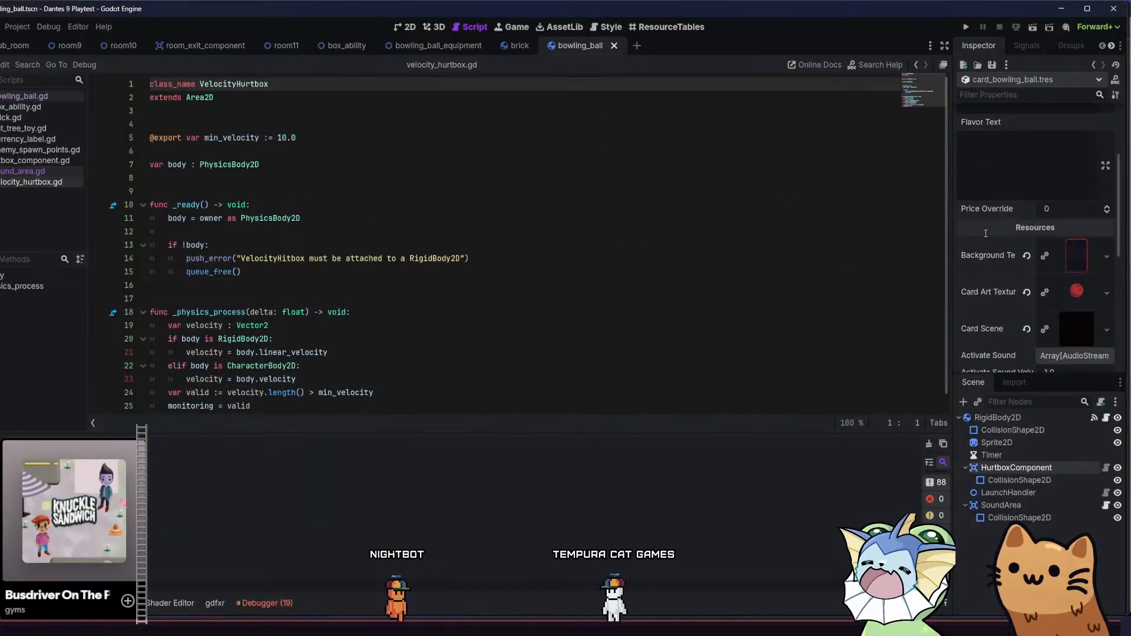
scroll(983, 240, down, 4)
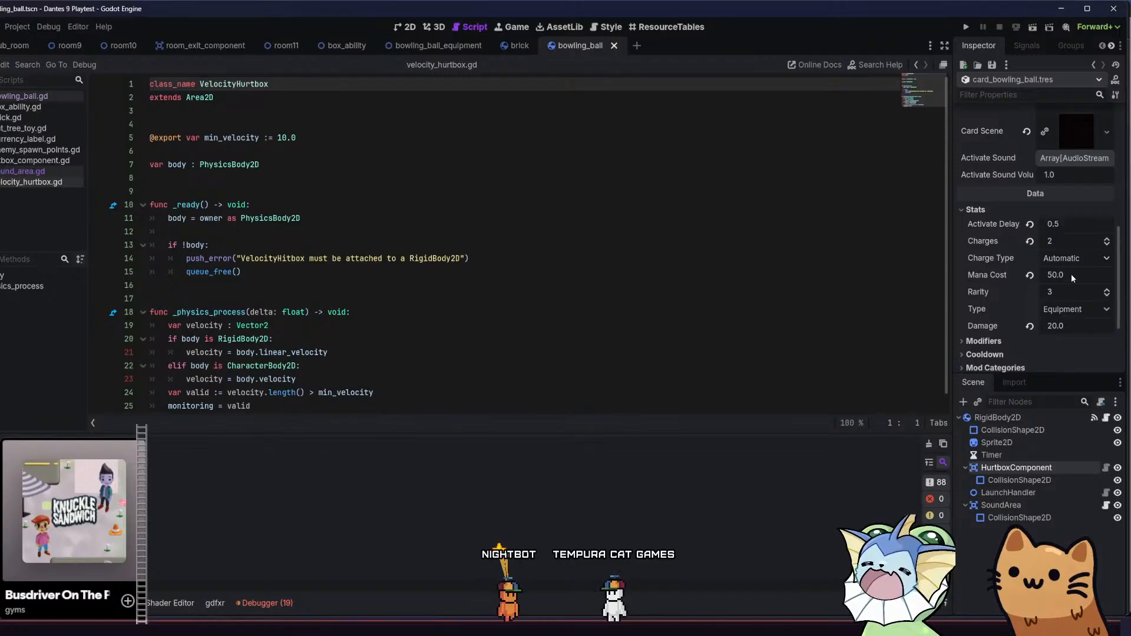
click(1008, 337)
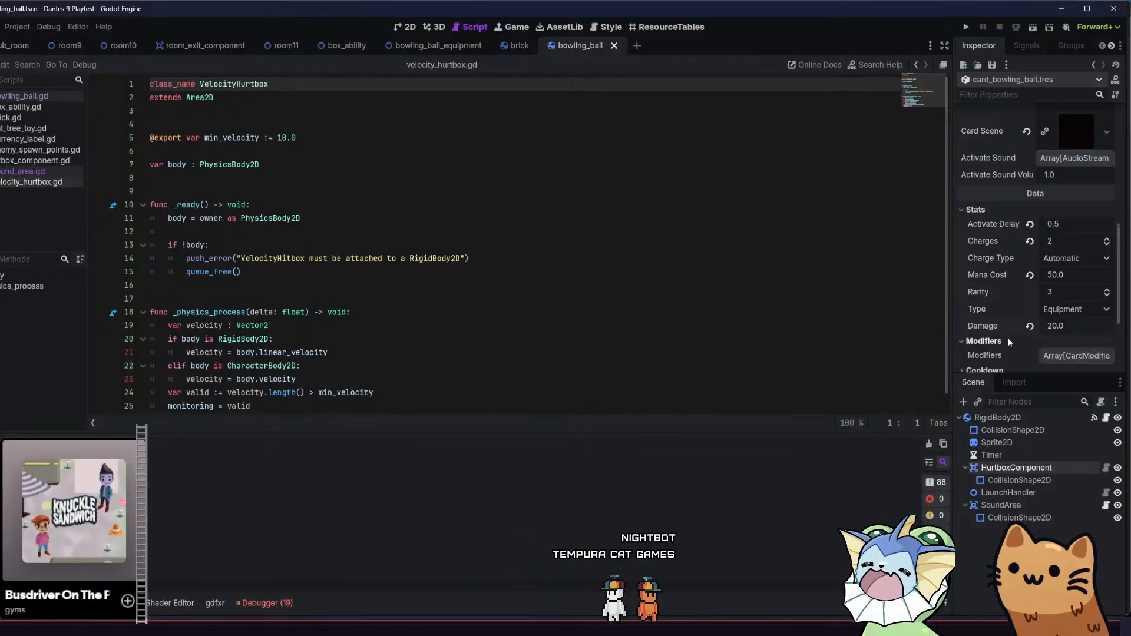
scroll(1009, 338, down, 1)
click(1012, 309)
click(1009, 321)
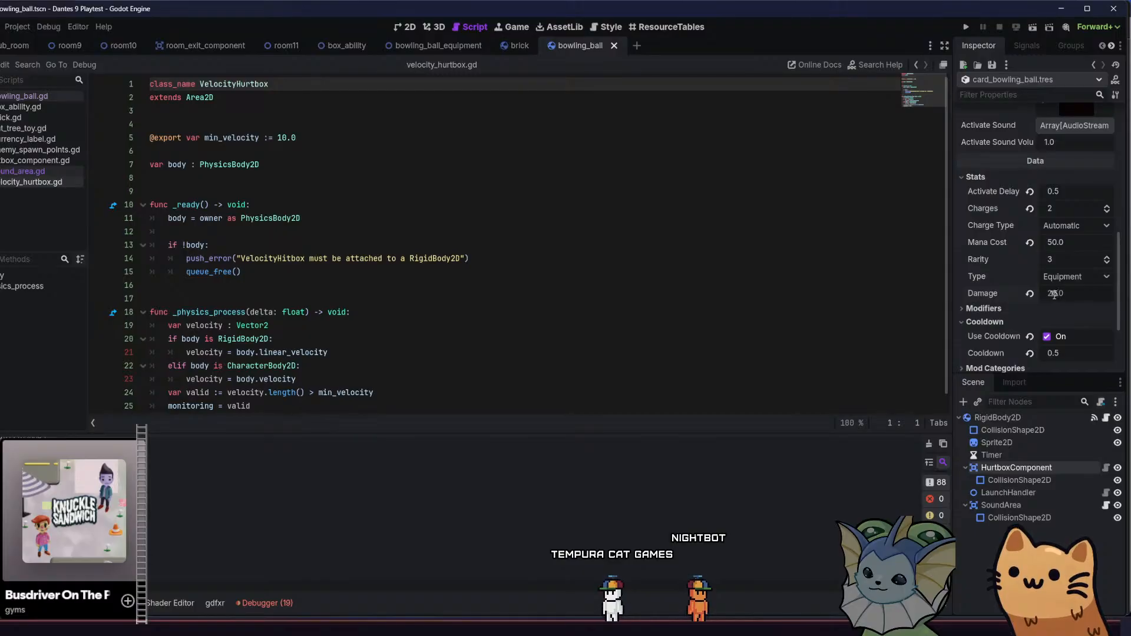
Rerun the project, start a game and add two Bowling Ball cards to the hand through the debug console
click(966, 27)
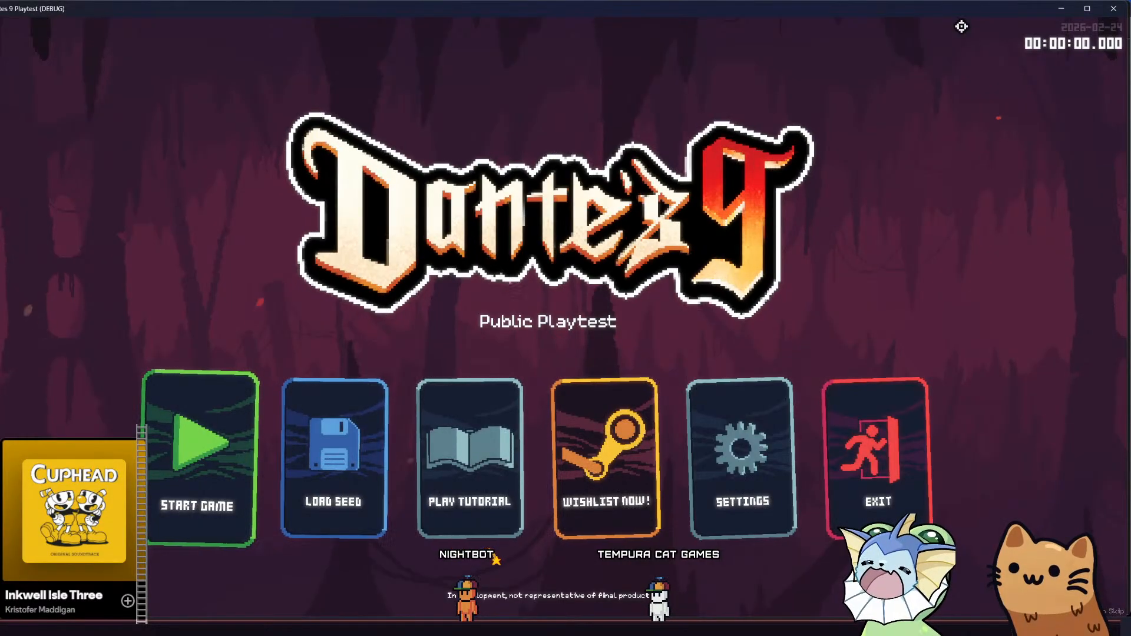
click(242, 389)
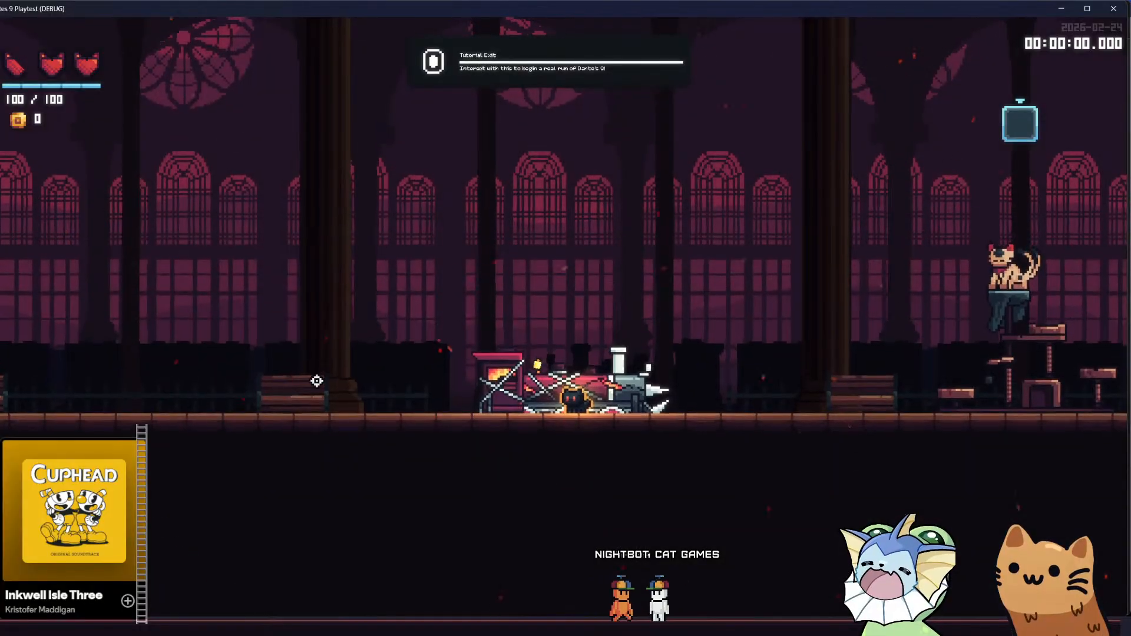
key(grave)
click(89, 148)
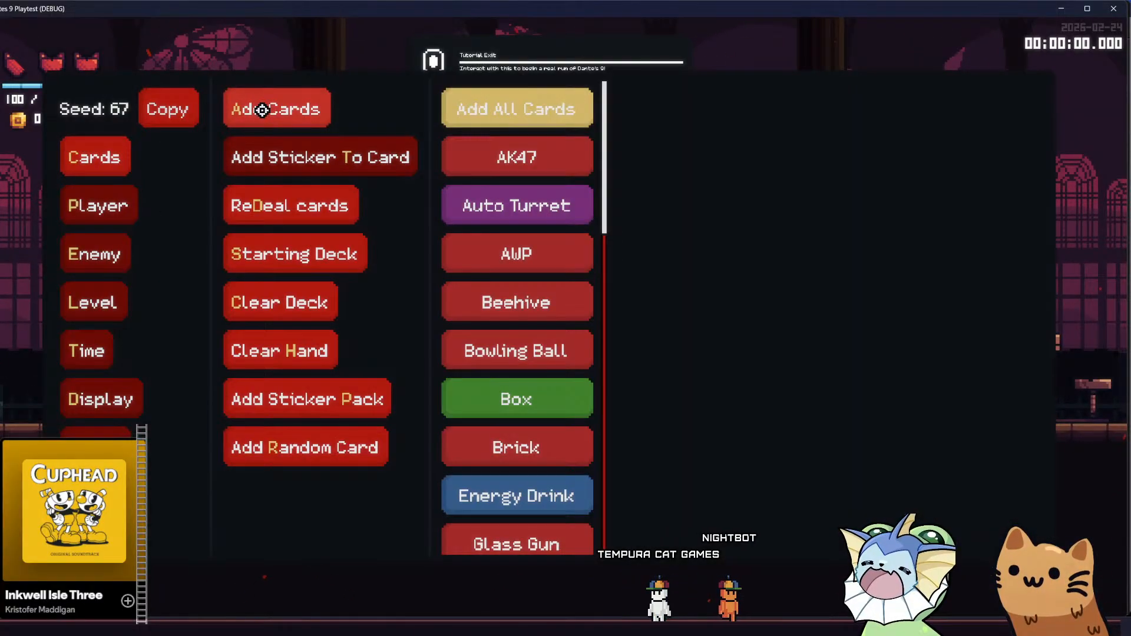
click(491, 349)
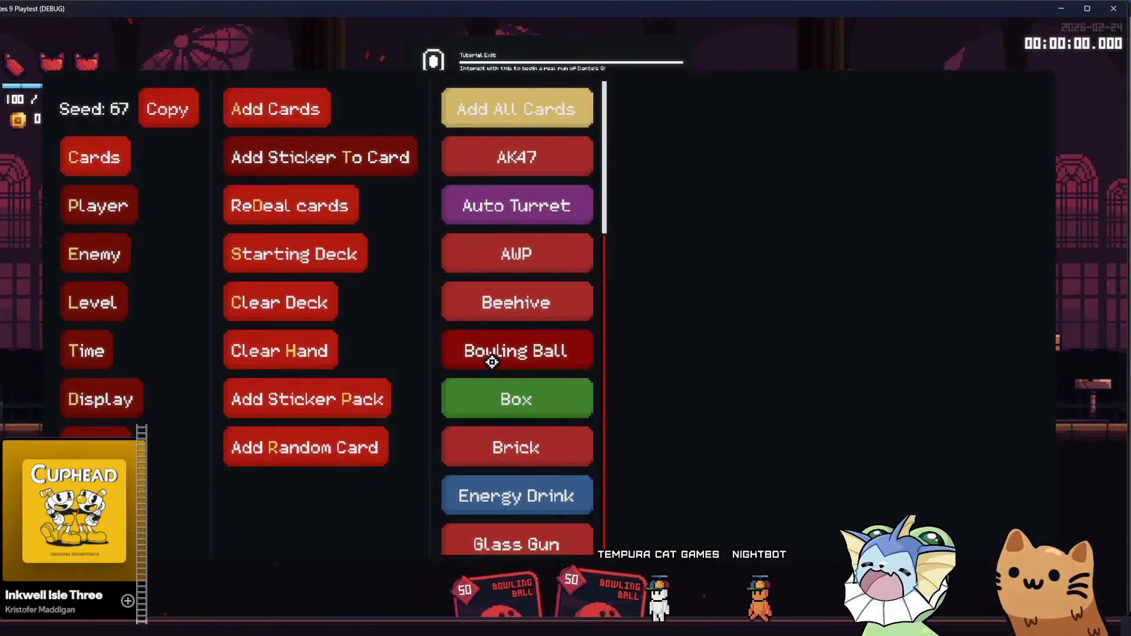
Leave the debug console and start a real run from the tutorial exit, continuing to the first combat room
click(66, 196)
click(105, 155)
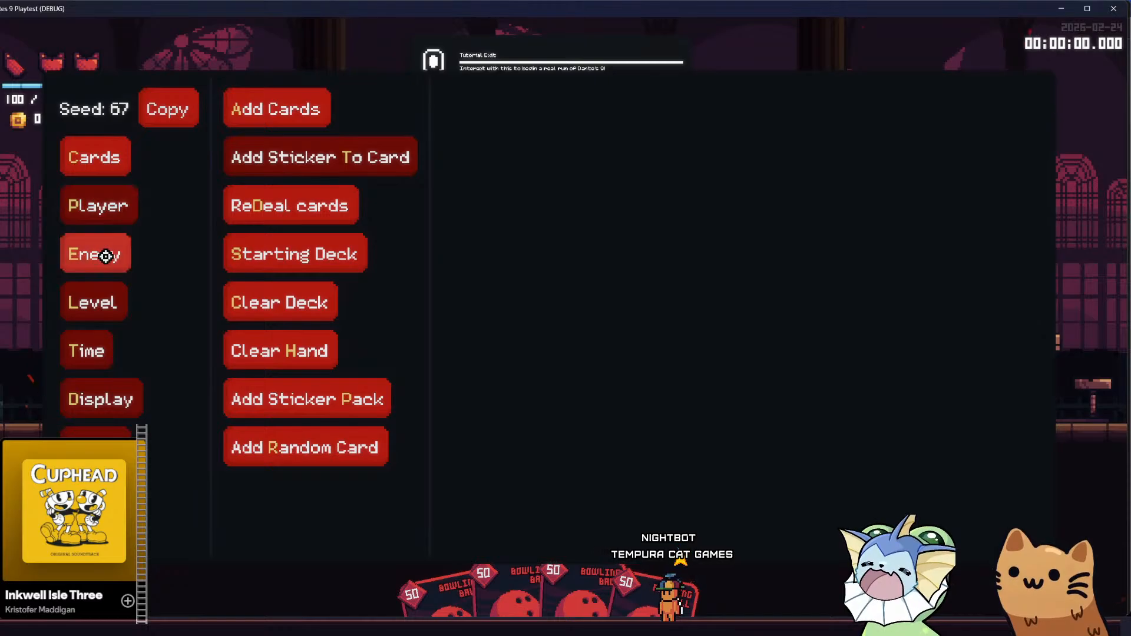
key(Escape)
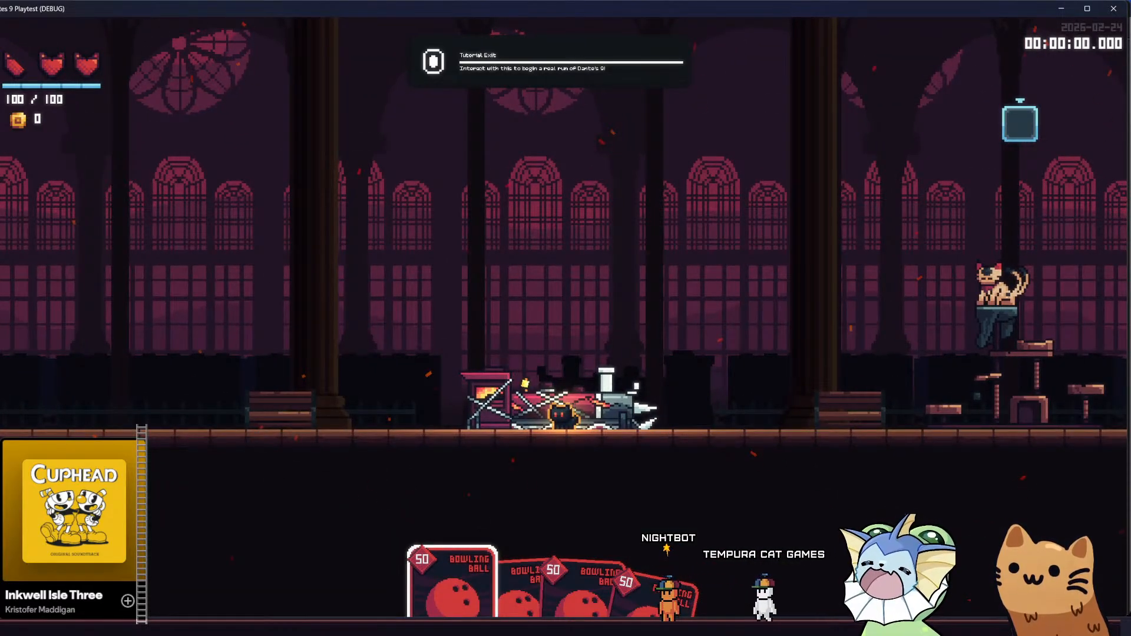
key(e)
key(a)
key(space)
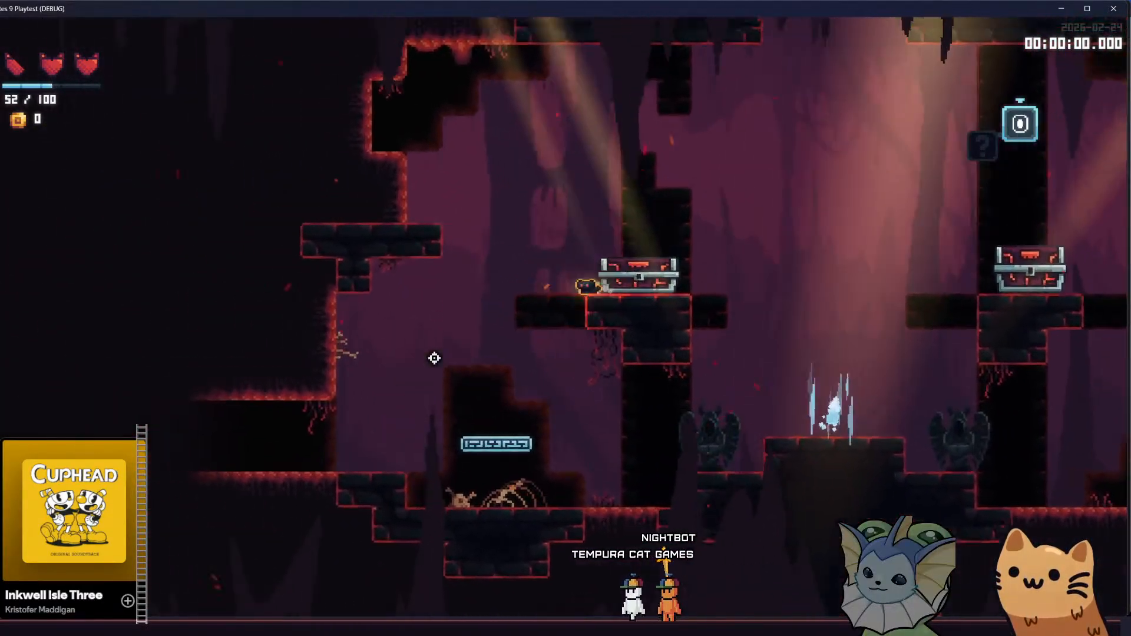
key(a)
key(space)
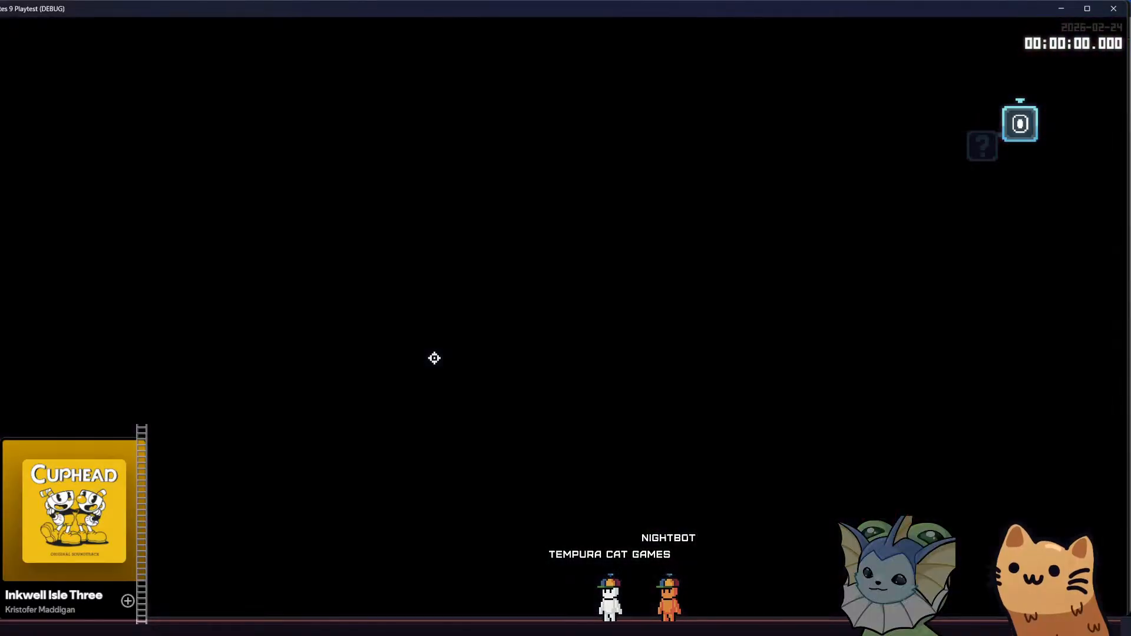
Equip the Rusty Pistol and shoot the horned ground enemy until it is destroyed, while dodging its projectiles
right_click(351, 377)
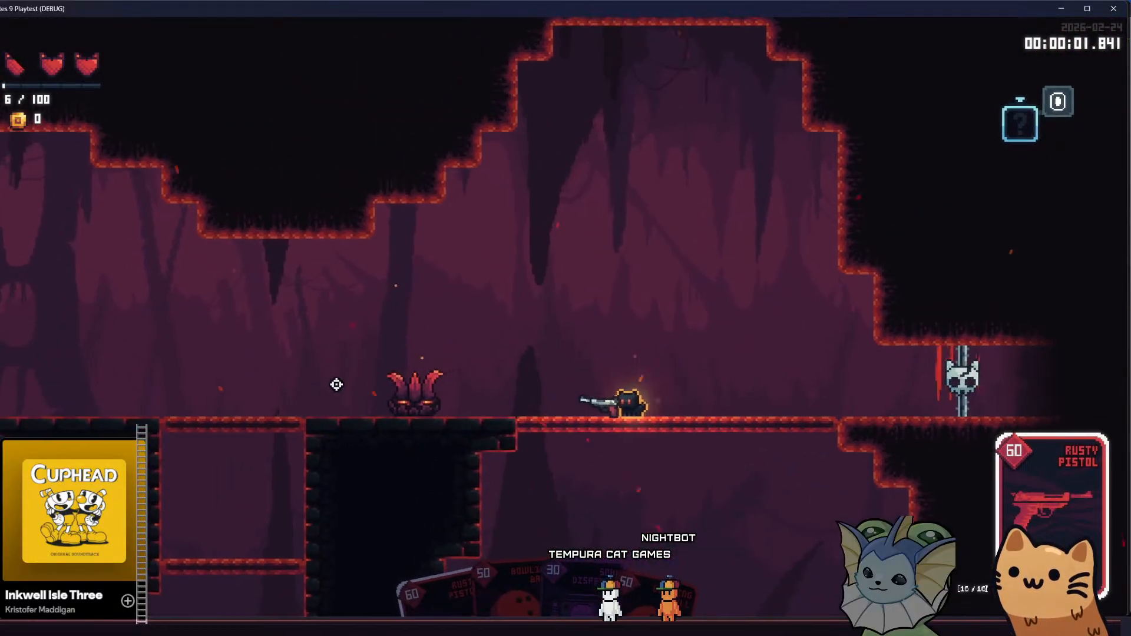
key(d)
click(327, 387)
click(320, 393)
key(a)
key(space)
click(536, 409)
click(699, 403)
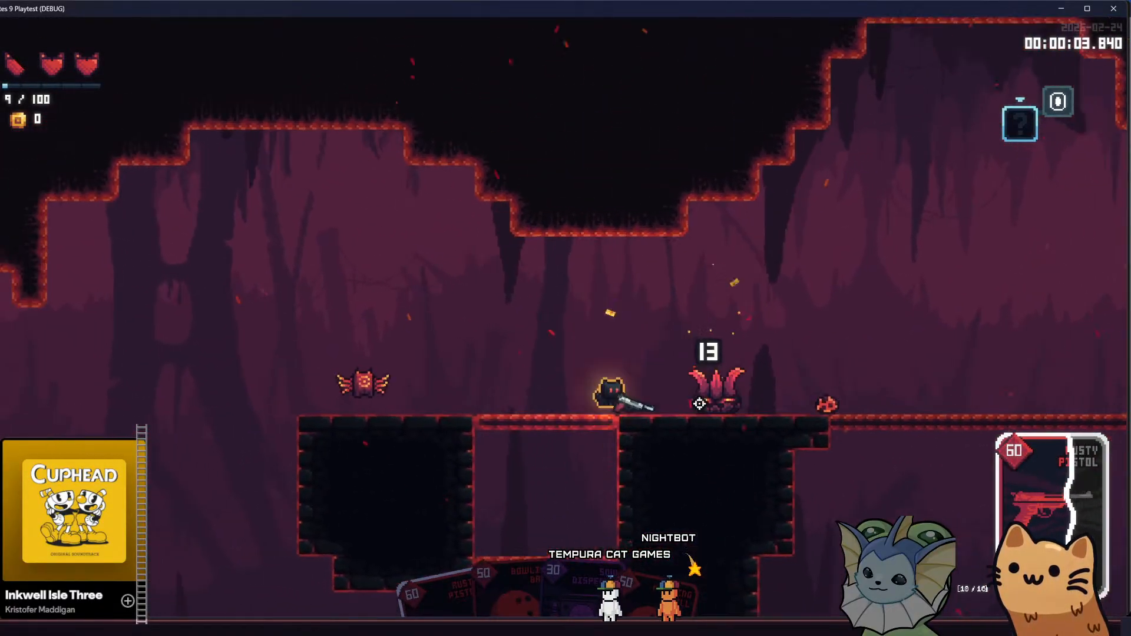
scroll(699, 403, down, 1)
key(d)
click(434, 391)
key(space)
click(309, 401)
click(312, 411)
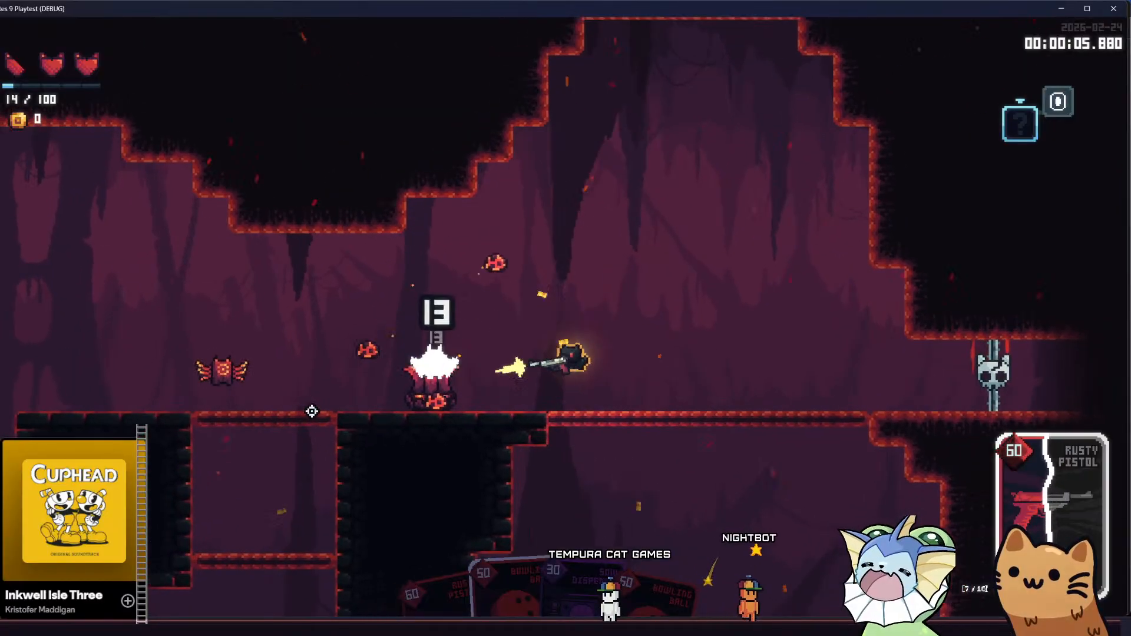
click(305, 416)
click(305, 419)
key(space)
key(a)
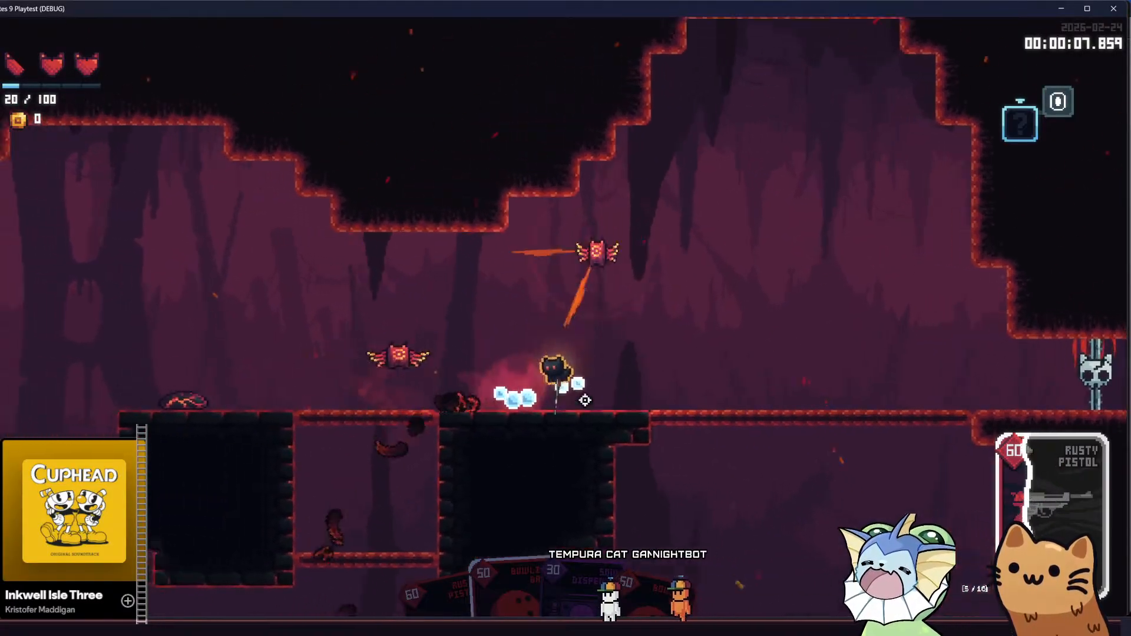
Retreat toward the skull gate, equip a Bowling Ball card and throw both balls at the approaching enemies
key(d)
right_click(548, 318)
click(299, 395)
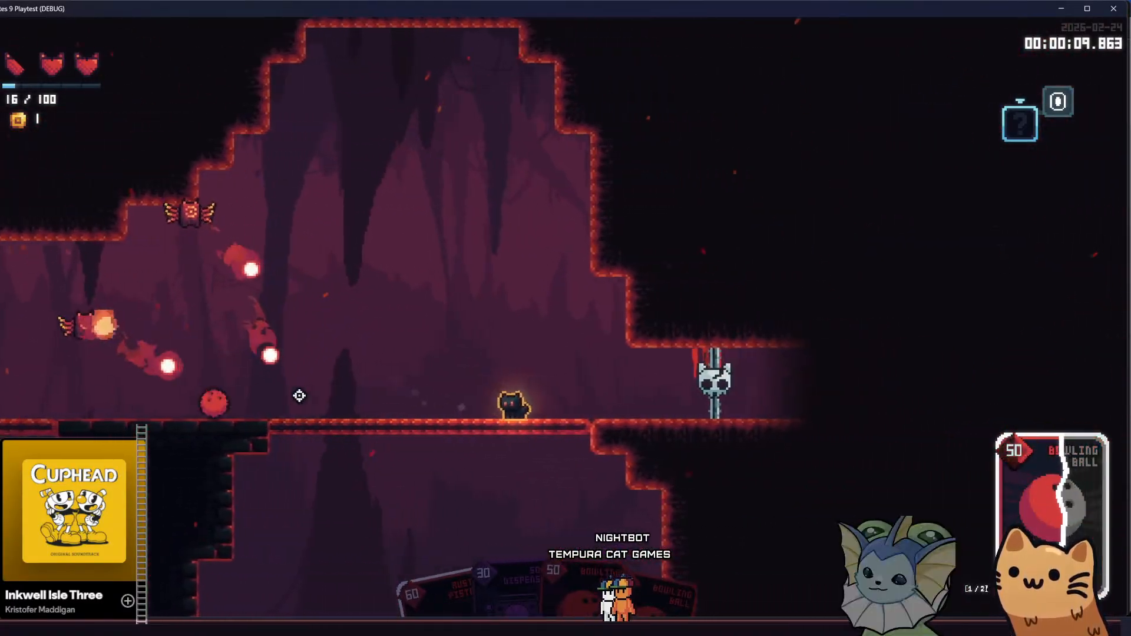
click(306, 413)
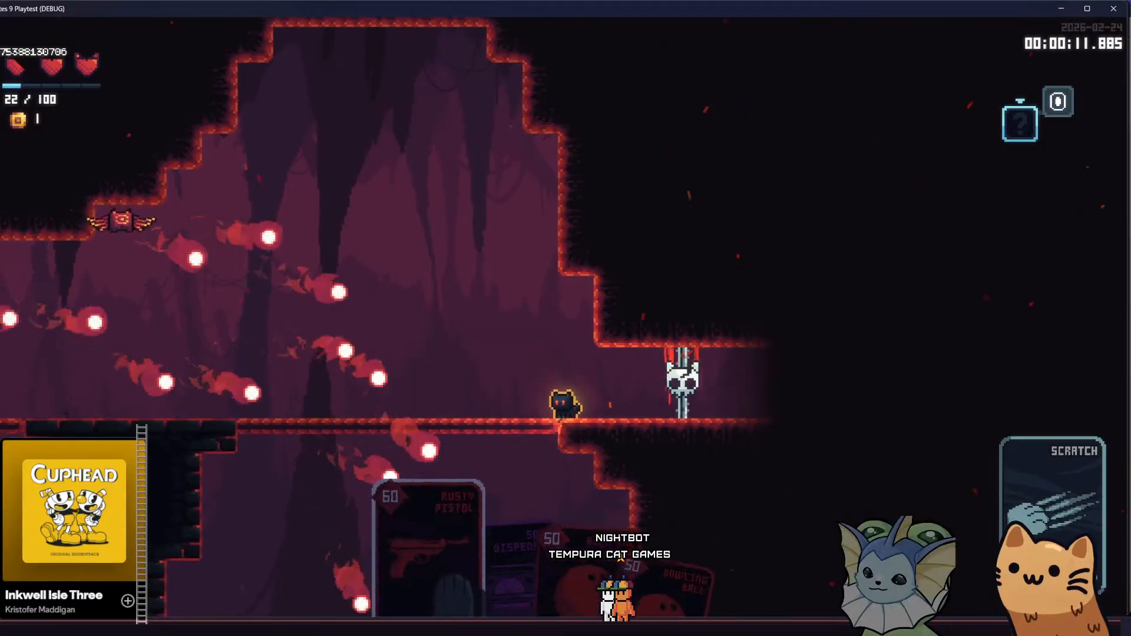
Dodge the fireballs and attack the winged enemies with Scratch while crossing the room
key(a)
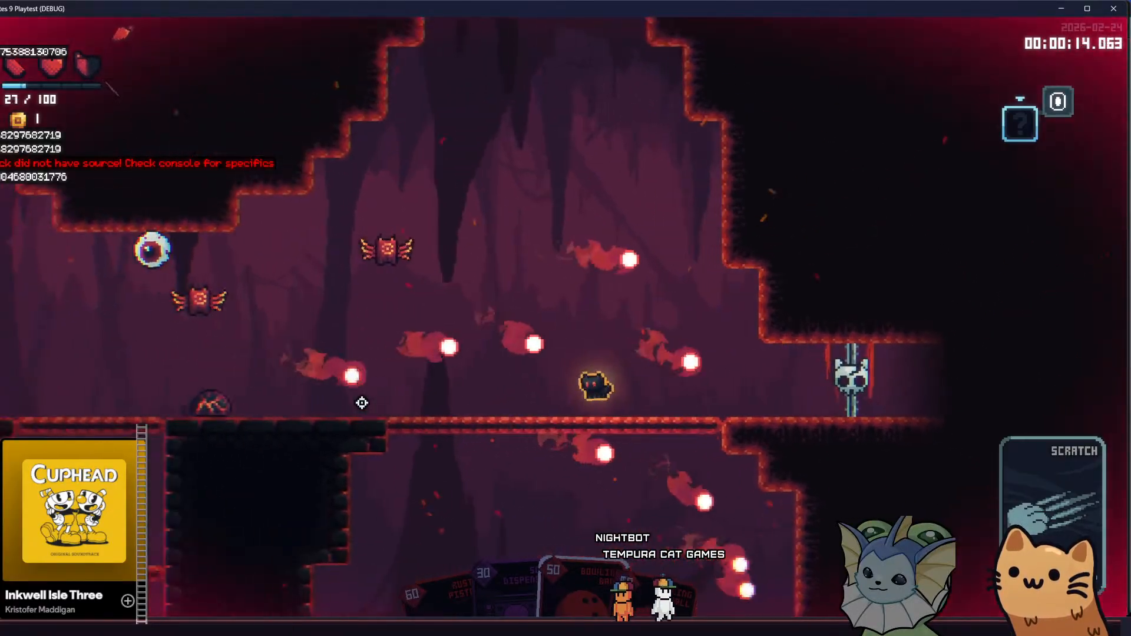
key(space)
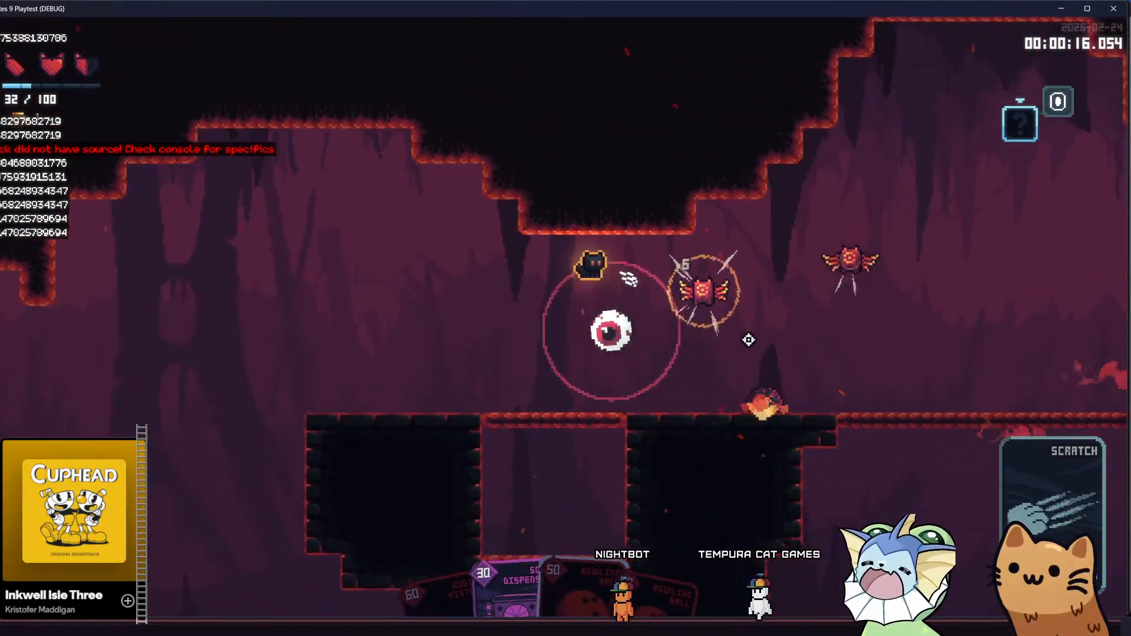
key(d)
key(space)
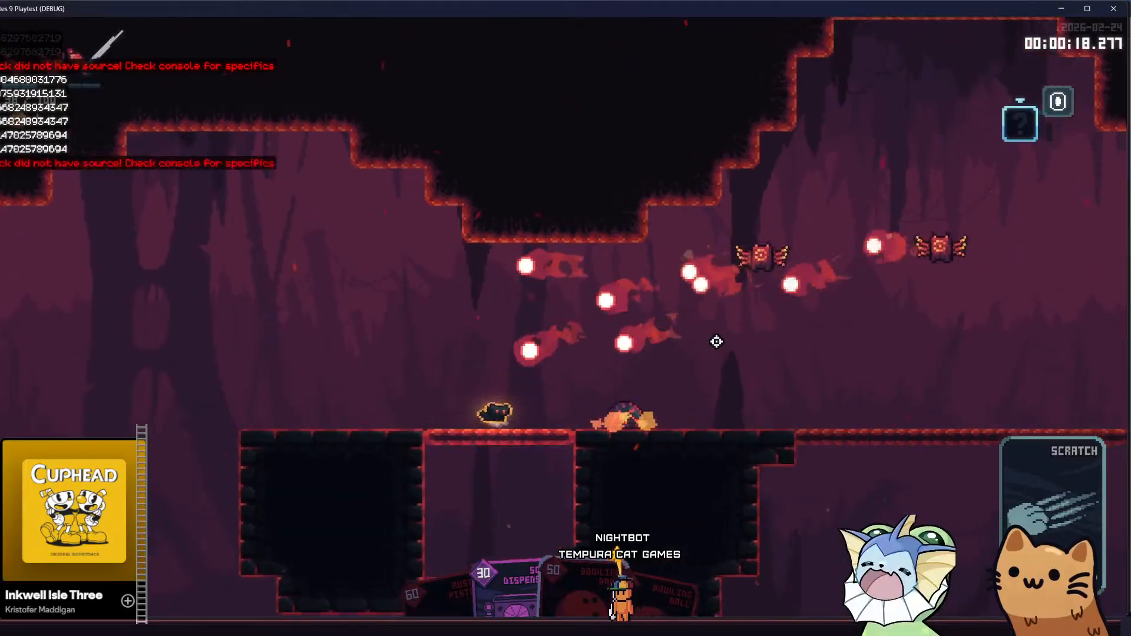
key(d)
click(707, 371)
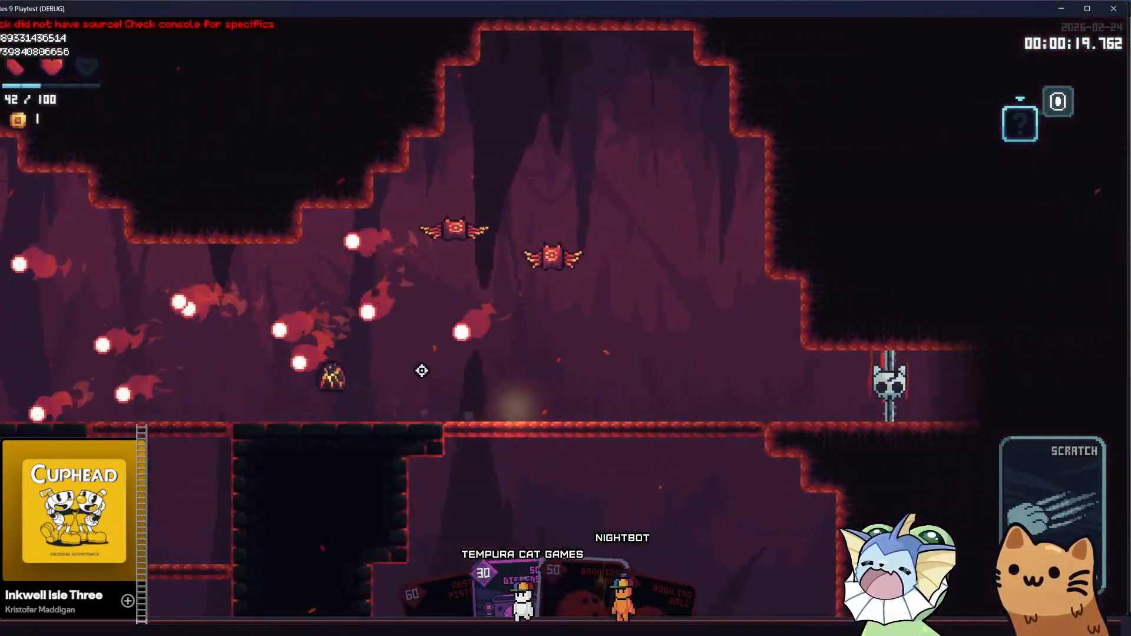
key(space)
click(394, 308)
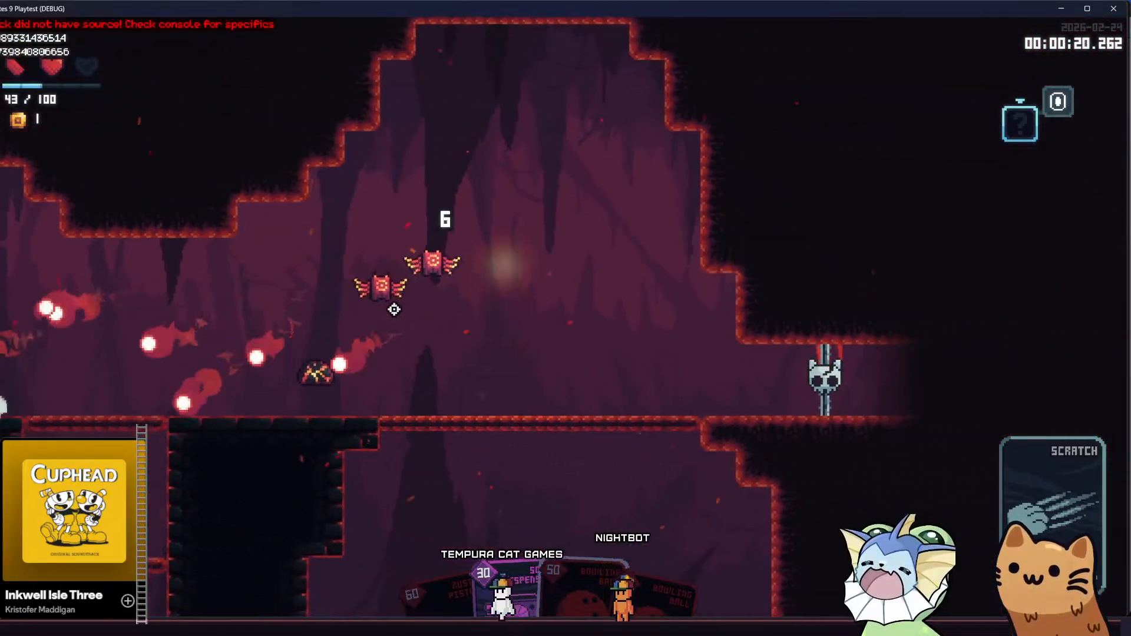
key(a)
key(space)
click(404, 275)
key(a)
Equip another Bowling Ball card and throw it along the floor at the ground and winged enemies
key(e)
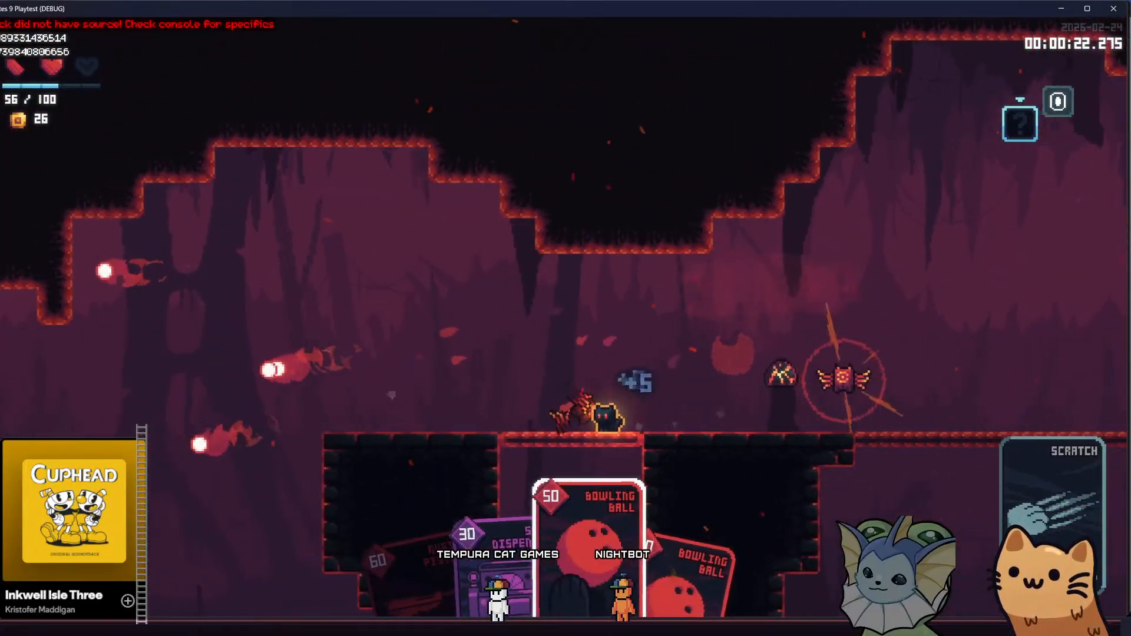
key(a)
click(964, 396)
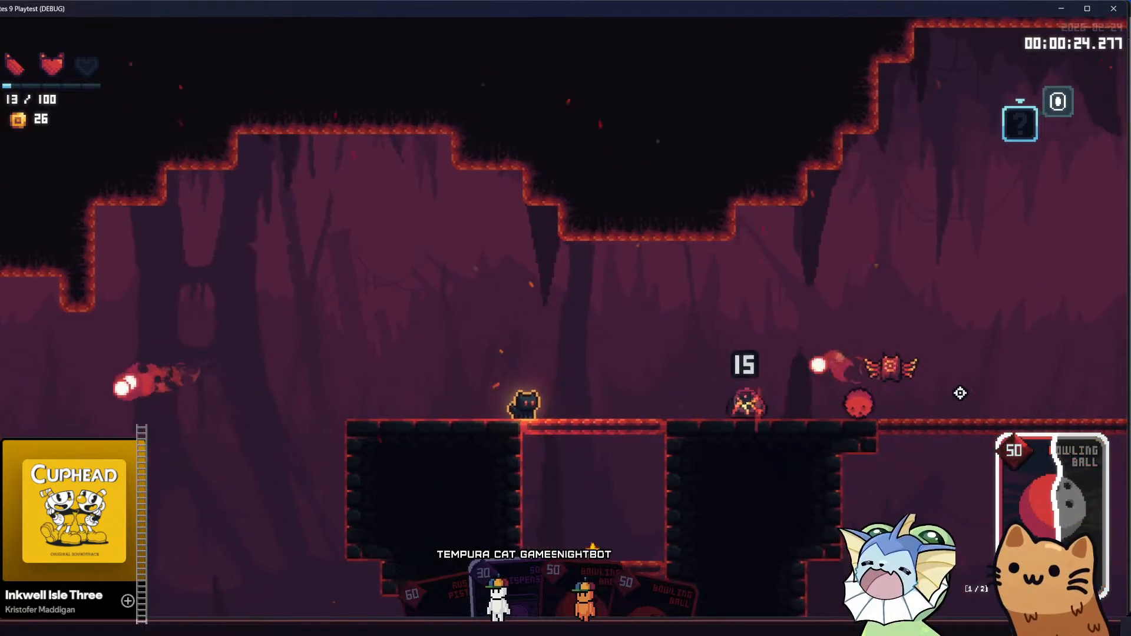
key(a)
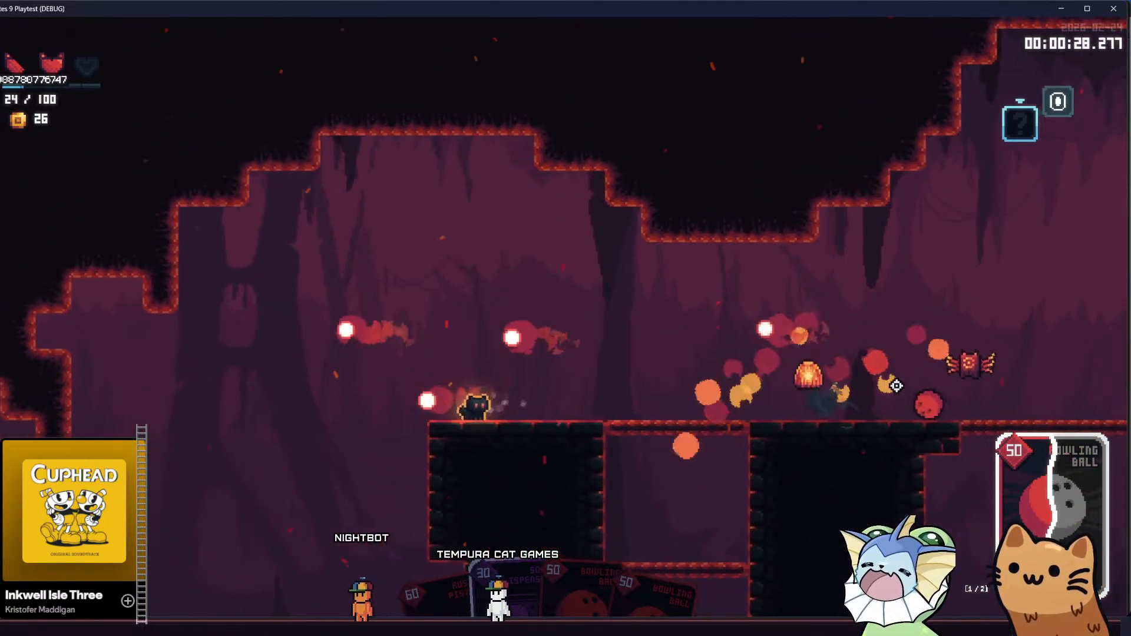
Jump back across the room and deploy the 30-cost dispenser card near the skull gate
key(d)
key(space)
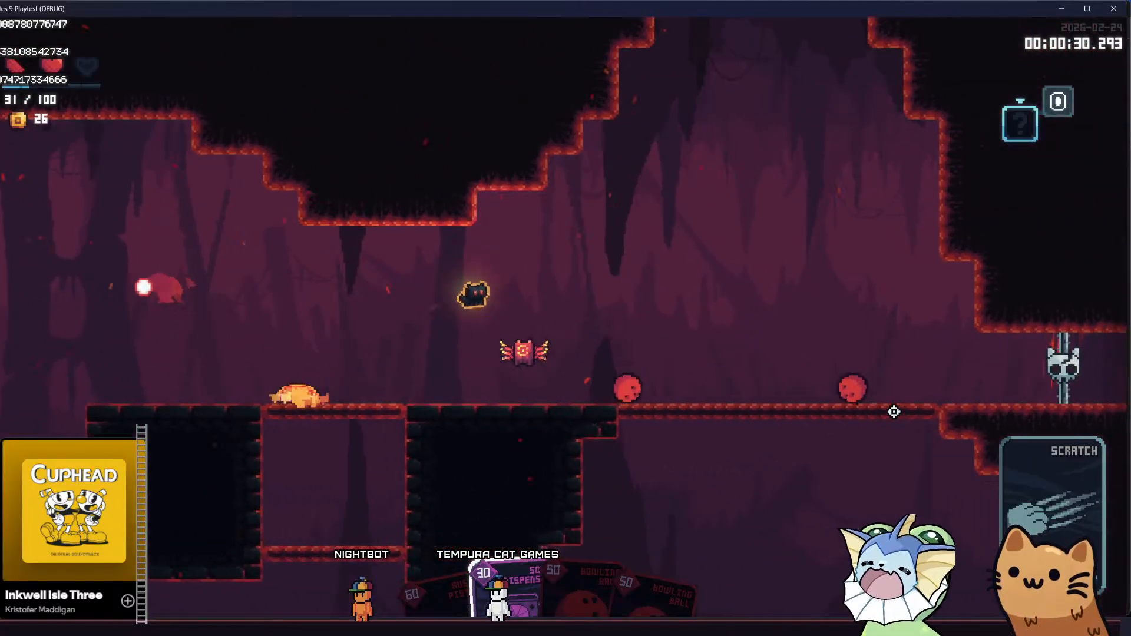
key(d)
click(670, 386)
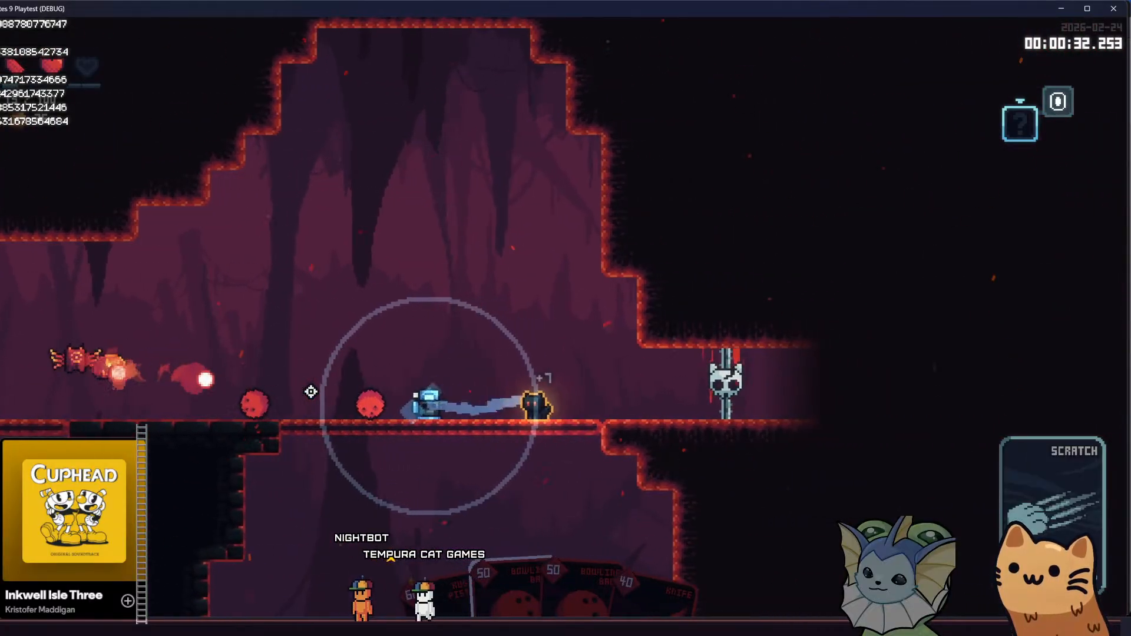
key(d)
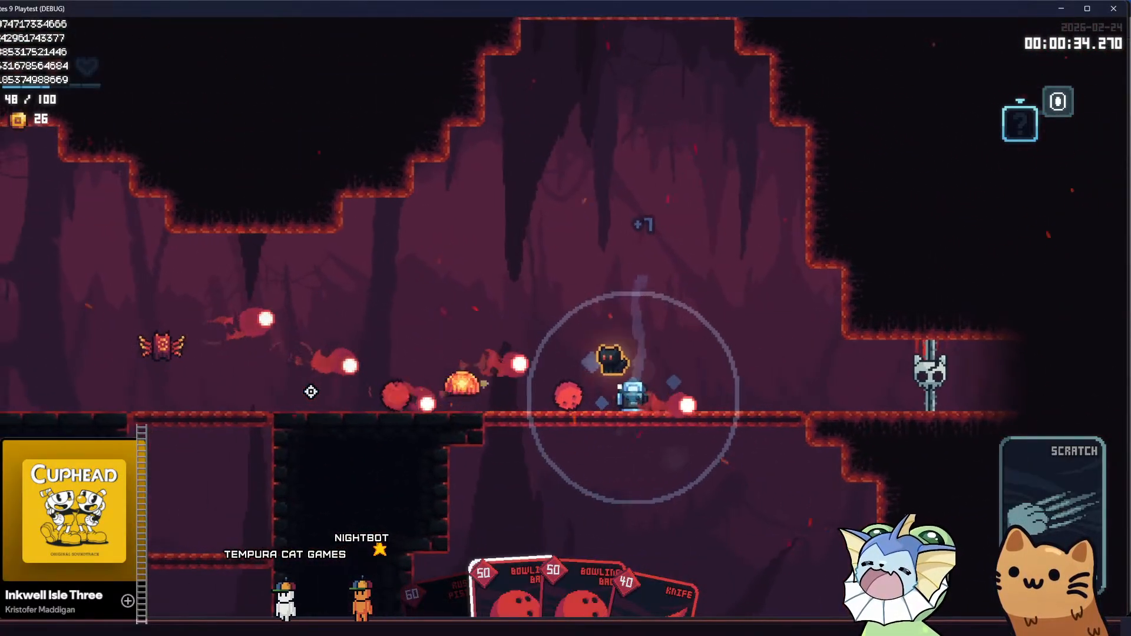
Scratch the winged enemy in the air, and throw the next Bowling Ball card at the ground enemy
key(a)
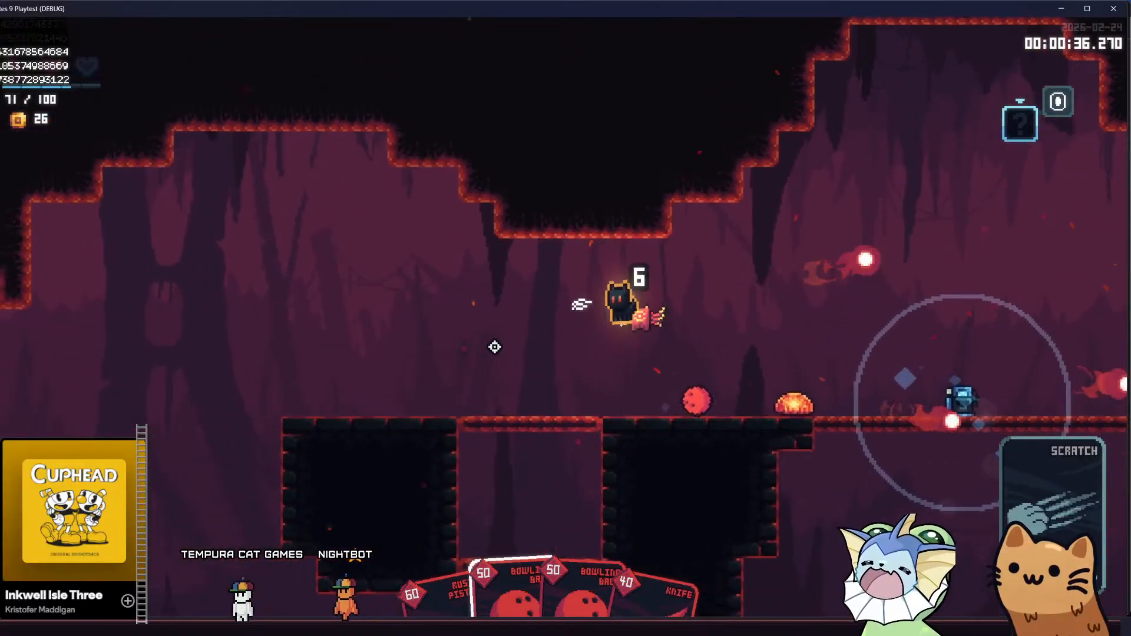
click(748, 328)
key(a)
click(895, 370)
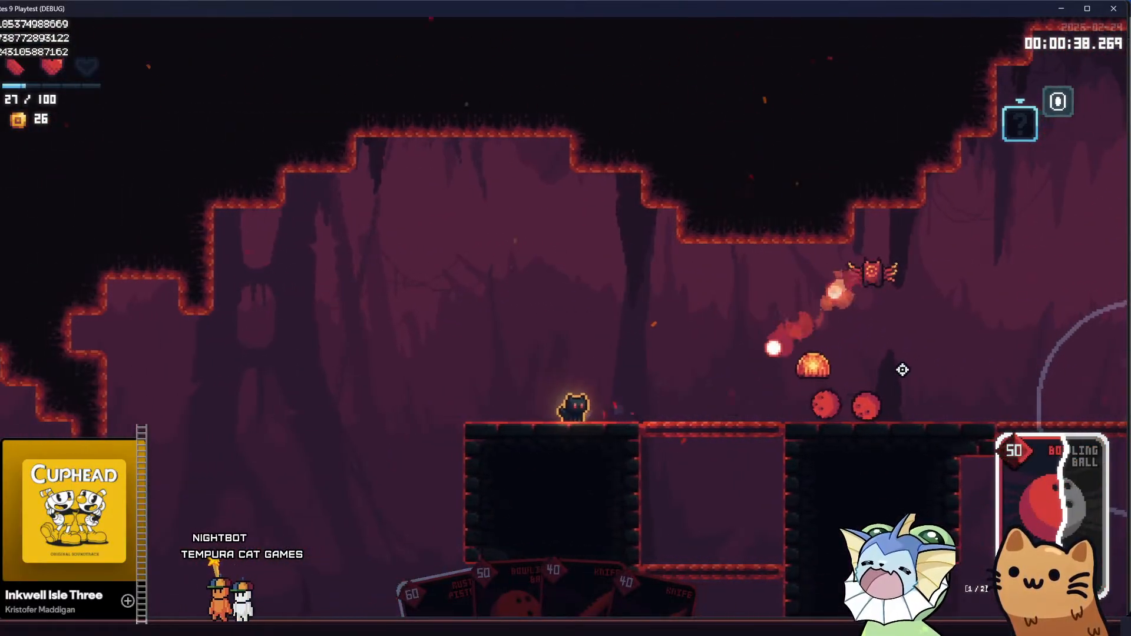
key(a)
key(space)
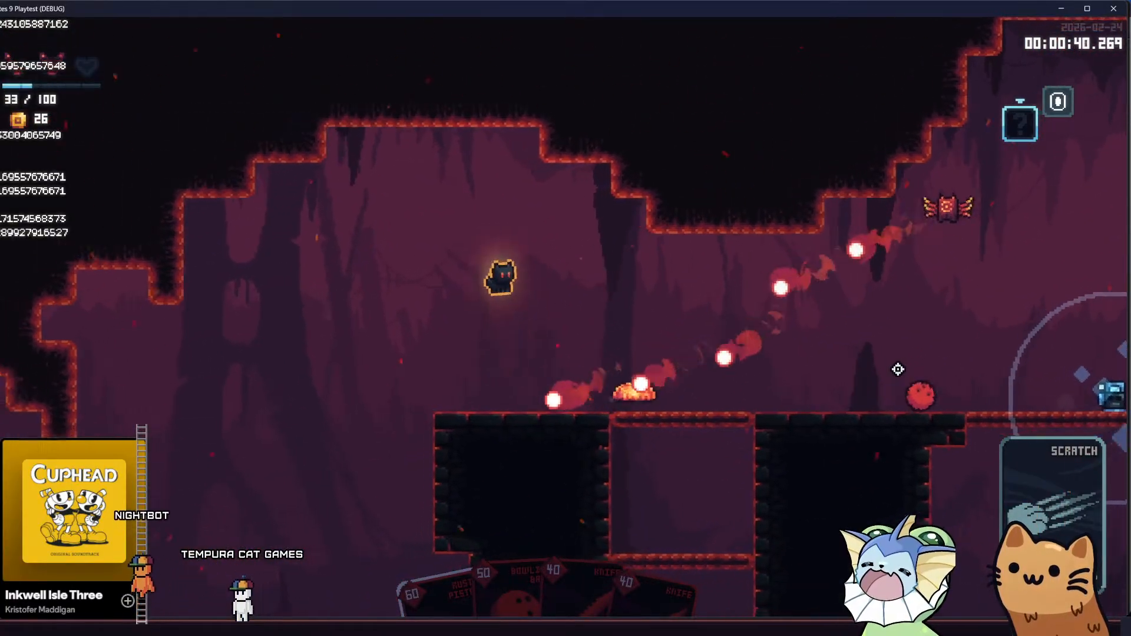
Chase the remaining winged enemy with Scratch attacks, dodging its fireballs, until the room is cleared
key(d)
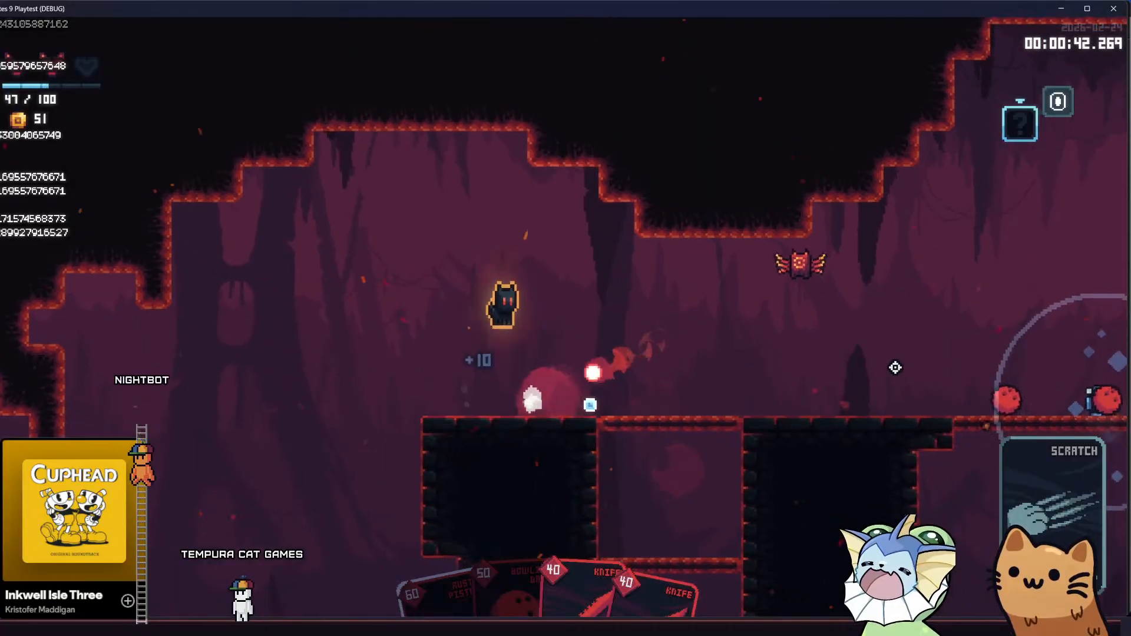
key(space)
key(d)
key(space)
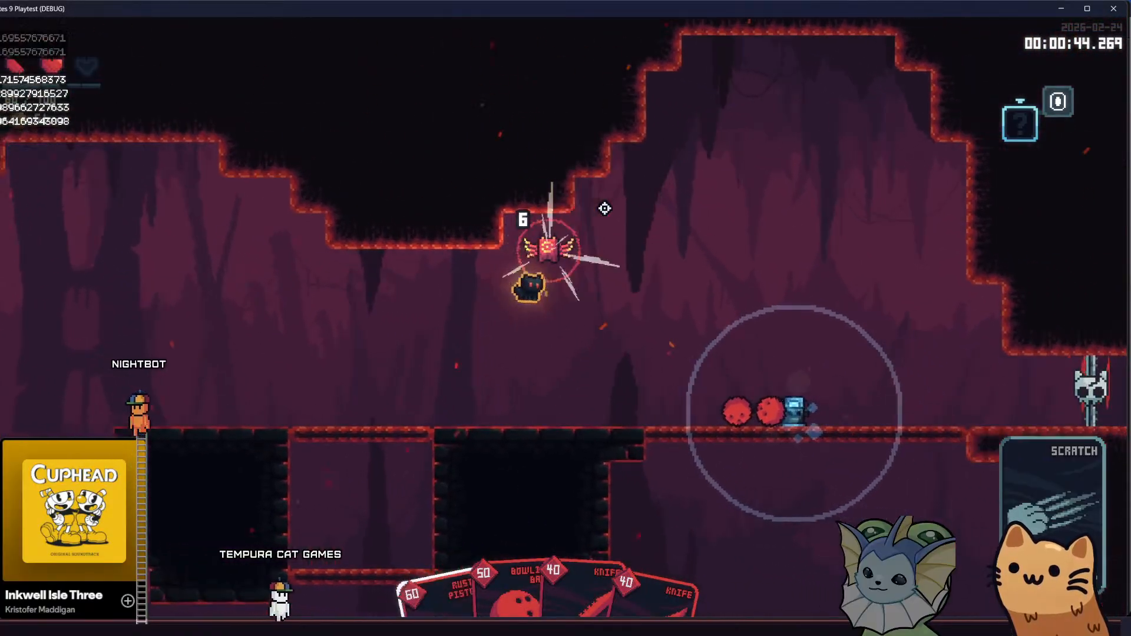
key(space)
key(d)
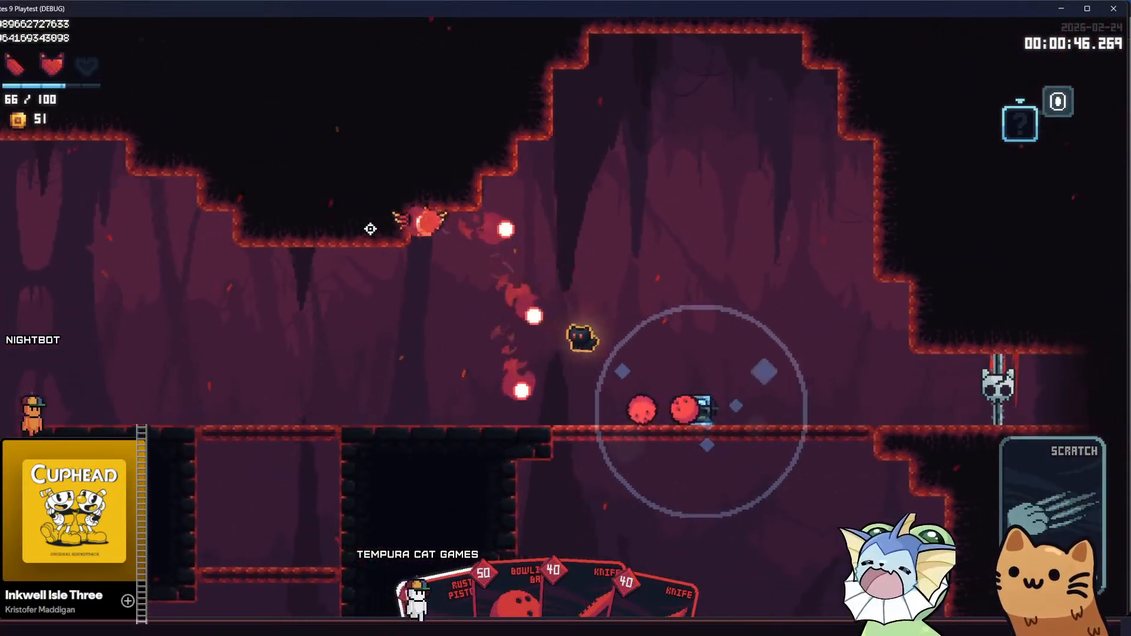
key(a)
key(a)
click(540, 166)
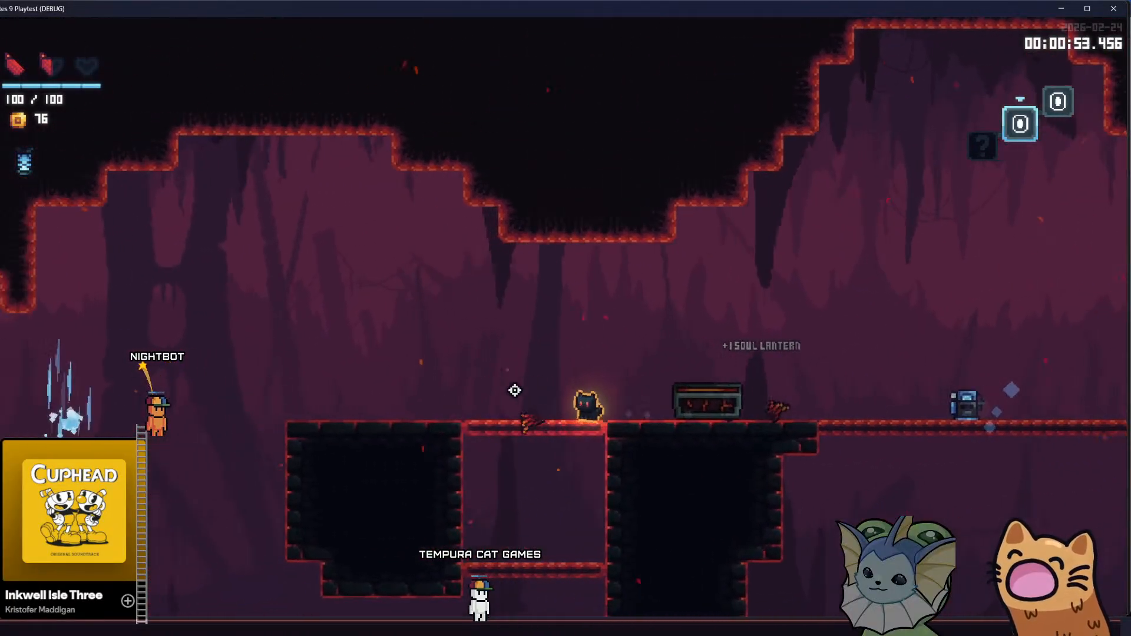
Explore the lower platforms of the cleared room and climb back up to the opened chest
key(a)
key(s)
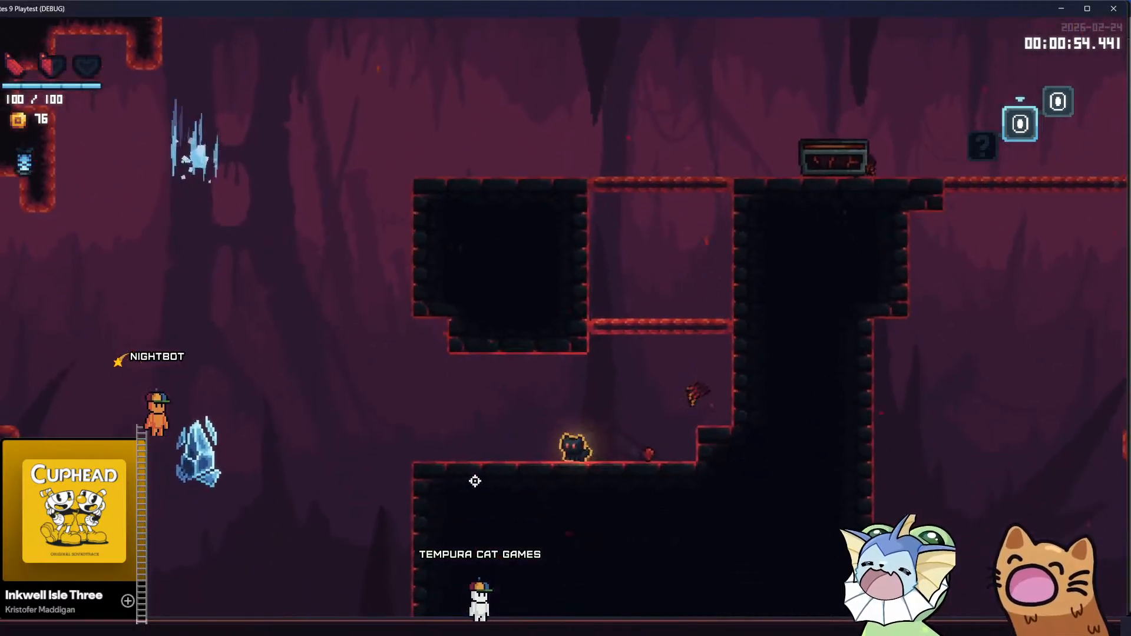
key(space)
key(d)
key(space)
key(a)
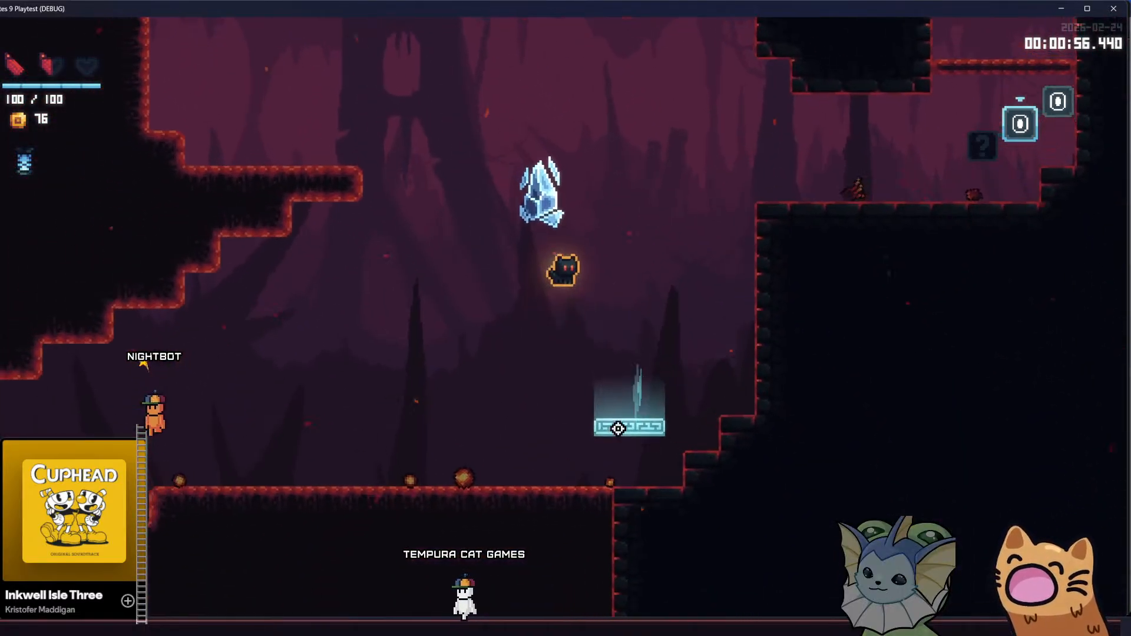
key(d)
key(space)
key(d)
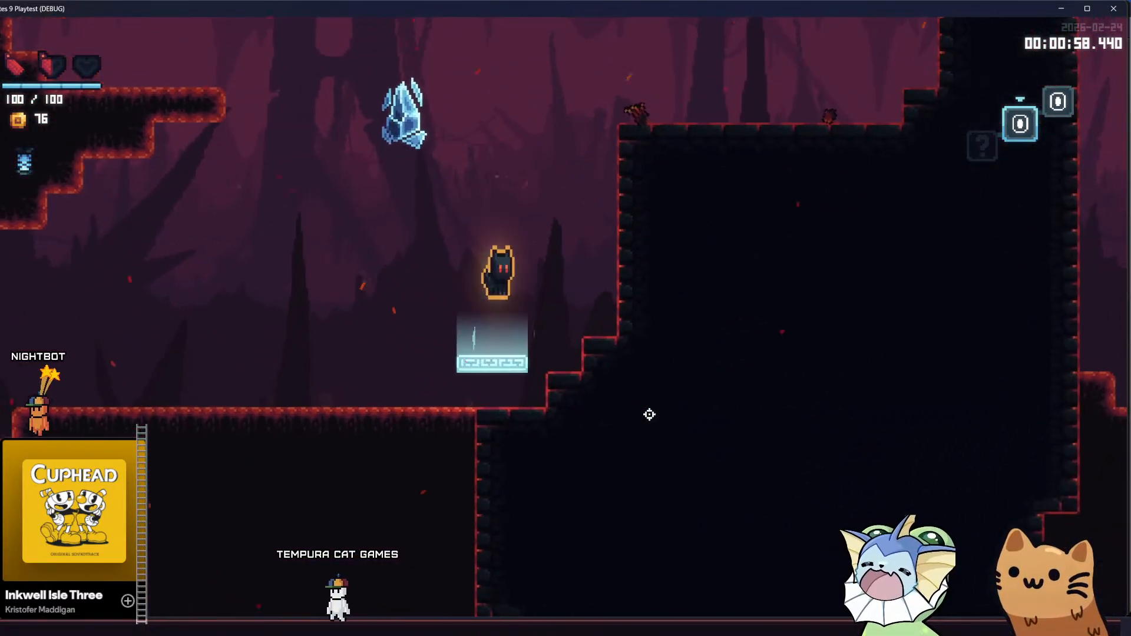
key(space)
key(d)
key(space)
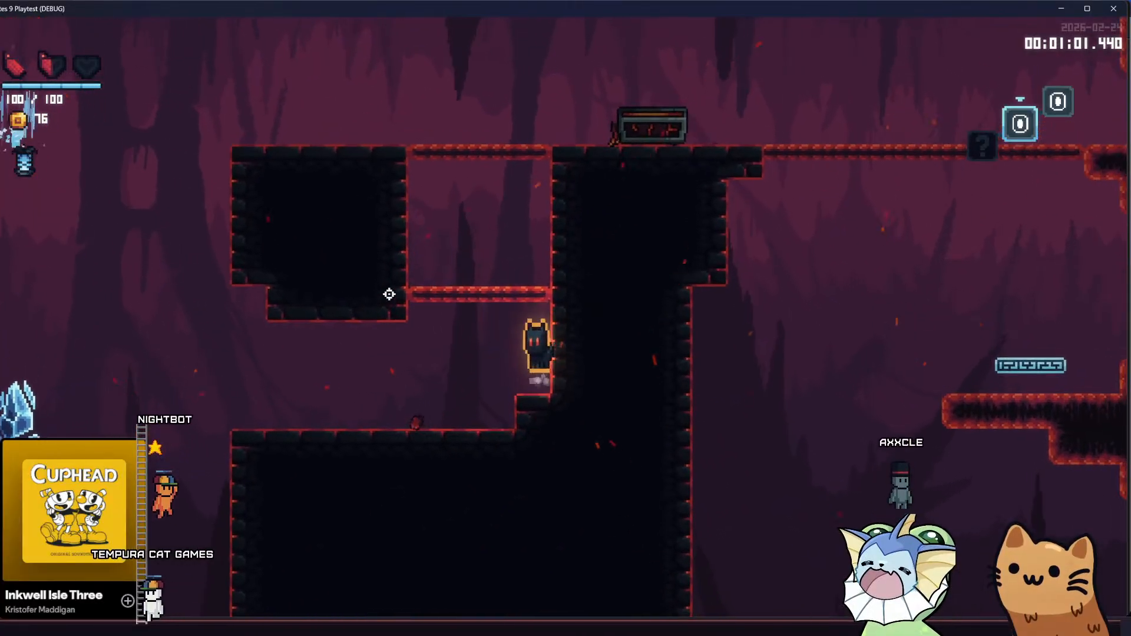
key(space)
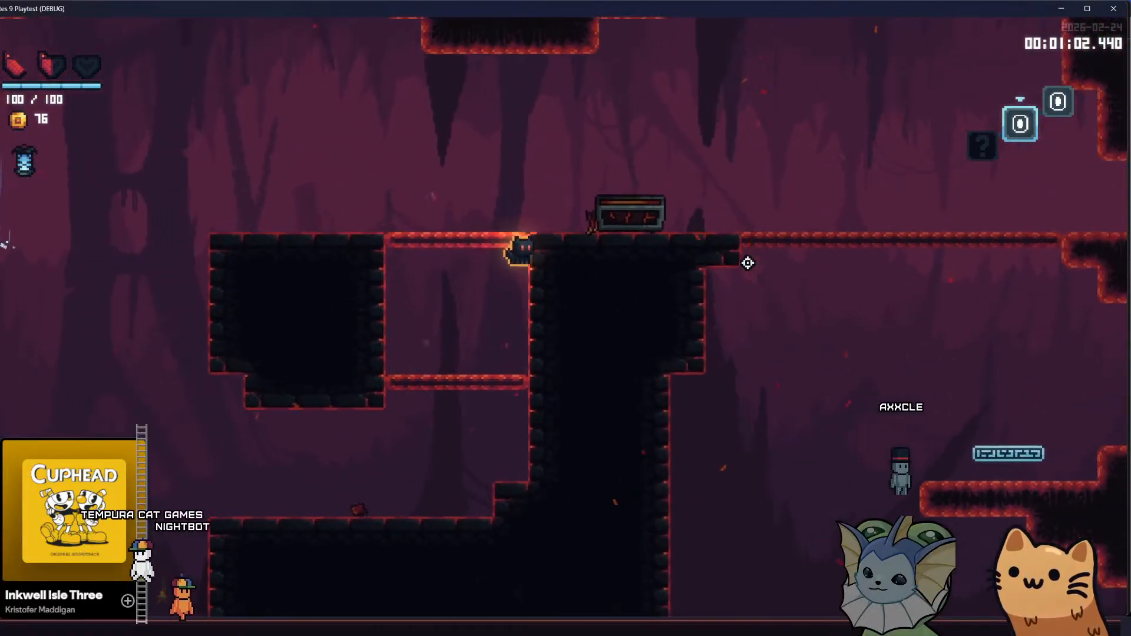
key(space)
key(d)
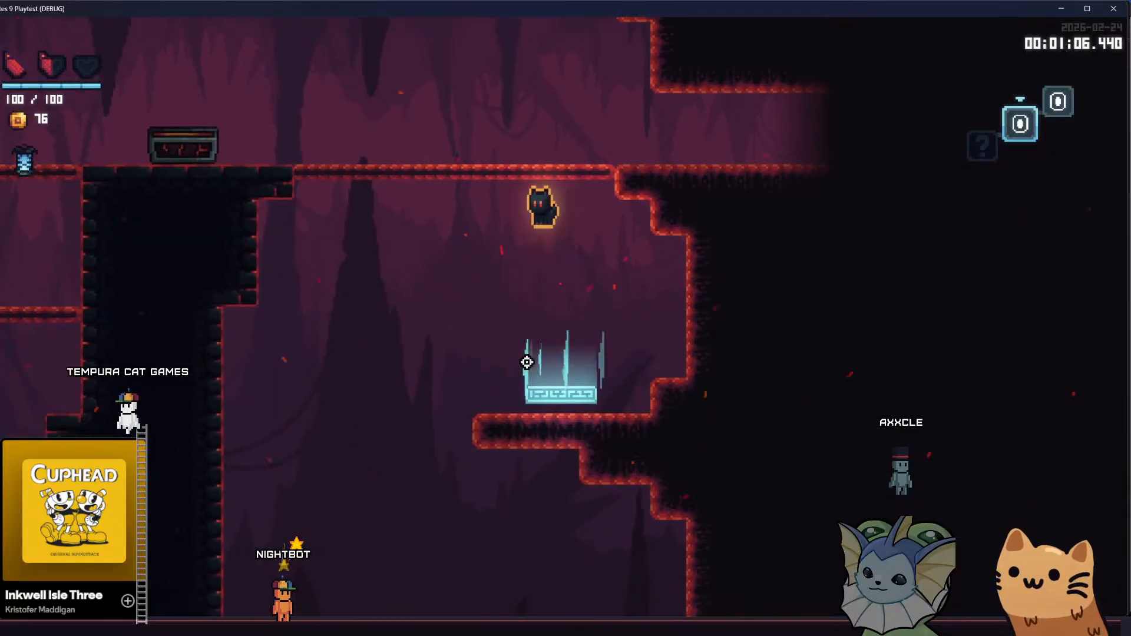
key(space)
key(a)
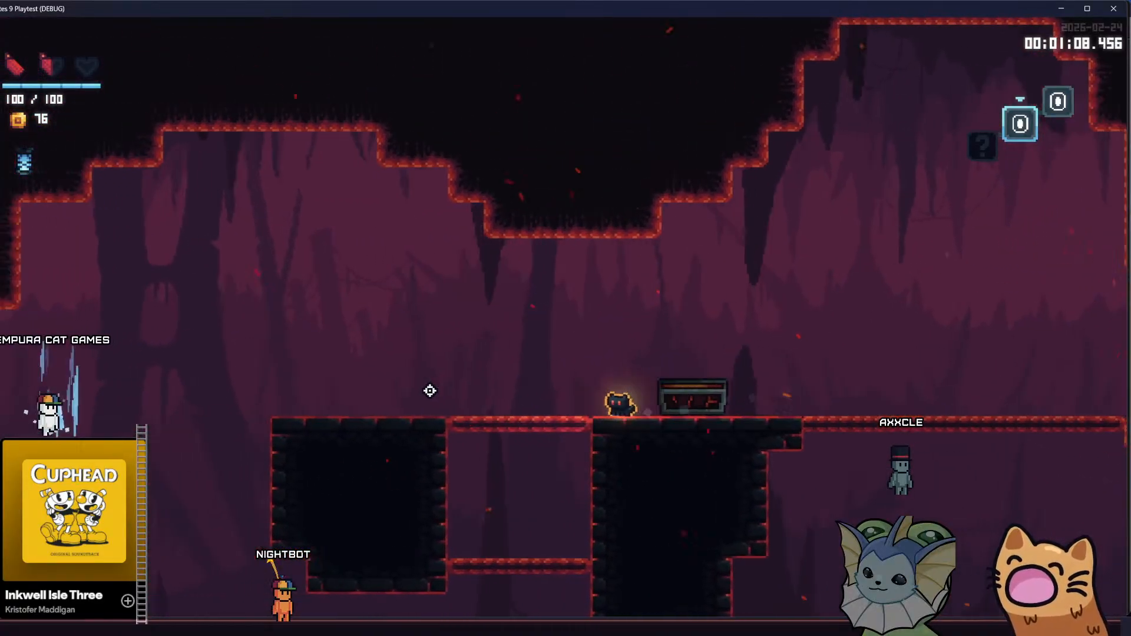
Drop into the area left of the chest, pass the hanging ice crystal, and jump back up to the opened chest
key(a)
key(s)
key(d)
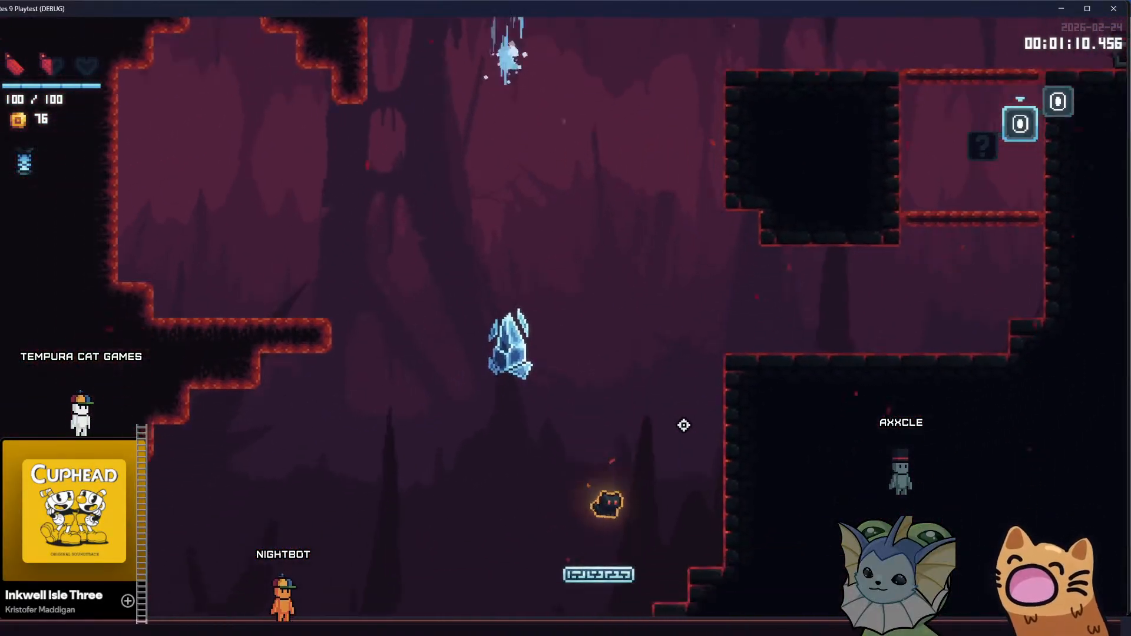
key(a)
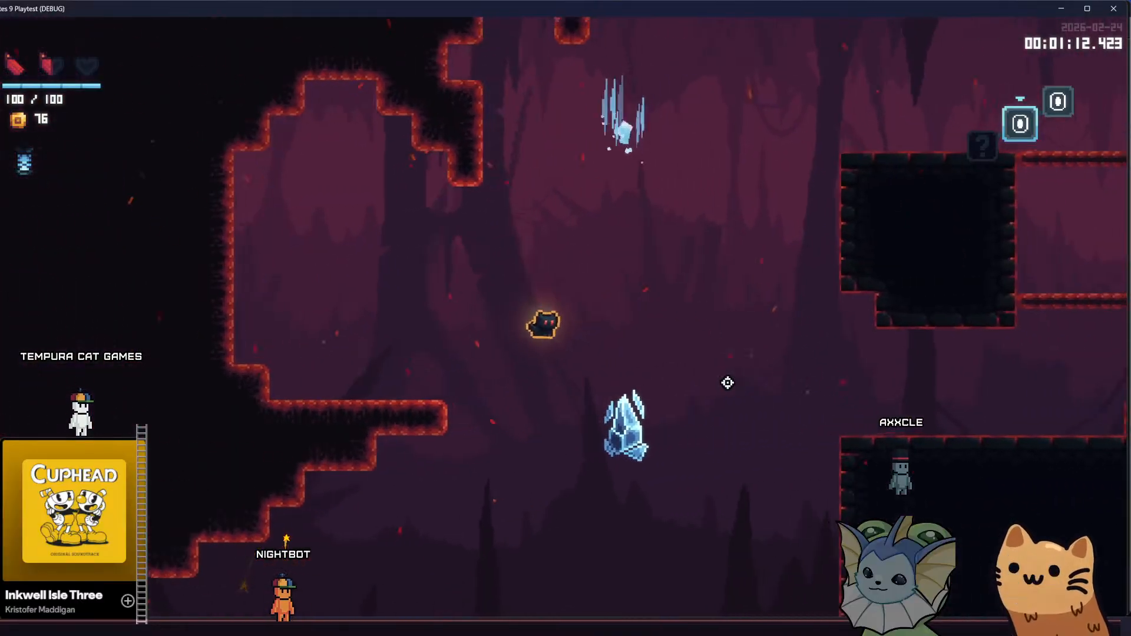
key(d)
key(d)
key(space)
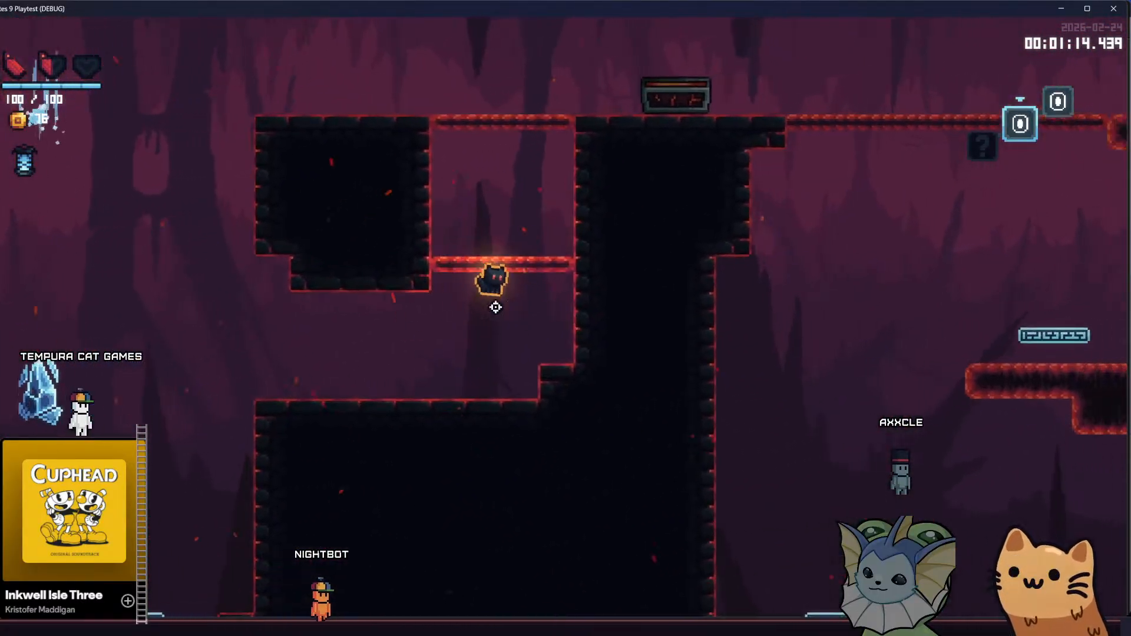
key(space)
key(d)
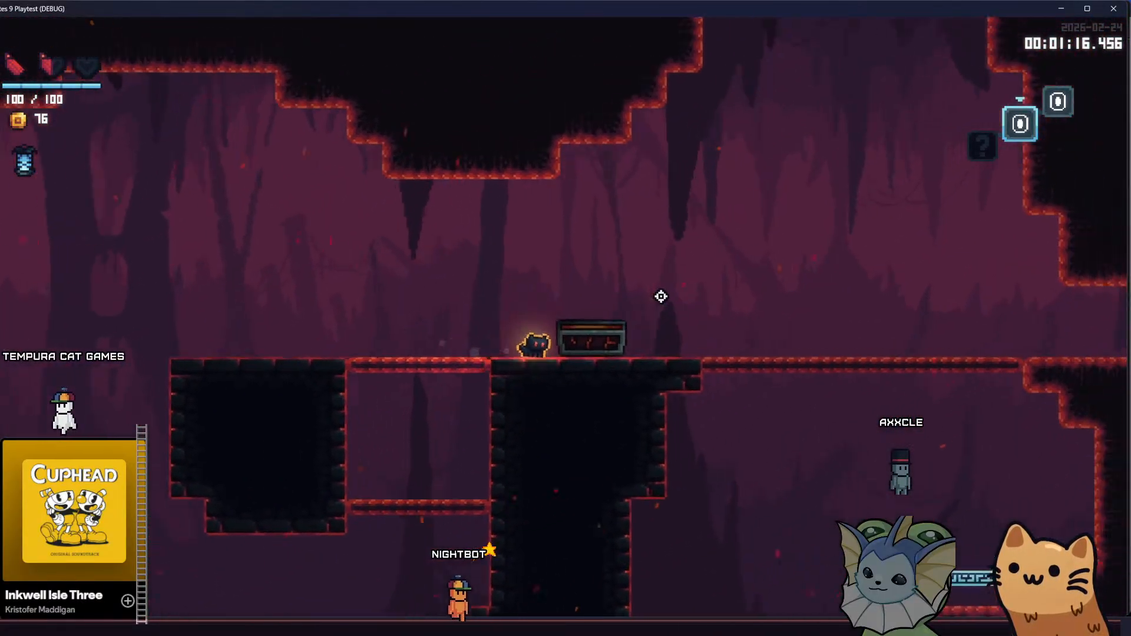
Drop into the pit right of the chest, climb back up, and make a mid-air Scratch attack
key(a)
key(space)
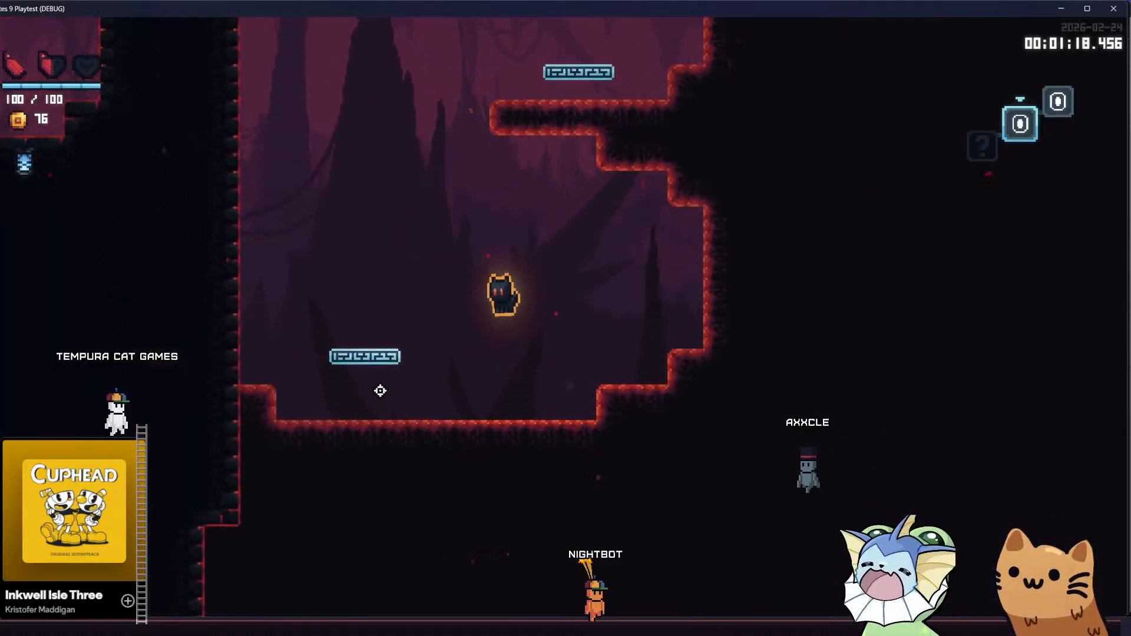
key(d)
key(a)
click(354, 325)
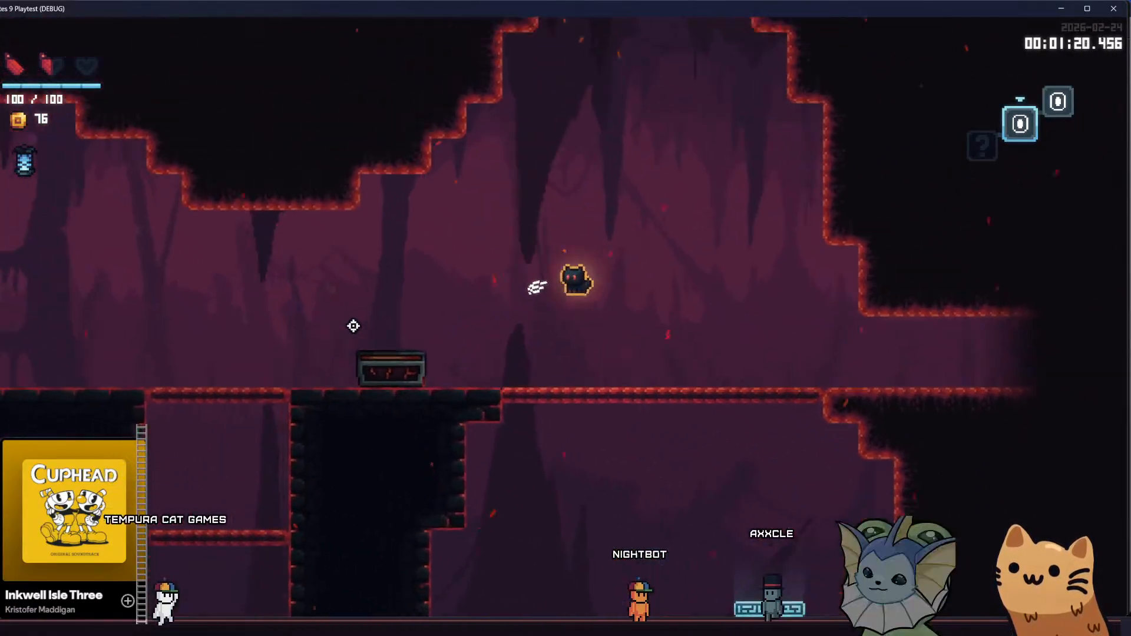
Cross the cleared room below the chest to the far-left shaft and jump onto its right-hand ledge
key(s)
key(a)
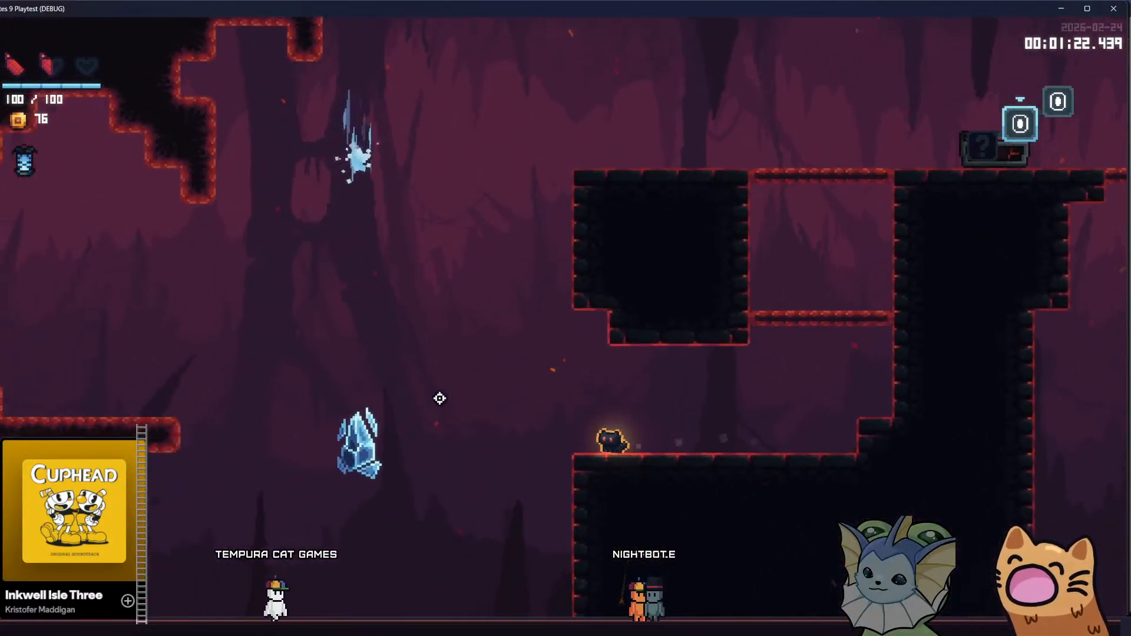
key(space)
key(a)
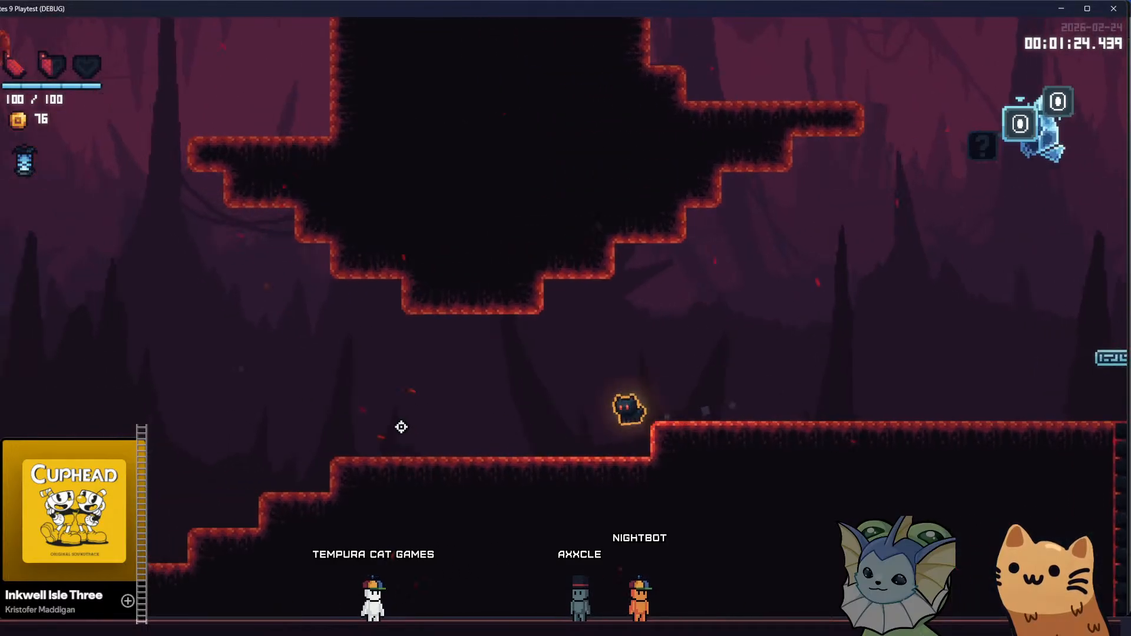
key(space)
key(a)
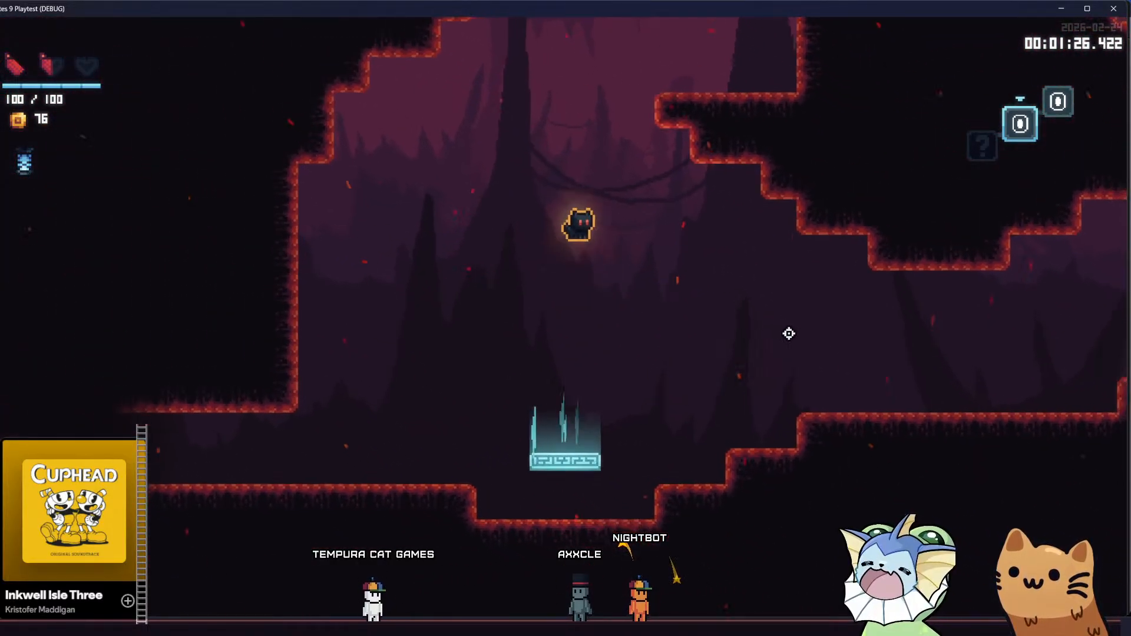
key(d)
key(space)
key(space)
key(a)
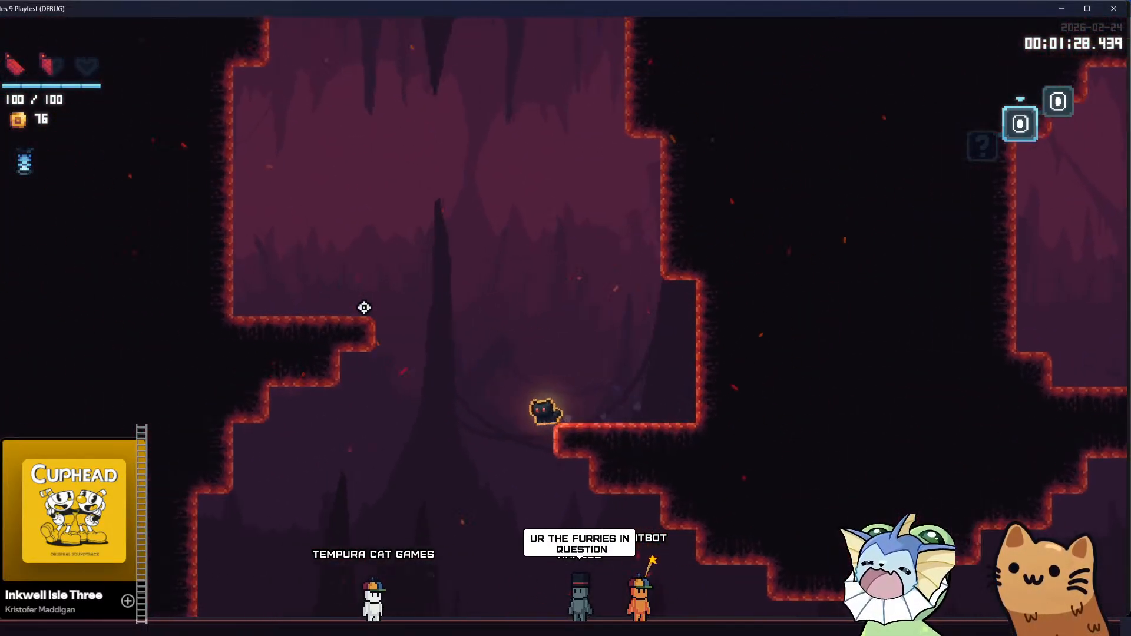
Jump from the shaft's right-hand ledge across to the ledge on the opposite wall
key(d)
key(space)
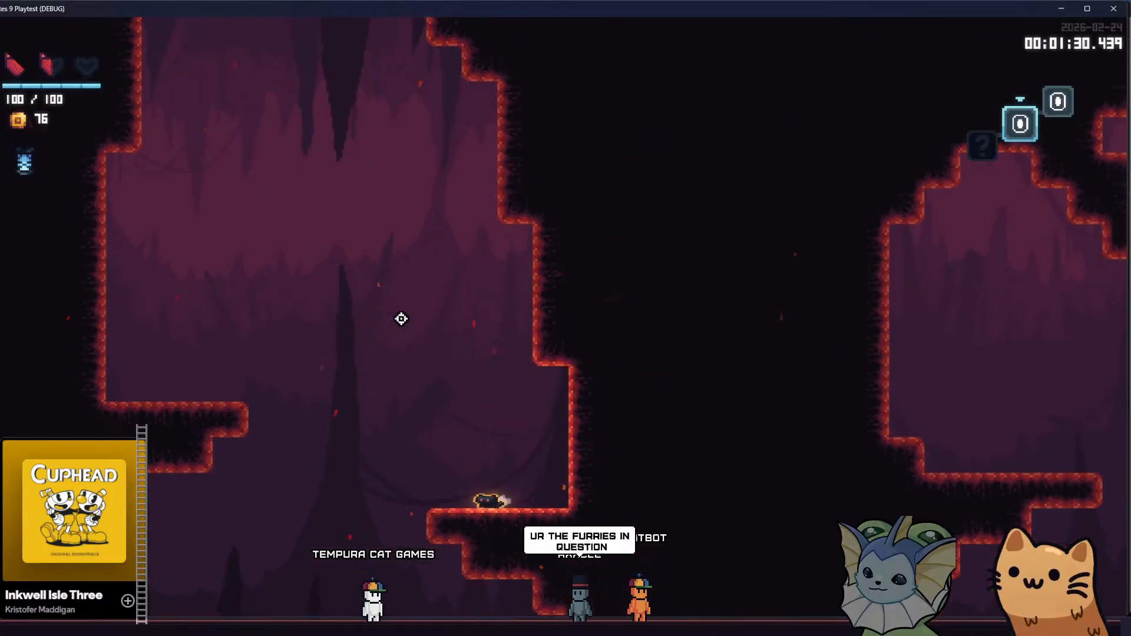
key(a)
key(space)
key(d)
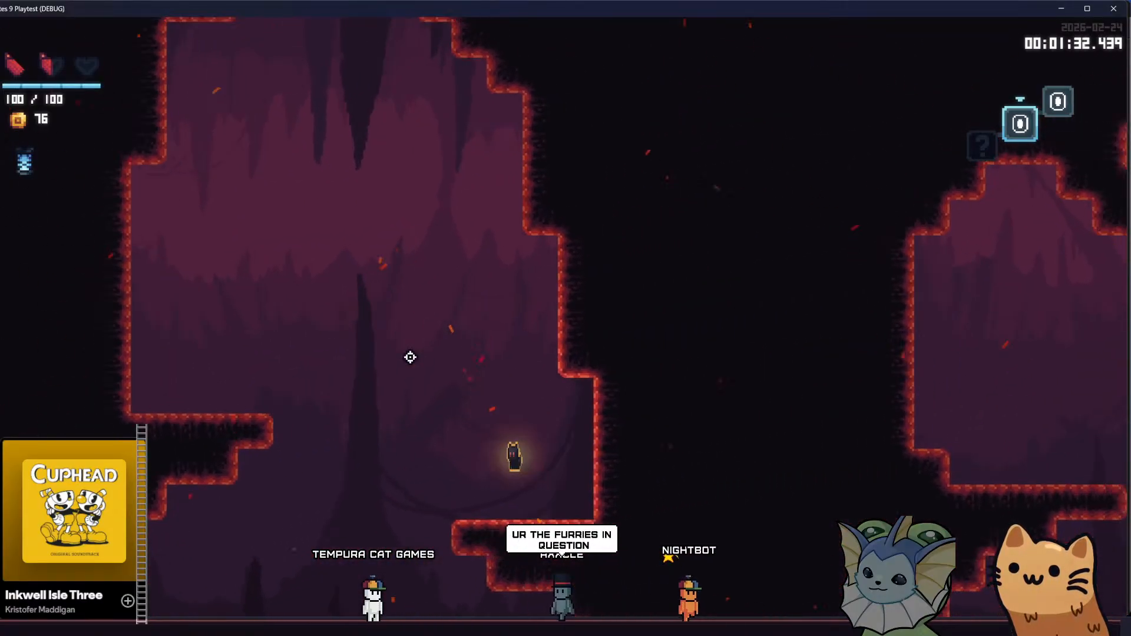
key(a)
key(space)
key(space)
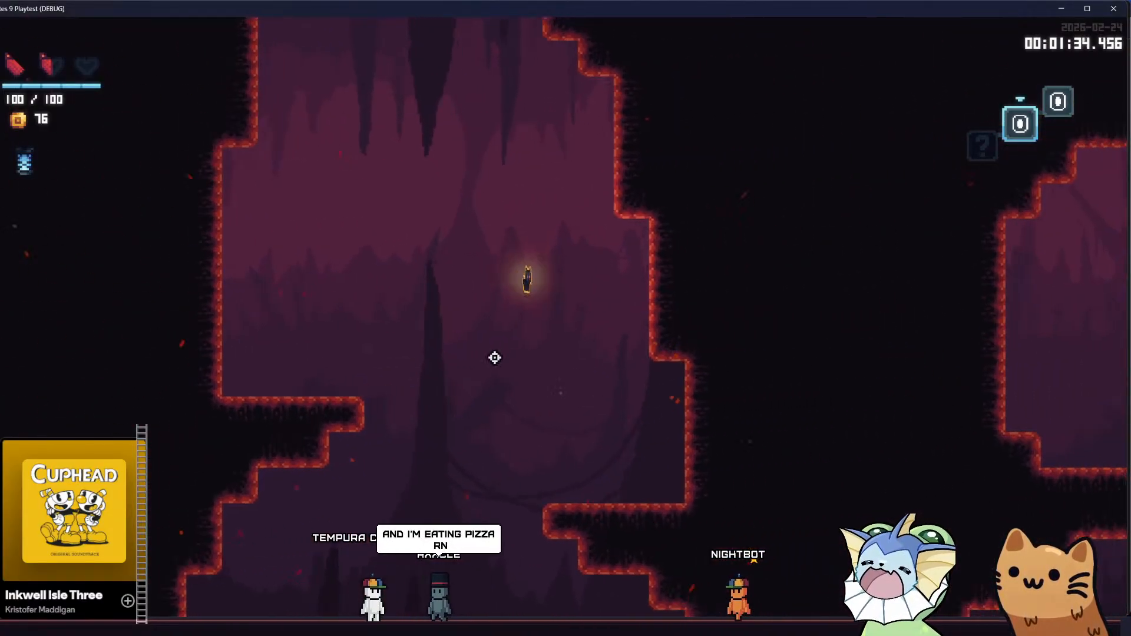
key(a)
key(space)
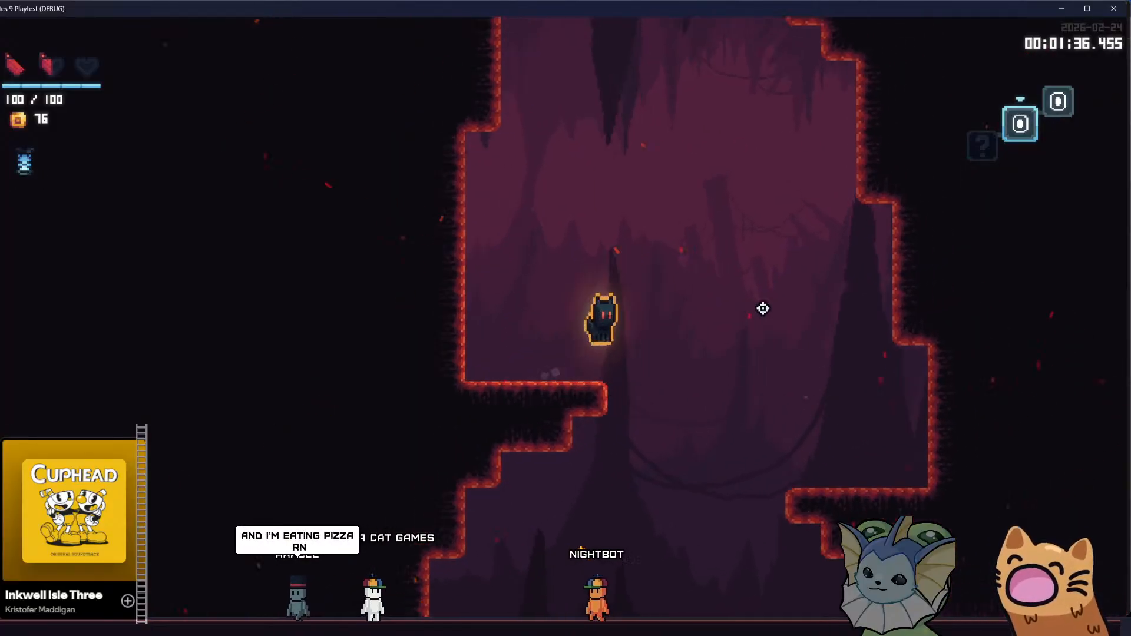
key(a)
key(space)
key(d)
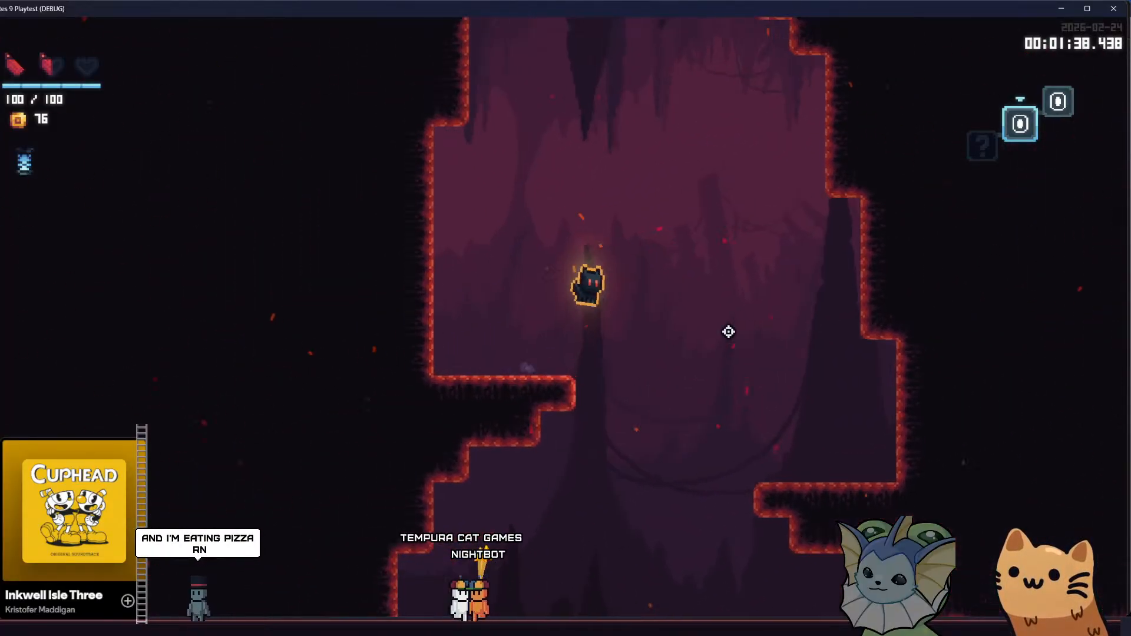
key(a)
key(space)
key(d)
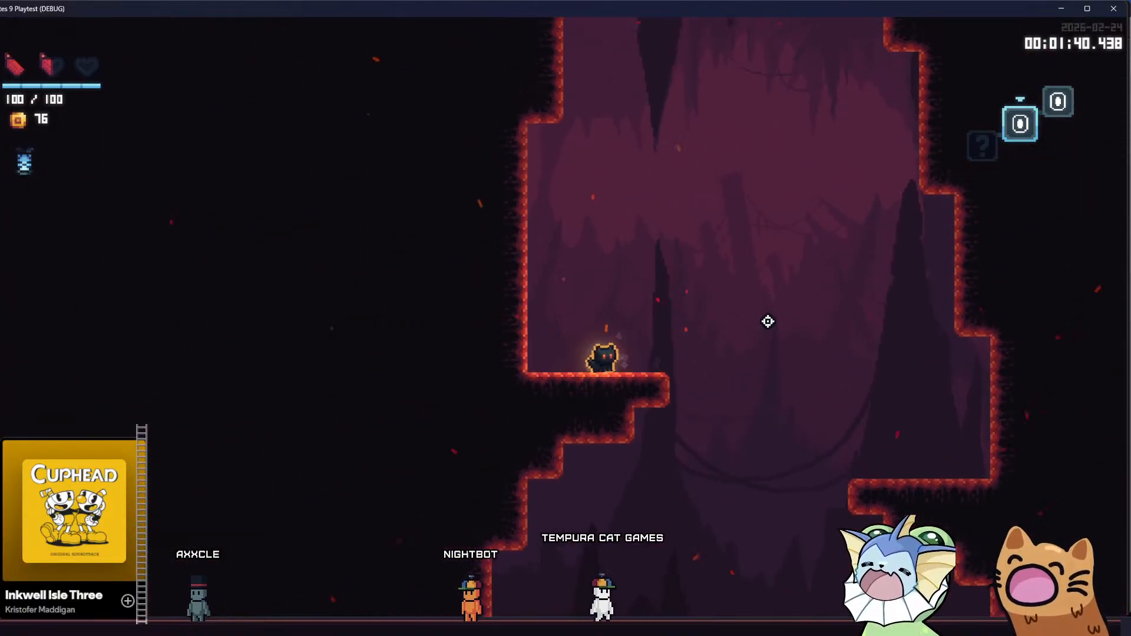
key(d)
key(space)
key(a)
key(space)
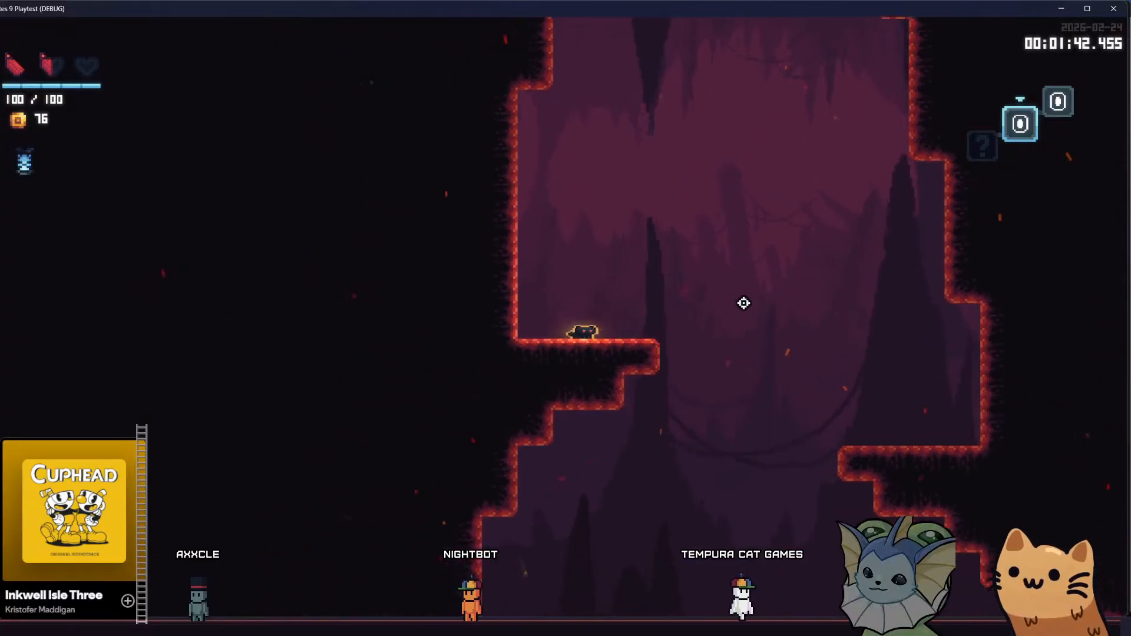
key(a)
key(space)
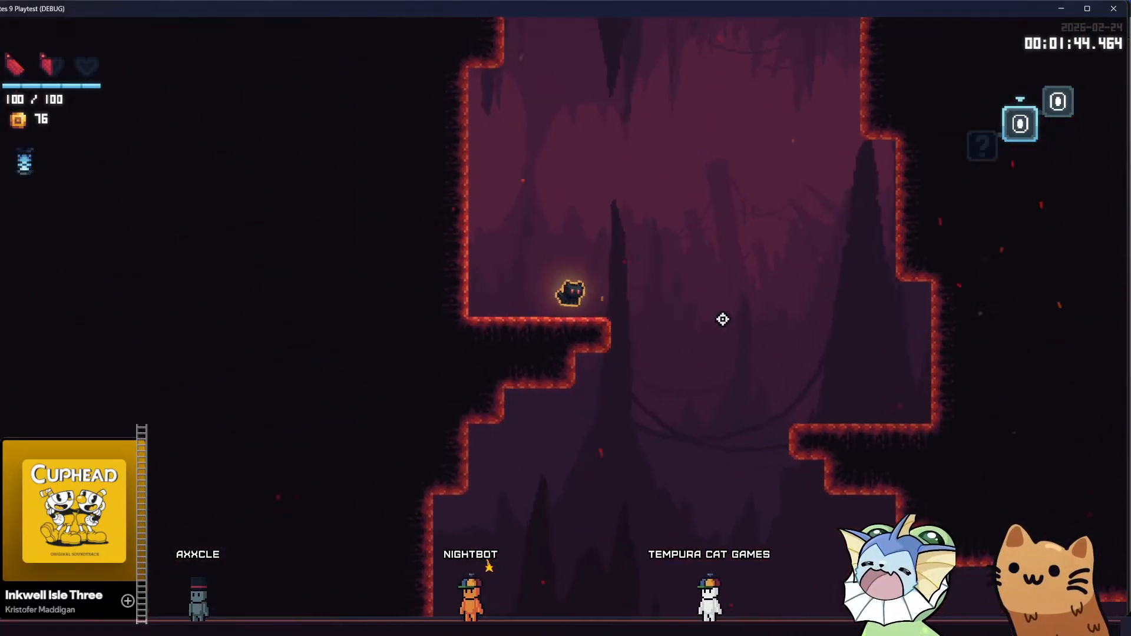
key(a)
key(space)
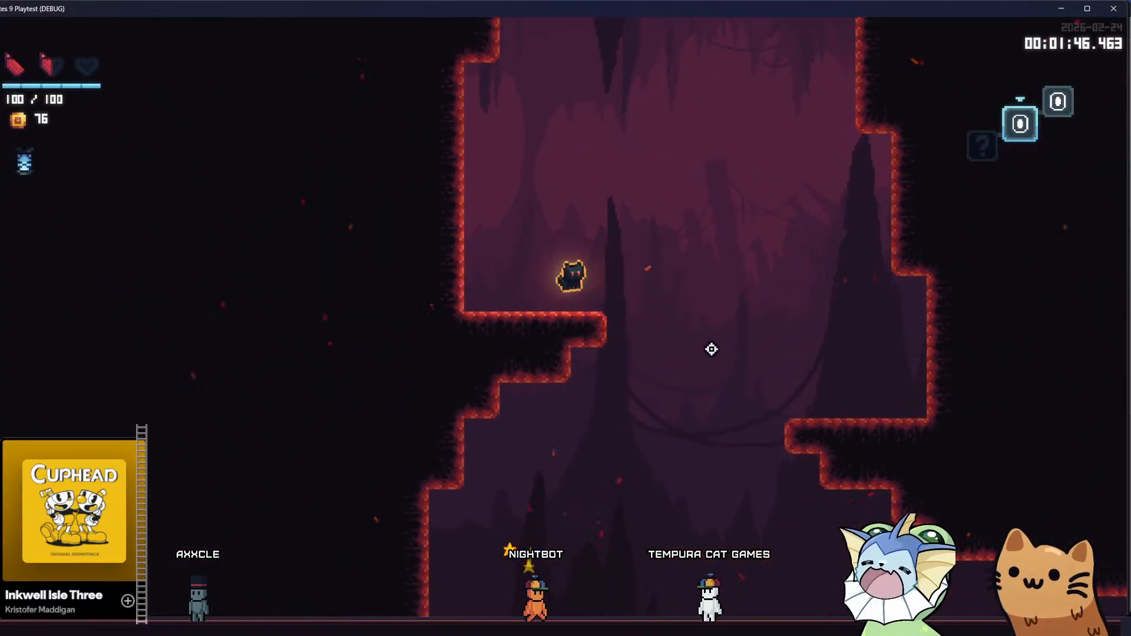
Drop from the ledge to the shaft floor and leave through the left passage into the next room
key(d)
key(space)
key(a)
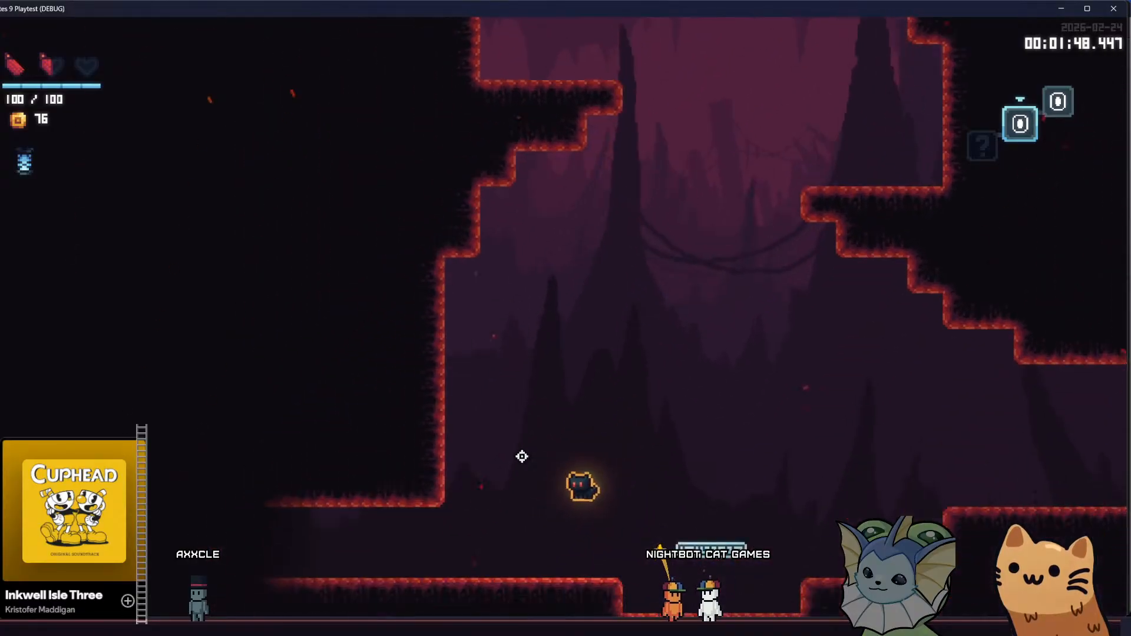
key(a)
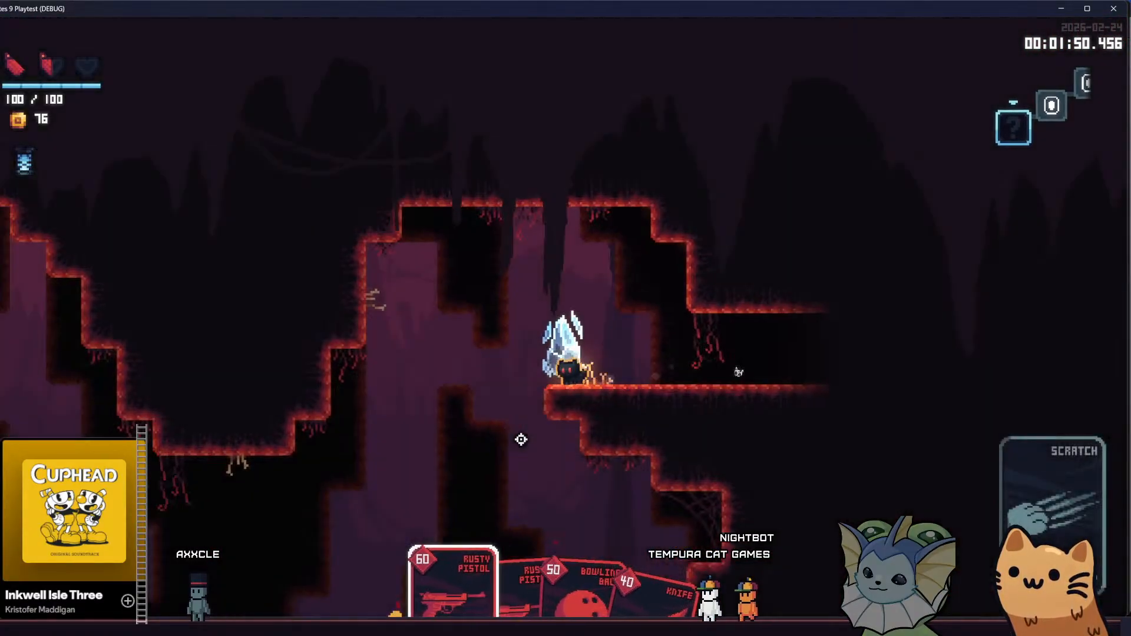
Activate the 50-cost Bowling Ball card and throw both balls at the winged enemies
scroll(520, 439, down, 2)
click(520, 440)
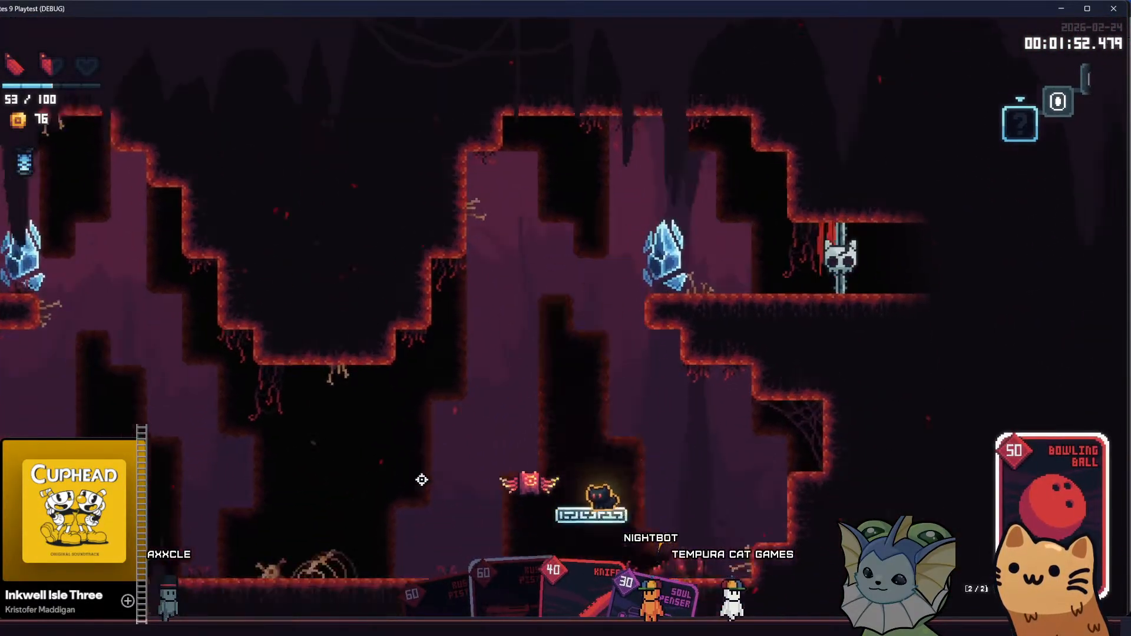
key(d)
click(435, 233)
click(464, 177)
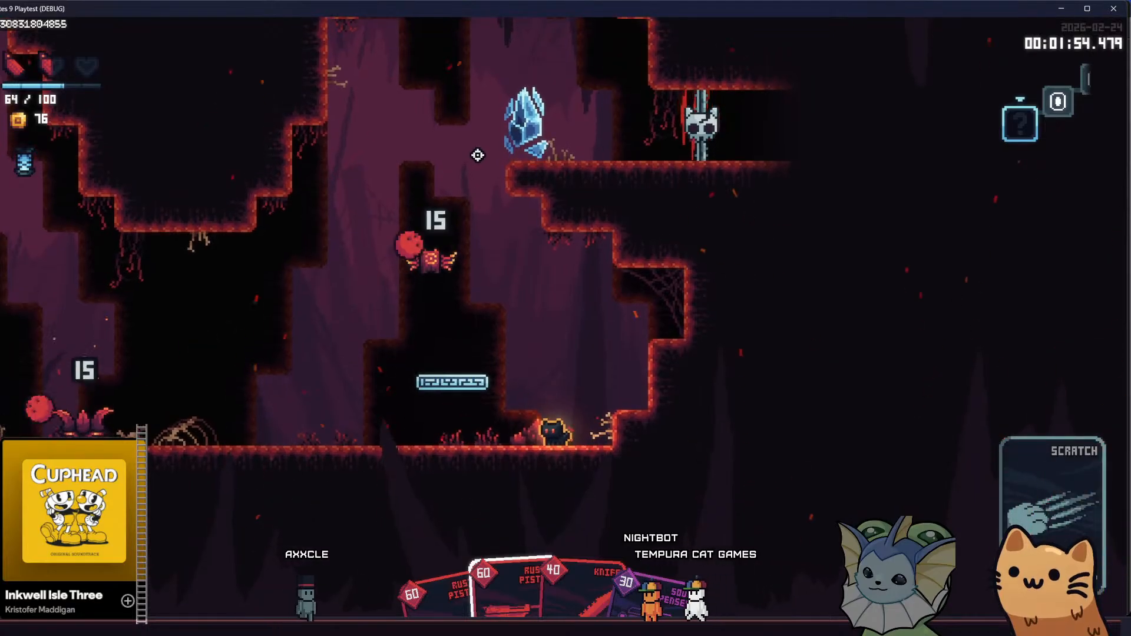
Run toward the enemies on the left, jump, and attack with the 60-cost Rusty Pistol card
key(a)
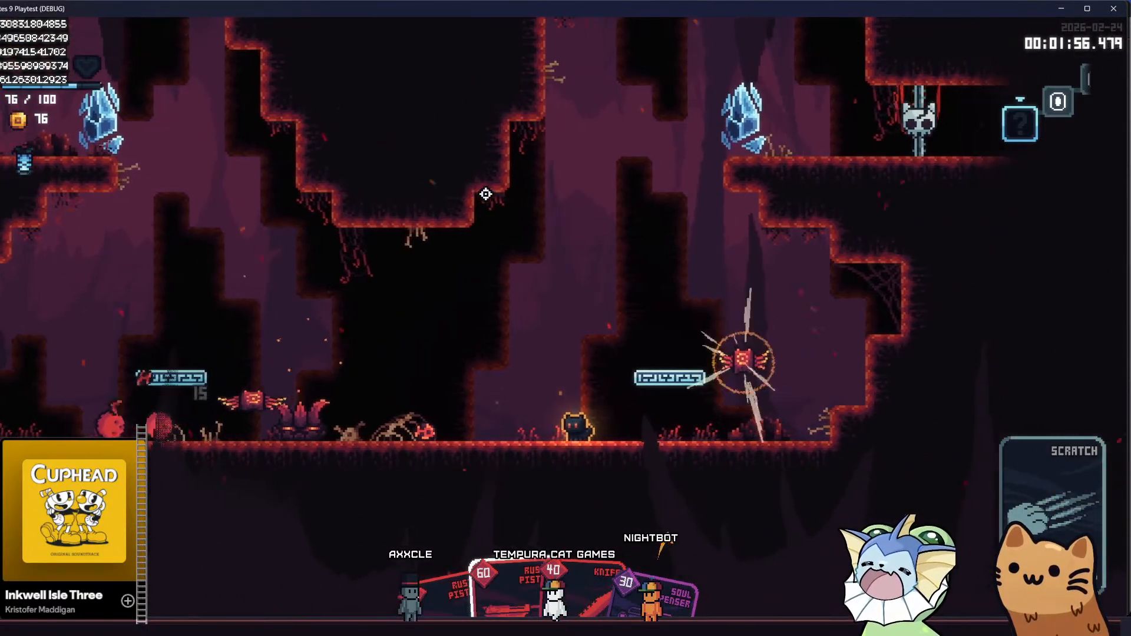
key(a)
key(space)
click(539, 248)
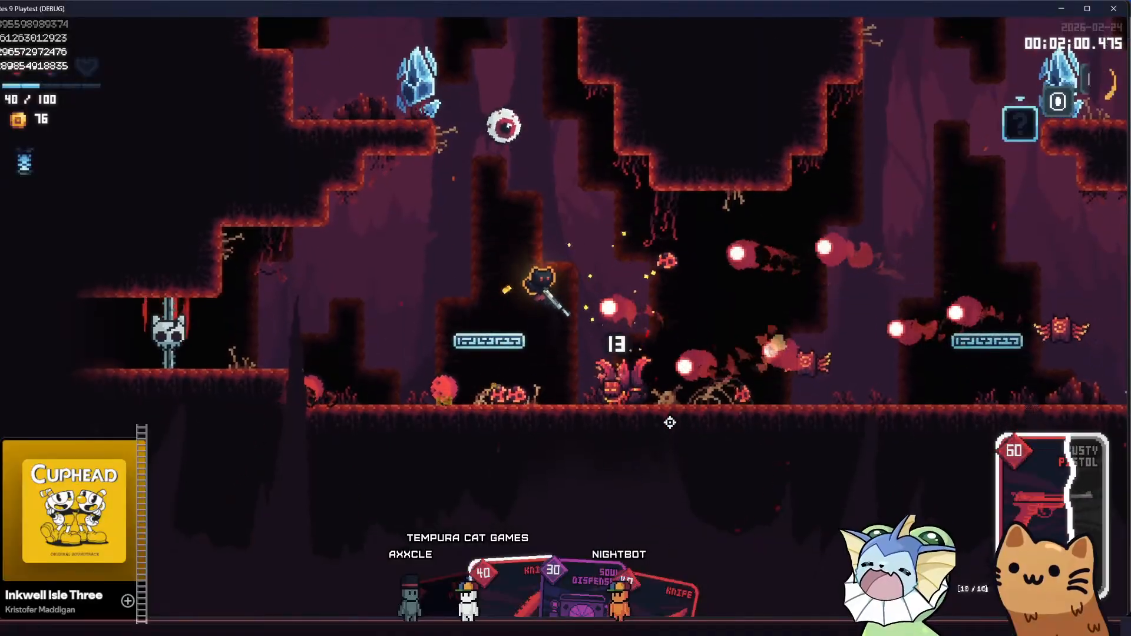
Shoot the ground enemy and the winged enemies with the Rusty Pistol while jumping between fireballs
key(a)
click(701, 416)
key(space)
key(d)
click(813, 397)
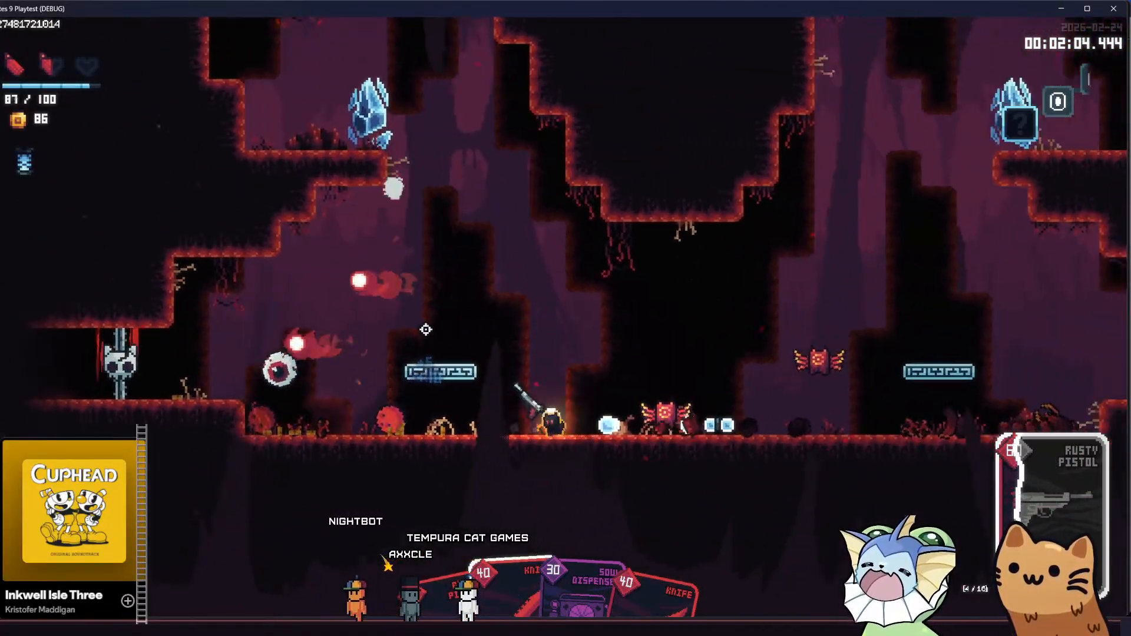
Replace the Rusty Pistol with the 40-cost Knife card and stab the nearest winged enemy
key(d)
right_click(426, 329)
key(d)
click(470, 313)
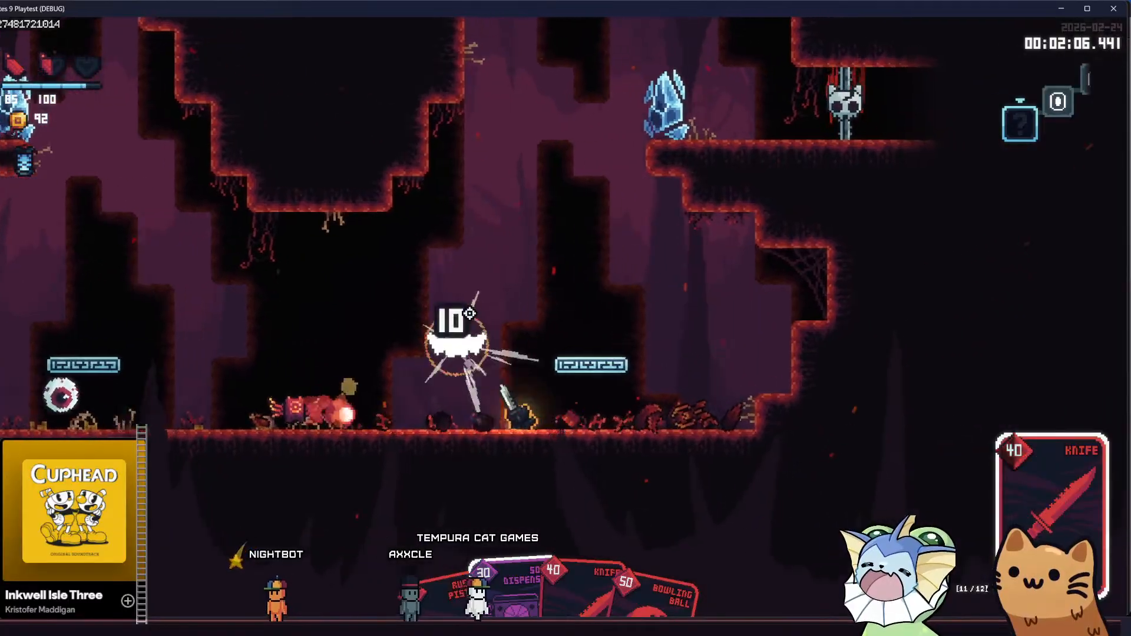
Leap toward the remaining winged enemies and slash them with the Knife near the room's centre
click(373, 310)
key(space)
key(a)
click(373, 305)
click(662, 298)
click(714, 285)
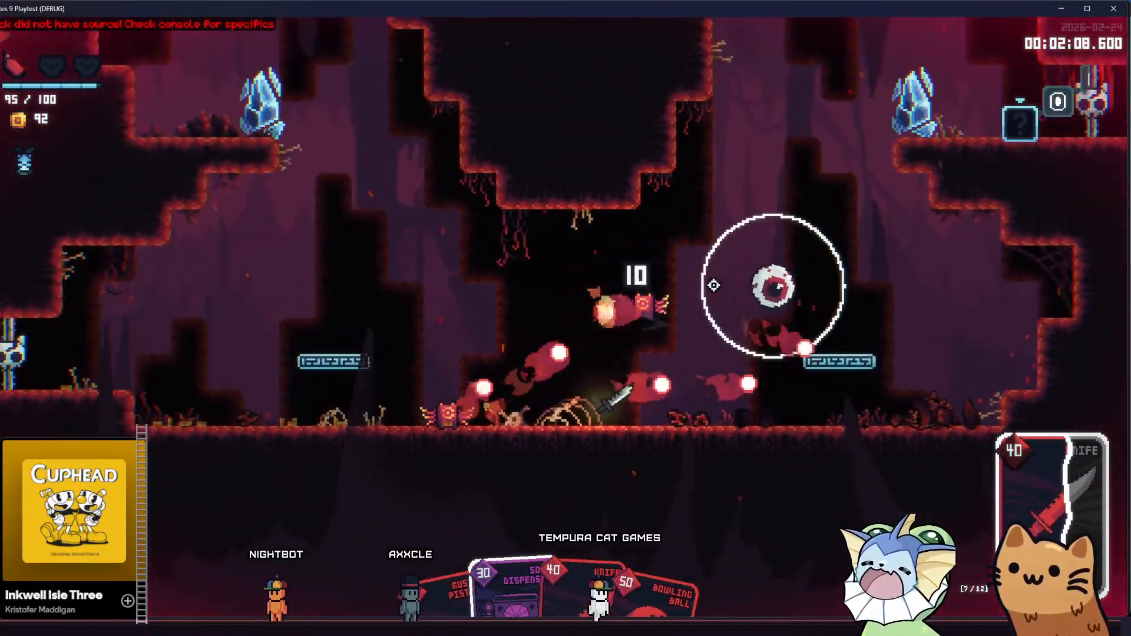
Keep slashing the last two winged enemies with the Knife, dodging fireballs, until the room is cleared
click(699, 230)
key(a)
click(548, 320)
click(690, 295)
key(space)
key(d)
click(697, 315)
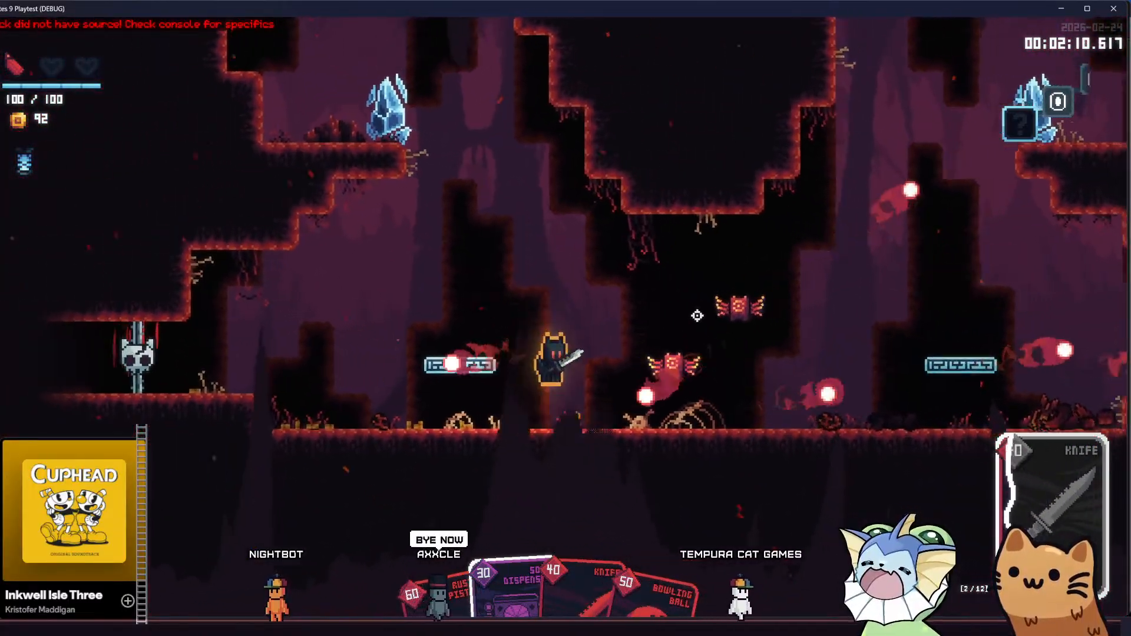
click(689, 338)
click(664, 307)
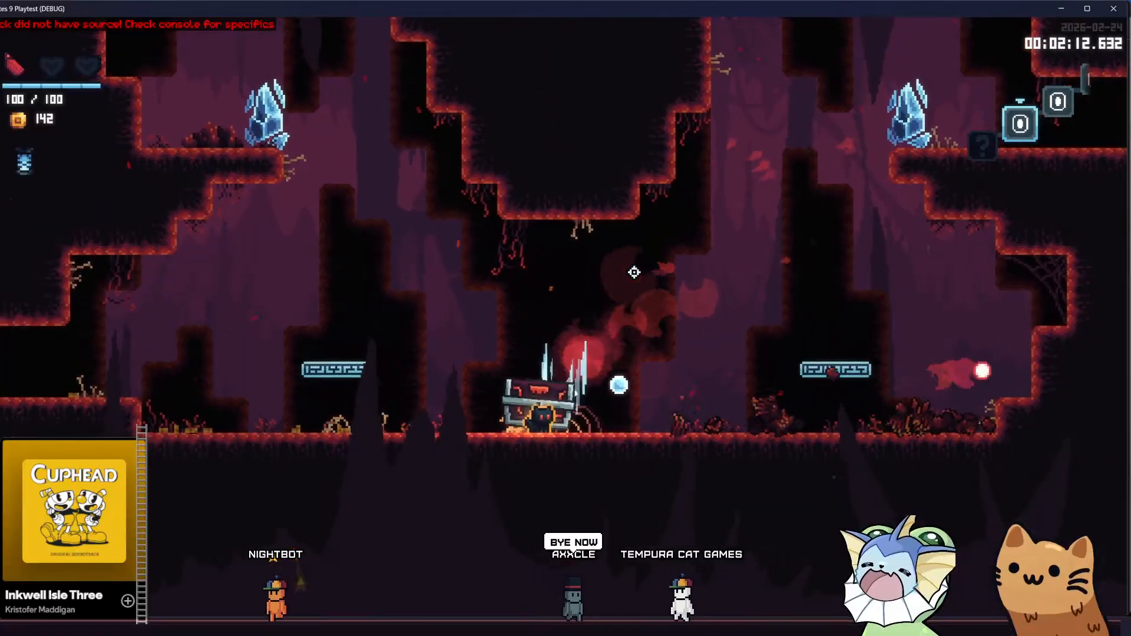
View the room map, close it, and collect the sticker capsule beside the opened chest
key(Tab)
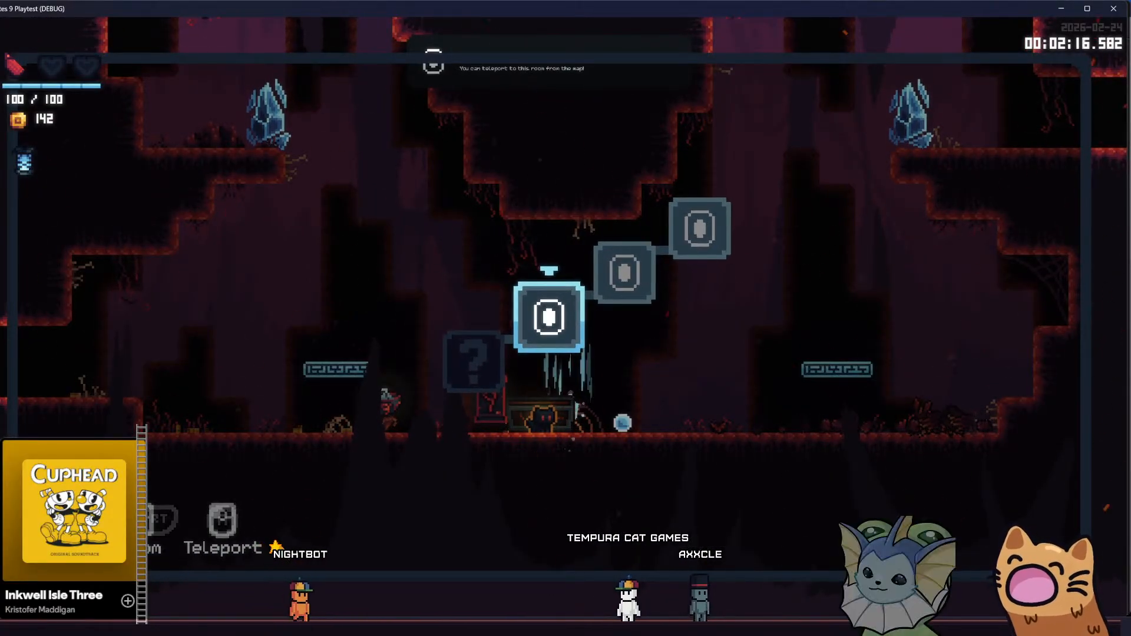
key(Tab)
key(Tab)
key(a)
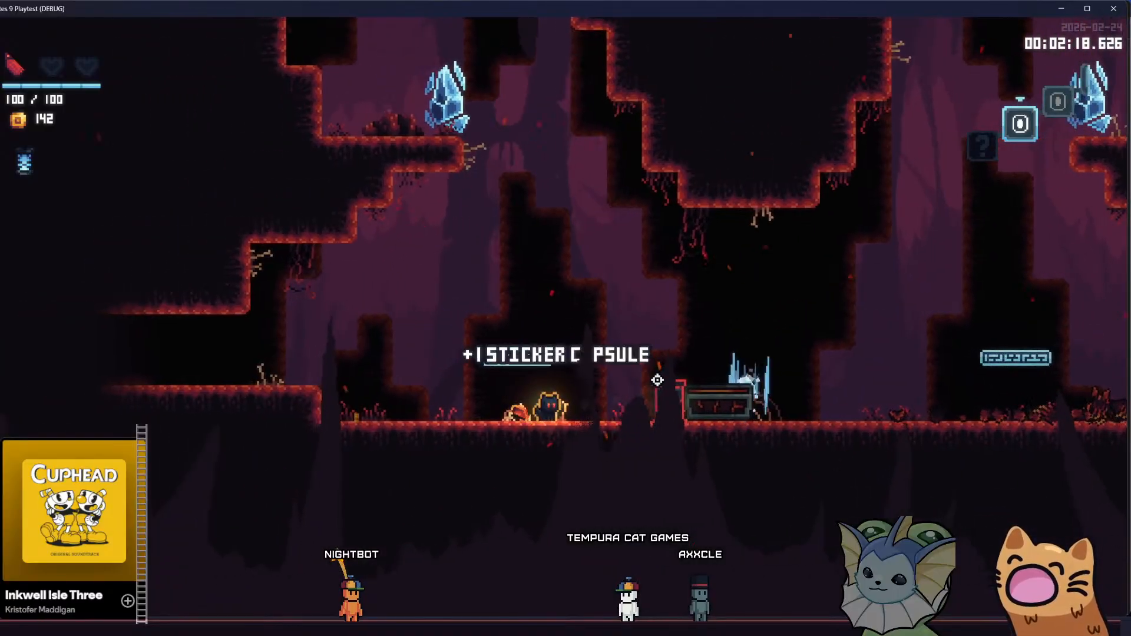
key(d)
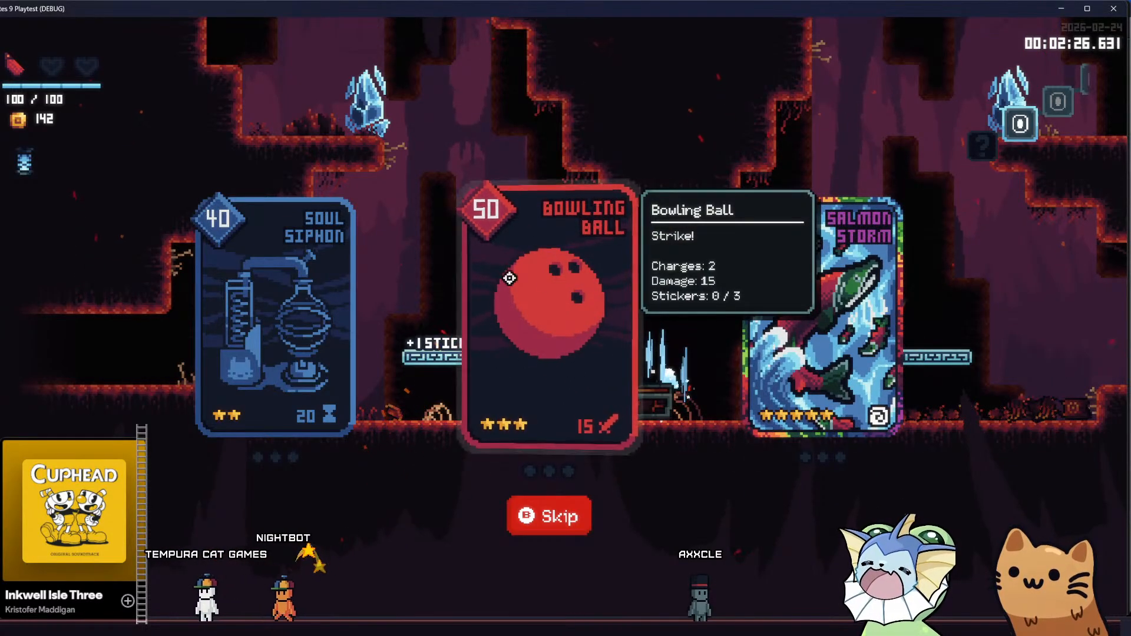
Pick the Bowling Ball reward card and close the playtest to return to the Godot editor
click(584, 342)
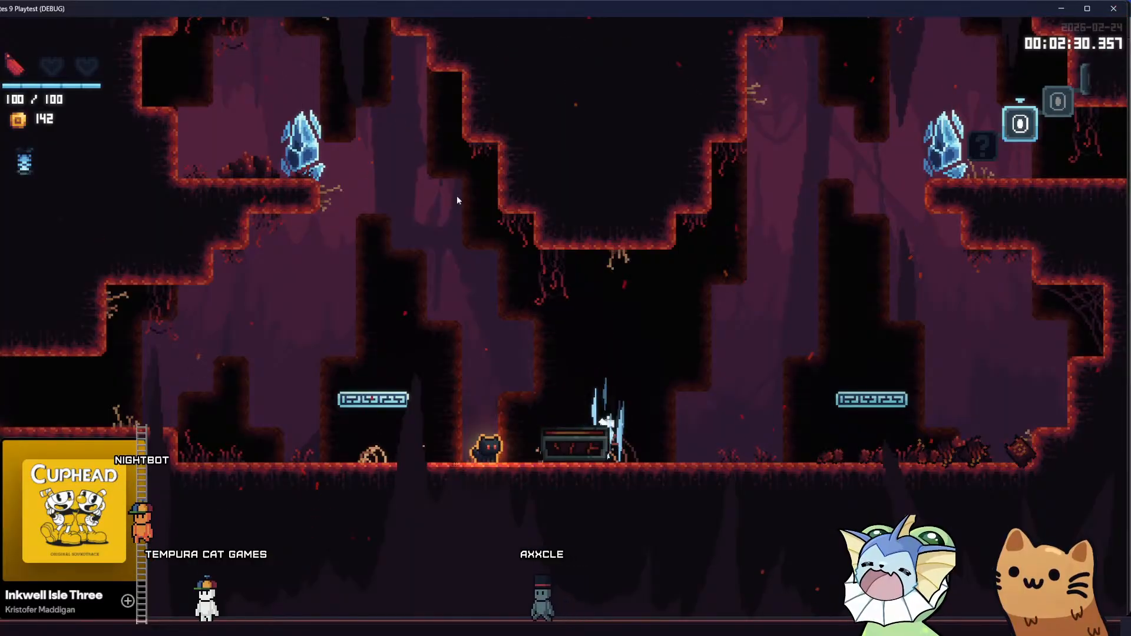
click(1122, 6)
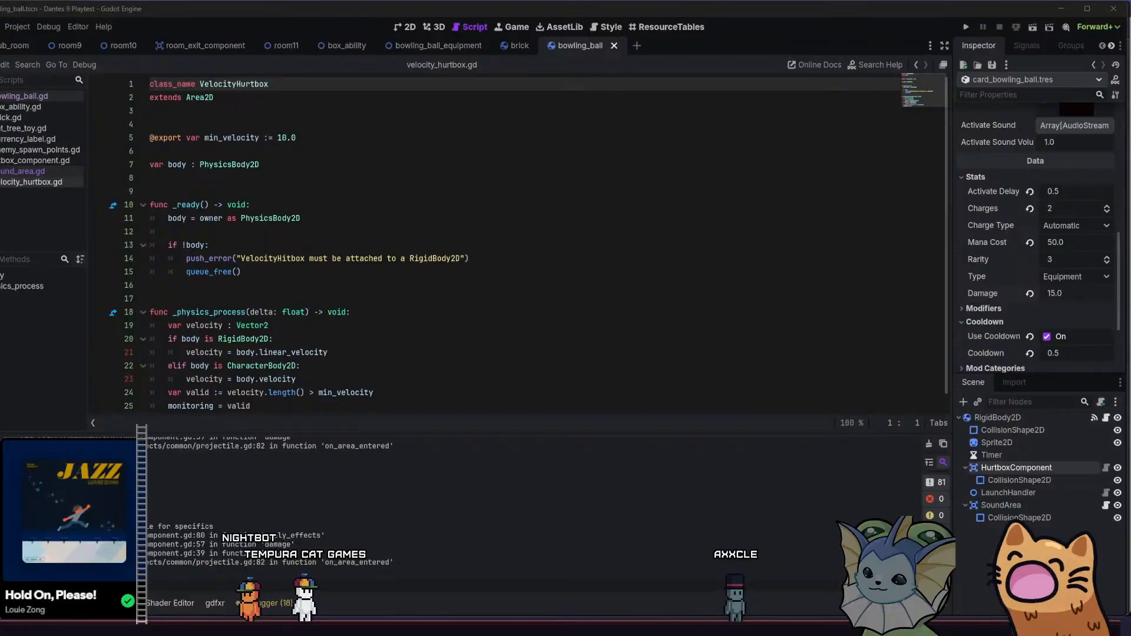
Switch to the browser and examine the Gungeons and Draguns chest quality chances for floor 5 on the Enter the Gungeon wiki
key(alt+Tab)
drag(137, 13, 353, 1)
scroll(331, 264, down, 15)
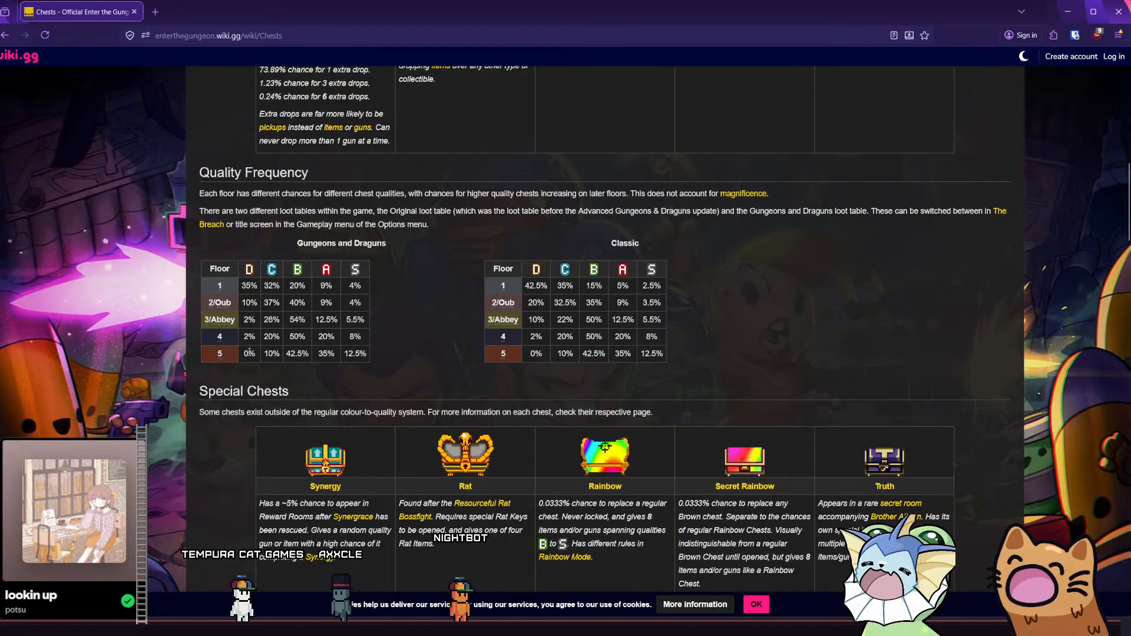
drag(249, 352, 251, 352)
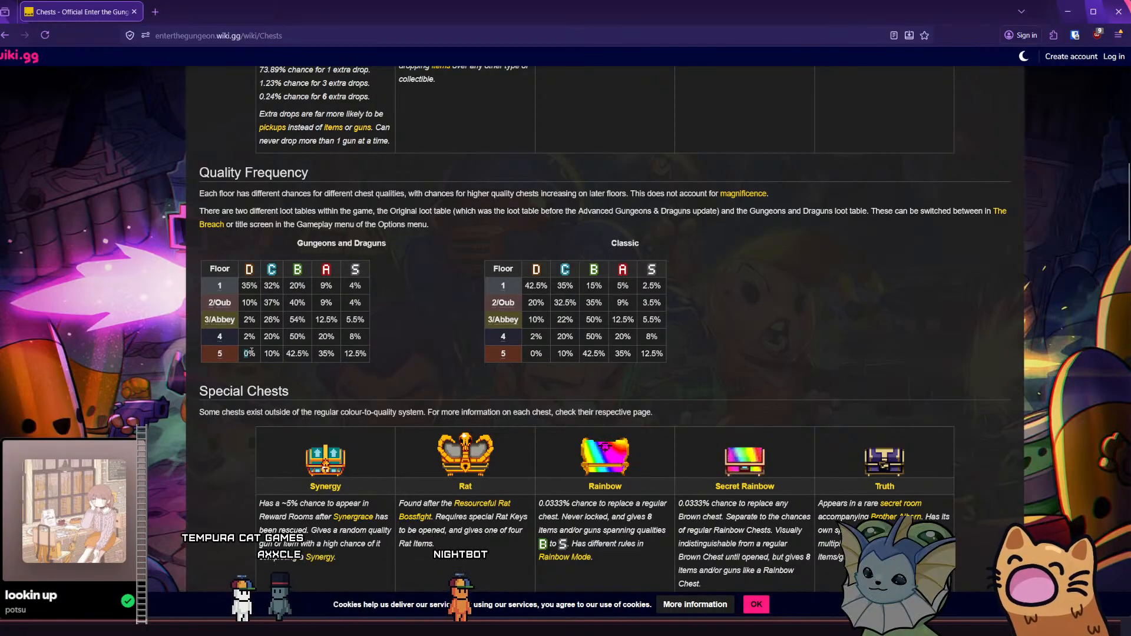
click(281, 356)
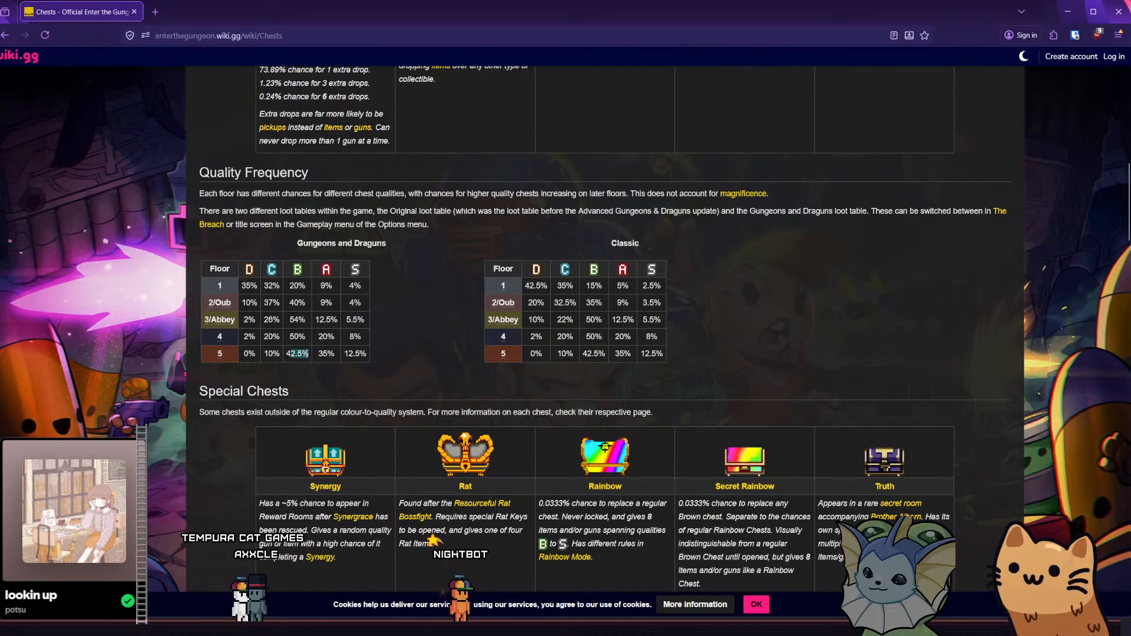
drag(314, 355, 333, 354)
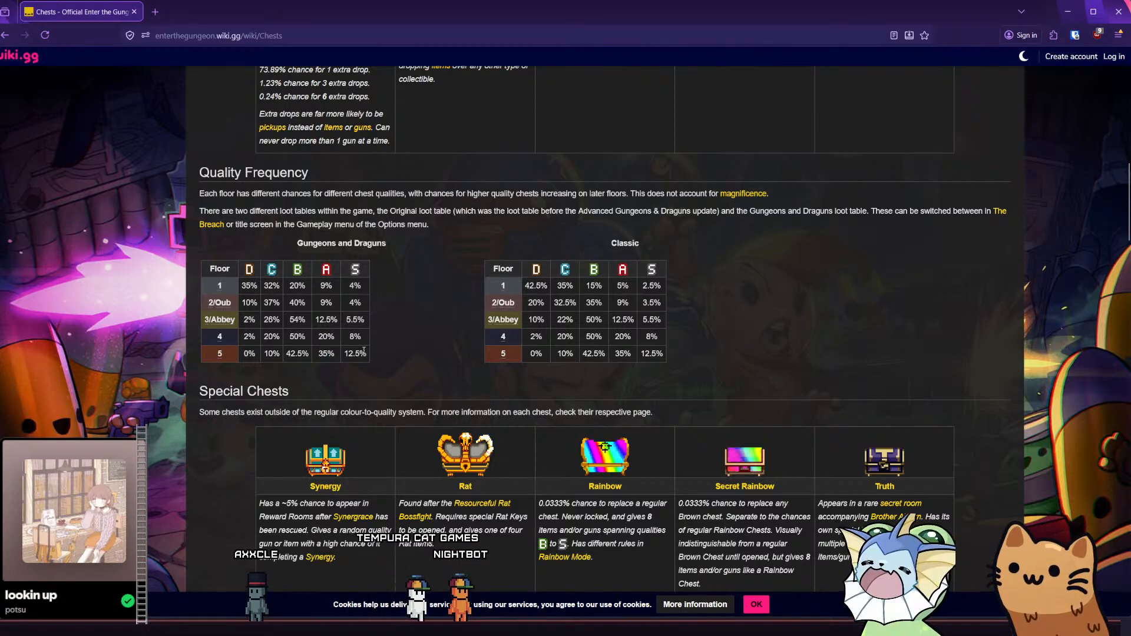
scroll(350, 340, down, 1)
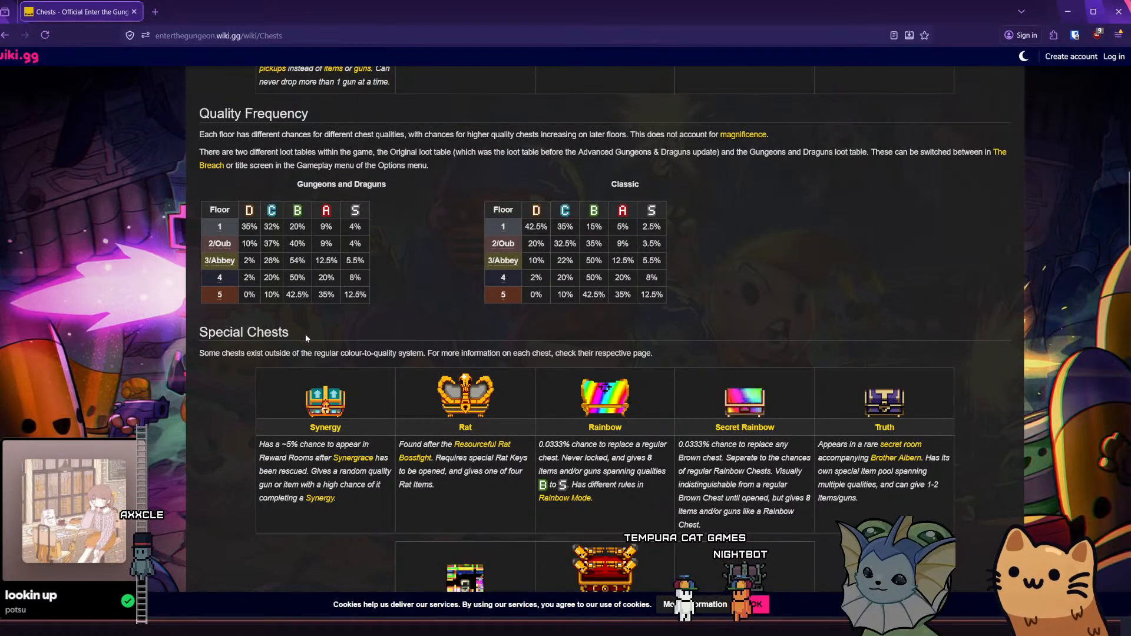
Skim the Special Chests and Chest Destruction sections, comparing them with the Quality Frequency tables
scroll(316, 328, down, 6)
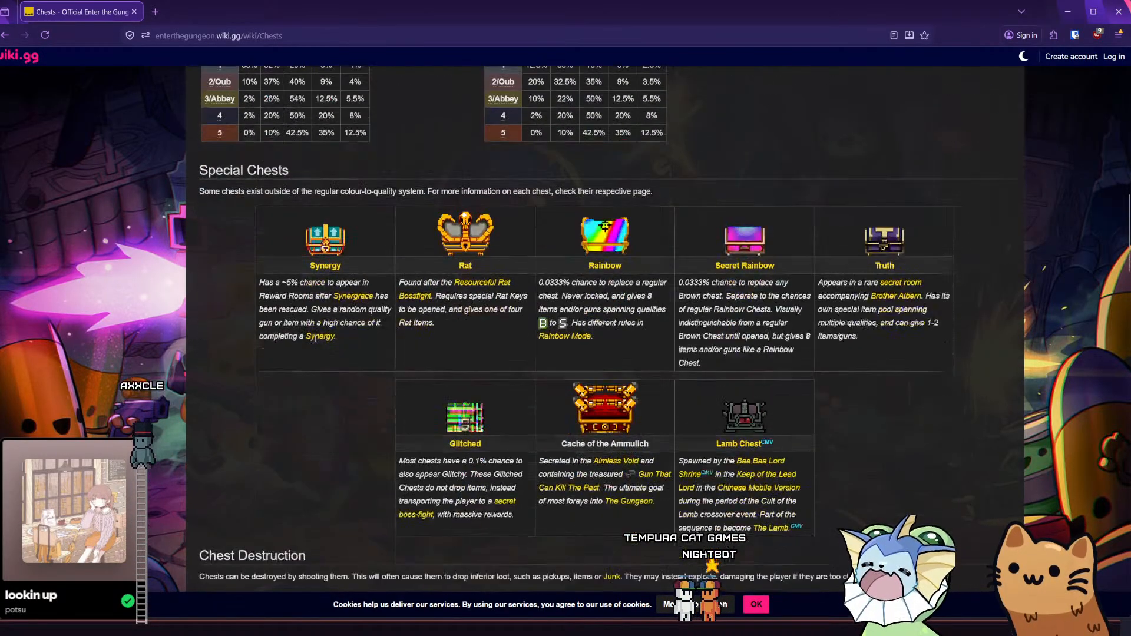
scroll(308, 341, up, 7)
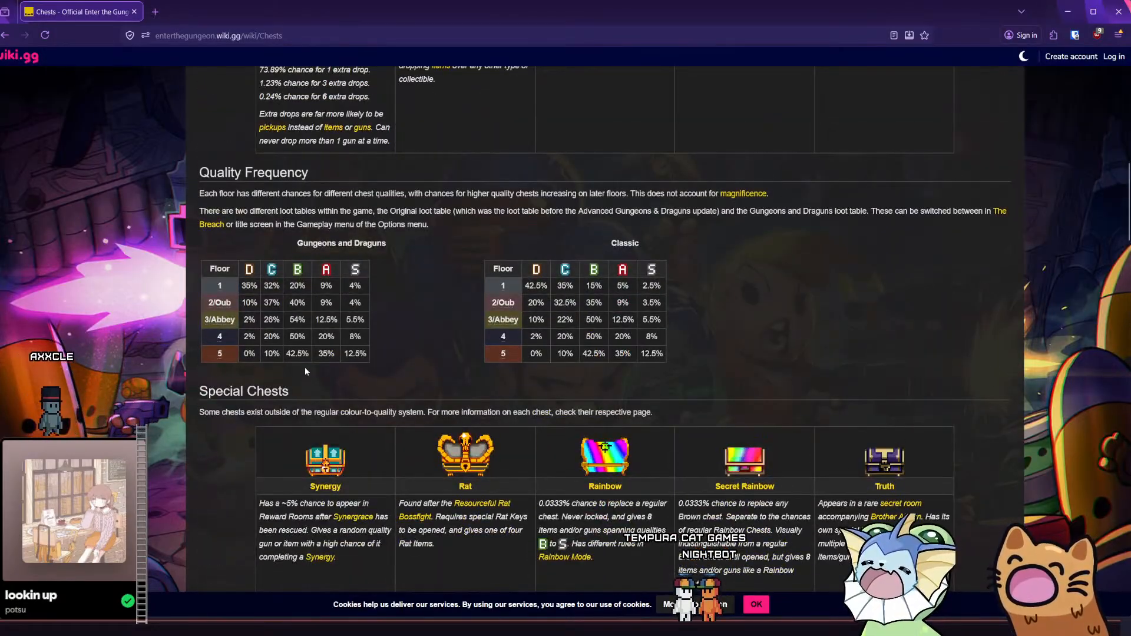
scroll(305, 366, down, 7)
scroll(302, 395, up, 3)
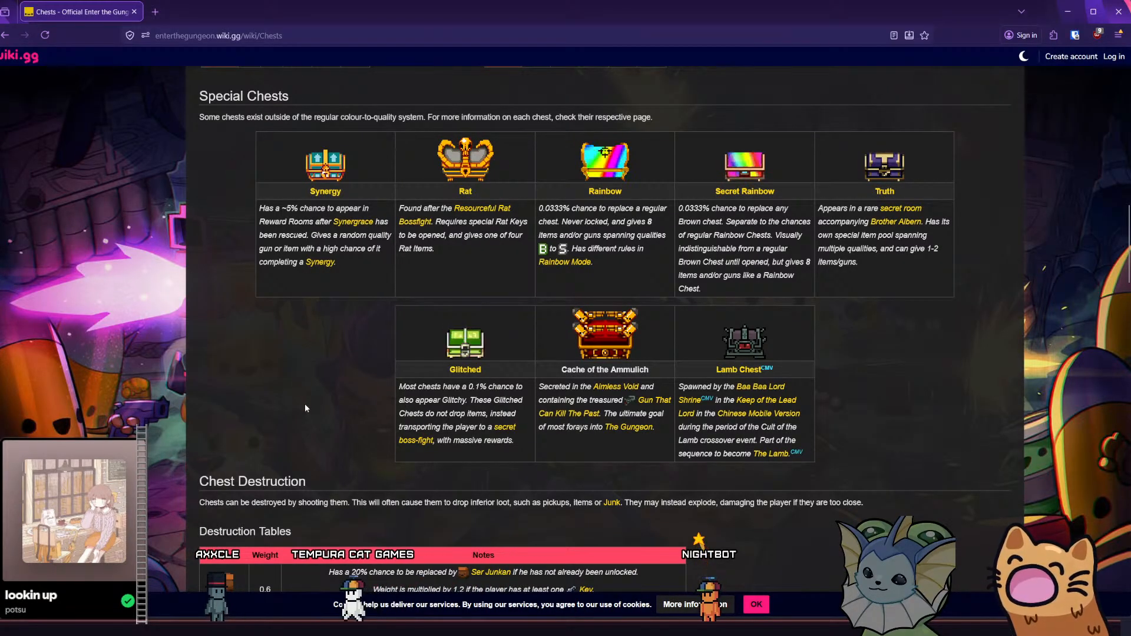
scroll(296, 414, down, 4)
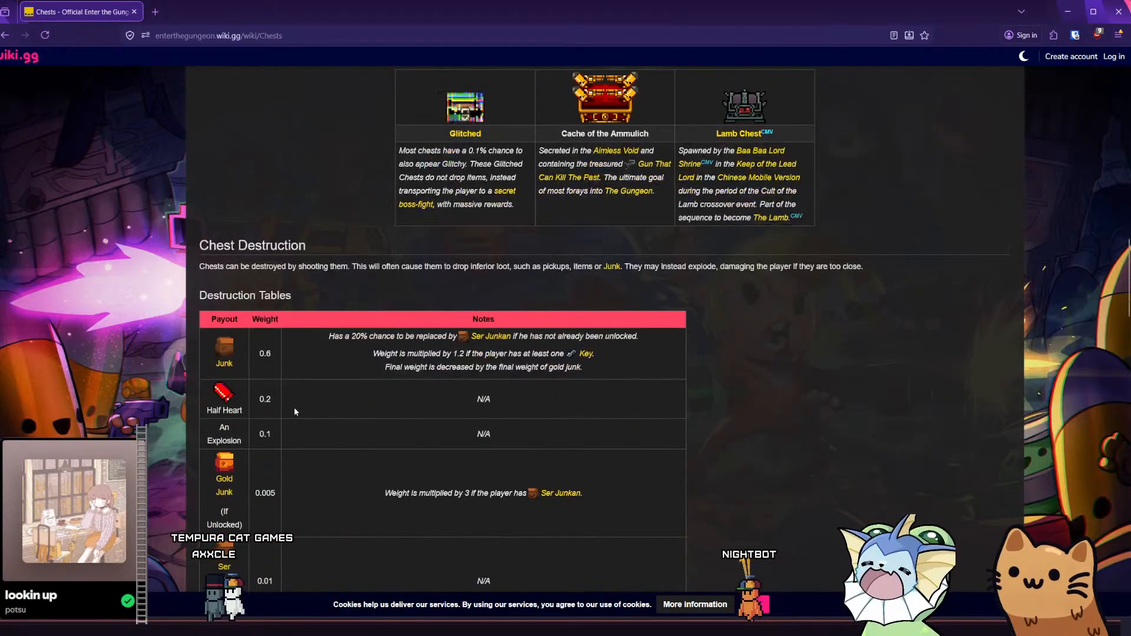
scroll(306, 416, down, 7)
scroll(316, 420, up, 5)
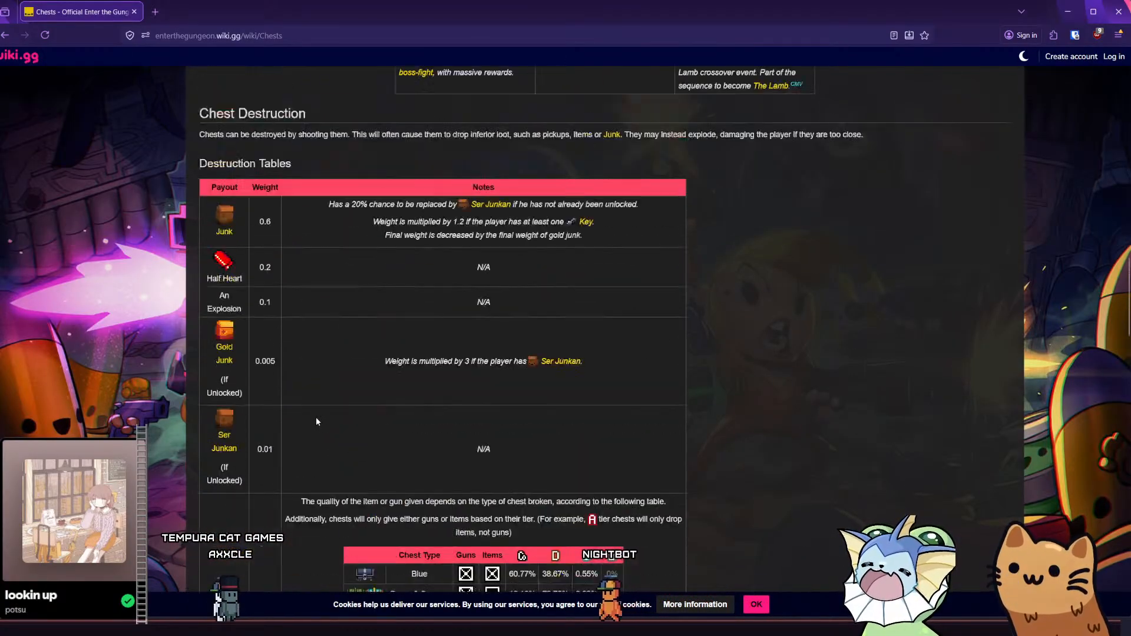
scroll(316, 417, up, 12)
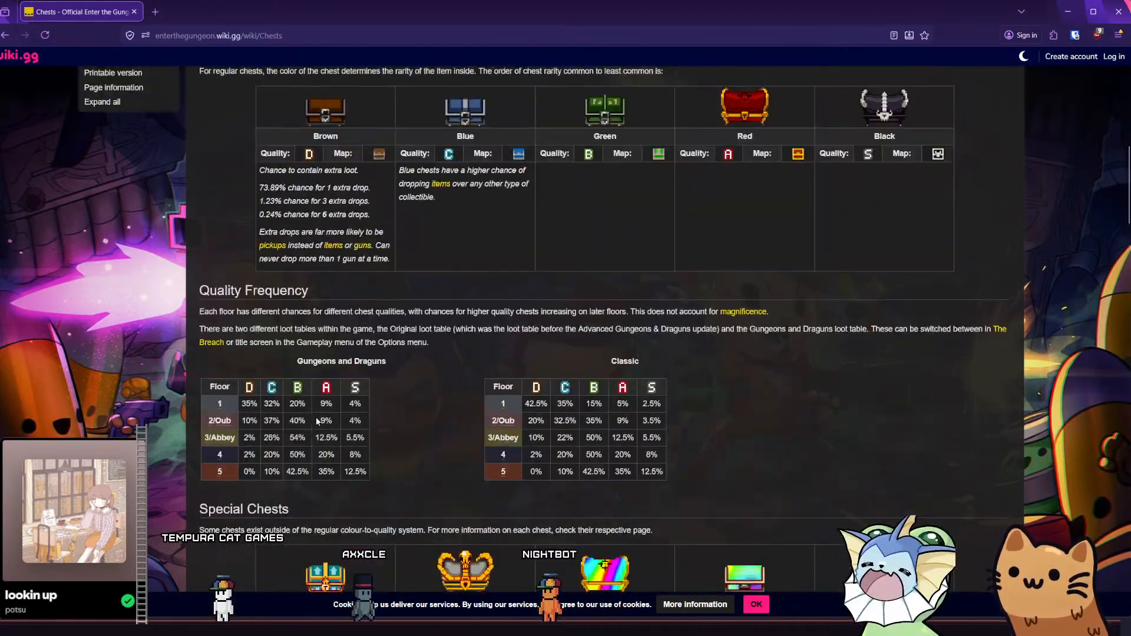
scroll(318, 421, down, 7)
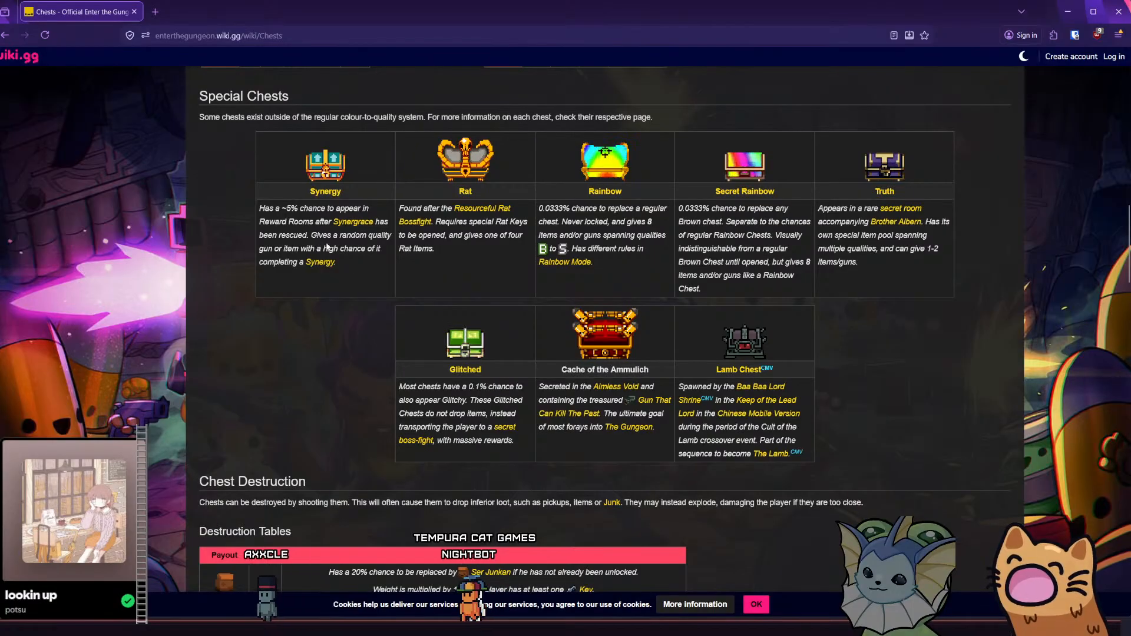
Read the Synergy chest's description and appearance chance against the per-floor quality chances
drag(299, 212, 331, 224)
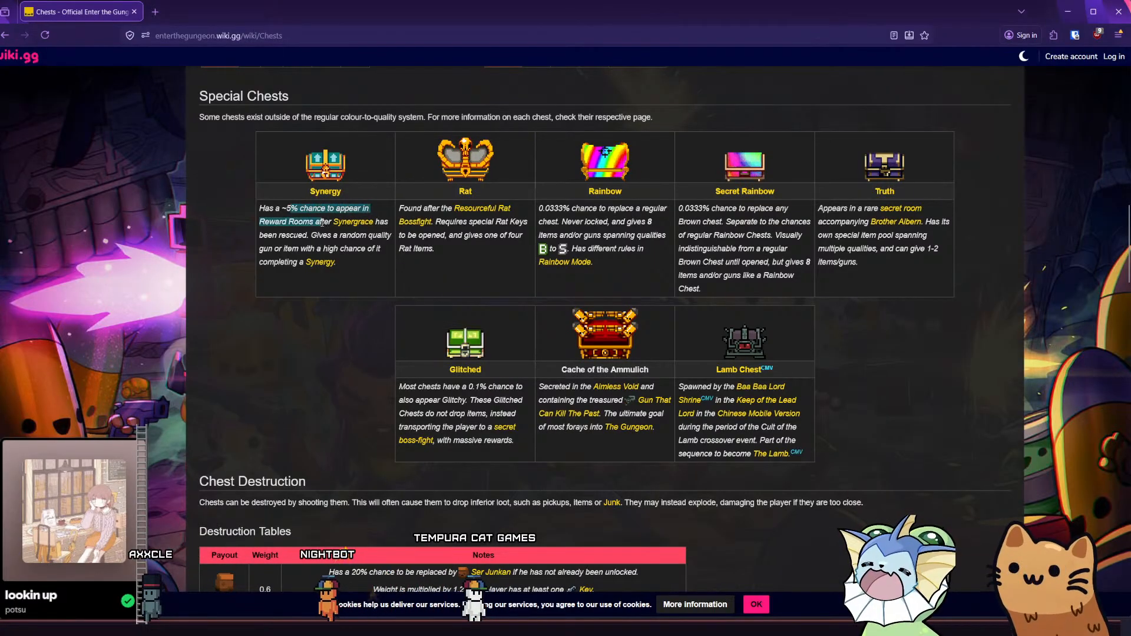
click(319, 232)
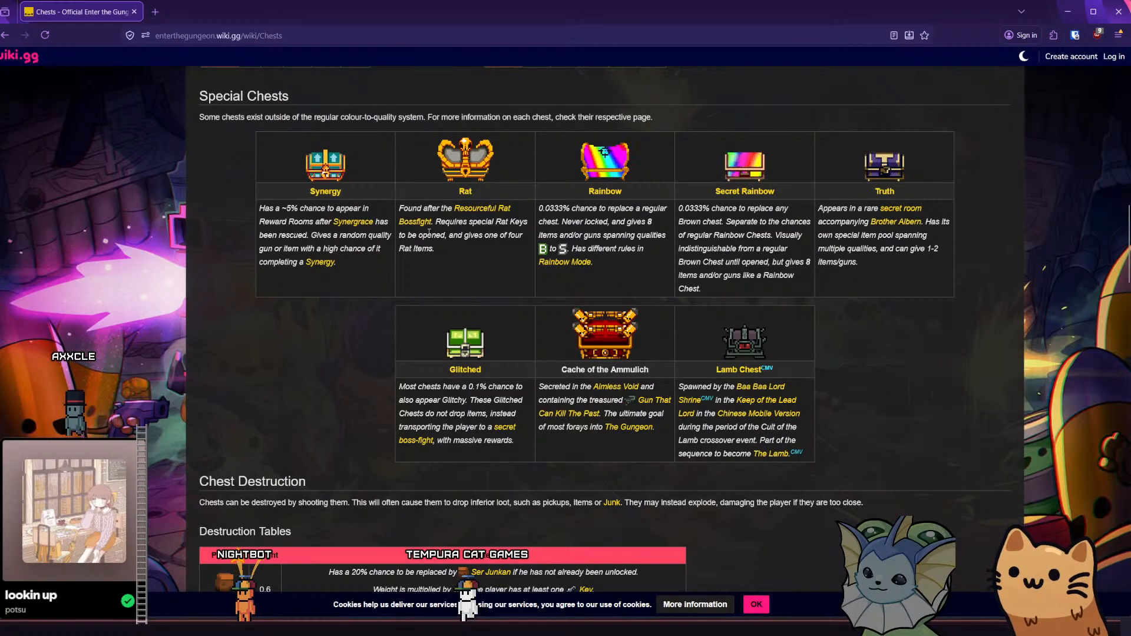
drag(367, 259, 266, 208)
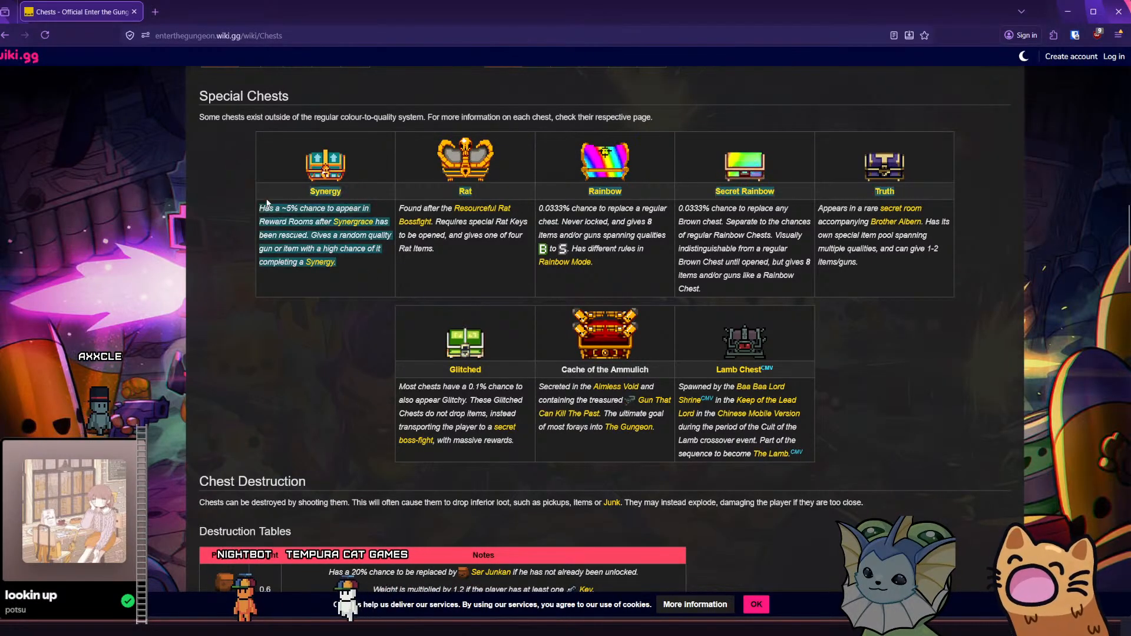
click(271, 228)
scroll(272, 233, up, 3)
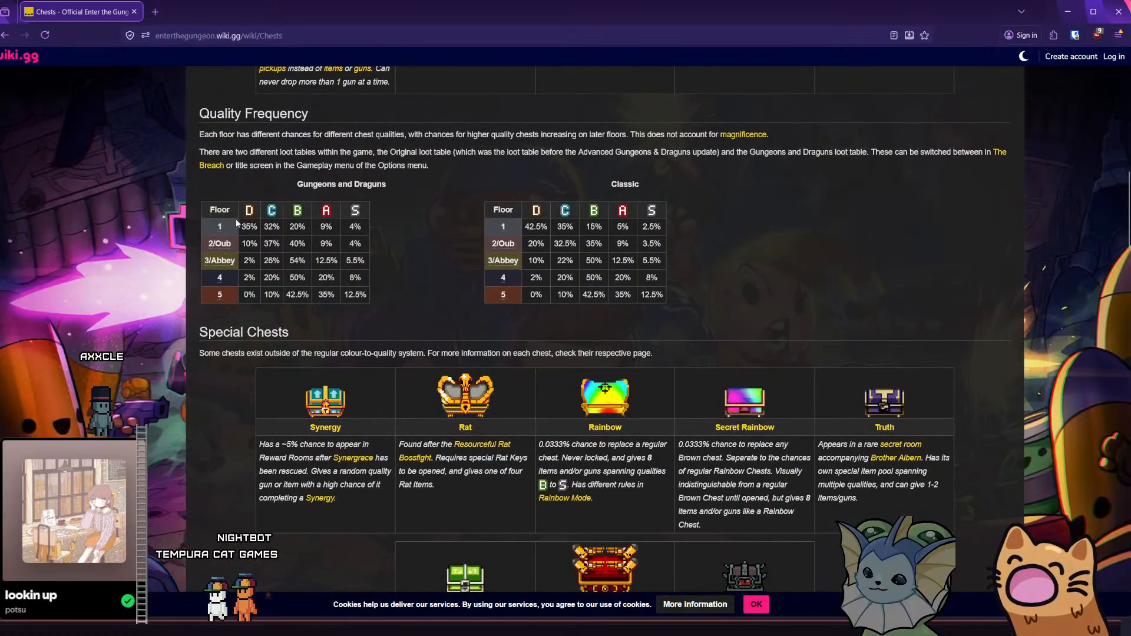
scroll(283, 260, down, 3)
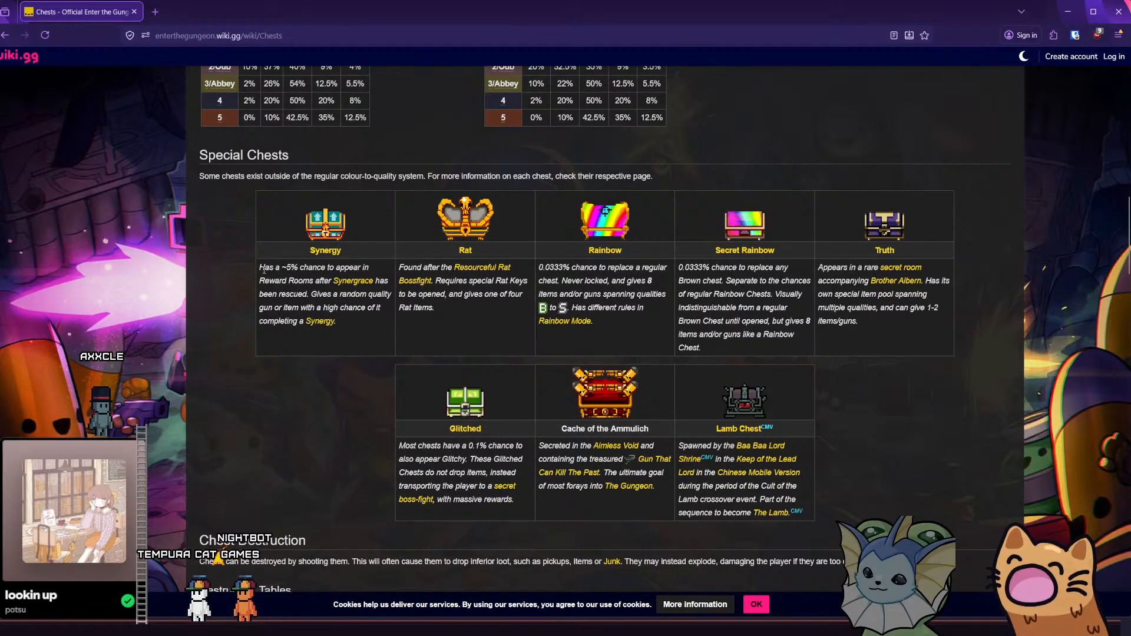
triple_click(264, 269)
click(351, 331)
Review the Gungeons and Draguns quality table and read the Rainbow and Secret Rainbow chests' replacement chances
scroll(376, 305, up, 3)
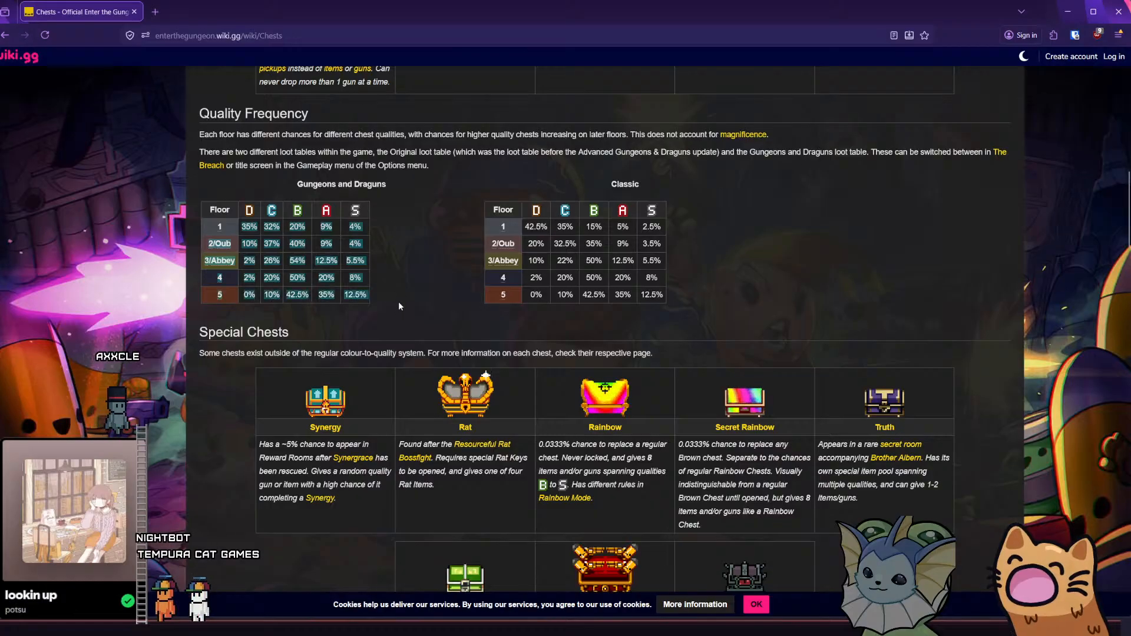
scroll(407, 262, down, 2)
scroll(413, 263, down, 1)
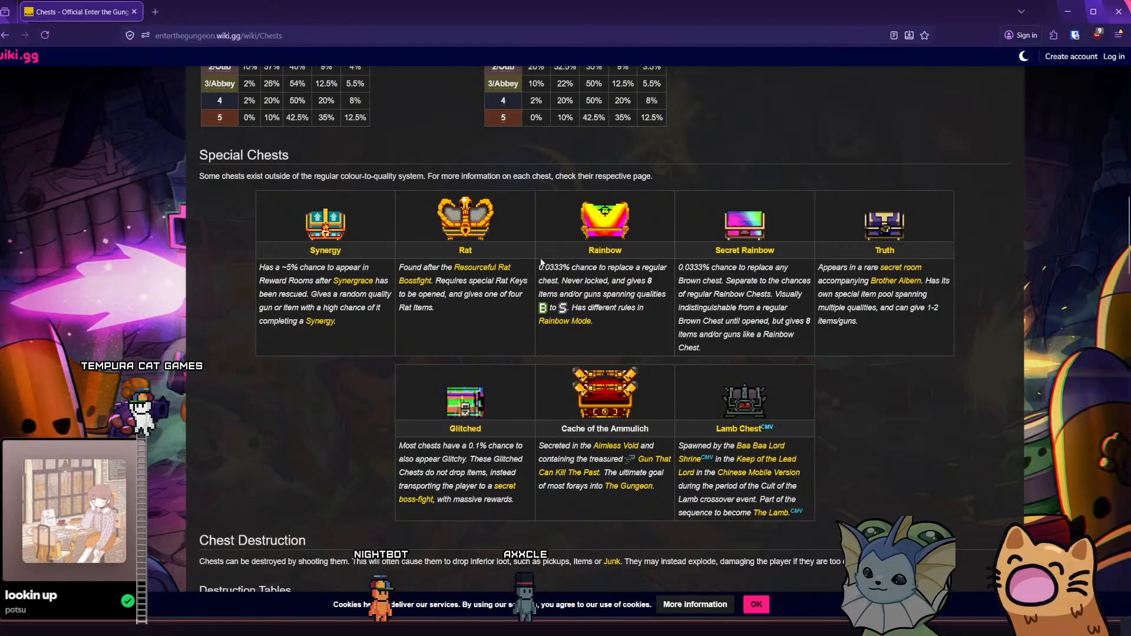
drag(540, 262, 612, 288)
click(624, 299)
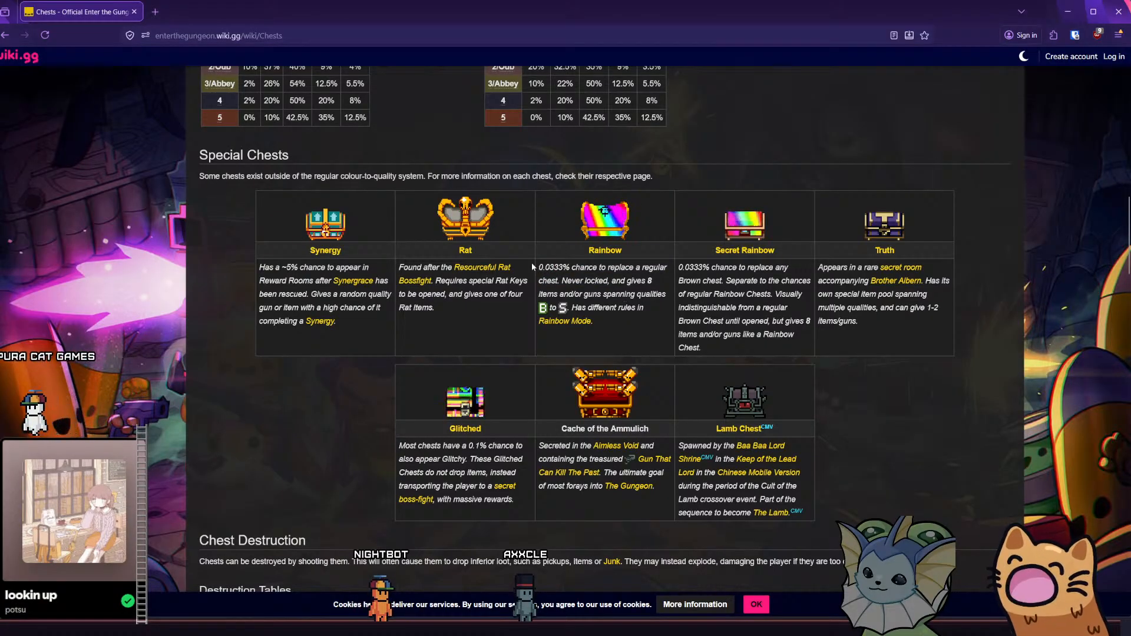
drag(677, 270, 792, 320)
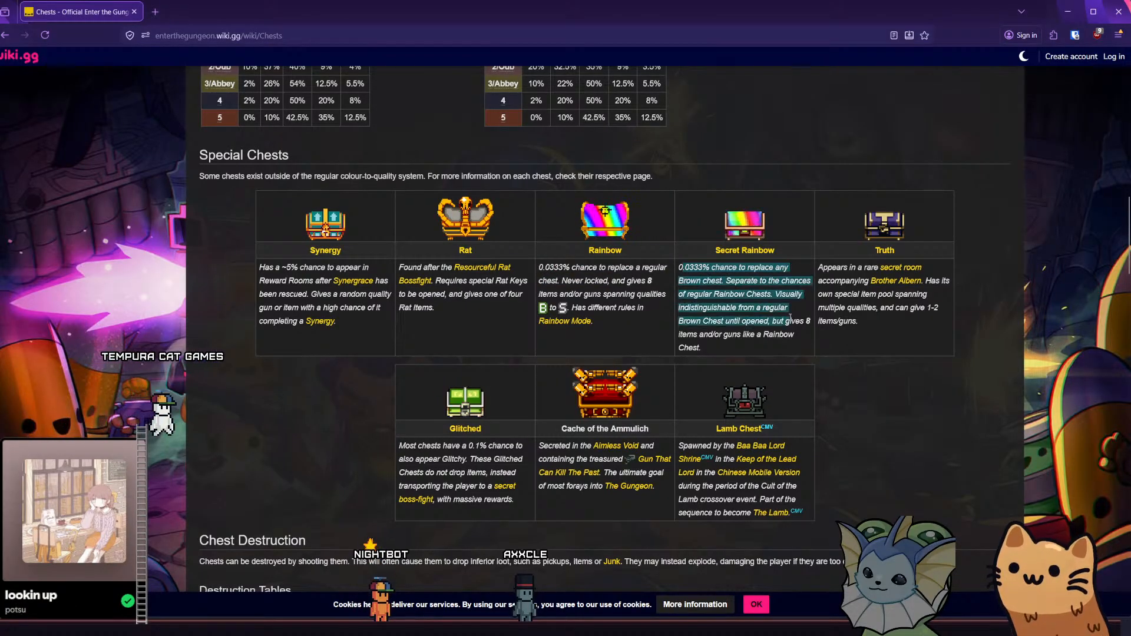
click(792, 320)
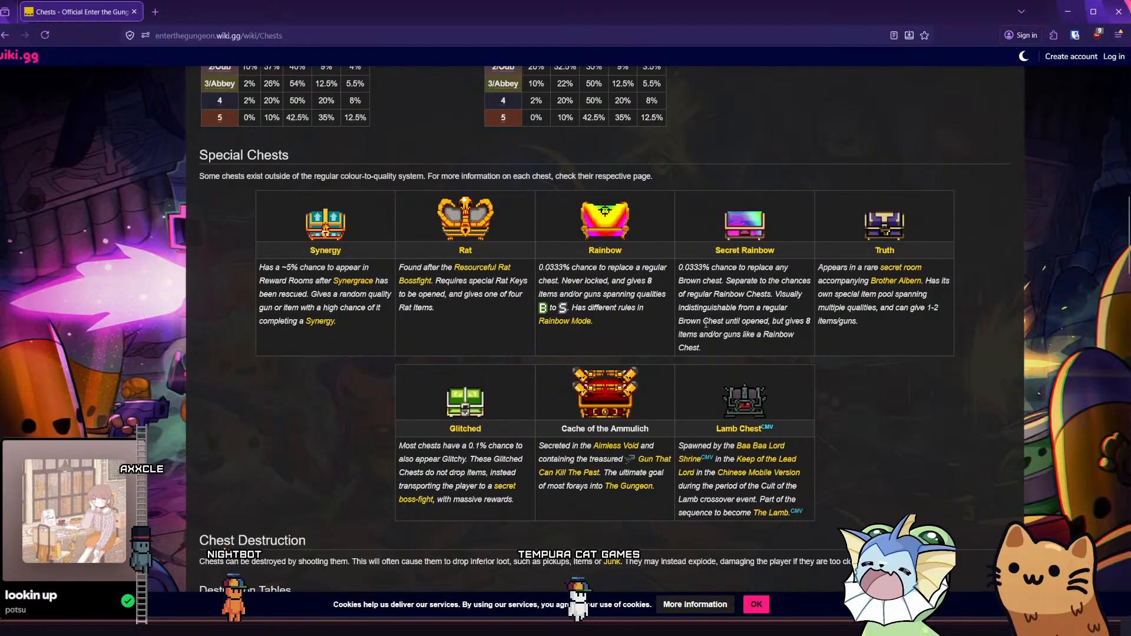
Examine the Chest Destruction payout weights and the drop quality table by chest type, and close the browser
scroll(832, 362, down, 2)
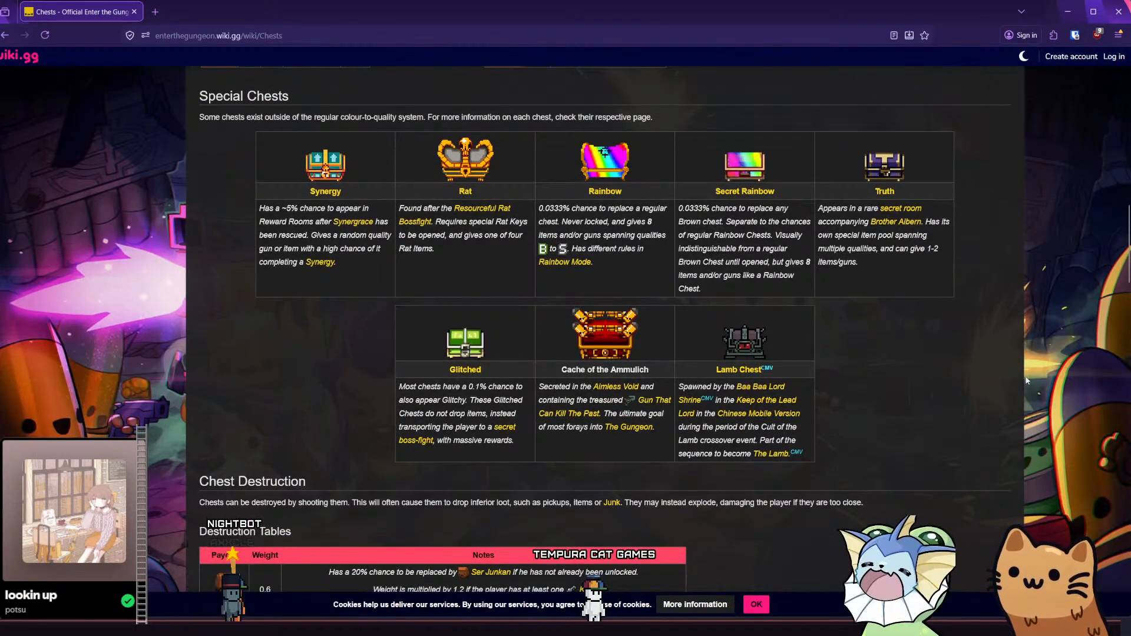
scroll(953, 328, down, 2)
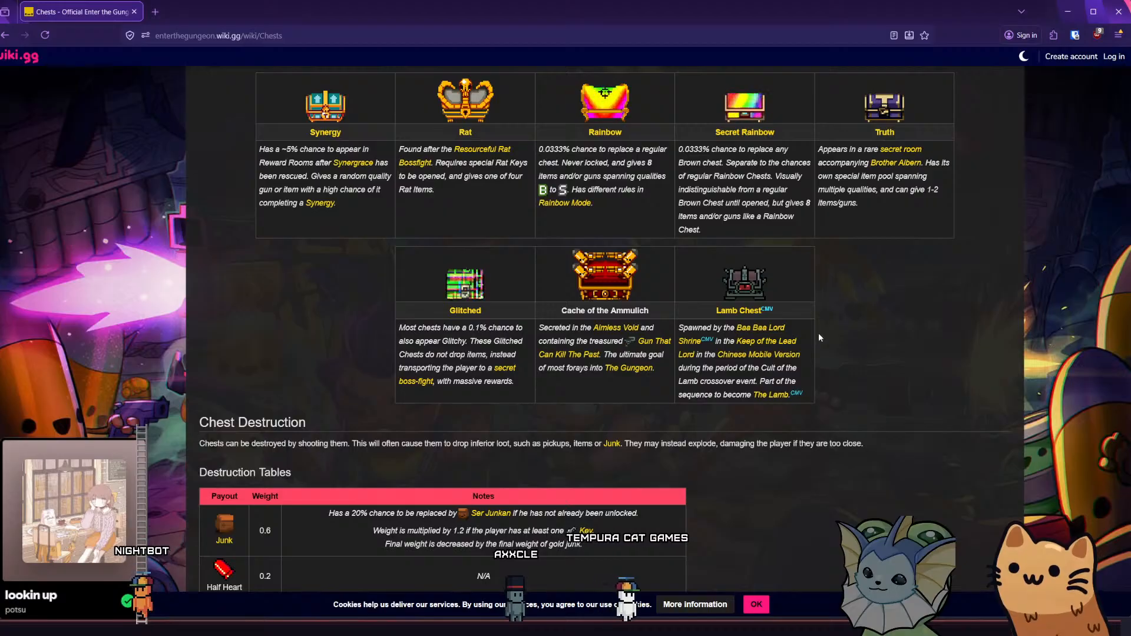
scroll(818, 334, down, 3)
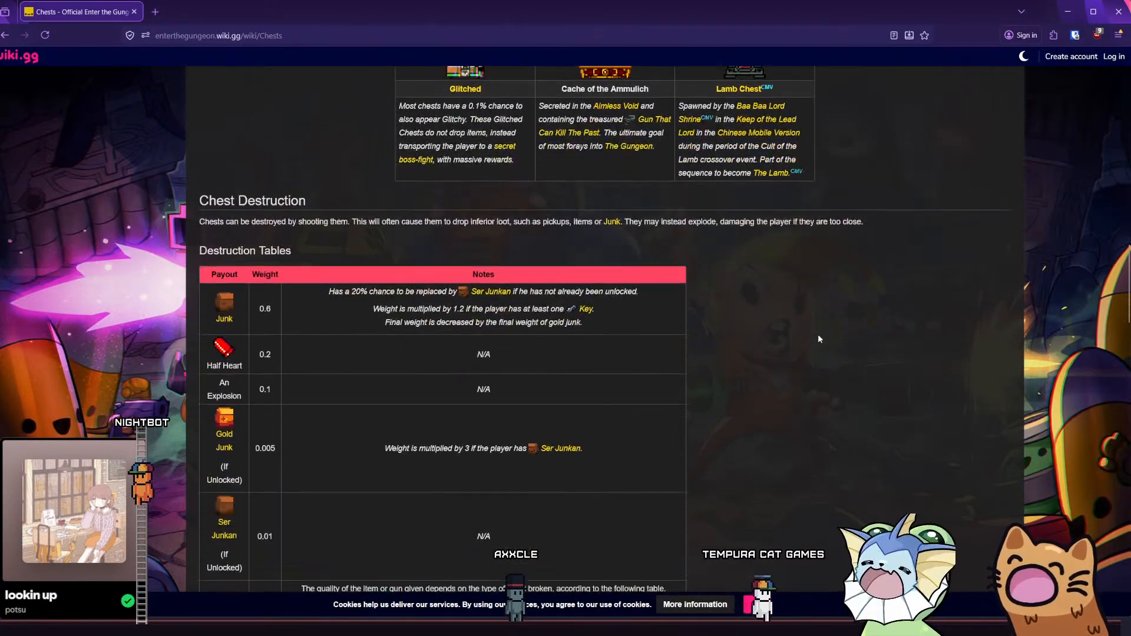
scroll(818, 336, down, 3)
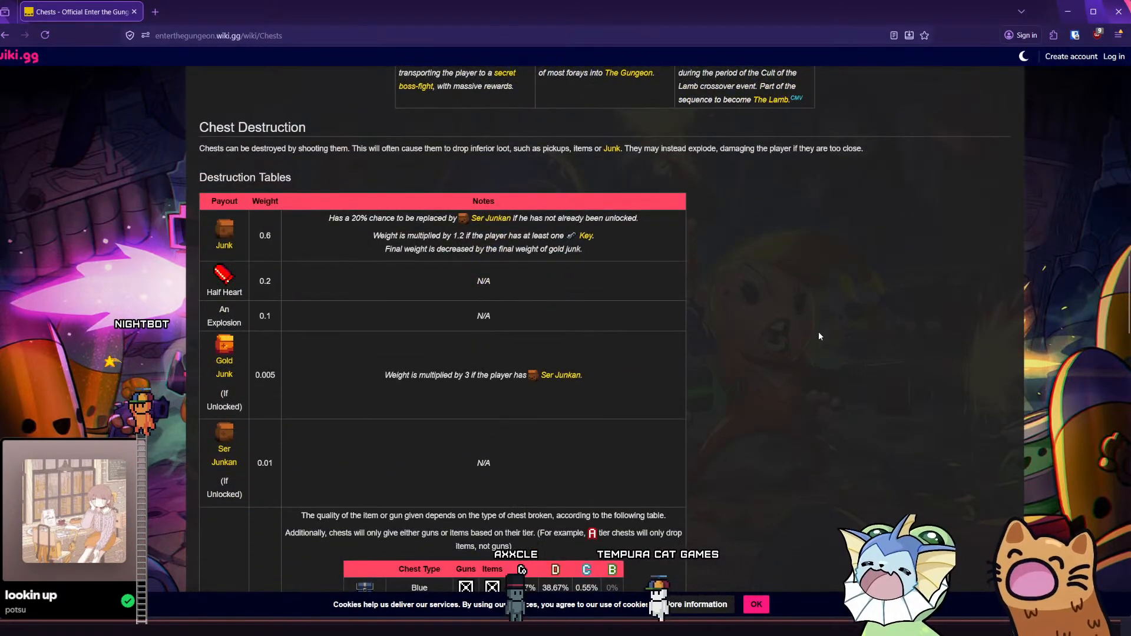
scroll(818, 336, down, 8)
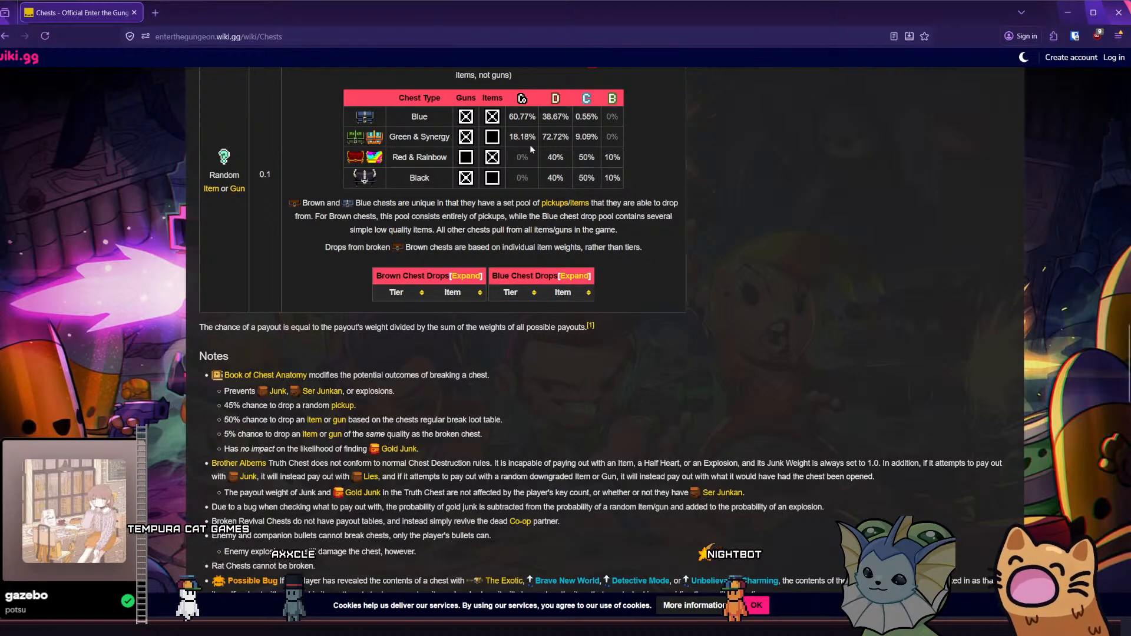
click(1121, 8)
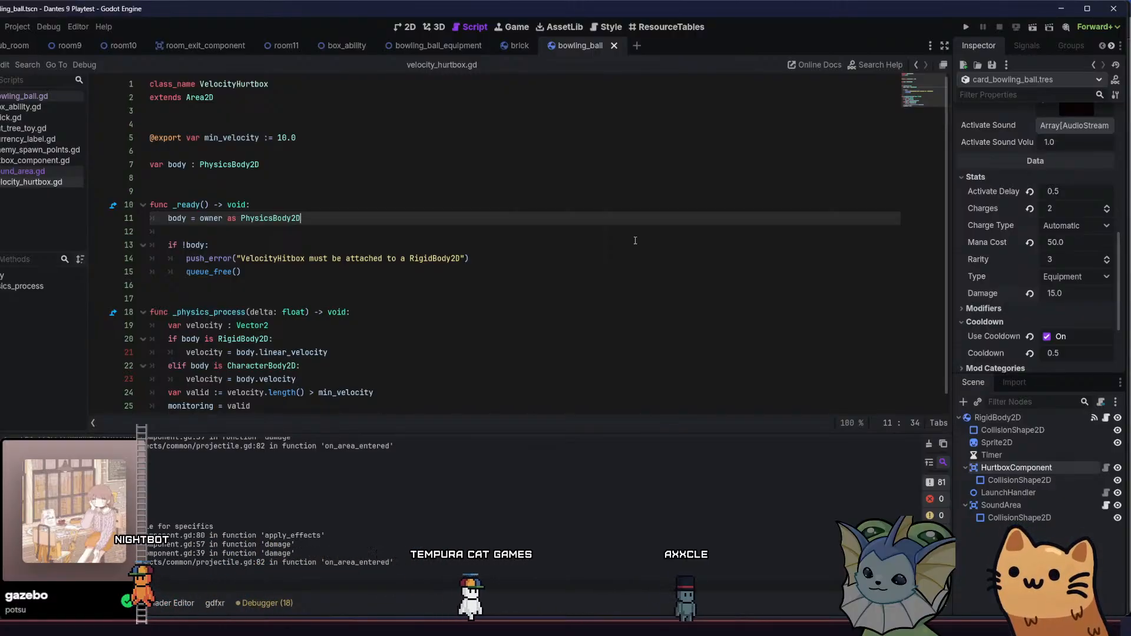
Append ";;" to the body assignment on line 11 of velocity_hurtbox.gd
text(;;)
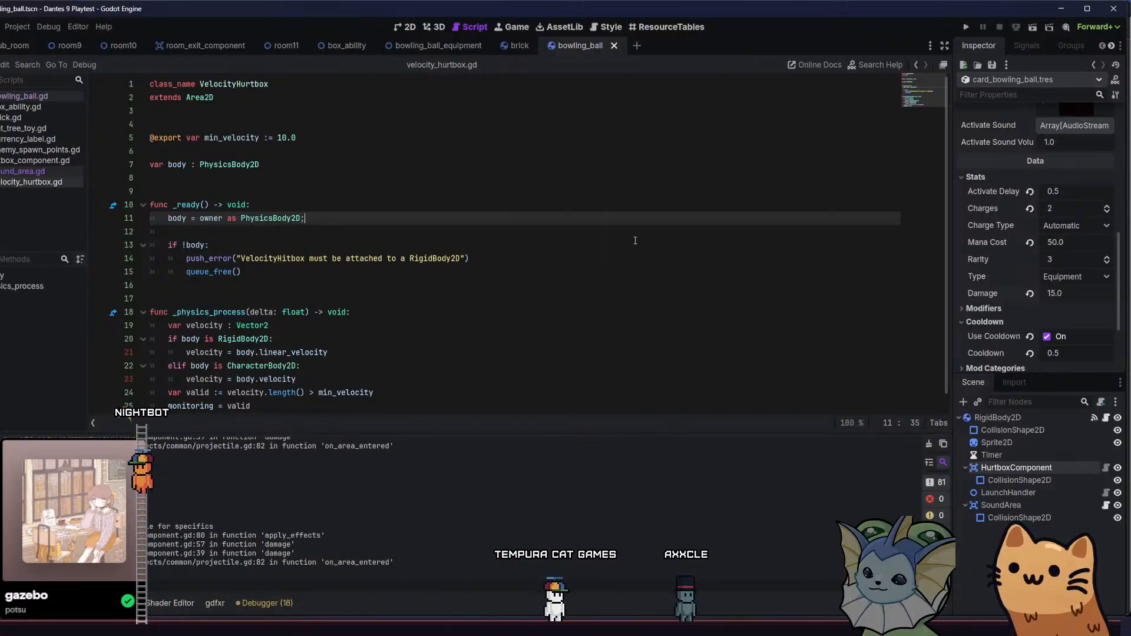
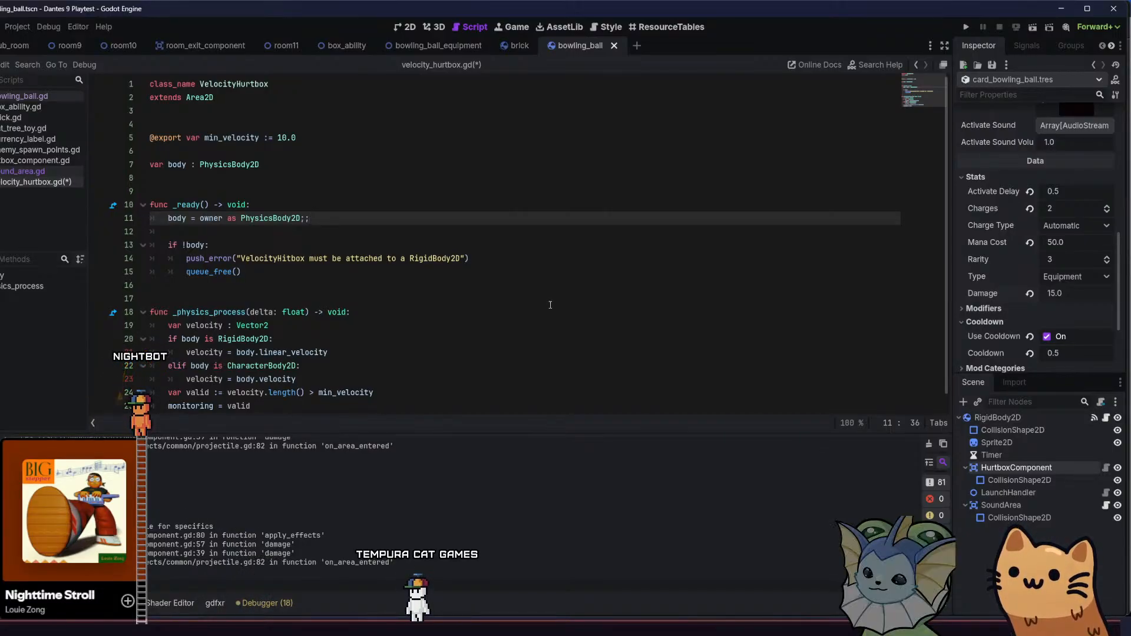
click(539, 283)
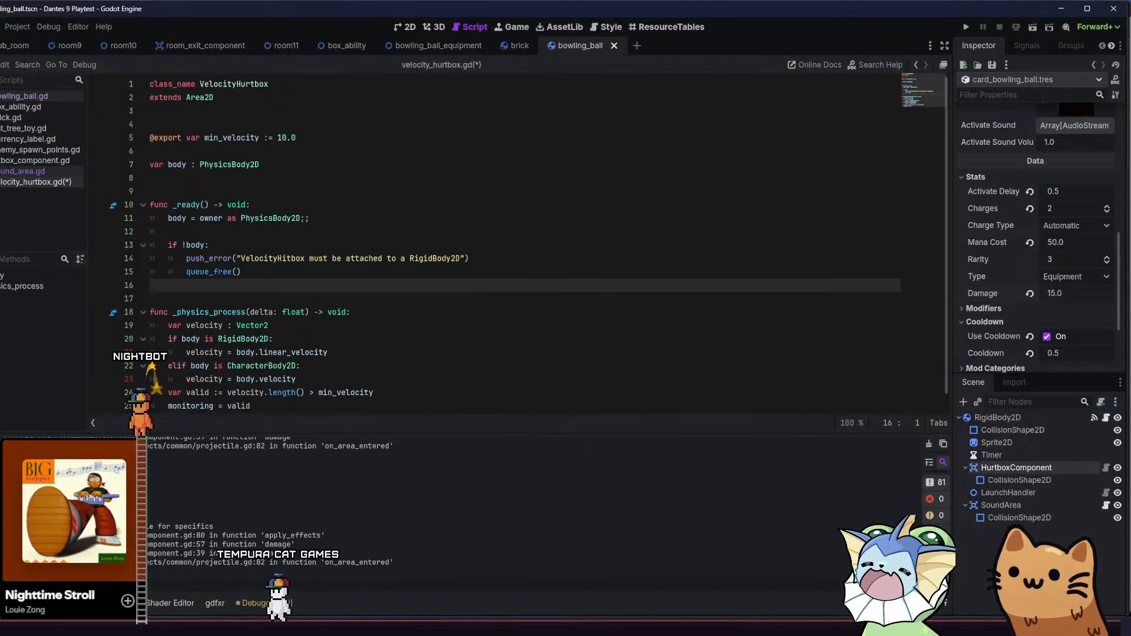
Check the STUFF FOR DEMO note in Obsidian and return to the velocity_hurtbox.gd script in Godot
key(alt+Tab)
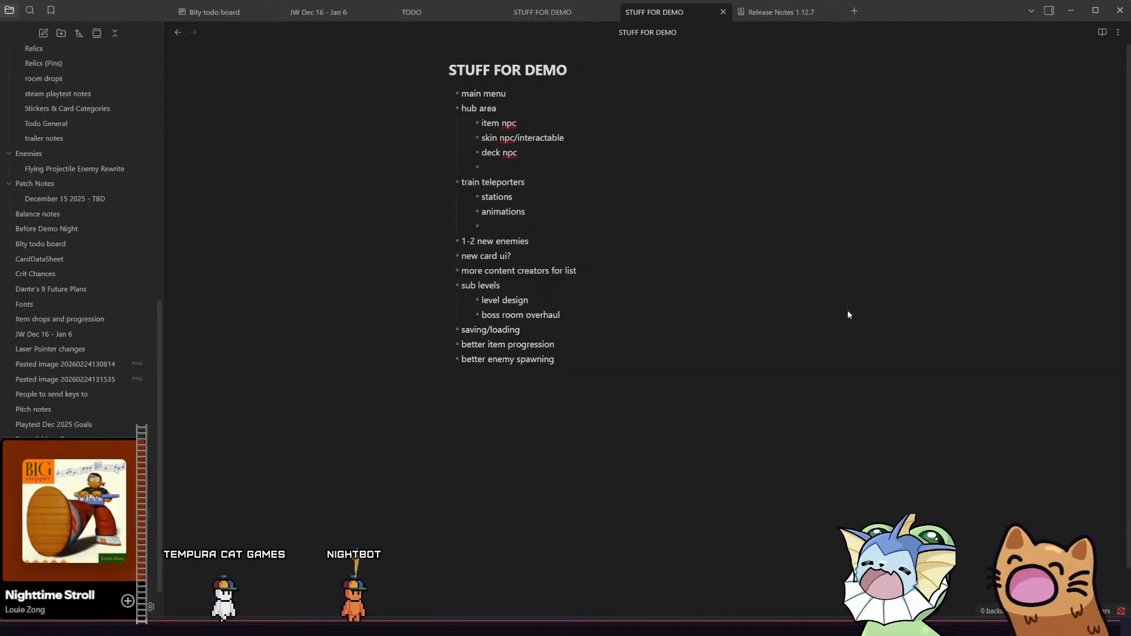
key(alt+Tab)
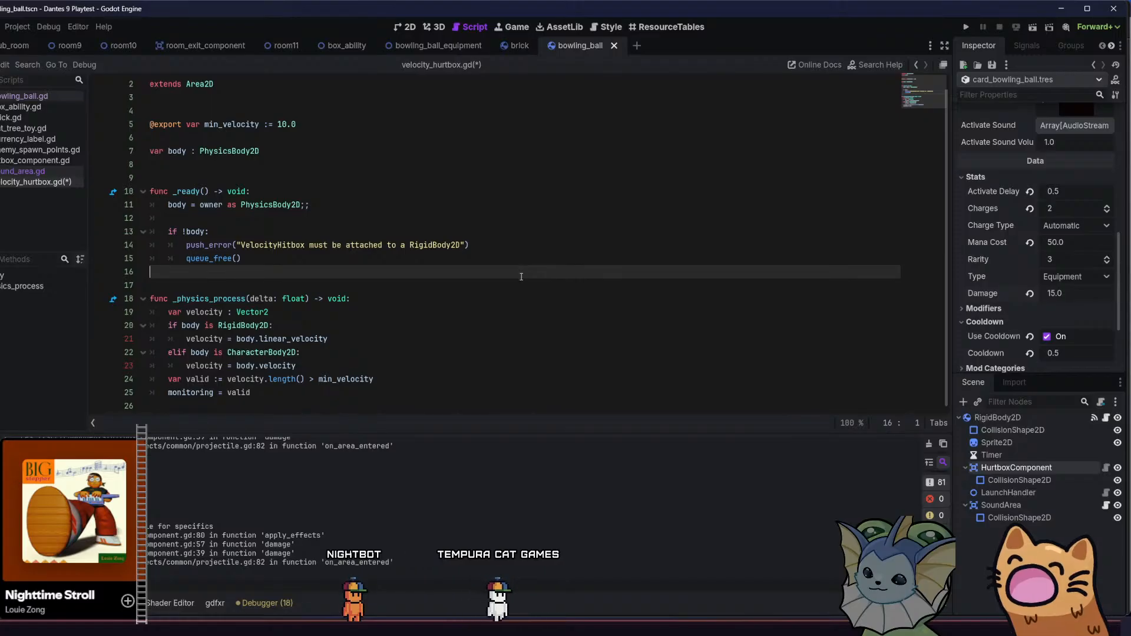
click(474, 178)
scroll(474, 182, up, 1)
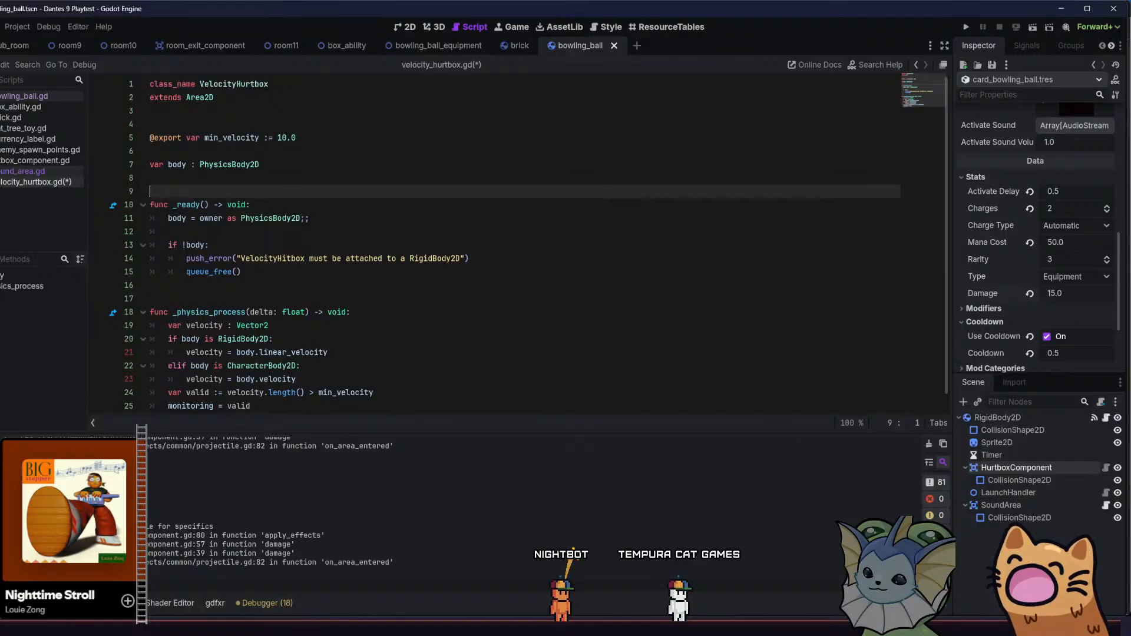
Switch to Aseprite, open gatos.aseprite from the recent files, and look over the enemy, weapon, cat and gem sprites
key(alt+Tab)
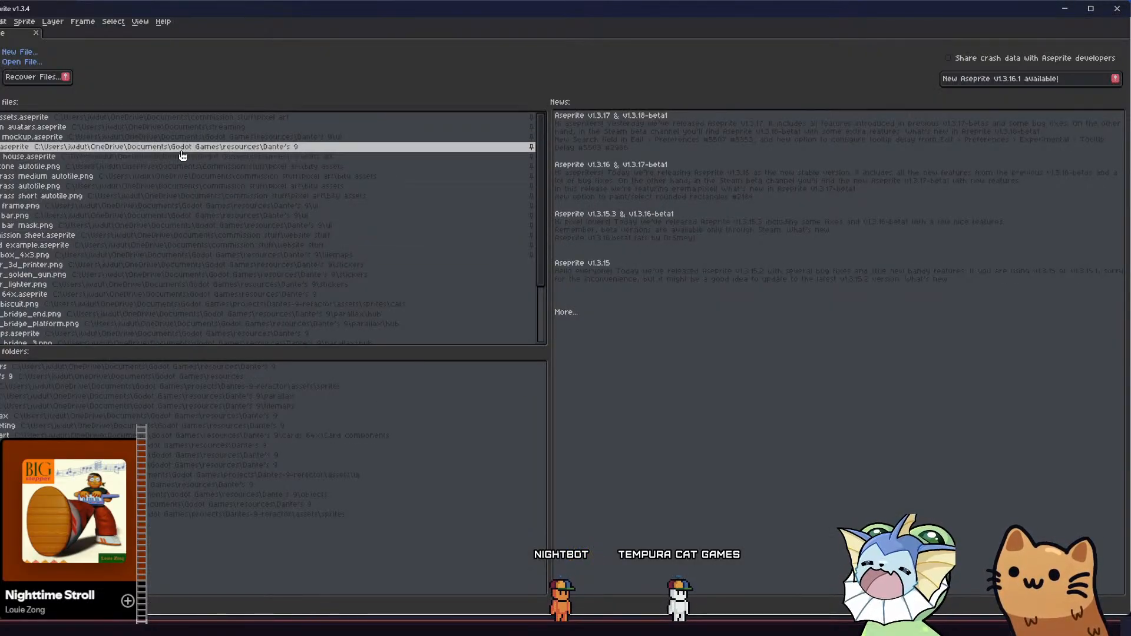
click(183, 147)
scroll(295, 230, up, 5)
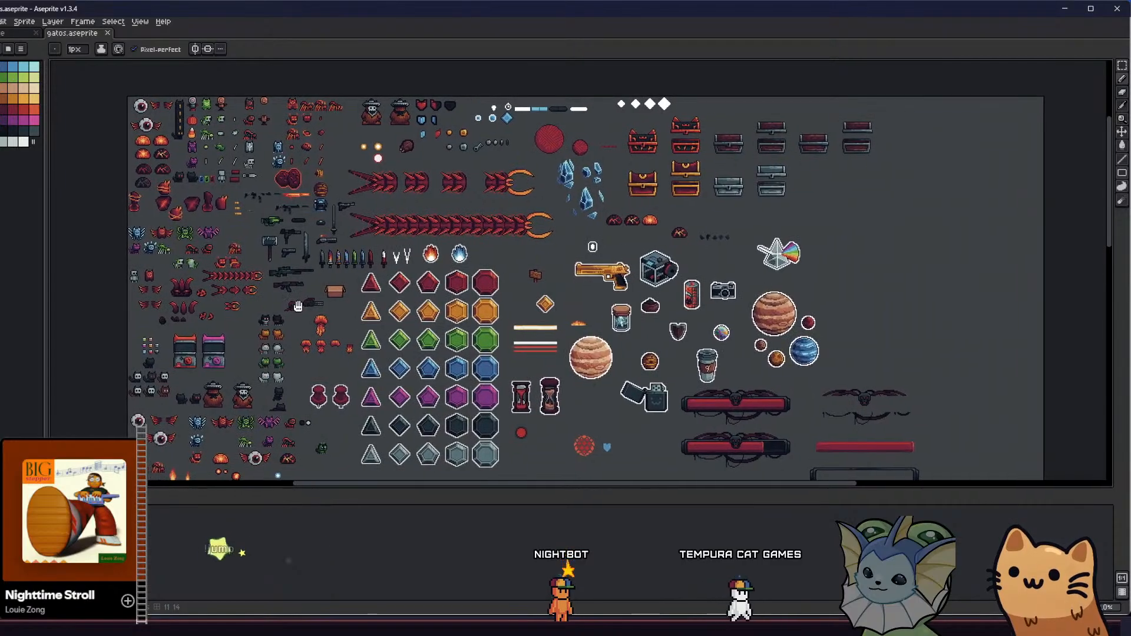
scroll(328, 309, down, 2)
scroll(307, 298, up, 4)
scroll(291, 289, down, 1)
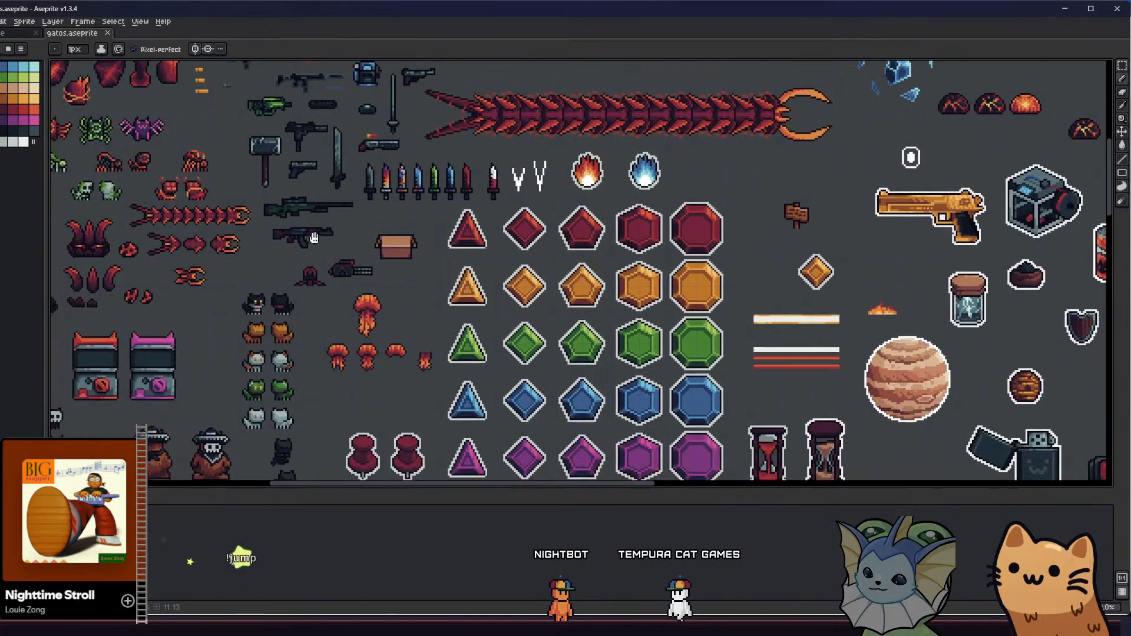
scroll(307, 218, down, 2)
scroll(294, 264, down, 2)
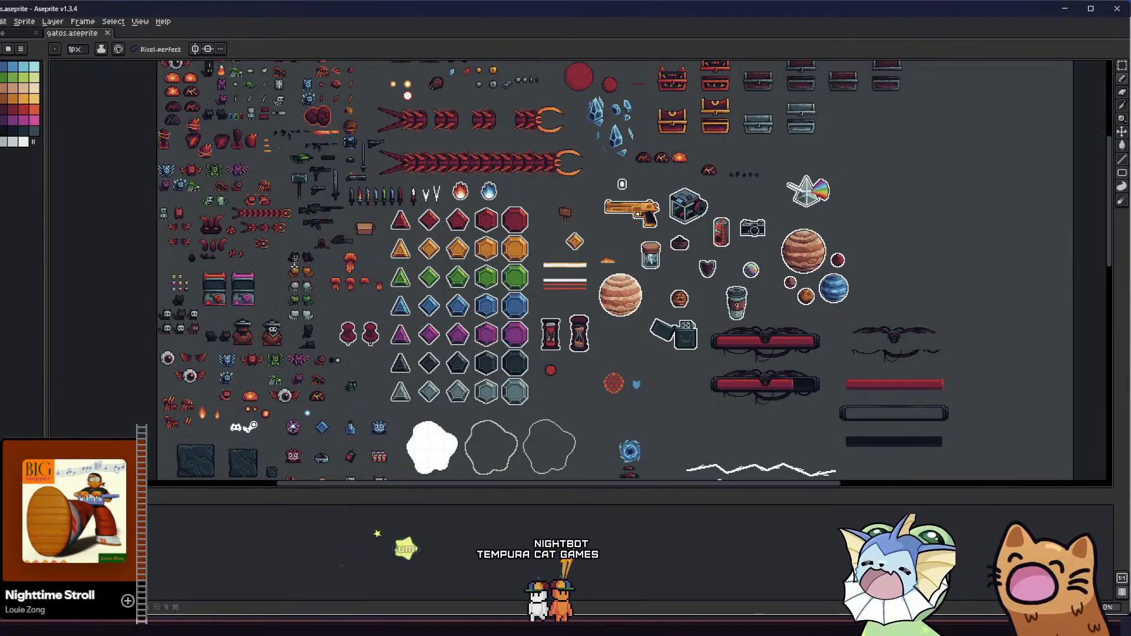
scroll(305, 315, up, 2)
drag(306, 315, 357, 257)
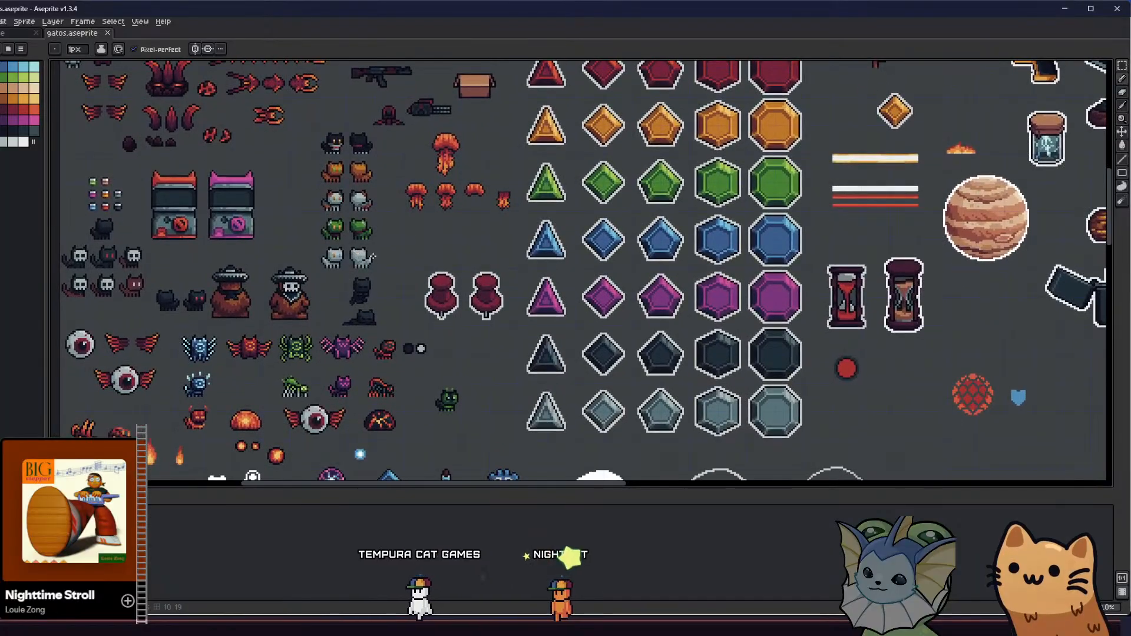
scroll(372, 257, down, 2)
scroll(355, 243, down, 1)
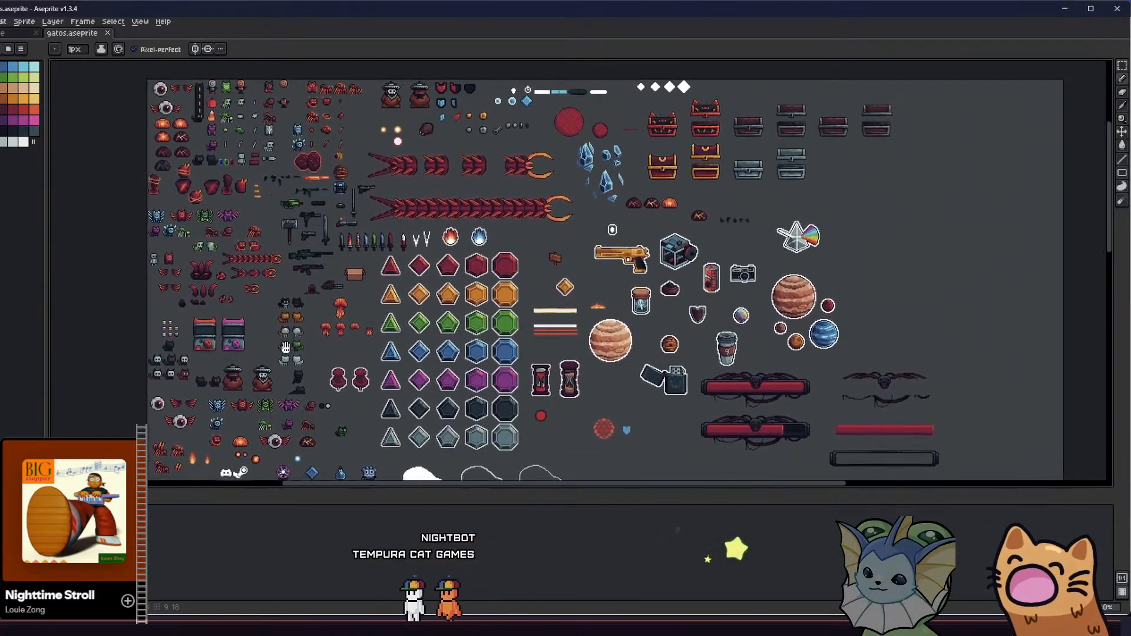
Examine the remaining artwork in the sprite sheet, including the relic icons, stone blocks and the red bowling ball sprite
scroll(252, 323, up, 3)
scroll(245, 238, right, 5)
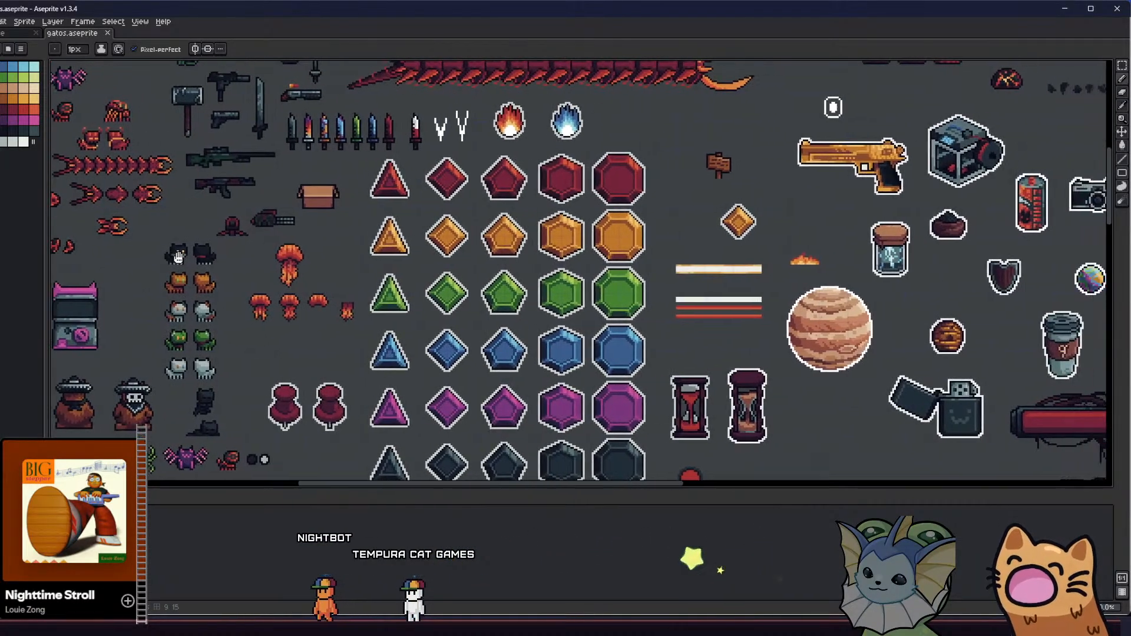
scroll(306, 240, down, 3)
scroll(311, 242, up, 4)
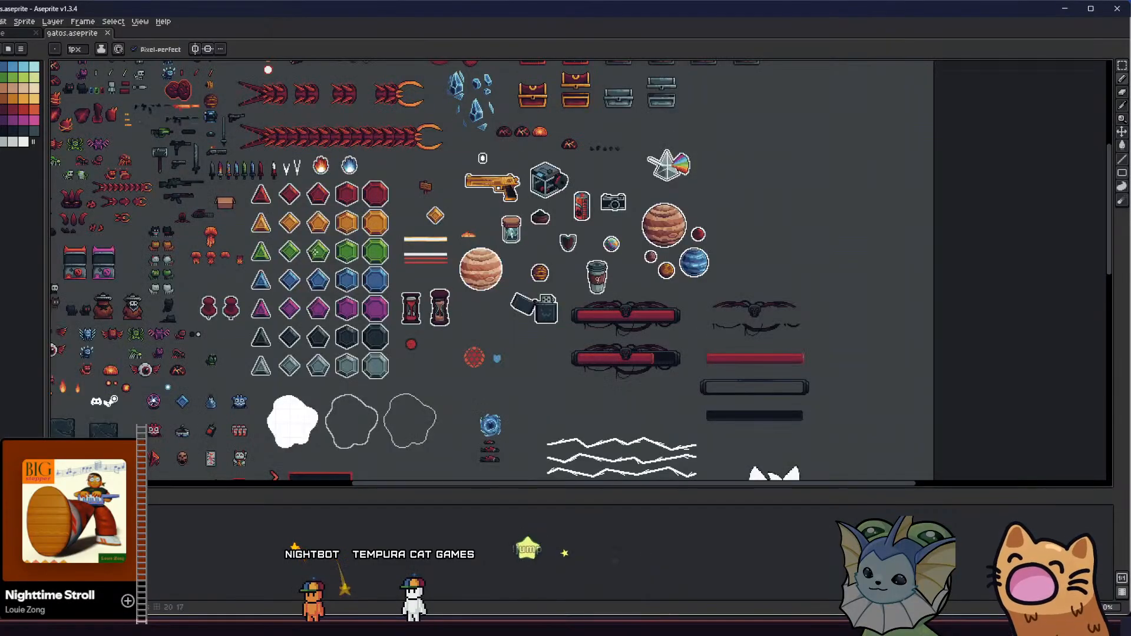
scroll(495, 178, down, 2)
scroll(465, 191, left, 2)
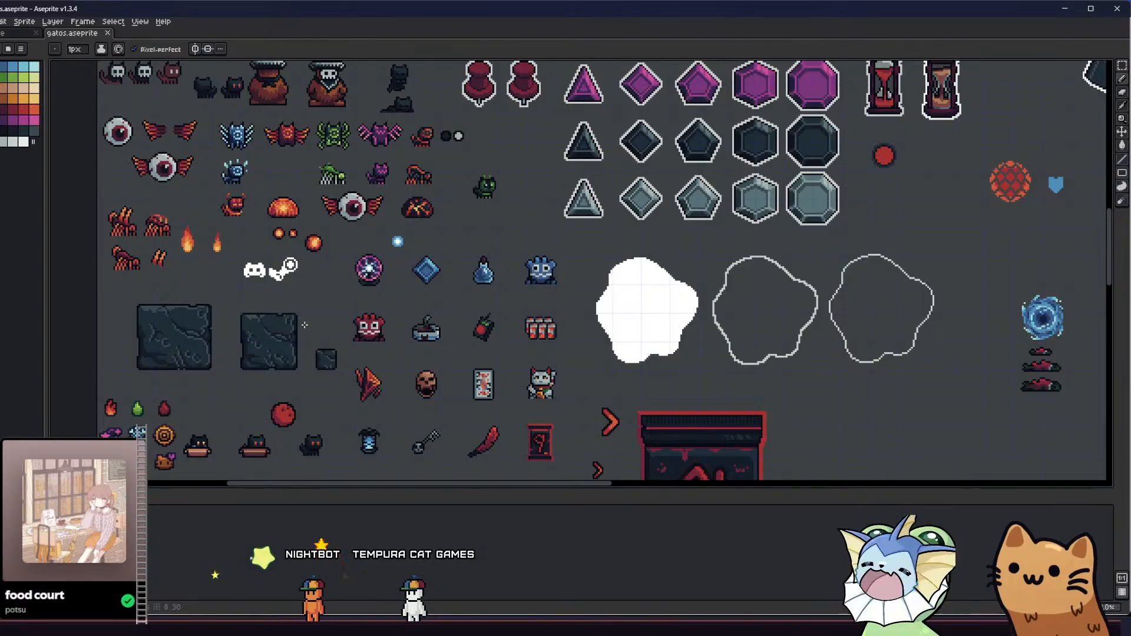
scroll(304, 324, down, 2)
scroll(305, 325, left, 1)
scroll(288, 340, up, 1)
scroll(250, 305, down, 1)
scroll(250, 305, right, 1)
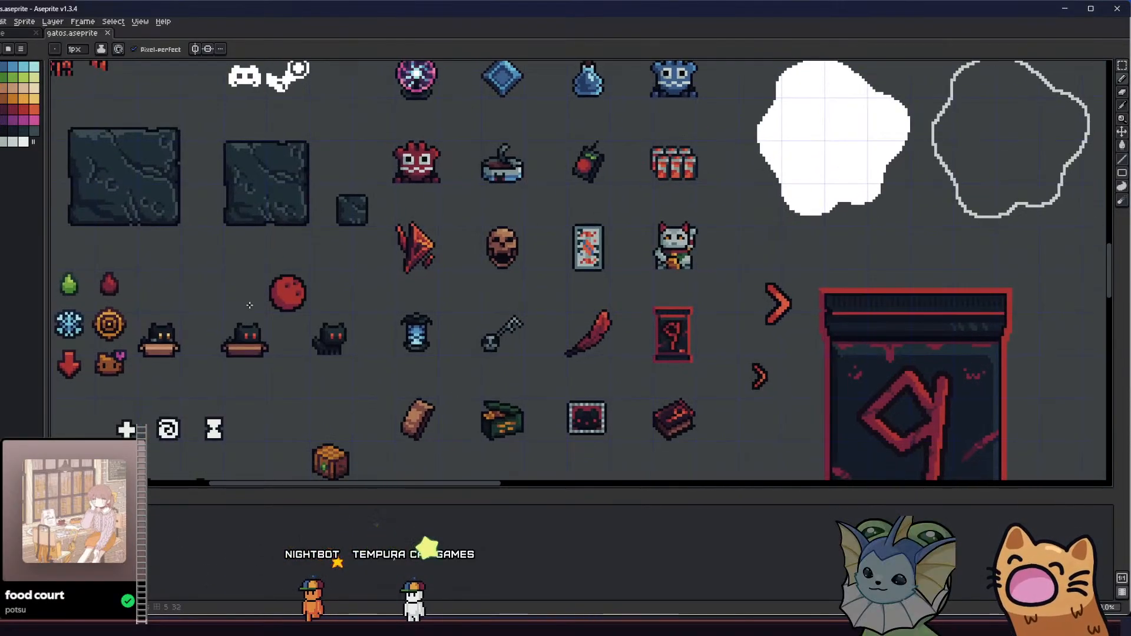
Switch to Obsidian and review the open tasks in the TODO note
key(alt+Tab)
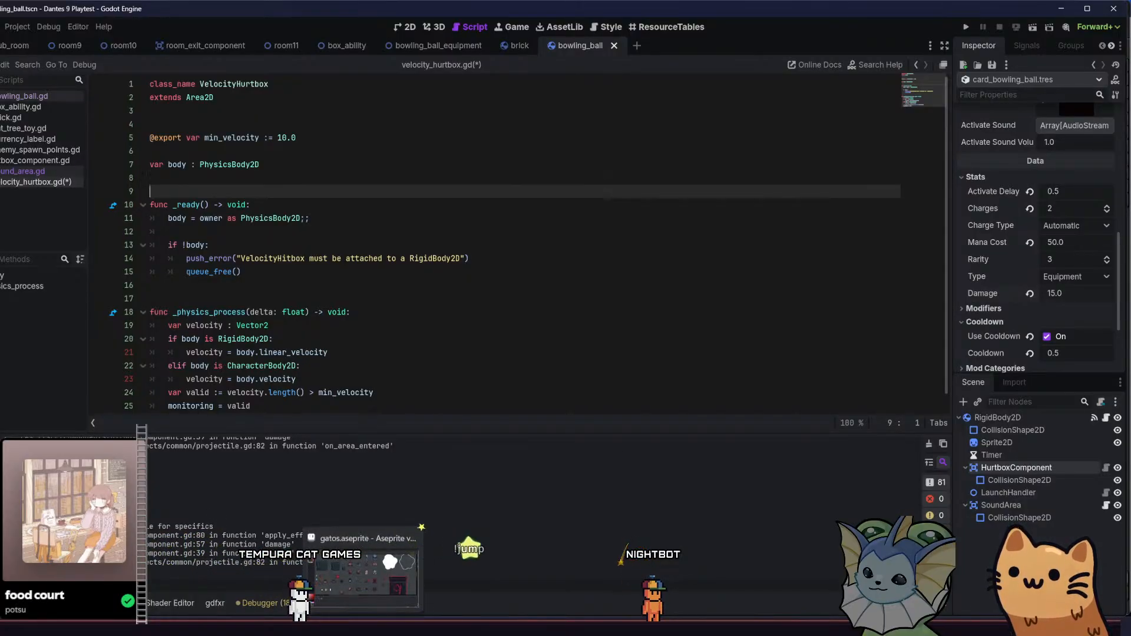
click(463, 626)
click(463, 626)
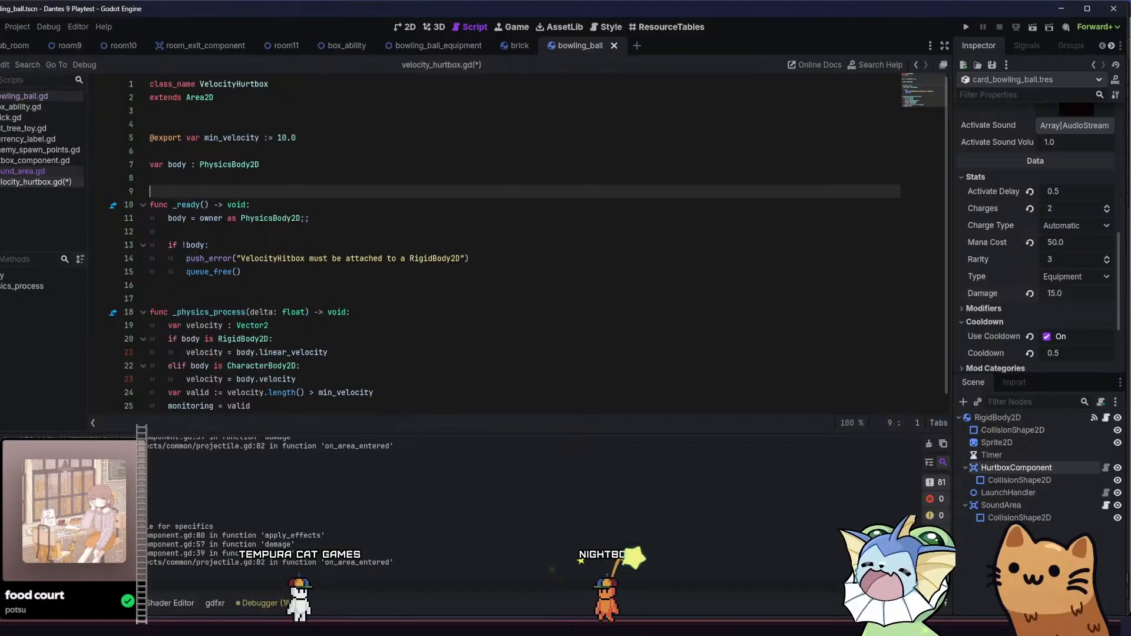
click(463, 626)
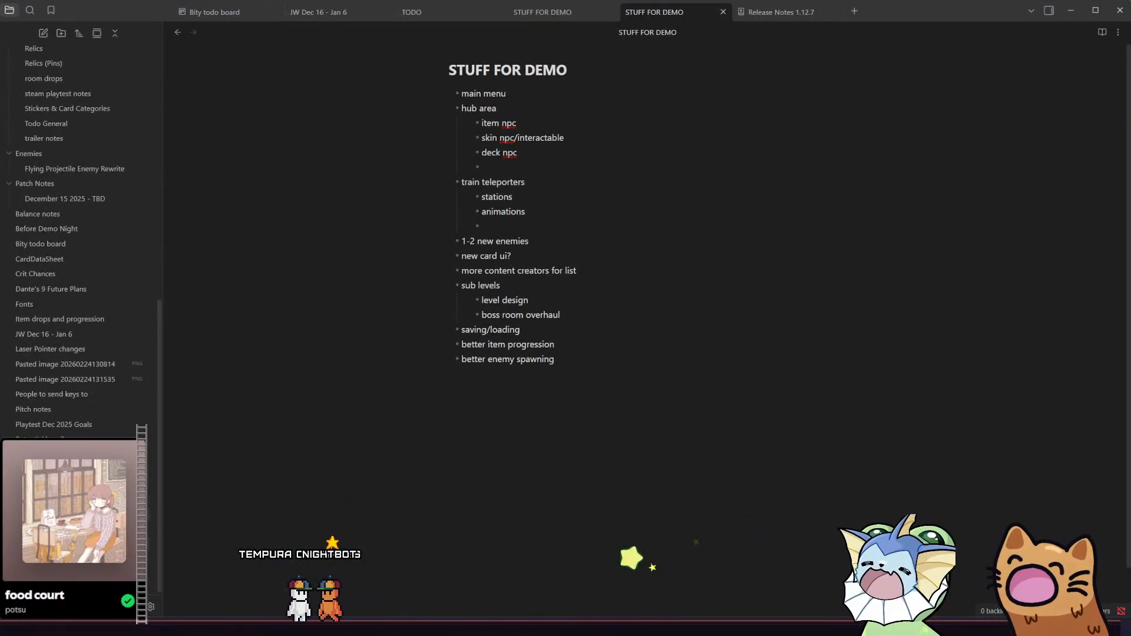
click(41, 545)
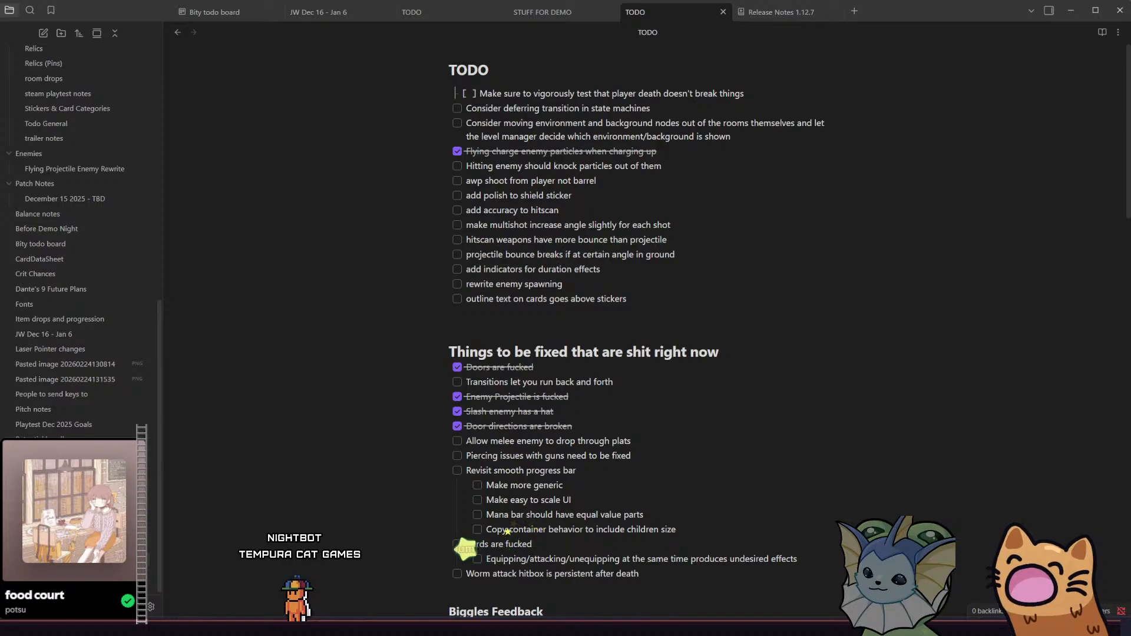
scroll(114, 325, up, 2)
scroll(114, 325, down, 2)
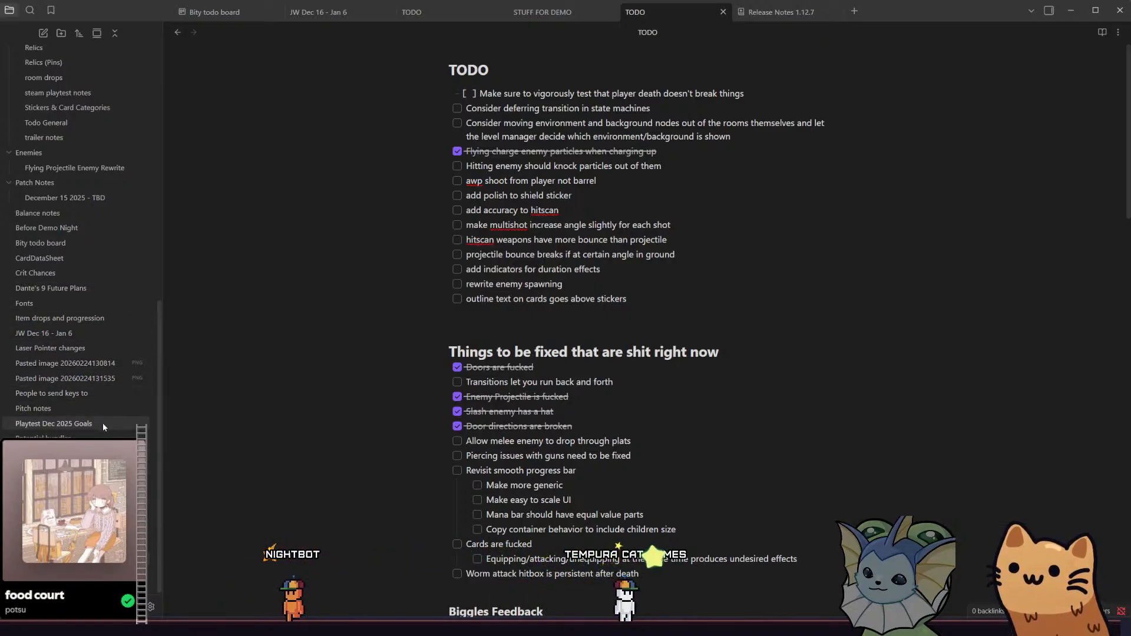
scroll(107, 425, up, 3)
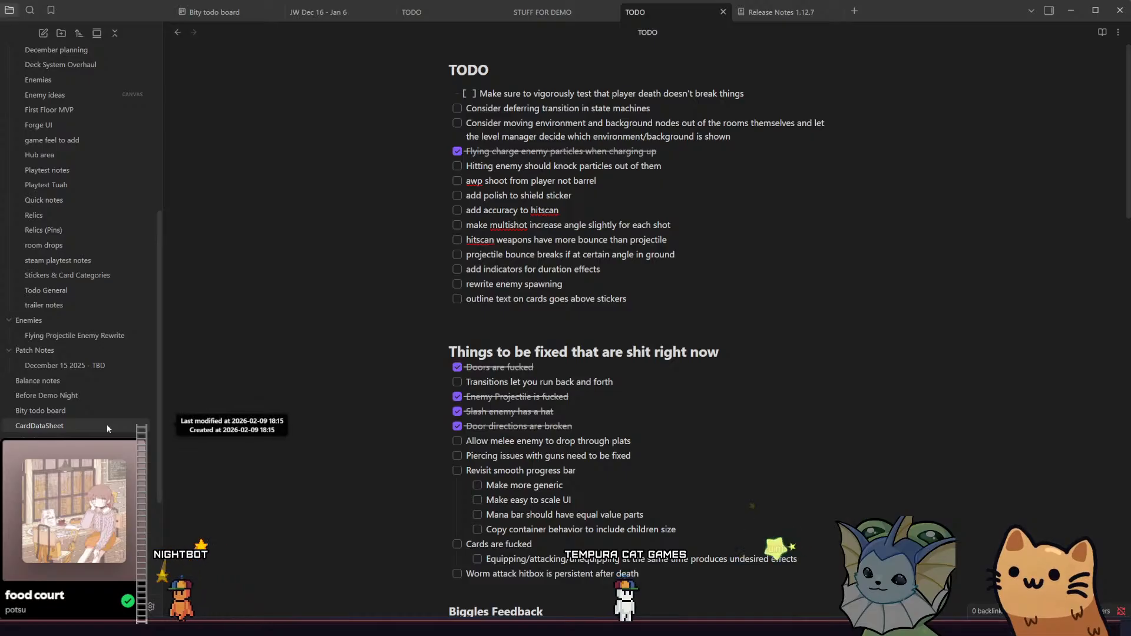
Open the Bity todo board and move the Bowling ball entry from the cards list to in progress
click(106, 410)
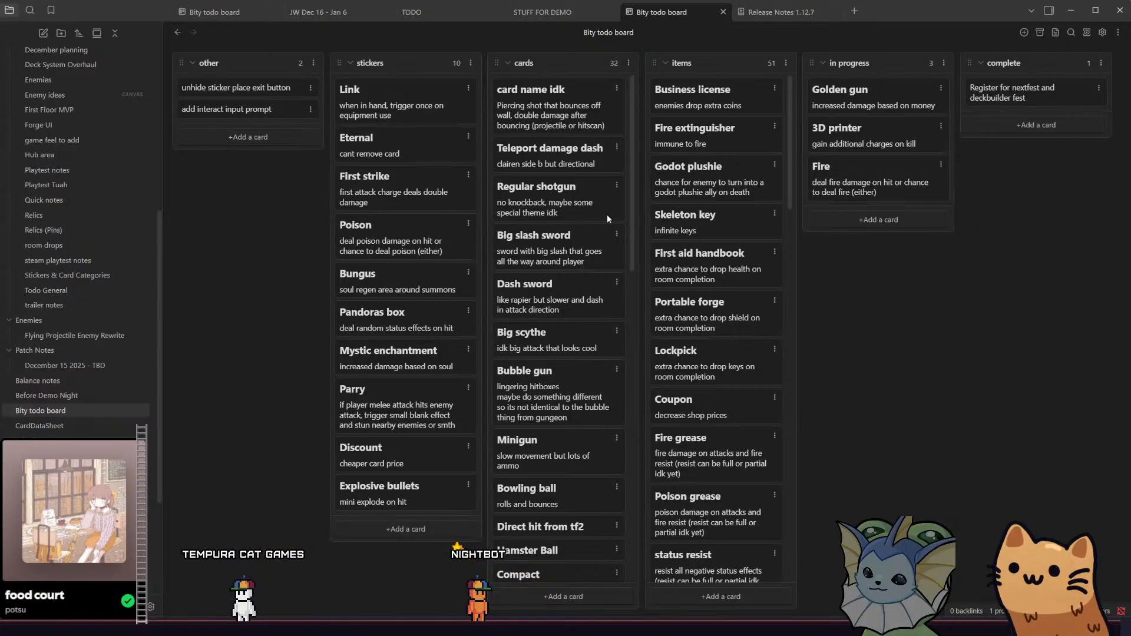
scroll(581, 321, down, 5)
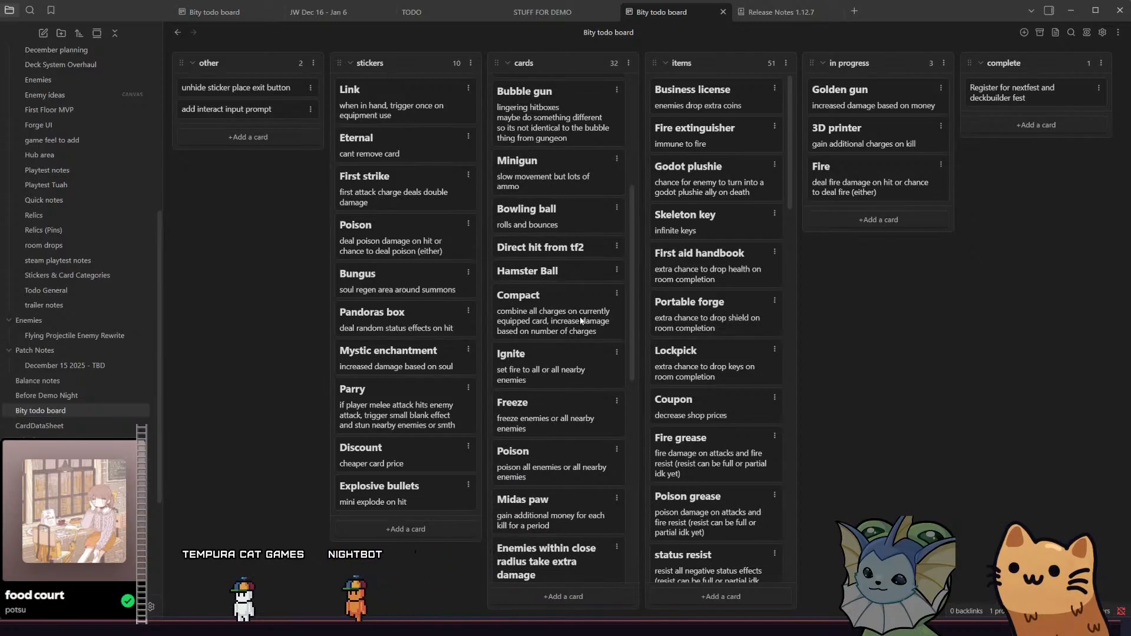
drag(571, 199, 883, 207)
Return to Godot, check the brick scene's body mass for reference, set the bowling ball RigidBody2D's mass to 50 kg, and save
key(alt+Tab)
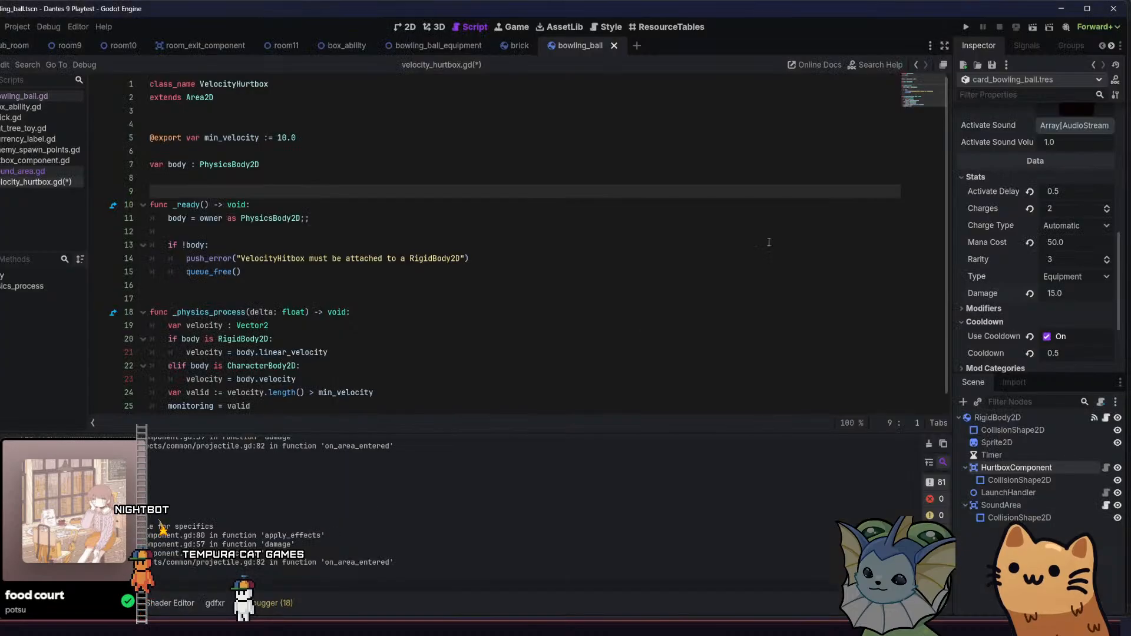
click(997, 417)
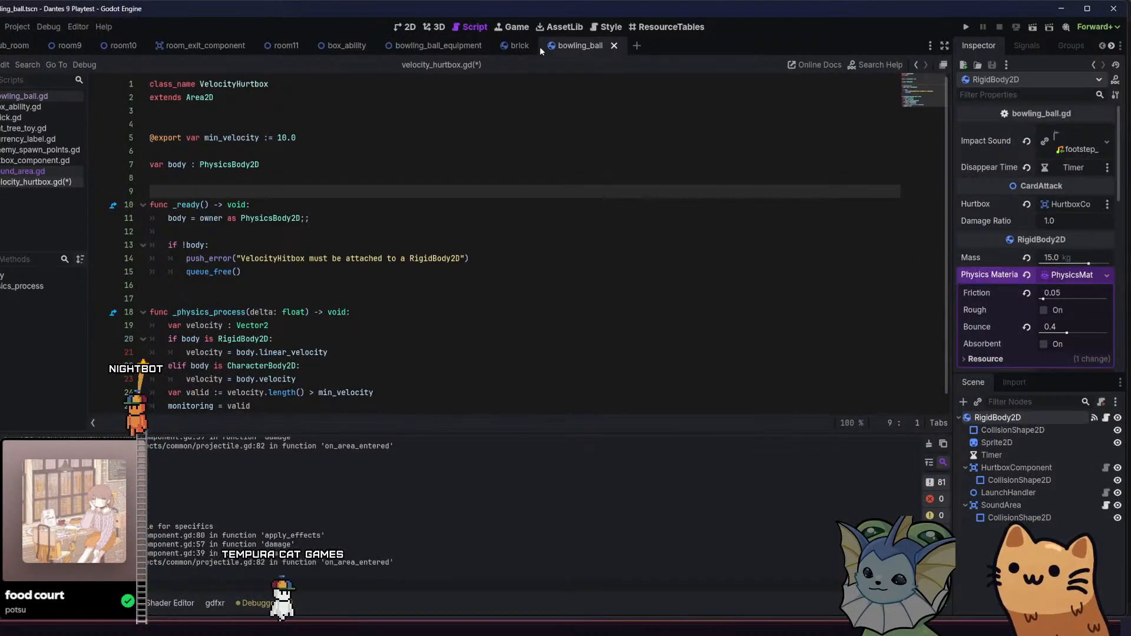
click(520, 45)
click(984, 418)
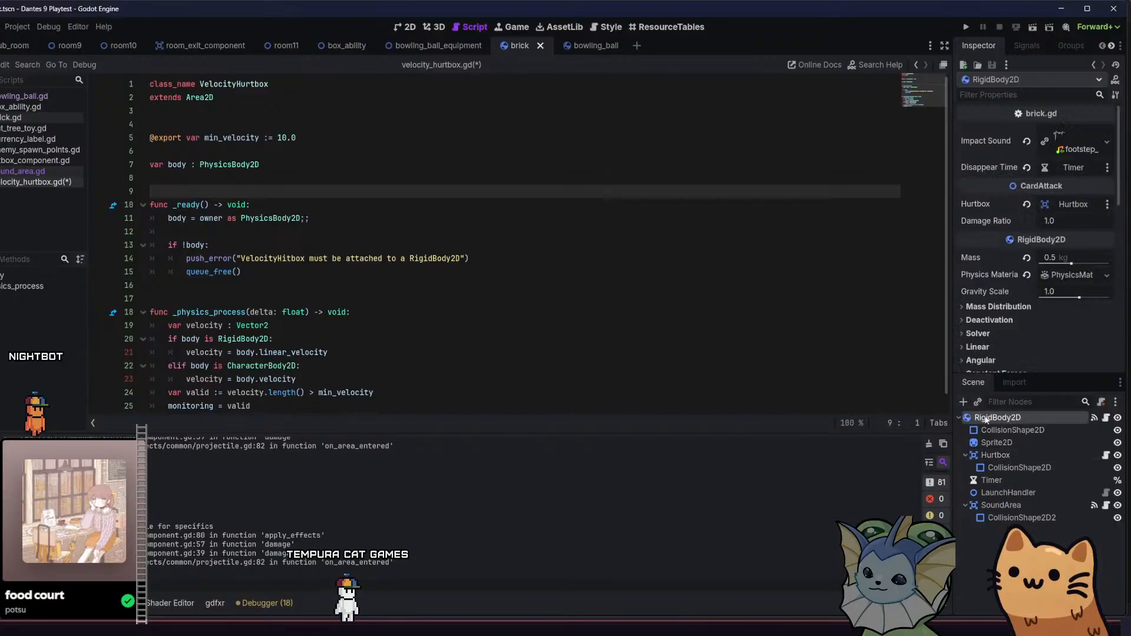
click(596, 46)
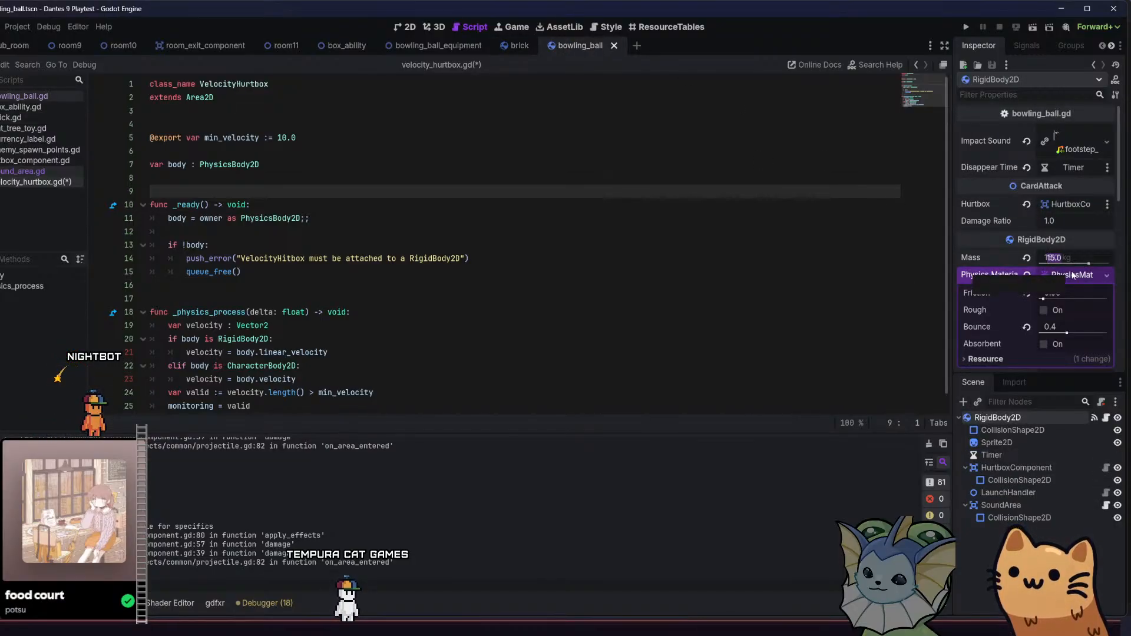
key(ctrl+s)
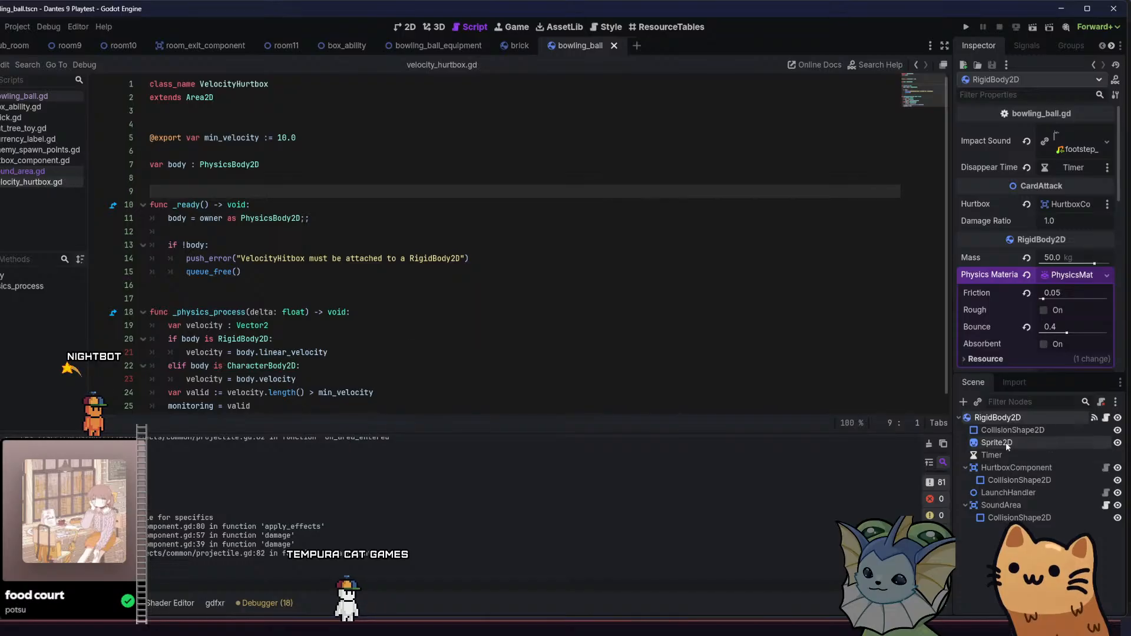
Run the project and start a new game from the title screen
click(966, 27)
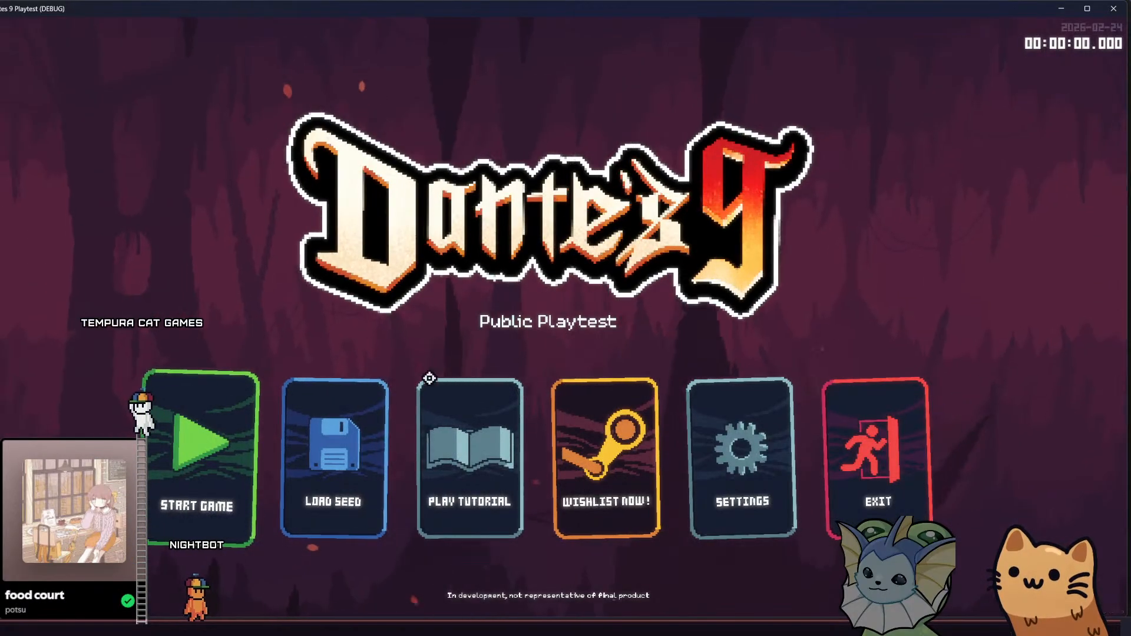
click(175, 444)
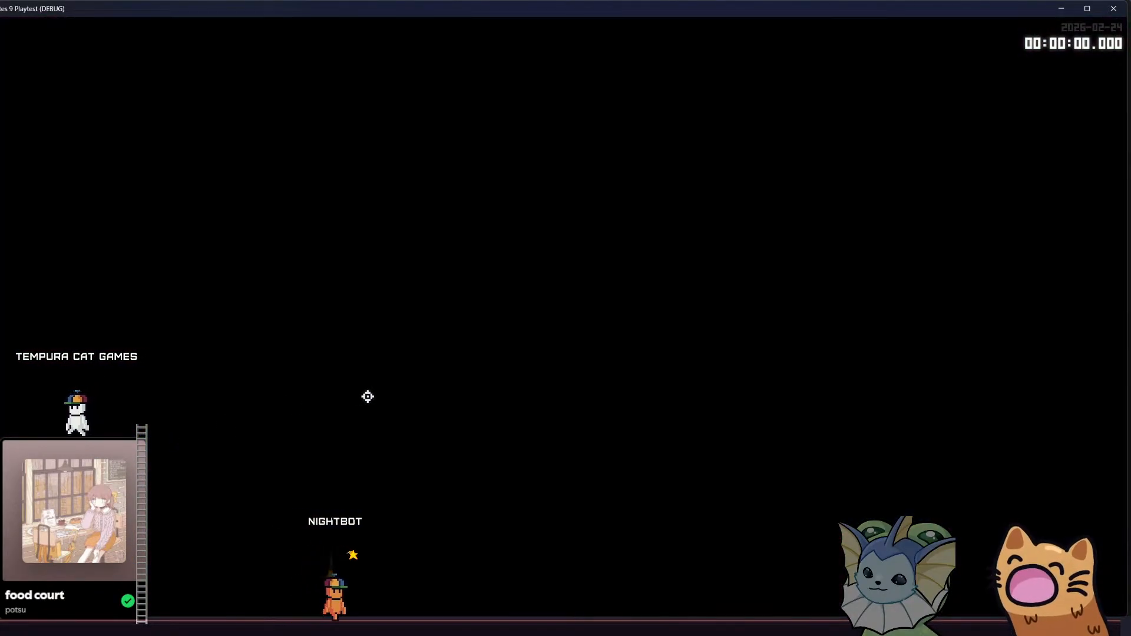
key(d)
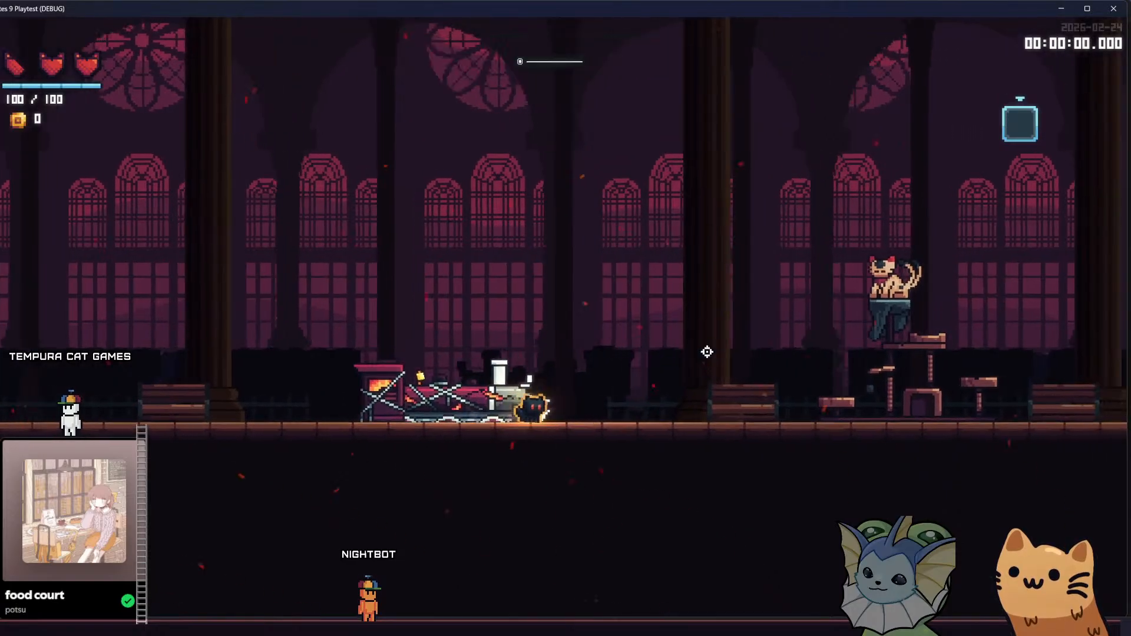
Add three Bowling Ball cards to the player's hand using the in-game debug menu
key(grave)
click(97, 166)
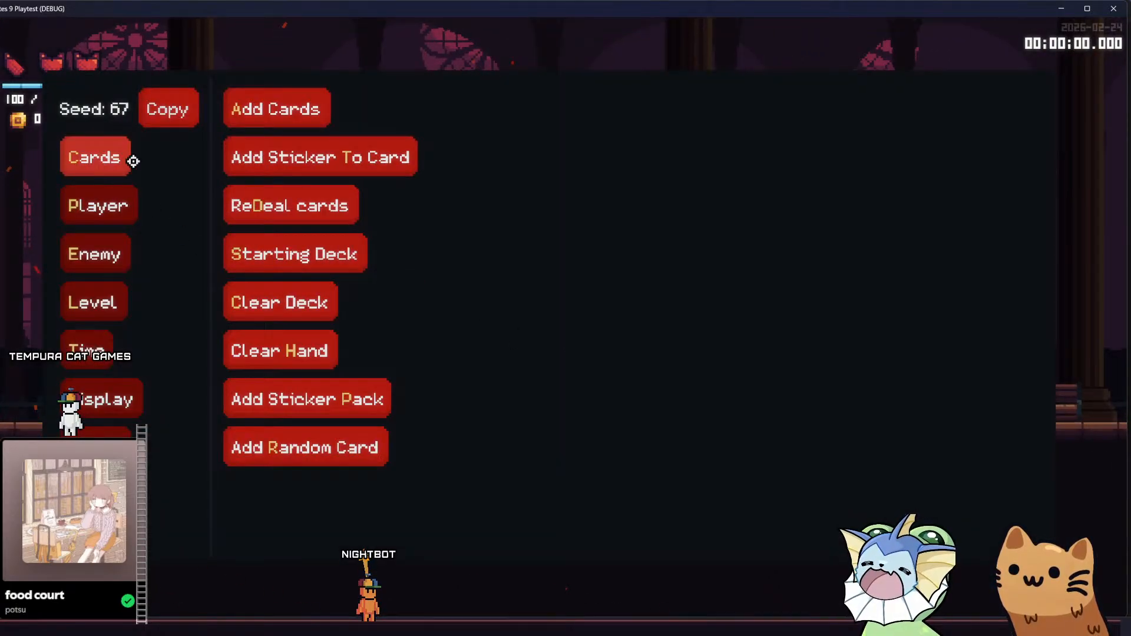
click(276, 109)
click(519, 204)
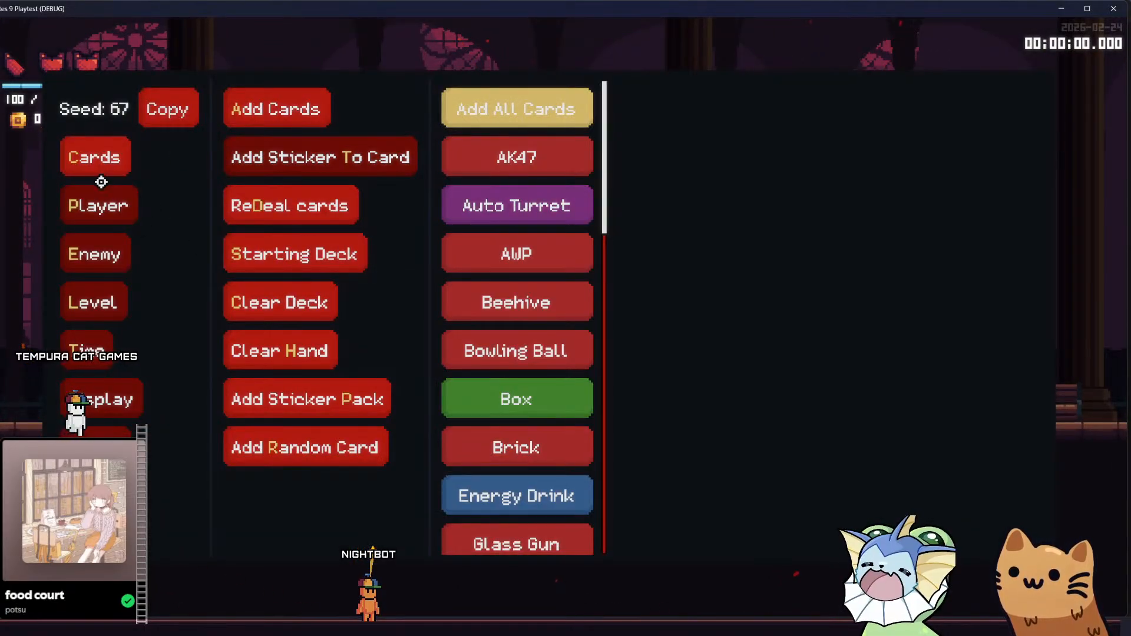
click(102, 202)
click(91, 156)
click(289, 115)
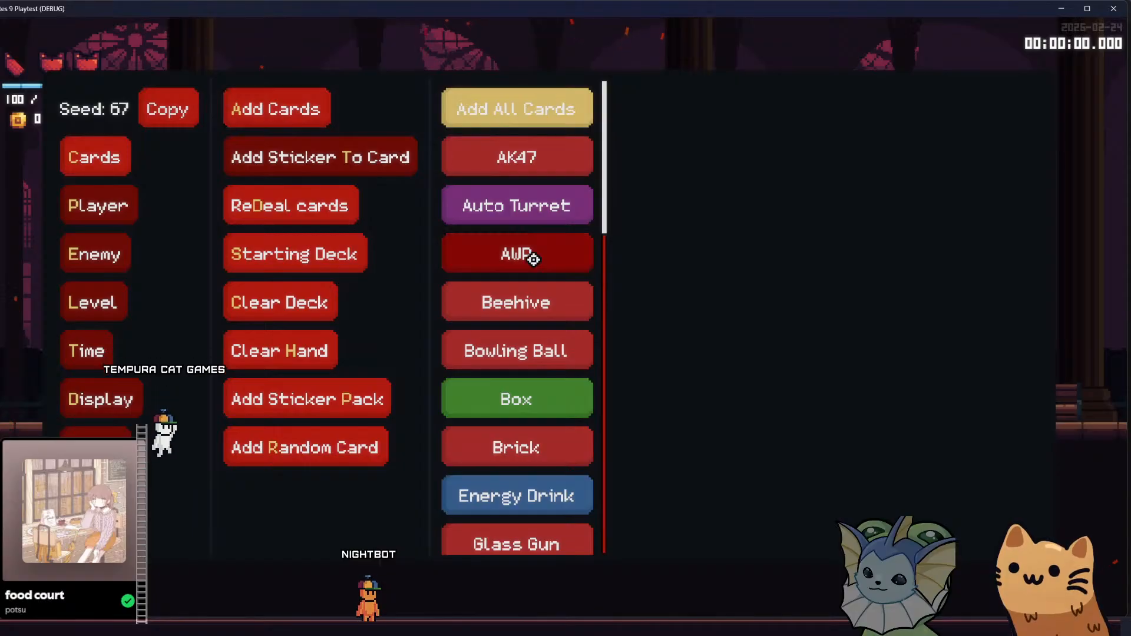
click(521, 352)
click(522, 353)
click(521, 353)
View the player debug options, return to the game, and throw bowling balls near the cat tree and stairs
click(99, 206)
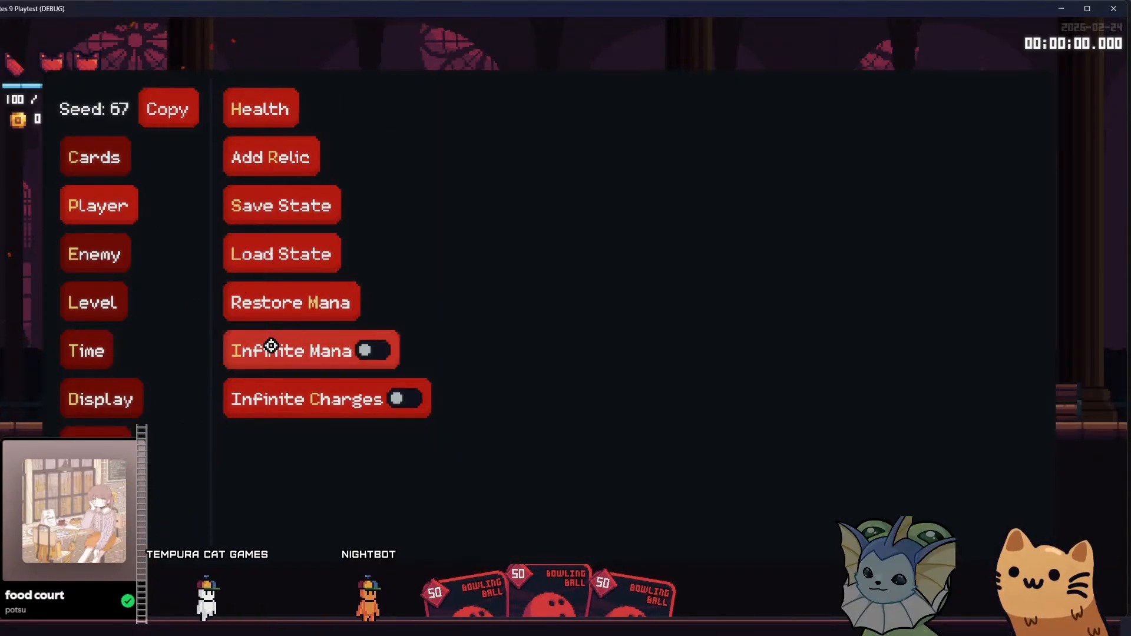
key(Escape)
click(697, 412)
click(732, 357)
click(601, 311)
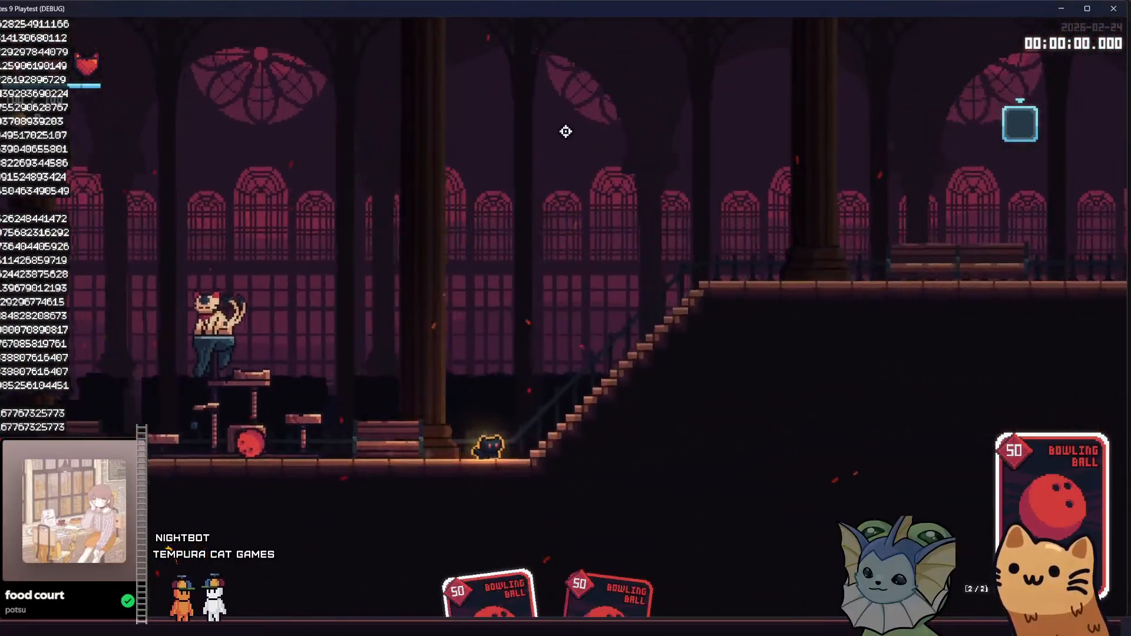
click(563, 131)
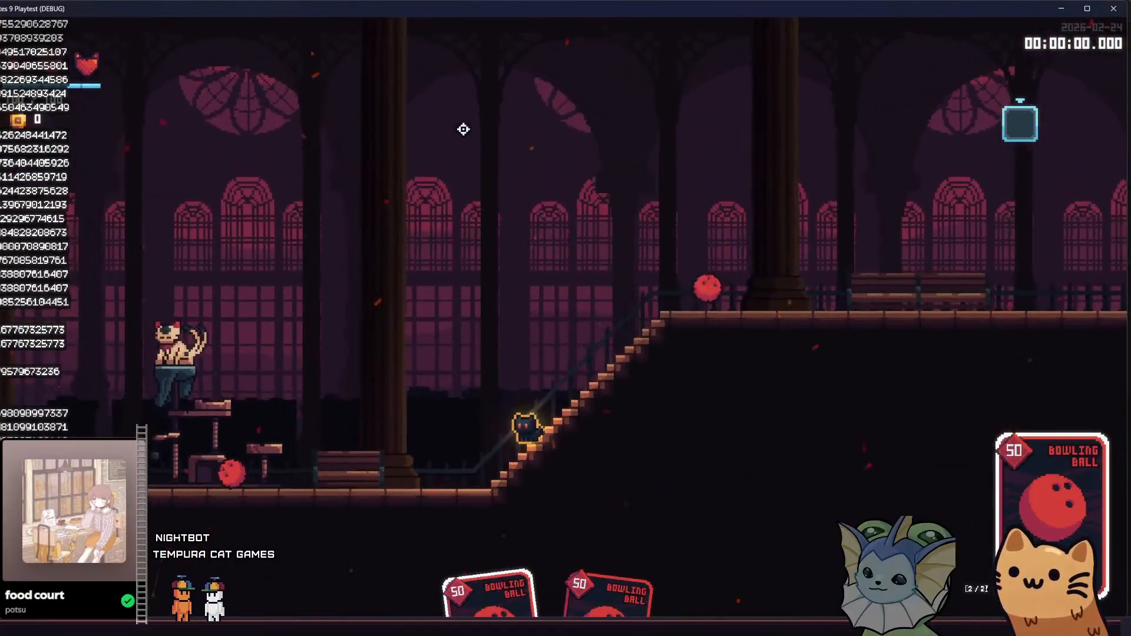
Move along the upper platform and throw more bowling balls to test how the heavier ball rolls and collides
key(d)
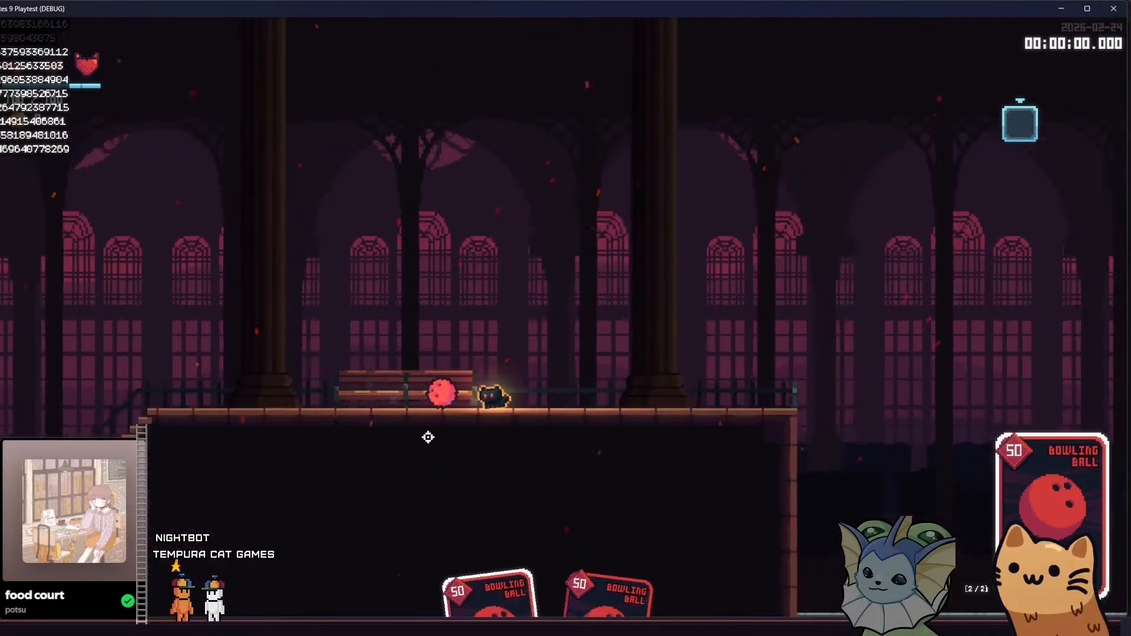
click(426, 437)
key(a)
click(425, 429)
click(532, 302)
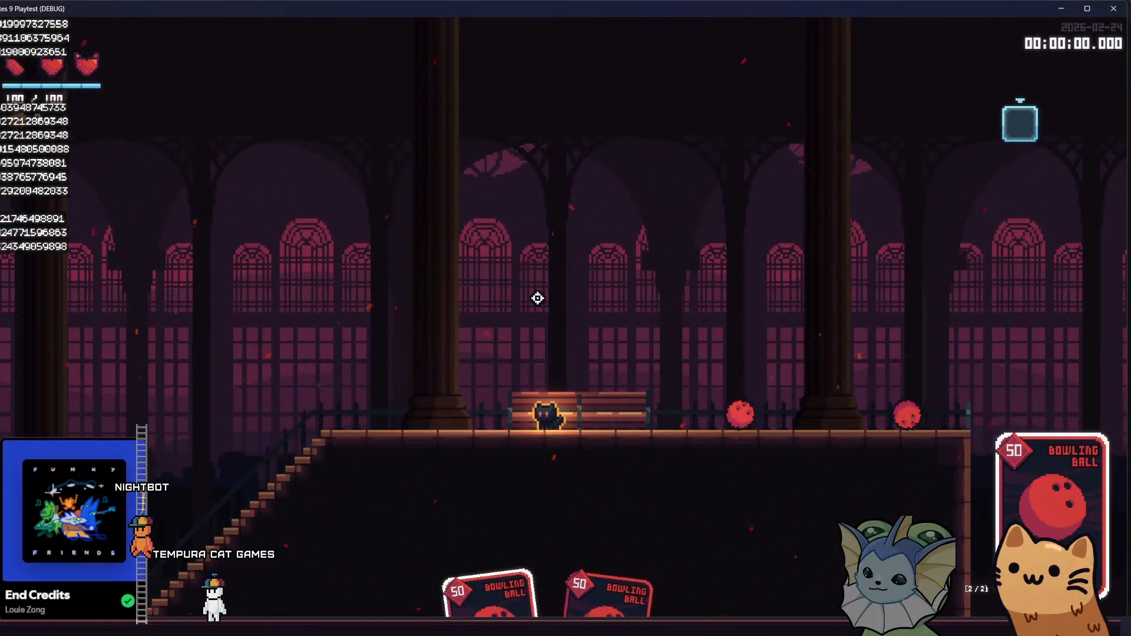
click(542, 257)
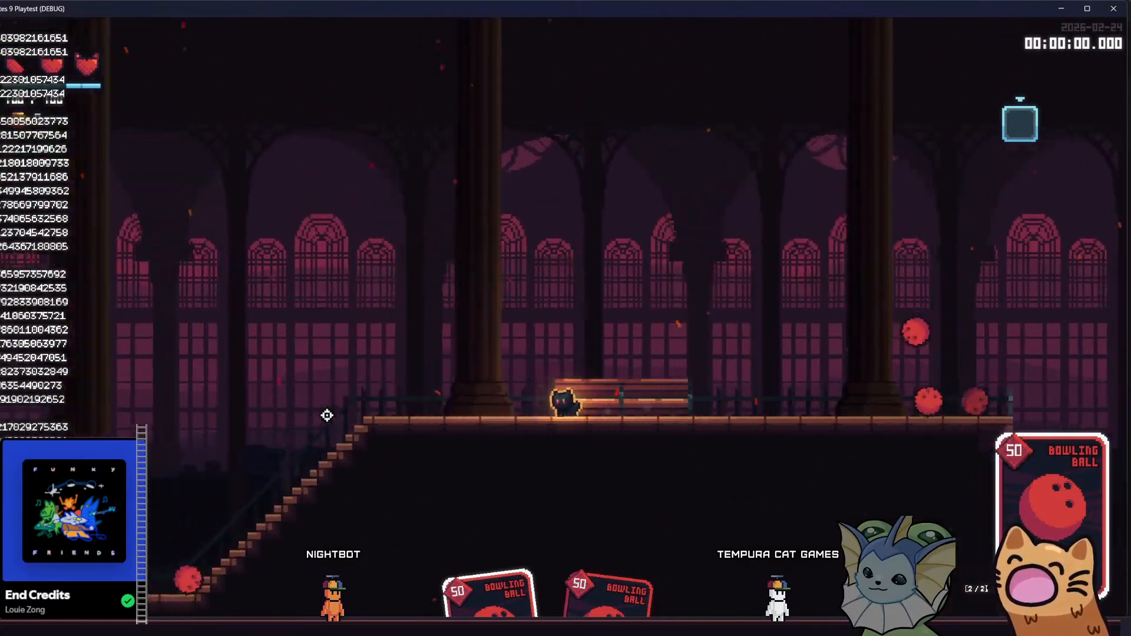
Walk the cat down the stairs and past the cat tree to the train, and return to the Godot editor
key(a)
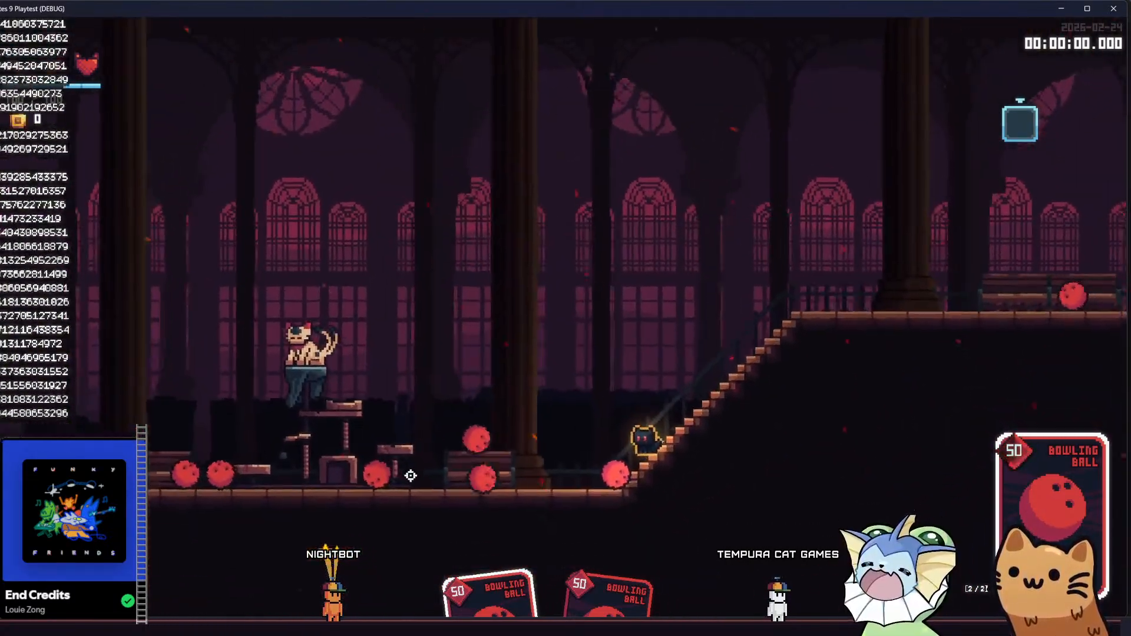
key(a)
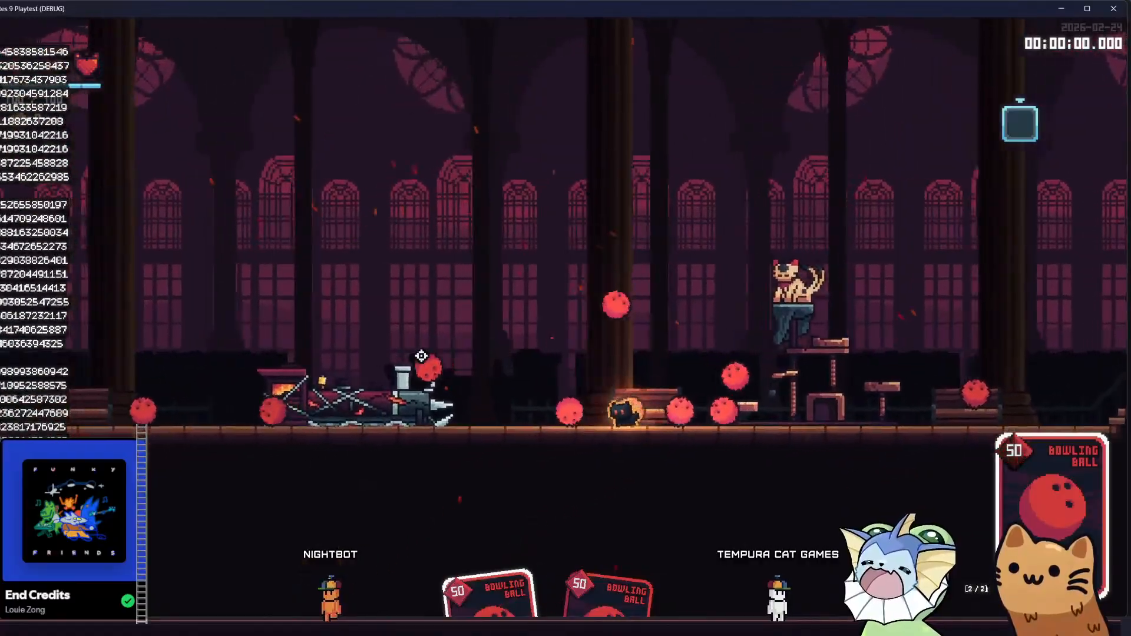
key(a)
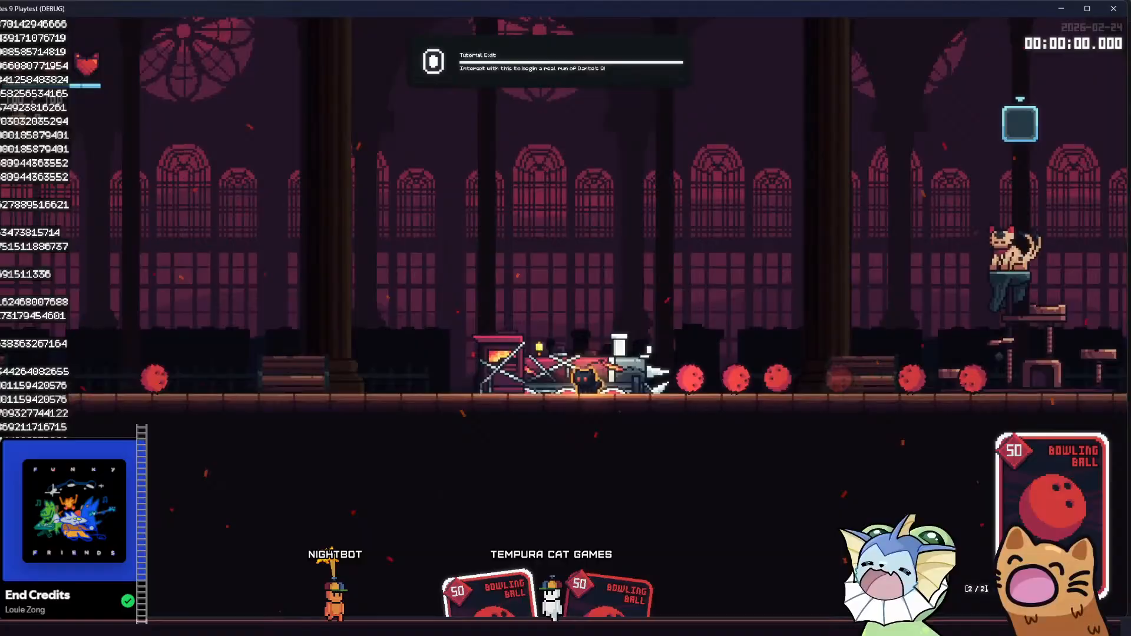
key(F8)
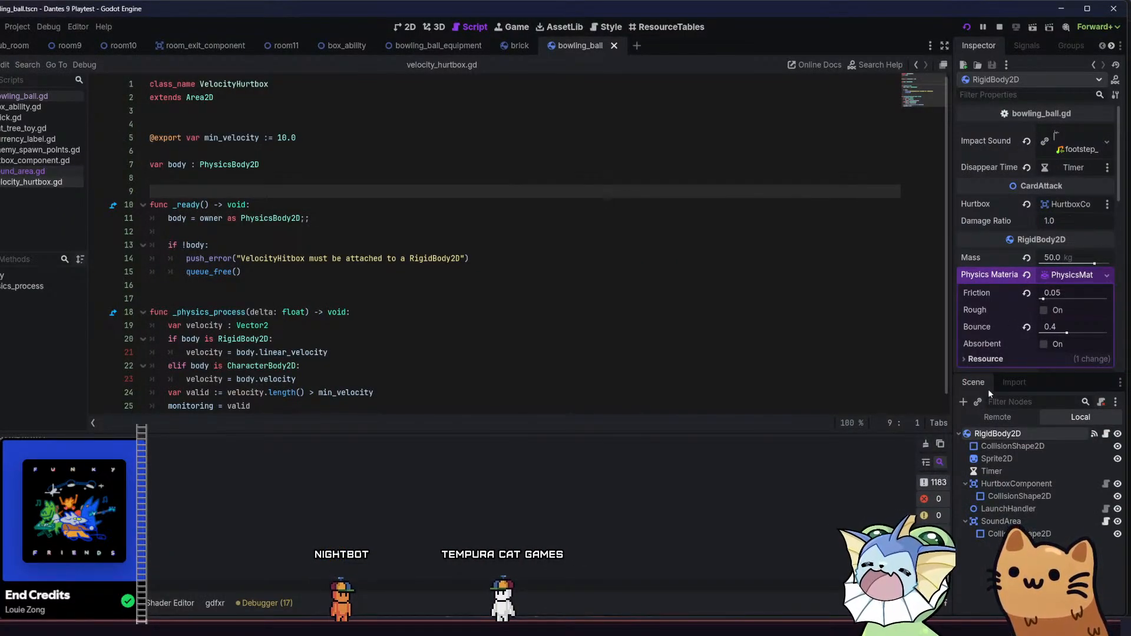
Set the launch strength of the bowling ball's LaunchHandler node to 1000 and save the scene
click(1009, 446)
click(1004, 436)
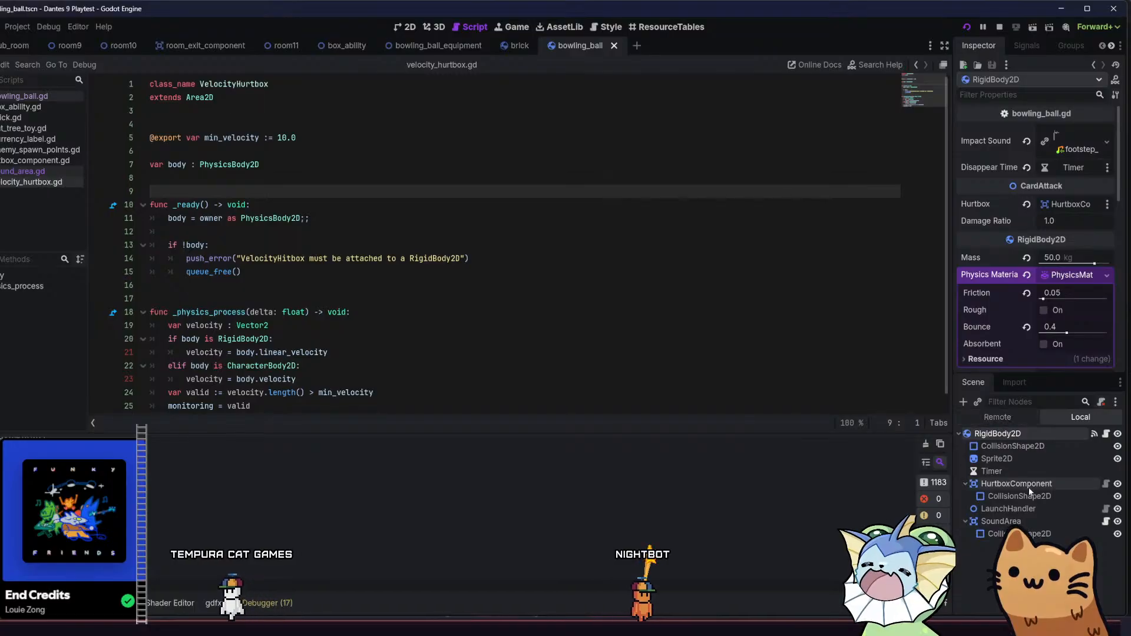
click(1045, 512)
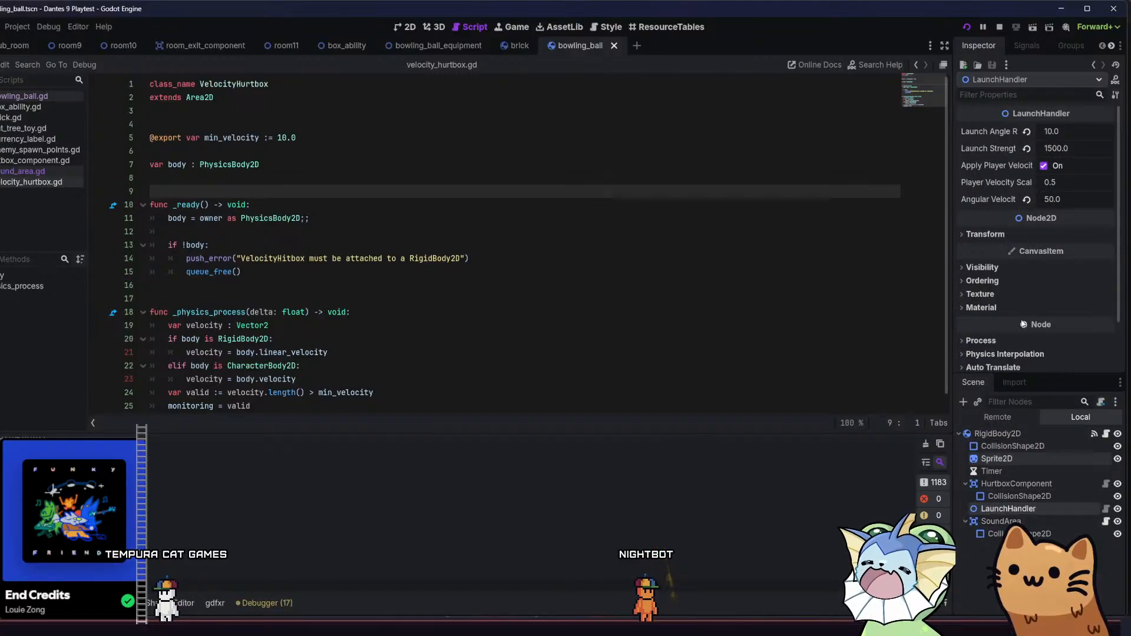
click(1074, 148)
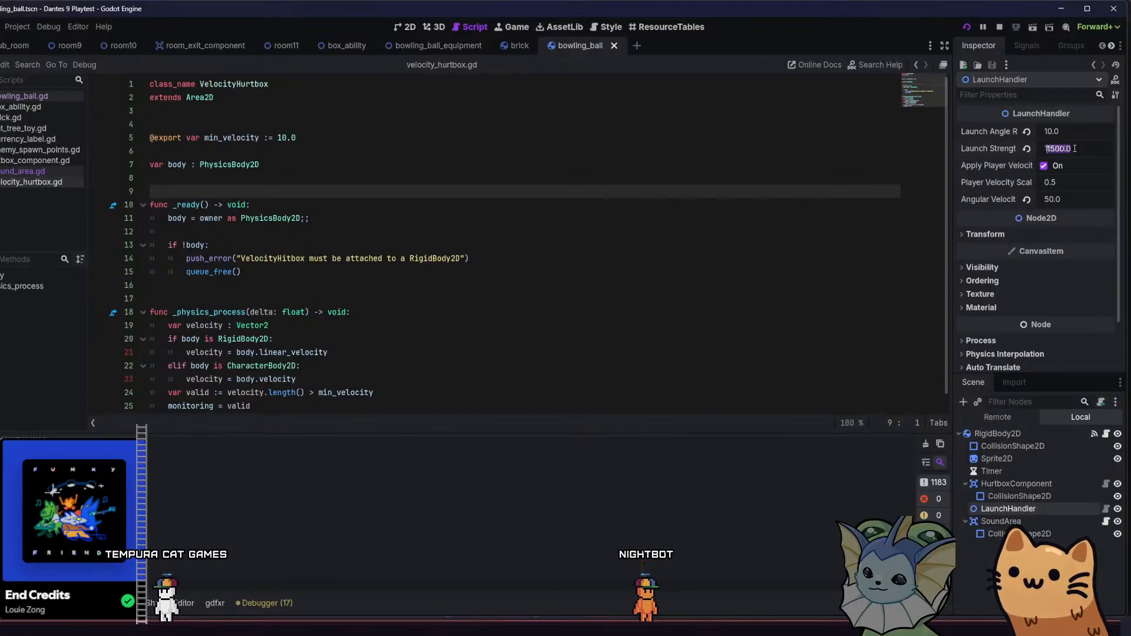
text(1000)
key(Return)
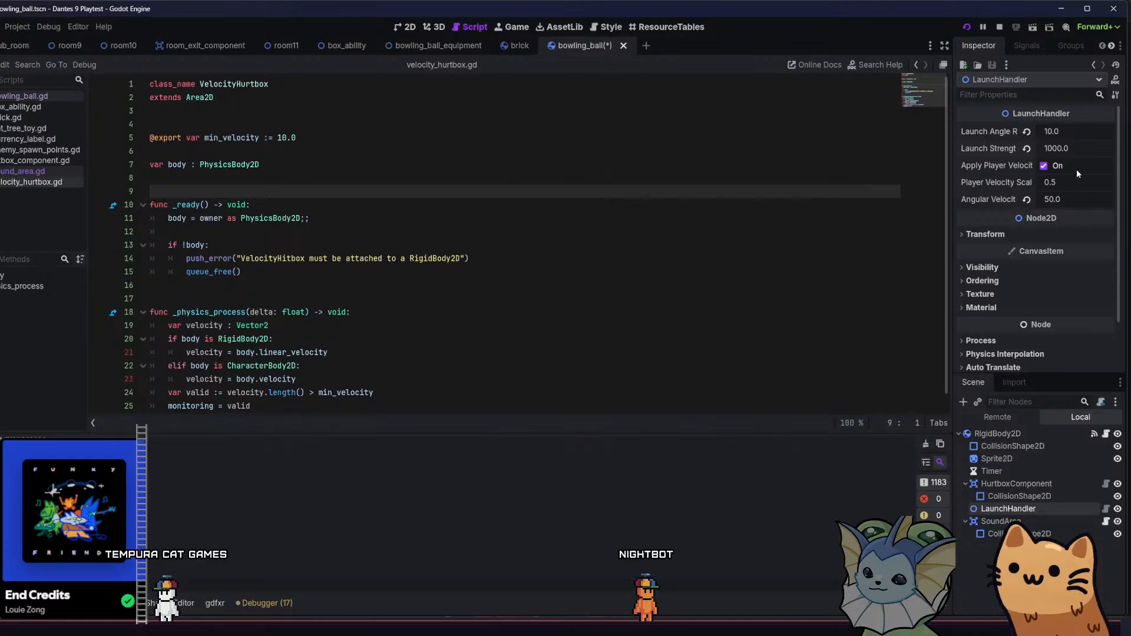
key(ctrl+s)
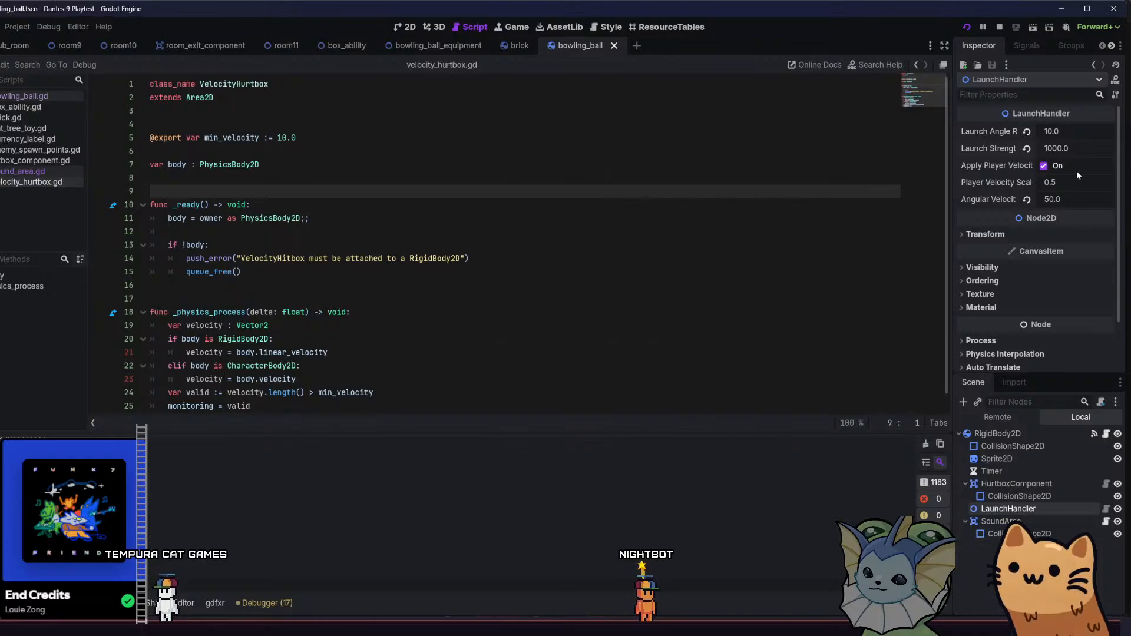
Select the bowling ball's RigidBody2D root node, rerun the project and start a new game from the title screen
click(1031, 436)
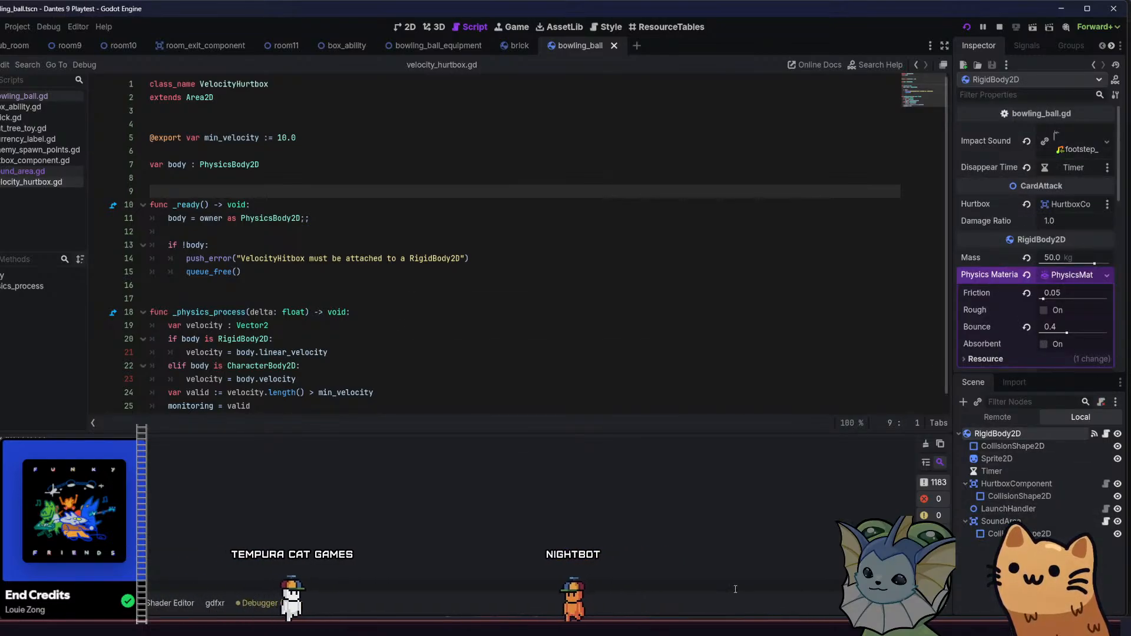
mouse_move(695, 627)
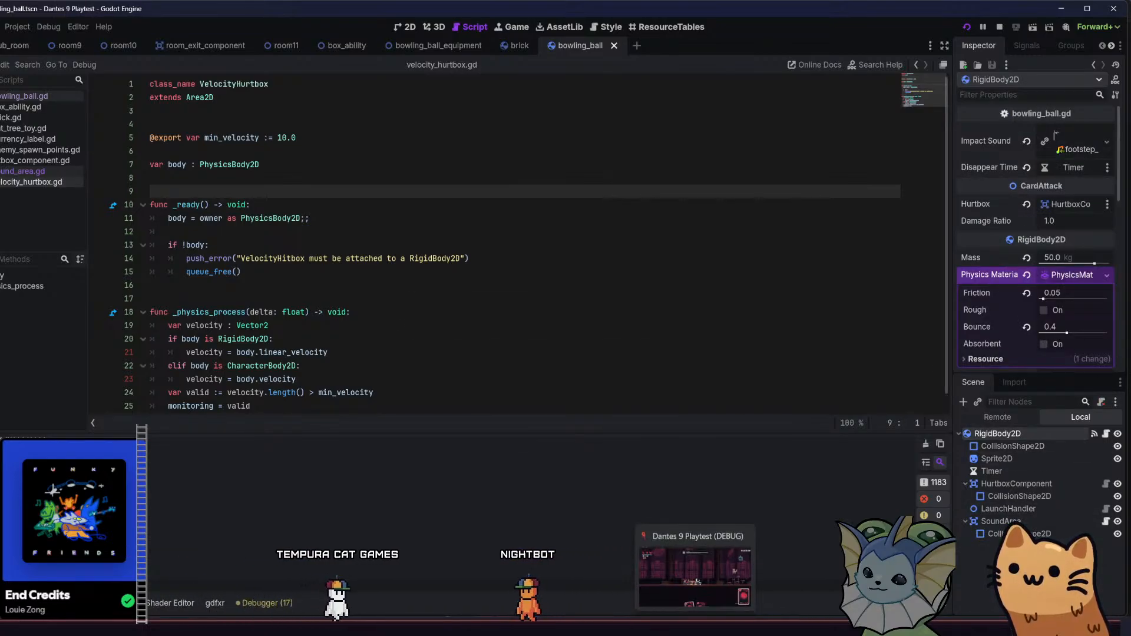
click(967, 27)
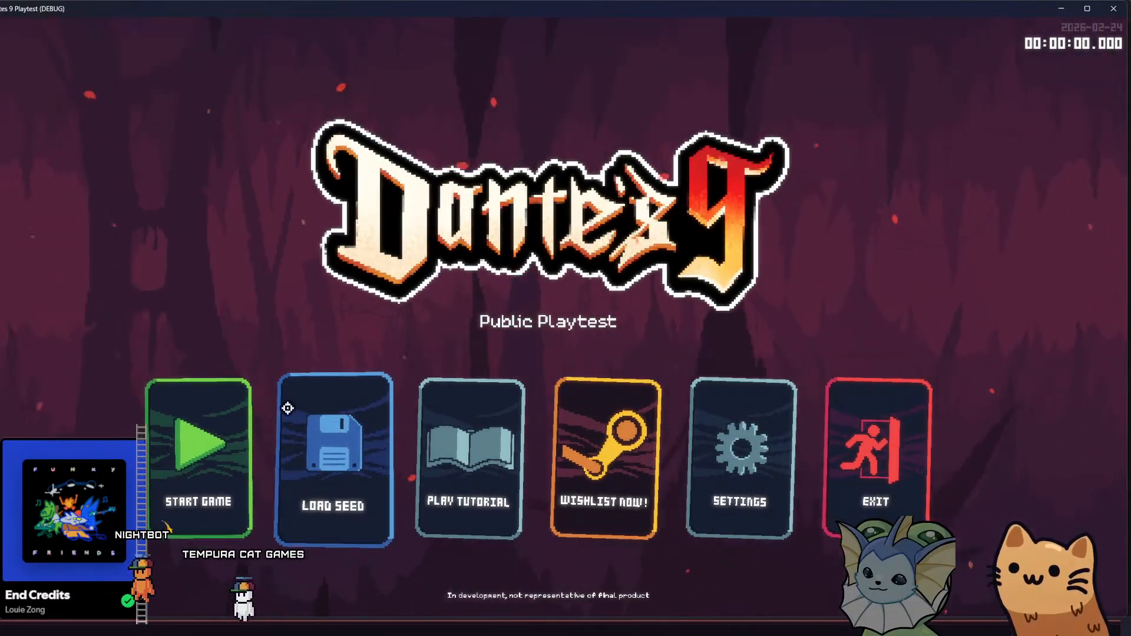
click(177, 428)
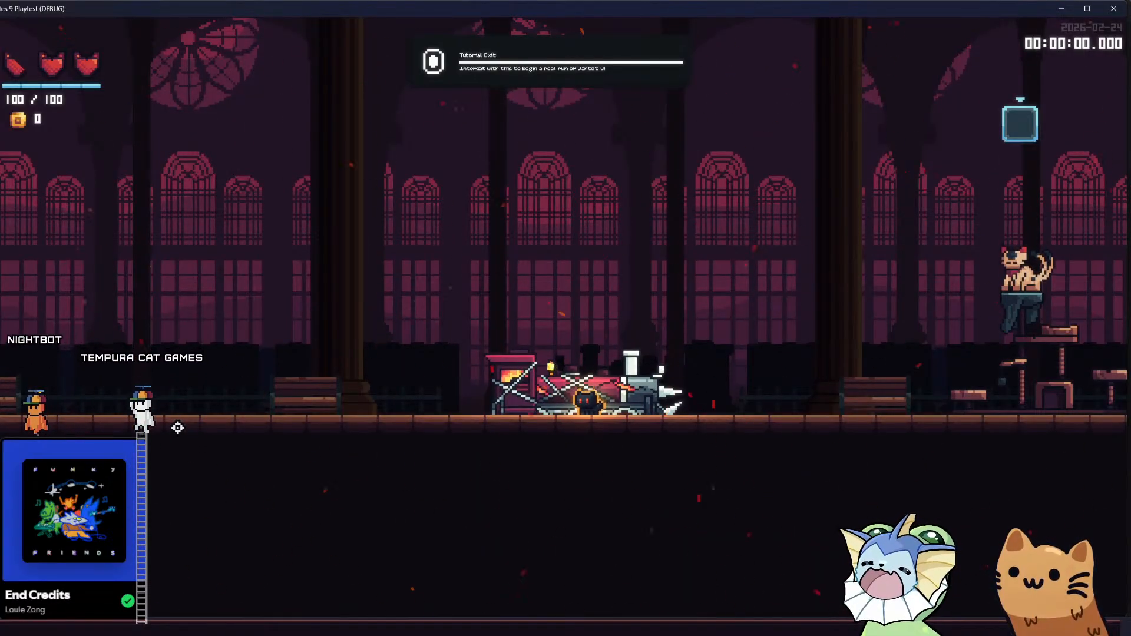
Add three Bowling Ball cards to the hand and apply a player option in the debug menu, and return to the game
key(grave)
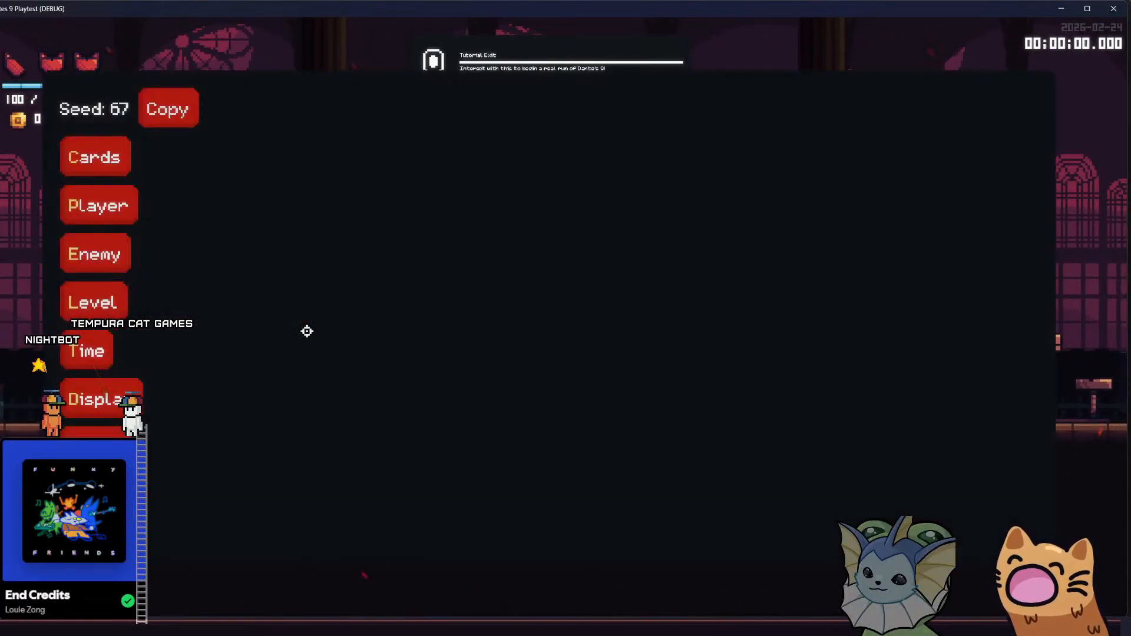
click(104, 162)
click(246, 119)
click(495, 345)
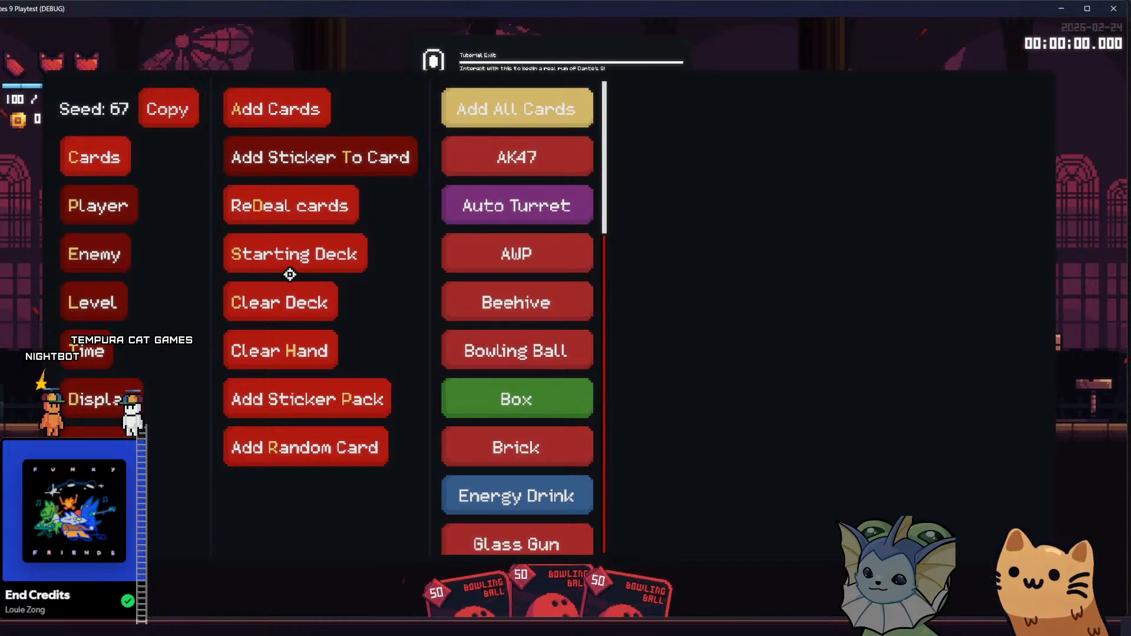
click(98, 205)
click(352, 350)
key(grave)
Throw bowling balls upward and toward the cat tree from beside the train to test the reduced launch strength
click(624, 333)
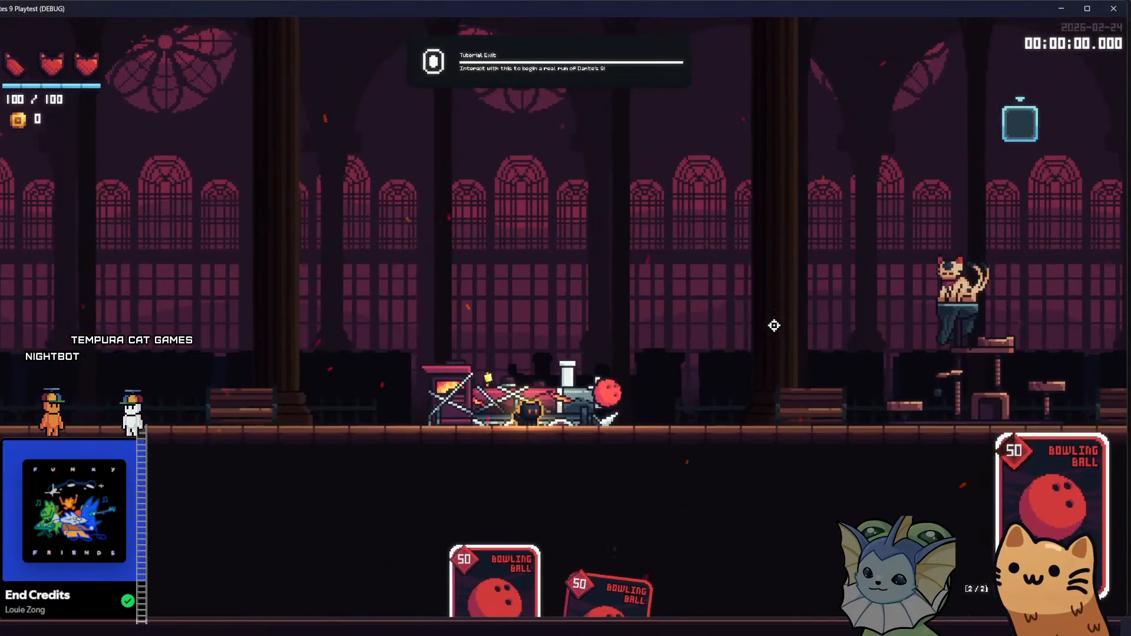
click(757, 319)
click(701, 288)
click(655, 207)
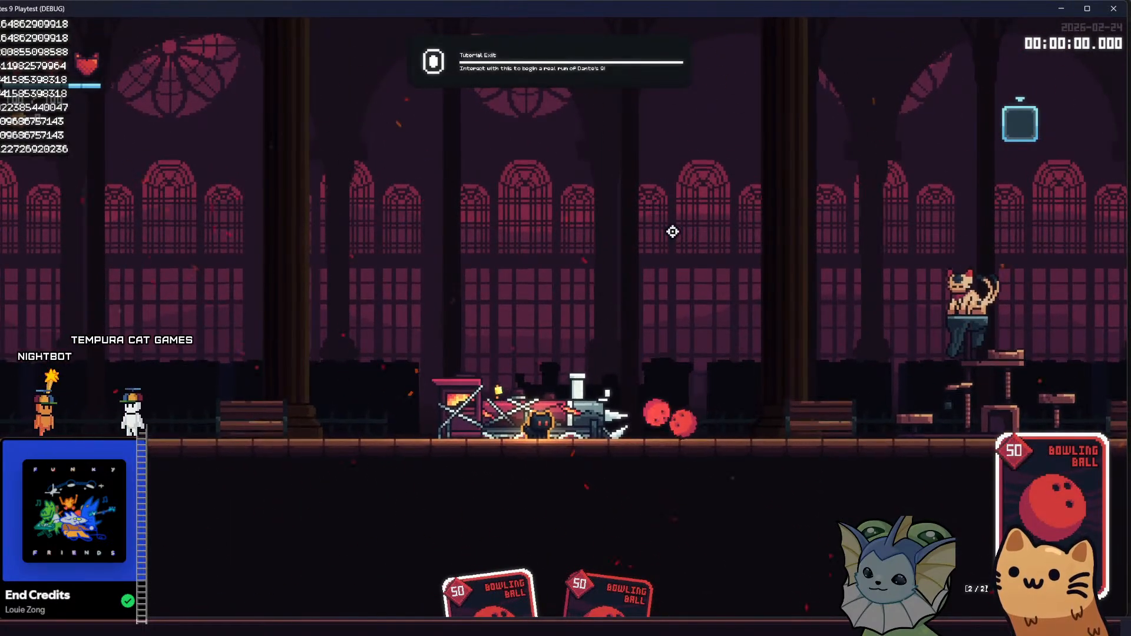
click(710, 287)
click(703, 285)
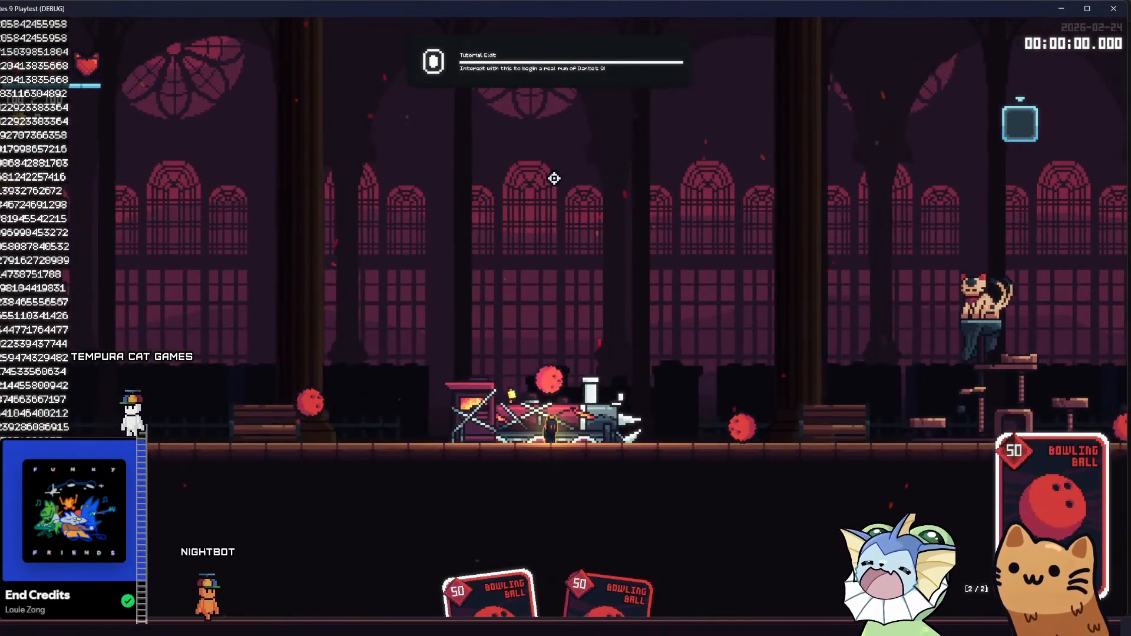
click(666, 236)
click(668, 284)
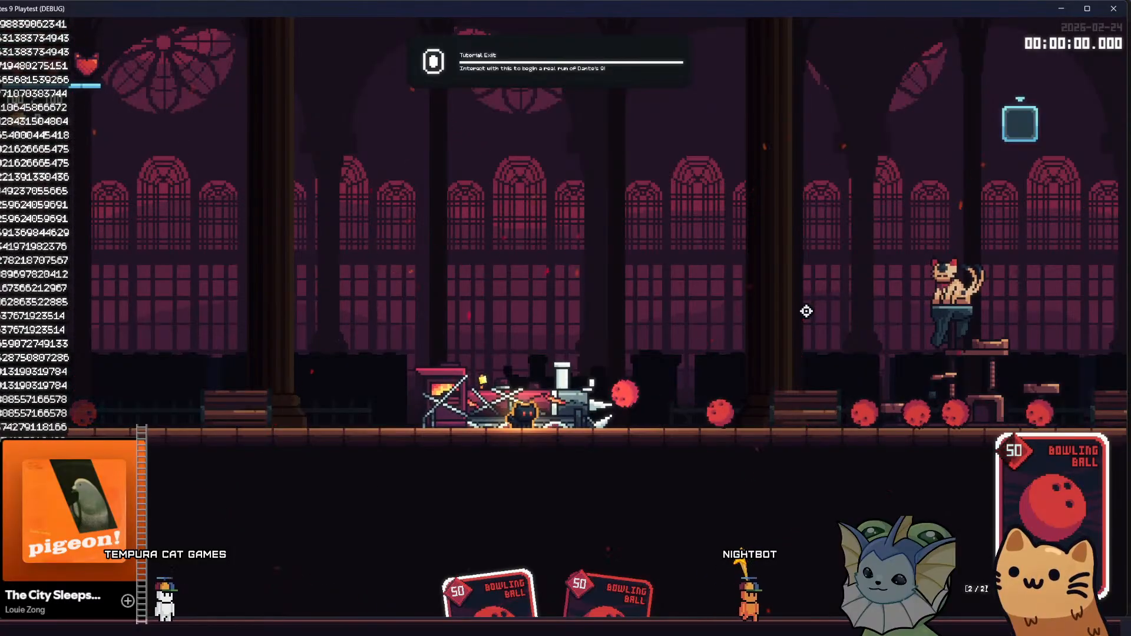
Jump around the train while throwing bowling balls in several directions to test their arcs and bounces
click(695, 206)
click(548, 200)
click(483, 221)
key(space)
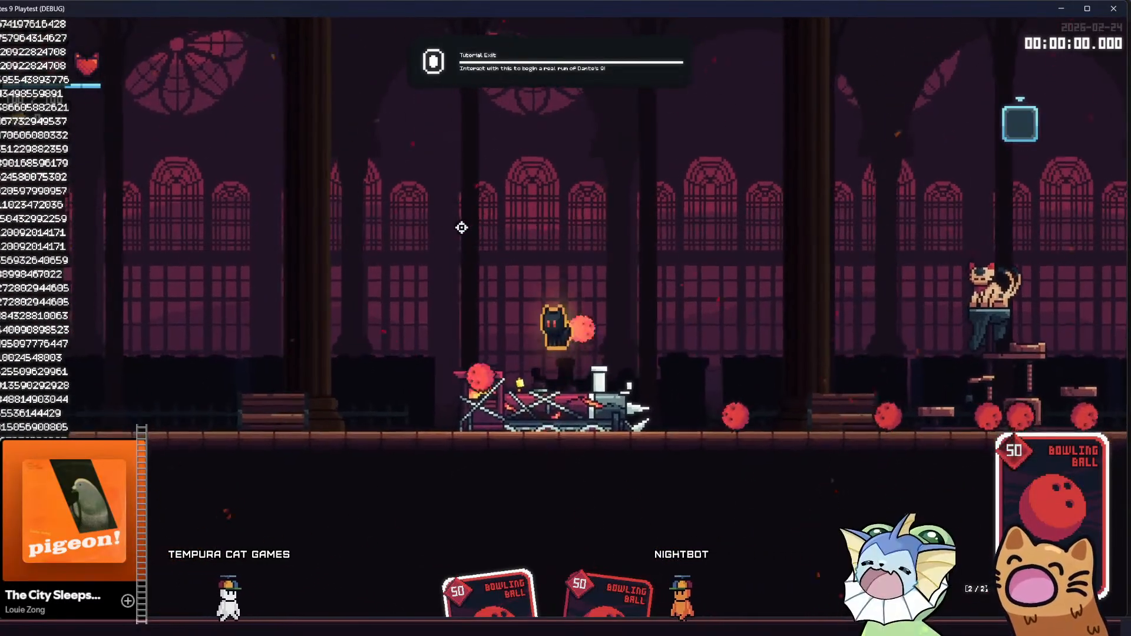
click(441, 209)
key(space)
click(463, 188)
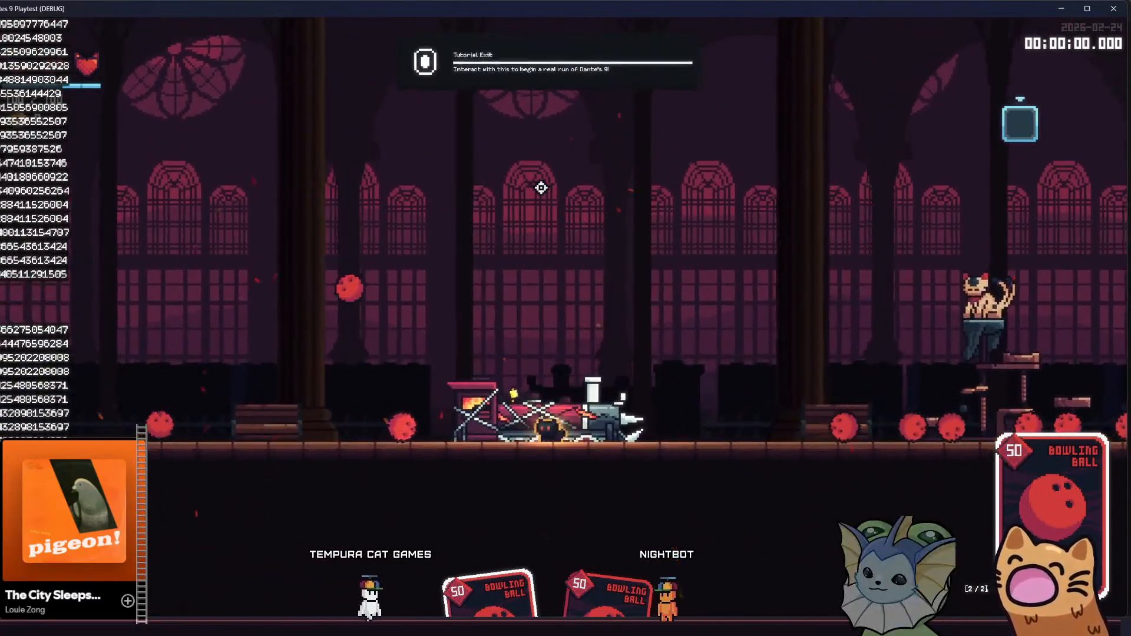
key(space)
click(424, 168)
click(539, 198)
click(654, 215)
click(710, 330)
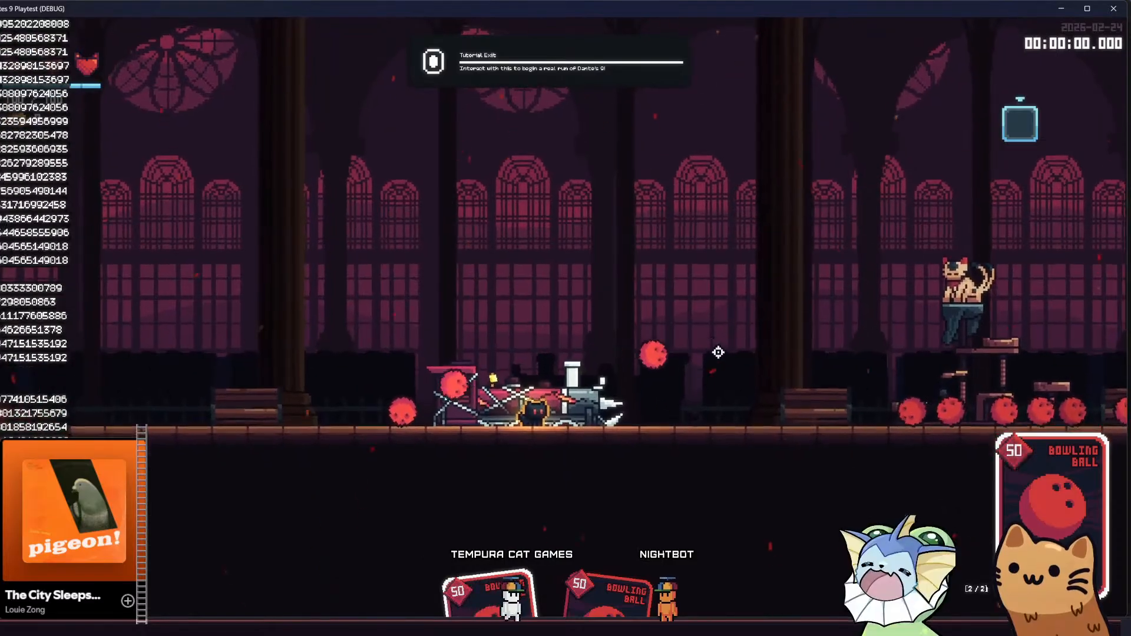
click(852, 368)
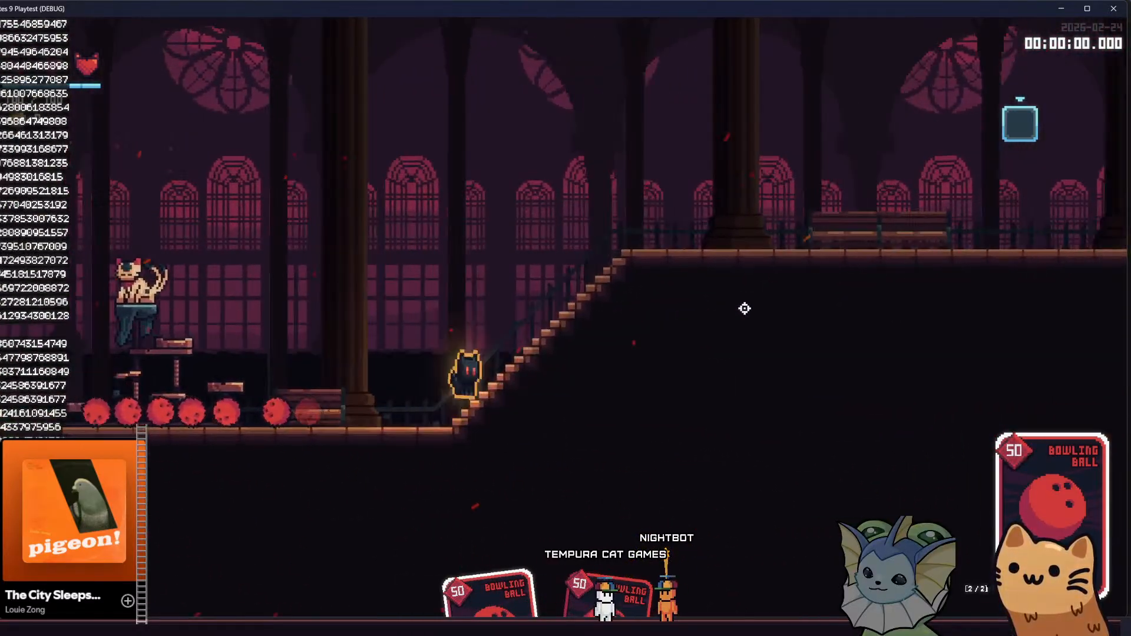
Climb the stairs to the upper platform and throw bowling balls along it in both directions
key(d)
click(735, 304)
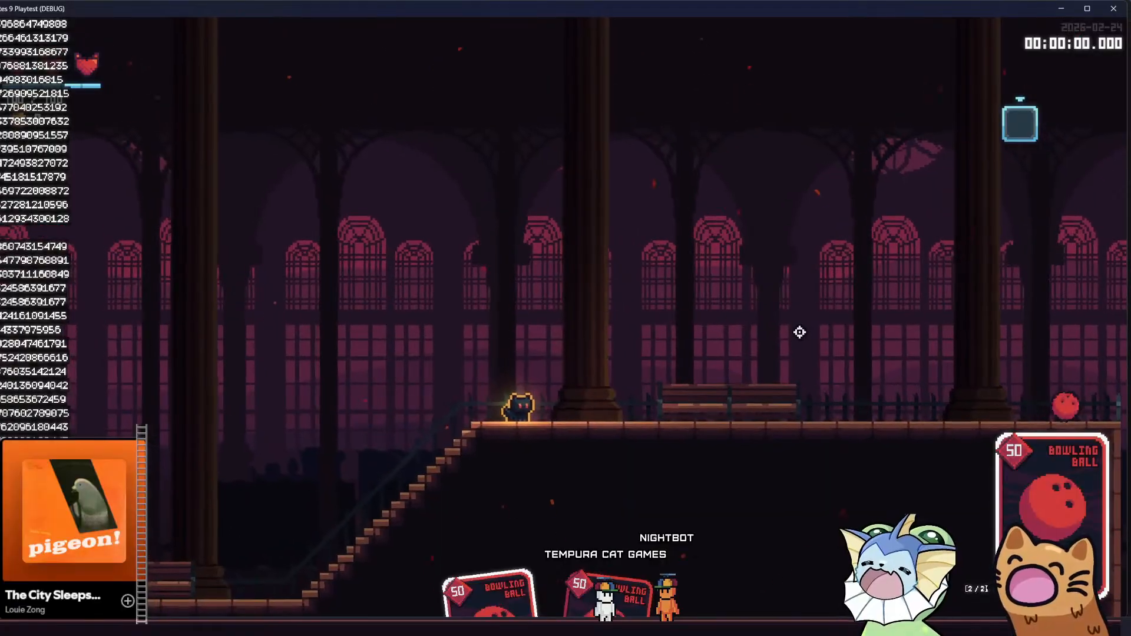
click(736, 347)
key(d)
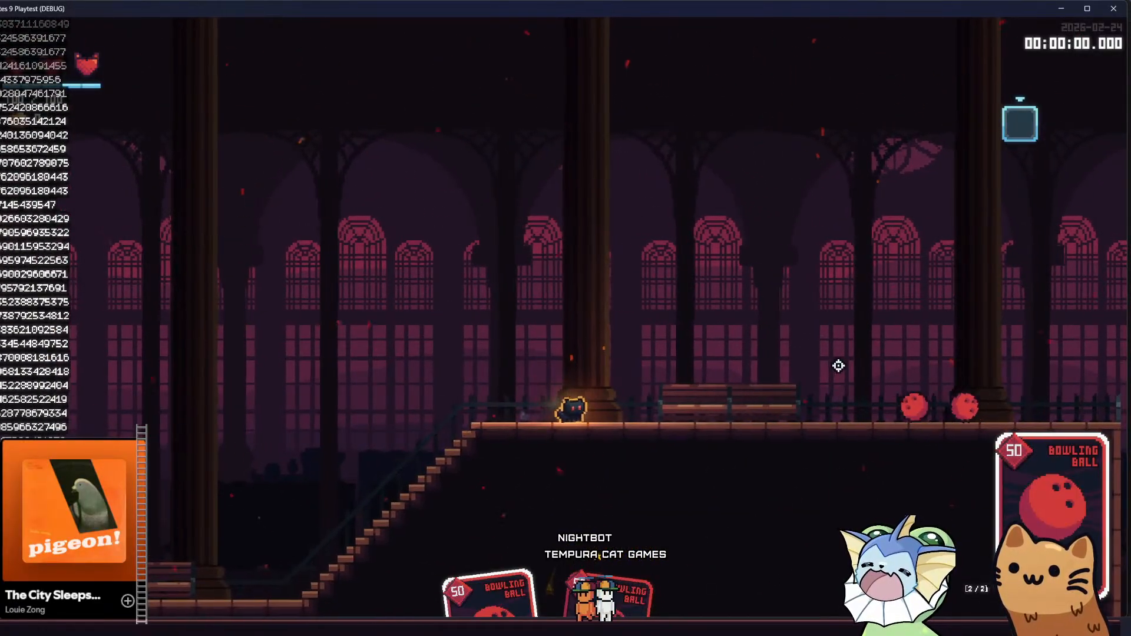
click(437, 390)
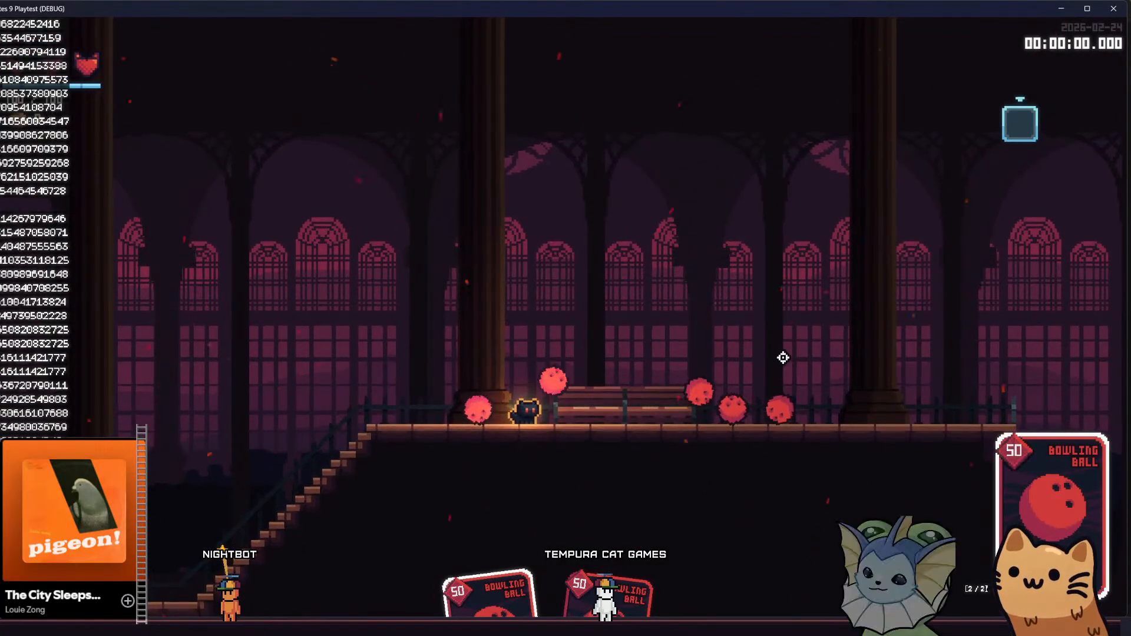
click(490, 427)
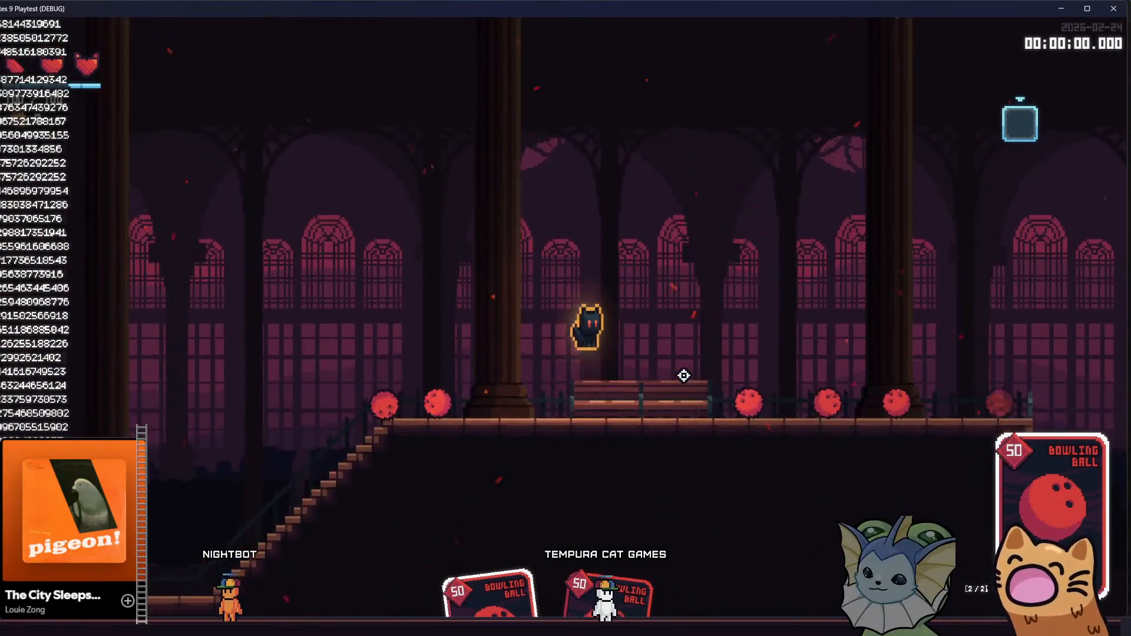
Throw several bowling balls past the bench toward the platform's far end so they collide, and walk after them
key(a)
click(760, 358)
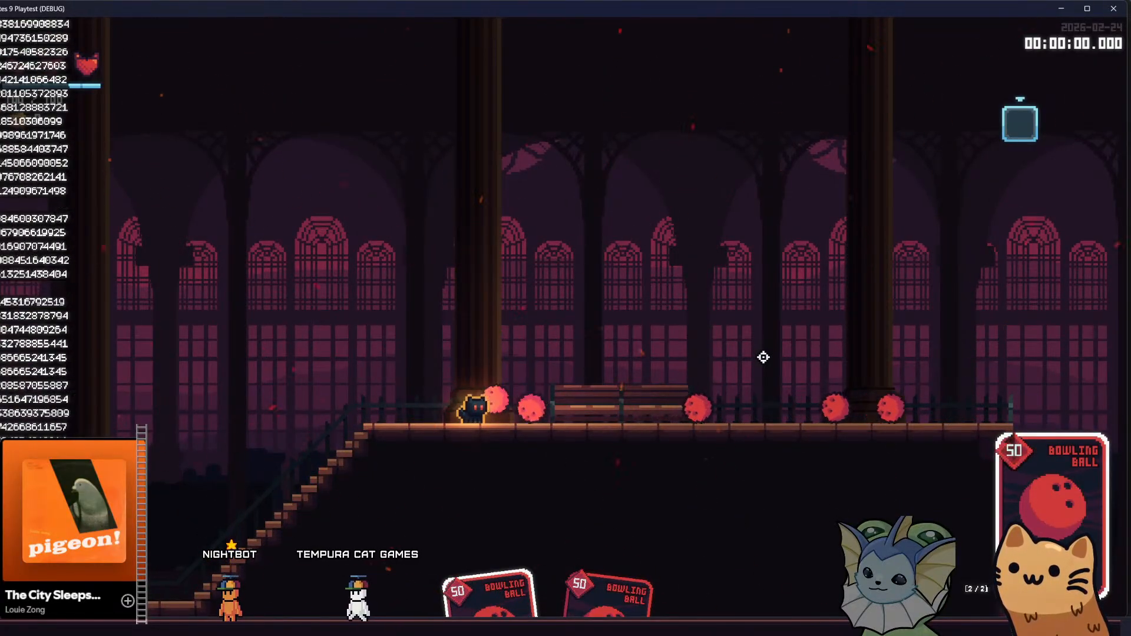
click(839, 401)
click(840, 402)
click(839, 400)
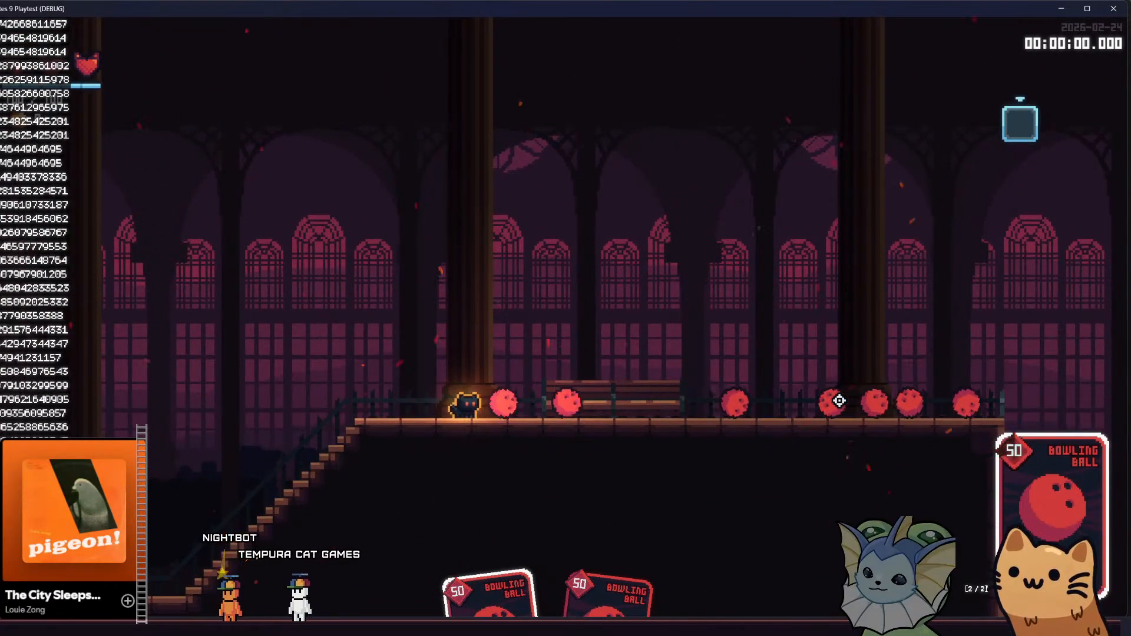
key(d)
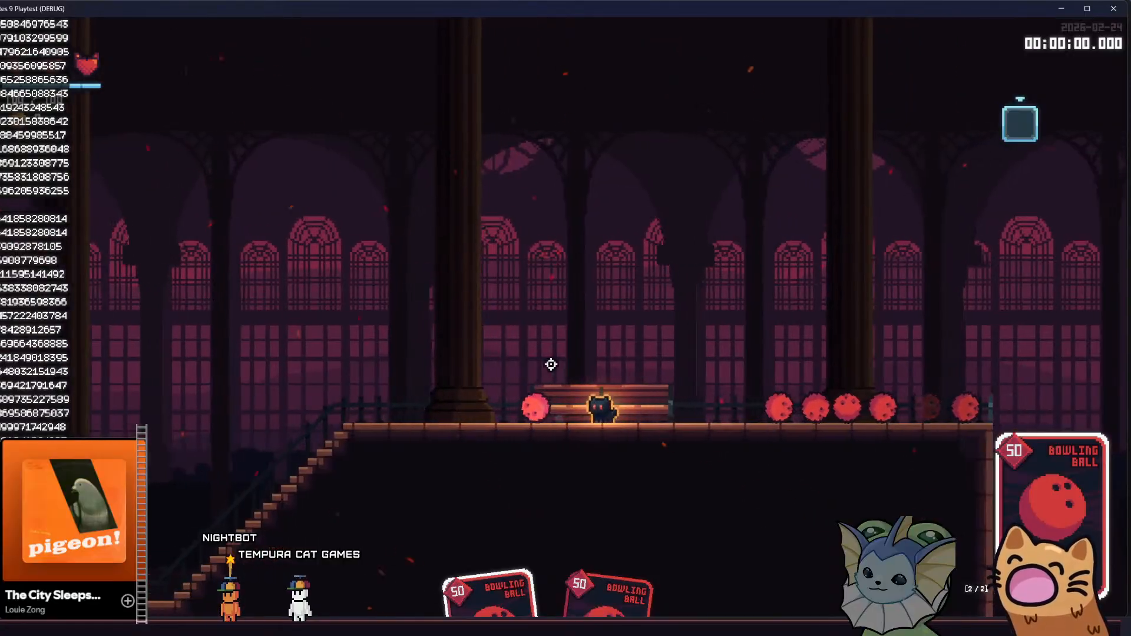
Move back and forth between the stairs and the bench, throwing more bowling balls to compare how they roll and bounce
key(a)
click(650, 295)
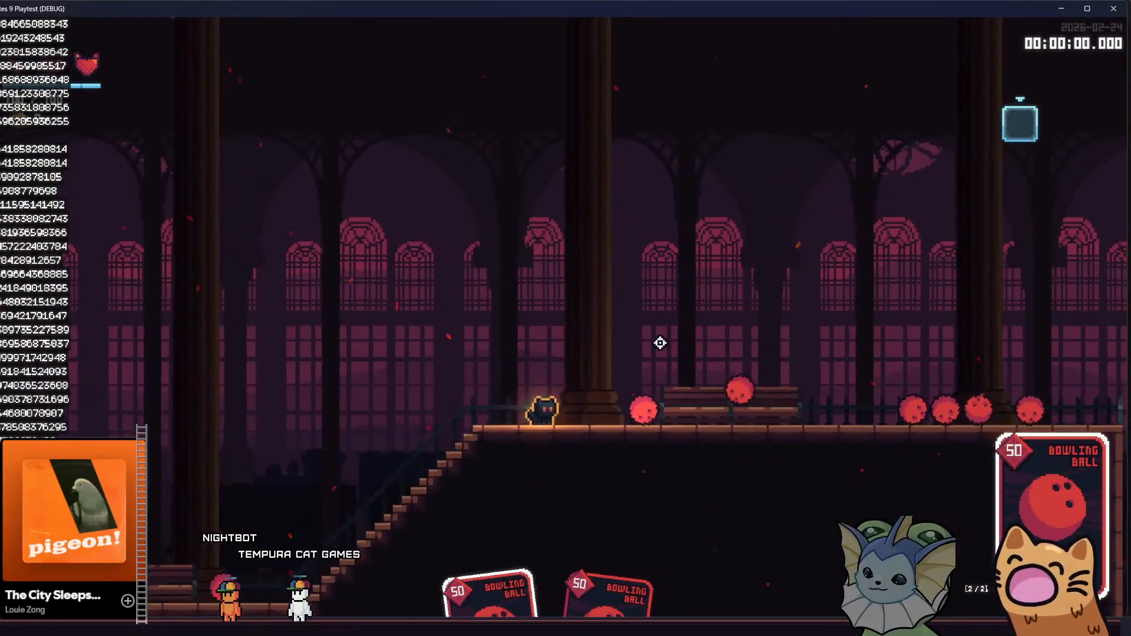
key(d)
key(a)
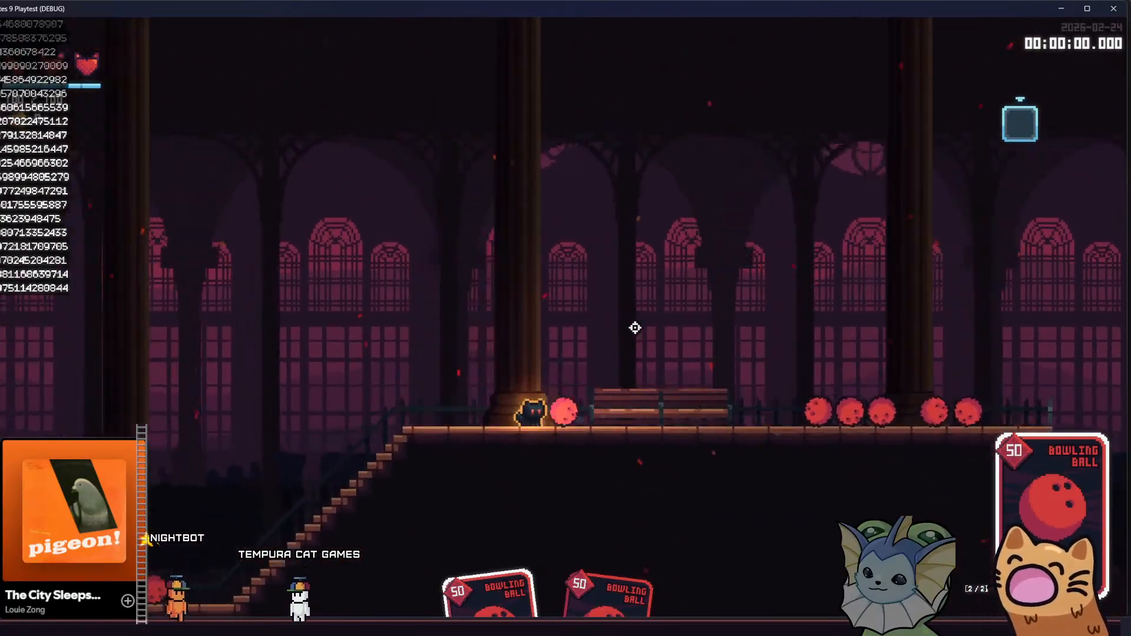
click(752, 413)
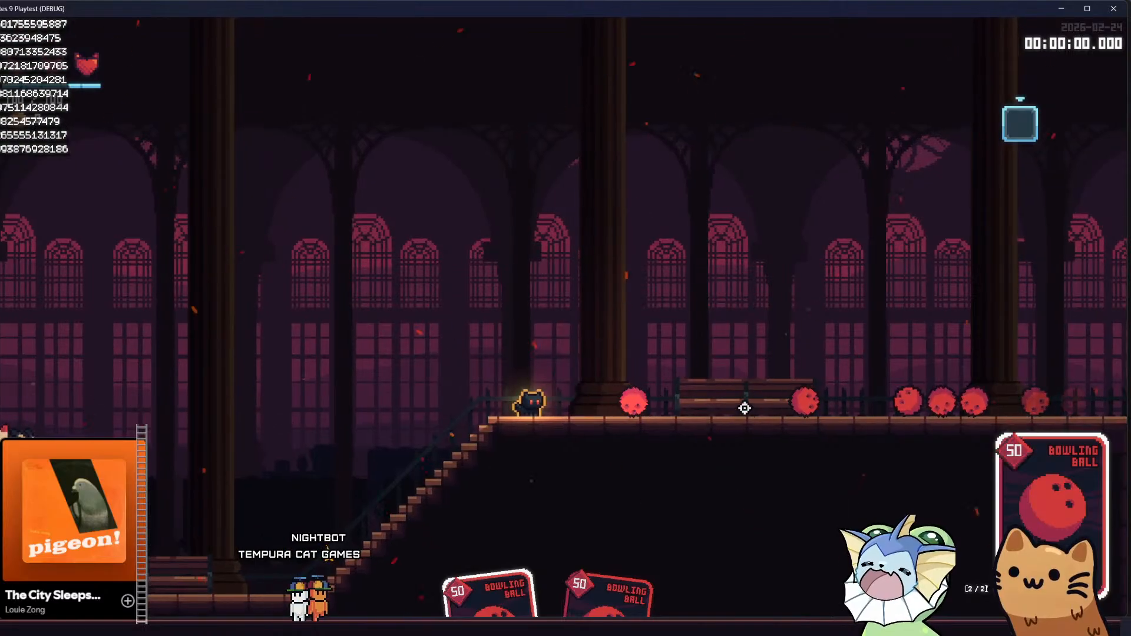
click(618, 282)
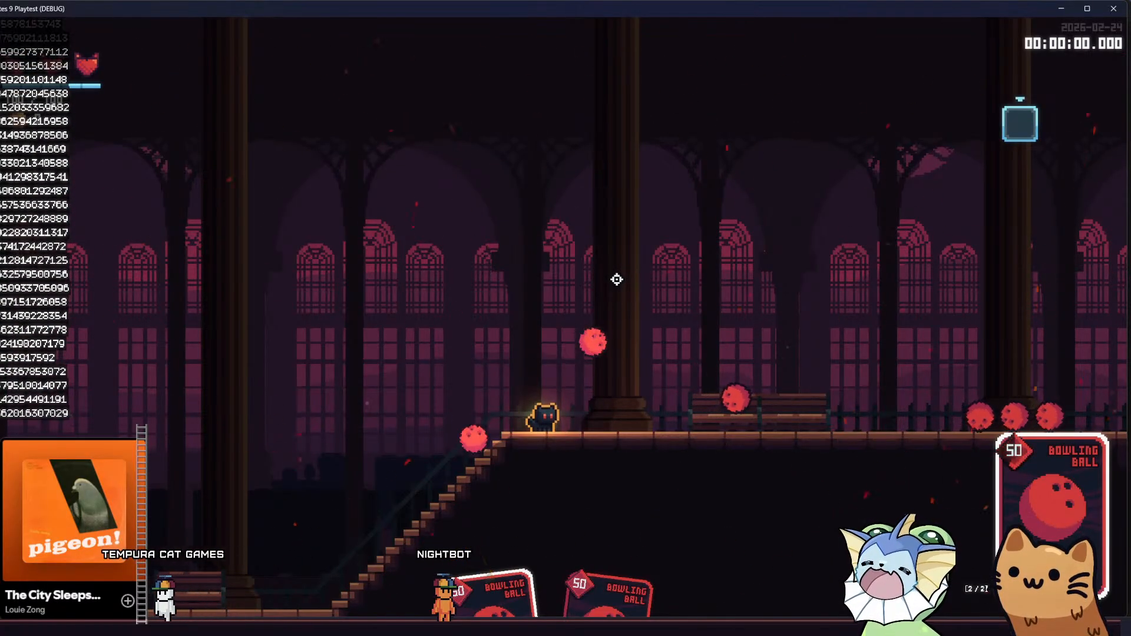
key(d)
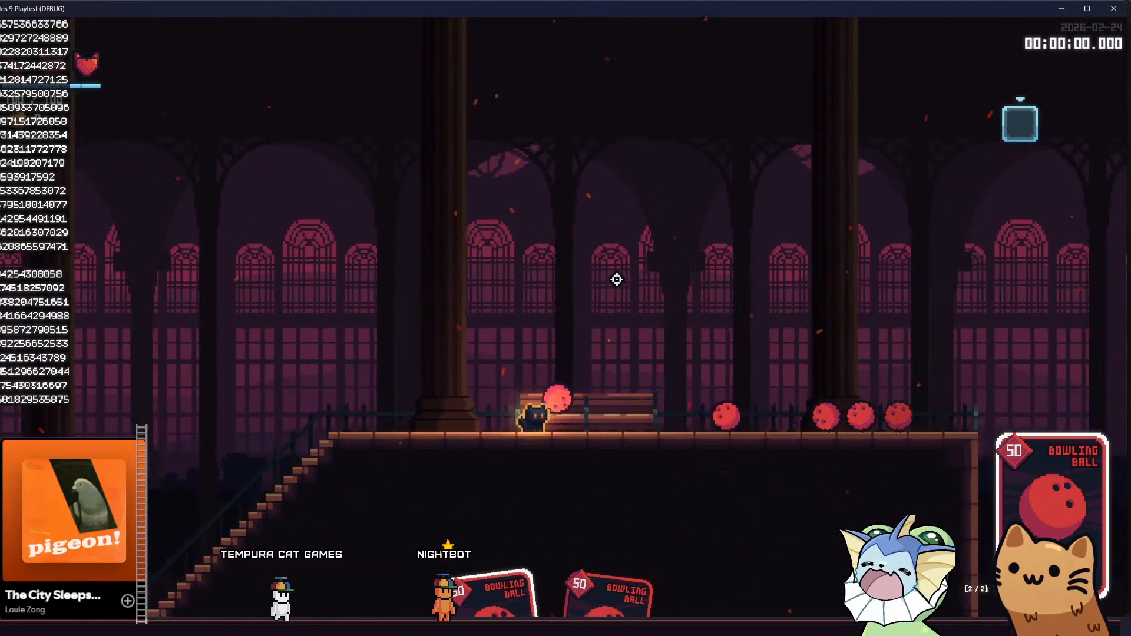
Throw bowling balls from the stair end of the upper platform past the bench so they pile up toward the far edge
click(616, 279)
key(a)
click(782, 344)
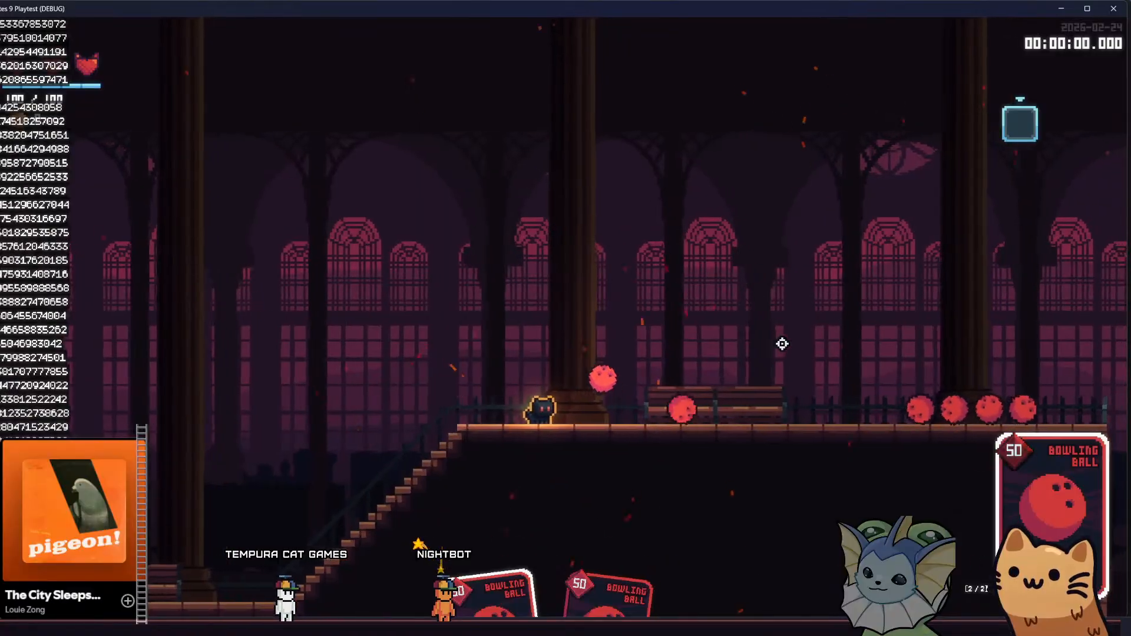
click(781, 343)
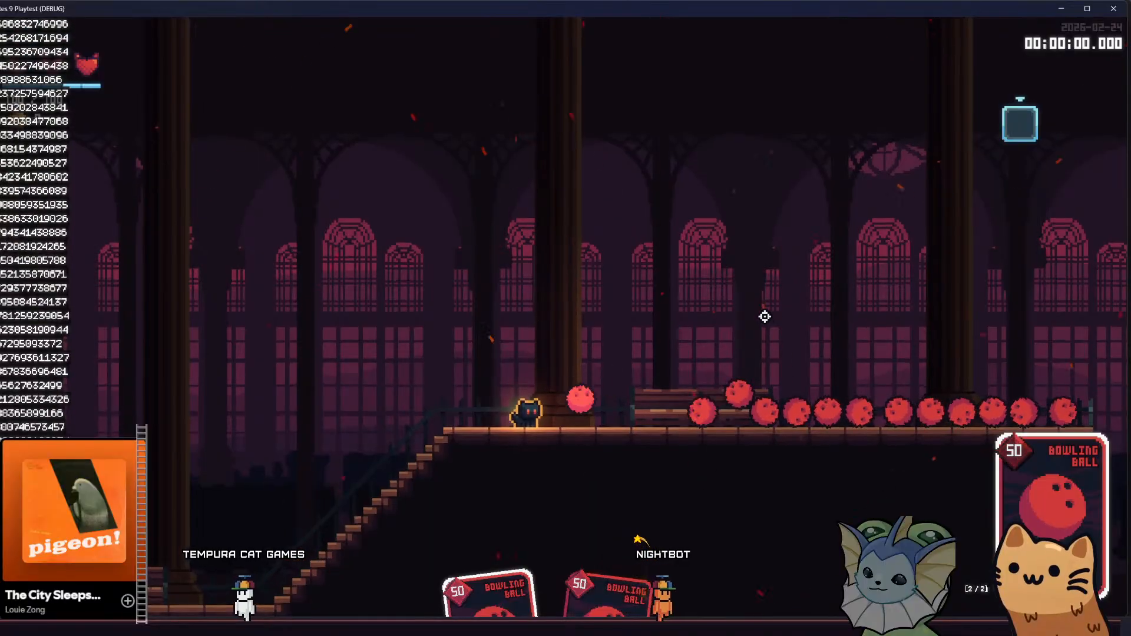
Run through the row of bowling balls on the platform and throw more in both directions to test collisions with the pile
key(d)
key(space)
click(720, 253)
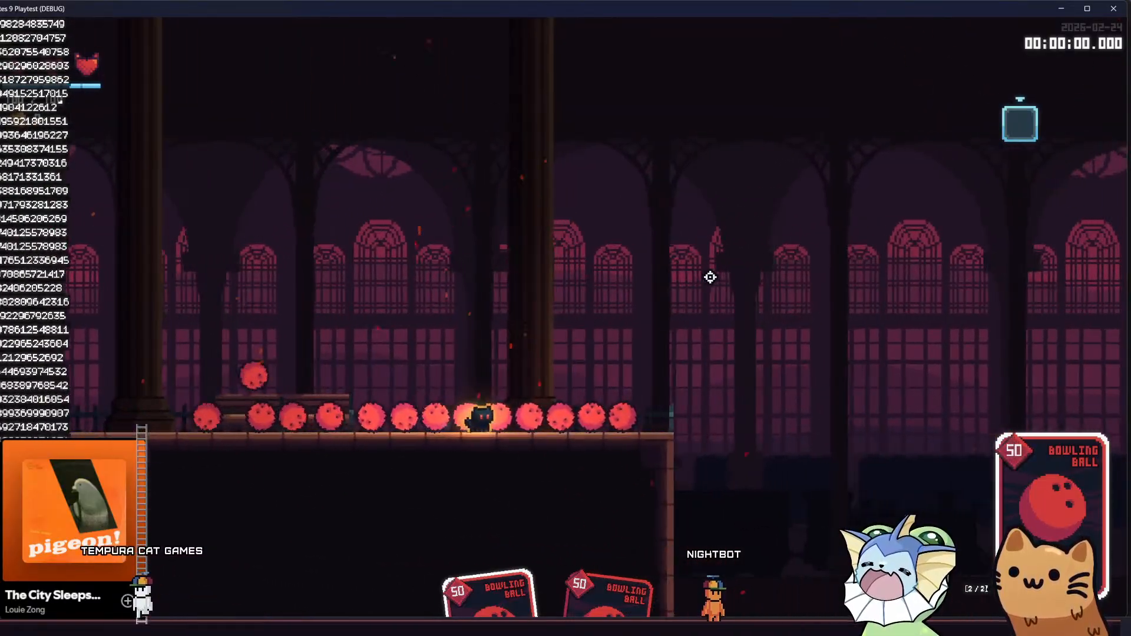
click(365, 333)
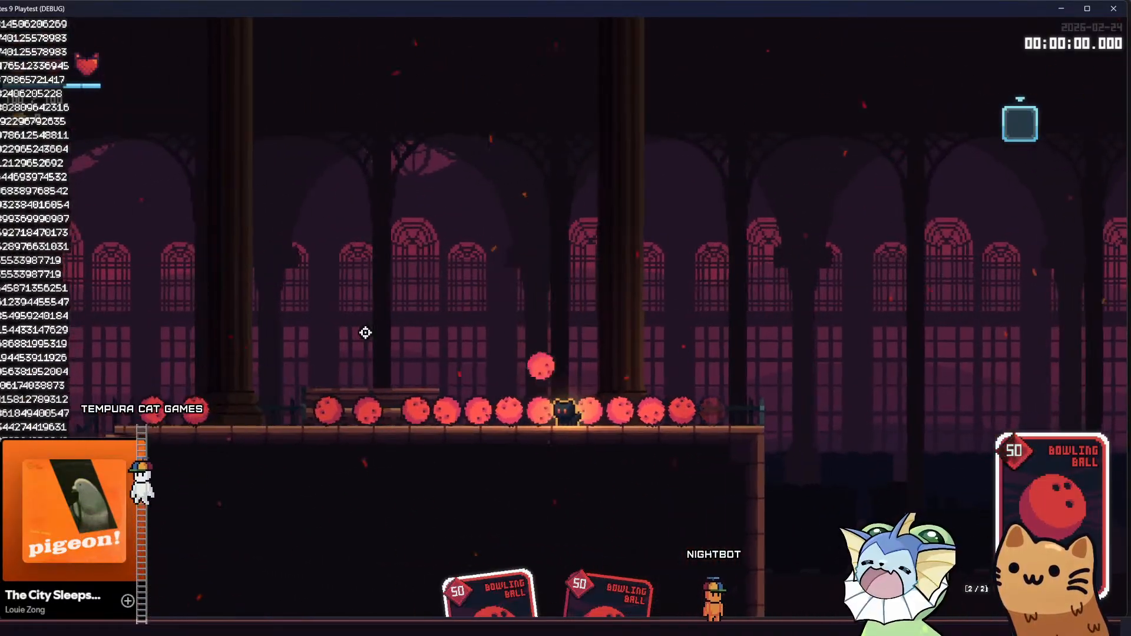
key(a)
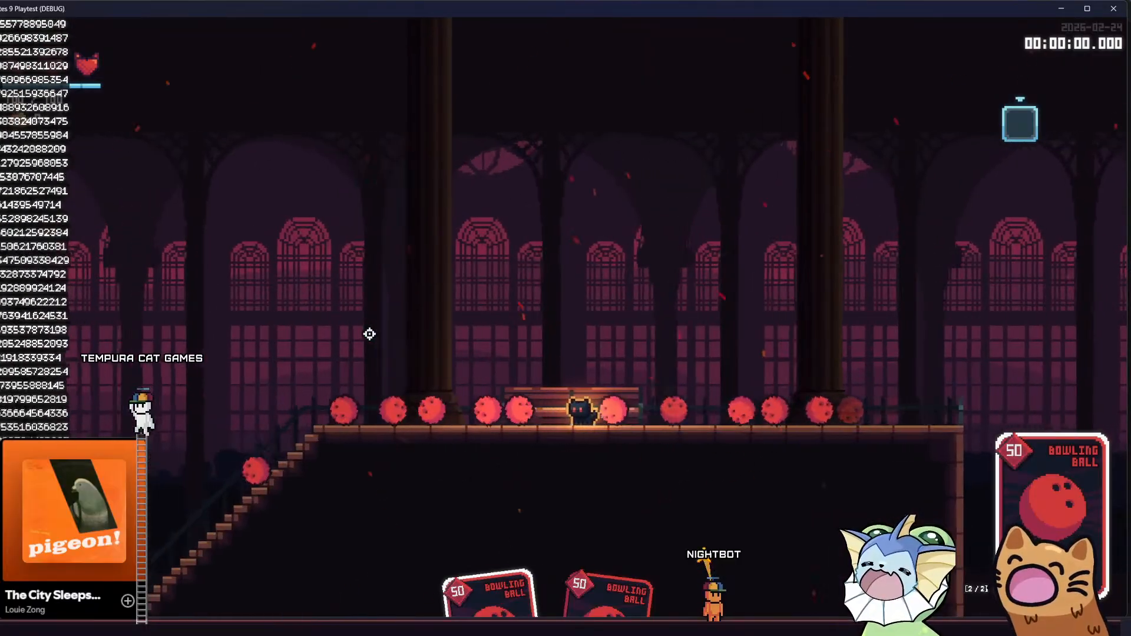
key(a)
click(680, 290)
click(677, 321)
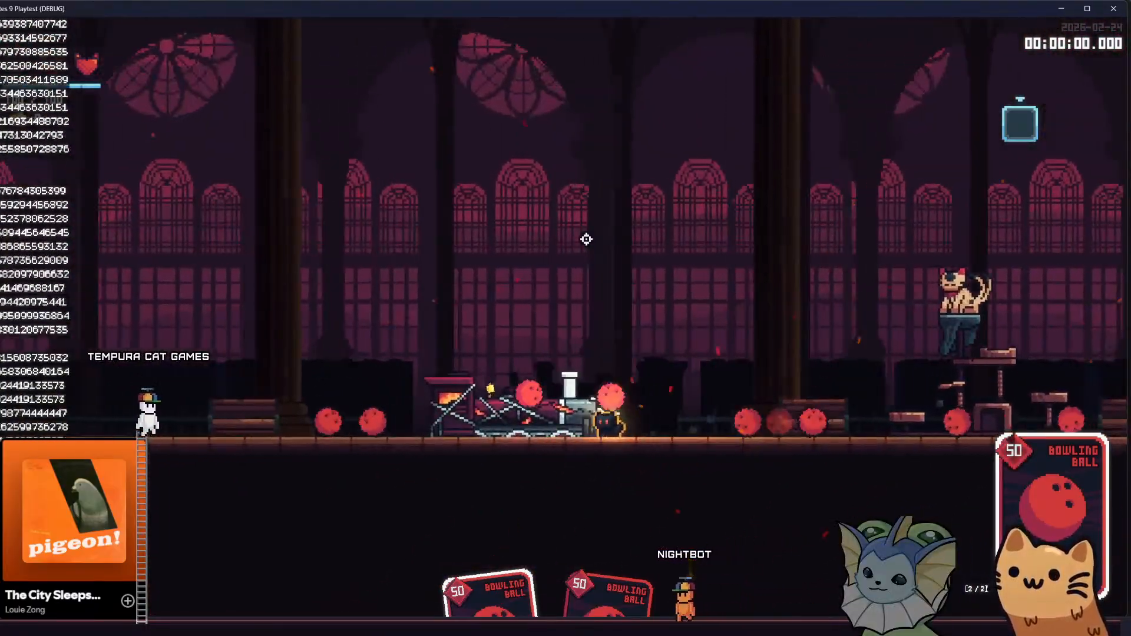
Cross the ground floor from the cat statue past the train to the opposite staircase, jumping and throwing bowling balls ahead
key(a)
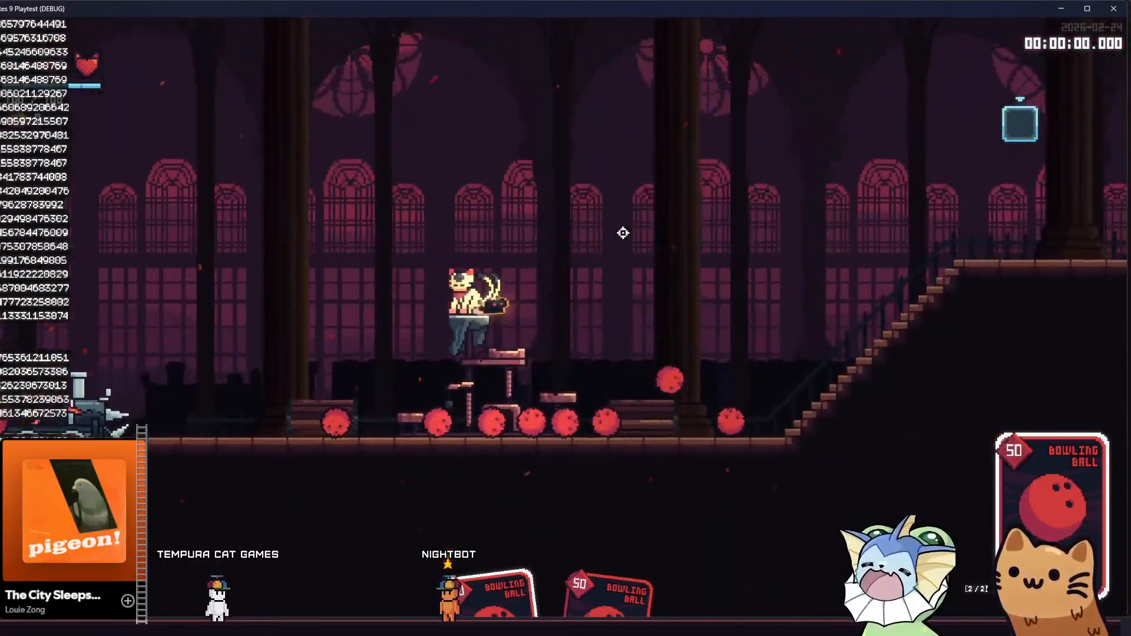
key(a)
click(351, 323)
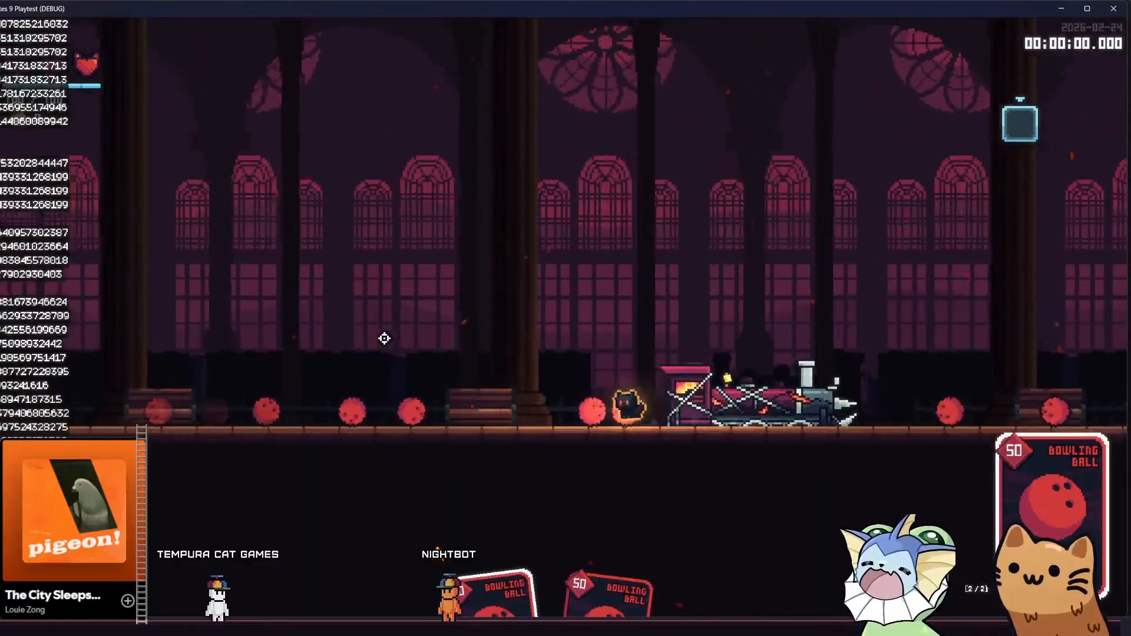
key(a)
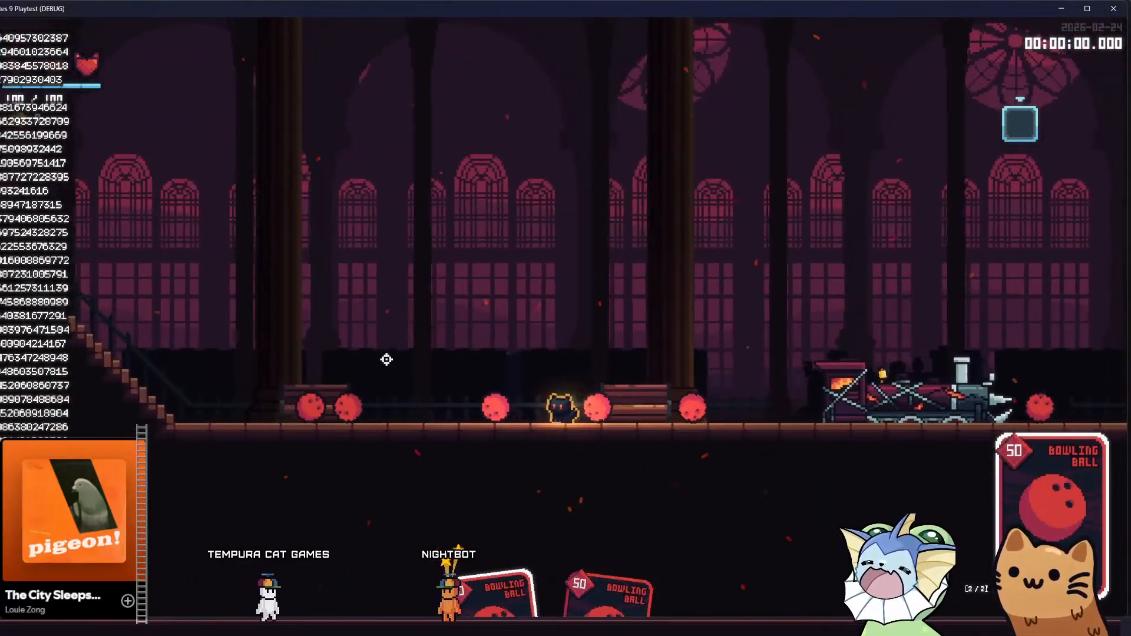
key(space)
click(376, 238)
key(a)
key(space)
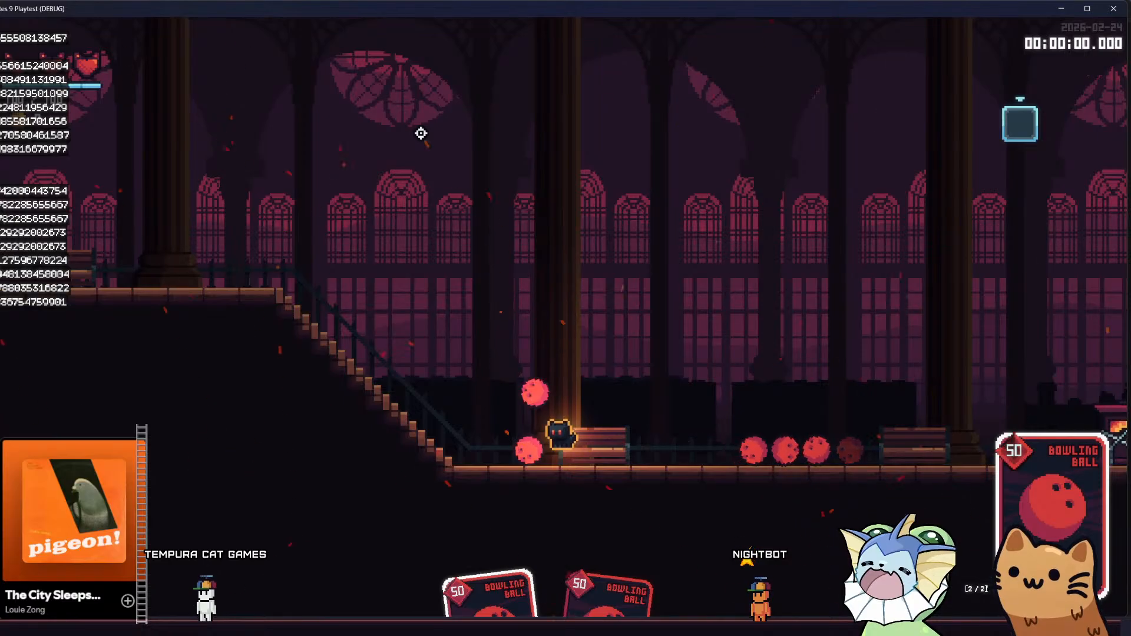
Climb the staircase beyond the train, throw bowling balls back down it, and throw more along the upper platform toward the bench
key(a)
click(770, 354)
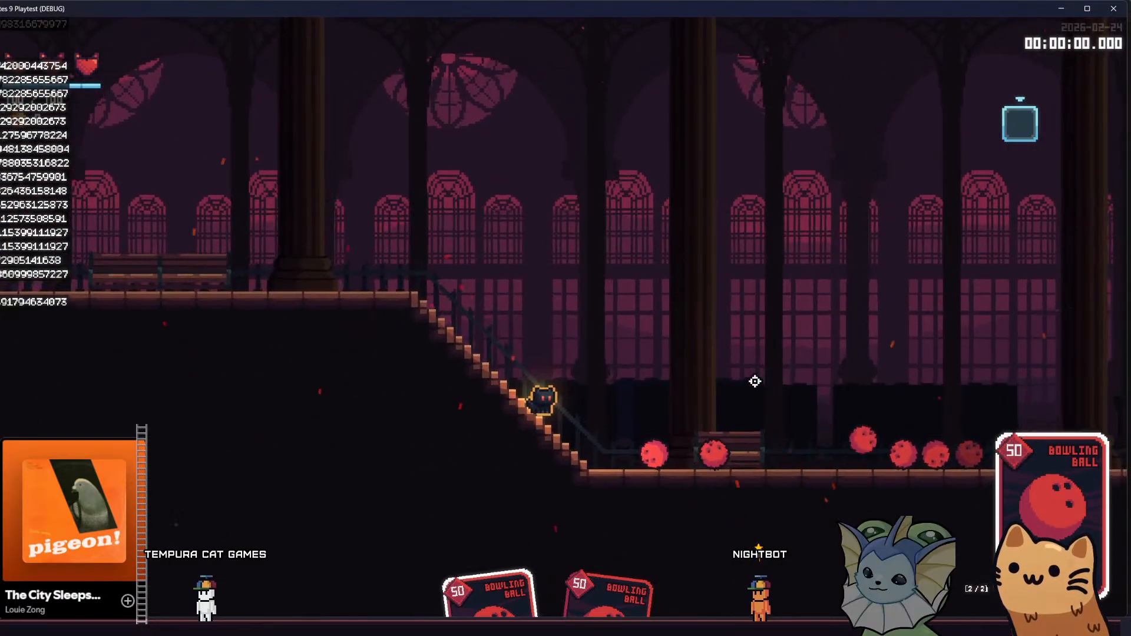
click(758, 400)
key(a)
click(463, 371)
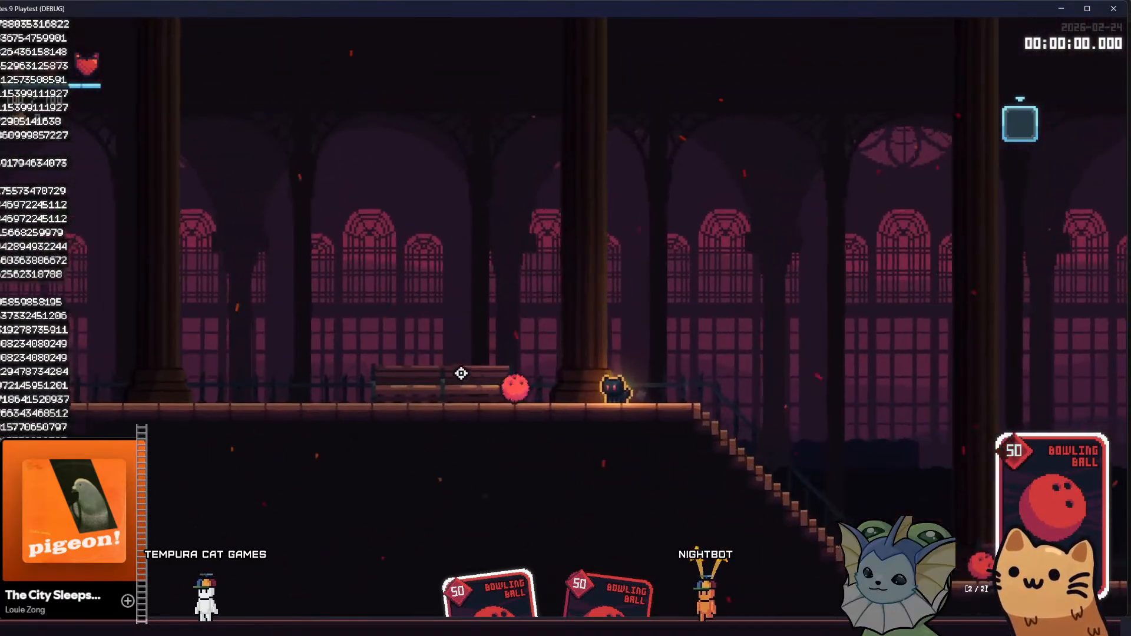
click(476, 367)
click(479, 364)
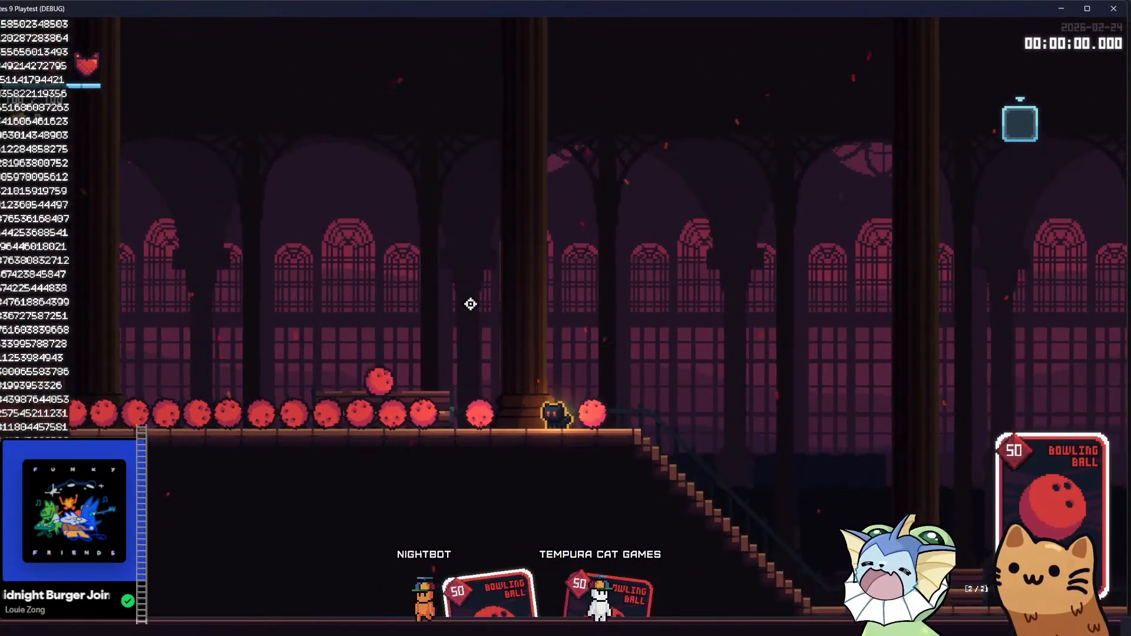
Walk through the line of bowling balls to the platform's far edge and back toward the stairs
key(a)
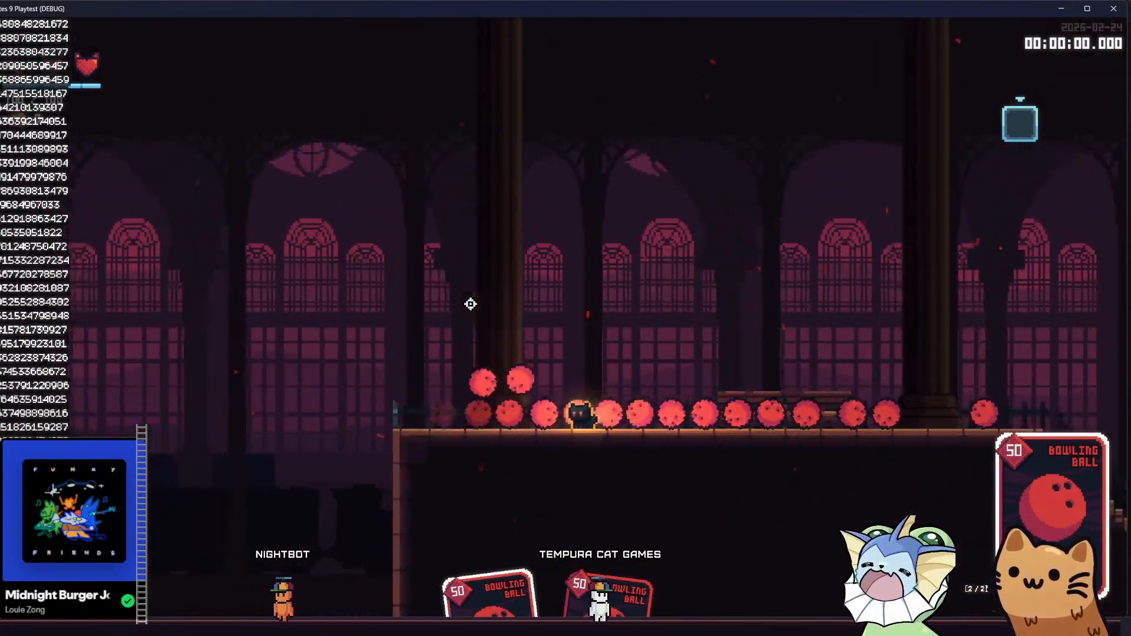
key(d)
key(d)
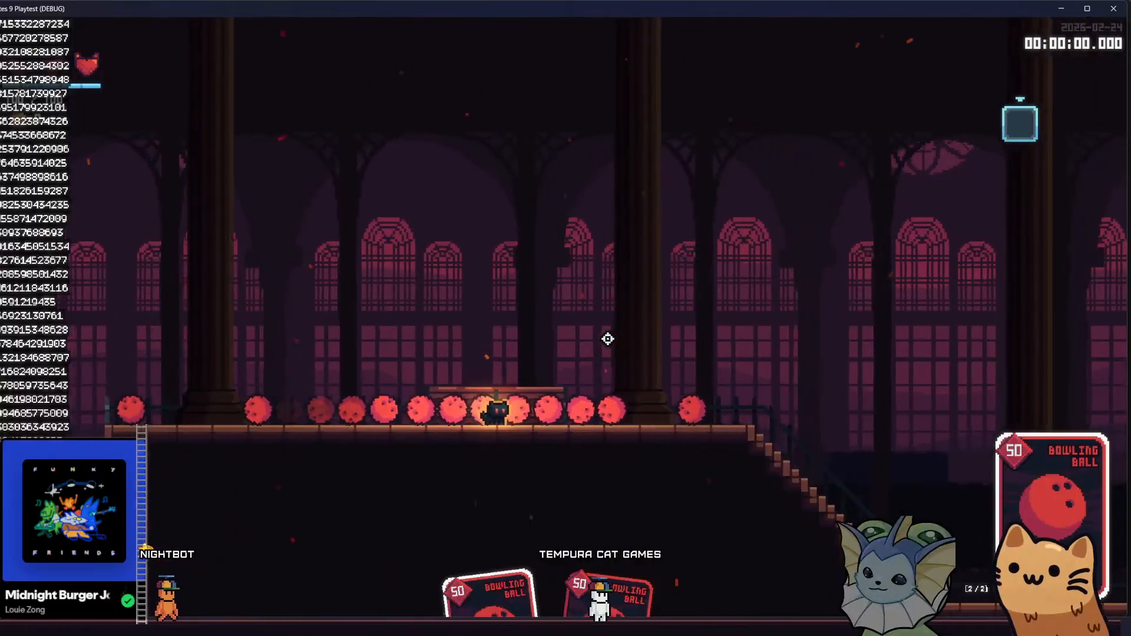
Look through the Enemy, Cards and Level options of the in-game debug menu
key(F1)
click(118, 253)
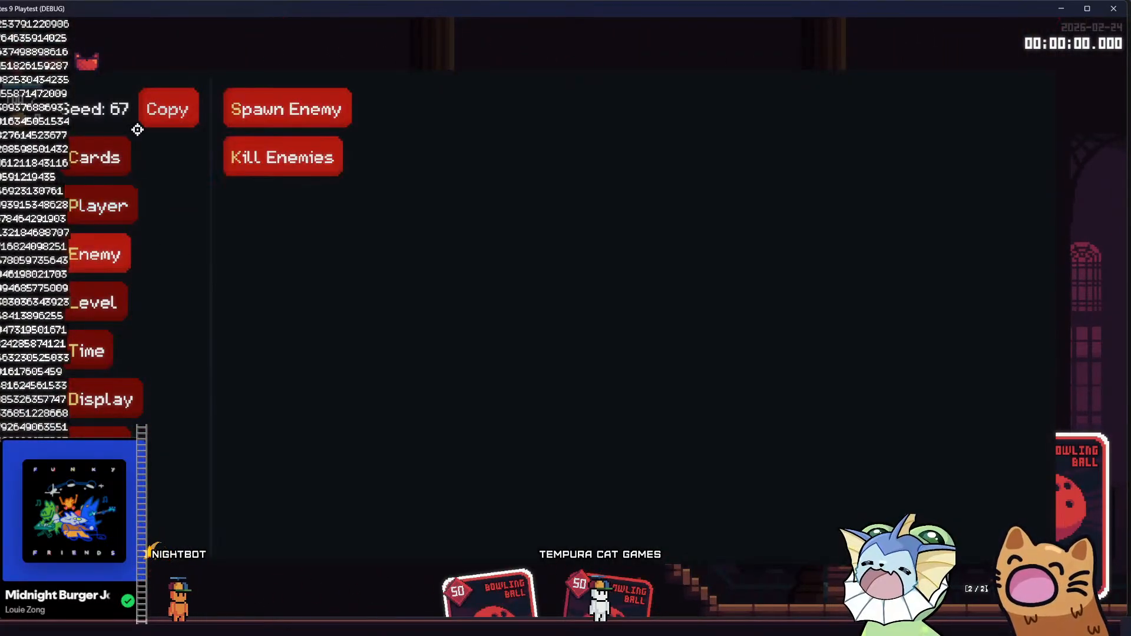
click(120, 159)
click(102, 303)
key(F1)
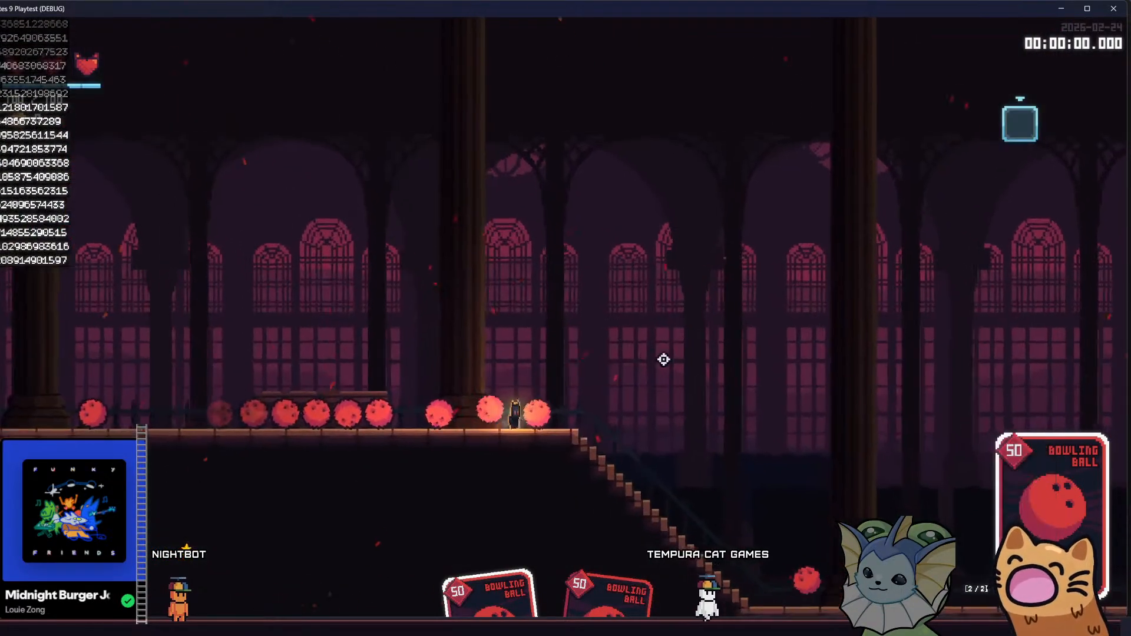
Start a run from the train, open the chest in the starting cave and pick the Bowling Ball card
key(d)
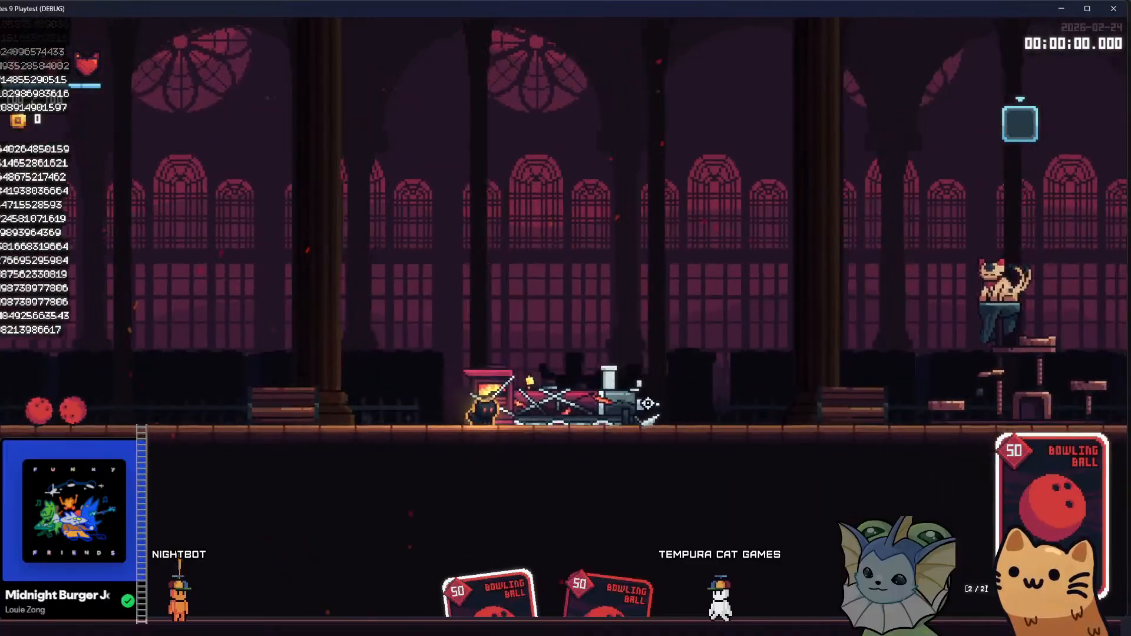
key(e)
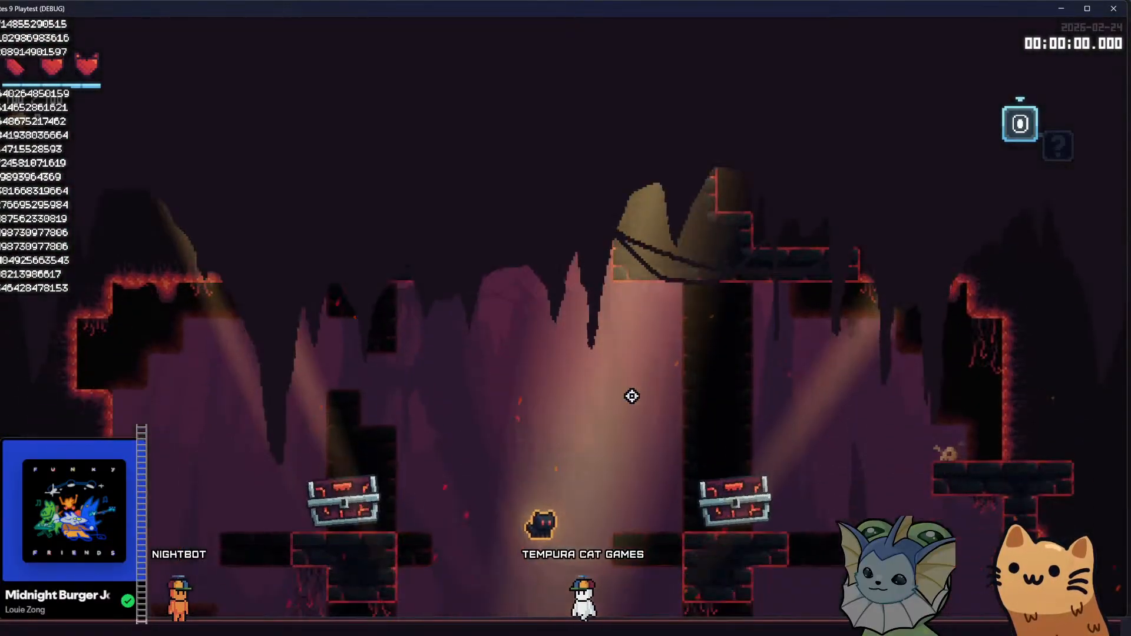
key(e)
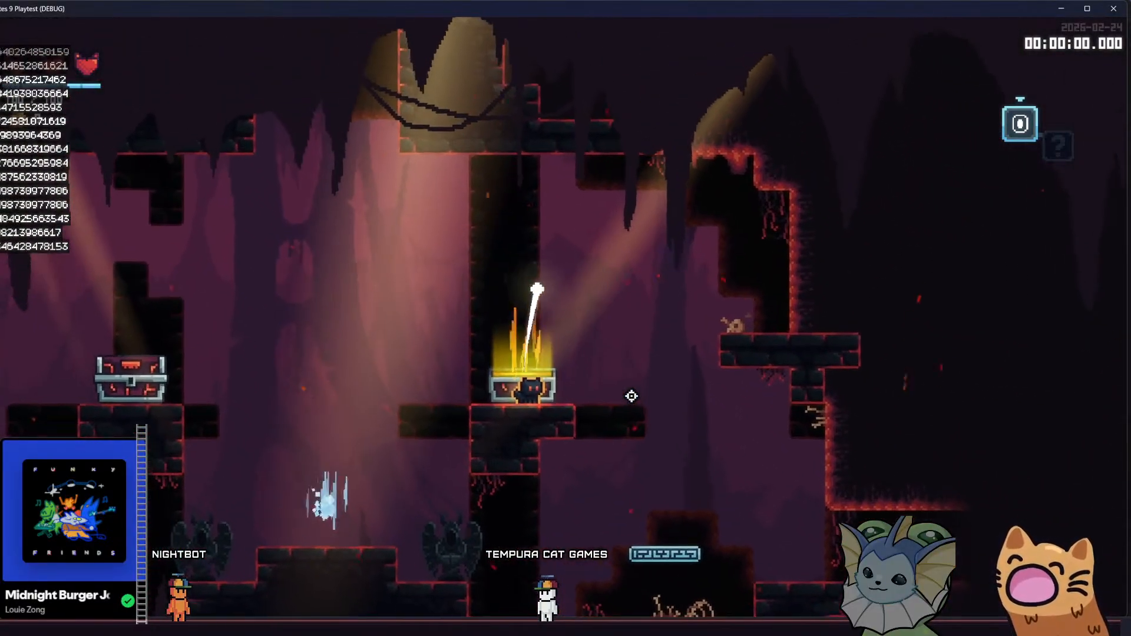
key(d)
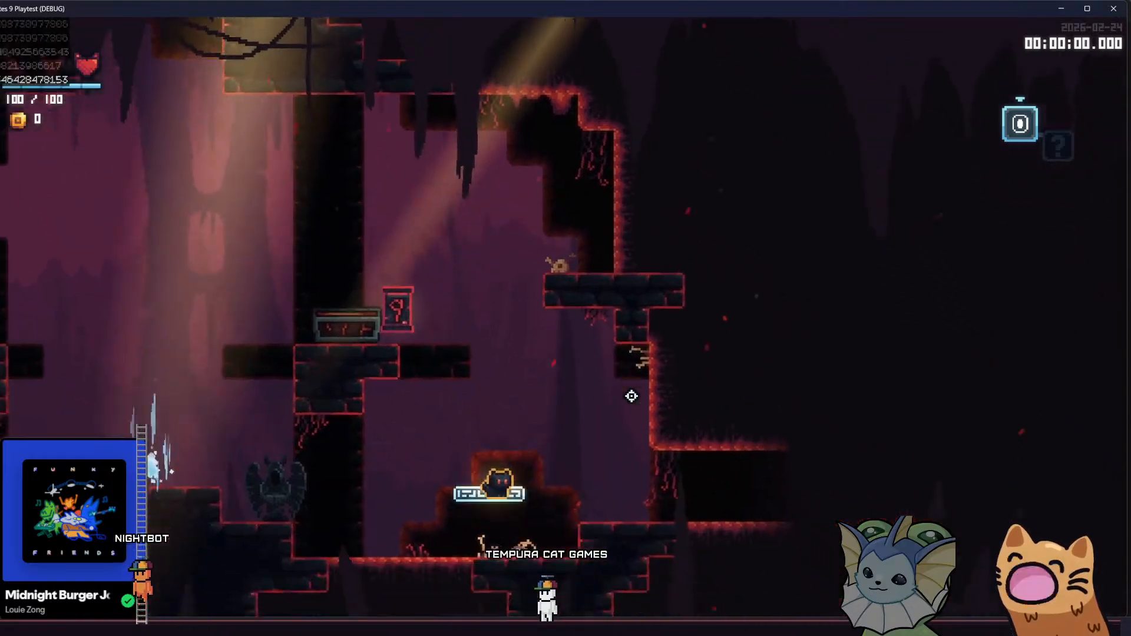
key(a)
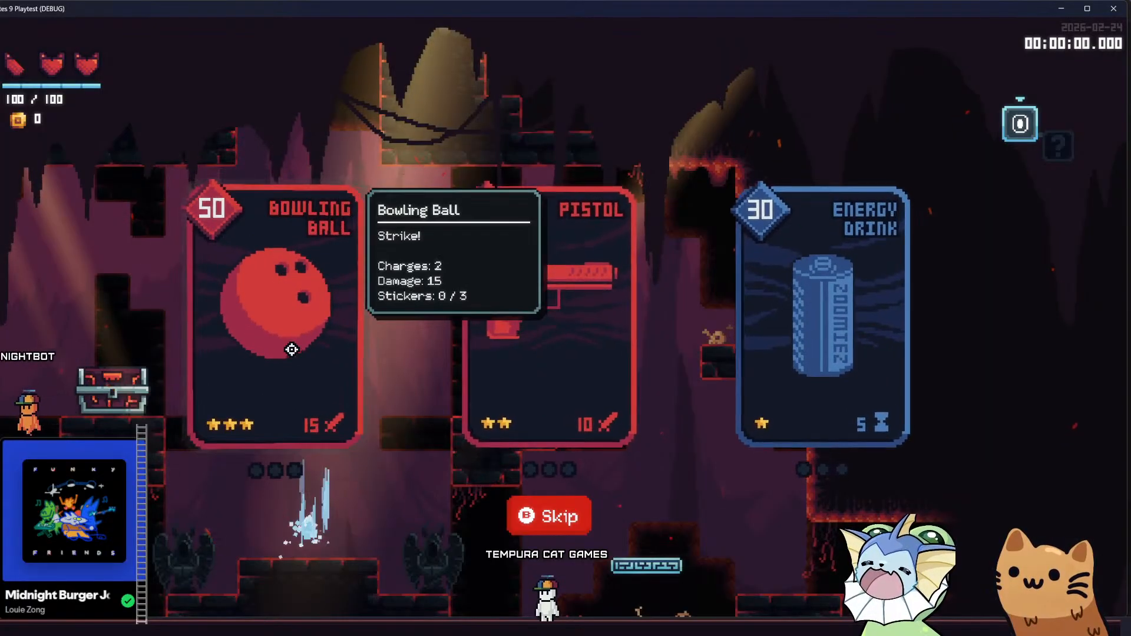
click(292, 349)
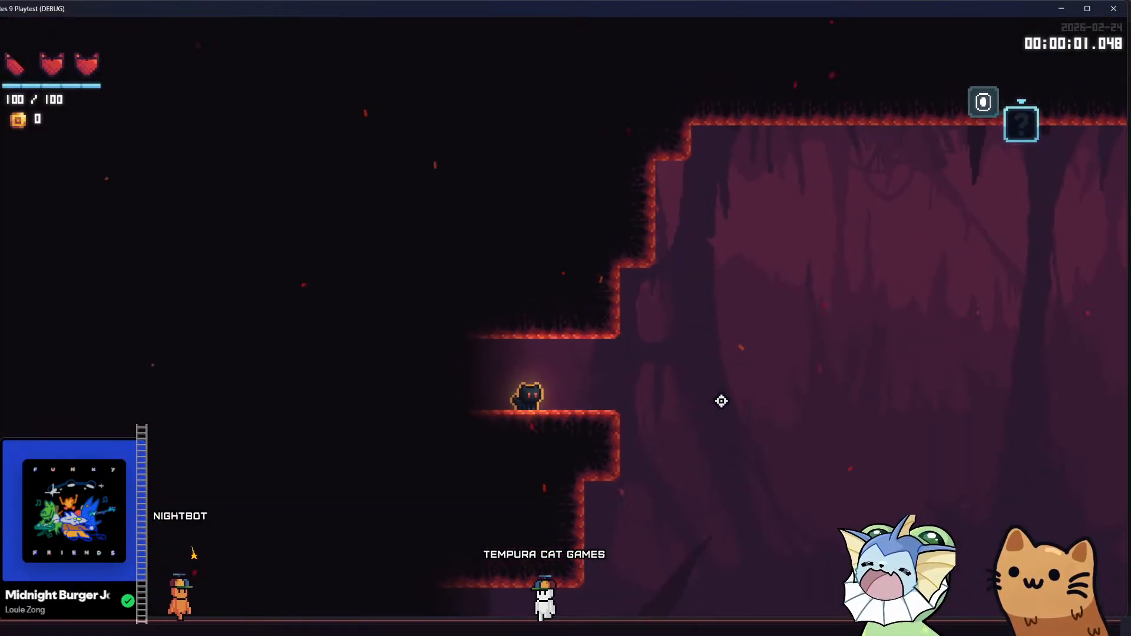
Enter the first arena, equip the Bowling Ball card and throw balls at the enemies around the ice crystal
key(d)
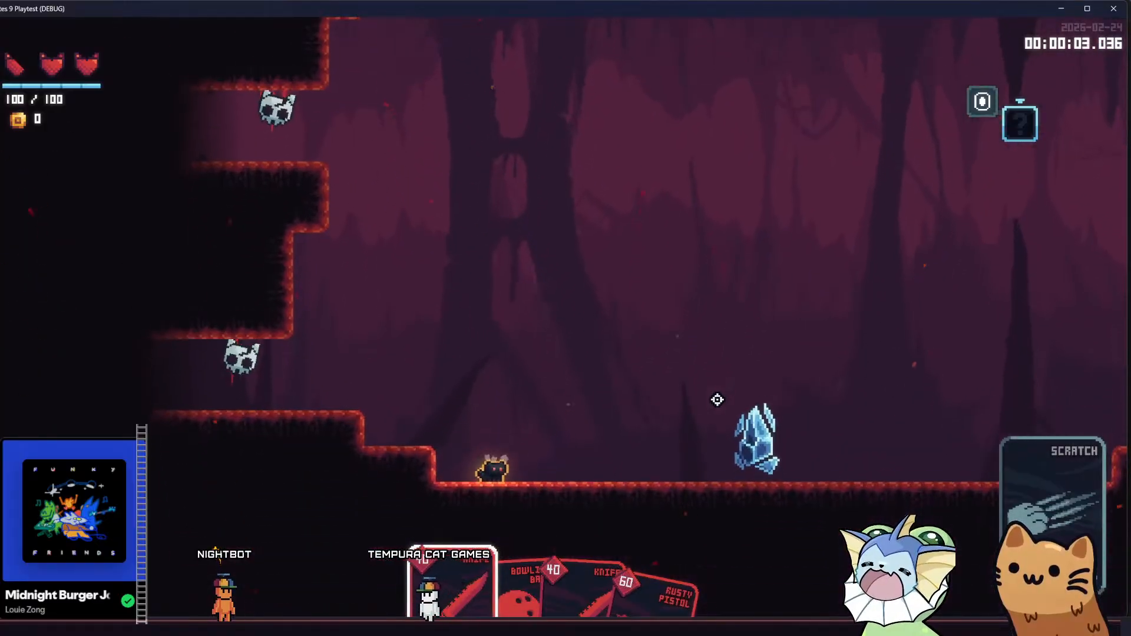
scroll(724, 392, down, 1)
right_click(745, 371)
key(d)
click(787, 347)
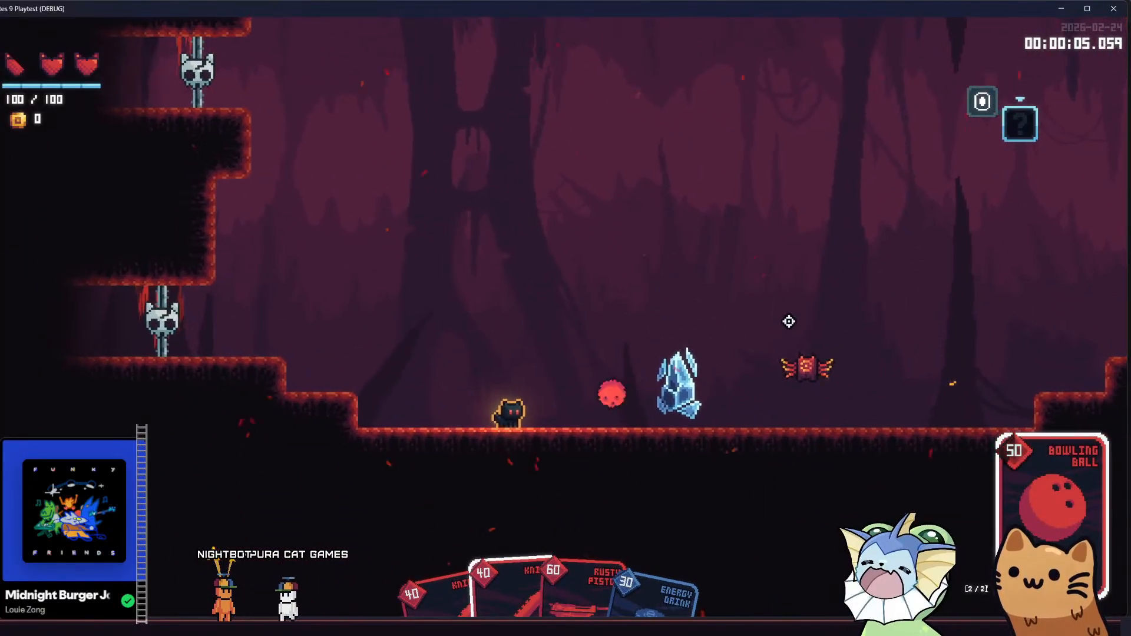
click(806, 354)
key(d)
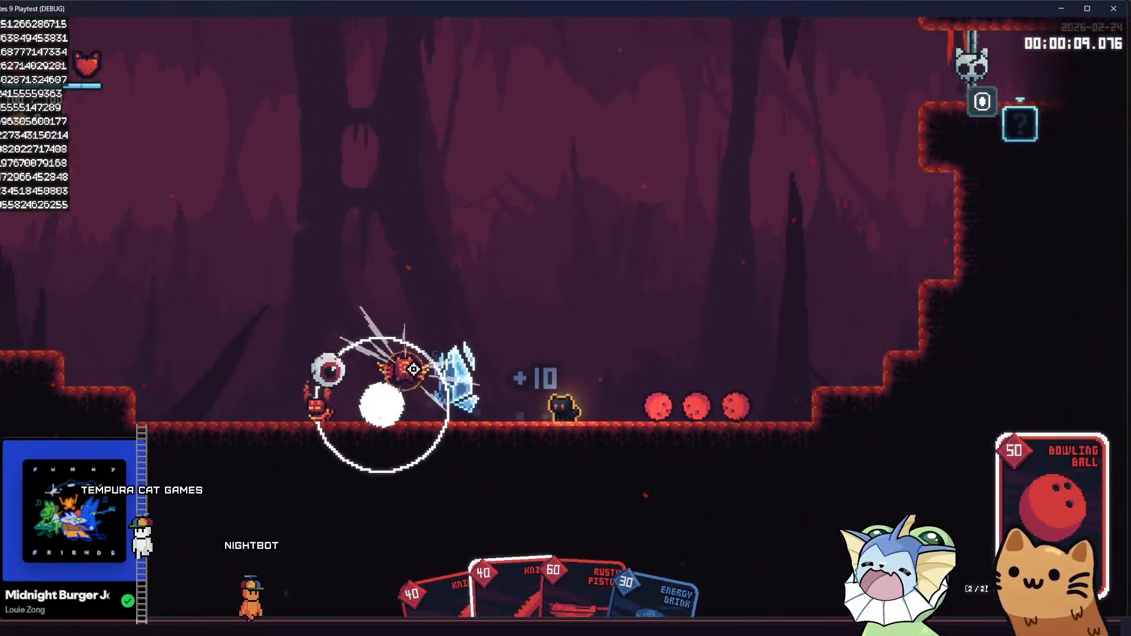
click(380, 368)
key(d)
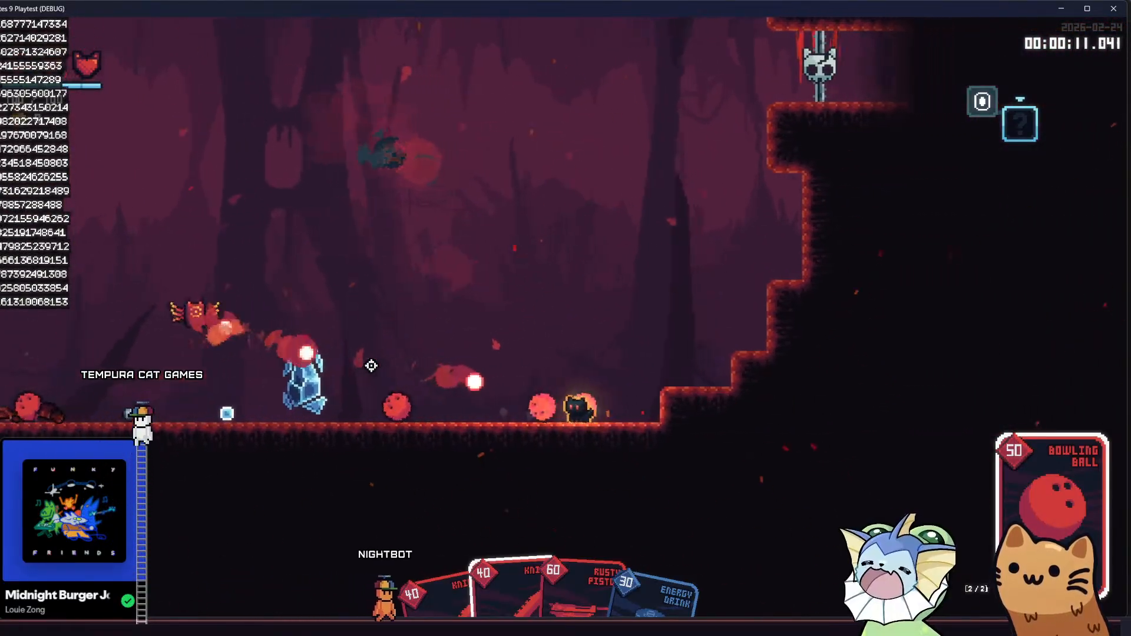
Swap to the Rusty Pistol and shoot the flying enemies above the ice crystal
key(space)
key(e)
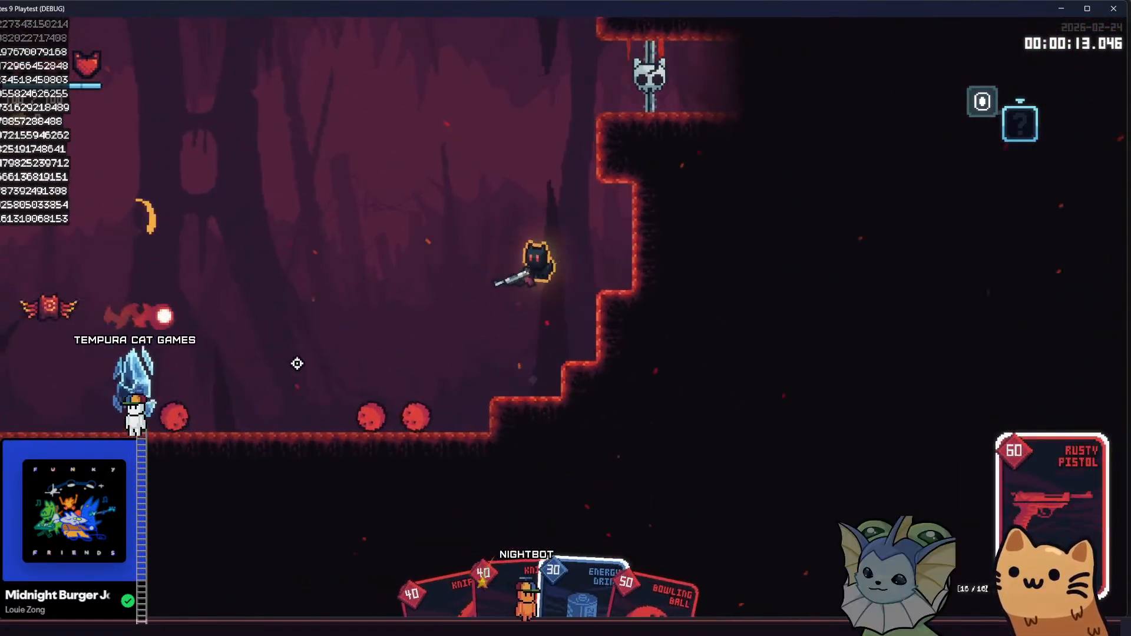
key(a)
click(261, 281)
click(265, 258)
click(280, 222)
click(264, 211)
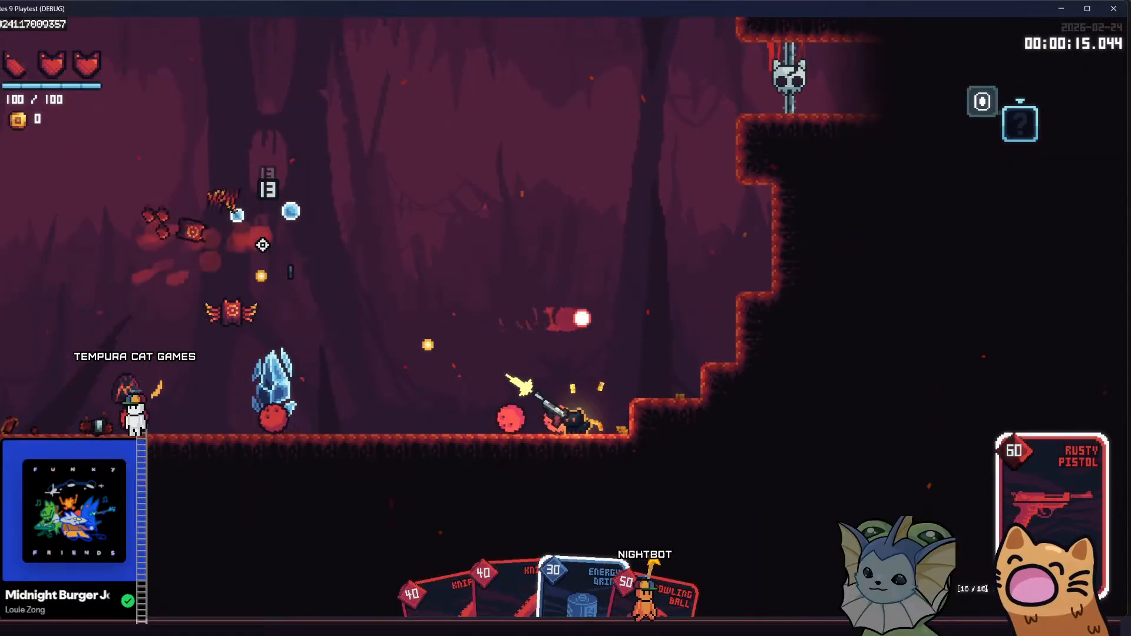
click(232, 316)
click(233, 316)
key(a)
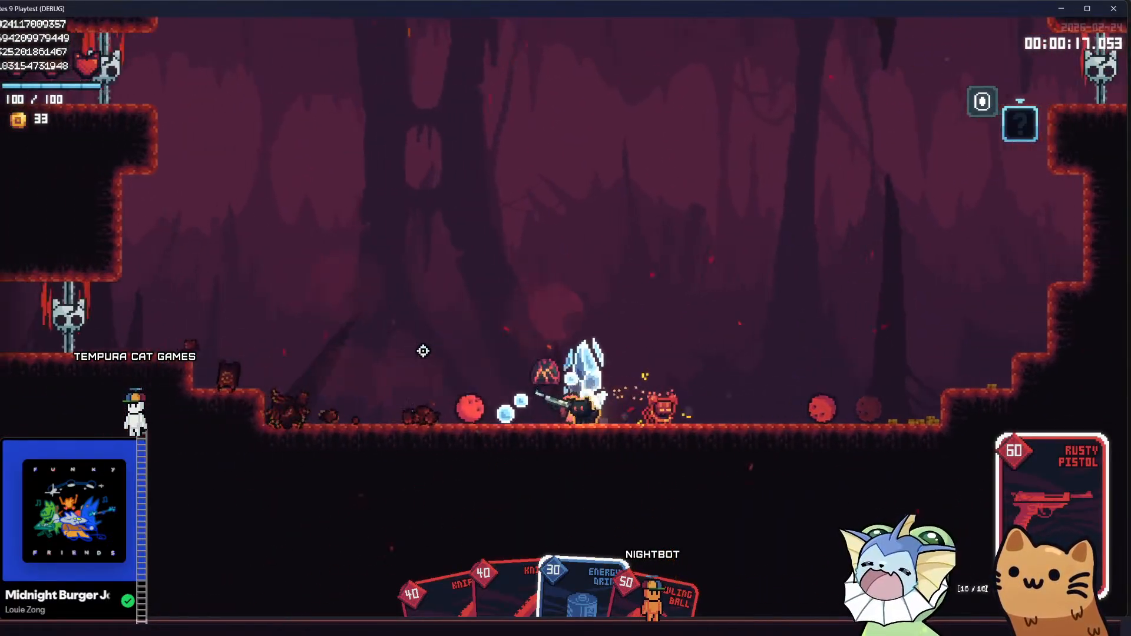
Switch back to the Bowling Ball card and throw balls at the ground enemies beside the ice crystal
key(space)
scroll(539, 342, down, 1)
key(e)
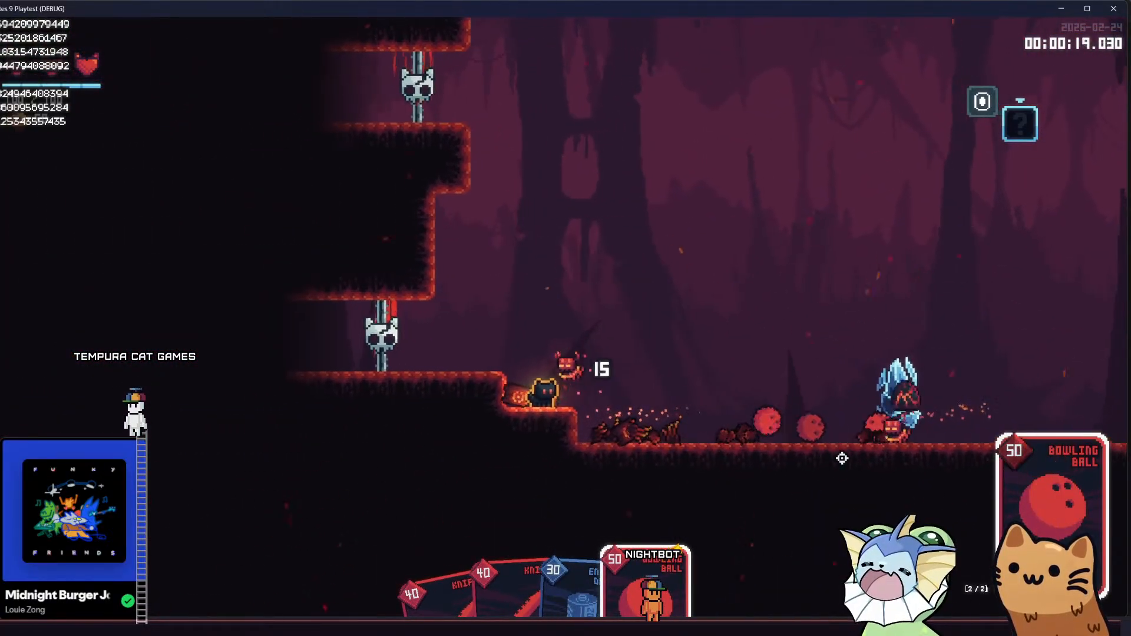
key(d)
click(278, 352)
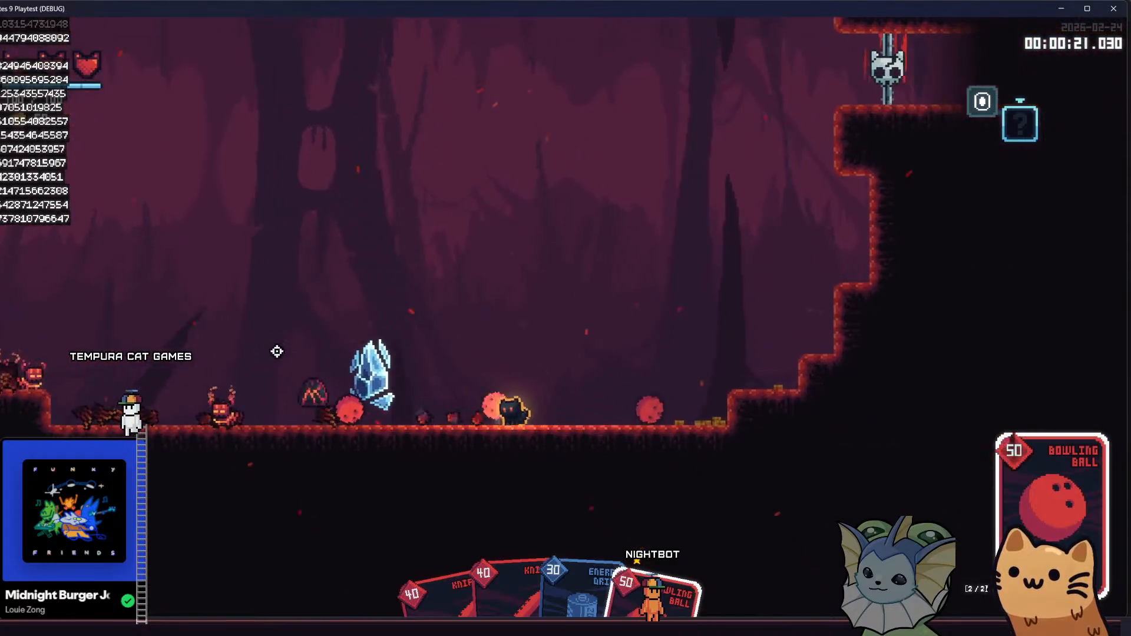
click(276, 353)
click(275, 353)
click(273, 353)
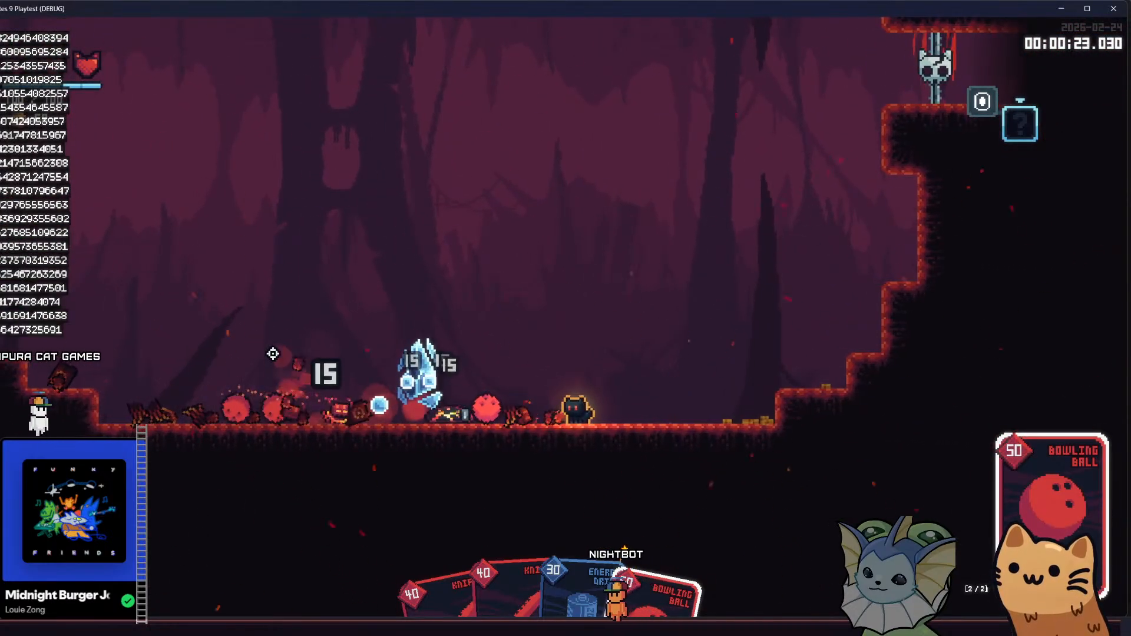
Dodge past the crystal to the other side and throw bowling balls at the remaining enemies in both directions
click(272, 354)
key(a)
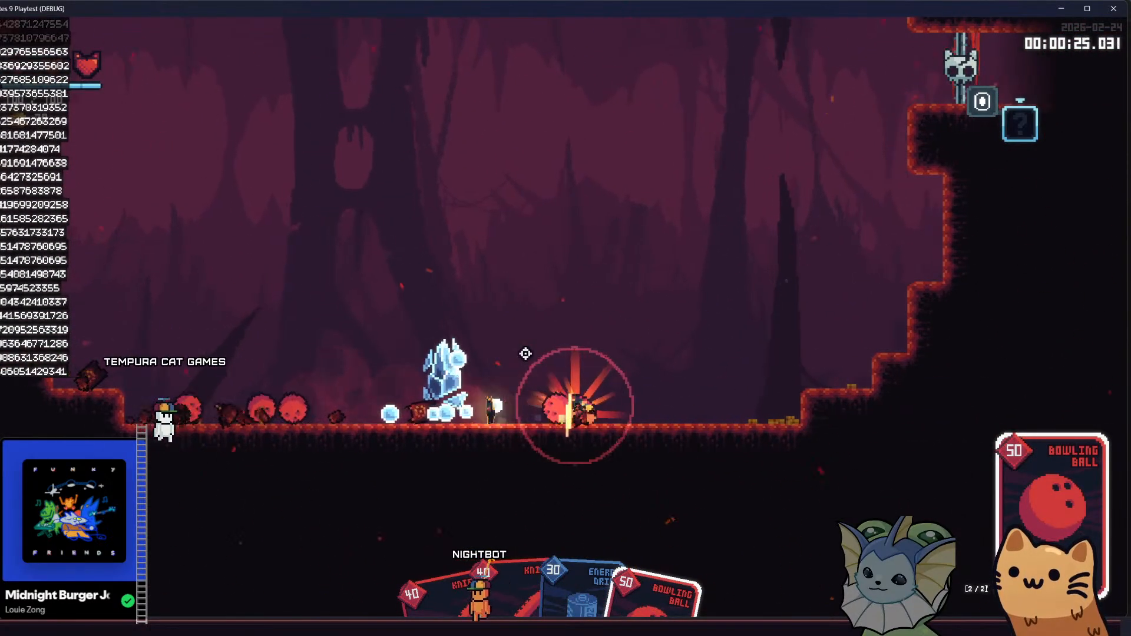
key(d)
click(959, 329)
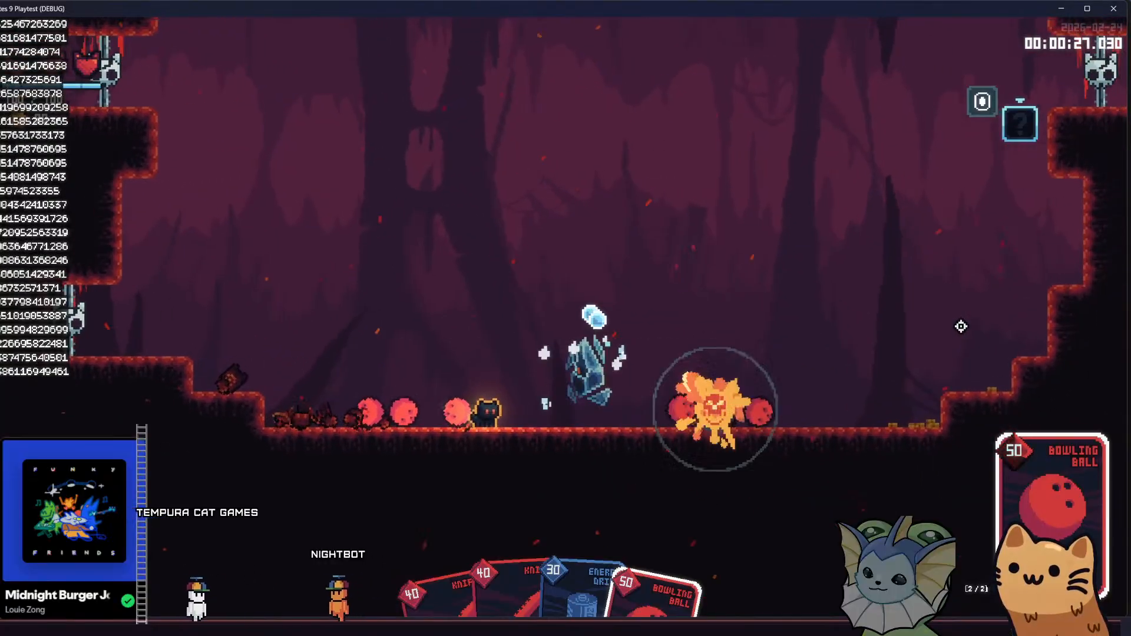
Throw one more ball, switch to the Godot editor and check the bowling ball scene's HurtboxComponent and root RigidBody2D properties
click(894, 280)
click(223, 625)
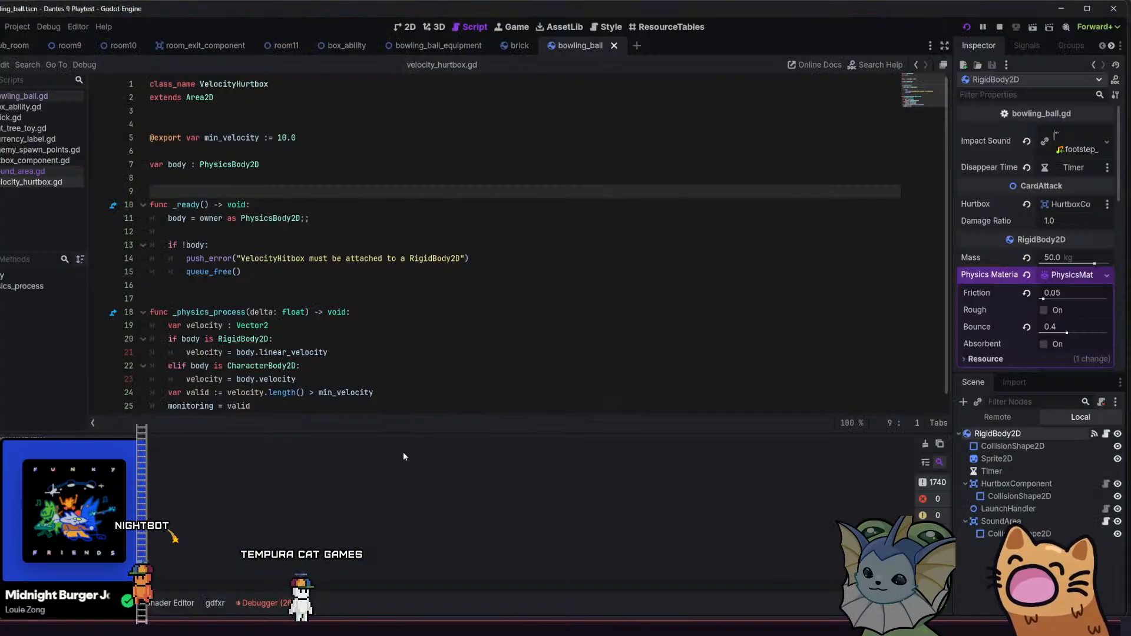
click(997, 458)
click(1002, 484)
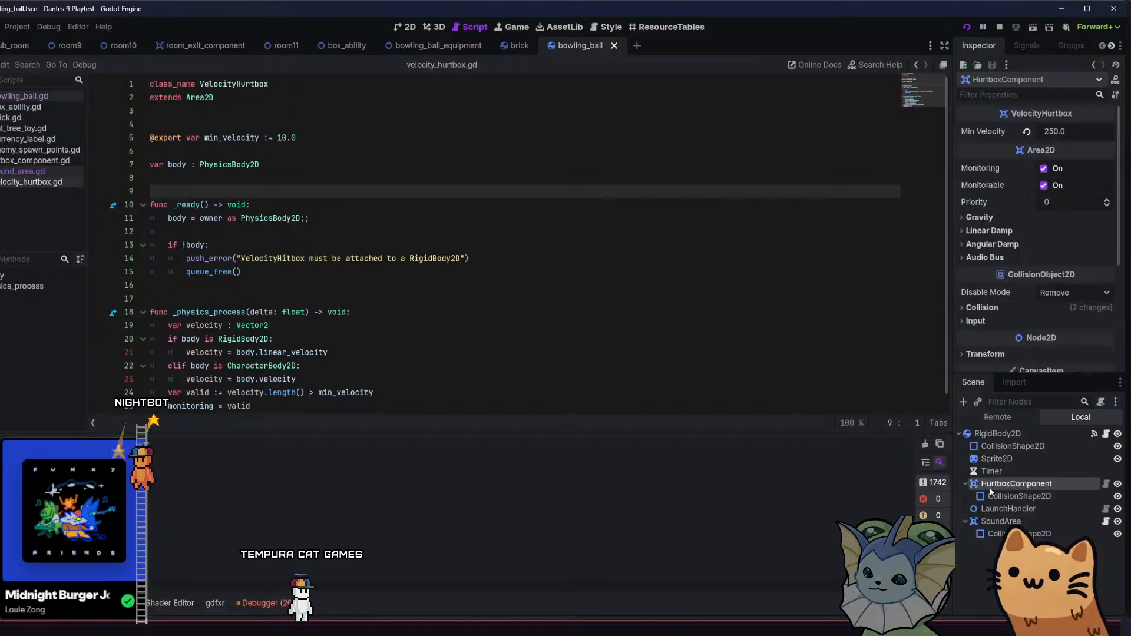
click(1001, 445)
click(1001, 437)
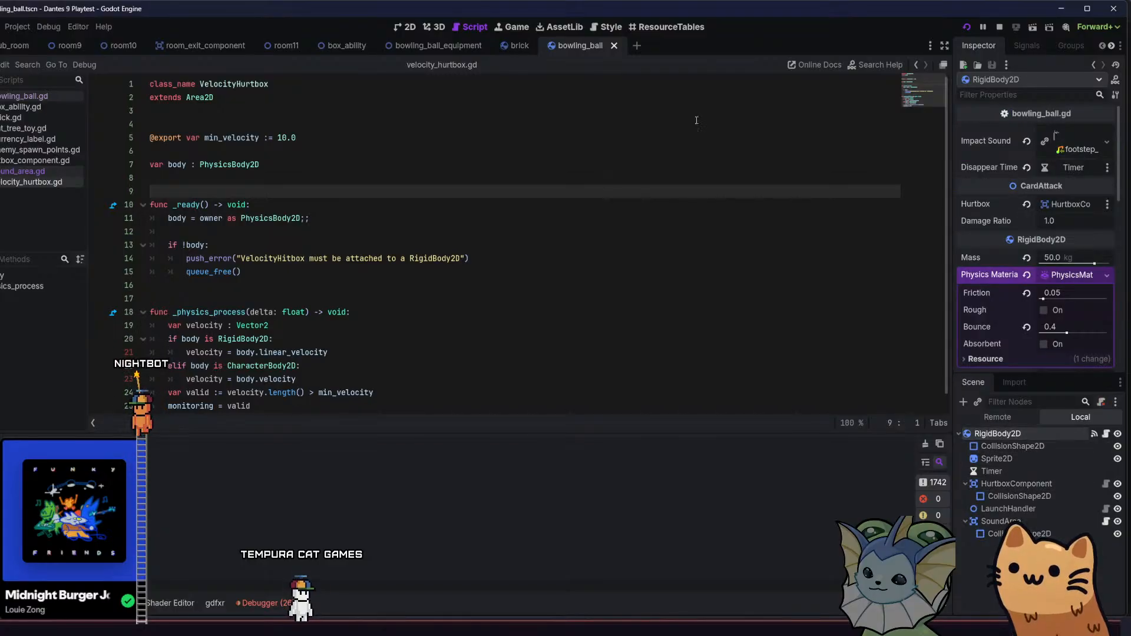
Open the card_bowling_ball.tres resource, set its Damage stat to 20 and save
key(shift+alt+o)
text(card_)
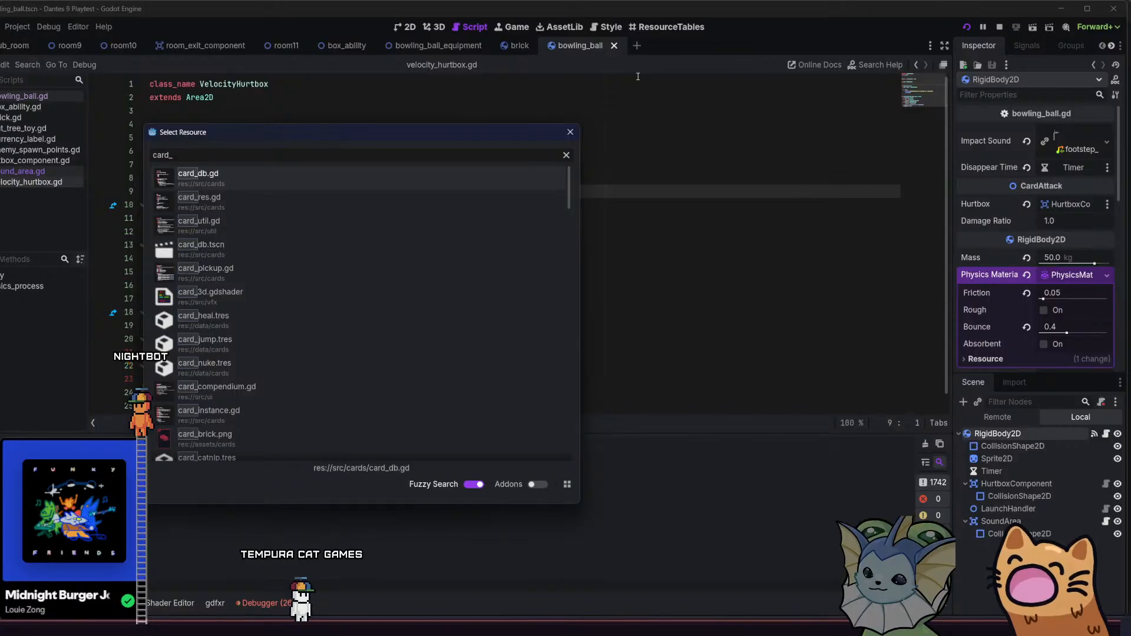
text(bowl)
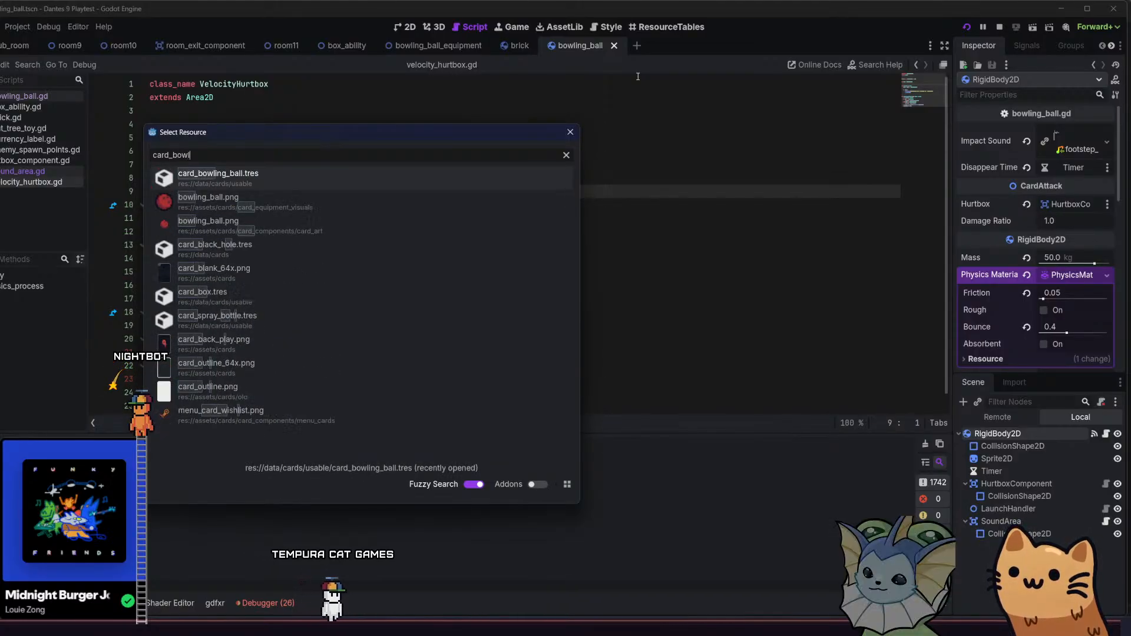
click(231, 176)
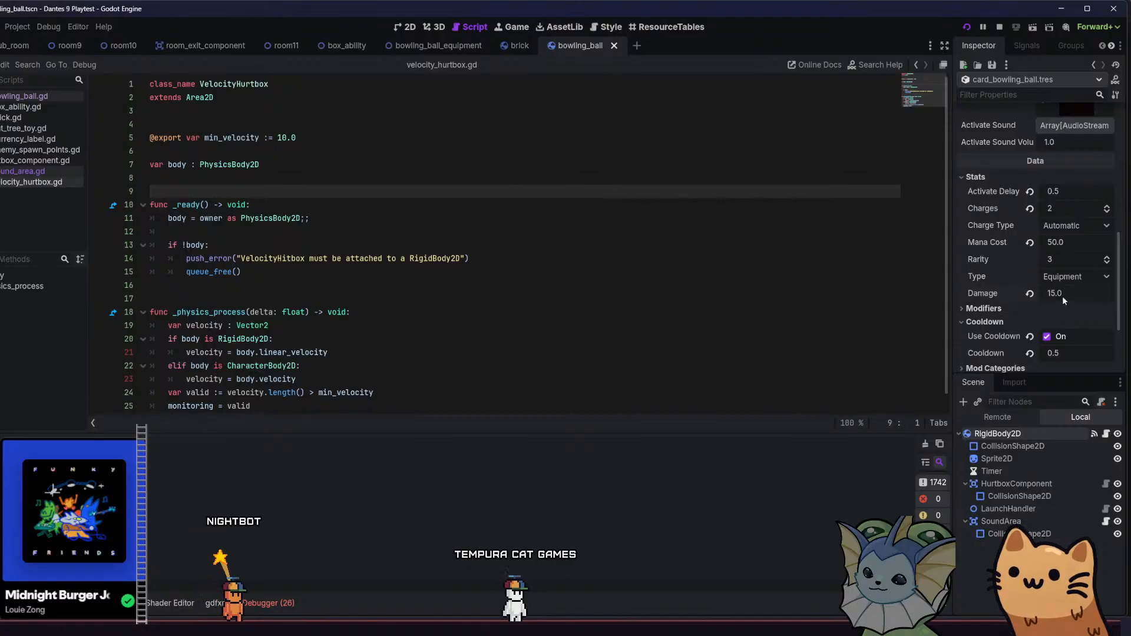
key(ctrl+s)
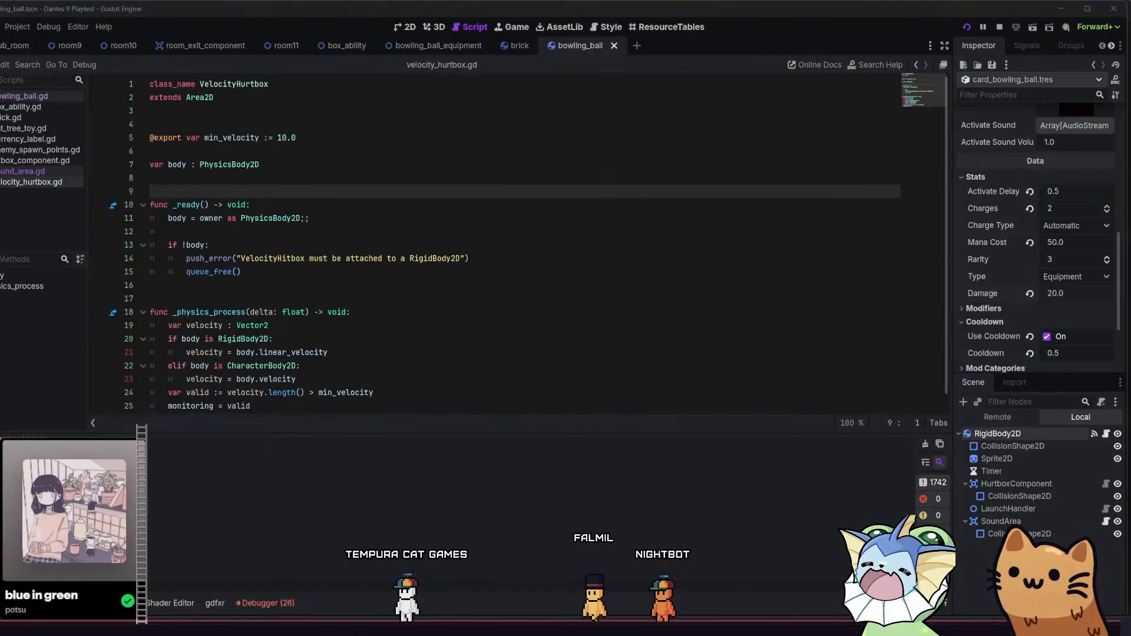
Return to the running playtest, open the chest beside the ice crystal and pick the Glass Gun from its Card Pack
click(711, 625)
key(grave)
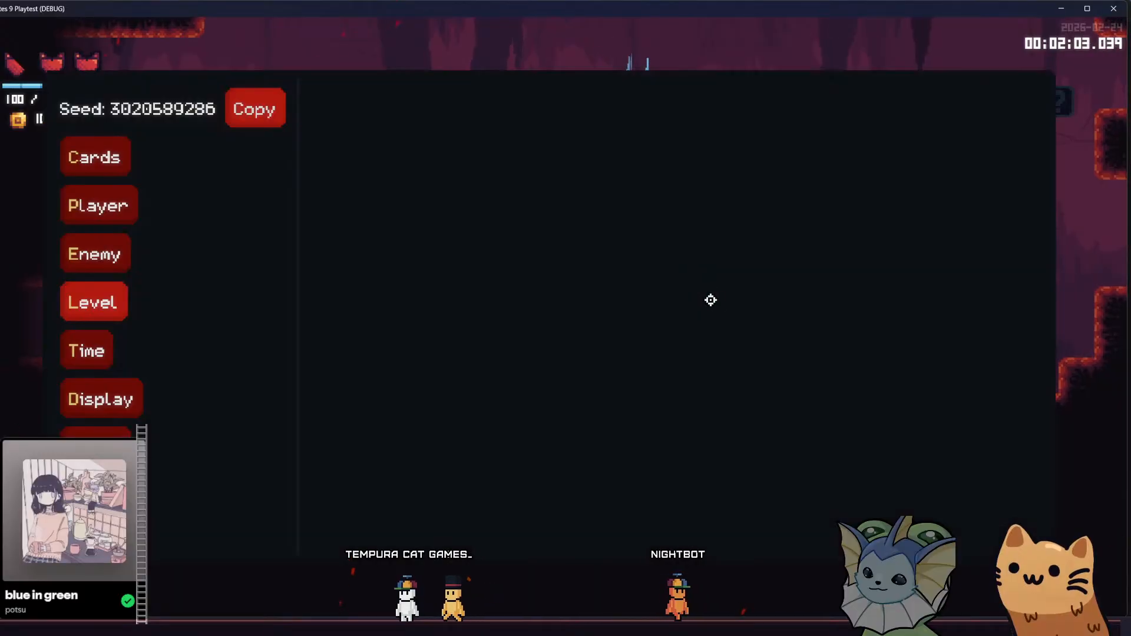
key(grave)
key(e)
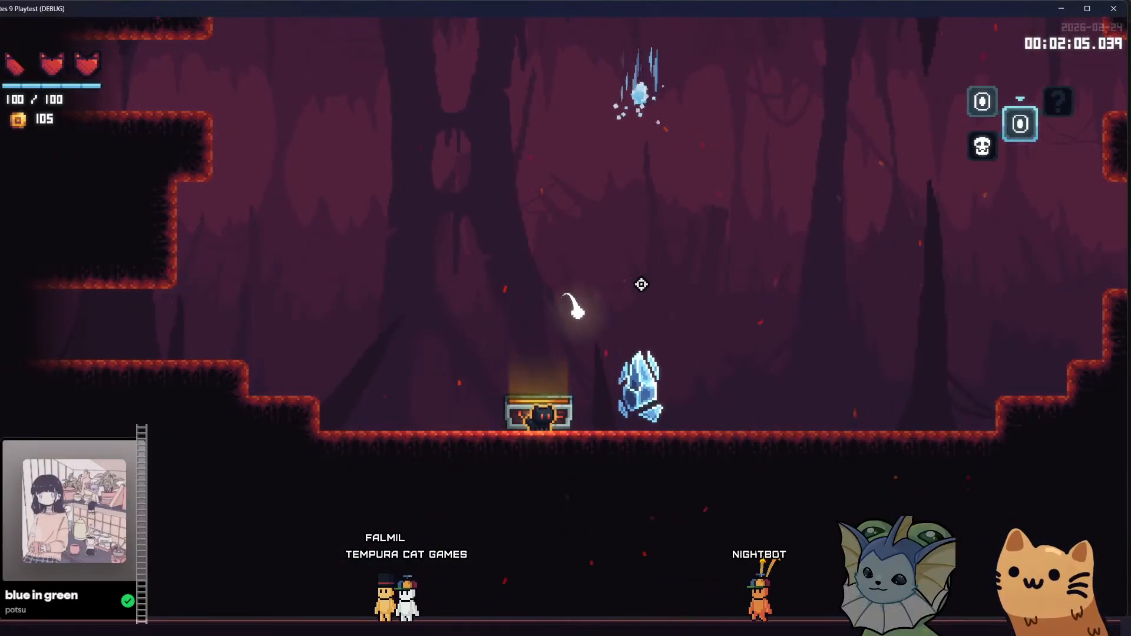
key(d)
key(a)
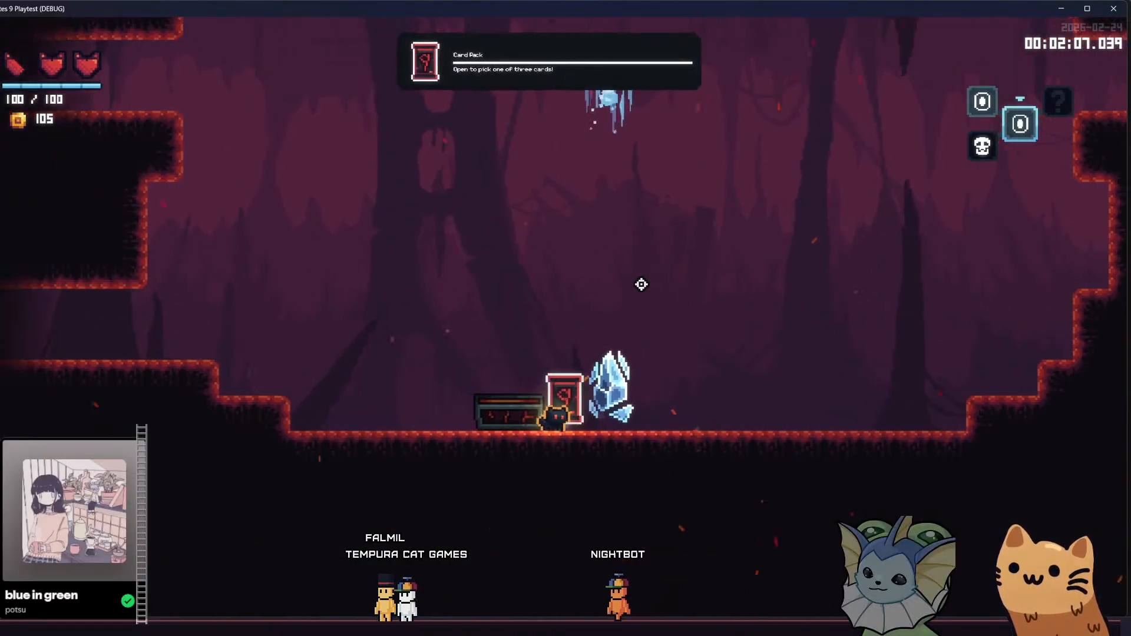
key(e)
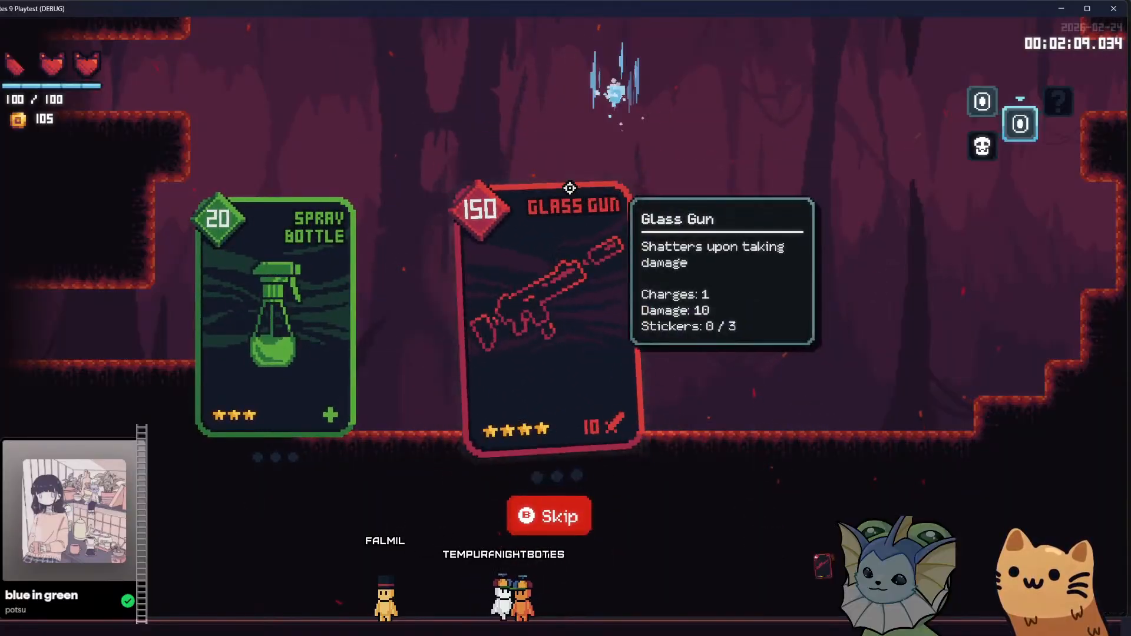
click(563, 301)
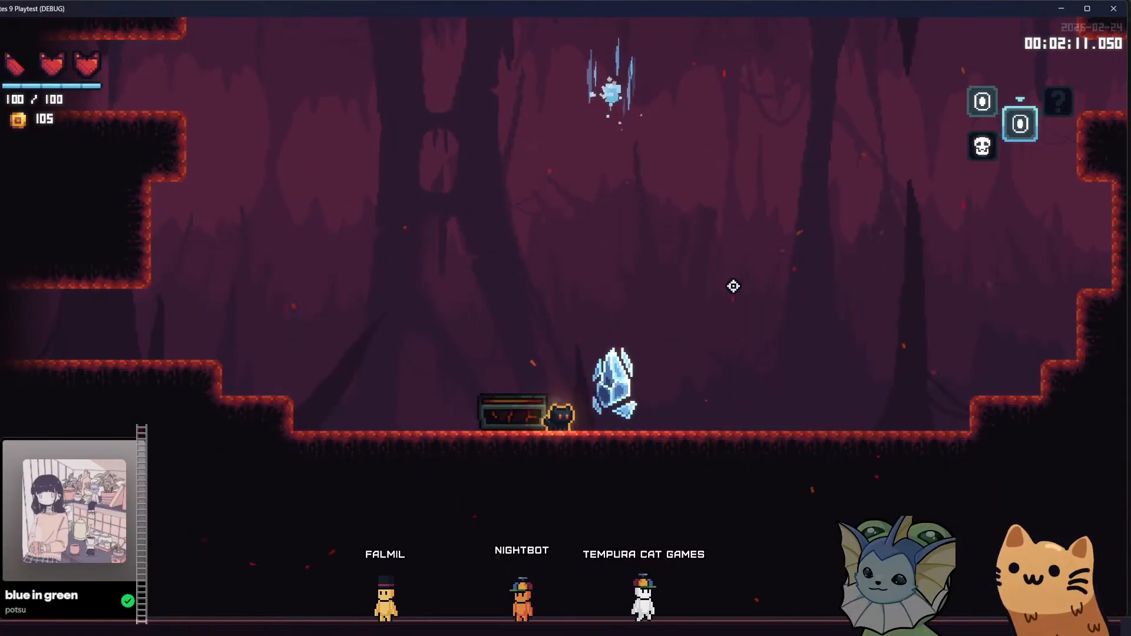
Enter the next combat room, equip the Bowling Ball card and throw balls toward the horned ground enemy
key(d)
key(space)
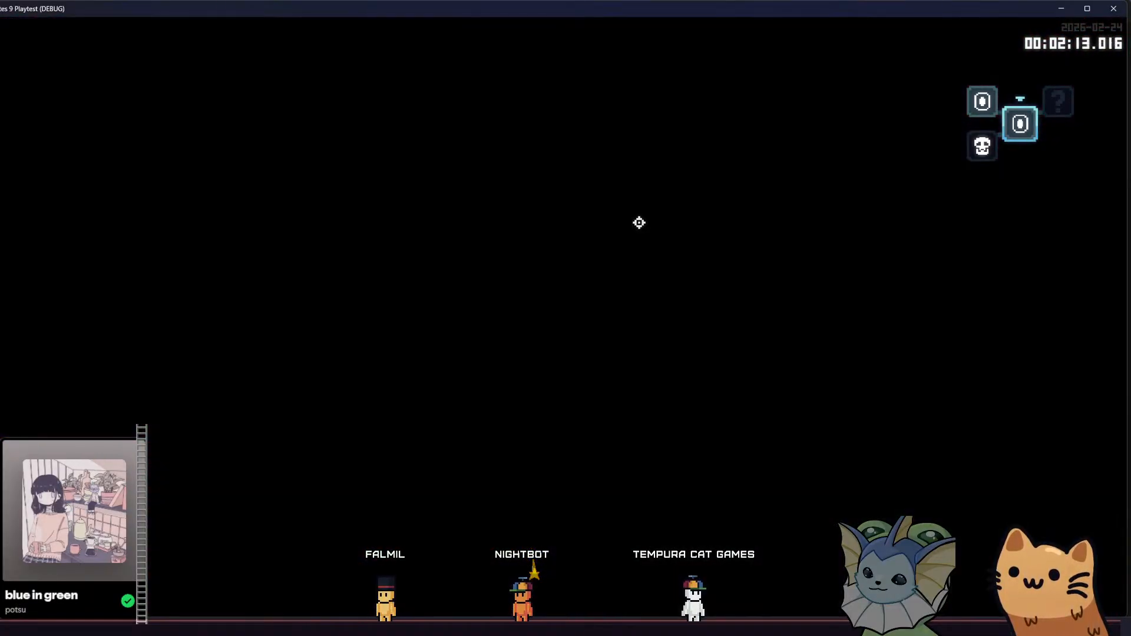
key(d)
key(e)
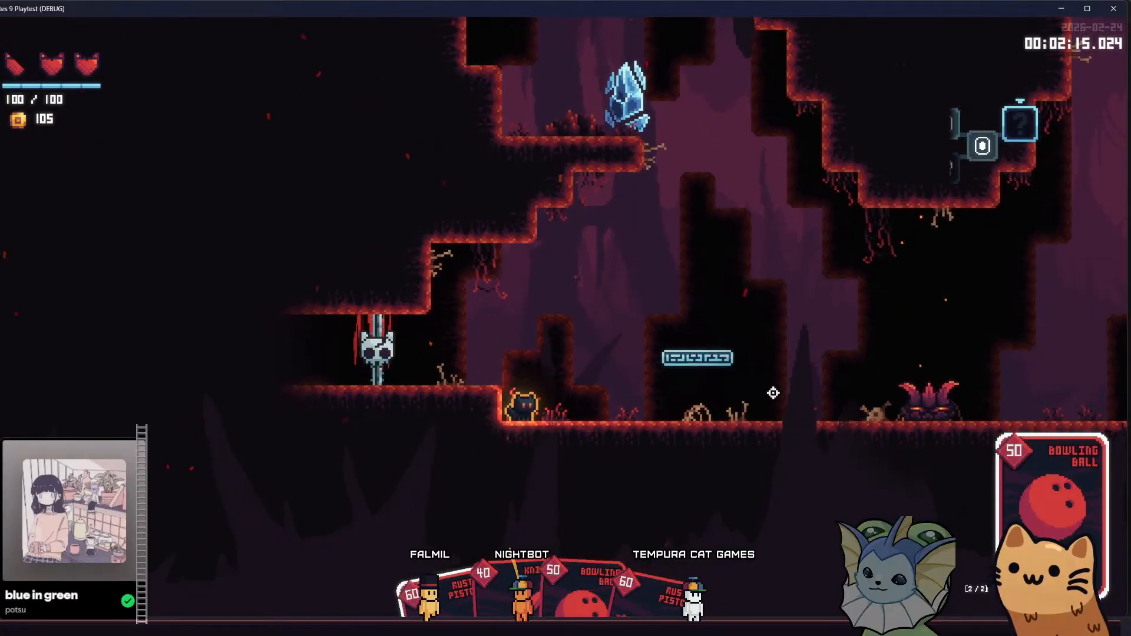
click(736, 304)
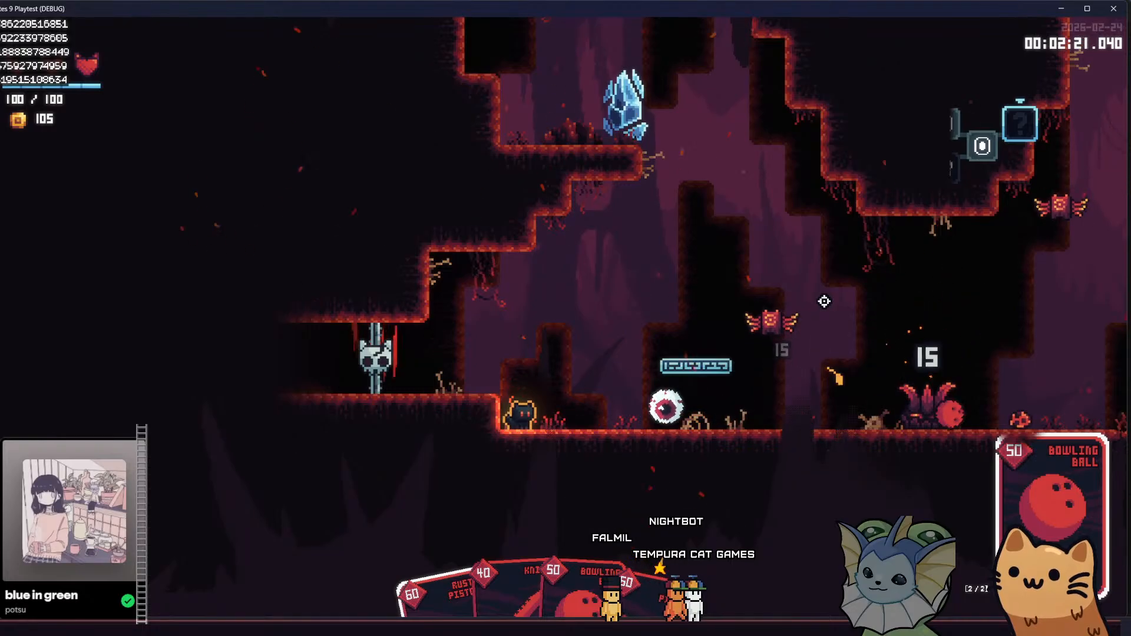
Throw bowling balls at the horned nest and winged enemies, and run past them toward the cavern's right end
click(824, 302)
click(825, 301)
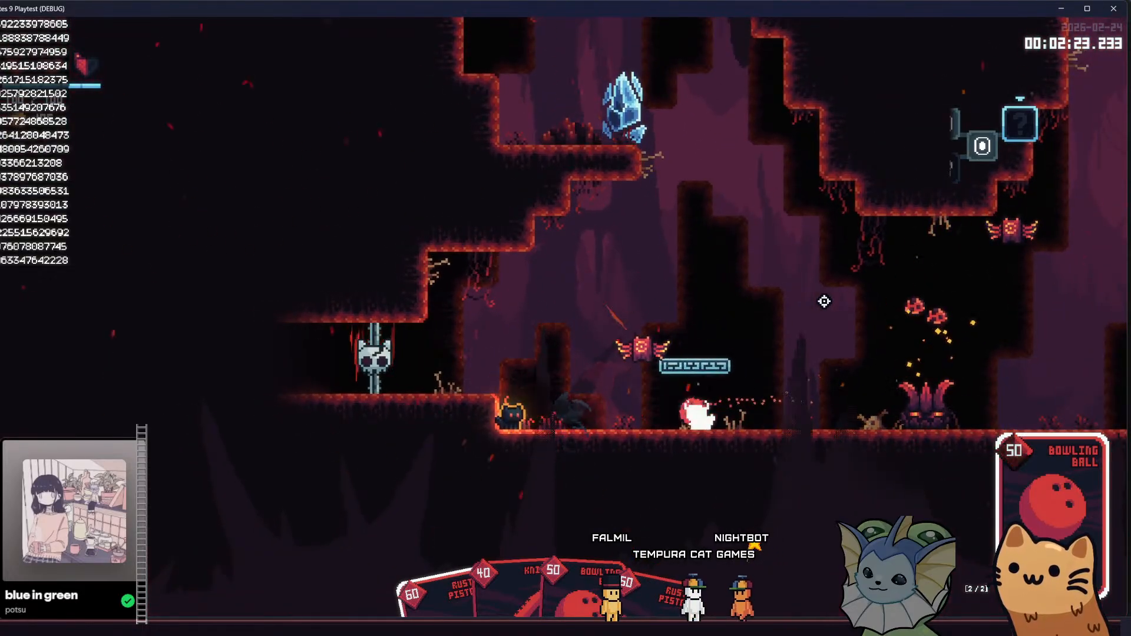
key(d)
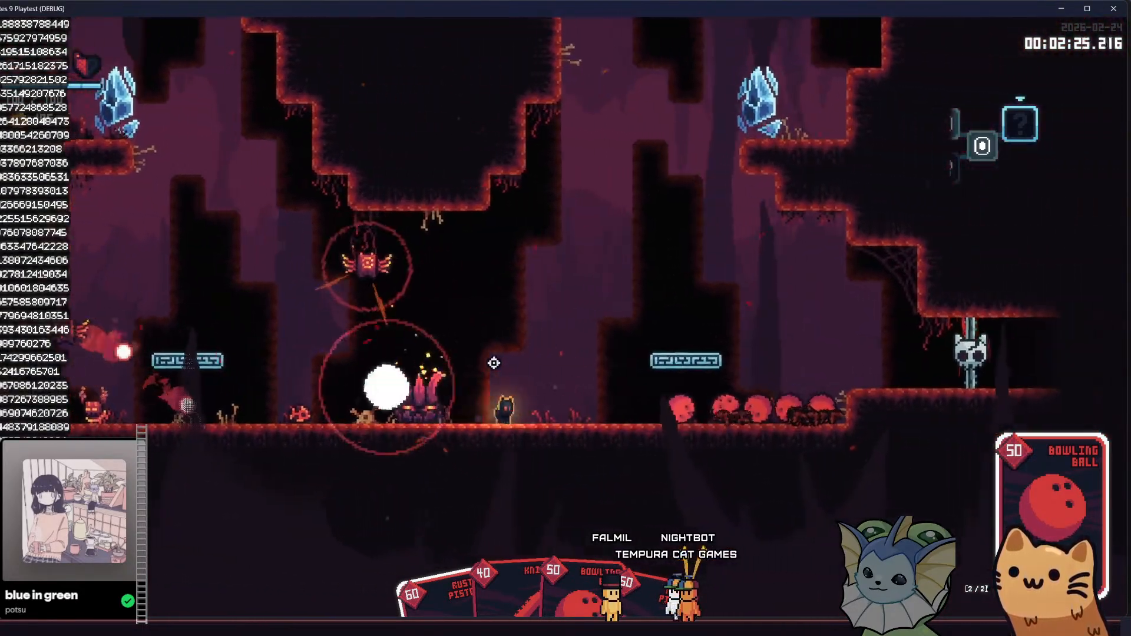
key(d)
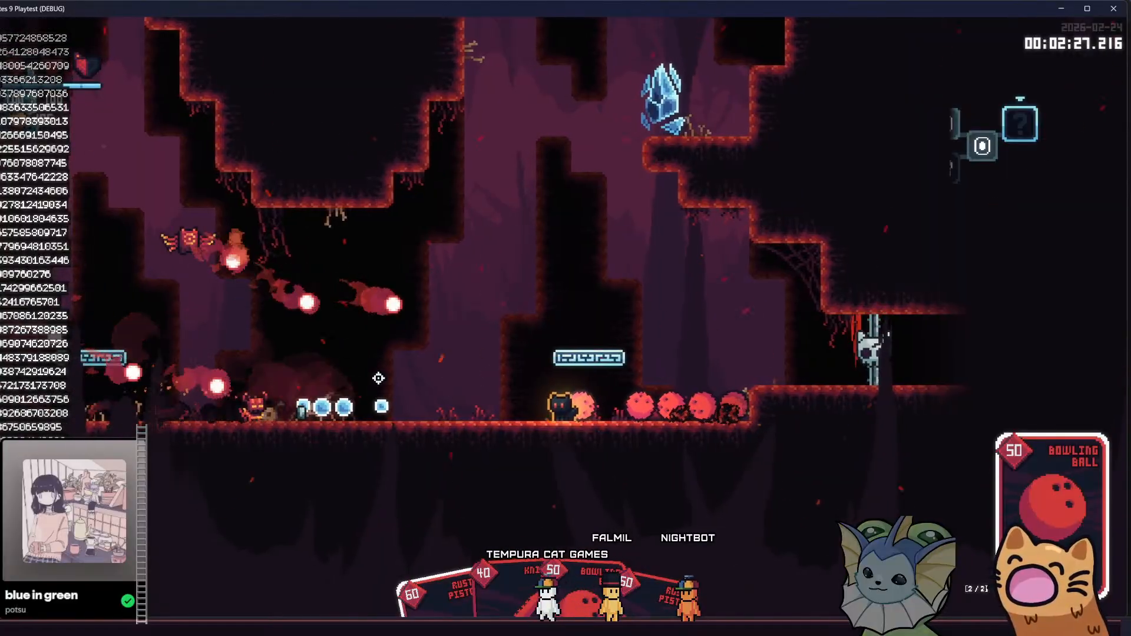
Jump up from the floating platform onto the ledge with the blue crystal on the cavern's right side
key(space)
key(d)
key(space)
key(space)
key(d)
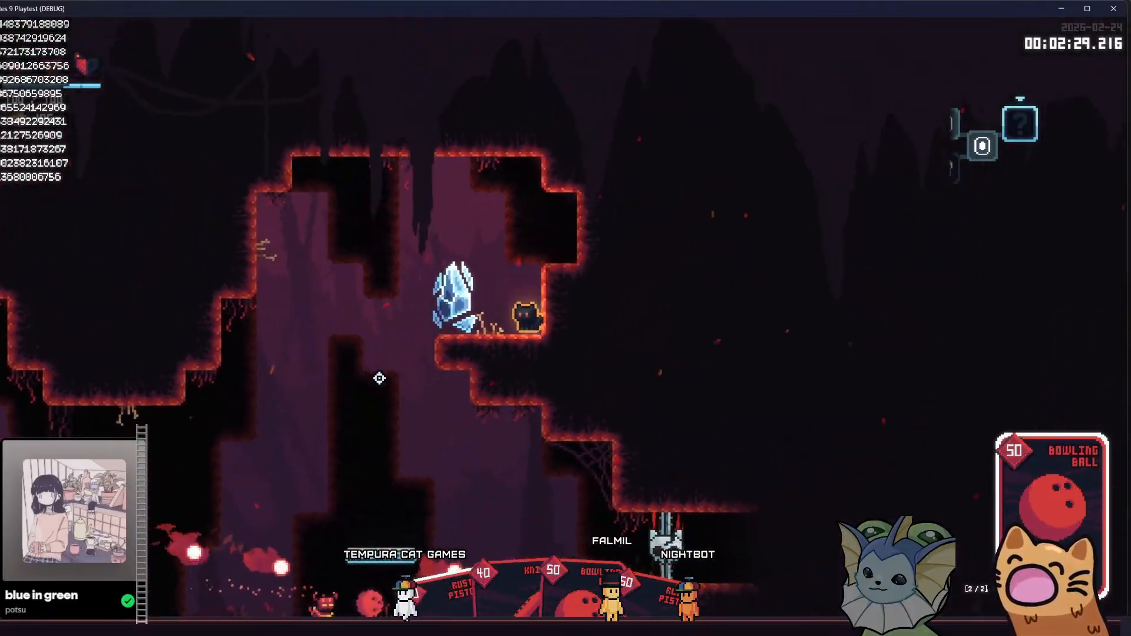
Switch to the Rusty Pistol card and leap off the ledge back toward the middle of the cavern
scroll(382, 376, up, 2)
key(e)
key(a)
key(space)
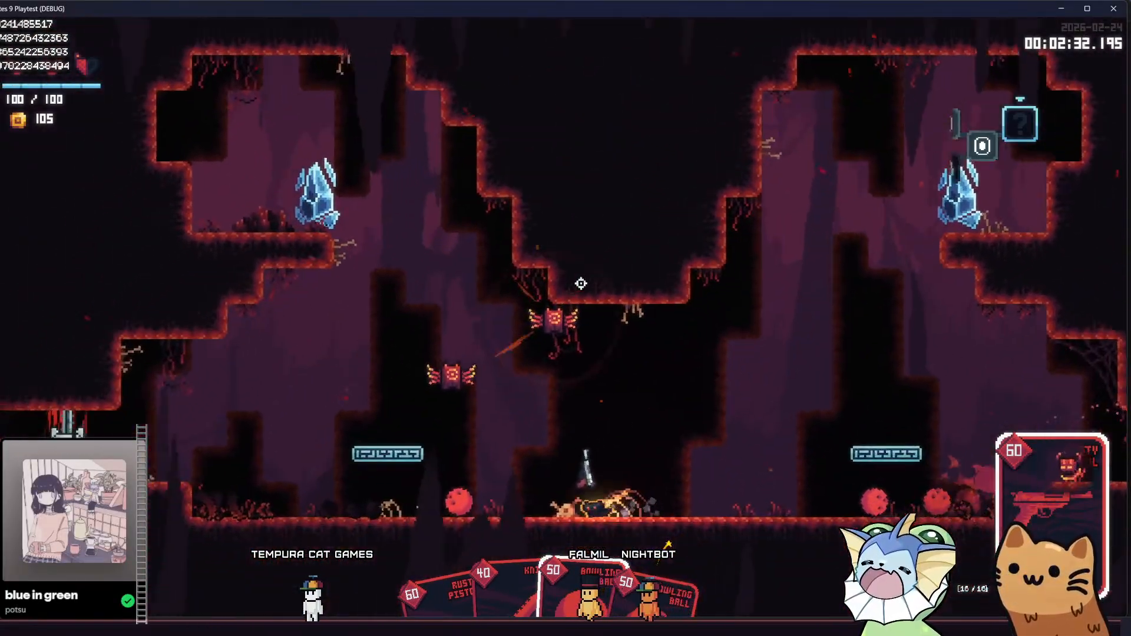
Shoot the winged enemies overhead and the remaining ground enemy with the Rusty Pistol while dodging along the cavern floor
click(611, 248)
key(a)
click(613, 231)
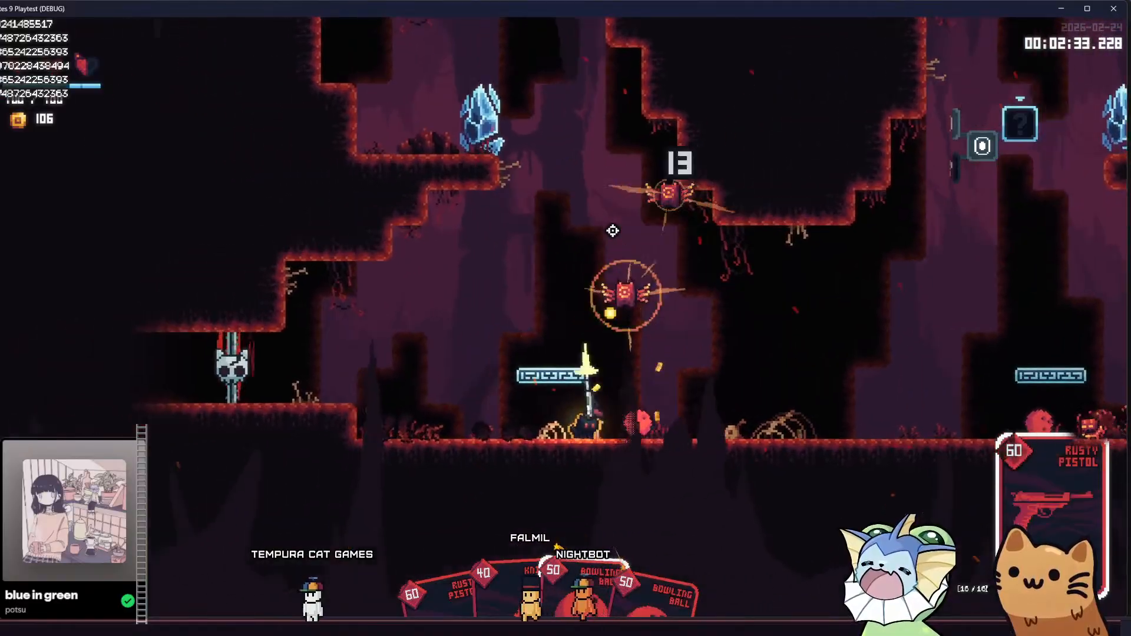
click(635, 208)
key(d)
click(635, 177)
click(631, 192)
key(d)
click(703, 391)
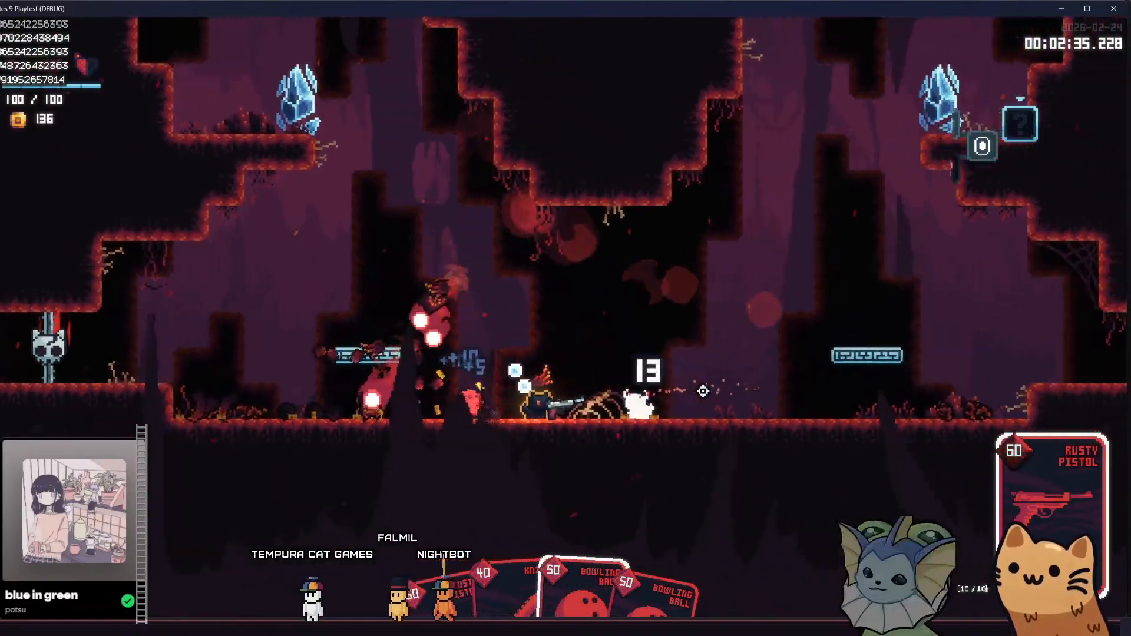
Leave the cleared cavern through the right-hand passage and drop down the shaft of the next room
key(d)
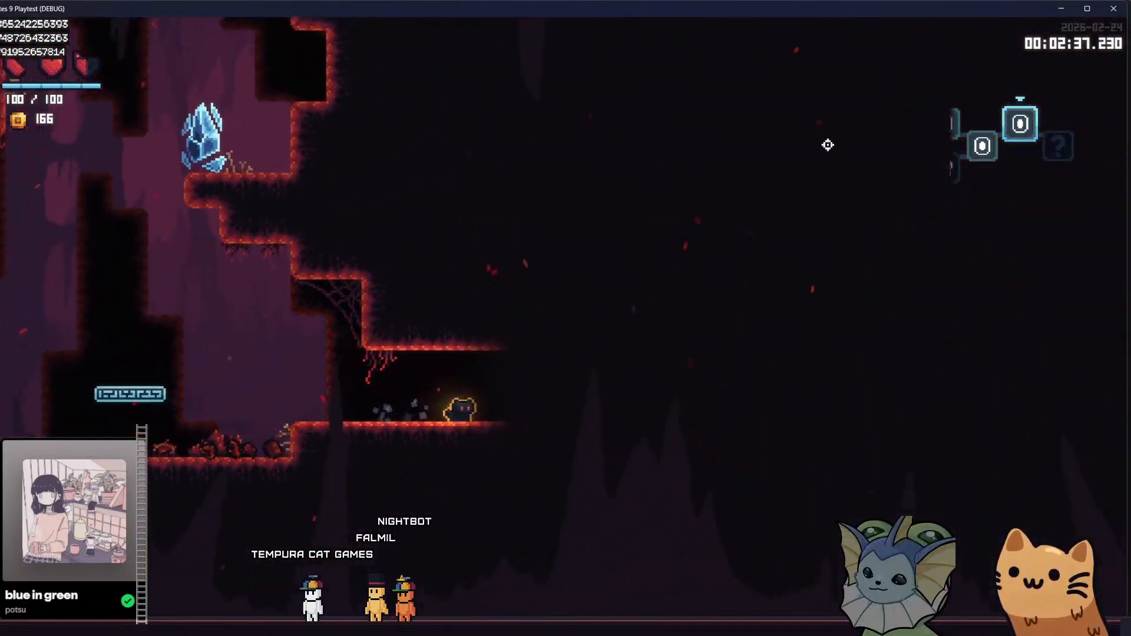
key(d)
key(space)
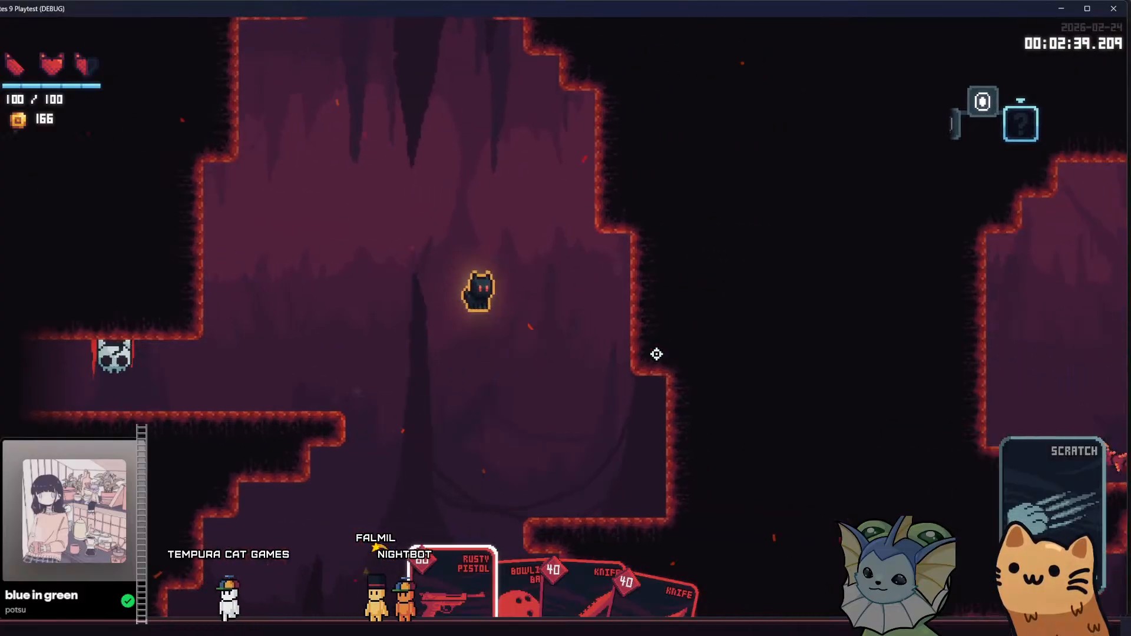
key(d)
scroll(649, 354, down, 1)
key(a)
scroll(649, 354, up, 1)
key(d)
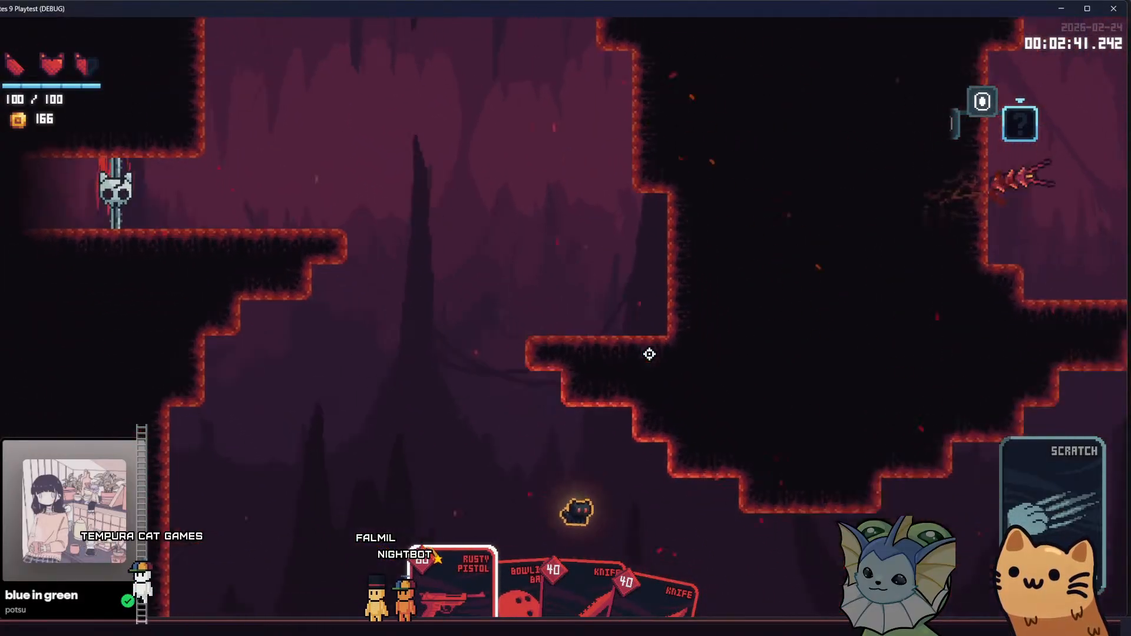
Swap the Scratch card for the Rusty Pistol and open fire on the centipede from the lower steps
right_click(649, 354)
key(a)
key(space)
key(d)
click(737, 310)
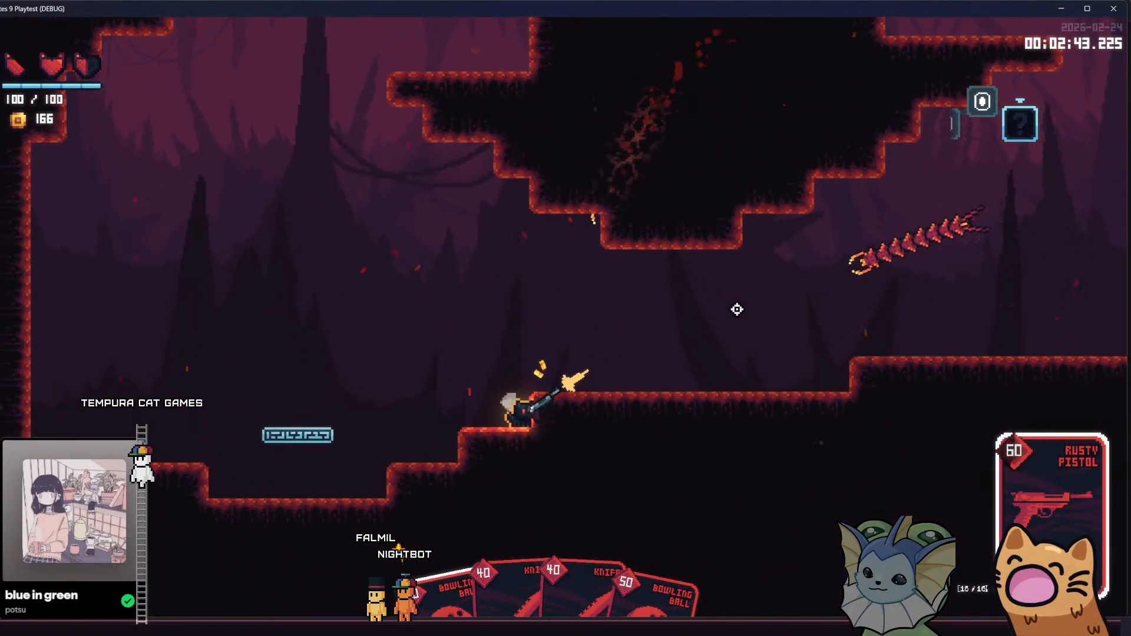
Retreat over the floating platform while shooting the approaching centipede with the Rusty Pistol
key(space)
key(a)
click(637, 262)
click(807, 311)
key(space)
click(778, 316)
click(820, 289)
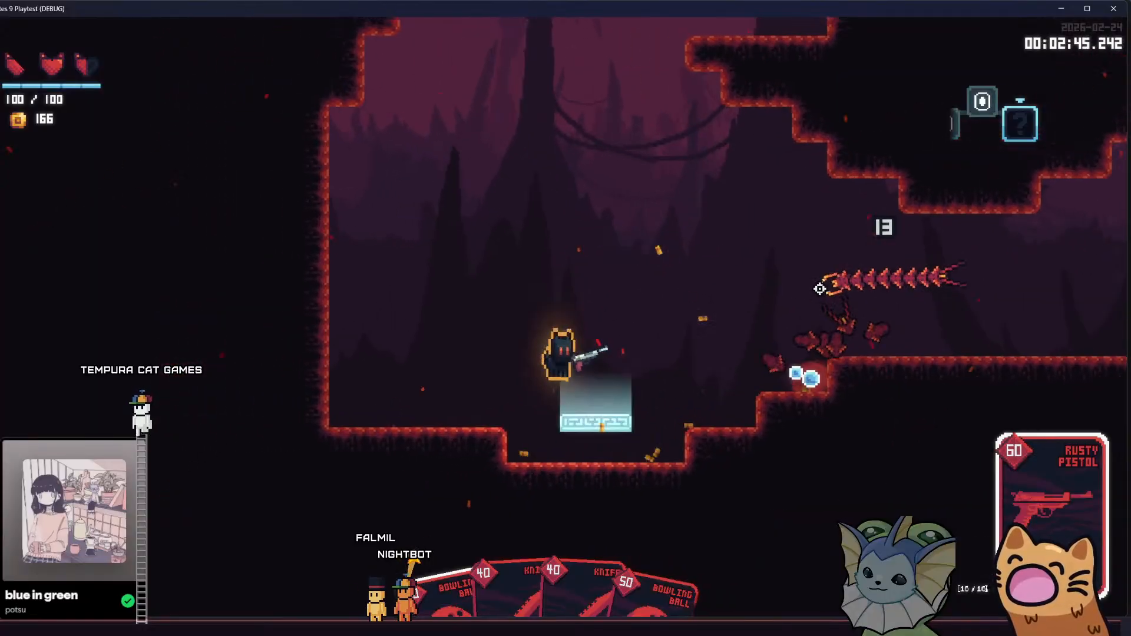
Keep shooting the centipede and the enemies beside it while backing toward the cavern's left wall
key(d)
click(811, 303)
key(a)
click(831, 379)
click(819, 231)
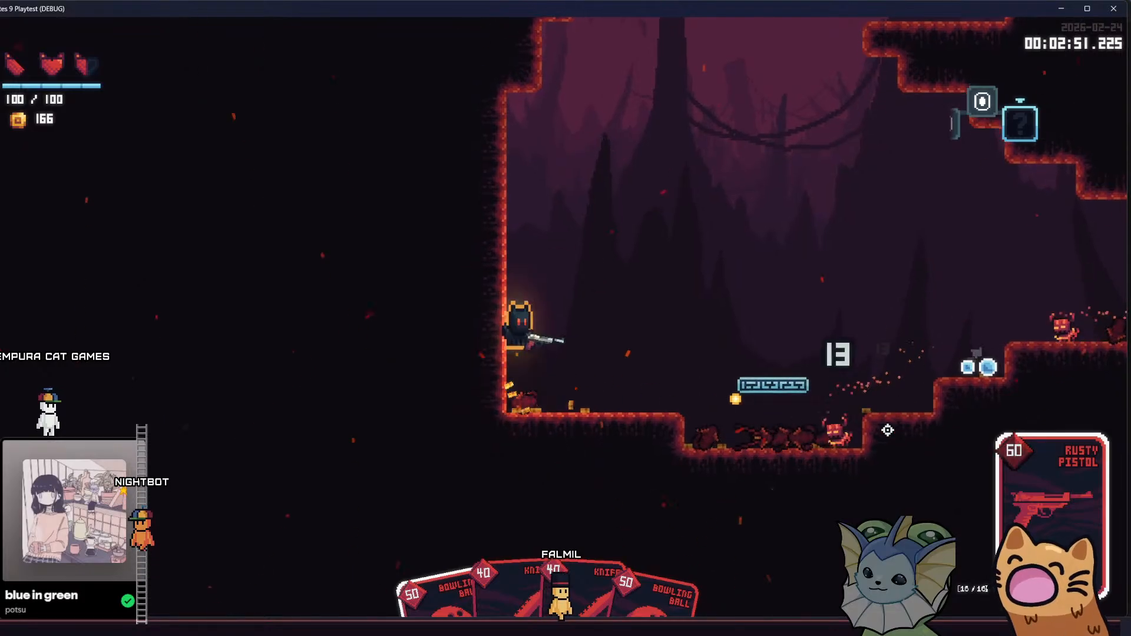
Jump along the left wall and shoot the red imps crossing the floor below
key(space)
click(756, 400)
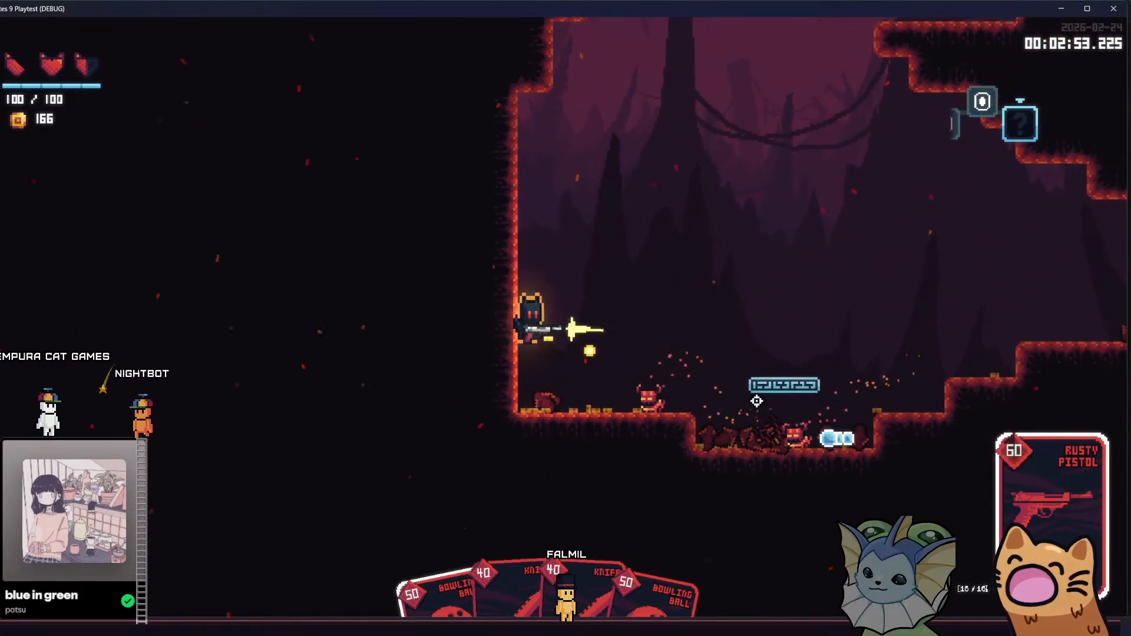
key(space)
click(722, 422)
key(a)
click(746, 416)
key(space)
key(d)
click(591, 424)
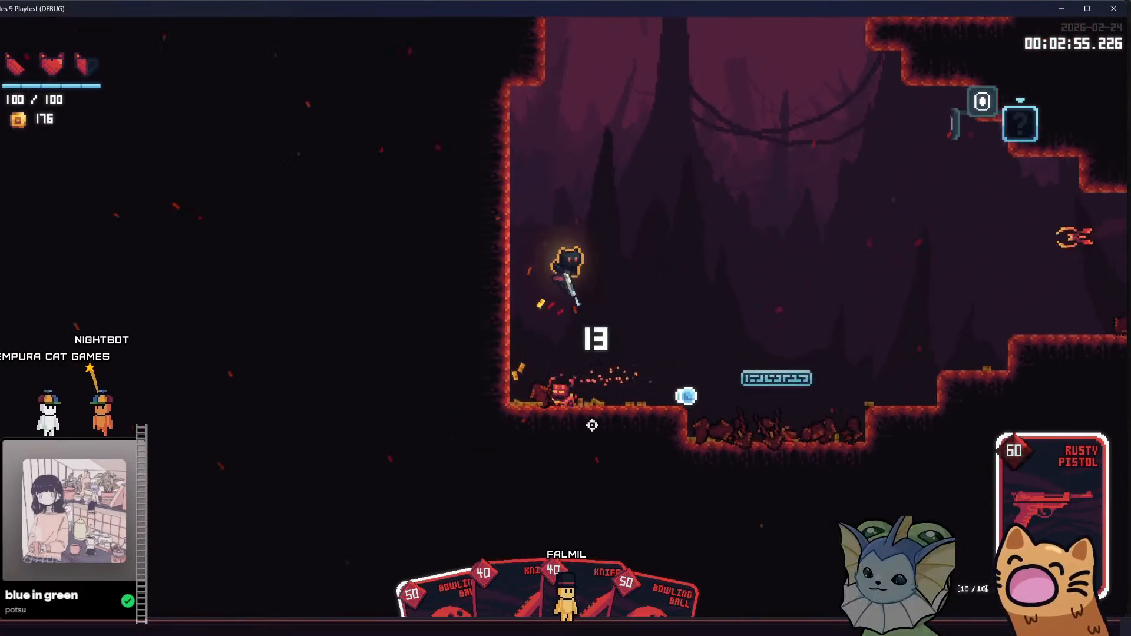
Finish the imp by the wall and shoot the incoming centipede segments from the cavern's left corner
click(347, 398)
key(a)
click(843, 379)
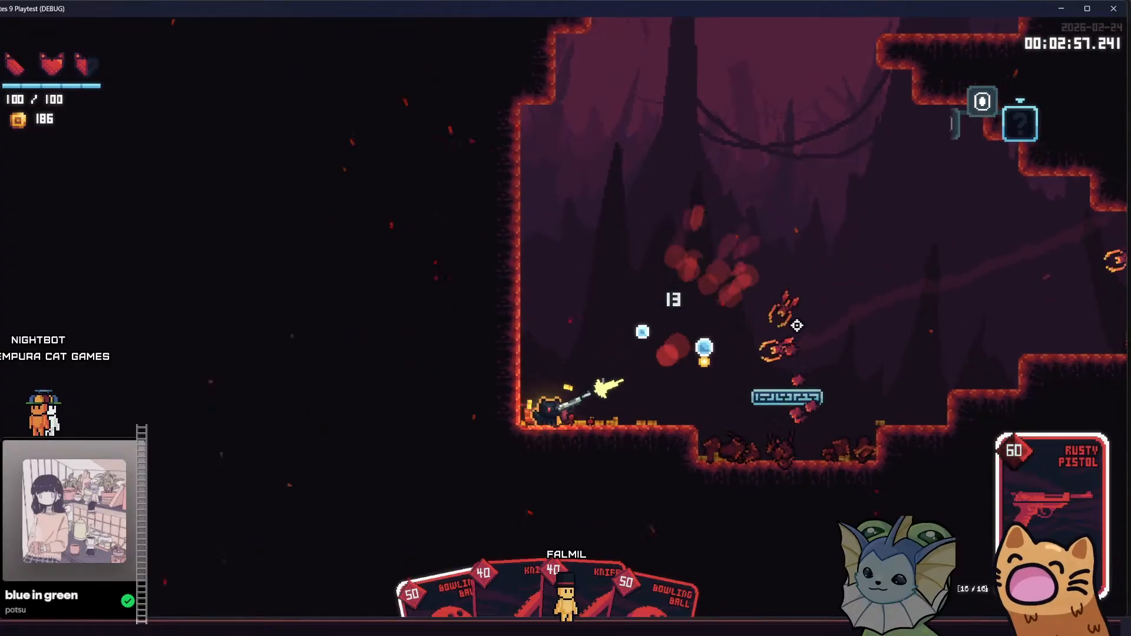
click(807, 329)
click(879, 297)
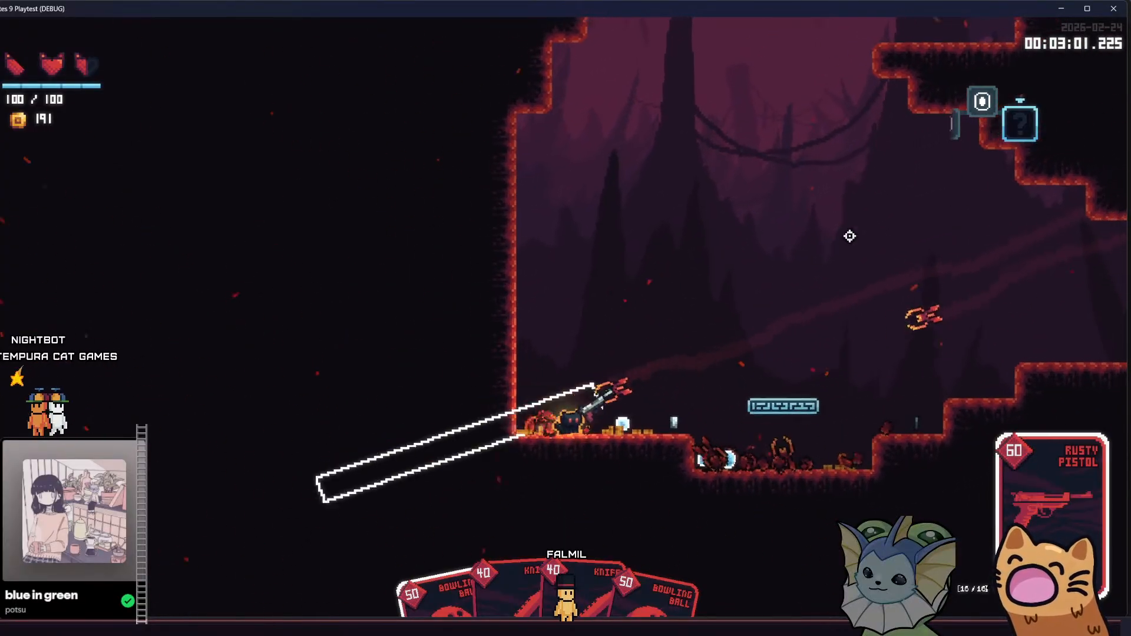
Advance to the stone steps, jump over the charging centipede head, and fall back to the left corner while shooting
key(d)
key(space)
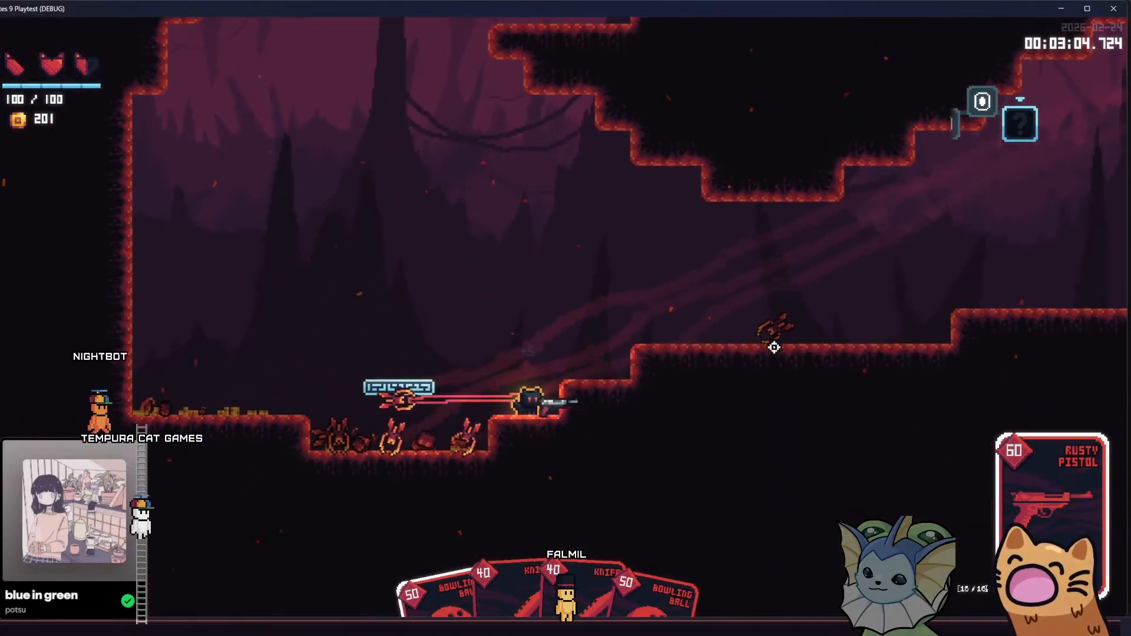
click(776, 351)
key(space)
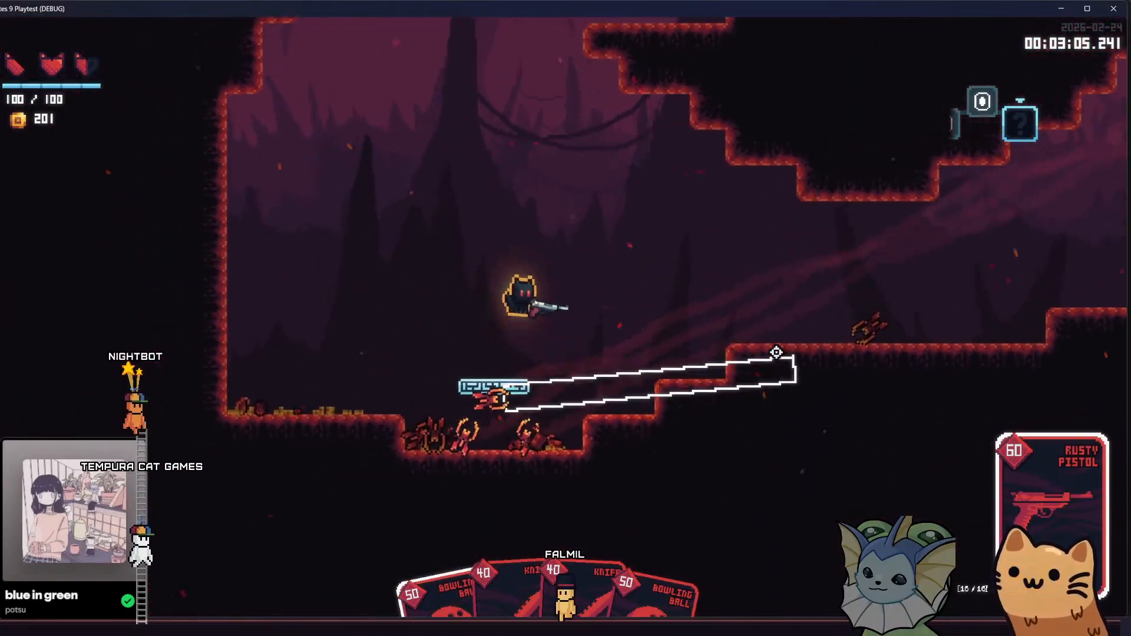
key(a)
key(space)
click(754, 315)
click(721, 253)
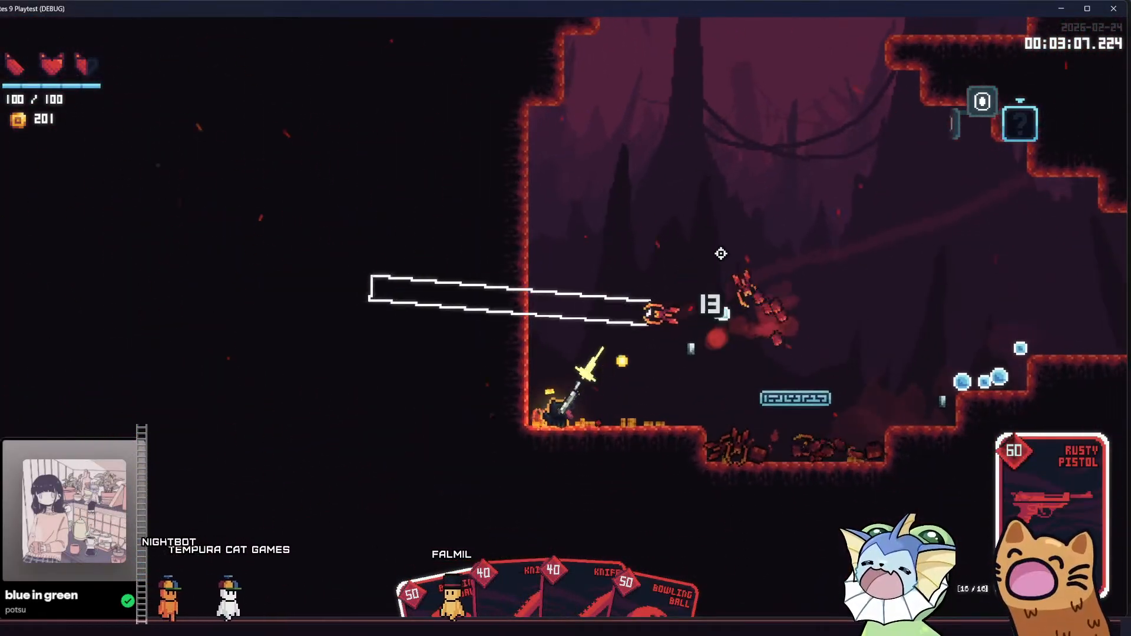
Run and jump past the centipede heads to the upper floor beneath the blue crystal
key(d)
key(space)
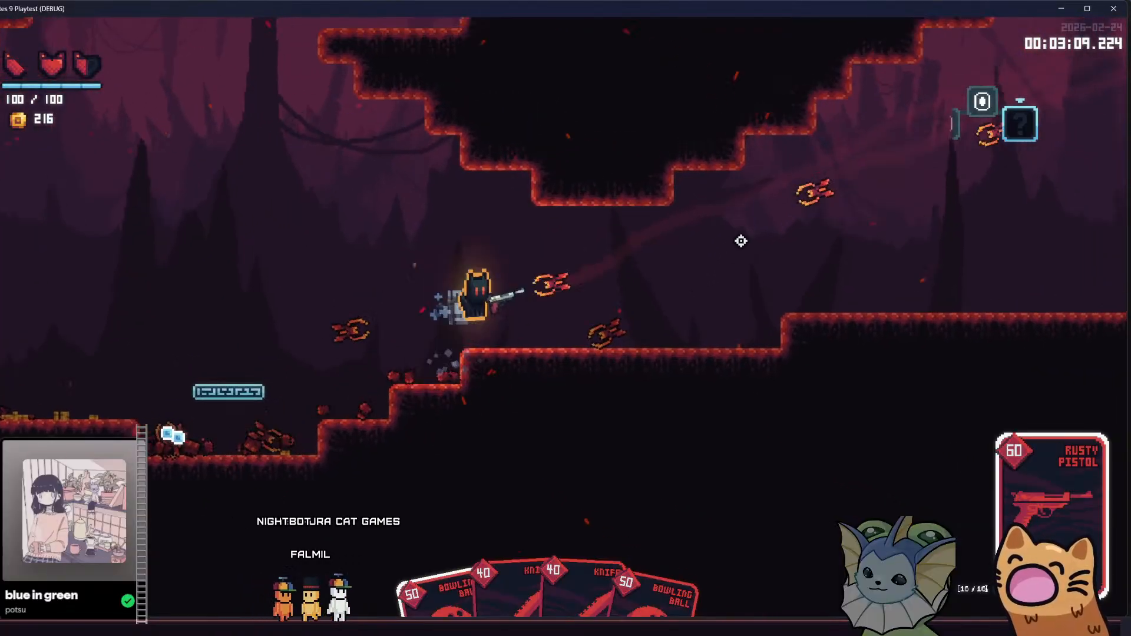
key(d)
key(space)
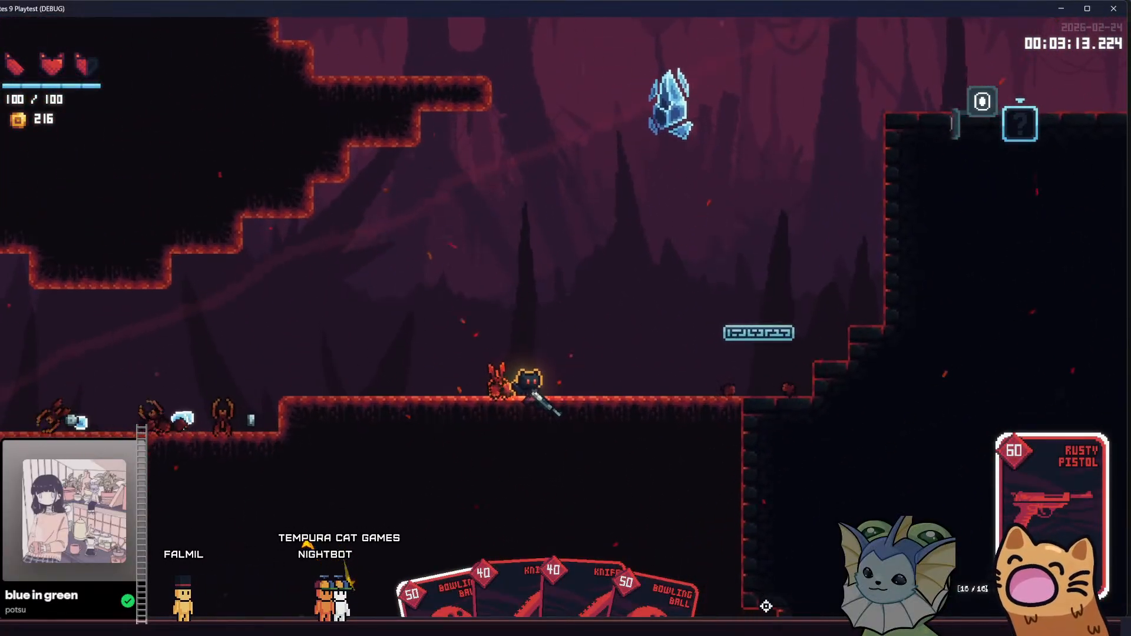
Run back down to the sunken floor on the left, collecting the dropped orbs on the way
key(a)
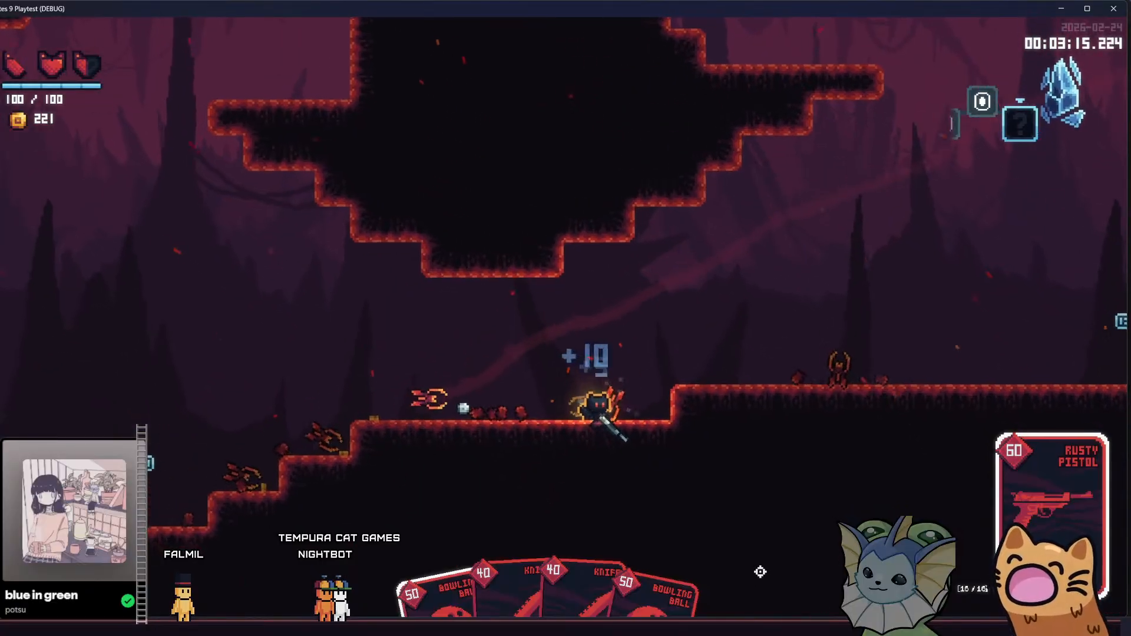
key(a)
key(a)
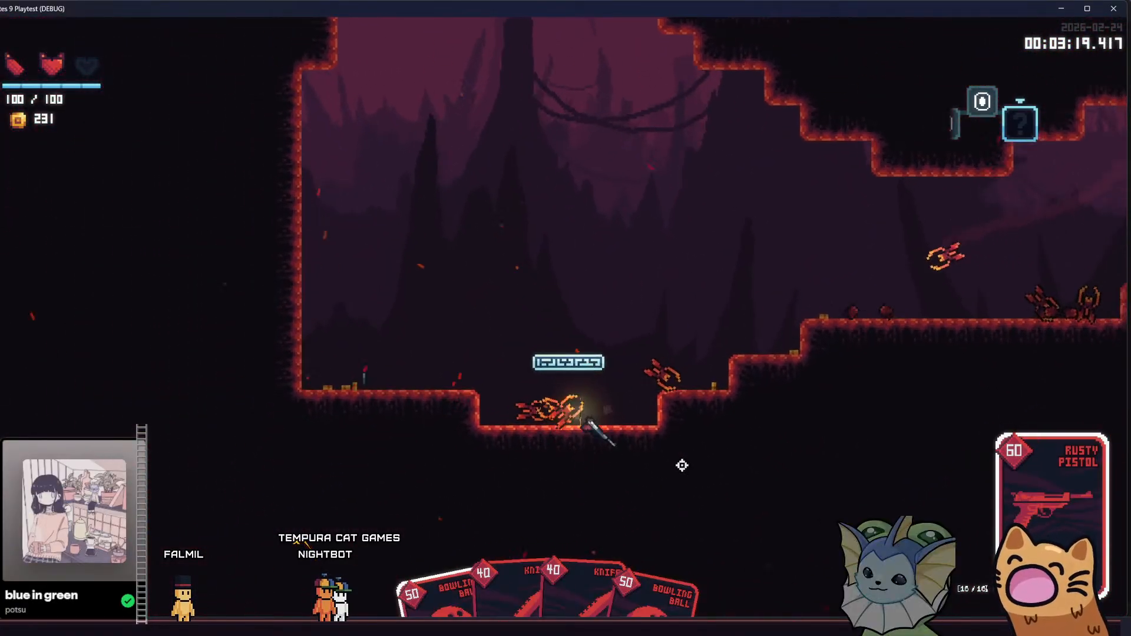
Jump clear of the centipede heads in the pit and shoot at them while heading back to the right
key(d)
key(space)
key(space)
click(424, 368)
key(d)
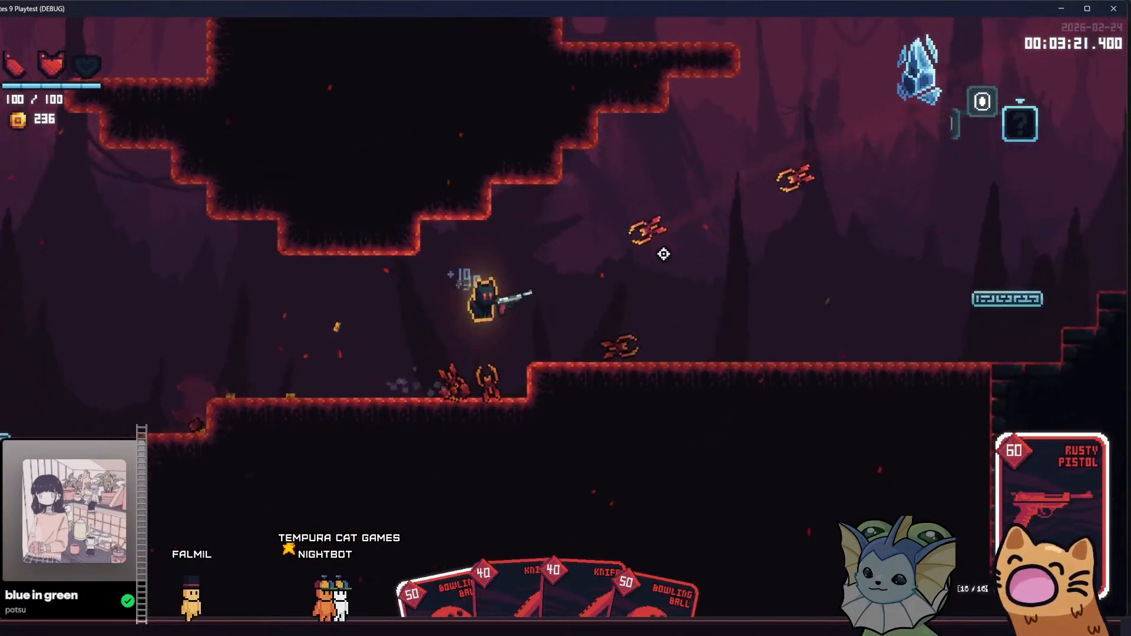
click(578, 226)
Climb past the blue crystal and up through the thin platforms to the walkway with the horned nest
key(space)
key(d)
key(space)
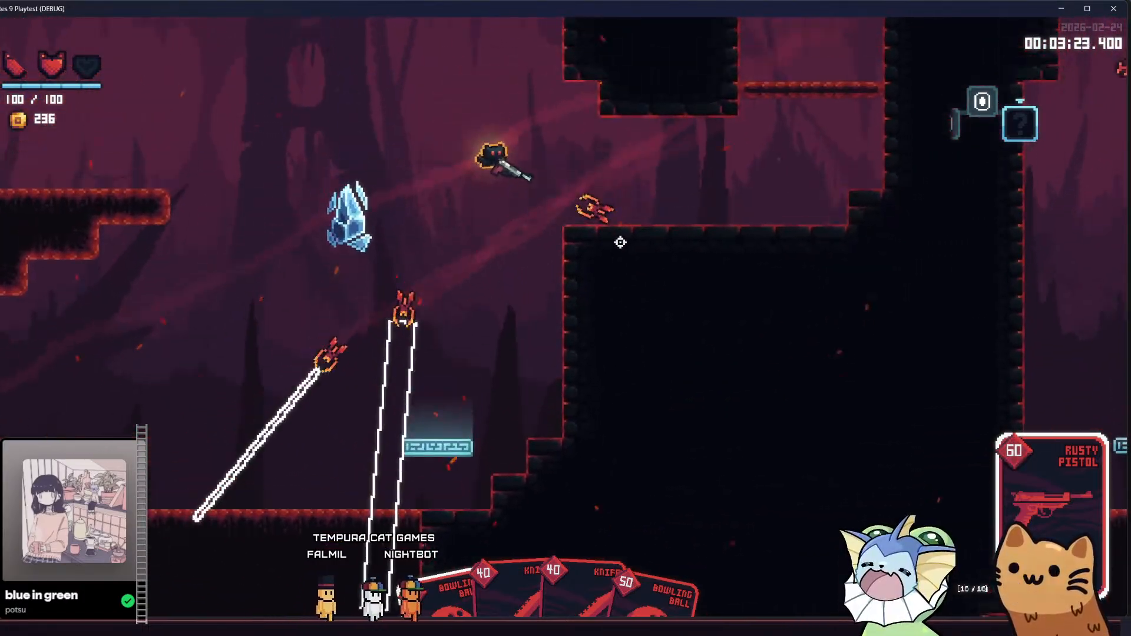
key(space)
key(space)
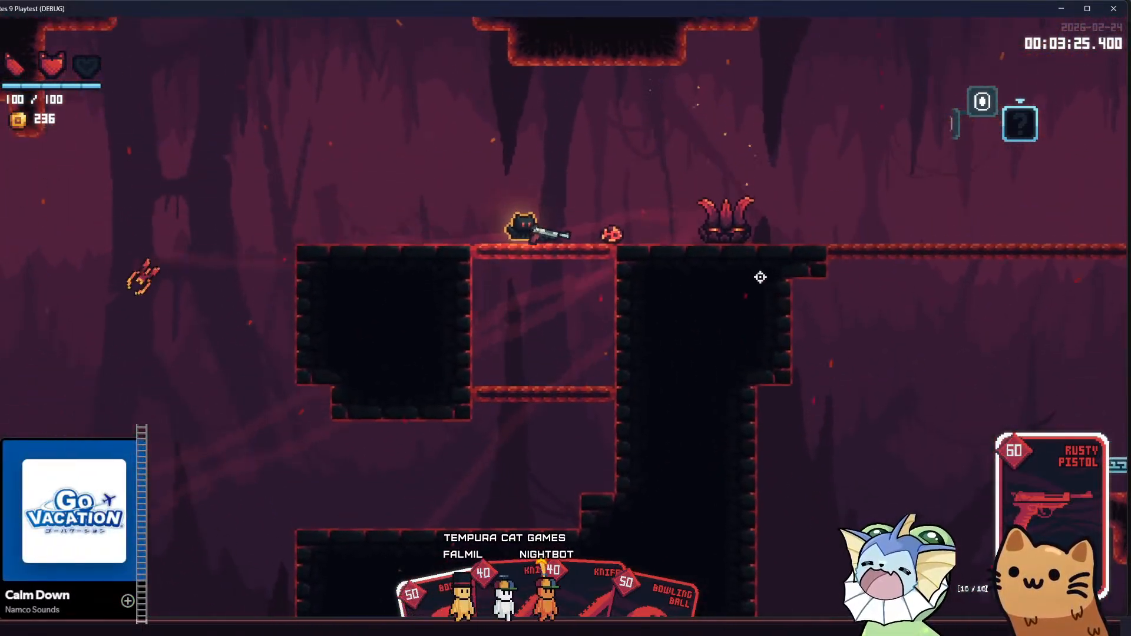
Shoot the horned nest and its crawler with the Rusty Pistol while jumping above the walkway
click(797, 318)
key(space)
click(808, 367)
click(805, 375)
key(space)
click(811, 386)
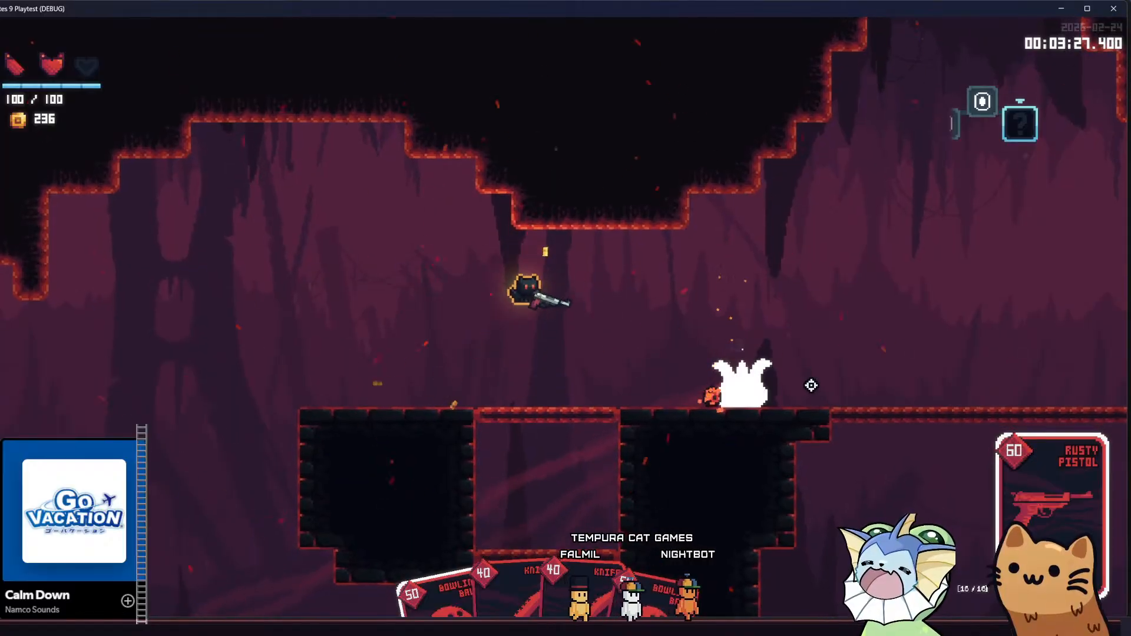
key(d)
click(810, 379)
key(space)
Run past the horned nest, swap to the Bowling Ball card, and throw balls back at the nest and its escorts
click(586, 419)
click(356, 402)
key(d)
right_click(307, 396)
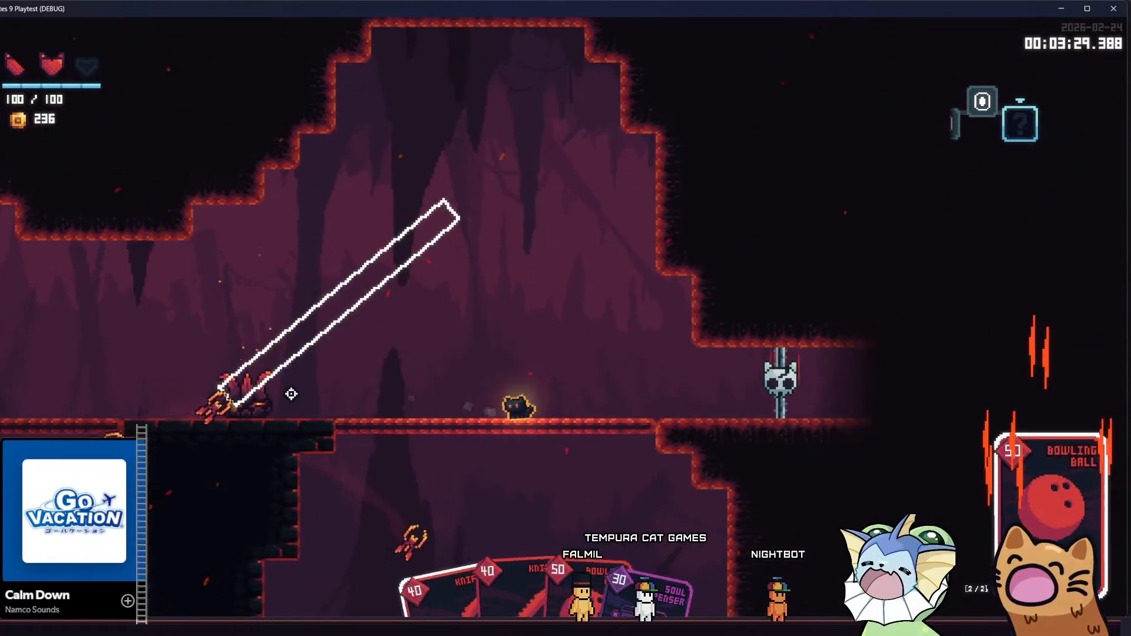
click(202, 373)
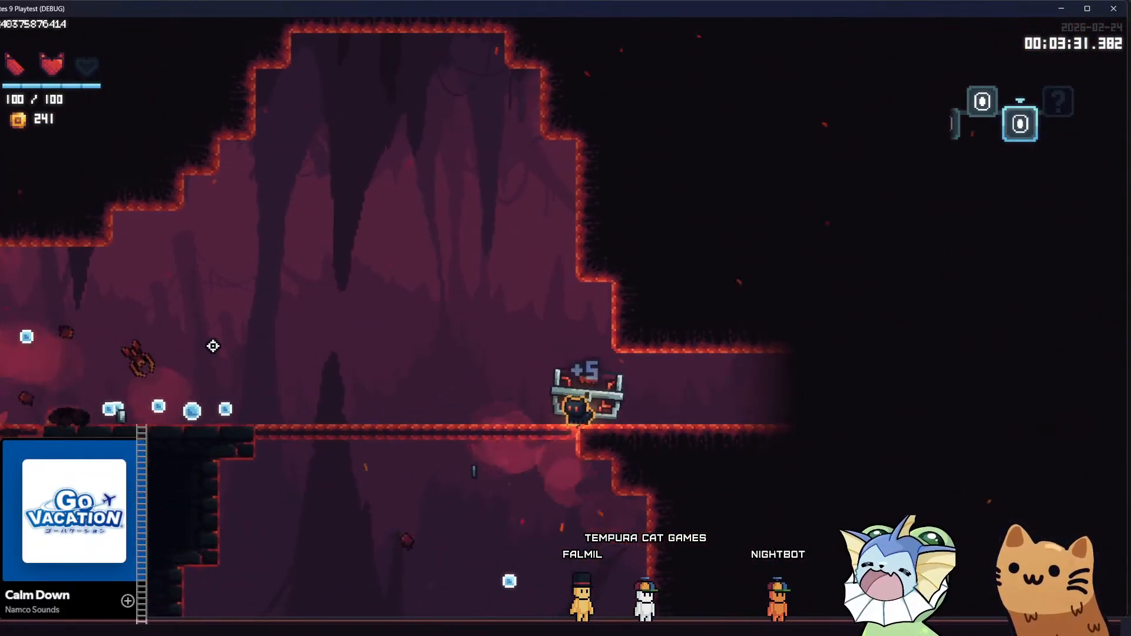
Run left along the walkway and drop through the thin platform to collect the remaining orbs
key(a)
key(a)
key(s)
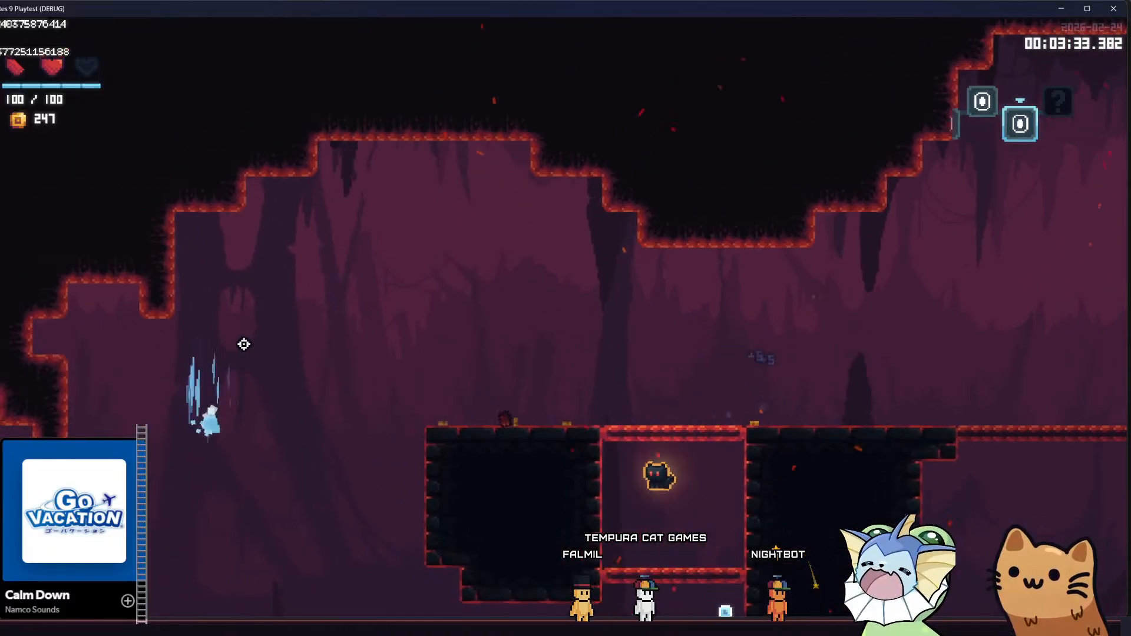
Jump back up to the walkway and return to the reward chest by the right-hand exit to open it
key(d)
key(space)
key(space)
key(space)
key(d)
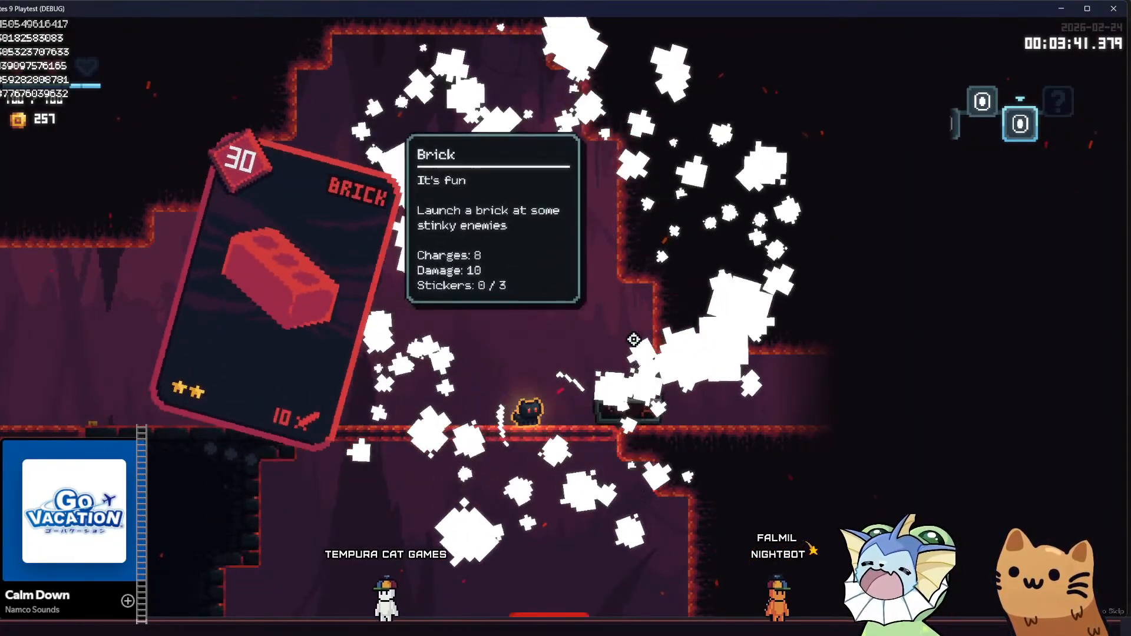
Take the SMG card as the chest reward and head back left along the walkway
click(821, 337)
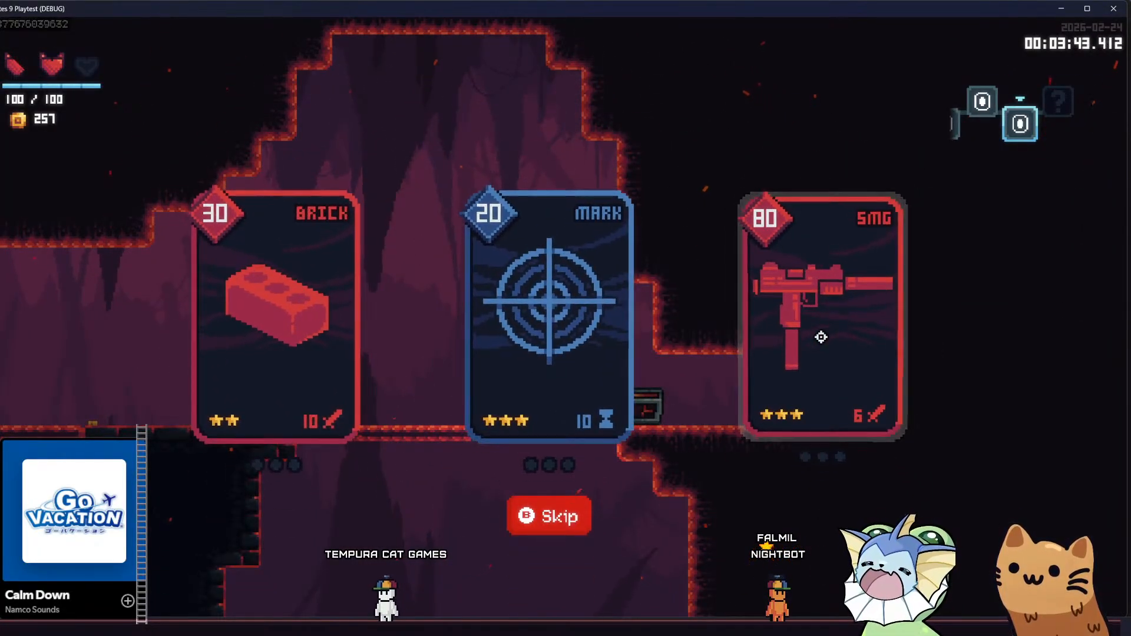
key(d)
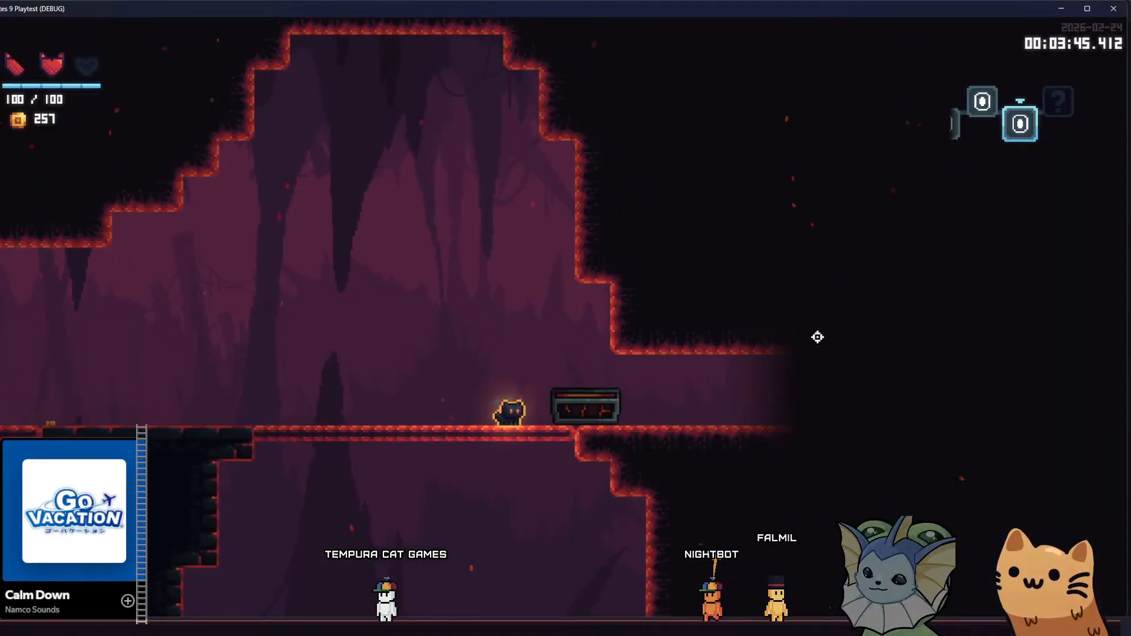
key(a)
key(a)
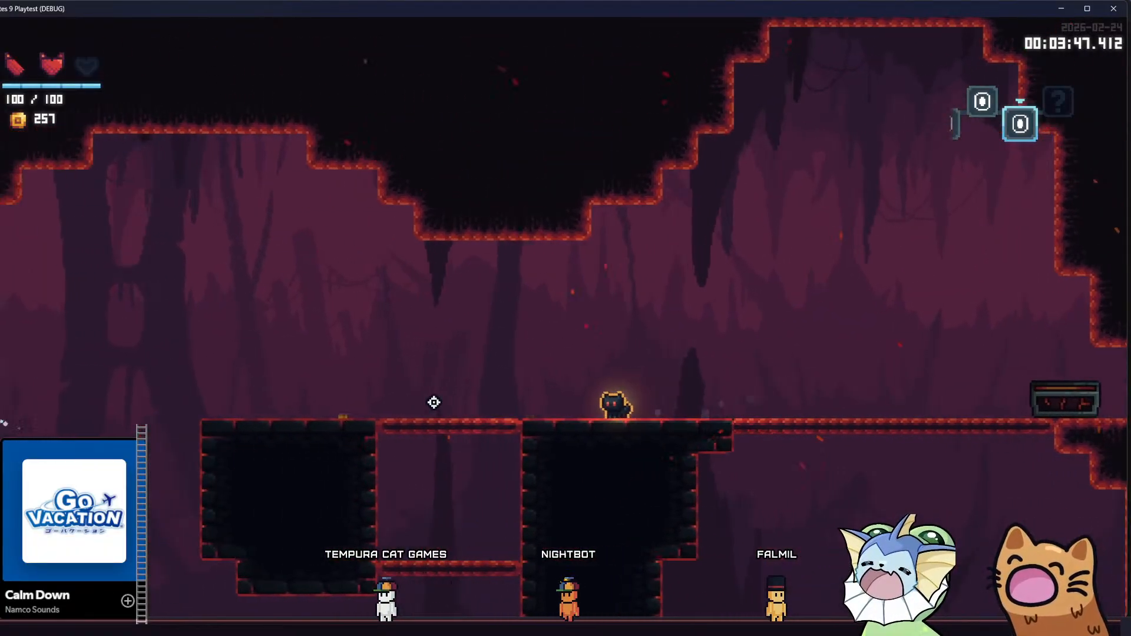
Run left off the walkway through the cavern, collect the pickup and bounce upward from the blue launch pad
key(a)
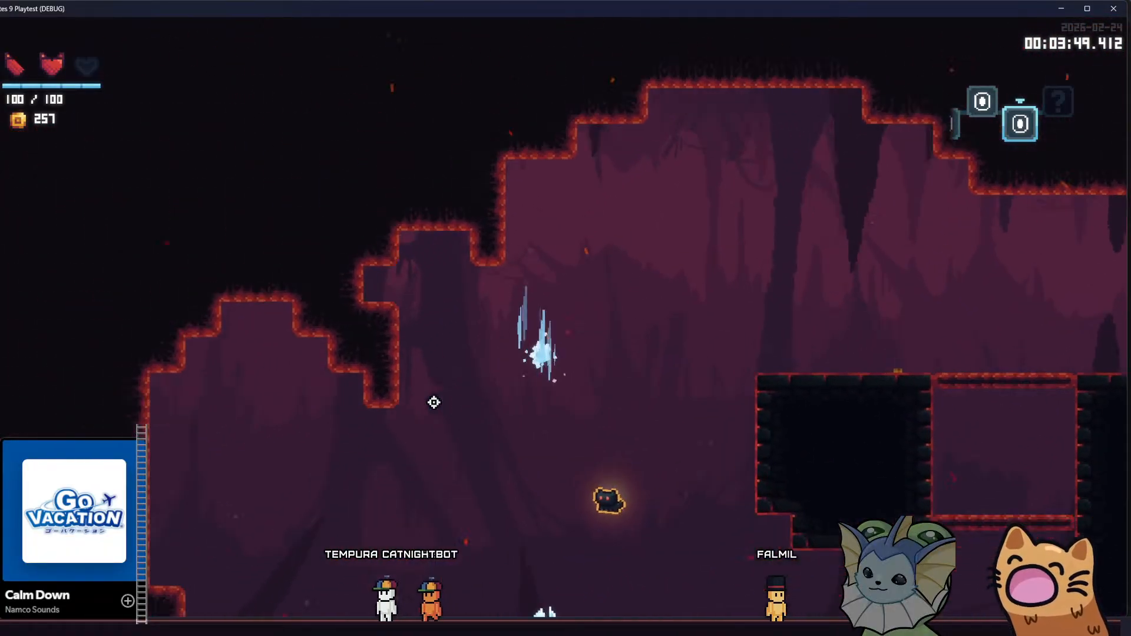
key(a)
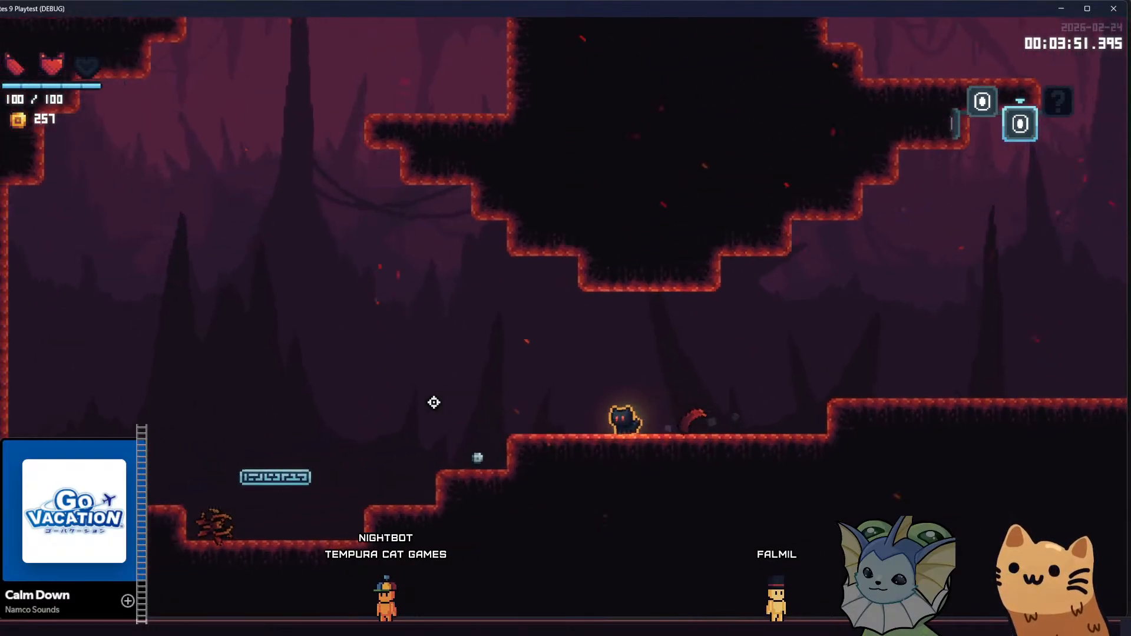
key(space)
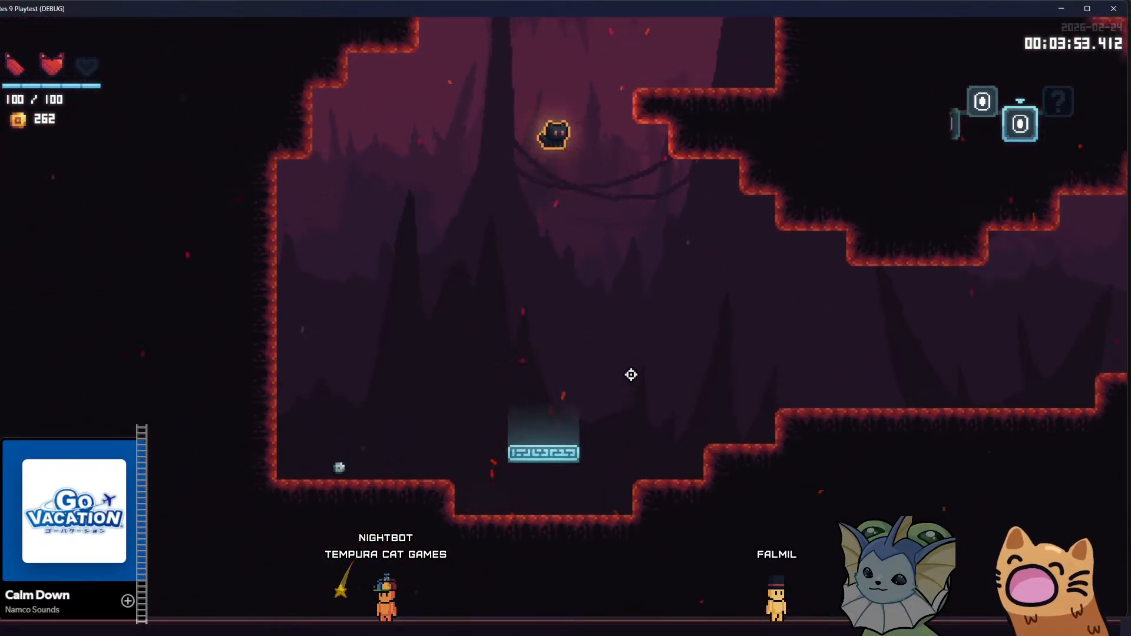
key(d)
Switch to Godot, show the room11 scene in the 2D view and make its NavigationRegion2D visible
key(alt+Tab)
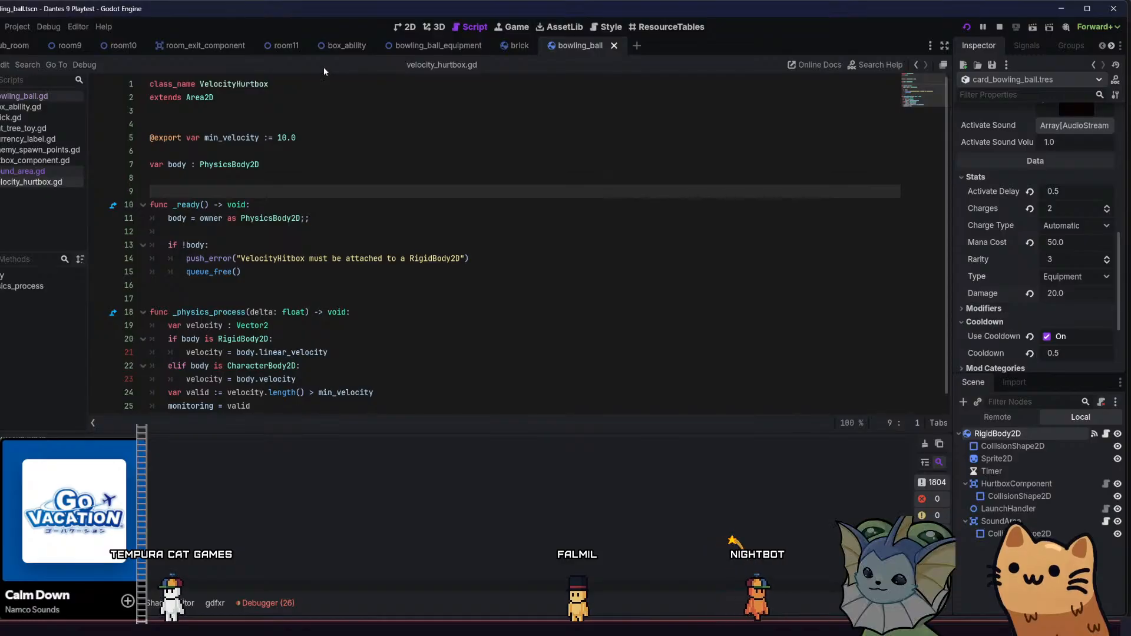
mouse_move(282, 49)
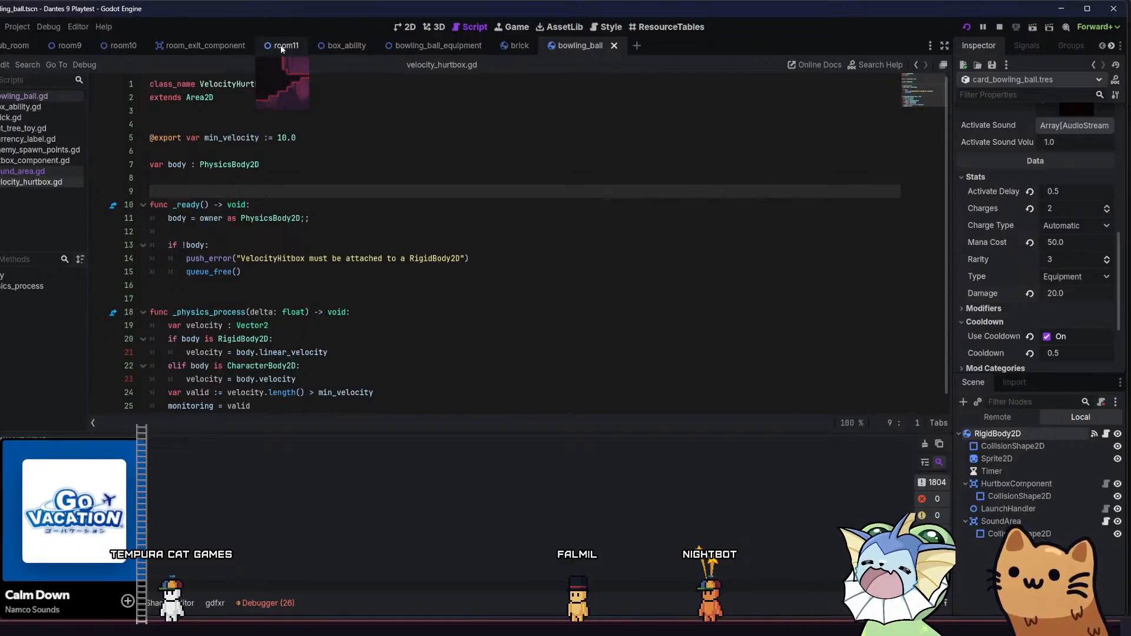
click(282, 47)
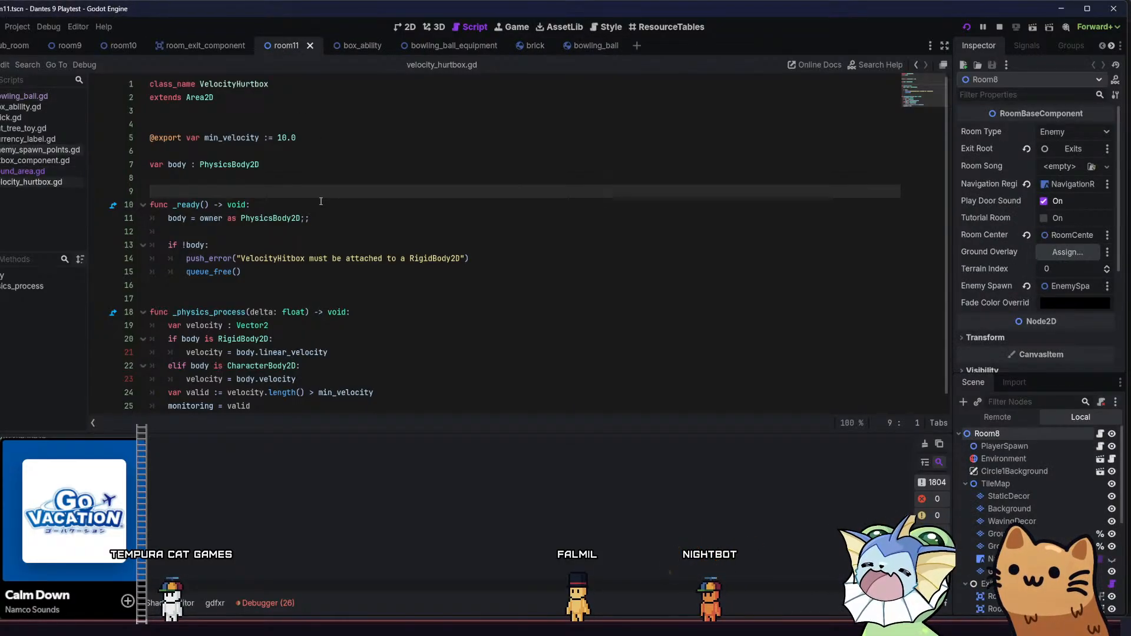
click(403, 27)
scroll(405, 235, down, 5)
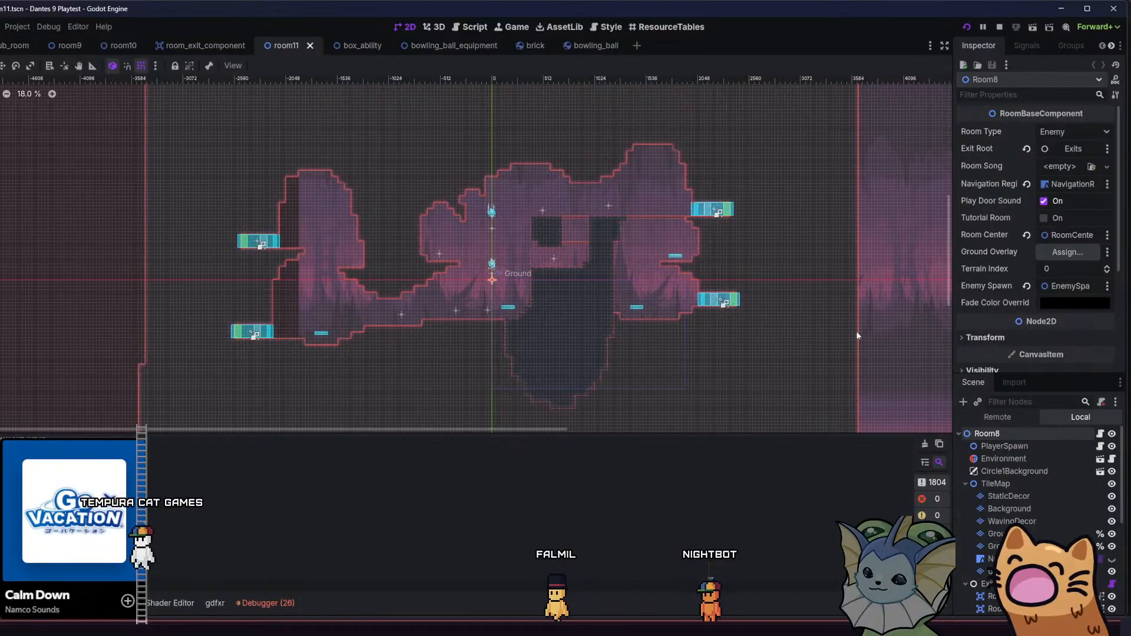
click(1111, 559)
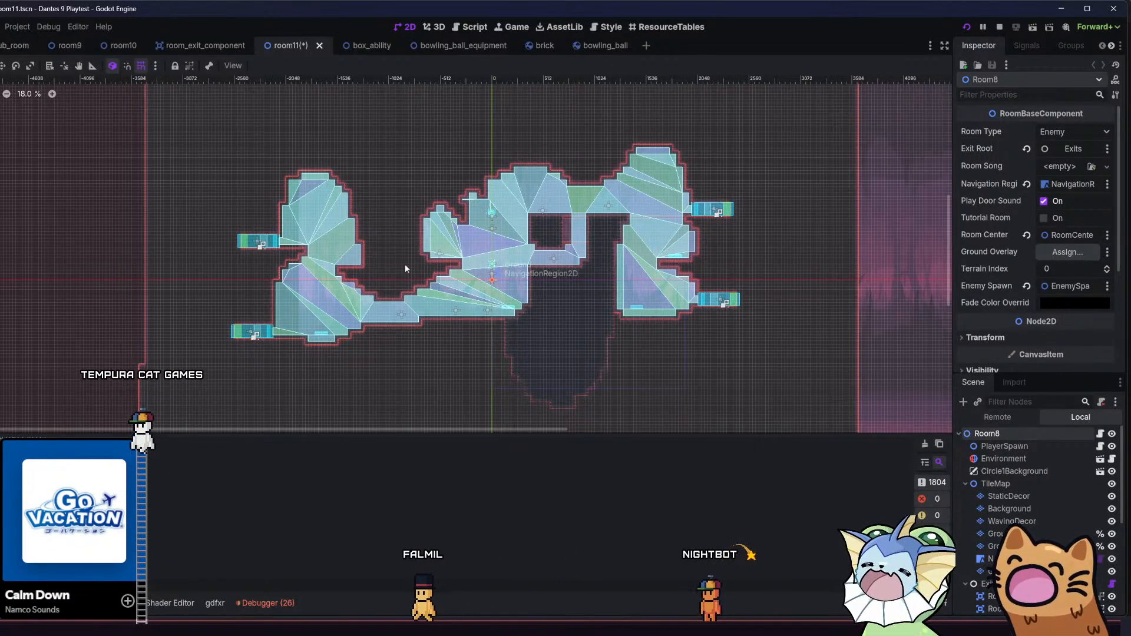
Inspect the navigation polygons across the whole room11 layout and save the scene
scroll(269, 364, up, 4)
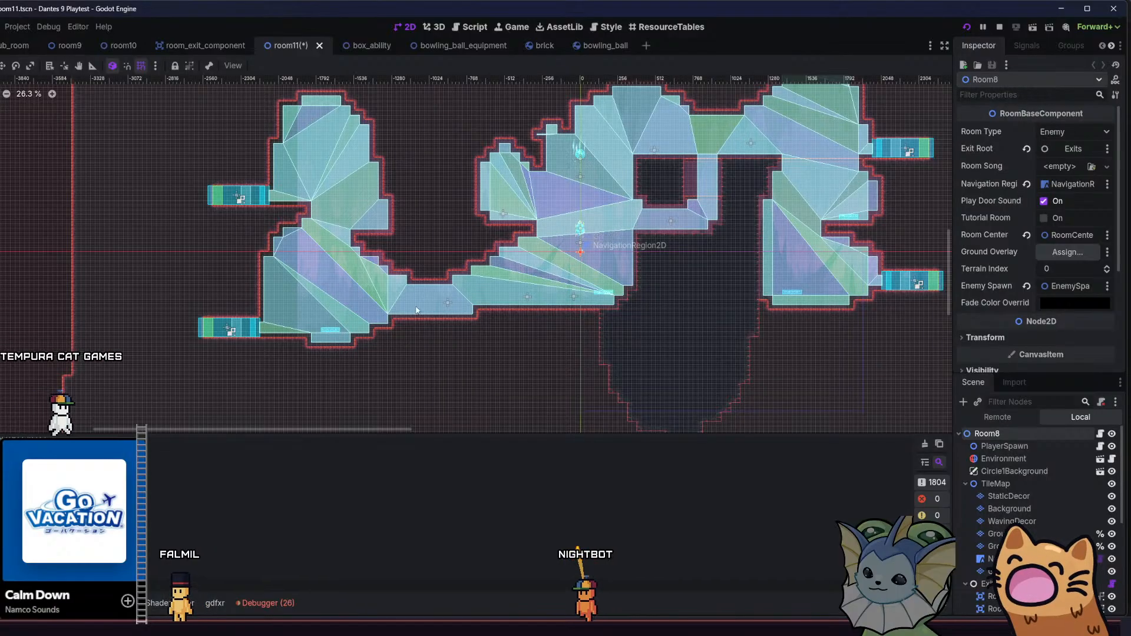
drag(416, 311, 389, 381)
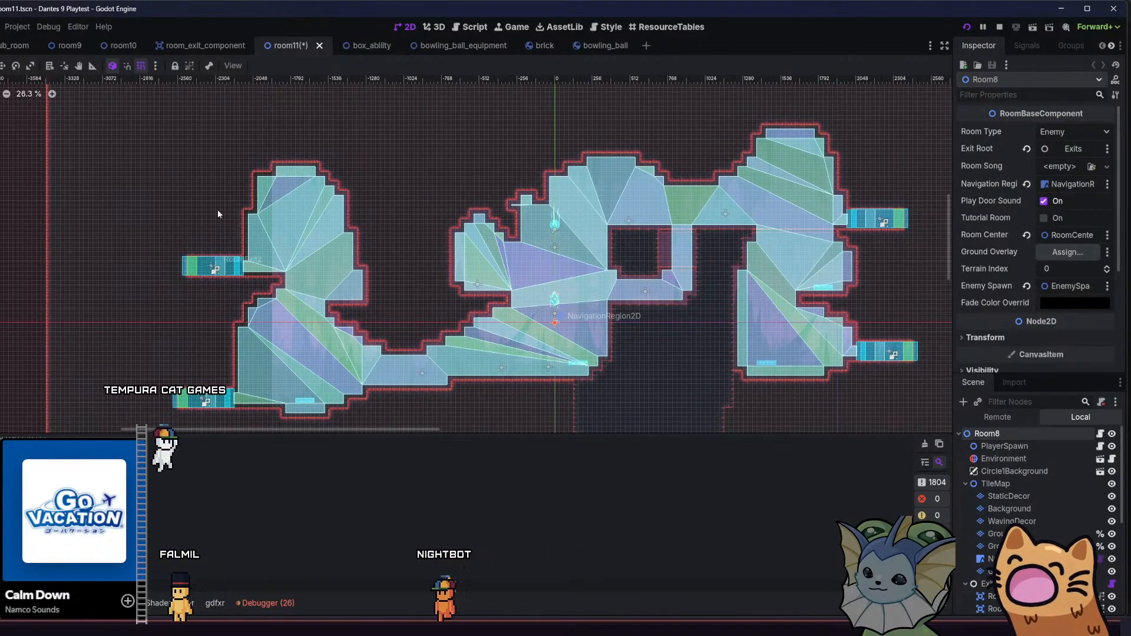
scroll(218, 210, down, 3)
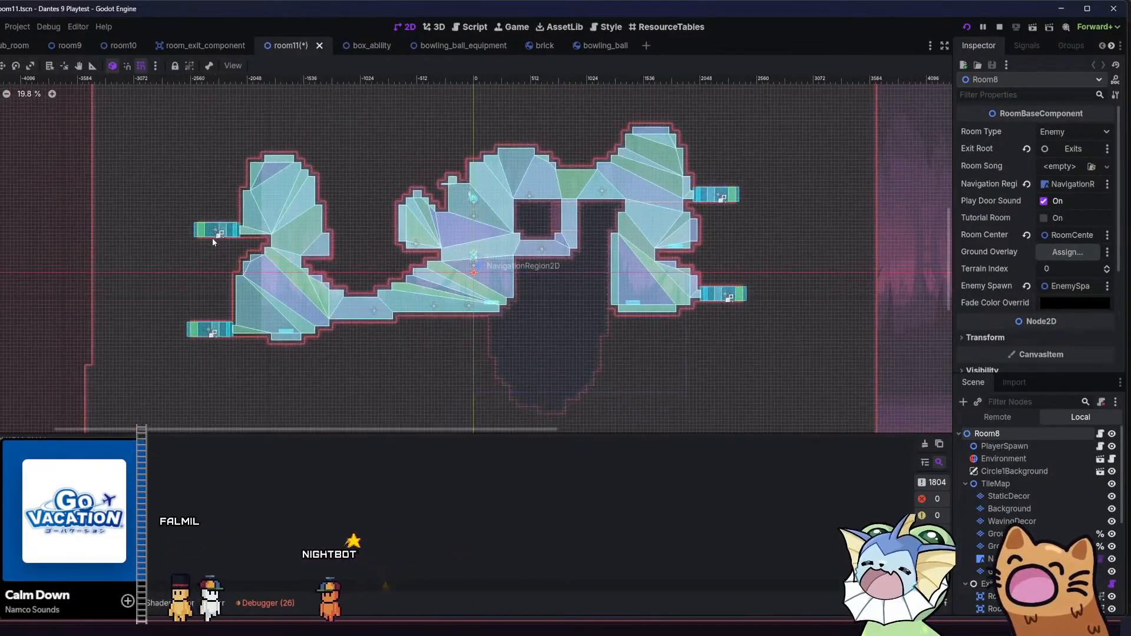
drag(217, 201, 196, 219)
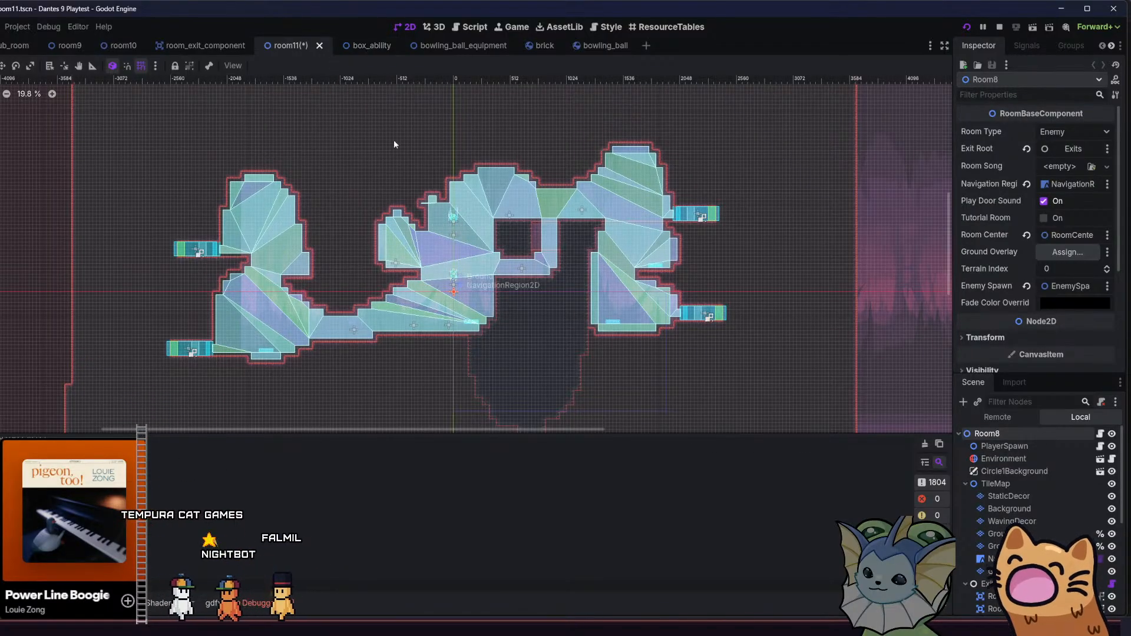
drag(429, 152, 409, 178)
key(ctrl+s)
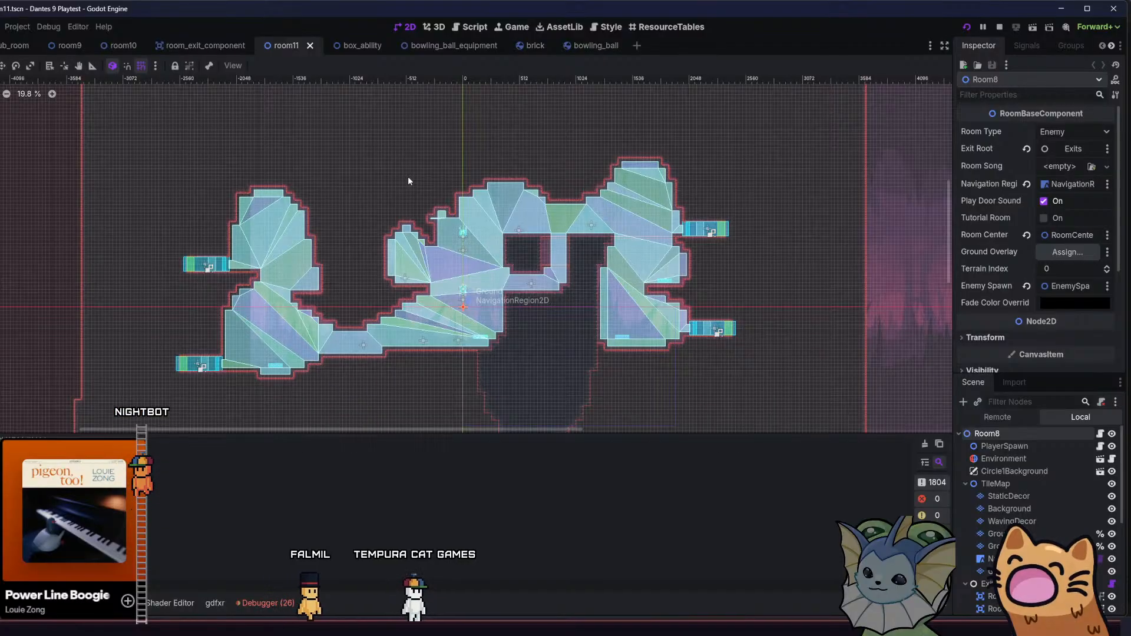
Look over the room's navigation mesh once more and stop the running playtest
drag(414, 186, 443, 188)
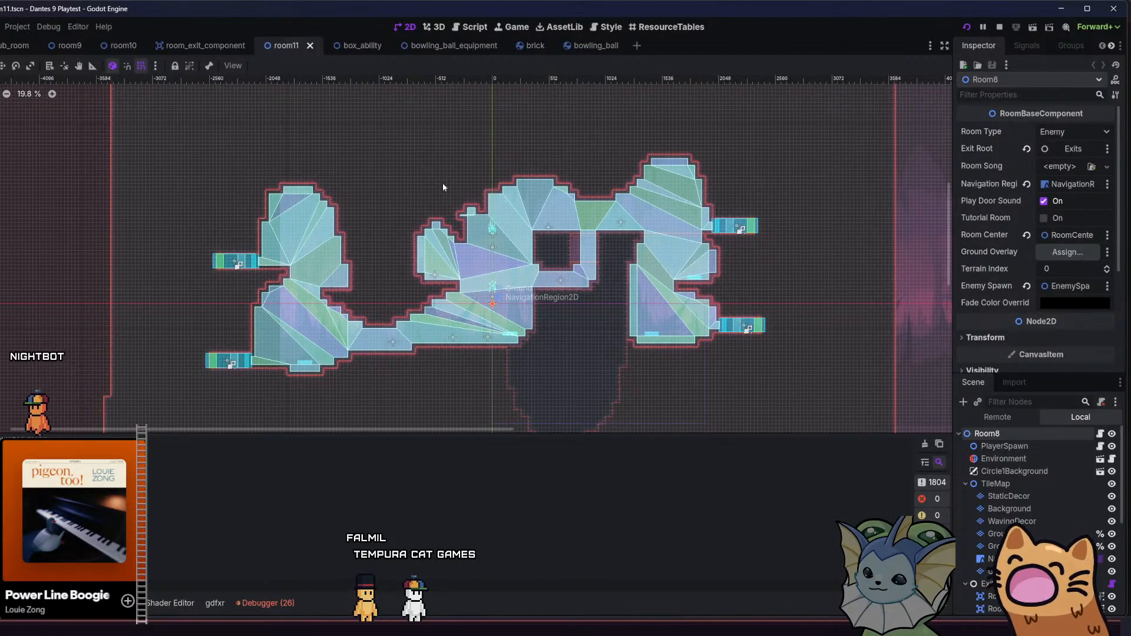
drag(533, 185, 558, 173)
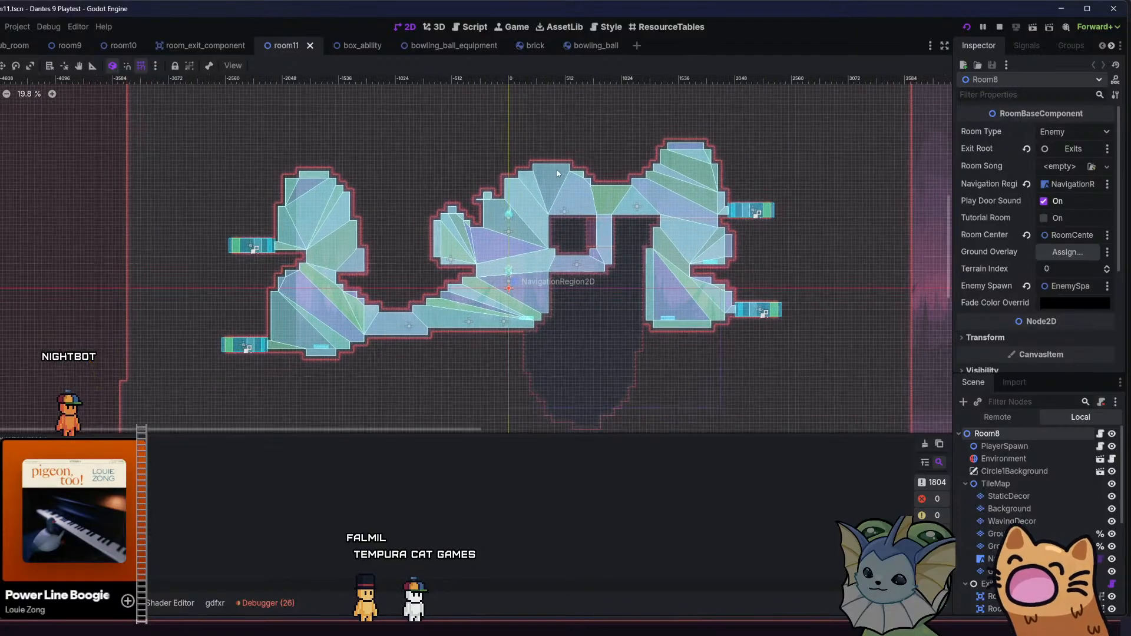
click(1000, 27)
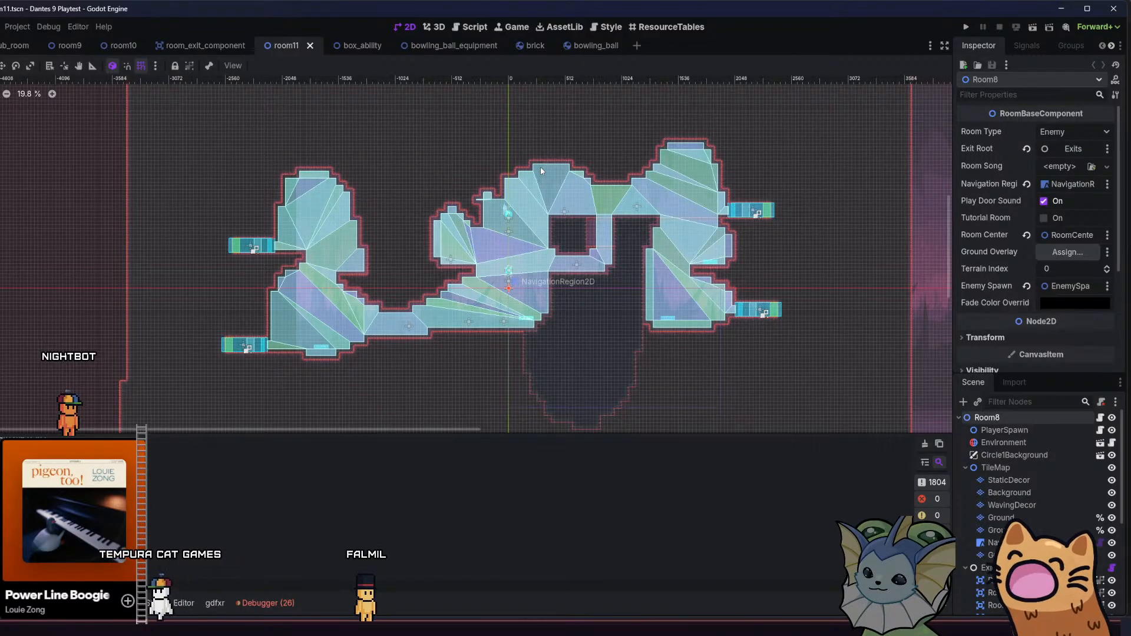
Switch to Aseprite to view the item sprites in gatos.aseprite, and check the cards column of the todo board in Obsidian
key(alt+Tab)
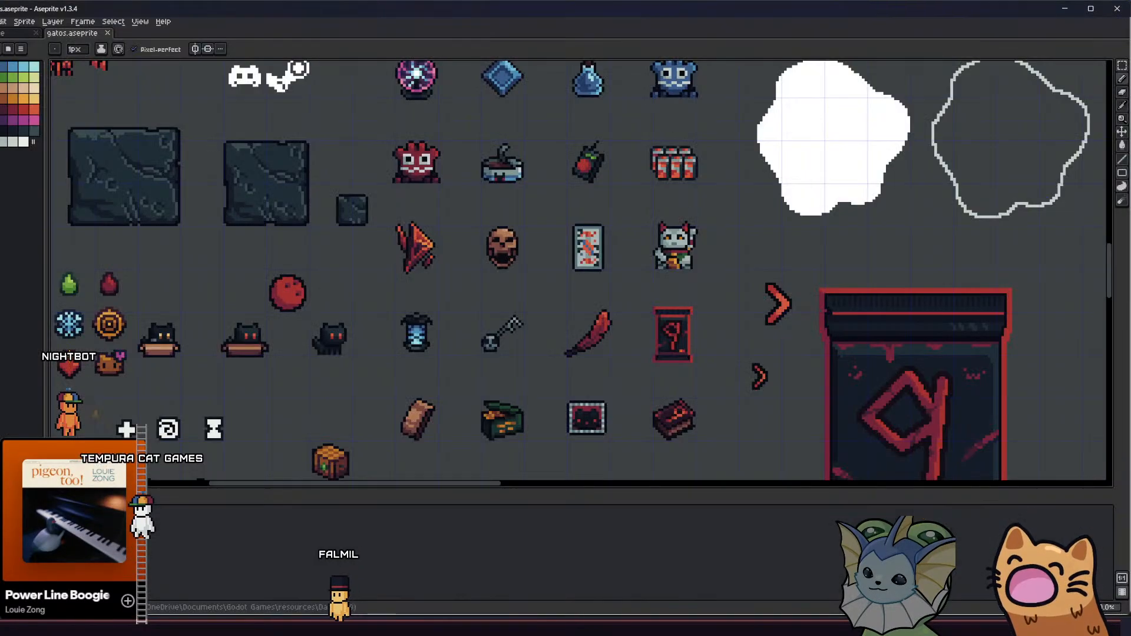
drag(370, 343, 321, 293)
drag(323, 338, 264, 54)
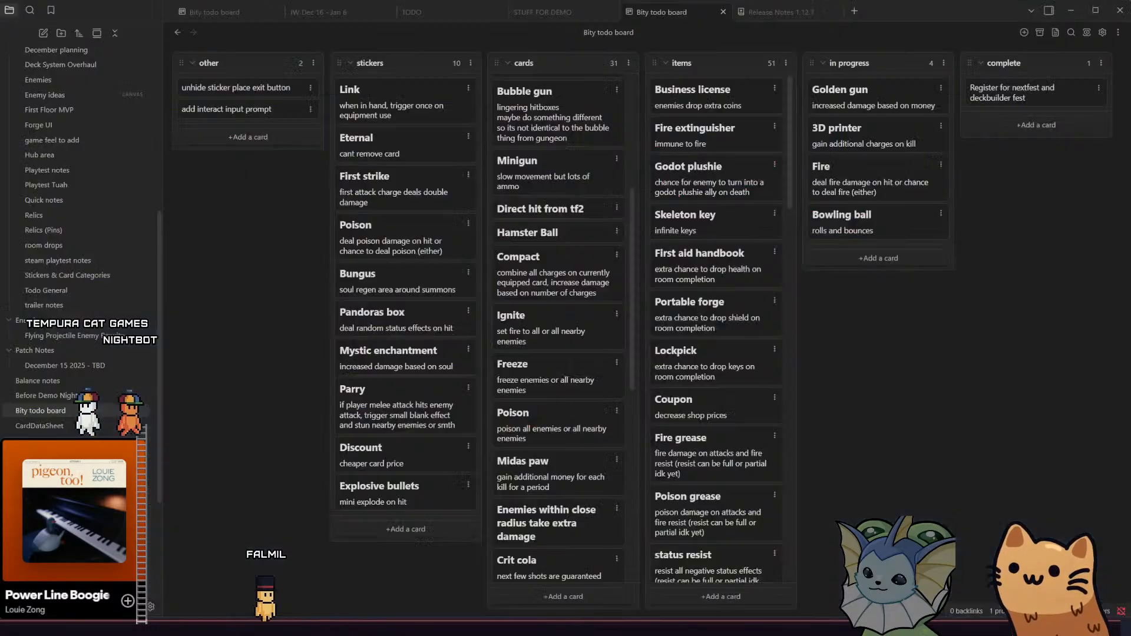
key(alt+Tab)
scroll(532, 387, down, 3)
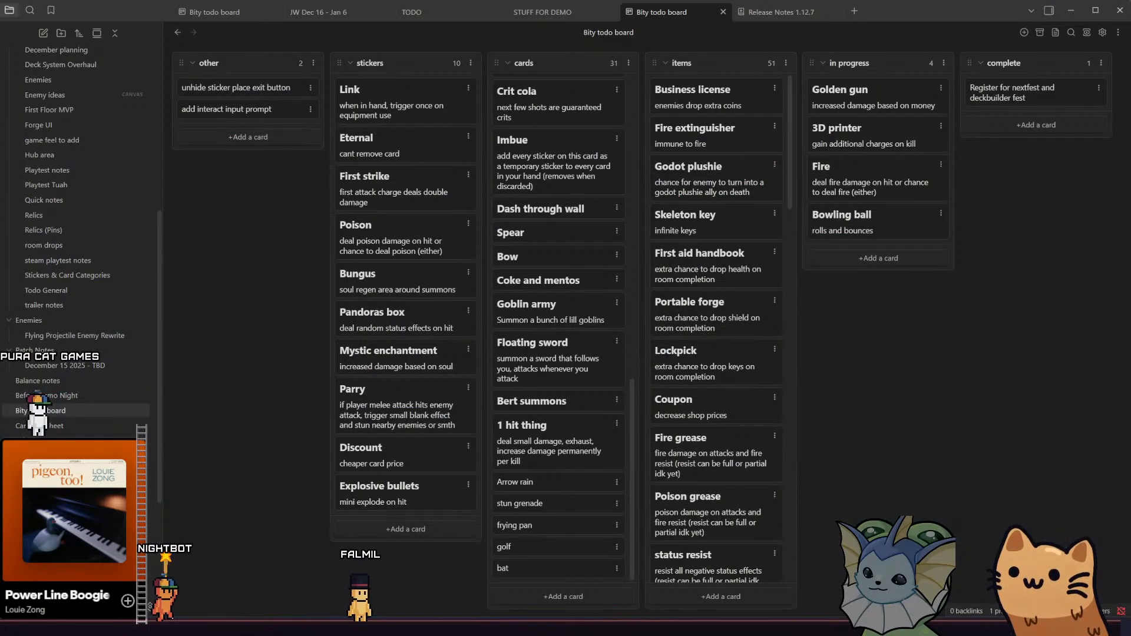
Return to Godot and open the script attached to room11's NavigationRegion2D node
key(alt+Tab)
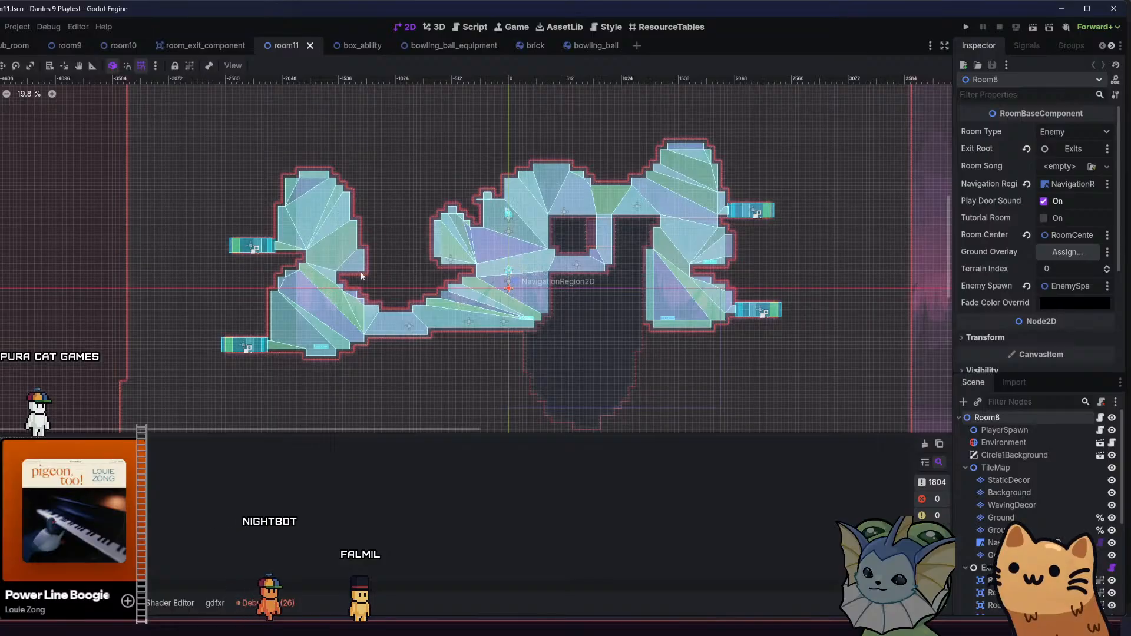
drag(361, 276, 370, 255)
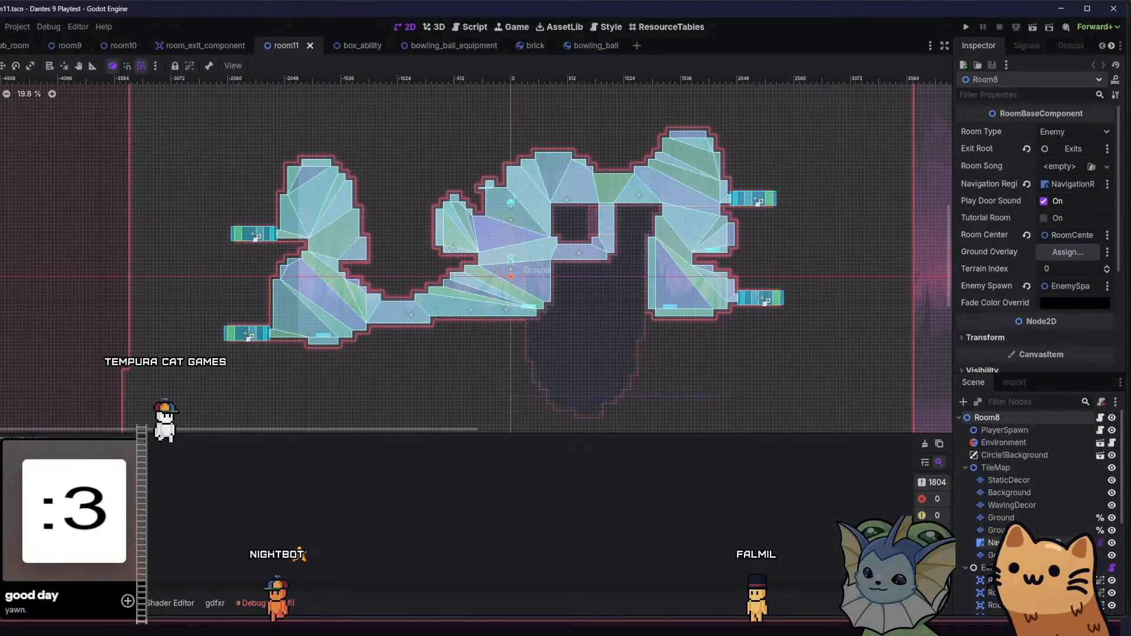
click(1067, 543)
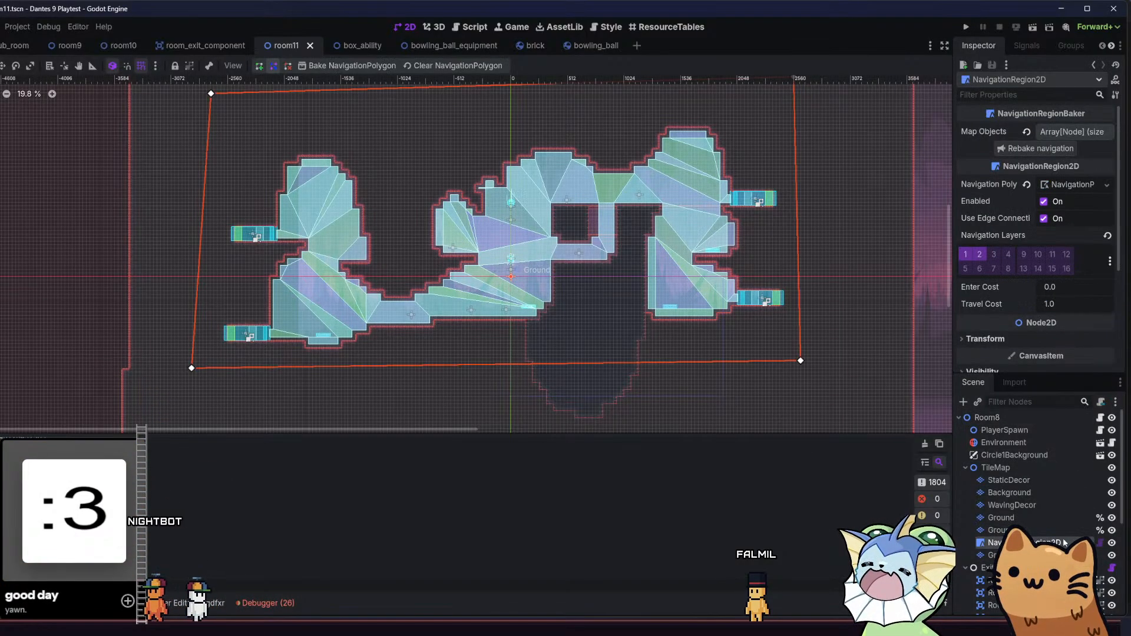
click(1099, 543)
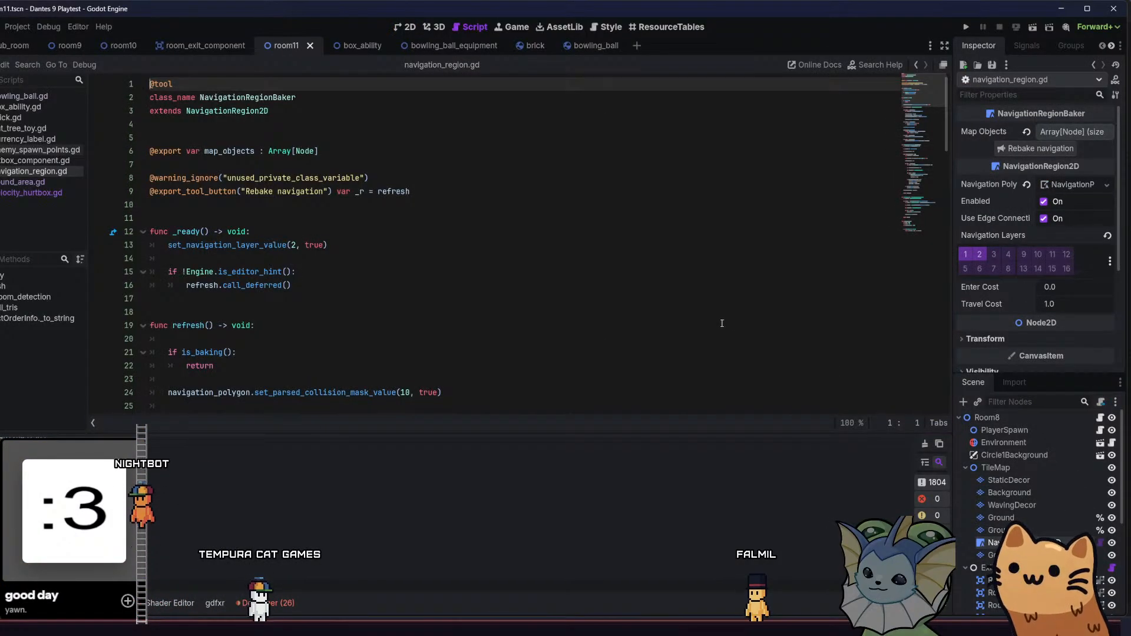
Review the refresh code in navigation_region.gd and add a new _draw() function header above get_room_detection()
scroll(309, 261, down, 11)
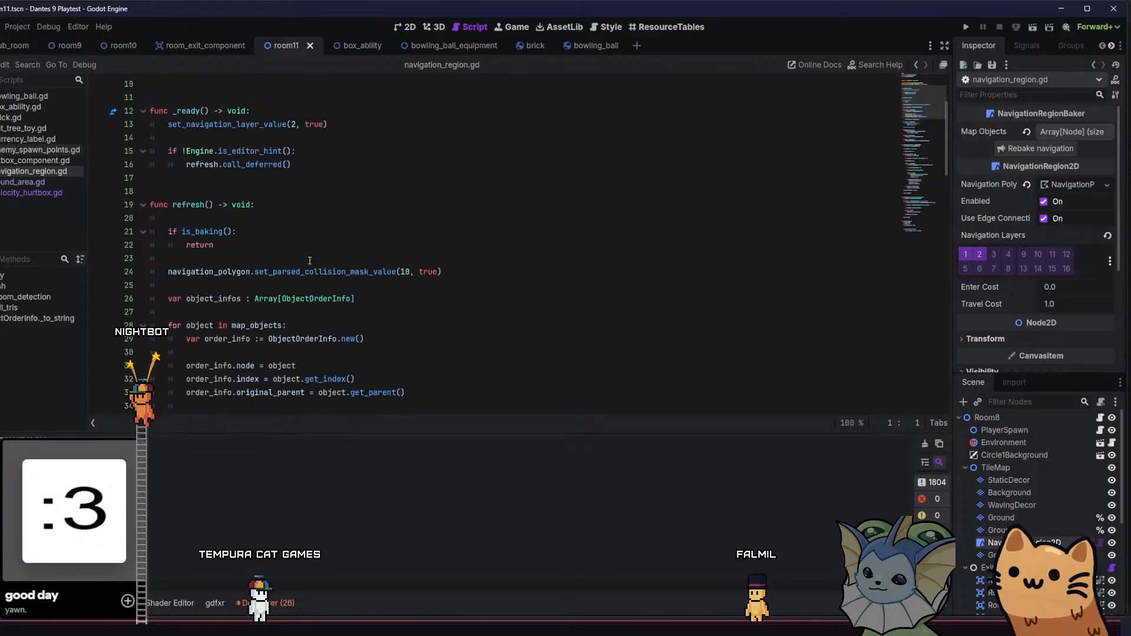
scroll(309, 261, down, 2)
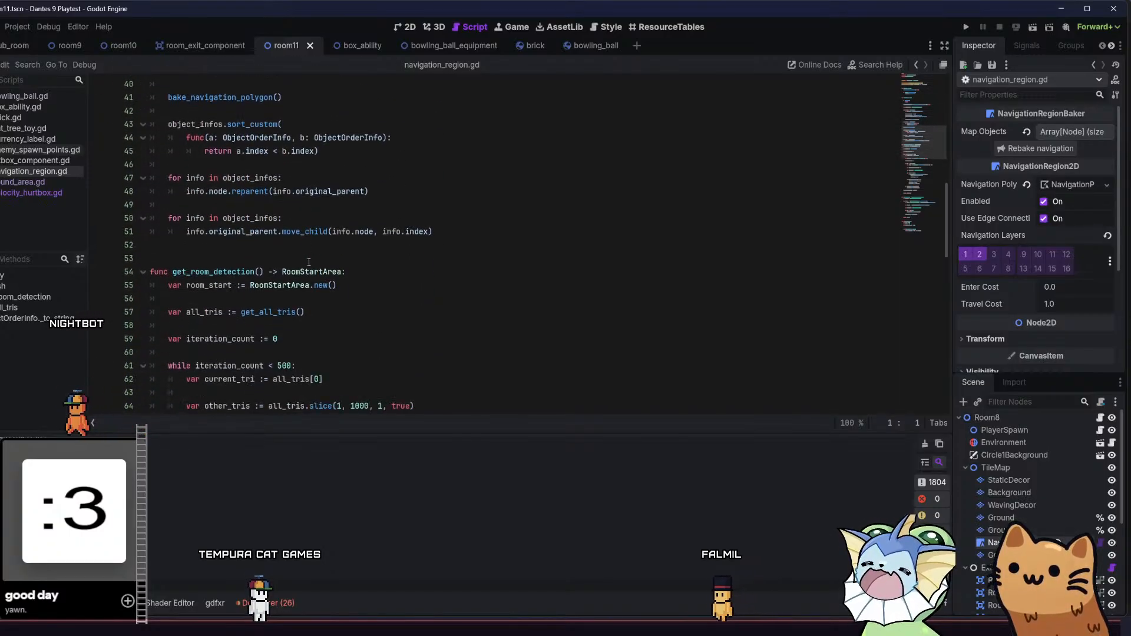
scroll(307, 261, up, 8)
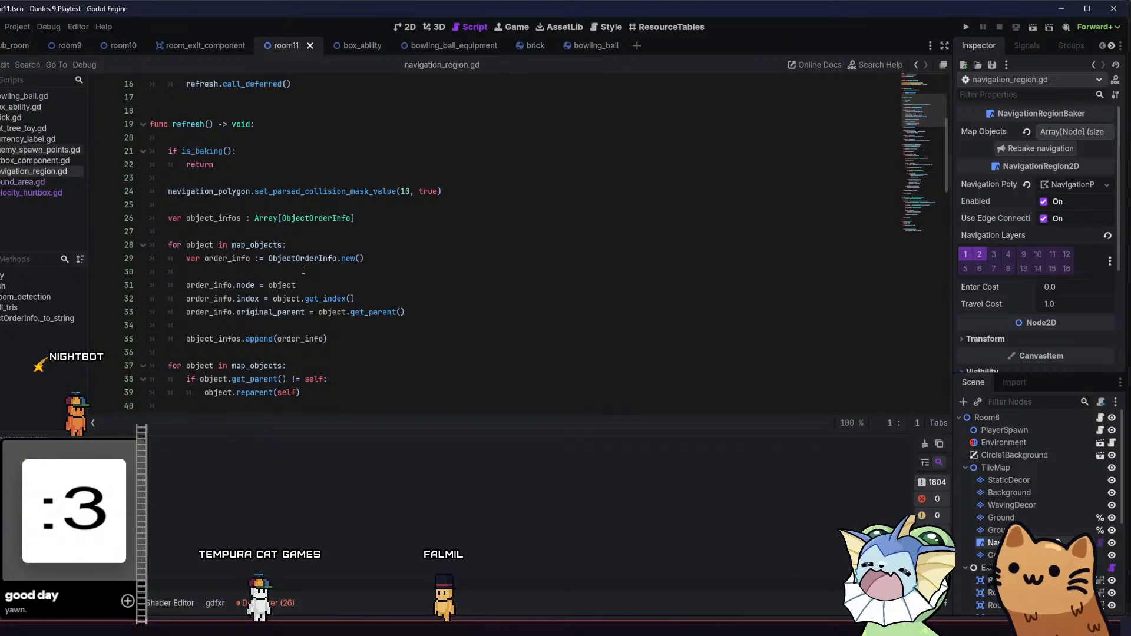
scroll(303, 270, down, 9)
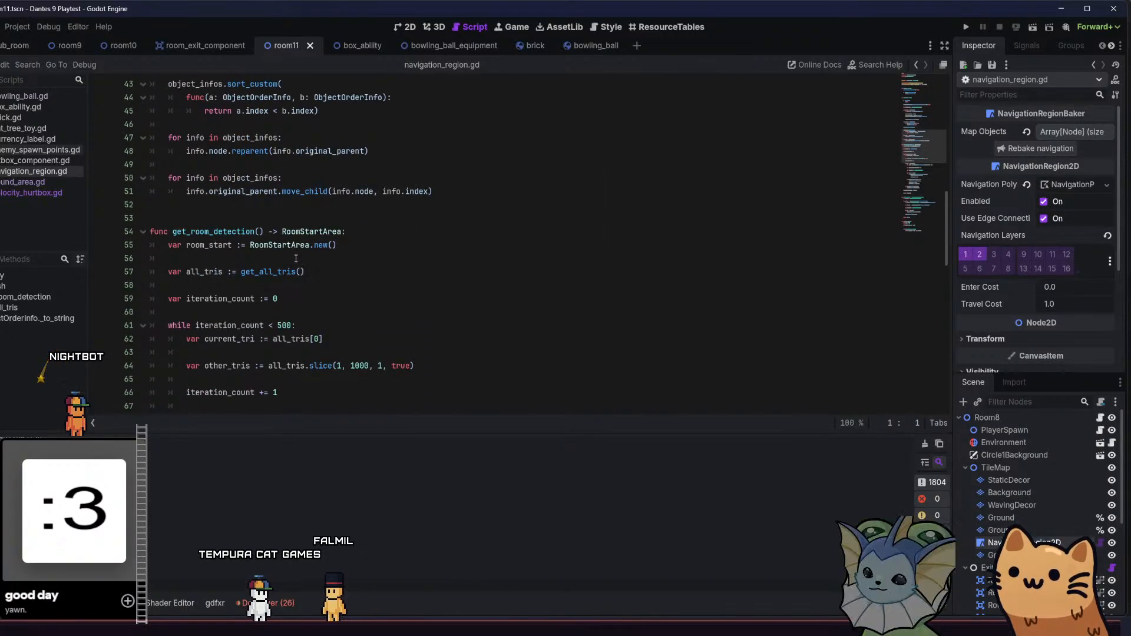
click(220, 210)
key(Return)
key(Return)
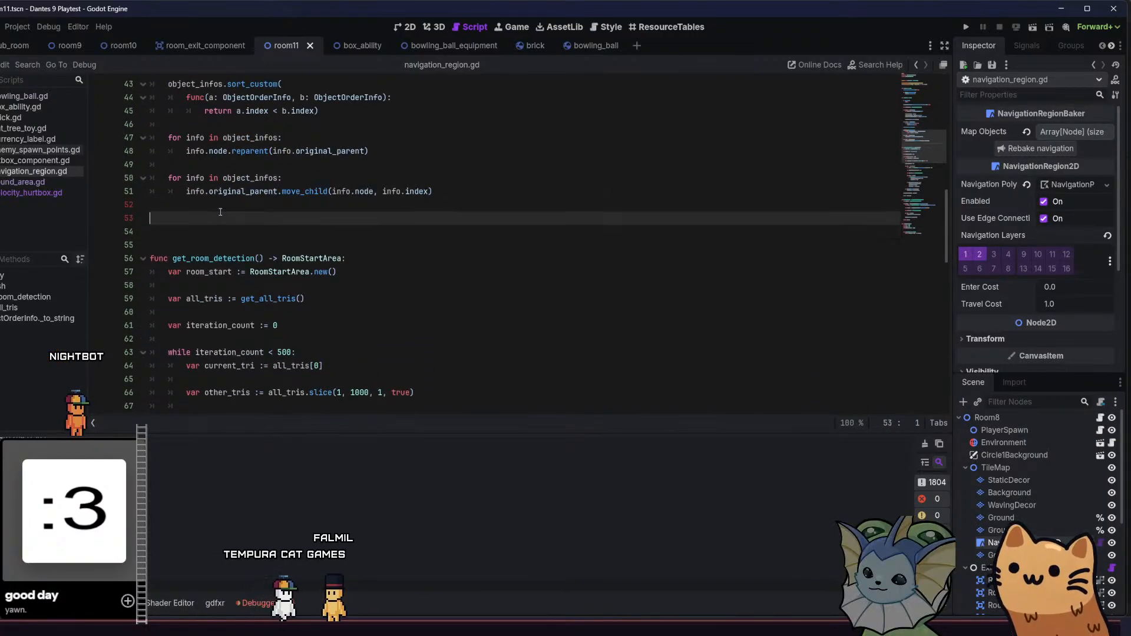
text(func _drwaw*)
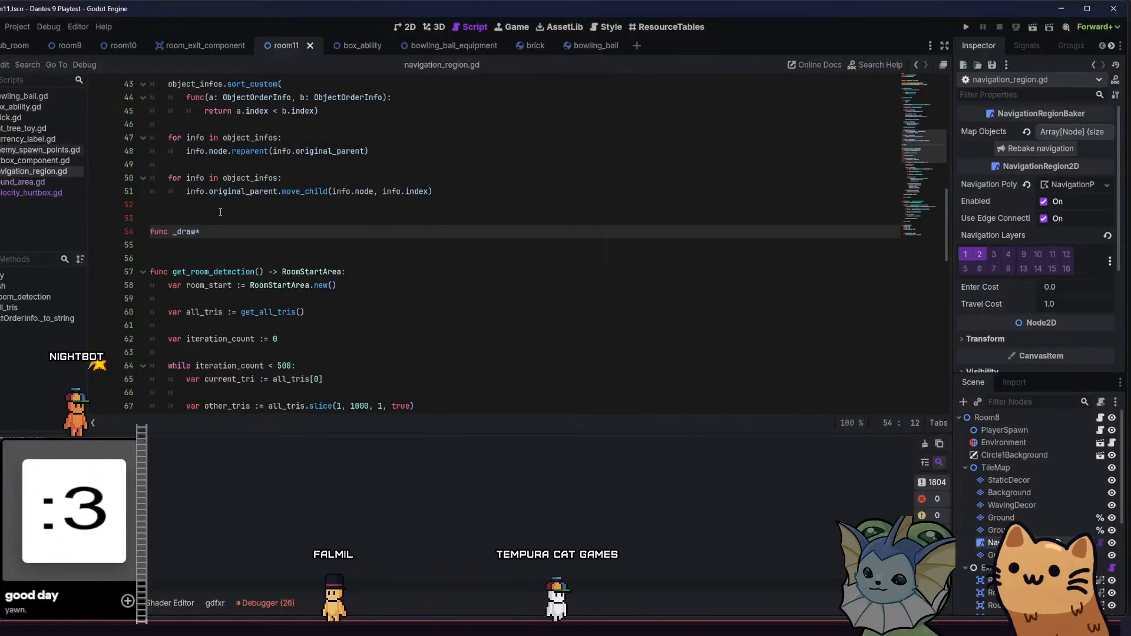
key(Delete)
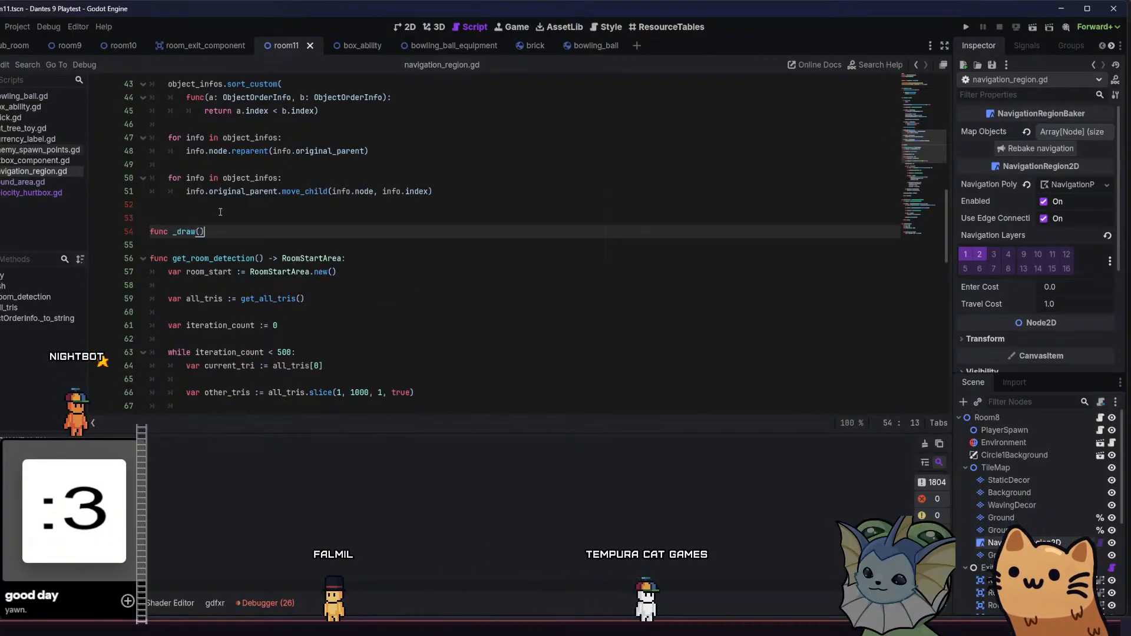
key(Return)
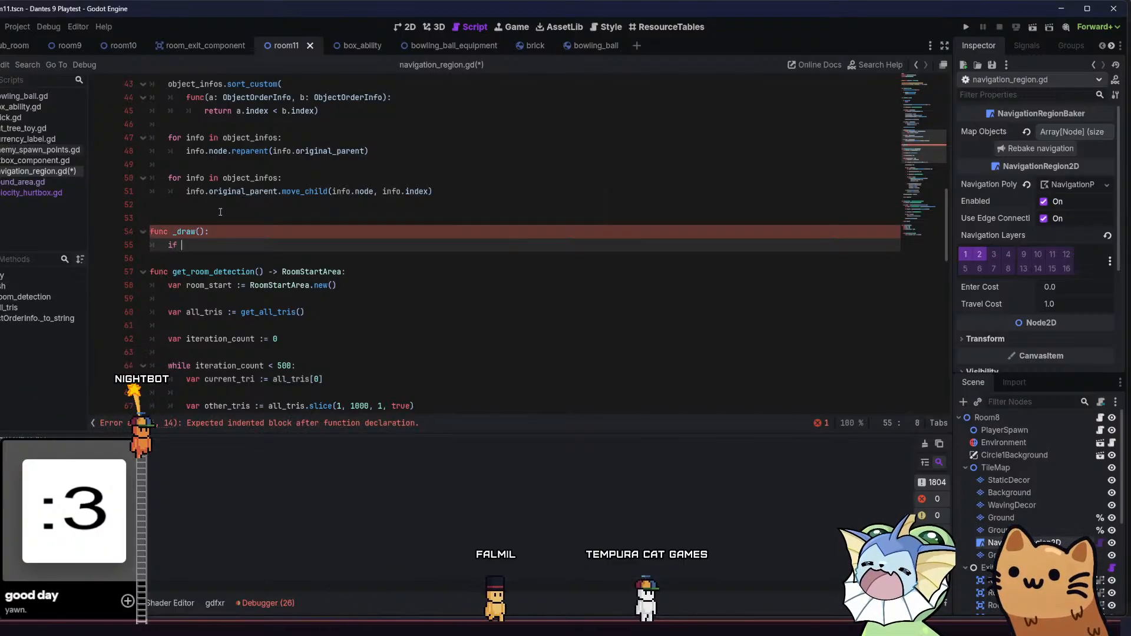
Make _draw() return early with the condition "if !Engine.is_editor_hint():"
text(if !Engine)
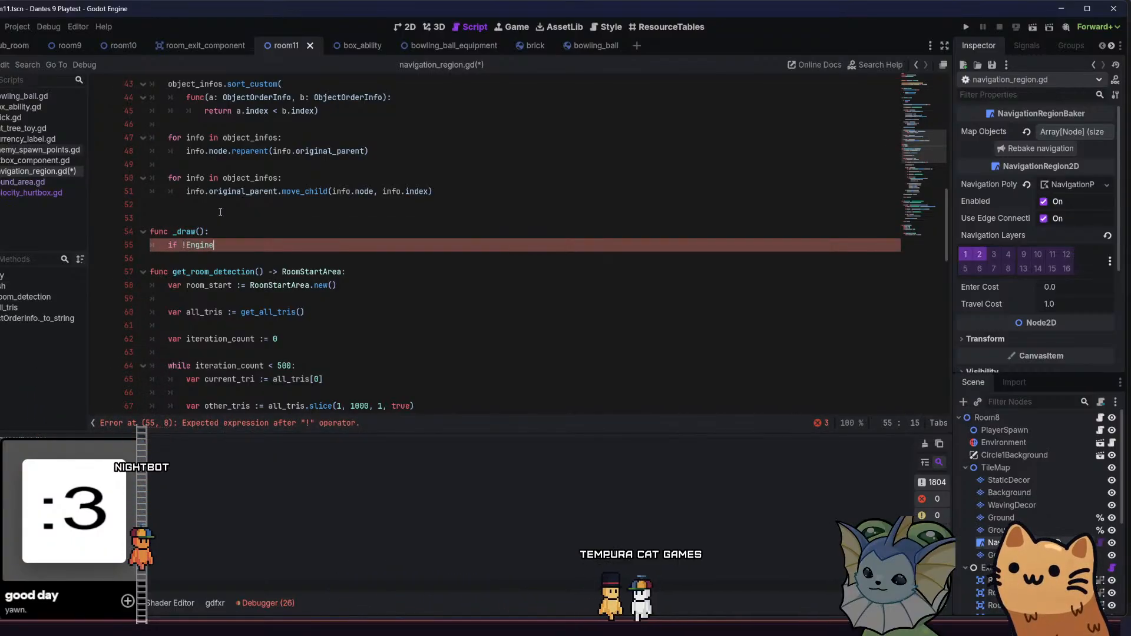
text(.is_editor_hint():)
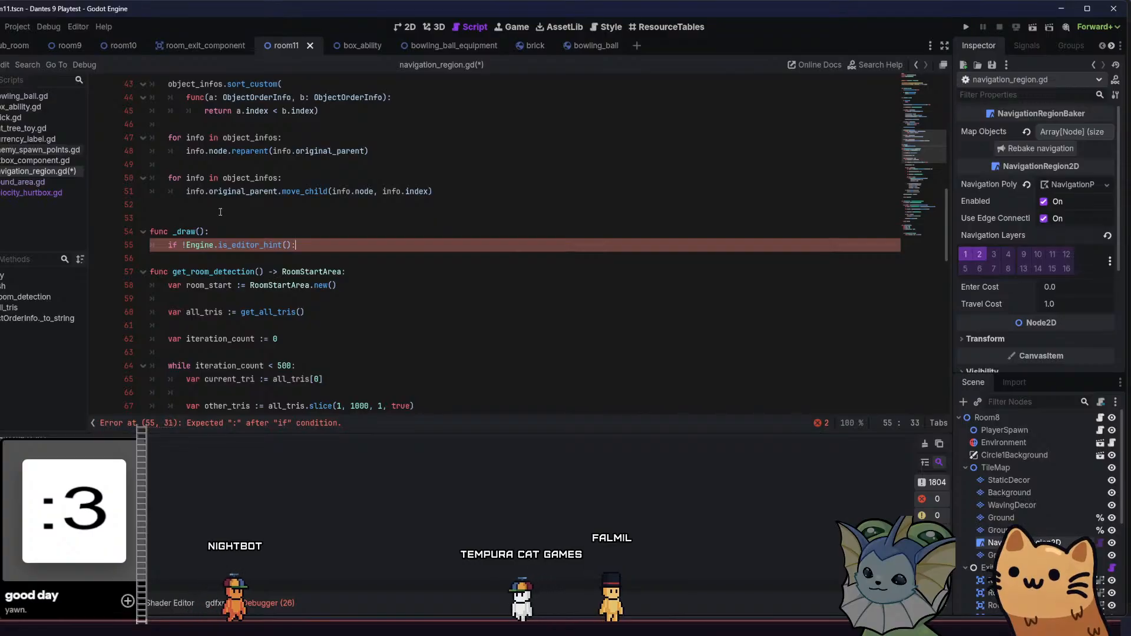
key(Return)
text(return)
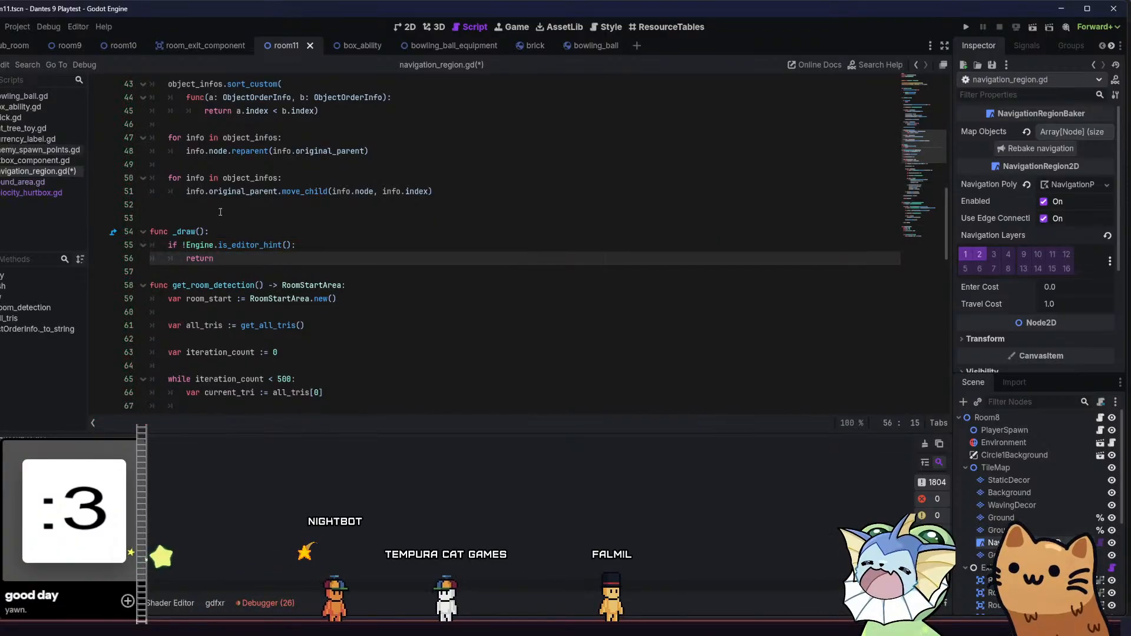
key(Return)
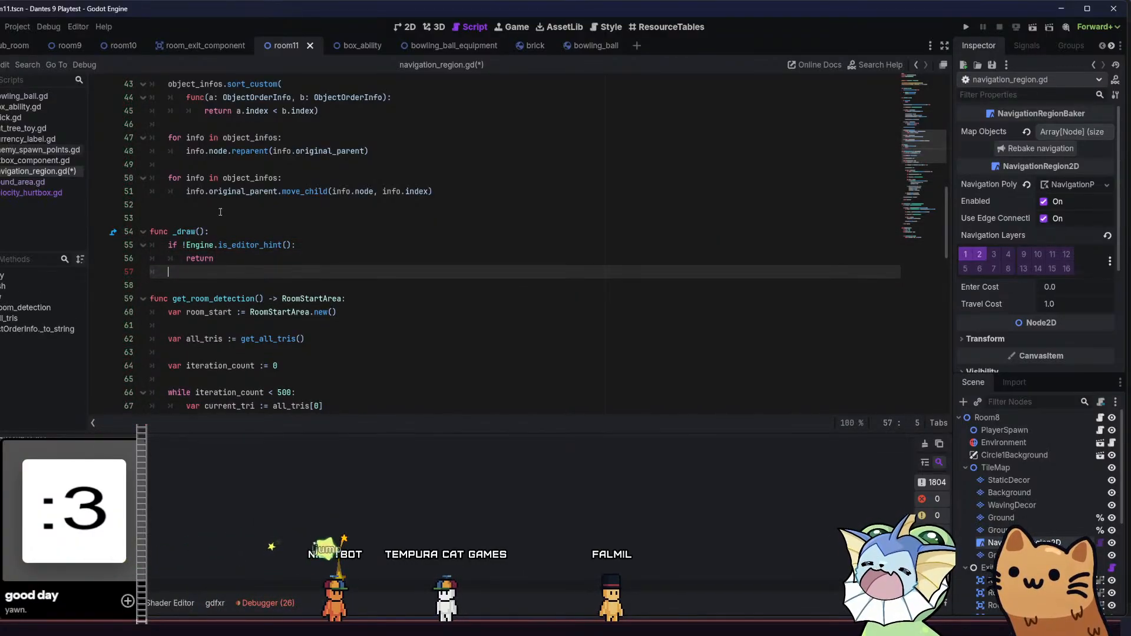
Add a draw_rect() call to _draw() with get_bounds() as the rectangle and Color.BLUE as the colour
text(draw_rect()
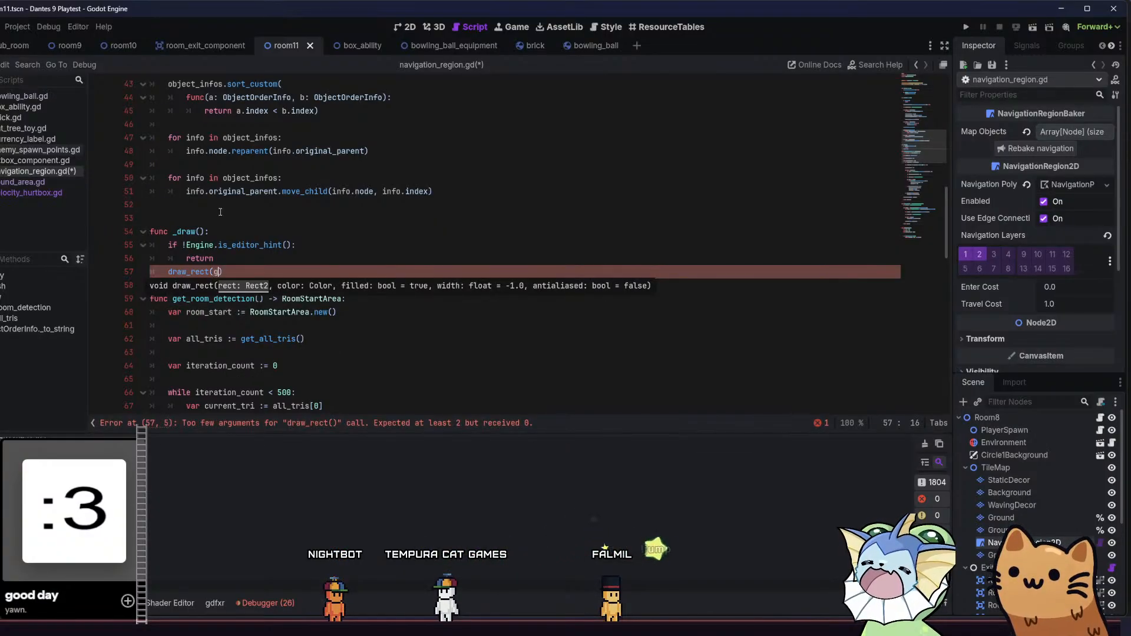
text(get_bounds)
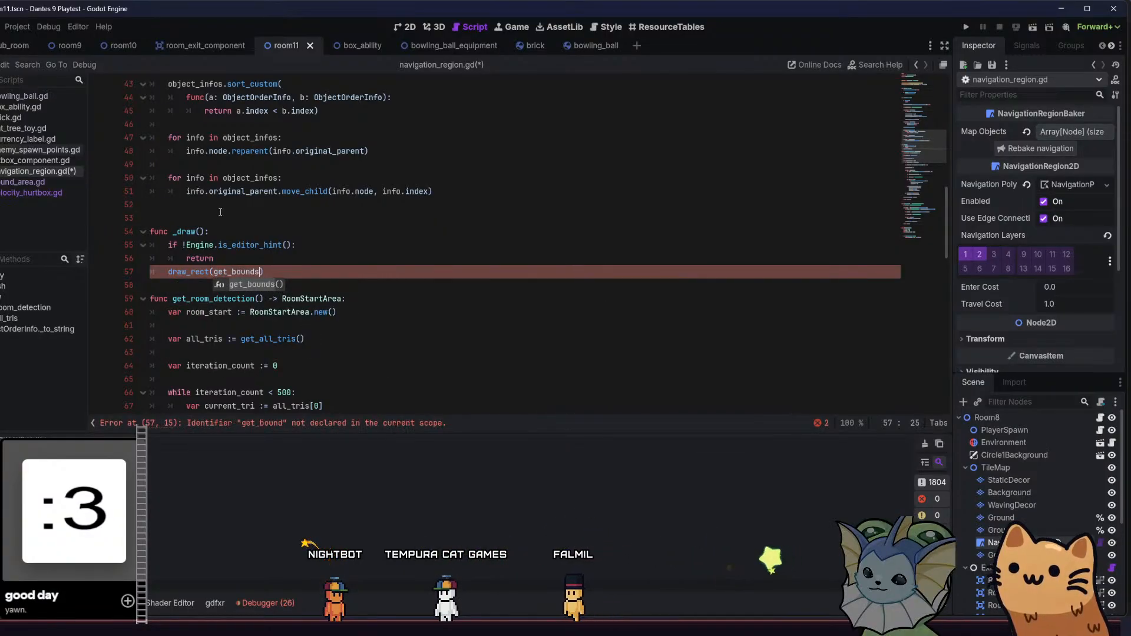
text(, color)
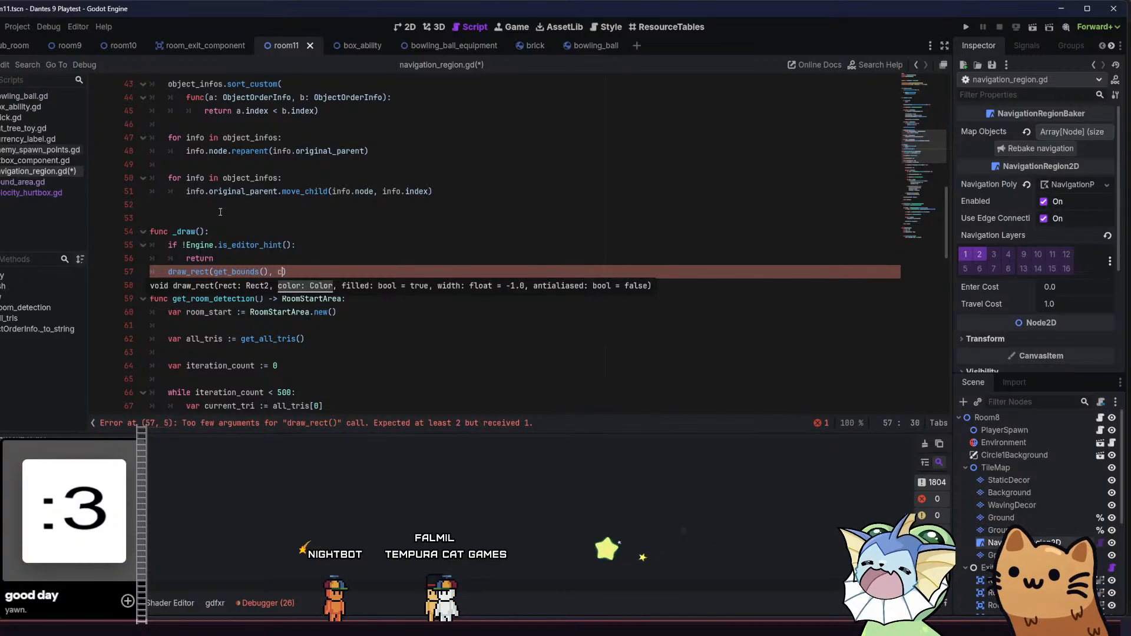
text(/)
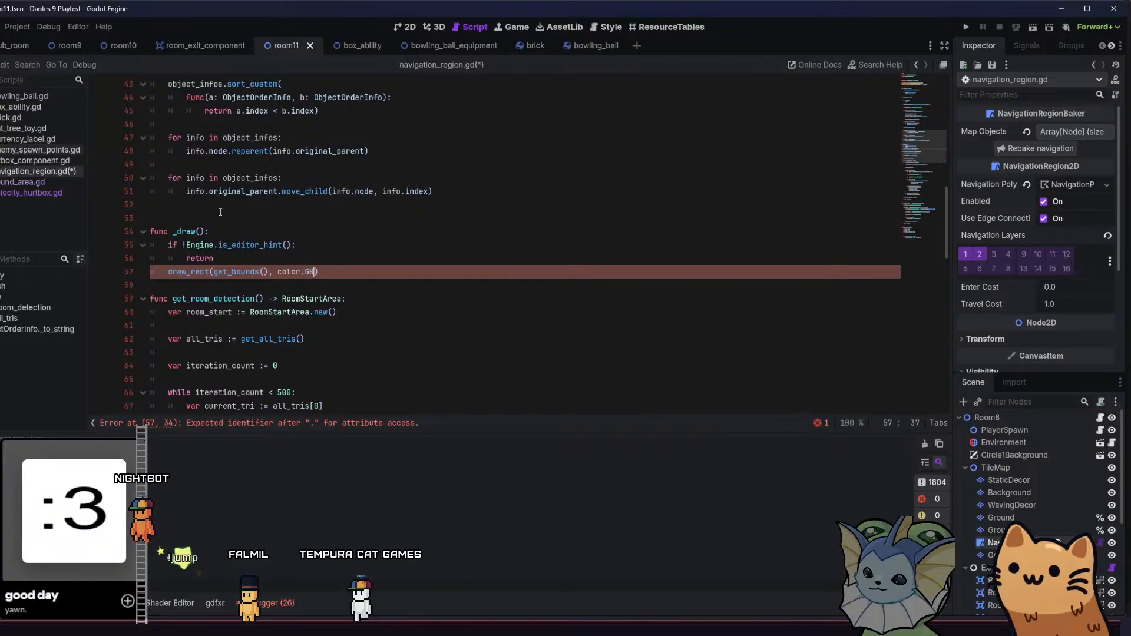
text(BLUE)
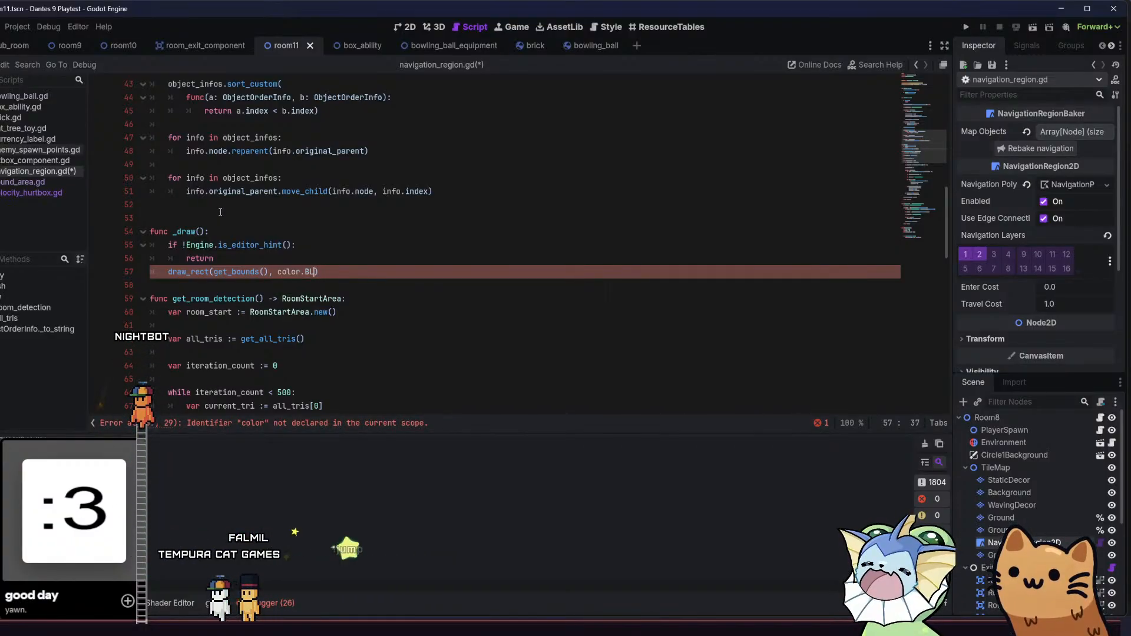
key(Left)
key(Left)
key(Left)
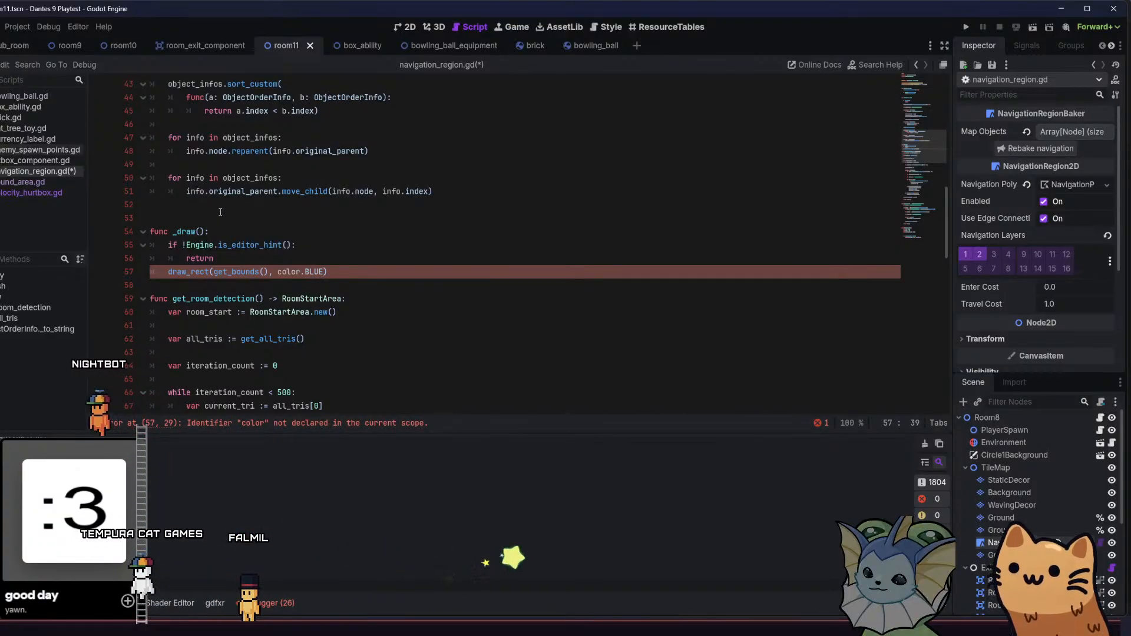
key(Left)
key(Left)
key(Left)
key(Left)
key(Left)
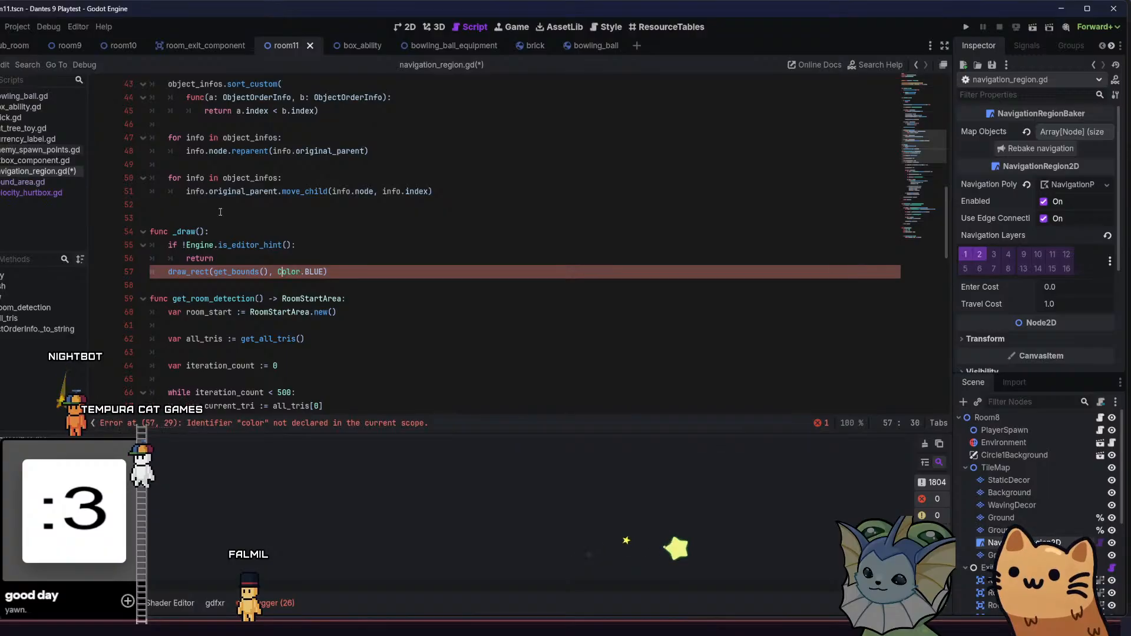
key(BackSpace)
key(BackSpace)
text(Co)
Change the draw_rect() colour to Color.PURPLE and pass false as the filled argument
key(Right)
key(Right)
key(Right)
key(Right)
key(Right)
key(Right)
key(Right)
key(Right)
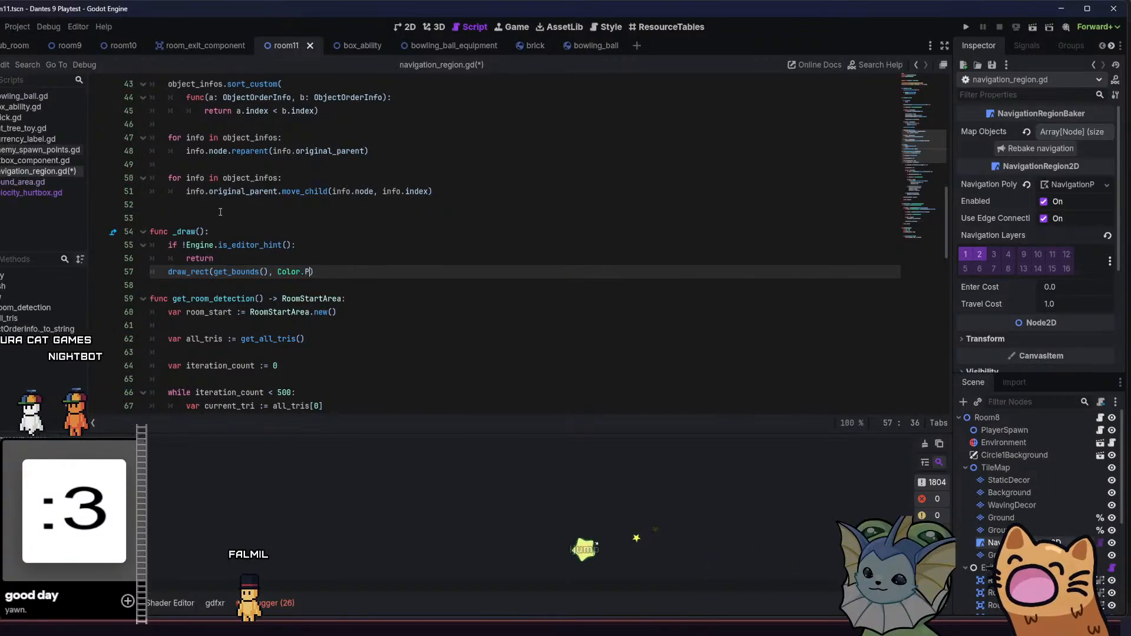
text(URPLE)
key(Return)
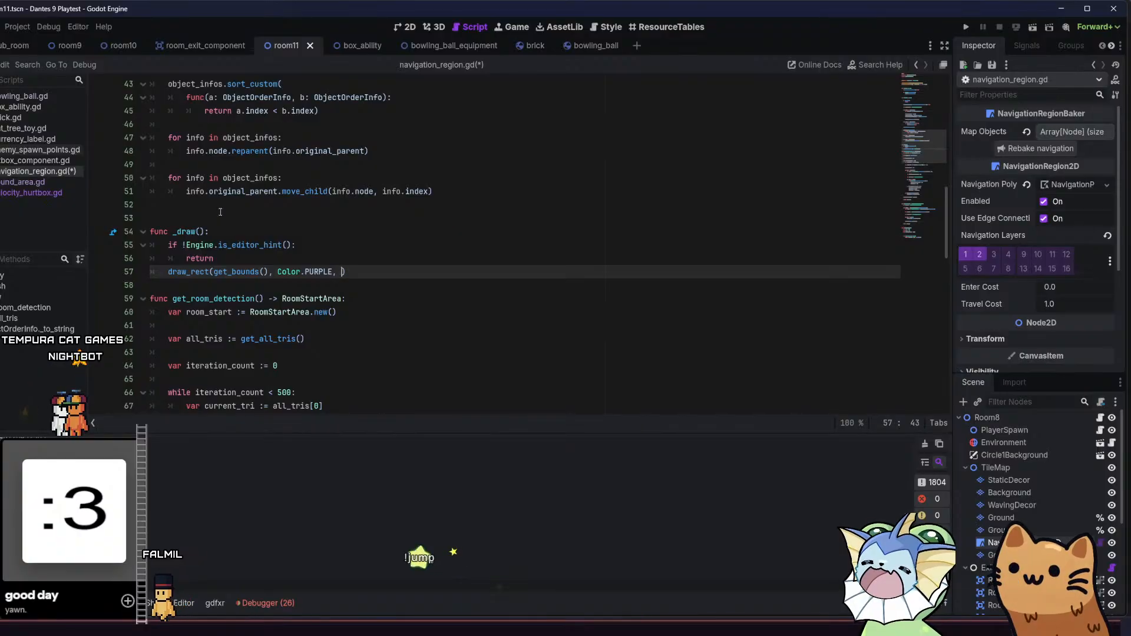
text(, false)
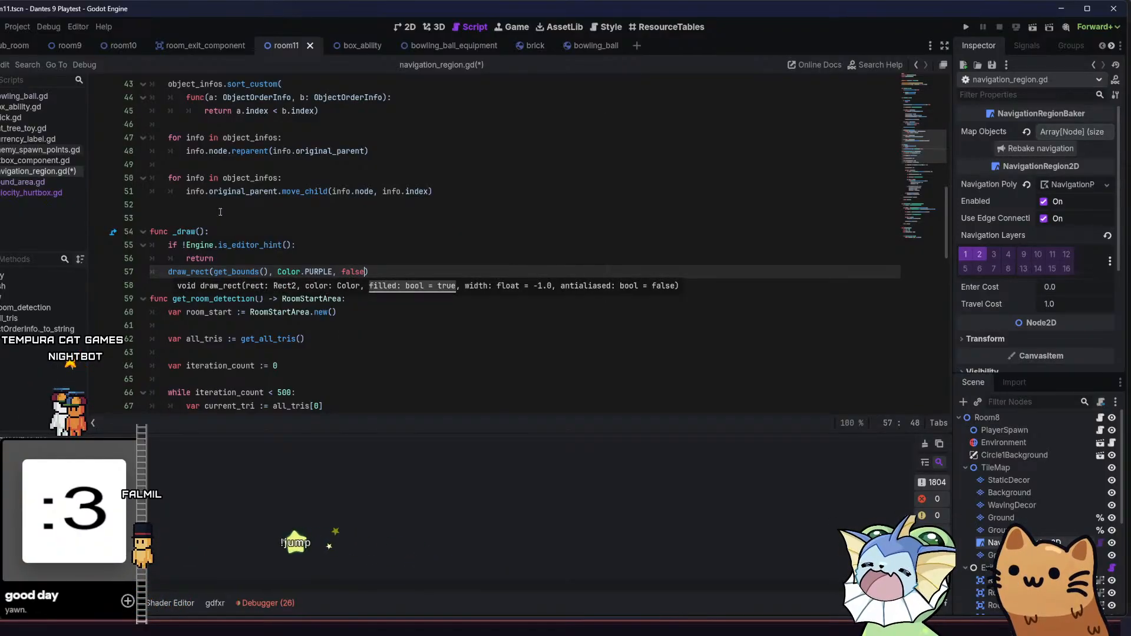
Add a blank line between _draw() and get_room_detection(), and save navigation_region.gd
click(371, 245)
click(438, 269)
click(407, 279)
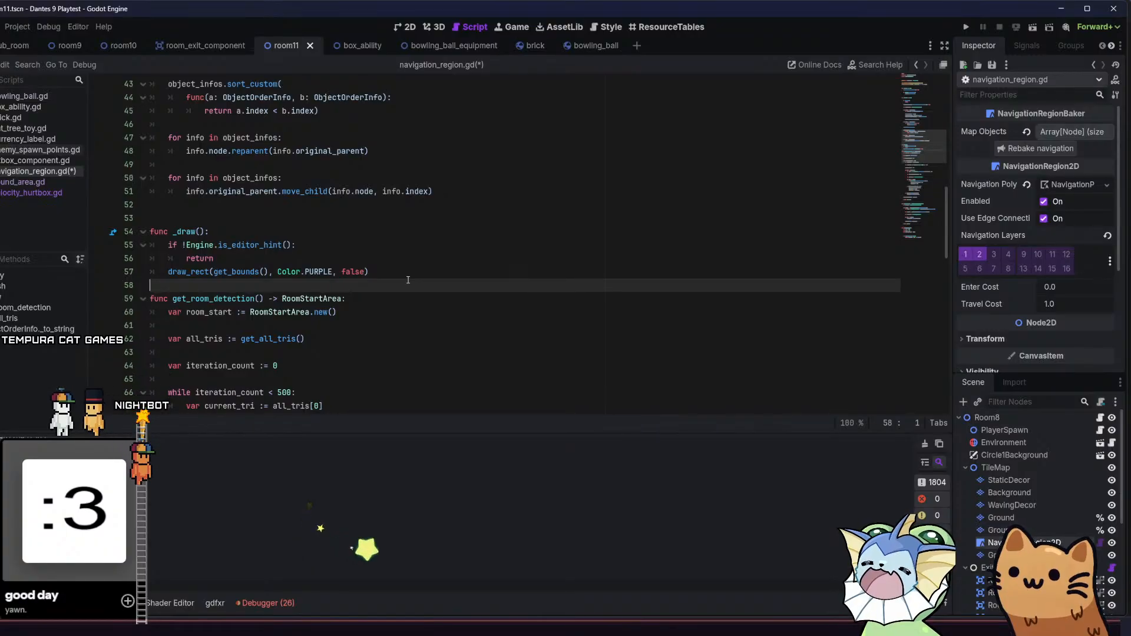
key(Return)
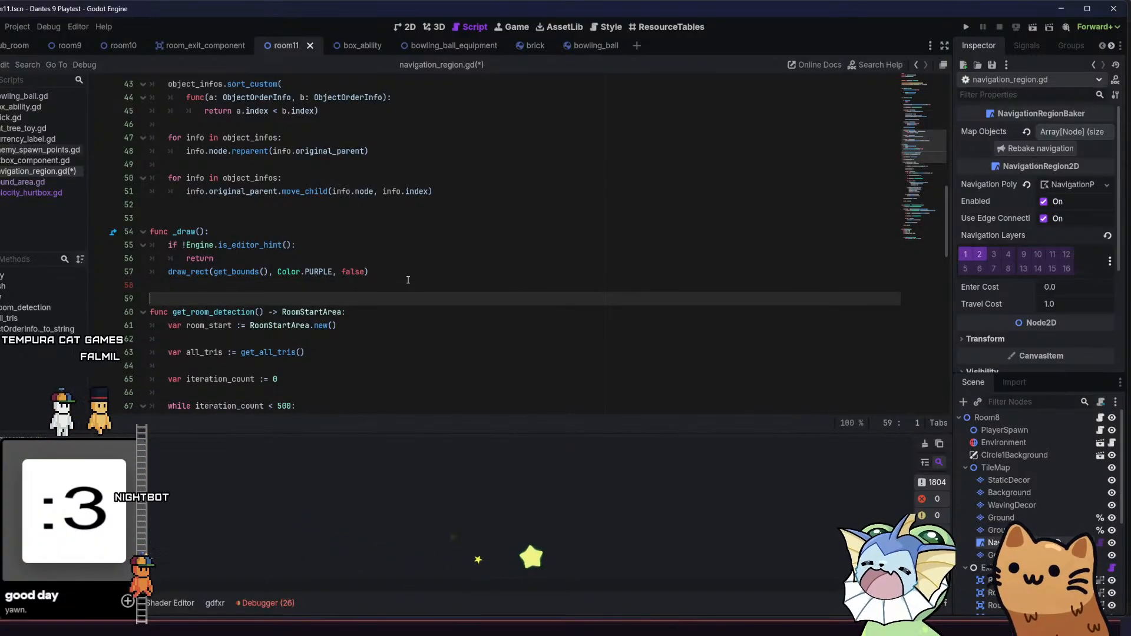
click(406, 258)
key(ctrl+s)
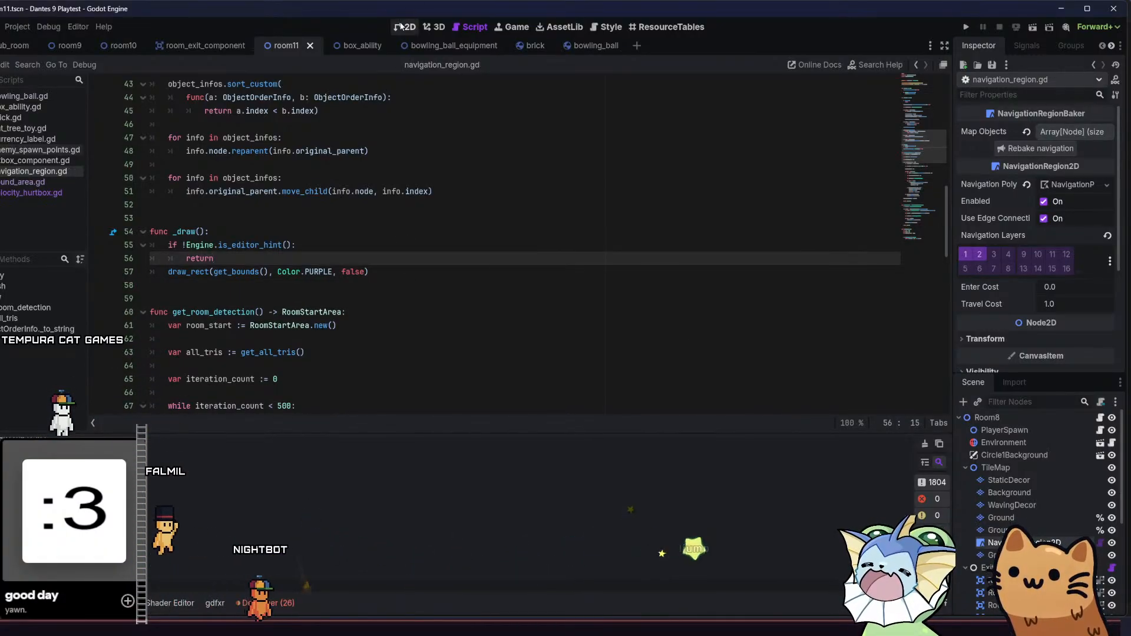
Return to room11's 2D view and try different Z Index values for the navigation region, including 36 and 29
click(403, 27)
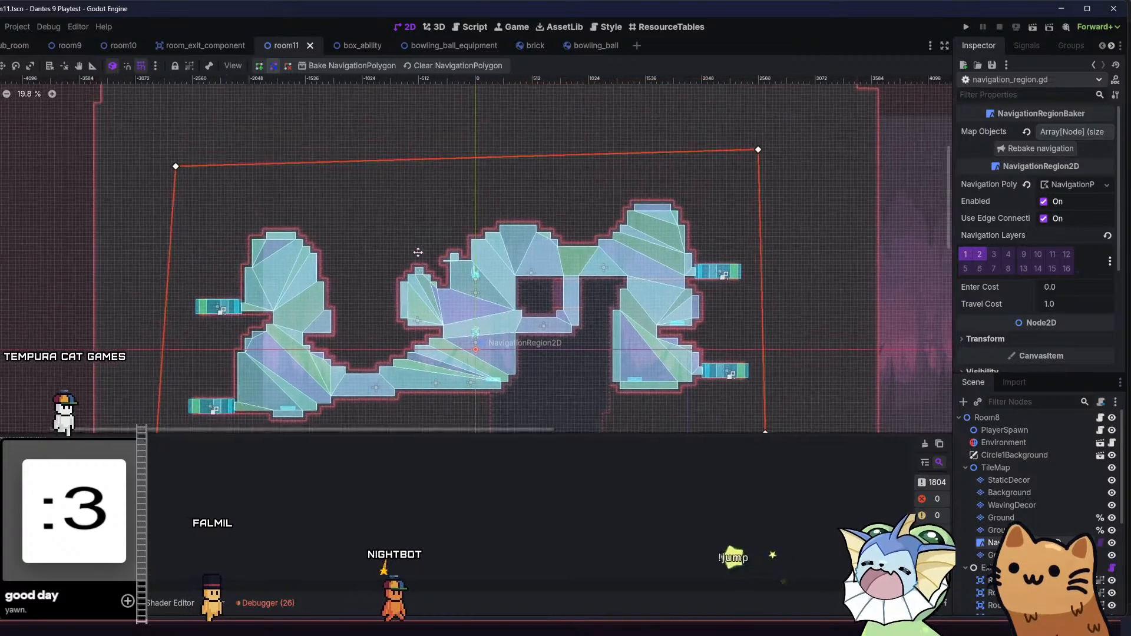
scroll(418, 252, down, 2)
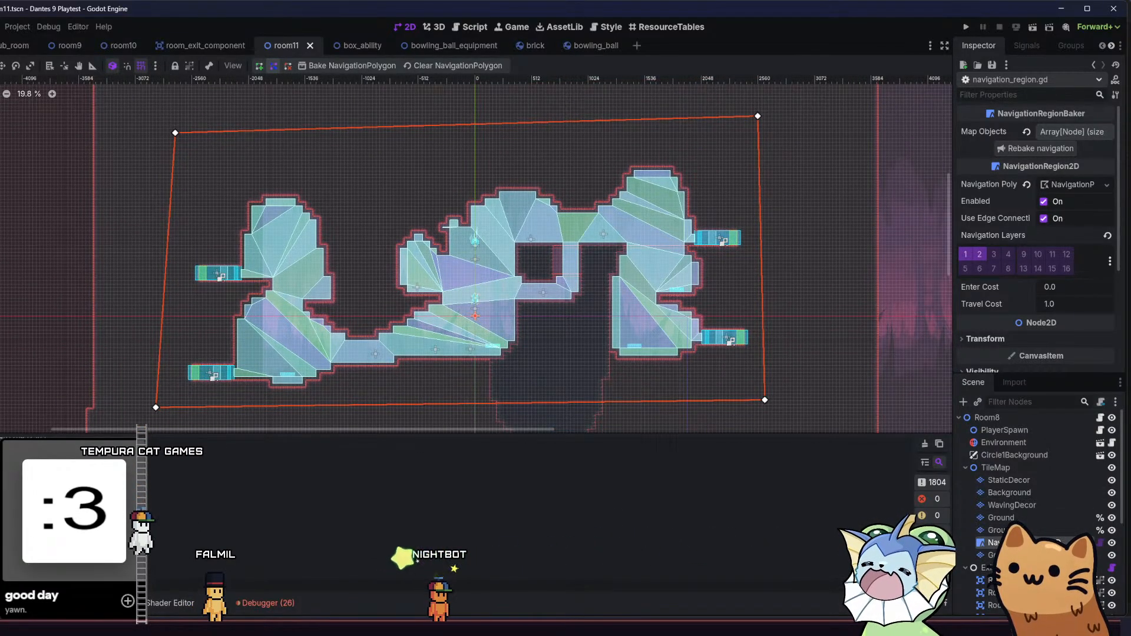
scroll(1025, 236, down, 3)
click(1026, 233)
click(1034, 222)
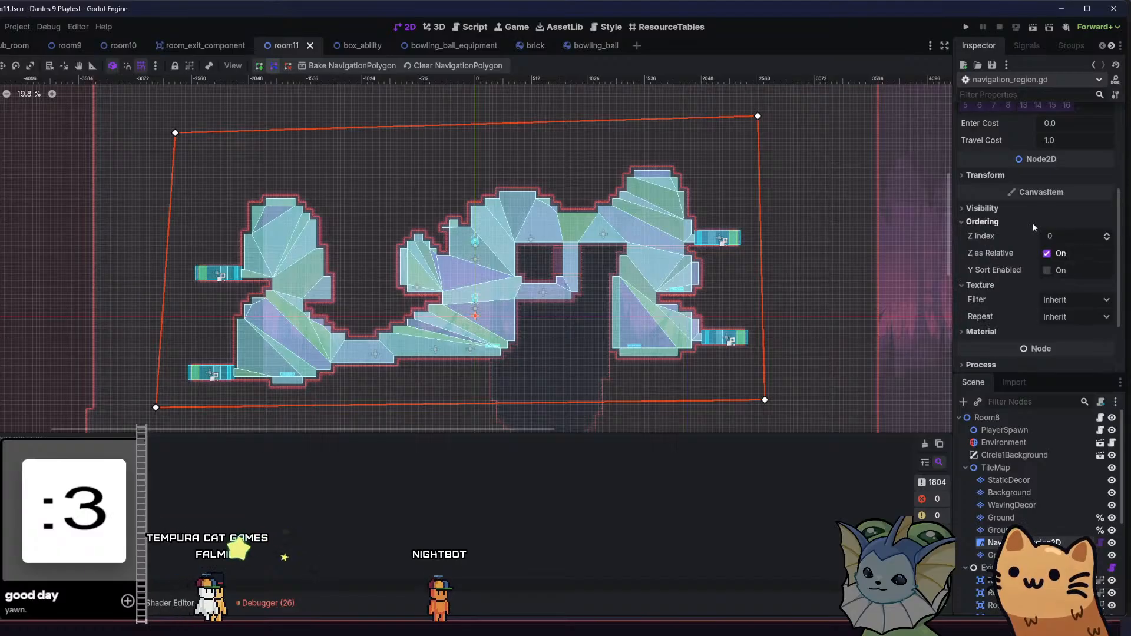
scroll(1106, 236, up, 8)
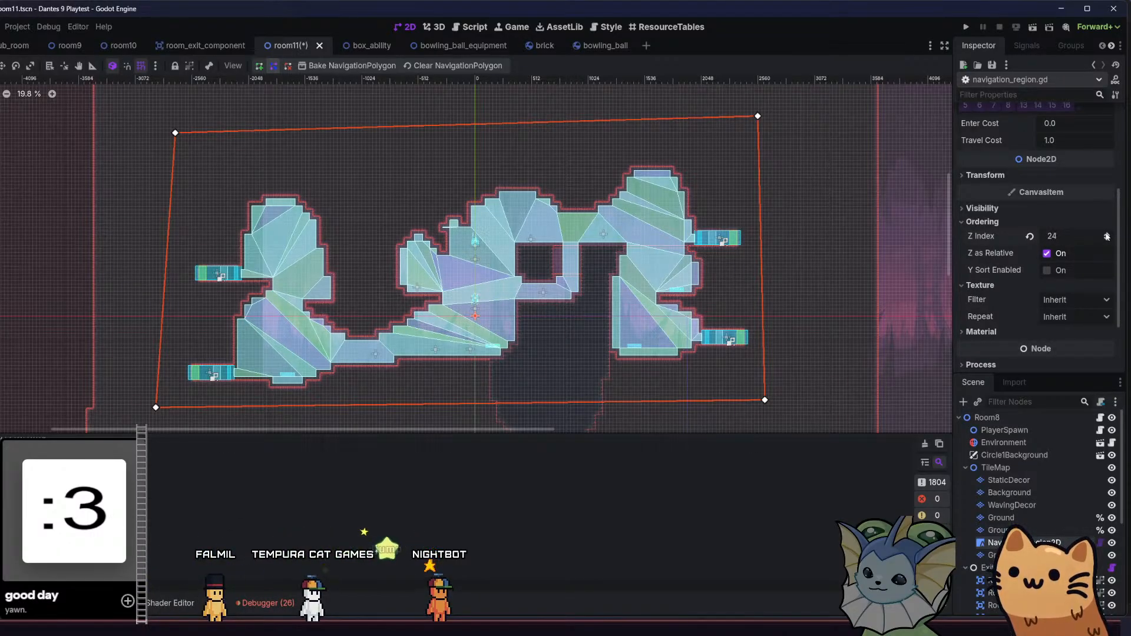
scroll(1107, 239, down, 2)
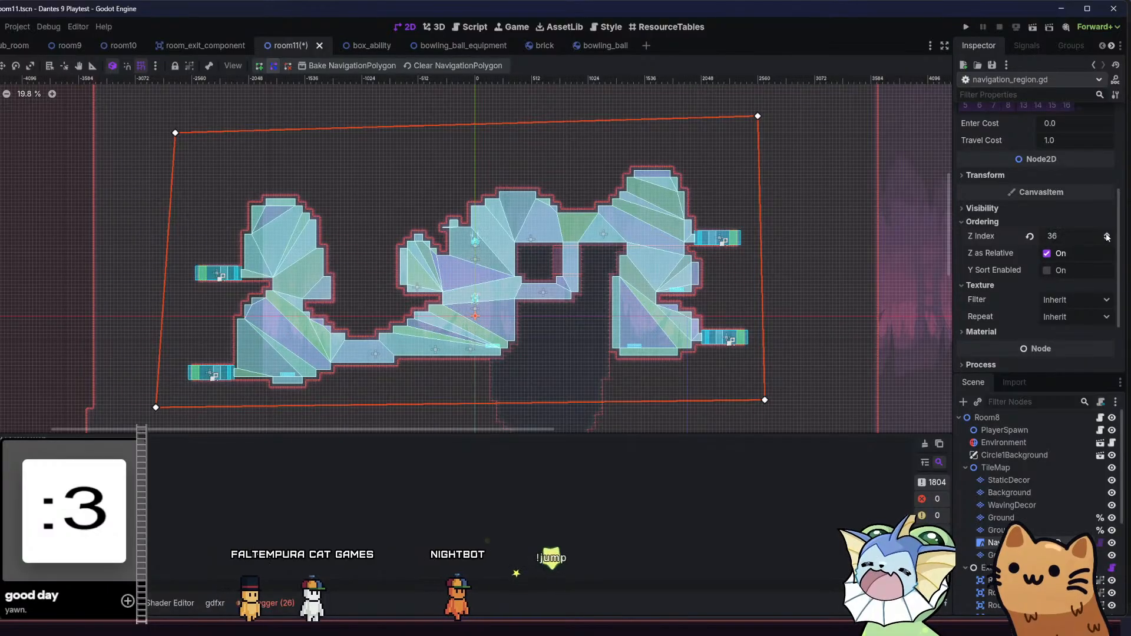
scroll(1107, 239, down, 8)
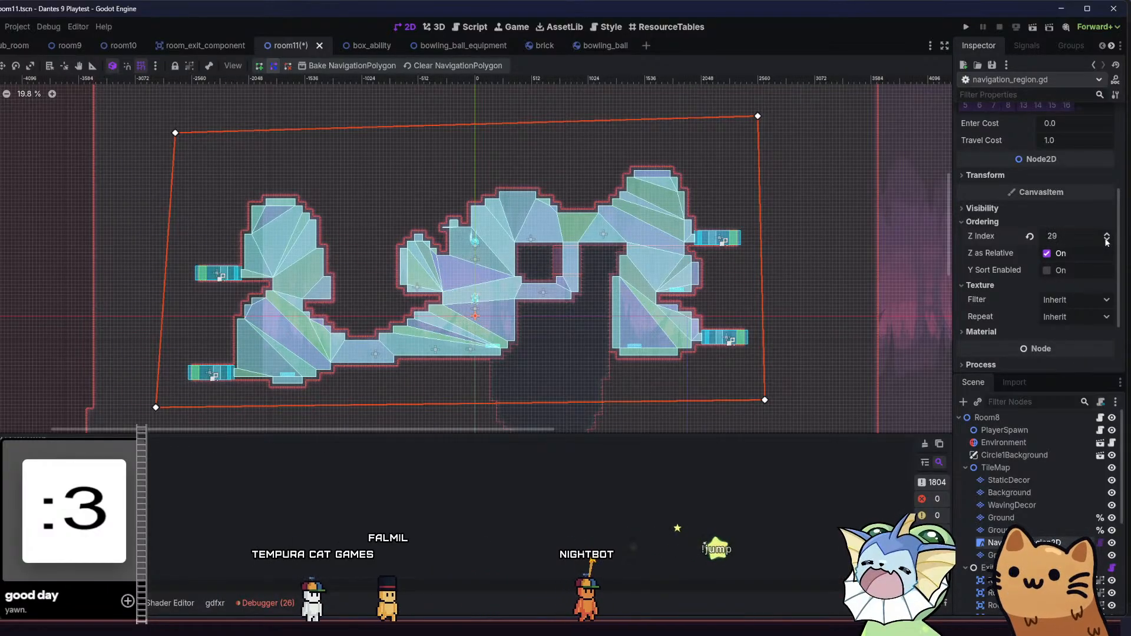
Switch the navigation region's visibility off and on again, and examine the bounds rectangle drawn around the navigation mesh
click(1040, 209)
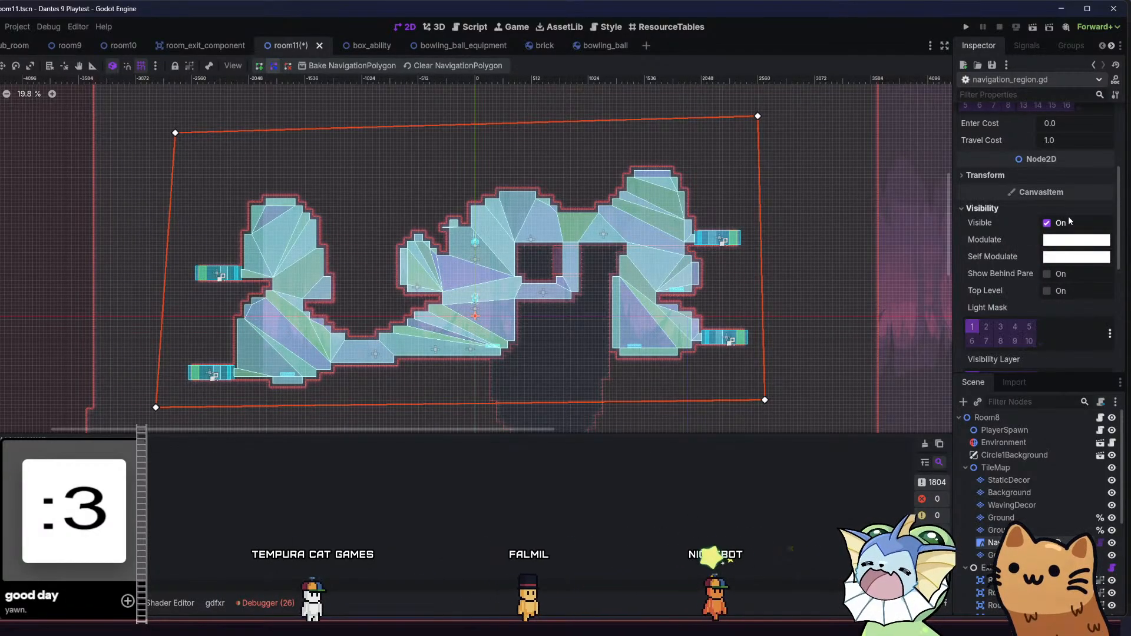
click(1061, 224)
click(1061, 223)
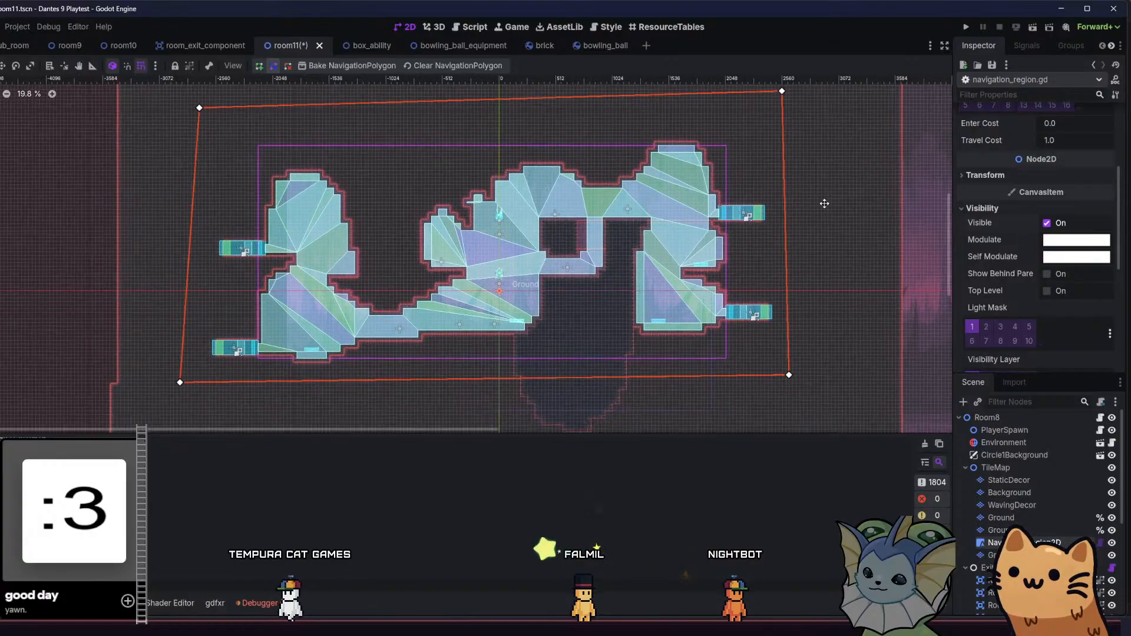
scroll(664, 230, up, 2)
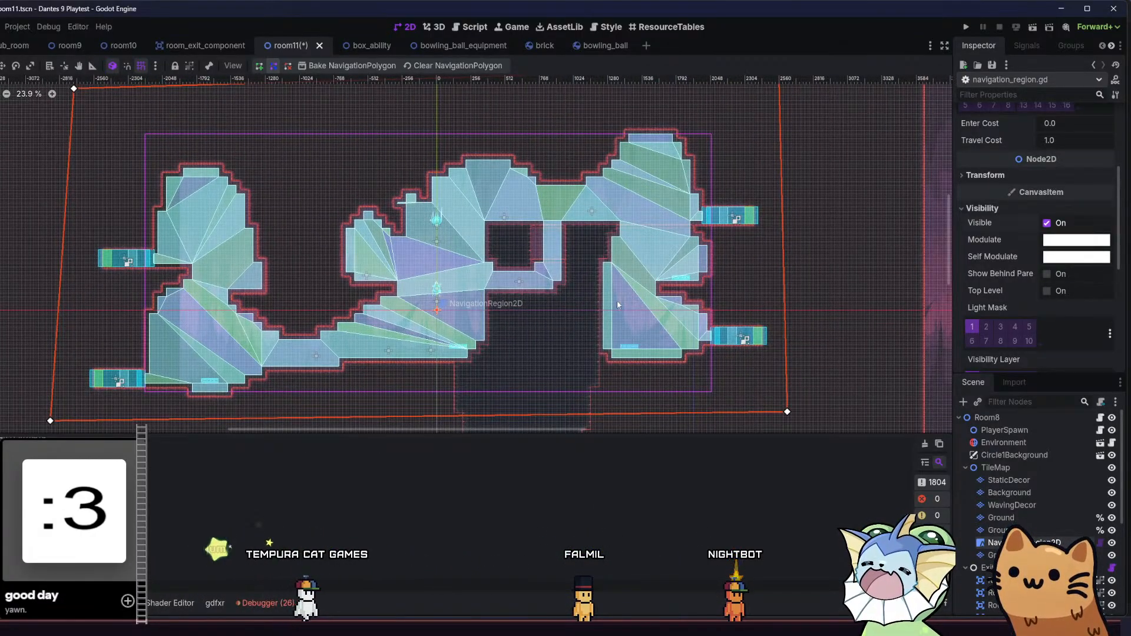
scroll(618, 299, up, 3)
scroll(648, 304, down, 3)
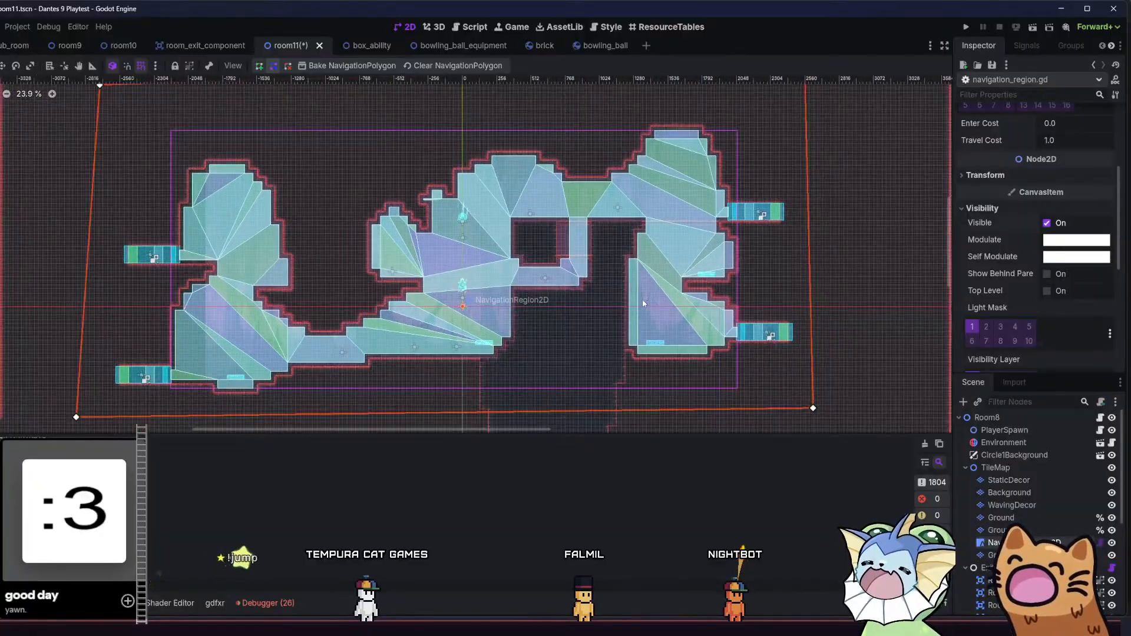
drag(668, 299, 663, 299)
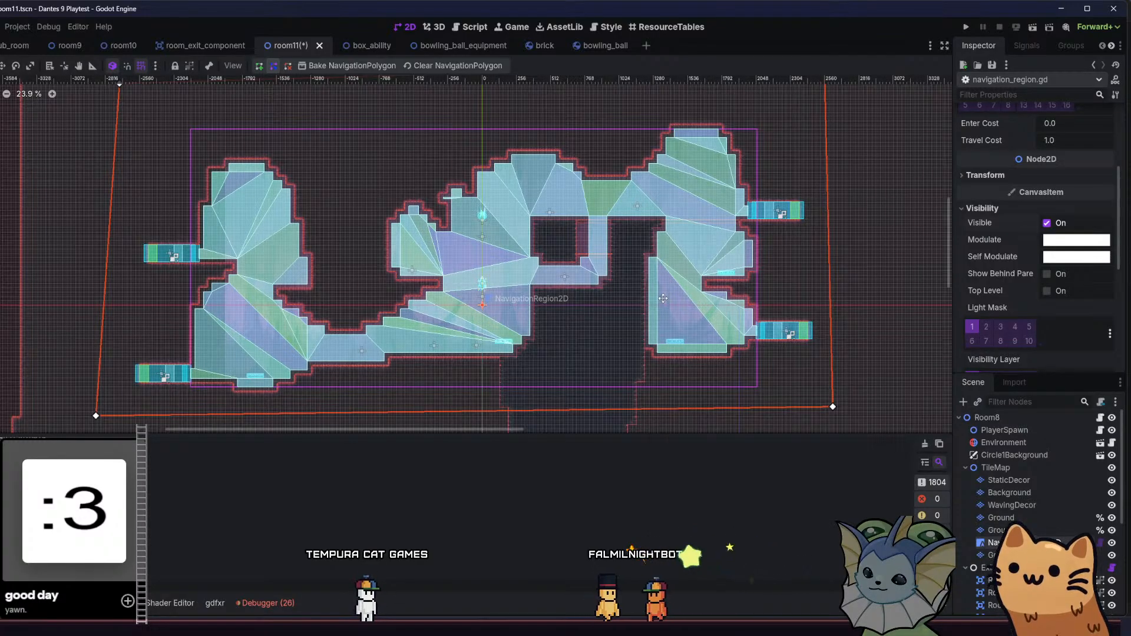
drag(663, 299, 663, 299)
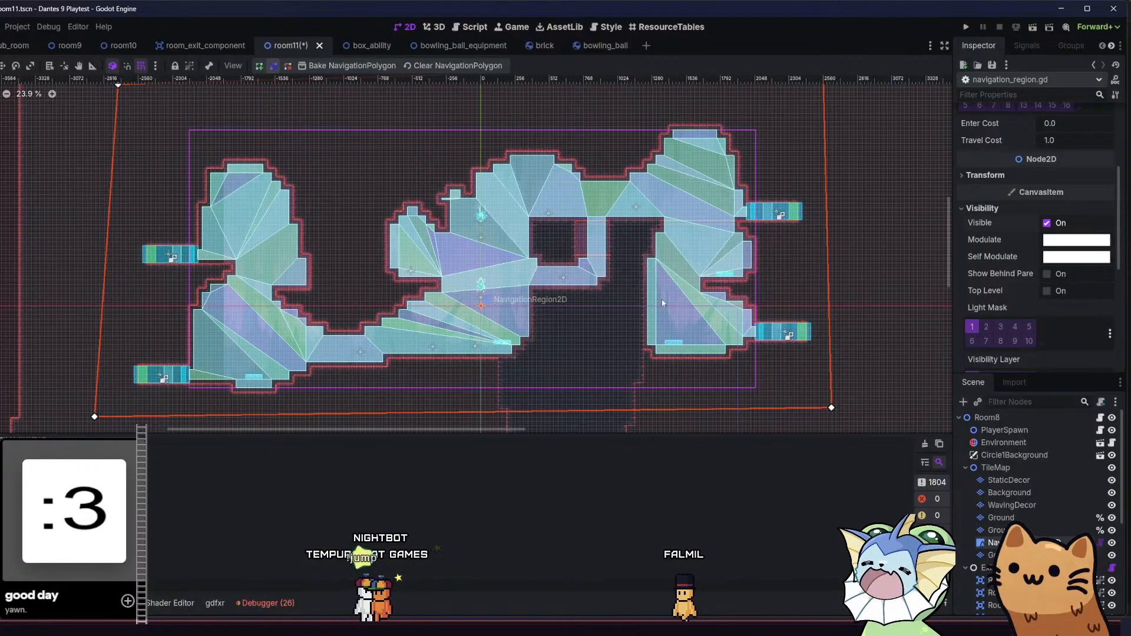
Rebake the navigation mesh of room11's navigation region
scroll(1037, 189, up, 3)
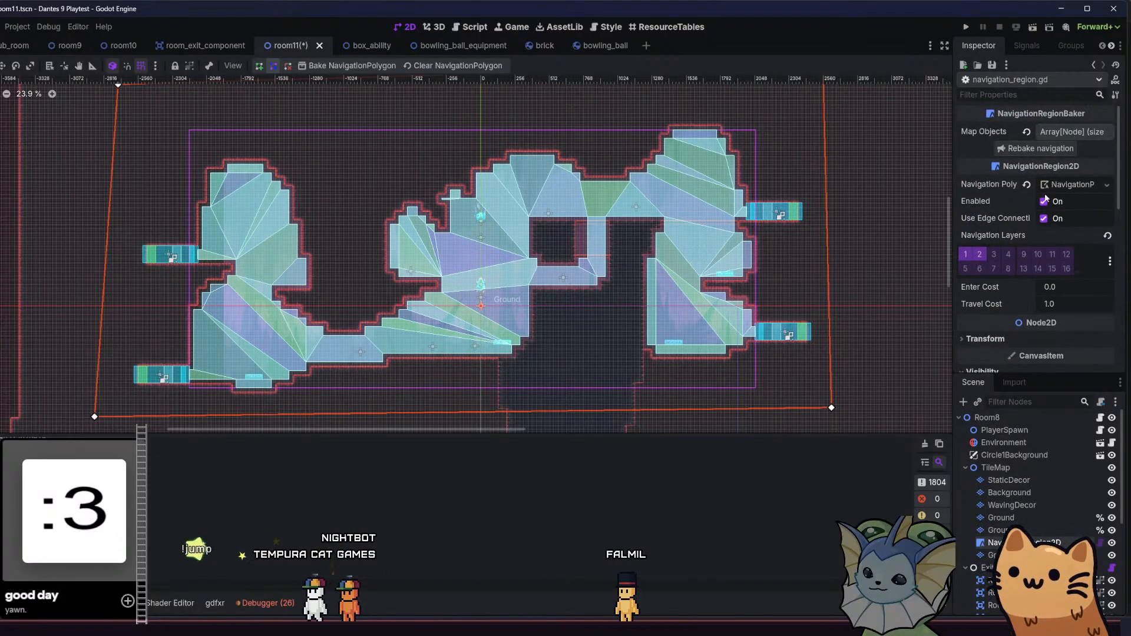
click(1041, 149)
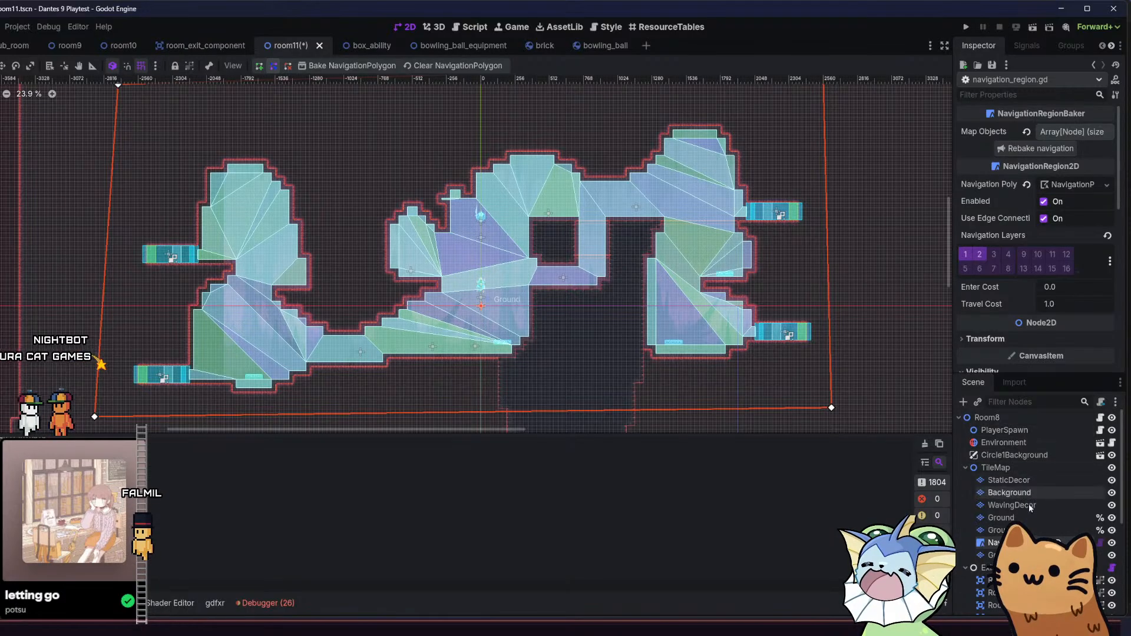
Reopen the NavigationRegion2D script, delete the whole _draw() function with its surplus blank lines, and save the script and scene
scroll(1054, 495, down, 3)
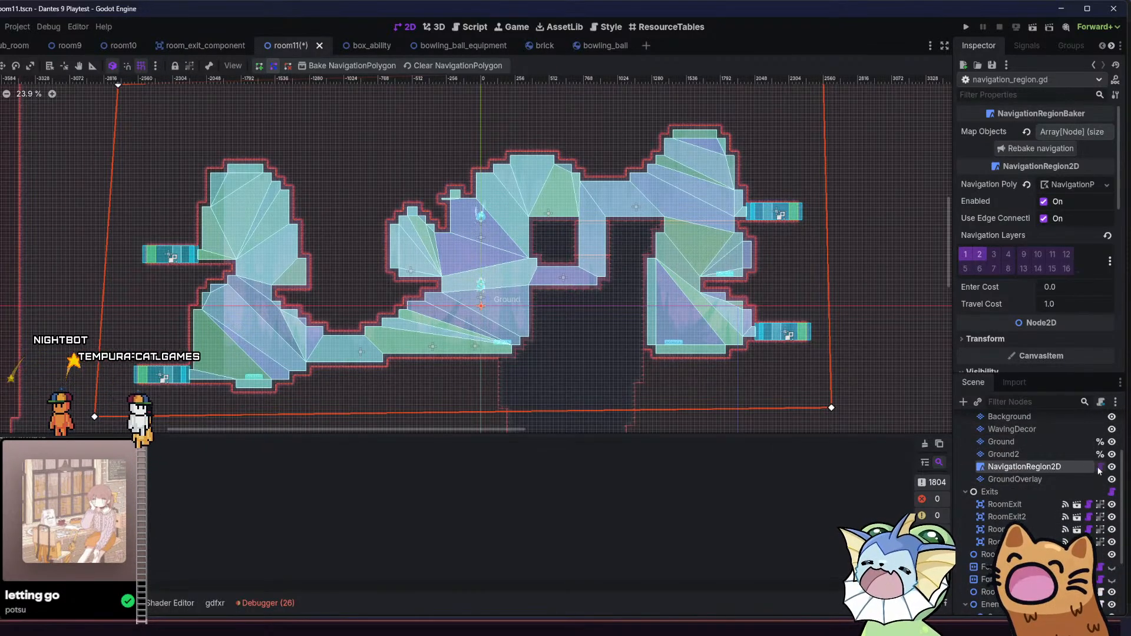
scroll(1084, 467, up, 1)
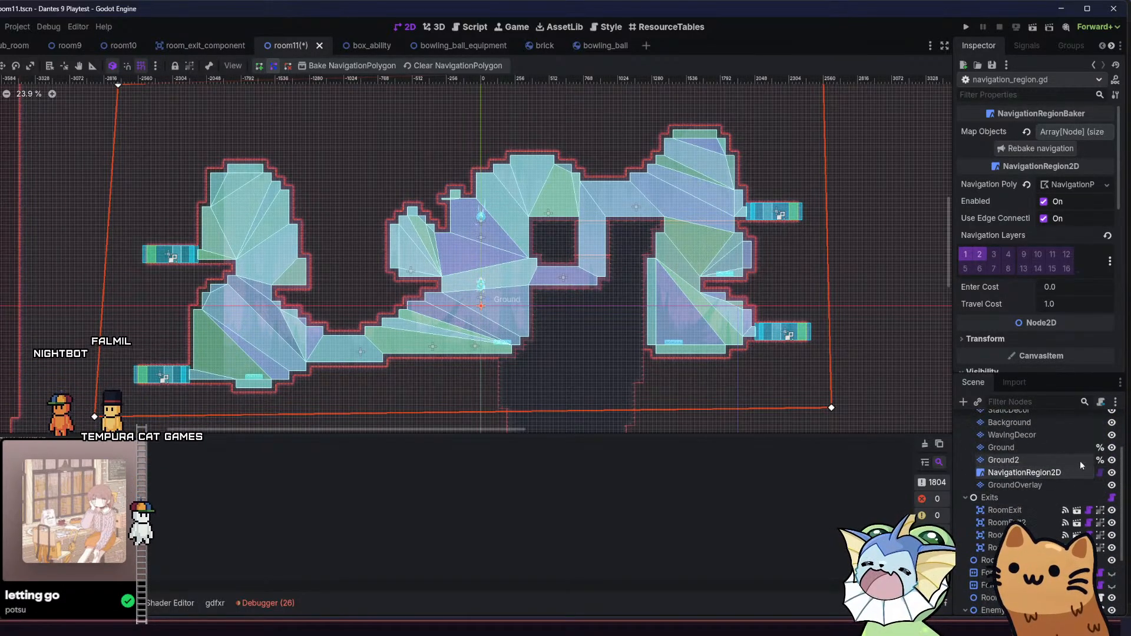
click(1099, 473)
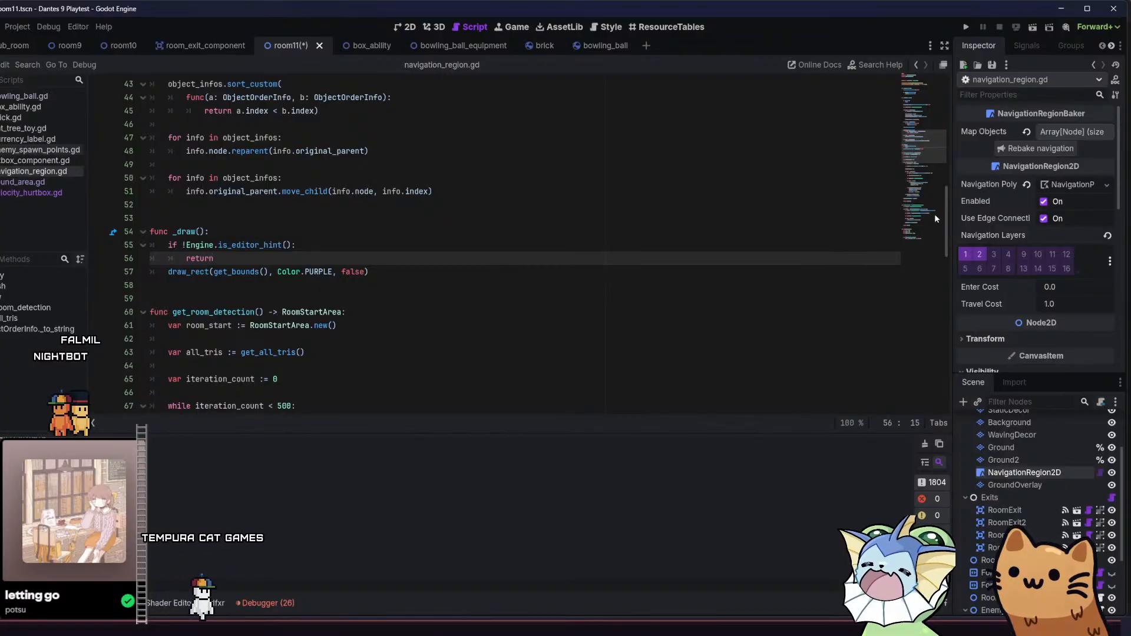
scroll(935, 218, down, 4)
scroll(648, 188, up, 2)
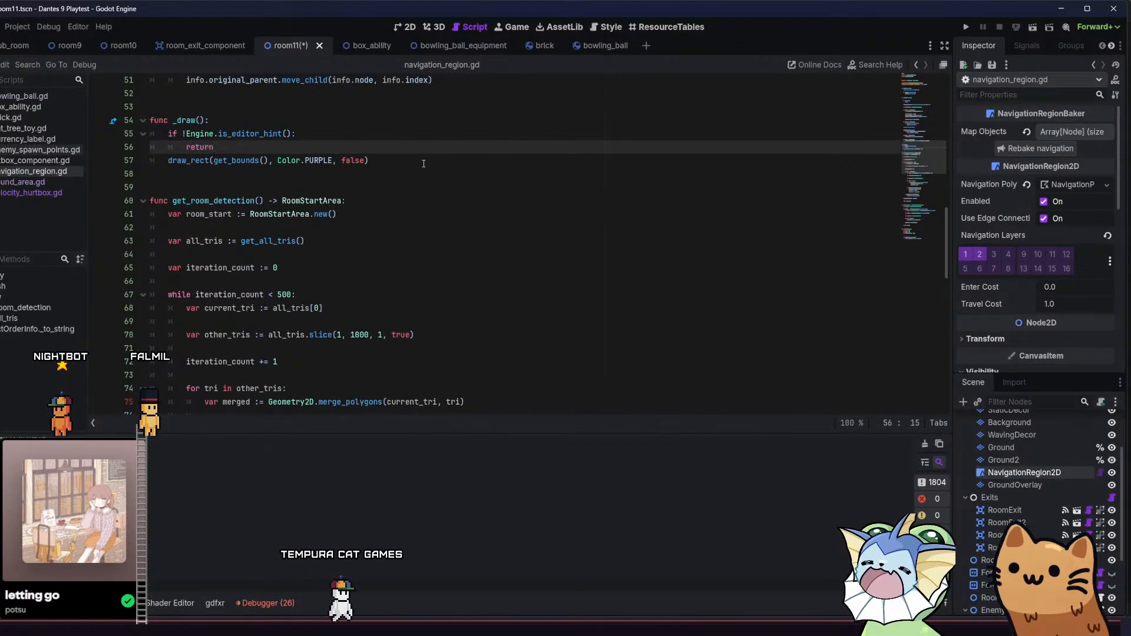
drag(424, 163, 126, 125)
key(BackSpace)
key(BackSpace)
key(BackSpace)
key(BackSpace)
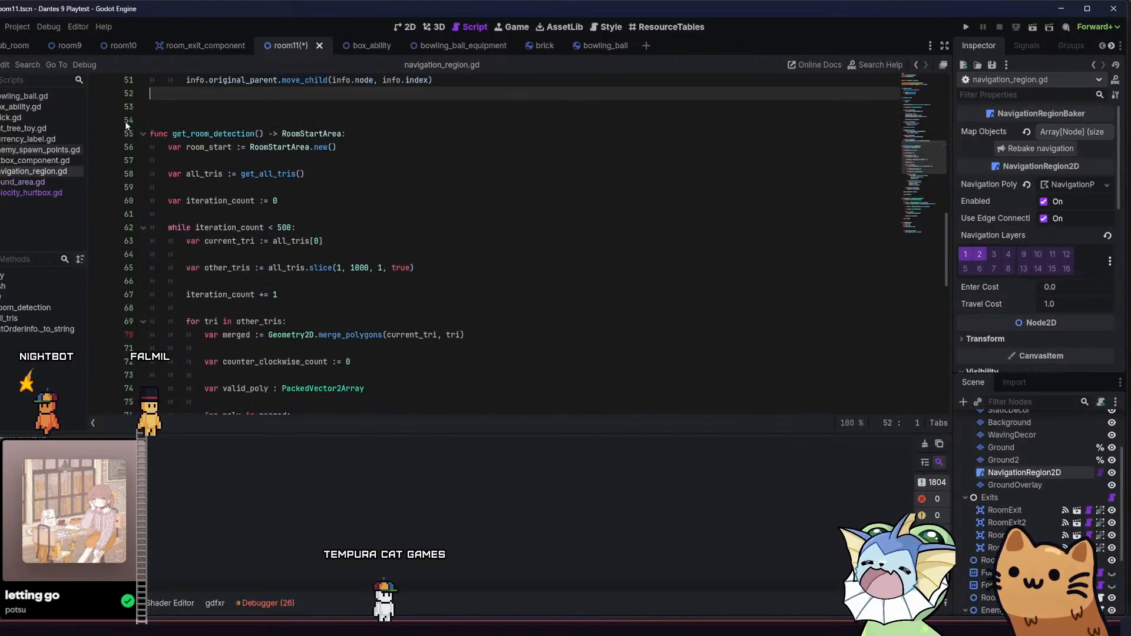
scroll(1049, 249, down, 4)
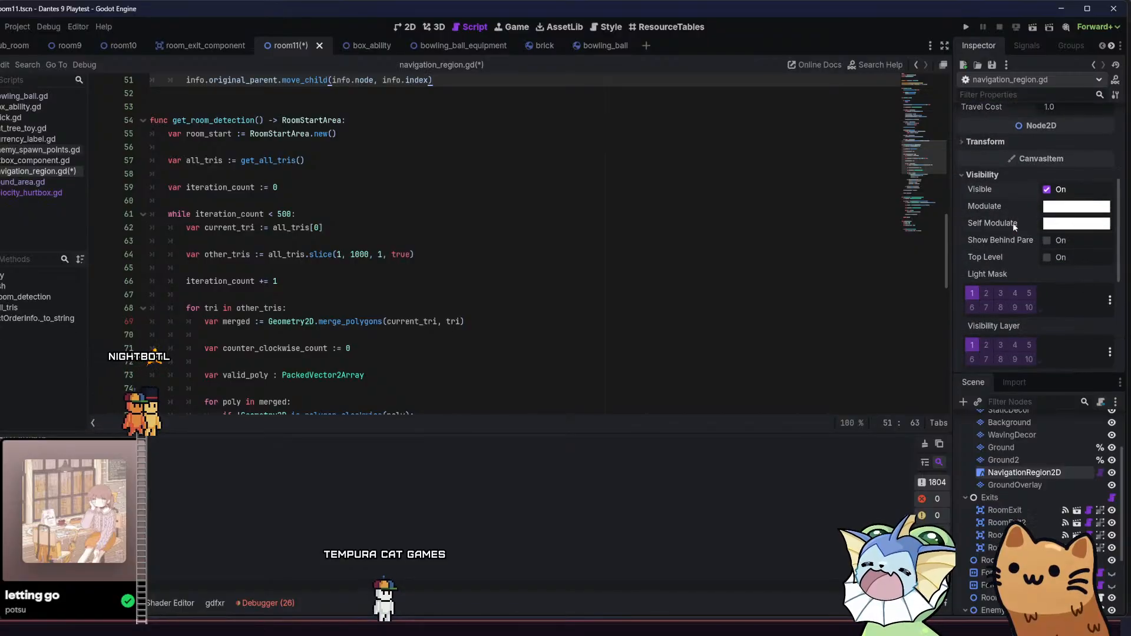
scroll(1025, 287, up, 3)
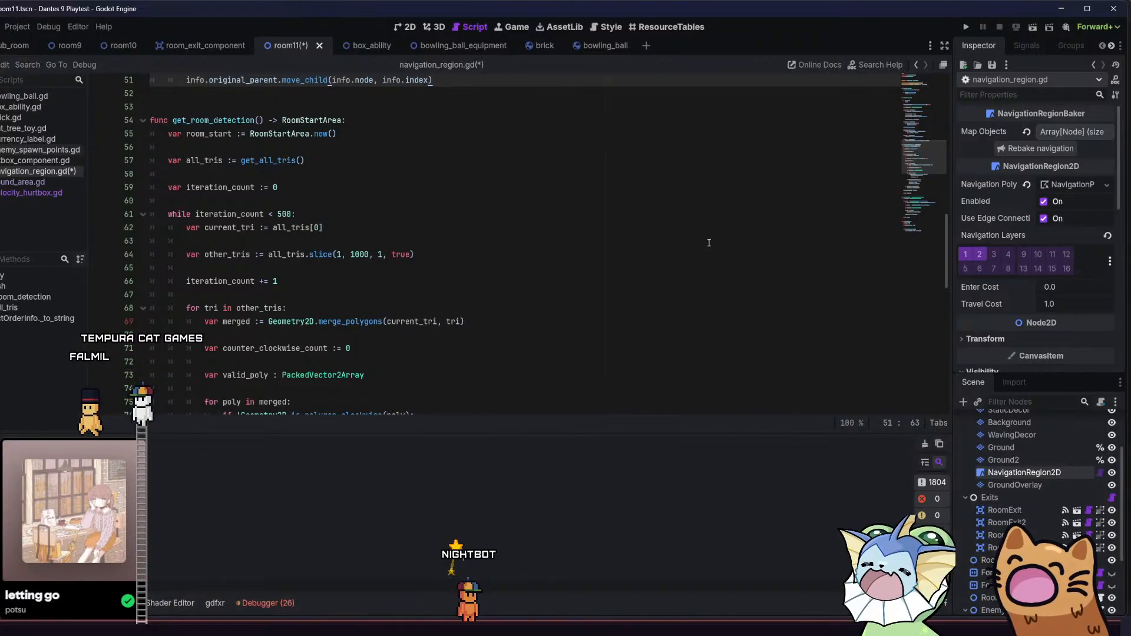
key(ctrl+s)
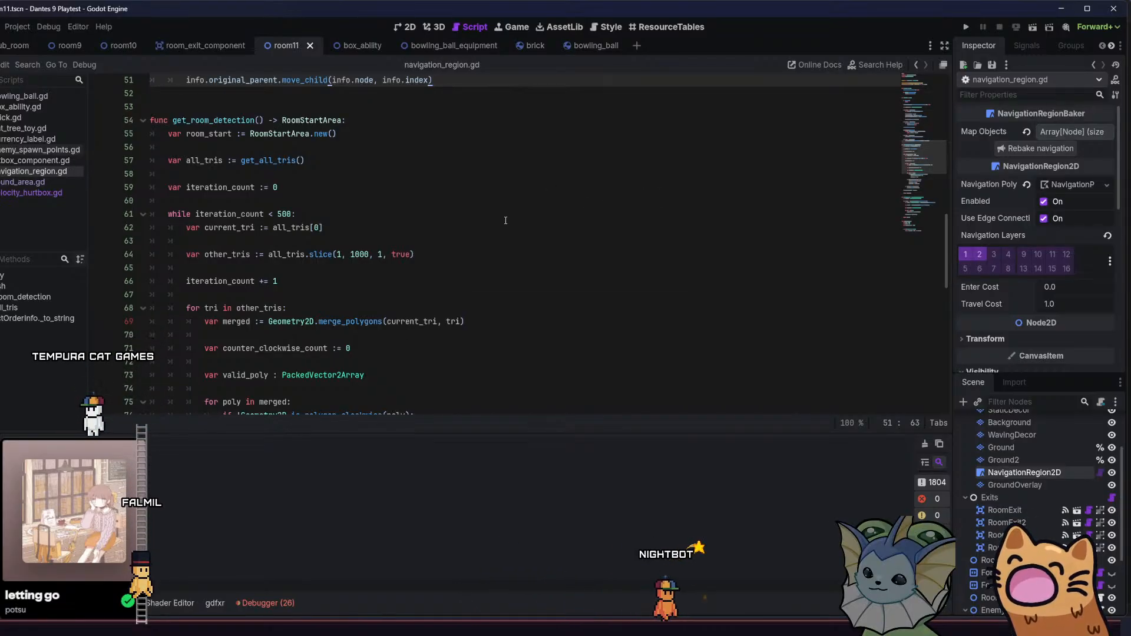
Return to room11's 2D view and examine the rebaked navigation mesh, especially the thin sliver beside the small upper ledge
click(398, 27)
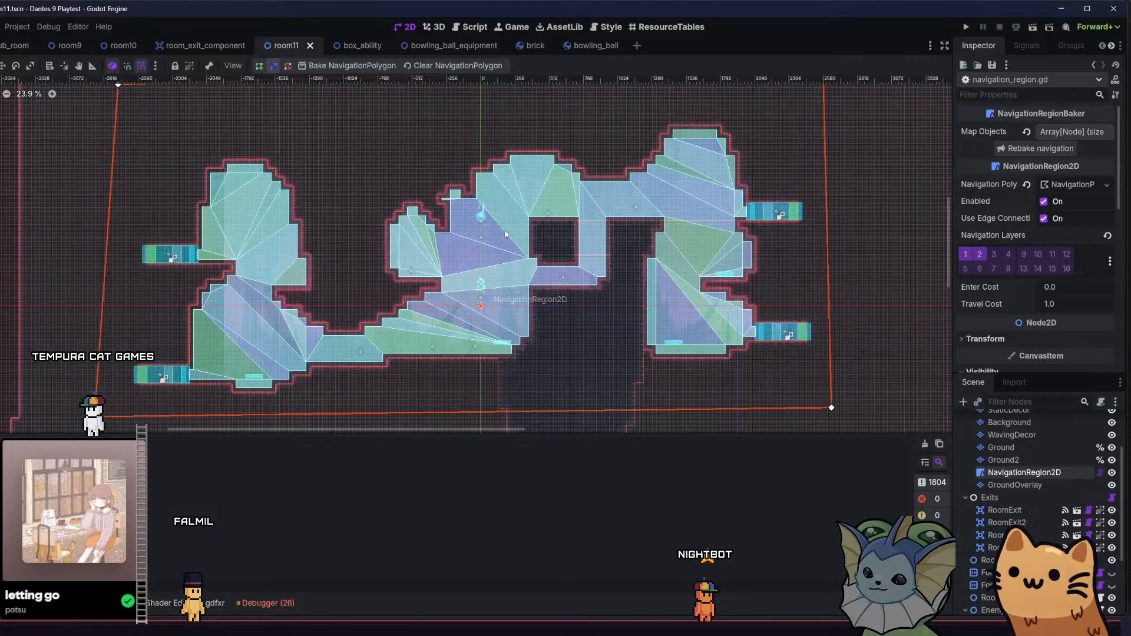
scroll(524, 270, up, 2)
scroll(524, 270, down, 1)
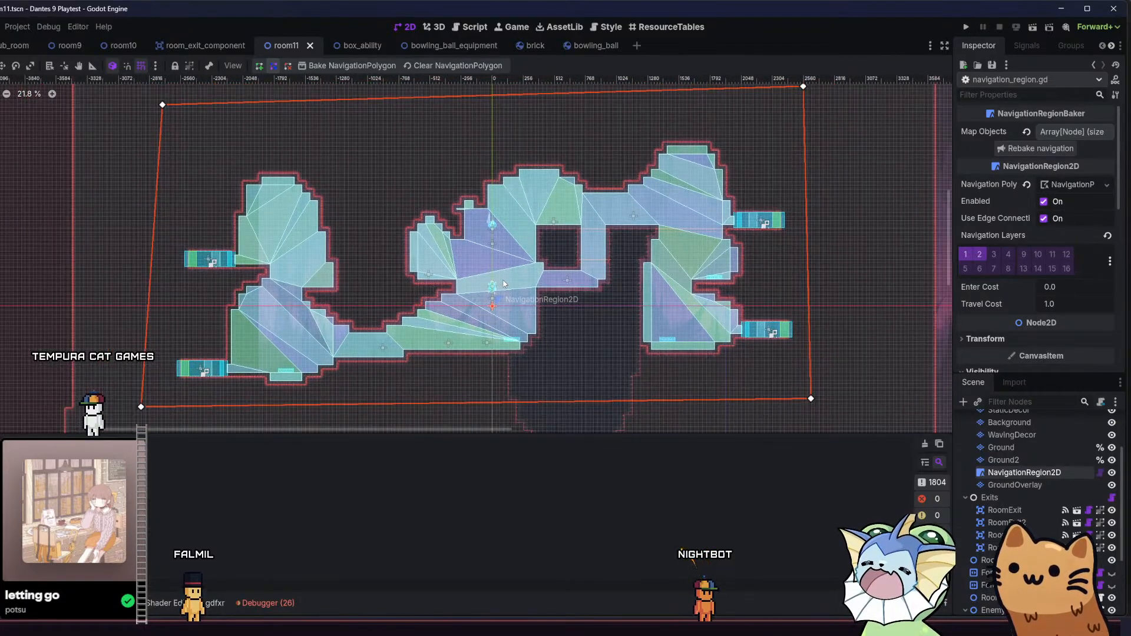
scroll(458, 263, down, 1)
scroll(457, 263, up, 17)
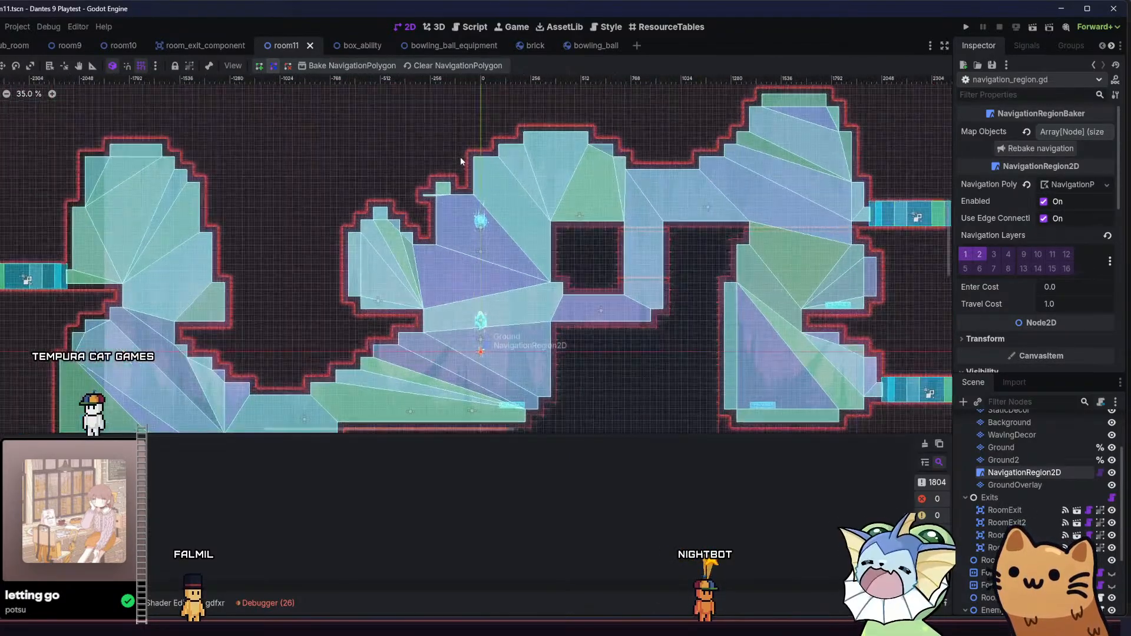
scroll(363, 294, up, 16)
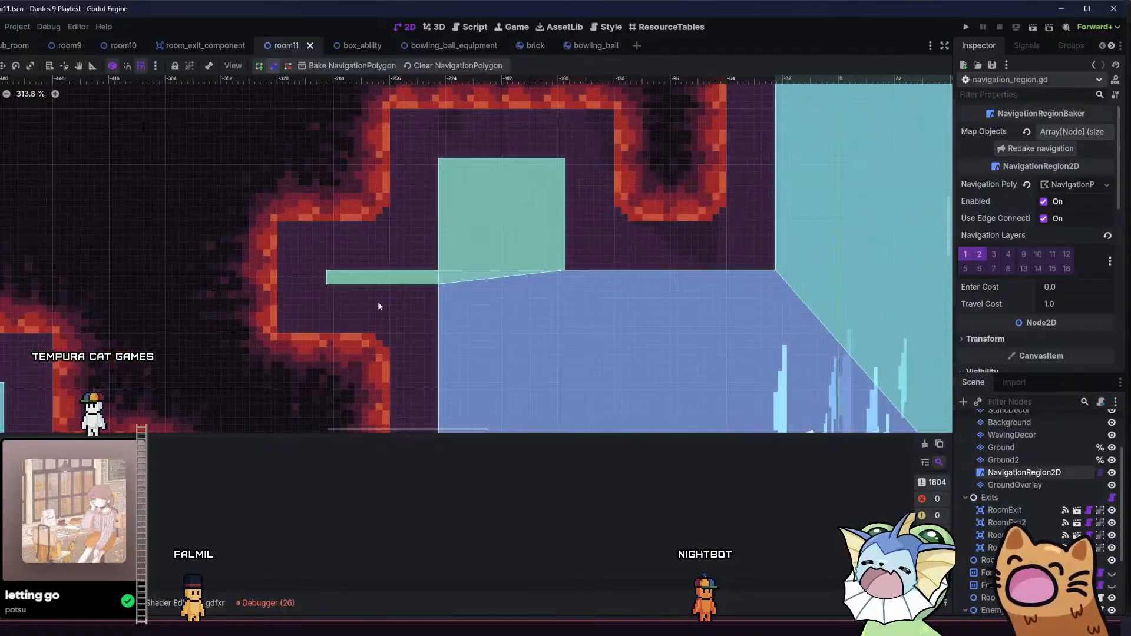
scroll(388, 278, up, 3)
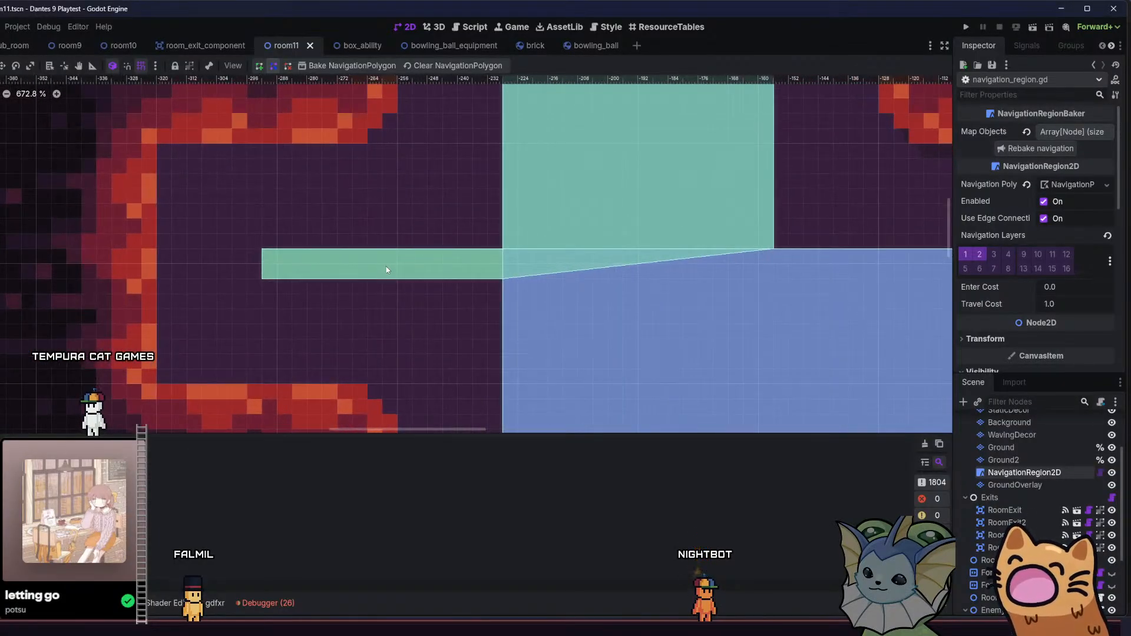
scroll(386, 270, down, 5)
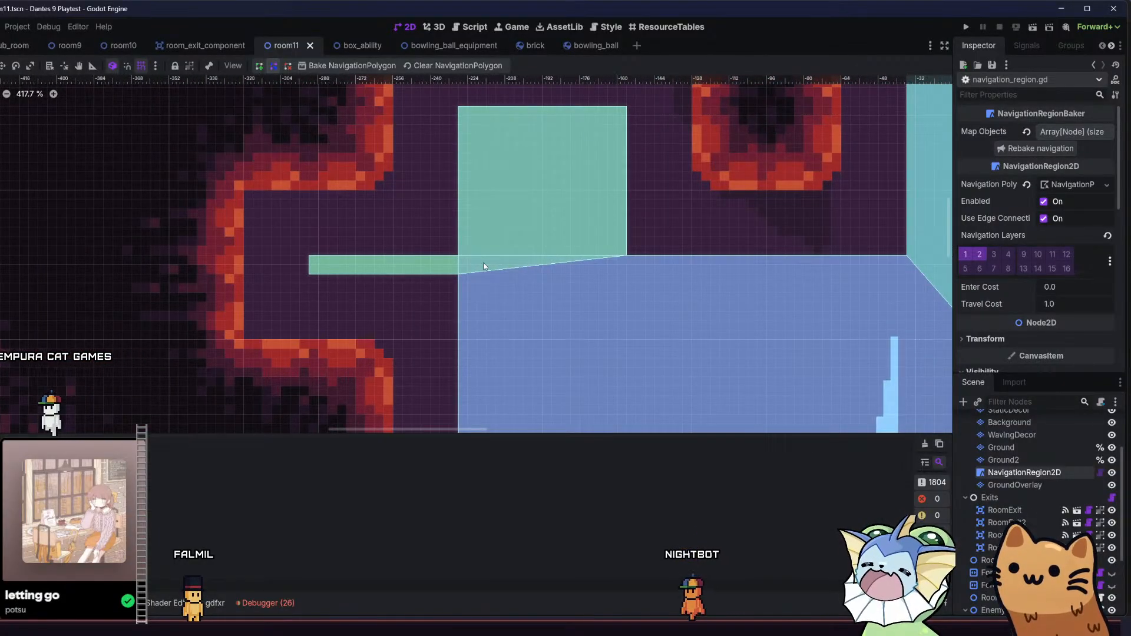
scroll(483, 262, down, 13)
scroll(434, 305, down, 18)
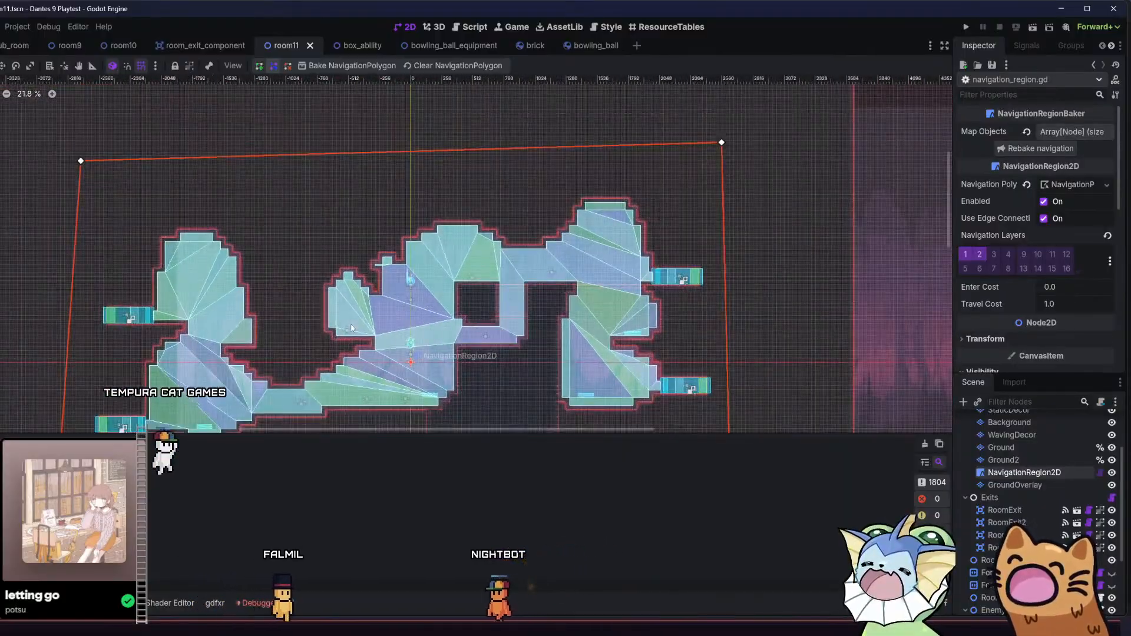
drag(330, 419, 388, 350)
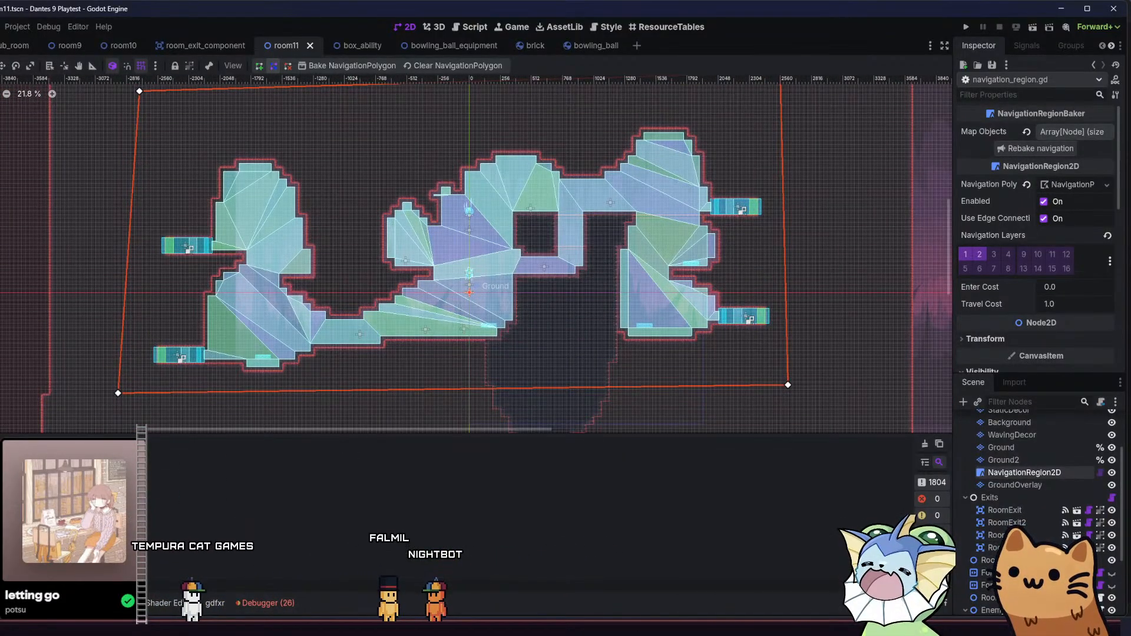
Switch to gatos.aseprite in Aseprite and look over the item icons around the shark, whistle, cone and coffee cup
mouse_move(363, 627)
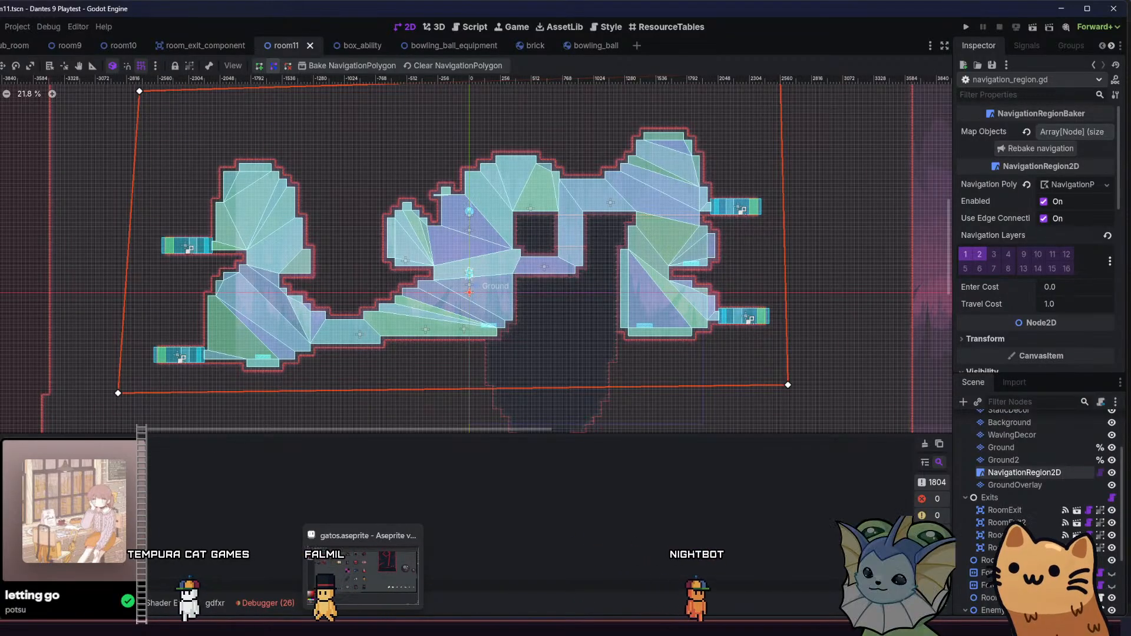
click(363, 627)
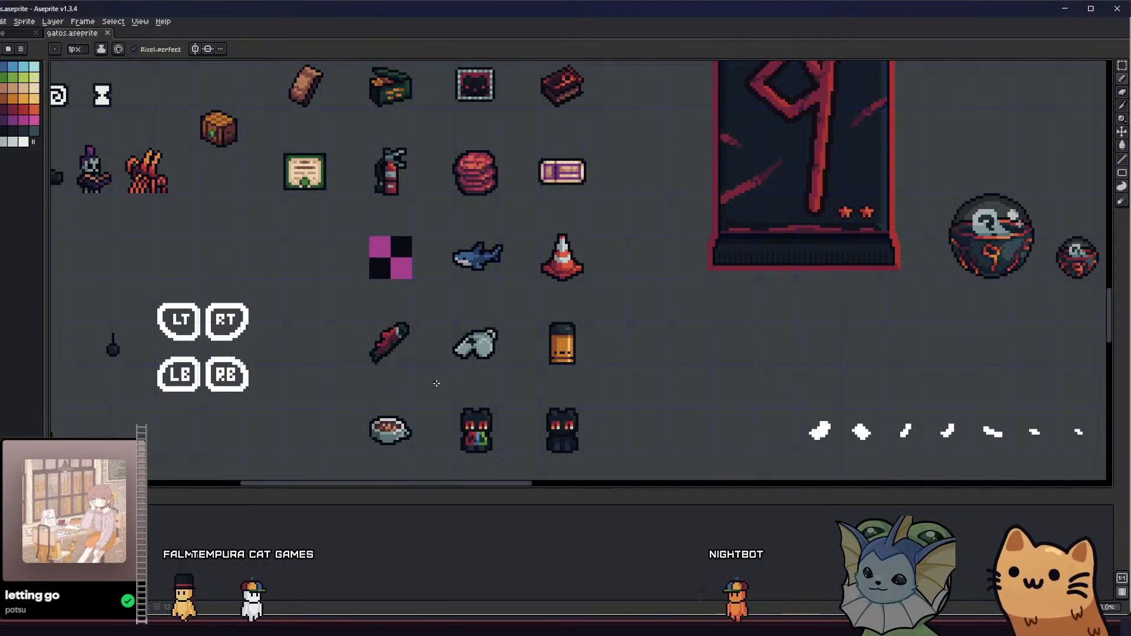
drag(437, 384, 361, 268)
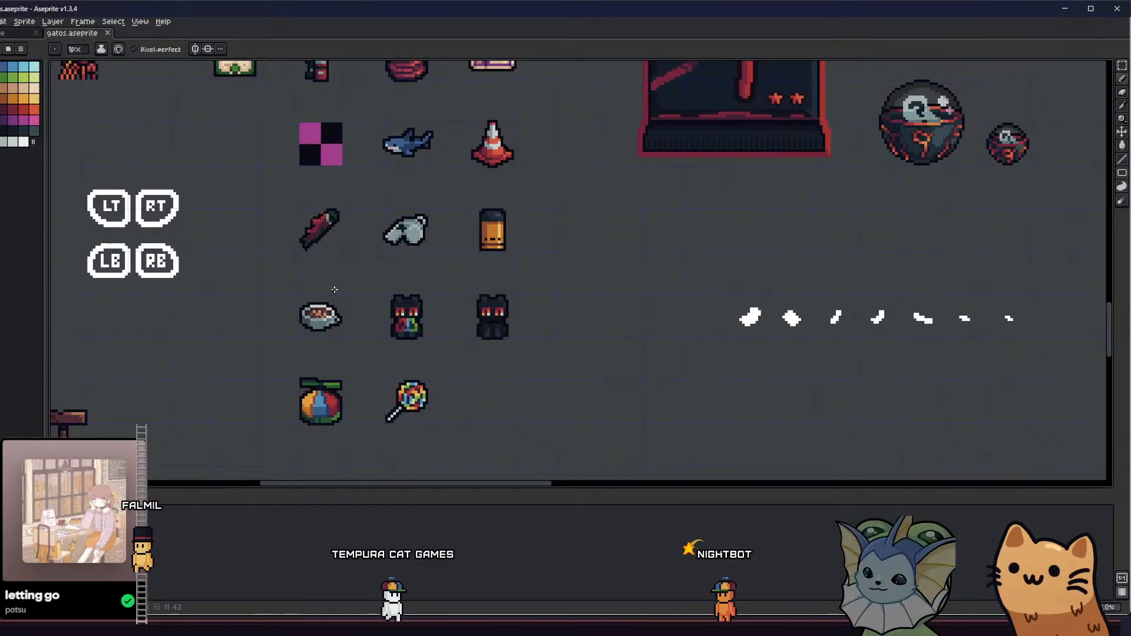
drag(293, 288, 290, 299)
scroll(290, 298, down, 3)
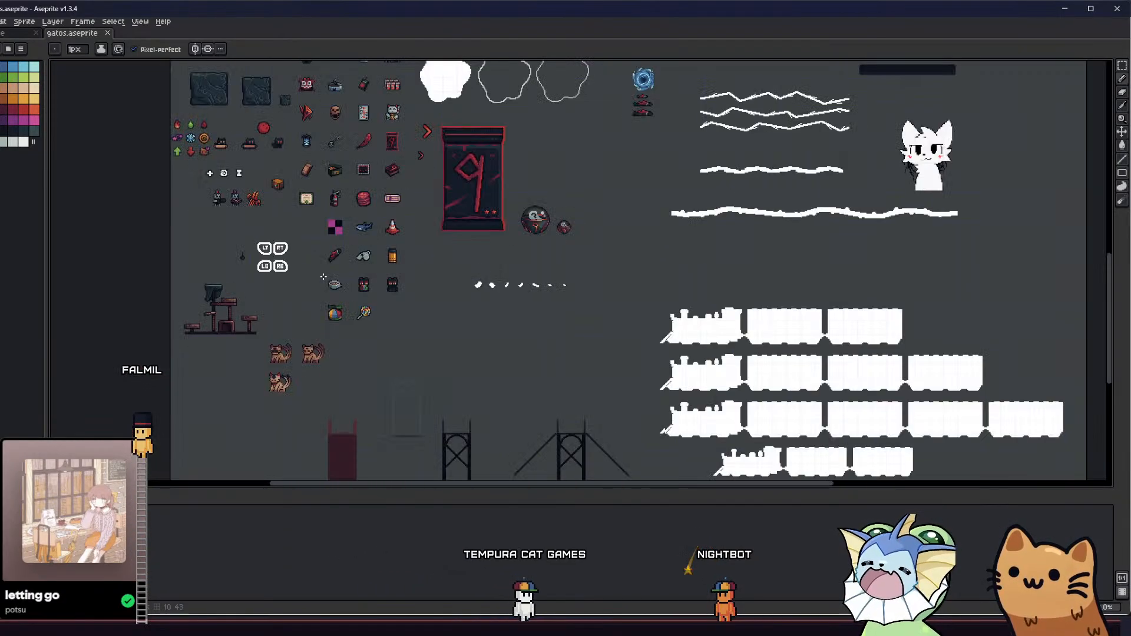
scroll(322, 306, up, 2)
drag(325, 292, 346, 310)
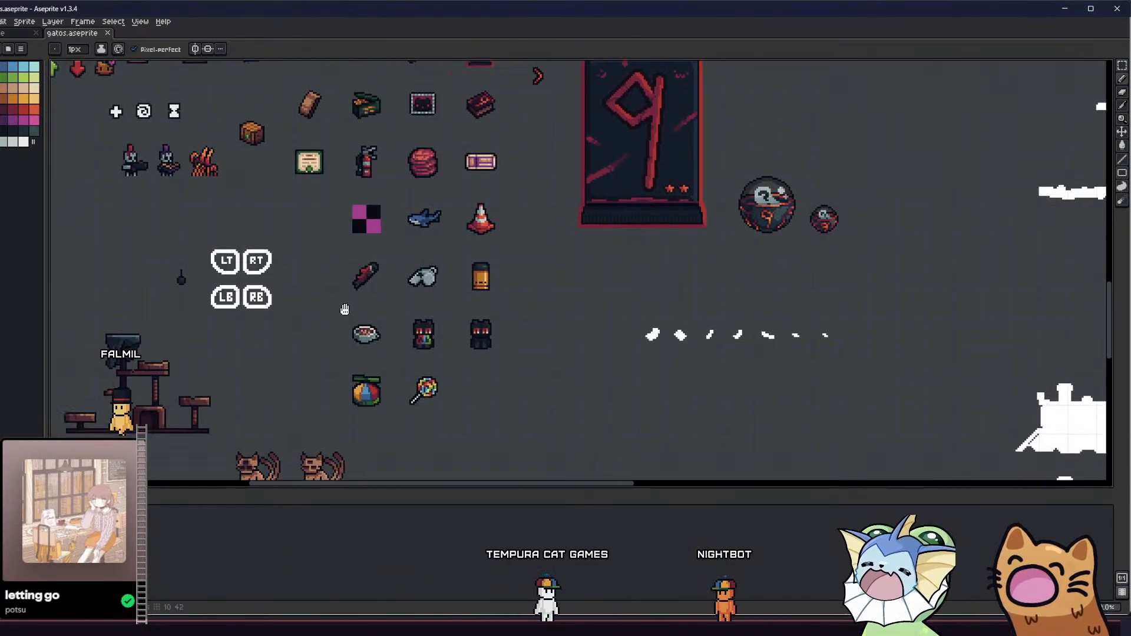
scroll(458, 267, up, 4)
drag(456, 268, 508, 256)
scroll(443, 310, down, 1)
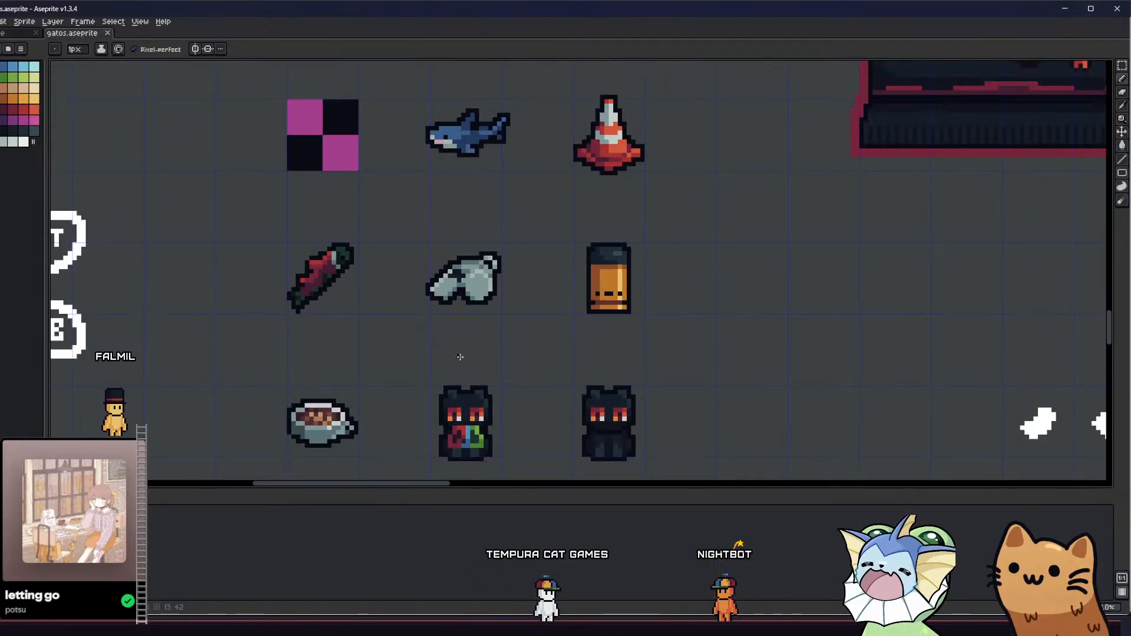
scroll(445, 343, down, 2)
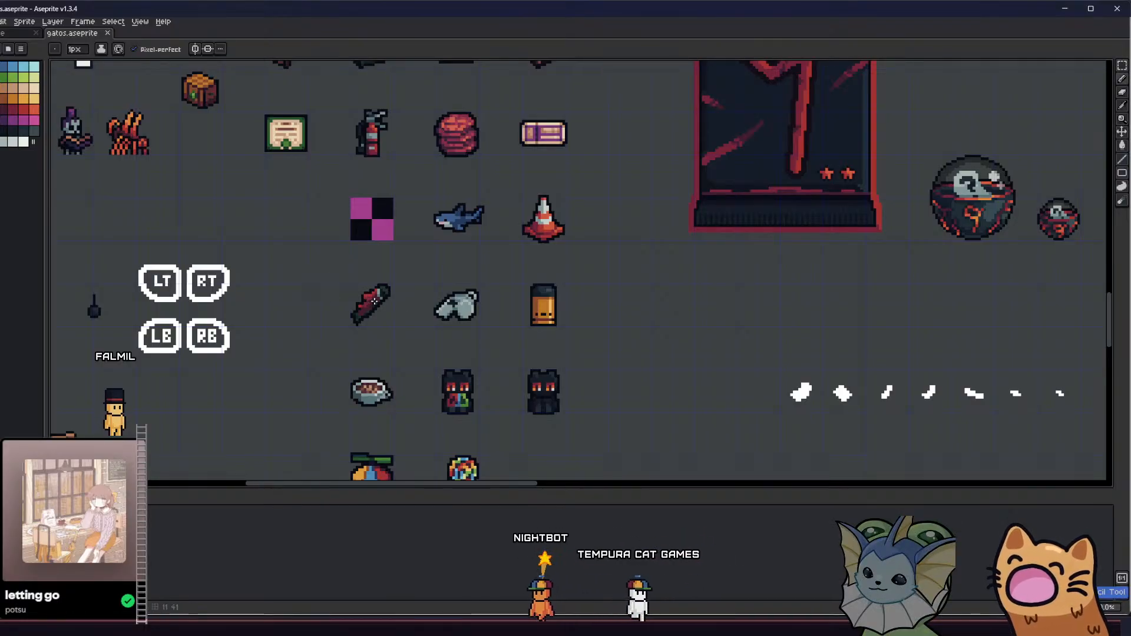
scroll(633, 250, down, 2)
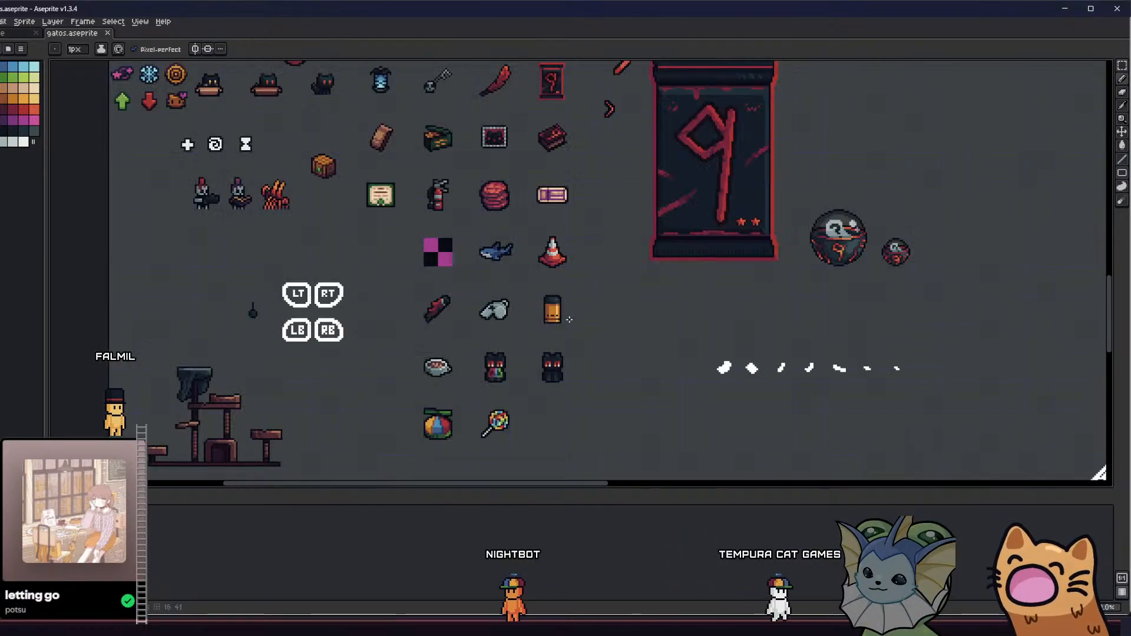
scroll(396, 315, up, 3)
drag(397, 316, 324, 273)
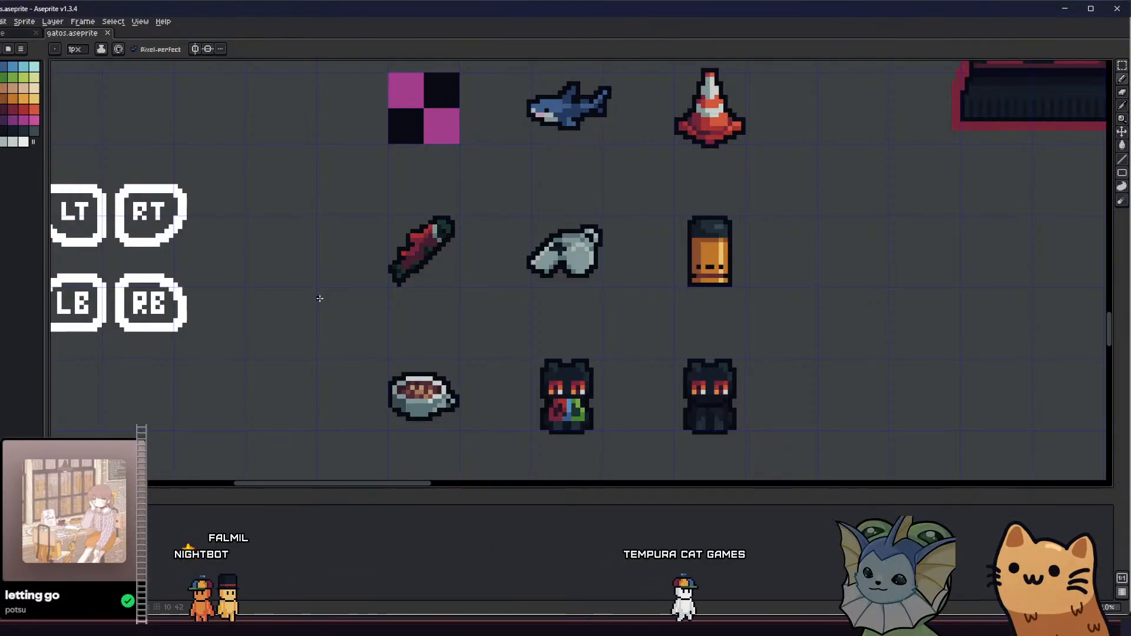
Examine the lower rows of item sprites down to the propeller hat and lollipop, and compare them with the whole icon grid
drag(319, 298, 277, 202)
scroll(295, 214, down, 1)
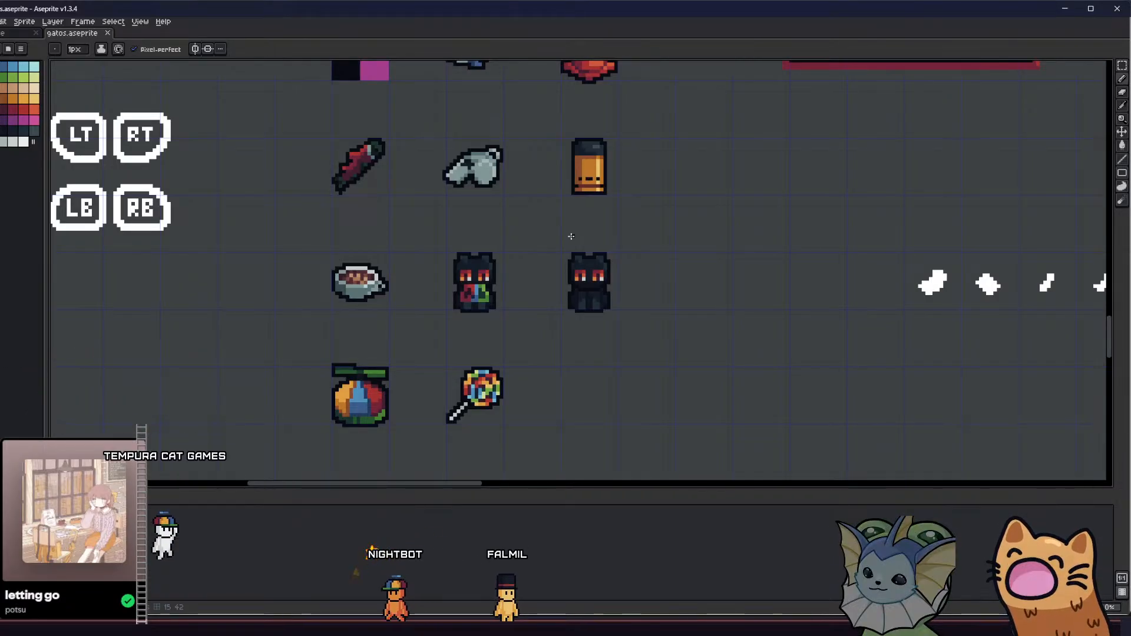
scroll(571, 236, up, 1)
scroll(545, 288, down, 4)
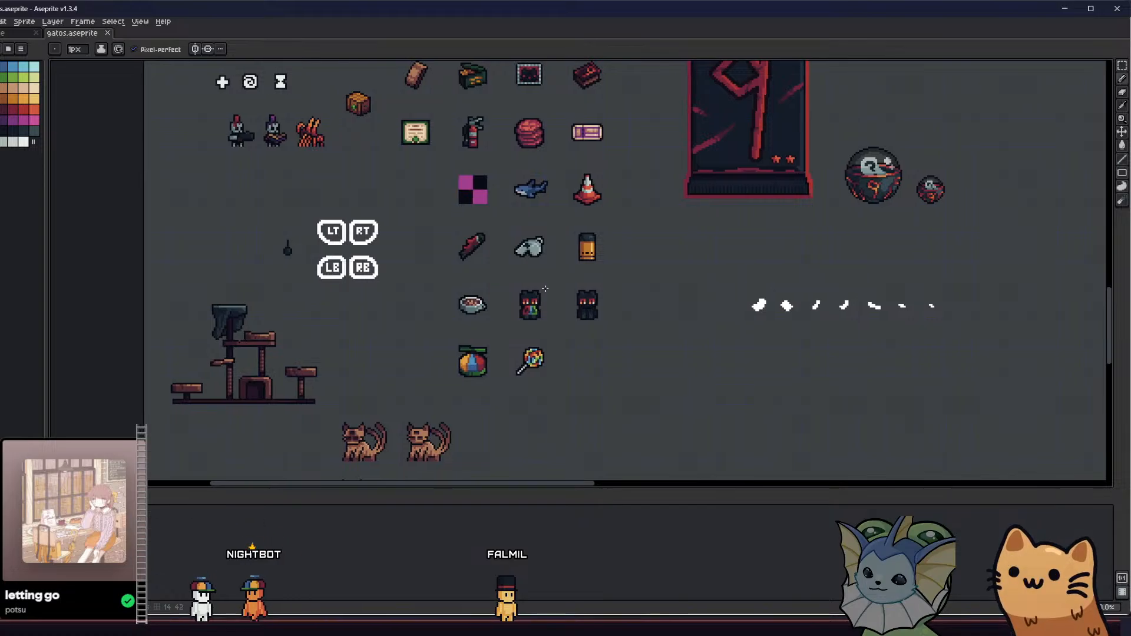
drag(545, 289, 470, 294)
scroll(480, 222, up, 1)
drag(482, 231, 440, 333)
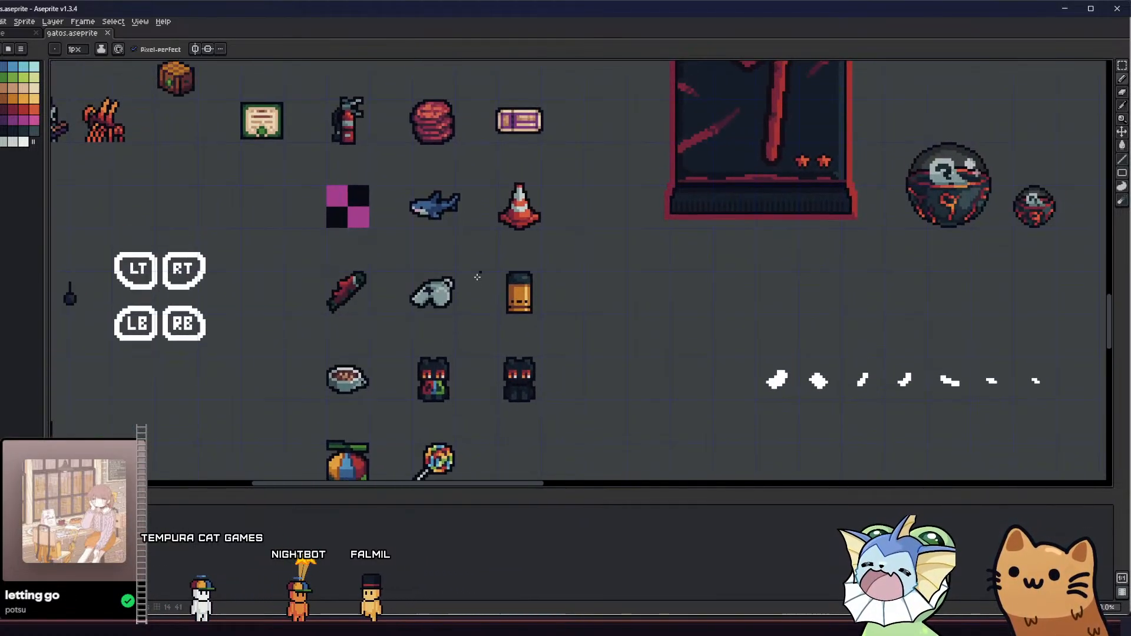
drag(478, 276, 442, 352)
scroll(445, 346, down, 1)
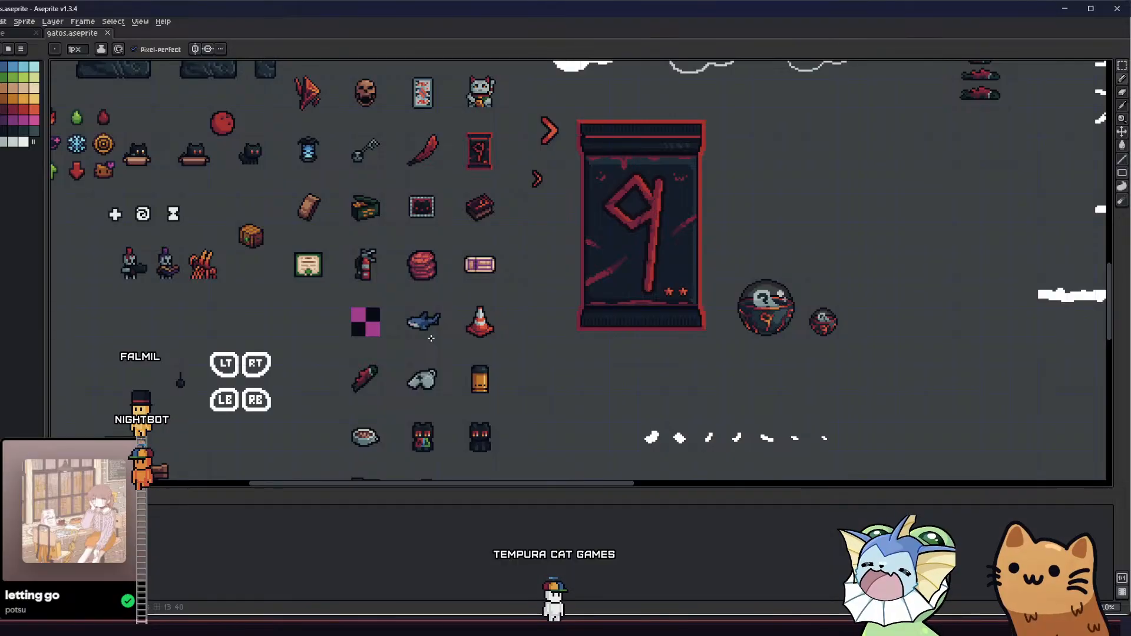
scroll(431, 338, down, 3)
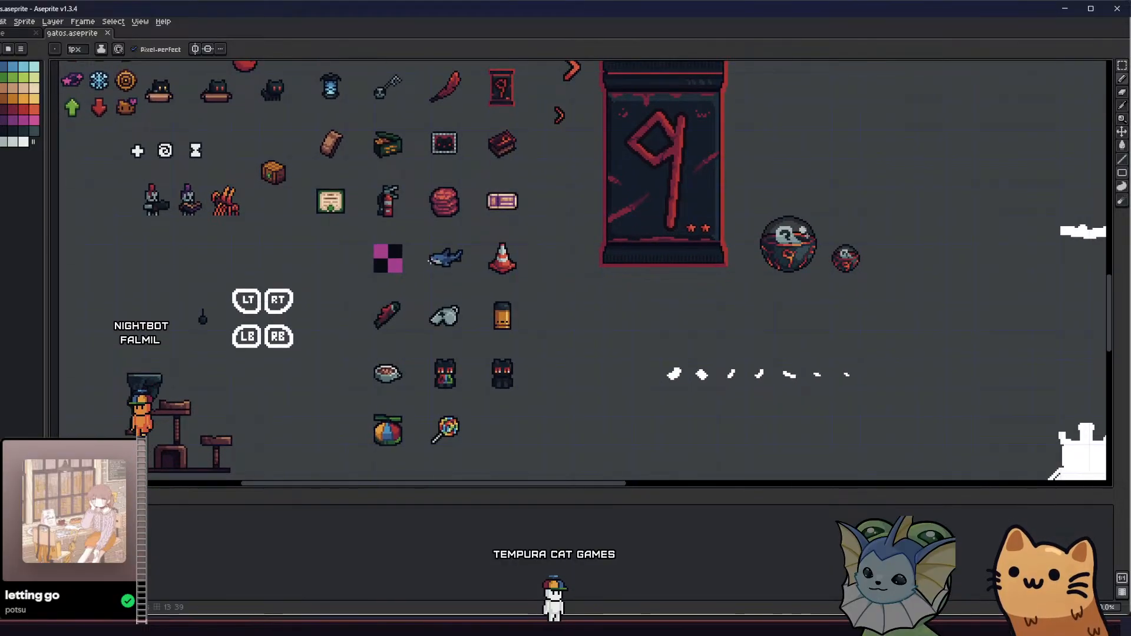
drag(429, 259, 503, 246)
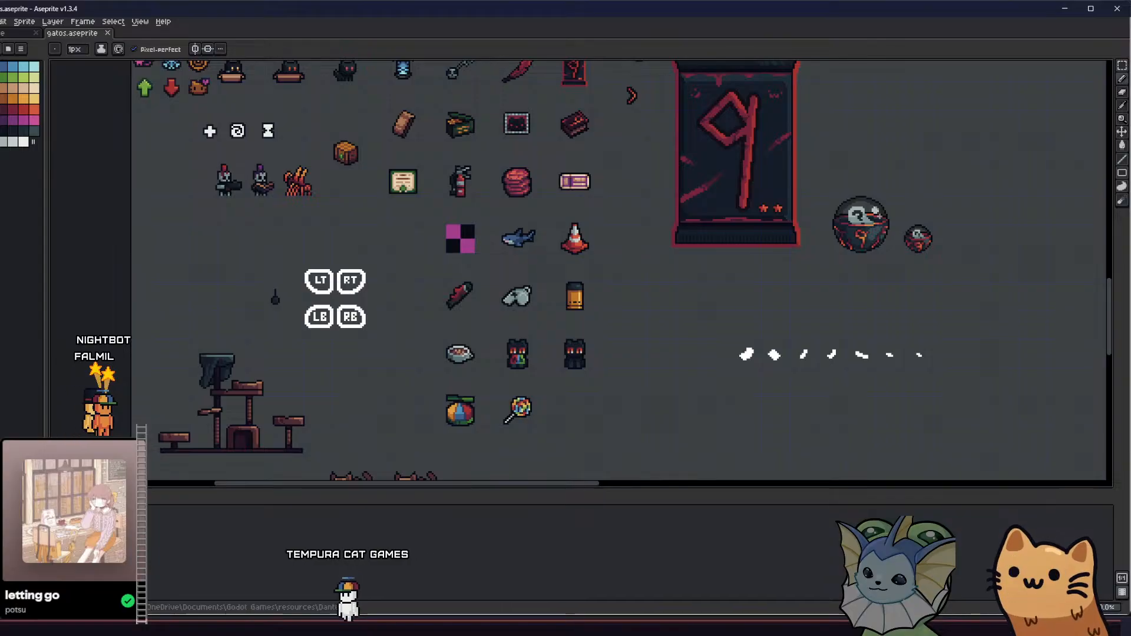
Switch to the Bity todo board in Obsidian and read the items column from Business license through the grease and resist ideas
key(alt+Tab)
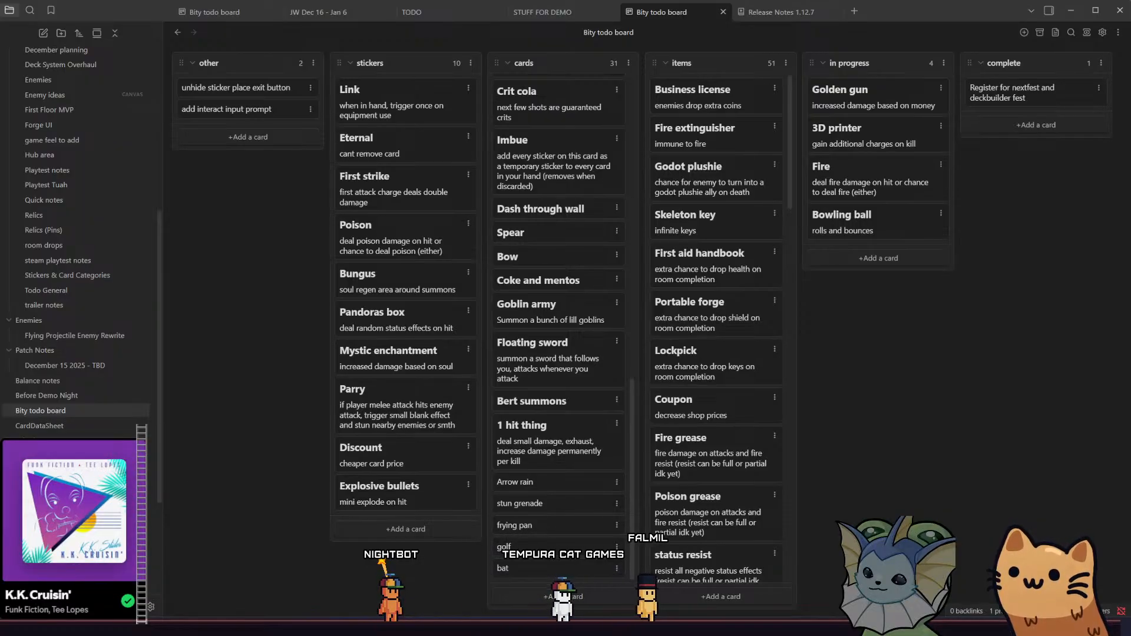
key(alt+Tab)
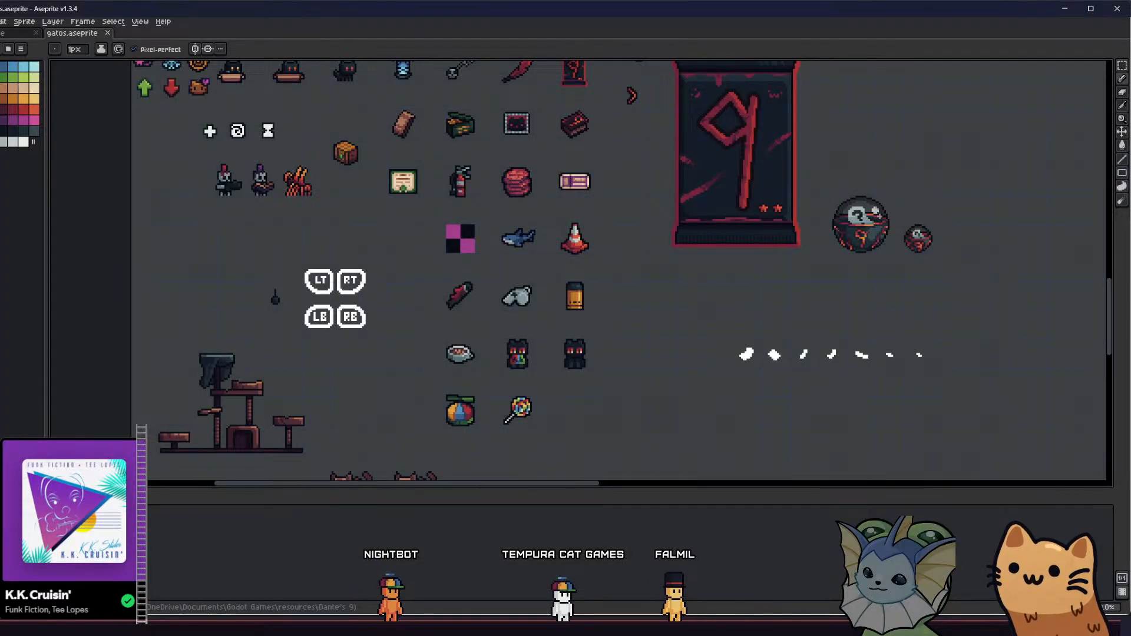
key(alt+Tab)
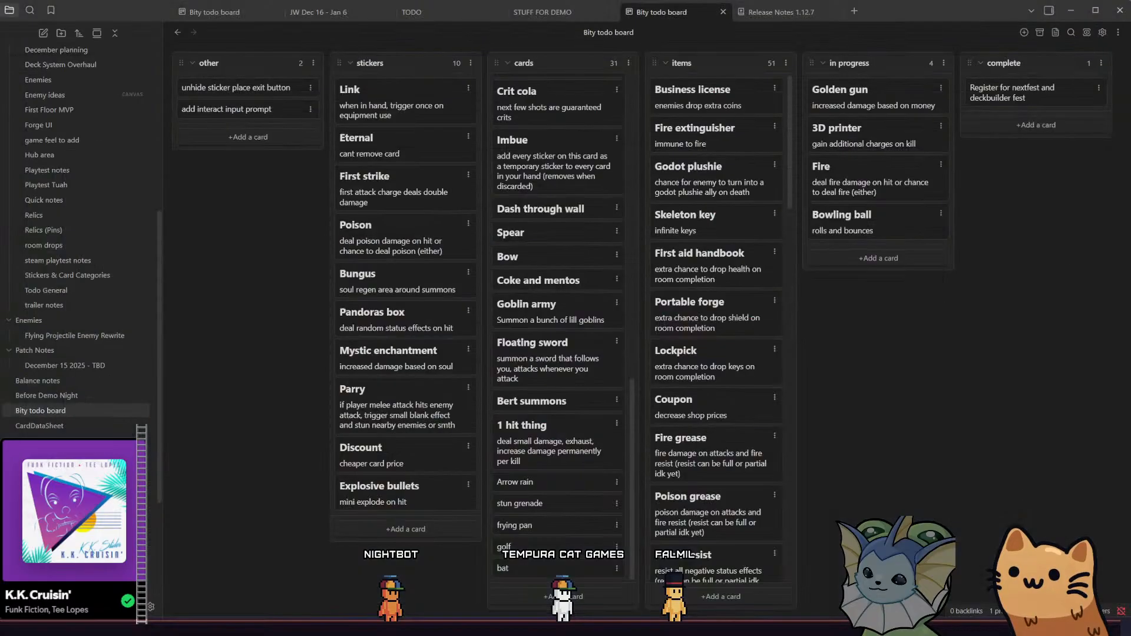
scroll(679, 407, down, 1)
scroll(695, 389, up, 1)
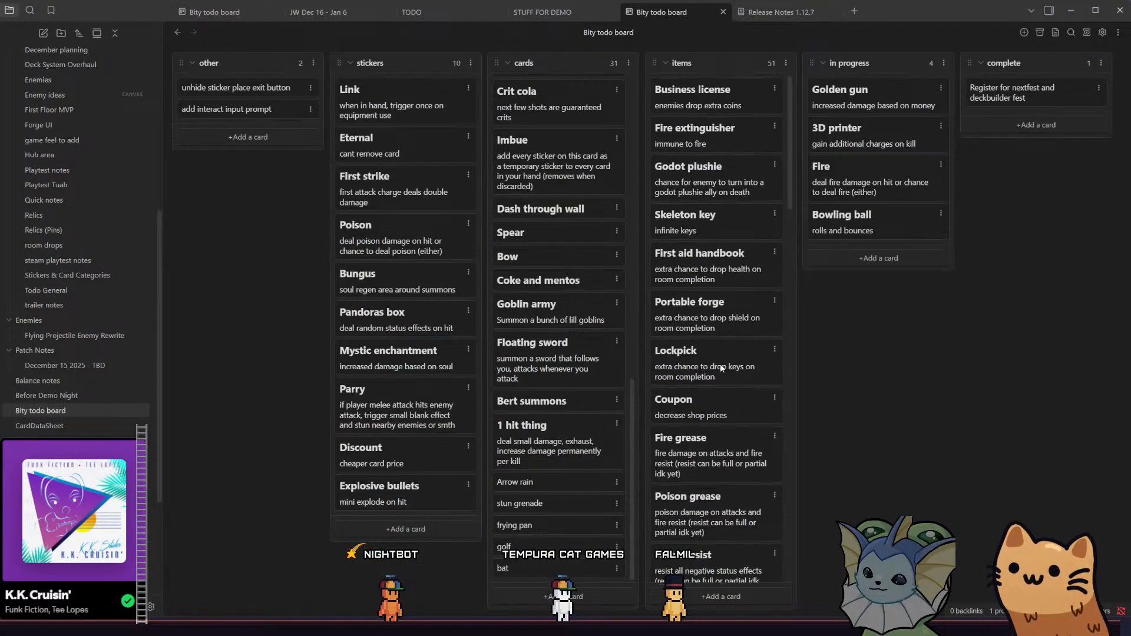
scroll(720, 366, down, 1)
scroll(720, 368, down, 3)
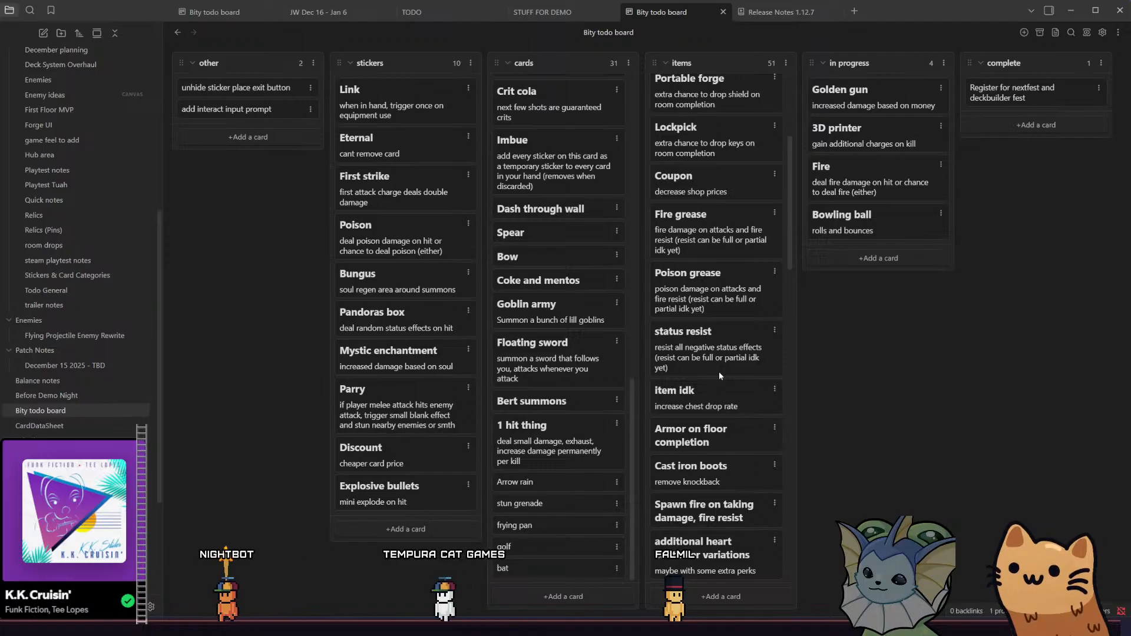
scroll(713, 374, down, 1)
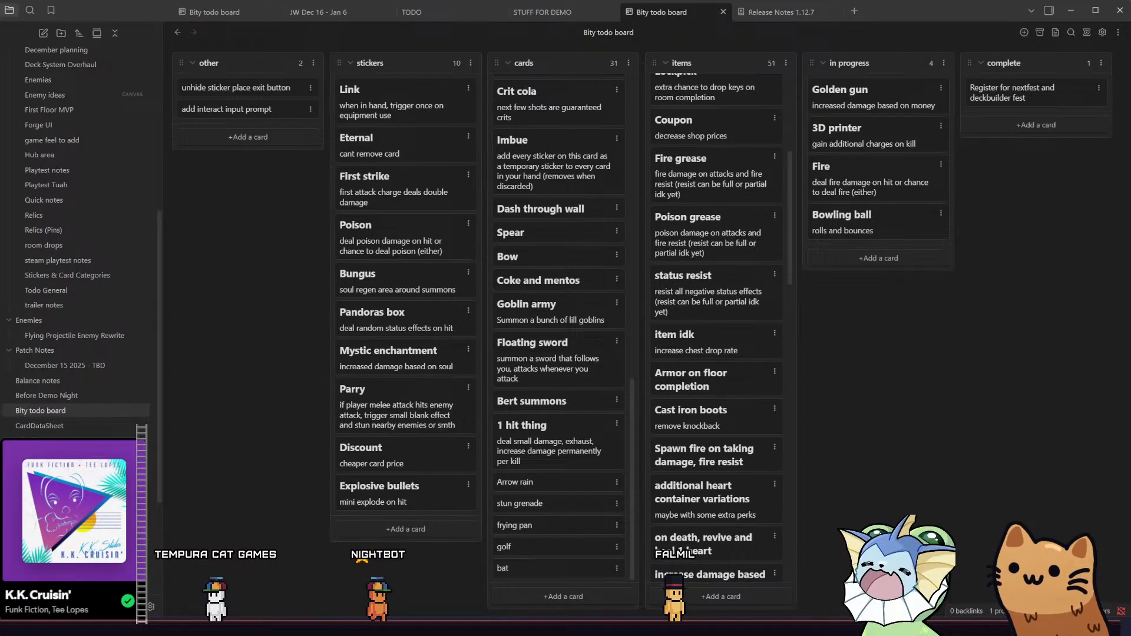
Read further down the board's items column through the shield, movement speed and crit chance ideas, checking briefly against the Aseprite and Godot windows
key(alt+Tab)
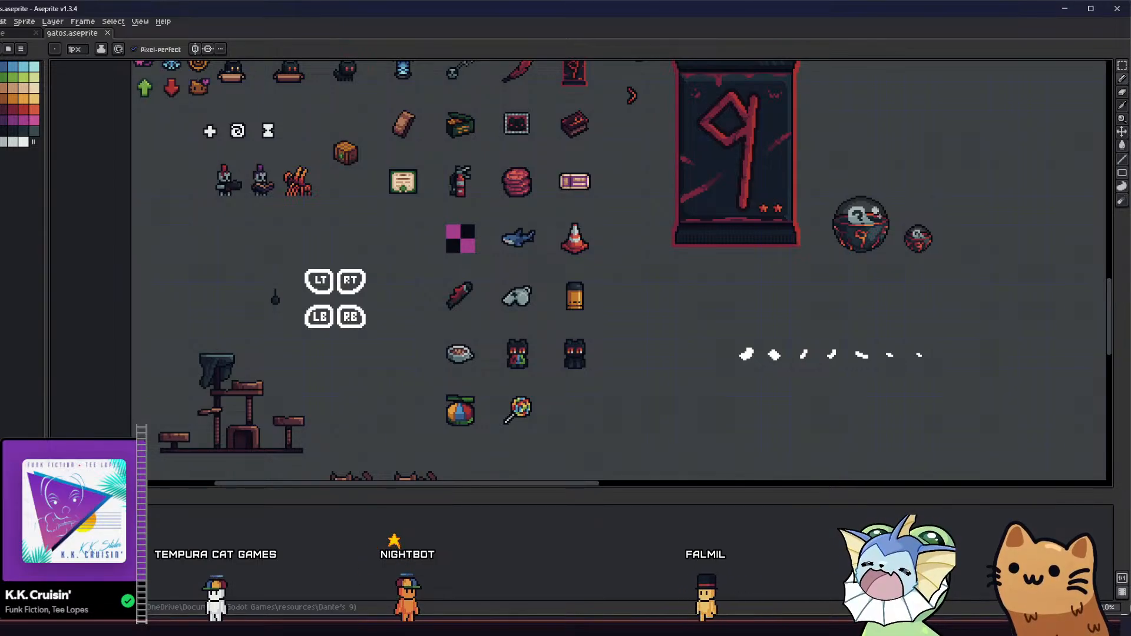
key(alt+Tab)
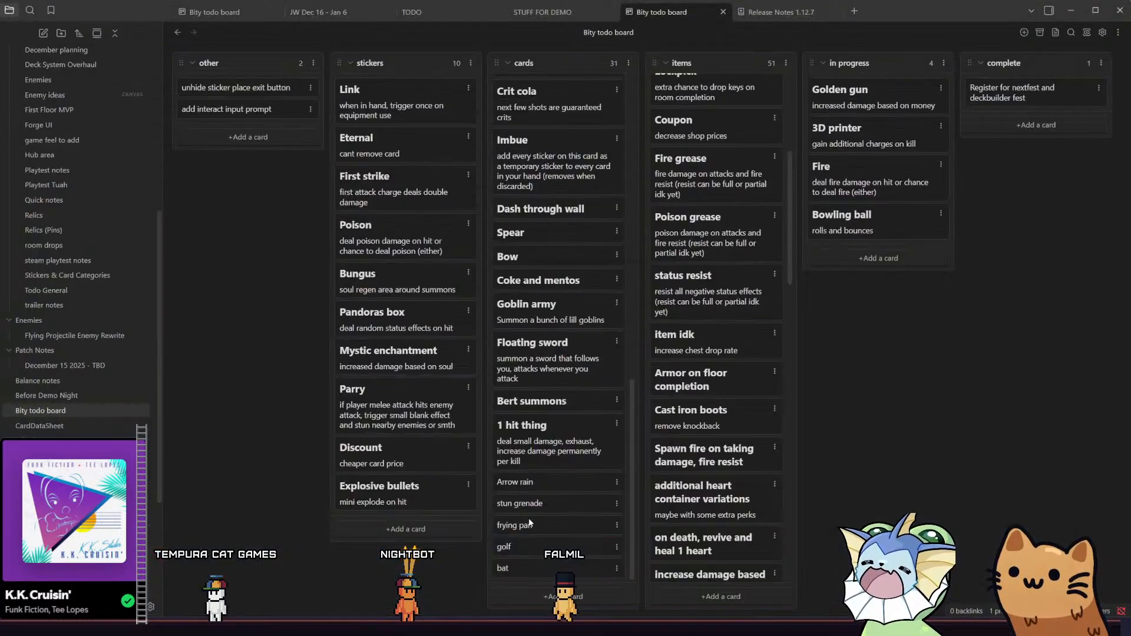
scroll(780, 416, up, 1)
scroll(778, 416, down, 3)
scroll(753, 415, up, 1)
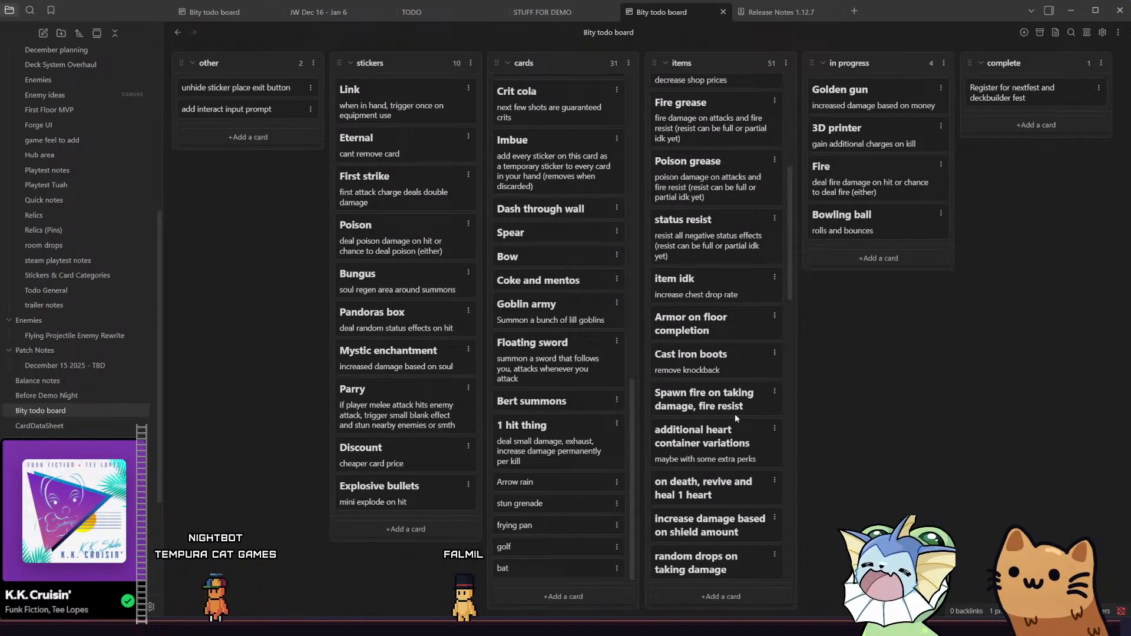
scroll(734, 413, down, 2)
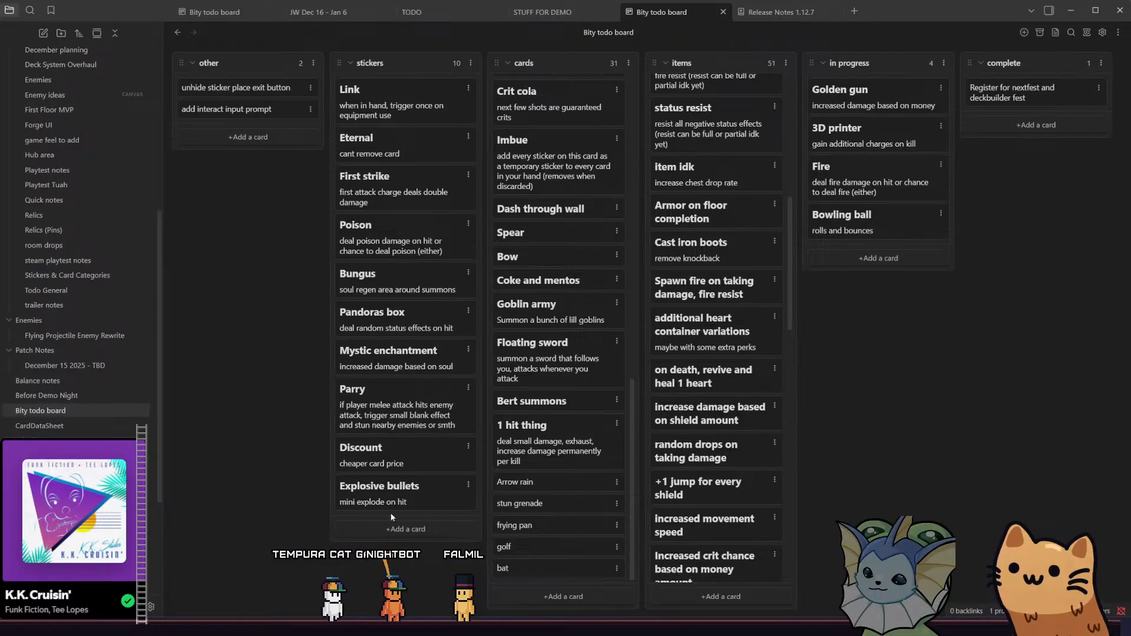
key(alt+Tab)
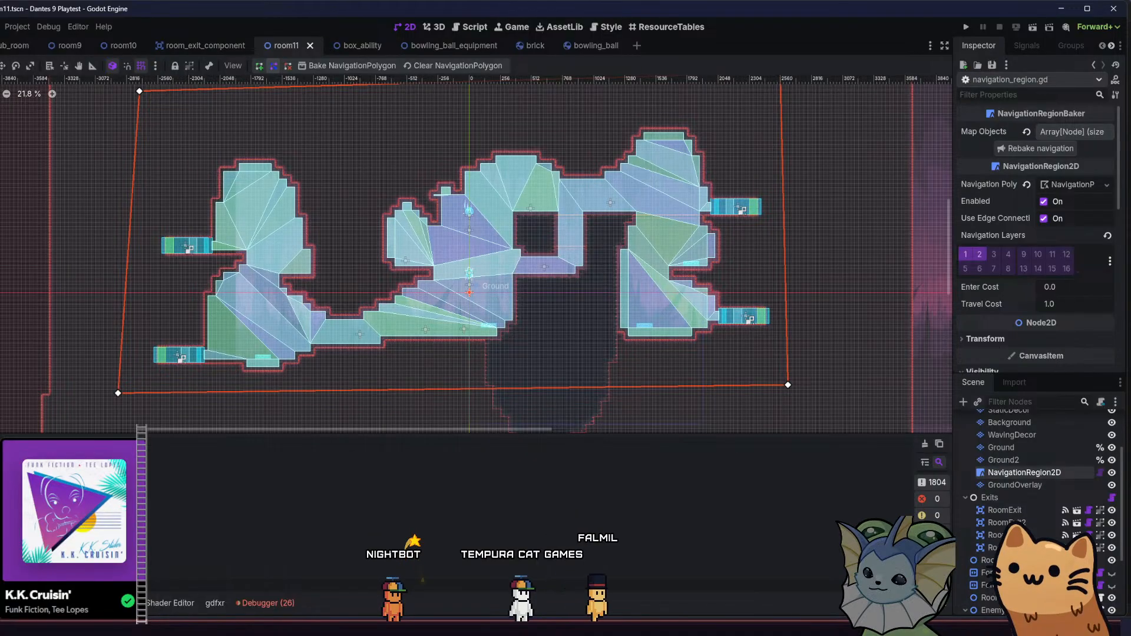
key(alt+Tab)
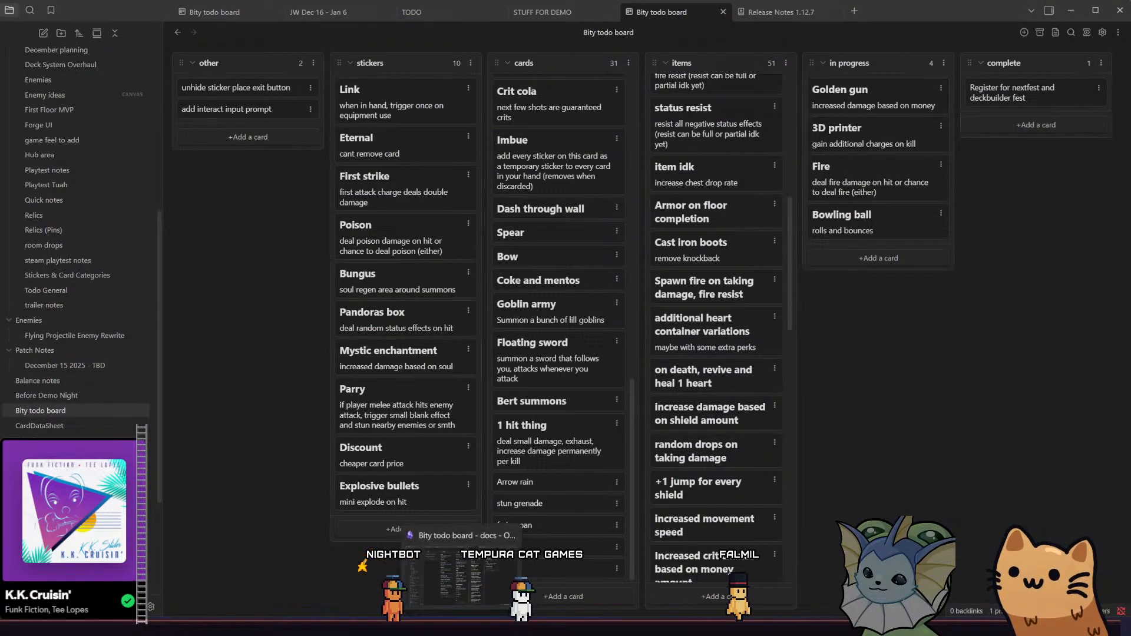
Read further down the board's items column through the heart, coin, shop and card duplication ideas
mouse_move(362, 625)
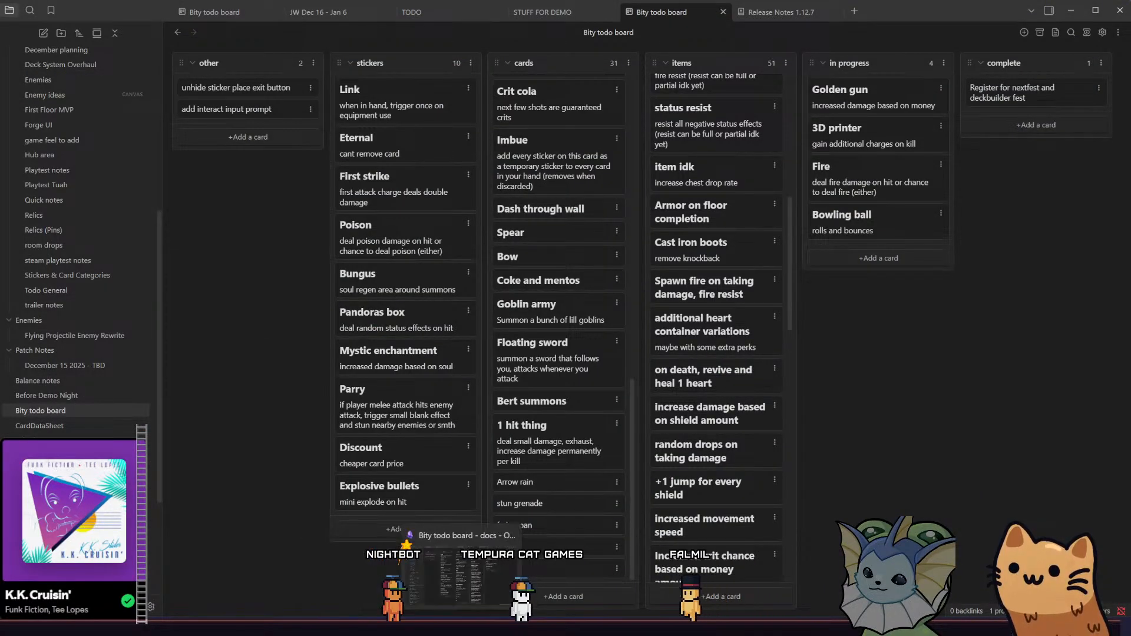
scroll(729, 430, down, 1)
scroll(727, 429, down, 1)
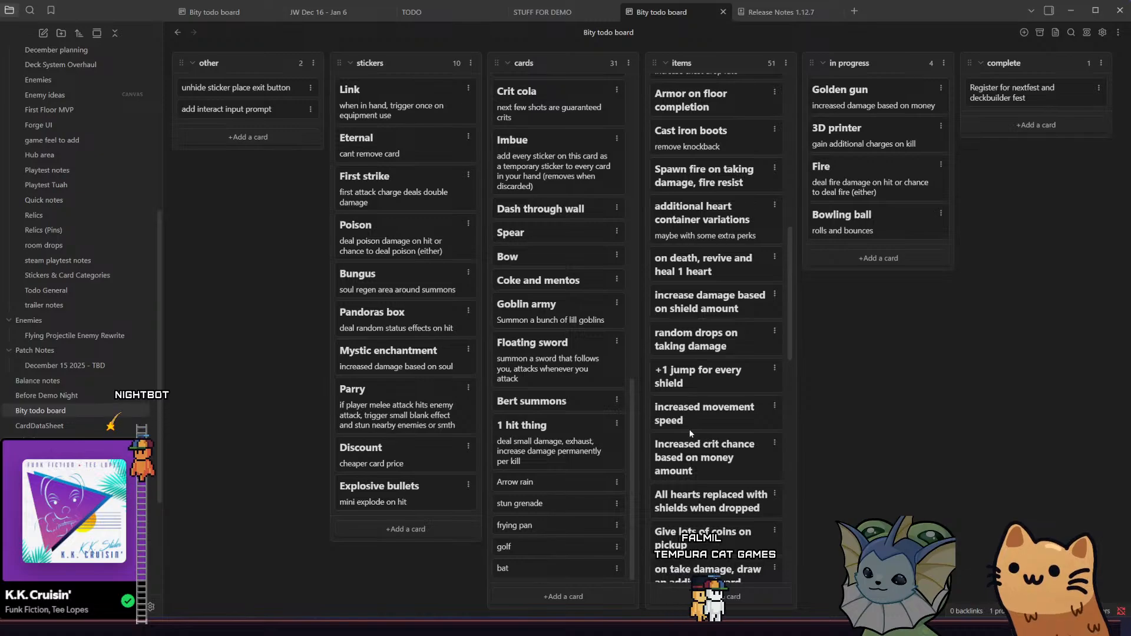
scroll(686, 429, down, 2)
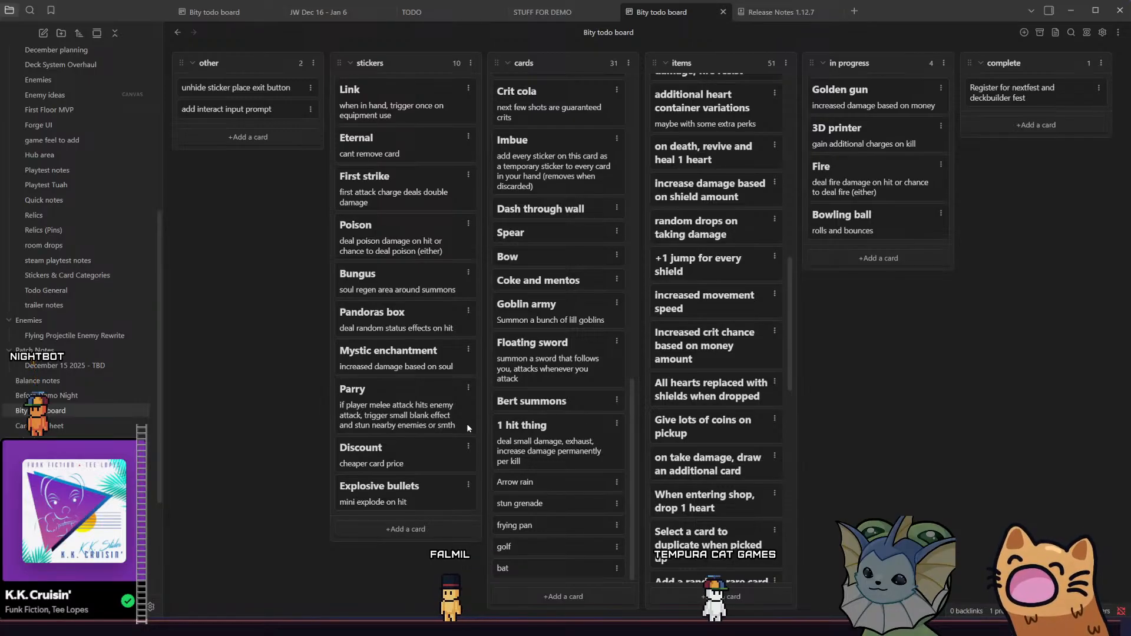
Switch to Godot, show the project's file browser, and find and open the card_instance.gd script
key(alt+Tab)
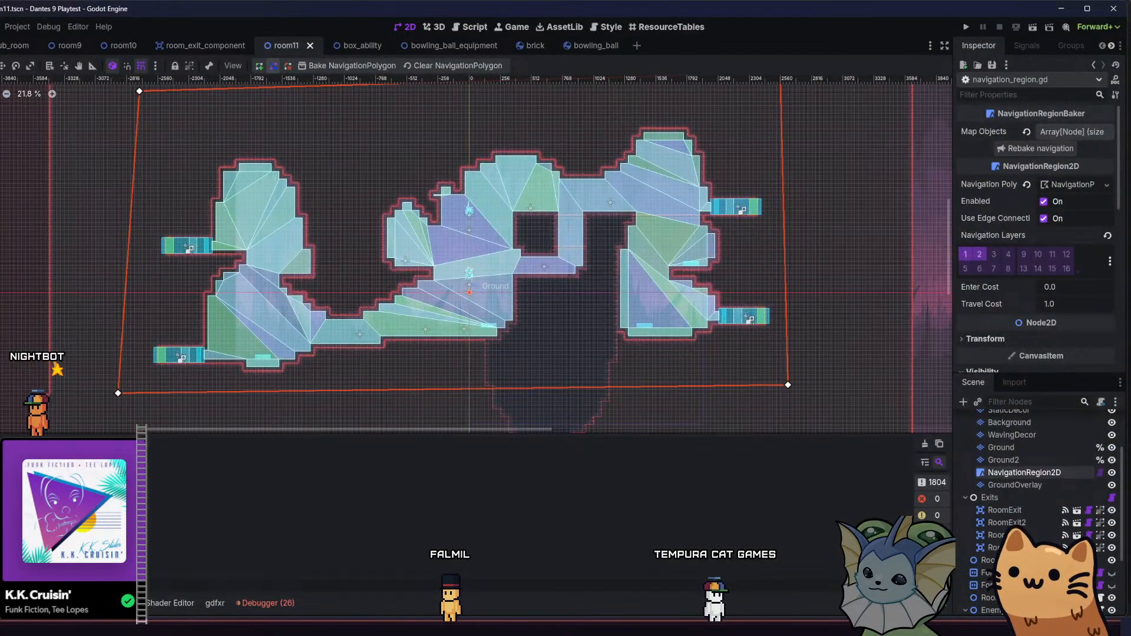
key(alt+f)
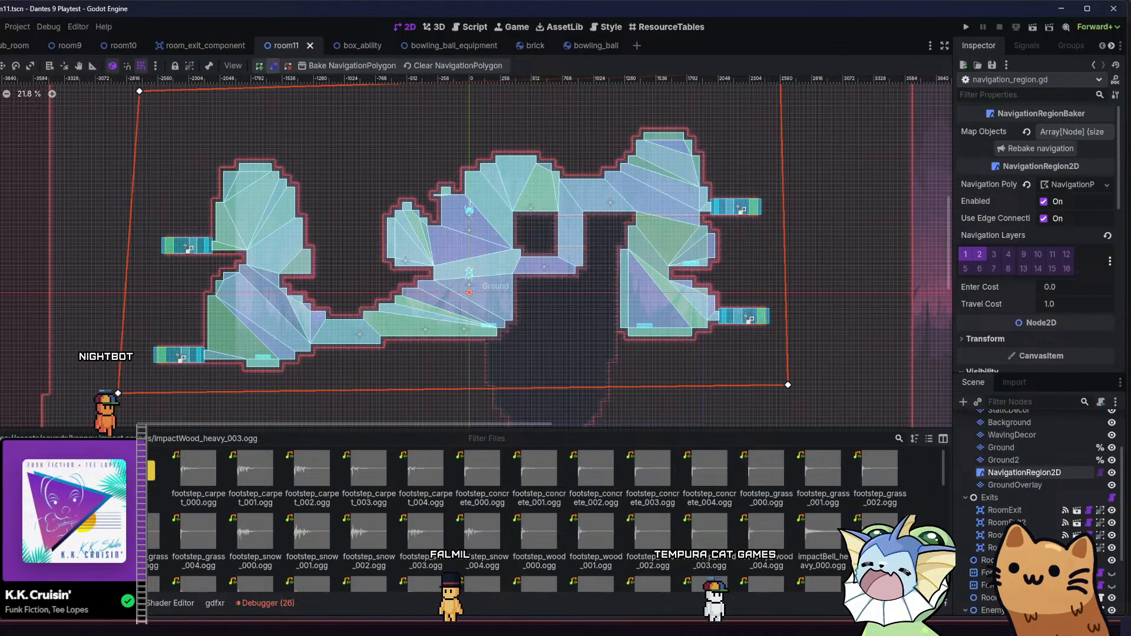
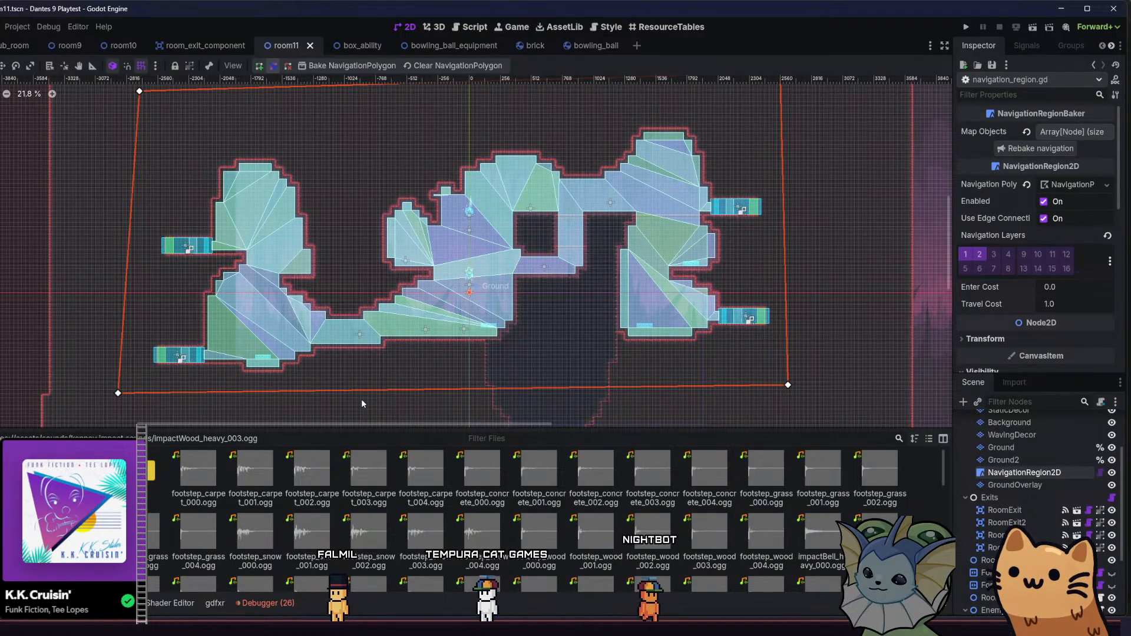
key(alt+shift+o)
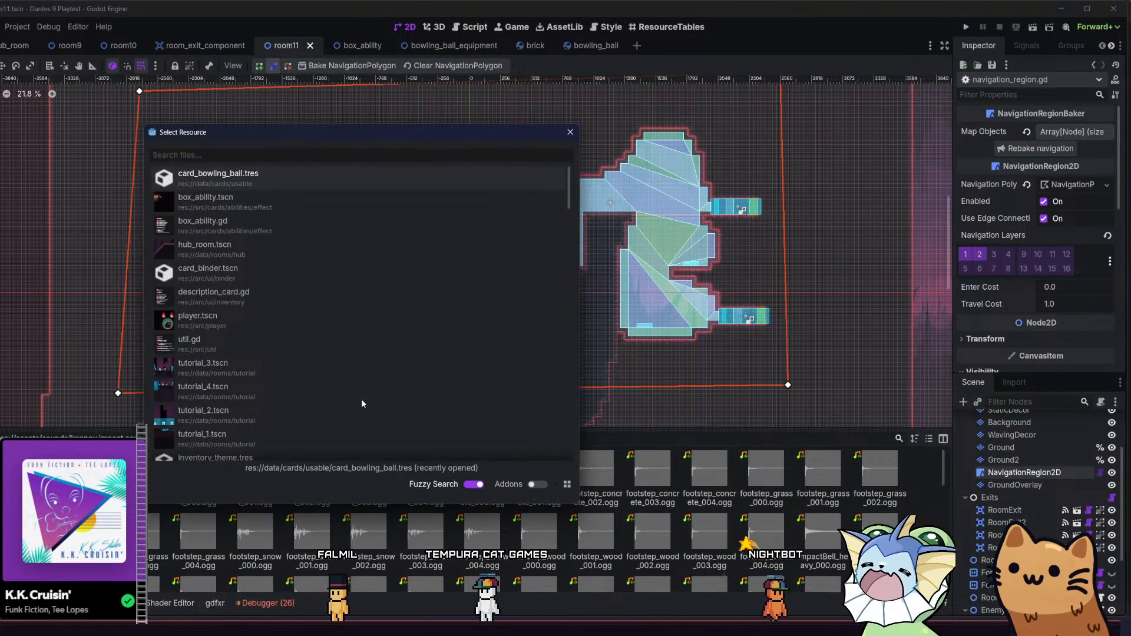
text(car)
key(BackSpace)
key(BackSpace)
key(BackSpace)
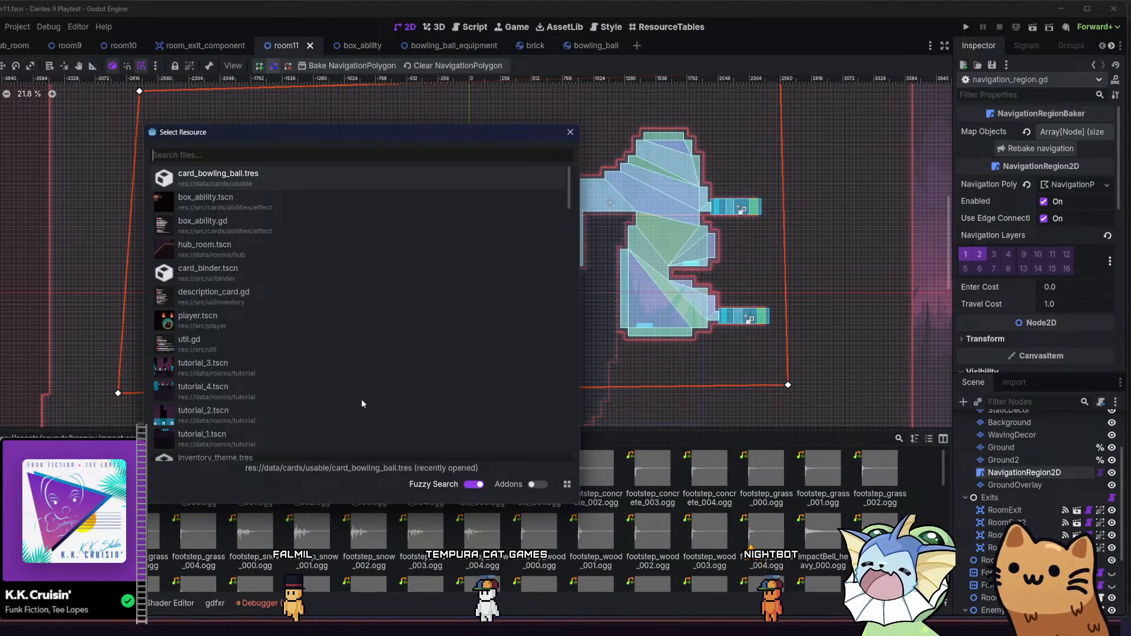
text(card_inst)
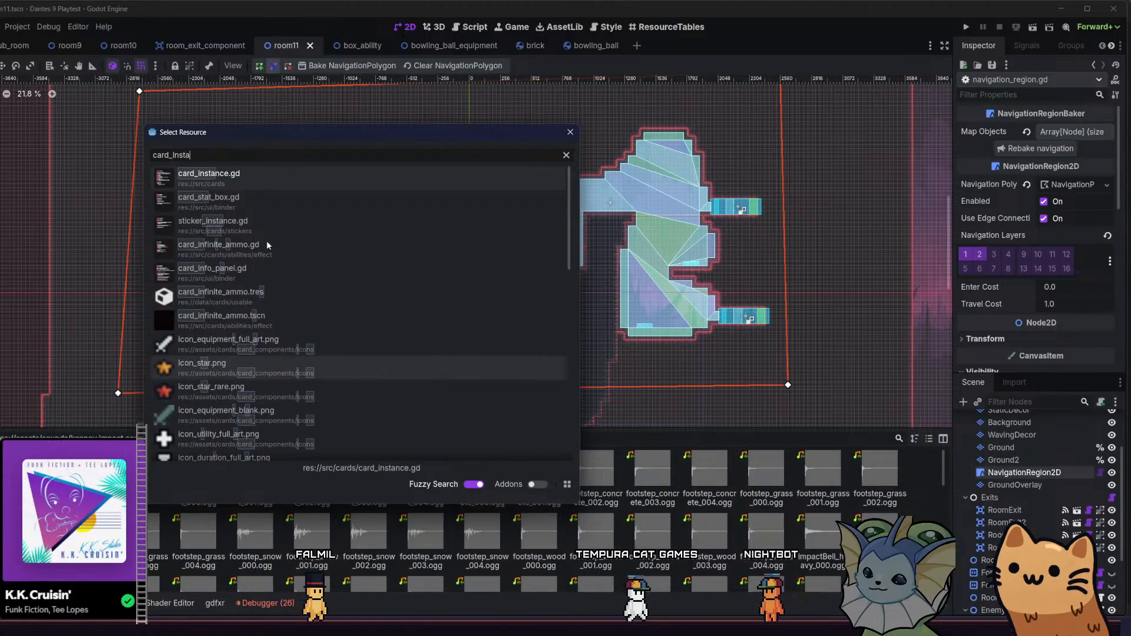
double_click(254, 178)
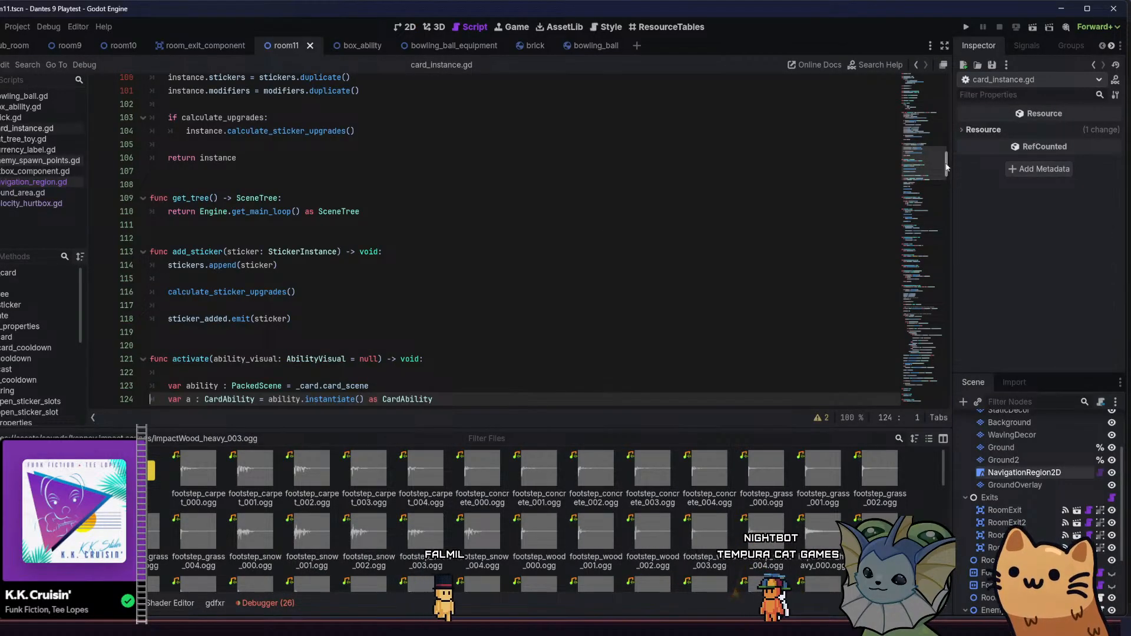
Locate the from_card function in card_instance.gd
scroll(946, 168, down, 2)
drag(948, 168, 950, 144)
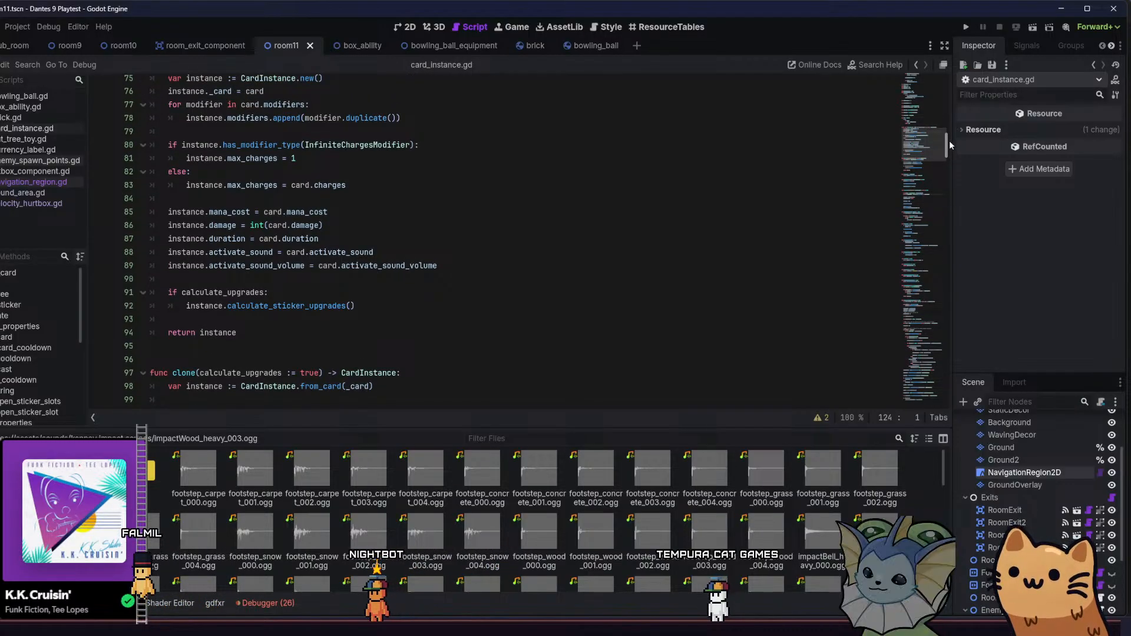
drag(949, 144, 949, 140)
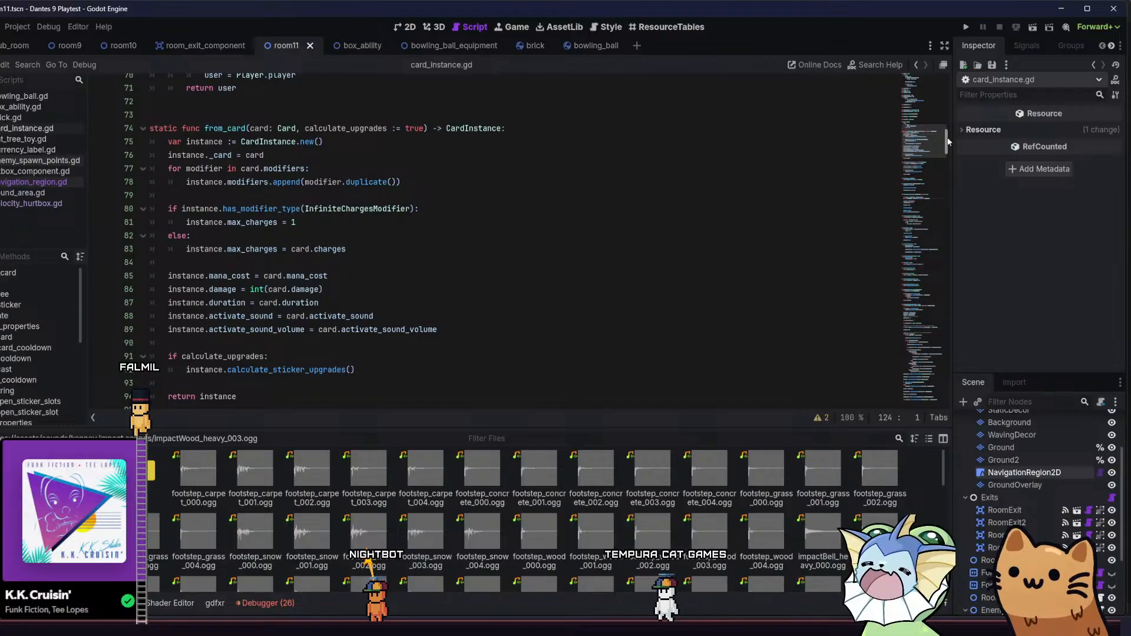
mouse_move(949, 141)
mouse_down()
mouse_move(934, 85)
mouse_move(928, 140)
mouse_up()
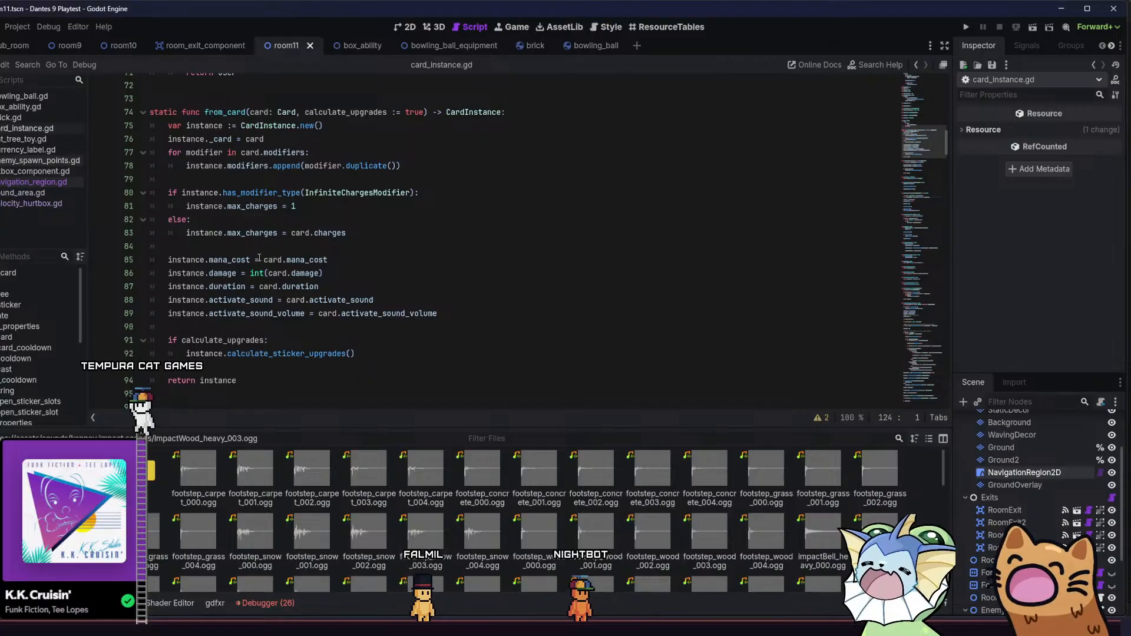
Examine the mana_cost, damage, duration, activate_sound and activate_sound_volume assignments in from_card
click(218, 260)
click(218, 272)
click(218, 287)
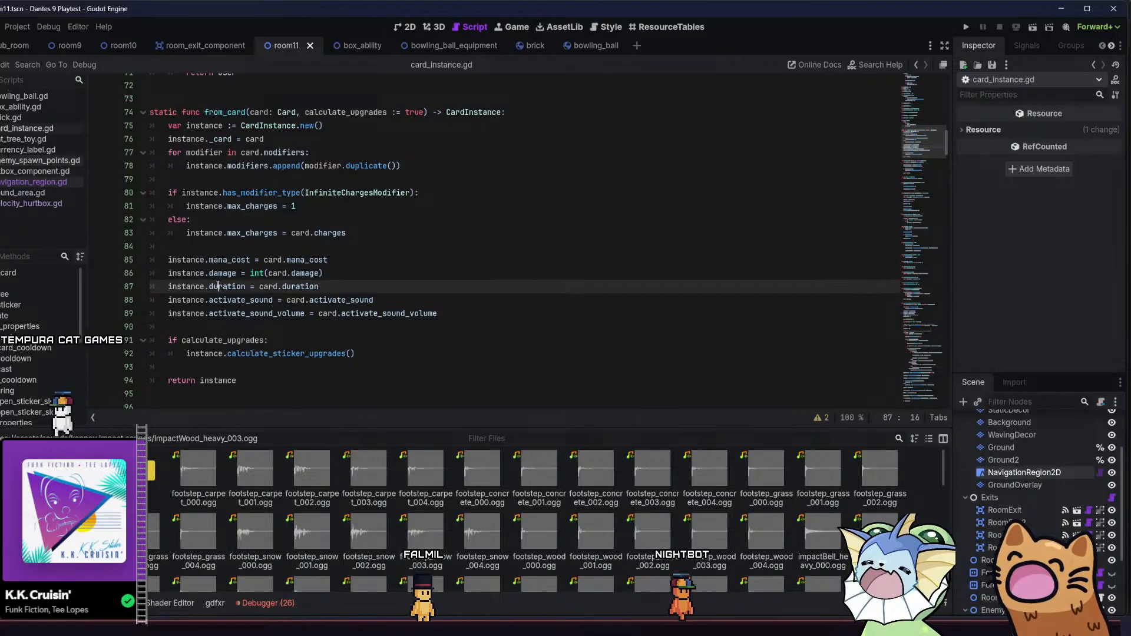
click(236, 300)
click(236, 313)
click(236, 300)
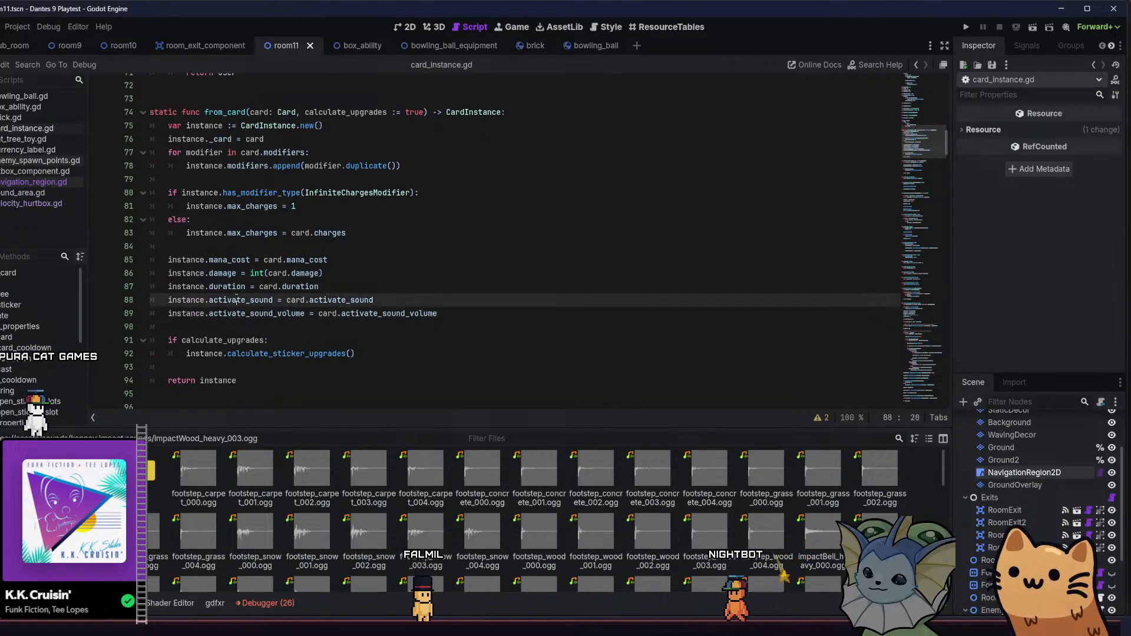
double_click(236, 300)
triple_click(243, 313)
click(245, 286)
click(242, 300)
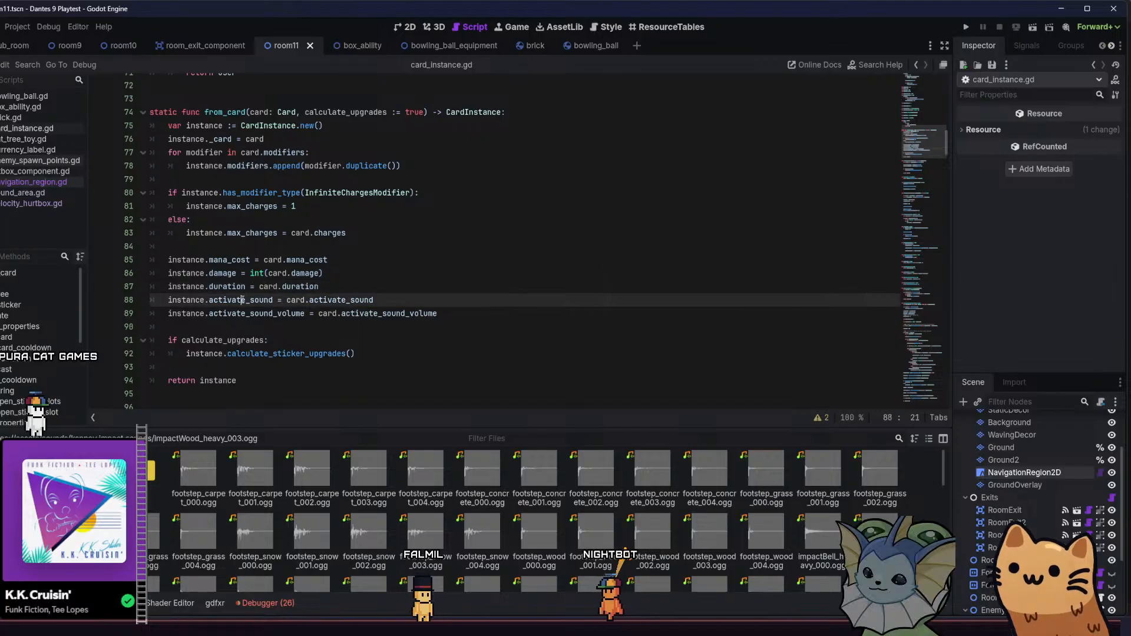
triple_click(242, 300)
click(235, 286)
click(224, 273)
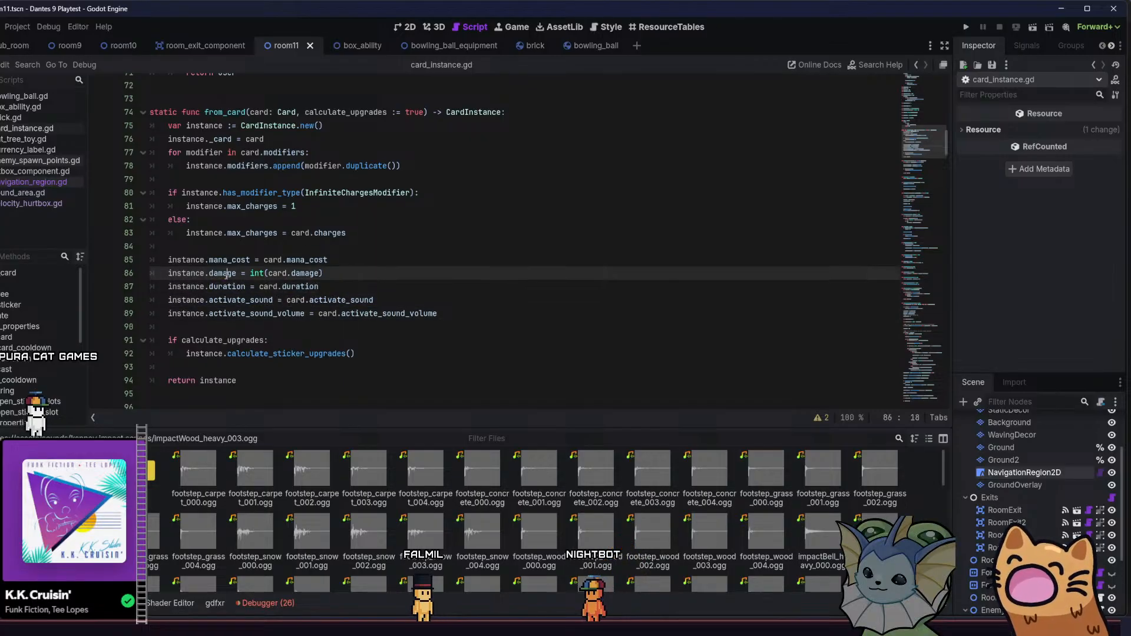
double_click(224, 273)
double_click(227, 260)
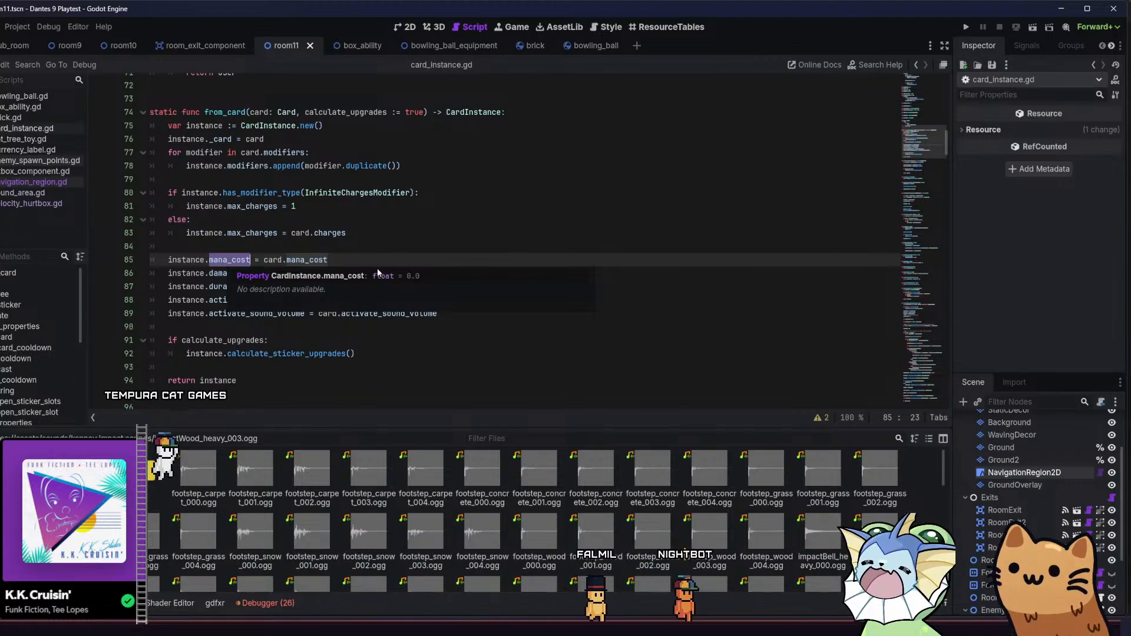
Add a Util.set_component call on a new line below the activate_sound_volume assignment in from_card
click(469, 311)
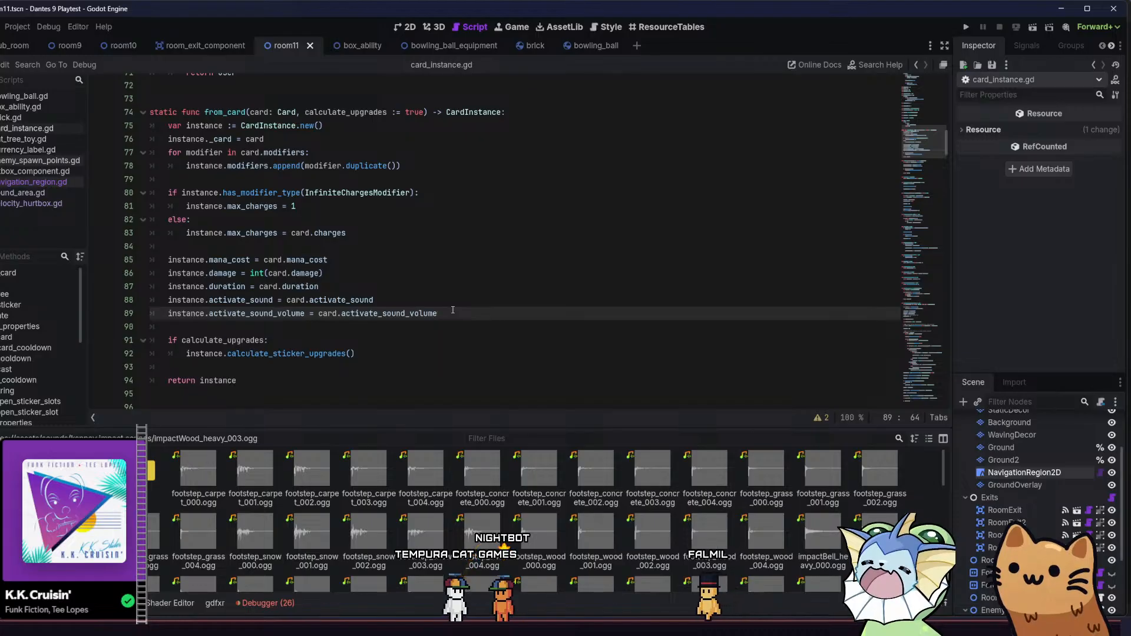
key(Return)
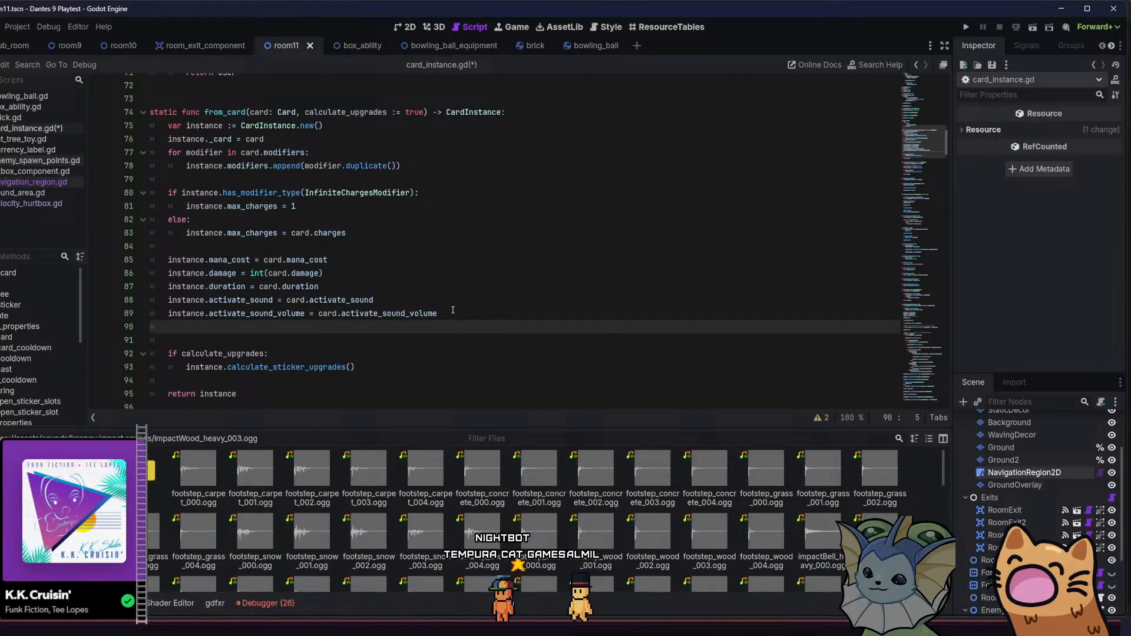
text(Util.)
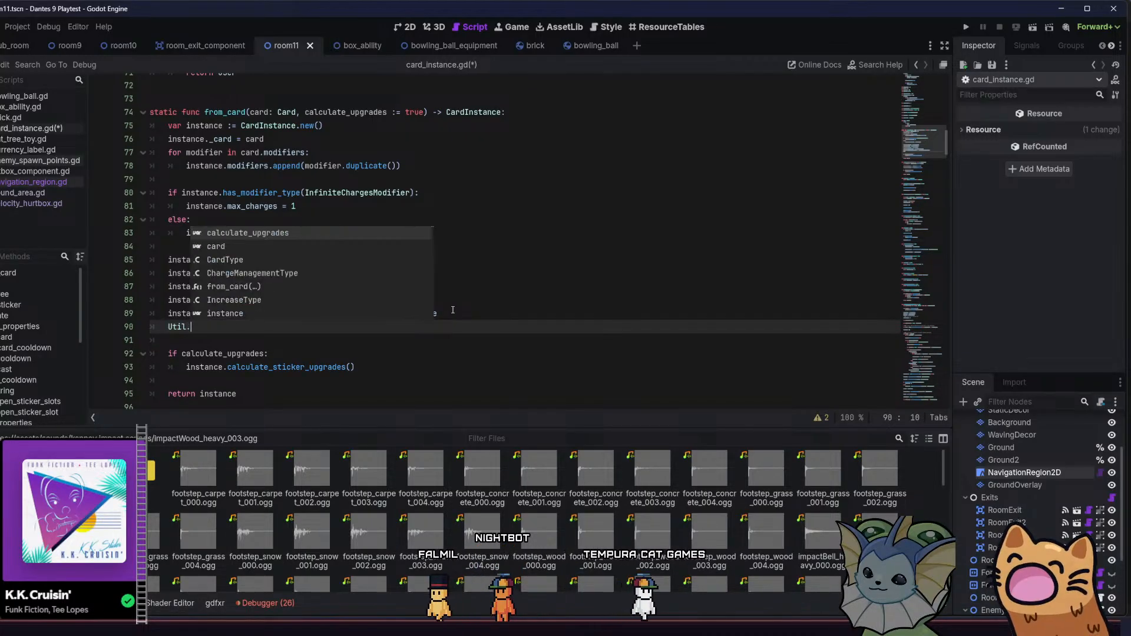
text(ad)
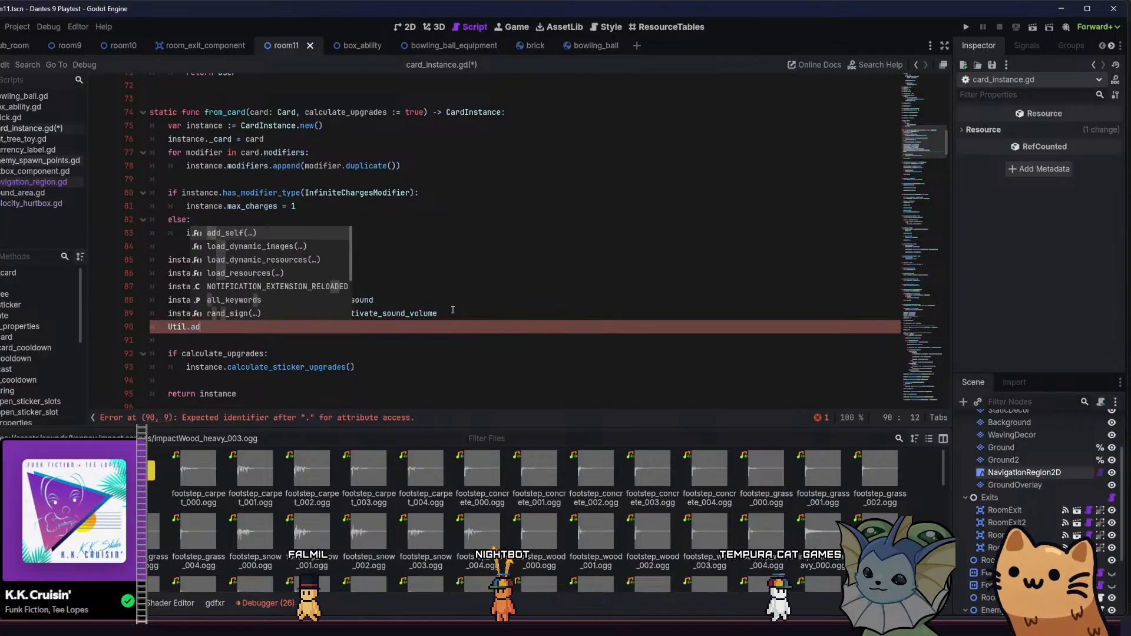
key(BackSpace)
key(BackSpace)
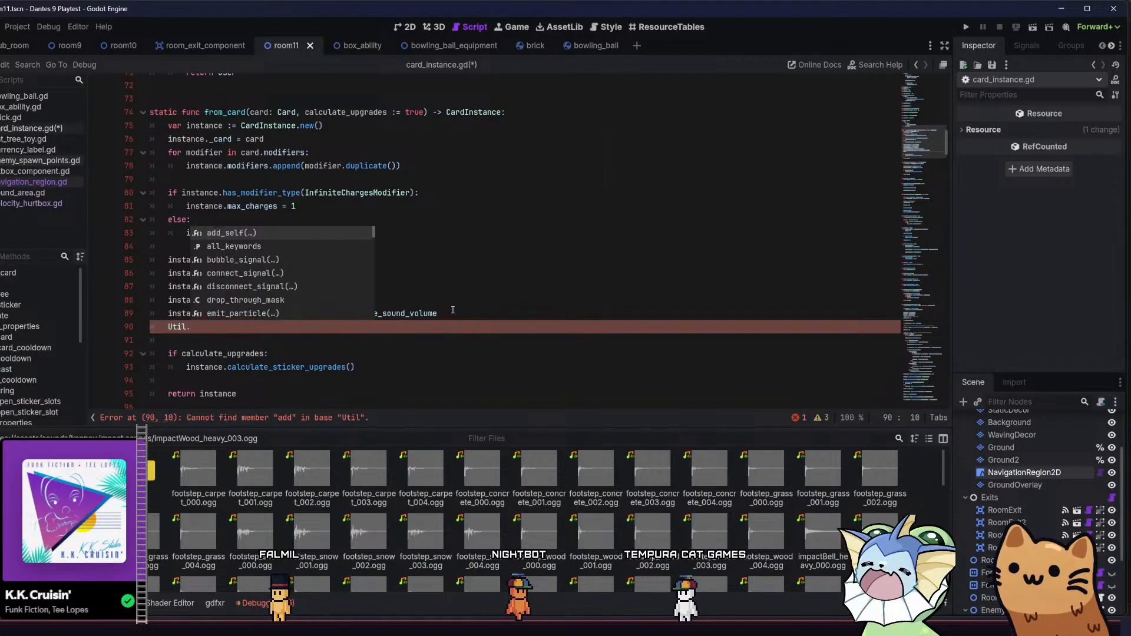
text(set)
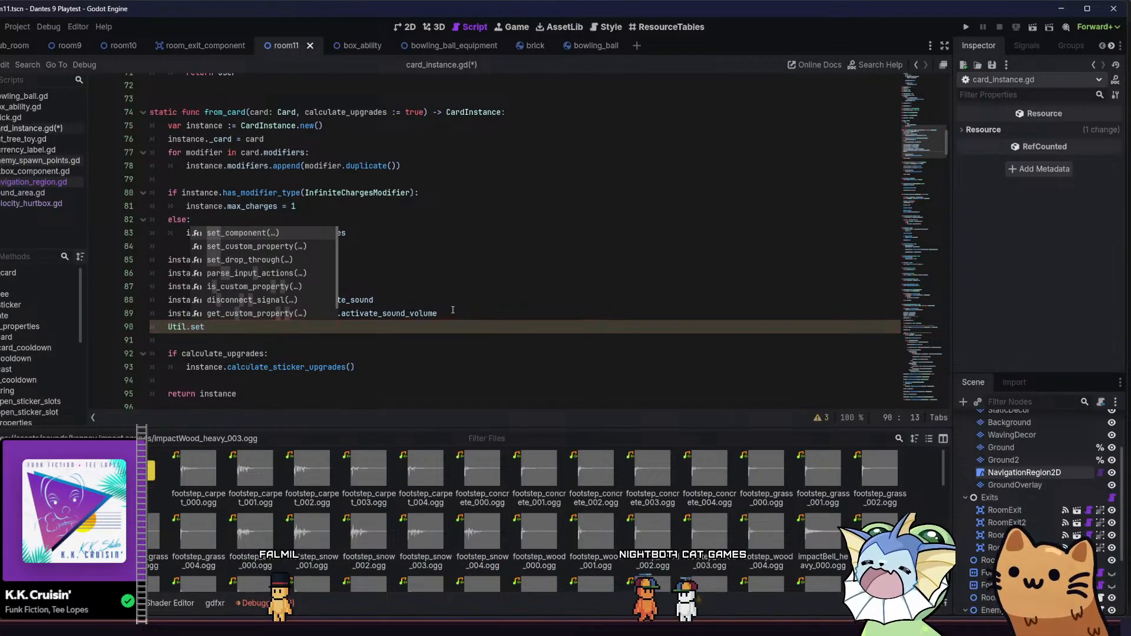
key(Return)
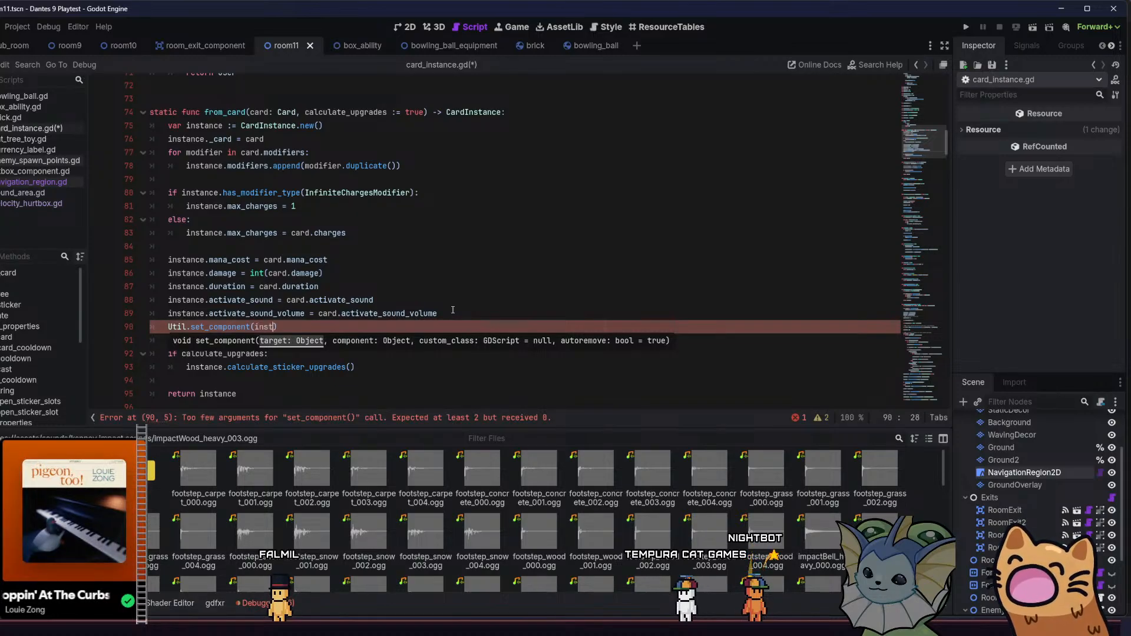
Give the set_component call the arguments instance and CriticalChanceProperty, and start a new line below it
text(inst)
key(Return)
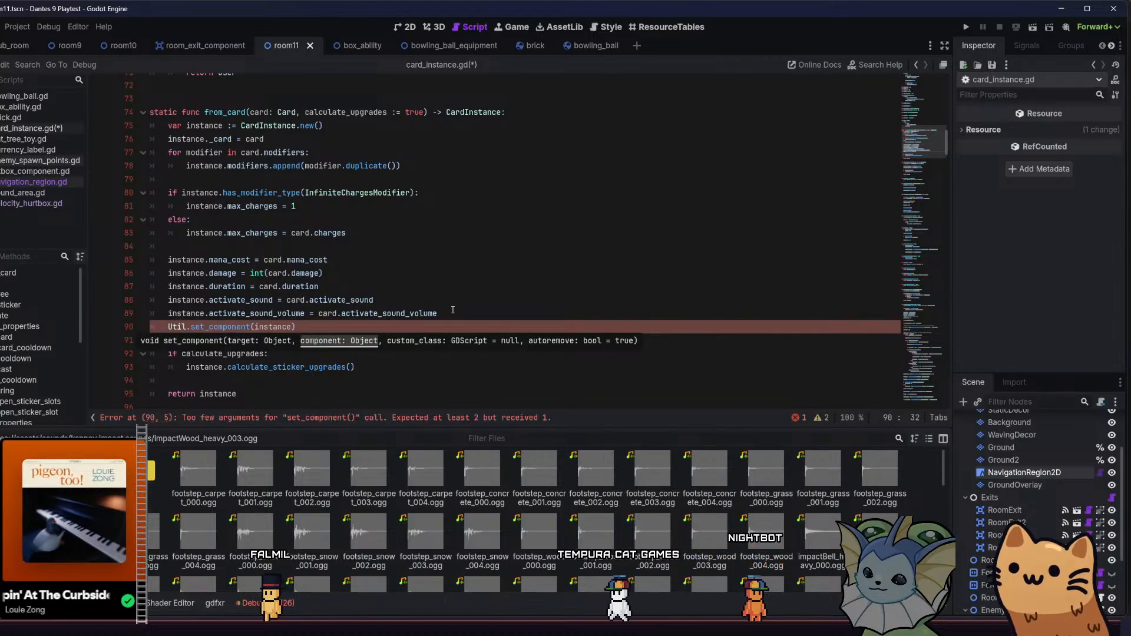
text(, C)
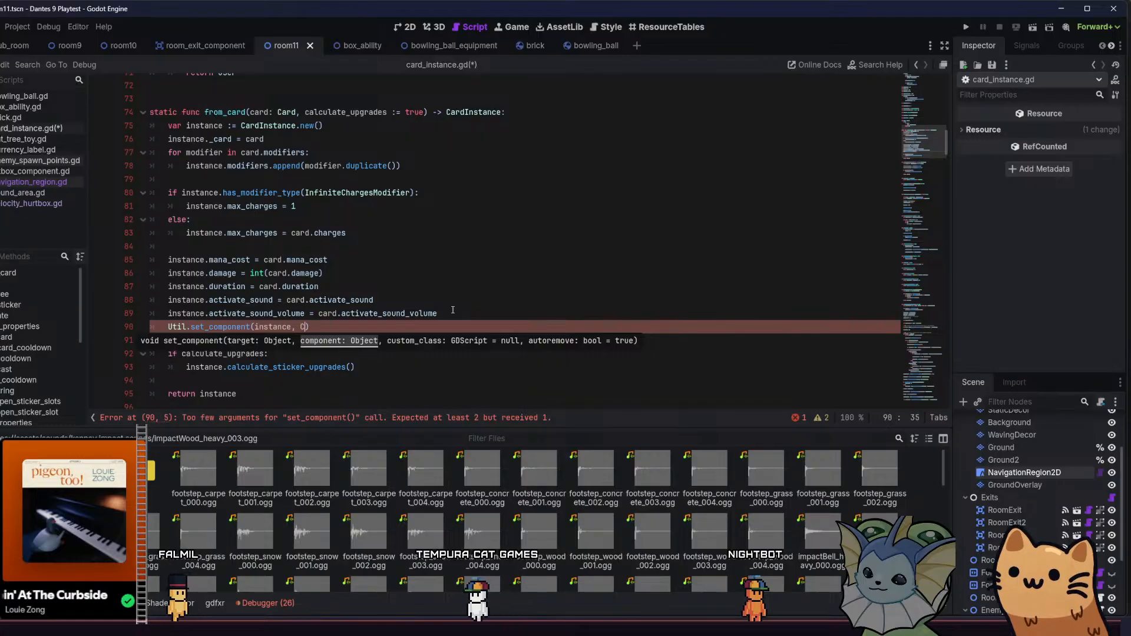
text(ruit)
key(BackSpace)
key(BackSpace)
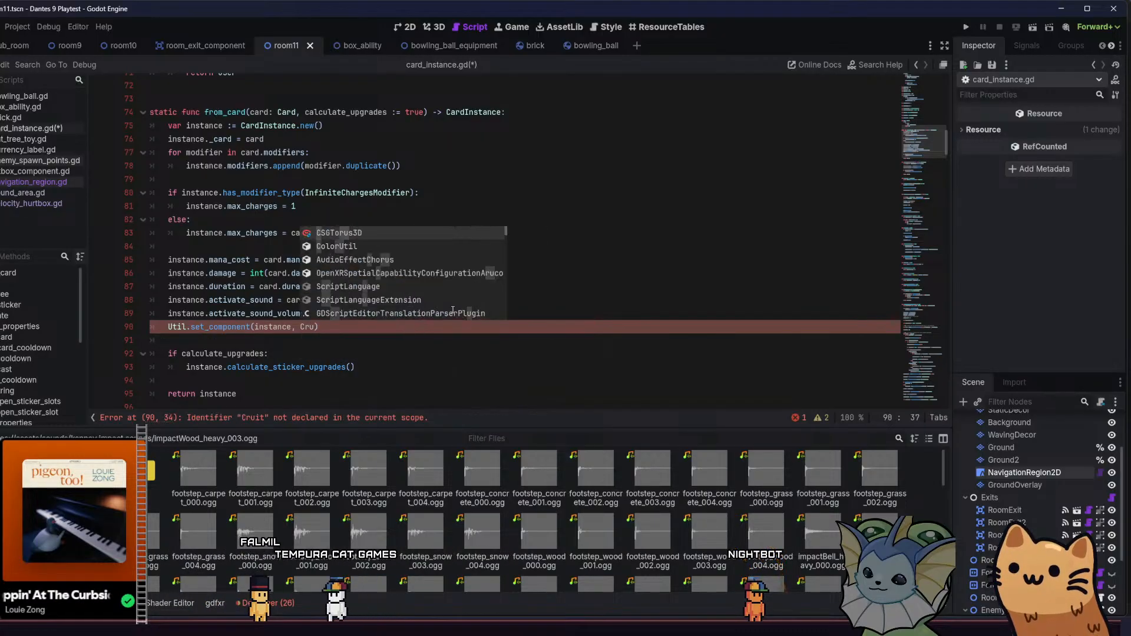
key(BackSpace)
text(it)
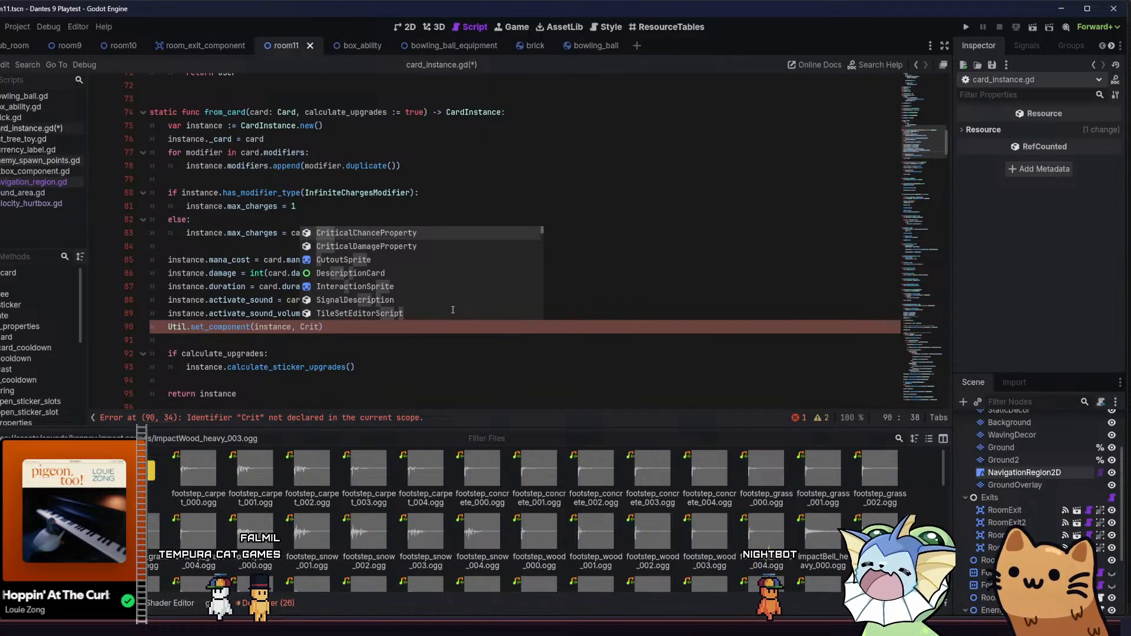
key(Return)
text(,)
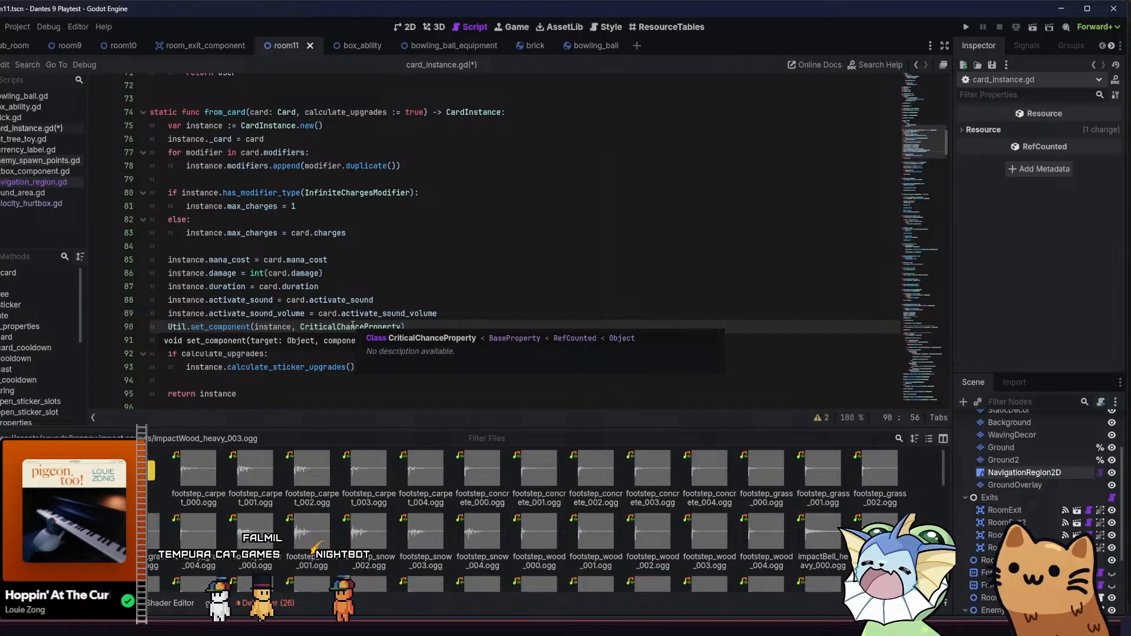
click(423, 326)
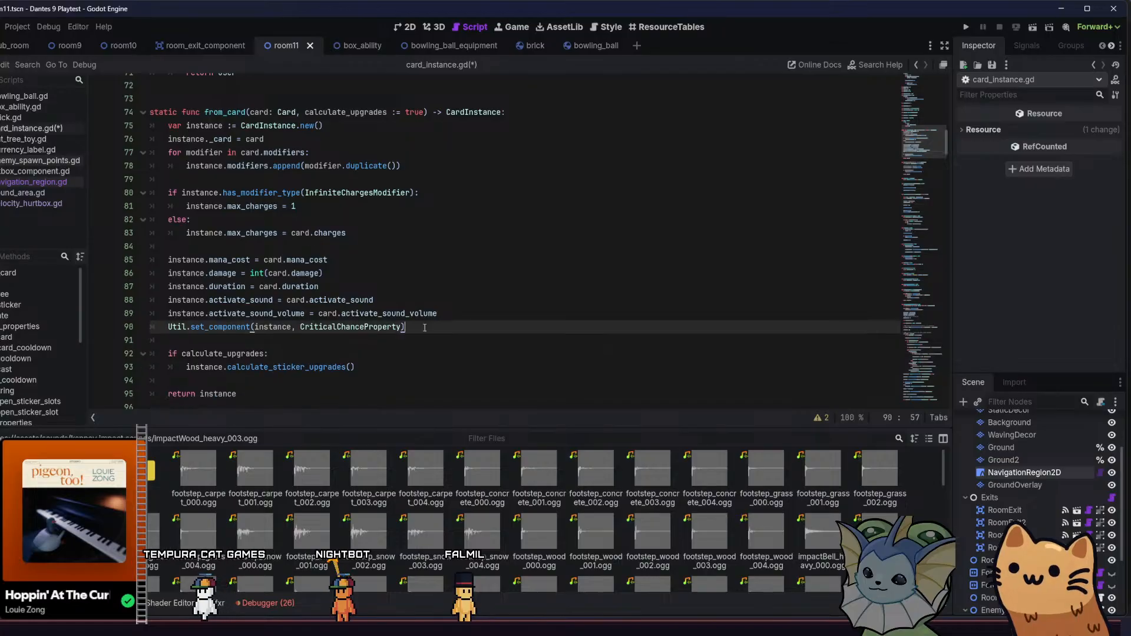
key(Return)
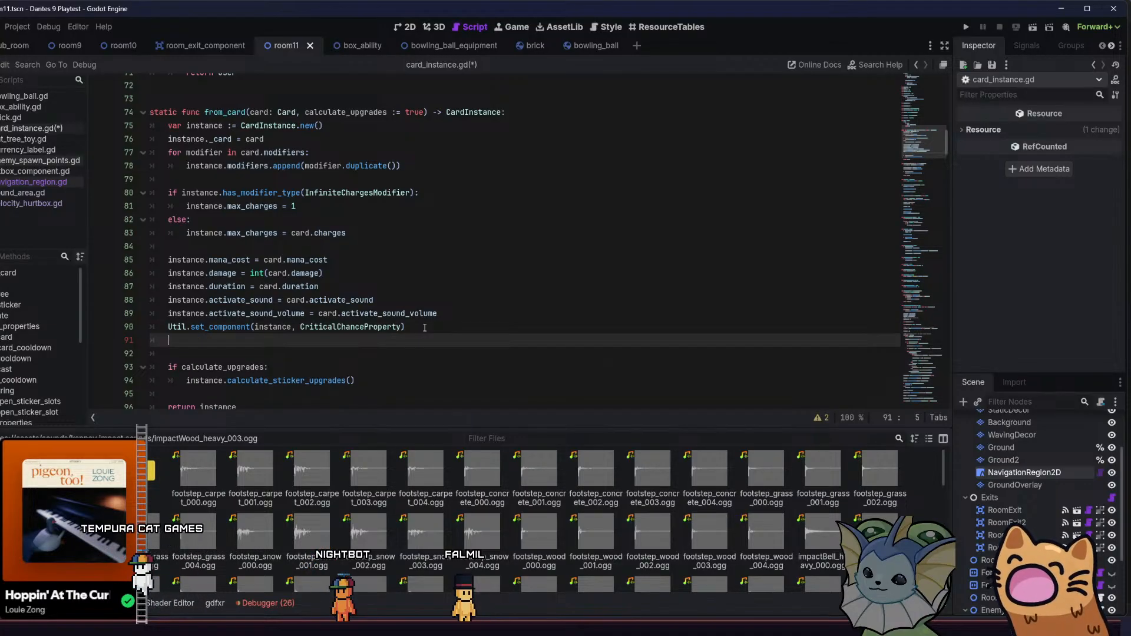
Look up the CriticalChanceProperty class definition and return to the from_card function in card_instance.gd
ctrl+click(377, 327)
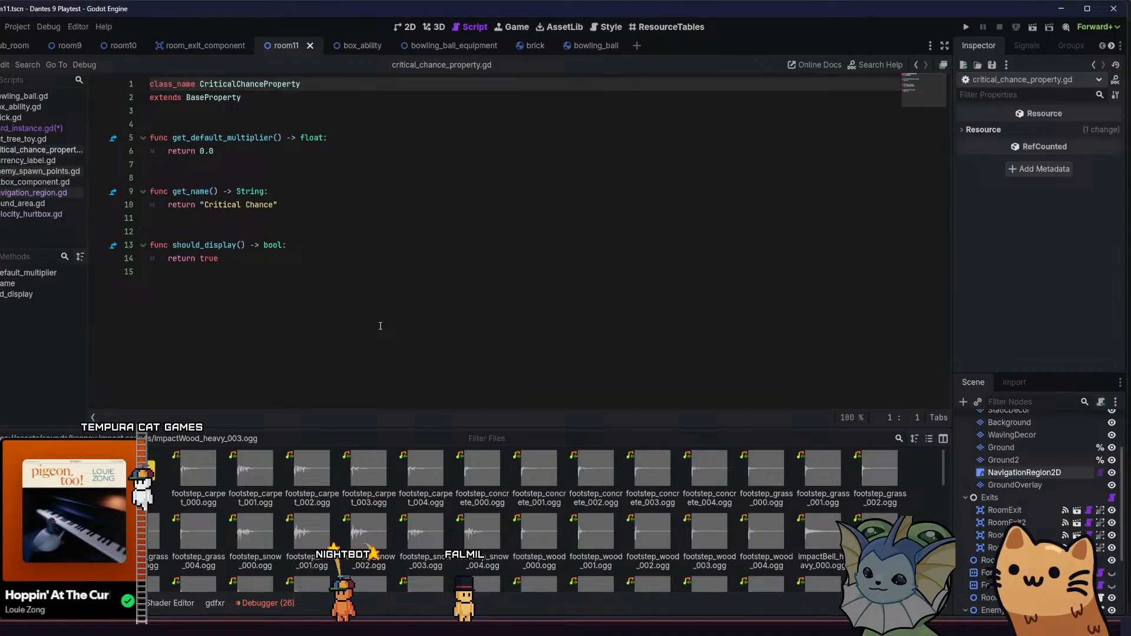
click(374, 261)
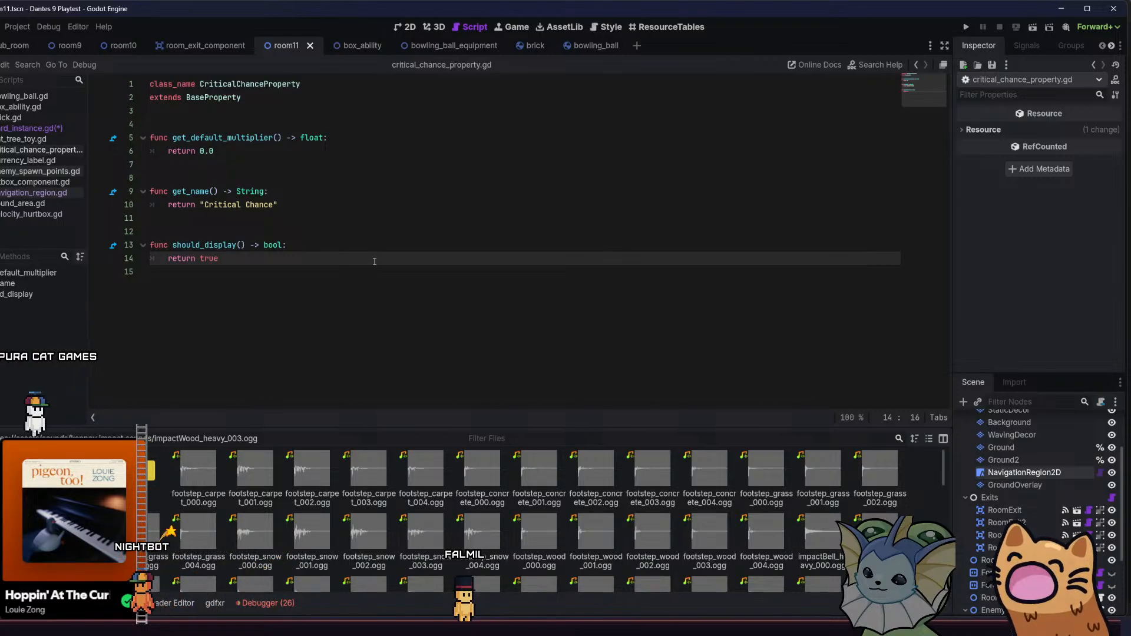
click(917, 65)
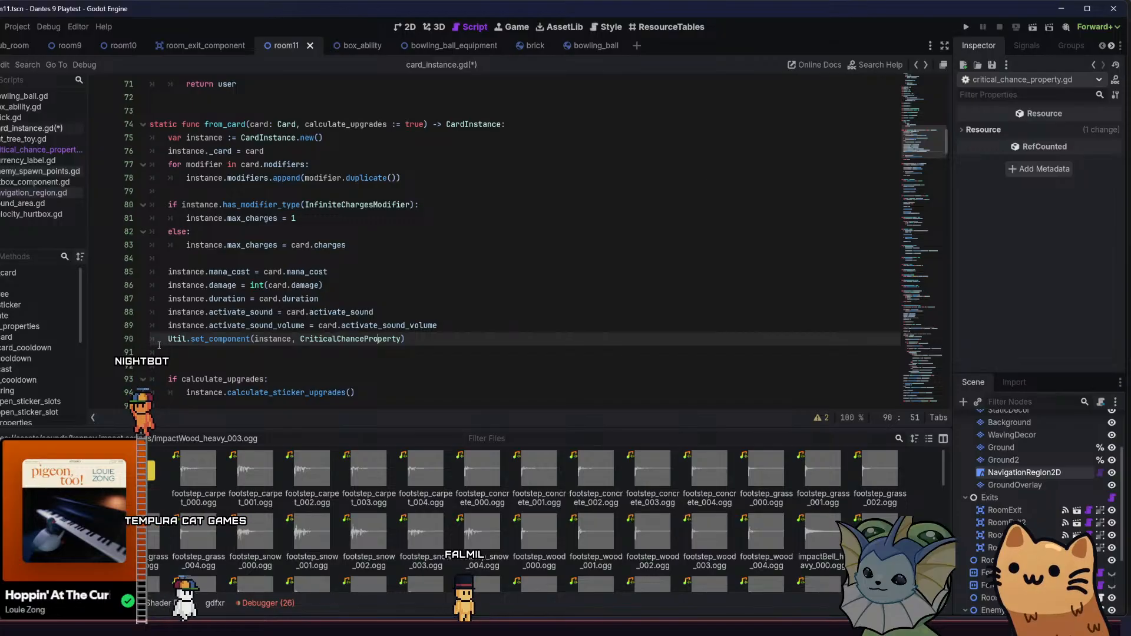
Try to assign the result of the Util.set_component call in from_card to a new crit_chance variable, and remove the declaration again
click(159, 344)
text(v)
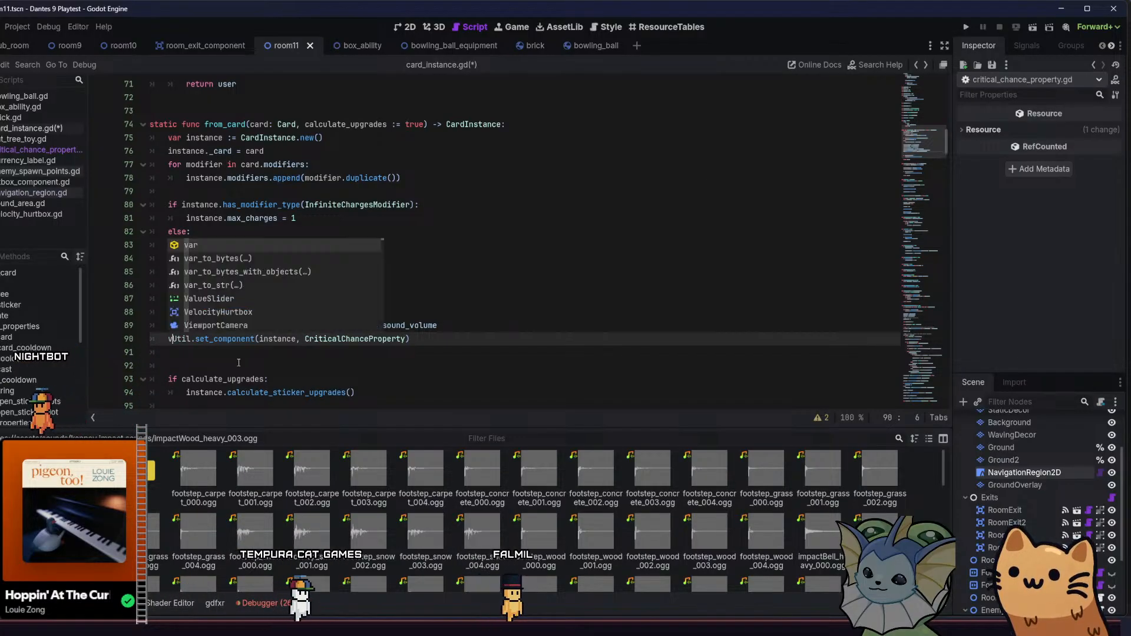
text(ar c)
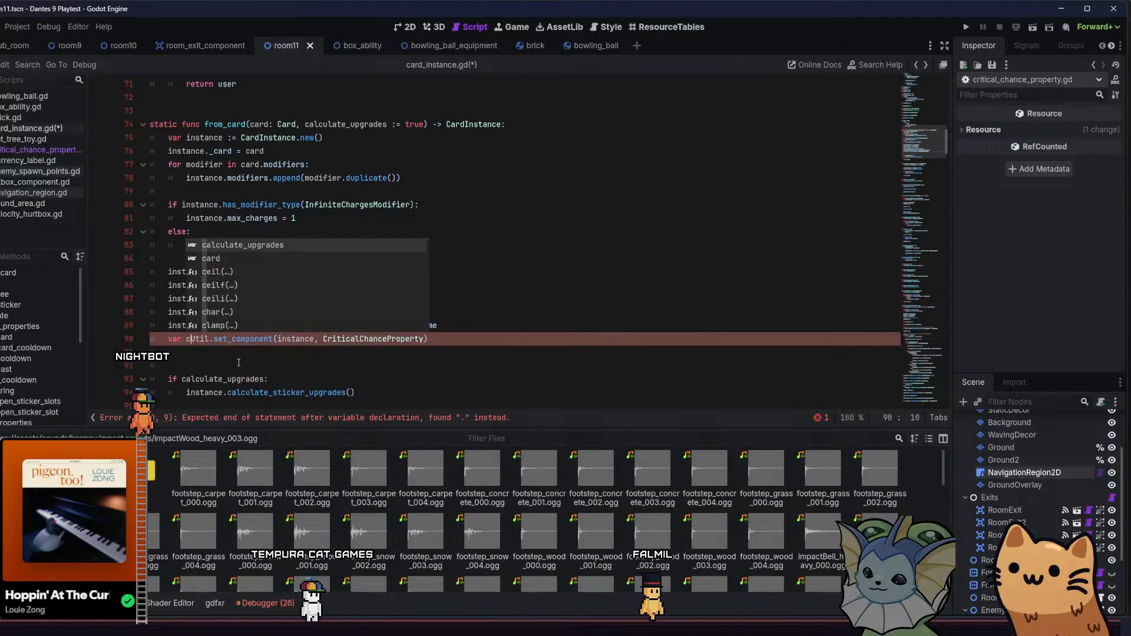
text(rit_chan)
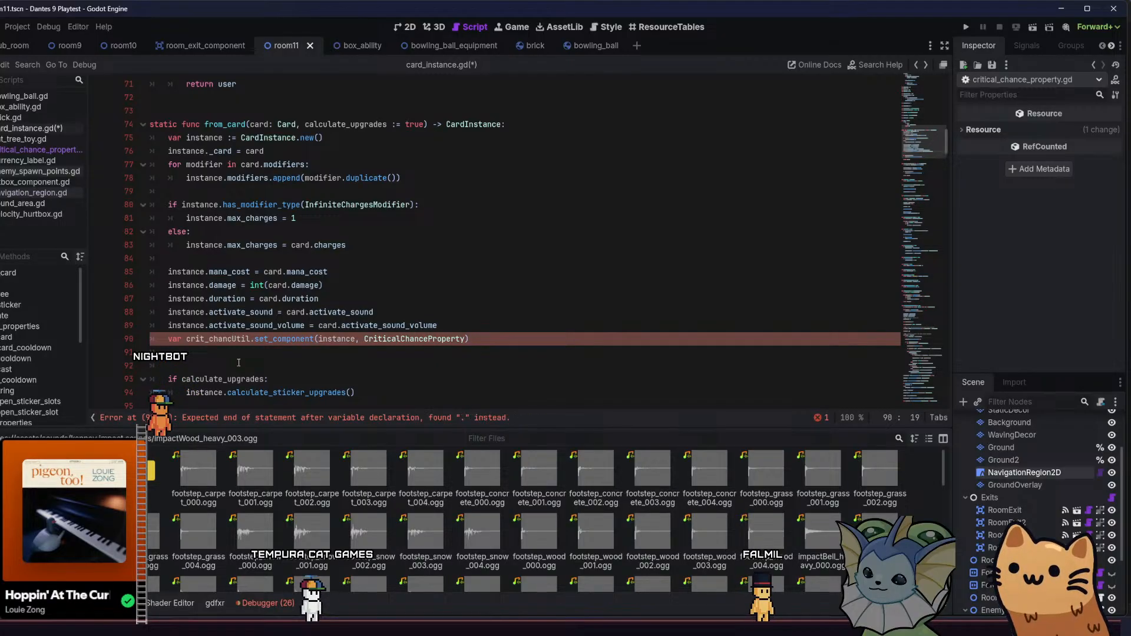
text(ce :=)
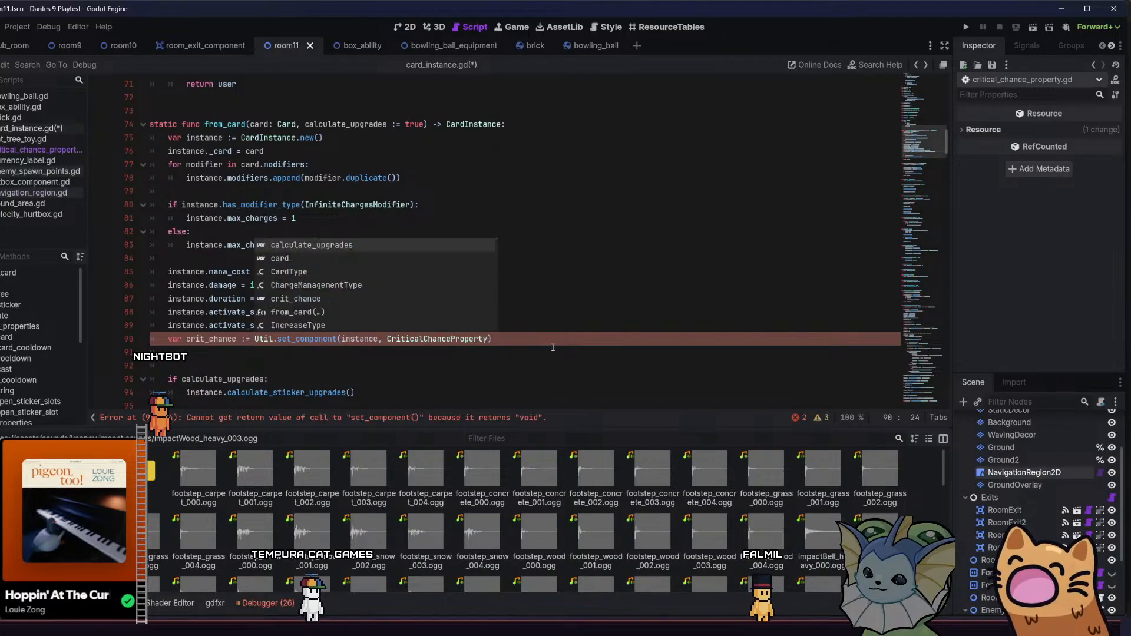
click(540, 337)
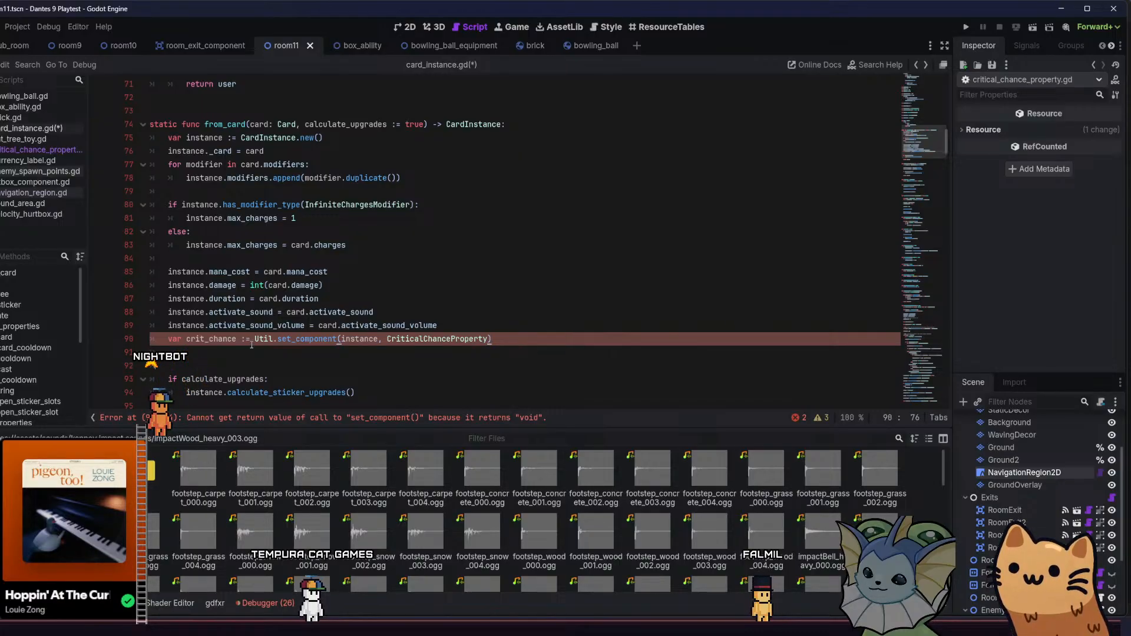
drag(156, 340, 166, 339)
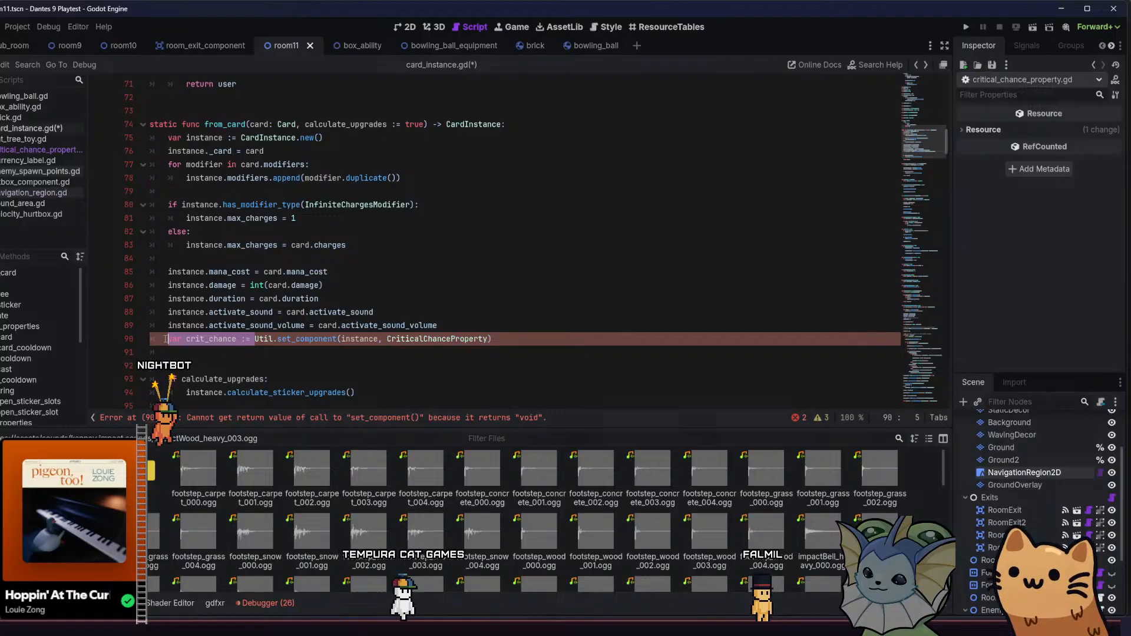
key(BackSpace)
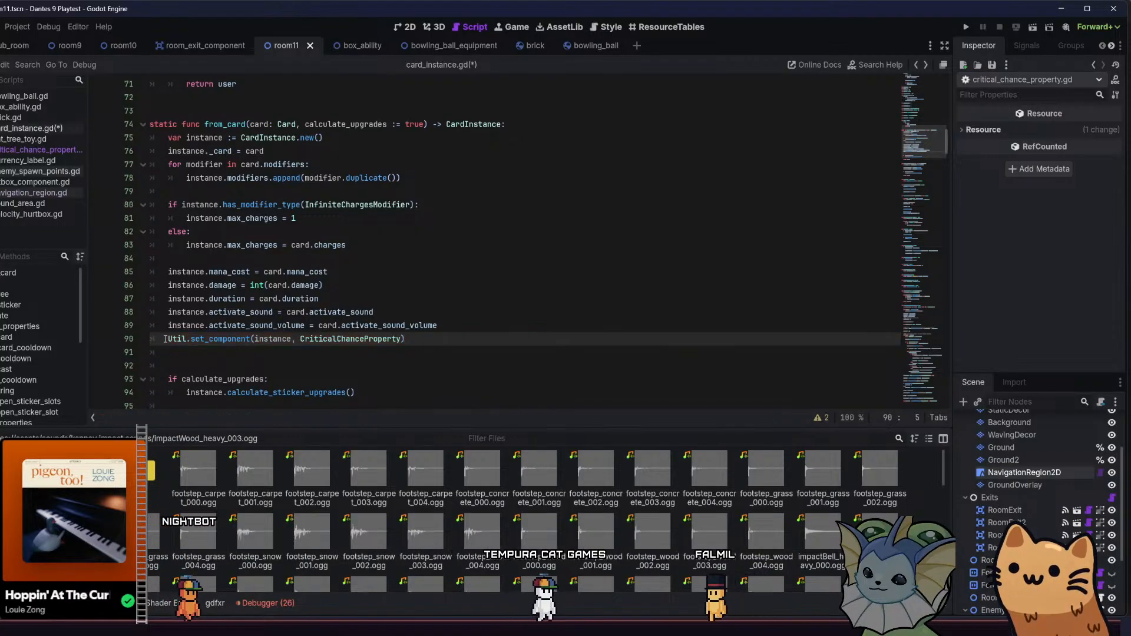
Look up the set_component definition in util.gd, return to from_card in card_instance.gd and check the parameters of the call
mouse_move(219, 343)
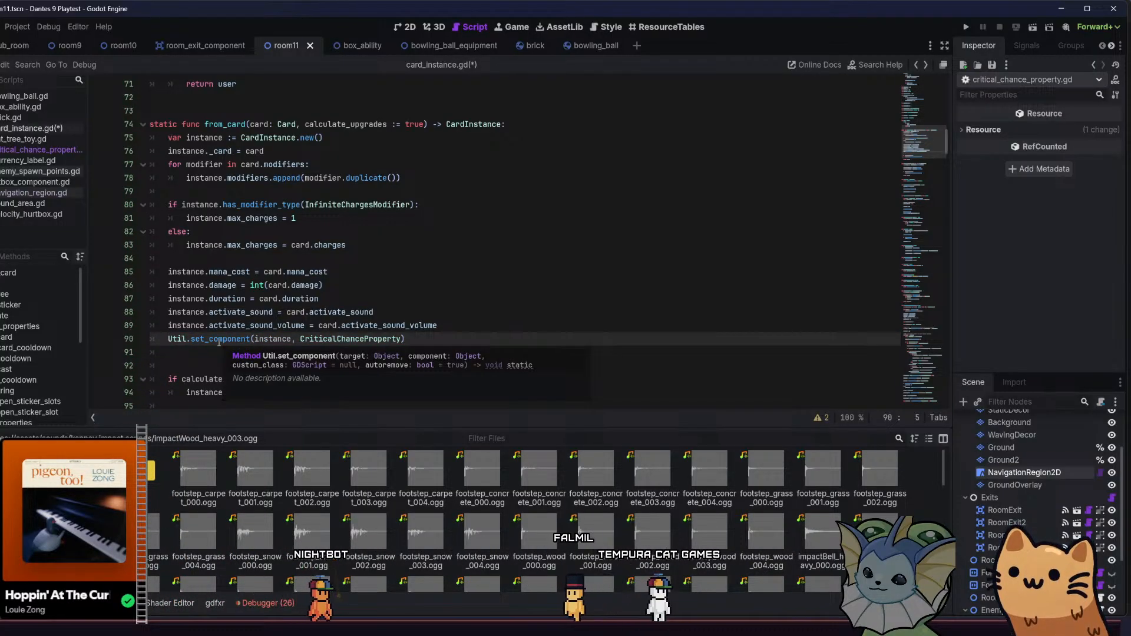
ctrl+click(218, 342)
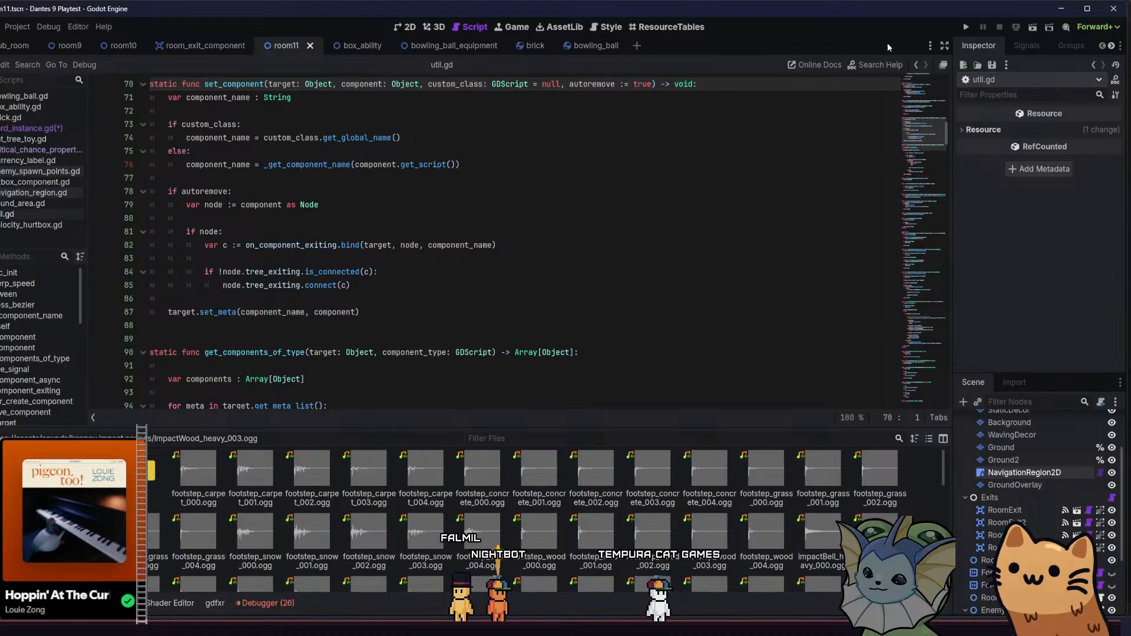
click(919, 65)
scroll(638, 185, down, 4)
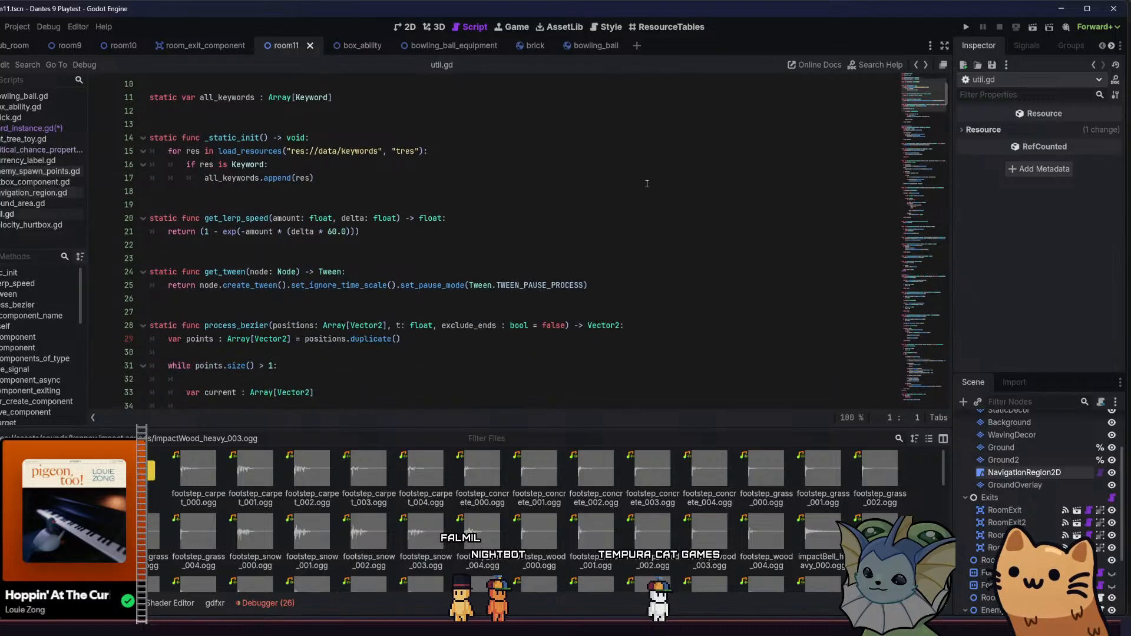
scroll(638, 185, down, 3)
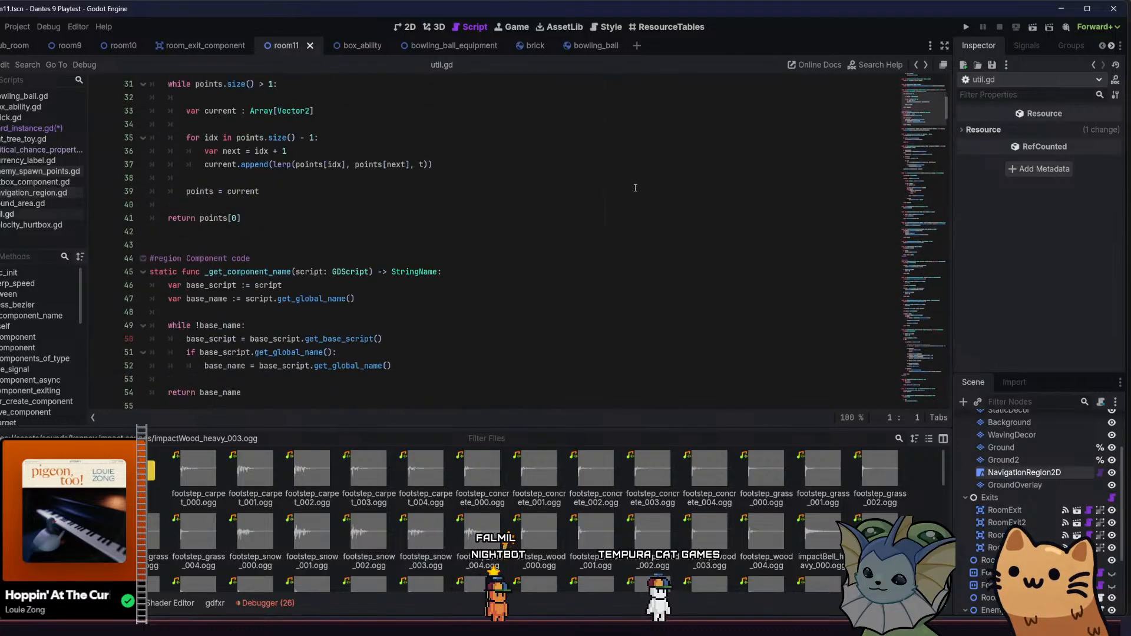
click(916, 66)
click(925, 64)
click(923, 64)
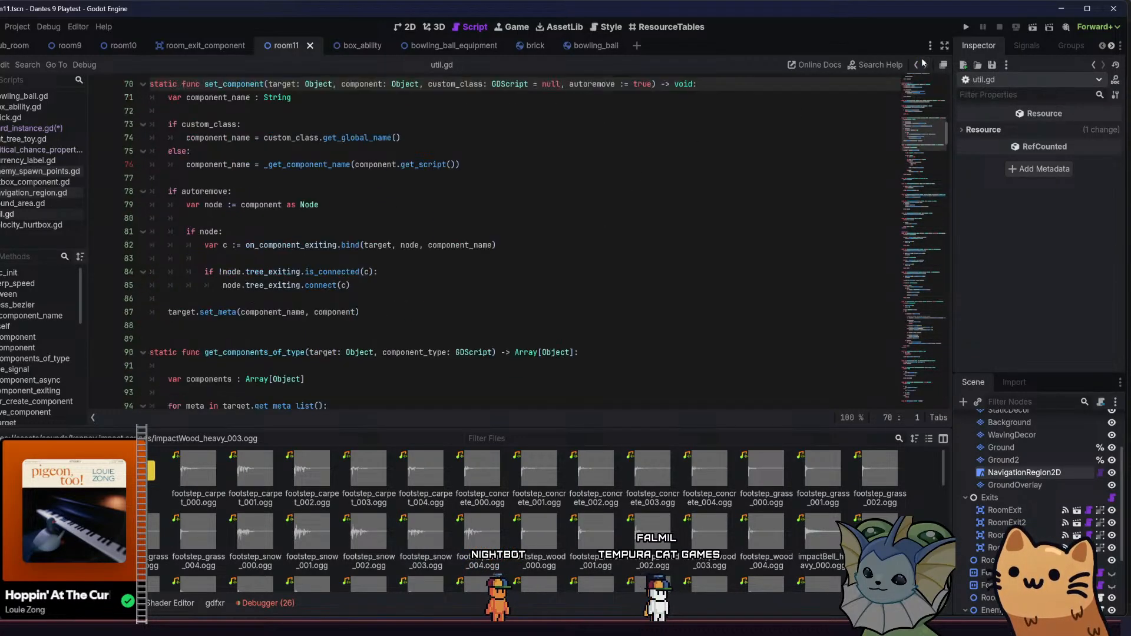
click(916, 65)
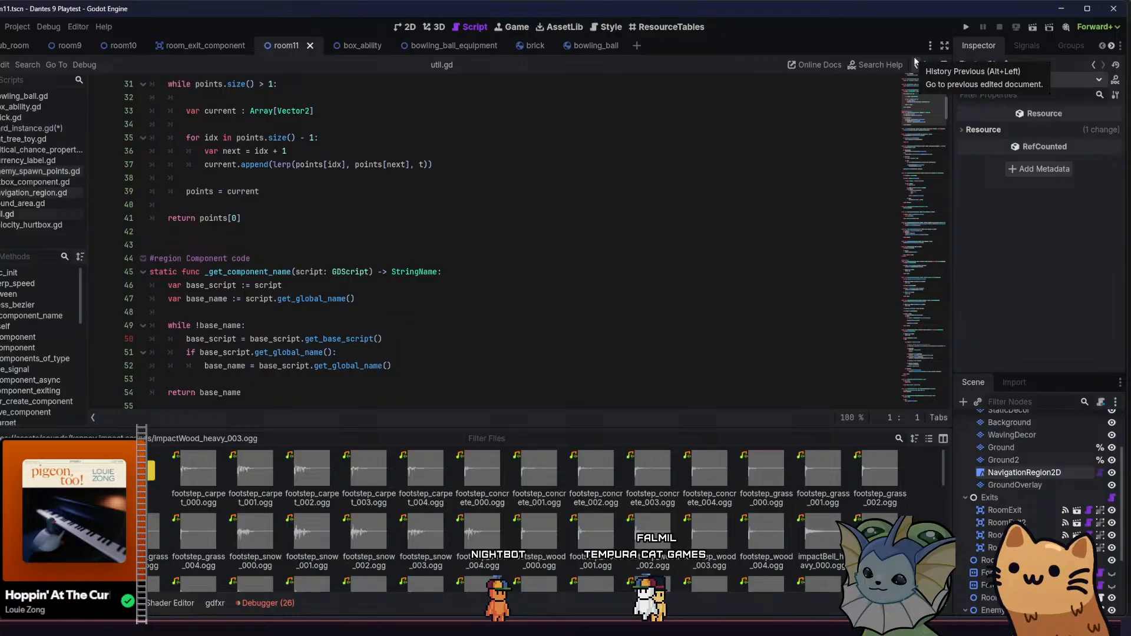
scroll(846, 172, up, 8)
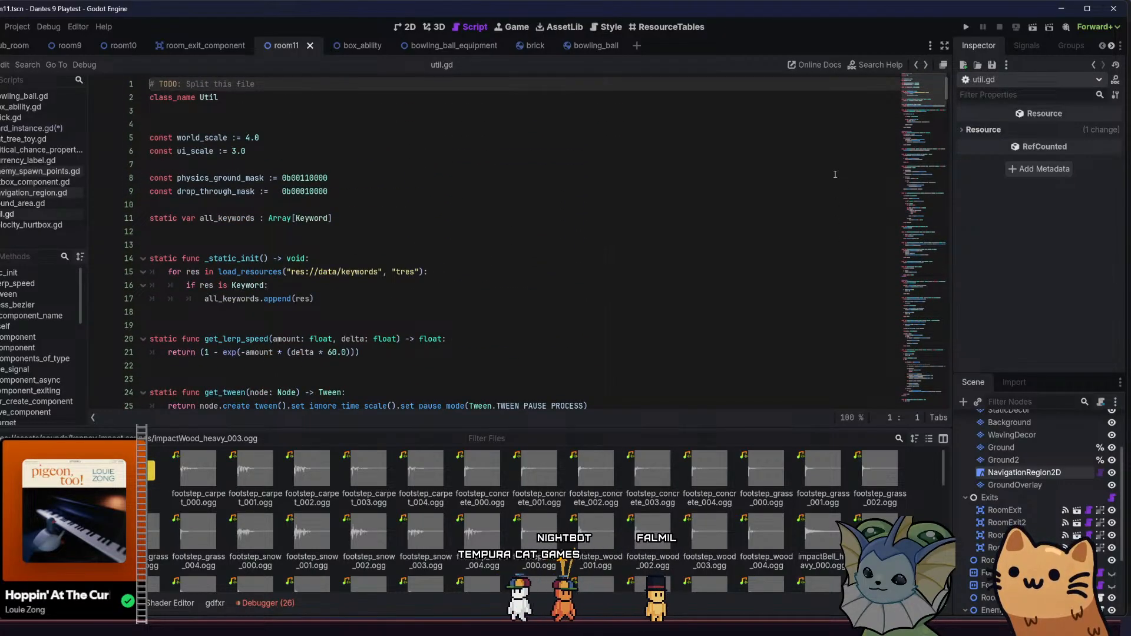
click(915, 64)
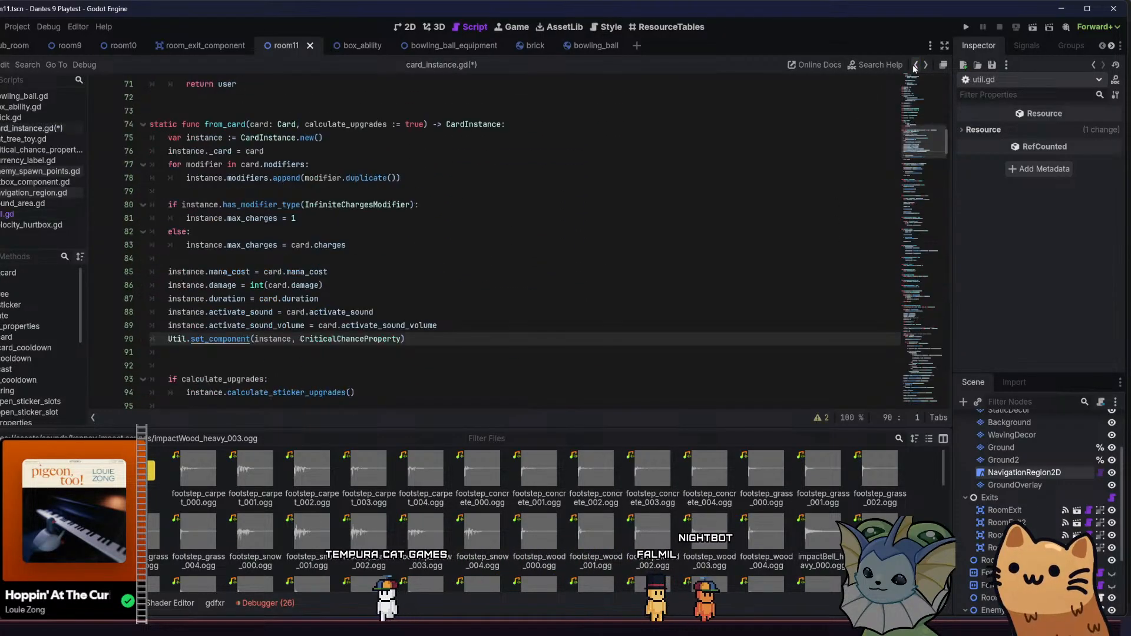
click(468, 324)
click(398, 340)
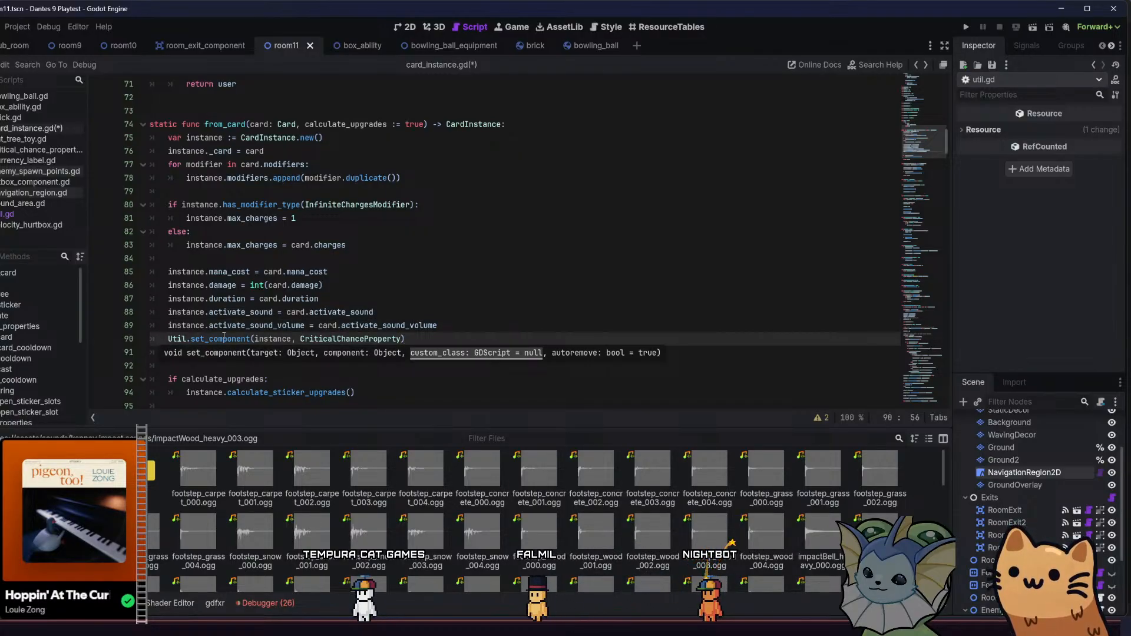
mouse_move(223, 337)
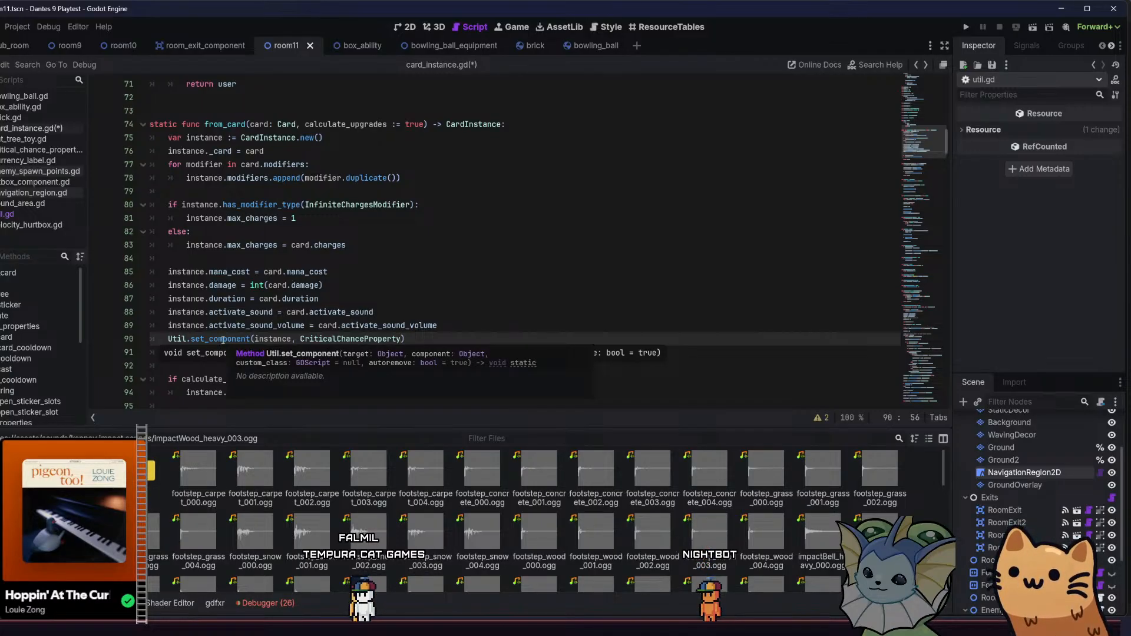
Rewrite the Util.set_component call below the activate_sound_volume assignment with the arguments instance and CriticalChanceProperty
click(223, 340)
drag(405, 340, 252, 340)
key(BackSpace)
key(BackSpace)
key(BackSpace)
key(BackSpace)
key(BackSpace)
key(BackSpace)
key(BackSpace)
key(BackSpace)
key(BackSpace)
key(BackSpace)
key(BackSpace)
key(BackSpace)
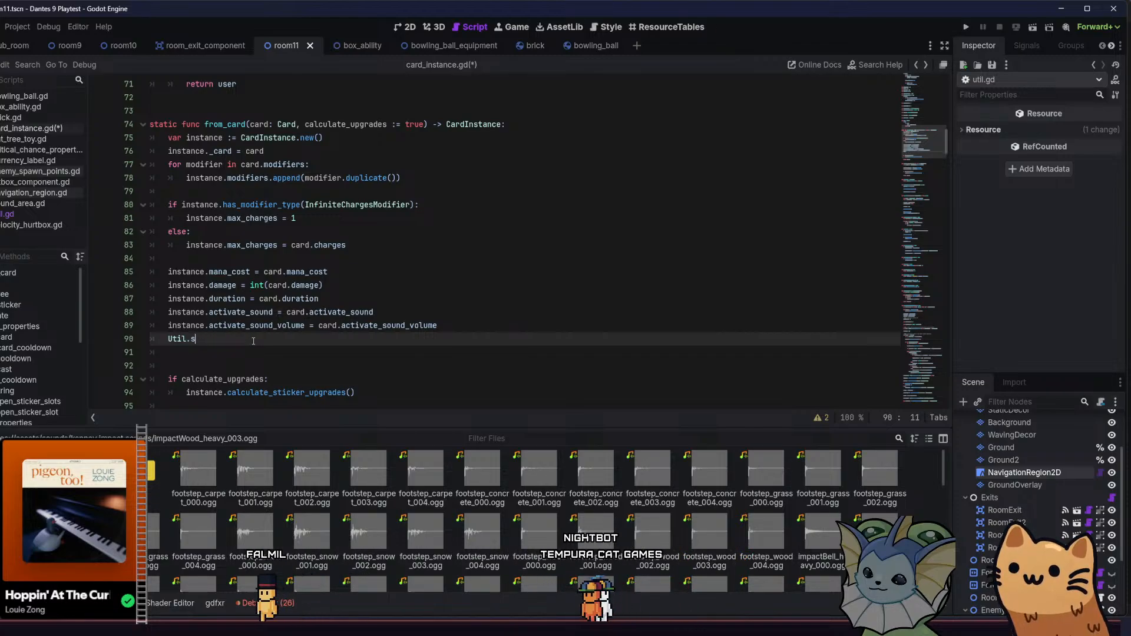
text(et_)
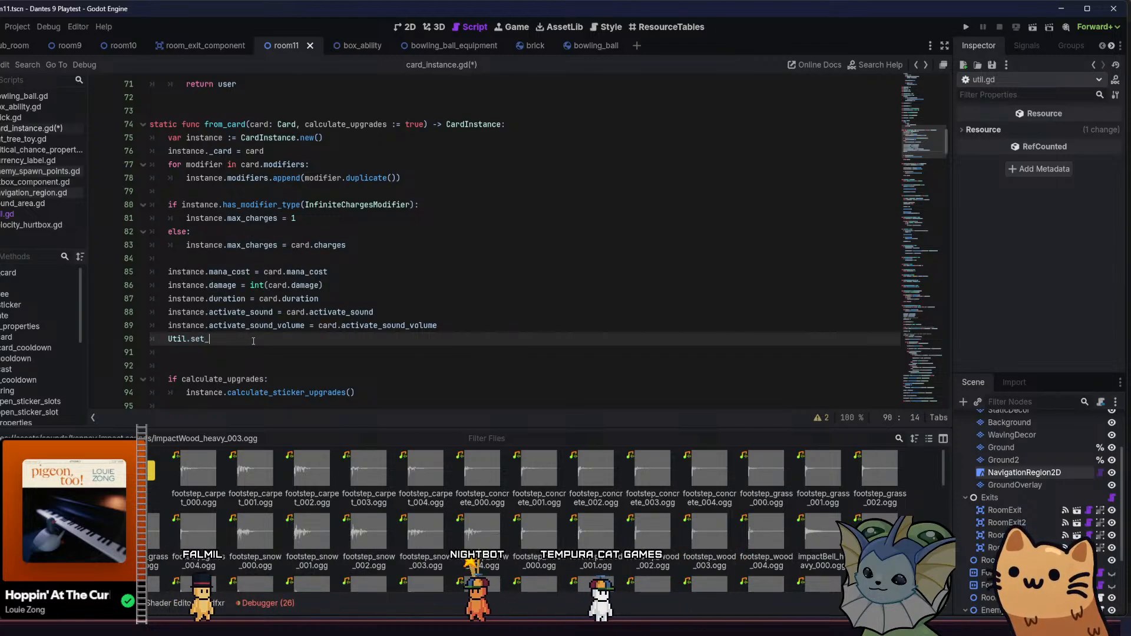
text(com)
key(Return)
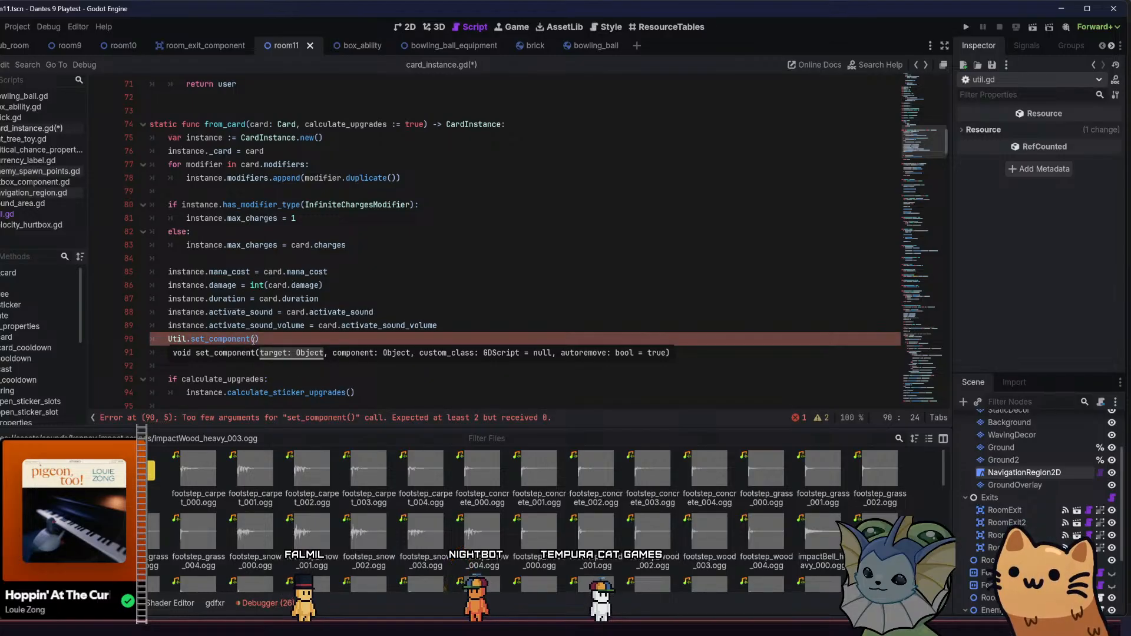
text(instance,)
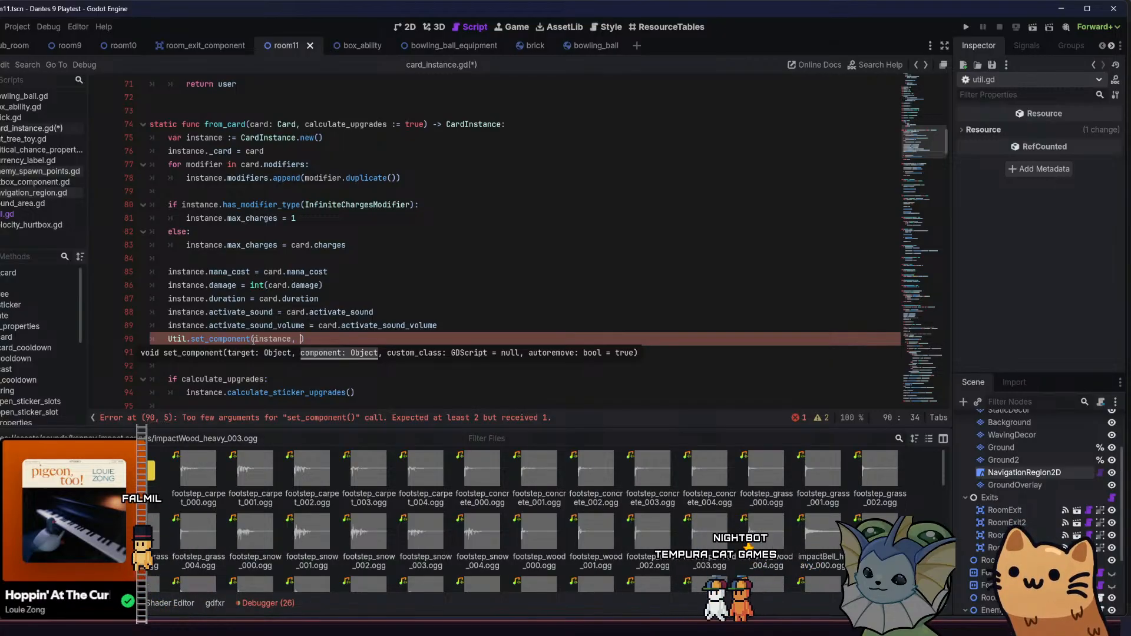
text(Crit)
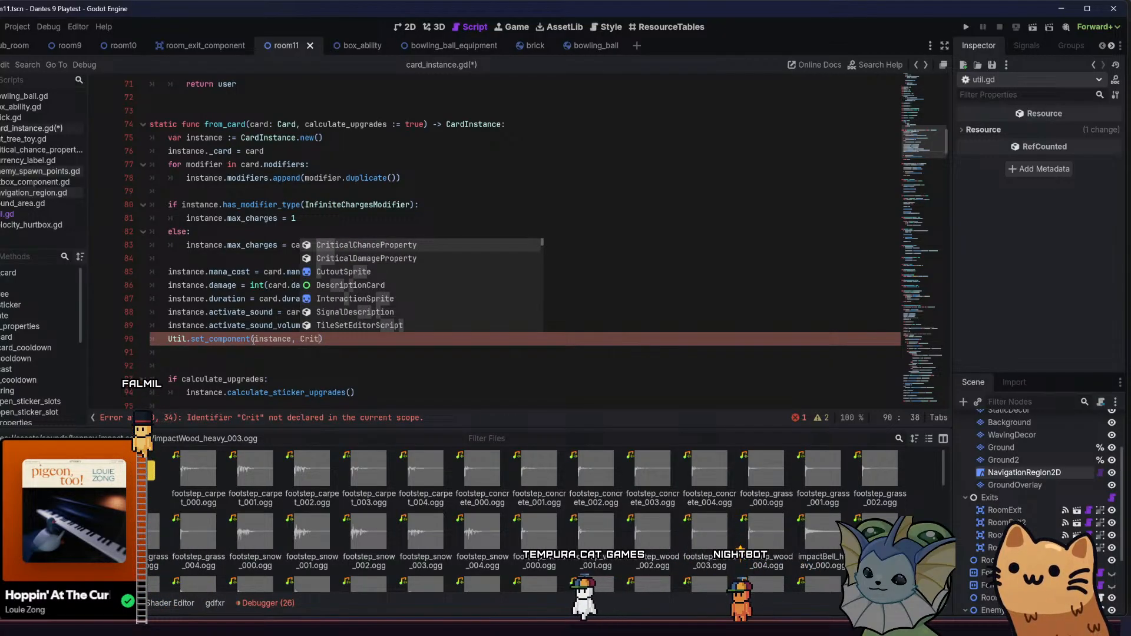
key(Return)
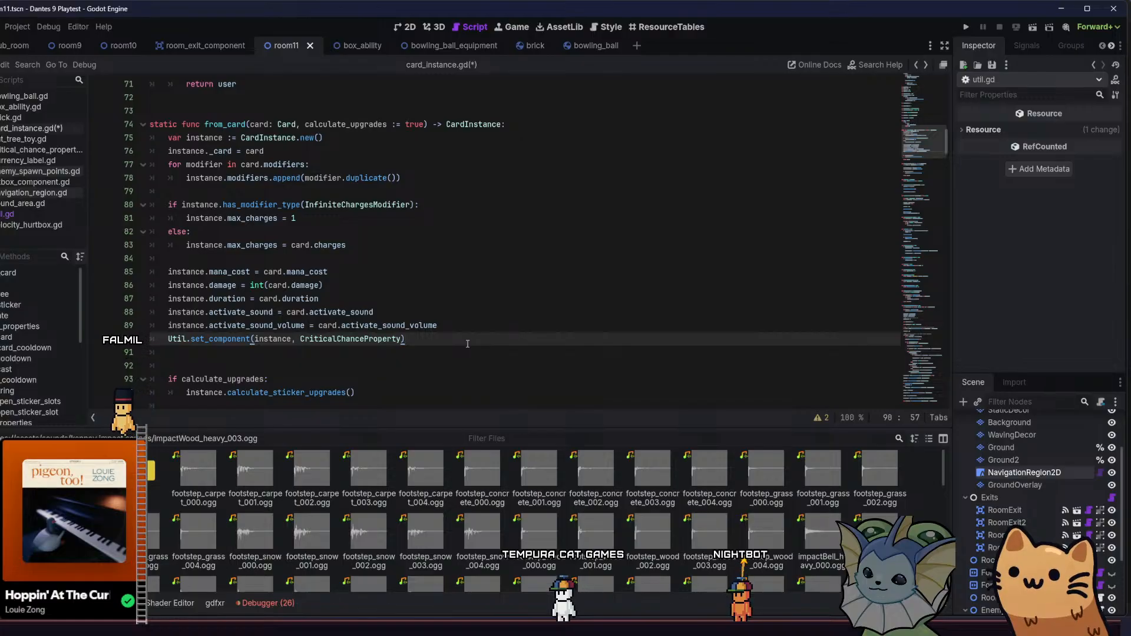
key(Return)
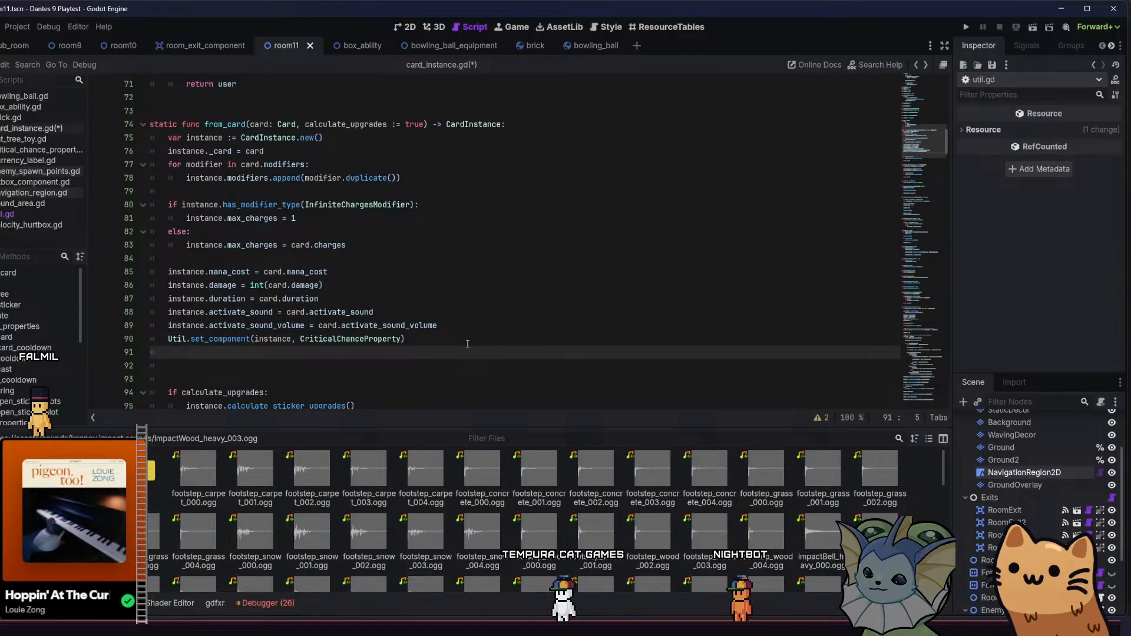
text(Ut)
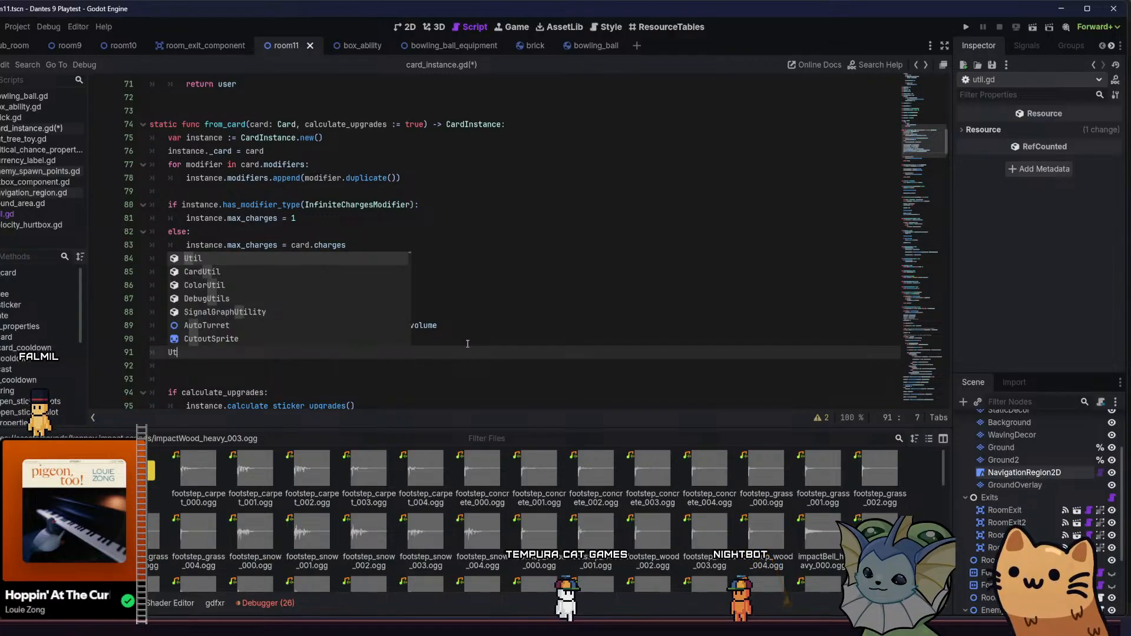
text(il.se)
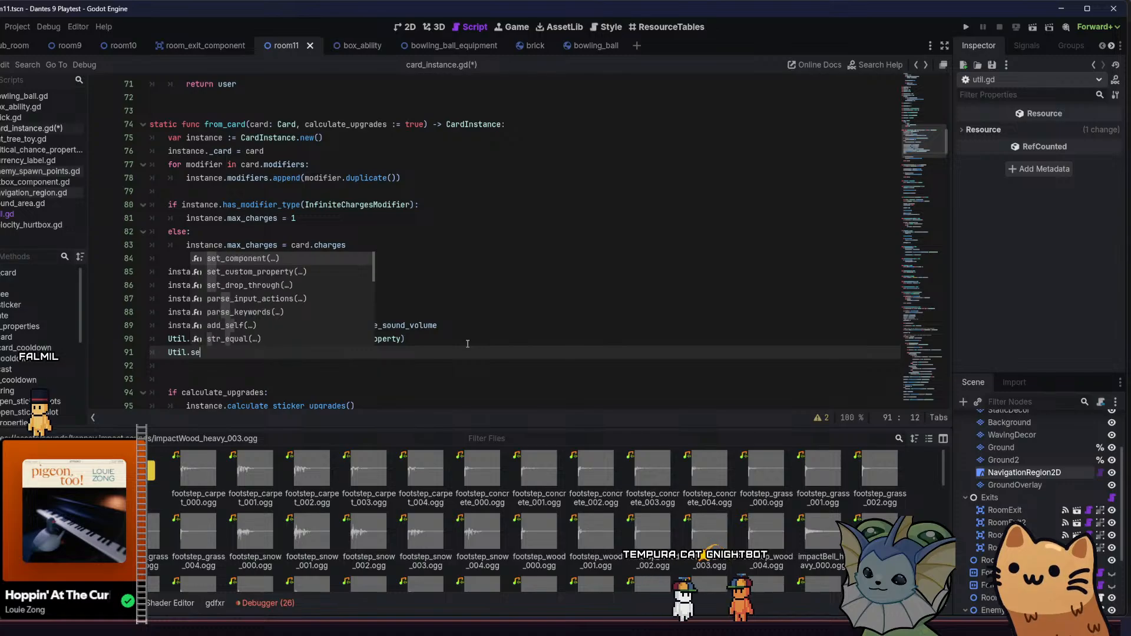
key(BackSpace)
key(BackSpace)
text(get)
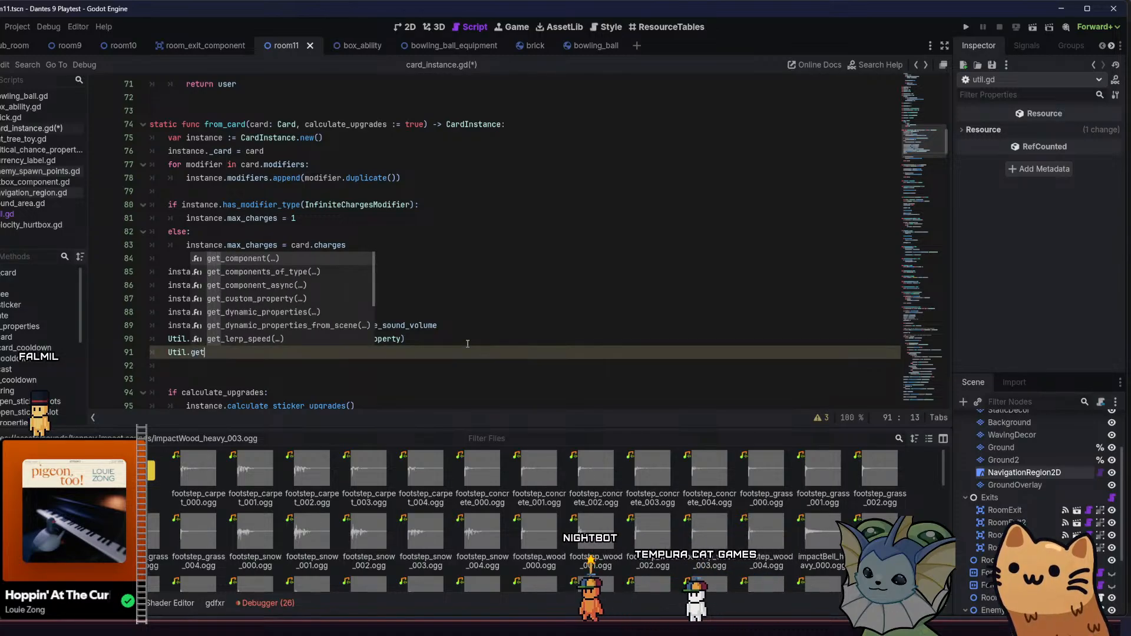
key(BackSpace)
key(BackSpace)
key(BackSpace)
key(BackSpace)
key(BackSpace)
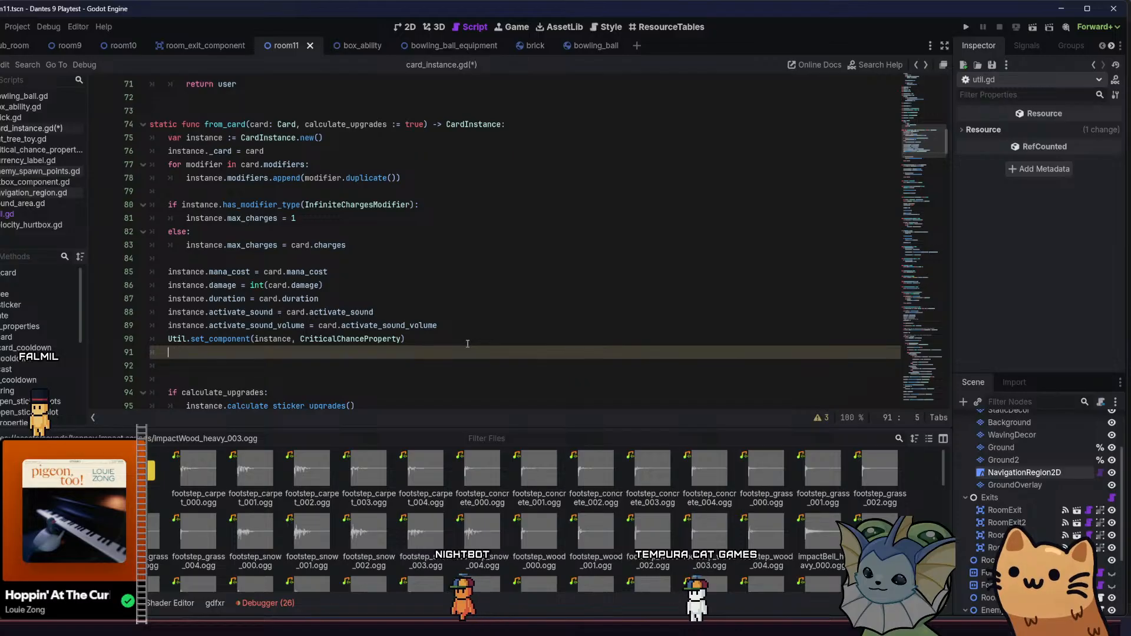
key(BackSpace)
key(BackSpace)
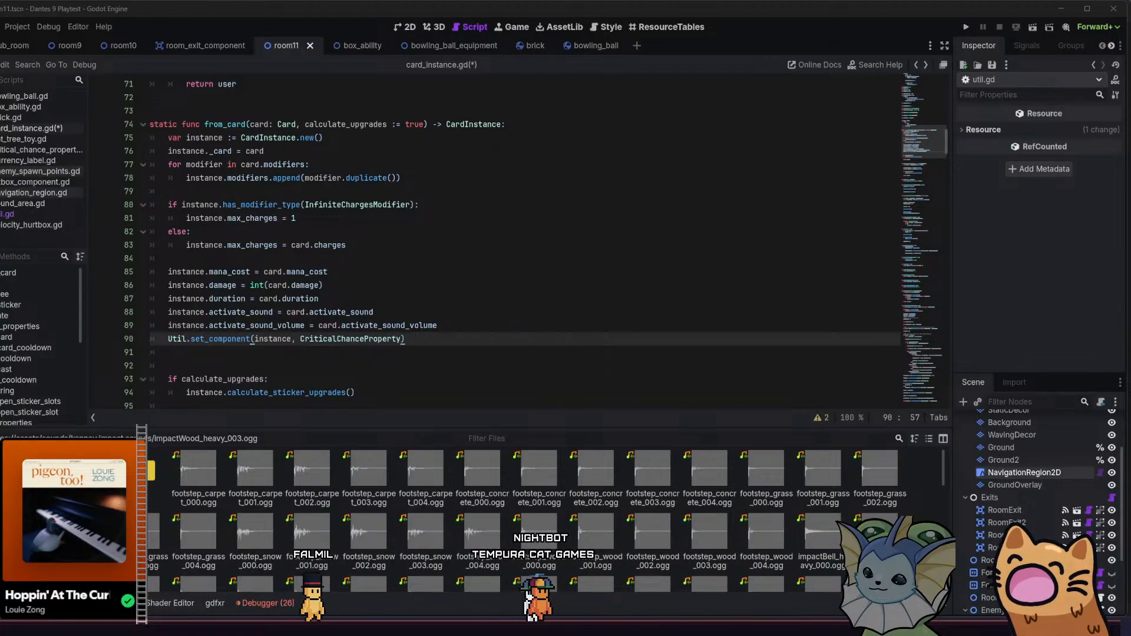
Examine the body of the set_component function in util.gd and go back to the end of its call in from_card
ctrl+click(229, 339)
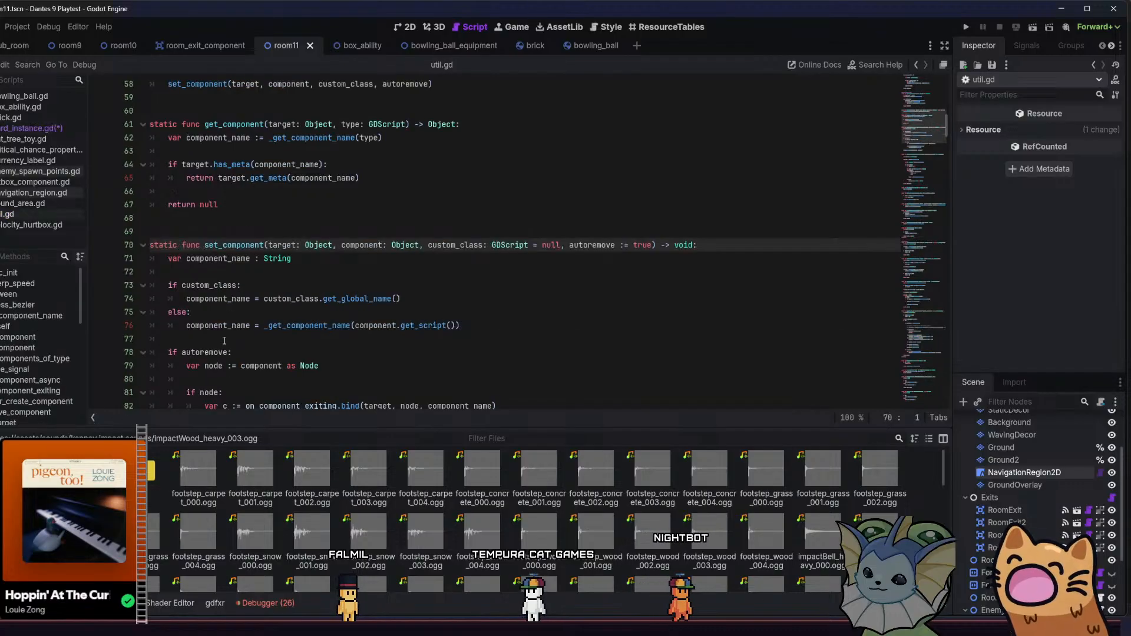
scroll(361, 255, down, 1)
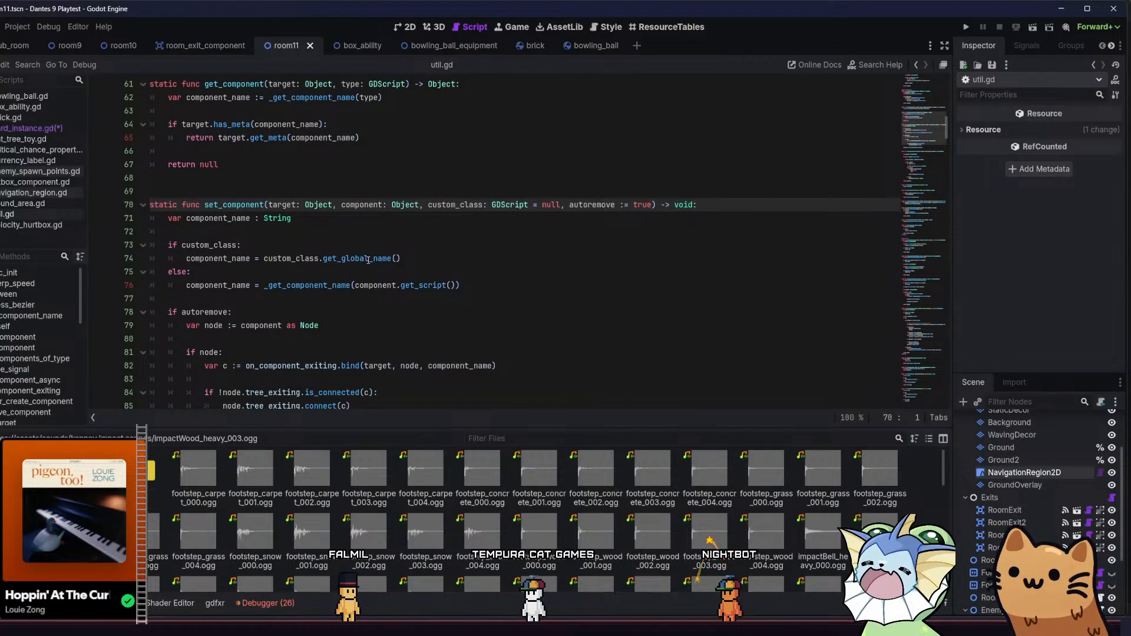
scroll(370, 260, down, 2)
click(370, 258)
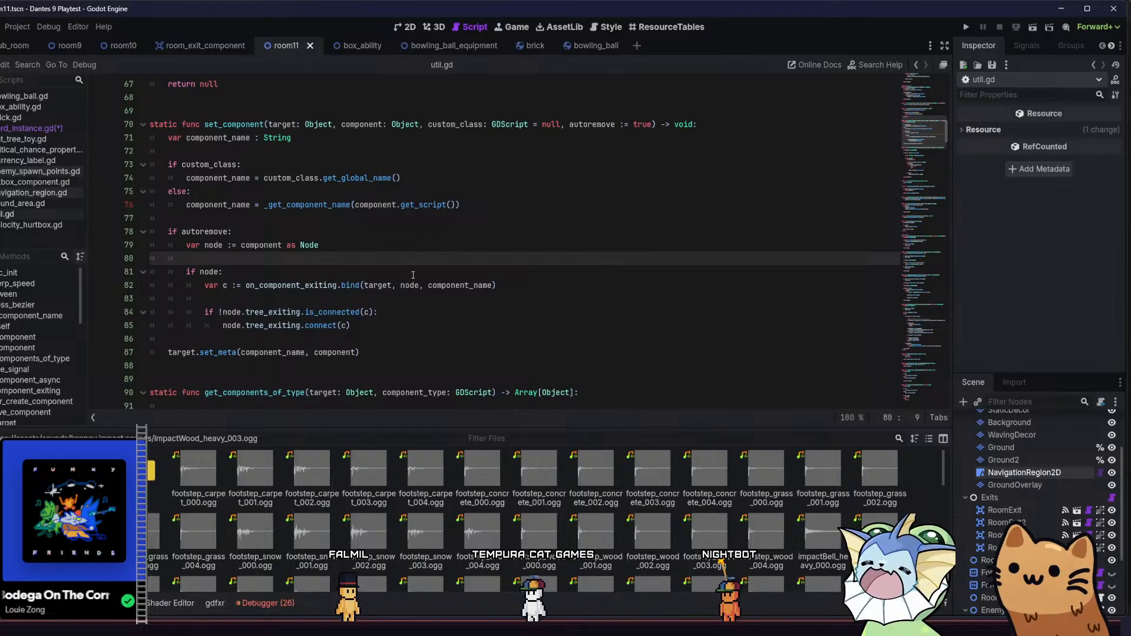
click(916, 65)
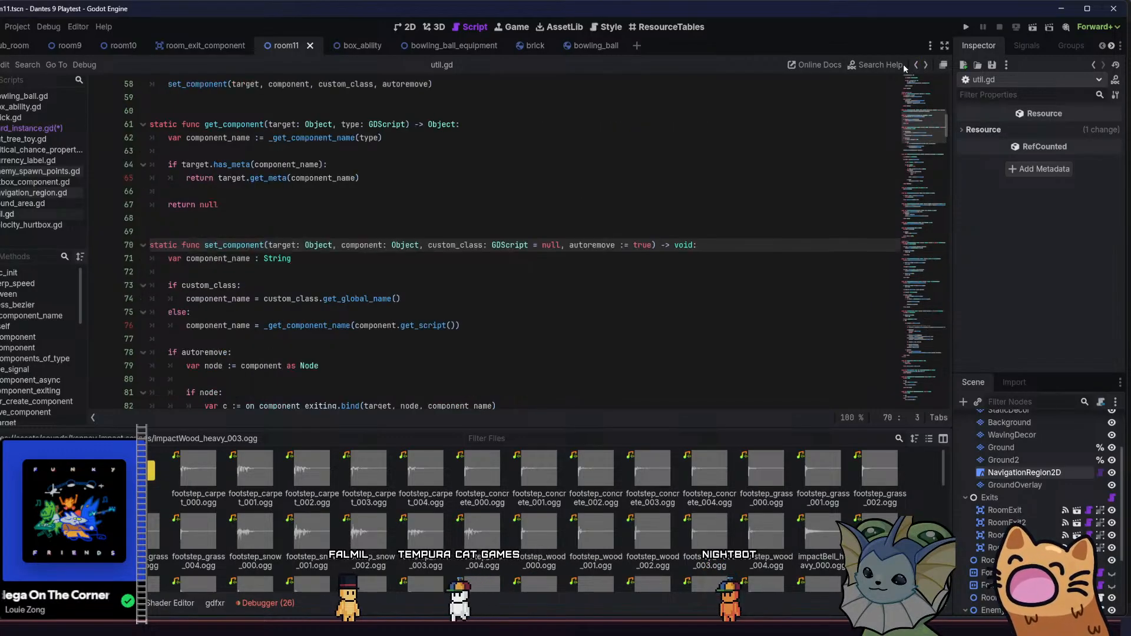
click(916, 65)
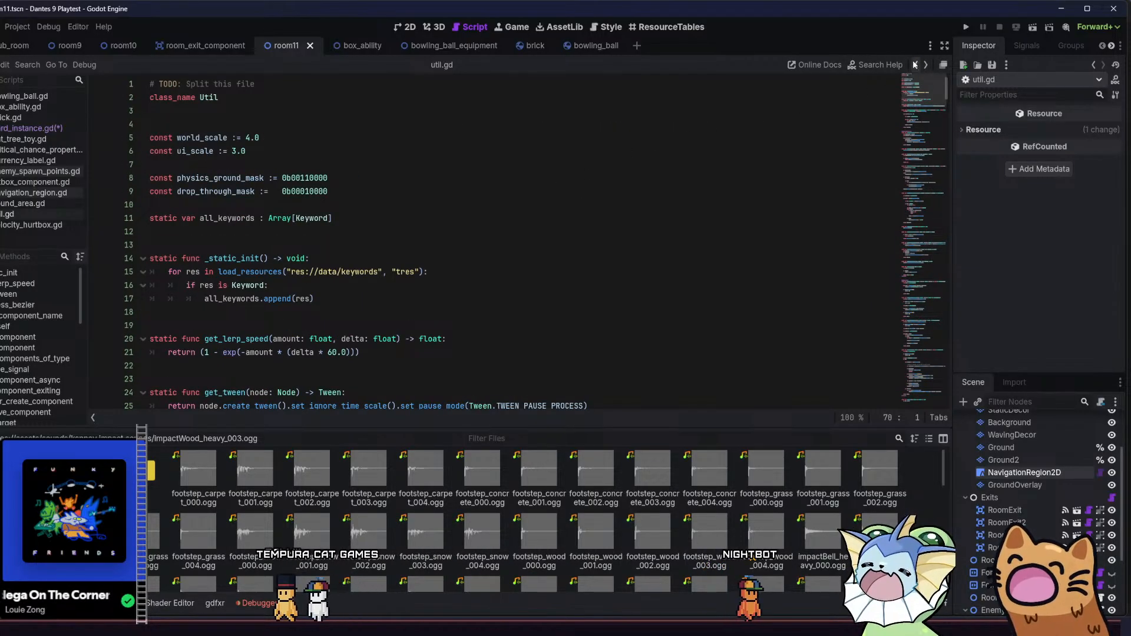
click(916, 65)
click(437, 337)
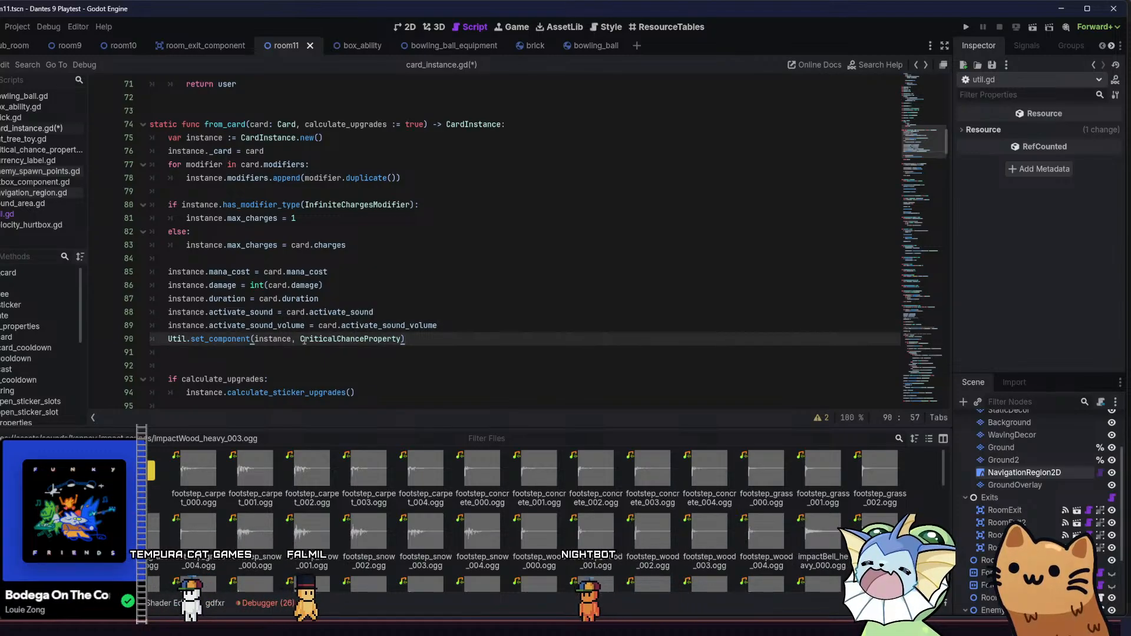
Change the second argument of the Util.set_component call in from_card to a new instance, CriticalChanceProperty.new()
click(433, 334)
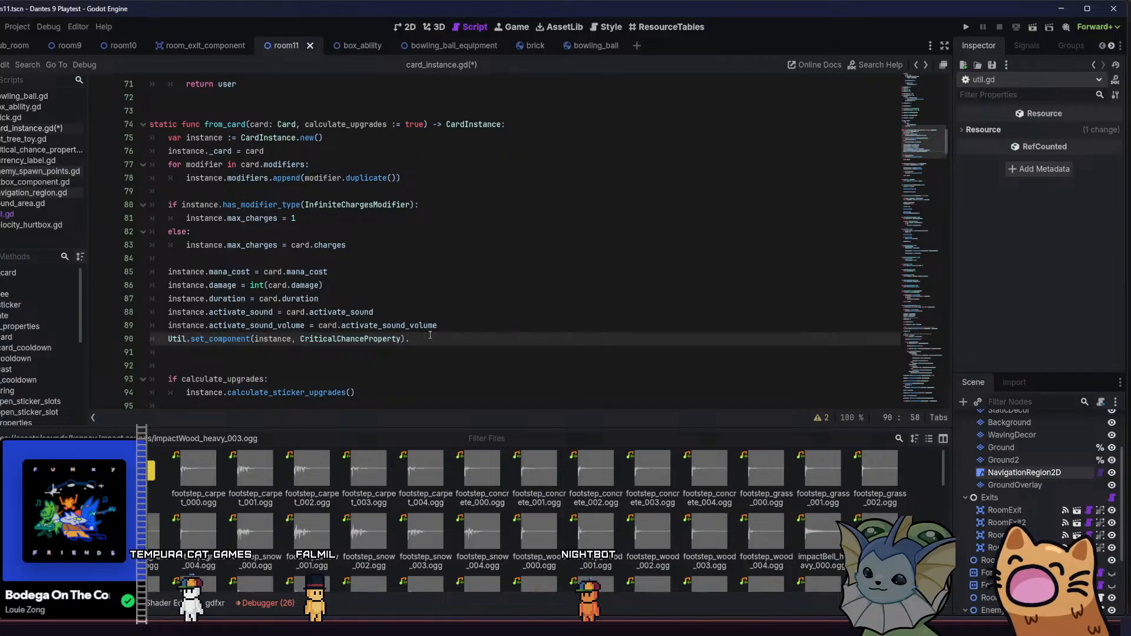
key(BackSpace)
key(BackSpace)
key(BackSpace)
key(BackSpace)
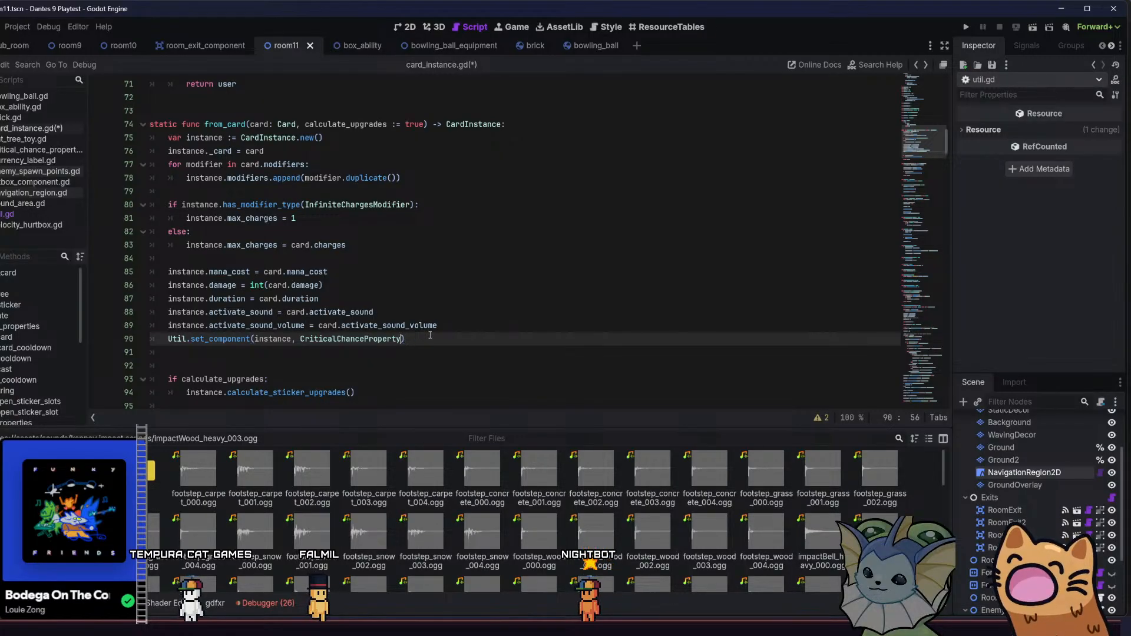
text(new()
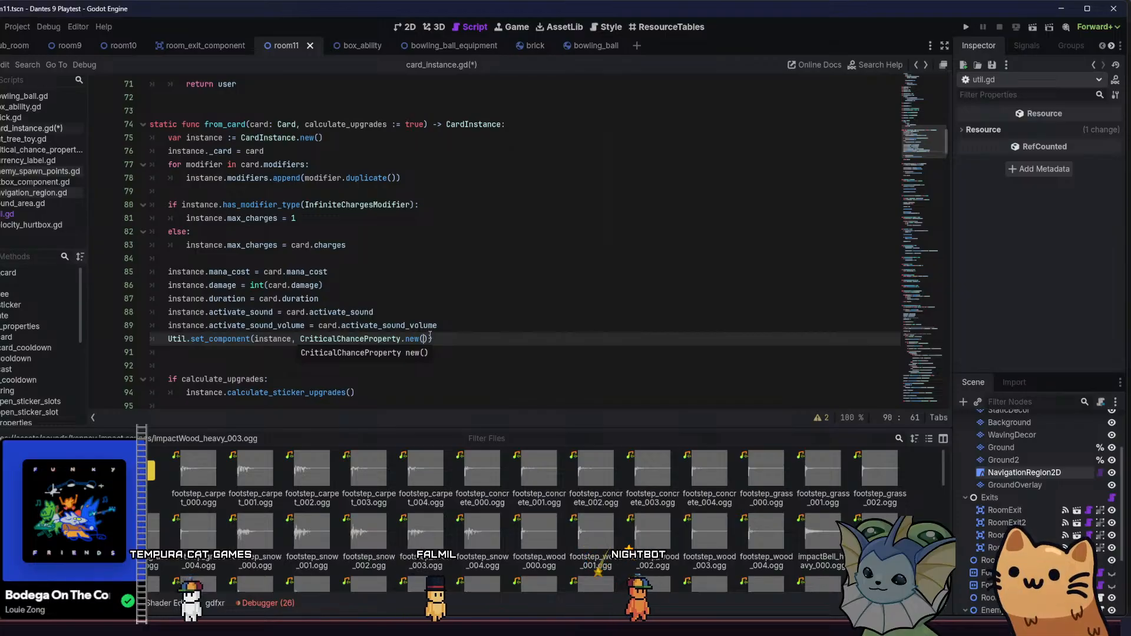
text()))
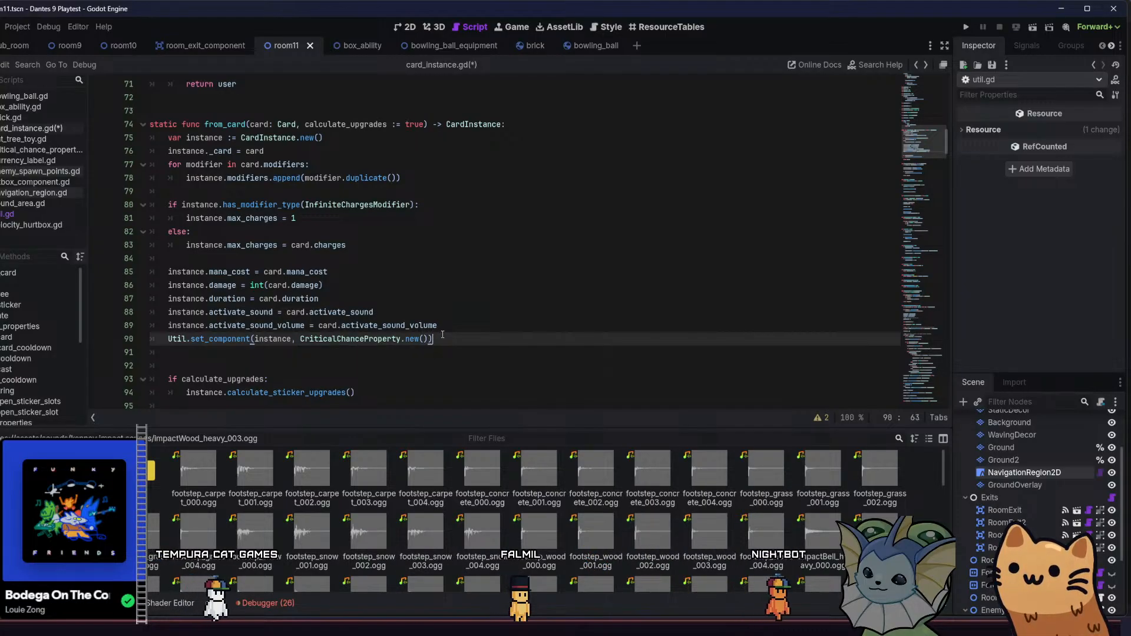
key(Left)
key(Left)
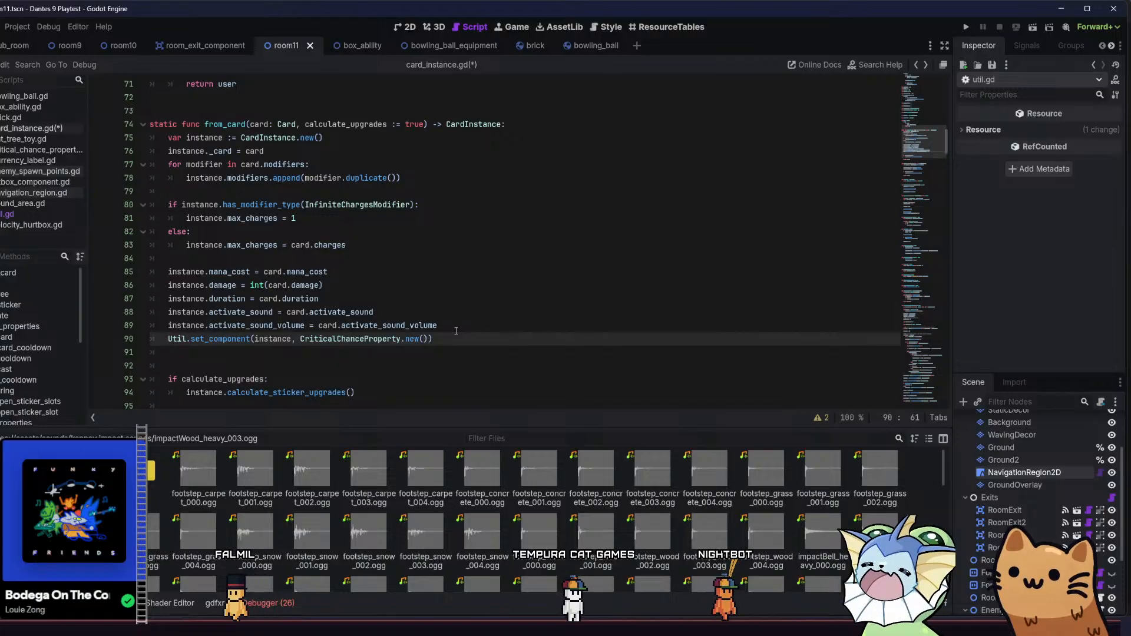
Move CriticalChanceProperty.new() out of the set_component call into a new crit_chance variable declared with := on the line above
double_click(412, 338)
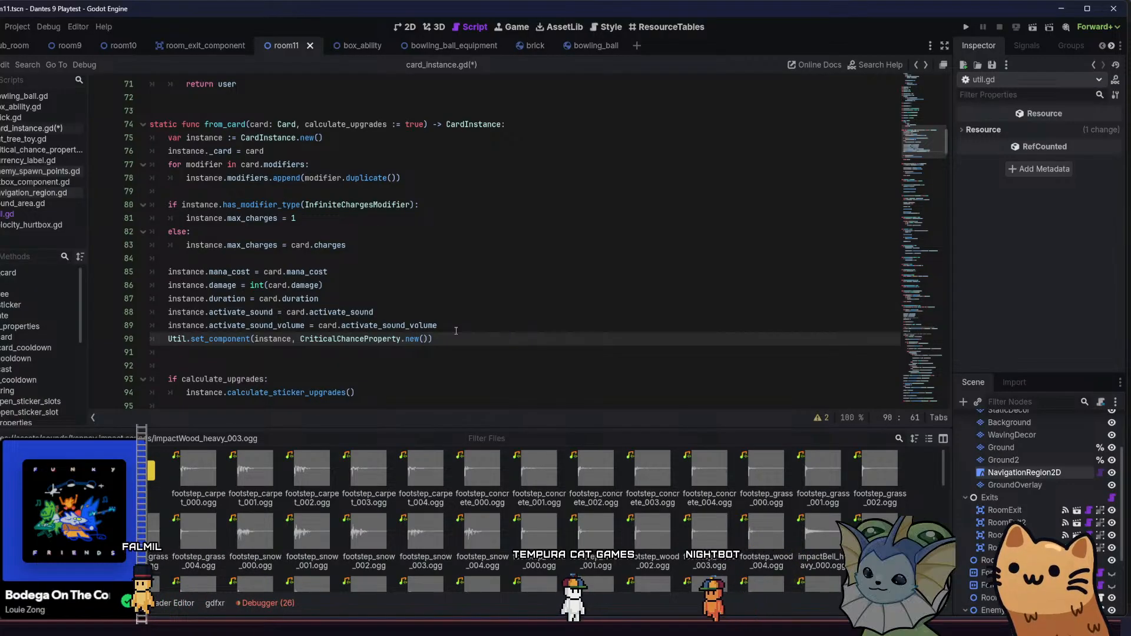
key(shift+Left)
key(shift+Left)
key(shift+Left)
key(shift+Left)
key(shift+Left)
key(shift+Left)
key(shift+Left)
key(shift+Left)
key(shift+Left)
key(shift+Left)
key(shift+Left)
key(shift+Left)
key(shift+Left)
key(shift+Left)
key(shift+Left)
key(shift+Left)
key(shift+Left)
key(shift+Left)
key(shift+Left)
key(shift+Left)
key(shift+Right)
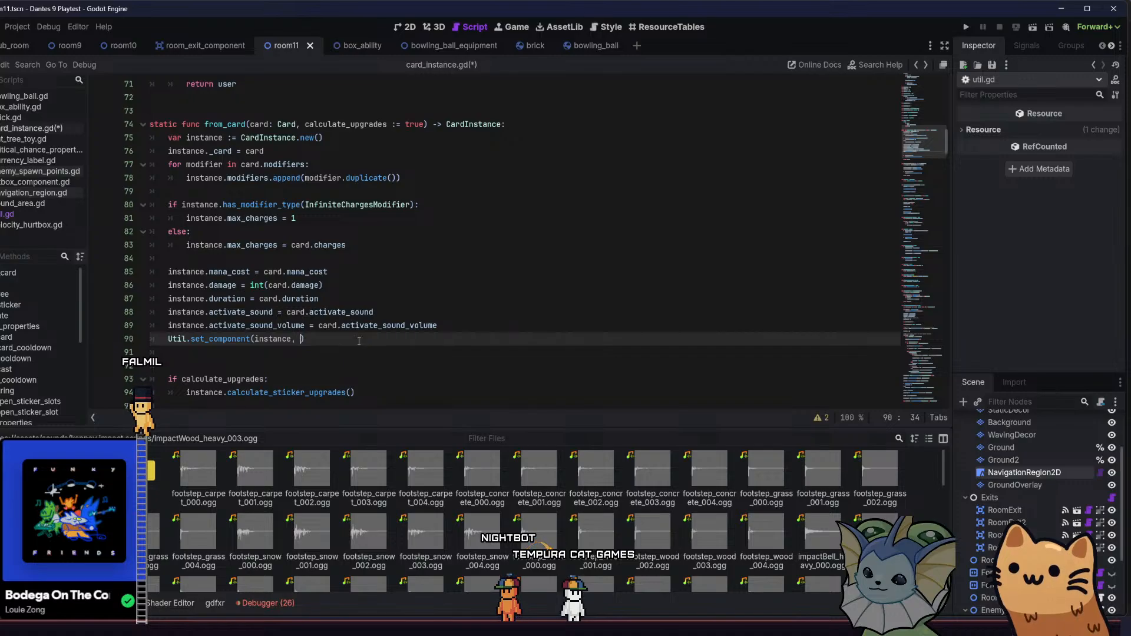
click(486, 323)
key(Return)
text(var crit_chance)
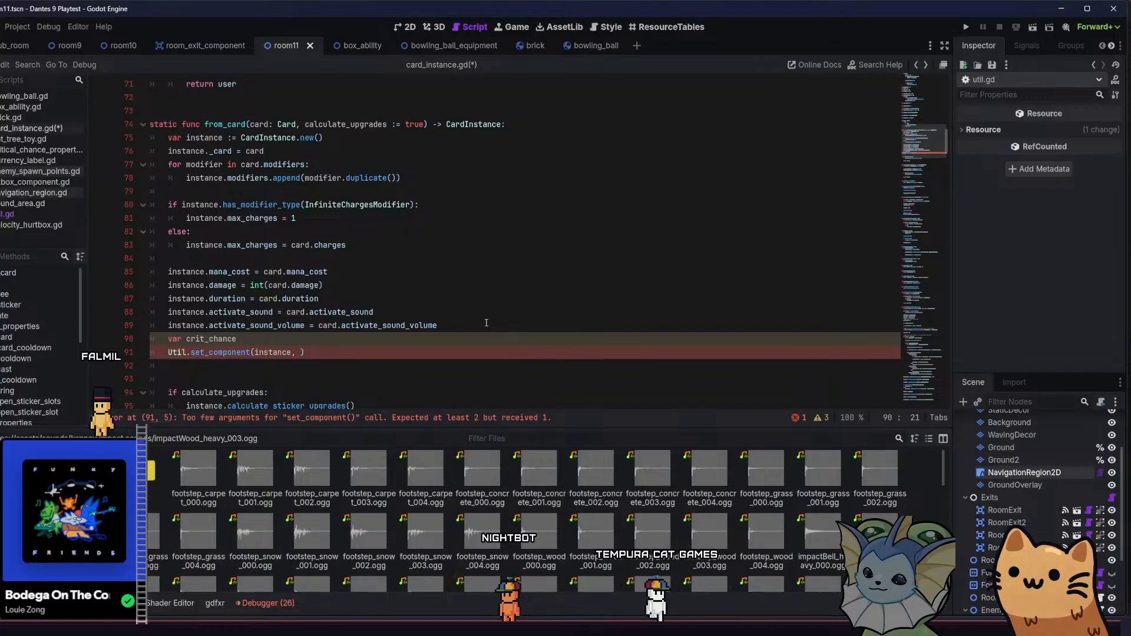
text( := CriticalChanceProperty.new())
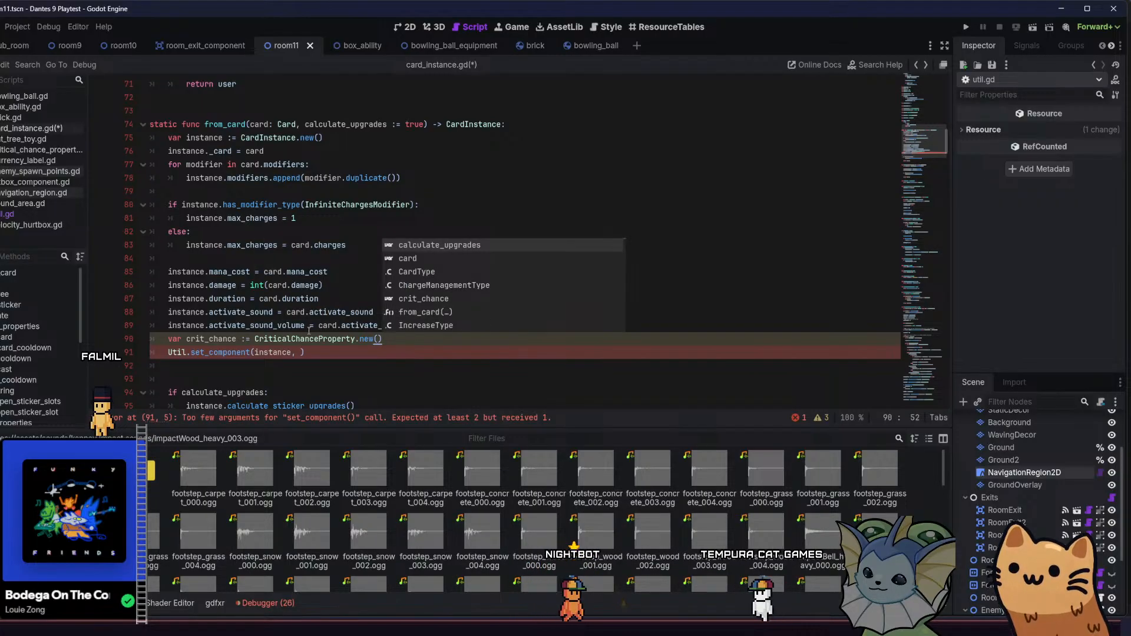
Pass crit_chance as the second argument of the Util.set_component call
click(301, 352)
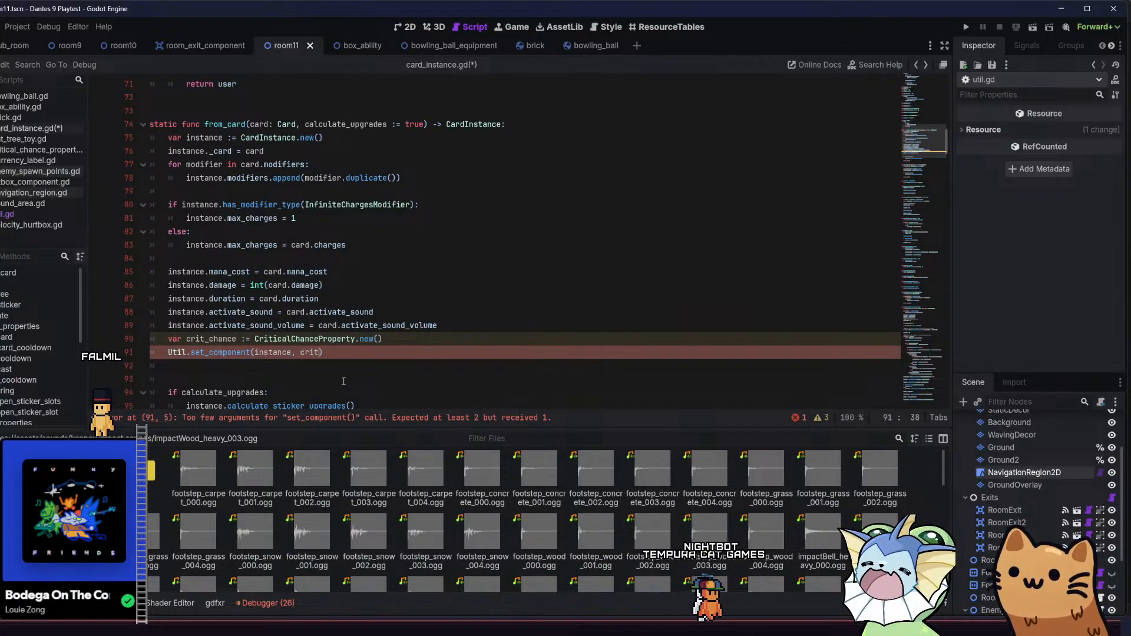
text(crit)
key(Return)
click(380, 340)
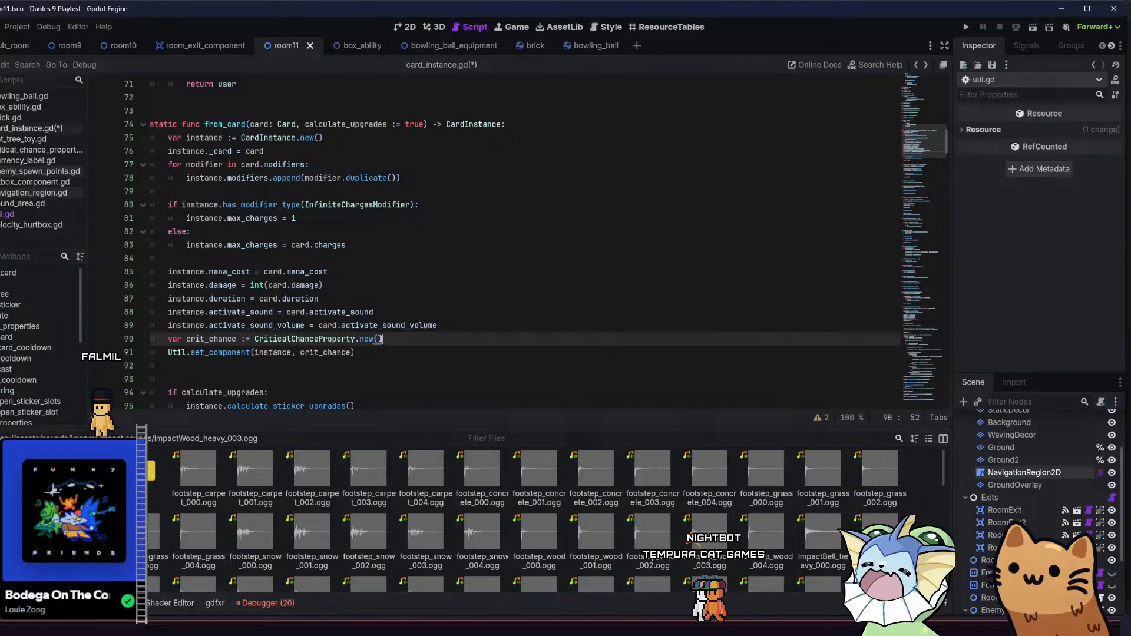
click(390, 340)
double_click(365, 340)
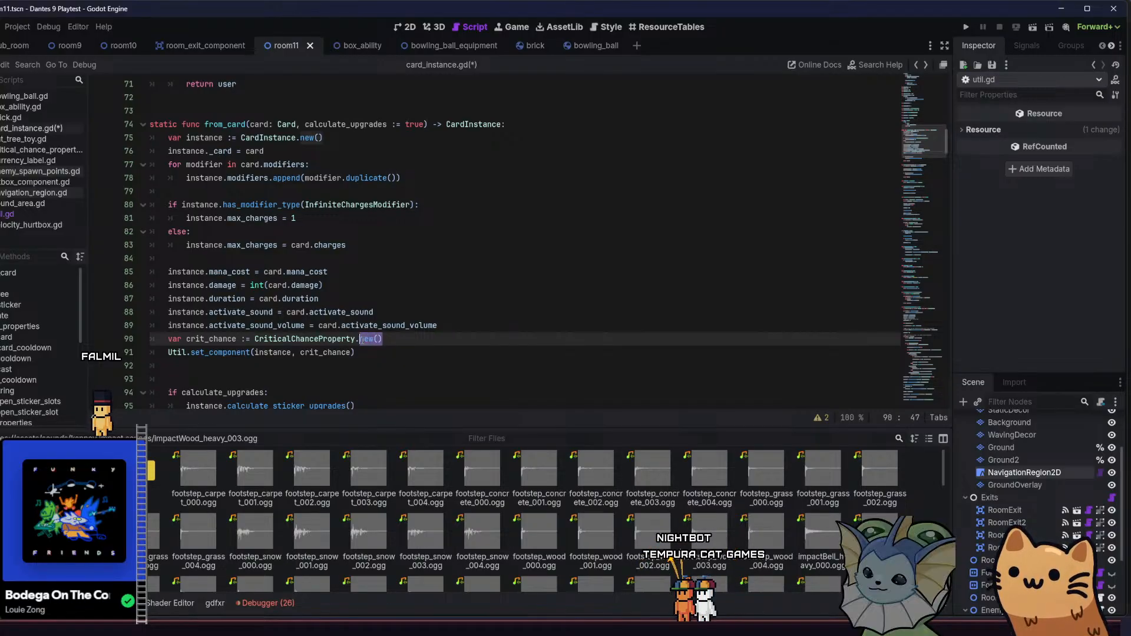
click(352, 353)
text(.mut)
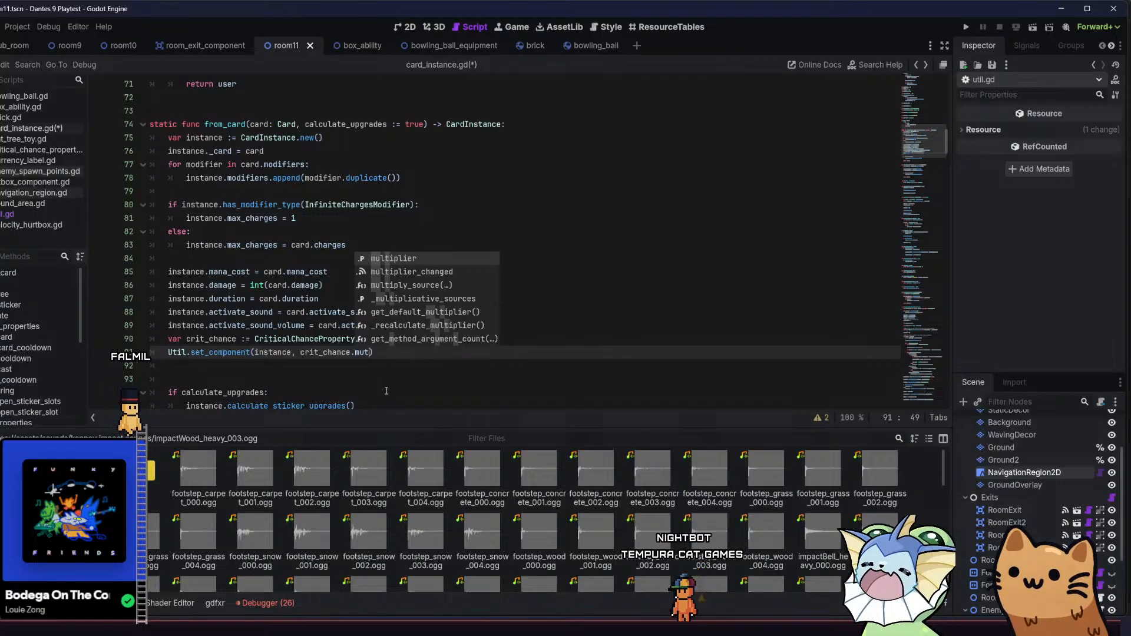
key(BackSpace)
key(BackSpace)
key(BackSpace)
key(BackSpace)
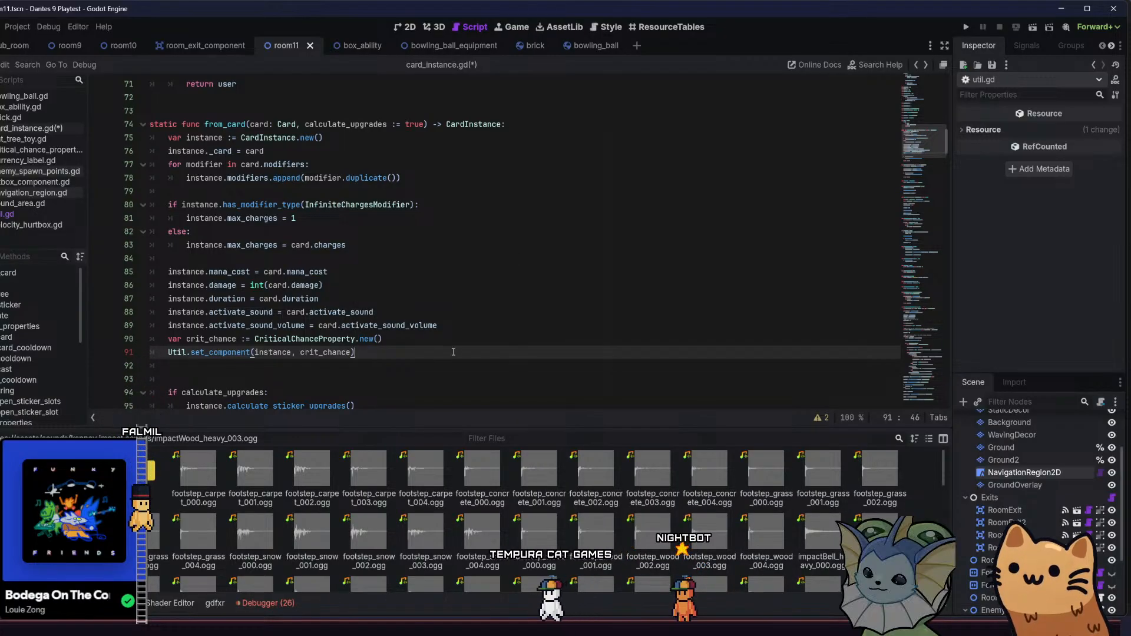
Set crit_chance.multiplier to 0.1 on a new line between the crit_chance declaration and the set_component call
click(461, 341)
key(Return)
text(var cr)
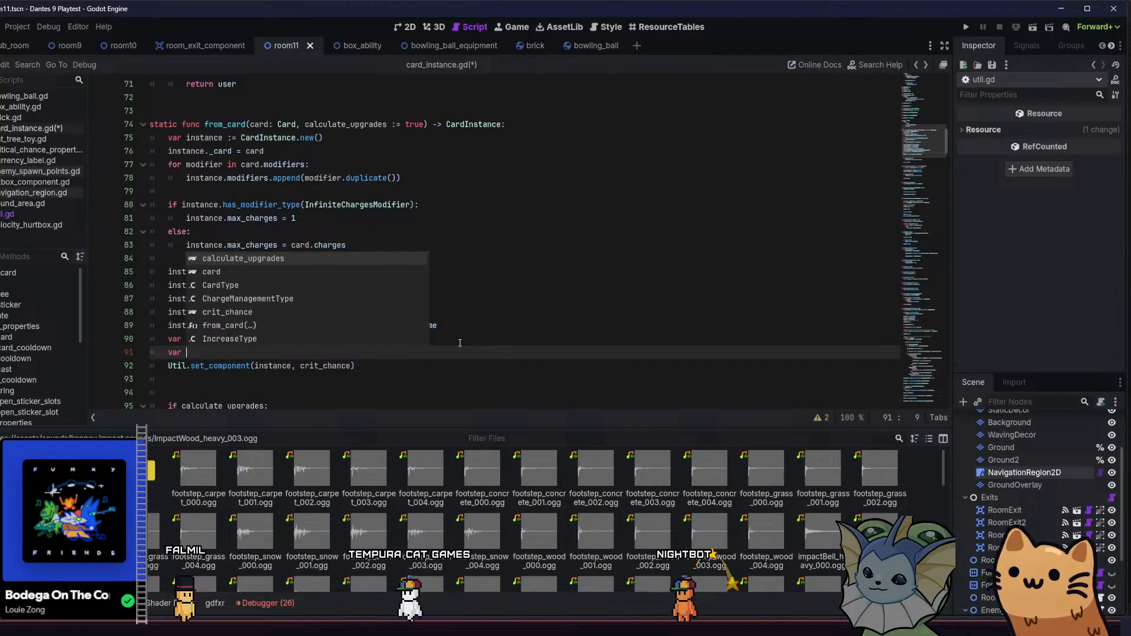
key(Tab)
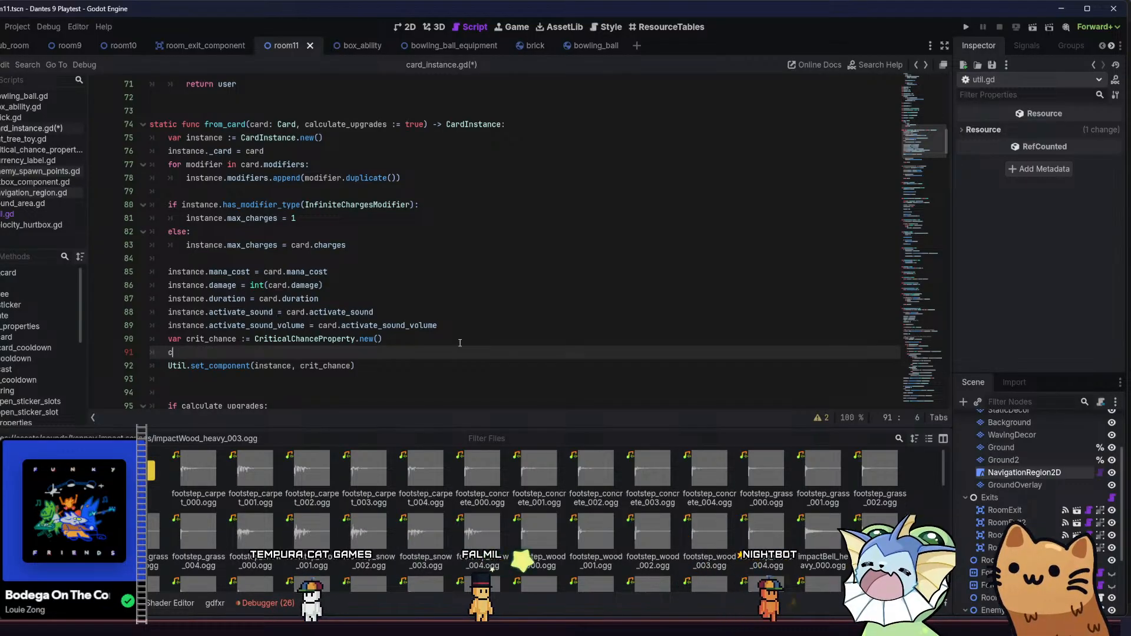
key(BackSpace)
key(BackSpace)
text(cri)
key(Return)
text(.)
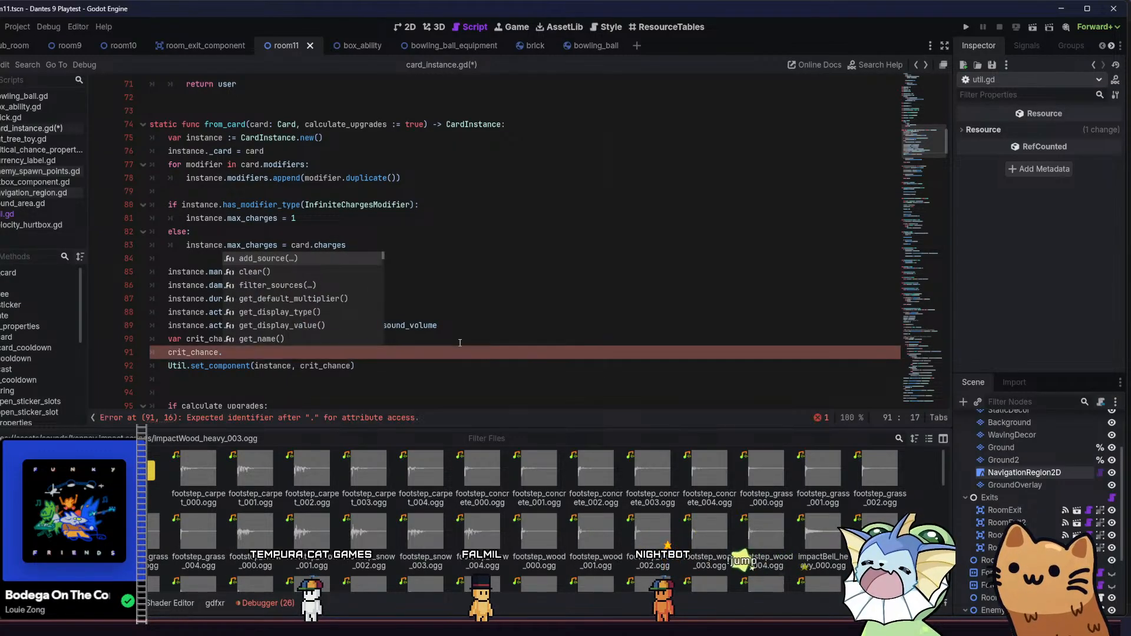
text(multiplier =)
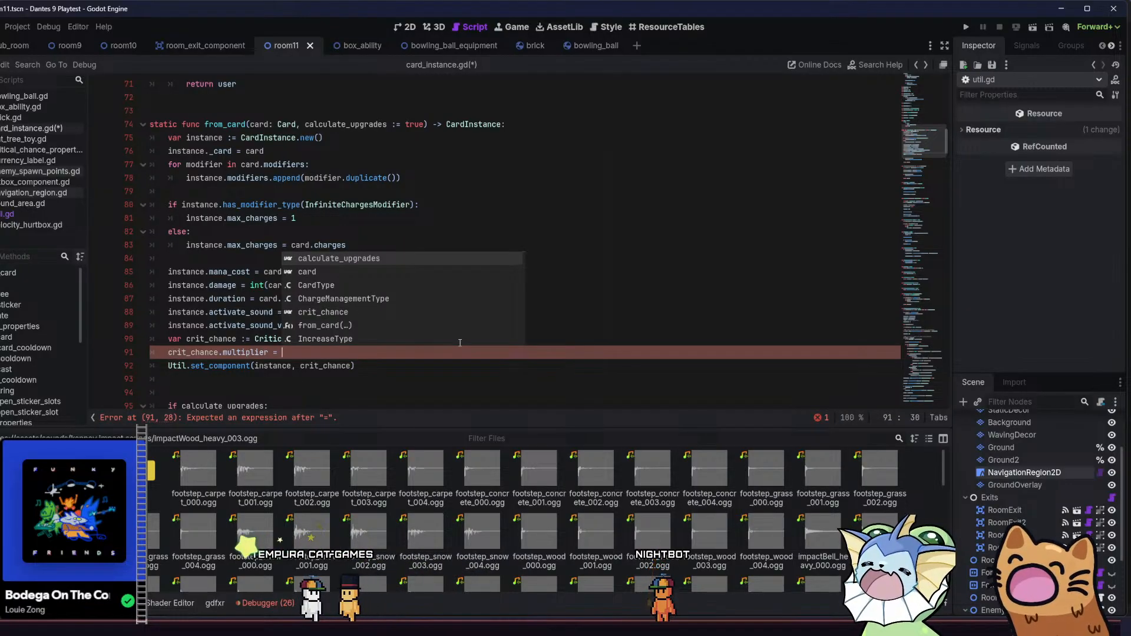
key(Down)
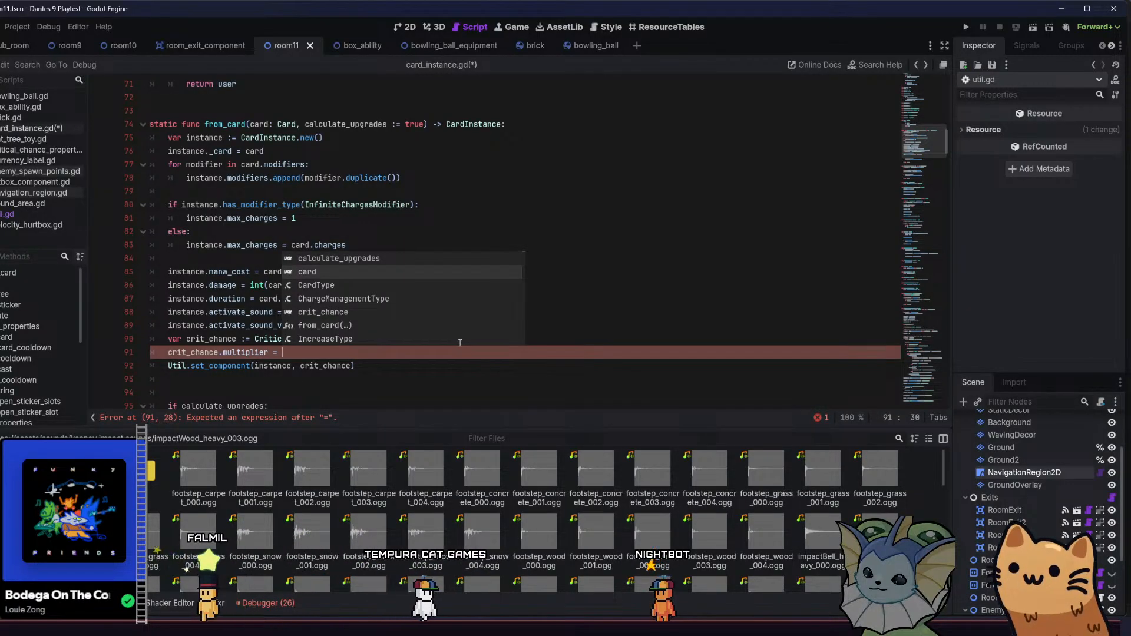
click(432, 363)
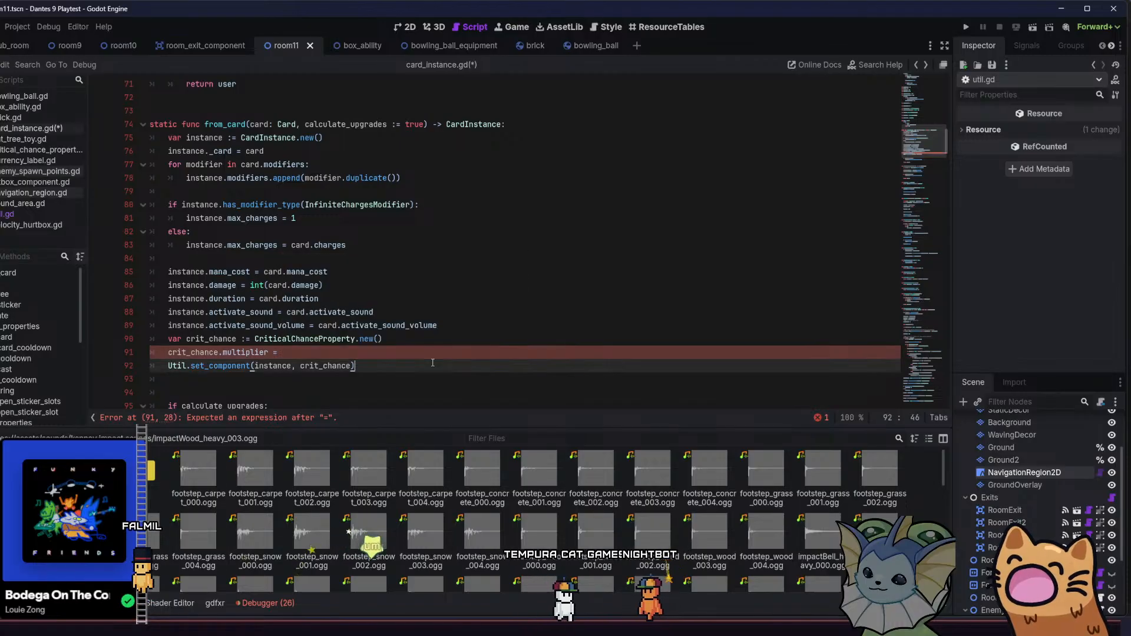
click(435, 352)
text(0.1)
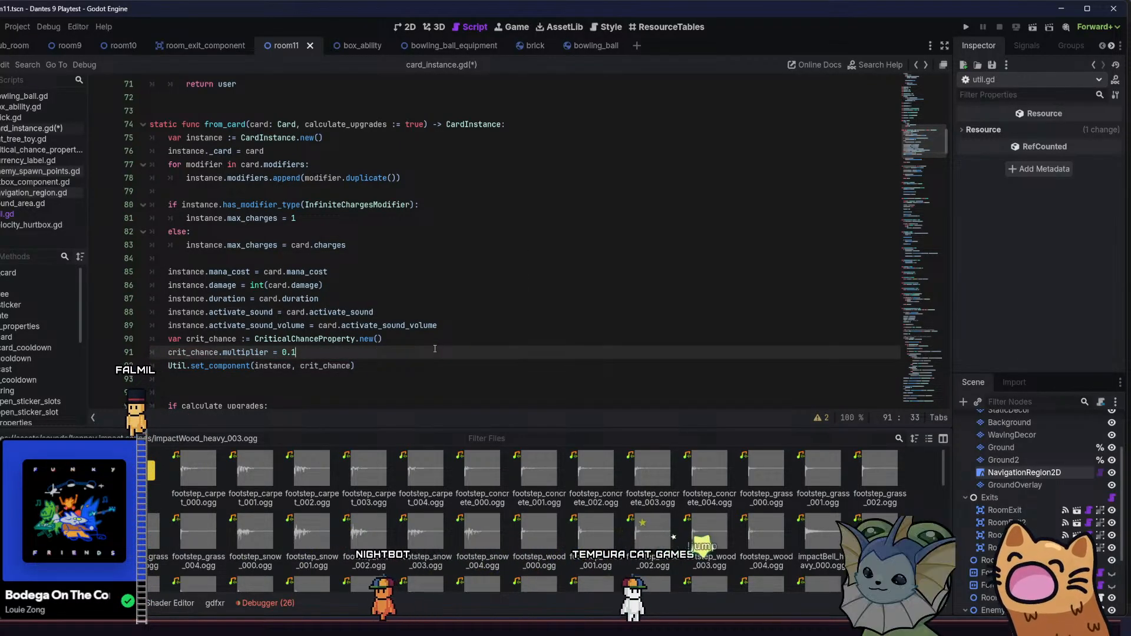
click(414, 377)
click(412, 366)
click(416, 358)
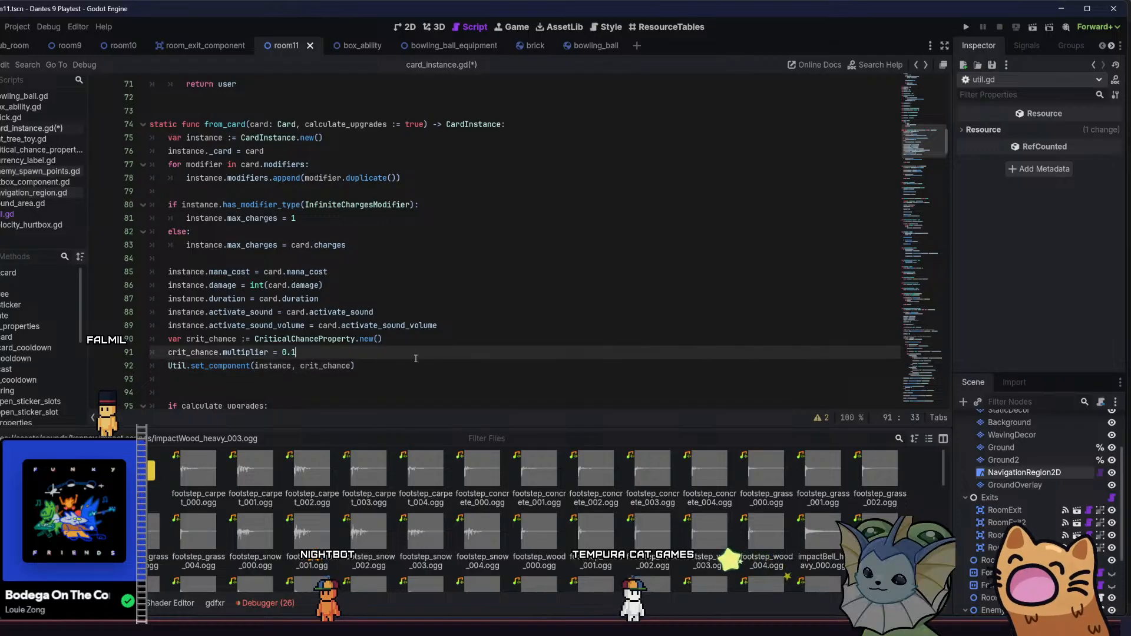
click(420, 365)
click(421, 356)
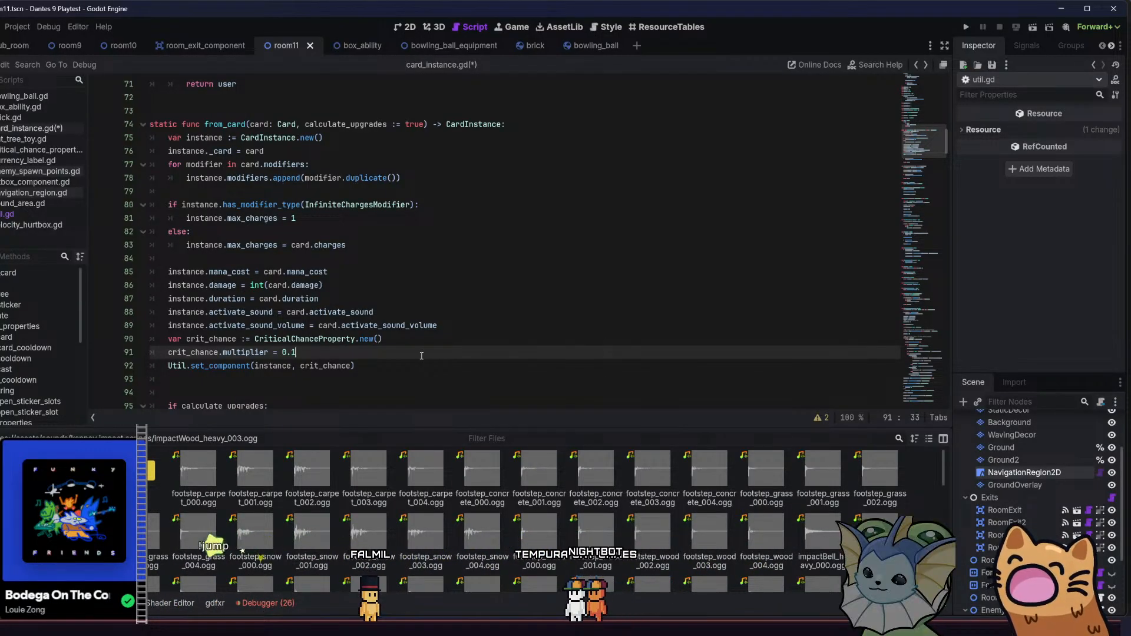
drag(355, 366, 124, 341)
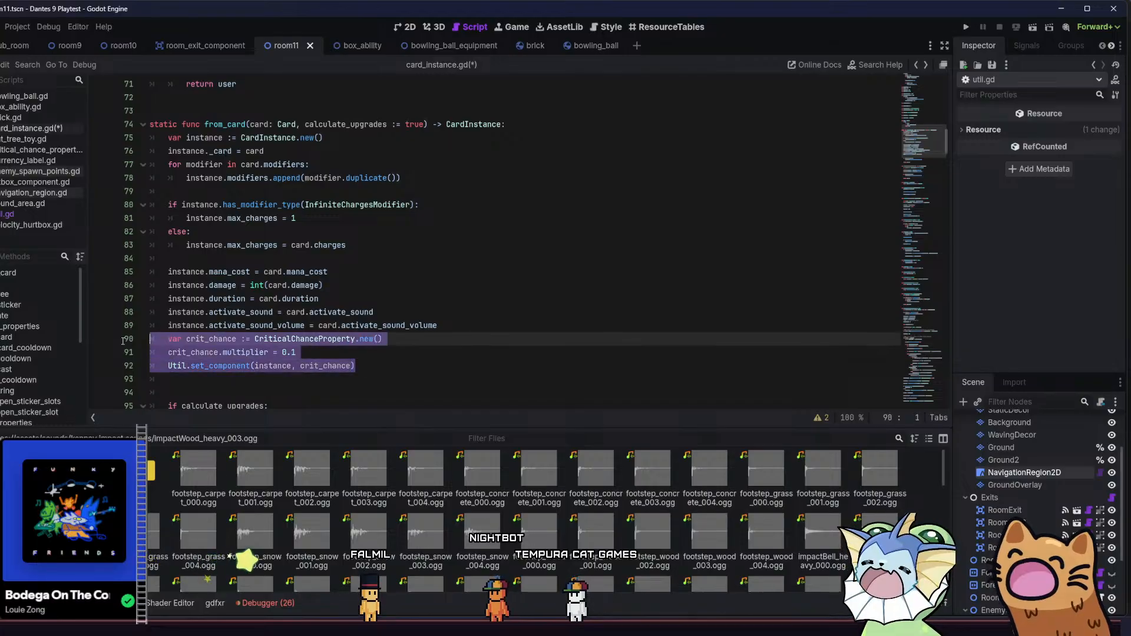
click(355, 340)
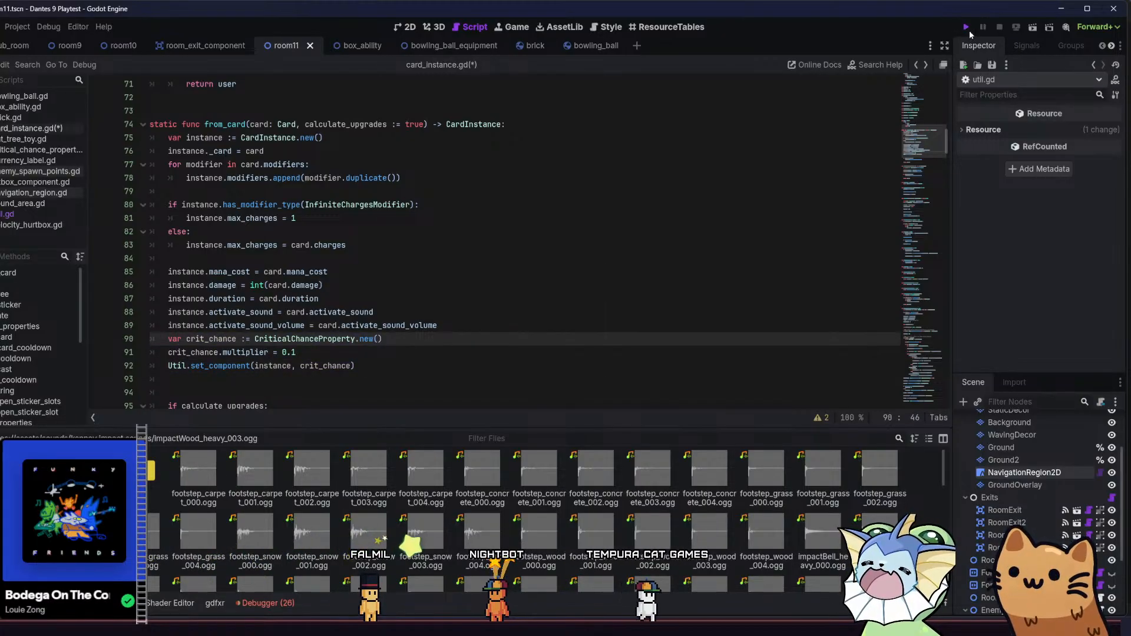
Run the project, start a game and add AK47 cards to the hand through the in-game debug overlay
click(966, 28)
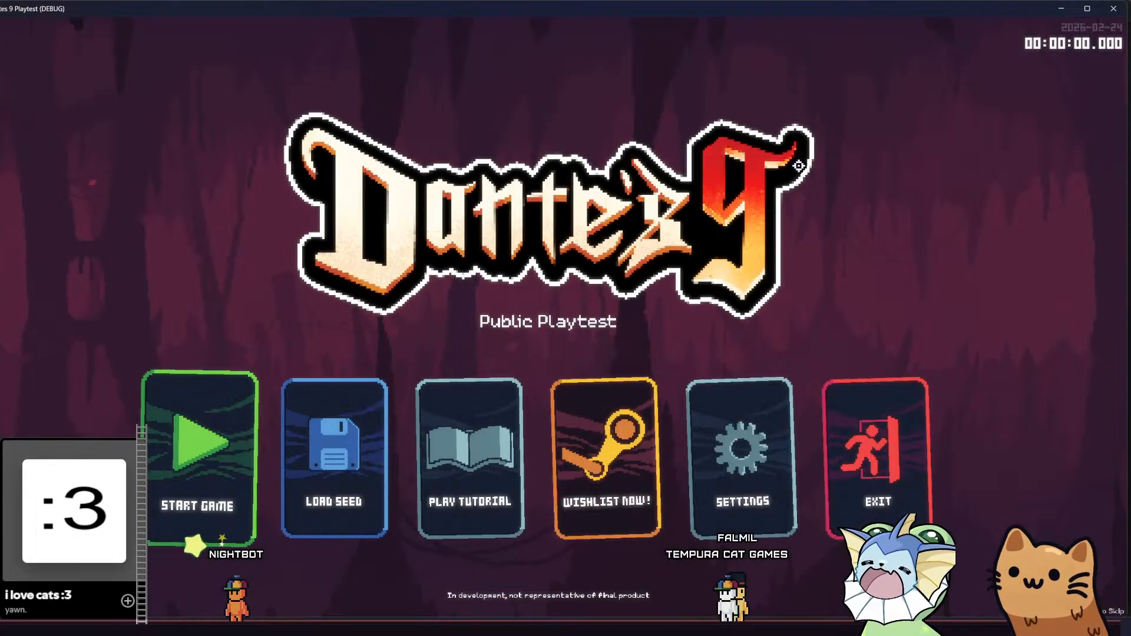
click(211, 393)
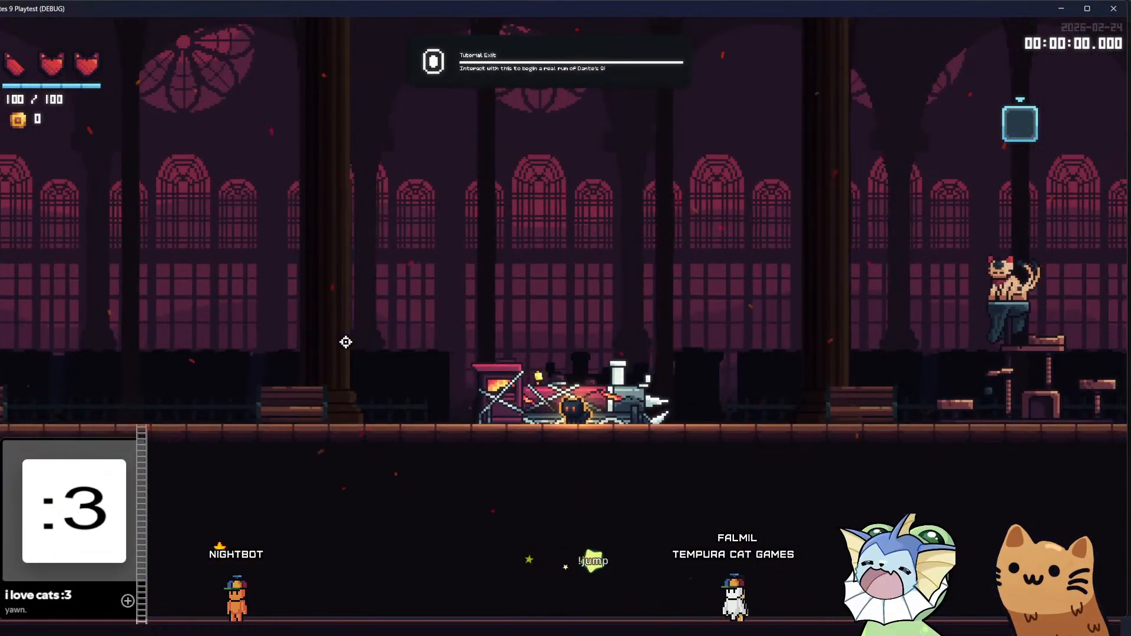
key(grave)
click(128, 165)
click(274, 121)
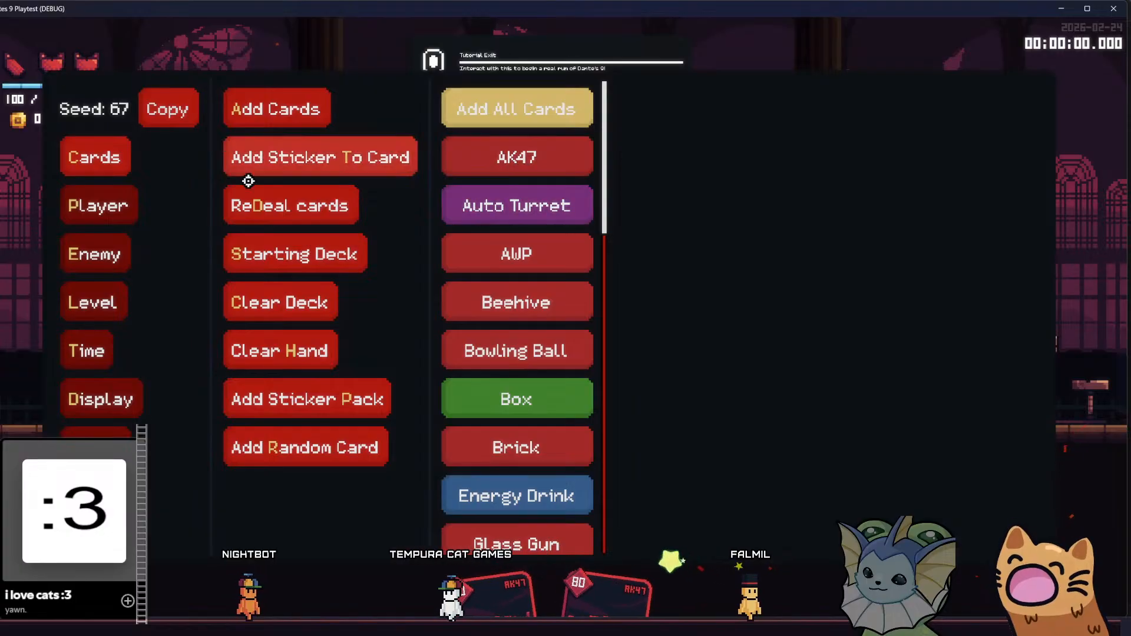
Spawn an enemy with the debug overlay and place it on the ground between the column and the train
click(92, 212)
click(95, 254)
click(247, 107)
click(460, 111)
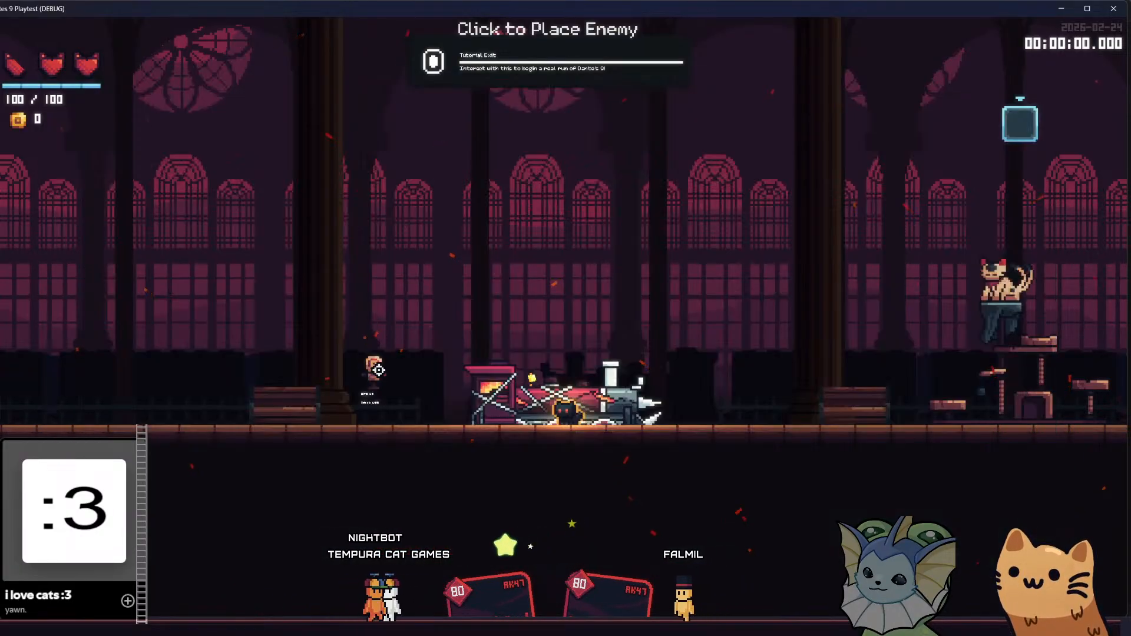
click(374, 393)
Equip an AK47 card, test its damage on the placed enemy, and return to the set_component call in from_card
key(grave)
key(1)
key(grave)
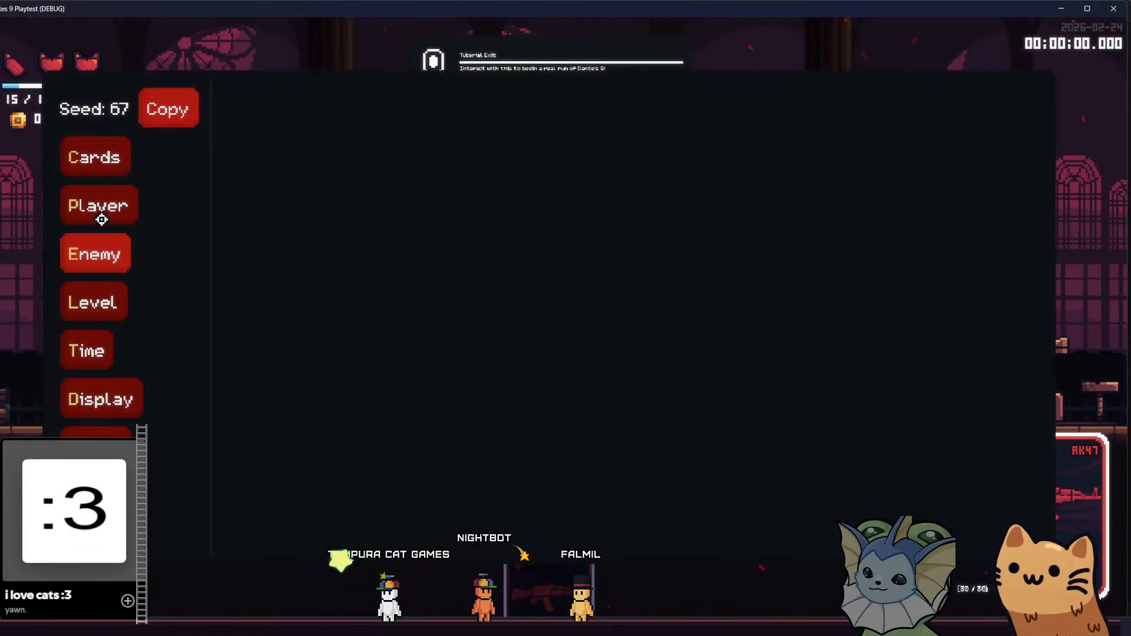
click(101, 218)
key(grave)
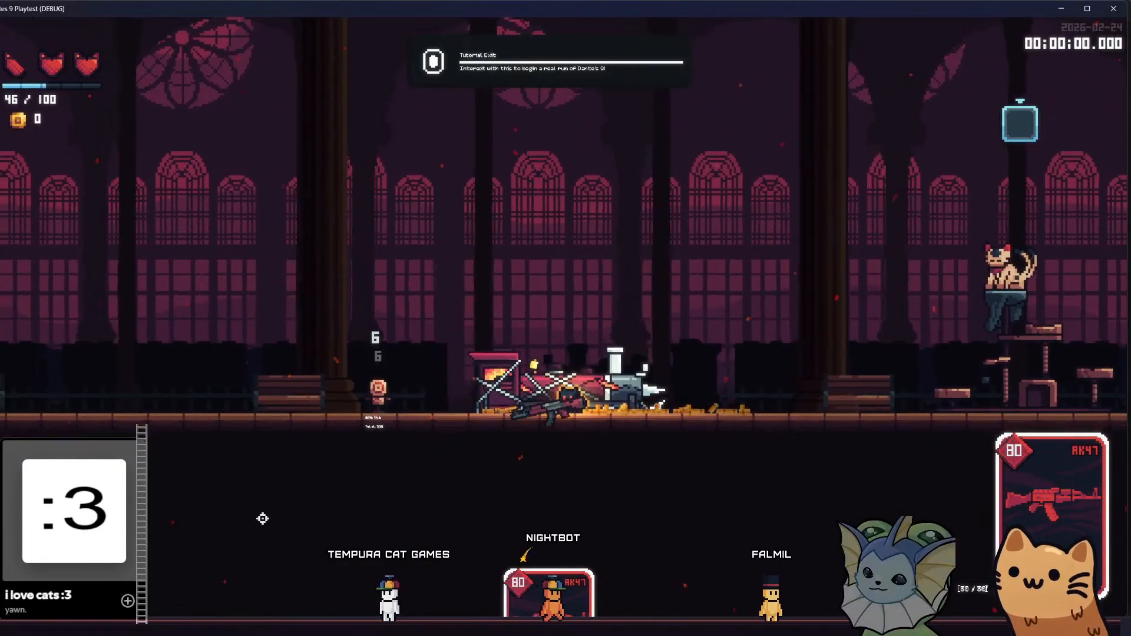
key(F8)
double_click(273, 366)
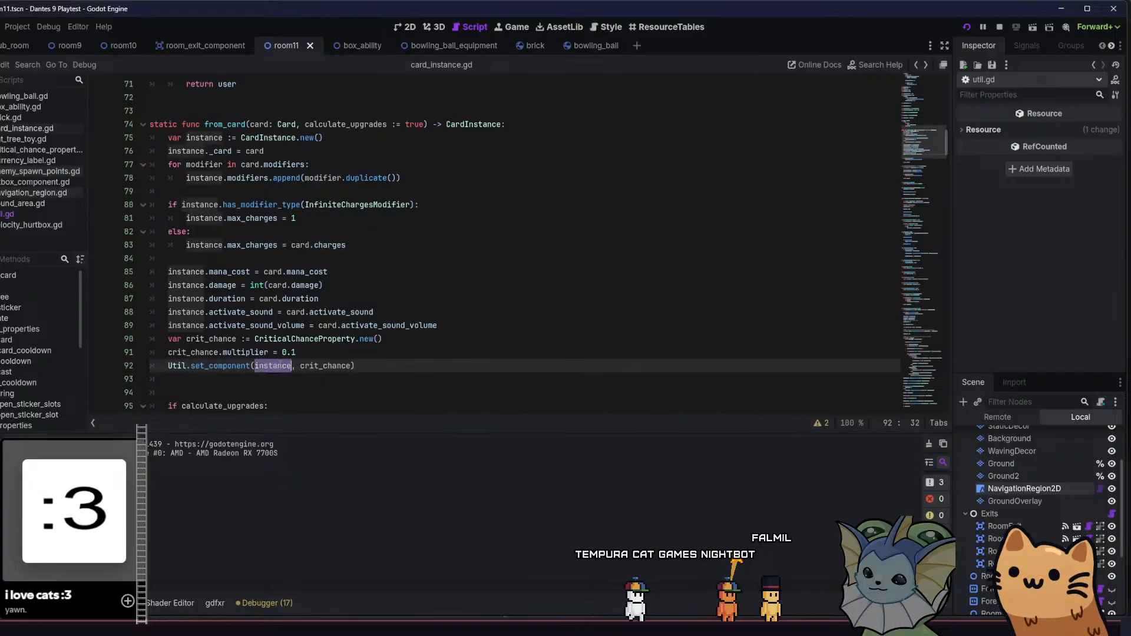
Delete the crit_chance.multiplier assignment above the set_component call in from_card
click(379, 363)
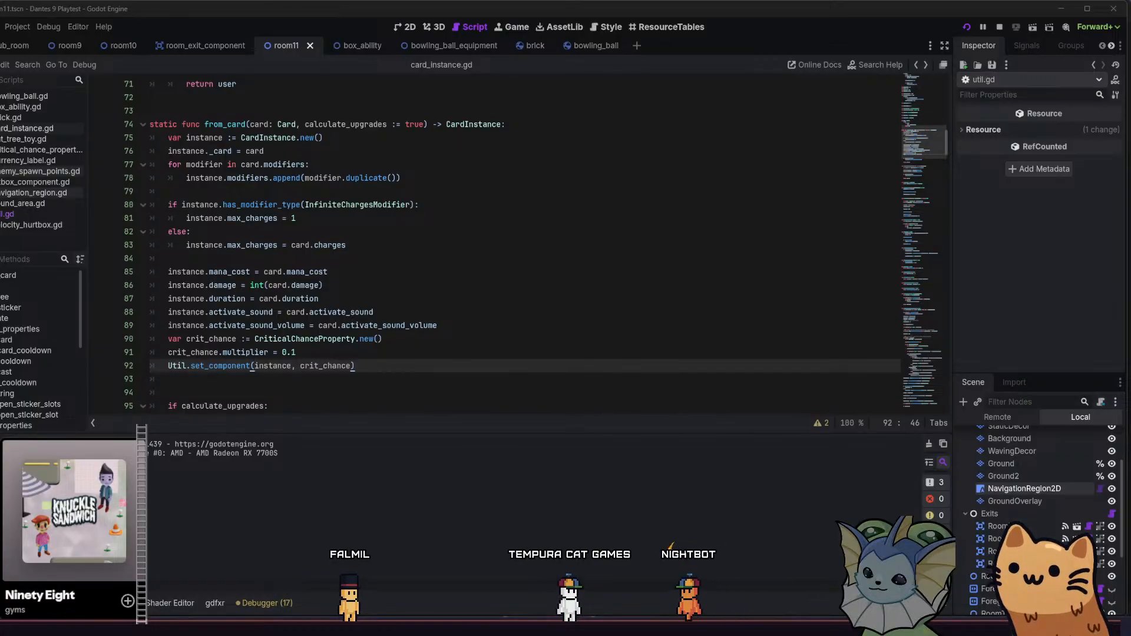
click(291, 352)
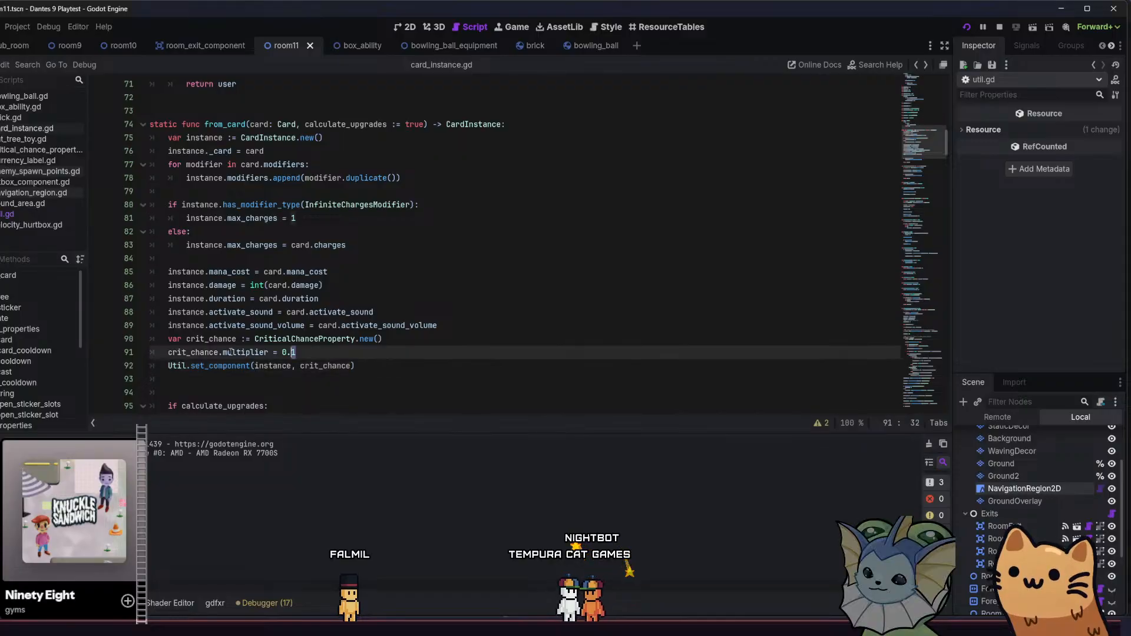
key(BackSpace)
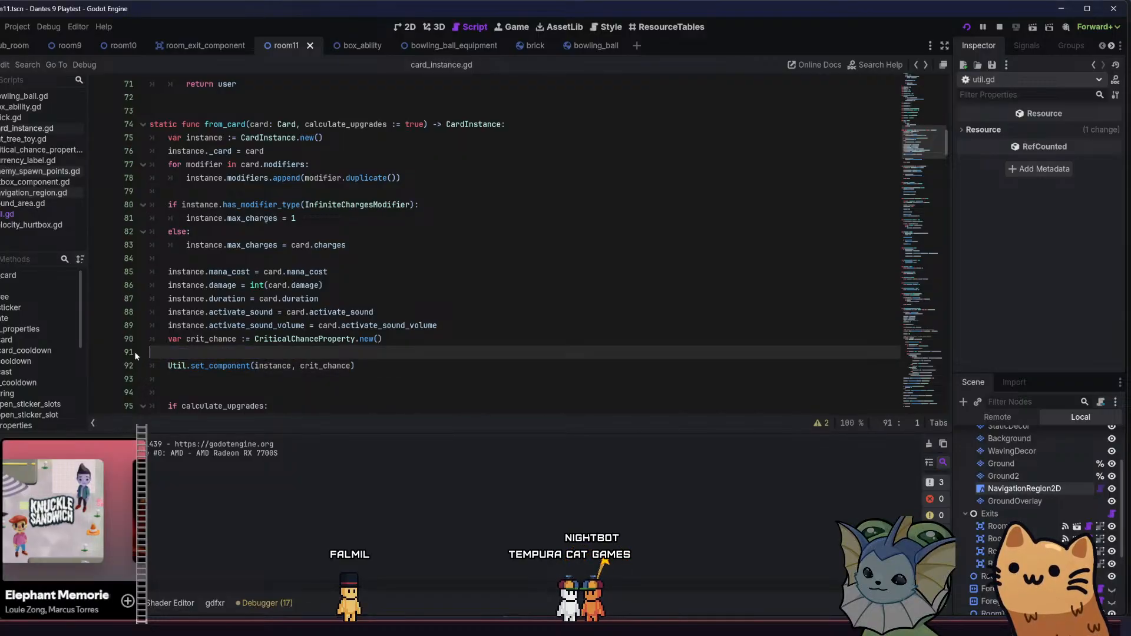
Remove the empty line above the set_component call in from_card and open the CriticalChanceProperty class script
key(BackSpace)
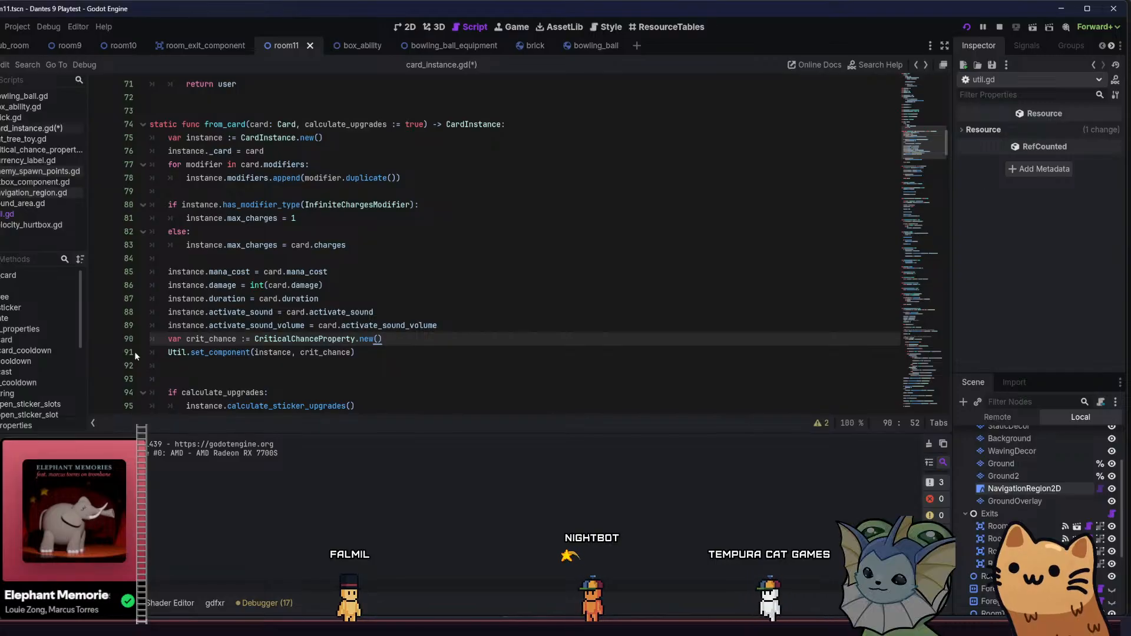
right_click(286, 346)
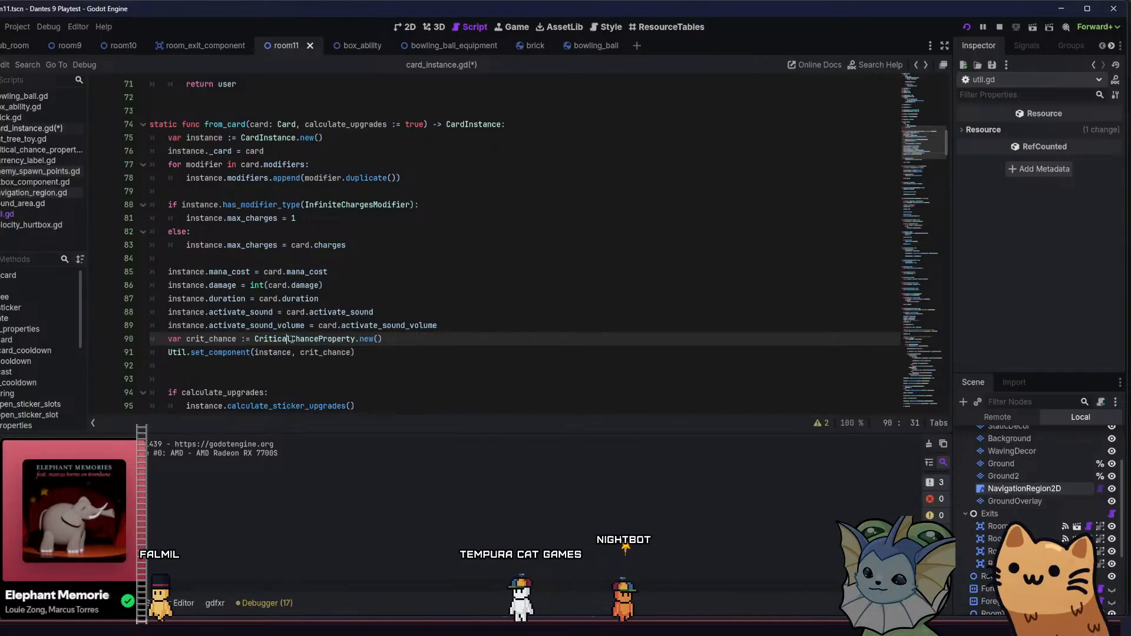
key(Escape)
ctrl+click(271, 340)
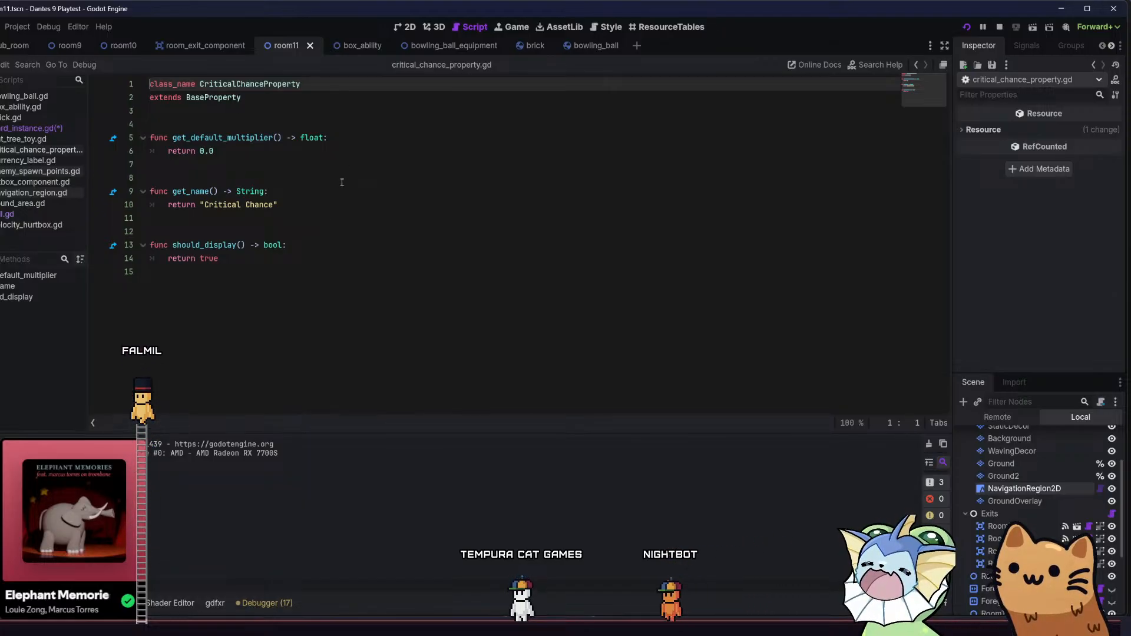
Make get_default_multiplier in critical_chance_property.gd return 0.1 and save the script
click(329, 152)
key(BackSpace)
text(1)
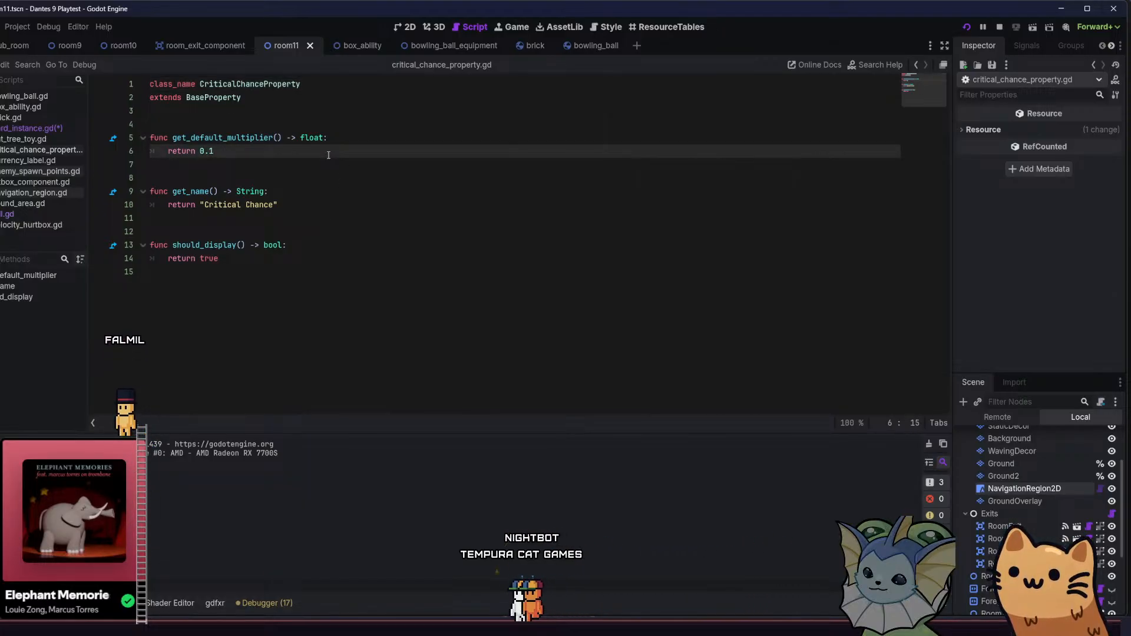
click(330, 182)
click(331, 123)
click(331, 161)
key(ctrl+s)
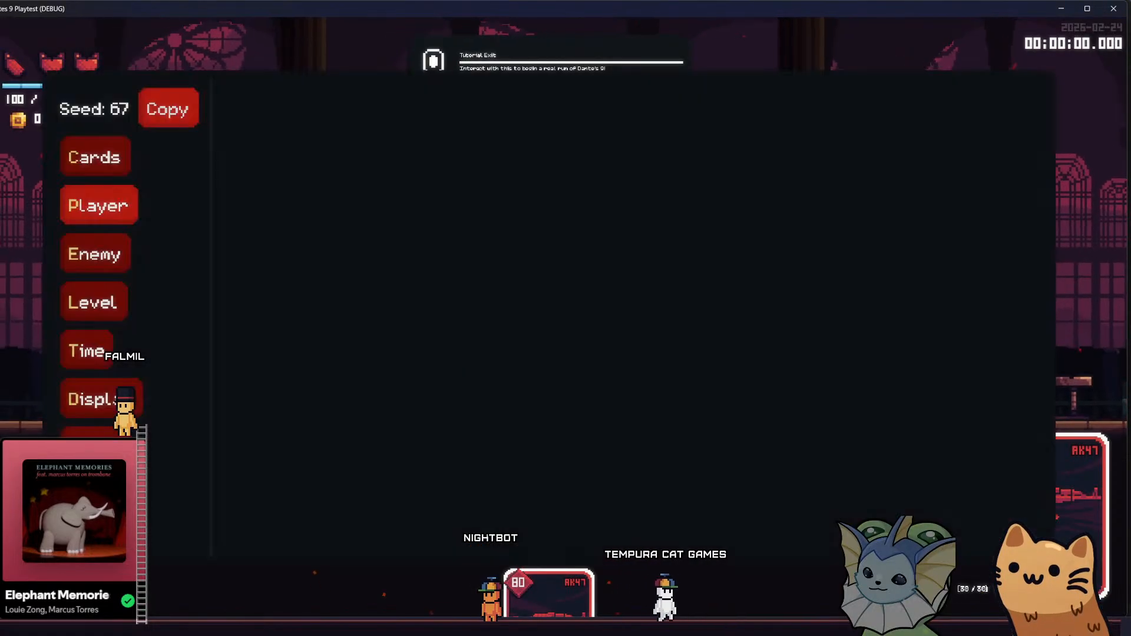
Add an AK47 card to the hand in the running game through the debug overlay
click(94, 157)
click(278, 109)
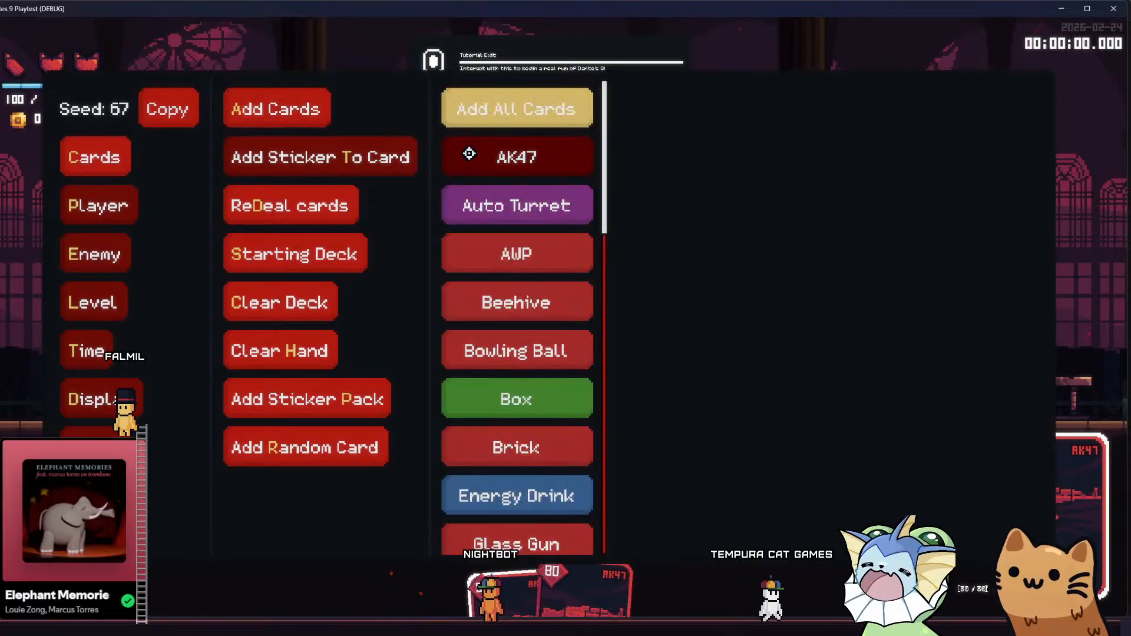
click(545, 108)
right_click(468, 162)
key(grave)
Check the debug overlay's player options, test the AK47's damage on the placed enemy, and close the running game
click(119, 199)
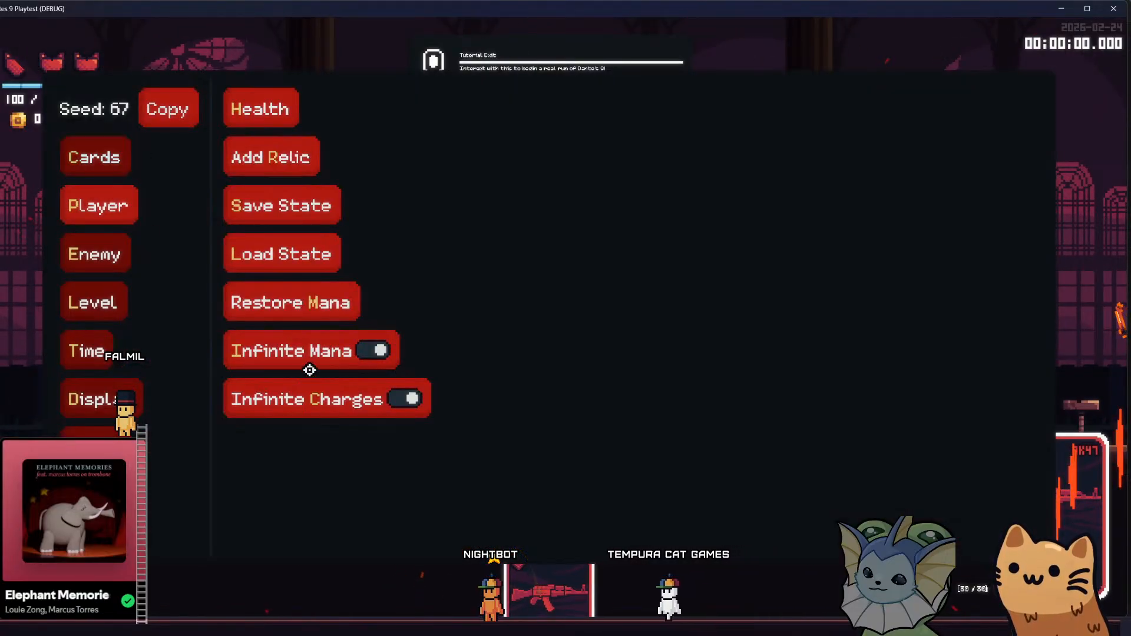
key(grave)
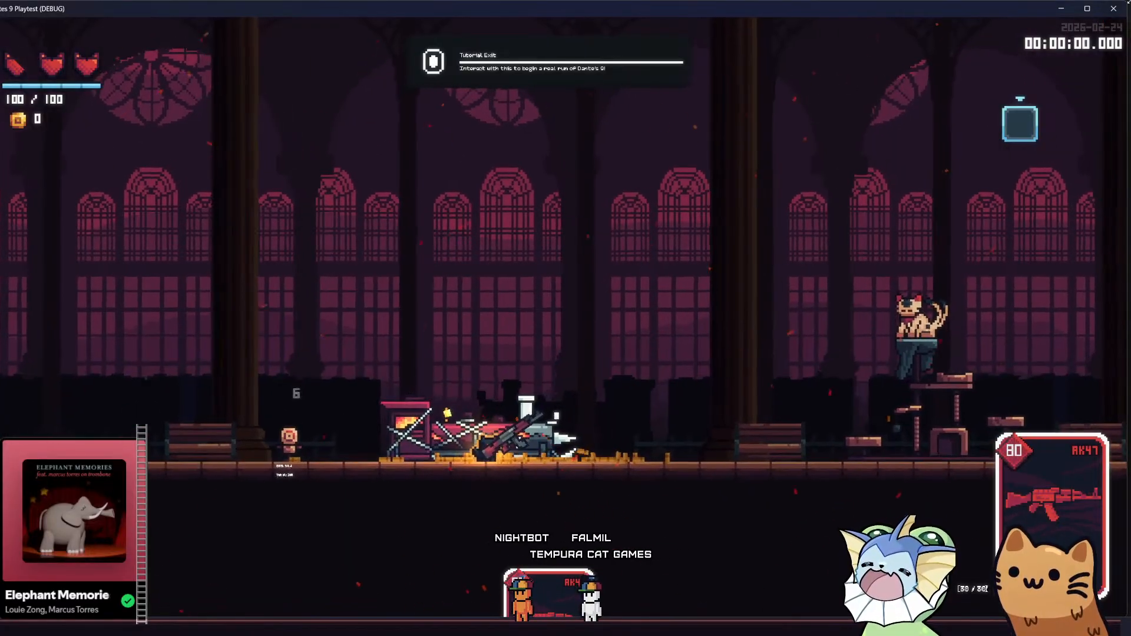
key(alt+F4)
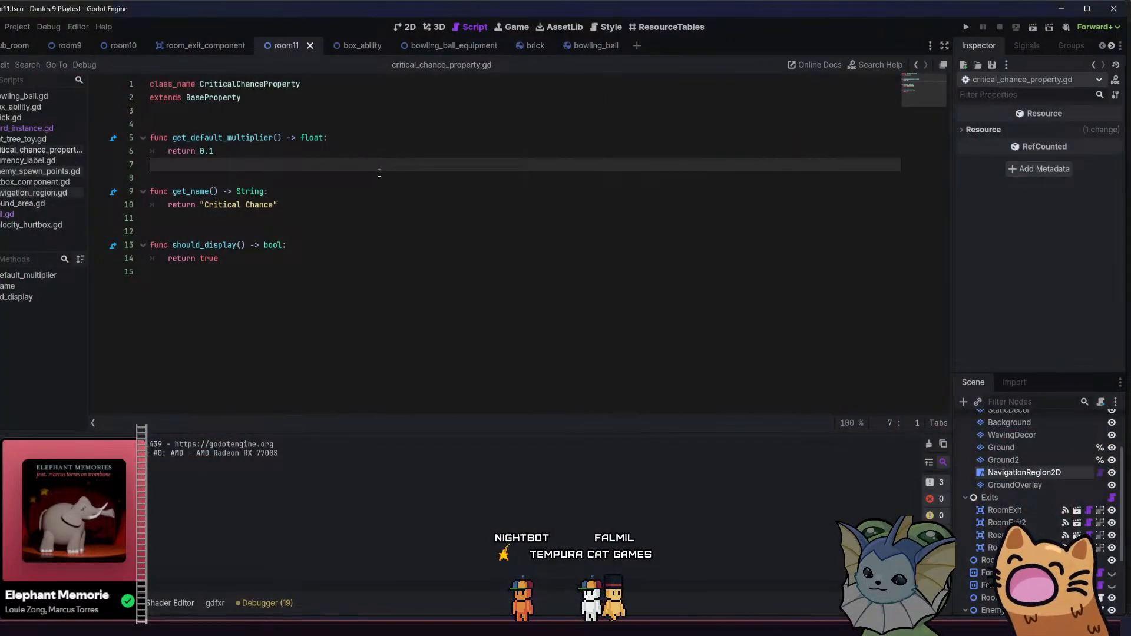
Find the card_ak47.tres resource by searching for "ak" and open it for inspection
click(337, 212)
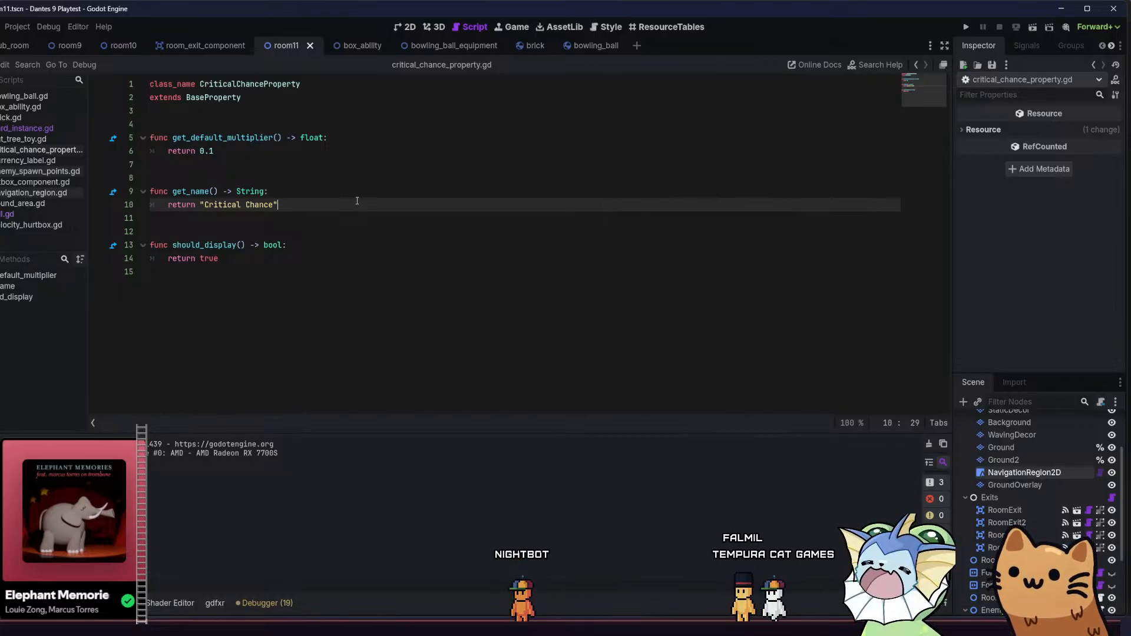
key(shift+alt+o)
text(ak)
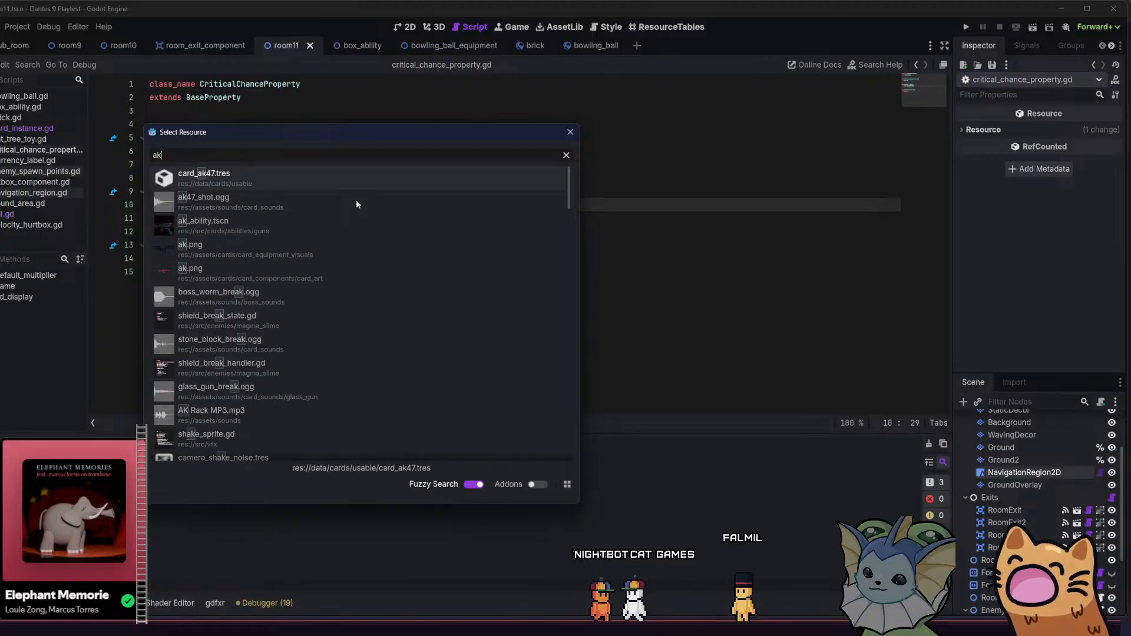
double_click(356, 175)
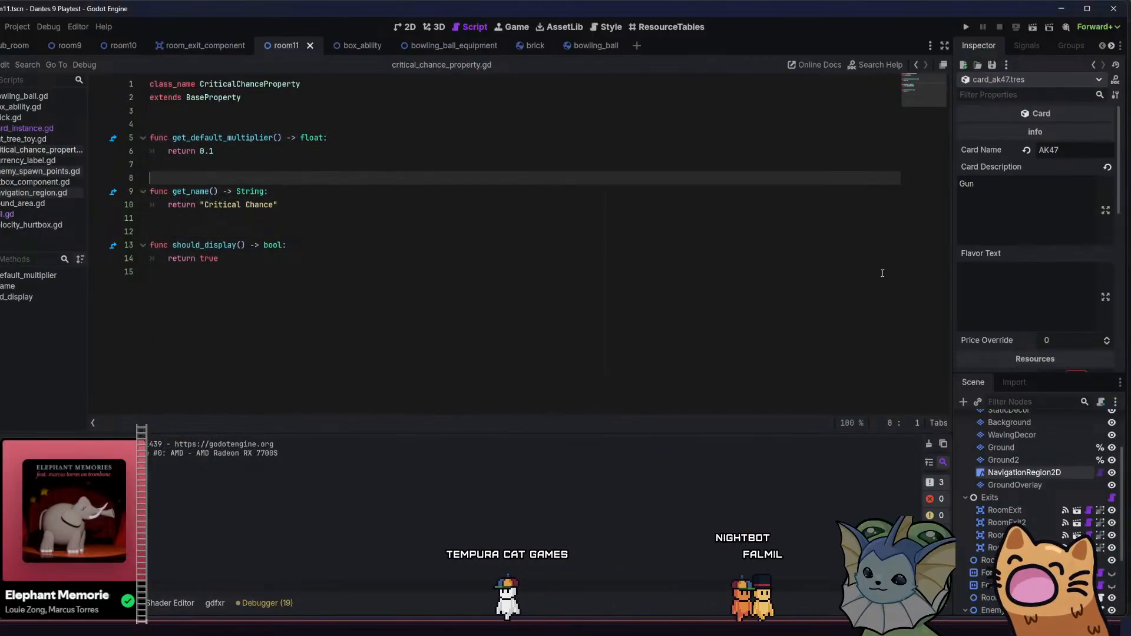
Collapse the AK47 card's Custom Properties group and expand its Stats group to examine the card's base stats
scroll(1066, 248, down, 5)
scroll(979, 225, down, 2)
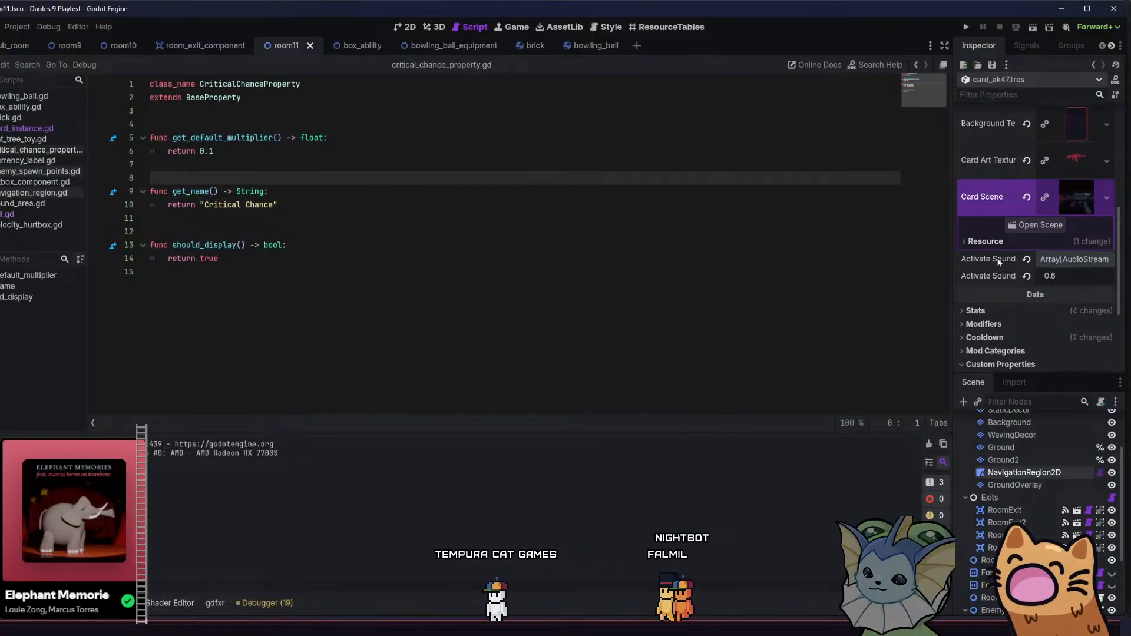
scroll(1000, 262, up, 1)
scroll(1010, 260, down, 3)
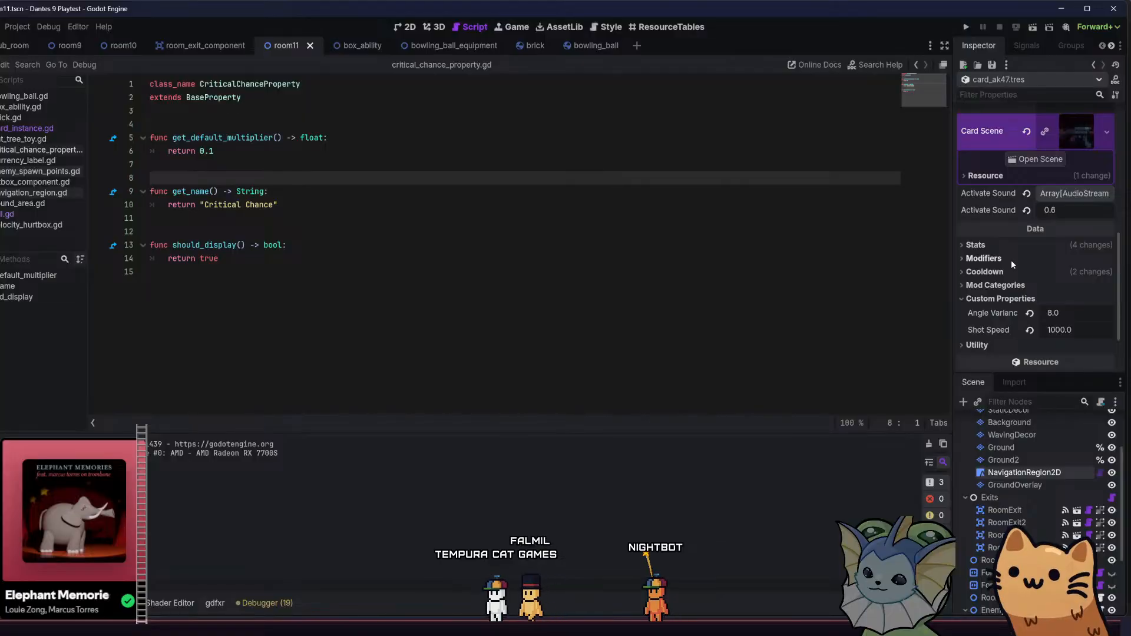
click(1000, 299)
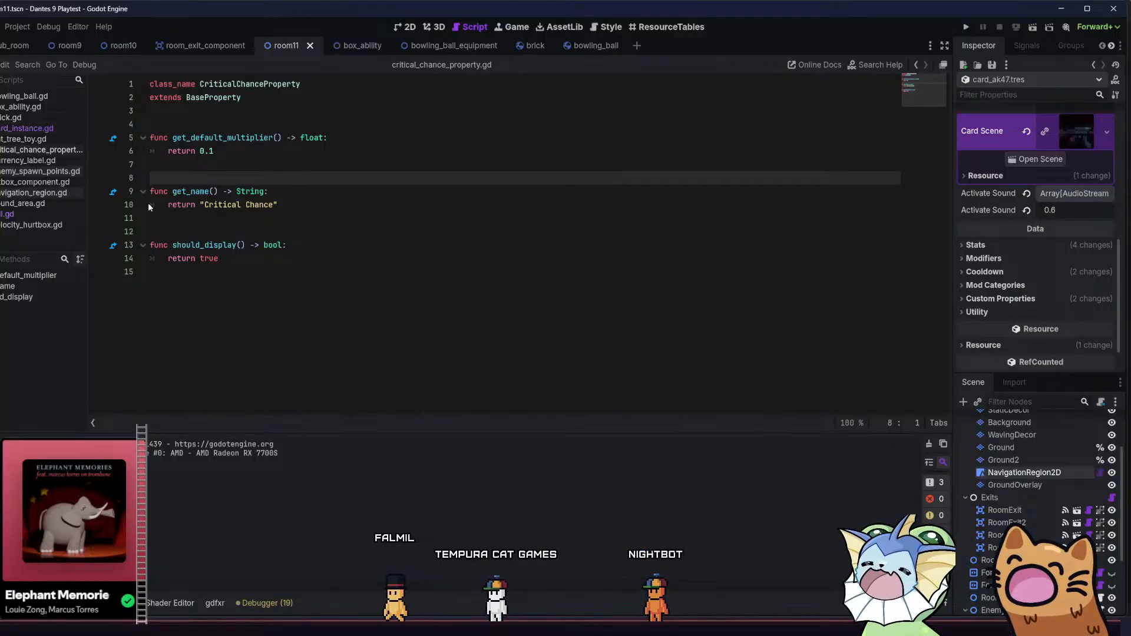
click(1002, 245)
click(1002, 244)
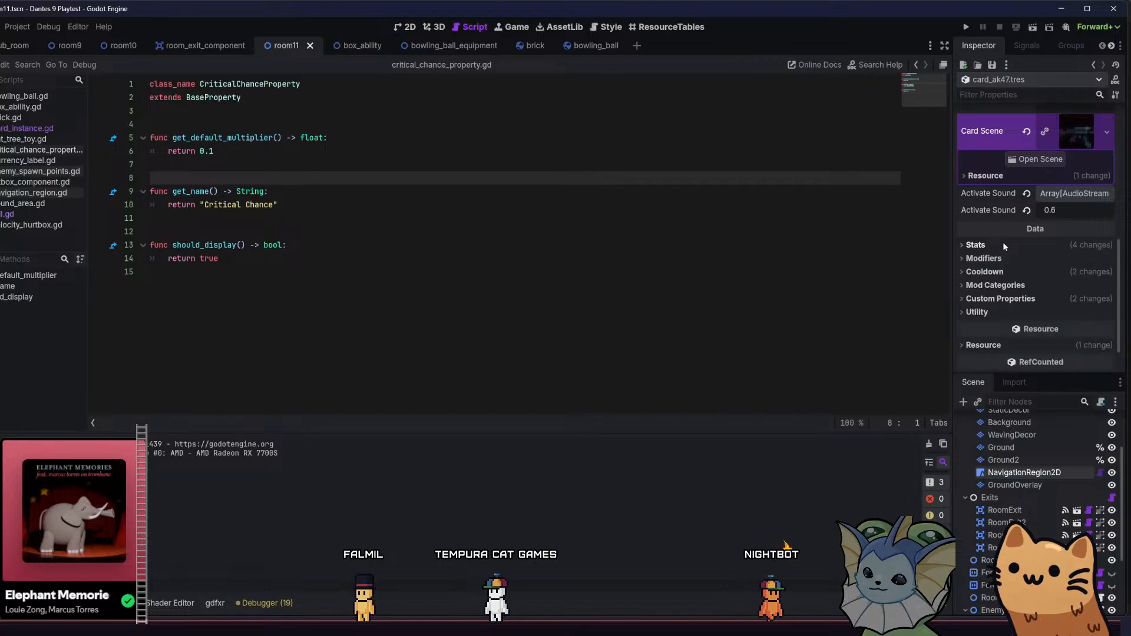
click(1001, 245)
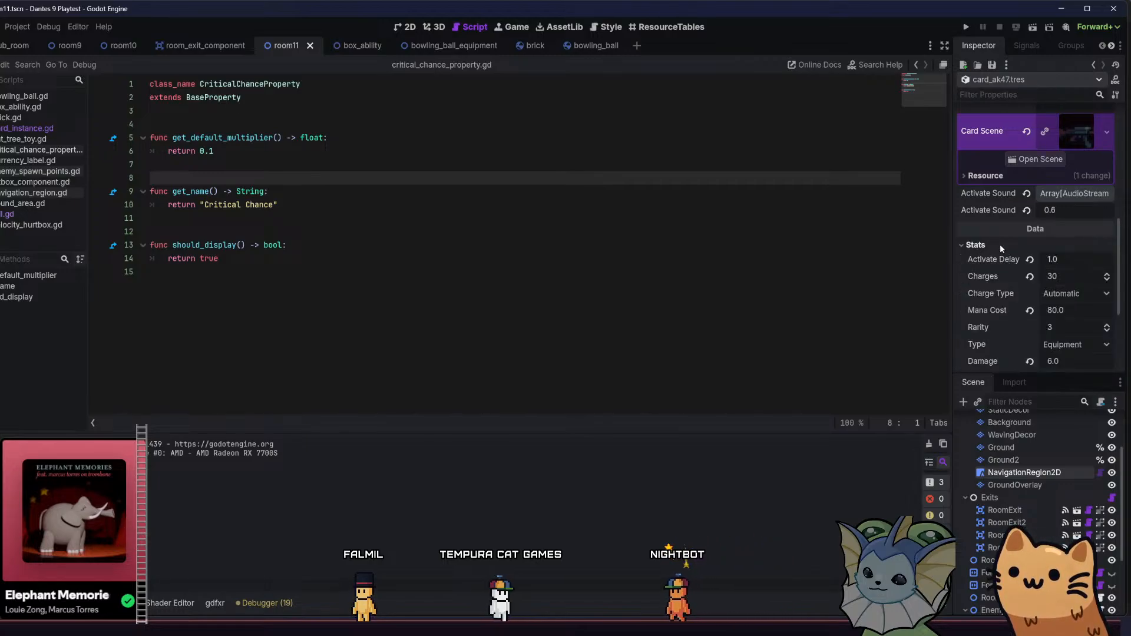
scroll(999, 244, down, 2)
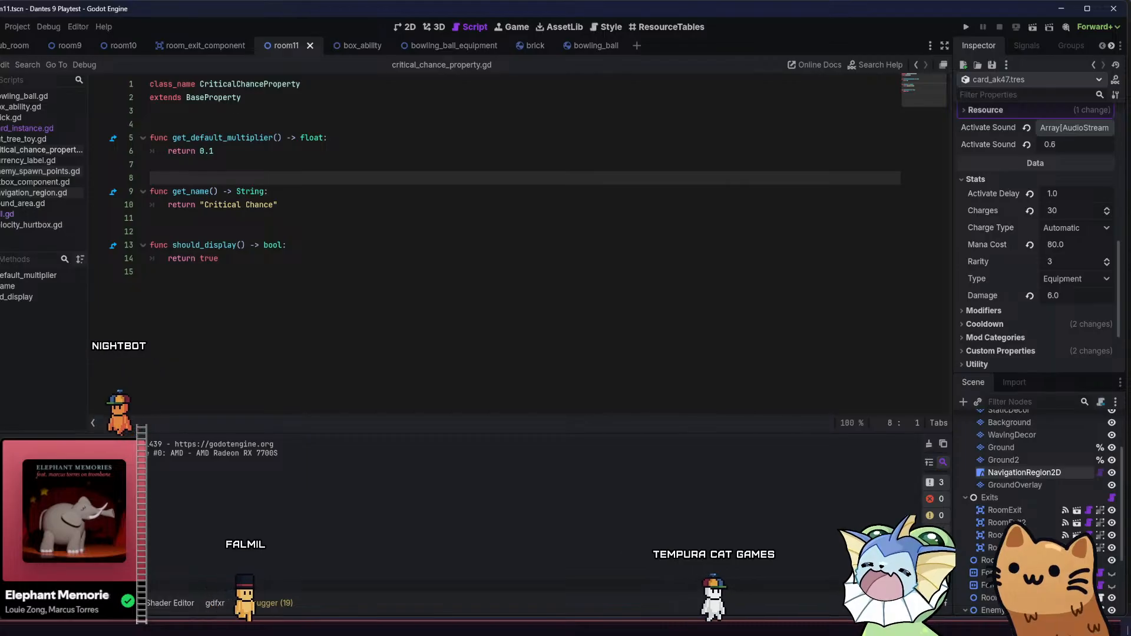
Return to card_instance.gd and examine the crit_chance declaration, its set_component call and the neighbouring instance assignments in from_card
click(17, 120)
click(27, 128)
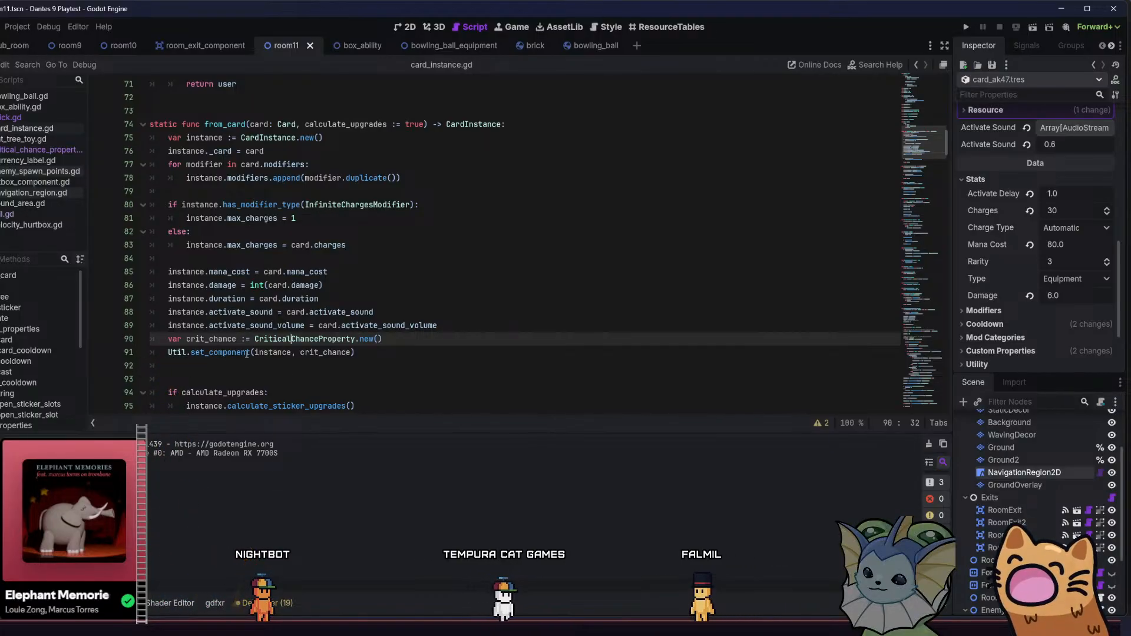
drag(355, 352, 168, 352)
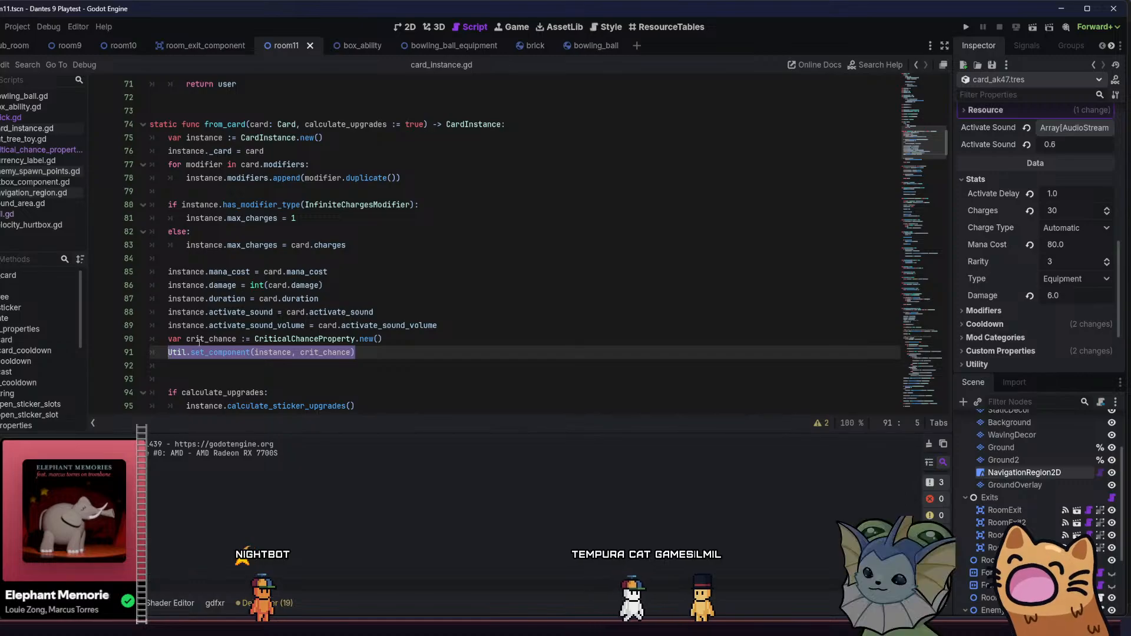
click(227, 340)
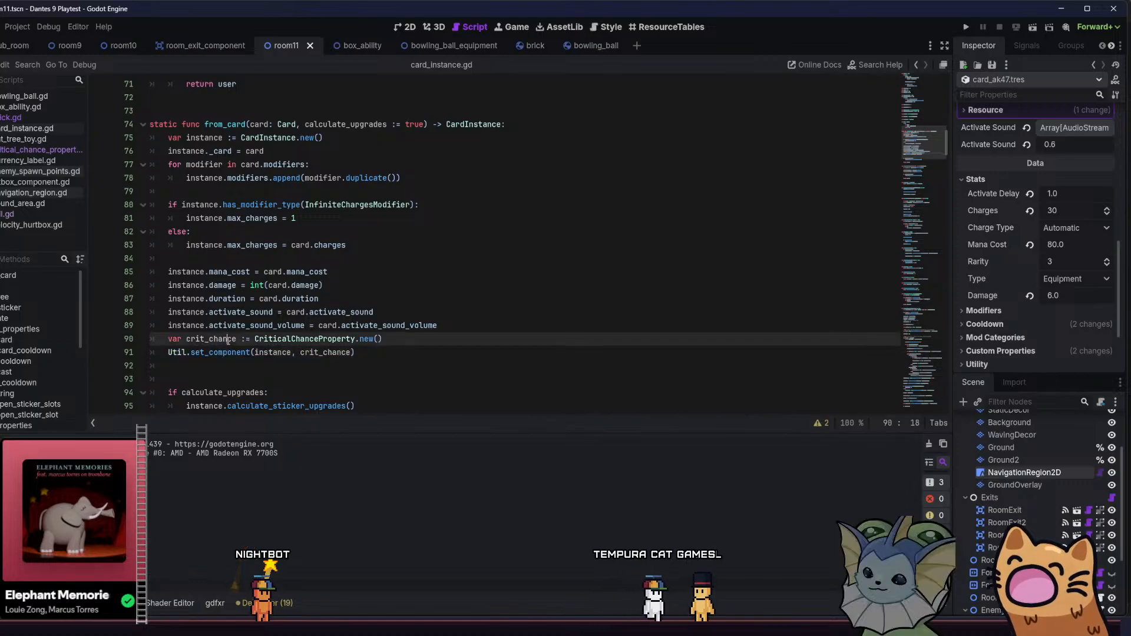
click(172, 328)
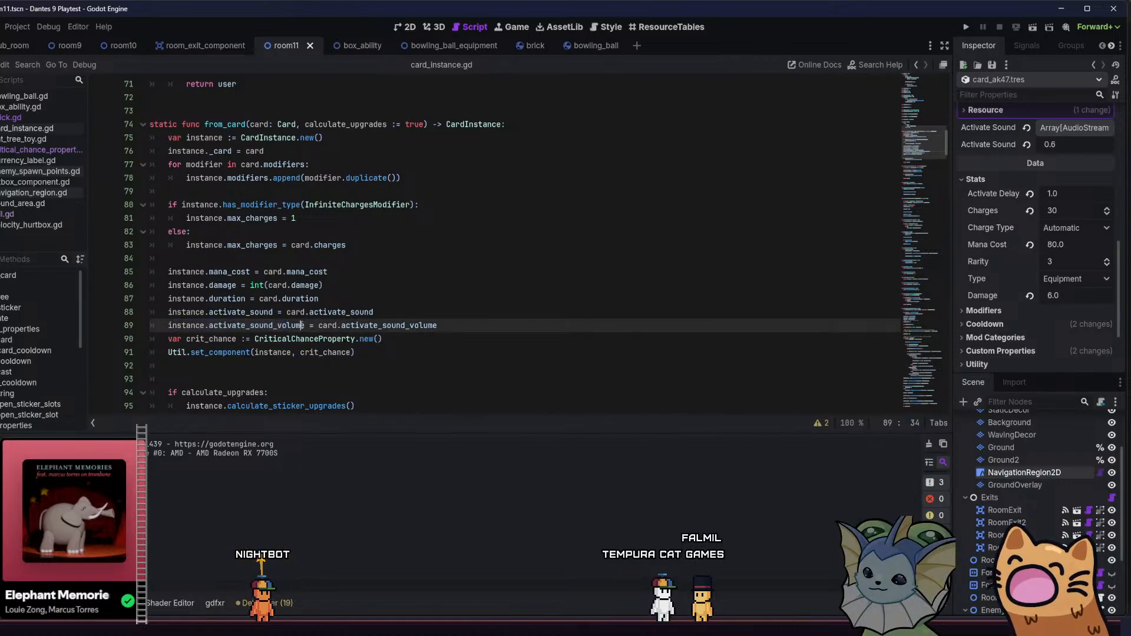
drag(465, 322, 322, 323)
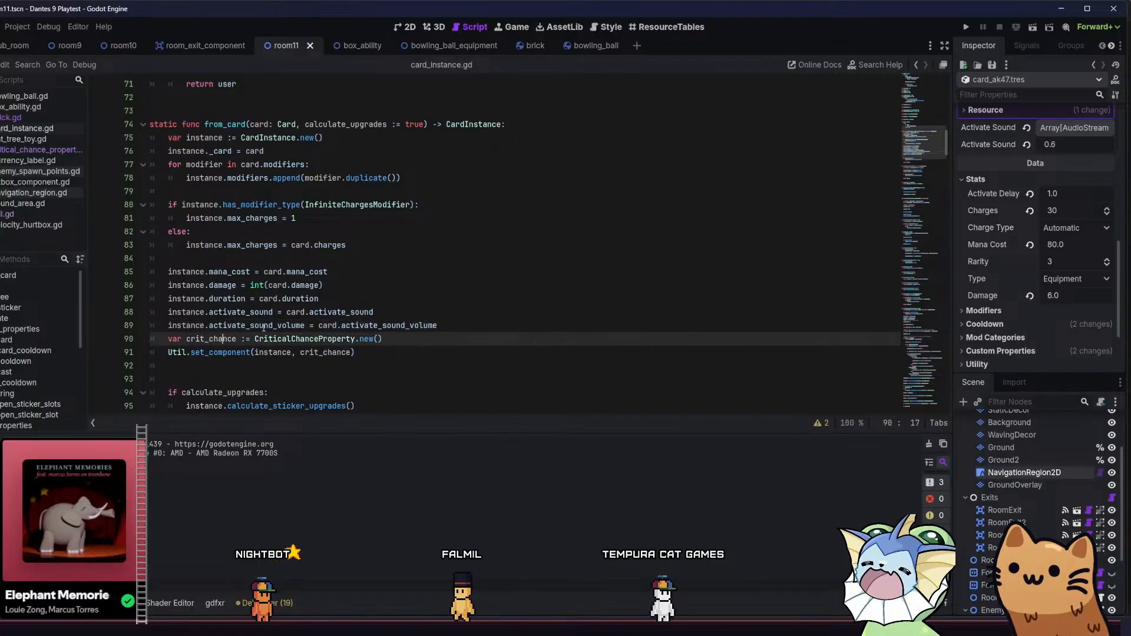
click(451, 320)
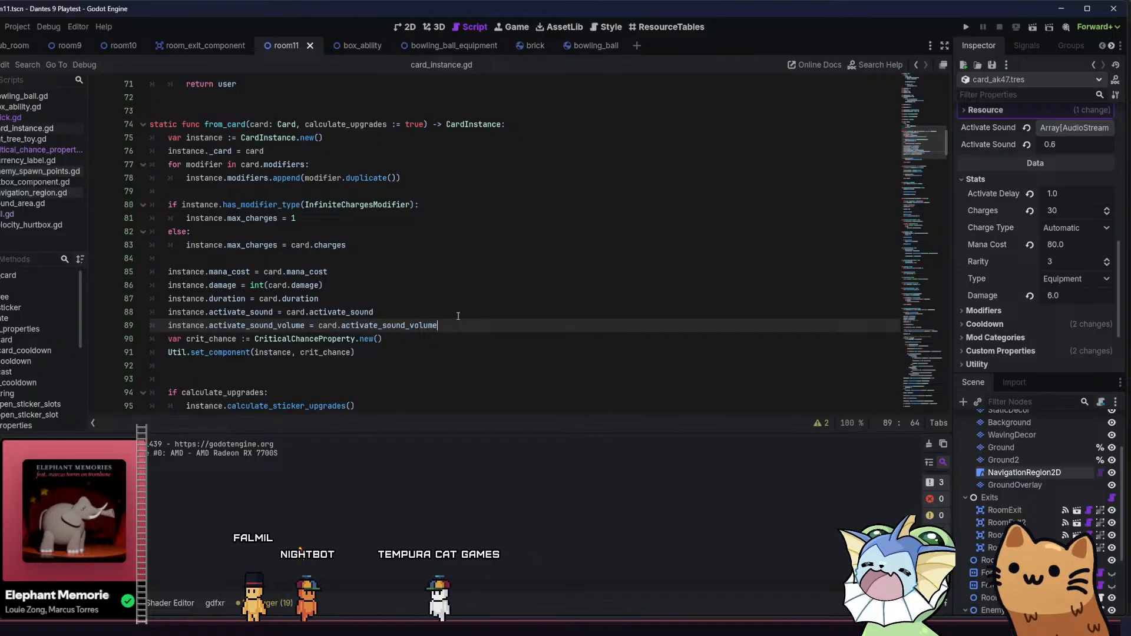
click(331, 326)
click(223, 339)
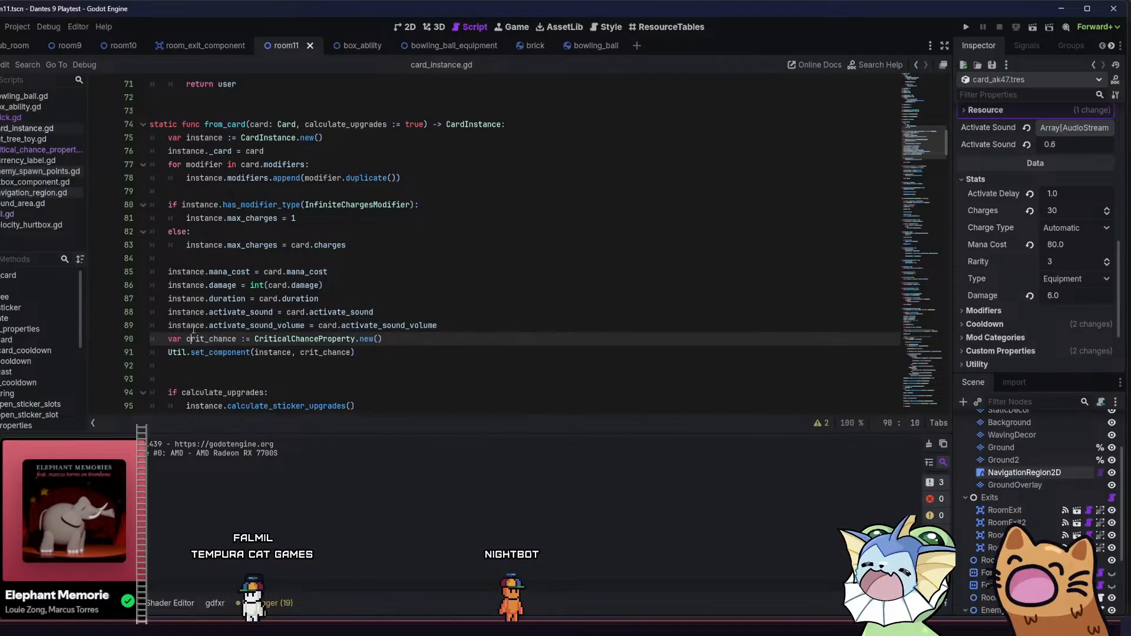
click(195, 325)
click(221, 324)
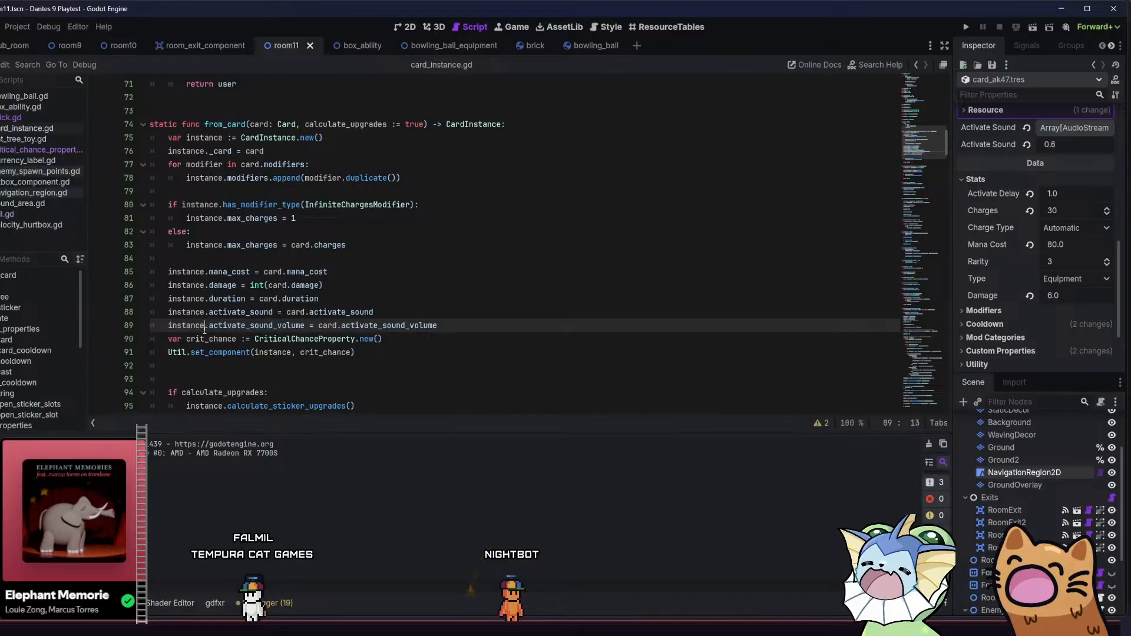
drag(168, 339, 253, 351)
mouse_move(361, 352)
mouse_down()
mouse_move(166, 339)
mouse_move(379, 352)
mouse_up()
click(378, 353)
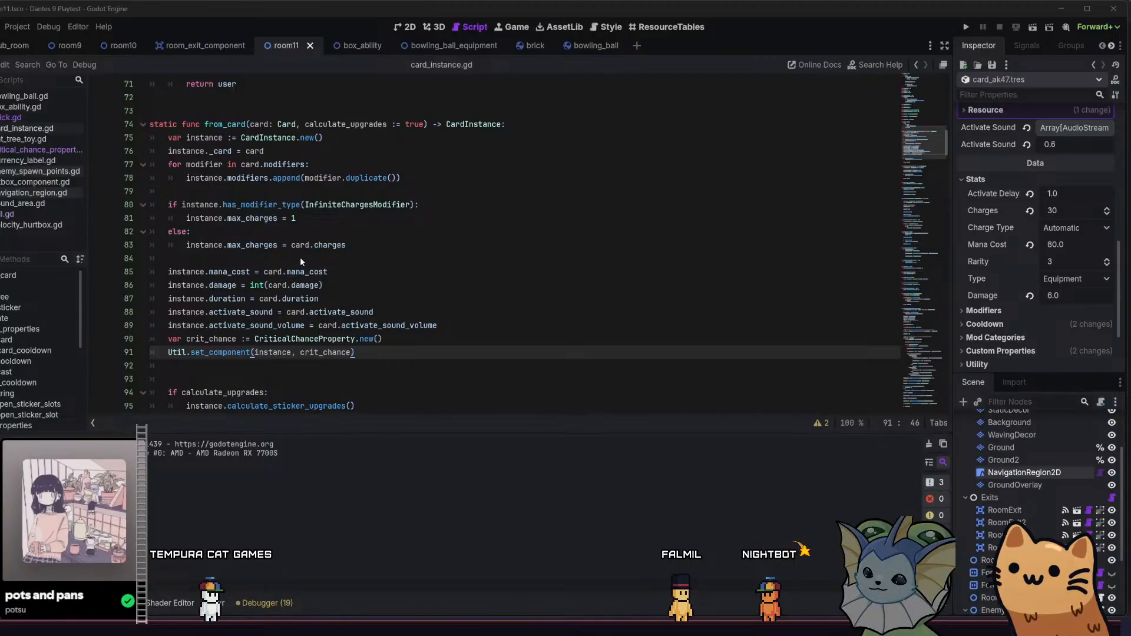
click(387, 344)
click(387, 353)
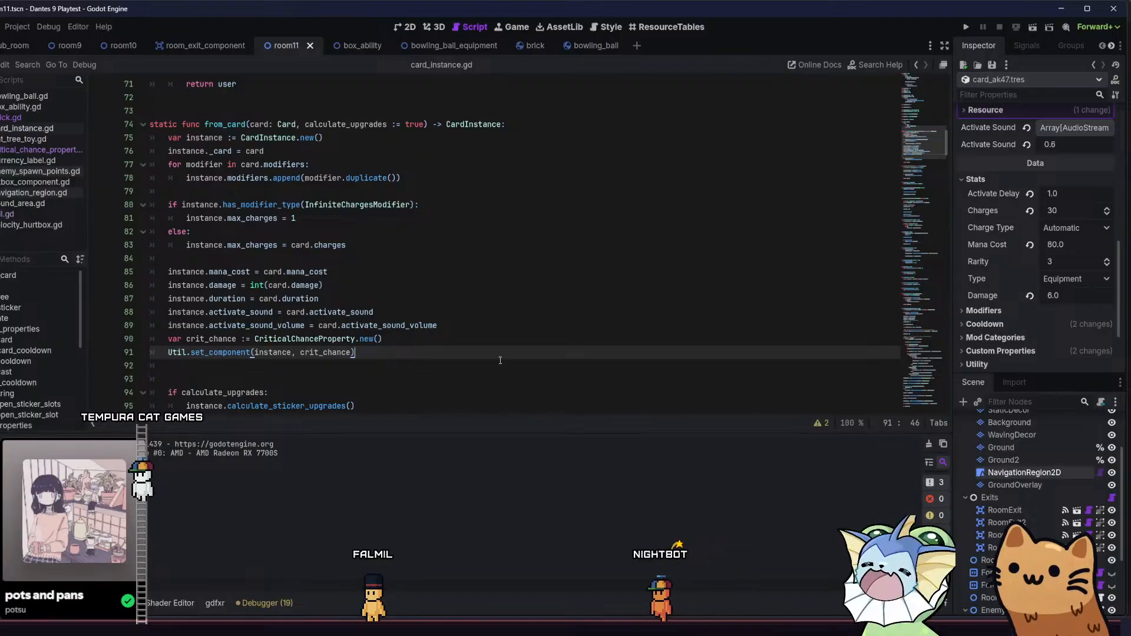
Check the Modifiers array of the AK47 card resource and collapse the Modifiers group again
click(982, 310)
click(1058, 325)
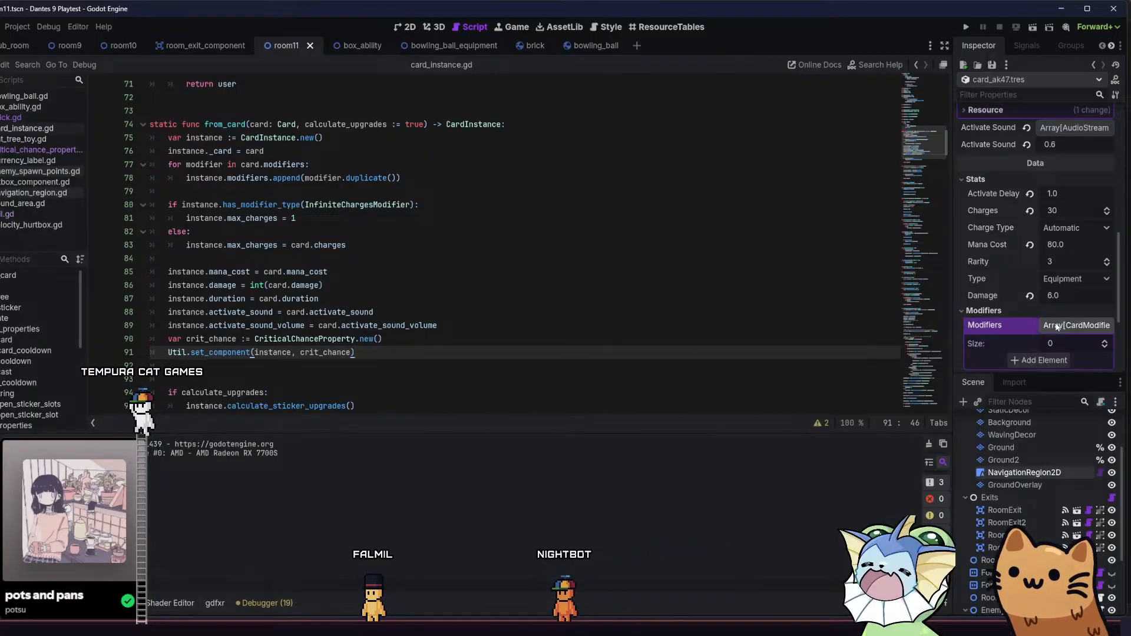
click(1057, 325)
click(1019, 311)
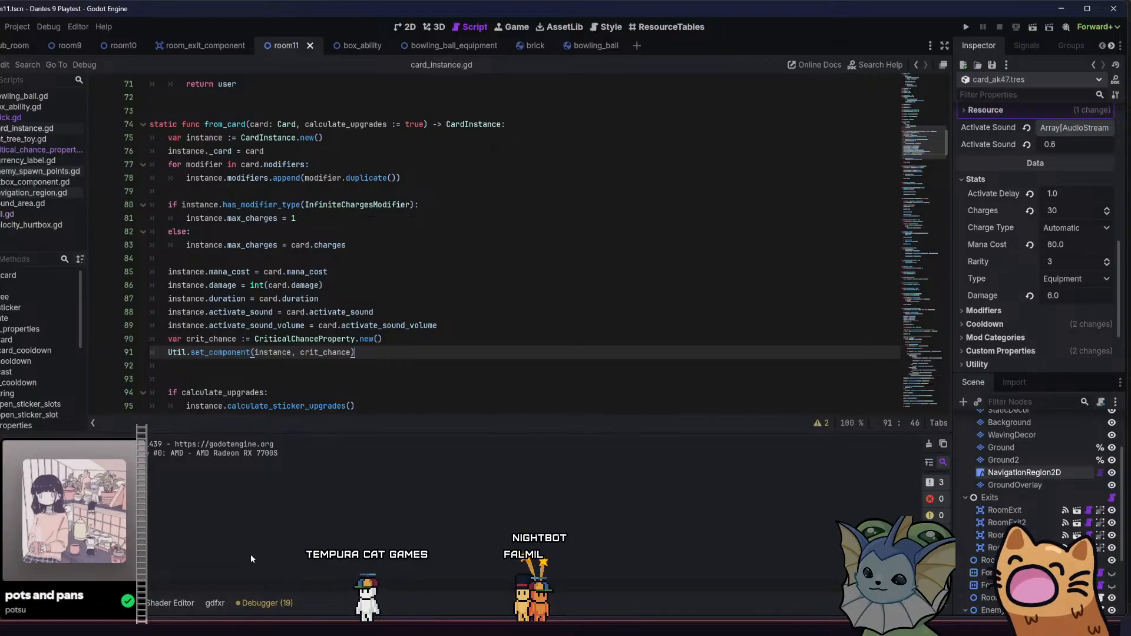
Switch to Aseprite and look over the item icons and other sprites in gatos.aseprite
key(alt+Tab)
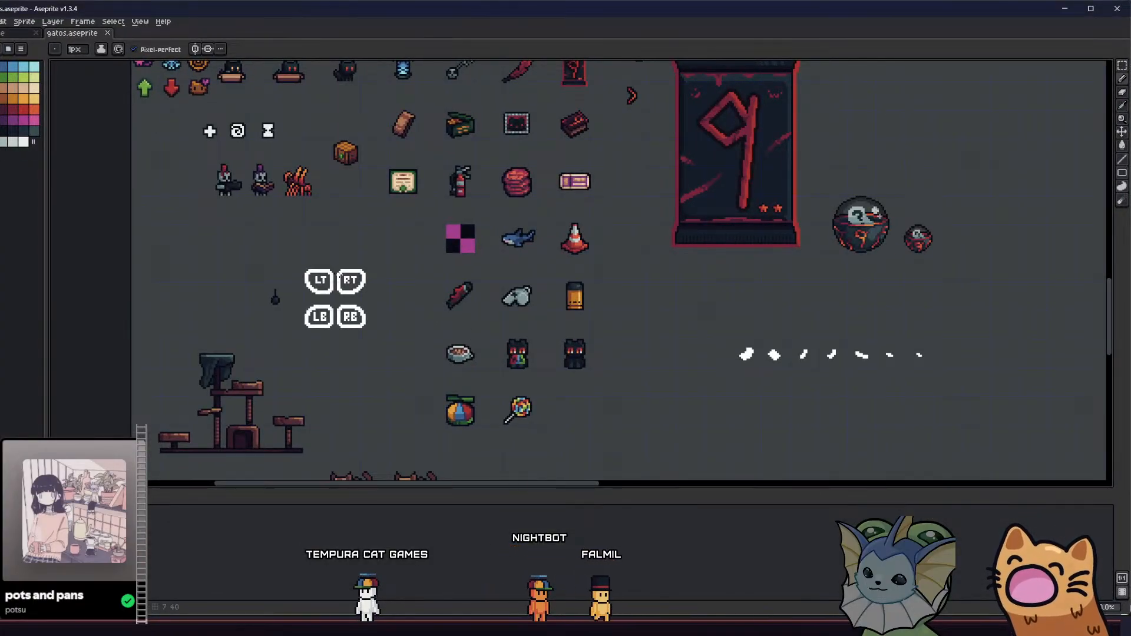
drag(341, 276, 304, 181)
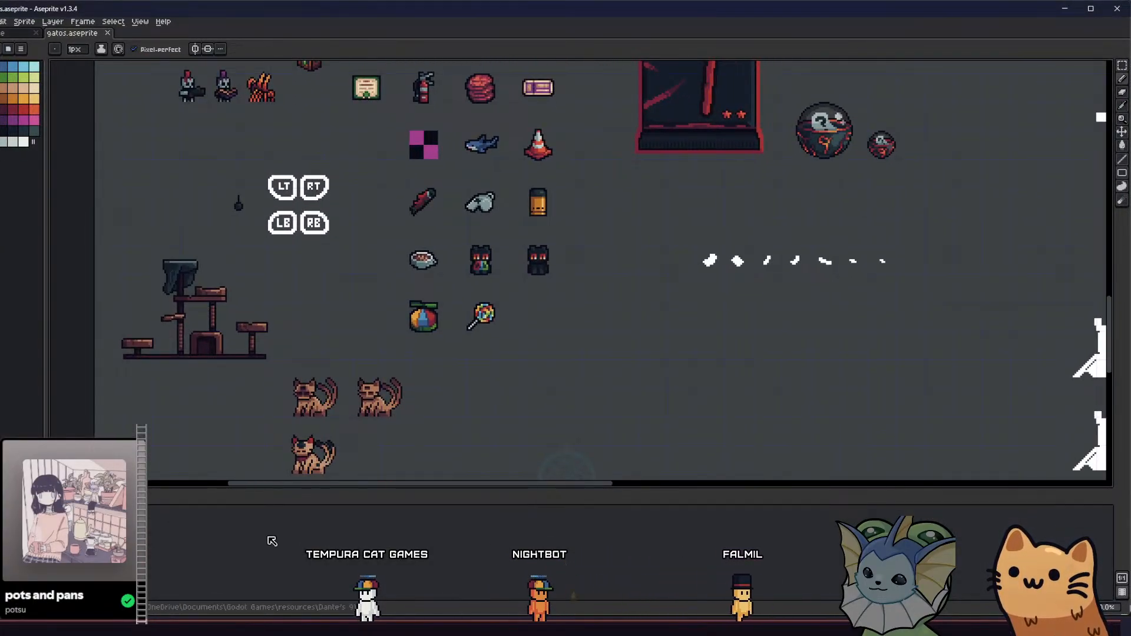
mouse_move(460, 629)
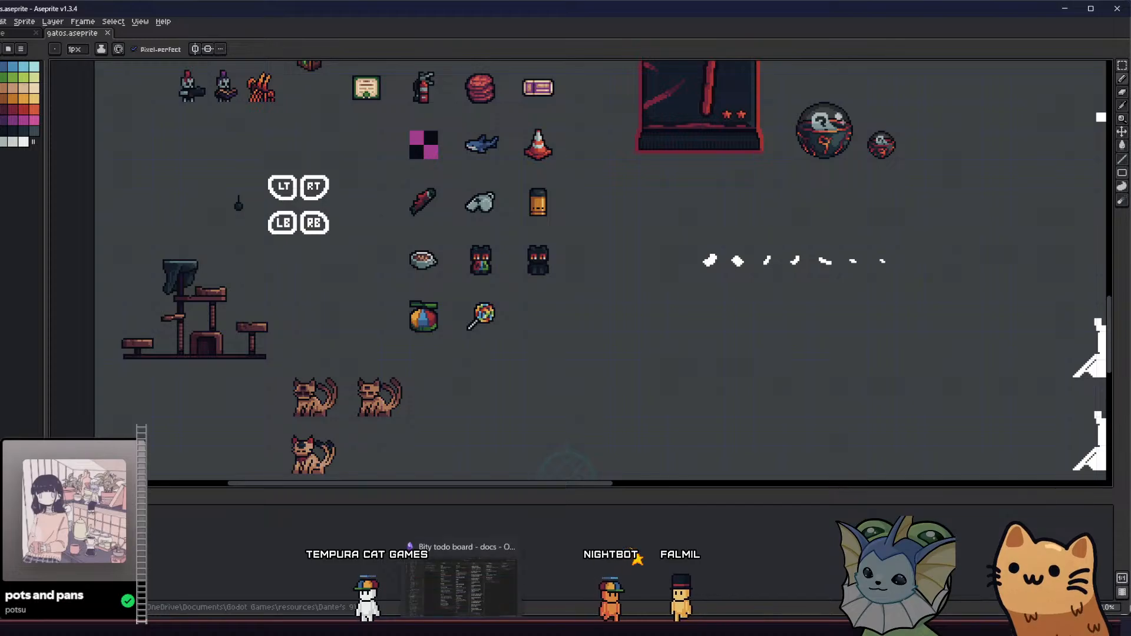
drag(492, 365, 525, 480)
drag(611, 266, 622, 421)
drag(585, 311, 552, 273)
scroll(498, 322, up, 1)
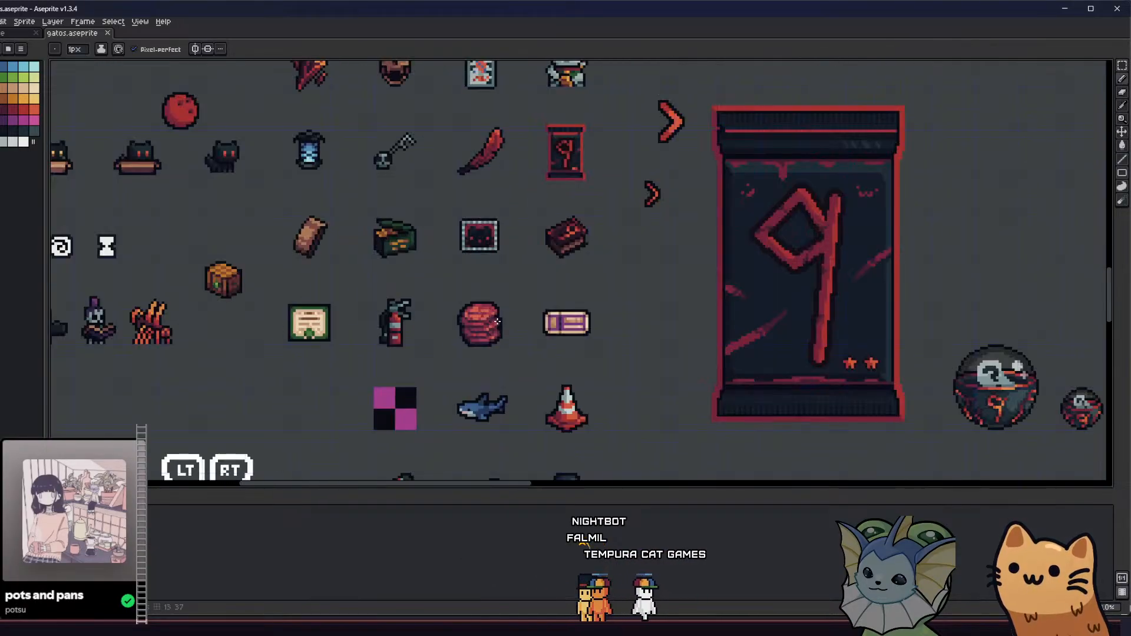
drag(465, 343, 459, 293)
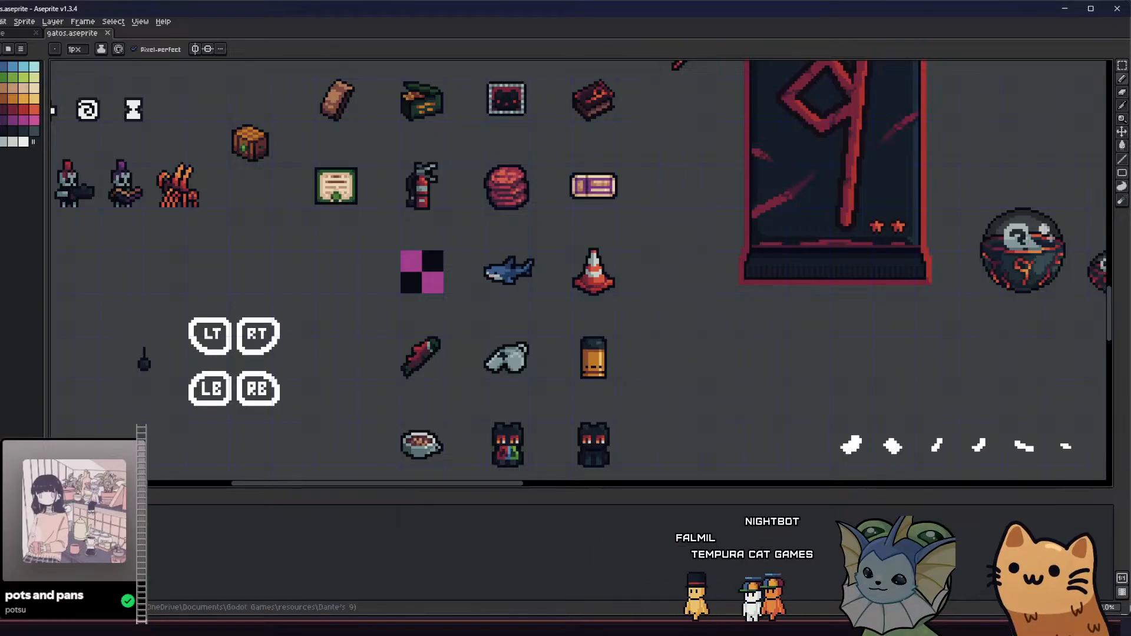
Switch to Obsidian and read through the items column of the Bity todo board down to its last entries
key(alt+Tab)
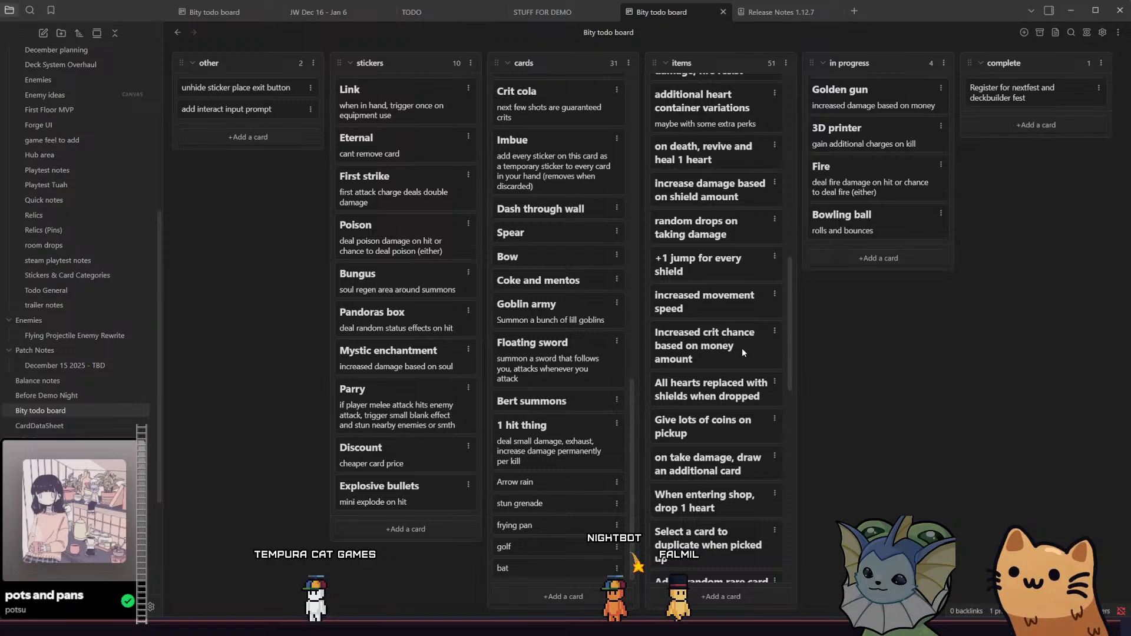
scroll(741, 348, down, 3)
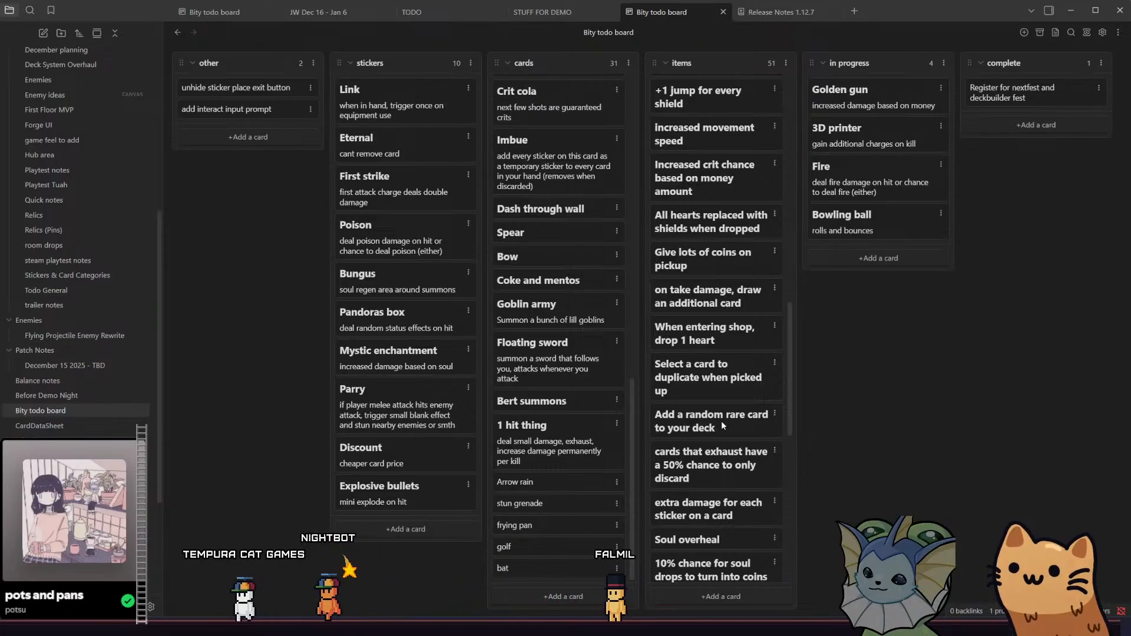
scroll(721, 421, down, 2)
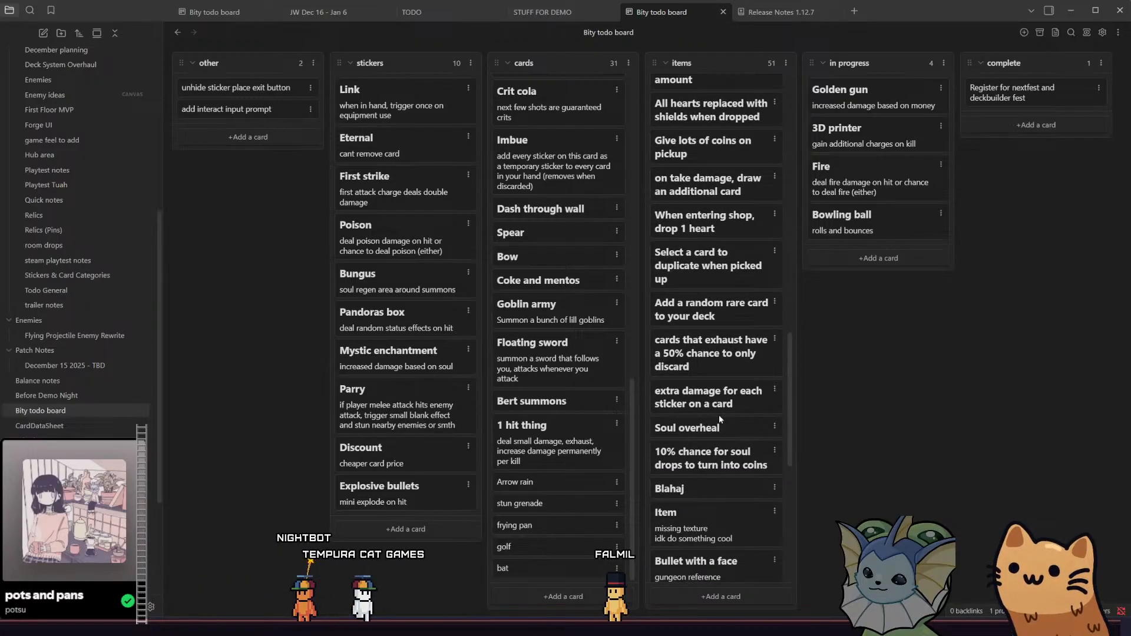
scroll(719, 415, down, 1)
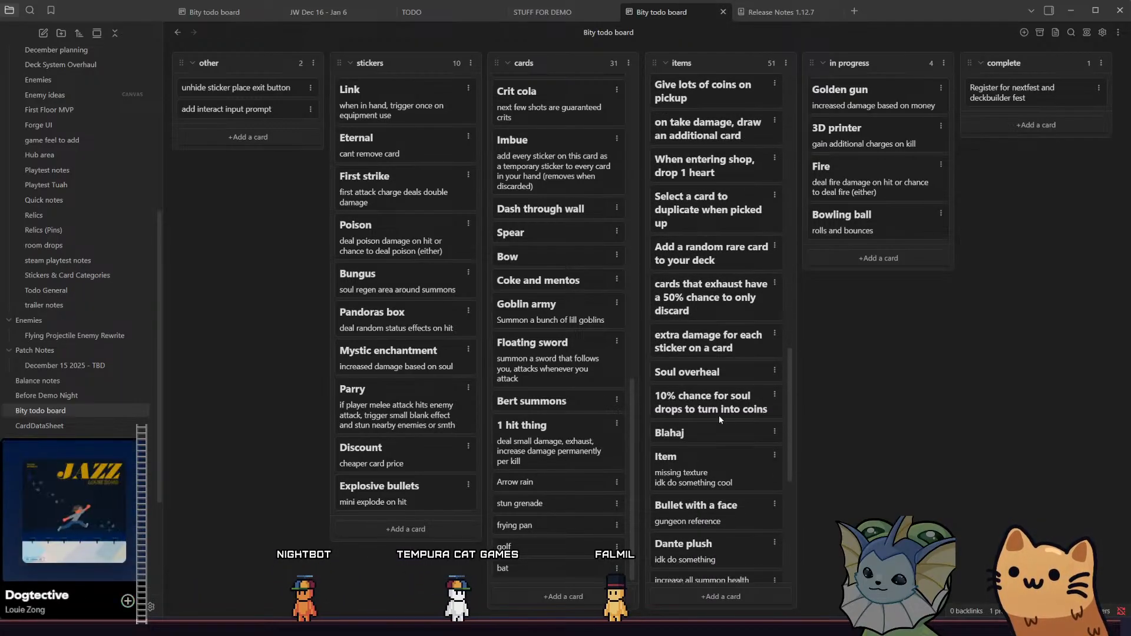
scroll(719, 415, down, 1)
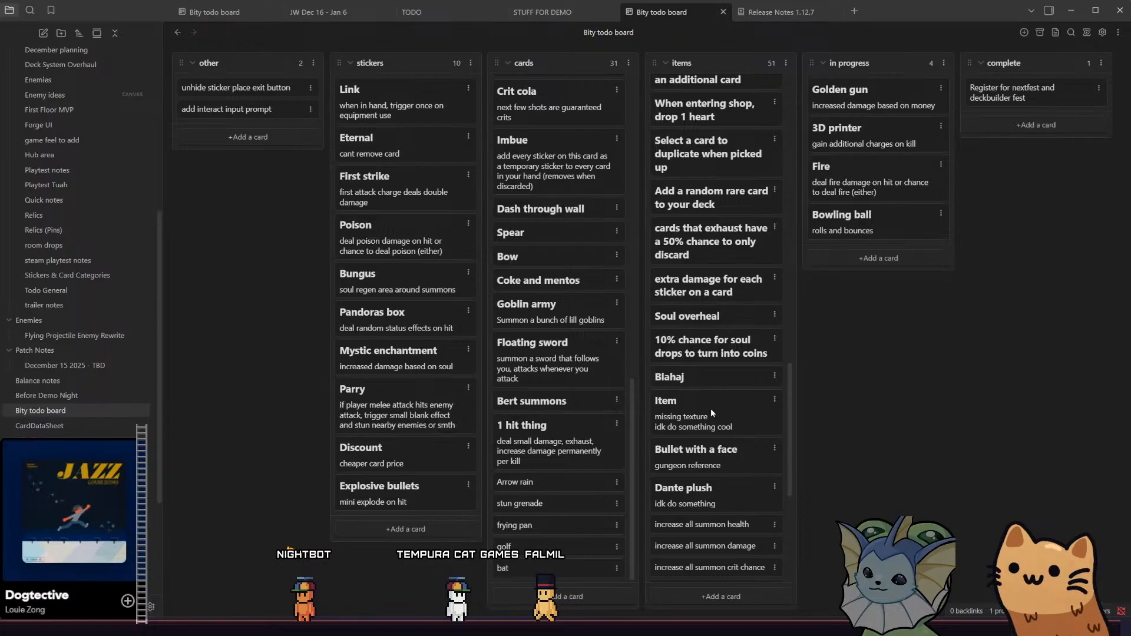
scroll(710, 410, down, 2)
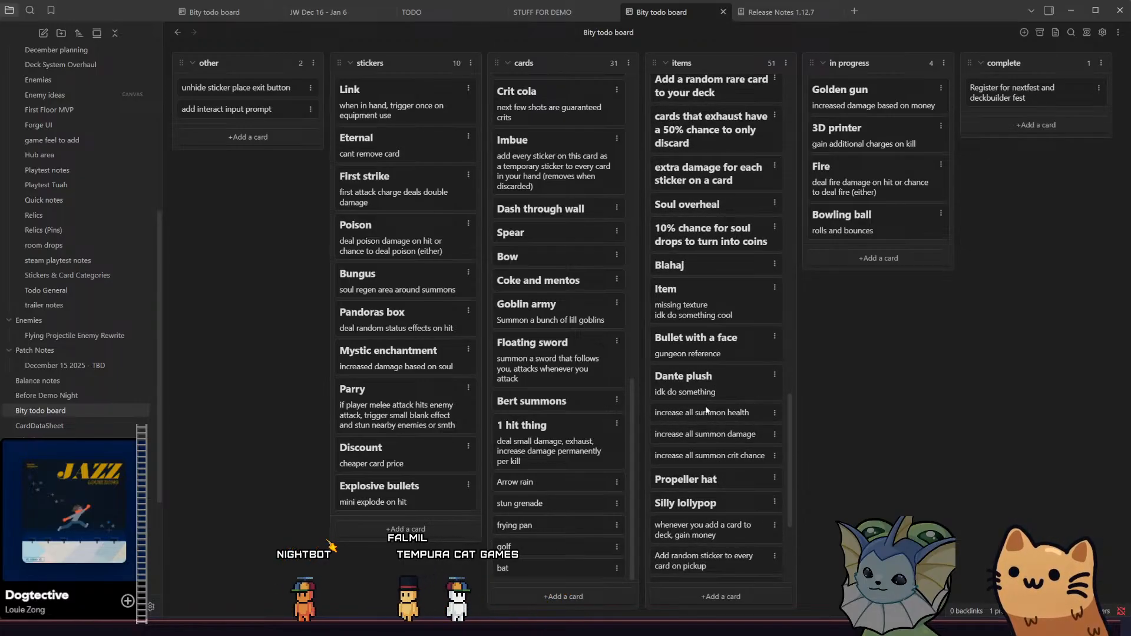
scroll(701, 406, down, 3)
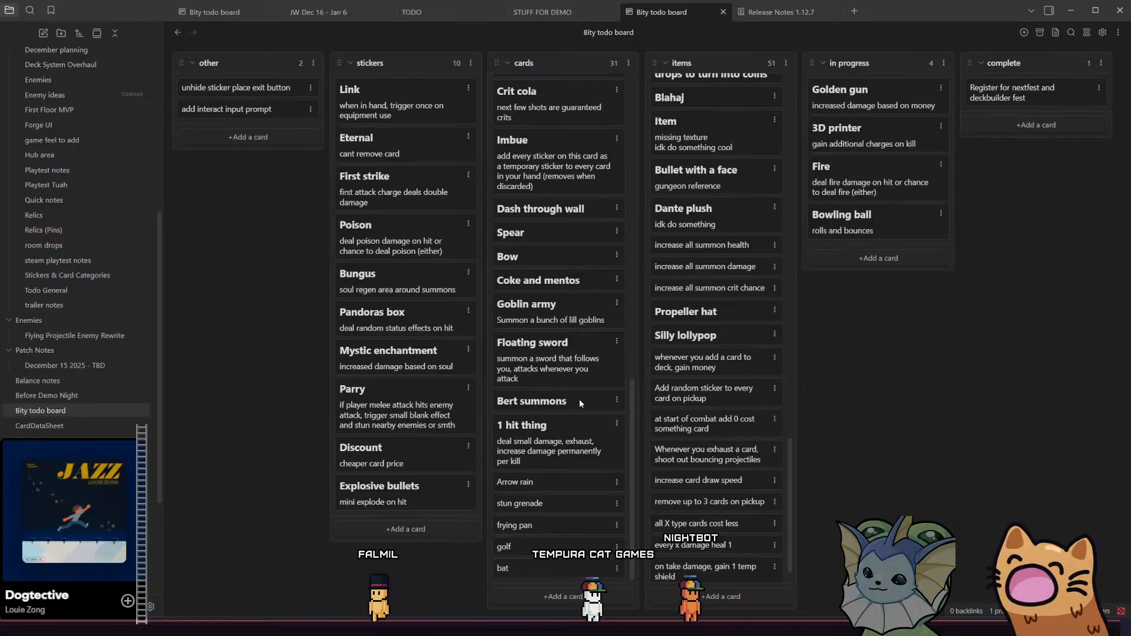
Add a card reading "x cost card that shoots projectiles everywhere based on how much you paid" to the cards column
click(553, 596)
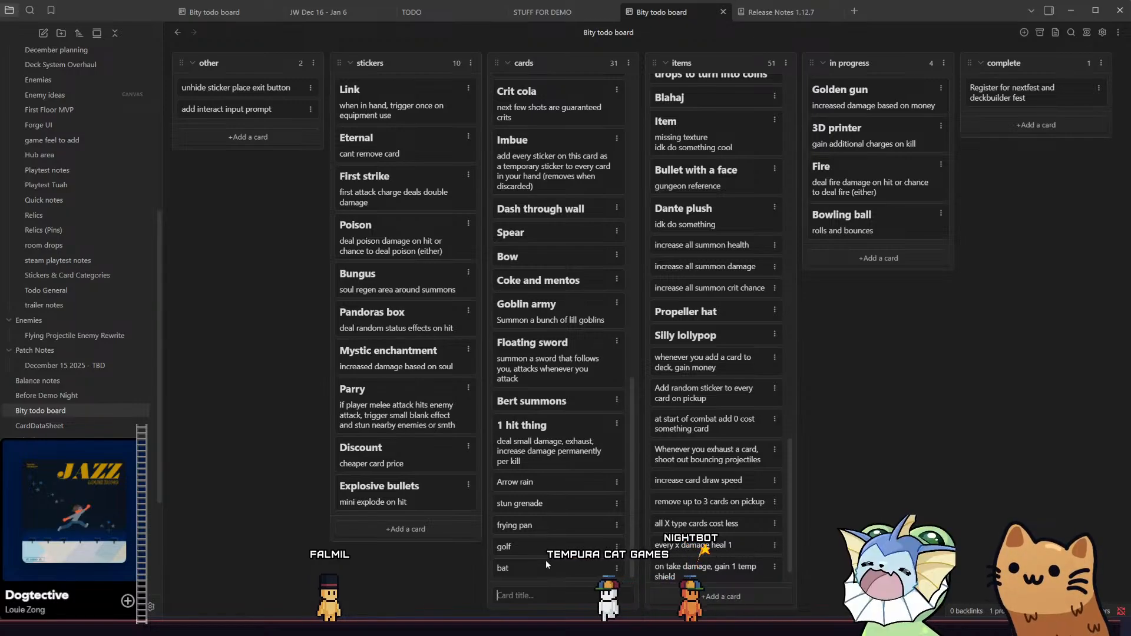
text(x / 10)
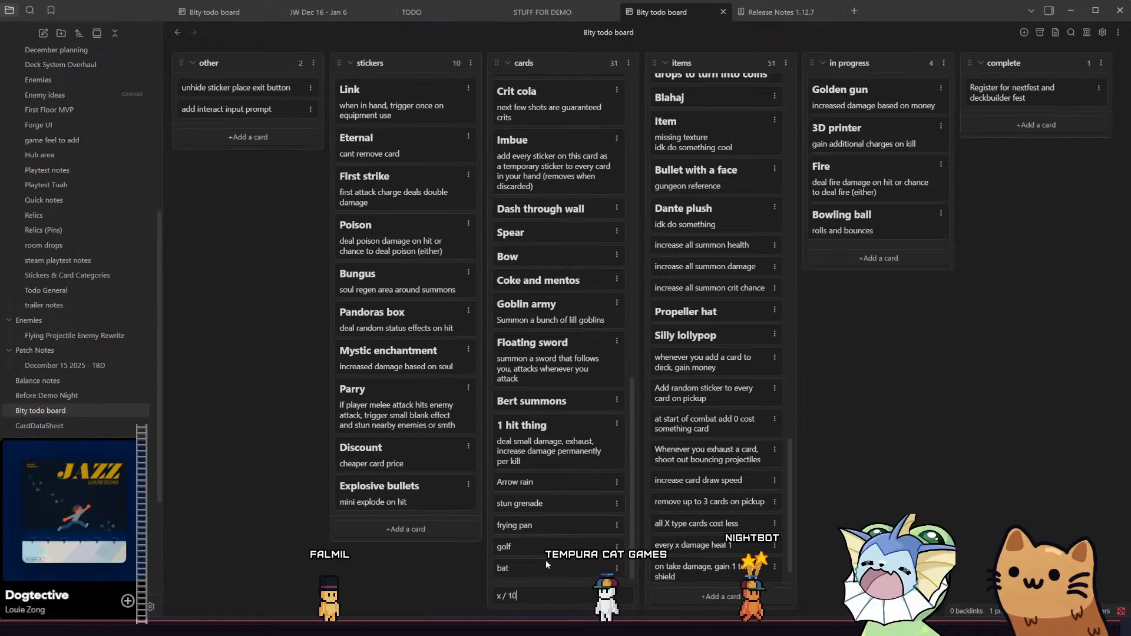
key(BackSpace)
key(BackSpace)
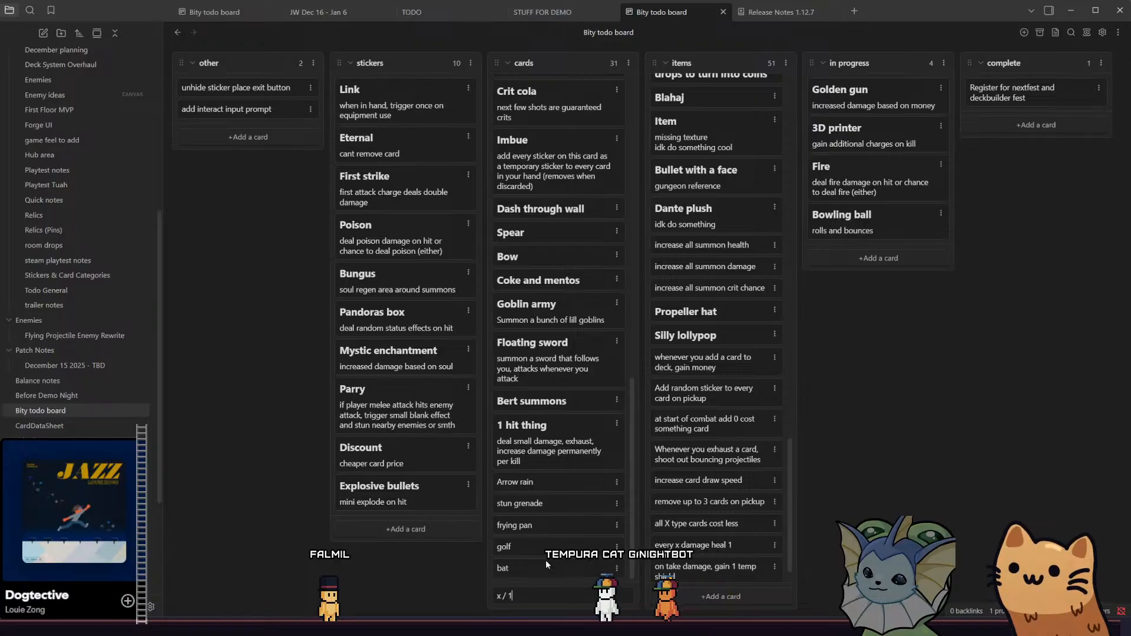
key(BackSpace)
key(BackSpace)
text(cost)
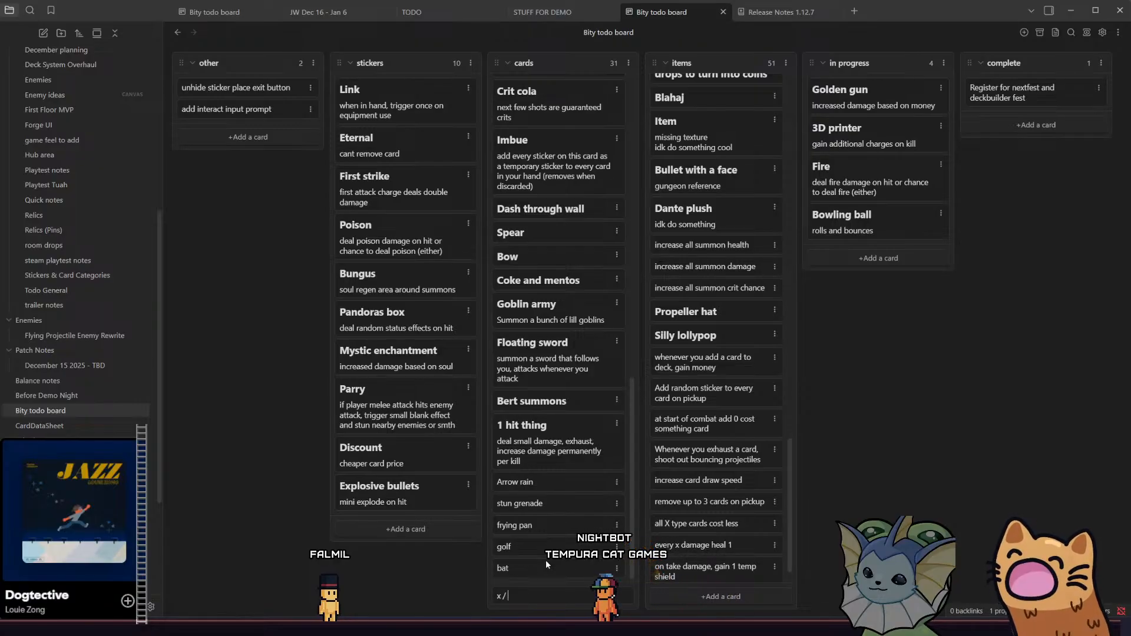
text( card)
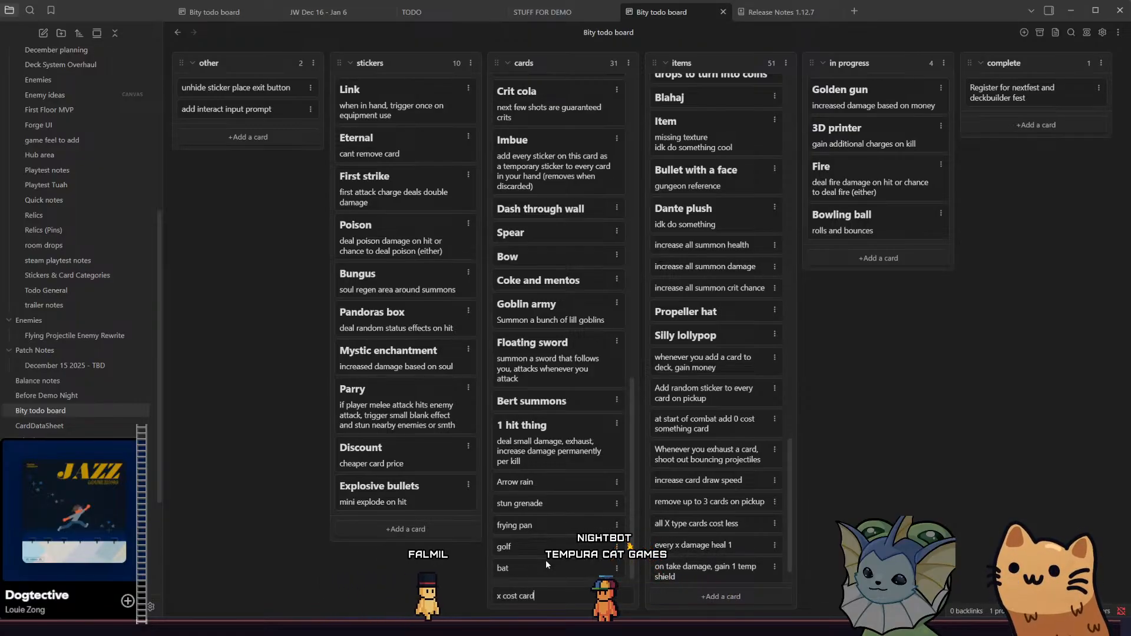
text( that)
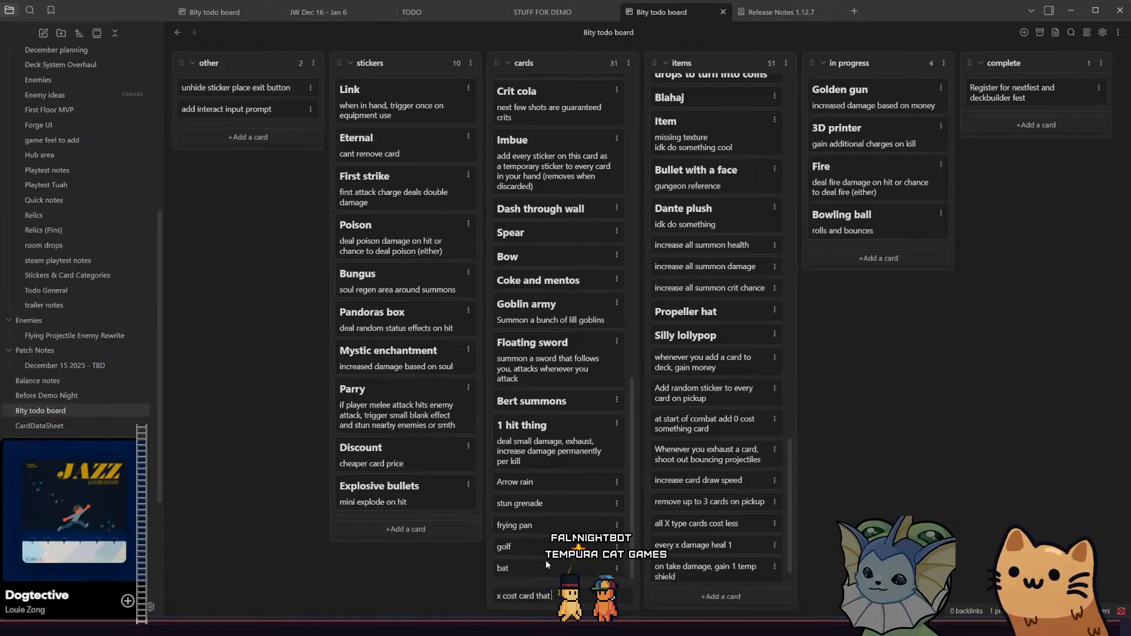
text( shoots)
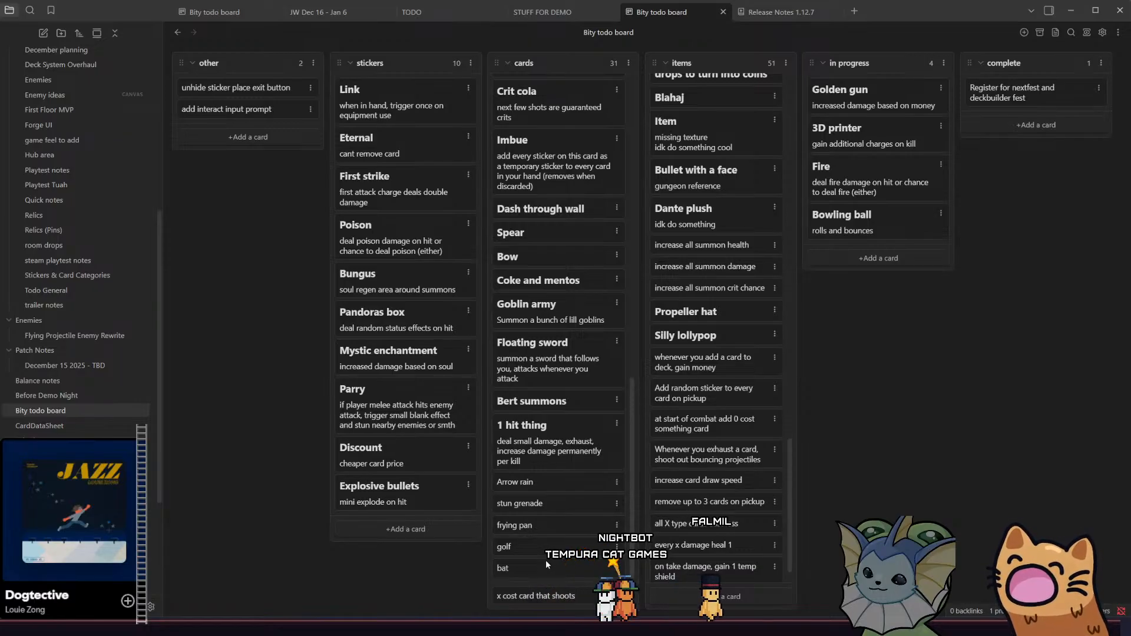
text( projec)
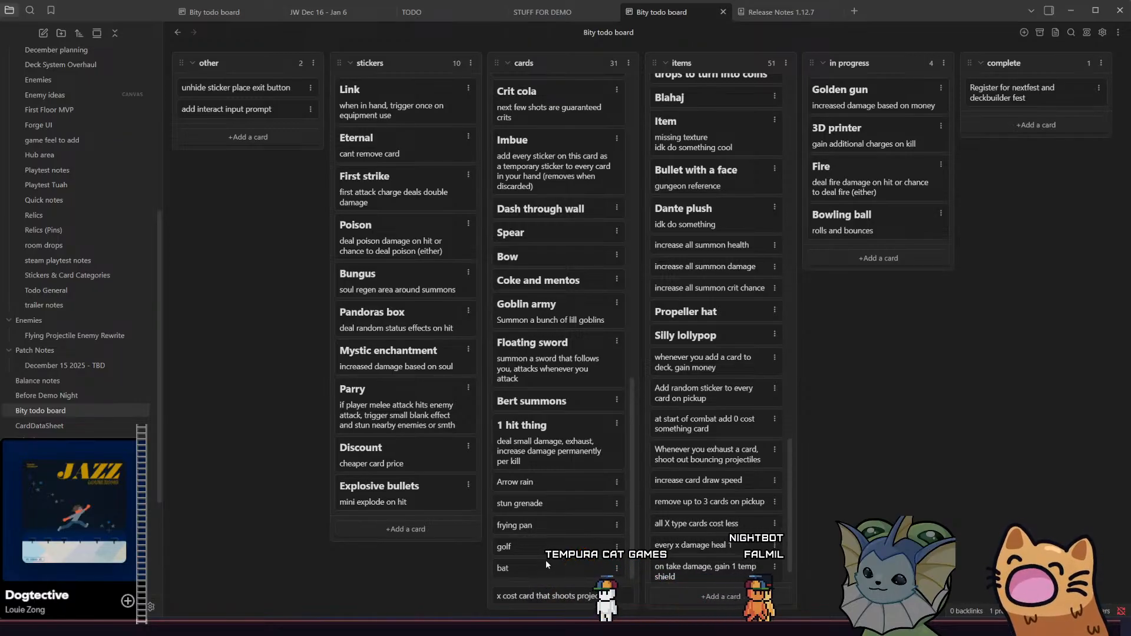
text(tiles)
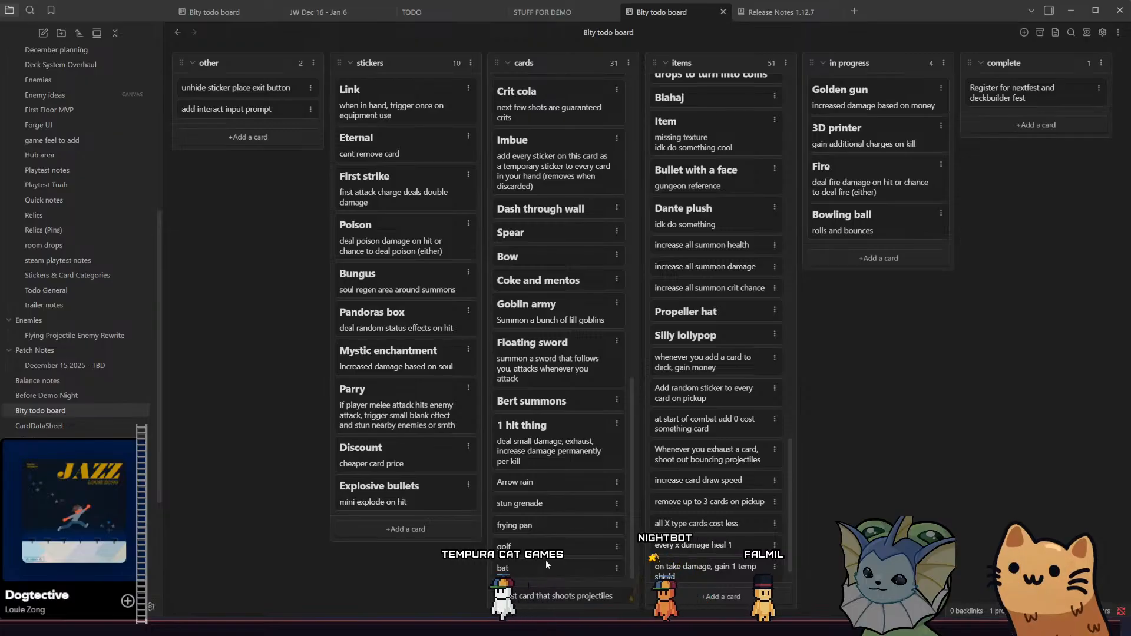
text( ever)
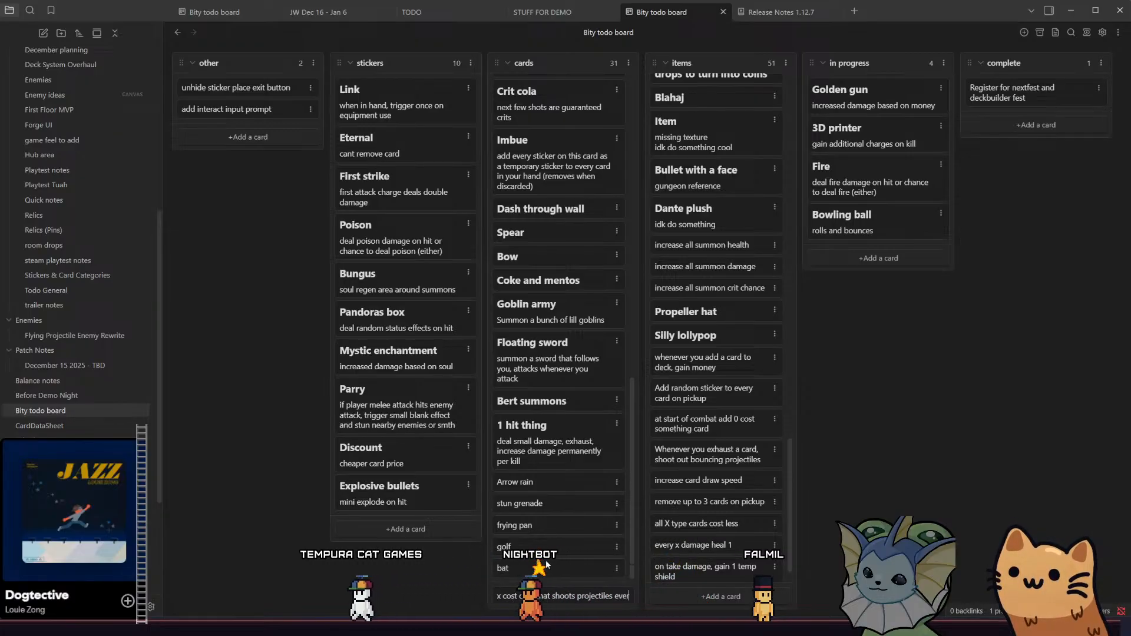
text(ywhere b)
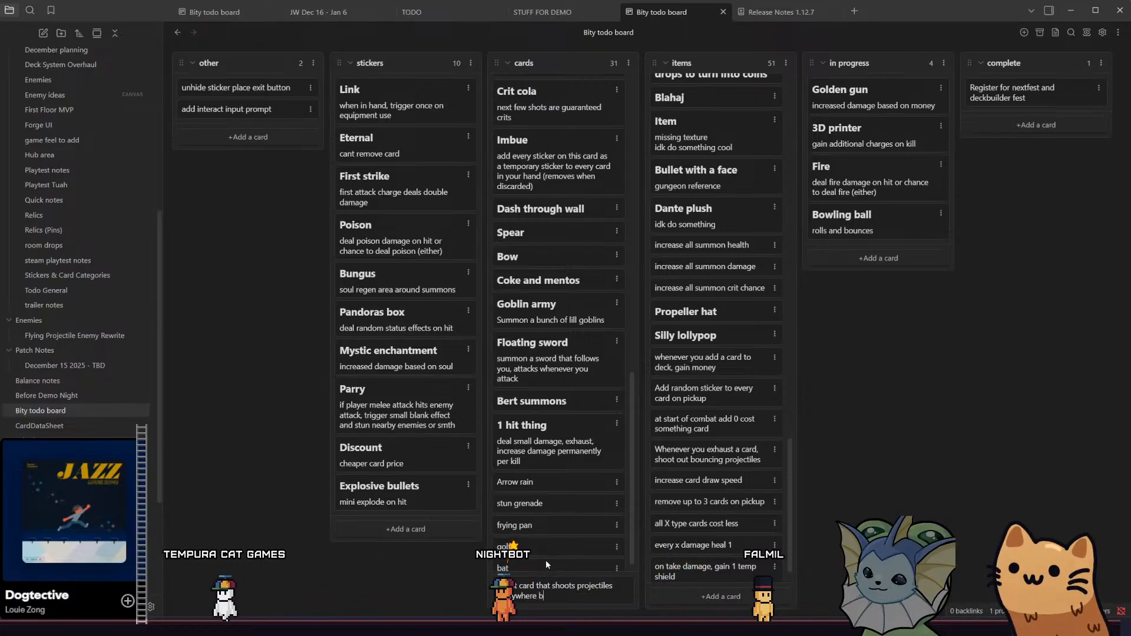
text(ased on how much sou)
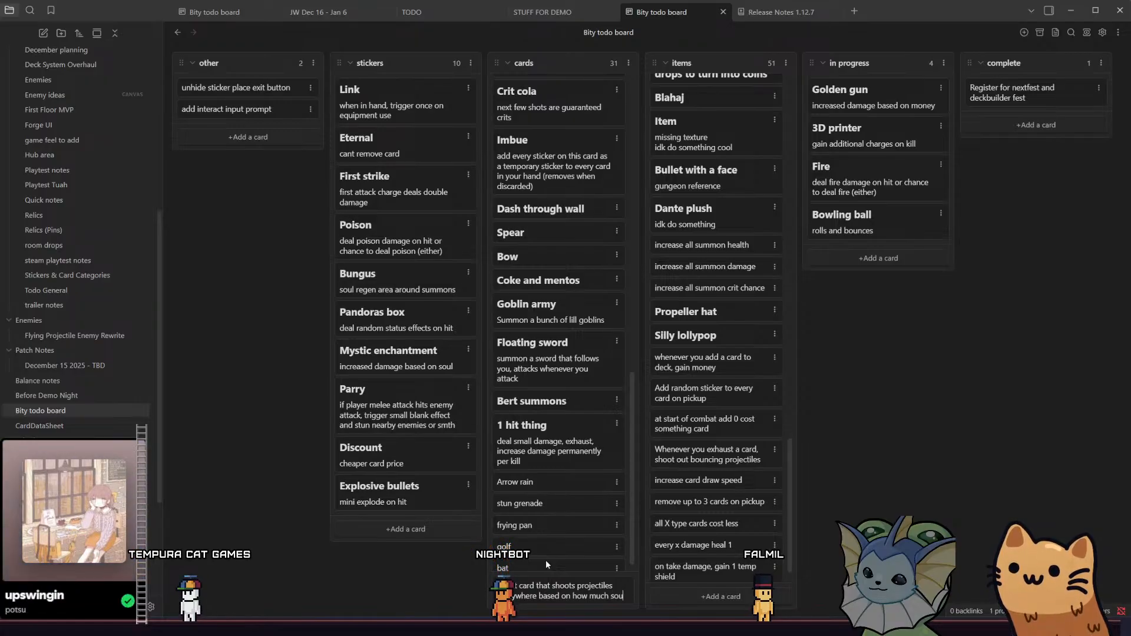
text( s)
key(BackSpace)
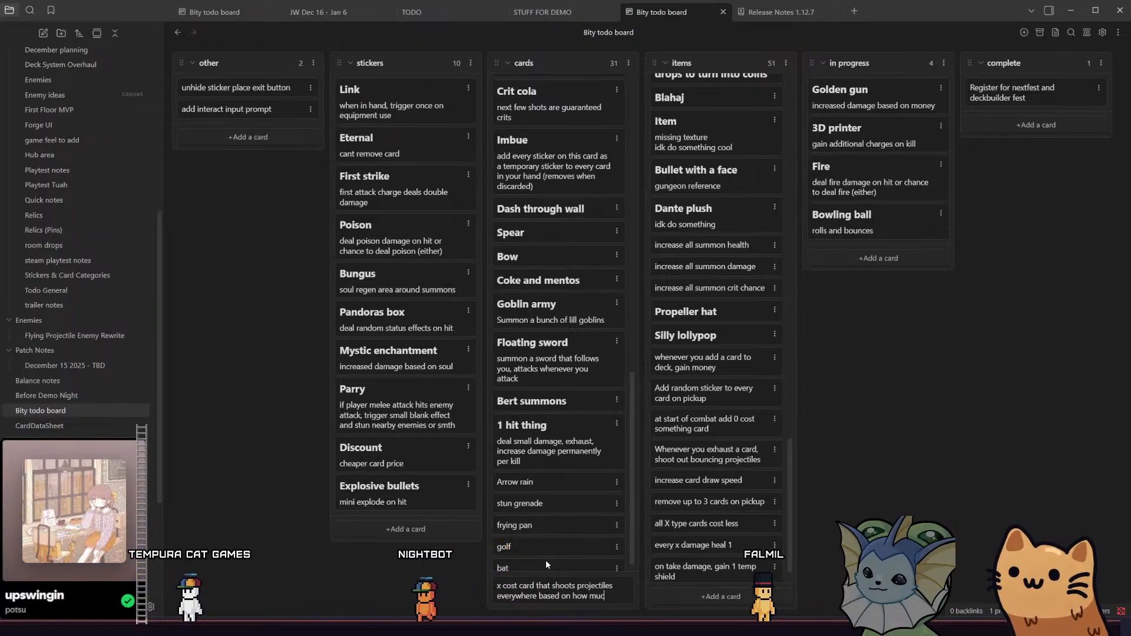
text(you paid)
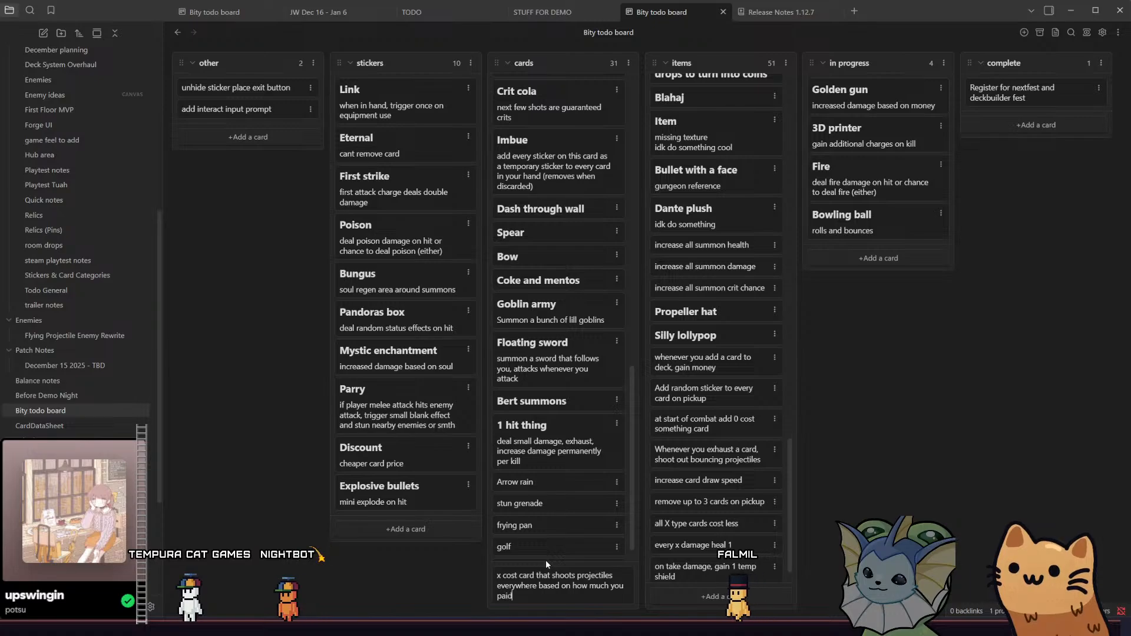
key(Return)
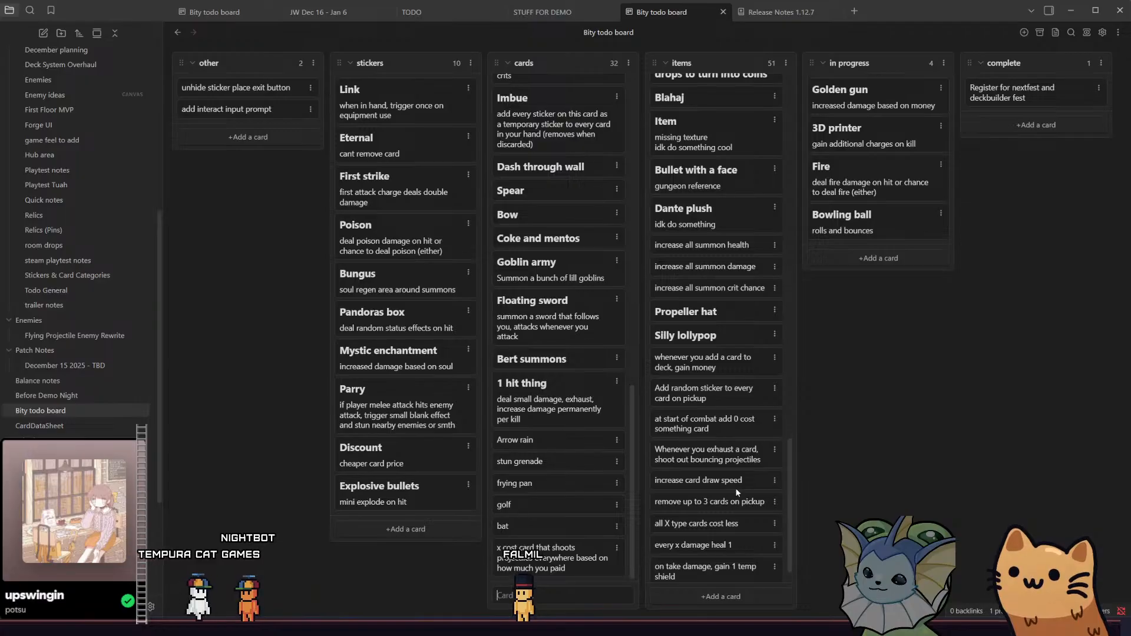
Check the end of the items column and switch to Aseprite to inspect the bottom item icons around the propeller hat and lollipop
scroll(736, 492, down, 1)
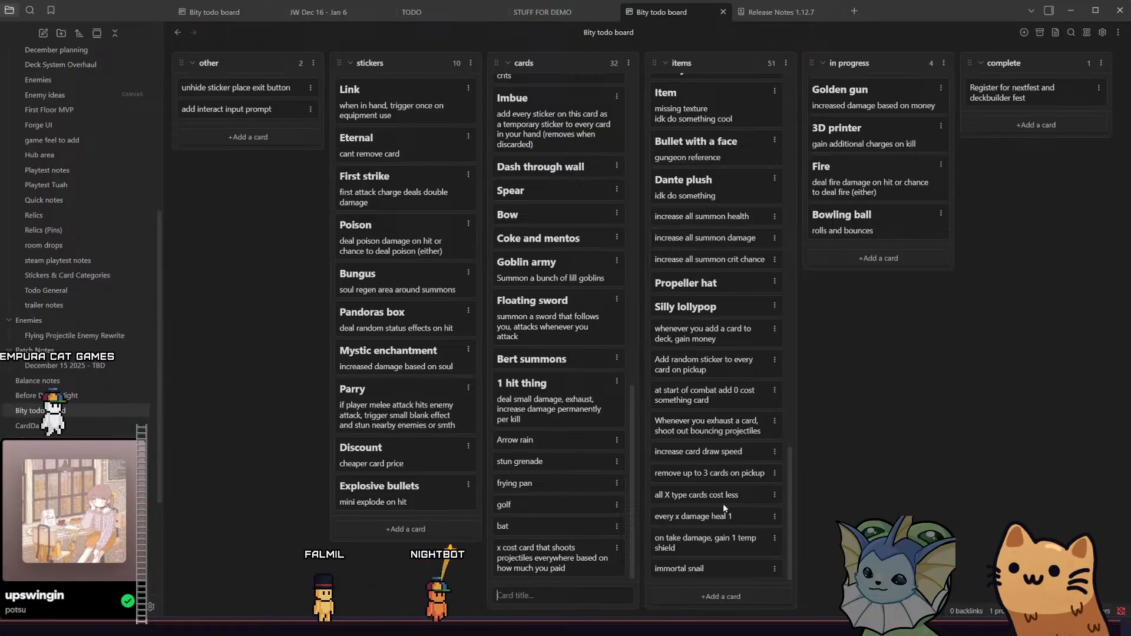
key(alt+Tab)
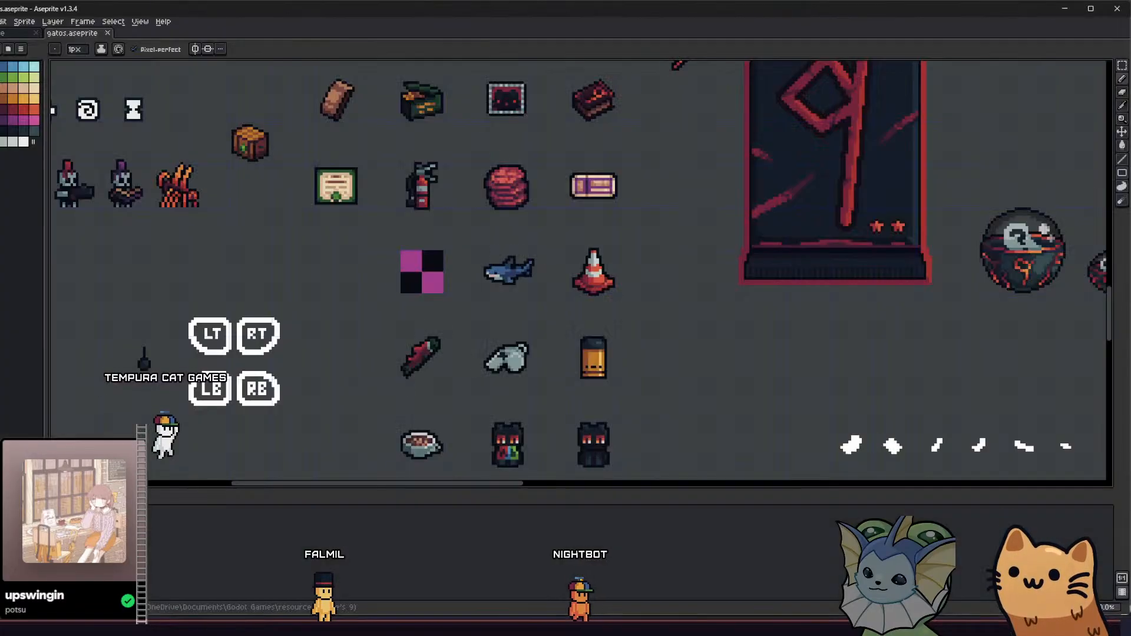
drag(361, 338, 313, 306)
drag(294, 360, 295, 254)
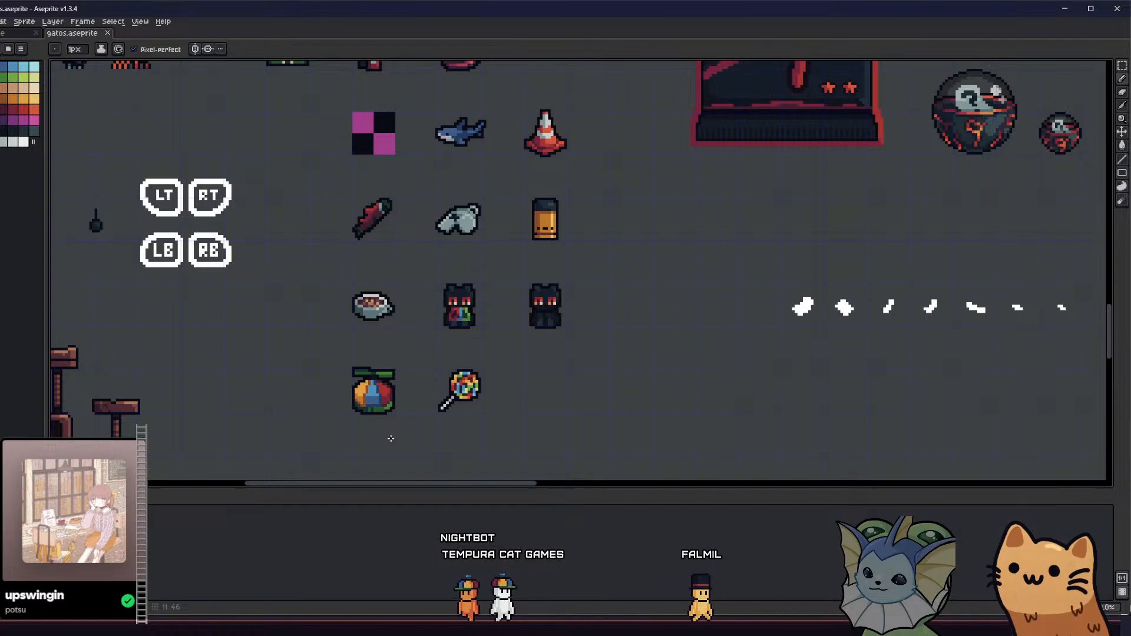
scroll(465, 359, up, 1)
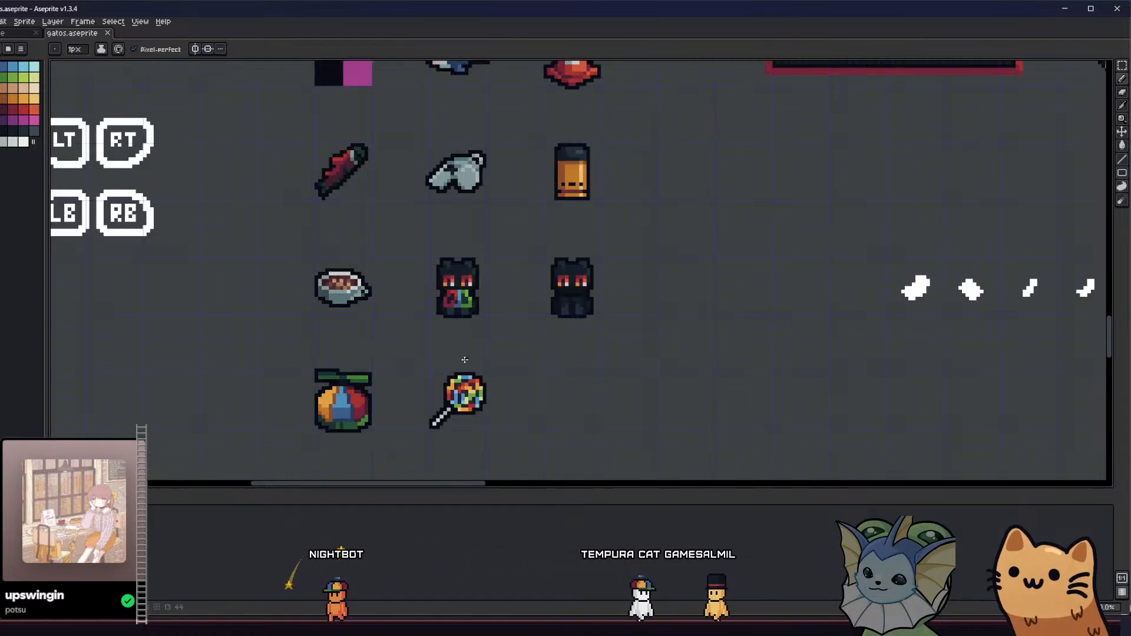
scroll(465, 359, up, 1)
scroll(477, 306, down, 4)
scroll(473, 337, up, 4)
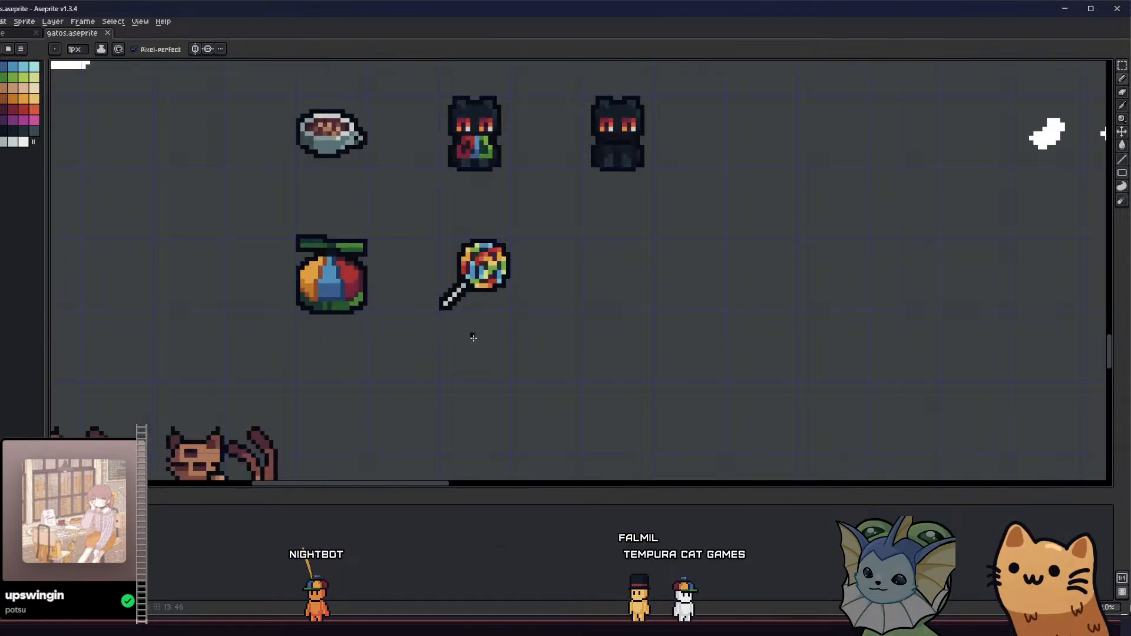
scroll(473, 338, up, 1)
Switch to Godot, show the project files, browse to Documents > Godot Games > resources in File Explorer, and return to card_instance.gd
key(alt+Tab)
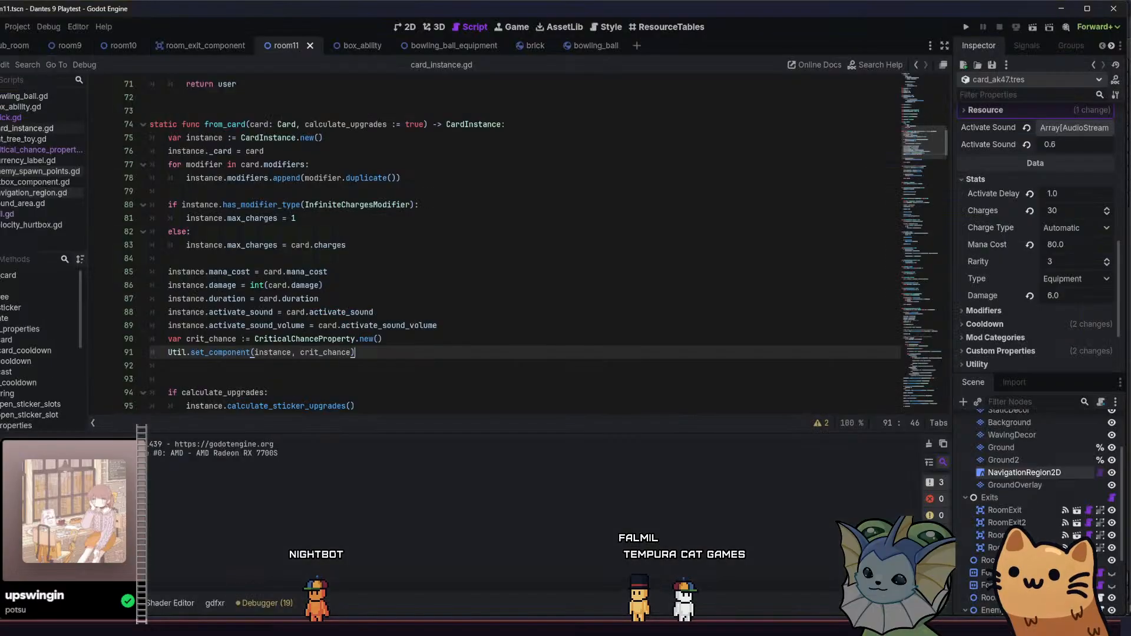
key(alt+f)
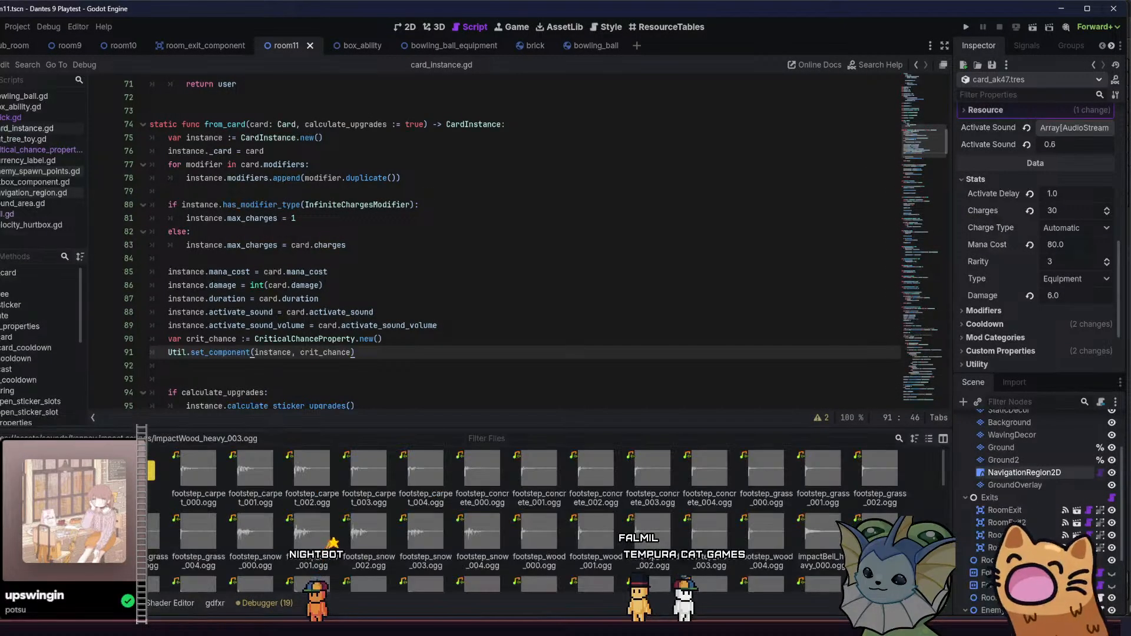
key(super+e)
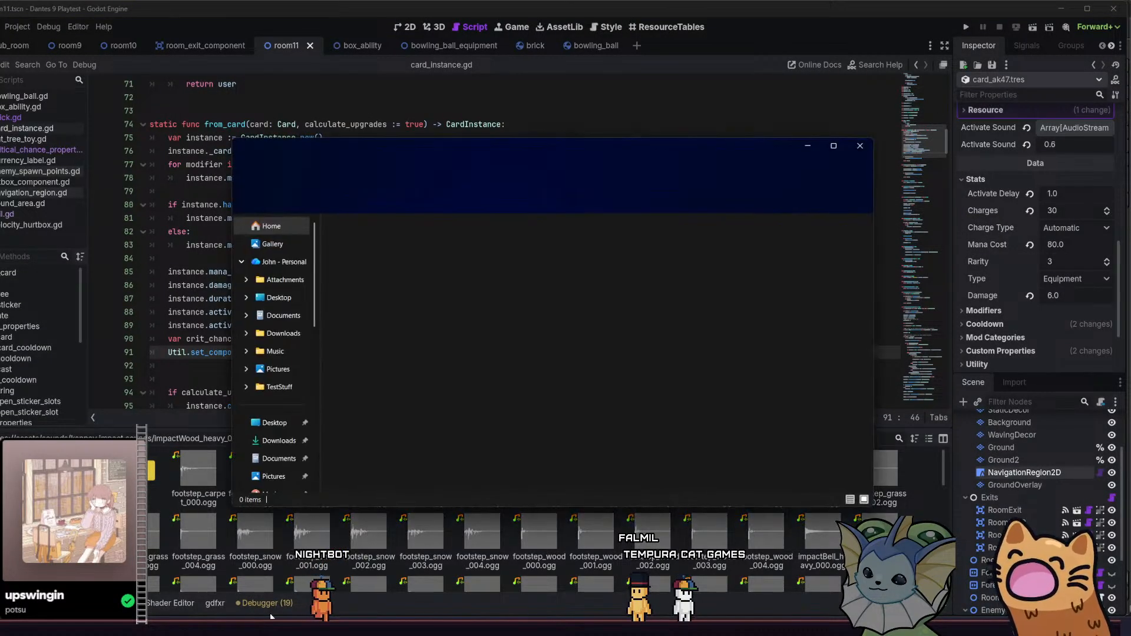
click(285, 315)
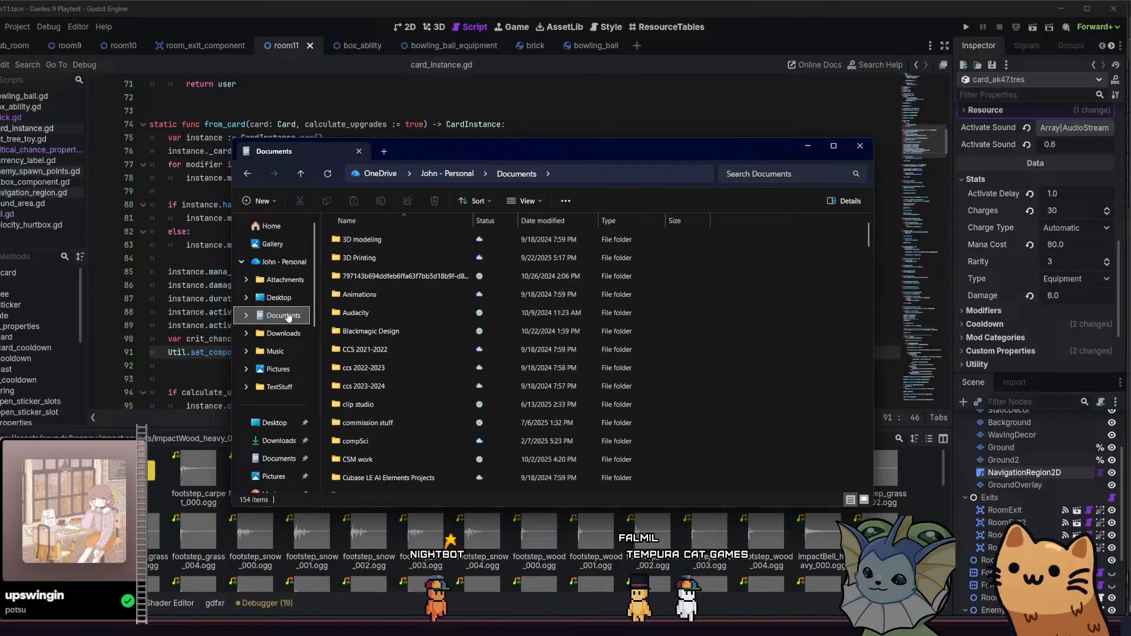
scroll(430, 443, down, 2)
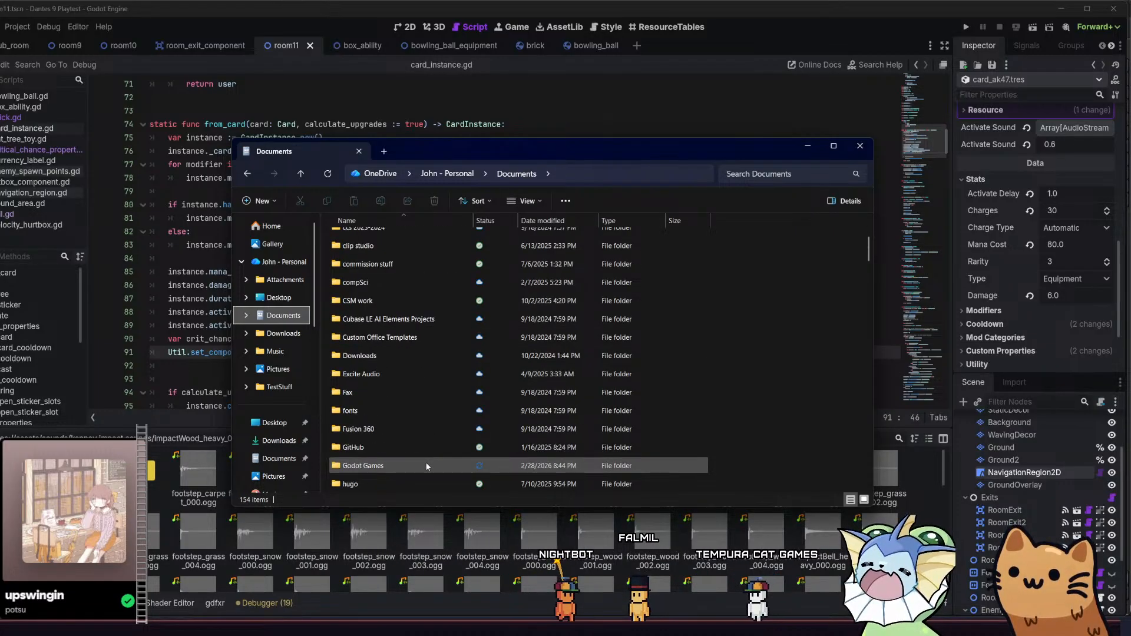
double_click(422, 464)
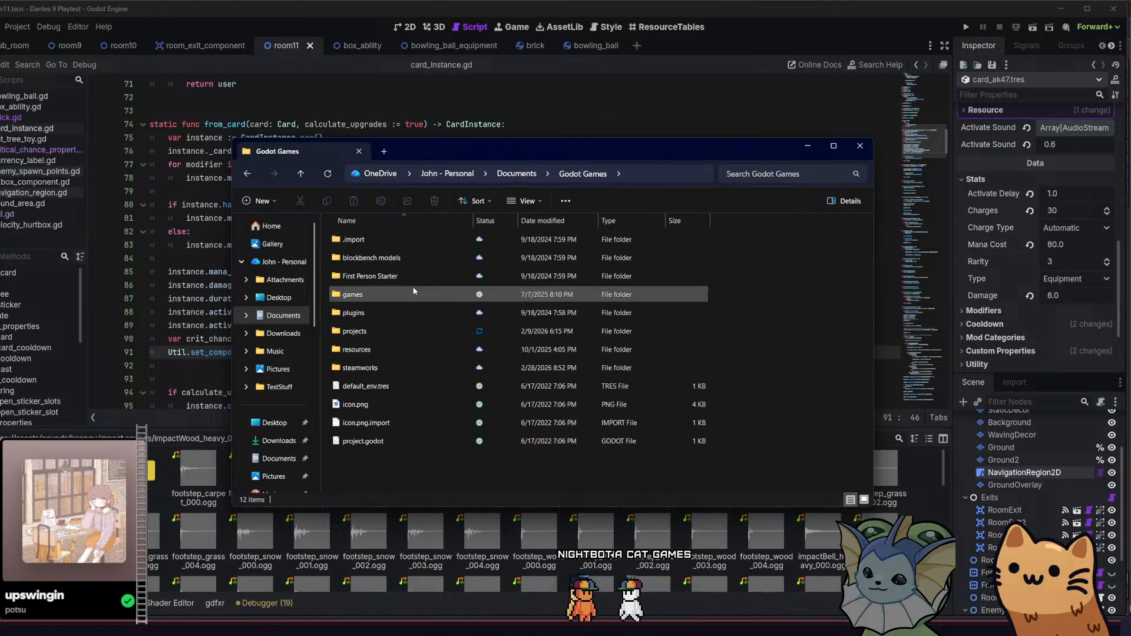
double_click(389, 348)
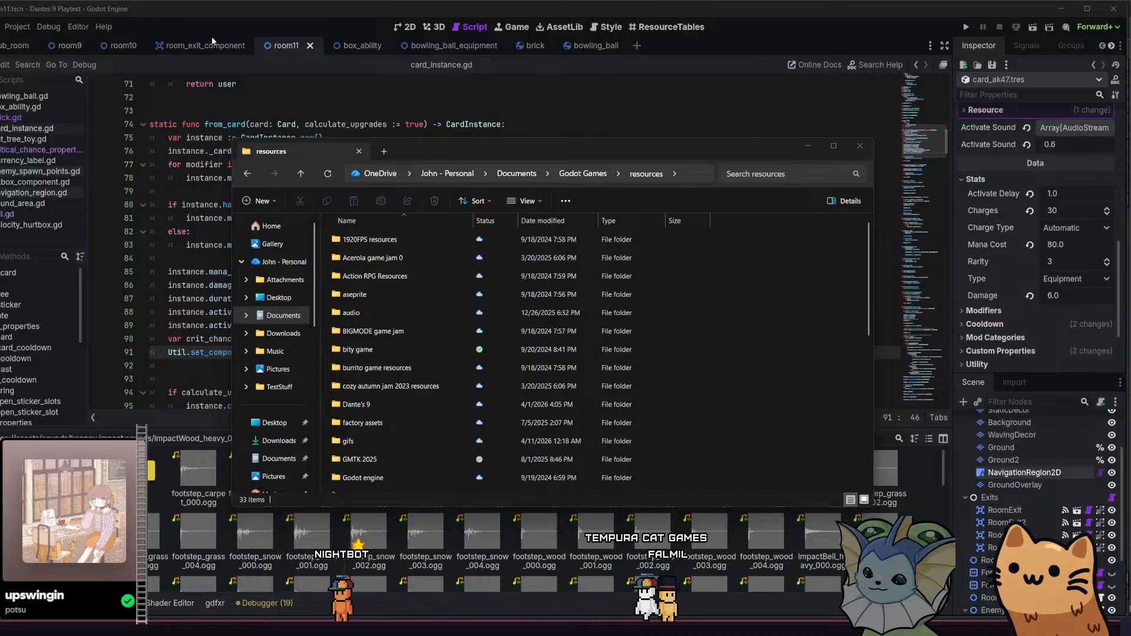
click(163, 178)
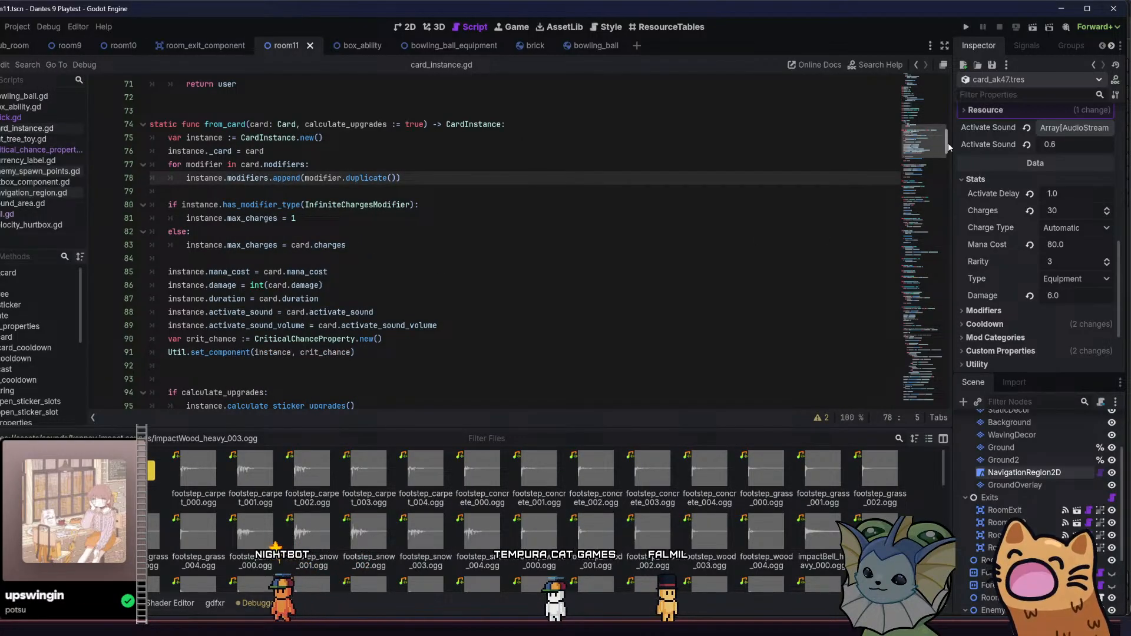
Below the exhaust modifier block in card_instance.gd, add code that gets the CriticalModifier and adds crit_mod.amount as a source to the CriticalChanceProperty
drag(940, 221, 944, 296)
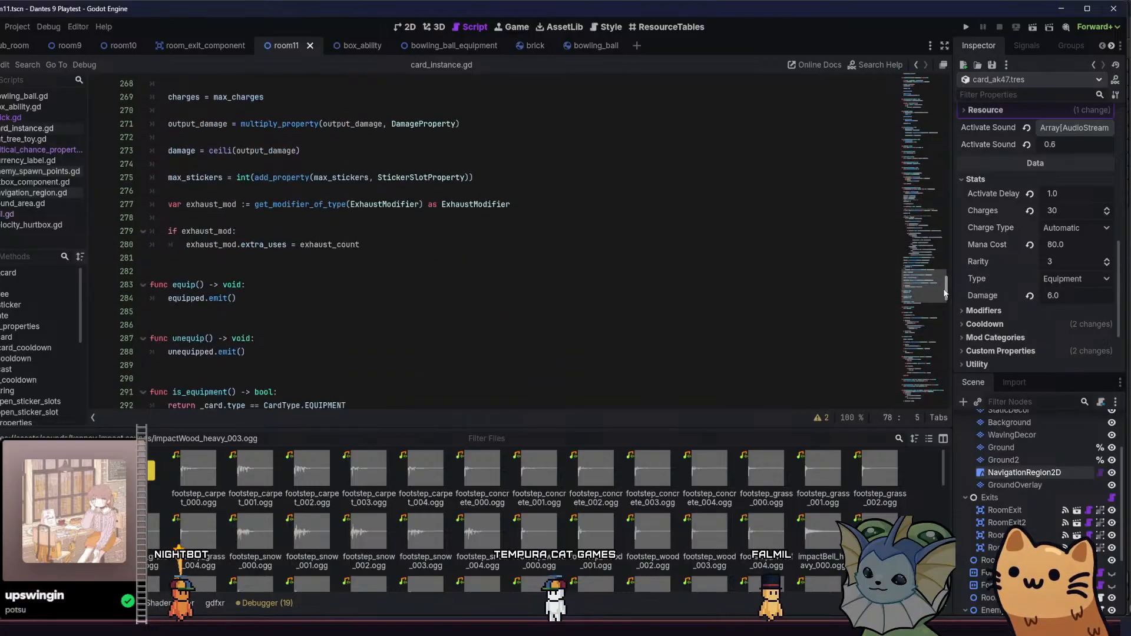
click(431, 246)
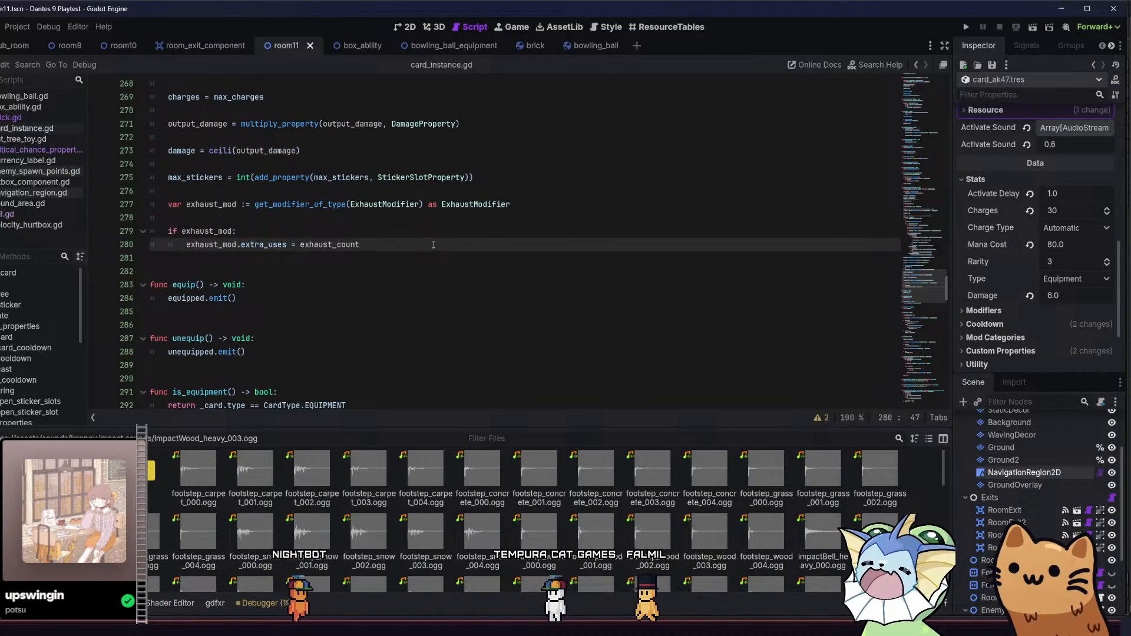
key(Return)
key(Return)
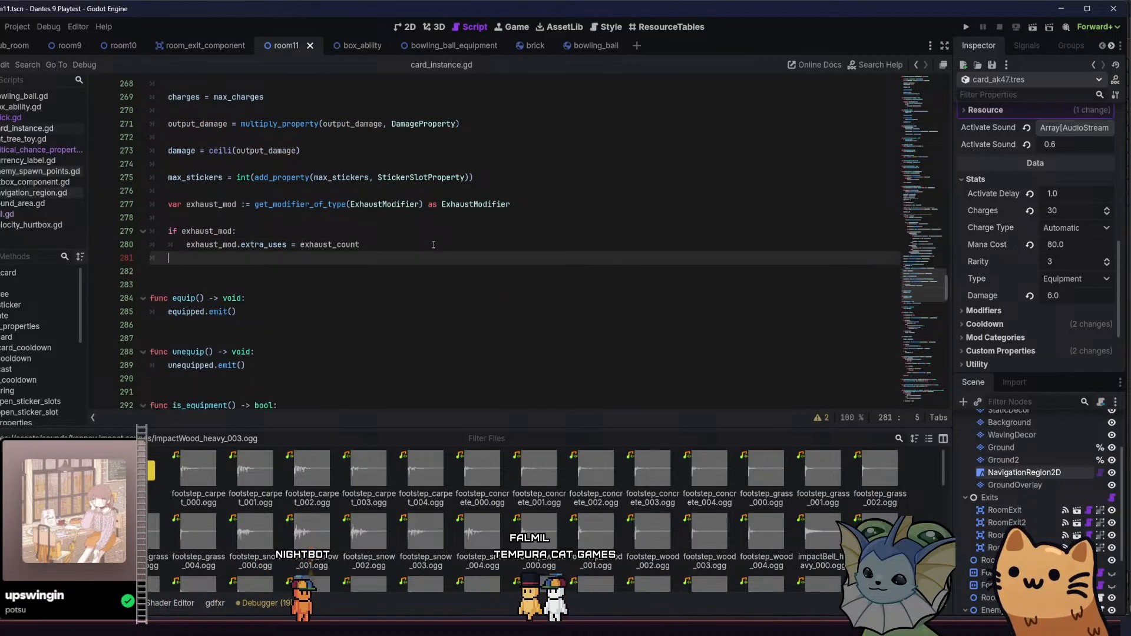
text(var crit_mod := get_modifier_of_type(CriticalModifier) as CriticalModifier  	if crit_mod: 		var crit_property := Util.get_component(self, CriticalChanceProperty) as CriticalChanceProperty 		if crit_property: 			crit_property.add_source(crit_mod, crit_mod.amount))
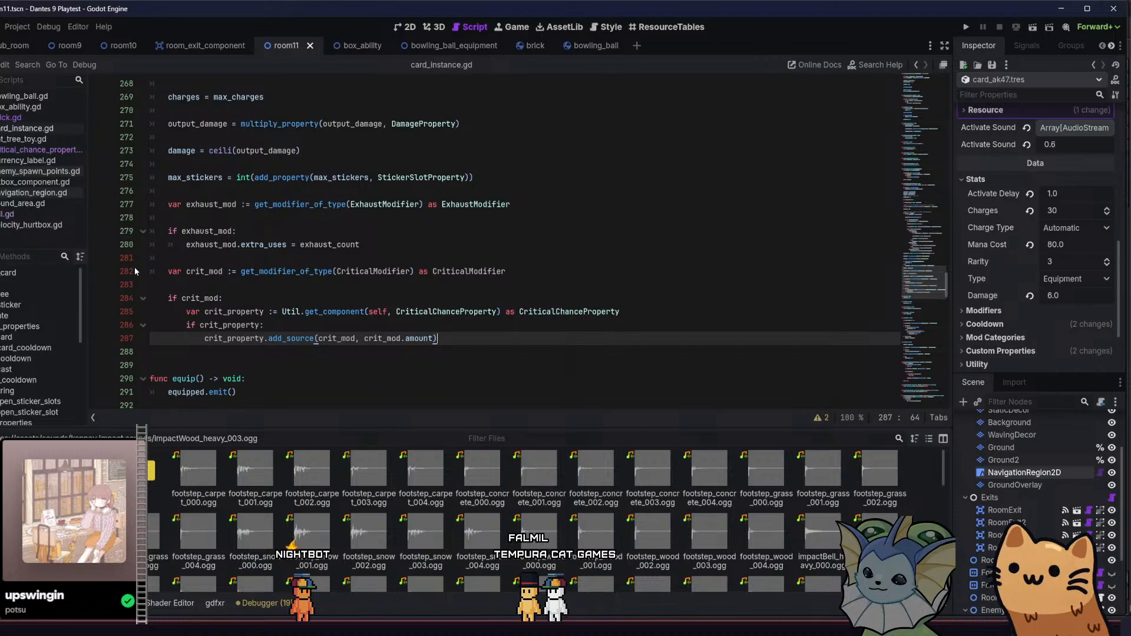
Fix the indentation of the new crit_mod block by converting the script's space indents to tabs
key(Up)
key(Up)
key(Up)
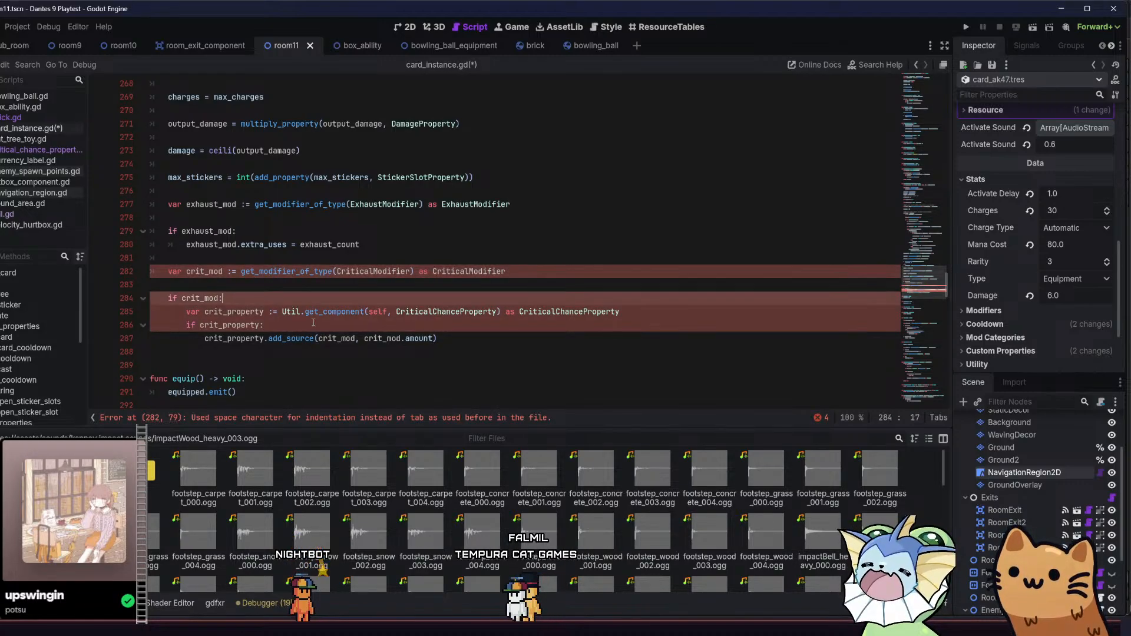
click(313, 324)
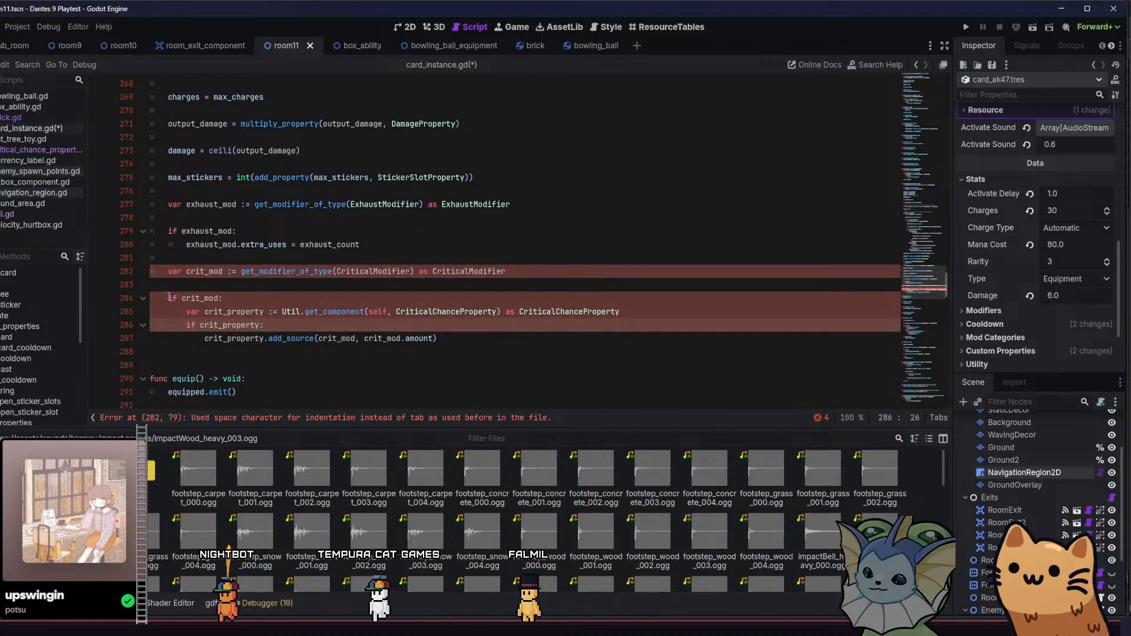
click(168, 298)
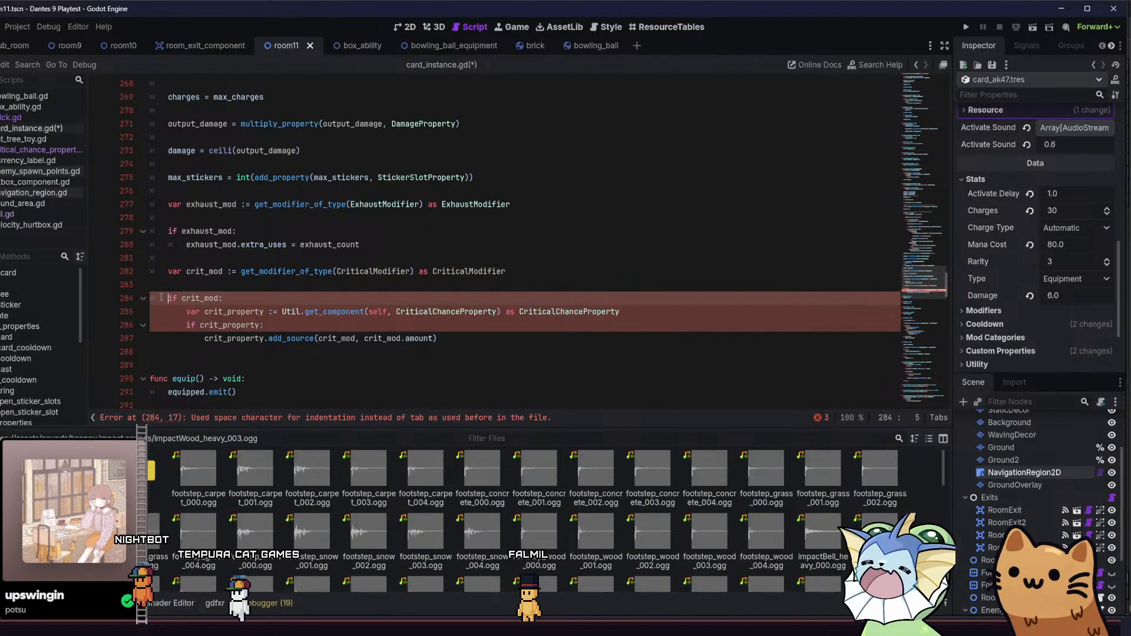
mouse_move(186, 312)
mouse_down()
mouse_move(111, 312)
mouse_move(174, 320)
mouse_up()
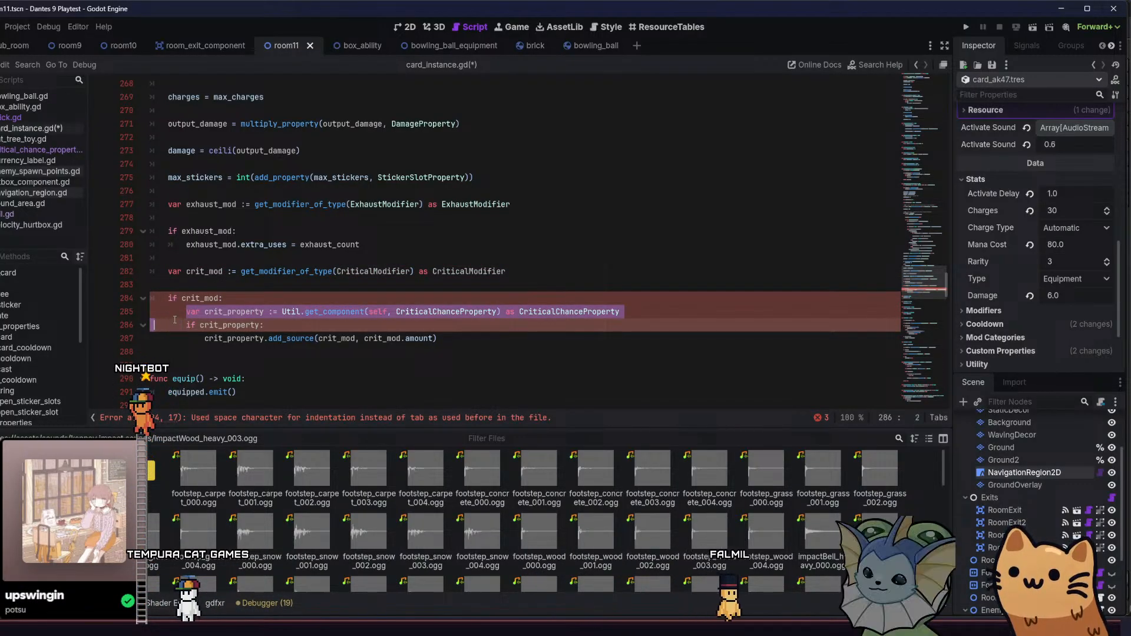
click(181, 311)
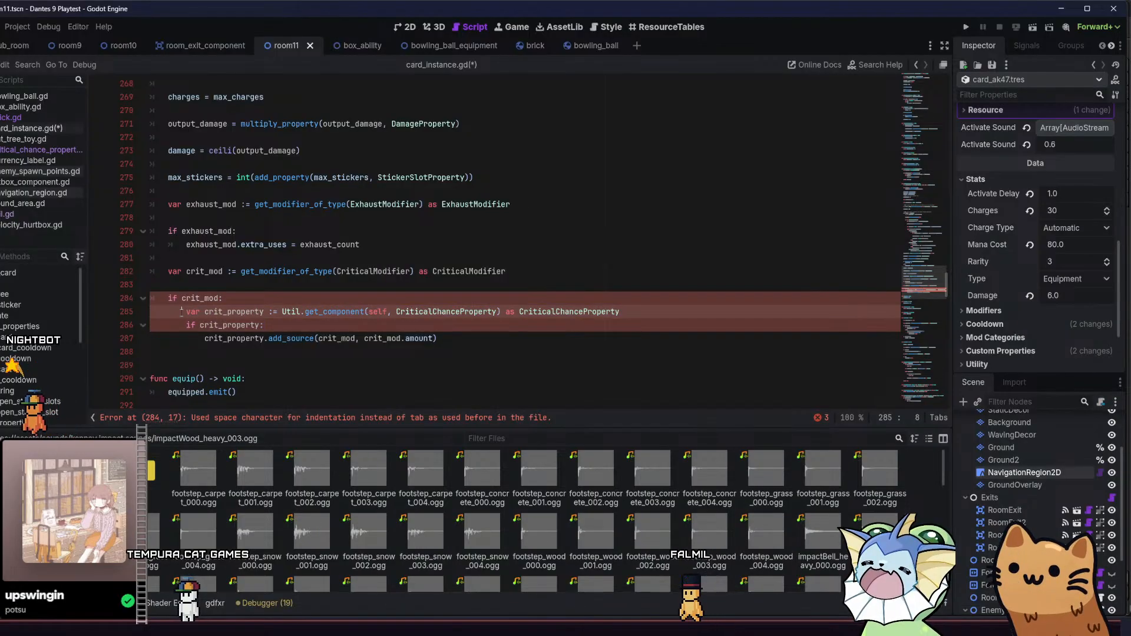
drag(462, 338, 146, 287)
right_click(165, 308)
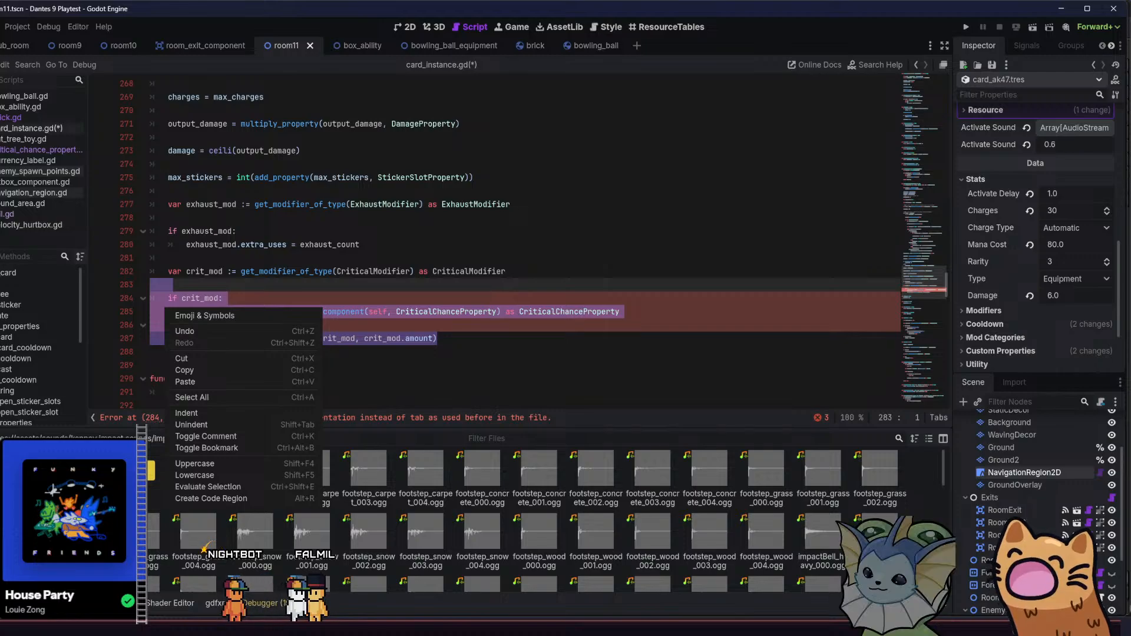
key(Escape)
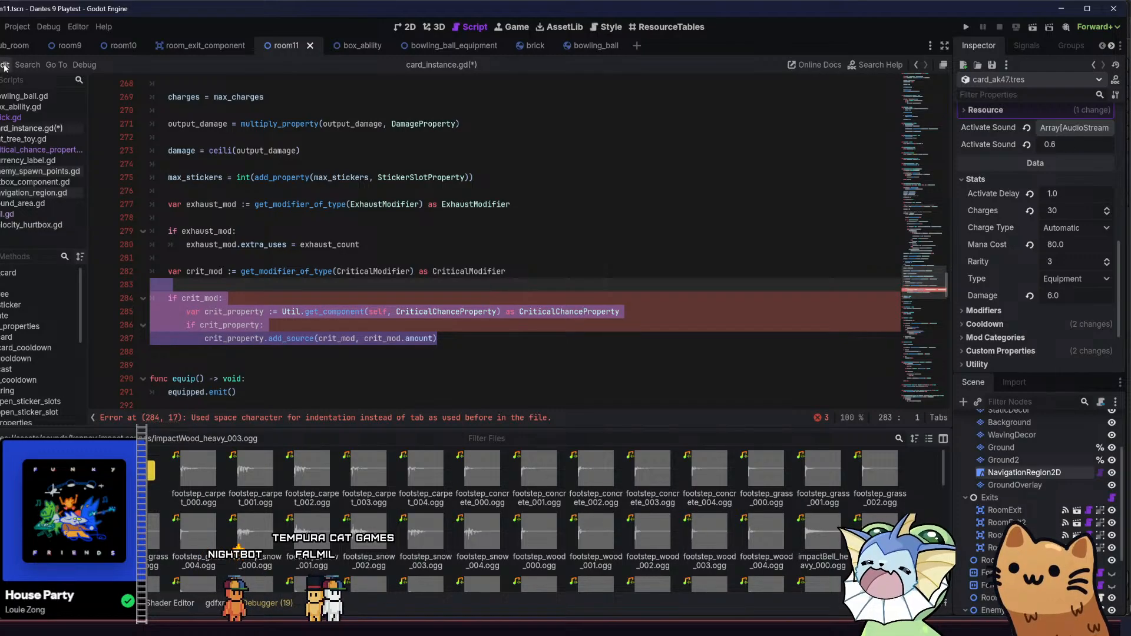
click(5, 66)
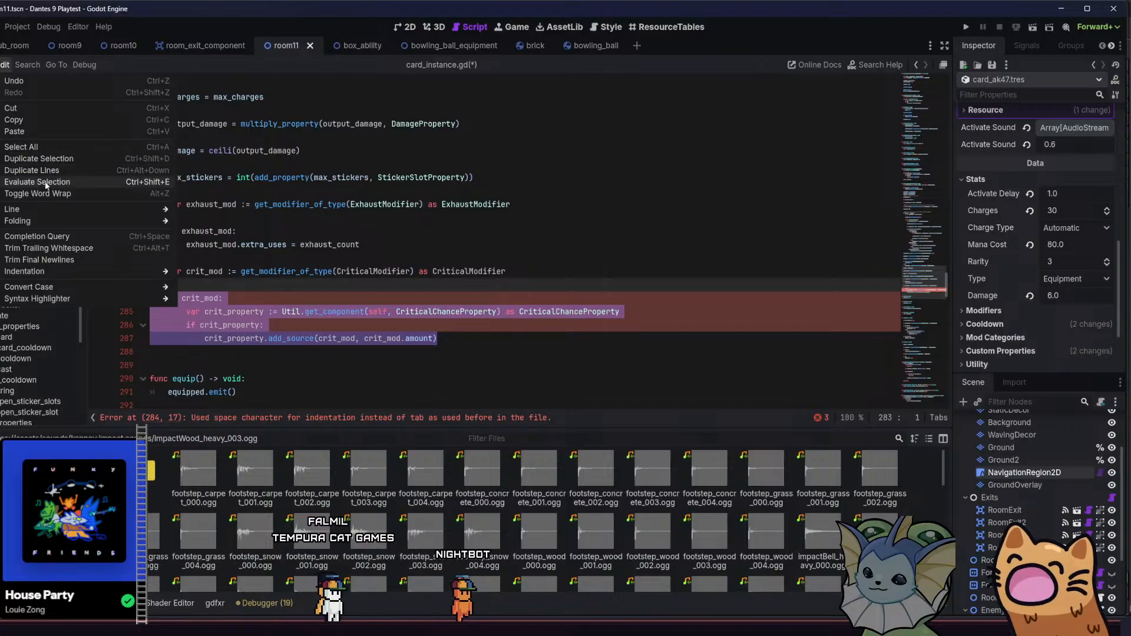
mouse_move(96, 273)
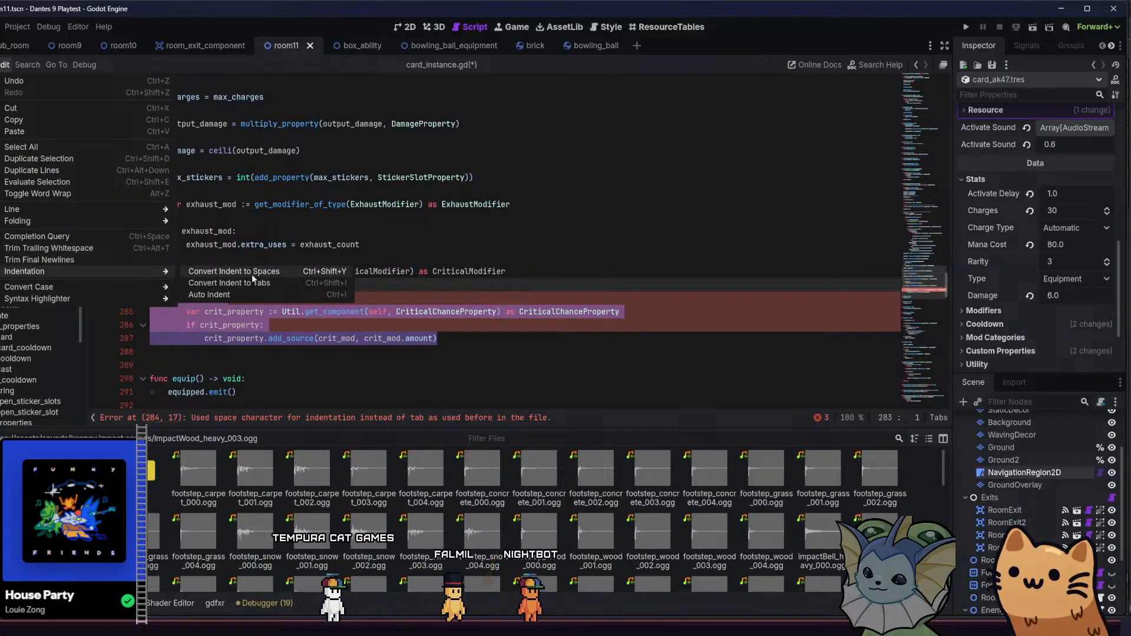
click(305, 283)
key(Up)
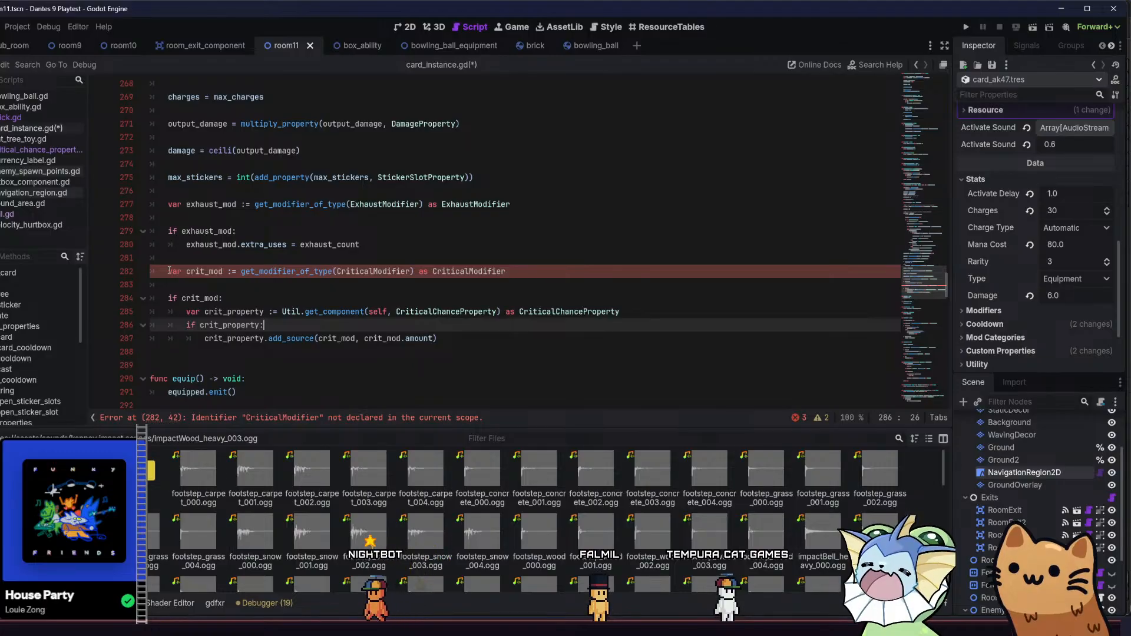
Check the CriticalModifier line and search the project's resources for "crit_modi"
click(414, 271)
key(End)
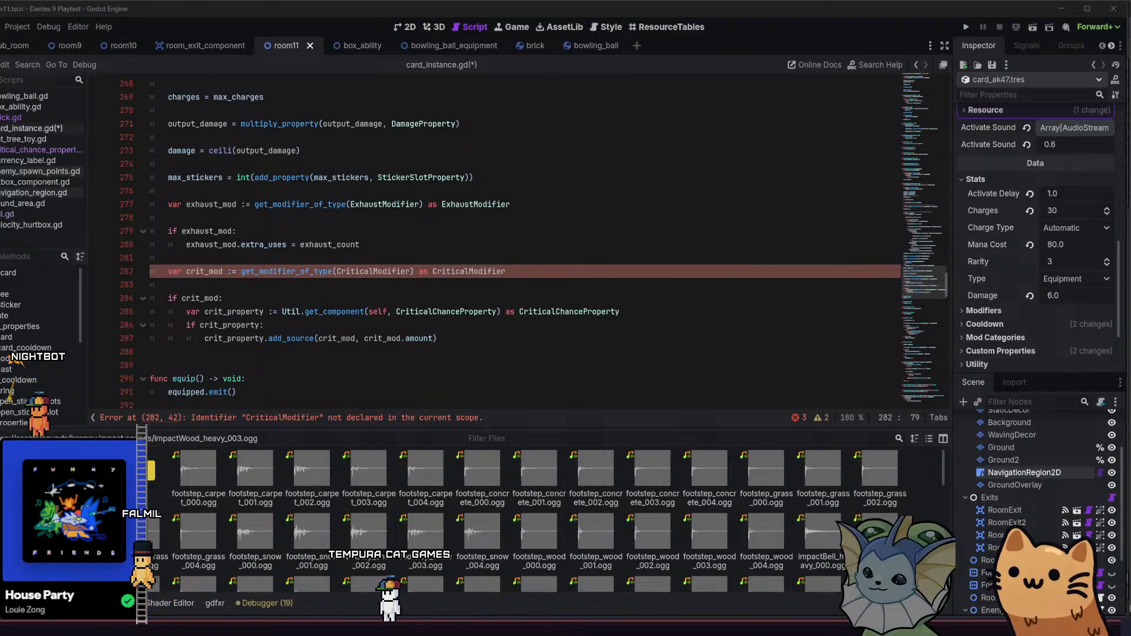
click(448, 245)
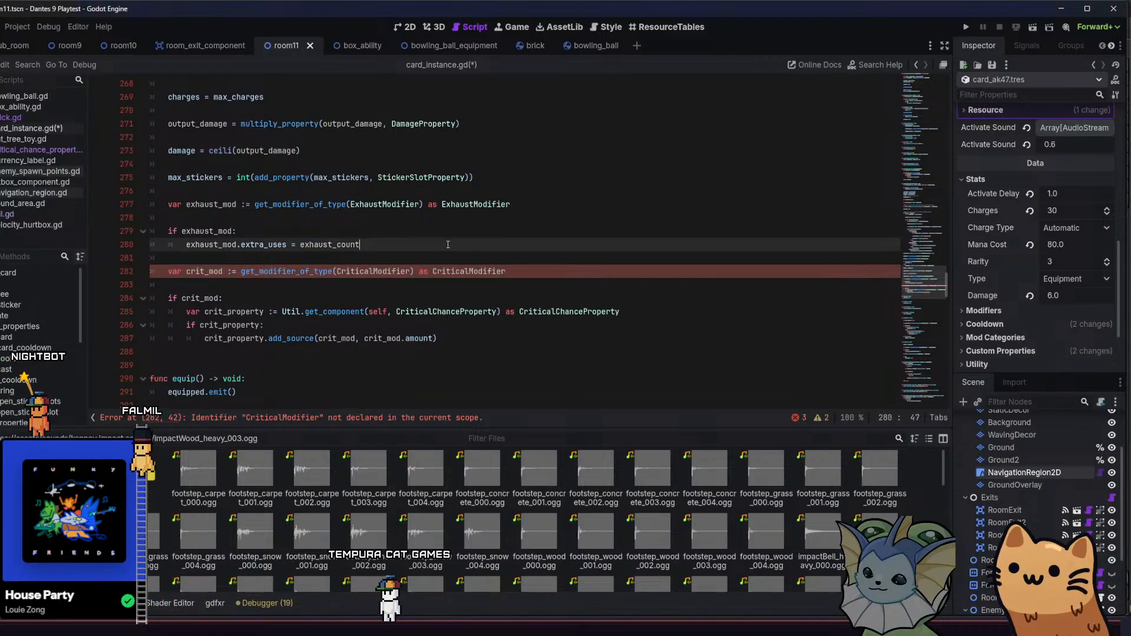
key(alt+shift+o)
text(cri)
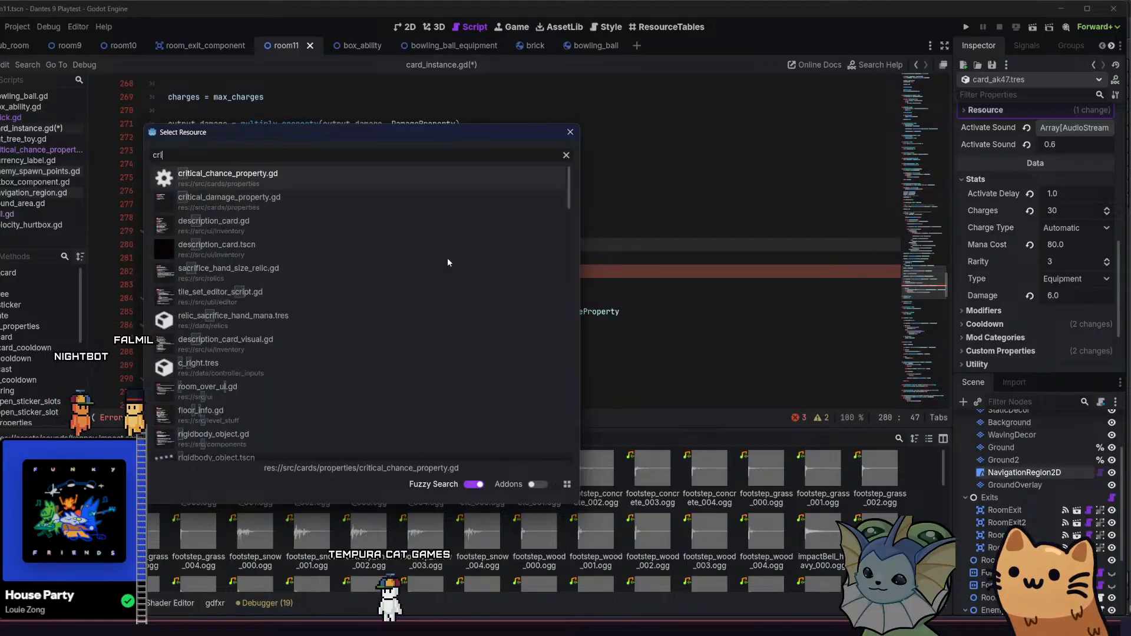
text(t_modi)
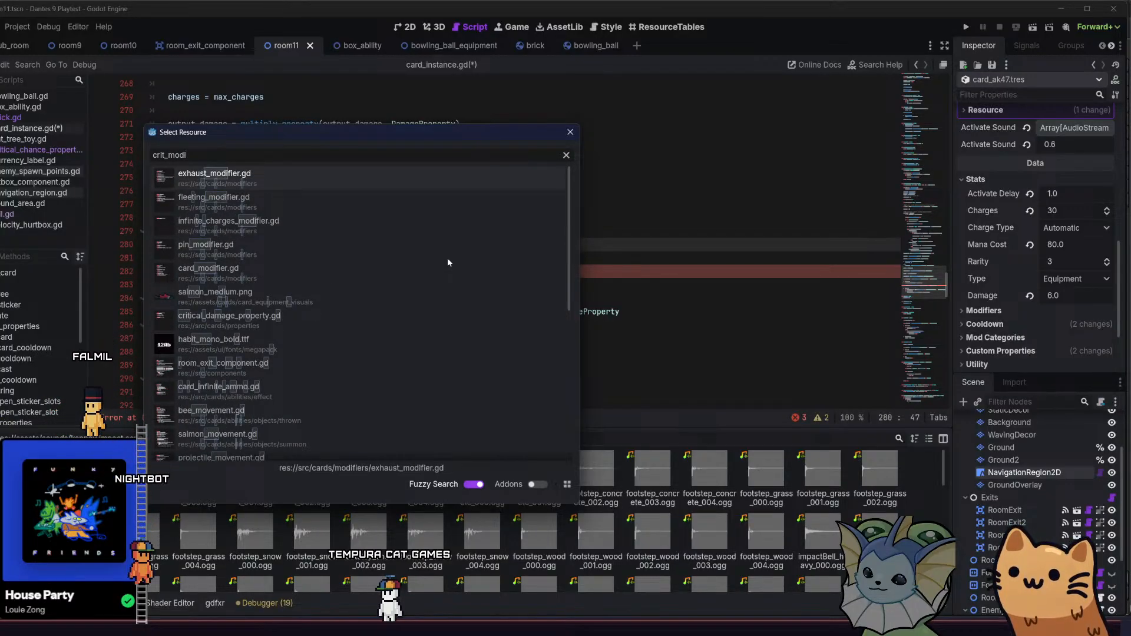
key(Escape)
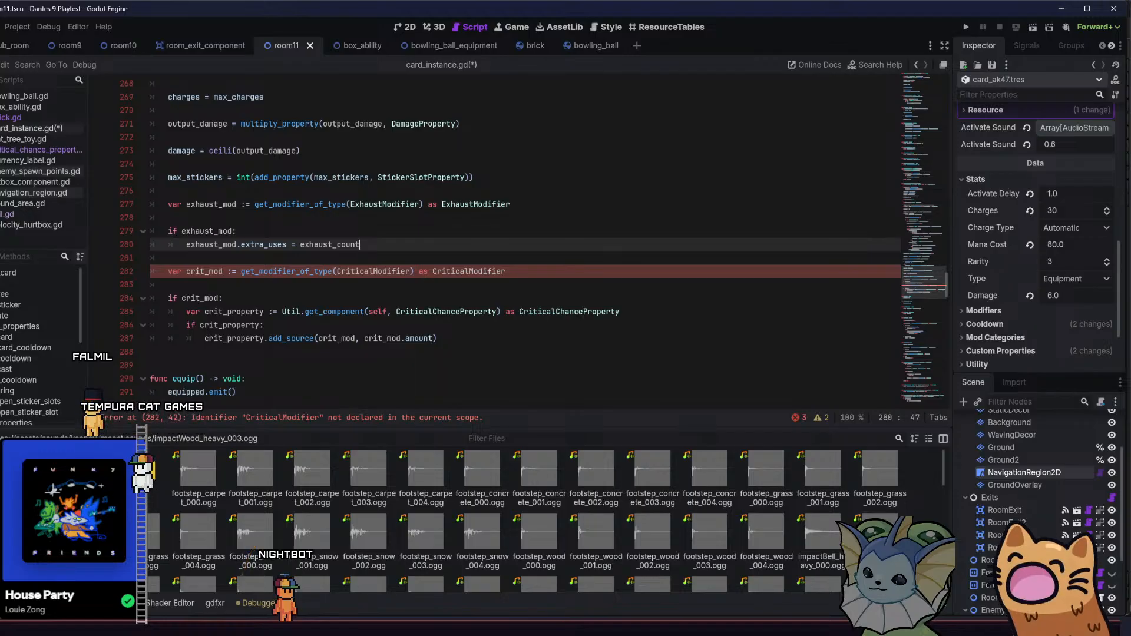
Create a GDScript file named crit_modifier.gd in the src/cards/modifiers folder
click(151, 472)
right_click(281, 530)
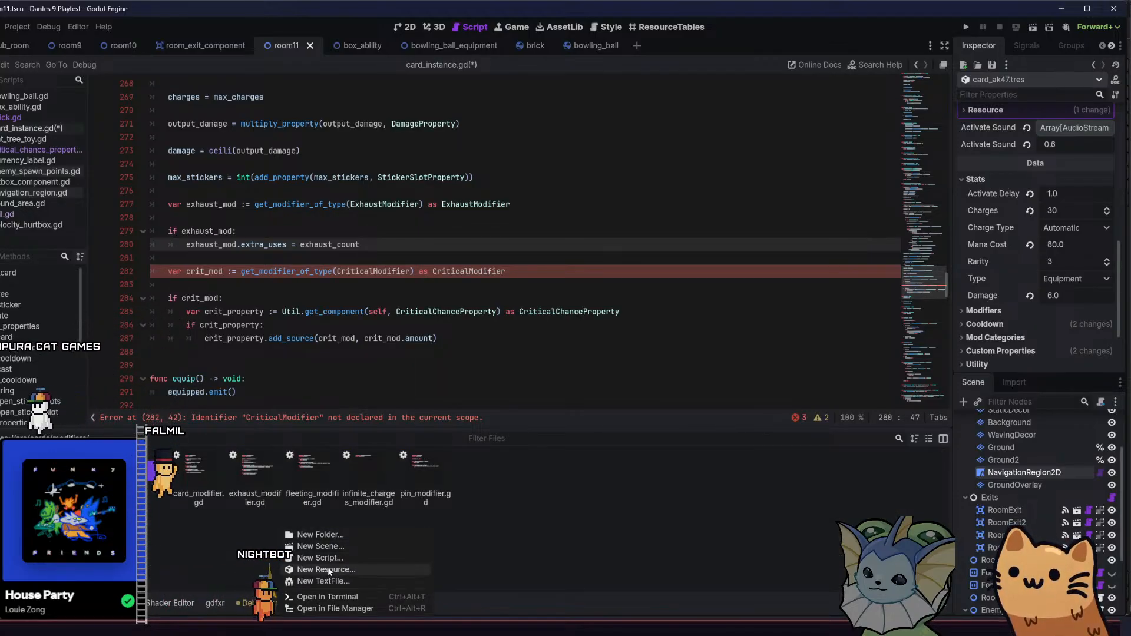
click(359, 561)
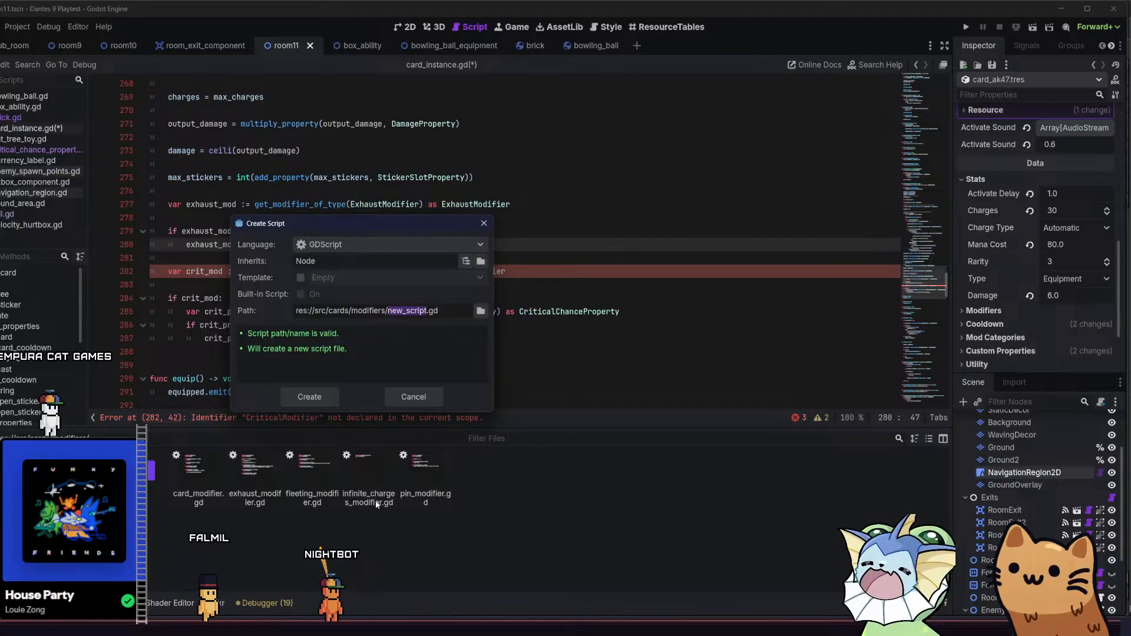
text(rit_)
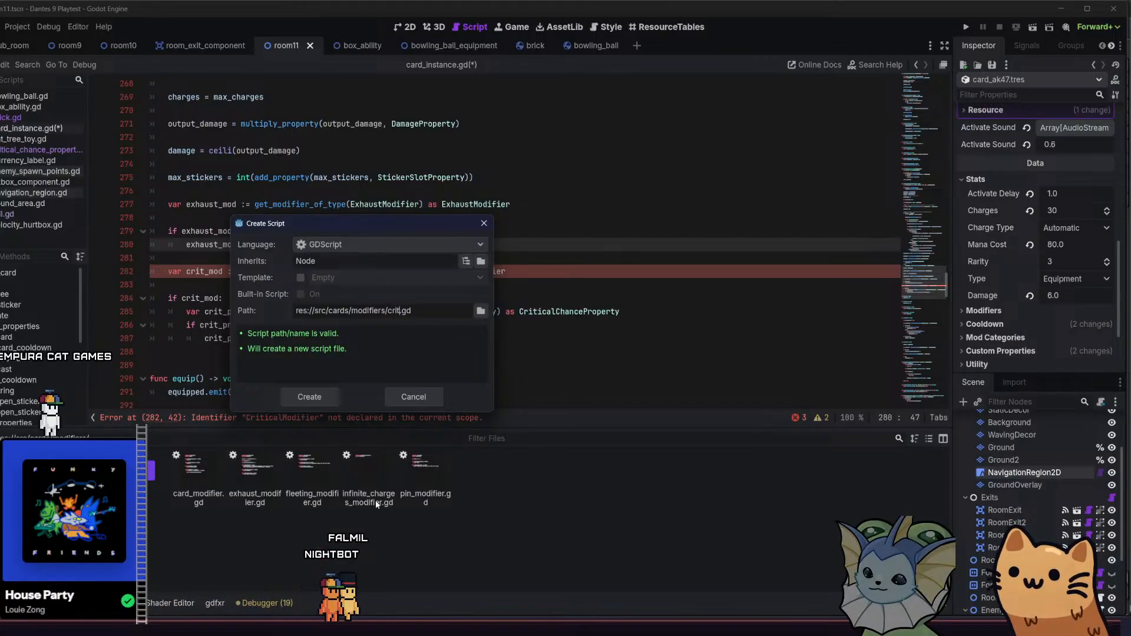
text(modifier)
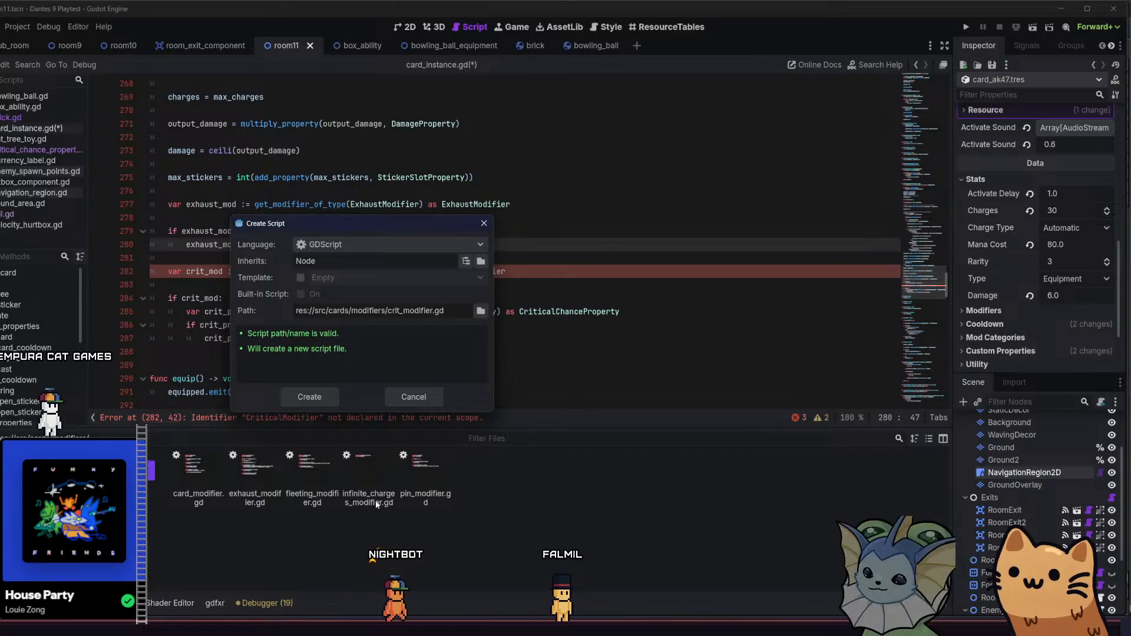
click(307, 400)
Define class CriticalModifier extending CardModifier with an exported float variable amount, remove the default "extends Node" line, and save crit_modifier.gd
key(Down)
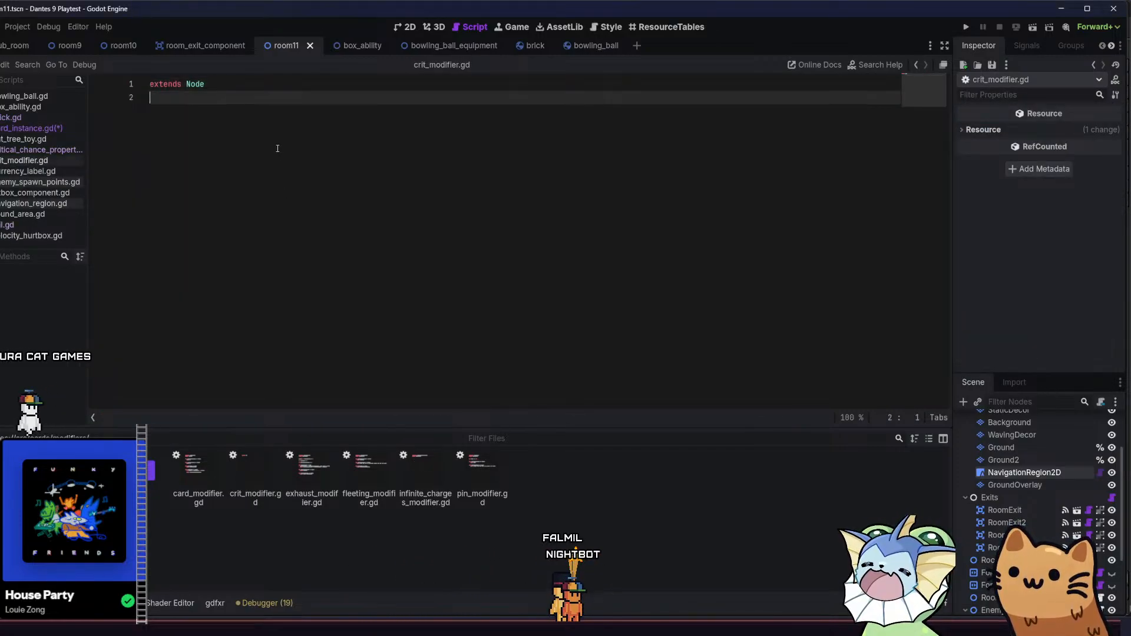
key(Return)
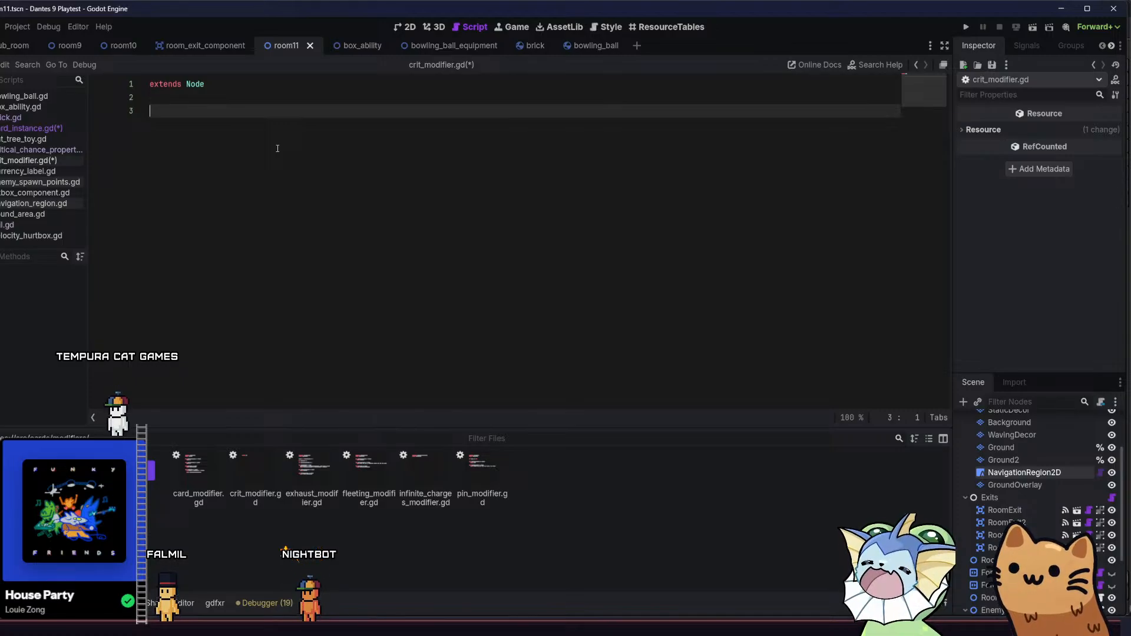
text(class_name CriticalModifier extends CardModifier   @export var amount : float)
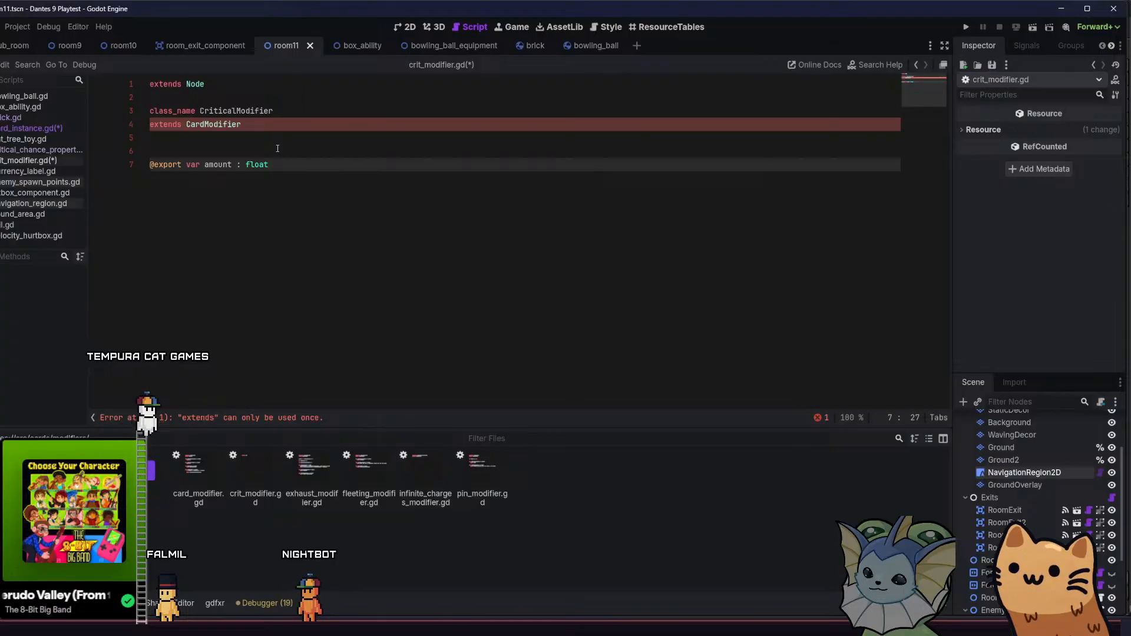
click(159, 92)
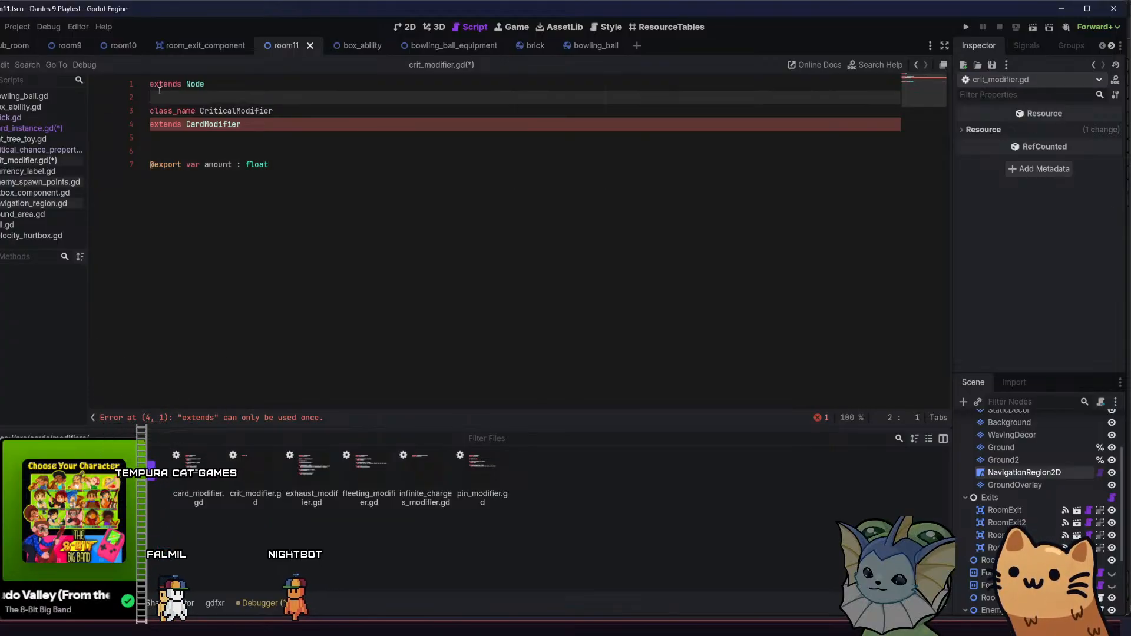
drag(159, 91, 145, 87)
key(Delete)
key(Delete)
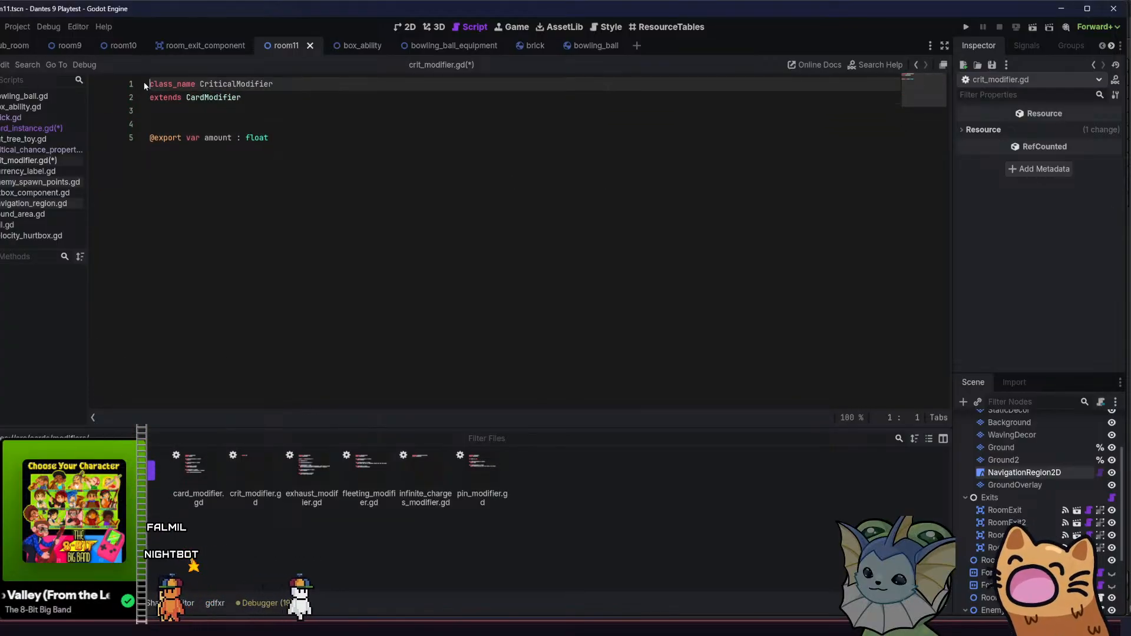
click(411, 202)
key(ctrl+s)
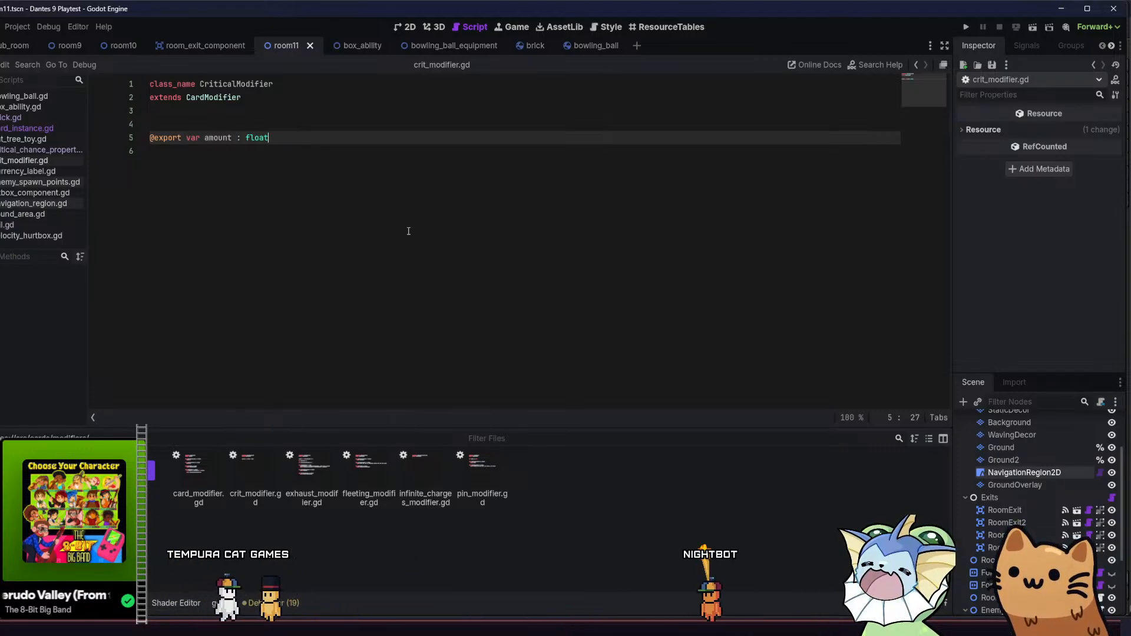
click(421, 216)
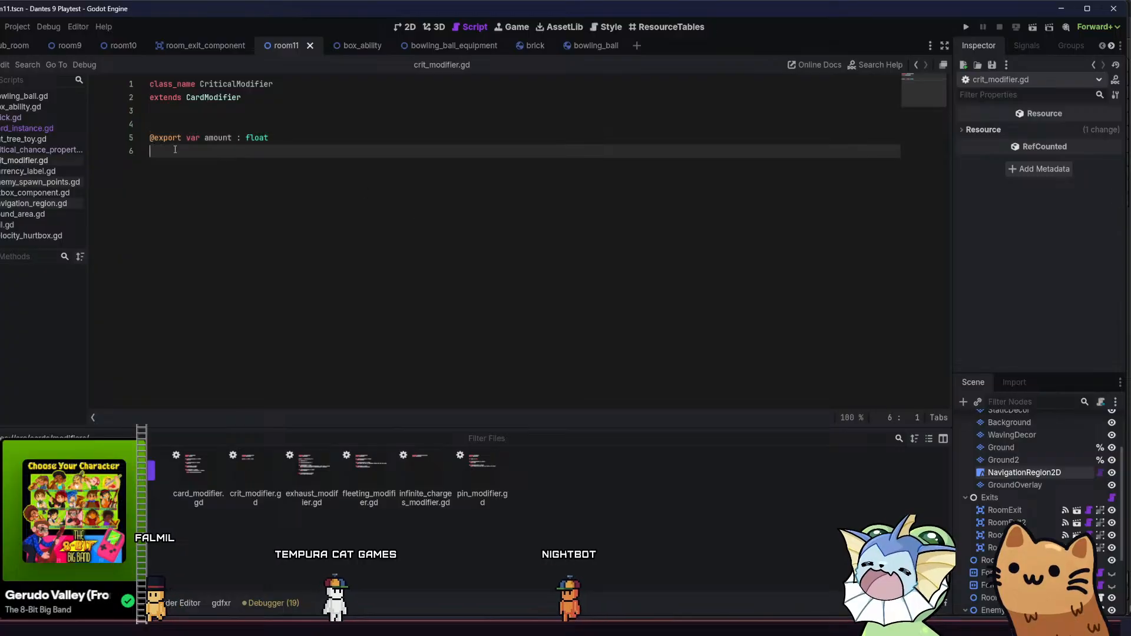
Return to card_instance.gd and delete the two lines in from_card that create the CriticalChanceProperty and set it as a component
click(48, 132)
click(460, 272)
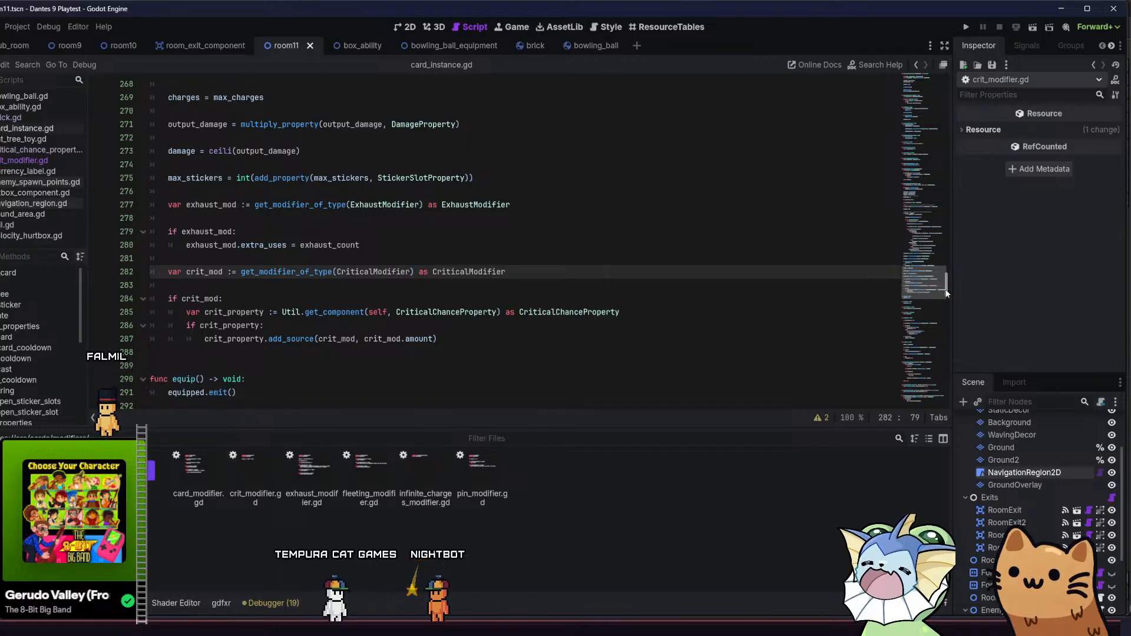
drag(946, 293, 942, 156)
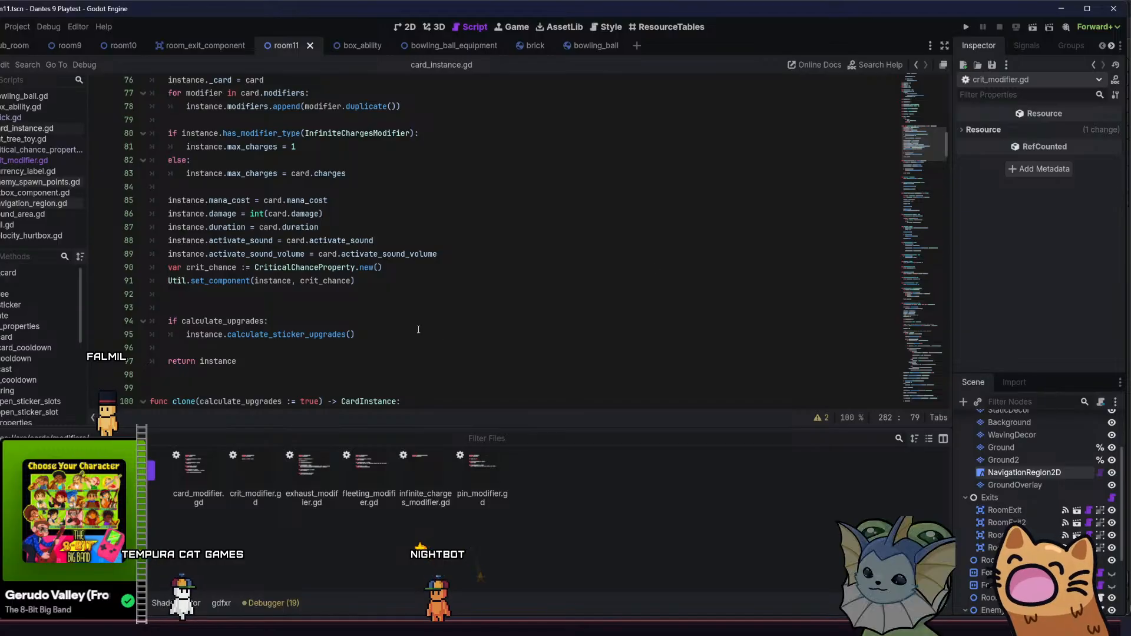
drag(371, 287, 119, 271)
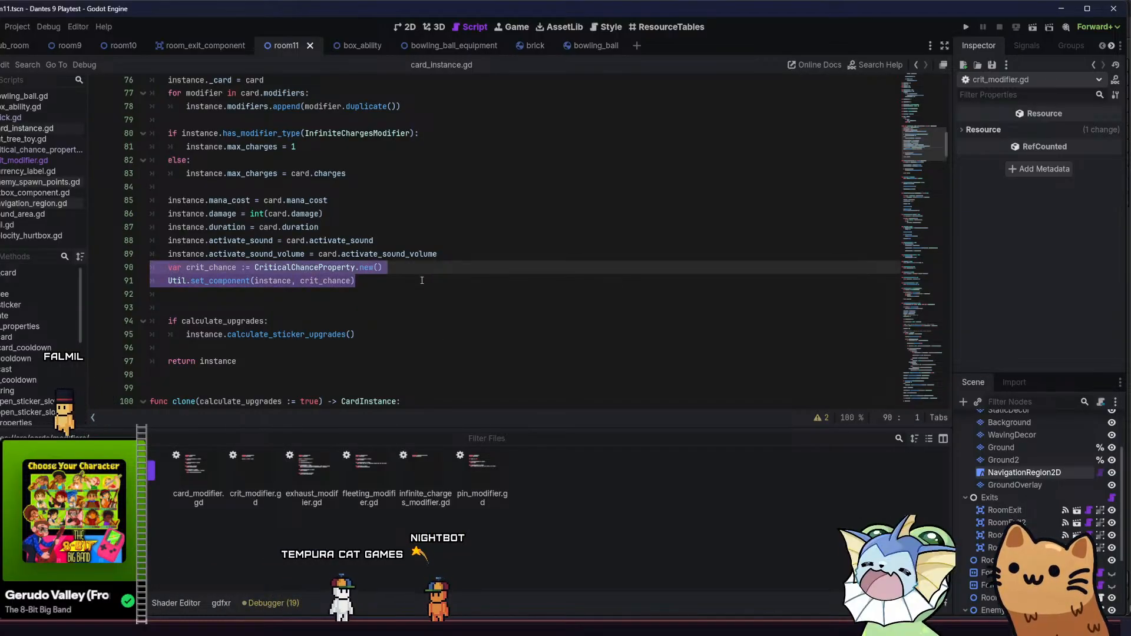
key(BackSpace)
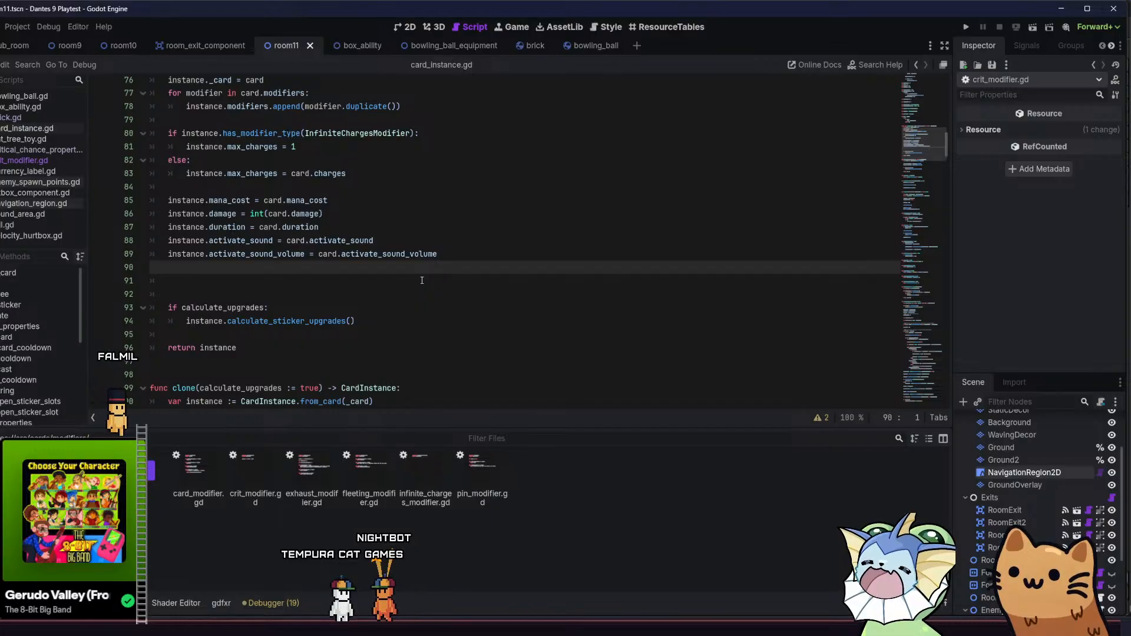
key(BackSpace)
click(428, 286)
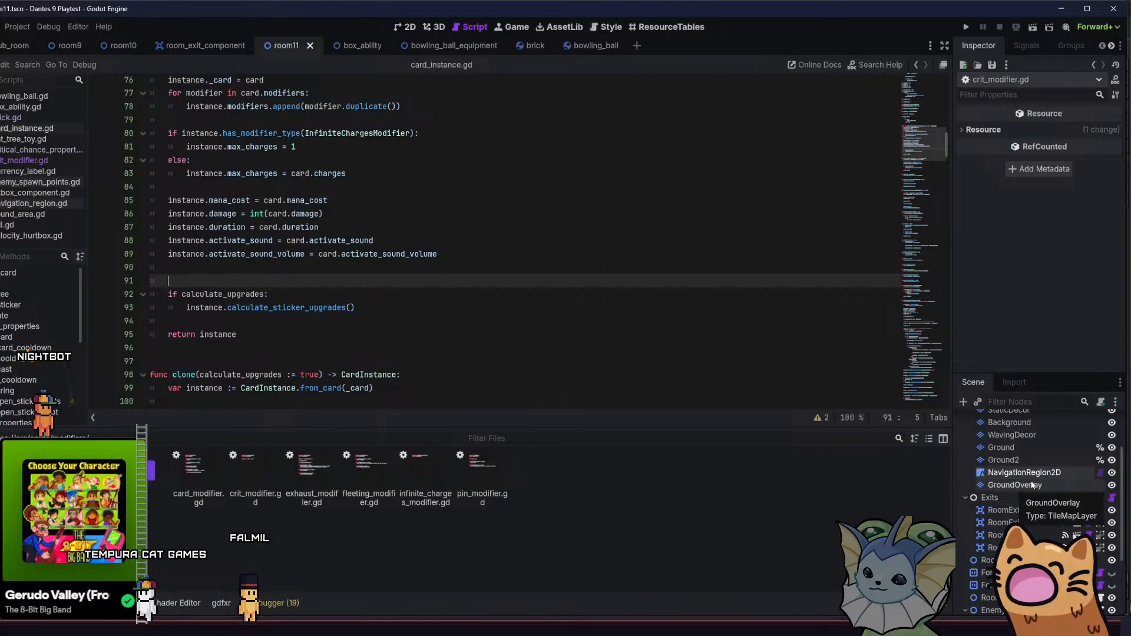
scroll(1008, 516, up, 1)
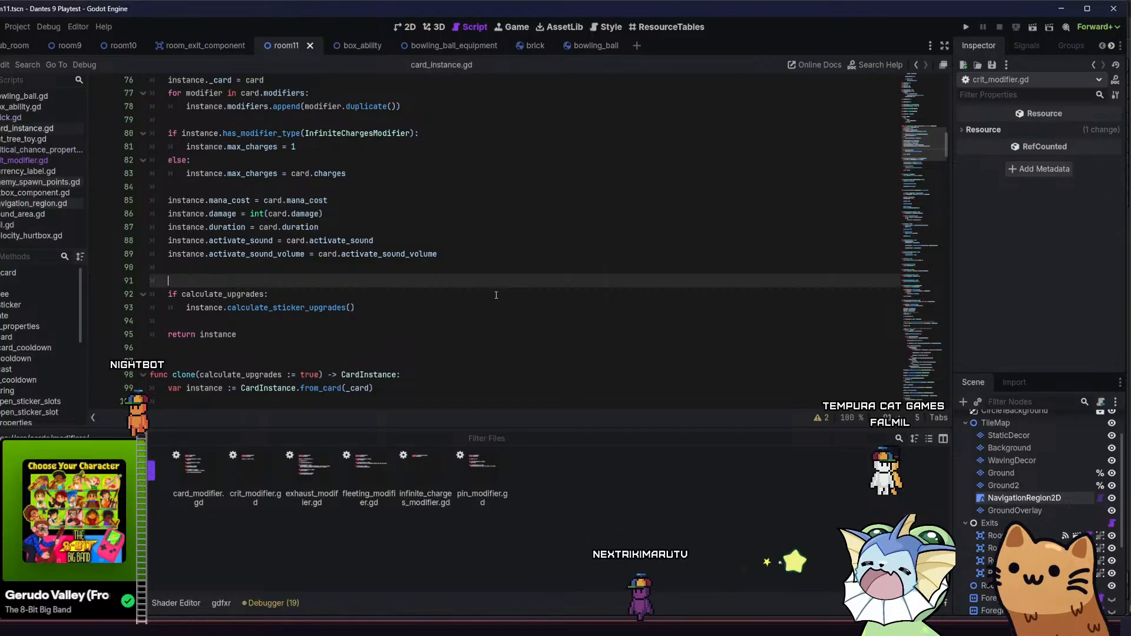
click(334, 329)
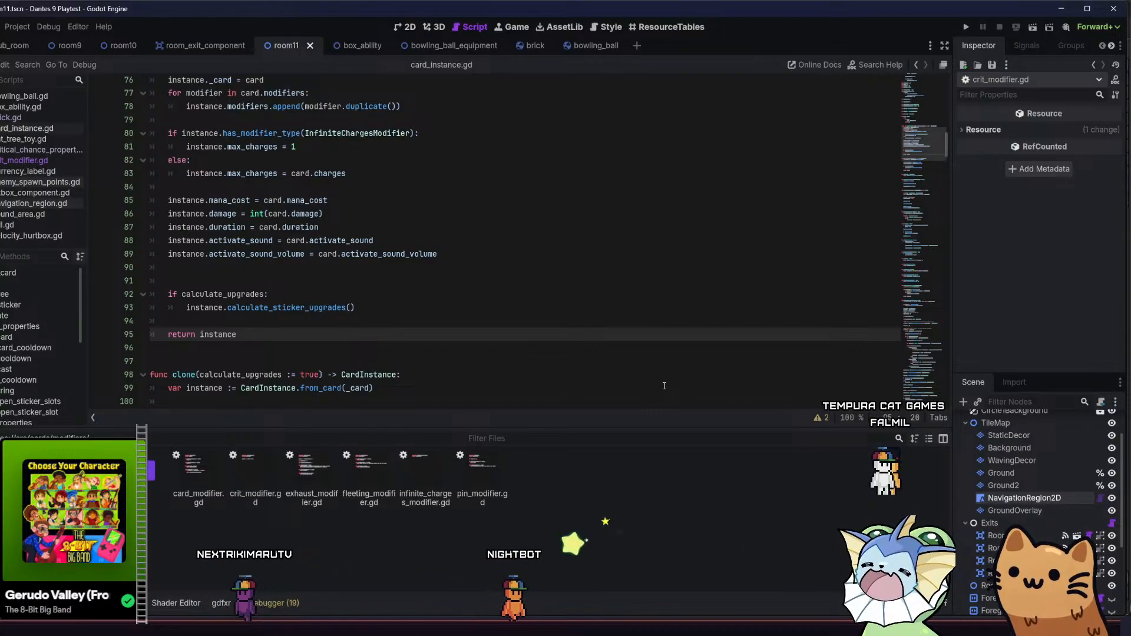
scroll(1032, 513, down, 5)
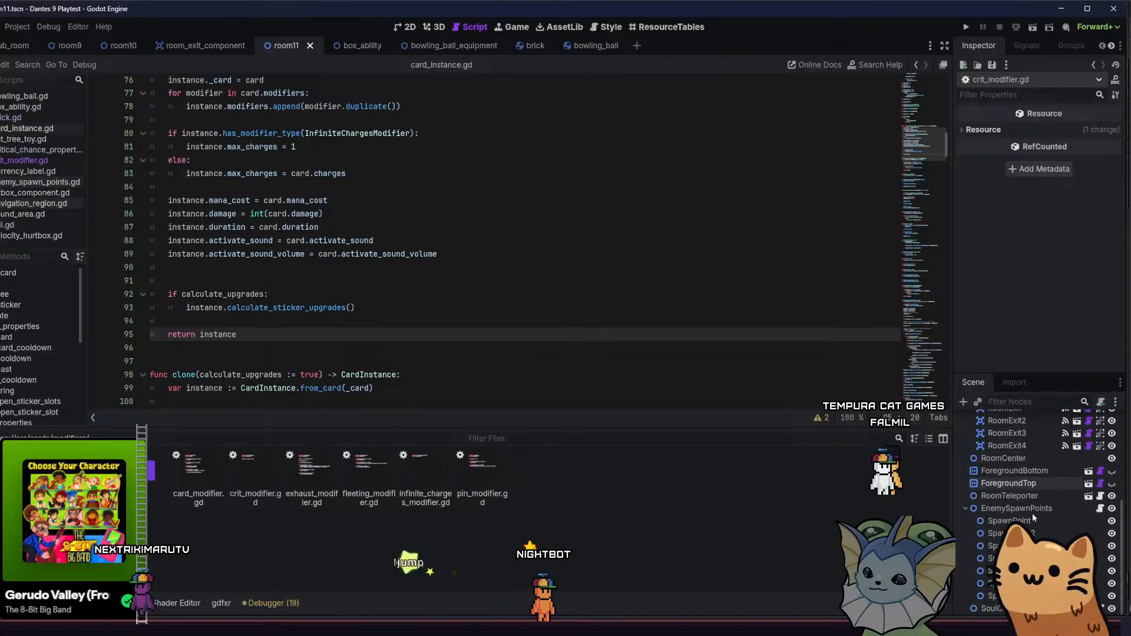
scroll(1028, 516, up, 6)
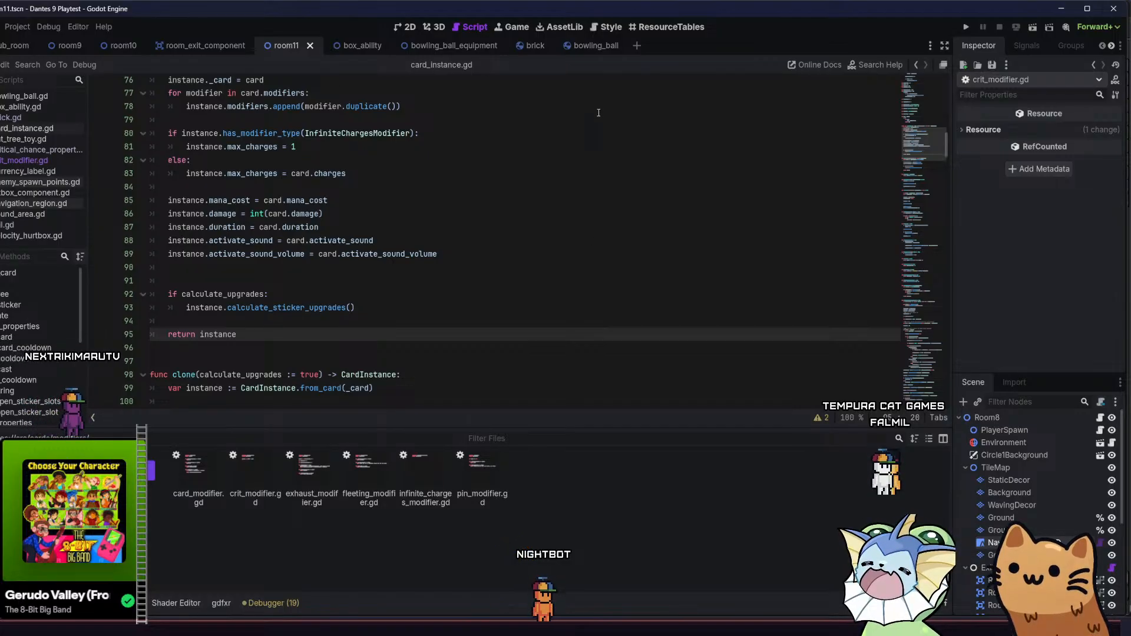
Open the card_ak47.tres resource and expand its Modifiers array
key(shift+alt+o)
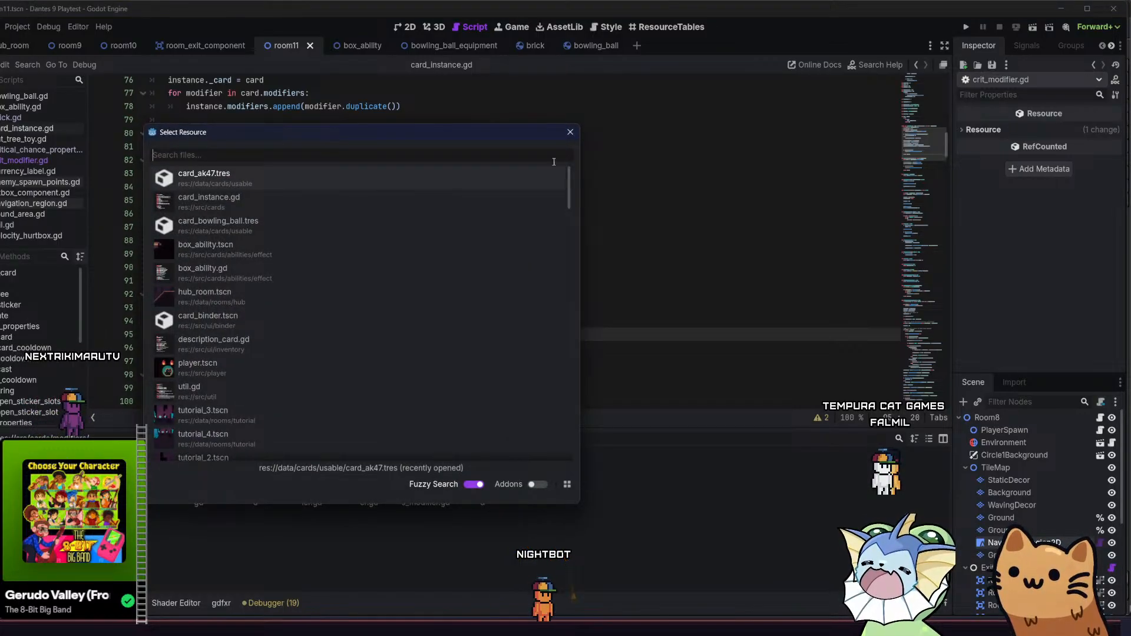
click(399, 178)
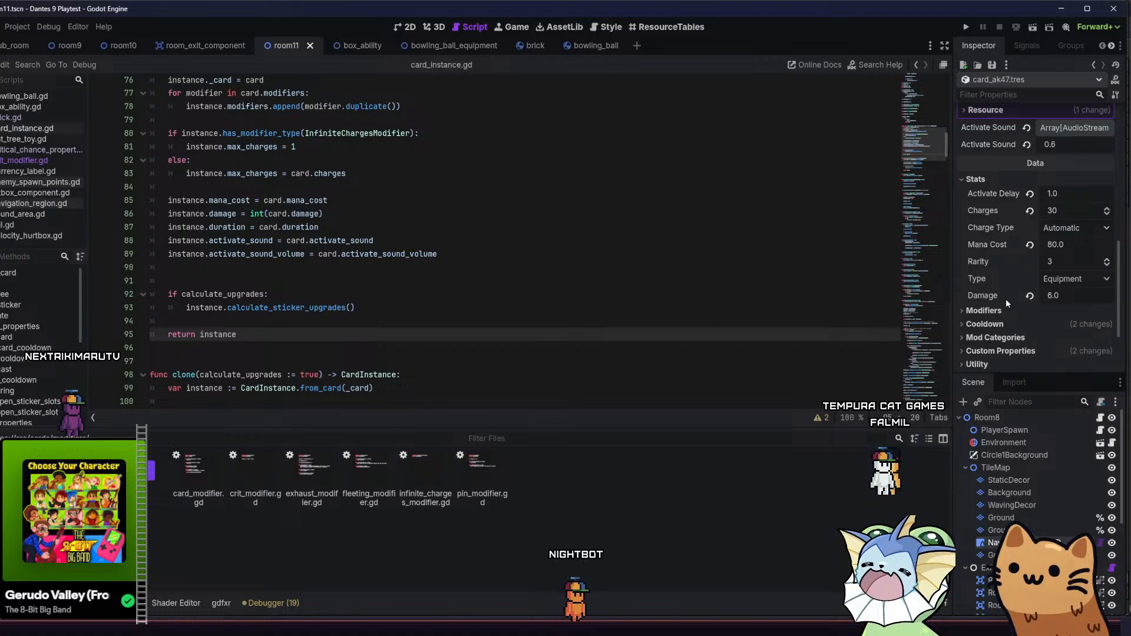
click(1020, 310)
click(1083, 328)
scroll(1059, 320, down, 4)
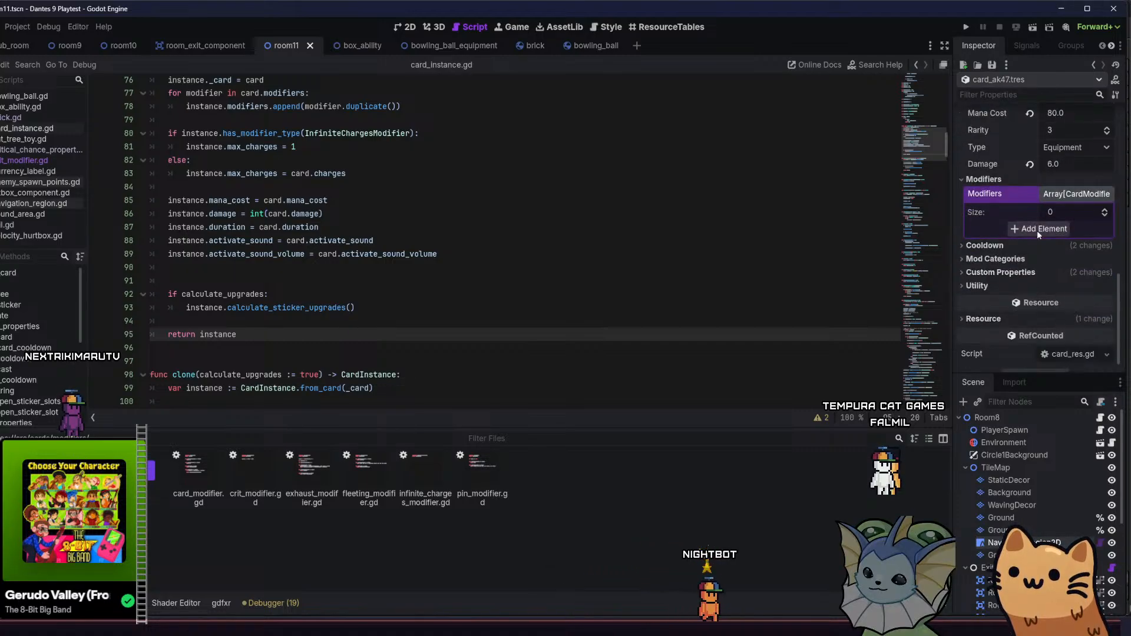
Add a CriticalModifier element to the AK47 card's Modifiers array and set its Amount to 0.5
click(1034, 228)
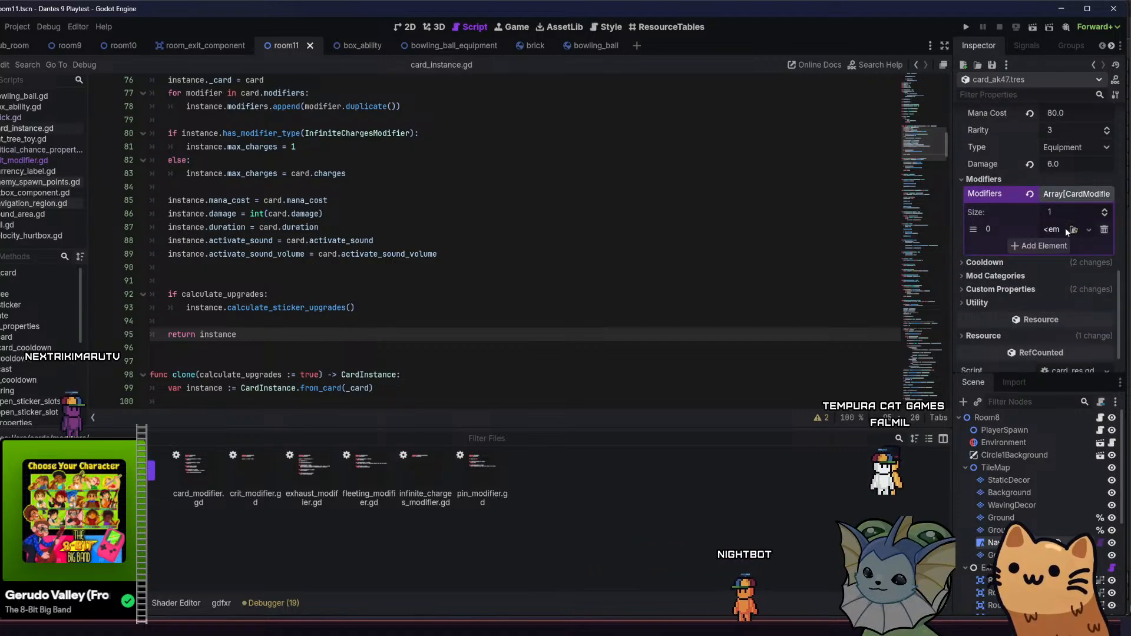
click(1060, 230)
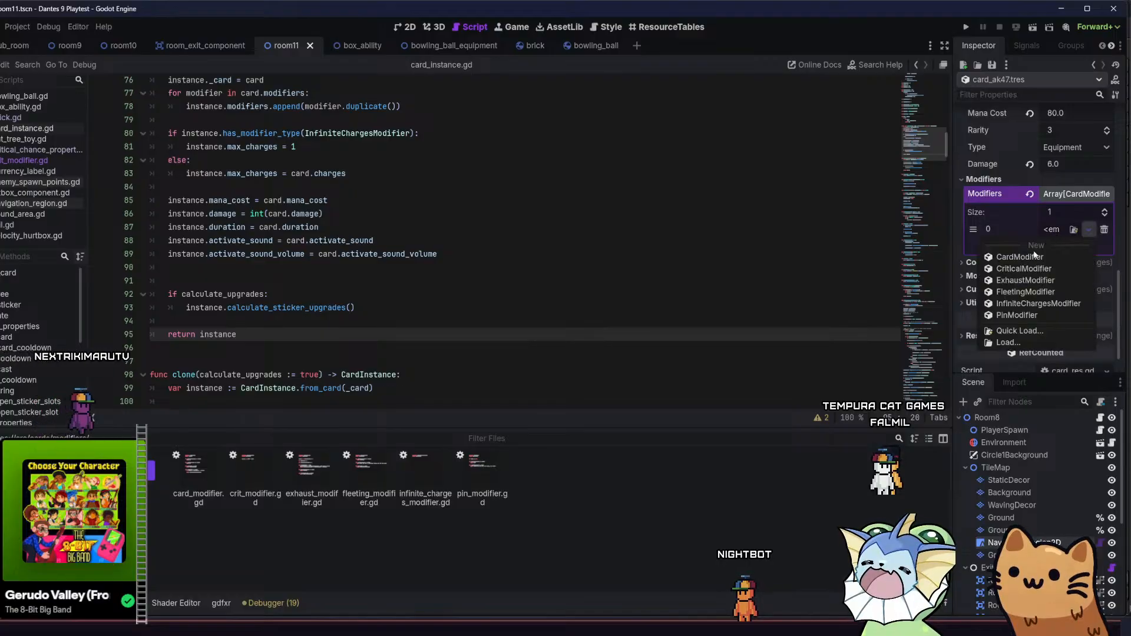
click(1051, 266)
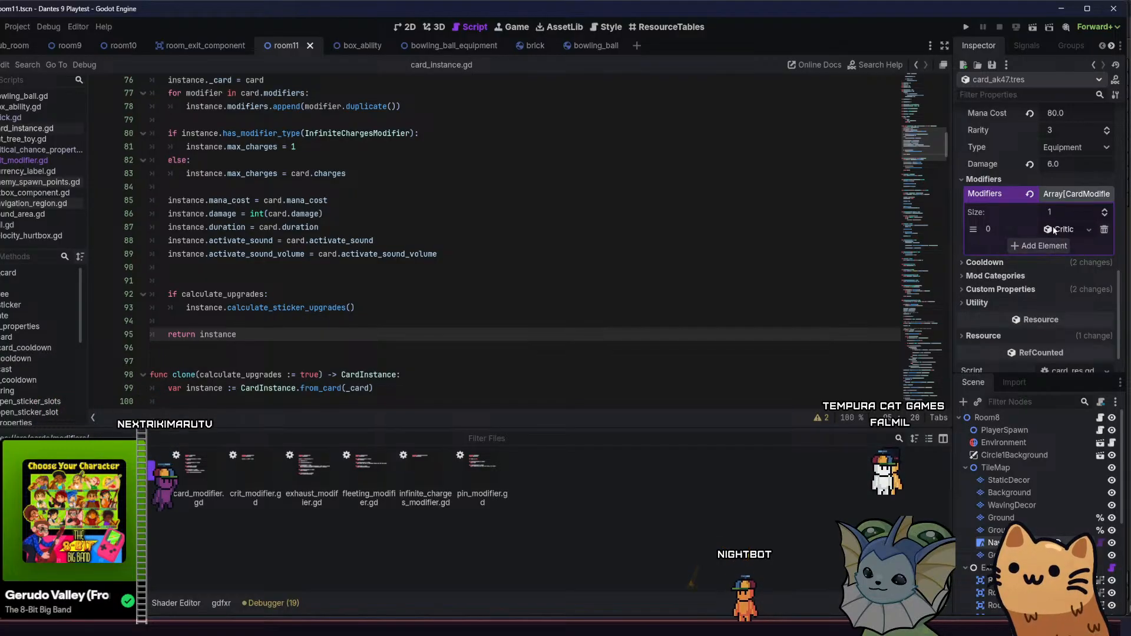
click(1055, 229)
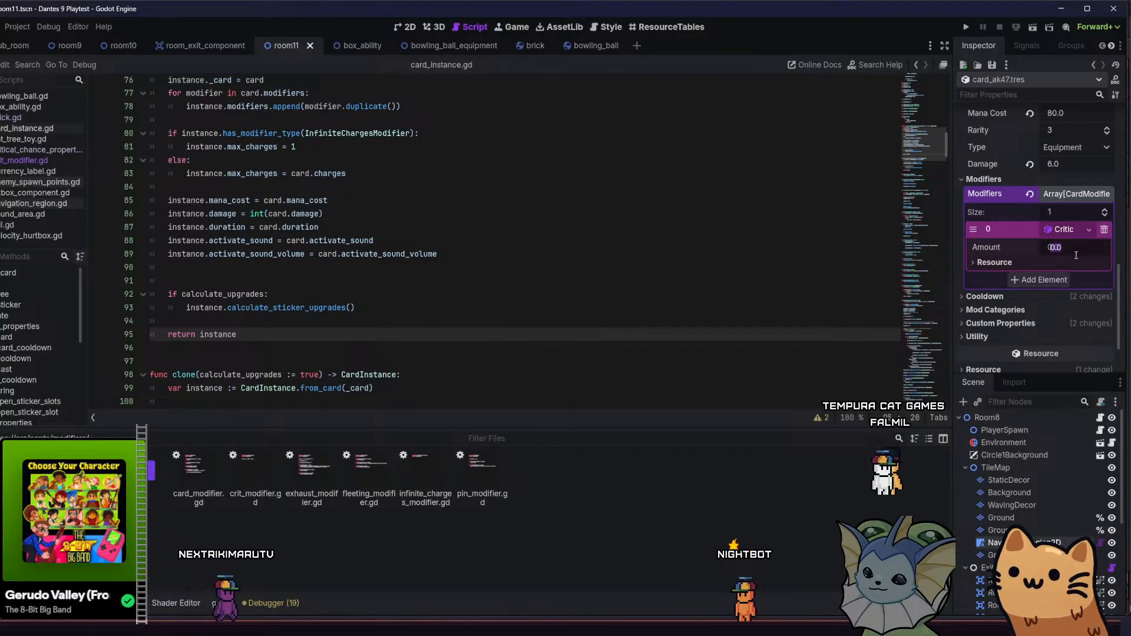
text(0.05)
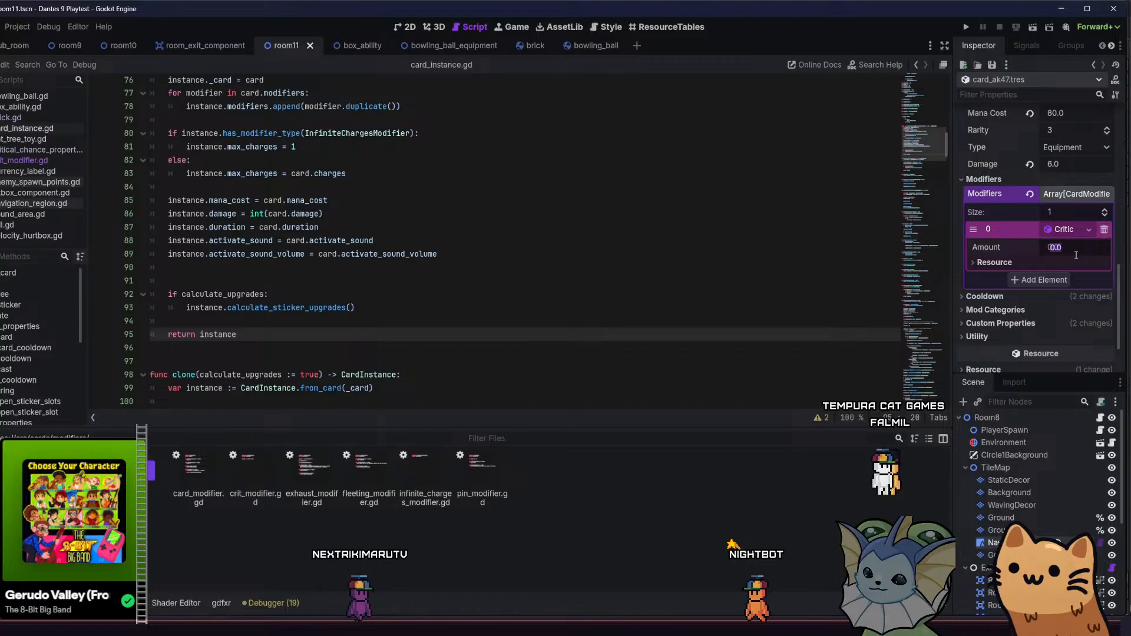
Run the project, check crit_modifier.gd and card_instance.gd while it loads, and start a game from the title screen
click(969, 26)
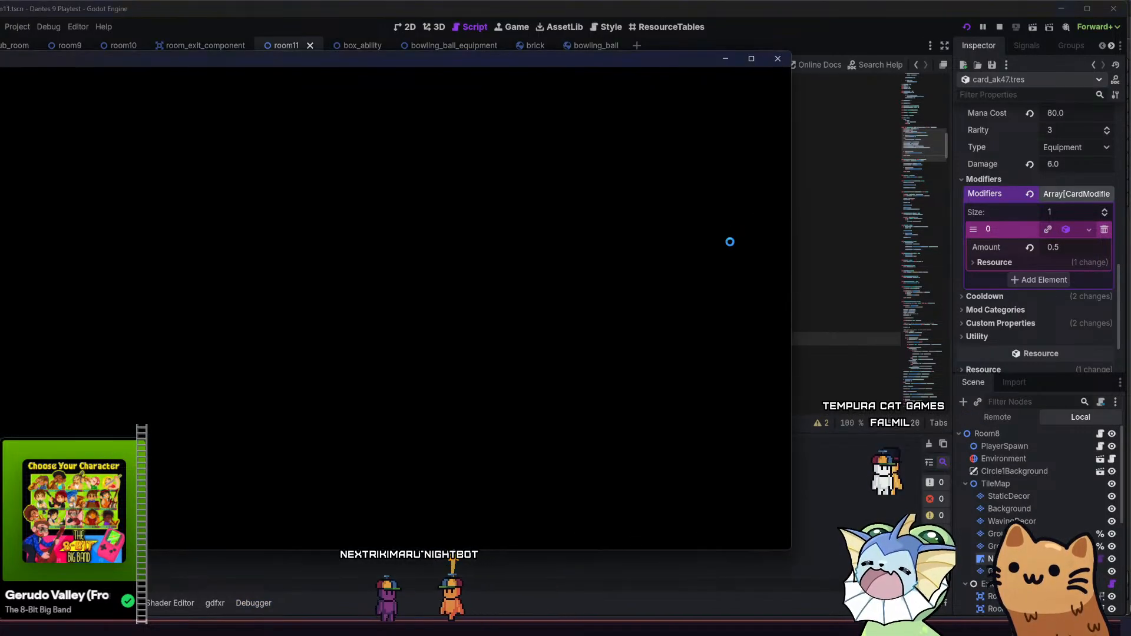
click(873, 190)
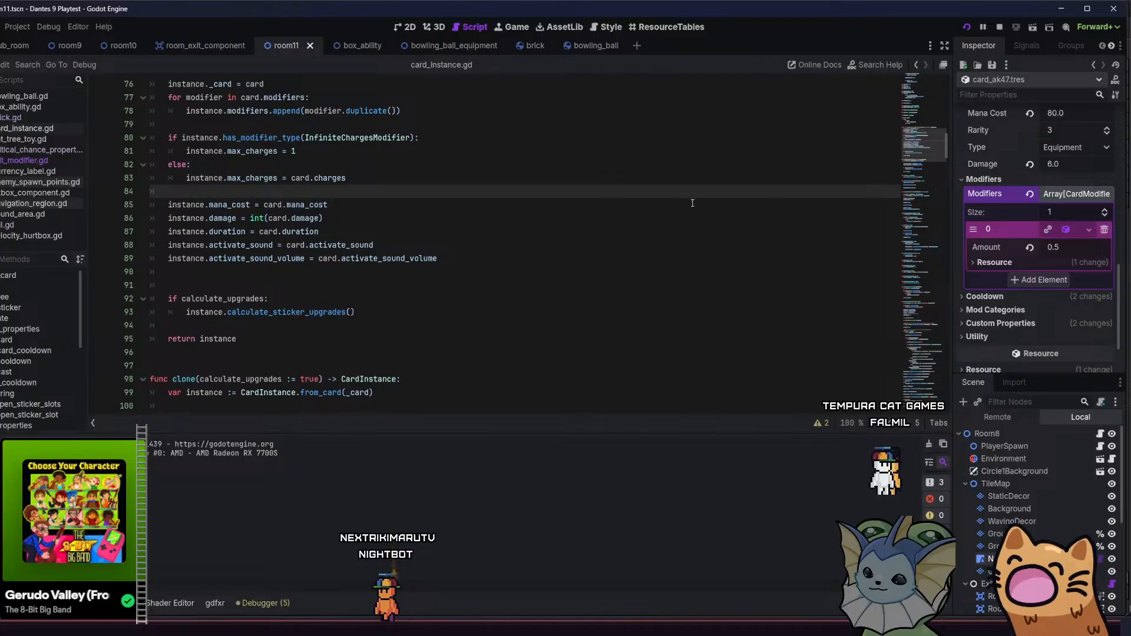
click(45, 162)
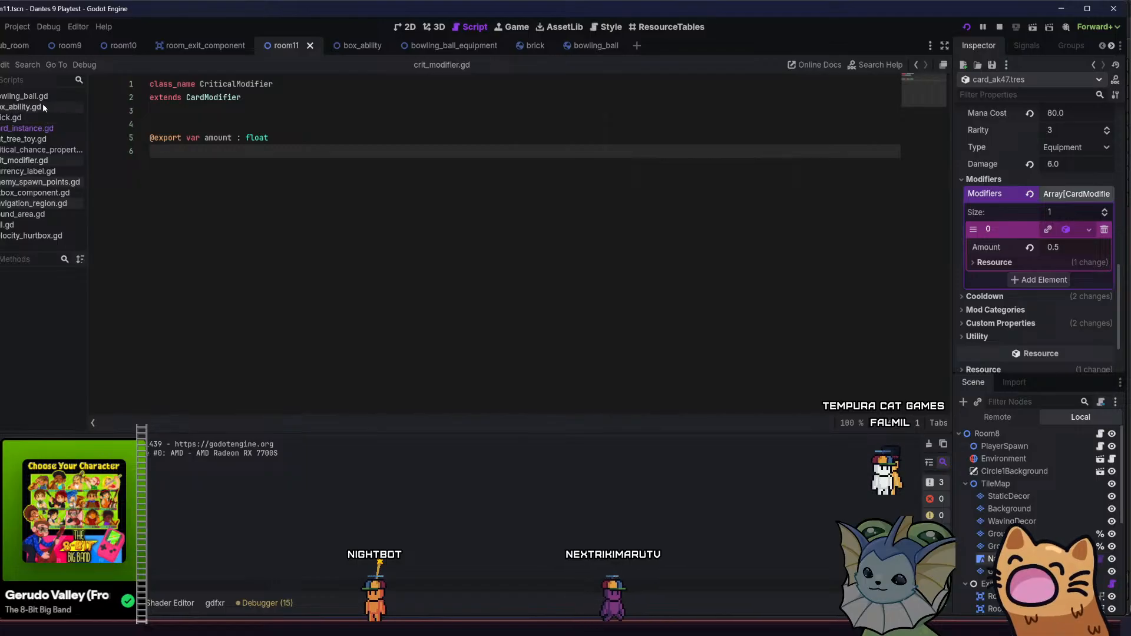
click(35, 128)
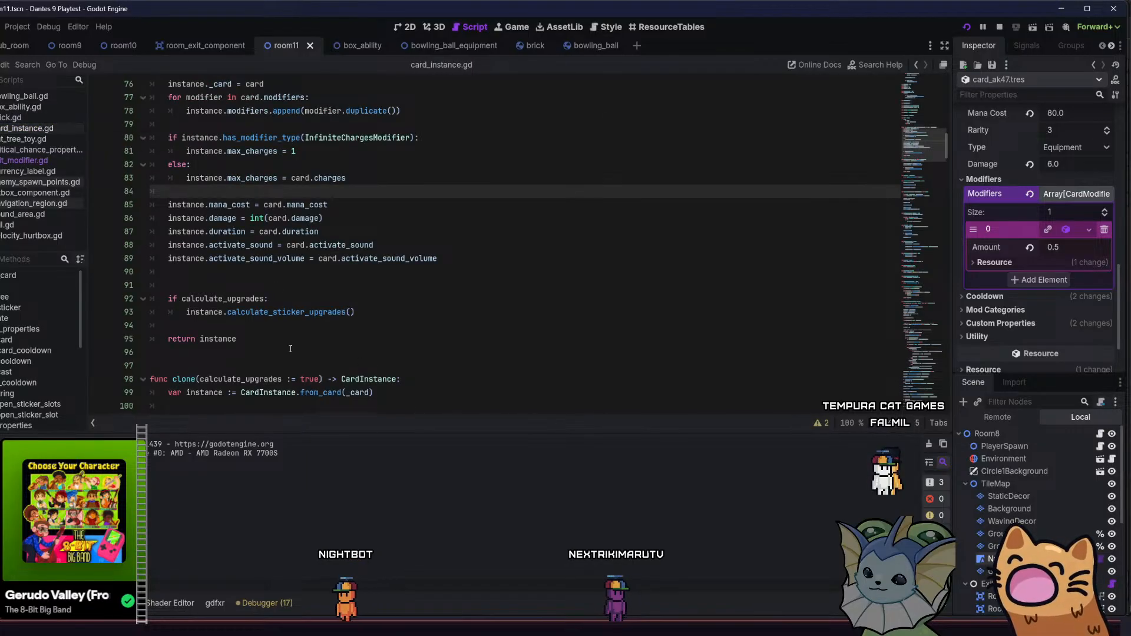
key(alt+Tab)
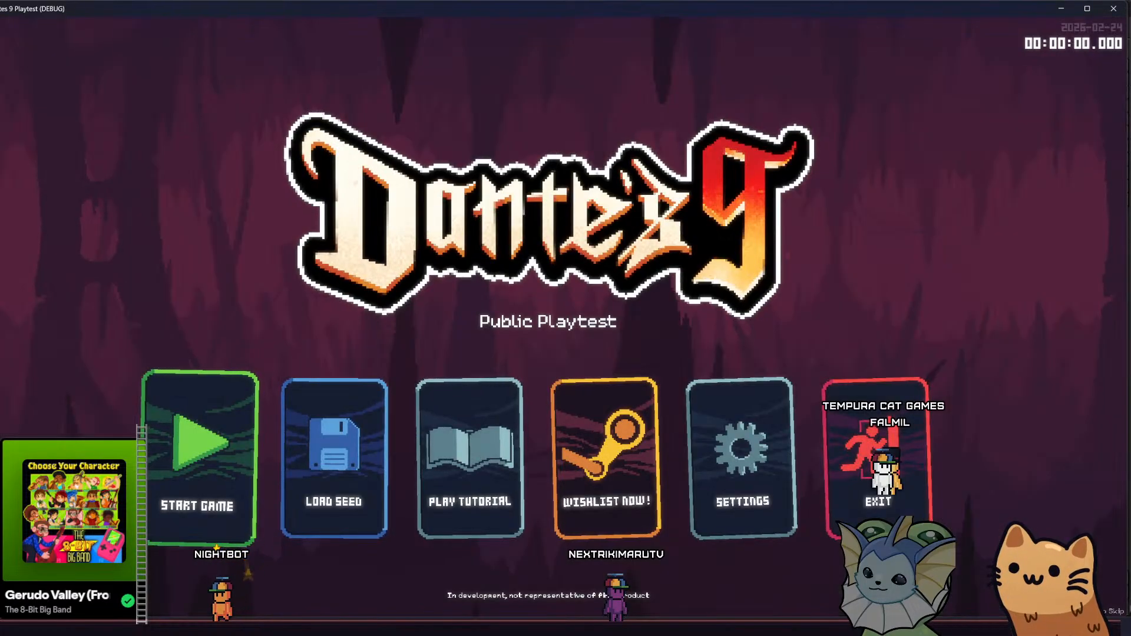
click(184, 480)
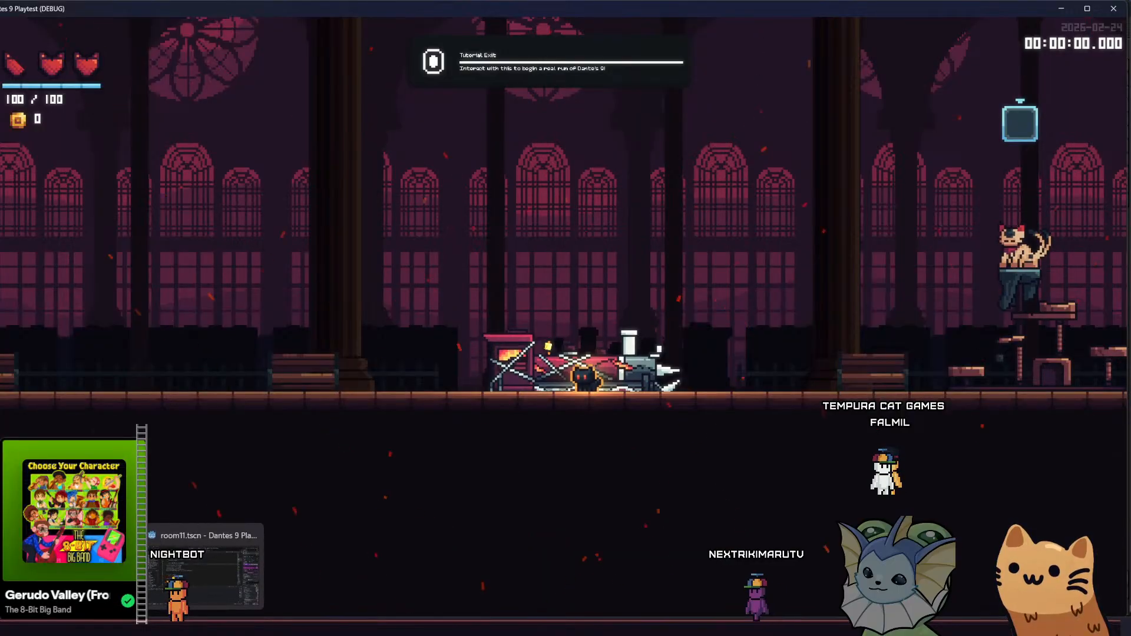
Switch back to the Godot editor and restore the two deleted CriticalChanceProperty lines in from_card in card_instance.gd
click(206, 630)
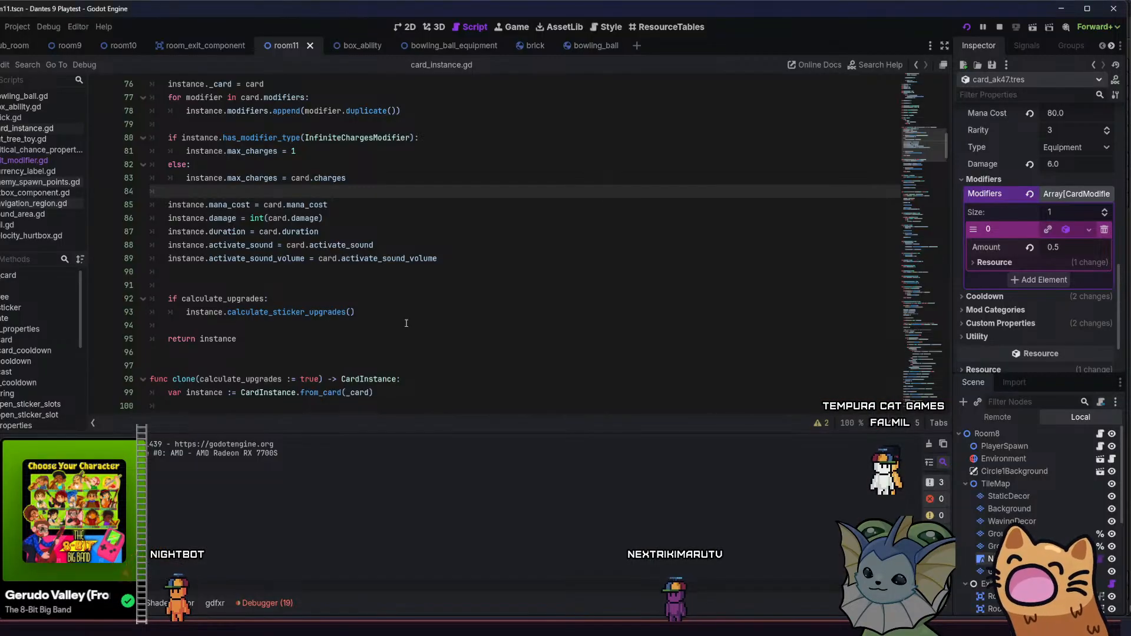
click(446, 272)
scroll(453, 281, down, 2)
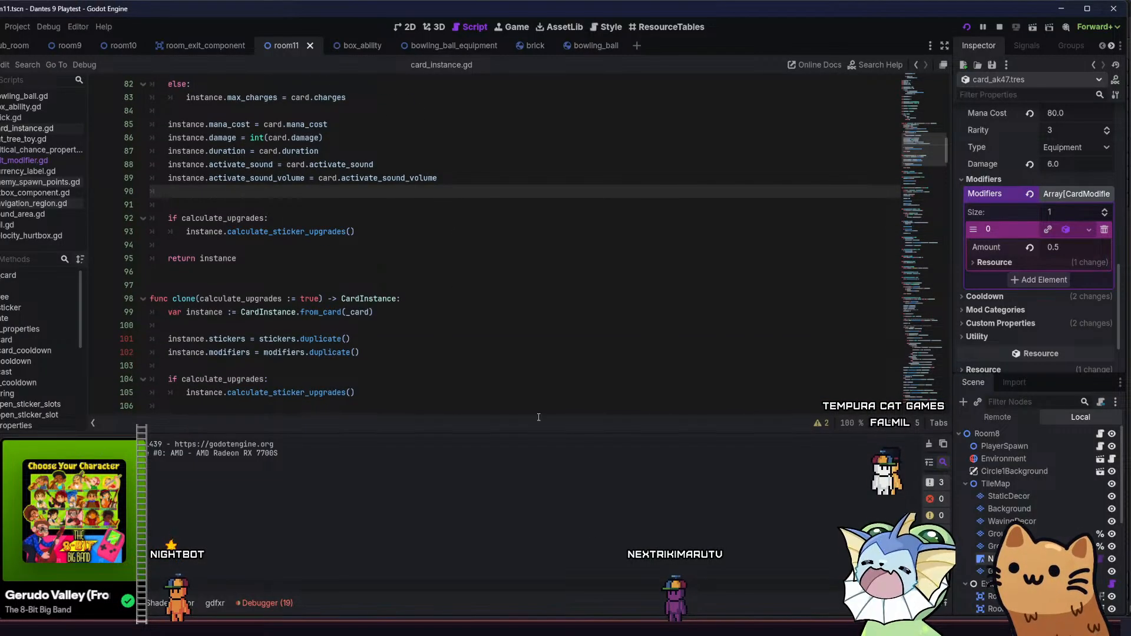
click(475, 339)
scroll(475, 330, down, 3)
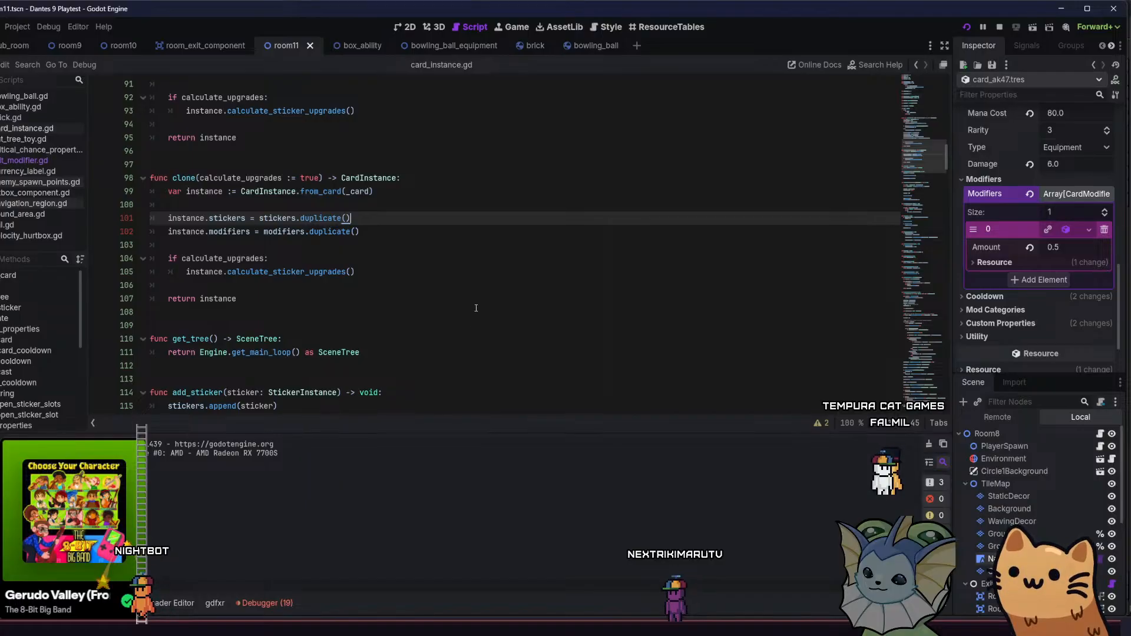
scroll(476, 308, down, 2)
click(476, 313)
key(ctrl+z)
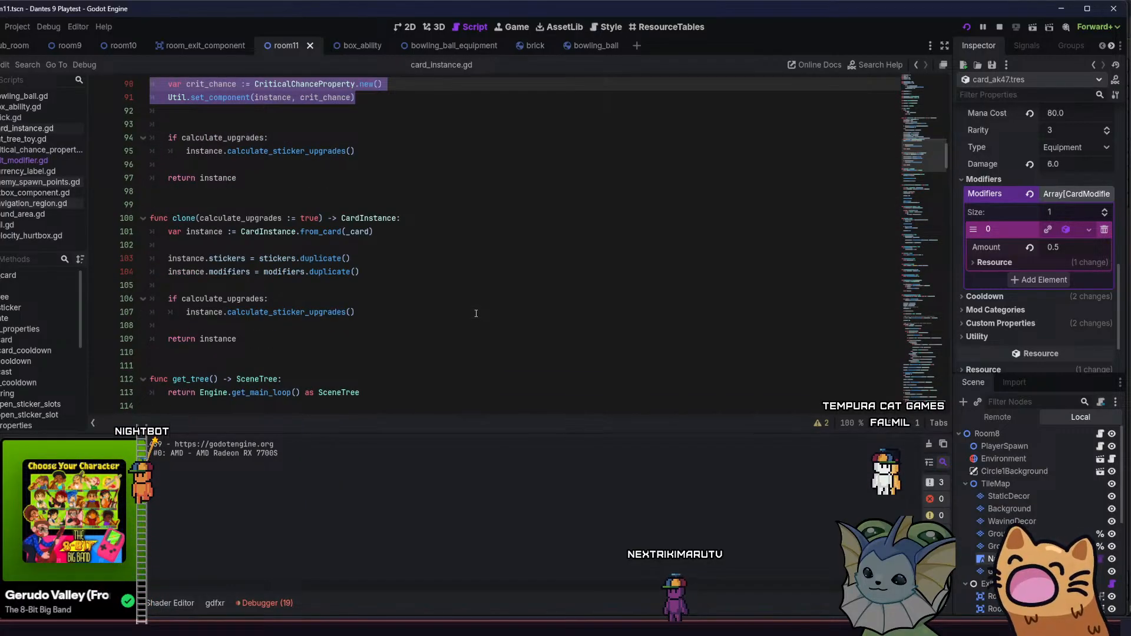
scroll(476, 313, up, 5)
click(476, 313)
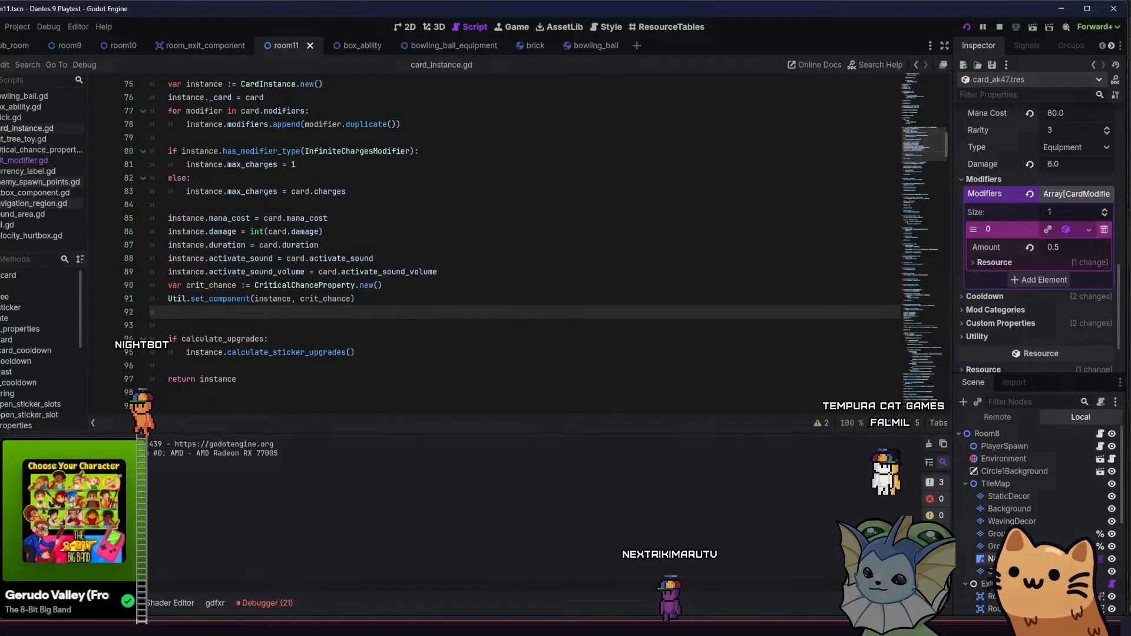
Switch to the running game and add an AK47 card to the hand through the debug menu
click(679, 628)
key(grave)
click(112, 156)
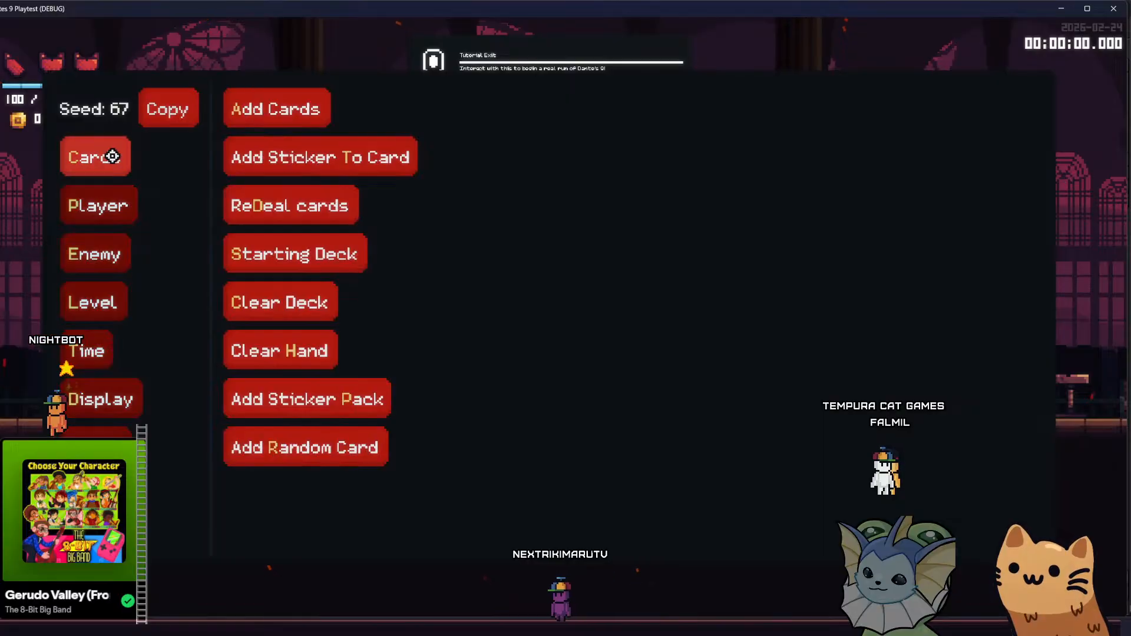
click(313, 116)
click(508, 156)
key(grave)
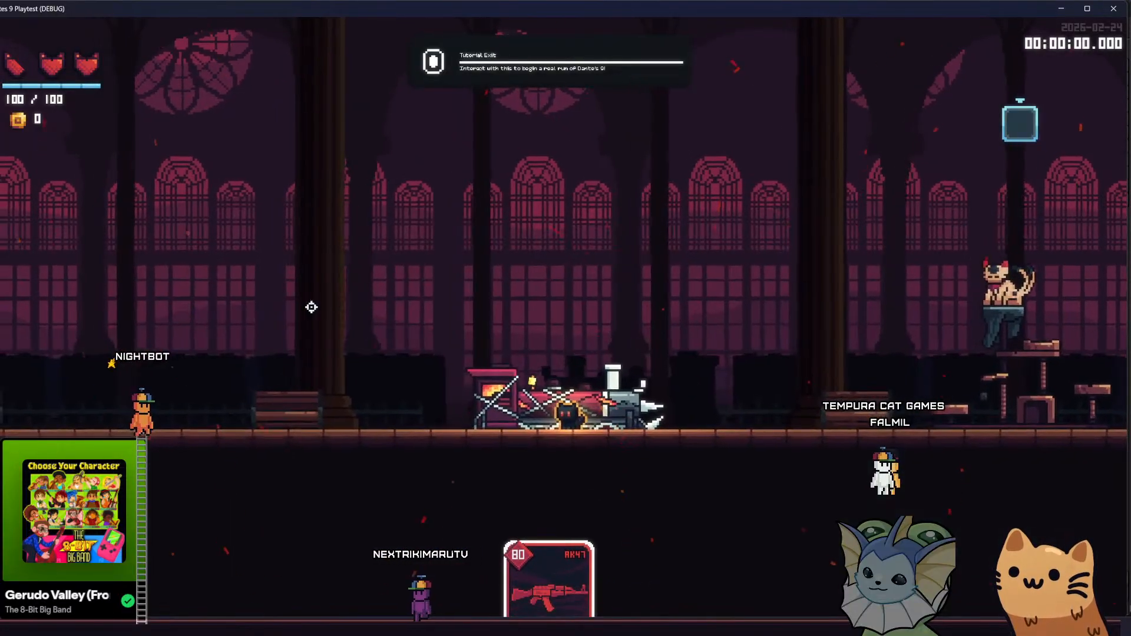
Spawn an enemy through the debug menu and fire the AK47 at it to test critical hits
key(grave)
click(97, 206)
click(94, 253)
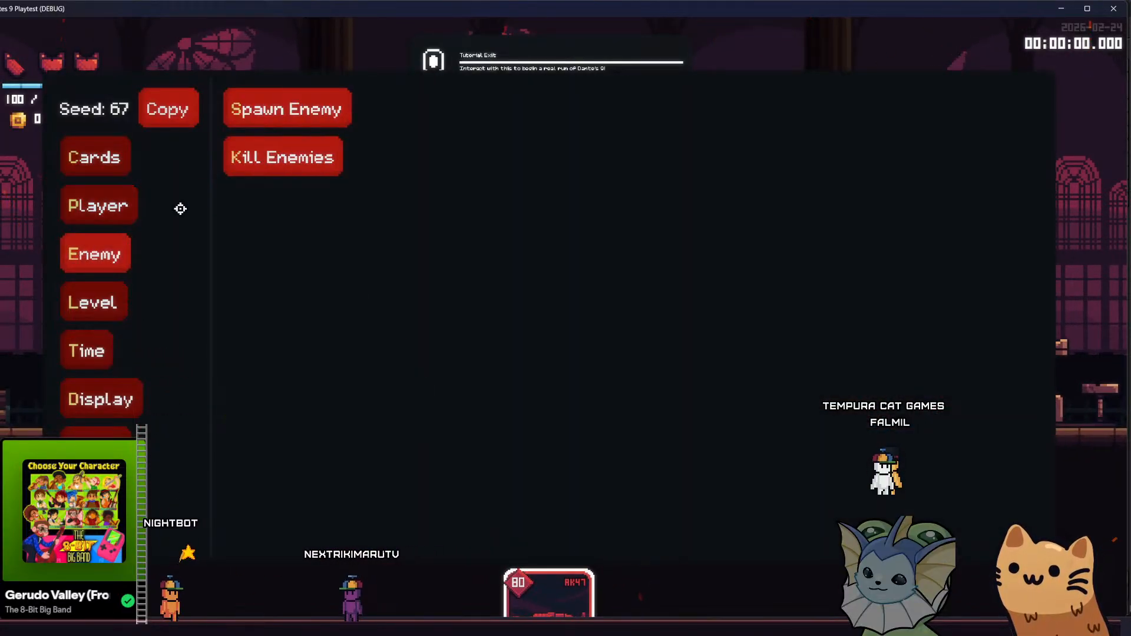
click(318, 109)
click(447, 106)
click(405, 396)
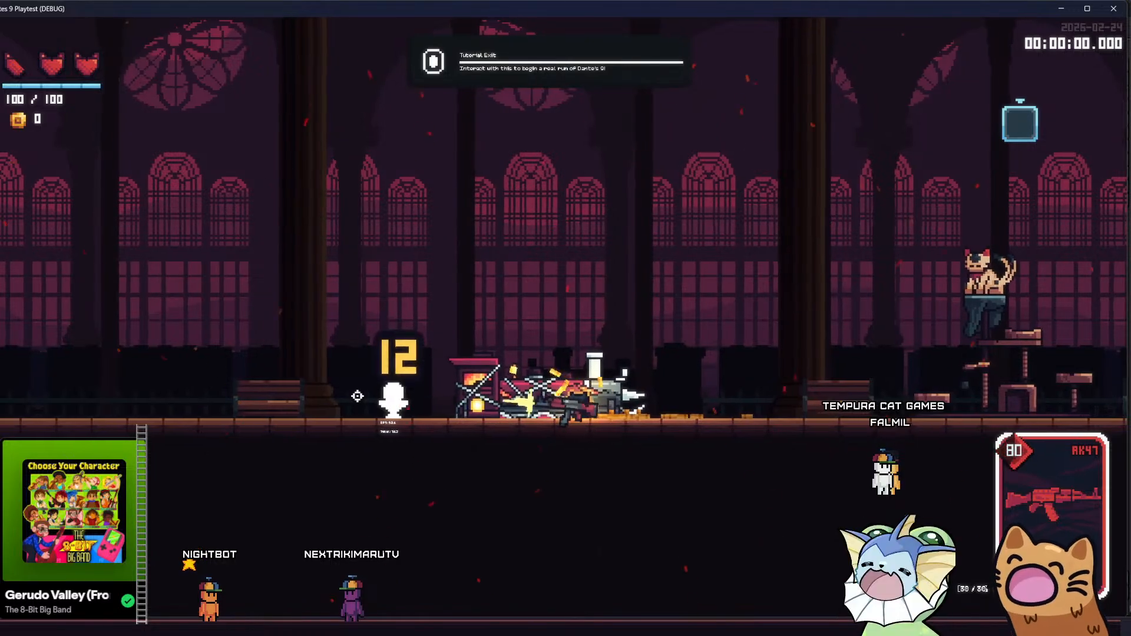
Add a Meow 36 card through the debug menu's card list
key(F1)
click(128, 158)
click(323, 111)
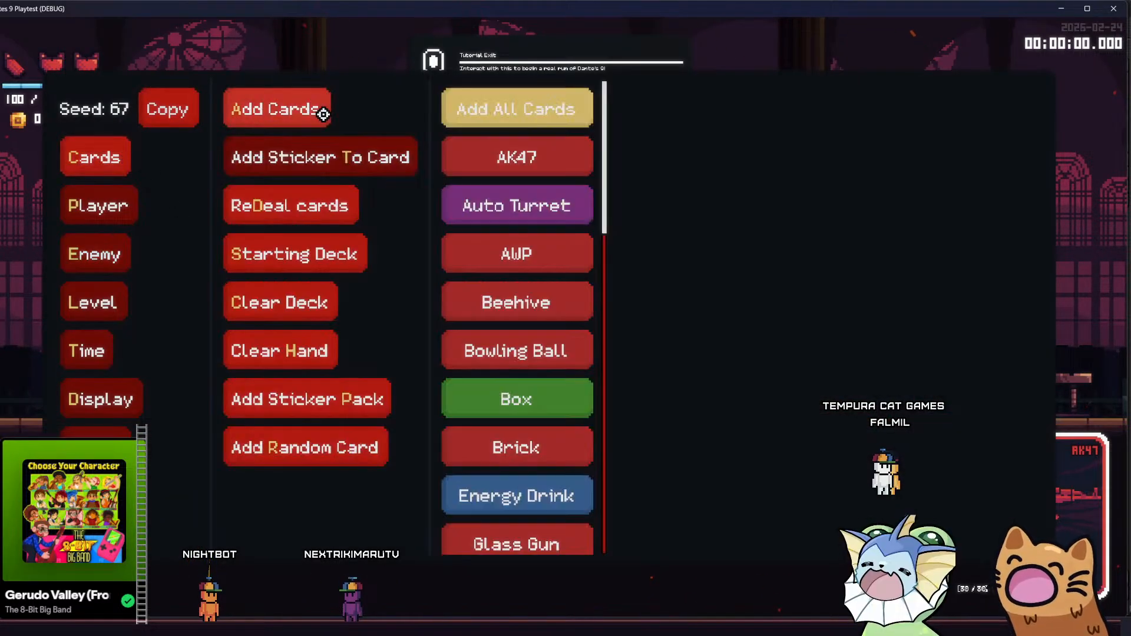
scroll(545, 268, down, 5)
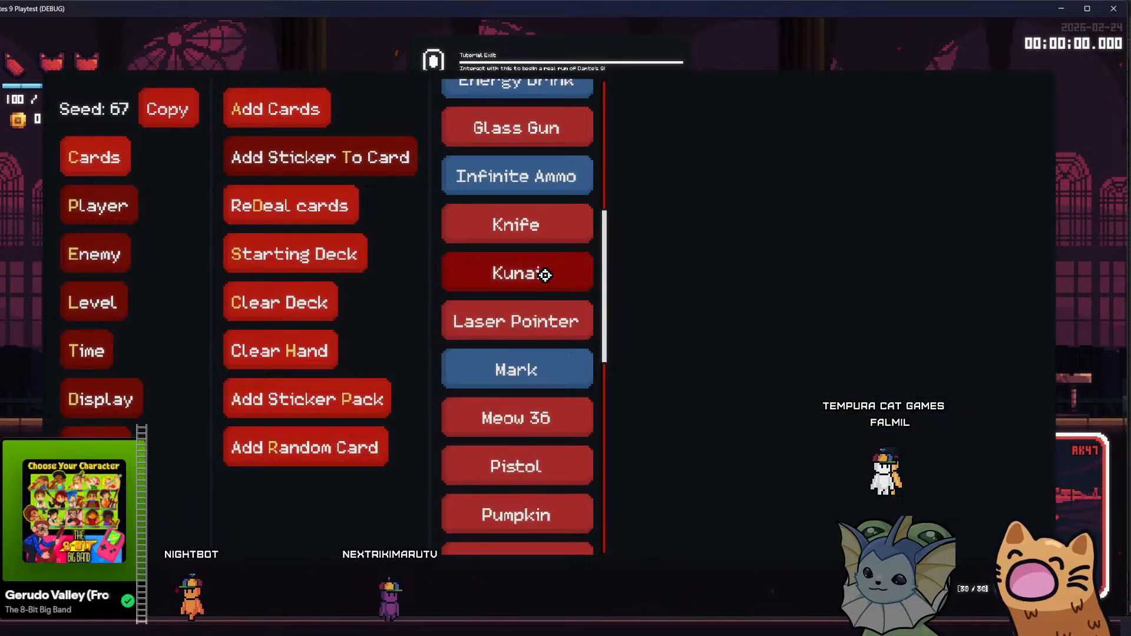
click(524, 416)
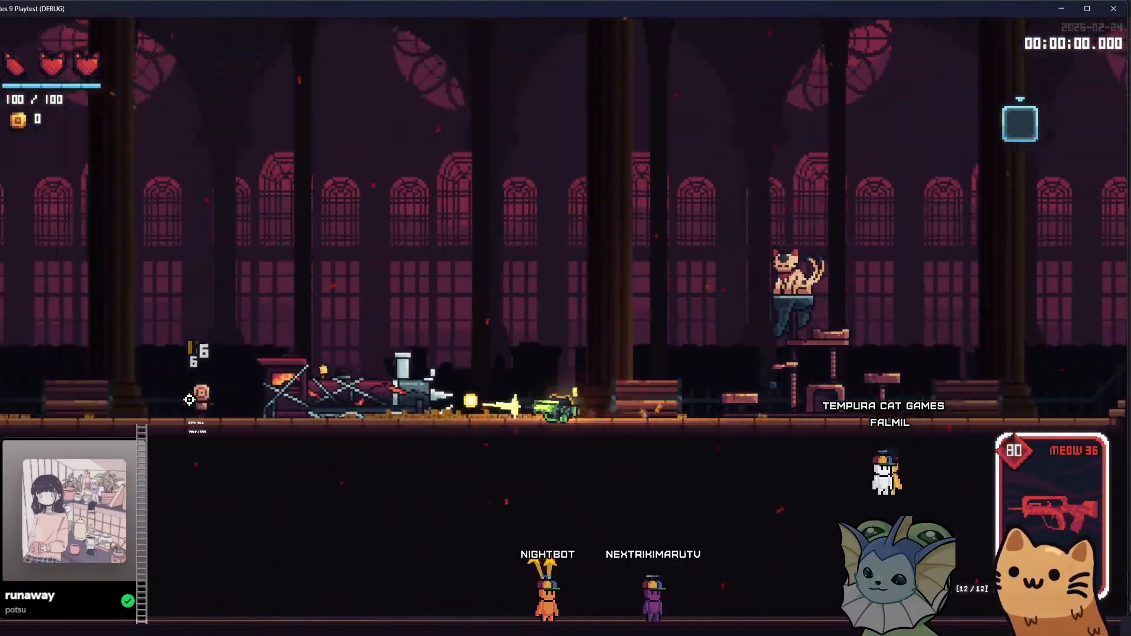
Fire the Meow 36 repeatedly at the spawned enemy to compare its damage numbers and critical hits
key(a)
key(d)
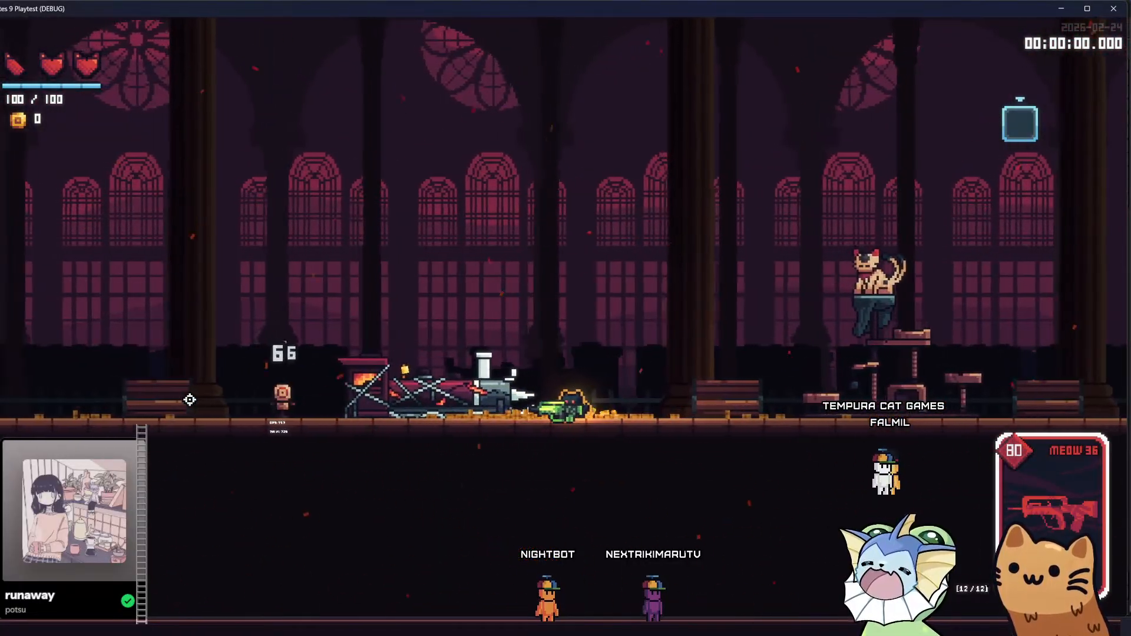
click(218, 393)
click(218, 393)
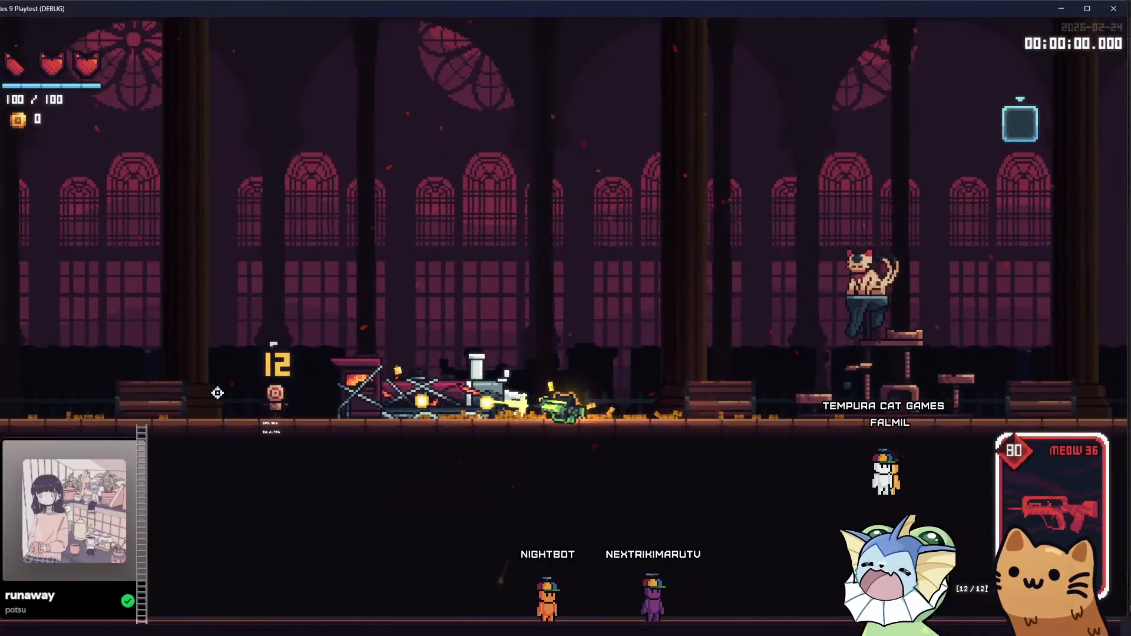
click(217, 393)
click(217, 393)
click(217, 393)
click(218, 392)
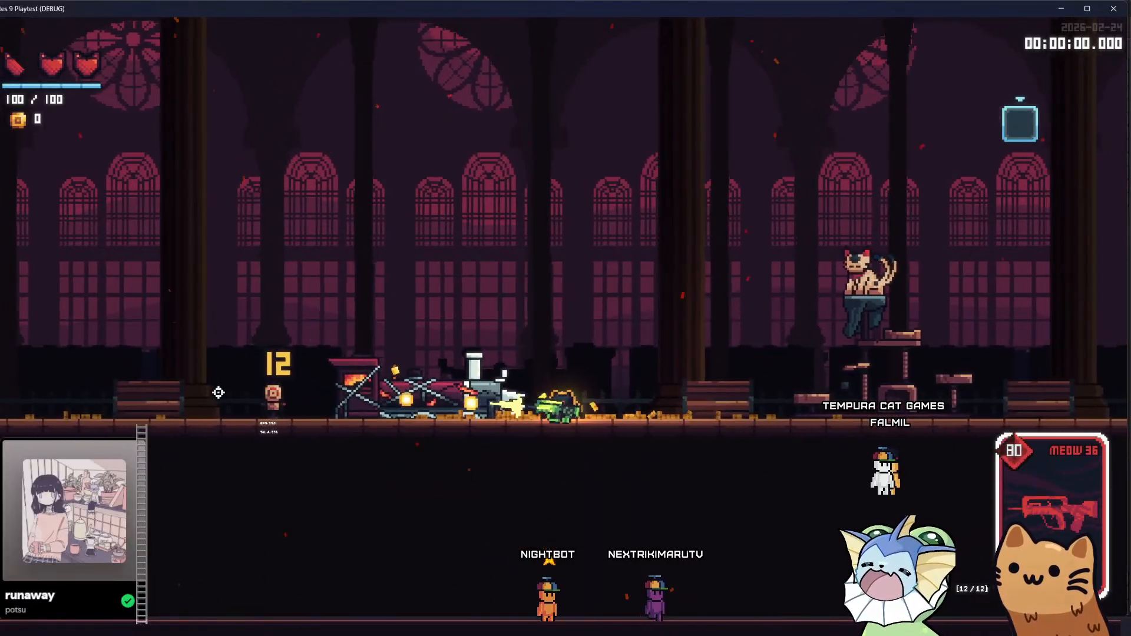
click(218, 392)
click(219, 393)
click(218, 392)
click(219, 392)
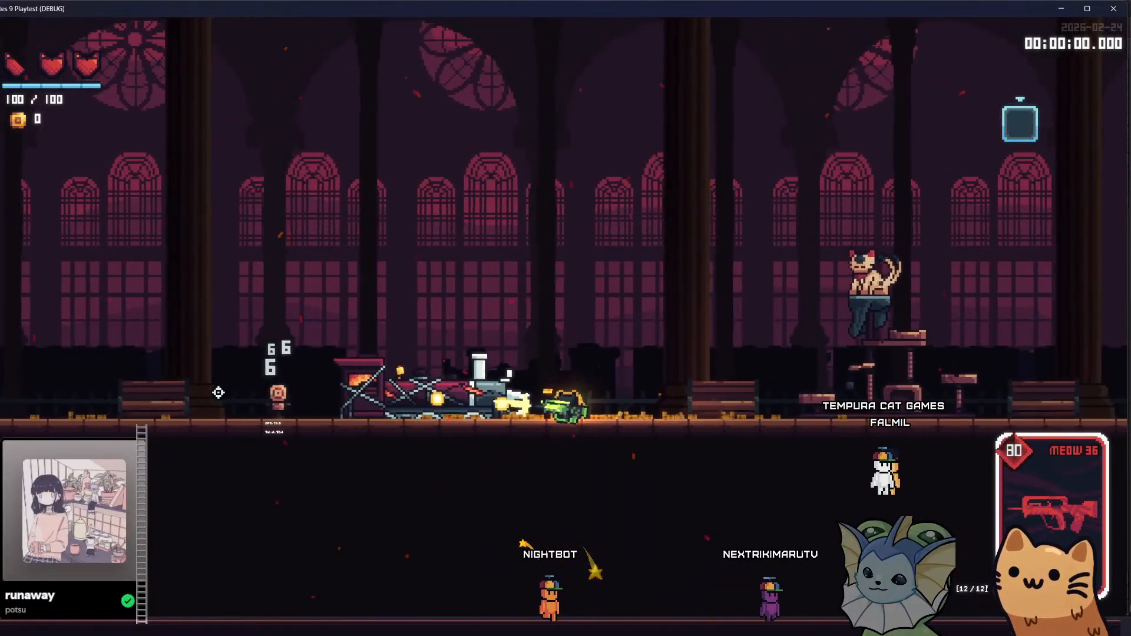
click(219, 392)
click(219, 393)
click(217, 393)
click(217, 394)
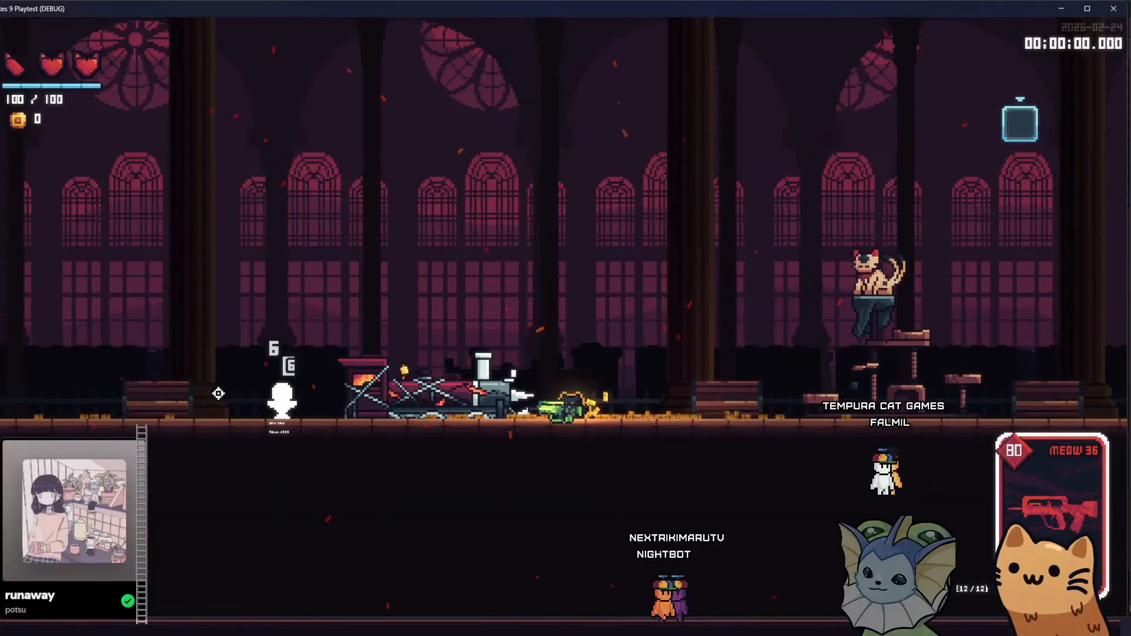
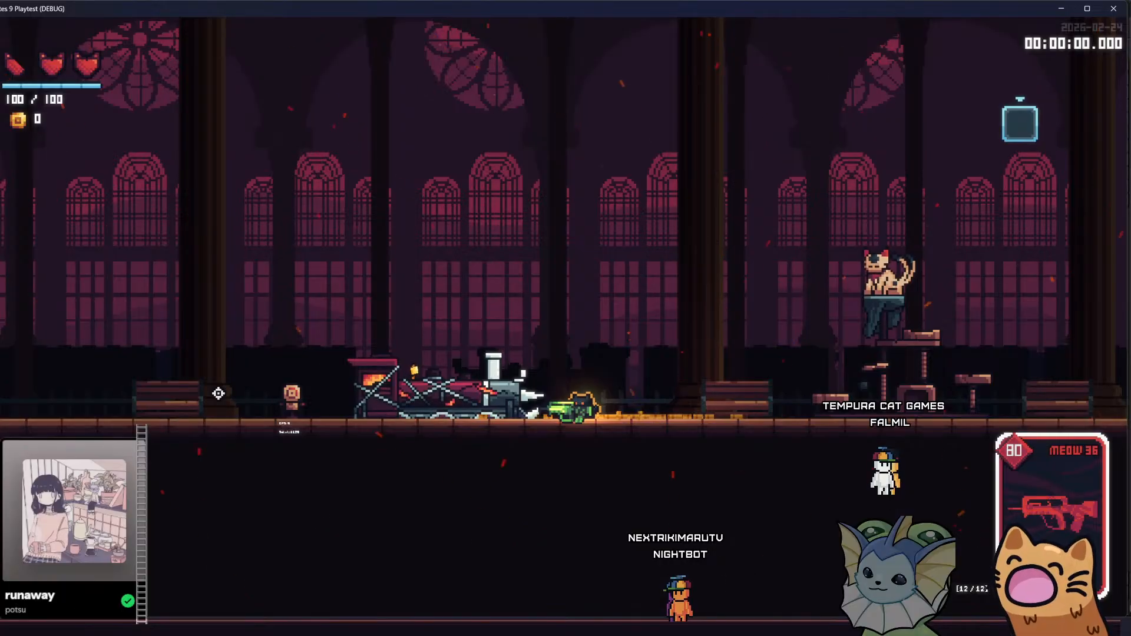
Fire more Meow 36 bursts at the target dummy and examine how often critical damage numbers appear
click(218, 394)
click(218, 393)
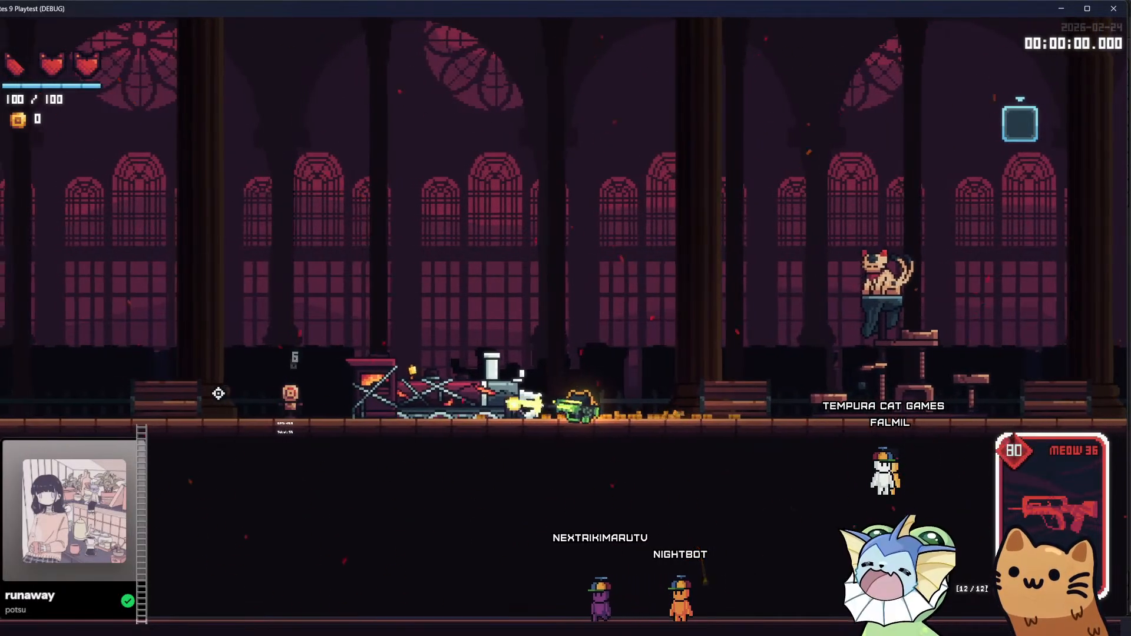
click(218, 394)
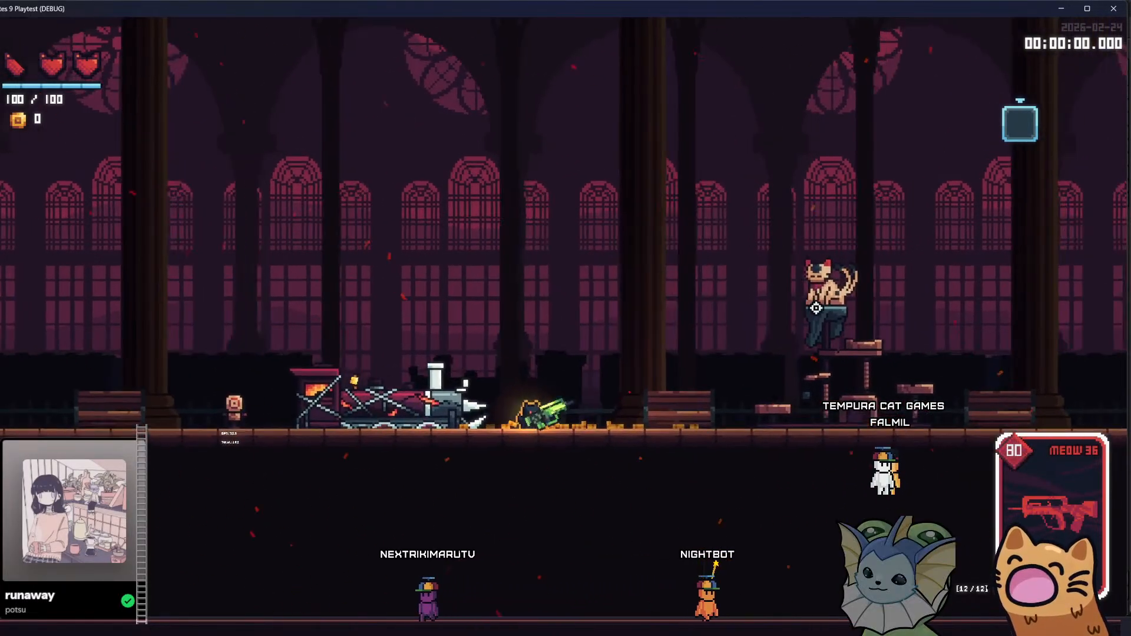
click(288, 398)
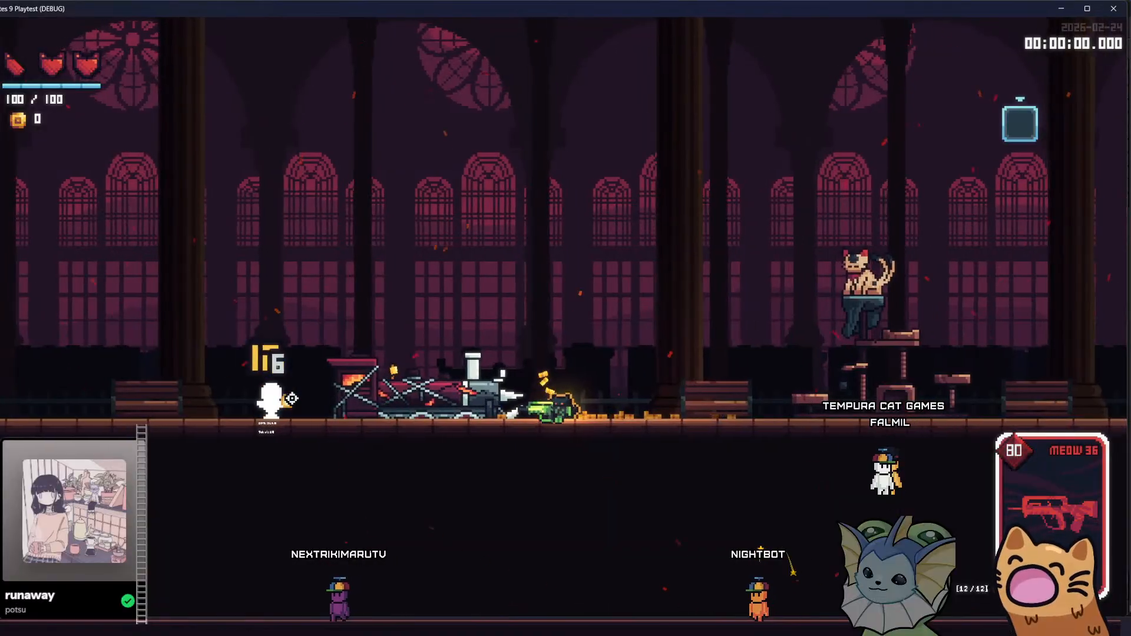
click(297, 401)
click(297, 401)
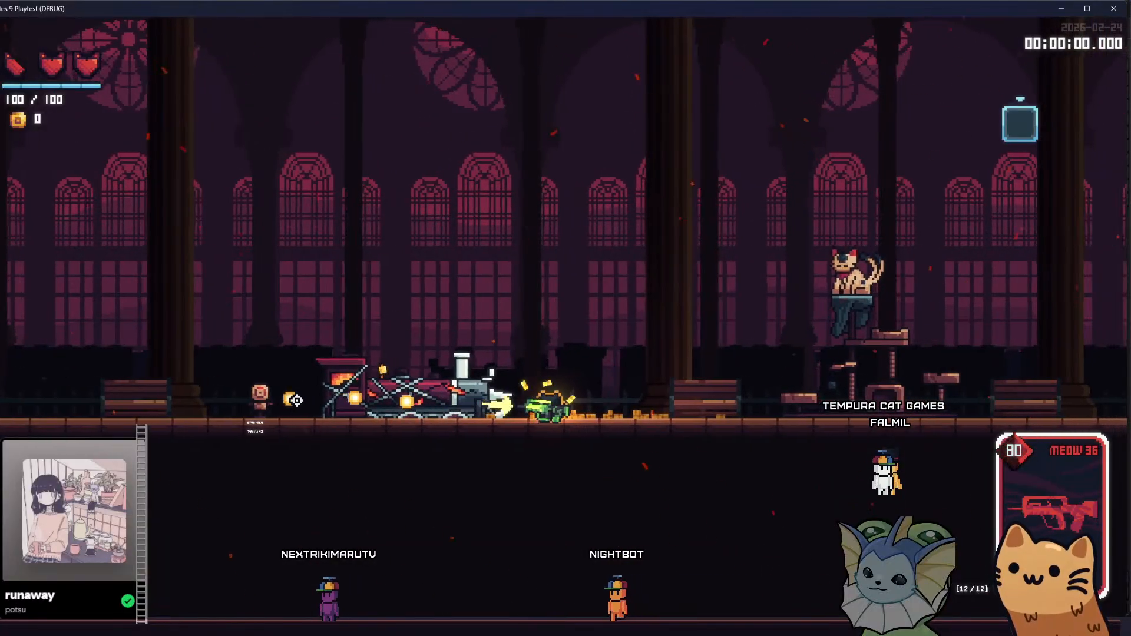
click(297, 401)
click(297, 401)
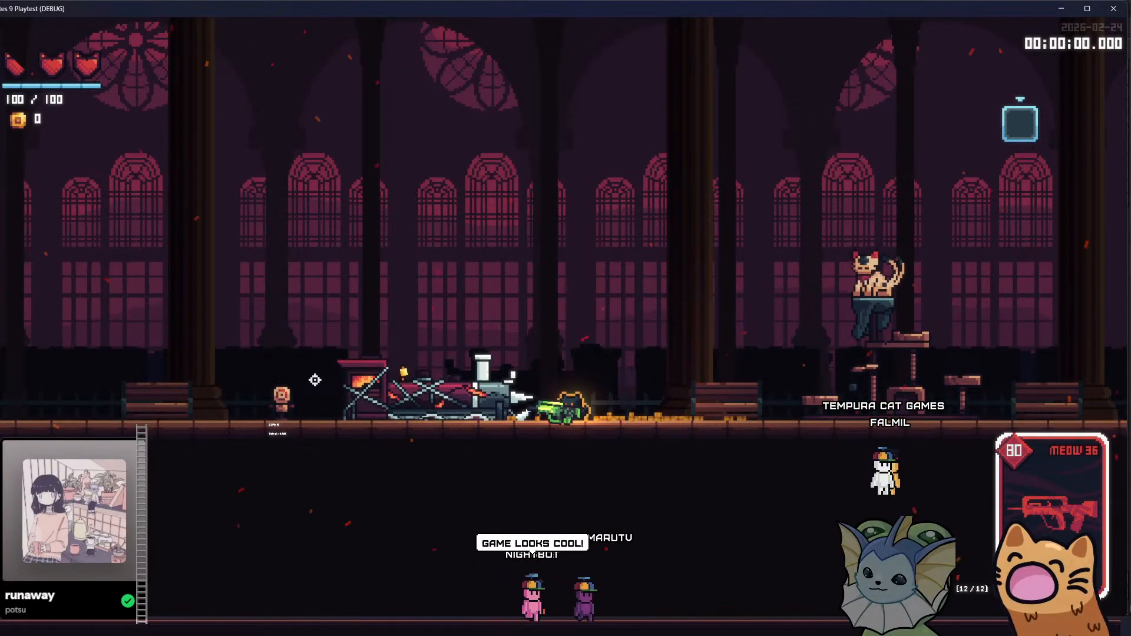
click(274, 393)
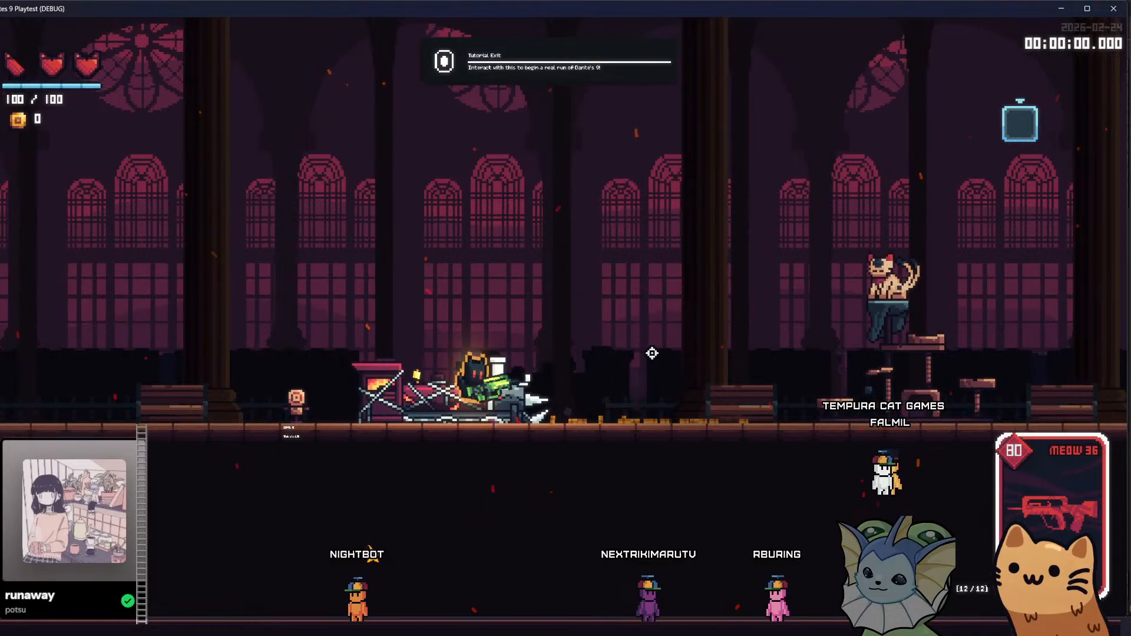
Start a real run through the tutorial exit and open the starting room's left chest for its card reward
key(e)
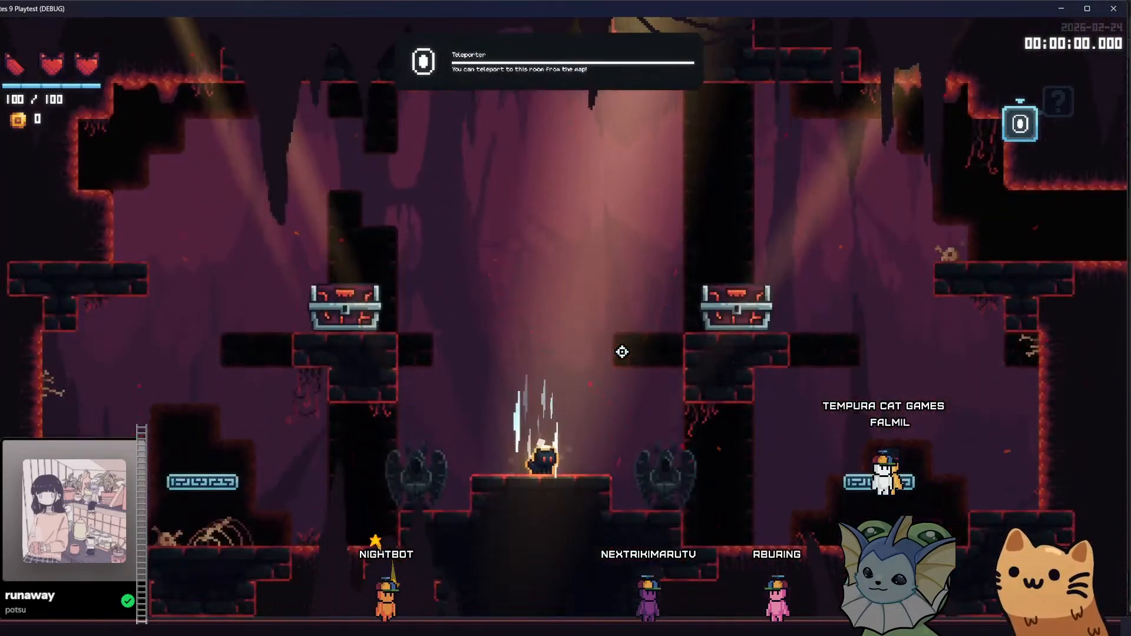
key(a)
key(space)
key(e)
key(d)
key(space)
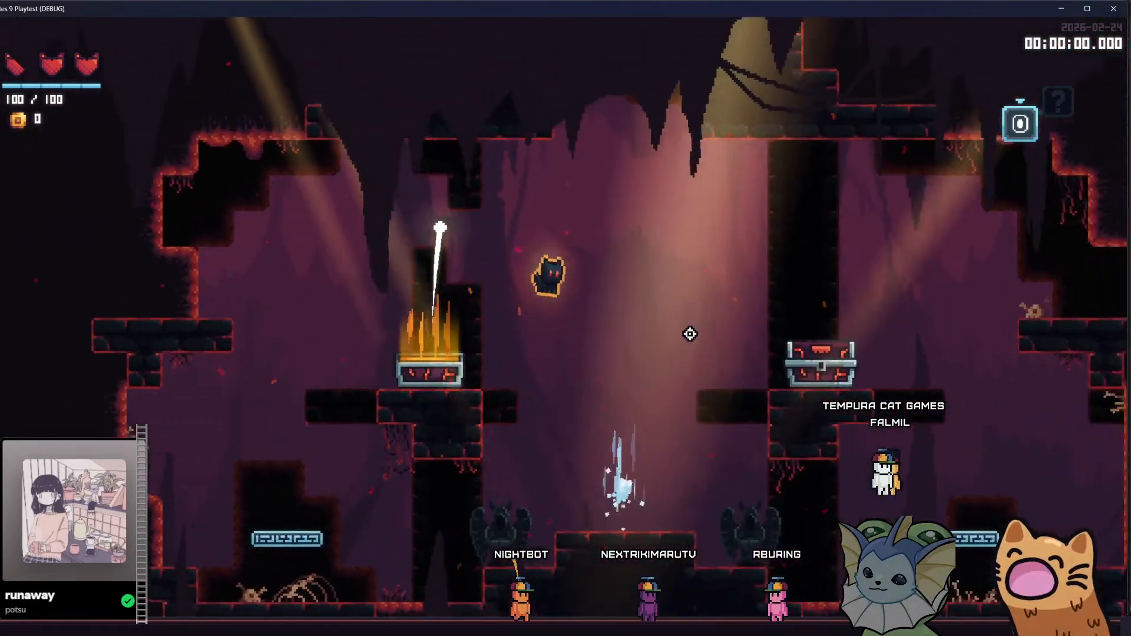
key(a)
key(a)
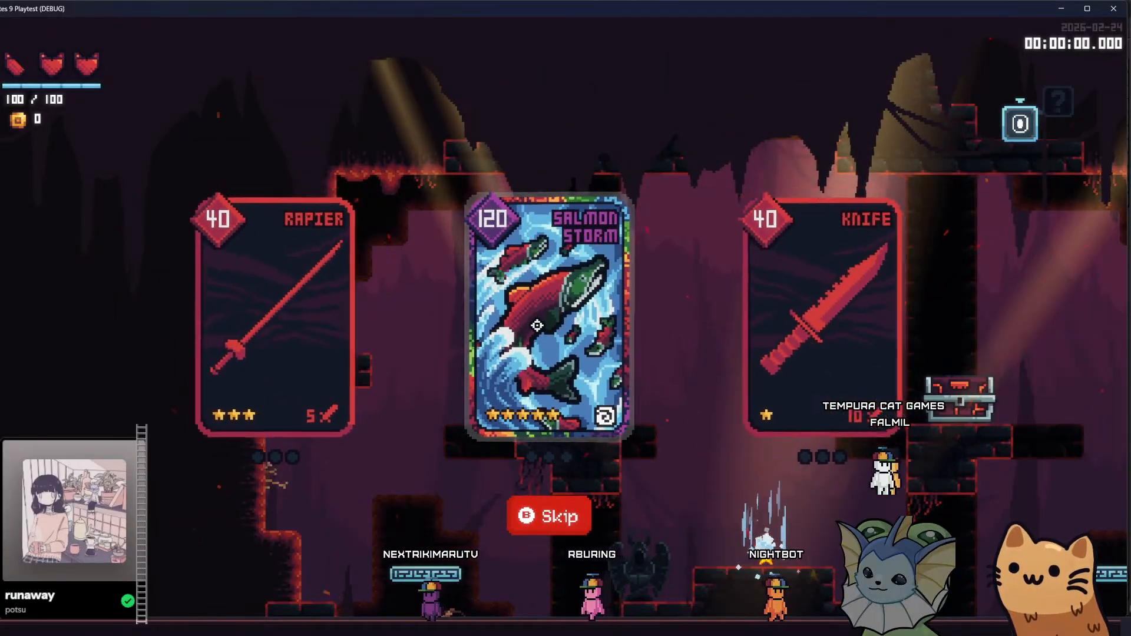
Cross to the starting room's right chest and open it to collect the Ammo Can
key(d)
key(space)
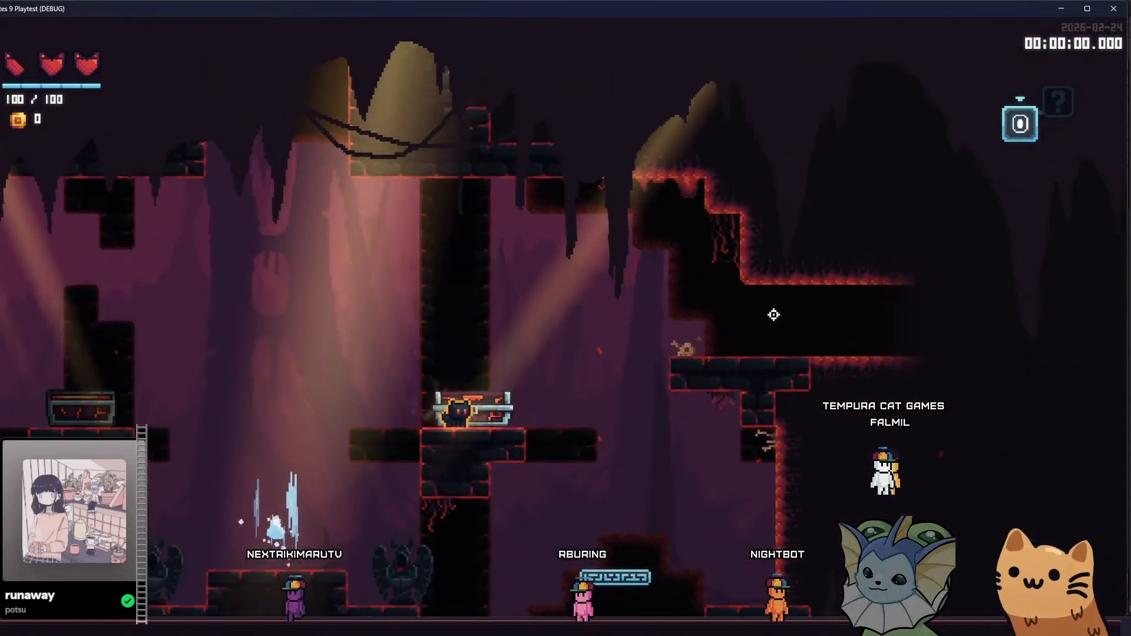
key(e)
key(d)
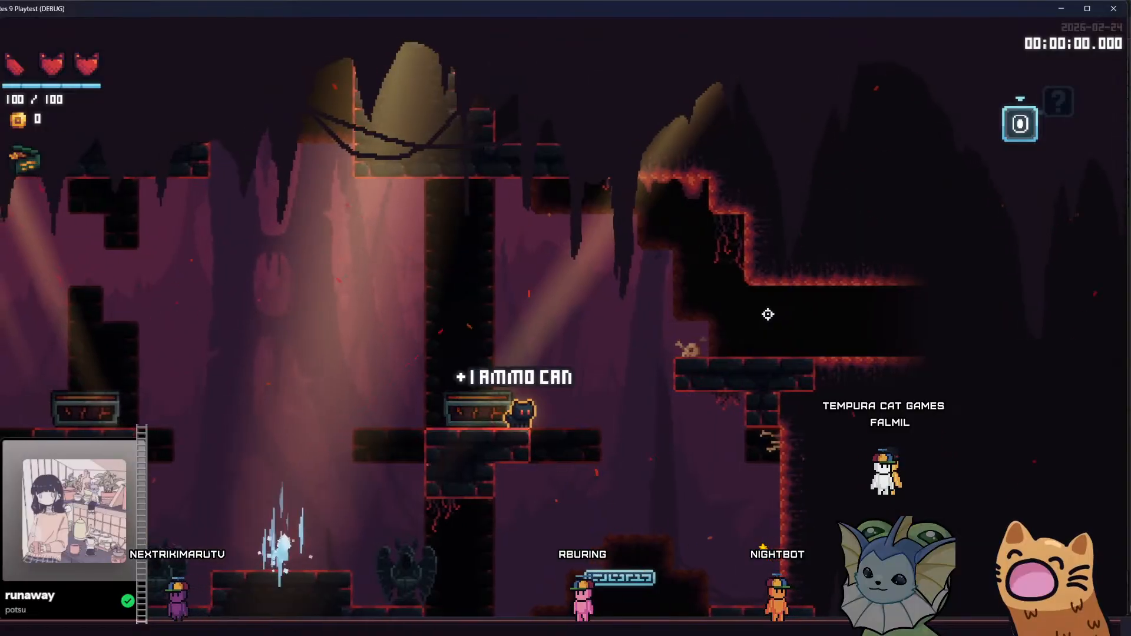
Leave the starting room through the passage on its right side and advance to the floating platform in the next room
key(d)
key(space)
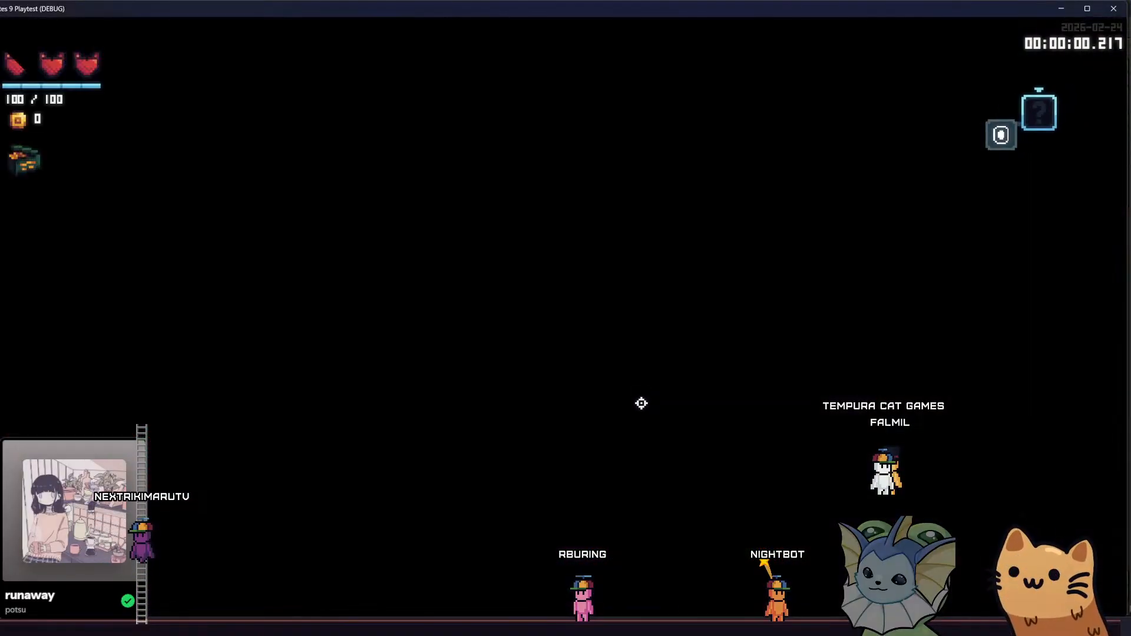
key(d)
key(space)
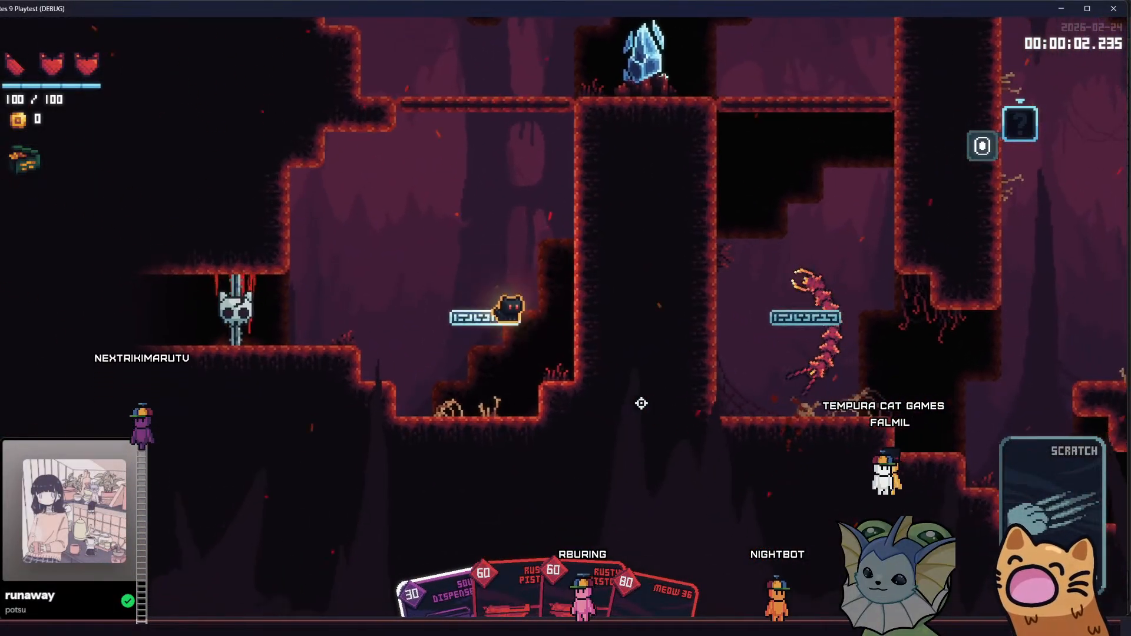
Equip the Meow 36 card and climb to the upper ledge on the near side of the ice crystal
key(space)
scroll(641, 404, down, 3)
right_click(646, 405)
key(a)
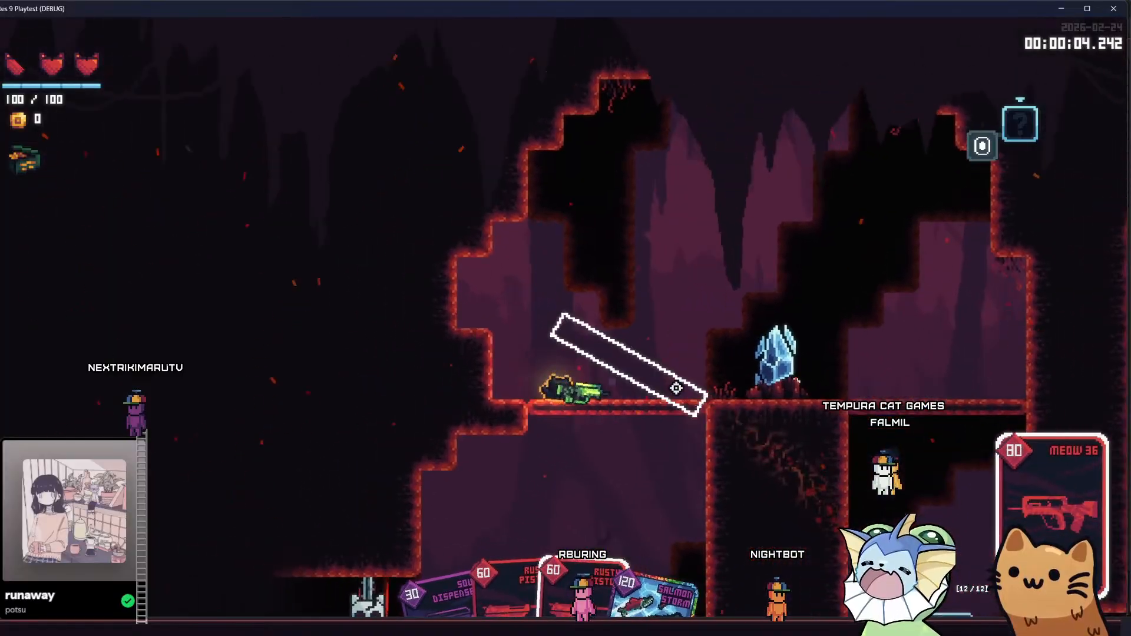
Fire the Meow 36 from the upper ledge, cross past the crystal and descend into the chamber beyond it
click(676, 388)
key(d)
key(space)
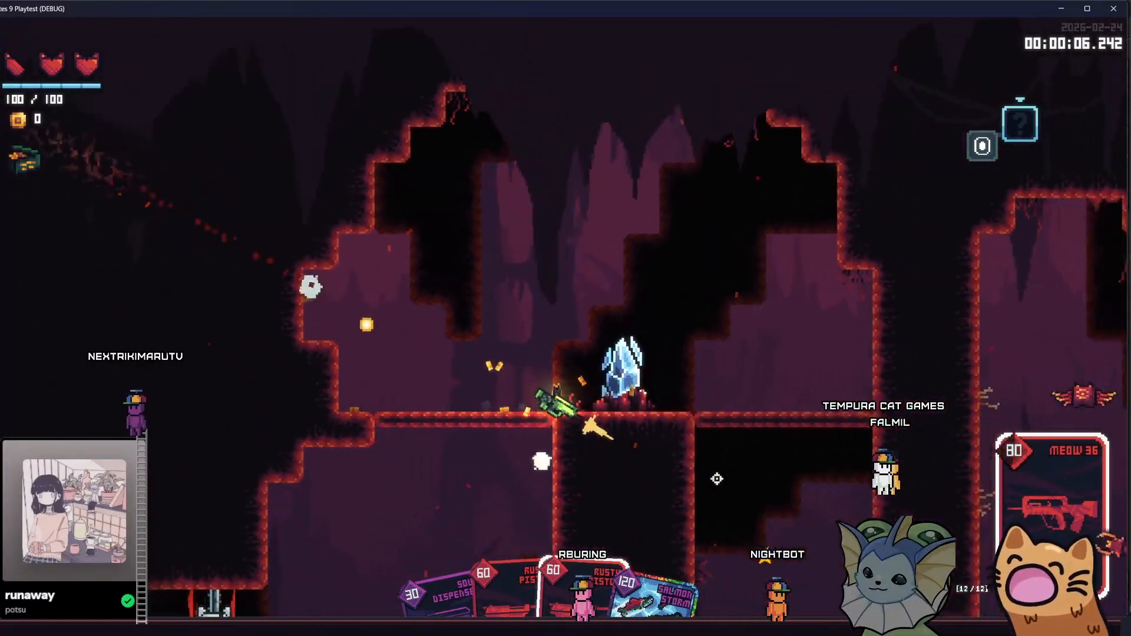
key(d)
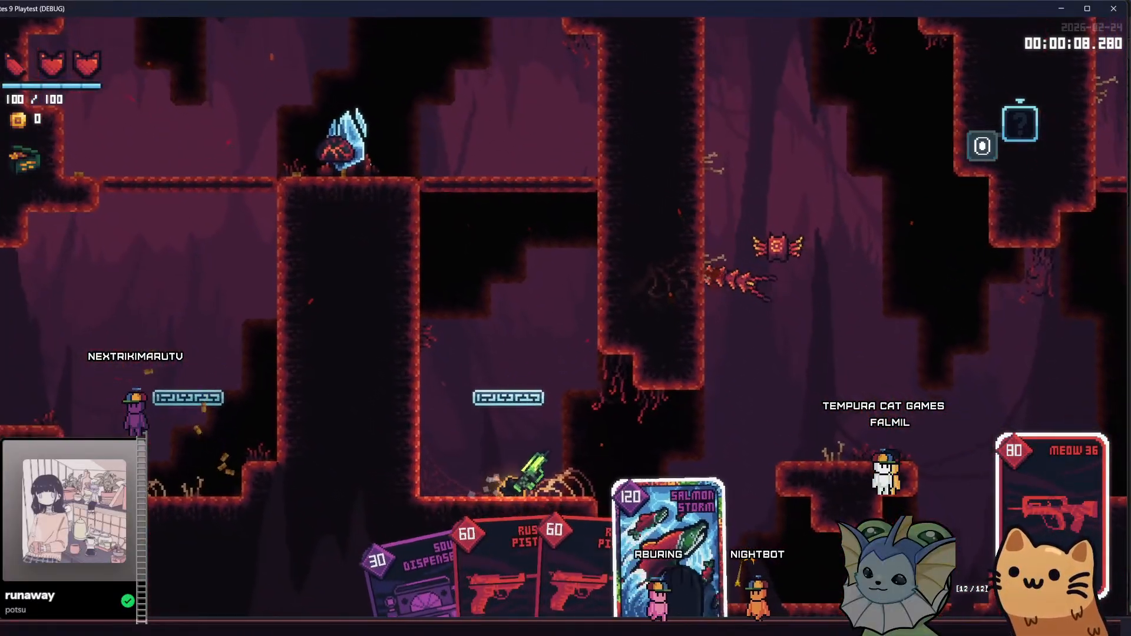
Play the Salmon Storm card and fire at the surrounding enemies from the small central platform
right_click(682, 468)
key(d)
key(space)
click(729, 259)
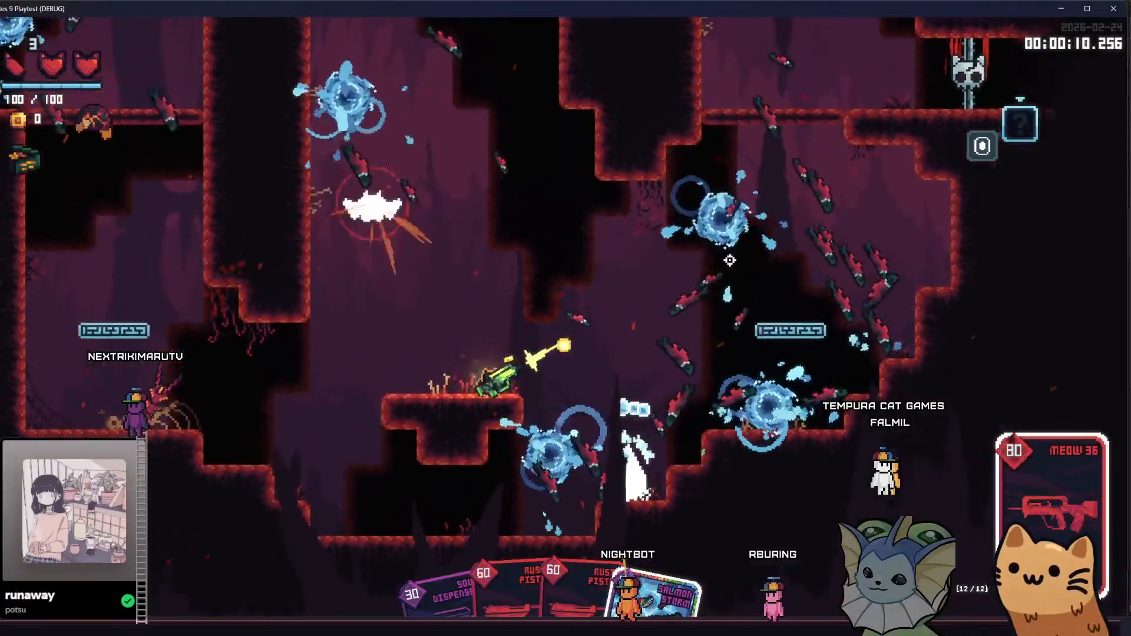
click(395, 274)
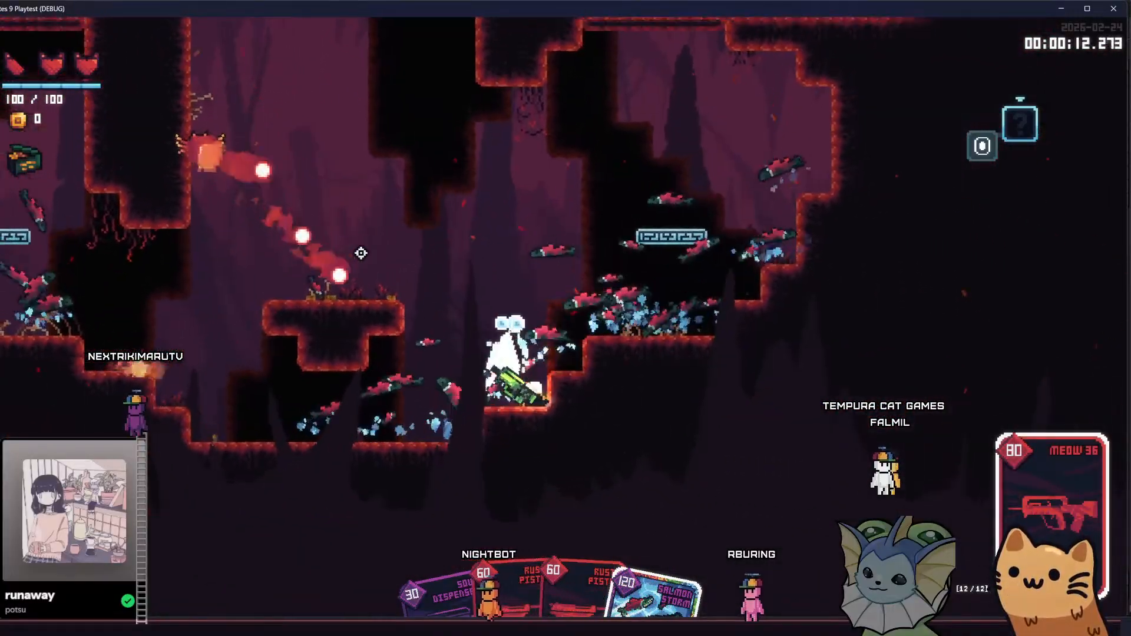
Climb to the ledge beside the skull gate, drop back down and shoot at the red winged enemy
key(space)
key(d)
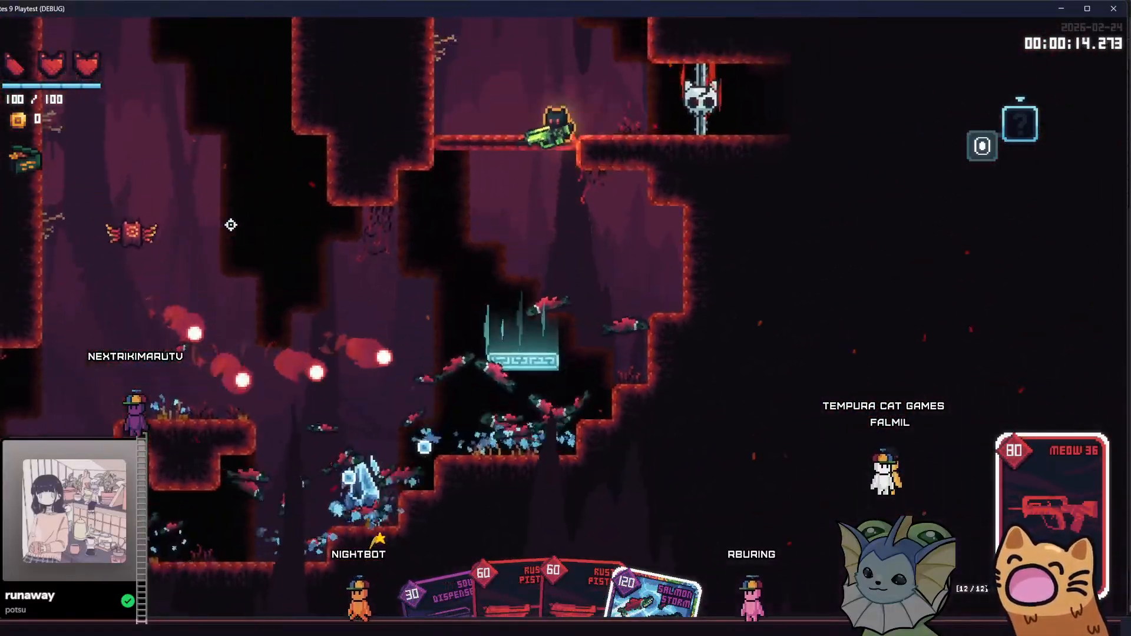
key(a)
key(s)
key(d)
key(space)
click(101, 289)
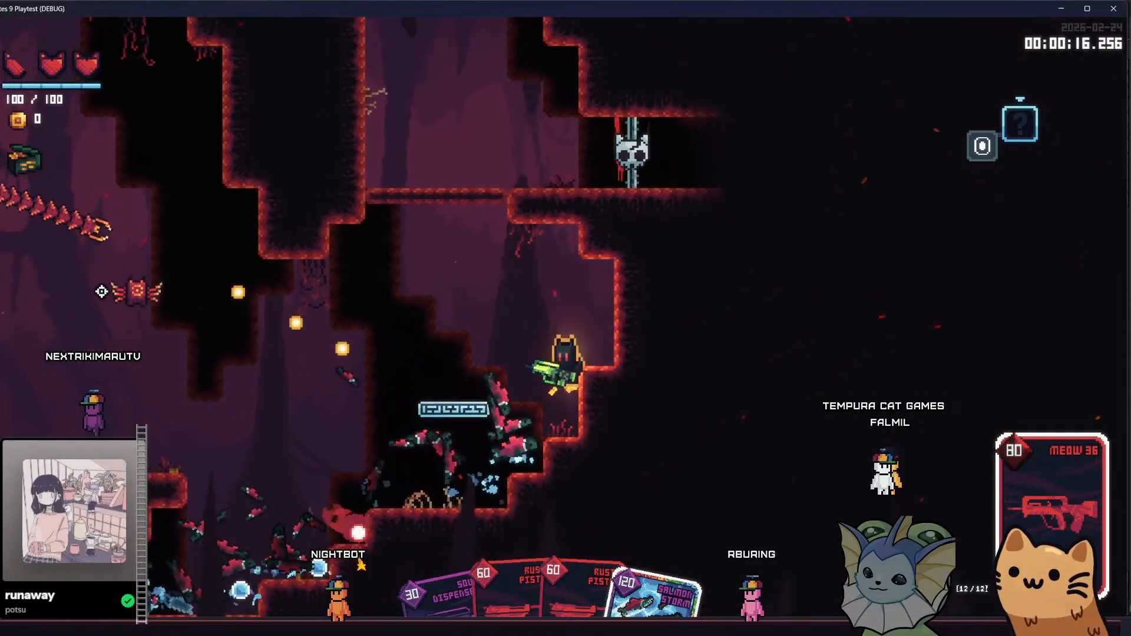
Return to the central platform and shoot at the winged enemy while dropping into the pit below
key(a)
key(space)
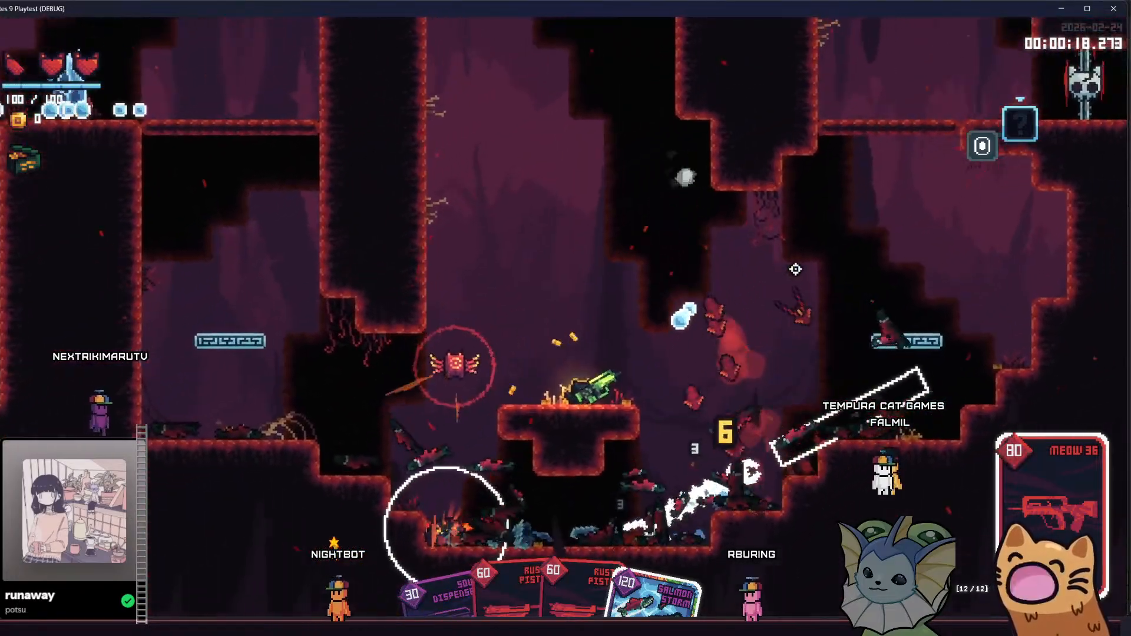
key(space)
click(343, 369)
key(d)
Equip the Rusty Pistol card and jump up to the blue platform in the chamber west of the pit
scroll(397, 389, up, 1)
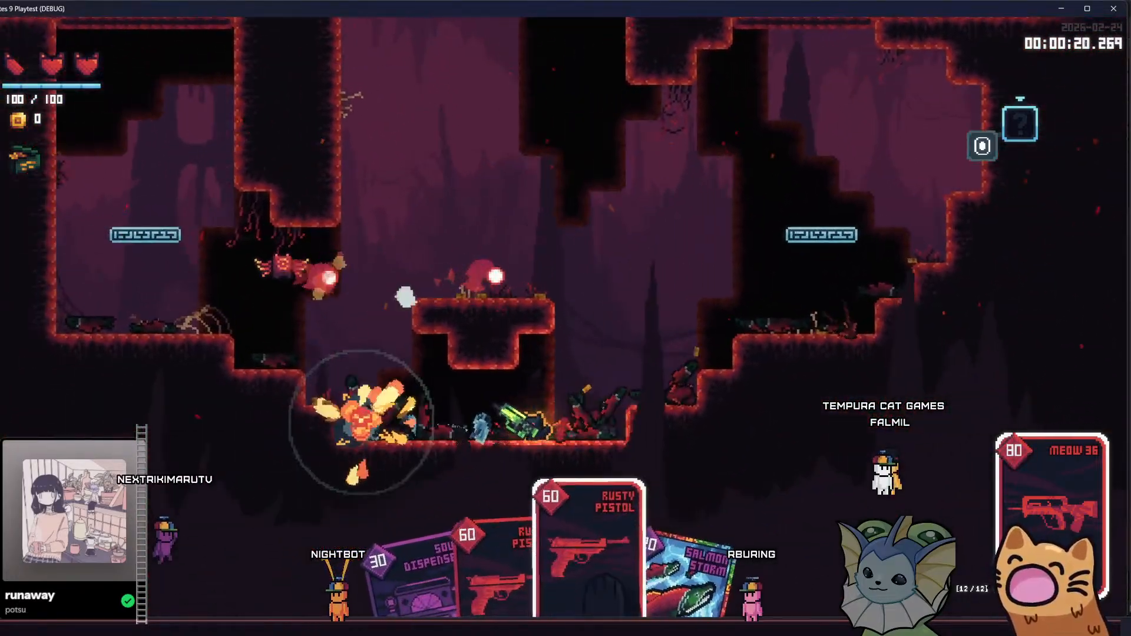
right_click(336, 376)
key(a)
key(space)
key(space)
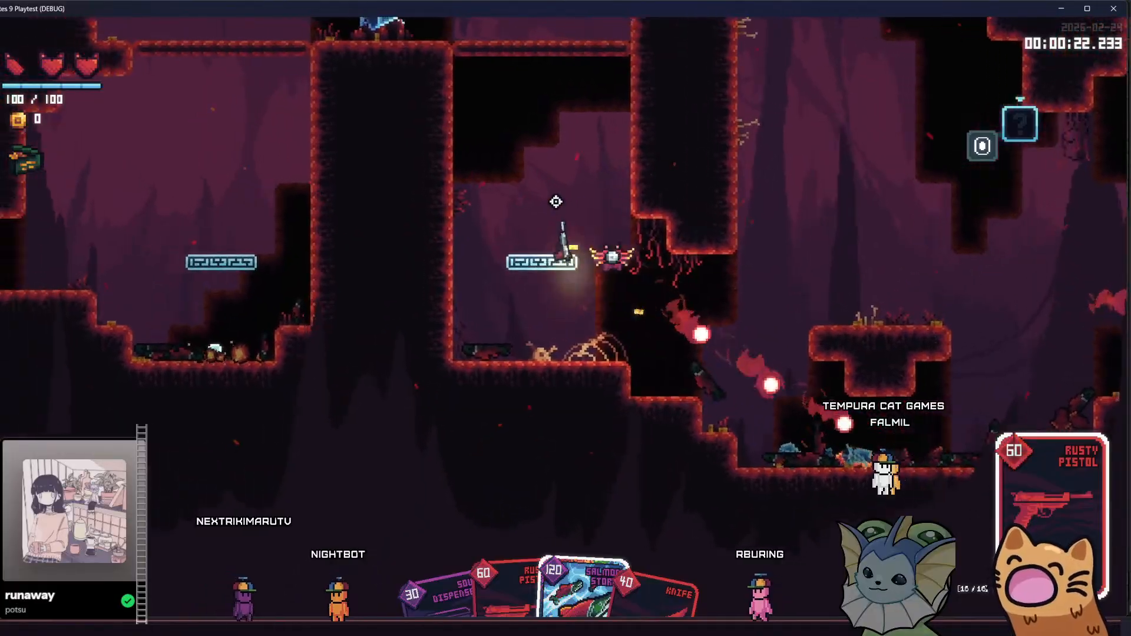
Fire the Rusty Pistol at the remaining enemies while moving back to the central pit
key(space)
click(760, 200)
key(d)
key(space)
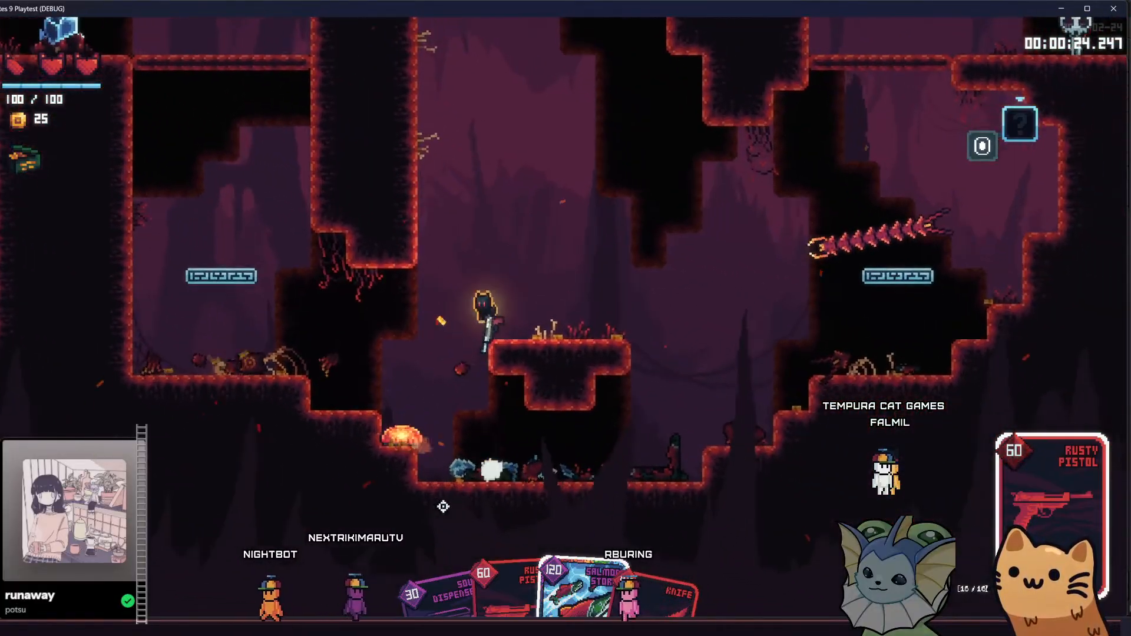
click(406, 512)
key(a)
click(533, 498)
key(d)
click(686, 470)
Equip the Knife card and attack the centipede around the central platform
scroll(686, 470, down, 1)
key(d)
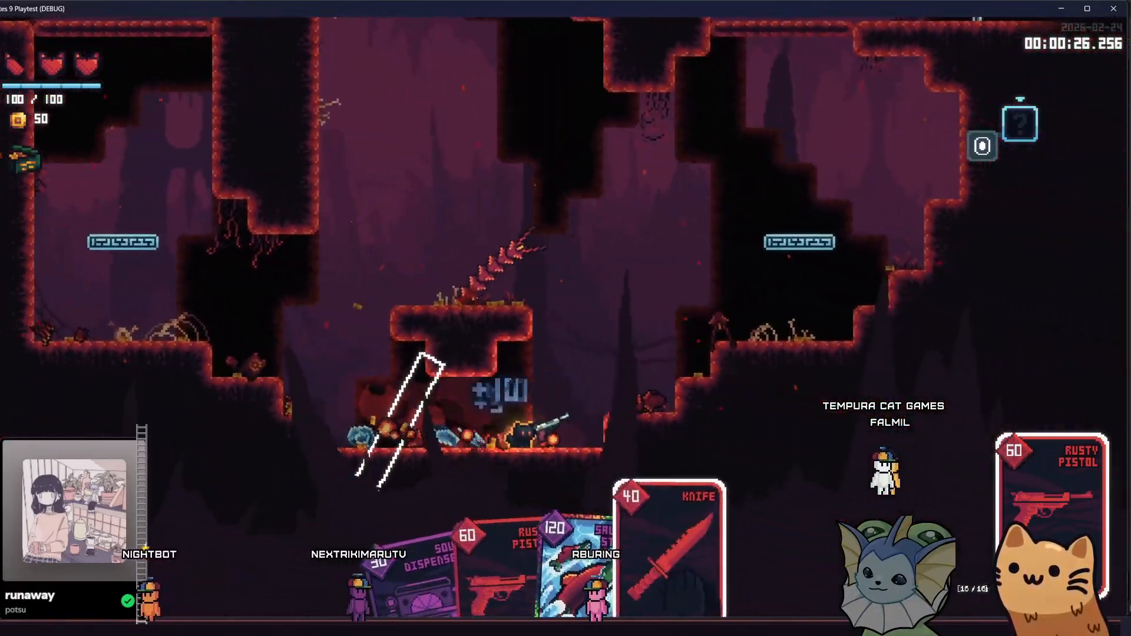
scroll(654, 441, up, 1)
right_click(628, 417)
key(a)
click(357, 358)
key(d)
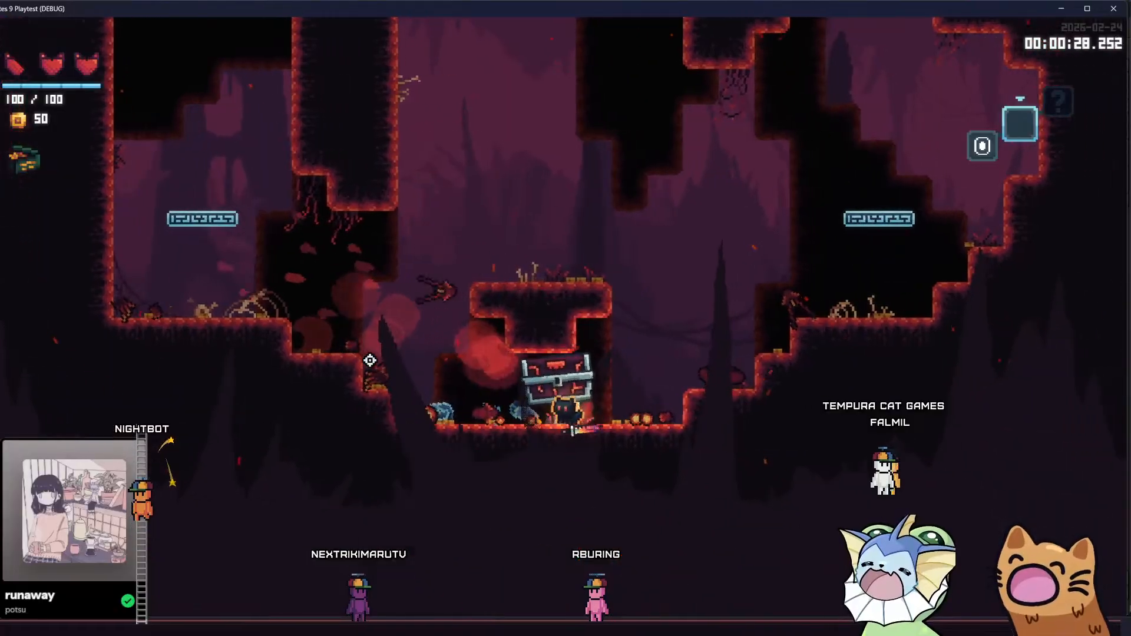
Open the reward chest under the central platform and collect the Emergency Rations
key(a)
key(d)
key(e)
key(a)
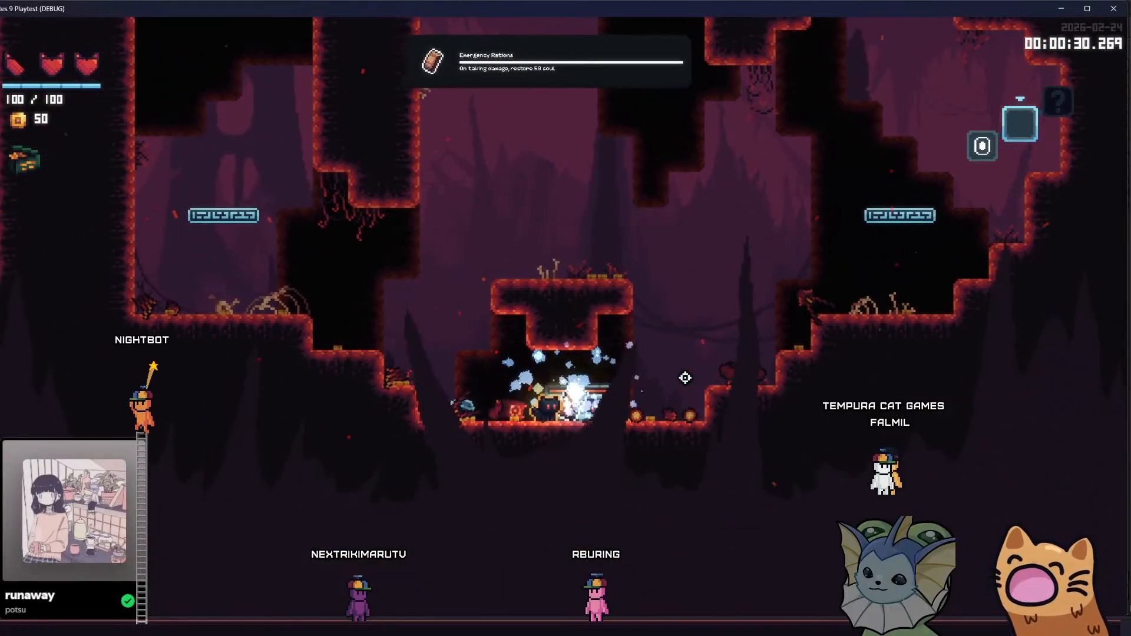
Jump out of the pit and leave the cleared room for the next unexplored room
key(space)
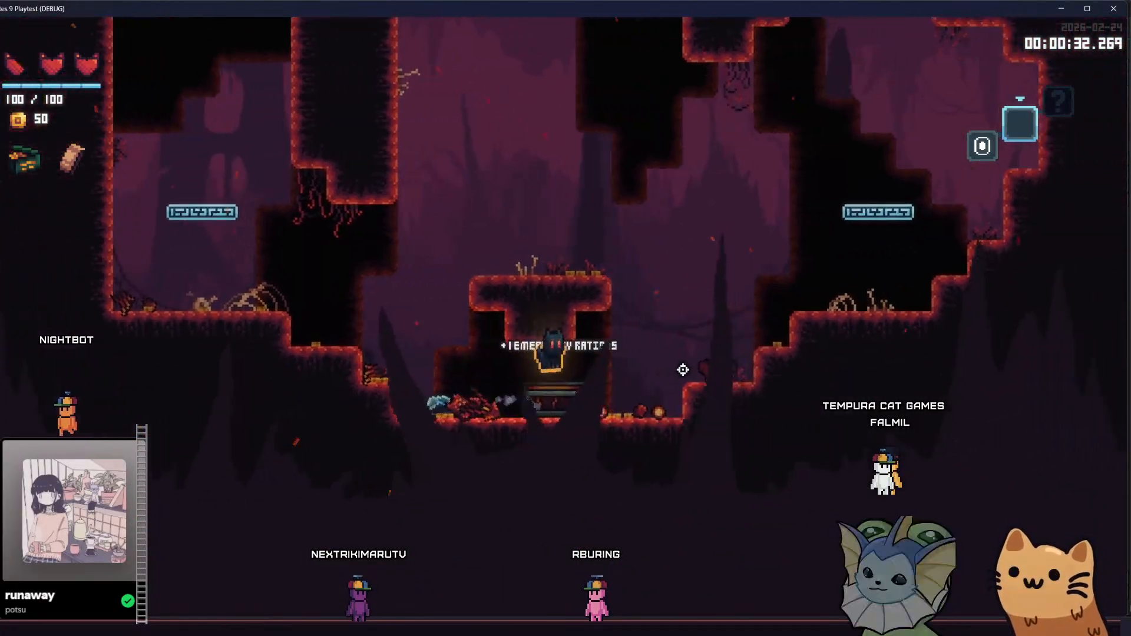
key(space)
key(d)
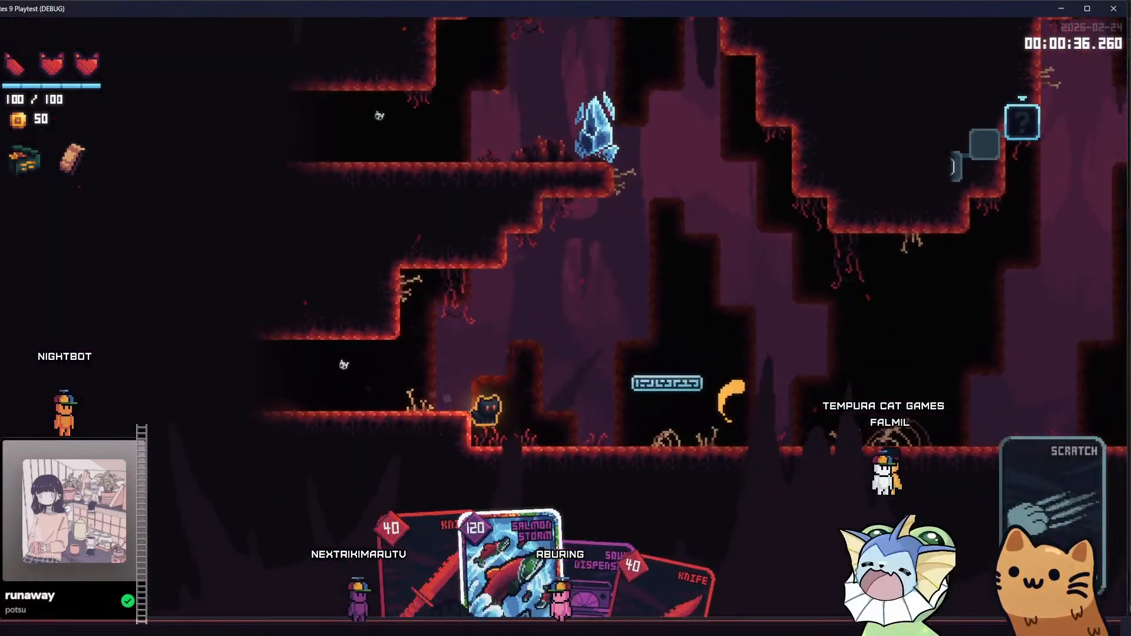
Play the Salmon Storm card and attack while crossing to the far side of the new room
key(d)
key(space)
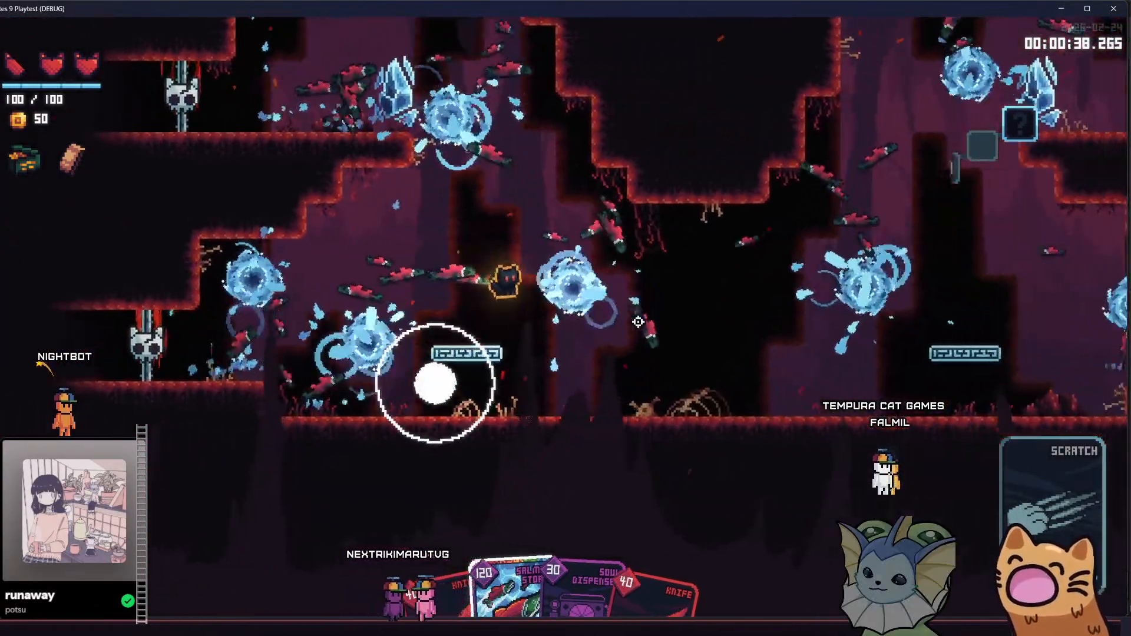
click(632, 318)
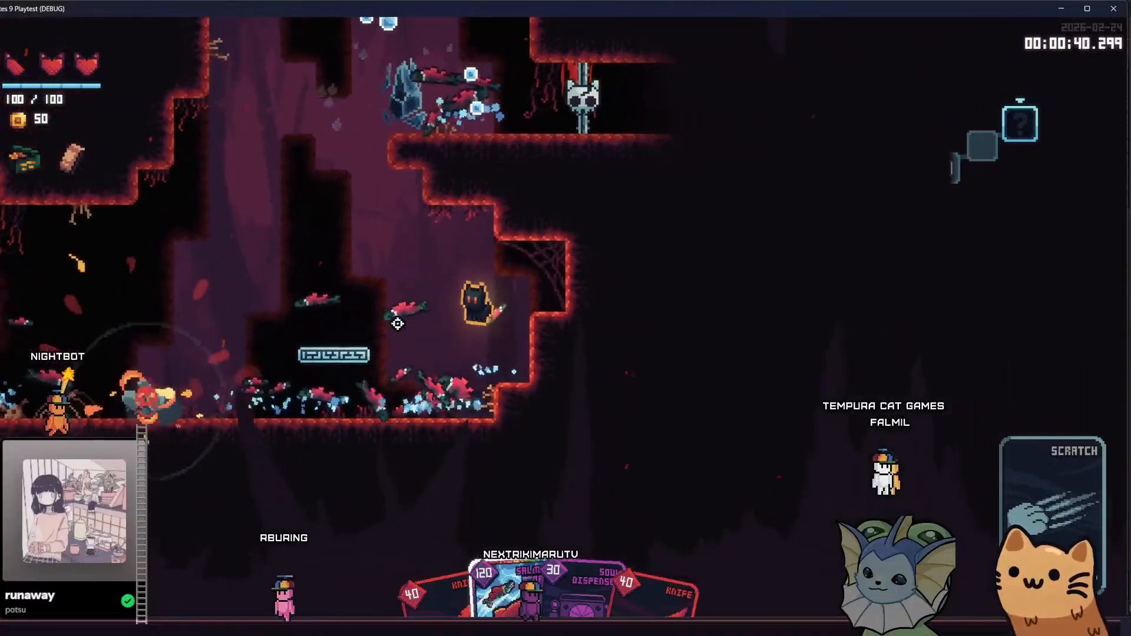
key(d)
Equip the Knife card and attack around the ice crystal on the ledge beside the skull gate
scroll(398, 324, down, 2)
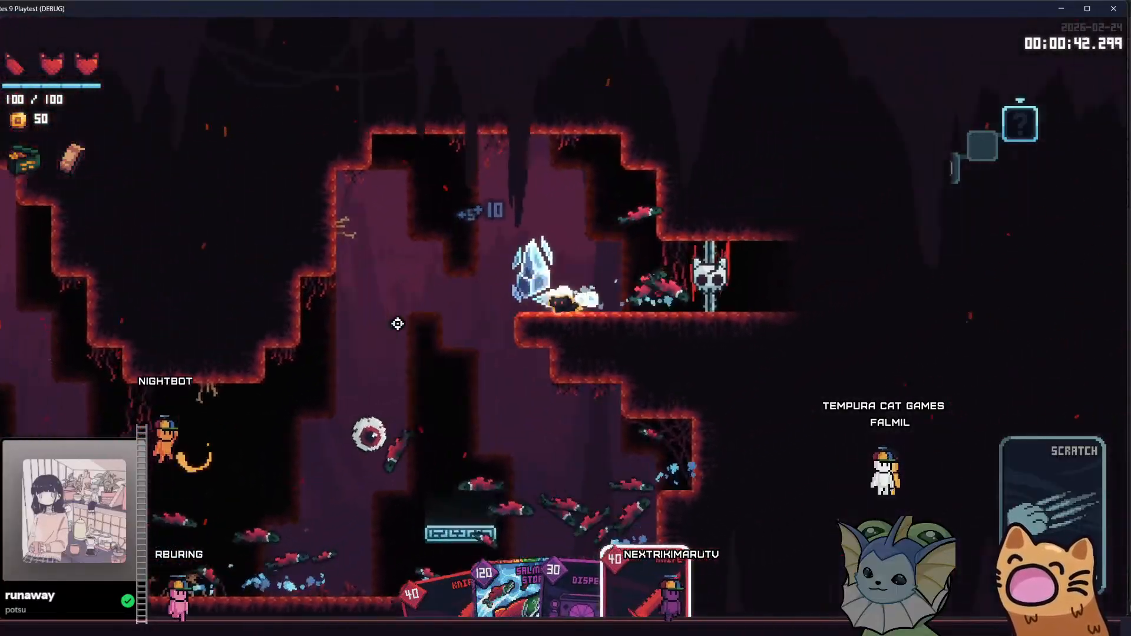
key(a)
key(space)
right_click(397, 323)
key(space)
key(d)
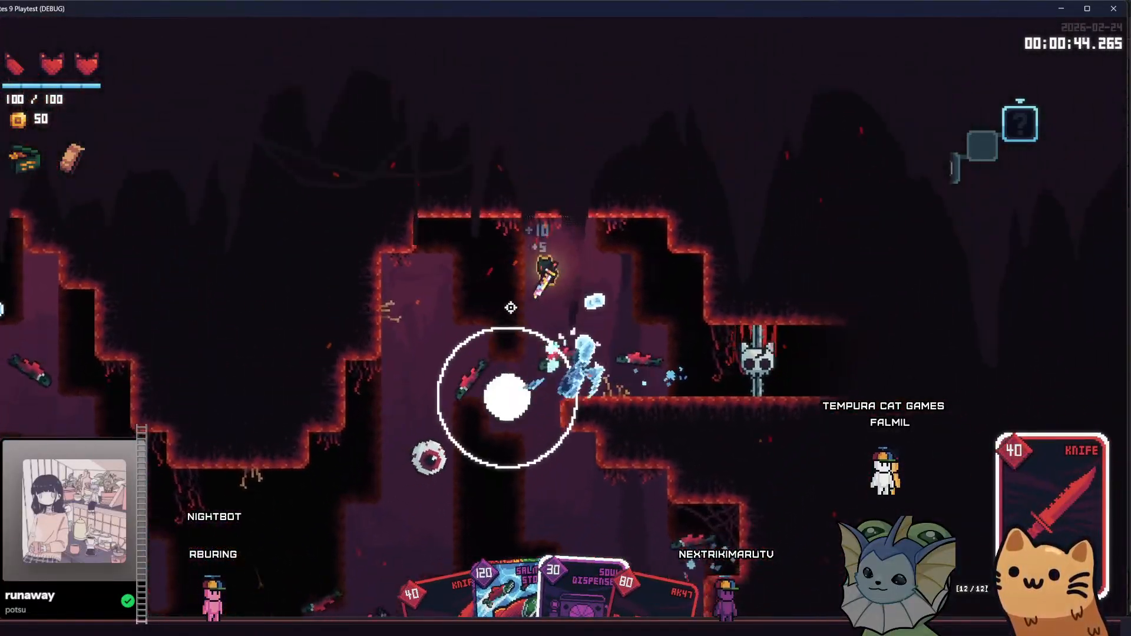
Drop to the main floor and slash the ground enemies with the Knife while crossing the room
key(a)
click(483, 469)
key(a)
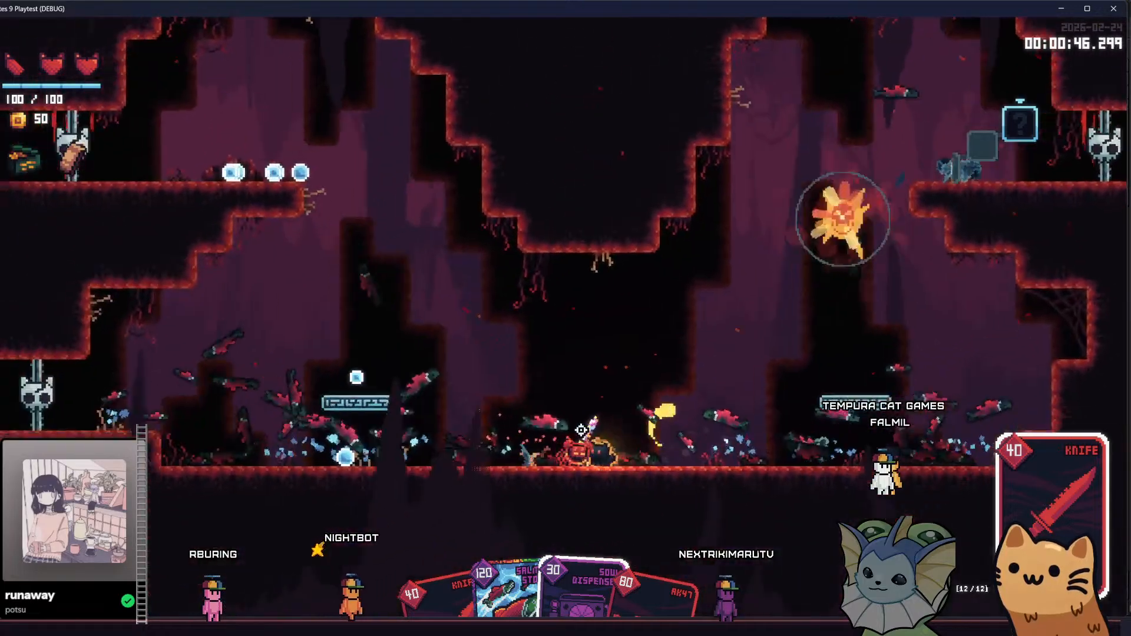
key(d)
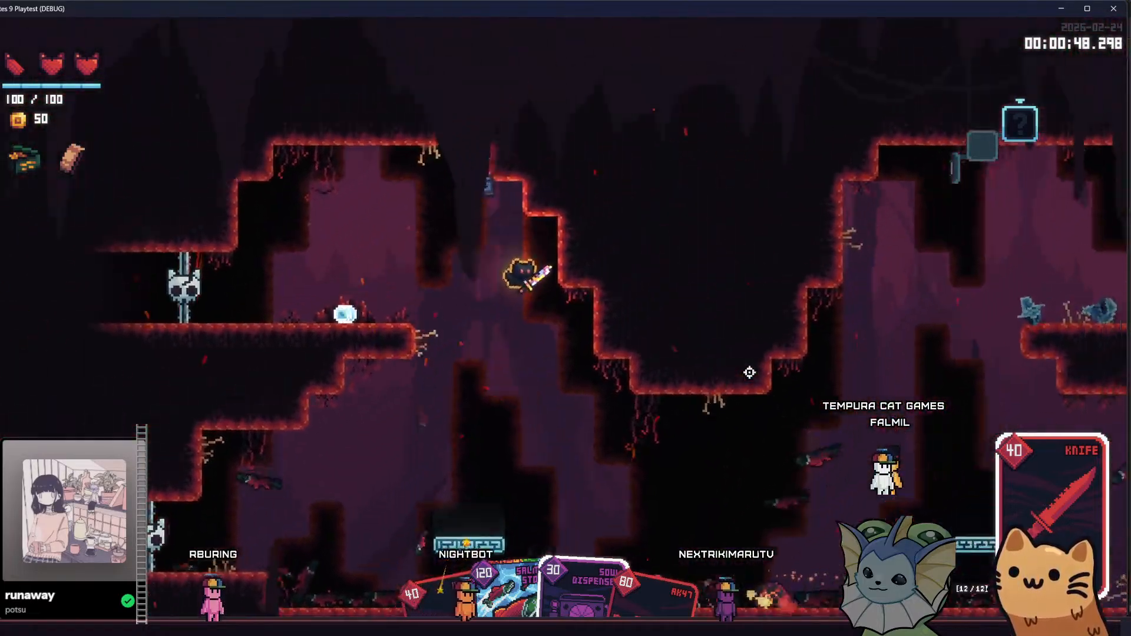
Equip the AK47 card and shoot the remaining enemies along the room's floor
scroll(784, 378, down, 1)
right_click(822, 368)
click(820, 399)
key(a)
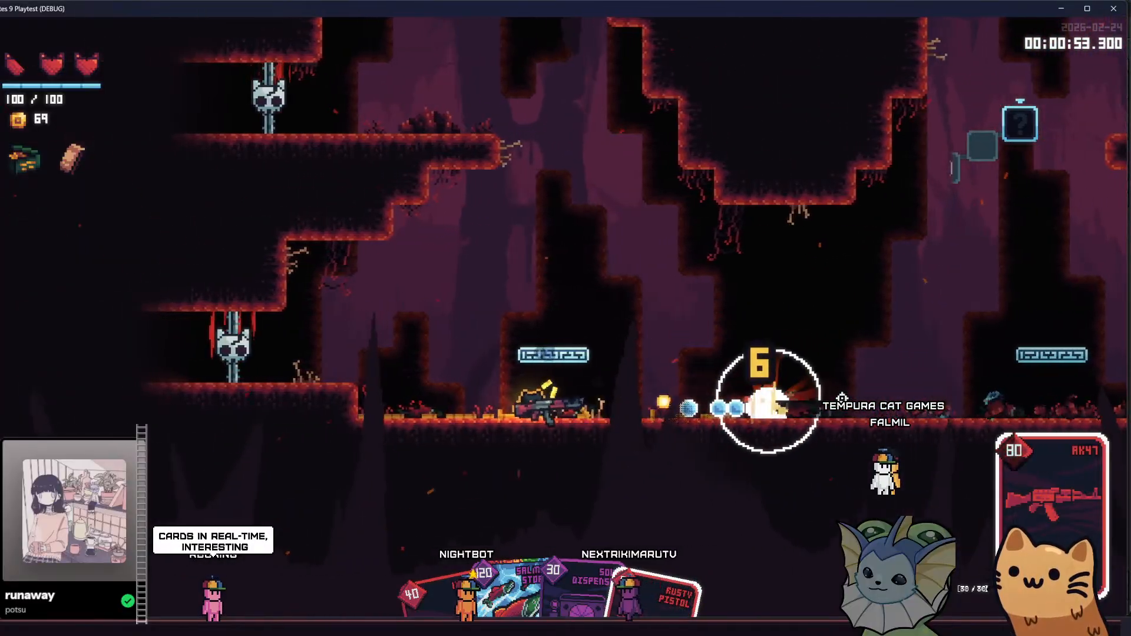
key(a)
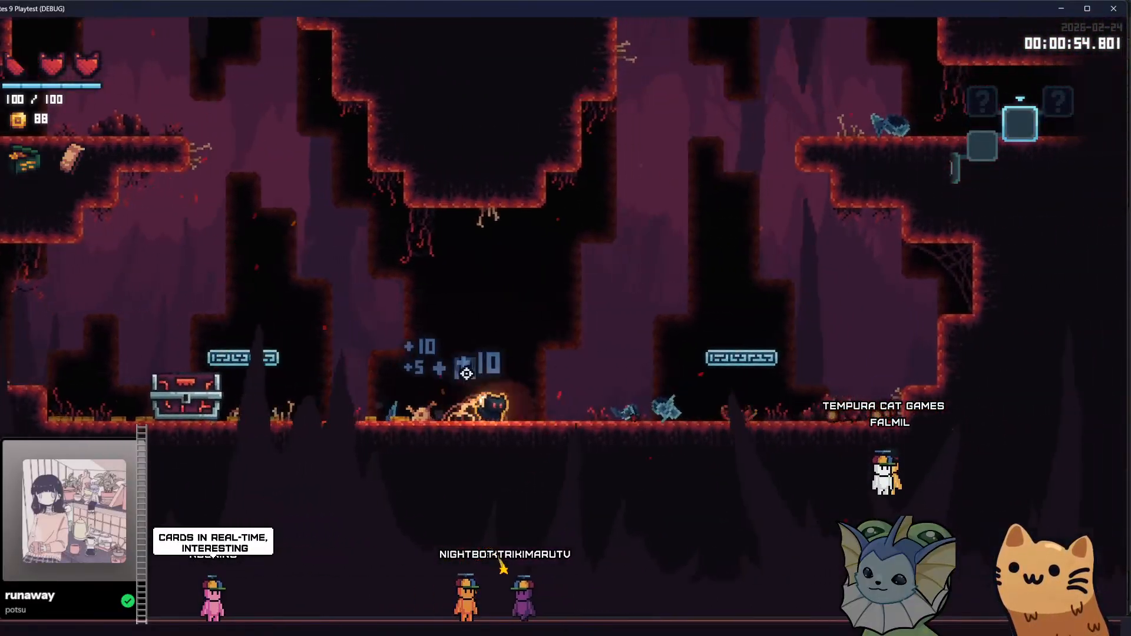
Collect the Soul Lantern from the reward chest and leave through the room's west side into the next room
key(a)
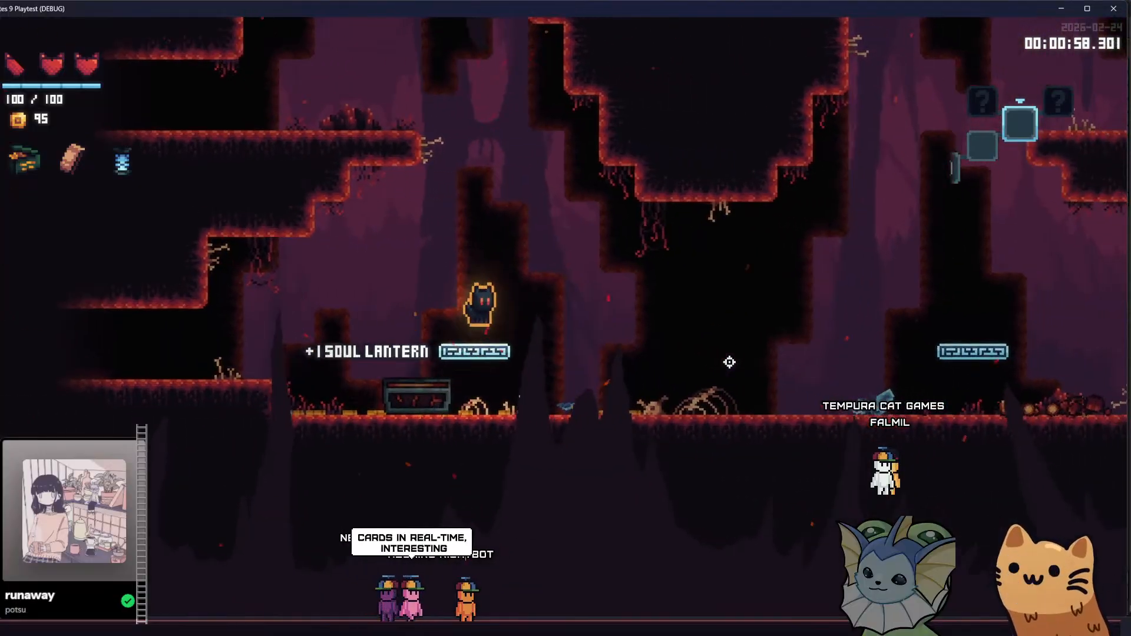
key(a)
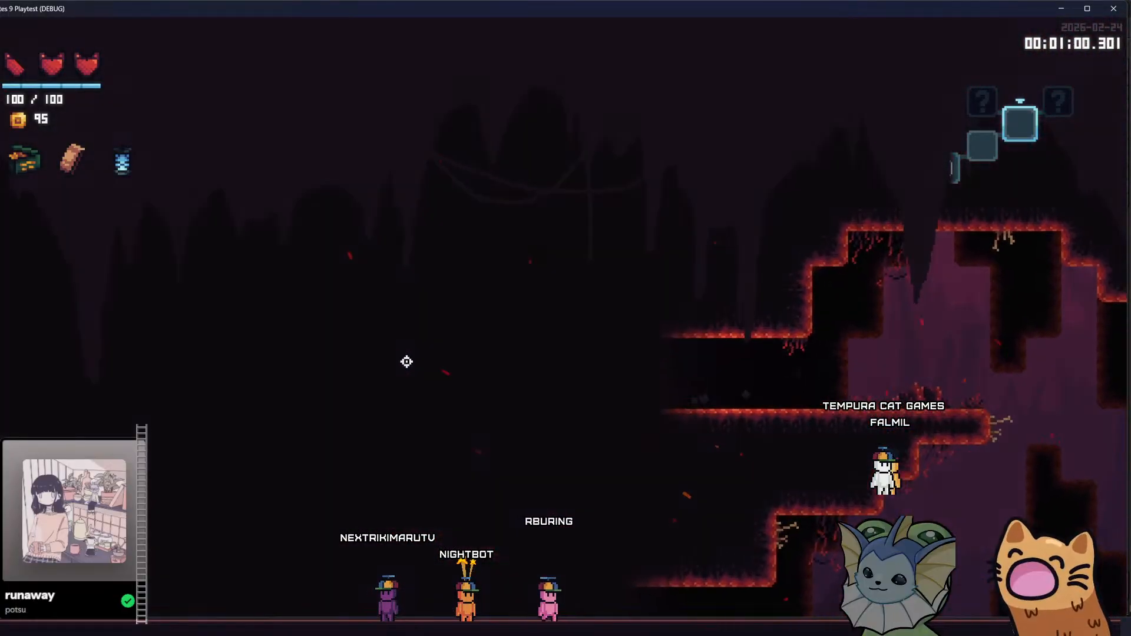
key(a)
key(space)
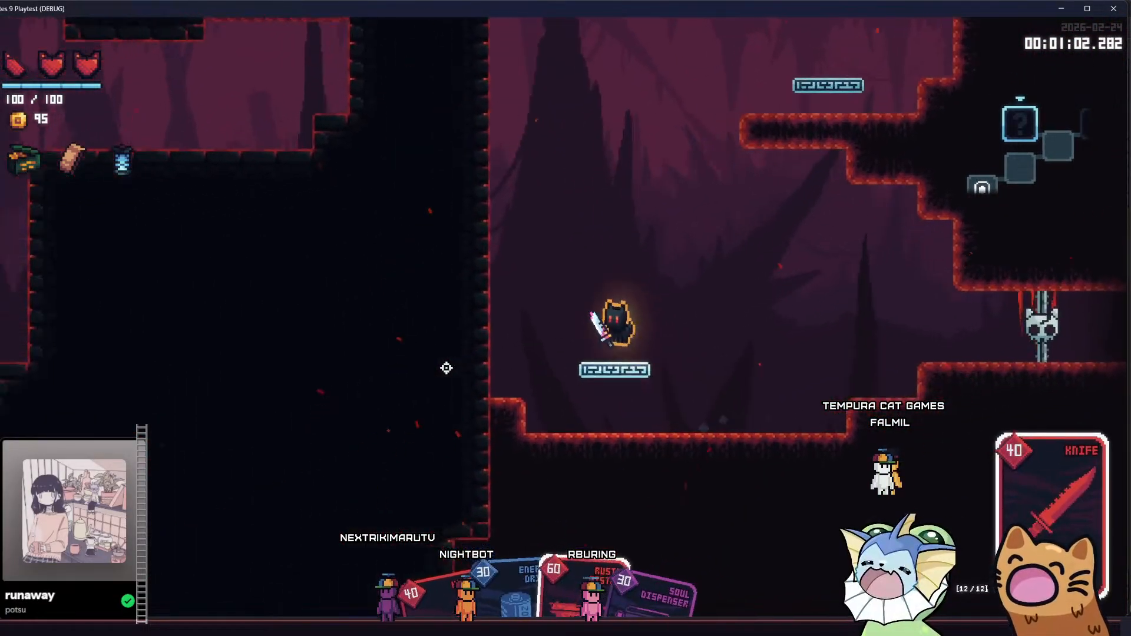
Equip the Rusty Pistol card and climb the tall shaft while firing toward its upper part
key(a)
scroll(431, 359, down, 1)
right_click(432, 358)
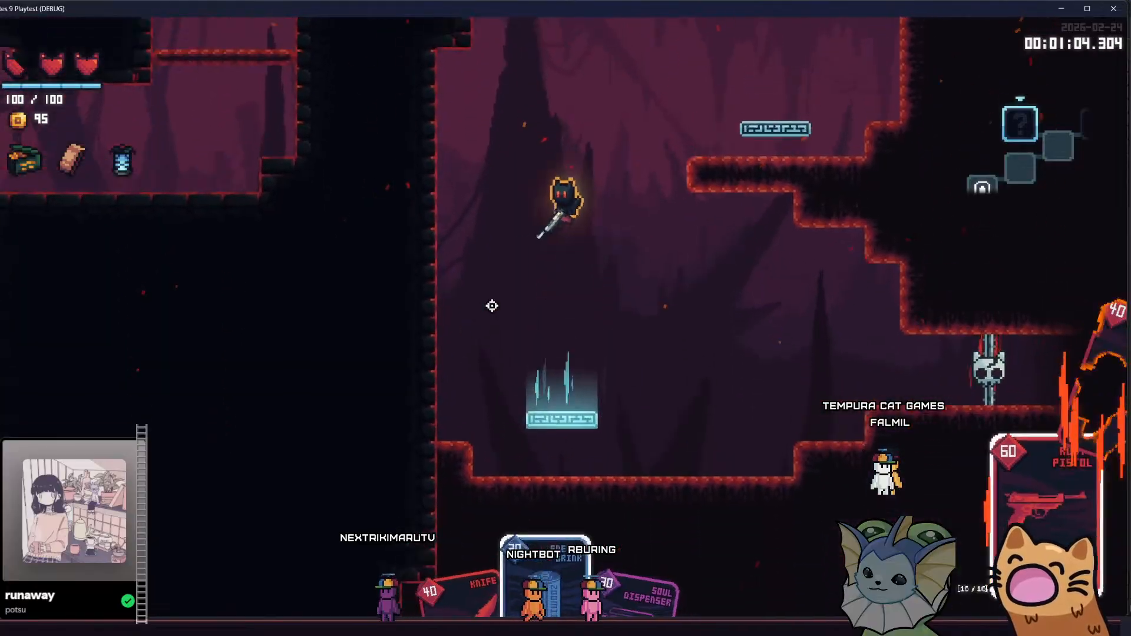
key(d)
click(480, 129)
key(space)
key(a)
key(s)
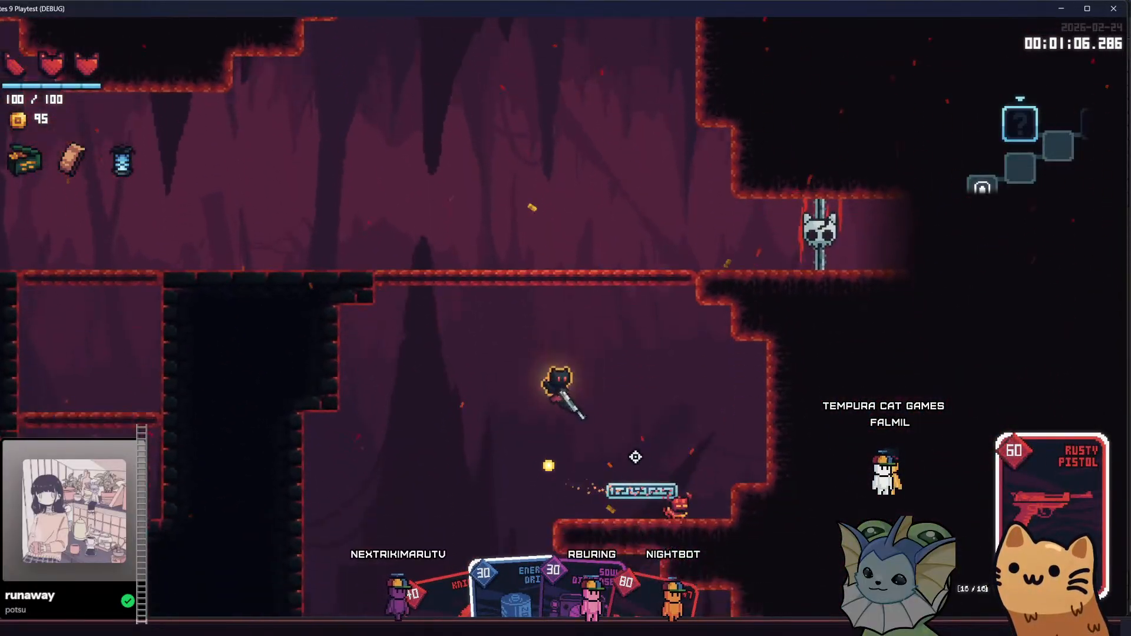
Shoot the small red flying enemy with the Rusty Pistol around the shaft's upper blue platform
click(725, 368)
key(space)
key(d)
click(462, 419)
click(351, 373)
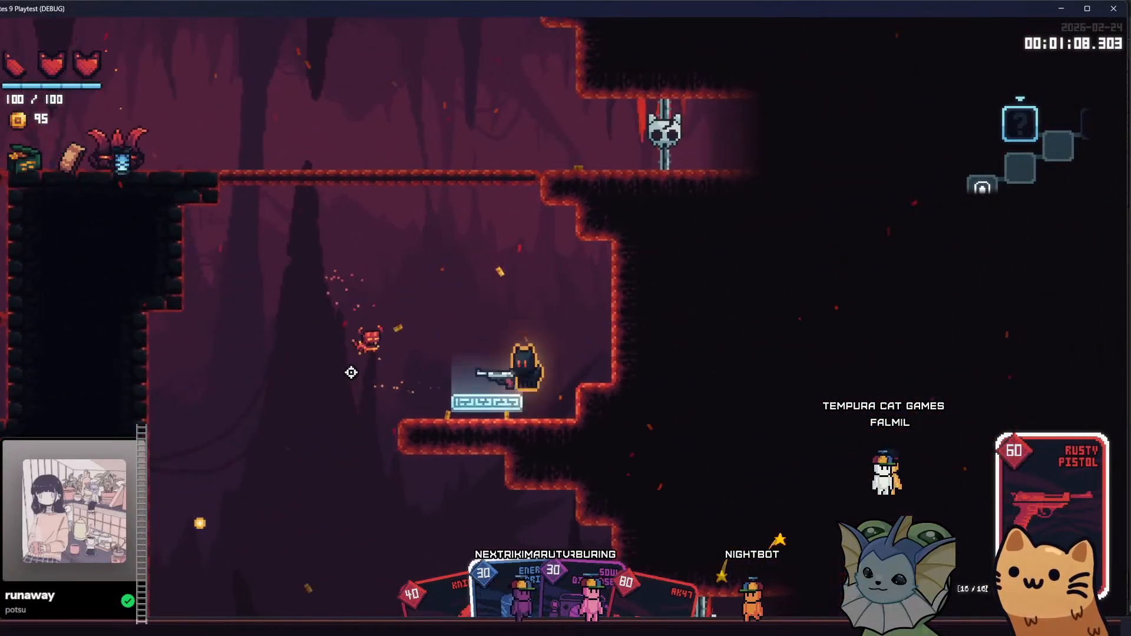
Drop to the floor of the shaft and shoot the enemy approaching along the ground
key(a)
key(space)
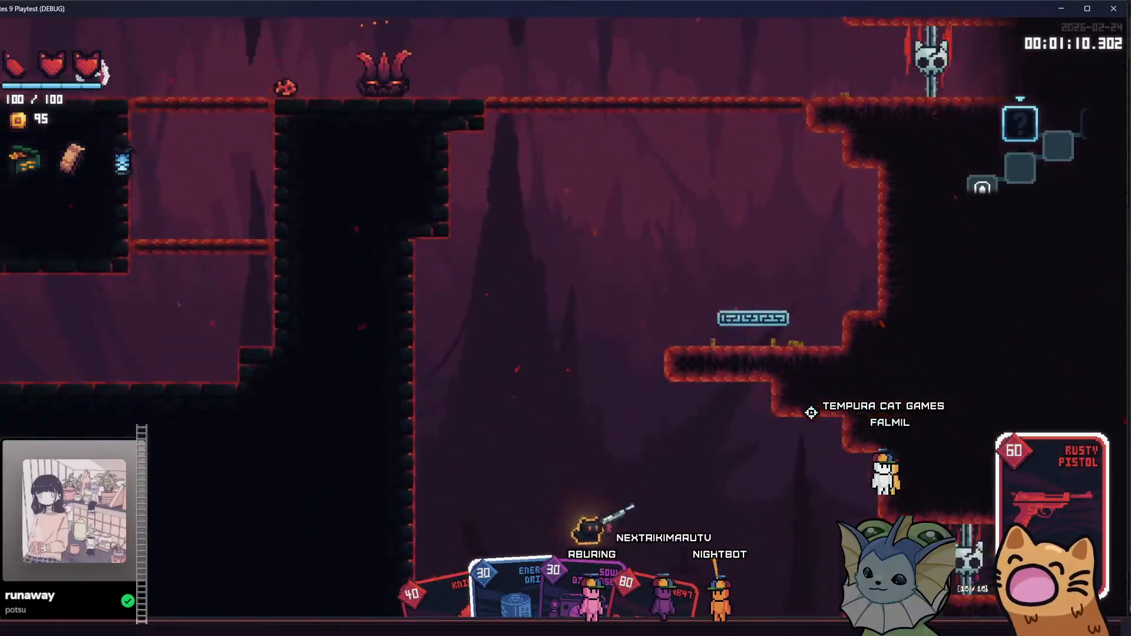
key(d)
click(288, 417)
click(288, 416)
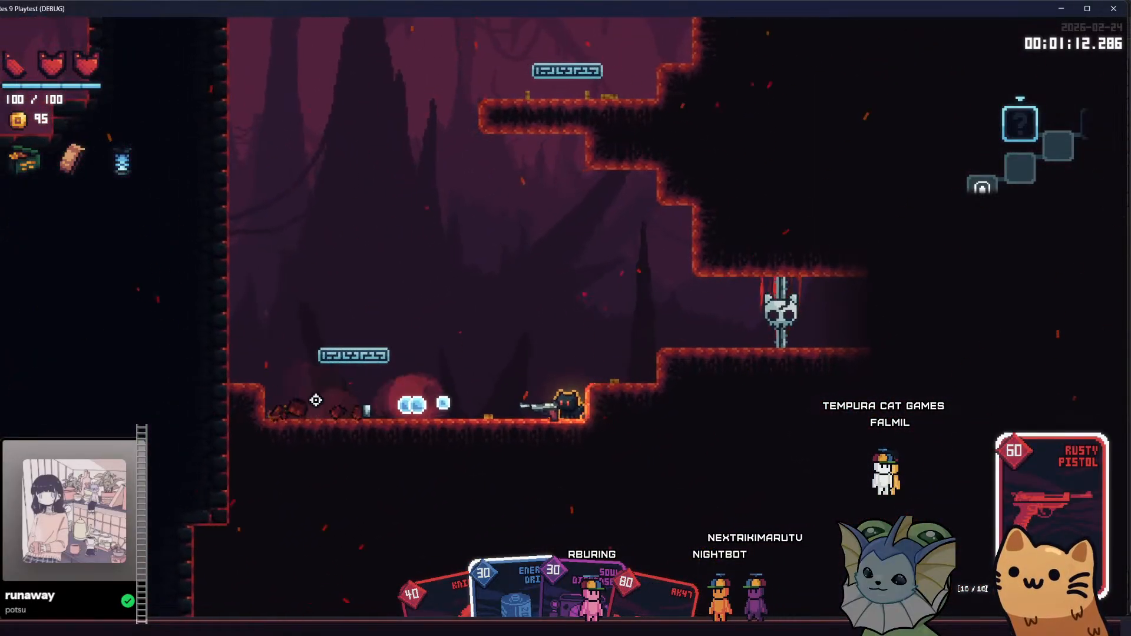
Climb back up to the corridor above the shaft and fire at its enemies from beside the skull gate
key(a)
key(a)
key(space)
key(space)
click(601, 114)
key(d)
click(451, 381)
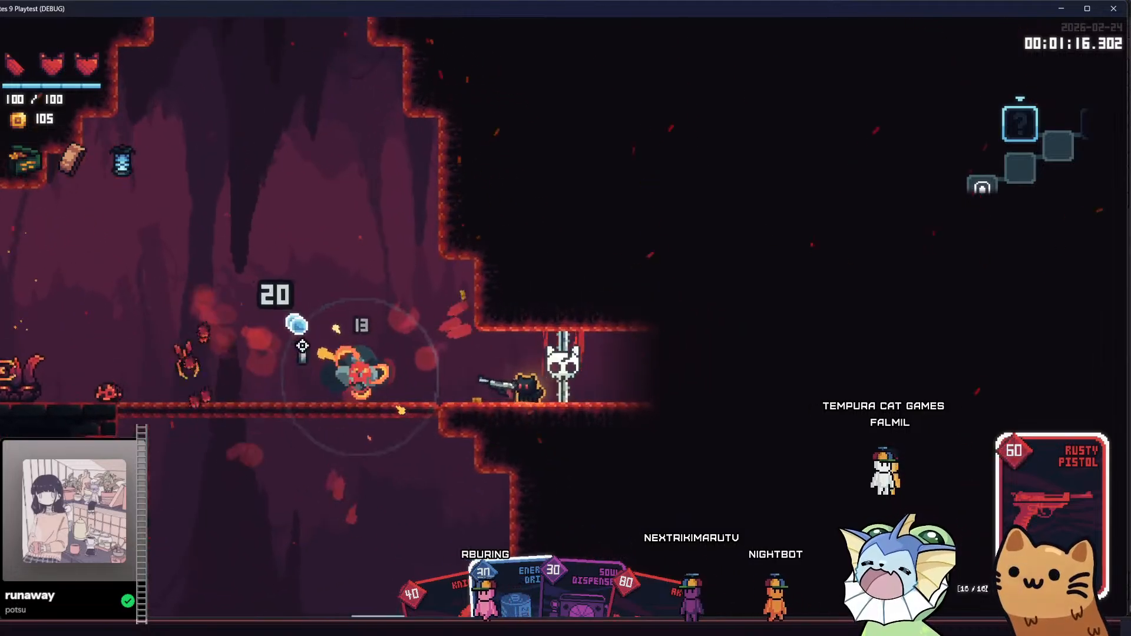
Equip the AK47 card and shoot the horned enemy and its minions at the far end of the corridor
right_click(172, 353)
key(a)
click(173, 353)
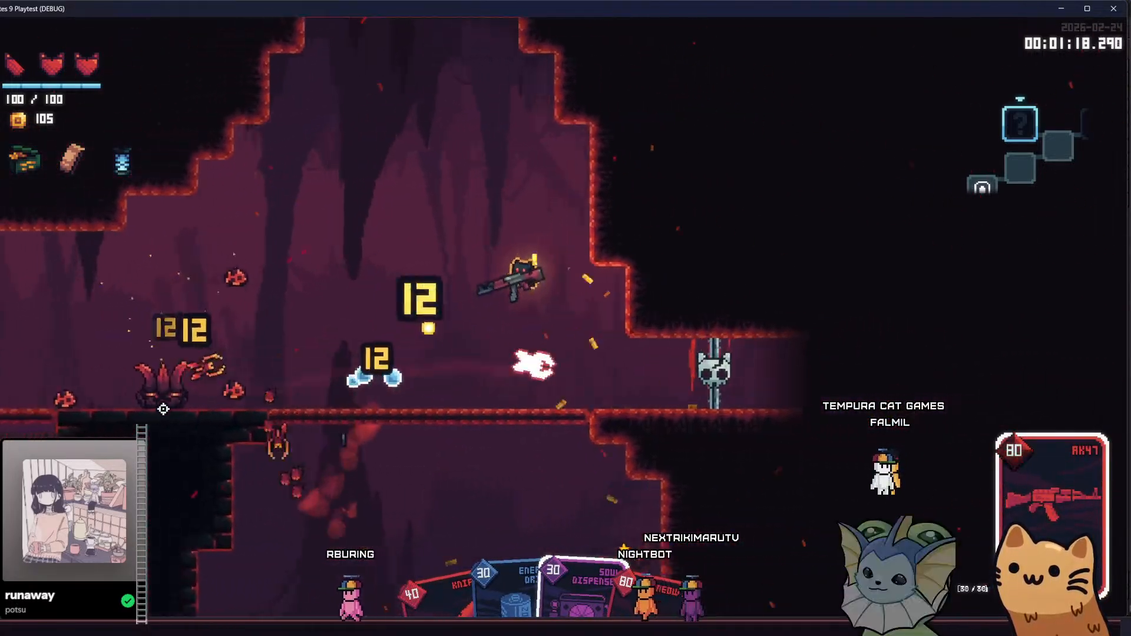
click(164, 409)
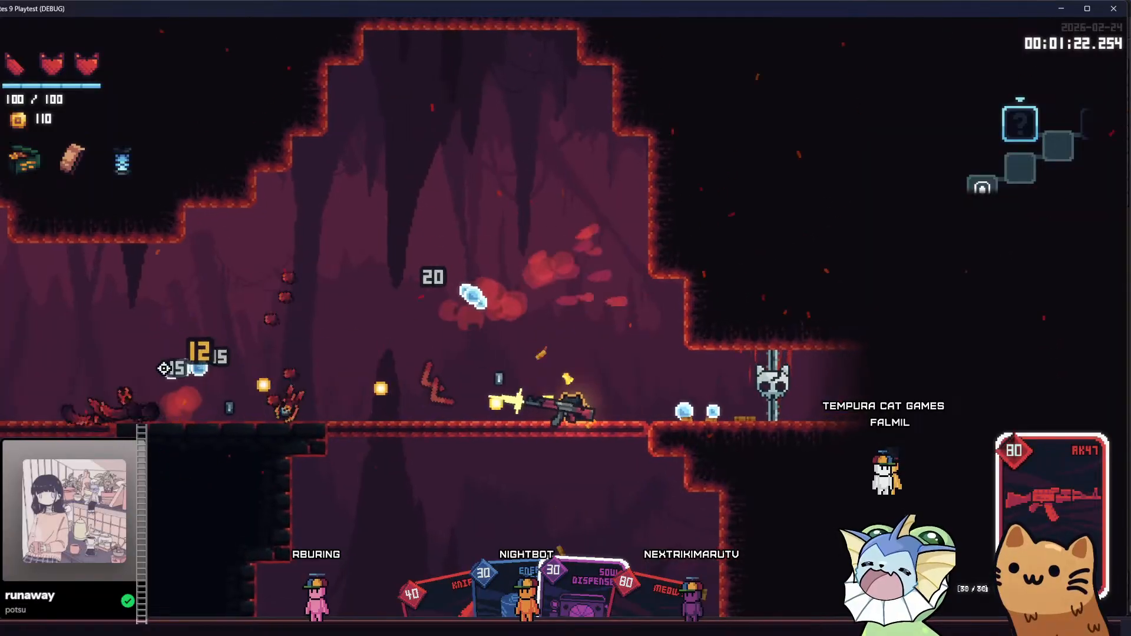
Drop through the corridor floor into the shaft and fight the red winged enemy with the AK47
key(a)
key(s)
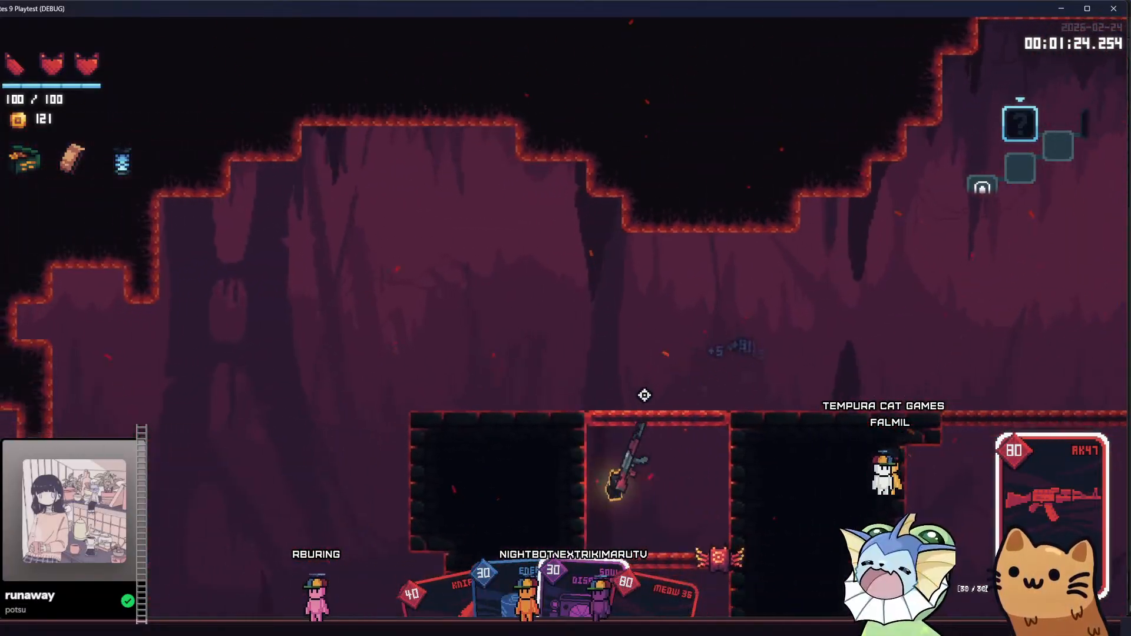
click(724, 348)
key(a)
click(730, 250)
key(d)
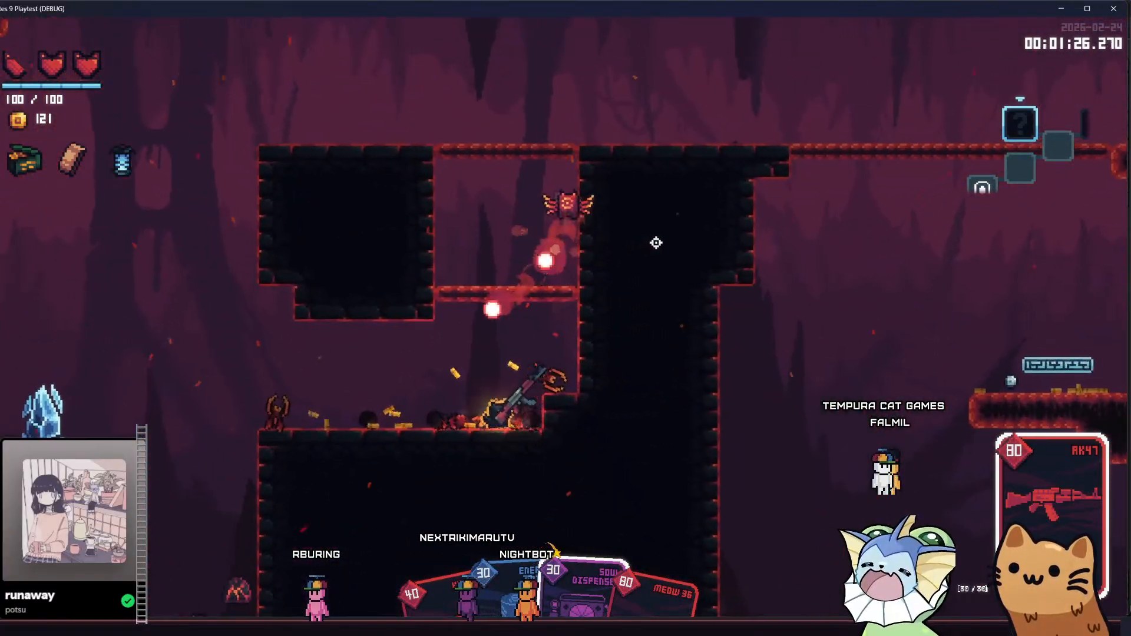
Shoot the winged enemies above the stone ledge with the AK47 while retreating along it
key(a)
click(646, 230)
key(space)
key(d)
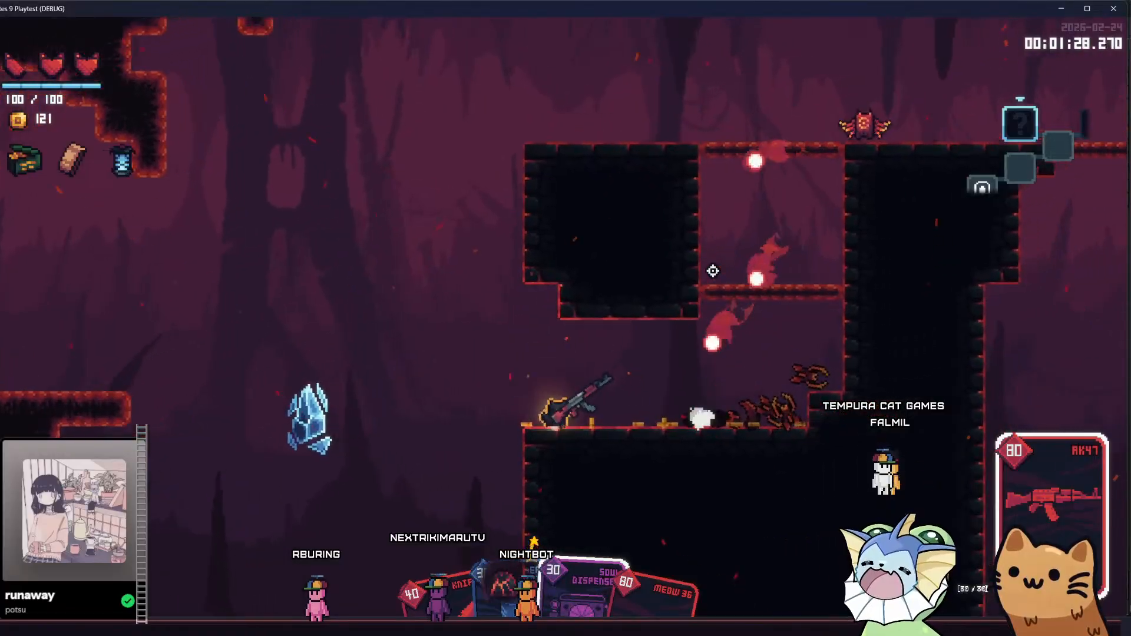
Drop off the ledge to the lower ground, firing the AK47 and backing away from the domed enemy
key(a)
key(space)
click(591, 532)
key(d)
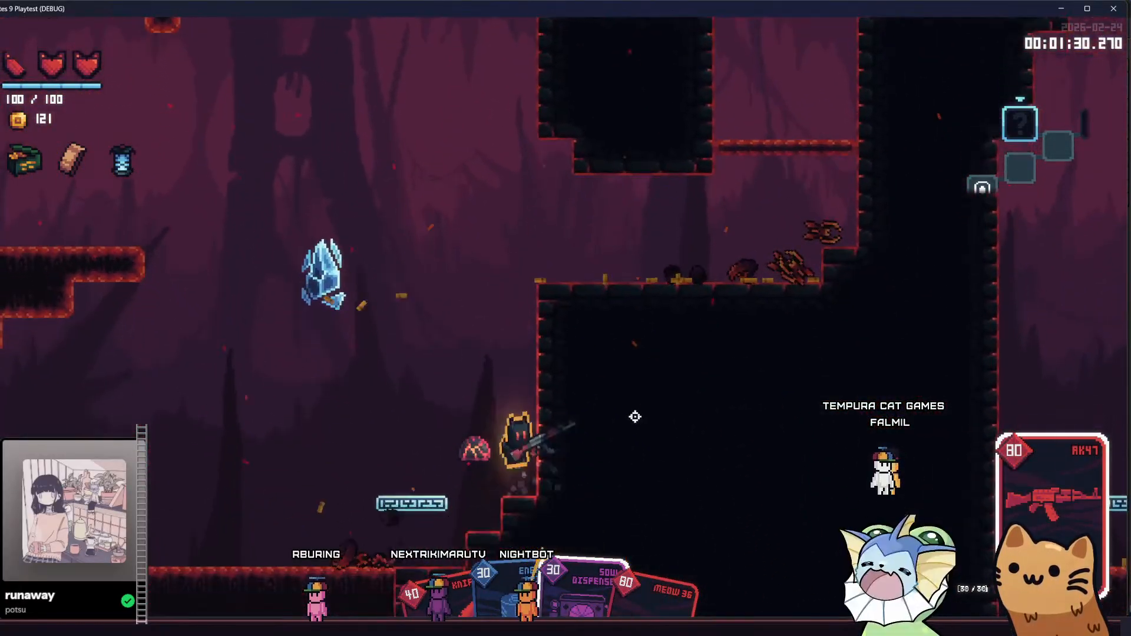
key(a)
key(a)
Equip the Meow 36 card and shoot the domed enemy beneath the small blue platform
right_click(806, 427)
click(805, 427)
key(d)
key(a)
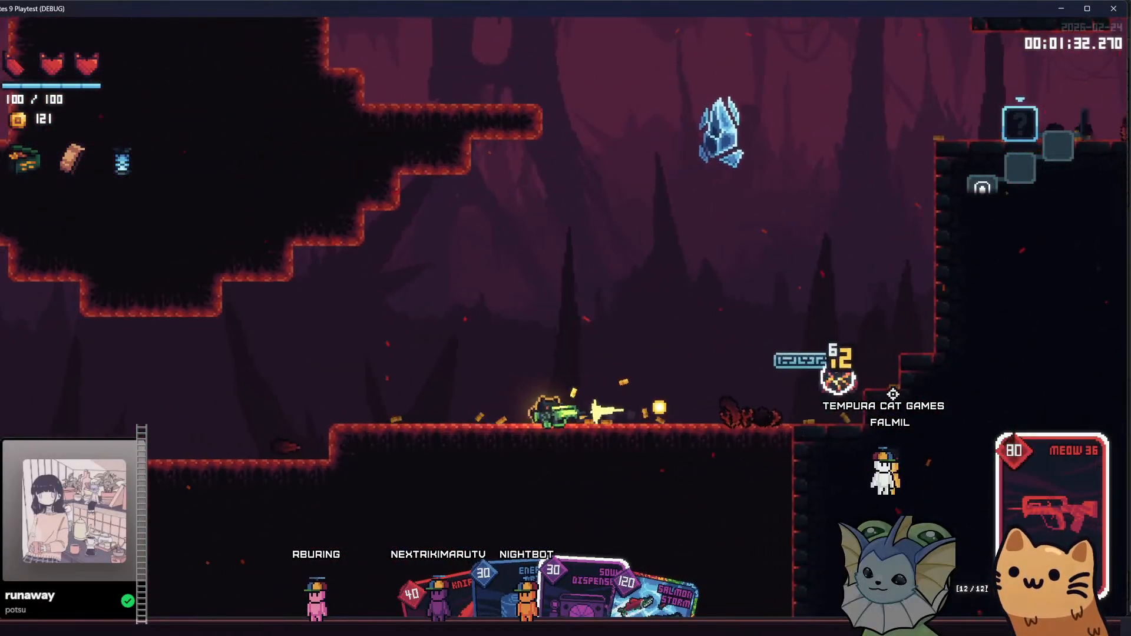
click(890, 391)
key(d)
key(space)
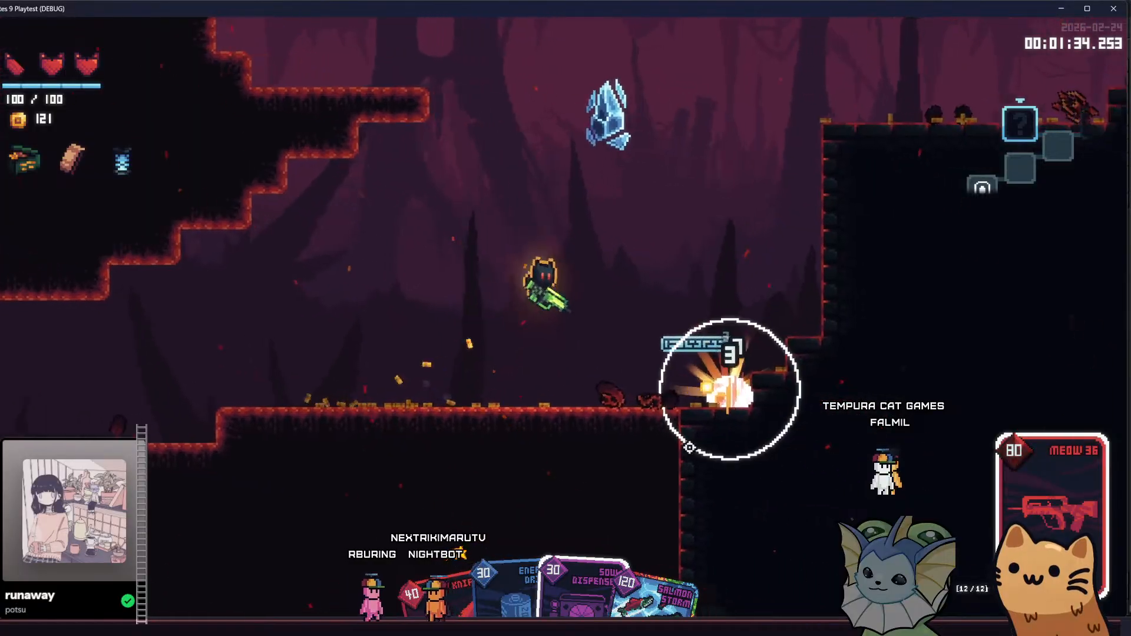
Climb over the blue platform back to the stone ledge and defeat the remaining winged enemy with the Meow 36
key(d)
key(space)
key(a)
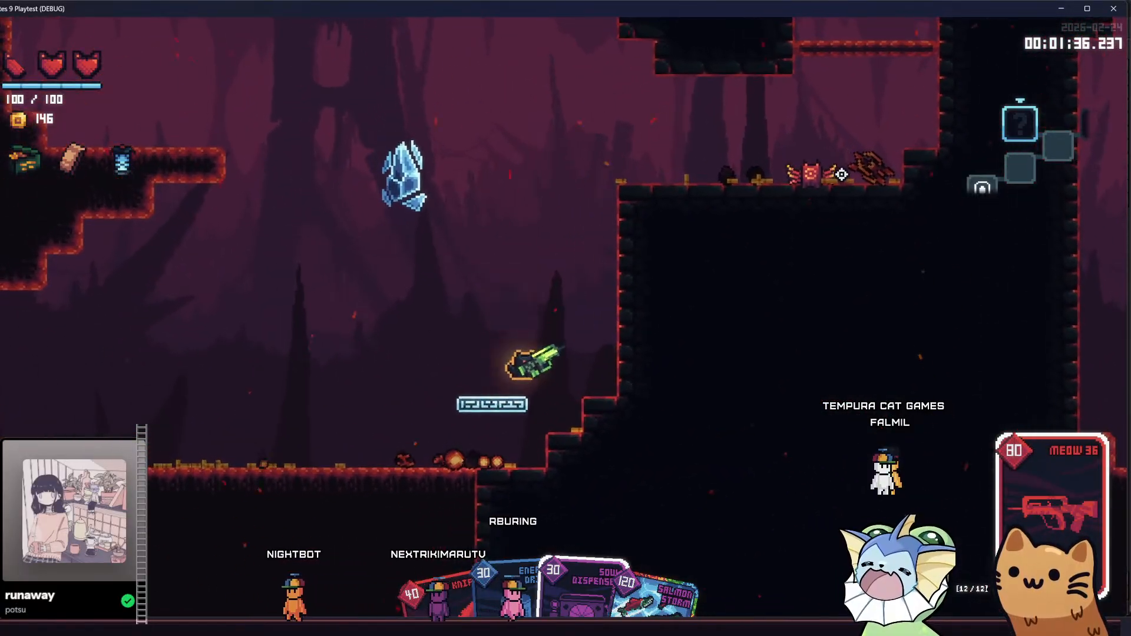
key(d)
click(851, 295)
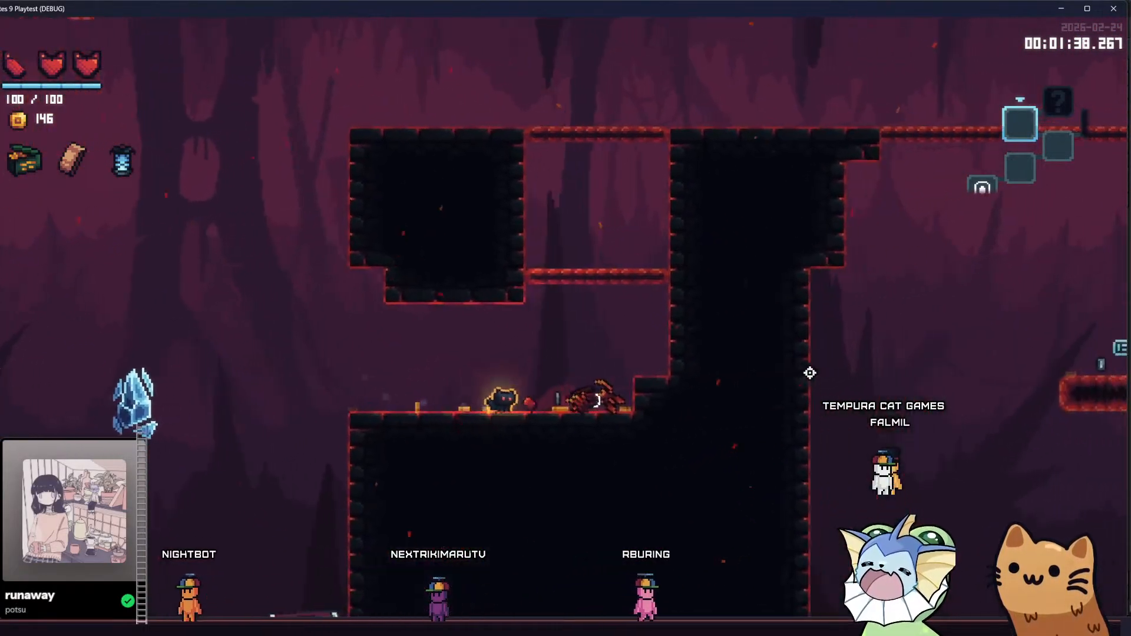
key(a)
Open the deck and inspect the stats of the Salmon Storm, Meow 36, Energy Drink, Soul Dispenser and Knife cards
key(Tab)
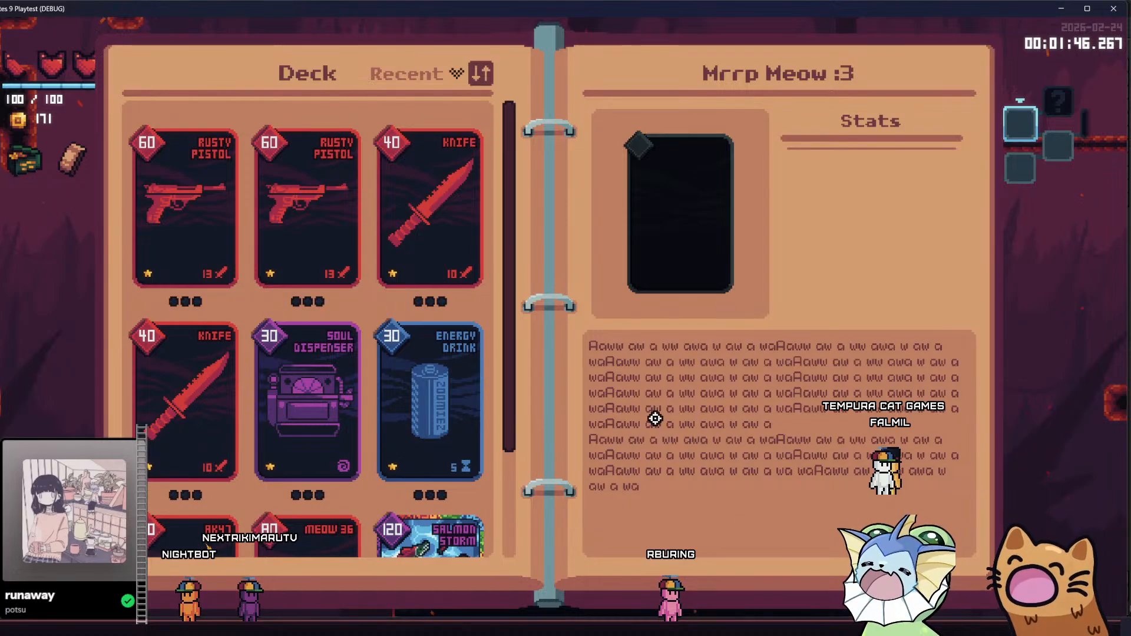
scroll(439, 395, down, 2)
click(449, 439)
scroll(451, 450, down, 1)
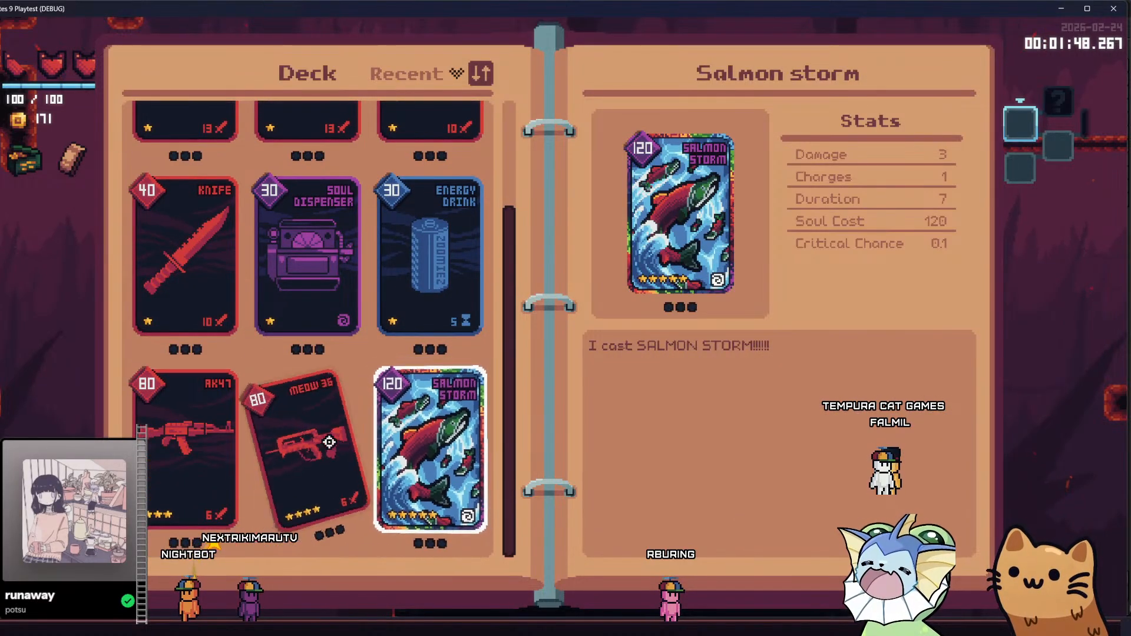
click(329, 442)
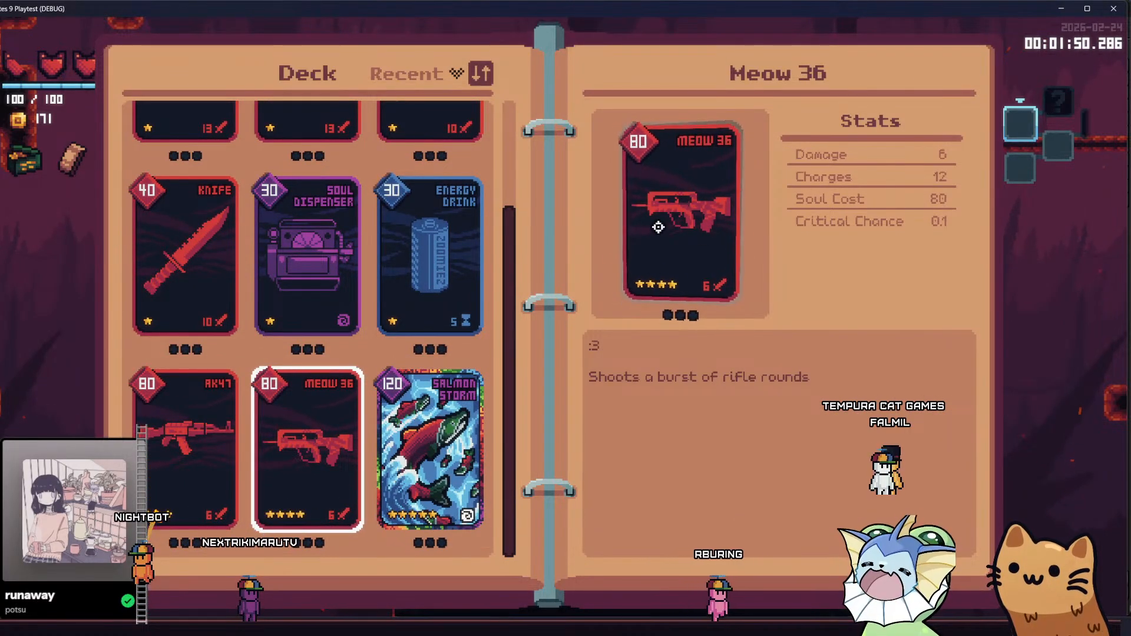
click(430, 254)
click(308, 253)
click(185, 254)
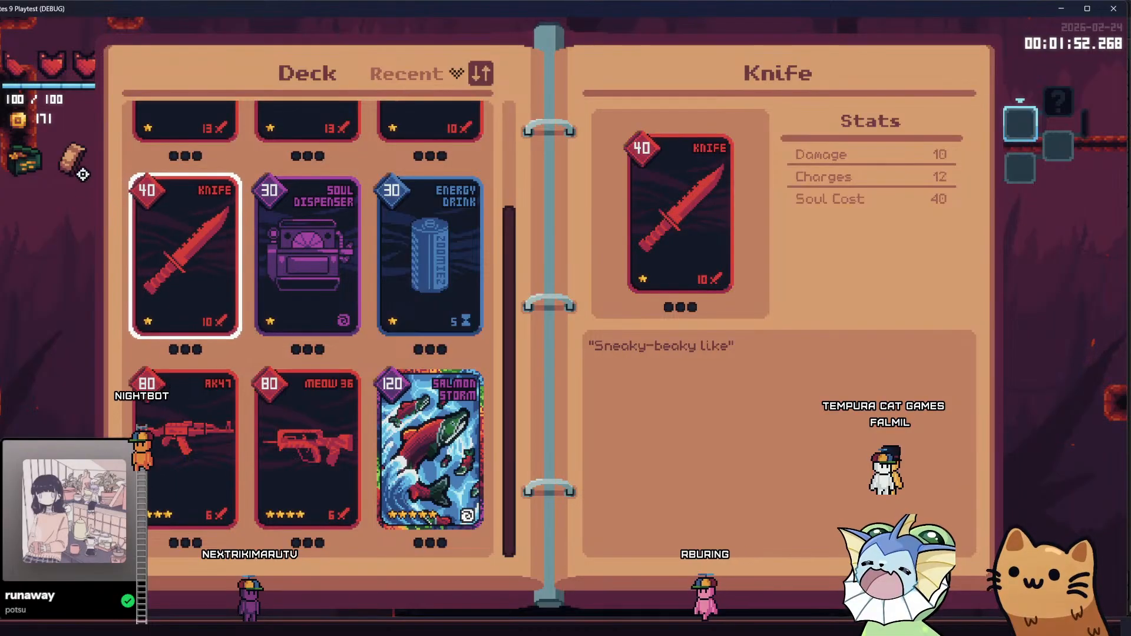
Compare the AK47 and Meow 36 card stats, and reopen the deck to check the Rusty Pistol
click(181, 436)
click(308, 442)
click(177, 436)
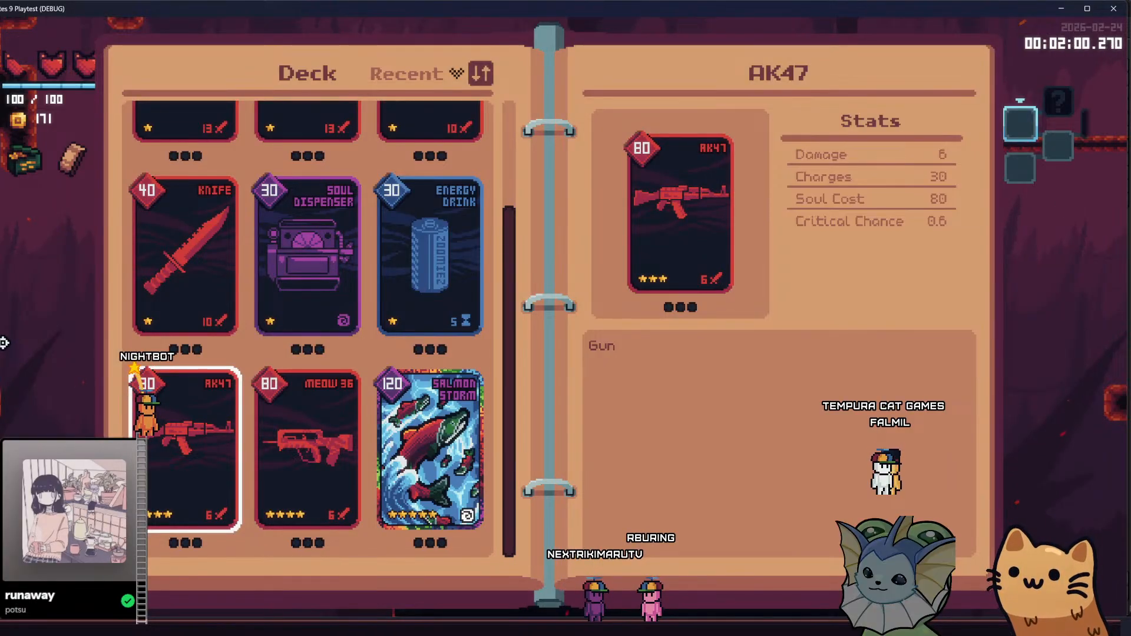
key(Tab)
key(Tab)
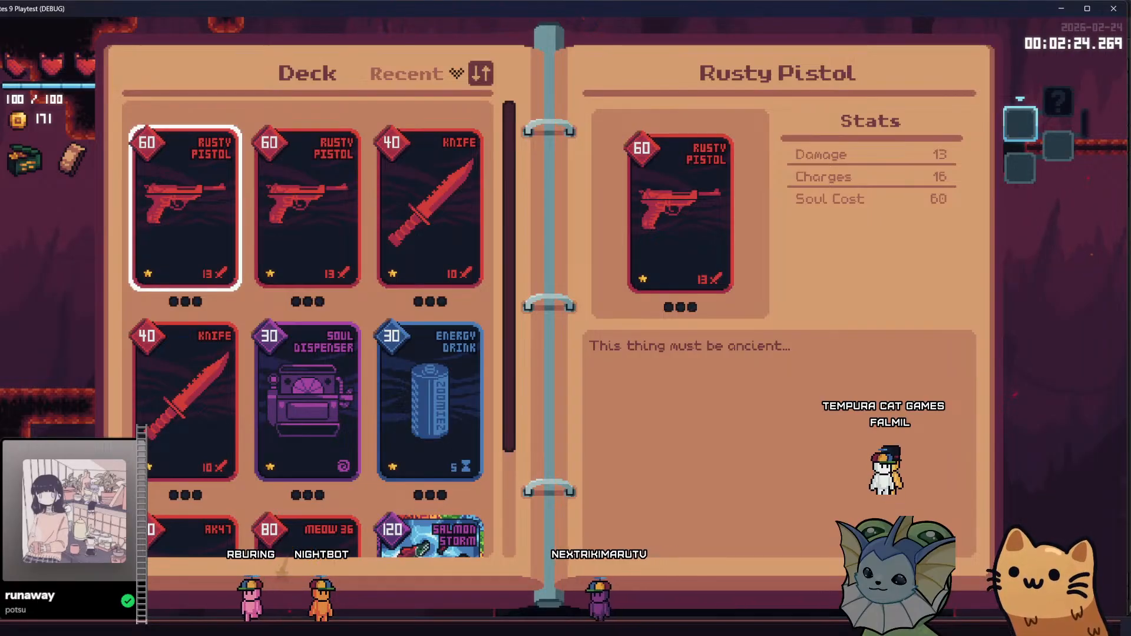
key(Tab)
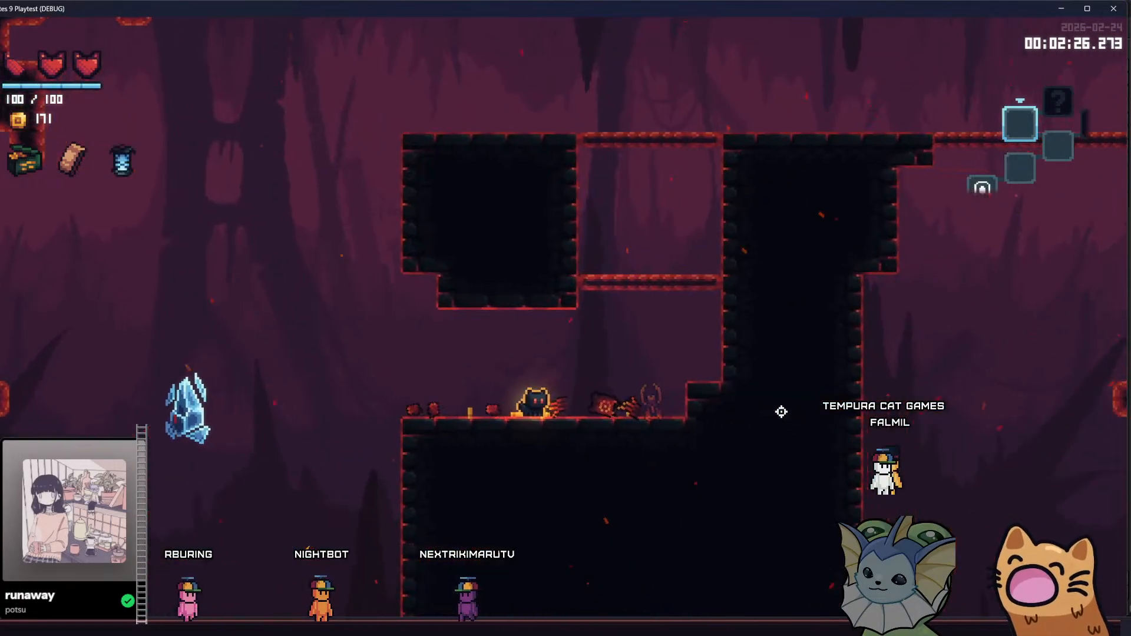
Leave the ledge, close the playtest window and show the debugger's error list in Godot
key(a)
key(space)
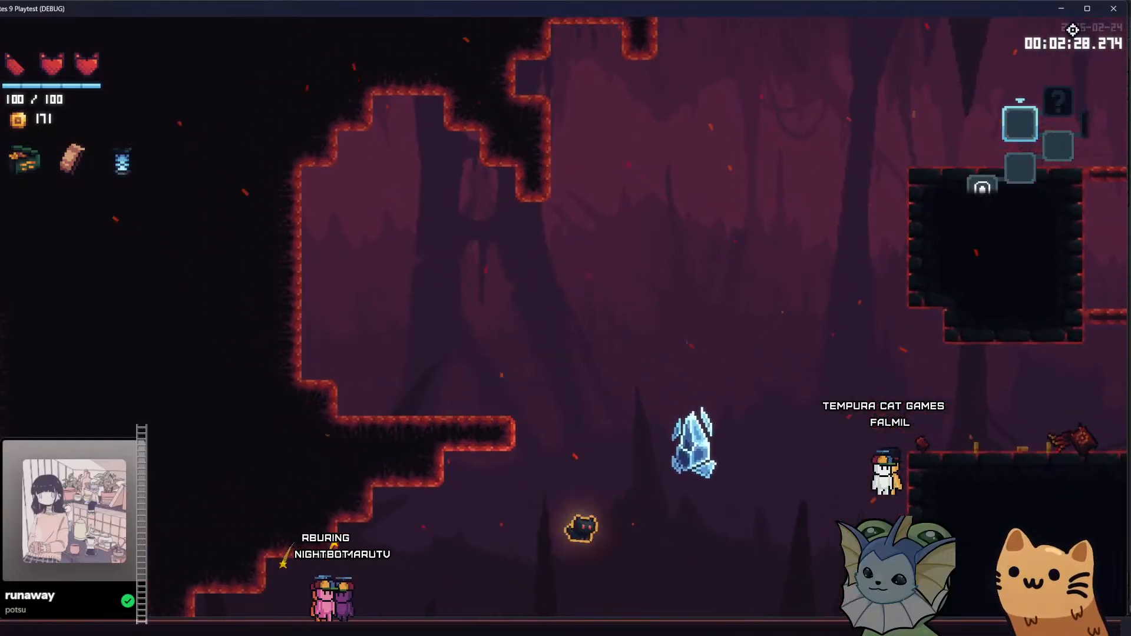
key(d)
click(1113, 10)
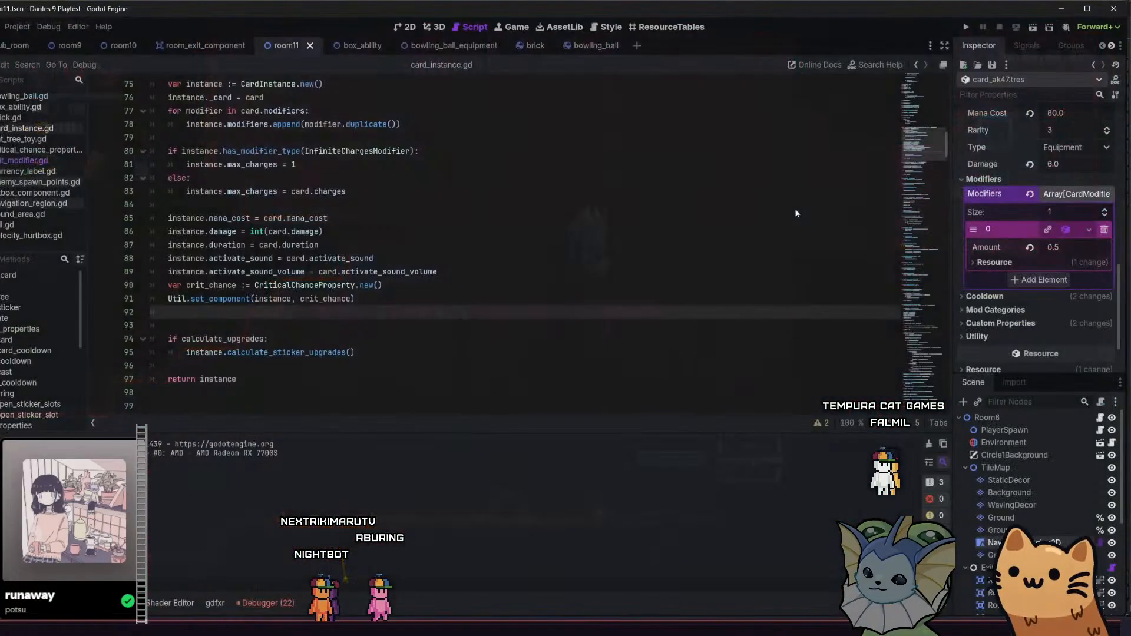
click(249, 605)
click(72, 400)
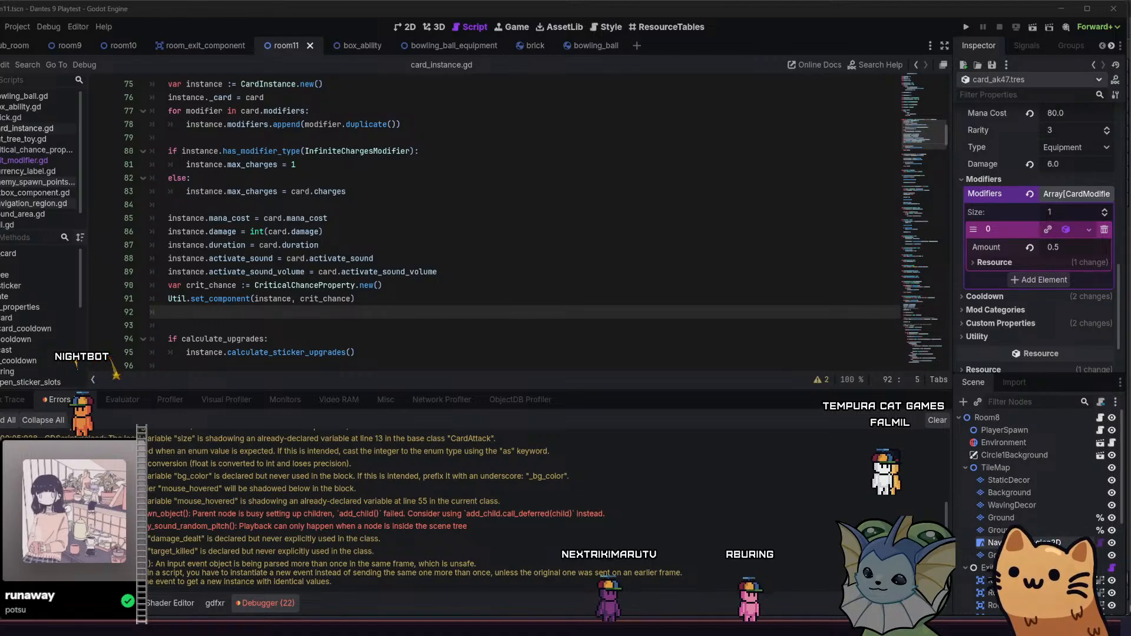
Reset the amount of the AK47 card's modifier and delete that entry from its Modifiers array
click(539, 297)
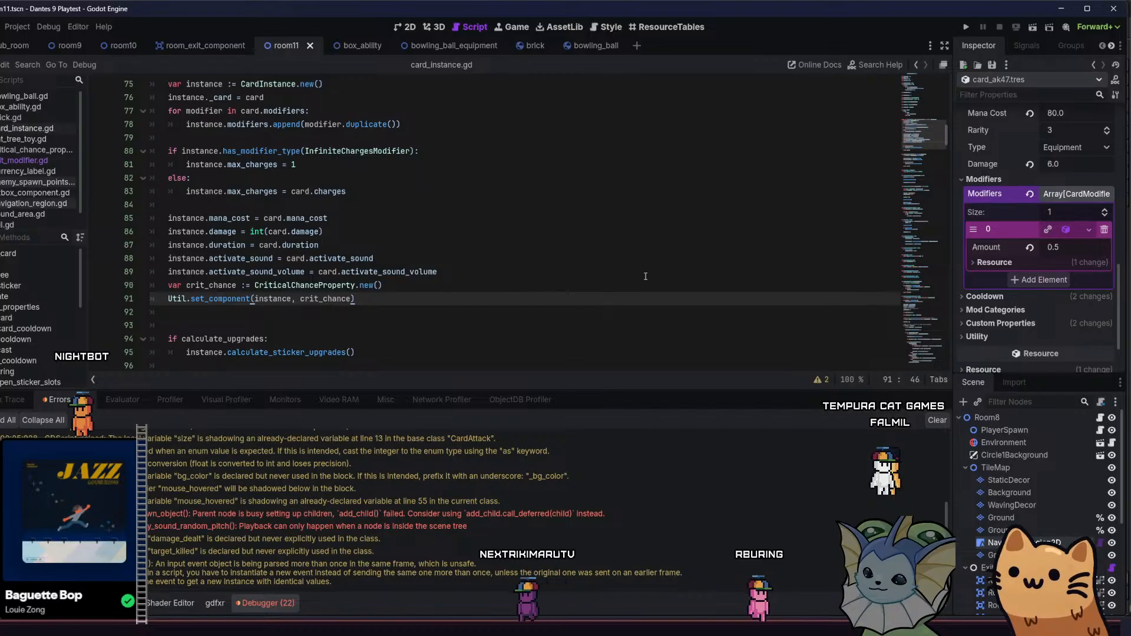
click(1028, 248)
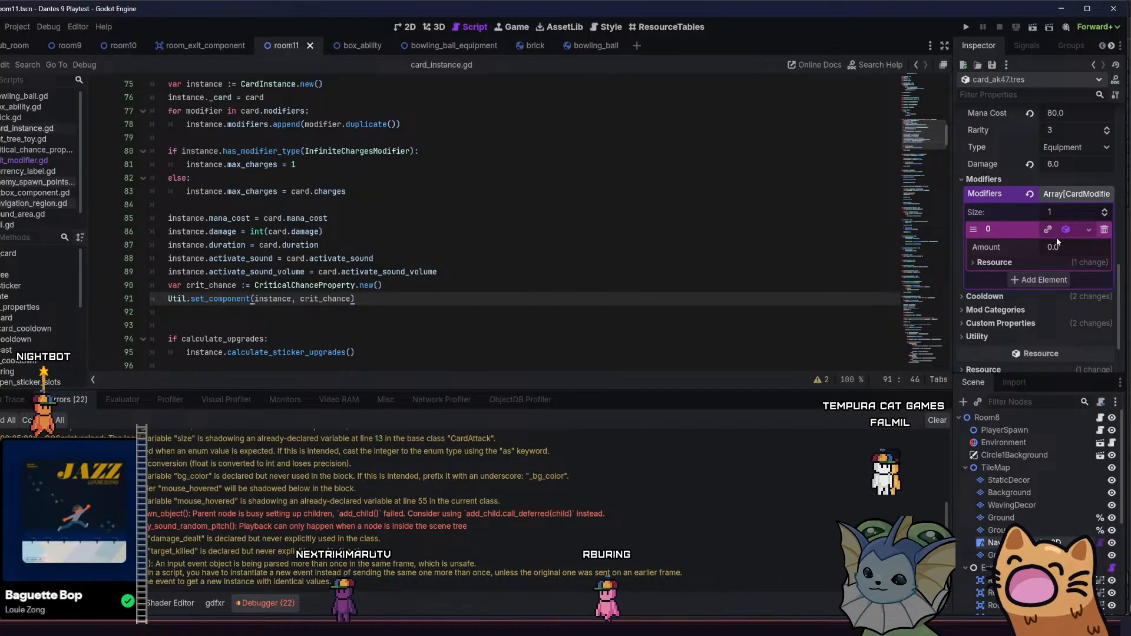
click(1103, 230)
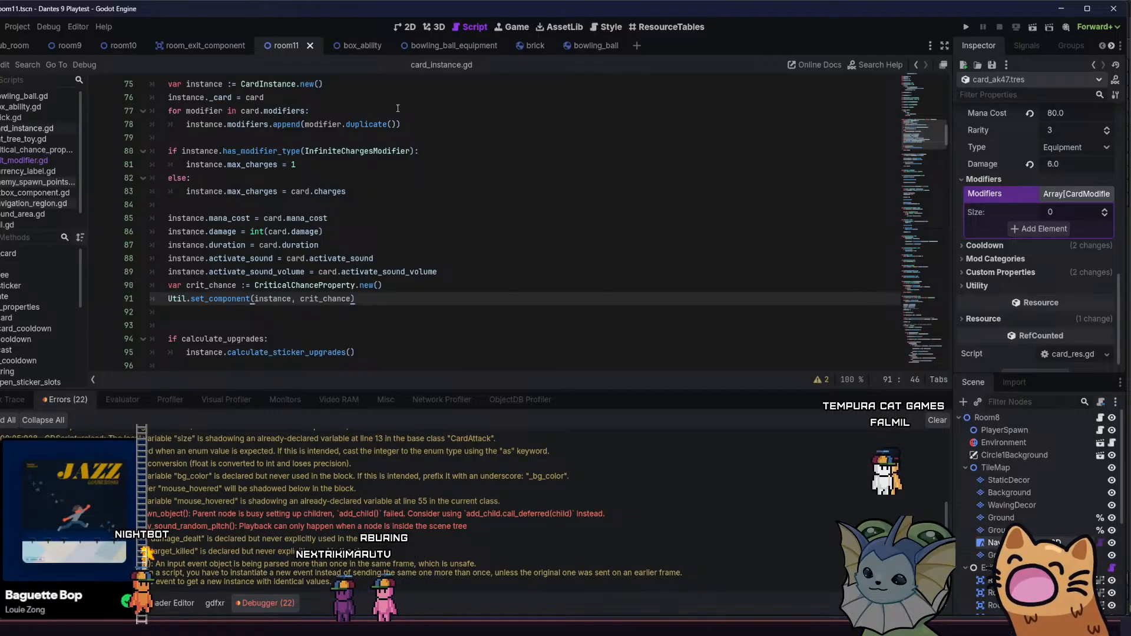
Open the CriticalChanceProperty script, make get_default_multiplier return 0.15, and save the script
ctrl+click(323, 288)
click(231, 150)
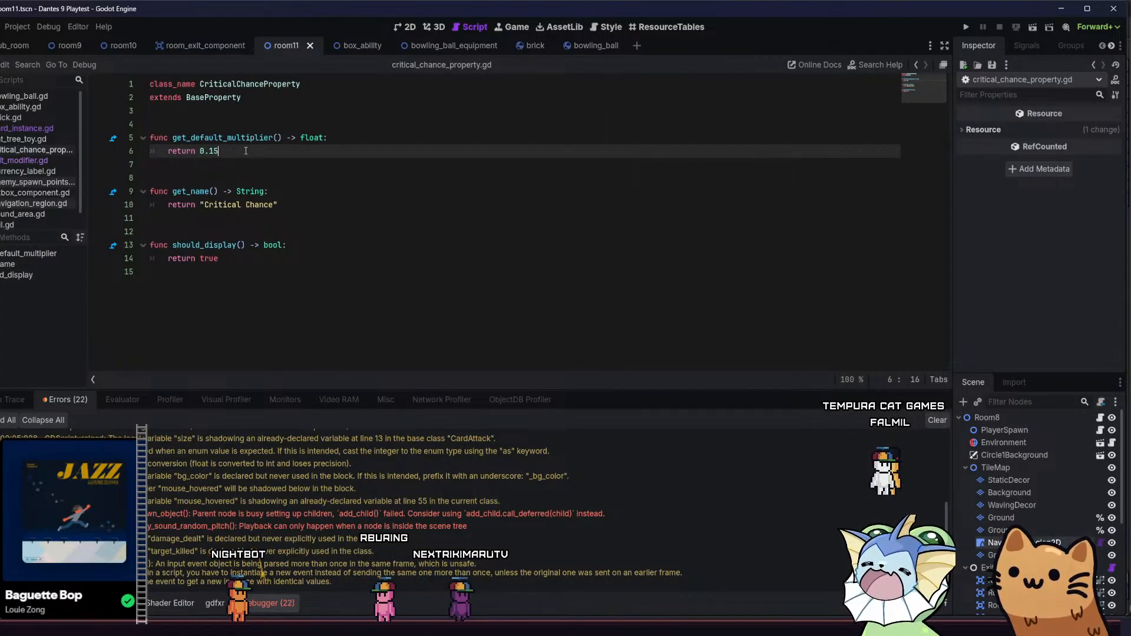
key(Down)
key(Down)
key(Down)
key(End)
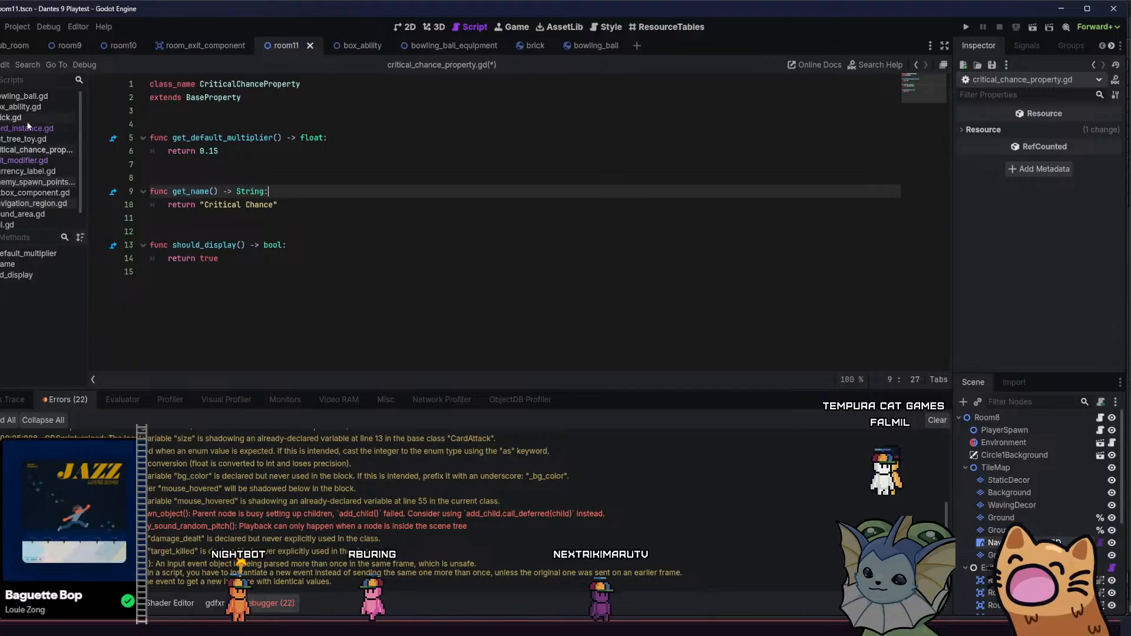
key(ctrl+s)
Return to card_instance.gd and review the lines that create crit_chance and set it as a component
click(49, 130)
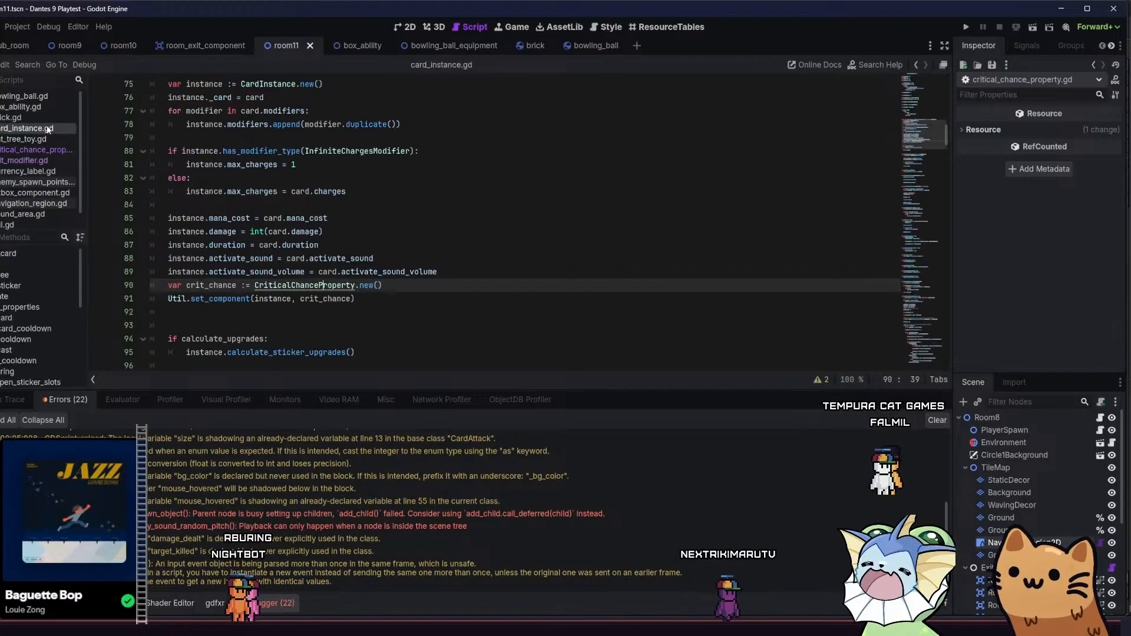
click(437, 286)
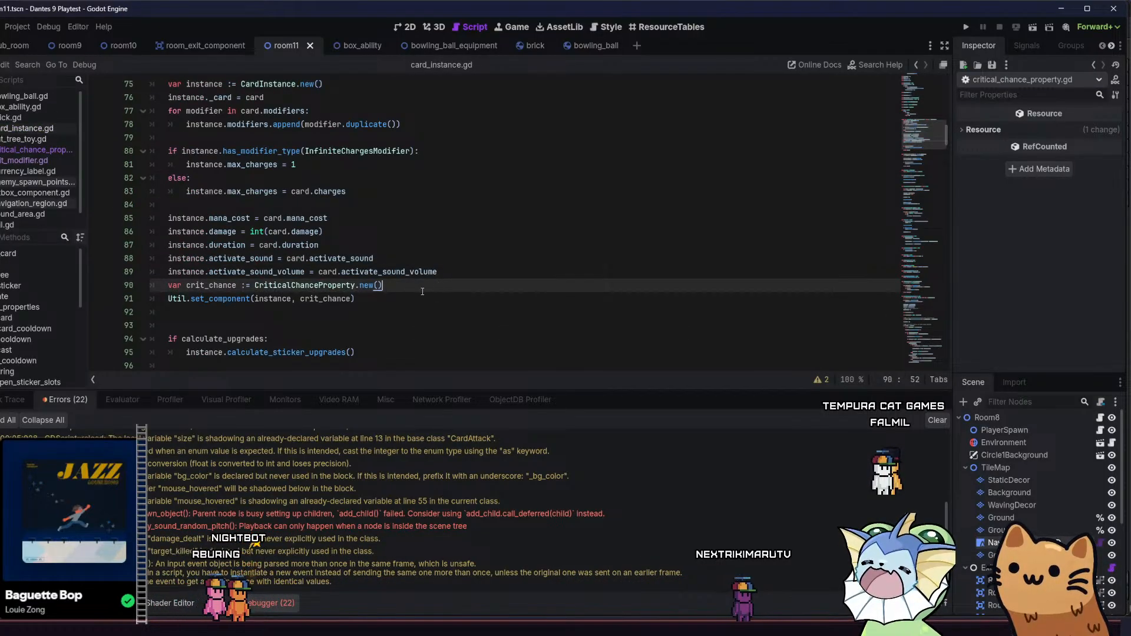
click(414, 296)
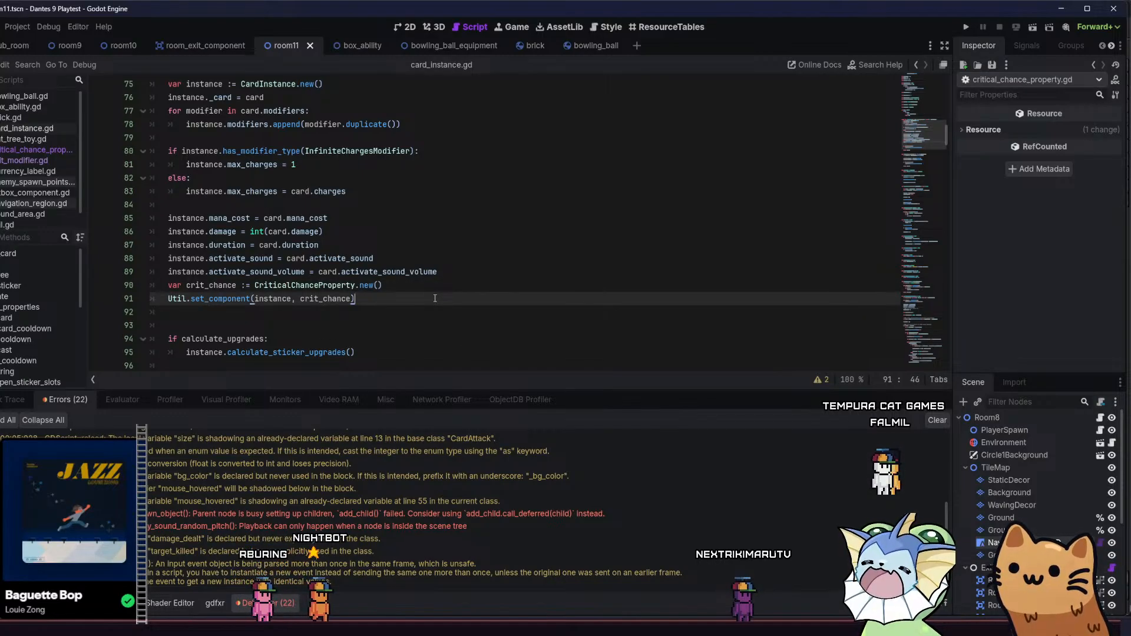
click(428, 286)
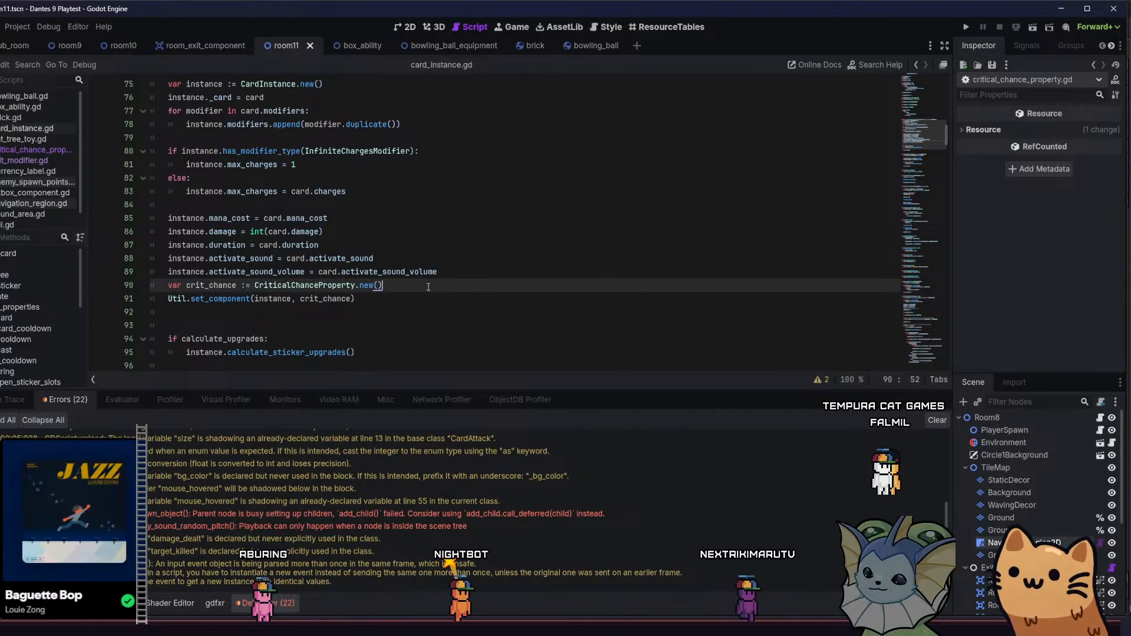
key(Down)
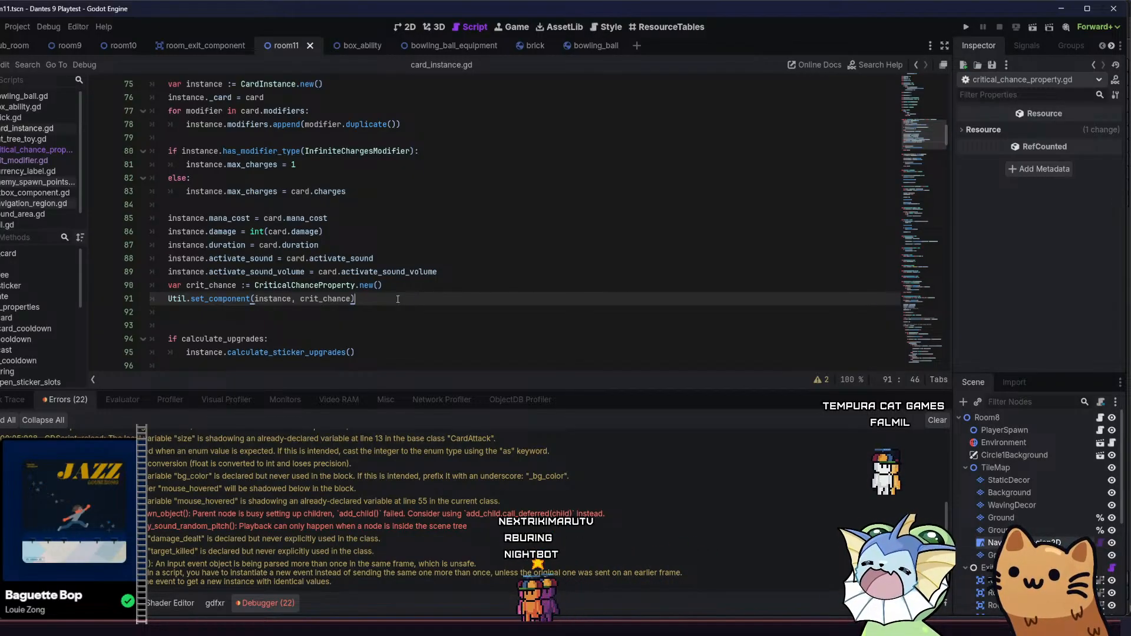
Look over the Bity todo board, the gatos.aseprite sprites in Aseprite and the resources folder, and return to Godot
click(491, 610)
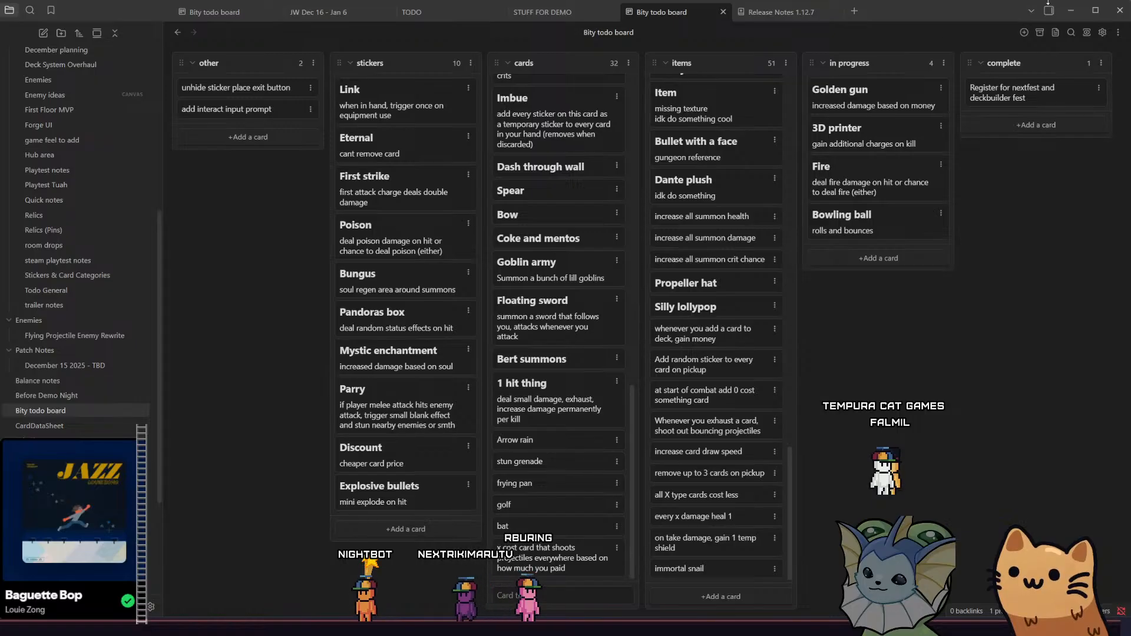
key(alt+Tab)
key(alt+Tab)
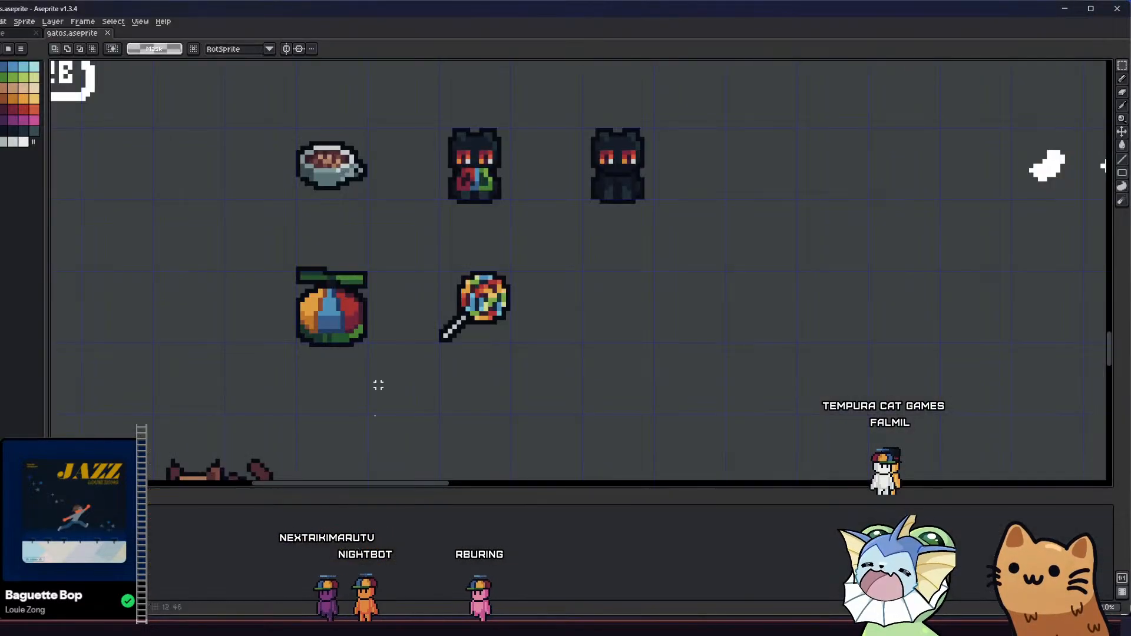
scroll(379, 328, up, 1)
key(alt+Tab)
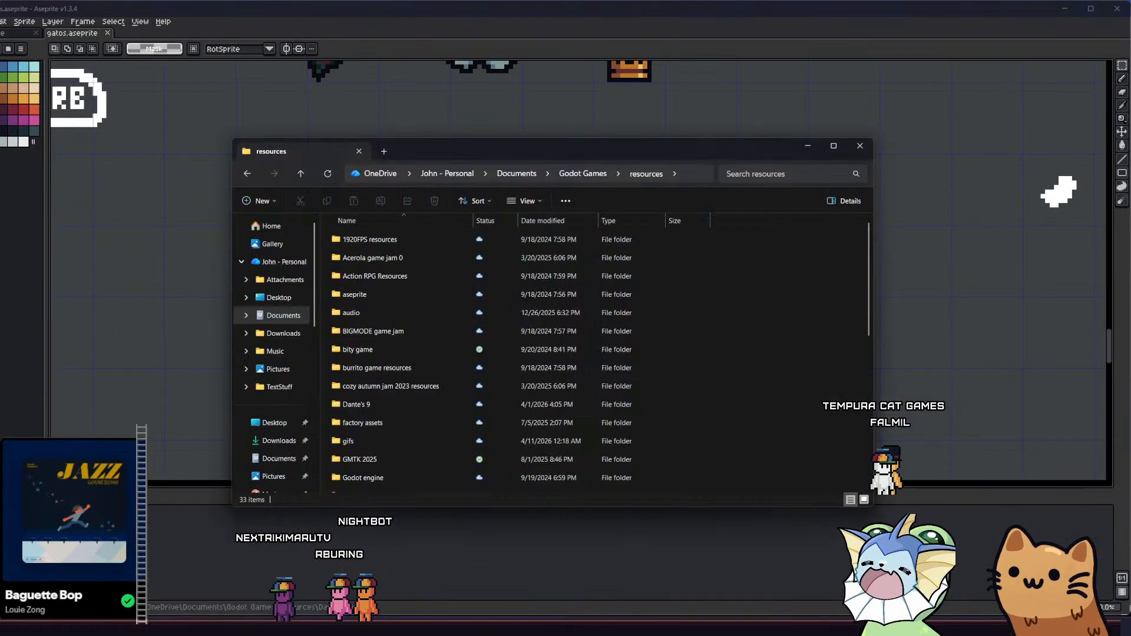
key(alt+Tab)
key(alt+Tab)
key(alt+Tab)
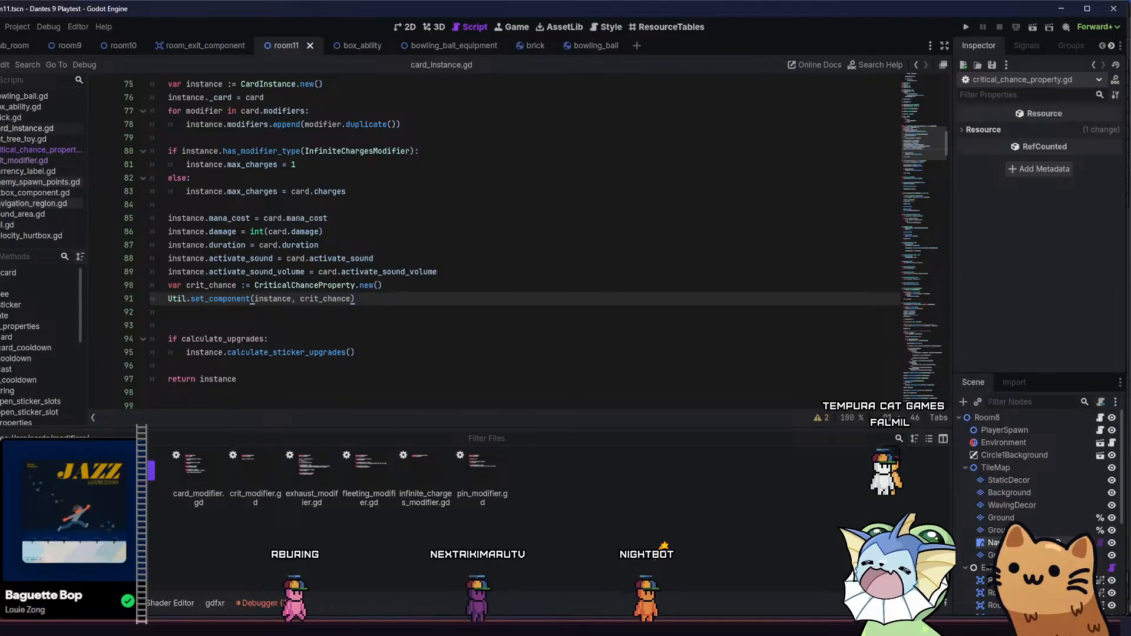
Browse the project's asset folders to the one holding the relic and item sprites
click(71, 518)
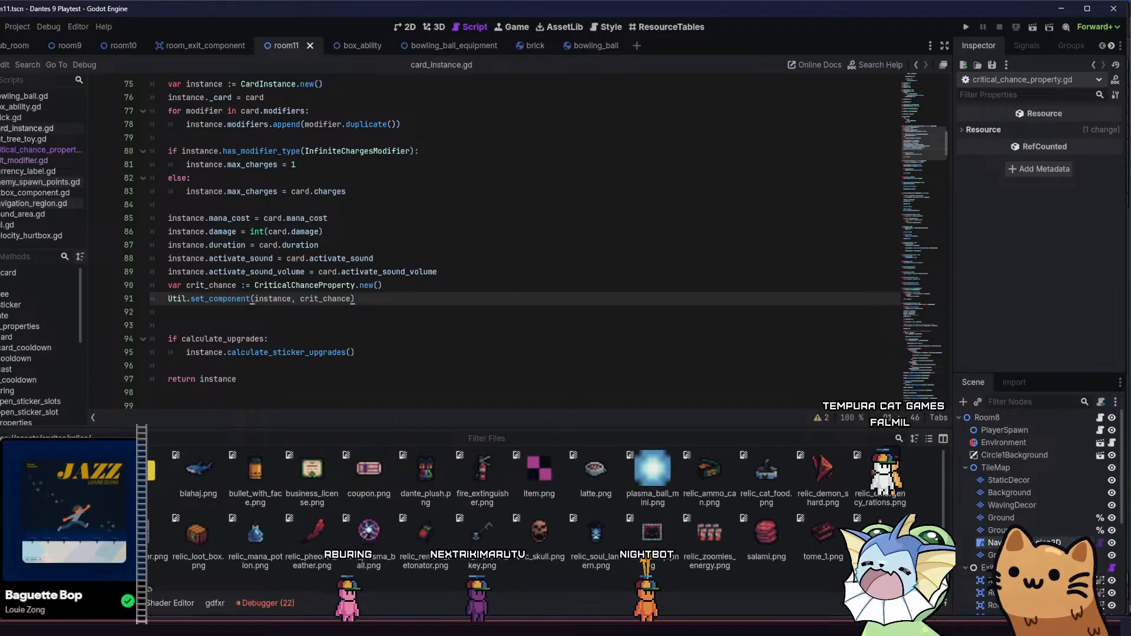
click(70, 530)
click(70, 518)
click(71, 507)
key(Up)
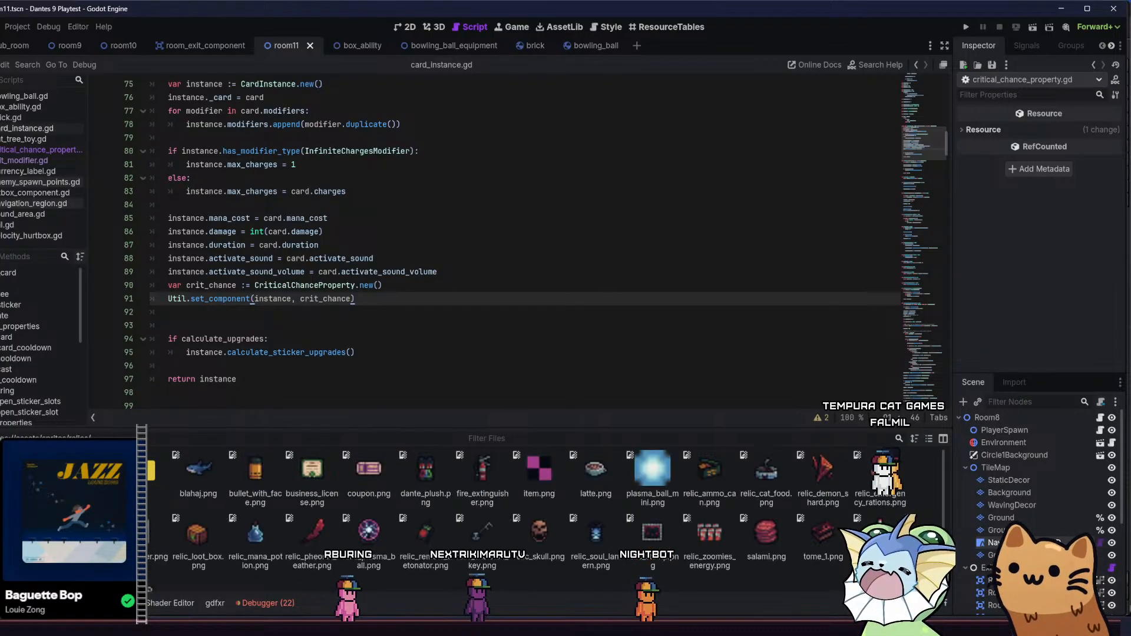
key(Down)
key(Up)
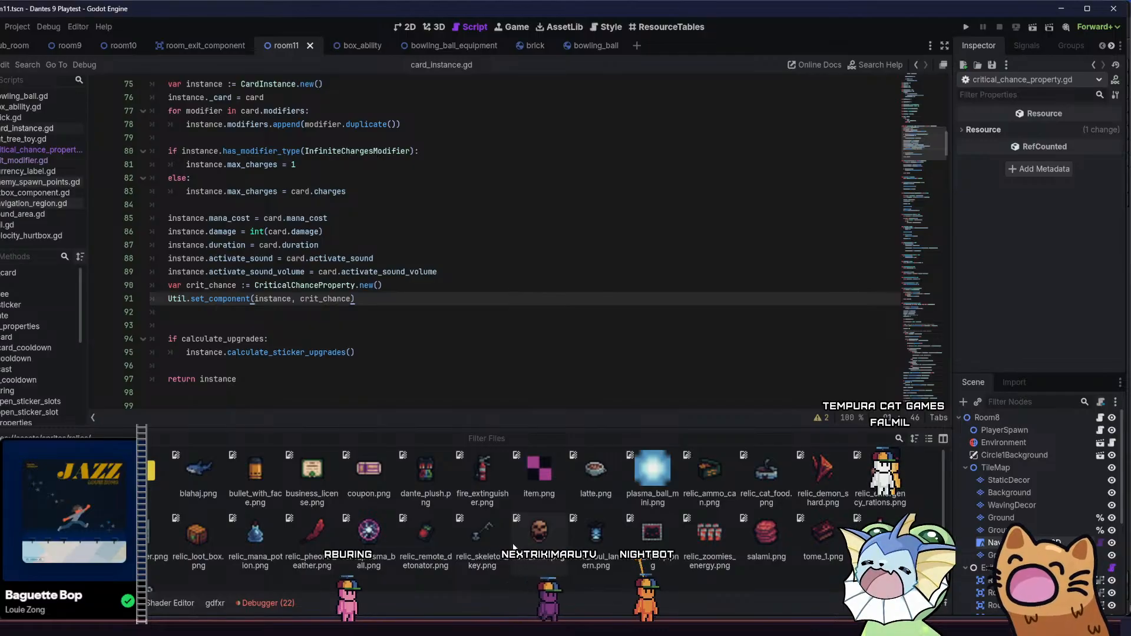
Switch to File Explorer, browse the sounds and gifs folders, and open the Dante's 9 folder inside resources
scroll(513, 543, down, 1)
mouse_move(265, 629)
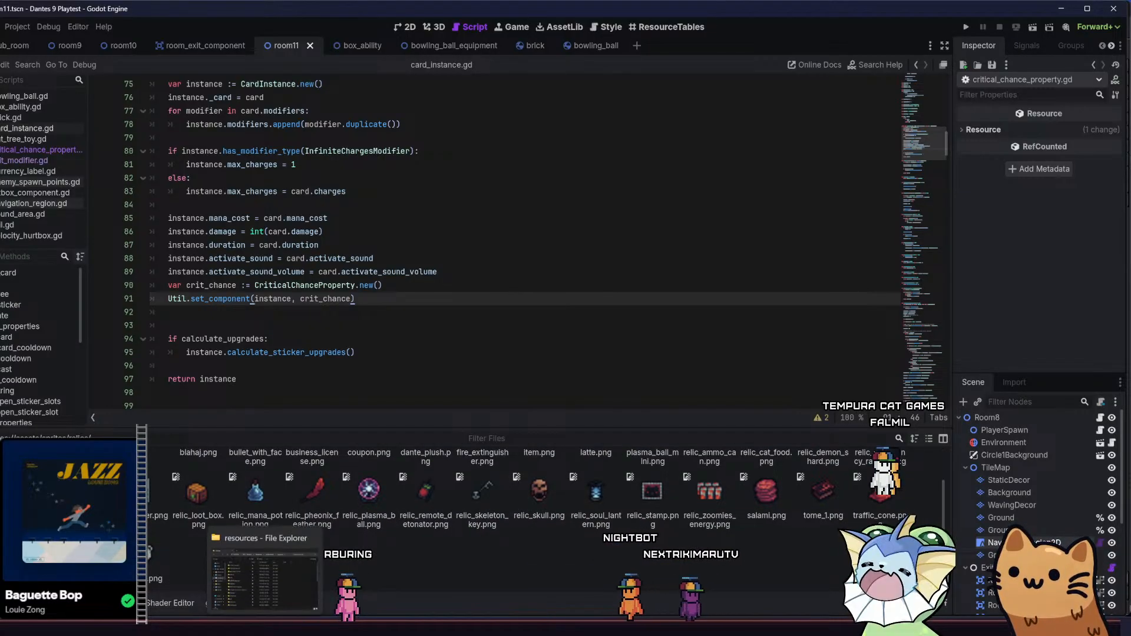
click(266, 575)
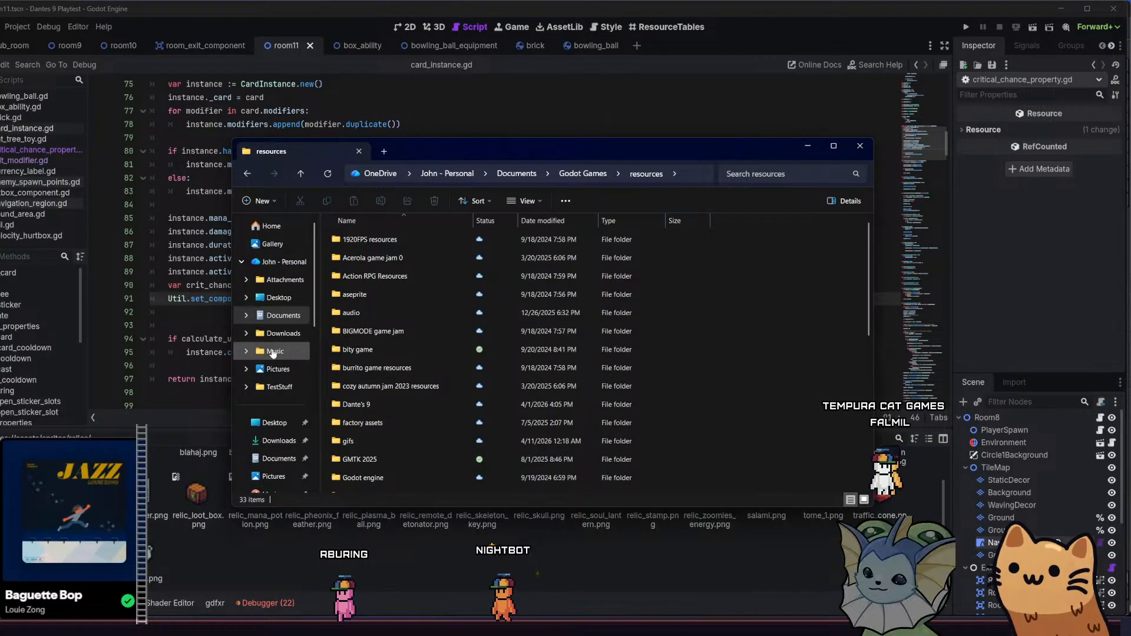
scroll(412, 321, down, 1)
scroll(276, 353, down, 5)
scroll(283, 330, up, 1)
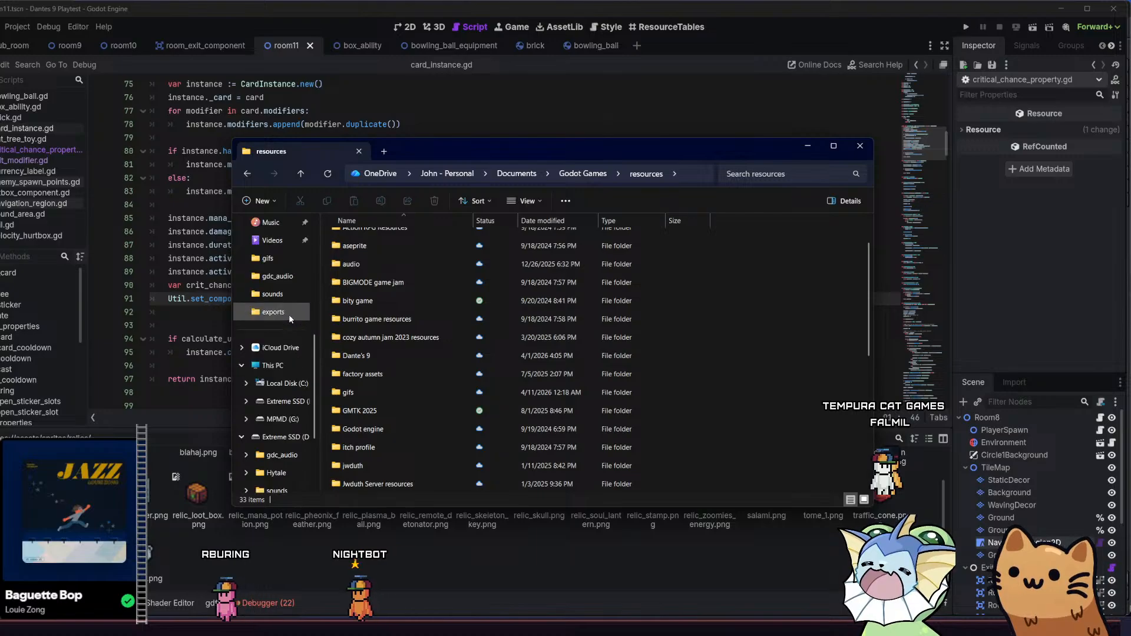
click(289, 312)
click(278, 292)
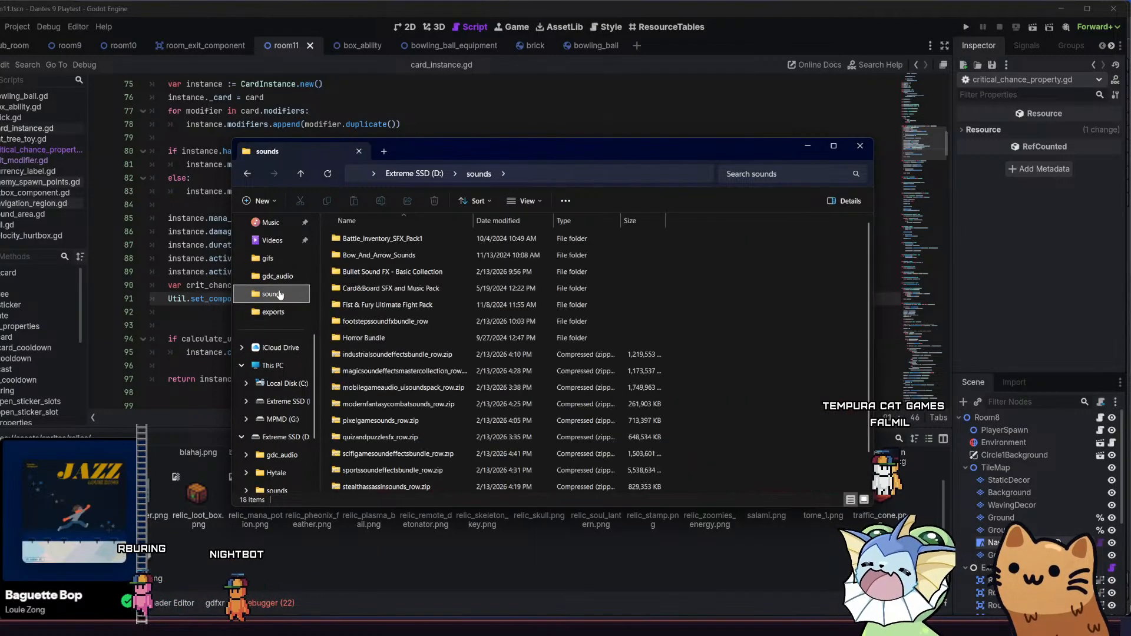
click(266, 256)
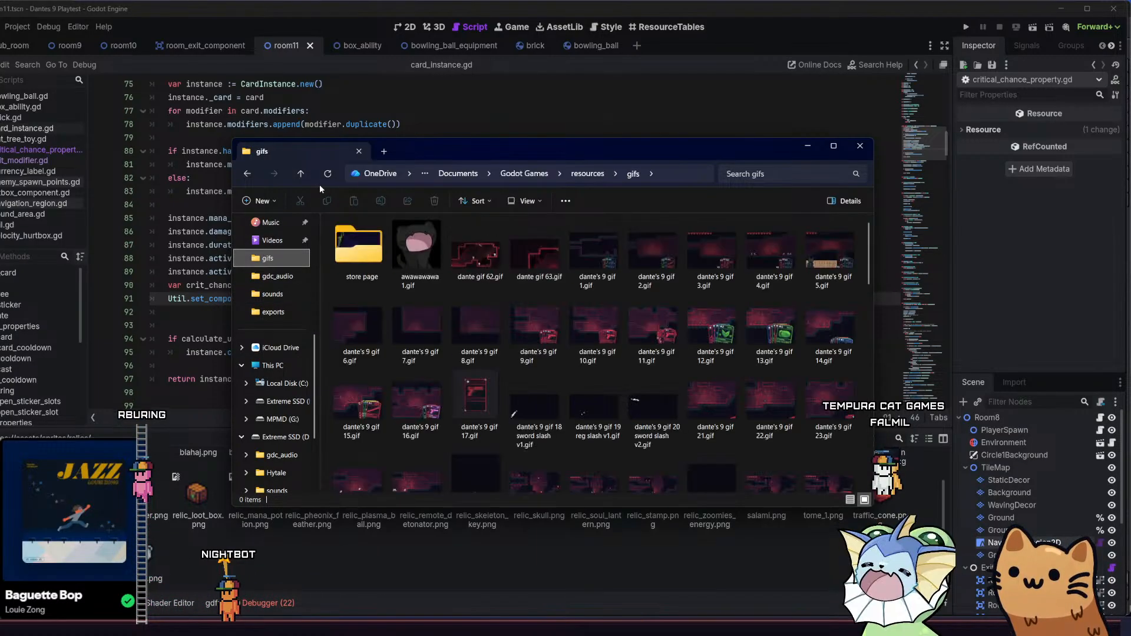
click(590, 172)
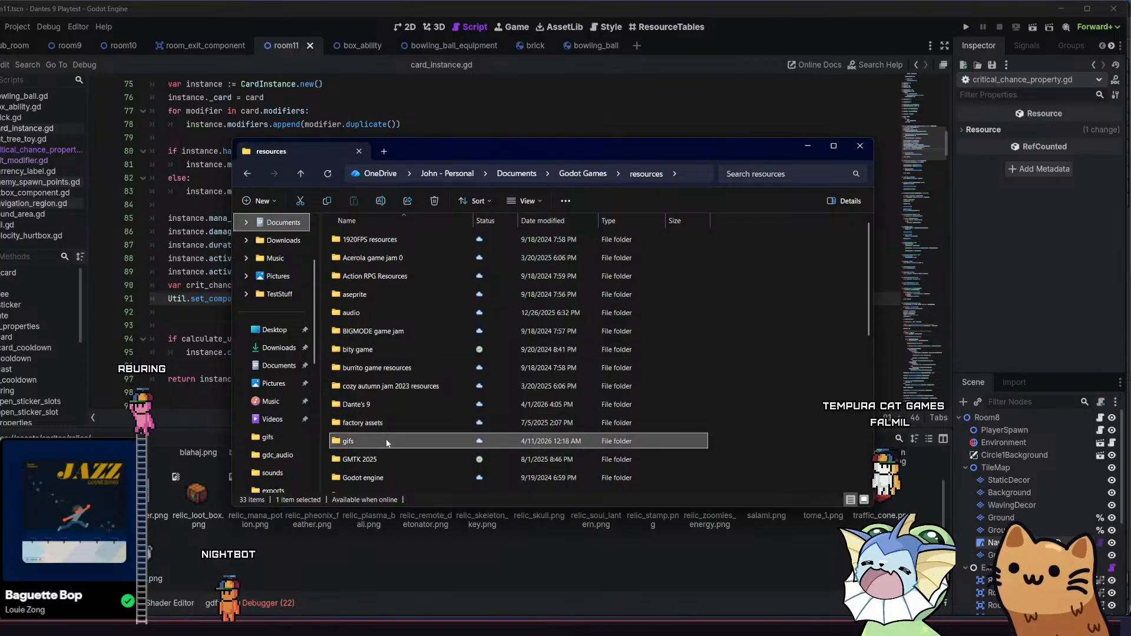
click(406, 404)
double_click(405, 403)
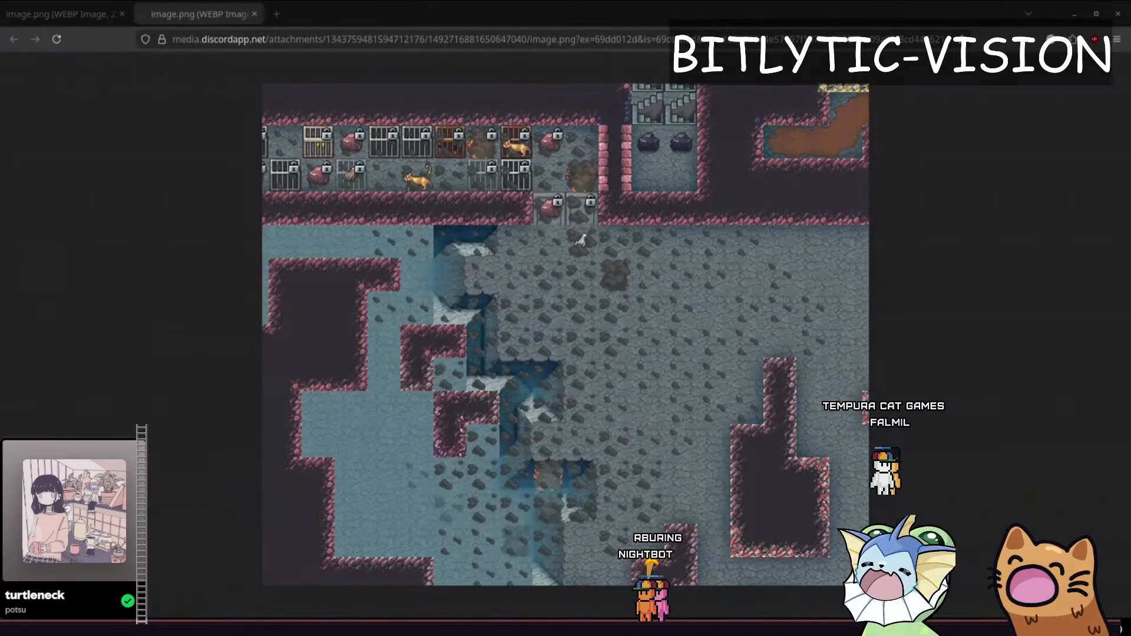
Examine the shared game screenshots in the browser, including the FPS counter crops, close the browser and return to the chest_room_table.gd script
scroll(655, 344, up, 4)
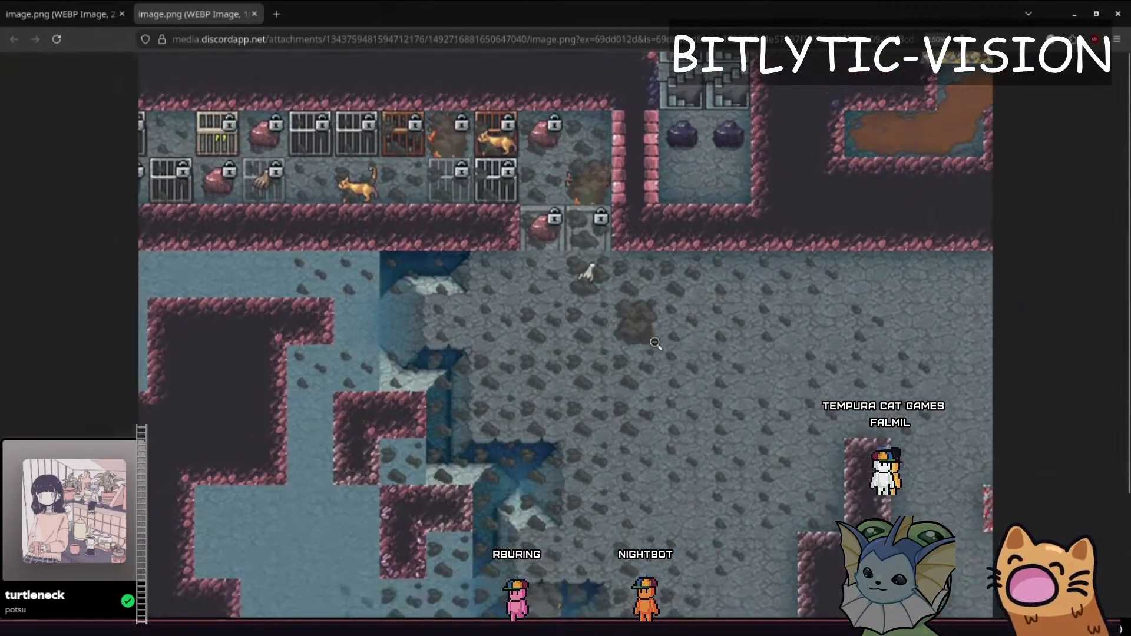
scroll(655, 343, down, 2)
scroll(655, 343, down, 1)
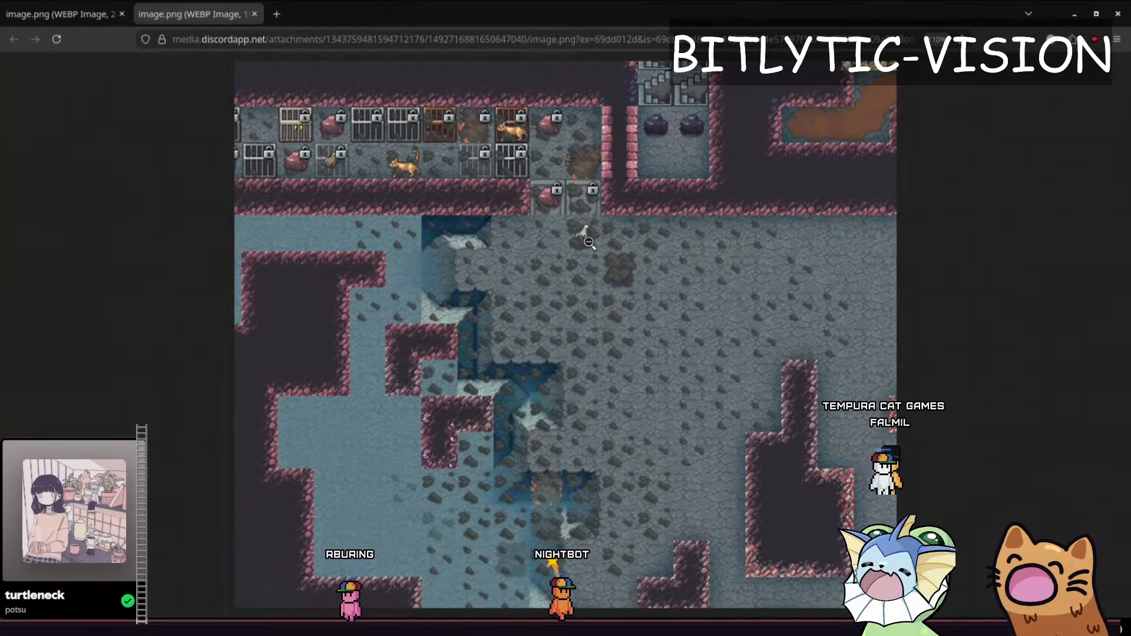
key(ctrl+Tab)
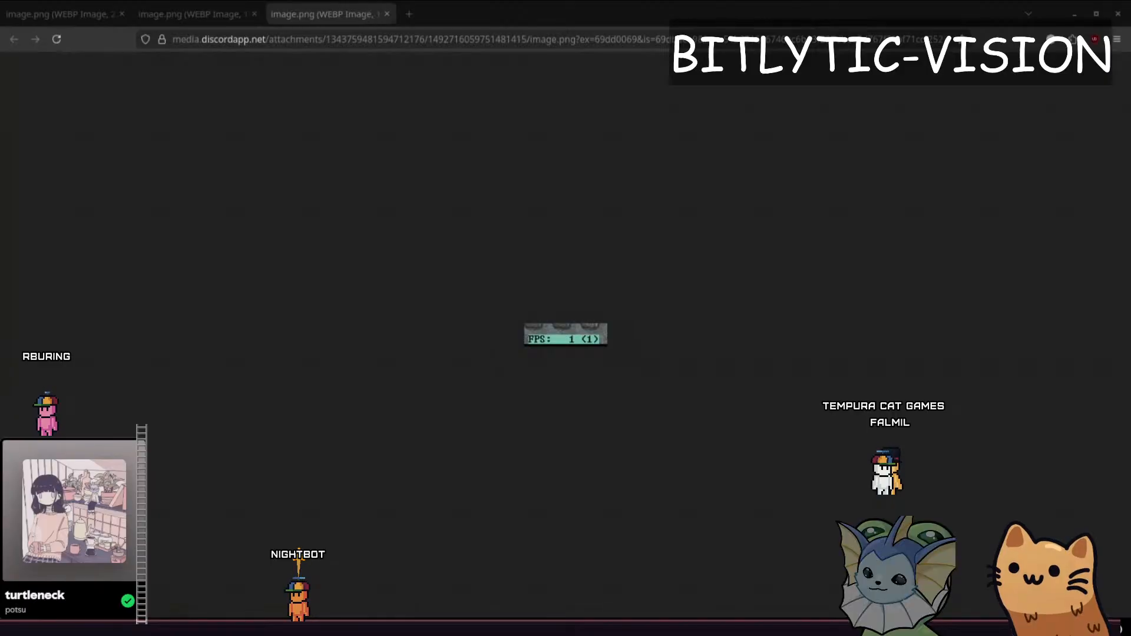
click(743, 384)
scroll(616, 412, up, 12)
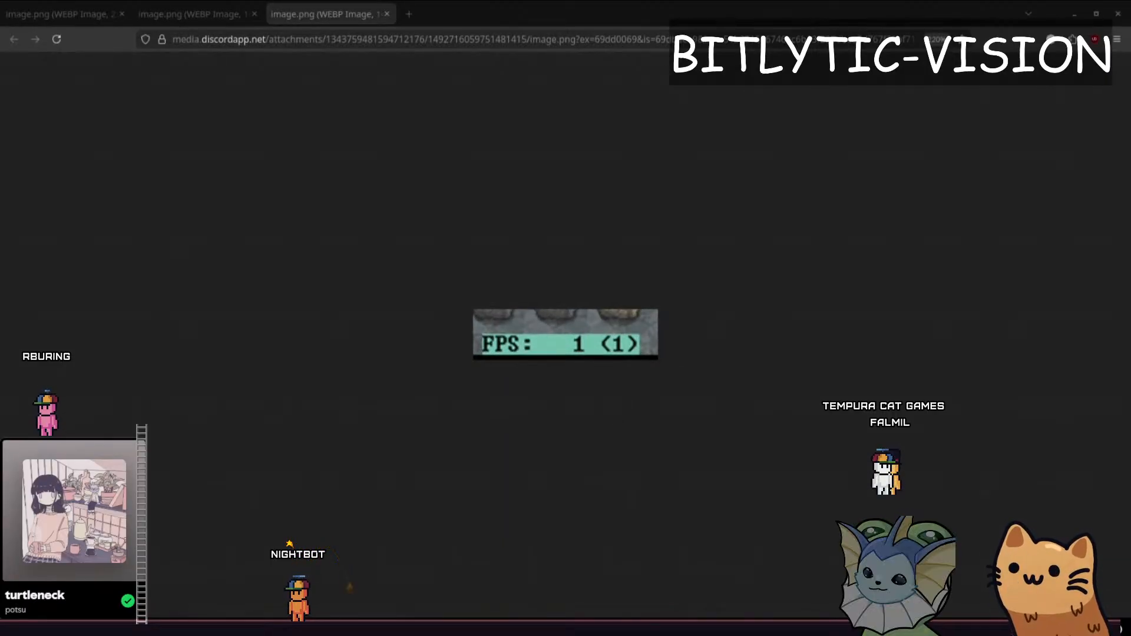
scroll(581, 412, up, 7)
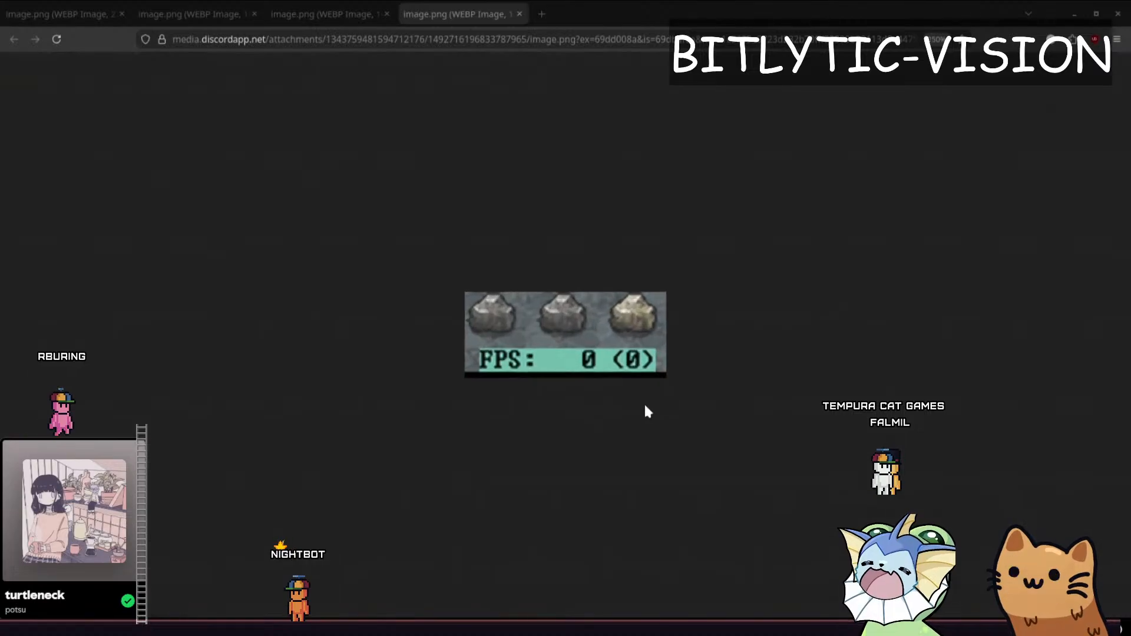
click(698, 494)
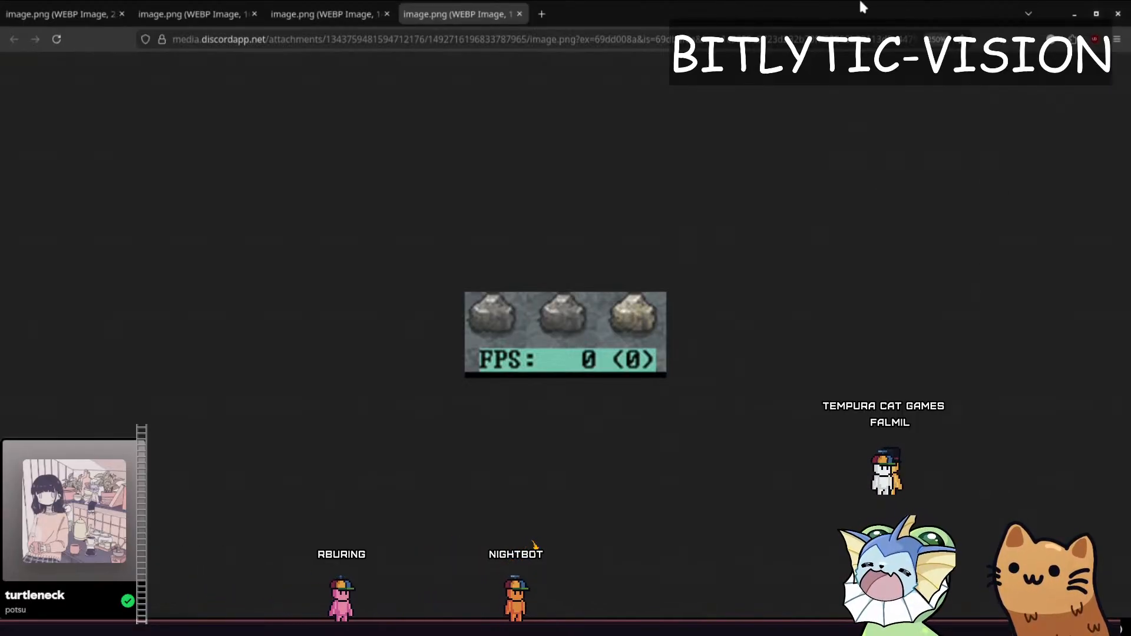
click(1116, 9)
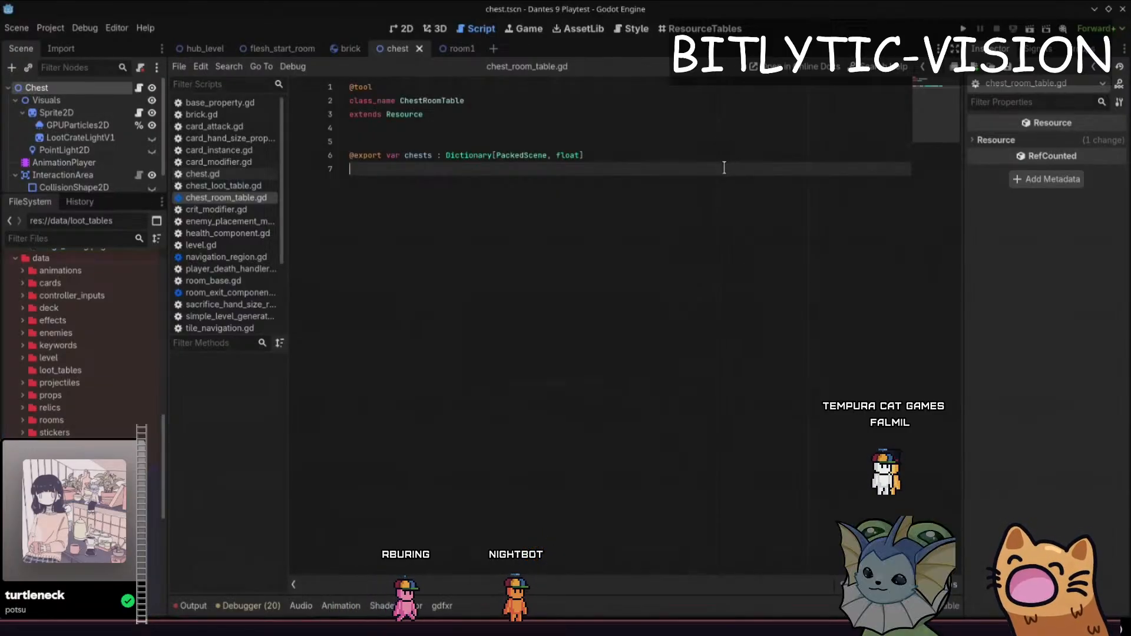
click(705, 152)
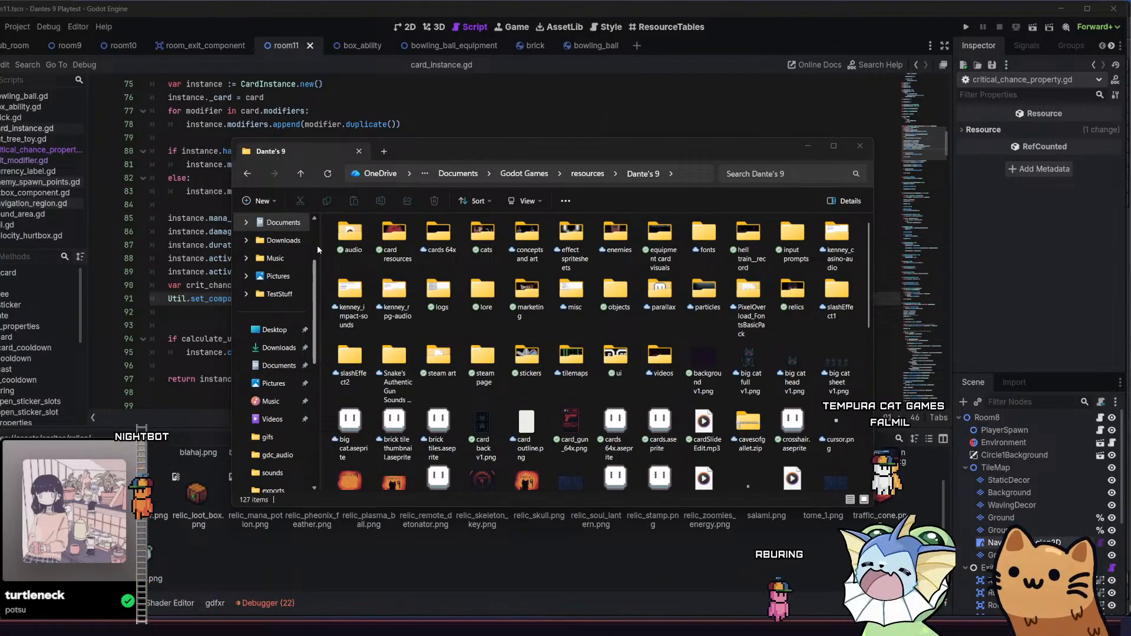
Look through the files in the Dante's 9 folder and close File Explorer
scroll(741, 271, down, 3)
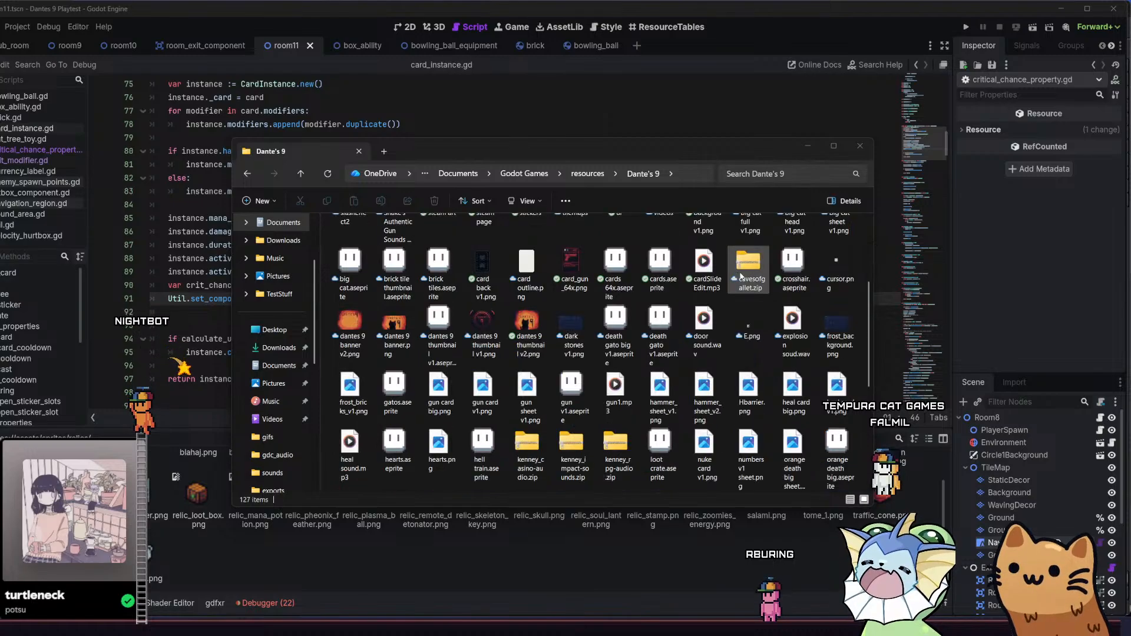
scroll(741, 276, down, 3)
click(860, 145)
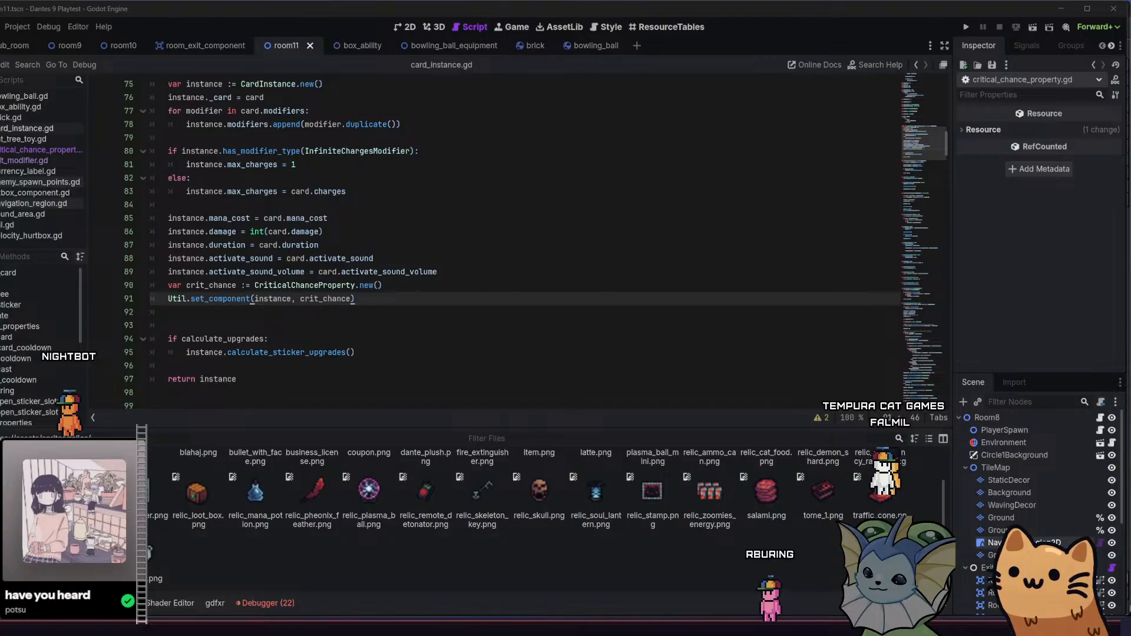
Reopen File Explorer and go through gifs and resources to the relics folder inside Dante's 9
key(super+e)
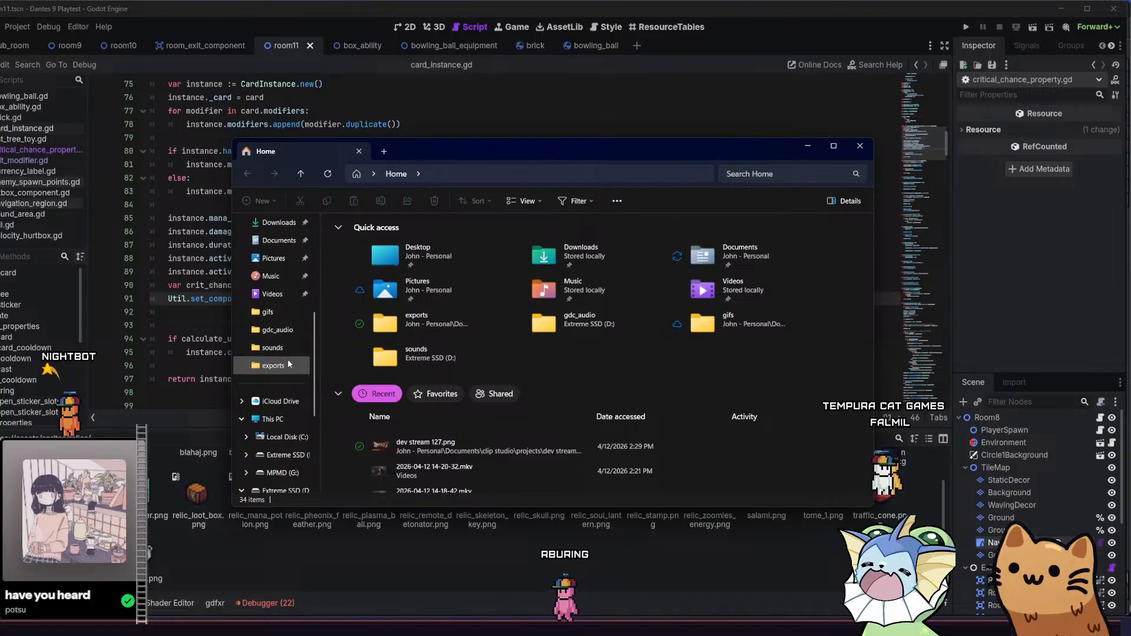
click(288, 313)
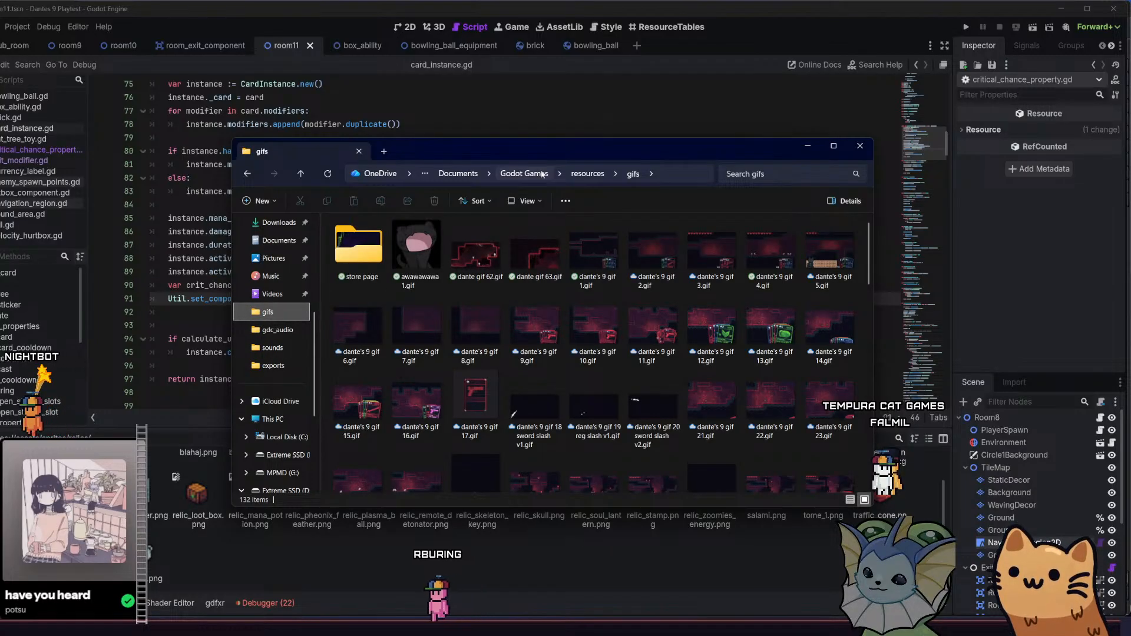
click(583, 176)
scroll(390, 356, down, 1)
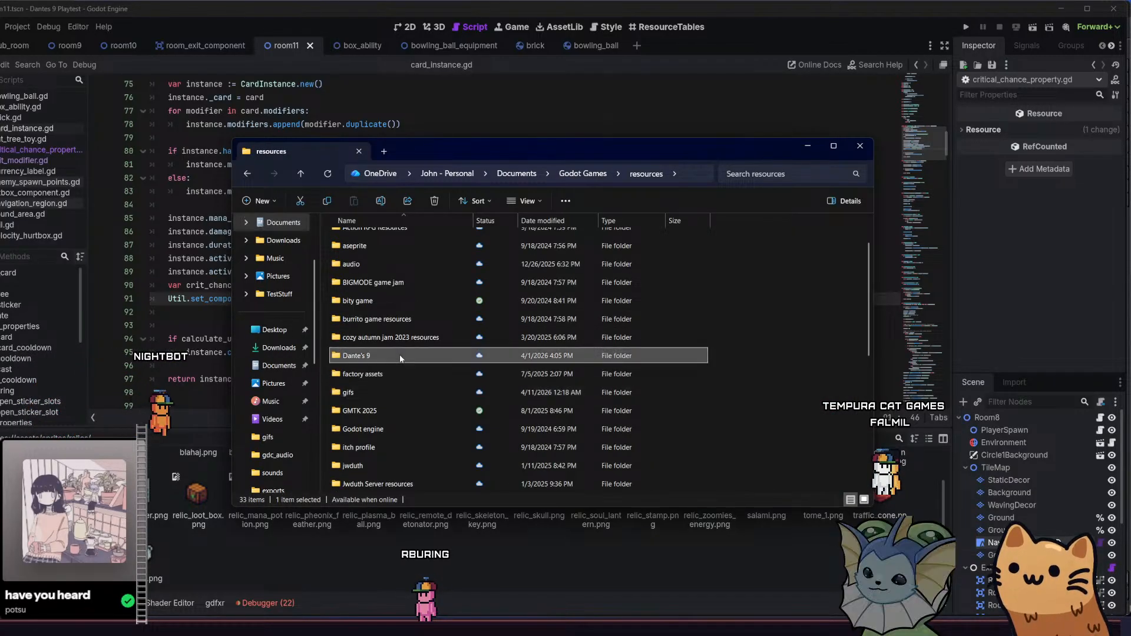
double_click(400, 354)
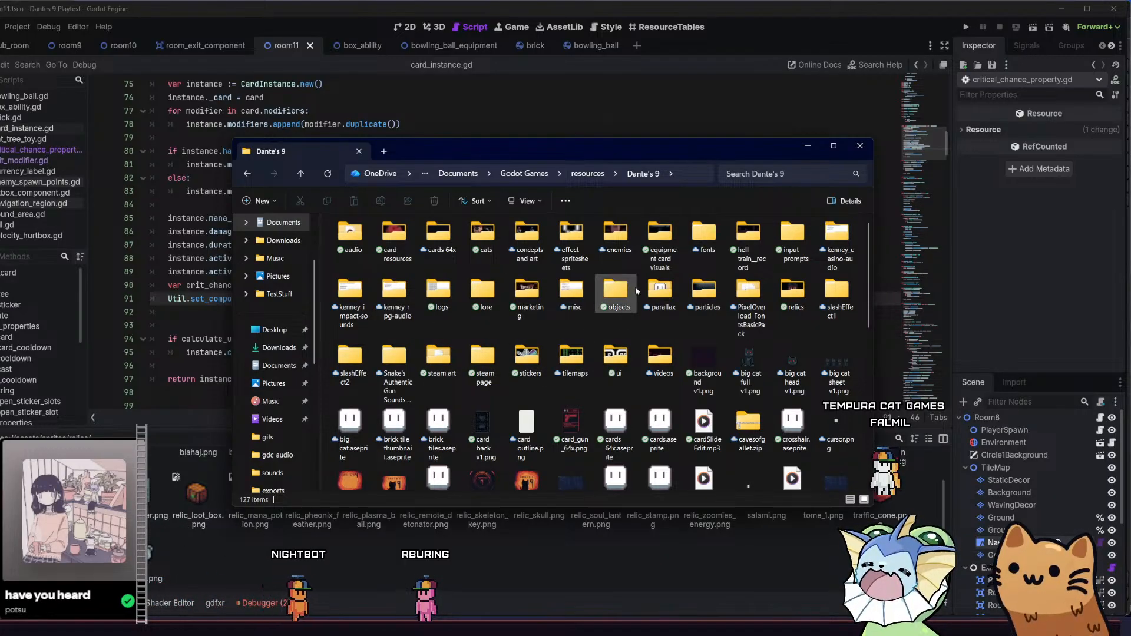
click(660, 290)
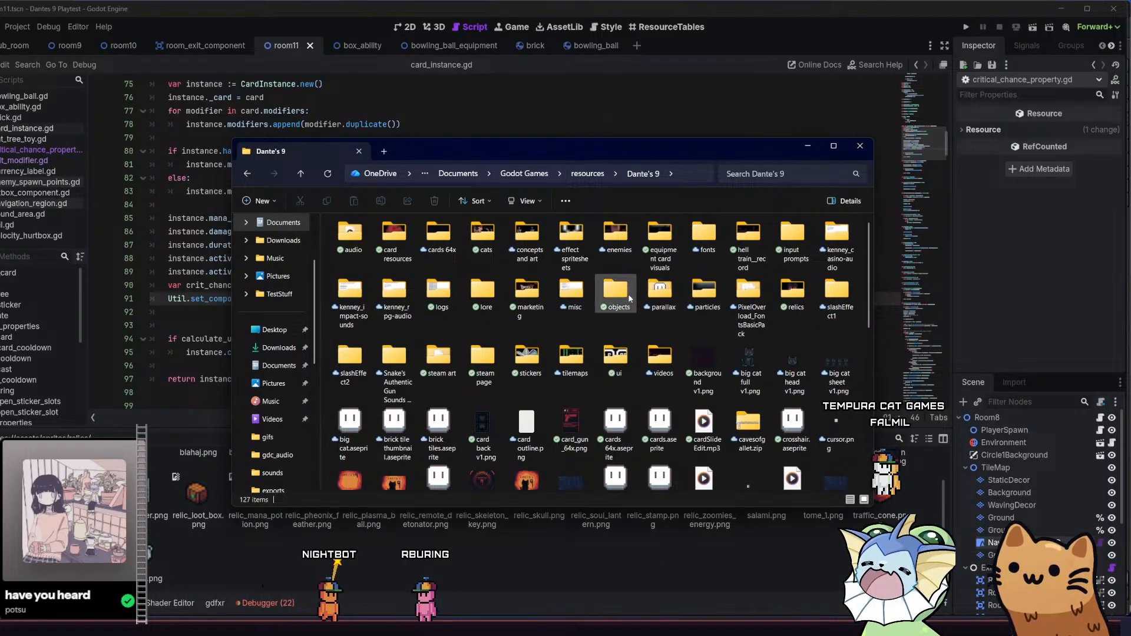
double_click(793, 290)
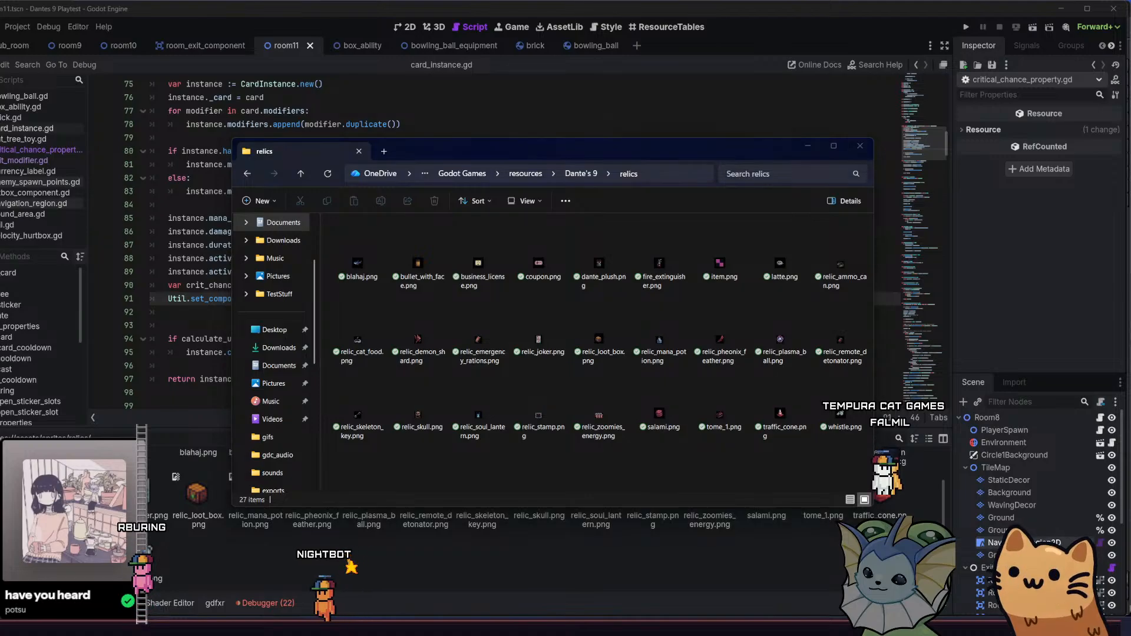
Switch to Aseprite to look at the propeller cap sprite, and return to the relics folder to check the dimensions of whistle.png
key(alt+Tab)
scroll(316, 321, up, 2)
drag(306, 284, 433, 388)
key(alt+Tab)
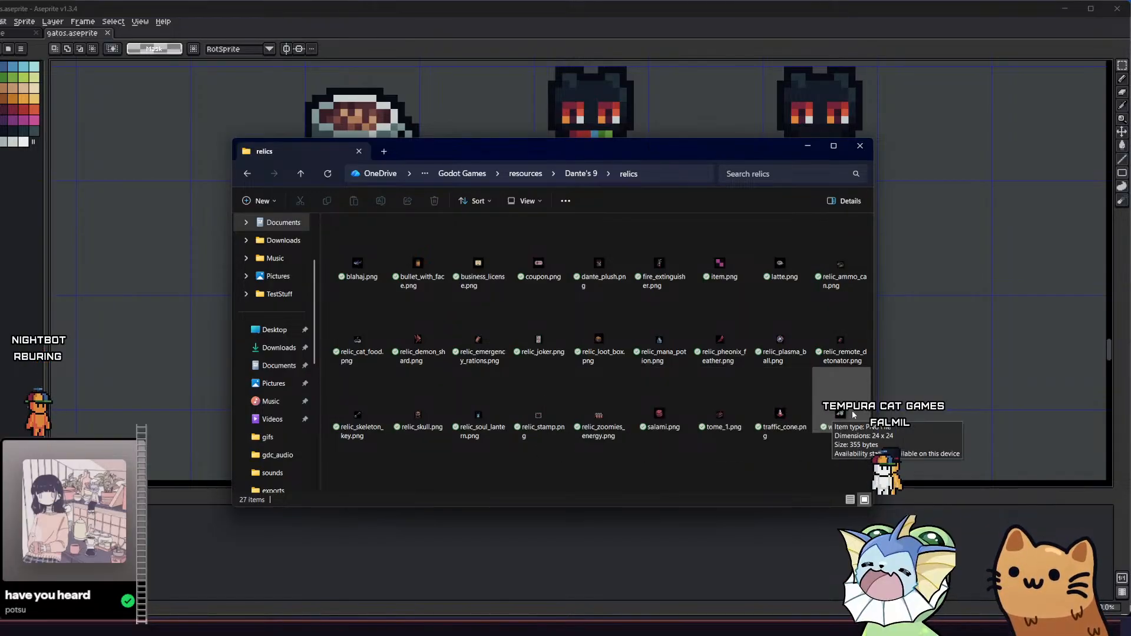
Return to gatos.aseprite in Aseprite and select the propeller cap sprite with a rectangular marquee that leaves a margin around it
click(919, 371)
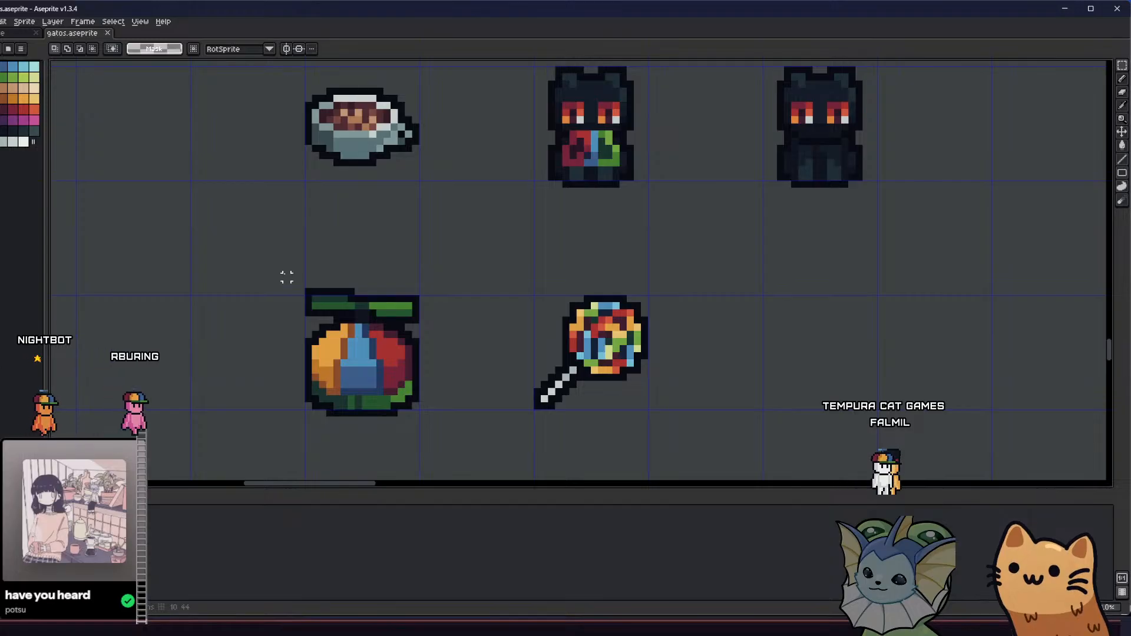
drag(287, 276, 442, 431)
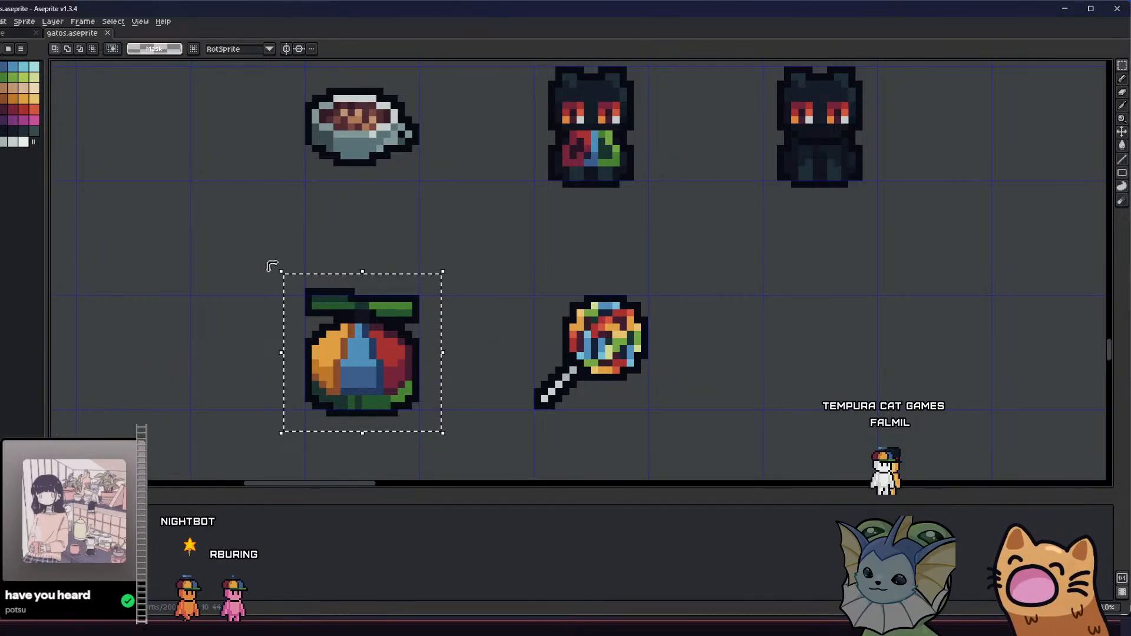
scroll(272, 266, up, 1)
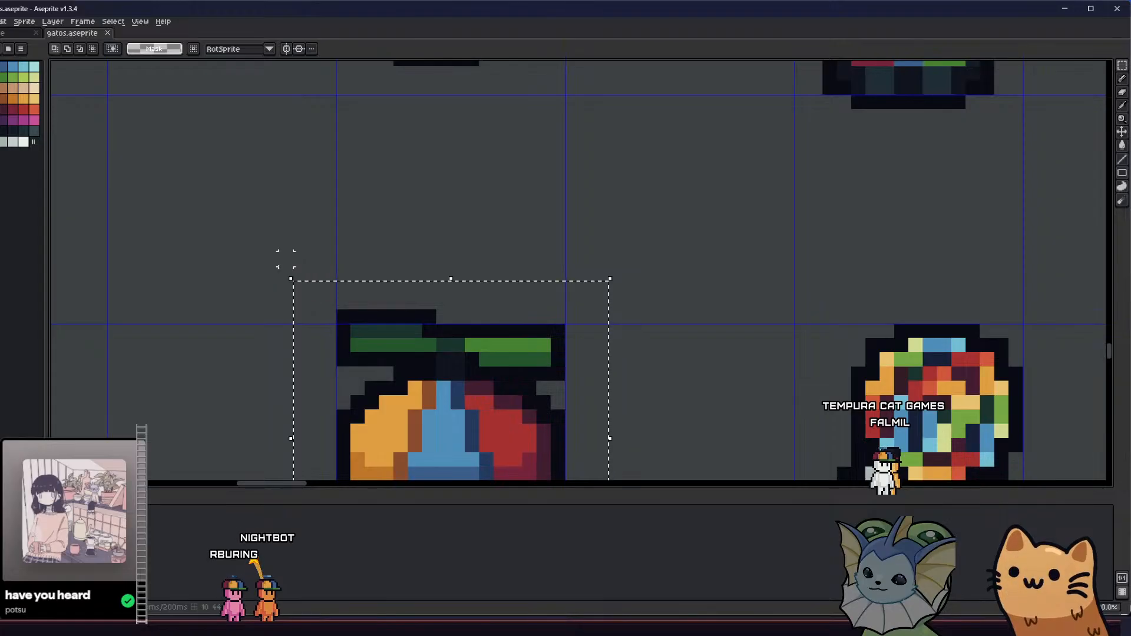
click(286, 274)
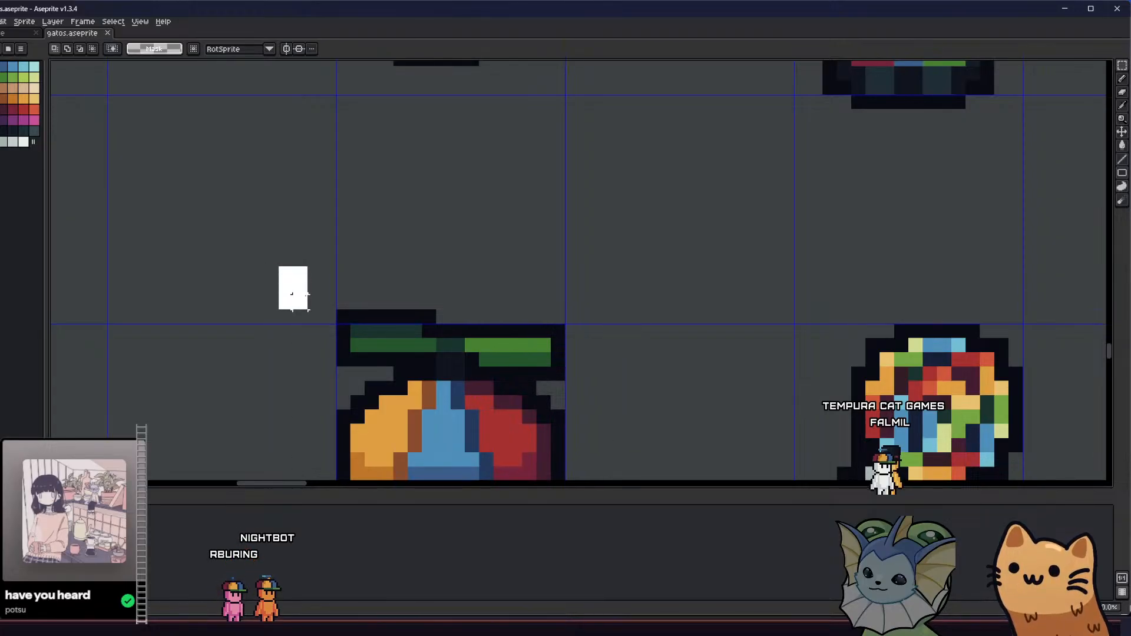
scroll(307, 309, down, 2)
drag(307, 308, 433, 424)
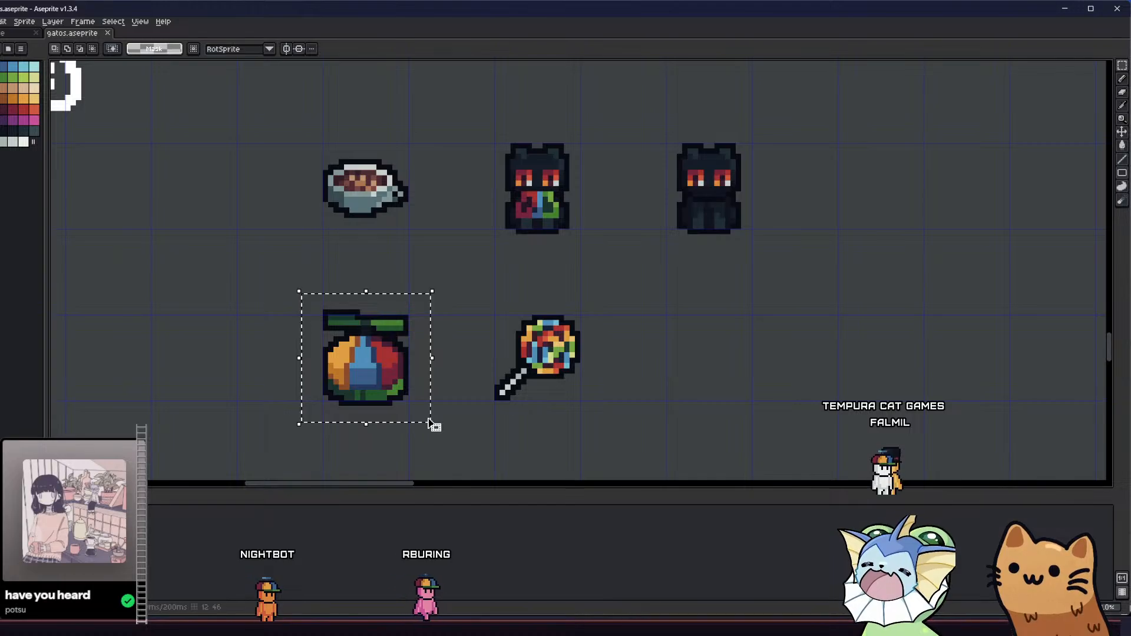
Start exporting the selected propeller cap sprite, clear the old output name, and choose the relics folder inside Dante's 9 as the destination
click(0, 21)
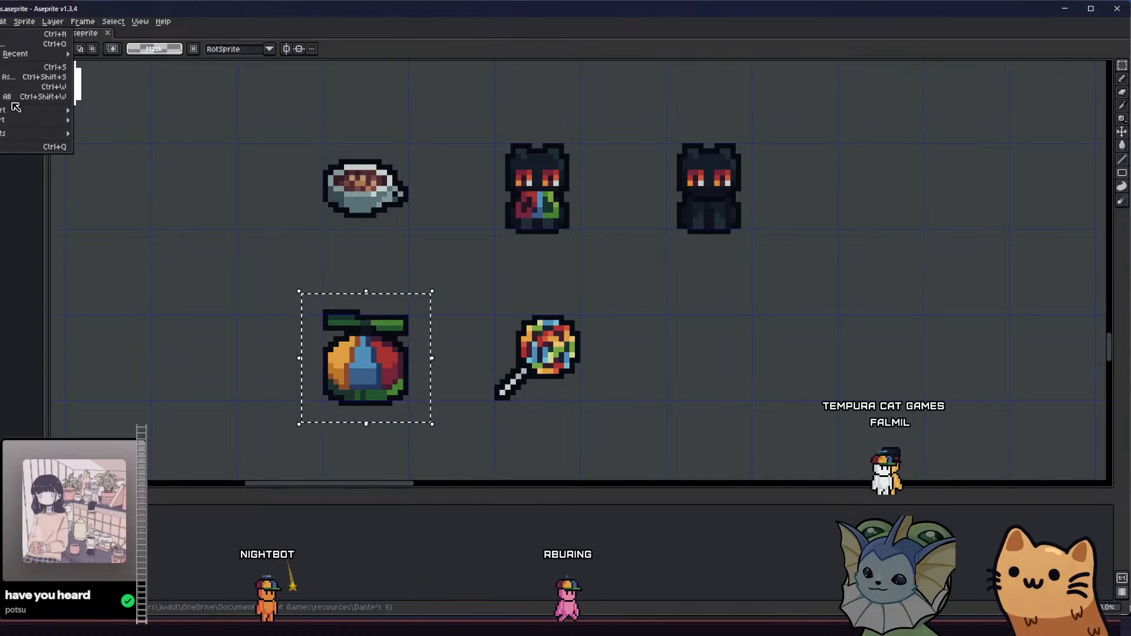
mouse_move(34, 112)
click(101, 112)
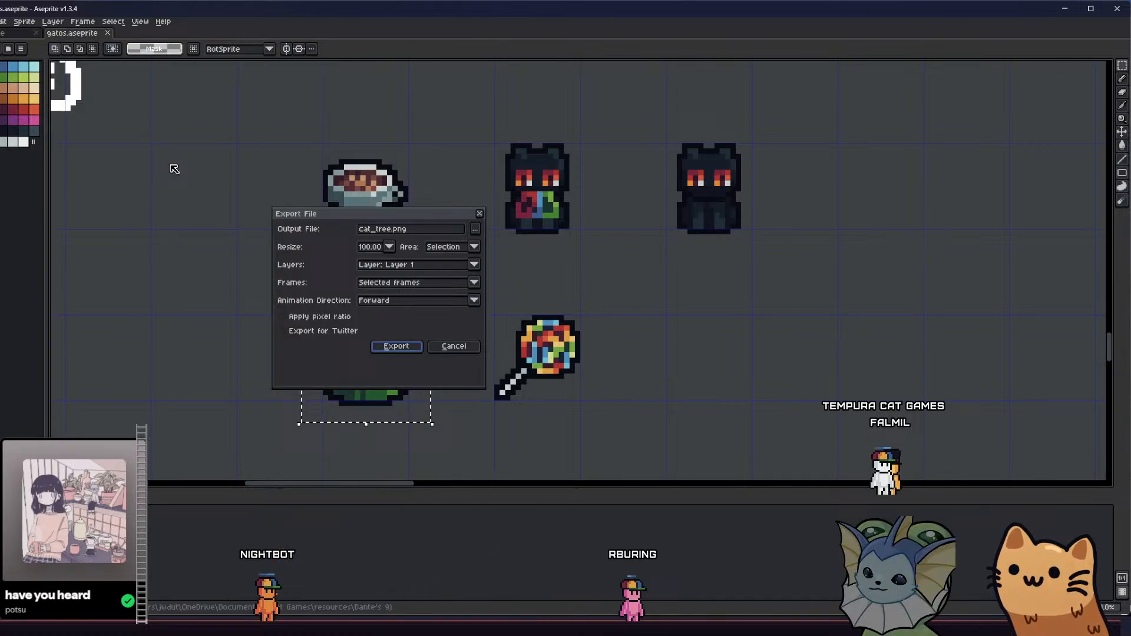
double_click(386, 229)
key(BackSpace)
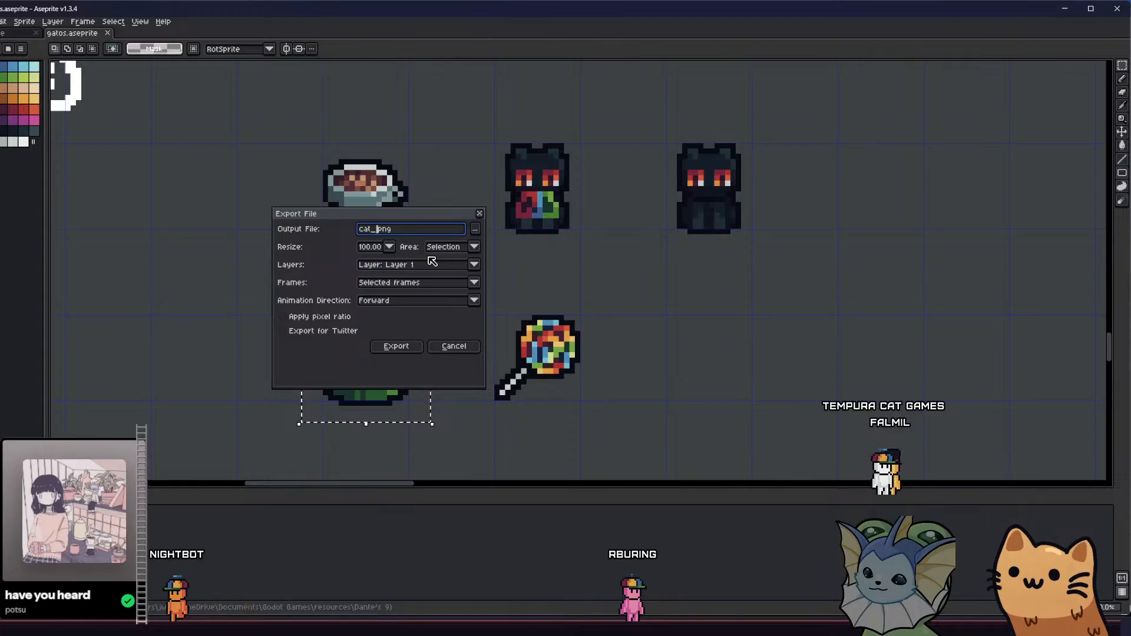
key(BackSpace)
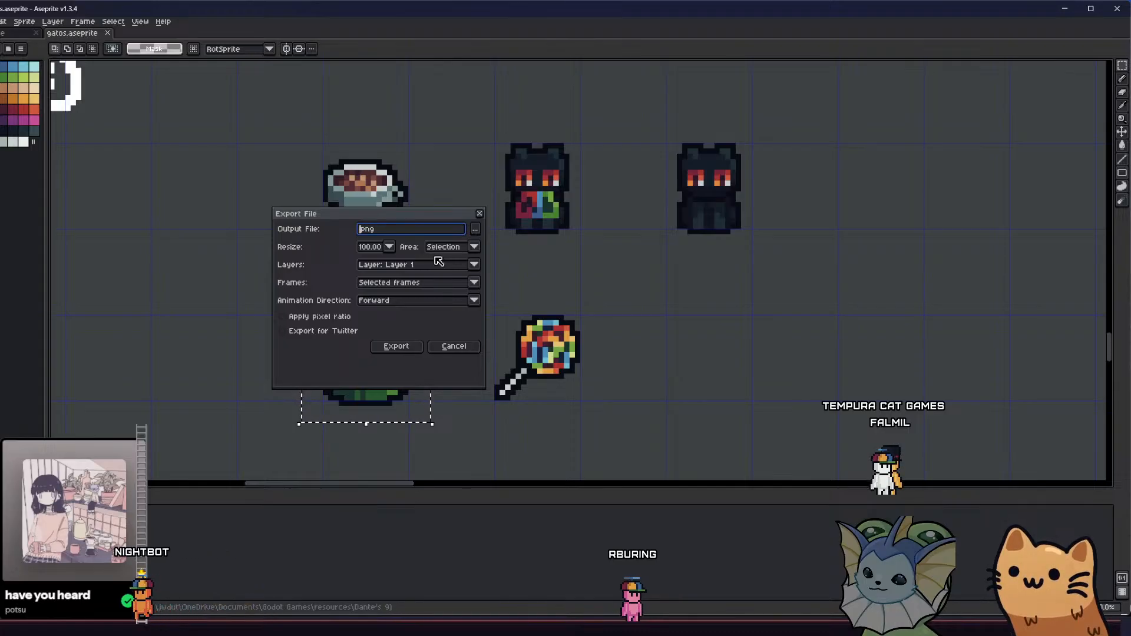
click(474, 229)
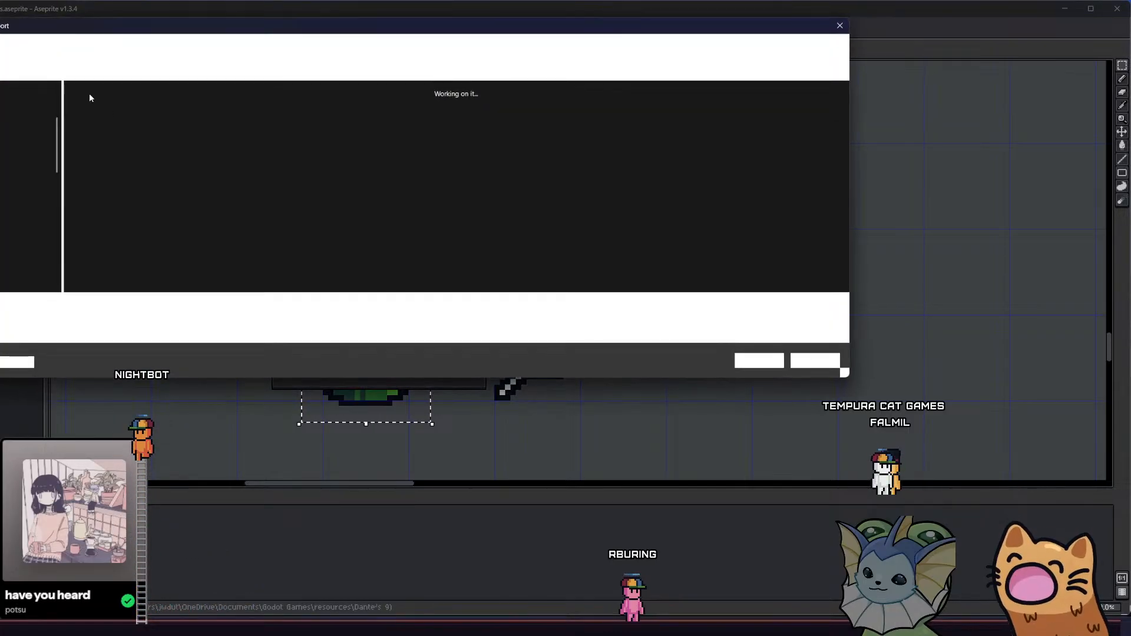
click(40, 49)
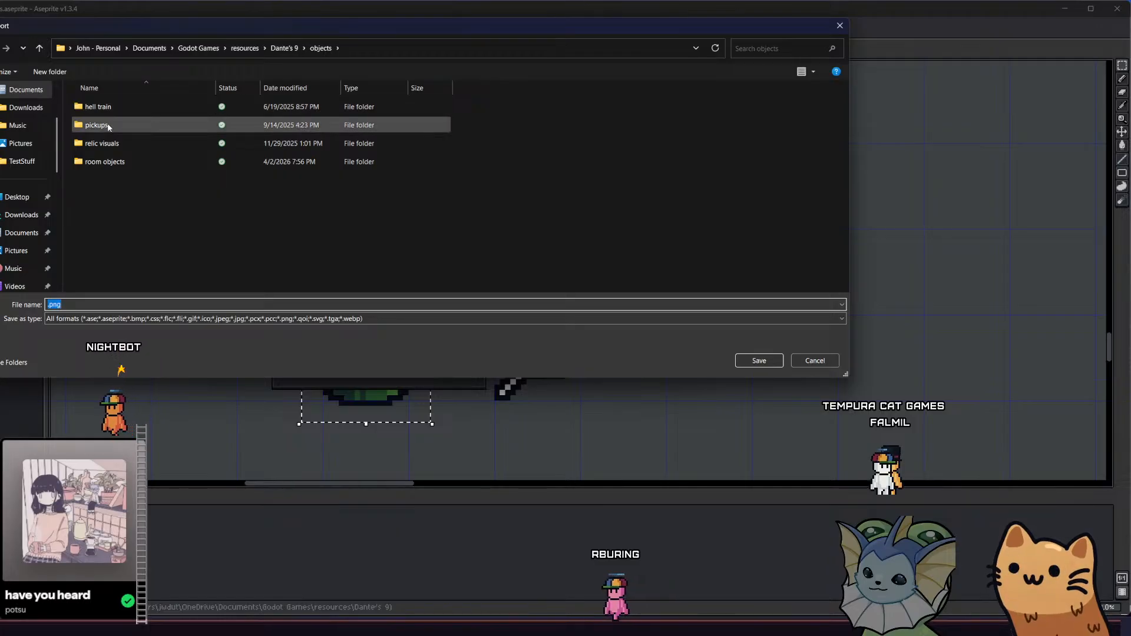
click(46, 49)
scroll(156, 215, down, 5)
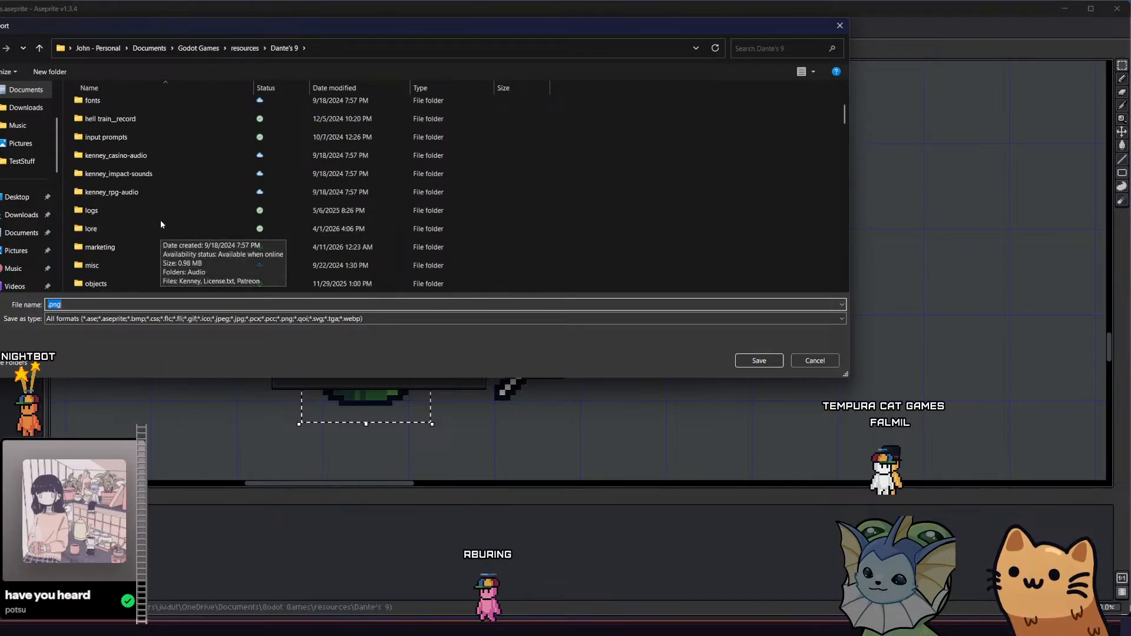
double_click(170, 134)
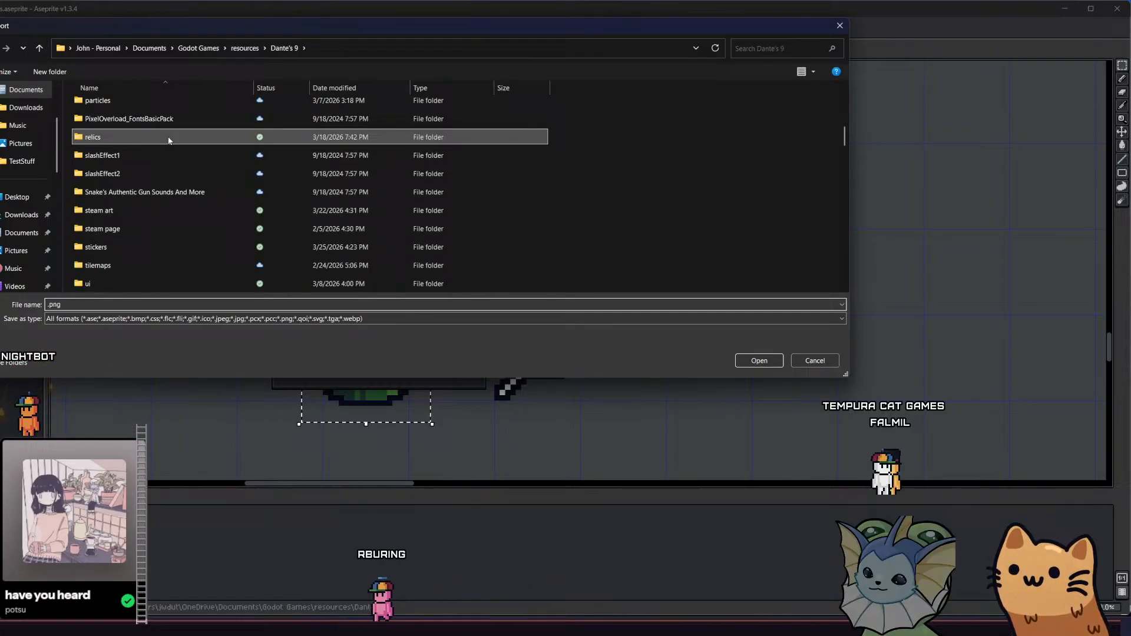
Name the output file propeller_hat.png and export the selection
double_click(70, 302)
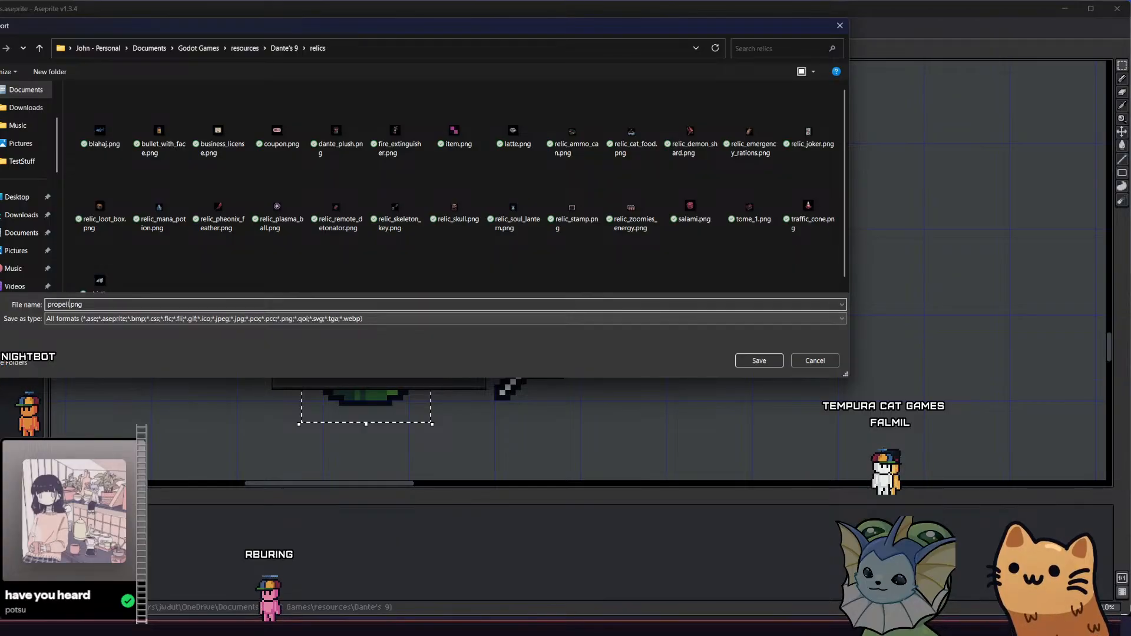
key(Return)
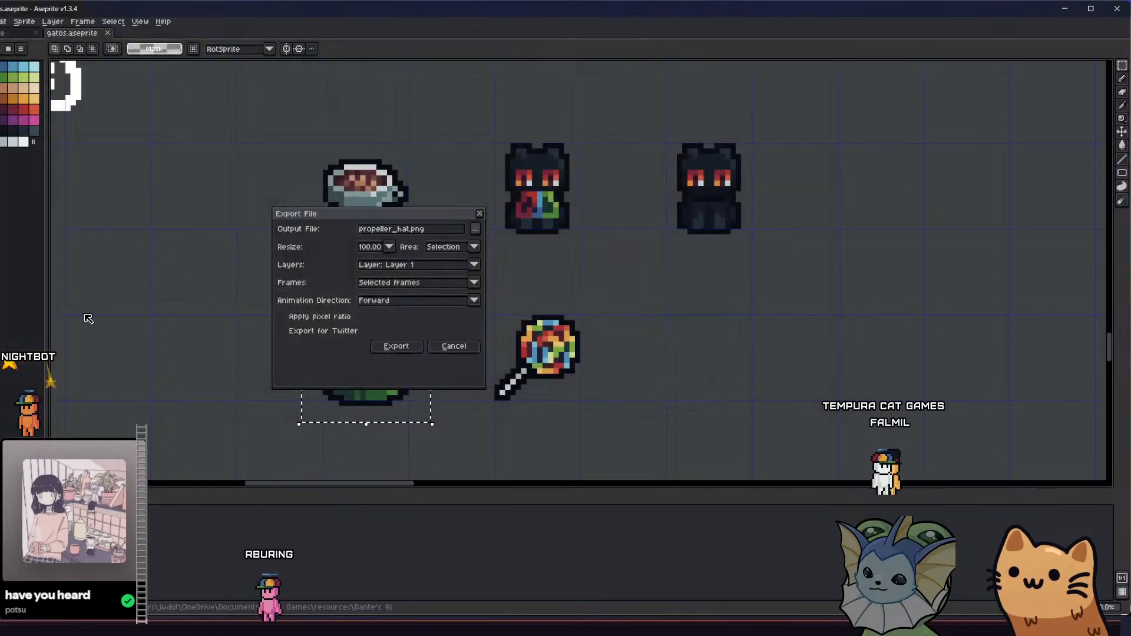
click(396, 345)
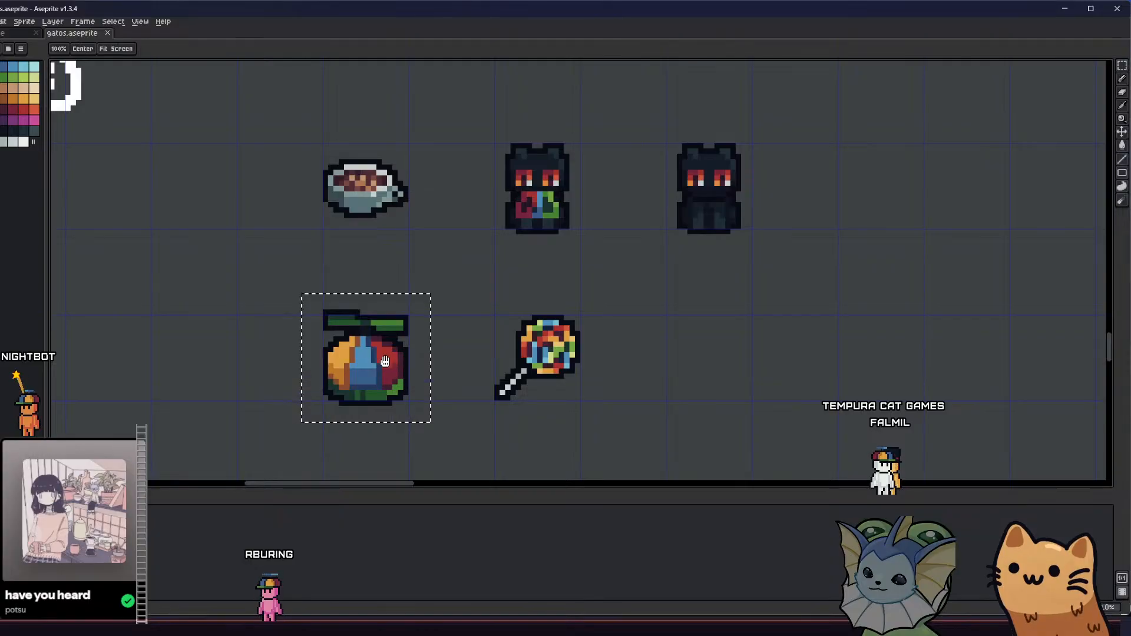
Select the lollipop sprite with a rectangular marquee that leaves a margin around it
drag(385, 363, 428, 361)
drag(426, 367, 432, 369)
key(ctrl+z)
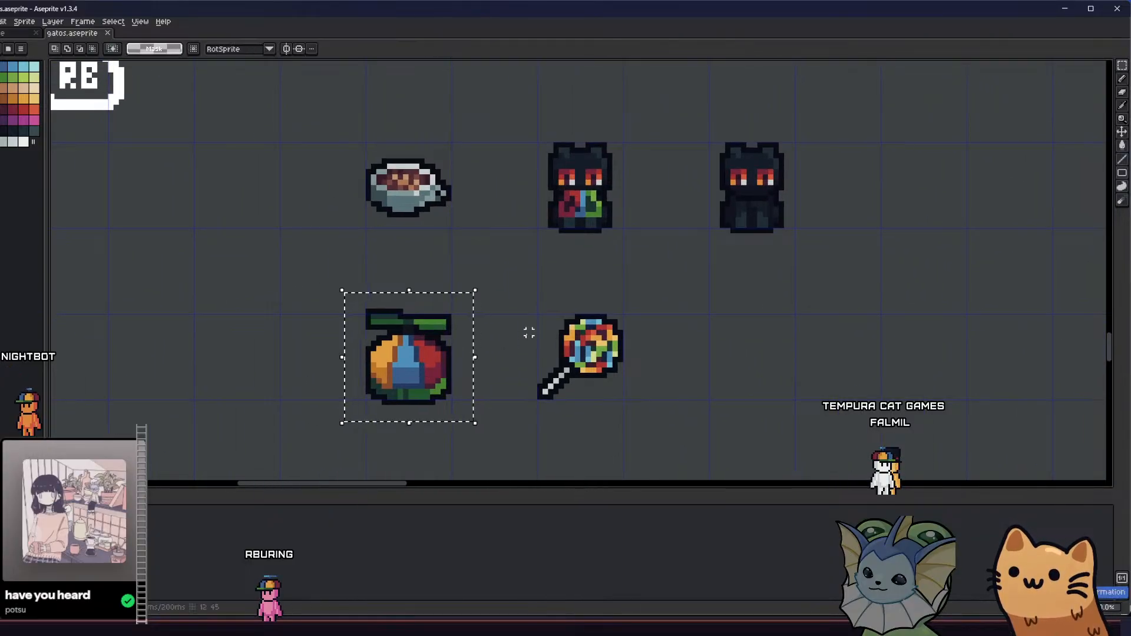
drag(529, 307, 646, 422)
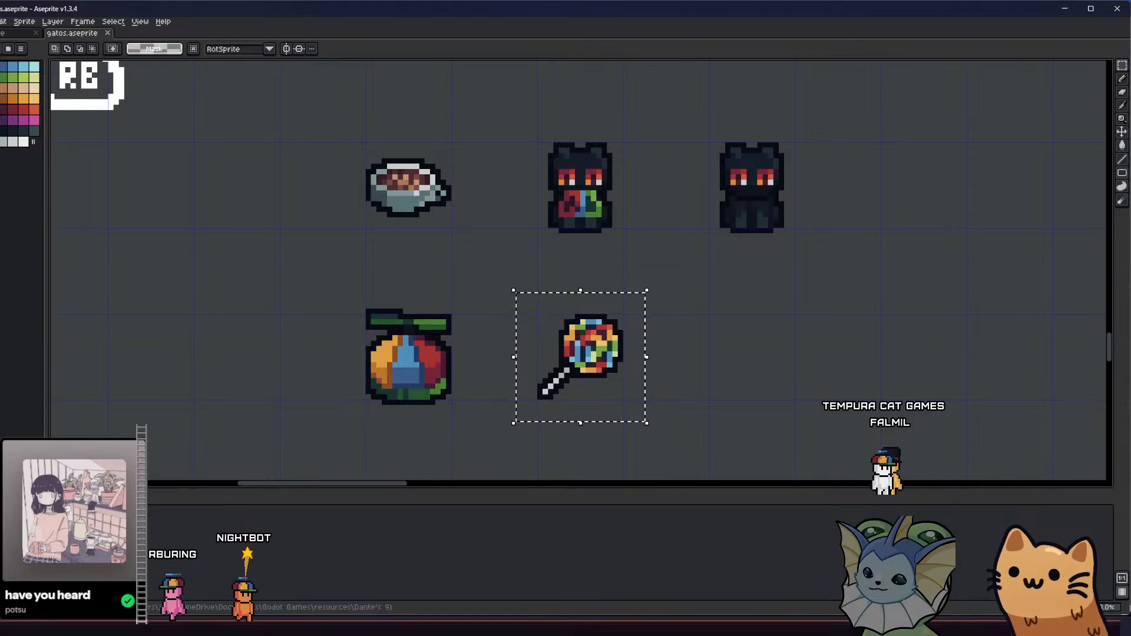
click(0, 21)
mouse_move(35, 111)
click(97, 110)
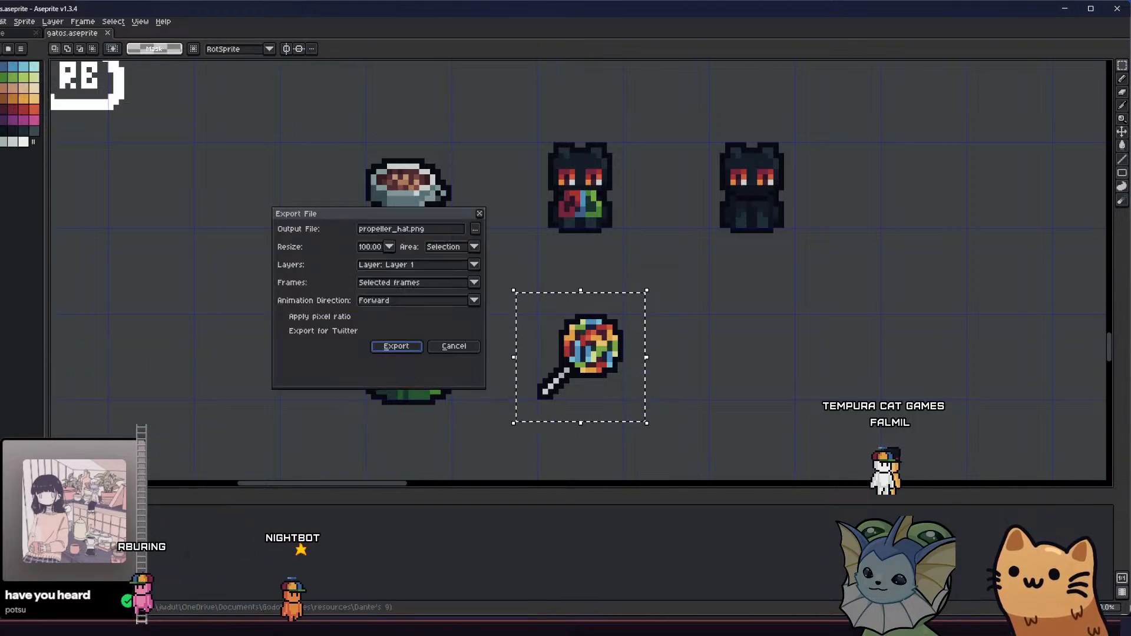
double_click(406, 229)
key(ctrl+BackSpace)
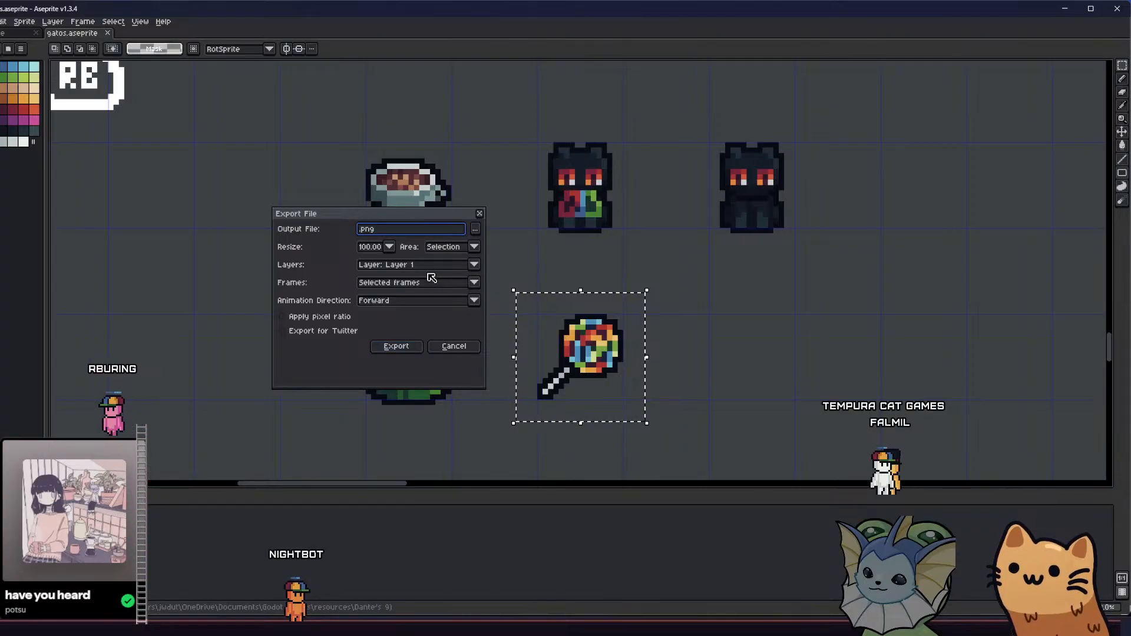
text(giant)
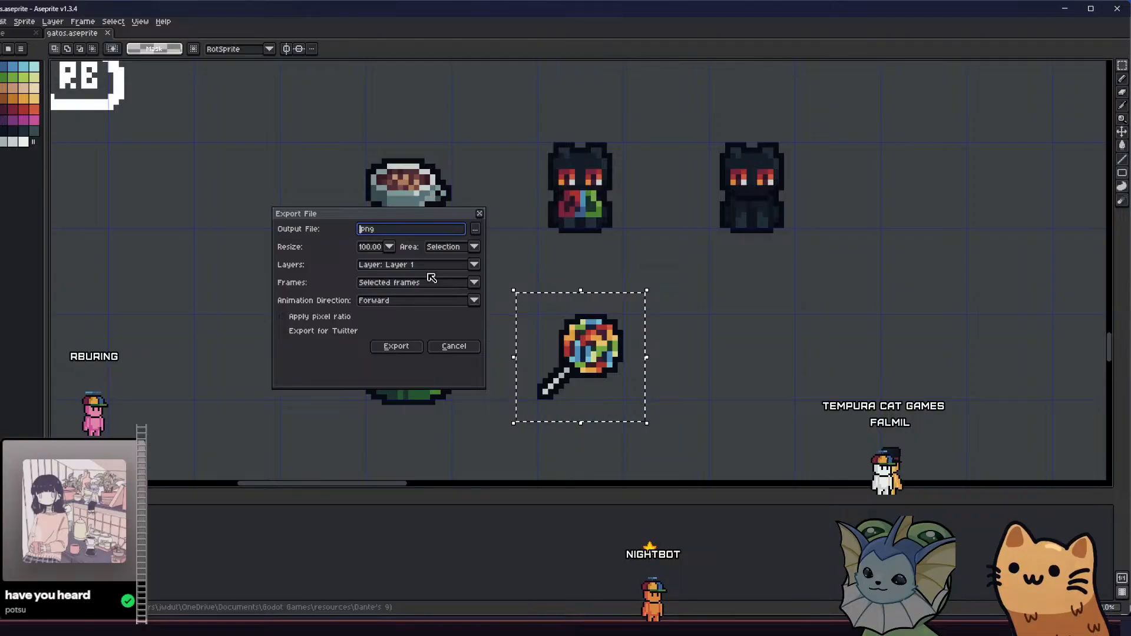
click(454, 345)
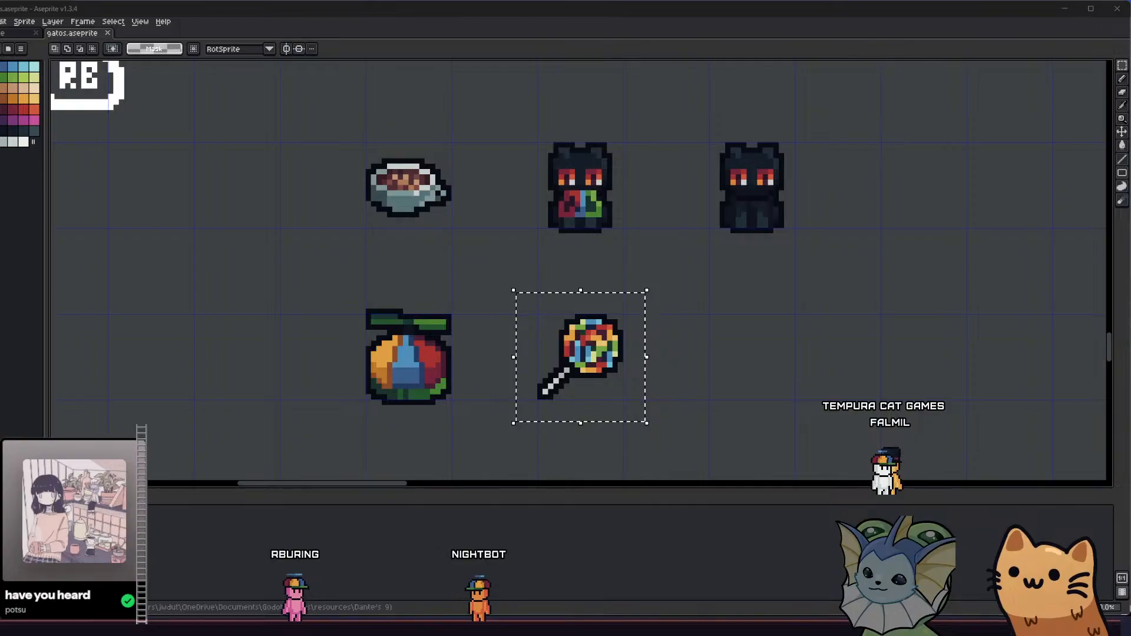
key(super+d)
key(super+d)
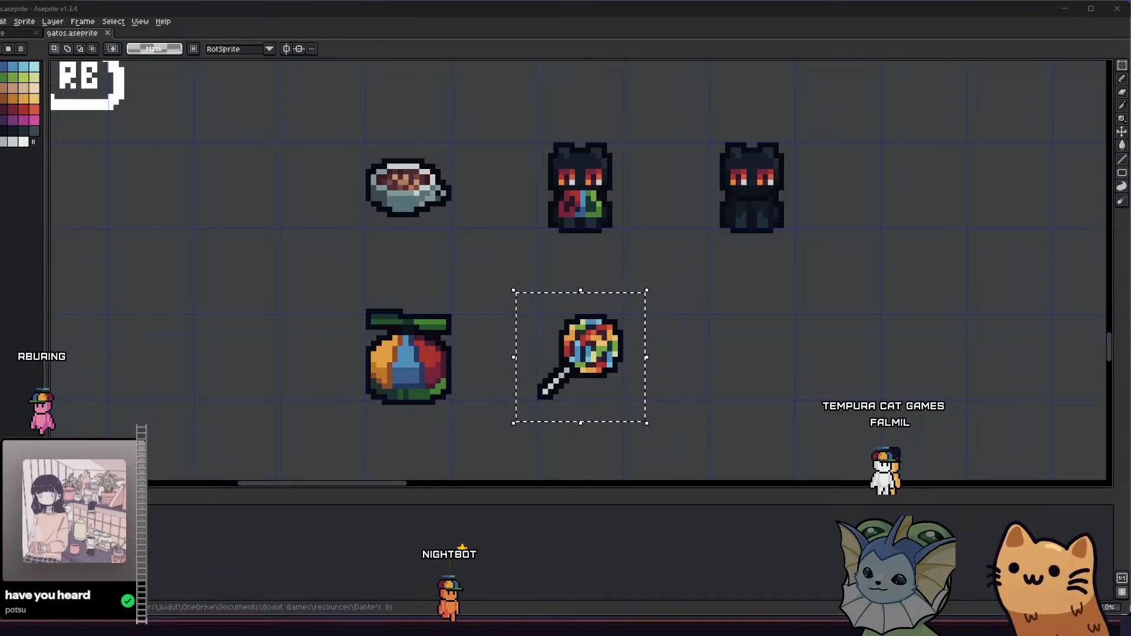
Export the selected lollipop sprite to the relics folder as giant_lollipop.png
click(0, 21)
mouse_move(71, 116)
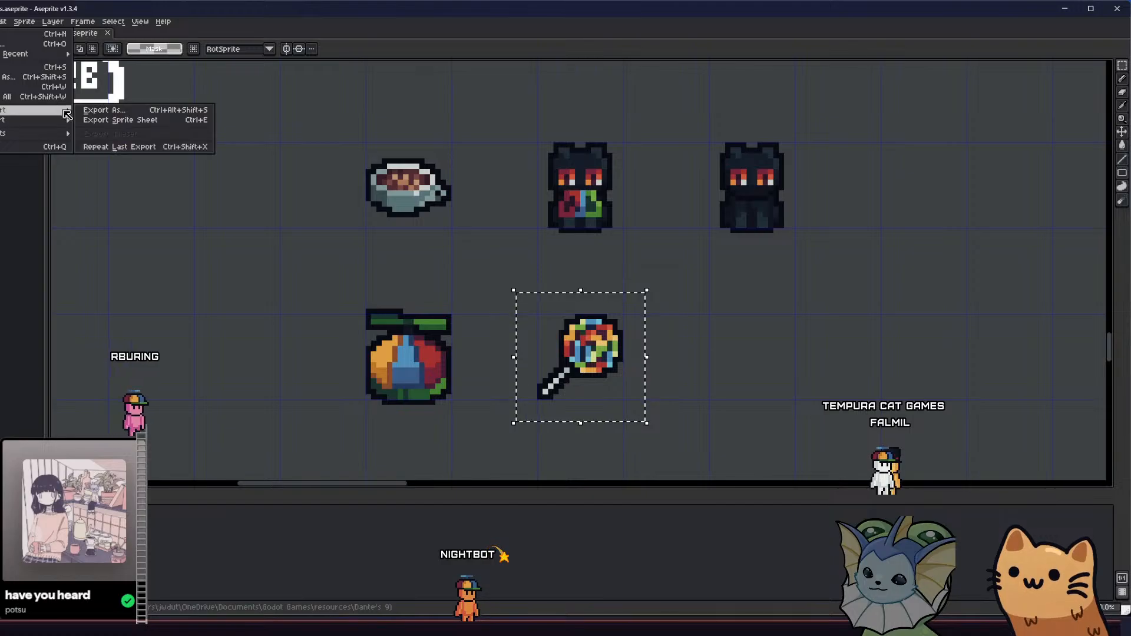
click(118, 109)
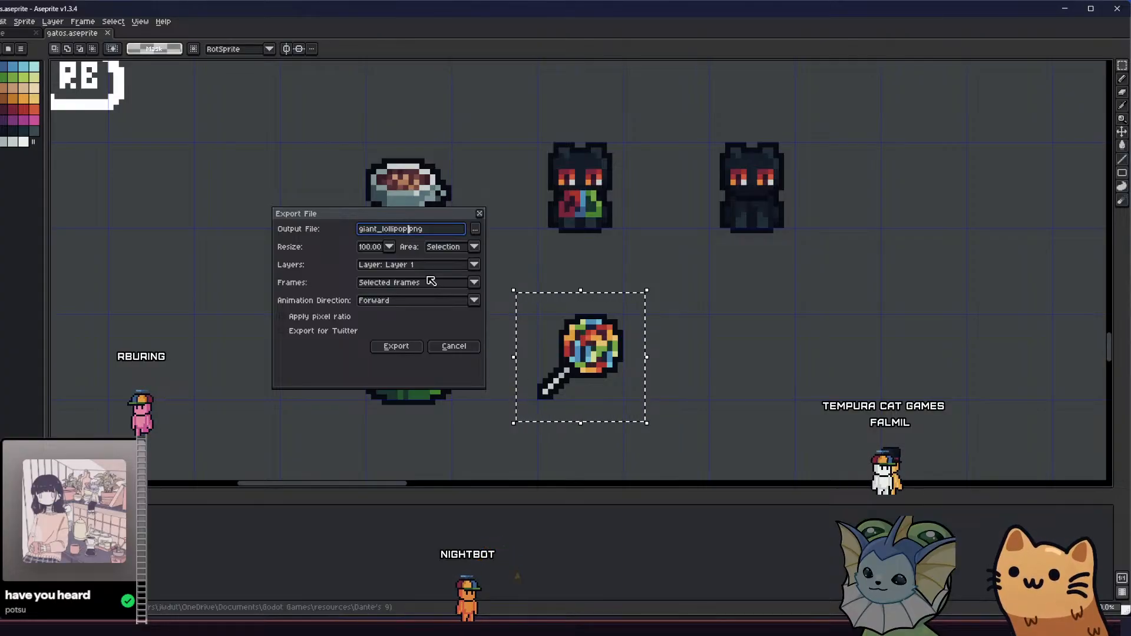
click(396, 345)
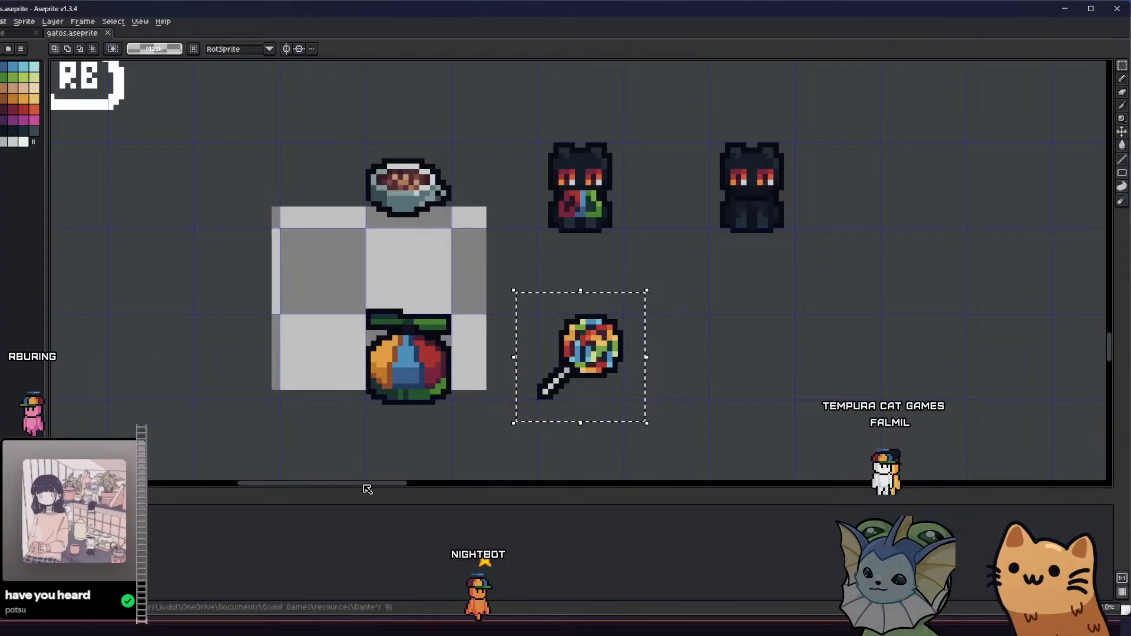
Switch to the relics folder in File Explorer and bring propeller_hat.png and giant_lollipop.png into the Godot project's relic sprites folder
key(alt+Tab)
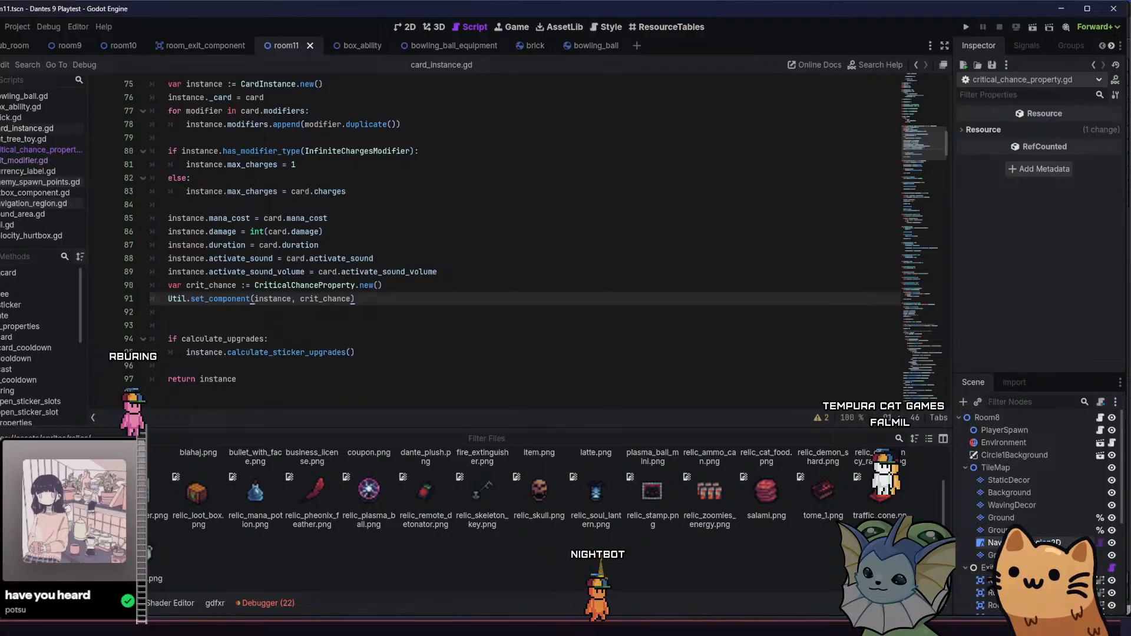
key(alt+Tab)
key(p)
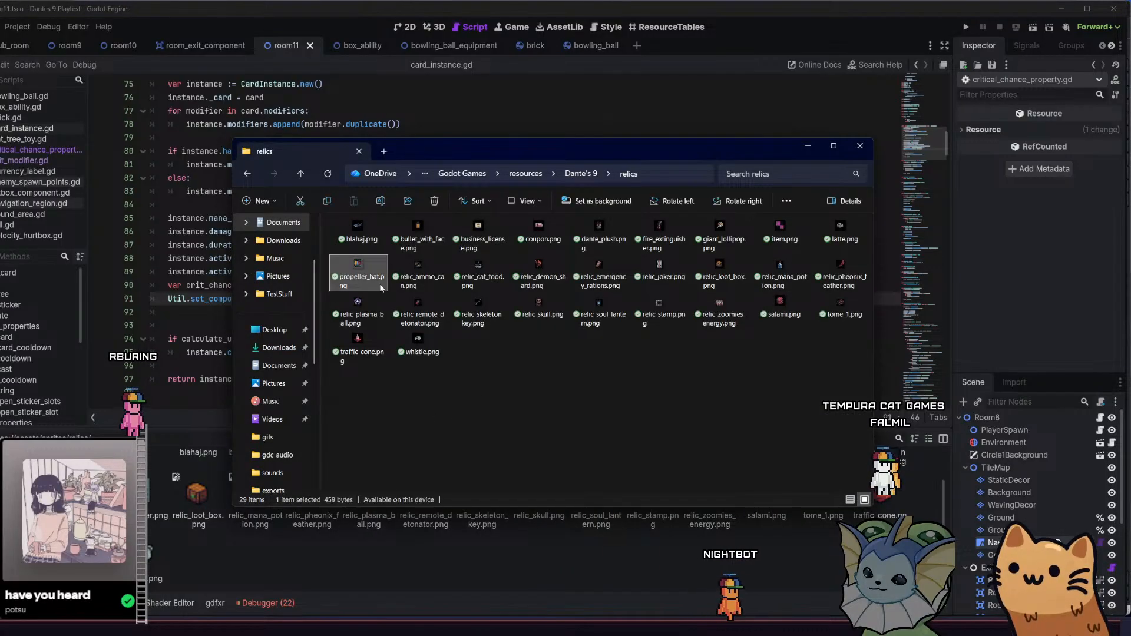
ctrl+click(727, 223)
drag(371, 568, 370, 563)
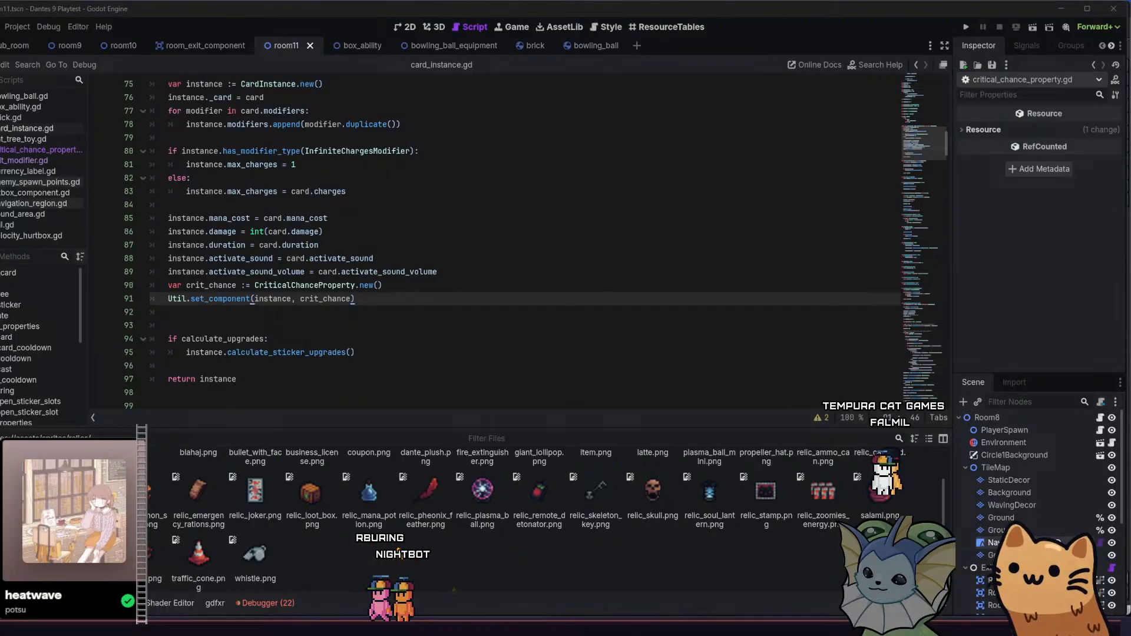
Create a new Relic resource in res://data/relics and save it as relic_lollipop.tres
click(64, 519)
click(64, 531)
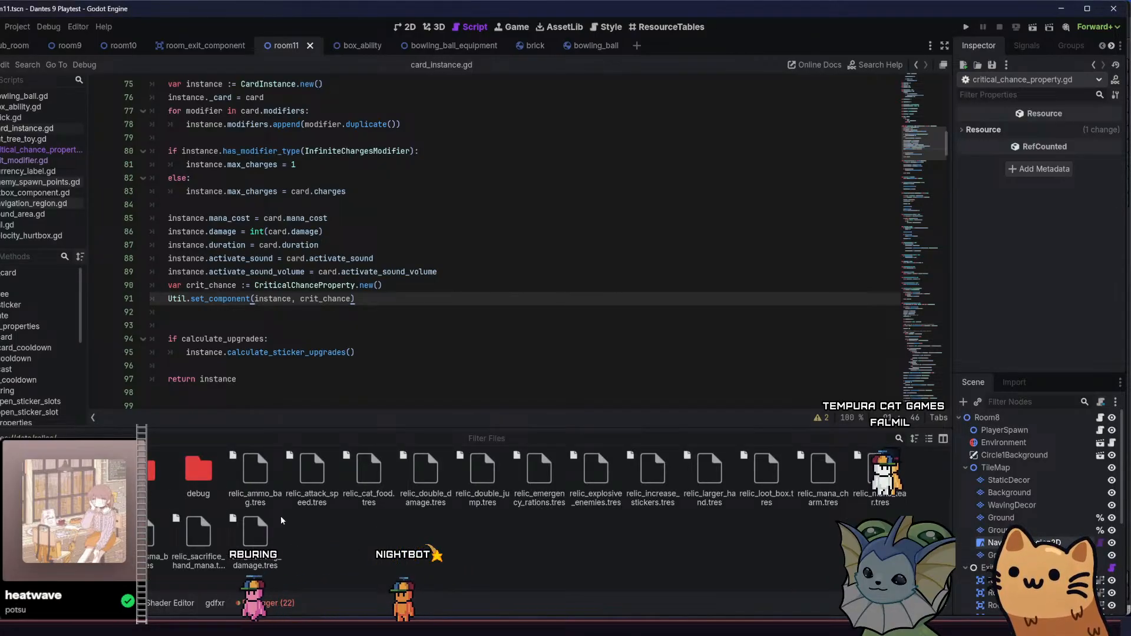
right_click(357, 542)
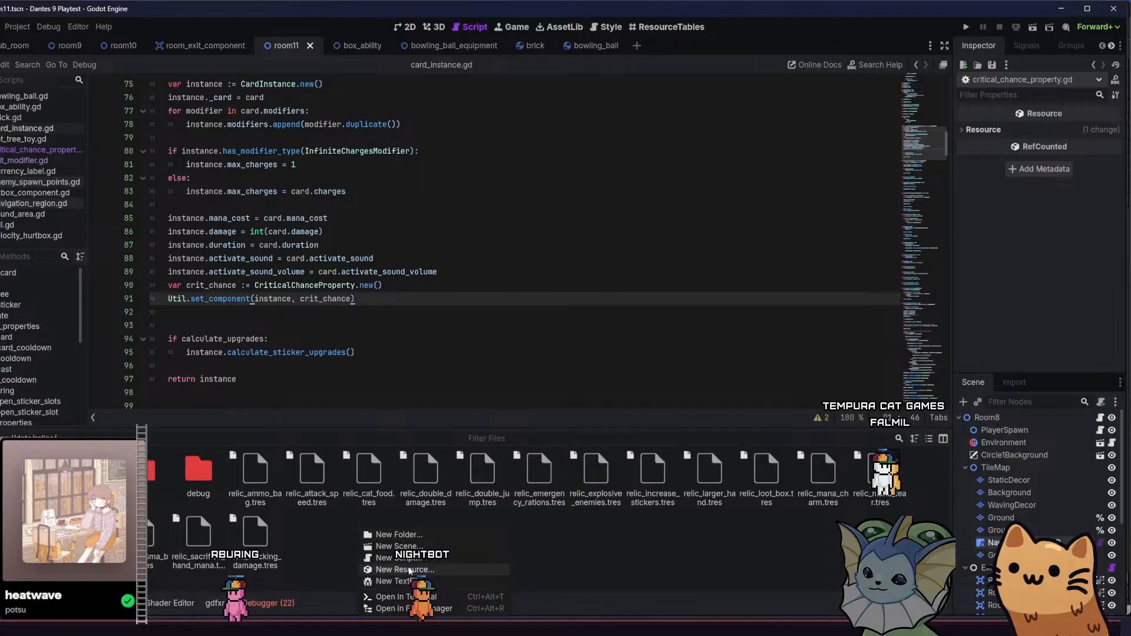
click(412, 570)
text(re)
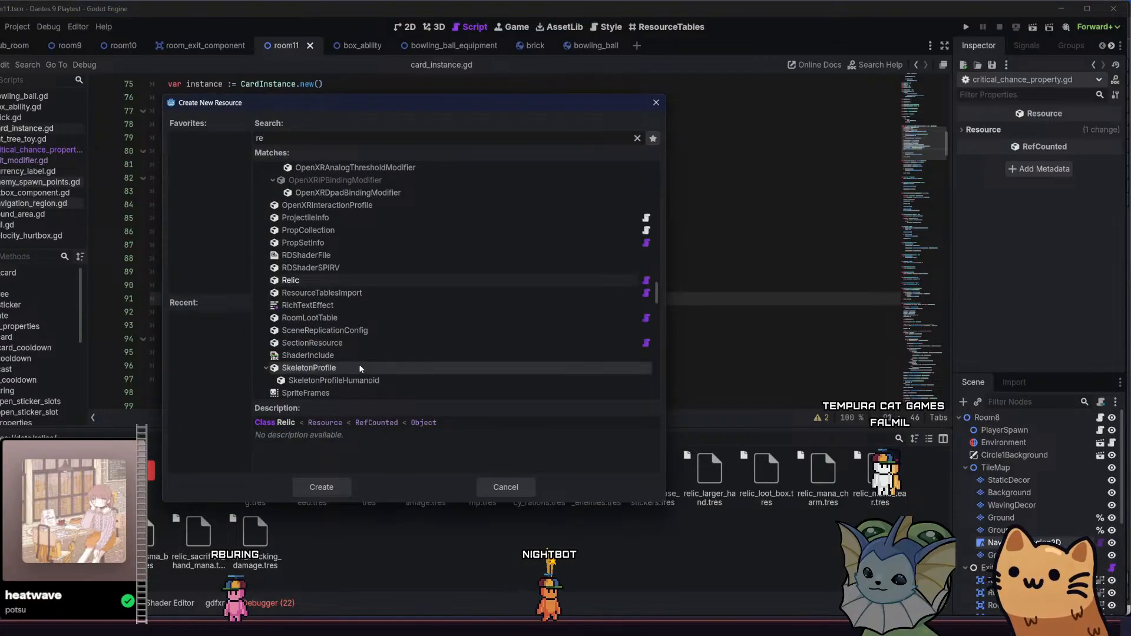
double_click(333, 281)
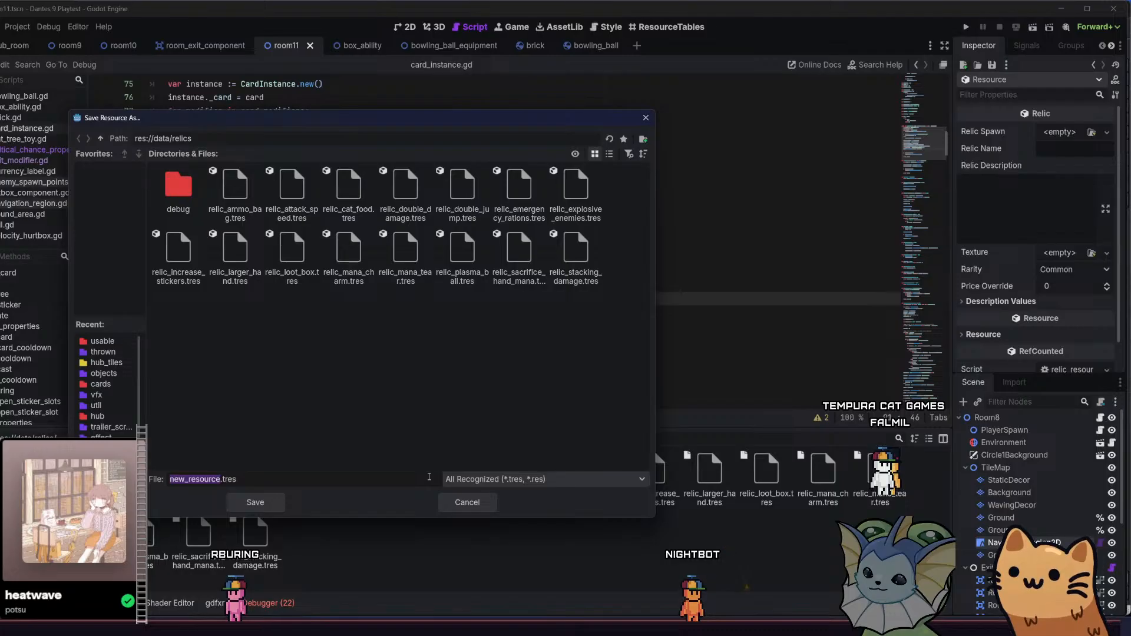
text(rel)
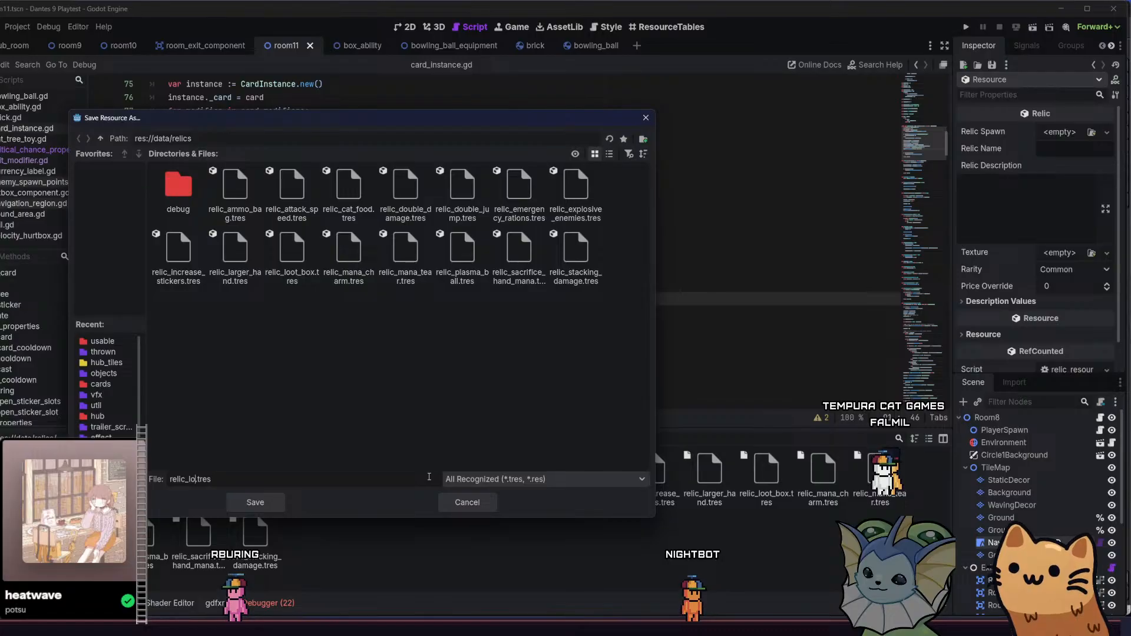
text(ic_lollipop)
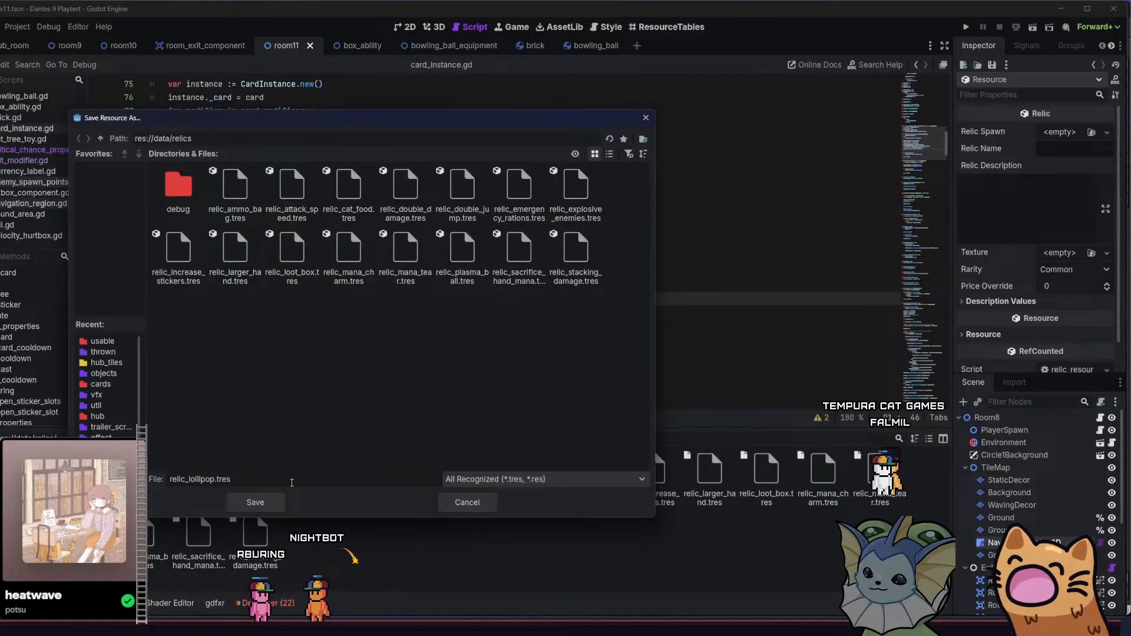
click(268, 504)
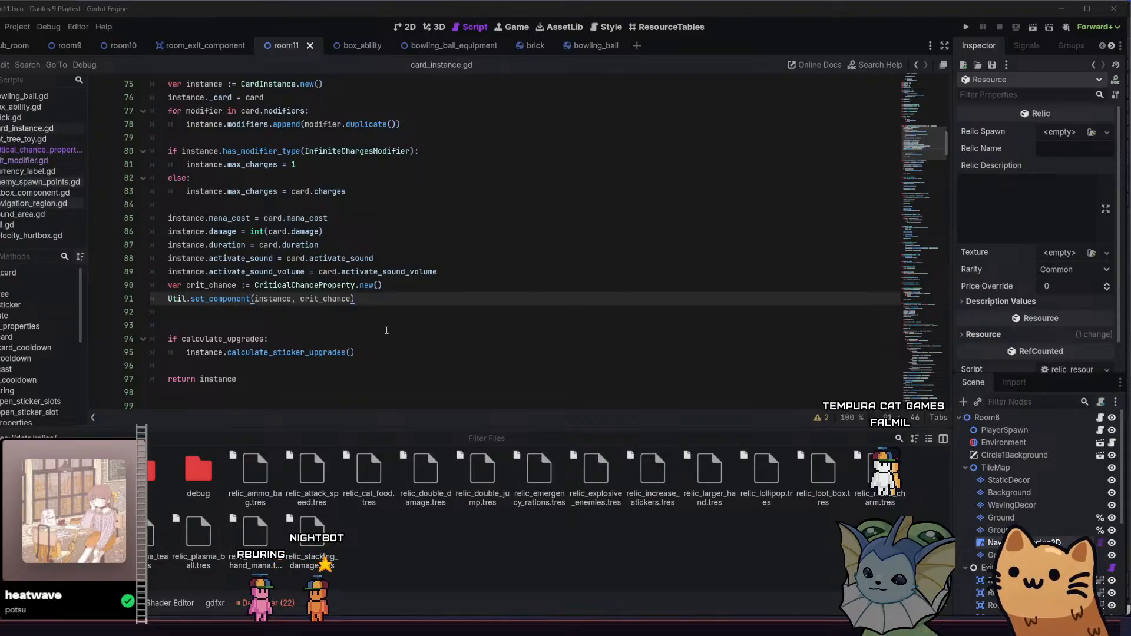
Open relic_lollipop.tres for editing and set its relic name to Lollipop
click(388, 334)
click(418, 298)
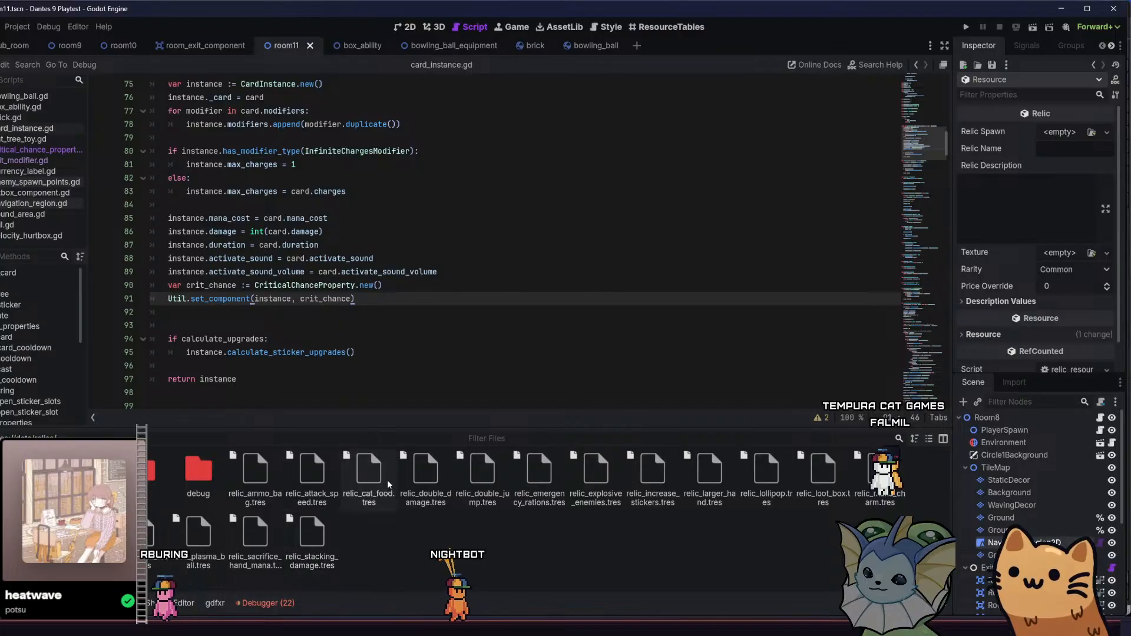
click(766, 475)
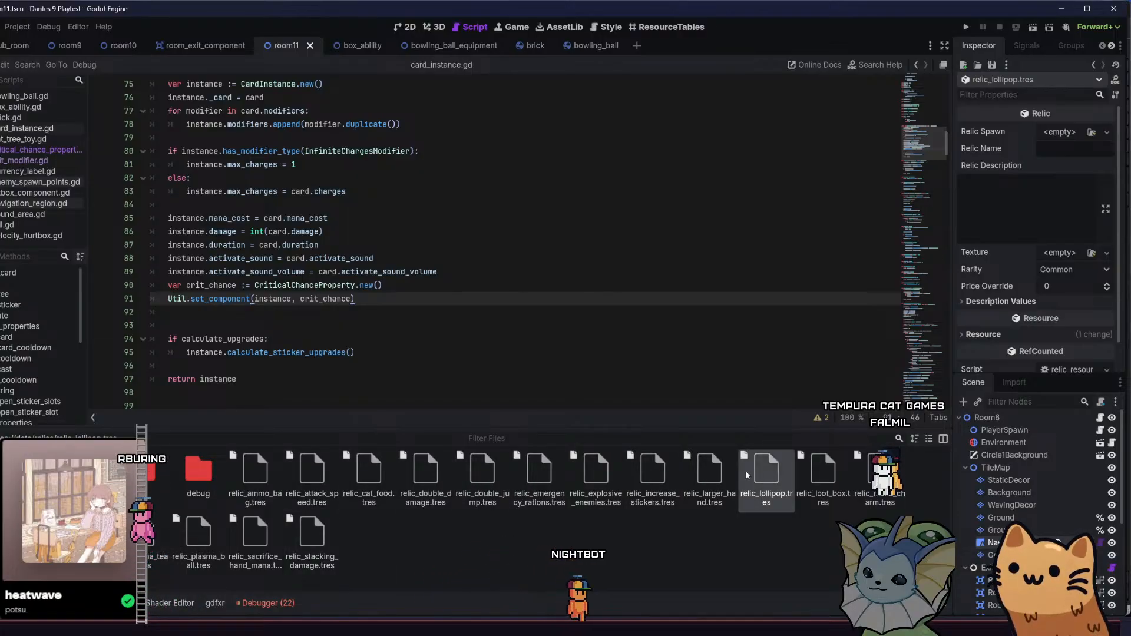
click(1040, 145)
text(Lol)
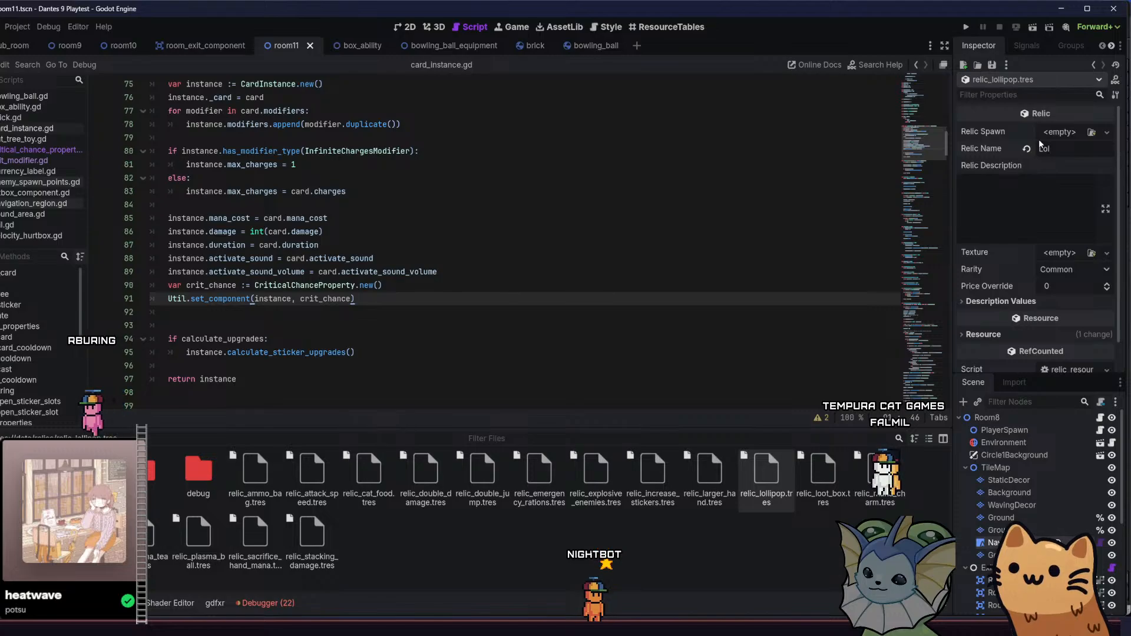
text(lipop)
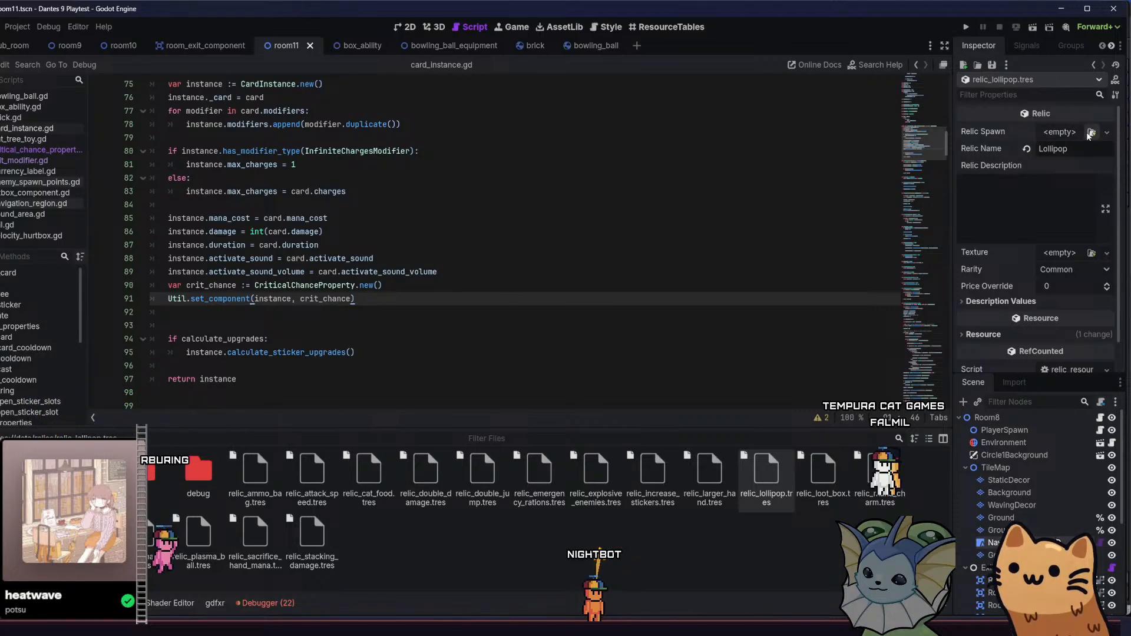
Create a new GDScript named lollipop.gd in the res://src/relics folder
click(1091, 133)
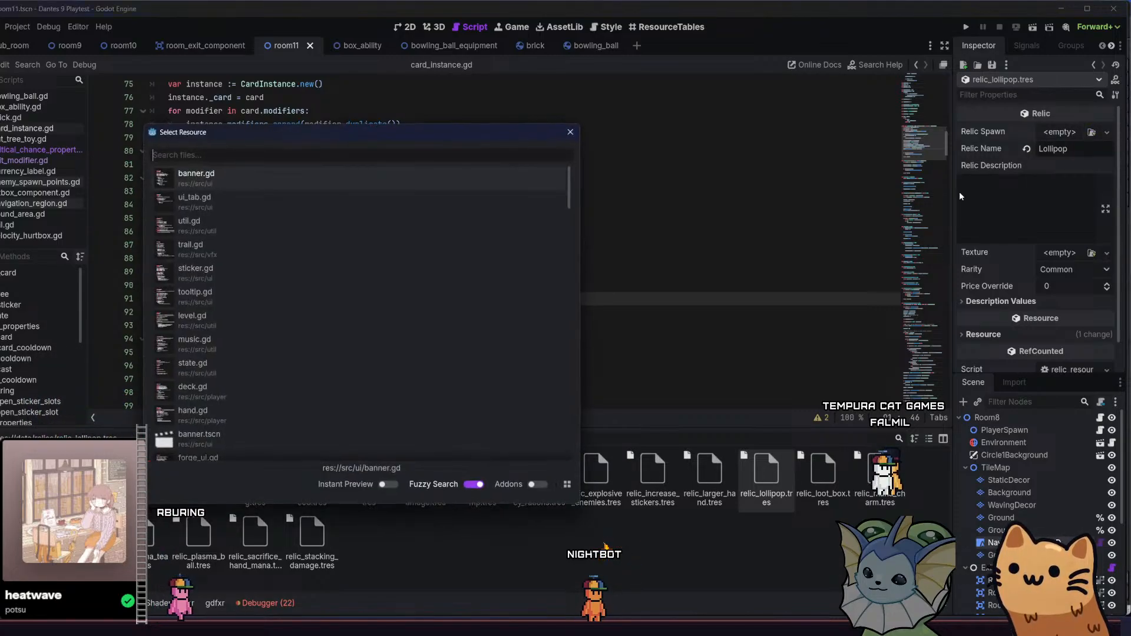
click(570, 133)
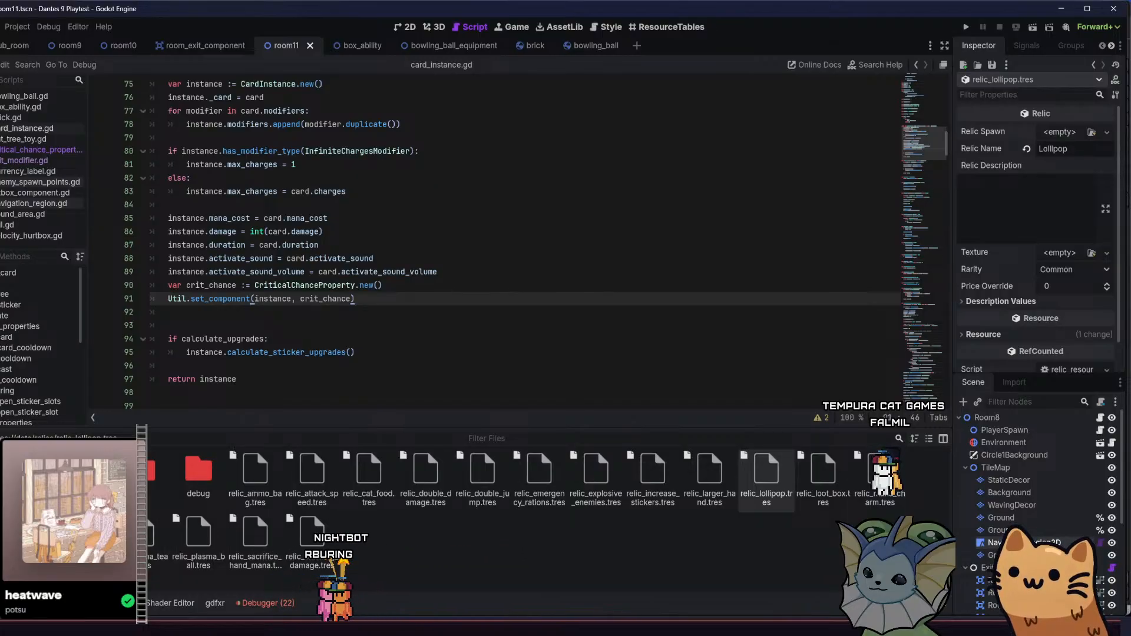
click(71, 530)
click(71, 518)
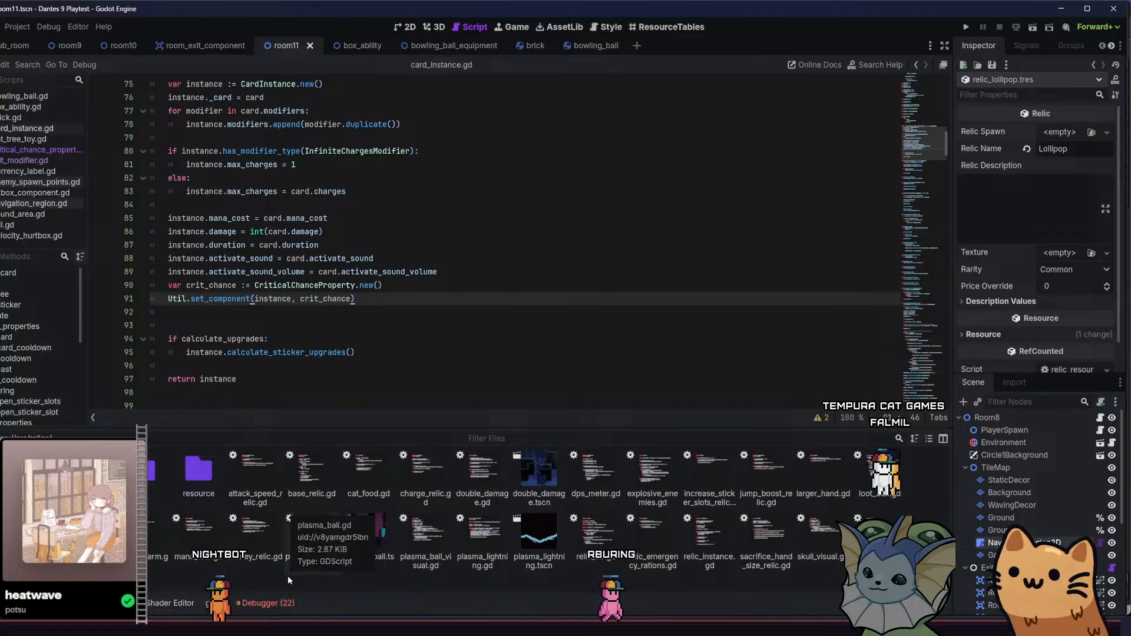
right_click(370, 582)
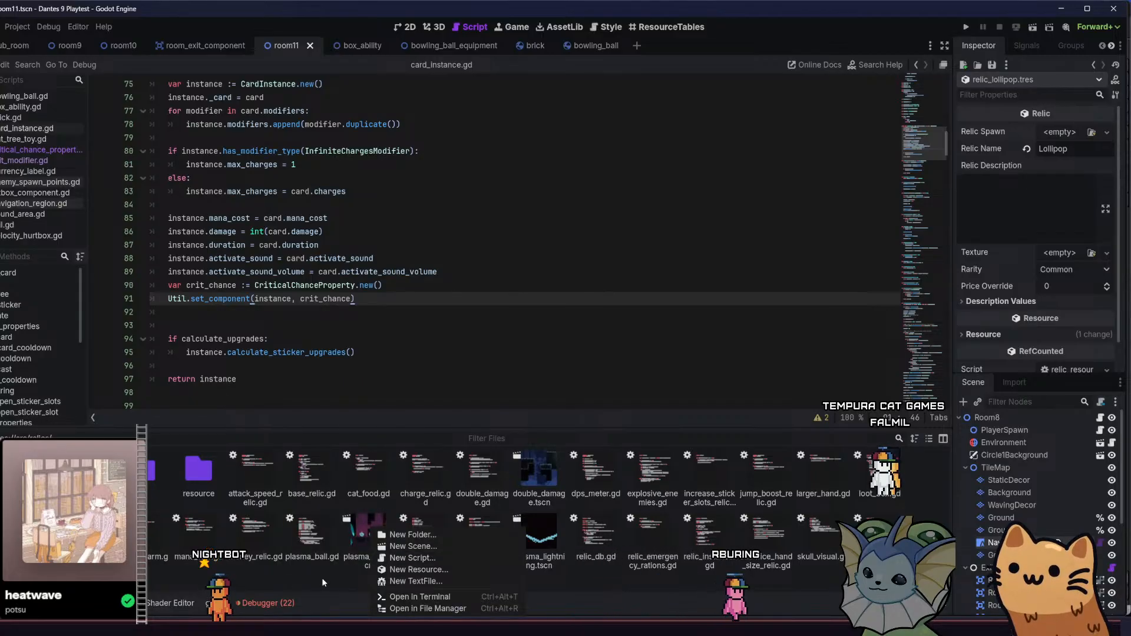
click(322, 579)
right_click(384, 585)
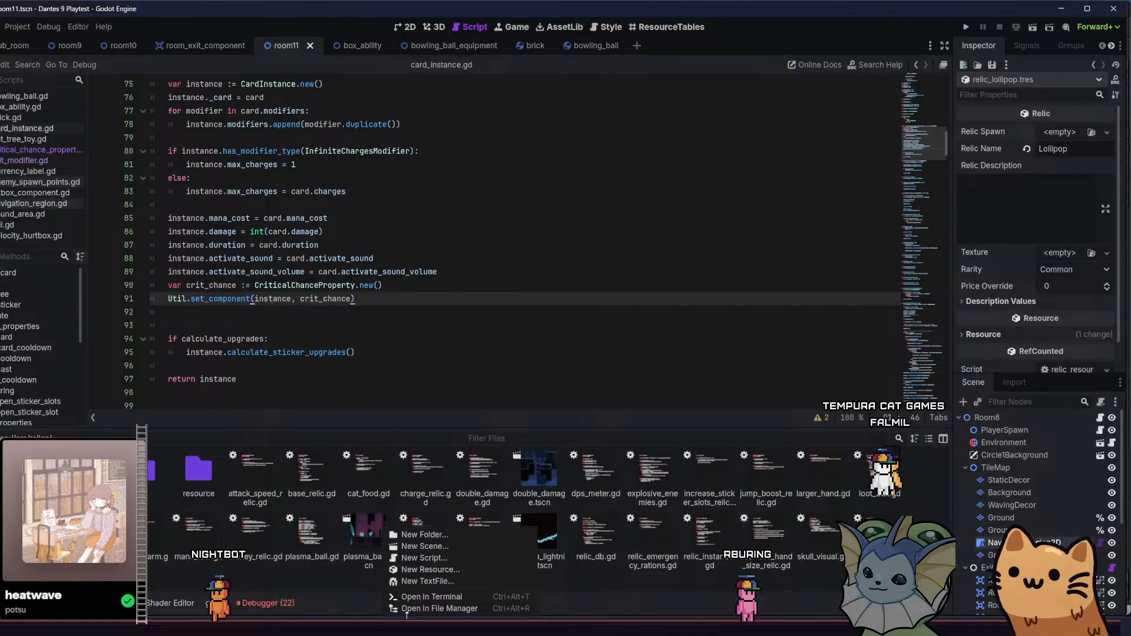
click(458, 557)
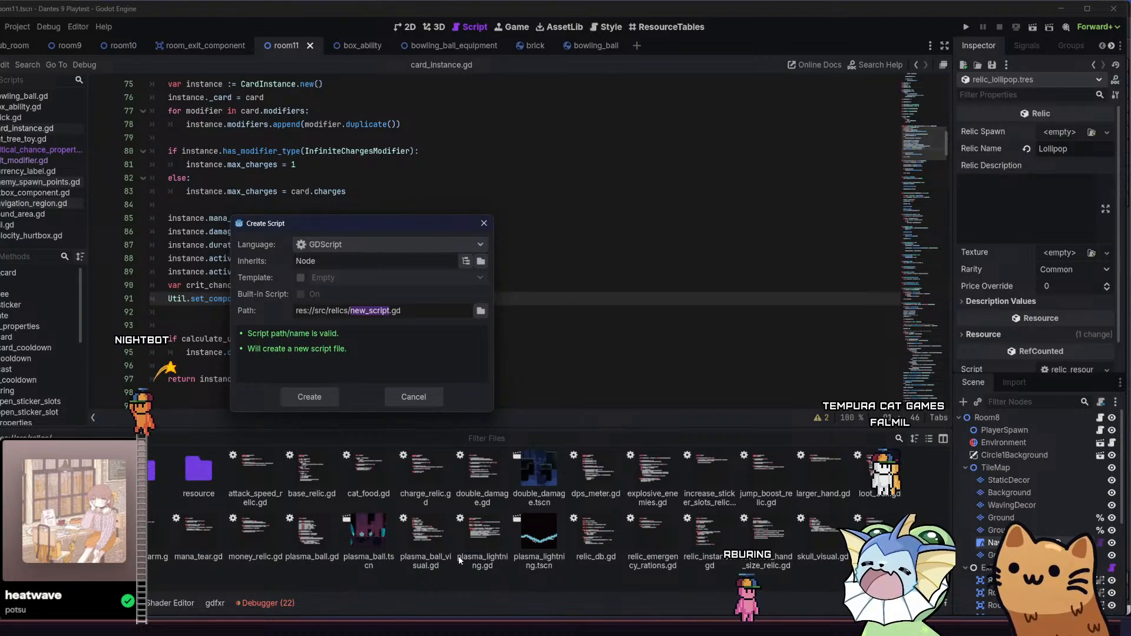
text(lollipop)
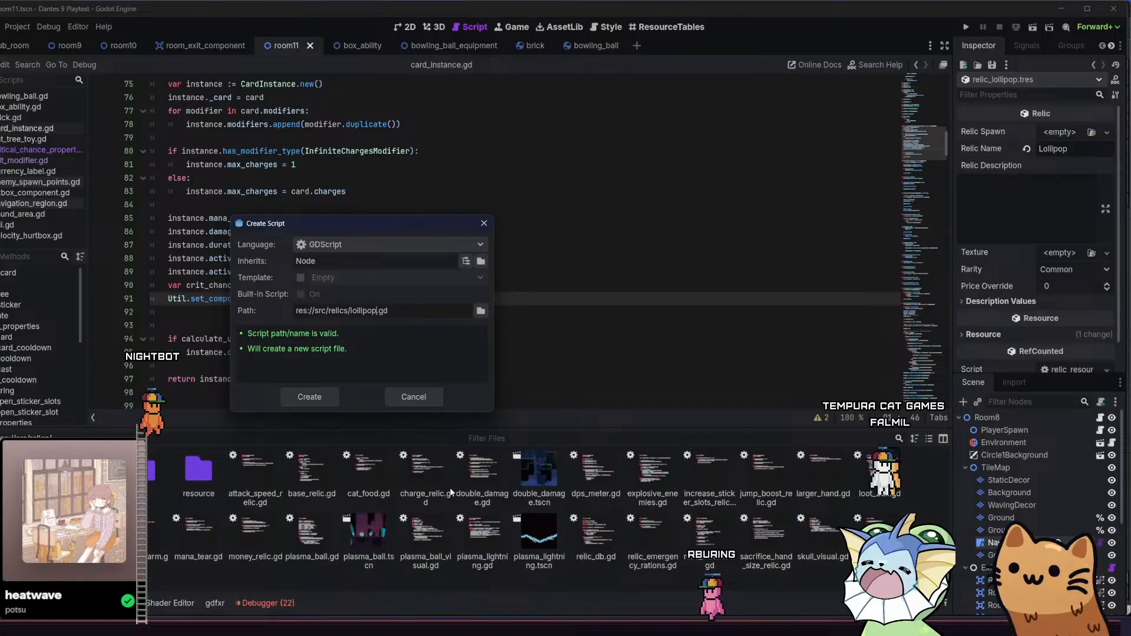
click(309, 397)
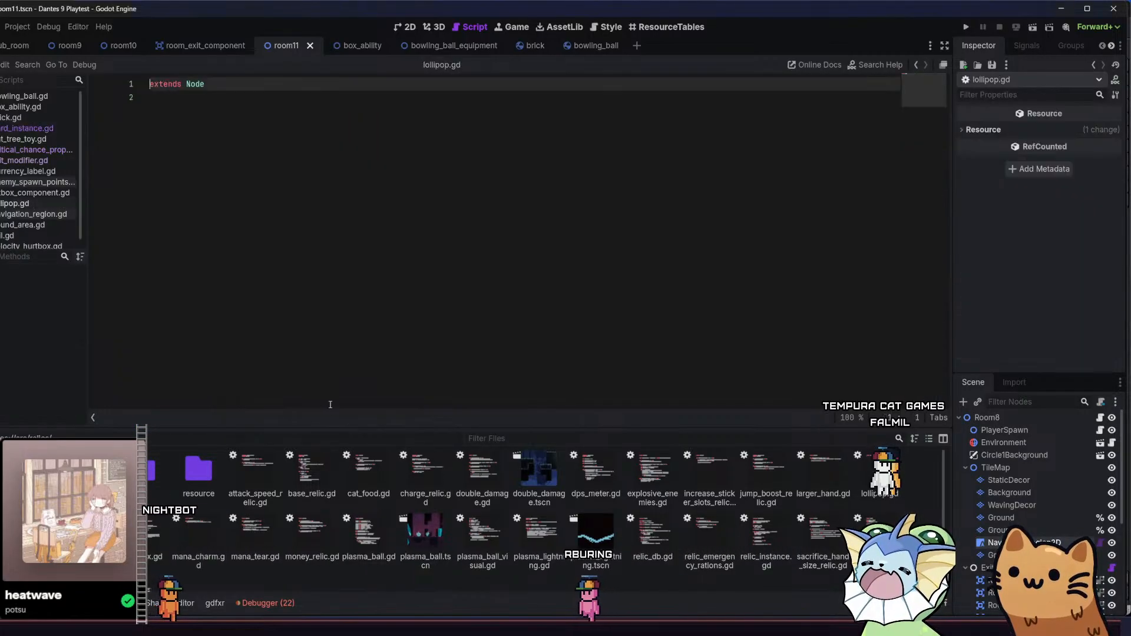
Check plasma_ball.gd for its parent class, and make lollipop.gd extend BaseRelic with blank lines below
scroll(300, 516, down, 1)
scroll(302, 521, down, 2)
scroll(369, 496, up, 3)
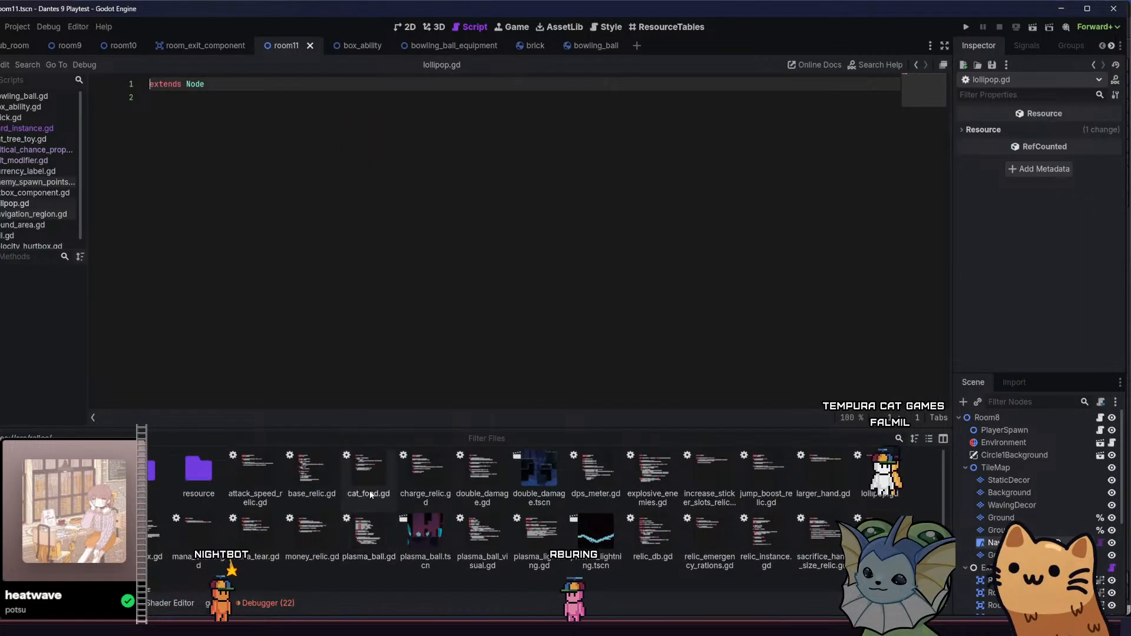
double_click(364, 526)
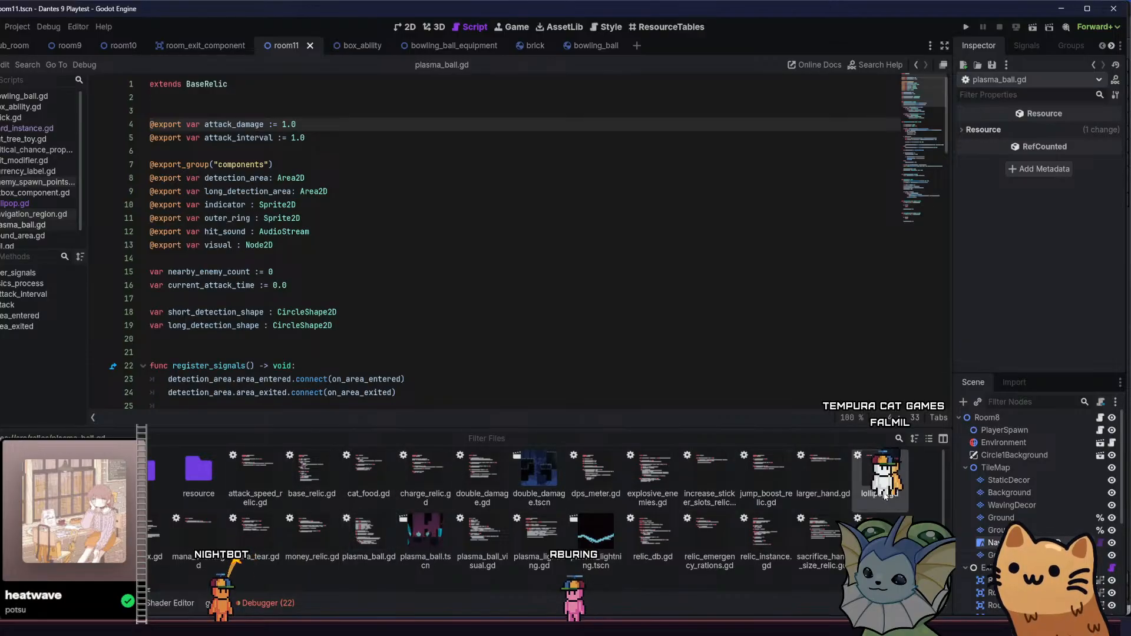
double_click(879, 474)
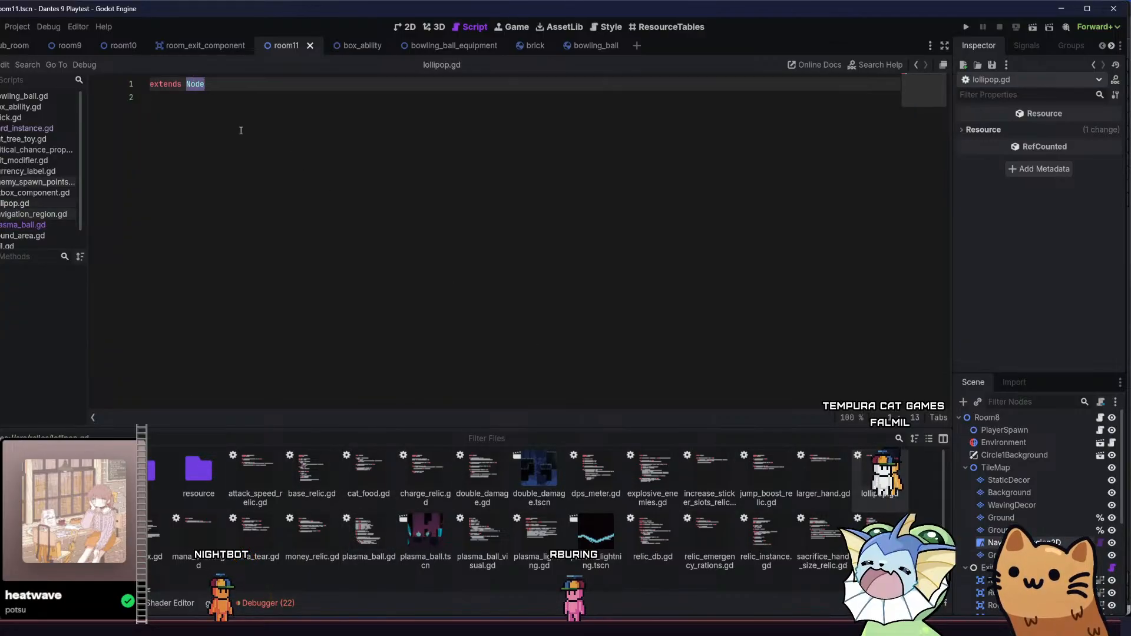
text(ase)
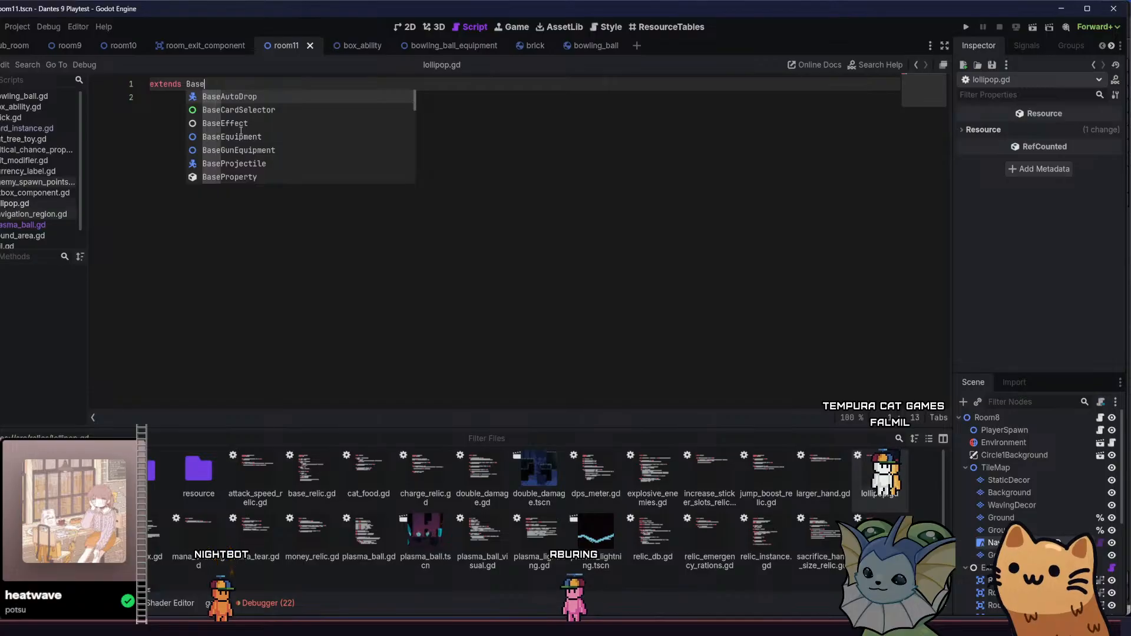
text(Relic)
key(Return)
key(Return)
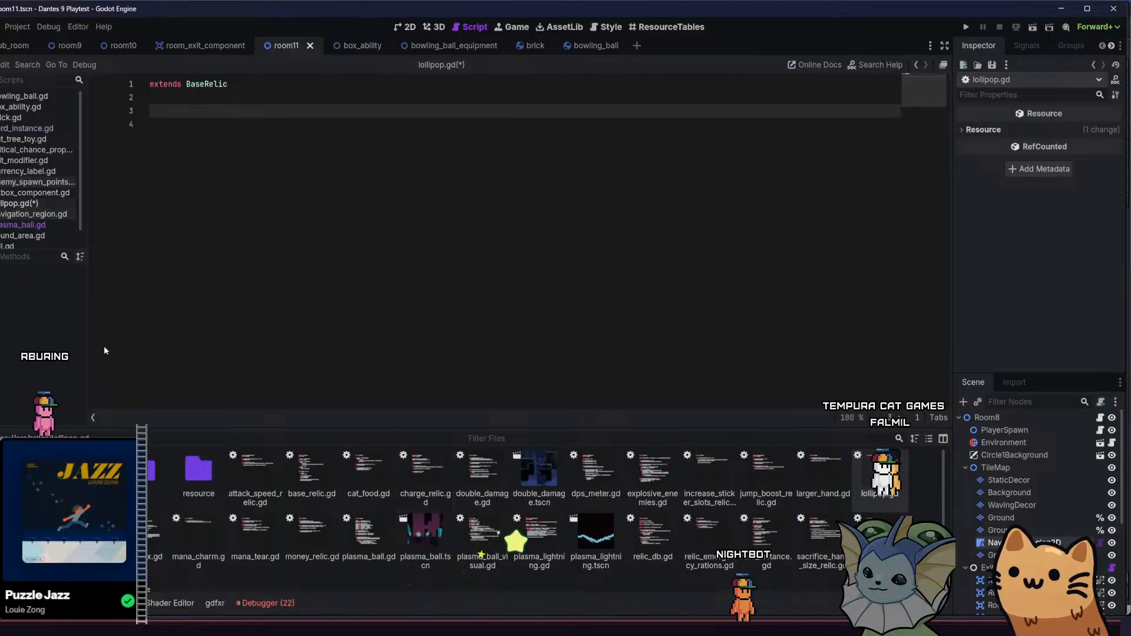
Look through the existing relic scripts and examine attack_speed_relic.gd and mana_tear.gd for how they react to level changes
click(46, 225)
click(49, 207)
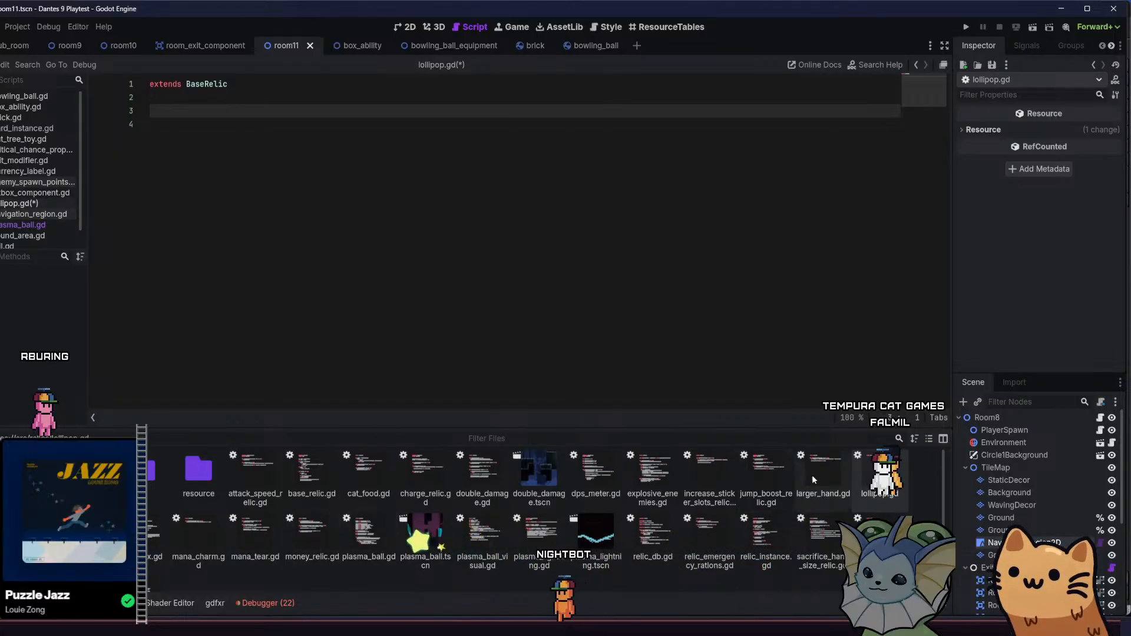
scroll(815, 523, down, 1)
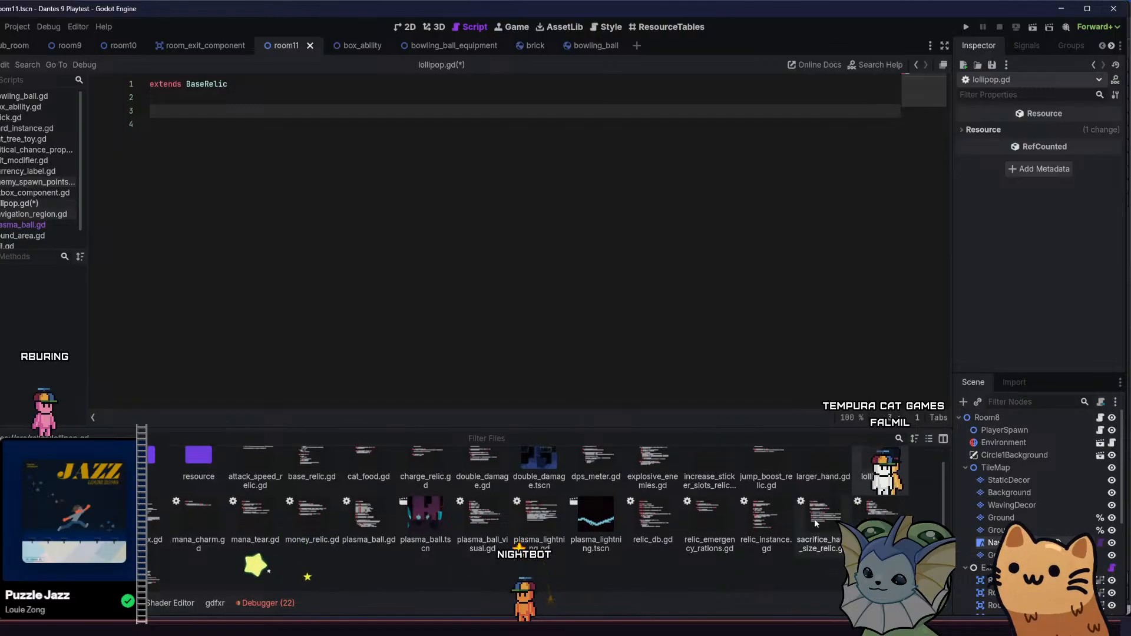
scroll(815, 523, down, 2)
scroll(214, 541, up, 3)
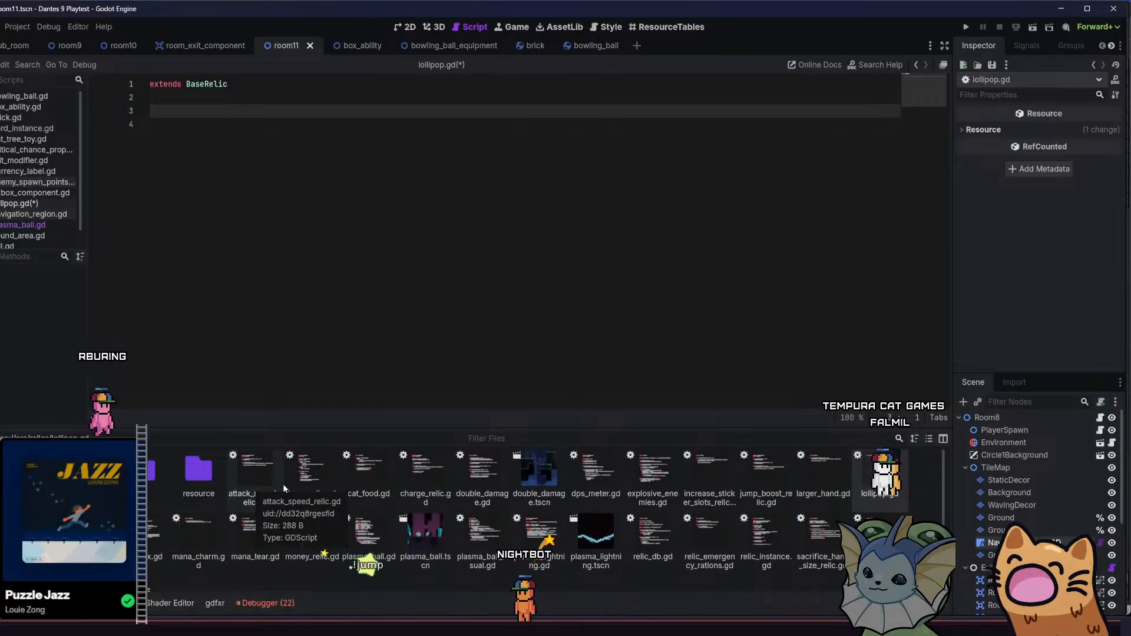
click(255, 474)
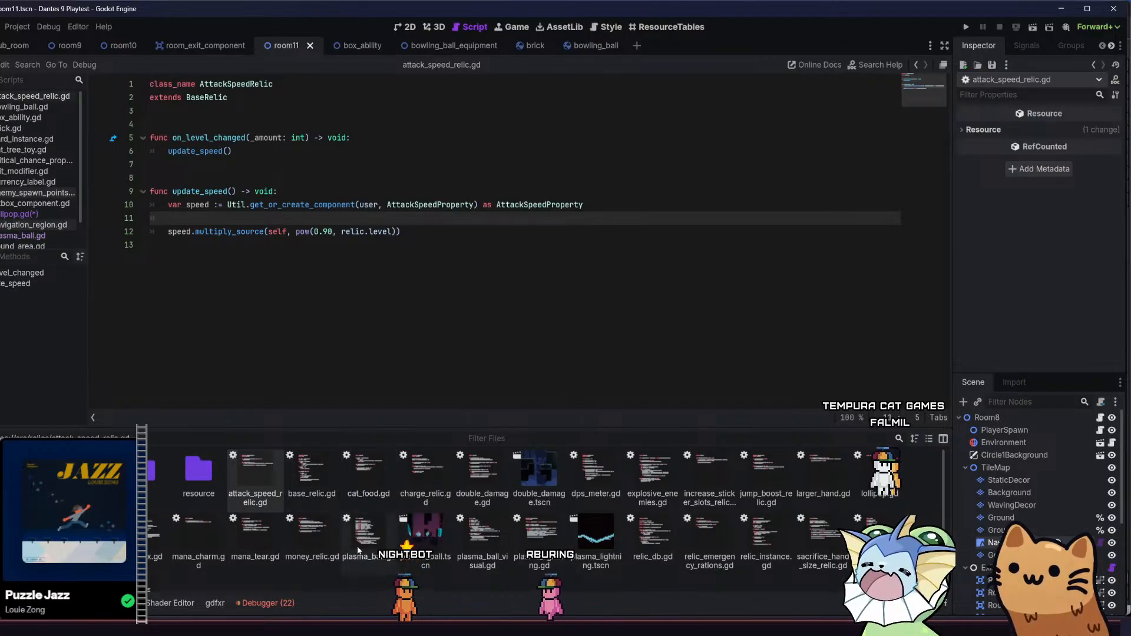
double_click(863, 478)
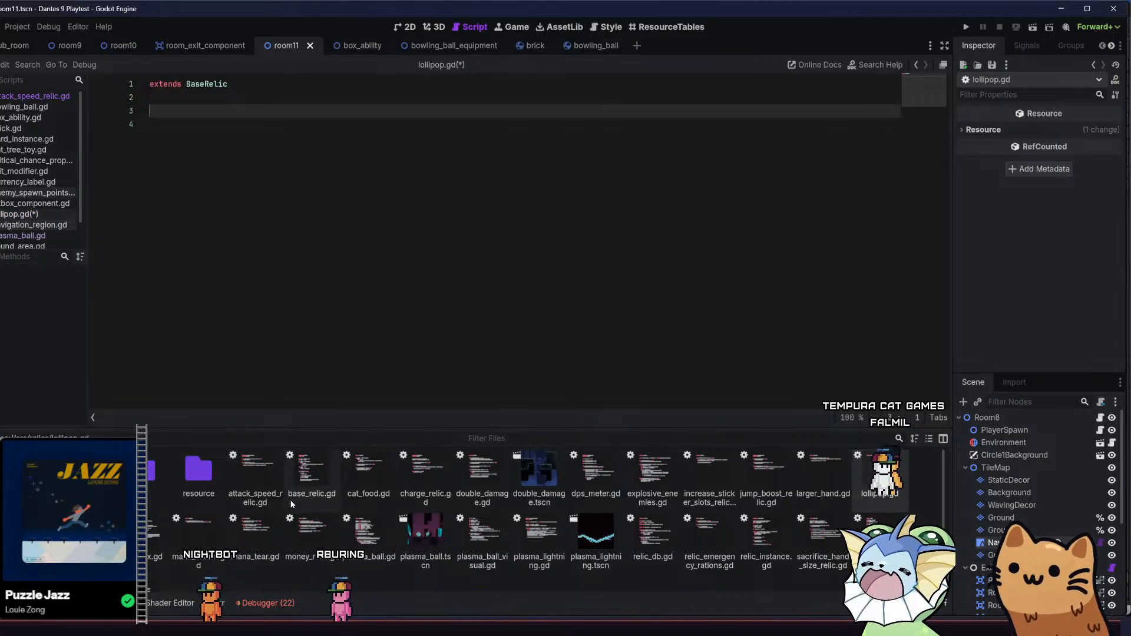
double_click(269, 535)
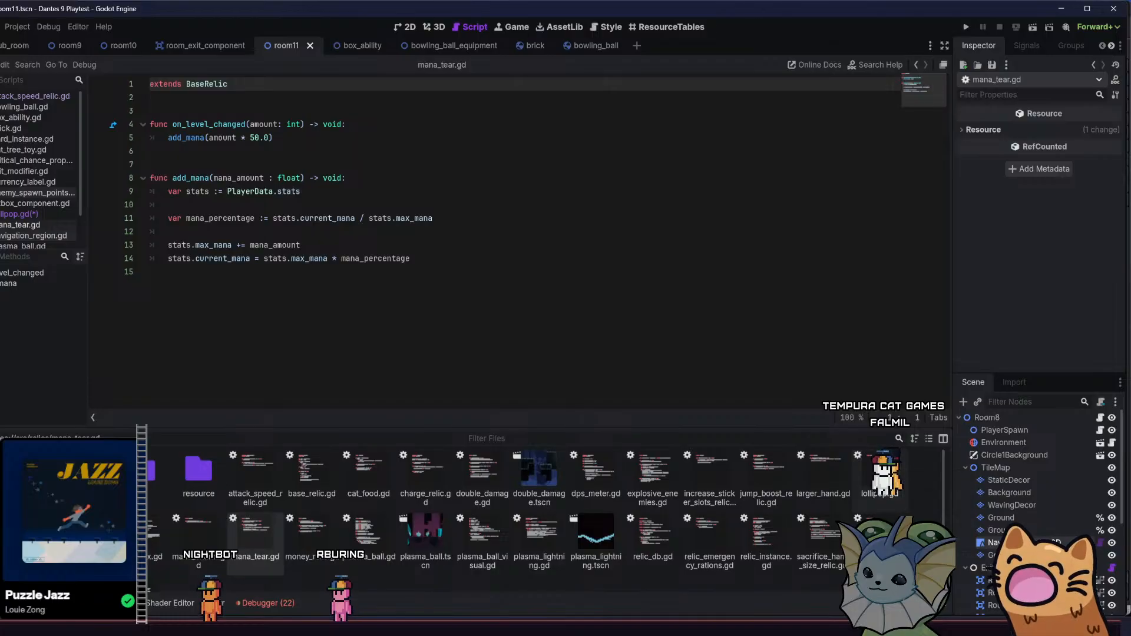
Add the function declaration on_level_changed(amount: int) -> void to lollipop.gd below the extends line
double_click(880, 478)
key(Return)
text(f)
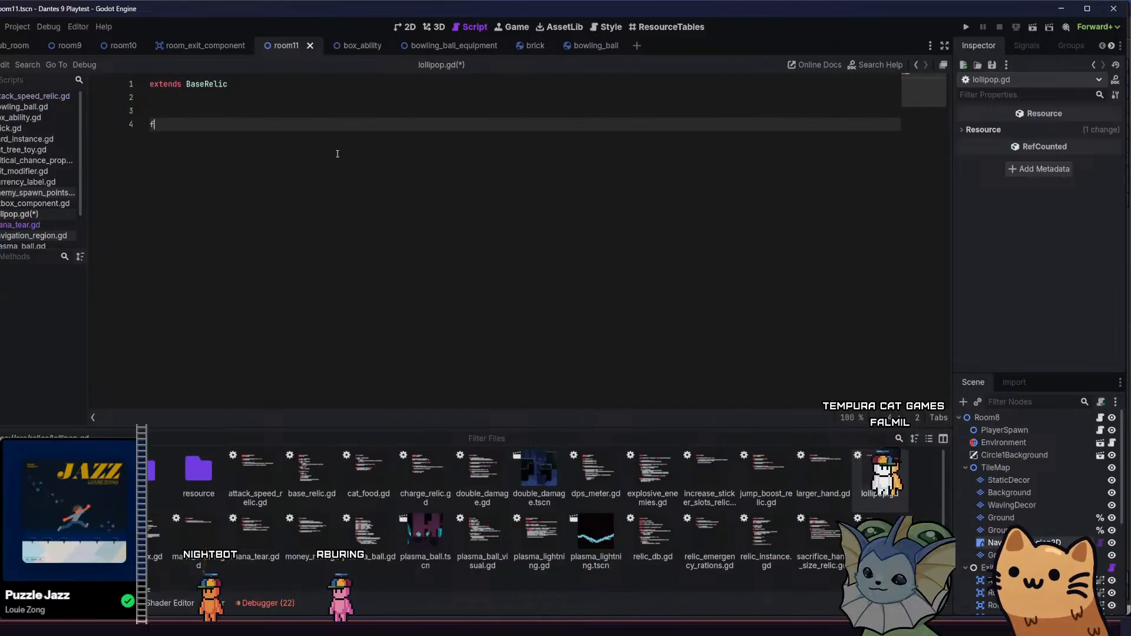
text(unc on)
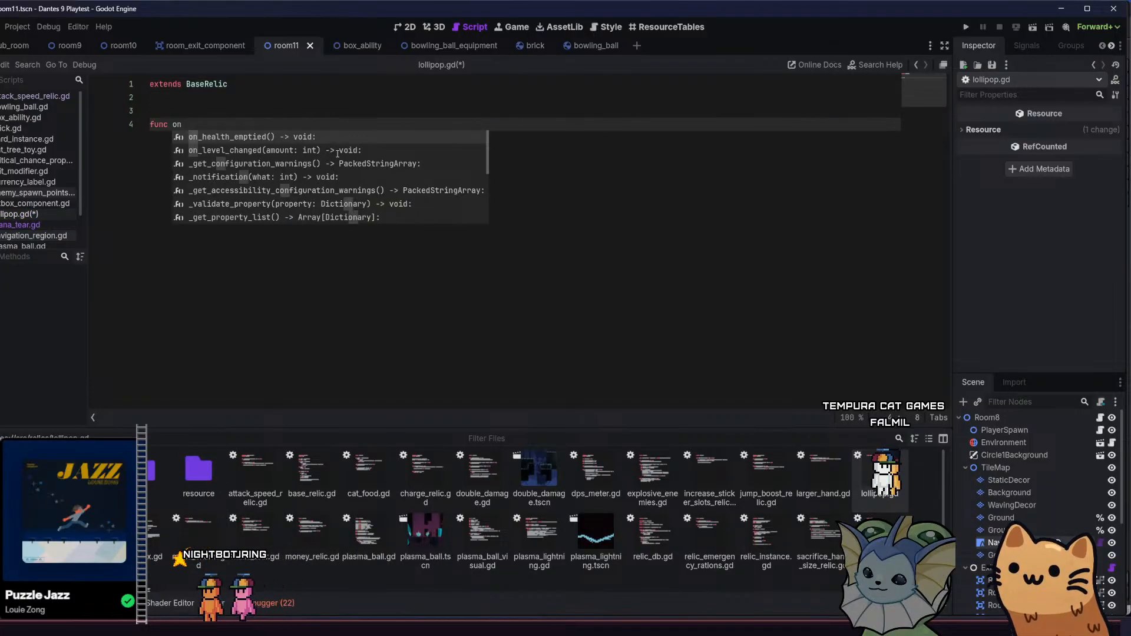
key(BackSpace)
key(BackSpace)
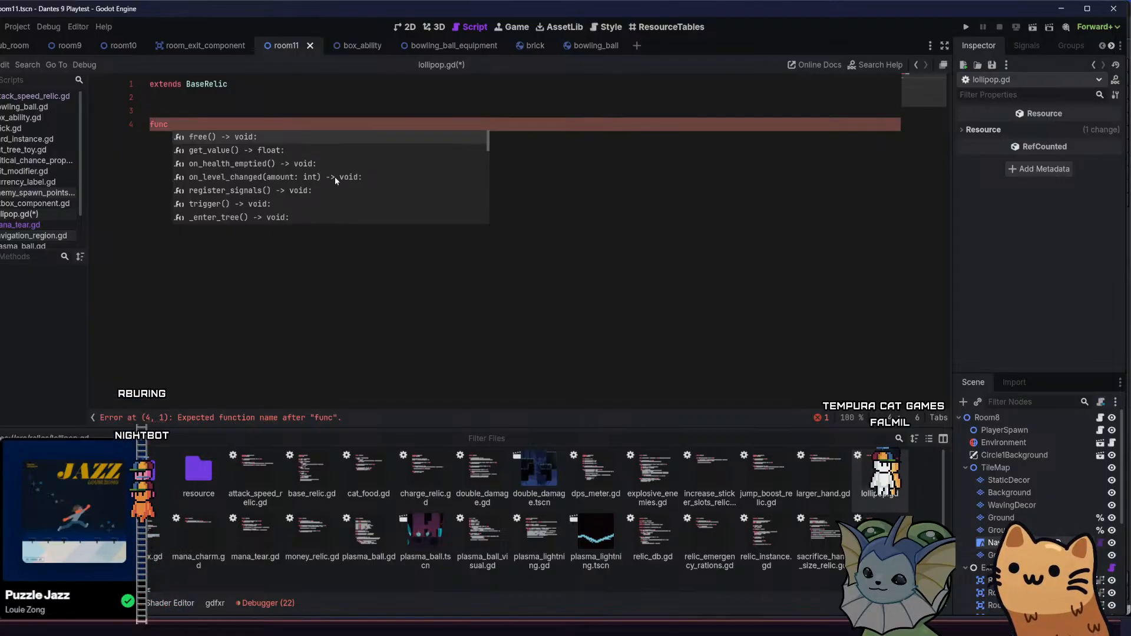
scroll(334, 176, down, 1)
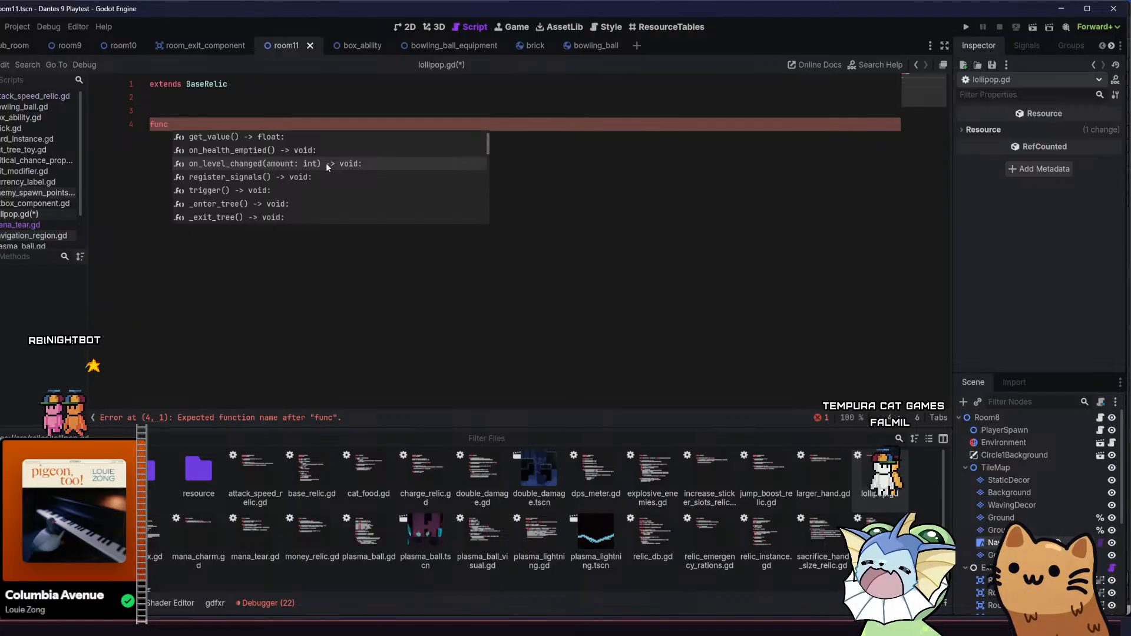
click(326, 163)
Examine the on_level_changed definition in base_relic.gd and the code above it, and return to lollipop.gd
ctrl+click(225, 124)
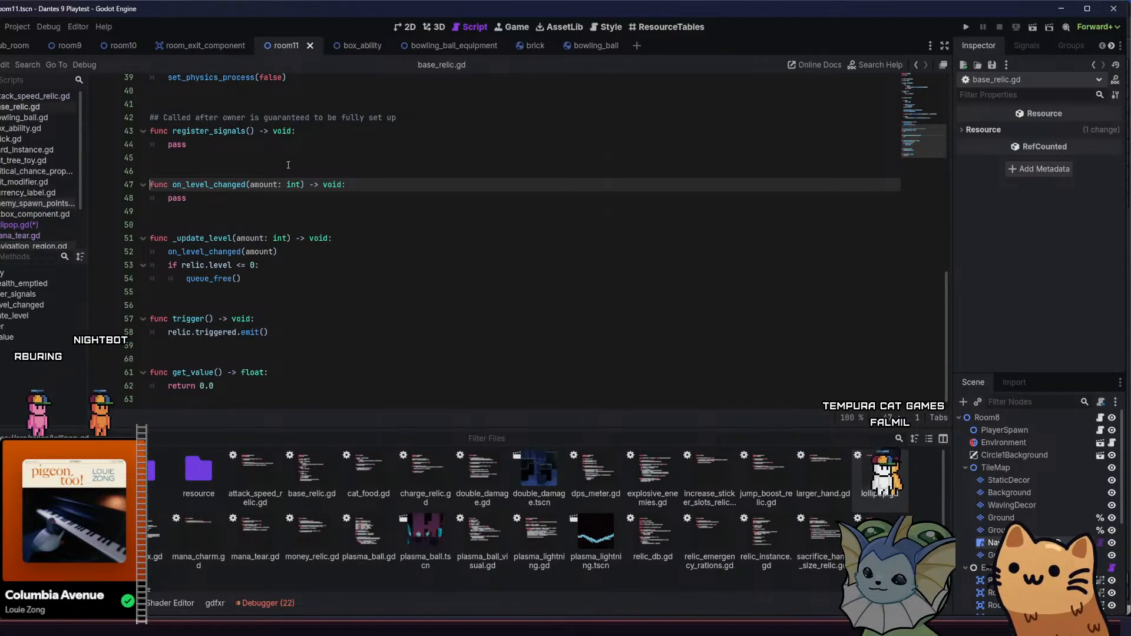
scroll(288, 165, up, 7)
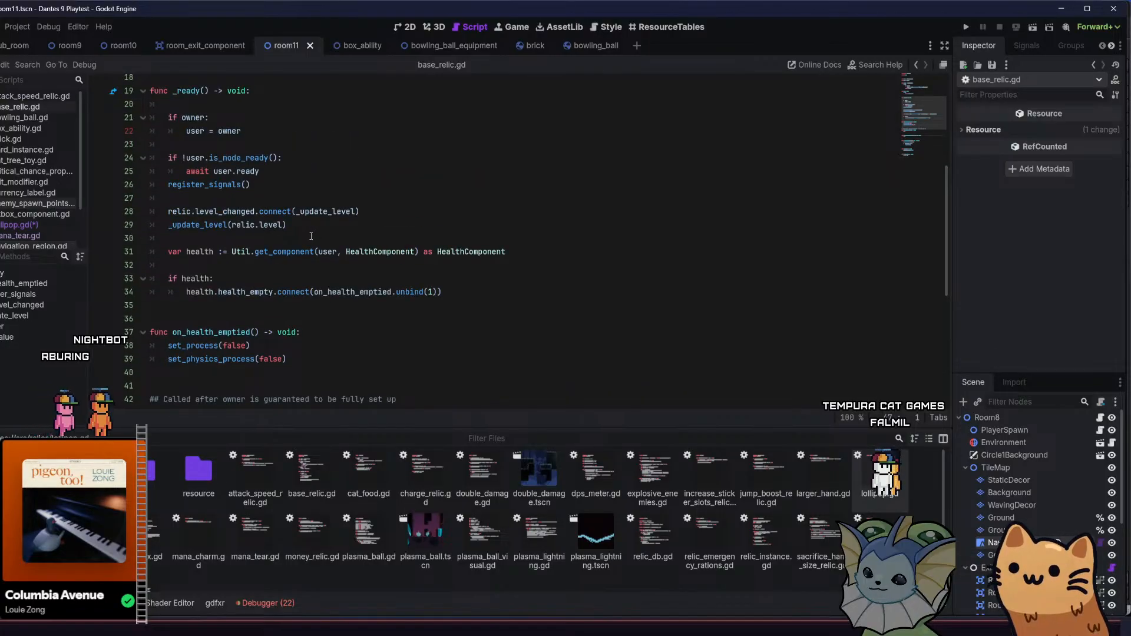
scroll(311, 236, up, 1)
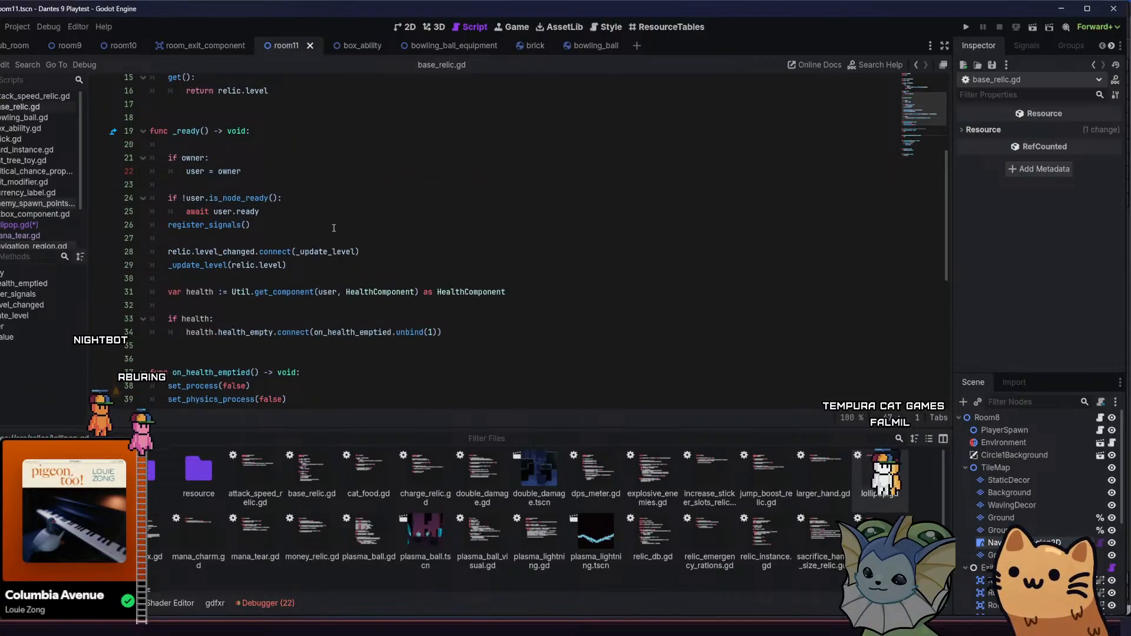
scroll(400, 215, up, 5)
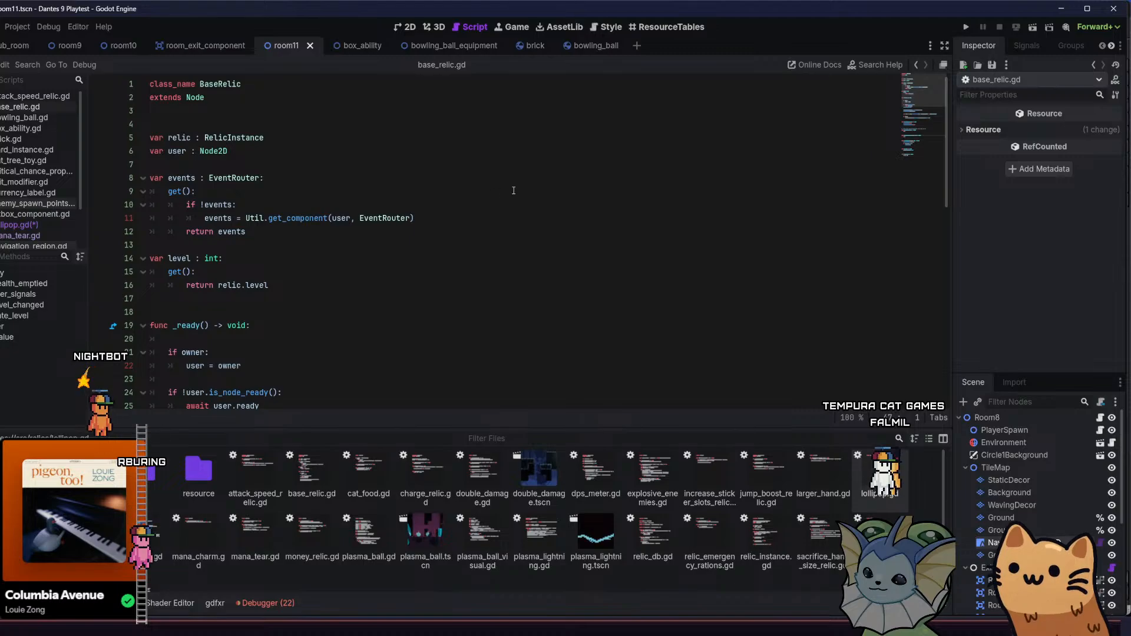
key(ctrl+Home)
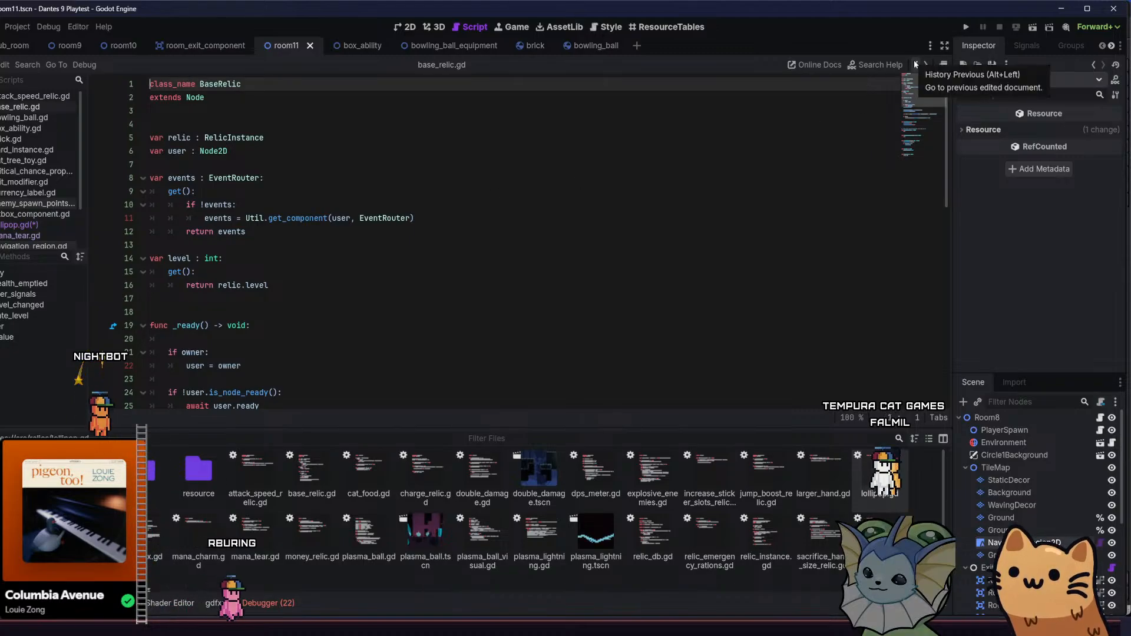
click(916, 64)
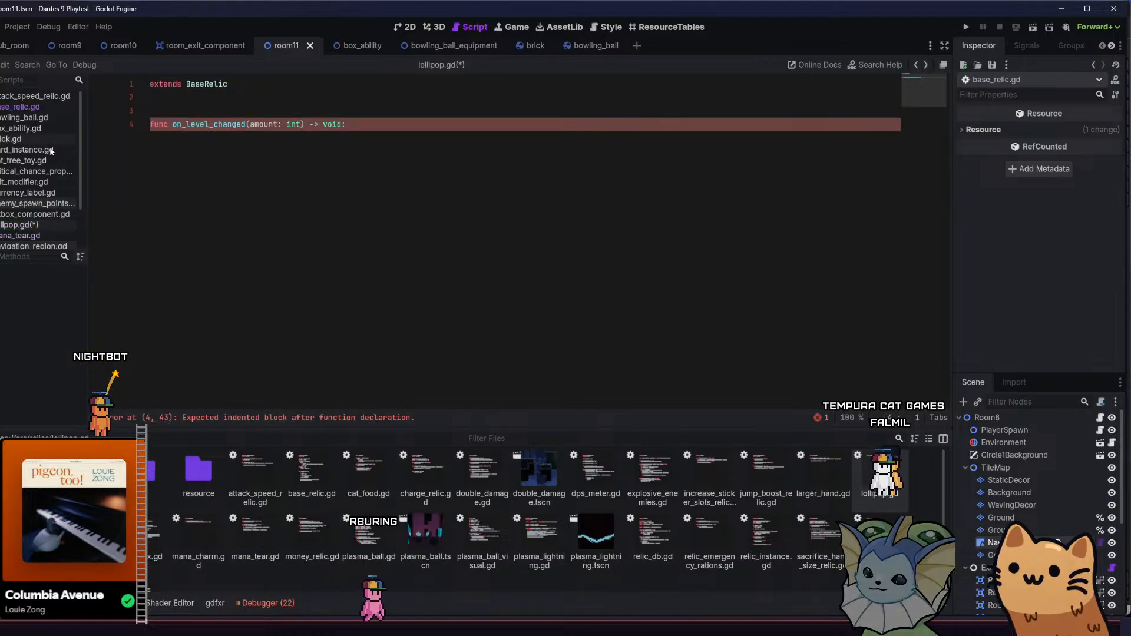
Review in mana_tear.gd how on_level_changed passes its amount to add_mana
click(41, 235)
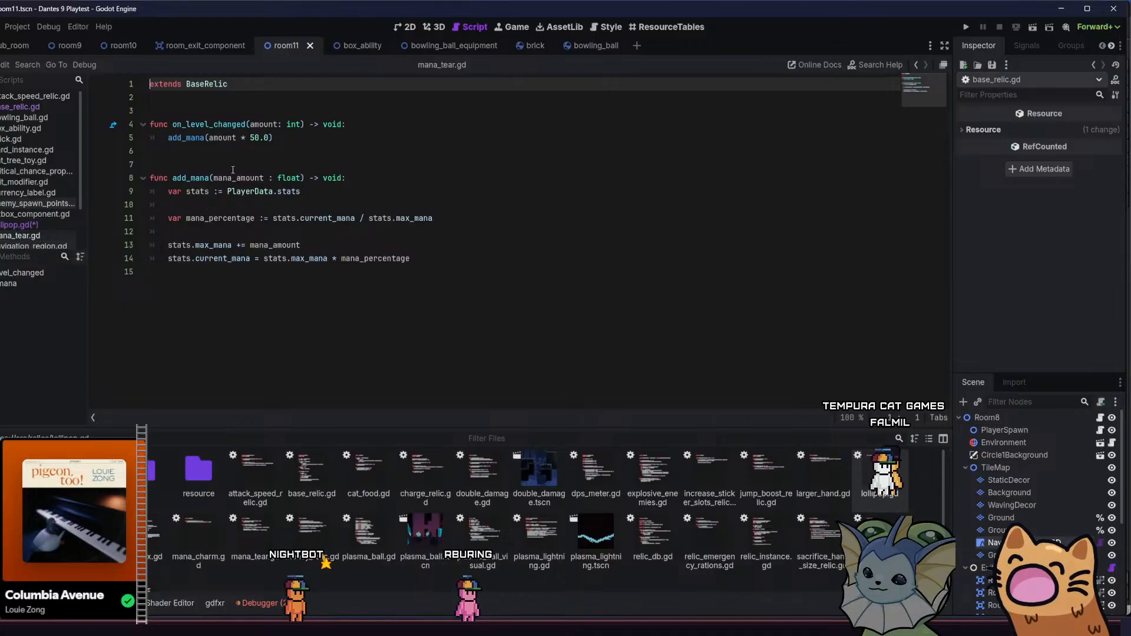
click(264, 137)
drag(263, 137, 238, 164)
click(206, 138)
click(28, 192)
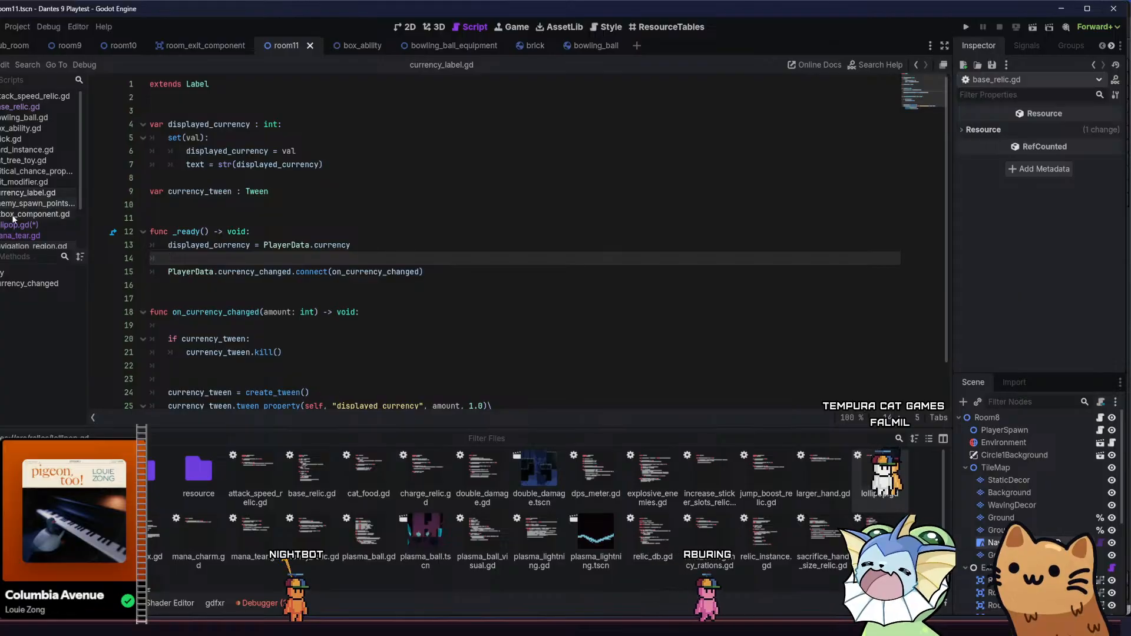
click(19, 236)
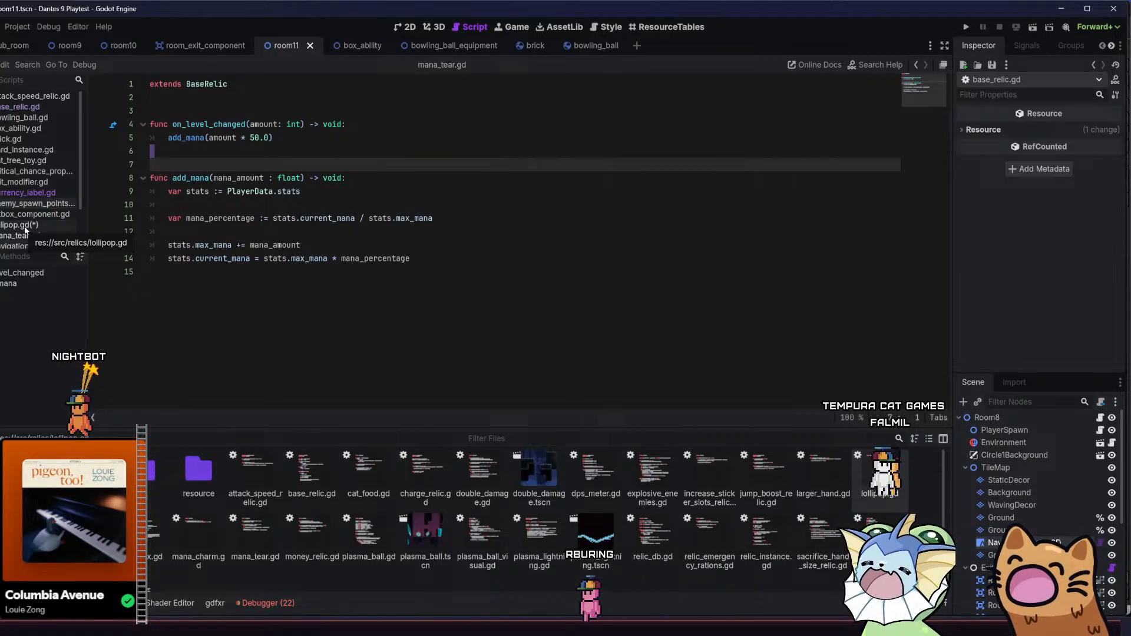
Follow on_level_changed from lollipop.gd to base_relic.gd and check how _ready connects and calls _update_level
ctrl+click(223, 125)
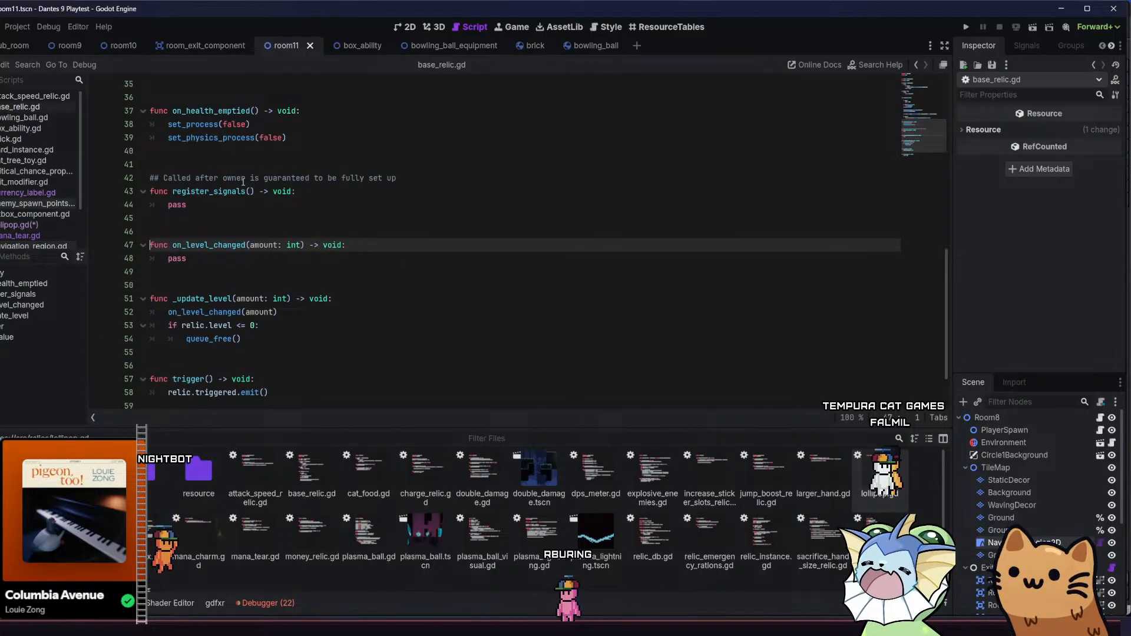
scroll(246, 186, up, 5)
scroll(246, 187, up, 2)
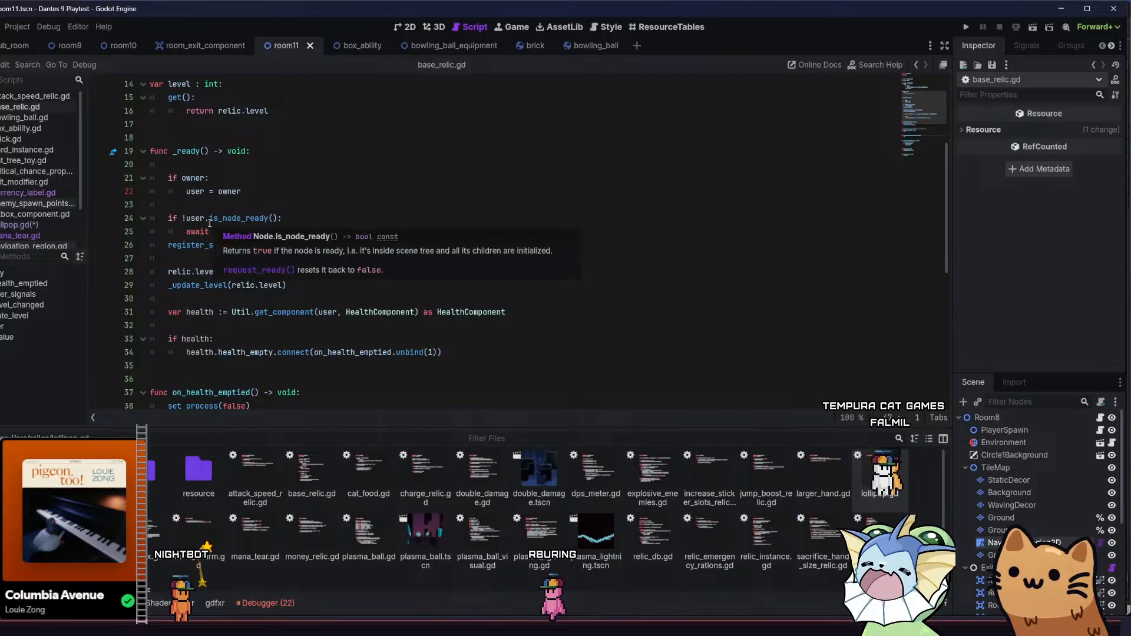
click(302, 291)
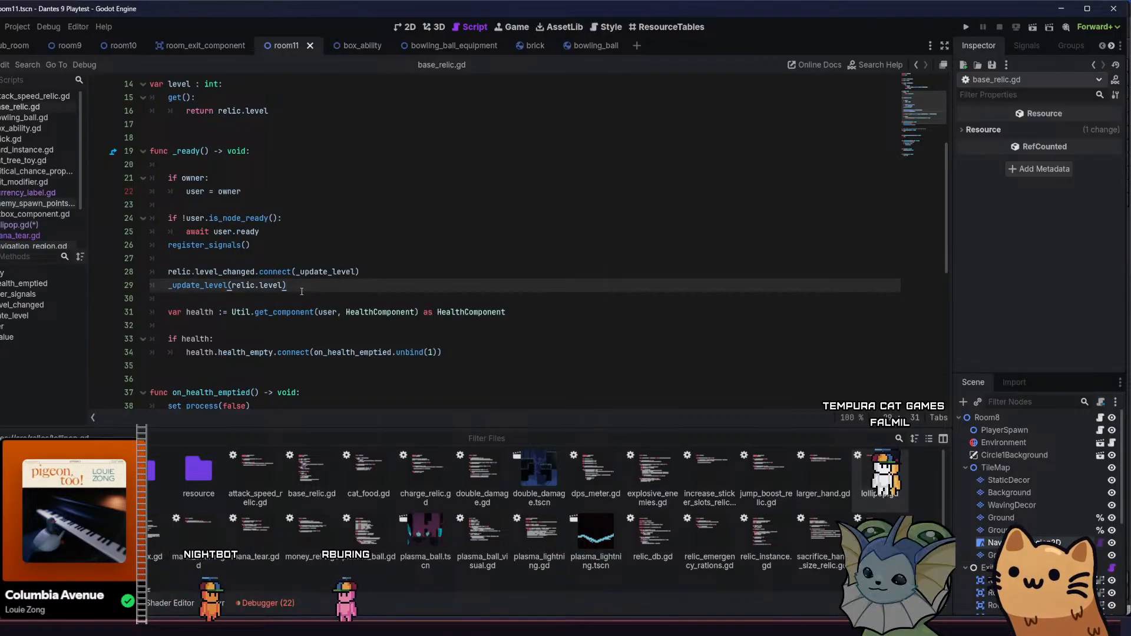
Reopen lollipop.gd and review how sacrifice_hand_size_relic.gd handles on_level_changed and multiplies hand_size_reduction by level
click(34, 225)
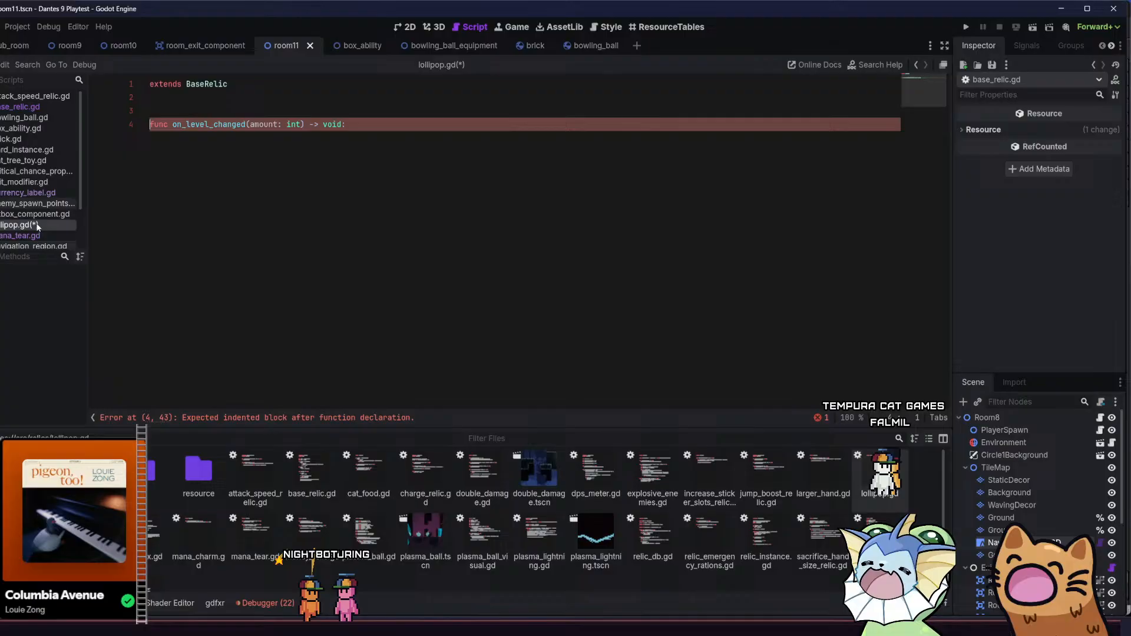
click(352, 134)
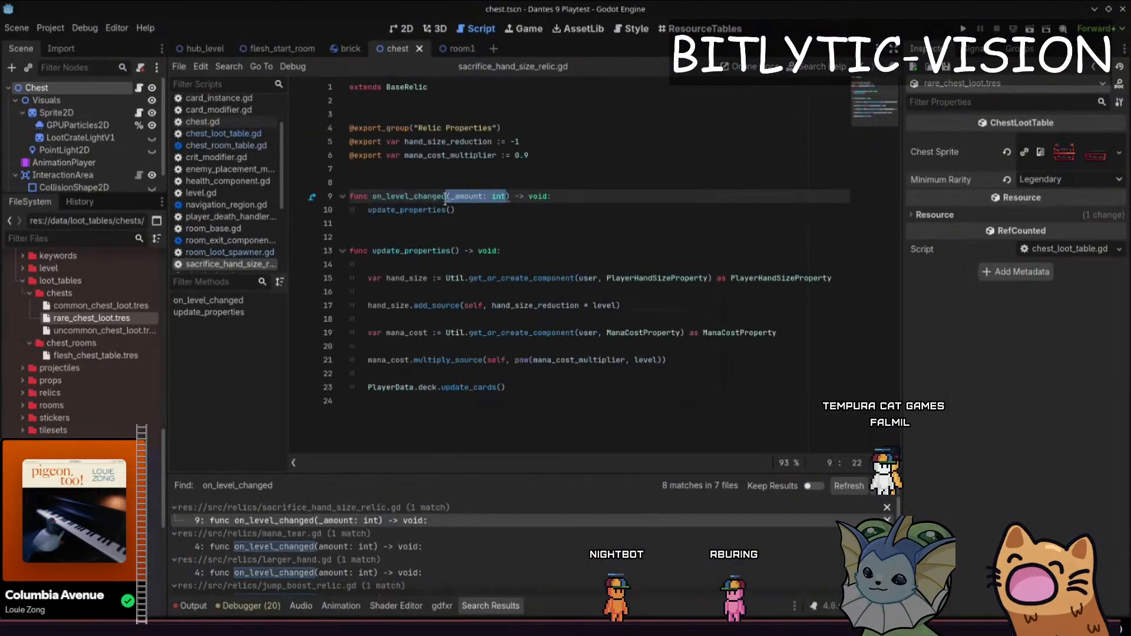
click(420, 209)
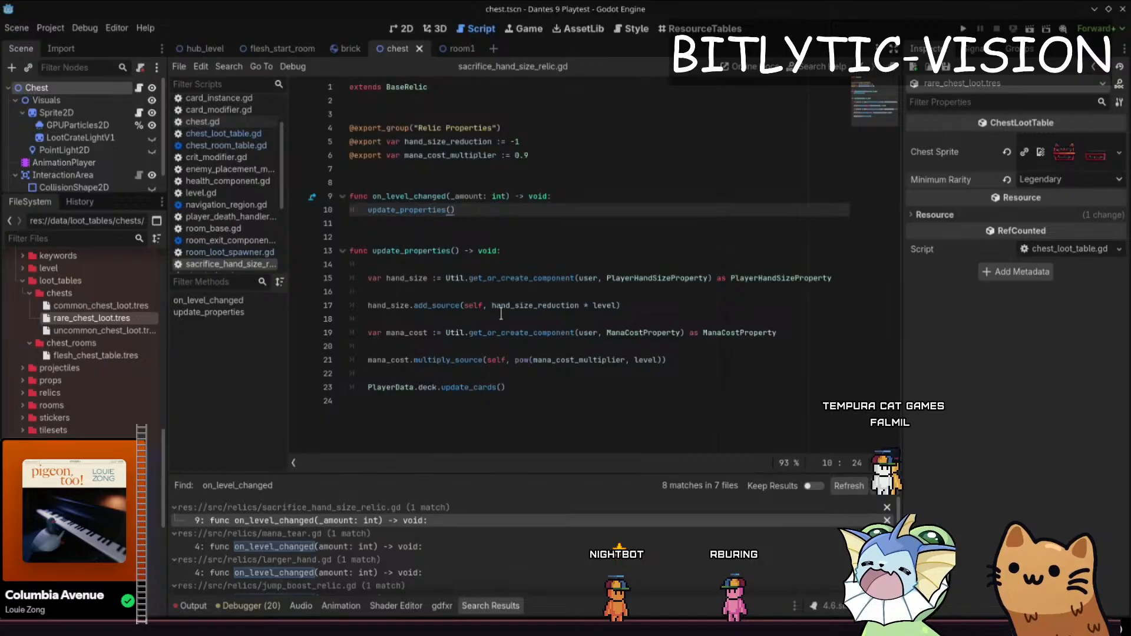
double_click(602, 305)
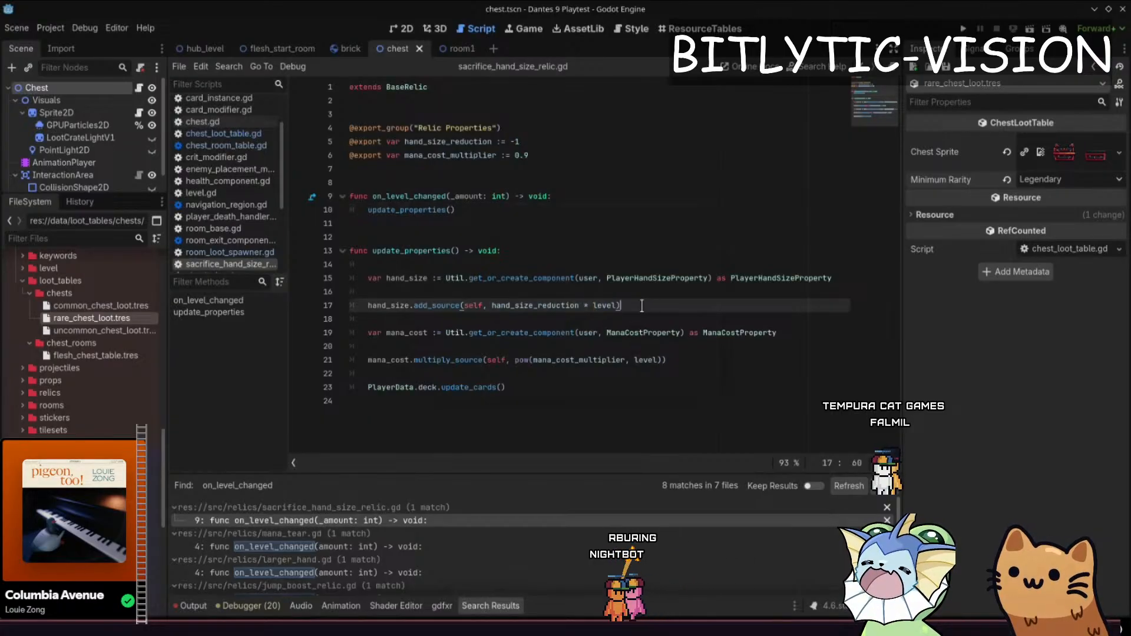
drag(642, 306, 352, 305)
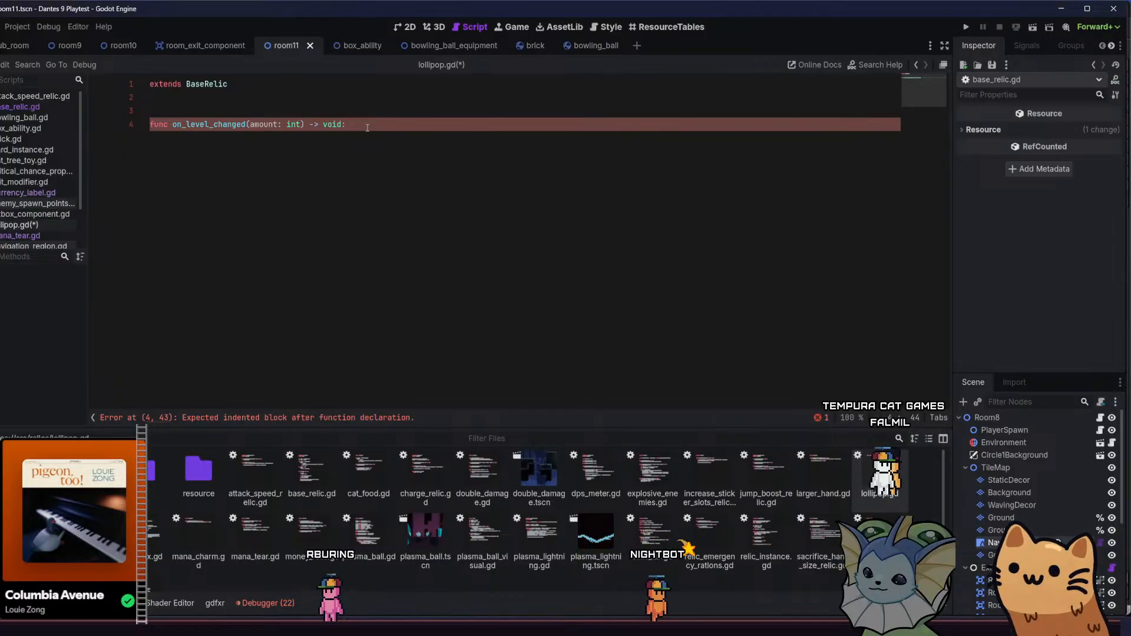
Start the body of on_level_changed in lollipop.gd with an if amount > 0: check containing a pass placeholder
key(Return)
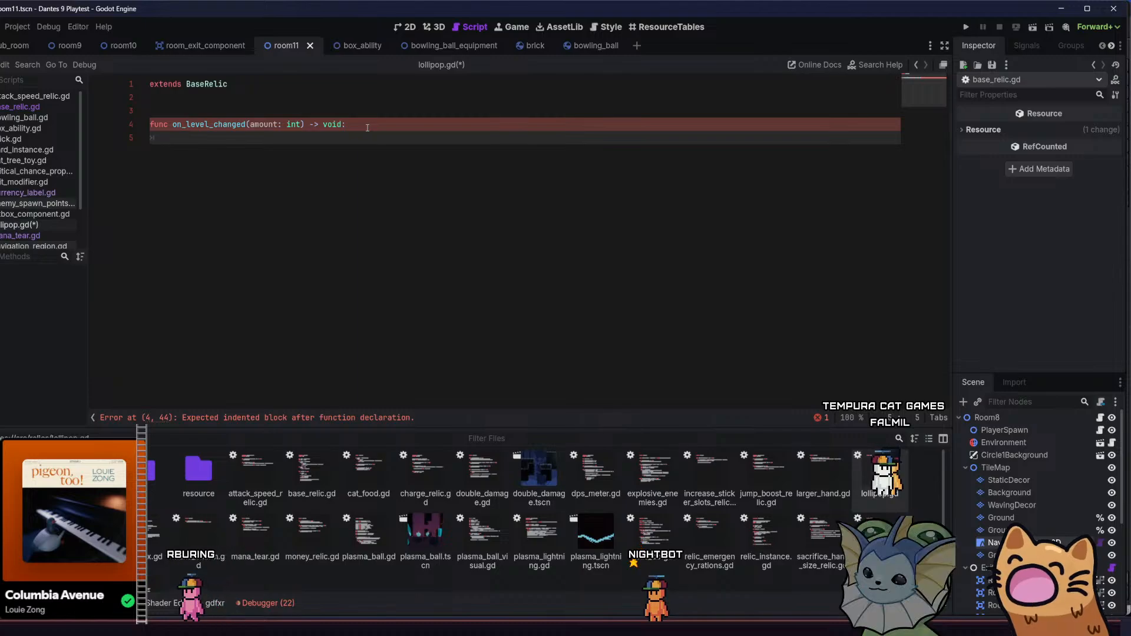
text(if amount ?)
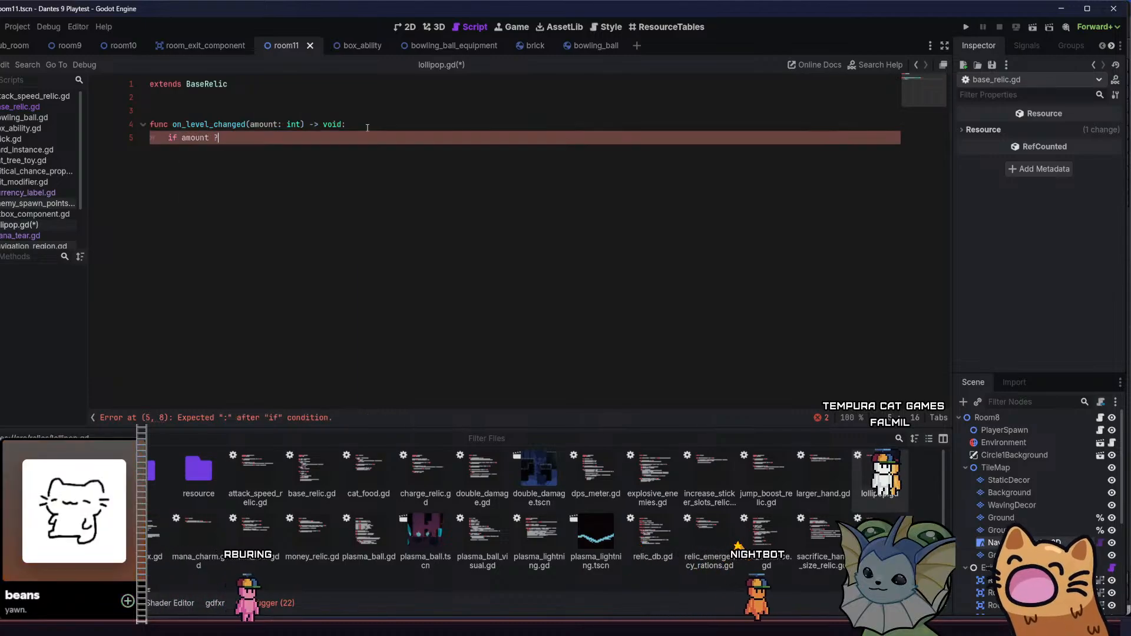
key(BackSpace)
text(> 0:)
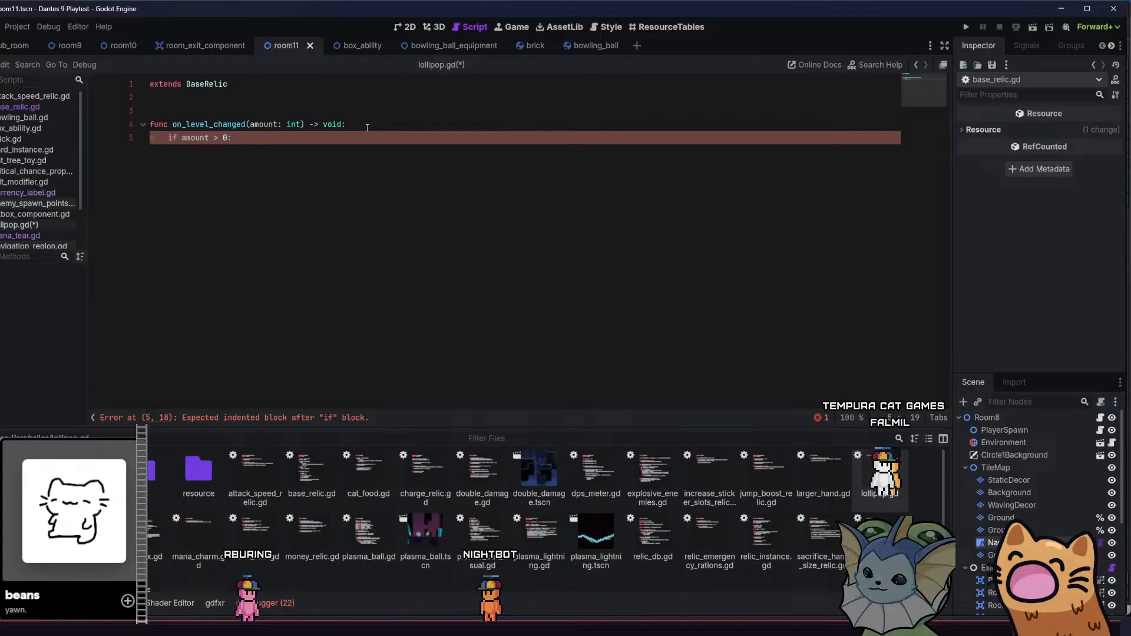
key(Return)
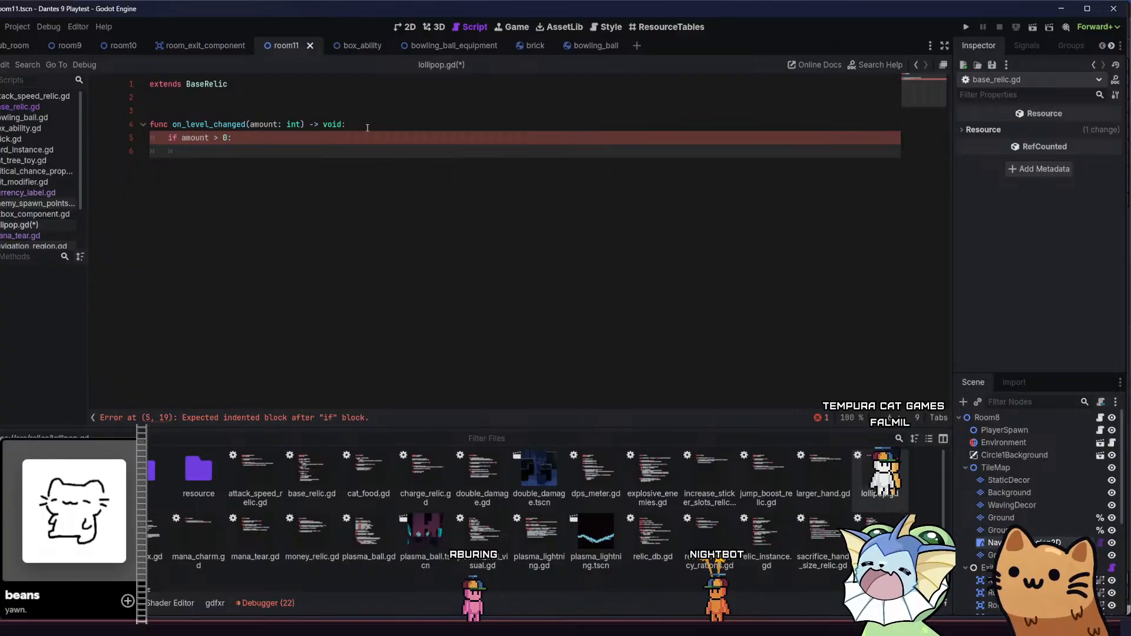
text(pass)
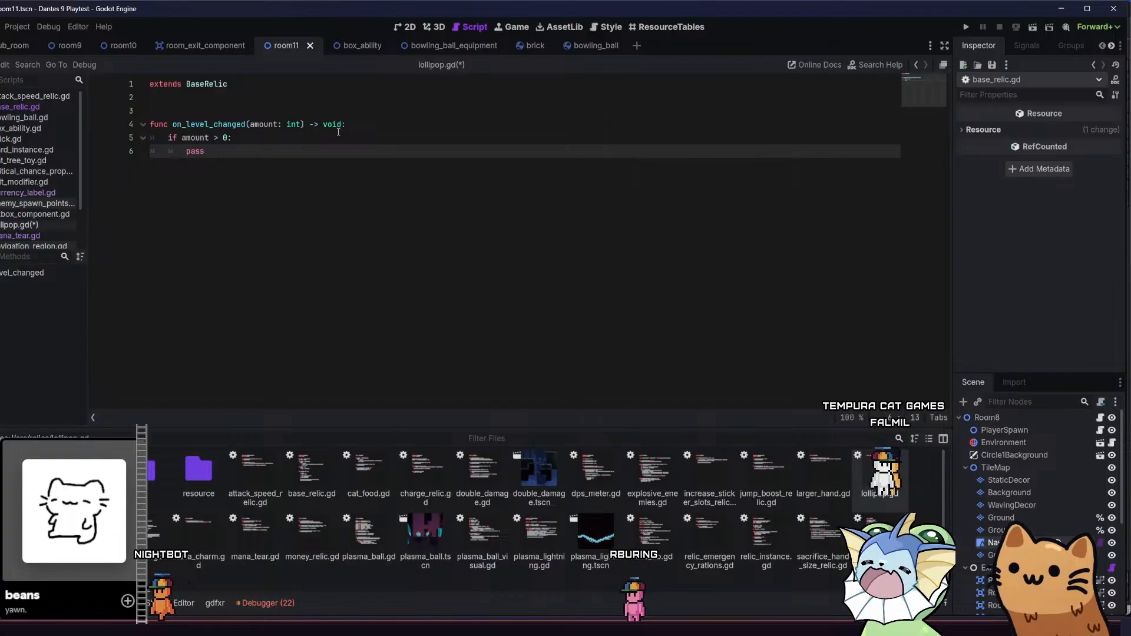
click(313, 140)
click(303, 151)
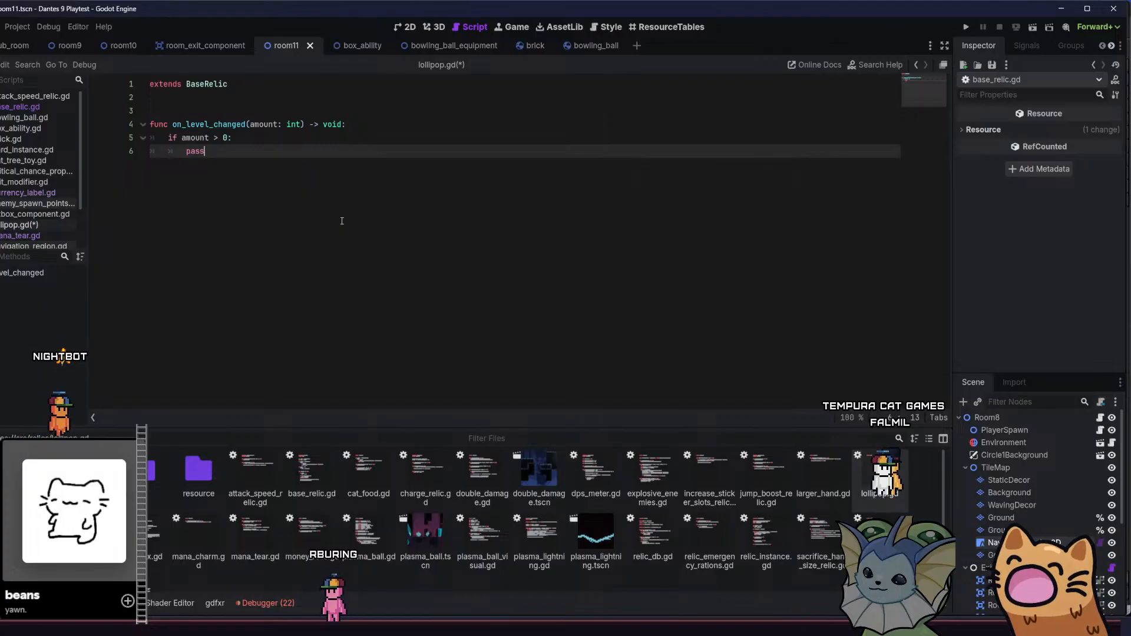
Copy the for j in level: block that adds random stickers to a card from loot_box.gd
scroll(580, 557, down, 1)
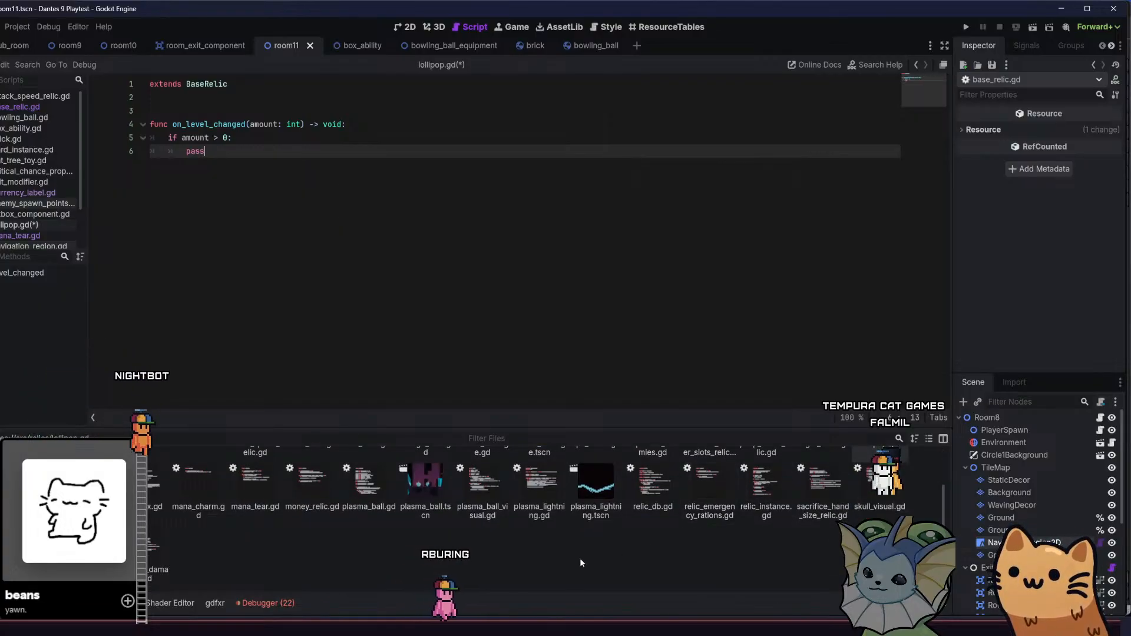
scroll(580, 557, up, 1)
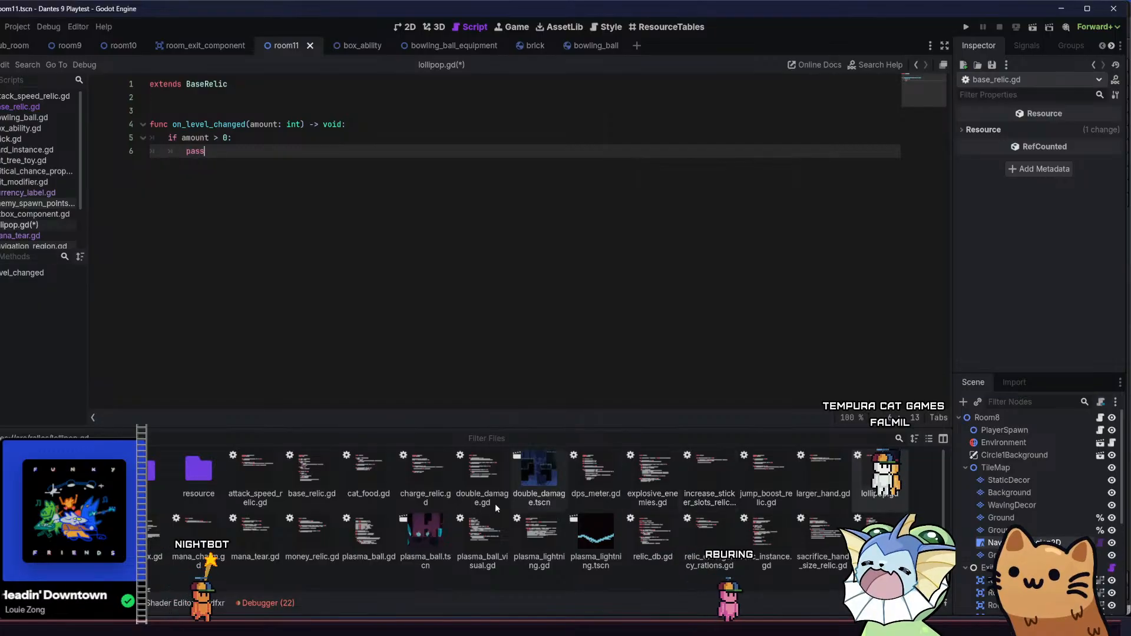
double_click(154, 536)
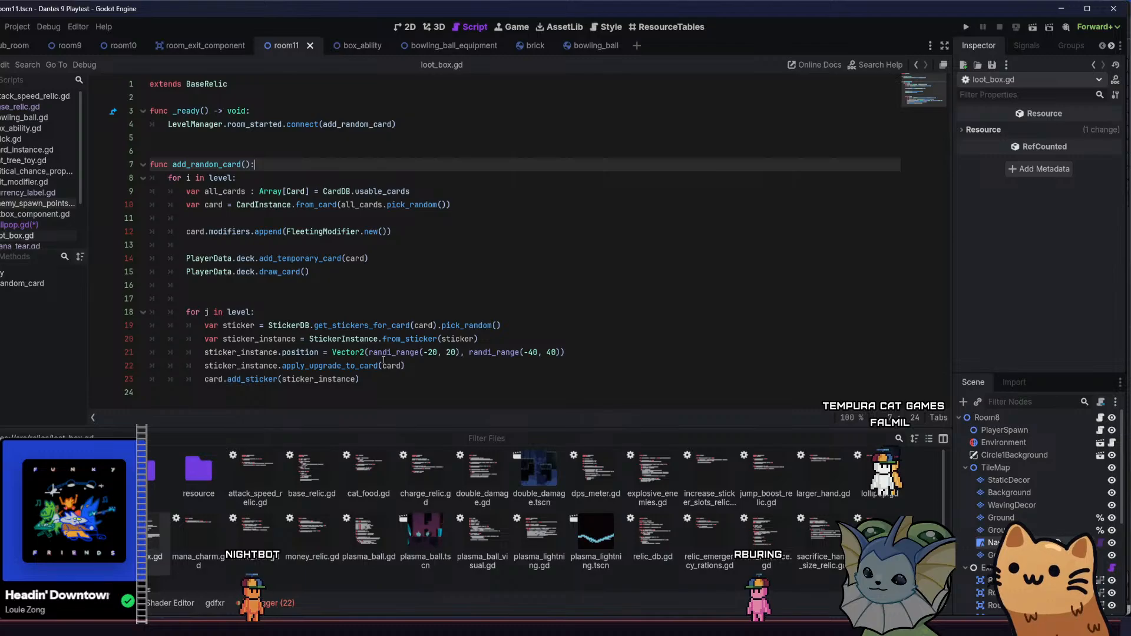
drag(390, 380, 180, 314)
key(ctrl+c)
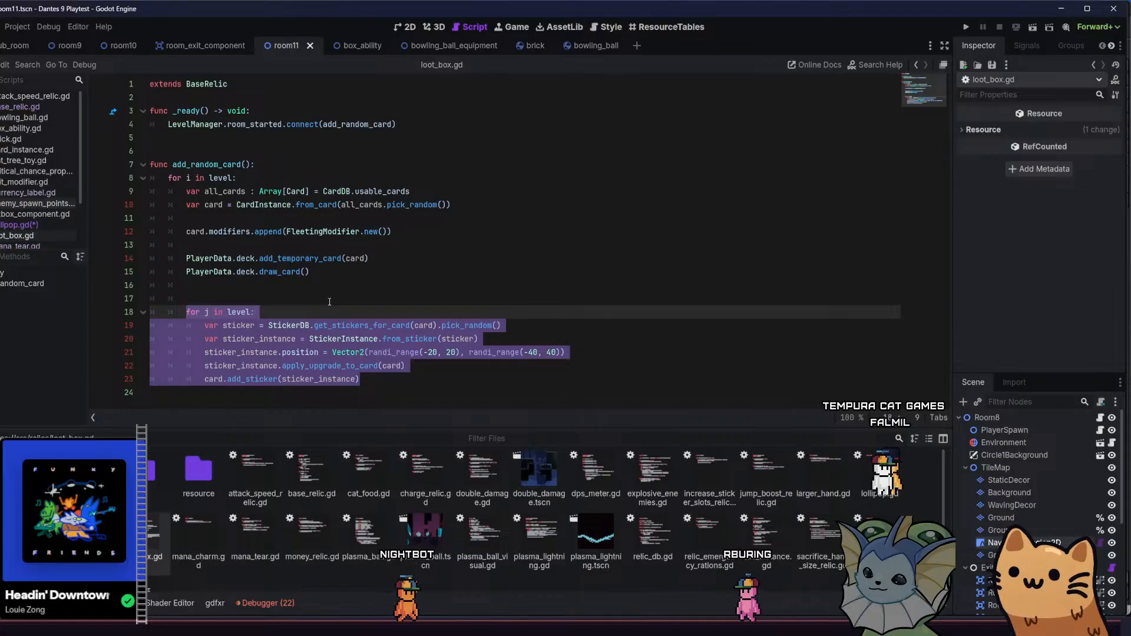
click(329, 300)
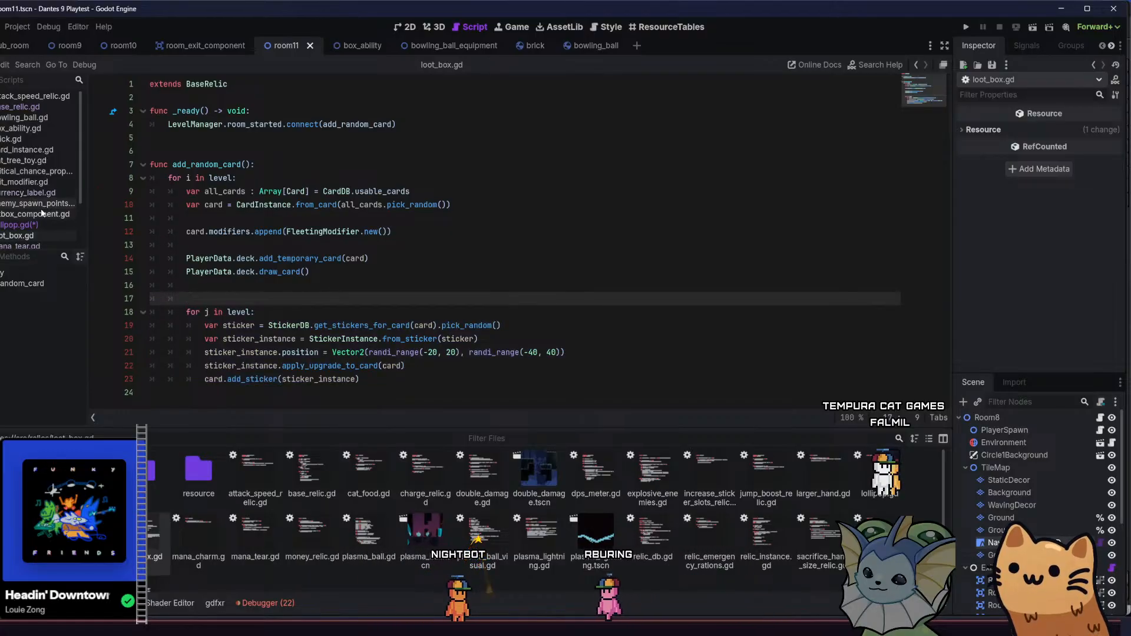
Below the amount check in lollipop.gd, add the loop header for card in PlayerData.deck.cards:
click(23, 225)
key(Return)
key(Return)
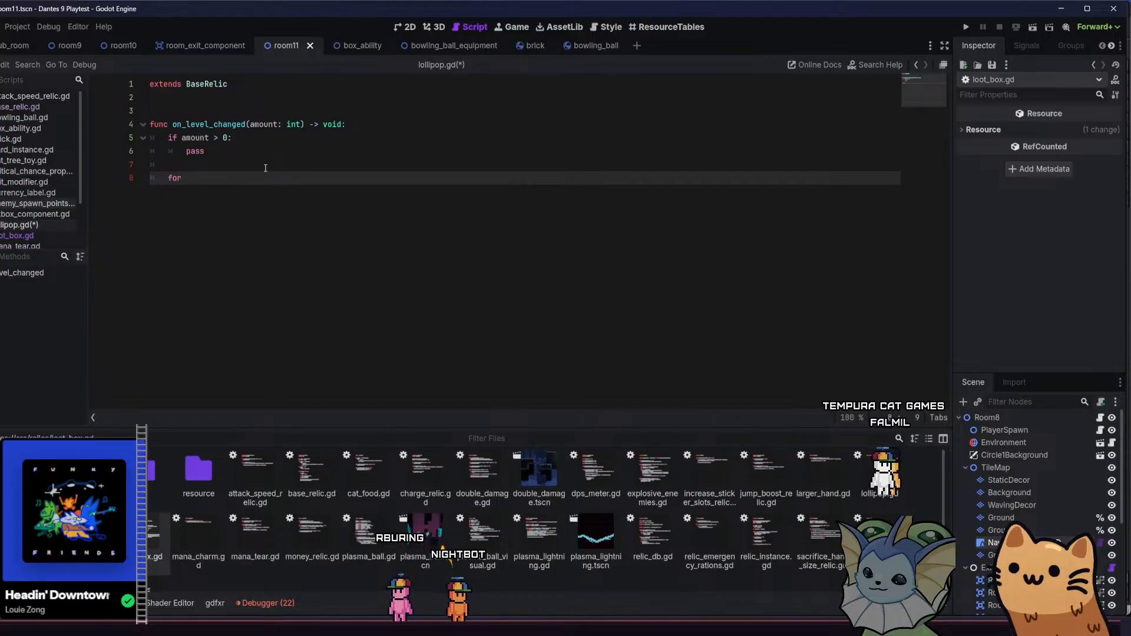
text(for card in c)
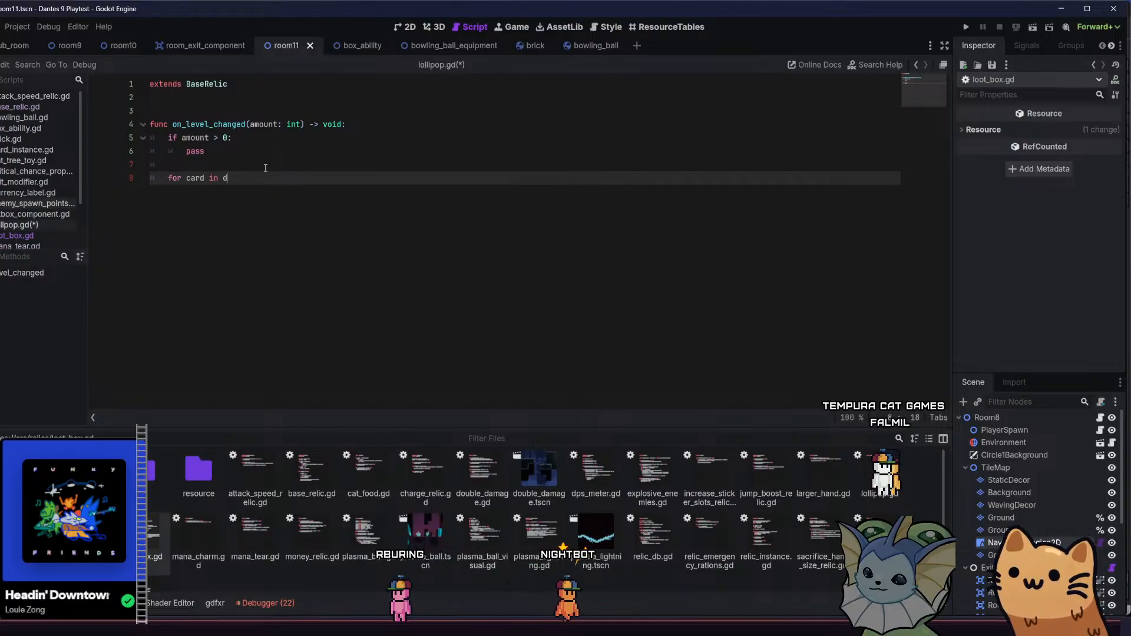
key(BackSpace)
text(Deck)
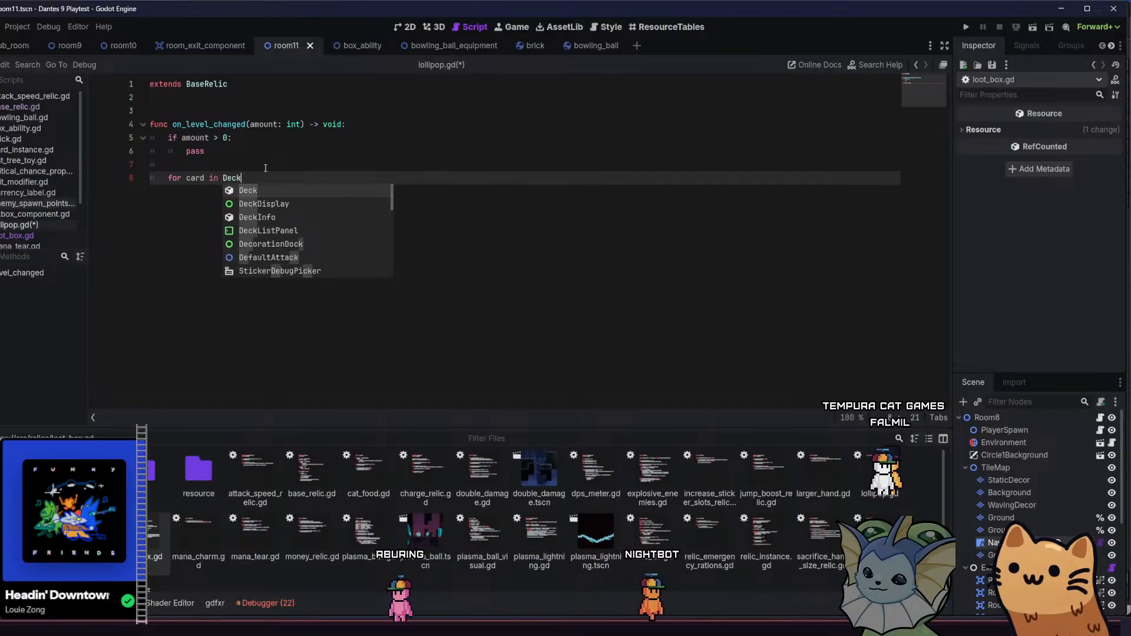
text(.get)
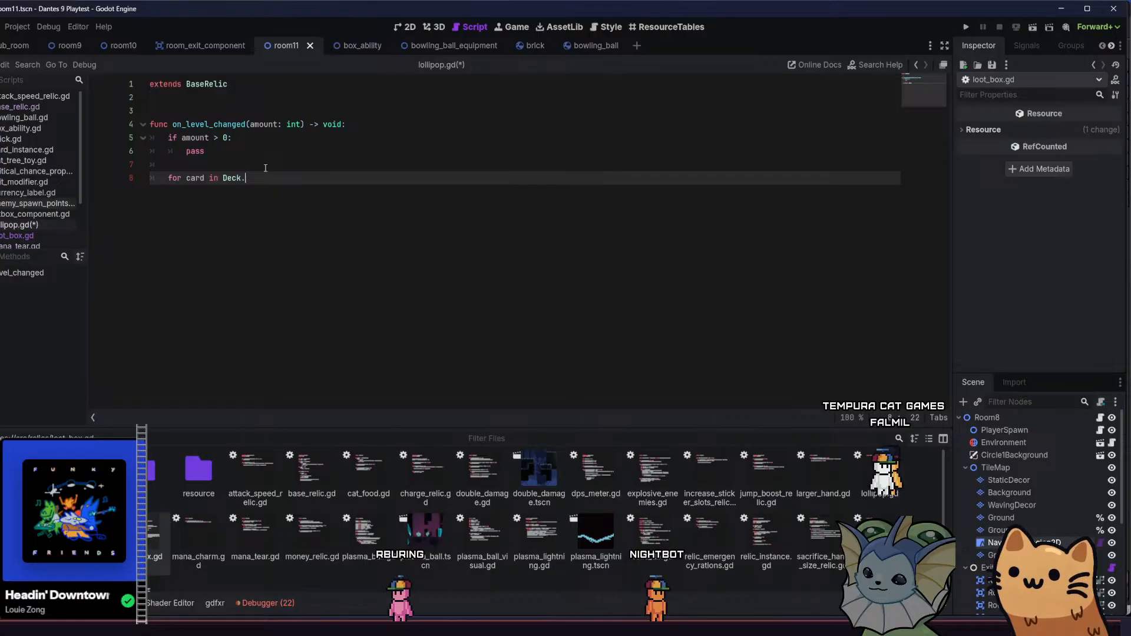
key(BackSpace)
key(BackSpace)
key(BackSpace)
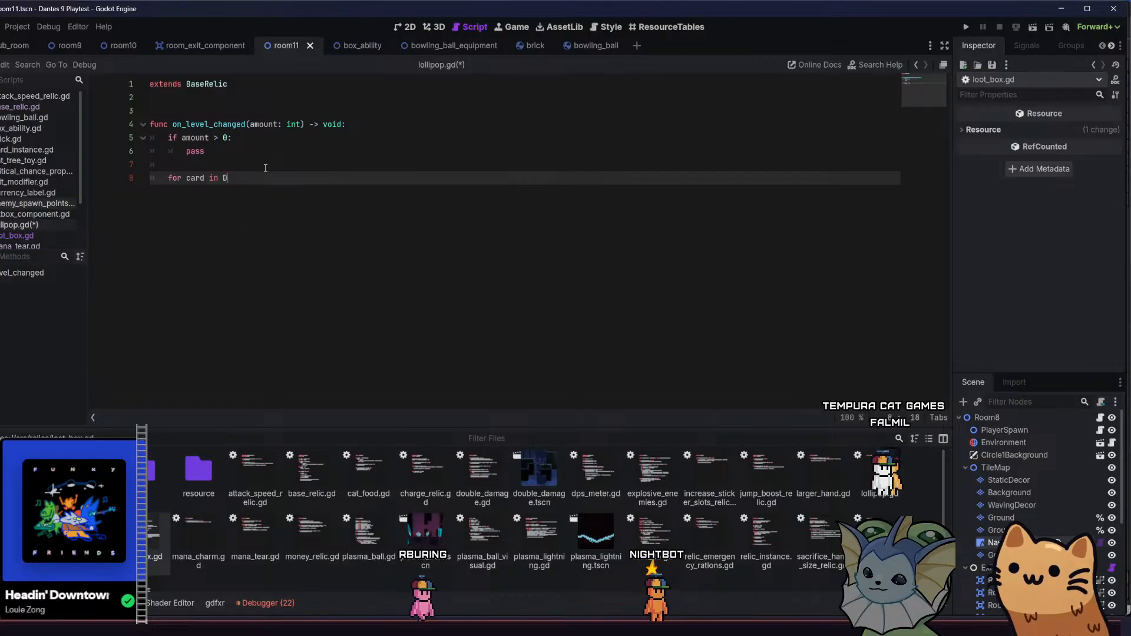
text(PlayerD)
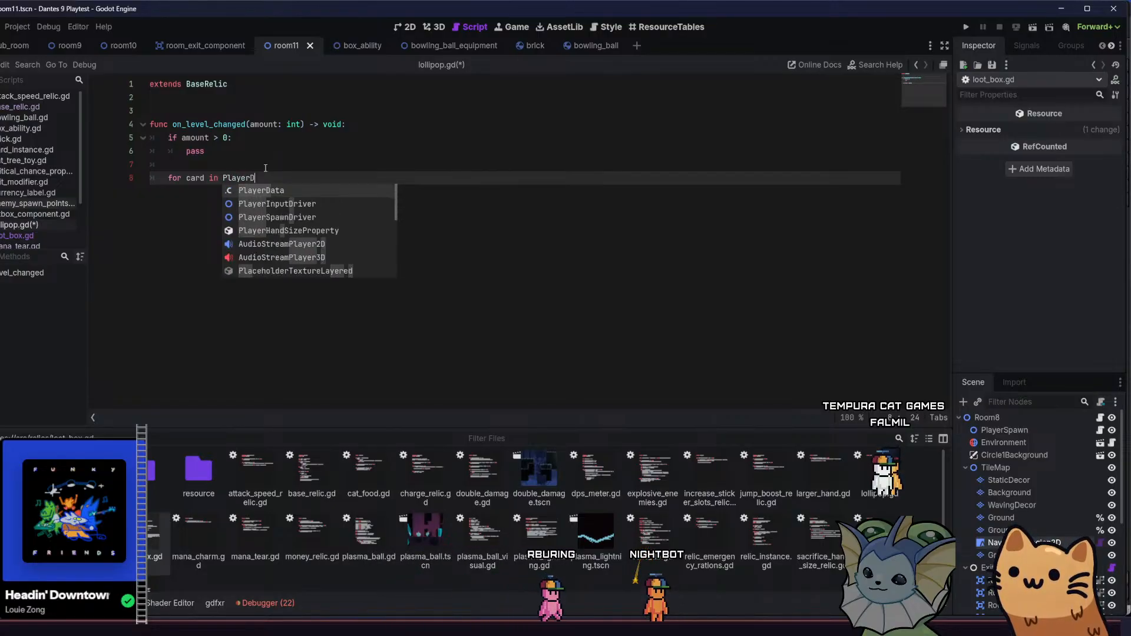
text(ata.deck.)
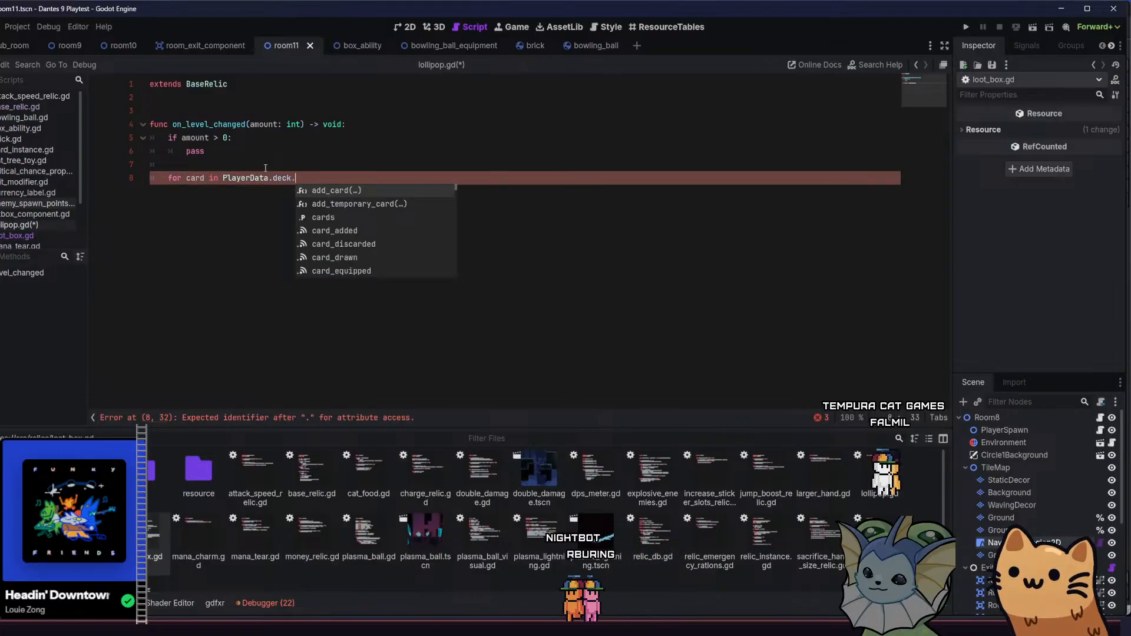
text(card)
key(Return)
text(:)
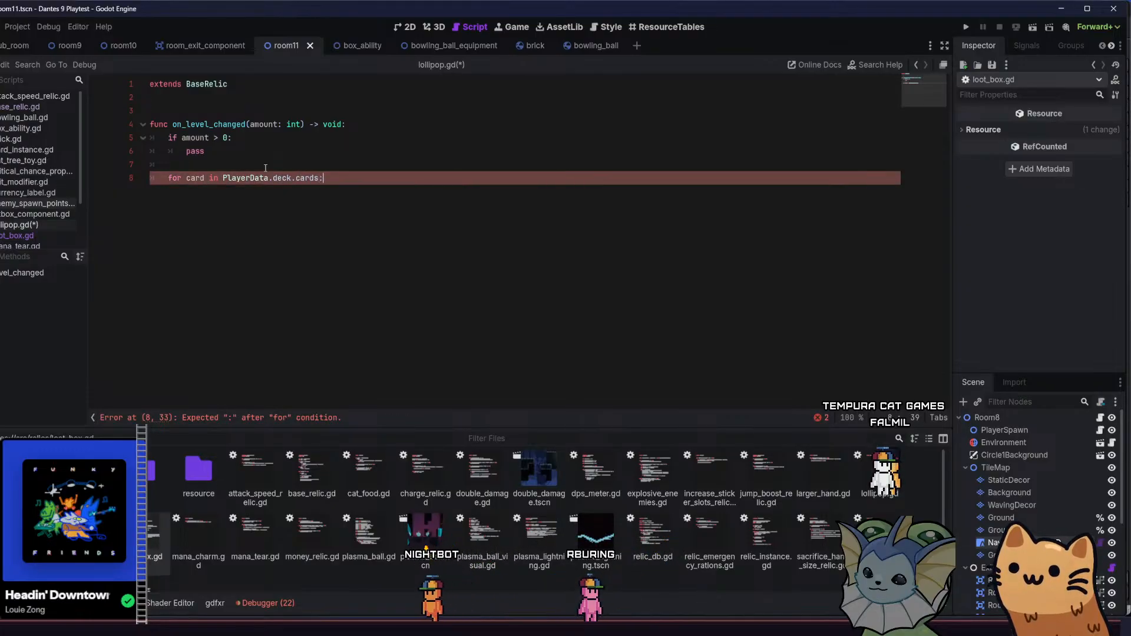
Paste the copied sticker code into the card loop and remove its for j in level: line
key(Return)
text(ca)
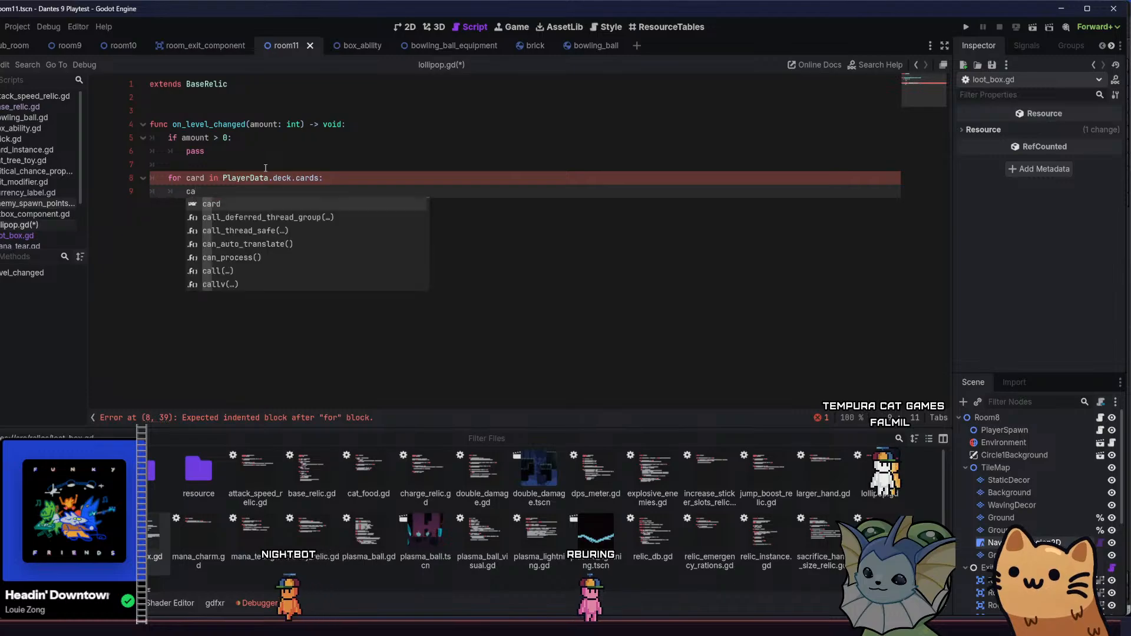
key(BackSpace)
key(BackSpace)
key(ctrl+v)
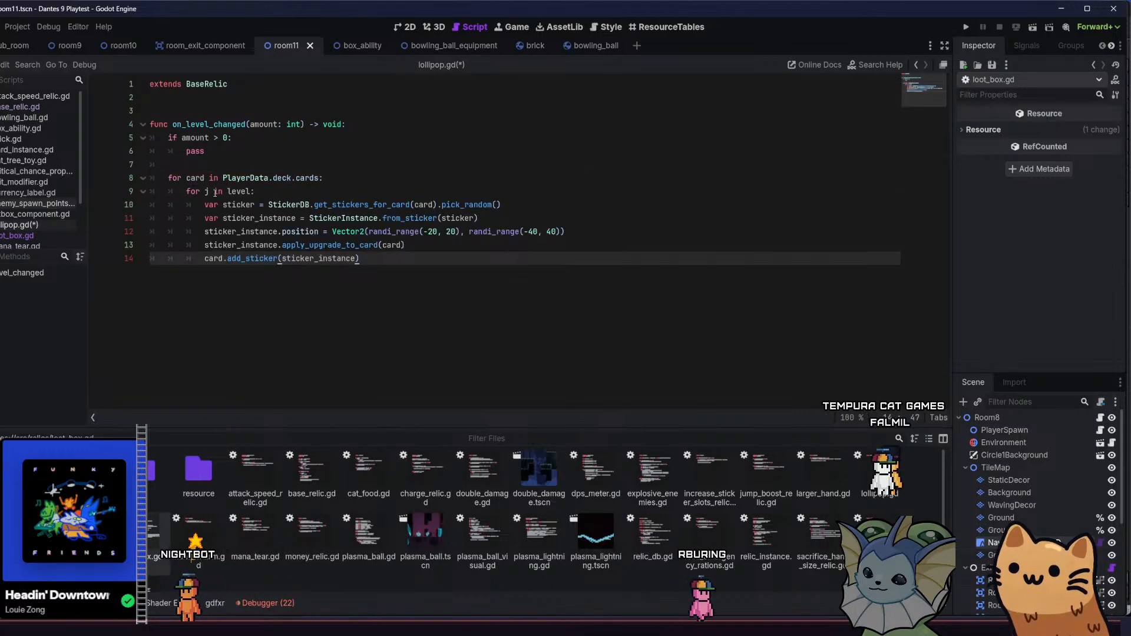
click(246, 192)
drag(254, 191, 151, 191)
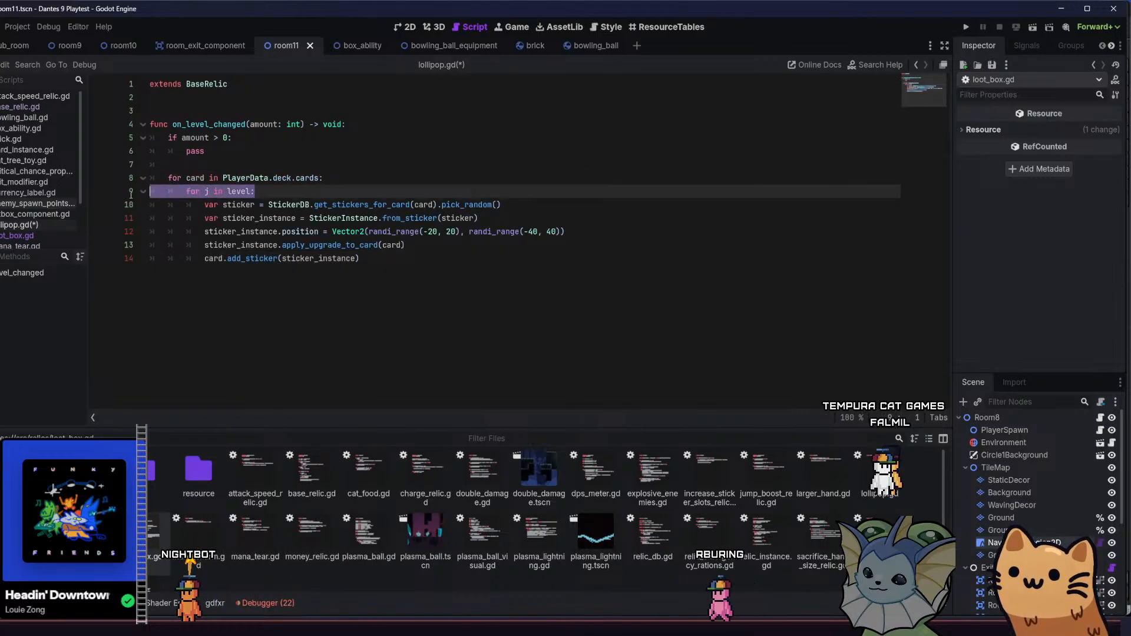
key(BackSpace)
key(BackSpace)
Unindent the remaining pasted sticker lines so they sit directly inside the card loop
click(207, 191)
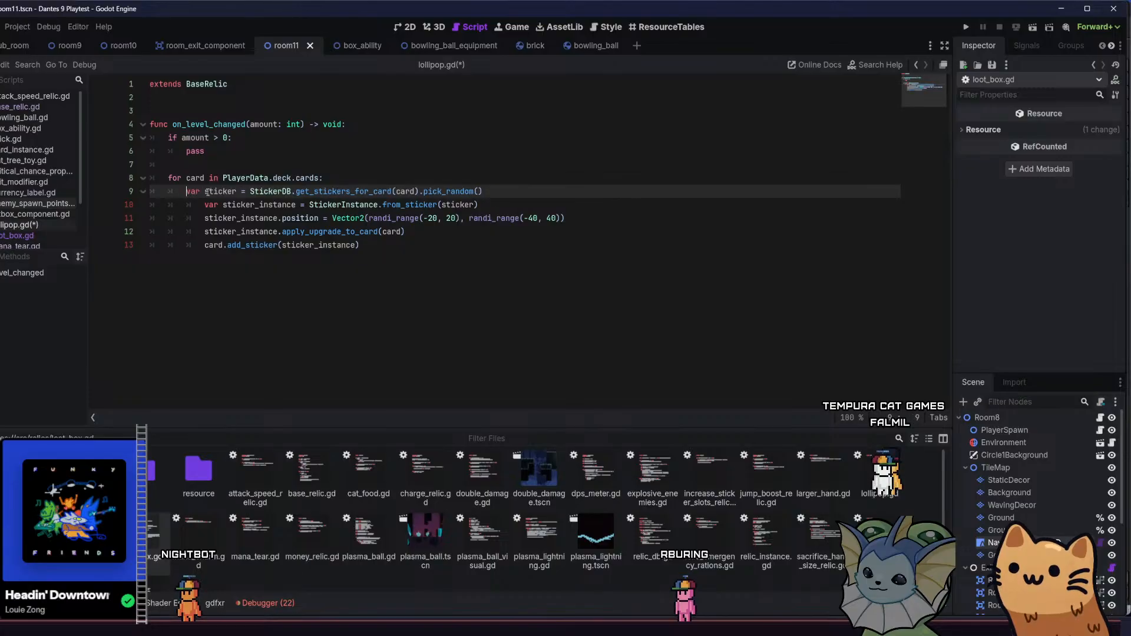
key(Down)
key(Down)
key(shift+Tab)
key(Down)
key(shift+Tab)
key(Down)
key(shift+Tab)
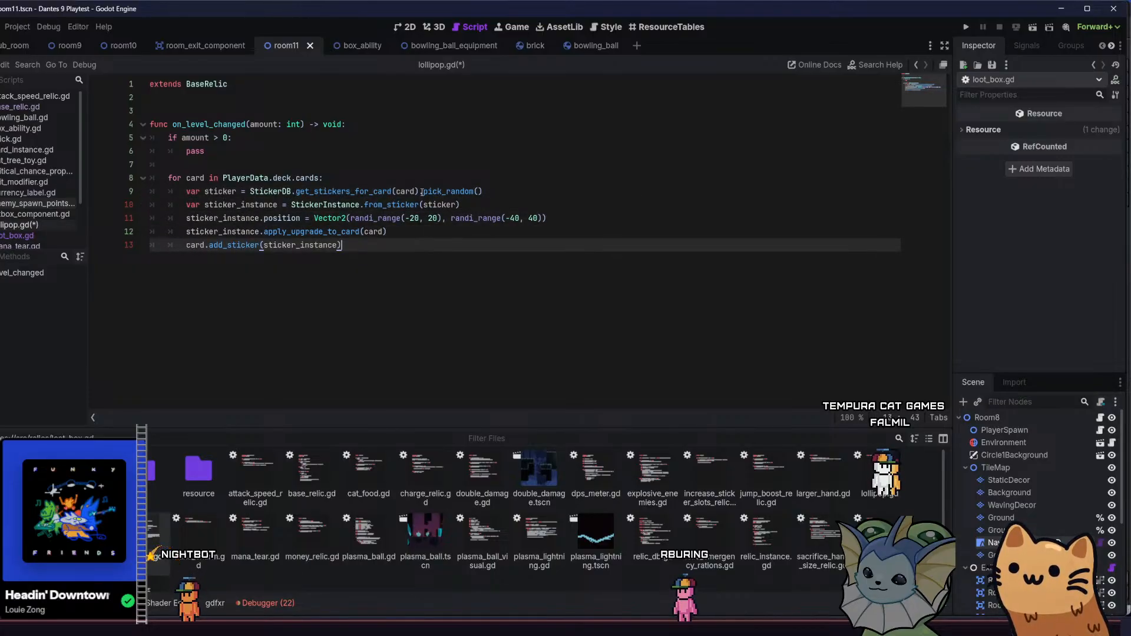
At the start of the card loop in lollipop.gd, add the condition if card.has_open_sticker_slot():
click(414, 179)
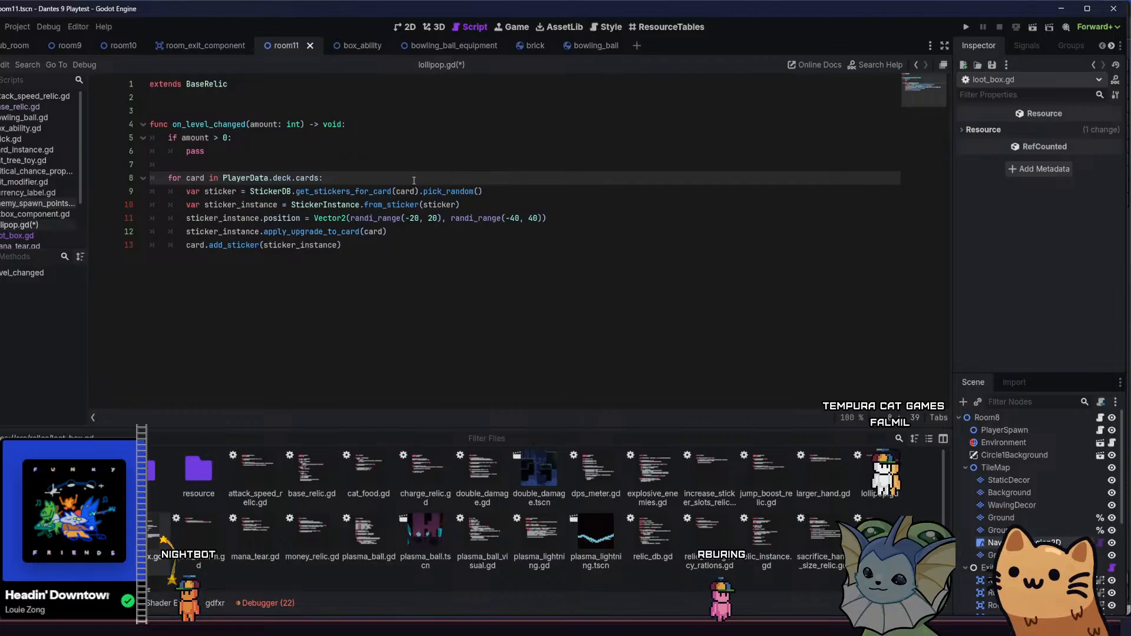
key(Return)
text(if )
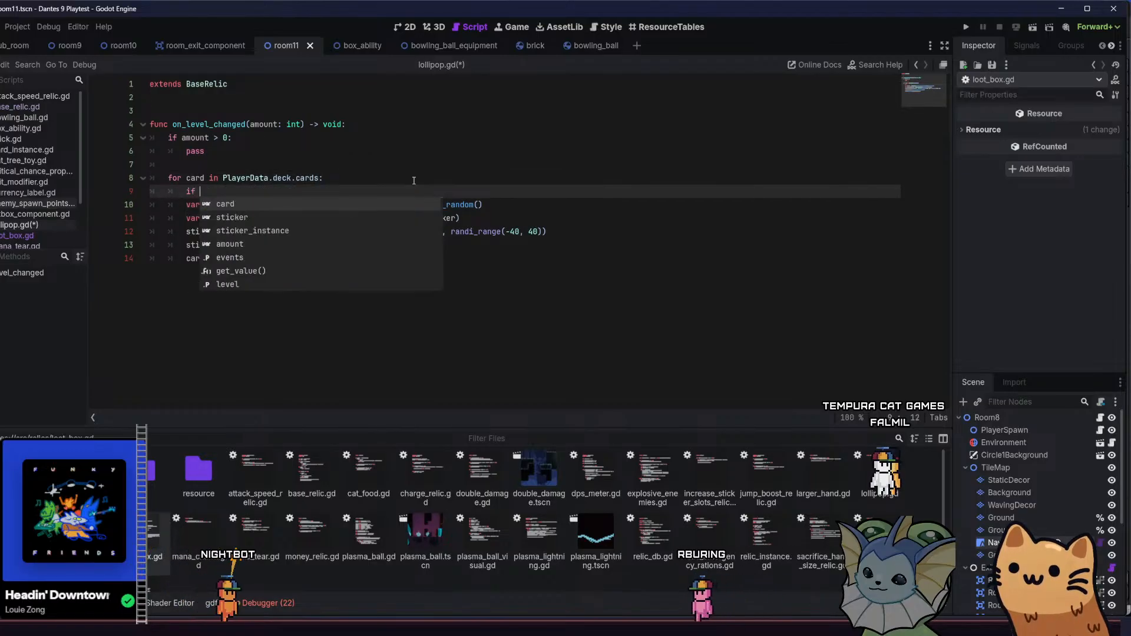
text(card.st)
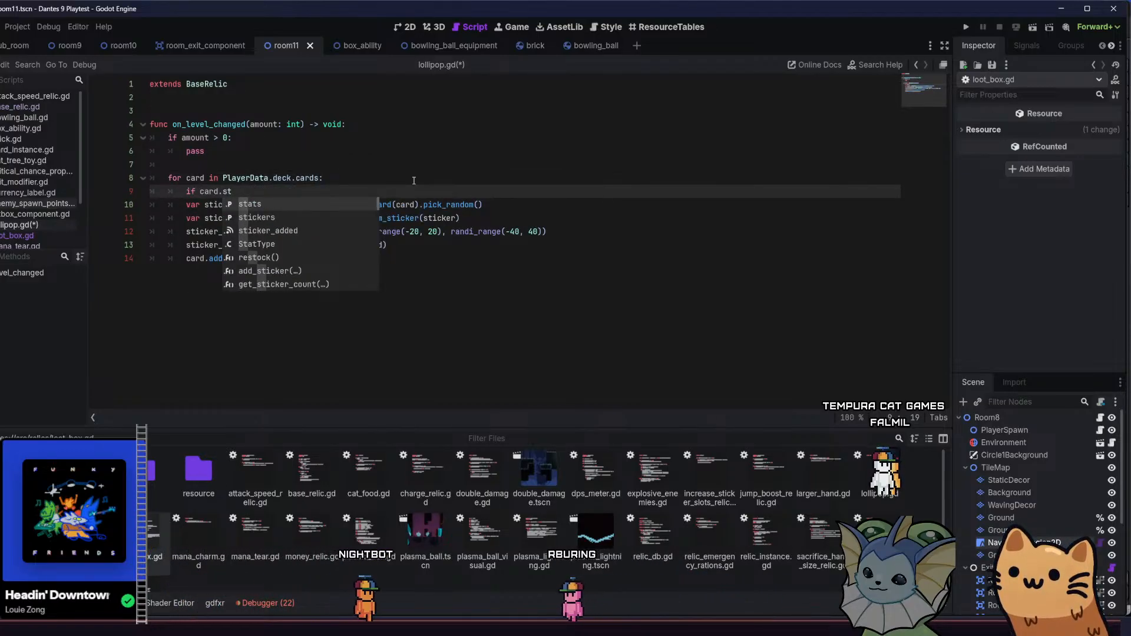
text(i)
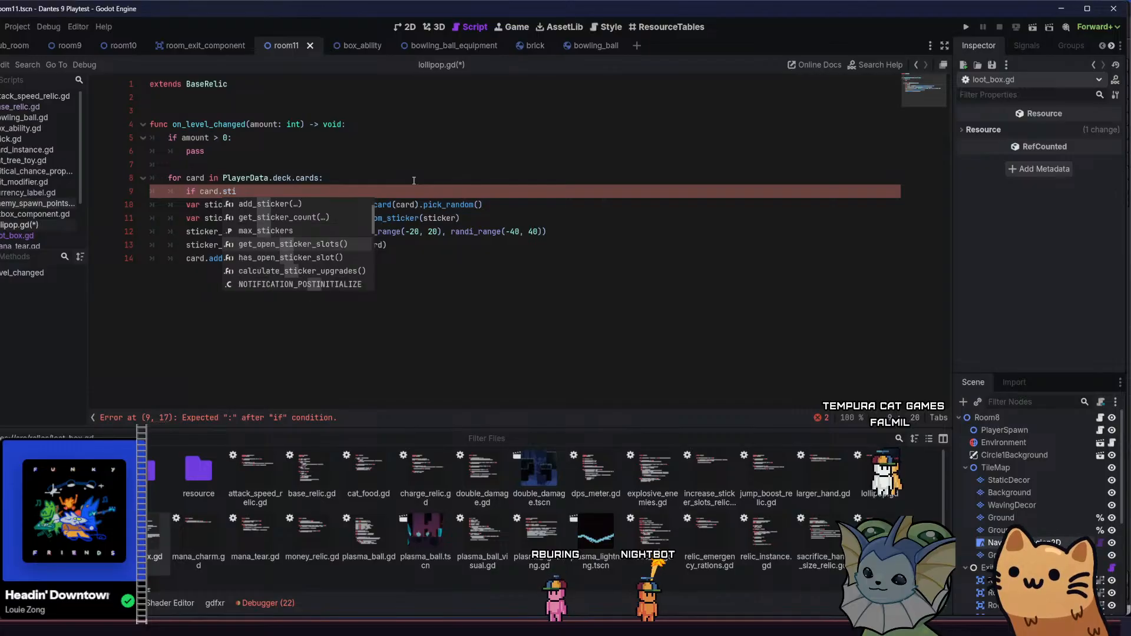
key(Down)
key(Return)
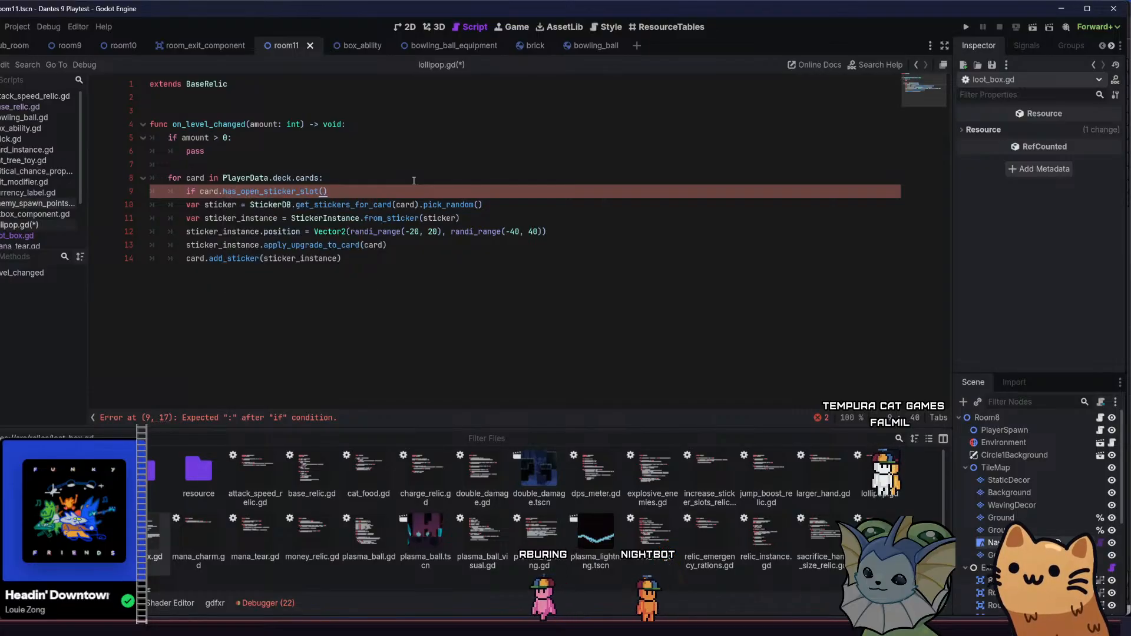
text(:)
Indent the five sticker lines under the open-slot condition and save the script
click(182, 208)
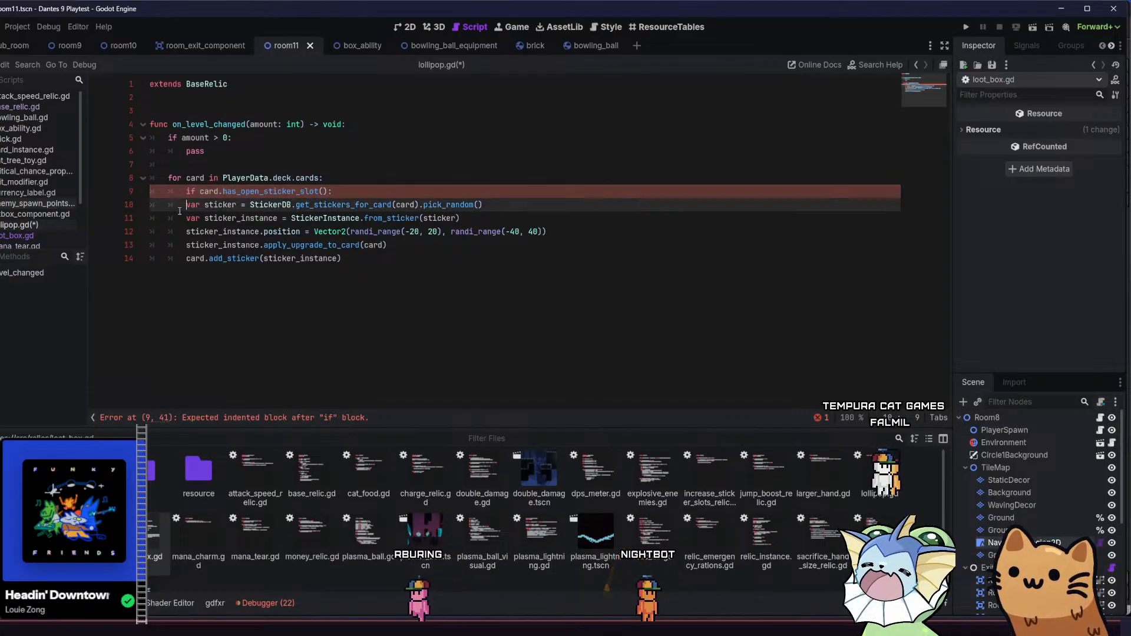
key(Tab)
key(Down)
key(Tab)
key(Down)
key(Tab)
key(Down)
key(Tab)
key(Down)
key(Tab)
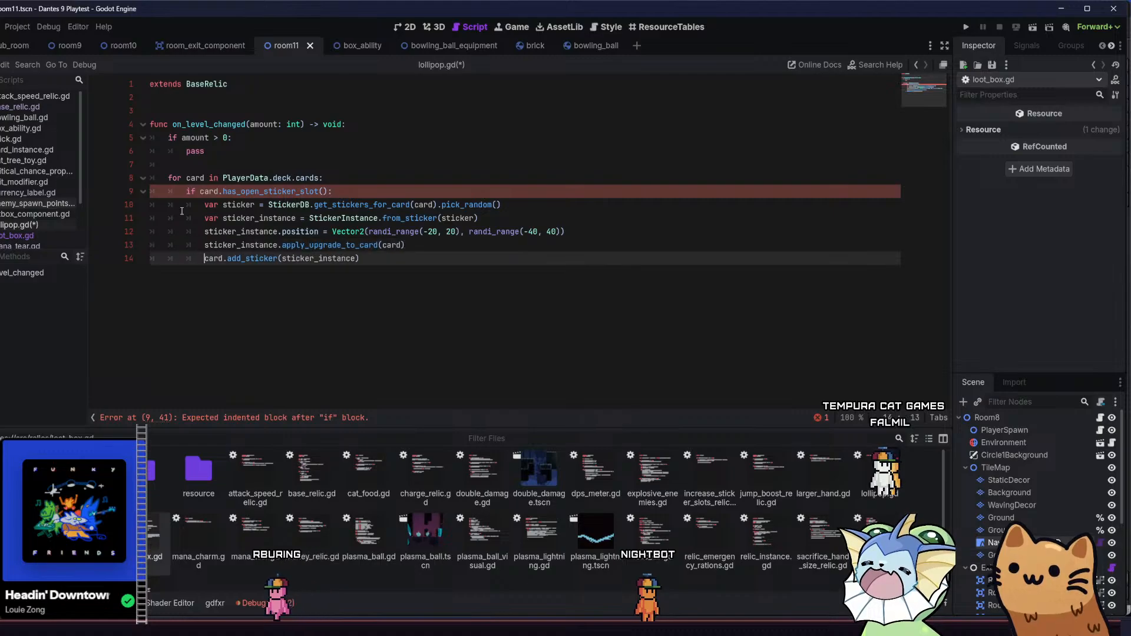
click(459, 261)
key(ctrl+s)
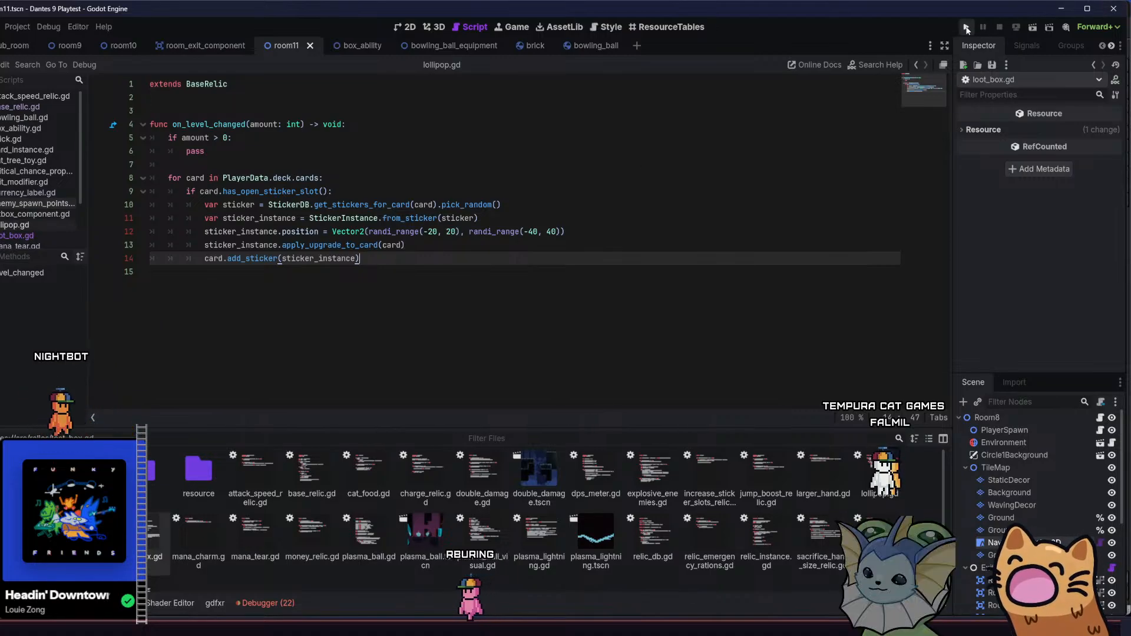
Run the project in a maximized window, start a game and bring up the debug list for adding cards
click(966, 26)
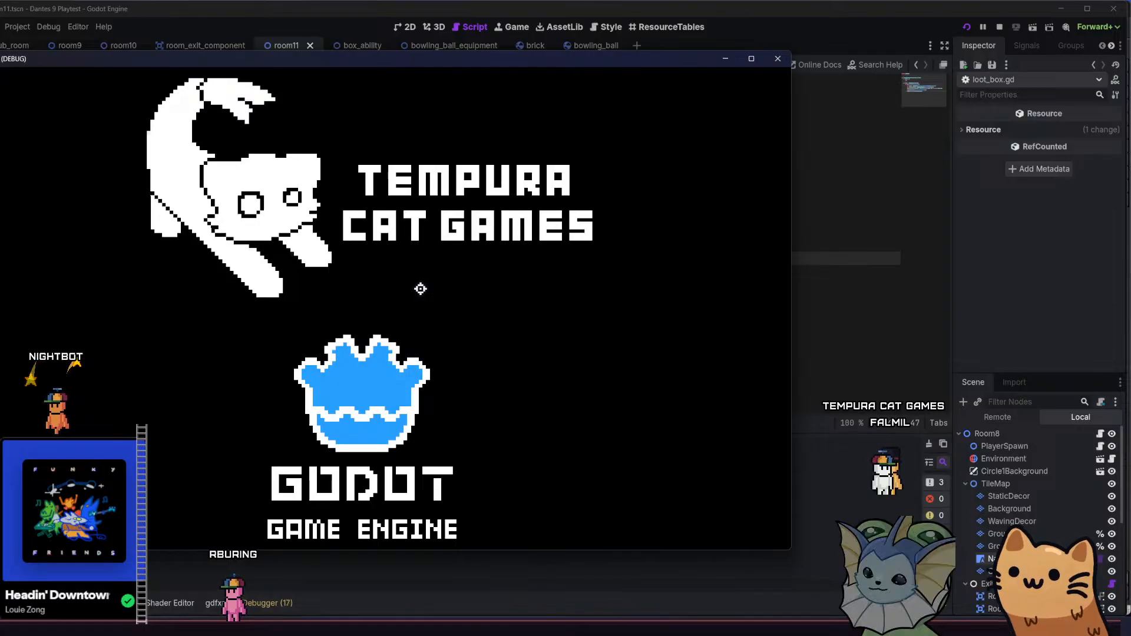
key(super+Right)
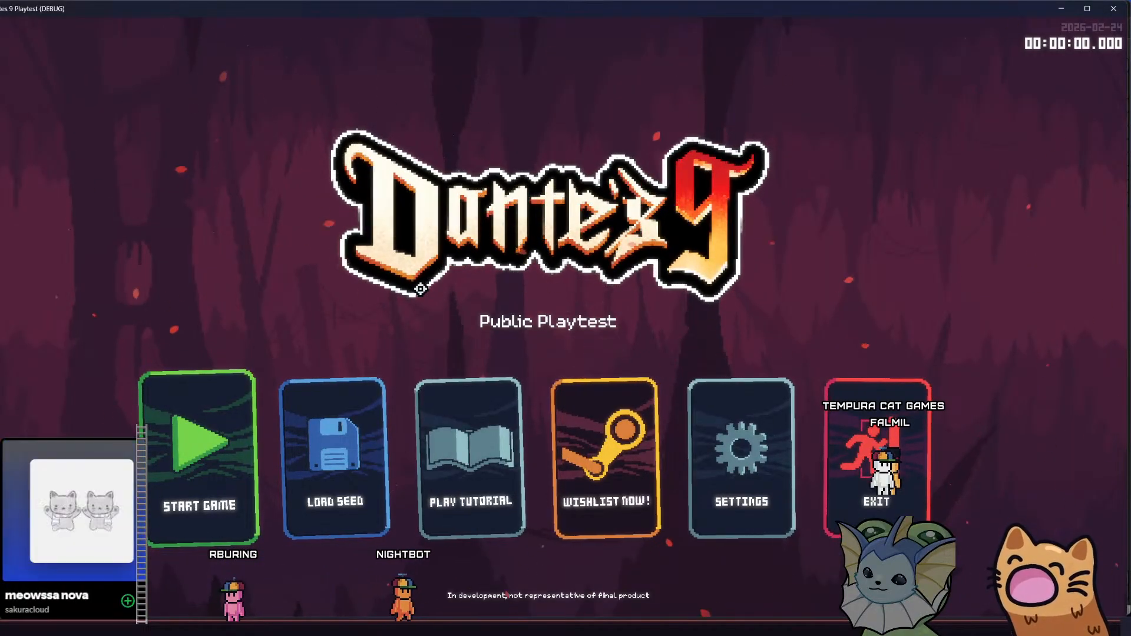
click(180, 443)
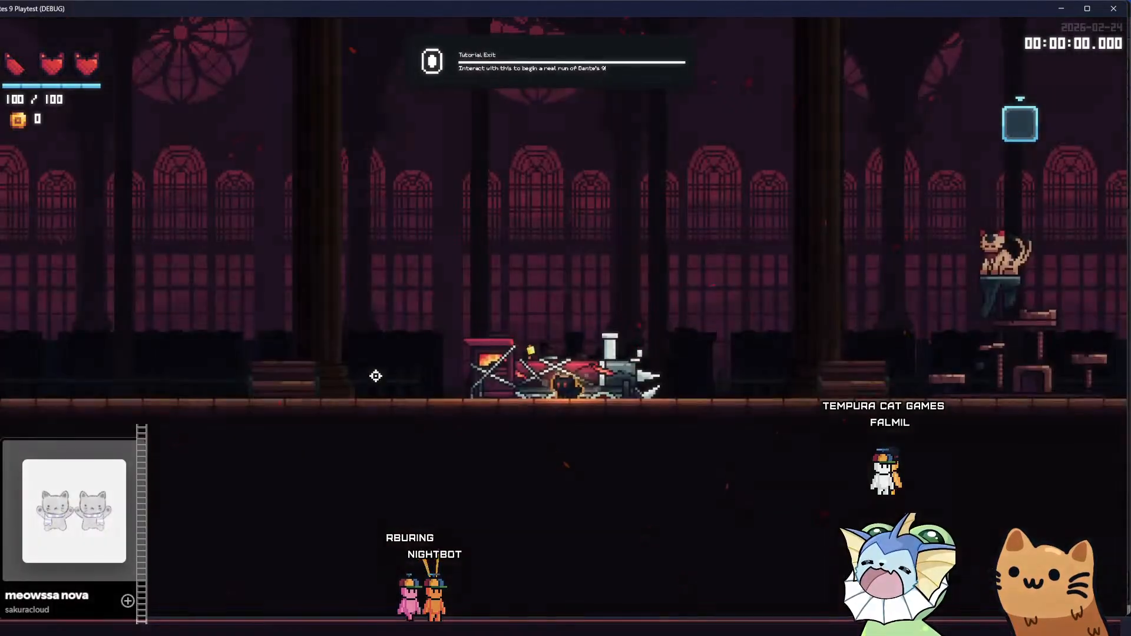
key(grave)
click(121, 161)
click(259, 117)
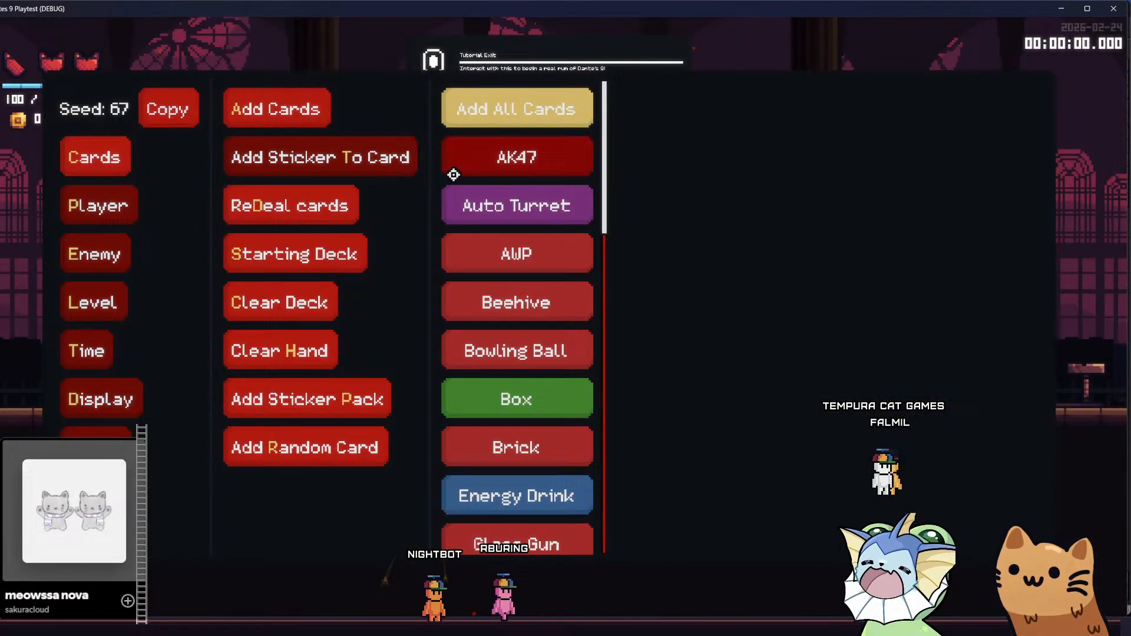
Add several test cards to the deck, including AK47, Stone Block, Sword and Sawed Off
click(514, 156)
scroll(506, 371, down, 10)
click(520, 387)
scroll(519, 412, down, 3)
click(518, 468)
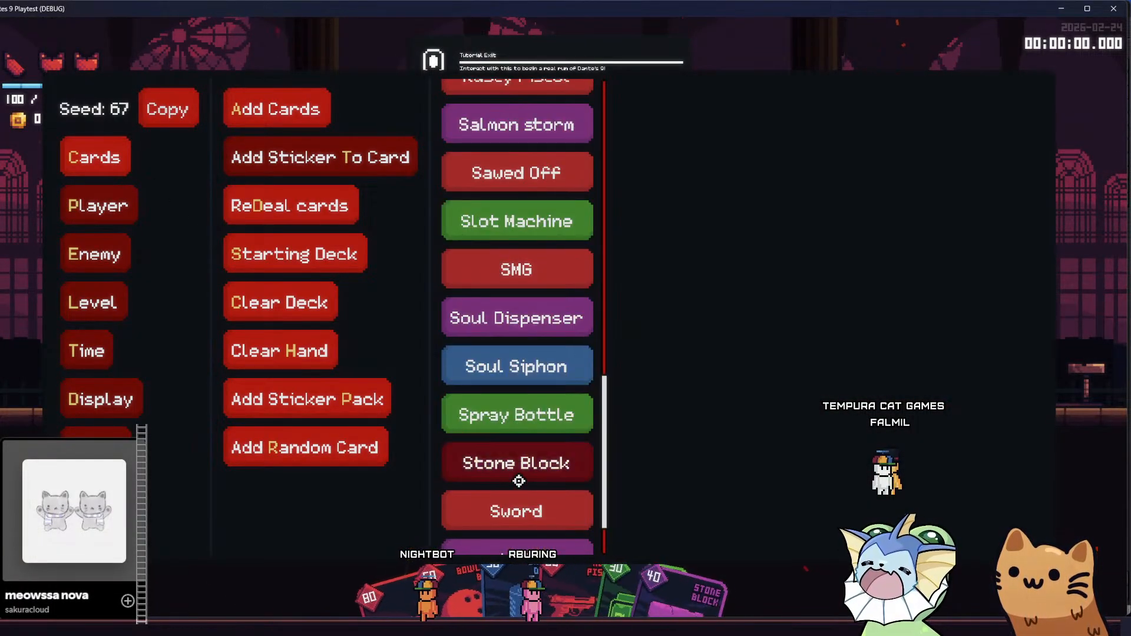
click(518, 504)
click(513, 168)
click(512, 130)
Give the player the Lollipop relic through the debug options, and close the running game
click(86, 166)
click(67, 193)
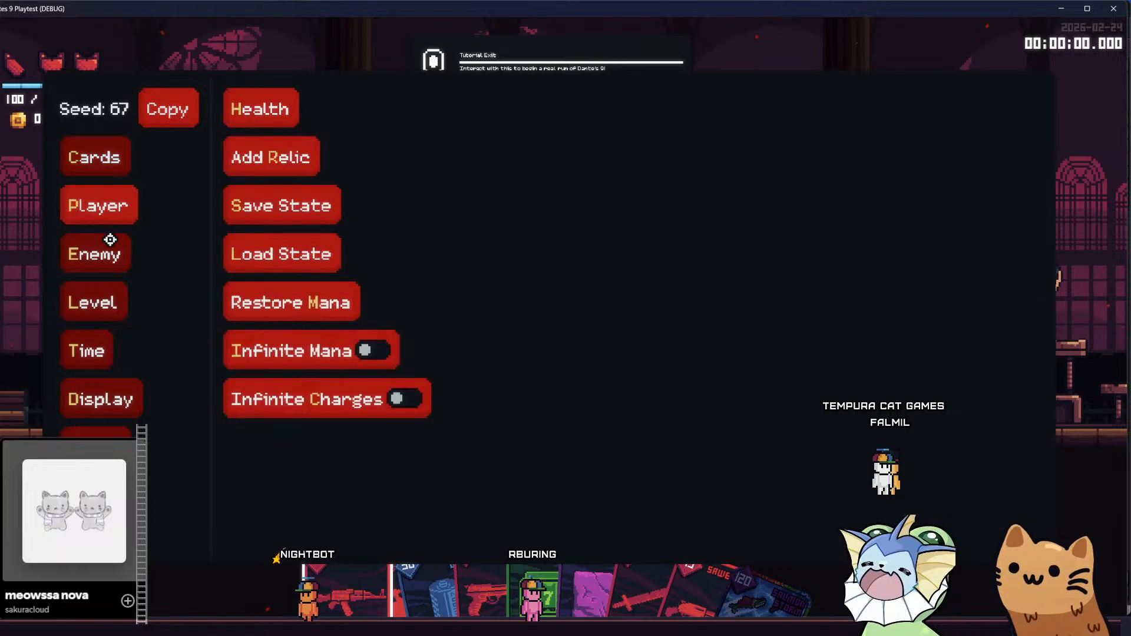
click(243, 155)
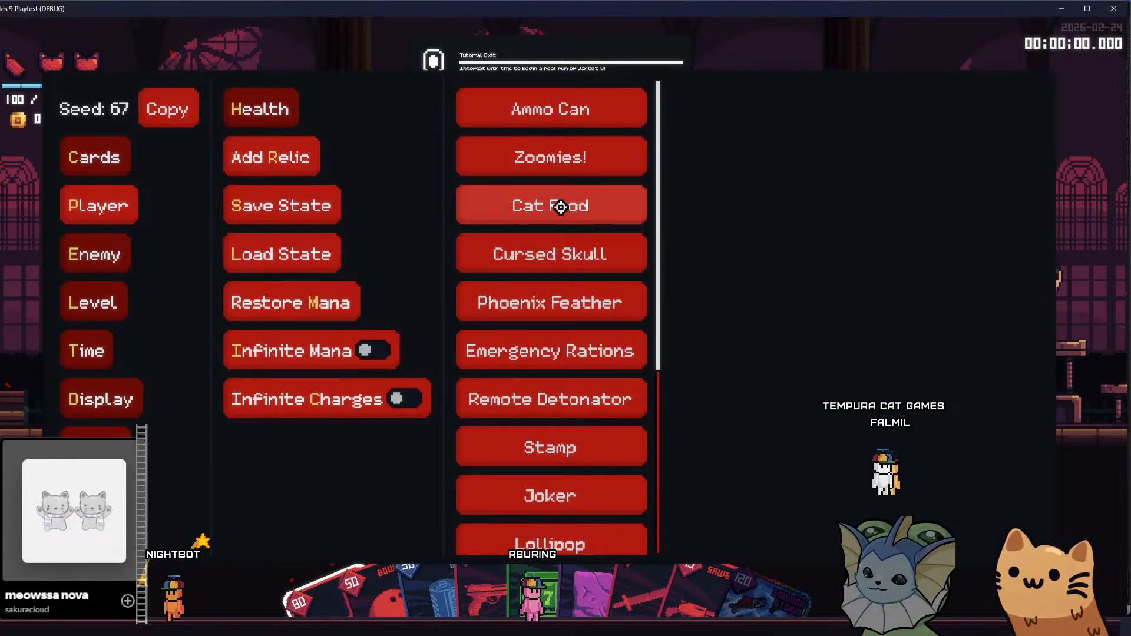
scroll(581, 282, down, 5)
click(582, 303)
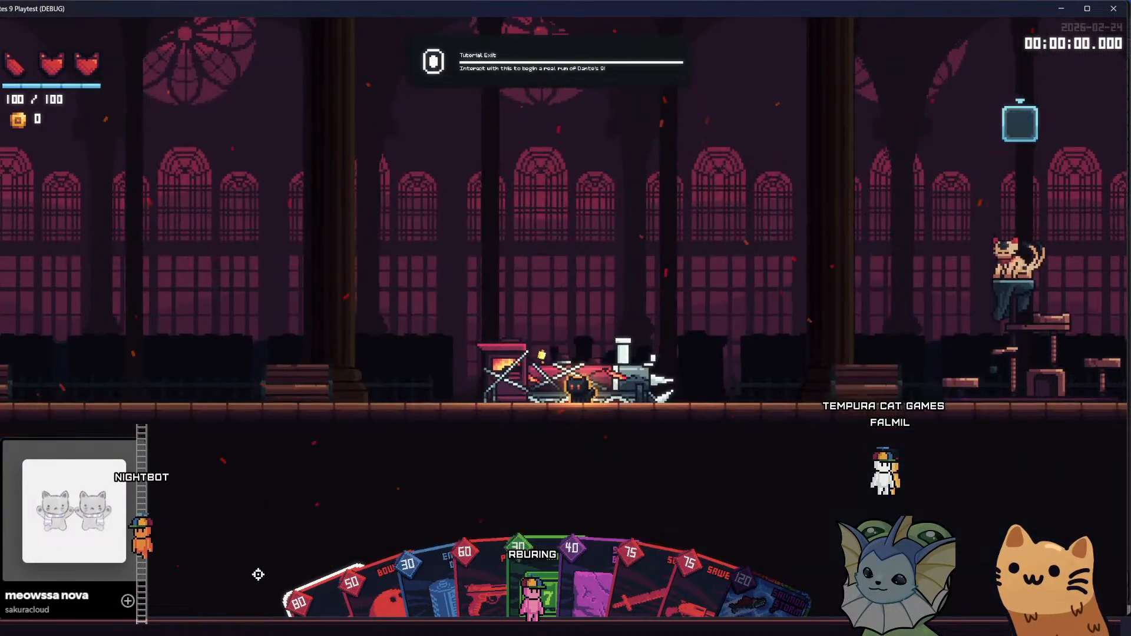
click(1102, 12)
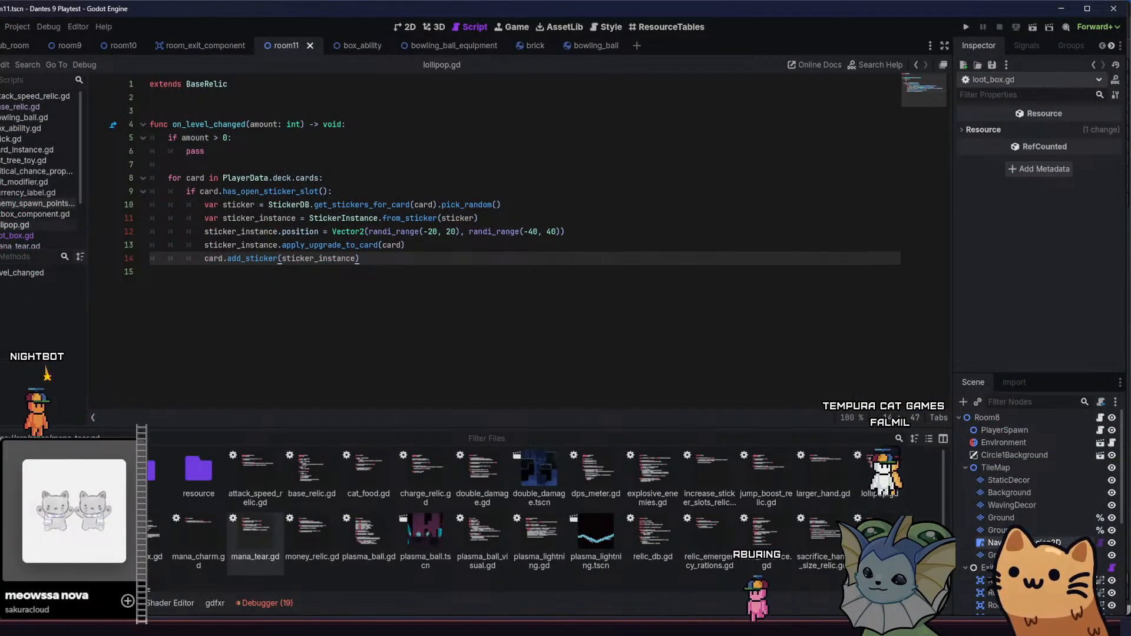
Open relic_lollipop.tres for editing and assign lollipop.gd as its Relic Spawn
click(767, 481)
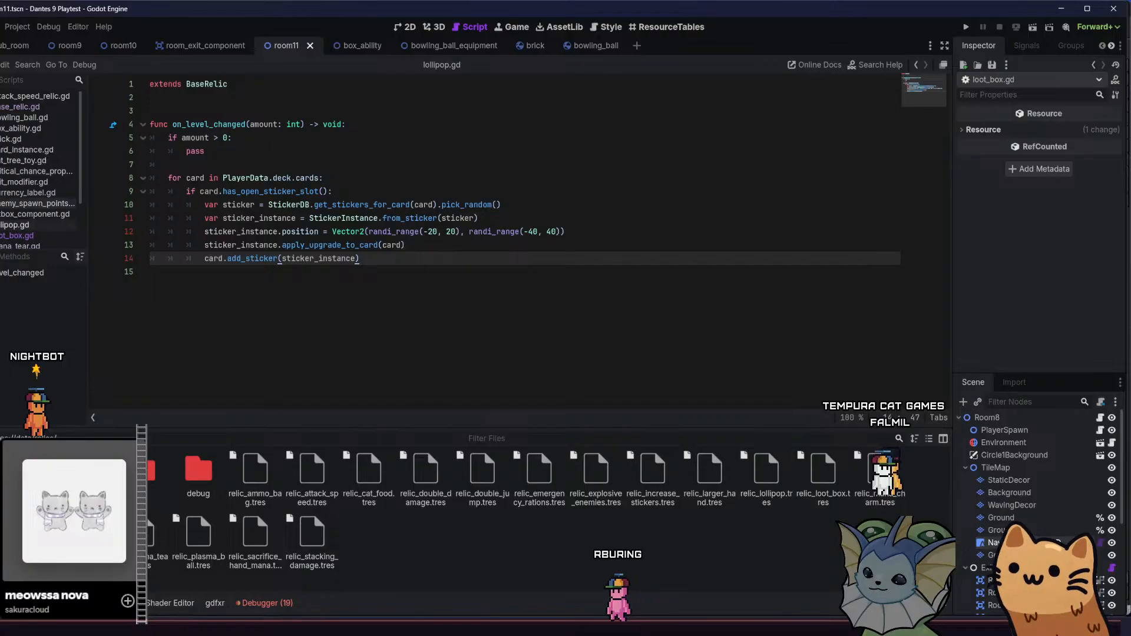
click(767, 478)
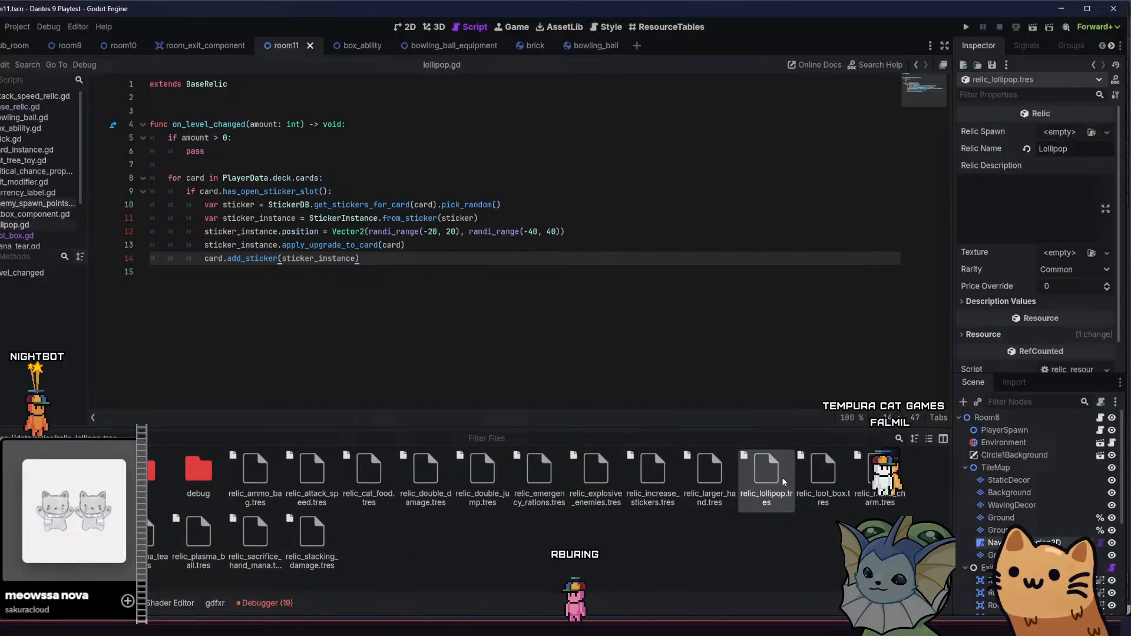
click(1091, 132)
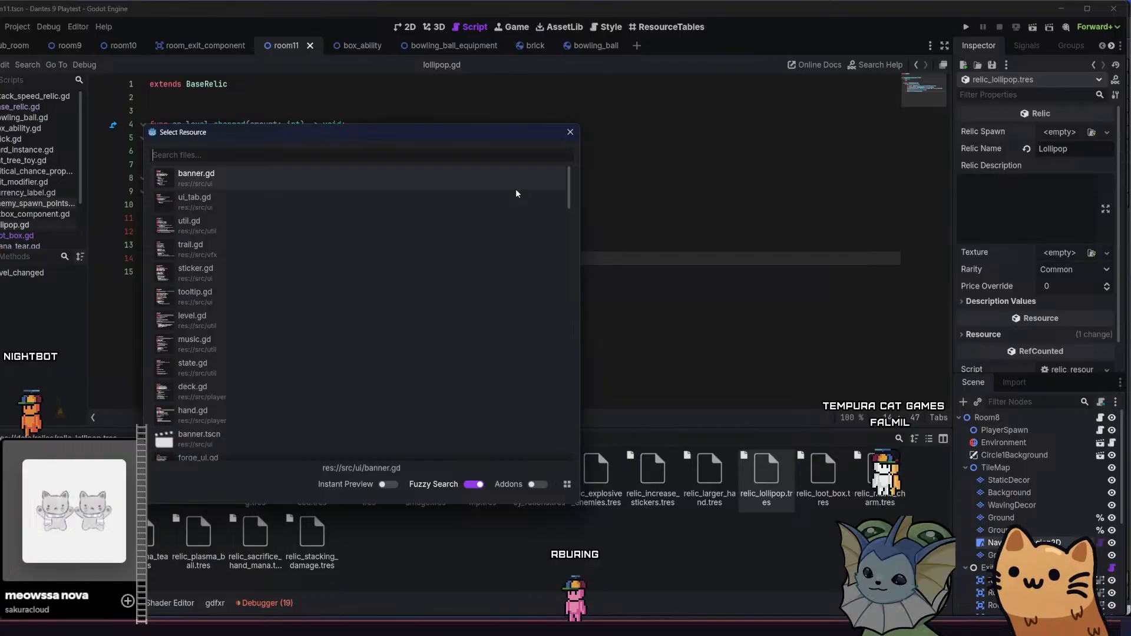
text(lolli)
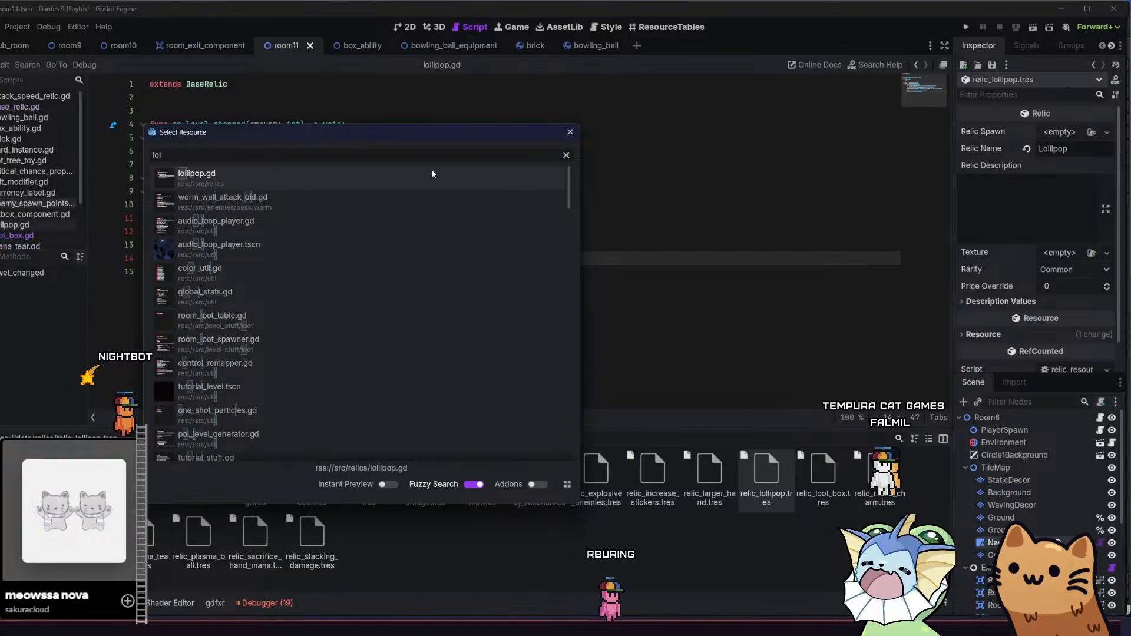
click(434, 172)
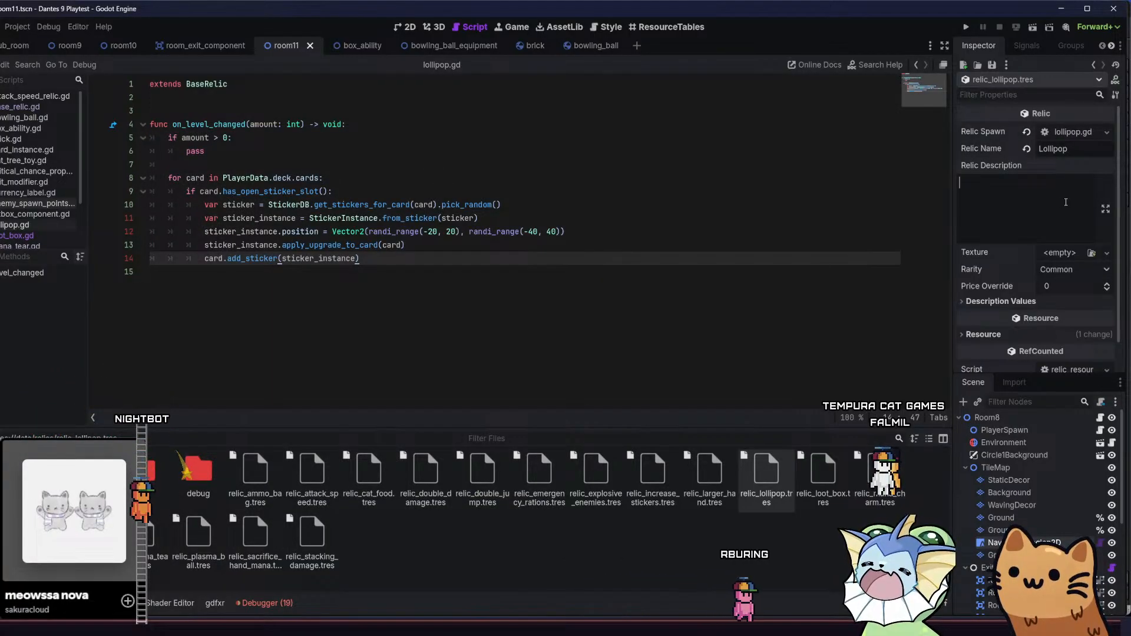
Set the Lollipop relic's texture to giant_lollipop.png
click(1065, 202)
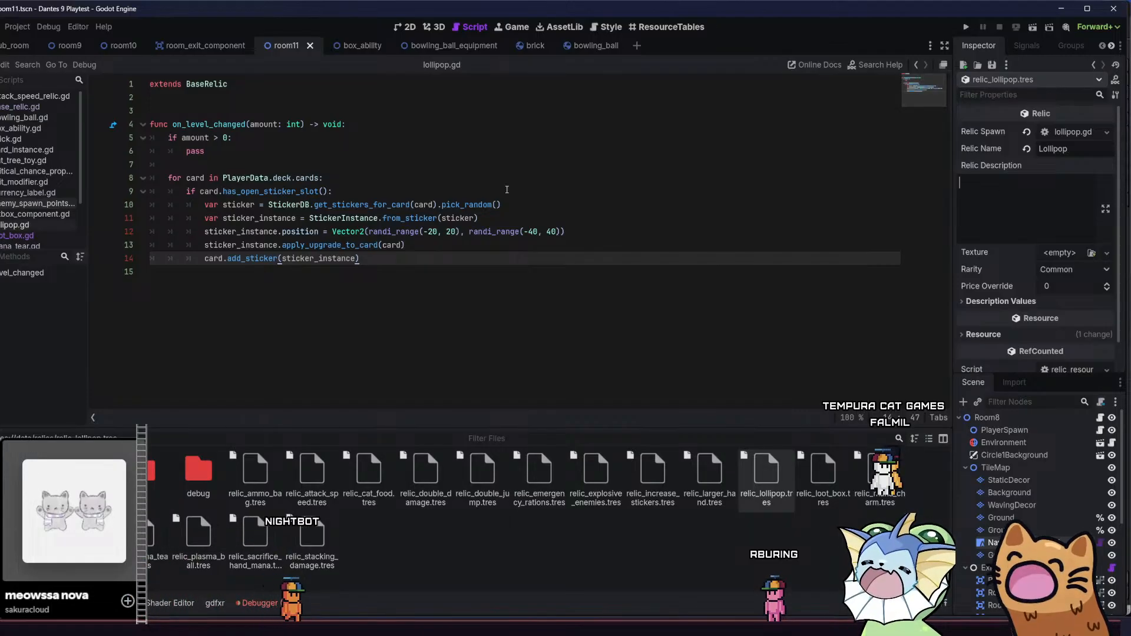
click(322, 192)
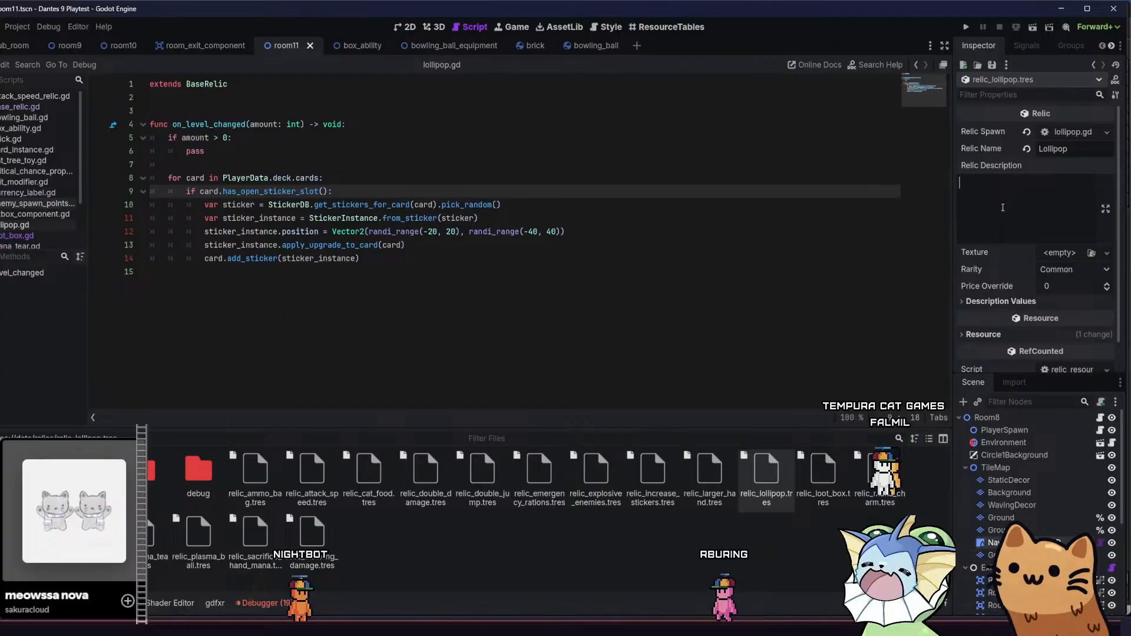
scroll(1003, 208, down, 1)
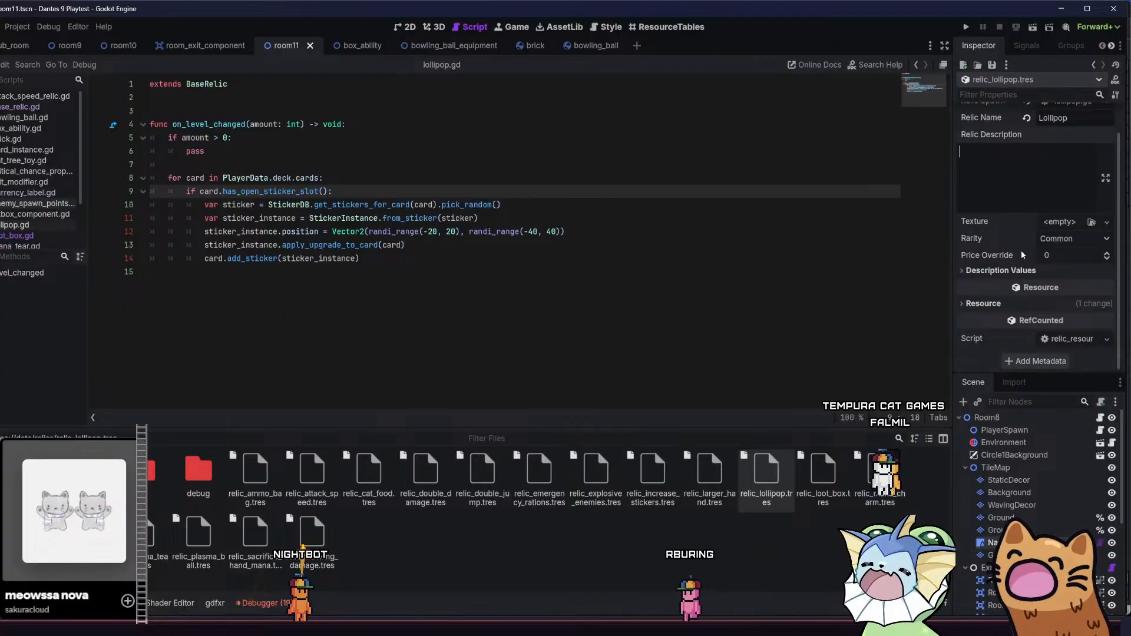
click(1090, 223)
text(lol)
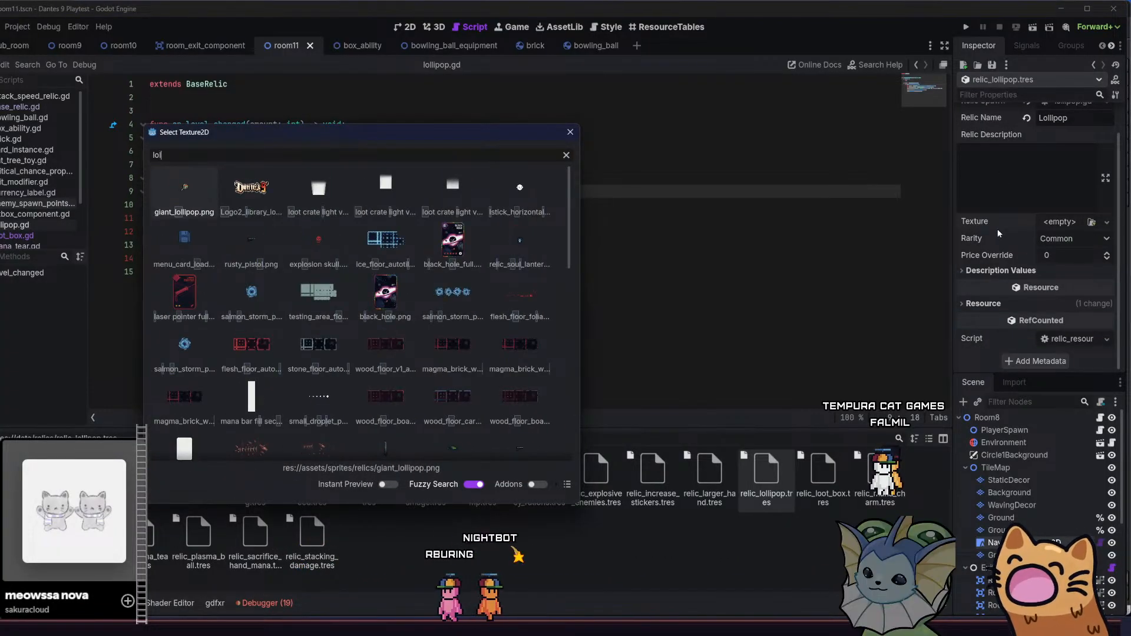
text(l)
click(189, 195)
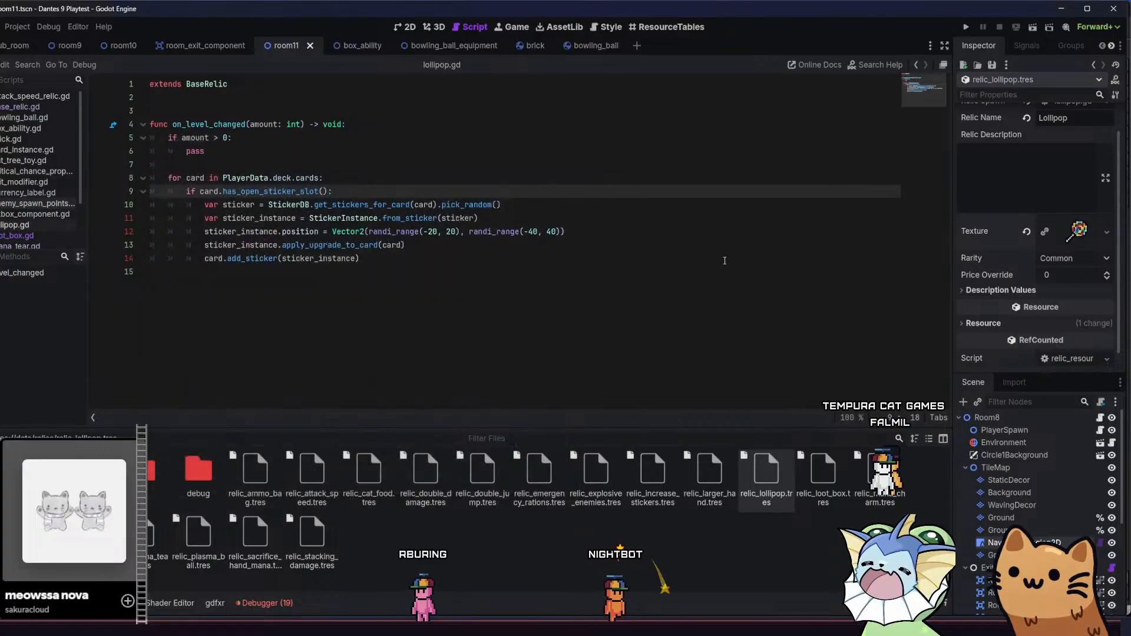
Set the Lollipop relic's rarity to Legendary and save the resource
click(1073, 259)
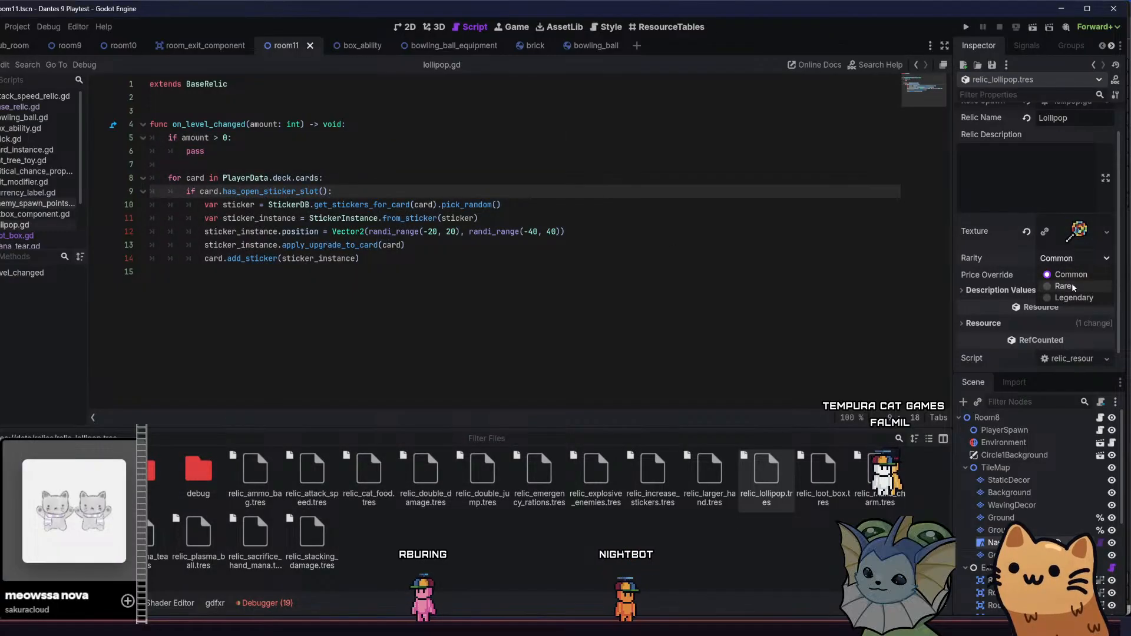
click(1073, 286)
click(1063, 298)
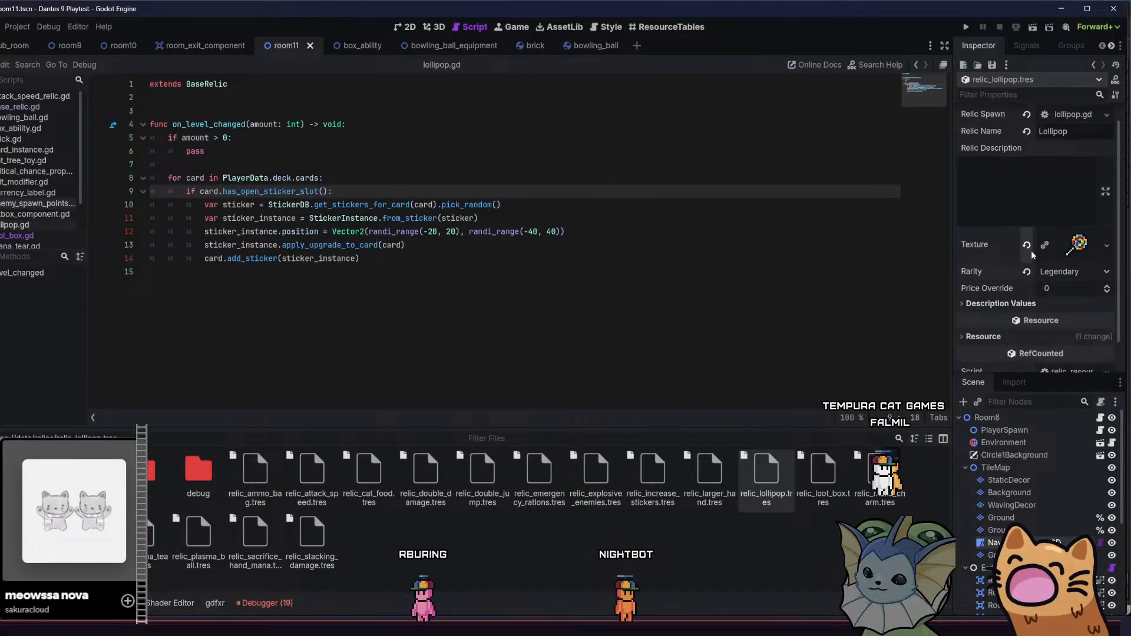
click(1023, 272)
click(1023, 272)
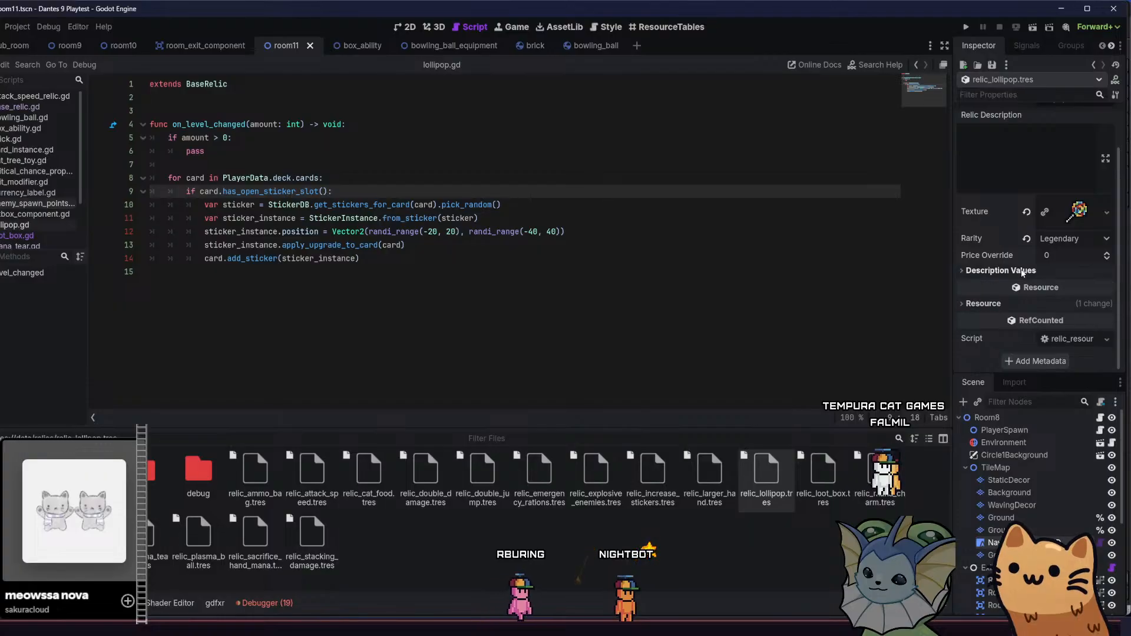
click(1023, 271)
click(1023, 272)
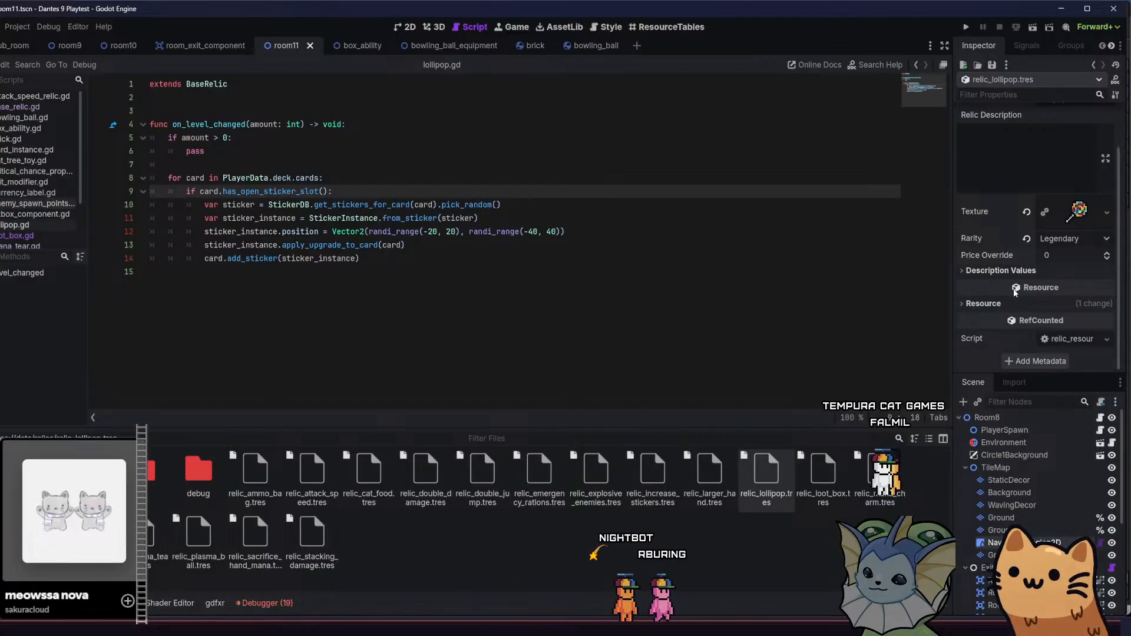
key(ctrl+s)
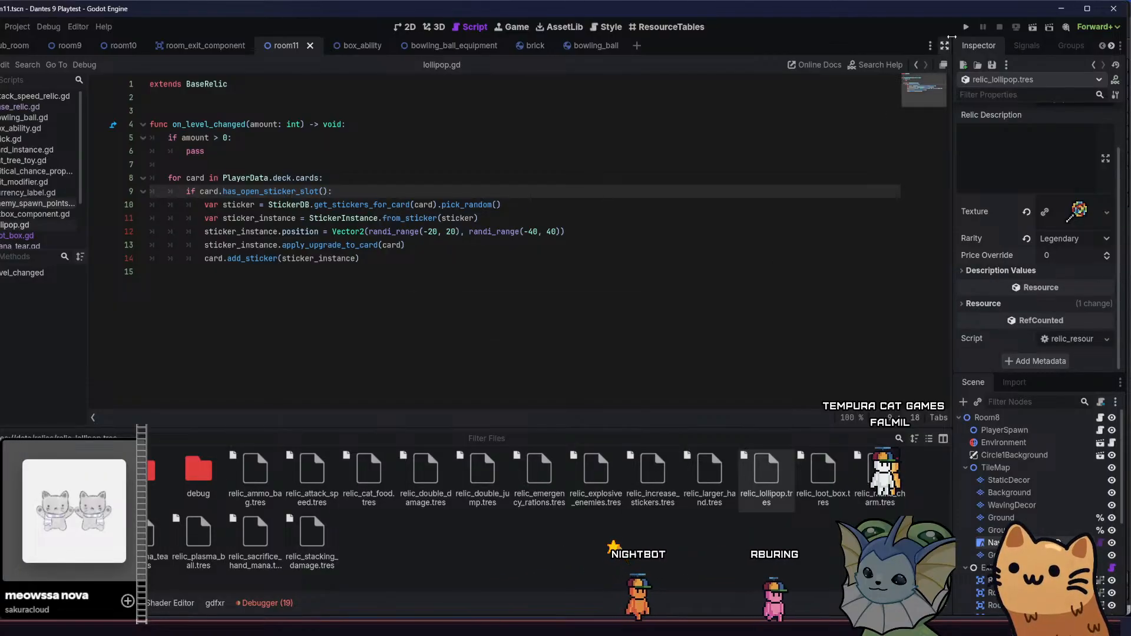
Run the game and open its debug options
key(F5)
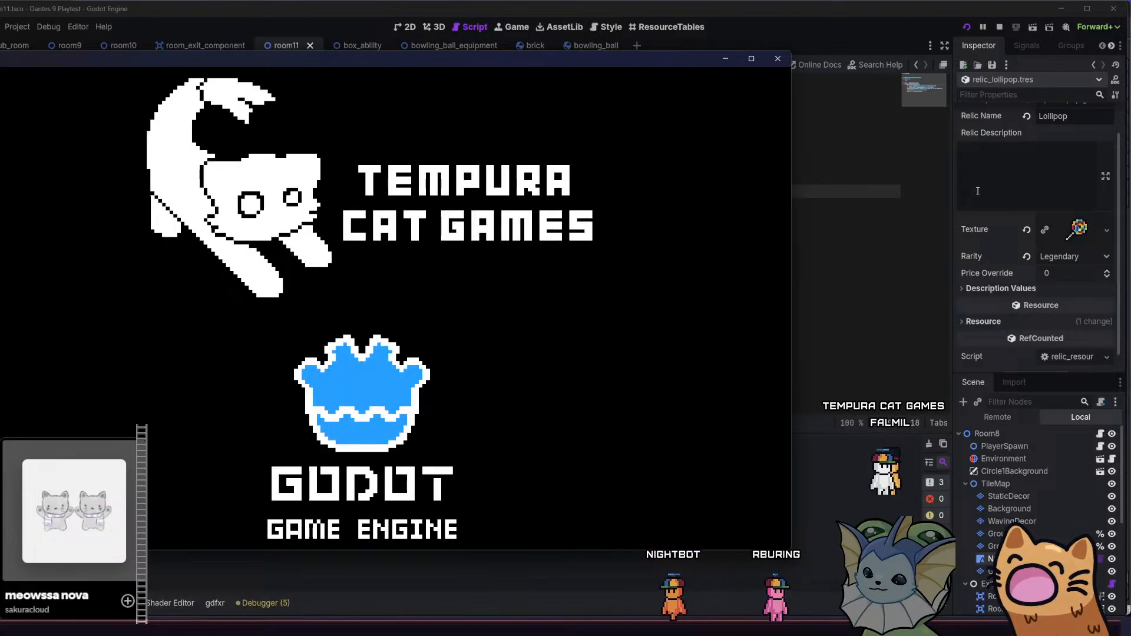
scroll(981, 214, up, 1)
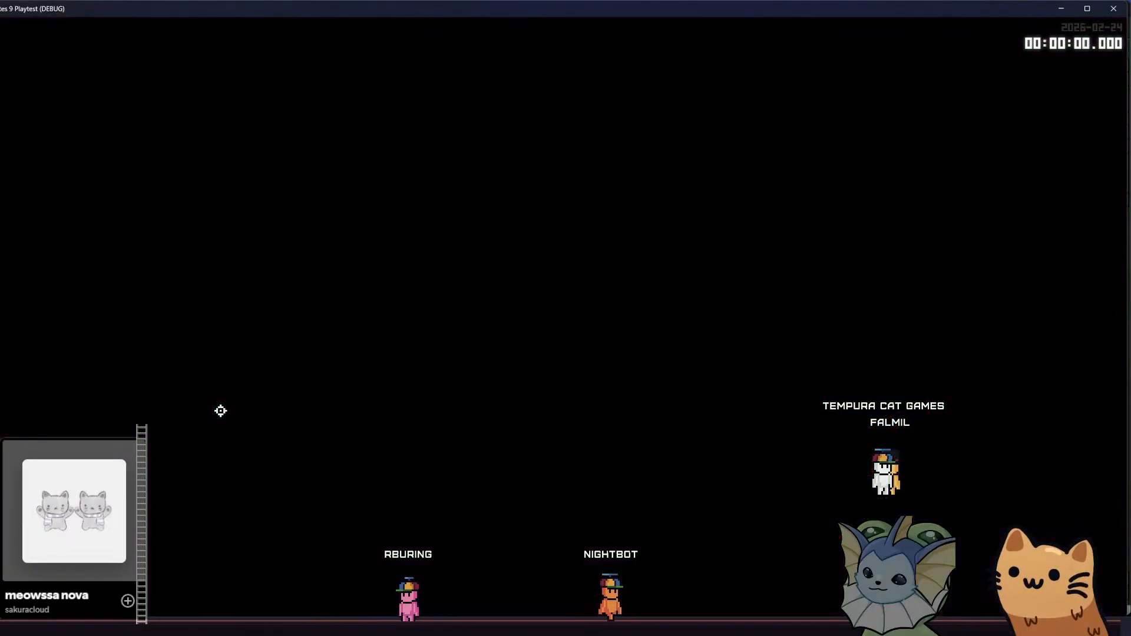
key(grave)
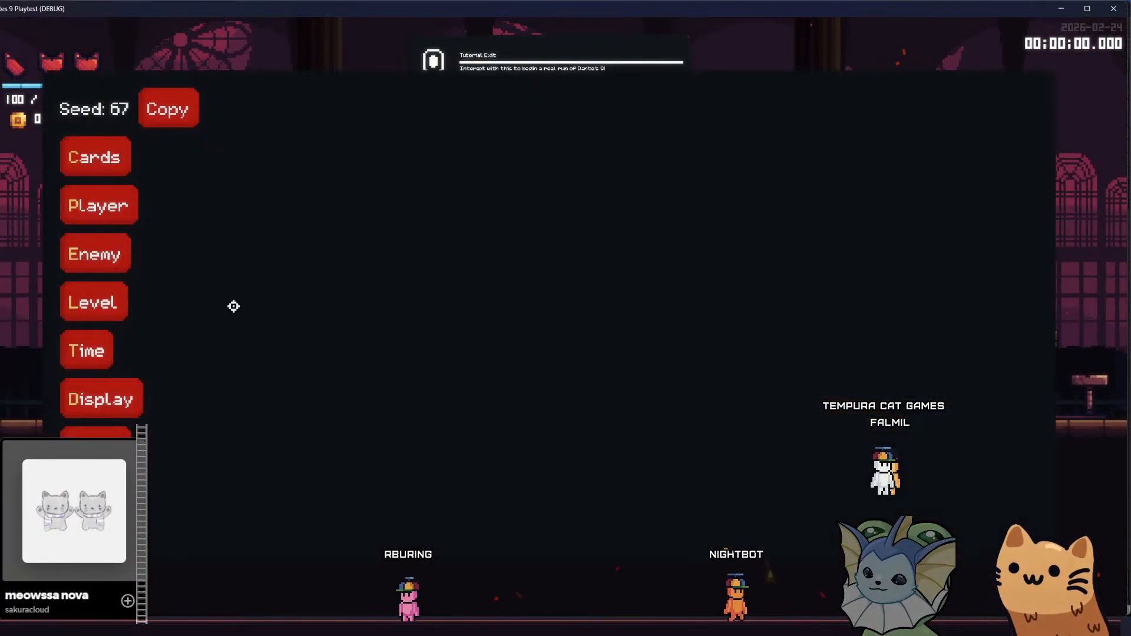
Add a range of cards to the player's deck through the debug options, including Auto Turret, Beehive, Rusty Pistol, Rapier and SMG
click(102, 257)
click(106, 157)
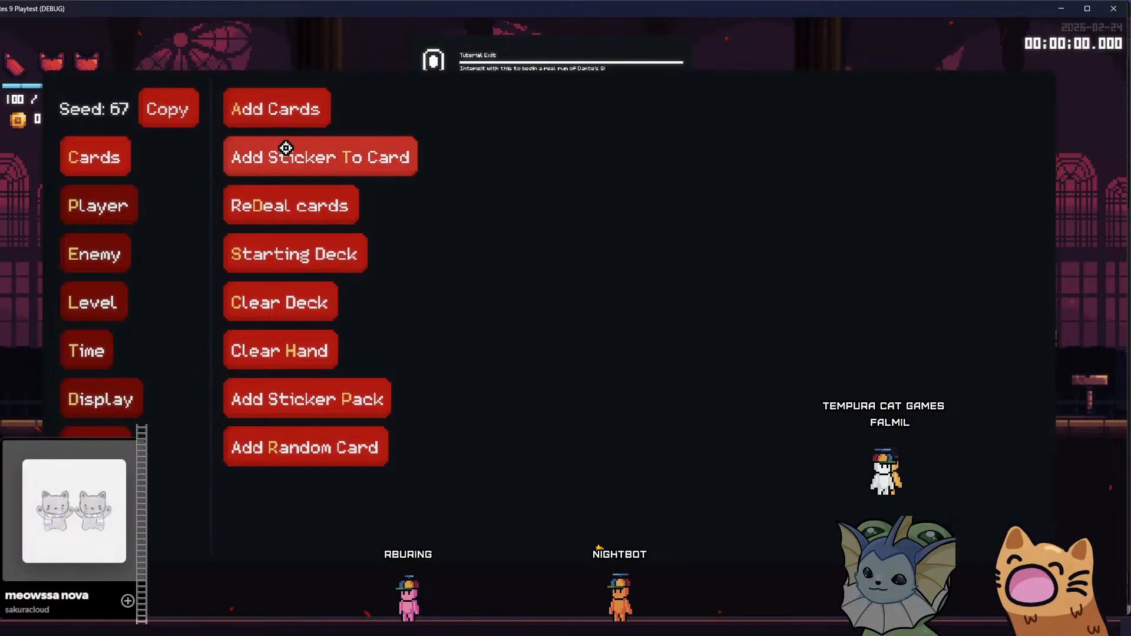
click(315, 111)
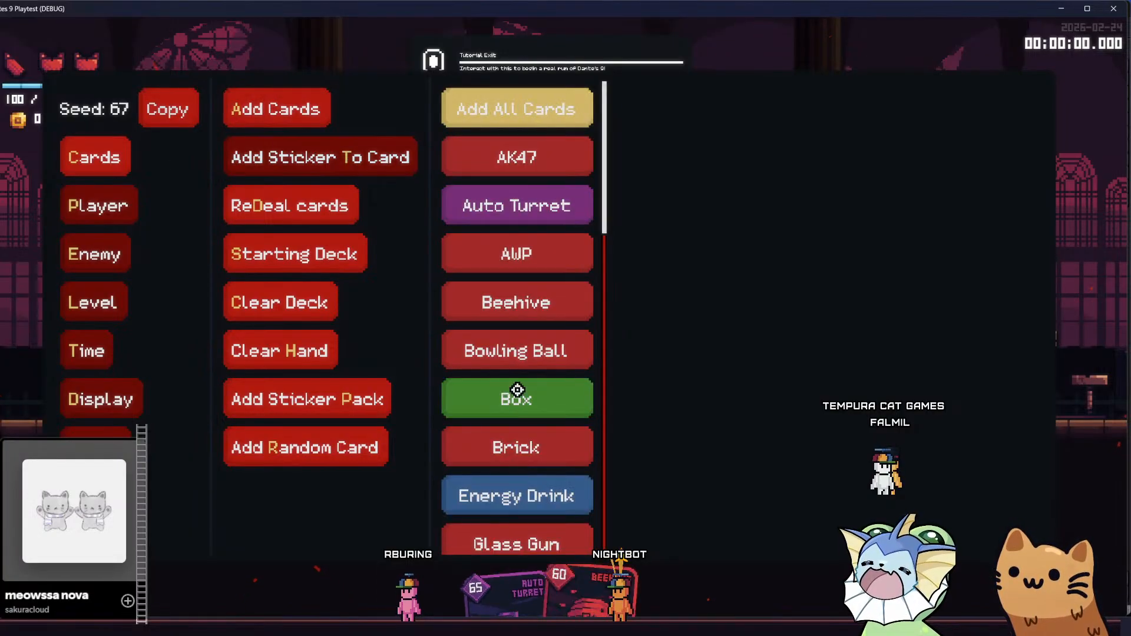
scroll(517, 465, down, 15)
click(511, 199)
click(510, 200)
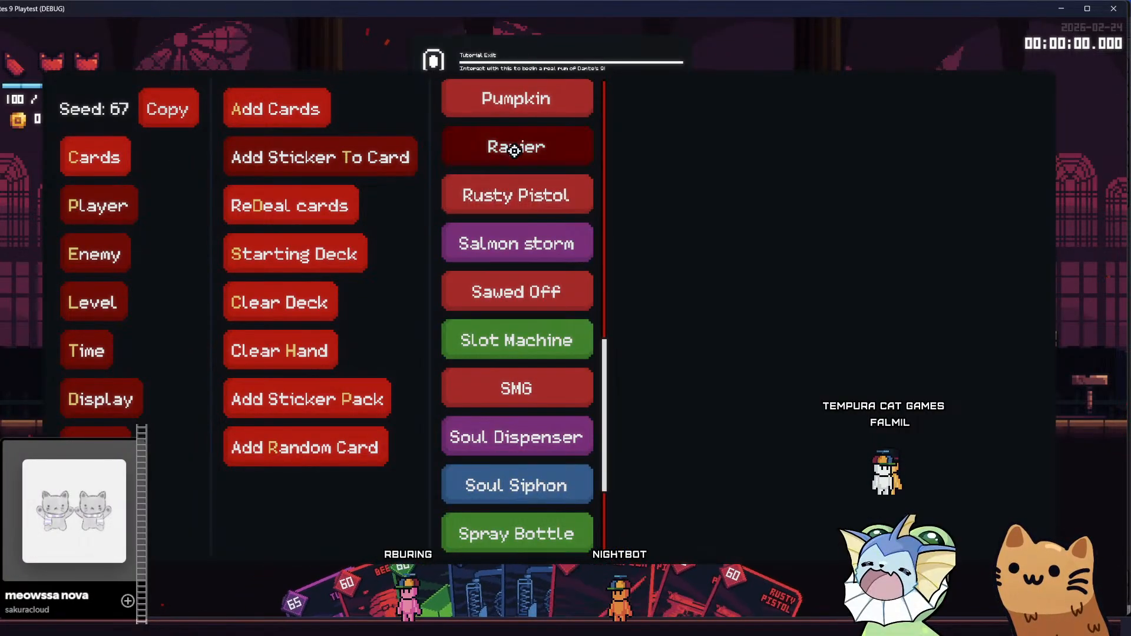
click(515, 149)
click(512, 390)
scroll(512, 389, down, 4)
key(grave)
Give the player the Lollipop relic through the debug options and leave the debug options
key(grave)
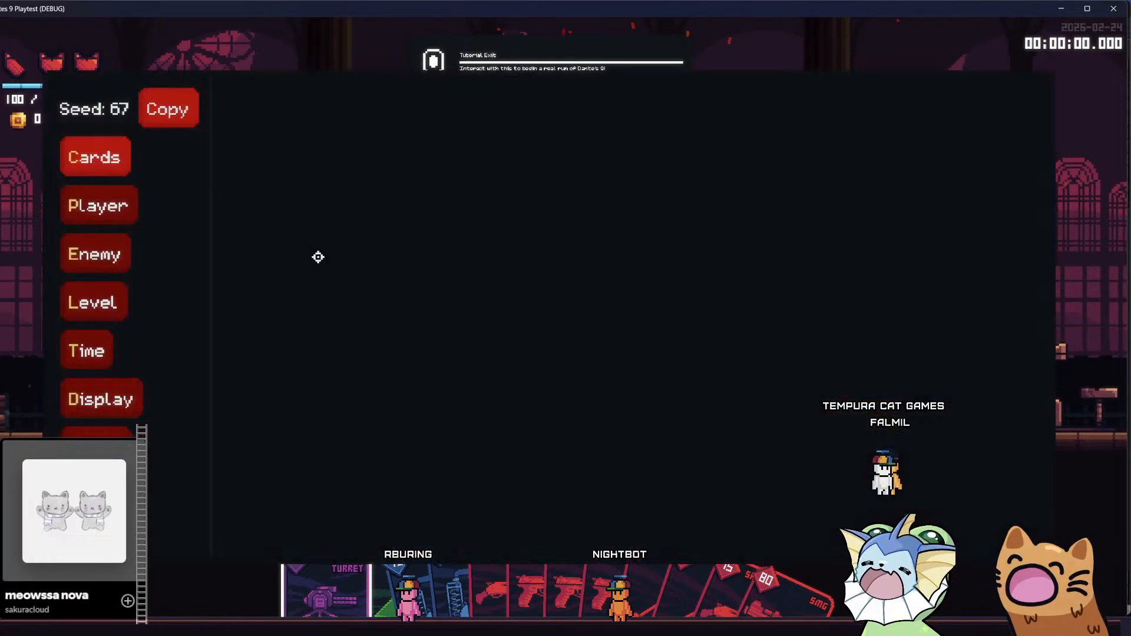
click(97, 157)
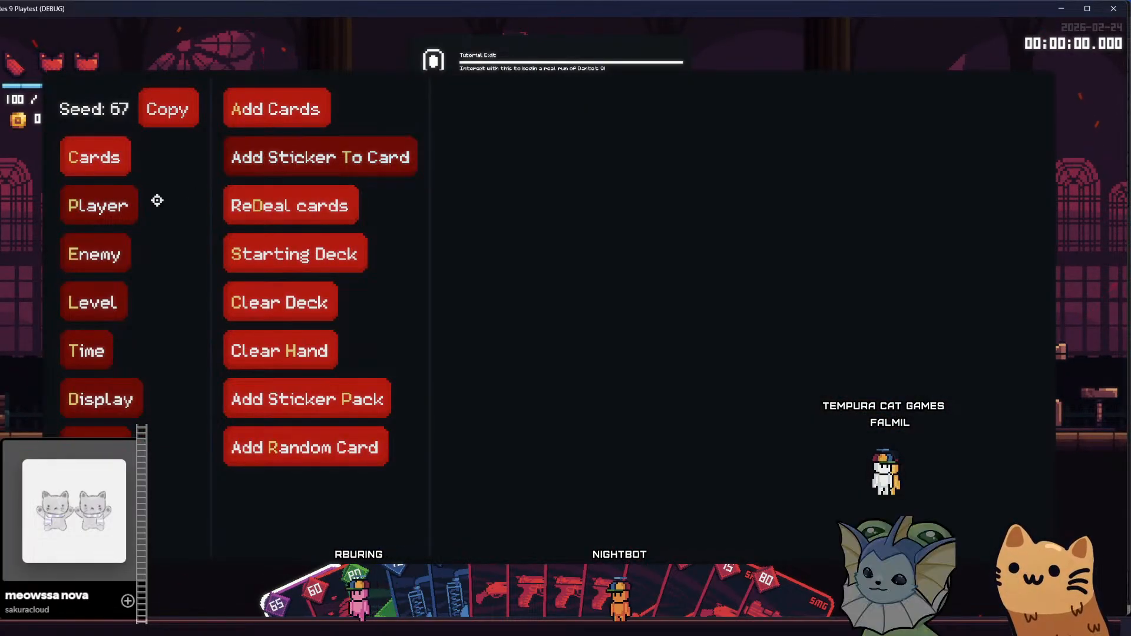
click(233, 170)
click(110, 194)
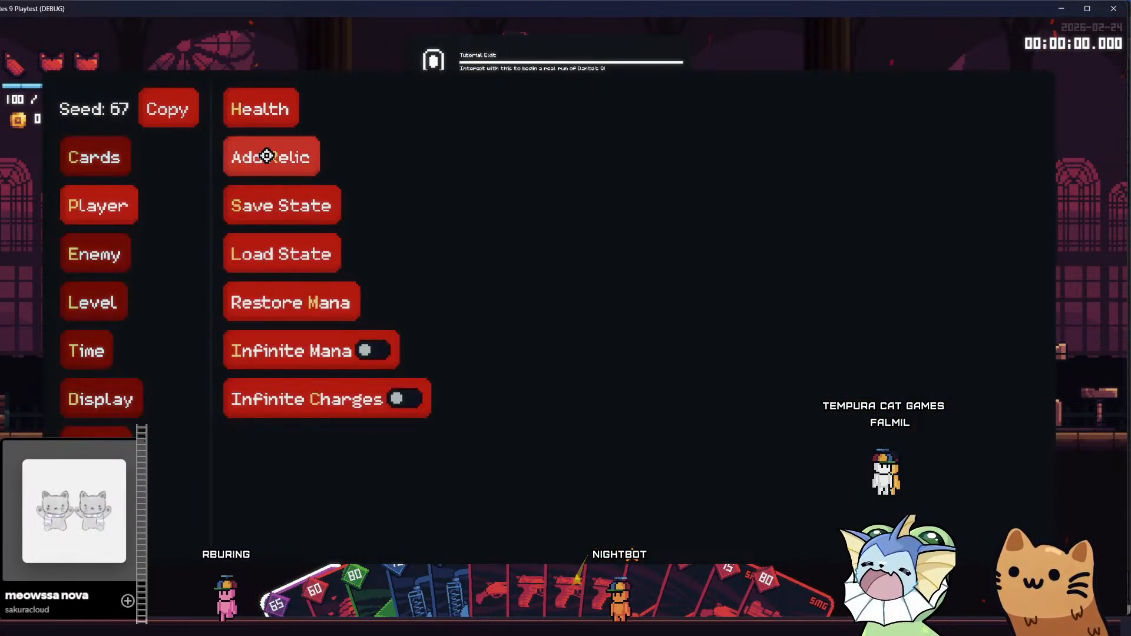
click(265, 158)
scroll(519, 265, down, 5)
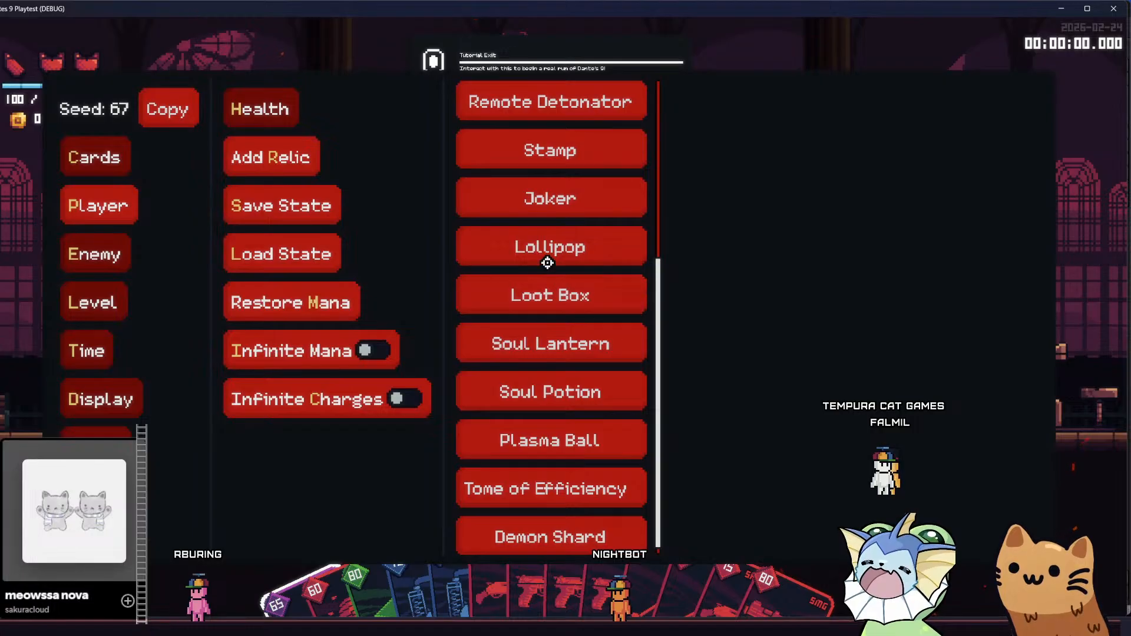
click(549, 244)
key(Escape)
Look through all cards in the deck book and check which stickers each one carries
key(Tab)
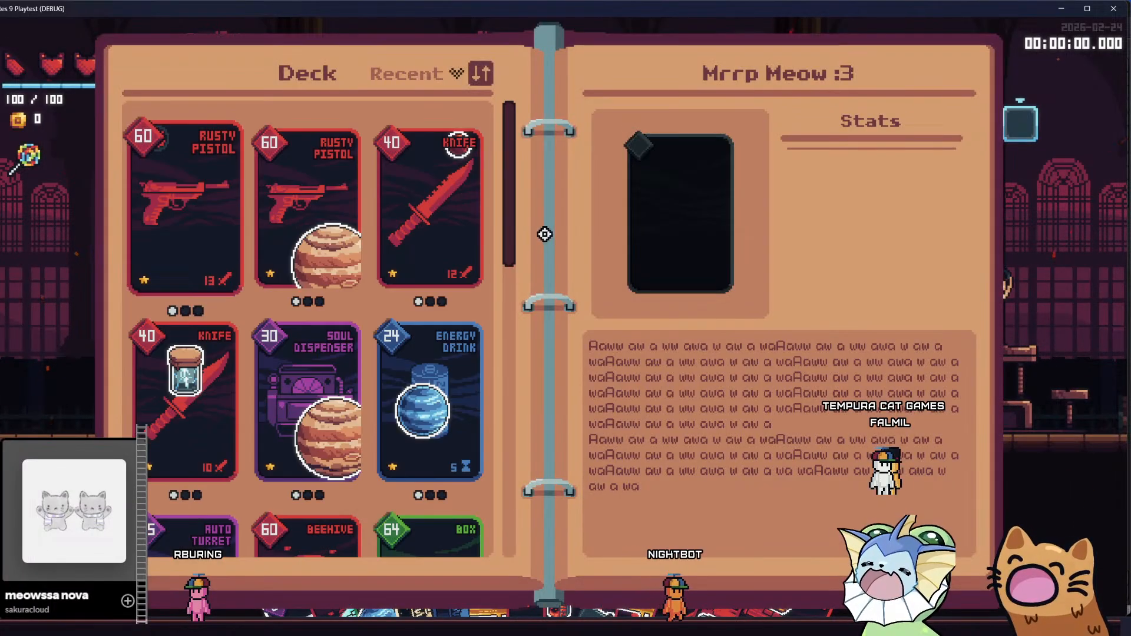
scroll(450, 243, down, 1)
scroll(450, 243, down, 8)
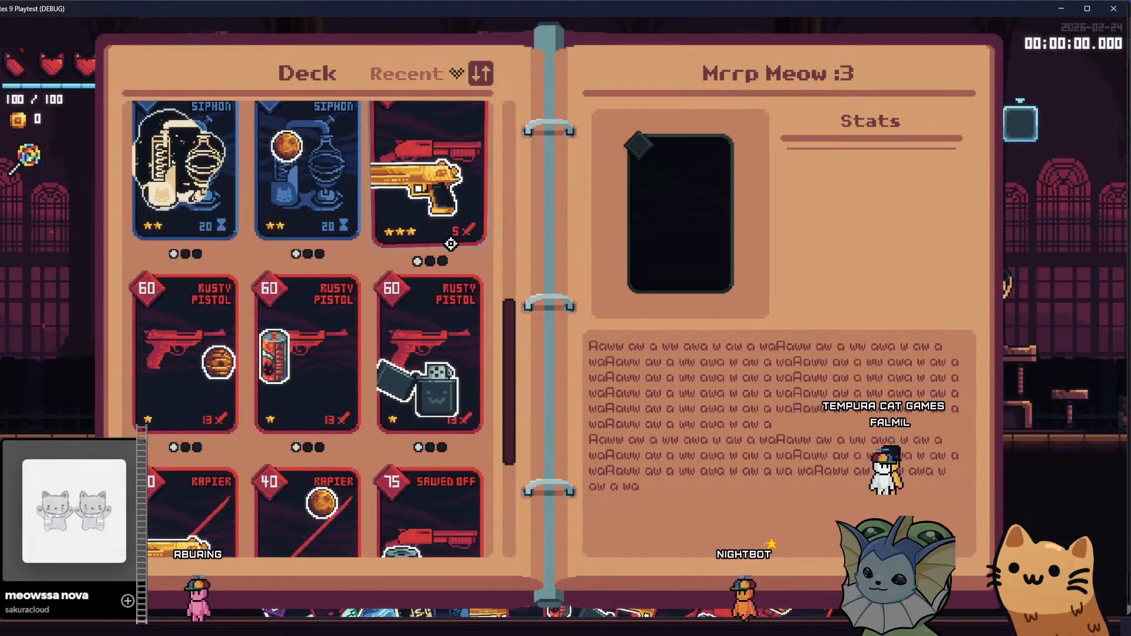
scroll(351, 414, up, 1)
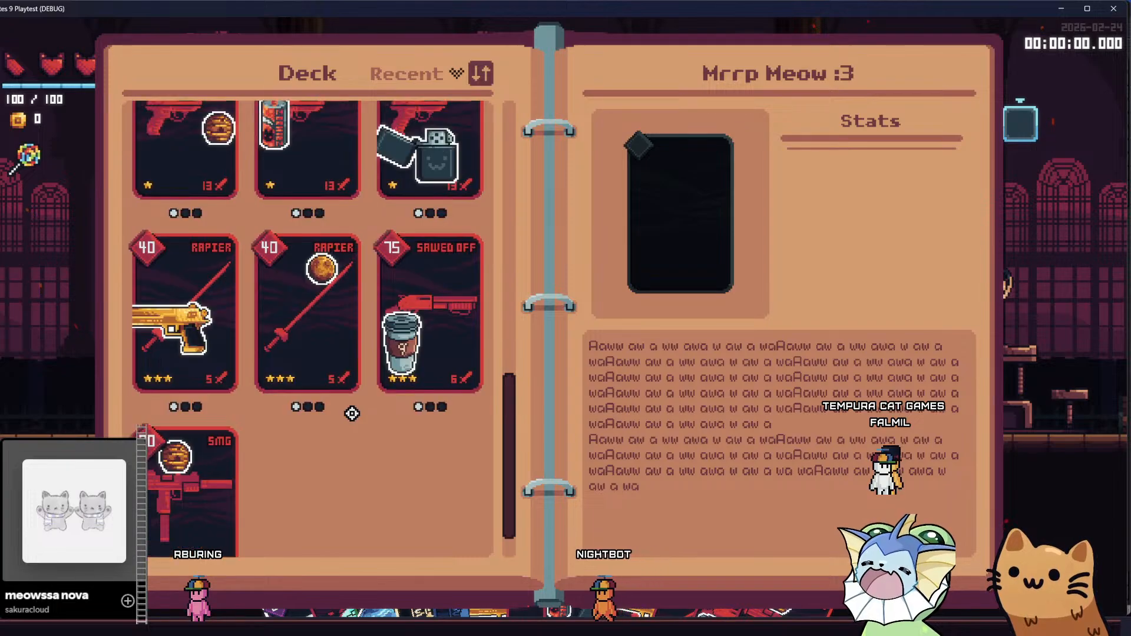
key(Tab)
key(Tab)
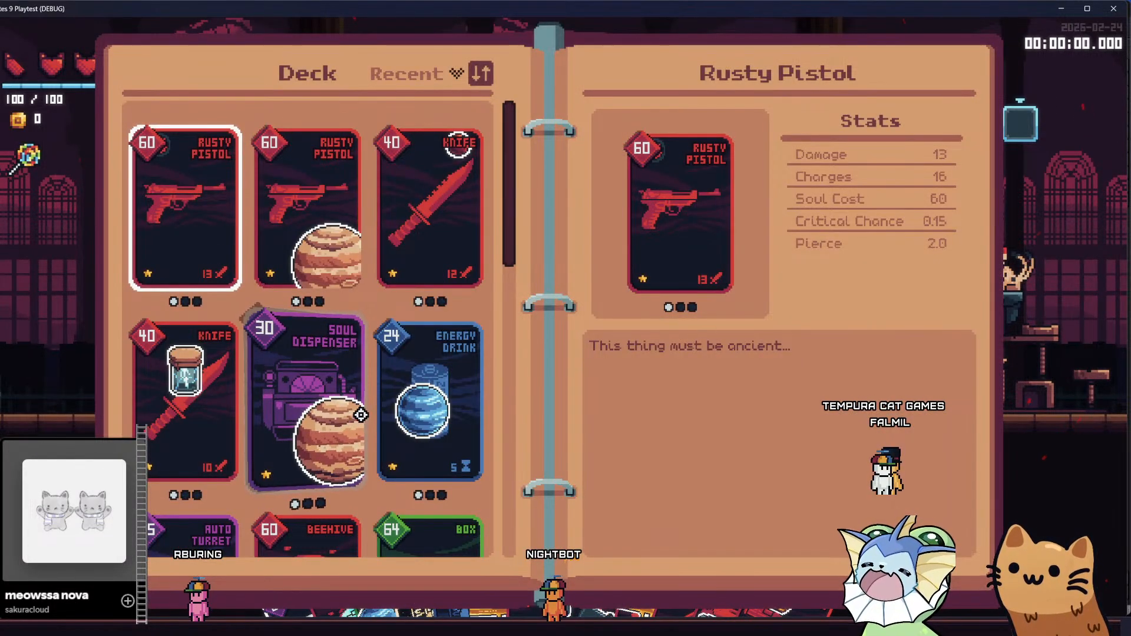
key(Tab)
Load the first selectable level through the debug options to test the Lollipop relic on a level change
key(grave)
click(79, 189)
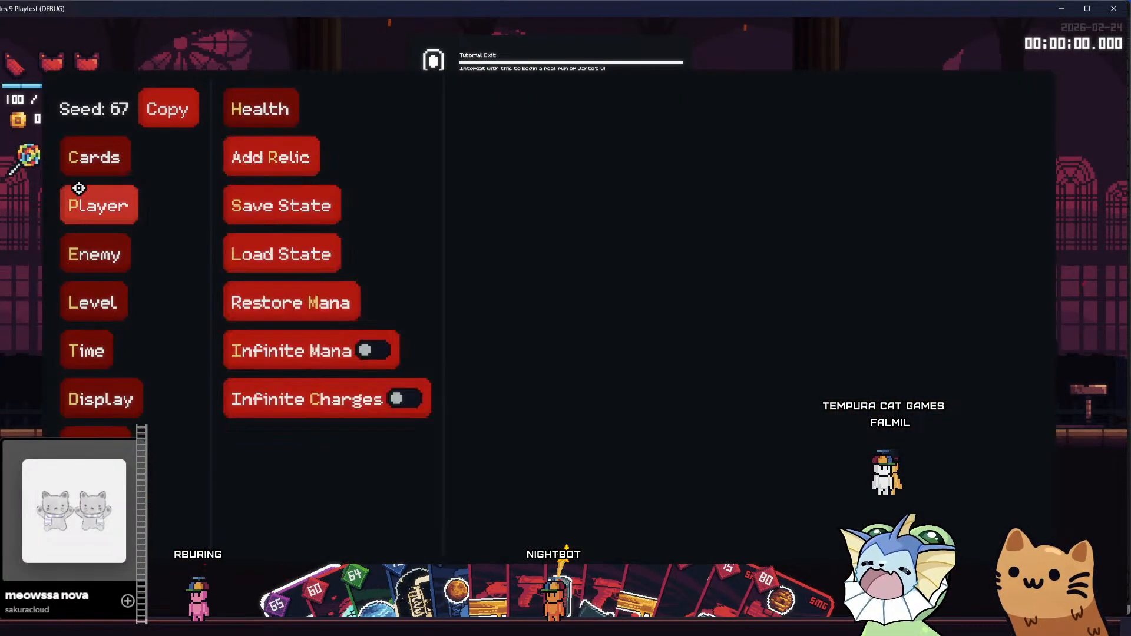
click(112, 297)
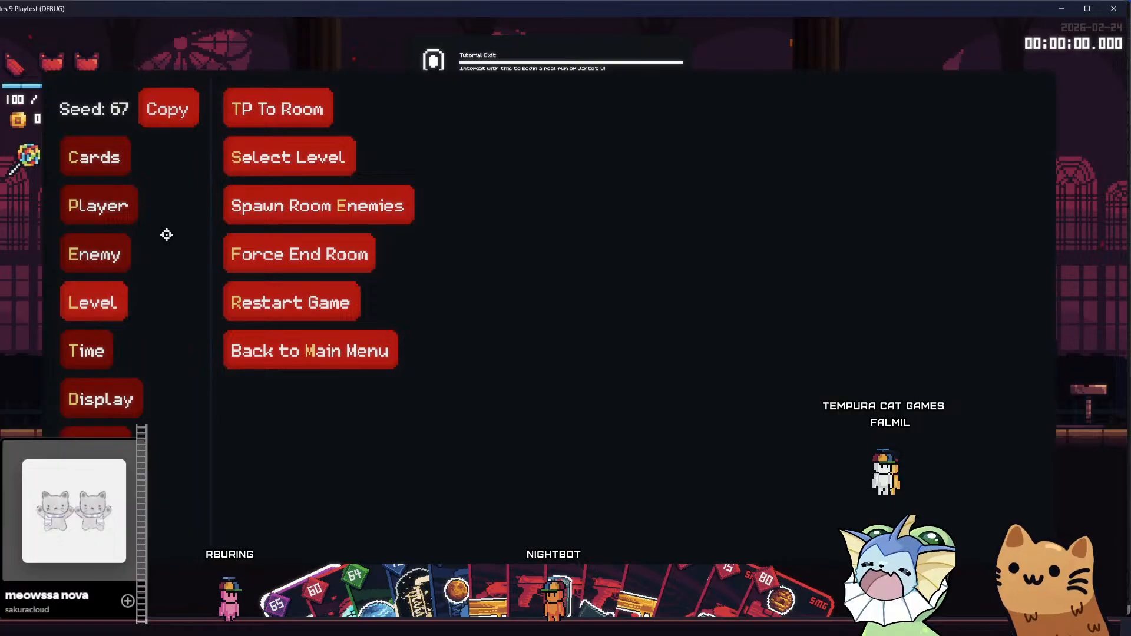
click(339, 155)
click(495, 111)
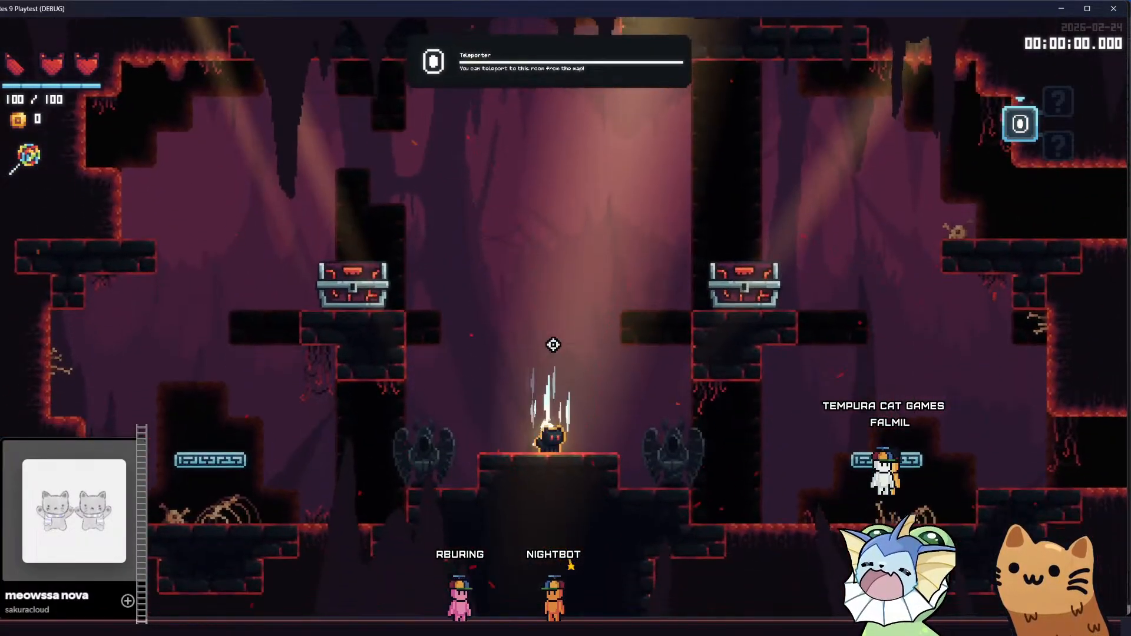
Examine the deck cards for stickers after the level change, including the Sawed Off card's details
key(Tab)
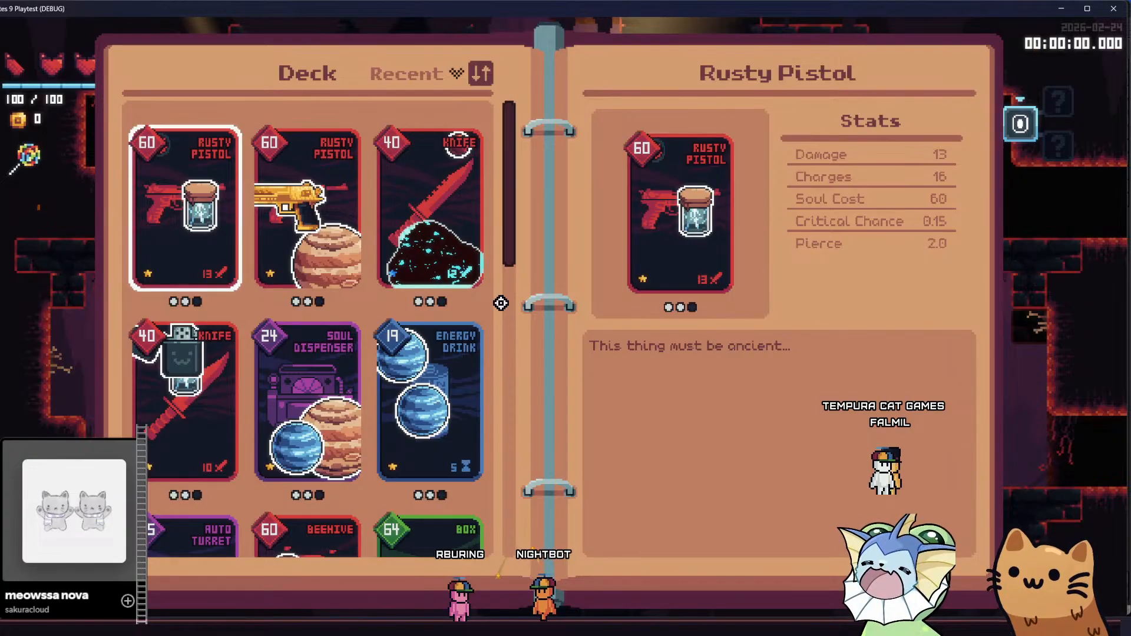
scroll(394, 307, down, 10)
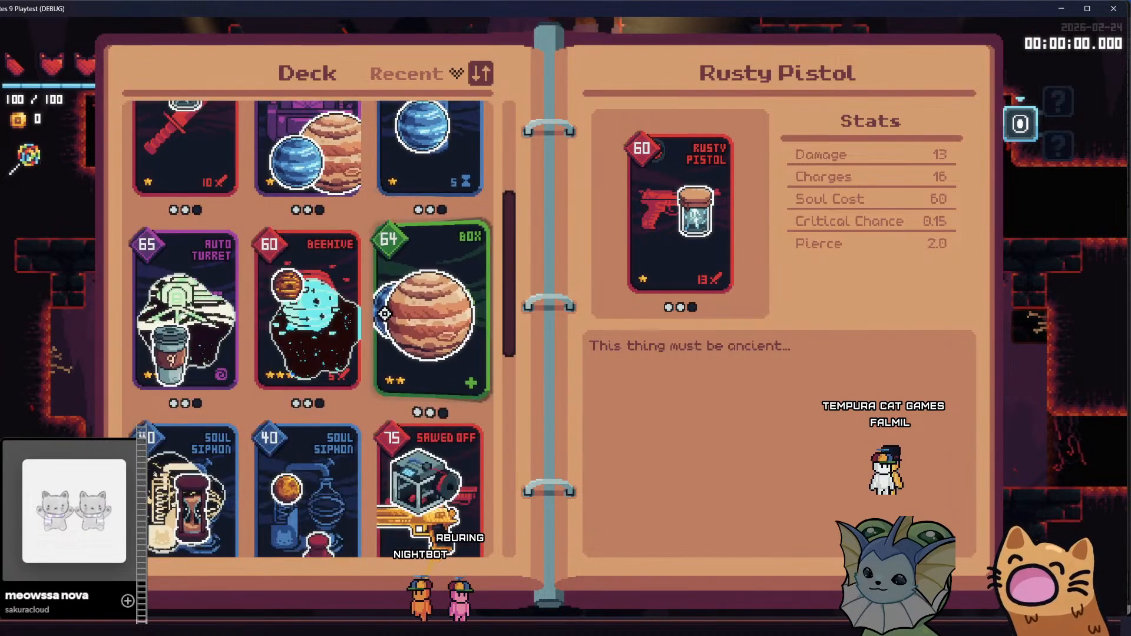
scroll(366, 322, down, 5)
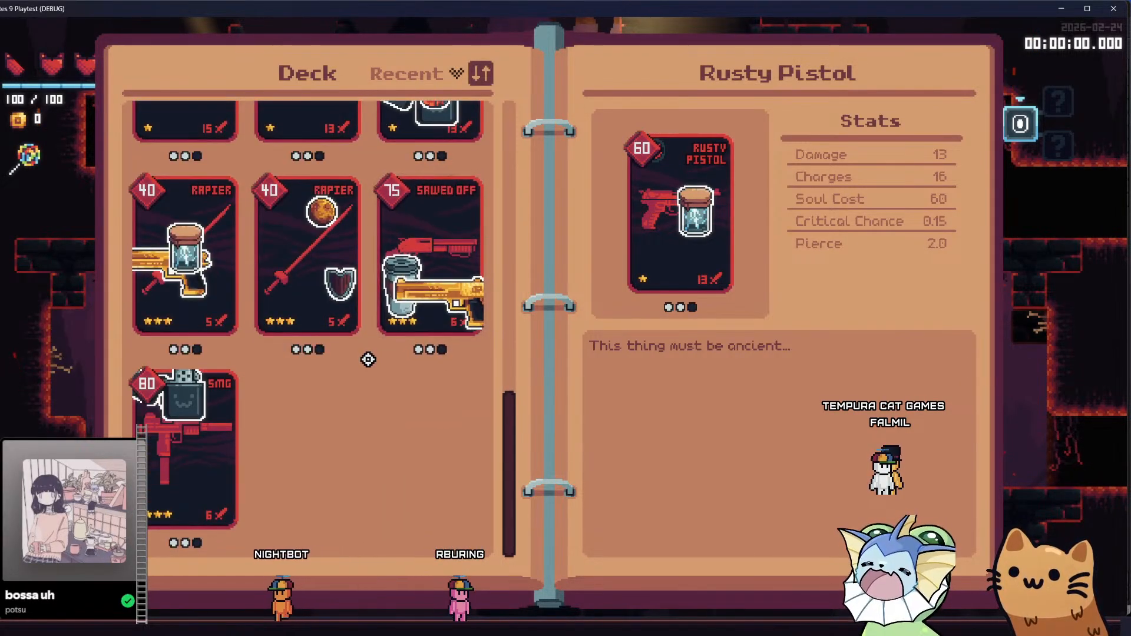
click(421, 296)
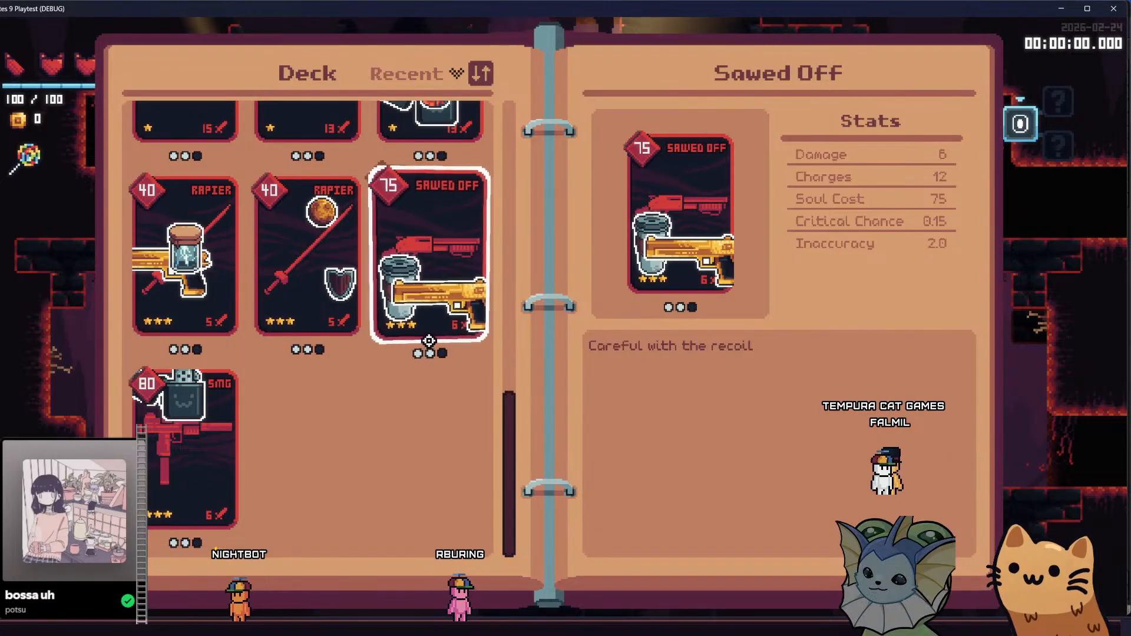
key(Escape)
mouse_move(16, 165)
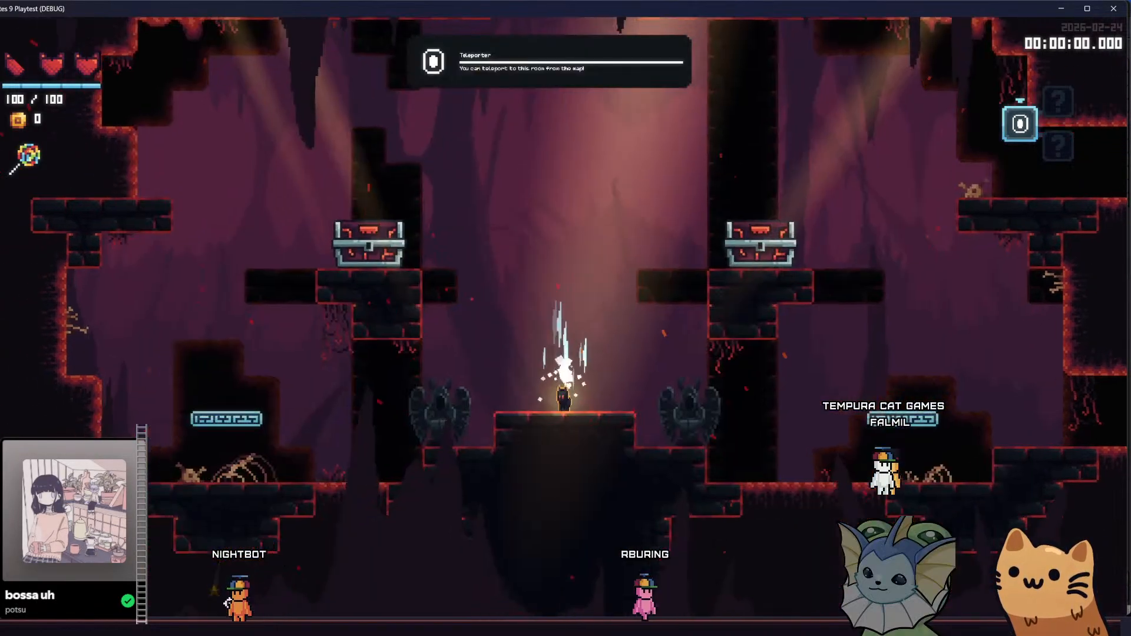
Switch back to Godot and add a register_signals() -> void function below on_level_changed in lollipop.gd
key(alt+Tab)
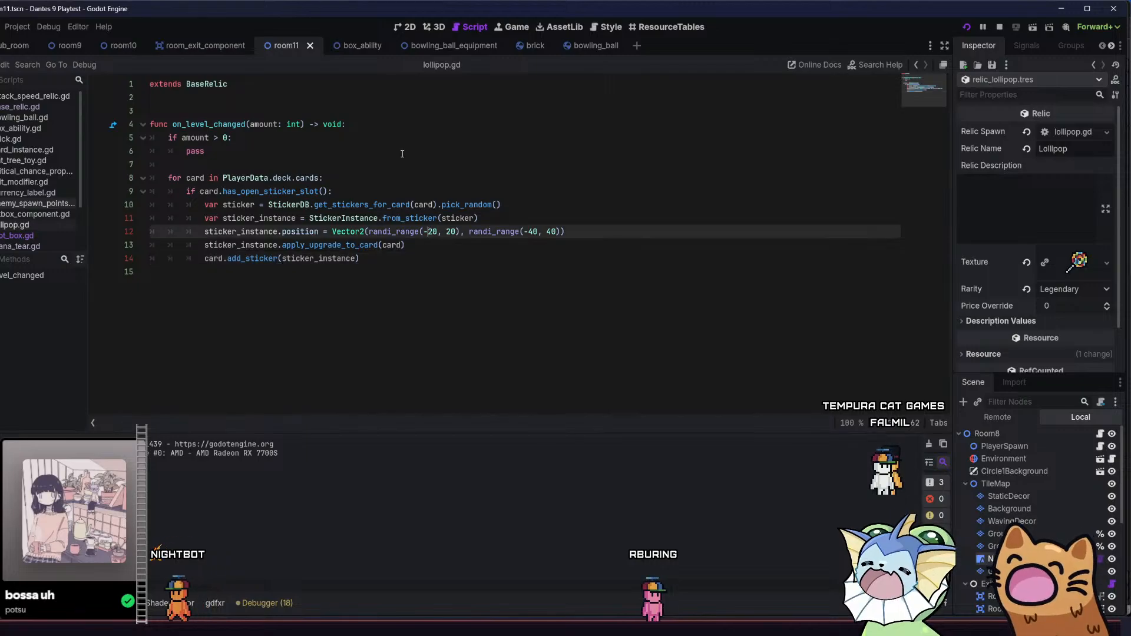
click(296, 135)
click(370, 120)
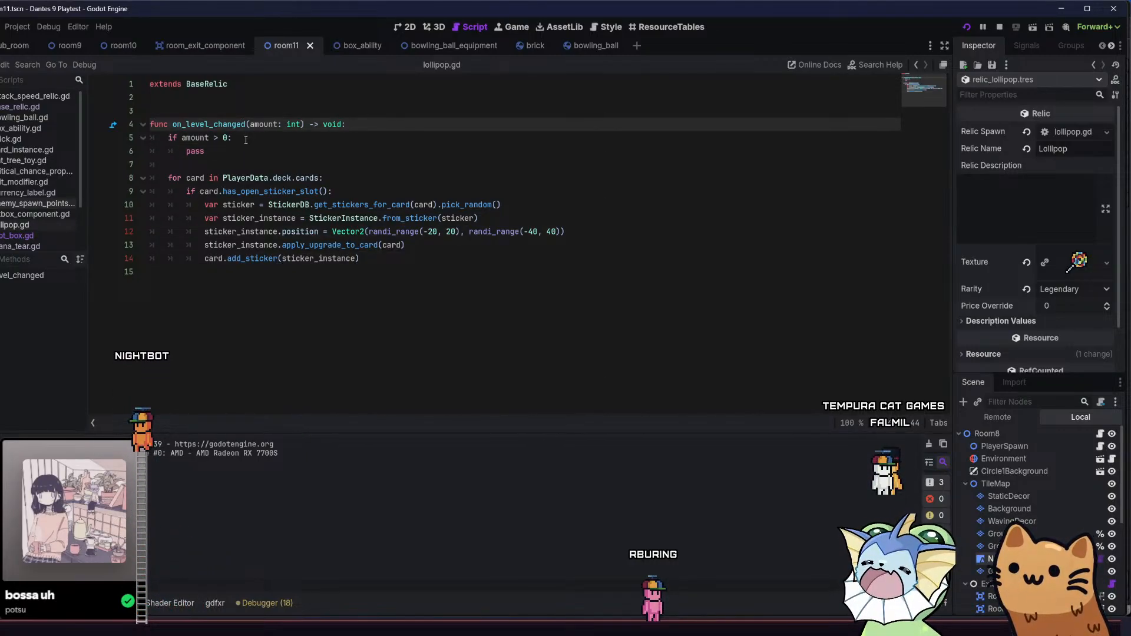
click(417, 258)
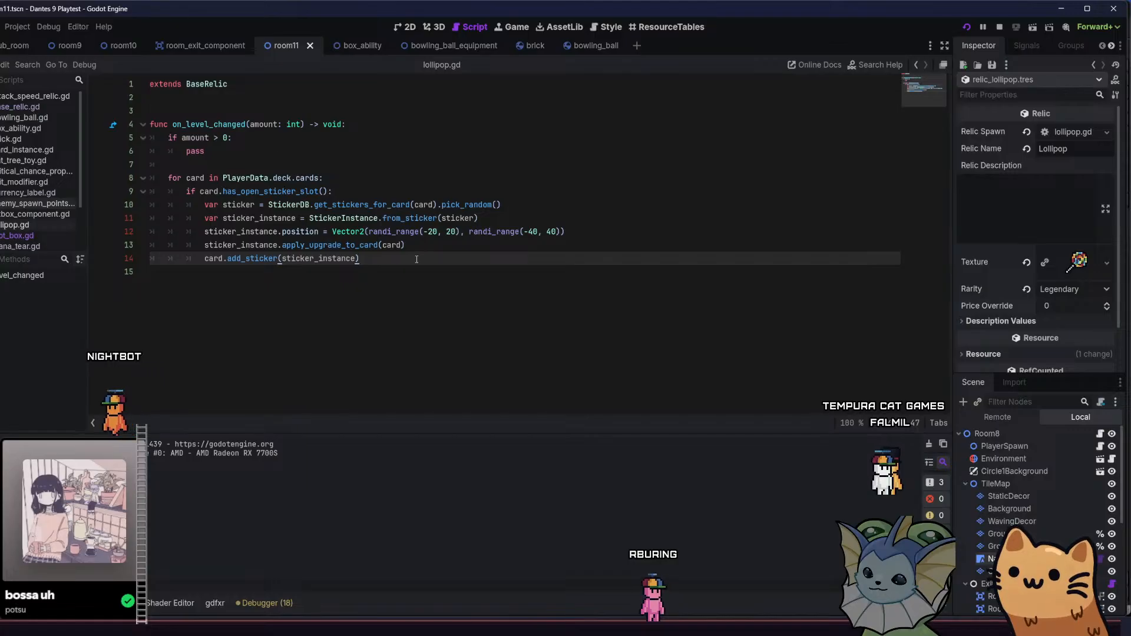
key(Return)
key(Return)
key(Return)
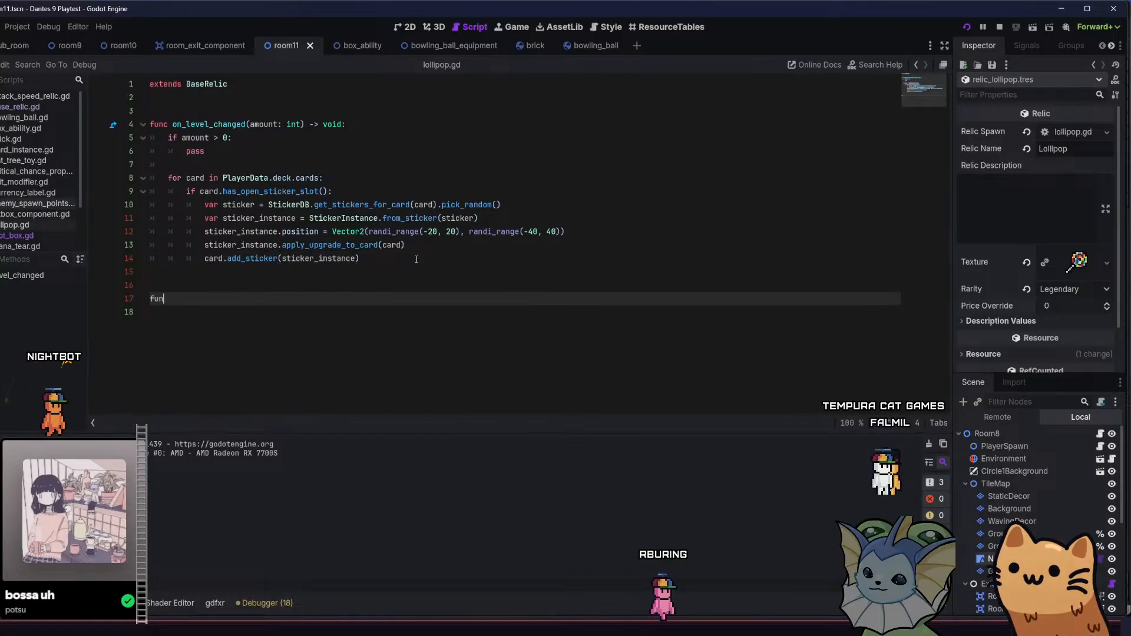
text(func reg)
key(Return)
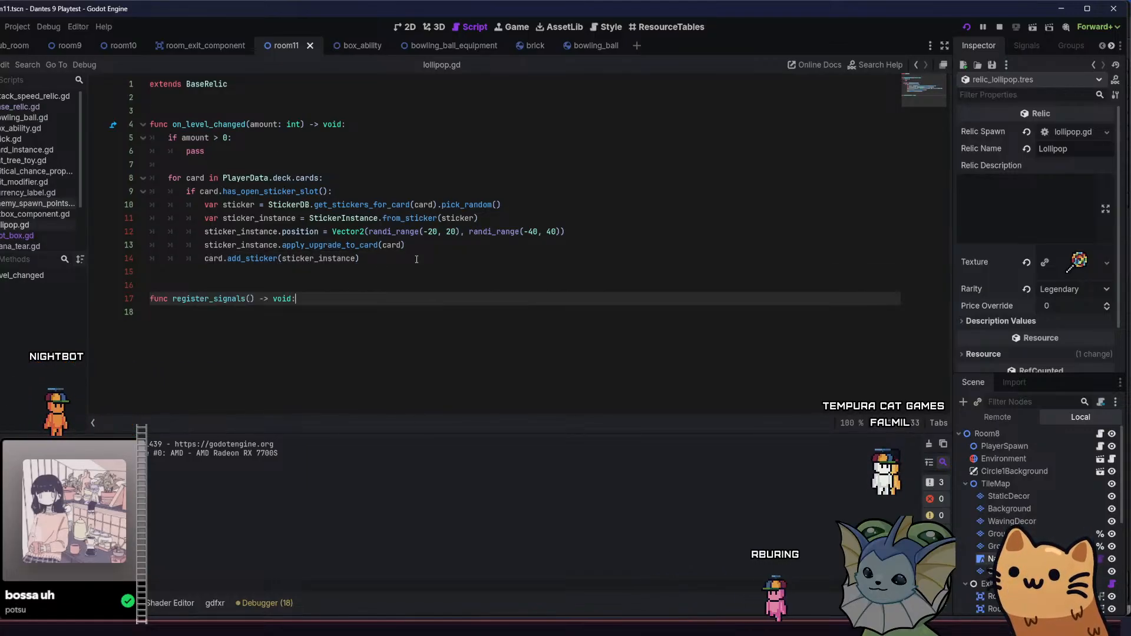
key(Return)
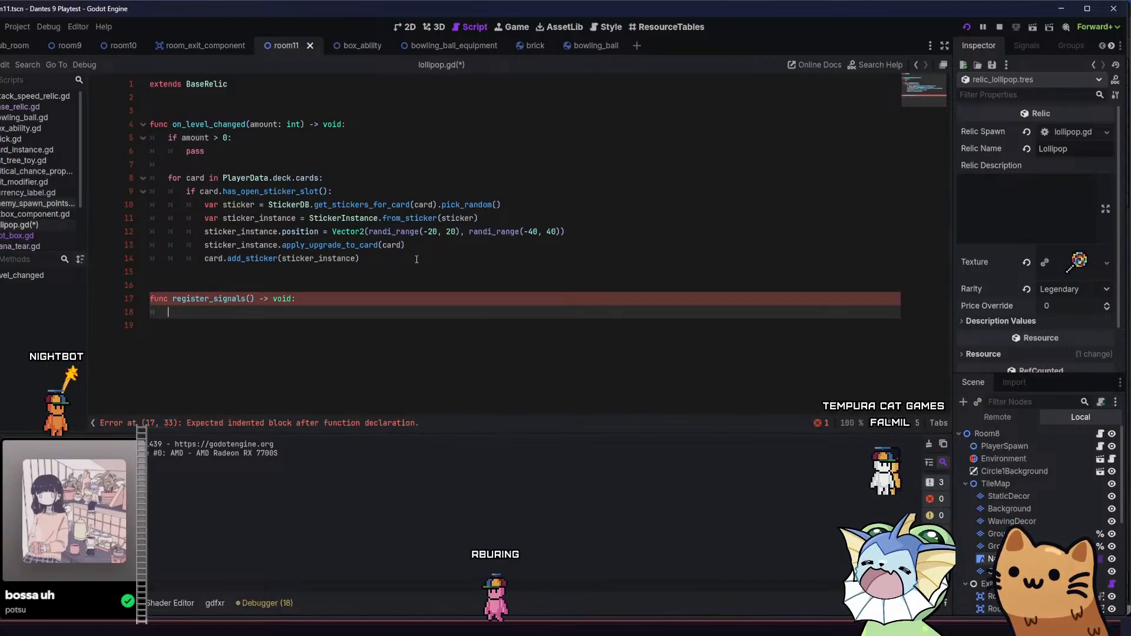
Write a relic.level_changed.connect() call in the body of register_signals
text(relic.)
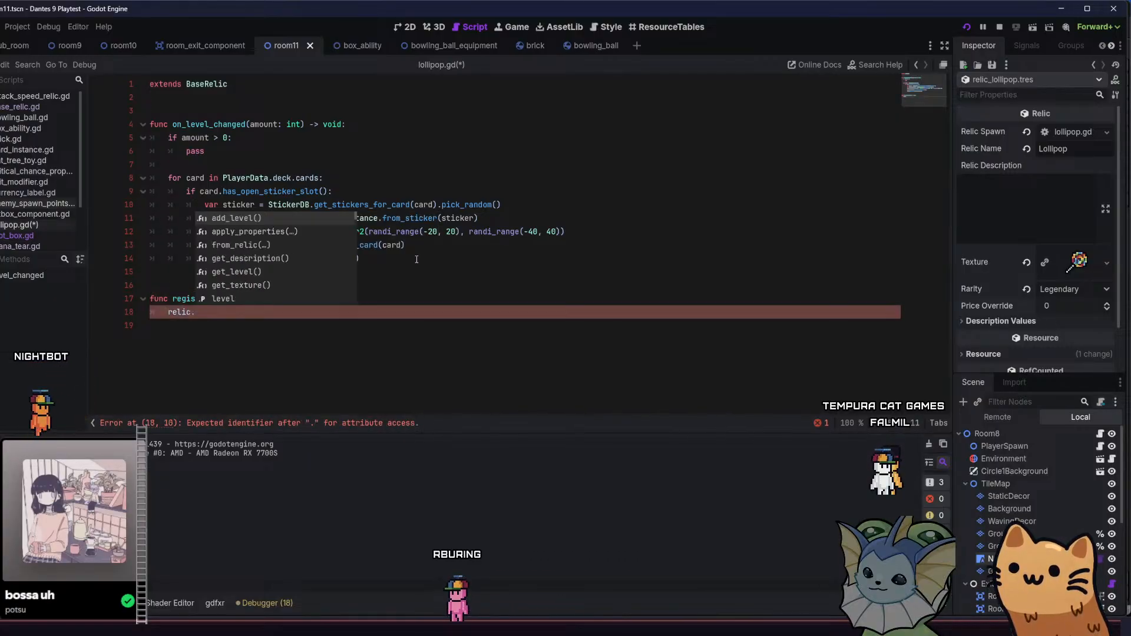
text(lev)
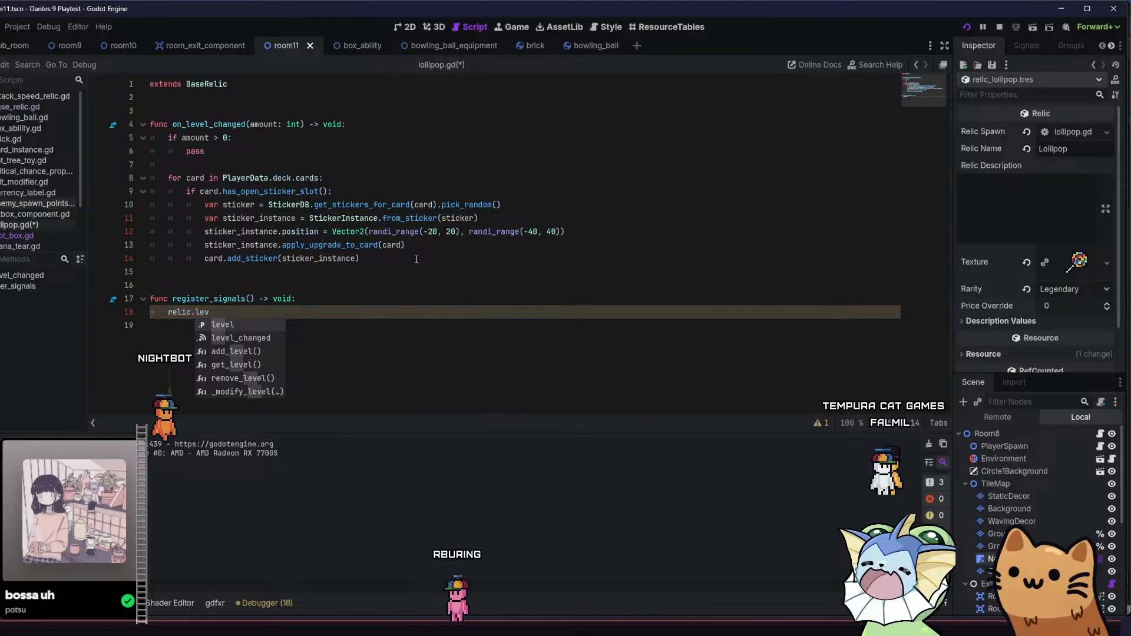
key(Down)
key(Return)
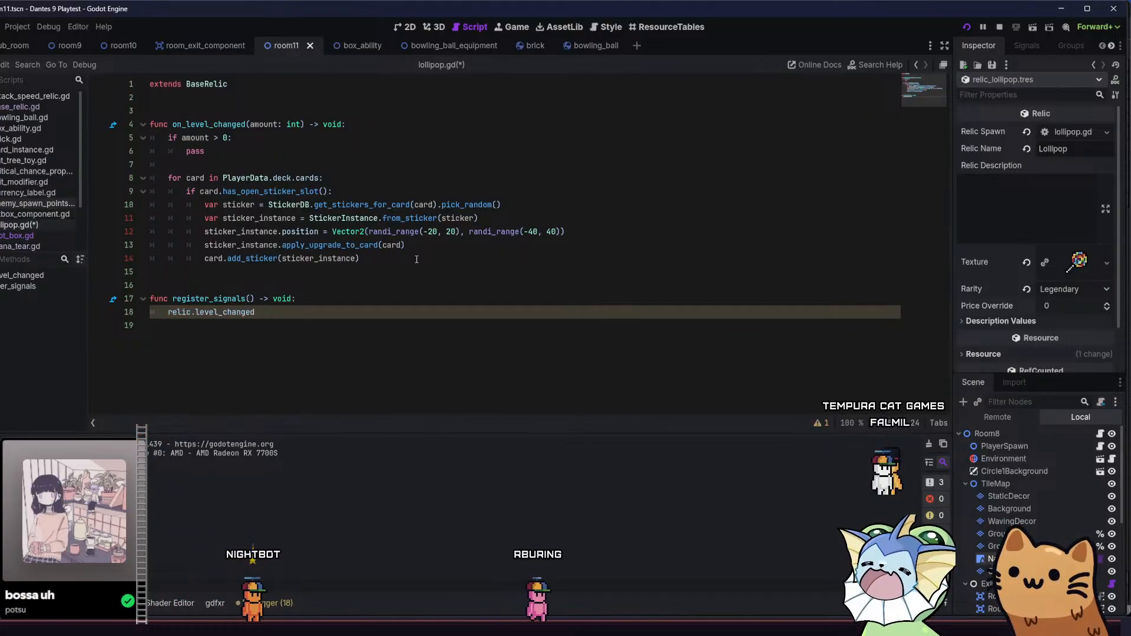
text(.con)
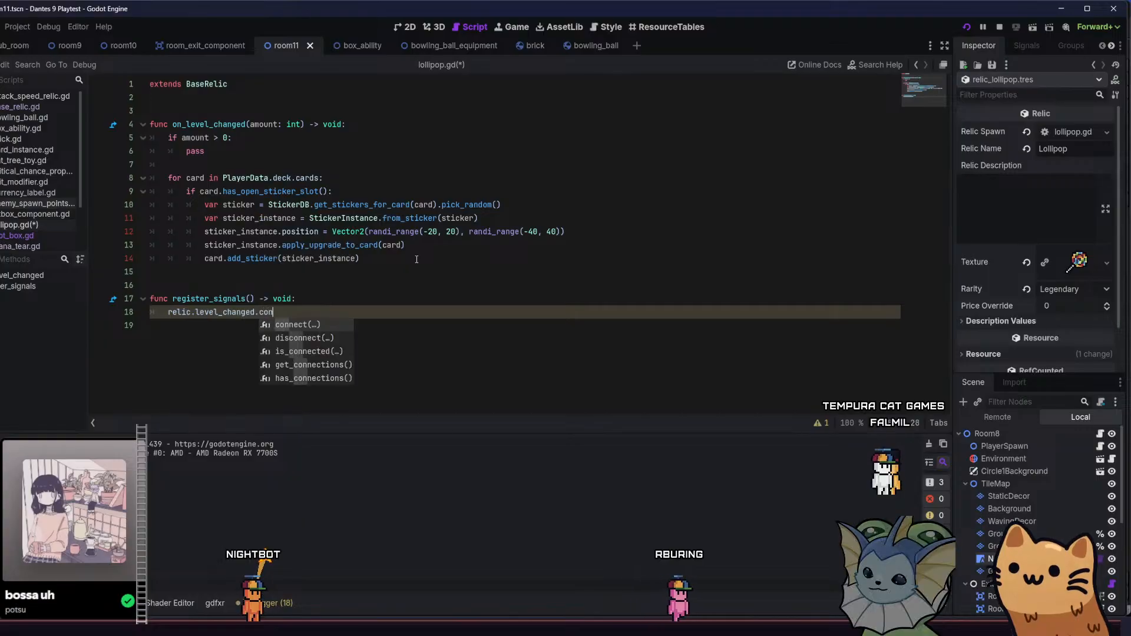
key(Return)
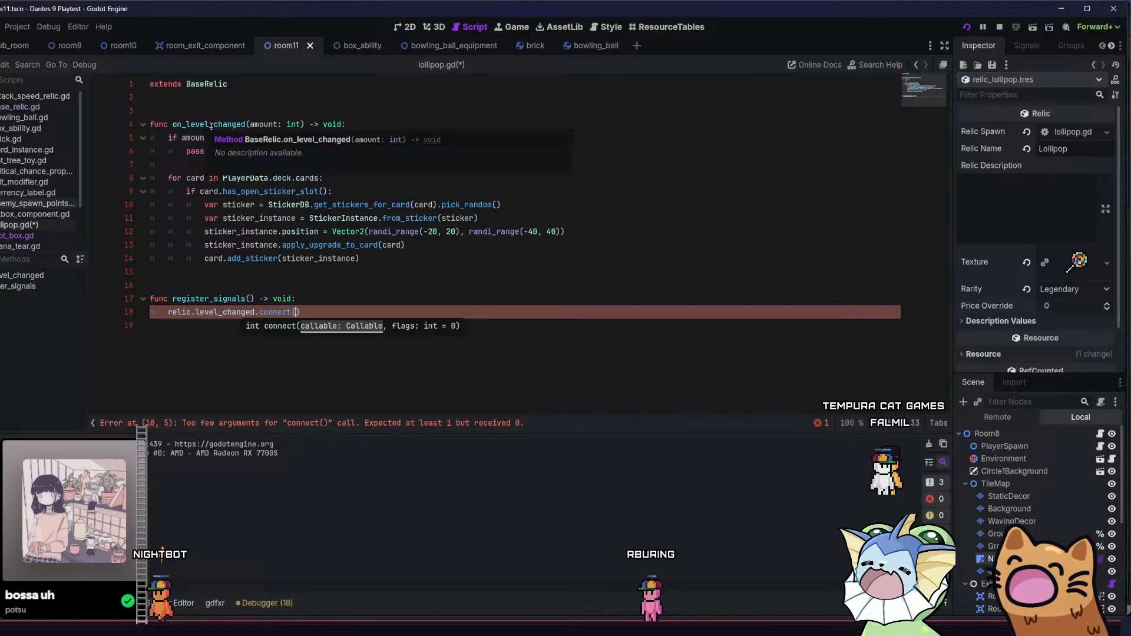
Rename the on_level_changed function in lollipop.gd to on_update
drag(243, 125, 218, 126)
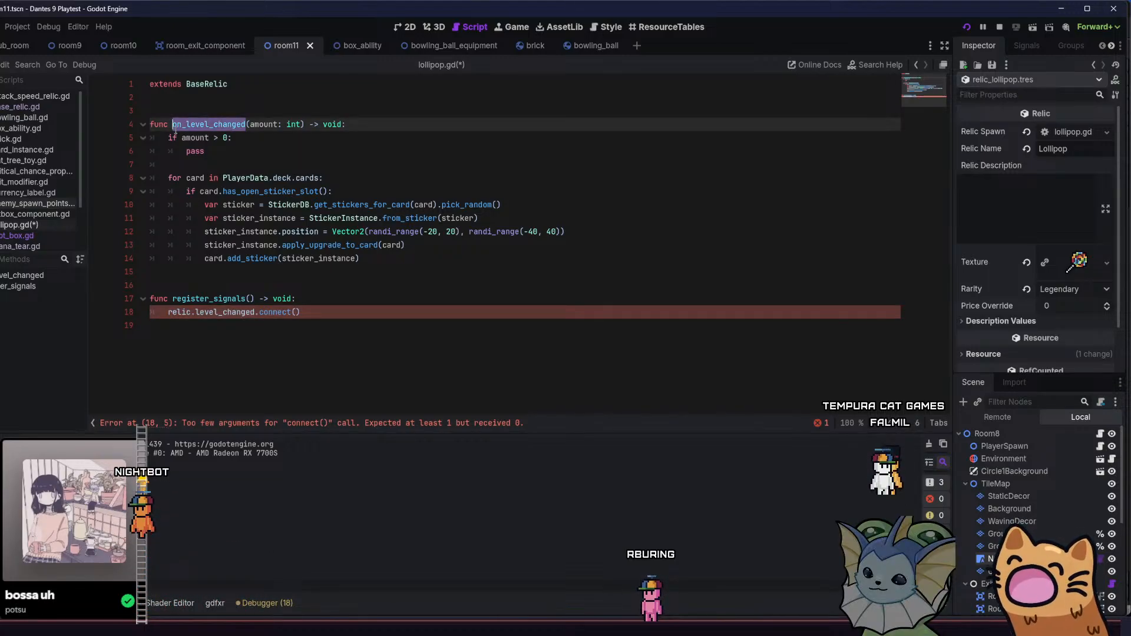
text(updat)
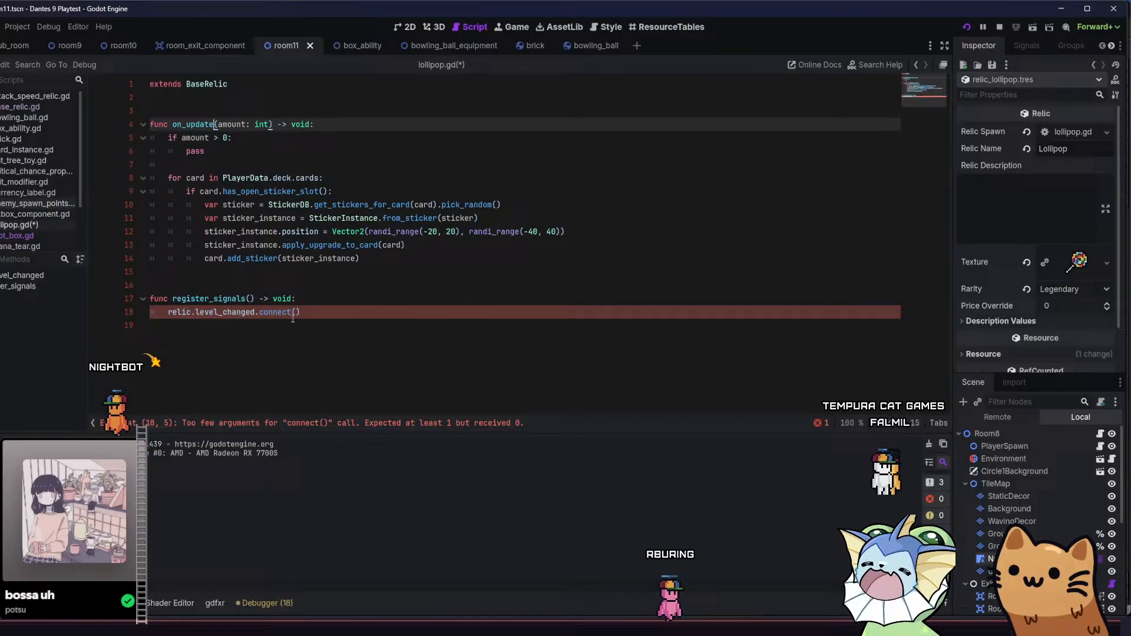
Pass on_update as the callable to the relic.level_changed.connect() call in register_signals and save lollipop.gd
click(293, 316)
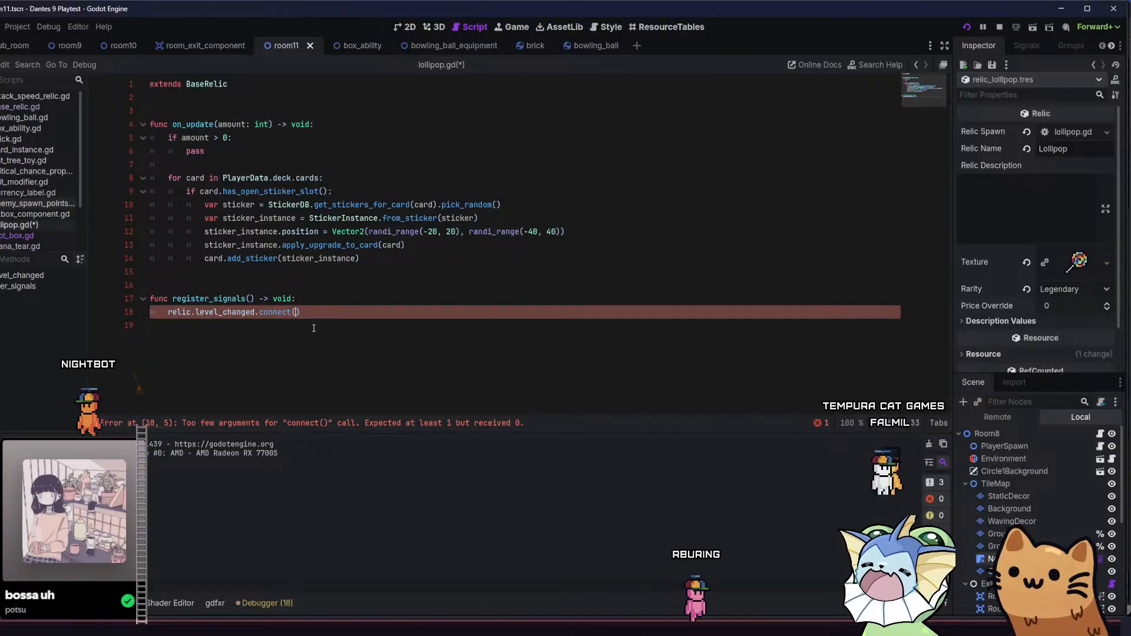
text(on_update)
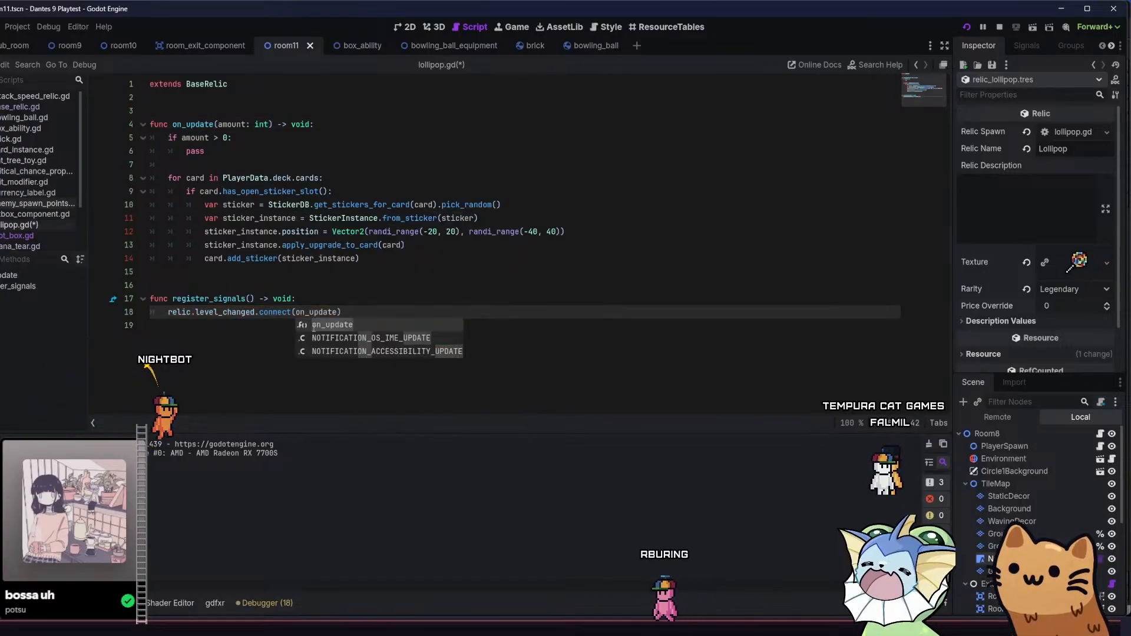
key(Return)
key(ctrl+s)
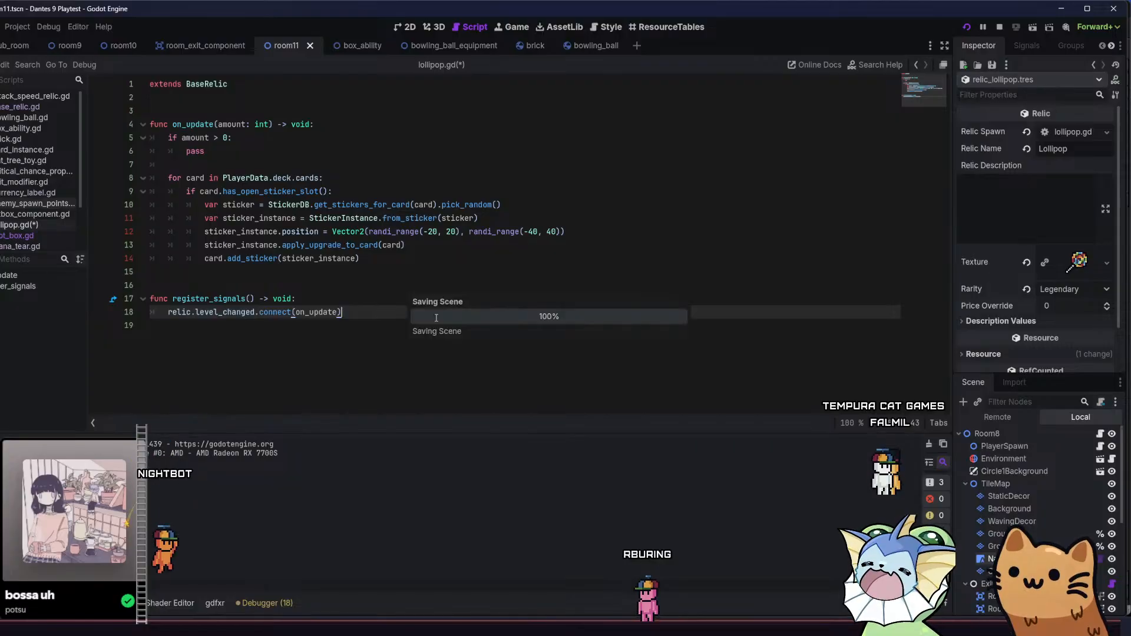
click(391, 298)
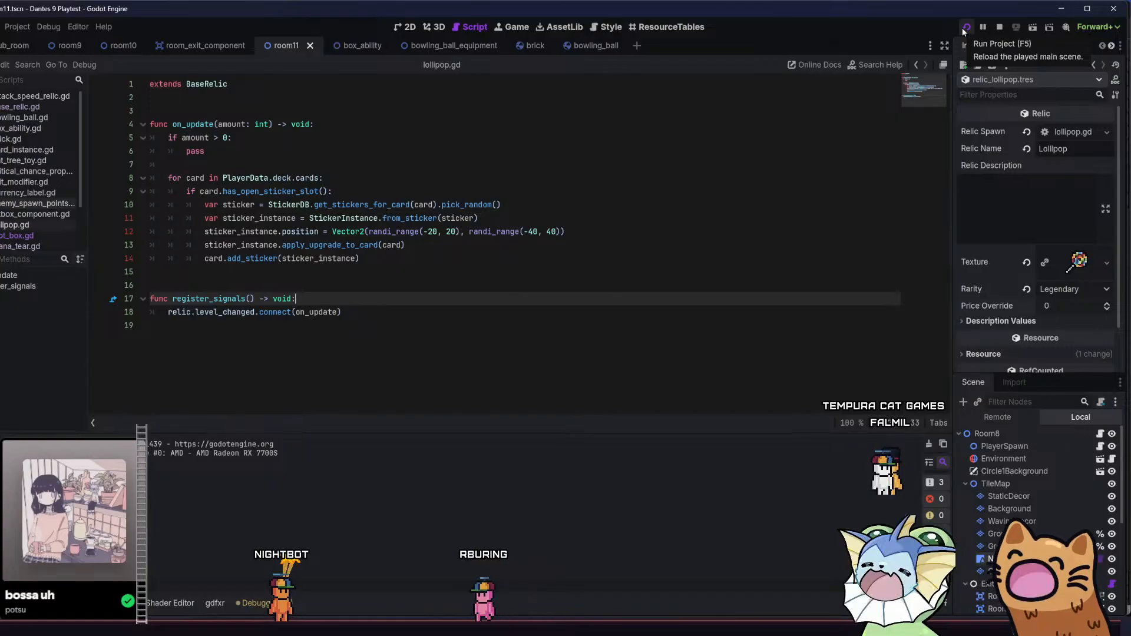
Rename the on_update function and its reference in the level_changed connection to on_create, and save the script
drag(149, 125, 214, 124)
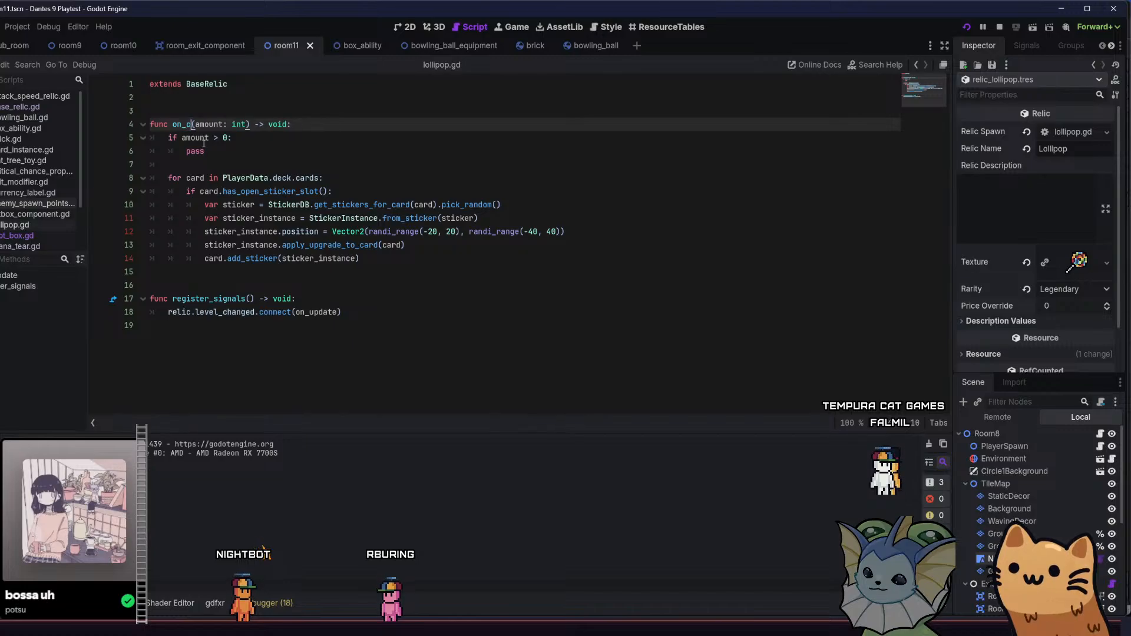
text(on_create)
click(337, 313)
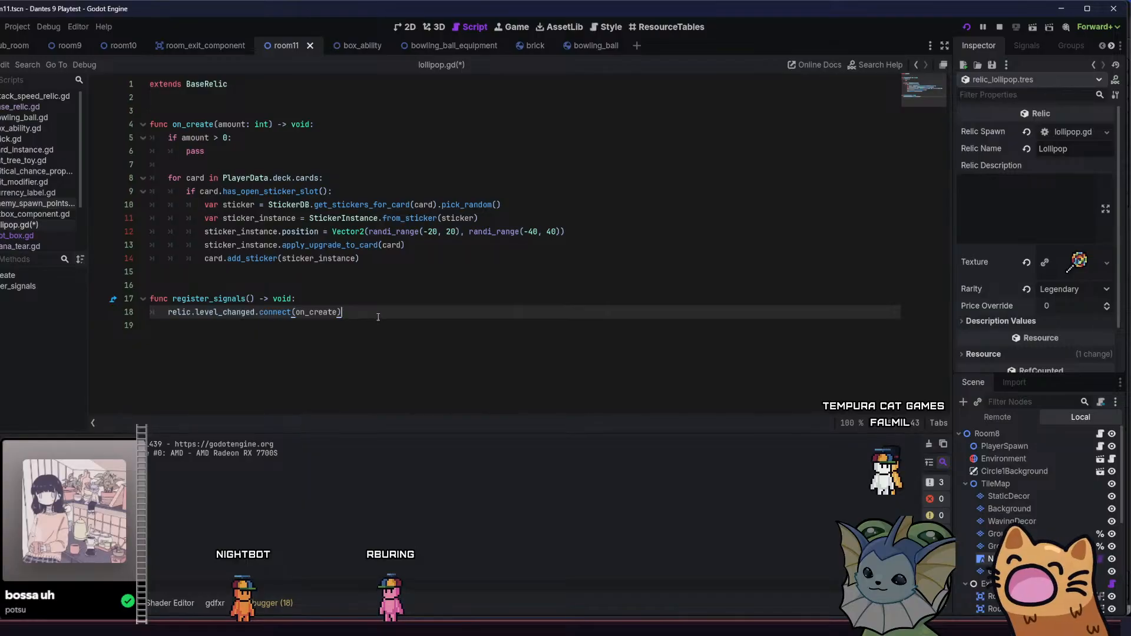
key(ctrl+s)
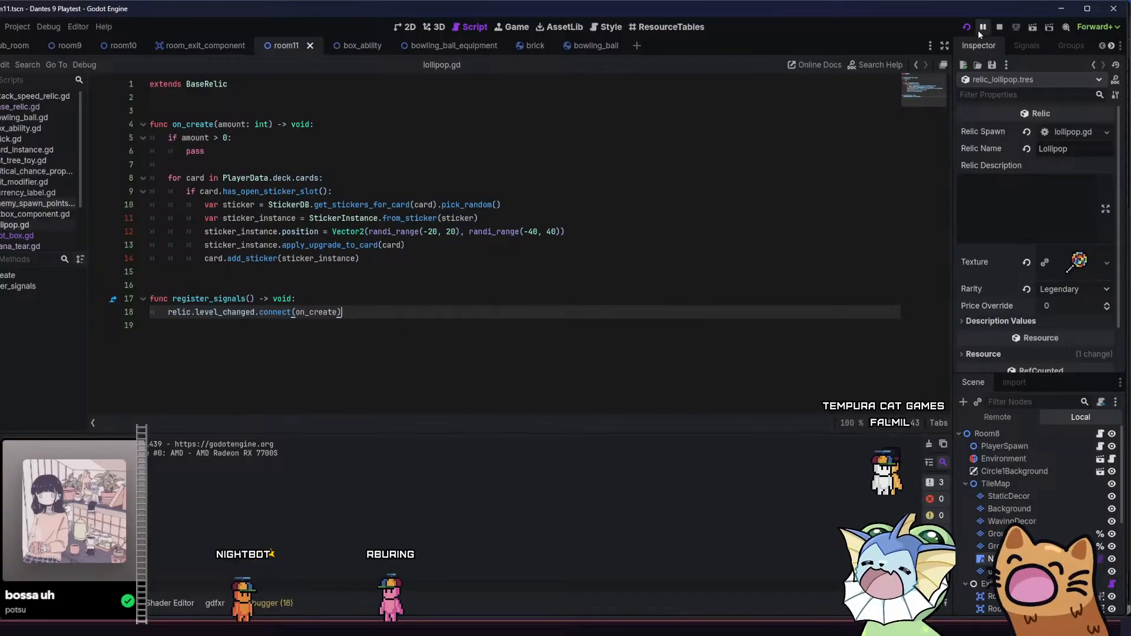
Review the on_create function's signature, its amount parameter and the amount > 0 check in lollipop.gd
triple_click(207, 124)
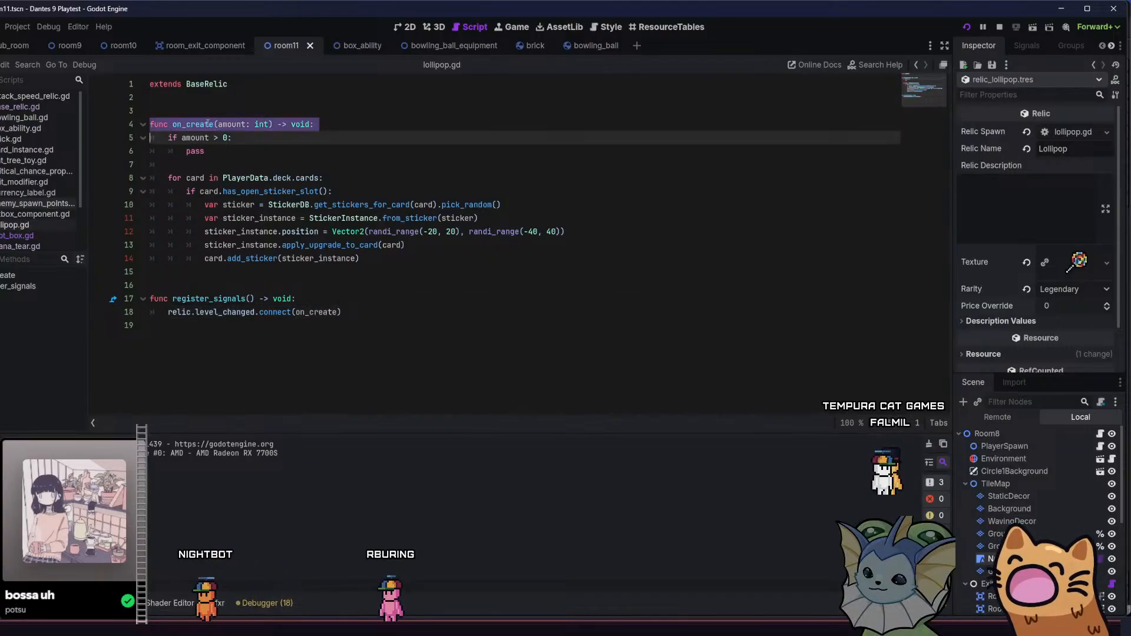
click(212, 123)
drag(201, 126, 187, 125)
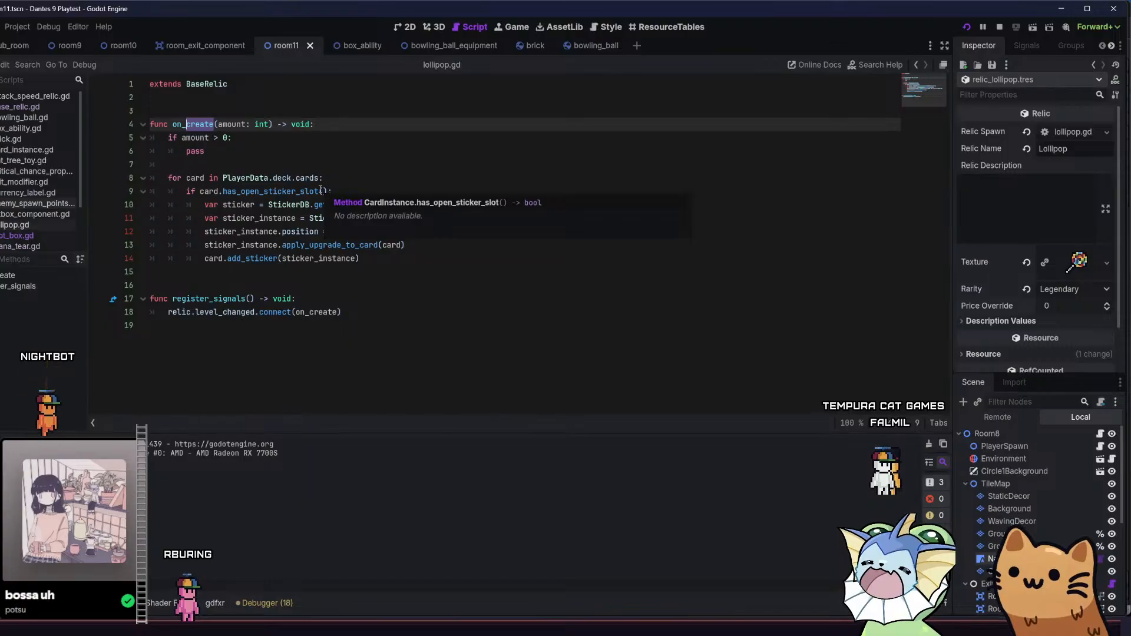
click(242, 152)
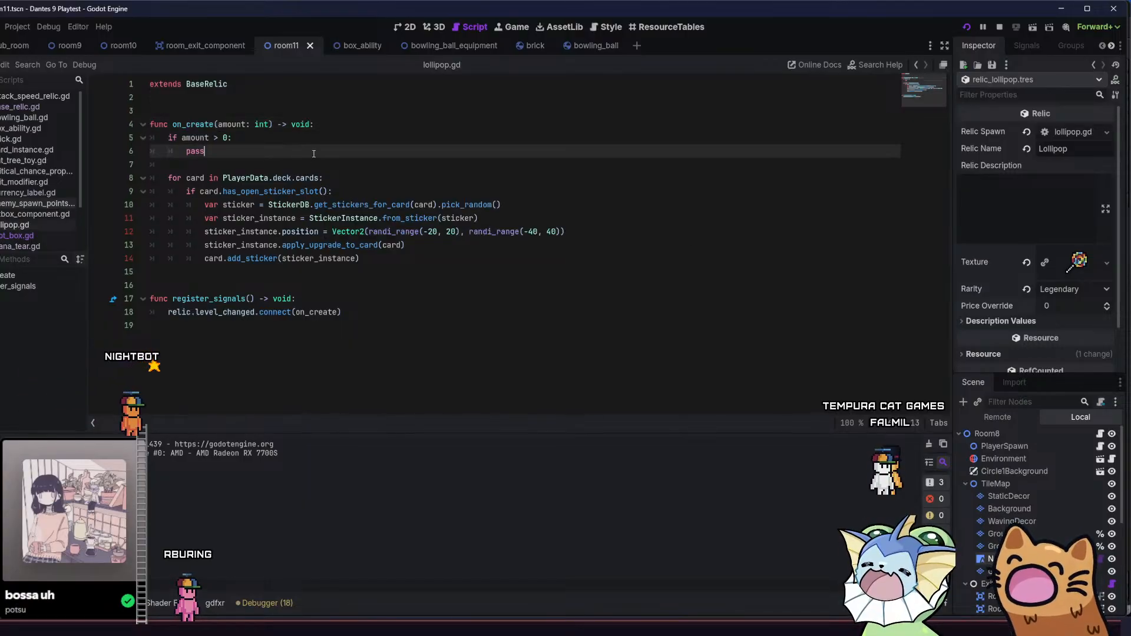
click(189, 123)
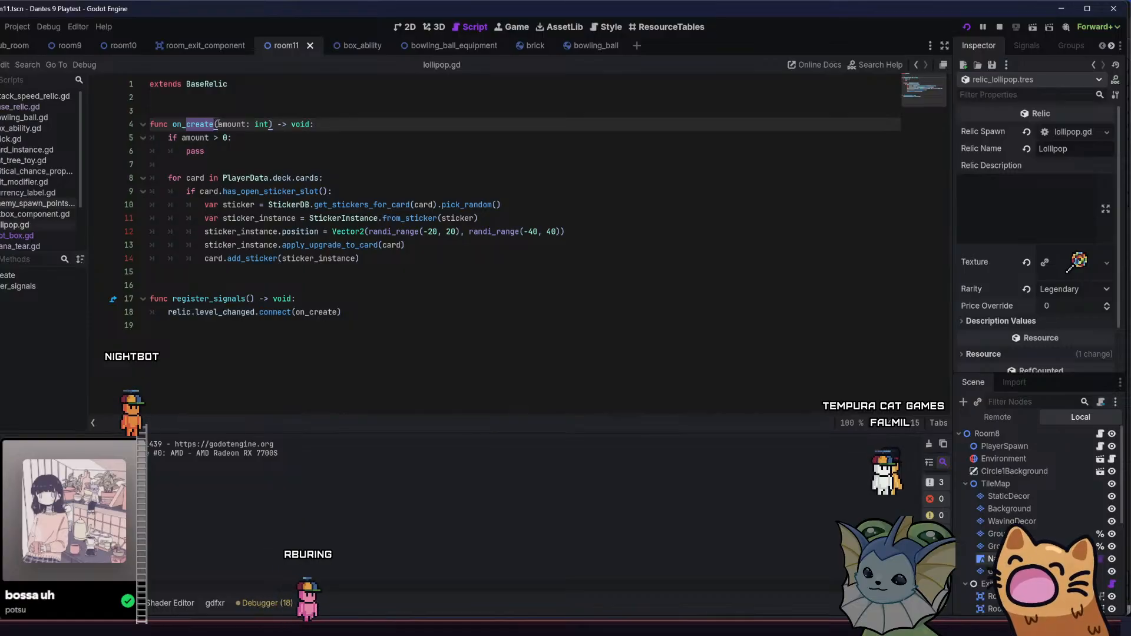
triple_click(204, 124)
click(219, 125)
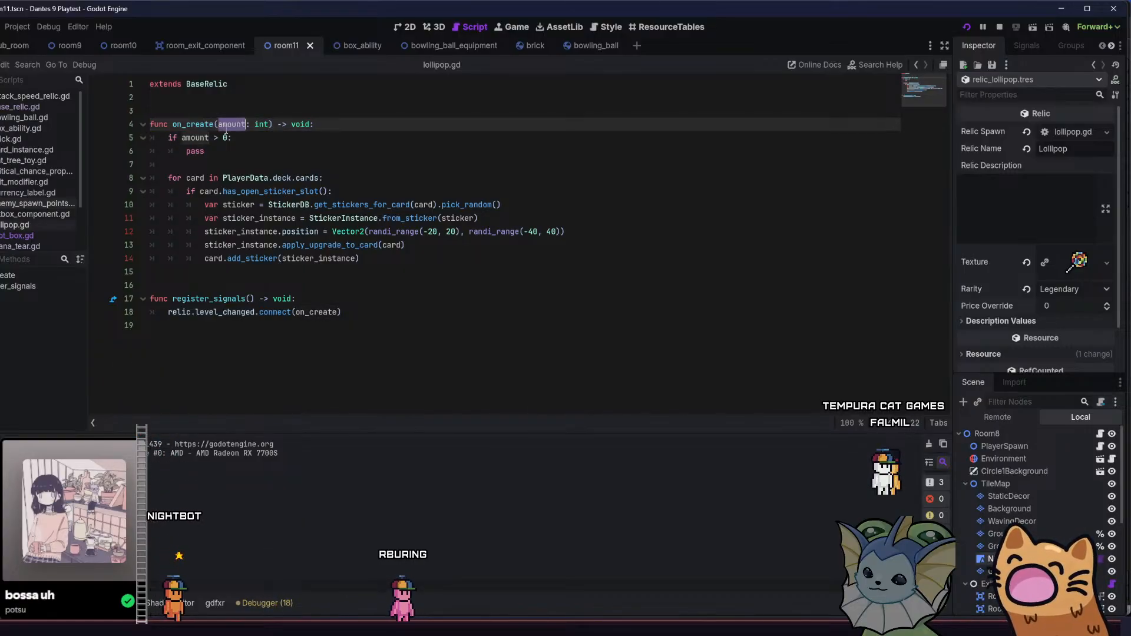
triple_click(226, 125)
click(238, 143)
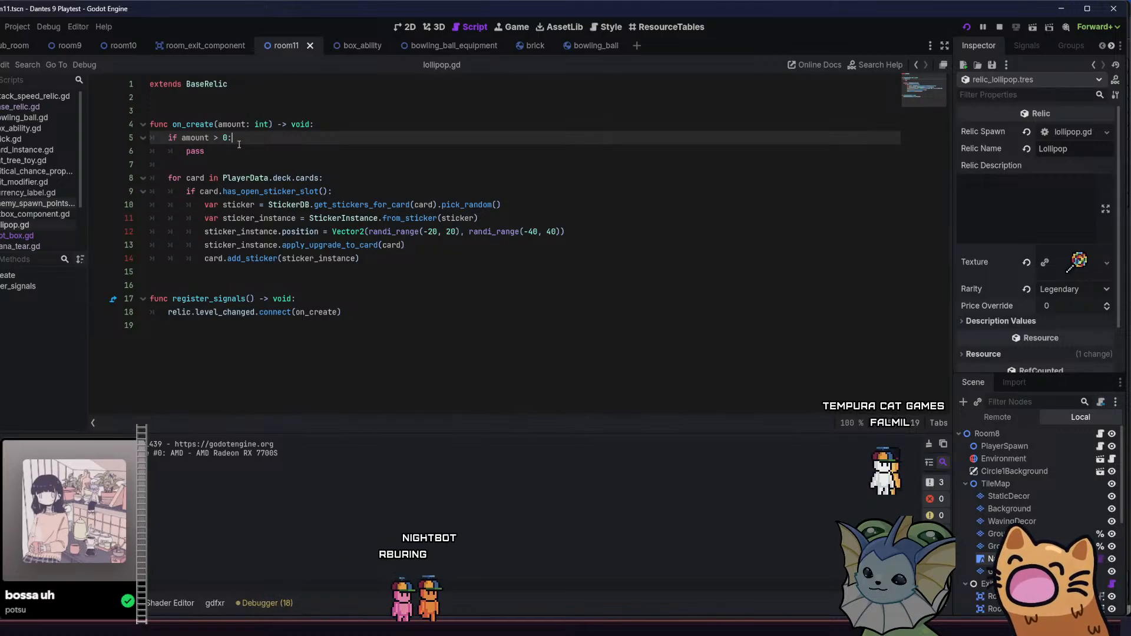
click(420, 303)
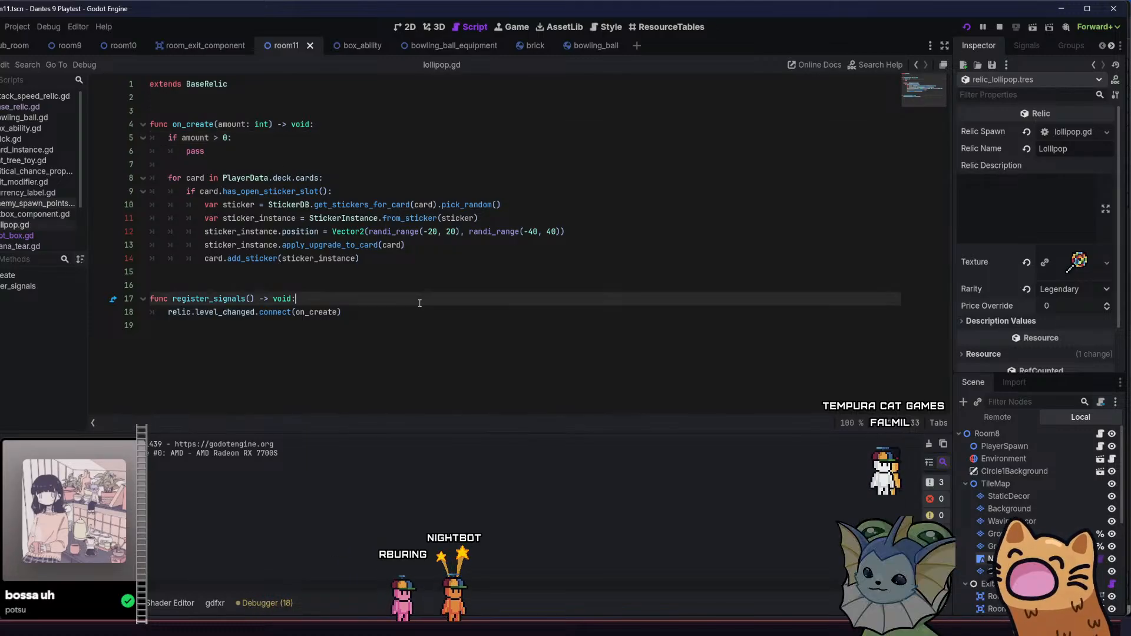
Relaunch the project and start a new game with the debug menu open
click(968, 27)
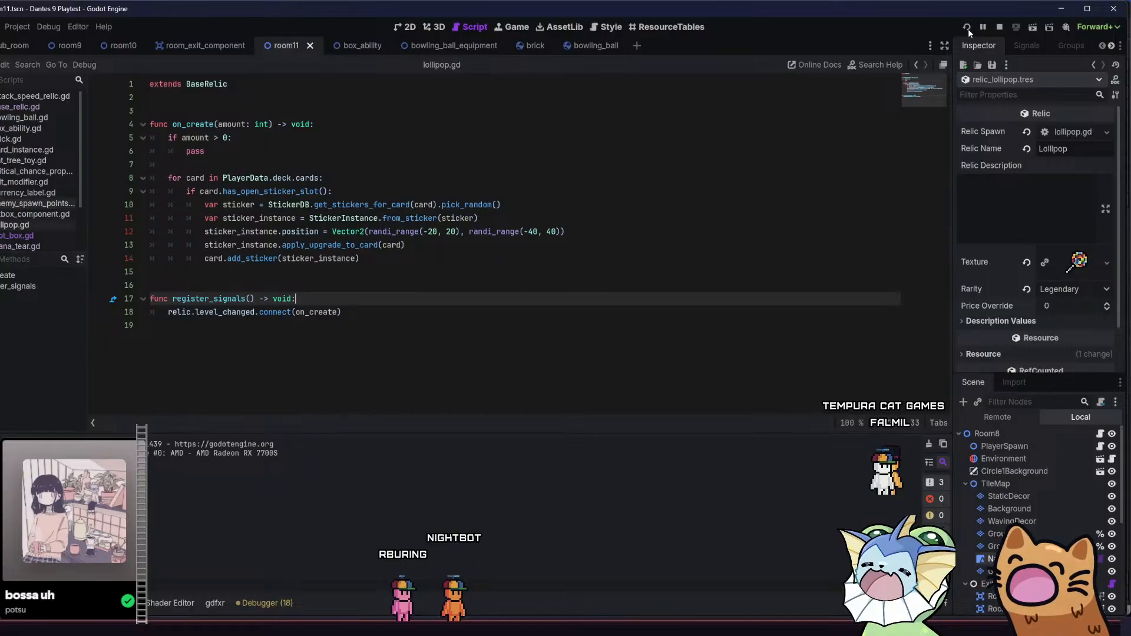
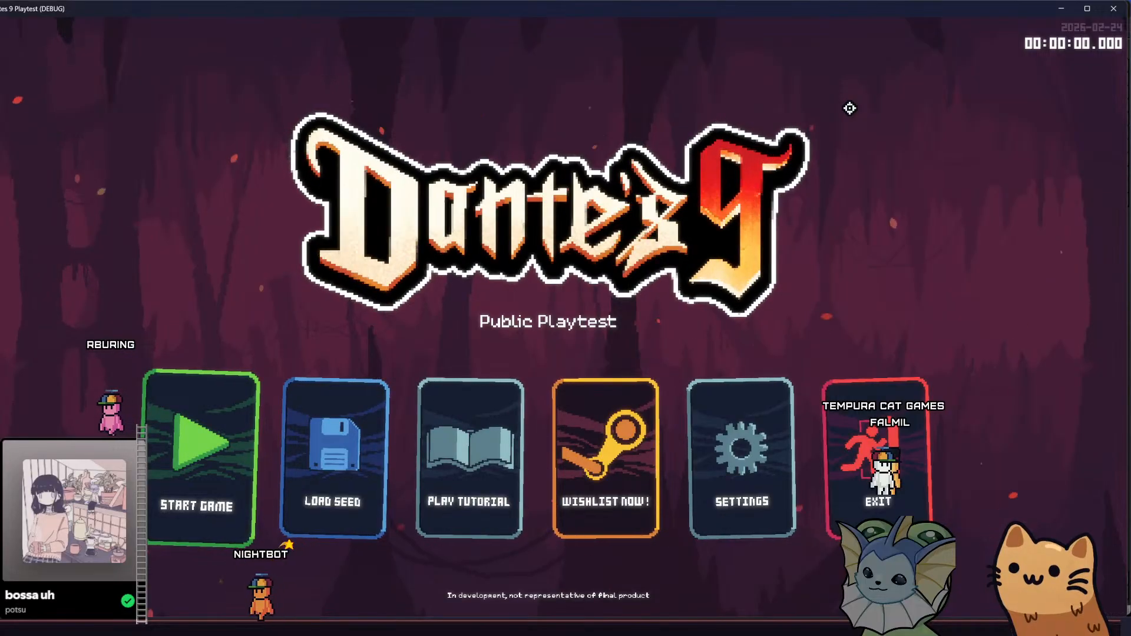
click(158, 442)
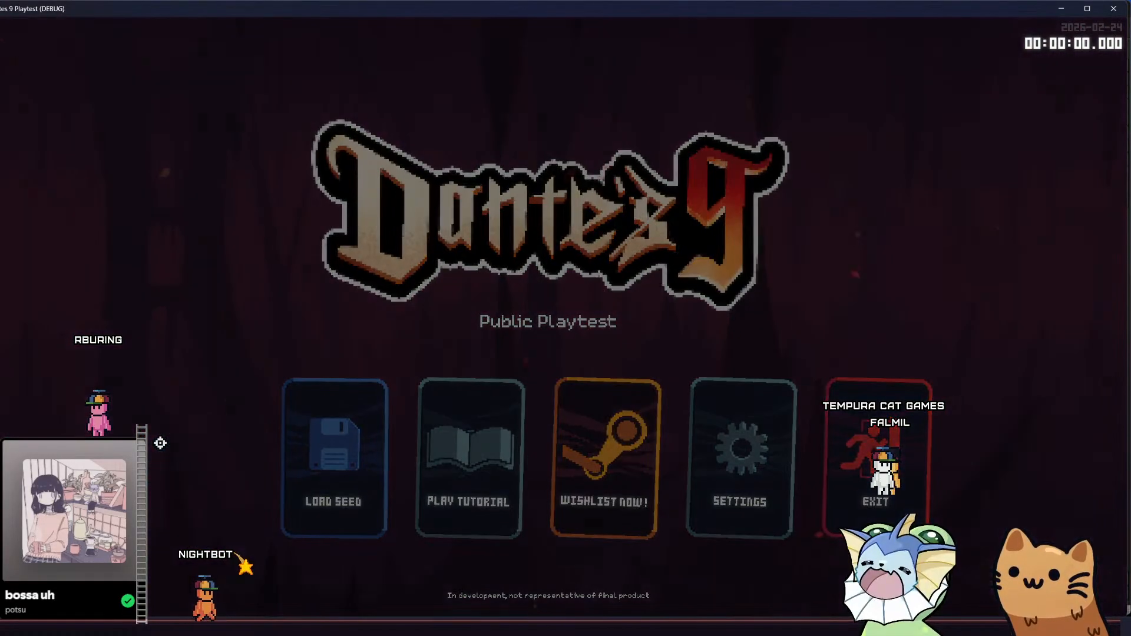
key(grave)
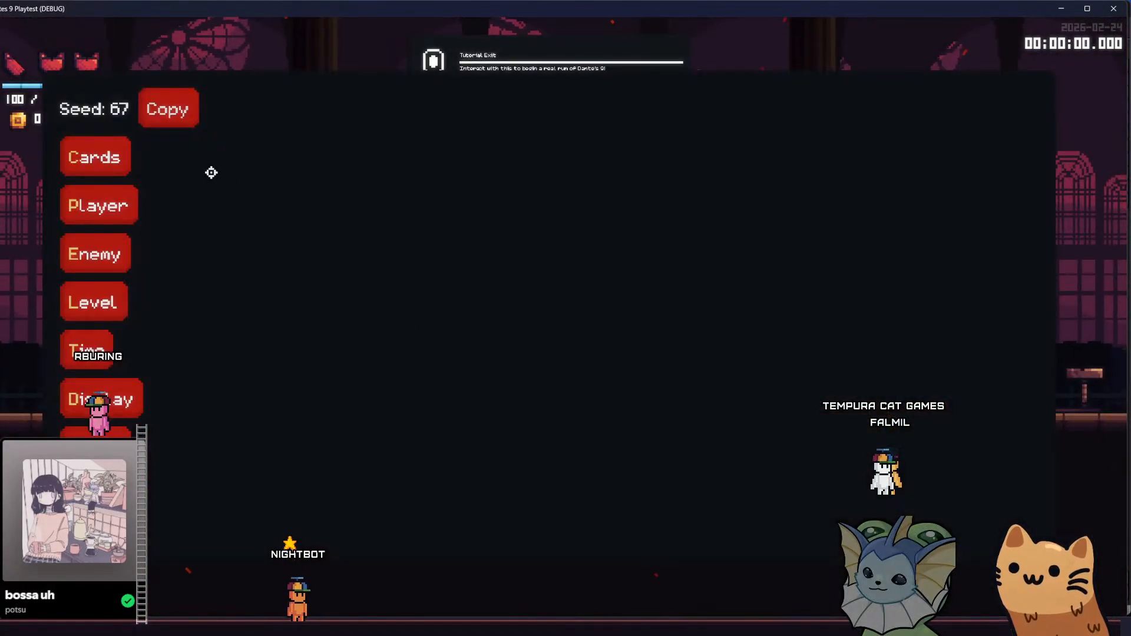
Add a mix of debug cards to the deck, including AK47, AWP, Mark, Slot Machine, SMG, Sword, Kunai and Infinite Ammo
click(105, 175)
click(283, 120)
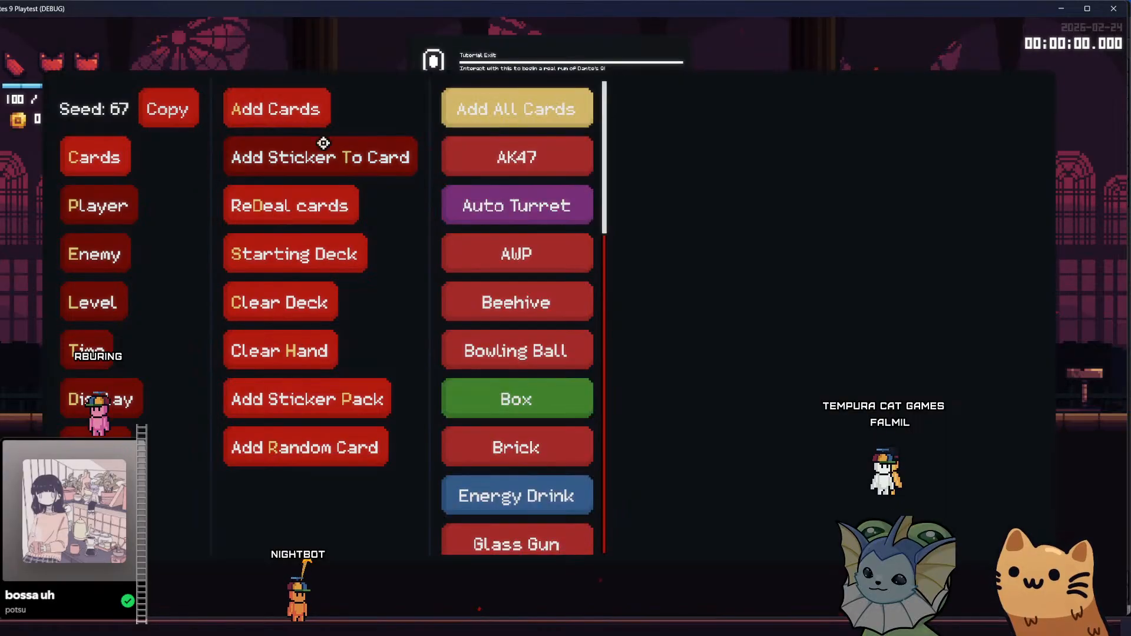
click(510, 157)
click(516, 254)
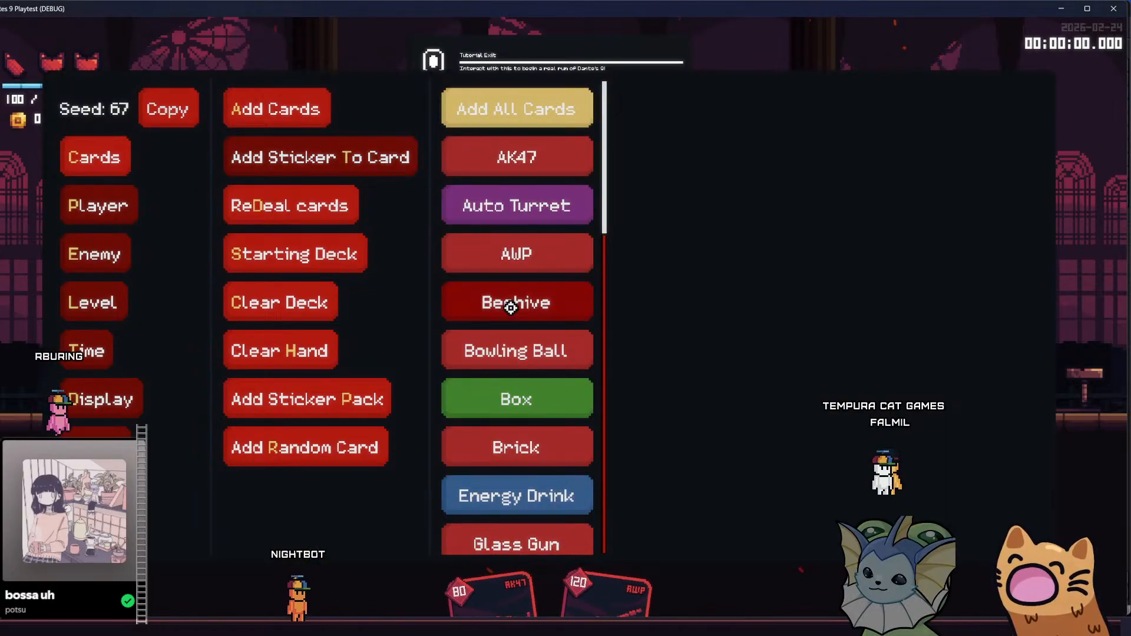
scroll(512, 301, down, 2)
click(517, 328)
scroll(516, 366, down, 5)
double_click(507, 372)
scroll(507, 377, down, 6)
double_click(507, 396)
click(508, 449)
scroll(508, 452, down, 5)
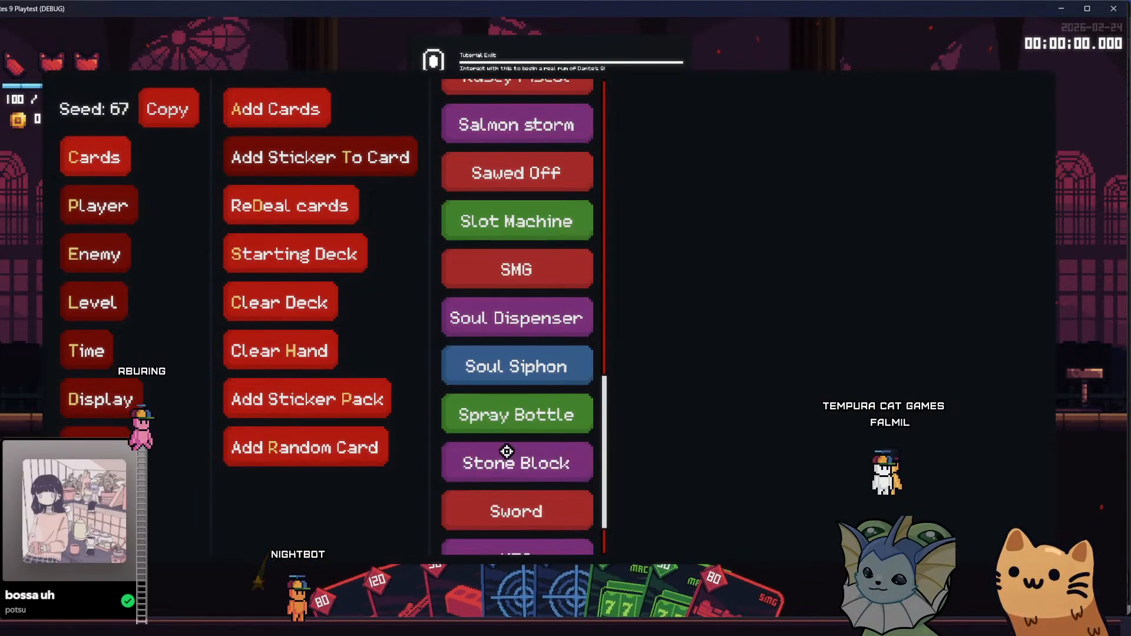
click(511, 442)
click(516, 462)
scroll(516, 255, up, 12)
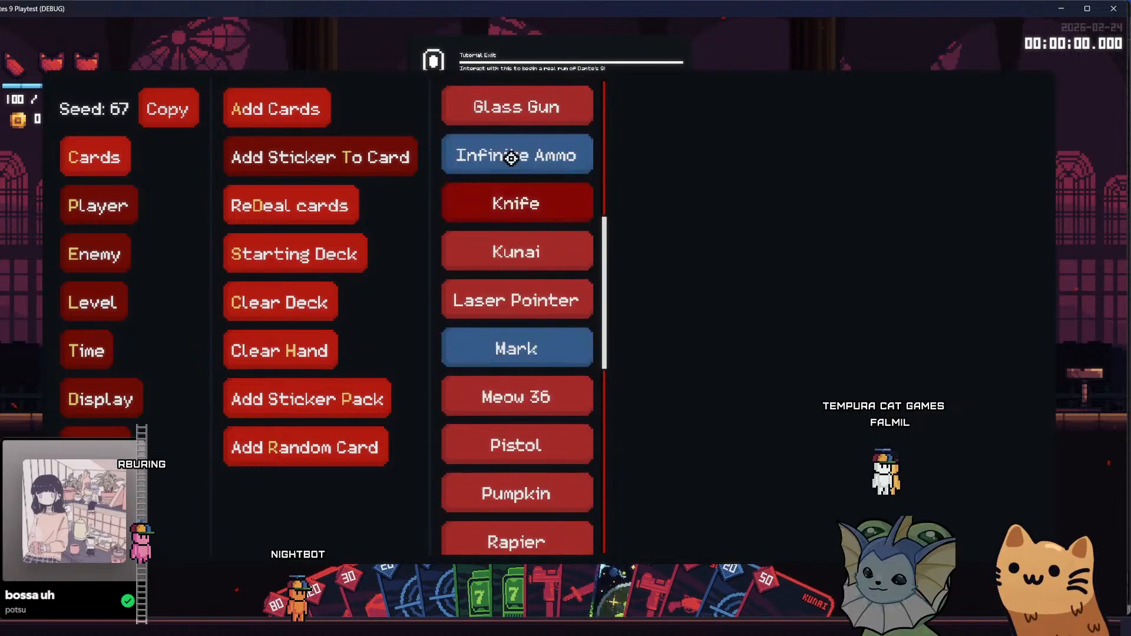
click(514, 157)
key(grave)
Give the player one Lollipop relic through the debug menu and return to the game
key(grave)
click(117, 210)
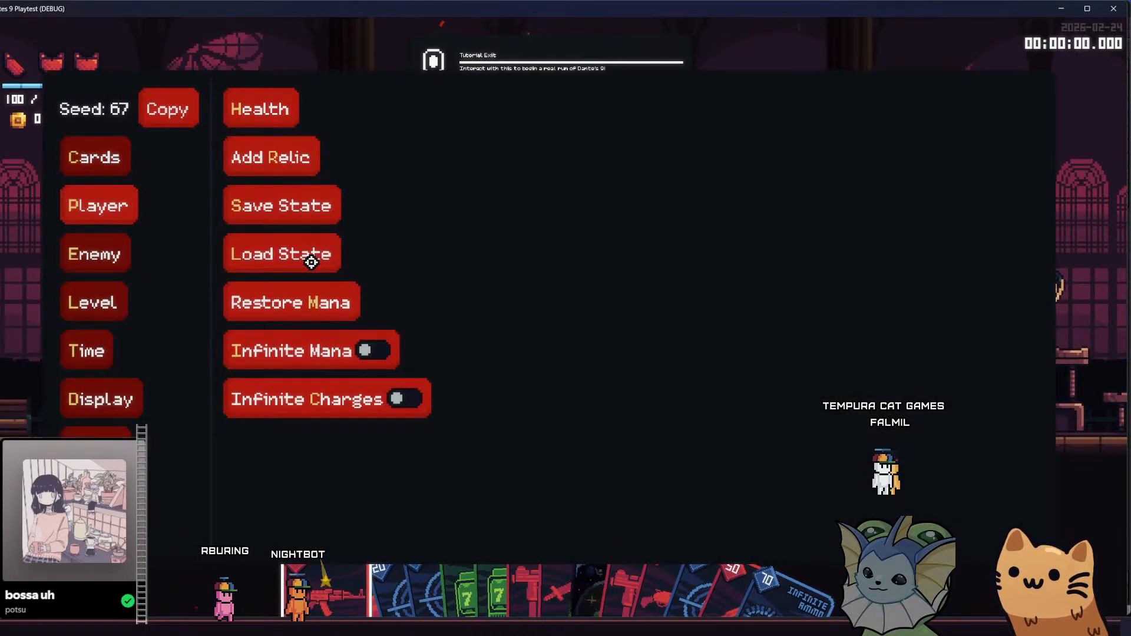
click(287, 171)
scroll(536, 313, down, 3)
click(541, 424)
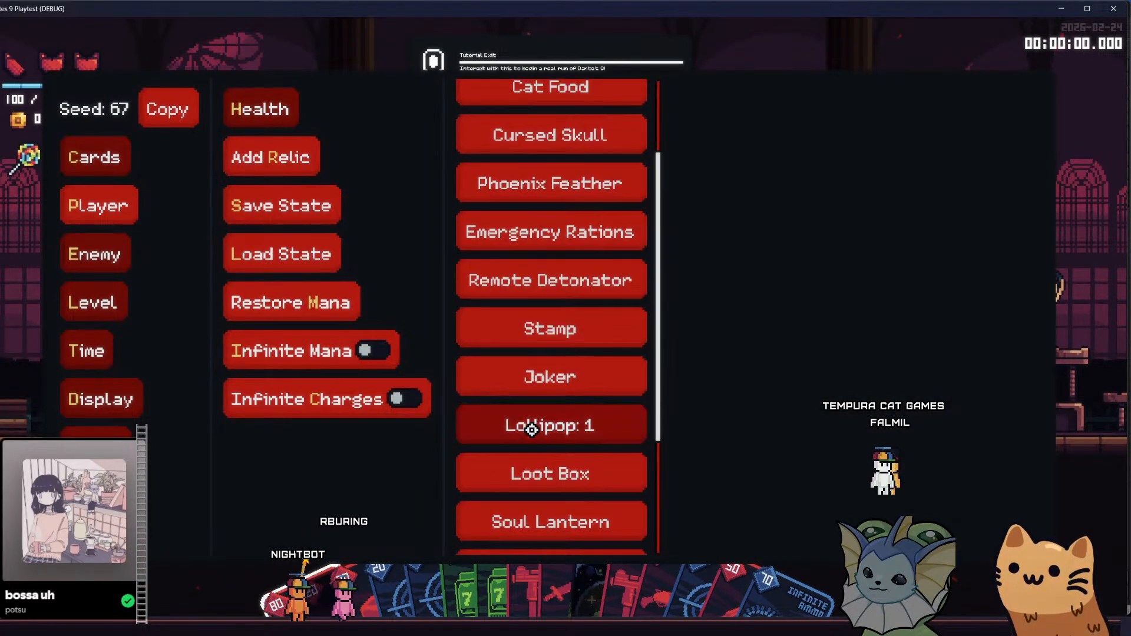
key(grave)
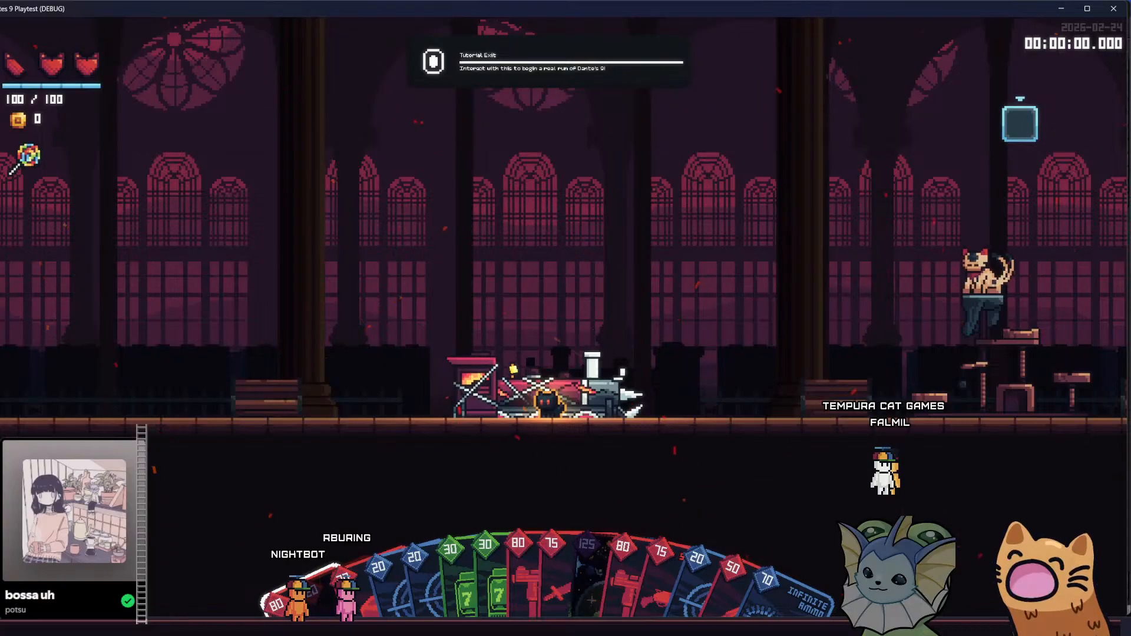
Examine the deck's cards for stickers after gaining the Lollipop relic
key(Tab)
scroll(448, 331, down, 5)
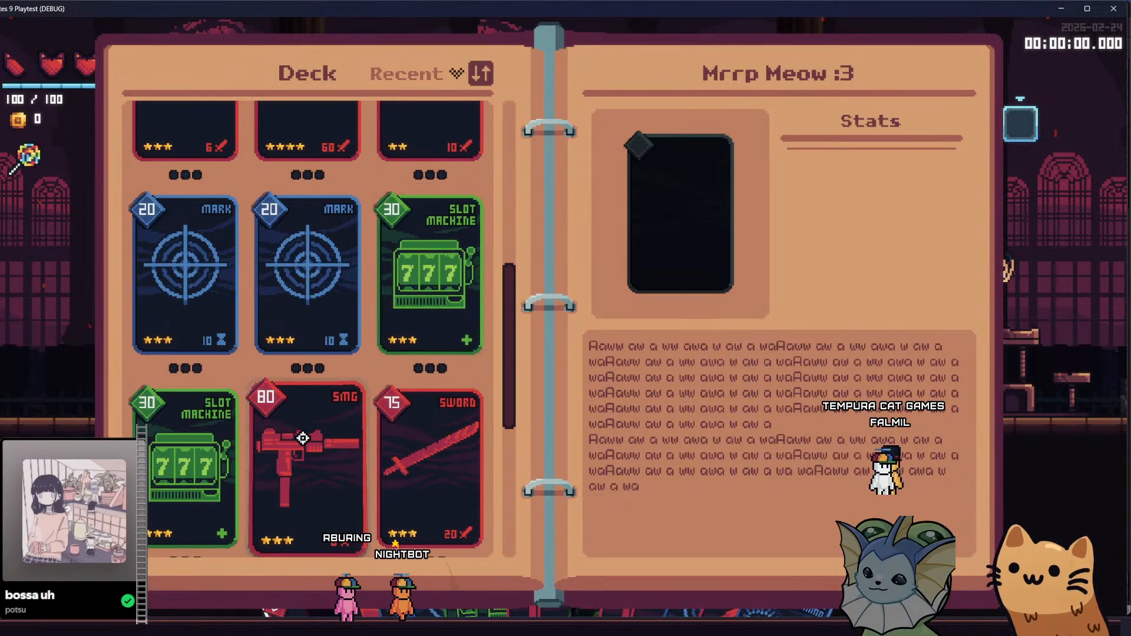
key(Tab)
Switch back to Godot and inspect the level_changed signal and on_create signatures in the register_signals connection
key(alt+Tab)
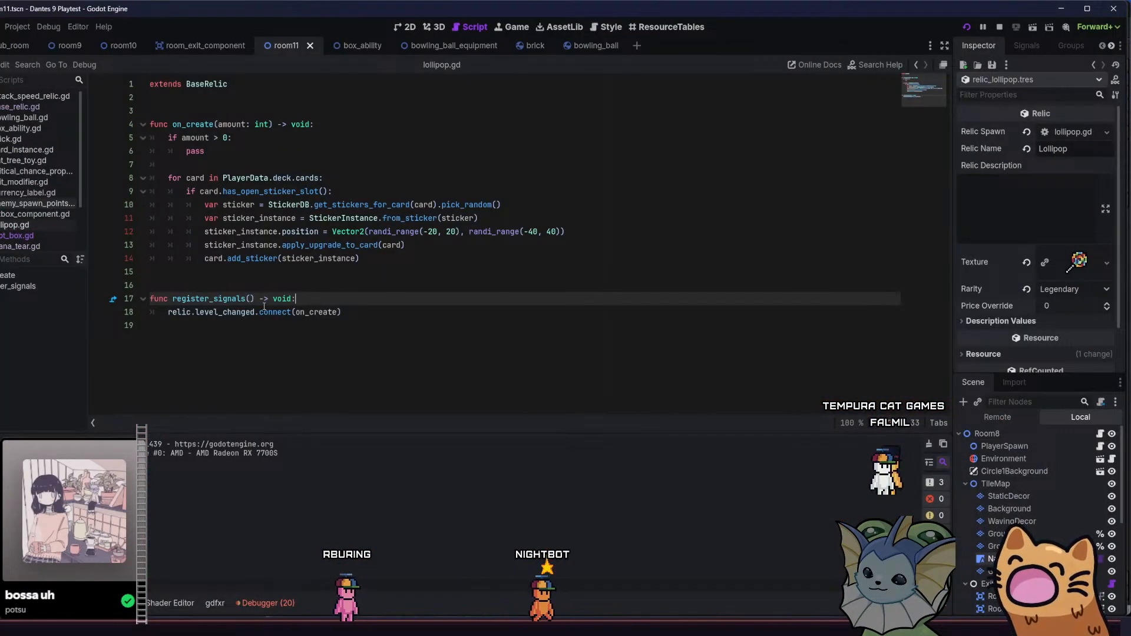
mouse_move(321, 312)
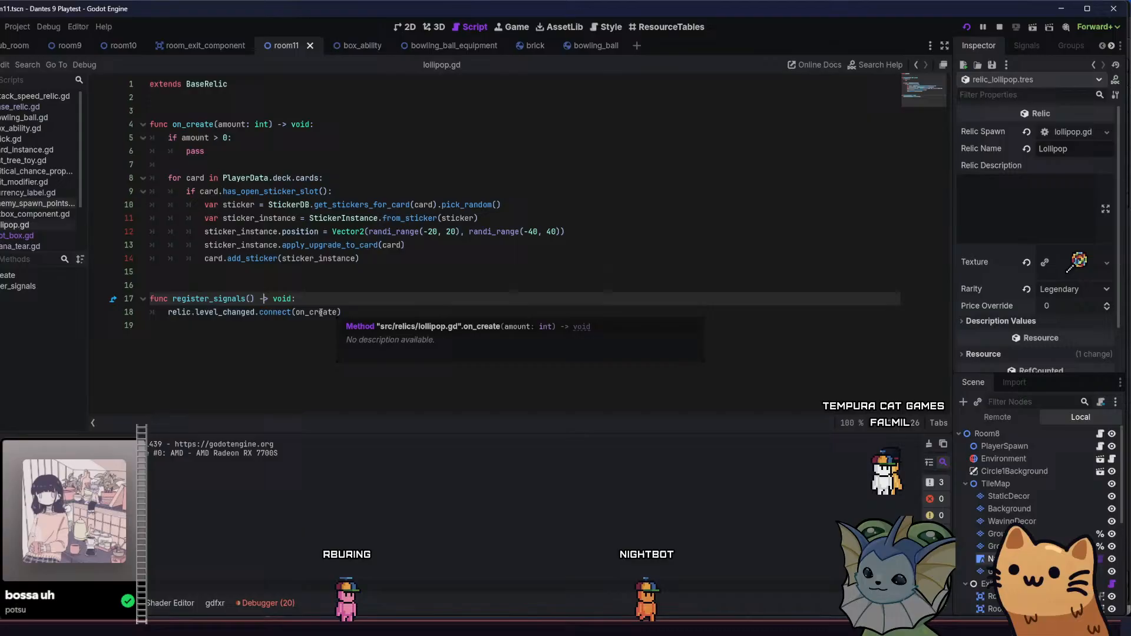
click(252, 301)
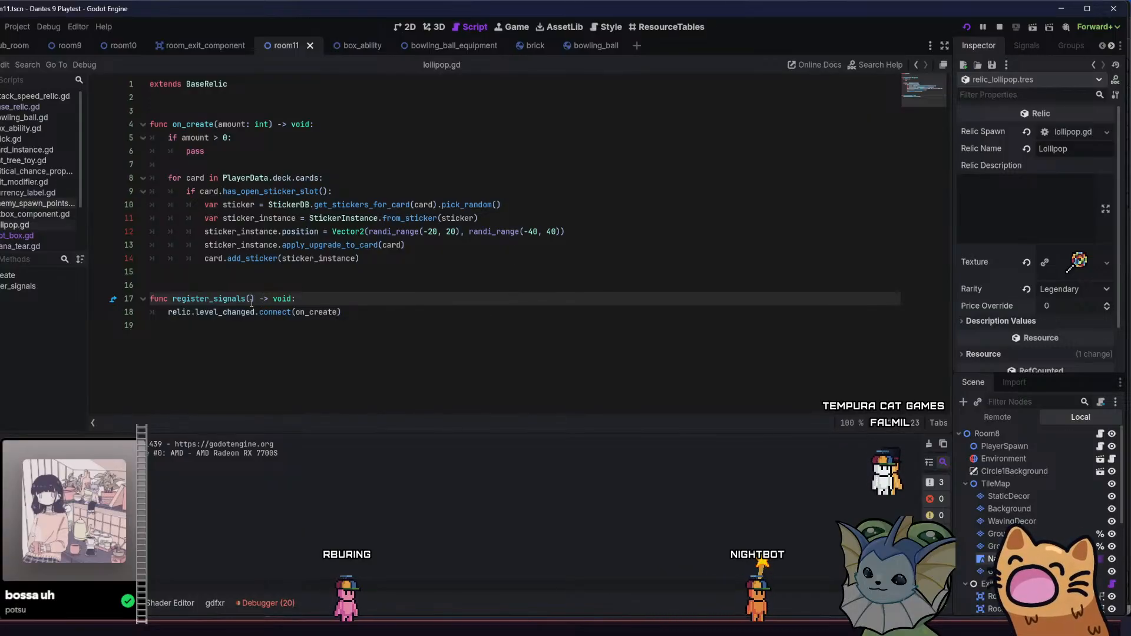
click(332, 312)
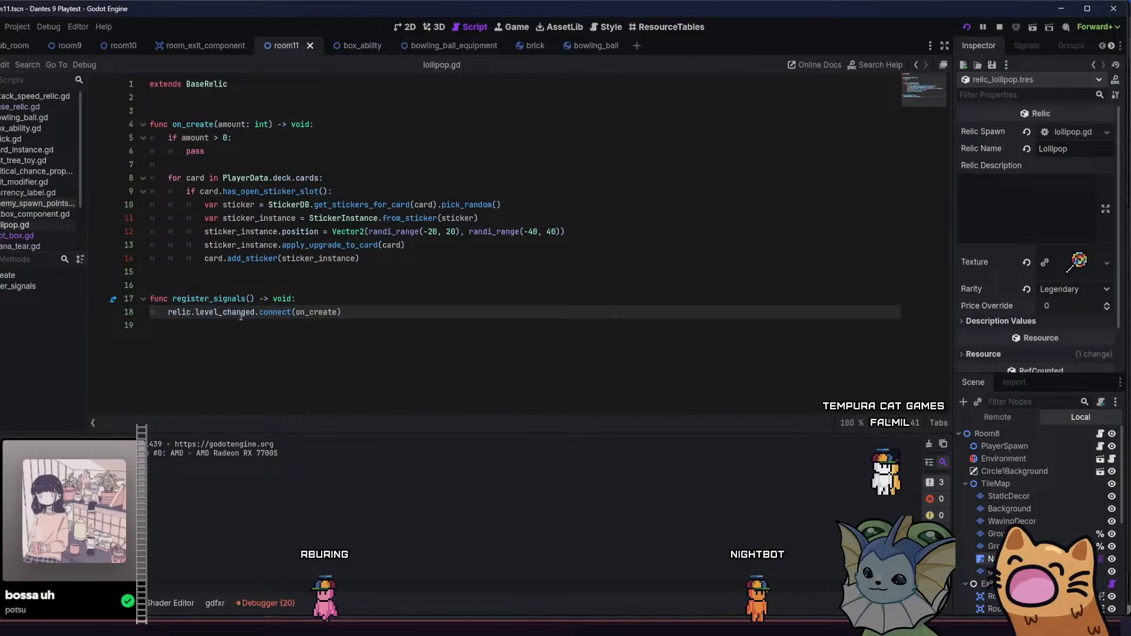
mouse_move(240, 313)
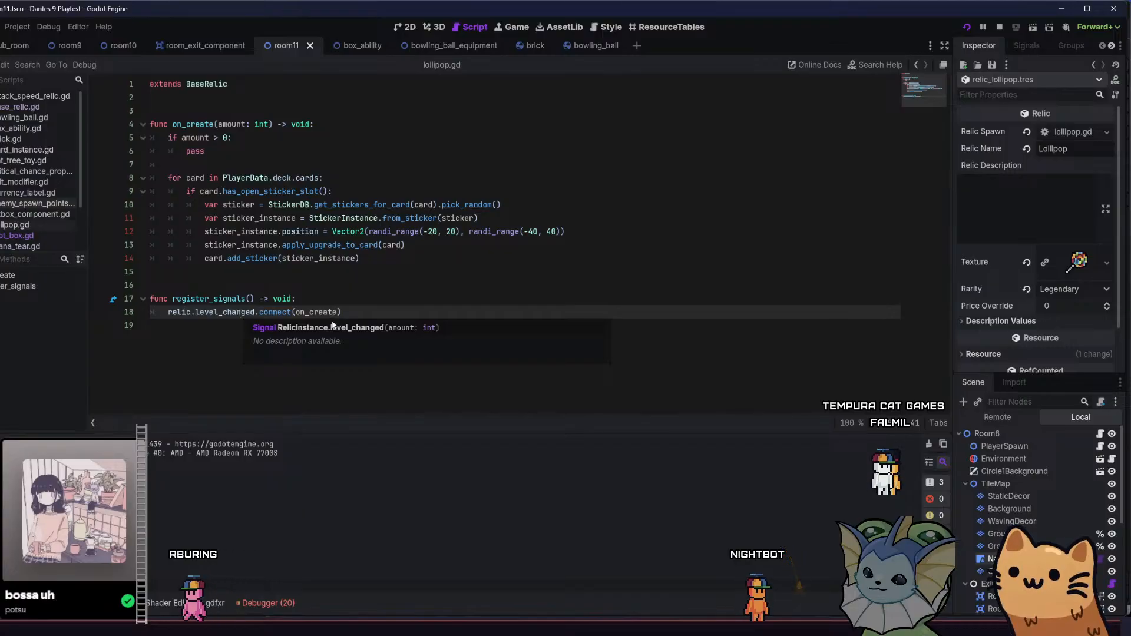
click(355, 309)
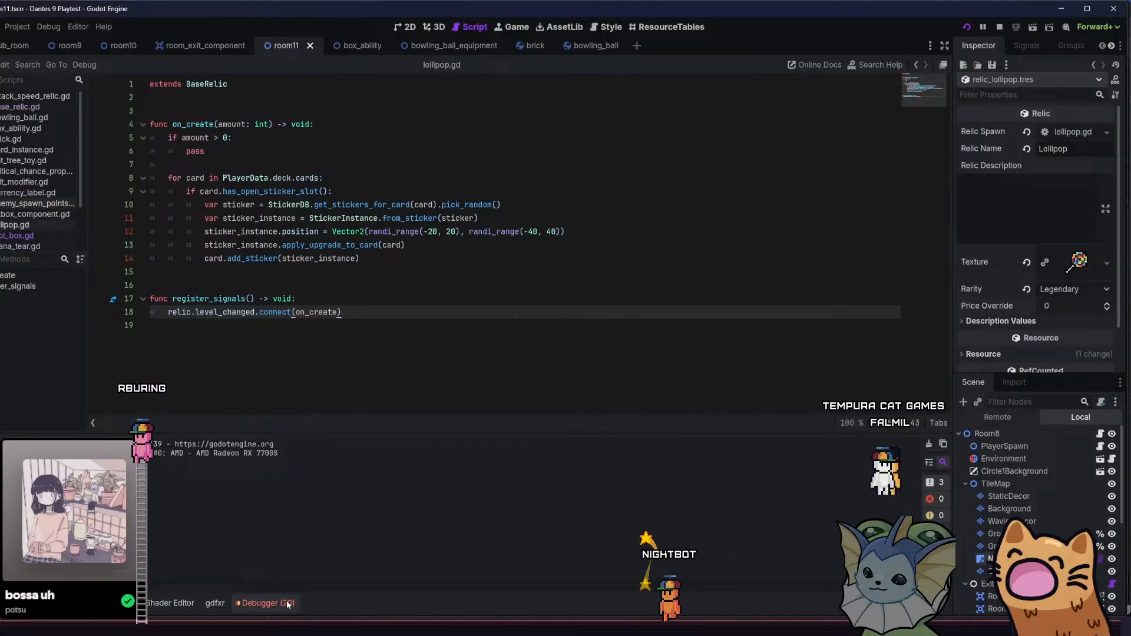
Examine the debugger's error list alongside the Lollipop script's signal connection and amount check
click(266, 604)
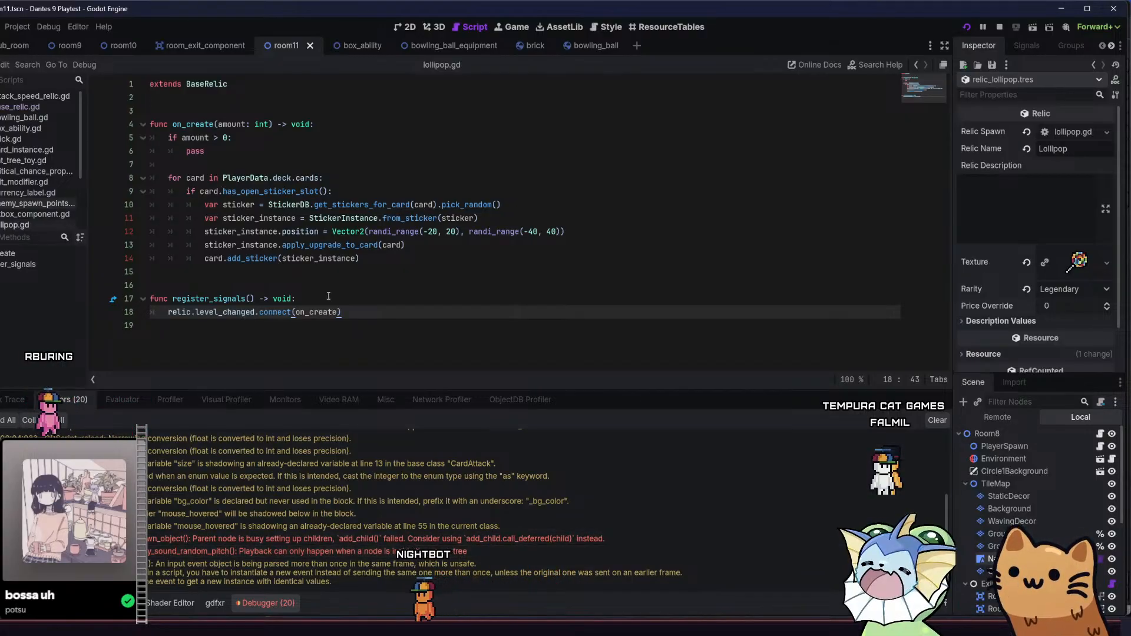
click(414, 285)
click(391, 314)
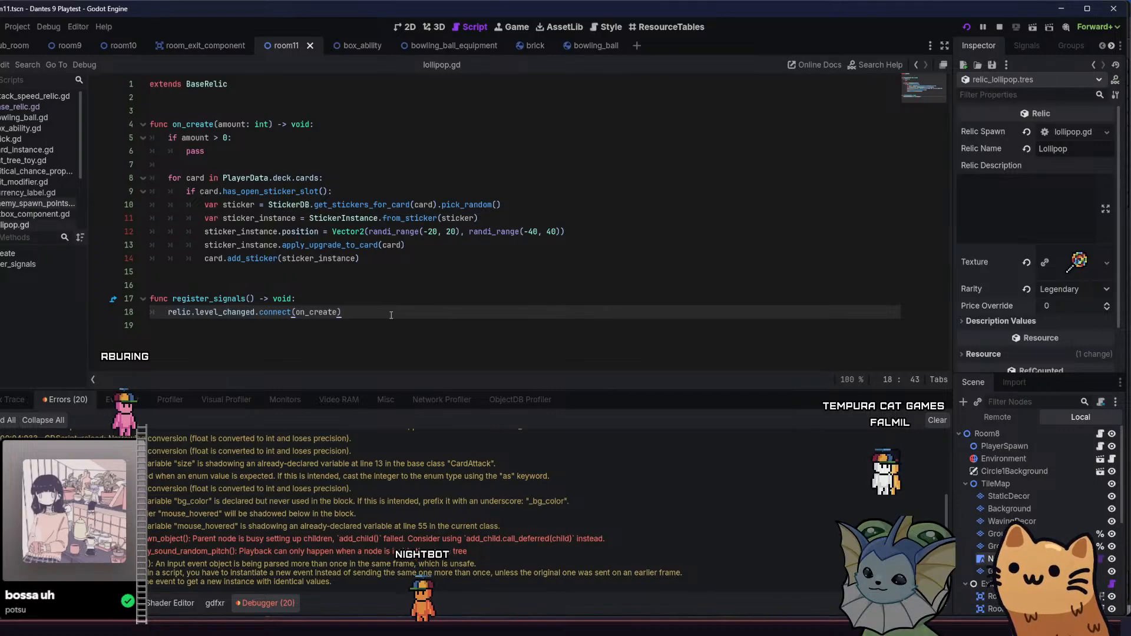
click(238, 153)
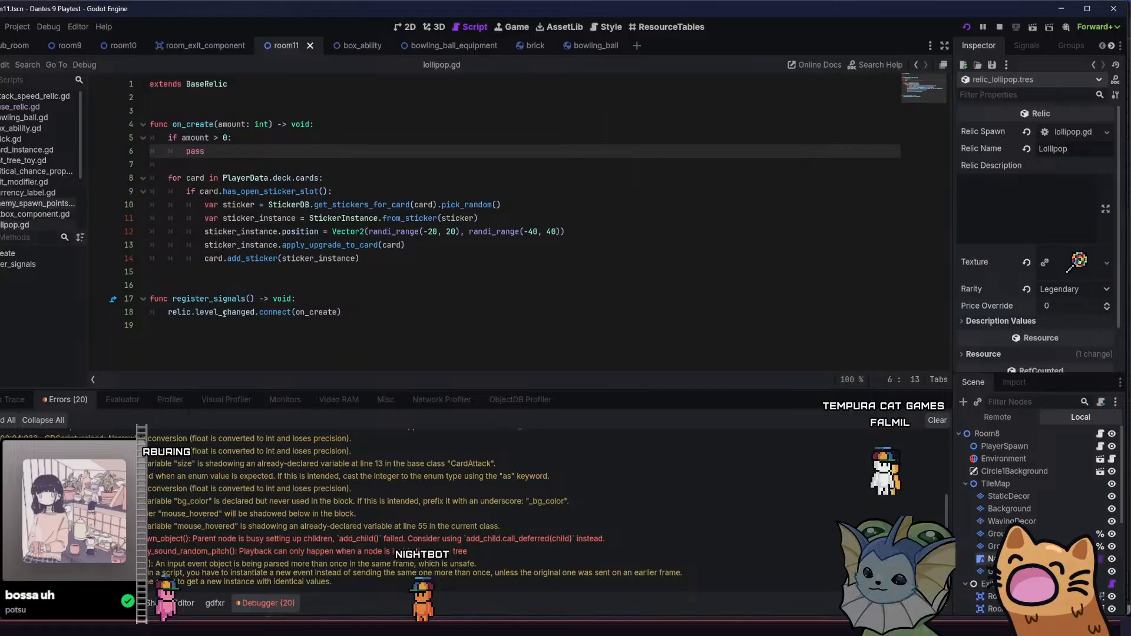
Replace the pass placeholder with return inside the amount check of the Lollipop script's on_create function
mouse_move(224, 313)
click(342, 317)
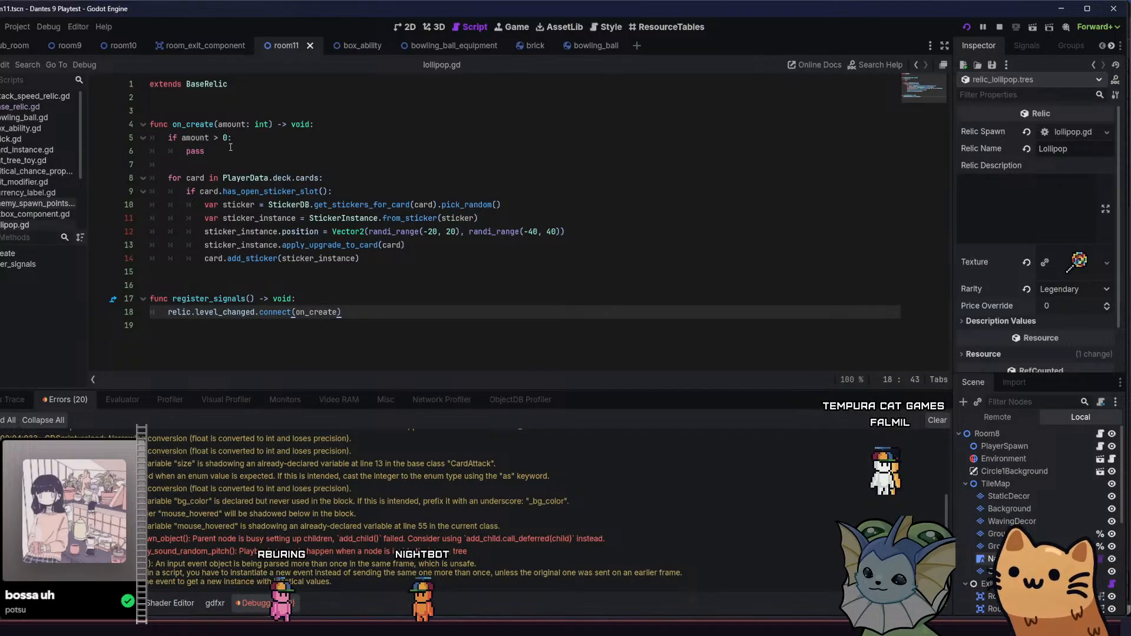
drag(230, 147, 171, 134)
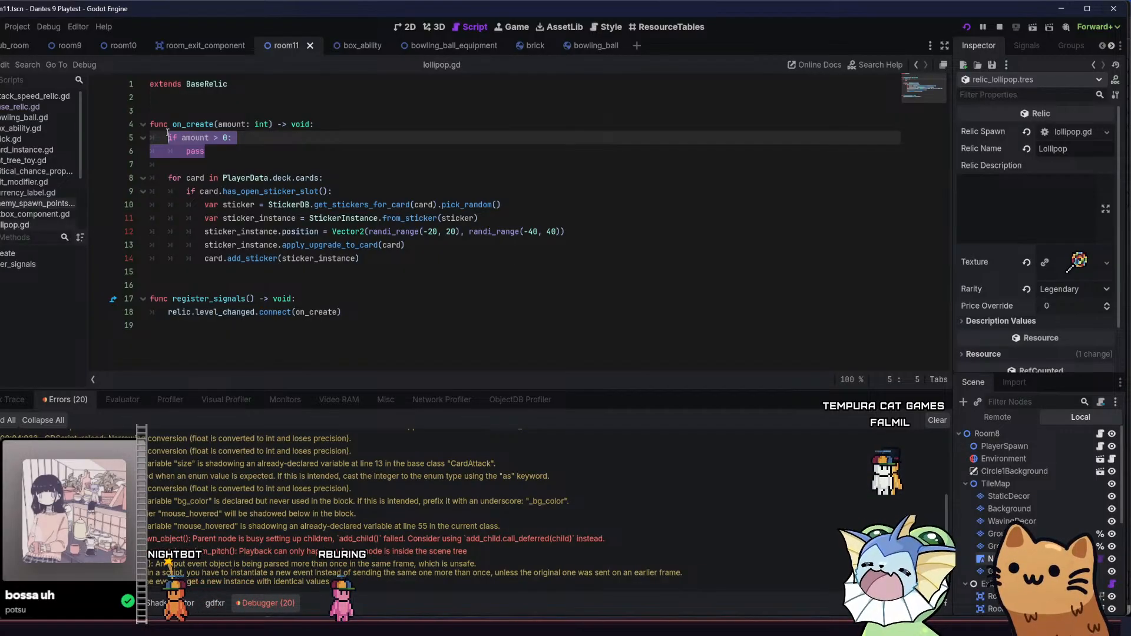
click(168, 135)
drag(182, 162, 168, 137)
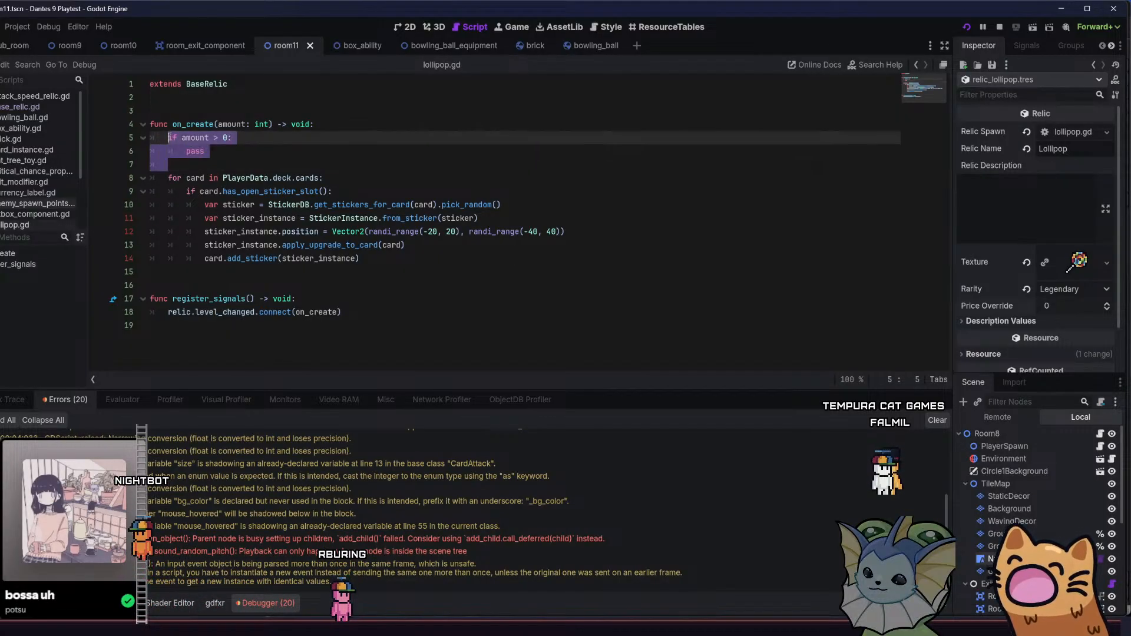
click(229, 152)
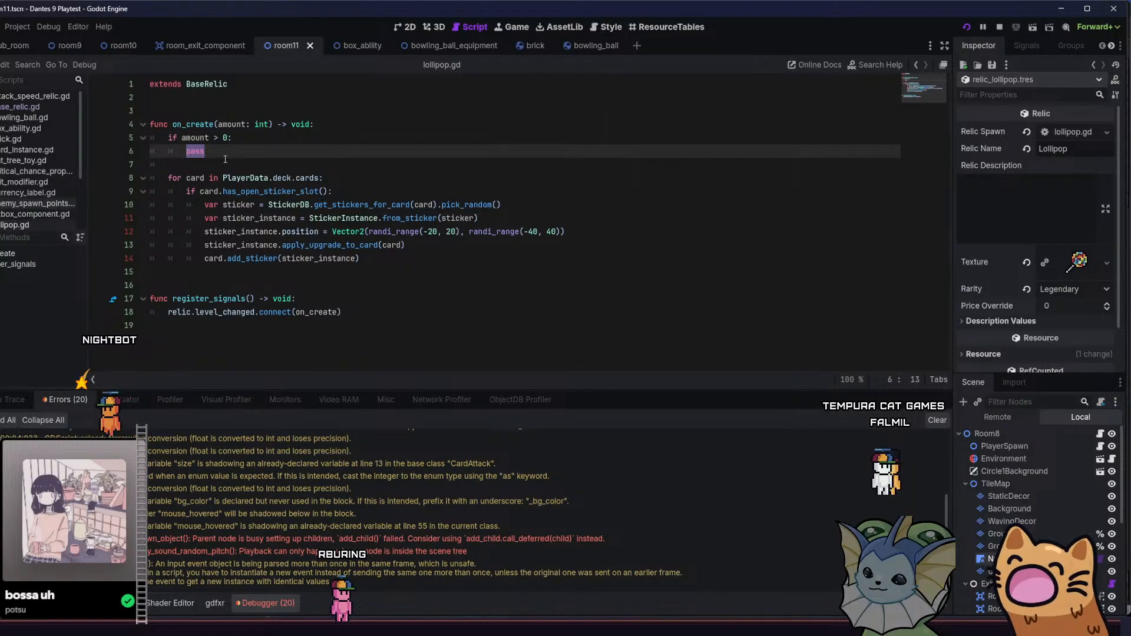
drag(225, 159, 169, 139)
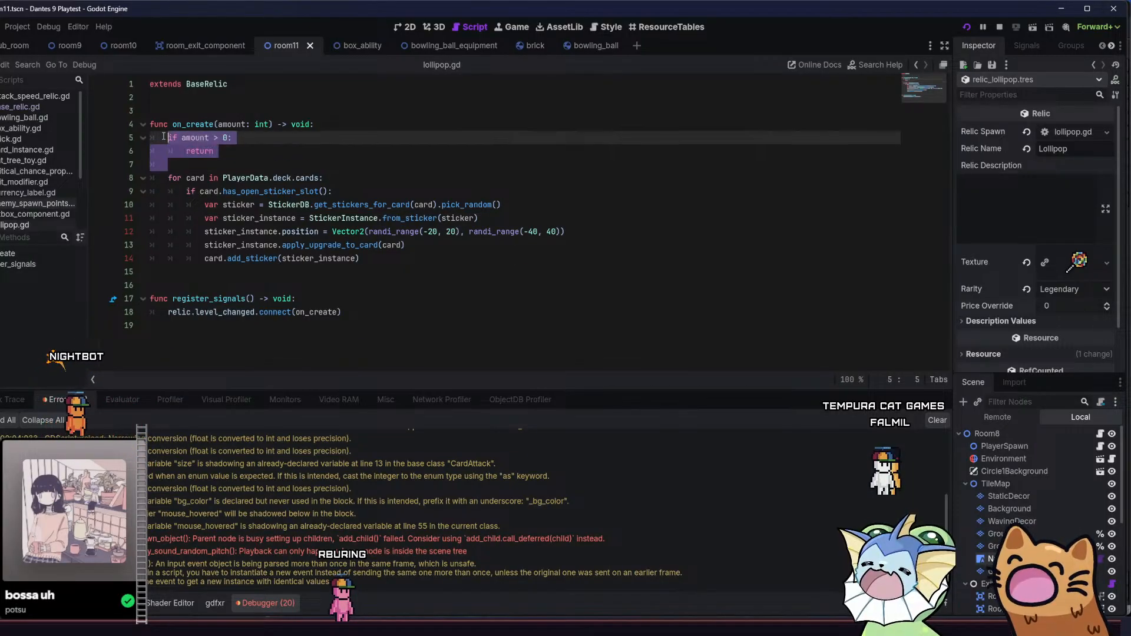
key(ctrl+z)
shift+click(164, 140)
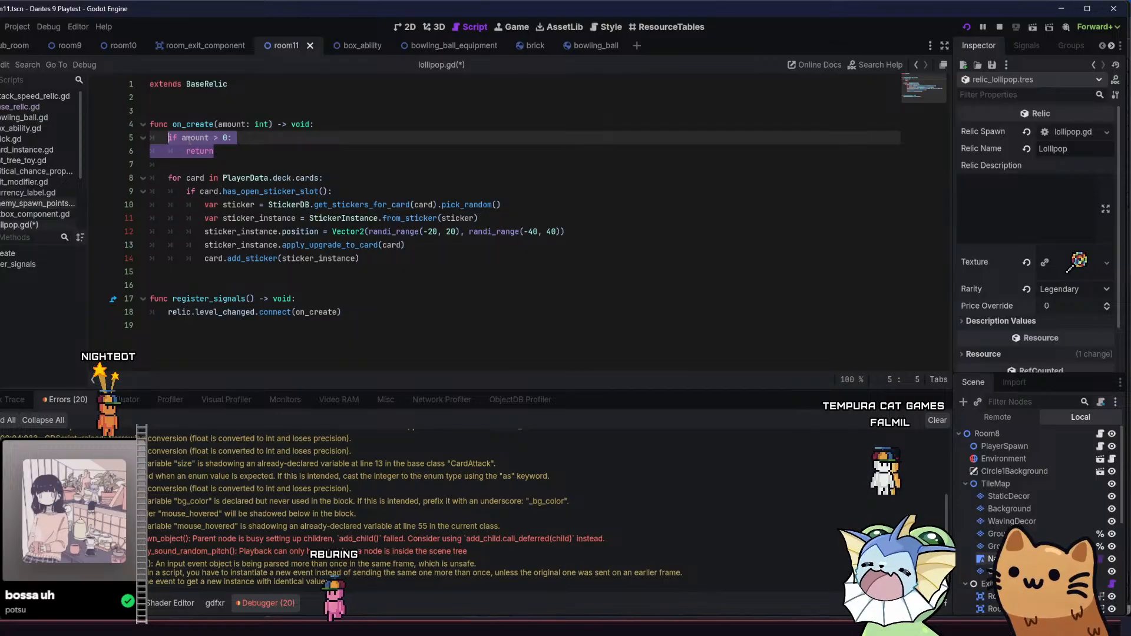
Change the early-return condition in on_create to amount < 0 and save the script
click(215, 138)
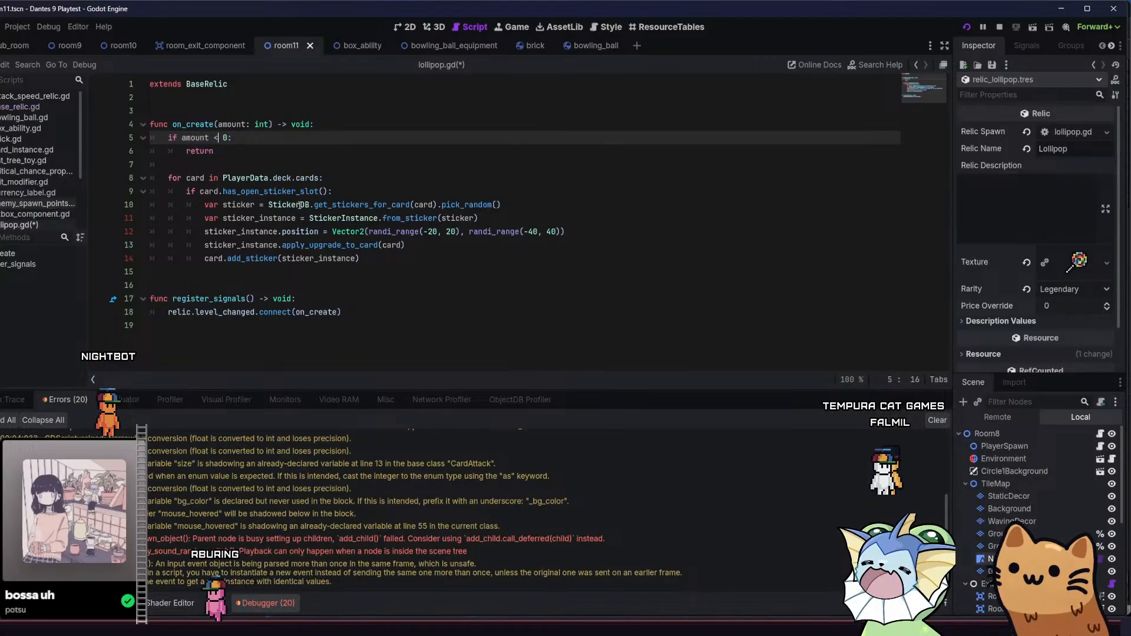
click(313, 205)
click(311, 160)
key(ctrl+s)
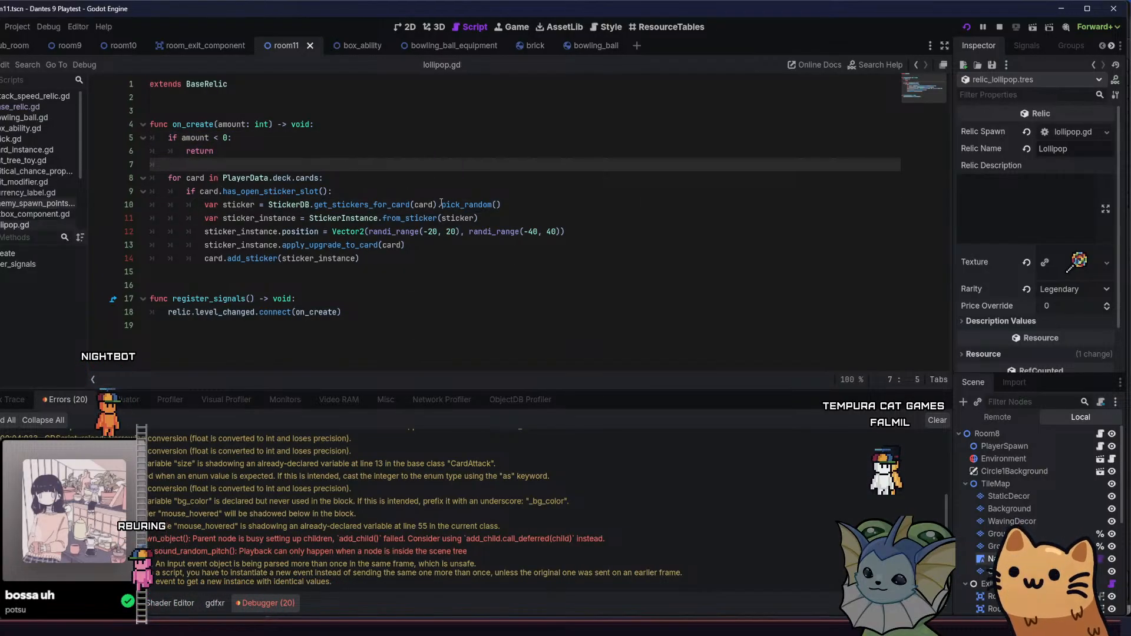
Switch to the running game and add one more Lollipop relic through the debug menu
key(F5)
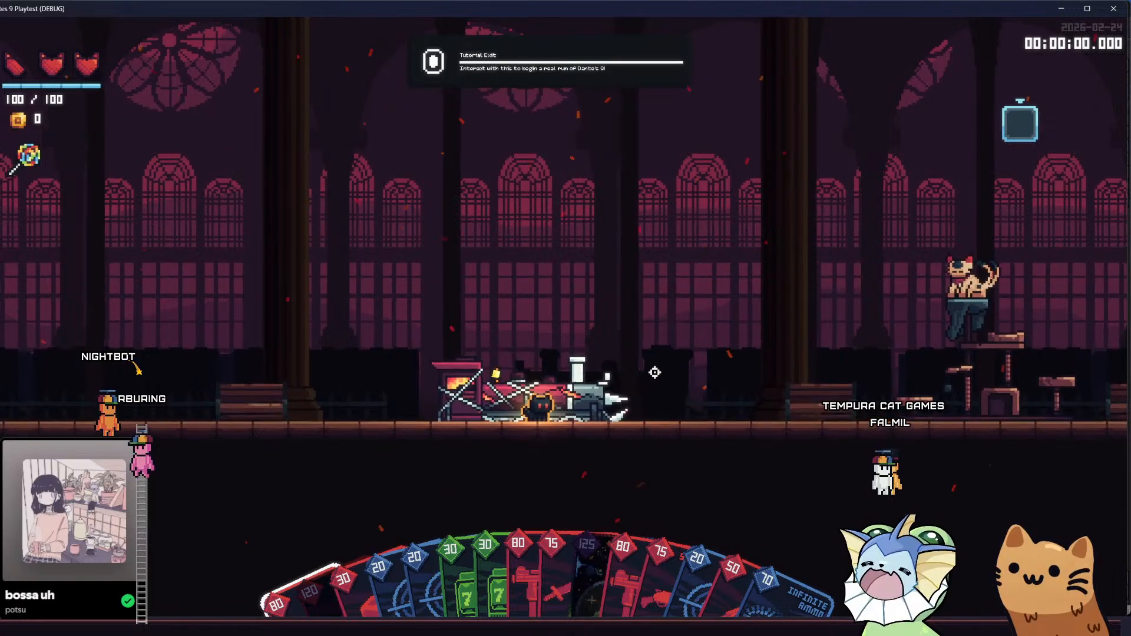
key(grave)
click(97, 205)
click(248, 158)
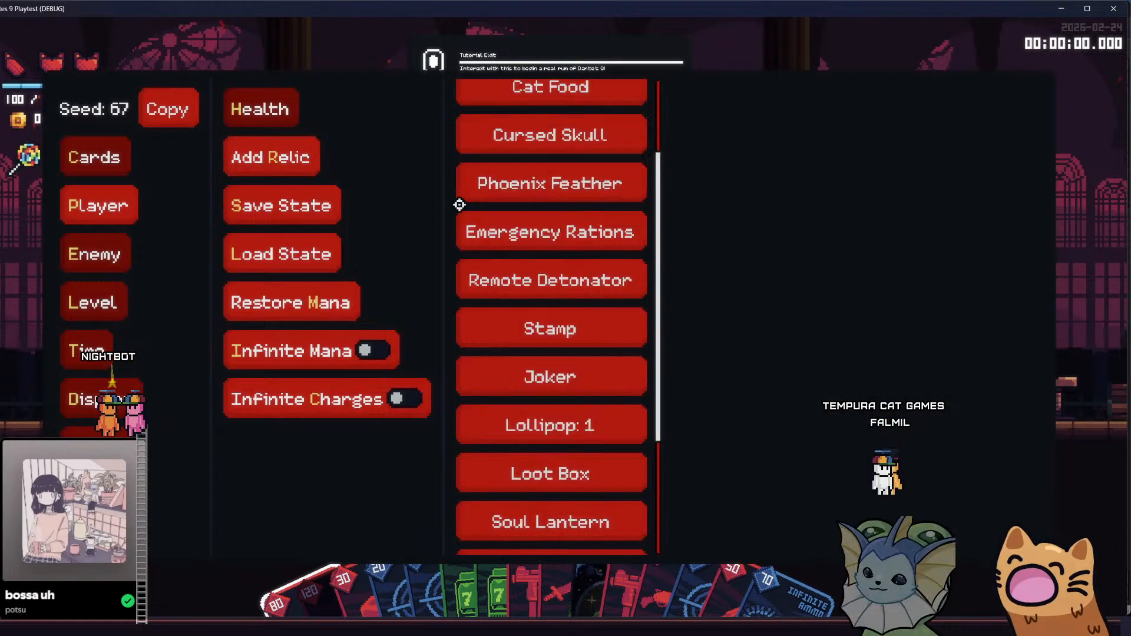
click(537, 424)
key(grave)
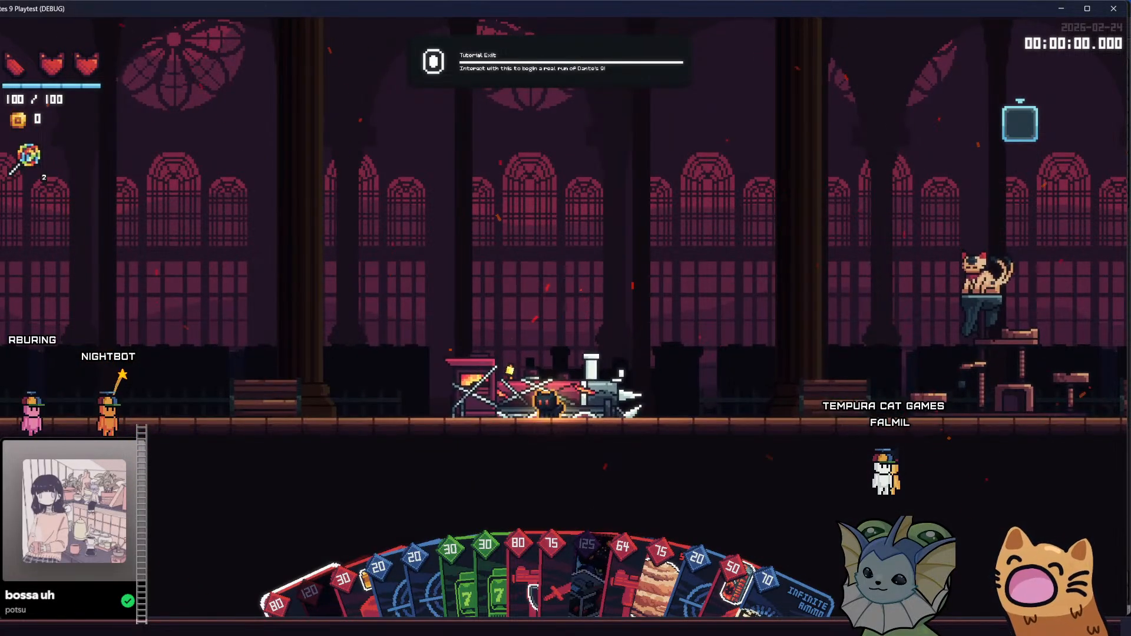
Look through the deck to the last cards to check for stickers from the added Lollipop level
key(Tab)
scroll(434, 253, down, 3)
key(Tab)
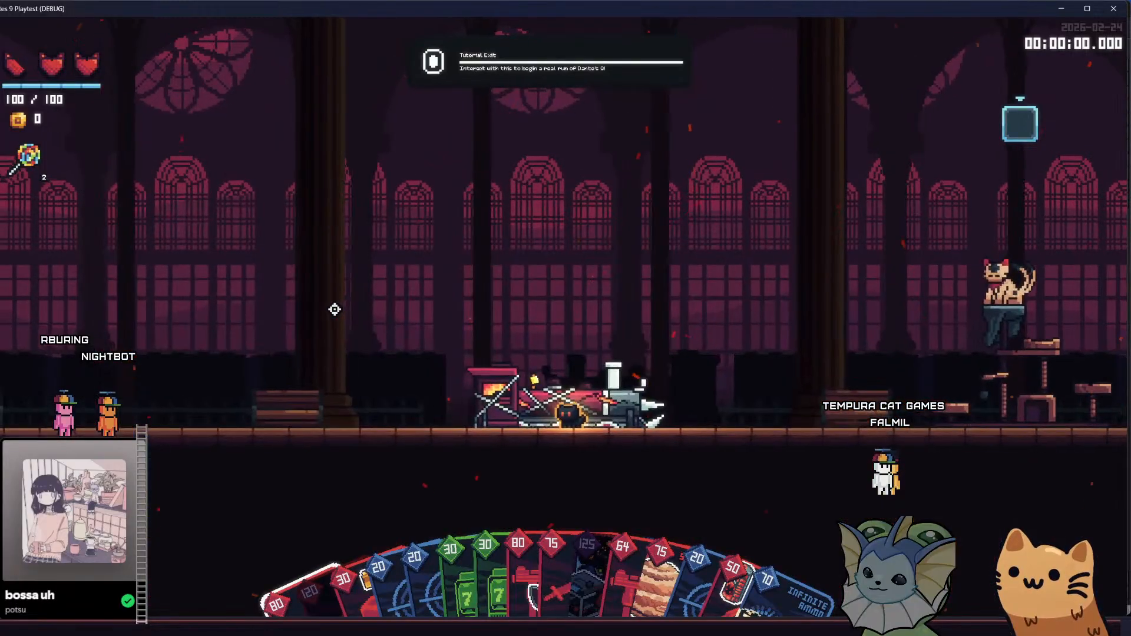
key(Tab)
scroll(335, 309, down, 8)
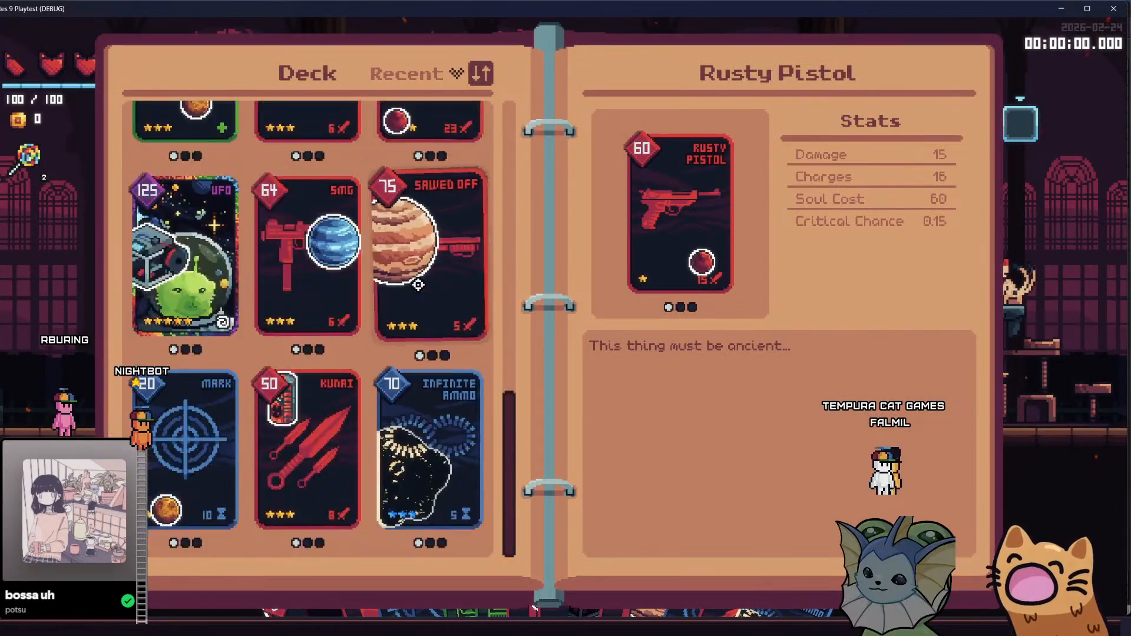
key(Tab)
Check the Lollipop script in Godot, return to the game and re-examine the deck's stickers and sticker slots
key(alt+Tab)
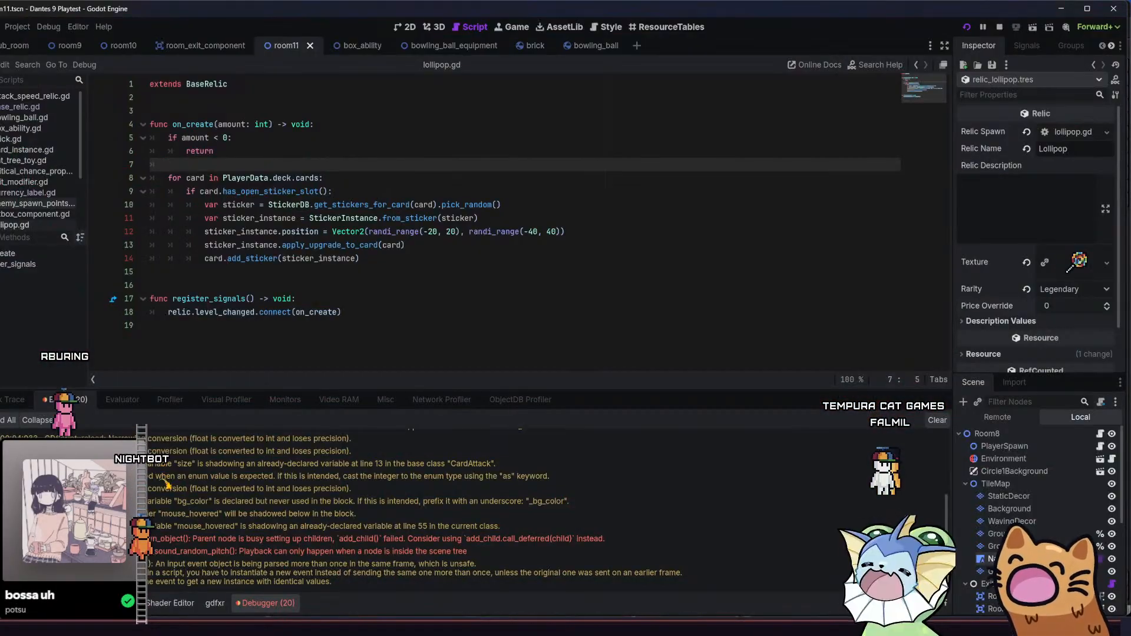
key(alt+Tab)
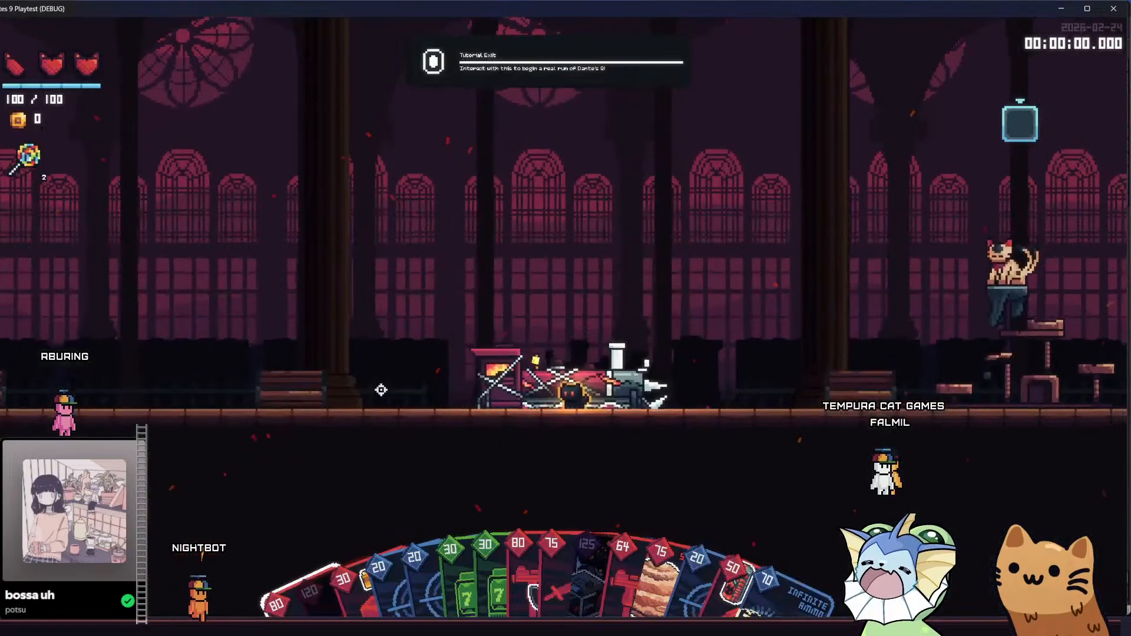
key(Tab)
key(Tab)
key(Tab)
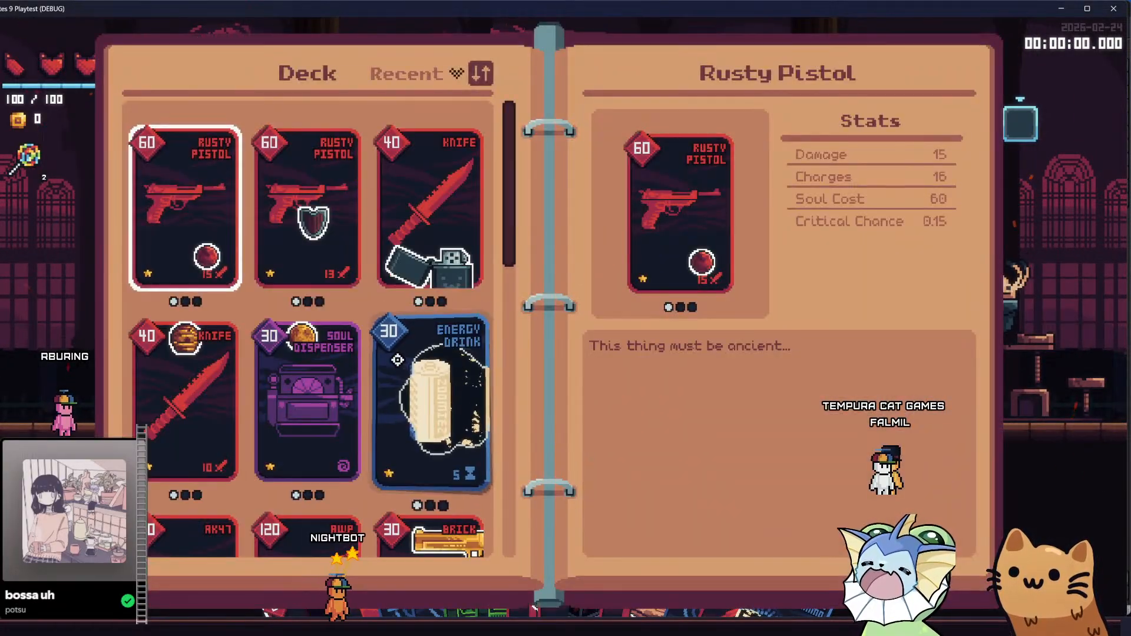
key(Tab)
key(Tab)
scroll(402, 354, down, 3)
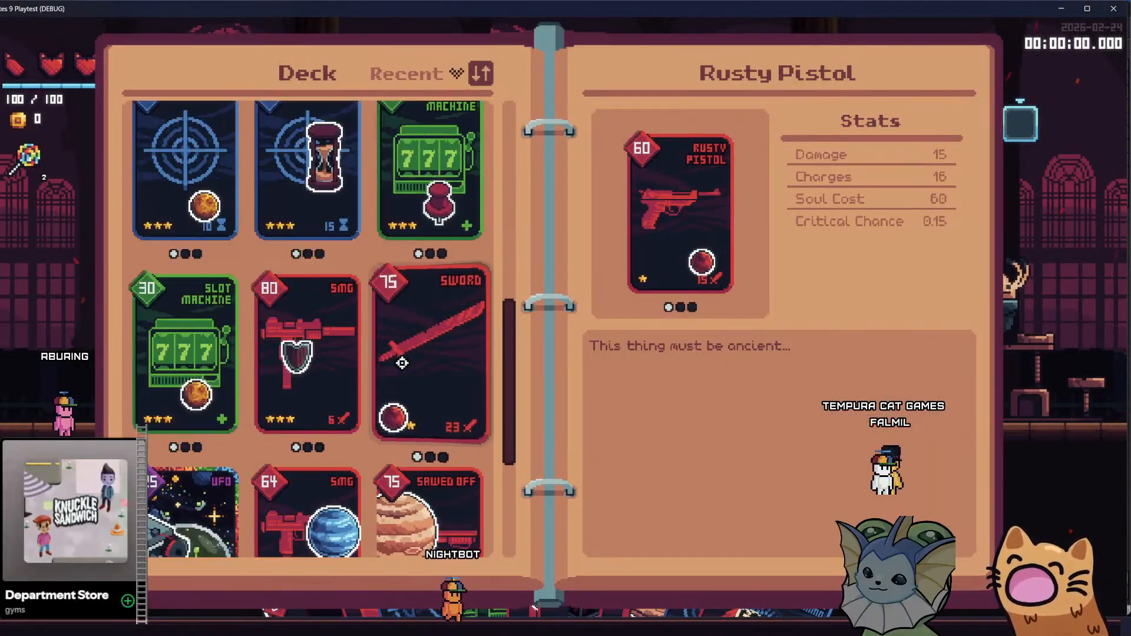
key(Tab)
key(Tab)
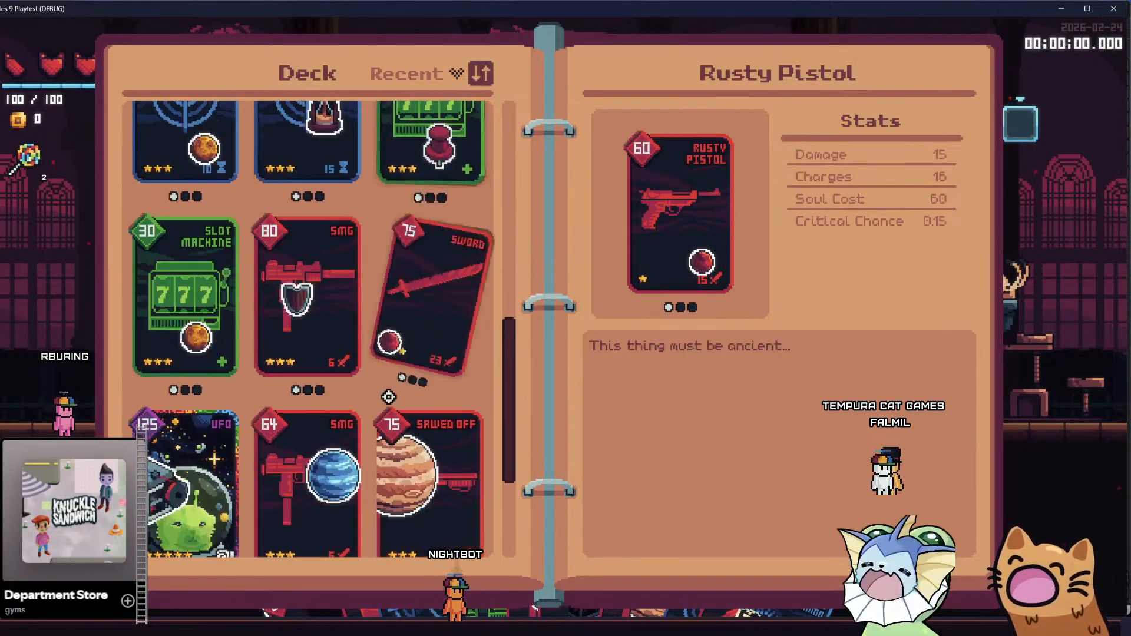
Examine the stickers across the deck once more, from the first cards down to Infinite Ammo, and close the deck
drag(512, 460, 471, 177)
key(Tab)
key(Tab)
key(Tab)
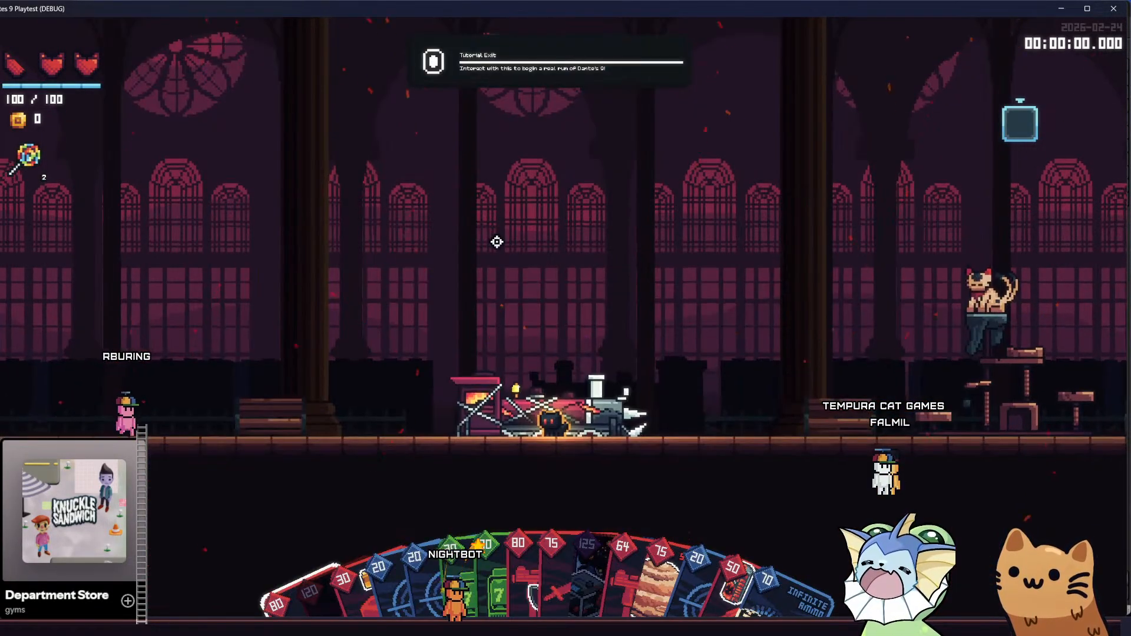
key(Tab)
scroll(495, 242, down, 3)
scroll(421, 302, up, 3)
key(Tab)
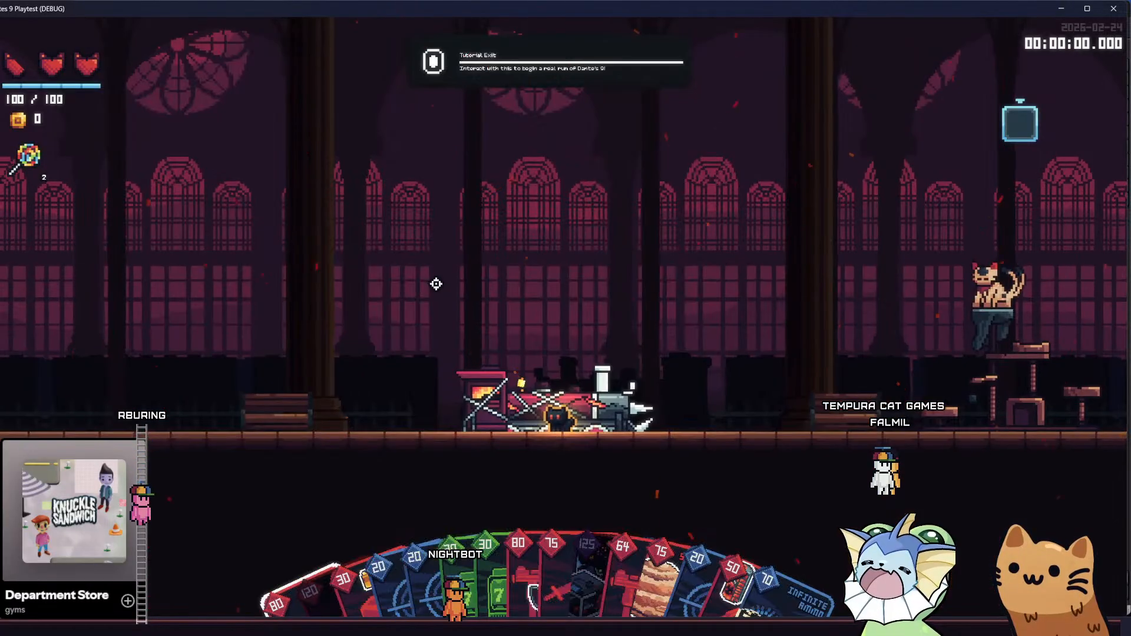
key(Tab)
drag(507, 187, 467, 476)
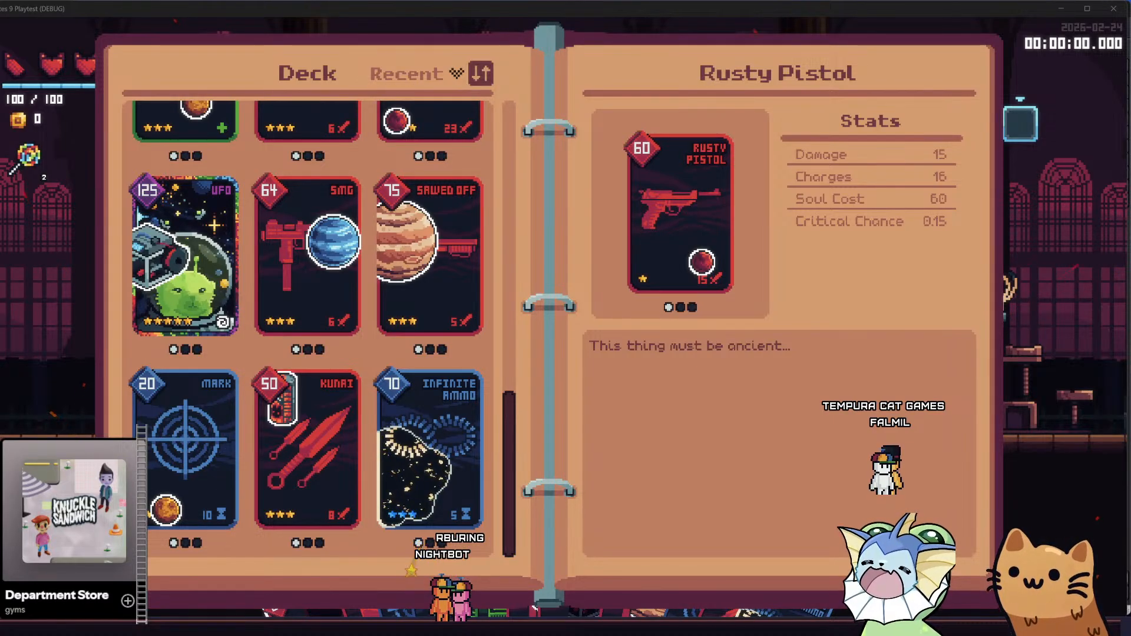
click(607, 363)
key(Tab)
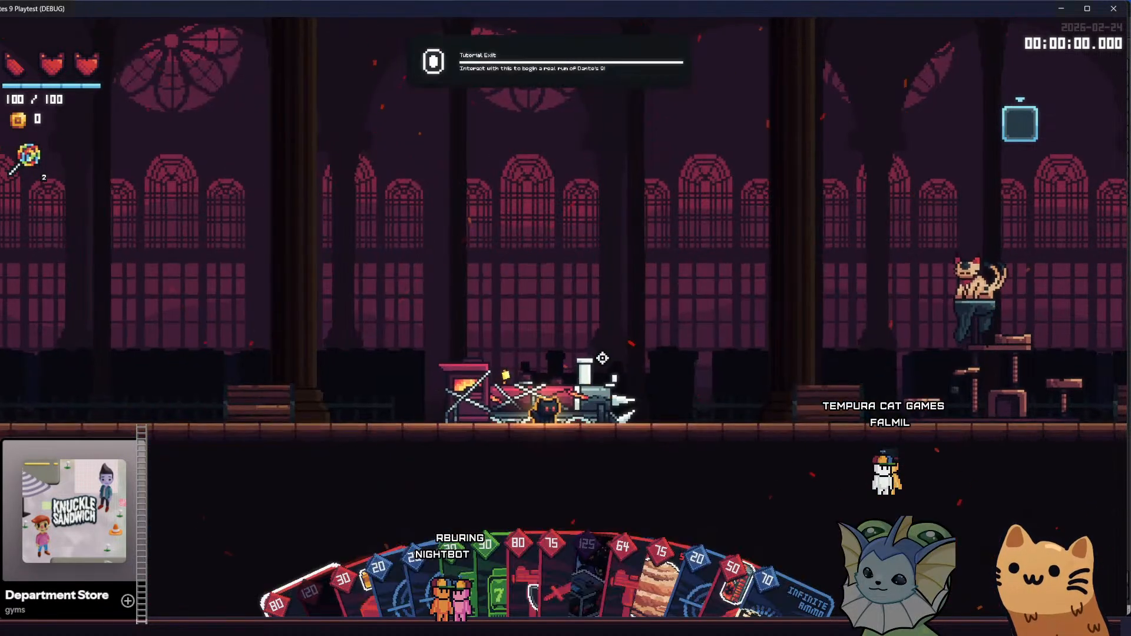
Raise the Lollipop relic to level 15 through the debug menu's relic list and return to the game
key(grave)
click(136, 218)
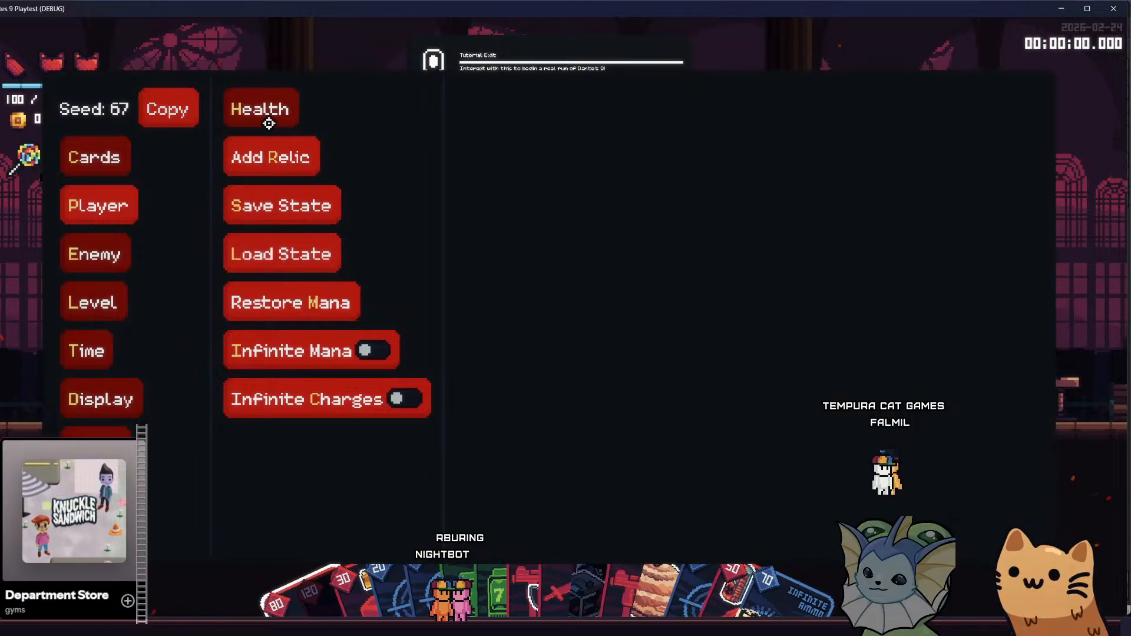
click(297, 158)
click(539, 413)
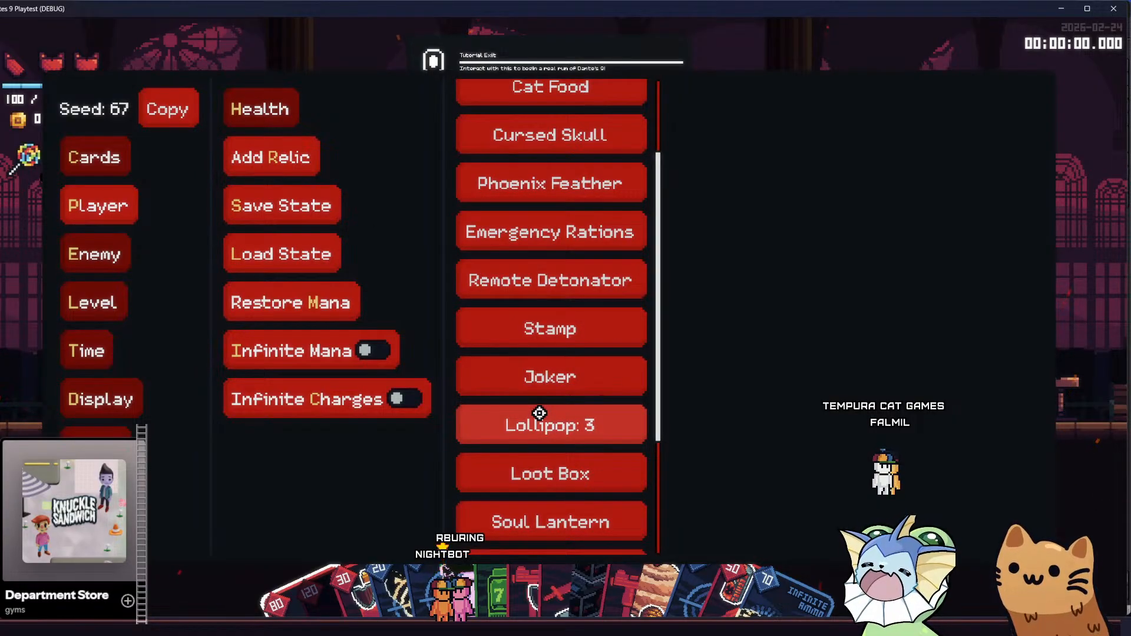
click(540, 413)
click(539, 413)
click(539, 414)
click(540, 414)
click(540, 416)
click(540, 418)
click(540, 418)
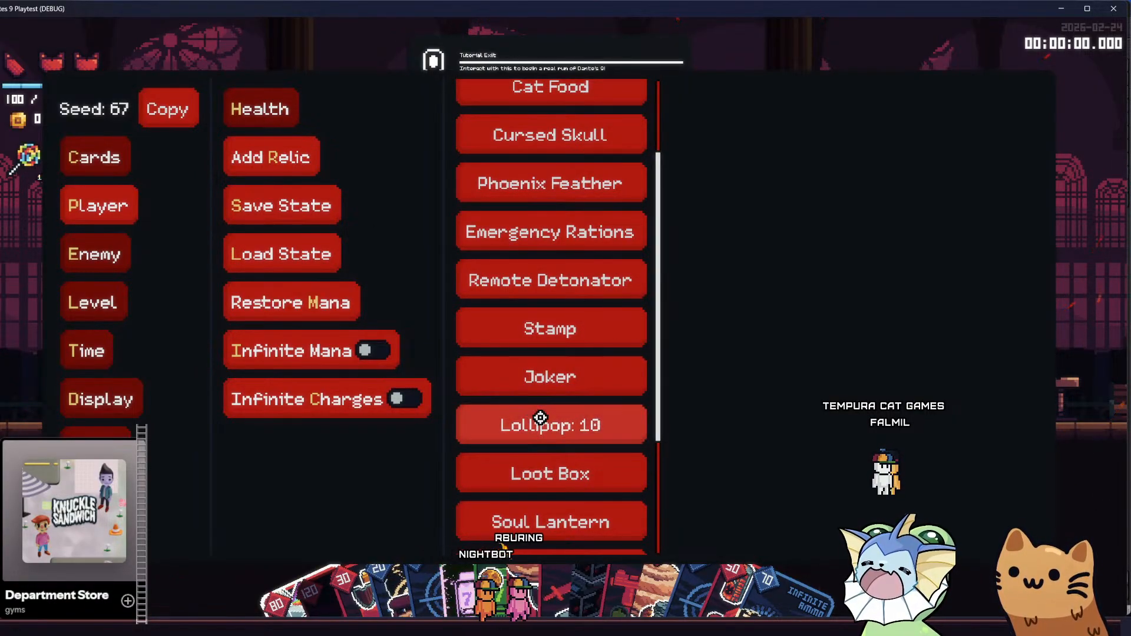
click(540, 418)
click(541, 419)
click(540, 420)
click(539, 421)
click(539, 422)
key(Escape)
Examine all deck cards for stickers filling their slots at Lollipop level 15, and switch back to Godot
key(Tab)
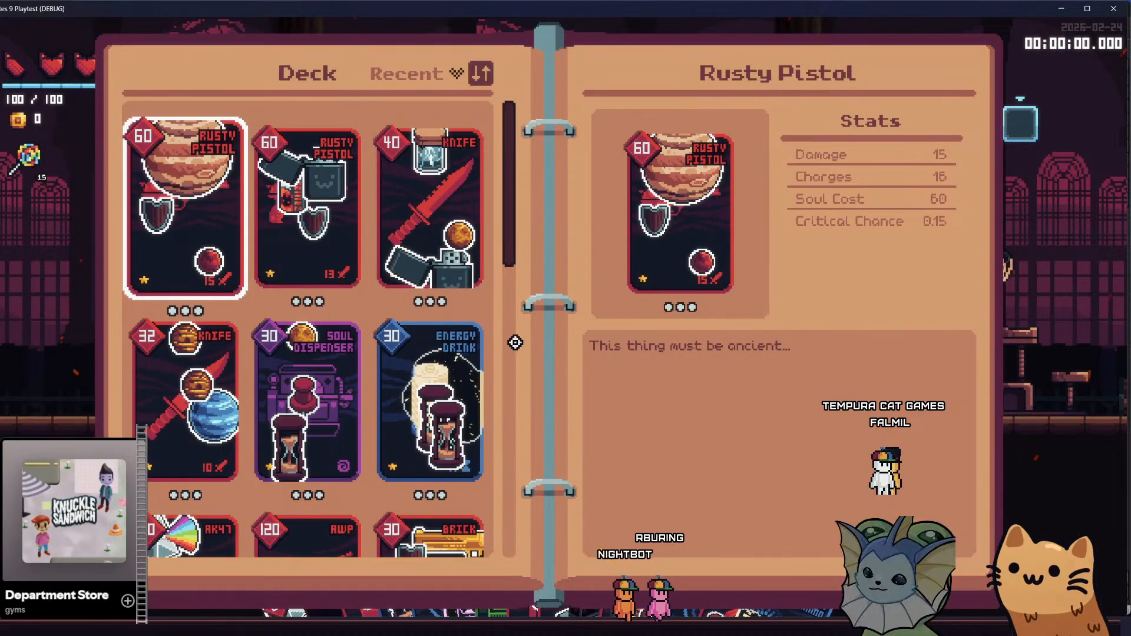
drag(513, 236, 510, 527)
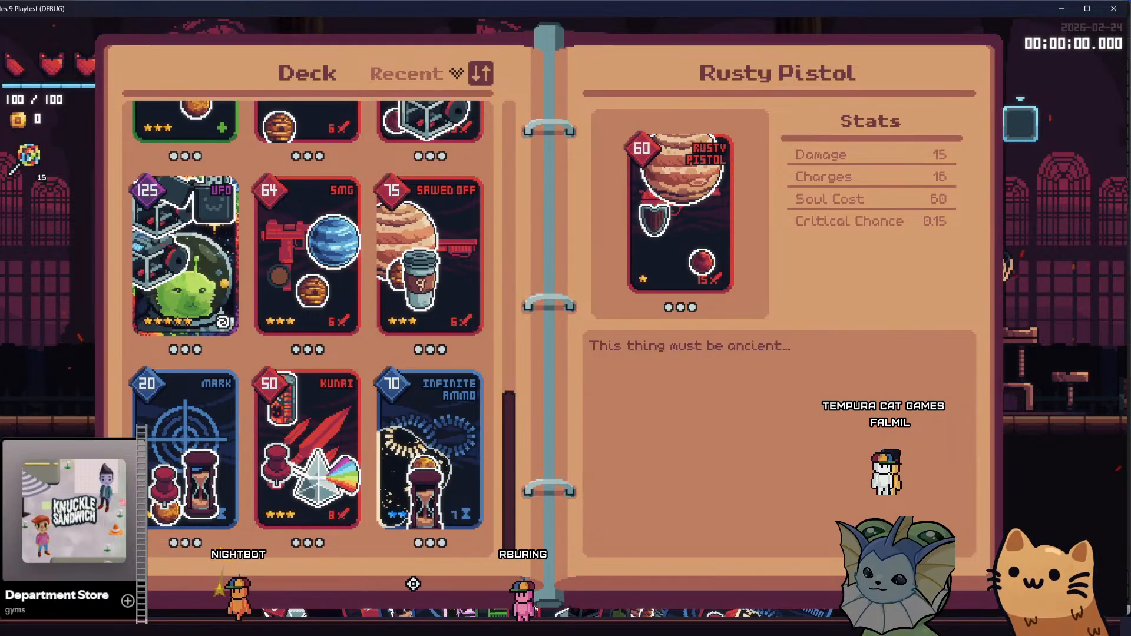
click(233, 628)
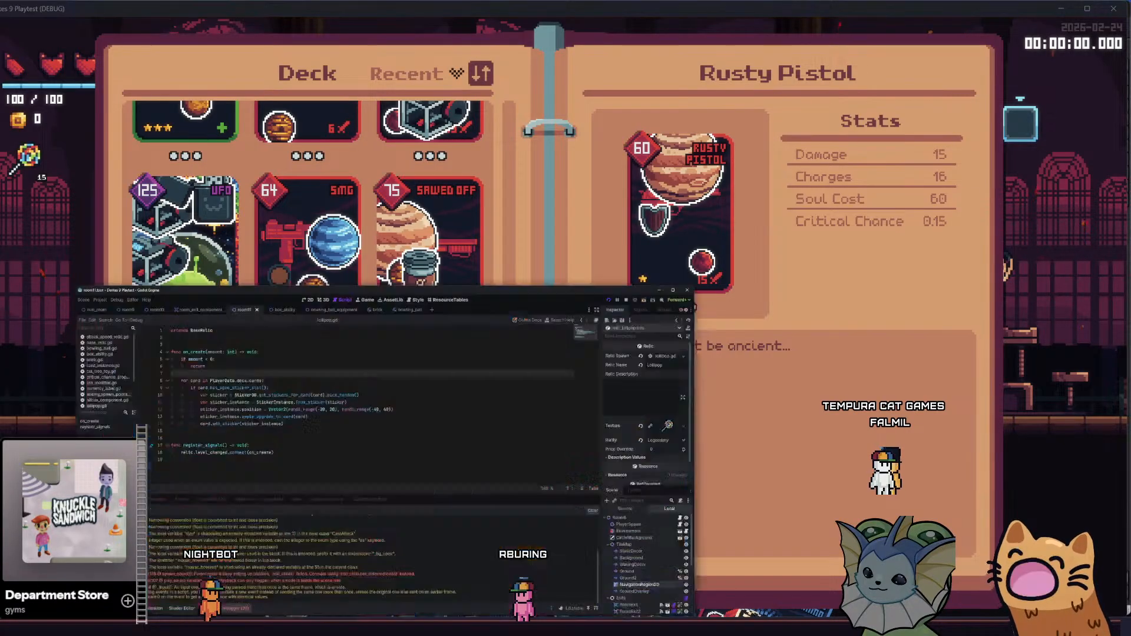
Remove one blank line between on_create and register_signals in lollipop.gd and save the script
click(384, 263)
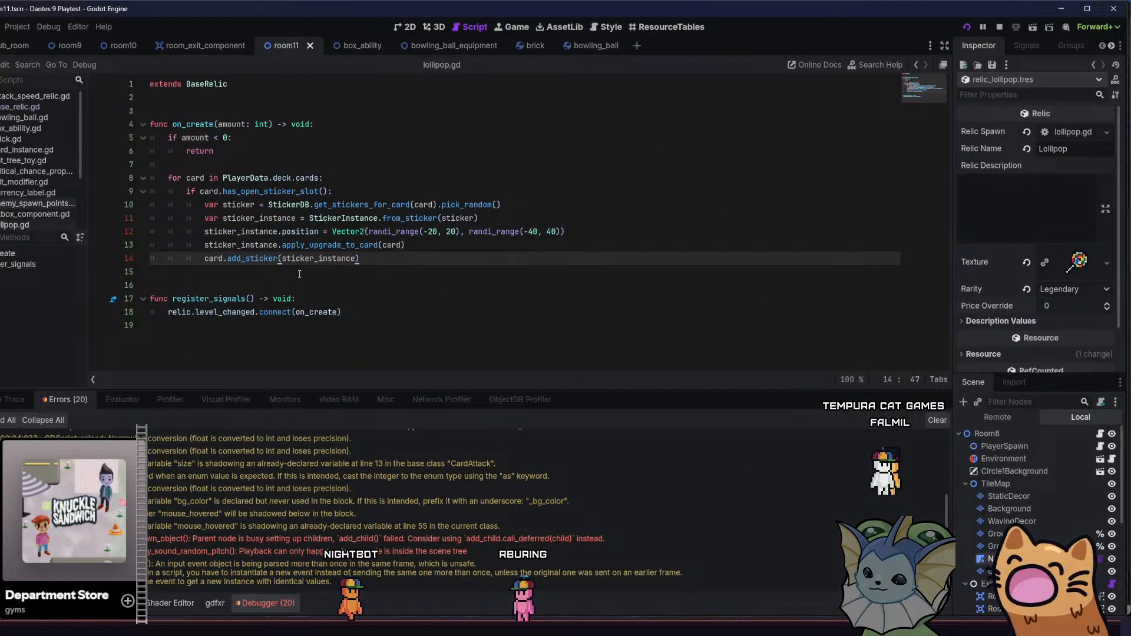
click(276, 284)
key(BackSpace)
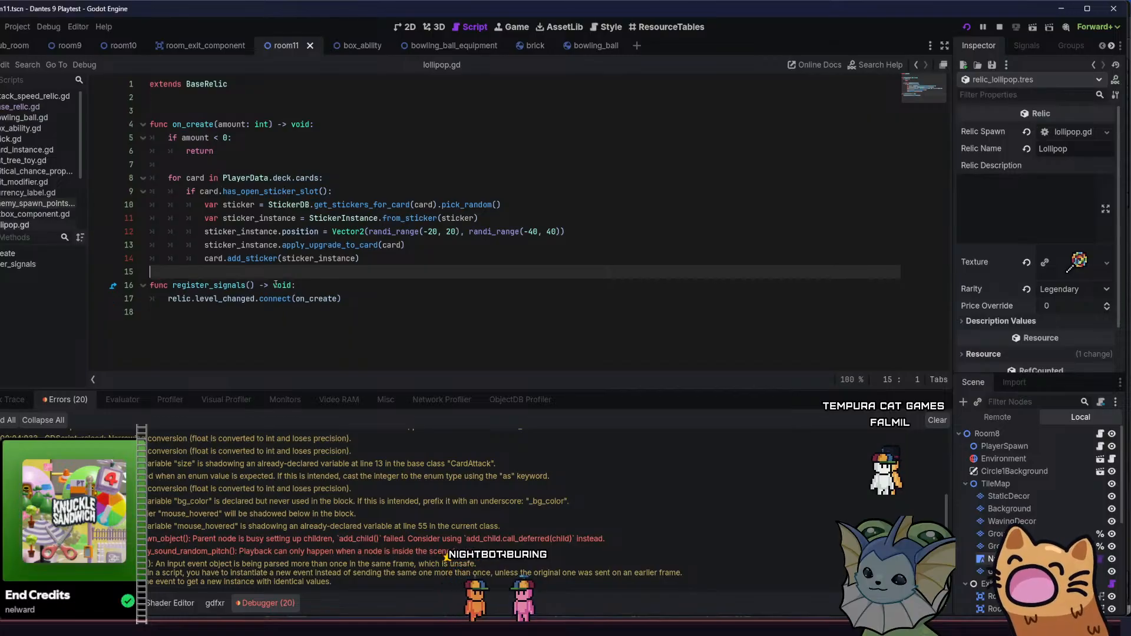
mouse_move(274, 258)
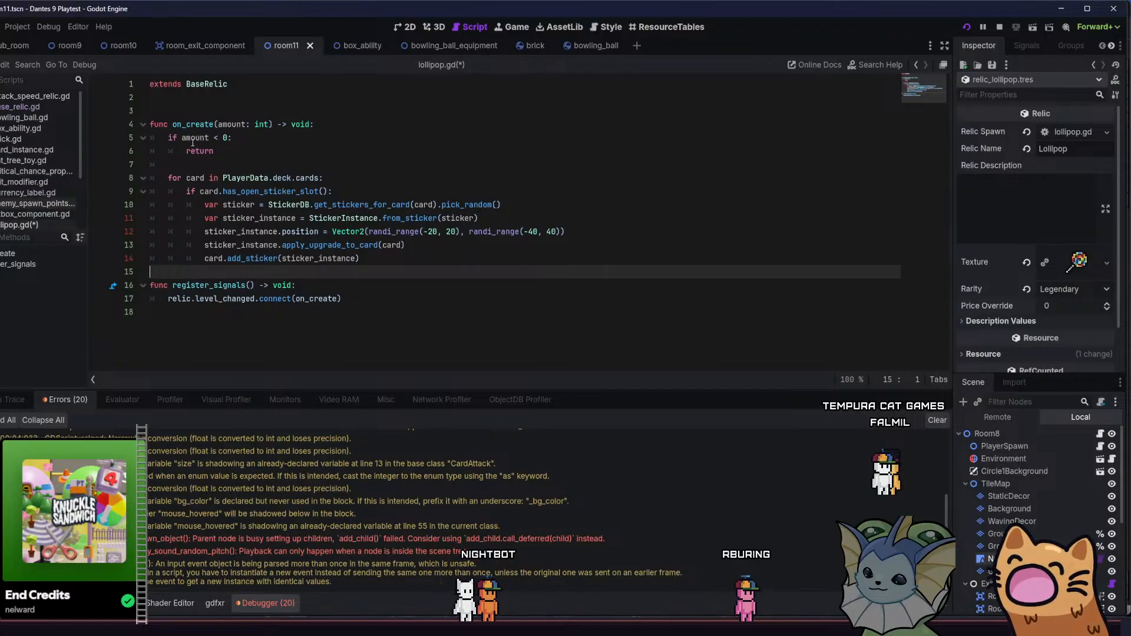
drag(177, 124, 277, 125)
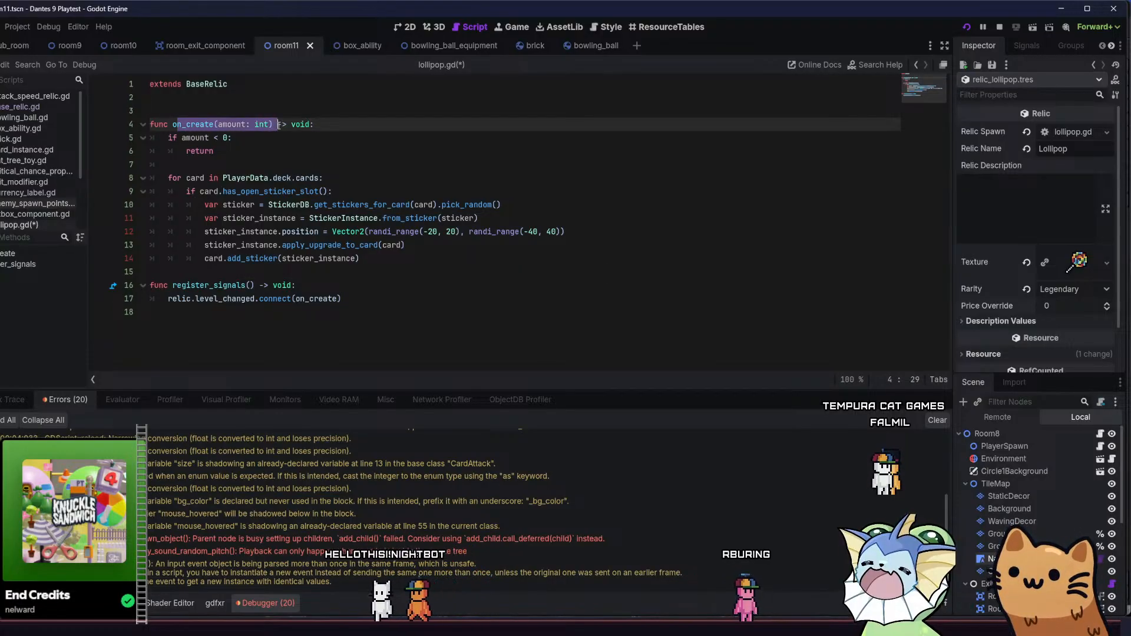
click(290, 136)
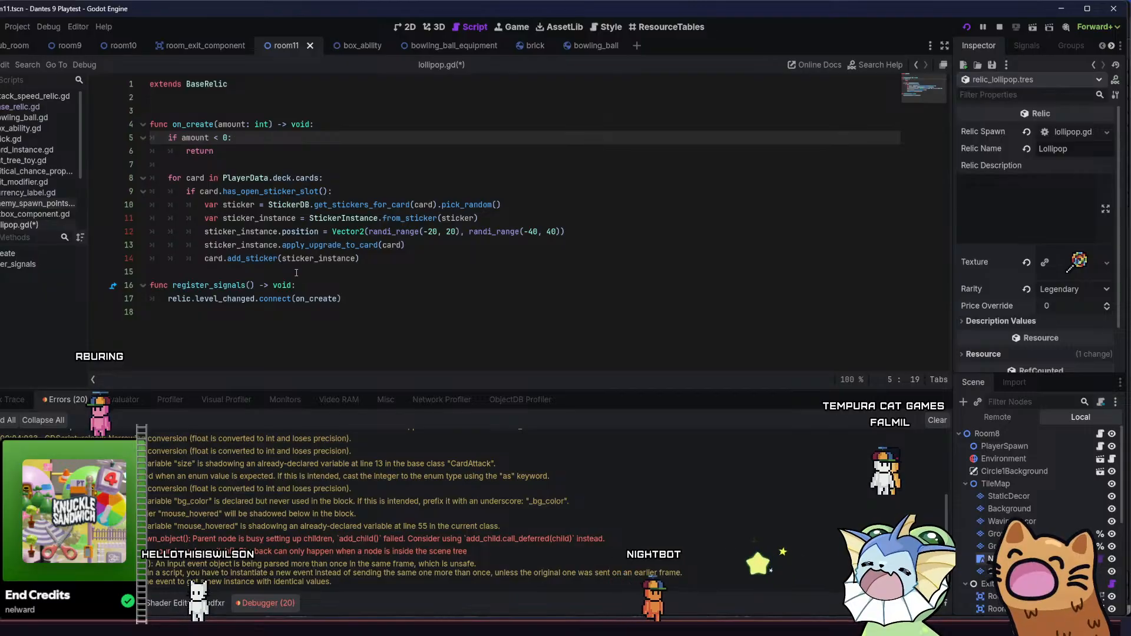
click(296, 273)
click(382, 299)
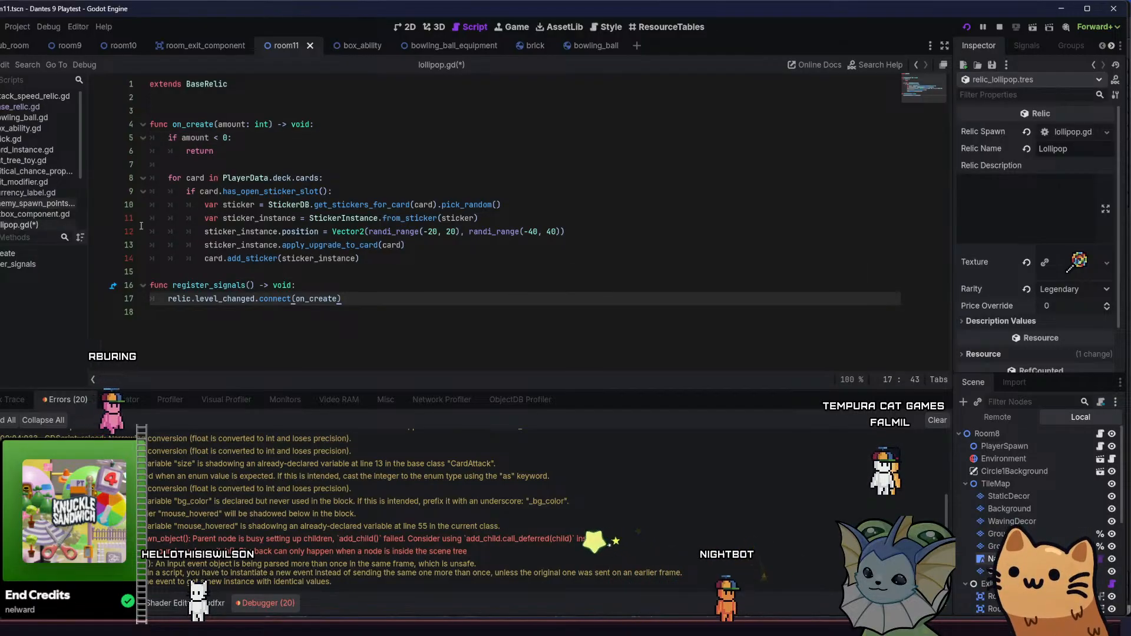
click(223, 218)
key(ctrl+s)
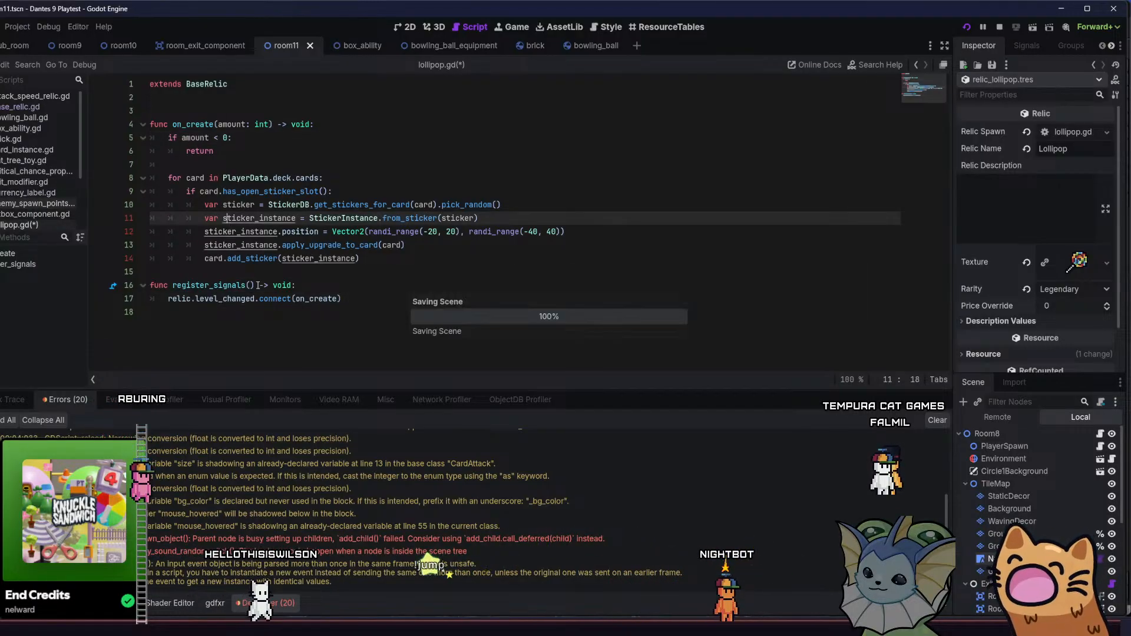
Review the has_open_sticker_slot check and the sticker-adding lines of on_create in lollipop.gd
click(330, 330)
click(358, 281)
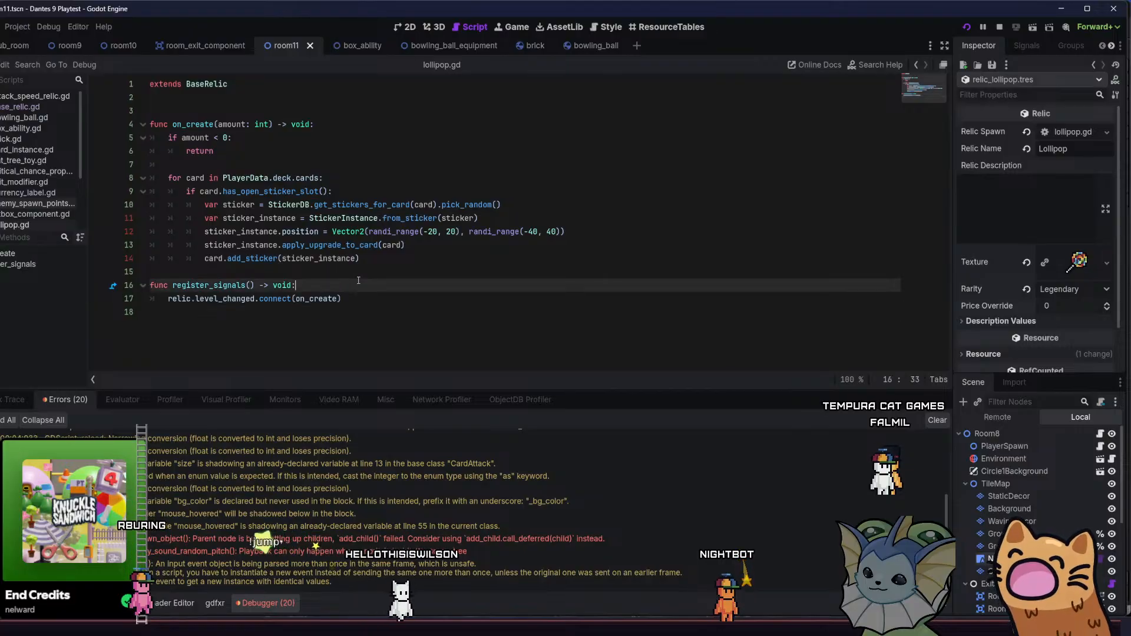
drag(381, 246, 223, 207)
click(255, 245)
scroll(22, 178, down, 1)
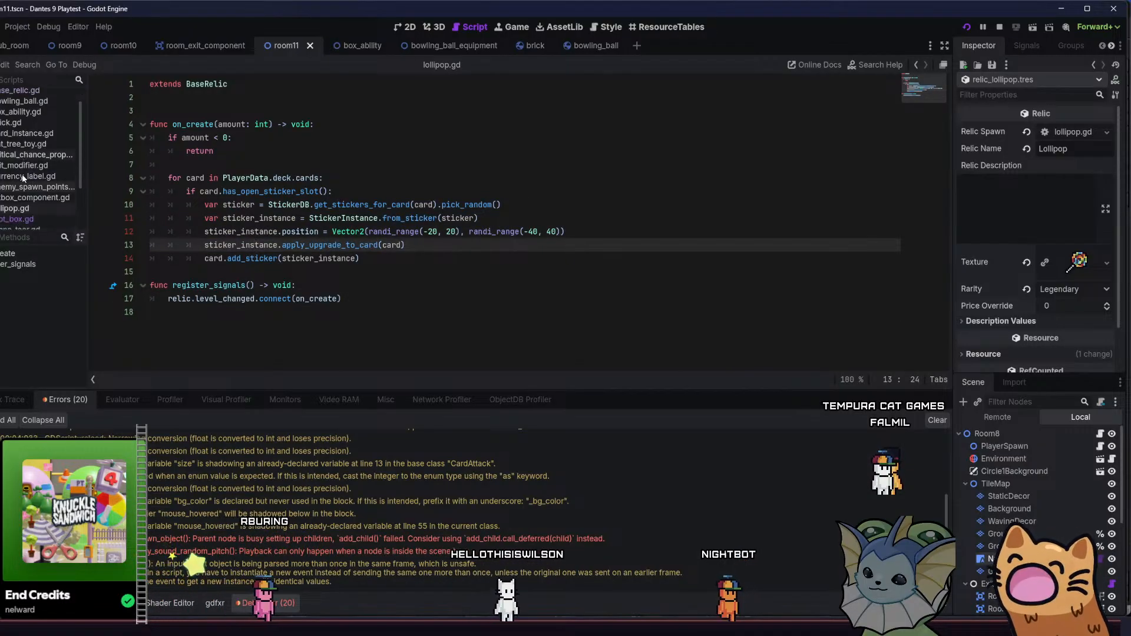
scroll(24, 180, down, 2)
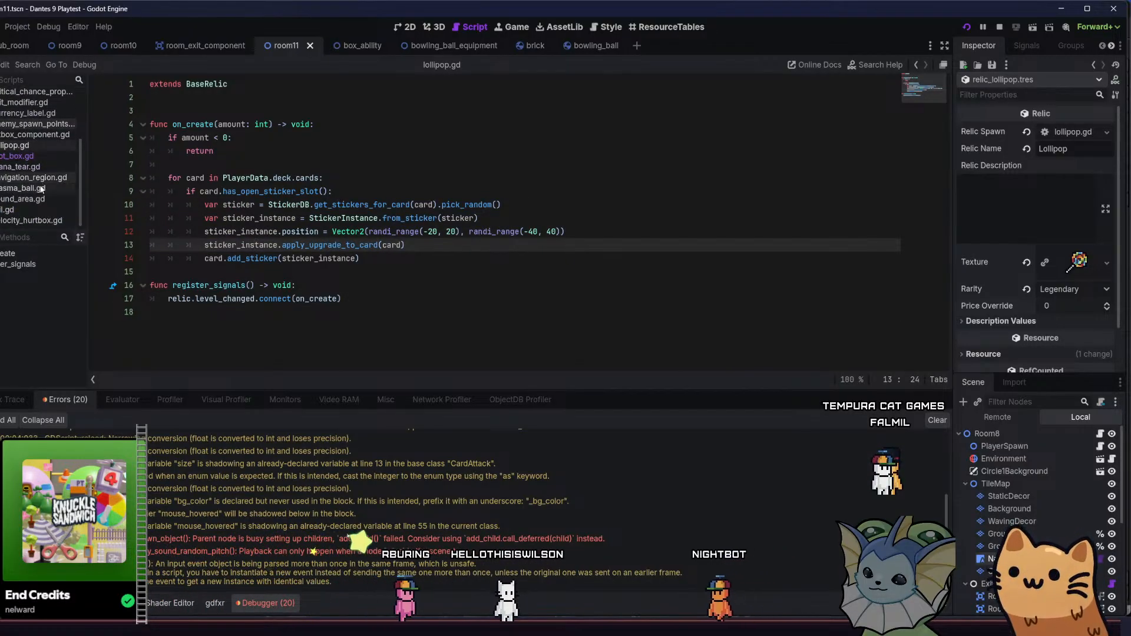
scroll(42, 191, up, 2)
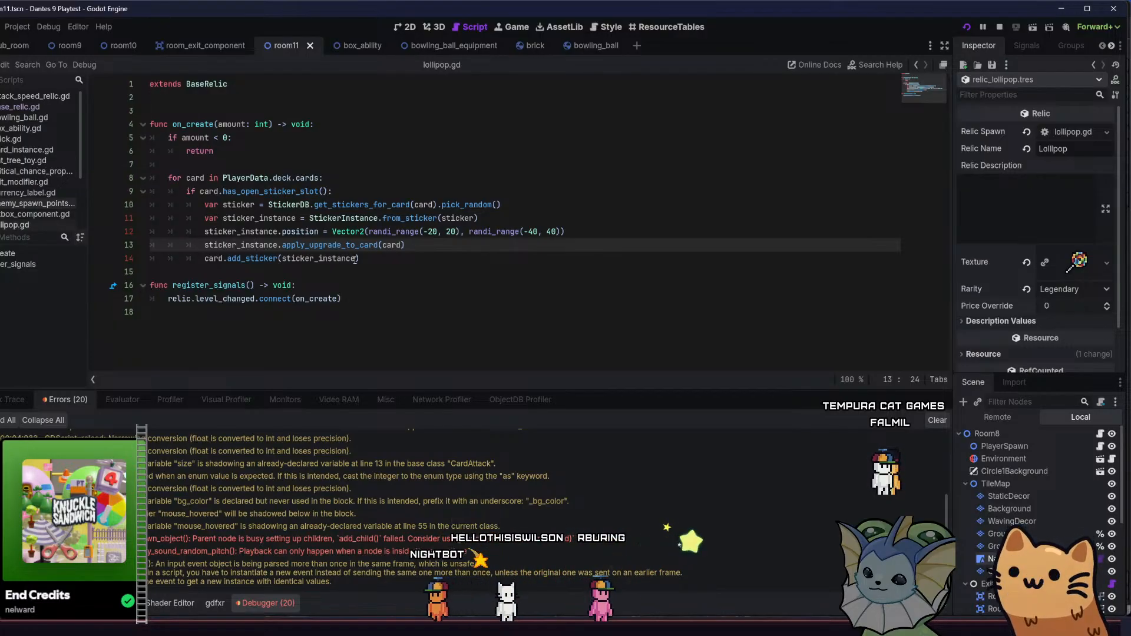
drag(355, 259, 201, 206)
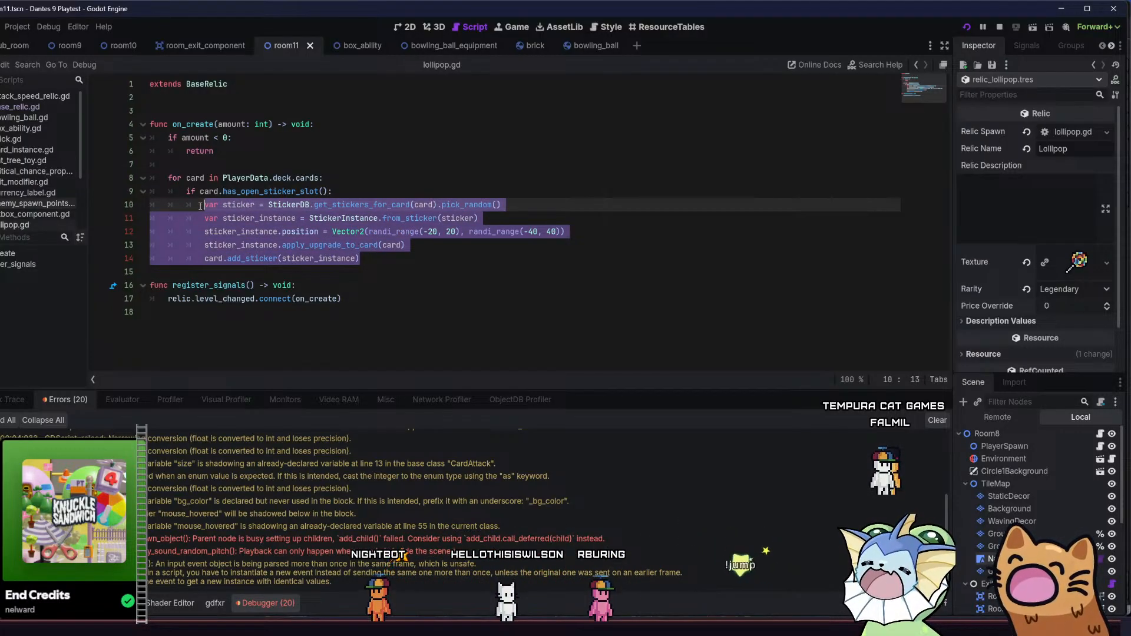
click(265, 220)
drag(369, 258, 206, 207)
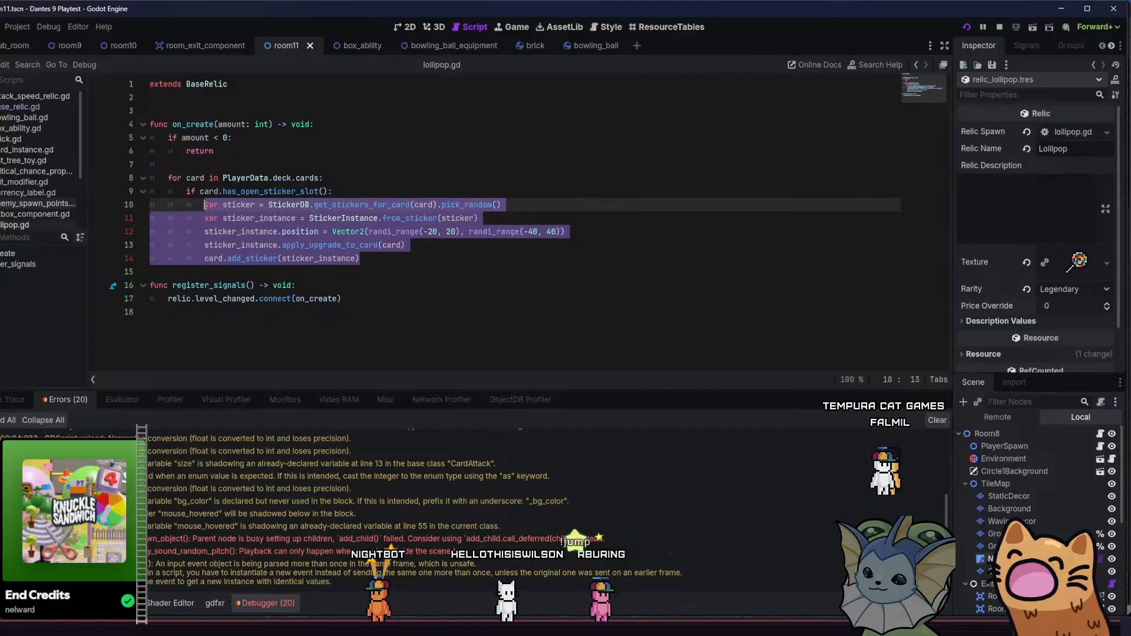
click(206, 206)
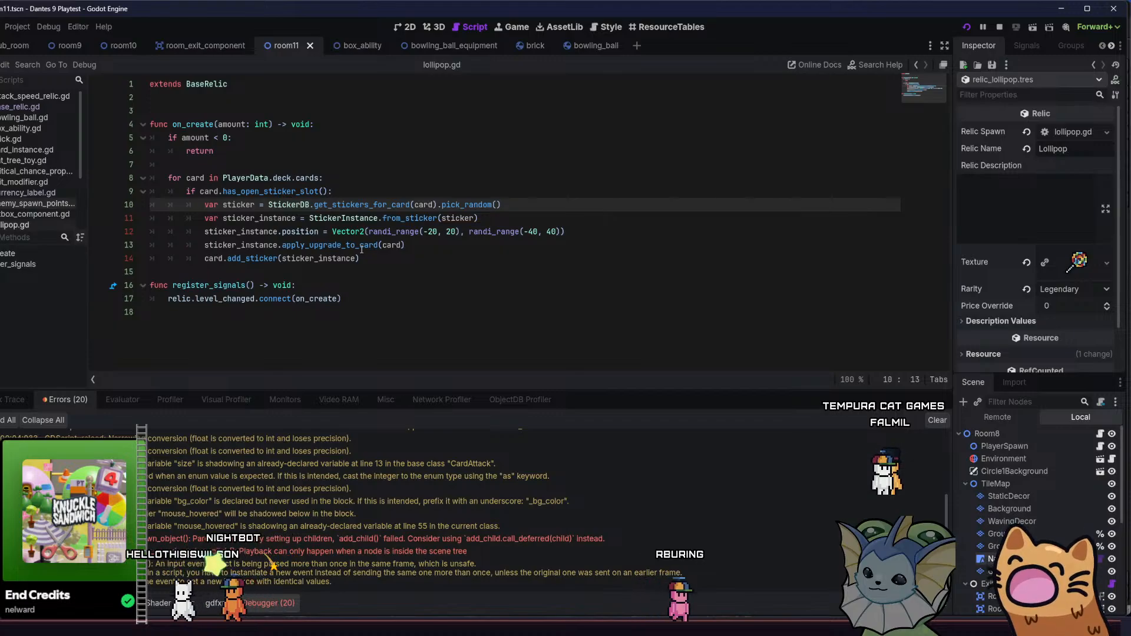
mouse_move(368, 247)
drag(362, 259, 205, 205)
click(379, 274)
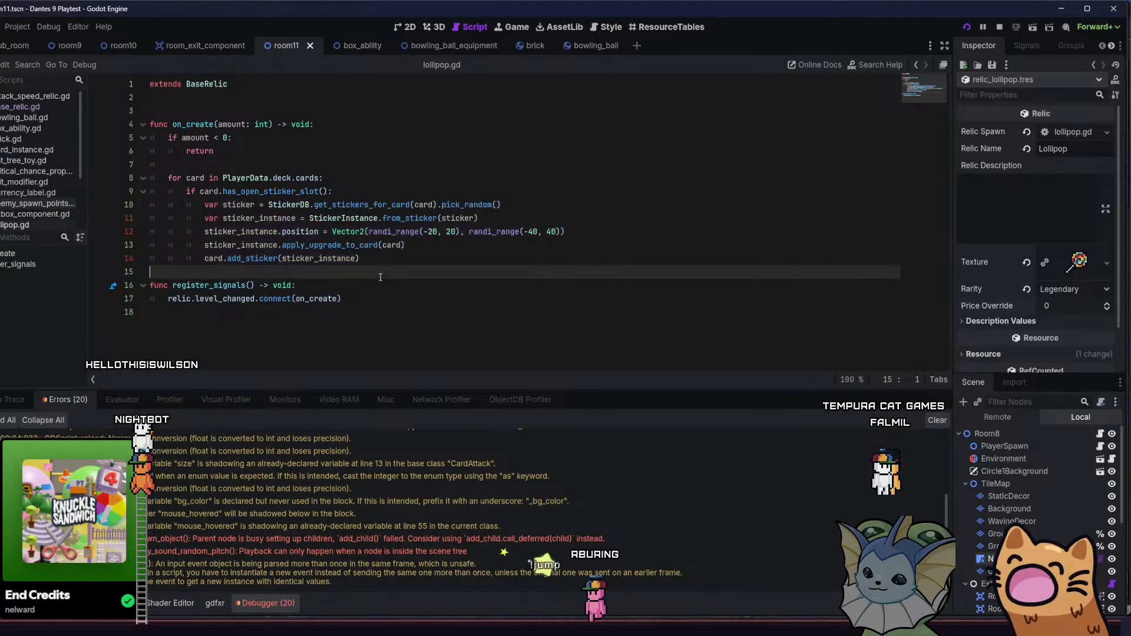
drag(376, 259, 209, 203)
click(205, 204)
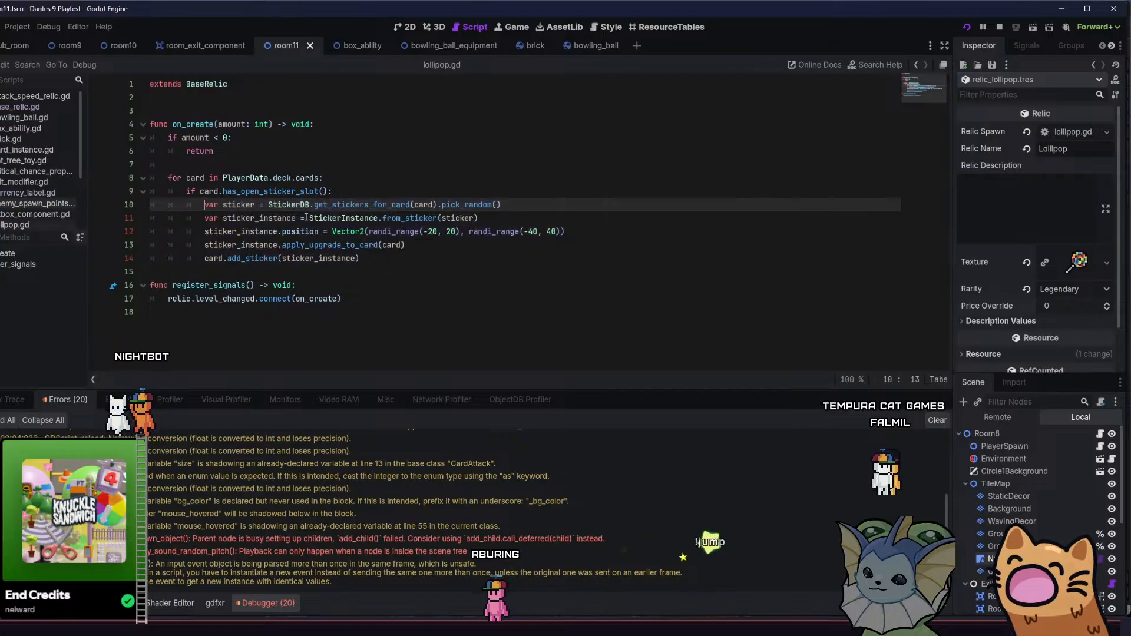
drag(401, 262, 256, 216)
drag(334, 191, 175, 188)
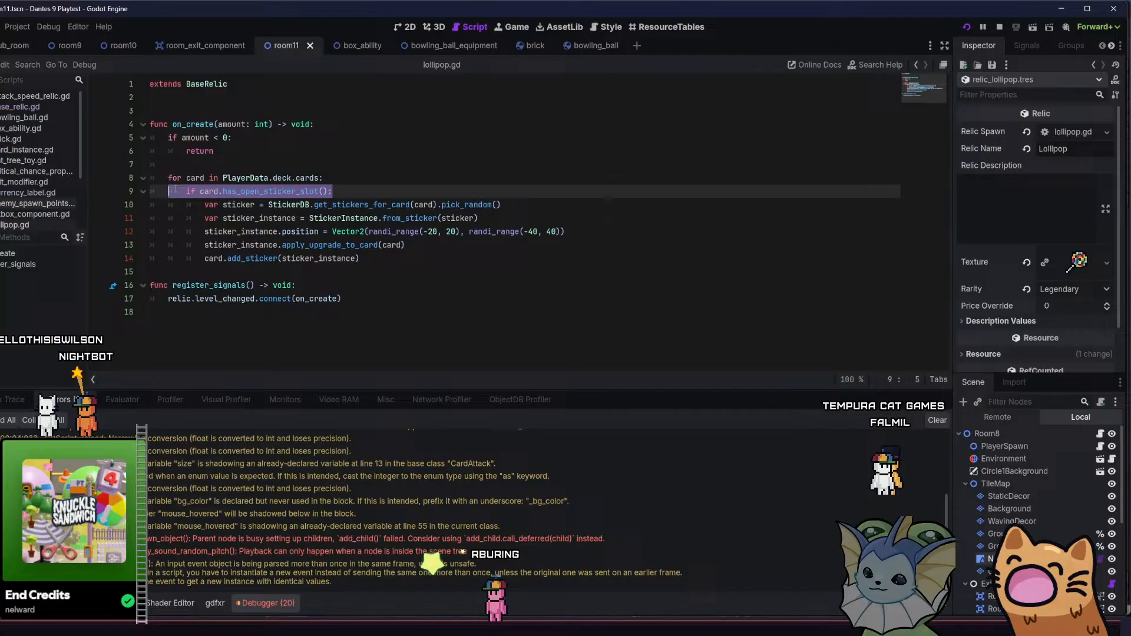
click(346, 190)
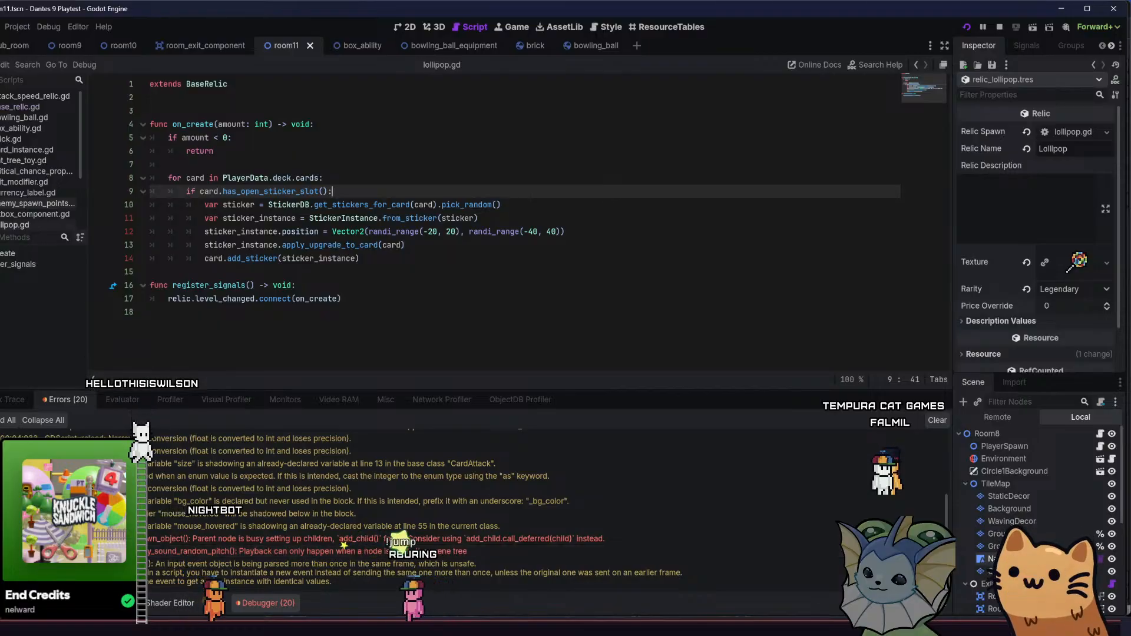
Switch to Obsidian and move the "Silly lollypop" and "Add random sticker to every card on pickup" cards from items to complete
key(alt+Tab)
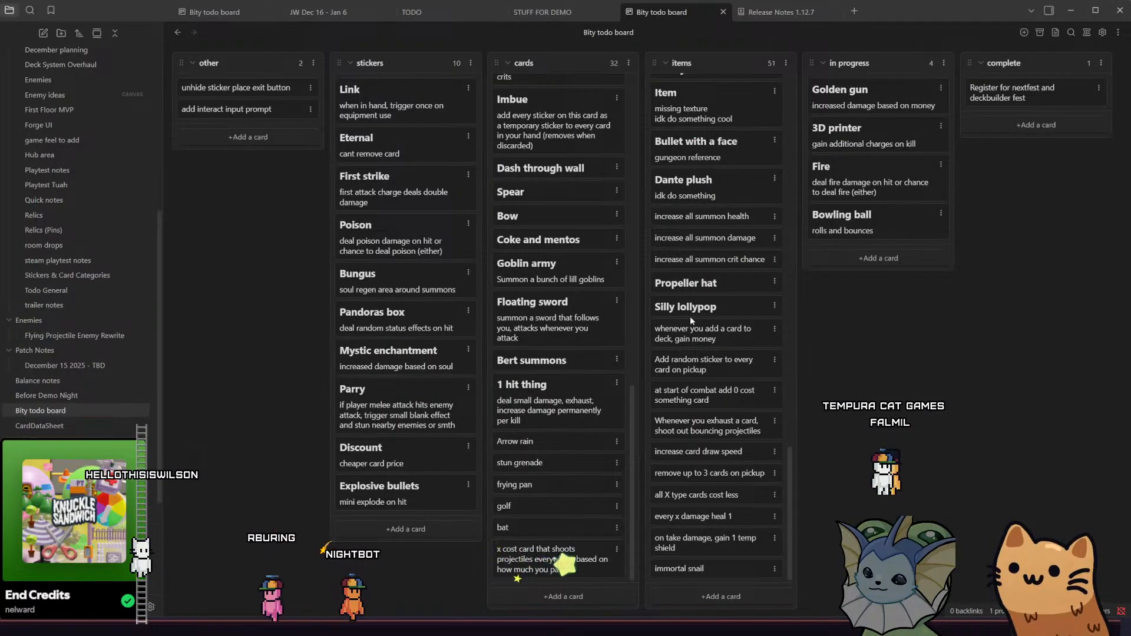
drag(703, 308, 1023, 137)
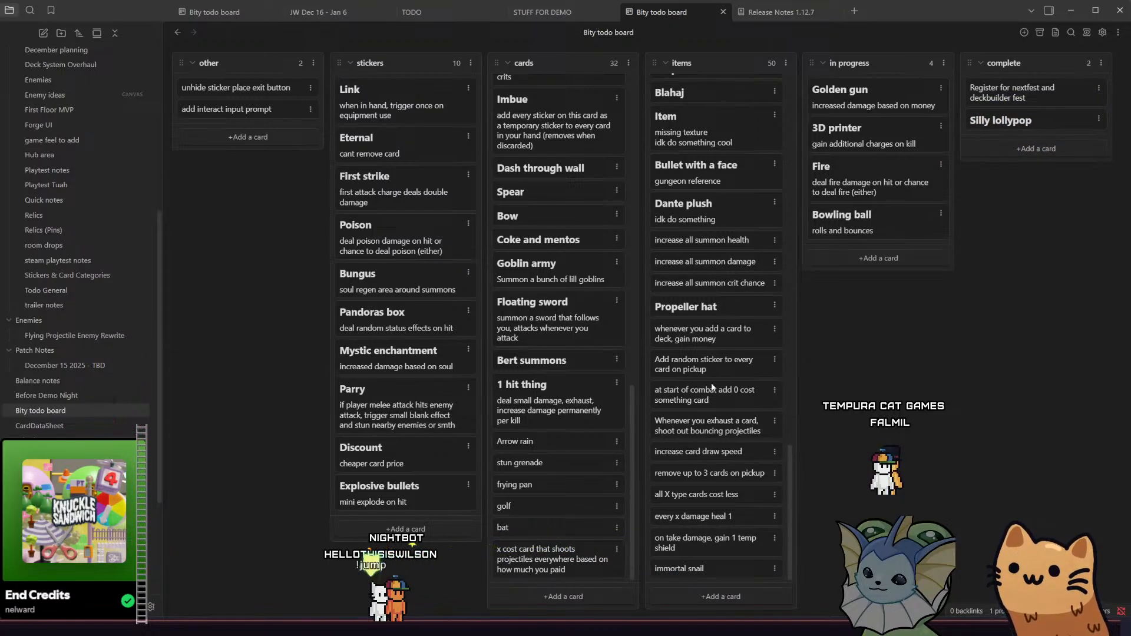
drag(713, 368, 1042, 152)
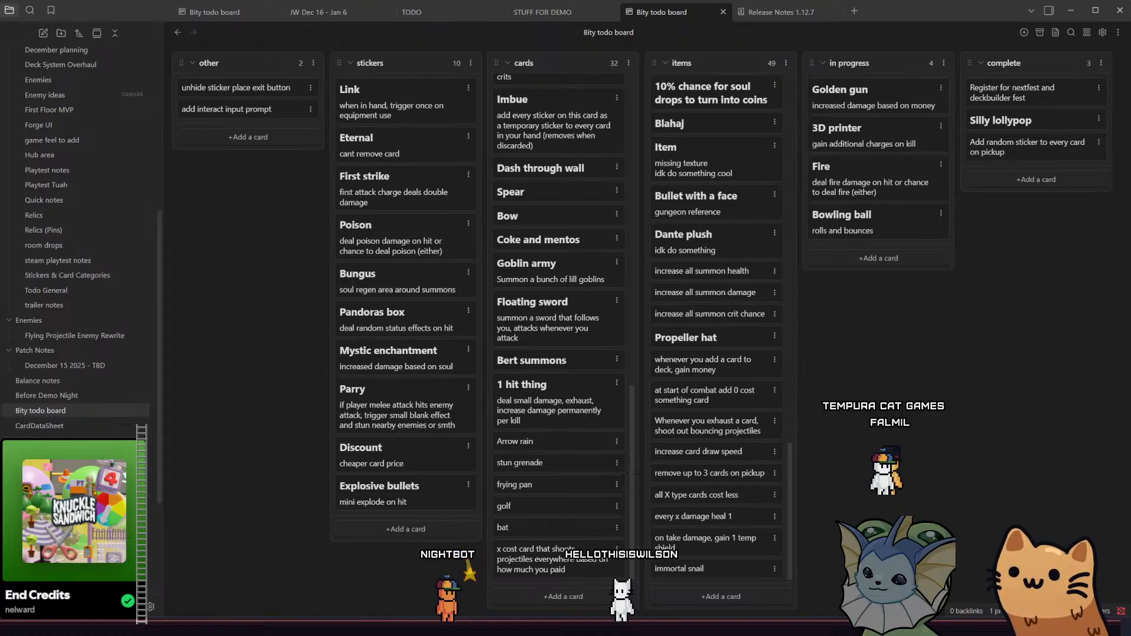
key(alt+Tab)
click(368, 313)
click(387, 260)
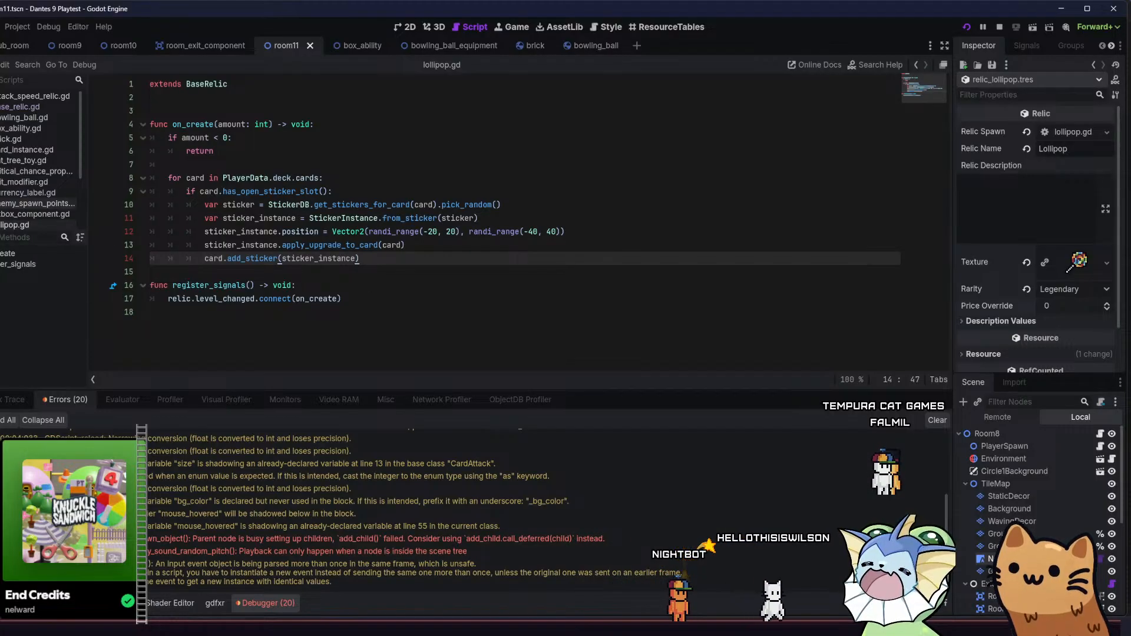
scroll(15, 199, down, 3)
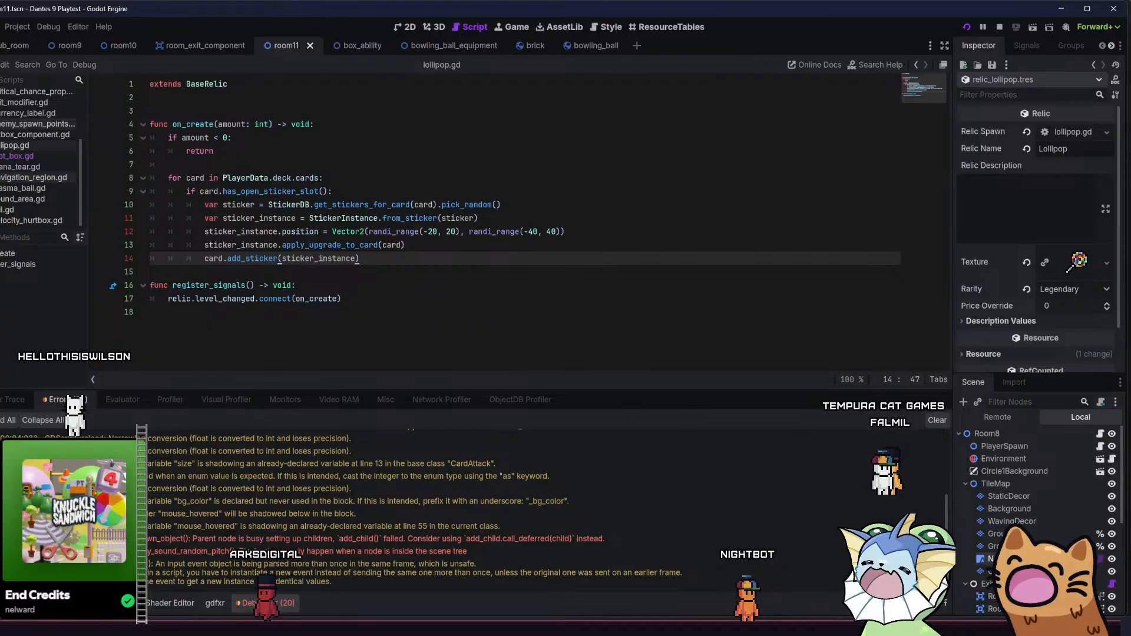
Switch to Aseprite, clear the selection around the lollipop sprite, and look over the item sprites in gatos.aseprite
key(alt+Tab)
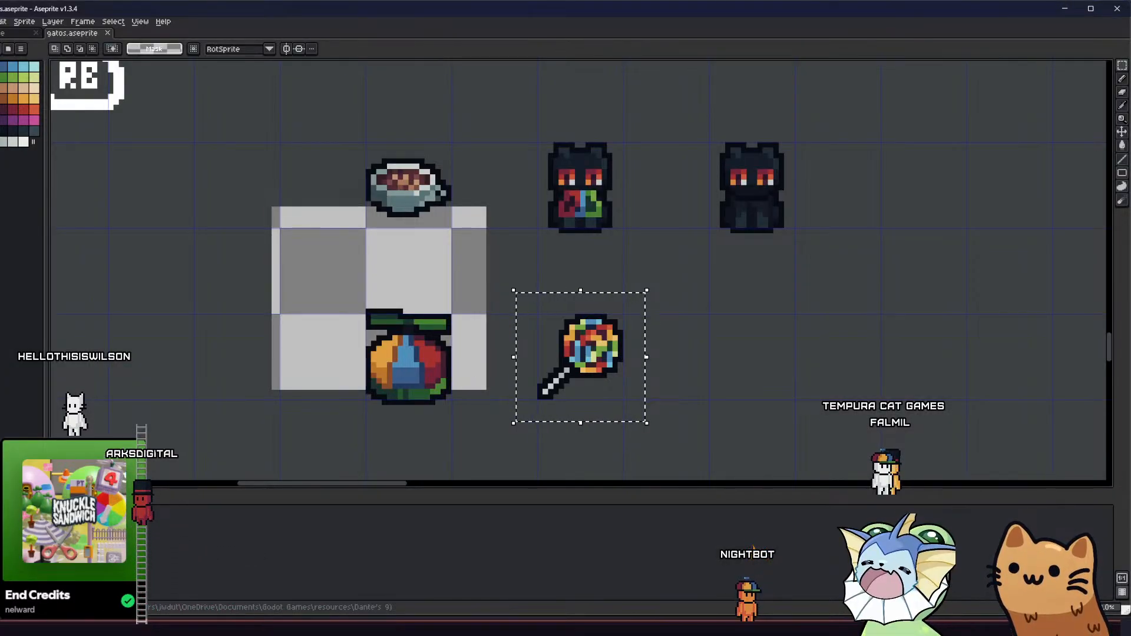
click(336, 359)
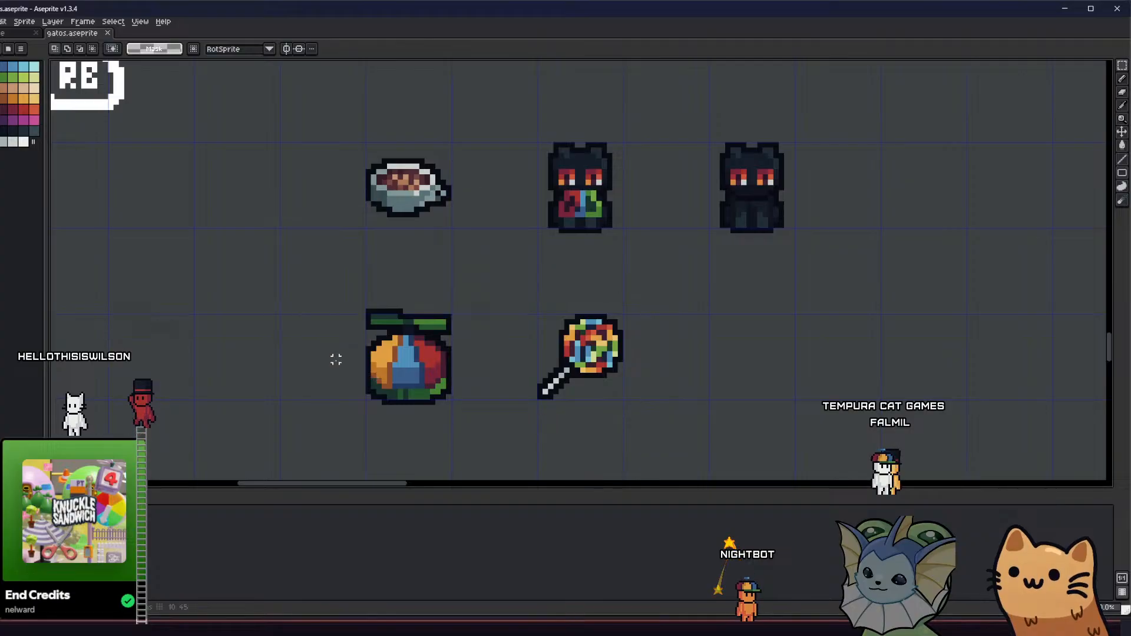
scroll(336, 359, down, 2)
drag(332, 371, 287, 468)
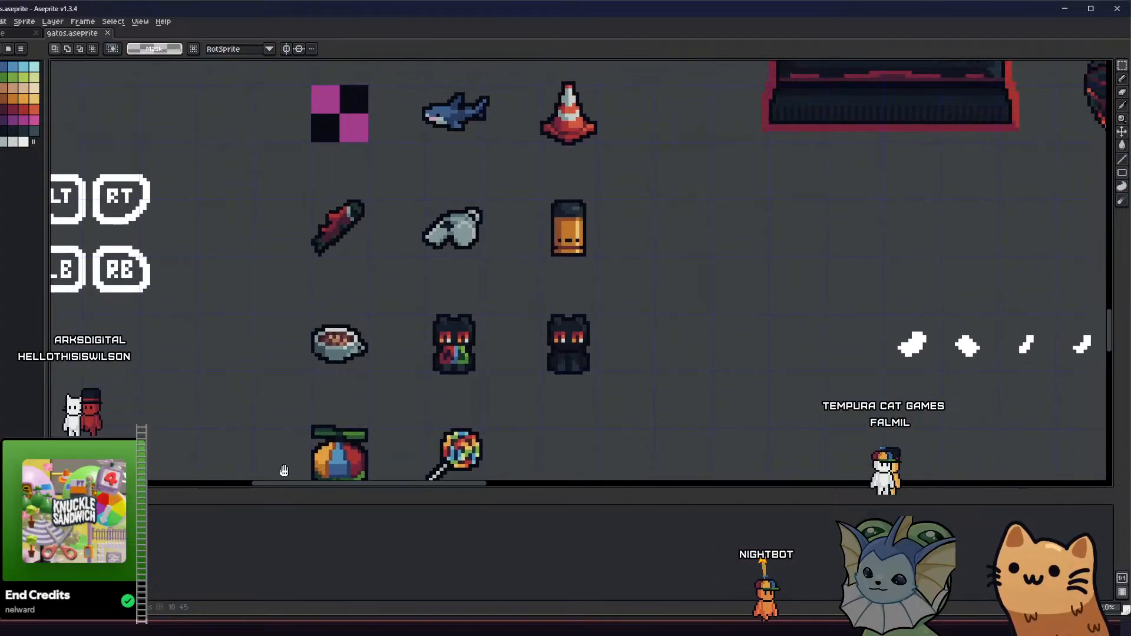
drag(267, 264, 281, 245)
scroll(289, 339, down, 2)
drag(259, 282, 282, 262)
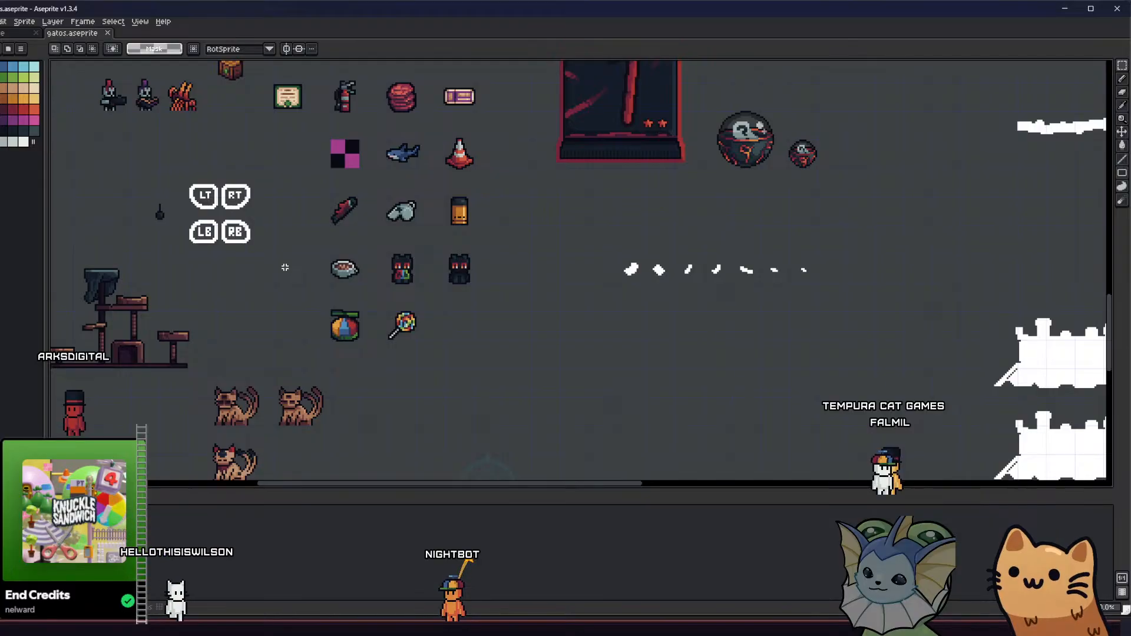
scroll(285, 267, up, 3)
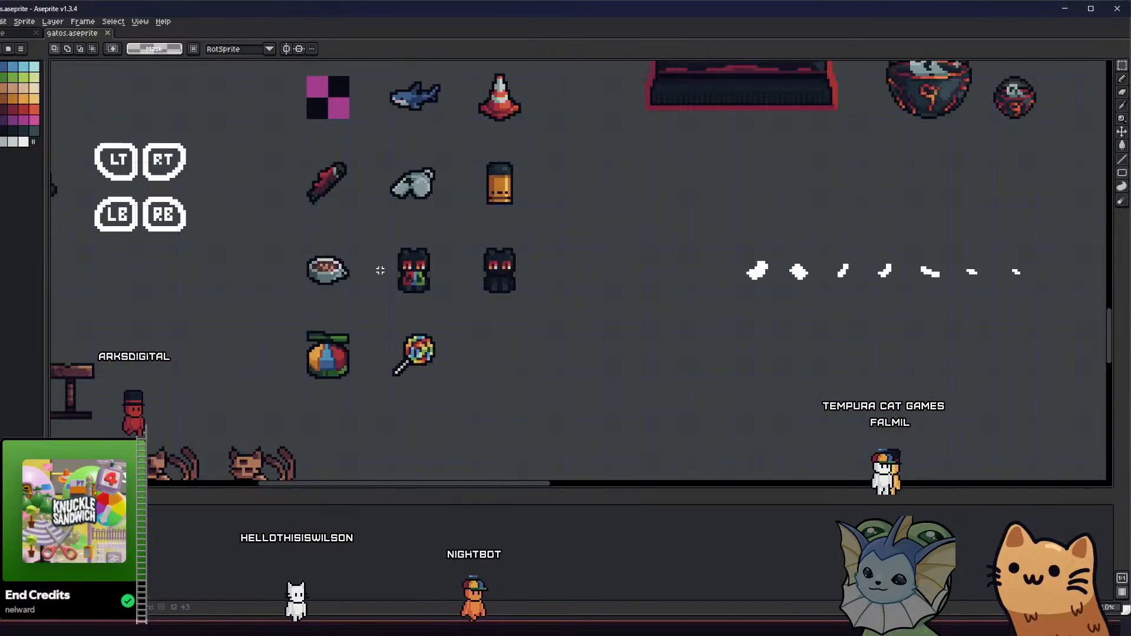
scroll(337, 329, up, 1)
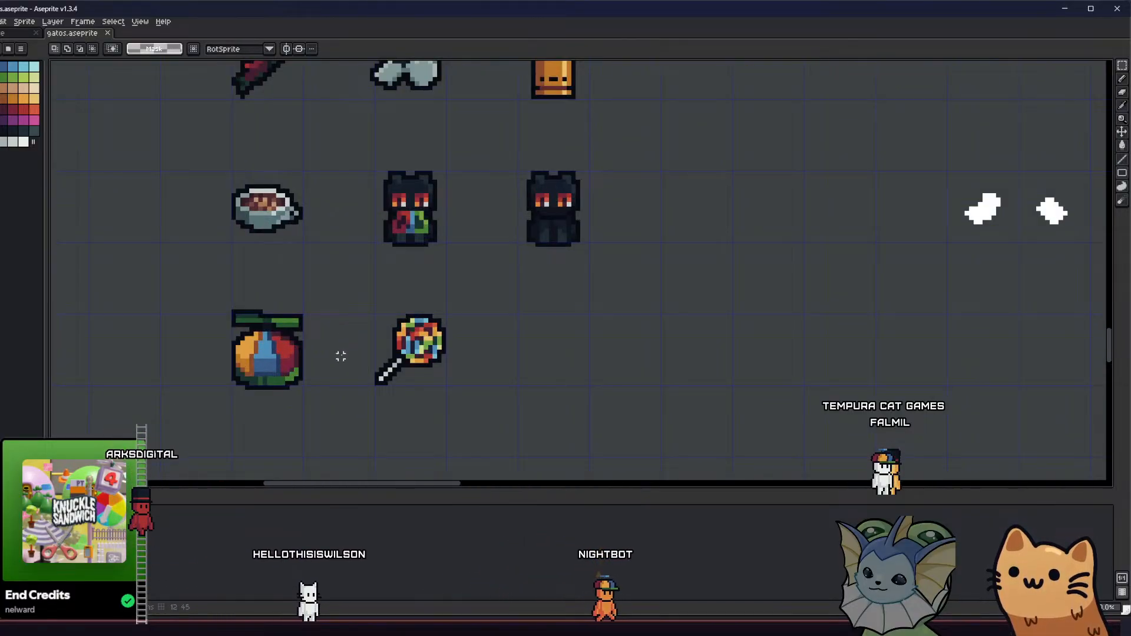
scroll(296, 328, up, 2)
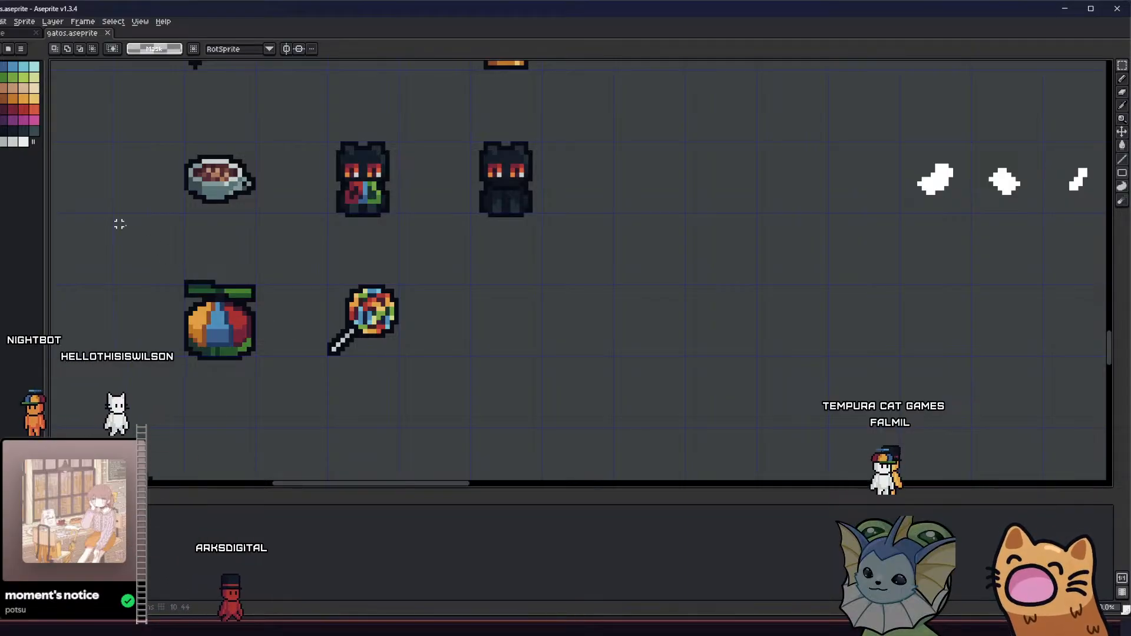
drag(213, 193, 203, 179)
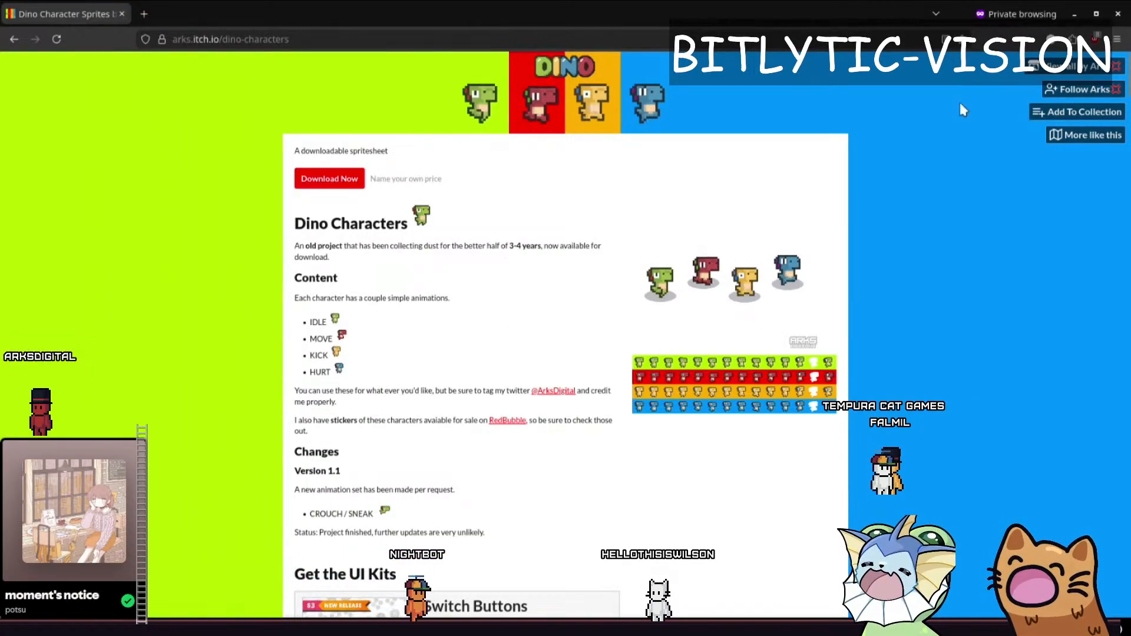
Return to Aseprite and examine the item sprites and the free grid space beside the lollipop
key(alt+Tab)
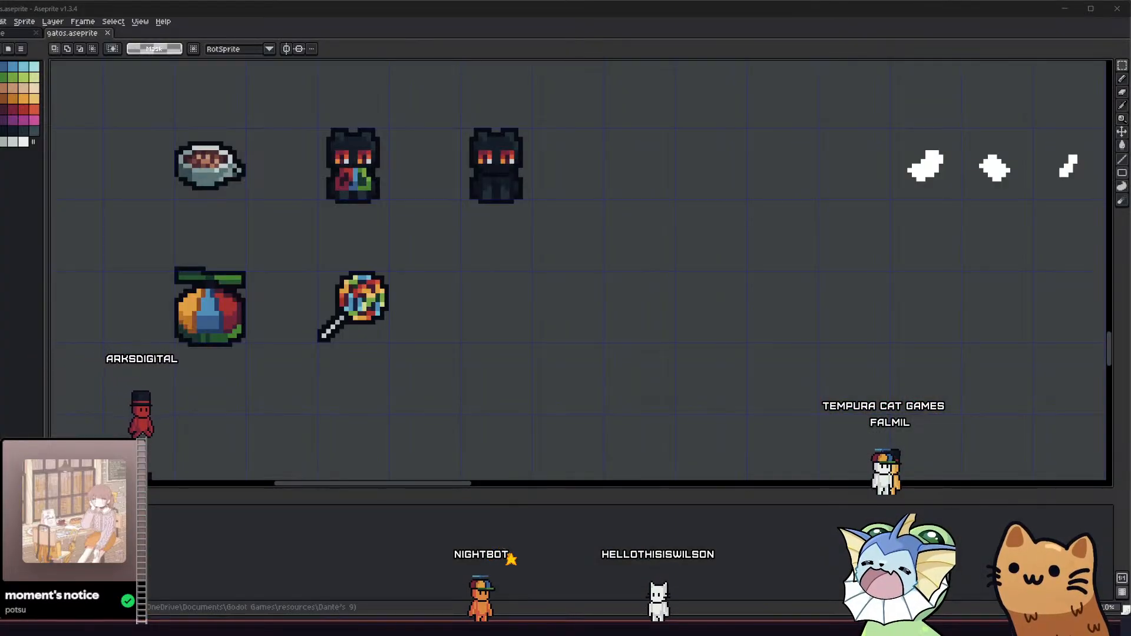
drag(270, 228, 280, 270)
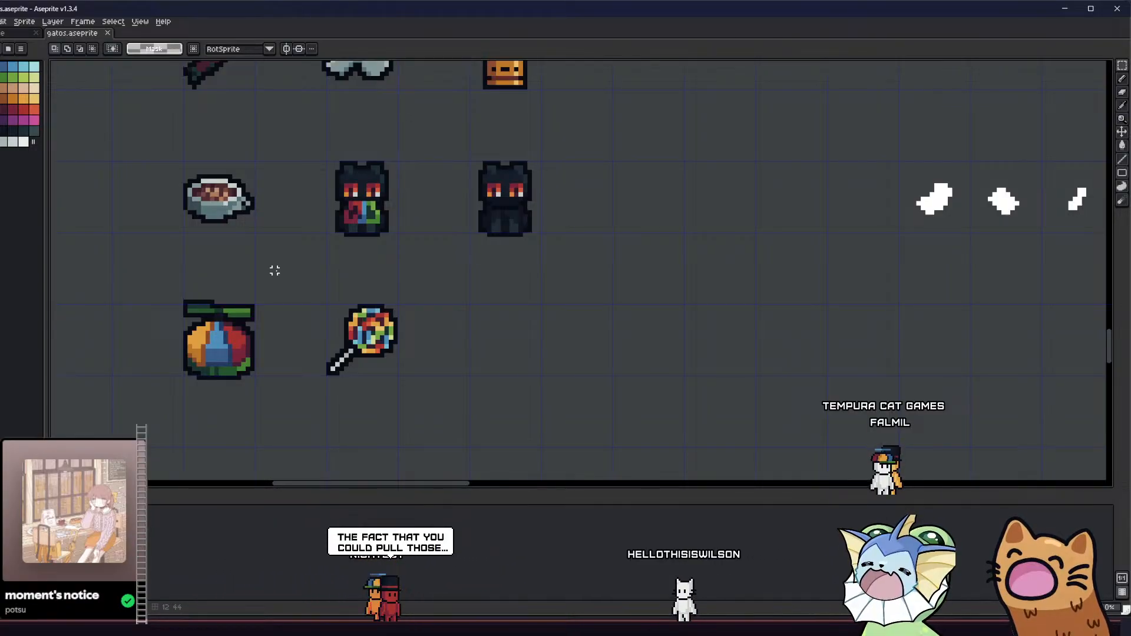
drag(479, 295, 457, 311)
scroll(435, 283, up, 2)
scroll(462, 310, down, 2)
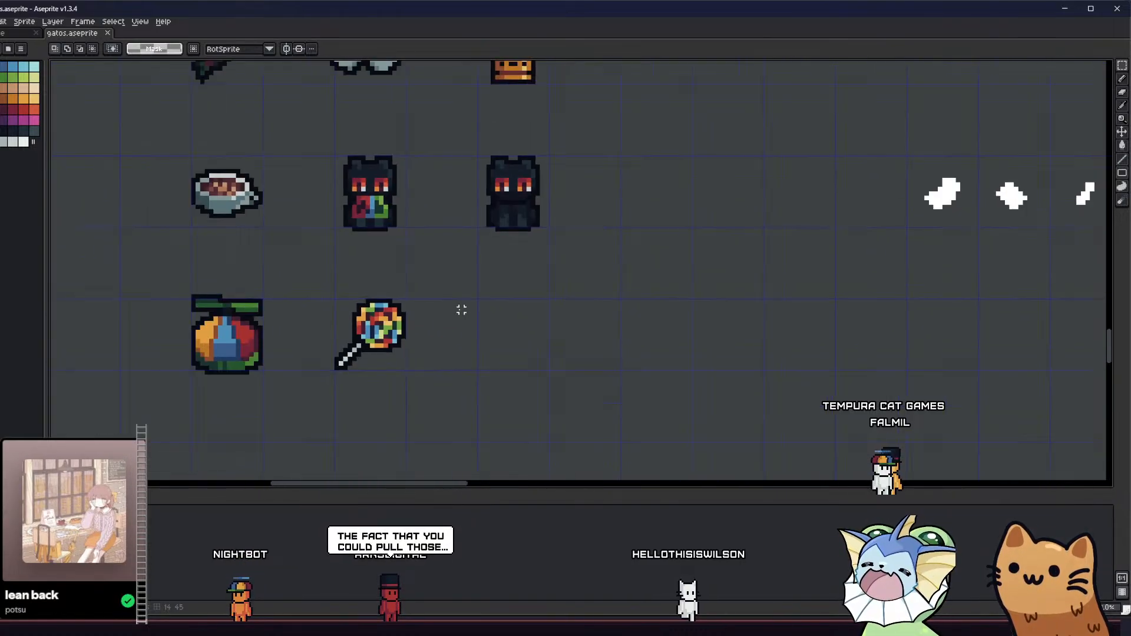
scroll(454, 336, down, 3)
scroll(435, 354, up, 2)
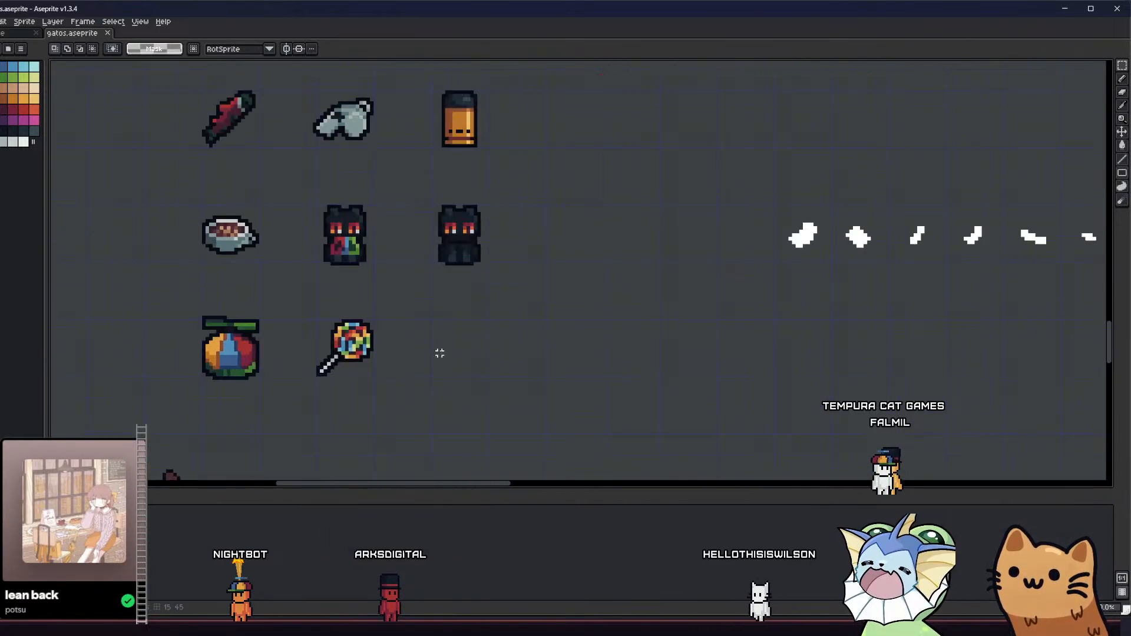
scroll(439, 353, up, 1)
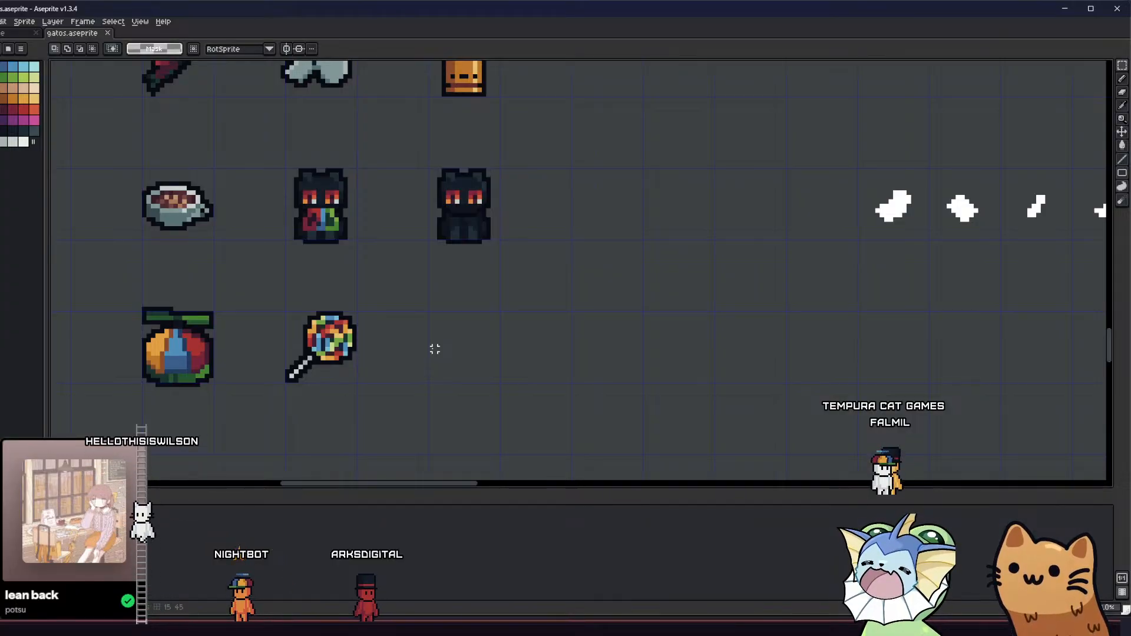
scroll(475, 338, down, 1)
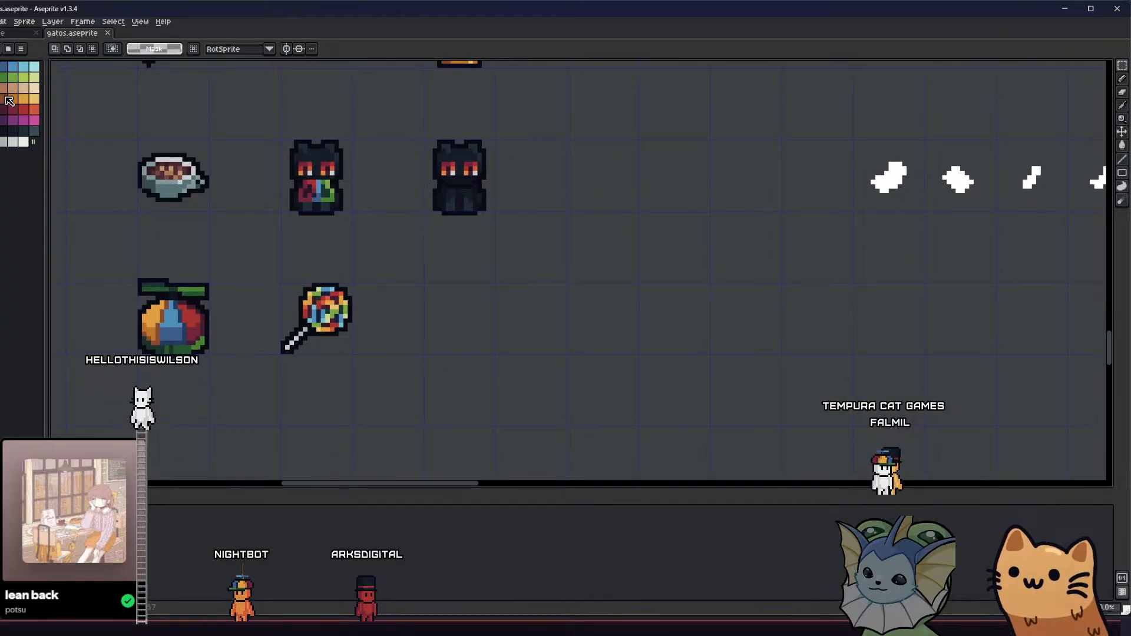
key(b)
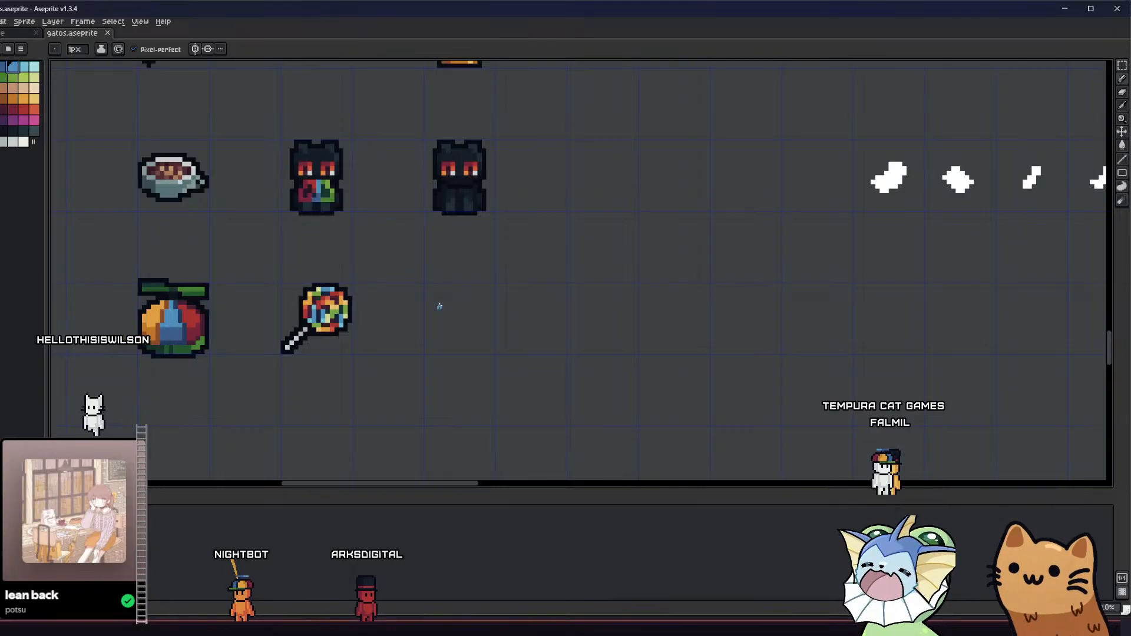
scroll(454, 316, down, 1)
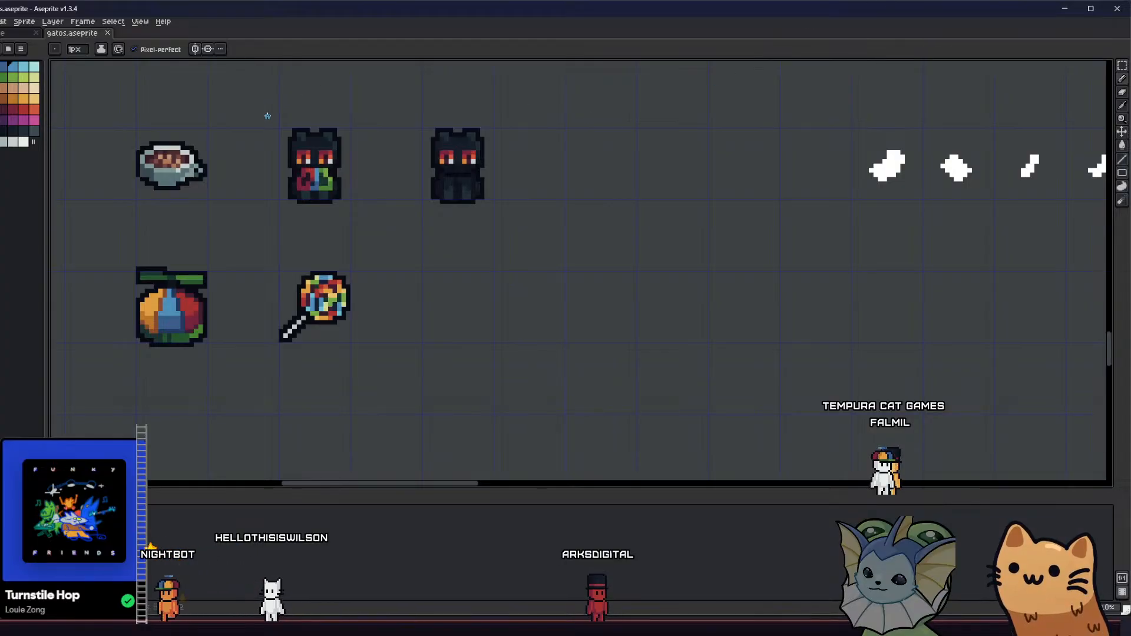
scroll(434, 282, up, 5)
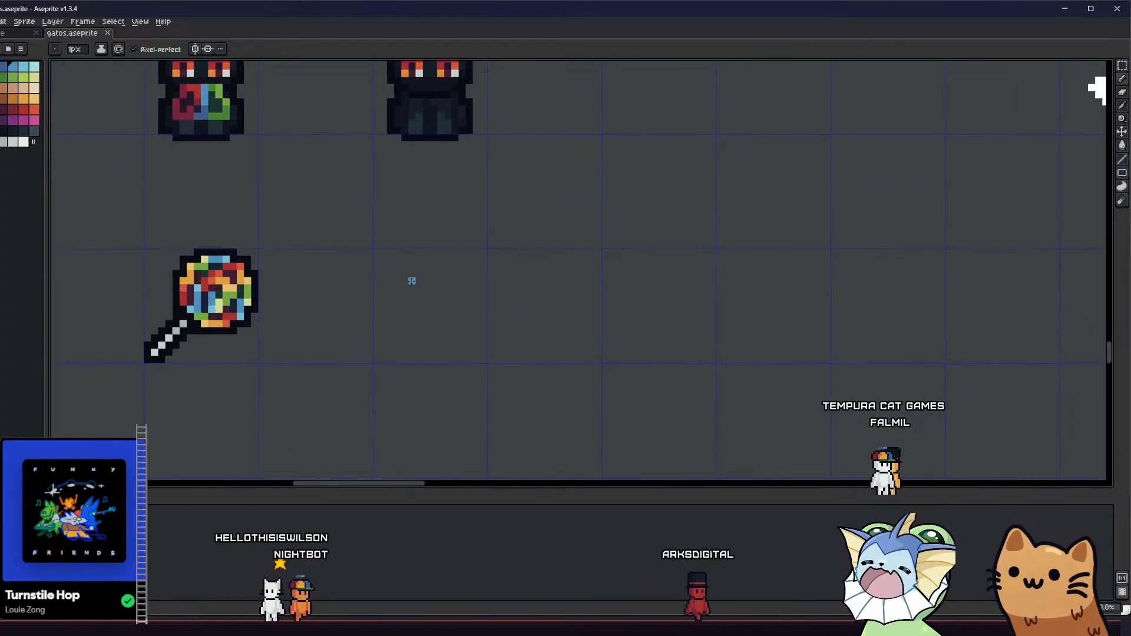
scroll(424, 242, down, 5)
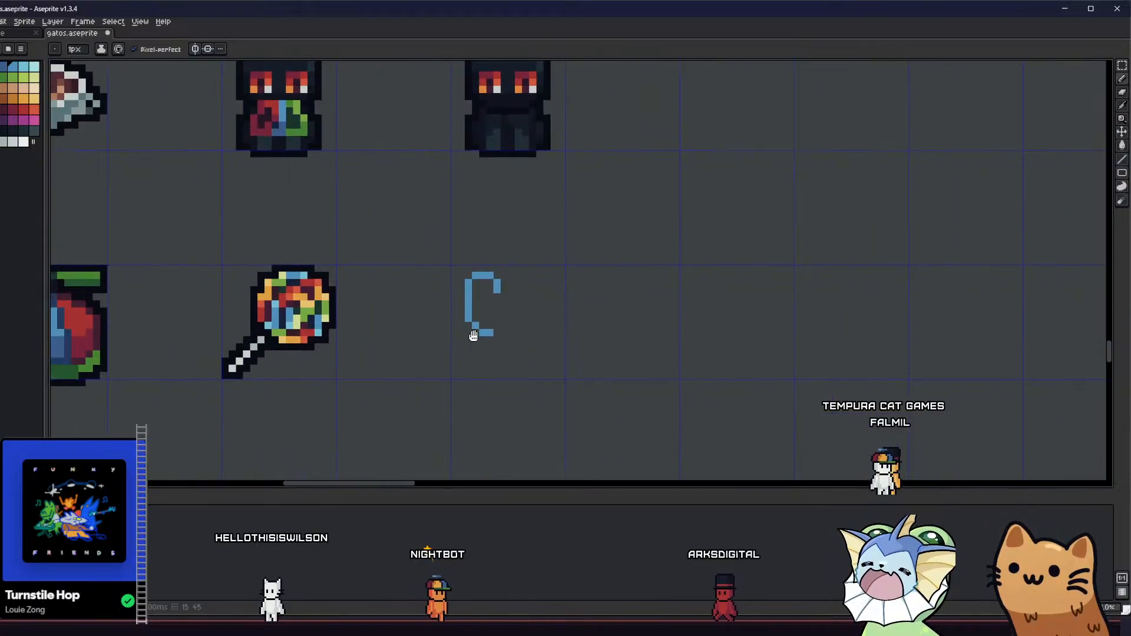
mouse_move(503, 312)
mouse_down()
mouse_move(465, 264)
mouse_move(505, 328)
mouse_up()
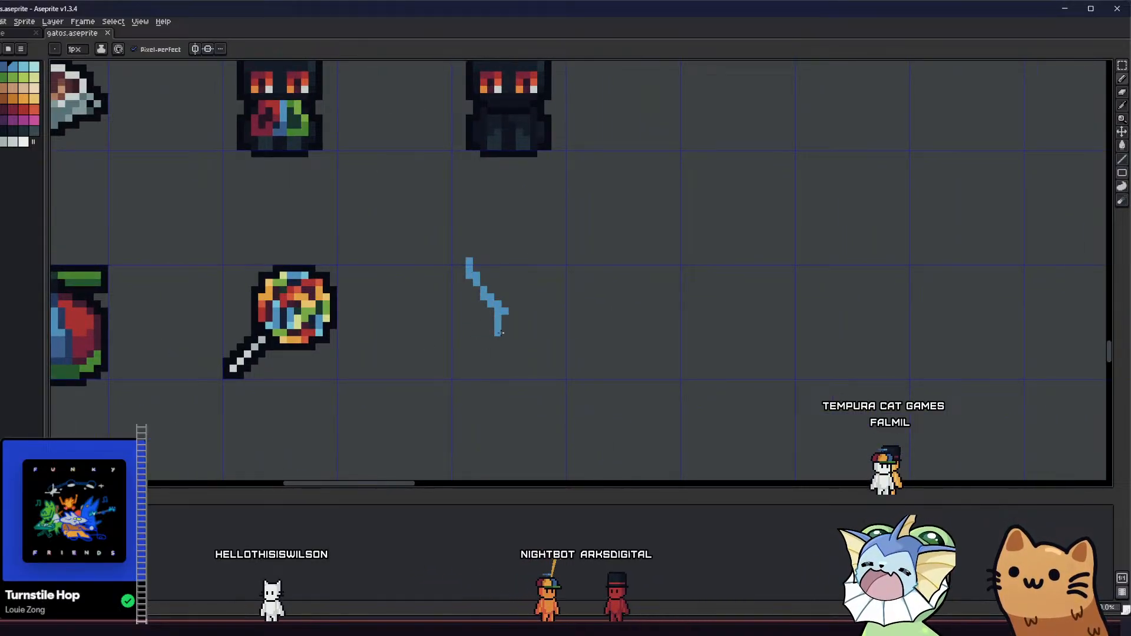
scroll(504, 339, up, 1)
key(ctrl+z)
scroll(463, 341, up, 1)
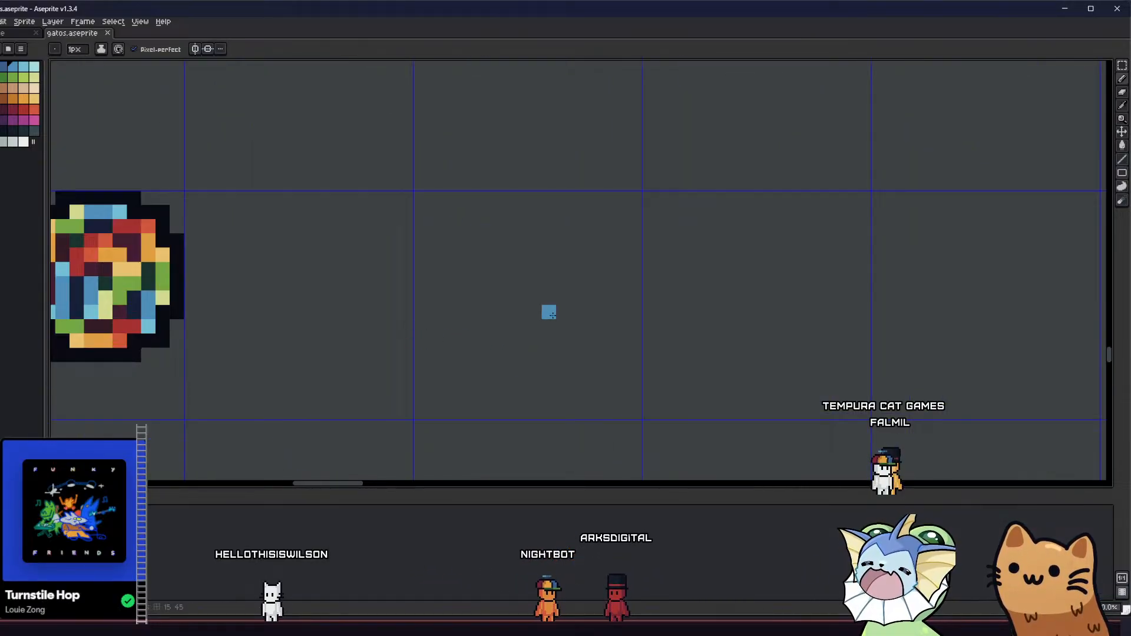
scroll(509, 321, down, 1)
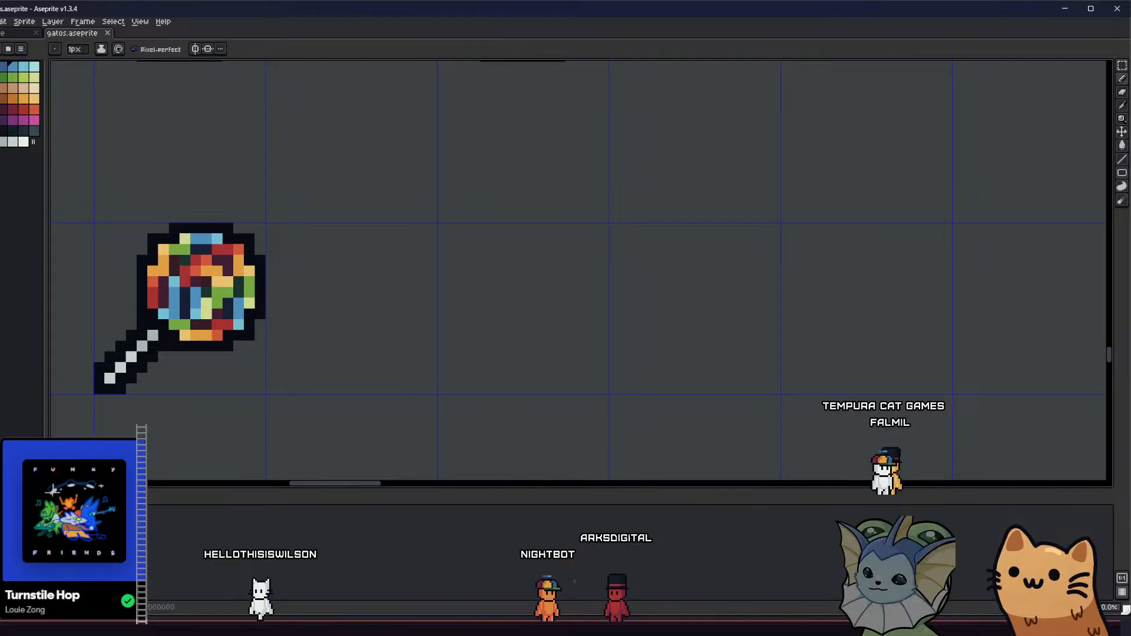
Look at the Dantes 9 Playtest window, return to Aseprite, and look over the item sprites in gatos.aseprite
key(alt+Tab)
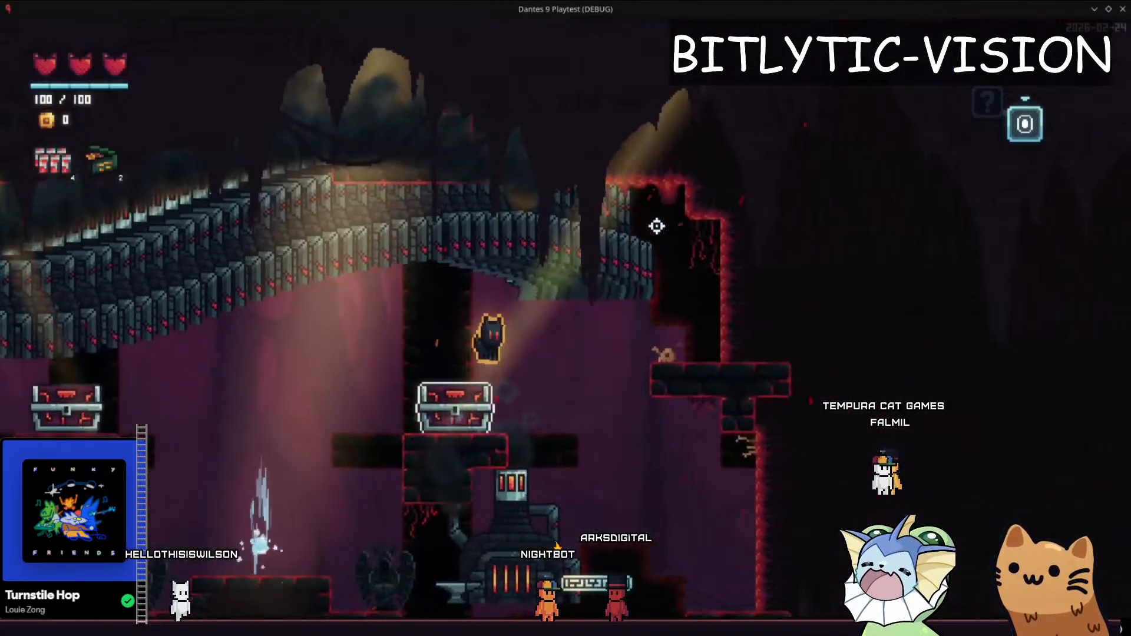
key(alt+Tab)
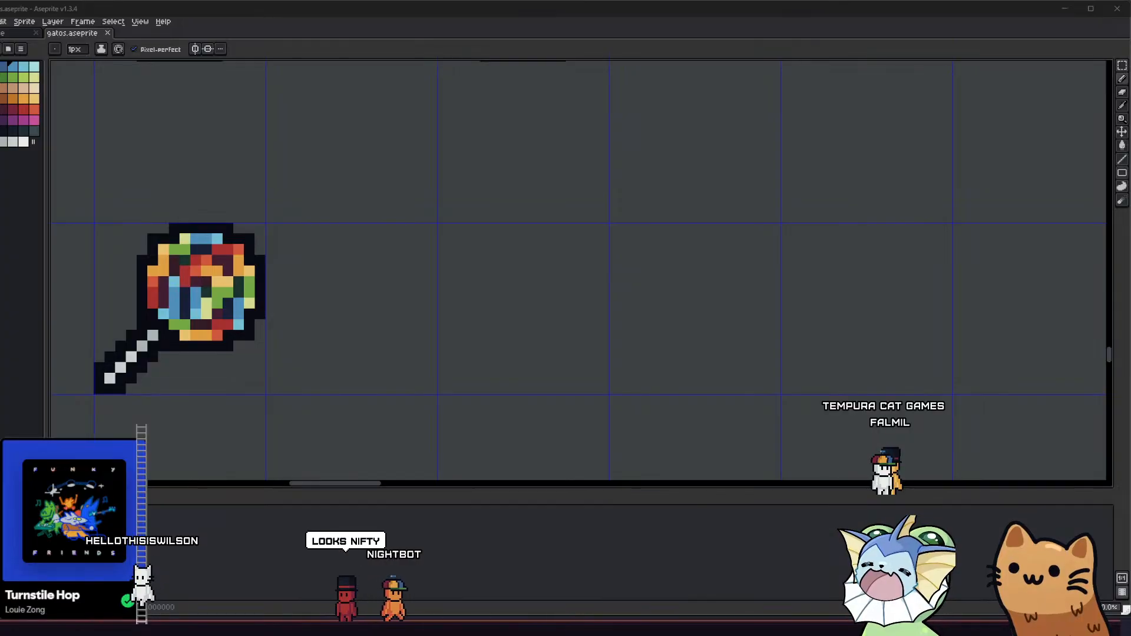
scroll(476, 325, down, 2)
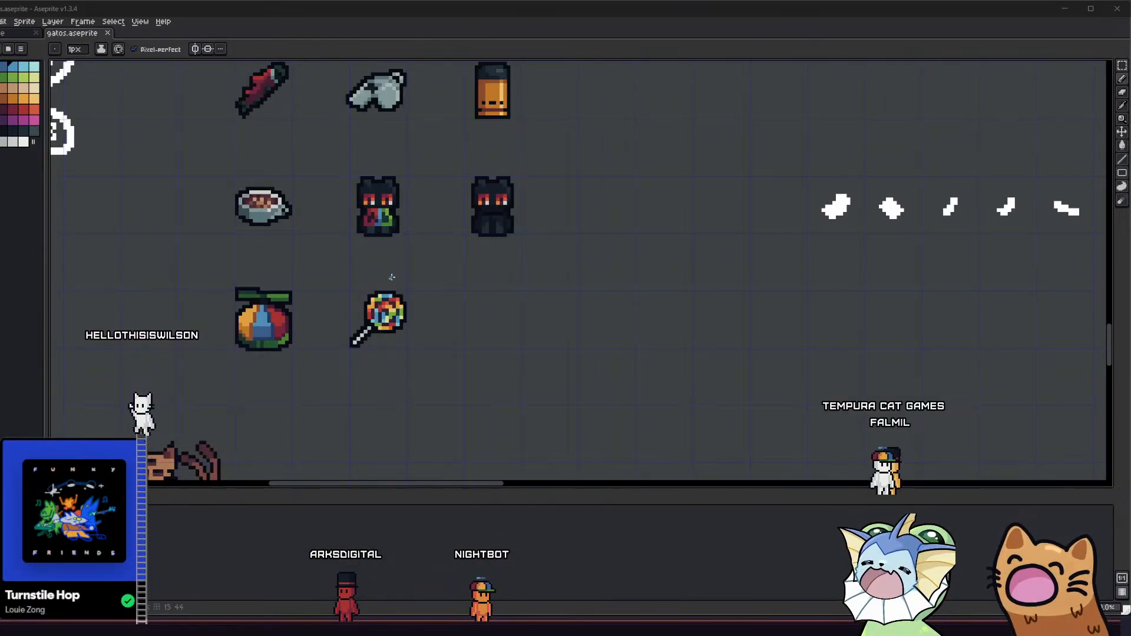
scroll(407, 329, down, 1)
scroll(436, 339, down, 1)
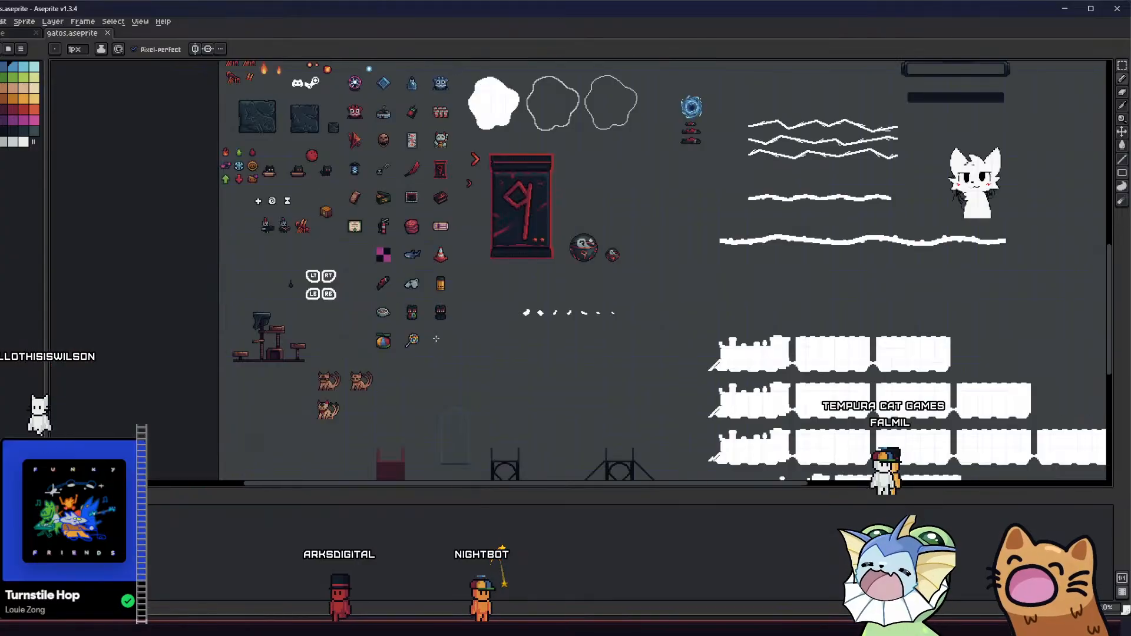
scroll(436, 339, up, 3)
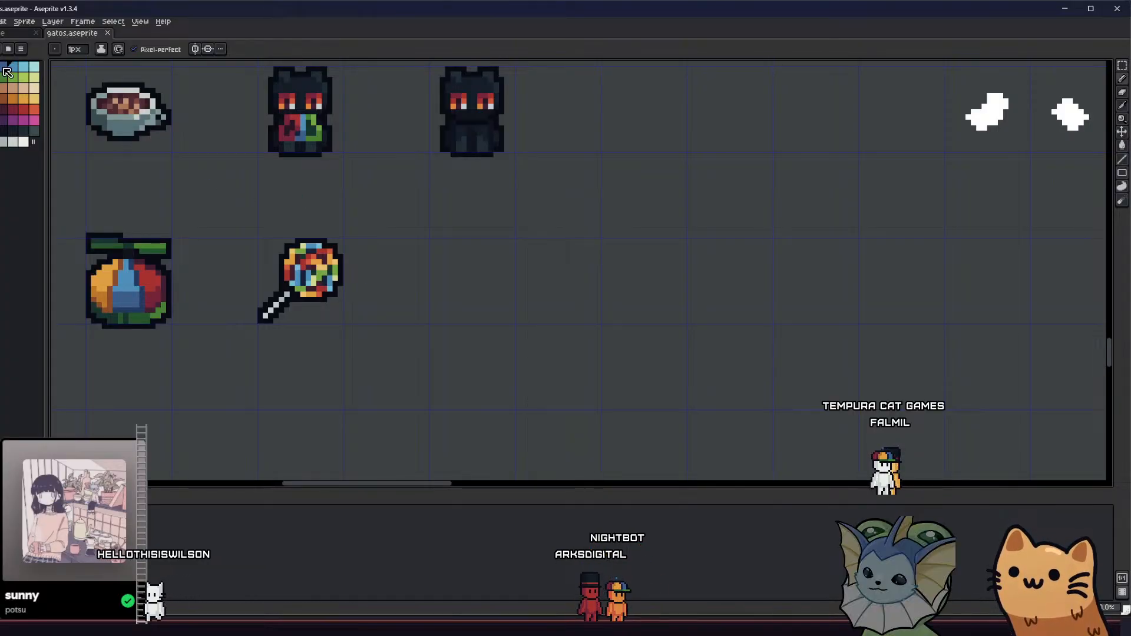
Draw a thick diagonal band in medium blue in the empty grid cell beside the lollipop
scroll(437, 291, down, 1)
scroll(442, 277, up, 4)
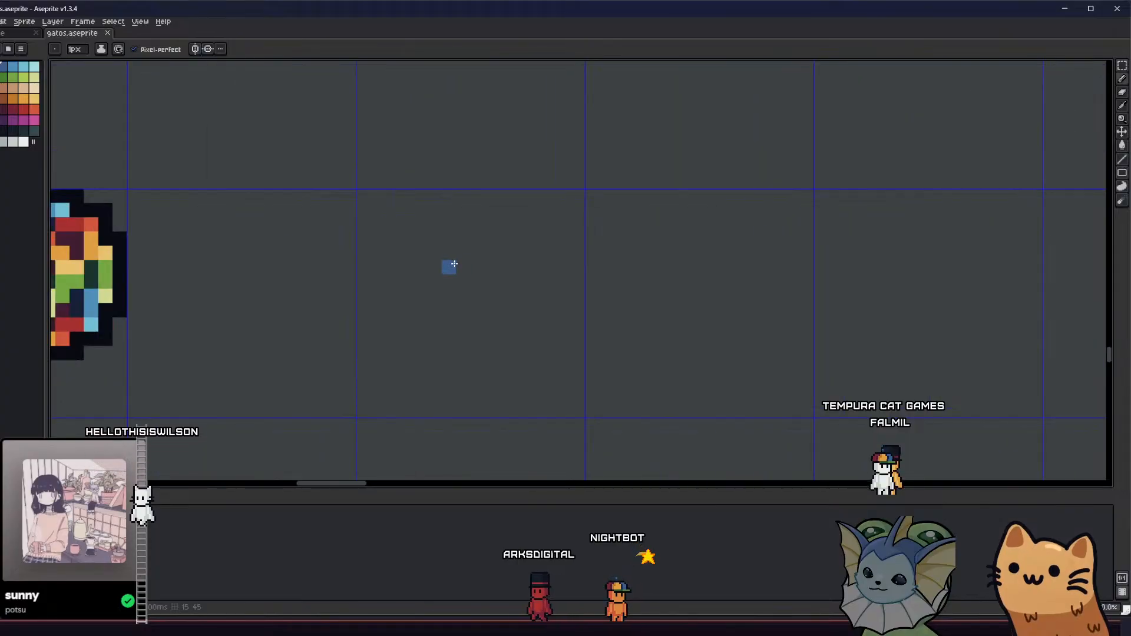
mouse_move(465, 294)
mouse_down()
mouse_move(487, 273)
mouse_move(529, 260)
mouse_move(432, 327)
mouse_move(475, 312)
mouse_move(451, 331)
mouse_move(486, 300)
mouse_move(451, 329)
mouse_up()
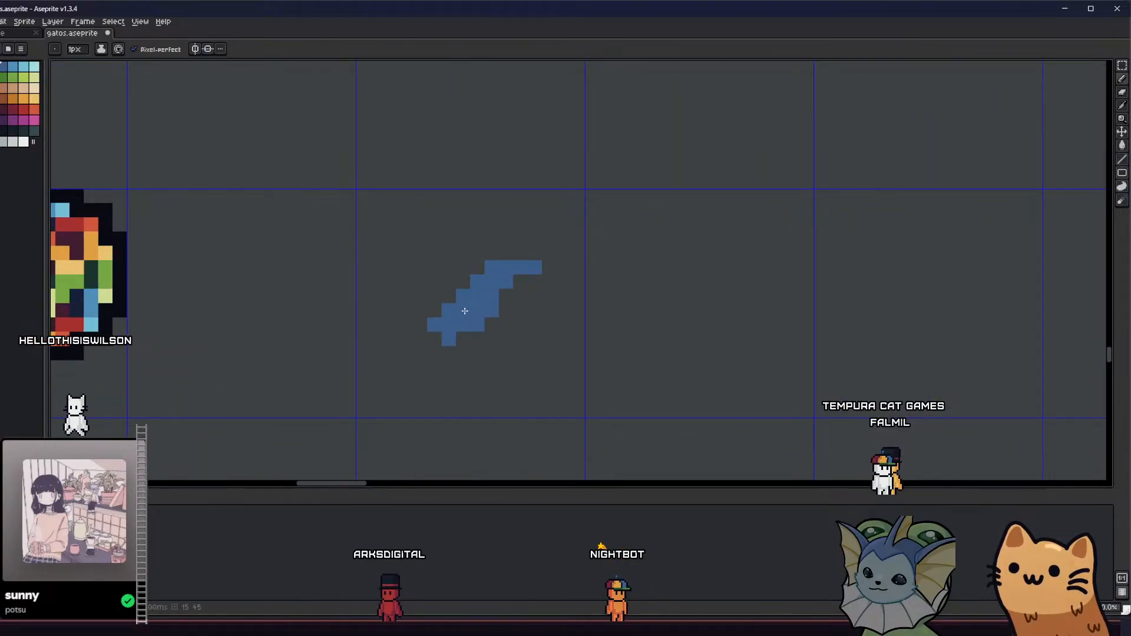
click(434, 335)
mouse_move(508, 289)
mouse_down()
mouse_move(497, 308)
mouse_move(523, 298)
mouse_move(492, 324)
mouse_up()
key(e)
key(b)
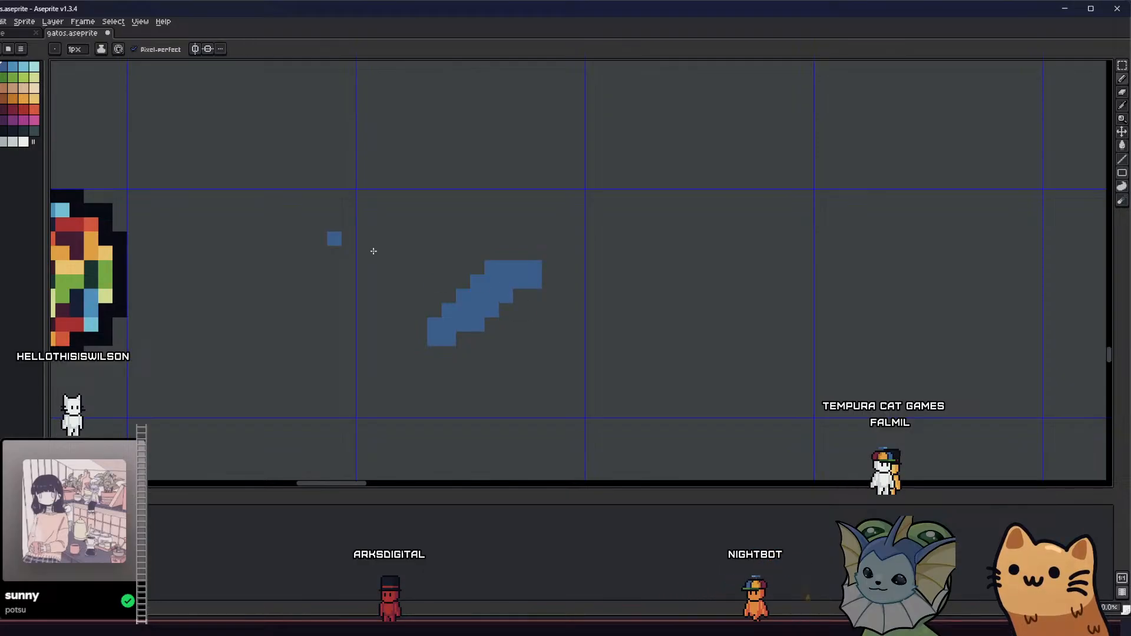
Outline a heart shape around the diagonal band in dark blue and fill its interior with the same colour
click(2, 77)
mouse_move(447, 295)
mouse_down()
mouse_move(377, 310)
mouse_move(378, 374)
mouse_move(421, 410)
mouse_move(468, 418)
mouse_move(529, 363)
mouse_move(546, 311)
mouse_up()
key(e)
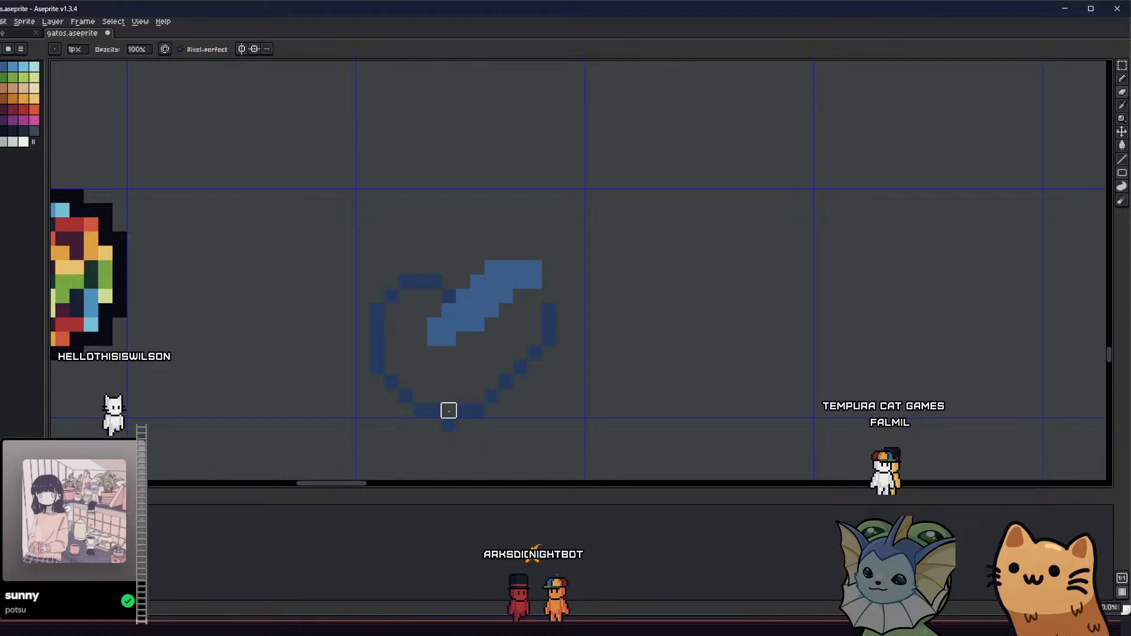
mouse_move(448, 420)
mouse_down()
mouse_move(377, 382)
mouse_move(449, 425)
mouse_move(450, 409)
mouse_move(391, 349)
mouse_move(379, 375)
mouse_move(377, 338)
mouse_up()
key(b)
key(e)
key(g)
click(472, 359)
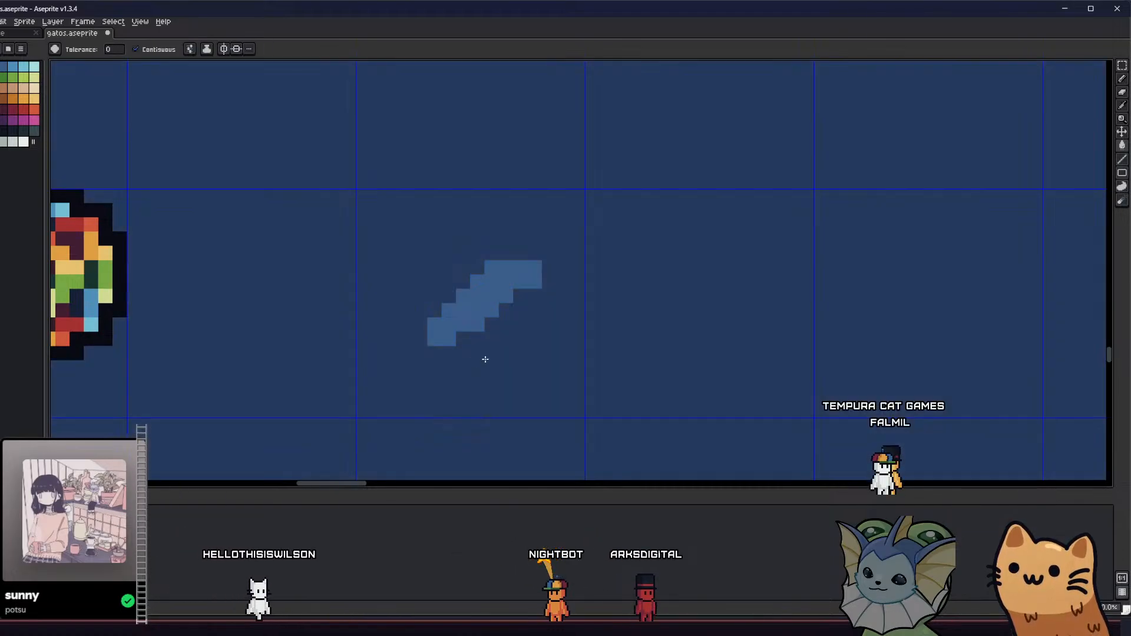
key(ctrl+z)
click(513, 337)
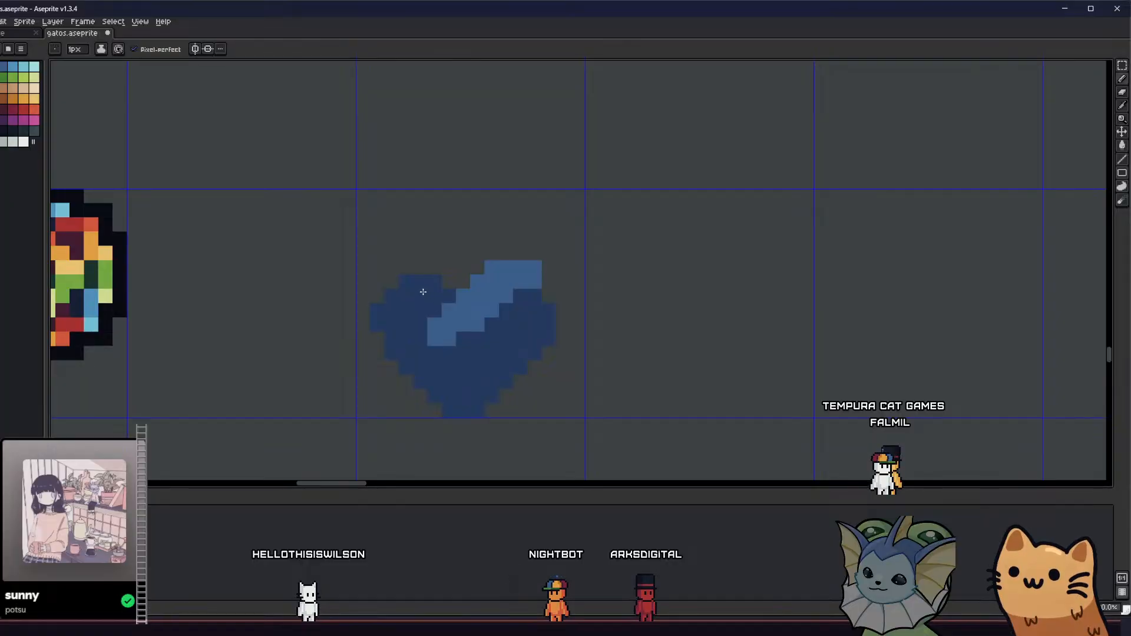
Erase stray edge pixels along the sides of the dark blue heart to make it narrower
key(i)
key(b)
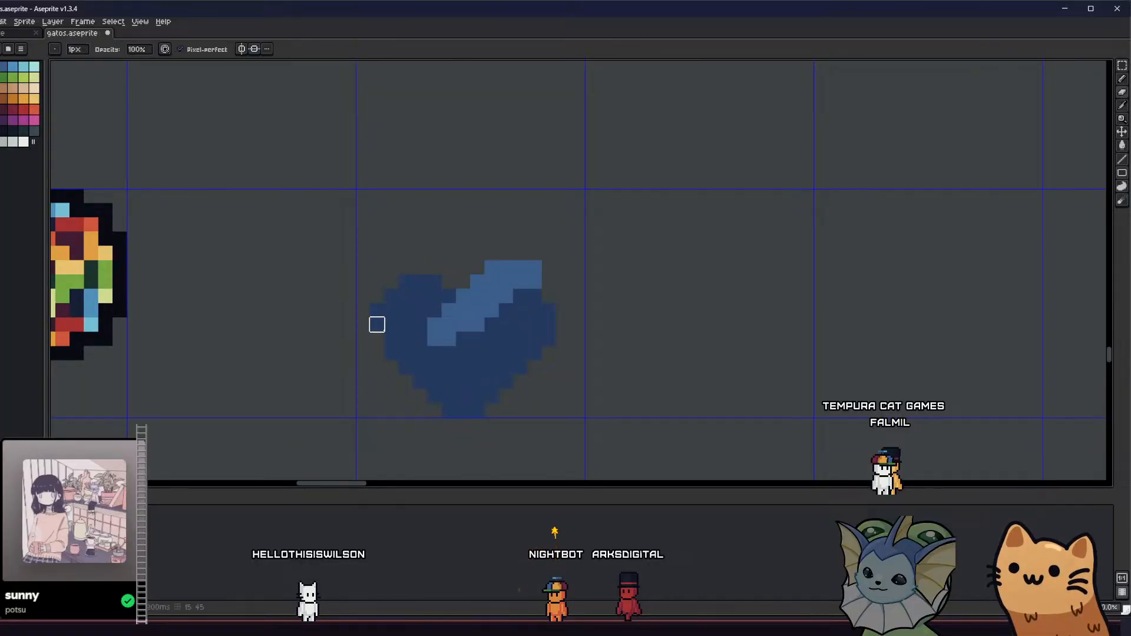
key(e)
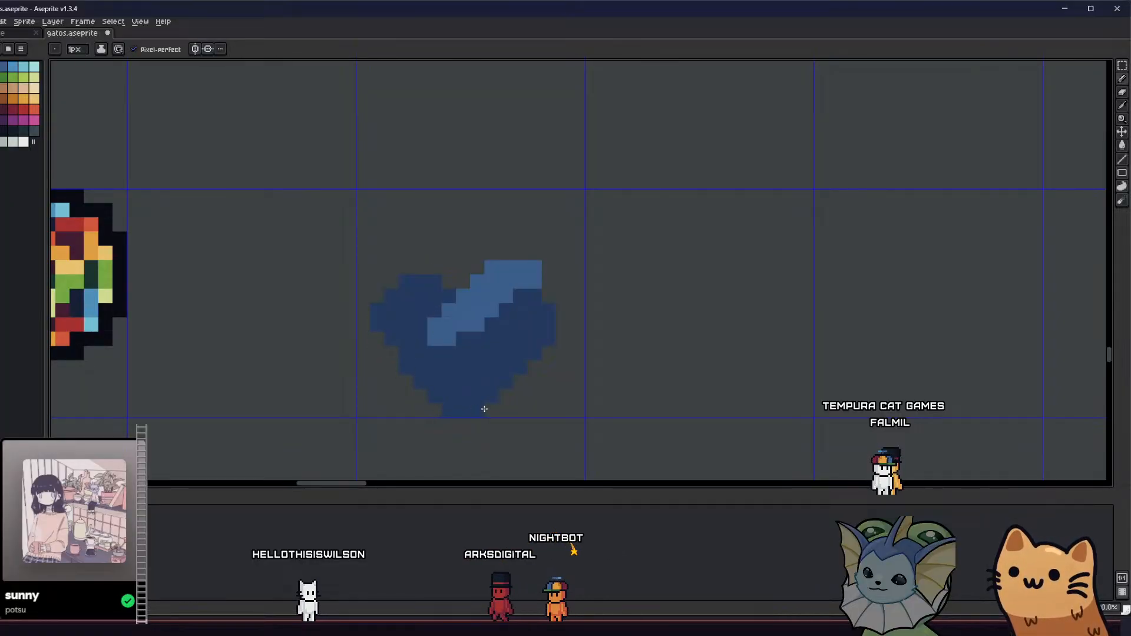
key(e)
drag(535, 357, 549, 310)
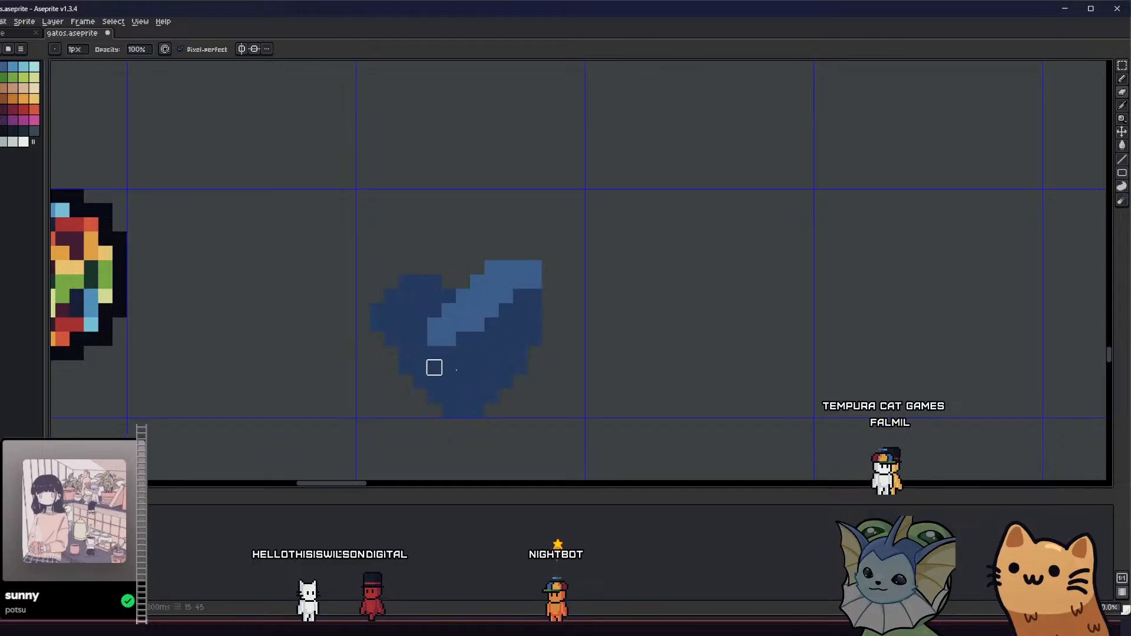
Draw branching vessels in medium blue on top of the heart
key(b)
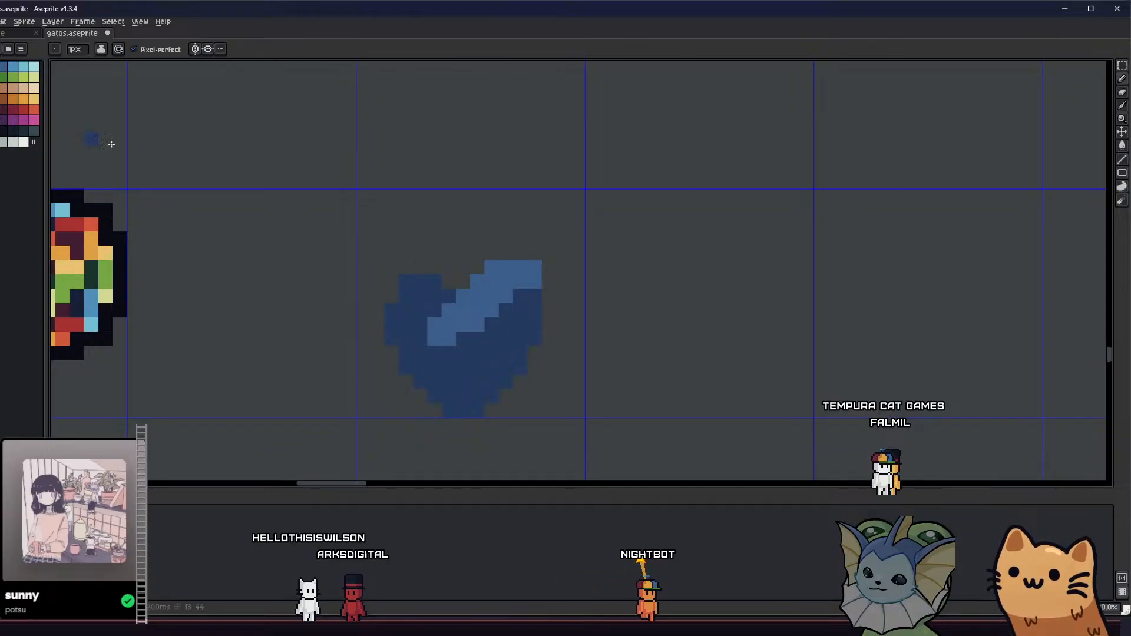
mouse_move(448, 266)
mouse_down()
mouse_move(424, 230)
mouse_move(461, 276)
mouse_move(439, 227)
mouse_move(433, 241)
mouse_move(452, 222)
mouse_move(473, 229)
mouse_move(474, 265)
mouse_move(476, 228)
mouse_up()
click(435, 238)
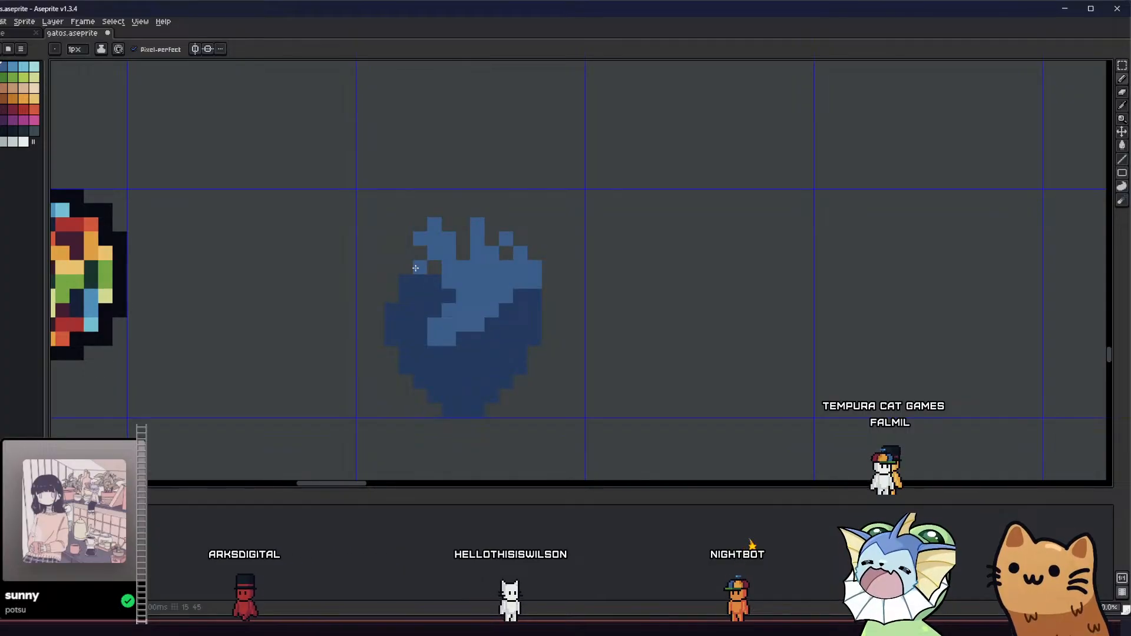
Paint a lighter blue highlight along the lower edge of the heart's diagonal band
scroll(412, 271, down, 3)
scroll(298, 346, down, 1)
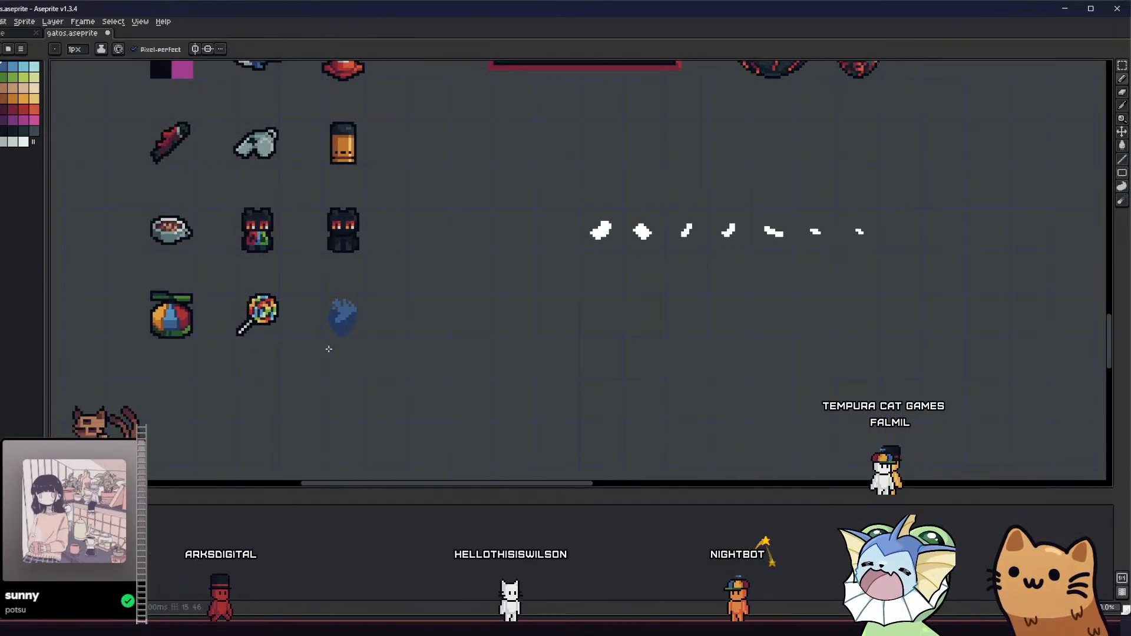
scroll(328, 346, down, 3)
scroll(324, 357, up, 1)
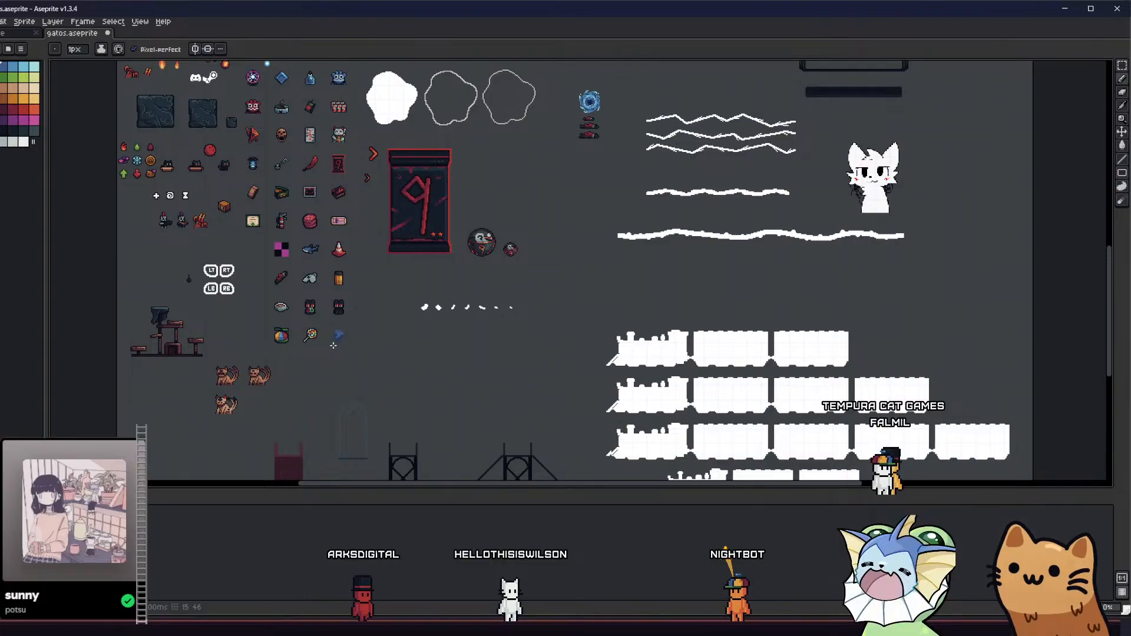
scroll(324, 357, up, 5)
drag(409, 390, 452, 417)
key(m)
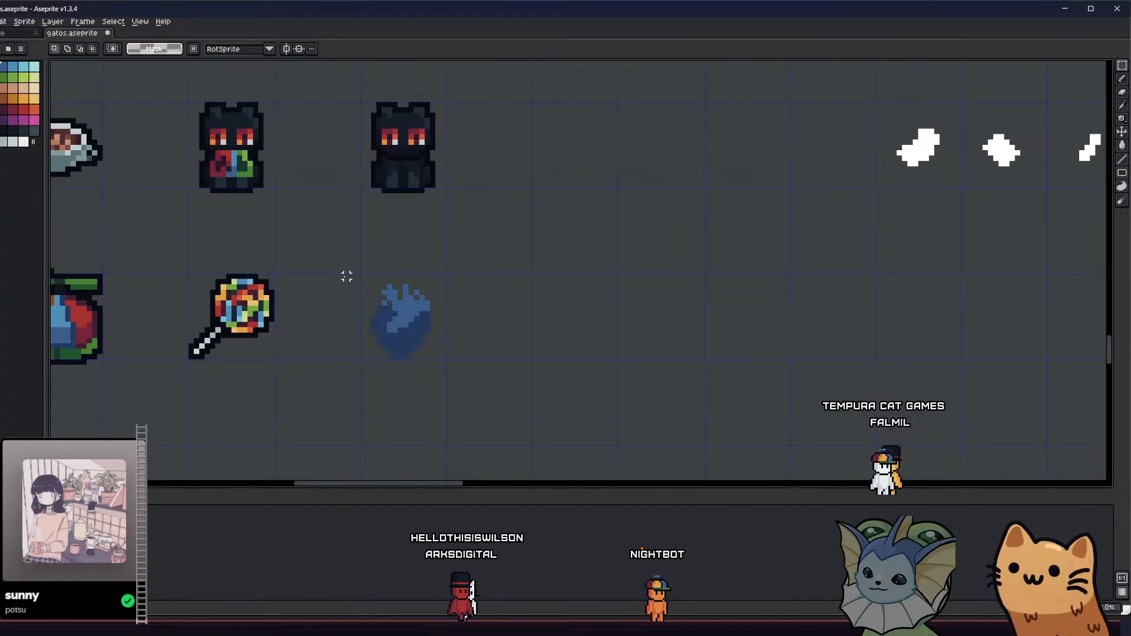
key(b)
key(i)
scroll(407, 330, up, 5)
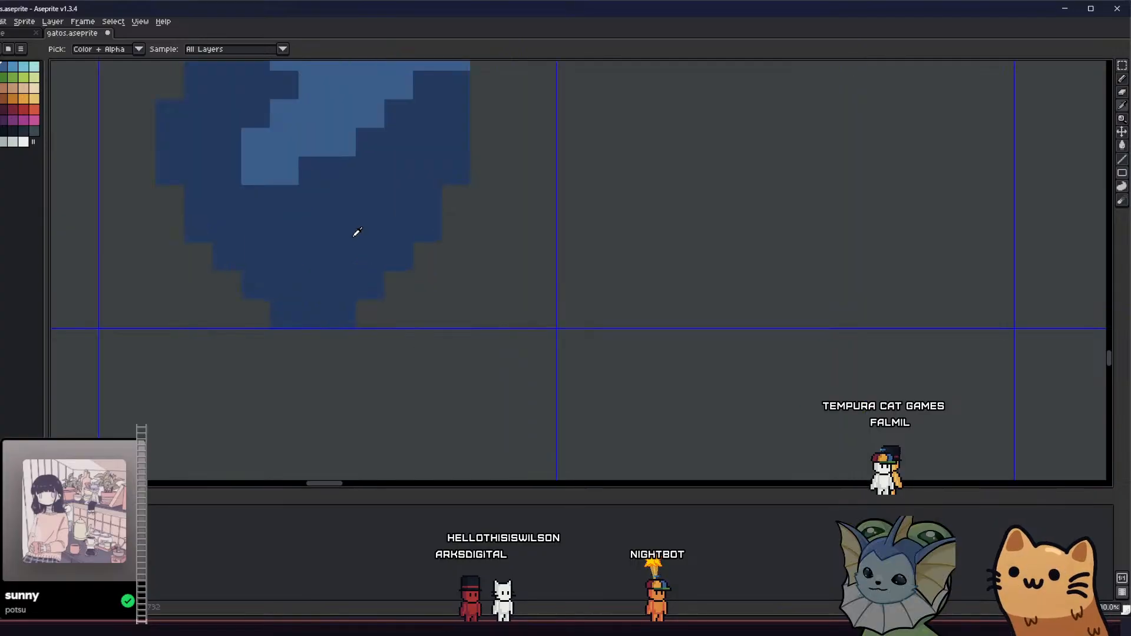
key(b)
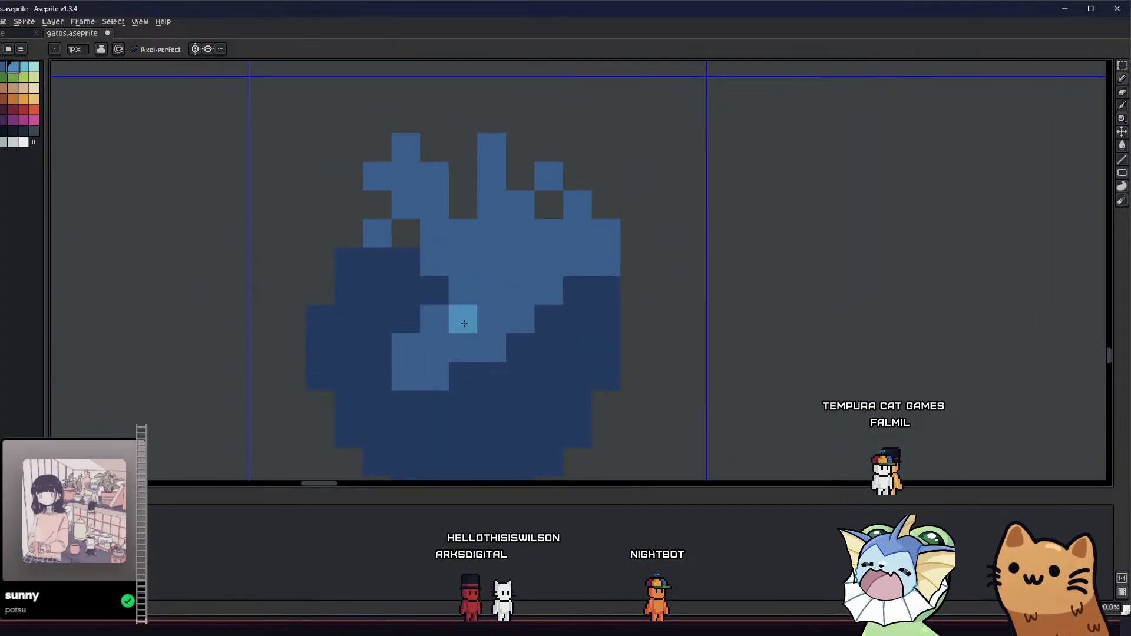
mouse_move(465, 307)
mouse_down()
mouse_move(482, 326)
mouse_move(475, 349)
mouse_up()
mouse_move(489, 308)
mouse_down()
mouse_move(517, 302)
mouse_move(526, 270)
mouse_move(555, 286)
mouse_move(561, 262)
mouse_move(581, 257)
mouse_move(577, 236)
mouse_move(608, 249)
mouse_up()
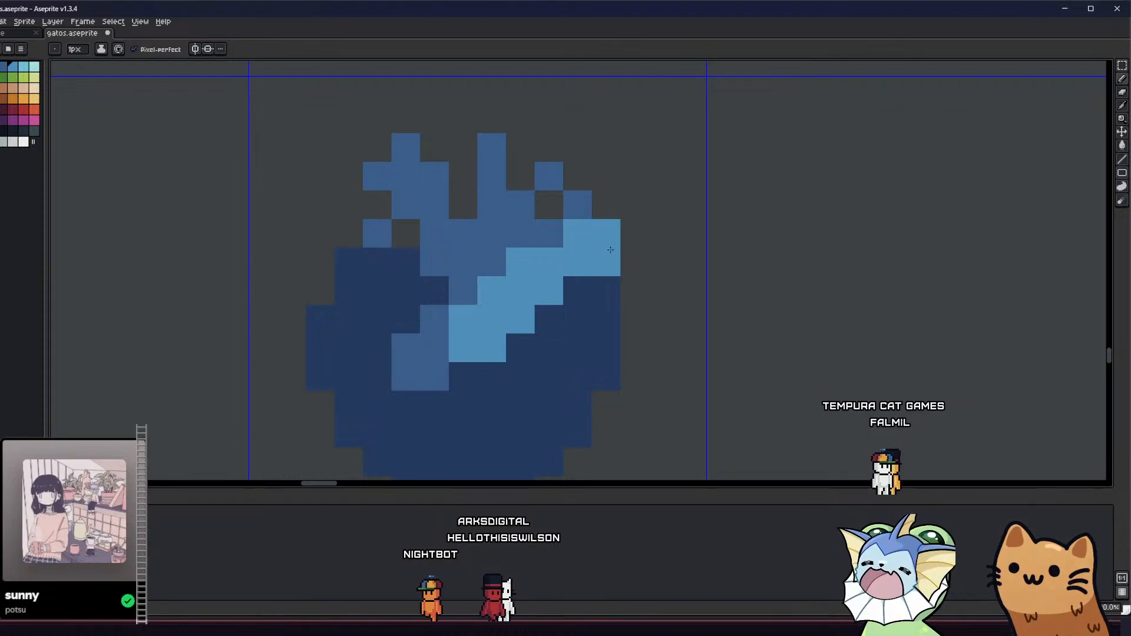
Select the whole blue heart sprite beside the lollipop and delete it
key(i)
scroll(436, 283, down, 7)
drag(366, 305, 496, 323)
scroll(412, 334, down, 4)
scroll(417, 333, up, 6)
key(m)
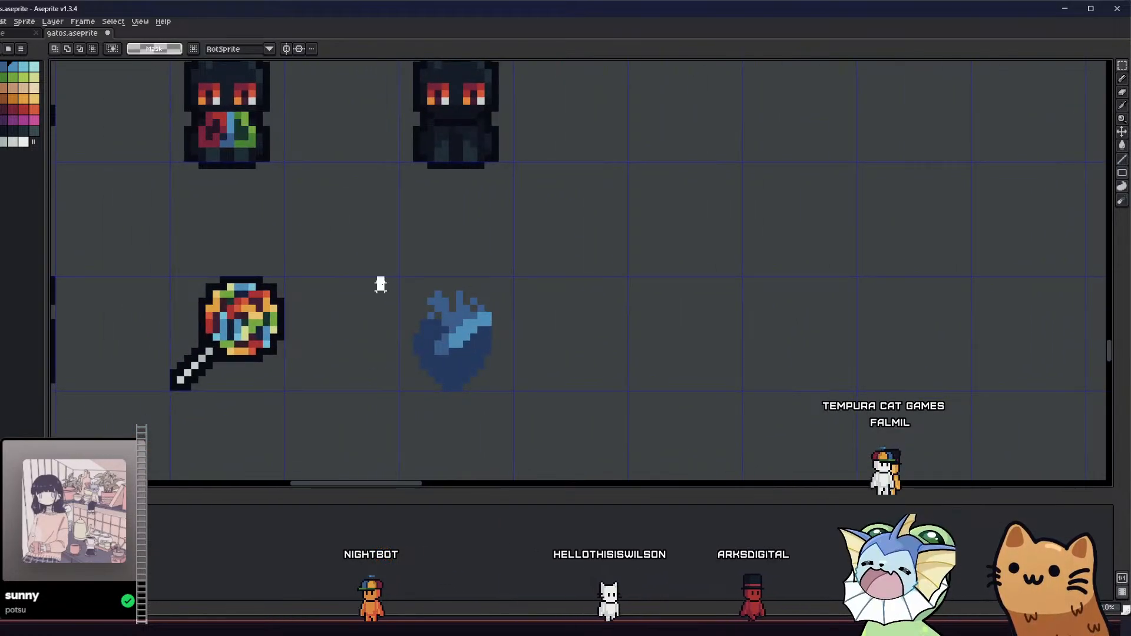
drag(378, 280, 530, 404)
key(Delete)
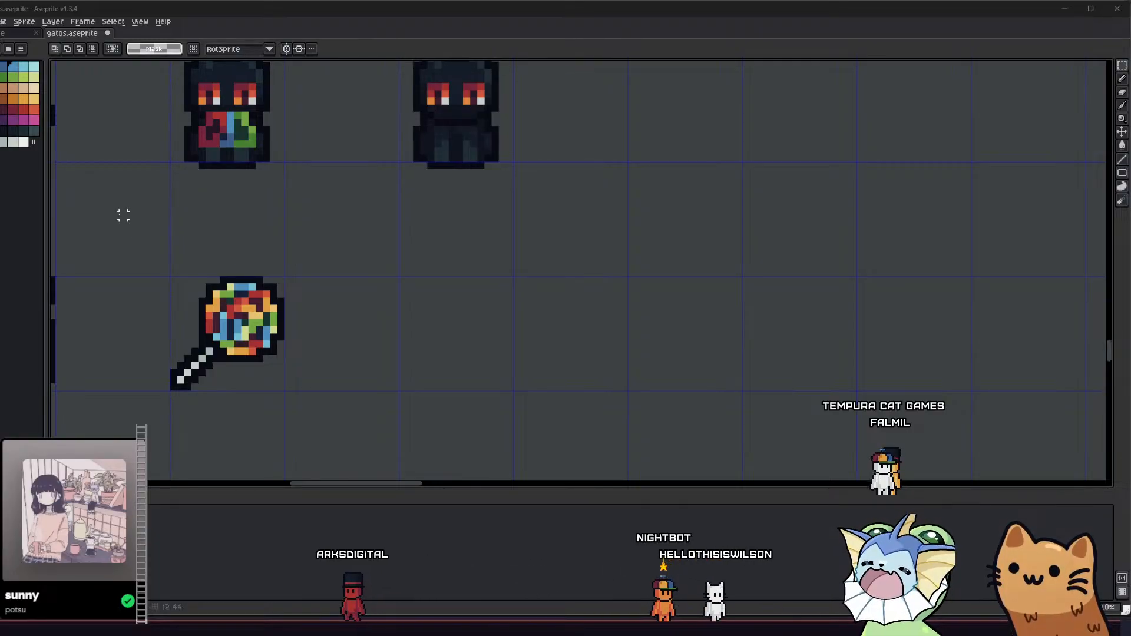
Start a new item sprite with a light blue line in the empty cell beside the lollipop
mouse_move(368, 313)
mouse_down()
mouse_move(342, 267)
mouse_move(315, 283)
mouse_up()
key(b)
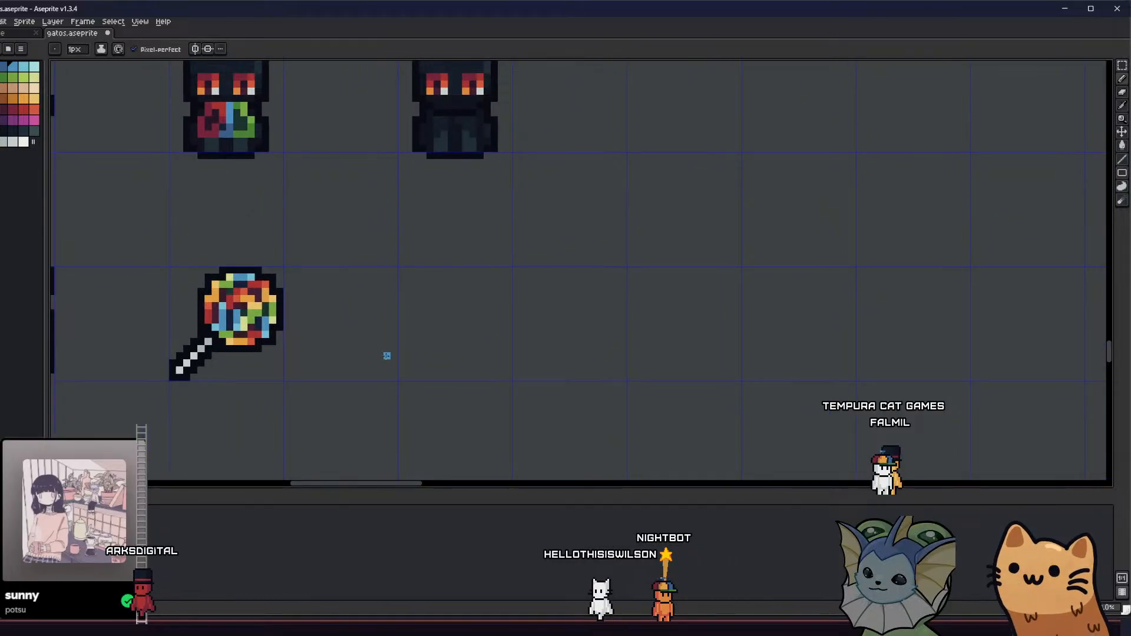
key(l)
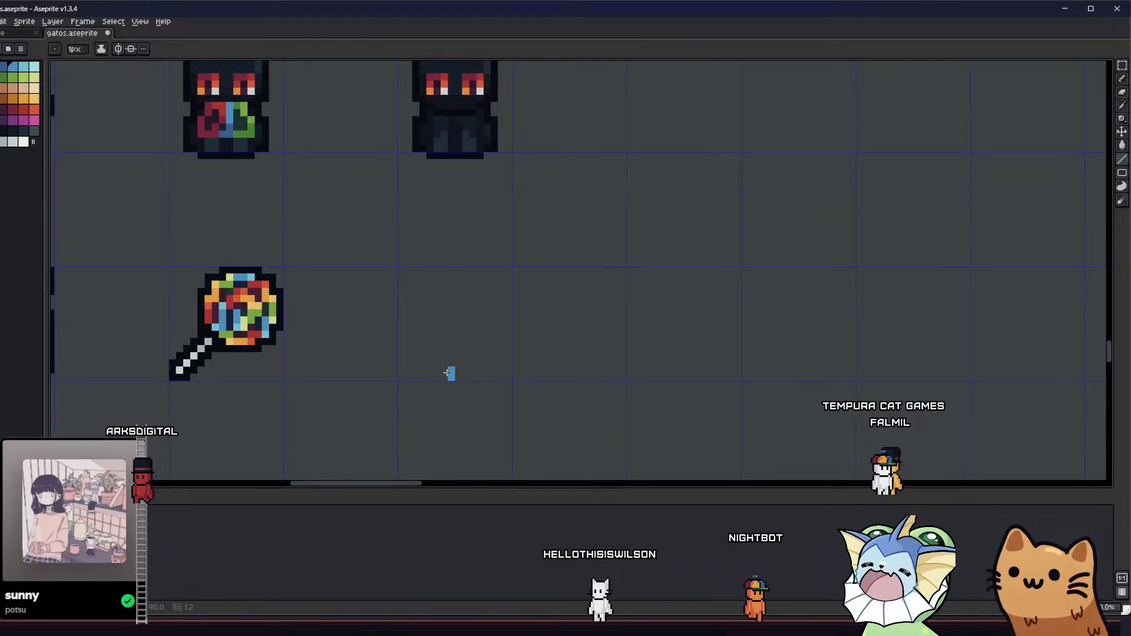
Draw a blue four-pointed star outline with the Line tool in the empty cell beside the lollipop and fill its interior
mouse_move(452, 377)
mouse_down()
mouse_move(416, 347)
mouse_move(404, 354)
mouse_move(460, 377)
mouse_up()
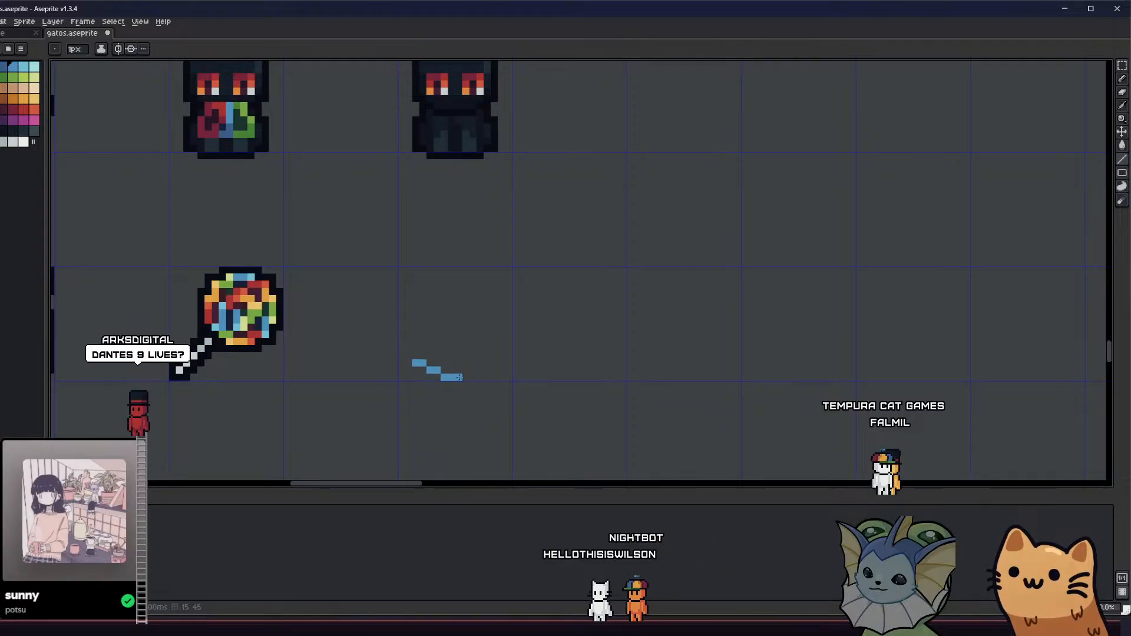
key(ctrl+z)
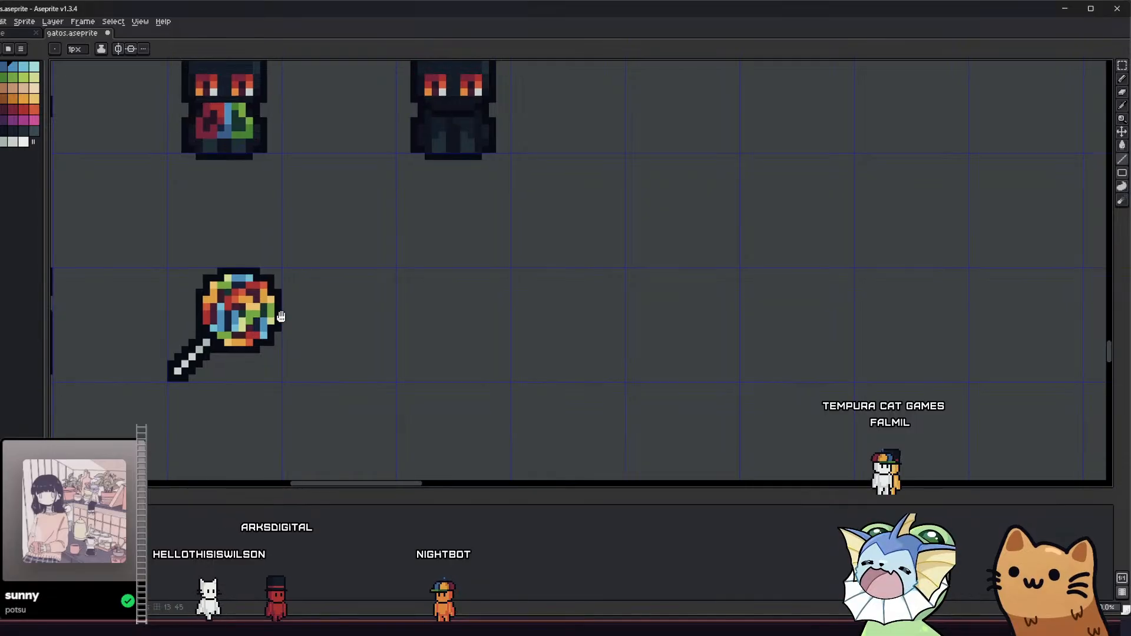
drag(281, 317, 237, 300)
key(b)
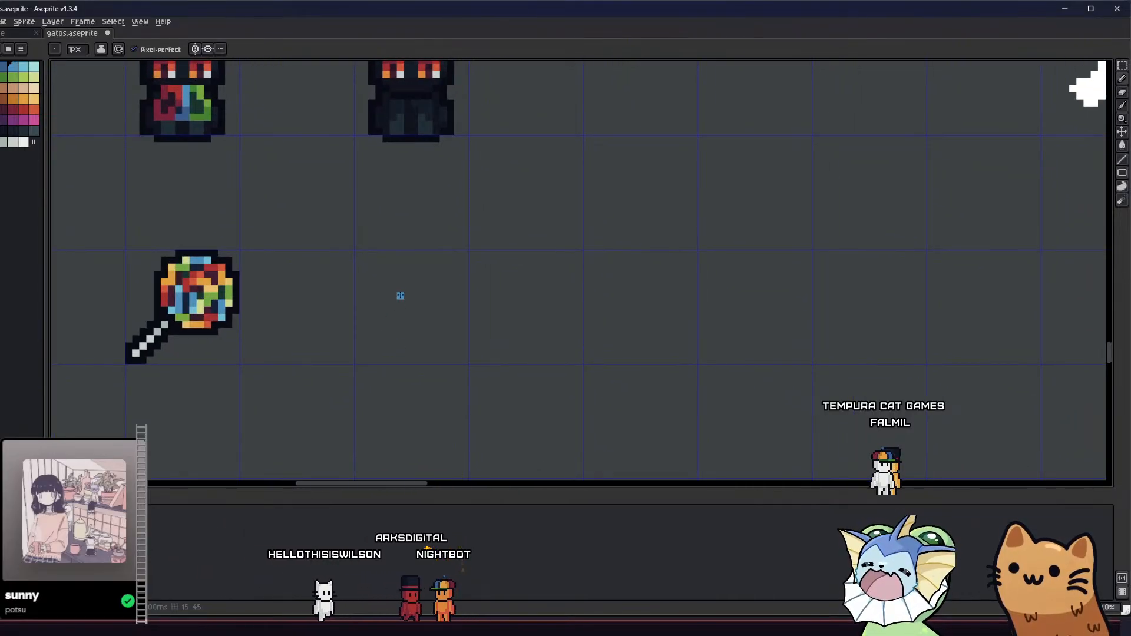
key(l)
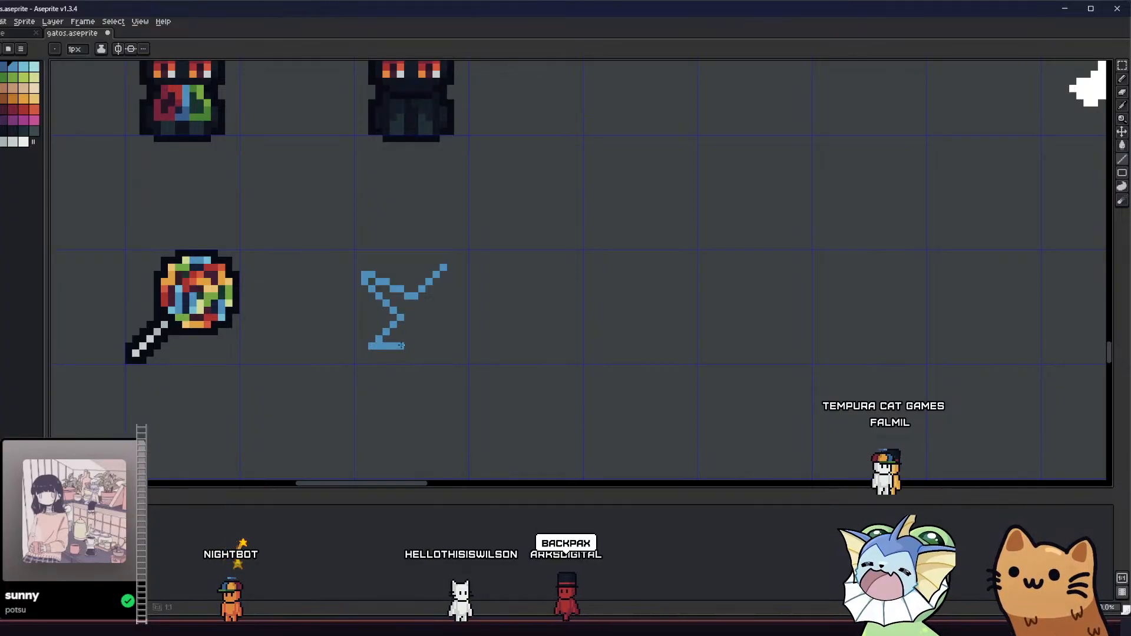
mouse_move(427, 325)
mouse_down()
mouse_move(424, 337)
mouse_move(451, 345)
mouse_up()
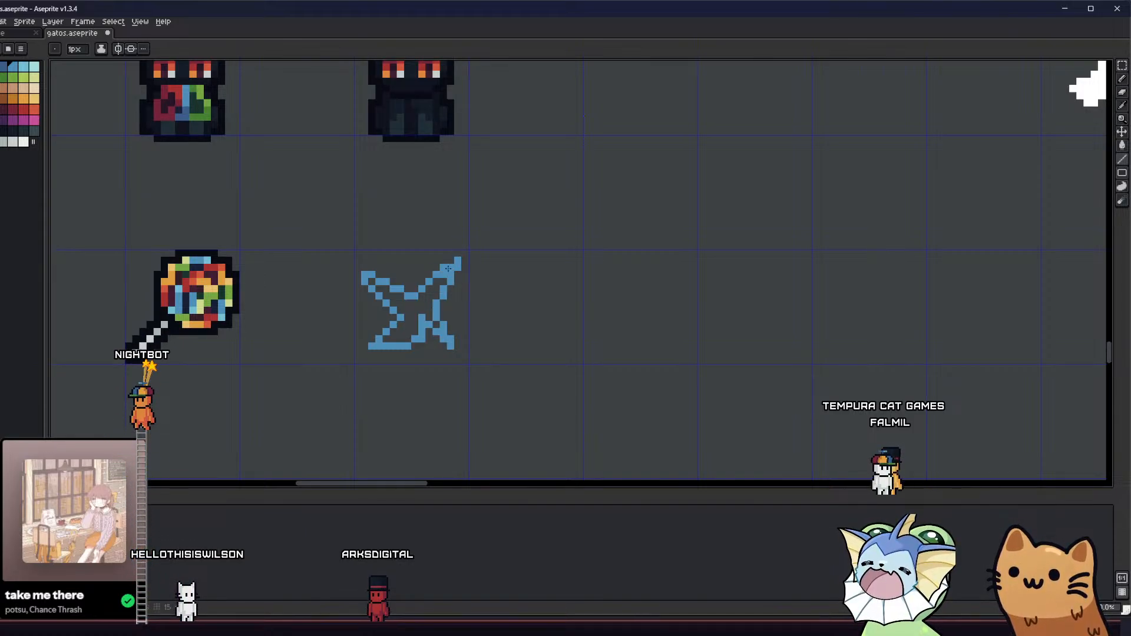
key(g)
click(418, 305)
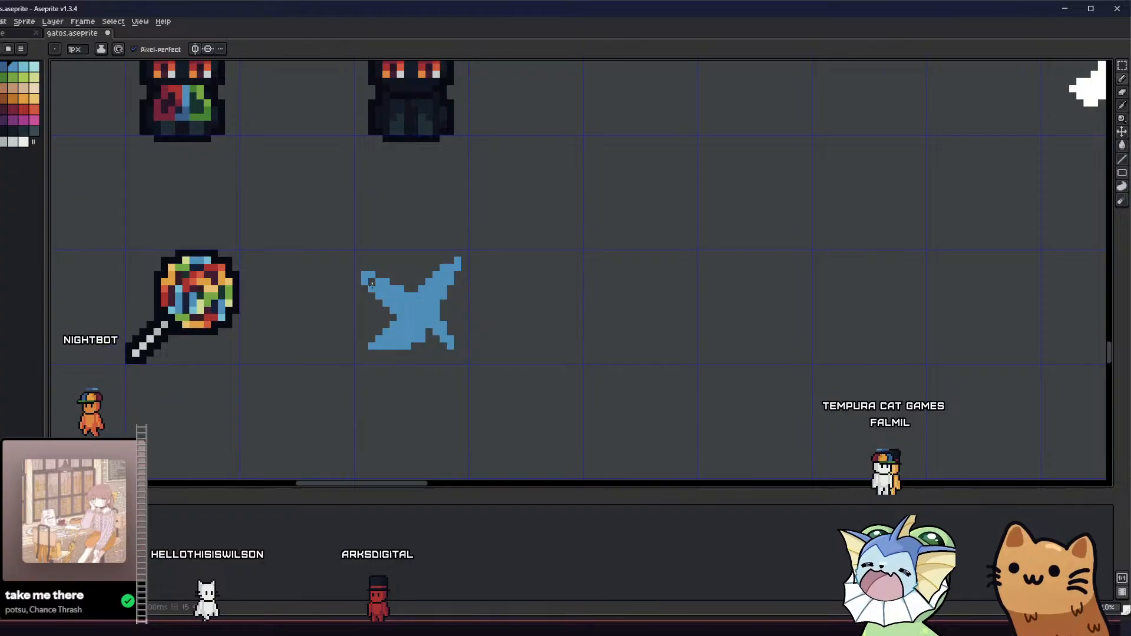
Close the gap in the star's upper-left arm and trim the lower edge of its lower-left arm
scroll(384, 288, down, 3)
scroll(373, 379, up, 3)
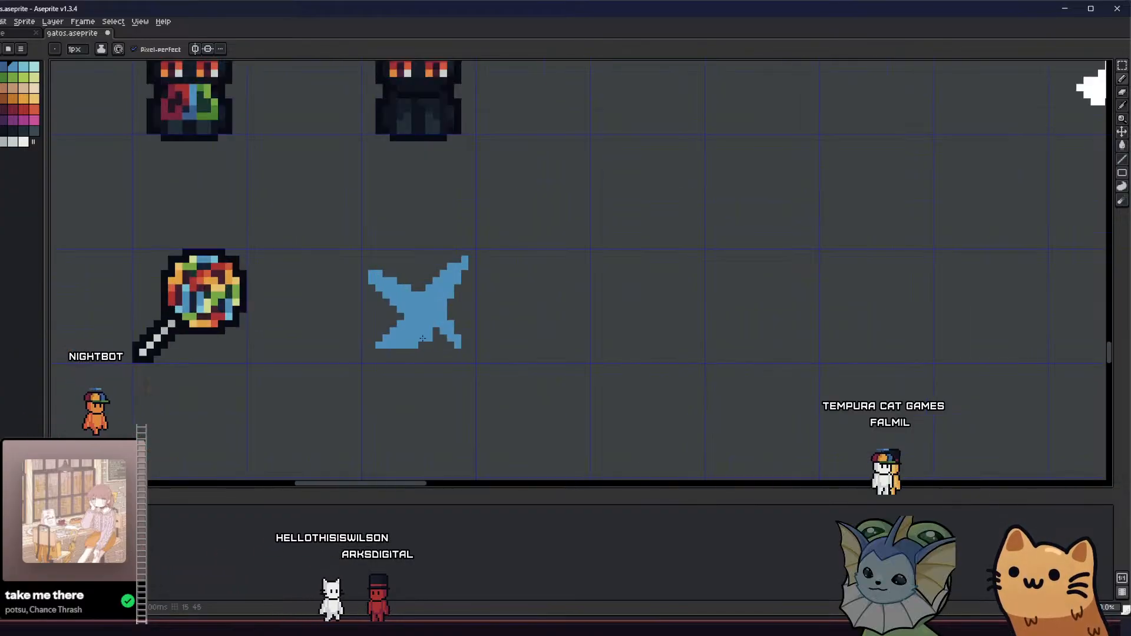
key(e)
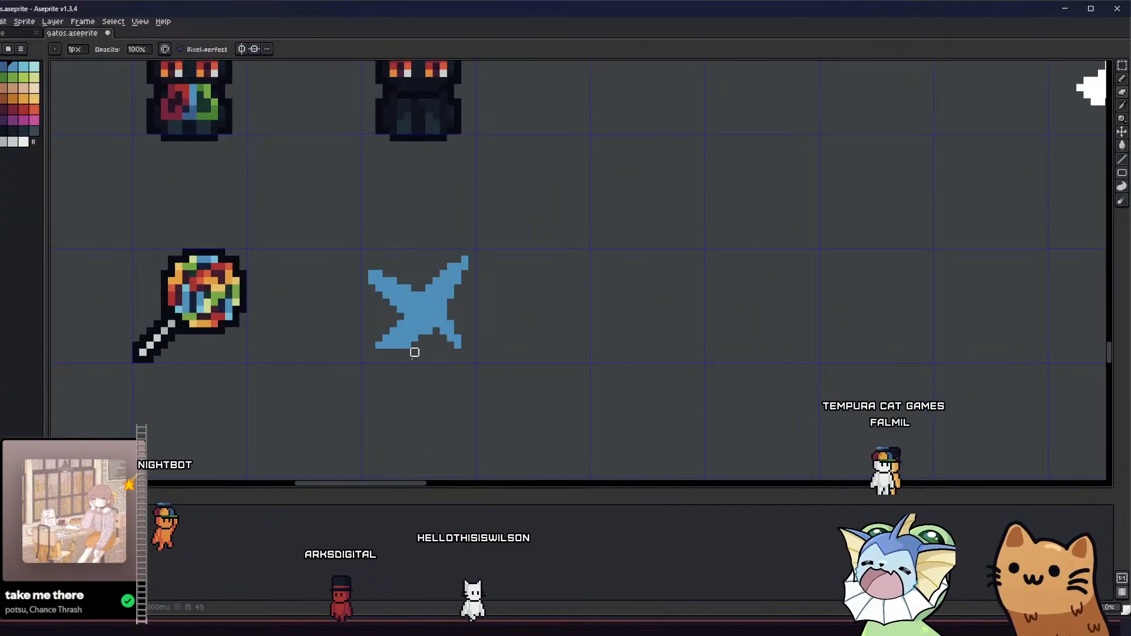
drag(314, 365, 271, 371)
key(i)
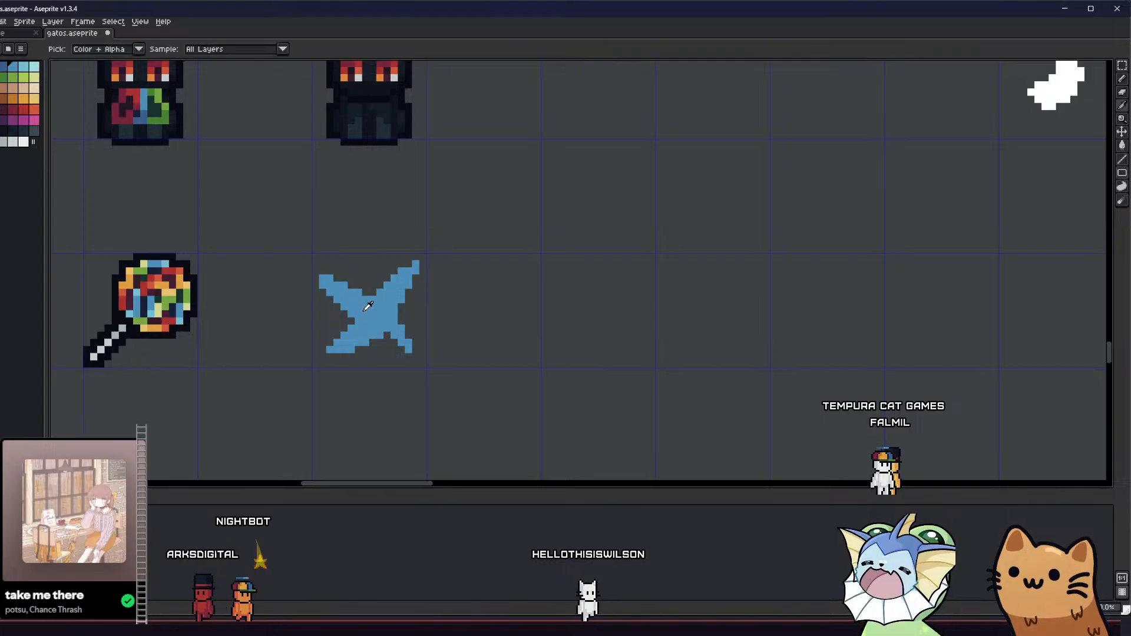
drag(387, 352, 448, 343)
scroll(445, 340, down, 4)
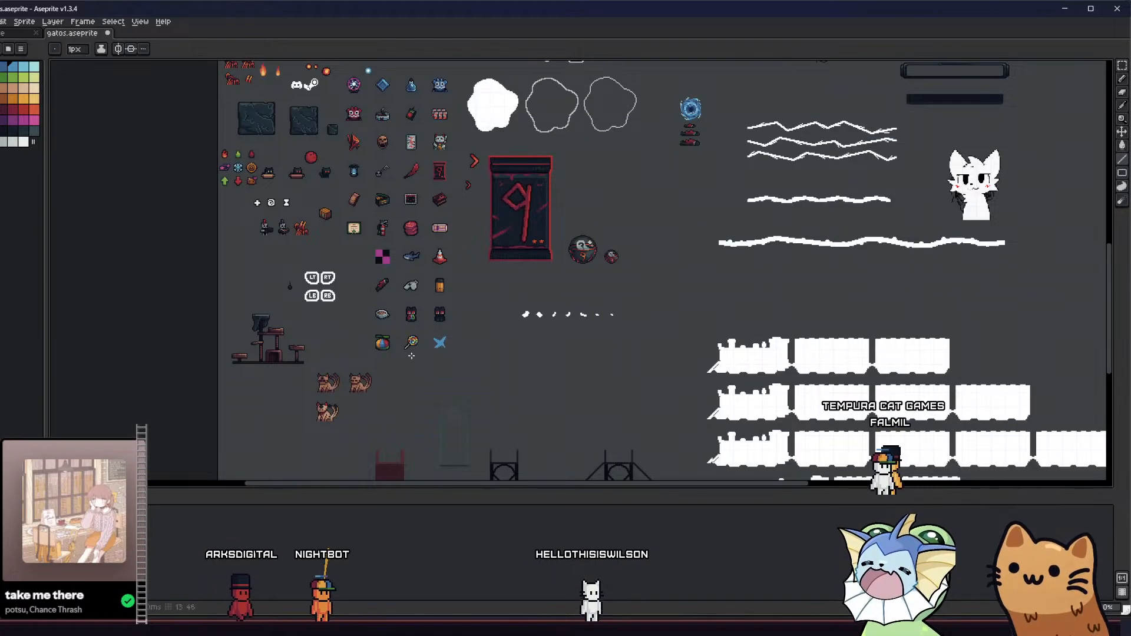
scroll(411, 356, up, 6)
Recolour the star darker blue and draw lighter-blue spikes from its centre pointing up, lower right and lower left
key(i)
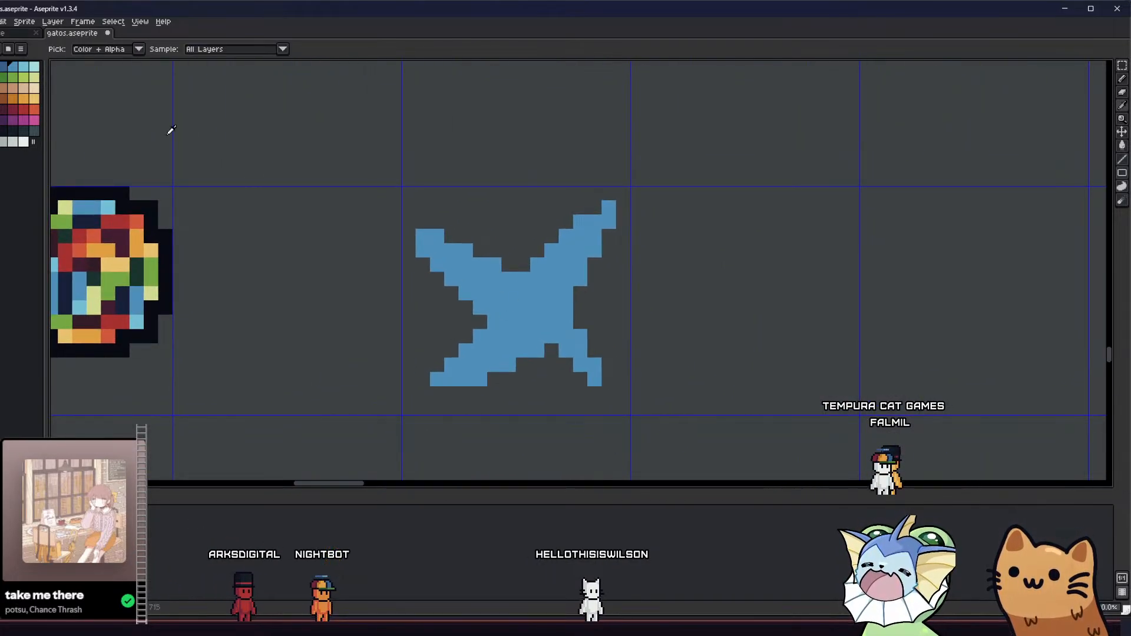
click(501, 317)
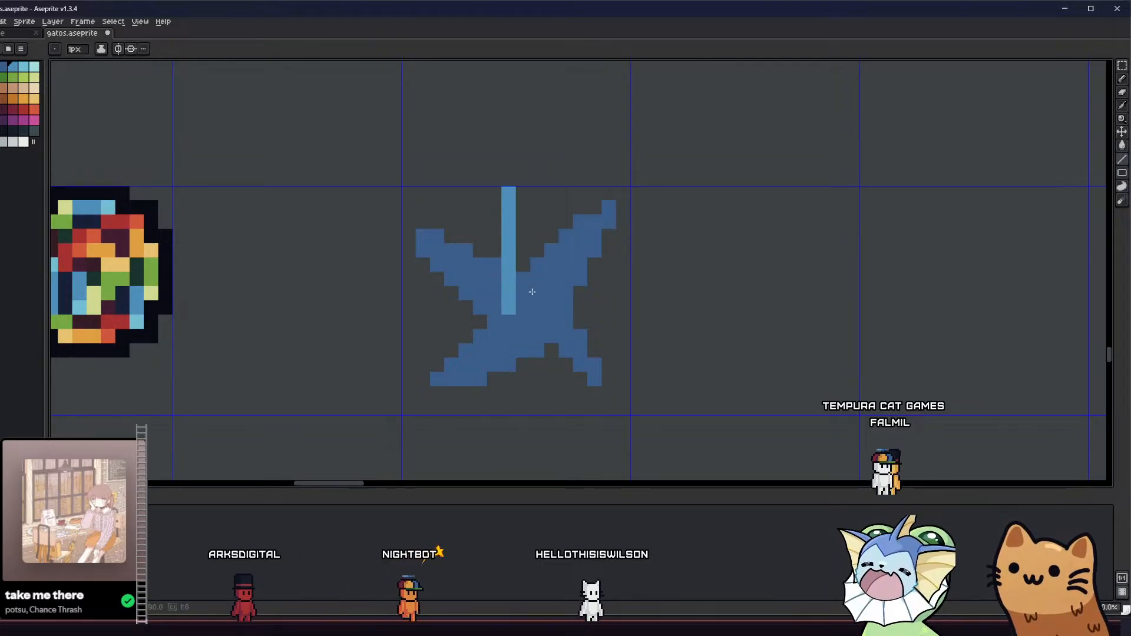
key(b)
drag(524, 309, 556, 393)
mouse_move(530, 320)
mouse_down()
mouse_move(565, 380)
mouse_move(464, 321)
mouse_move(423, 336)
mouse_up()
drag(481, 309, 508, 305)
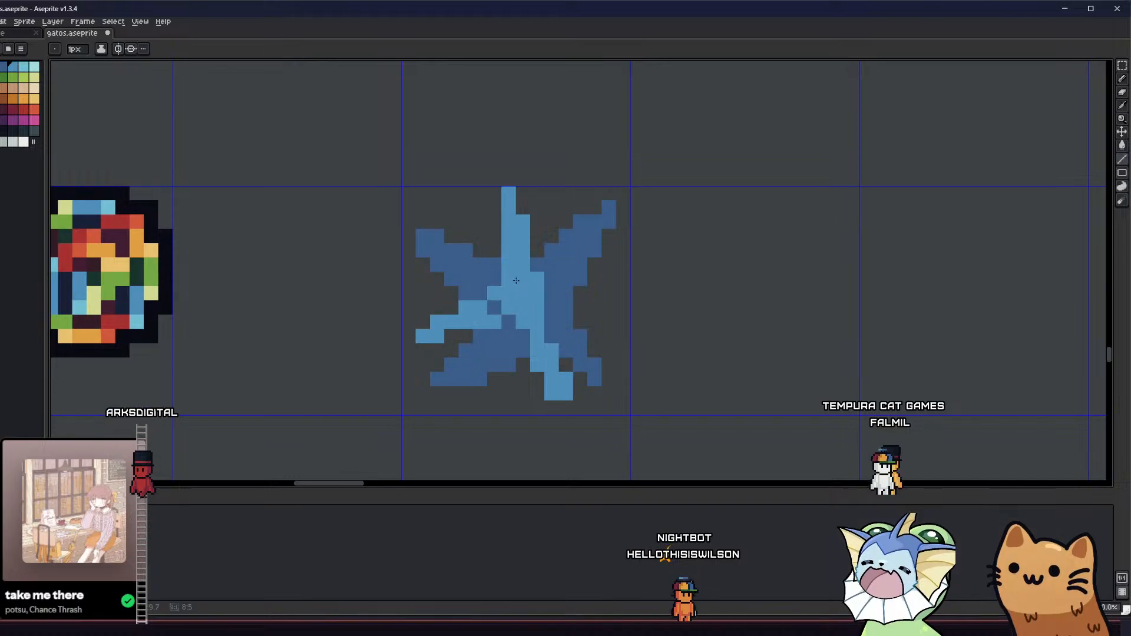
shift+click(519, 280)
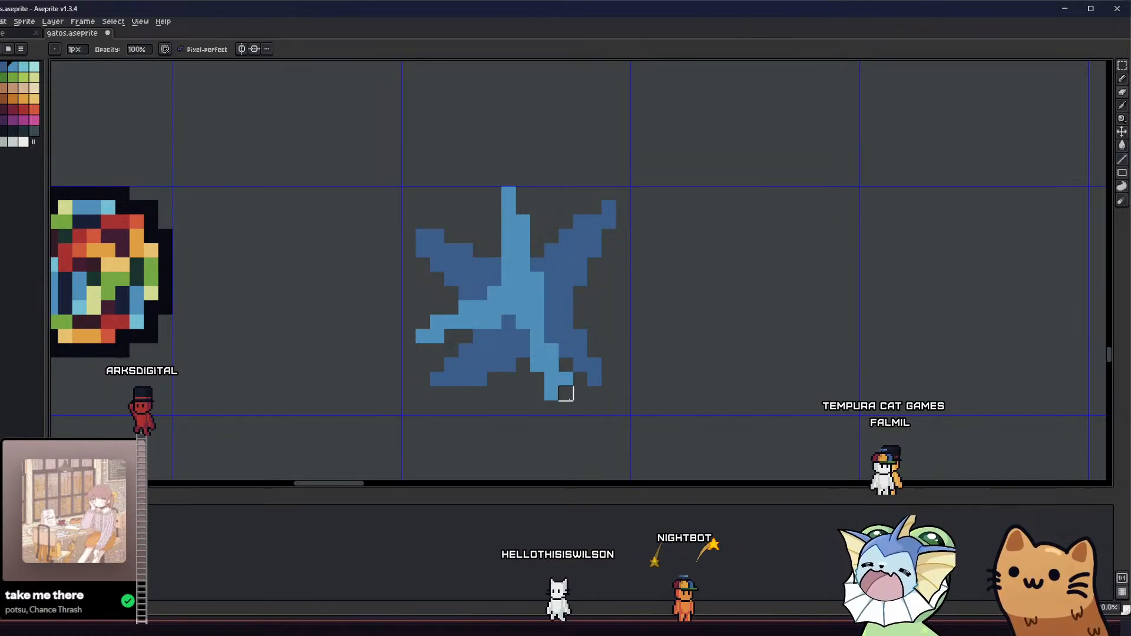
Add a lighter-blue spike pointing right from the star's centre and darken the pixel where it meets the upper spike
scroll(426, 368, down, 5)
drag(427, 368, 333, 371)
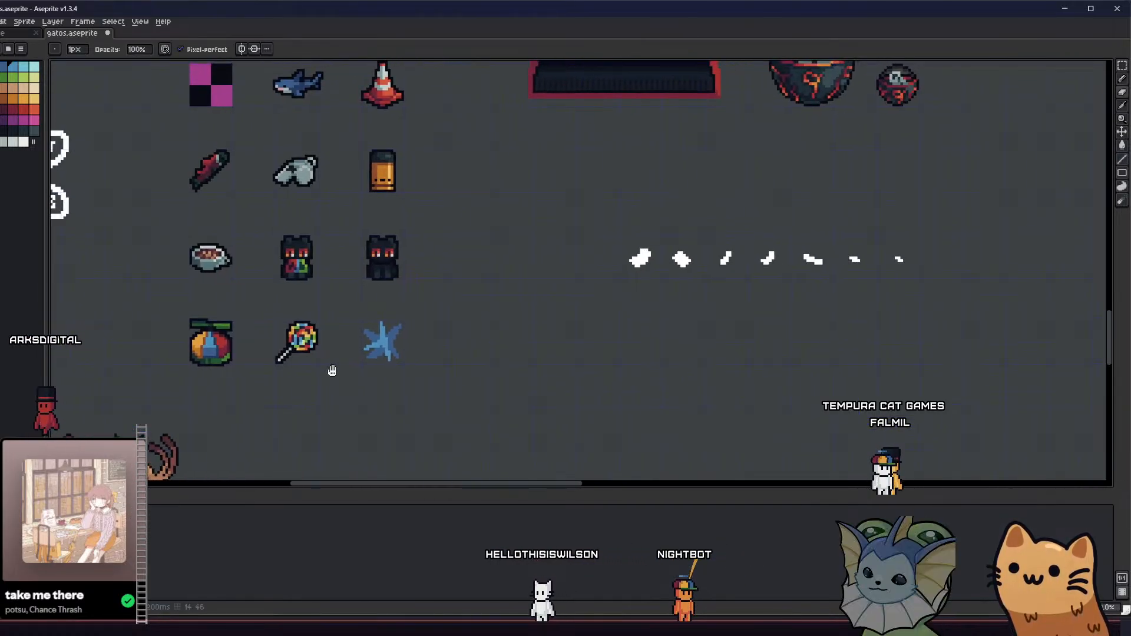
scroll(336, 379, down, 2)
scroll(346, 372, up, 2)
scroll(345, 373, up, 3)
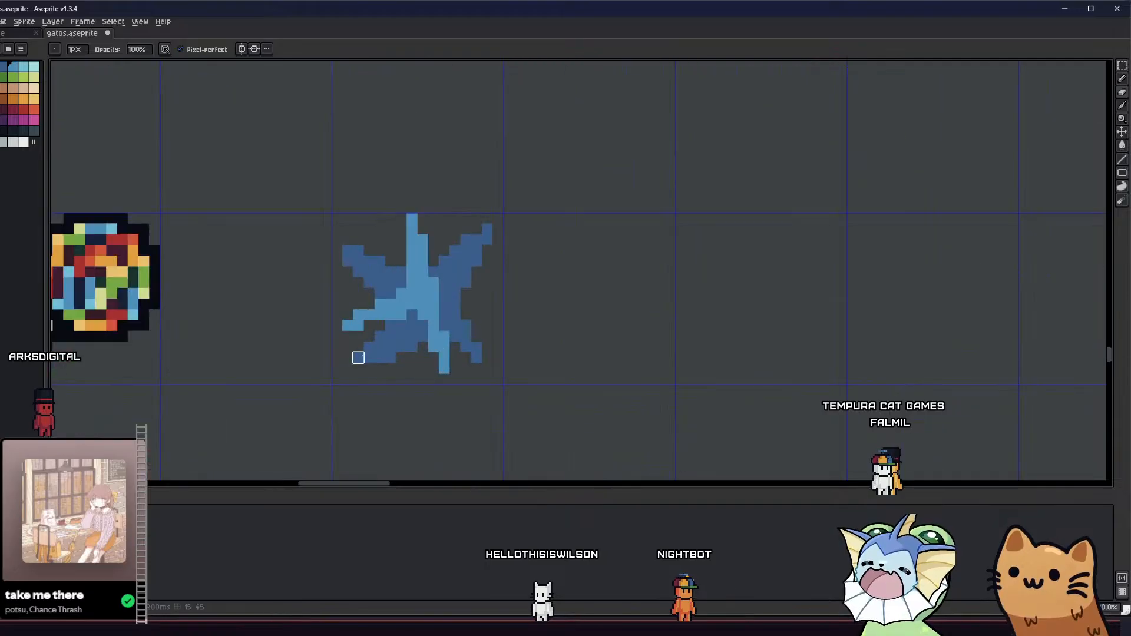
drag(475, 272, 486, 272)
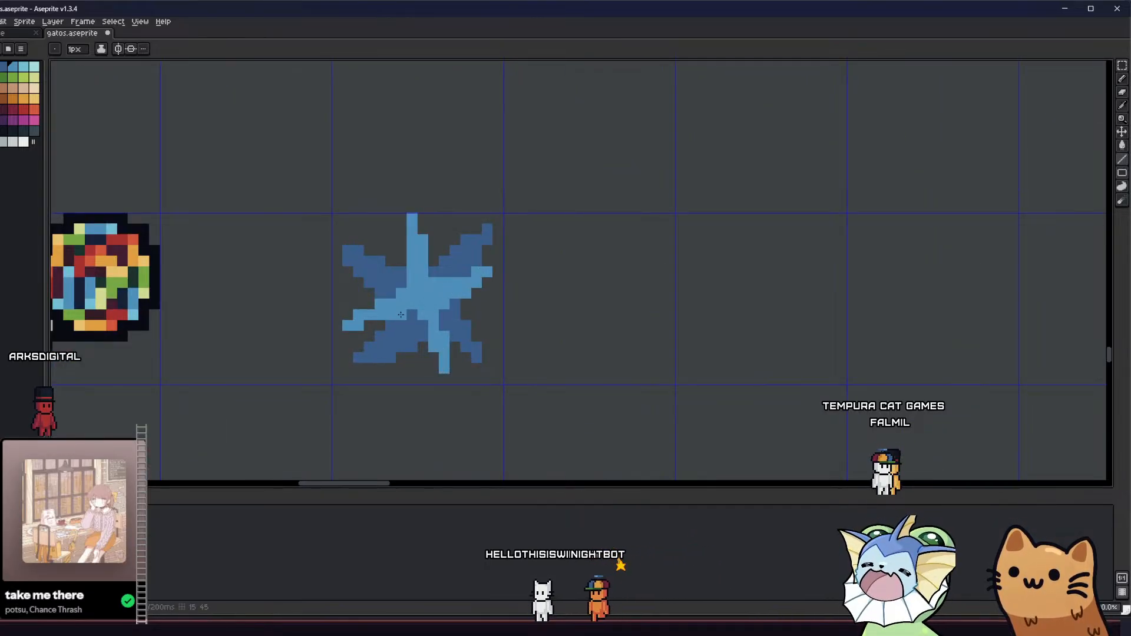
scroll(398, 315, down, 1)
scroll(395, 297, up, 3)
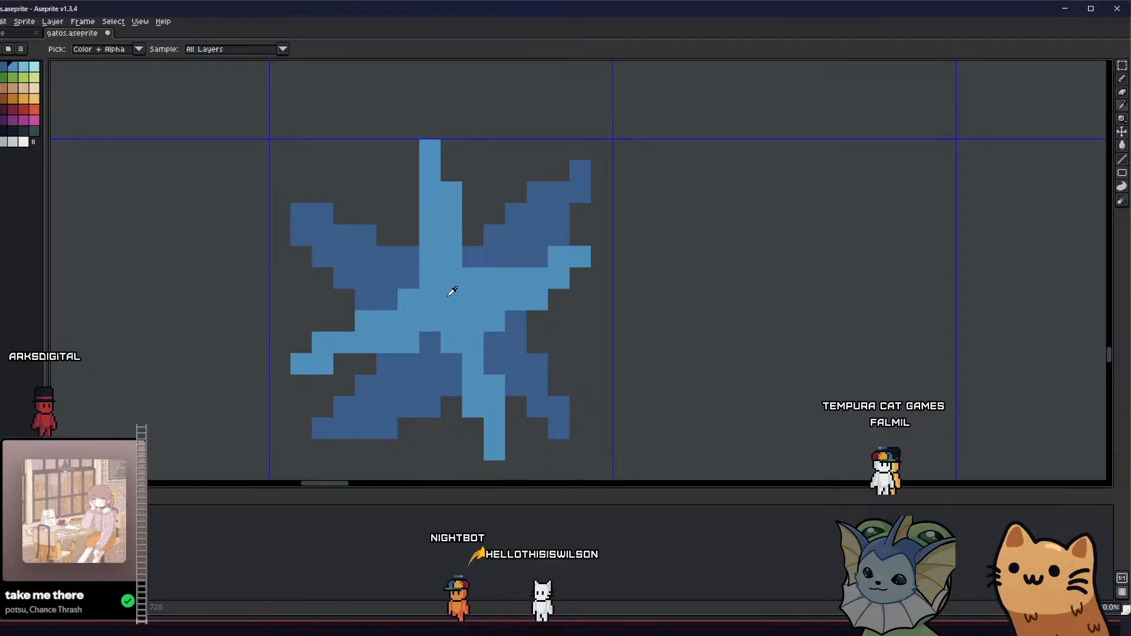
alt+click(473, 261)
click(474, 272)
scroll(473, 274, down, 6)
scroll(388, 332, down, 2)
drag(407, 295, 484, 416)
key(m)
scroll(392, 366, up, 2)
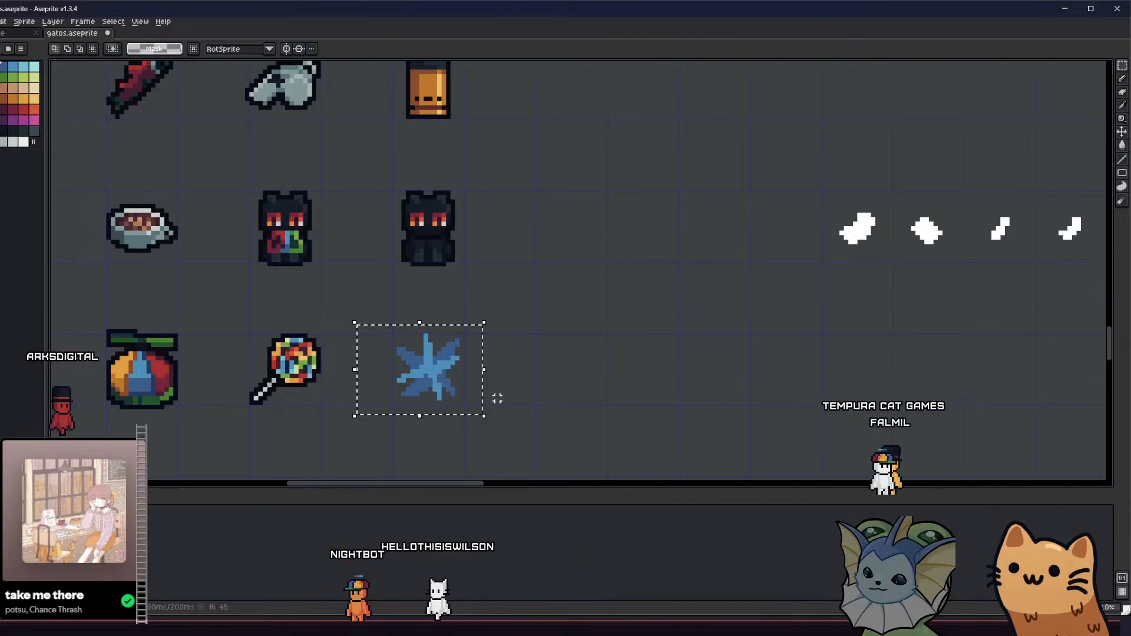
click(498, 399)
Paint short navy-blue spikes in the gaps between the star's arms
scroll(422, 376, up, 2)
key(i)
scroll(411, 355, up, 2)
click(0, 67)
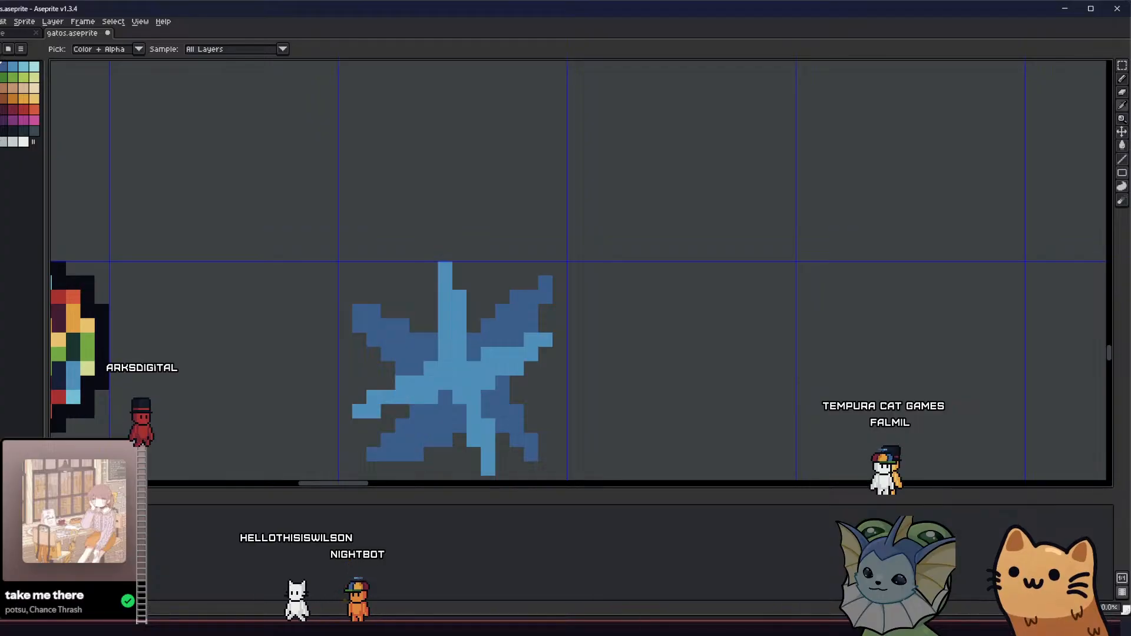
key(b)
drag(431, 324, 407, 297)
click(417, 301)
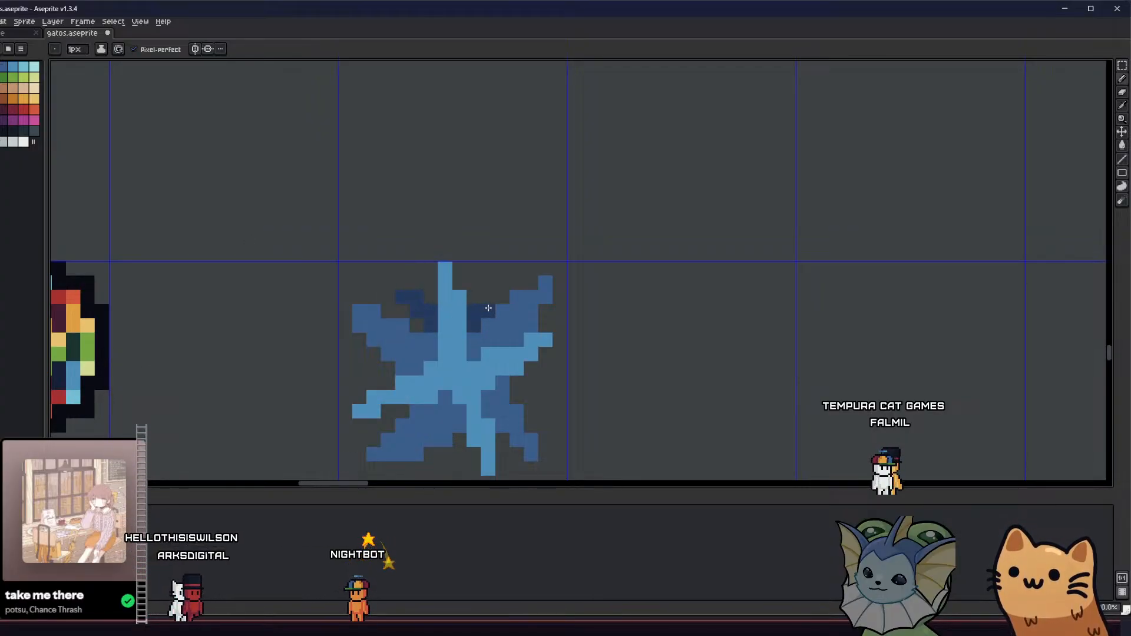
drag(378, 361, 383, 313)
drag(466, 391, 450, 426)
drag(347, 409, 369, 404)
drag(544, 332, 572, 329)
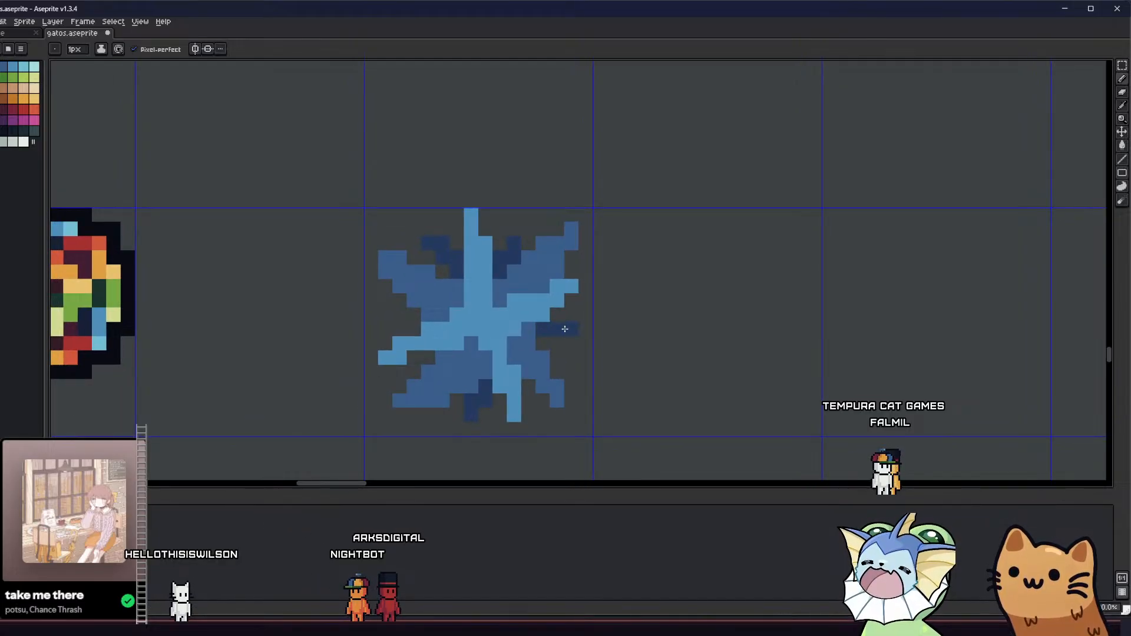
Select the star and apply an outside outline in the near-black colour 090a14, then clear the selection
scroll(530, 342, down, 3)
mouse_move(472, 352)
mouse_down()
mouse_move(440, 352)
mouse_move(492, 385)
mouse_up()
scroll(441, 354, down, 3)
key(m)
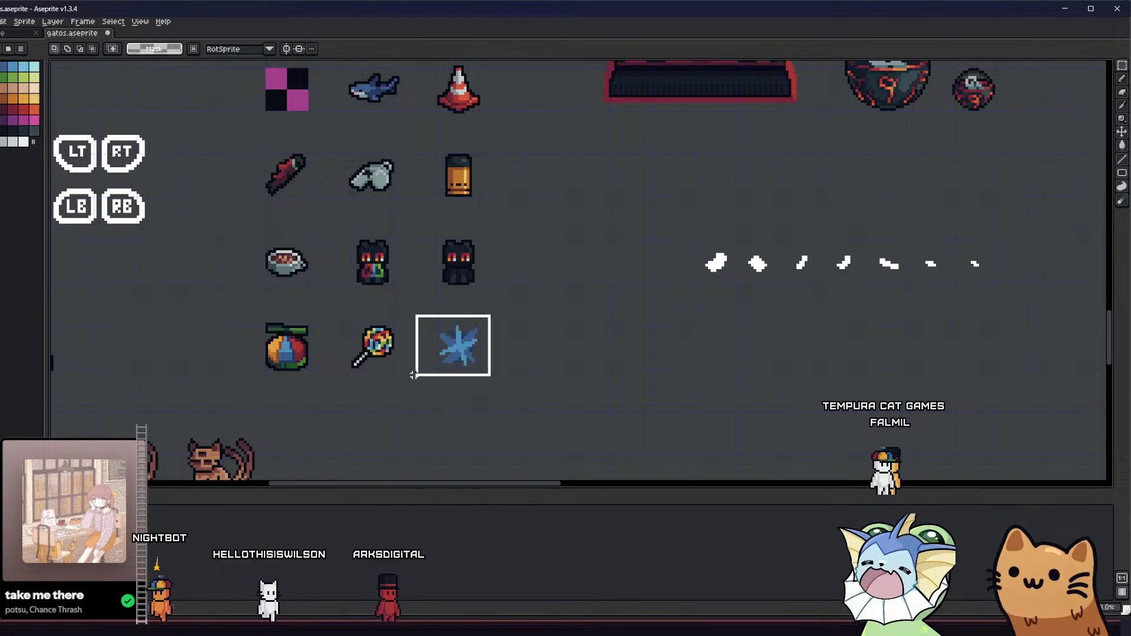
key(shift+o)
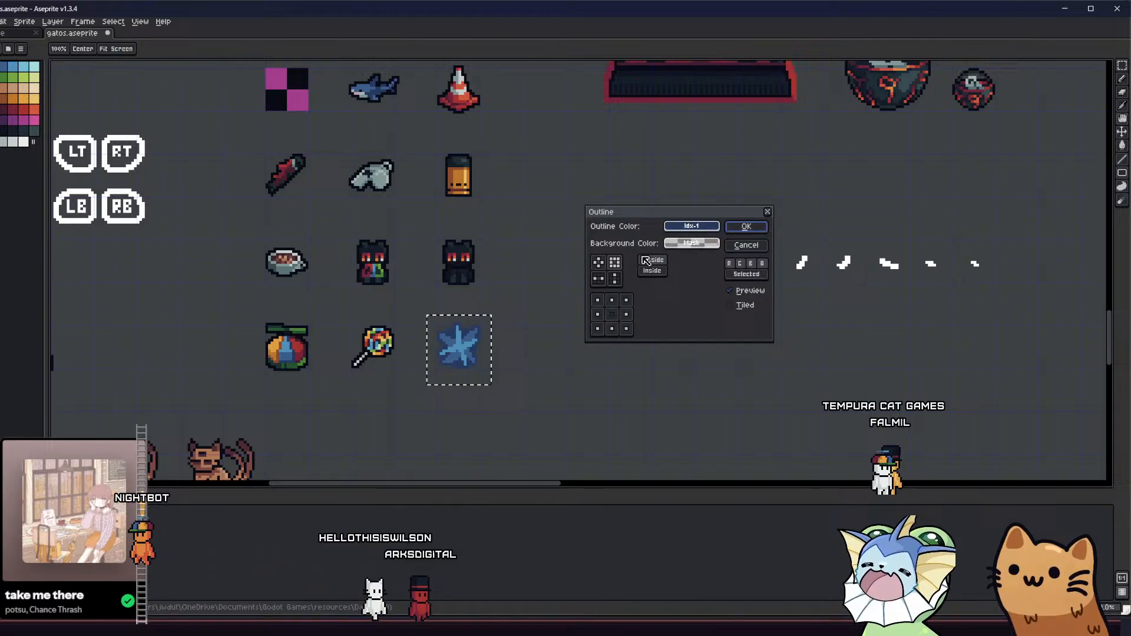
click(691, 226)
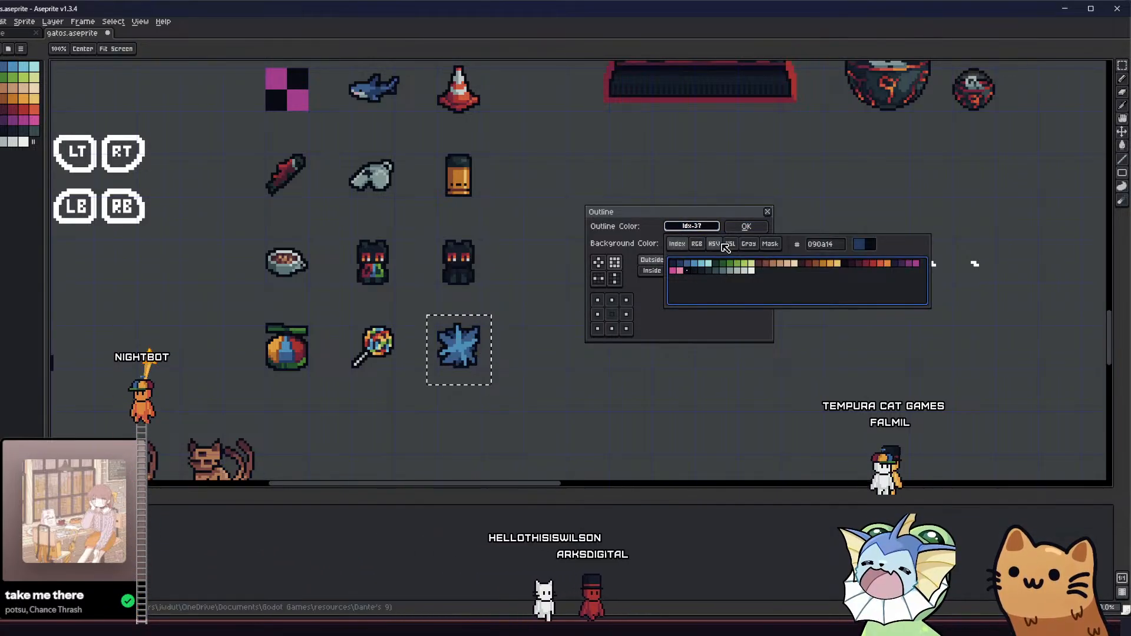
click(687, 273)
click(747, 226)
key(ctrl+d)
Paint a light-blue core of pixels at the centre of the star
scroll(519, 339, down, 3)
key(i)
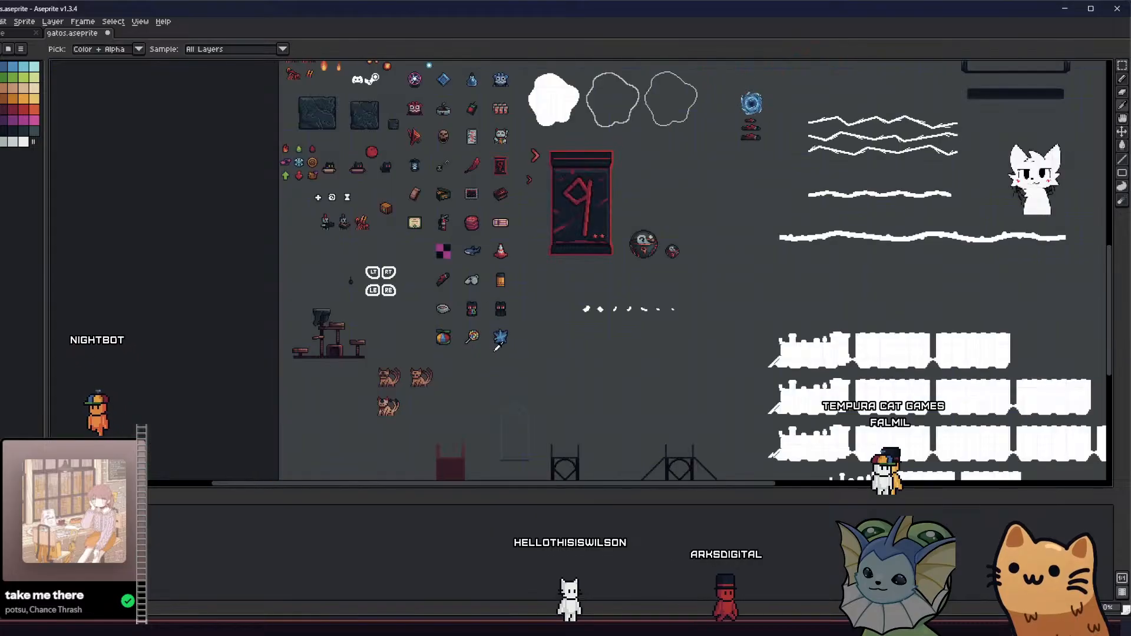
scroll(495, 346, up, 8)
click(487, 342)
drag(491, 338, 358, 278)
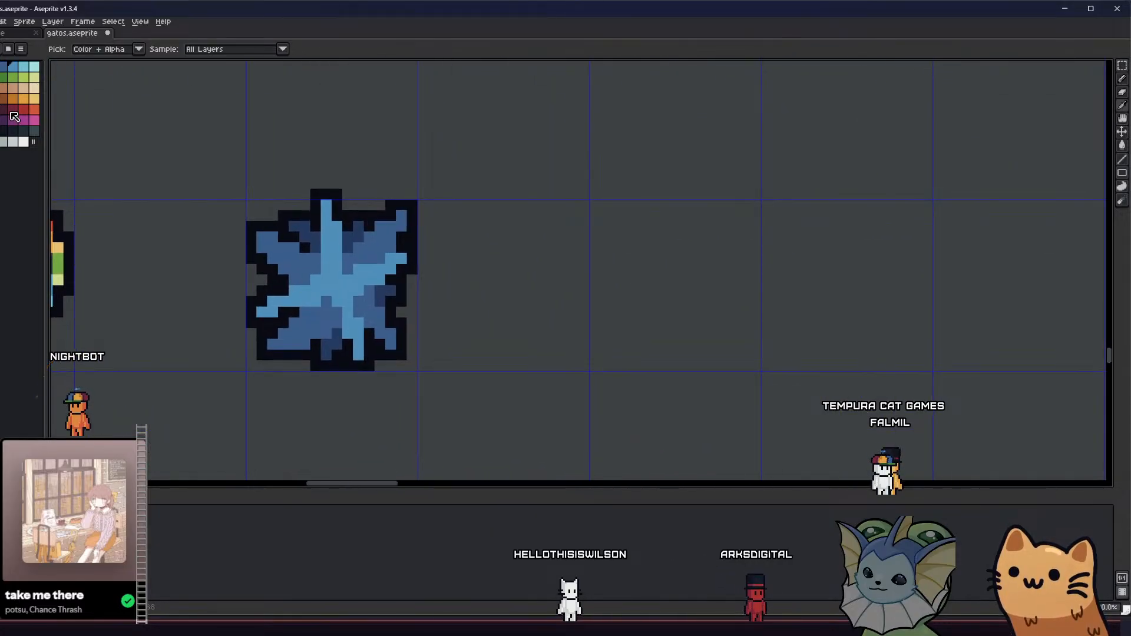
key(b)
scroll(340, 279, up, 2)
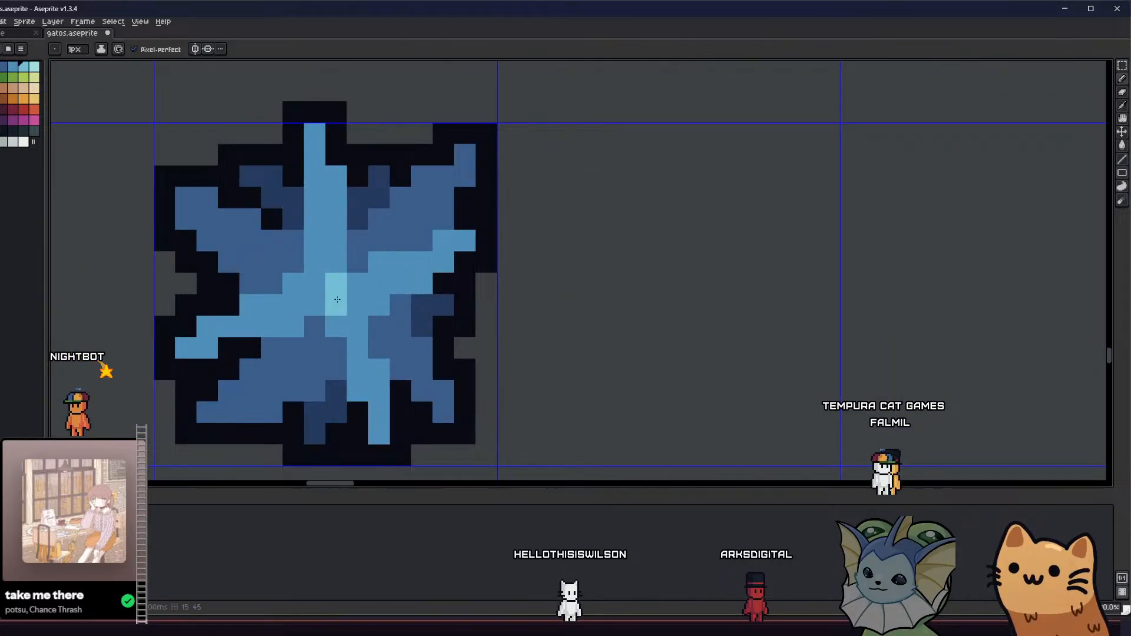
scroll(339, 327, down, 5)
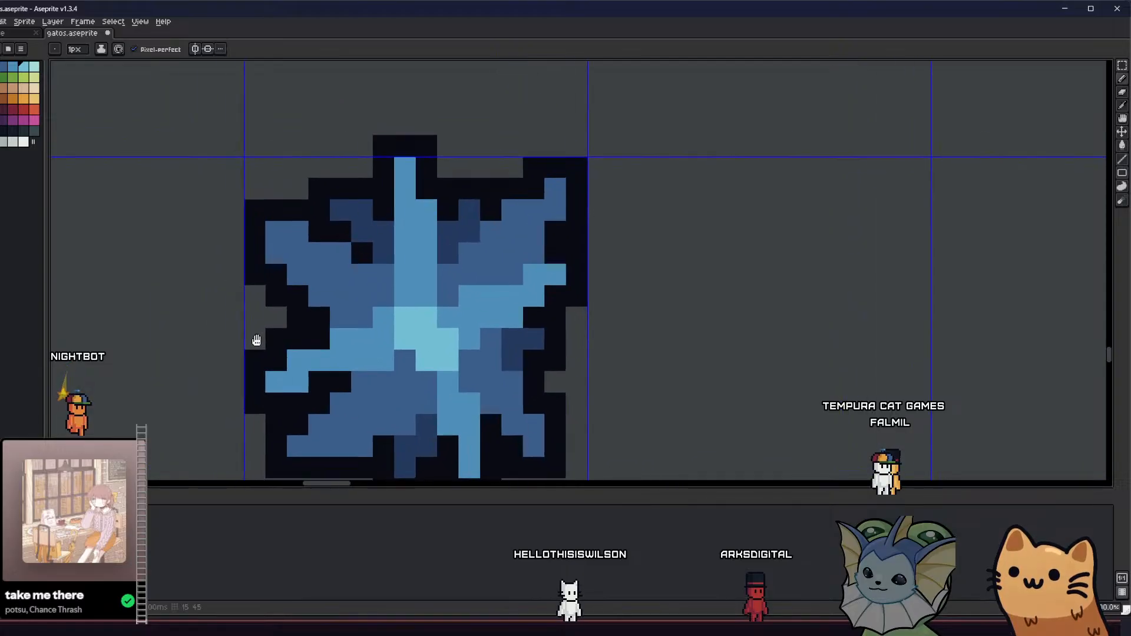
scroll(341, 336, up, 2)
scroll(340, 336, up, 4)
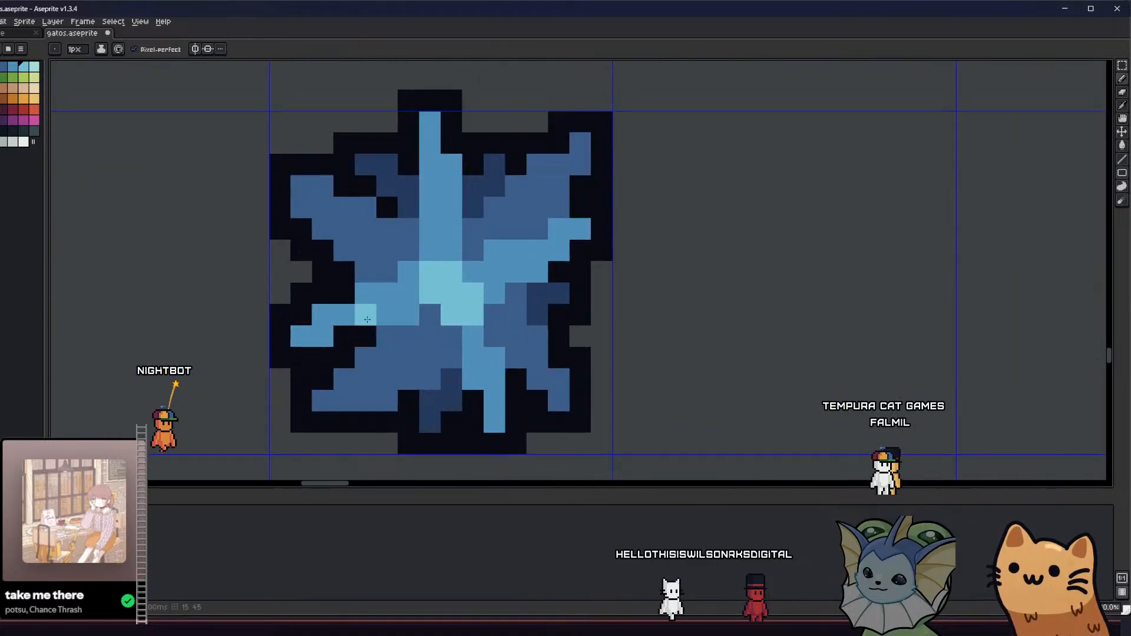
Fill the star's light-blue core with the palest blue of the palette
key(i)
click(34, 67)
key(g)
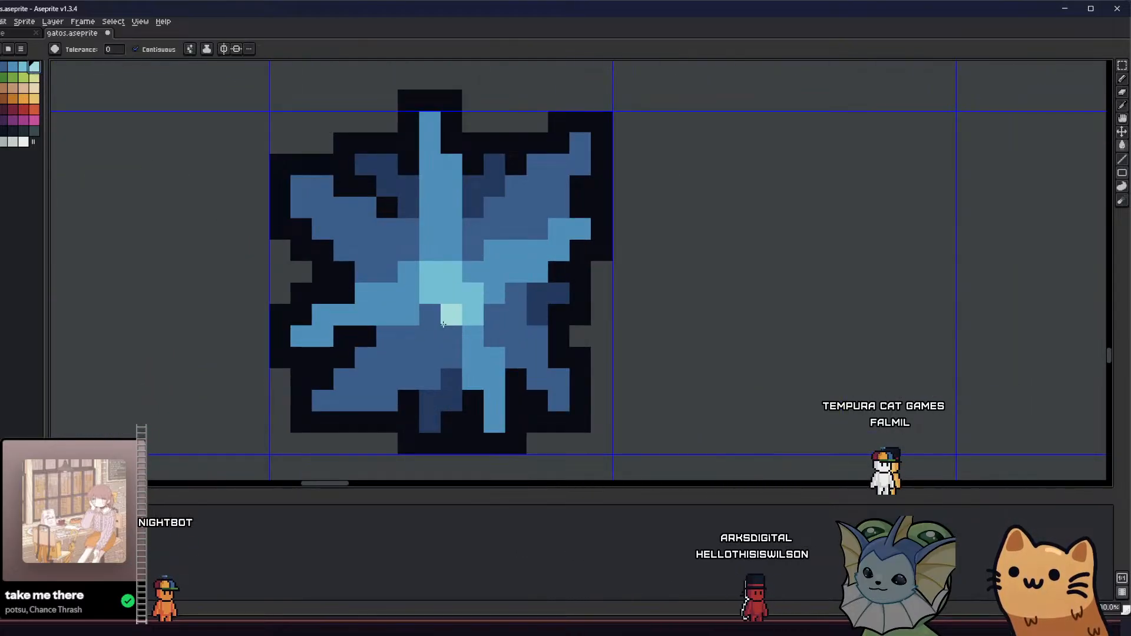
click(452, 313)
Paint light-blue highlights along the star's upper, right, lower-right and left spikes
click(25, 67)
key(b)
drag(445, 172, 448, 223)
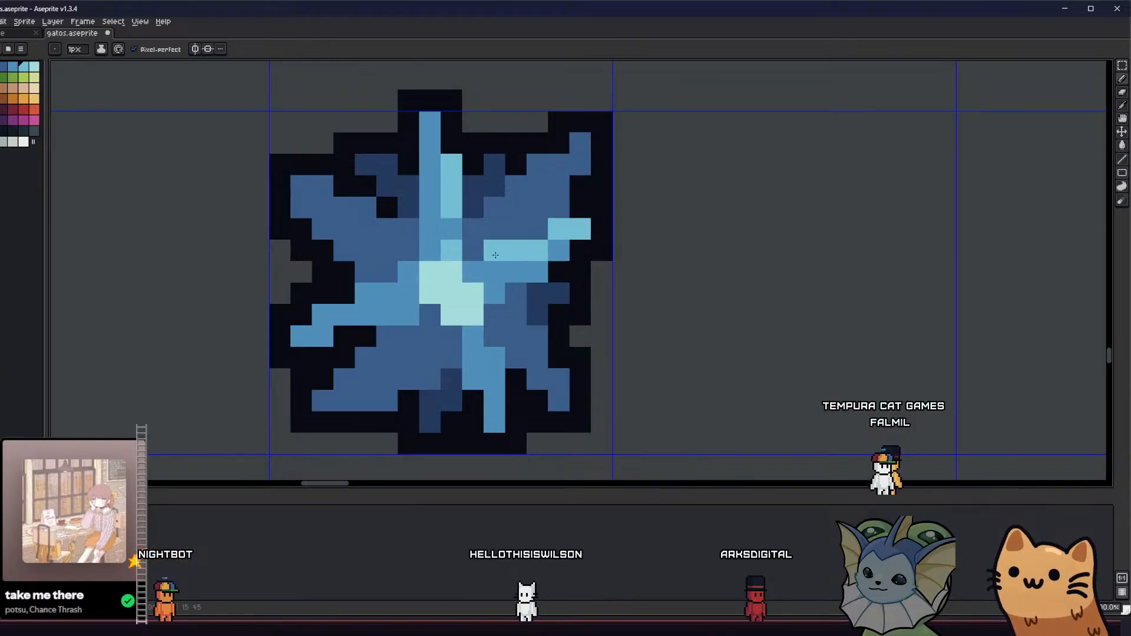
drag(494, 358, 495, 421)
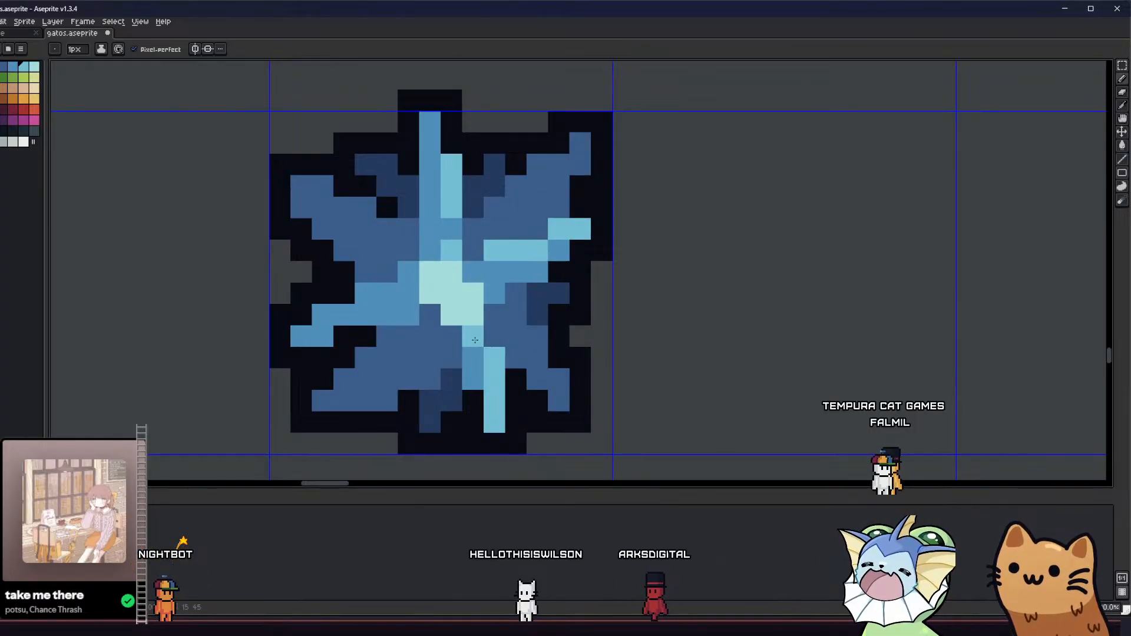
click(473, 337)
click(387, 293)
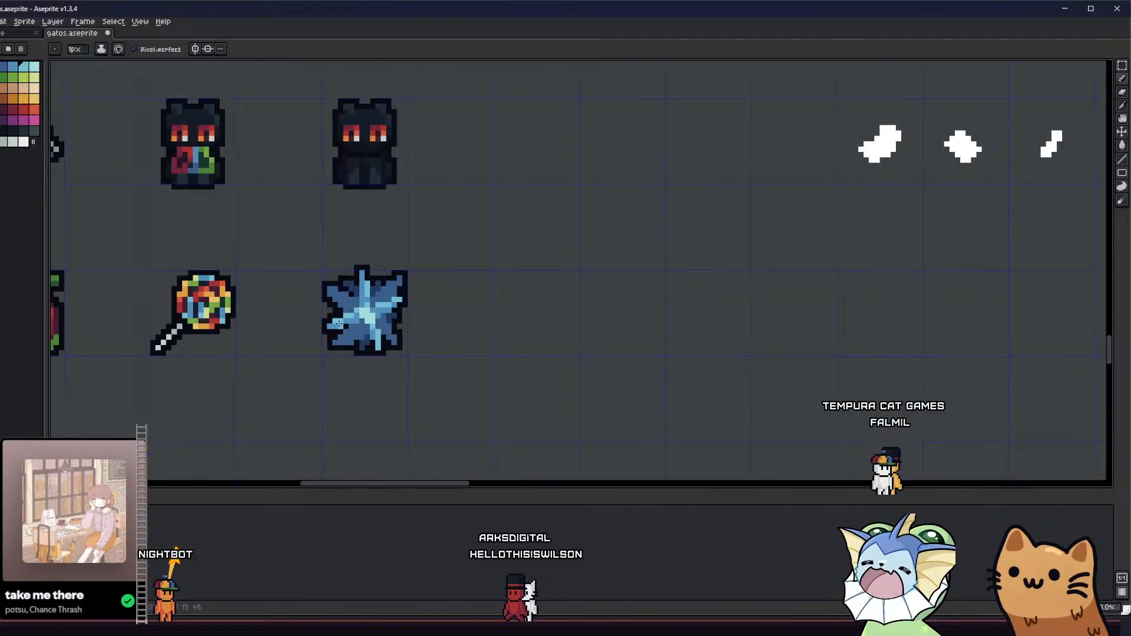
scroll(332, 370, down, 4)
scroll(332, 369, down, 2)
scroll(361, 351, up, 5)
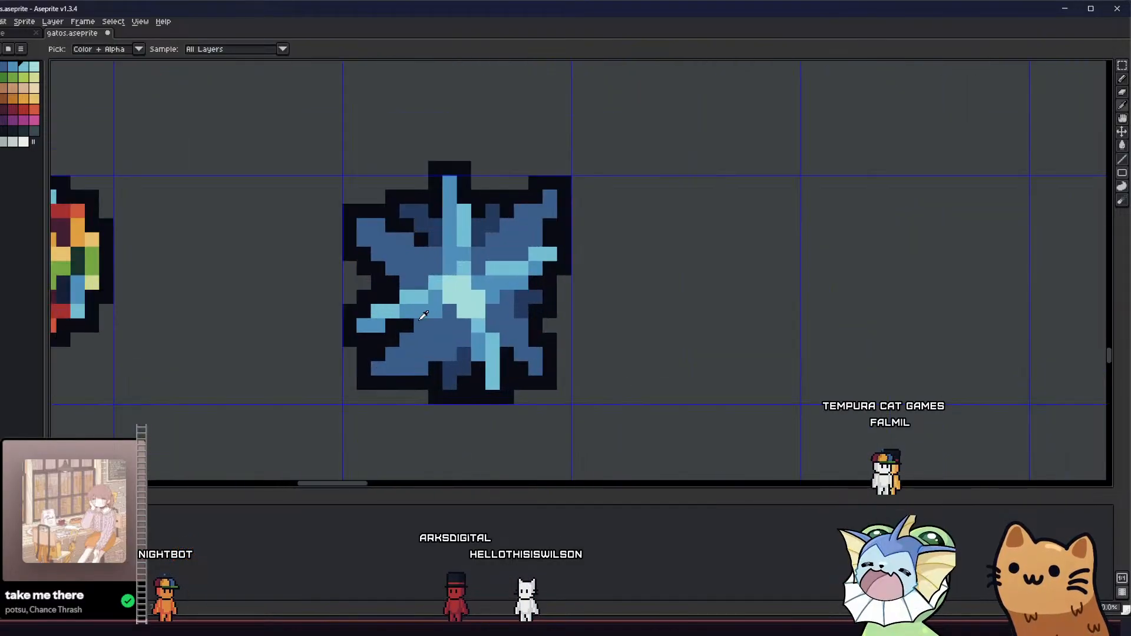
Paint medium-blue highlights along the star's lower-right, upper-right, upper-left and lower-left diagonal spikes and save the file
drag(509, 311, 536, 355)
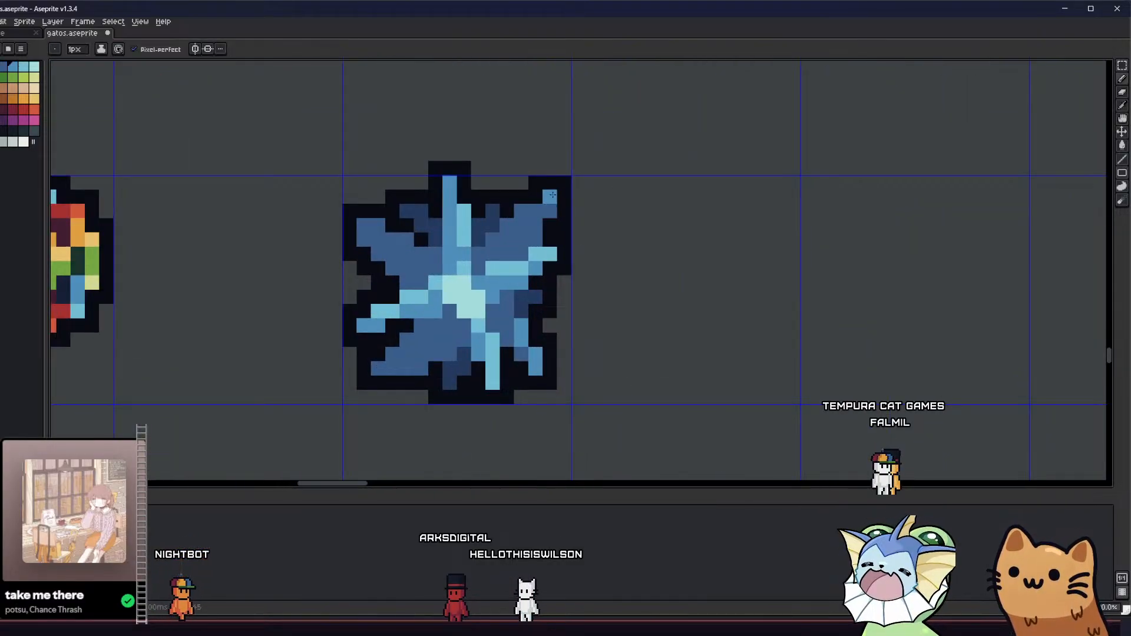
drag(552, 213, 518, 212)
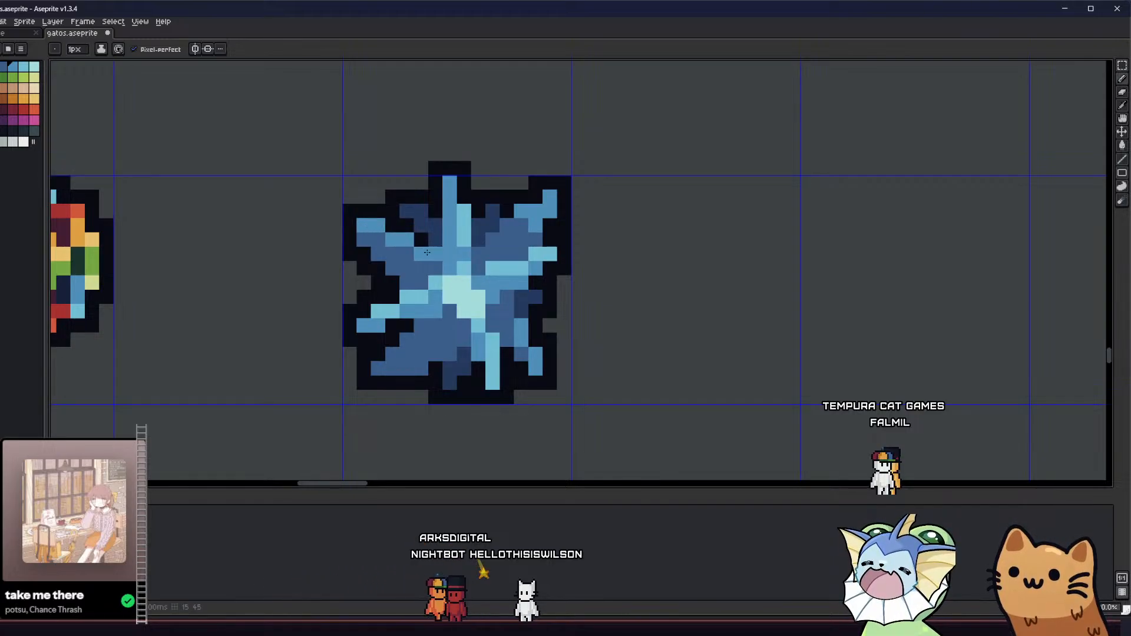
scroll(430, 253, down, 3)
scroll(445, 328, up, 3)
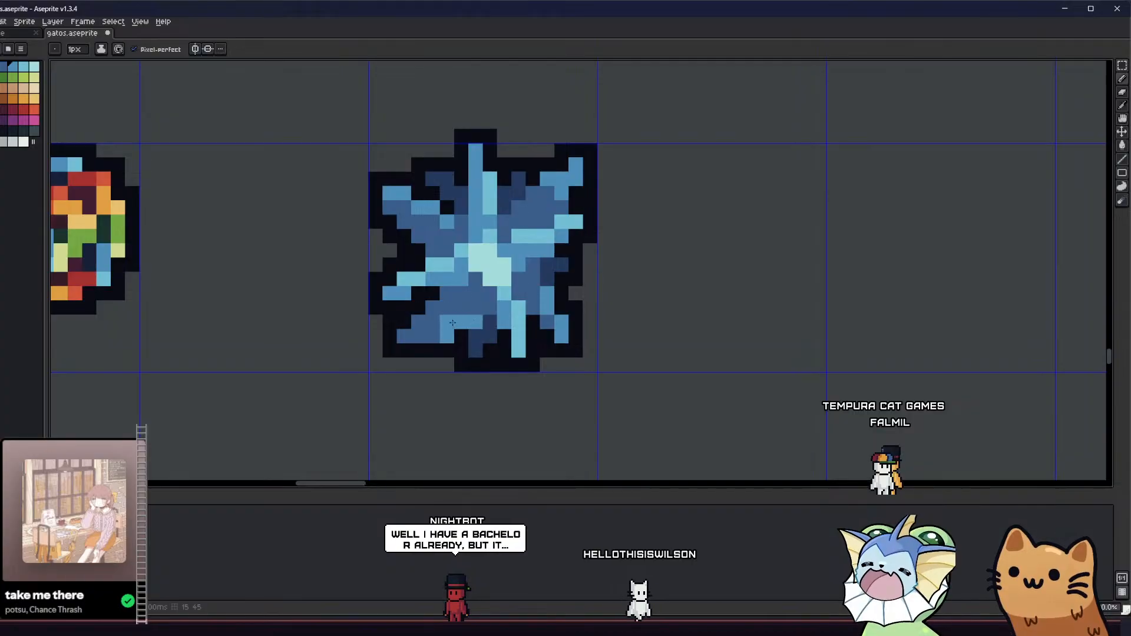
scroll(440, 340, down, 3)
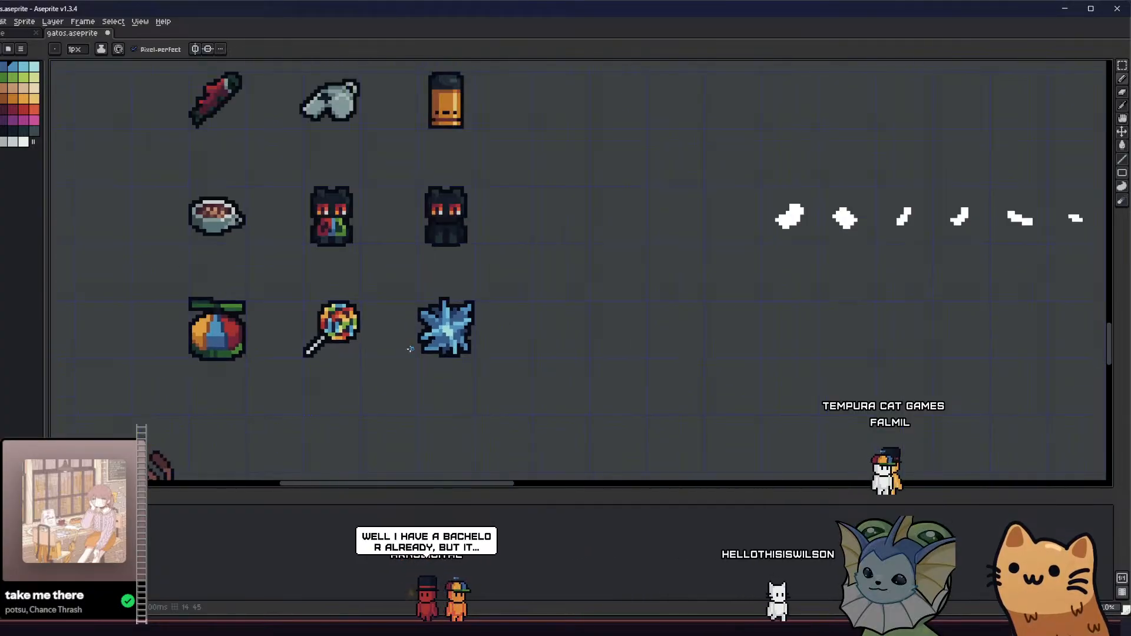
scroll(410, 353, down, 3)
scroll(409, 353, up, 2)
drag(394, 354, 370, 364)
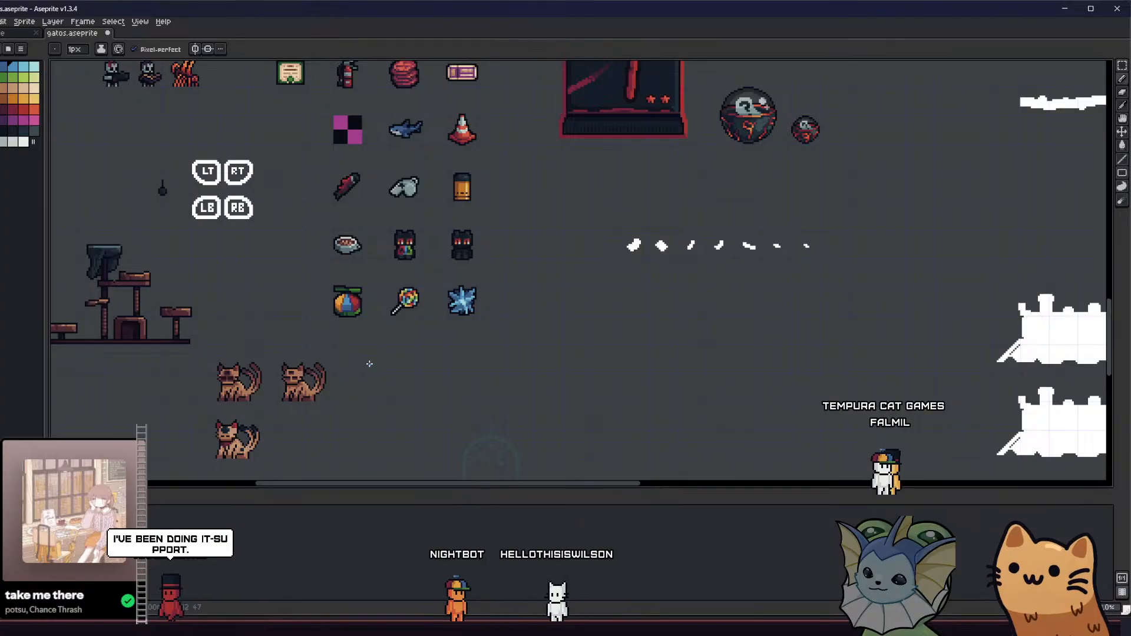
scroll(466, 304, up, 2)
scroll(512, 278, up, 4)
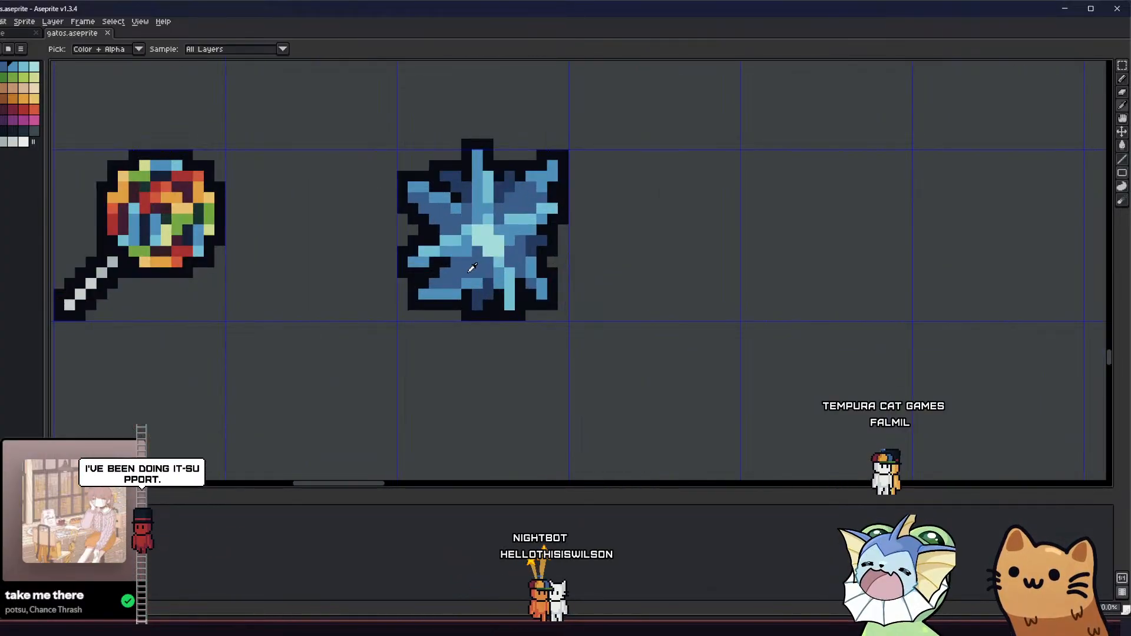
Reshape the star's lower-left spike by darkening its inner bottom pixel and stepping the medium-blue highlight upward, and save the file
click(513, 323)
click(539, 279)
scroll(538, 280, down, 6)
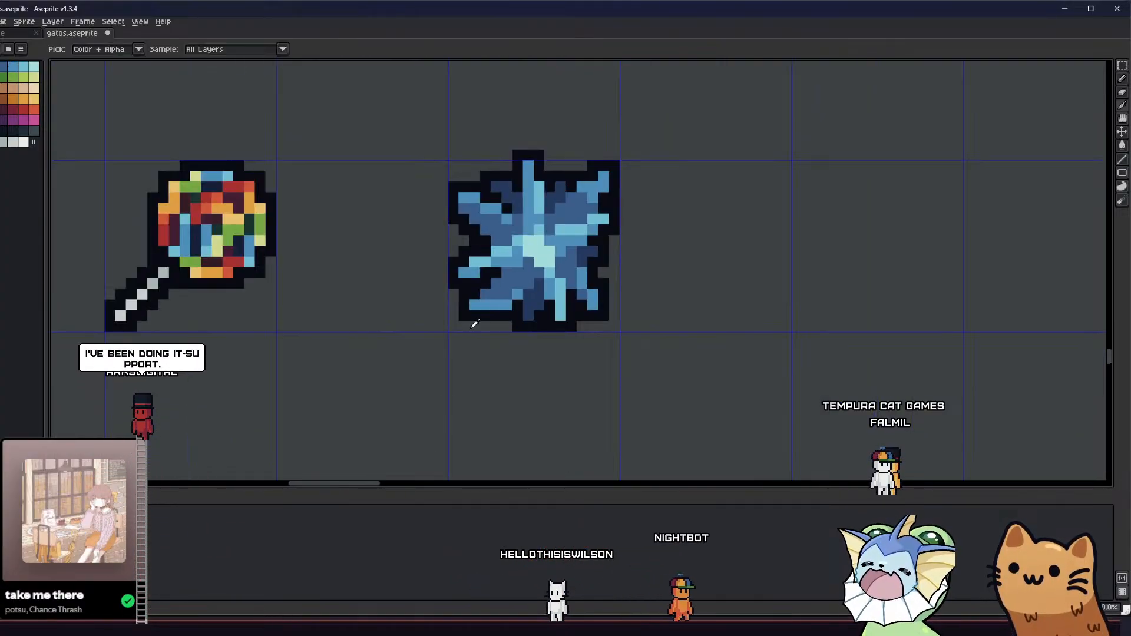
drag(440, 326, 435, 322)
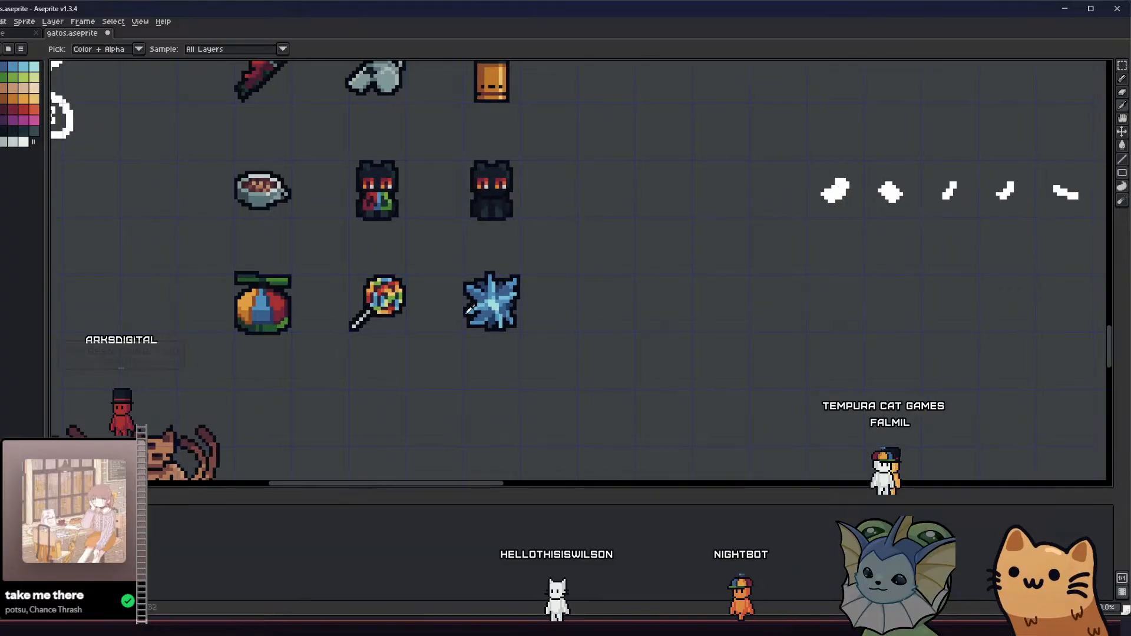
scroll(496, 310, up, 5)
scroll(499, 269, down, 4)
scroll(411, 331, down, 2)
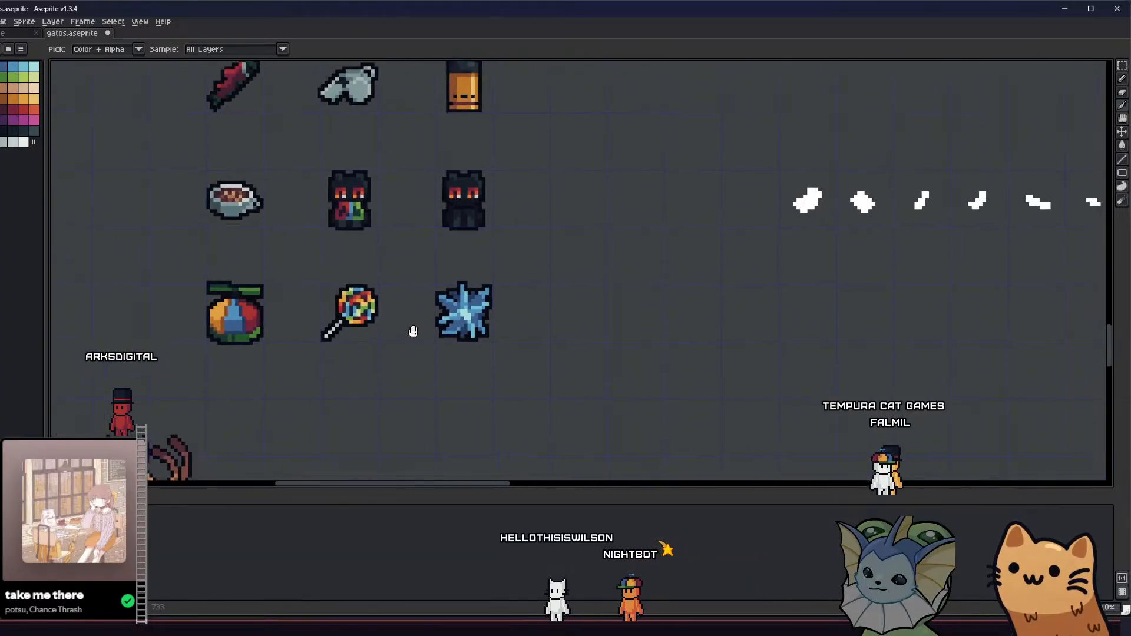
scroll(422, 336, up, 3)
scroll(374, 330, up, 4)
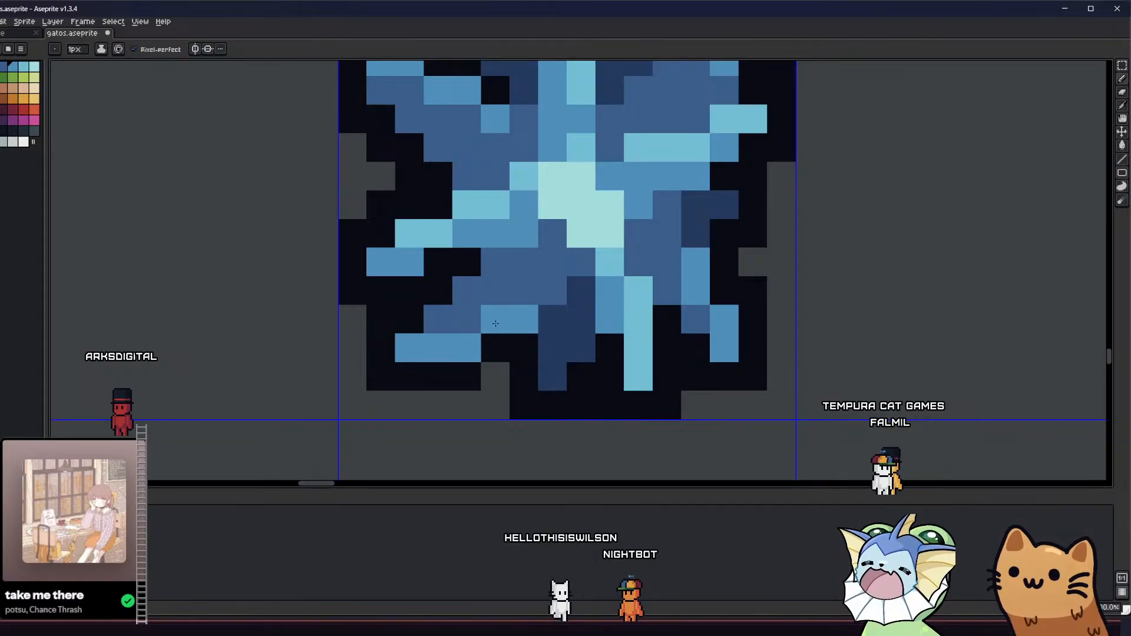
scroll(389, 374, down, 5)
mouse_move(374, 373)
mouse_down()
mouse_move(312, 375)
mouse_move(346, 330)
mouse_move(379, 337)
mouse_up()
scroll(325, 355, up, 3)
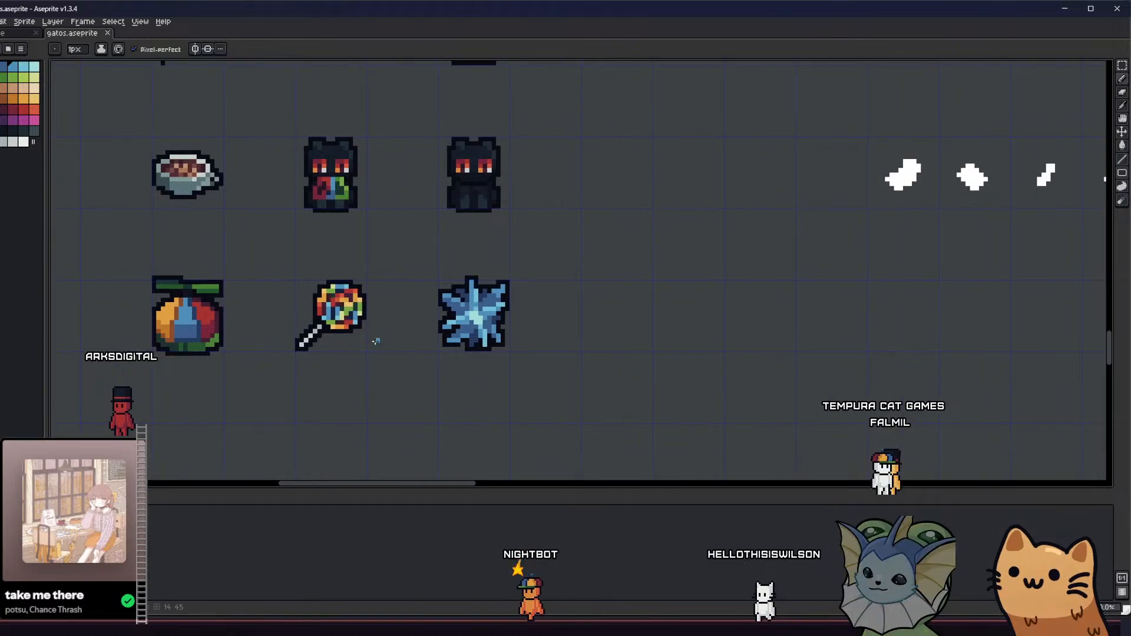
Select the area around the star and fill all its dark-blue shadow pixels with a darker navy, using non-contiguous Paint Bucket filling
scroll(474, 333, up, 6)
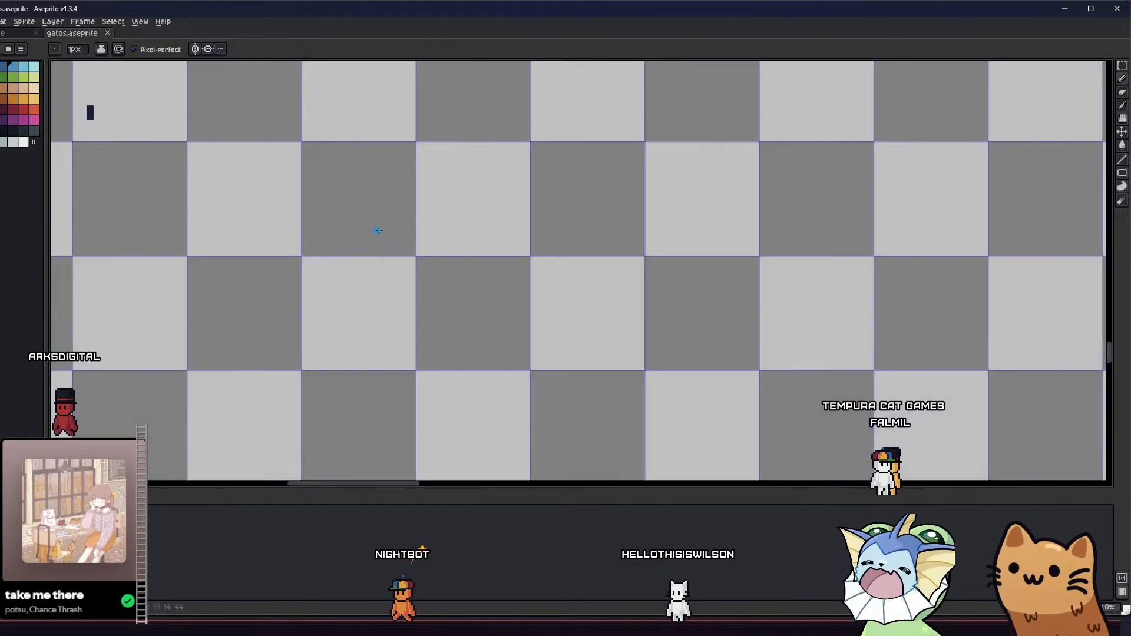
key(ctrl+z)
key(m)
drag(374, 221, 558, 398)
scroll(487, 361, up, 1)
key(g)
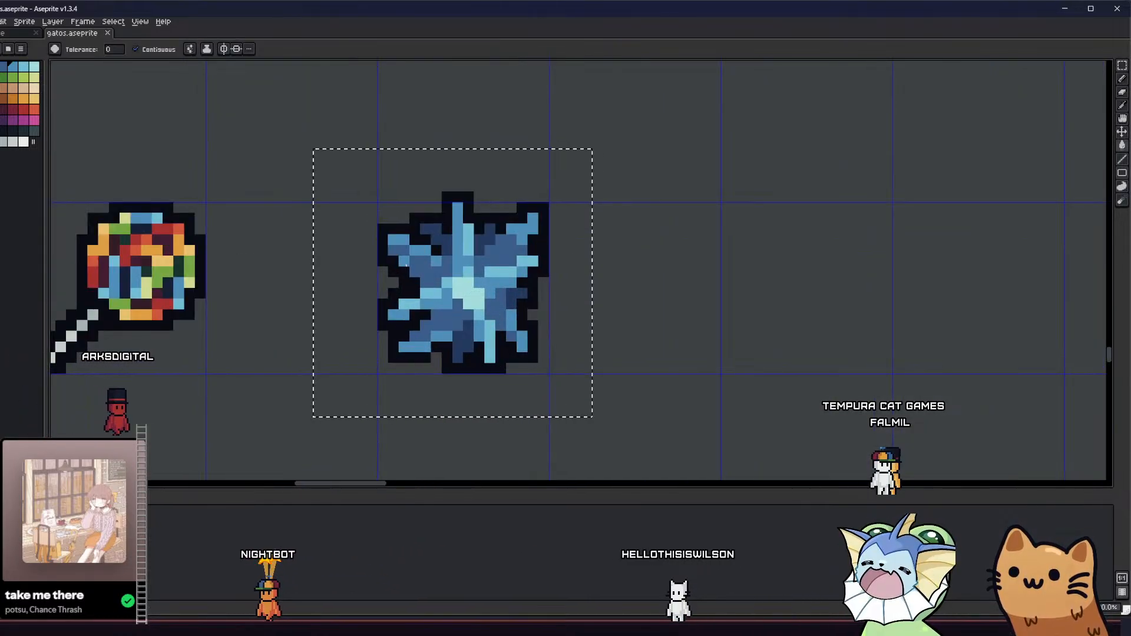
scroll(420, 235, up, 1)
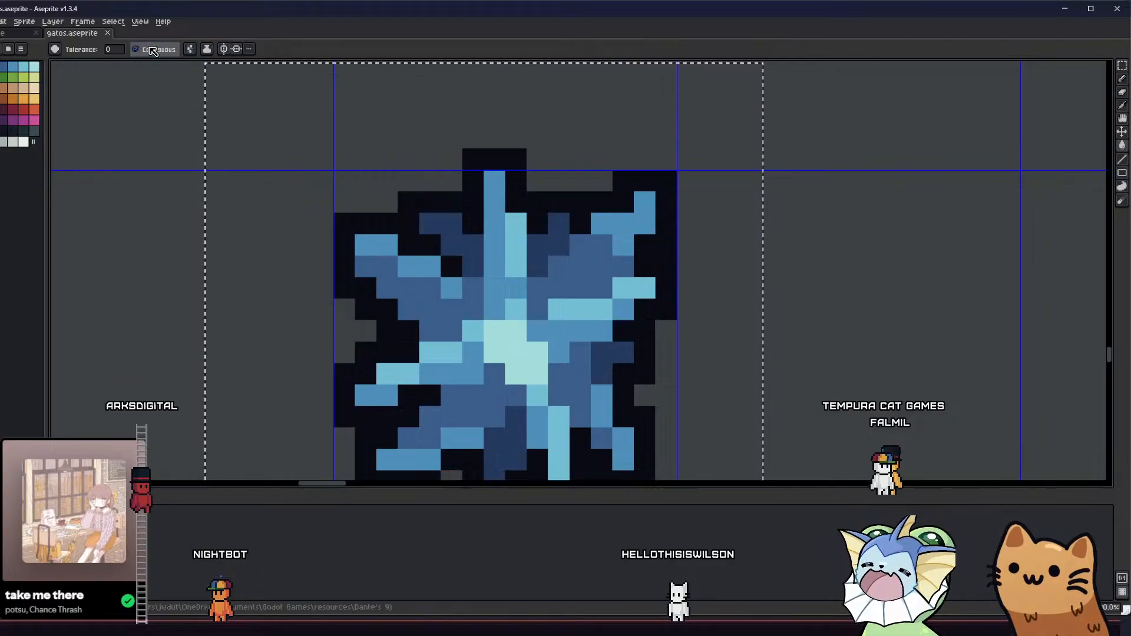
click(153, 51)
click(451, 244)
scroll(352, 345, down, 1)
scroll(352, 346, down, 2)
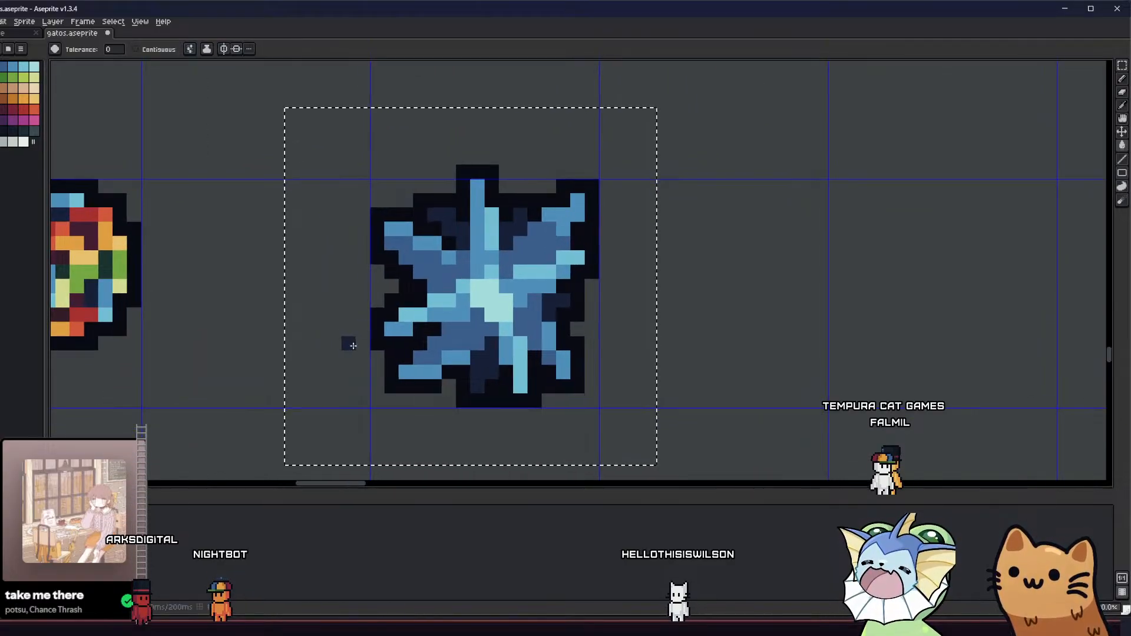
drag(353, 346, 346, 348)
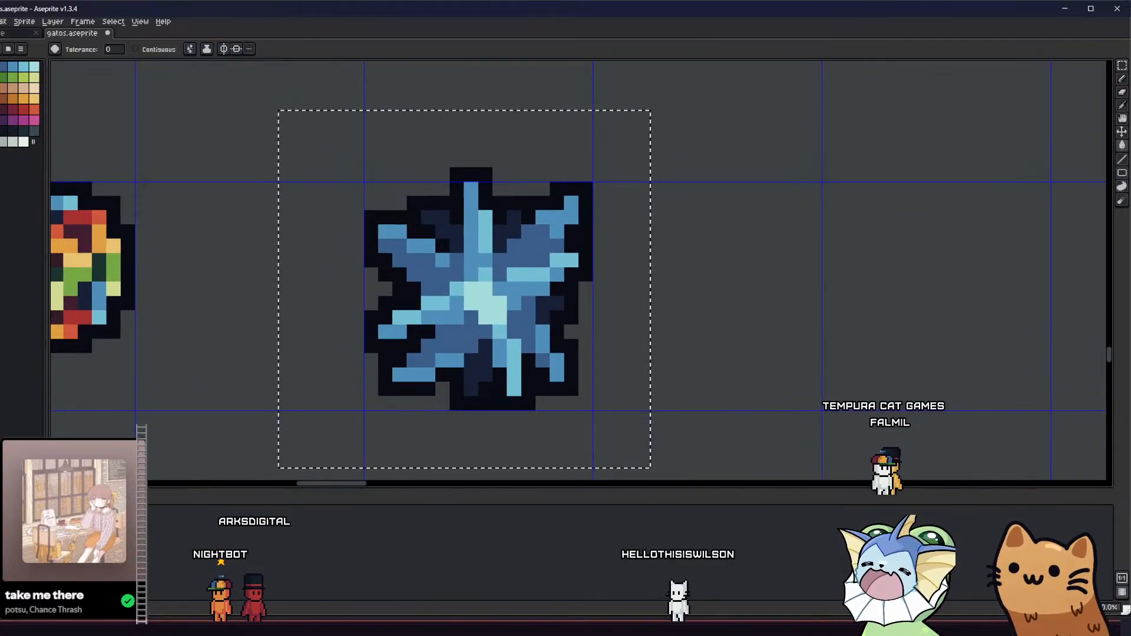
Recolour the selected star's two medium-blue shades one palette step darker each
click(2, 68)
scroll(448, 357, down, 2)
scroll(412, 377, up, 1)
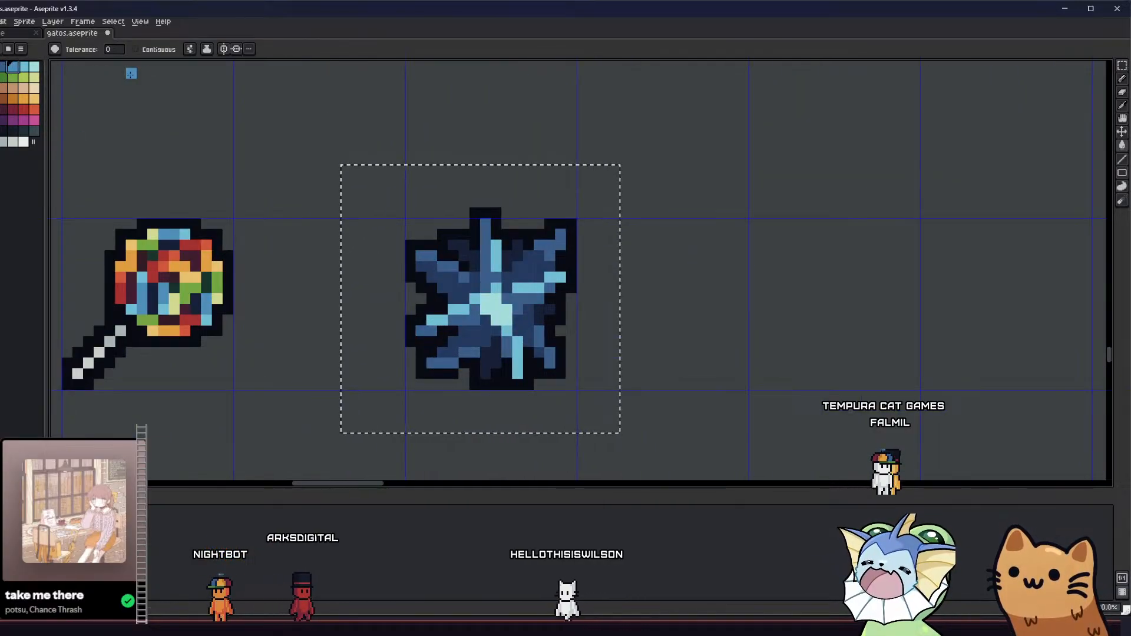
Fill the medium-blue parts of the star's main bright spikes back in with contiguous filling, clear the selection and save
click(154, 50)
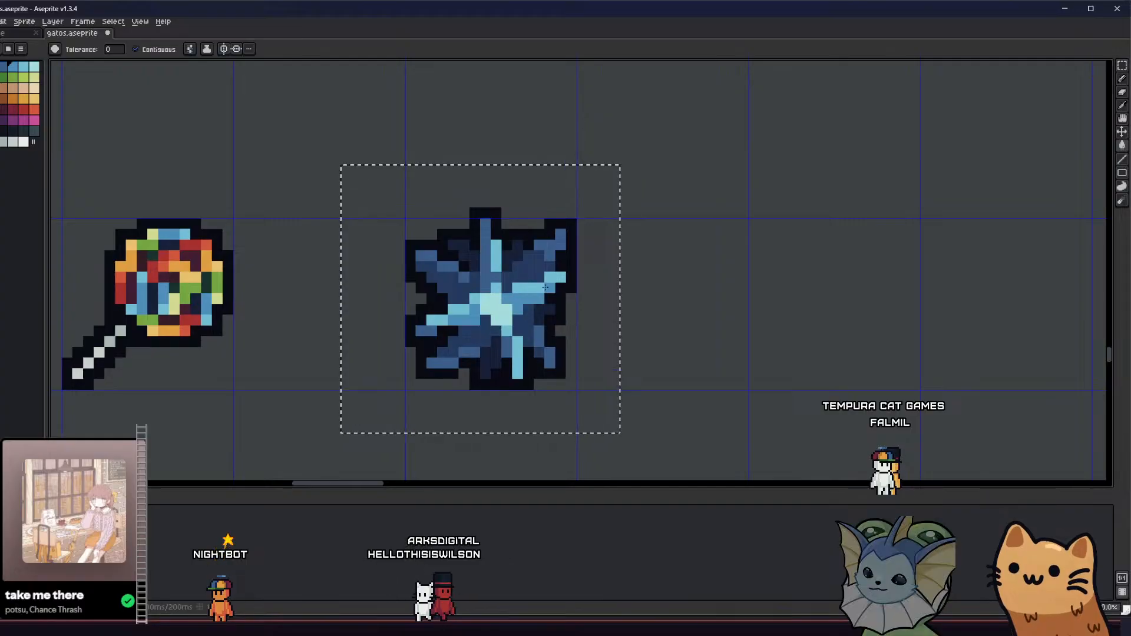
scroll(412, 348, down, 3)
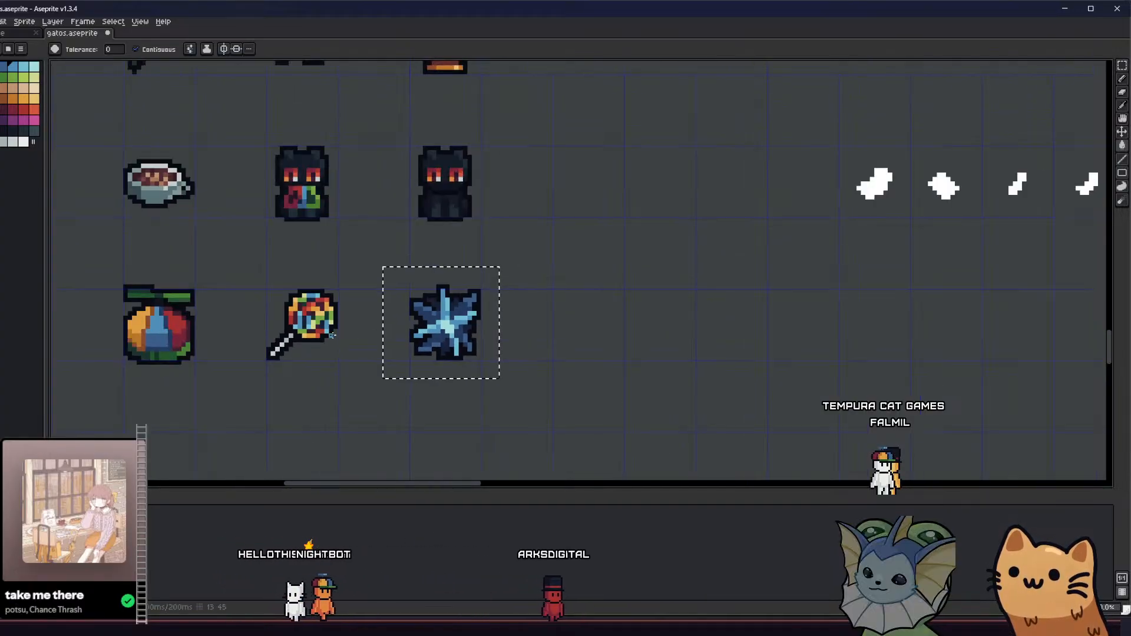
key(m)
scroll(380, 377, down, 3)
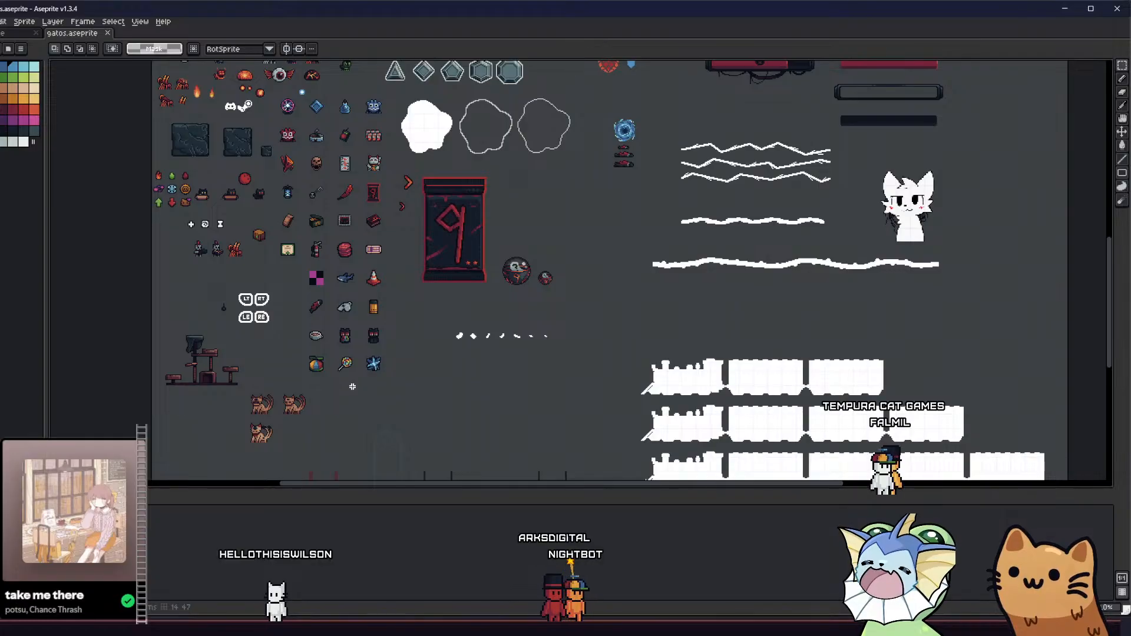
scroll(352, 387, up, 5)
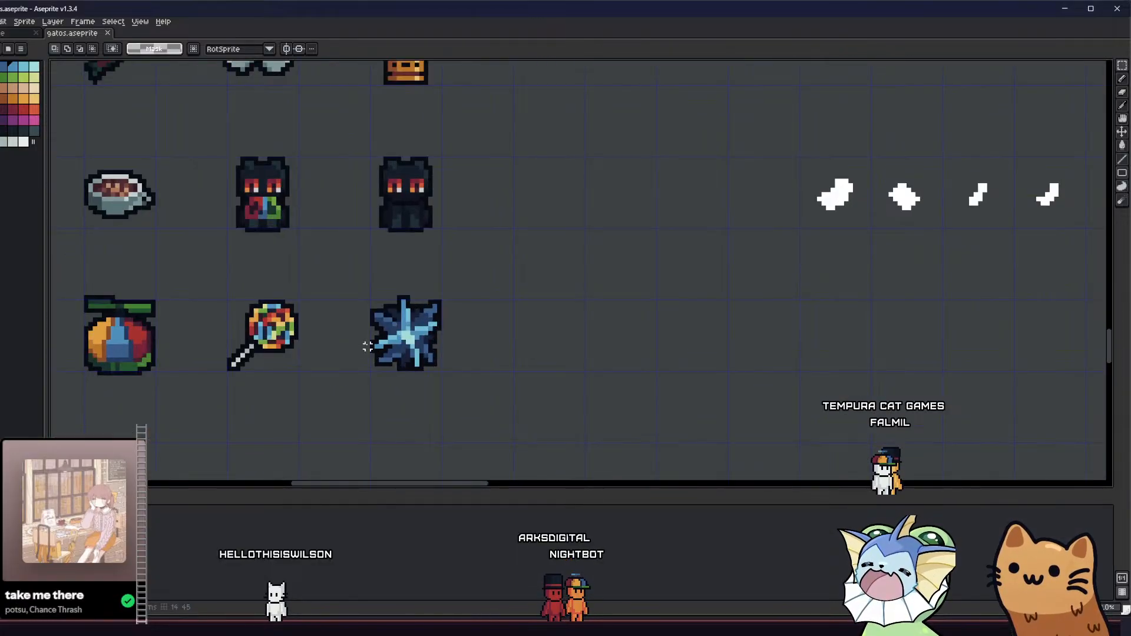
drag(350, 352, 405, 360)
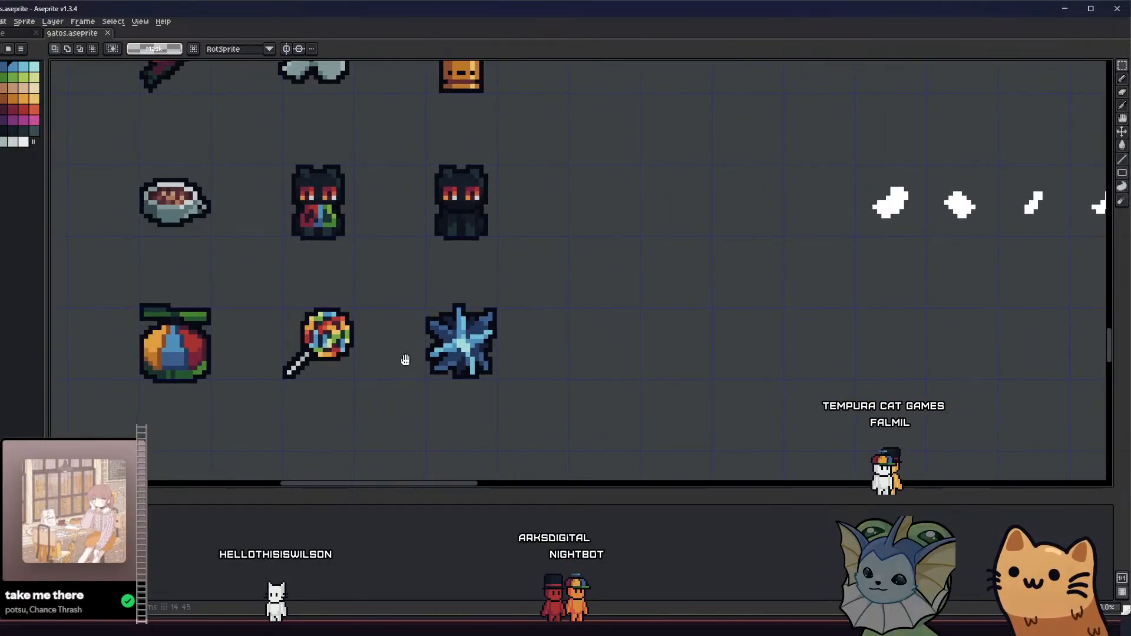
scroll(432, 372, down, 2)
scroll(454, 386, up, 3)
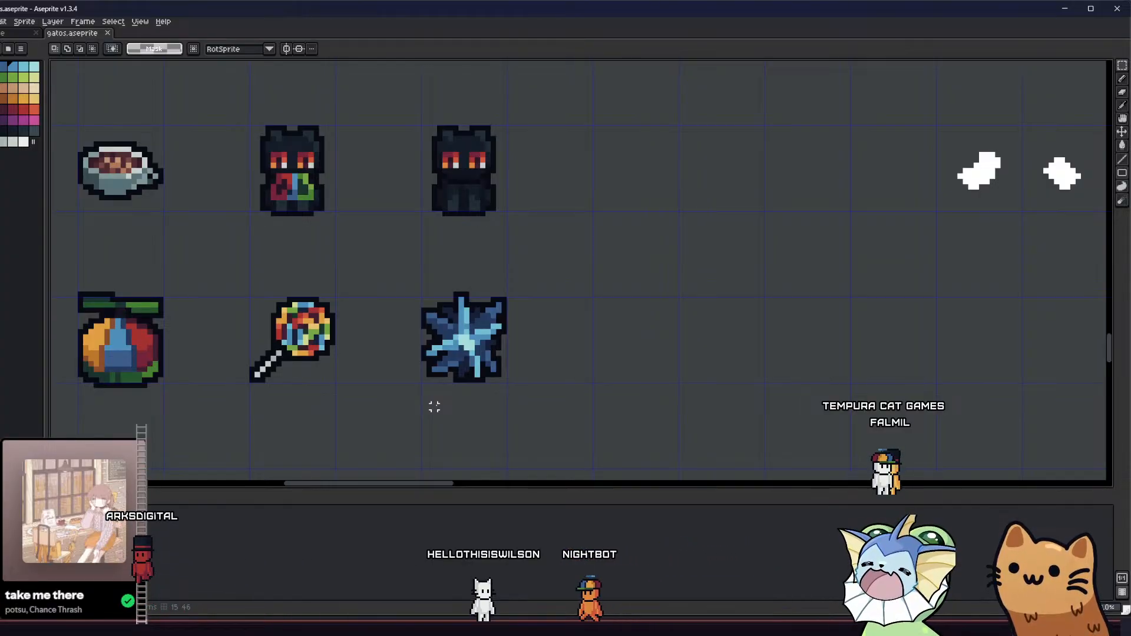
Try medium-blue pixels on the small navy spikes to the upper left and upper right of the star's vertical spike
drag(327, 374, 469, 370)
scroll(626, 374, up, 4)
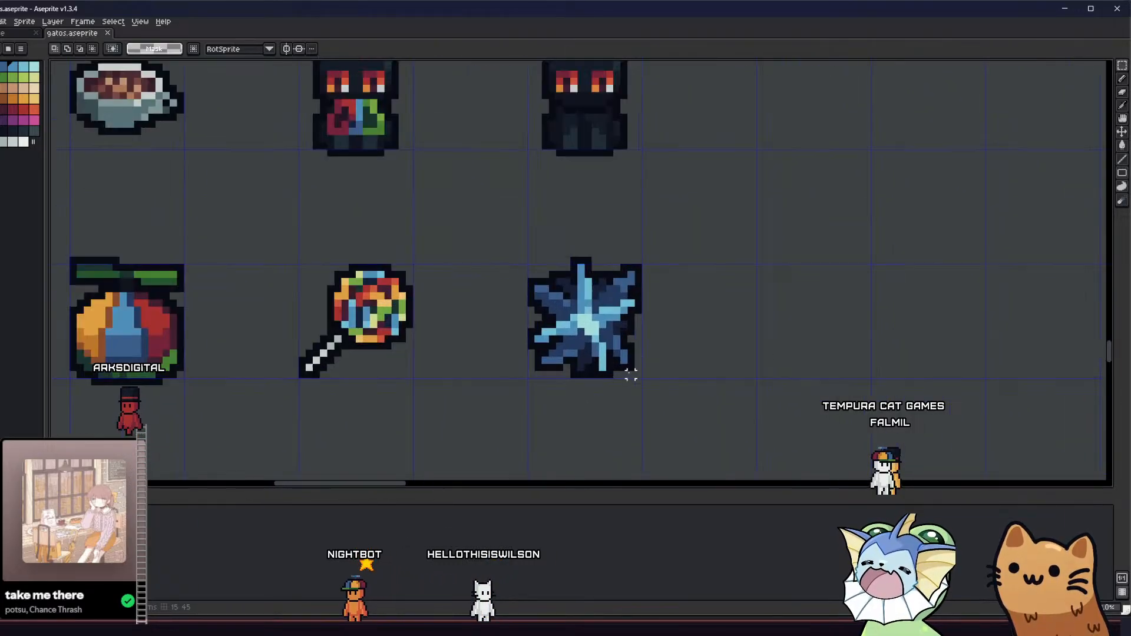
key(alt)
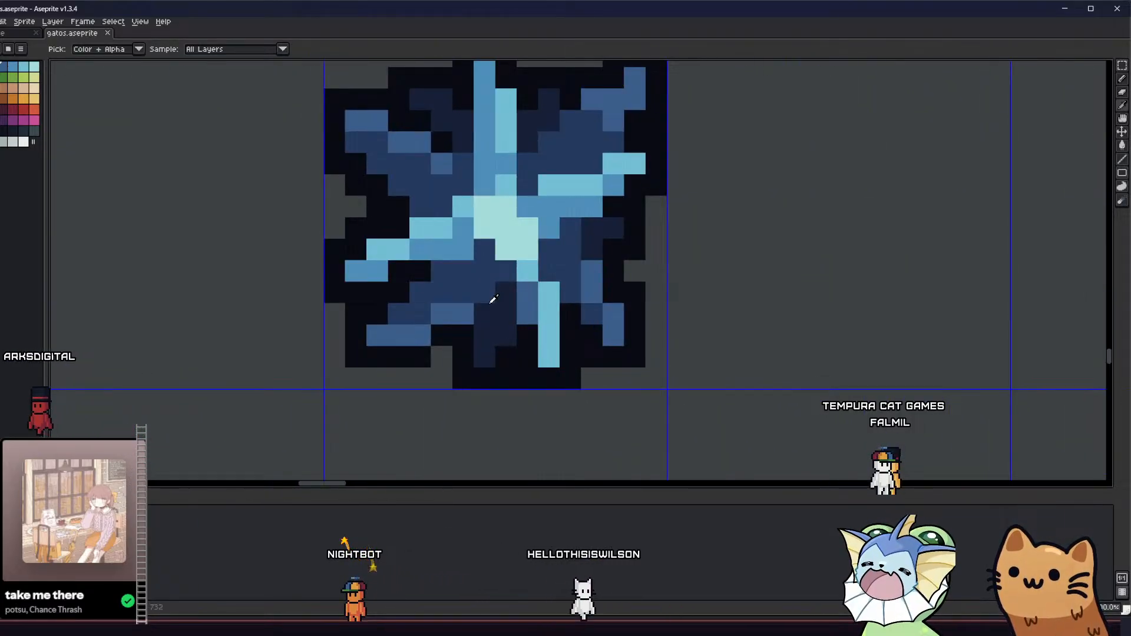
mouse_move(475, 374)
mouse_down()
mouse_move(463, 340)
mouse_move(449, 383)
mouse_up()
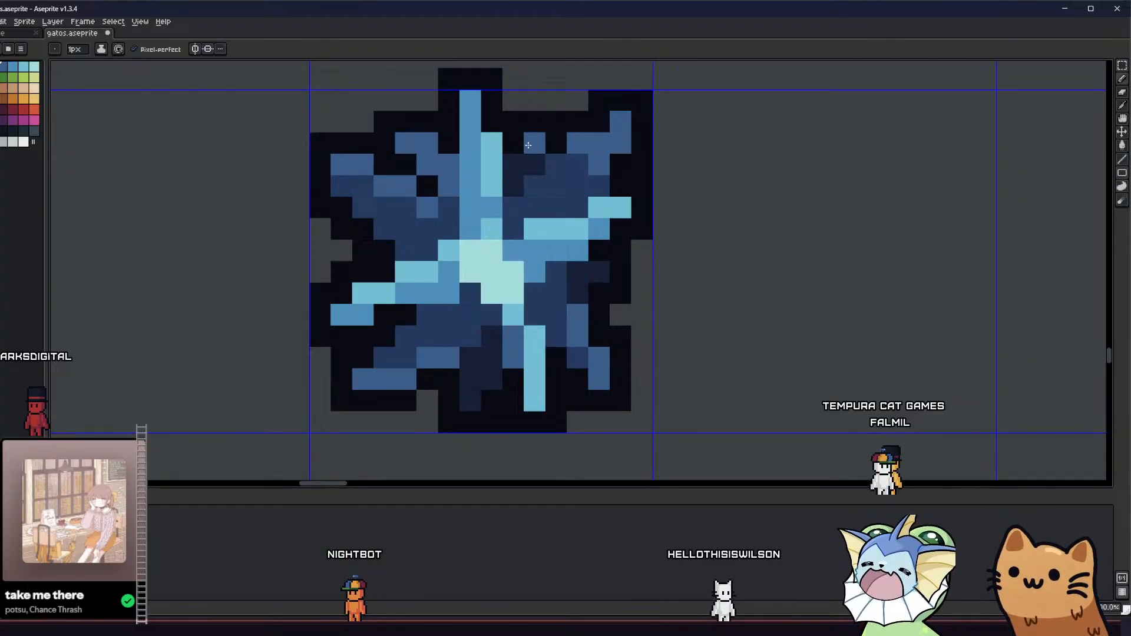
scroll(517, 183, down, 4)
key(i)
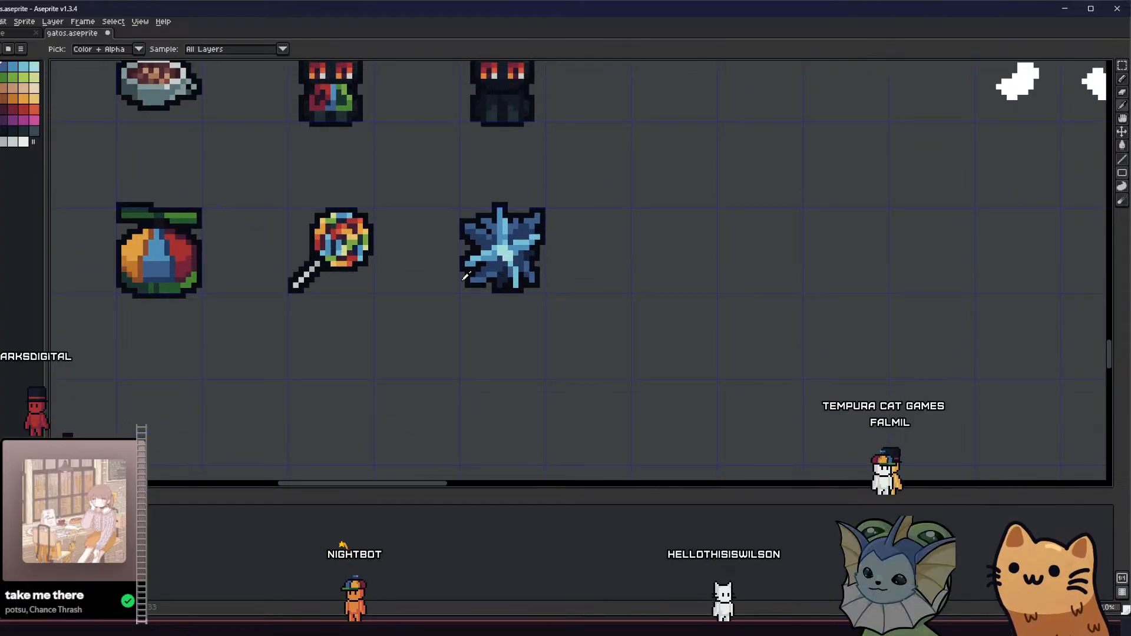
scroll(465, 277, down, 3)
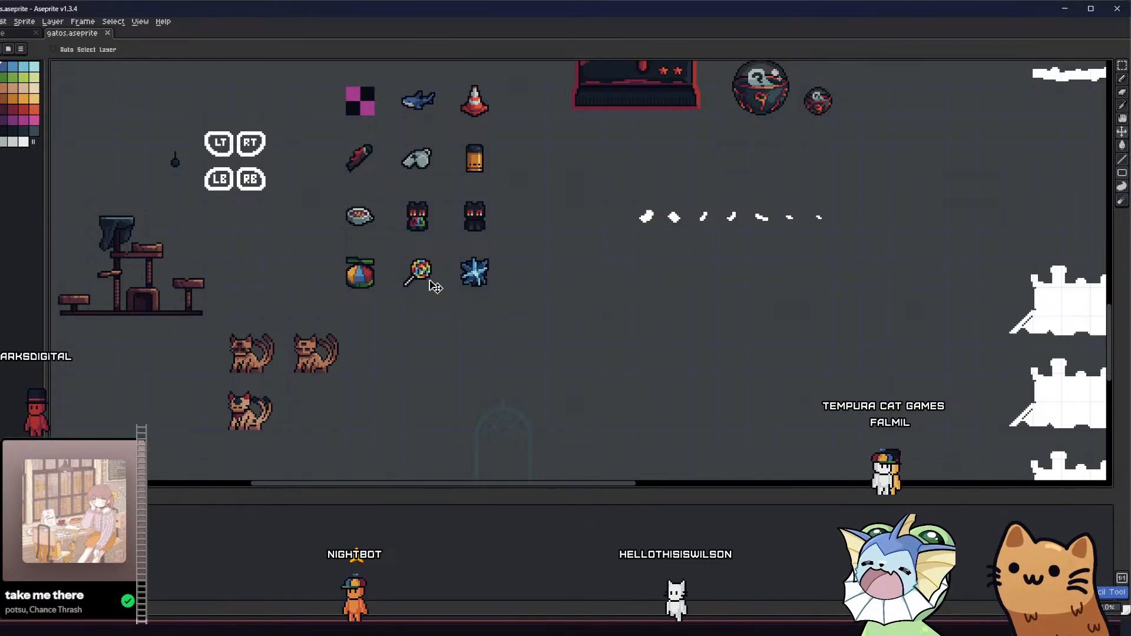
Try a lighter dark-blue pixel at the tip of the small navy spike at the star's bottom
scroll(434, 287, down, 2)
scroll(453, 274, up, 6)
key(b)
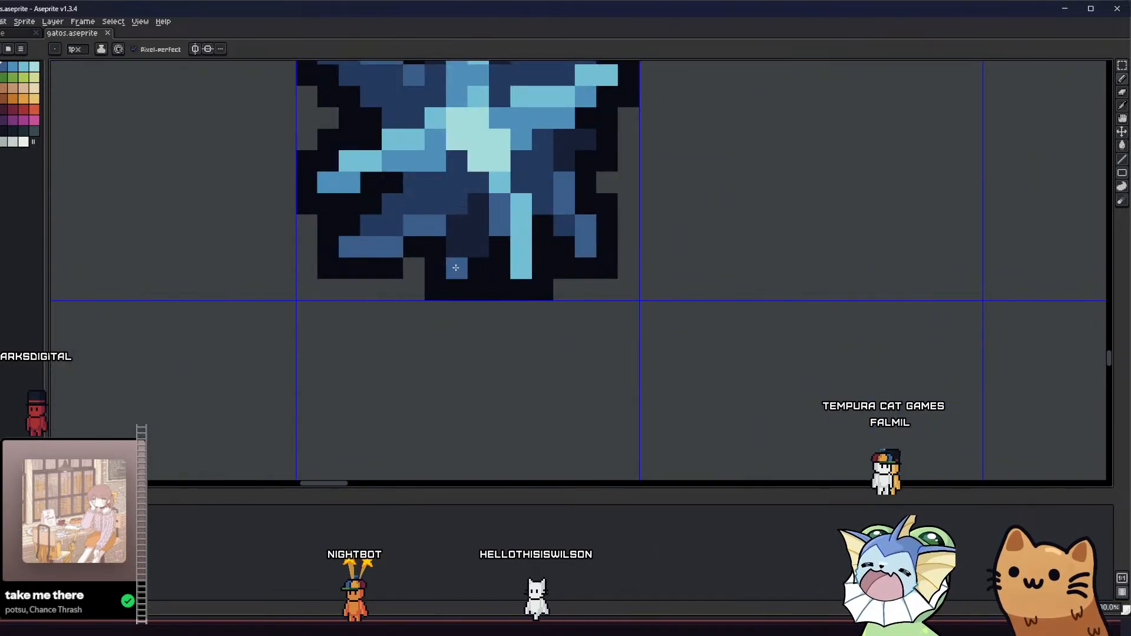
click(455, 268)
drag(442, 241, 444, 286)
alt+click(447, 239)
click(458, 313)
click(394, 228)
drag(387, 241, 392, 333)
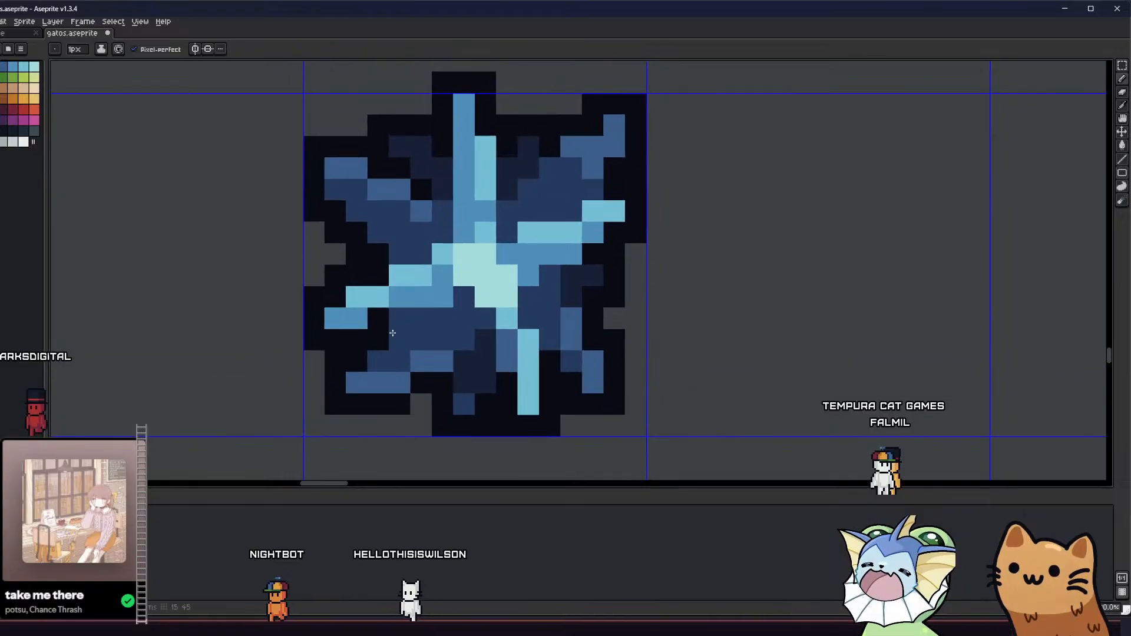
scroll(427, 154, down, 3)
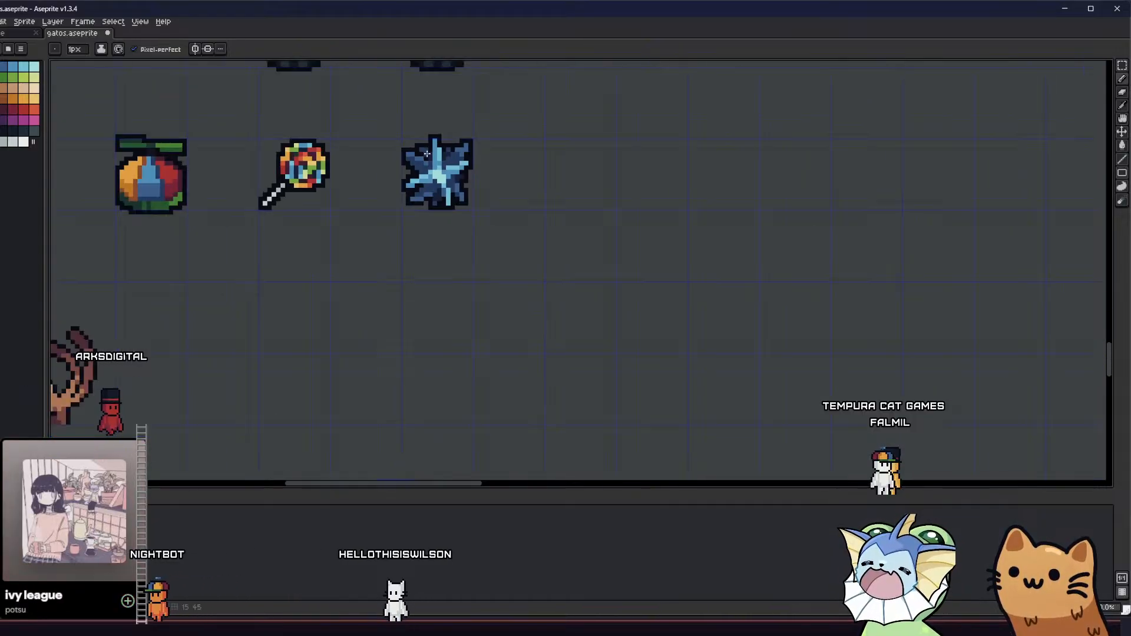
scroll(391, 245, down, 1)
scroll(388, 258, down, 2)
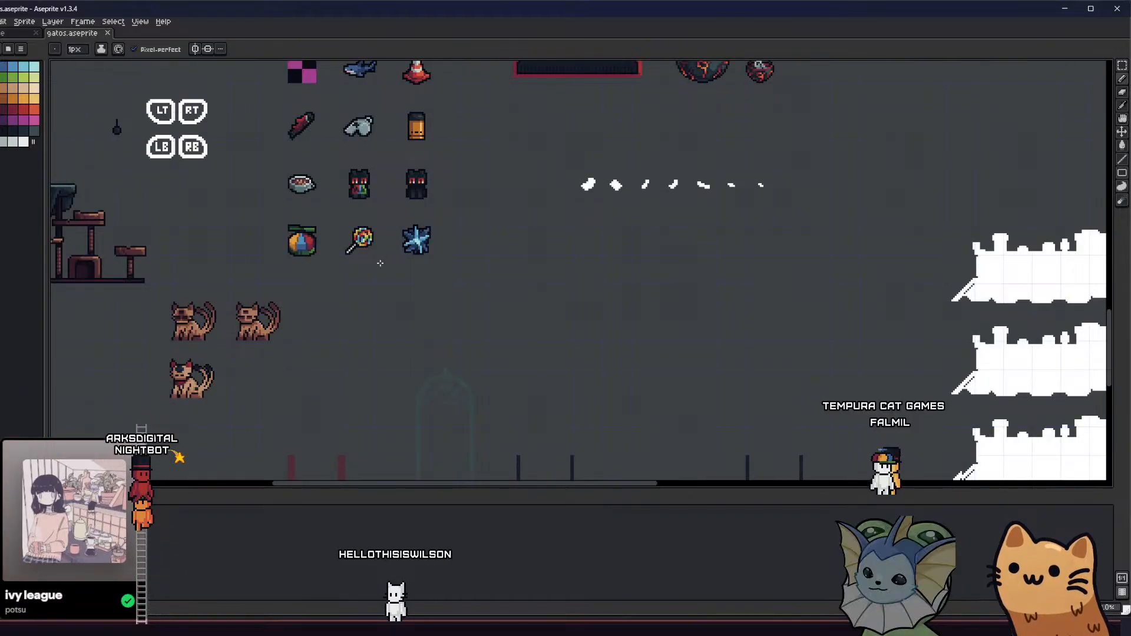
Extend the small navy spike at the star's bottom, open a gap in the outline beside it and save the file
scroll(405, 274, up, 3)
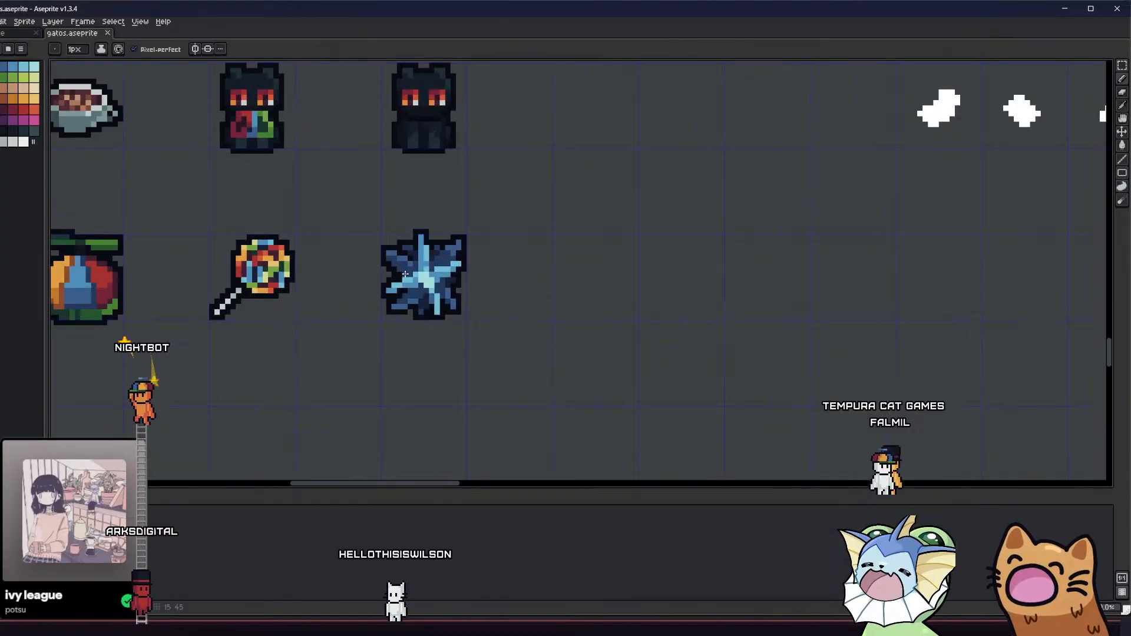
drag(337, 290, 326, 295)
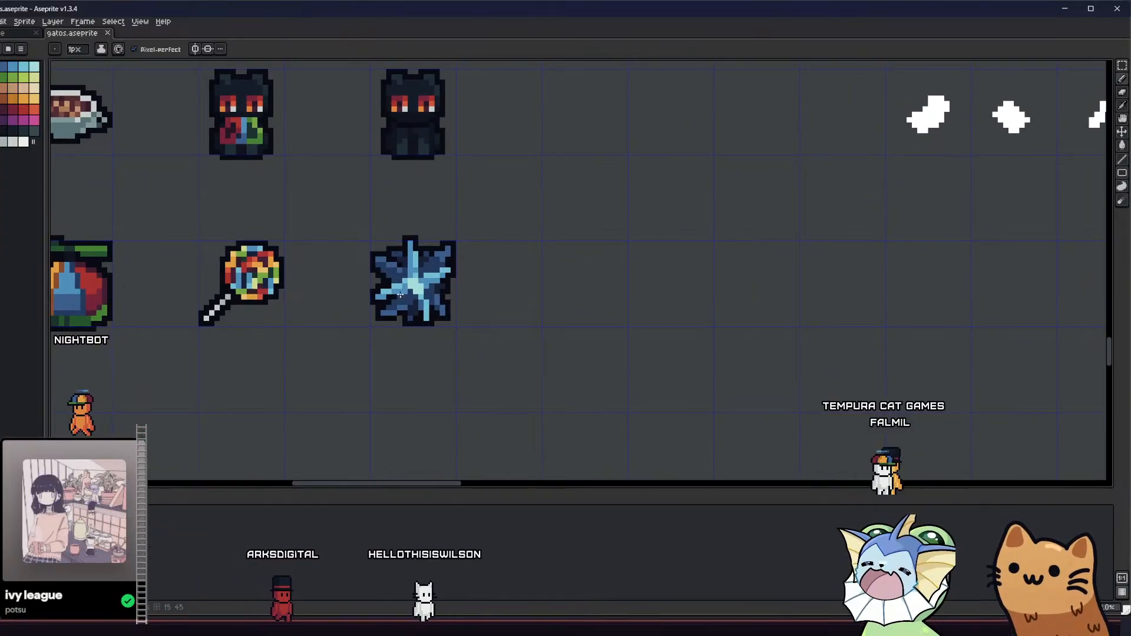
scroll(400, 294, up, 3)
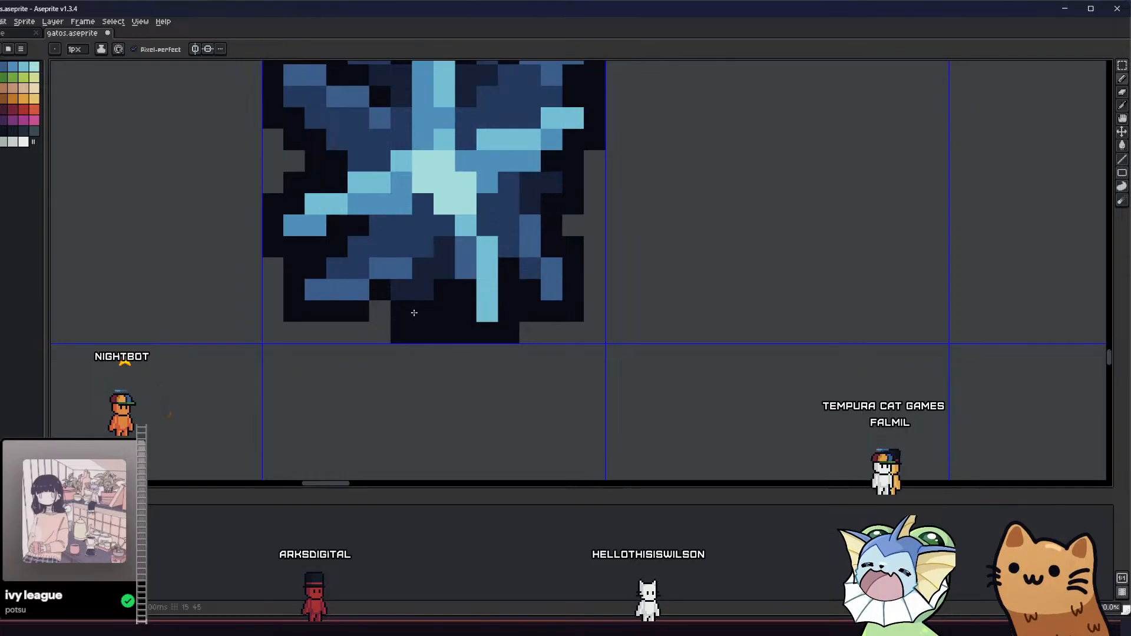
scroll(444, 332, down, 4)
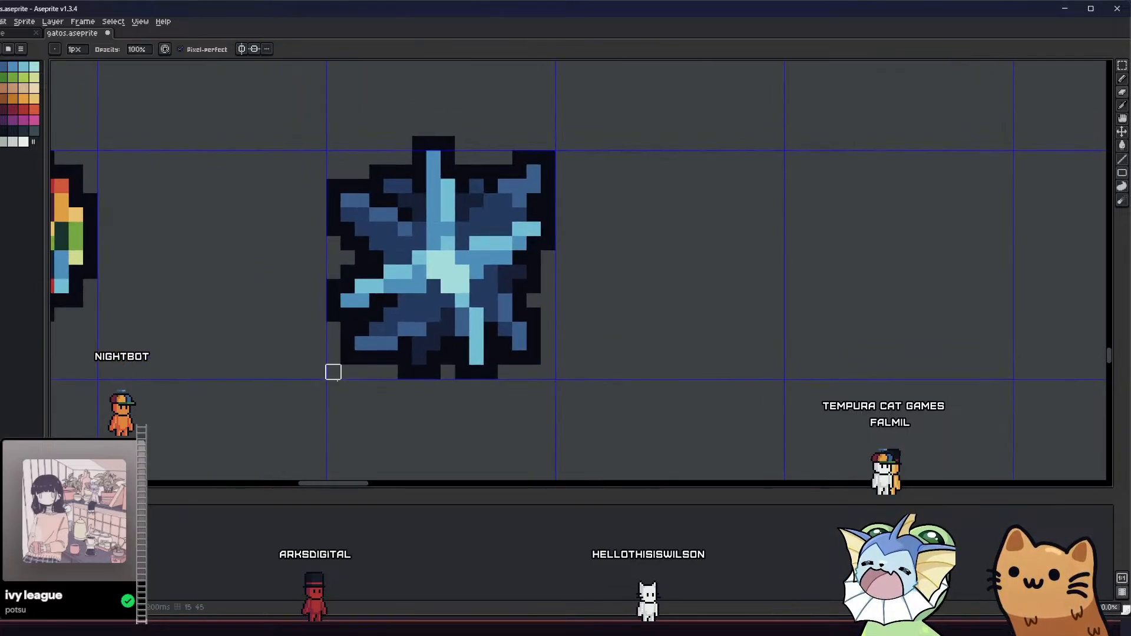
key(ctrl+s)
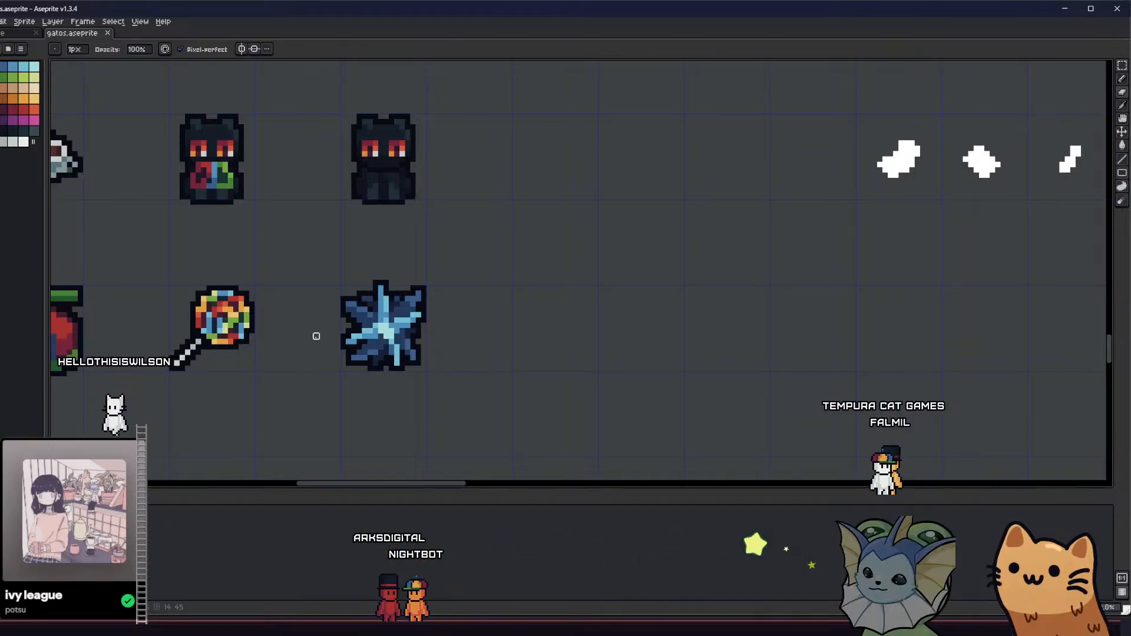
Delete the starburst beside the lollipop and place a copy of the blue diamond gem in its cell
drag(324, 274, 449, 399)
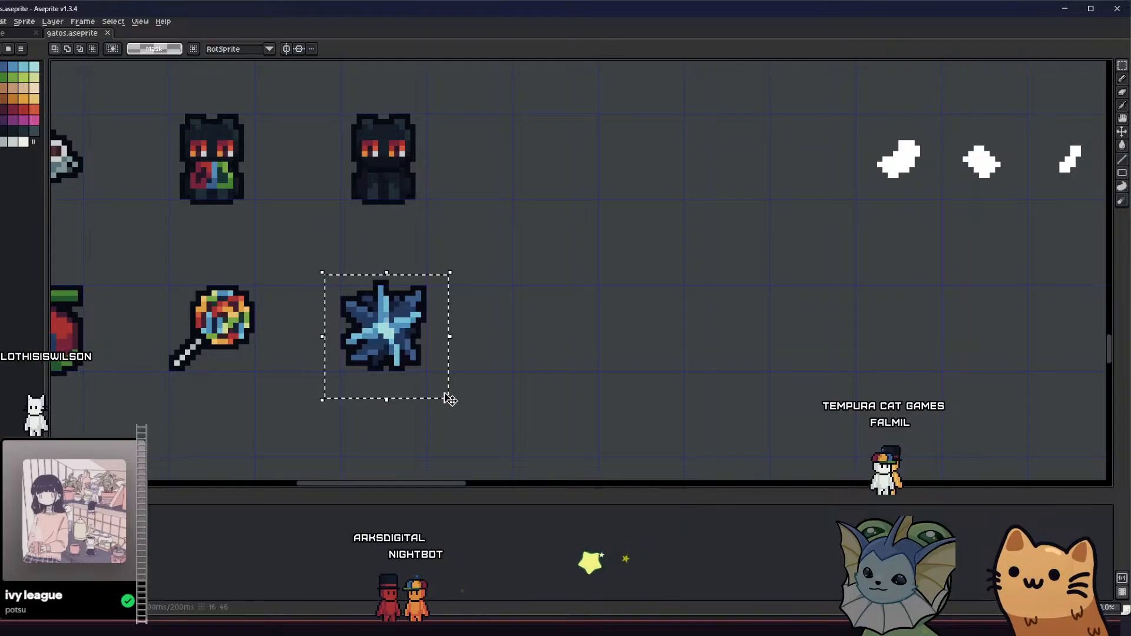
key(Delete)
scroll(353, 294, down, 6)
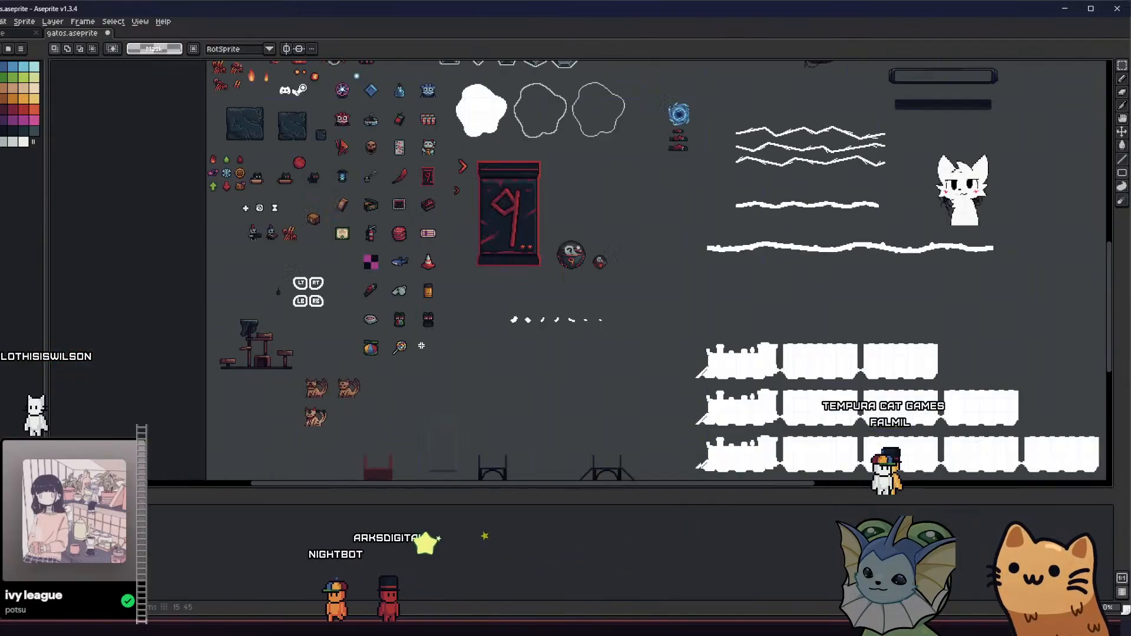
drag(366, 293, 367, 318)
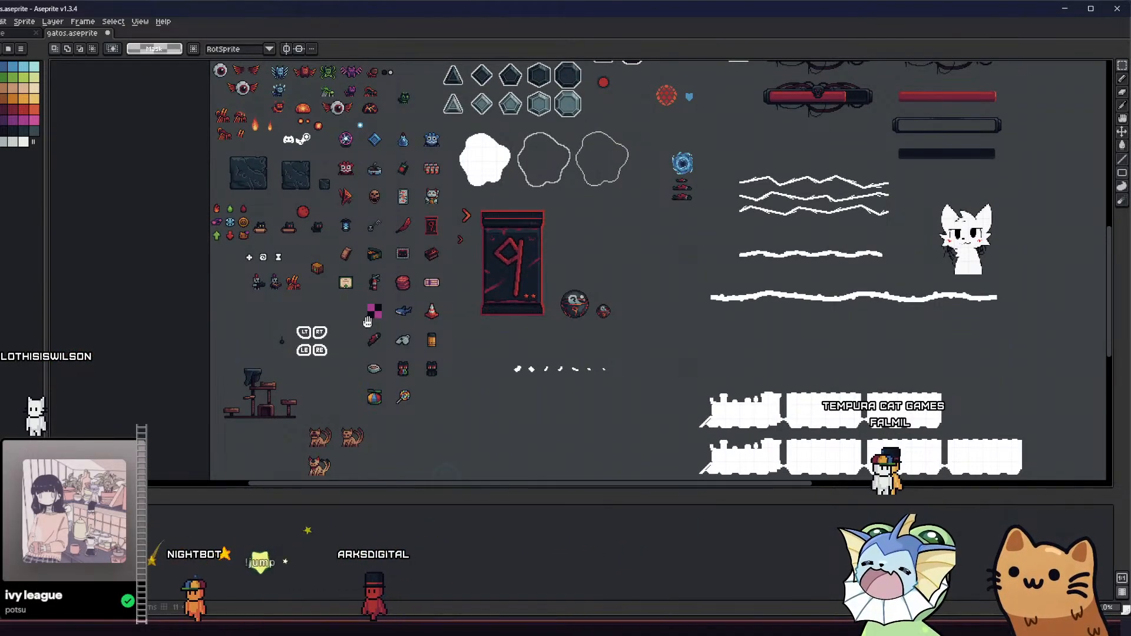
scroll(361, 120, up, 3)
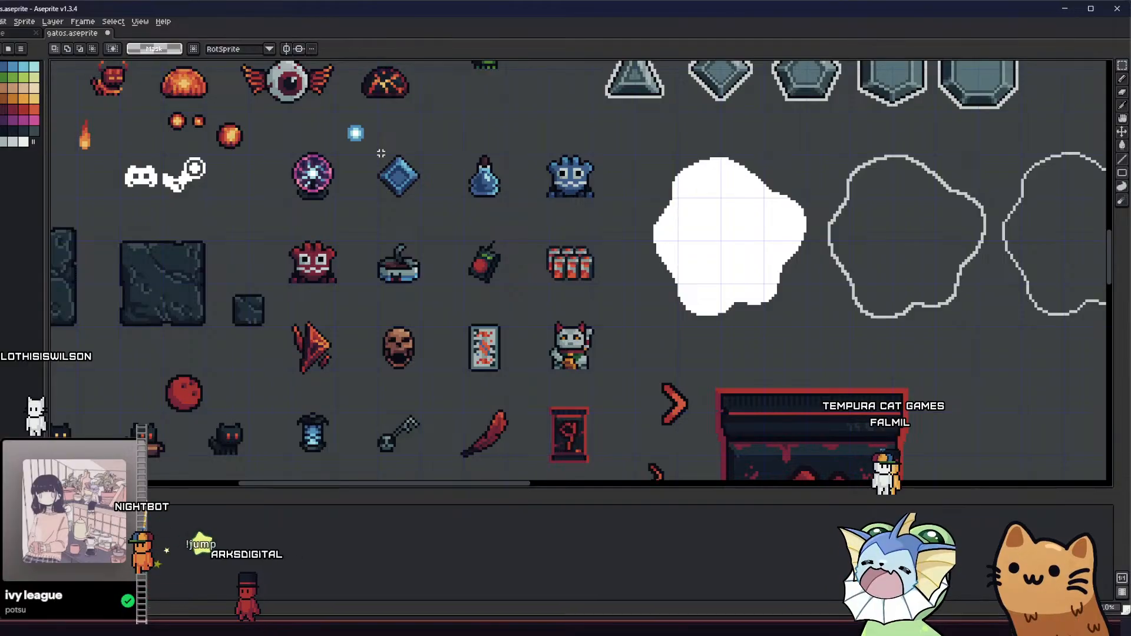
click(367, 159)
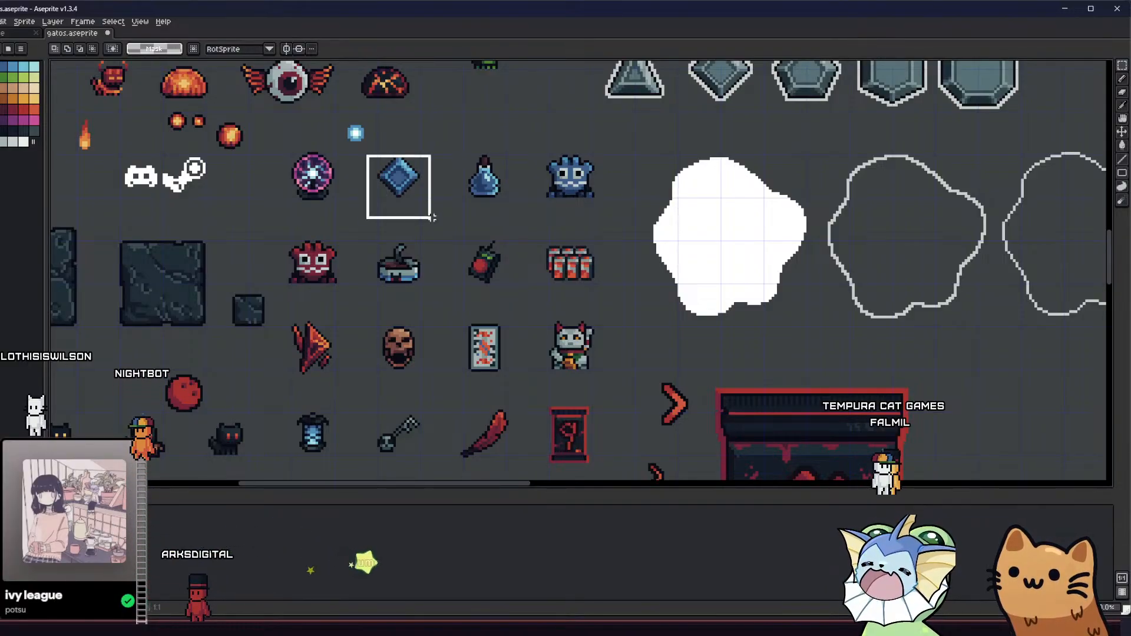
drag(433, 218, 433, 219)
drag(407, 179, 338, 387)
scroll(356, 251, down, 6)
scroll(377, 301, up, 4)
scroll(338, 361, up, 2)
scroll(332, 361, up, 2)
drag(231, 378, 287, 308)
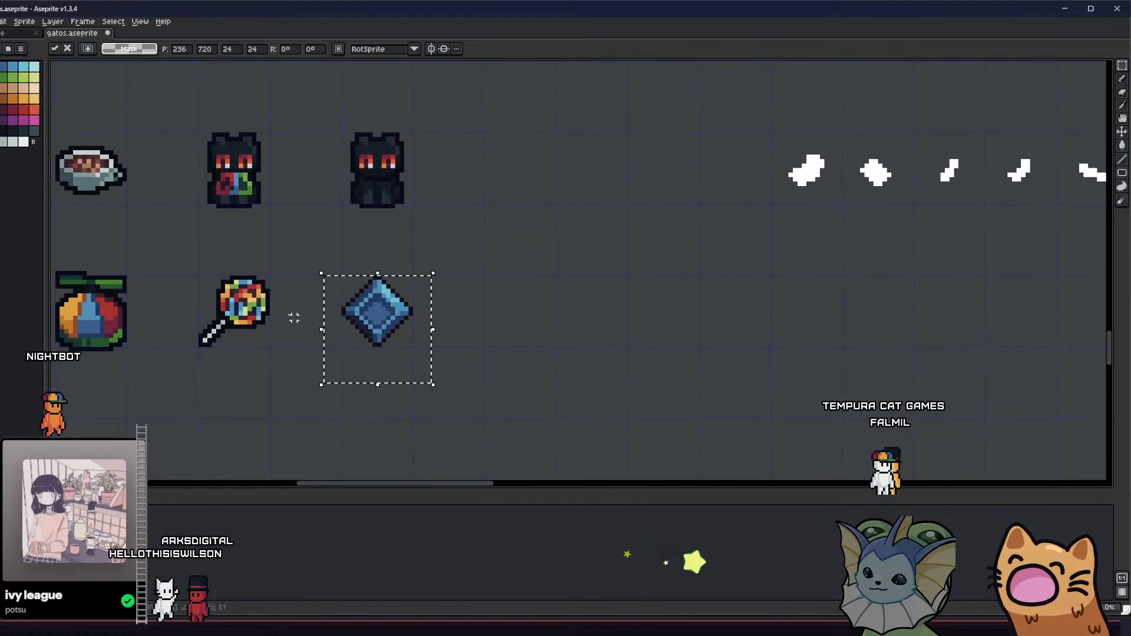
Place another copy of the gem 32 px below the first one and clear the selection
drag(405, 326, 382, 426)
drag(368, 367, 415, 388)
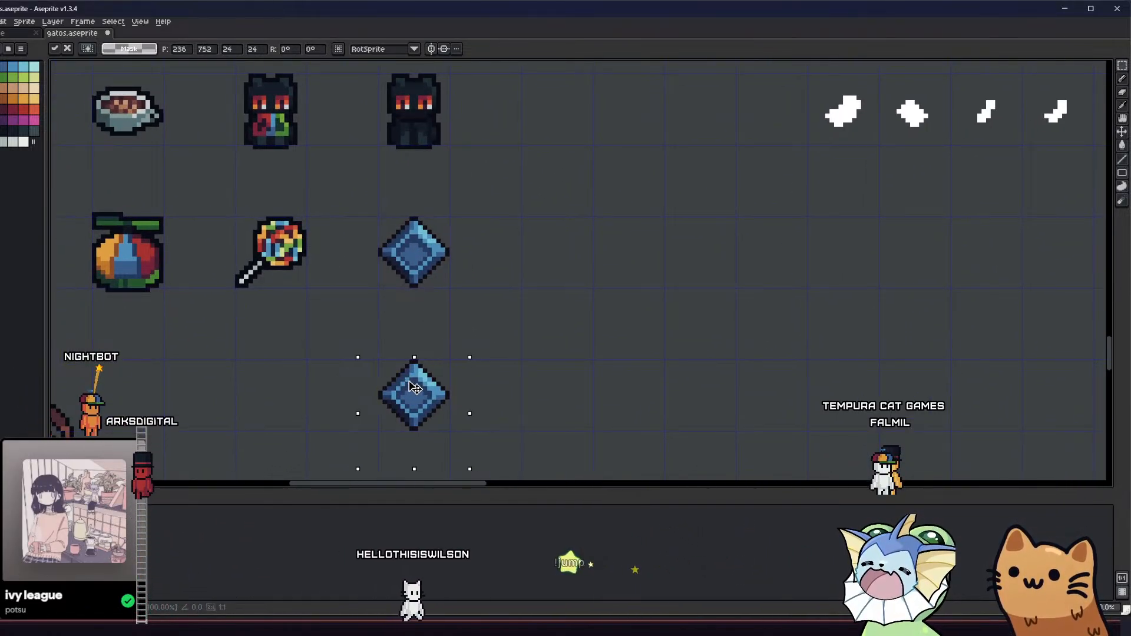
click(336, 338)
Try to thicken the dark outline around the upper gem
scroll(389, 286, up, 1)
key(b)
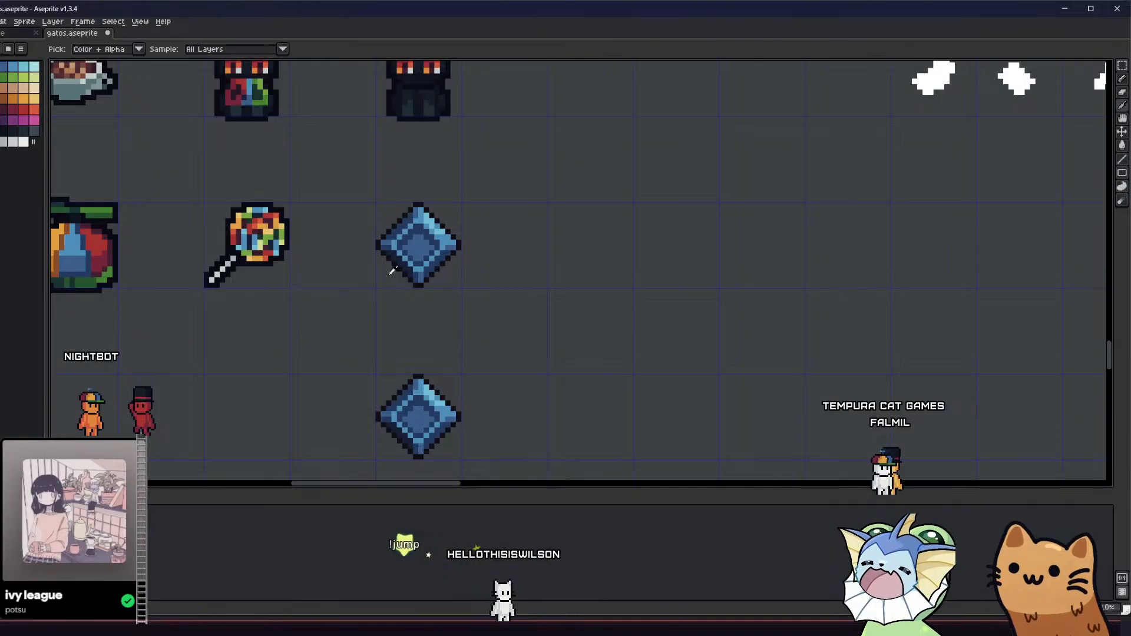
scroll(392, 270, up, 2)
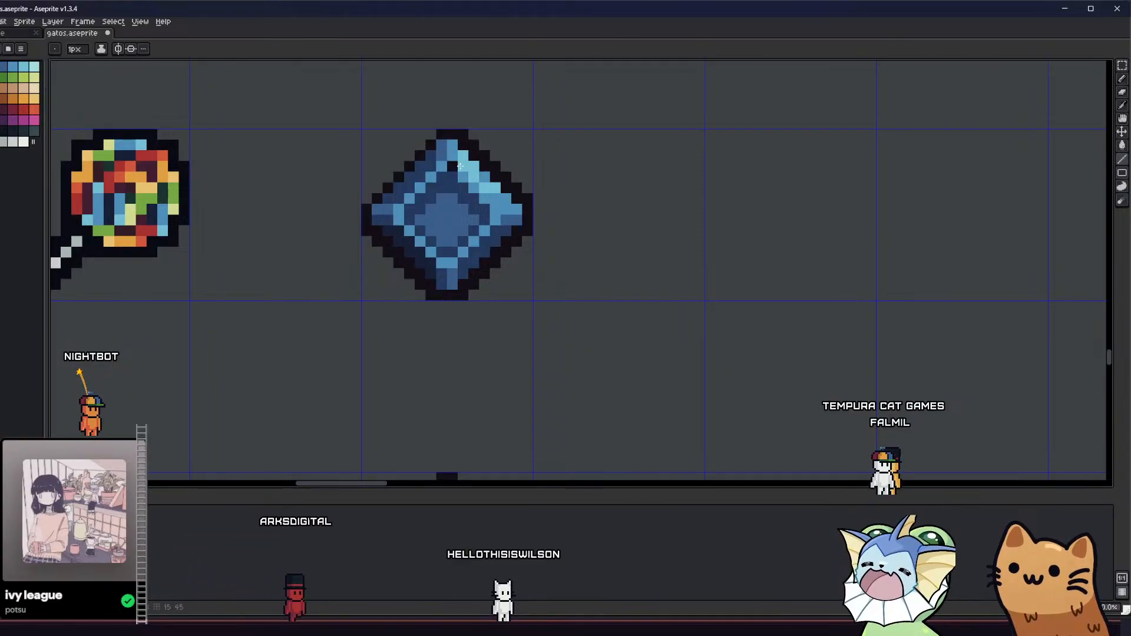
Compare the outlines of the item icons across the sheet, down to the propeller hat, lollipop and gem
scroll(369, 209, down, 6)
drag(329, 196, 365, 335)
drag(335, 236, 394, 194)
scroll(366, 395, up, 2)
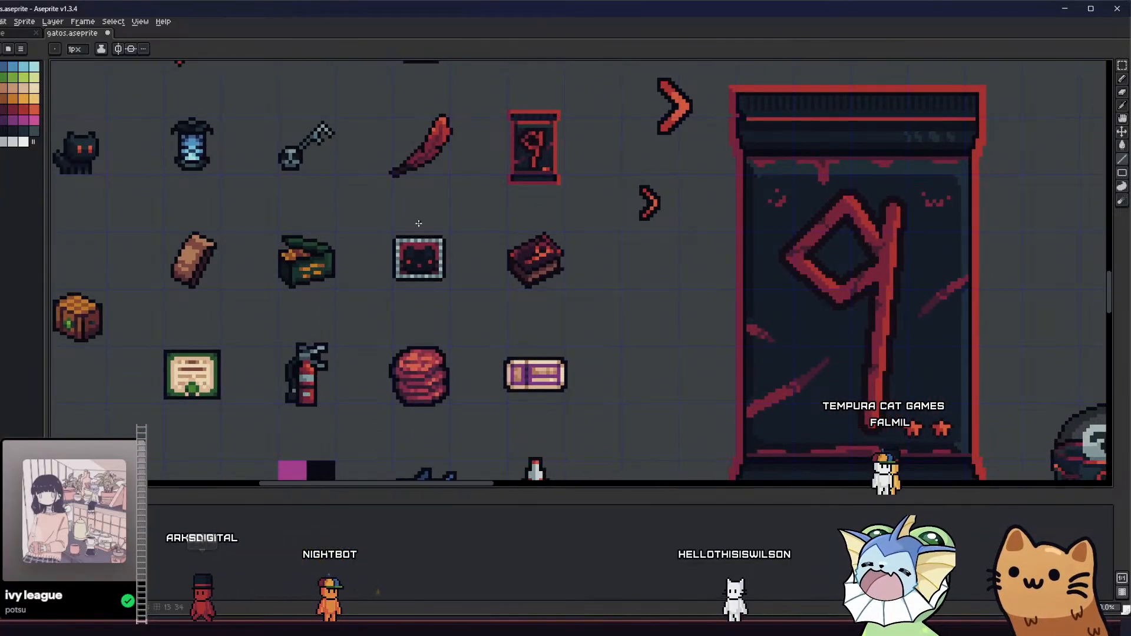
drag(422, 280, 401, 70)
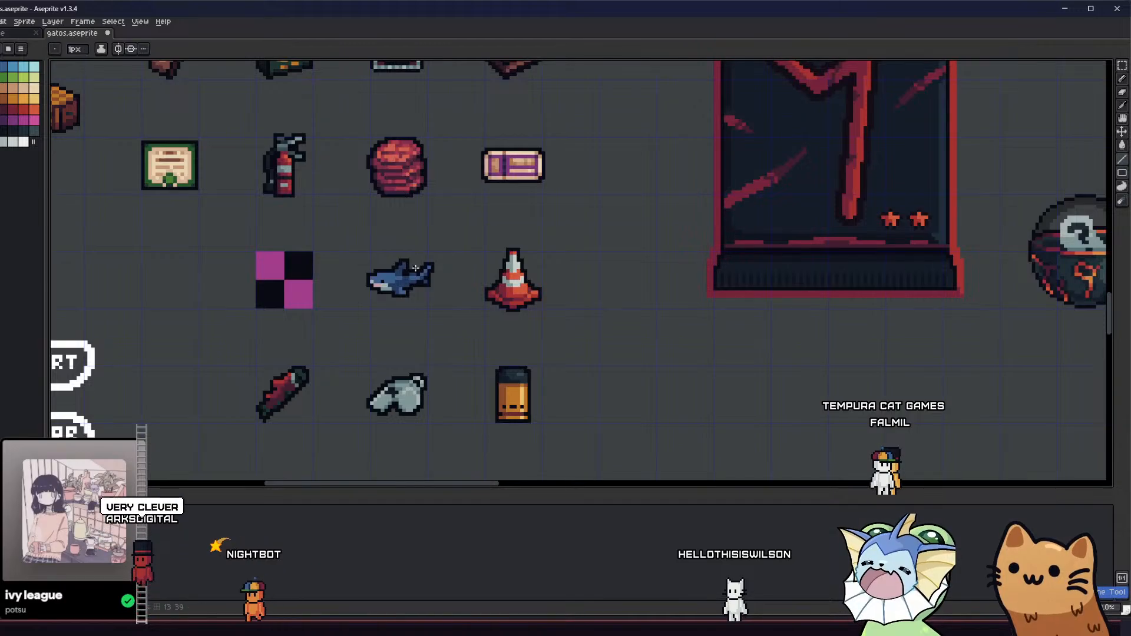
drag(415, 272, 419, 121)
drag(415, 424, 412, 271)
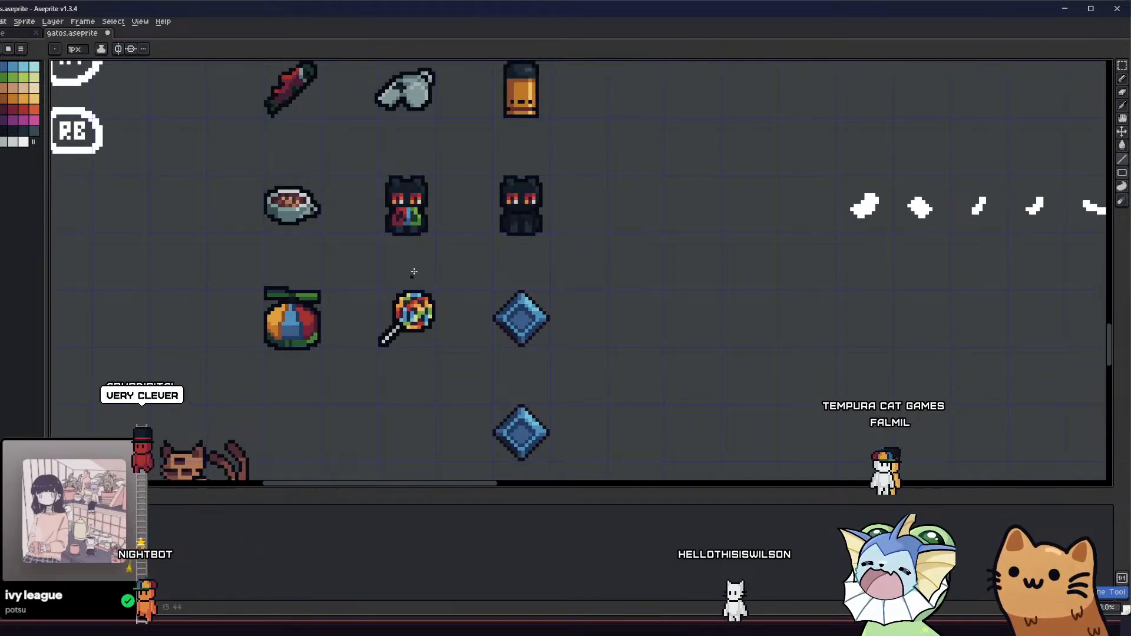
scroll(406, 333, up, 1)
key(b)
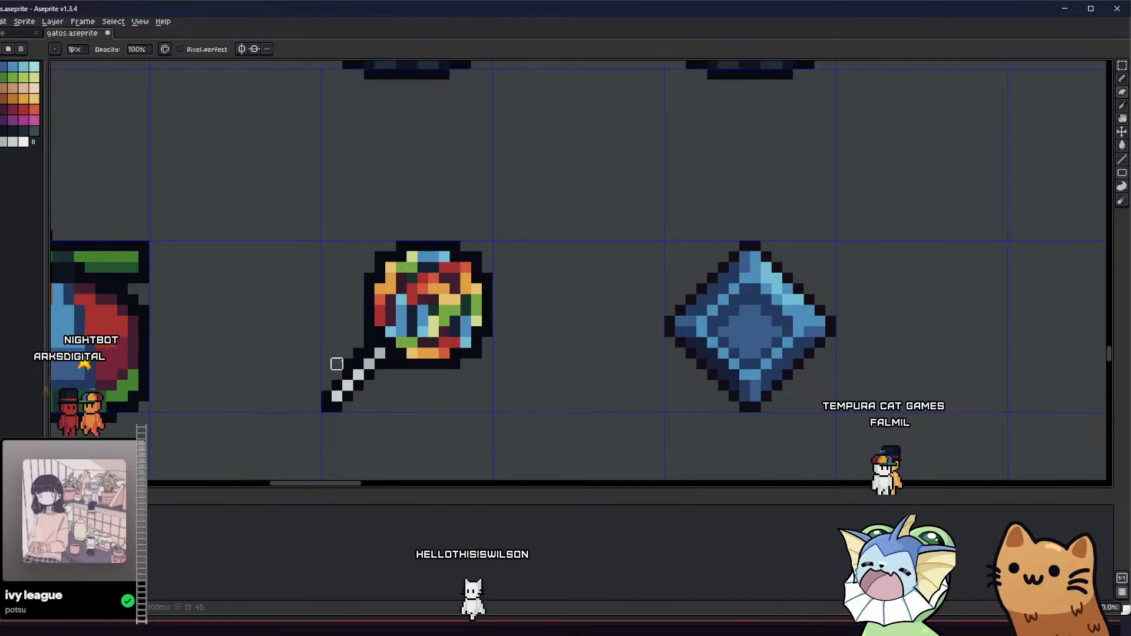
scroll(359, 353, down, 2)
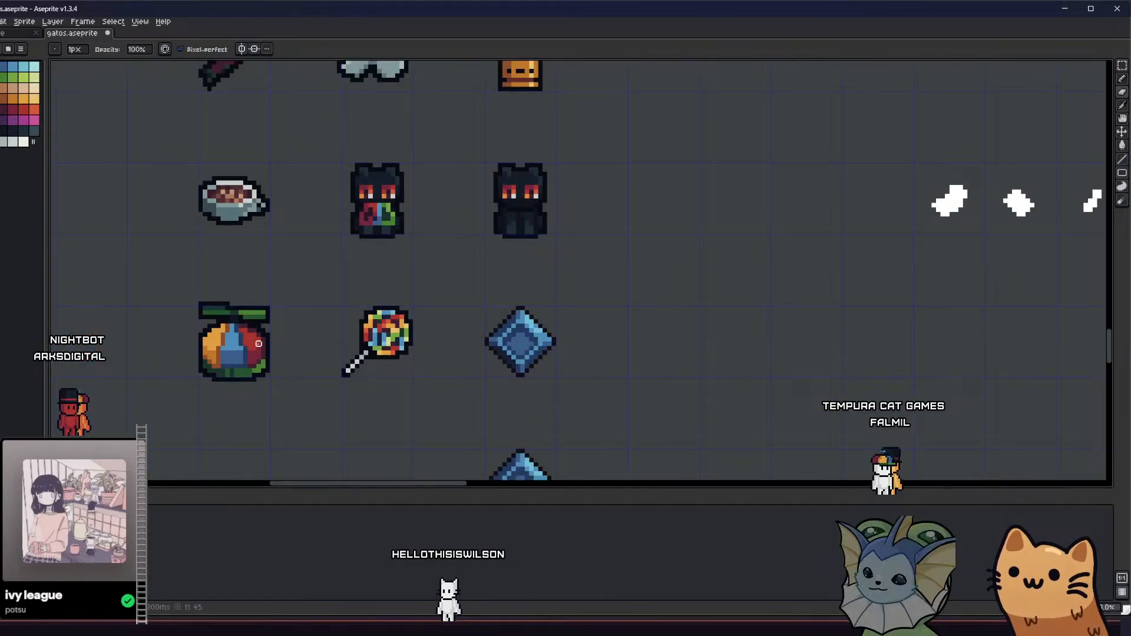
scroll(259, 343, left, 1)
key(v)
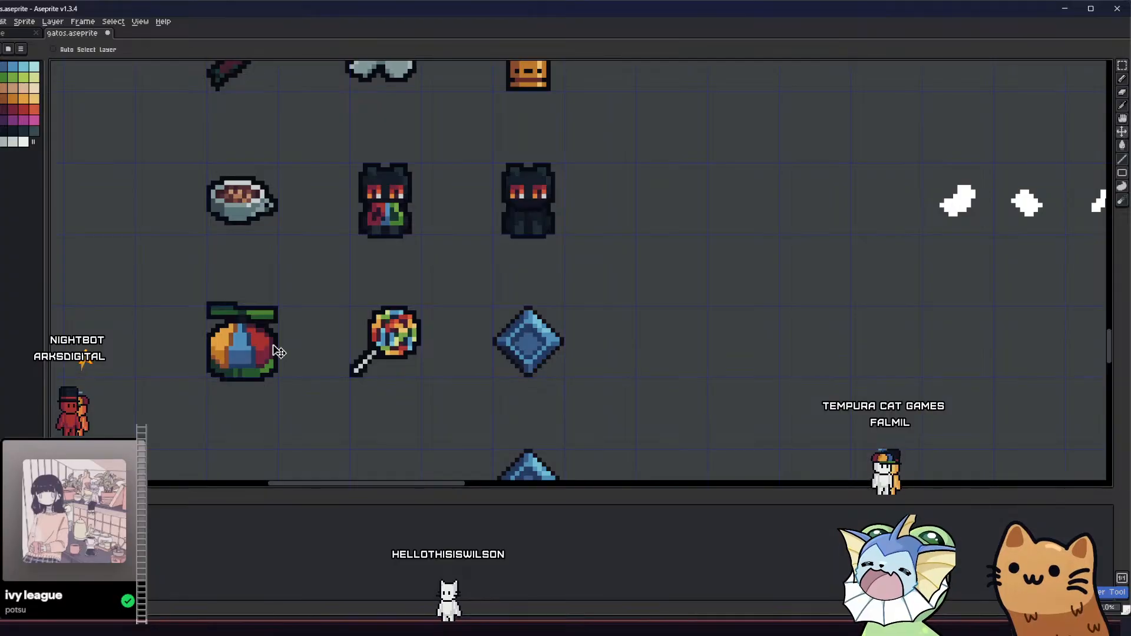
scroll(281, 327, down, 1)
drag(280, 308, 304, 345)
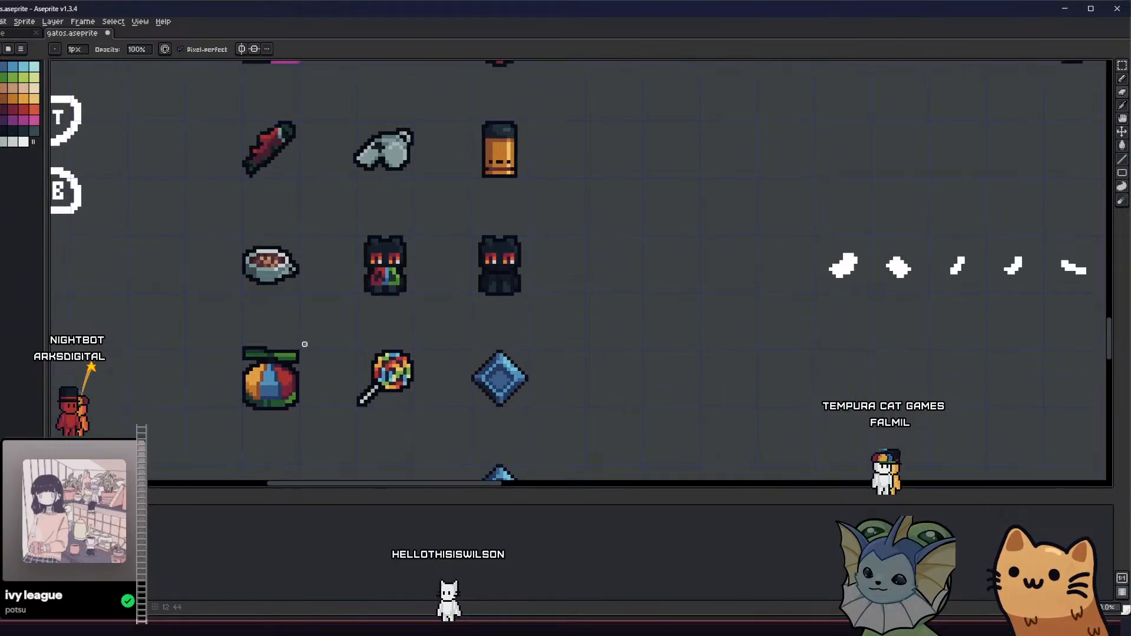
scroll(304, 344, down, 1)
key(m)
drag(238, 152, 502, 417)
drag(414, 301, 422, 354)
drag(225, 116, 544, 478)
key(w)
scroll(446, 184, up, 1)
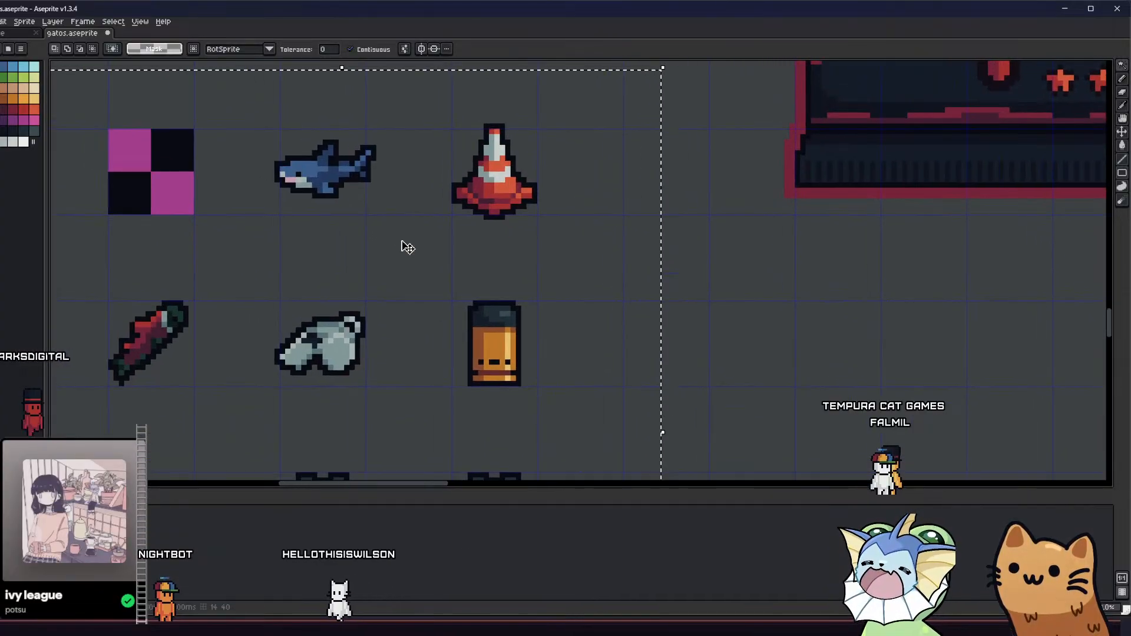
scroll(404, 245, down, 1)
click(481, 185)
Select the item icons from the shark and cone down to the propeller hat and upper gem, leaving out the magenta checker square
key(m)
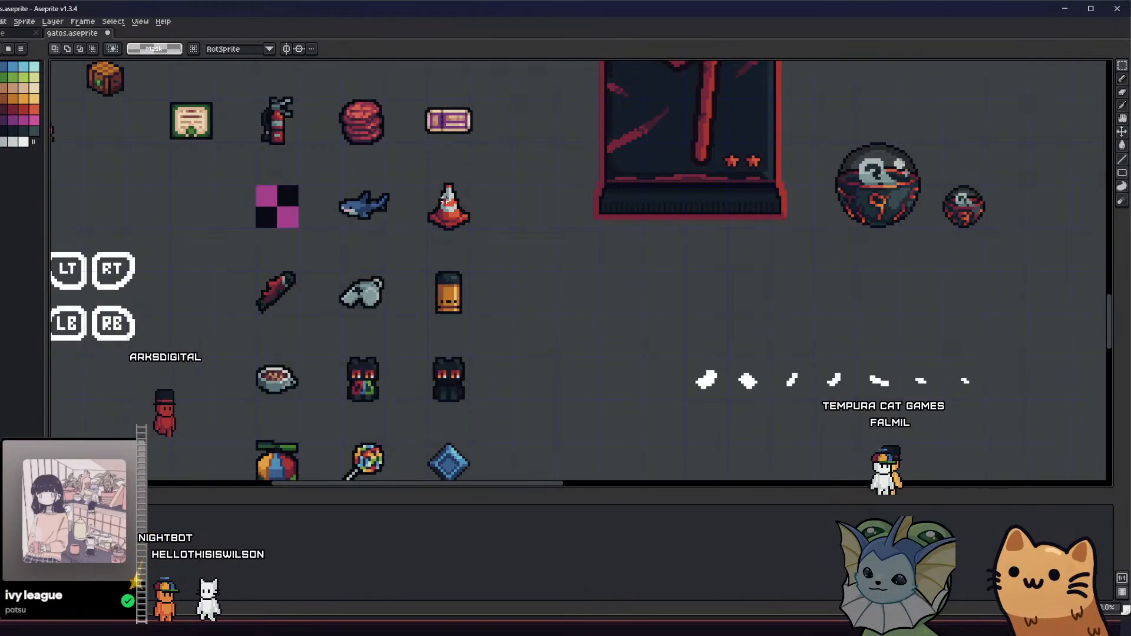
drag(482, 177, 321, 467)
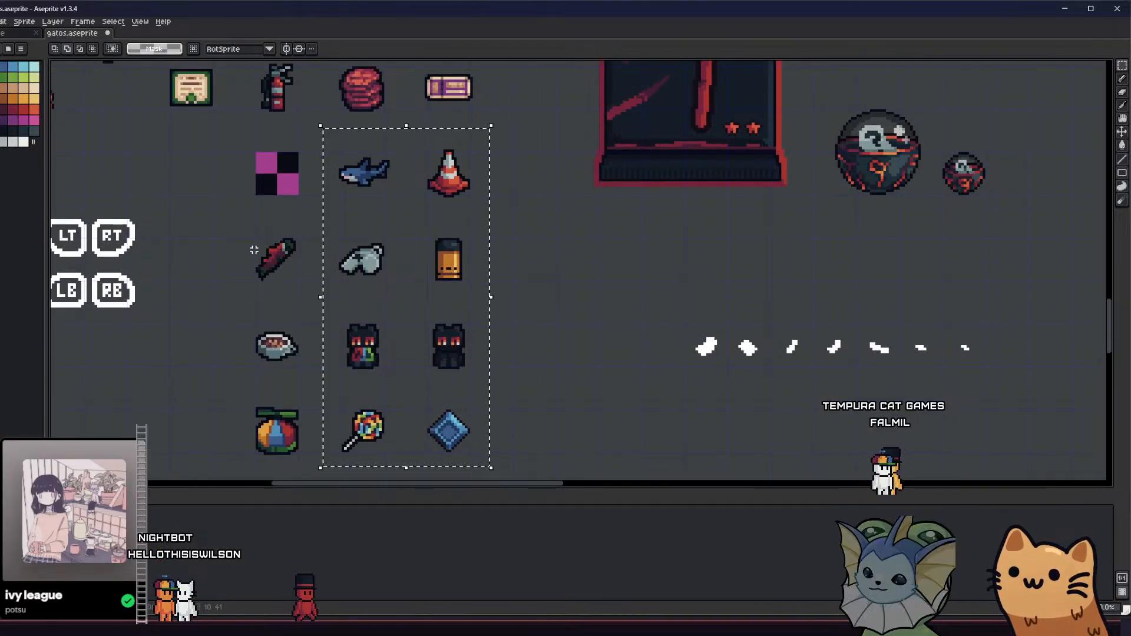
drag(230, 209, 354, 467)
drag(300, 404, 311, 393)
Narrow the selection to the icons' near-black outline pixels using non-contiguous colour selection in intersect mode, and delete them
key(g)
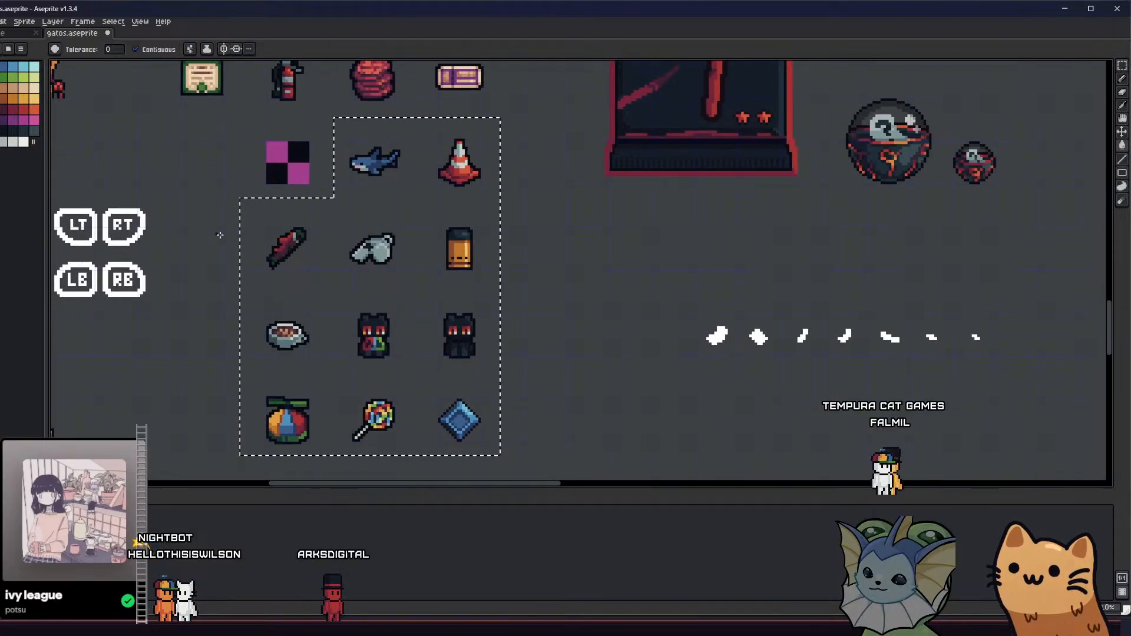
scroll(220, 232, up, 2)
key(m)
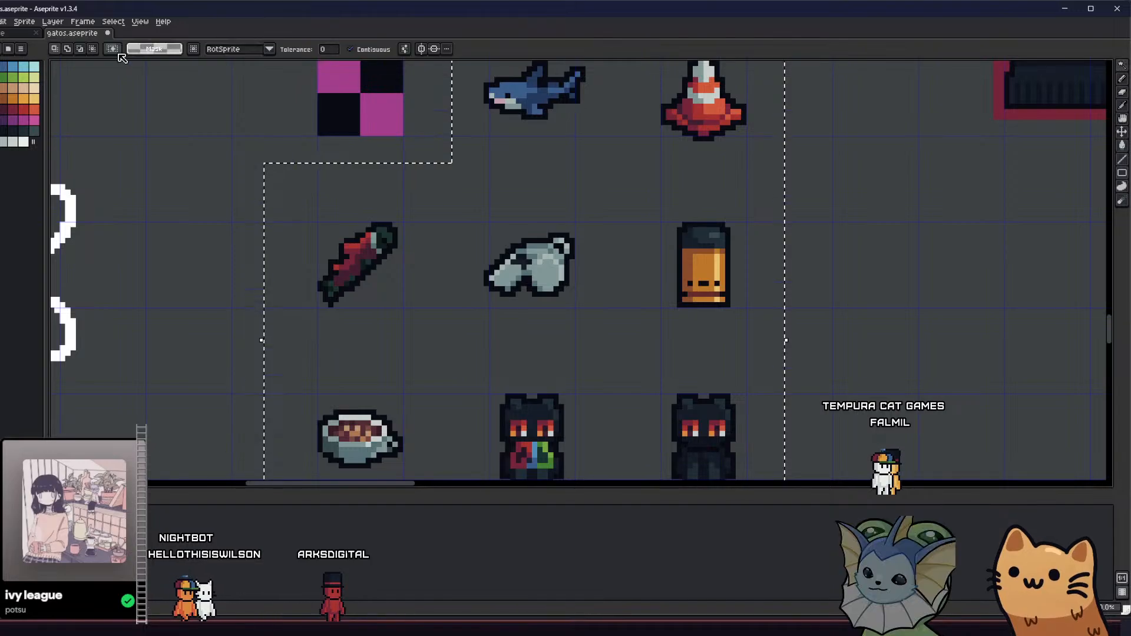
click(95, 49)
scroll(347, 231, up, 3)
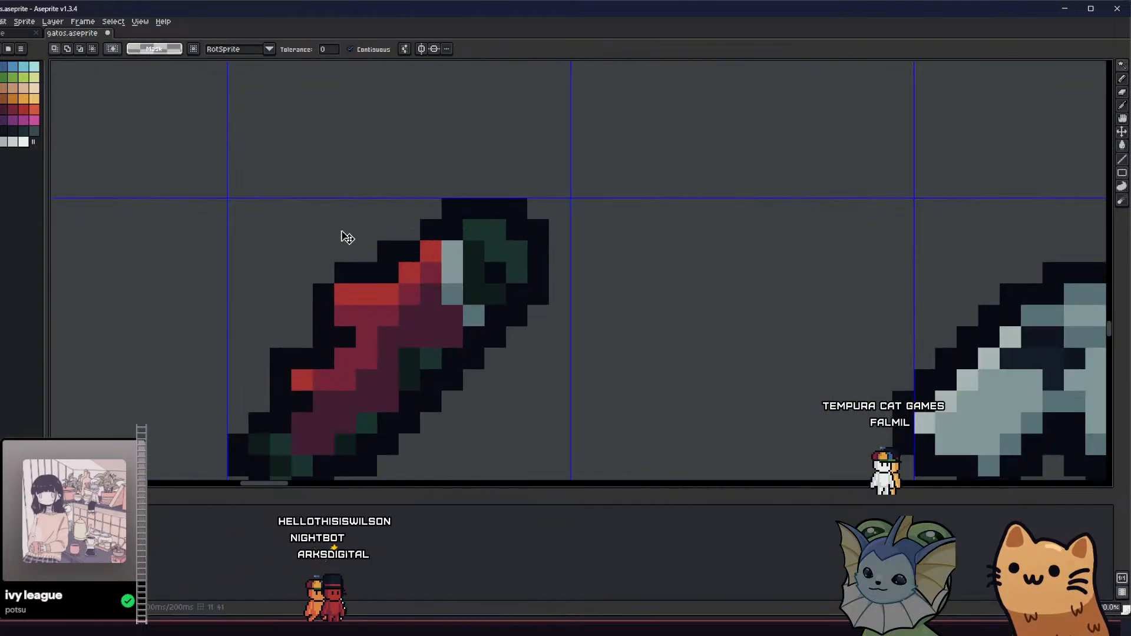
click(358, 280)
scroll(171, 161, down, 4)
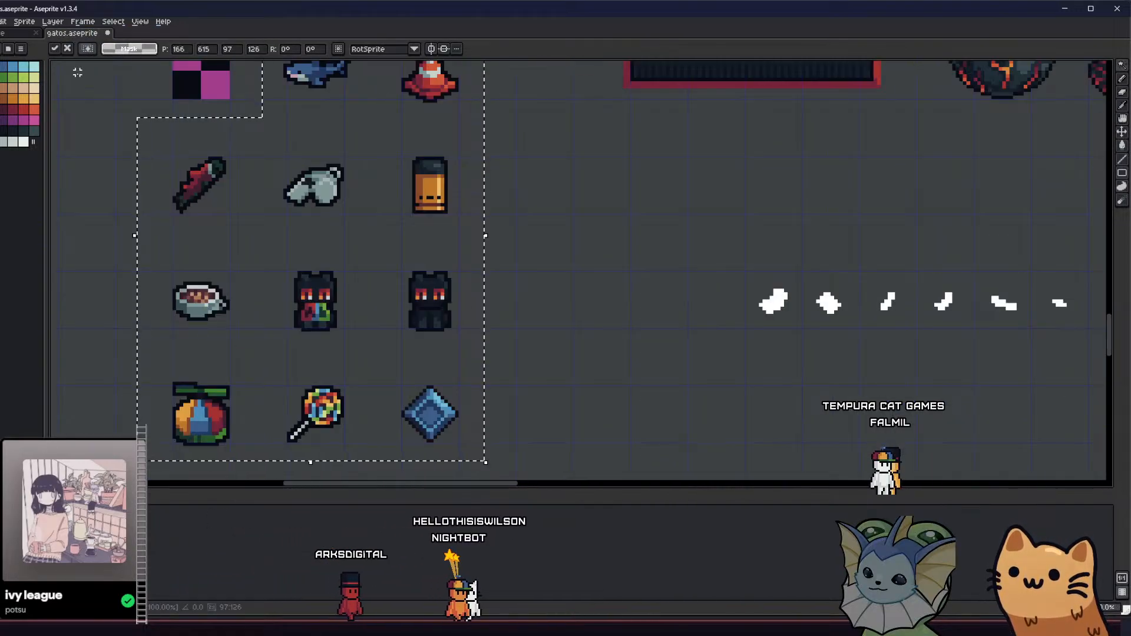
click(67, 48)
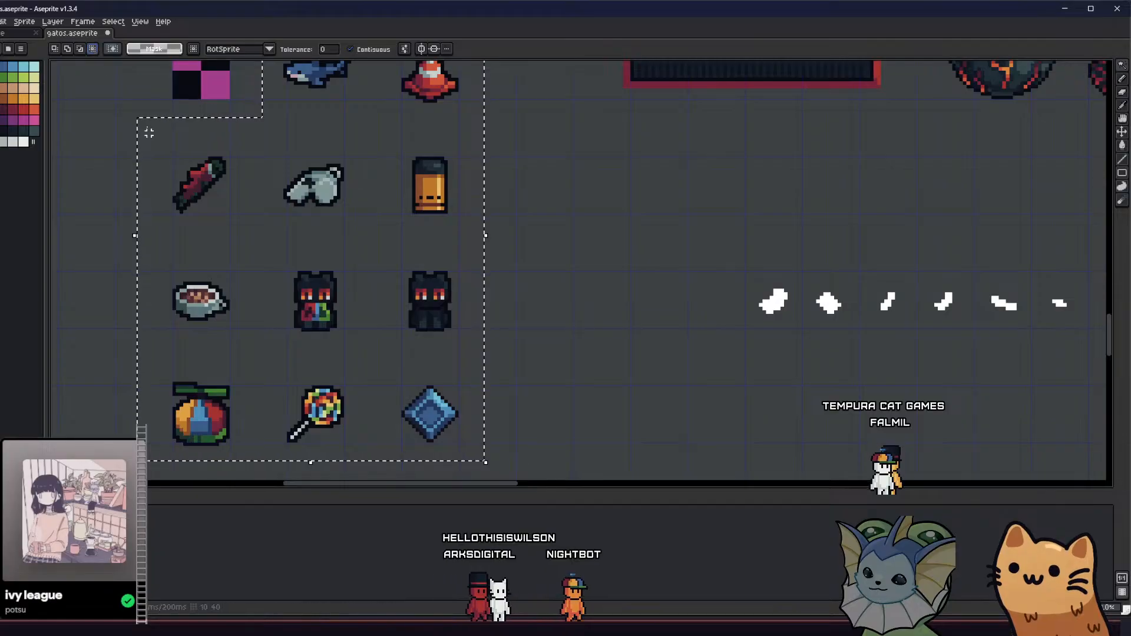
scroll(194, 172, up, 3)
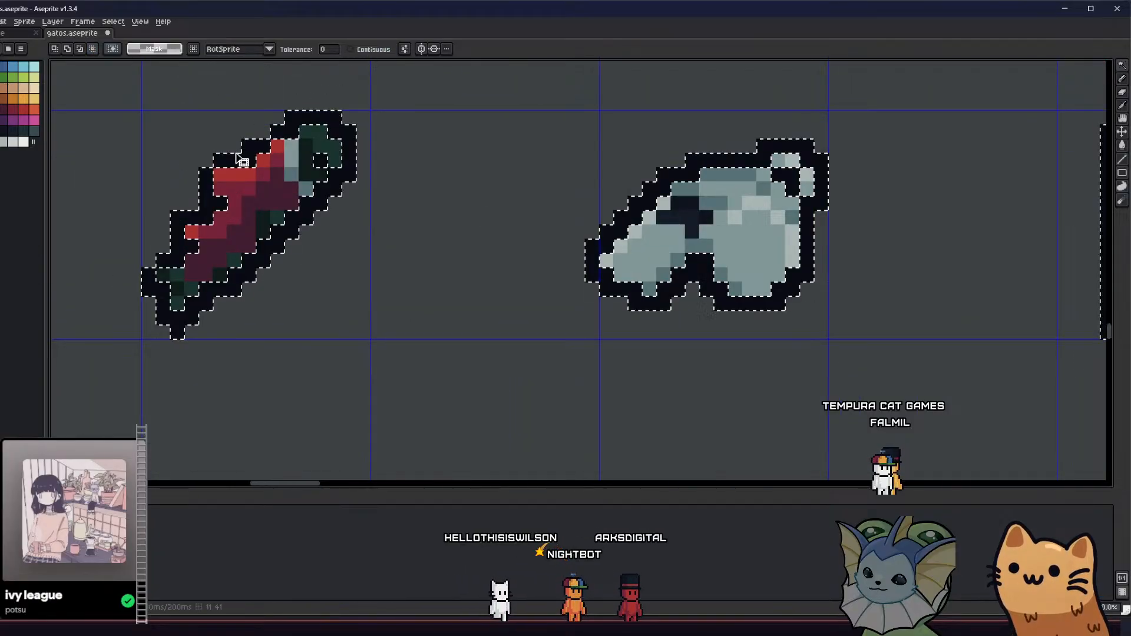
scroll(234, 144, down, 3)
scroll(245, 232, down, 1)
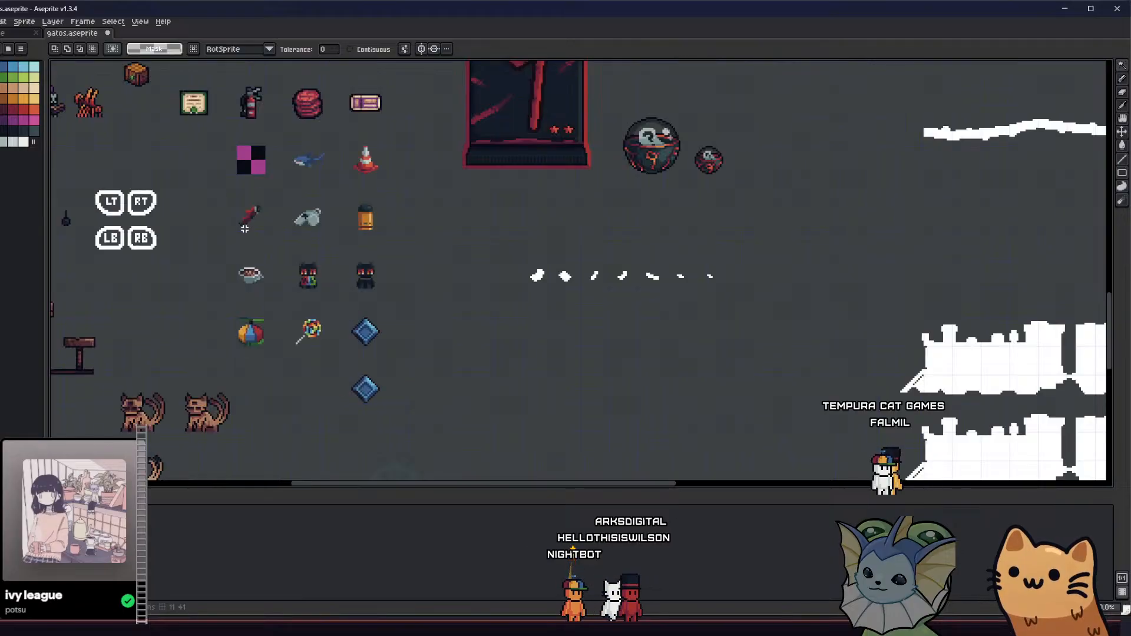
Select the same item icons again without the checker square and apply an outside outline in colour #130d15
scroll(417, 125, left, 2)
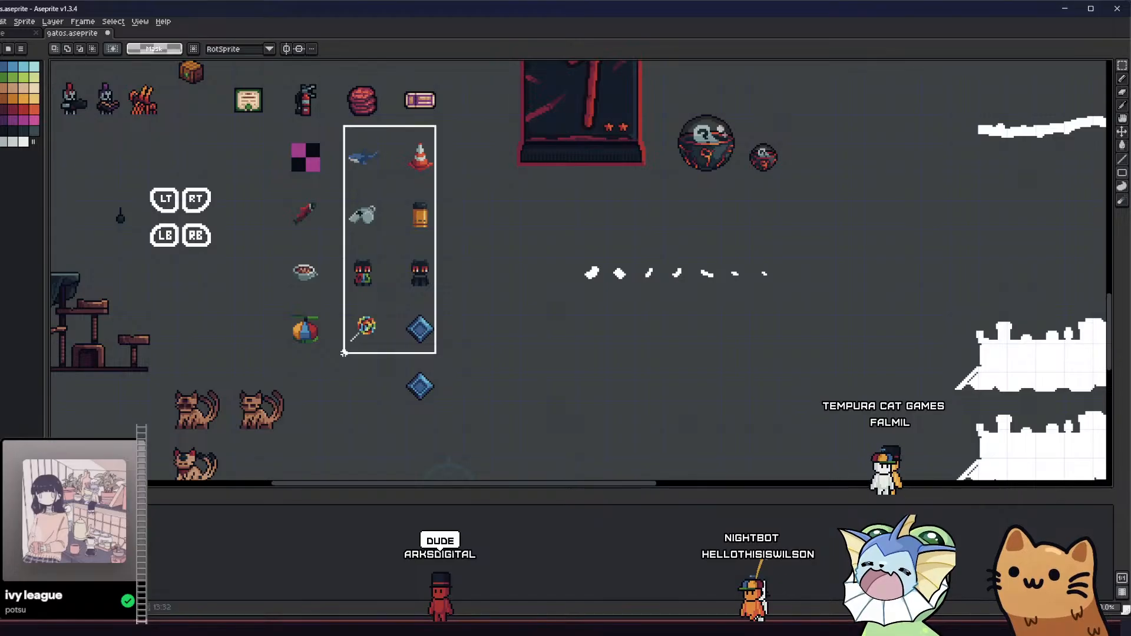
drag(344, 353, 344, 354)
drag(280, 185, 371, 359)
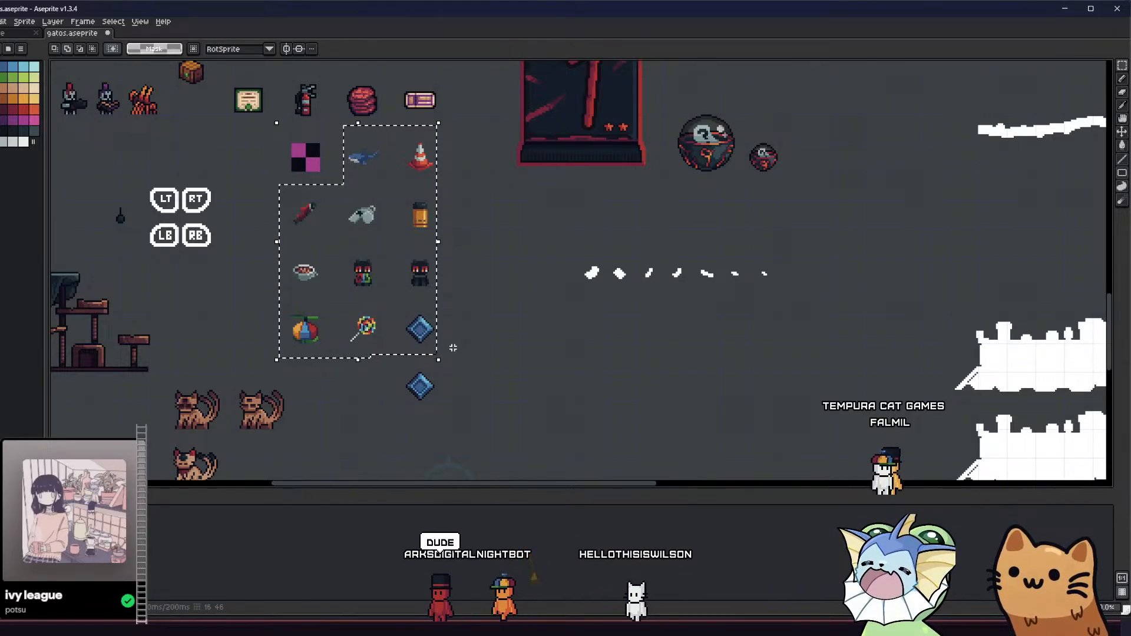
key(shift+o)
scroll(452, 349, up, 2)
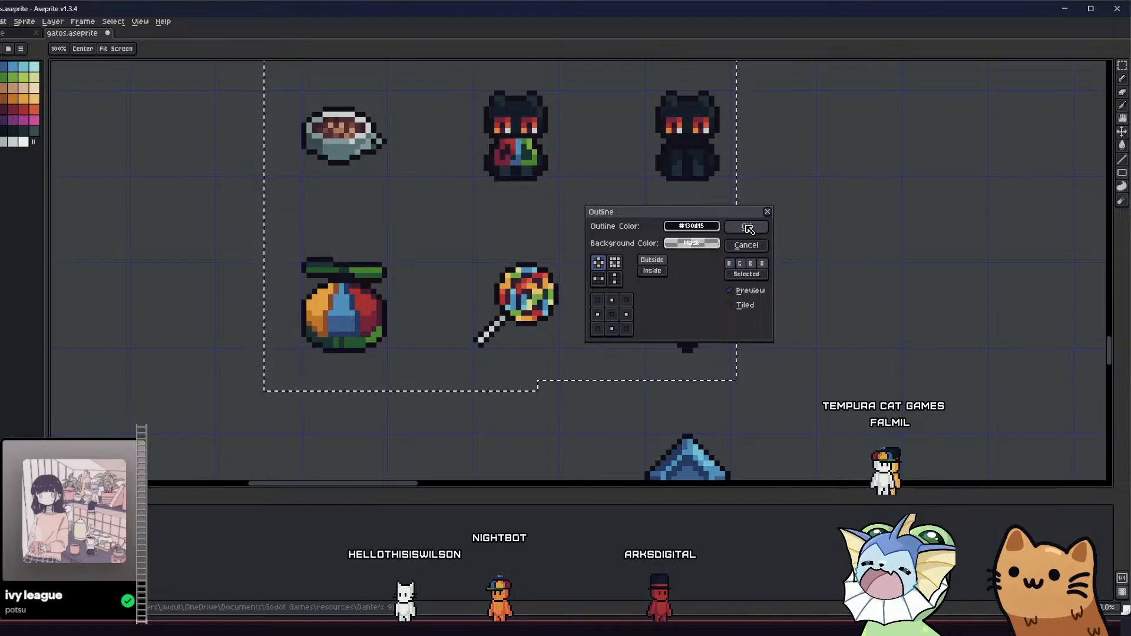
click(747, 227)
scroll(328, 247, down, 4)
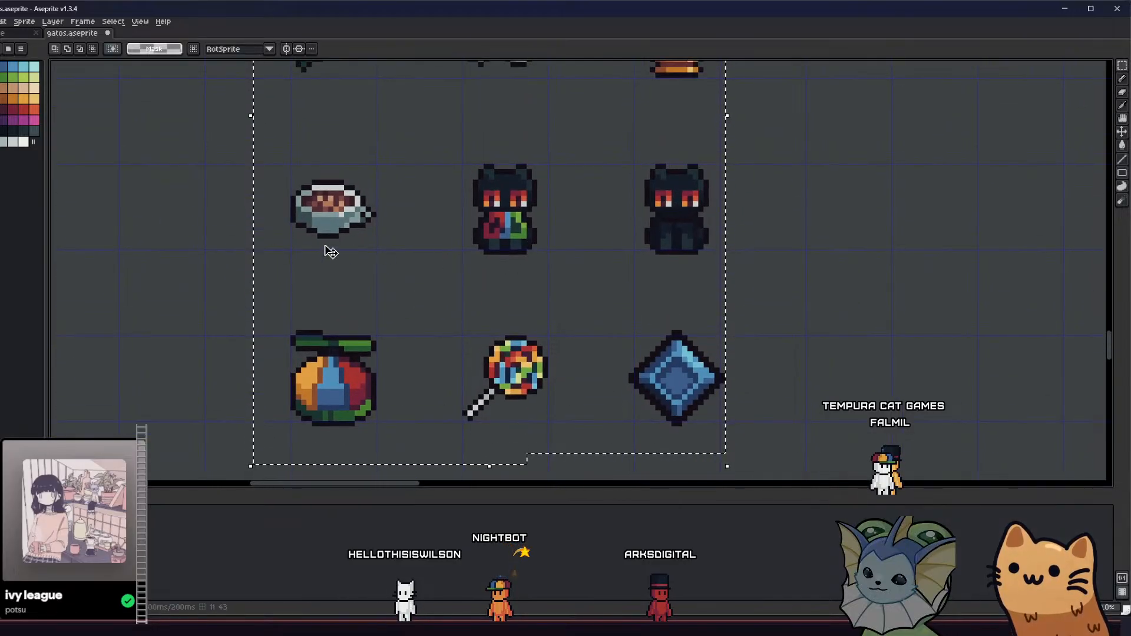
Undo and redo the new outlines on the lower item icons to compare both versions, and clear the selection
scroll(238, 245, down, 1)
drag(240, 203, 329, 275)
scroll(256, 247, up, 1)
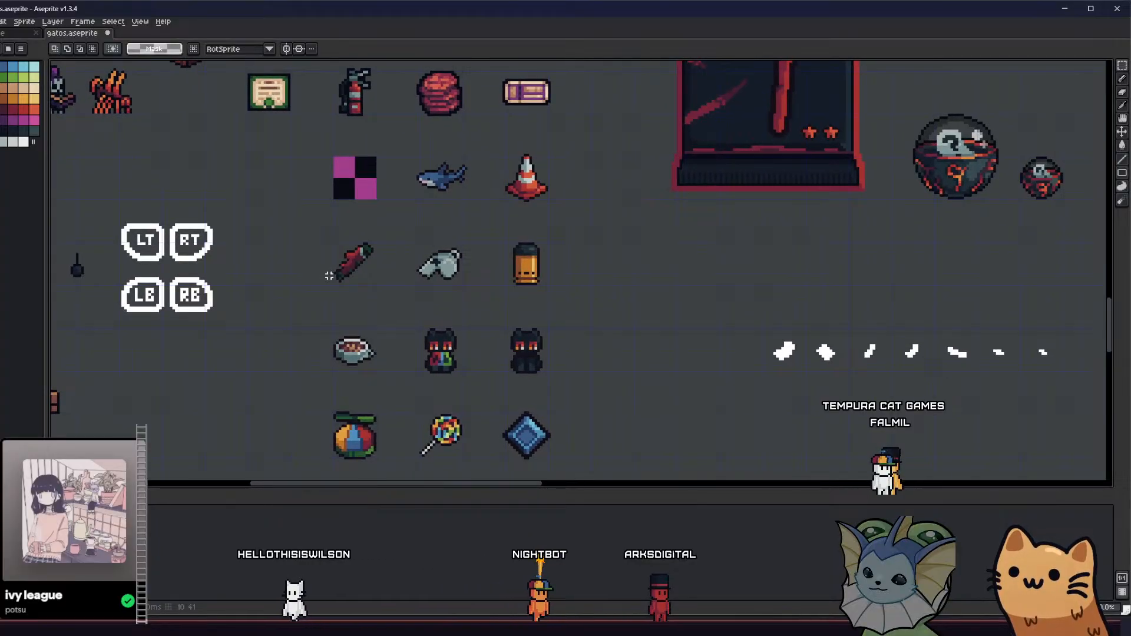
key(ctrl+z)
key(ctrl+z)
key(ctrl+z)
key(ctrl+z)
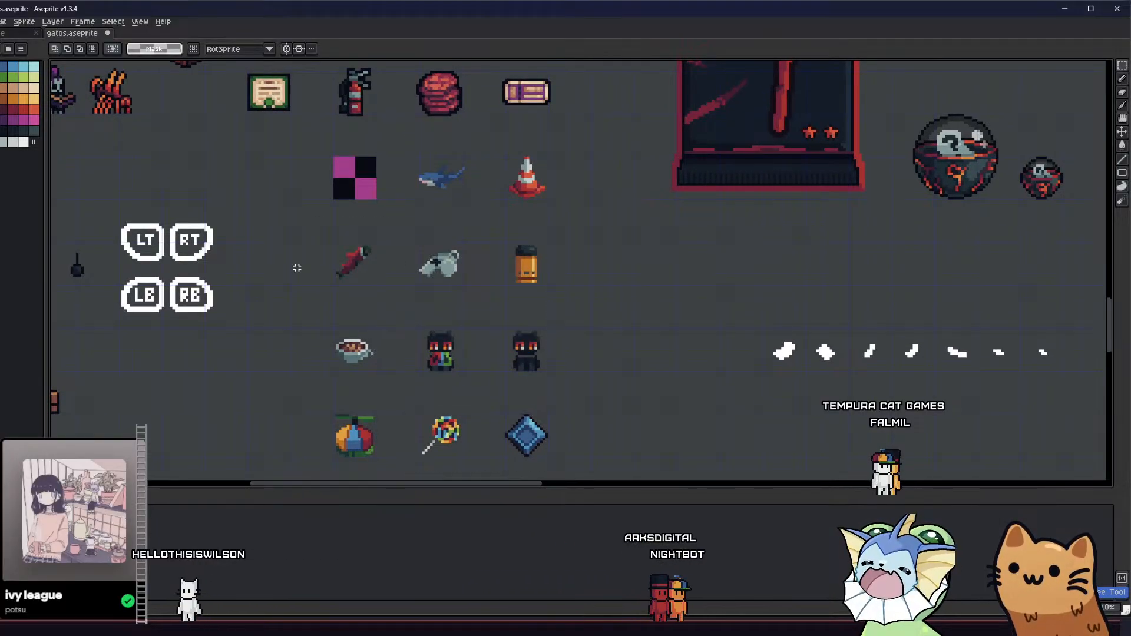
key(ctrl+y)
key(ctrl+y)
key(ctrl+y)
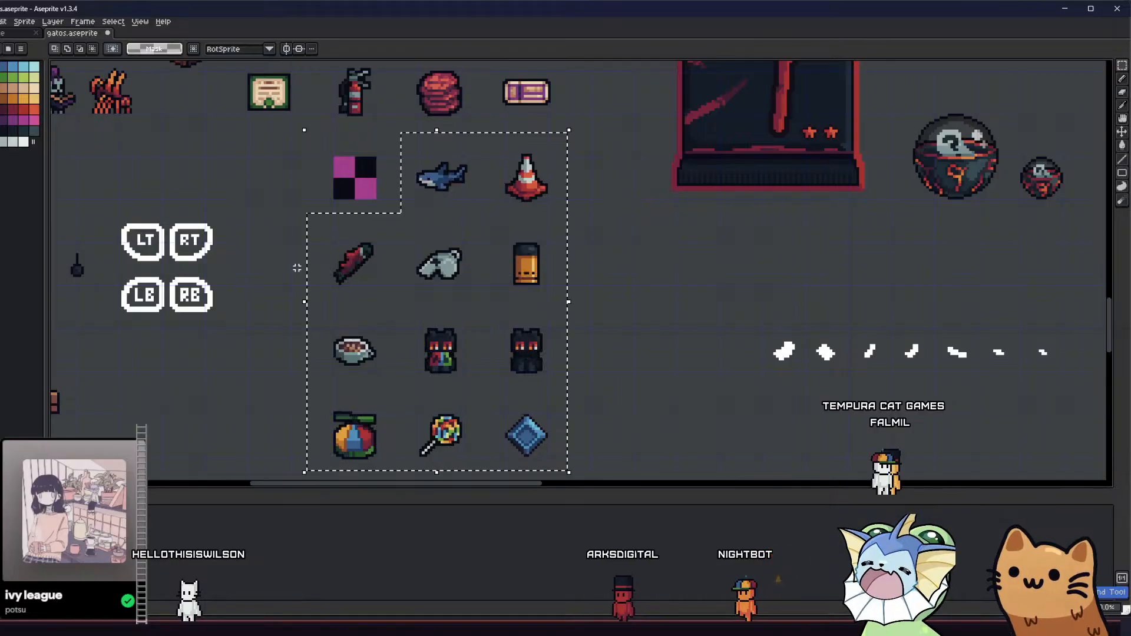
key(ctrl+d)
Delete the near-black outline pixels of the upper item icons, isolating them with non-contiguous colour selection in intersect mode
scroll(273, 264, up, 5)
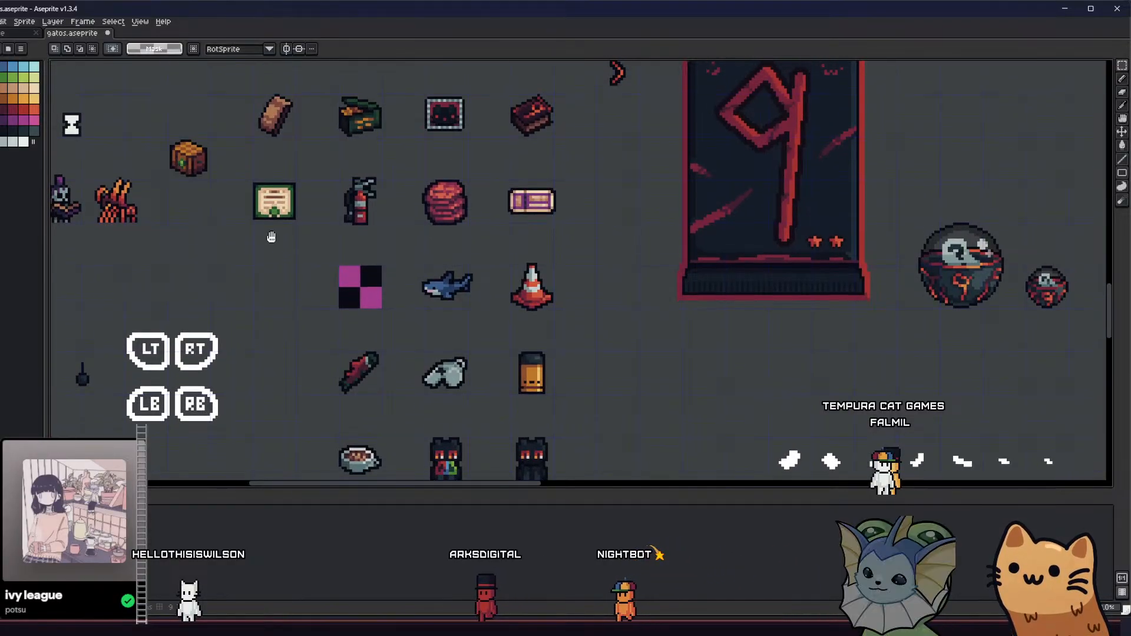
drag(273, 265, 287, 379)
scroll(272, 282, down, 2)
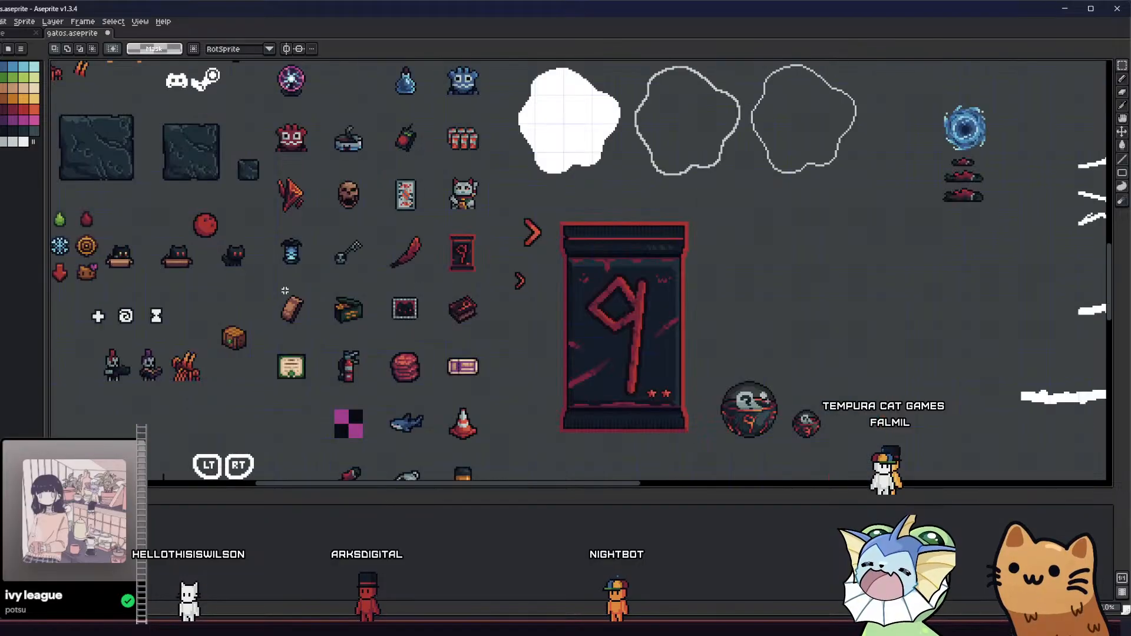
drag(273, 282, 282, 316)
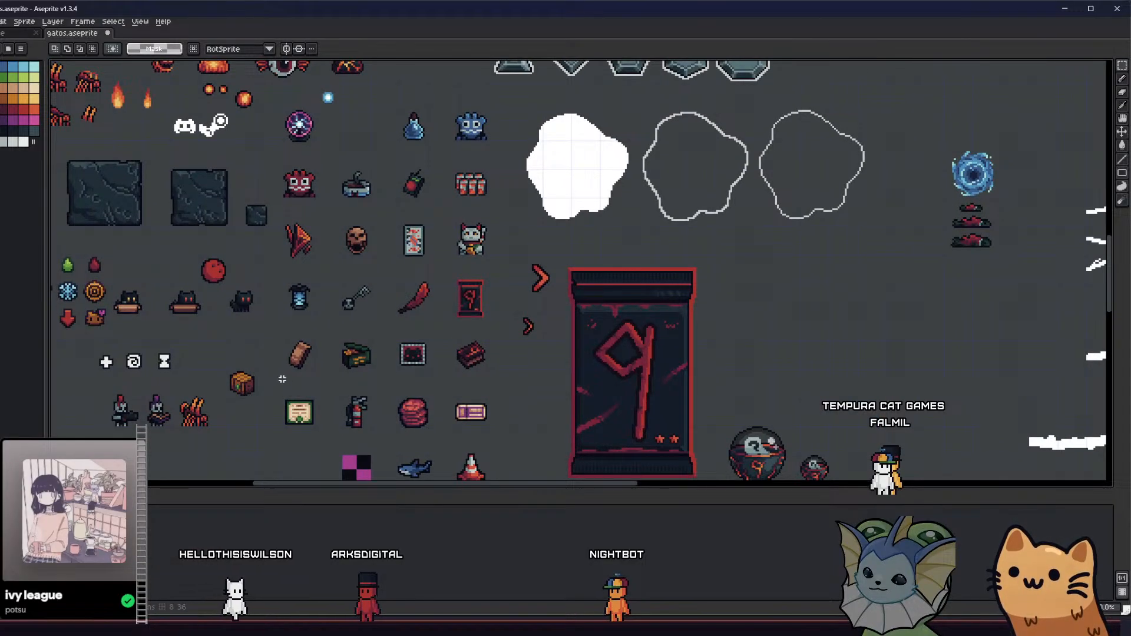
drag(452, 268, 496, 83)
scroll(434, 141, up, 4)
key(w)
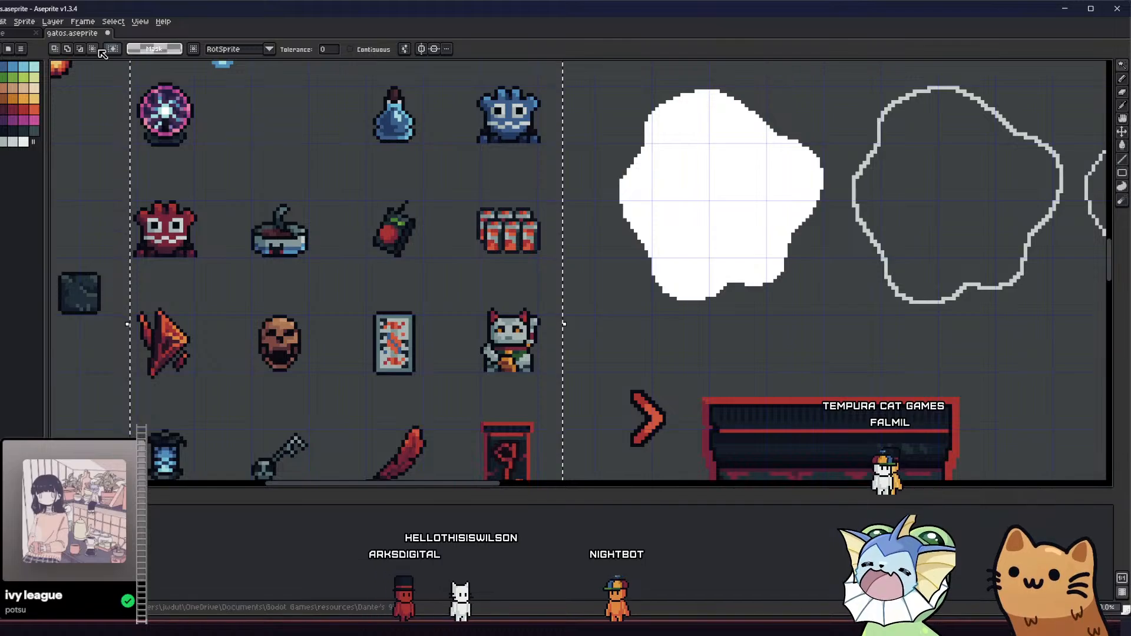
scroll(145, 86, up, 2)
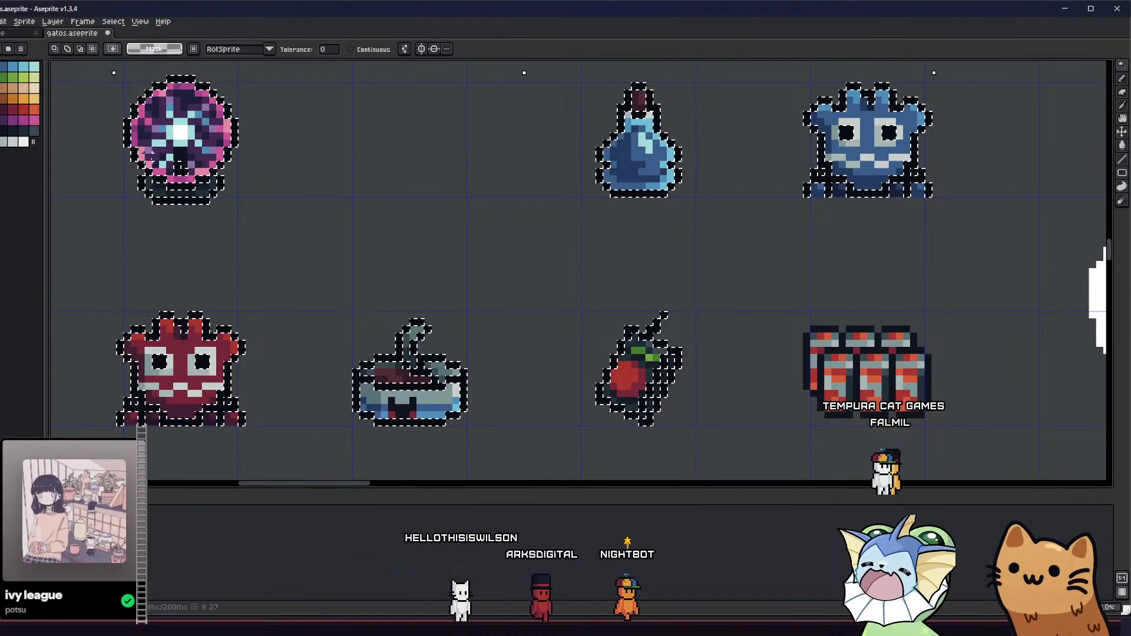
key(m)
scroll(194, 164, down, 5)
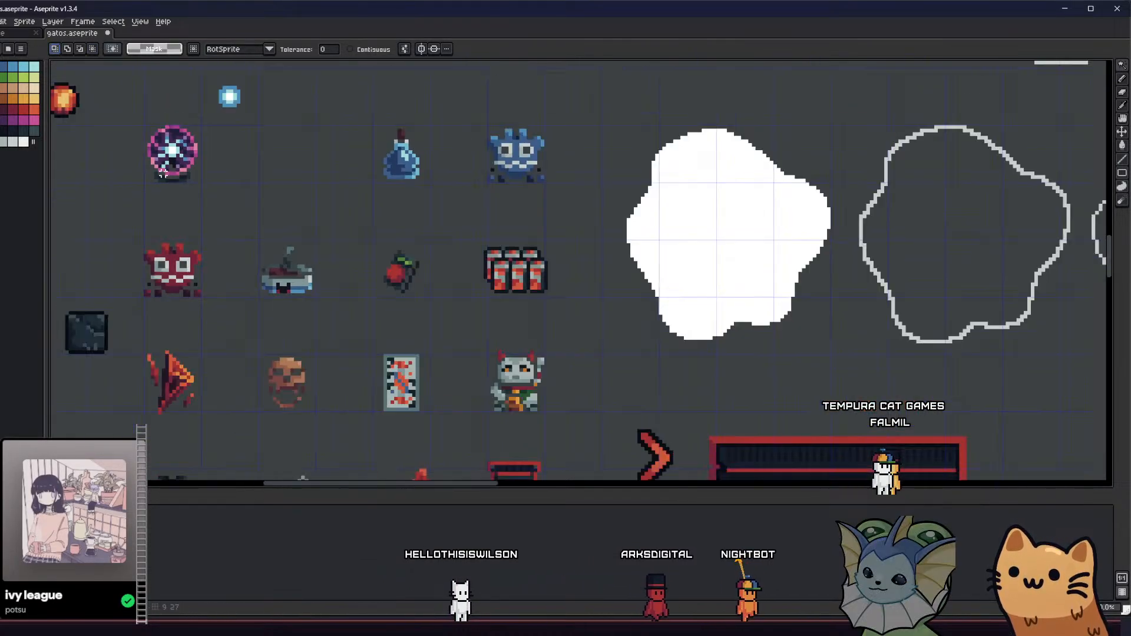
Select the upper five rows of item icons, from the plasma orb to the red book, and apply a square outside outline in colour #130d15
drag(206, 166, 435, 439)
key(shift+o)
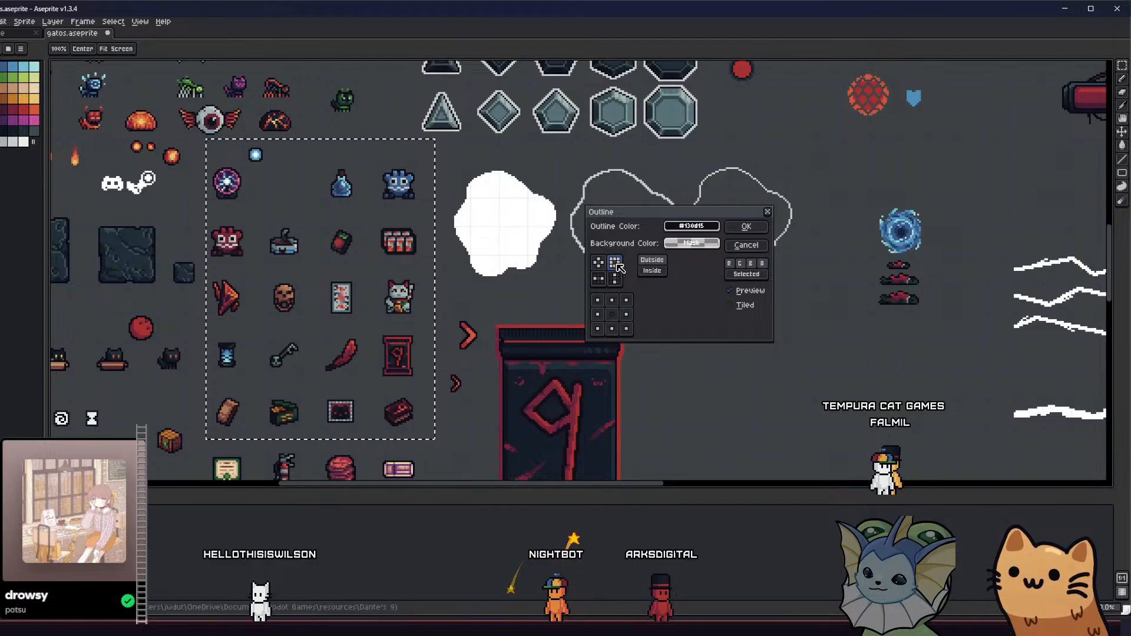
scroll(368, 238, up, 3)
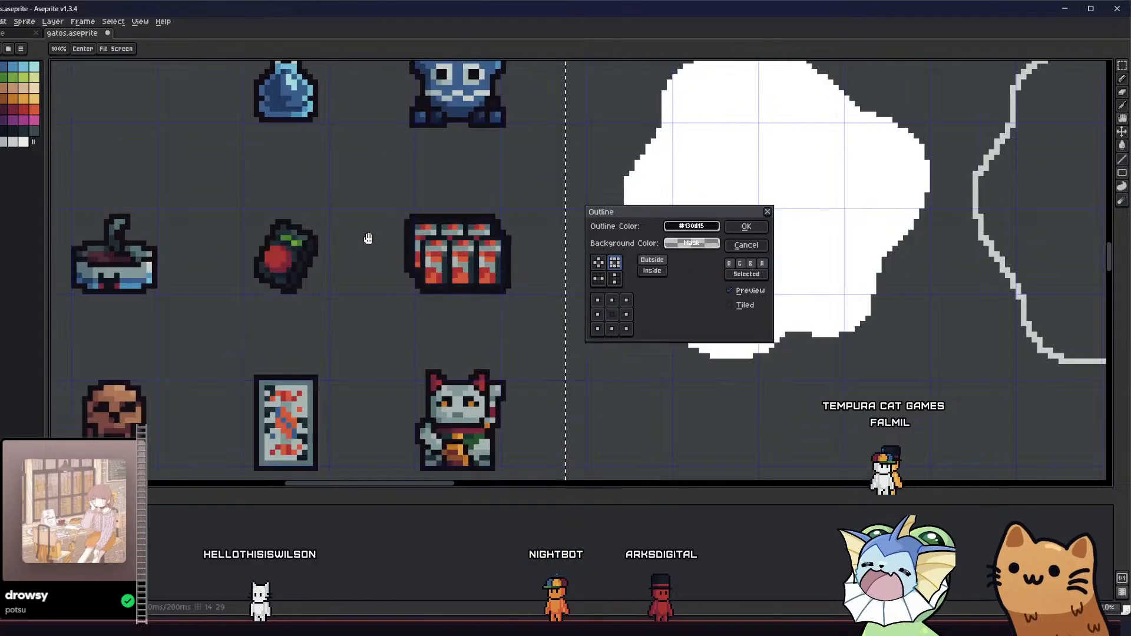
click(746, 227)
key(ctrl+z)
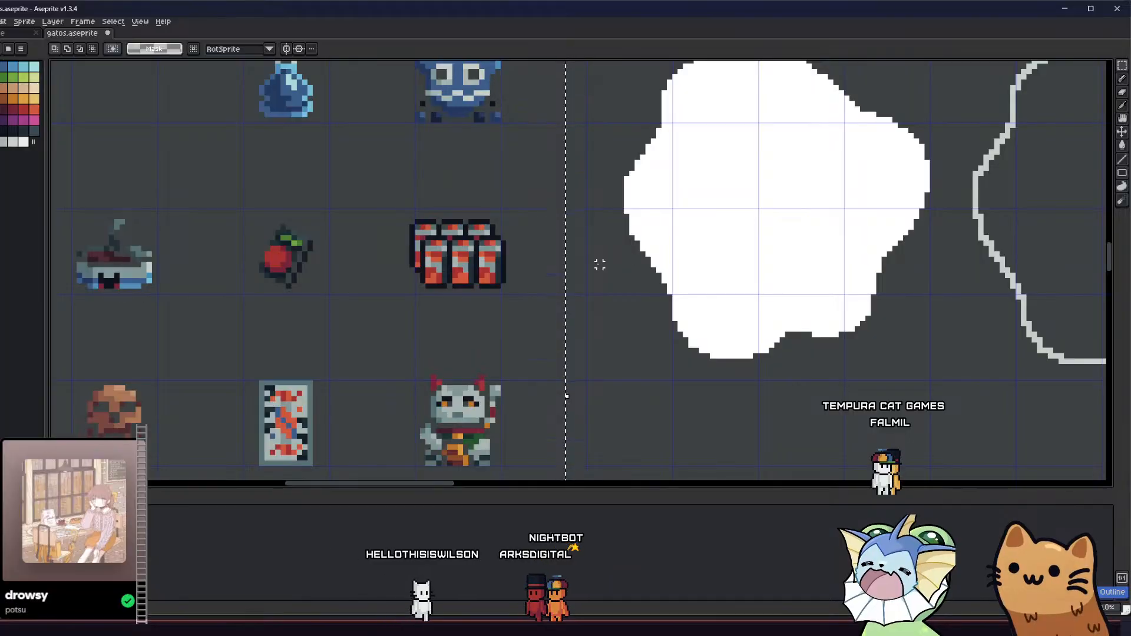
key(ctrl+y)
key(ctrl+d)
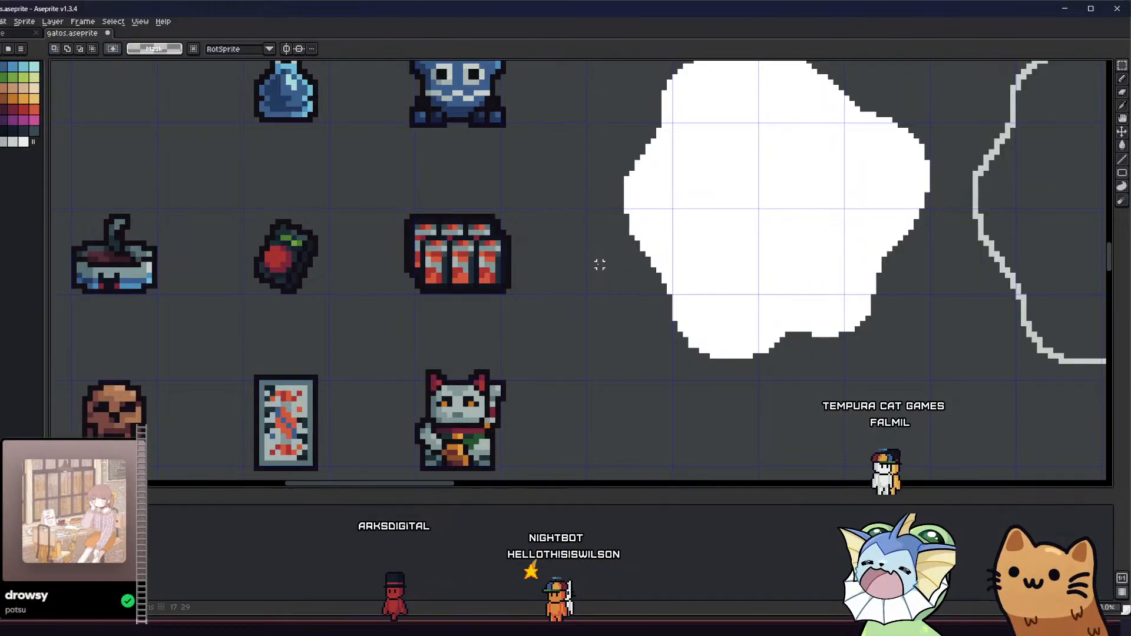
Fill the gap inside the skull icon's open mouth with the near-black outline colour
scroll(568, 281, down, 3)
mouse_move(542, 318)
mouse_down()
mouse_move(579, 270)
mouse_move(623, 243)
mouse_up()
scroll(465, 301, up, 3)
key(g)
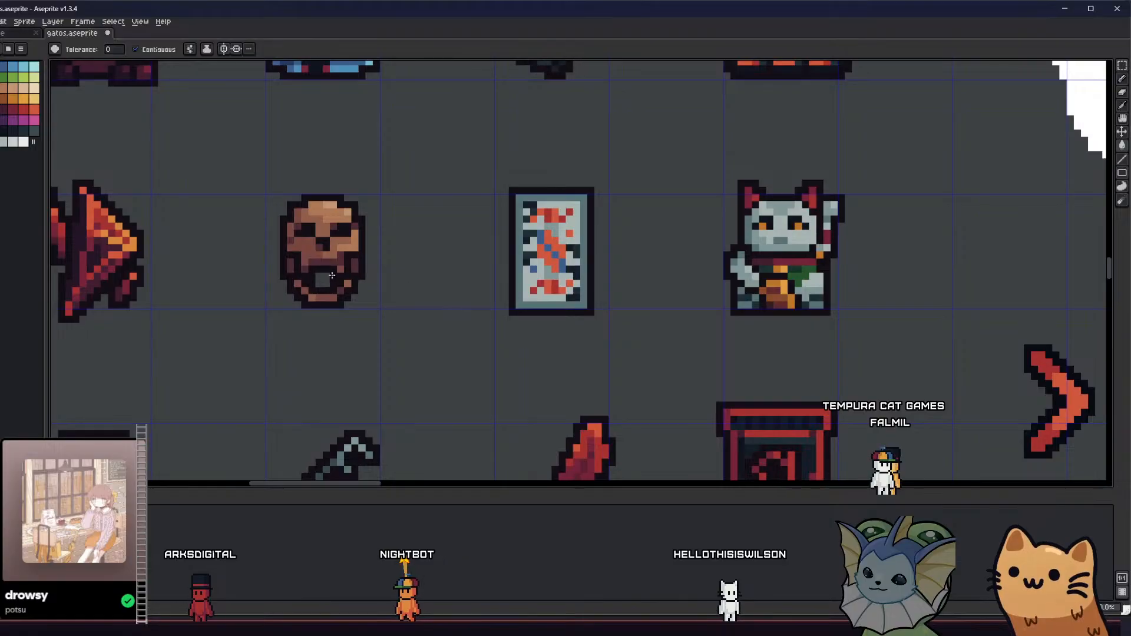
scroll(324, 279, down, 3)
drag(324, 280, 429, 267)
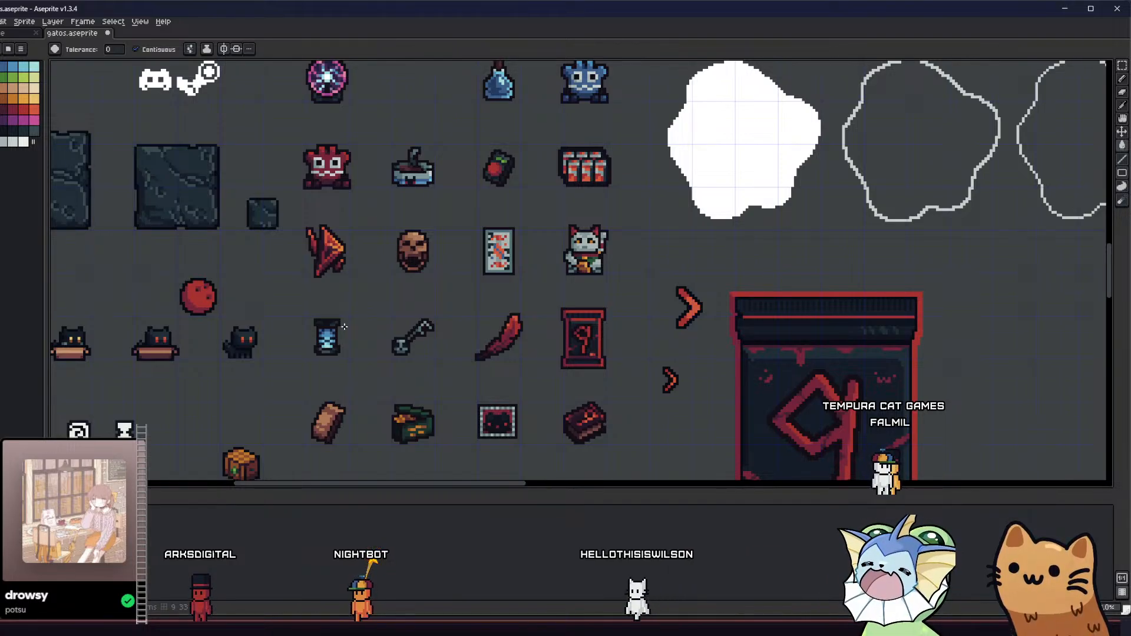
Examine the new outlines of the upper item icons around the plasma orb, red monster and blue potion against the rest of the sheet
drag(352, 325, 390, 441)
drag(421, 265, 506, 384)
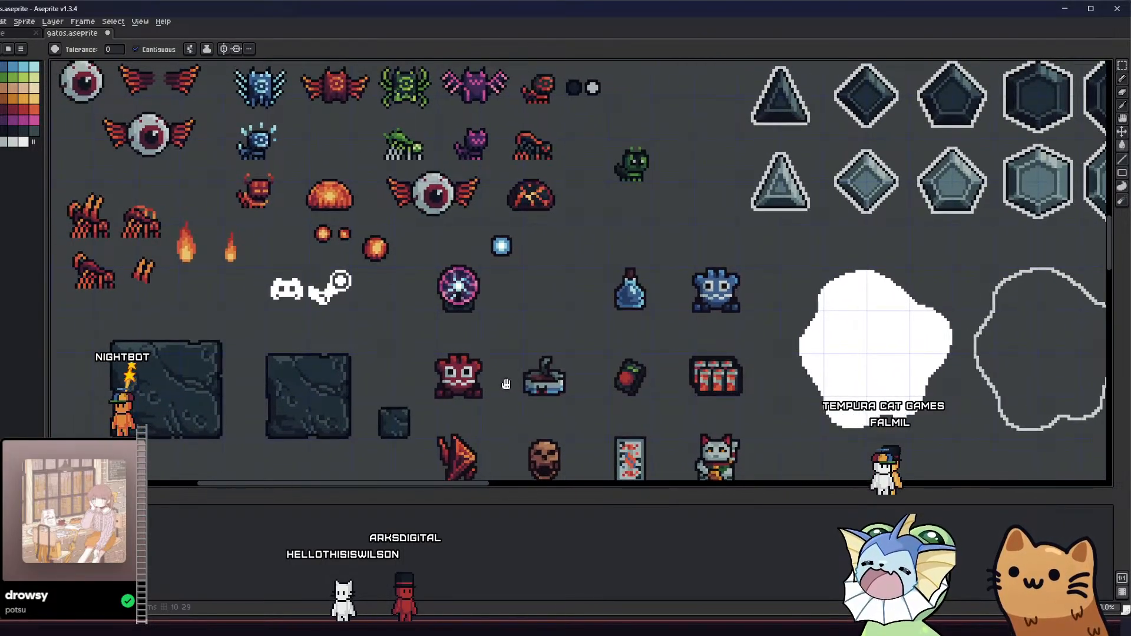
scroll(506, 384, down, 3)
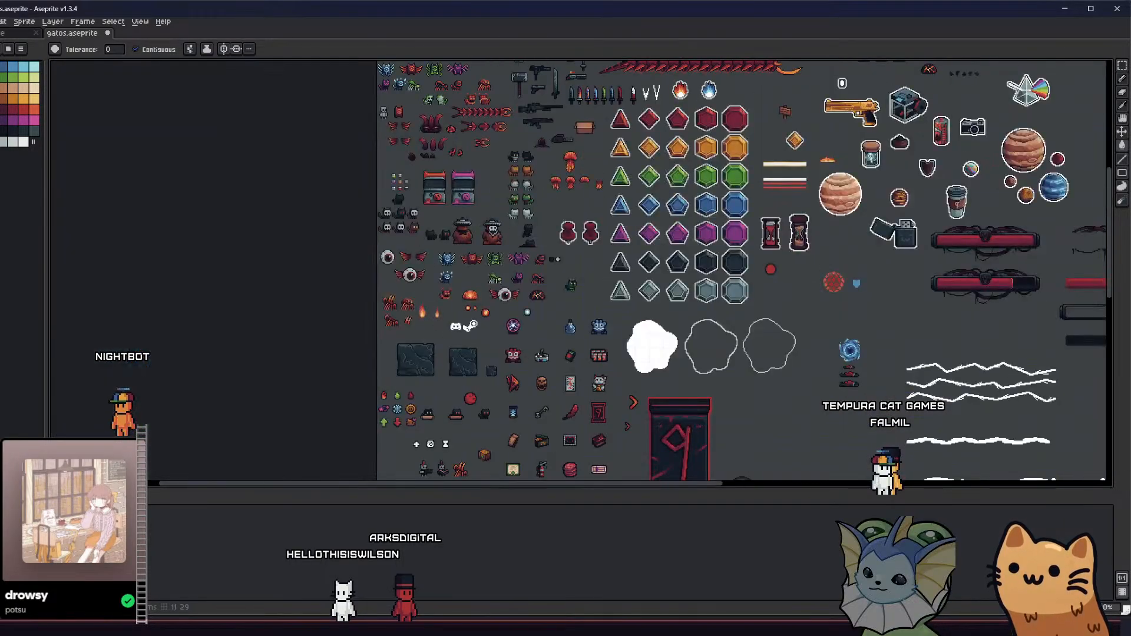
scroll(573, 365, up, 3)
scroll(410, 365, up, 2)
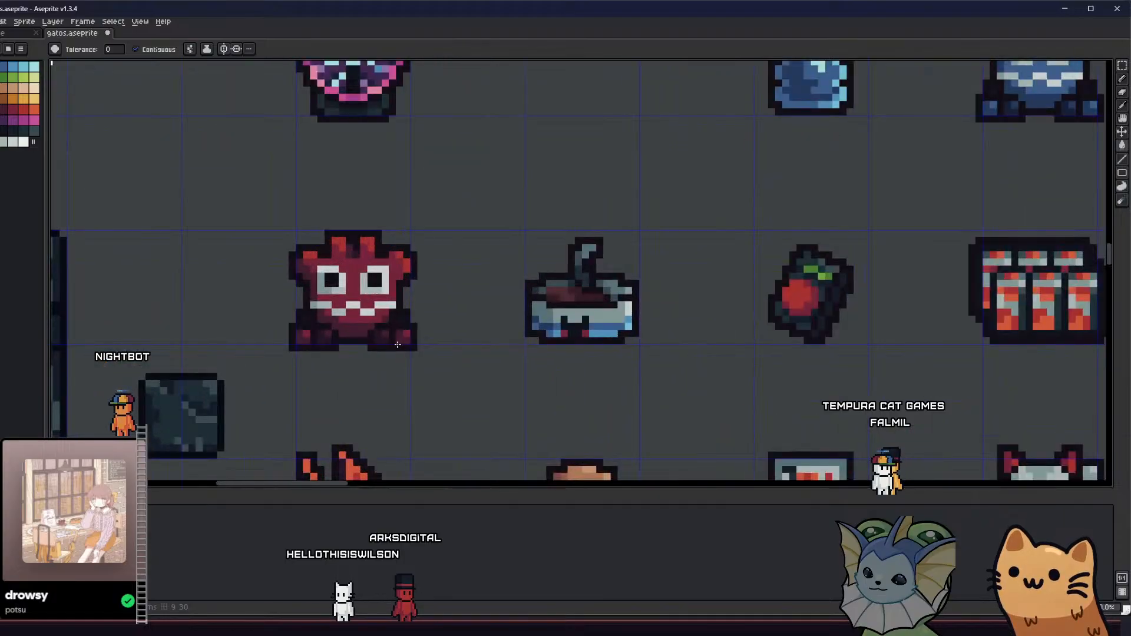
drag(299, 362, 409, 328)
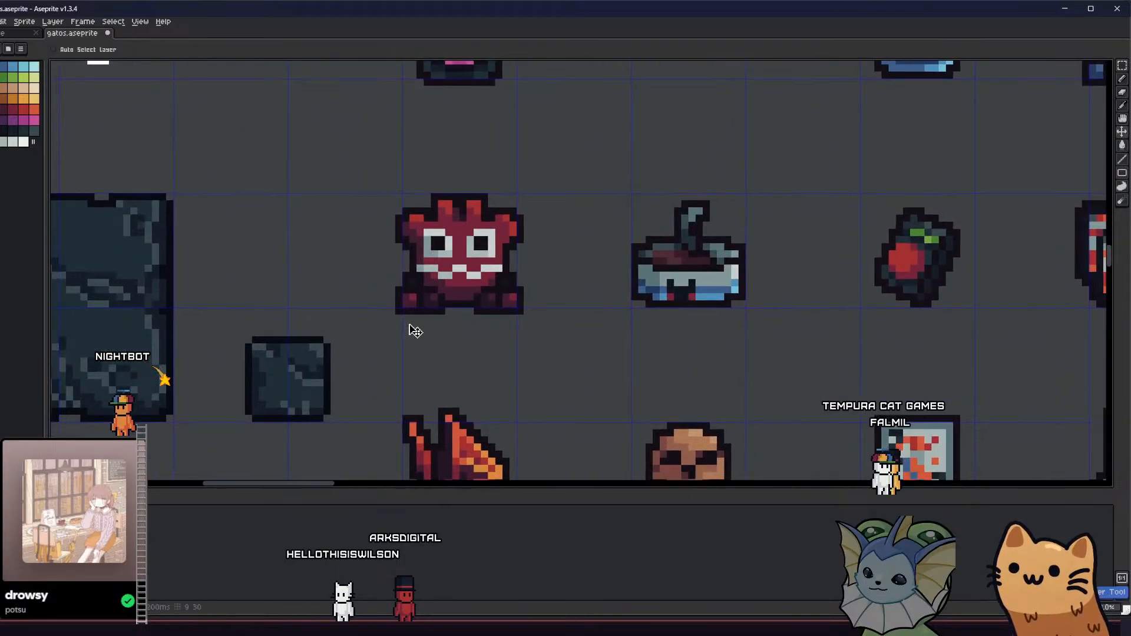
scroll(415, 328, down, 6)
scroll(429, 366, up, 1)
drag(429, 367, 392, 288)
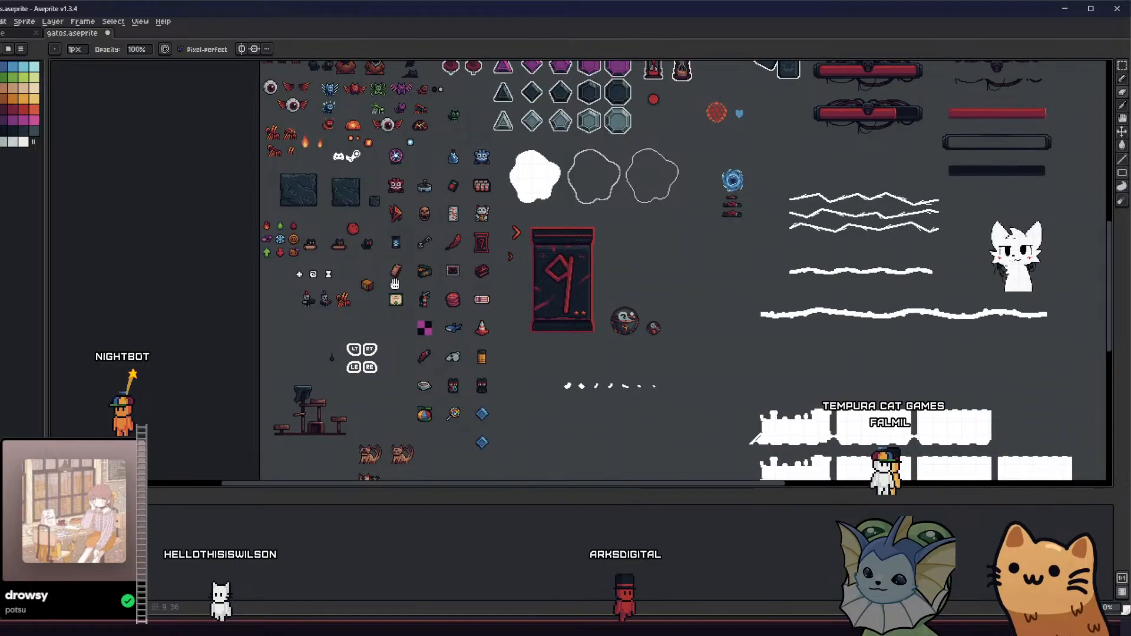
Check the icon outlines row by row from the skull and playing card down to the lollipop and the two gems
scroll(412, 236, up, 2)
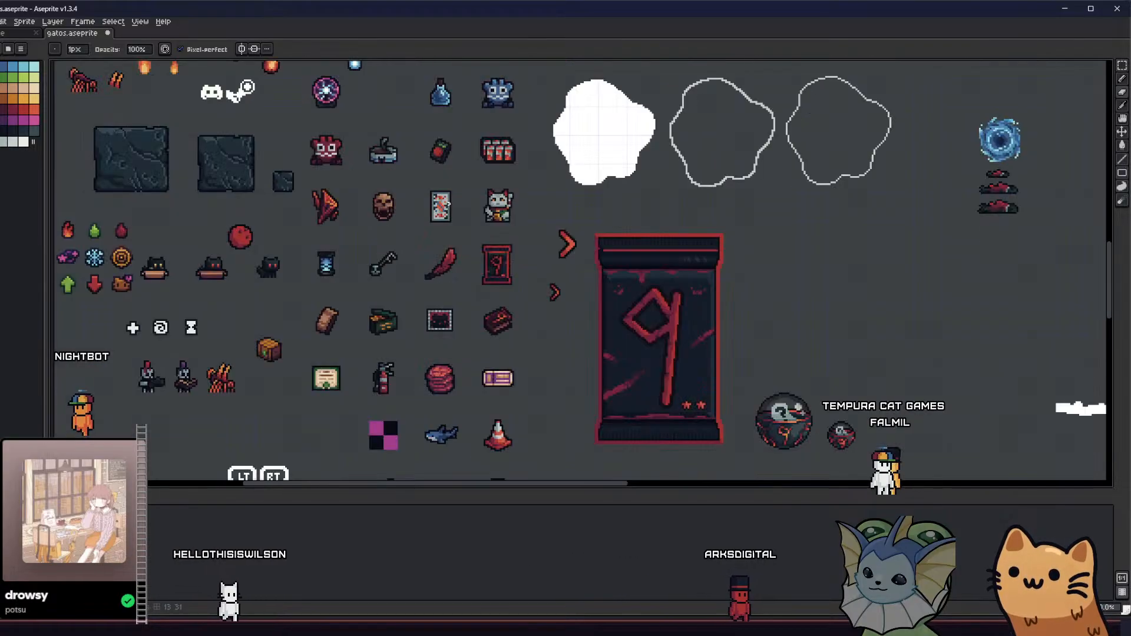
scroll(405, 227, up, 3)
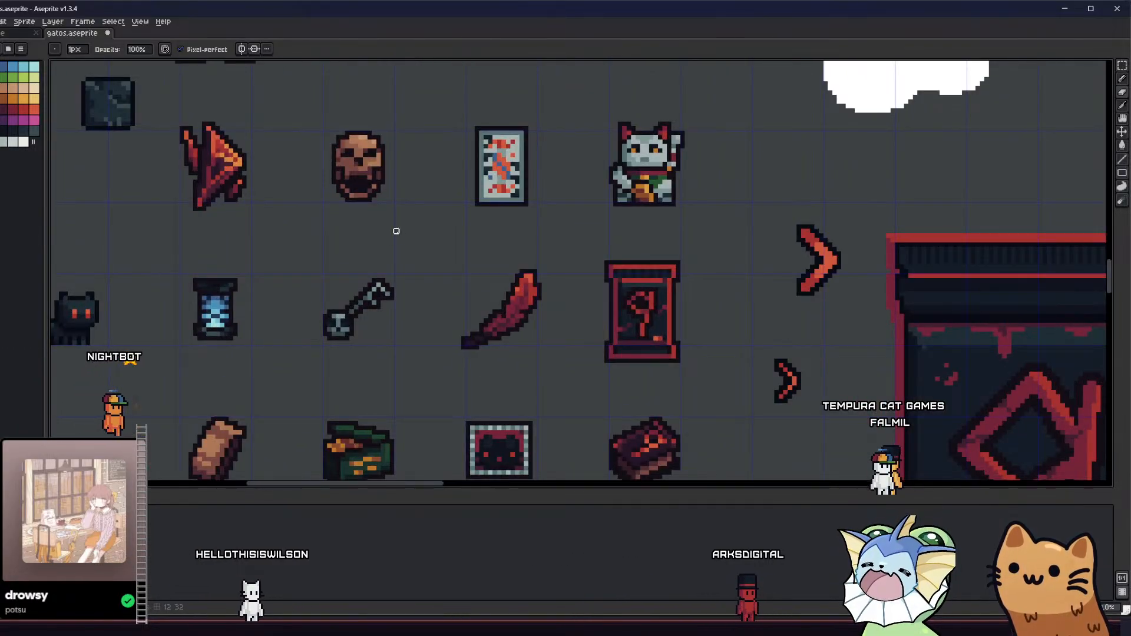
scroll(395, 229, down, 1)
drag(354, 308, 446, 193)
scroll(478, 307, down, 1)
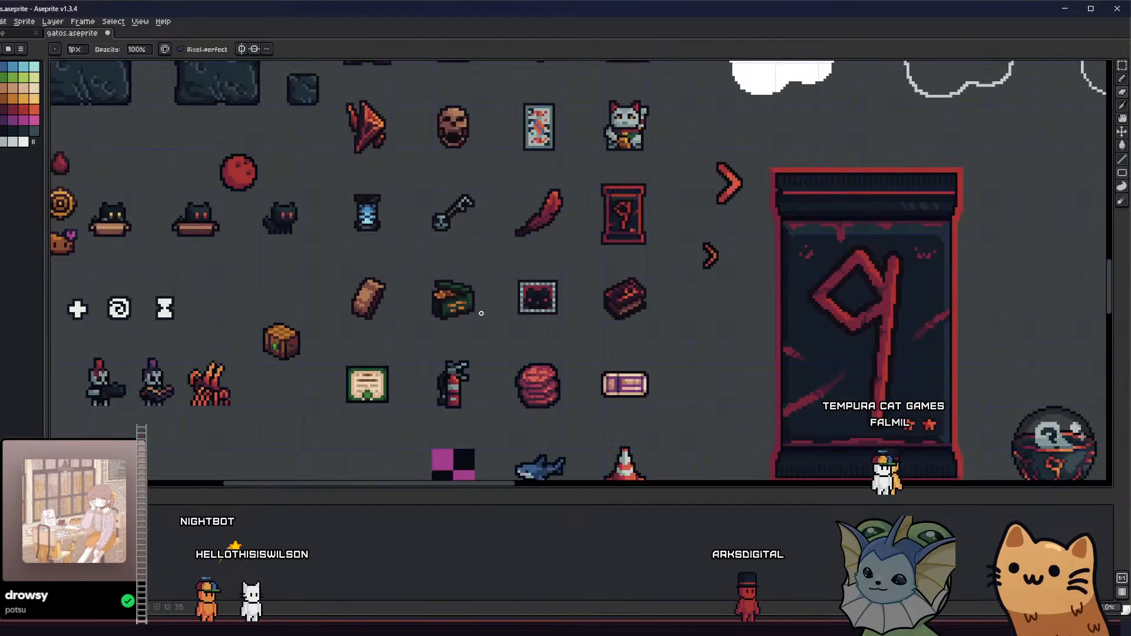
drag(457, 338, 430, 176)
scroll(411, 297, down, 5)
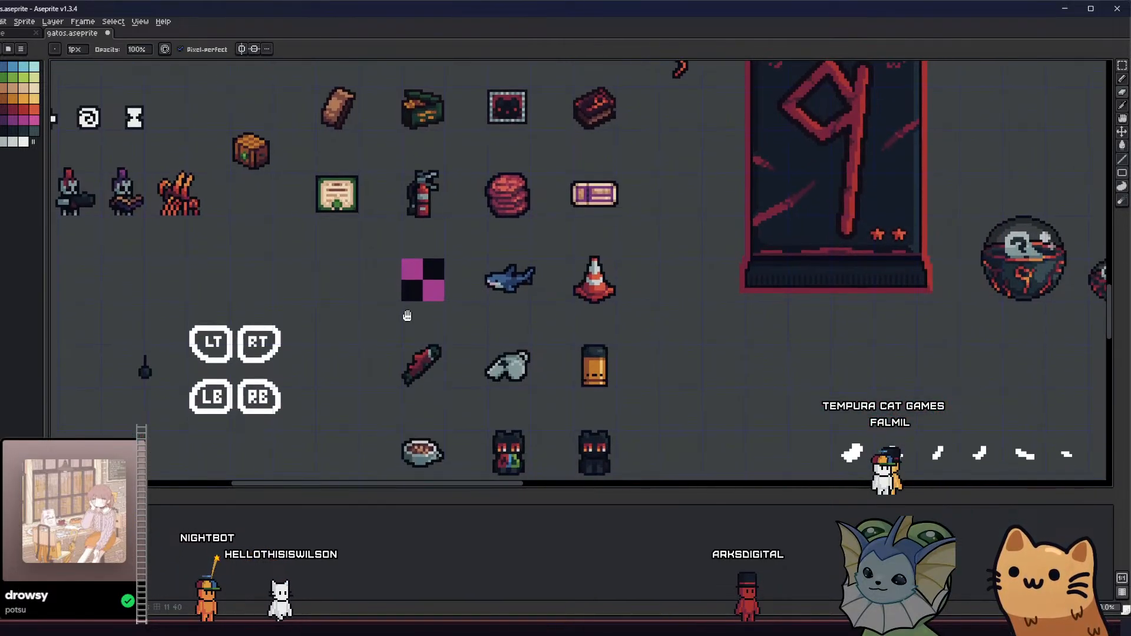
scroll(512, 360, down, 2)
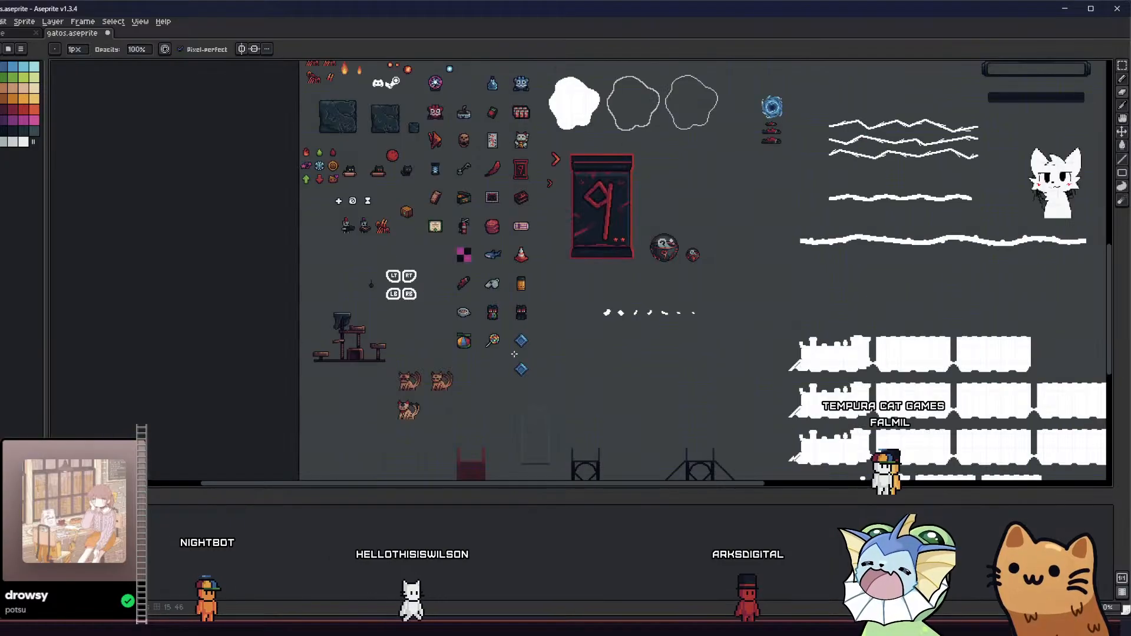
Select the lower blue gem and move it up beside the upper gem, one empty cell apart
scroll(517, 357, up, 4)
mouse_move(514, 360)
mouse_down()
mouse_move(474, 332)
mouse_move(557, 480)
mouse_up()
key(m)
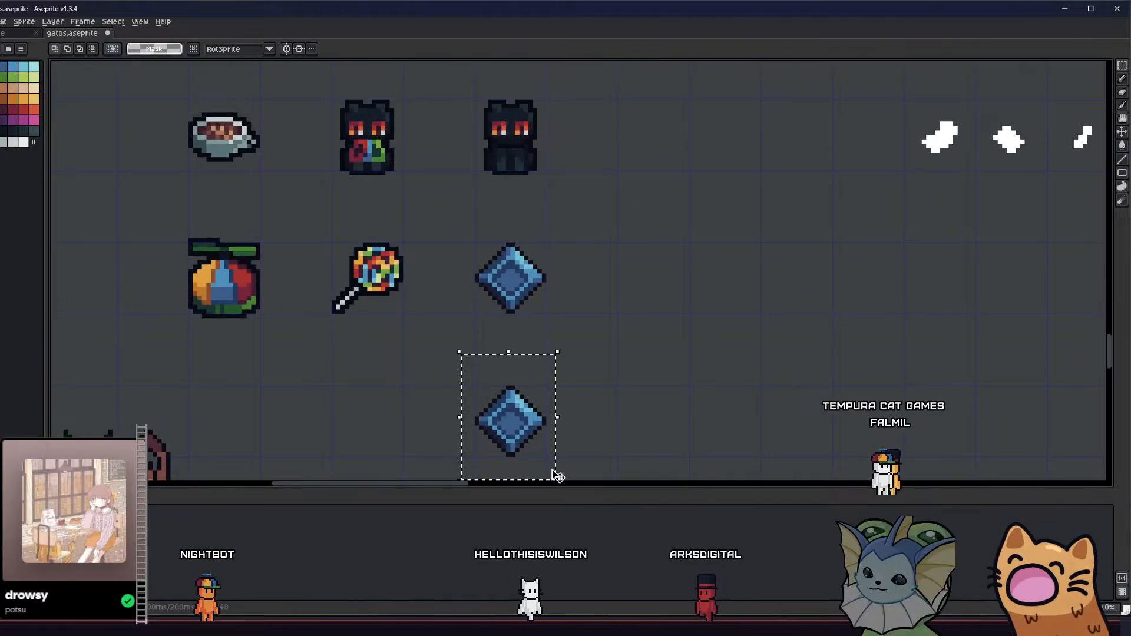
mouse_move(533, 435)
mouse_down()
mouse_move(642, 312)
mouse_move(676, 291)
mouse_up()
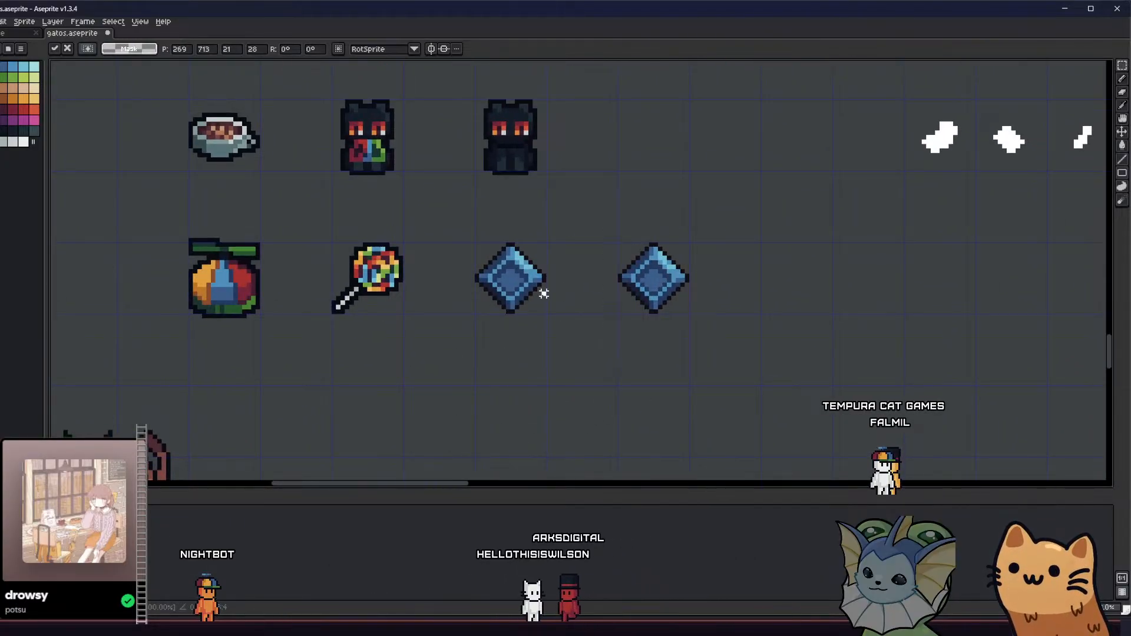
Thicken the outline of the gem next to the lollipop by drawing near-black pixel lines along its diagonal edges
key(b)
scroll(518, 247, up, 3)
drag(528, 239, 621, 345)
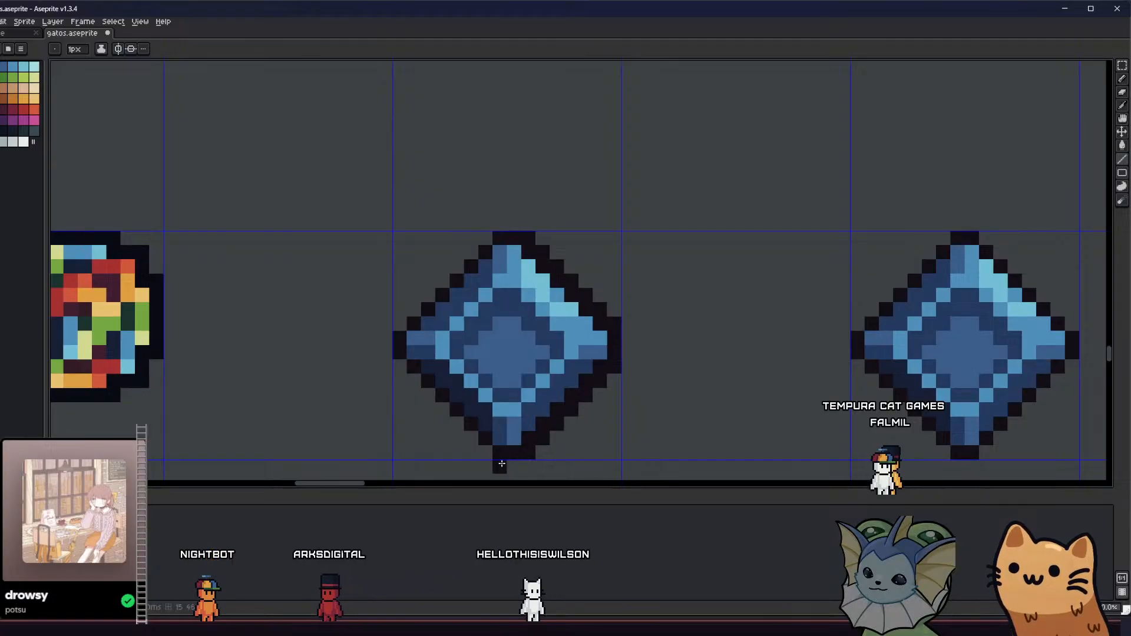
mouse_move(501, 464)
mouse_down()
mouse_move(366, 318)
mouse_move(397, 320)
mouse_up()
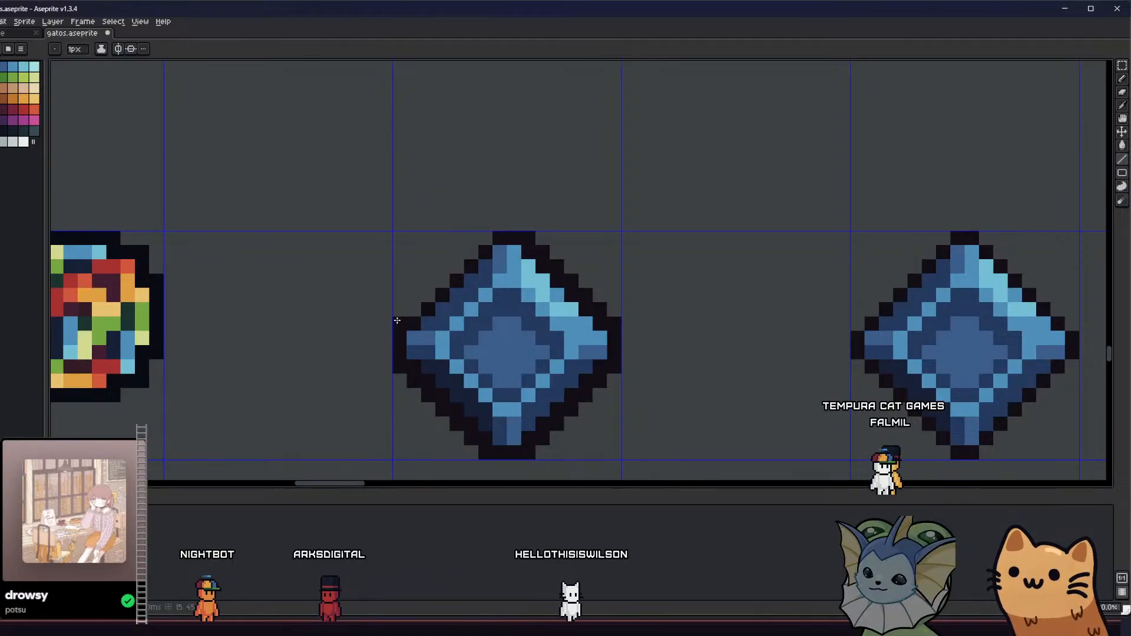
Delete the spare gem that still has the thin outline
scroll(489, 243, up, 1)
scroll(483, 265, down, 4)
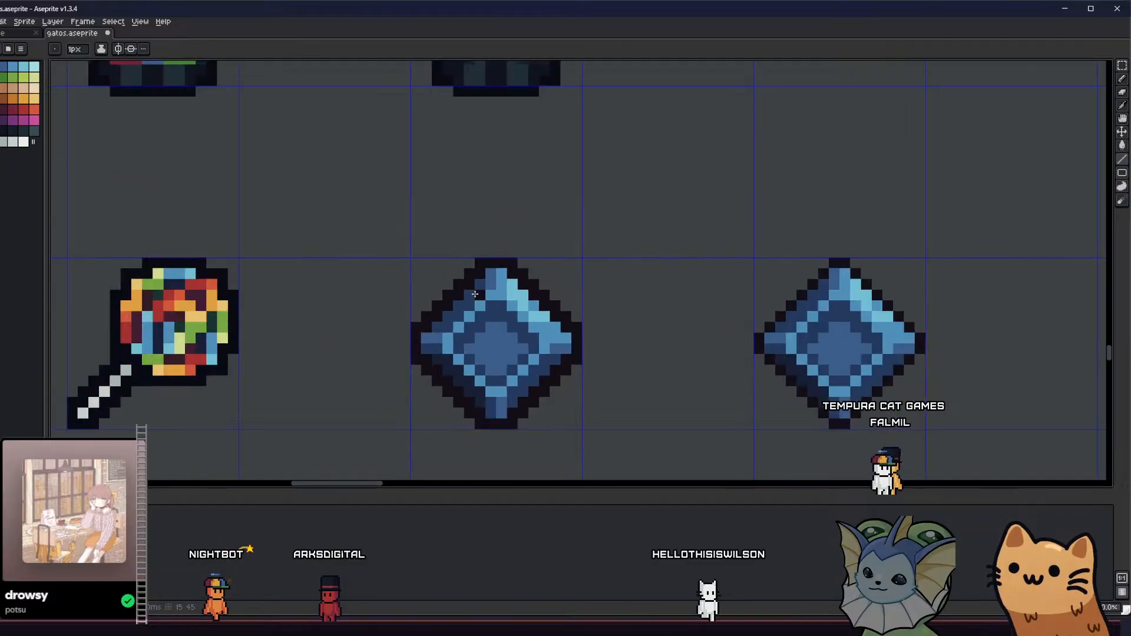
key(m)
drag(633, 223, 754, 393)
key(Delete)
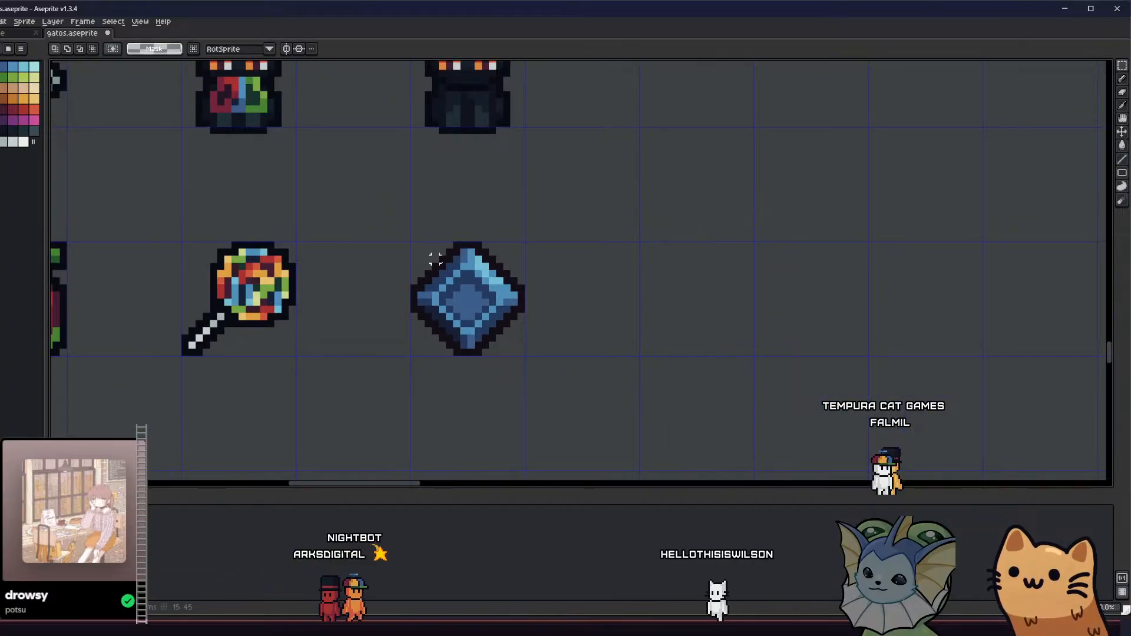
Duplicate the thick-outlined gem into a new row of three beneath the propeller hat, lollipop and original gem
drag(407, 245, 537, 375)
drag(520, 389, 592, 311)
scroll(558, 243, down, 1)
drag(553, 244, 357, 425)
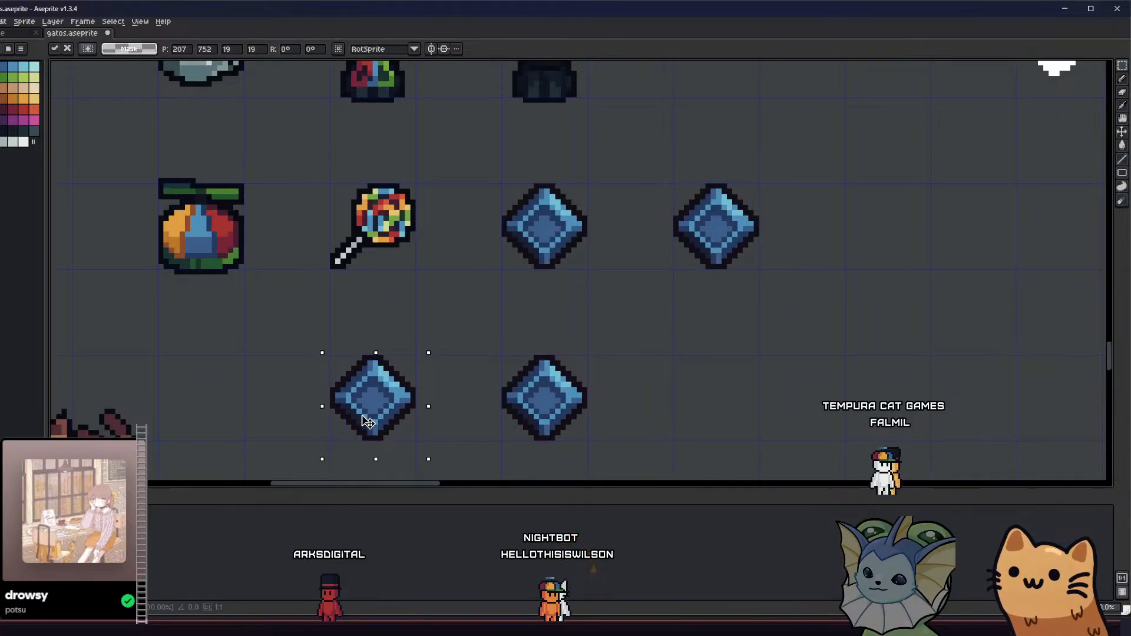
mouse_move(666, 156)
mouse_down()
mouse_move(758, 285)
mouse_move(805, 326)
mouse_up()
mouse_move(752, 234)
mouse_down()
mouse_move(326, 404)
mouse_move(235, 403)
mouse_up()
key(ctrl+d)
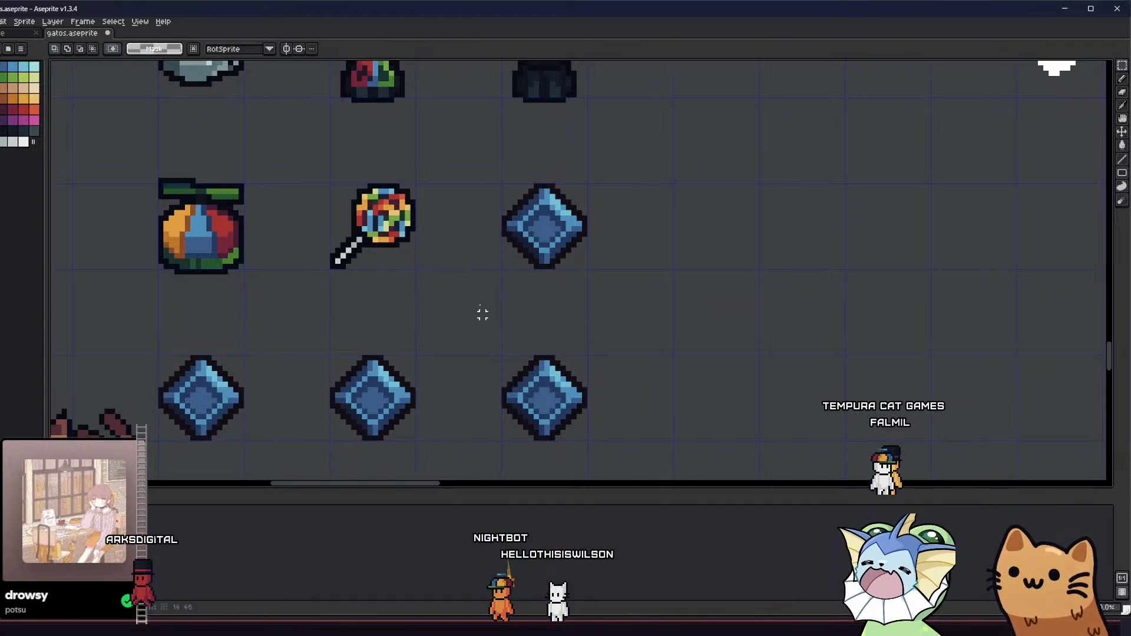
Recolor the rightmost gem of the new row from blue to dark purple and magenta shades using non-contiguous Paint Bucket fills within a selection
drag(482, 336, 611, 469)
key(g)
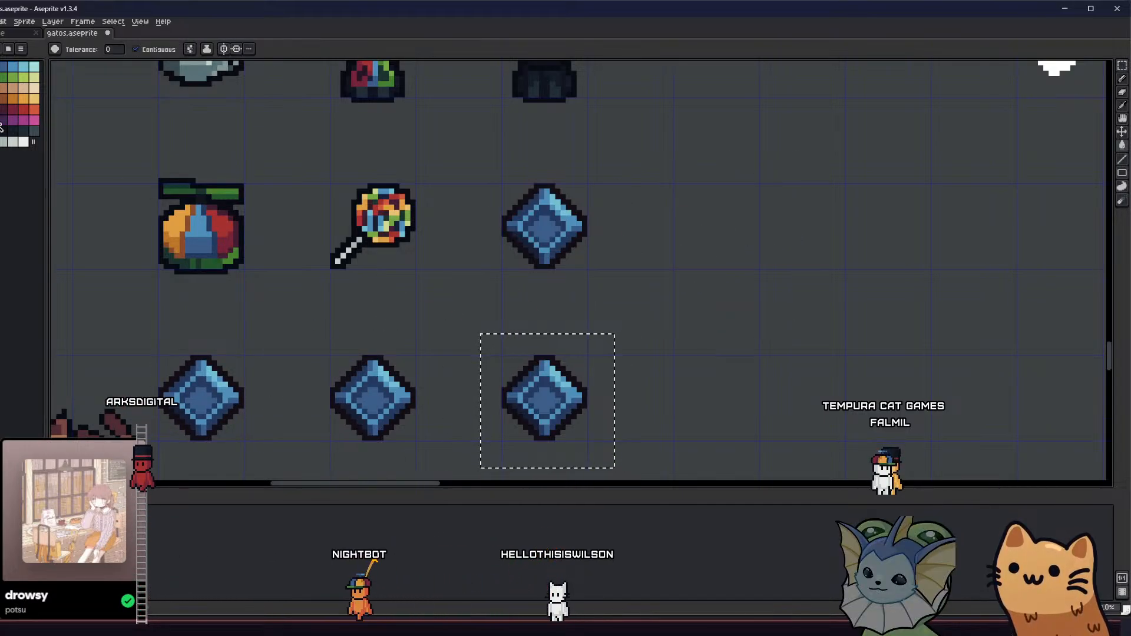
scroll(416, 370, up, 1)
mouse_move(416, 370)
mouse_down()
mouse_move(392, 368)
mouse_move(354, 327)
mouse_up()
click(137, 49)
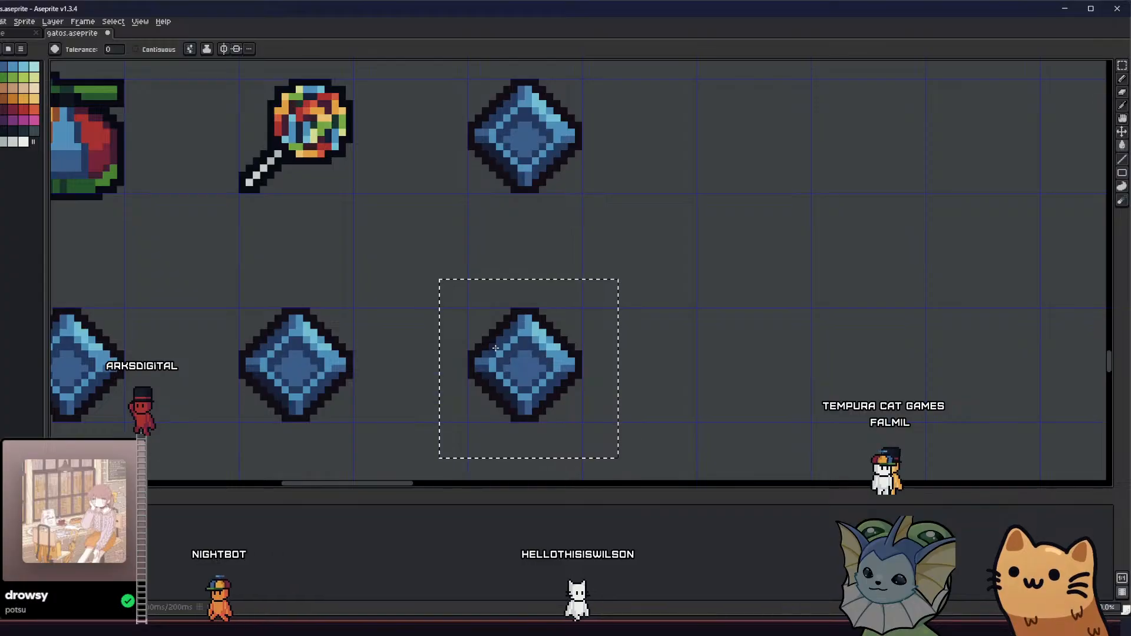
click(502, 343)
click(5, 121)
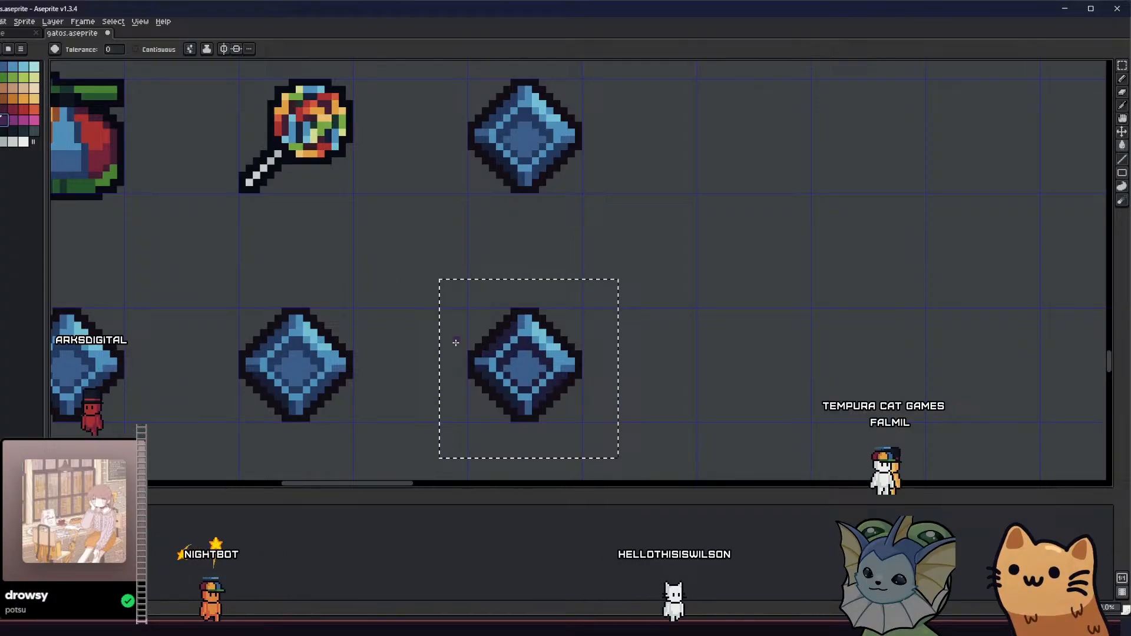
click(485, 362)
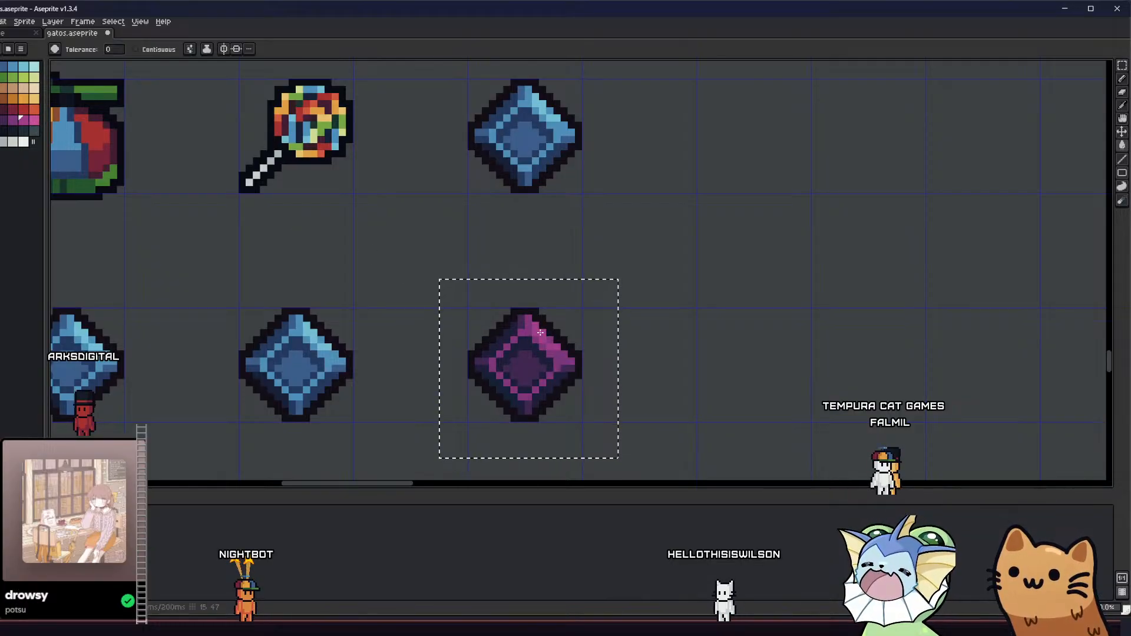
Select the middle gem of the new row and replace its blue shades with dark-to-bright red tones
drag(366, 376, 481, 350)
scroll(481, 351, down, 3)
scroll(481, 351, up, 1)
key(m)
scroll(481, 350, down, 3)
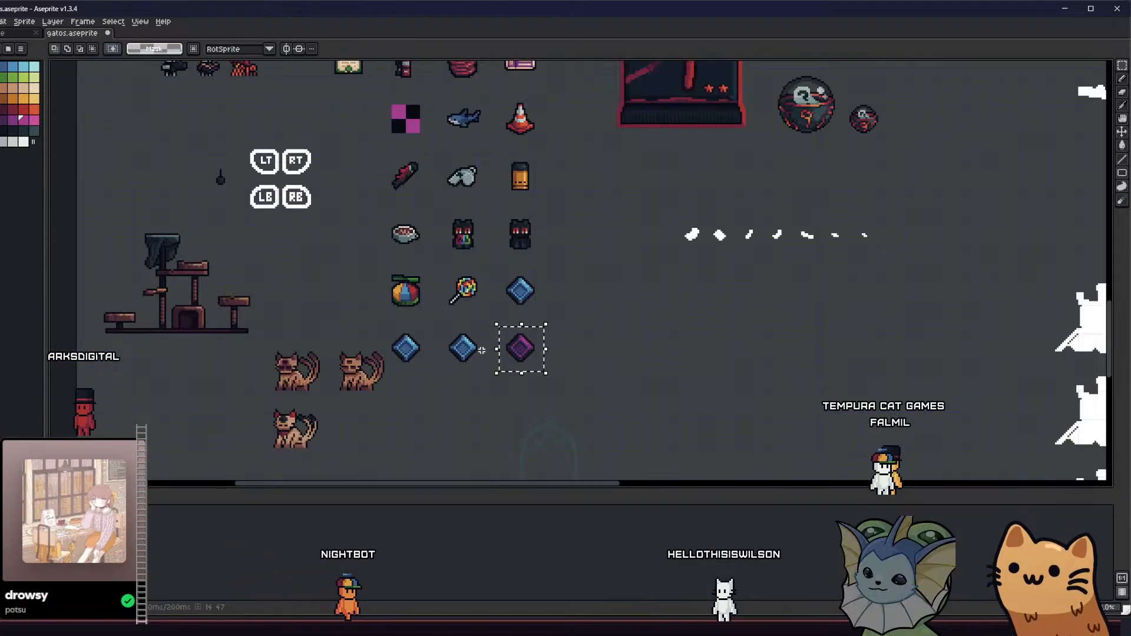
scroll(481, 351, down, 1)
scroll(479, 352, up, 4)
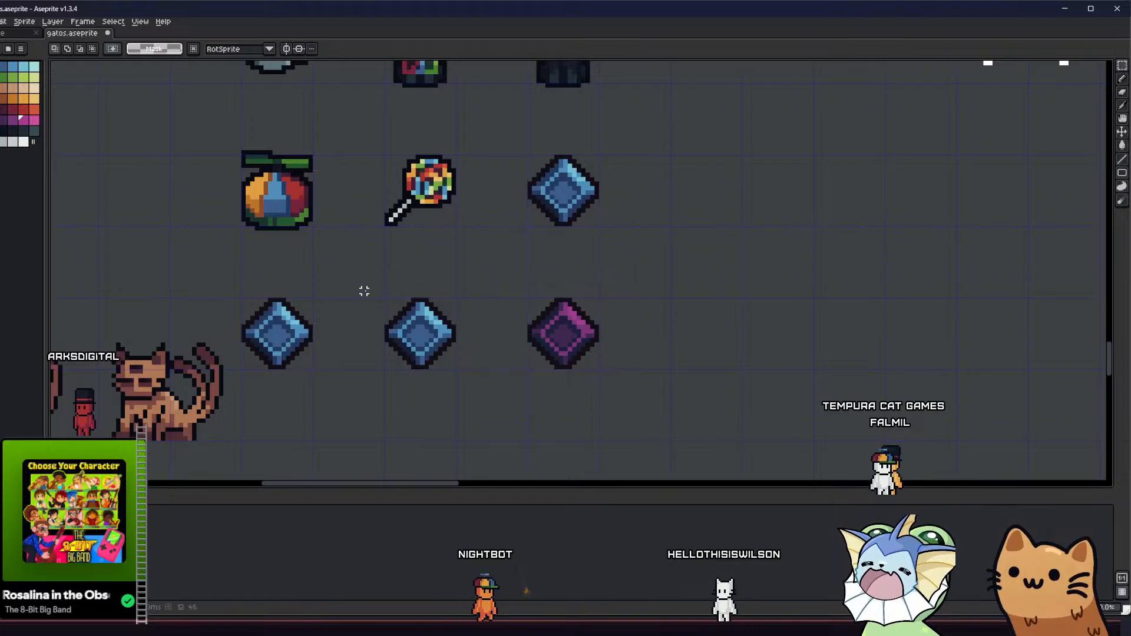
scroll(474, 386, up, 1)
key(g)
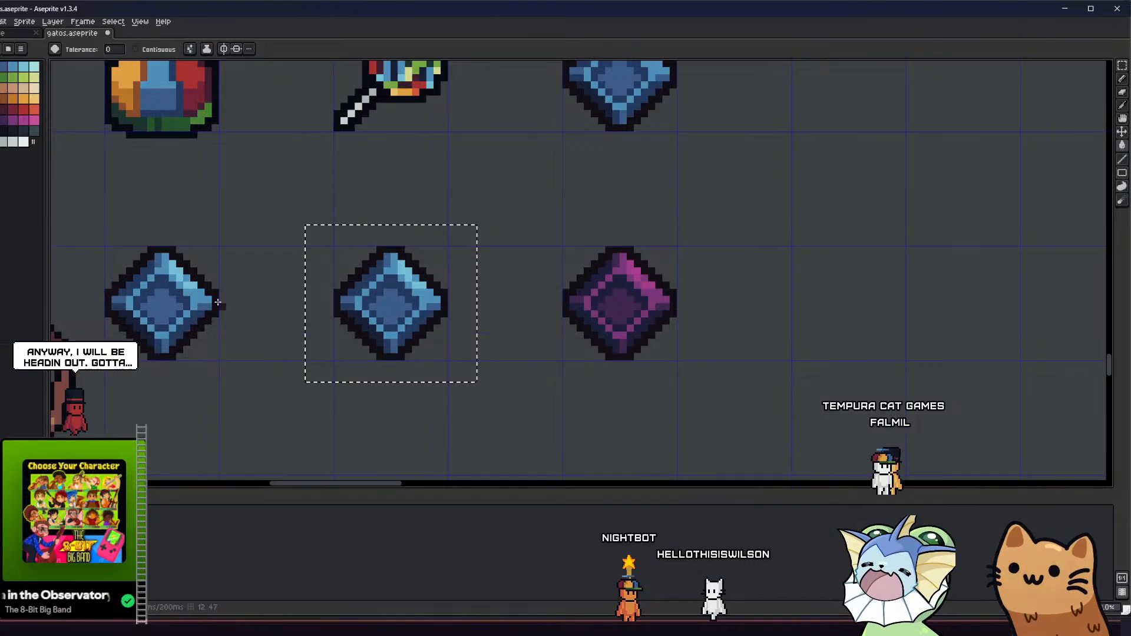
click(367, 330)
key(ctrl+z)
click(370, 331)
click(3, 111)
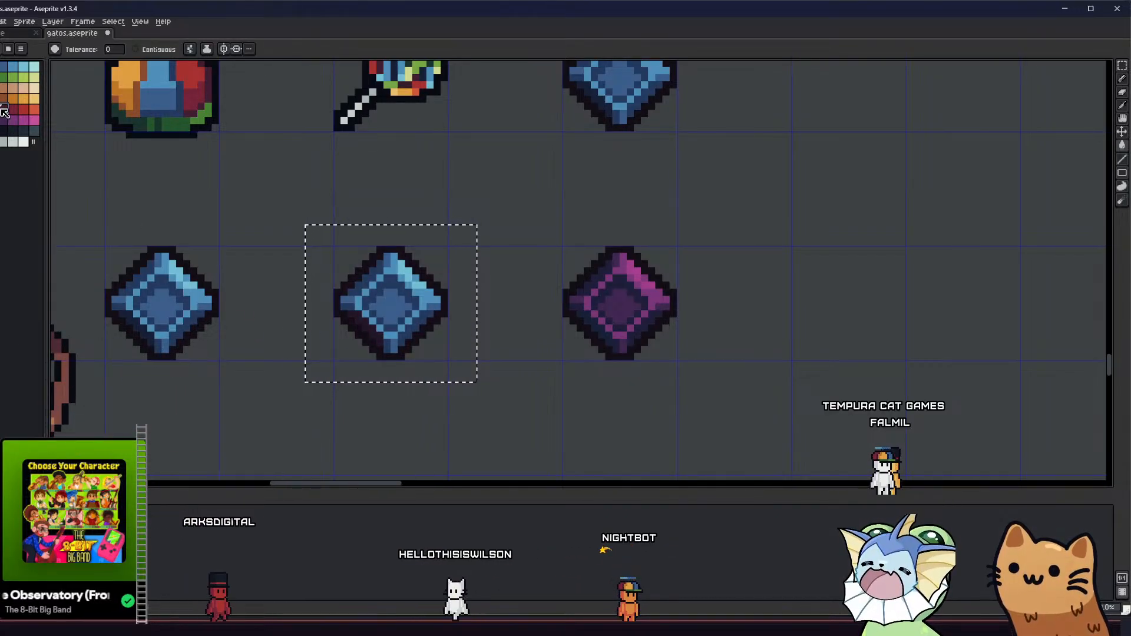
click(359, 286)
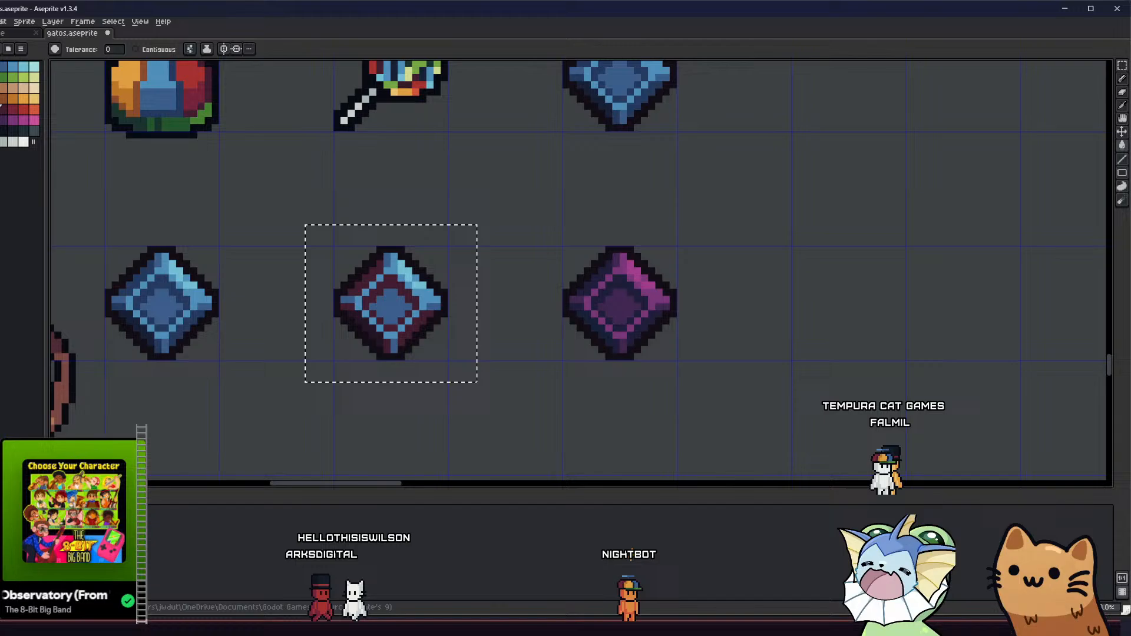
click(14, 109)
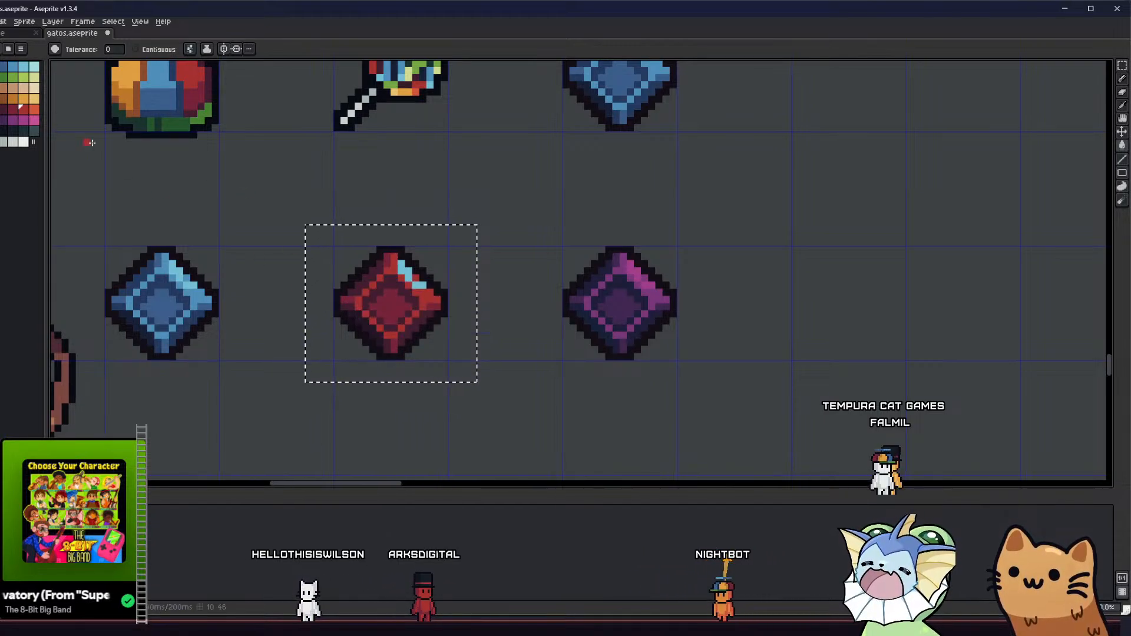
Deselect the red gem, then open Cards 64x.aseprite and examine the diamond badge on the AWP card
scroll(406, 272, down, 4)
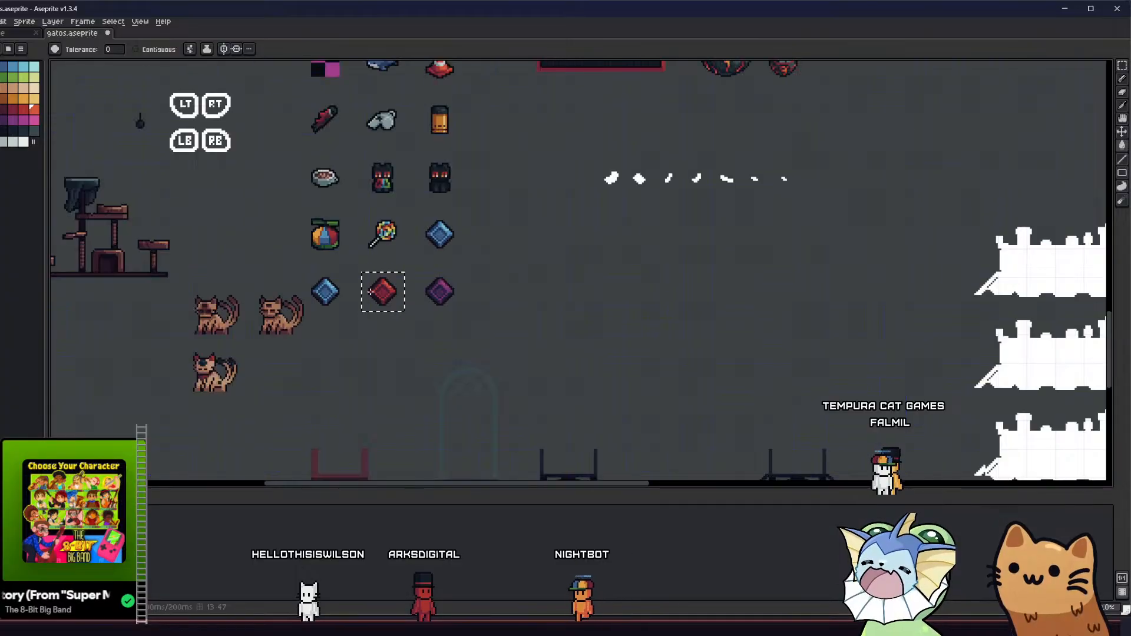
drag(325, 243, 338, 307)
key(m)
mouse_move(306, 236)
mouse_down()
mouse_move(331, 324)
mouse_move(369, 332)
mouse_up()
scroll(371, 311, down, 1)
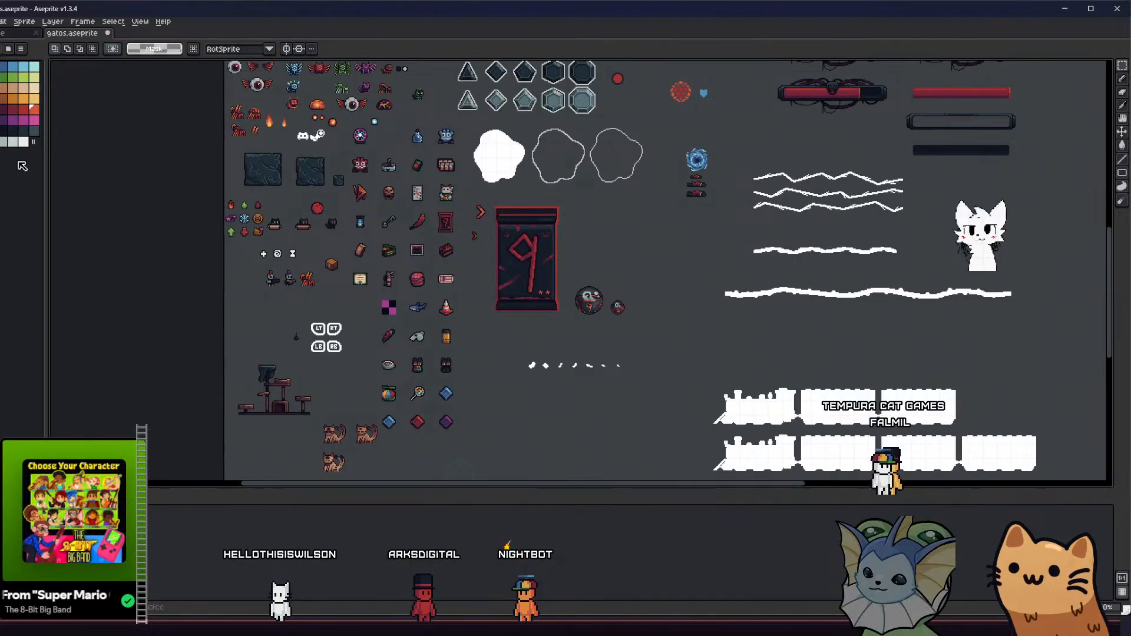
click(10, 37)
scroll(235, 265, down, 2)
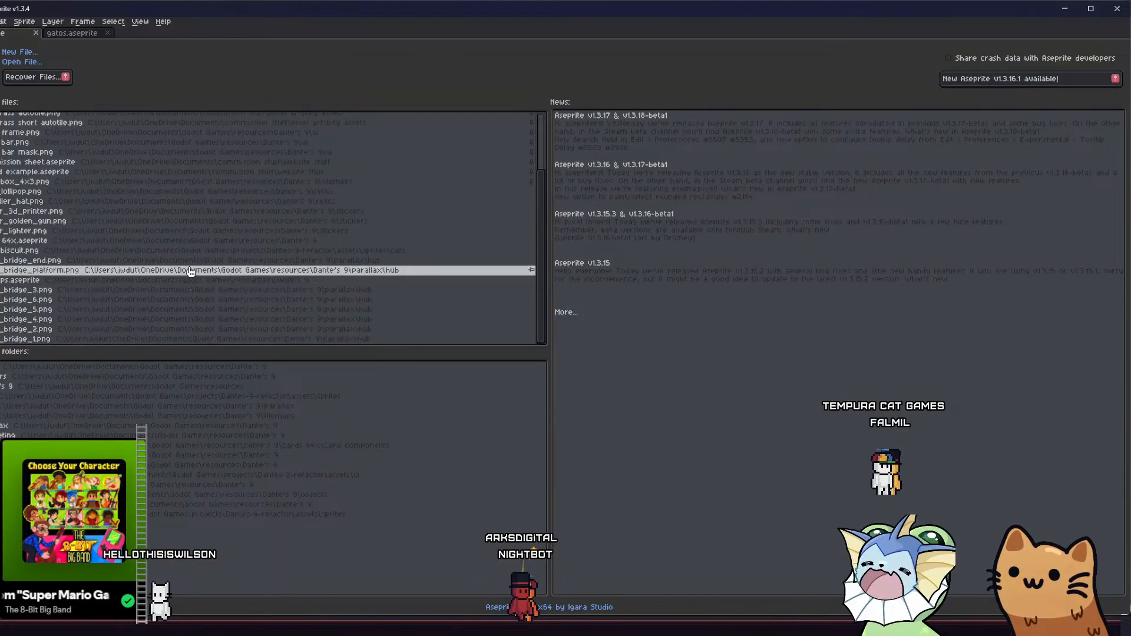
click(124, 241)
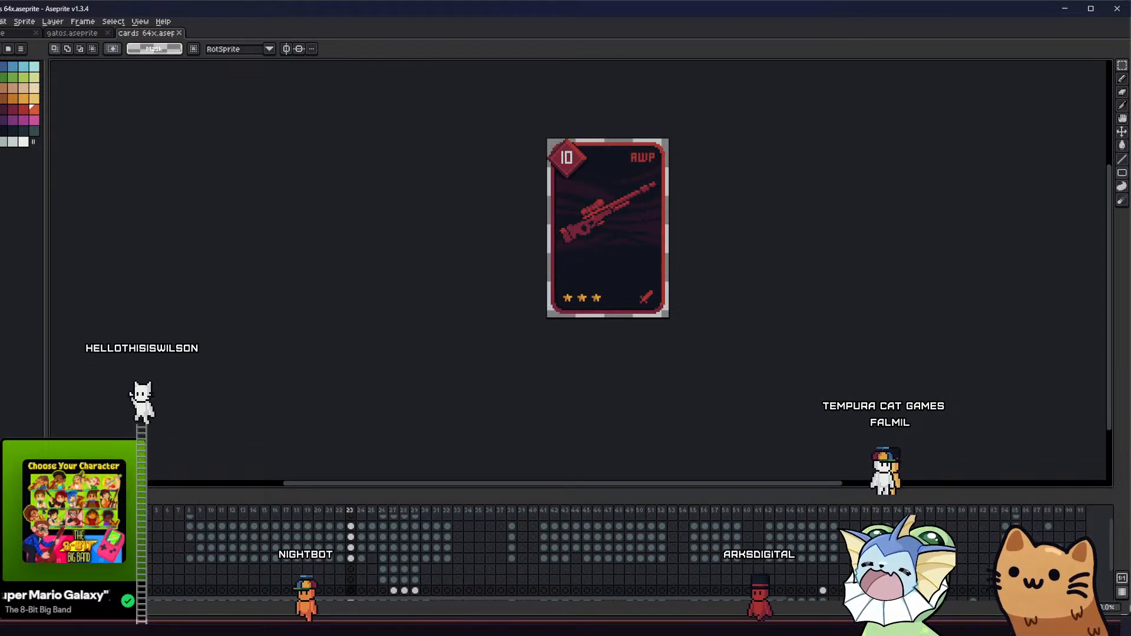
scroll(554, 223, up, 3)
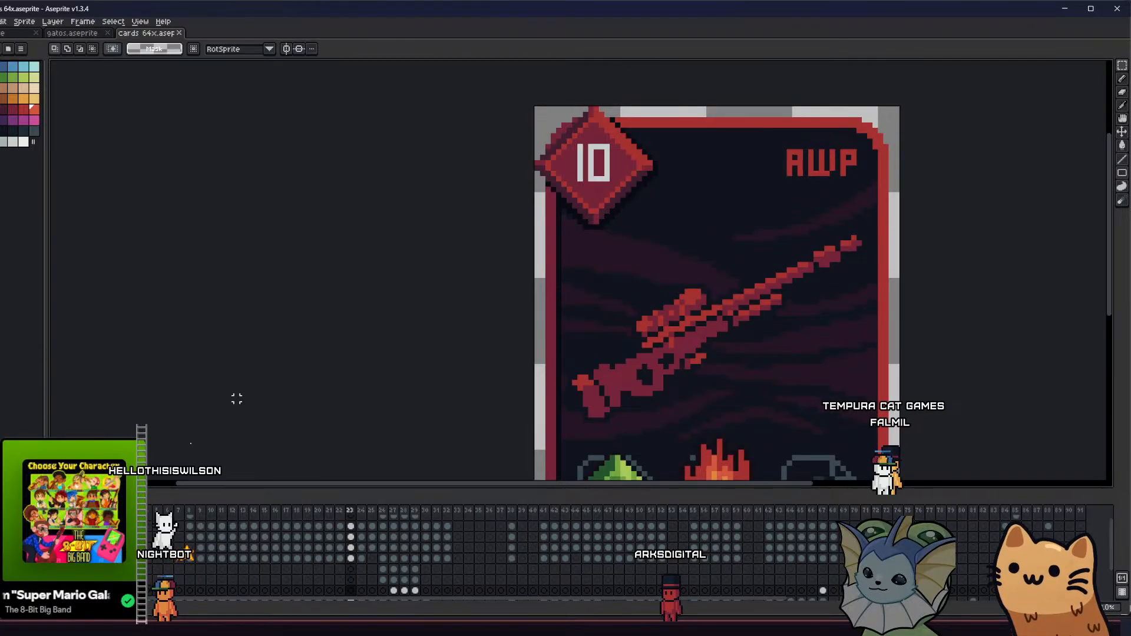
Compare the gem row in gatos.aseprite with the diamond badges on the card frames up to the Black Hole card
click(71, 33)
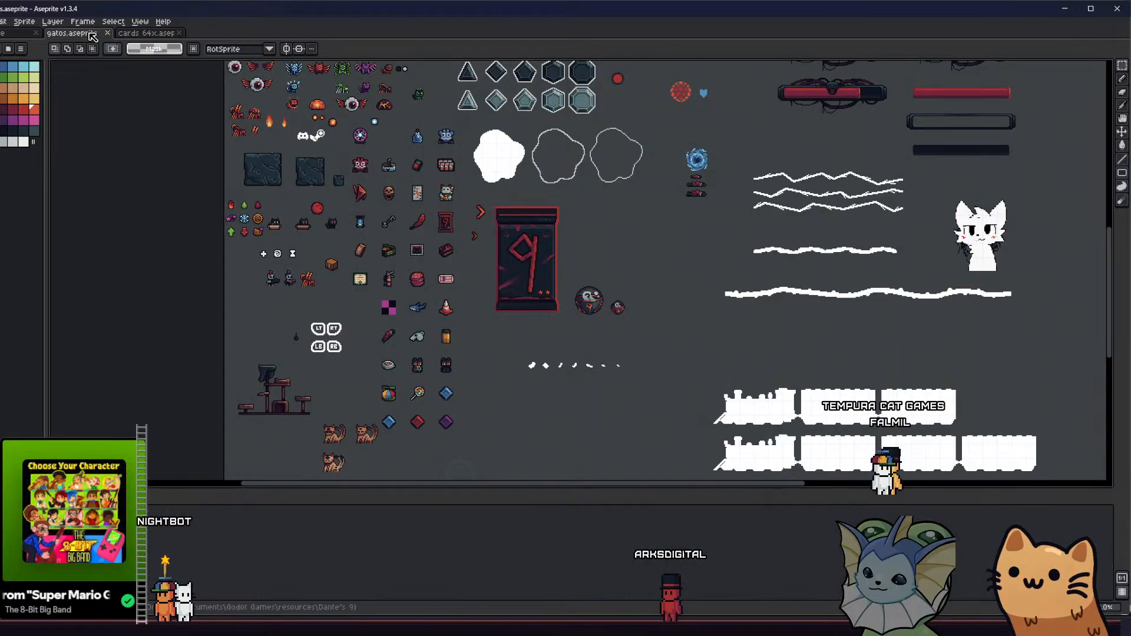
scroll(407, 361, up, 4)
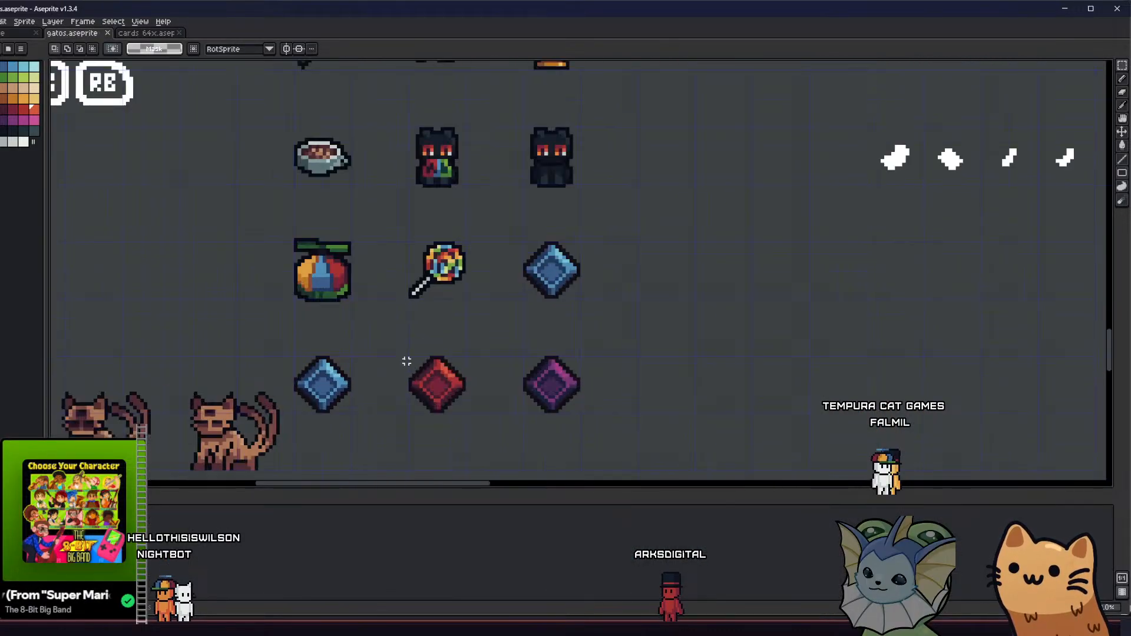
drag(335, 325, 374, 282)
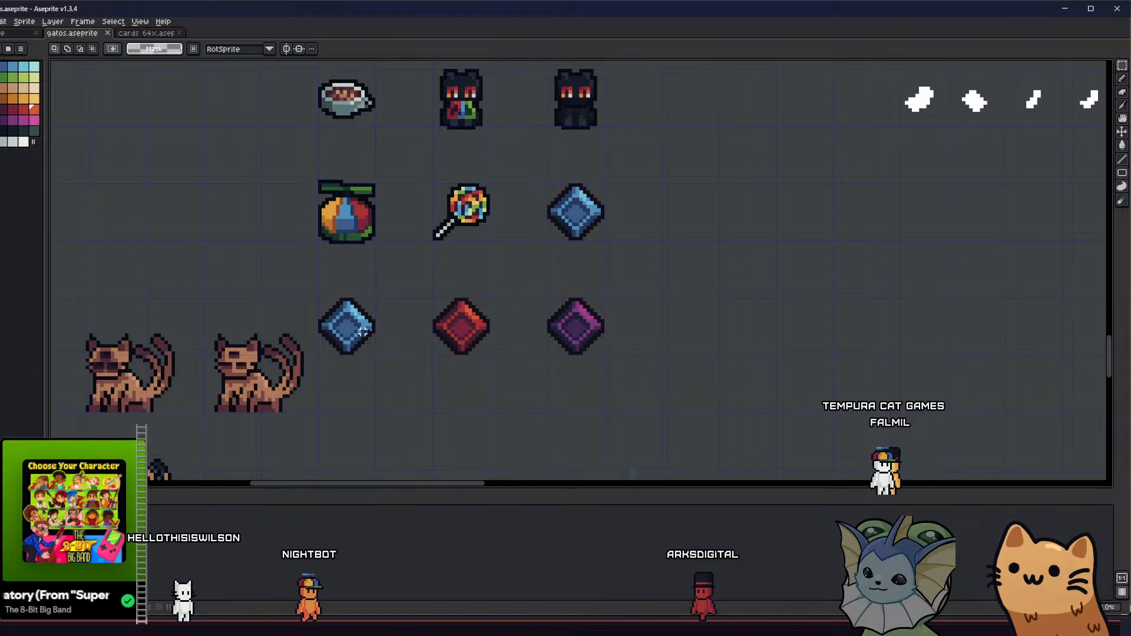
scroll(440, 356, up, 1)
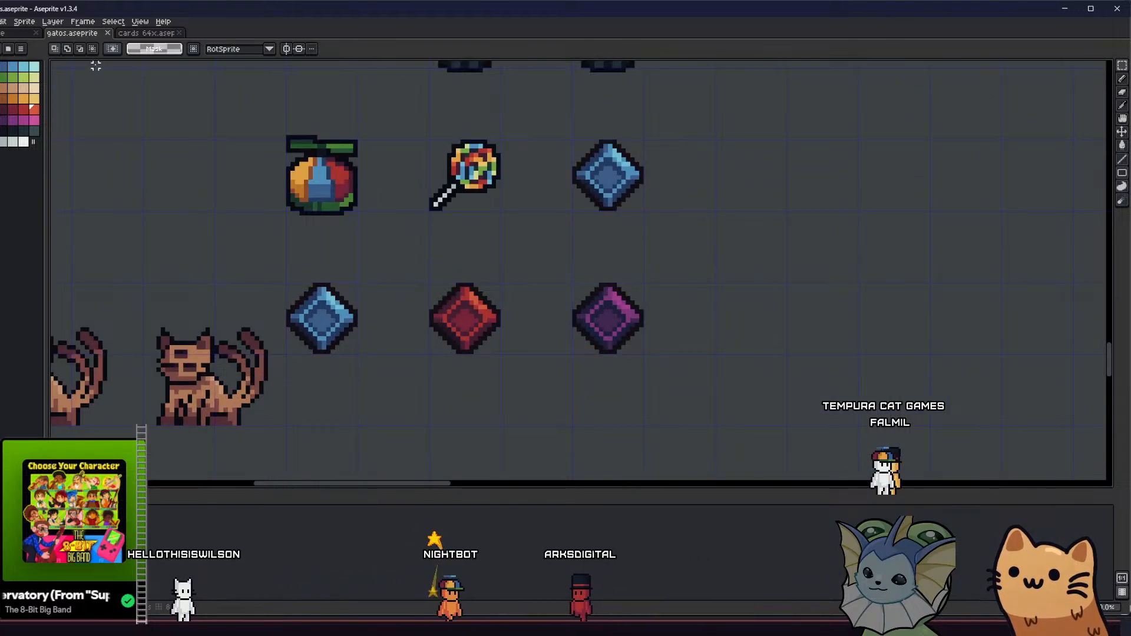
key(ctrl+Tab)
key(Right)
key(Right)
key(Right)
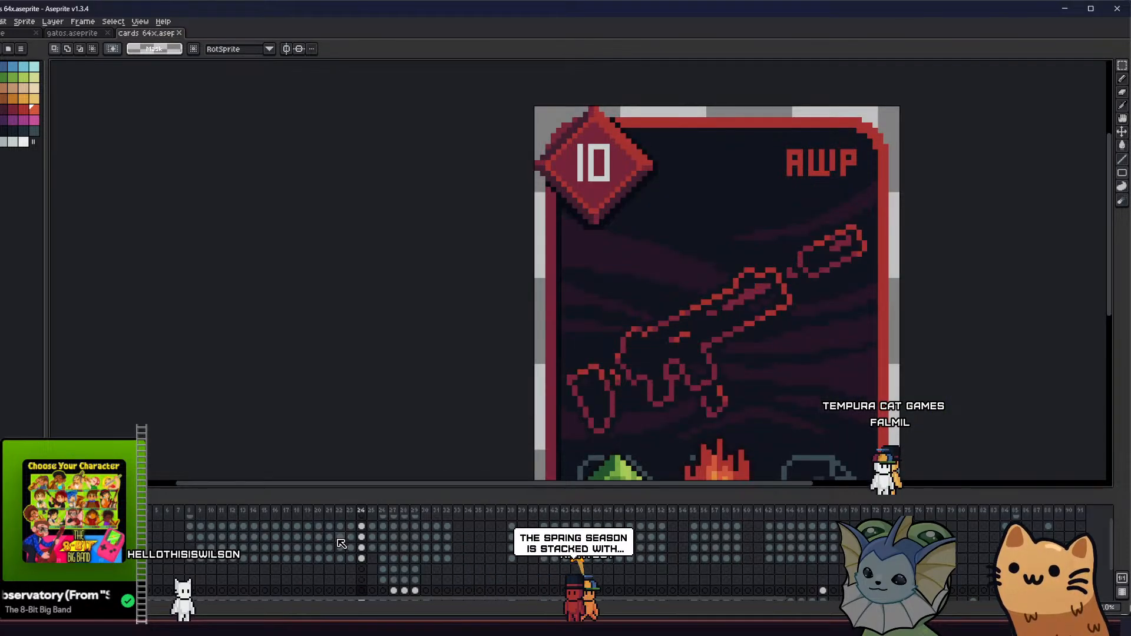
key(comma)
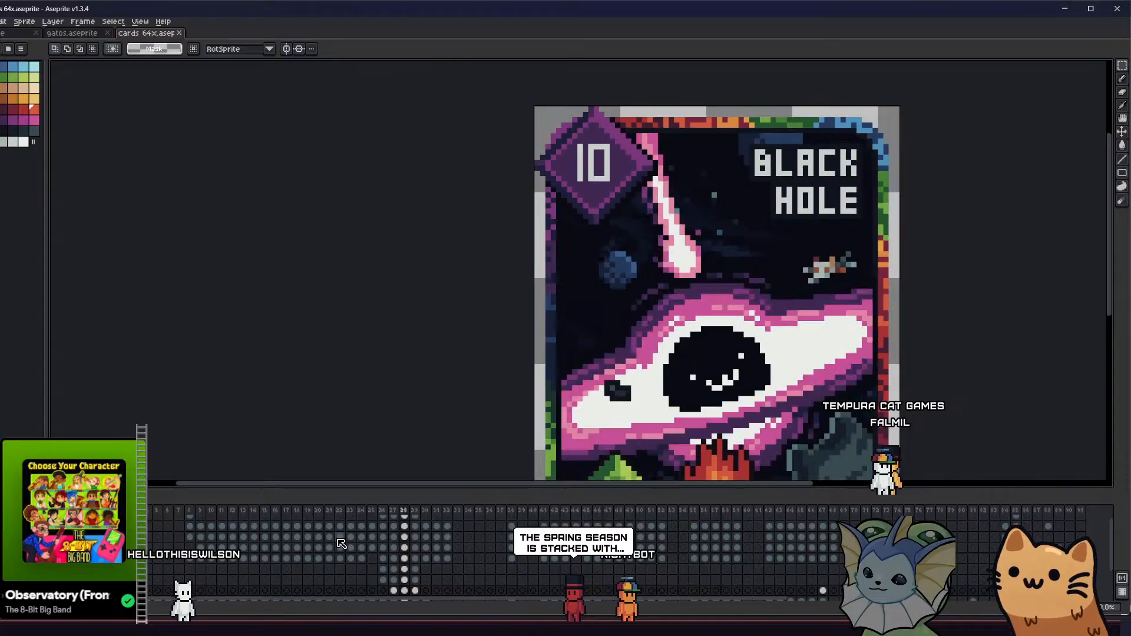
Back in gatos.aseprite, recolor the blue gem beneath the propeller hat in dark-to-light green shades and deselect it
click(61, 37)
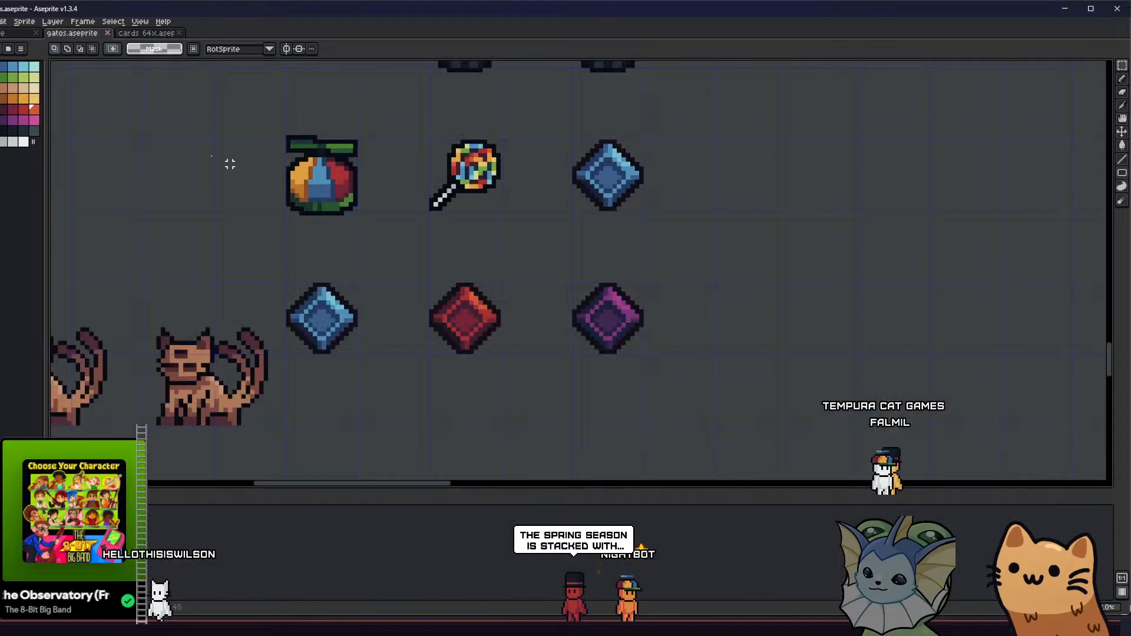
scroll(296, 263, up, 2)
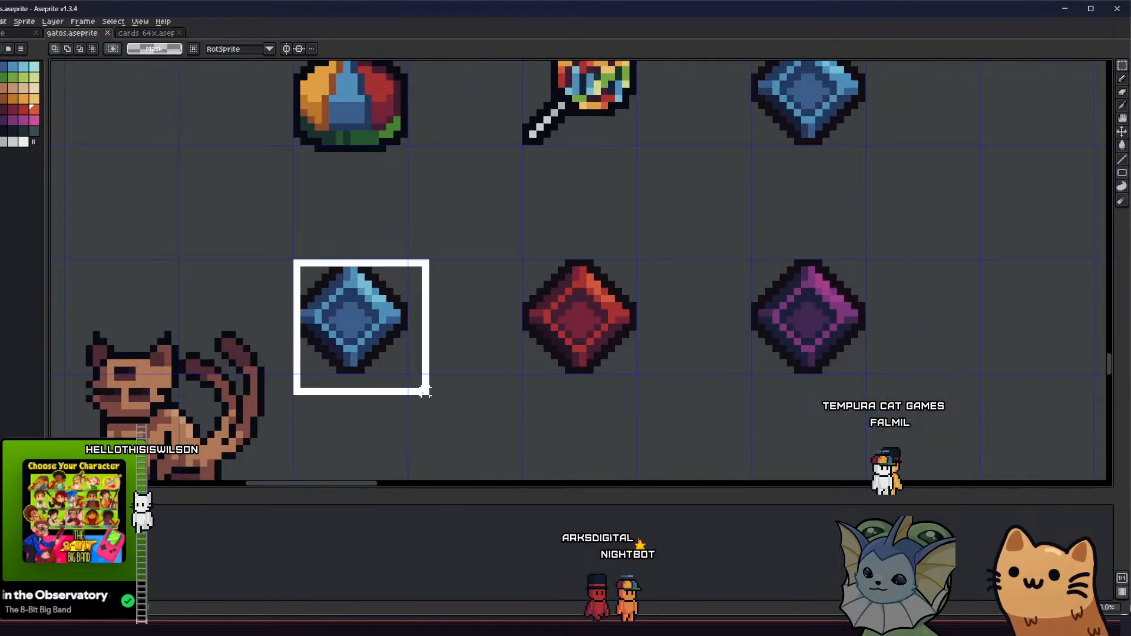
key(w)
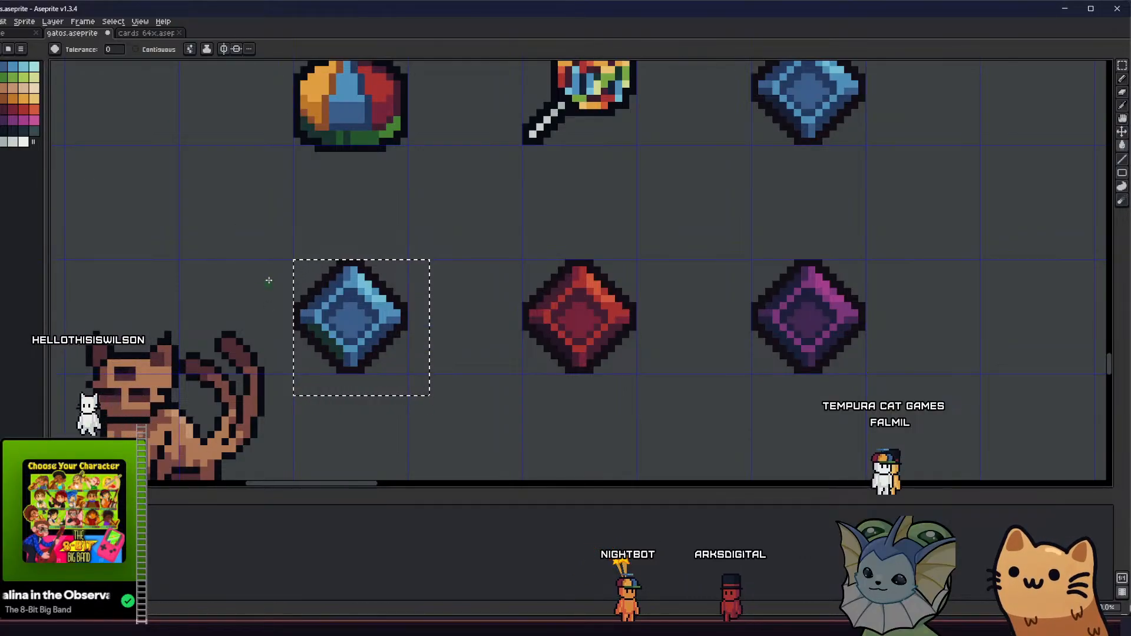
click(3, 77)
click(351, 319)
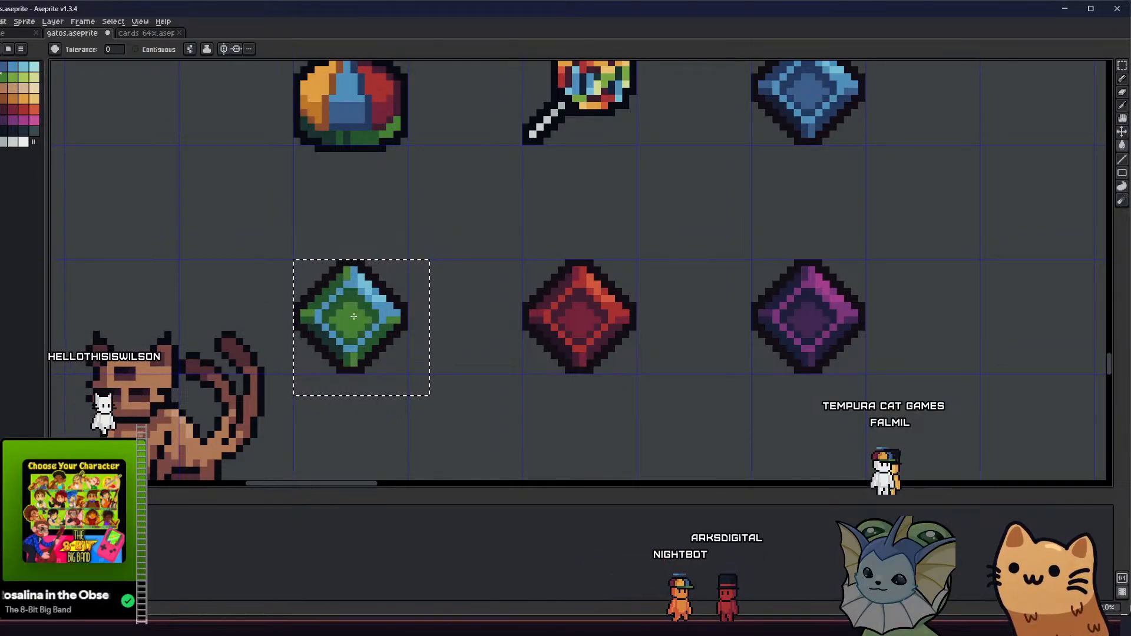
click(13, 76)
click(389, 310)
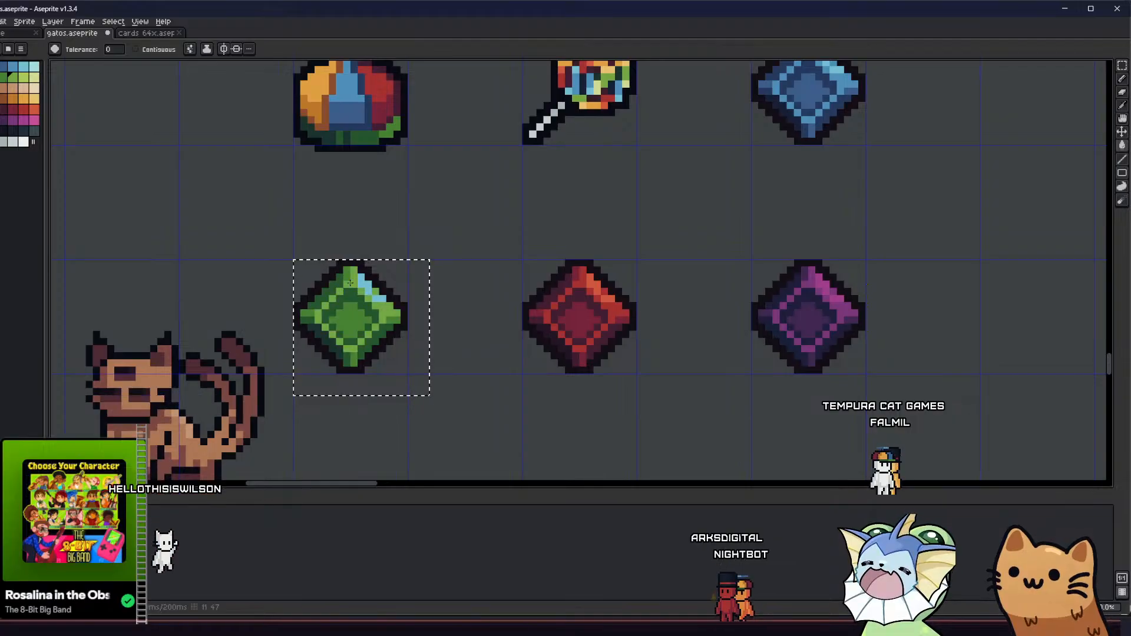
click(24, 77)
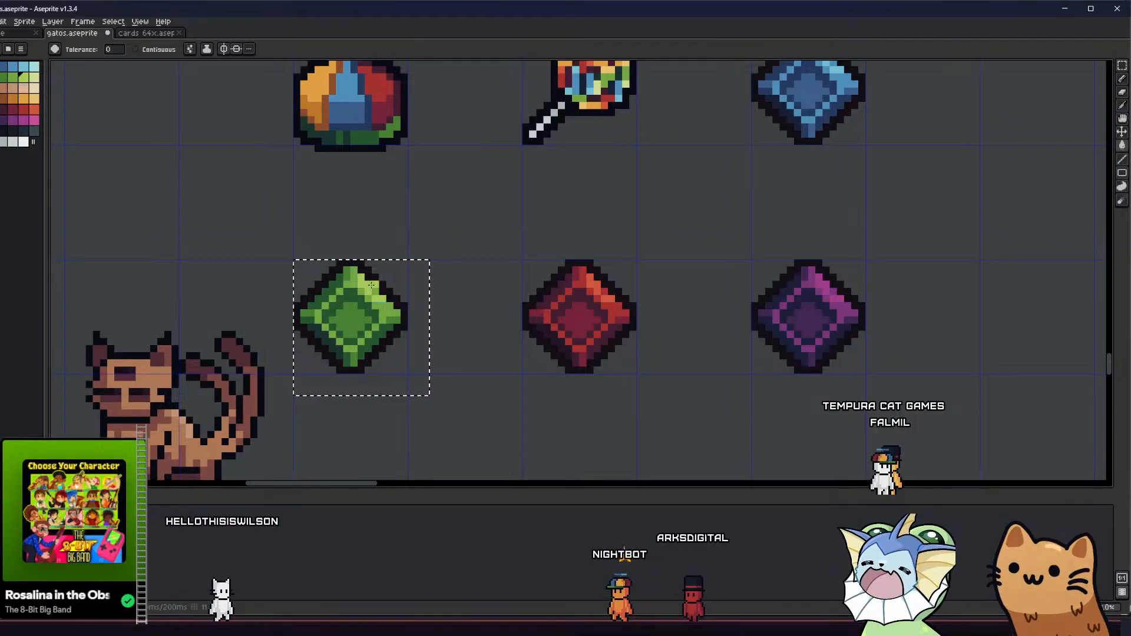
key(m)
scroll(461, 230, down, 2)
scroll(382, 272, down, 2)
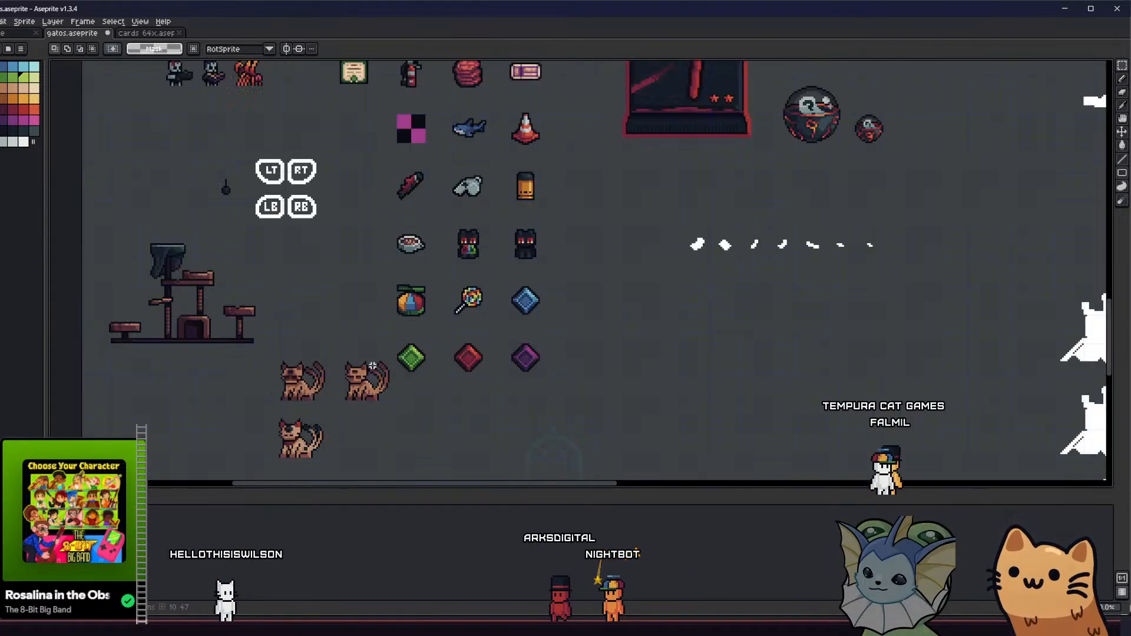
drag(332, 346, 347, 350)
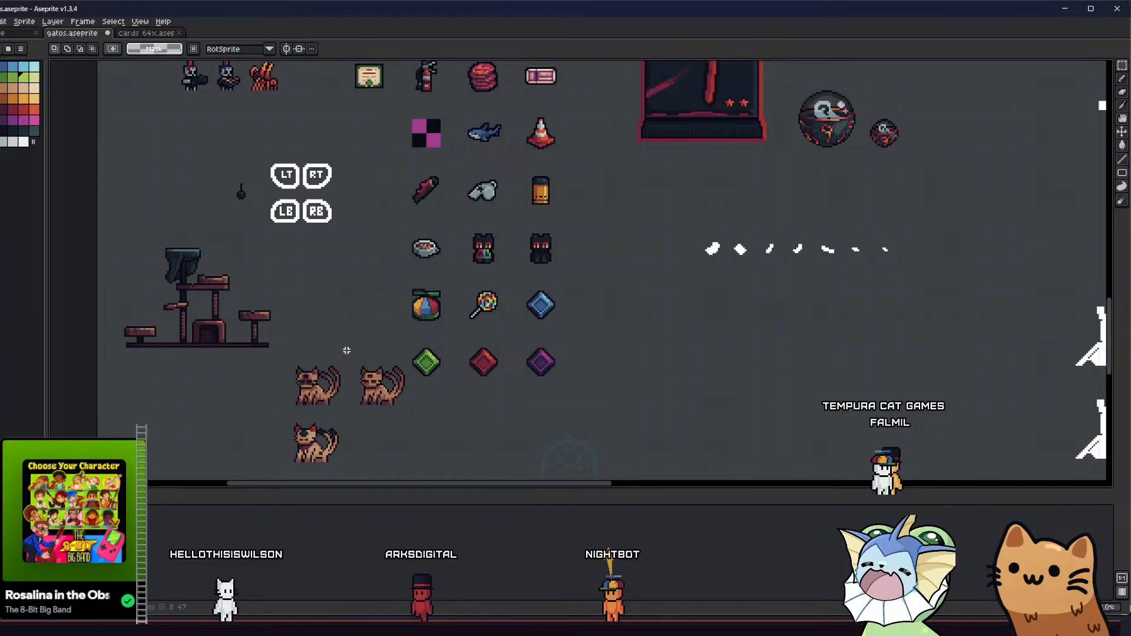
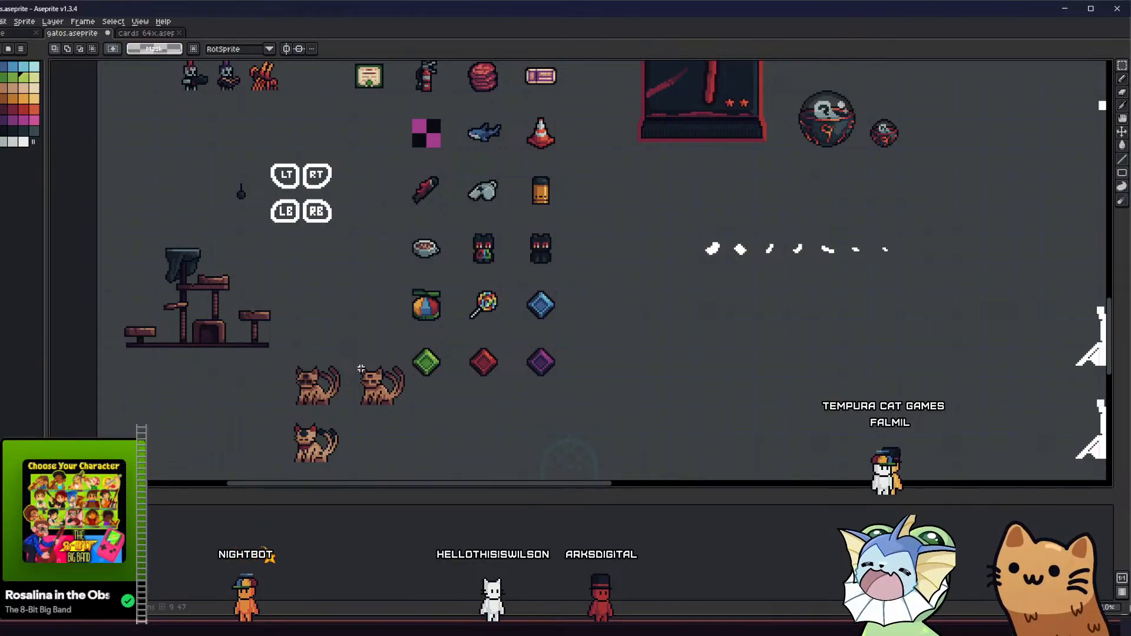
Move the striped cat next to the green gem to the other side of its twin, under the cat tree
scroll(361, 369, down, 2)
scroll(389, 367, up, 4)
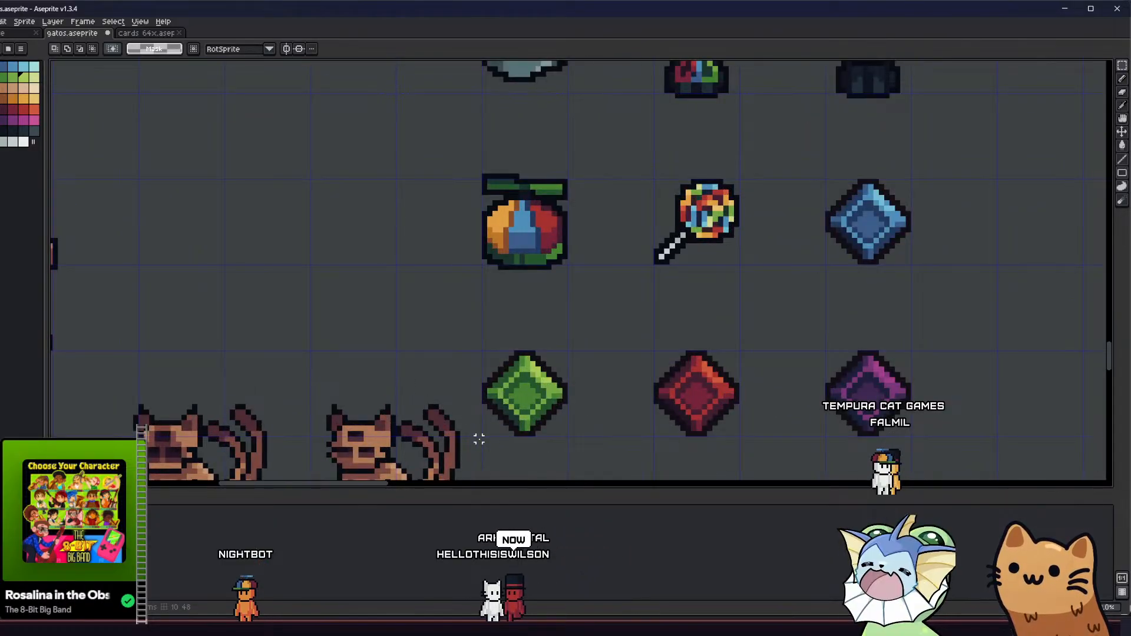
scroll(516, 407, down, 2)
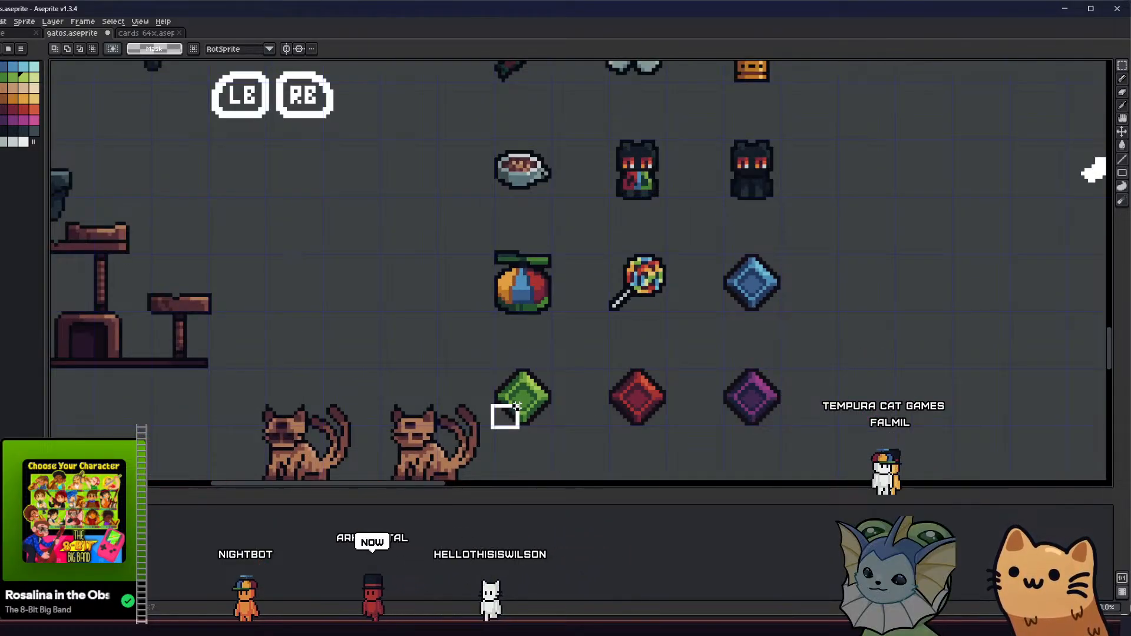
drag(517, 406, 505, 469)
scroll(547, 268, down, 2)
drag(546, 238, 525, 421)
drag(533, 235, 543, 207)
scroll(543, 221, down, 3)
drag(504, 322, 498, 304)
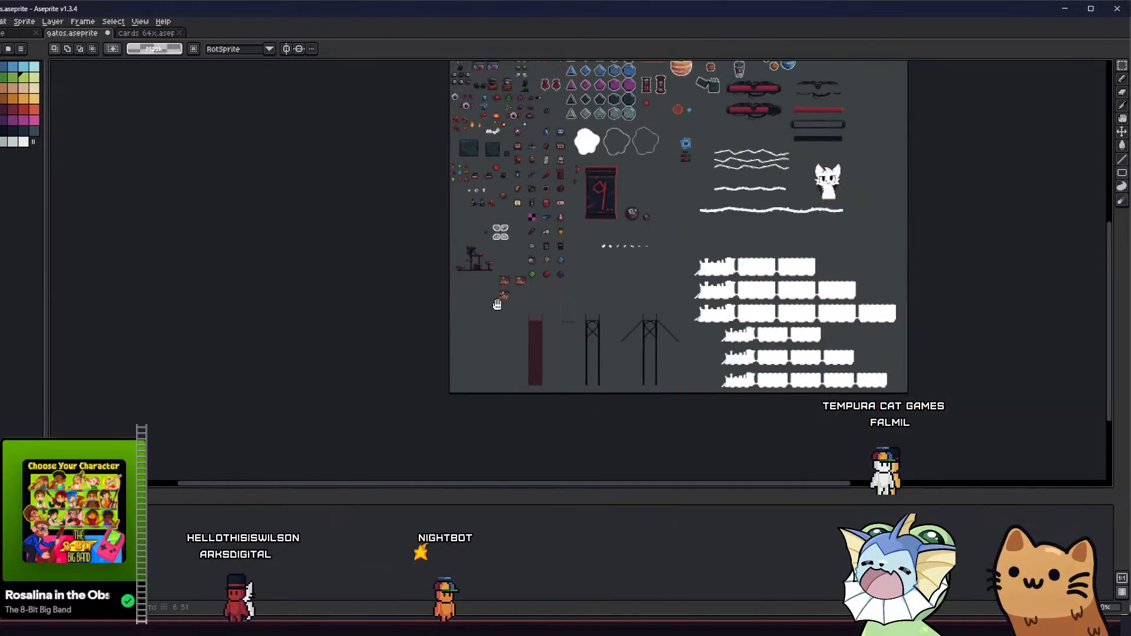
scroll(530, 287, up, 3)
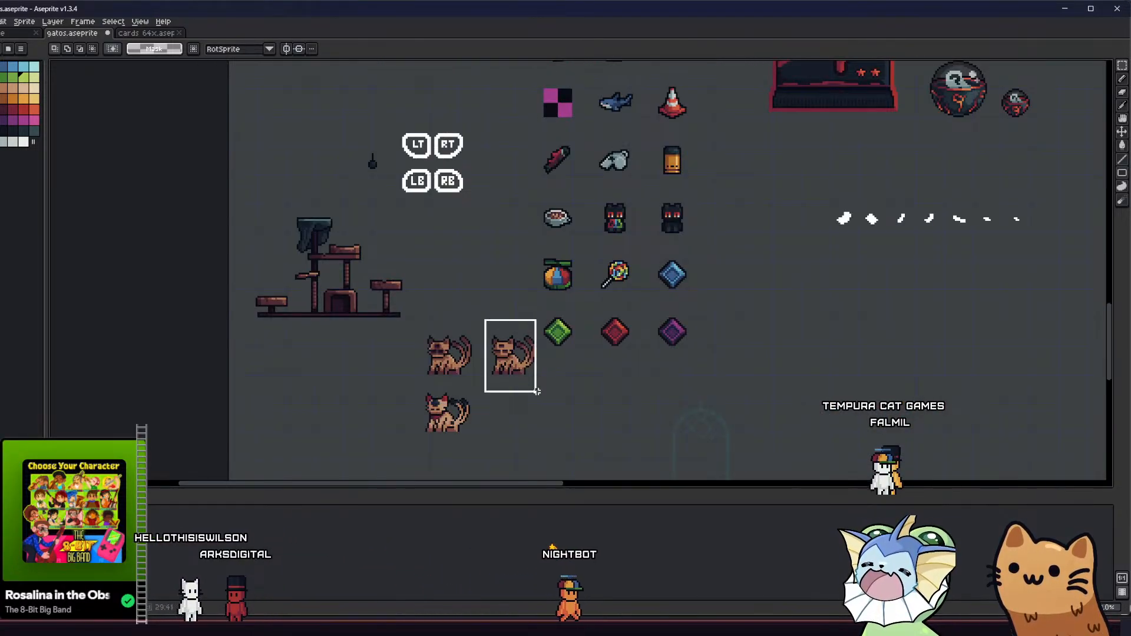
drag(521, 361, 416, 375)
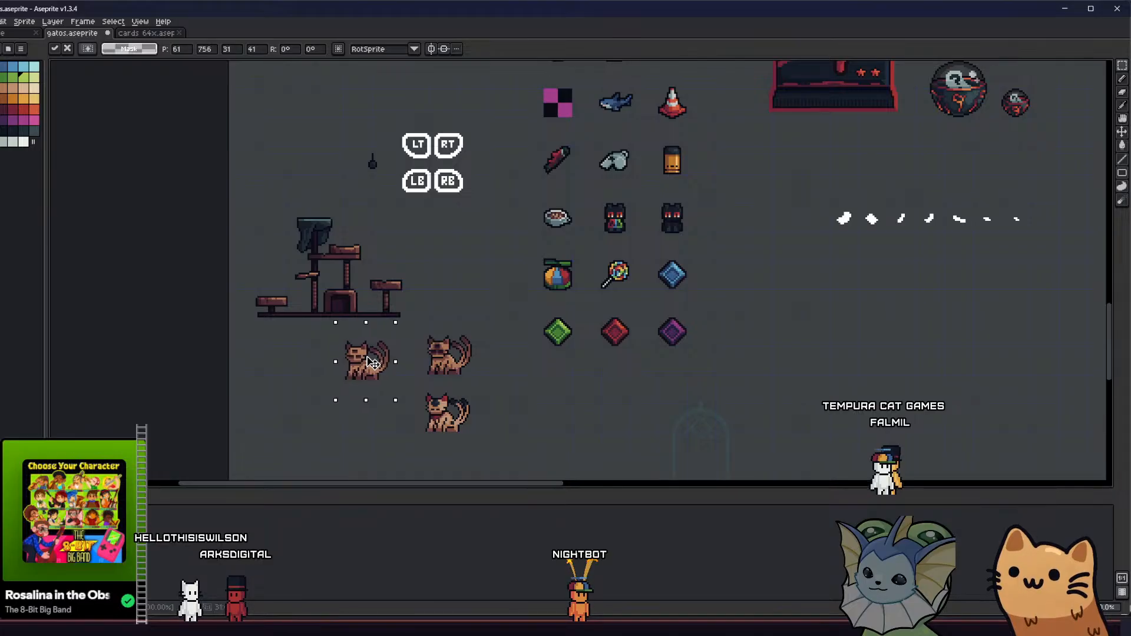
key(Return)
Move the small glowing blue orb up beside the cracked lava dome, away from the item icons
drag(473, 278, 420, 321)
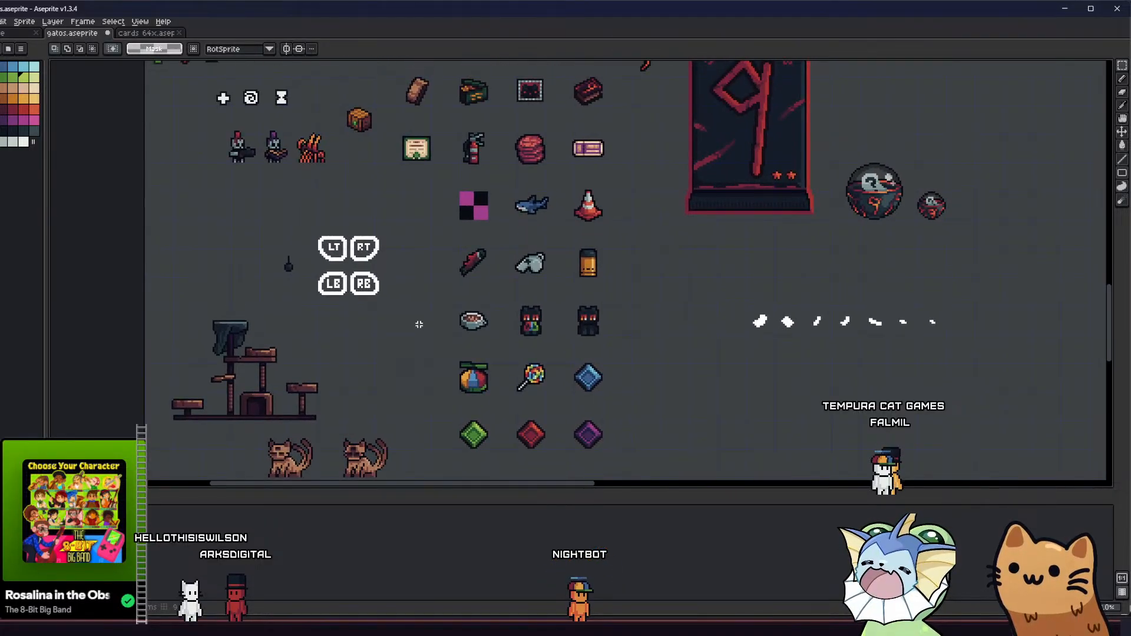
scroll(419, 321, down, 1)
drag(416, 184, 419, 201)
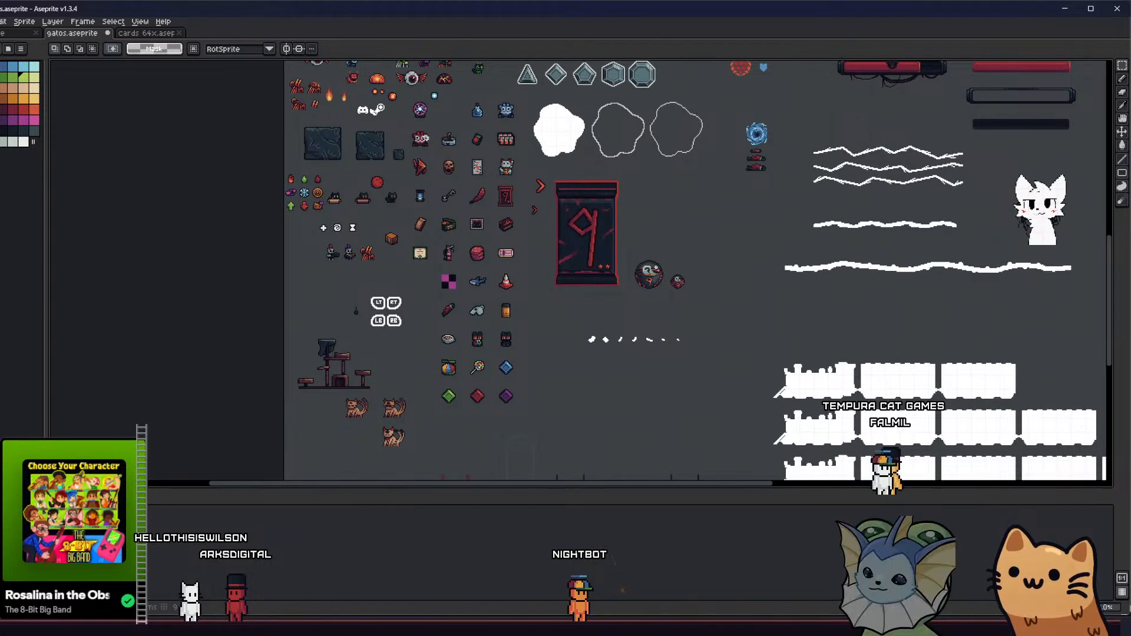
scroll(444, 76, up, 5)
drag(344, 165, 558, 118)
key(Return)
scroll(532, 212, down, 4)
scroll(454, 230, down, 3)
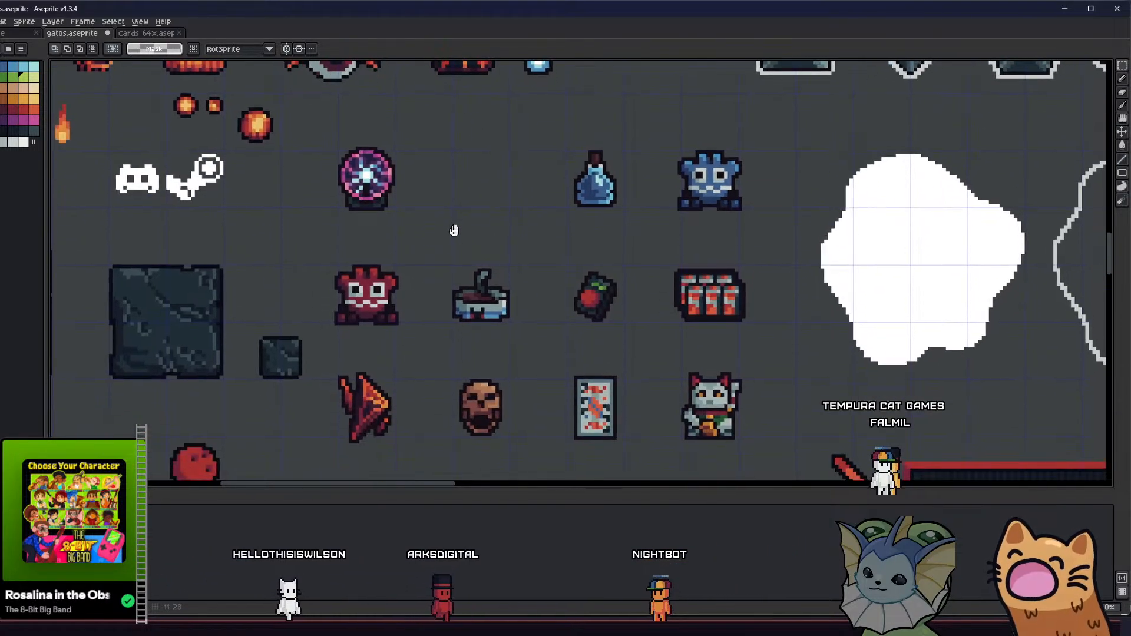
Shift the smallest stone block closer to the medium stone block and deselect it
scroll(450, 265, down, 1)
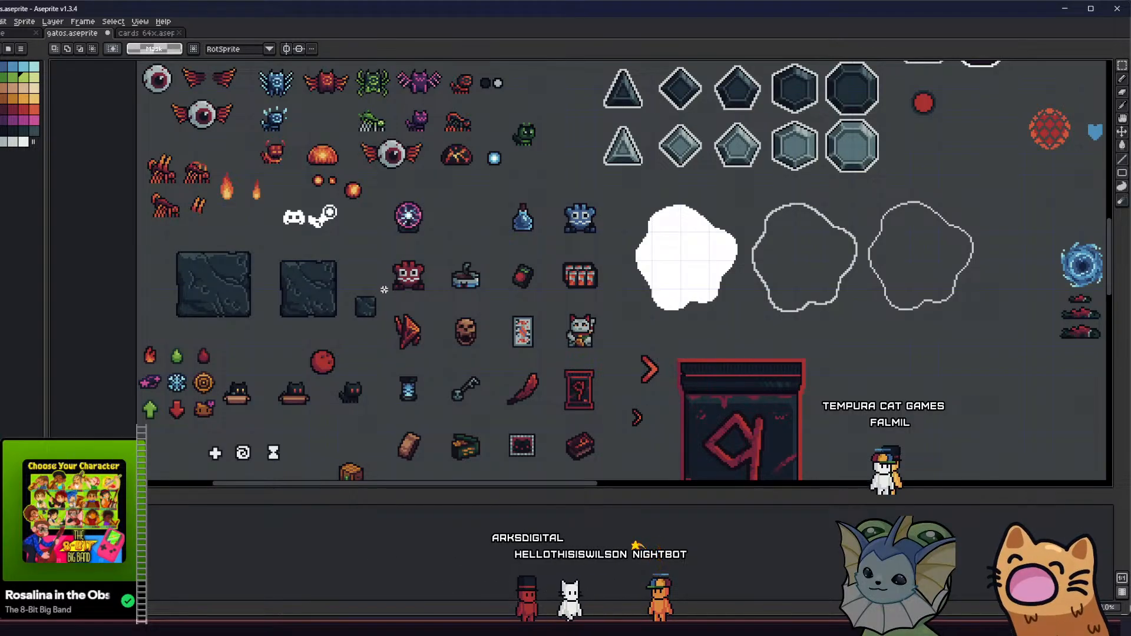
drag(381, 287, 341, 322)
click(361, 340)
Delete the near-black outline around the small red-bordered banner icon with the Magic Wand
scroll(360, 340, down, 5)
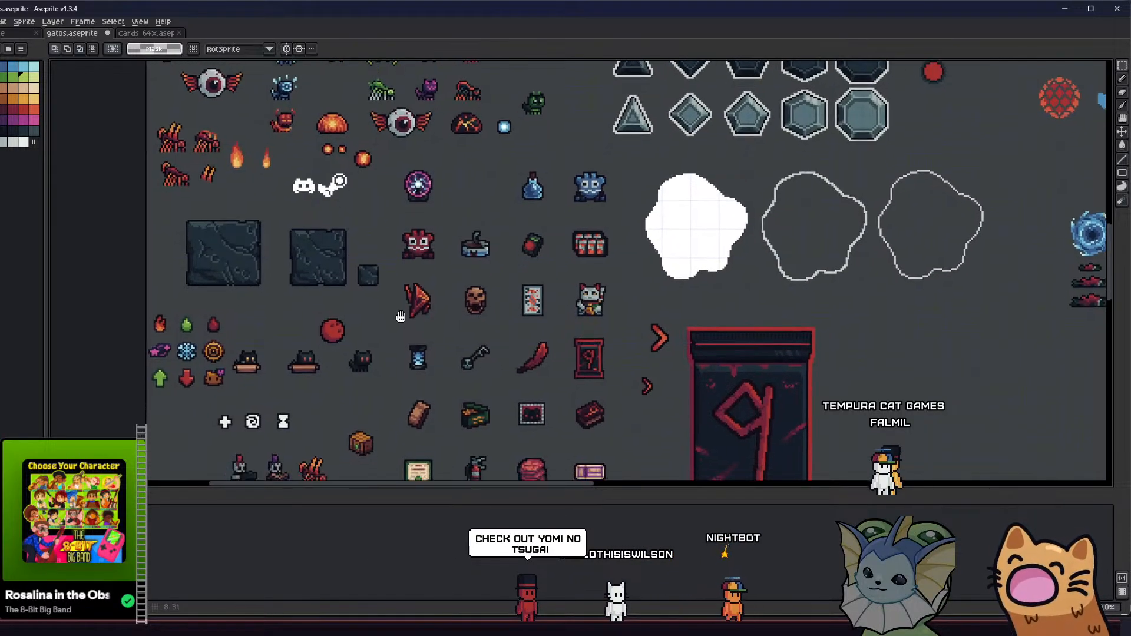
drag(514, 290, 503, 231)
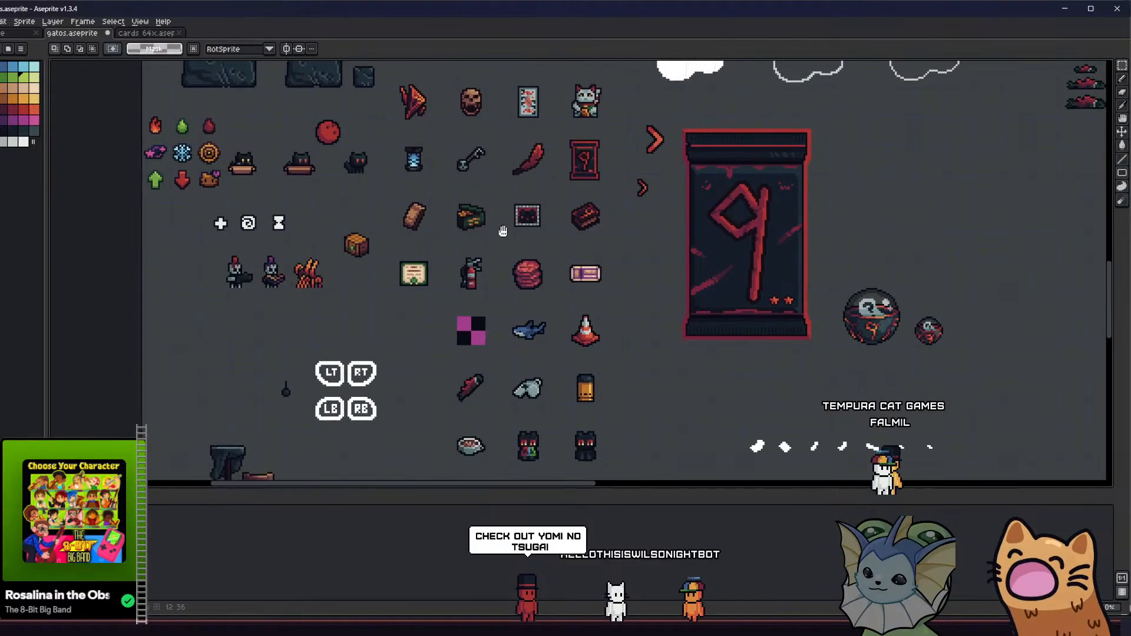
drag(552, 275, 521, 302)
scroll(562, 228, up, 4)
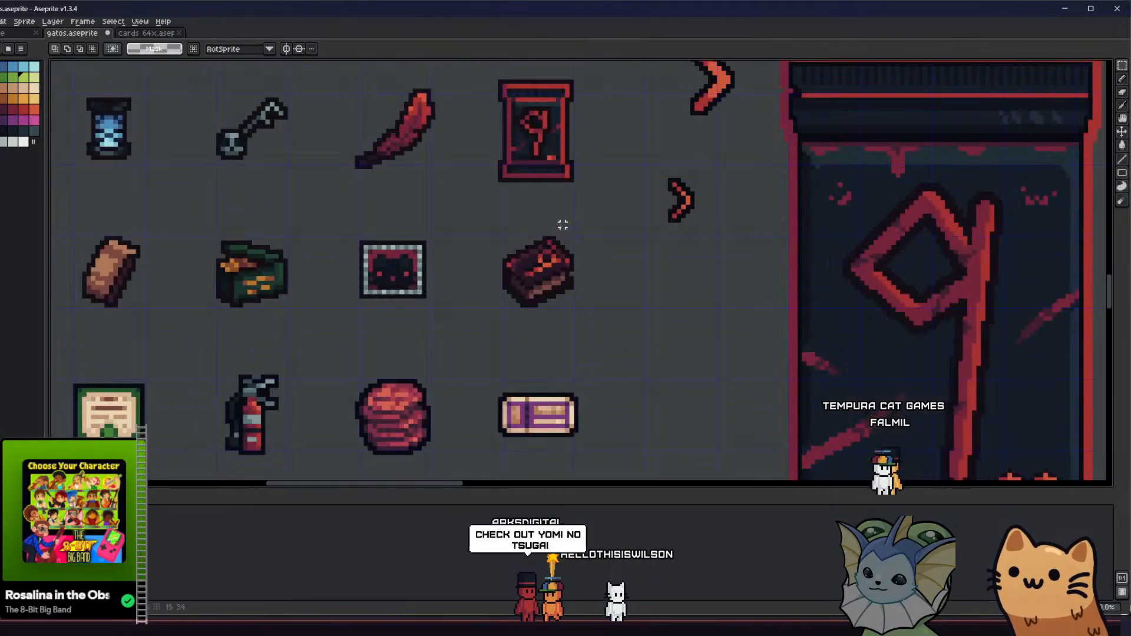
drag(530, 190, 524, 308)
key(w)
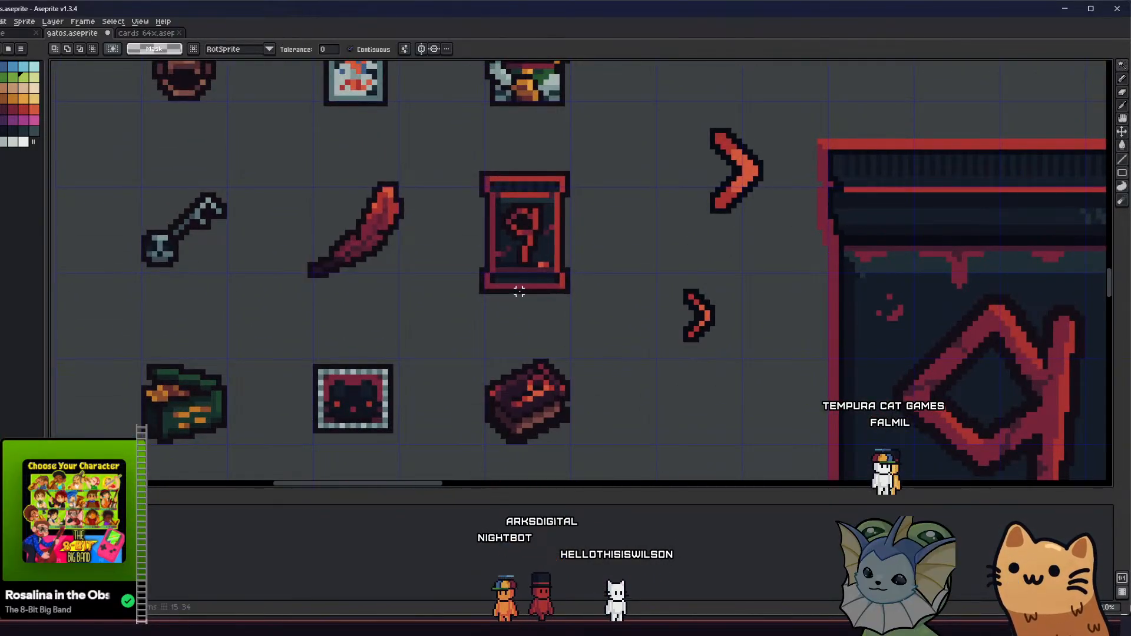
scroll(523, 298, down, 4)
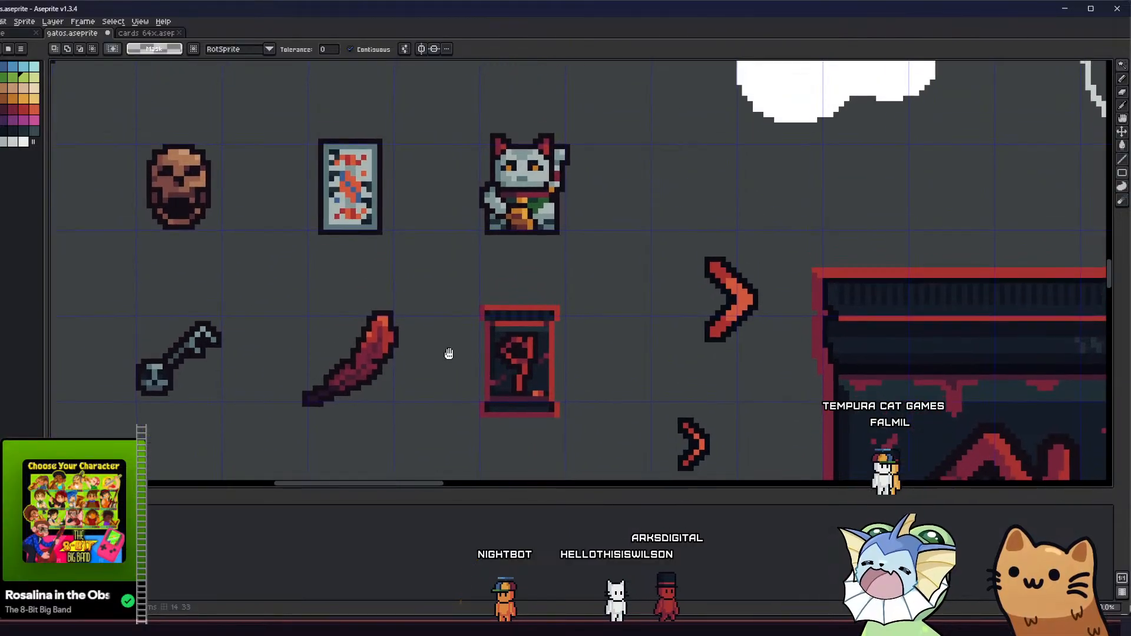
scroll(505, 328, down, 4)
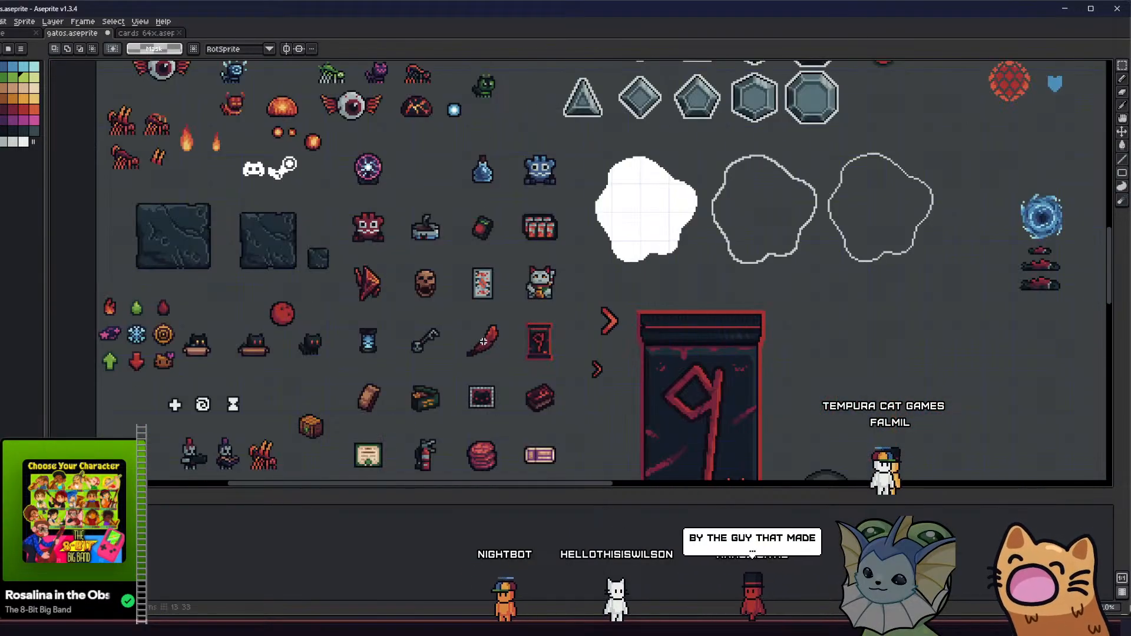
scroll(480, 439, up, 5)
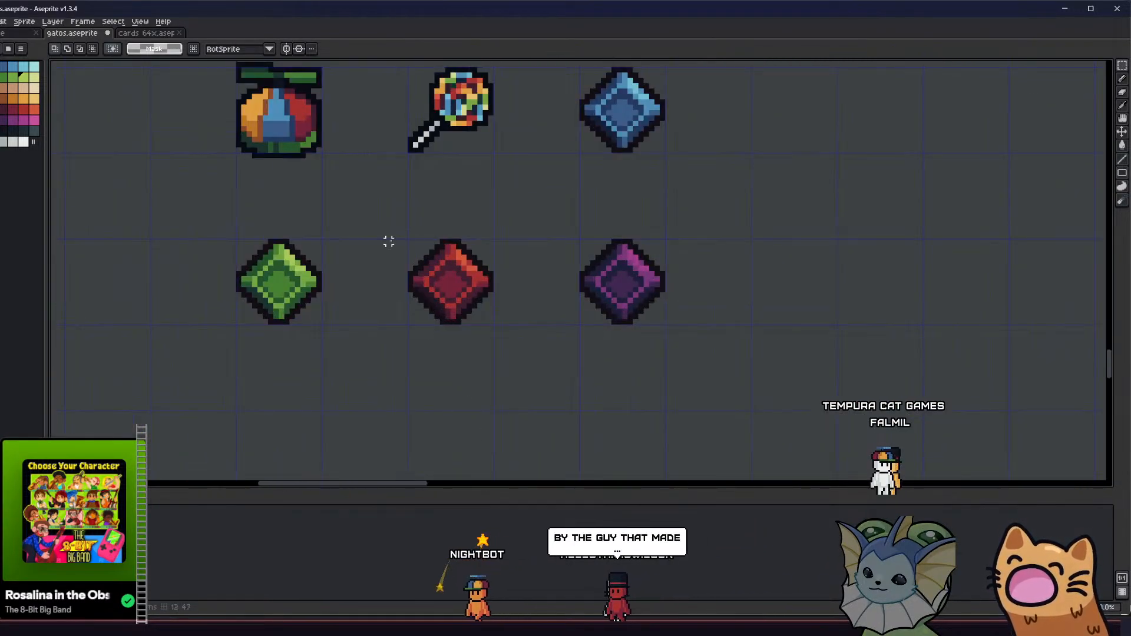
drag(383, 220, 491, 327)
click(543, 345)
scroll(434, 336, down, 5)
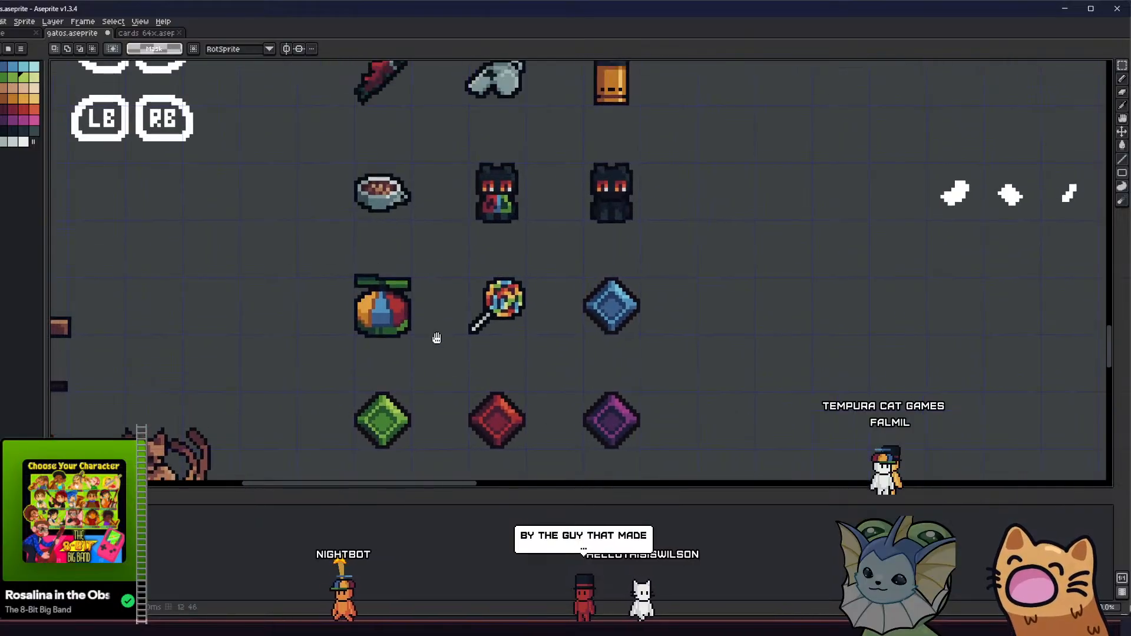
Remove the extra outer outline around the soda can pack icon
scroll(525, 259, up, 4)
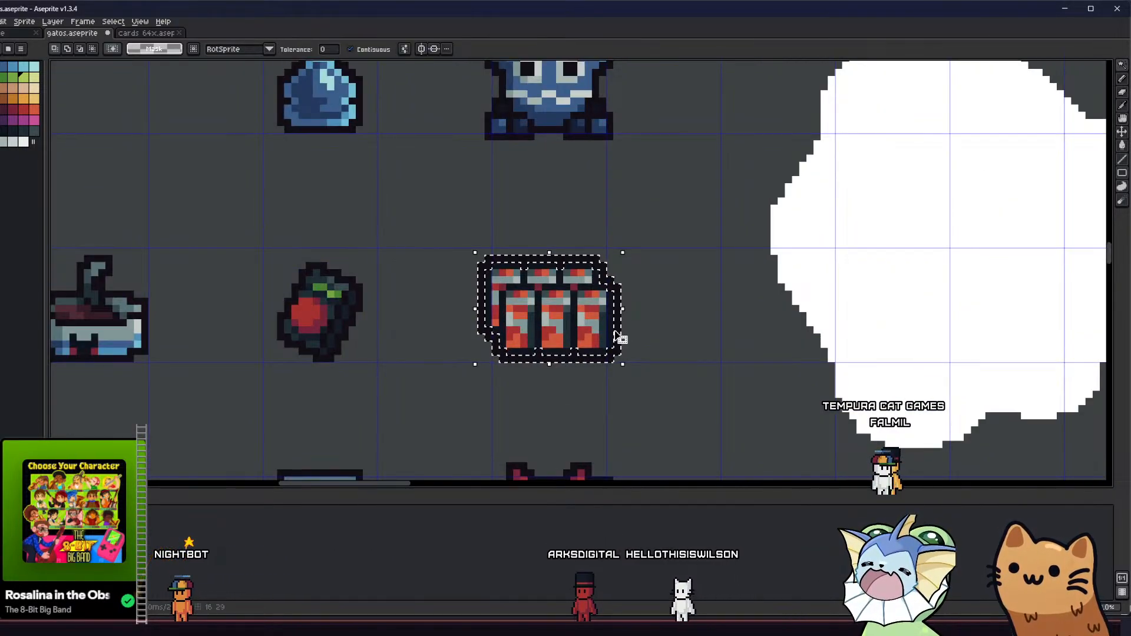
click(624, 337)
scroll(511, 332, down, 1)
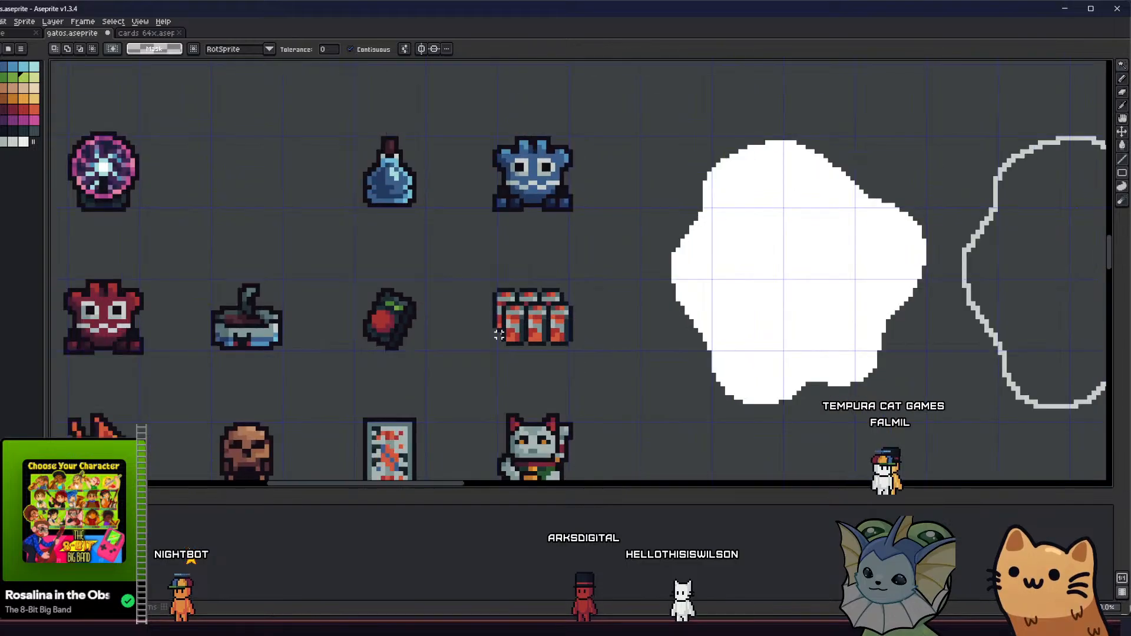
scroll(473, 331, up, 1)
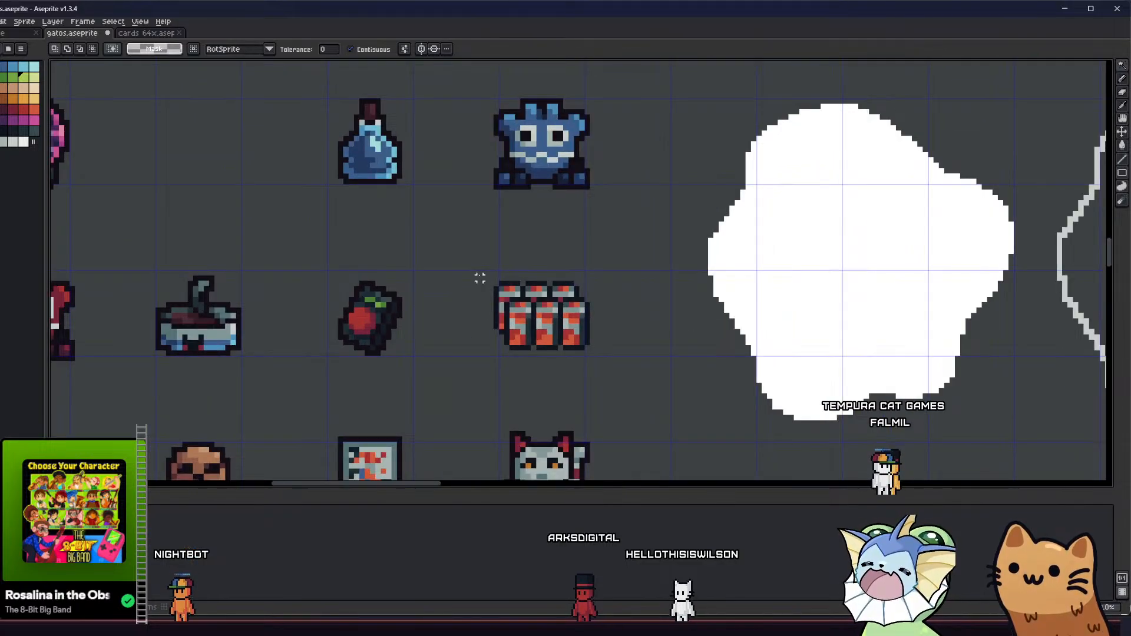
Select the can pack icon and fill its dark blue outline with near-black, undoing any stray fill
drag(597, 375, 597, 375)
scroll(588, 359, down, 1)
key(g)
scroll(569, 327, up, 6)
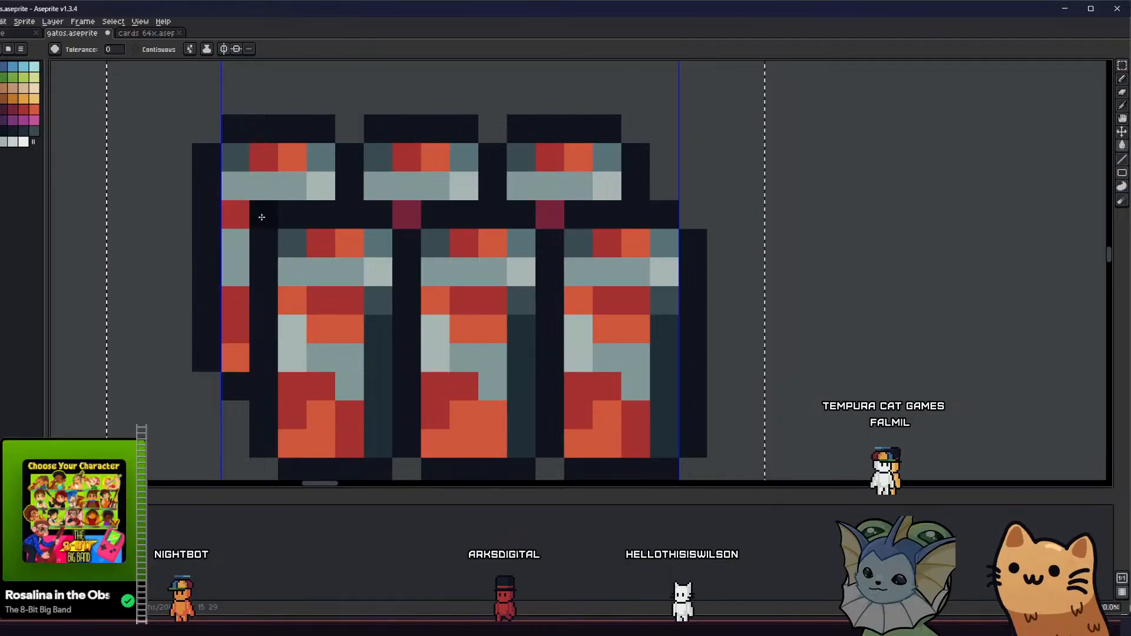
click(259, 216)
scroll(259, 216, down, 4)
scroll(265, 220, up, 5)
key(ctrl+z)
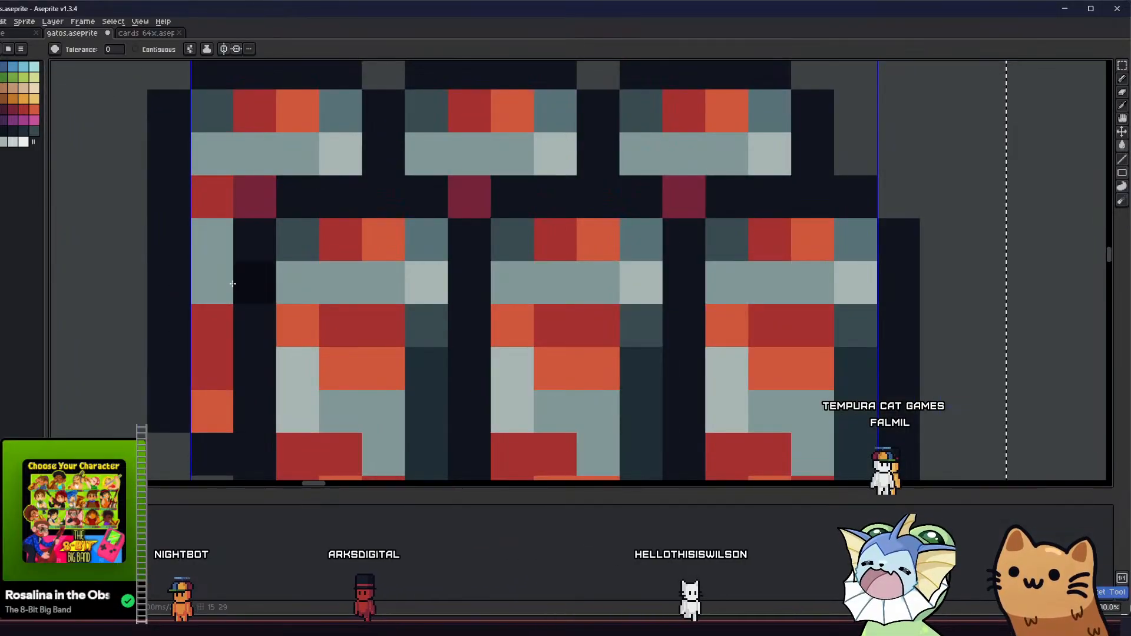
click(251, 250)
scroll(241, 254, down, 5)
Deselect the can pack icon and save gatos.aseprite
key(m)
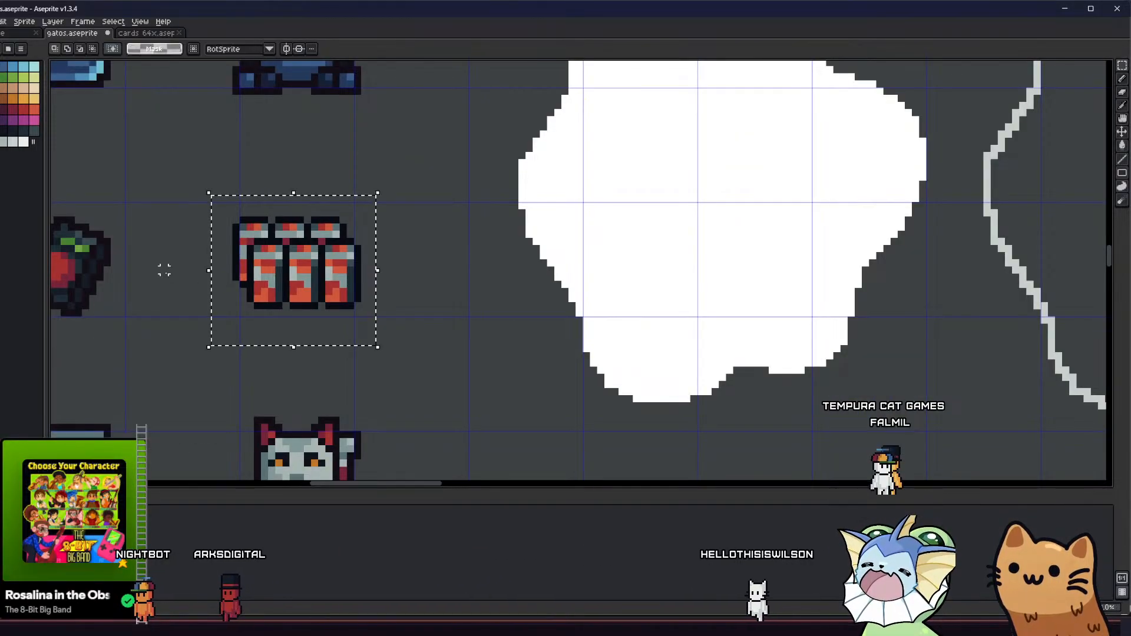
click(164, 270)
drag(165, 270, 434, 263)
scroll(318, 272, down, 2)
key(ctrl+s)
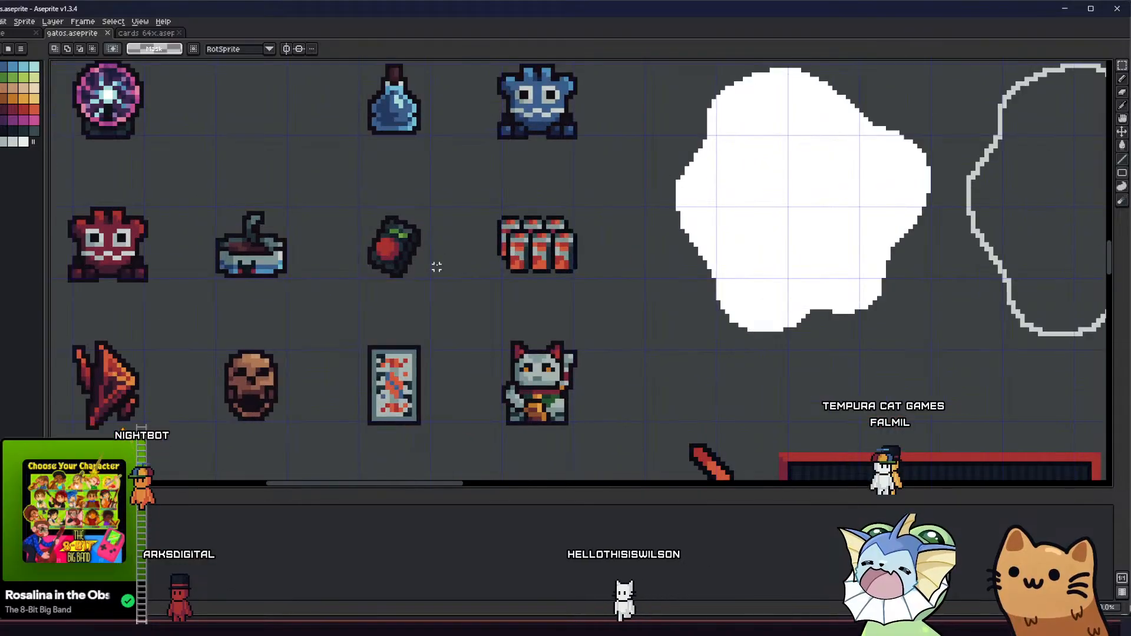
Select the whole block of item icons, from the plasma ball down to the purple gem
scroll(437, 270, down, 1)
scroll(232, 155, up, 4)
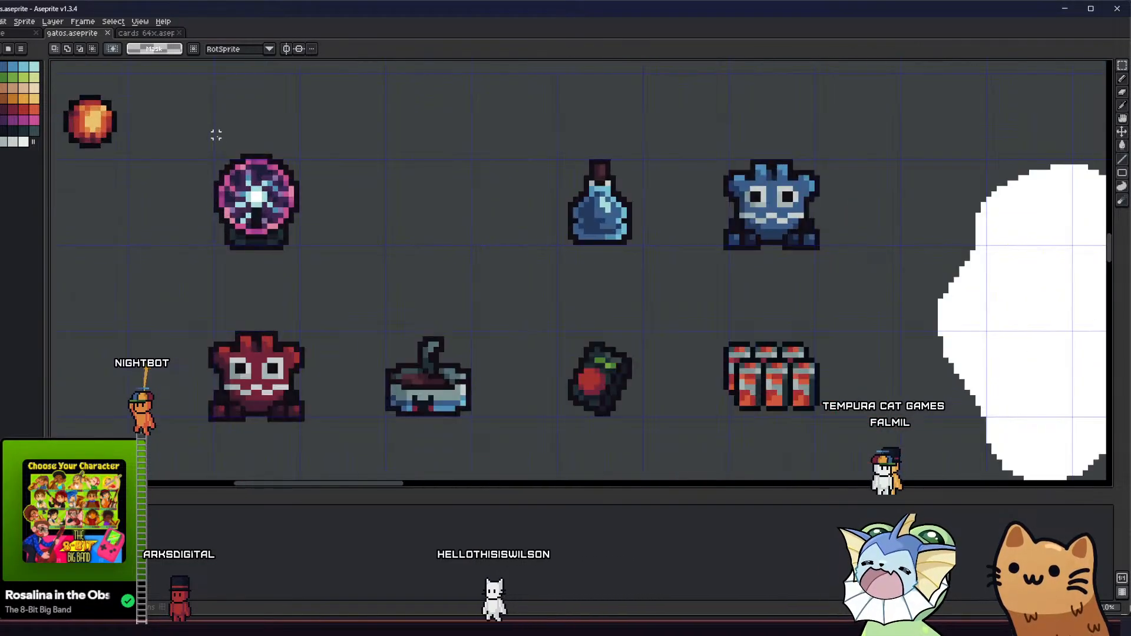
drag(190, 140, 386, 346)
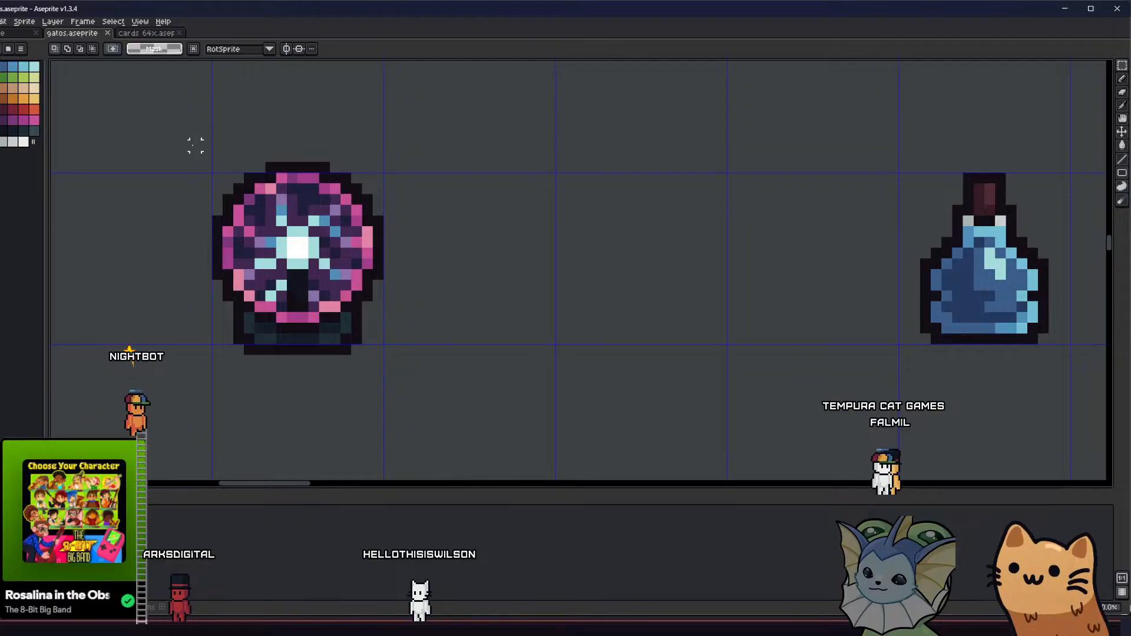
drag(185, 134, 593, 471)
scroll(422, 384, up, 3)
scroll(439, 343, down, 14)
scroll(448, 376, up, 3)
scroll(478, 412, up, 6)
scroll(593, 472, down, 1)
scroll(474, 286, down, 4)
scroll(472, 303, up, 2)
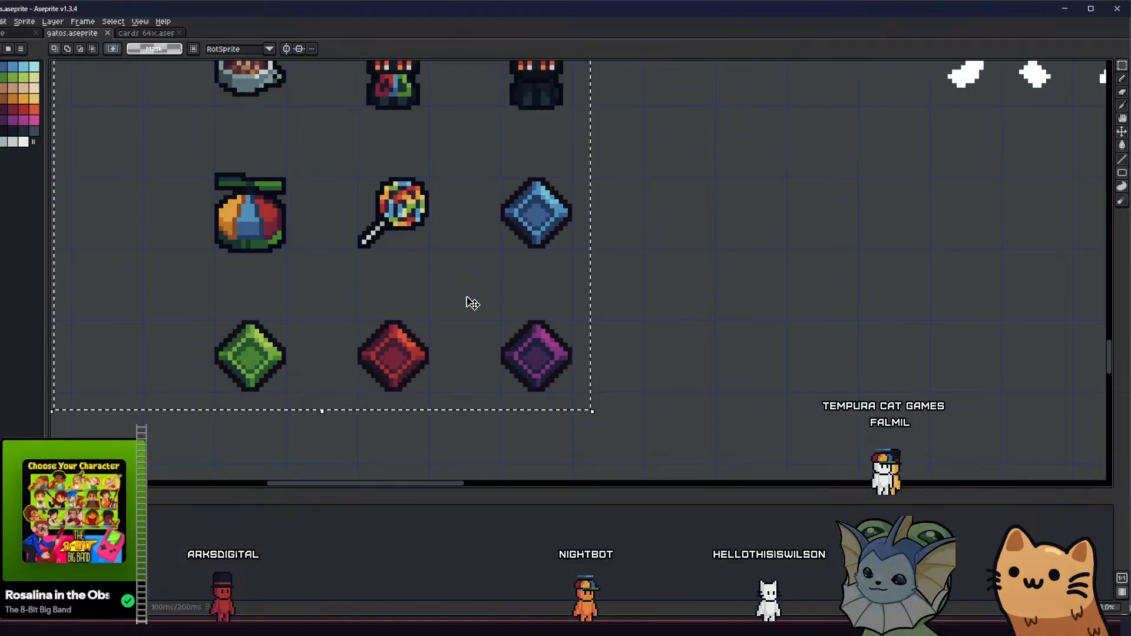
Examine the selected icon block against the surrounding sprites, from its first row to the gem row
scroll(579, 403, up, 2)
scroll(579, 399, down, 8)
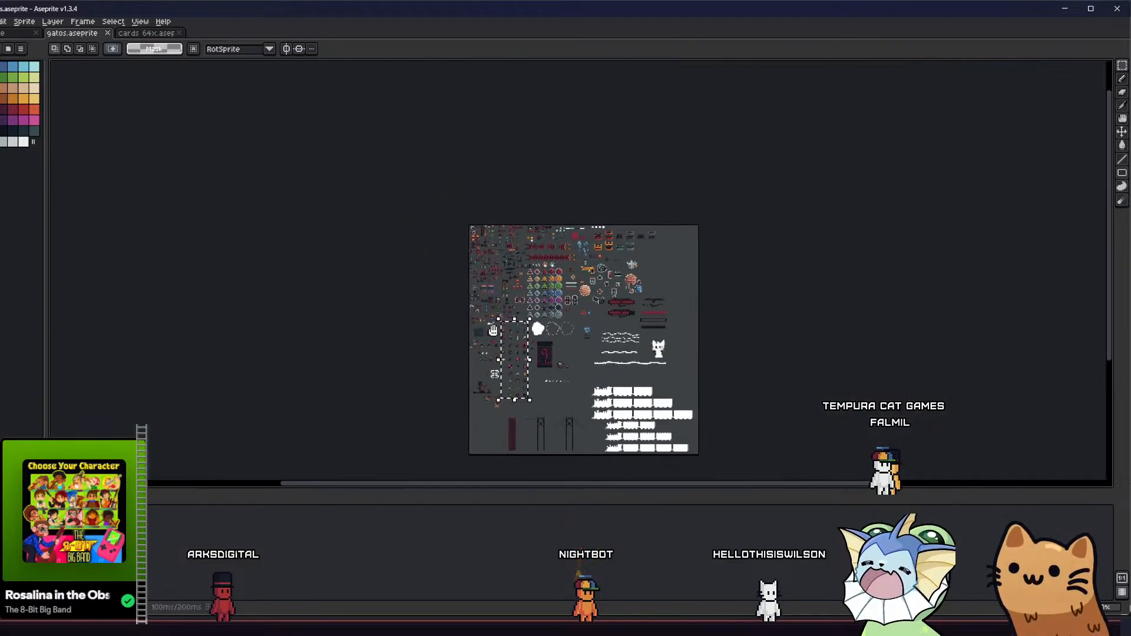
scroll(494, 329, up, 5)
scroll(414, 264, down, 2)
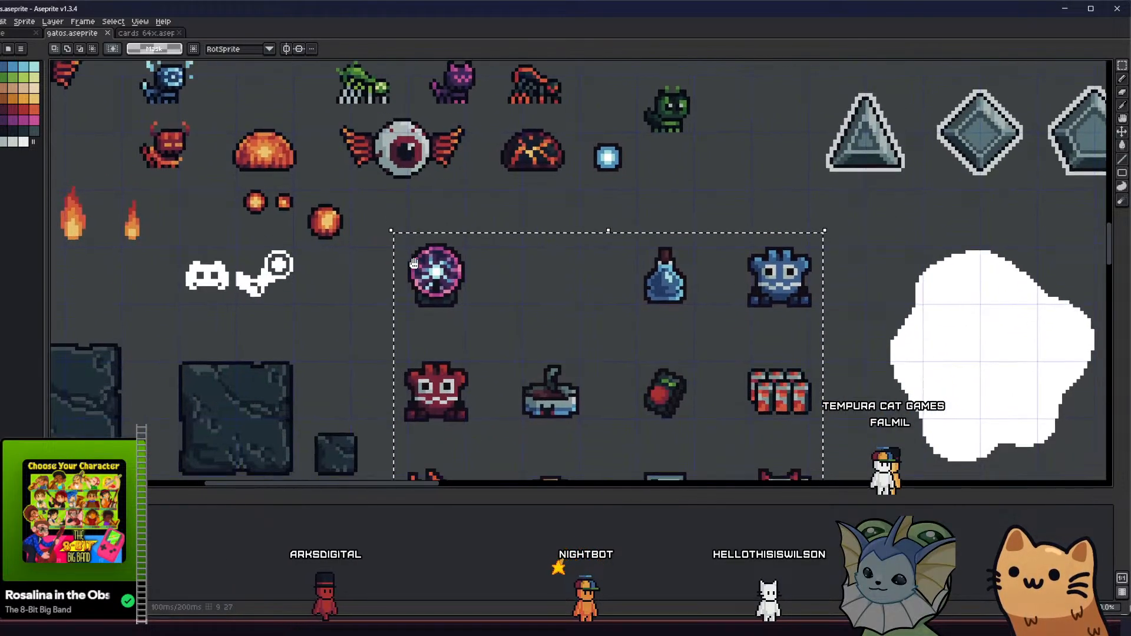
scroll(414, 264, down, 3)
drag(392, 352, 366, 212)
drag(389, 388, 389, 287)
scroll(389, 288, down, 1)
drag(395, 343, 387, 308)
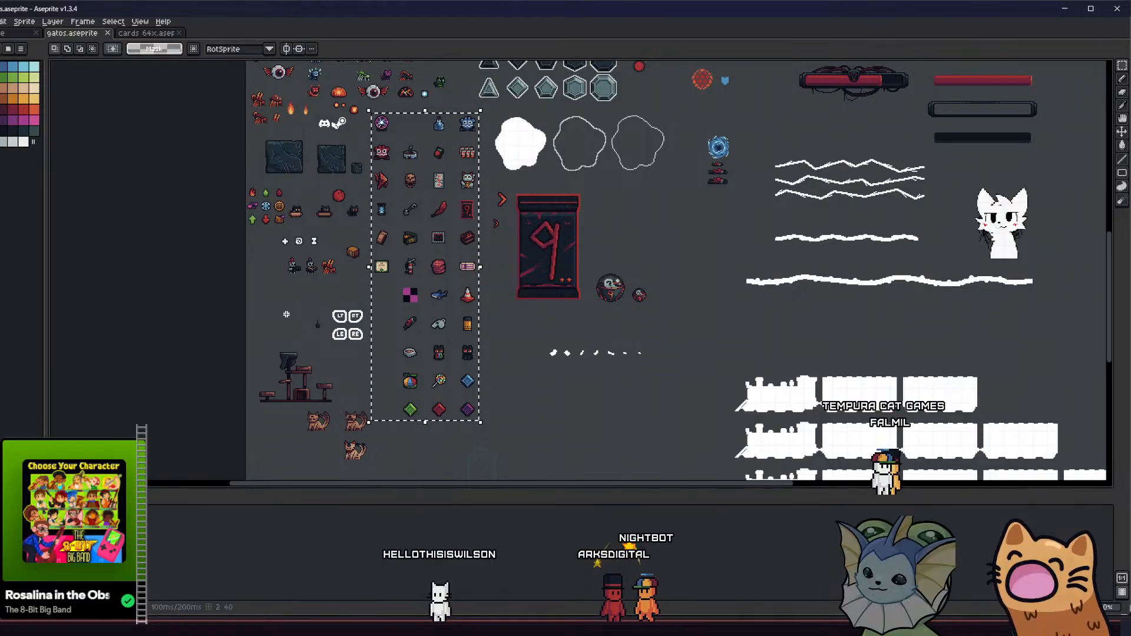
Start a sprite sheet export of gatos.aseprite and examine the preview of both frames
click(0, 22)
mouse_move(28, 109)
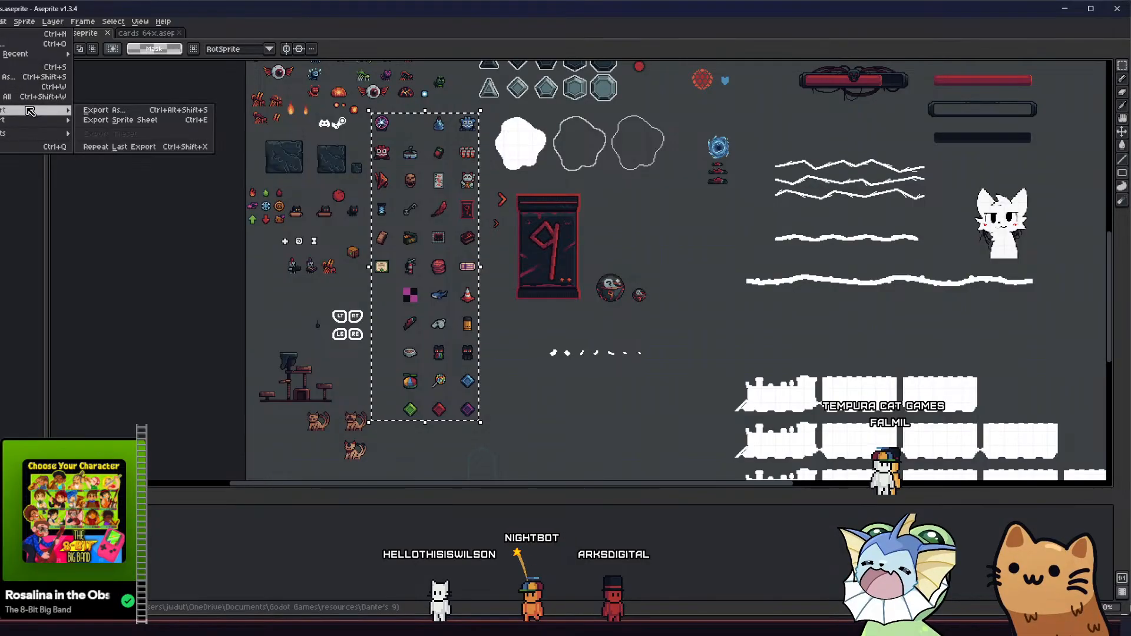
click(97, 120)
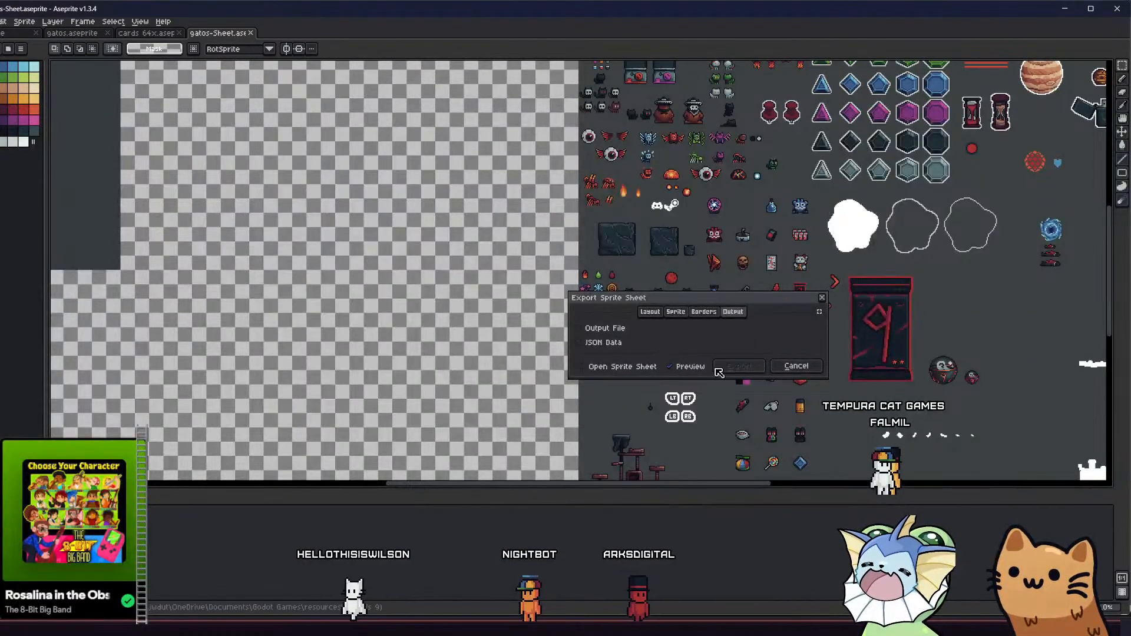
scroll(349, 277, up, 1)
scroll(467, 320, down, 3)
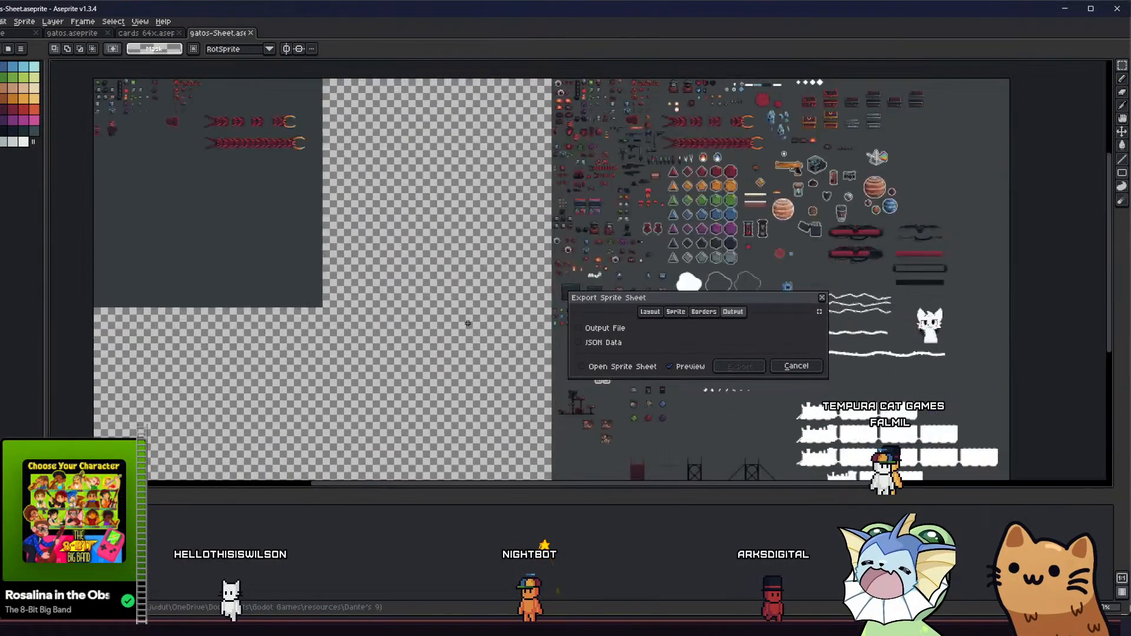
drag(468, 321, 531, 364)
scroll(455, 299, up, 1)
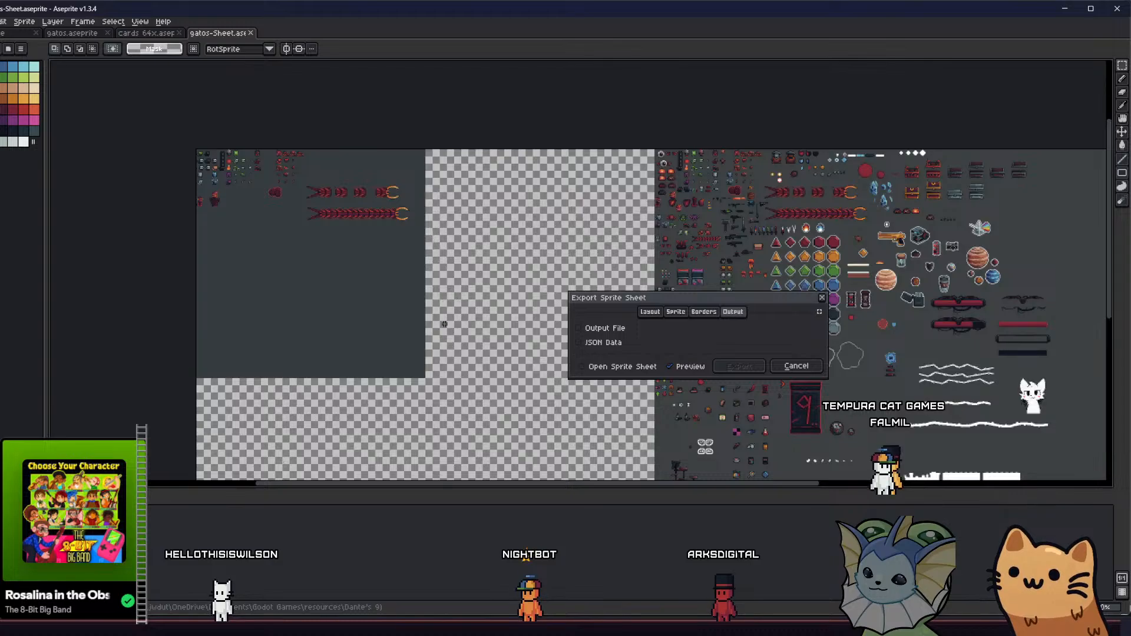
drag(445, 325, 353, 283)
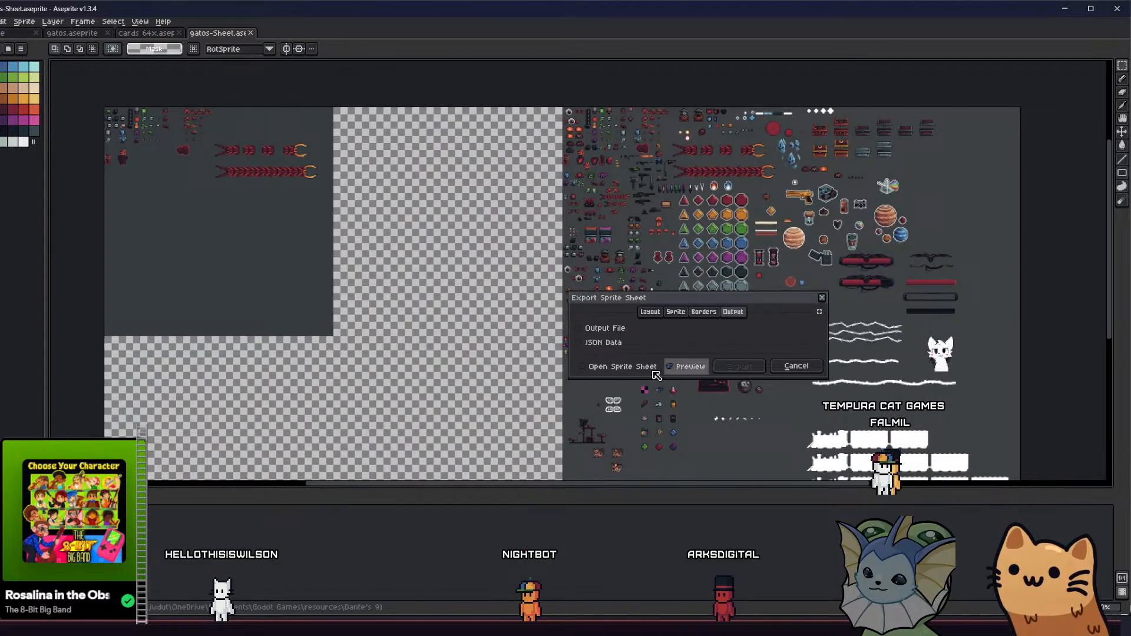
Examine the sheet type and constraint choices of the sprite sheet layout and its source settings
click(649, 312)
click(676, 312)
click(649, 312)
click(657, 330)
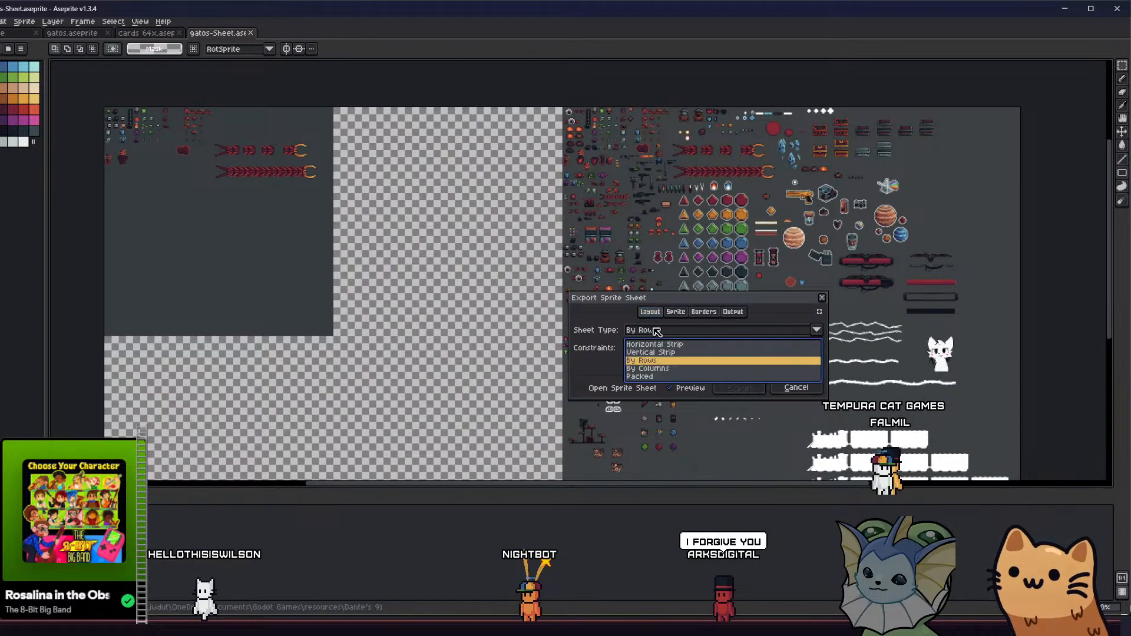
click(656, 330)
click(669, 348)
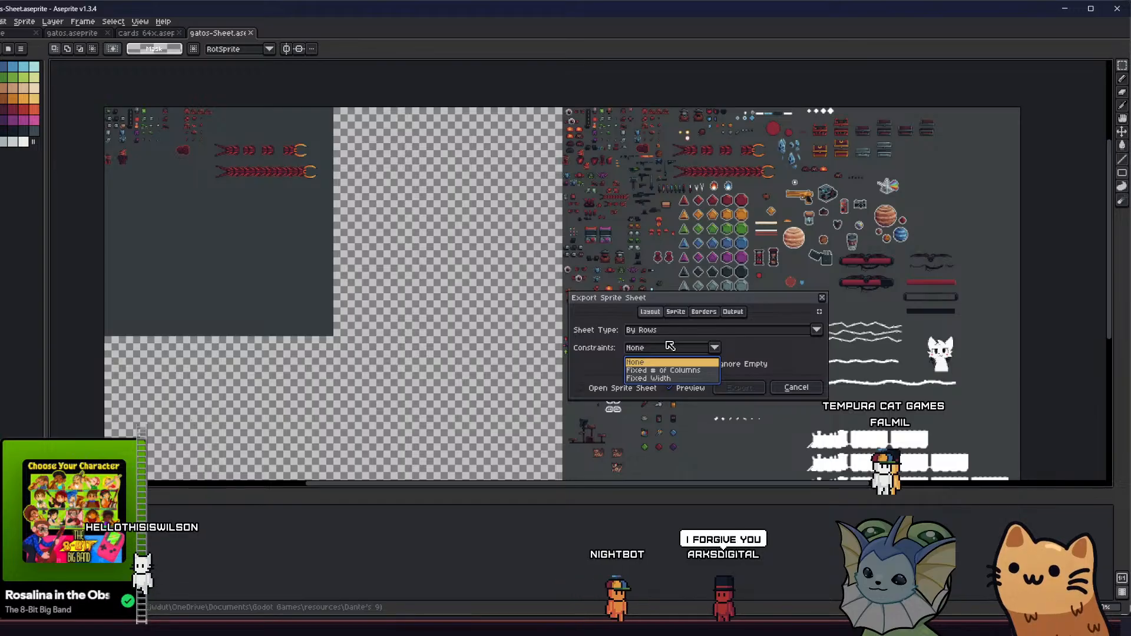
click(669, 347)
click(676, 331)
click(676, 311)
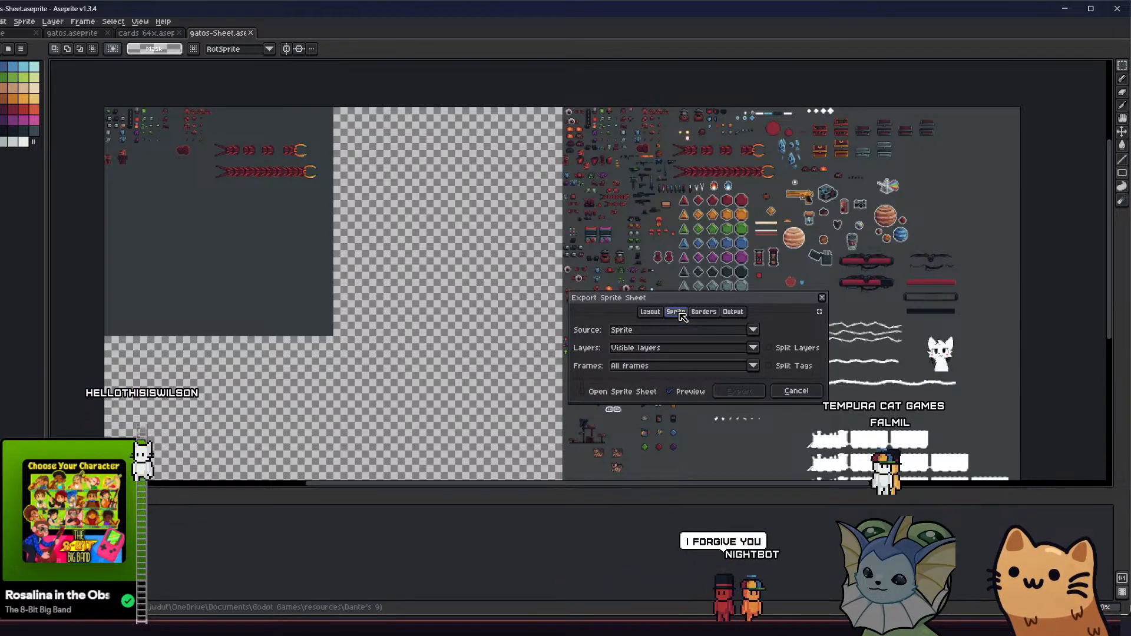
Preview the export with only the selected layers, restore Visible layers, and limit the frames to Selected frames
click(672, 347)
click(672, 370)
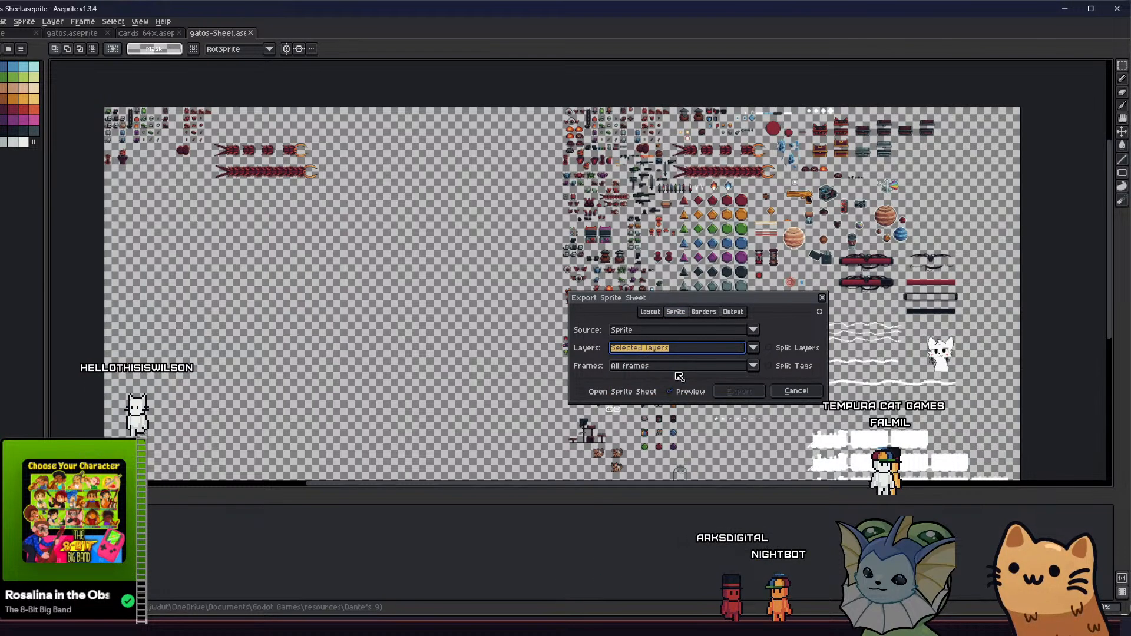
click(681, 348)
click(680, 378)
click(684, 350)
click(686, 363)
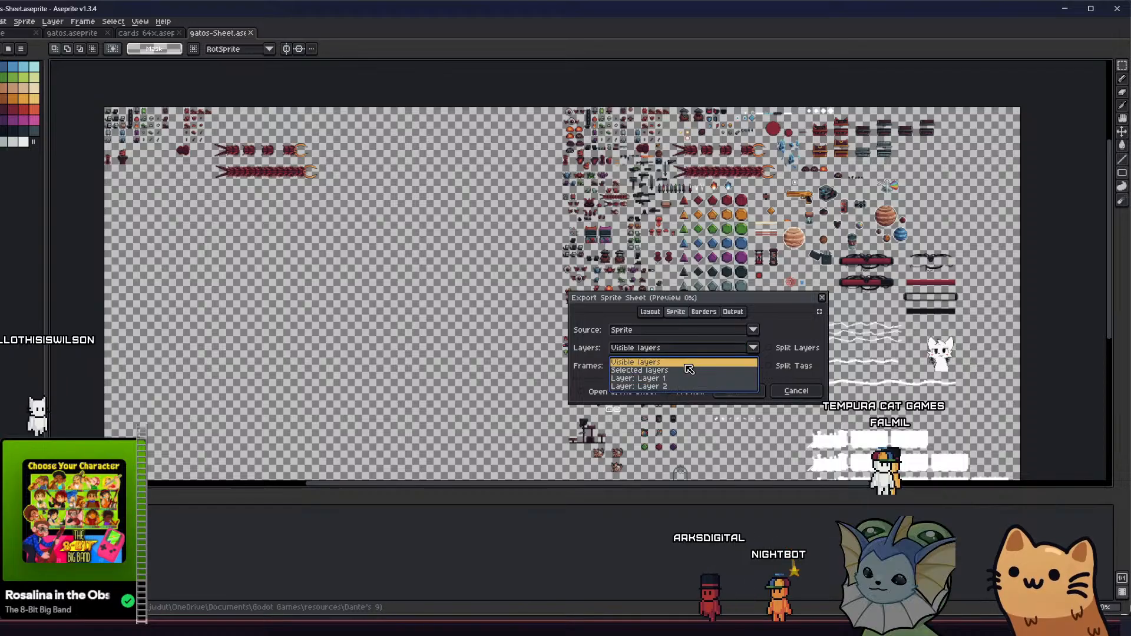
click(680, 366)
click(682, 389)
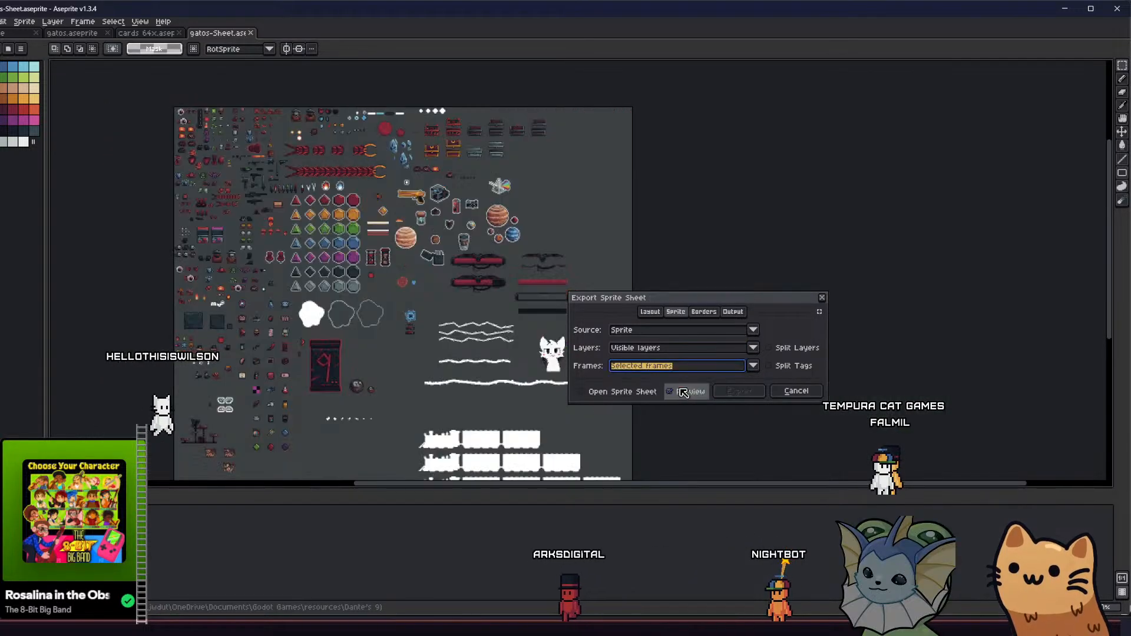
Check the layer choice, the output settings and the sheet type options for the single-frame export
click(643, 348)
click(715, 312)
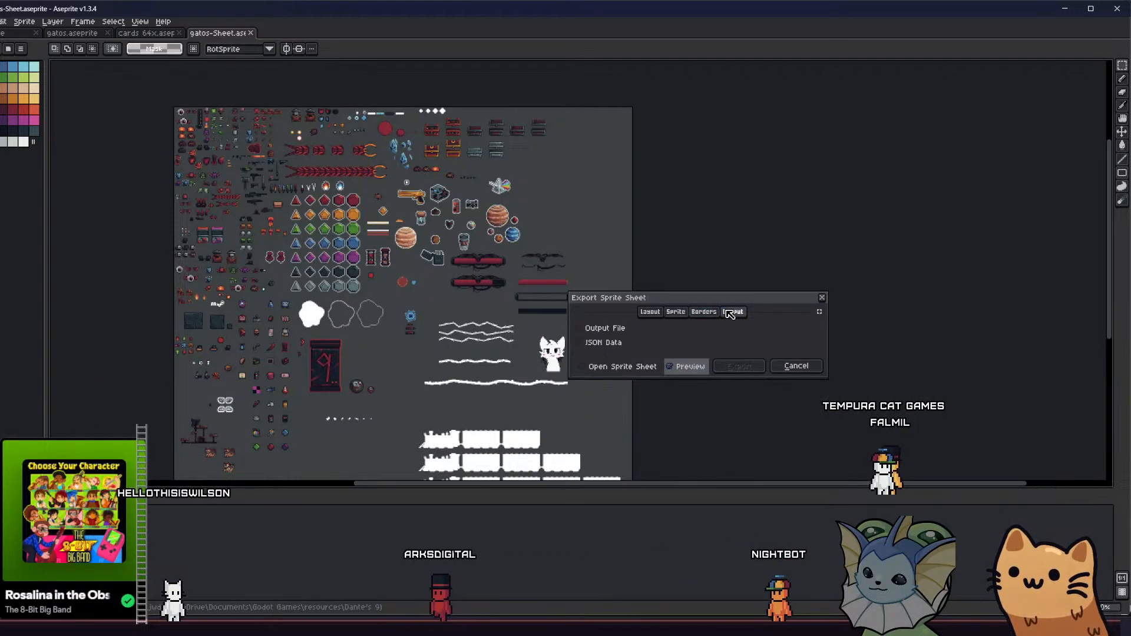
click(651, 312)
click(706, 331)
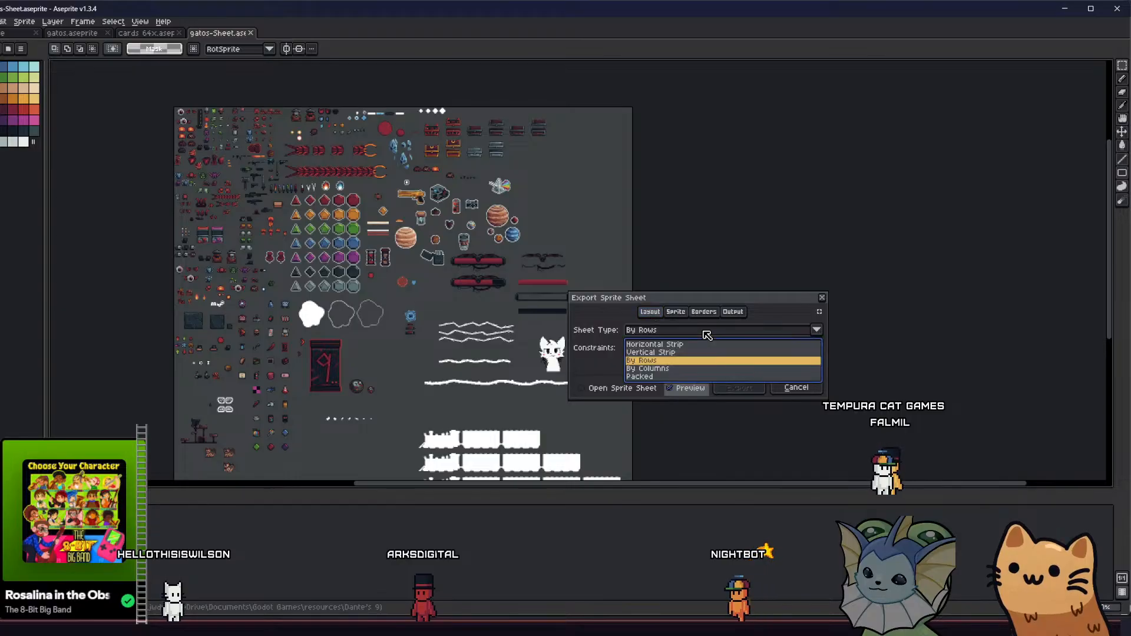
click(598, 352)
click(682, 314)
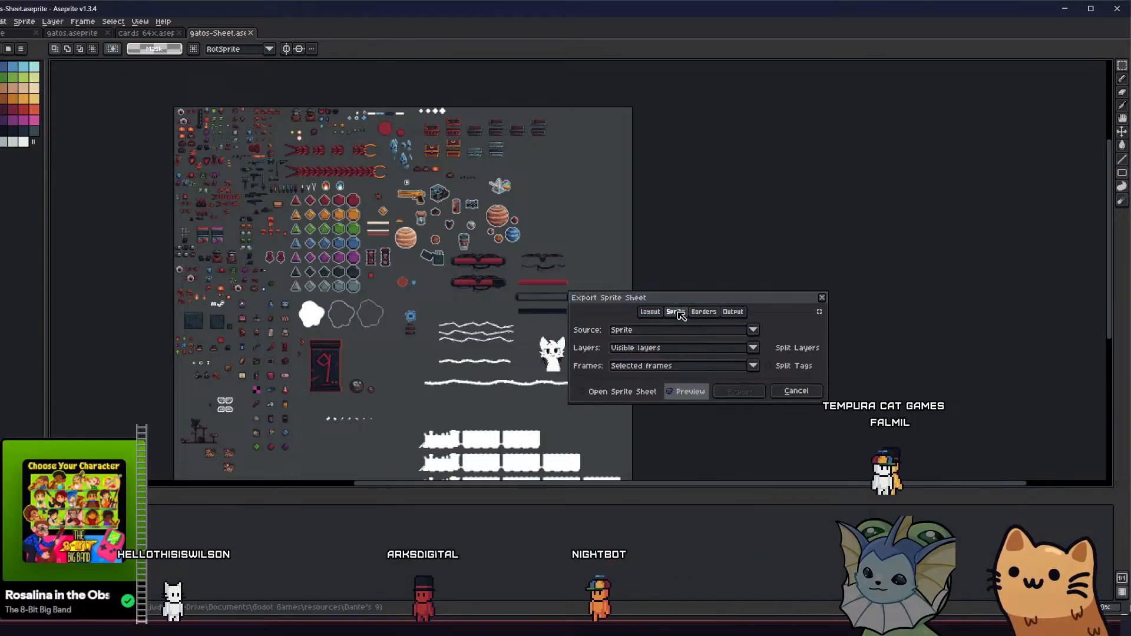
Try Sprite Grid and Tilesets as the export source, ending on Sprite Grid
click(730, 332)
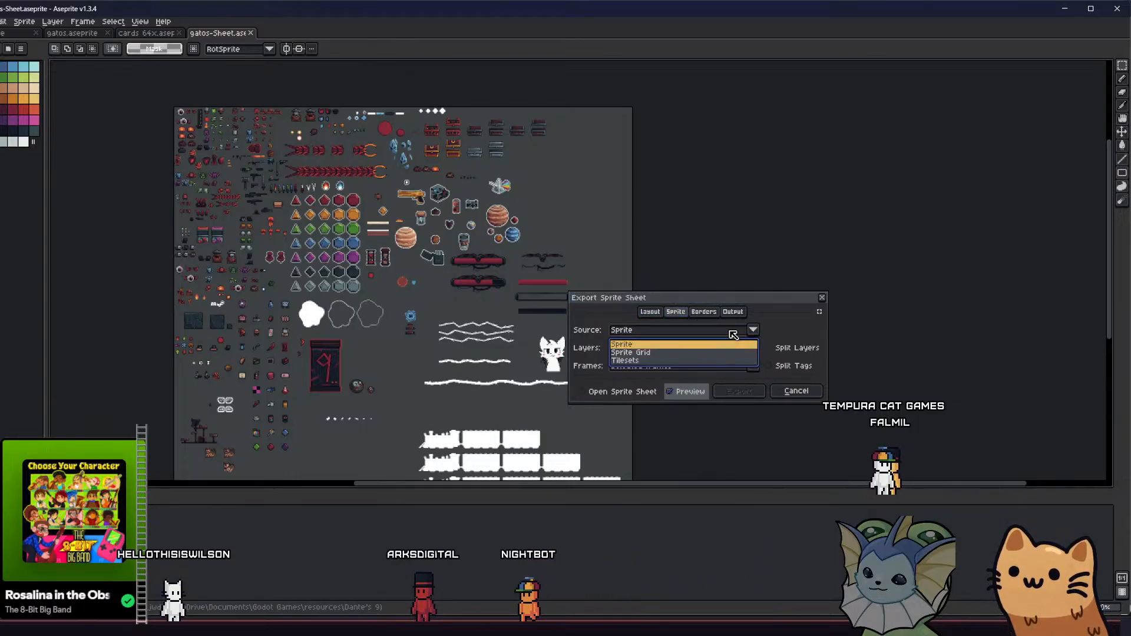
click(695, 352)
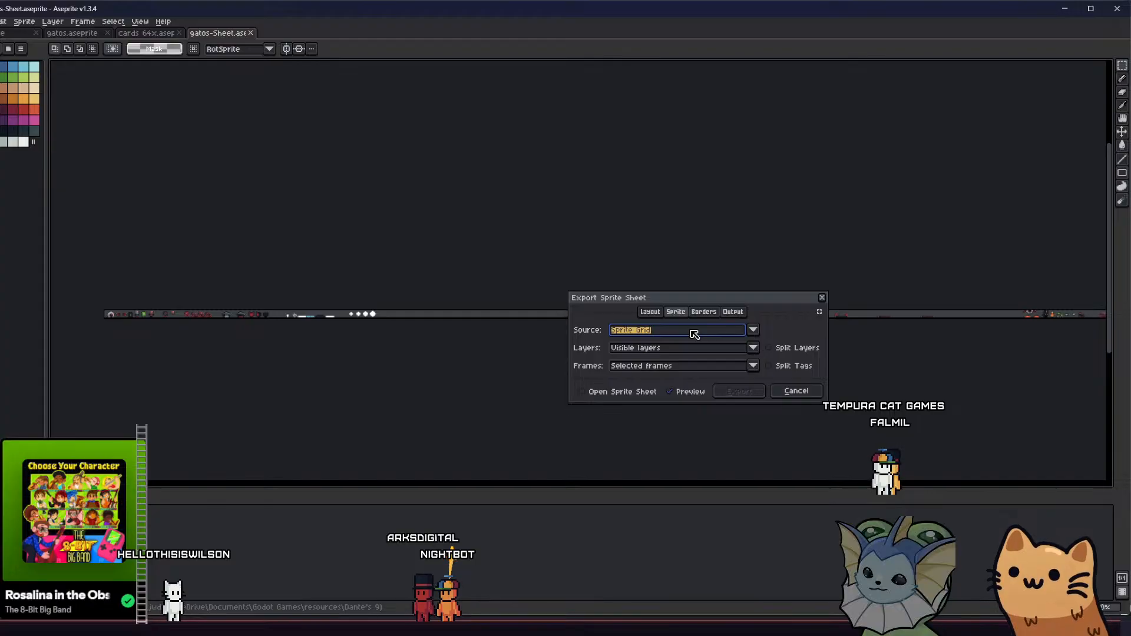
click(693, 334)
click(689, 365)
click(695, 332)
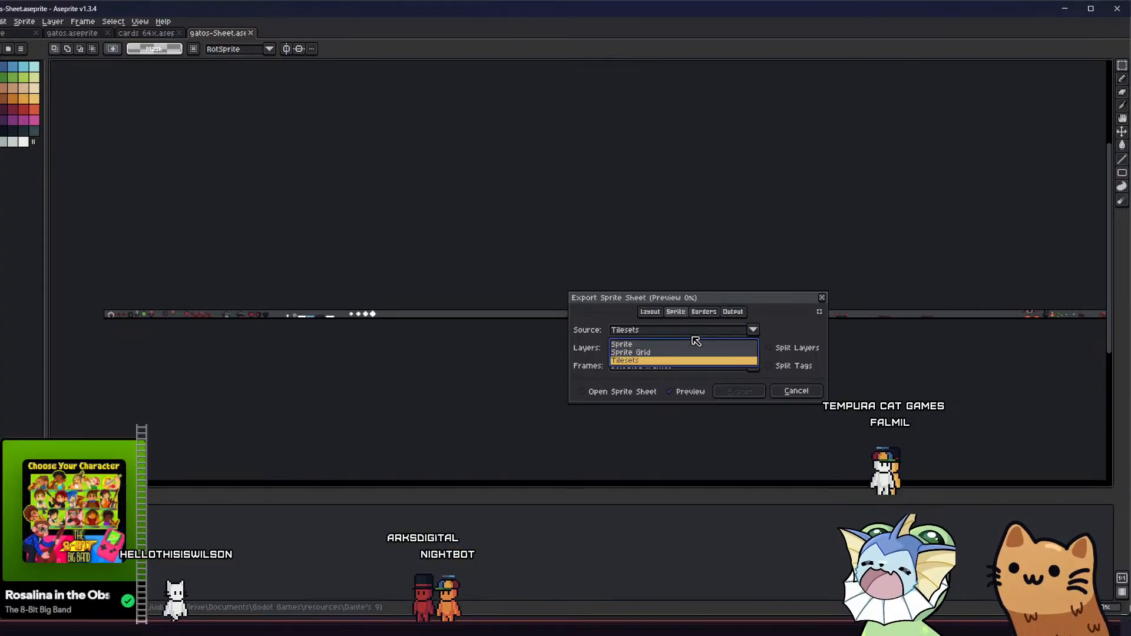
click(689, 352)
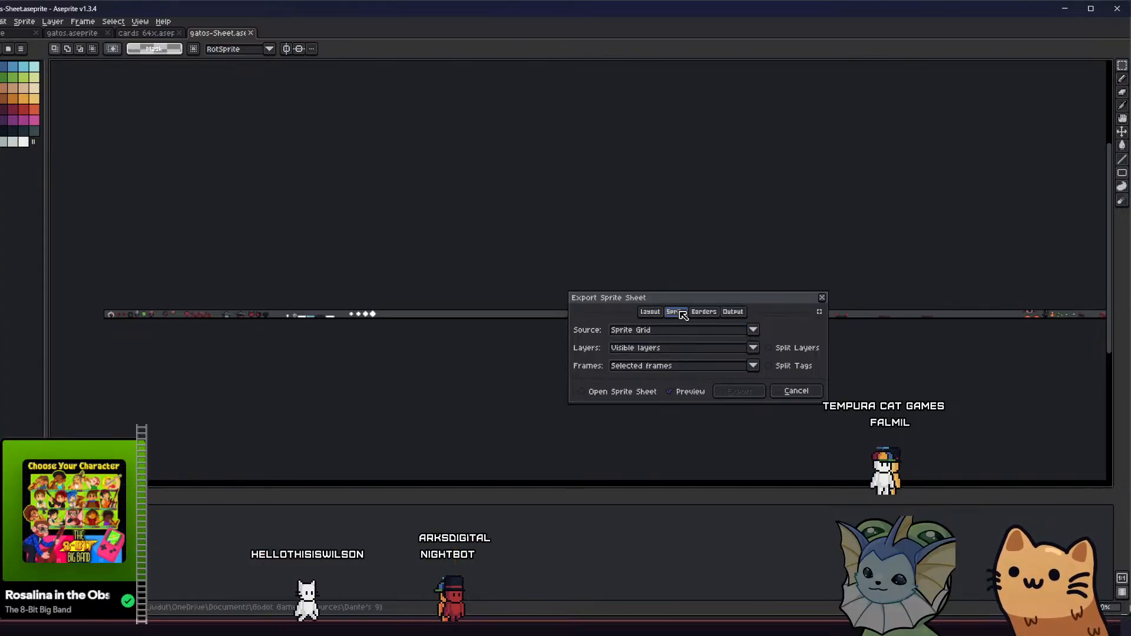
Review the border, output and layout settings of the sprite grid export and cancel it
click(703, 312)
click(733, 312)
click(703, 312)
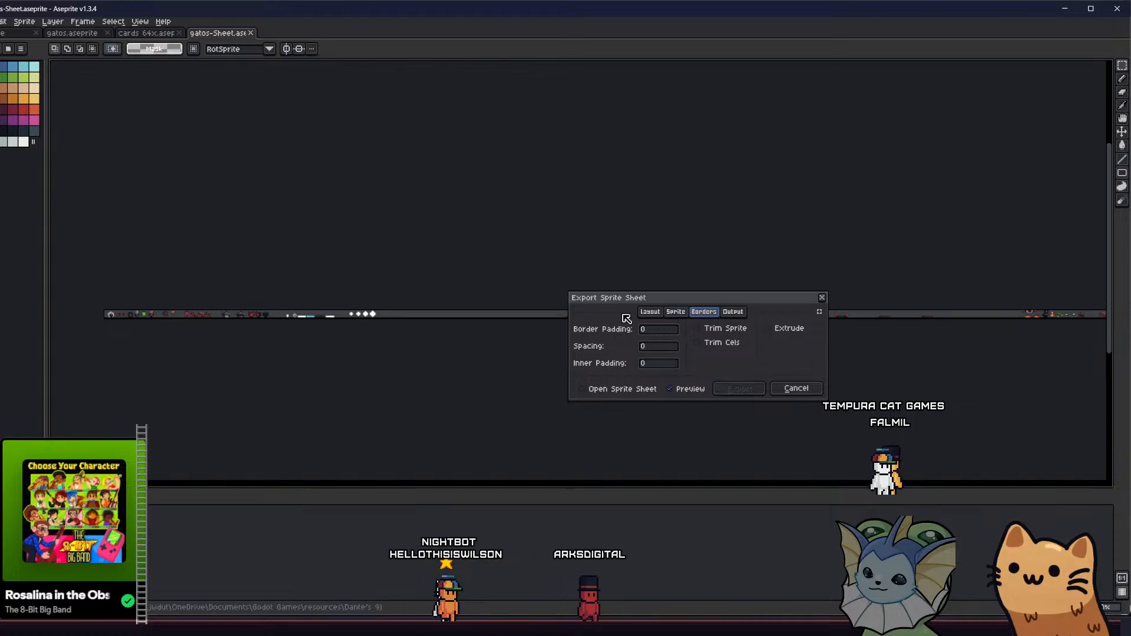
drag(501, 316, 528, 312)
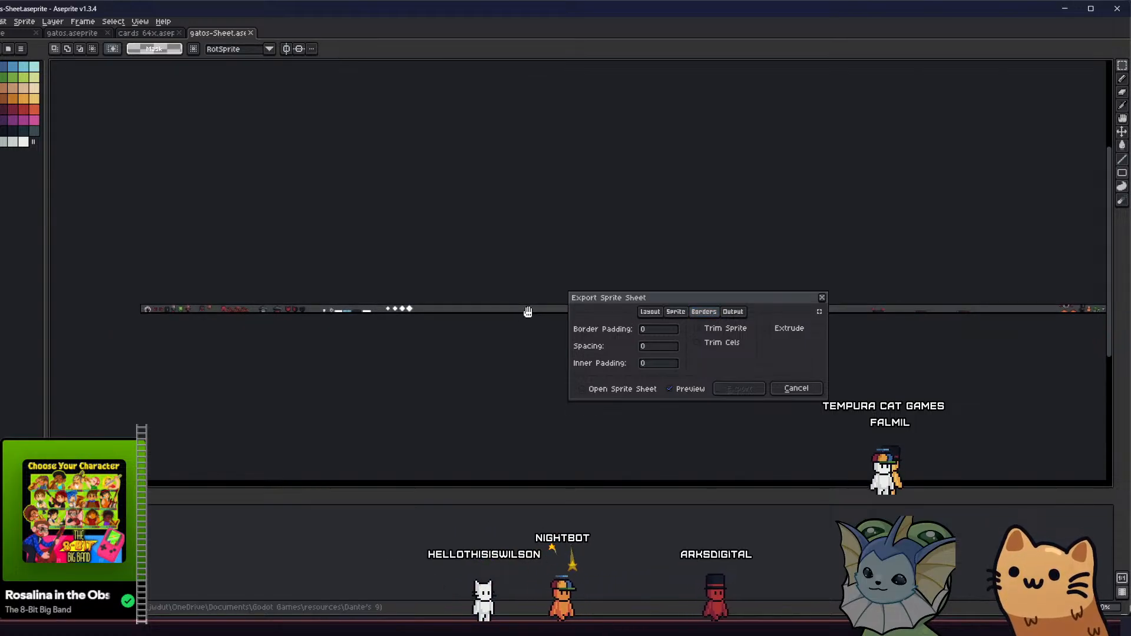
click(650, 312)
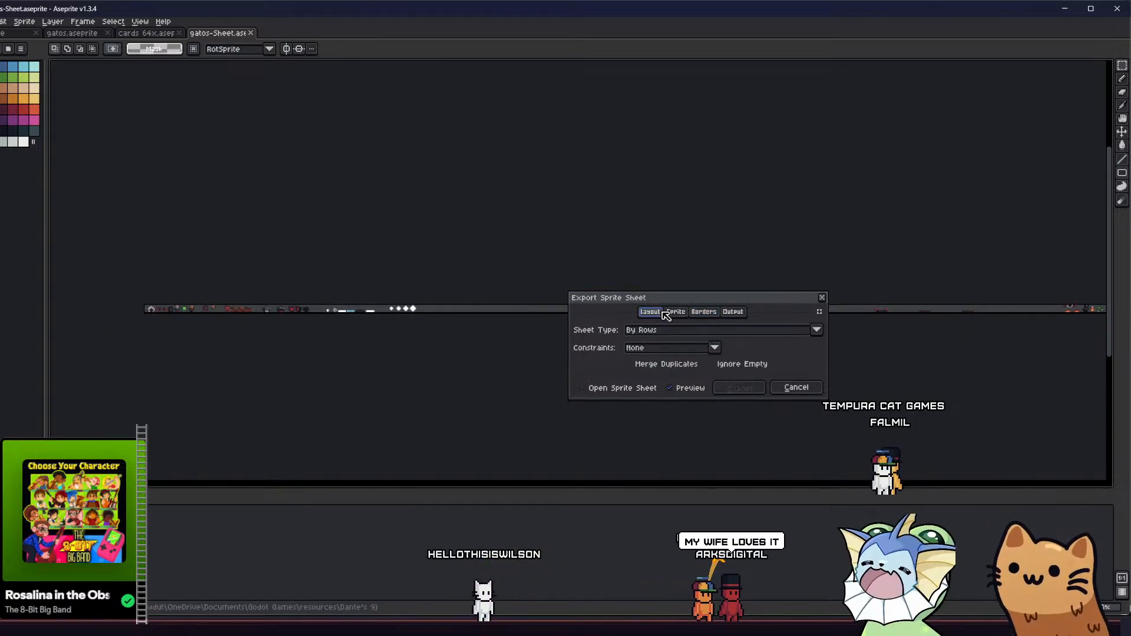
click(699, 312)
click(687, 312)
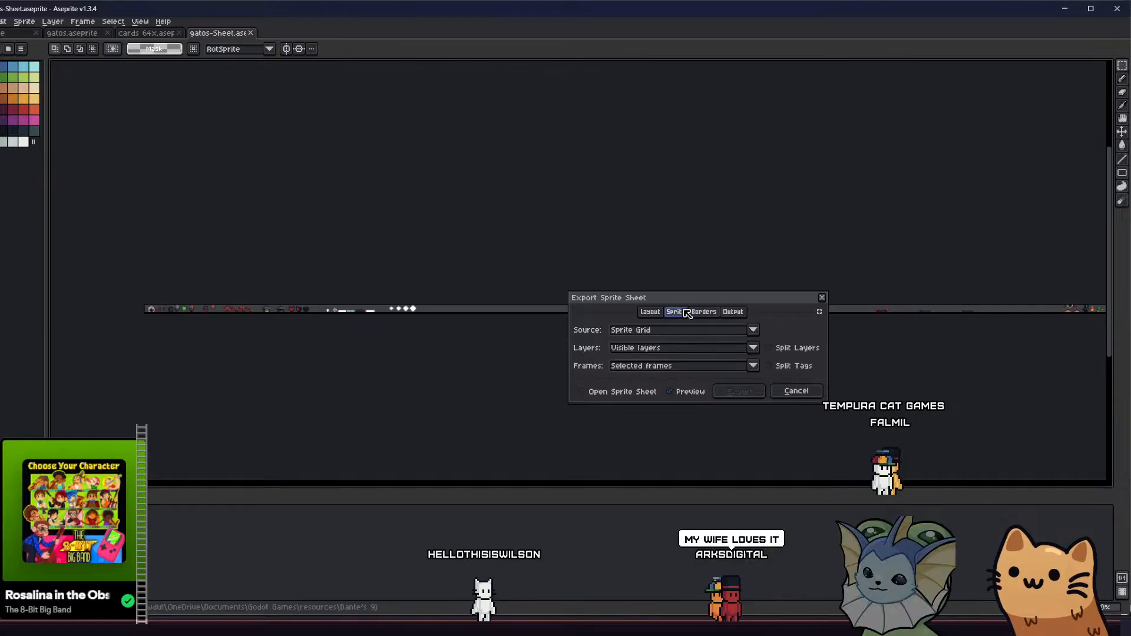
click(650, 311)
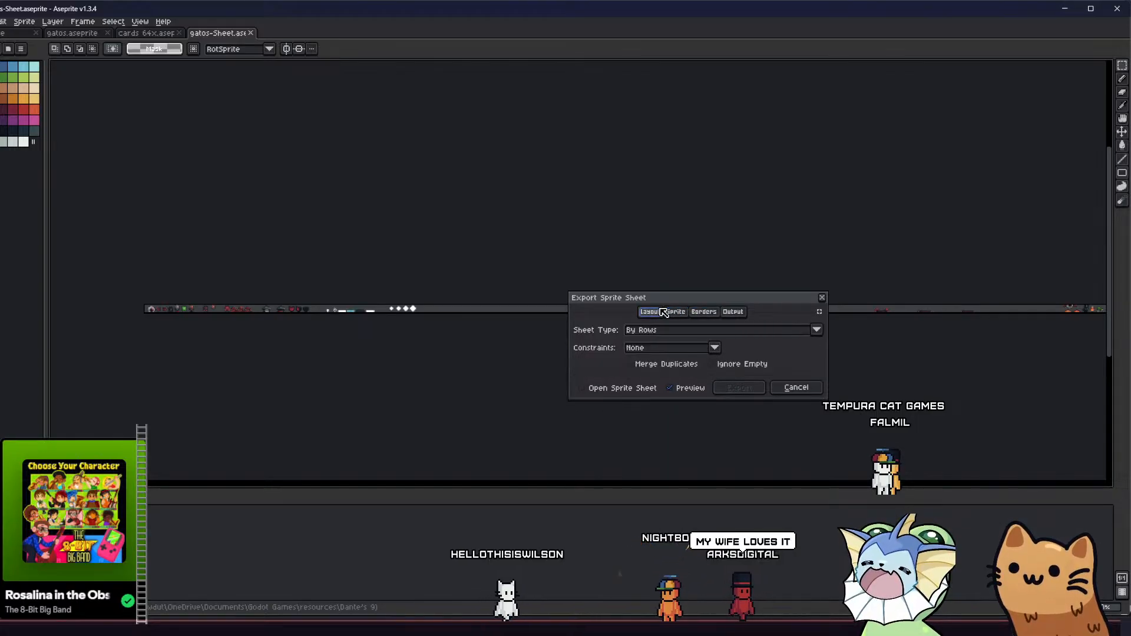
click(792, 387)
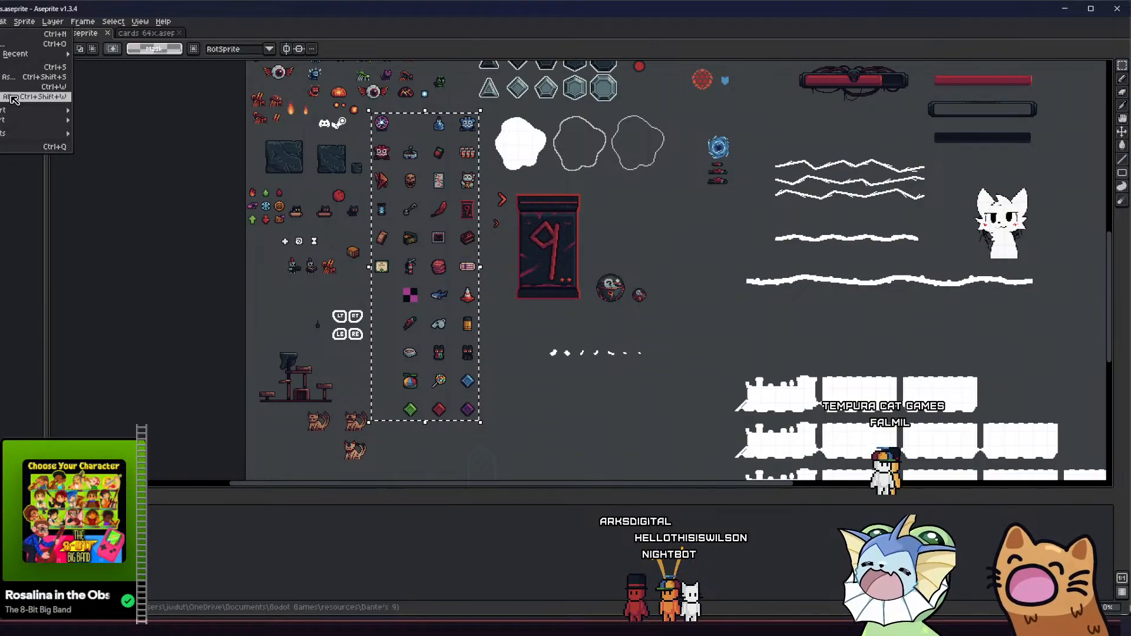
Reopen the sprite sheet export for gatos.aseprite, keeping the sheet type By Rows with no constraint
mouse_move(36, 118)
click(118, 120)
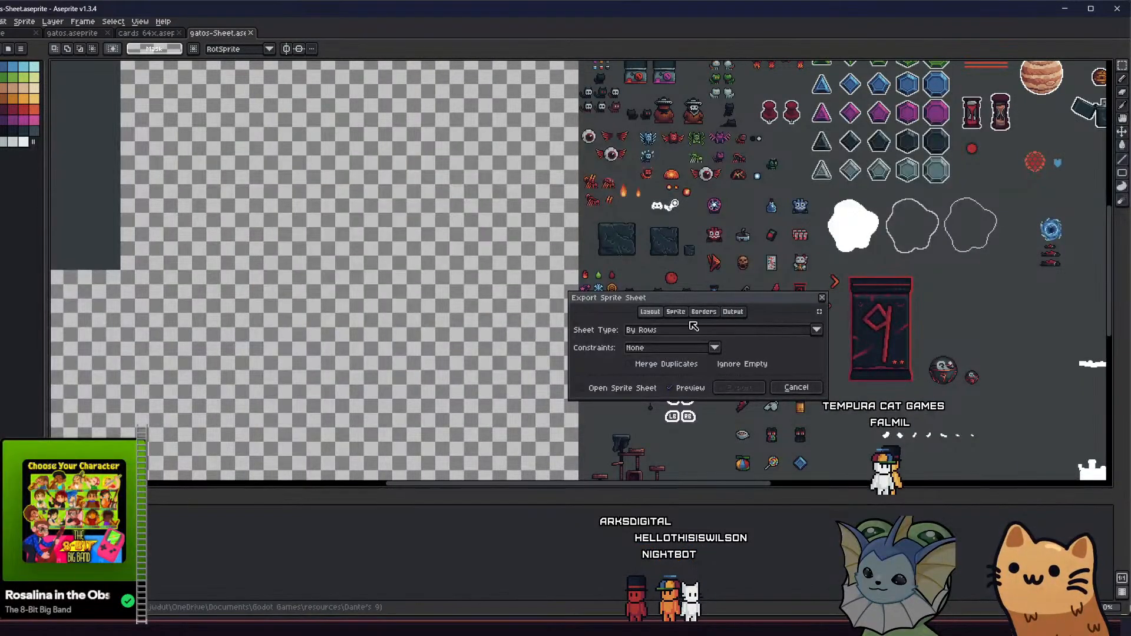
click(670, 333)
click(672, 359)
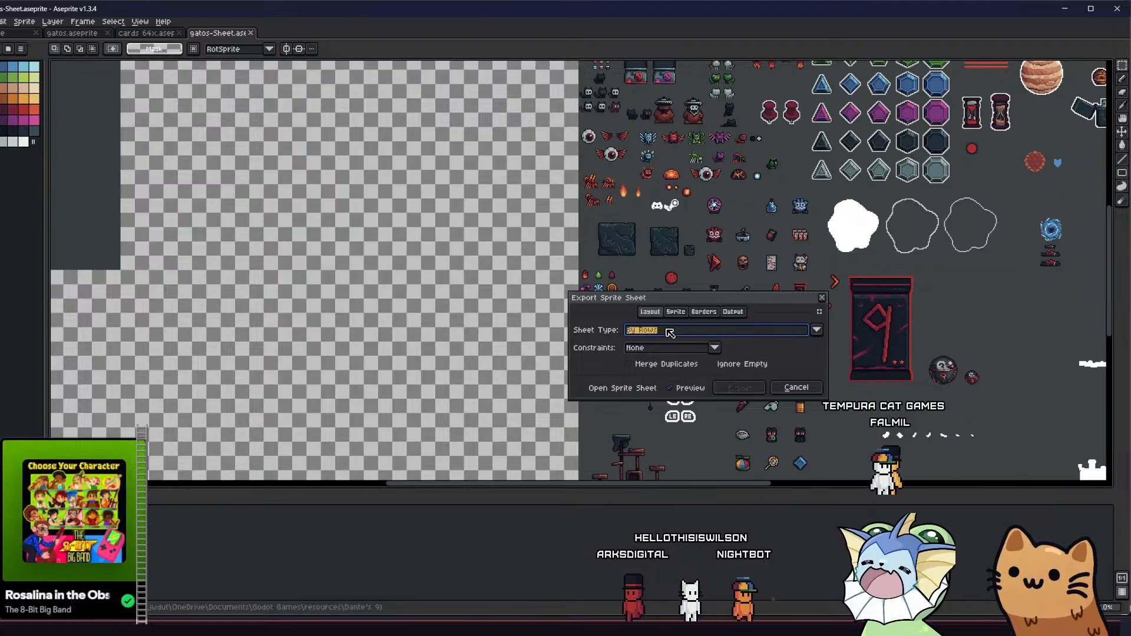
click(672, 349)
click(672, 351)
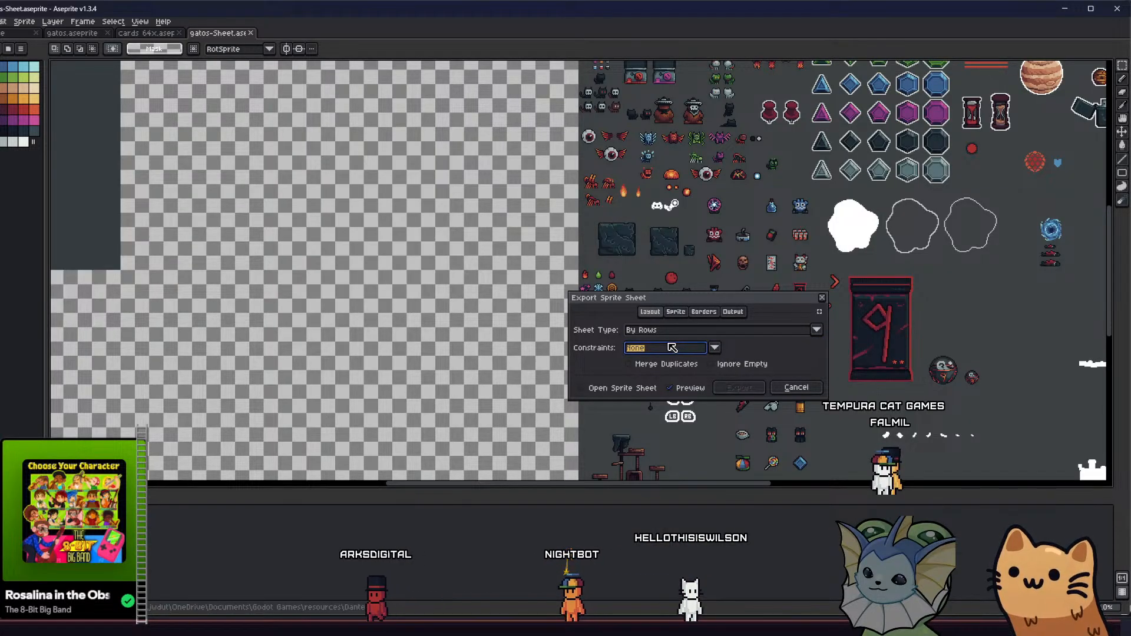
drag(663, 307, 634, 291)
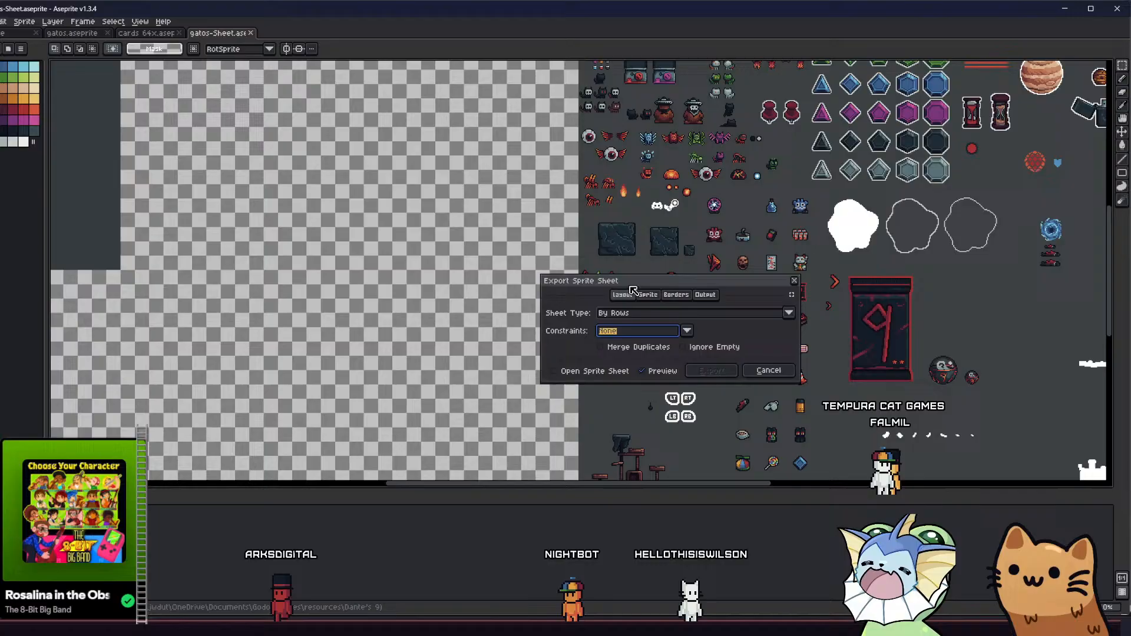
Set the sheet layout constraint to Fixed # of Columns
click(625, 334)
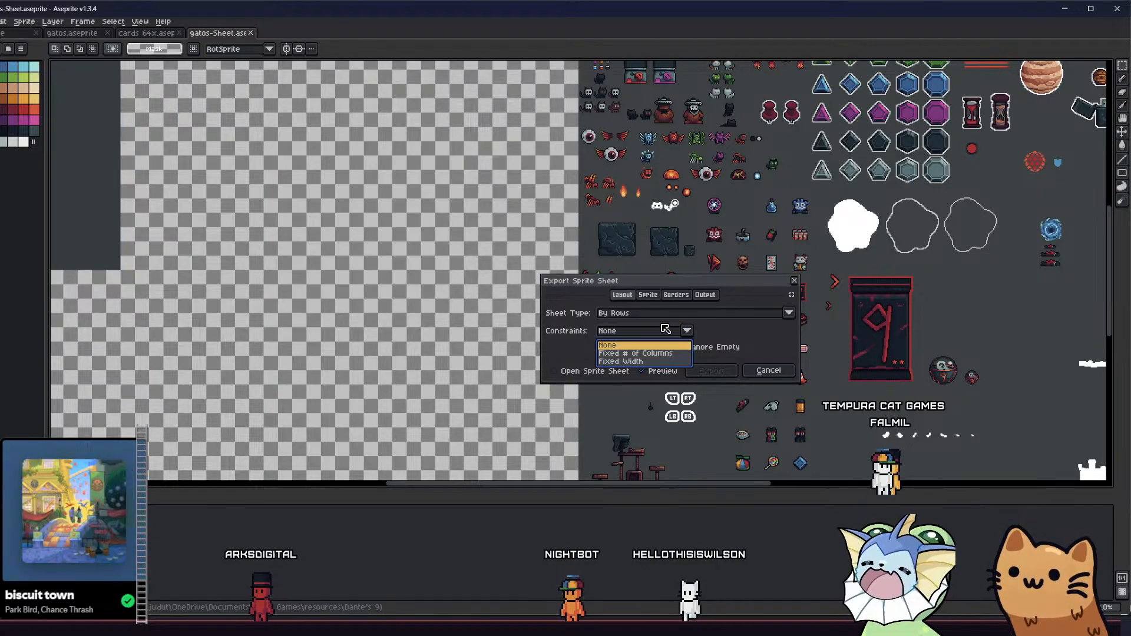
click(649, 296)
click(624, 296)
click(628, 332)
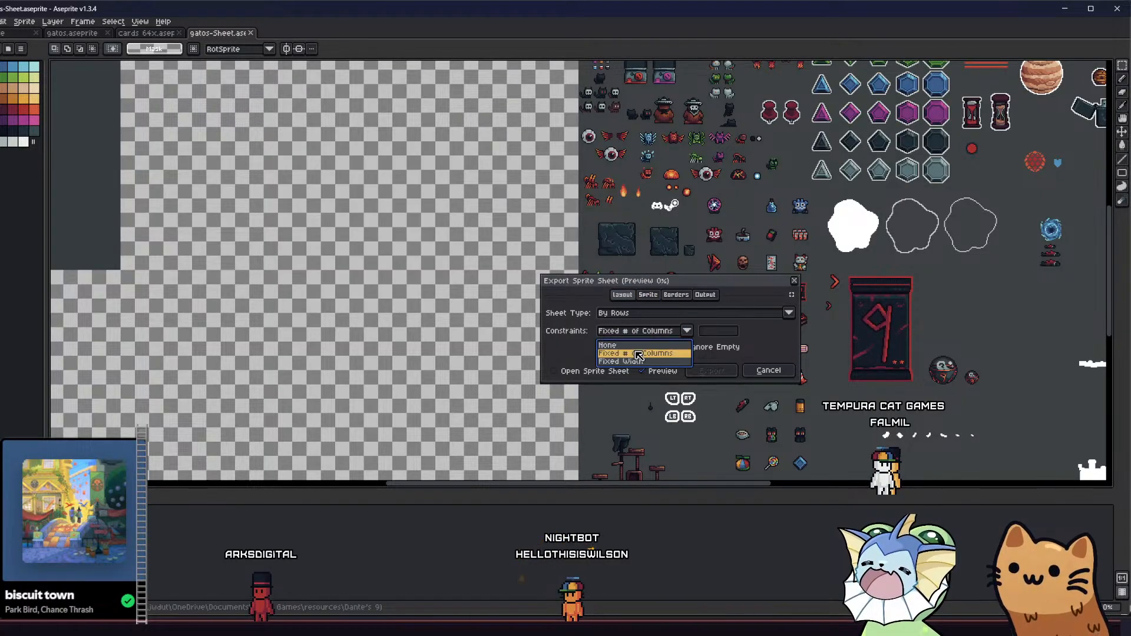
click(635, 353)
Preview the sprite sheet with only the selected layers and restore the layer choice to Visible layers
click(648, 295)
click(657, 331)
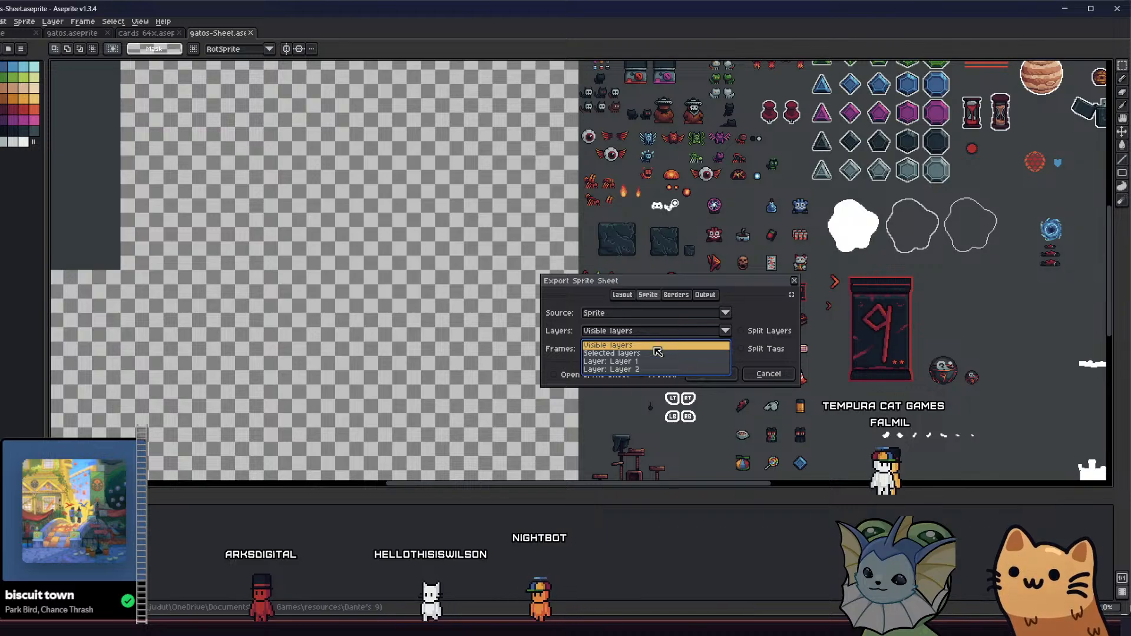
click(654, 354)
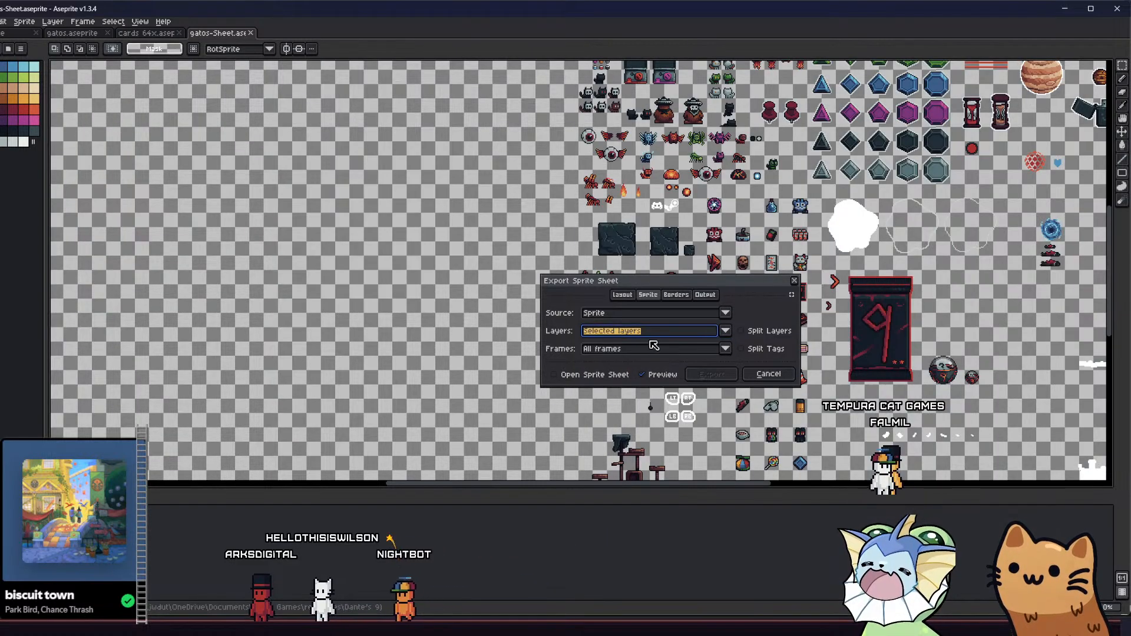
click(656, 314)
click(656, 316)
click(653, 334)
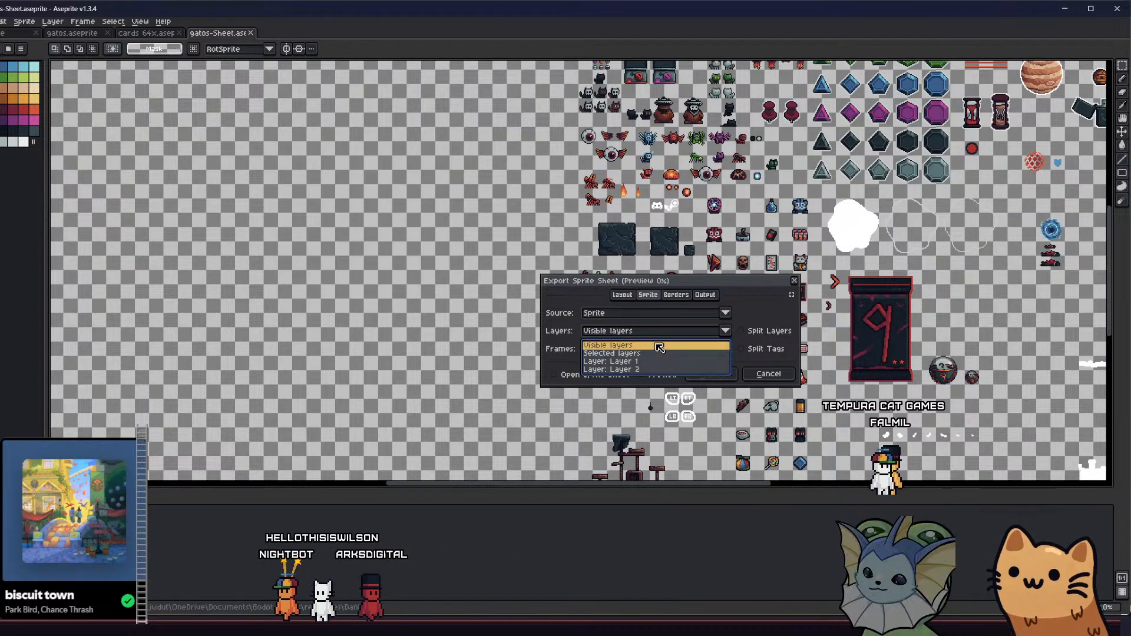
click(654, 345)
Limit the sprite sheet export to Selected frames, keeping Sprite as the source, and return to the layout settings
click(666, 314)
click(664, 326)
click(655, 349)
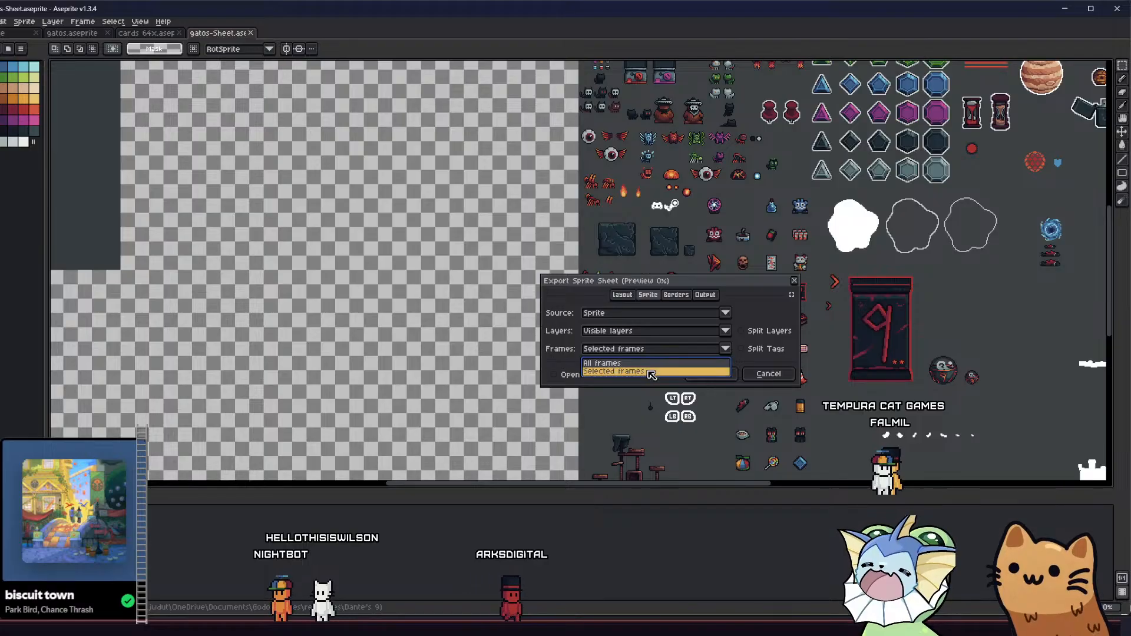
click(652, 371)
click(628, 298)
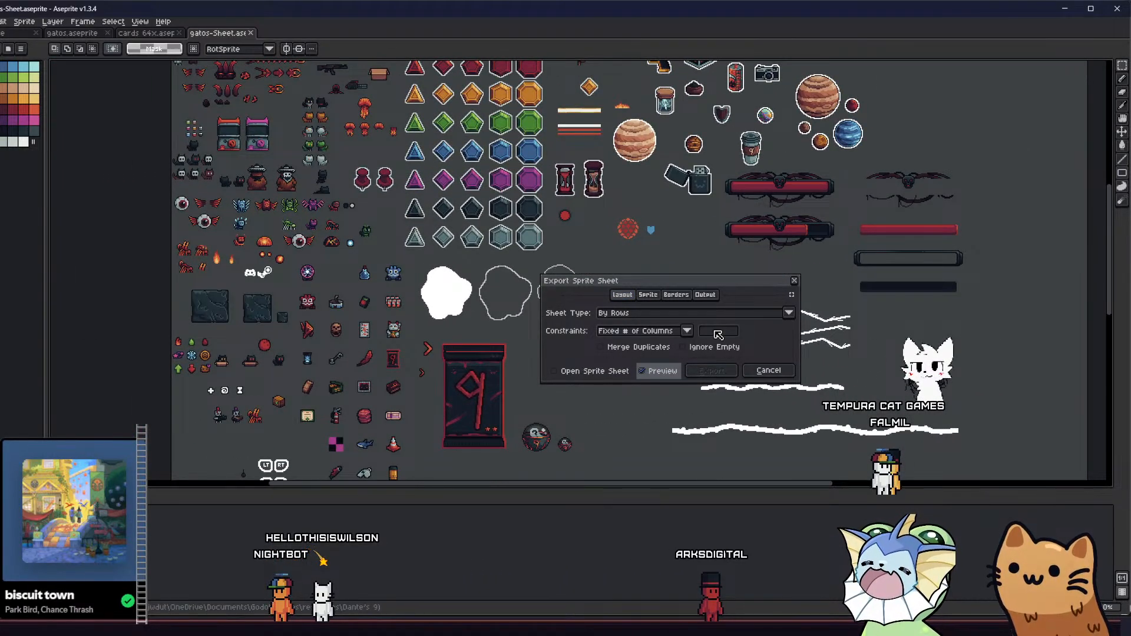
Preview the sprite sheet with Sprite Grid as the source, restore Sprite and cancel the export
click(648, 295)
click(636, 314)
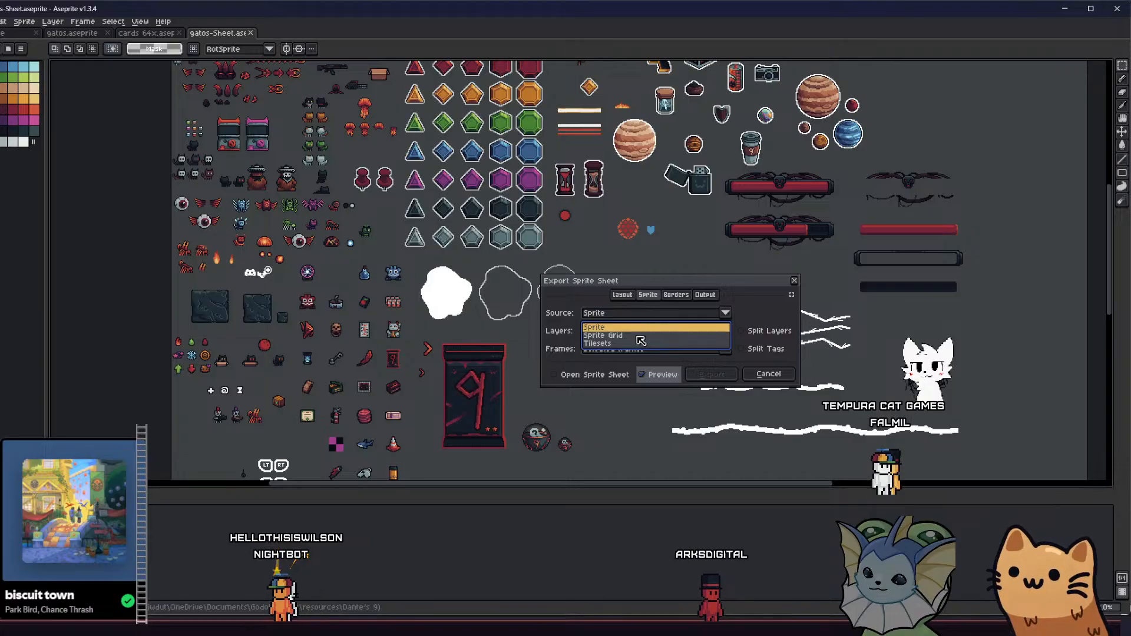
click(645, 336)
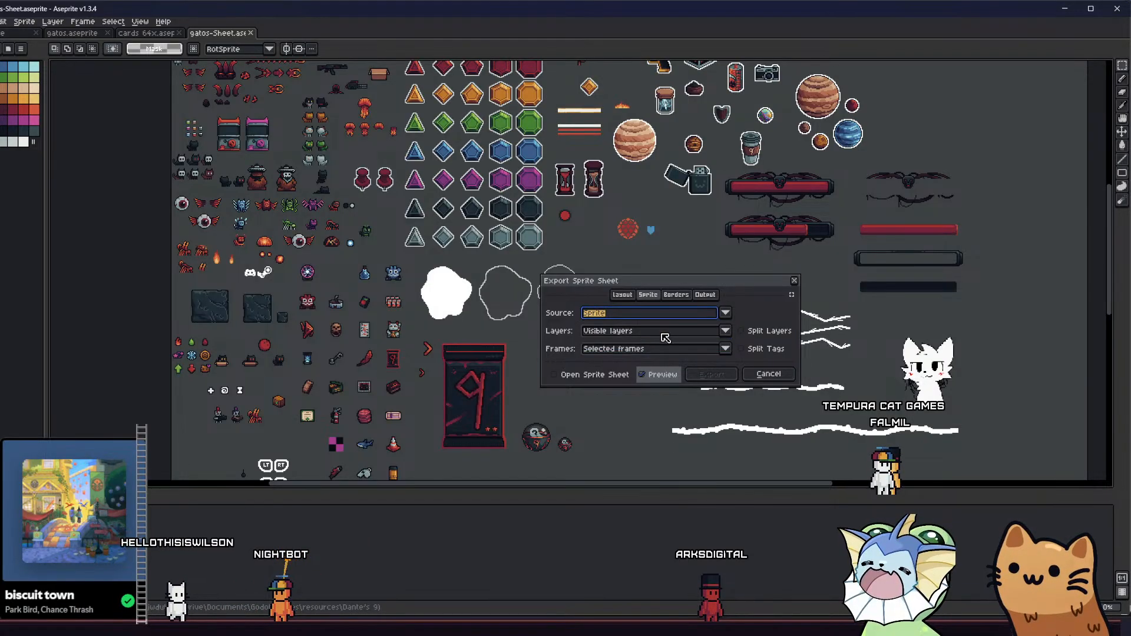
click(646, 314)
click(642, 335)
click(651, 314)
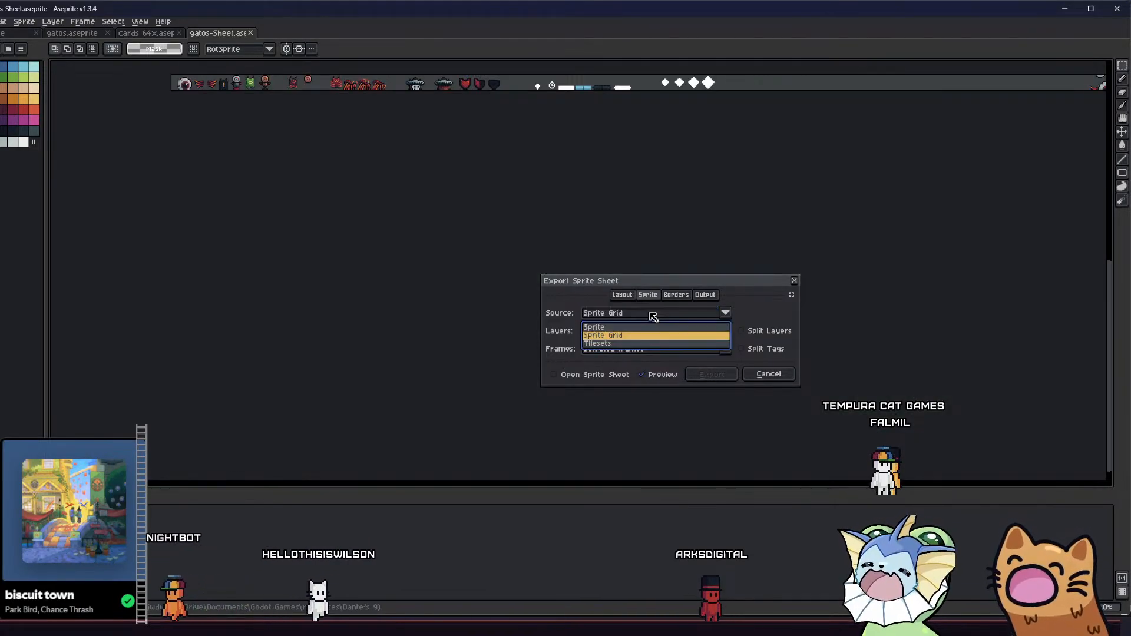
click(652, 314)
click(652, 314)
click(649, 328)
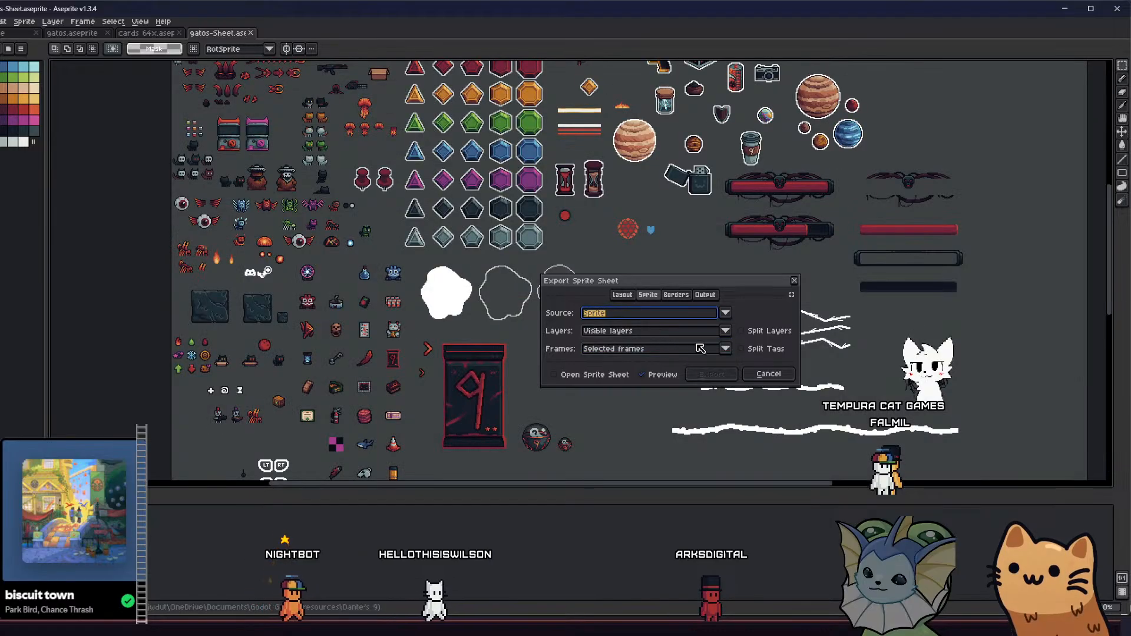
click(622, 295)
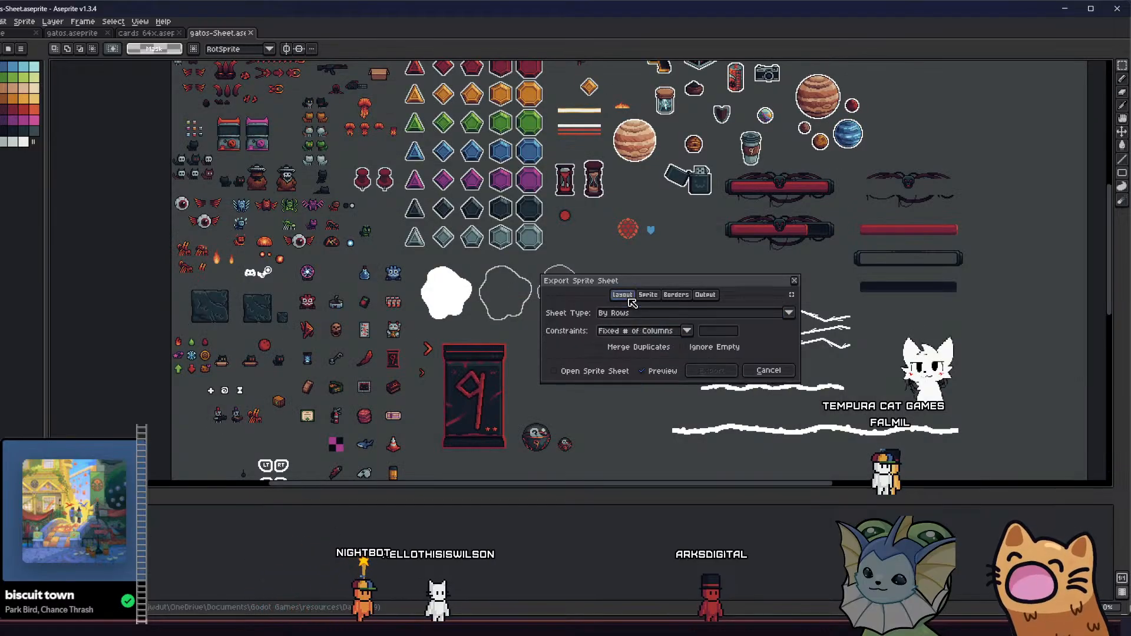
click(760, 371)
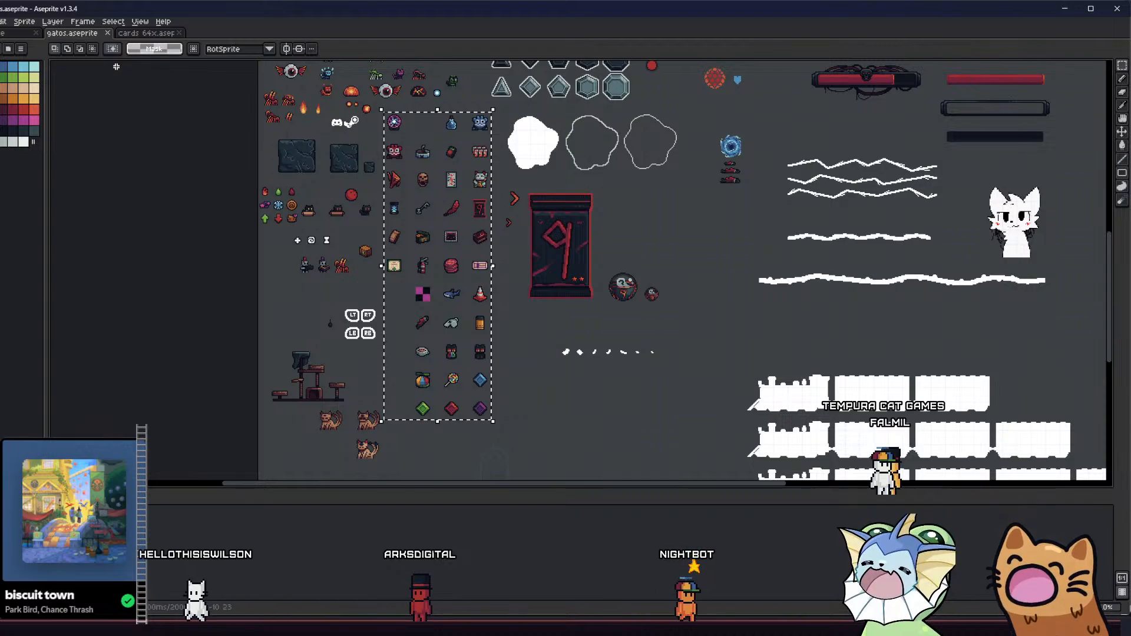
Create a new transparent 120 × 344 px RGB sprite and paste the copied icon block into it, leaving nothing selected
key(ctrl+n)
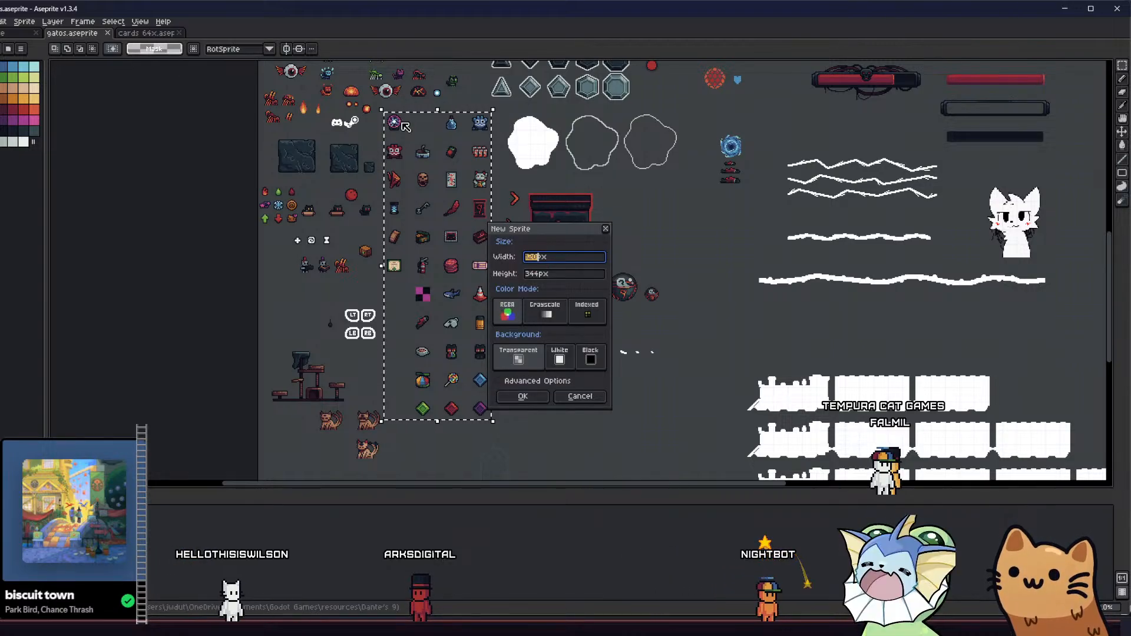
click(522, 406)
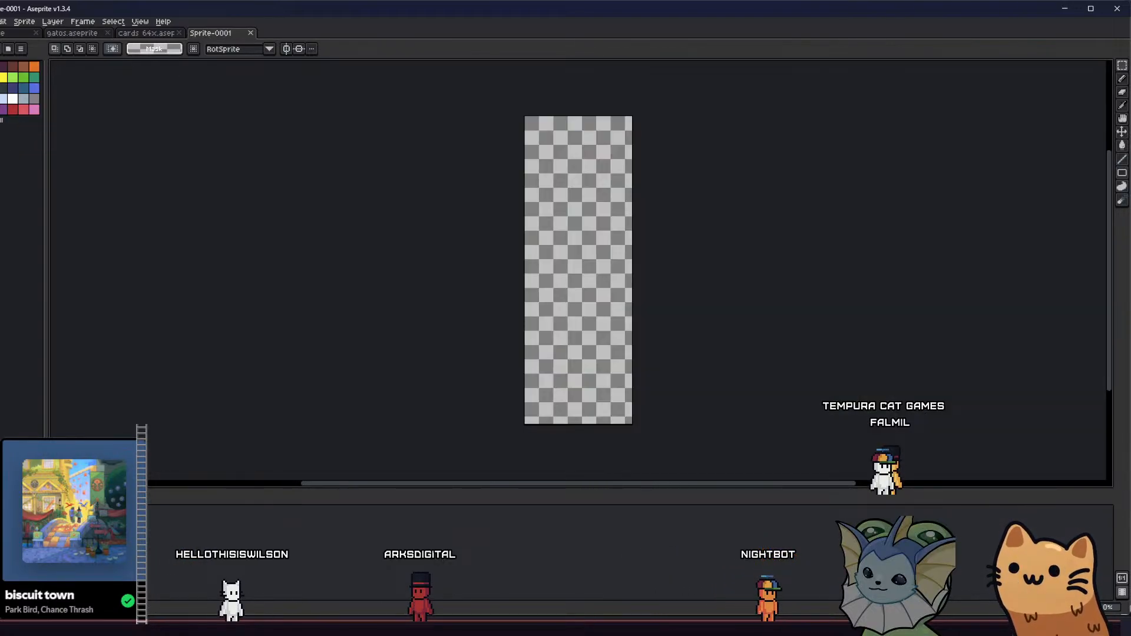
key(ctrl+v)
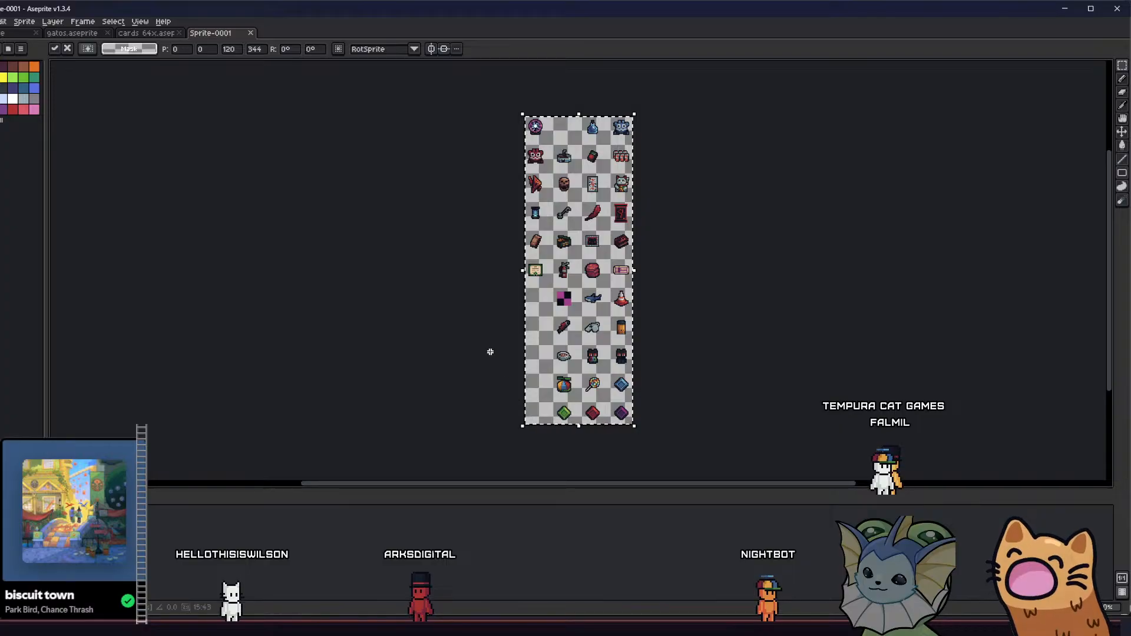
click(480, 324)
drag(480, 324, 461, 323)
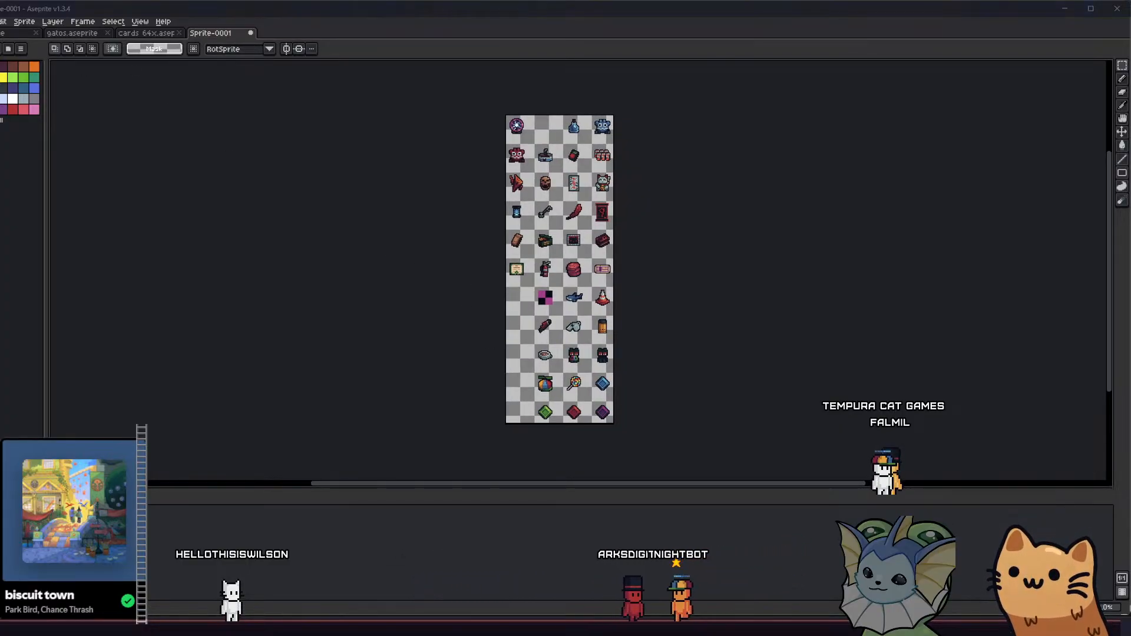
Open the sprite sheet export for the new icon sprite and check the sheet types, keeping By Rows
click(2, 21)
mouse_move(35, 110)
click(109, 122)
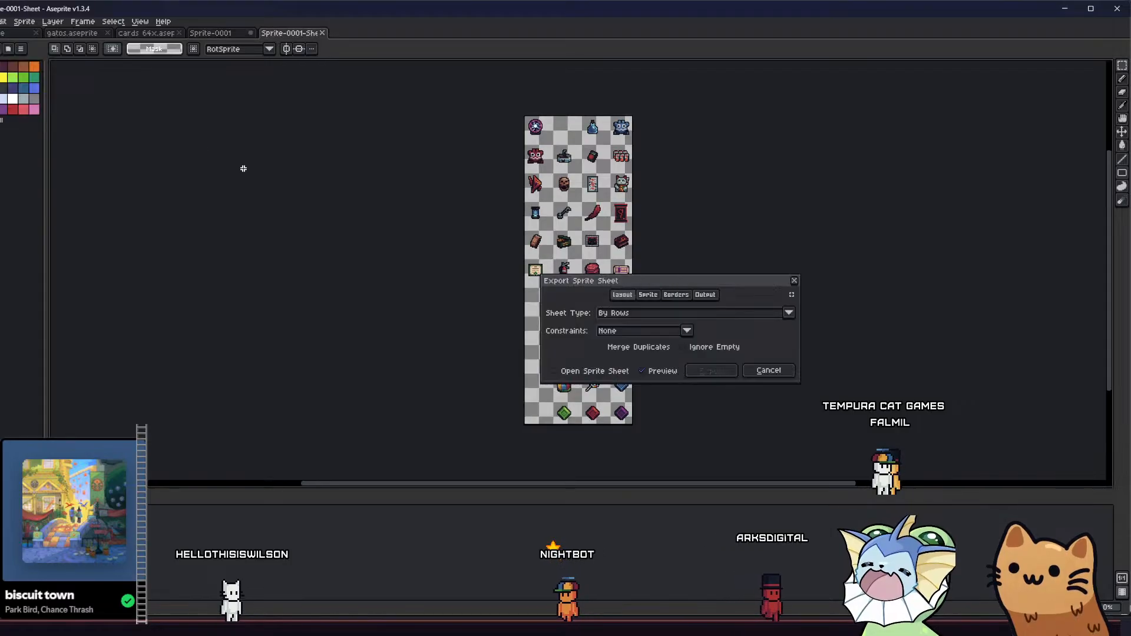
drag(460, 262, 332, 247)
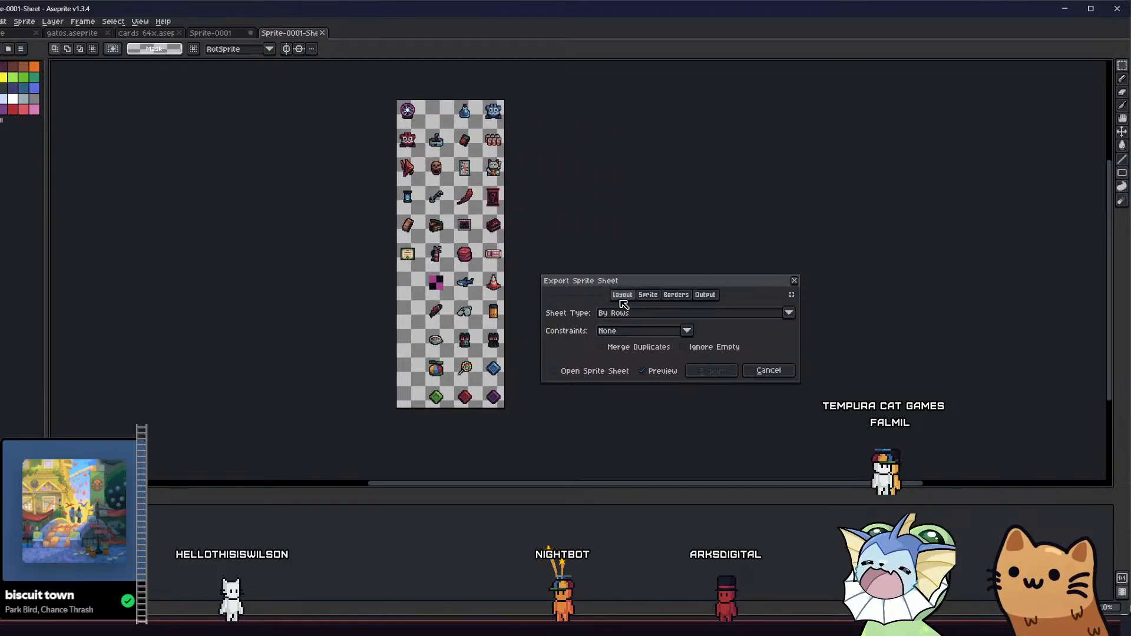
click(636, 315)
click(639, 316)
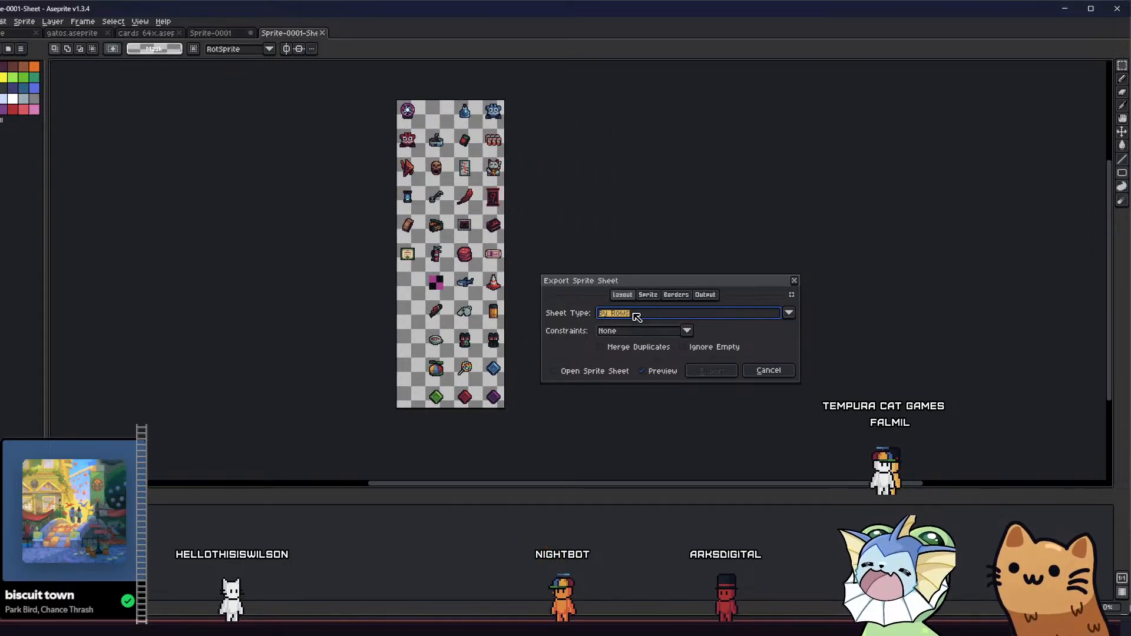
click(644, 318)
click(662, 351)
Check the export's source options, keeping Sprite as the source
click(653, 297)
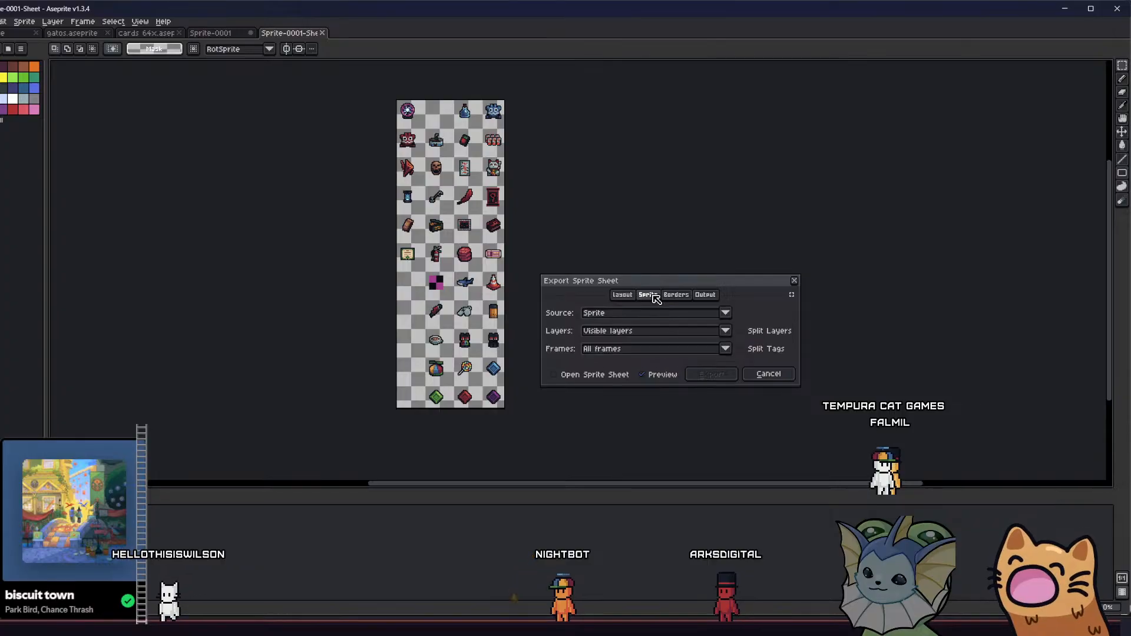
click(624, 296)
click(643, 297)
click(642, 315)
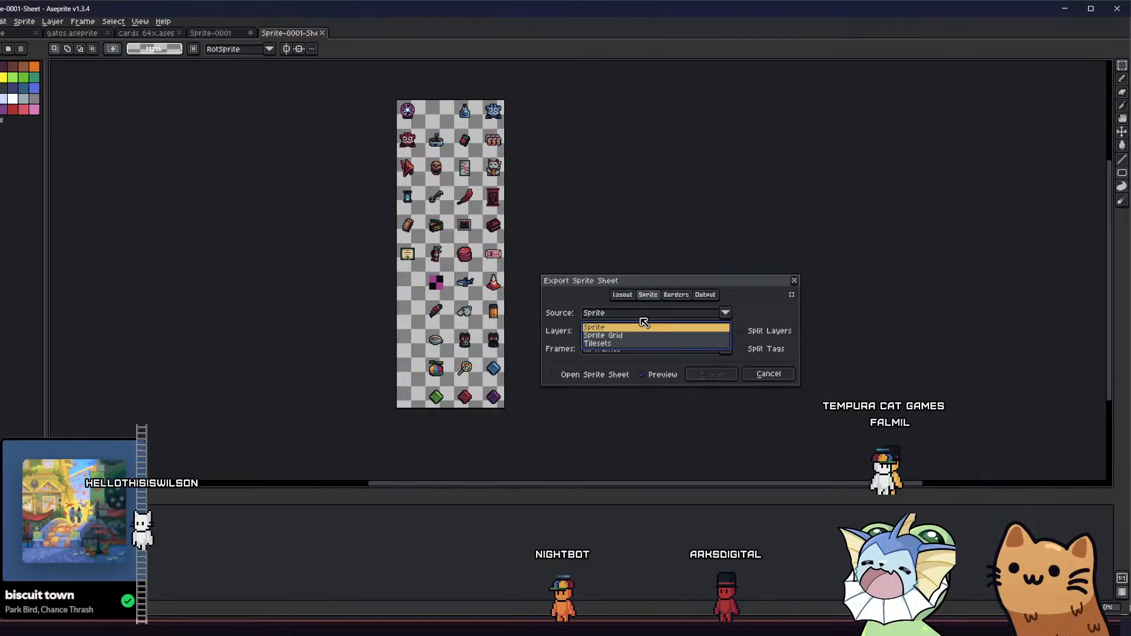
click(642, 317)
Set the exported sheet type to By Columns with the Fixed # of Rows constraint
click(630, 295)
click(639, 314)
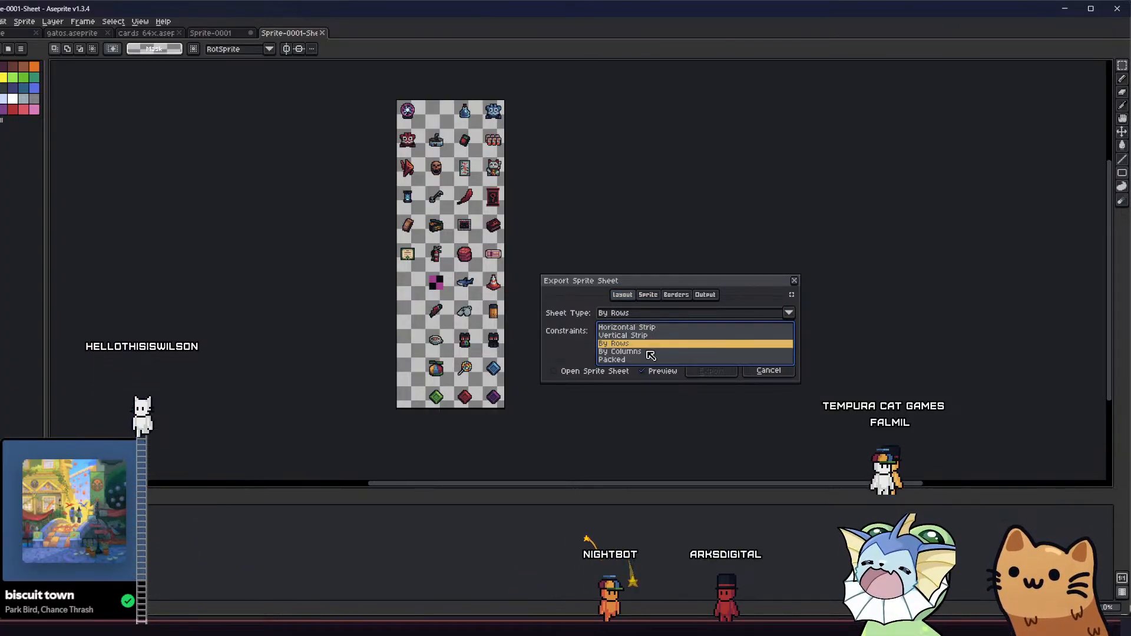
click(649, 353)
click(642, 331)
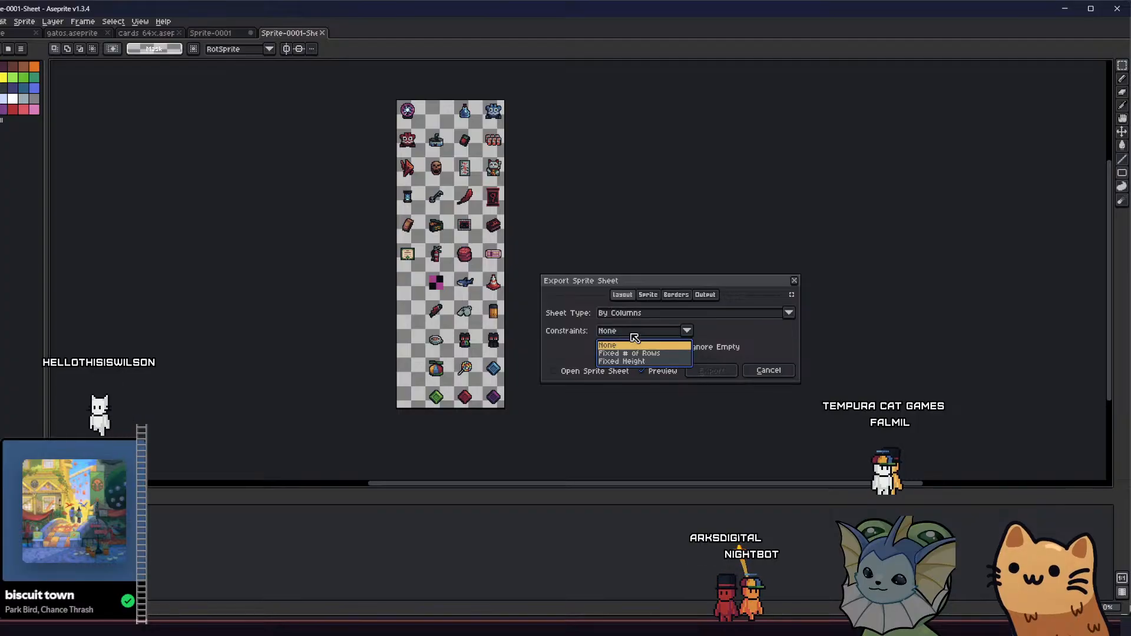
click(647, 354)
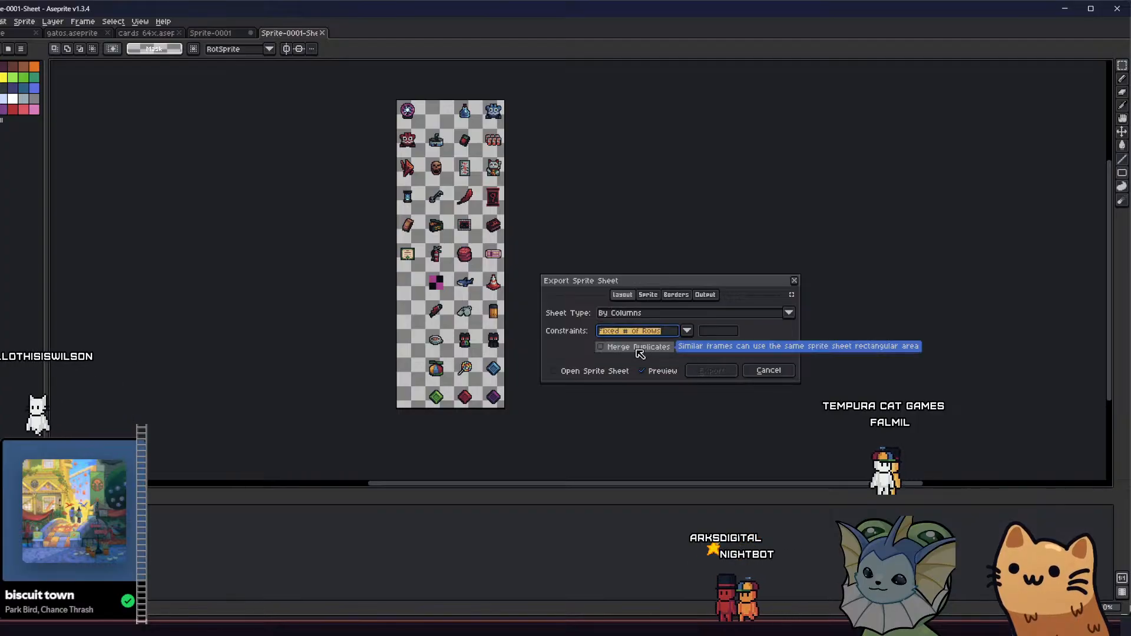
Check the border settings, try 3 as the fixed number of rows, then cancel the export and leave the icons unselected
click(655, 299)
click(676, 295)
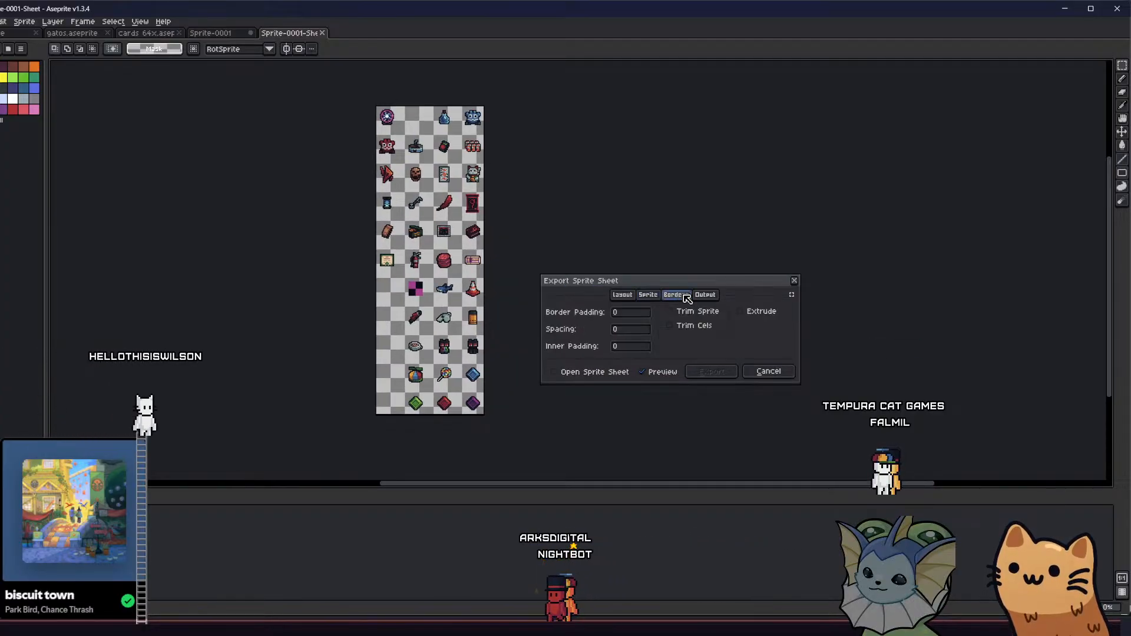
click(624, 295)
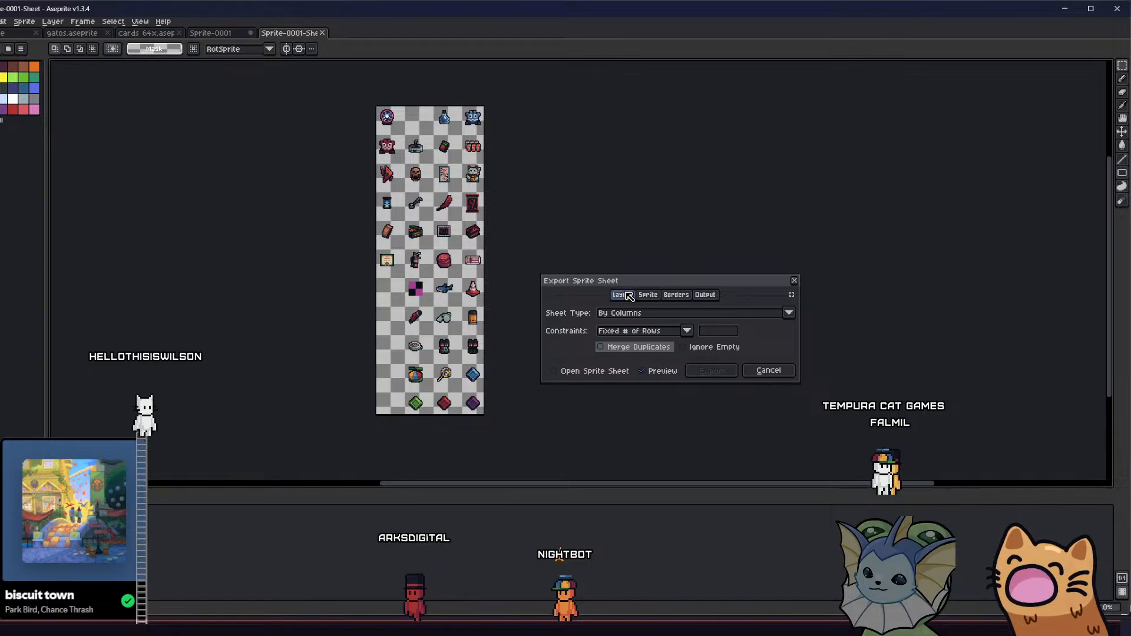
click(704, 332)
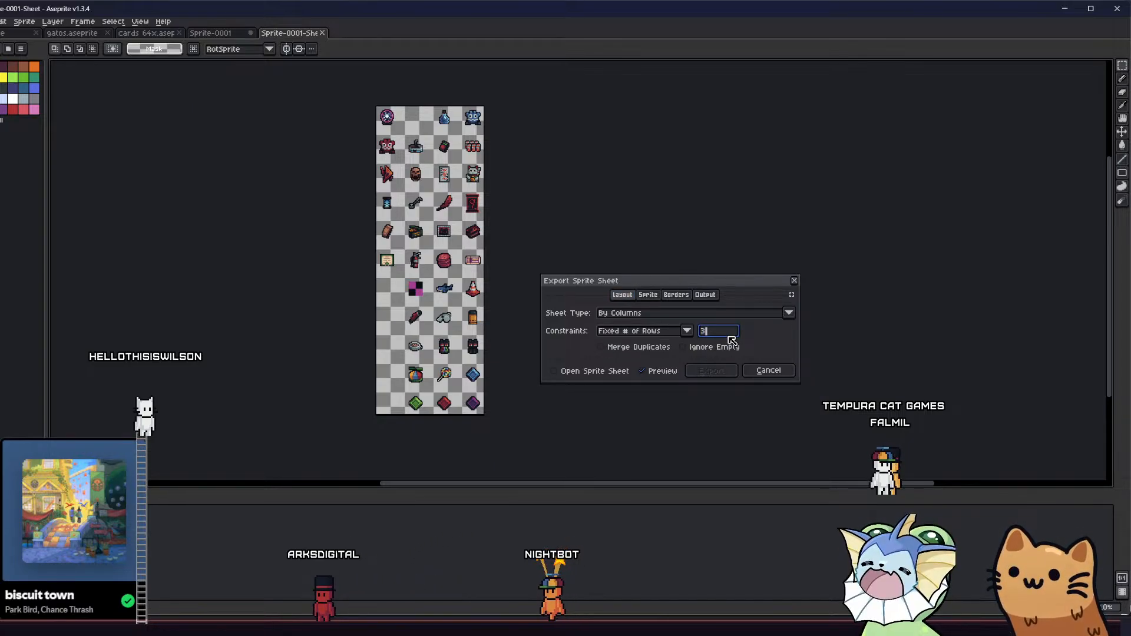
text(3)
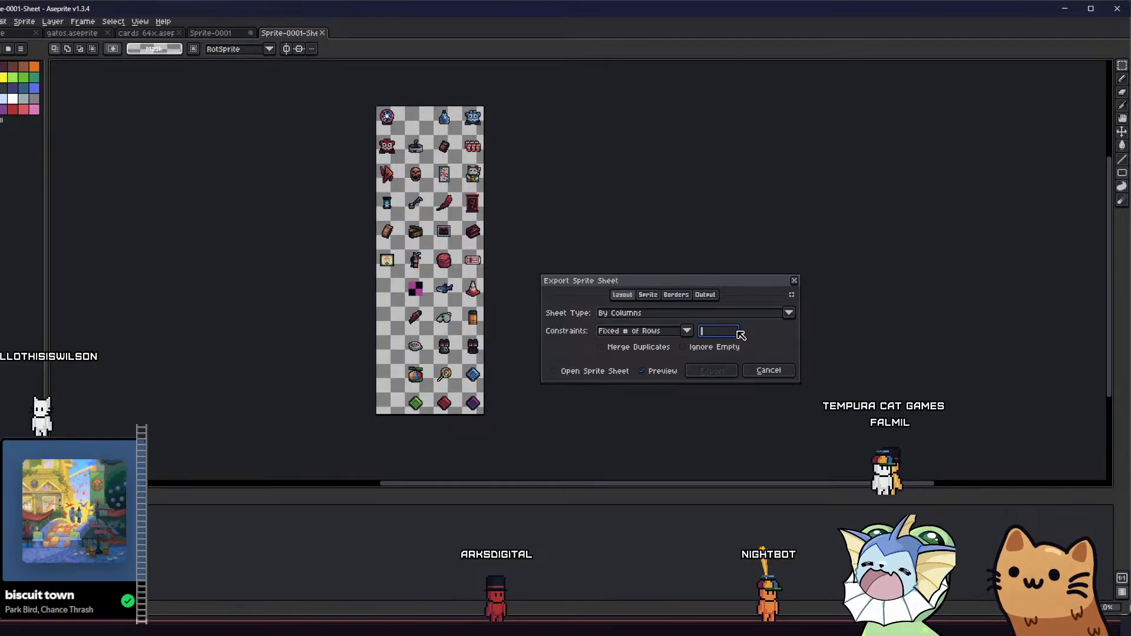
click(766, 369)
drag(438, 172, 405, 176)
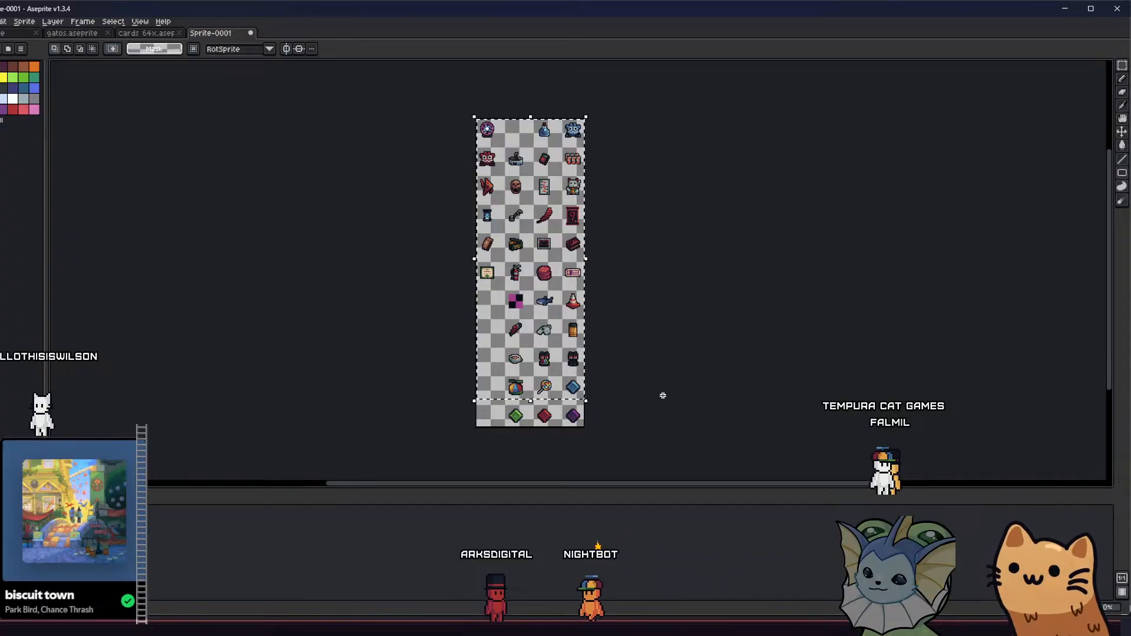
drag(662, 395, 230, 76)
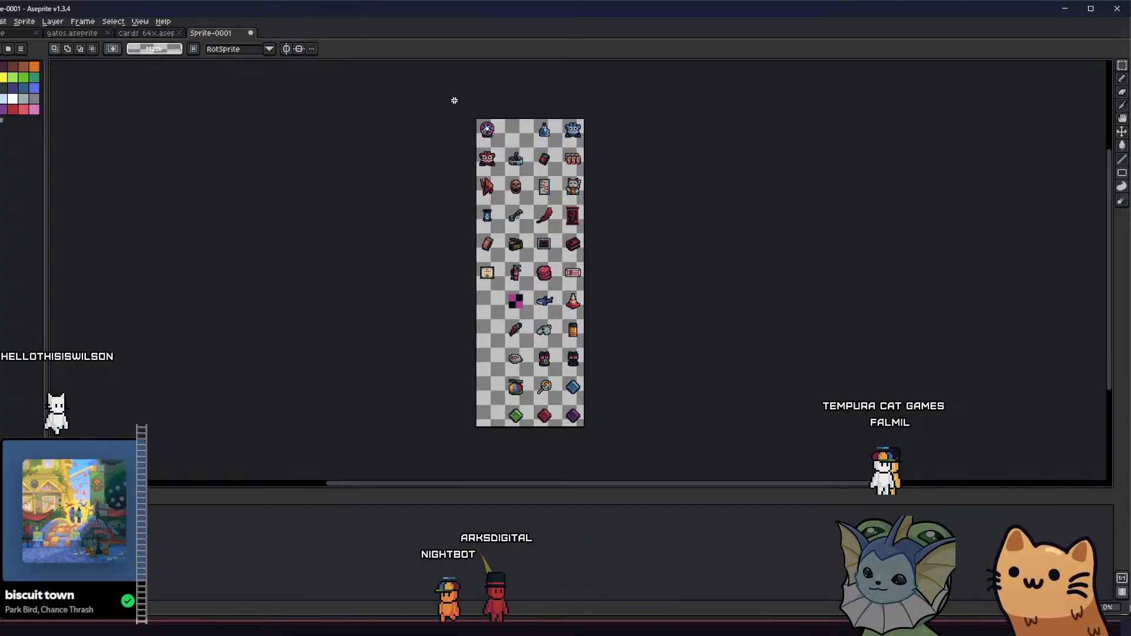
Start a sprite sheet import from the current icon sprite and set the tile width and height to 24
click(0, 22)
mouse_move(35, 111)
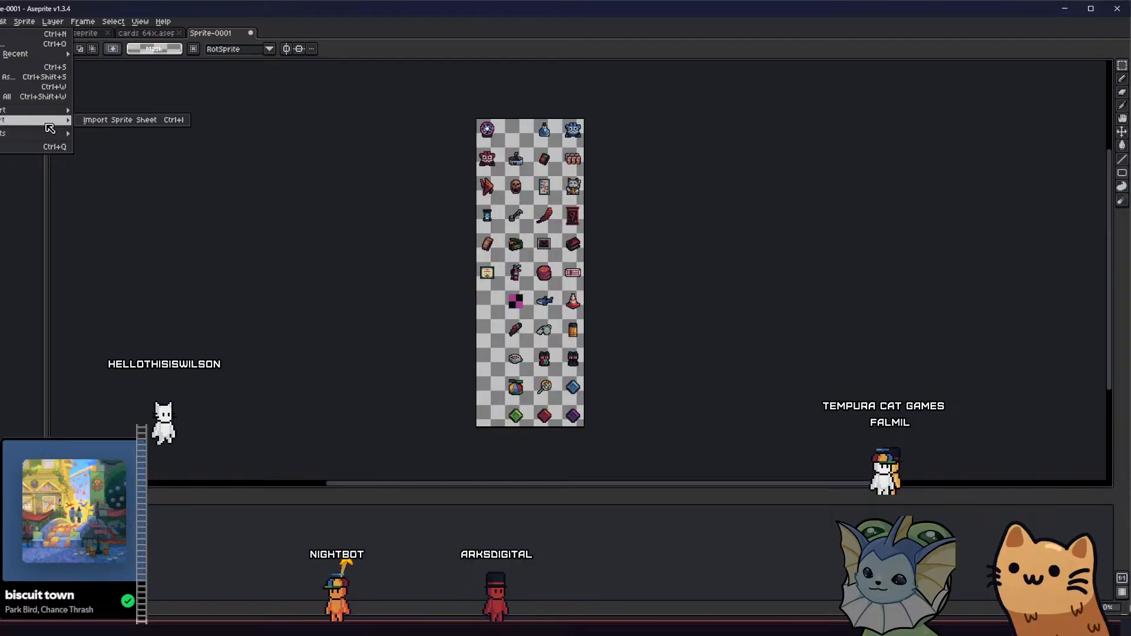
click(118, 124)
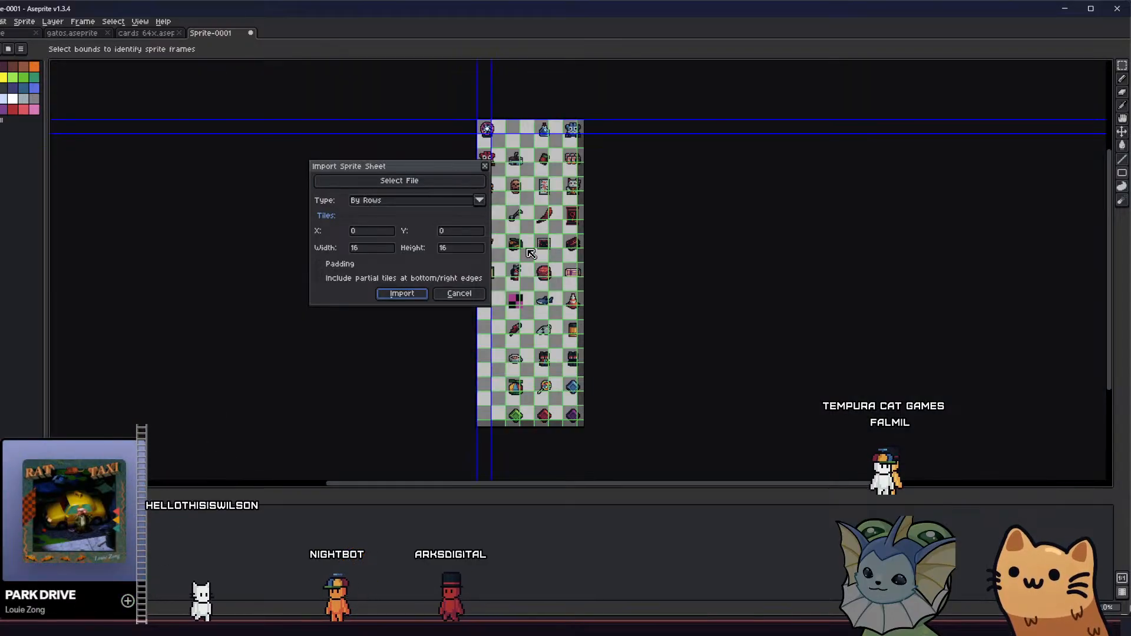
drag(382, 163, 382, 167)
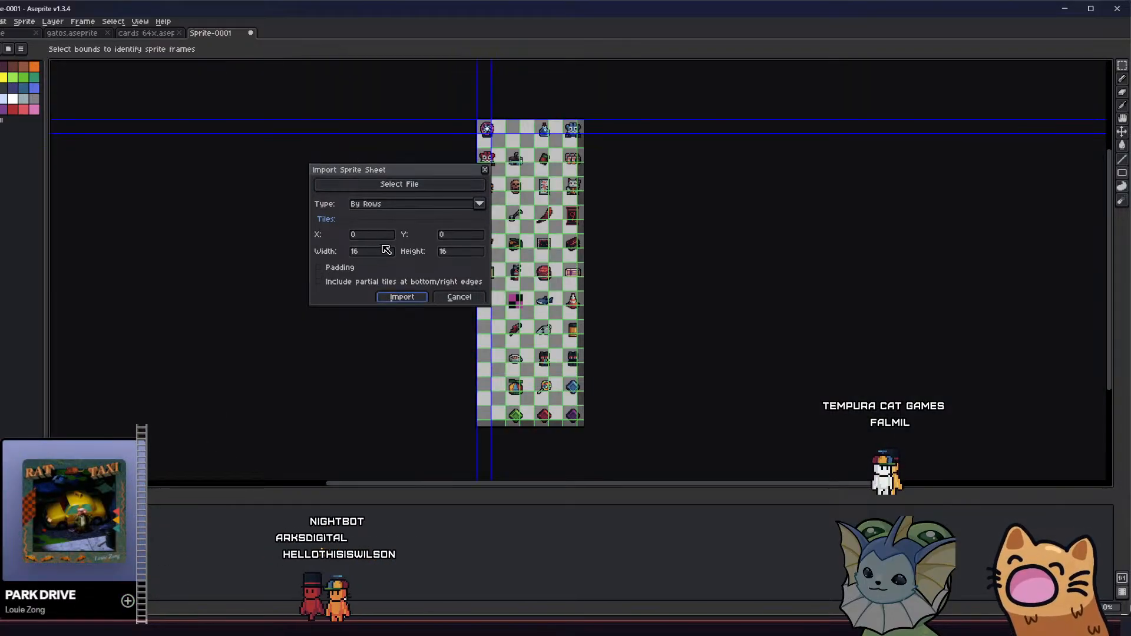
drag(385, 250, 352, 252)
text(24)
drag(457, 252, 430, 251)
text(24)
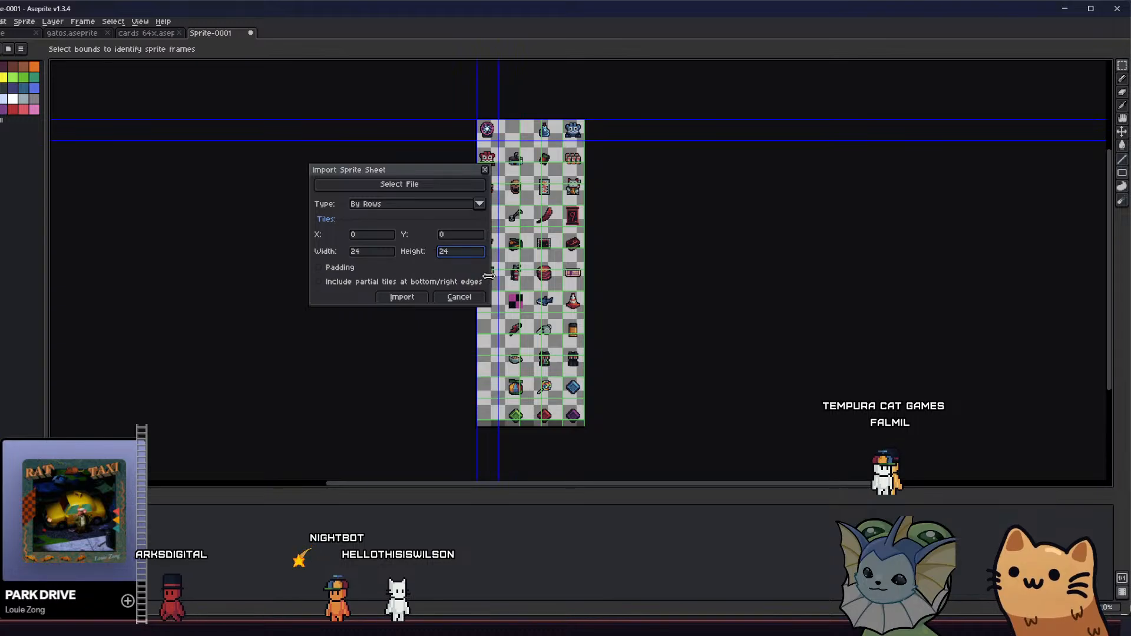
Move the import dialog off the icons and set the import type to By Columns
drag(401, 173, 382, 169)
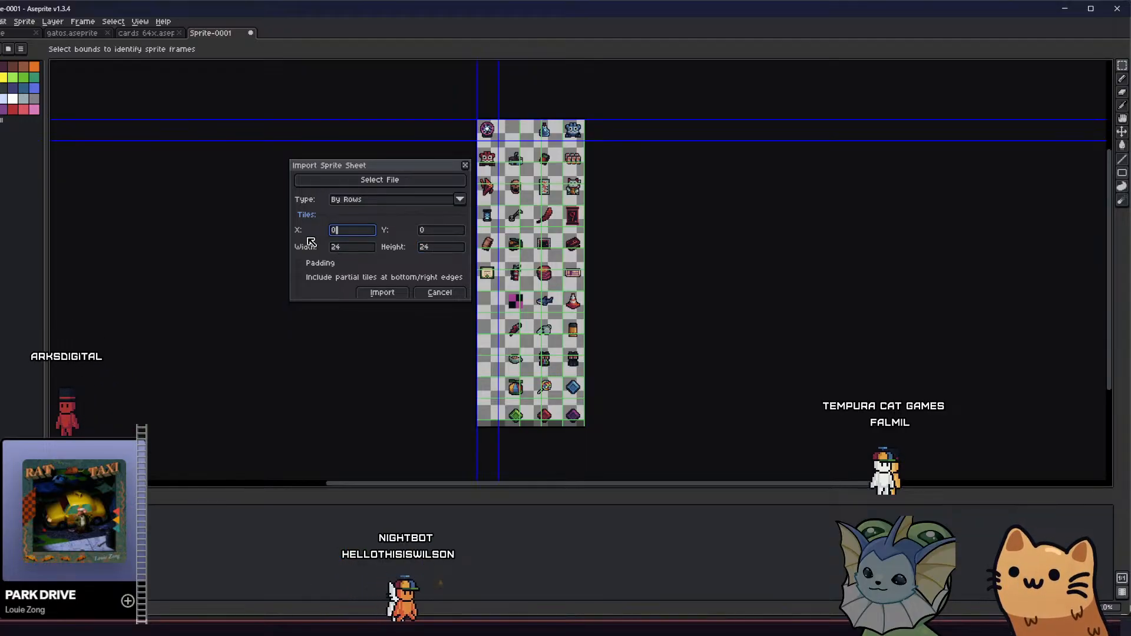
click(369, 203)
click(363, 231)
click(360, 250)
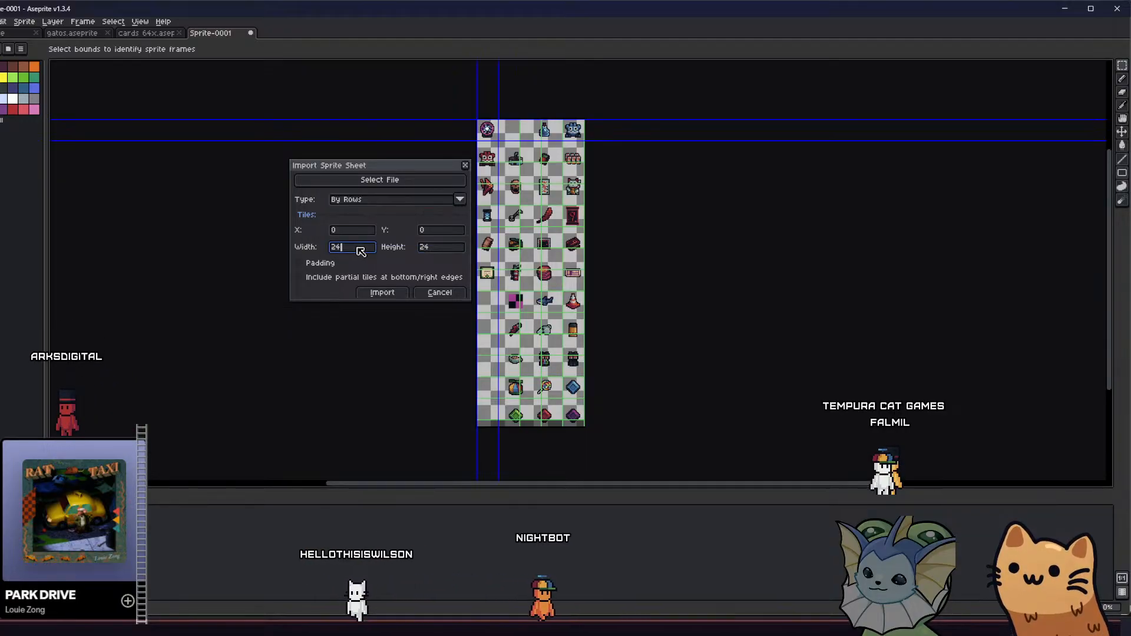
click(377, 204)
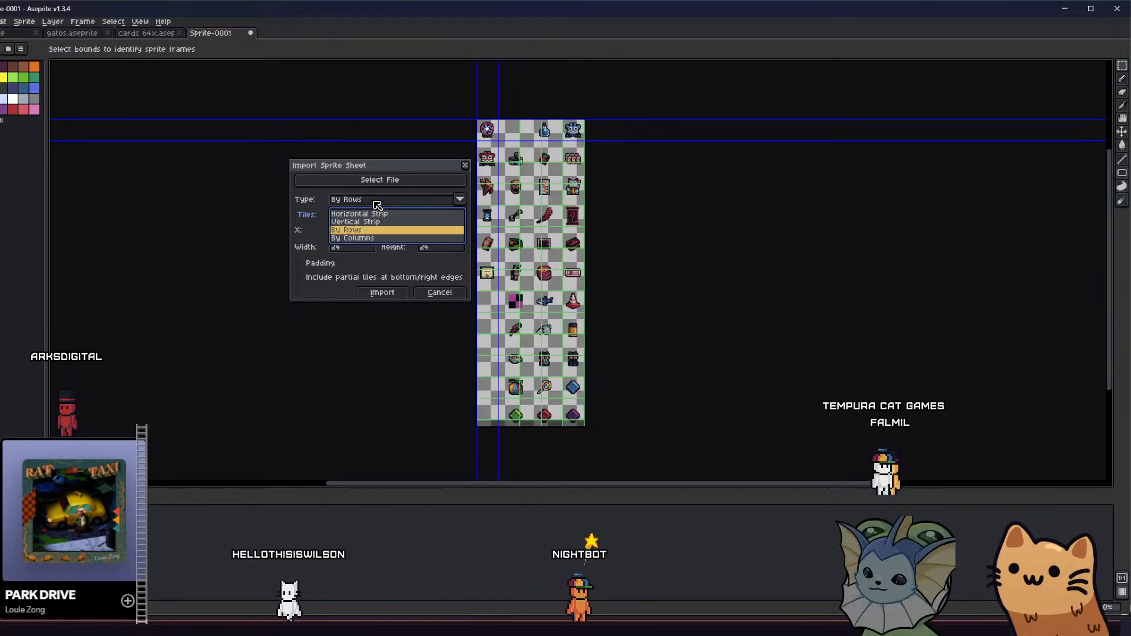
click(387, 237)
Enable padding for the imported tiles and set it to 8 horizontally and 8 vertically
click(316, 264)
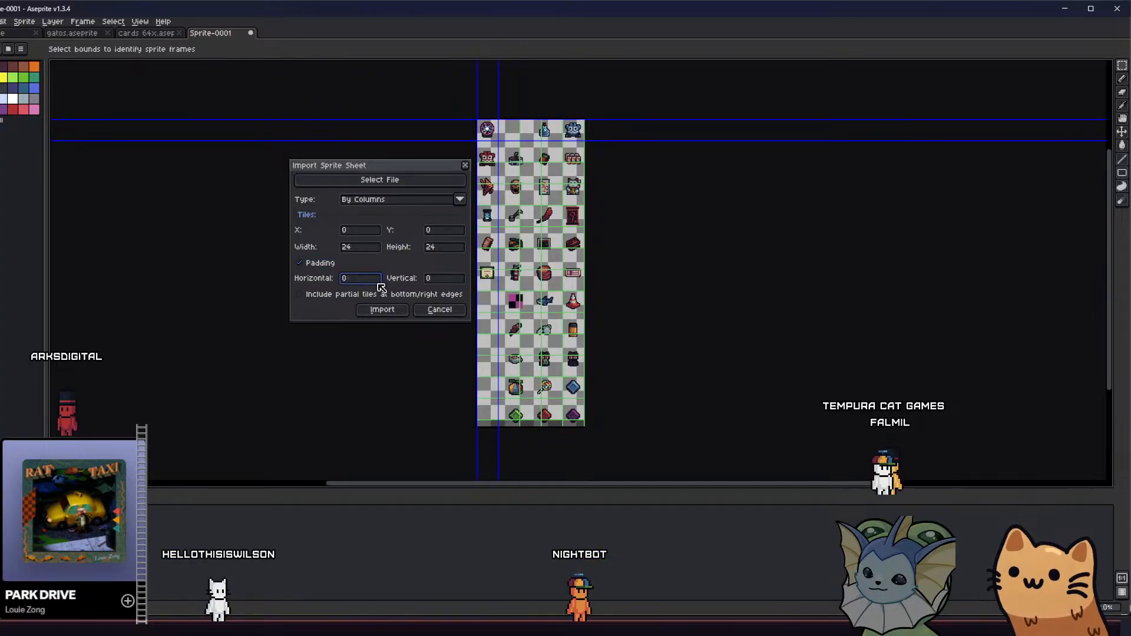
key(BackSpace)
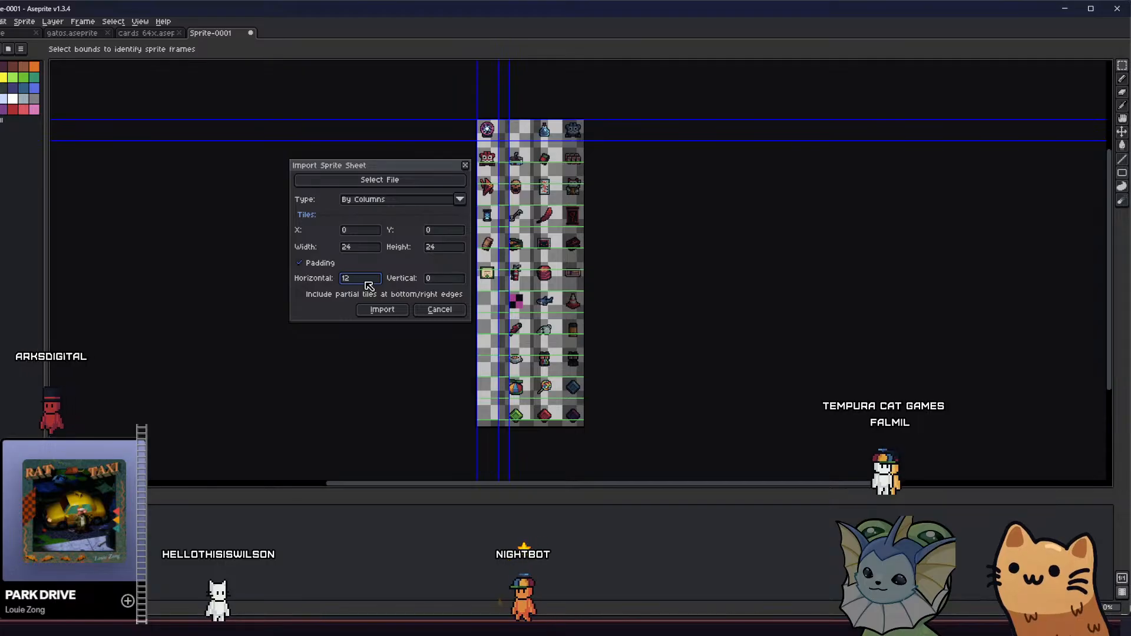
text(8)
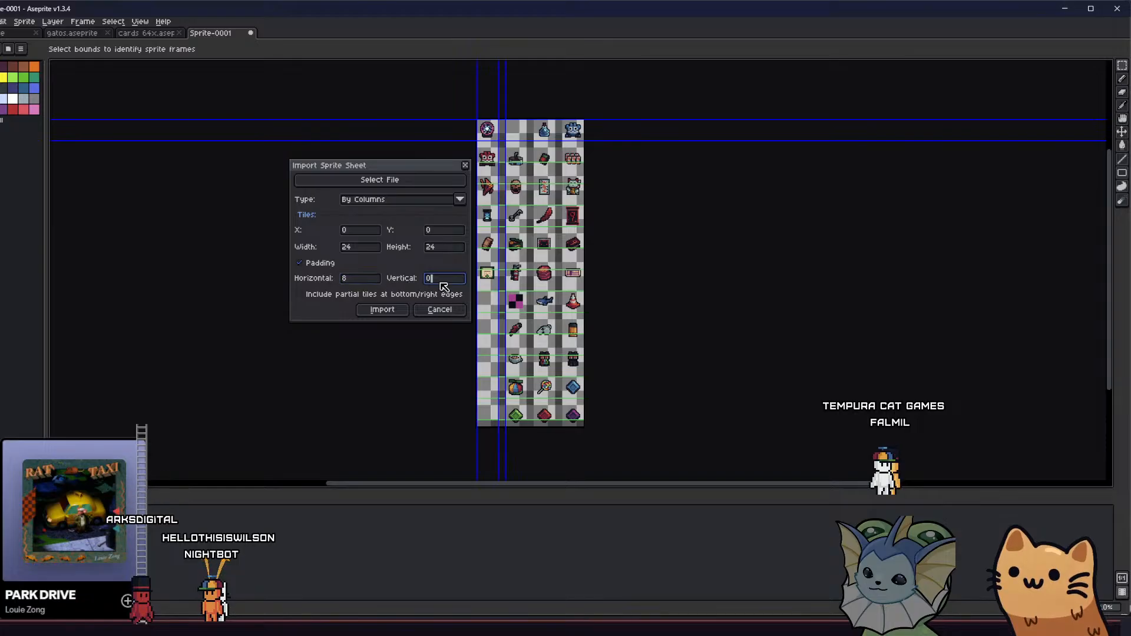
text(8)
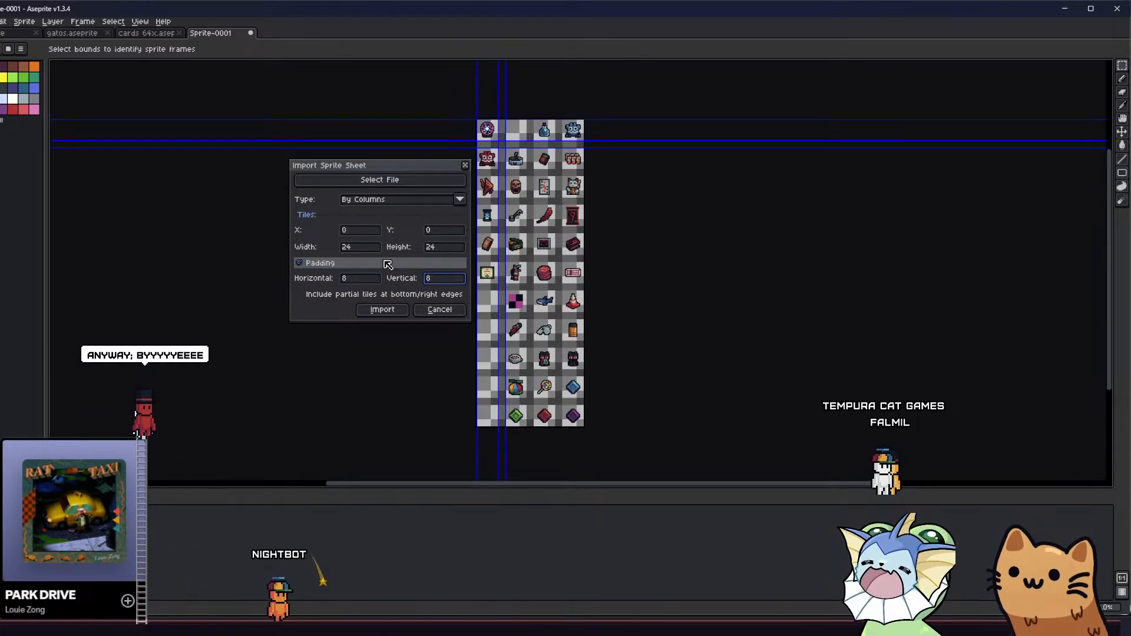
Import the icon sheet as separate frames with the current tile and padding settings, and play back the frames
click(386, 312)
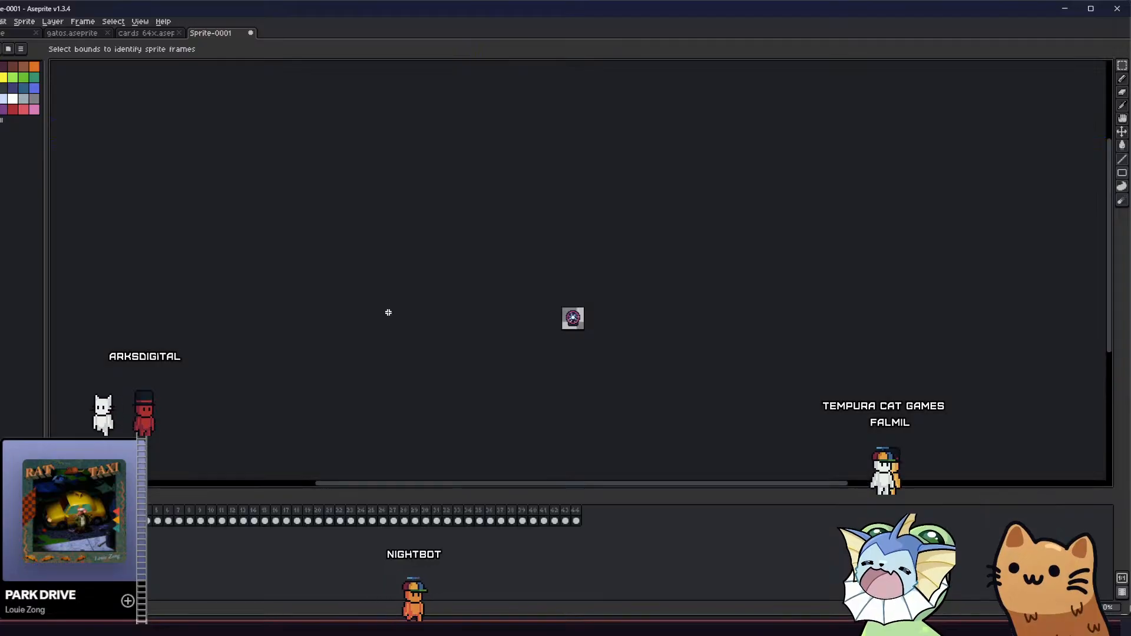
scroll(518, 333, up, 4)
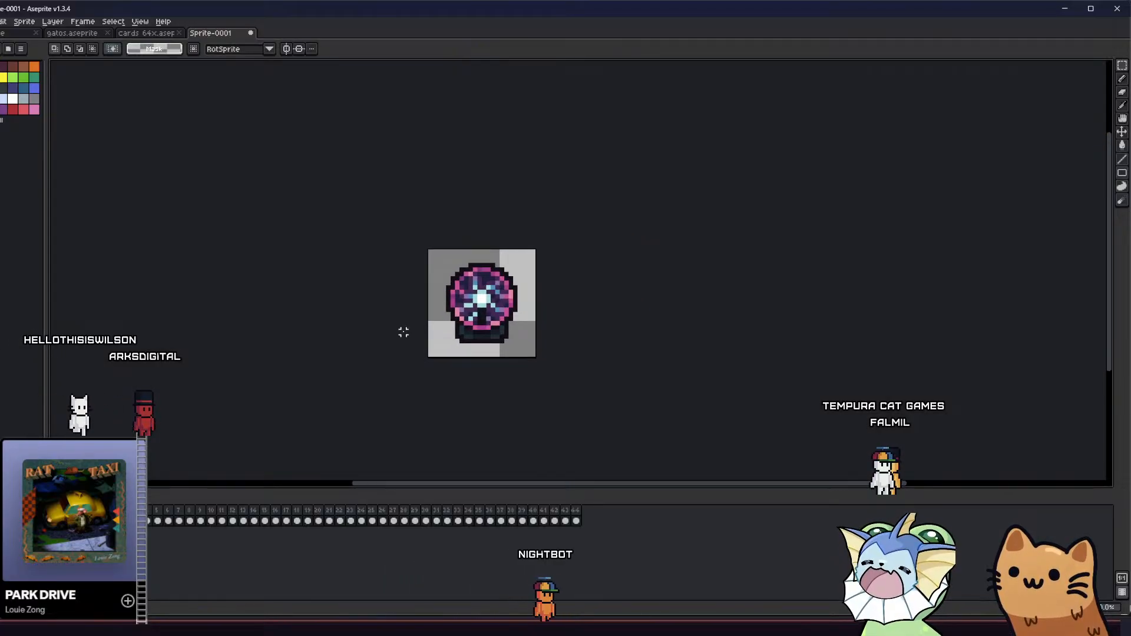
key(Right)
key(Left)
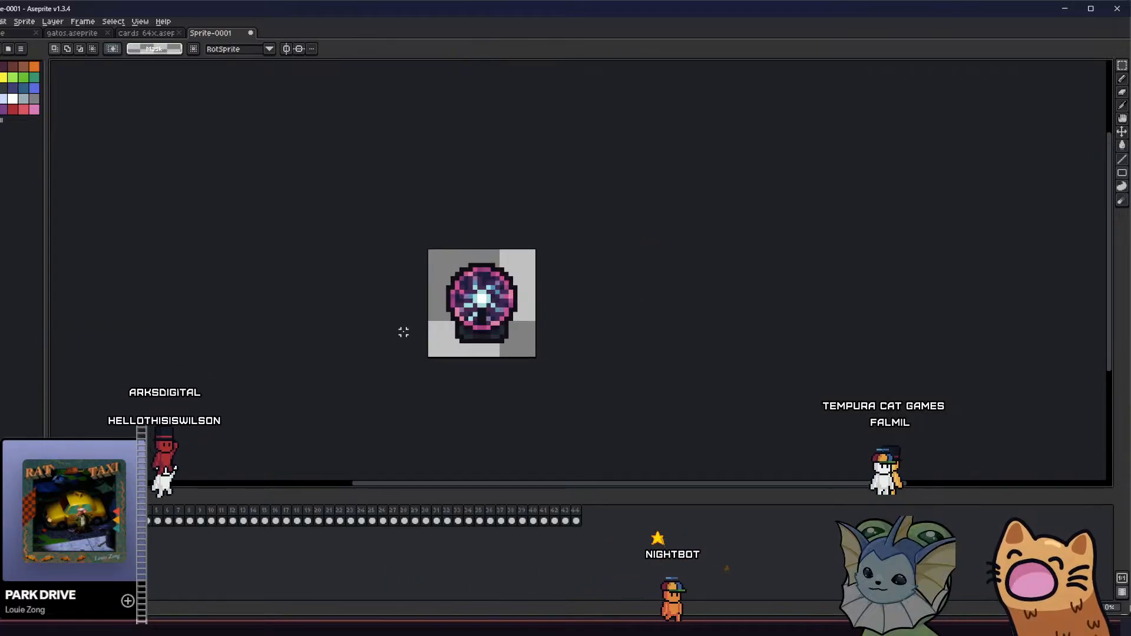
key(Return)
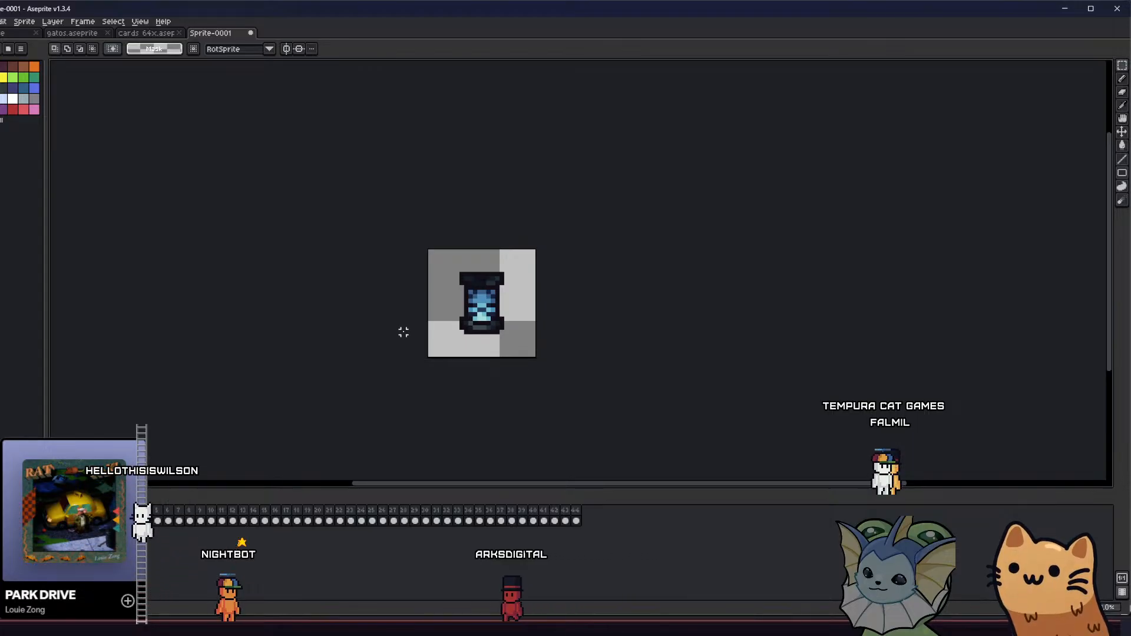
Draw a small handle above the lantern's cap in the dark outline colour with the Pencil, and start saving the sprite but cancel
key(b)
scroll(481, 252, up, 3)
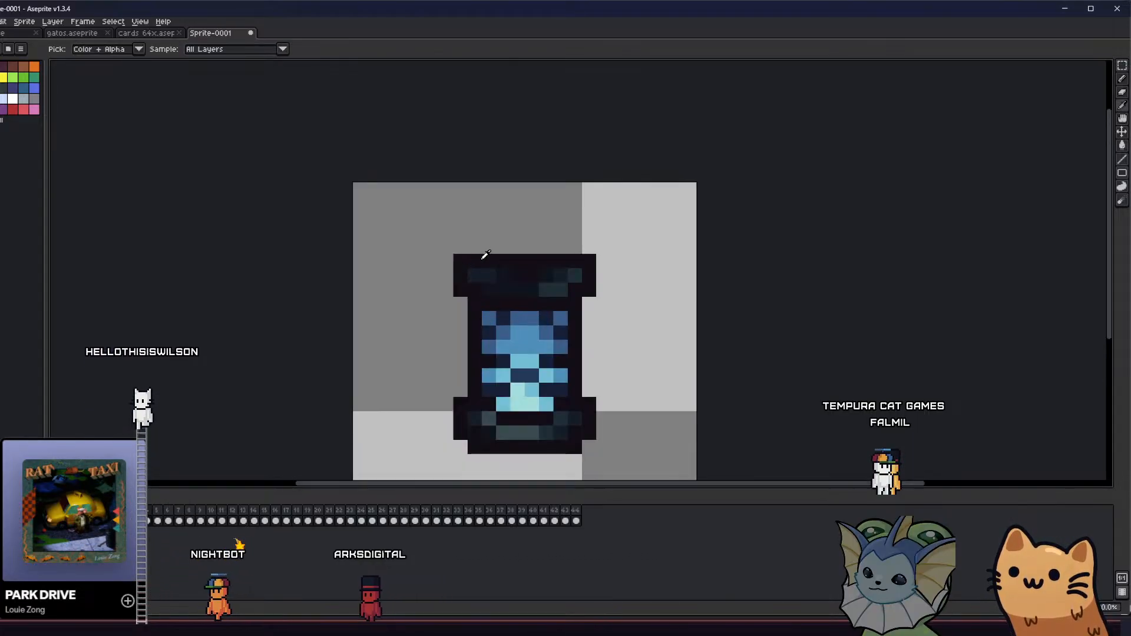
click(489, 249)
click(558, 247)
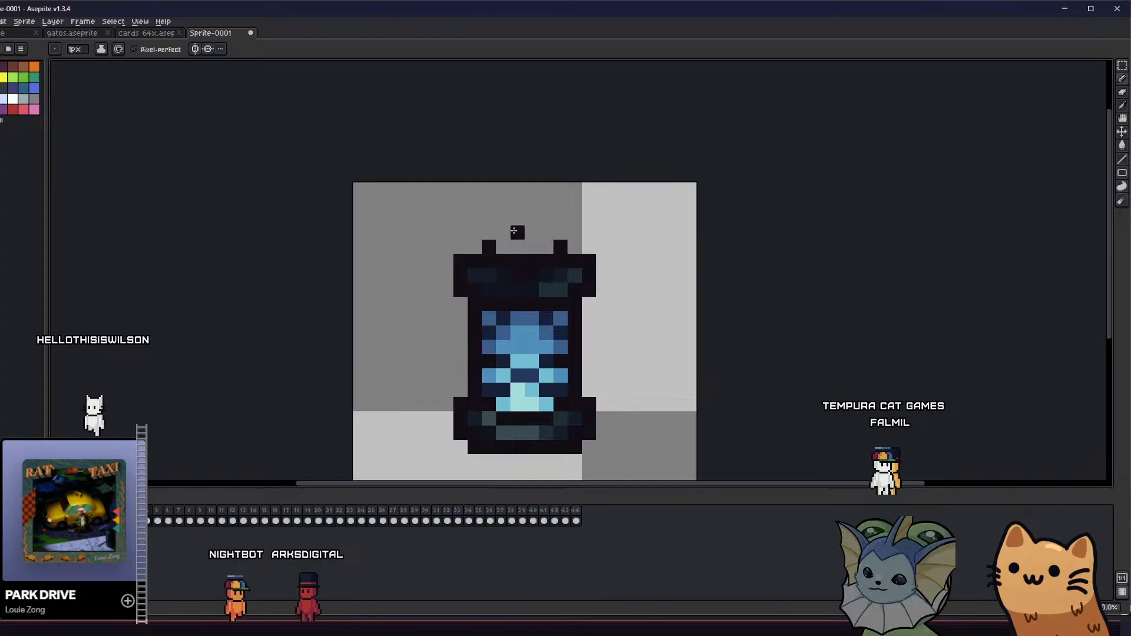
drag(503, 232, 545, 231)
scroll(546, 232, down, 3)
key(v)
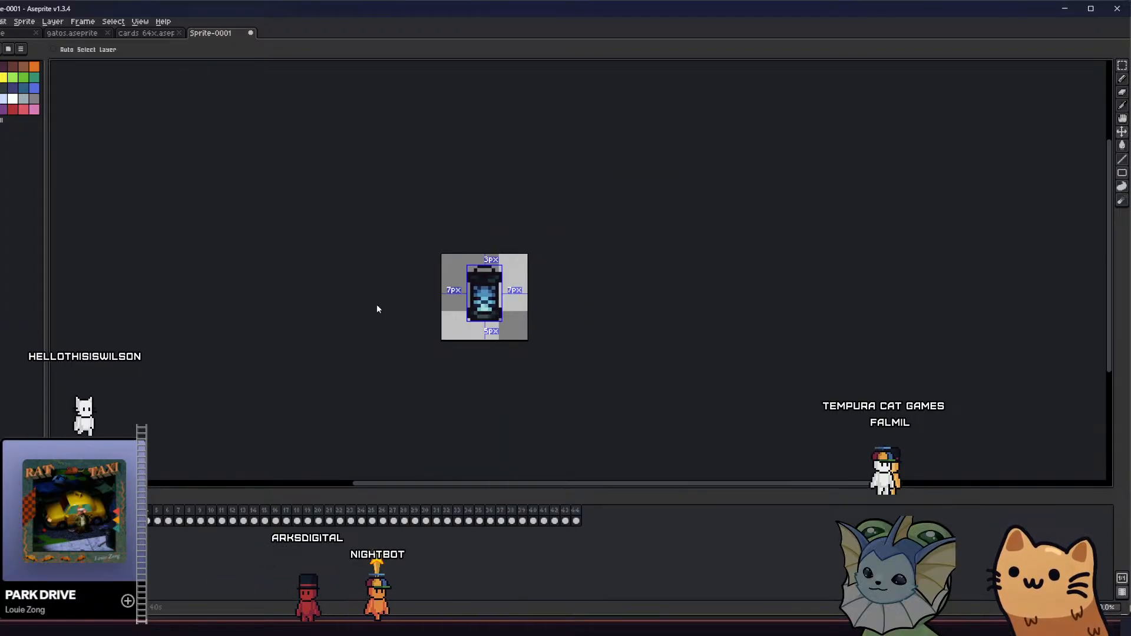
key(ctrl+s)
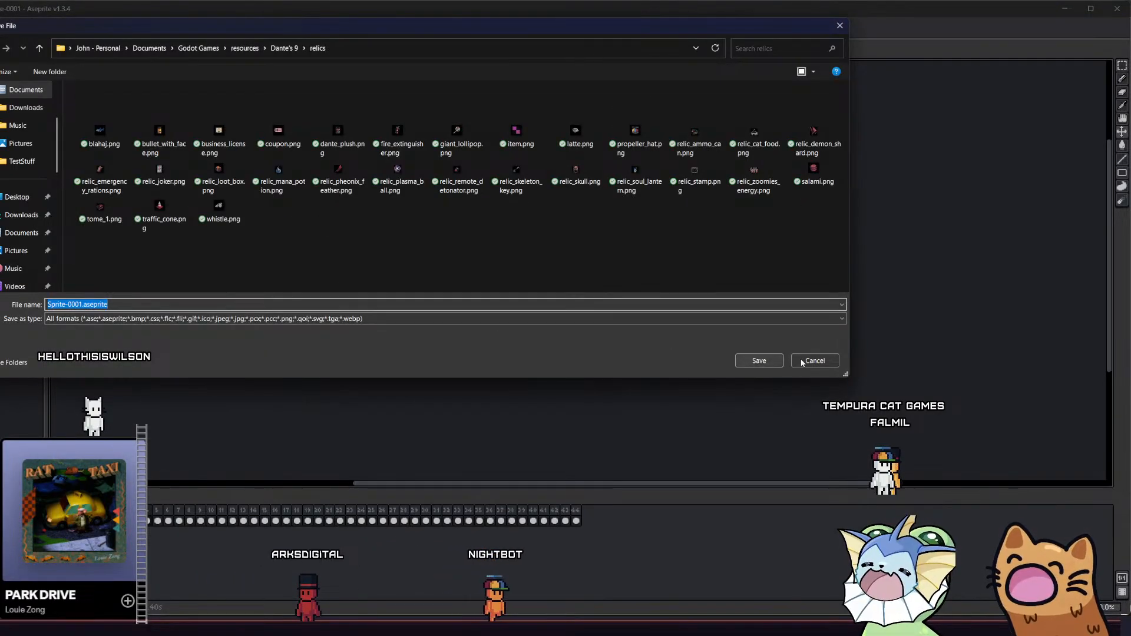
click(801, 362)
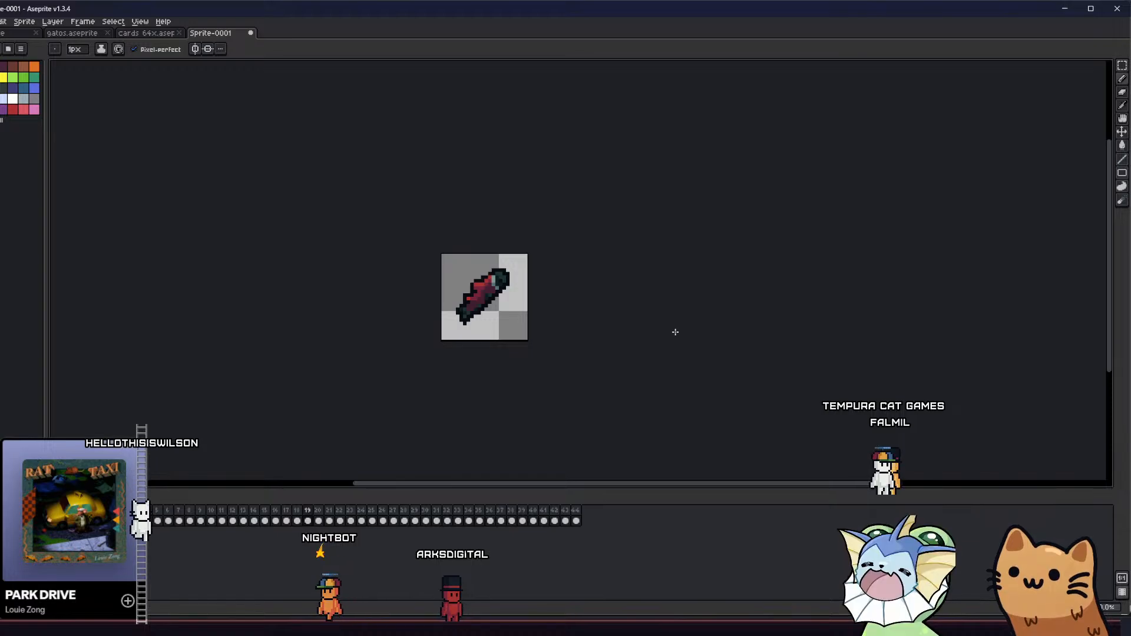
Examine the outline of the red icon in frame 19 up close
scroll(466, 291, up, 4)
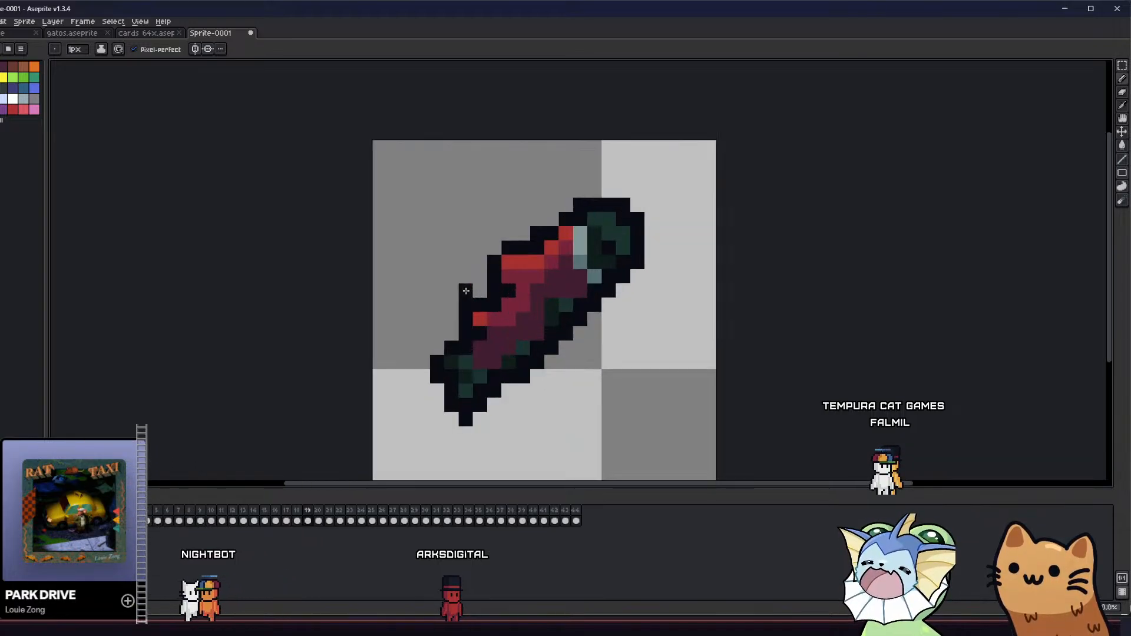
scroll(492, 257, right, 2)
scroll(492, 258, down, 1)
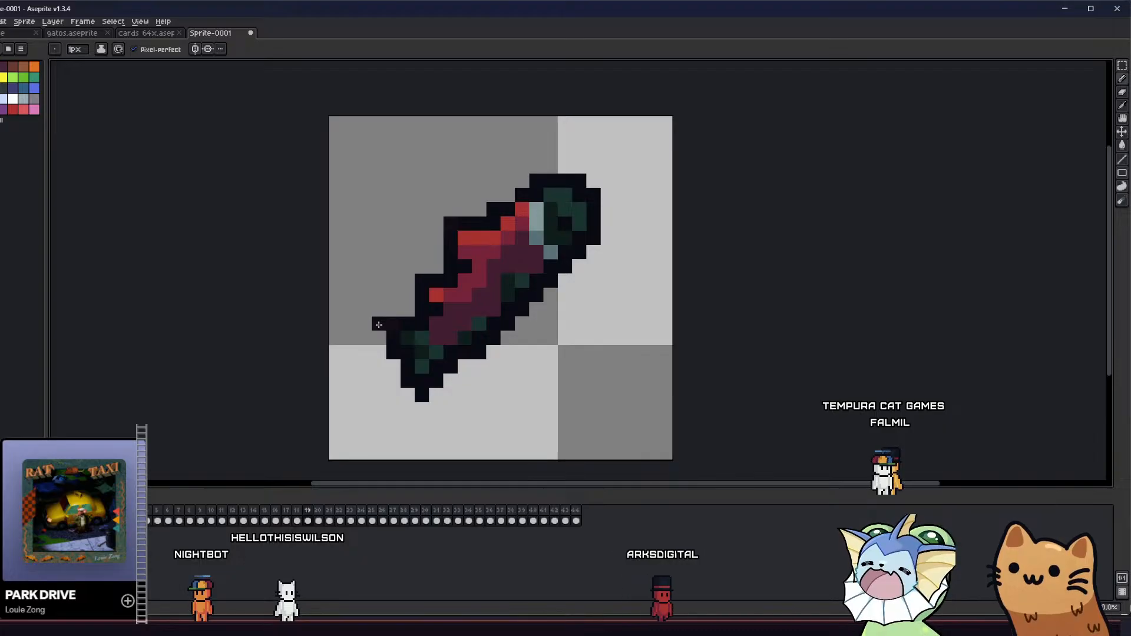
scroll(379, 324, right, 1)
scroll(379, 324, down, 1)
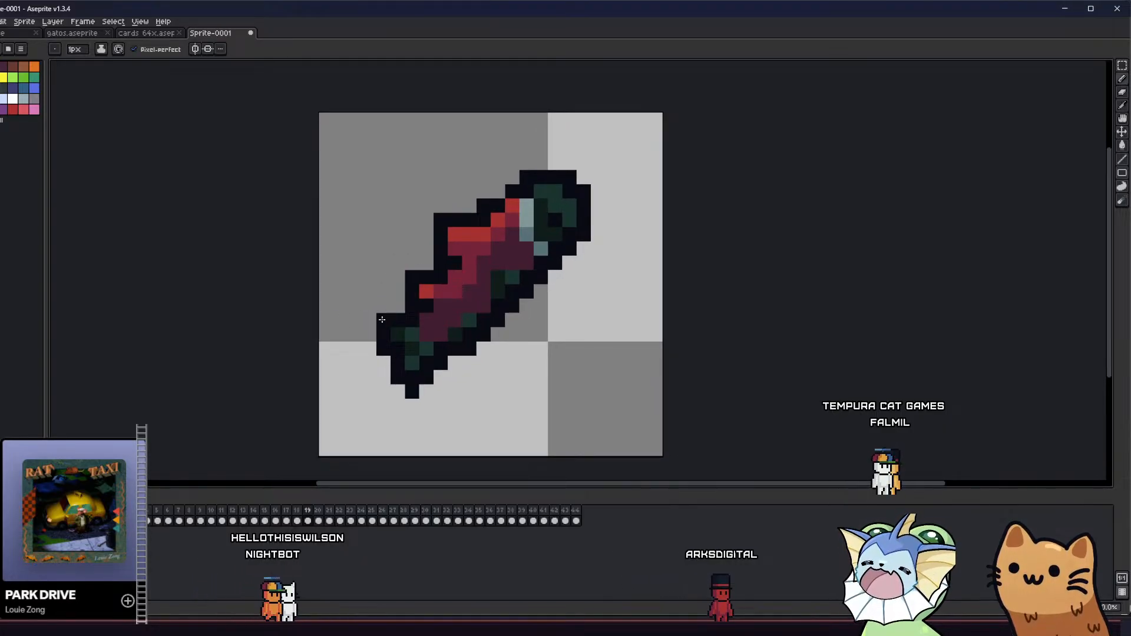
Repaint the pixels where the cup's handle meets the bowl in frame 20 light teal, and touch up the dark outline beside them
key(Right)
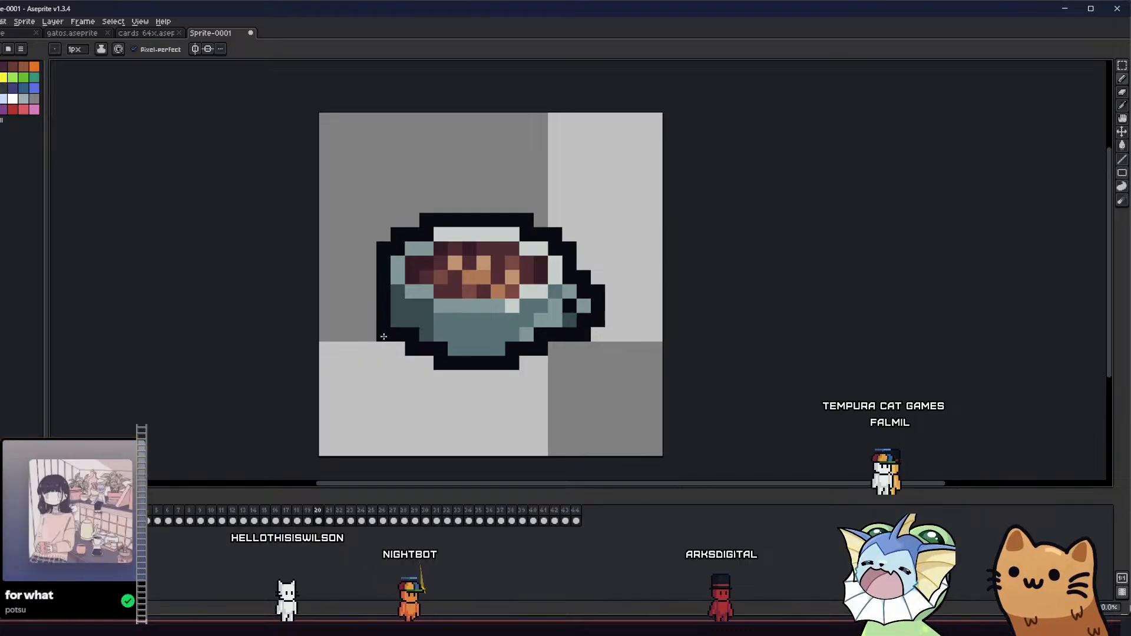
scroll(410, 327, down, 5)
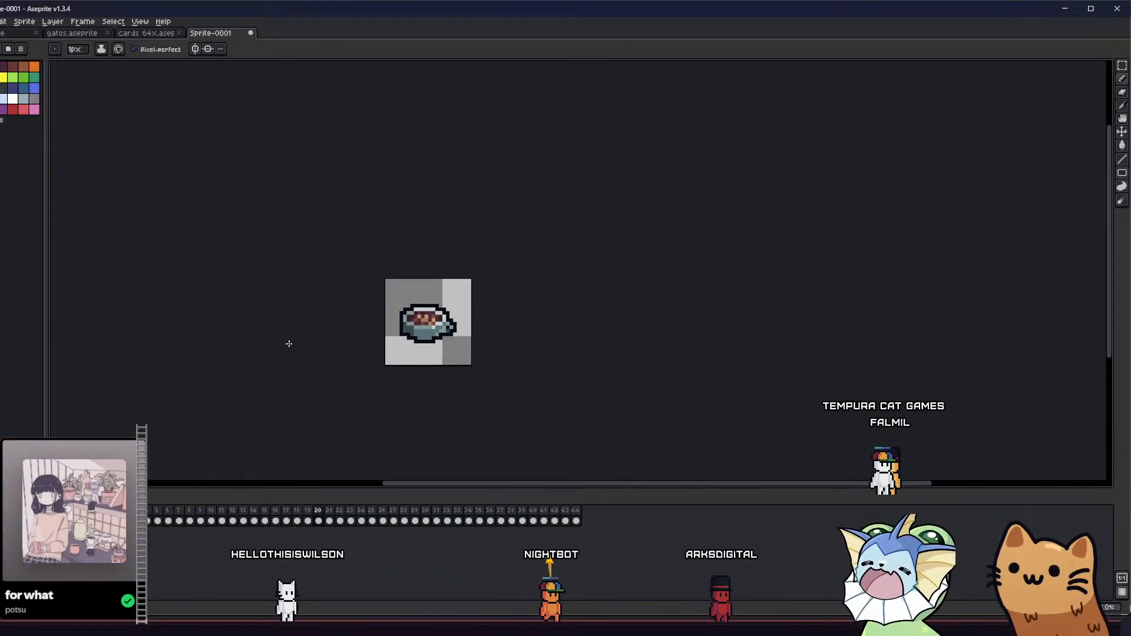
drag(289, 344, 311, 300)
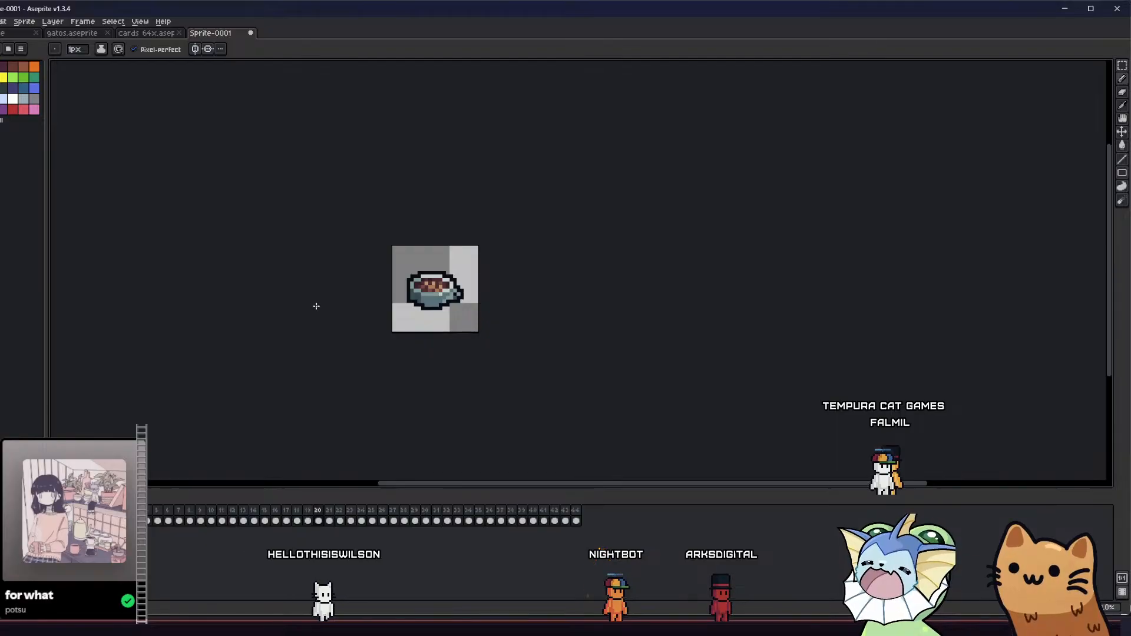
scroll(317, 306, down, 3)
scroll(396, 318, up, 6)
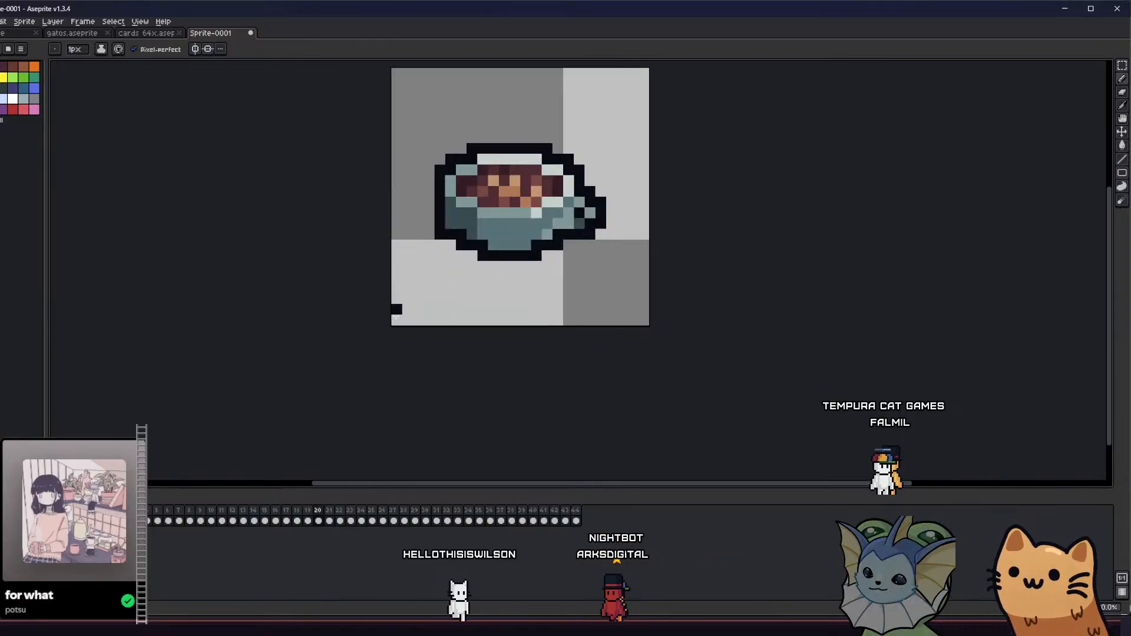
scroll(458, 246, up, 2)
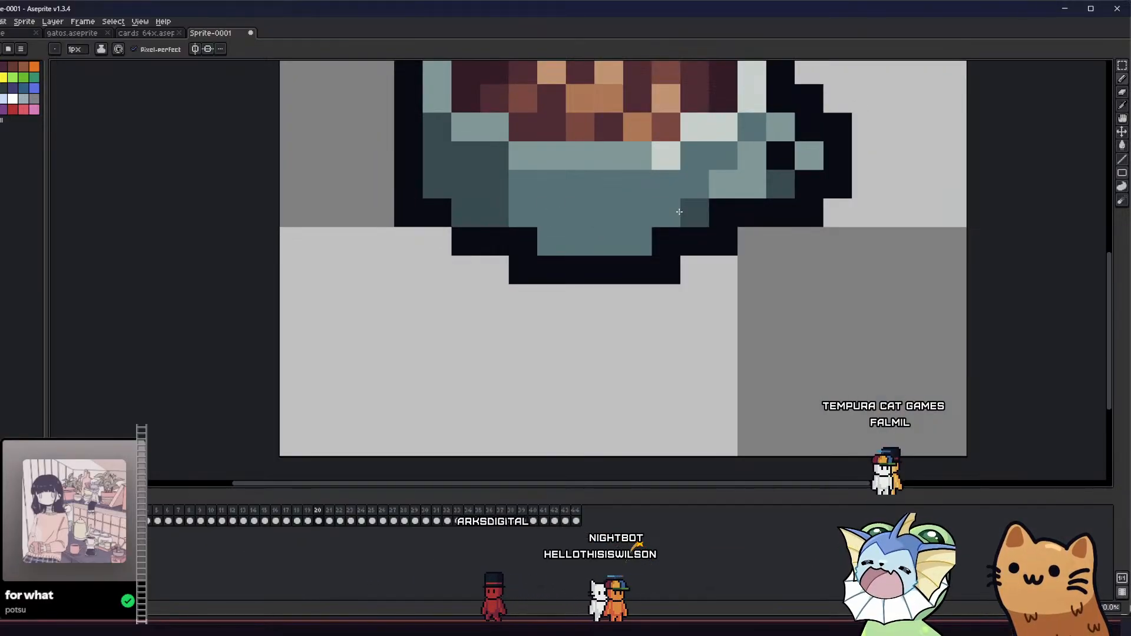
click(694, 212)
key(alt)
click(722, 212)
alt+click(721, 237)
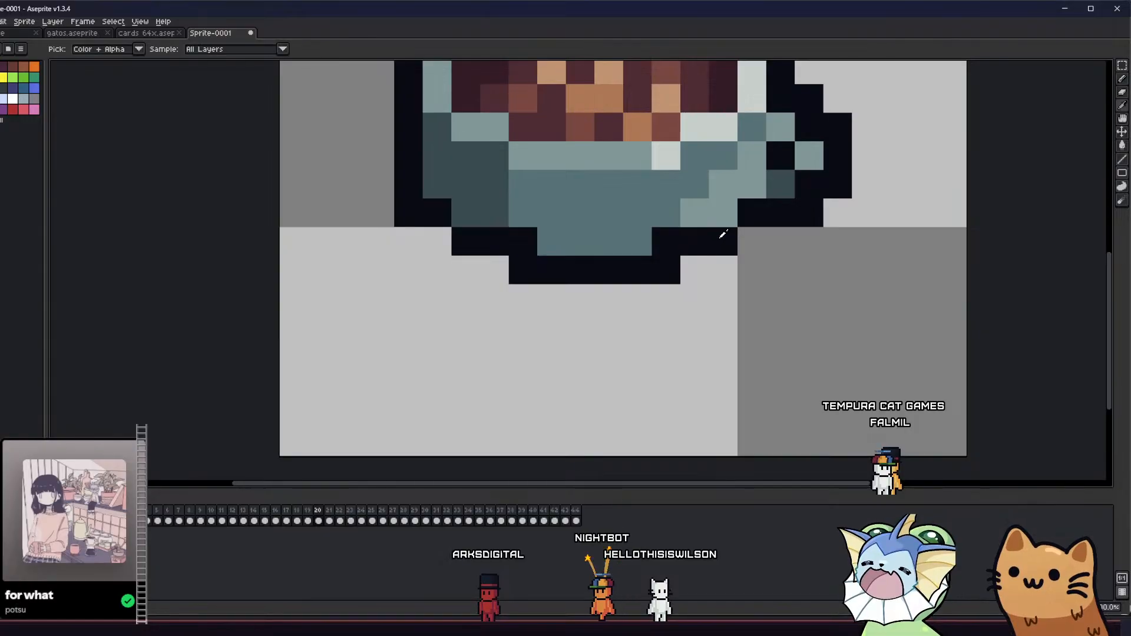
click(750, 238)
scroll(421, 261, down, 4)
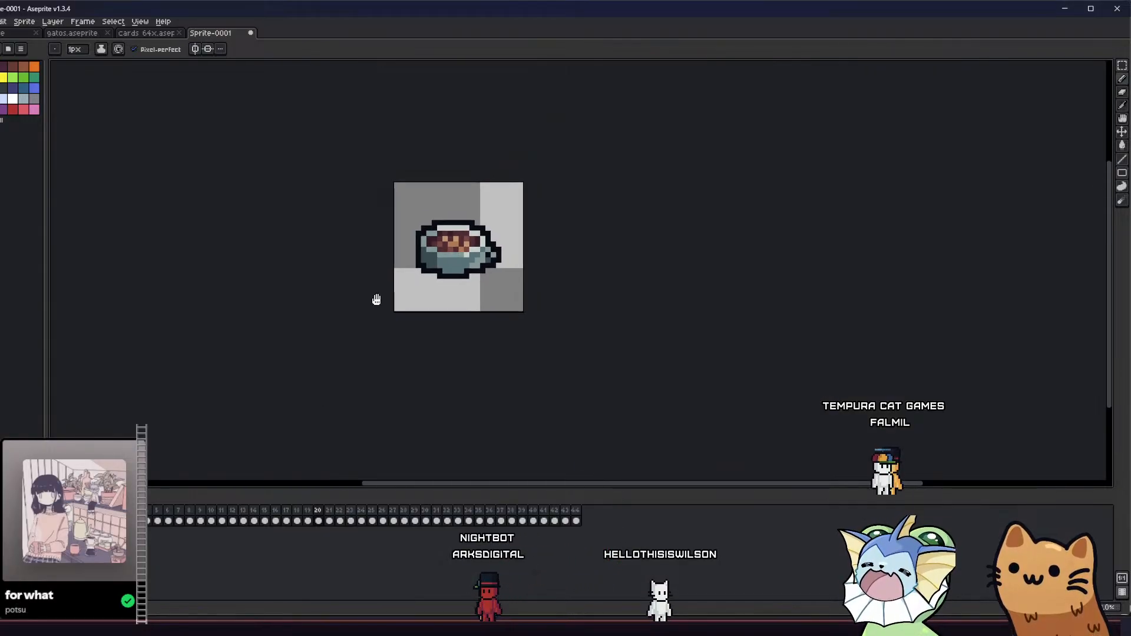
Inspect the cup icon at several sizes and check its margins within the frame
drag(374, 297, 328, 364)
scroll(344, 323, down, 2)
scroll(344, 323, down, 1)
scroll(353, 356, up, 3)
drag(253, 353, 356, 328)
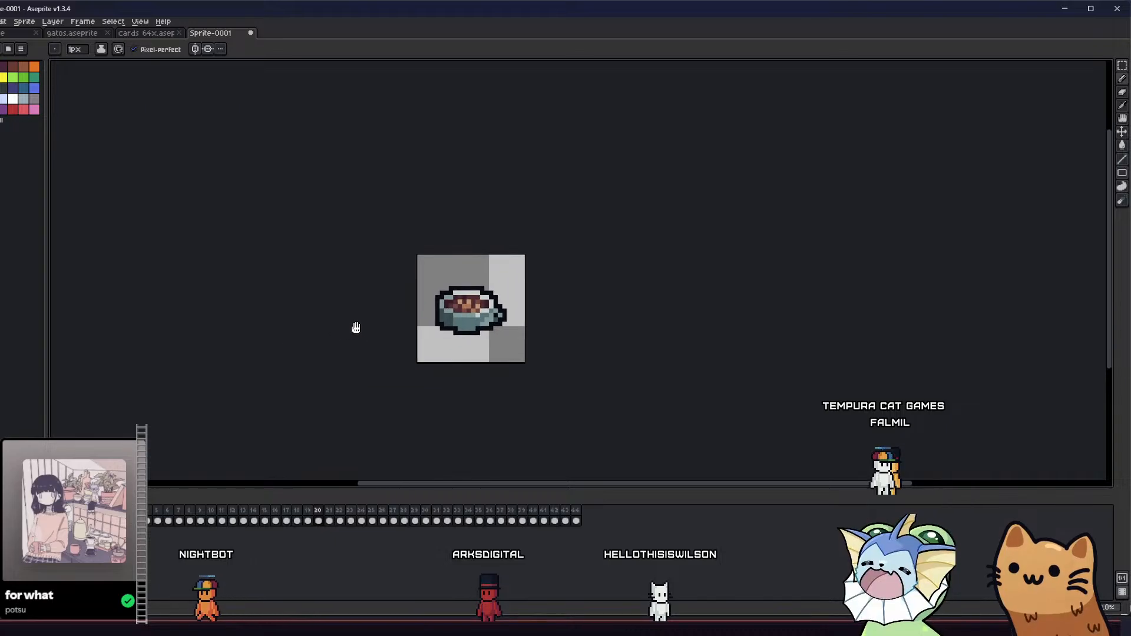
scroll(462, 330, up, 4)
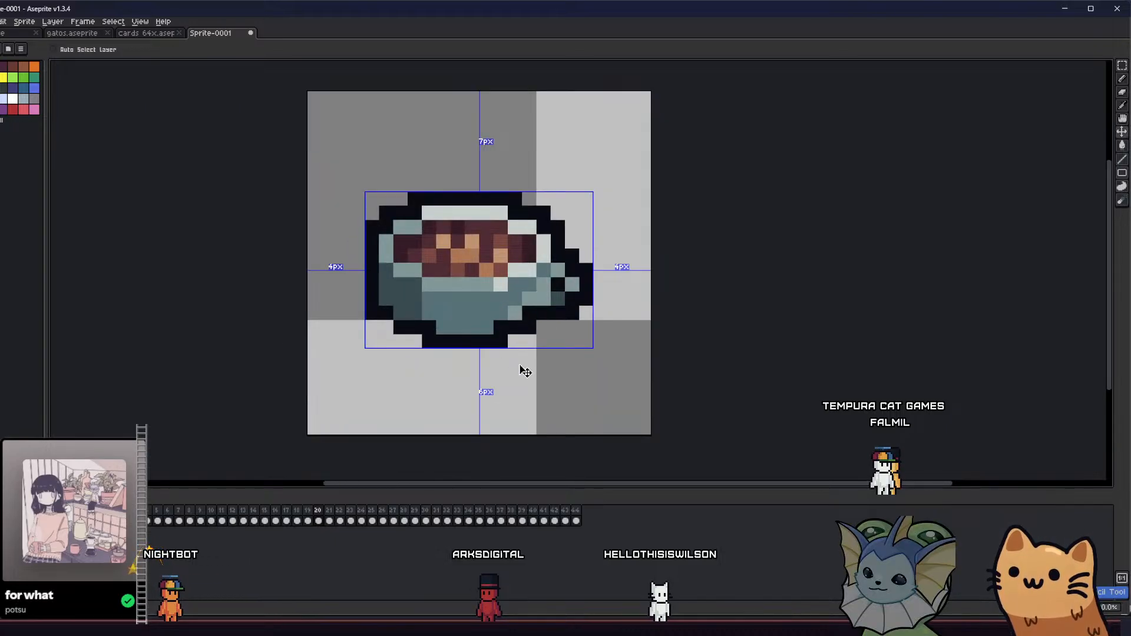
key(ctrl+a)
drag(439, 347, 411, 335)
scroll(377, 340, down, 3)
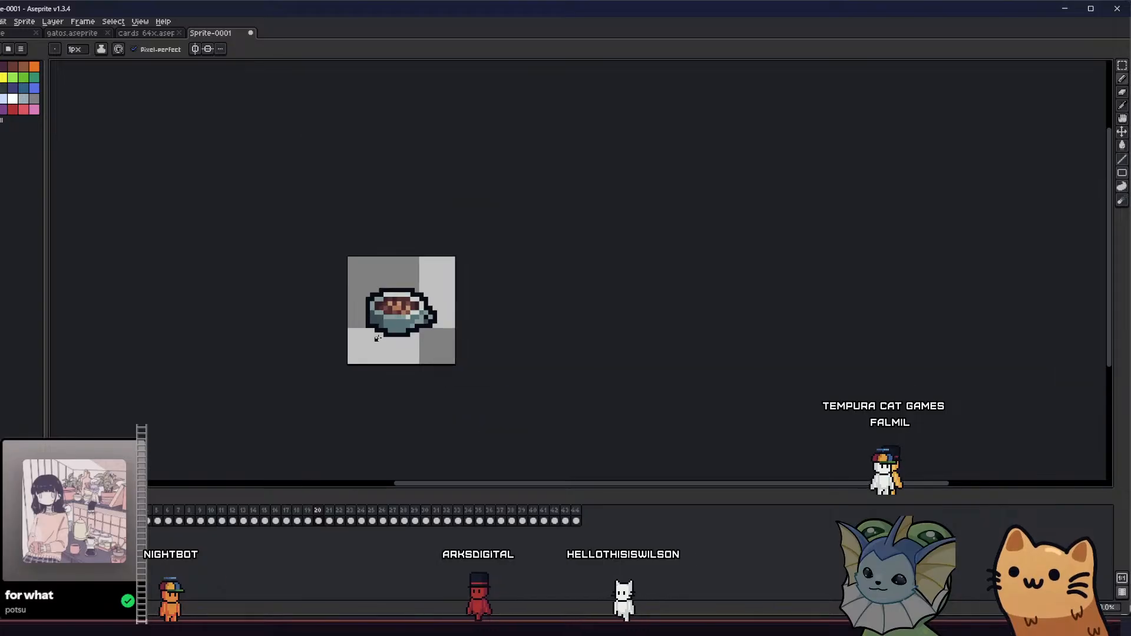
scroll(365, 342, down, 2)
scroll(305, 327, down, 2)
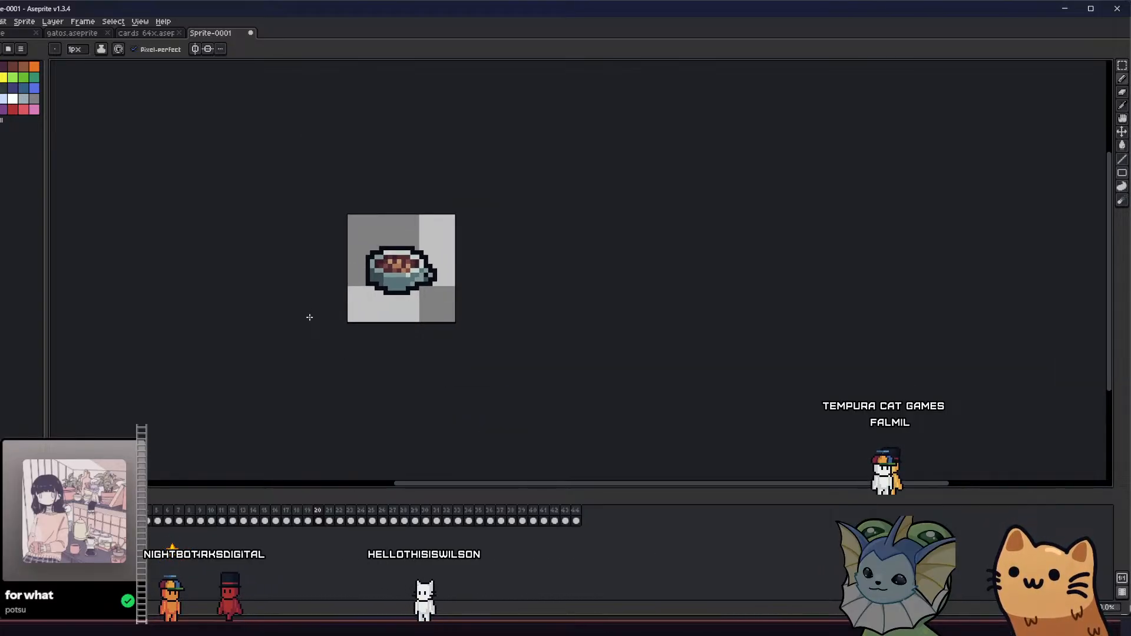
Step through the icons from frame 20 to frame 24, comparing the cup with its neighbouring frames
key(Right)
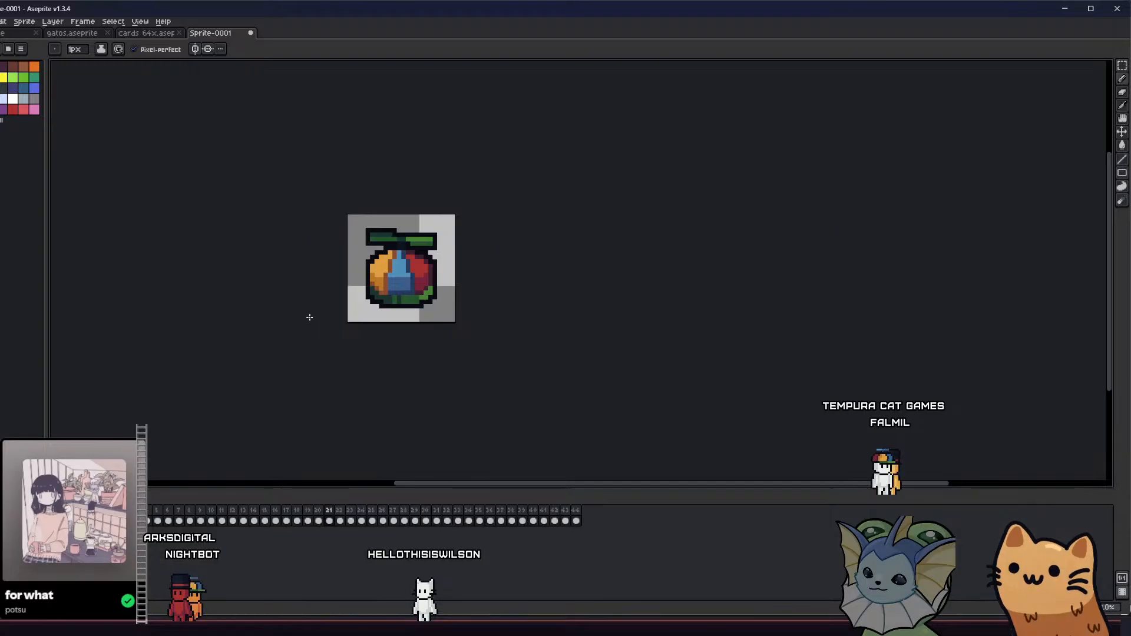
key(Right)
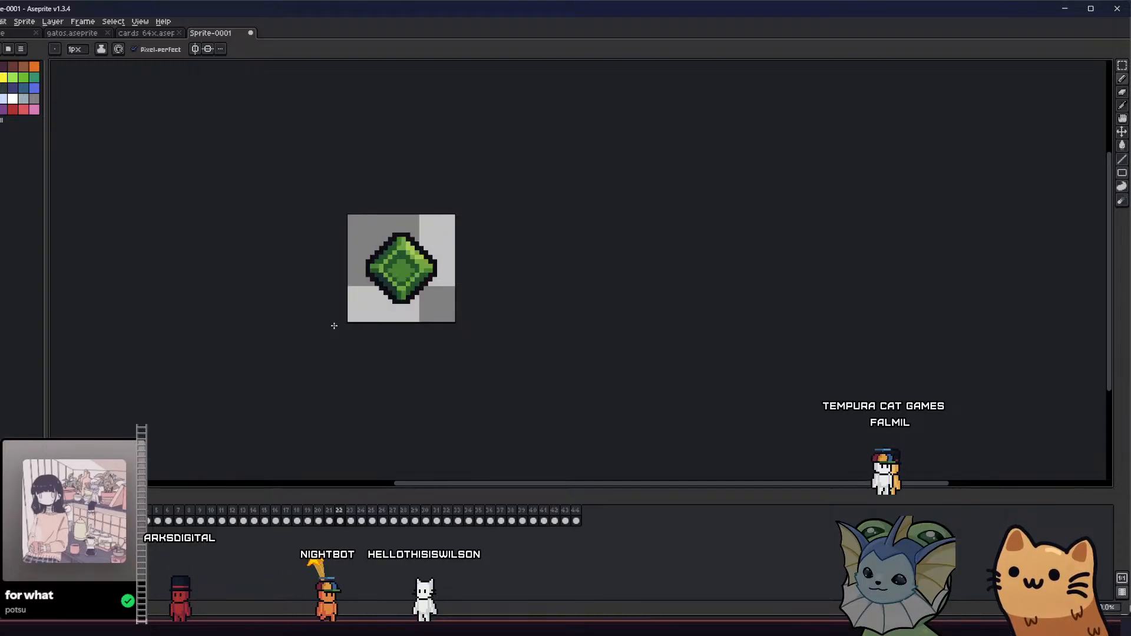
key(Left)
key(Left)
key(Right)
key(Left)
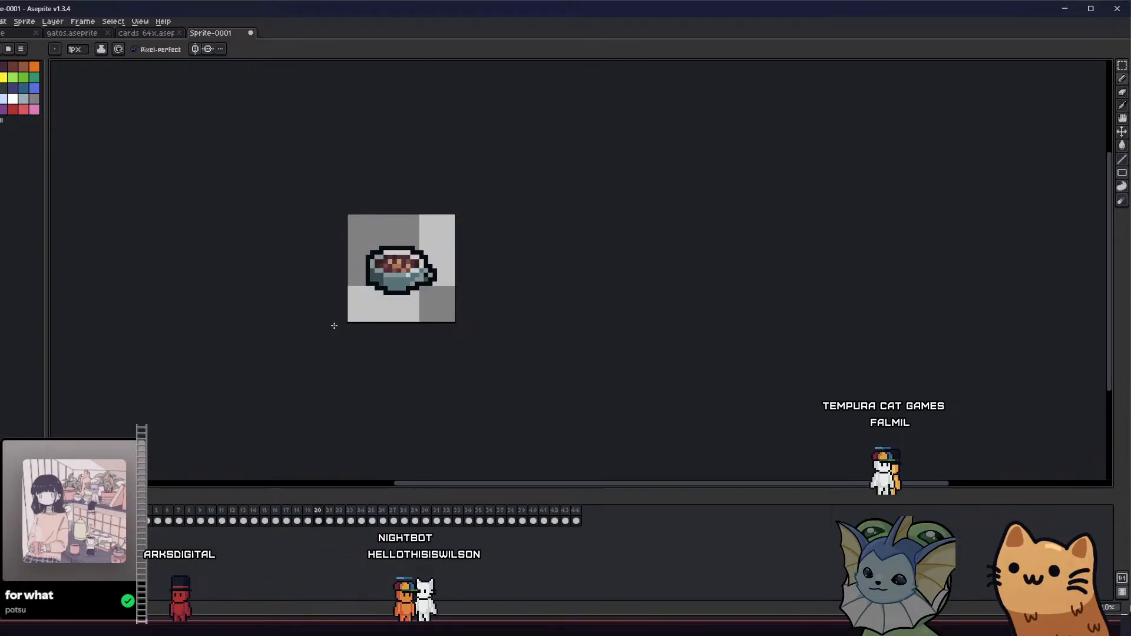
key(Right)
key(Right)
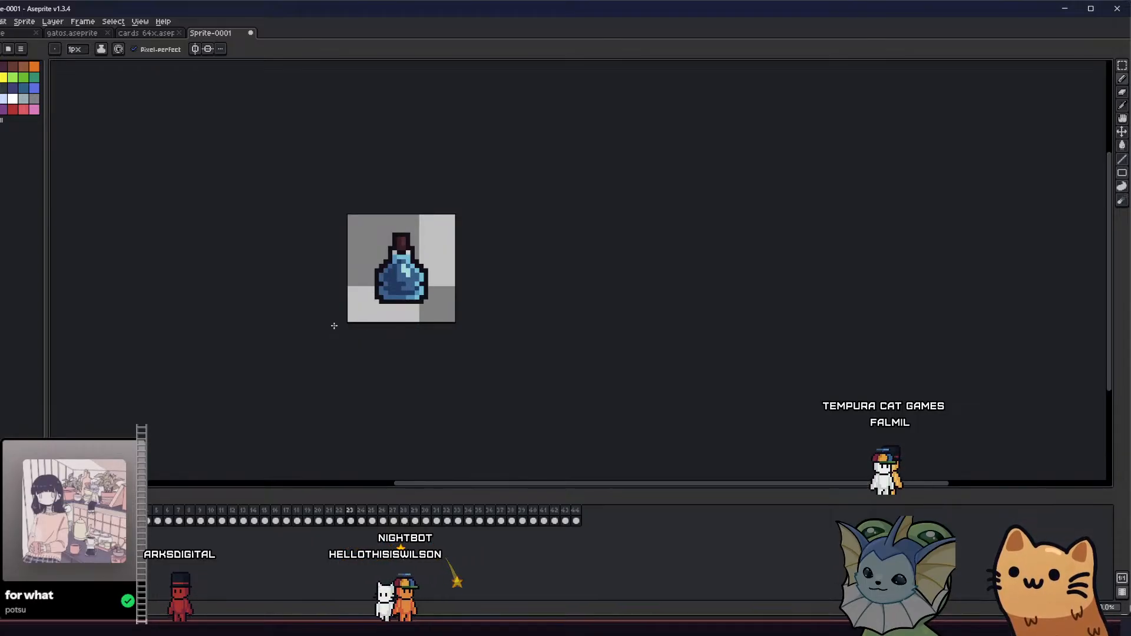
key(Right)
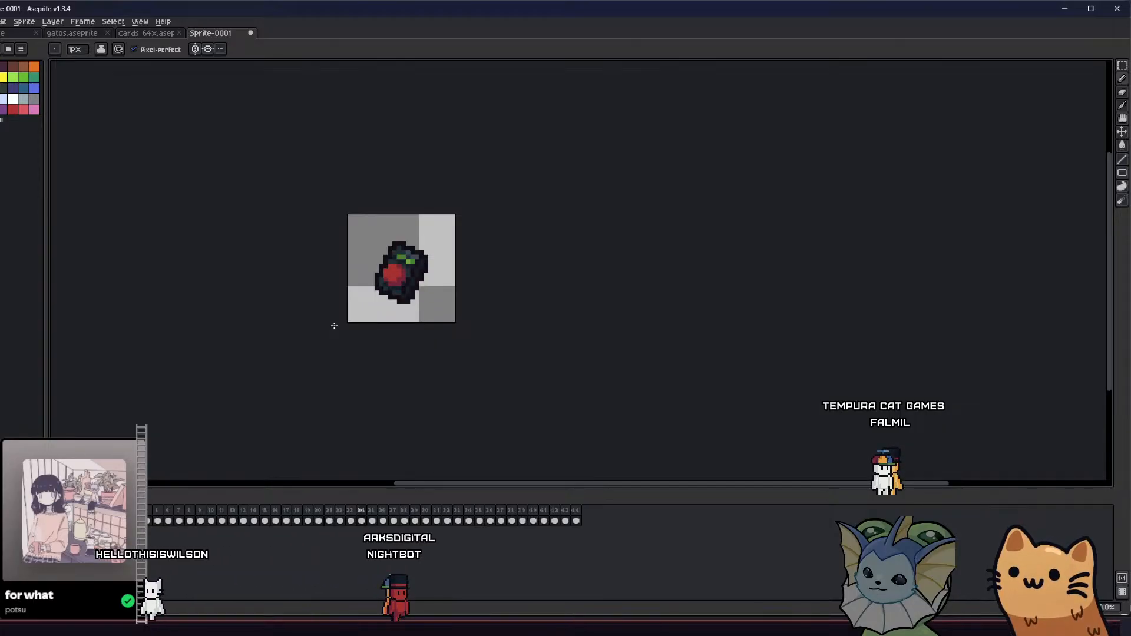
Switch to the gatos.aseprite file and clear the selection around the item icons
click(88, 34)
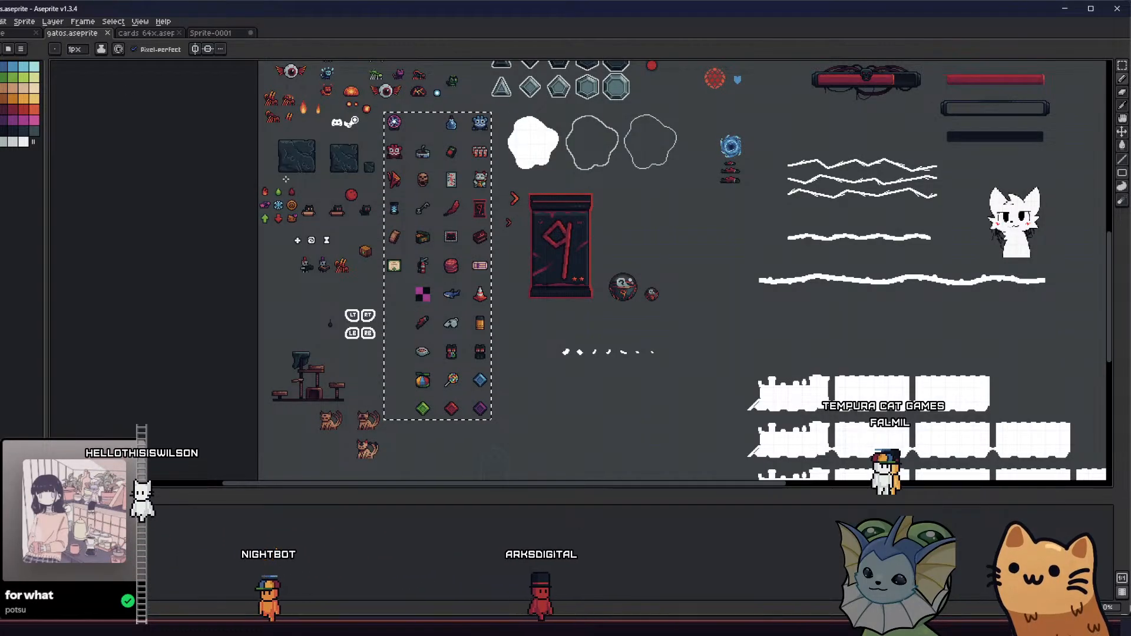
key(m)
click(336, 210)
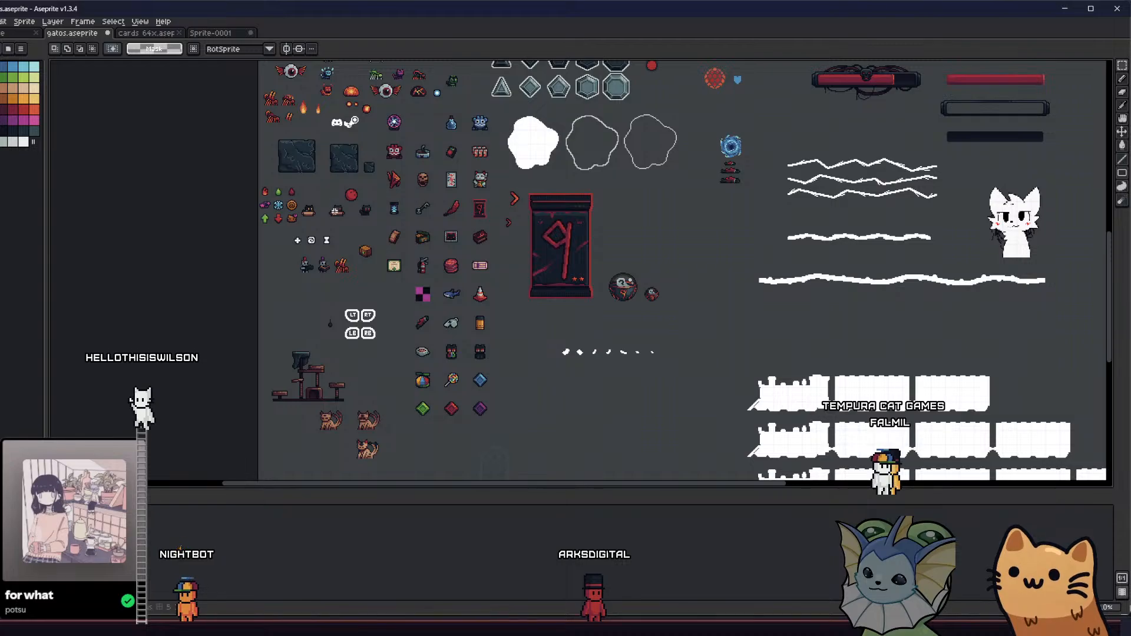
drag(330, 214, 320, 213)
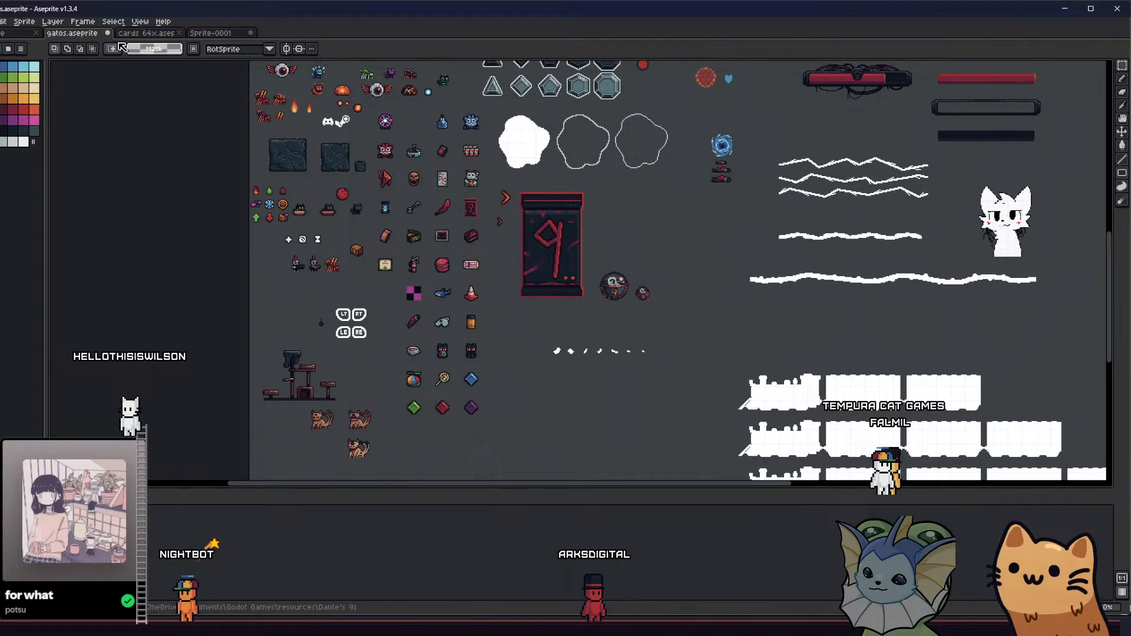
click(146, 33)
click(86, 35)
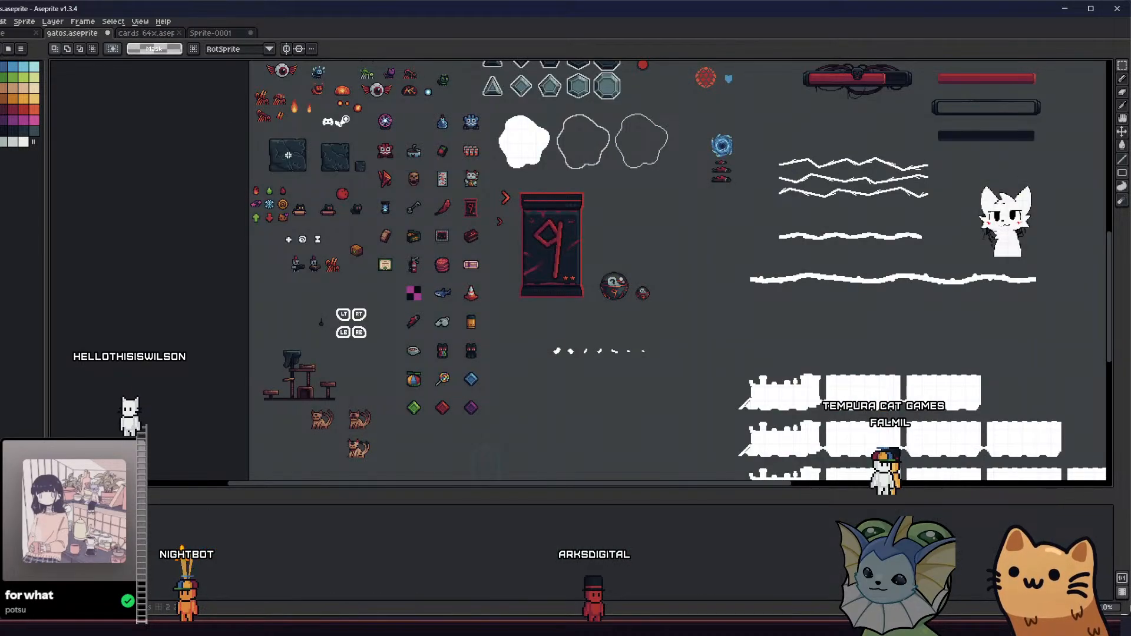
scroll(411, 136, up, 2)
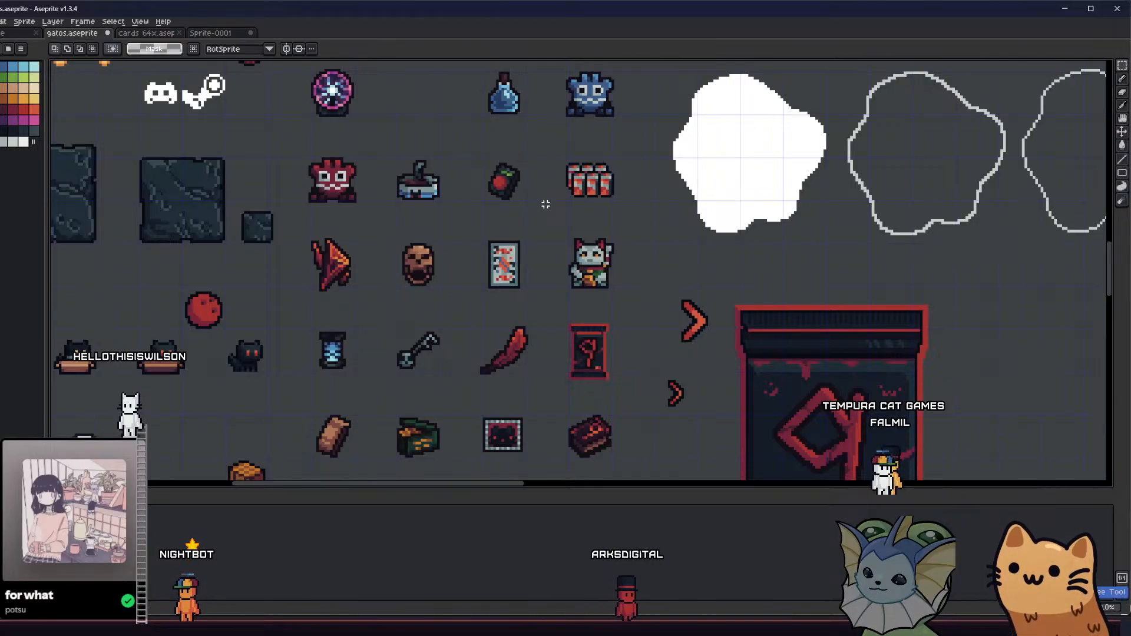
Undo the series of most recent edits in gatos.aseprite, including those around the row of cans icon
key(ctrl+z)
key(ctrl+z)
key(ctrl+z)
key(ctrl+z)
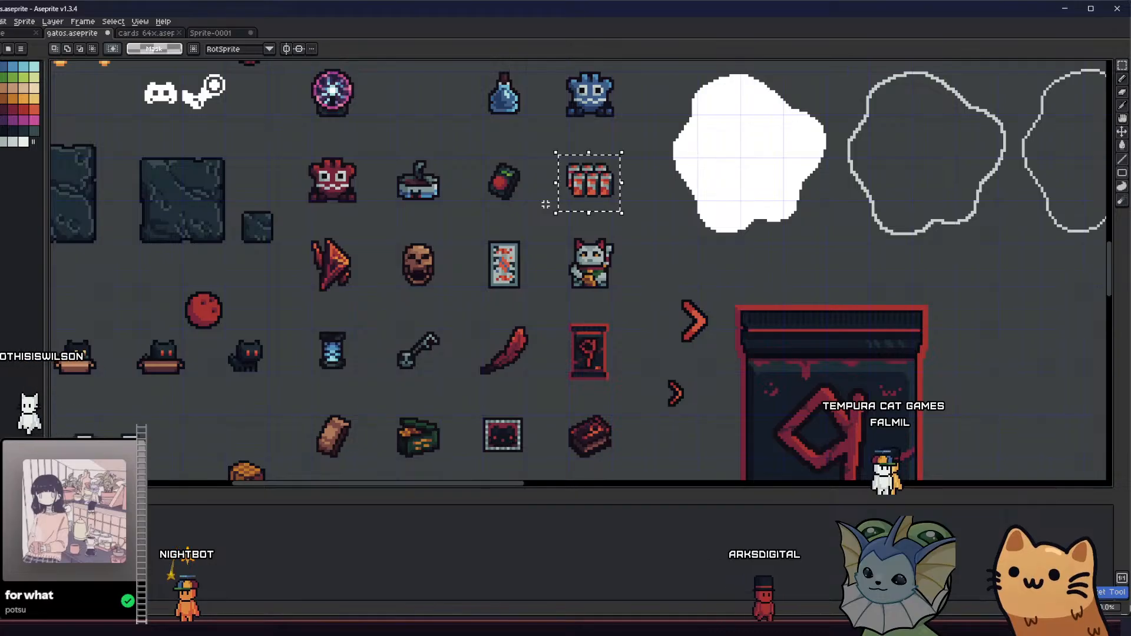
key(ctrl+z)
key(ctrl+z)
key(ctrl+z)
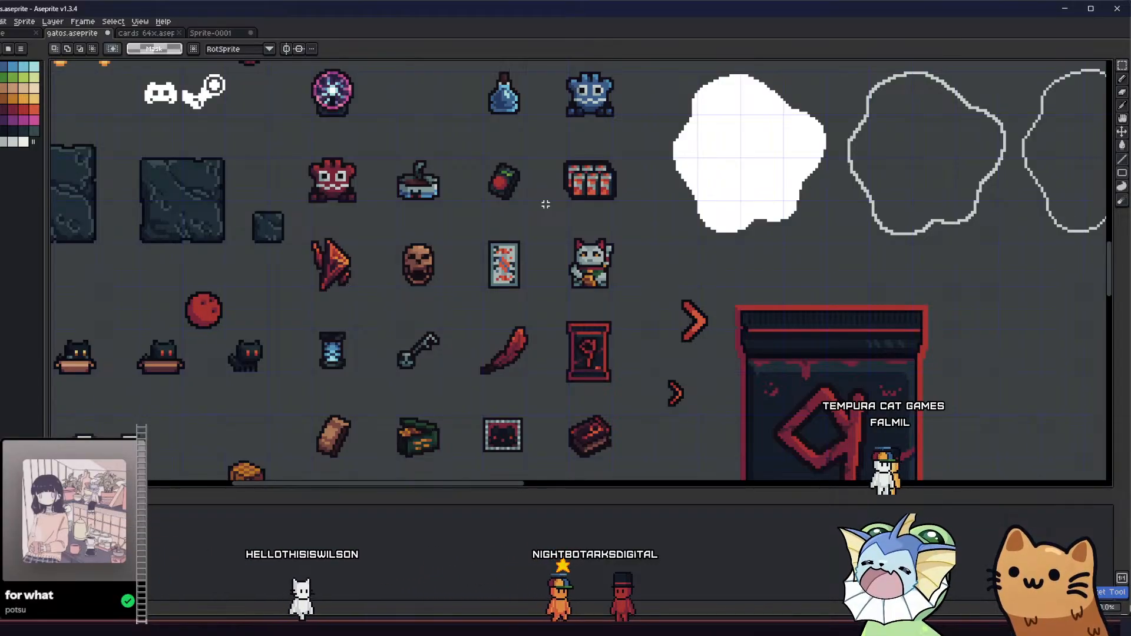
Locate the item icons in gatos.aseprite and undo the edits that outlined them
scroll(545, 204, down, 3)
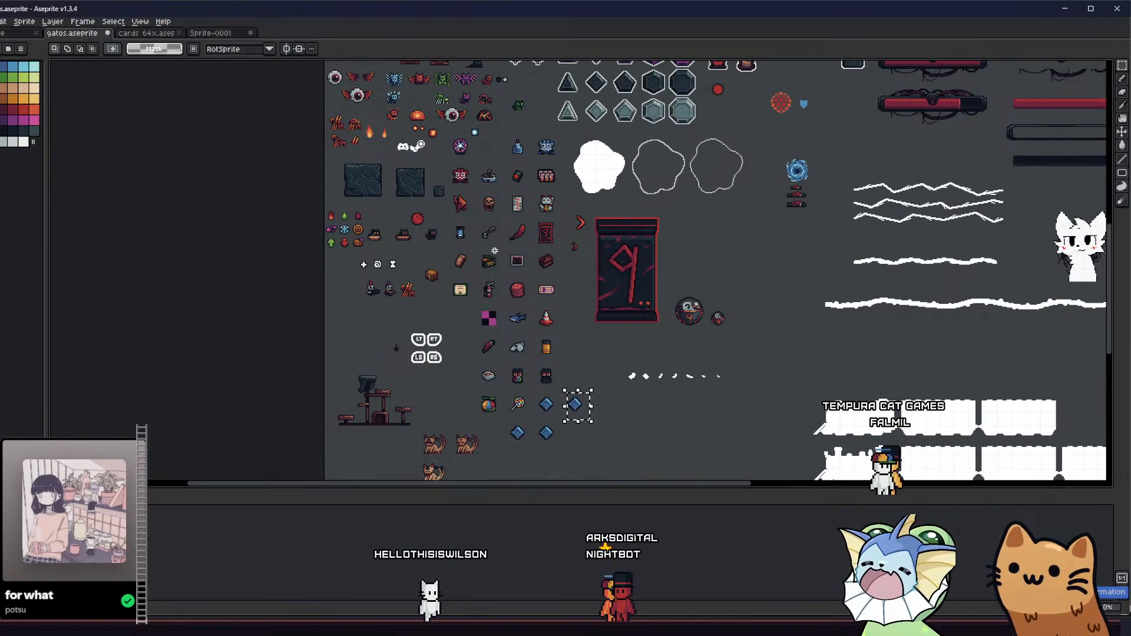
scroll(494, 251, down, 2)
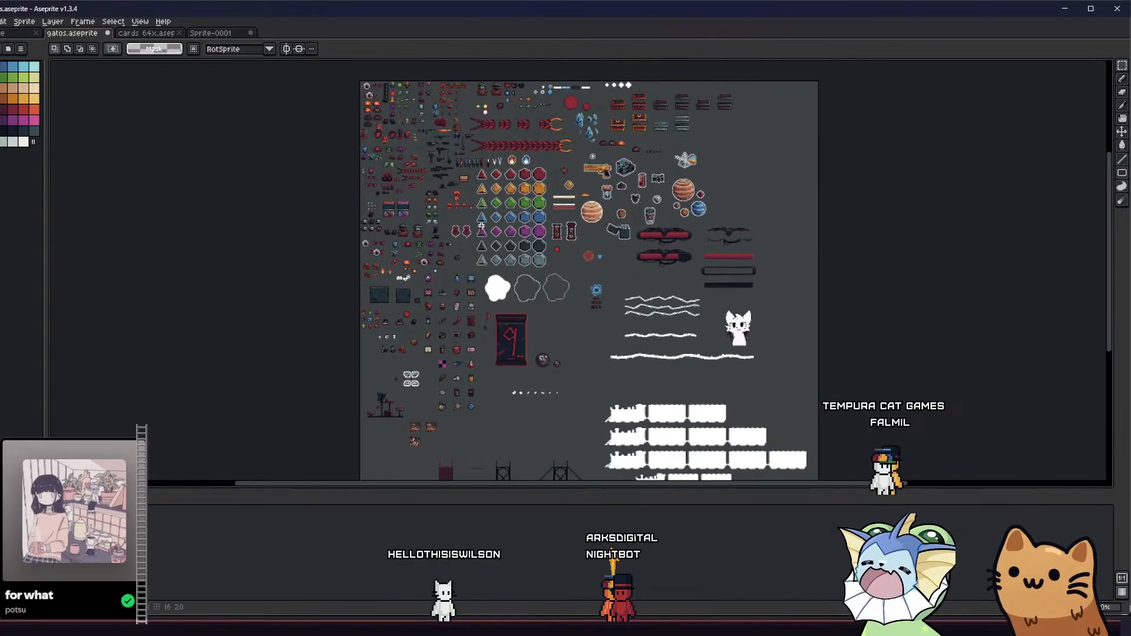
scroll(417, 367, up, 4)
drag(416, 366, 412, 268)
scroll(461, 357, up, 3)
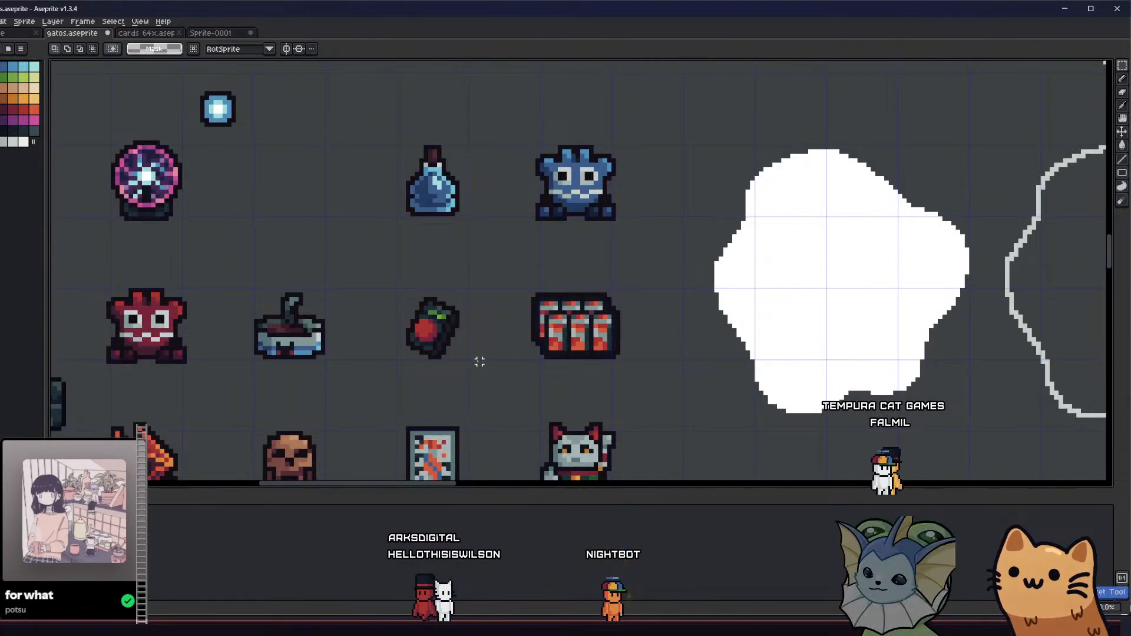
click(480, 362)
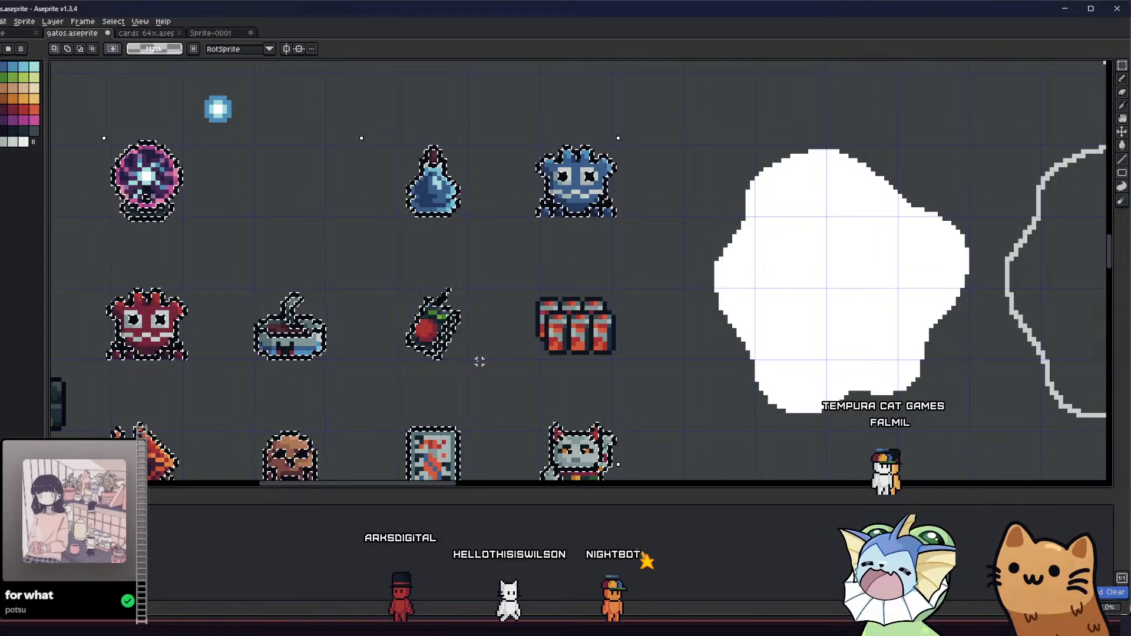
key(ctrl+z)
key(ctrl+z)
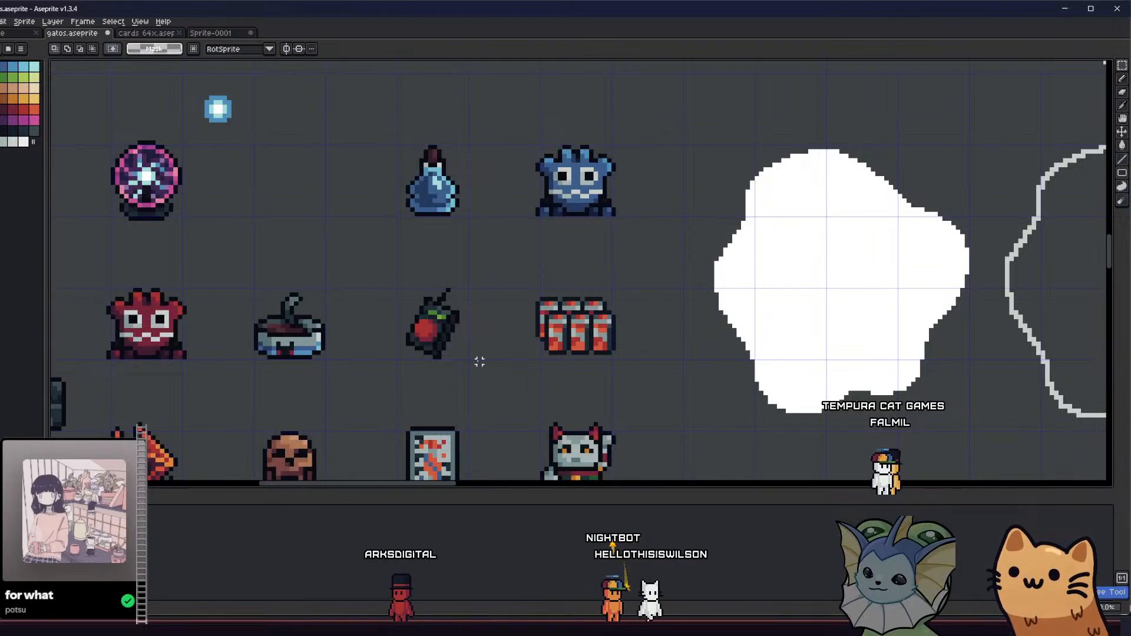
Undo the earlier paste and move edits on the dark icon with the red dot, including its antenna changes
scroll(480, 362, down, 1)
scroll(471, 348, up, 2)
drag(408, 306, 488, 395)
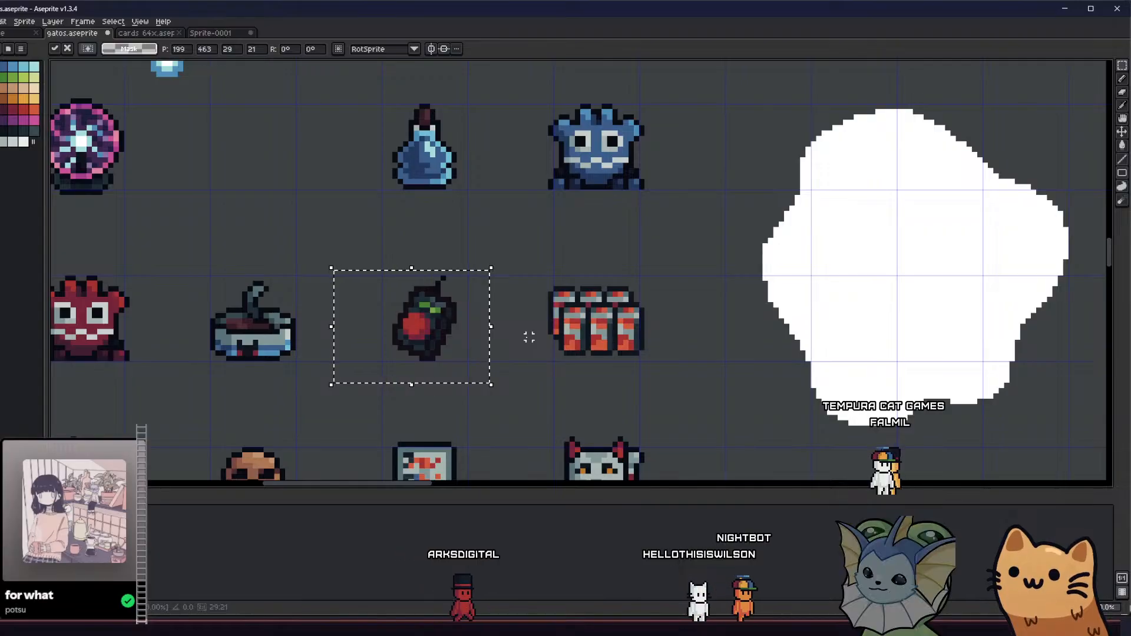
key(ctrl+v)
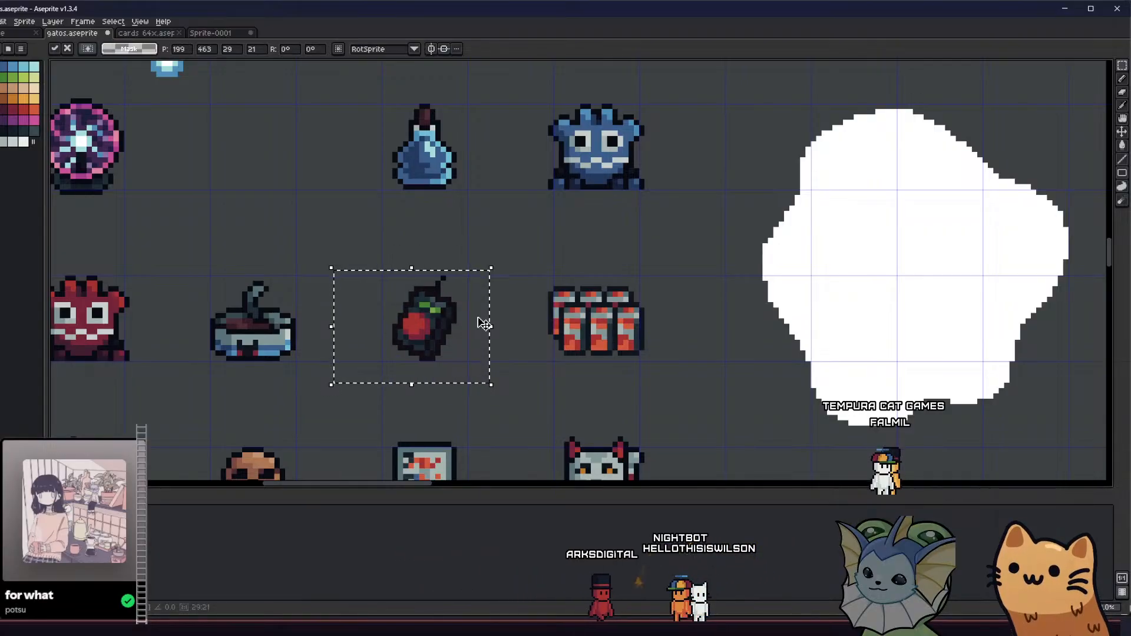
scroll(457, 325, up, 1)
scroll(443, 324, up, 1)
key(ctrl+z)
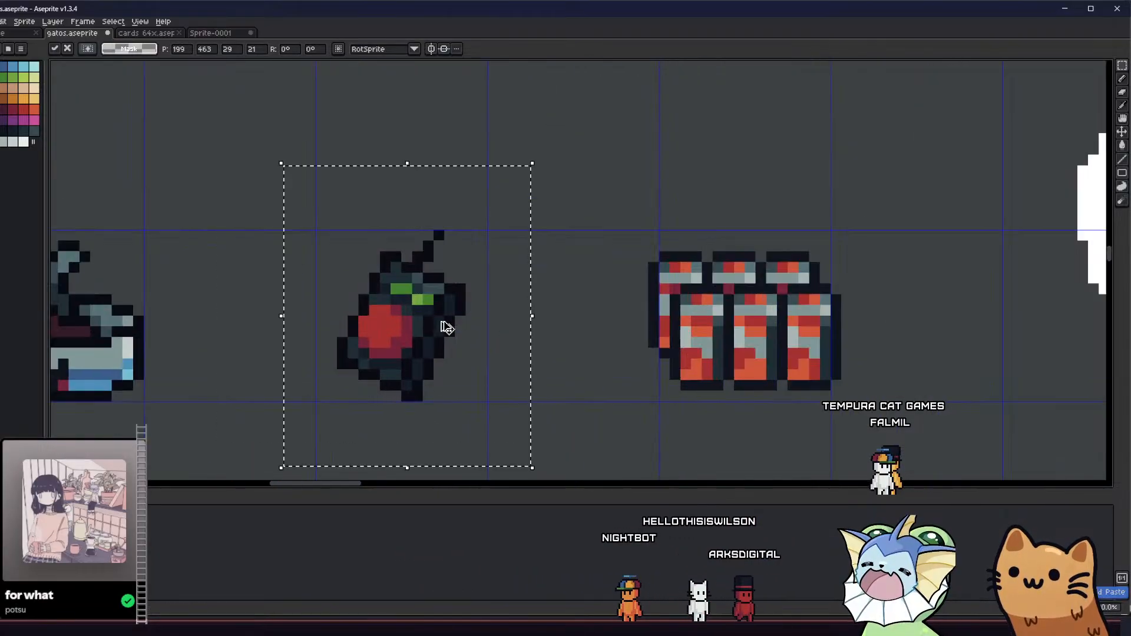
key(ctrl+v)
click(63, 214)
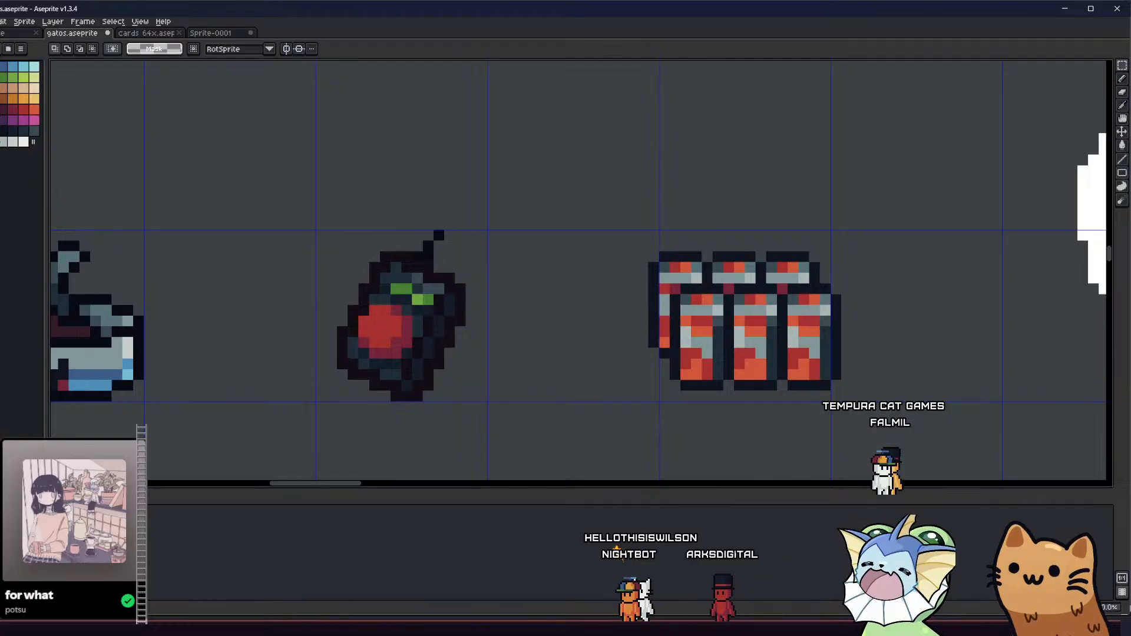
key(w)
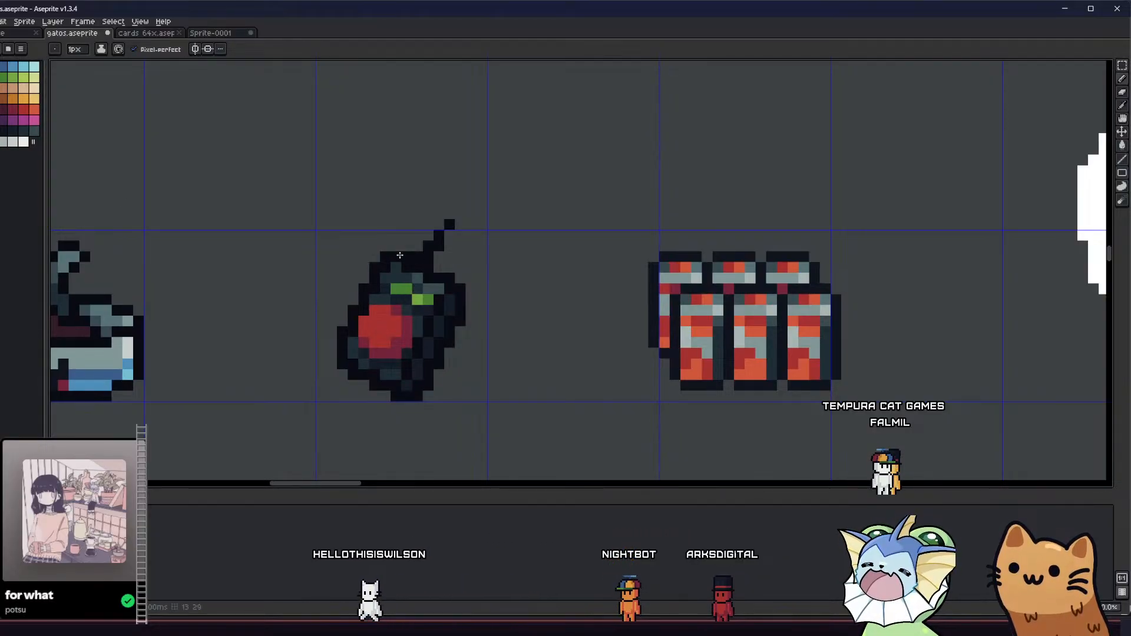
Undo the older pencil and eraser edits to the antenna of the red-dot icon, comparing it with the surrounding icons
scroll(328, 303, down, 3)
scroll(336, 305, down, 1)
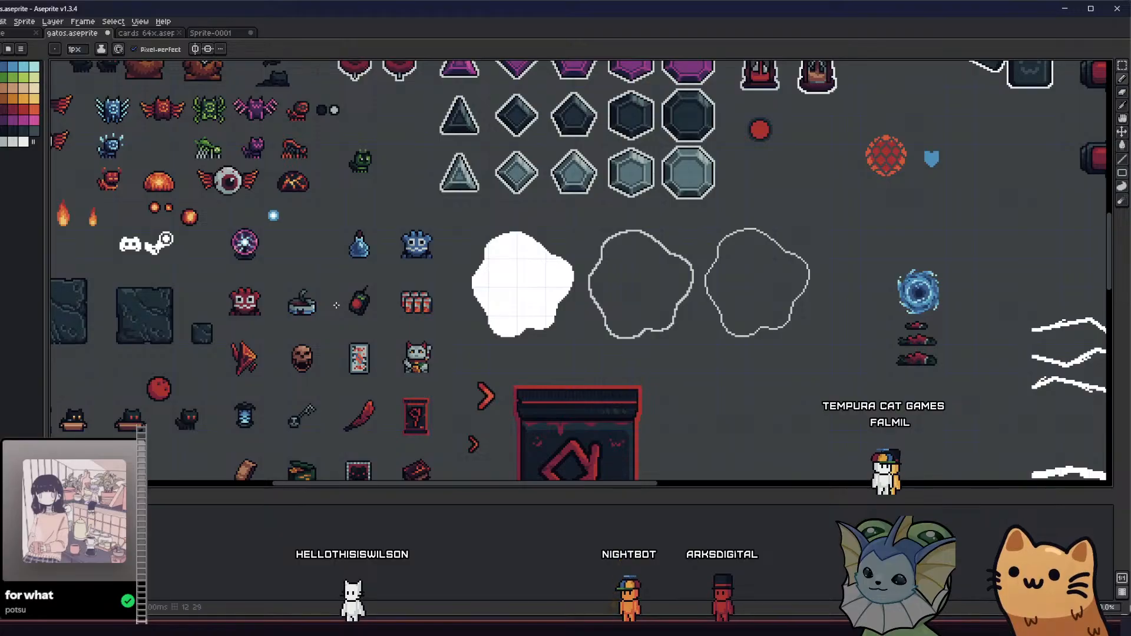
scroll(337, 305, down, 1)
scroll(345, 297, up, 6)
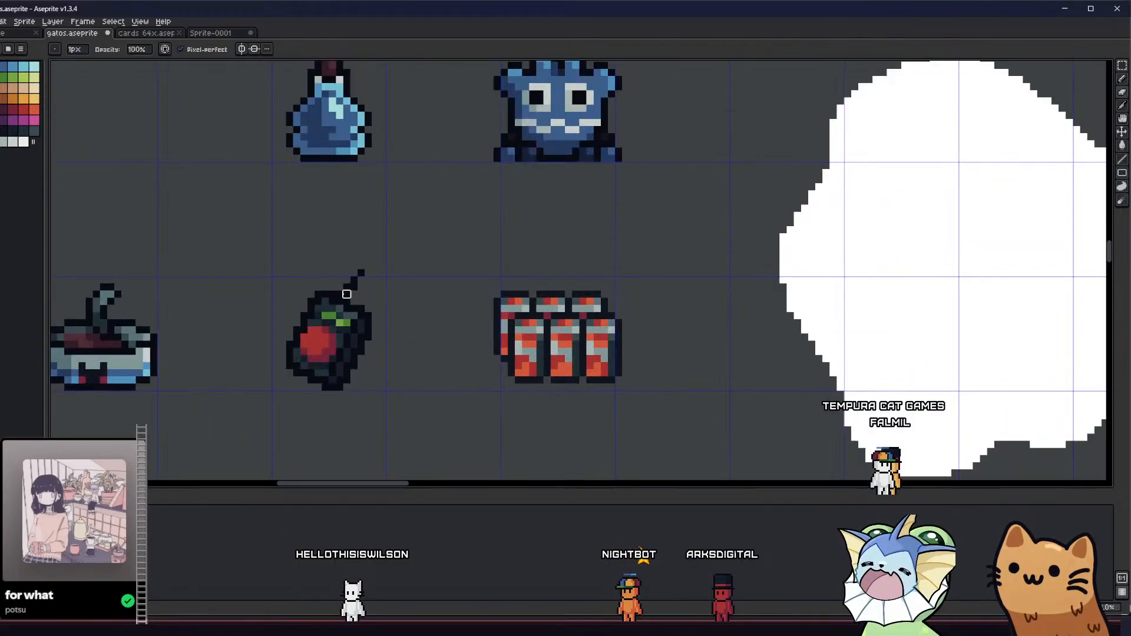
drag(238, 325, 444, 298)
scroll(461, 303, down, 3)
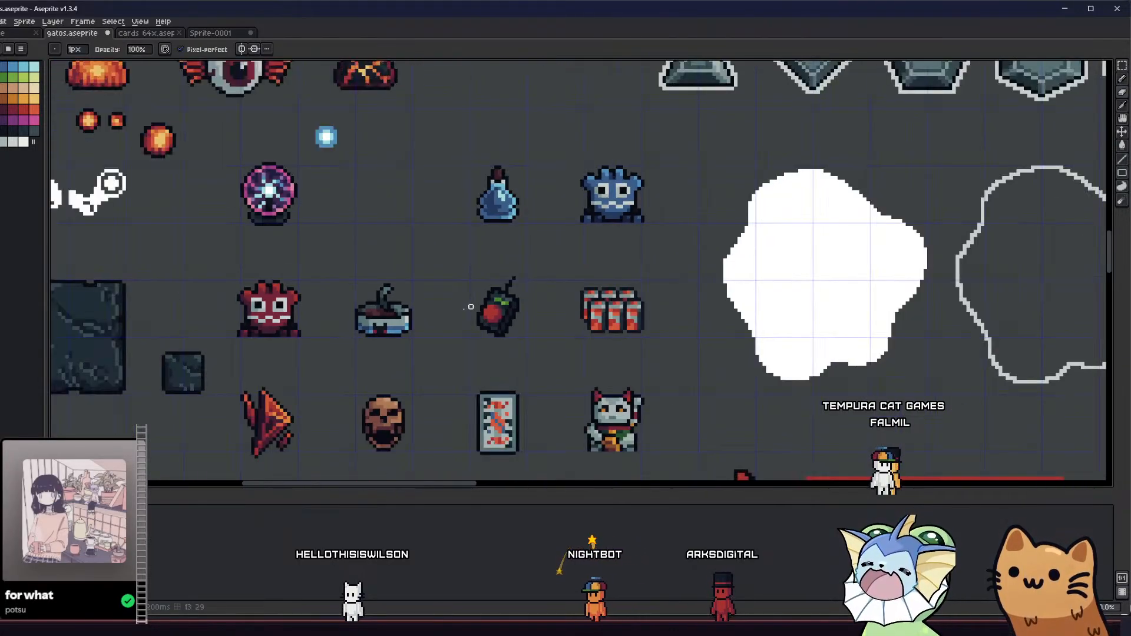
scroll(498, 290, up, 1)
scroll(422, 334, down, 1)
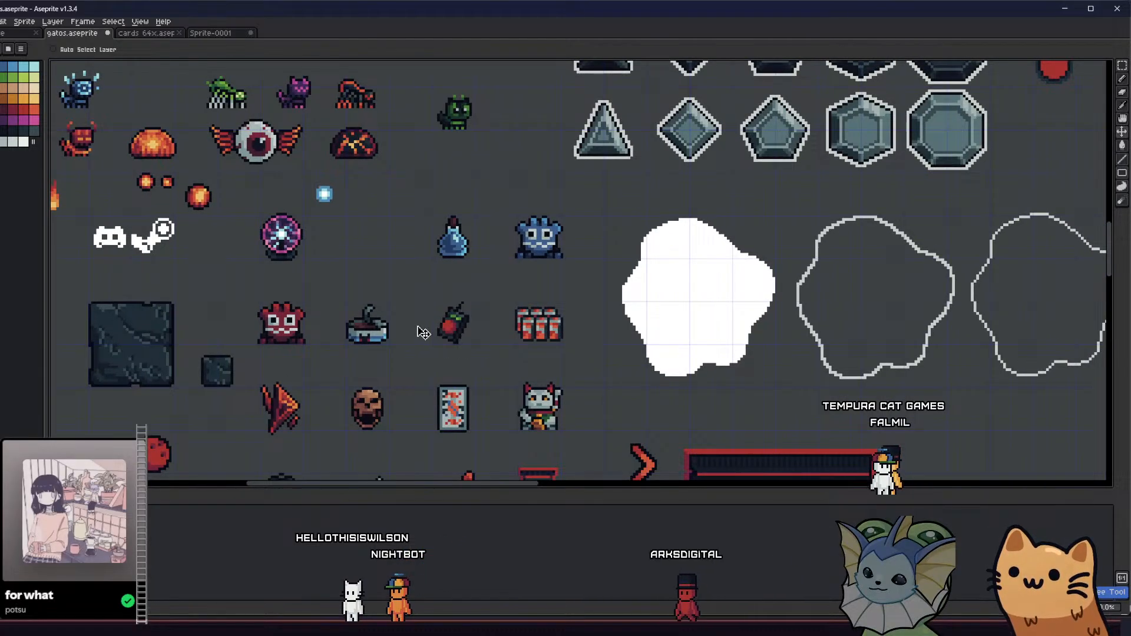
scroll(417, 326, down, 1)
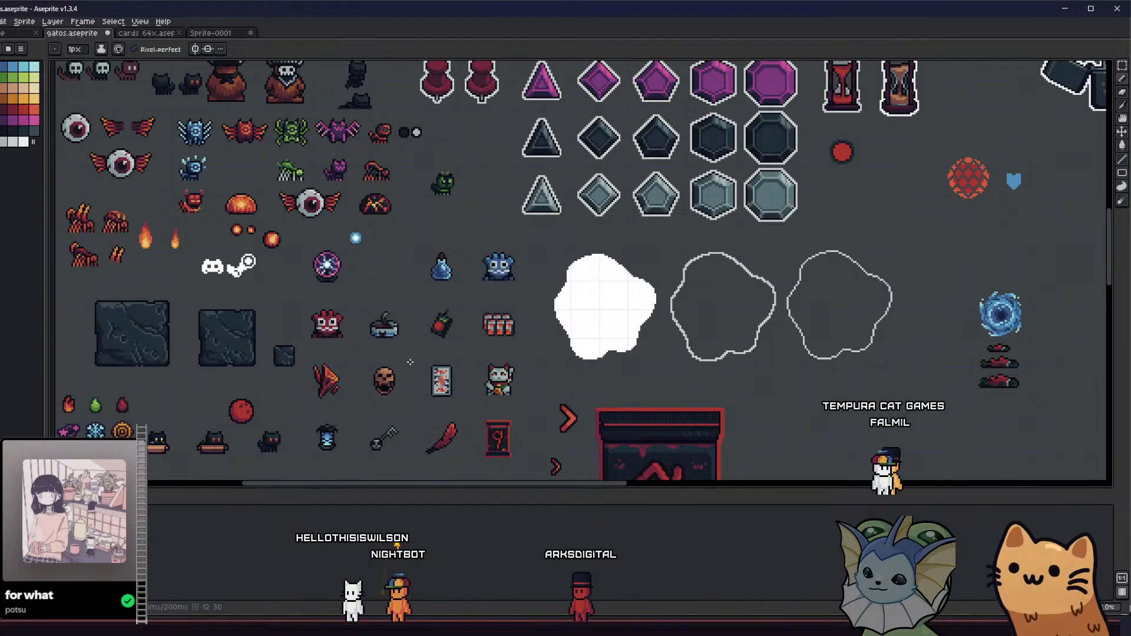
Step through the remaining edit history of the red-dot icon and clear the selection around it
drag(410, 362, 415, 282)
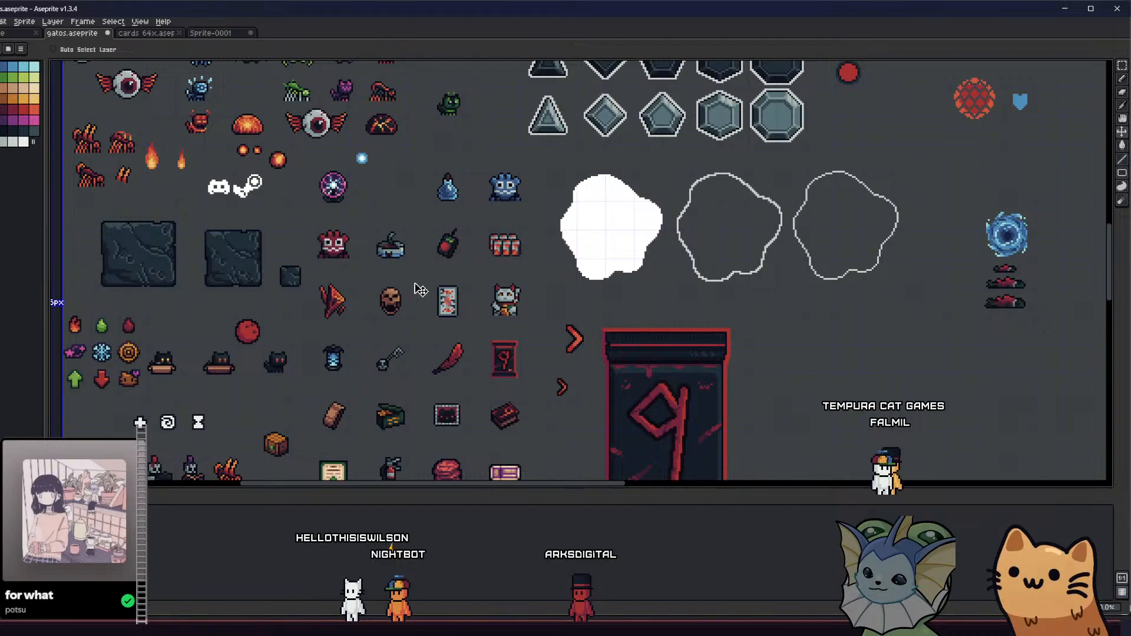
key(b)
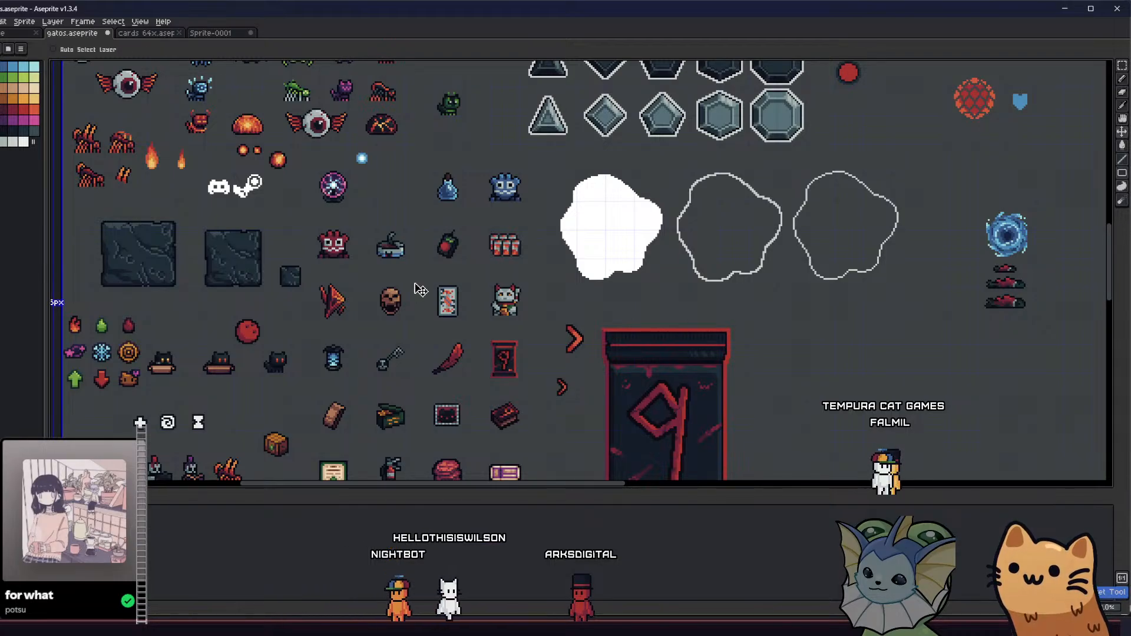
key(h)
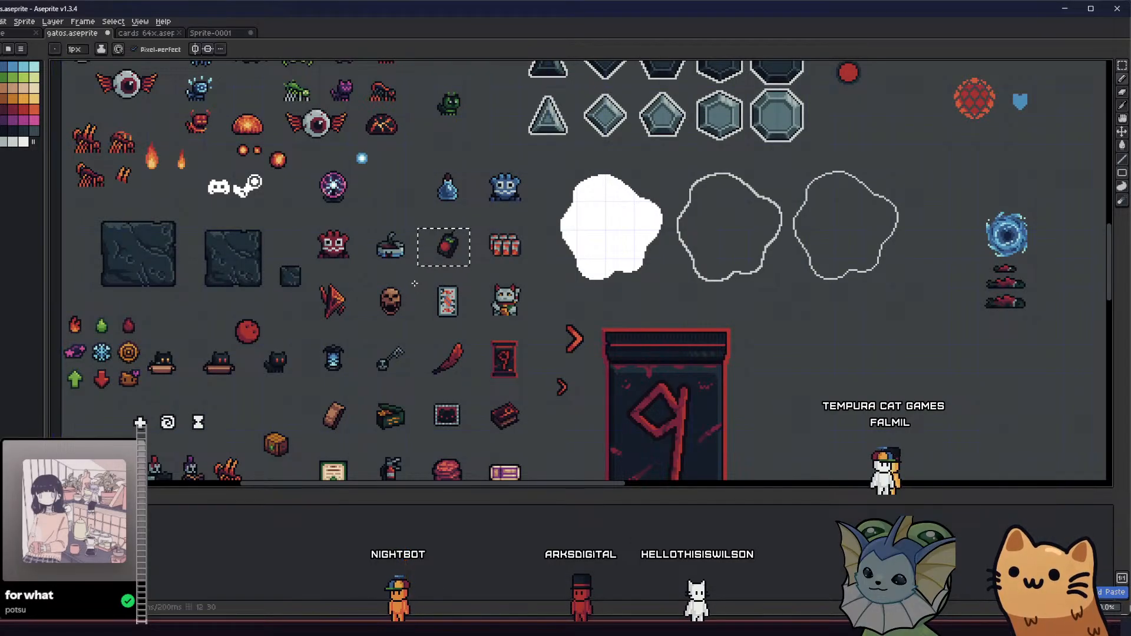
key(ctrl+z)
drag(410, 292, 408, 240)
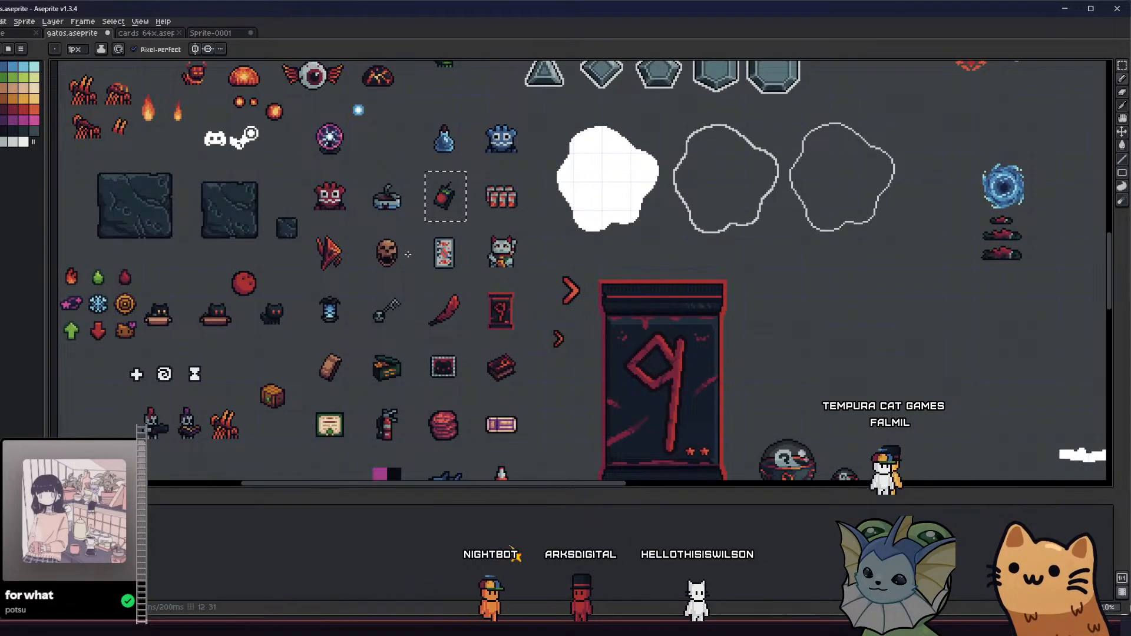
key(ctrl+d)
key(m)
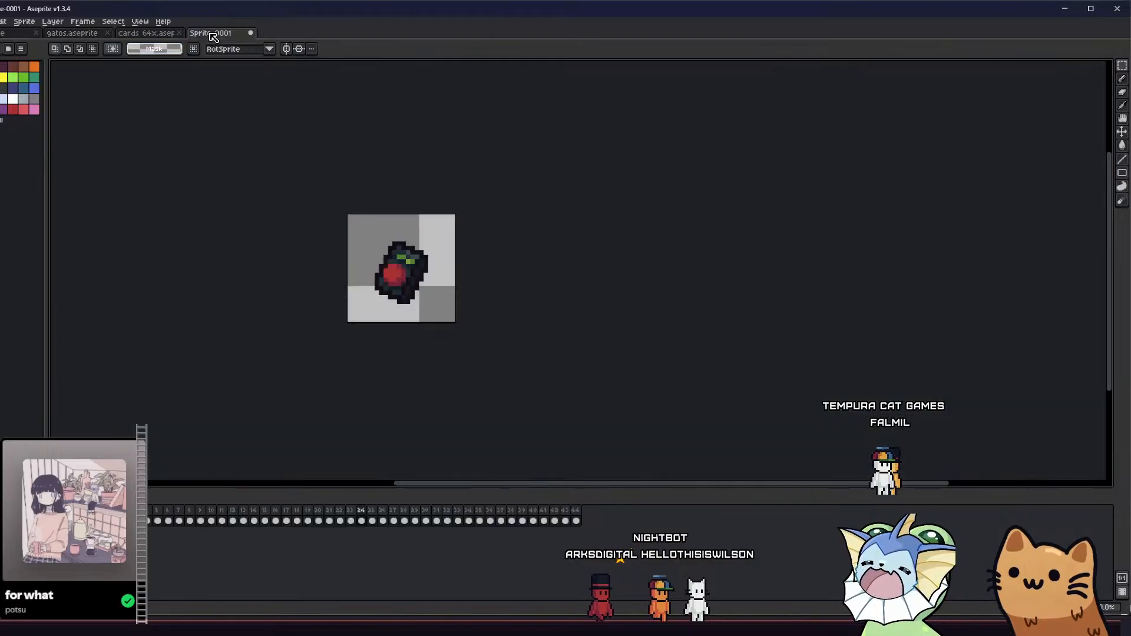
Switch to the Sprite-0001 file, ready the Paint Bucket and load the Apollo palette
click(211, 33)
scroll(433, 260, up, 3)
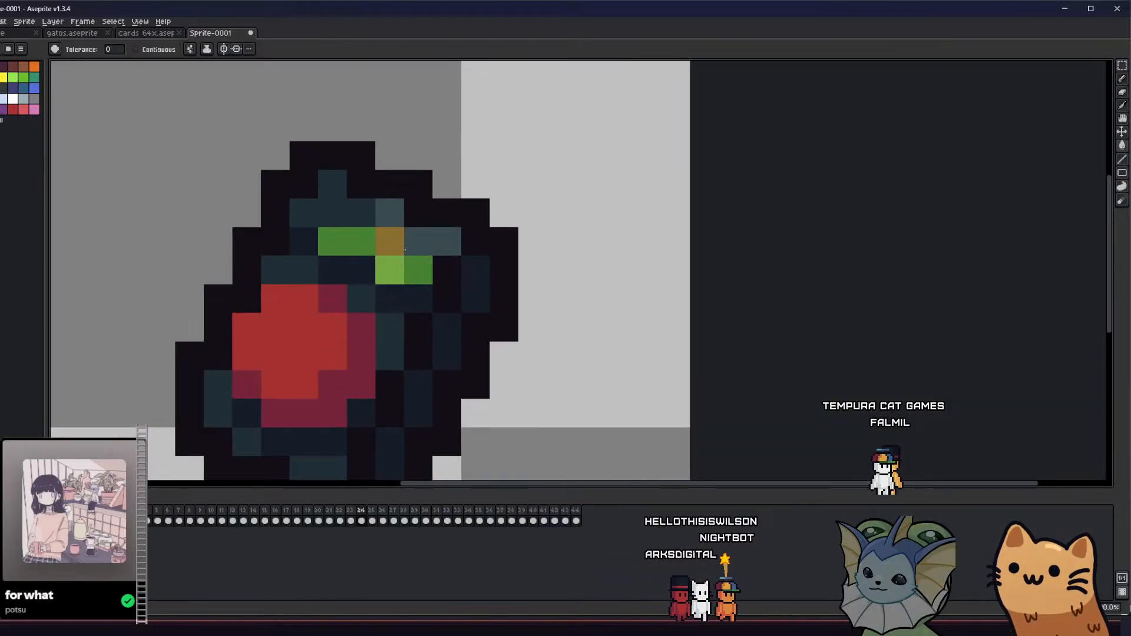
key(w)
scroll(321, 195, down, 2)
click(21, 49)
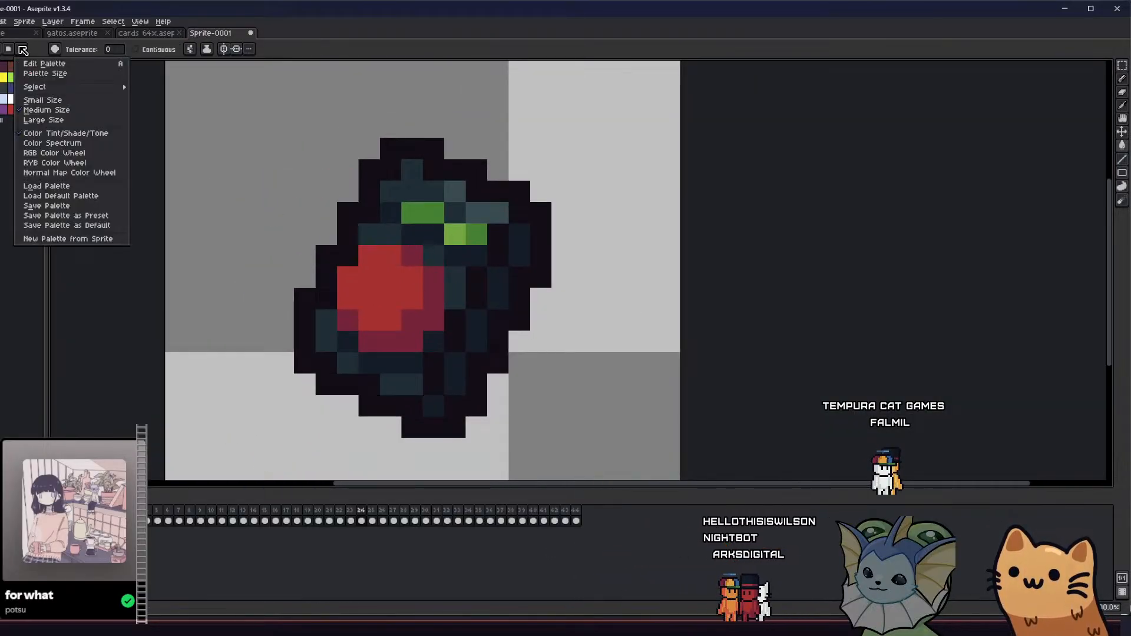
click(17, 74)
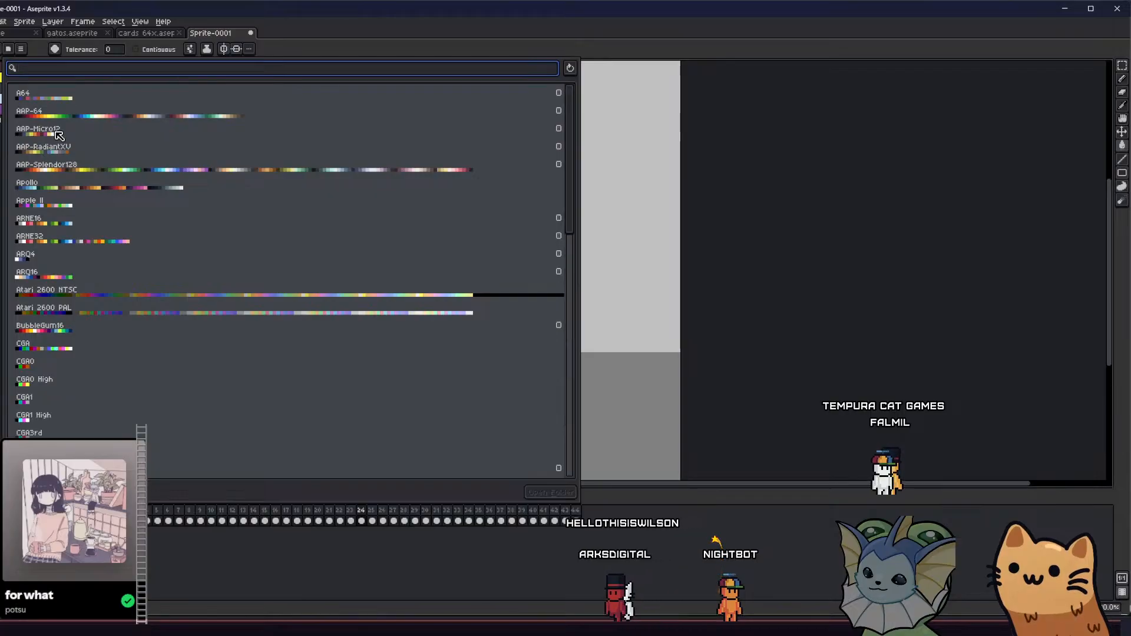
click(43, 187)
key(Escape)
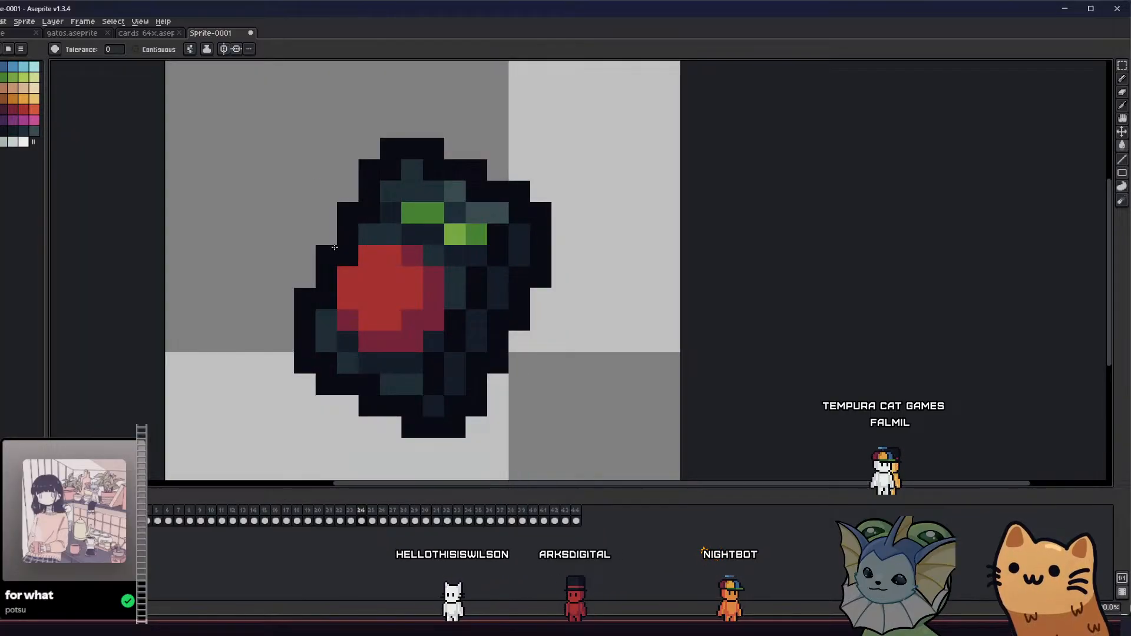
Recolour the icon outlines frame by frame with the palette's near-black navy, covering the potion, plasma ball, shards, lantern, brick and certificate
key(comma)
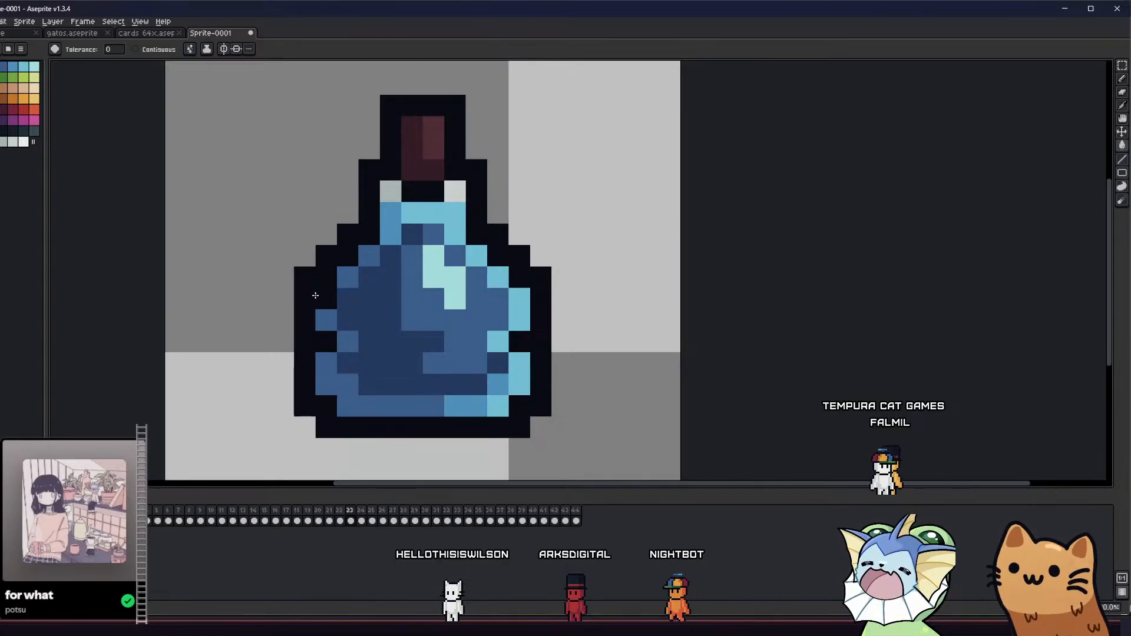
key(comma)
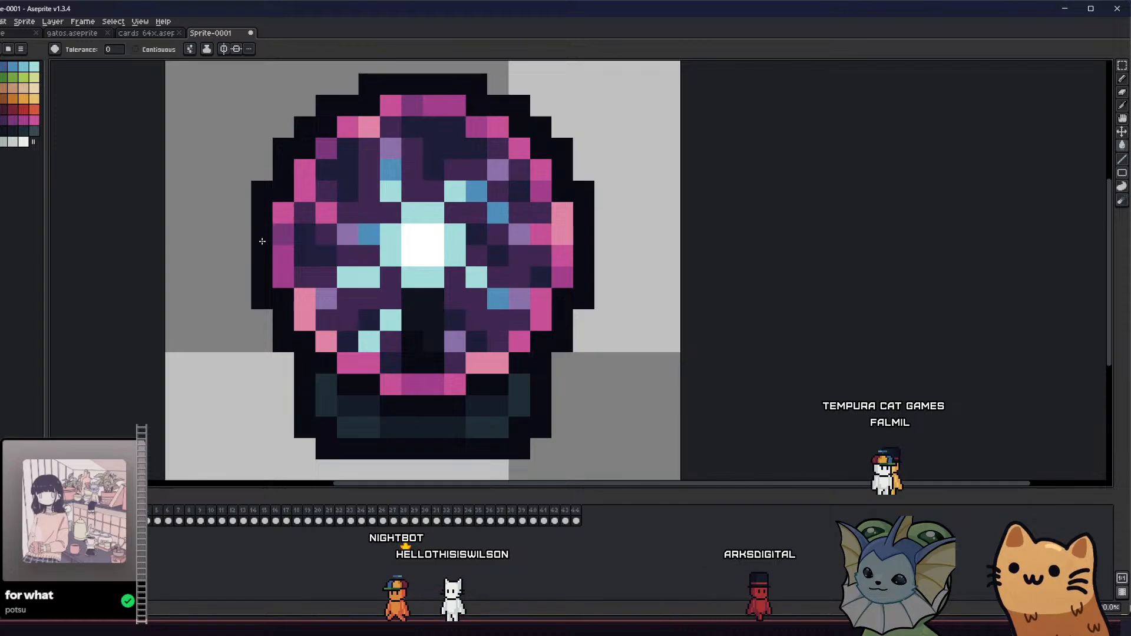
key(comma)
key(comma)
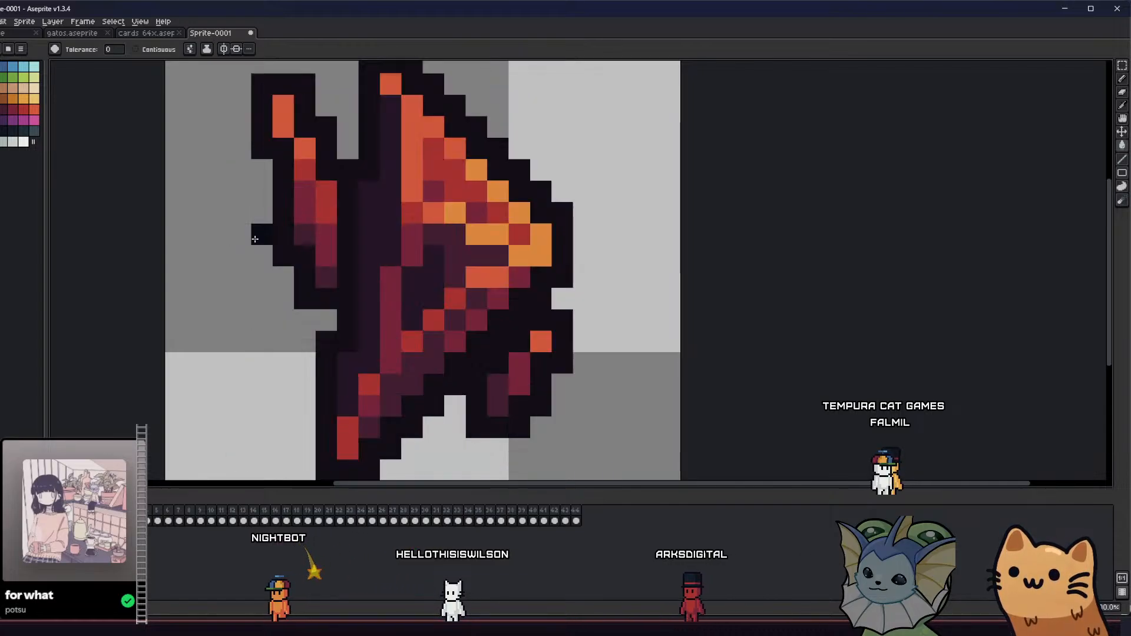
key(comma)
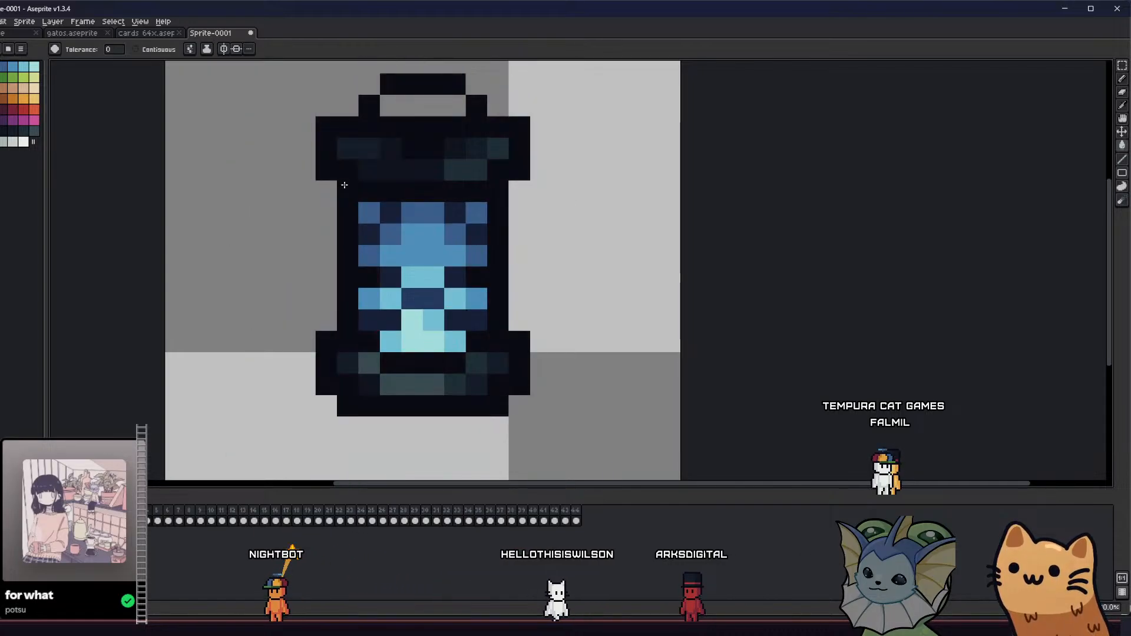
key(comma)
key(Right)
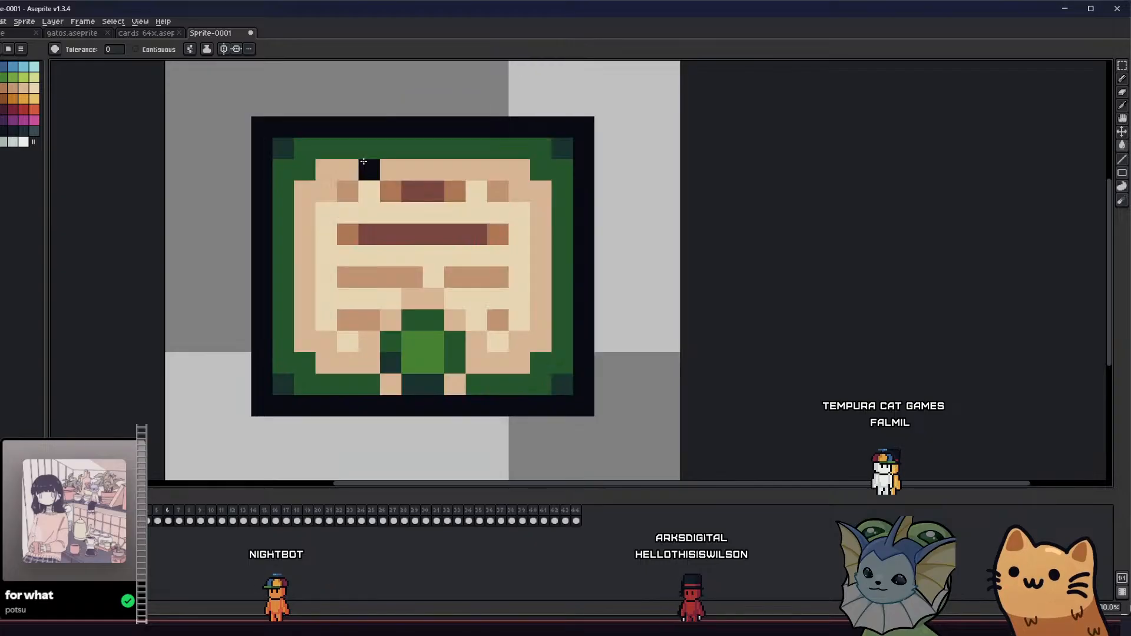
Recheck the recoloured outlines on the frames before the certificate and undo the stray background fill behind the brick icon
key(Left)
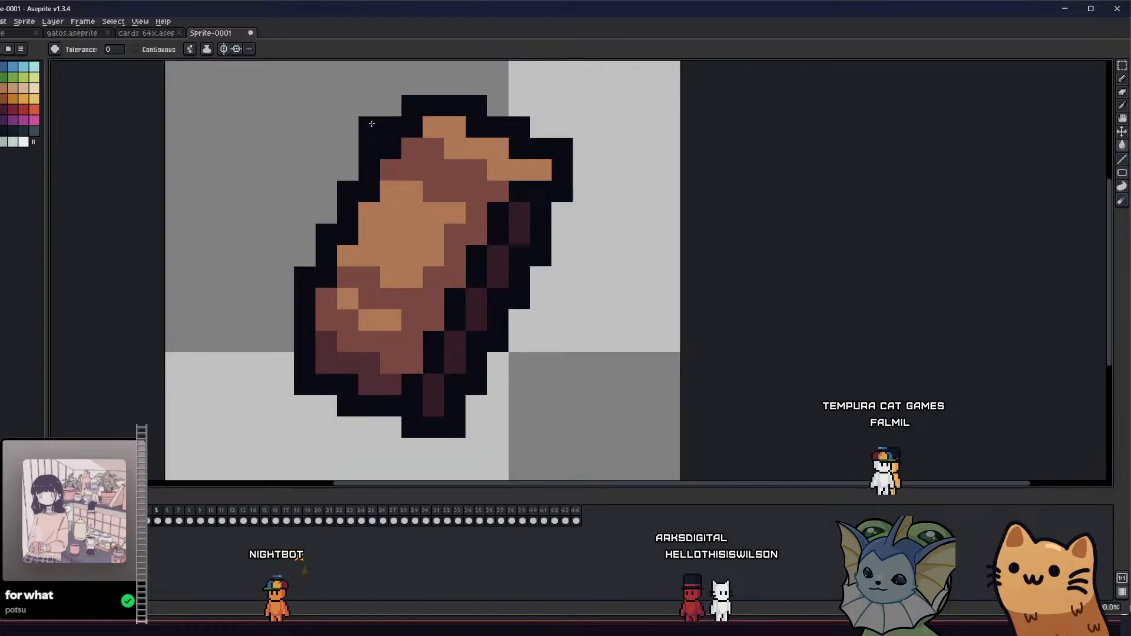
key(Left)
key(Left)
key(Left)
key(Right)
key(Right)
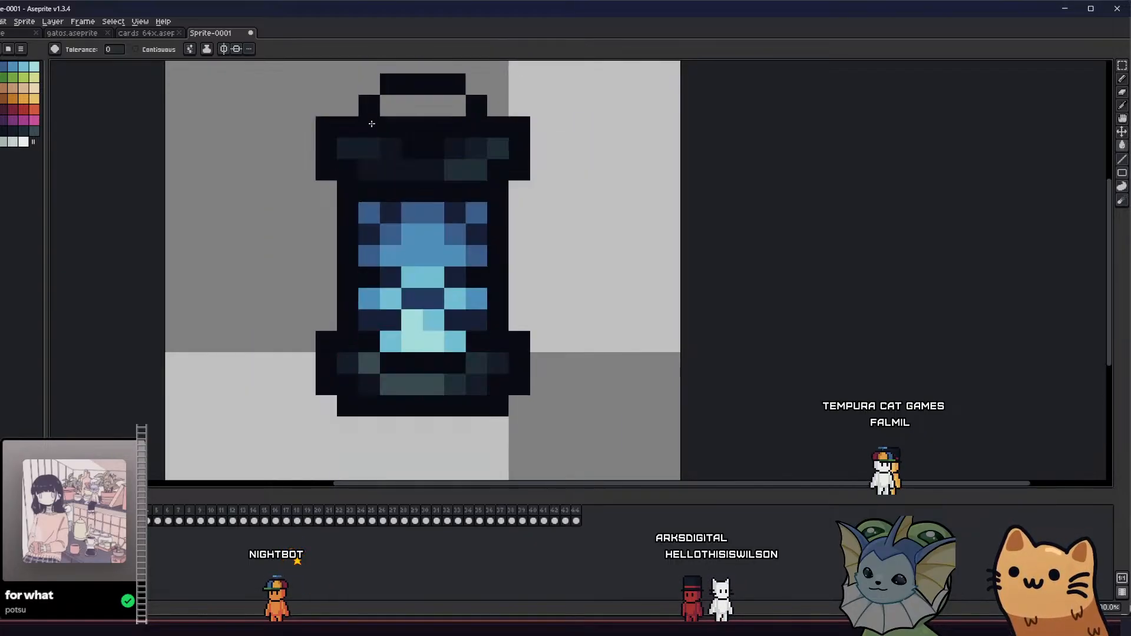
key(Right)
click(378, 127)
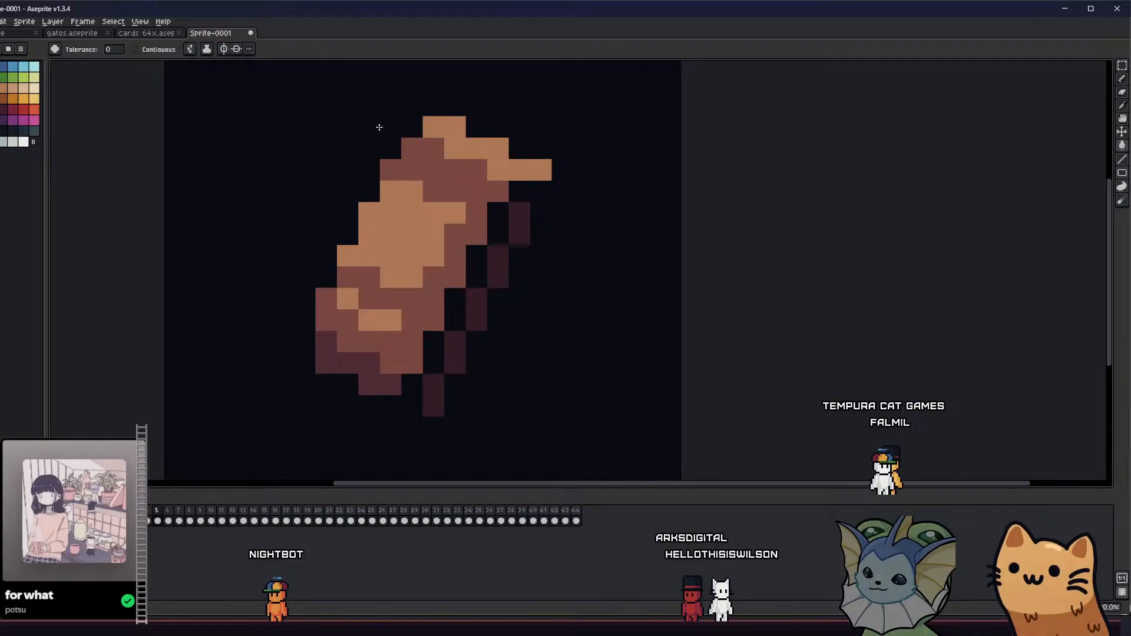
key(ctrl+z)
Continue past the certificate and empty frames, recolouring the outline near-black navy up to the skull icon on frame 14
key(Right)
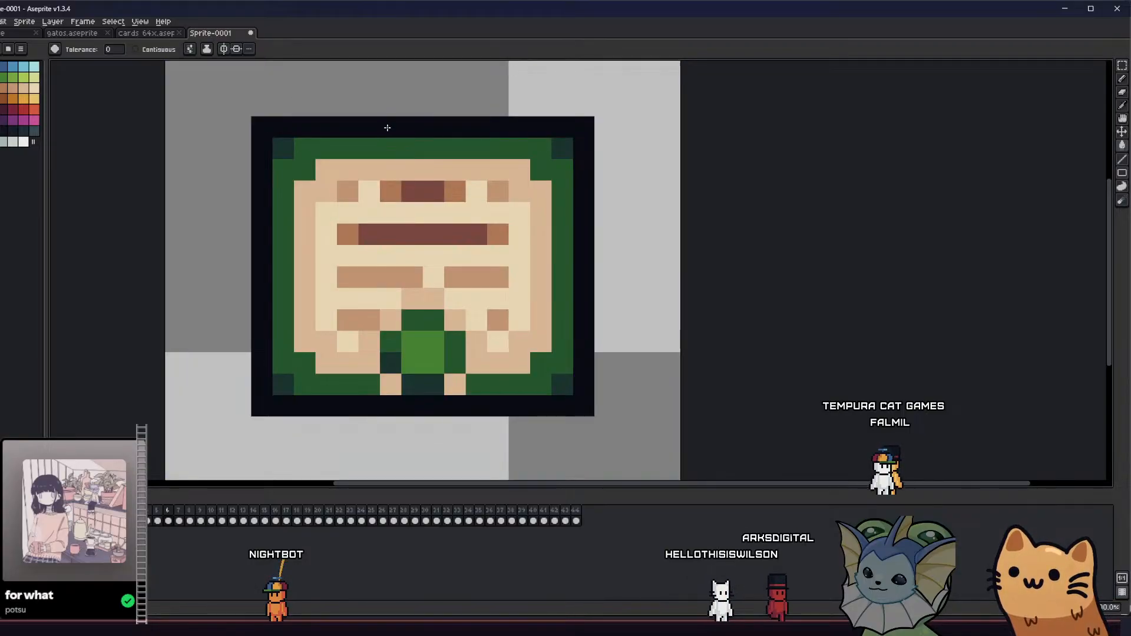
key(Right)
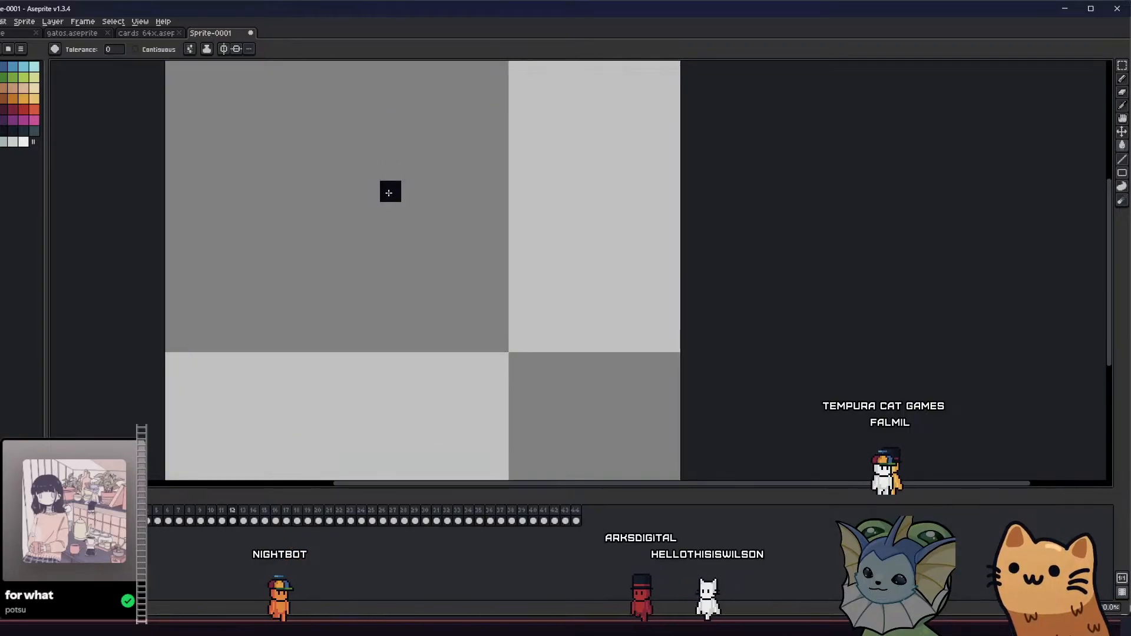
key(Right)
key(Right)
key(Right)
key(Right)
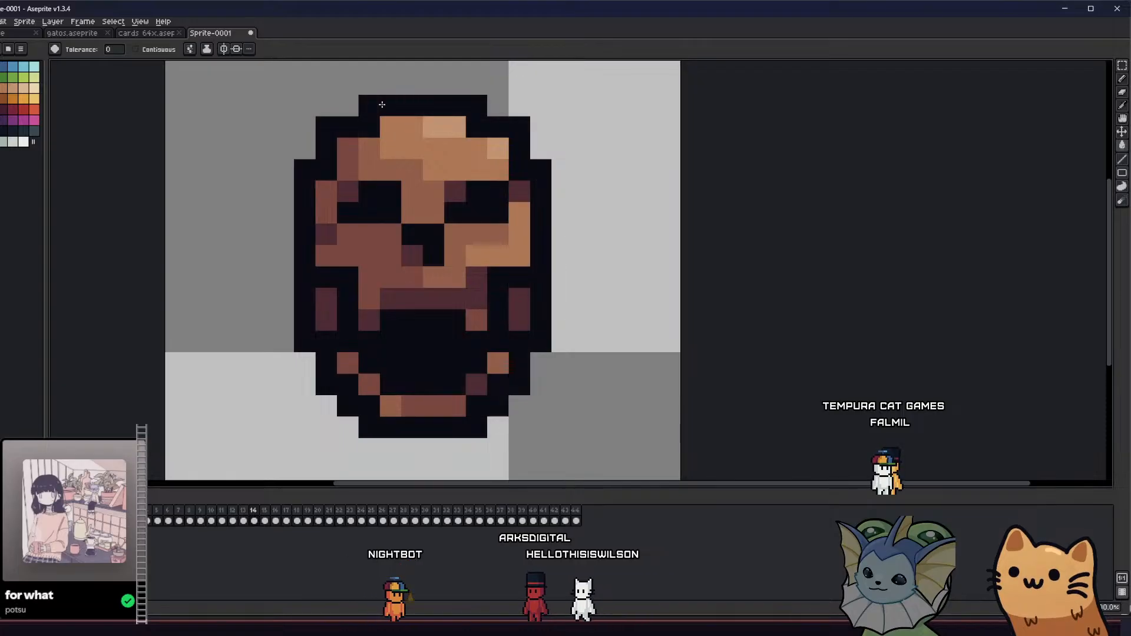
Compare the skull frame's neighbours and the original item icons in gatos.aseprite, and return to the Sprite-0001 file
key(Left)
key(Right)
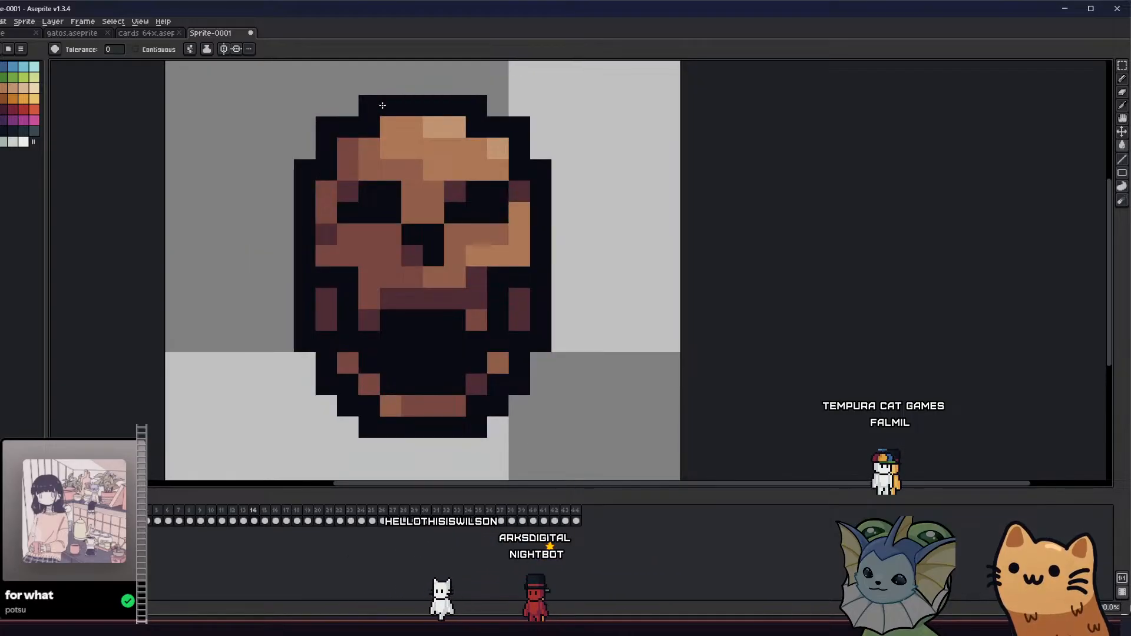
key(v)
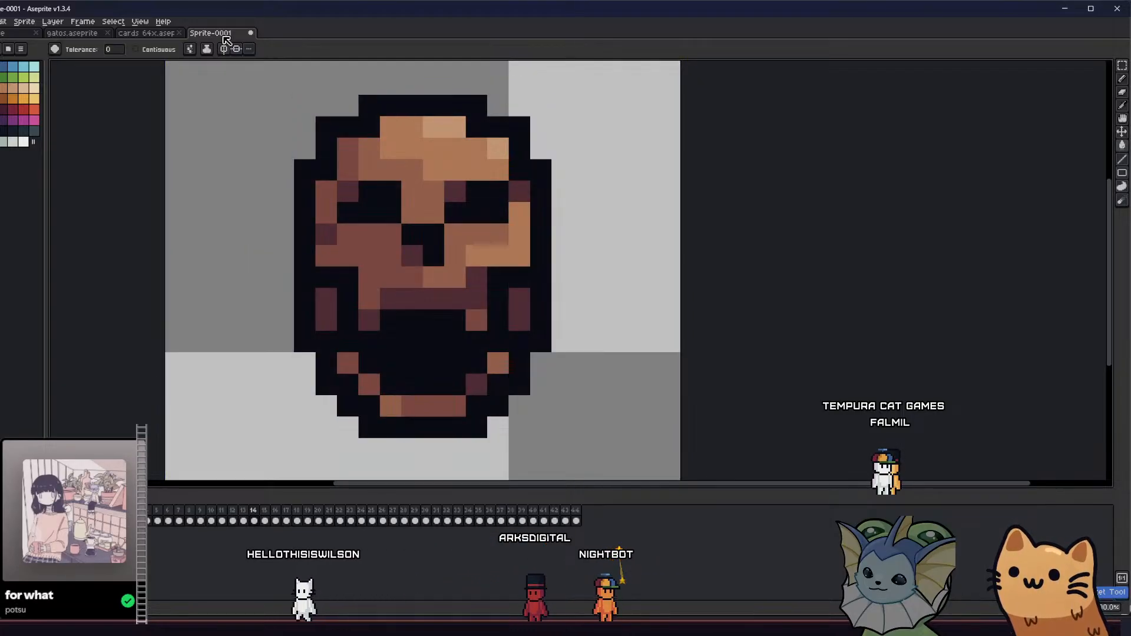
click(83, 35)
scroll(411, 246, up, 1)
drag(397, 270, 405, 194)
drag(381, 318, 369, 170)
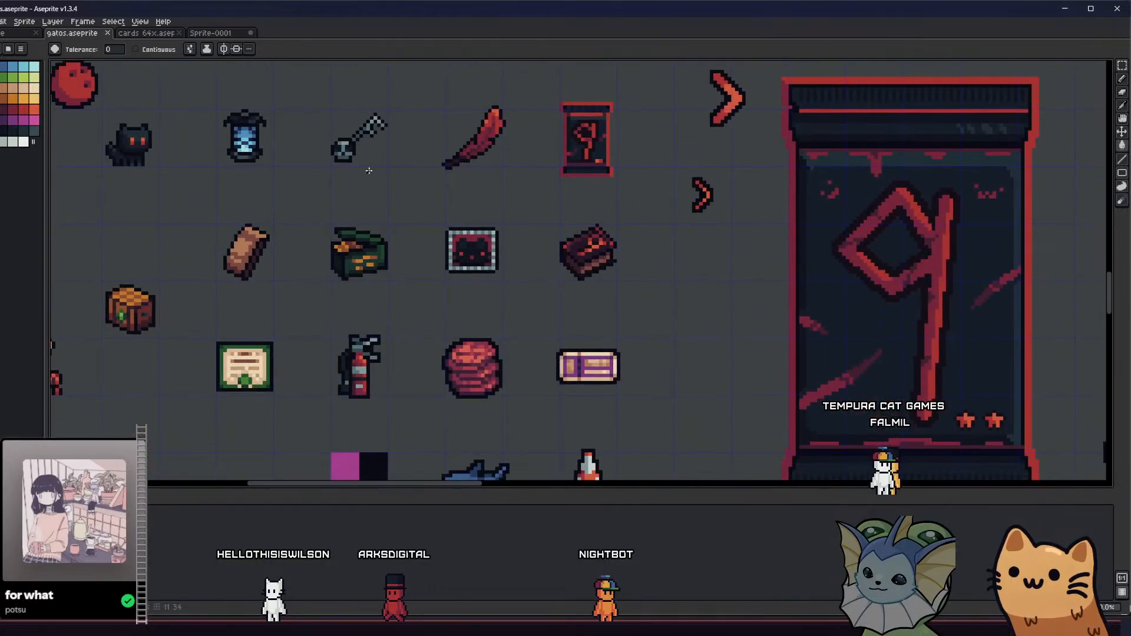
scroll(589, 247, up, 5)
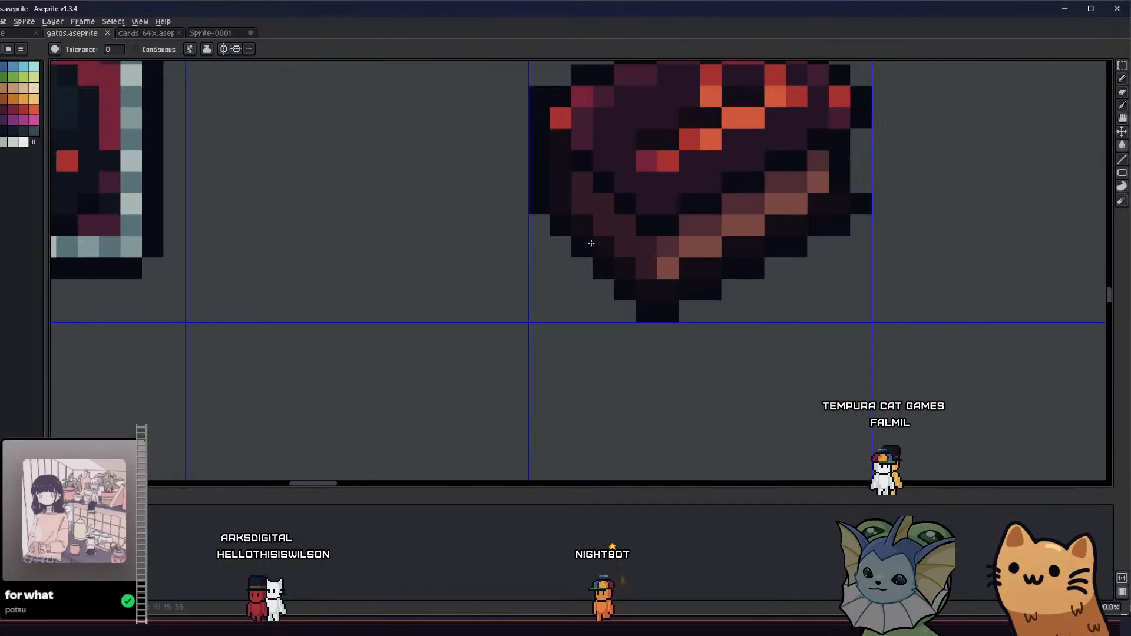
scroll(591, 243, down, 5)
drag(511, 335, 516, 225)
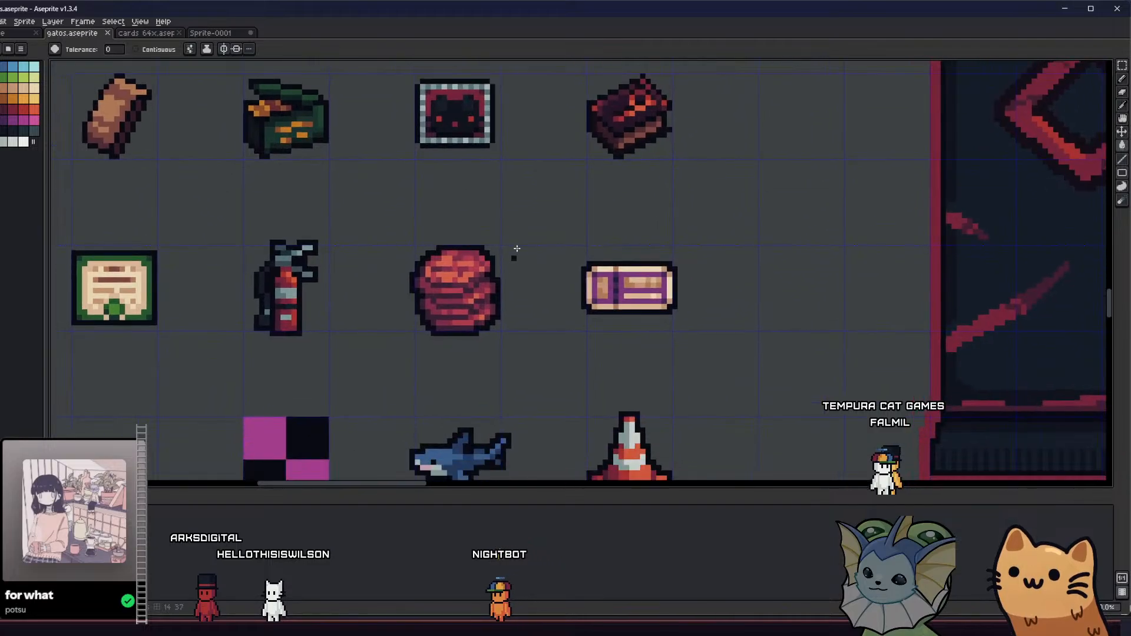
drag(458, 374, 505, 176)
scroll(507, 179, down, 2)
drag(493, 328, 475, 176)
drag(477, 282, 475, 202)
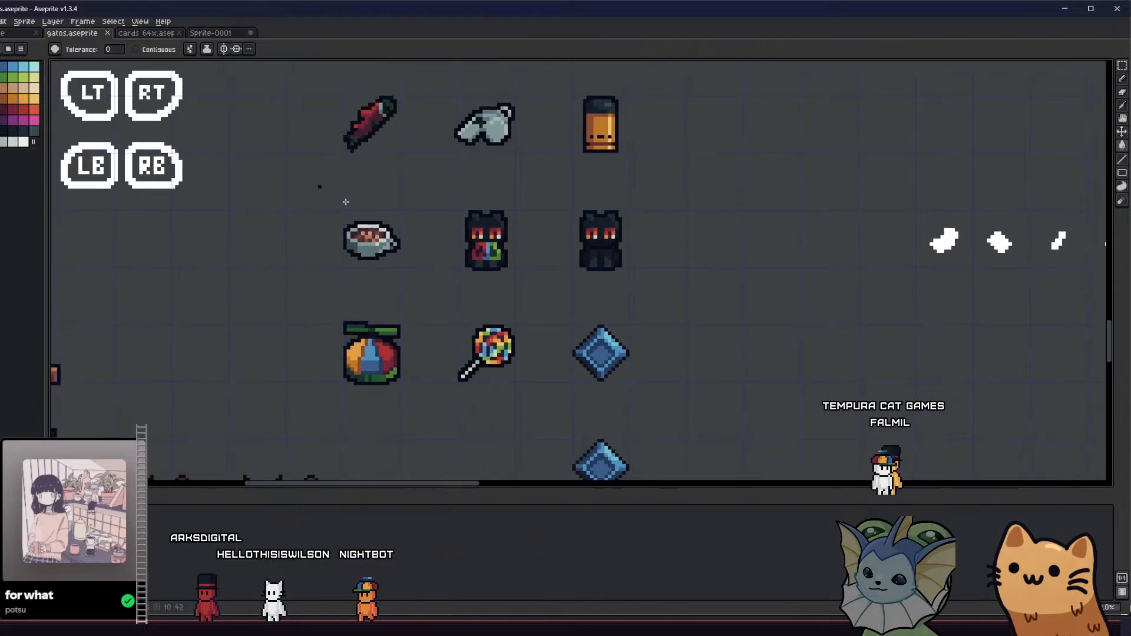
click(135, 33)
click(210, 33)
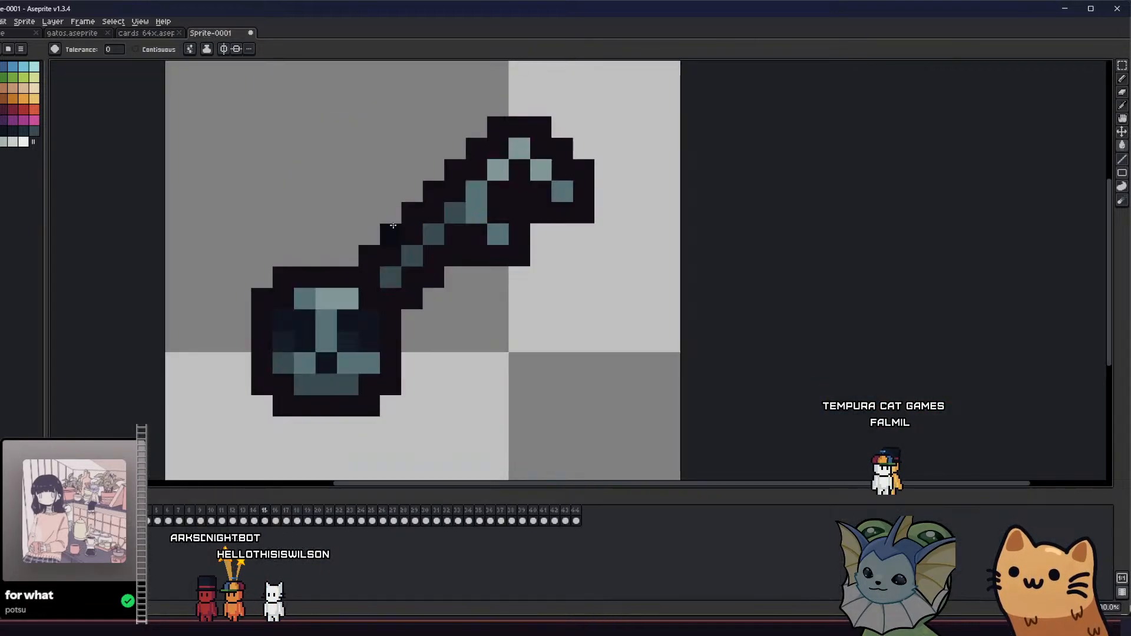
Recolour the icon outlines near-black navy on frames 15 to 23, from the skull key and green dumpster through the fish to the blue potion
key(Right)
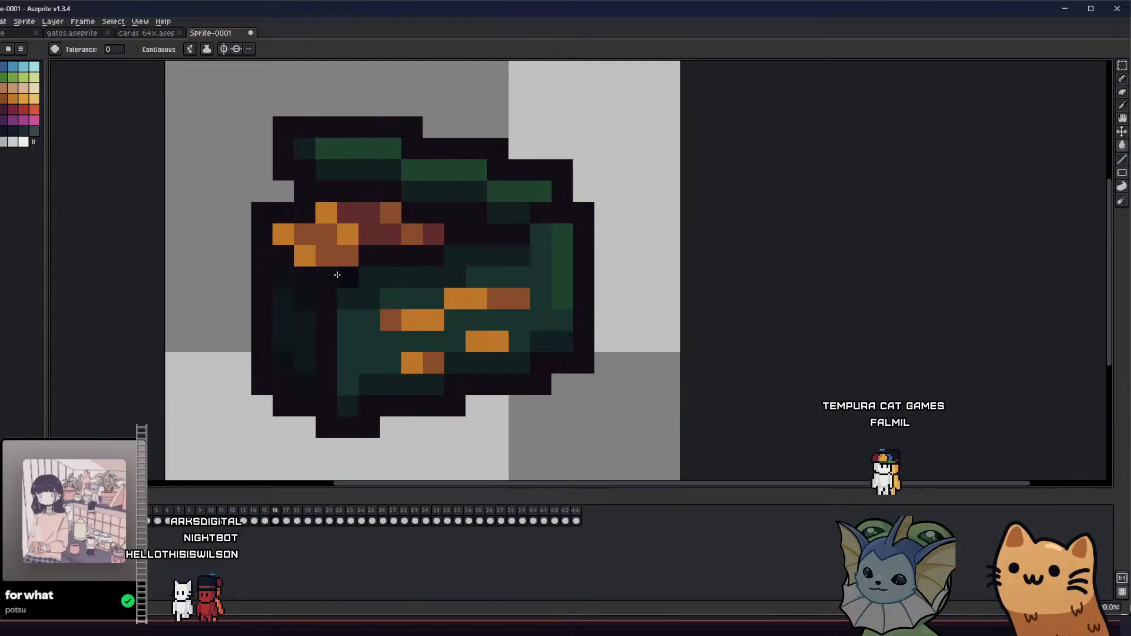
key(Right)
key(Right)
key(Right)
key(Right)
key(Right)
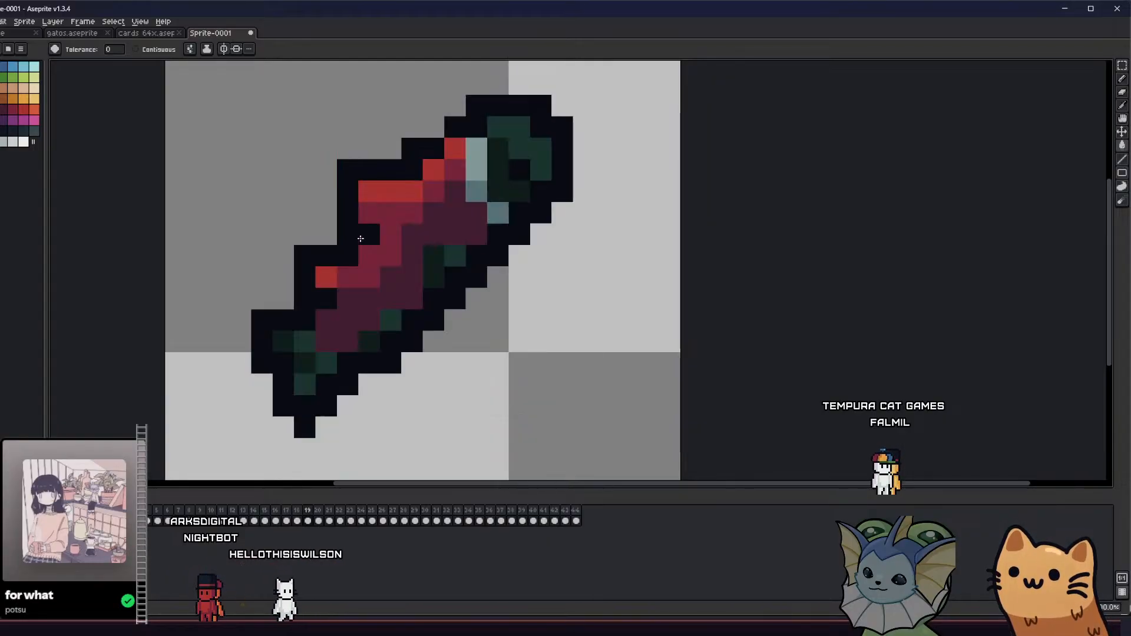
key(Left)
key(Left)
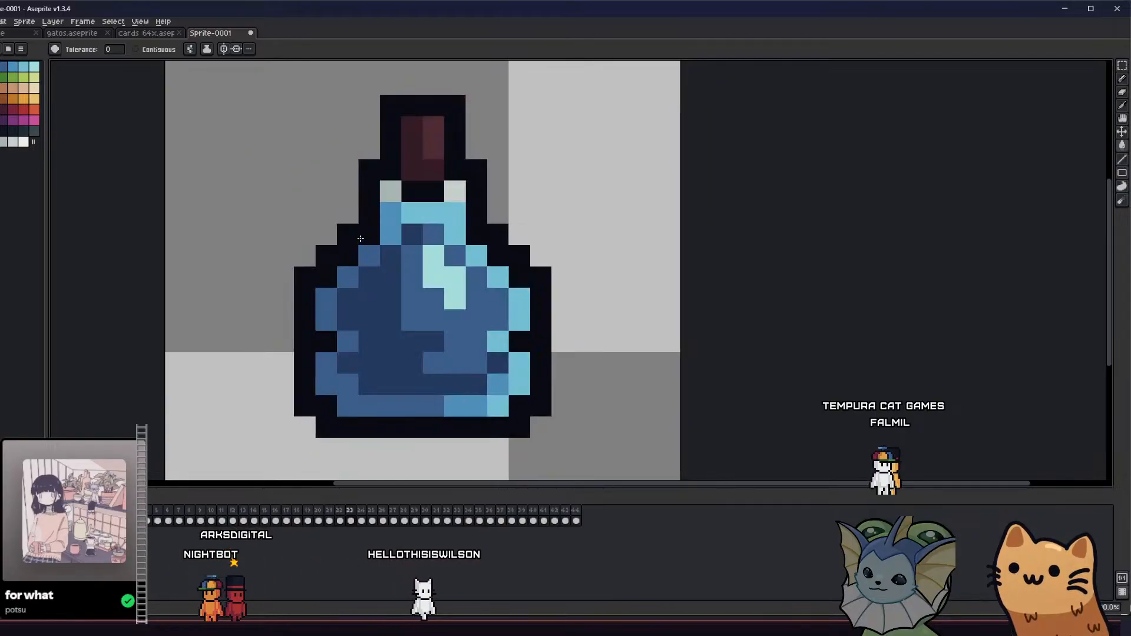
key(Right)
key(Right)
key(Right)
key(Right)
key(Right)
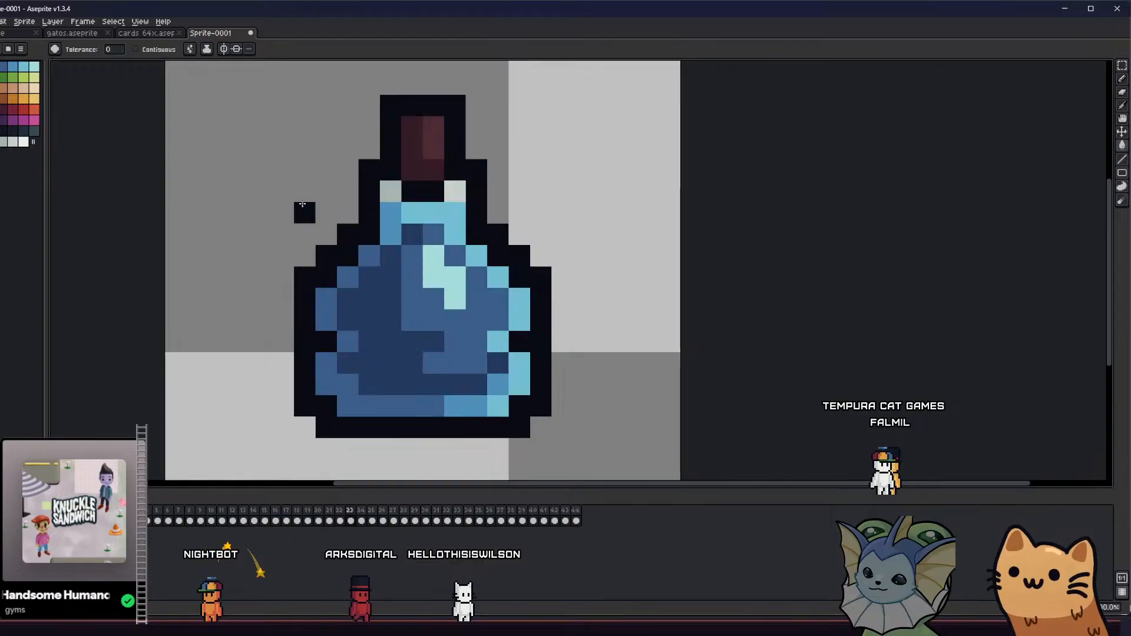
Recolour the outlines near-black navy on frames 24 to 30, from the playing card to the whistle, undoing the stray background fill behind the whistle
key(Left)
key(Right)
key(Right)
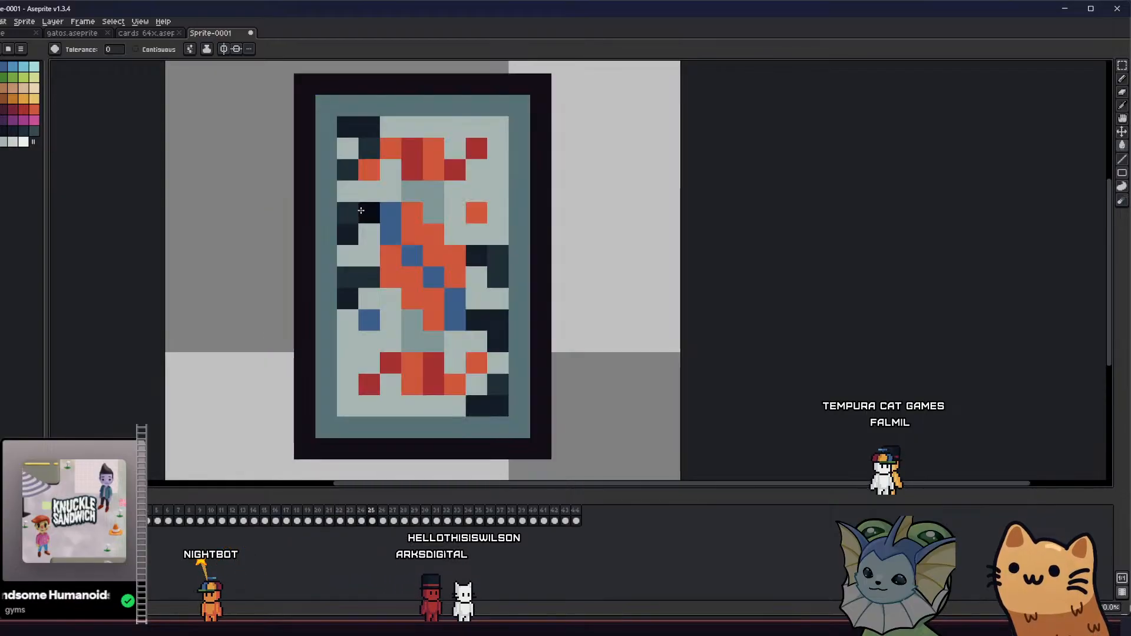
key(Right)
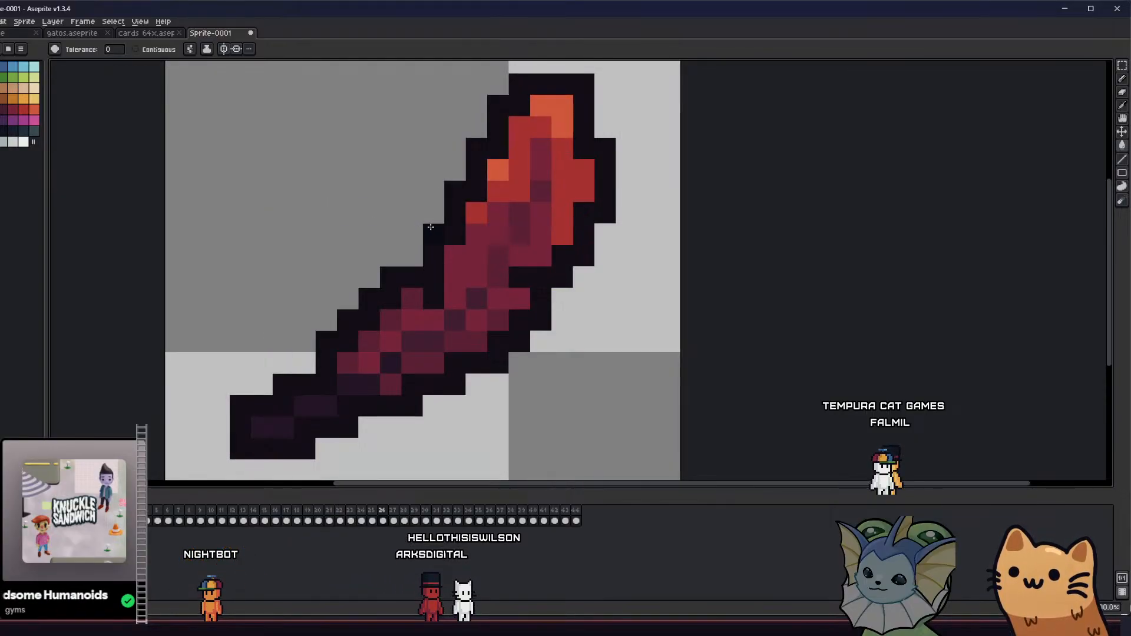
key(Right)
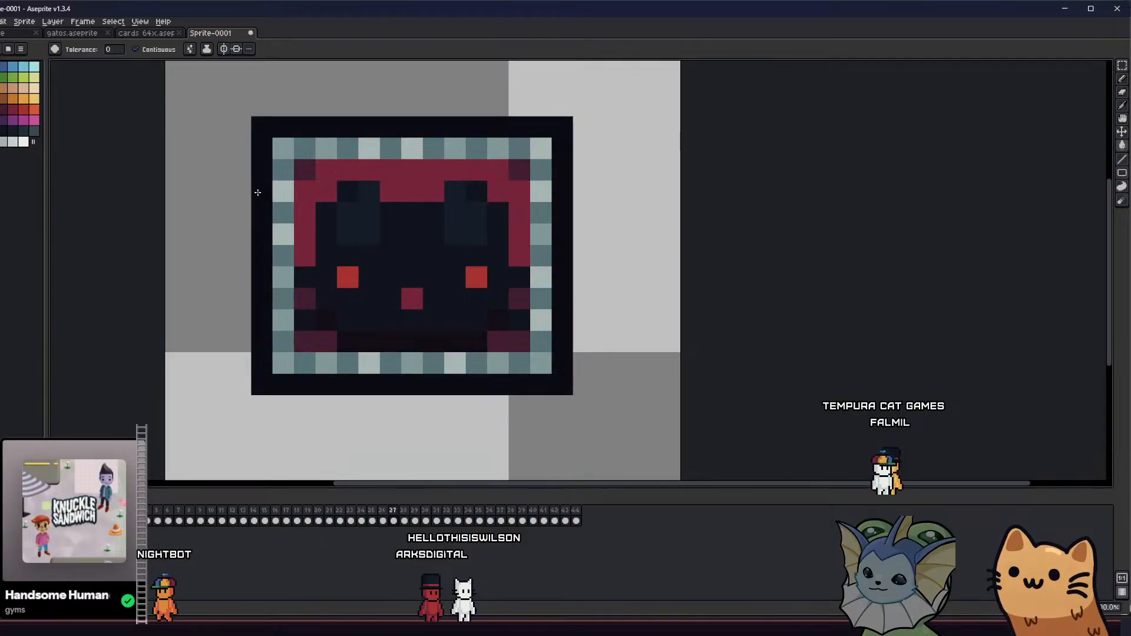
key(Right)
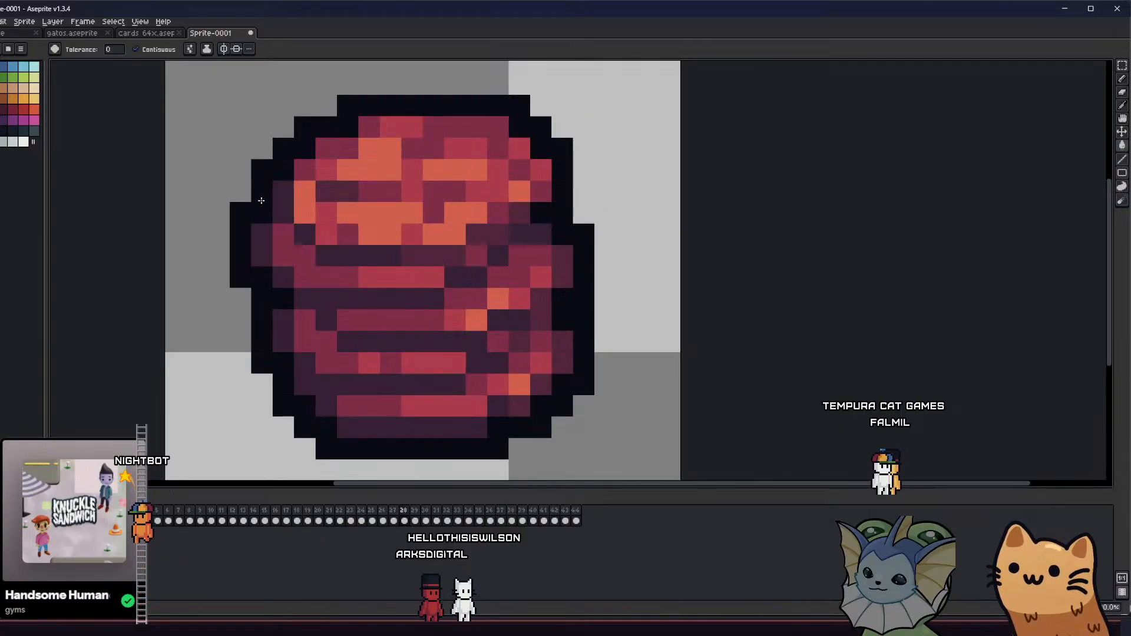
key(Right)
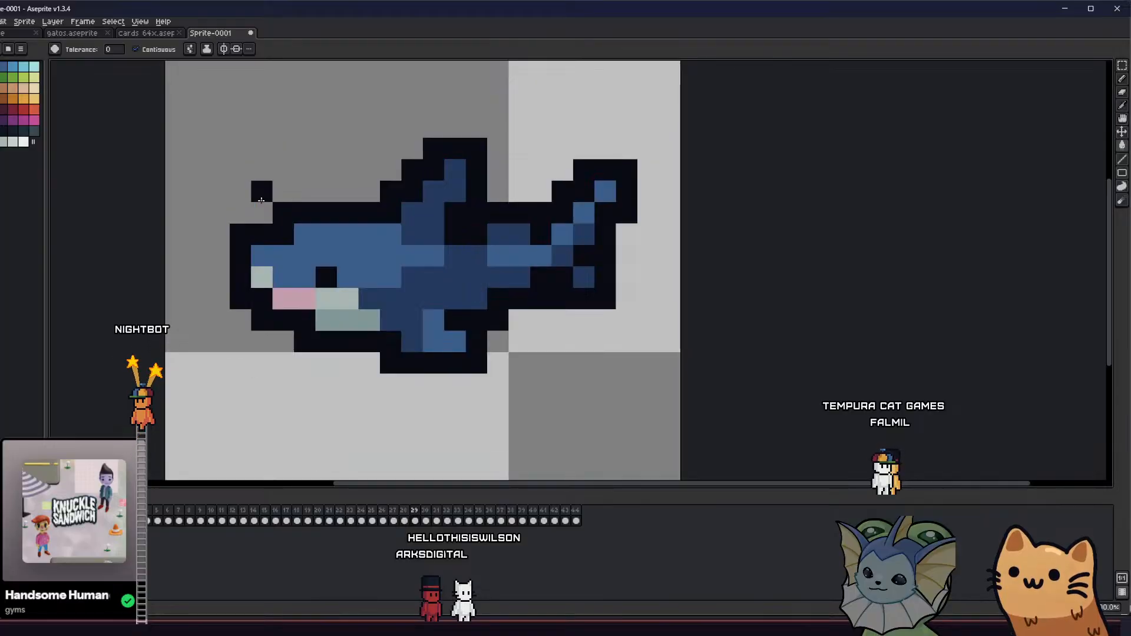
key(Right)
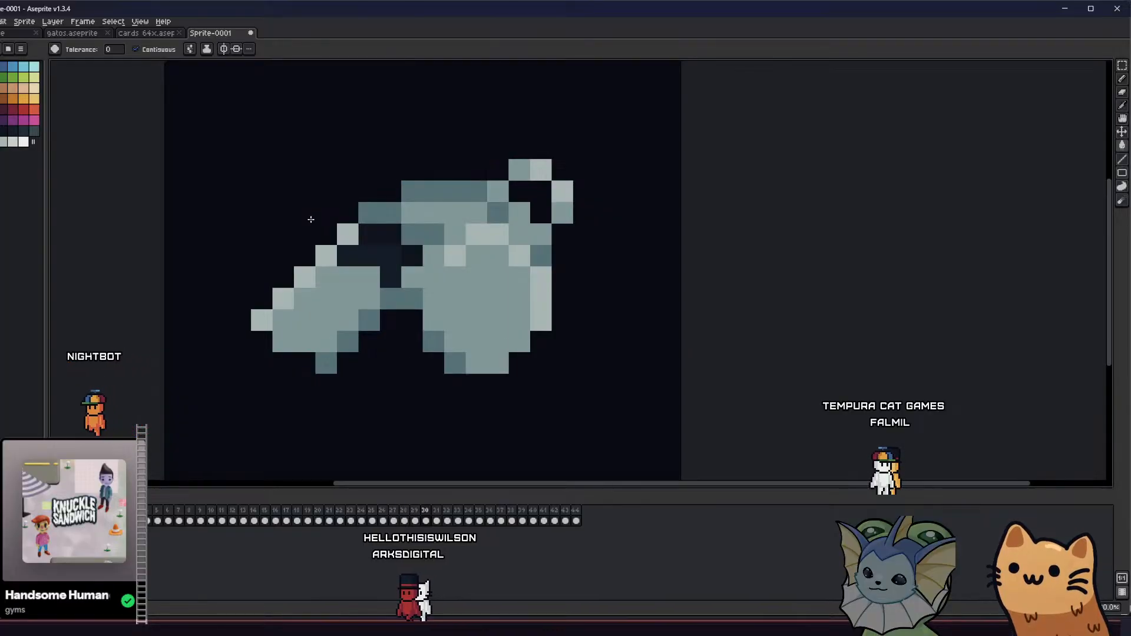
key(ctrl+z)
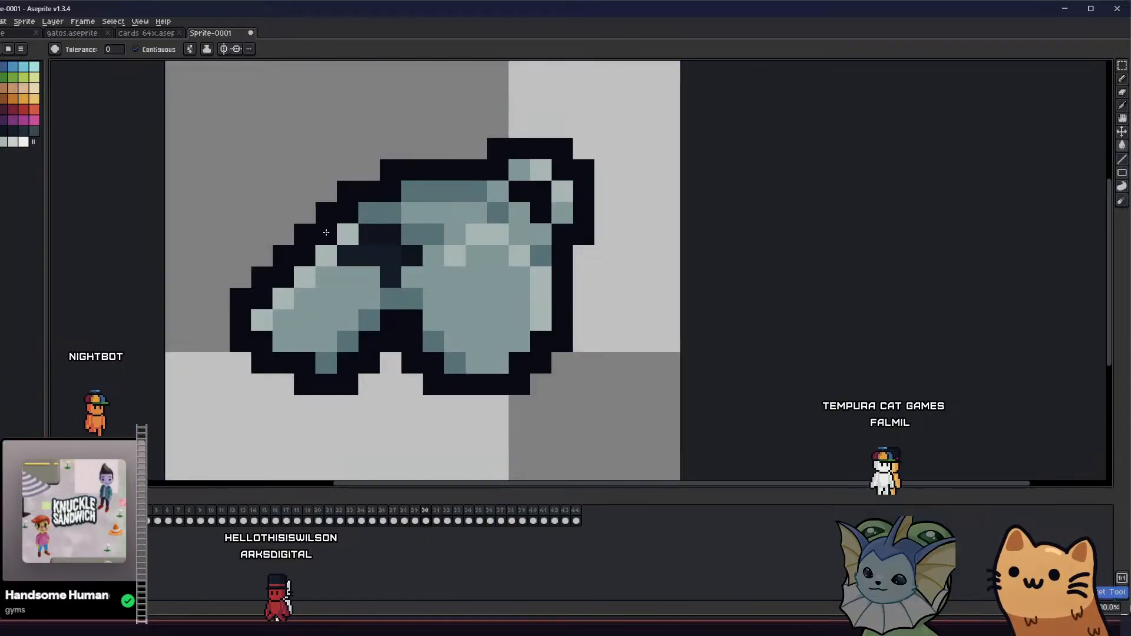
Recolour the outlines near-black navy on frames 31 to 35, covering the cat figures, red gem, blue monster and six-pack of cans
key(Right)
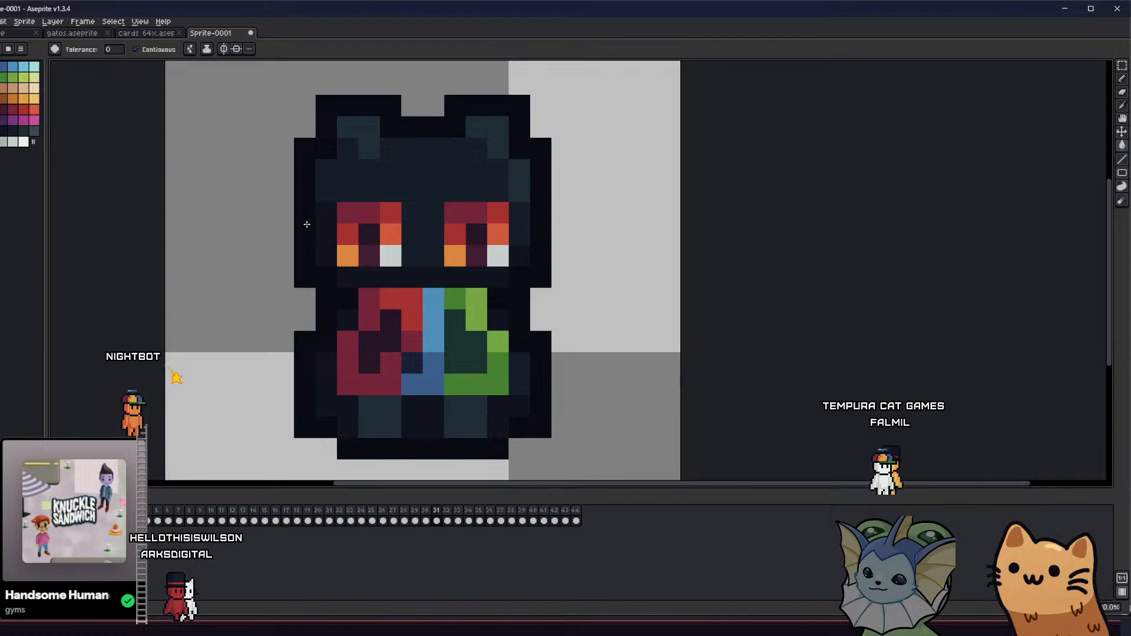
key(Right)
key(Right)
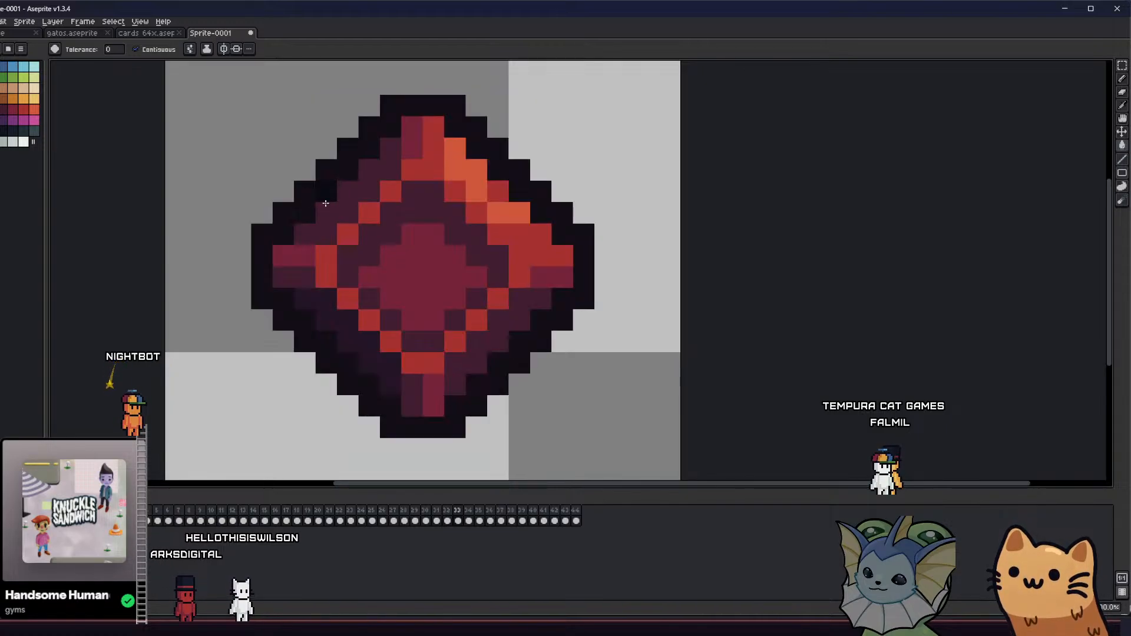
key(Right)
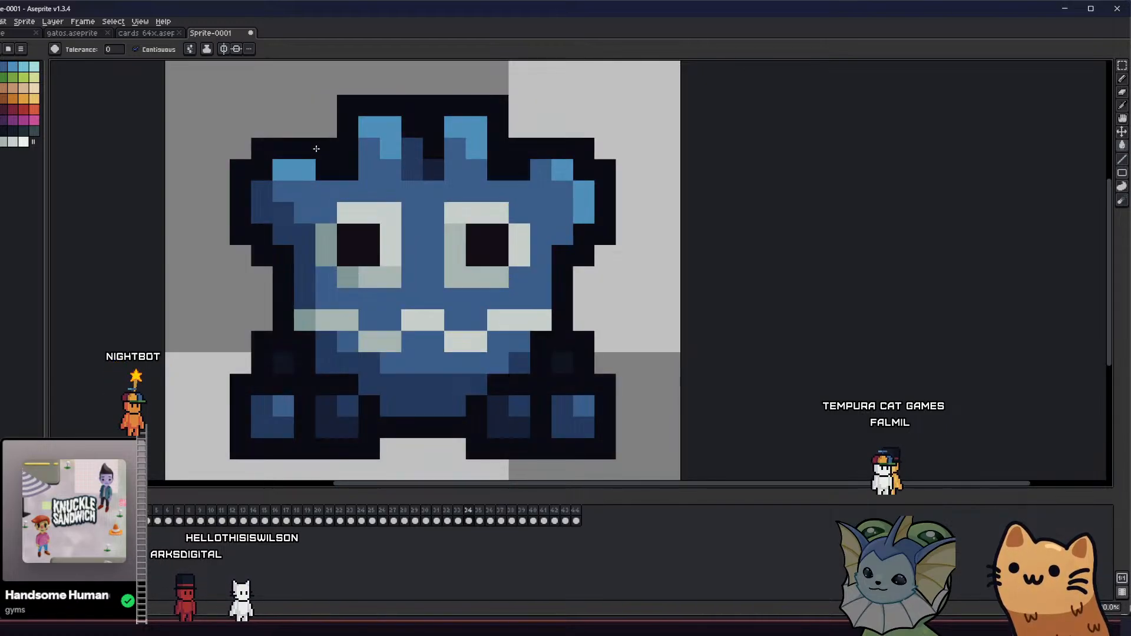
key(Right)
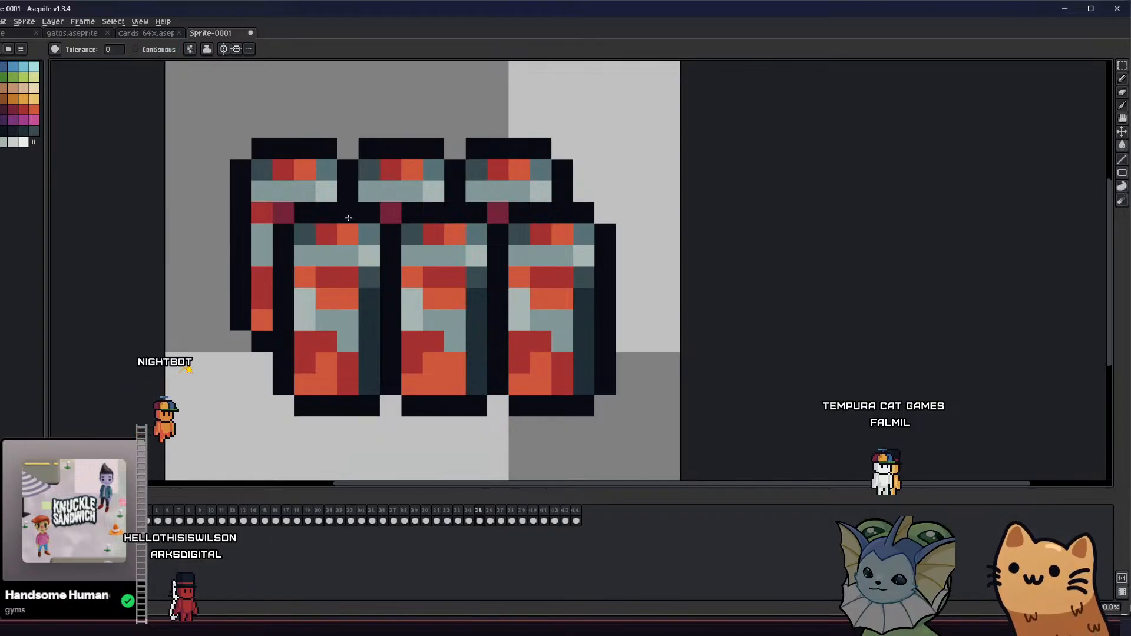
Square off the outlines of both can rows on frame 35 with the Pencil, filling the corners and gaps between cans with near-black navy
key(b)
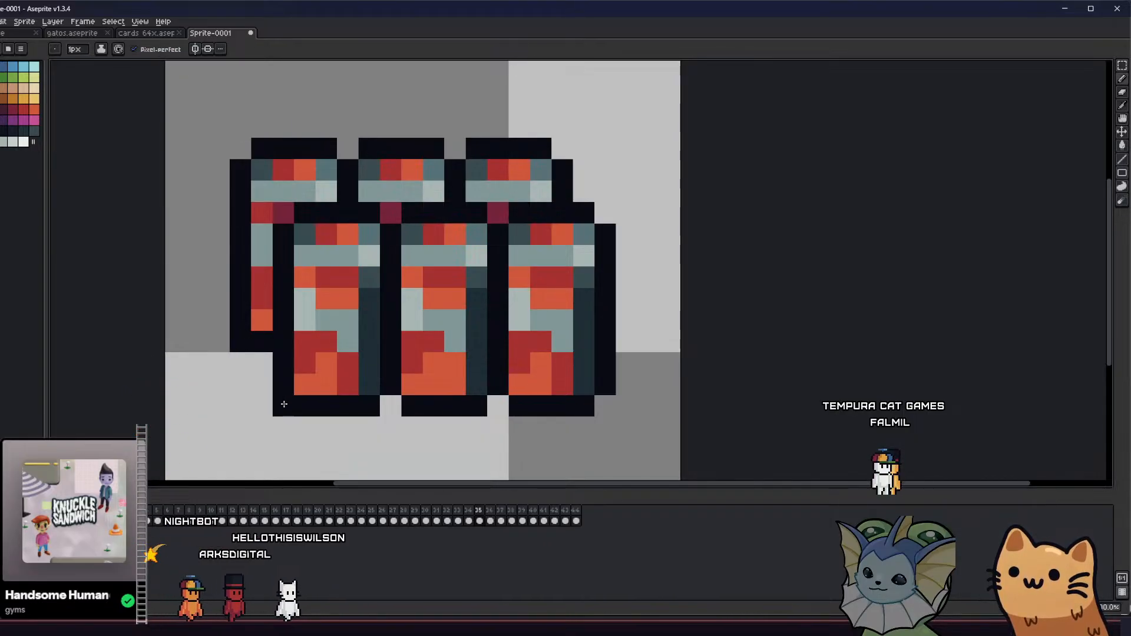
drag(283, 403, 610, 403)
drag(605, 212, 285, 211)
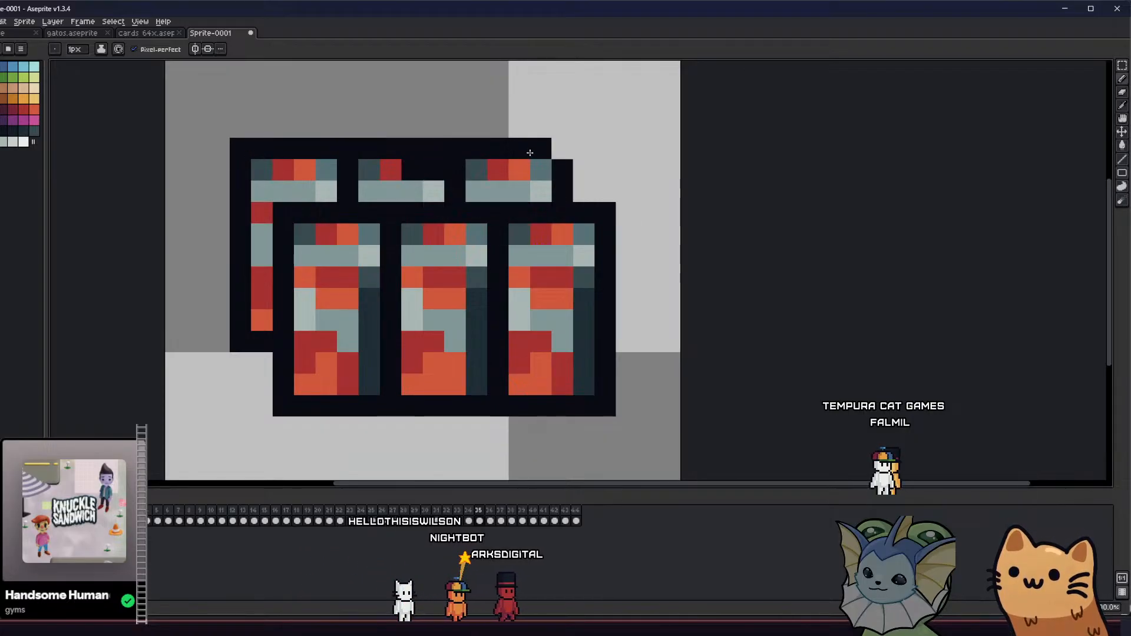
scroll(427, 271, down, 5)
drag(427, 271, 386, 318)
scroll(403, 329, down, 4)
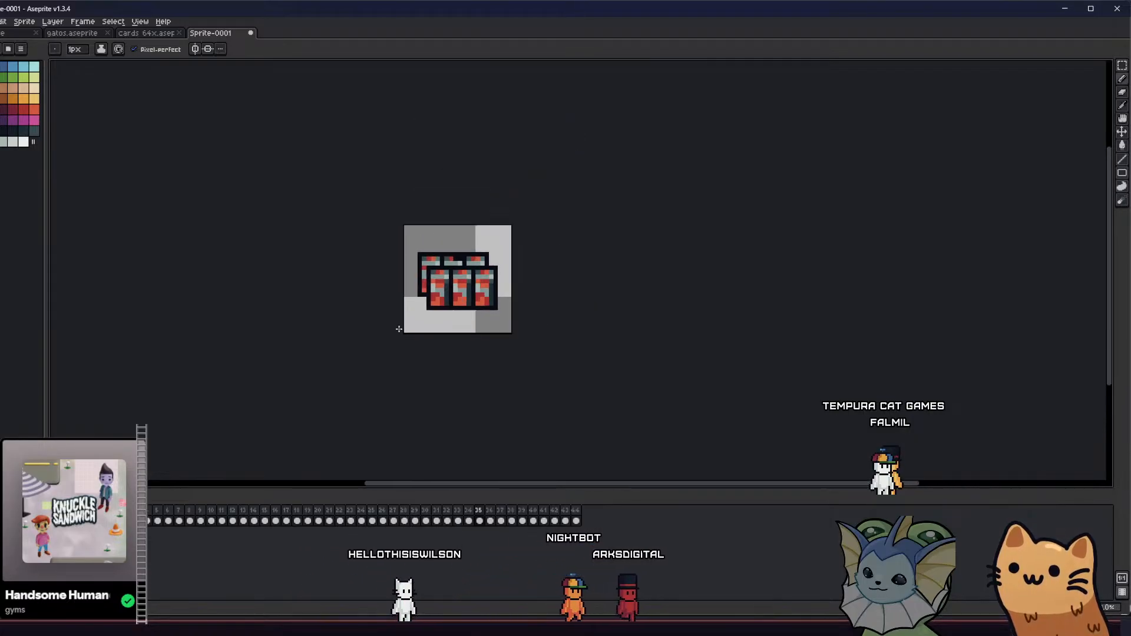
Try an extra near-black navy outline row beneath the front cans, with the gaps between cans erased
scroll(402, 327, up, 5)
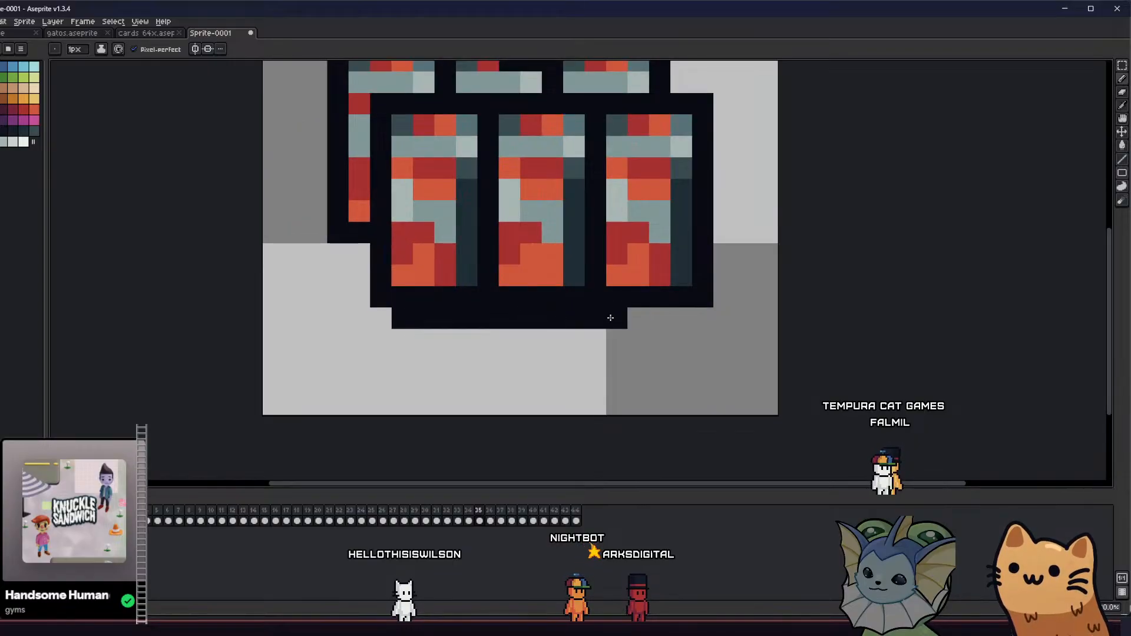
drag(524, 303, 507, 328)
key(e)
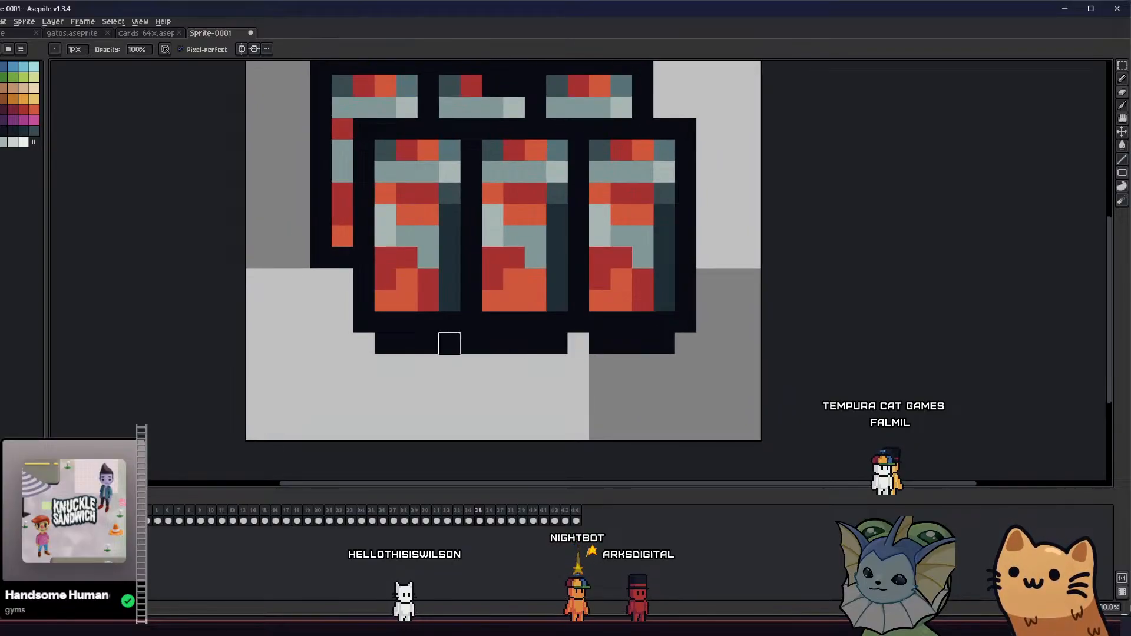
scroll(427, 322, down, 5)
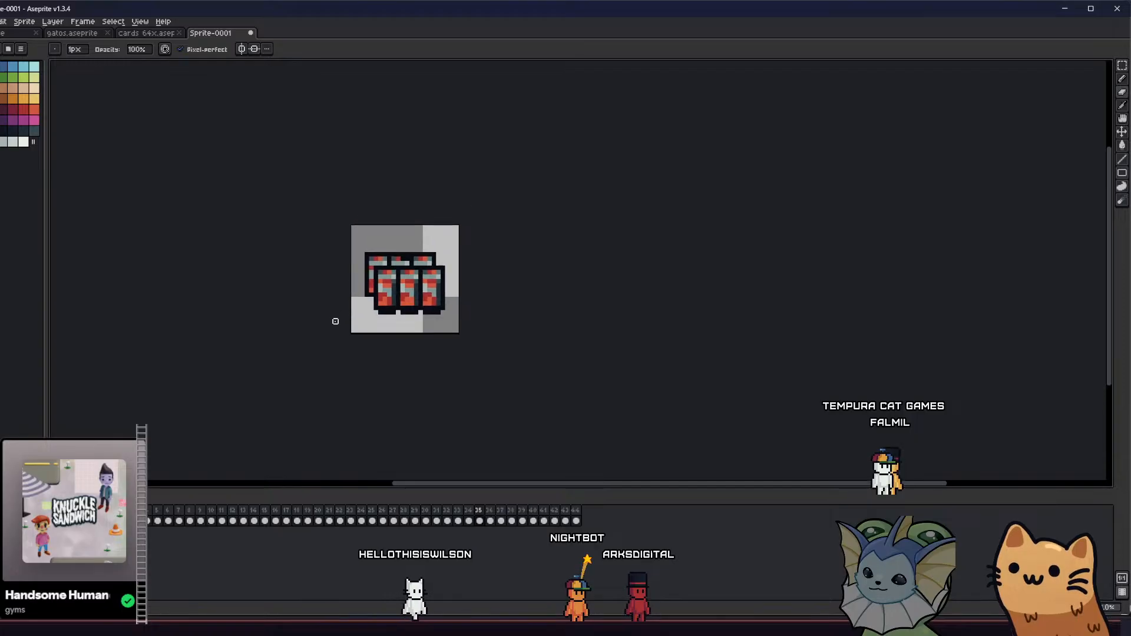
scroll(354, 319, down, 4)
scroll(365, 312, up, 5)
key(v)
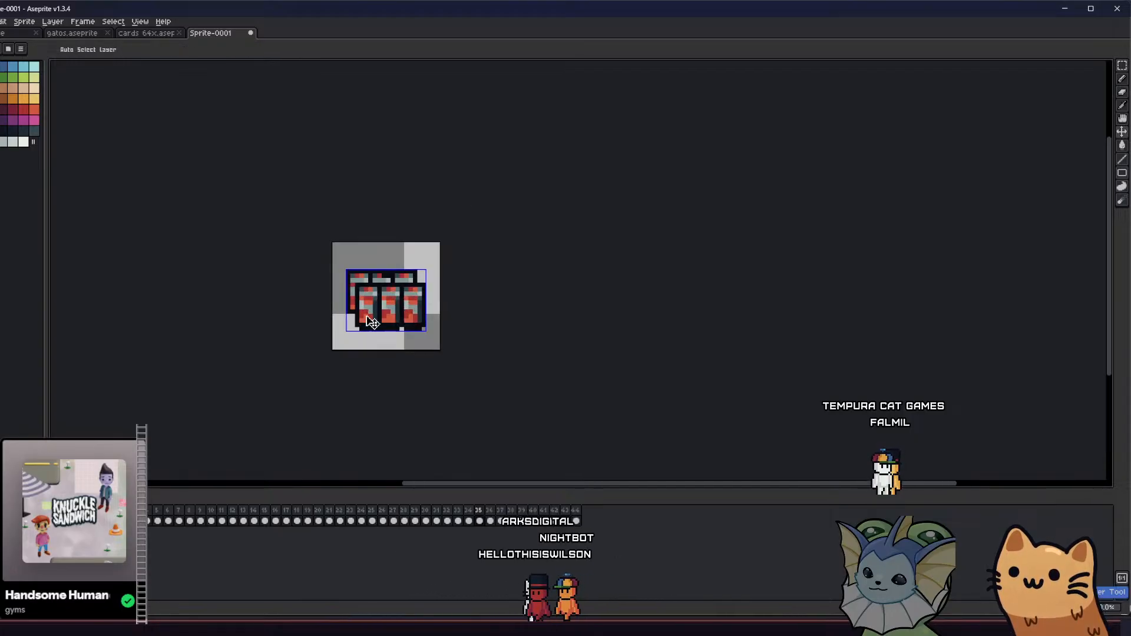
Try extending the orange base of the first front can down into its outline, and undo the added pixels
key(b)
scroll(344, 311, up, 5)
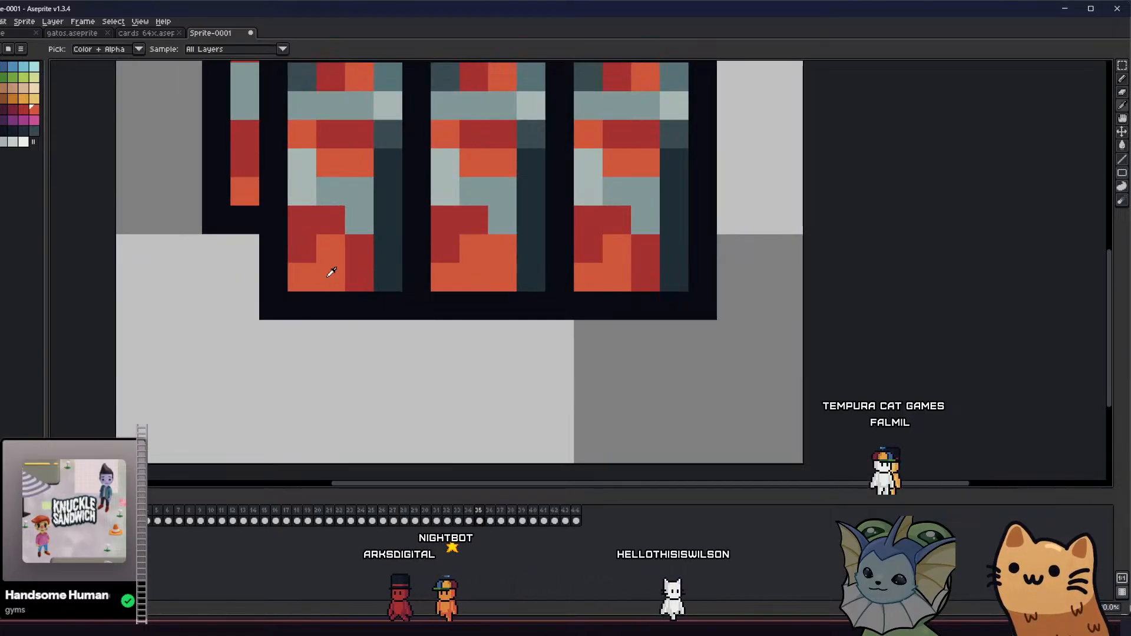
drag(332, 299, 350, 303)
drag(350, 302, 324, 333)
mouse_move(447, 344)
mouse_down()
mouse_move(495, 343)
mouse_move(470, 341)
mouse_move(487, 359)
mouse_up()
key(ctrl+z)
key(ctrl+z)
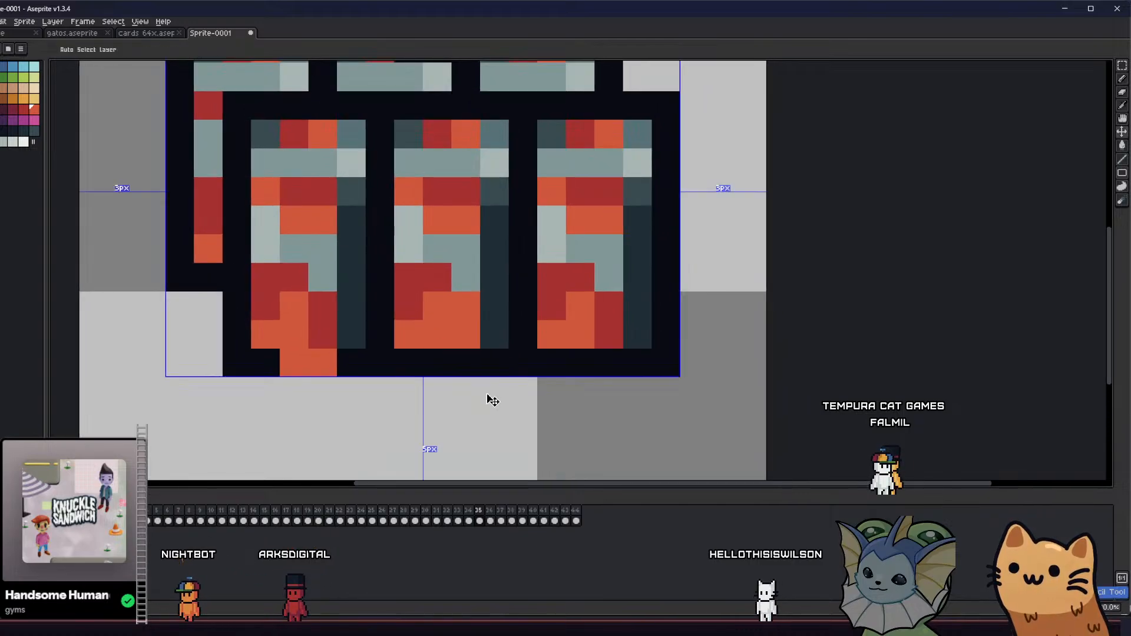
key(ctrl+z)
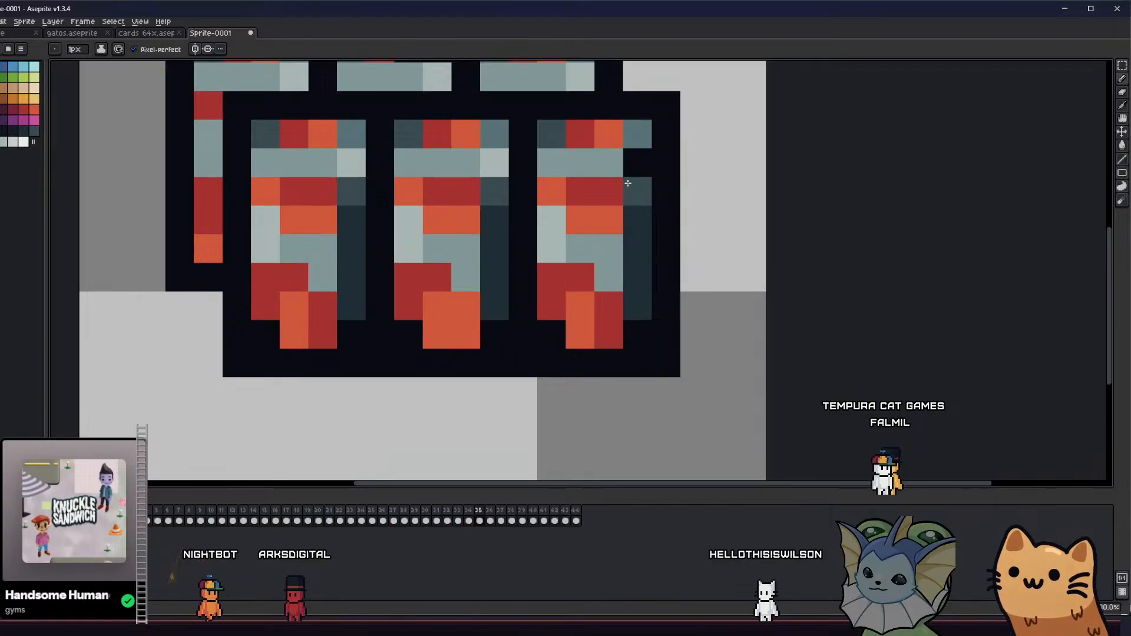
Round off the three front cans by painting their corner pixels near-black navy
click(633, 135)
click(552, 136)
drag(497, 157, 523, 217)
click(518, 197)
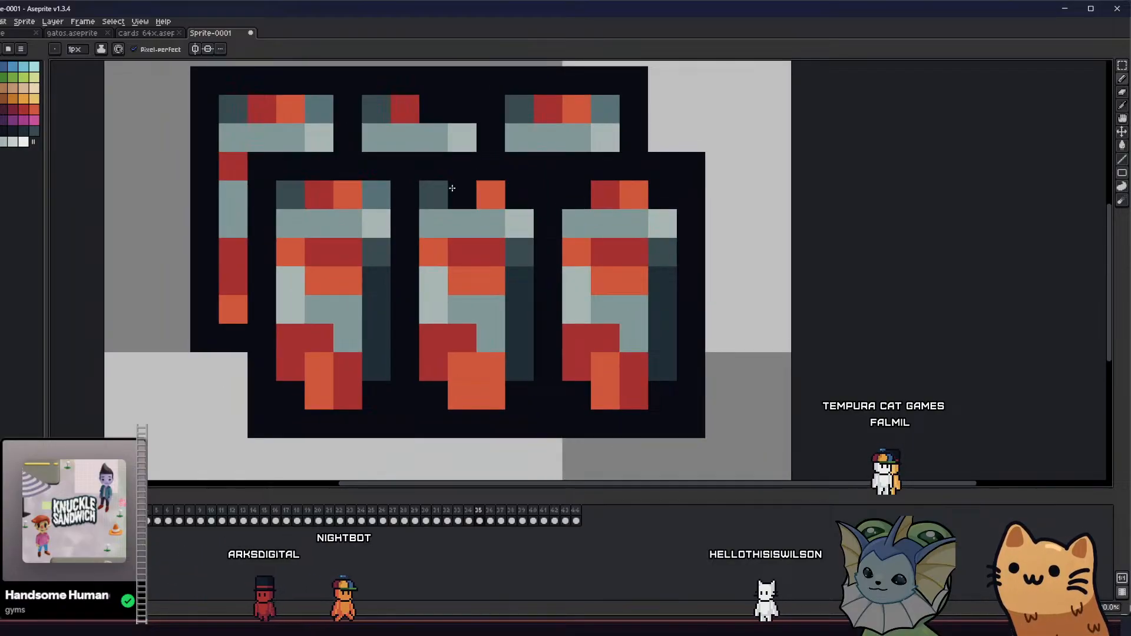
click(441, 187)
click(380, 187)
click(286, 191)
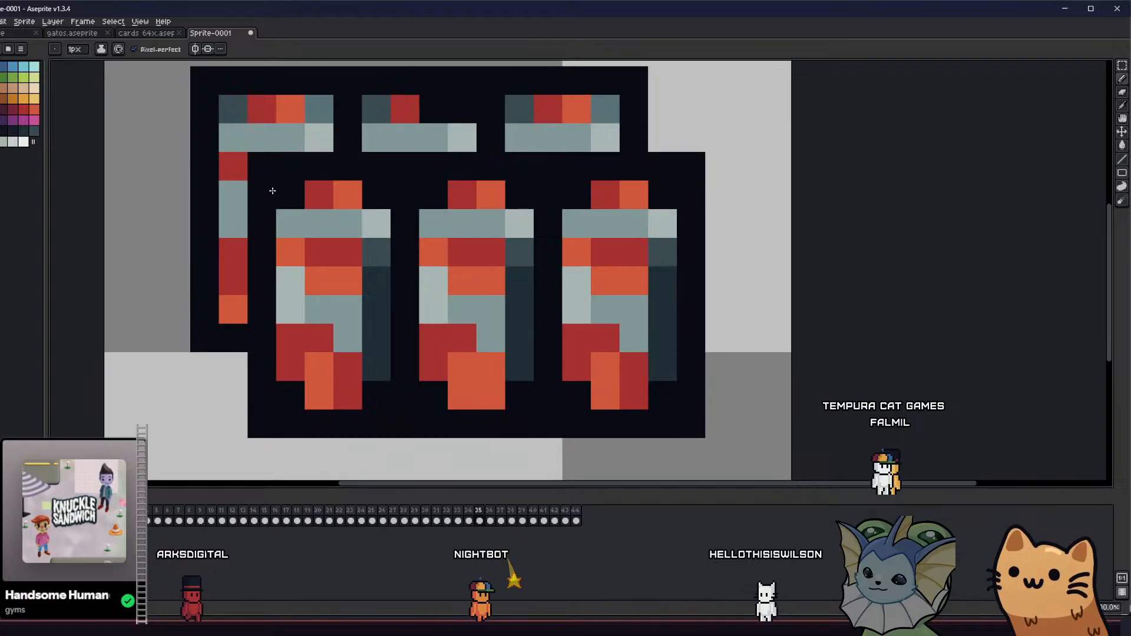
scroll(276, 265, down, 6)
key(e)
scroll(292, 291, up, 2)
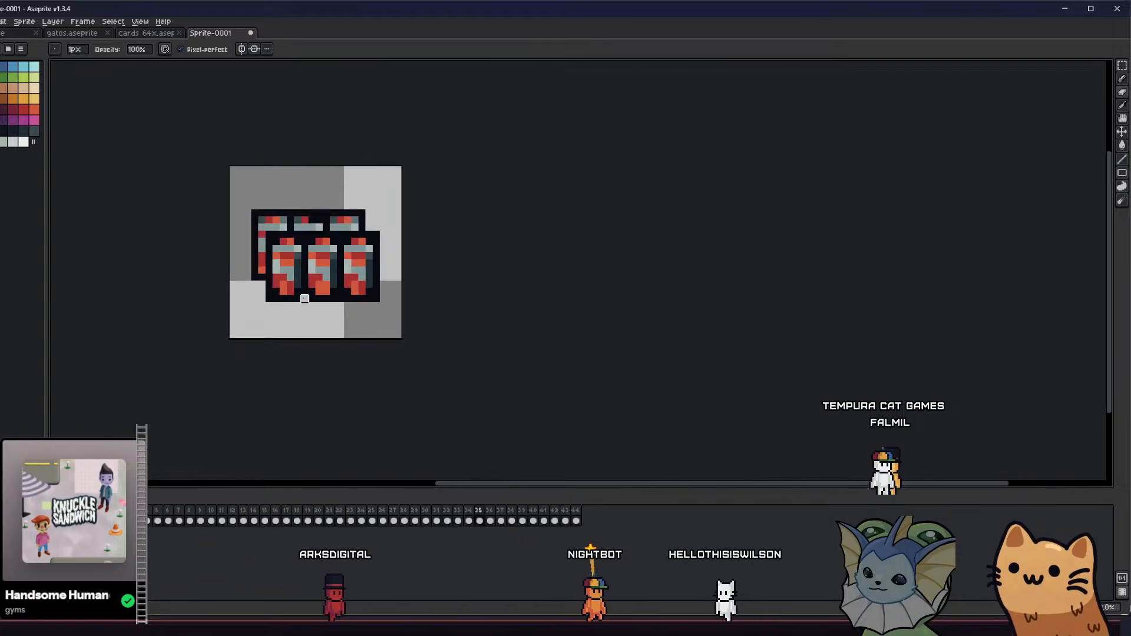
Erase the outline pixels between the front cans and at the outer corners along their bottom edge
click(340, 299)
click(376, 299)
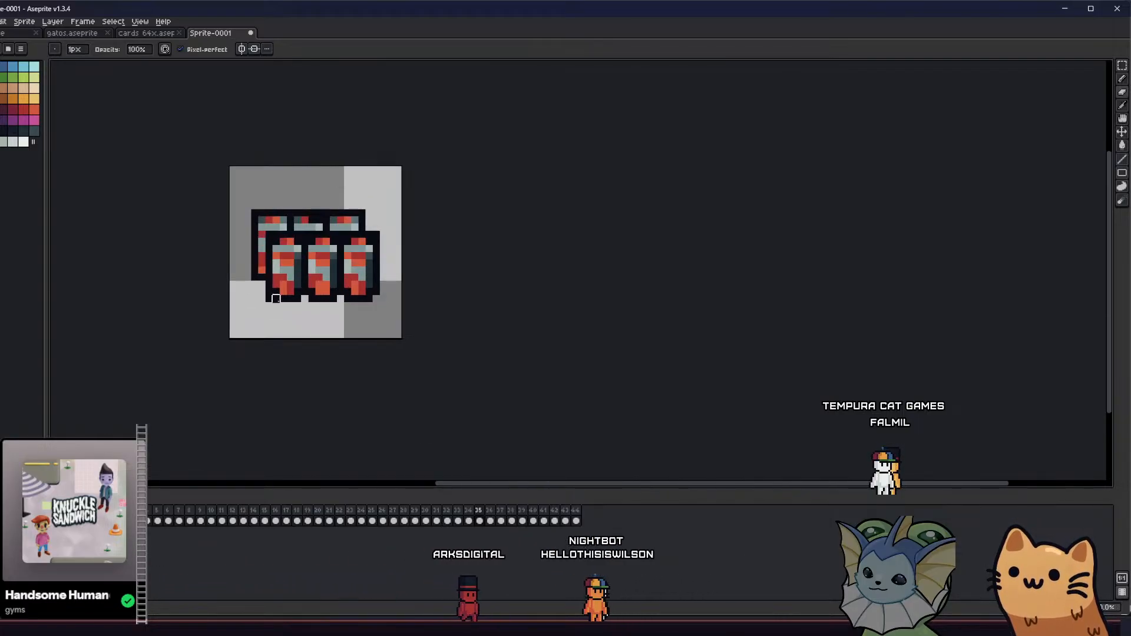
Paint red pixels below the middle and right rear cans' grey bands, and restore the middle rear can's lid with orange and near-black navy pixels
scroll(321, 259, up, 2)
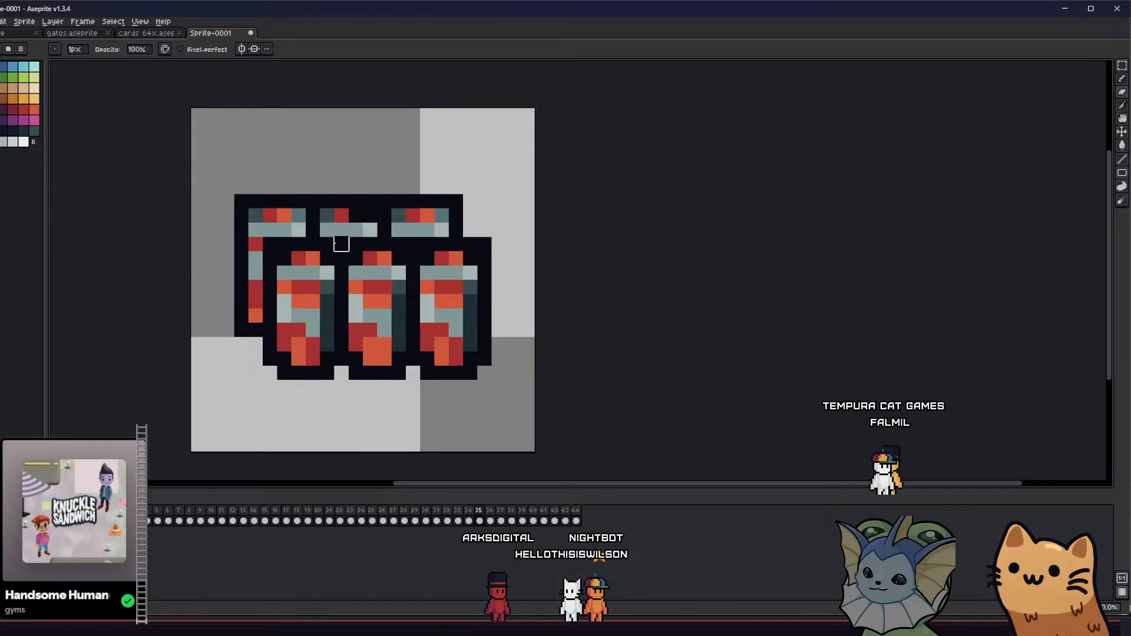
scroll(312, 260, up, 1)
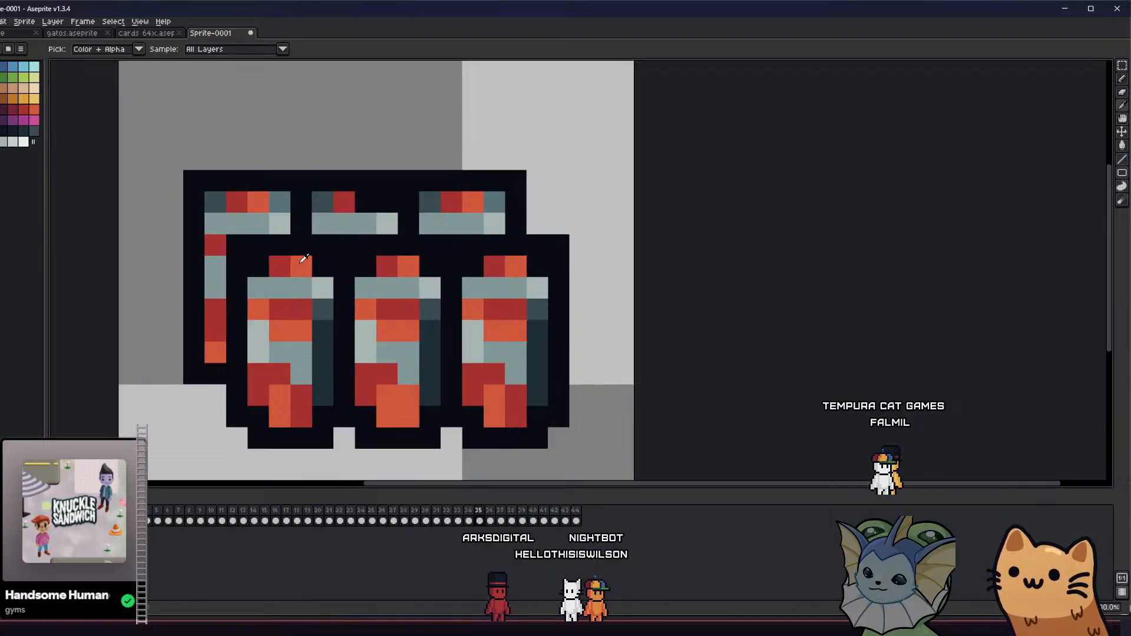
click(349, 251)
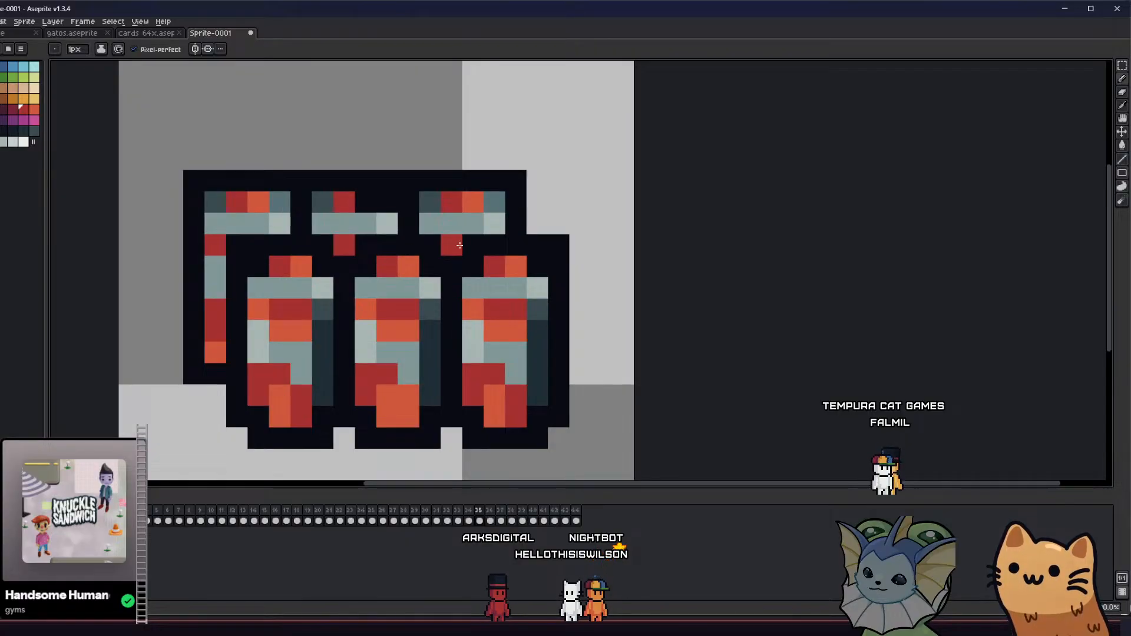
key(alt)
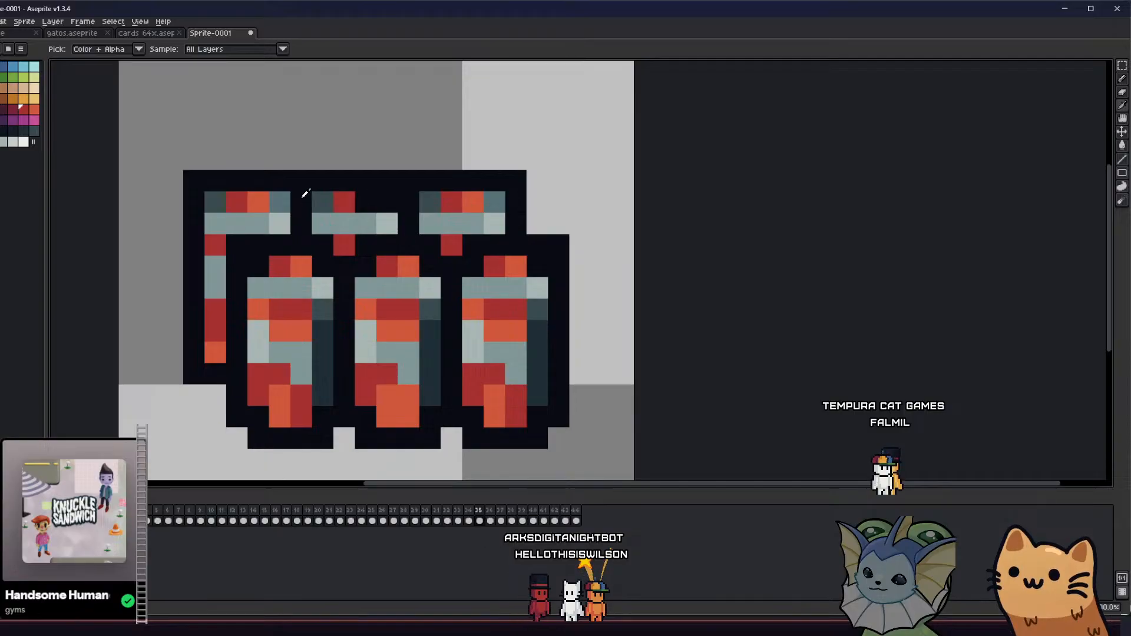
alt+click(296, 261)
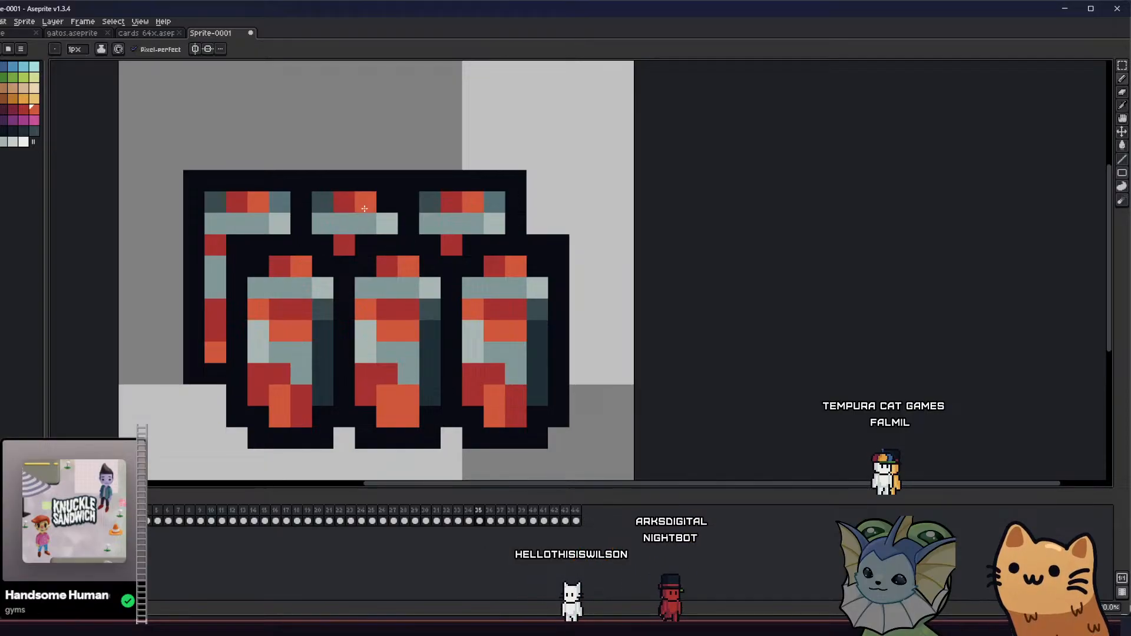
click(359, 198)
alt+click(352, 179)
click(316, 193)
Erase the outline pixels between the rear cans and at the outer corners along their top edge
key(e)
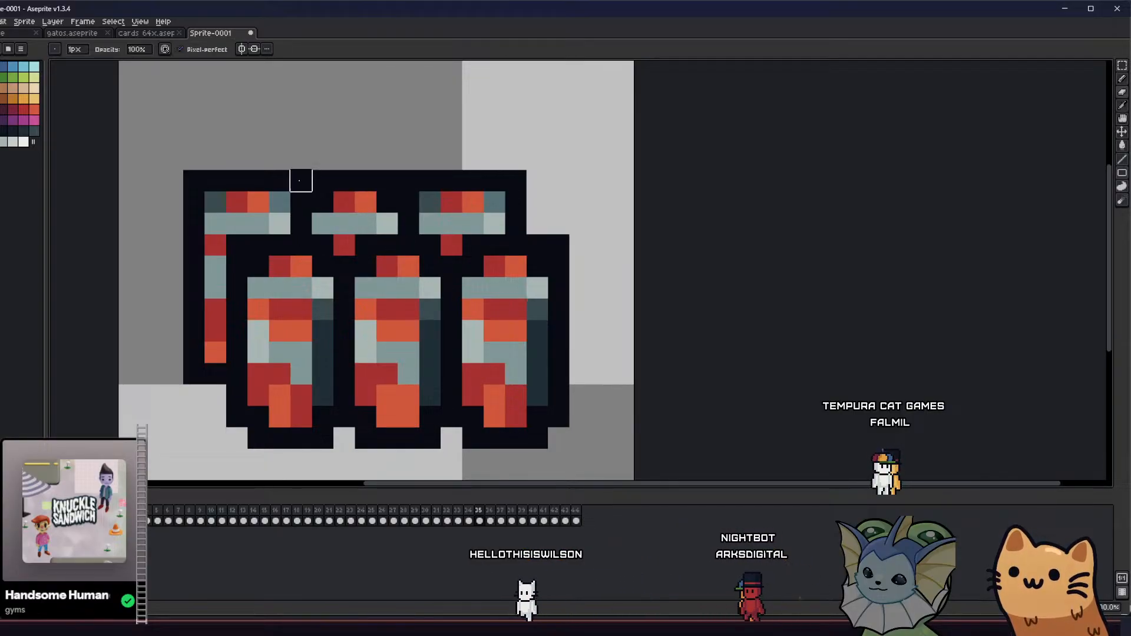
click(301, 180)
click(408, 181)
click(515, 181)
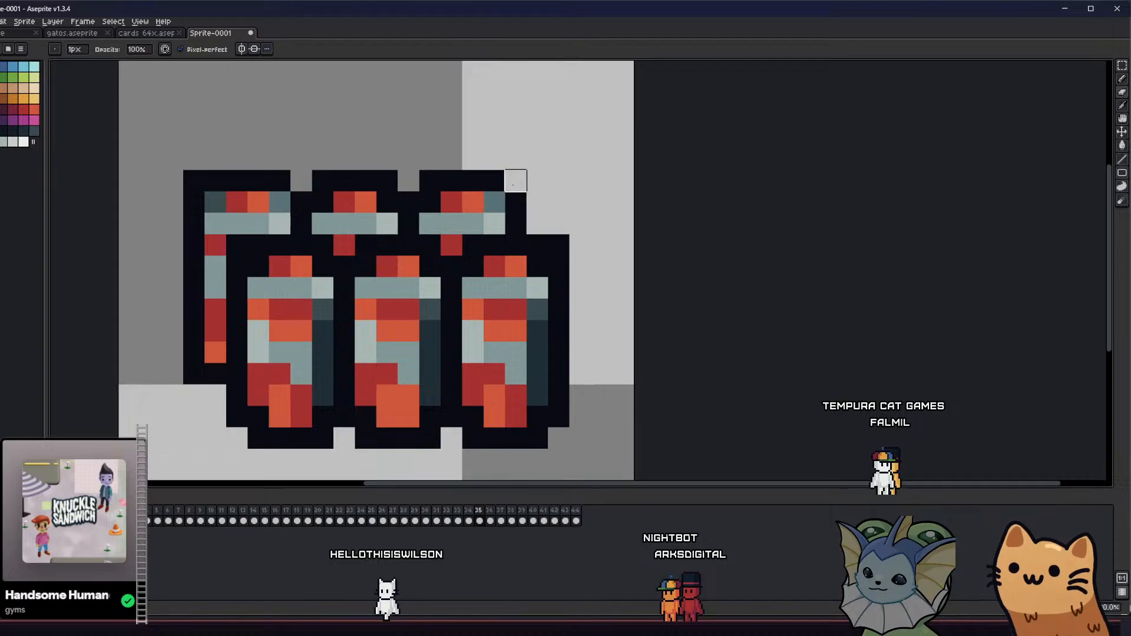
key(ctrl+z)
click(193, 180)
Paint the rear cans' remaining lid corners near-black navy, notch the right front can's upper outline corner, and widen the left rear can's red band
key(b)
click(217, 202)
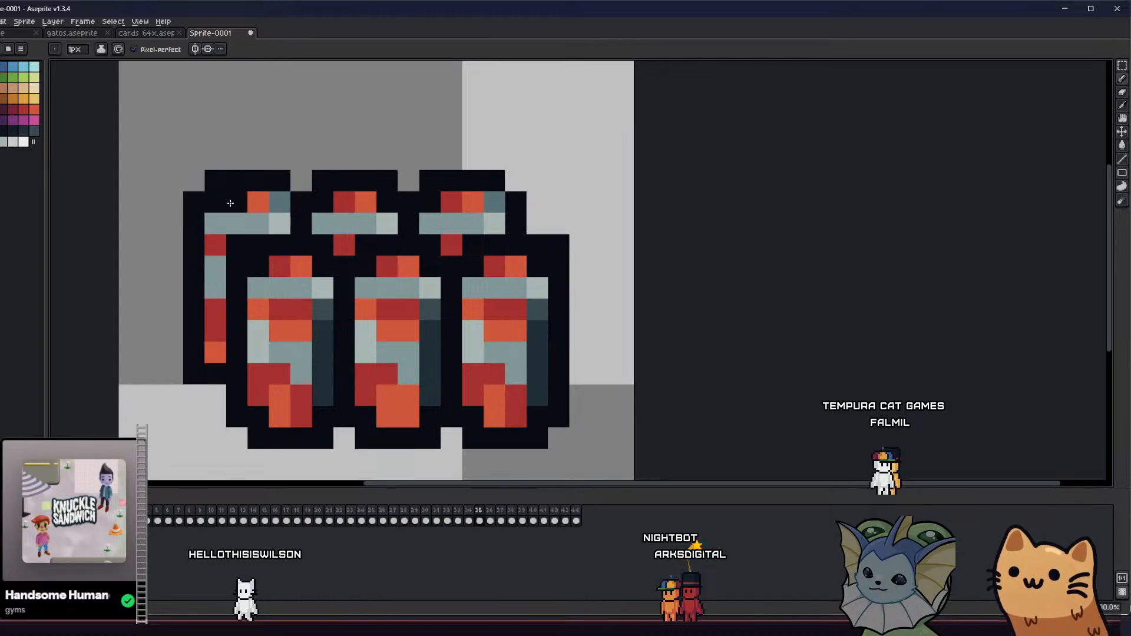
click(280, 203)
click(501, 205)
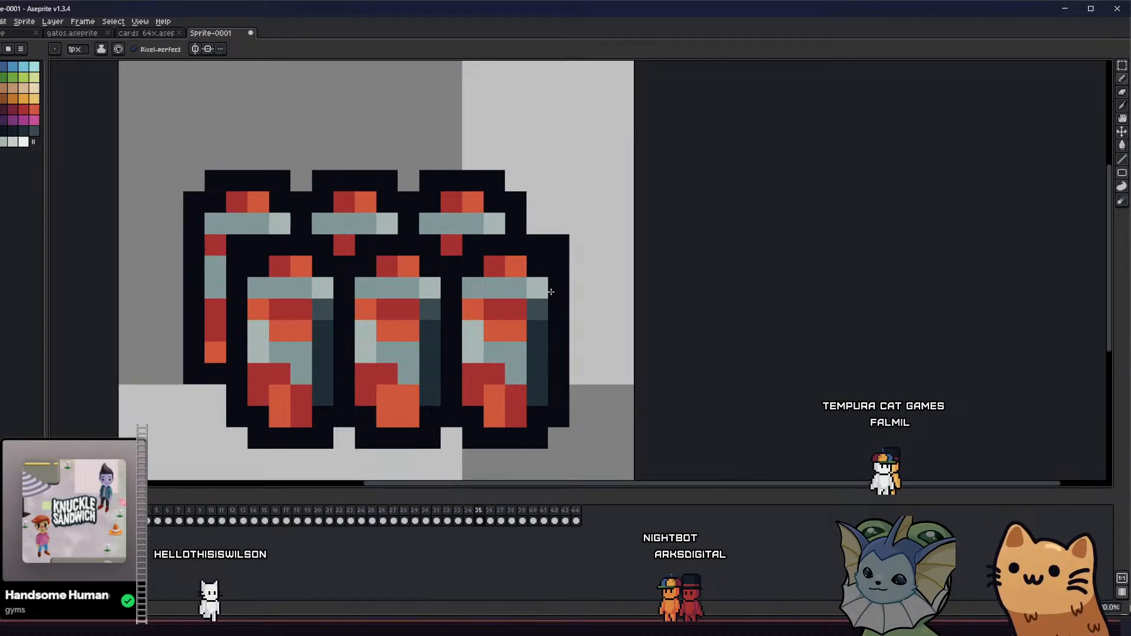
key(b)
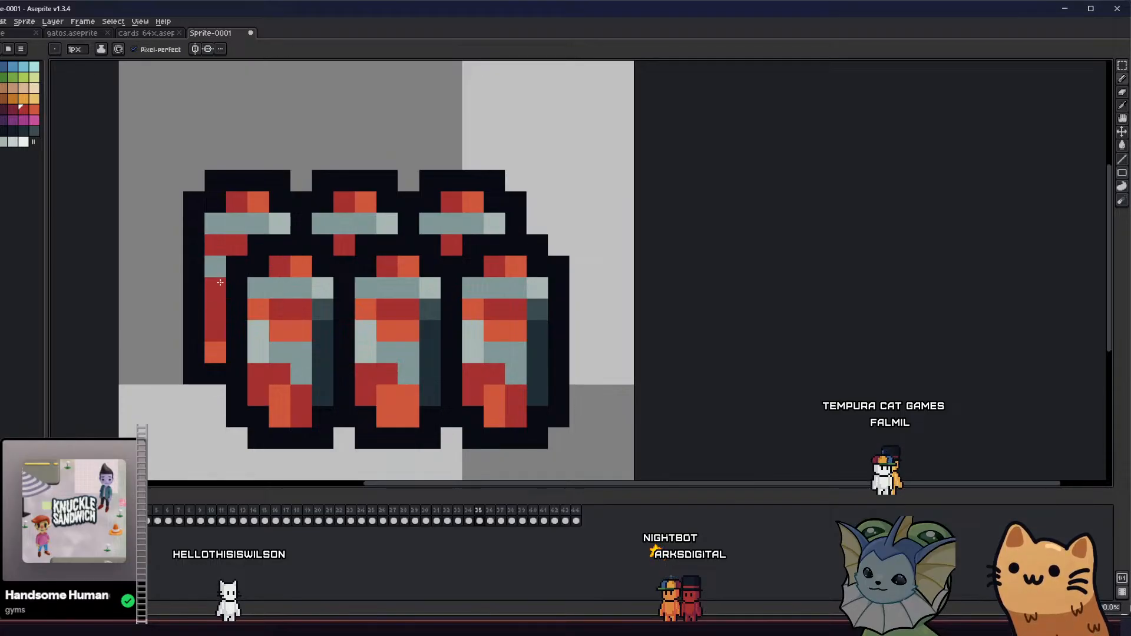
scroll(248, 319, down, 6)
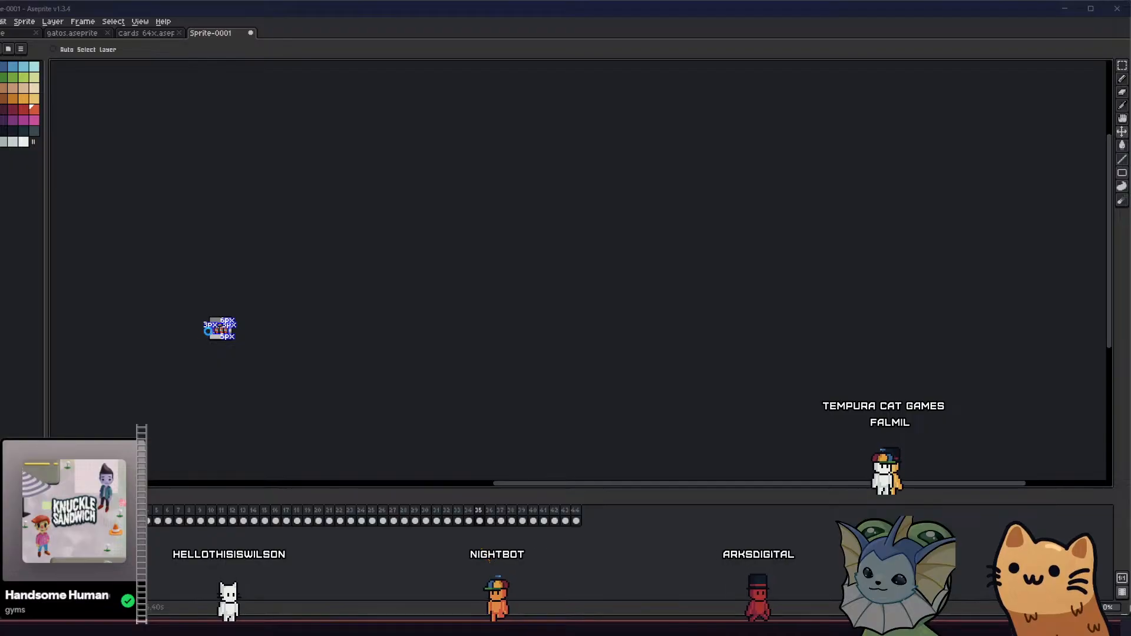
key(ctrl+s)
click(814, 361)
scroll(230, 353, up, 6)
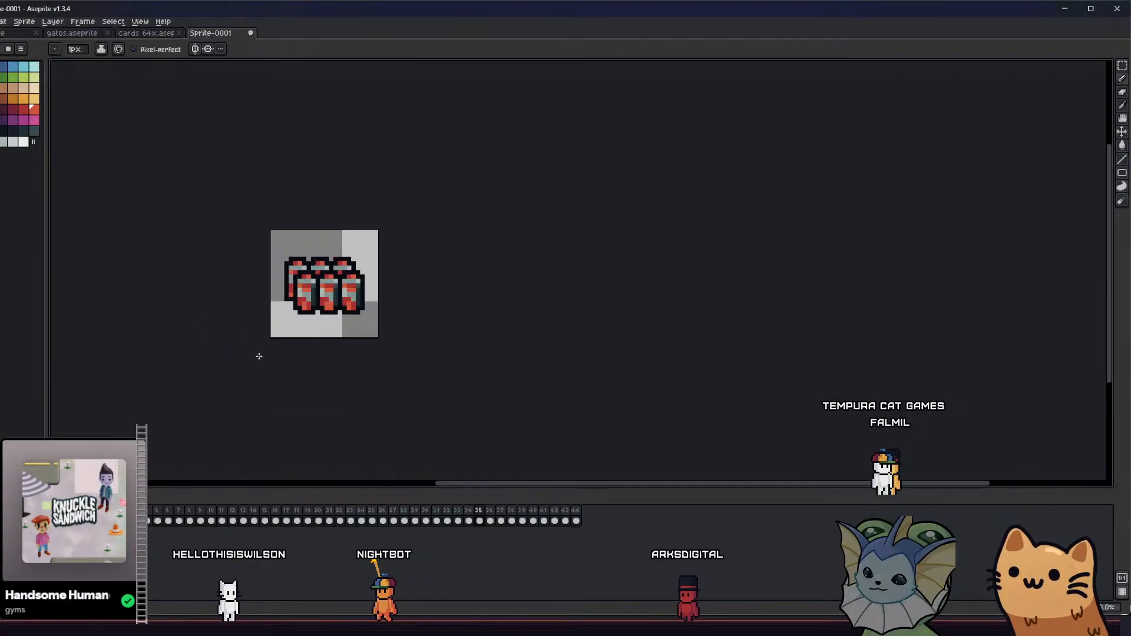
key(m)
drag(259, 322, 274, 358)
Repaint the front cans' red bands grey-green and add two orange pixels beneath the right front can's lid
scroll(324, 303, up, 3)
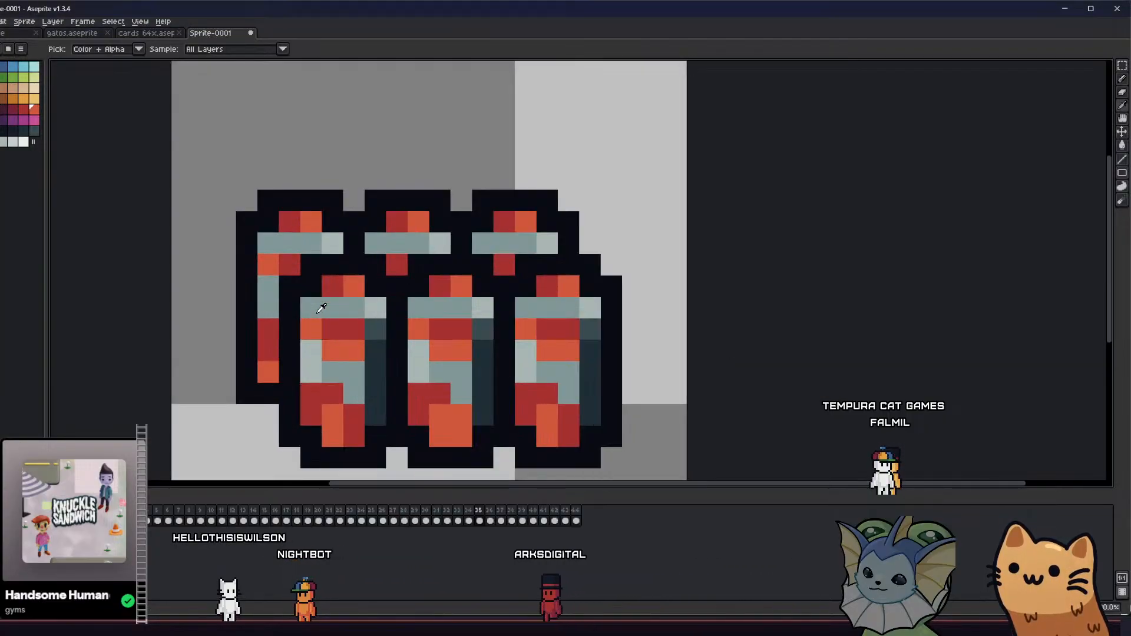
key(b)
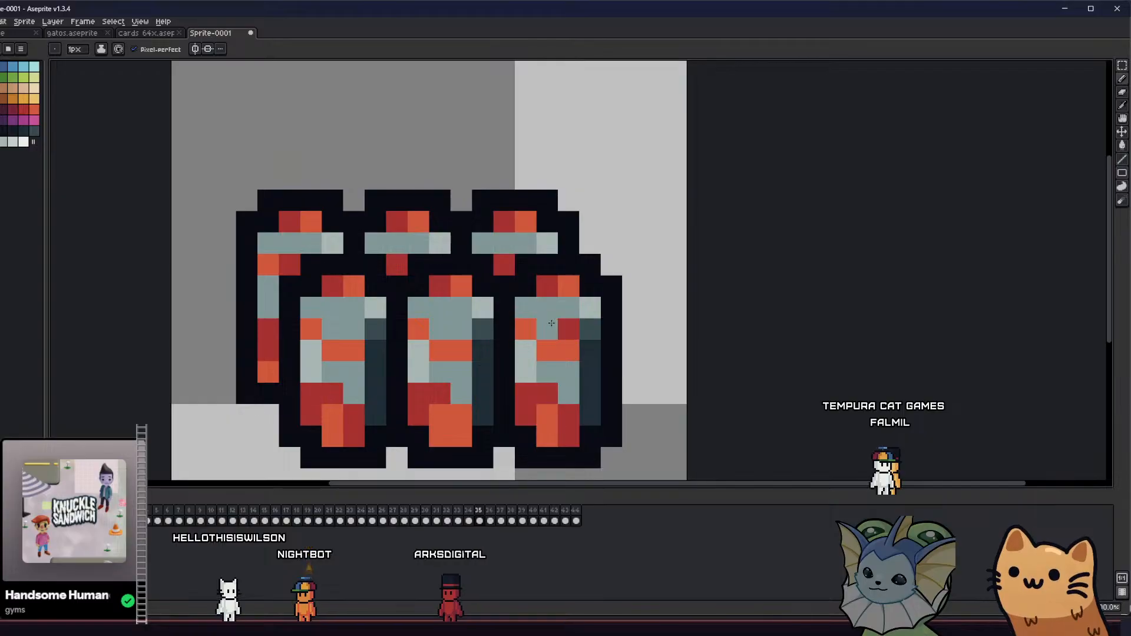
click(548, 305)
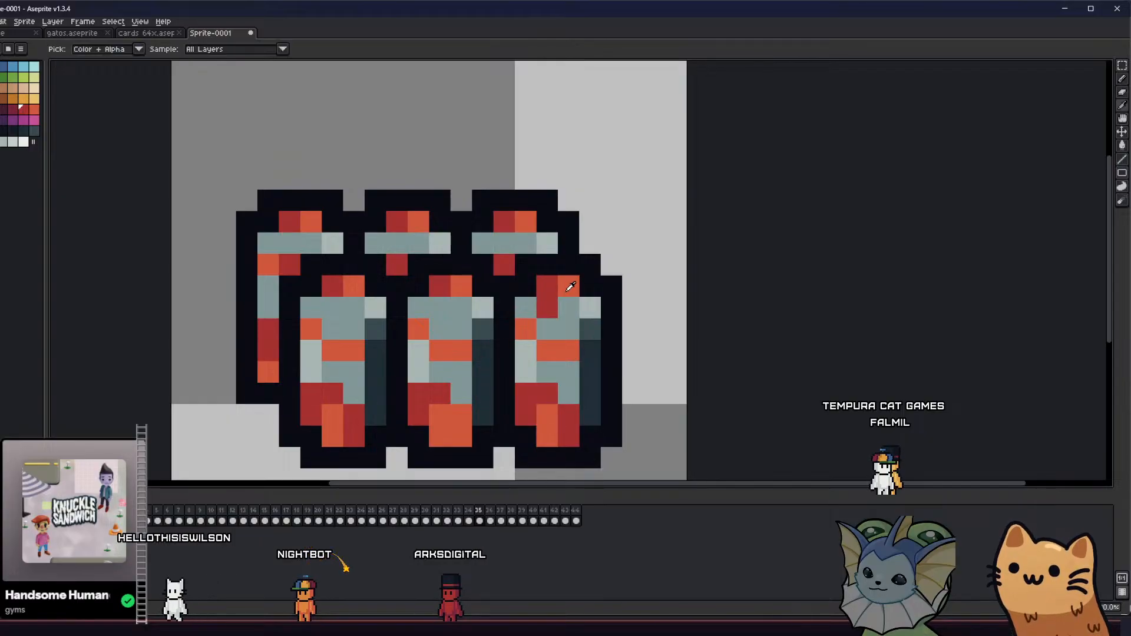
alt+click(570, 287)
click(569, 305)
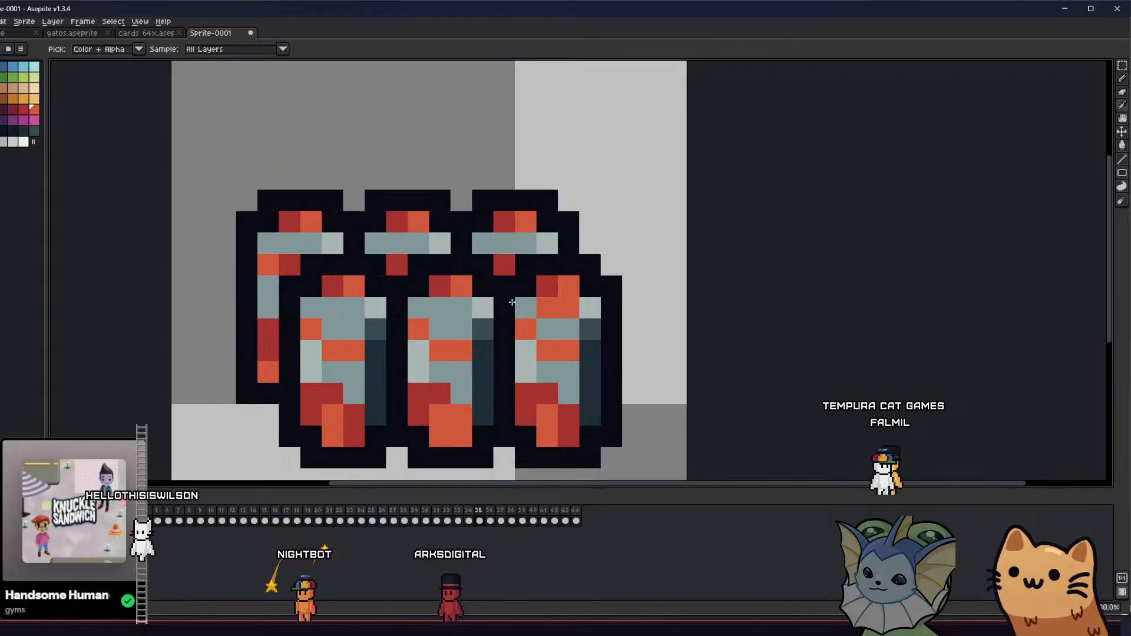
Copy the right front can's top pixels onto the middle and left front cans, then deselect
key(m)
mouse_move(521, 267)
mouse_down()
mouse_move(591, 329)
mouse_move(360, 313)
mouse_up()
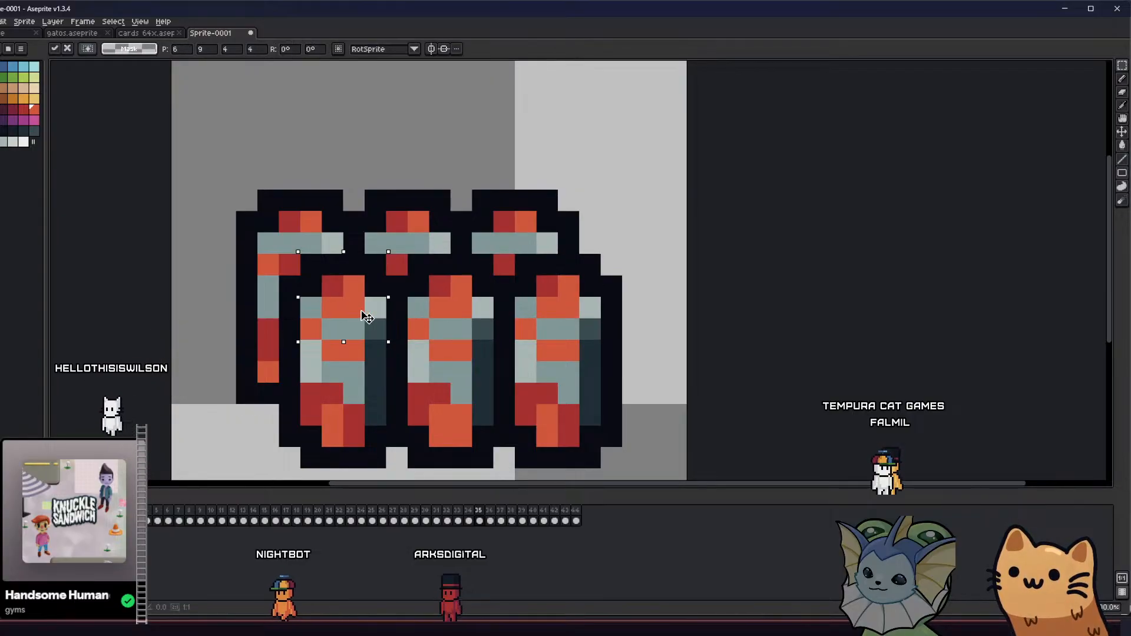
key(ctrl+d)
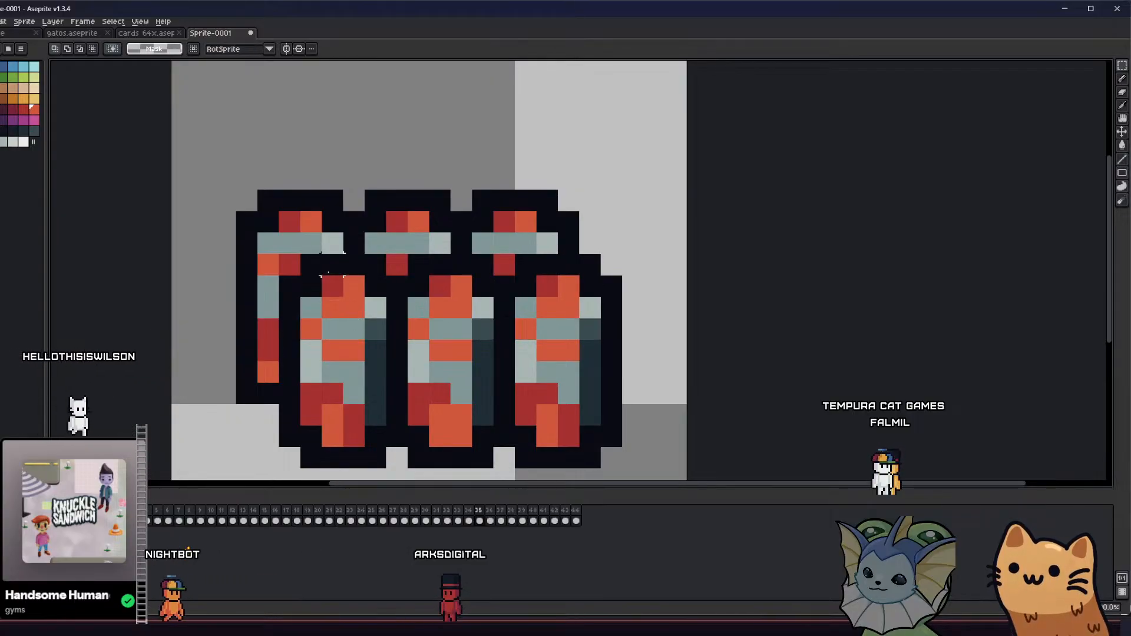
Copy the left front can's lid pixels onto the left rear can and repaint the red pixel beneath them grey-green
drag(299, 253, 356, 321)
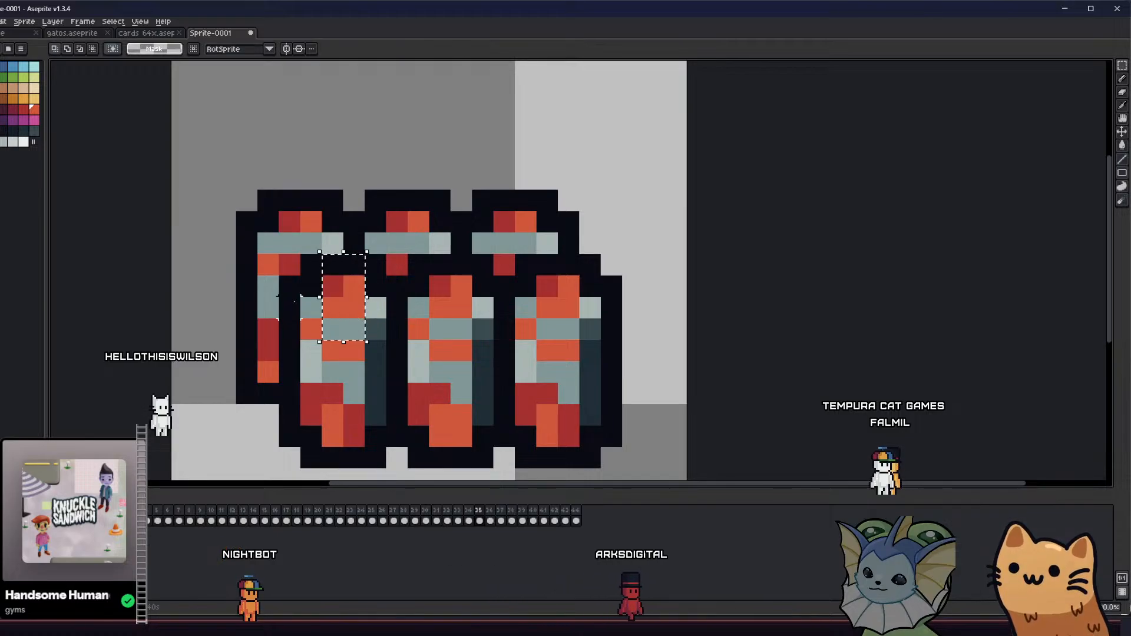
mouse_move(333, 265)
mouse_down()
mouse_move(352, 306)
mouse_move(306, 243)
mouse_up()
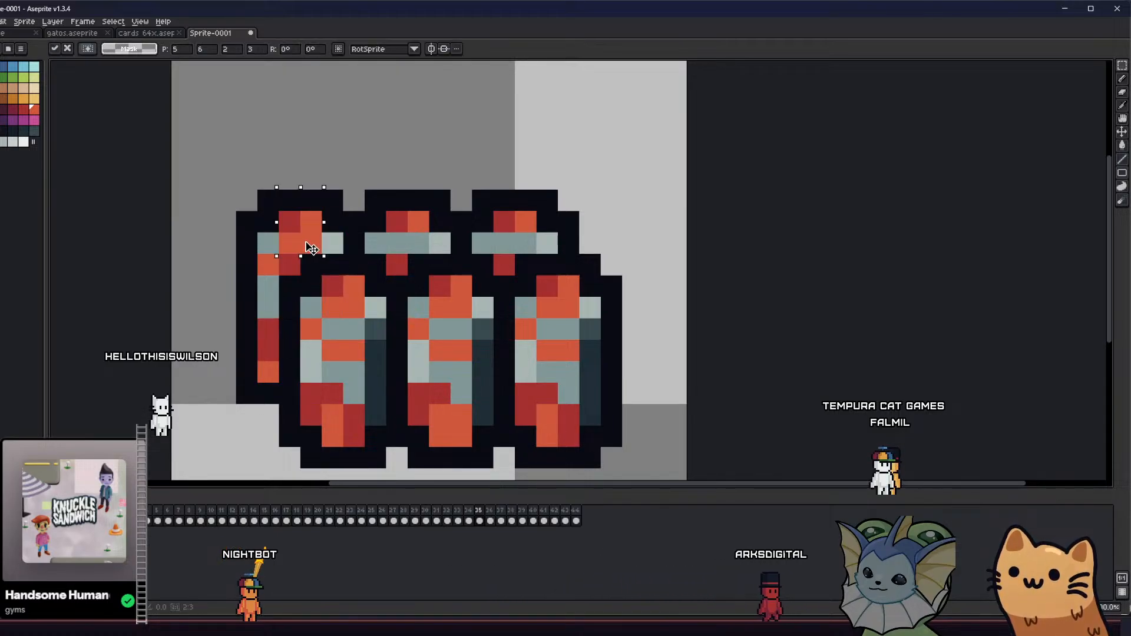
key(ctrl+d)
key(b)
alt+click(310, 300)
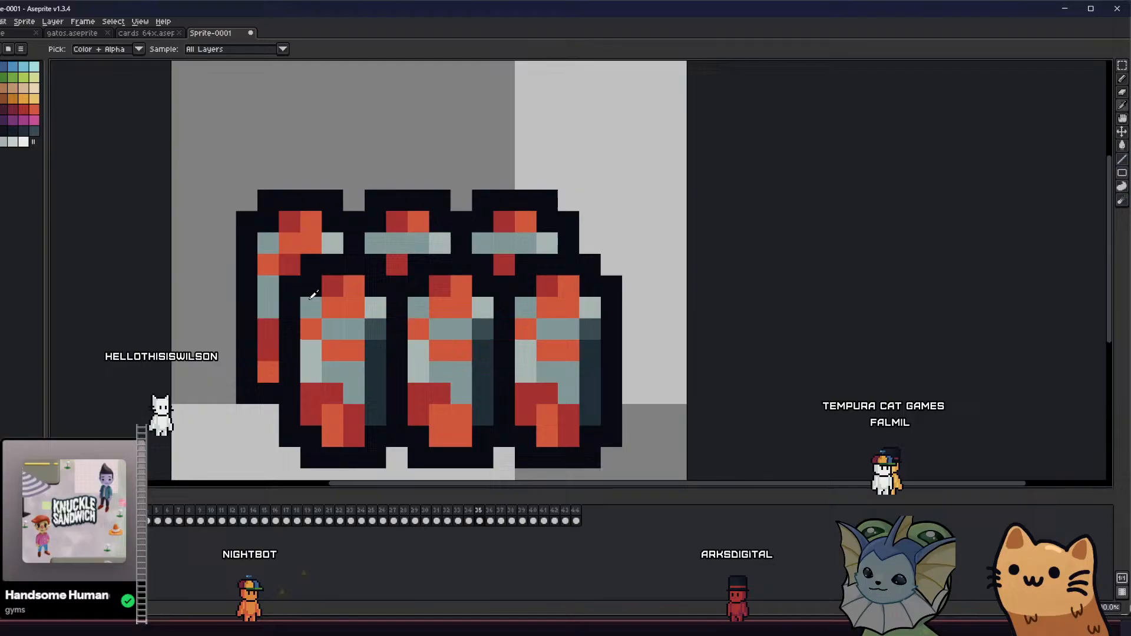
click(282, 265)
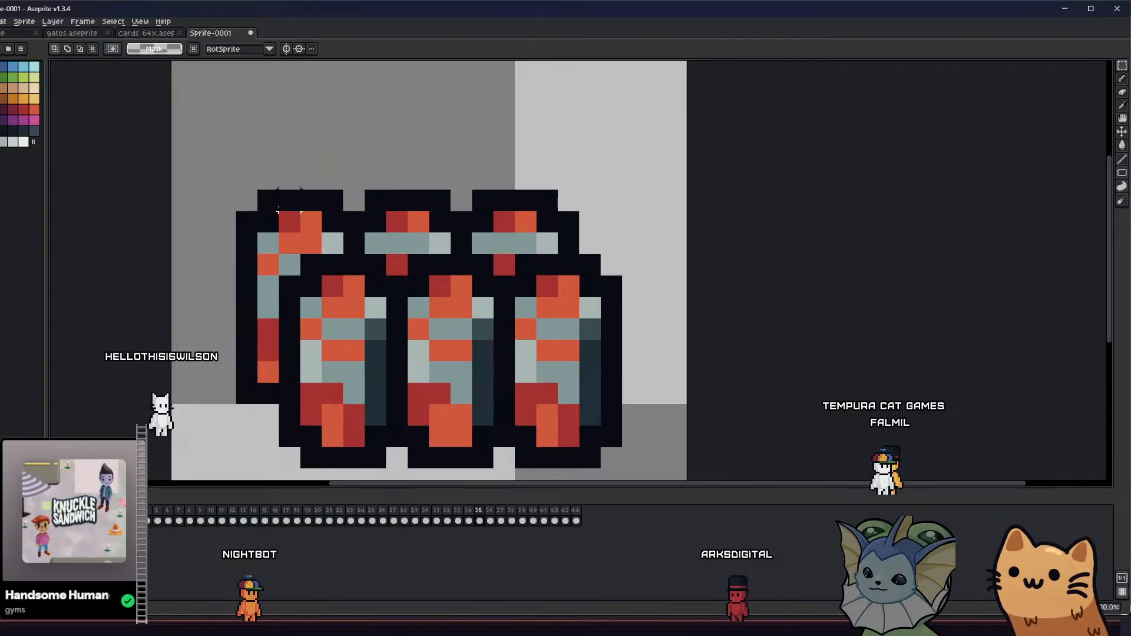
Copy the left rear can's lid onto the middle and right rear cans and repaint the red pixels below grey-green
drag(304, 239, 302, 236)
click(302, 235)
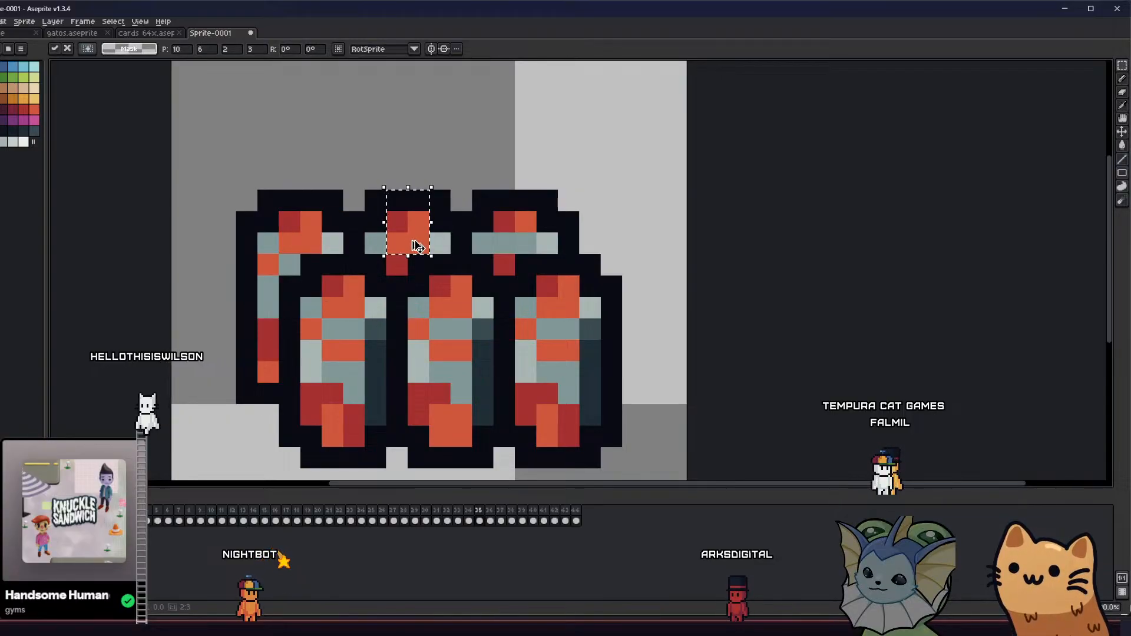
drag(404, 245, 518, 245)
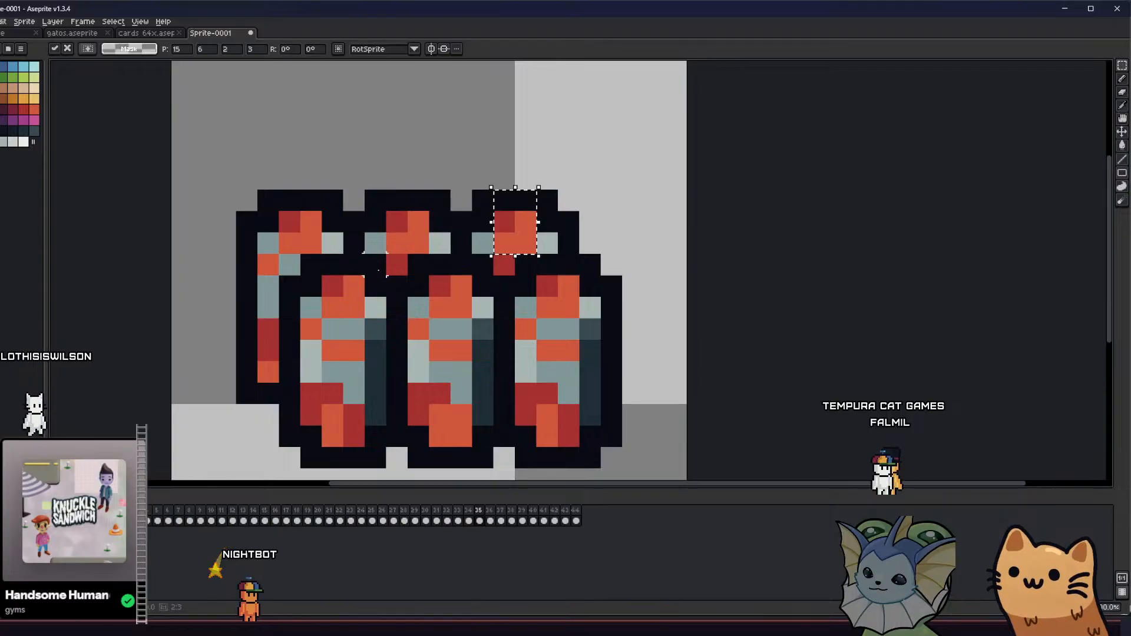
key(ctrl+d)
key(b)
alt+click(377, 238)
click(396, 261)
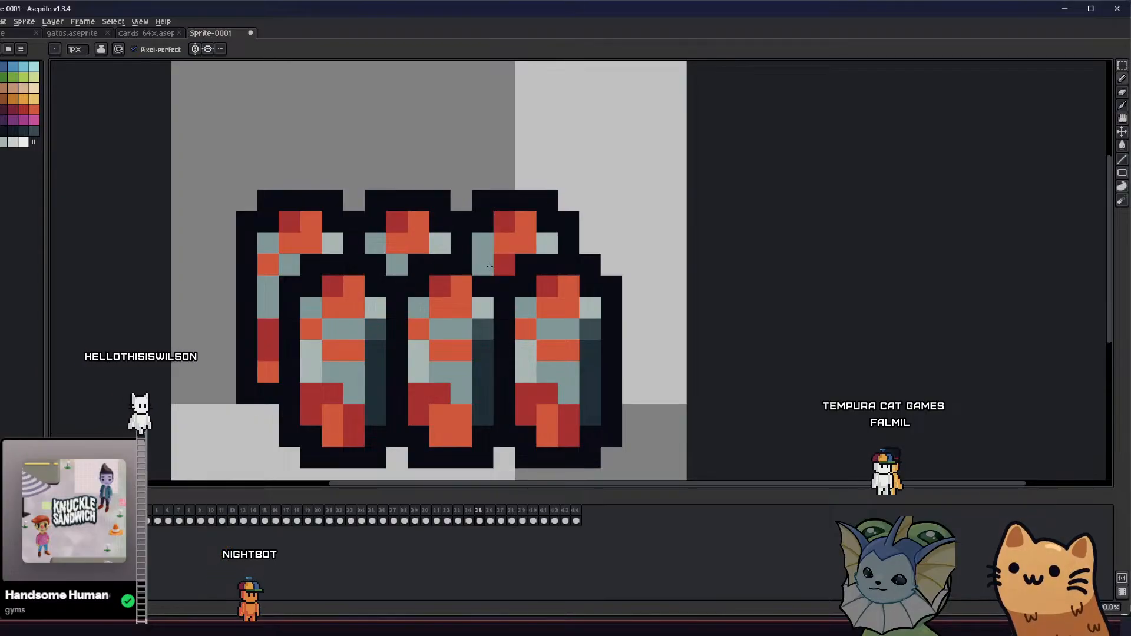
scroll(489, 267, down, 4)
key(ctrl+s)
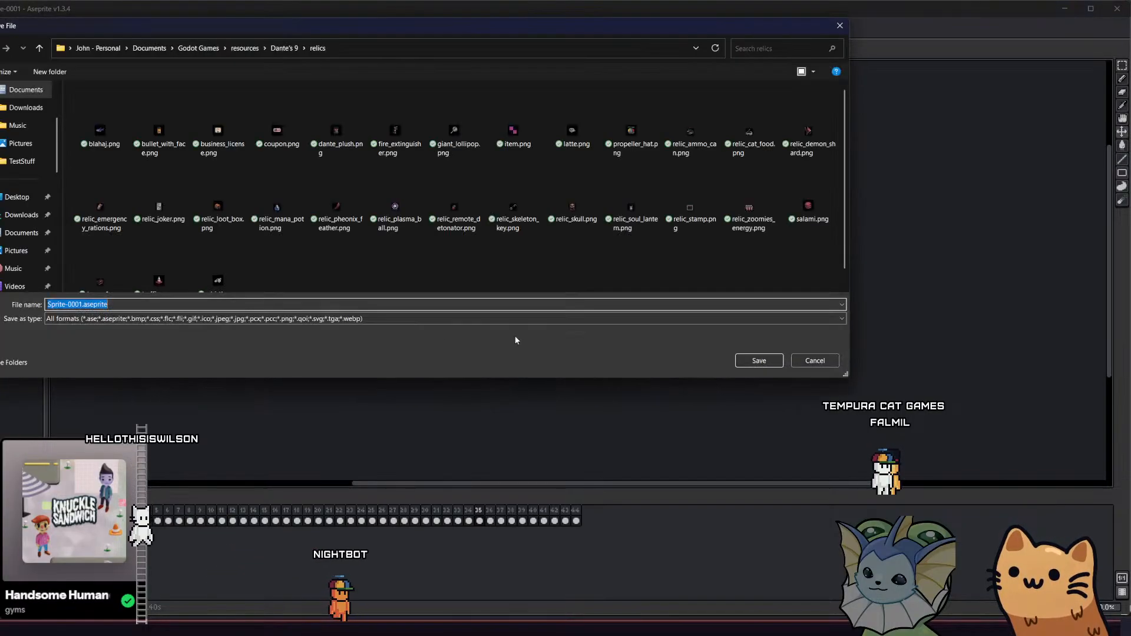
key(Escape)
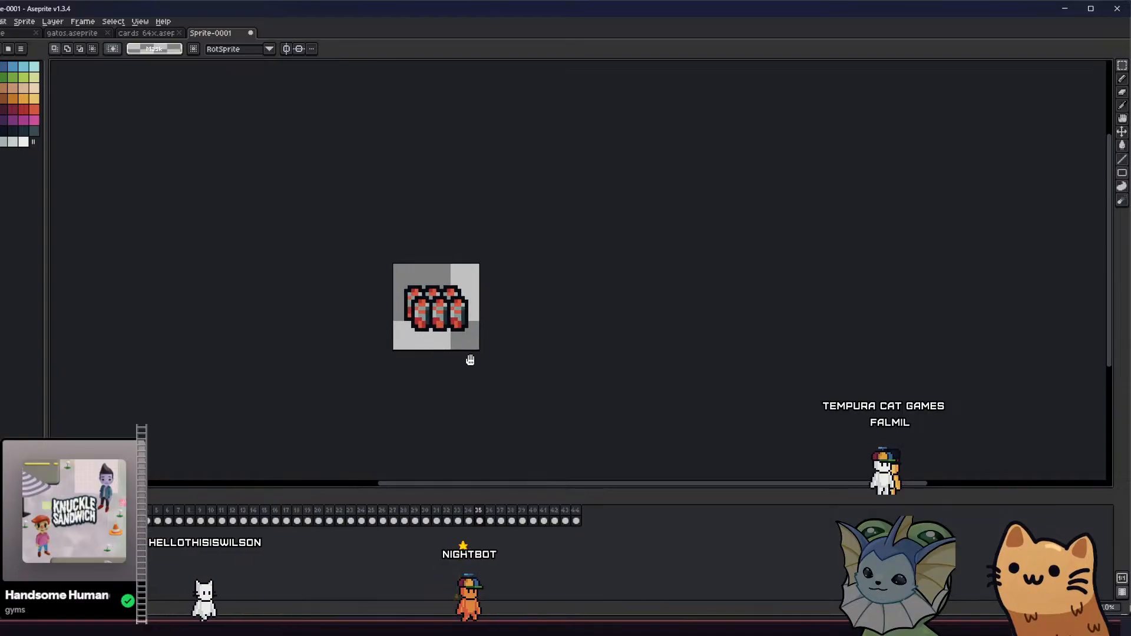
drag(470, 360, 339, 369)
scroll(330, 396, up, 1)
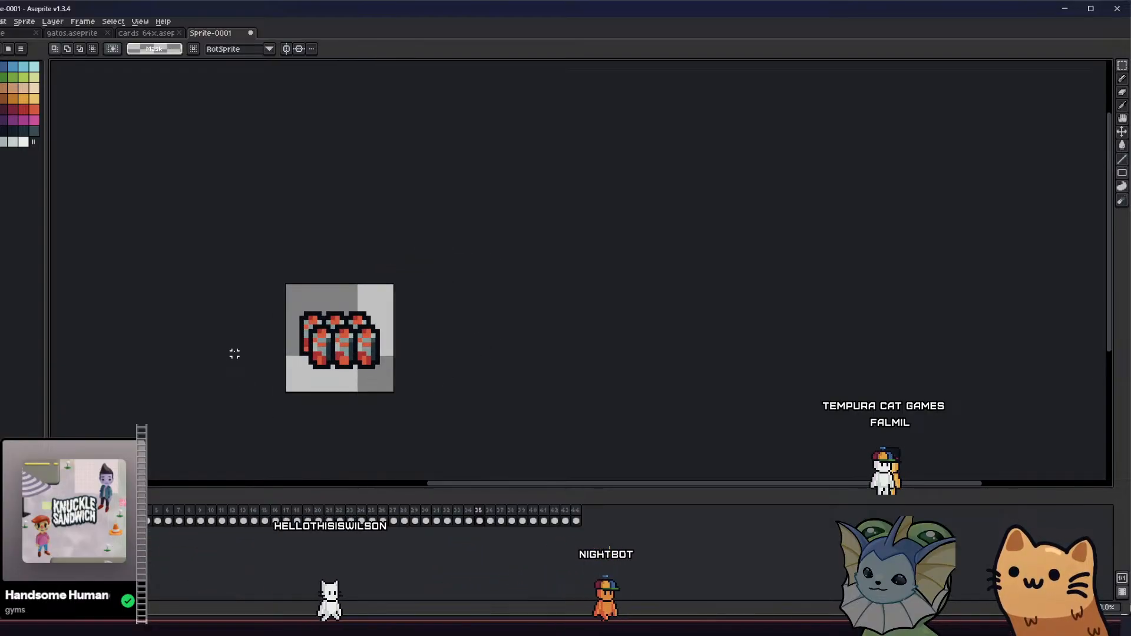
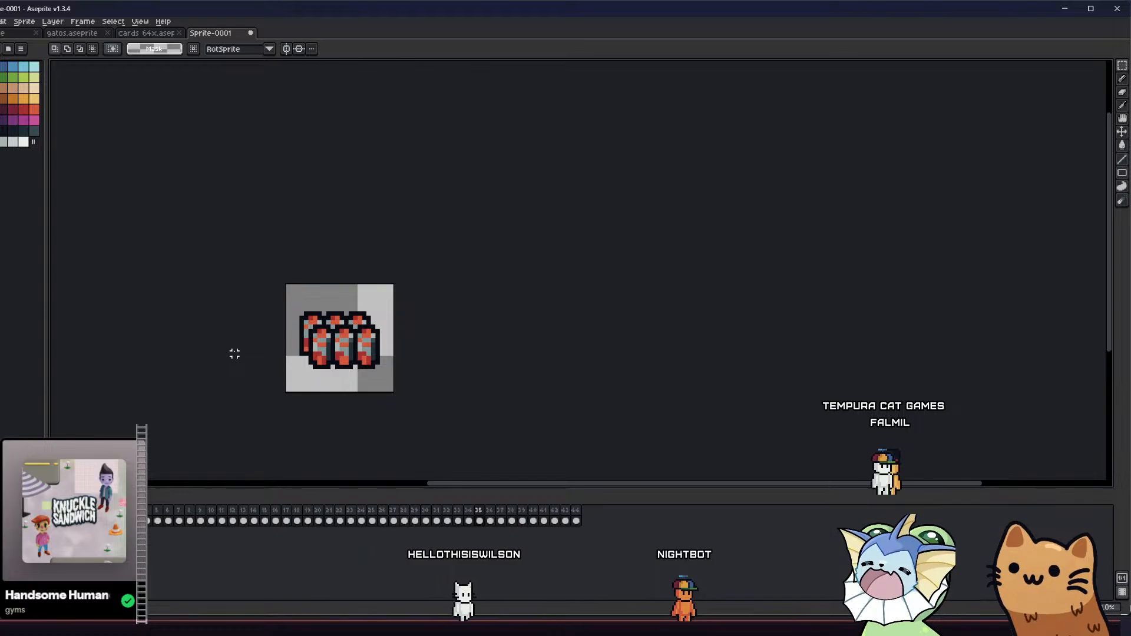
Step through the item sprites from frame 35 to the book sprite on frame 38
key(Right)
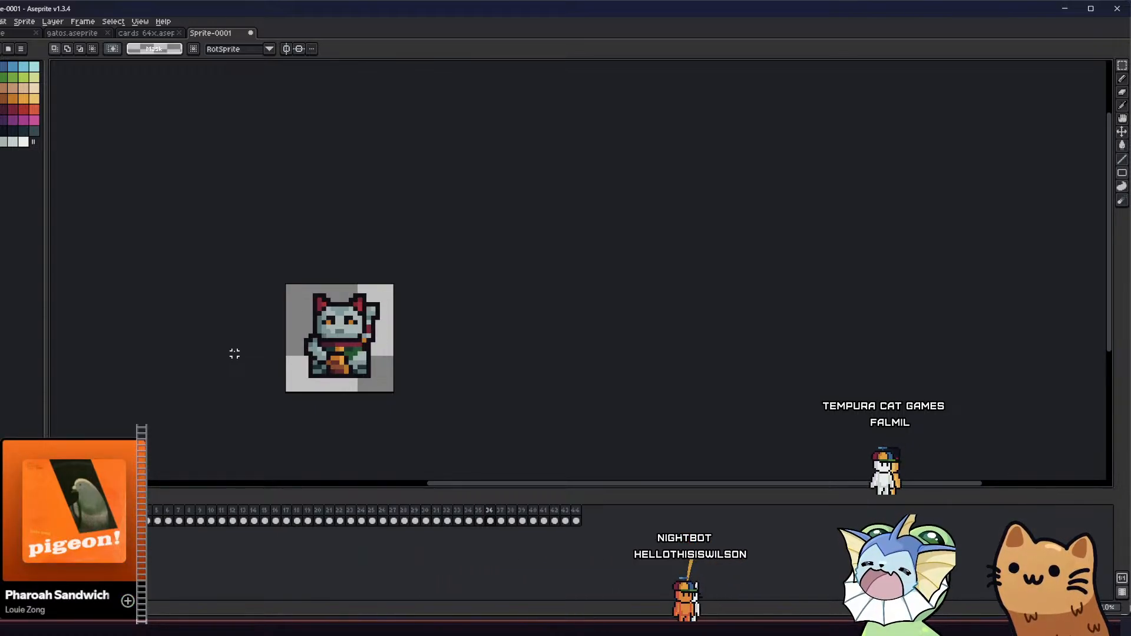
key(Right)
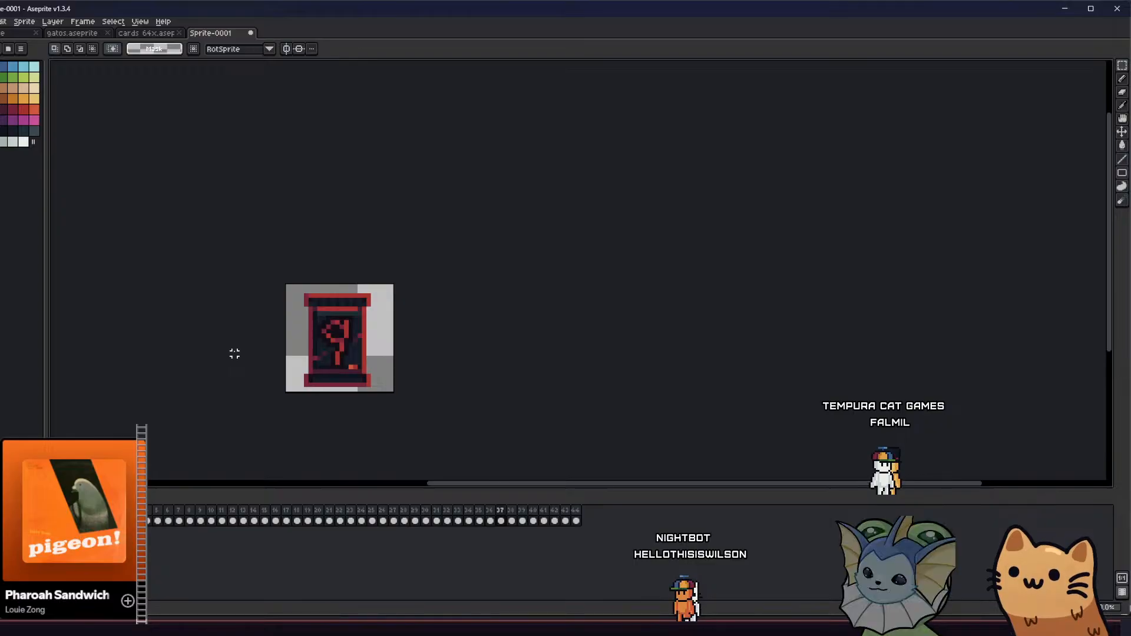
key(Right)
key(Left)
key(Right)
key(Left)
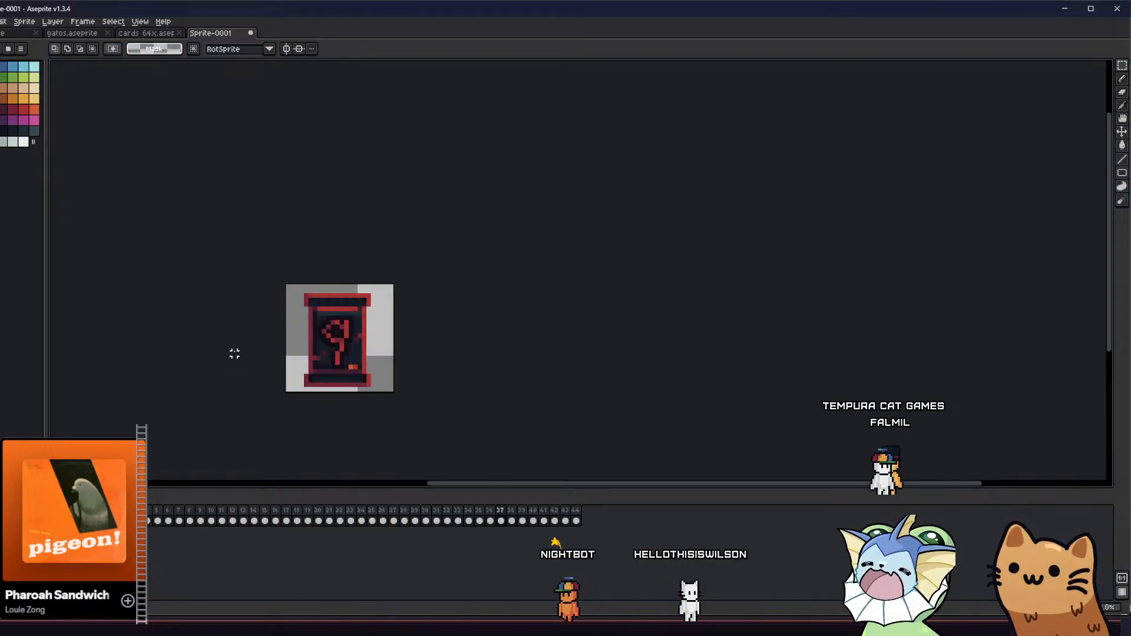
key(Right)
Repaint the book's outer outline pixels in a darker near-black along its lower and right edges
scroll(379, 366, up, 5)
key(i)
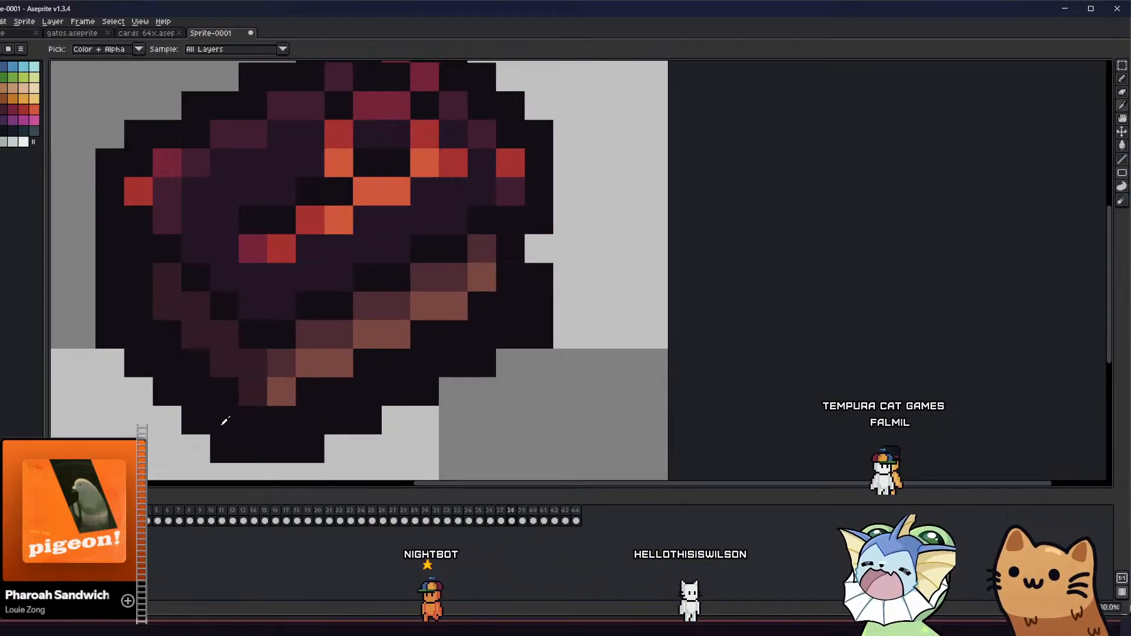
scroll(224, 421, left, 2)
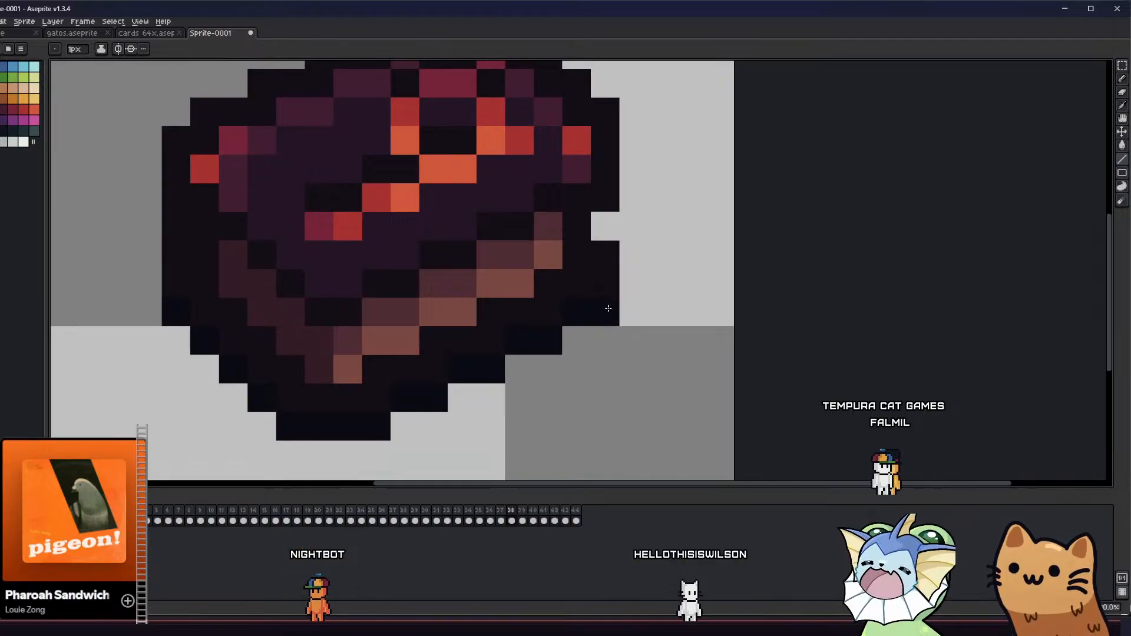
scroll(569, 382, up, 2)
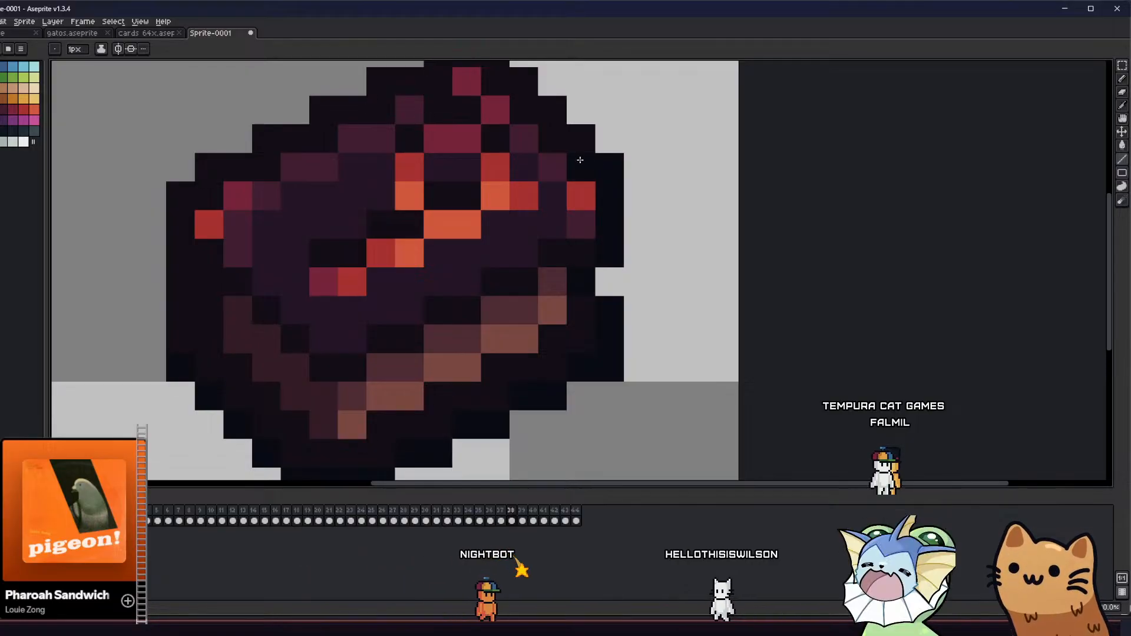
In gatos.aseprite, locate the same book sprite and repaint its dark edge pixels between cover and pages in the near-black outline color
click(99, 34)
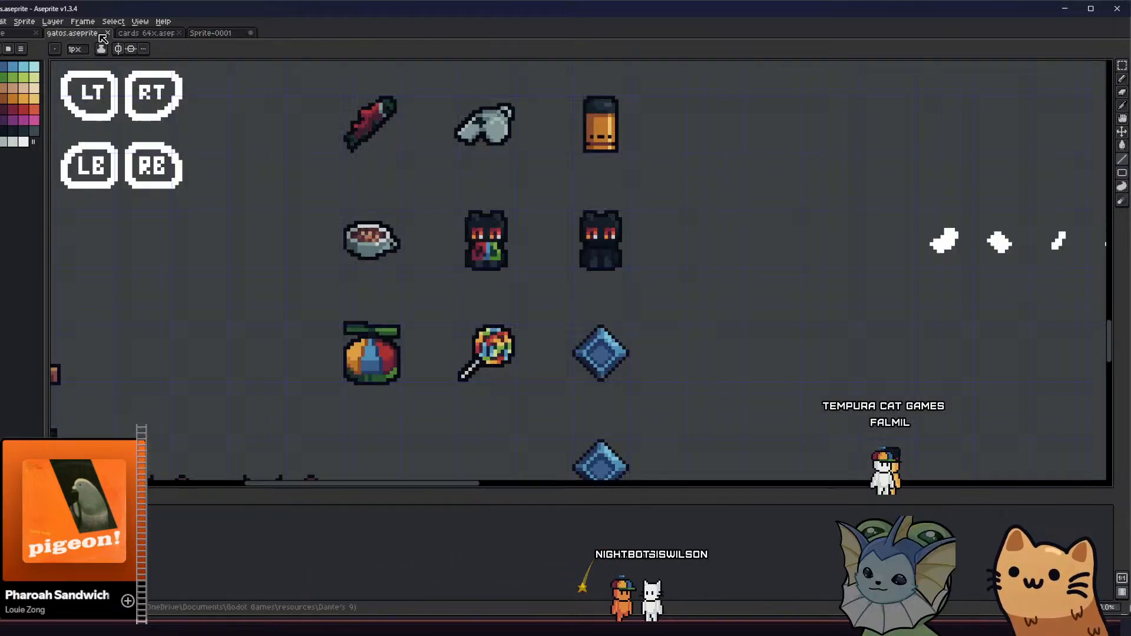
key(ctrl+Tab)
click(85, 34)
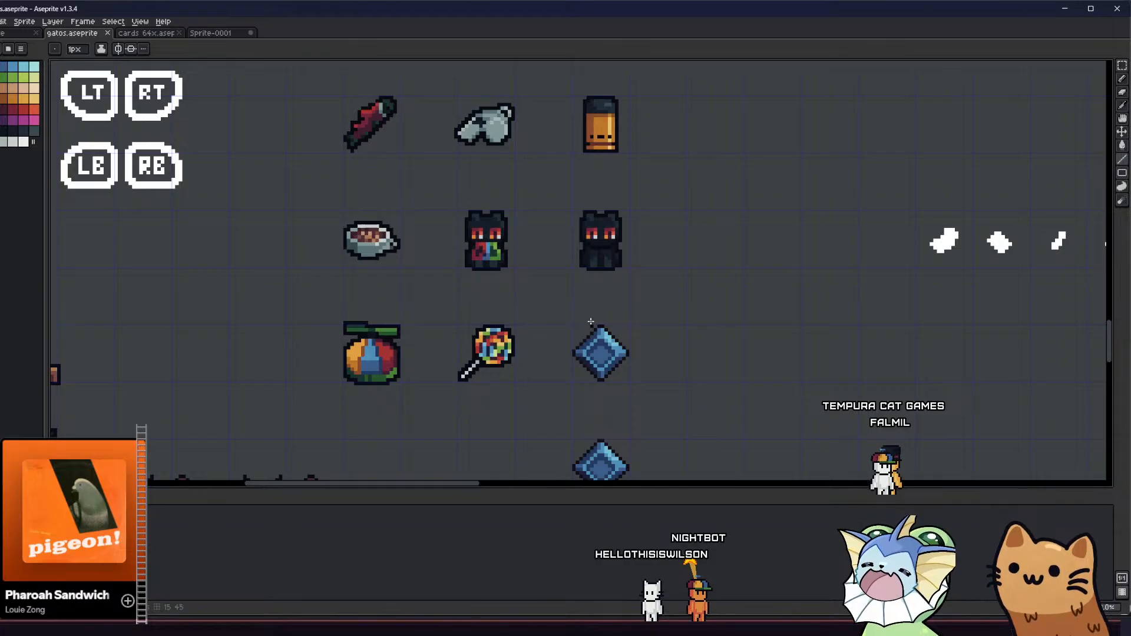
scroll(591, 322, down, 3)
scroll(589, 204, up, 3)
scroll(588, 288, up, 2)
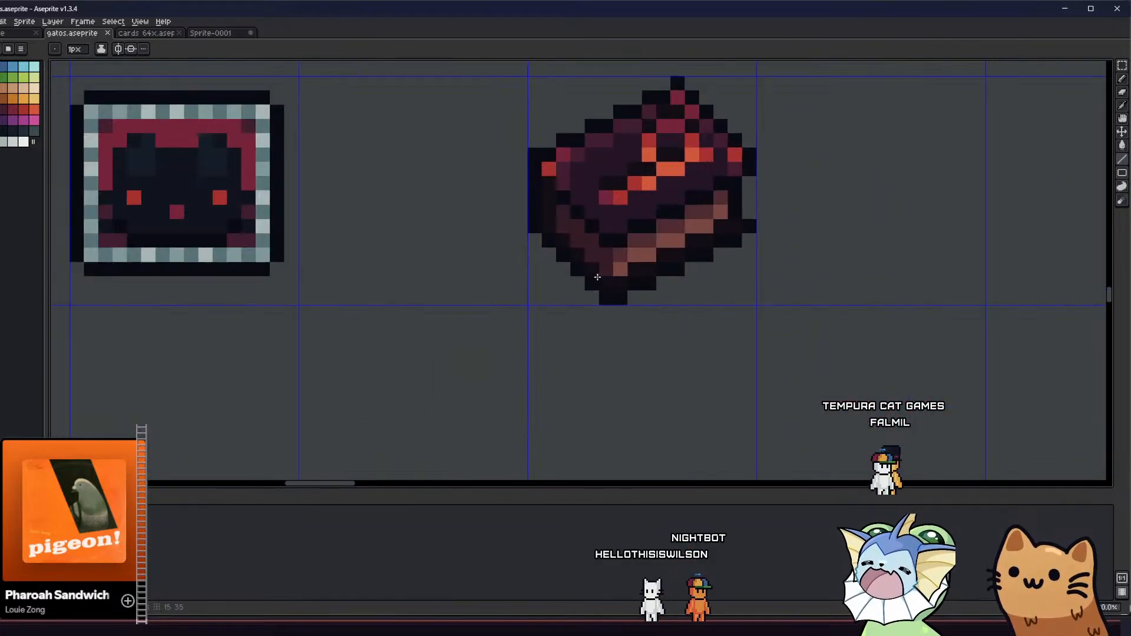
drag(560, 258, 519, 281)
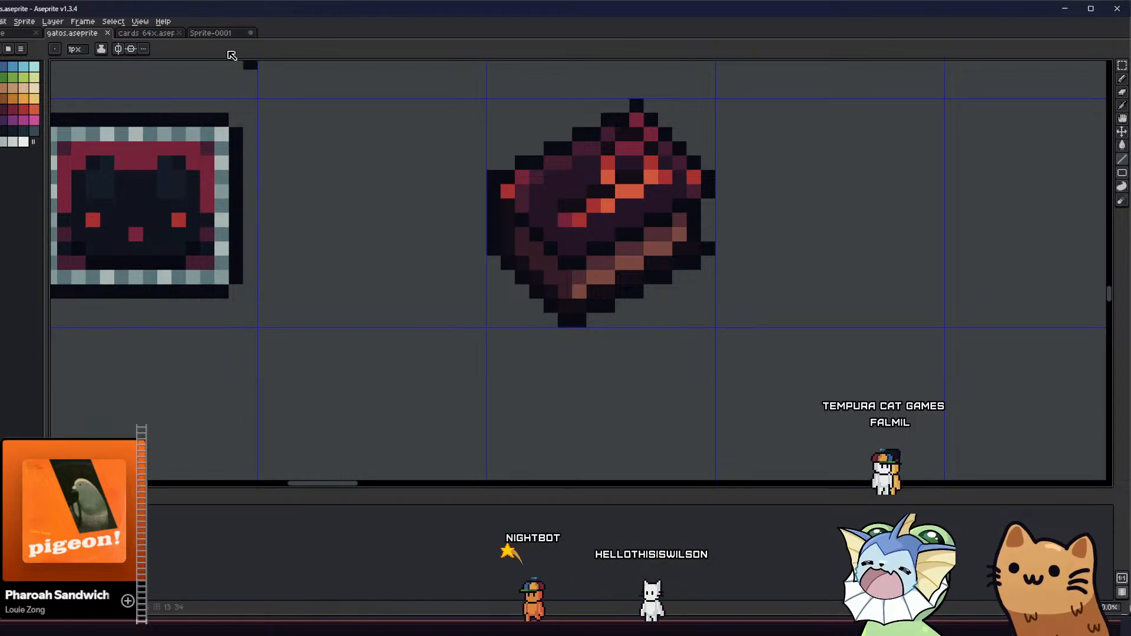
scroll(689, 194, up, 3)
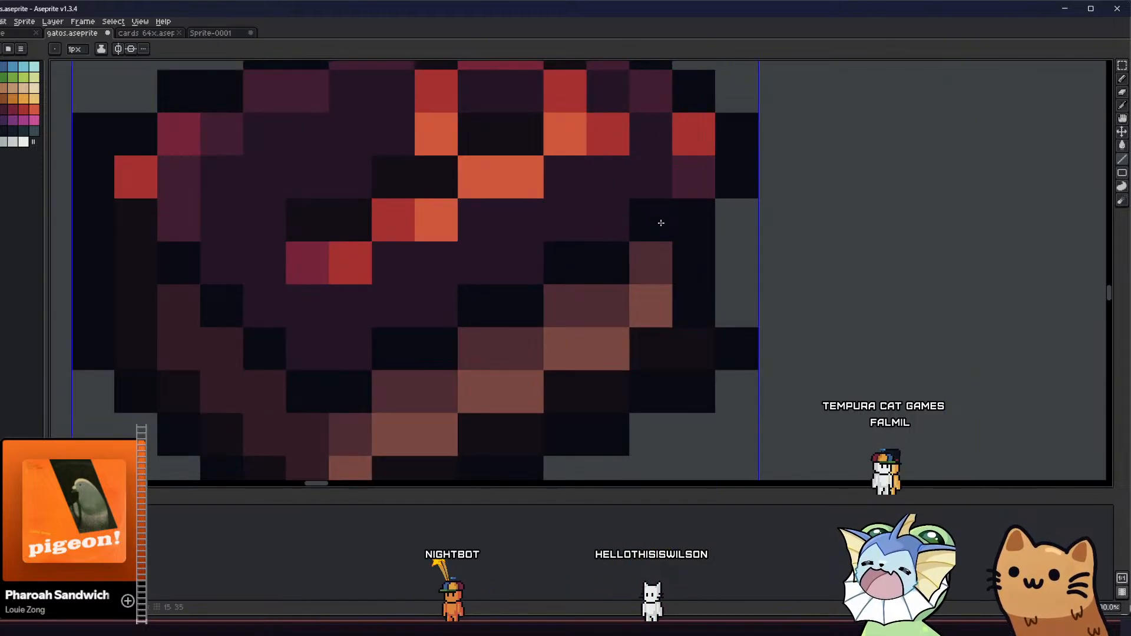
drag(662, 222, 695, 224)
scroll(697, 309, down, 3)
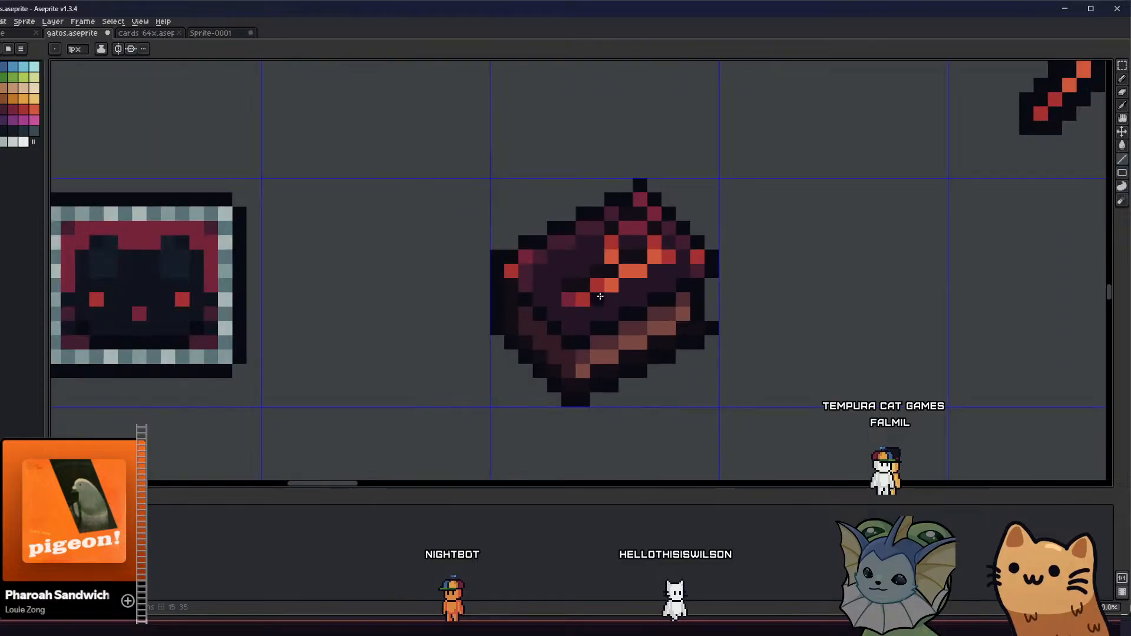
Copy the whole book sprite from gatos.aseprite and return to Sprite-0001
key(m)
drag(446, 177, 763, 421)
scroll(367, 314, down, 4)
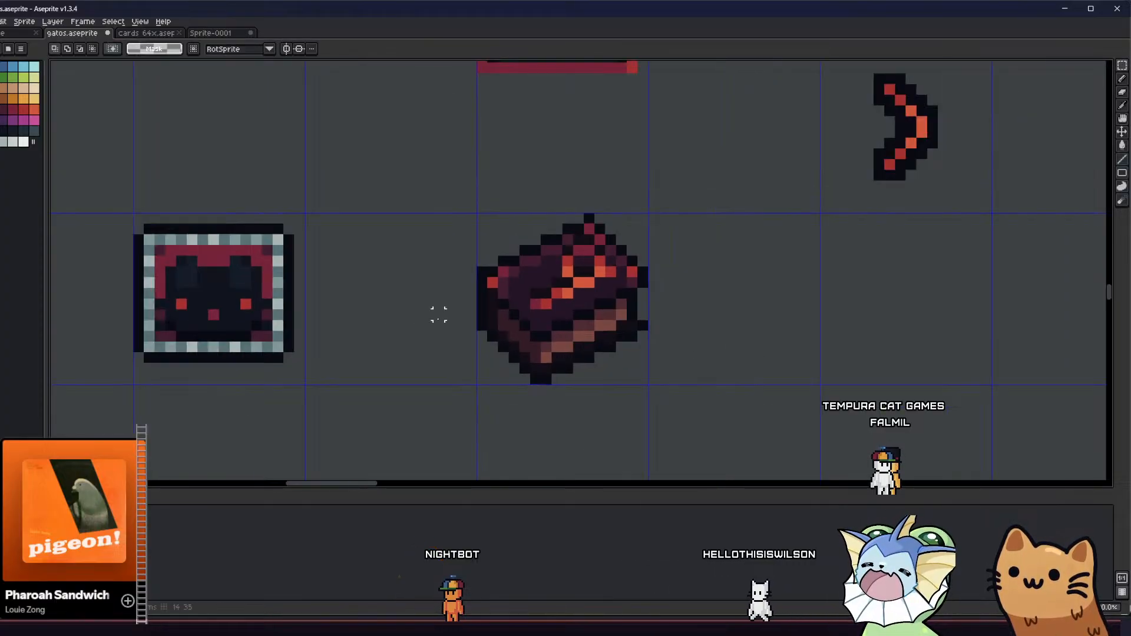
click(214, 35)
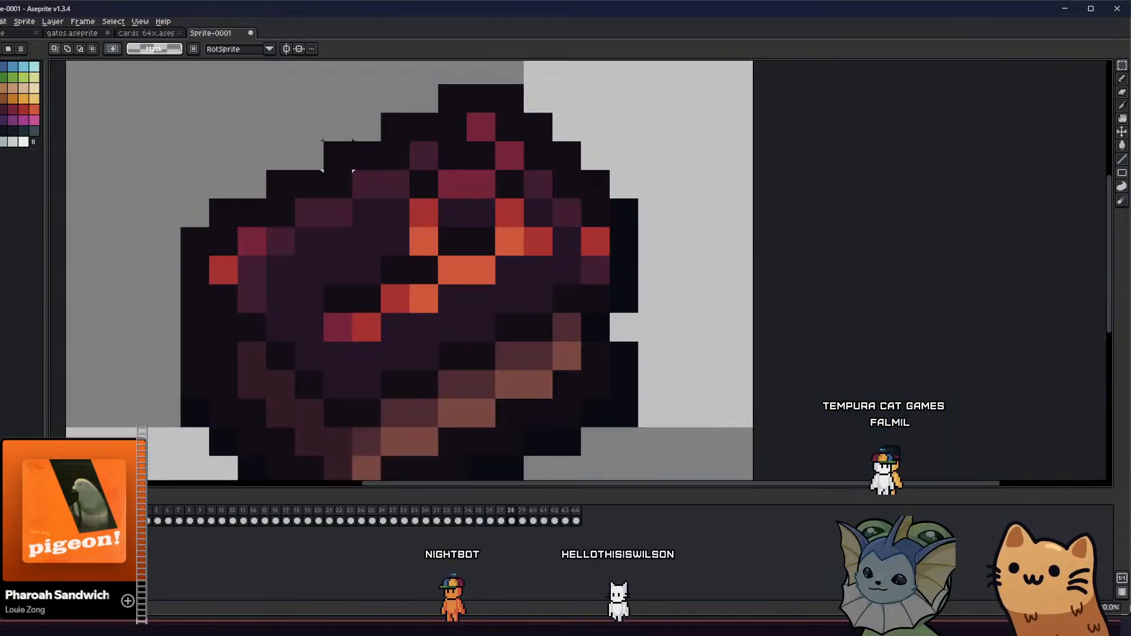
key(ctrl+v)
scroll(344, 186, down, 1)
key(ctrl+z)
scroll(230, 173, down, 4)
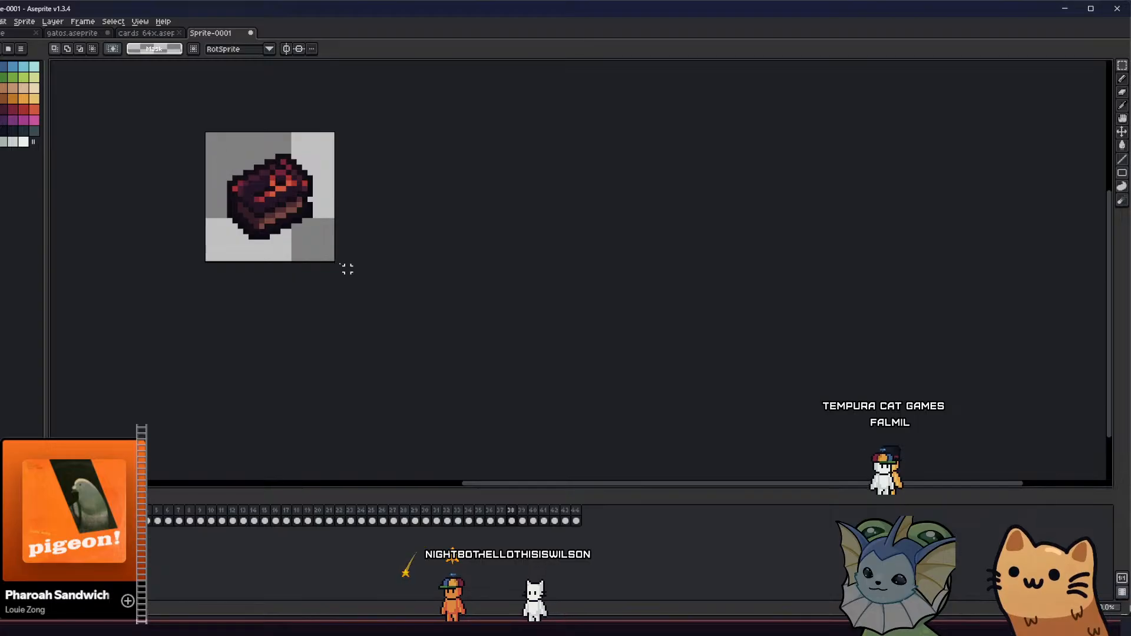
key(ctrl+z)
Paste the copied book into frame 38 in place of the old one and center it on the canvas
key(ctrl+v)
drag(355, 283, 239, 213)
click(245, 273)
drag(245, 272, 263, 314)
scroll(265, 241, up, 2)
scroll(259, 224, up, 2)
scroll(262, 218, down, 1)
Delete all near-black outline pixels of the book, including the inner edge line, using a non-contiguous Magic Wand selection
key(g)
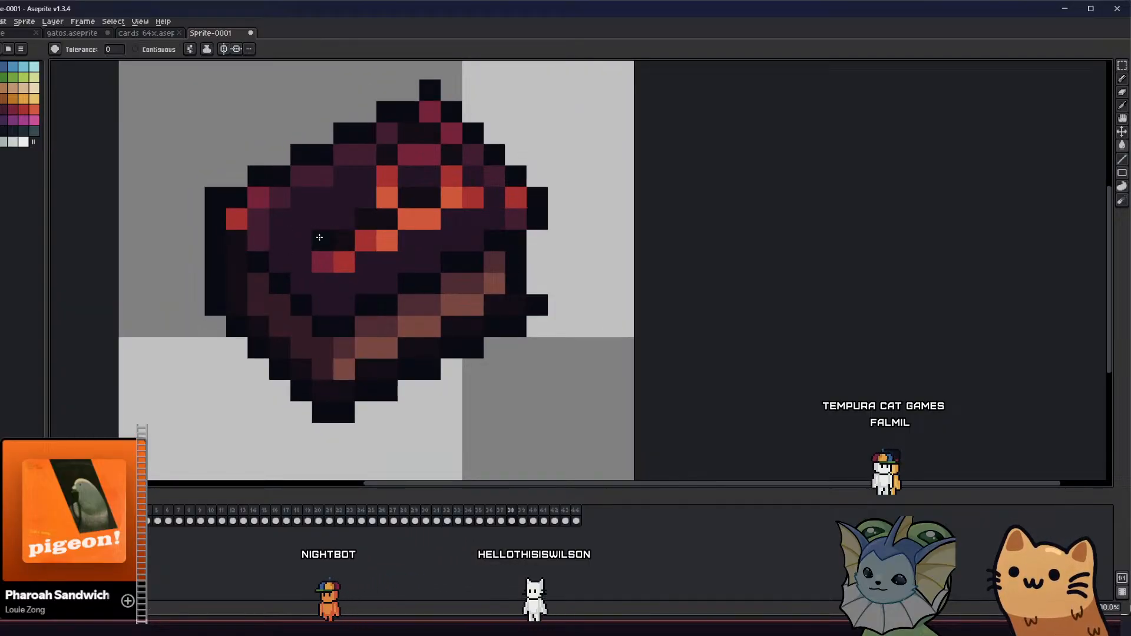
key(b)
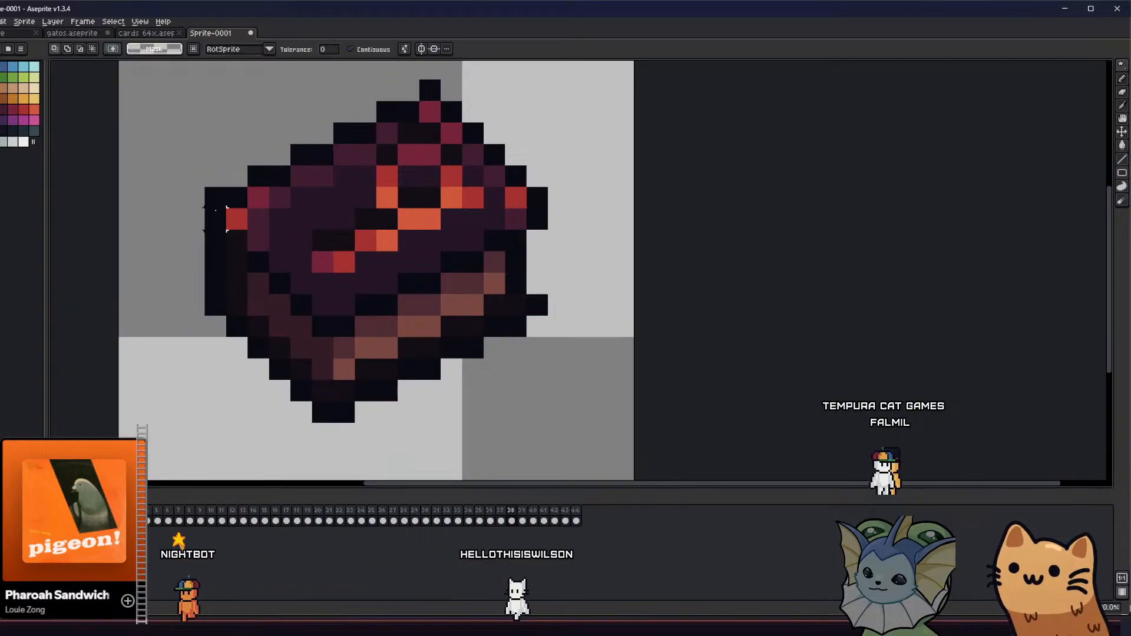
scroll(203, 190, down, 1)
key(w)
click(207, 195)
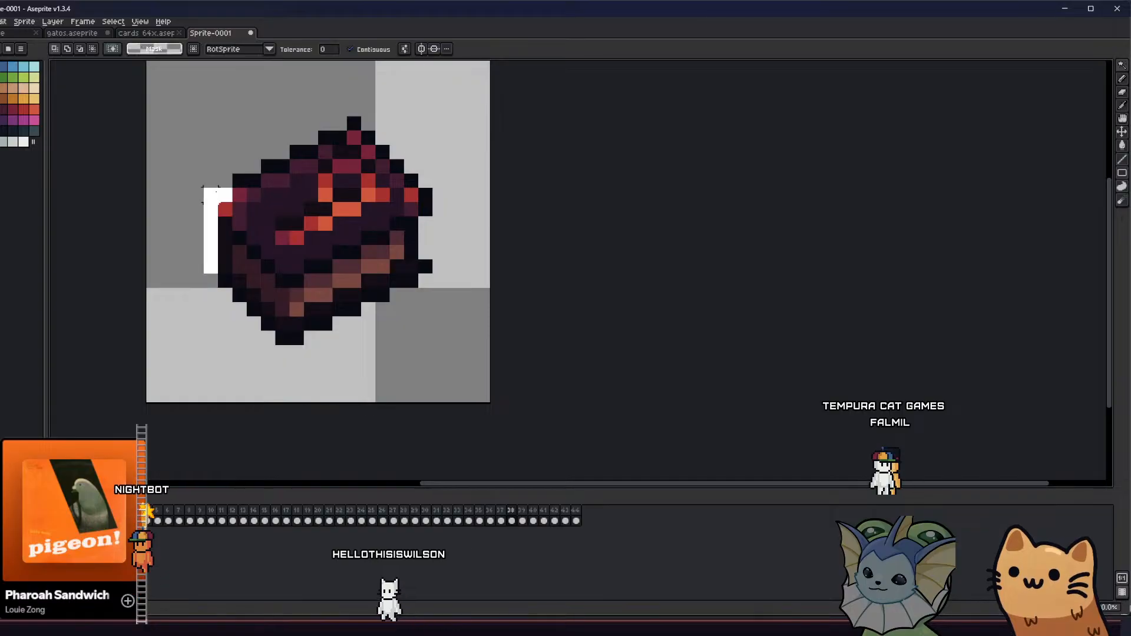
drag(262, 159, 276, 235)
key(ctrl+z)
click(250, 181)
key(Delete)
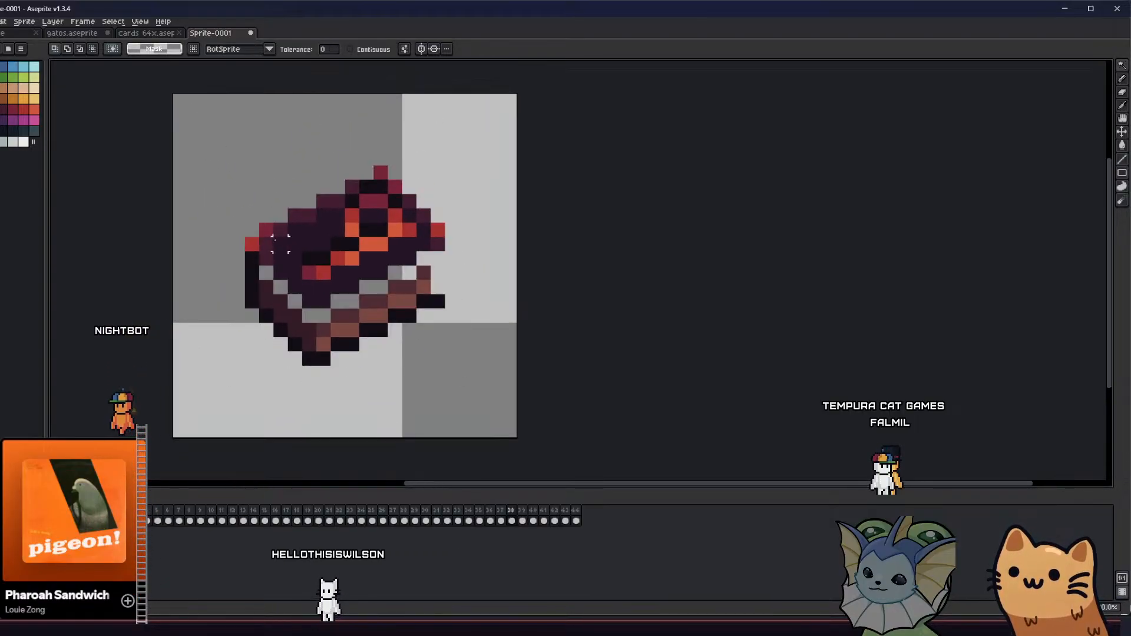
Select the area around the book and apply an outside Outline in color Idx-37
scroll(274, 243, down, 1)
key(m)
drag(200, 163, 457, 367)
key(shift+o)
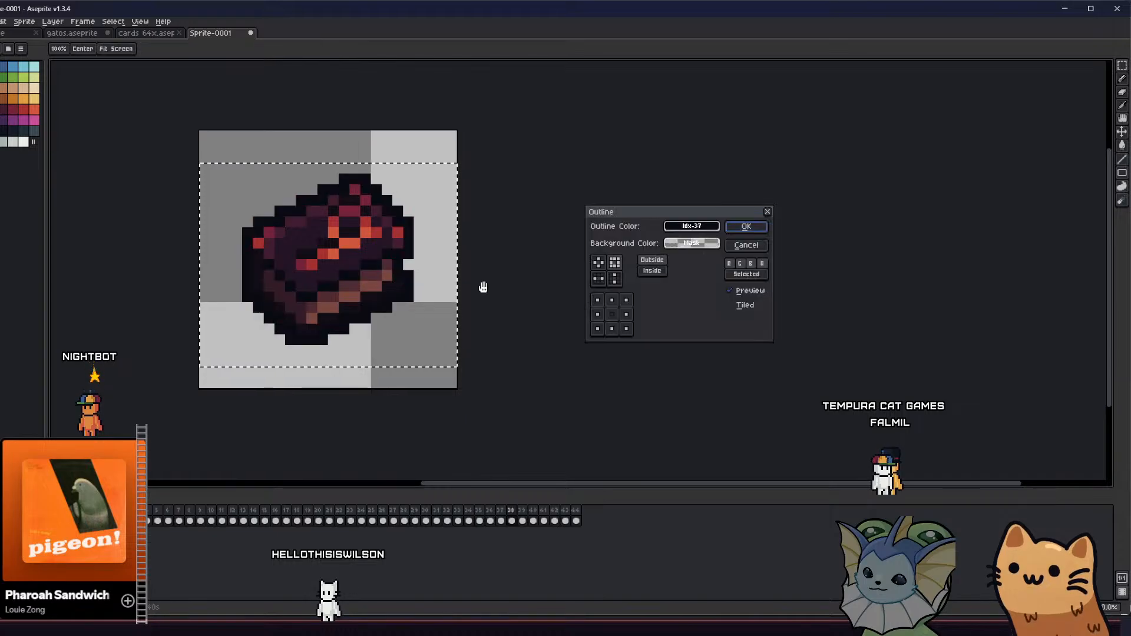
click(736, 231)
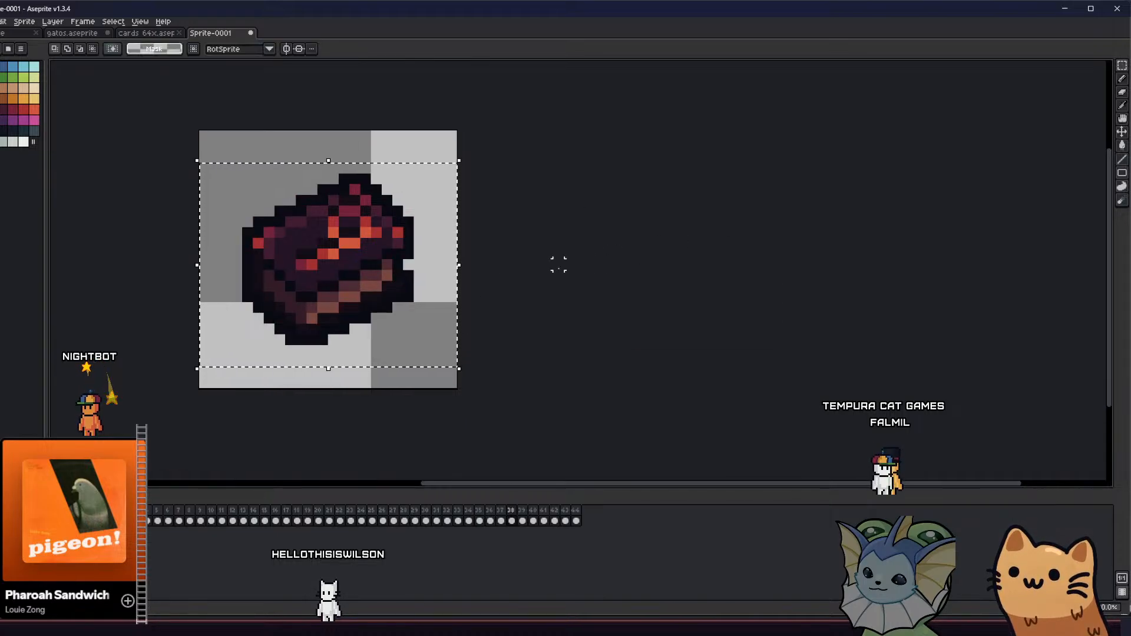
scroll(548, 273, up, 1)
scroll(533, 283, down, 6)
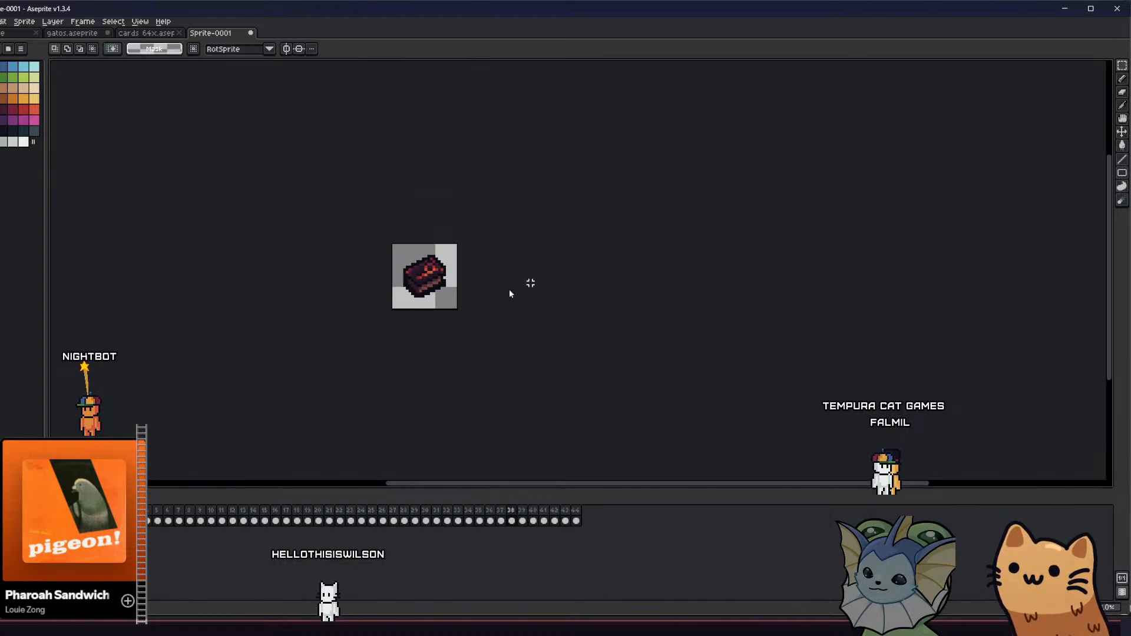
key(ctrl+s)
click(814, 361)
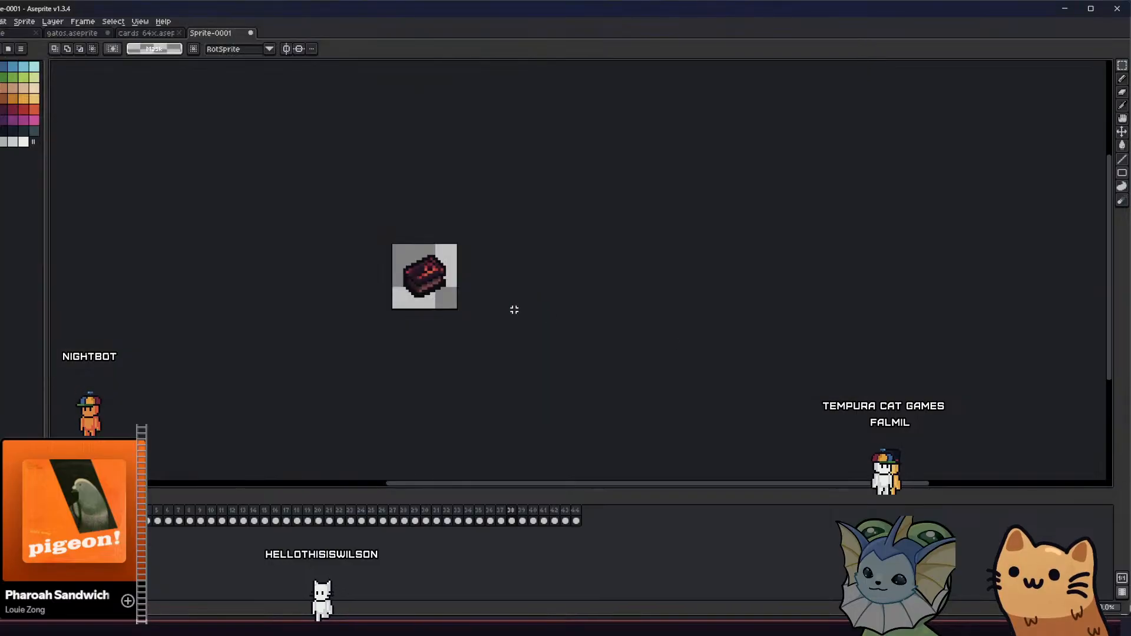
scroll(513, 308, up, 3)
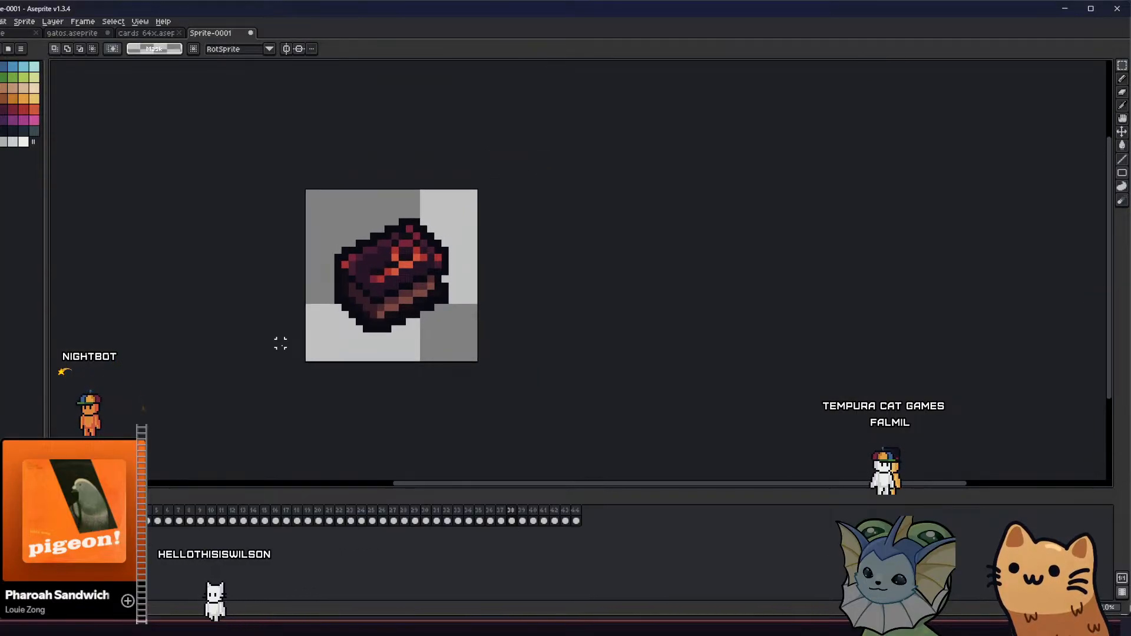
scroll(281, 344, down, 4)
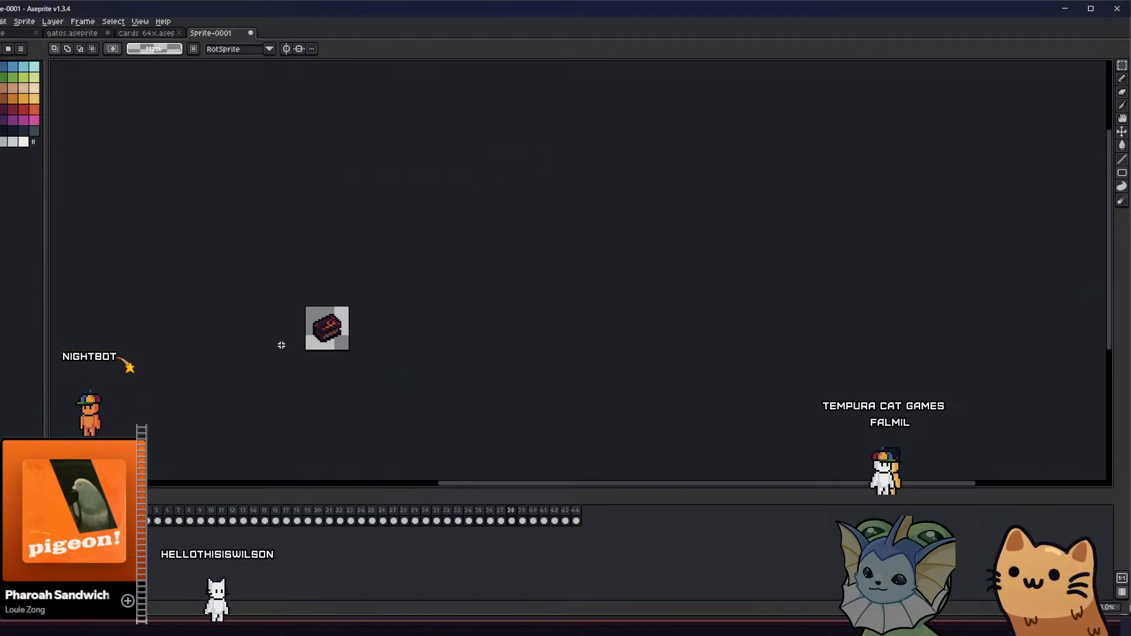
scroll(281, 345, up, 4)
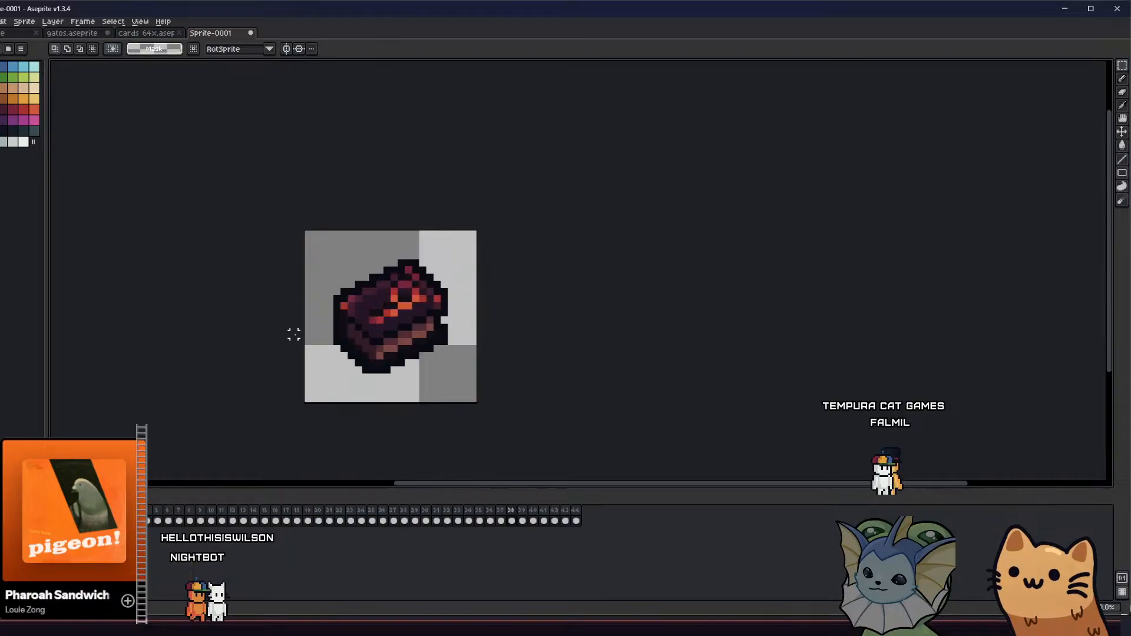
Review the item sprites on the frames after the book, checking their dark outlines
key(g)
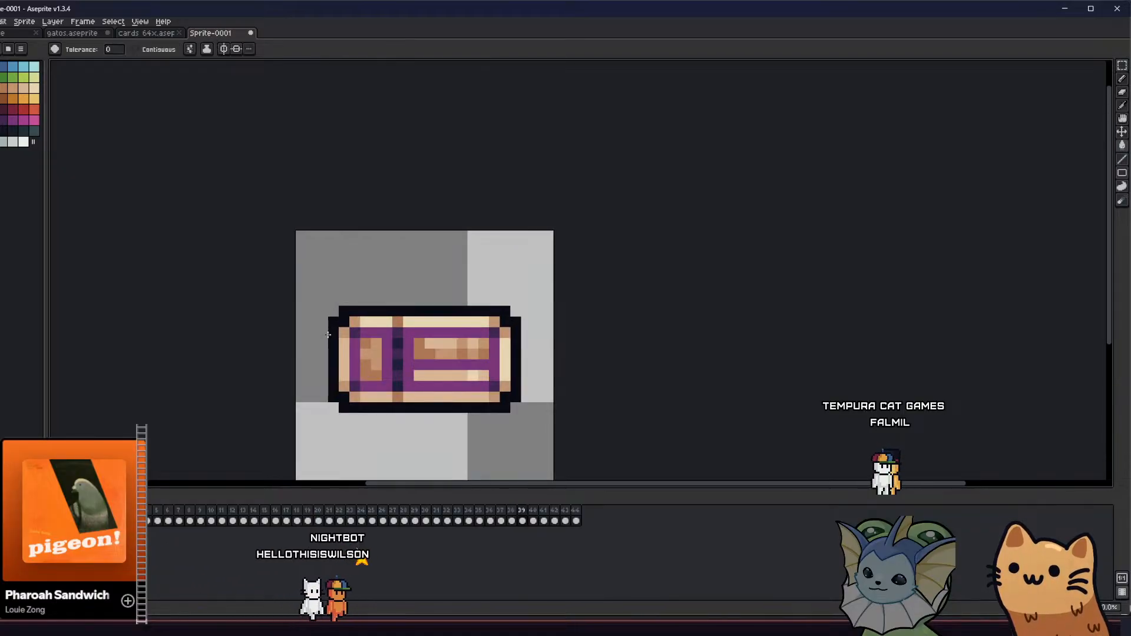
scroll(297, 316, up, 2)
scroll(315, 312, up, 1)
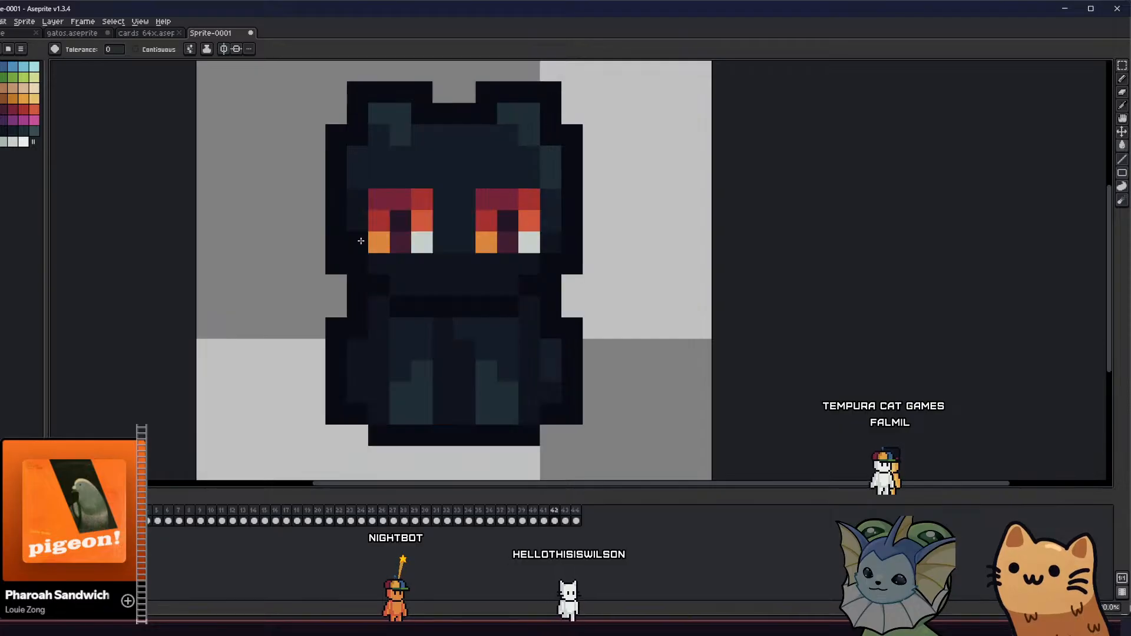
click(316, 335)
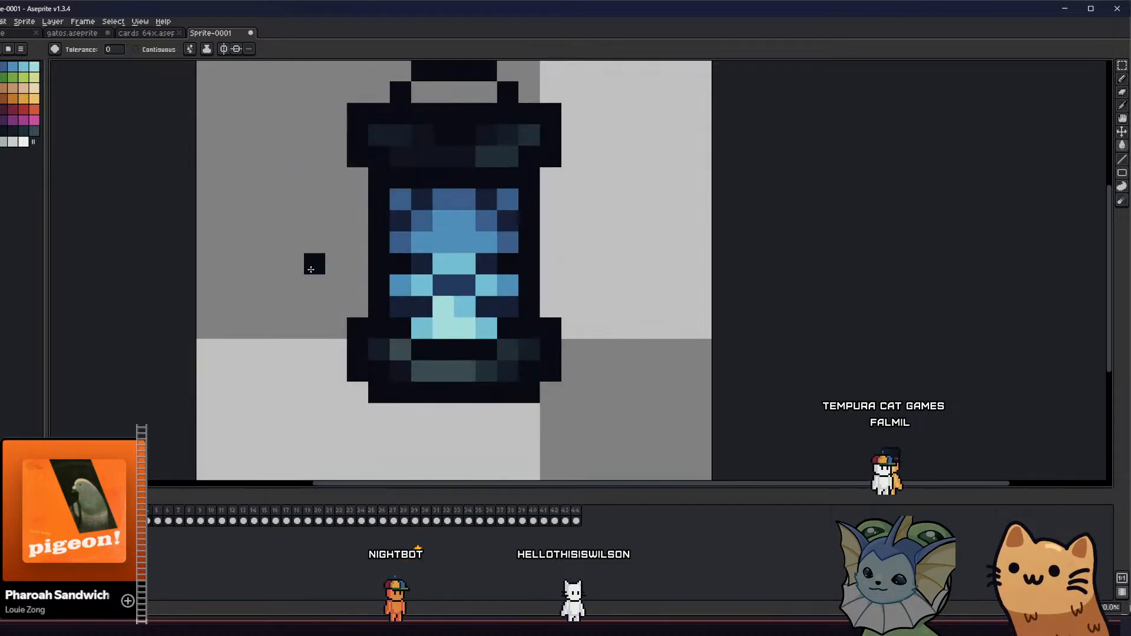
drag(227, 305, 240, 310)
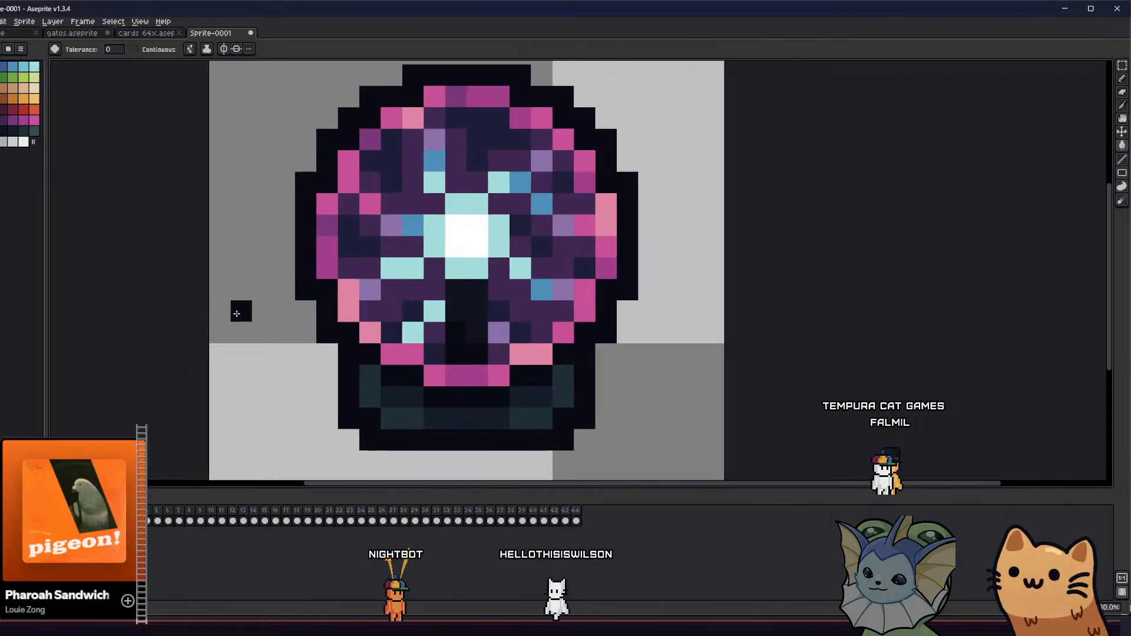
scroll(207, 316, down, 2)
drag(164, 312, 255, 328)
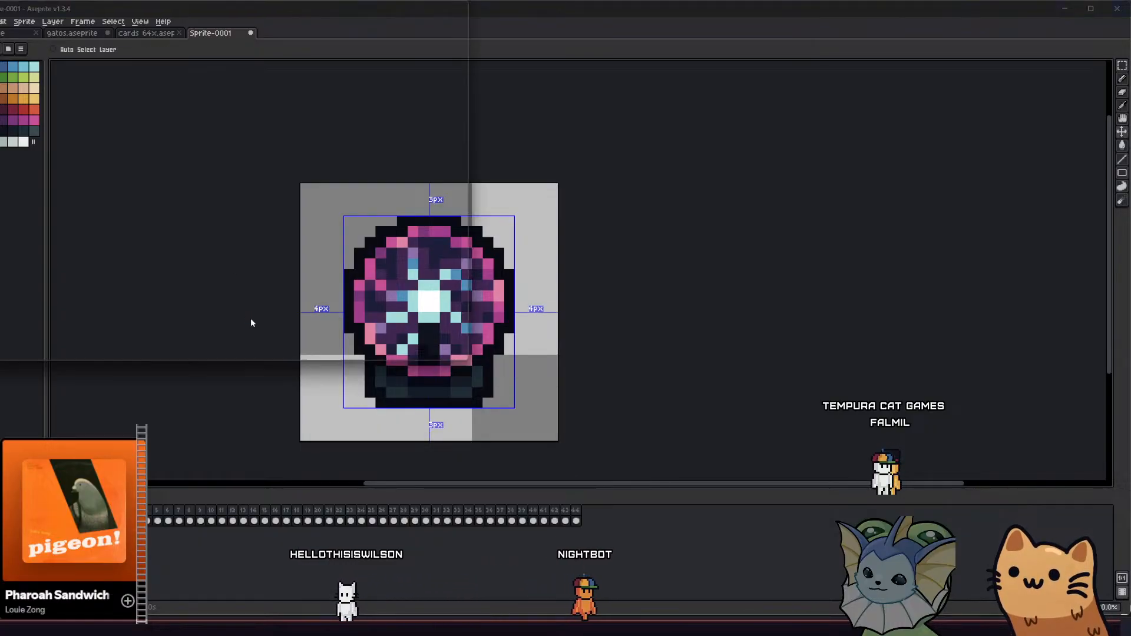
Save the sprite in the relics folder as relic_frames.aseprite, using the aseprite file type
key(ctrl+shift+s)
text(items)
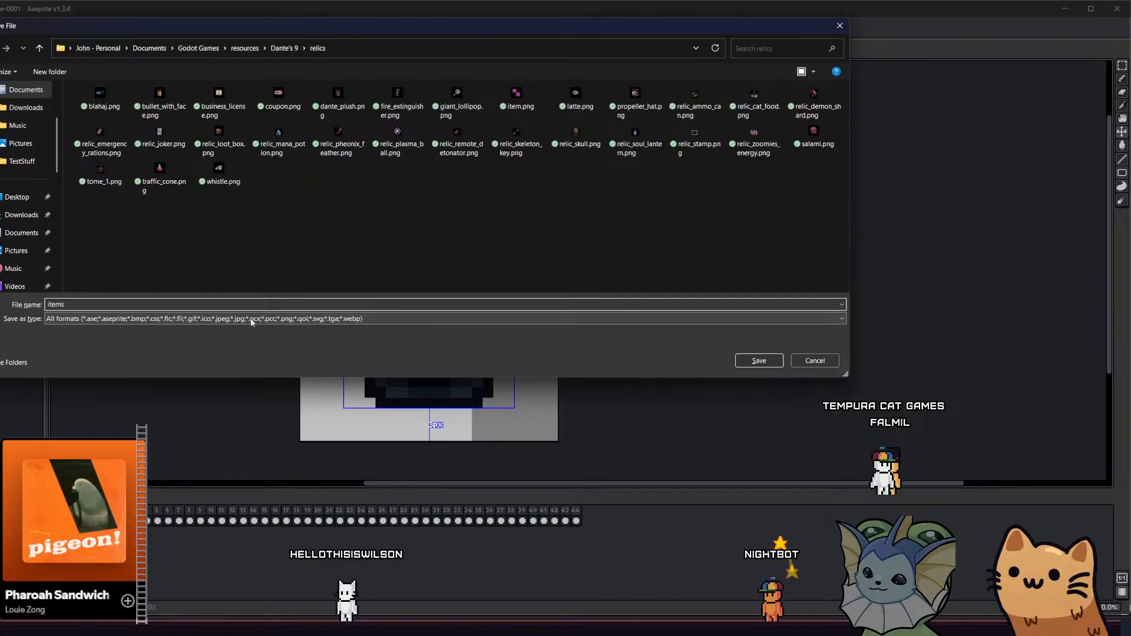
text(_)
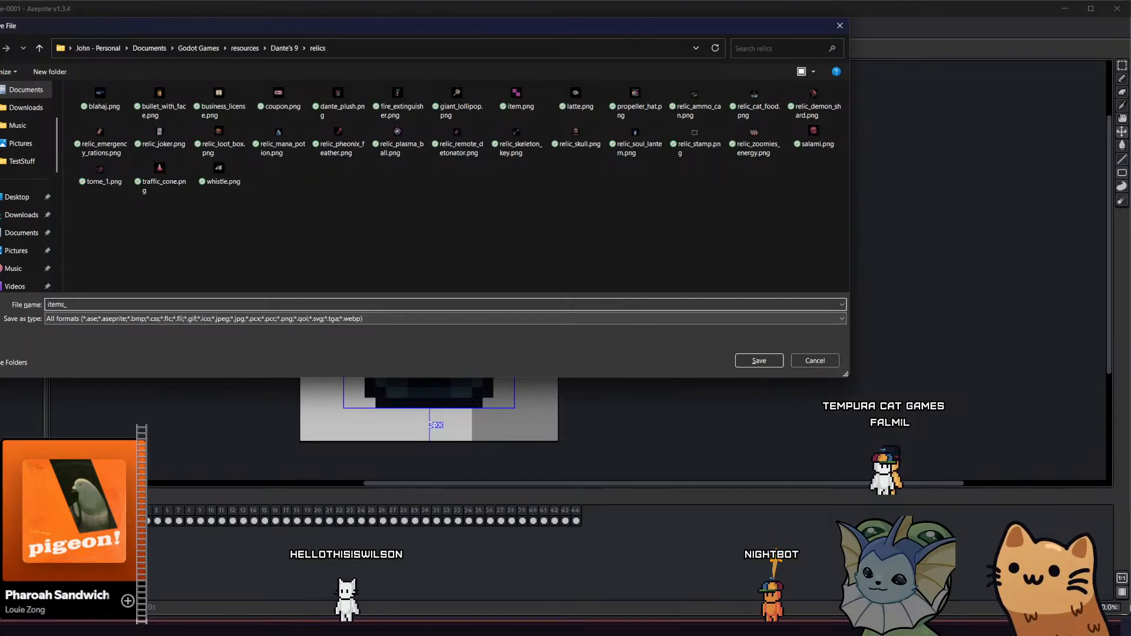
key(BackSpace)
key(BackSpace)
text(_frame)
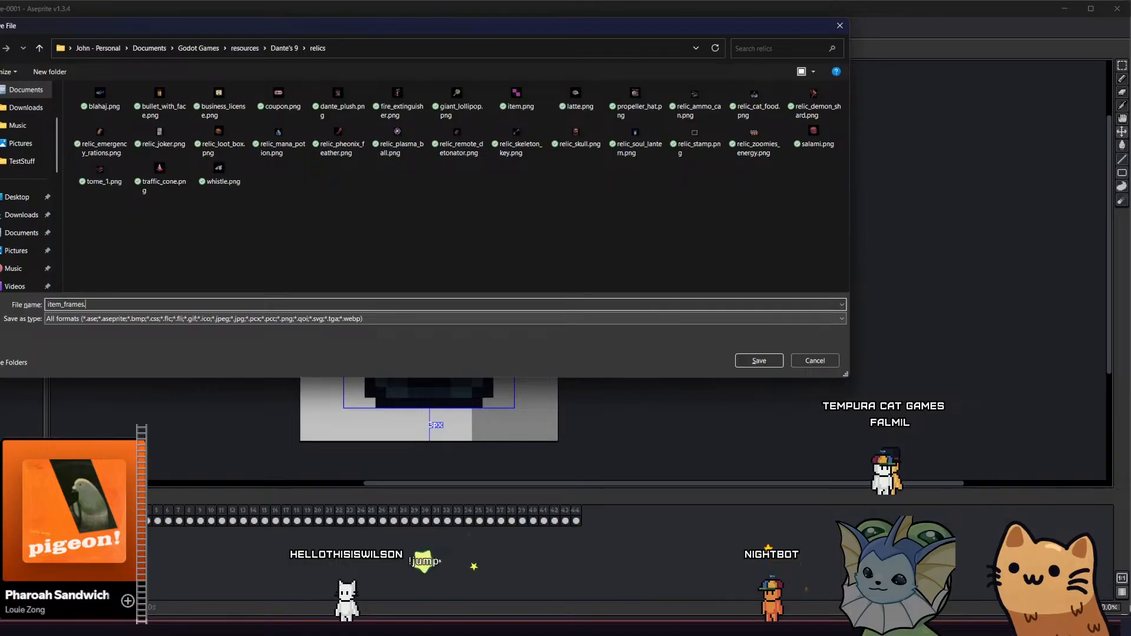
click(133, 317)
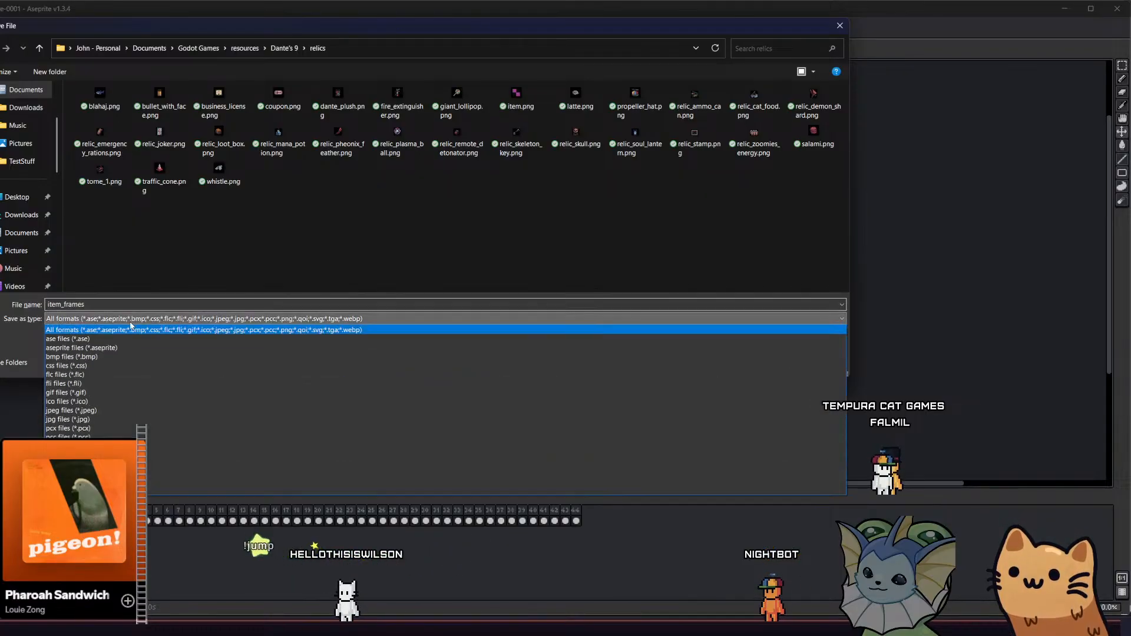
click(124, 351)
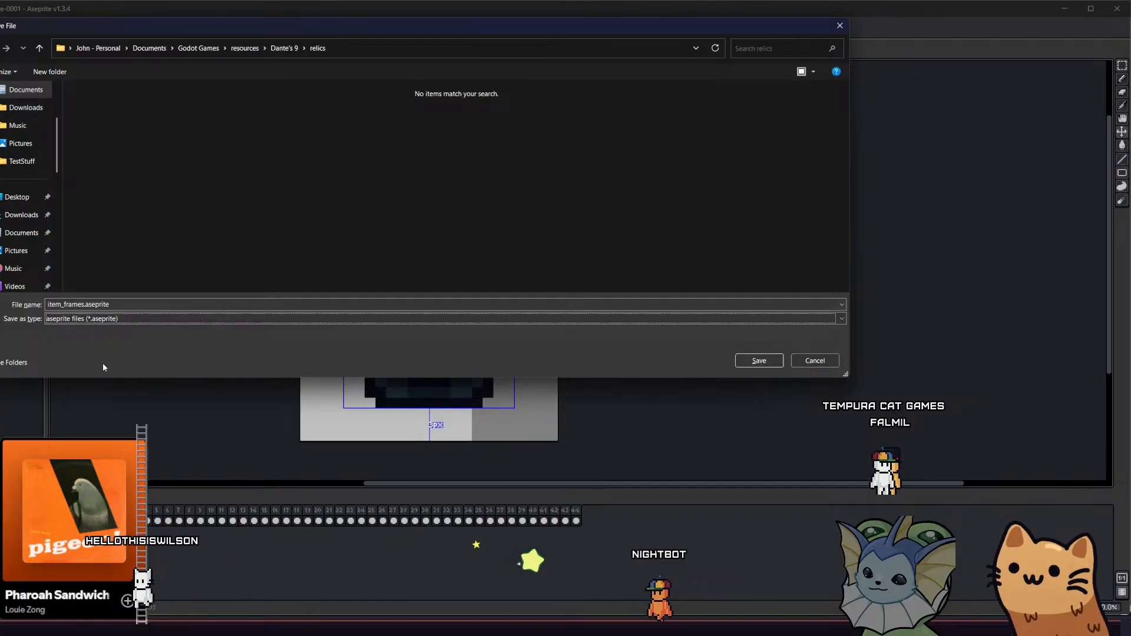
click(58, 304)
drag(59, 304, 47, 304)
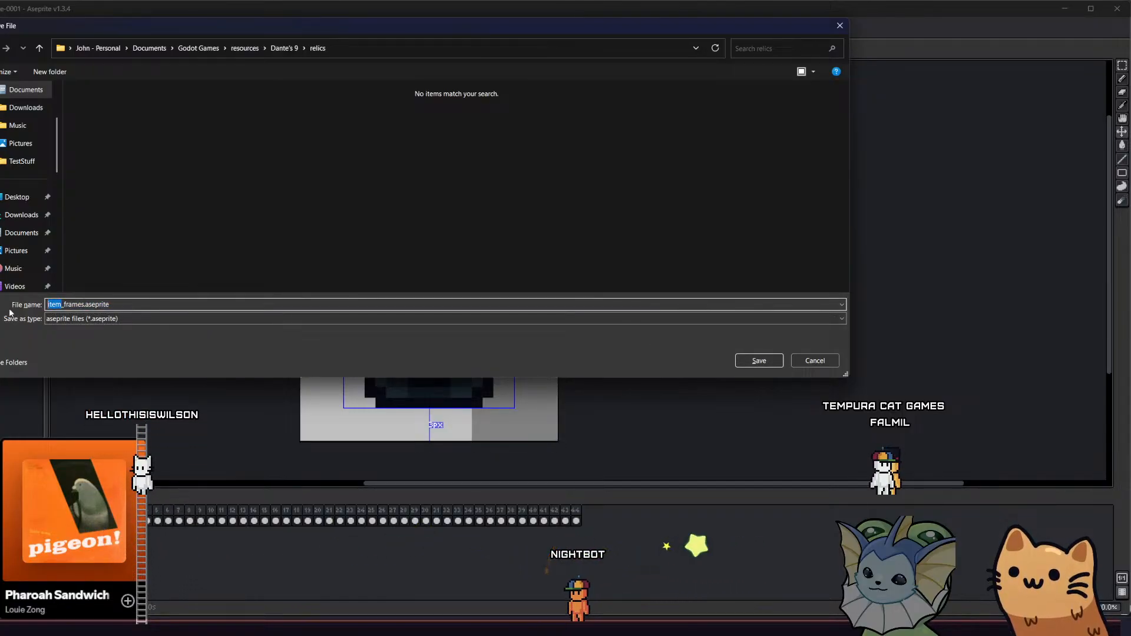
text(relic)
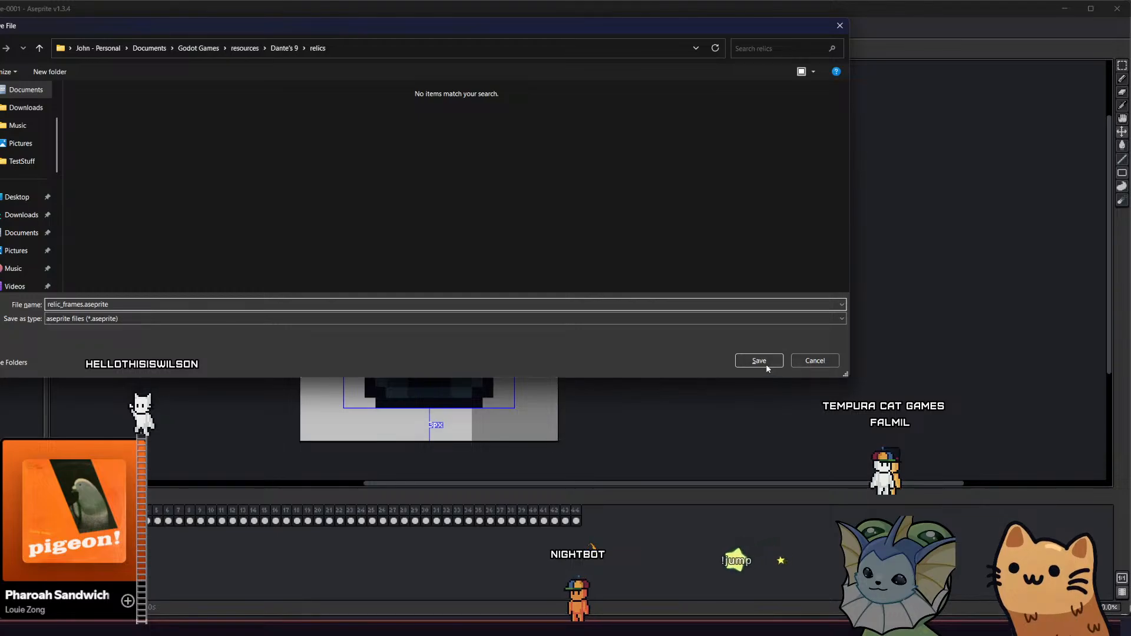
click(760, 361)
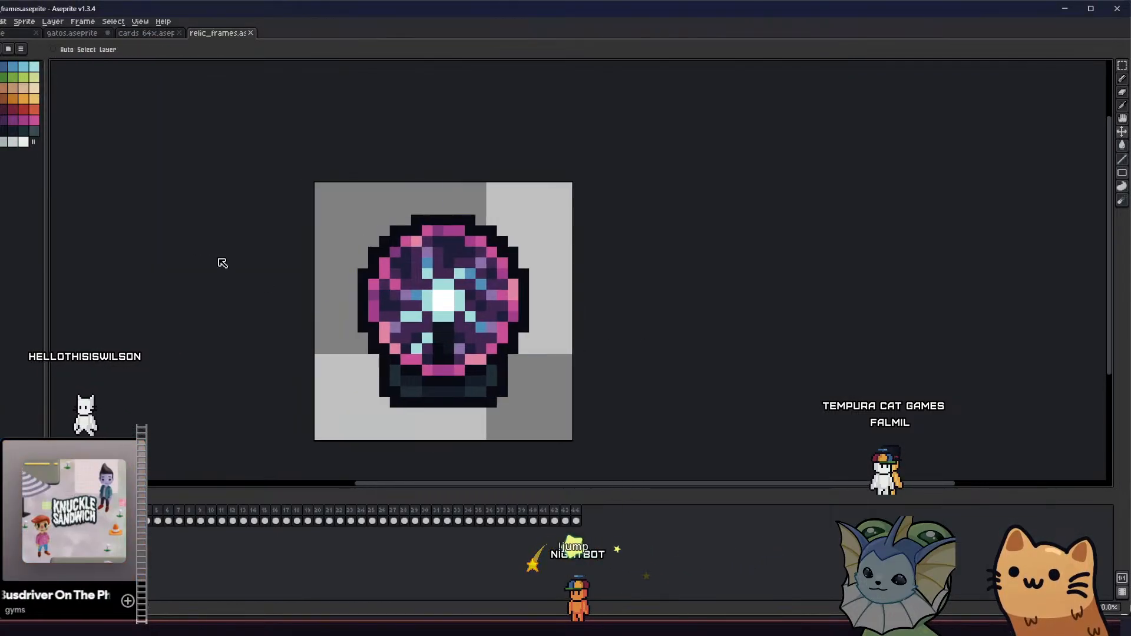
key(alt+f)
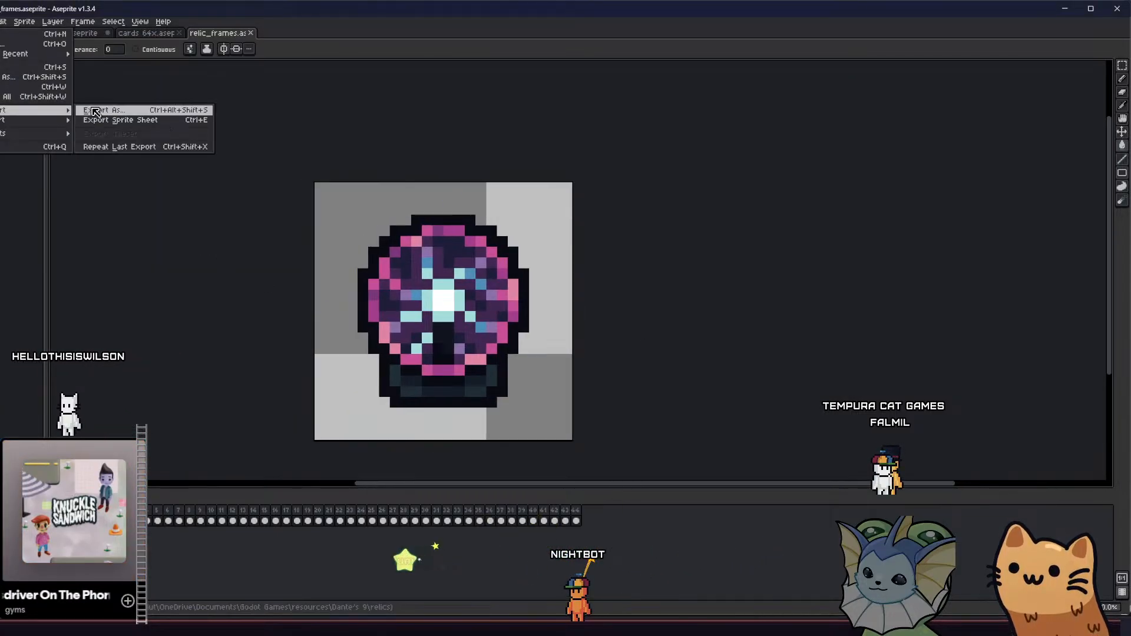
click(95, 111)
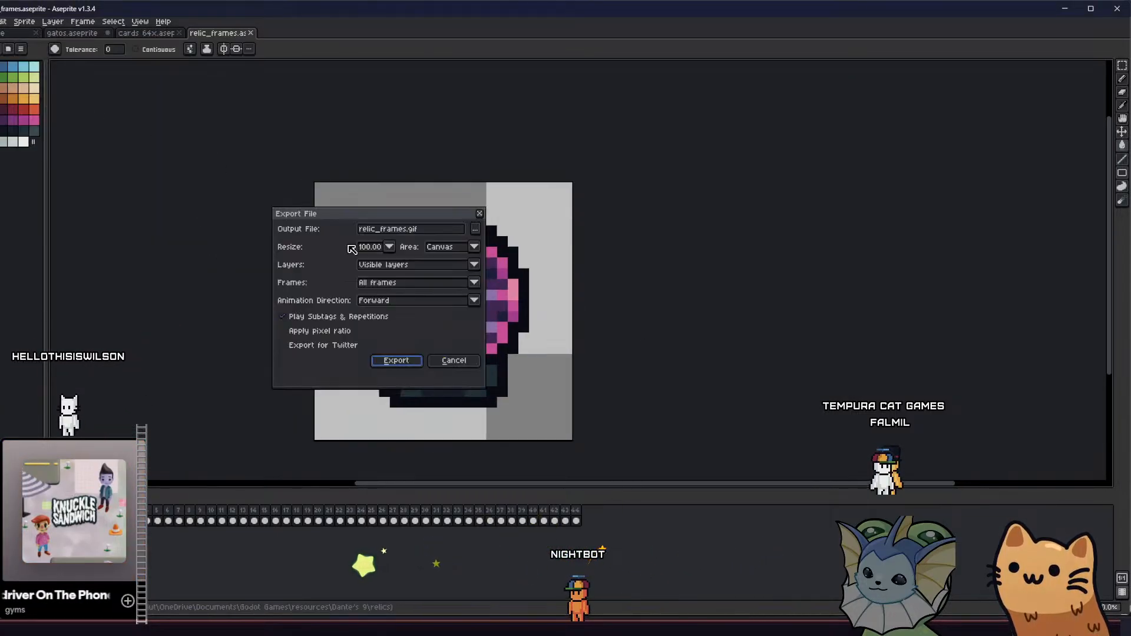
click(475, 228)
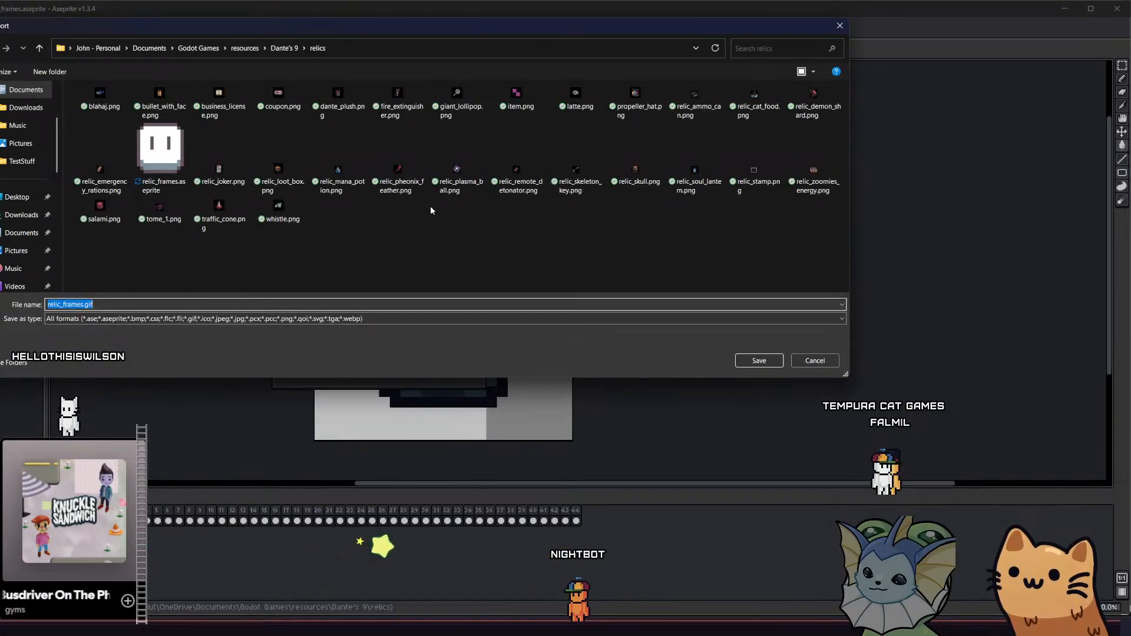
click(457, 162)
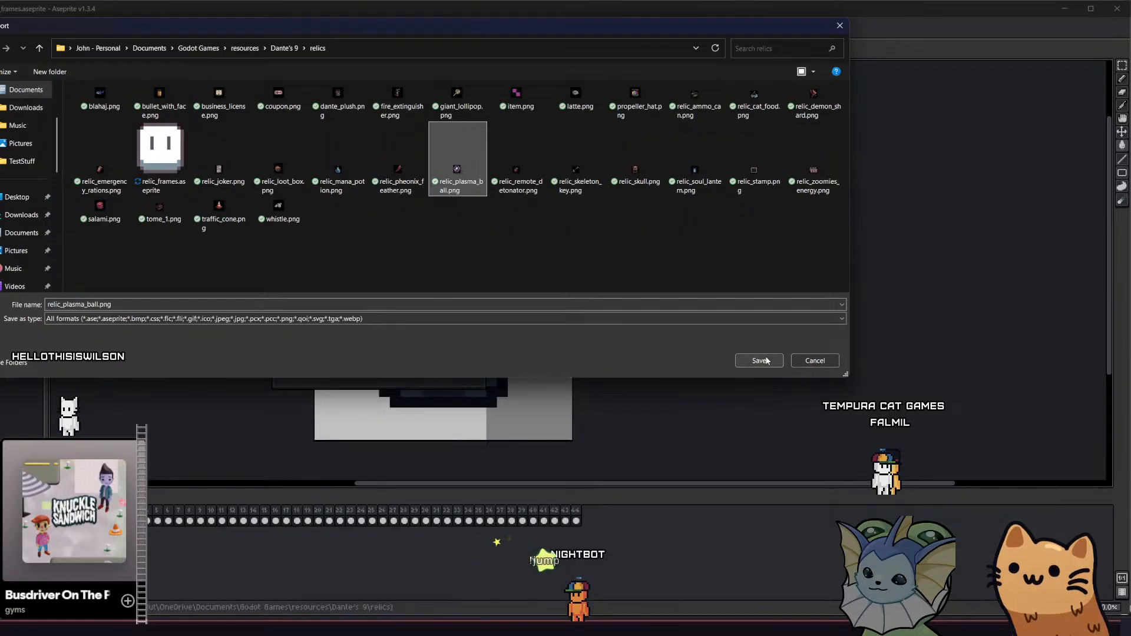
click(767, 361)
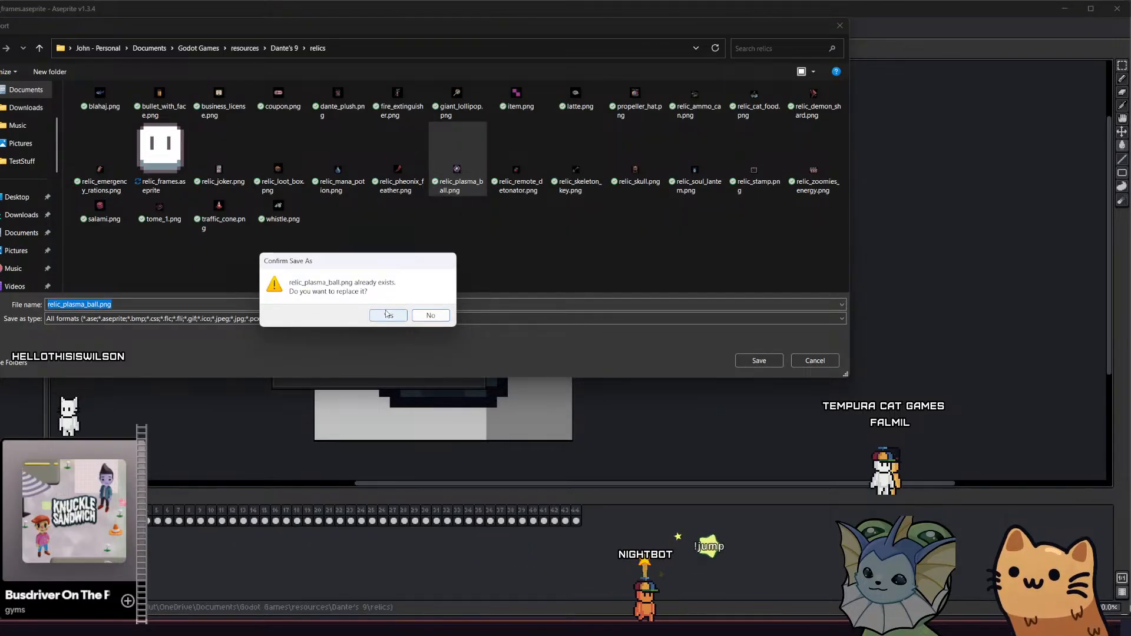
click(430, 314)
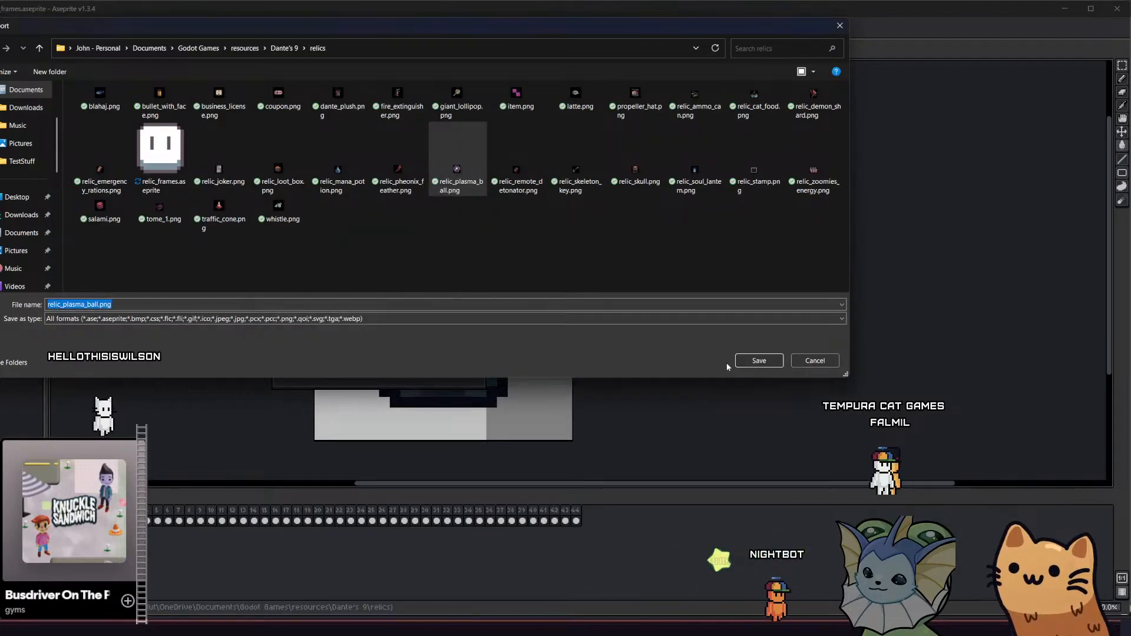
key(Escape)
Limit the file export to Selected frames and back out of the GIF options
click(439, 283)
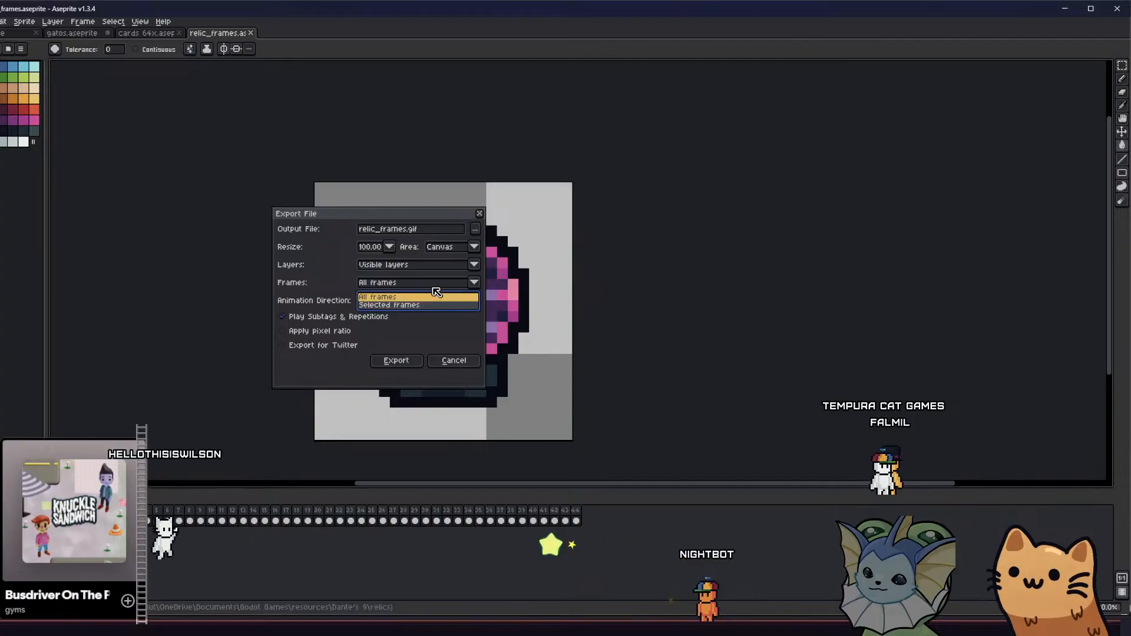
click(430, 295)
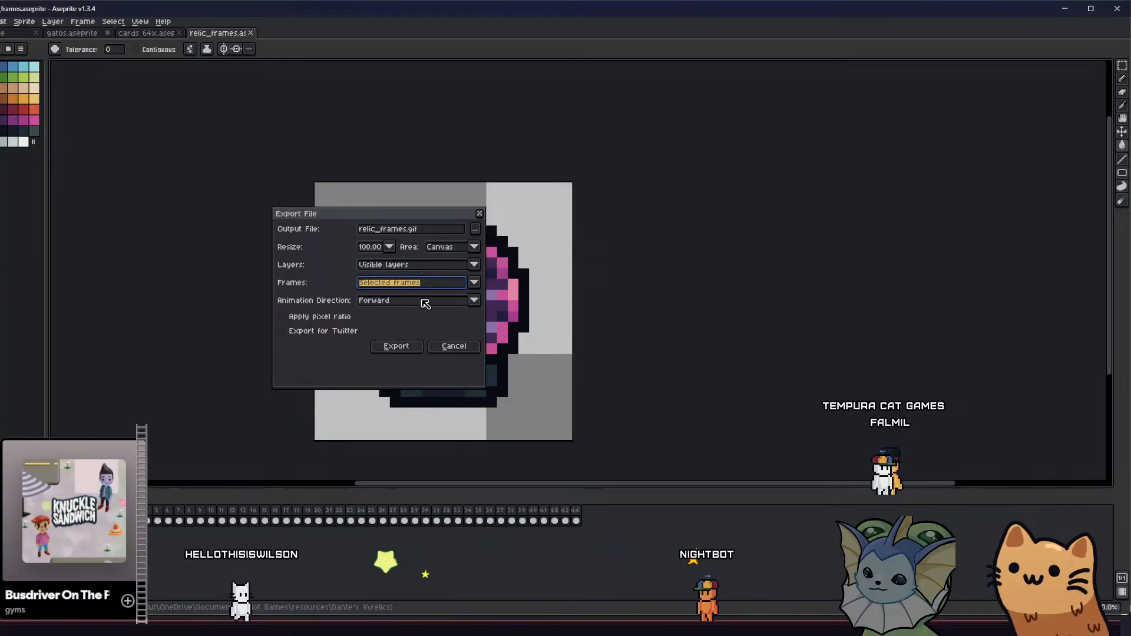
click(394, 346)
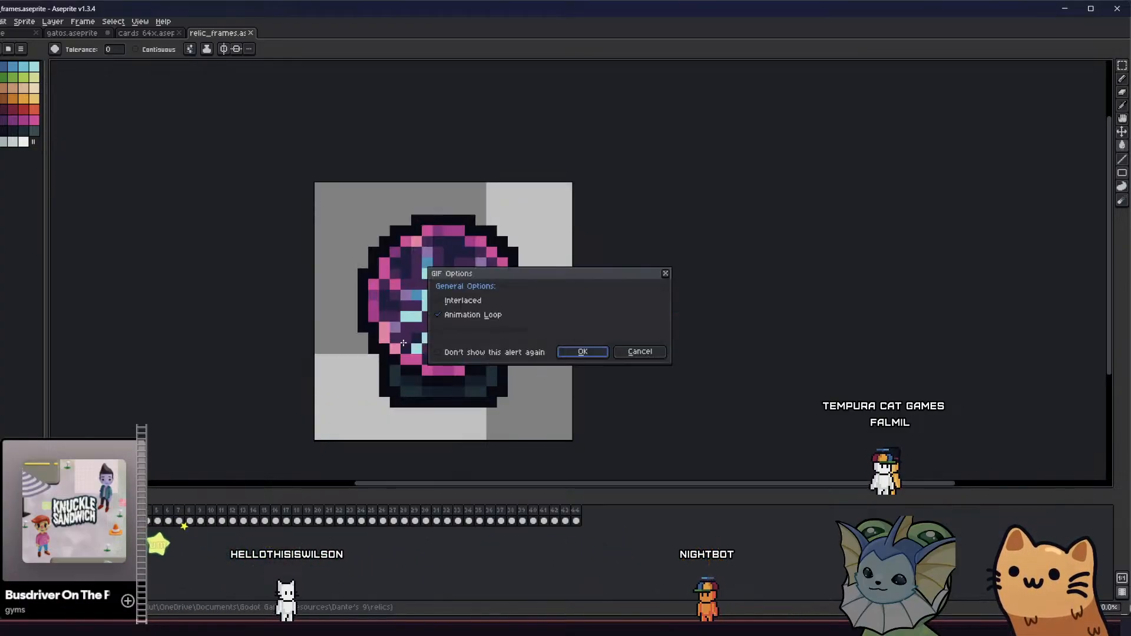
click(635, 353)
Export the plasma ball frame as relic_plasma_ball.png in the relics folder, replacing the existing file
click(0, 22)
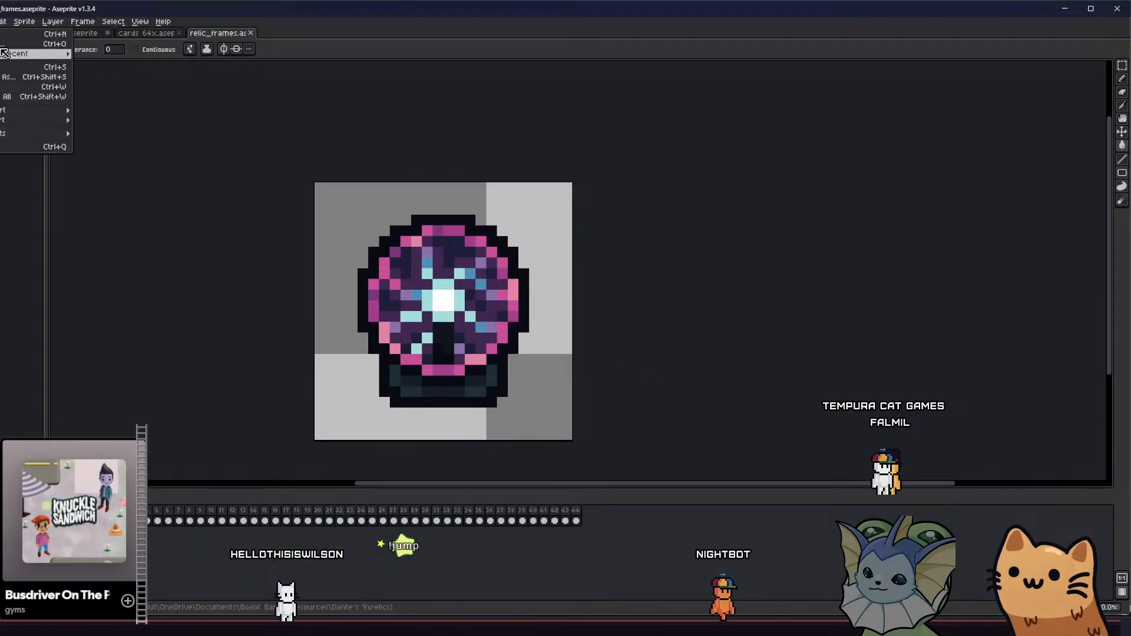
mouse_move(31, 110)
click(84, 110)
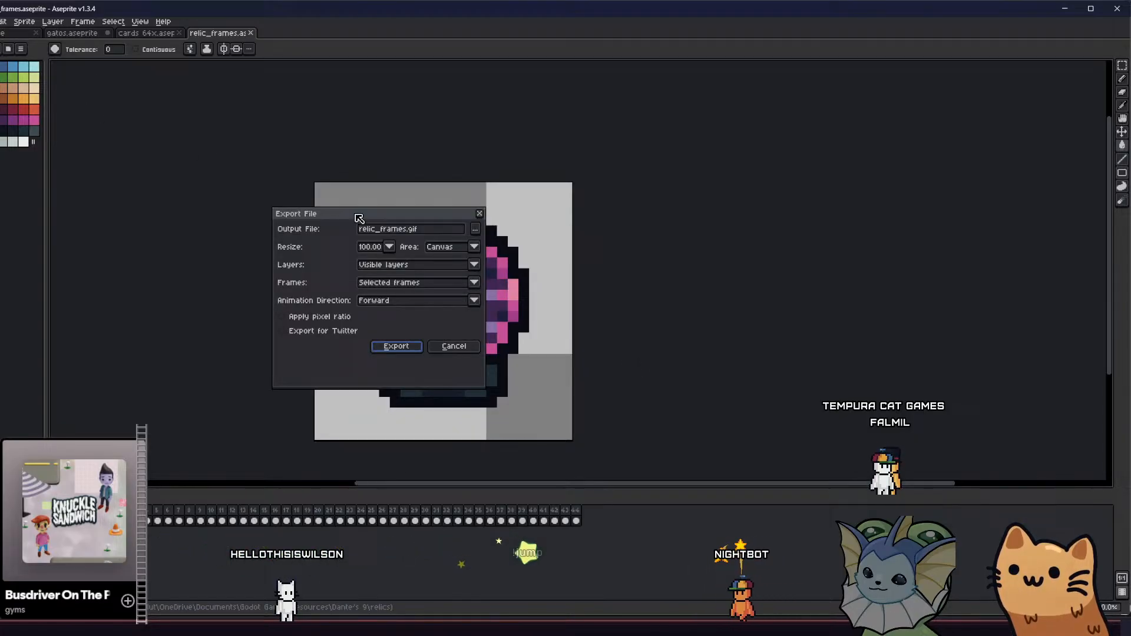
click(476, 230)
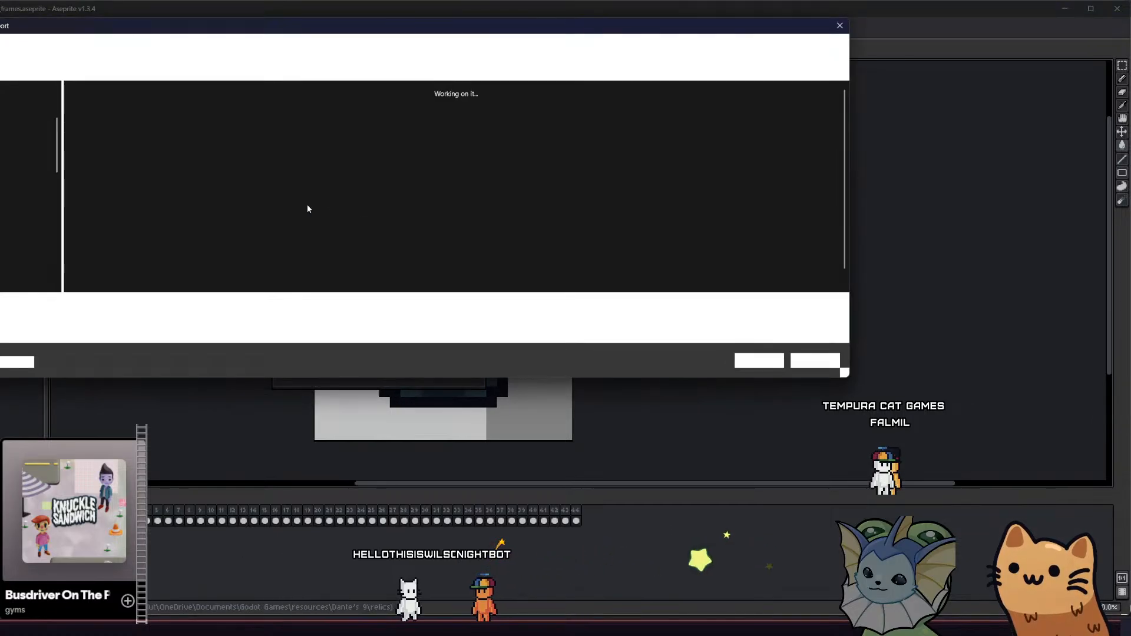
key(Return)
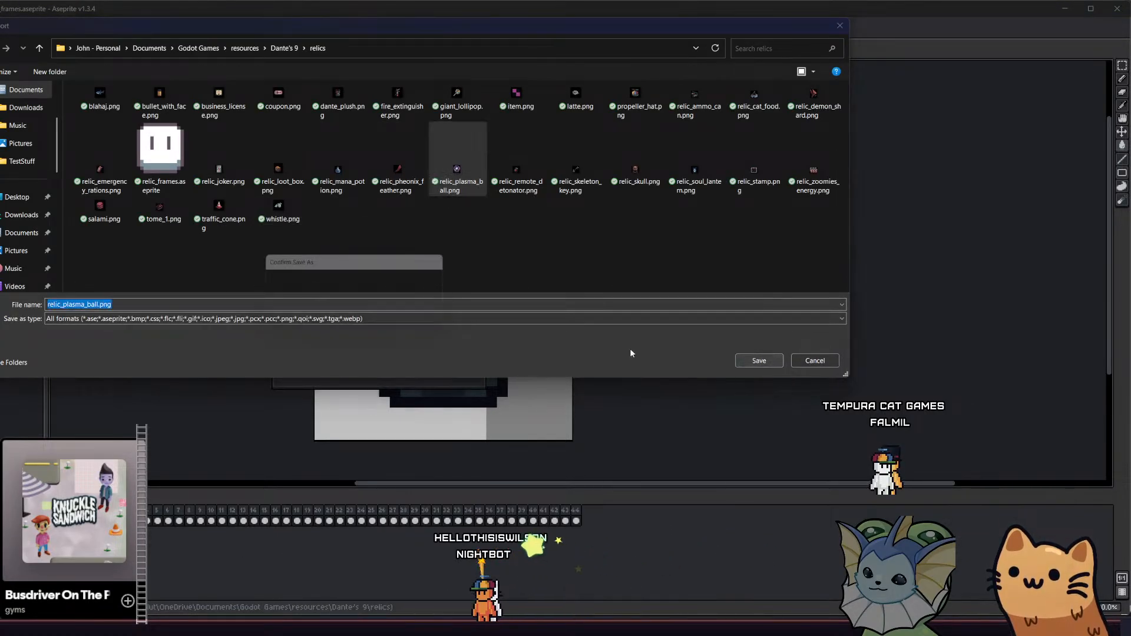
click(386, 313)
click(396, 346)
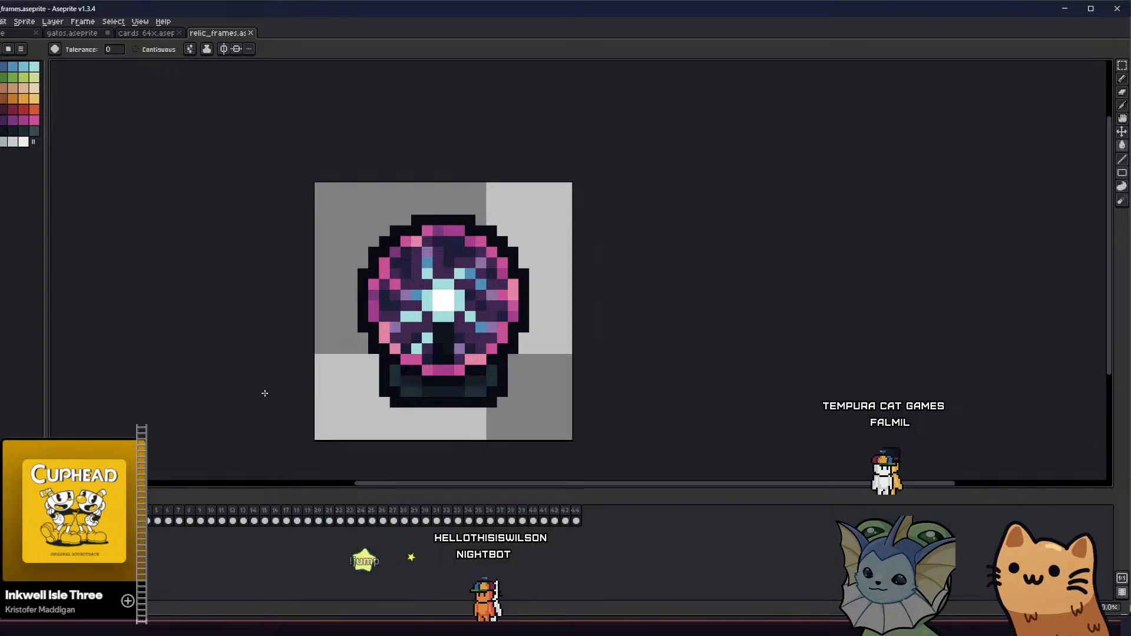
Export the next frame, the red toothed creature, as relic_angry_godot.png in the relics folder
key(Right)
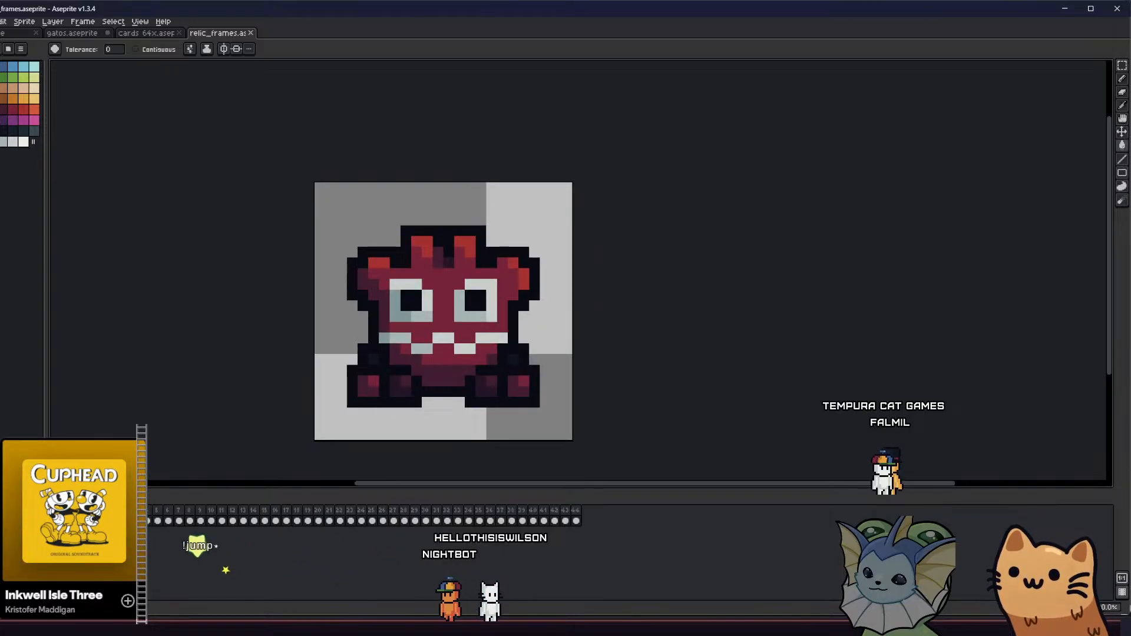
click(0, 21)
mouse_move(30, 111)
click(110, 111)
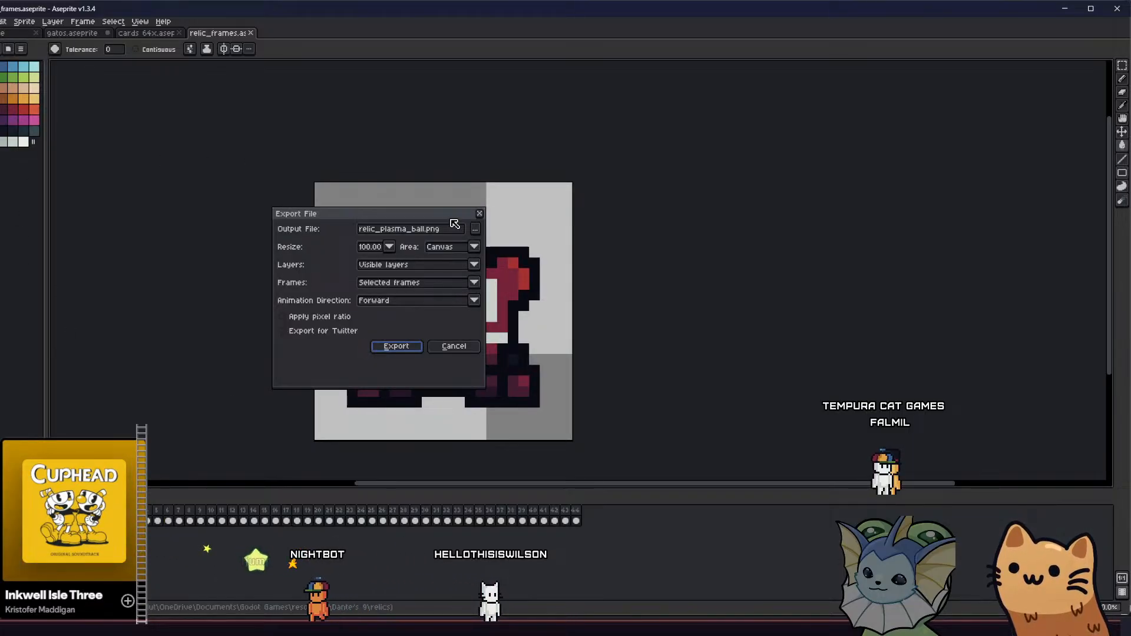
click(474, 230)
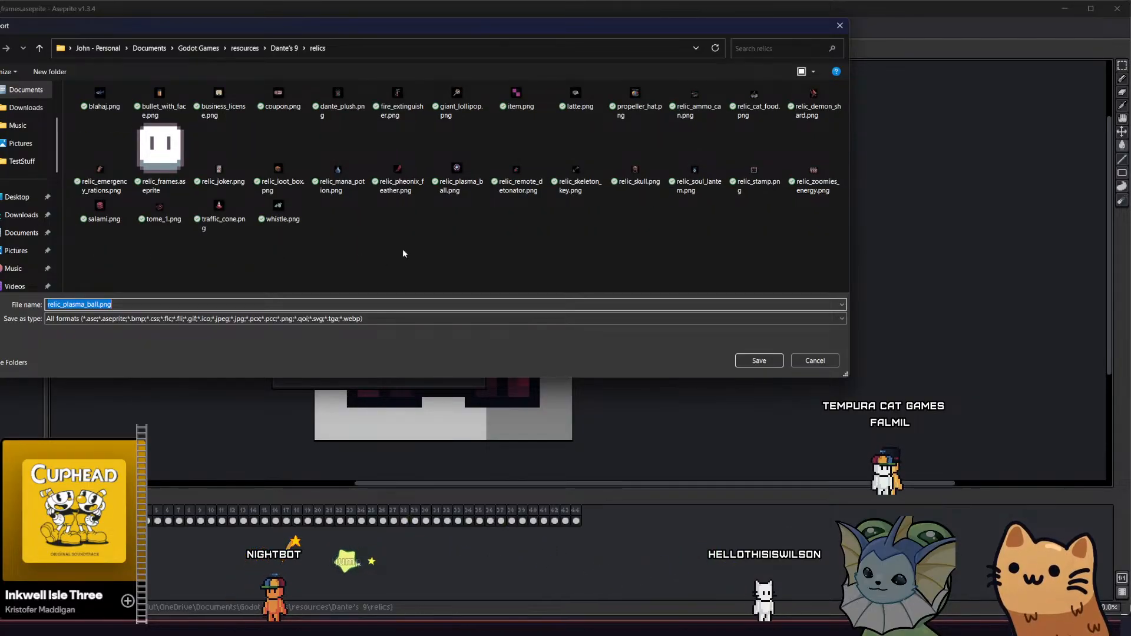
drag(100, 304, 45, 305)
text(reli)
text(c_angry_god)
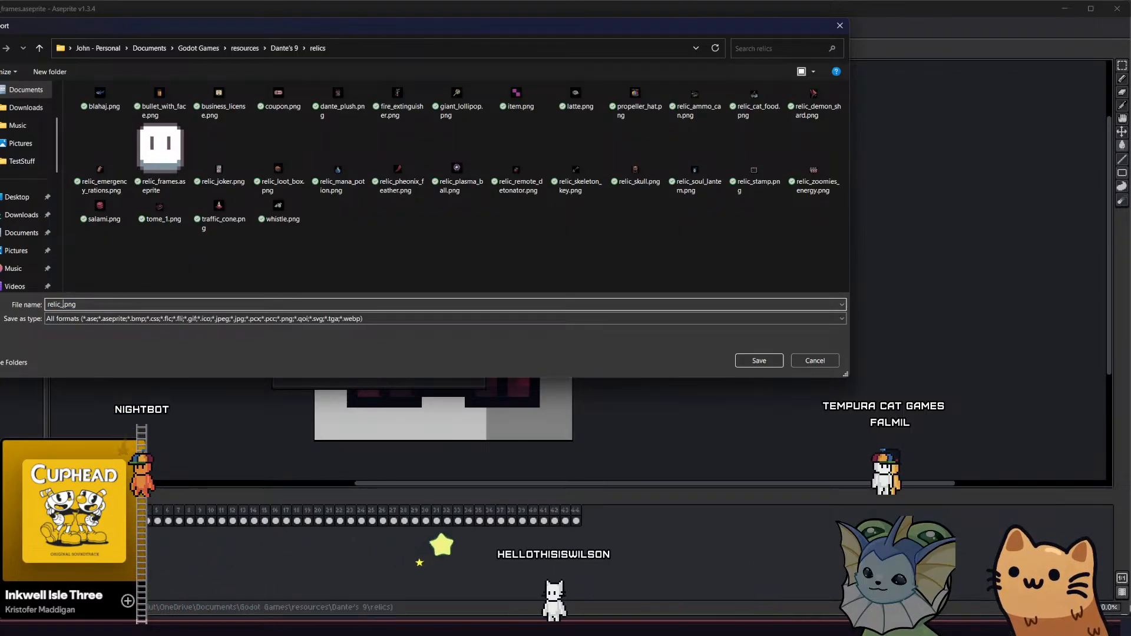
text(ot)
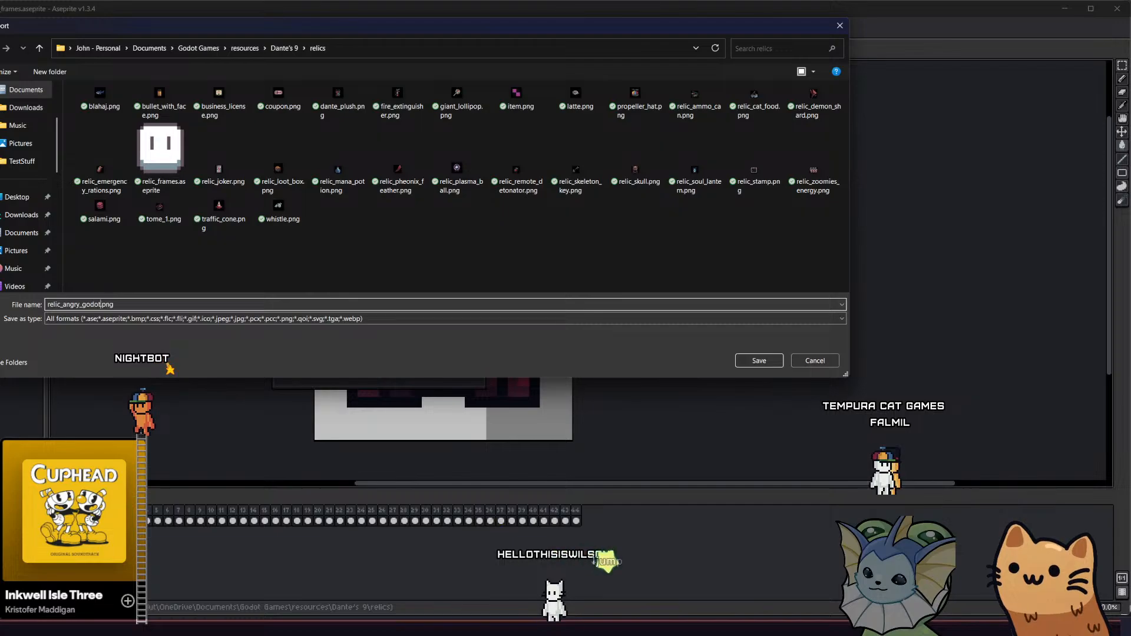
key(Return)
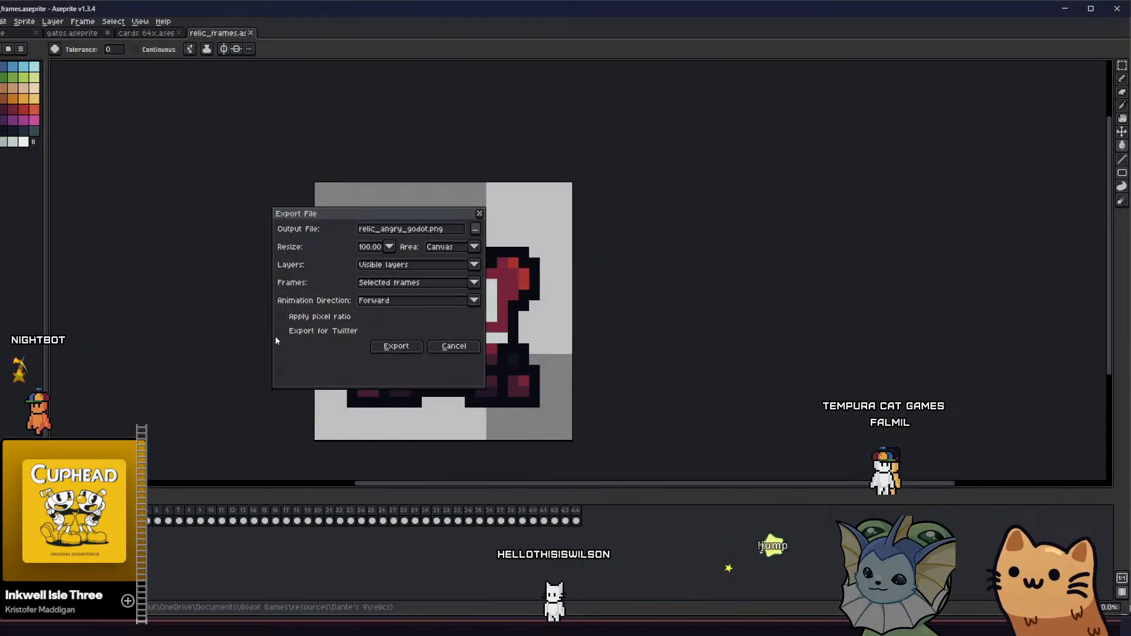
key(Return)
click(743, 364)
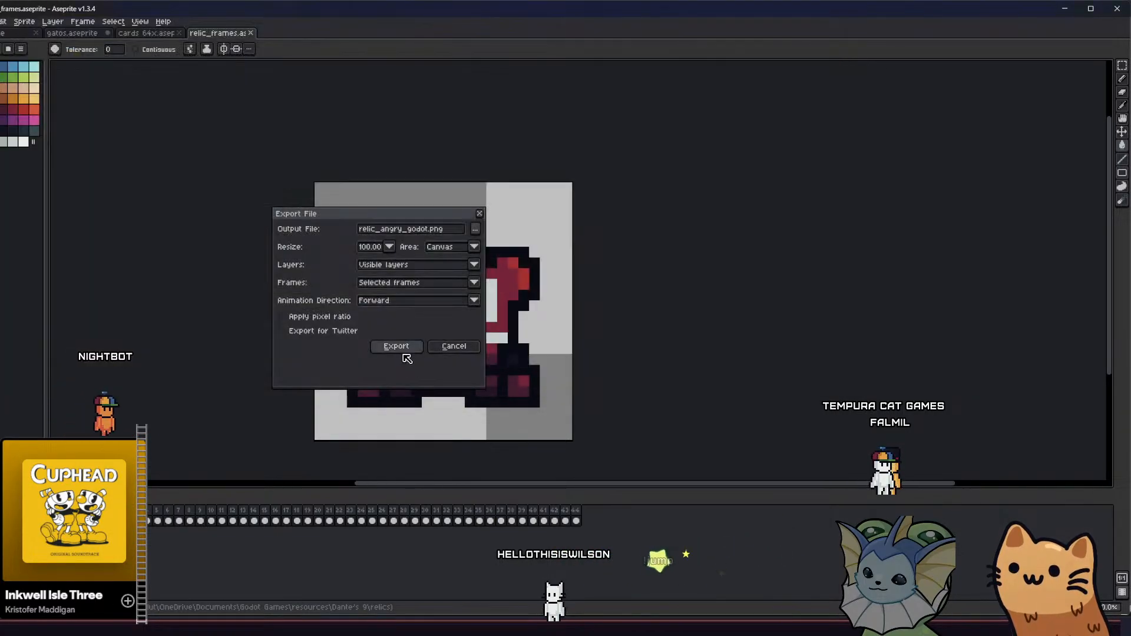
click(403, 352)
Export the next frame, the red-orange crystal shard, as relic_demon_shard.png in the relics folder, replacing the existing file
key(Right)
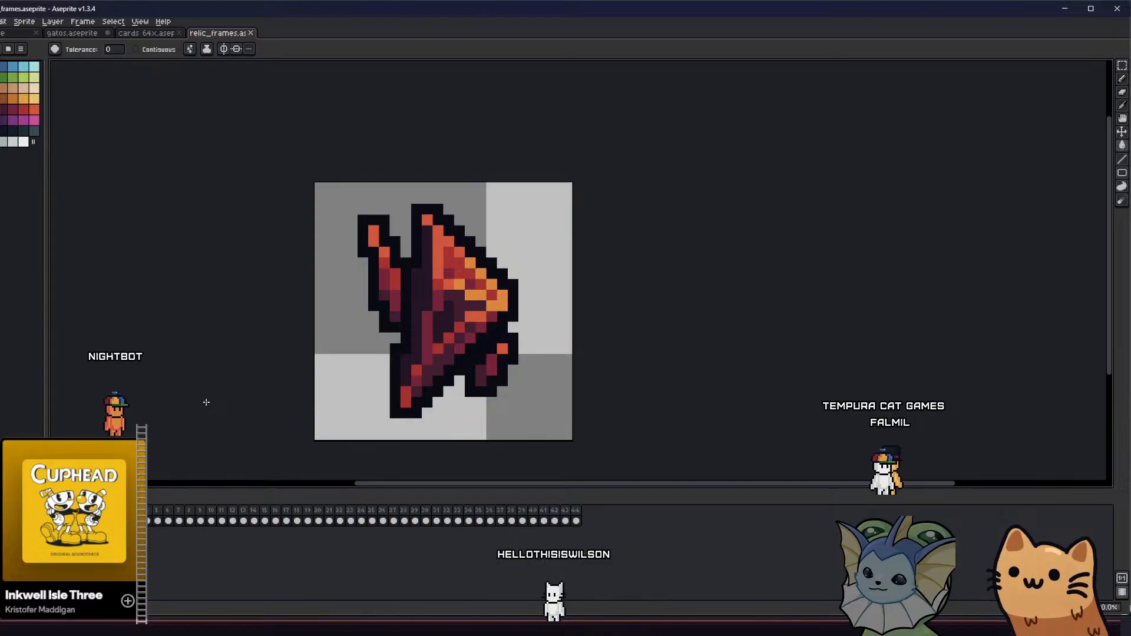
click(1, 21)
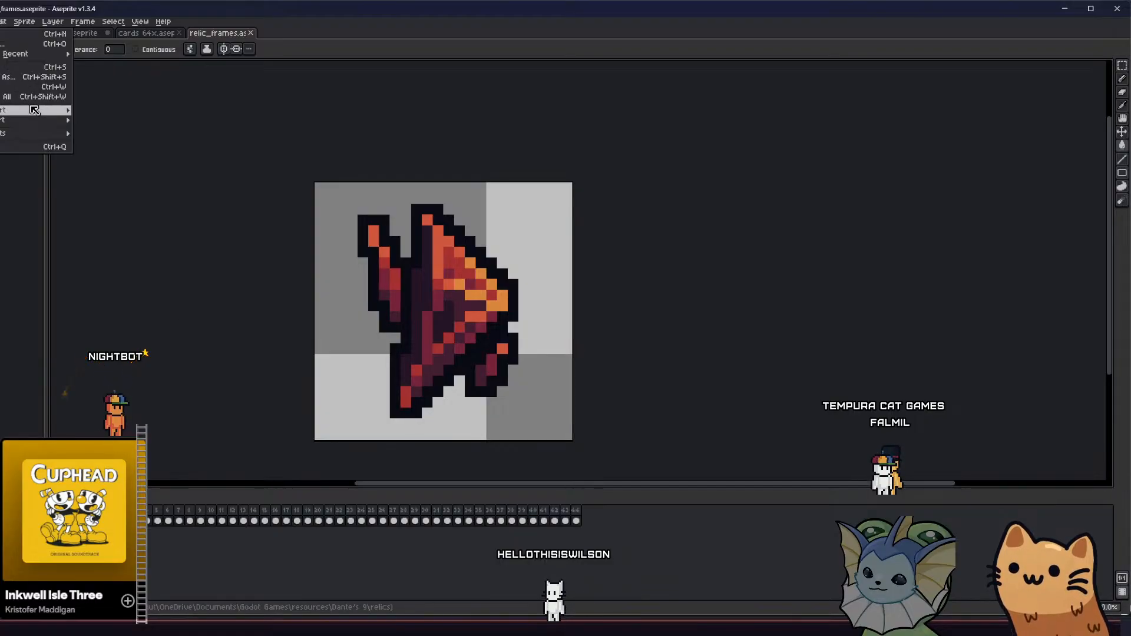
mouse_move(63, 115)
click(96, 112)
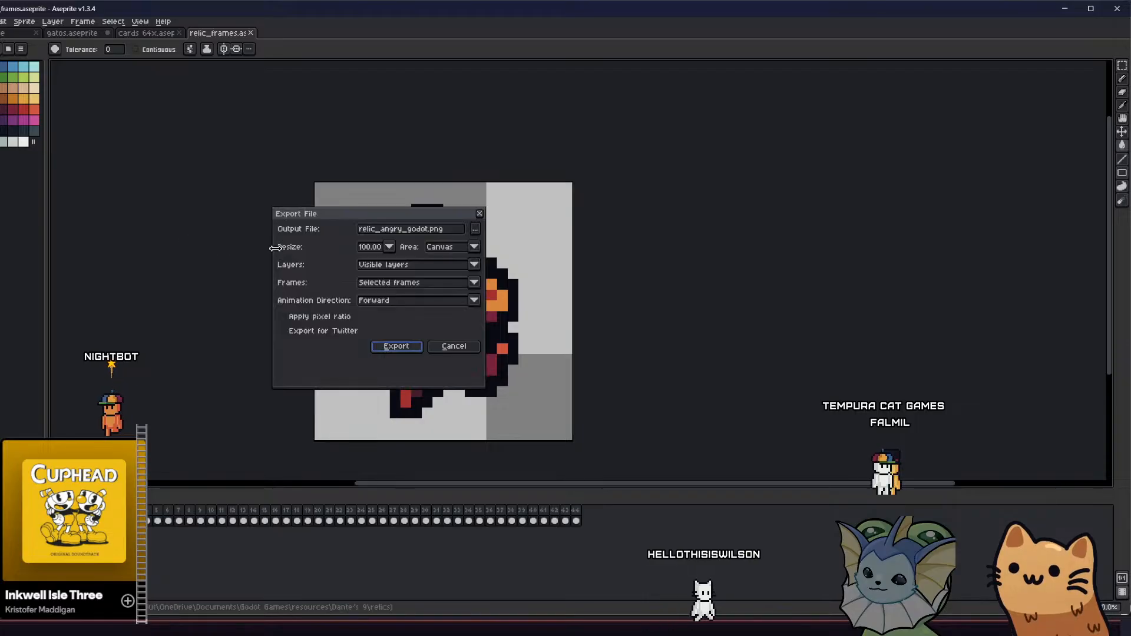
click(420, 234)
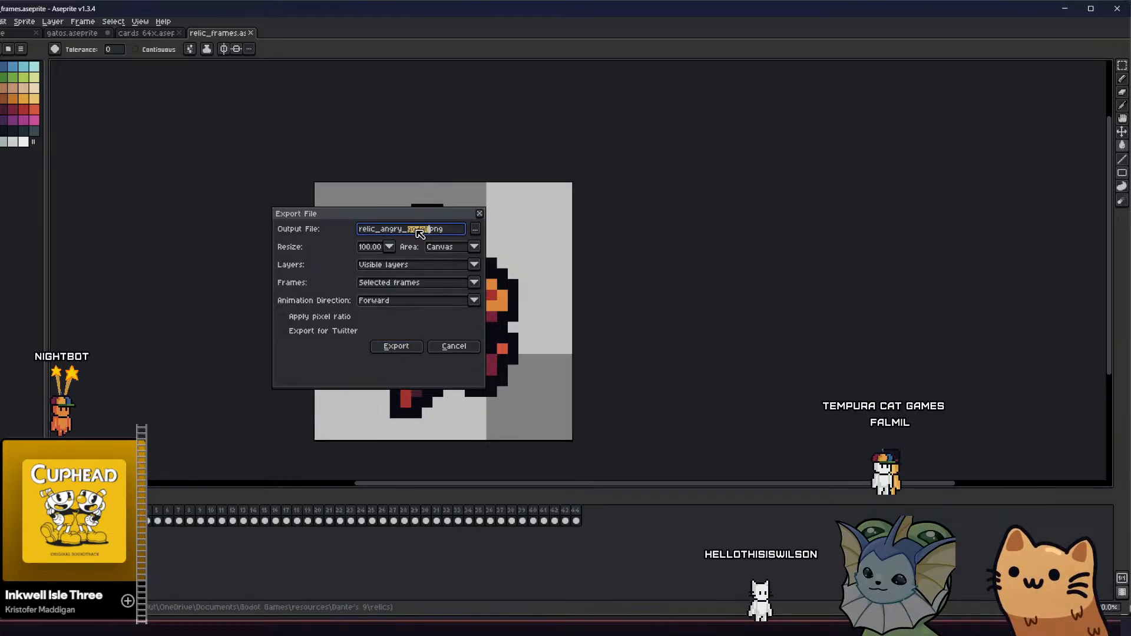
key(BackSpace)
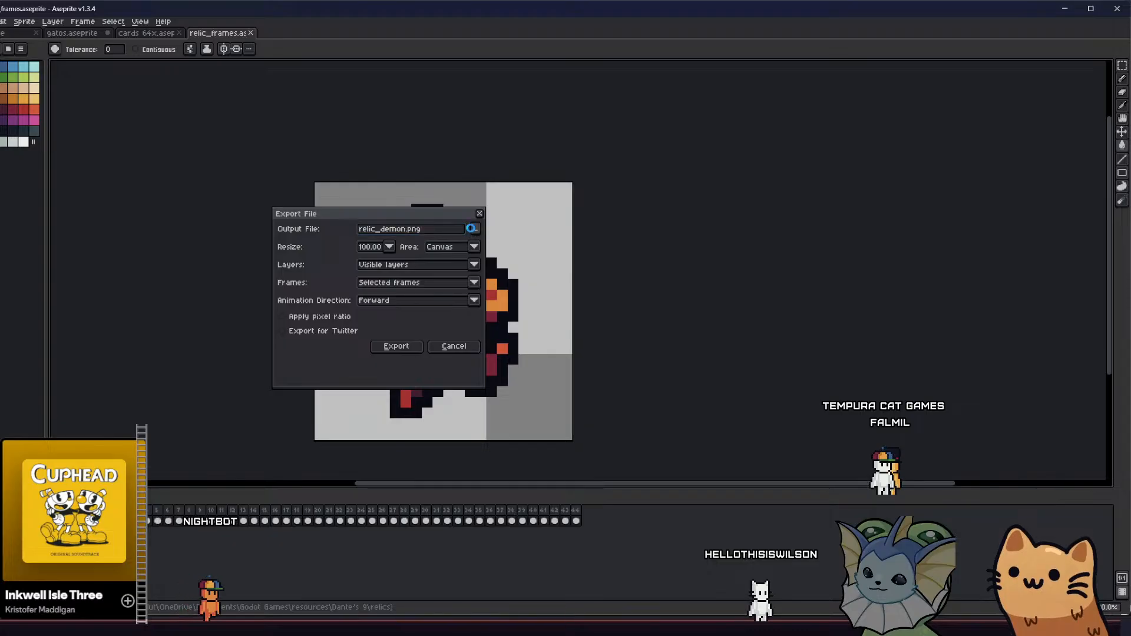
click(472, 229)
click(100, 197)
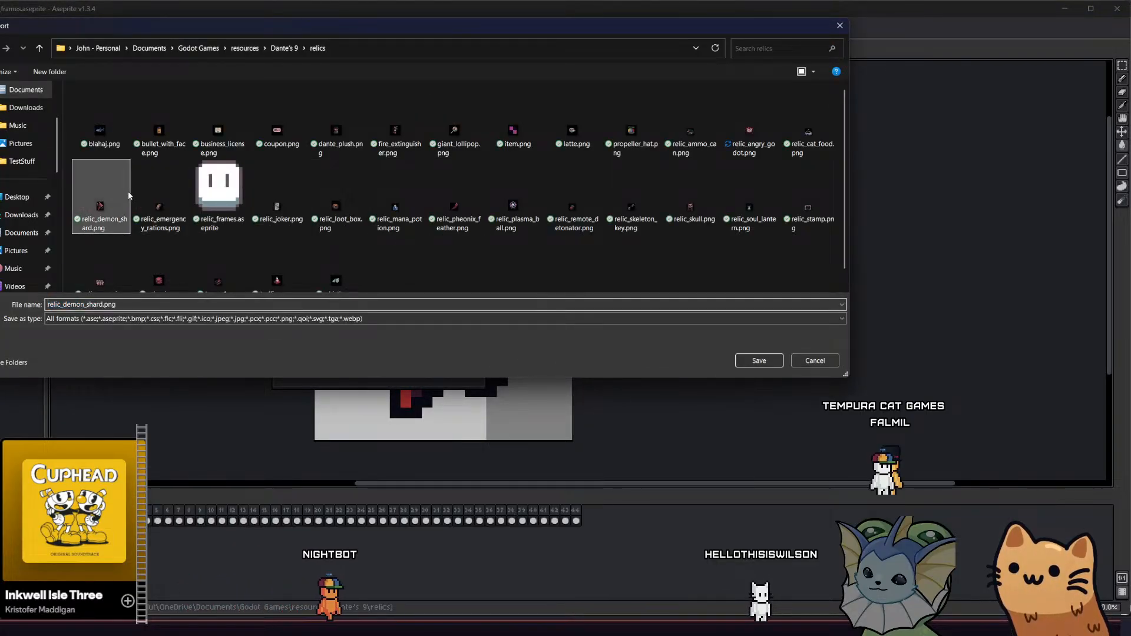
click(759, 361)
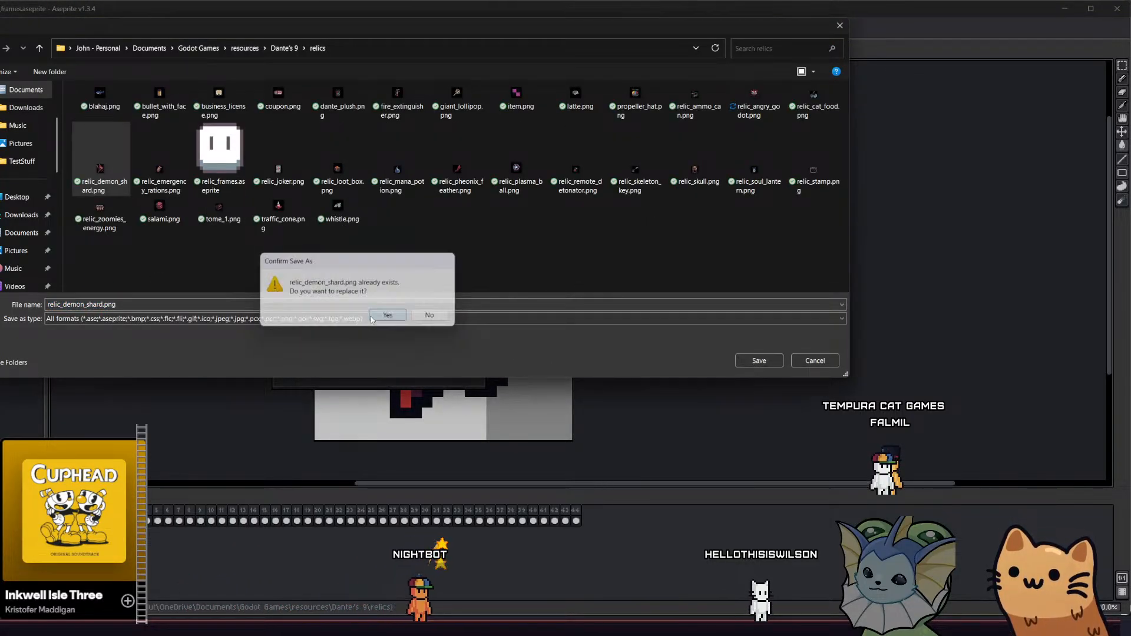
click(389, 316)
click(412, 350)
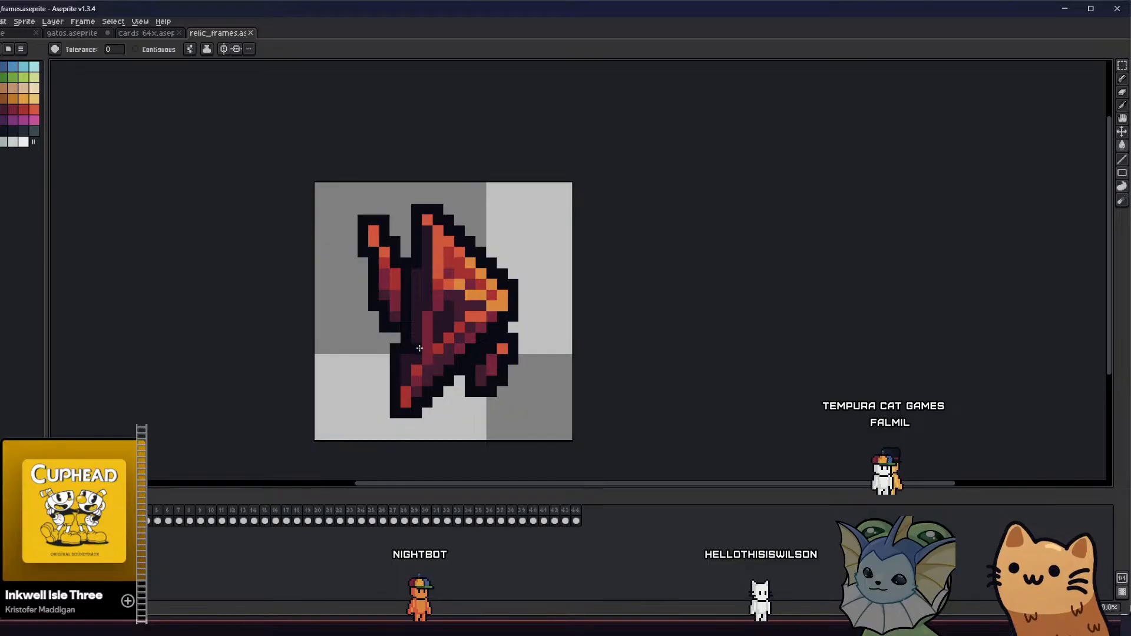
key(ctrl+alt+shift+s)
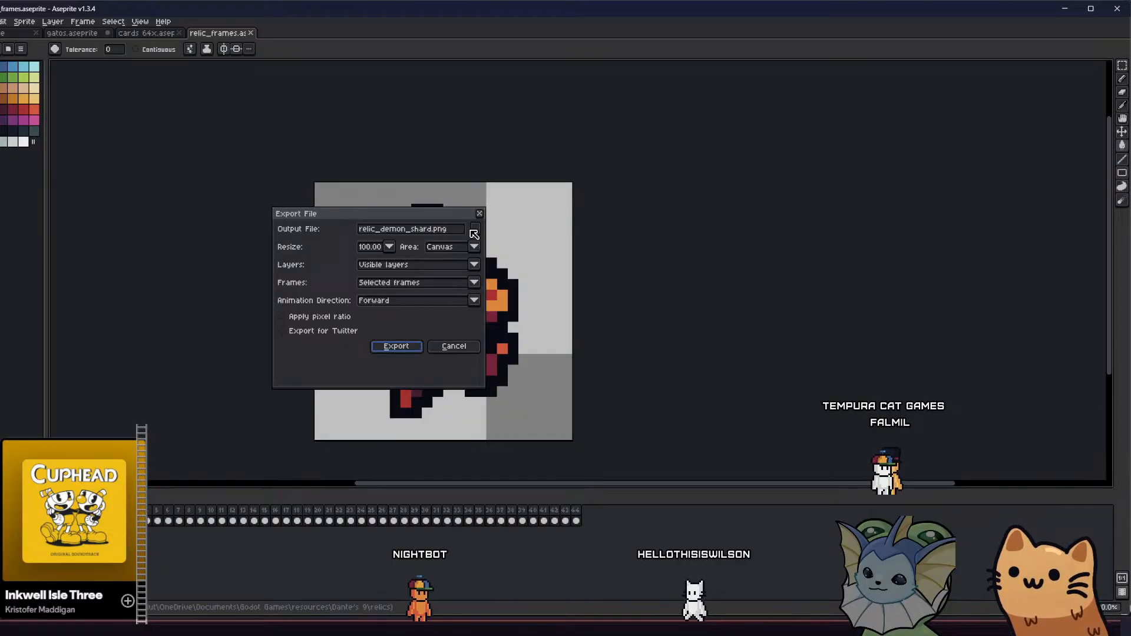
click(430, 351)
Export the blue lantern frame as relic_soul_lantern.png in the relics folder, replacing the existing file
key(Right)
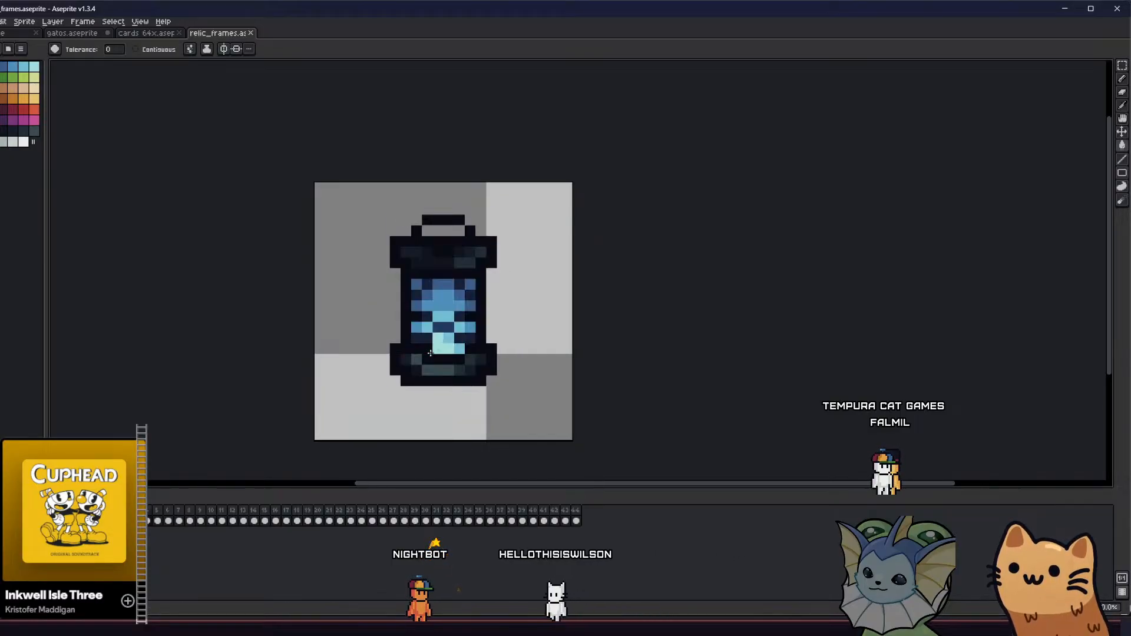
key(ctrl+alt+shift+s)
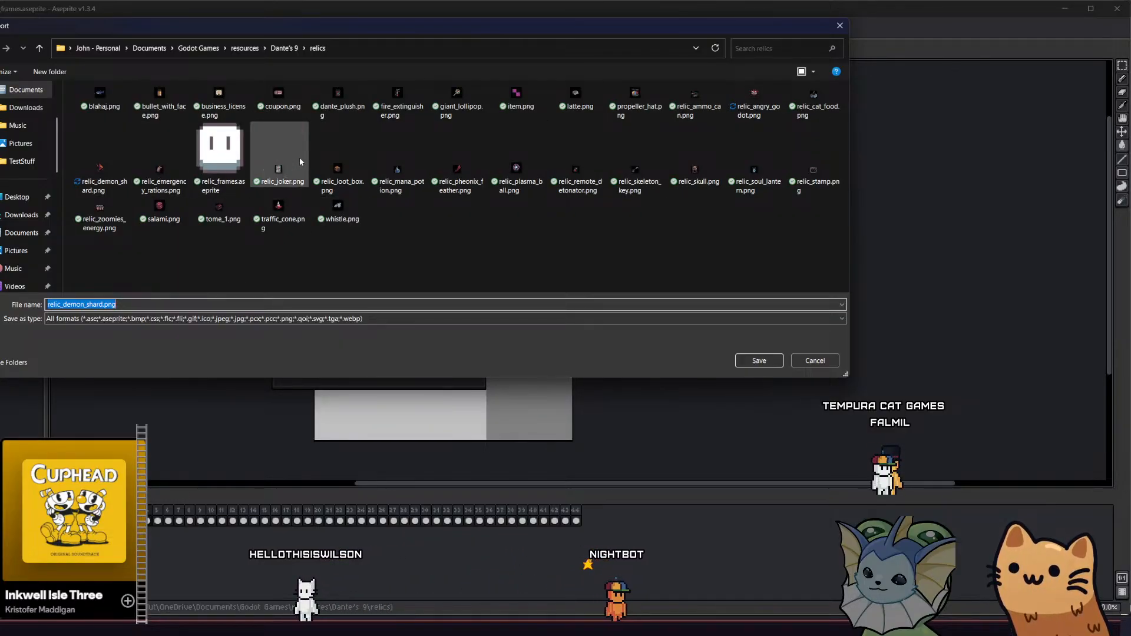
click(756, 160)
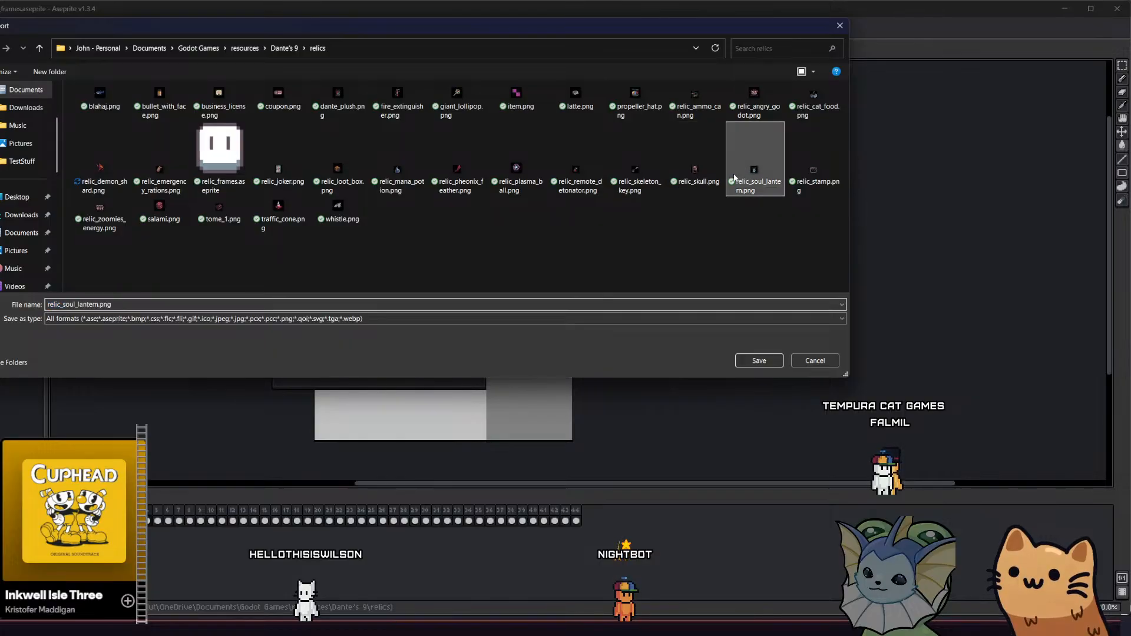
click(760, 360)
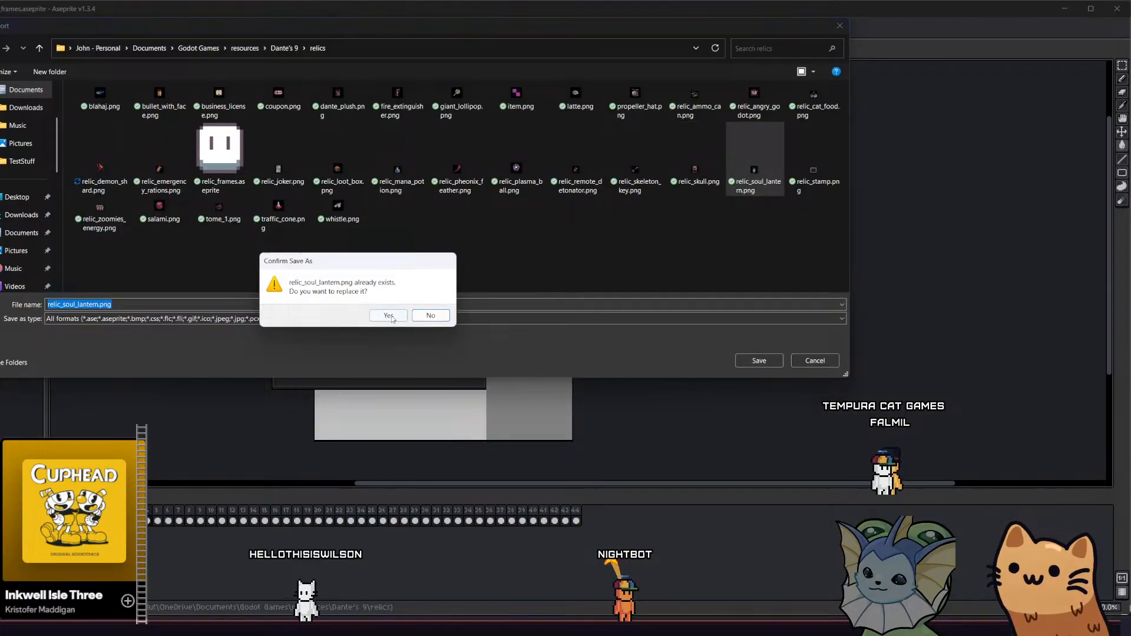
click(389, 317)
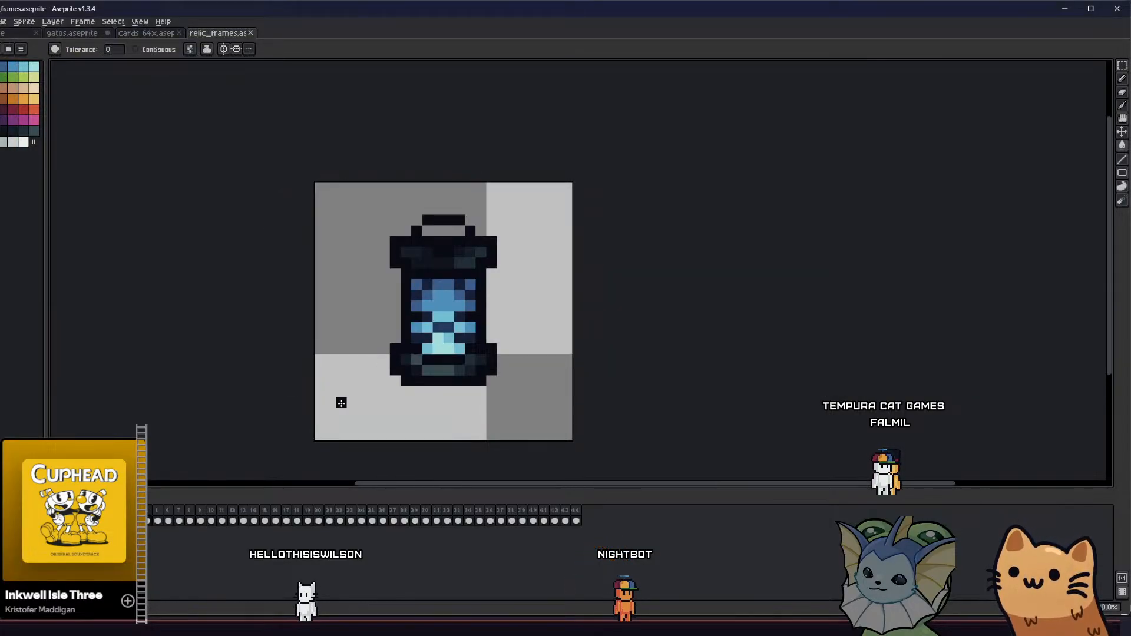
Export the brown ration bar frame as relic_emergency_rations.png in the relics folder, replacing the existing file
key(Right)
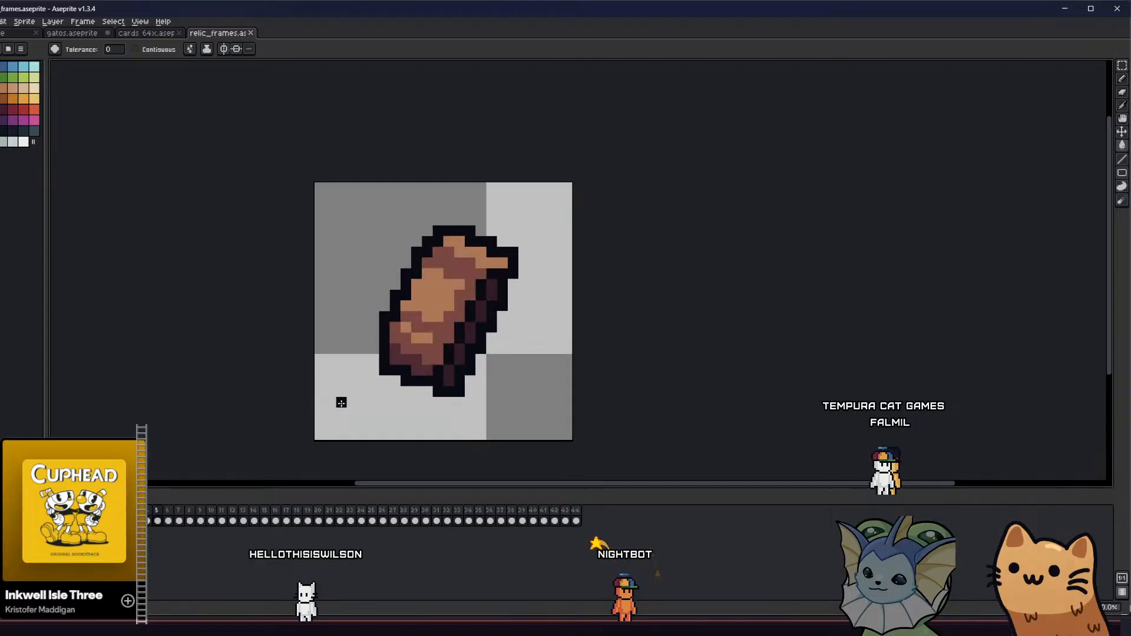
key(ctrl+alt+shift+s)
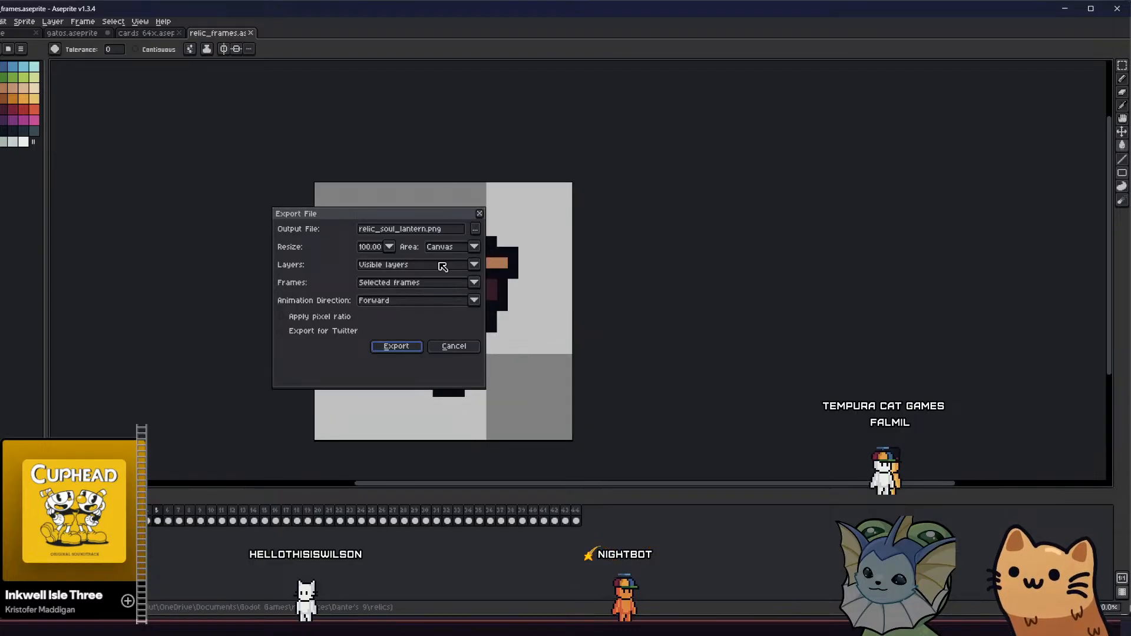
click(477, 230)
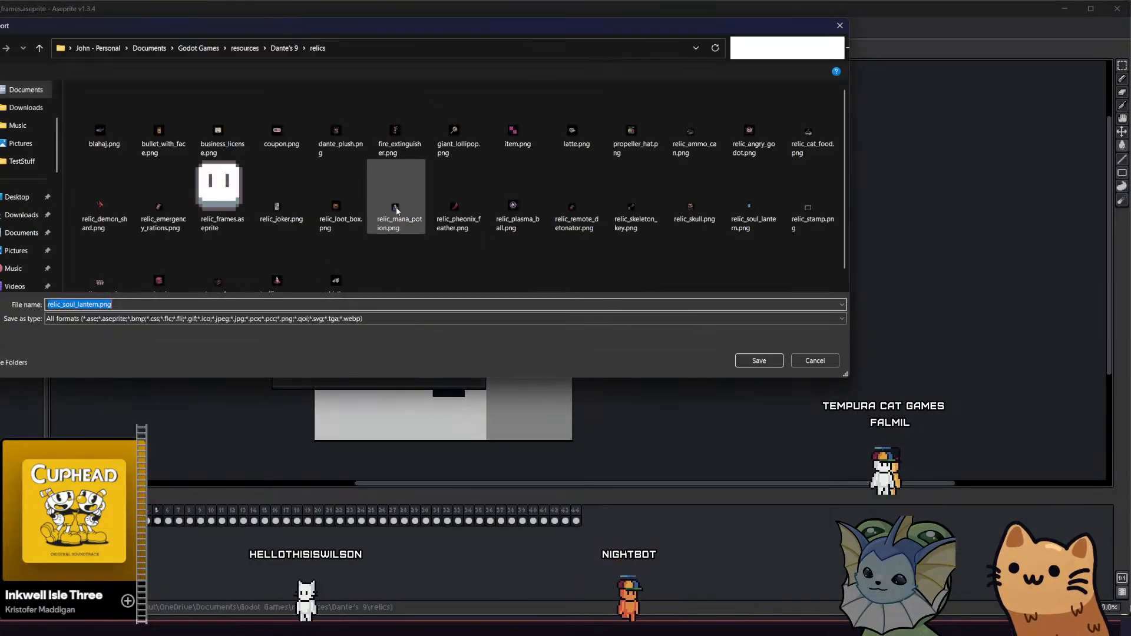
click(163, 172)
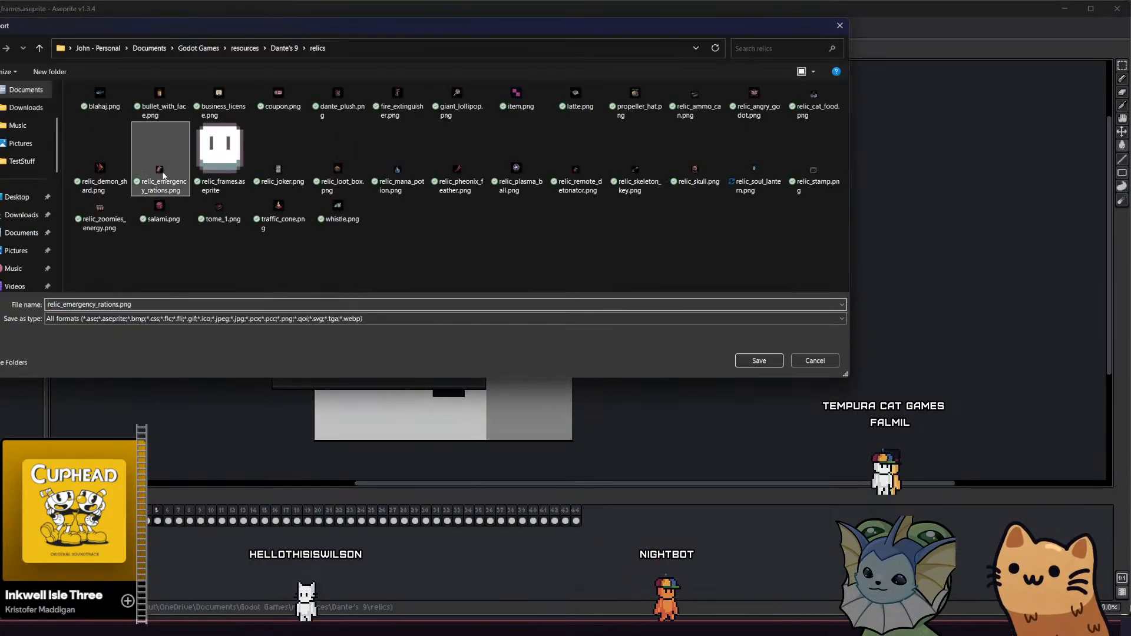
click(754, 360)
click(390, 316)
click(400, 344)
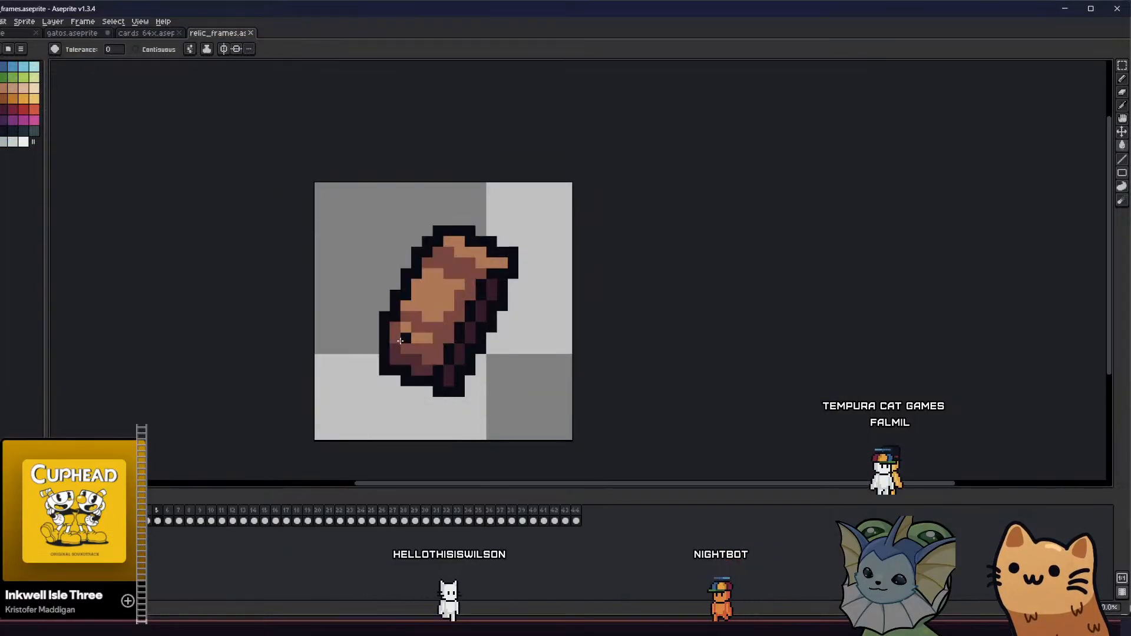
Export the green-bordered certificate frame under the new file name relic_business_license.png in the relics folder
key(Right)
key(ctrl+shift+e)
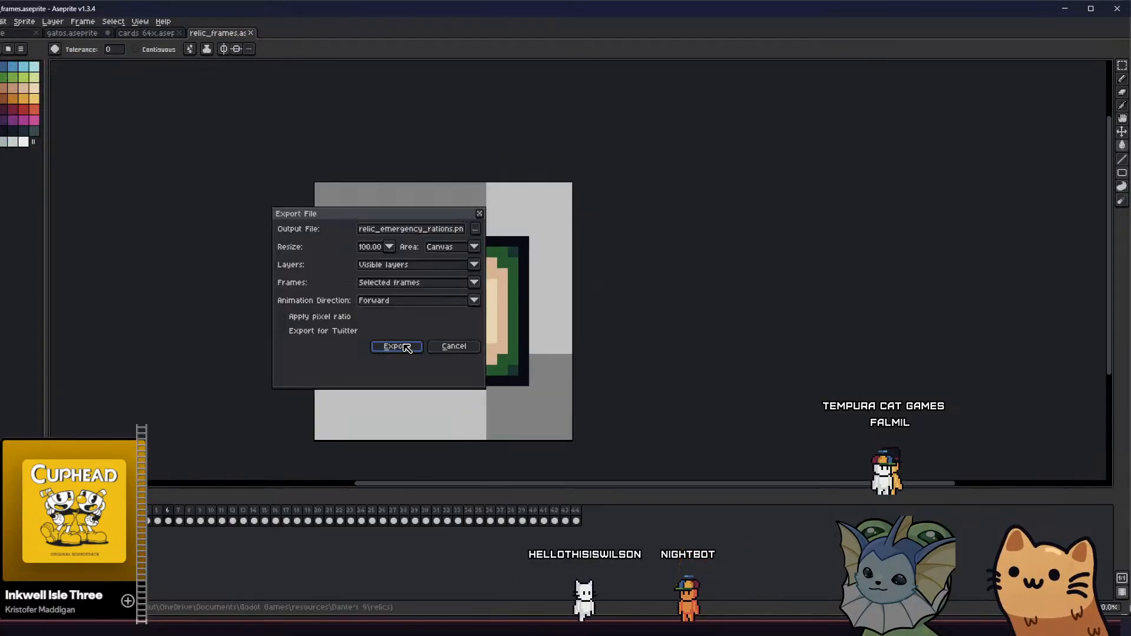
click(476, 230)
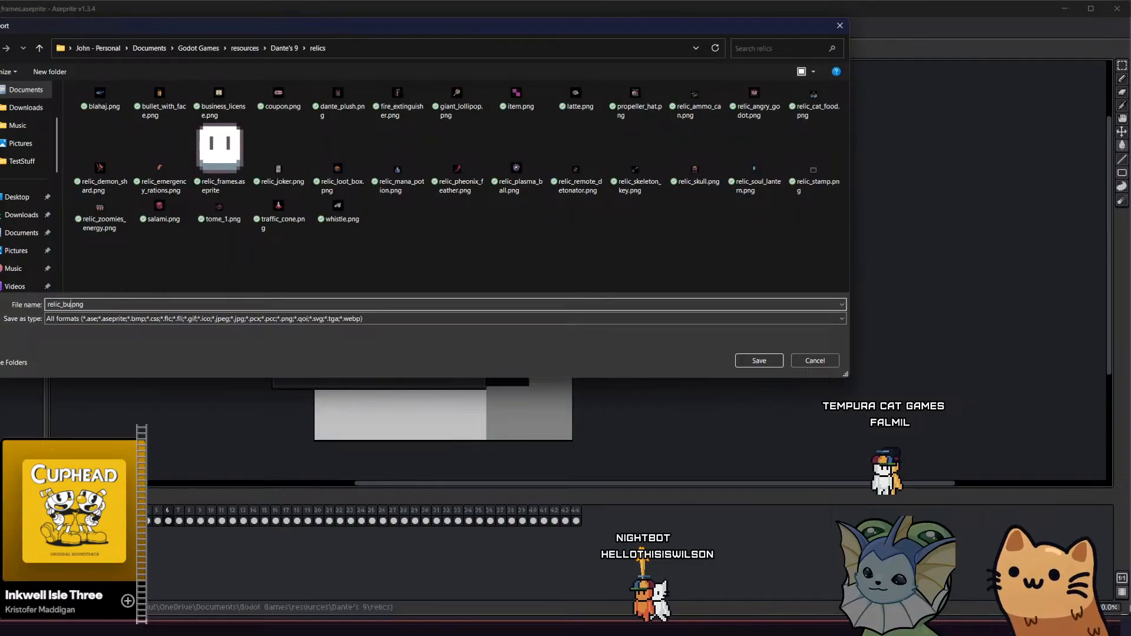
key(BackSpace)
key(BackSpace)
key(BackSpace)
key(BackSpace)
key(BackSpace)
text(business_lice)
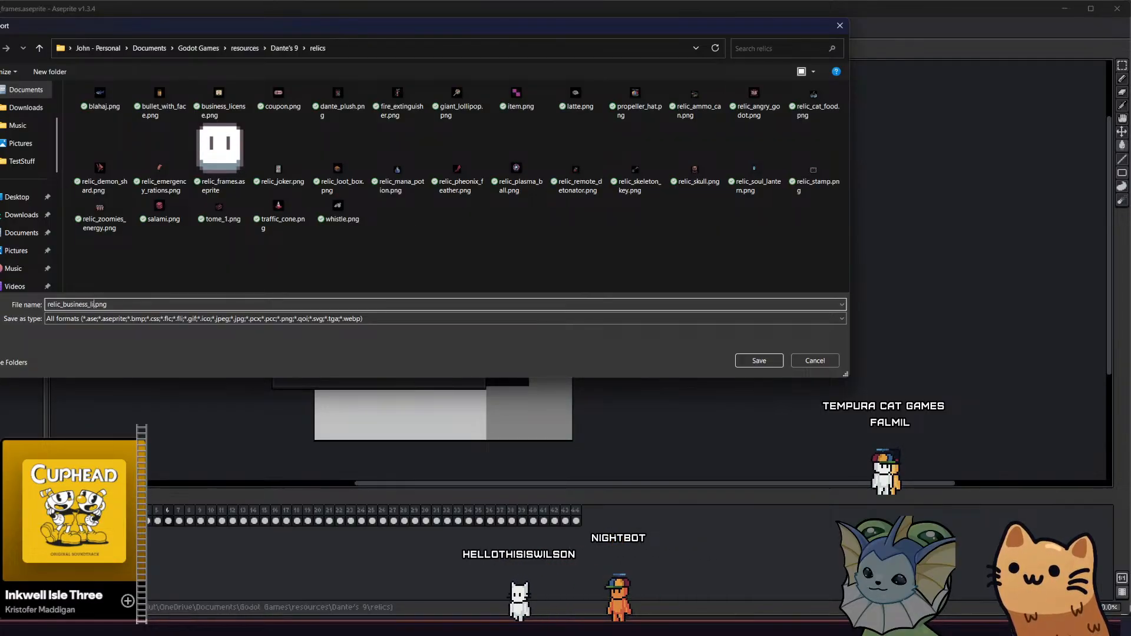
text(nse)
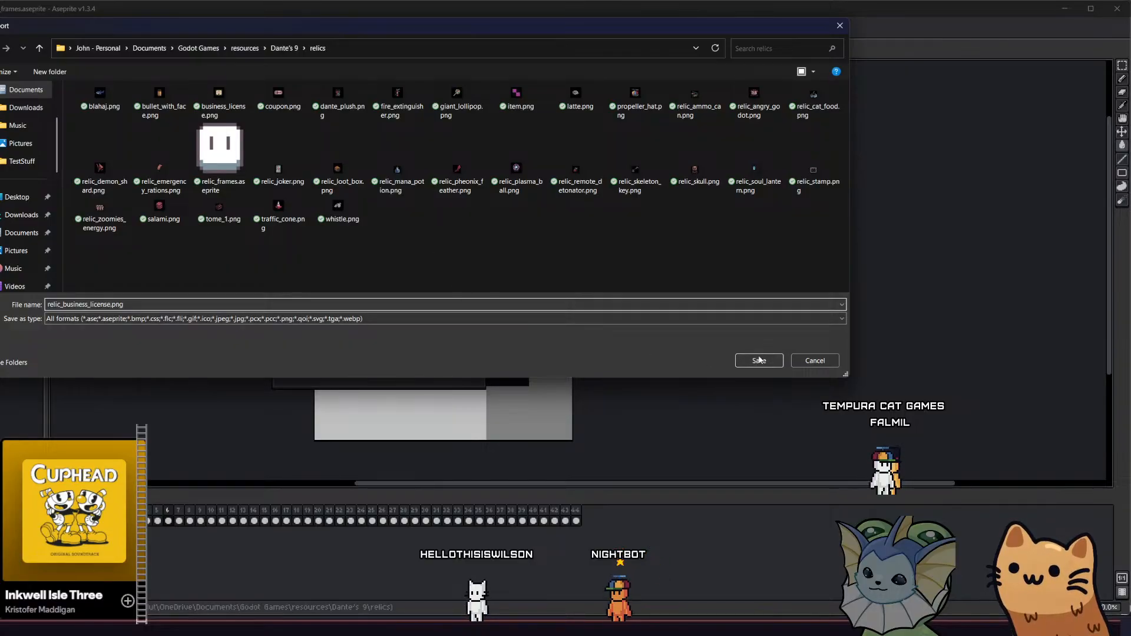
click(759, 360)
click(410, 350)
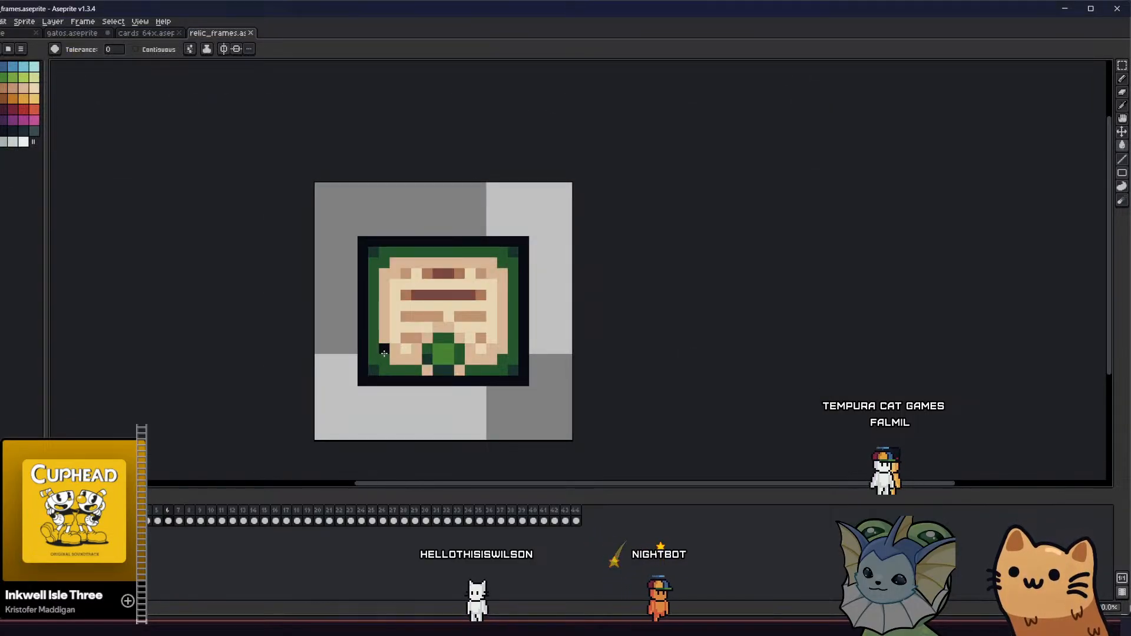
Go to frame 13, the cat food can, and export it as relic_cat_food.png in the relics folder, replacing the existing file
key(Right)
key(Right)
key(Right)
key(Right)
key(Right)
key(Right)
key(Right)
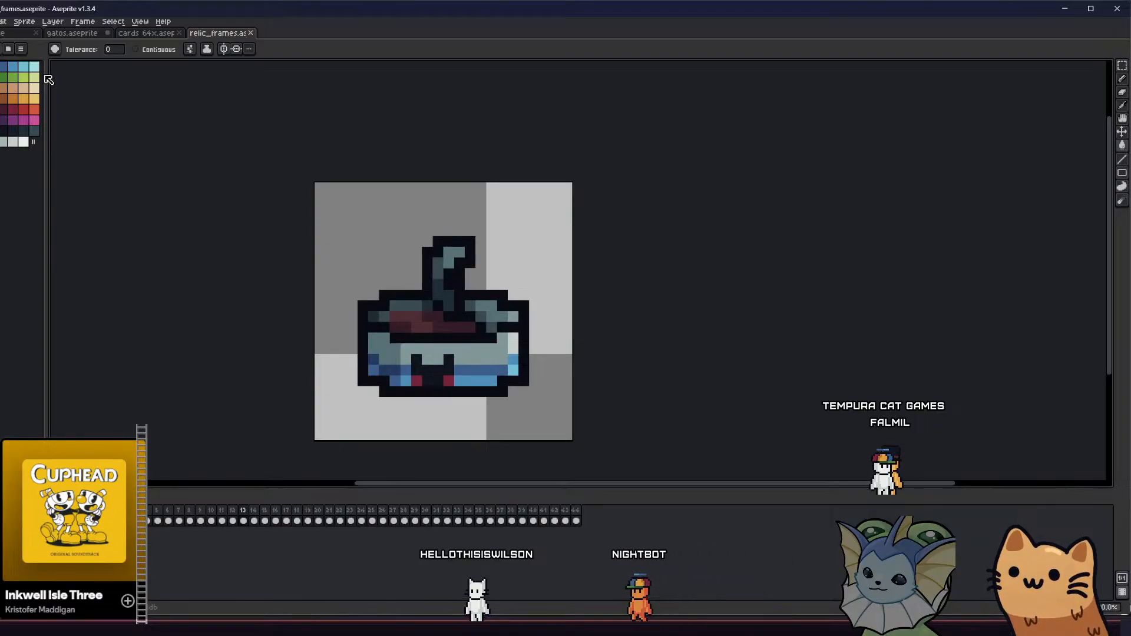
key(alt+f)
mouse_move(36, 110)
click(88, 110)
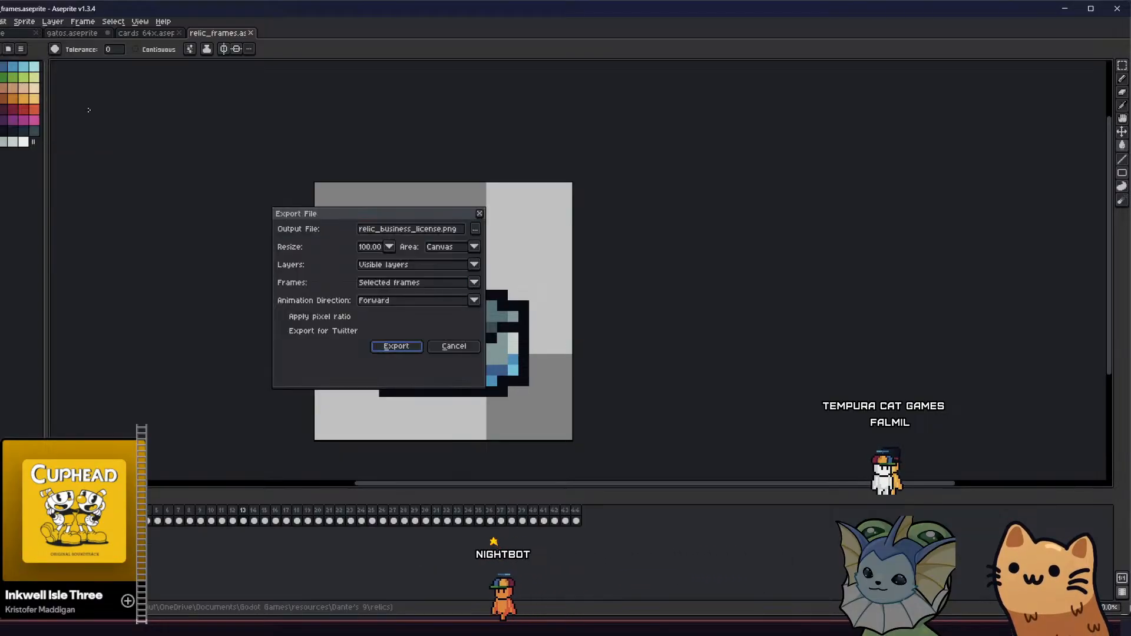
click(476, 231)
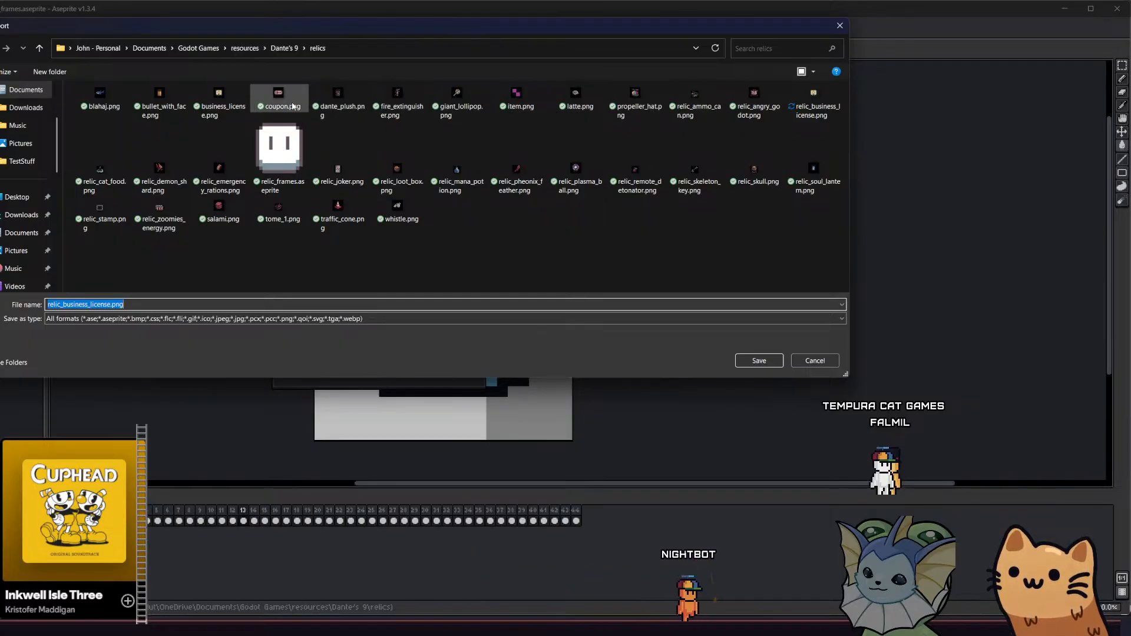
click(124, 180)
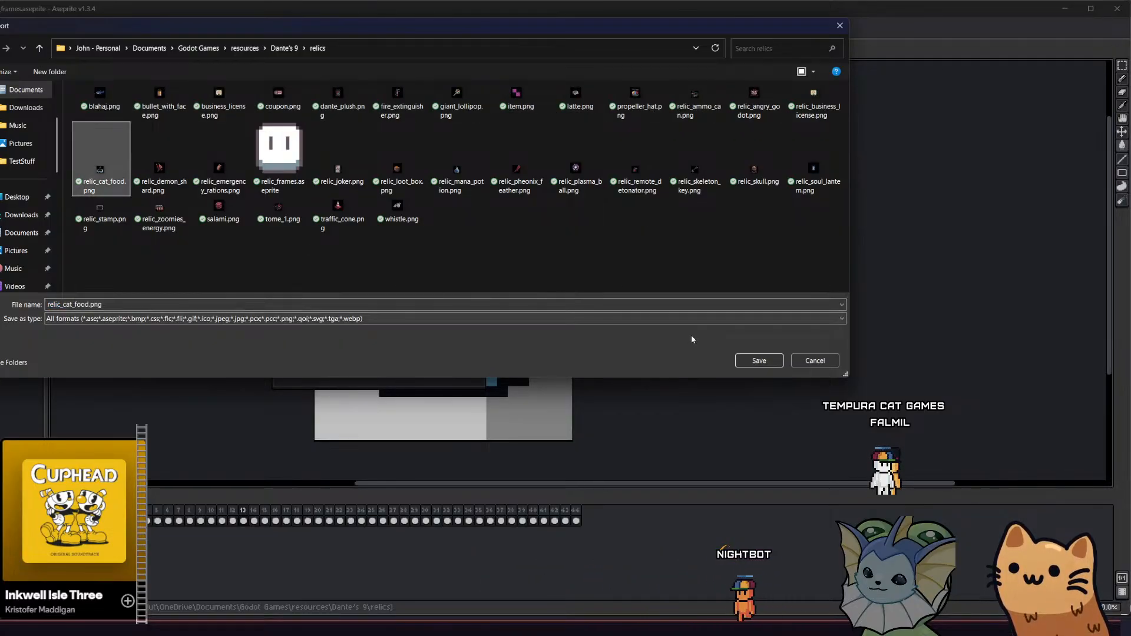
key(Return)
click(388, 317)
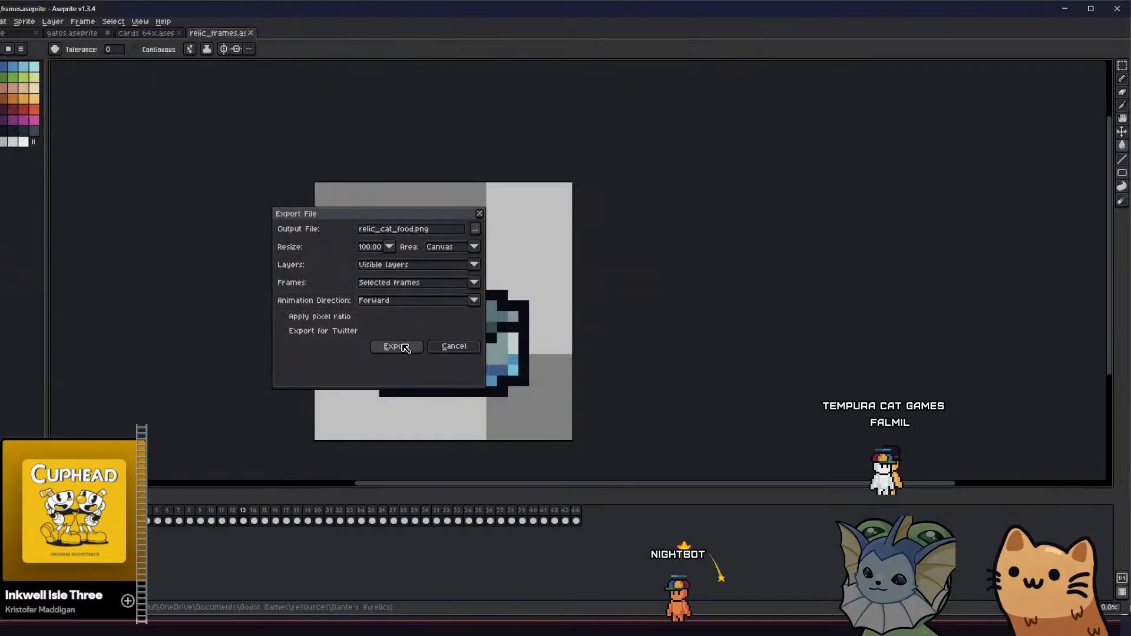
click(396, 346)
Export frame 14, the brown skull, as relic_skull.png in the relics folder, replacing the existing file
key(Right)
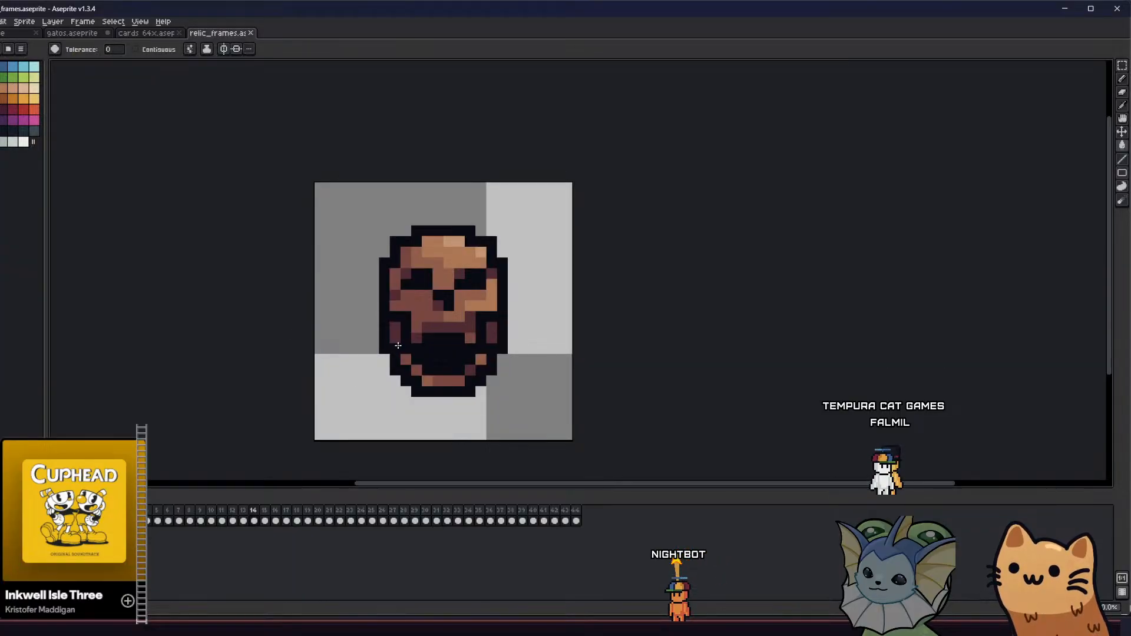
click(0, 22)
mouse_move(42, 112)
click(91, 111)
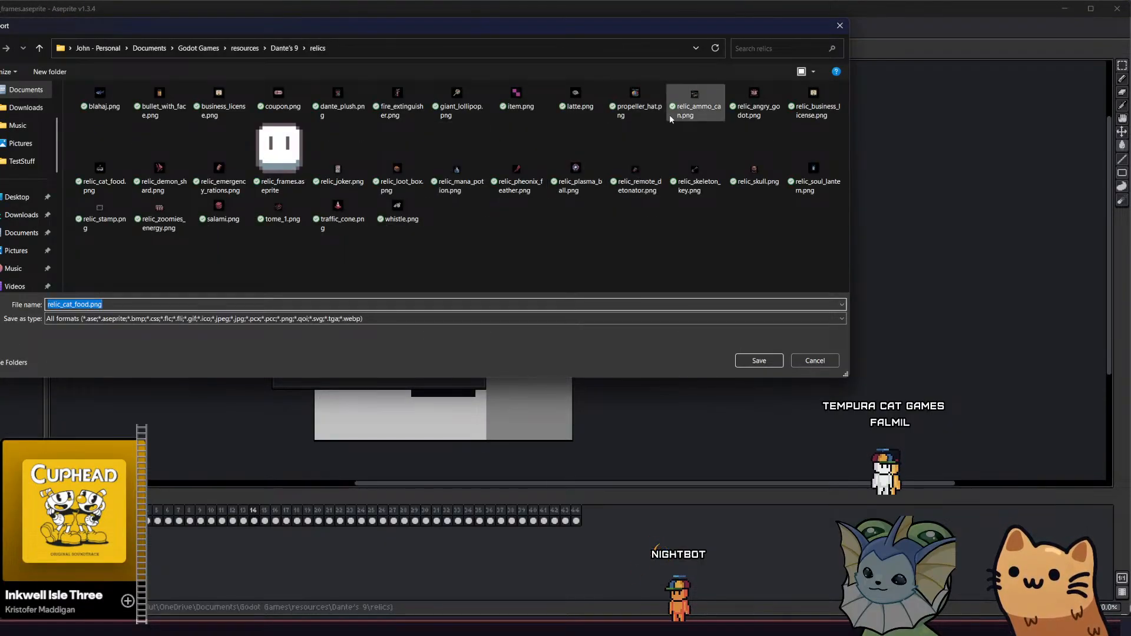
click(752, 165)
click(759, 362)
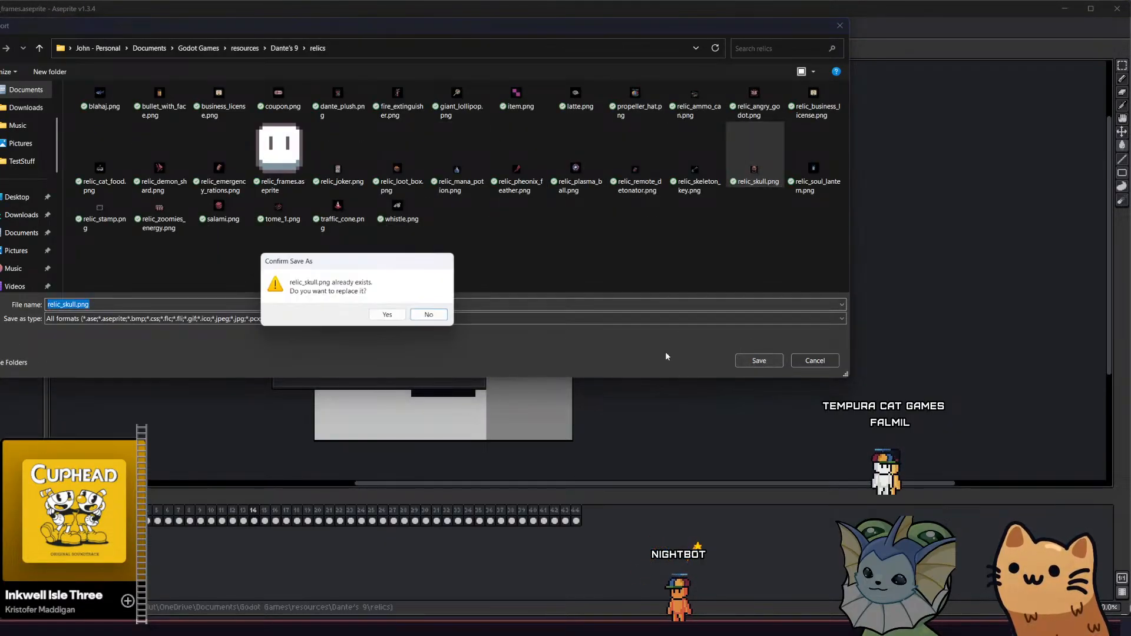
click(389, 316)
click(398, 350)
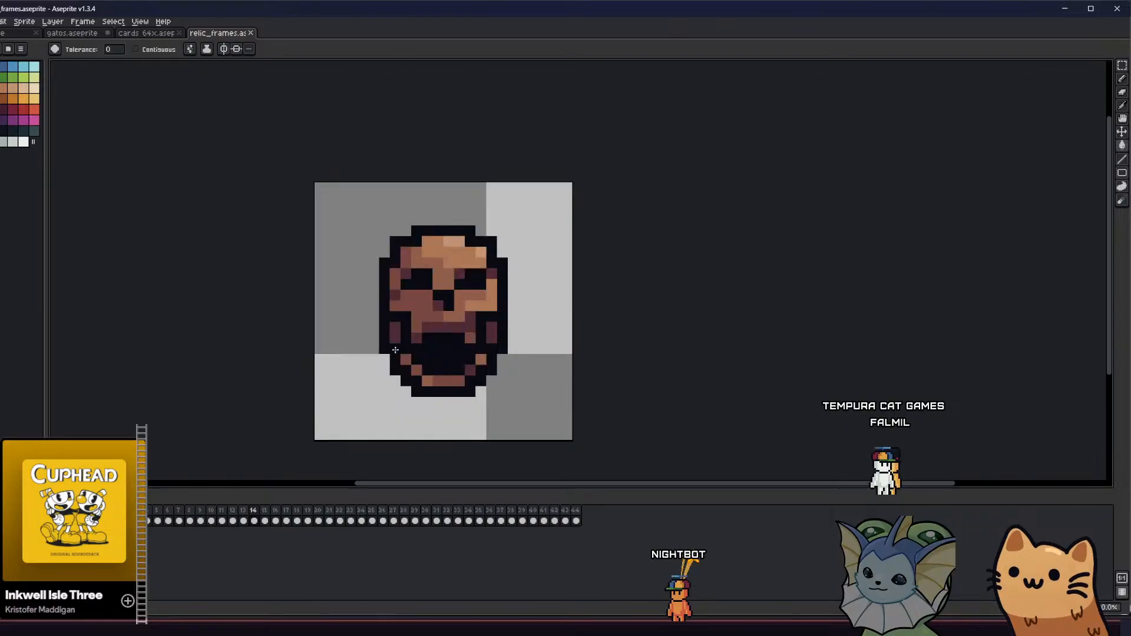
Go to frame 15, the skeleton key, and export it as relic_skeleton_key.png in the relics folder, replacing the existing file
key(Right)
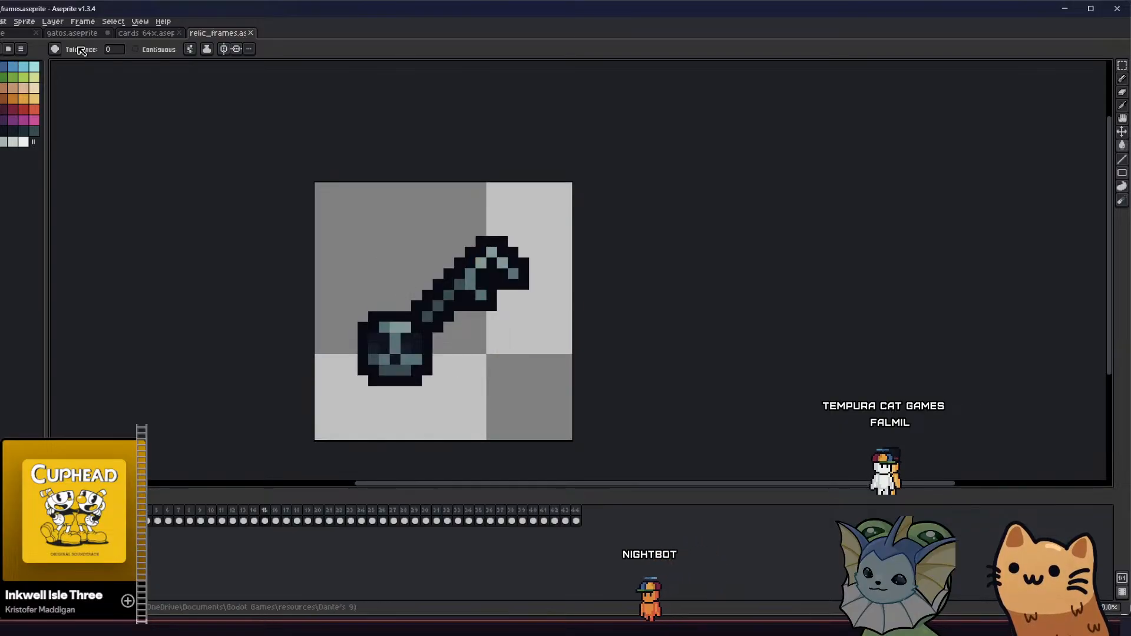
click(0, 21)
mouse_move(24, 120)
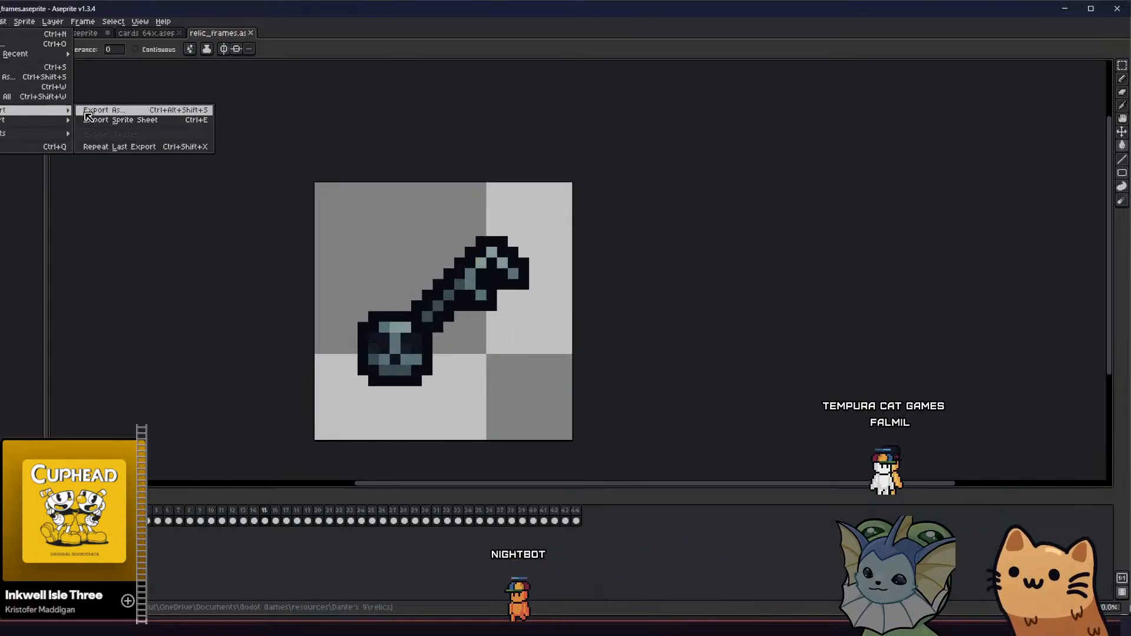
click(97, 110)
drag(449, 215, 368, 205)
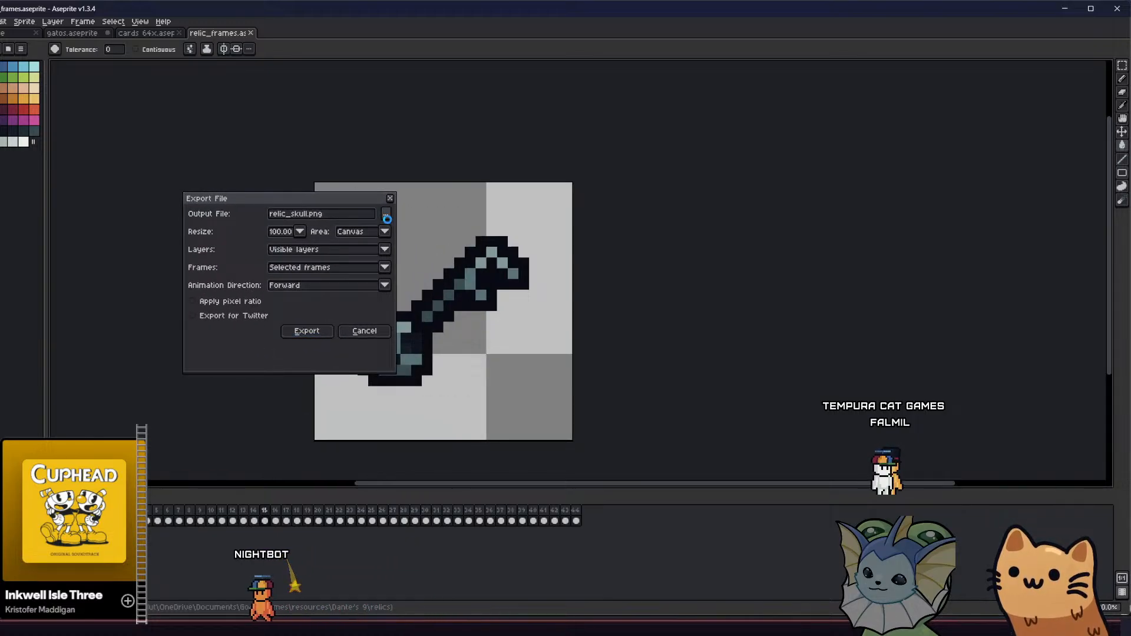
click(814, 359)
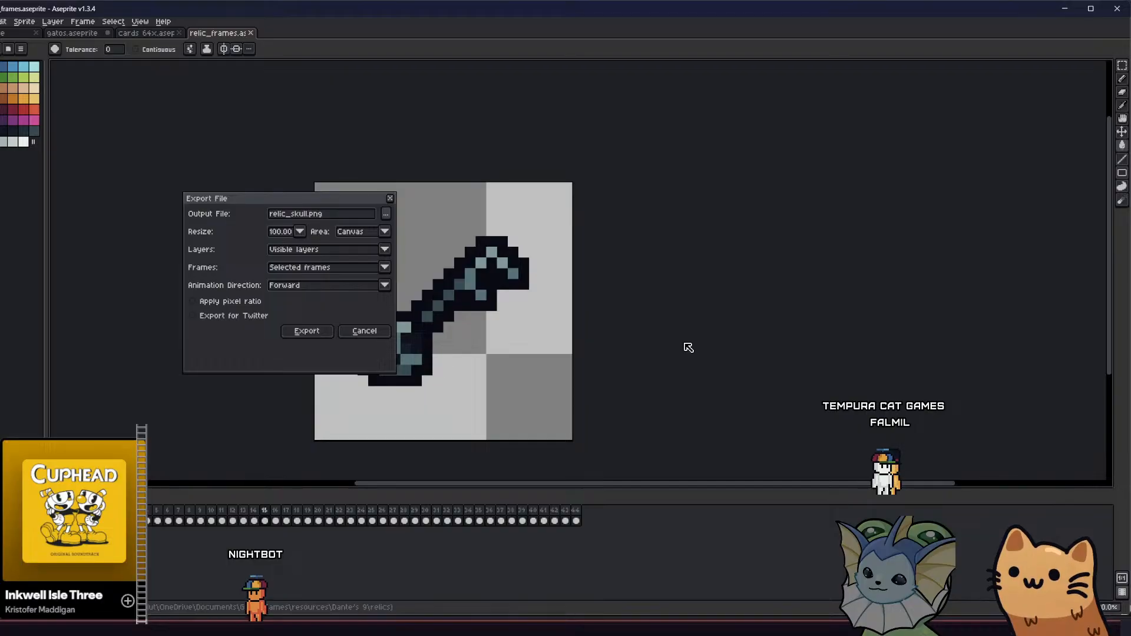
click(387, 217)
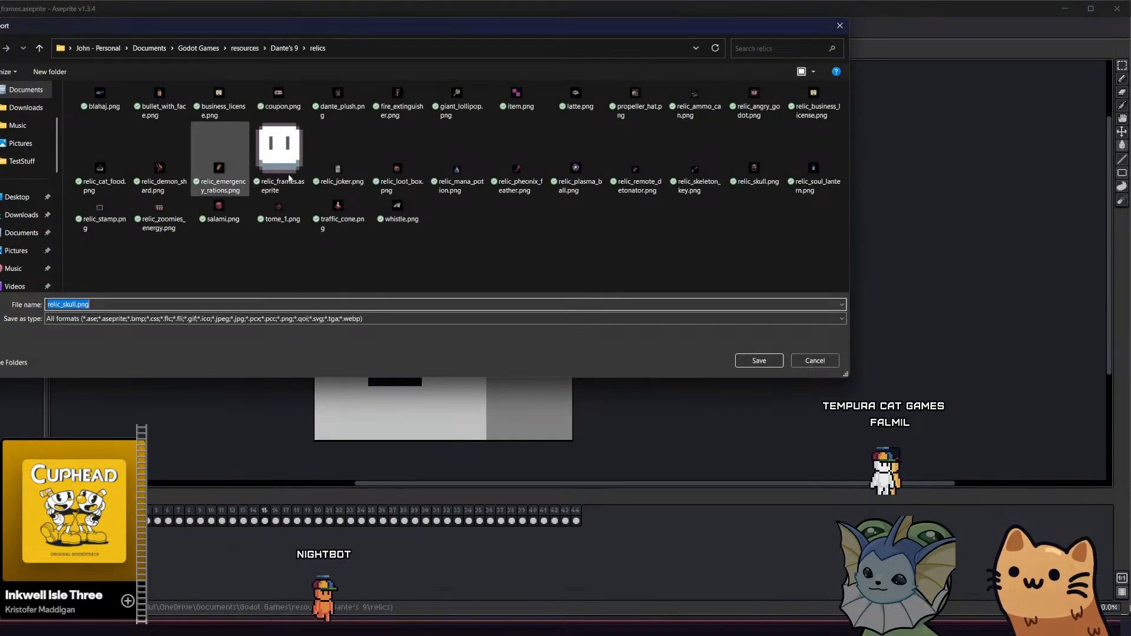
click(668, 190)
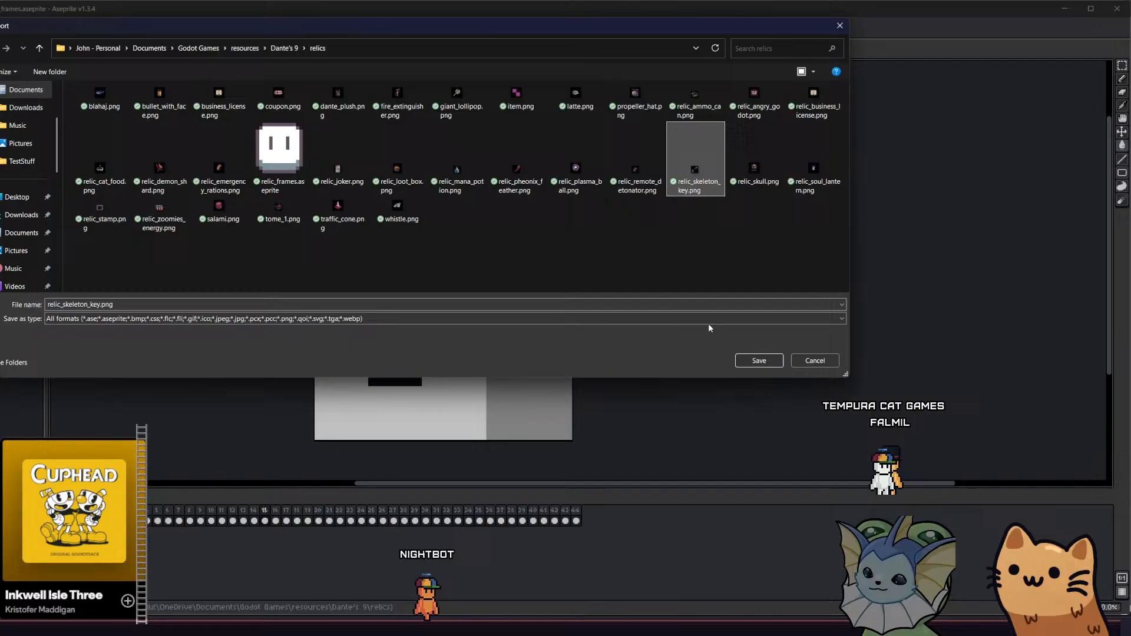
click(737, 362)
click(386, 313)
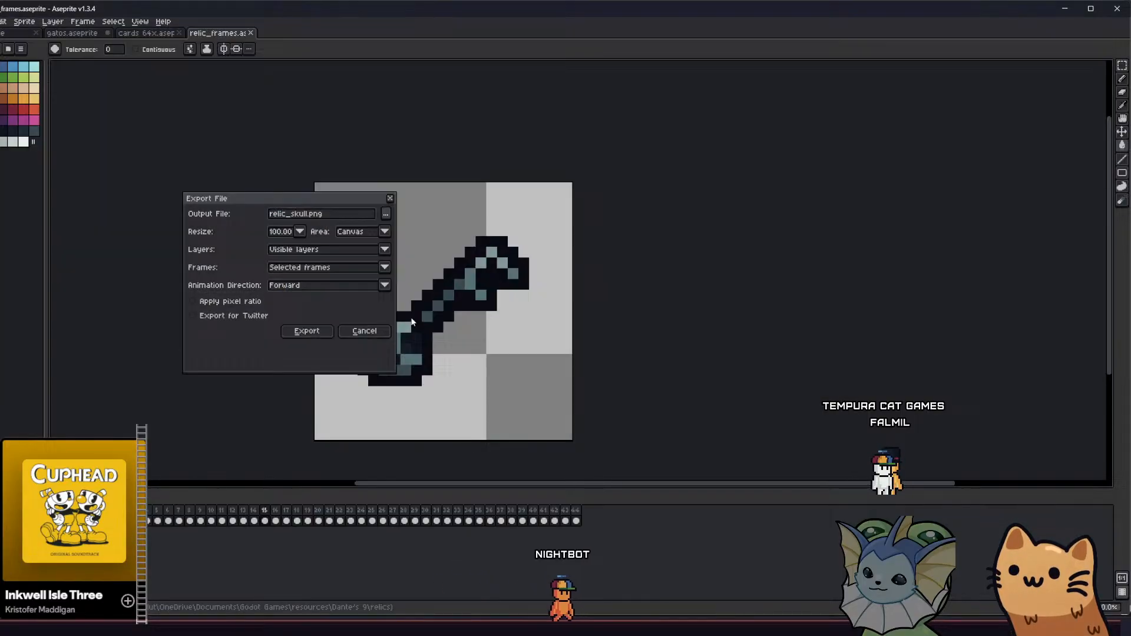
click(323, 336)
Go to frame 16, the green ammo can, and export it as relic_ammo_can.png in the relics folder, replacing the existing file
key(Right)
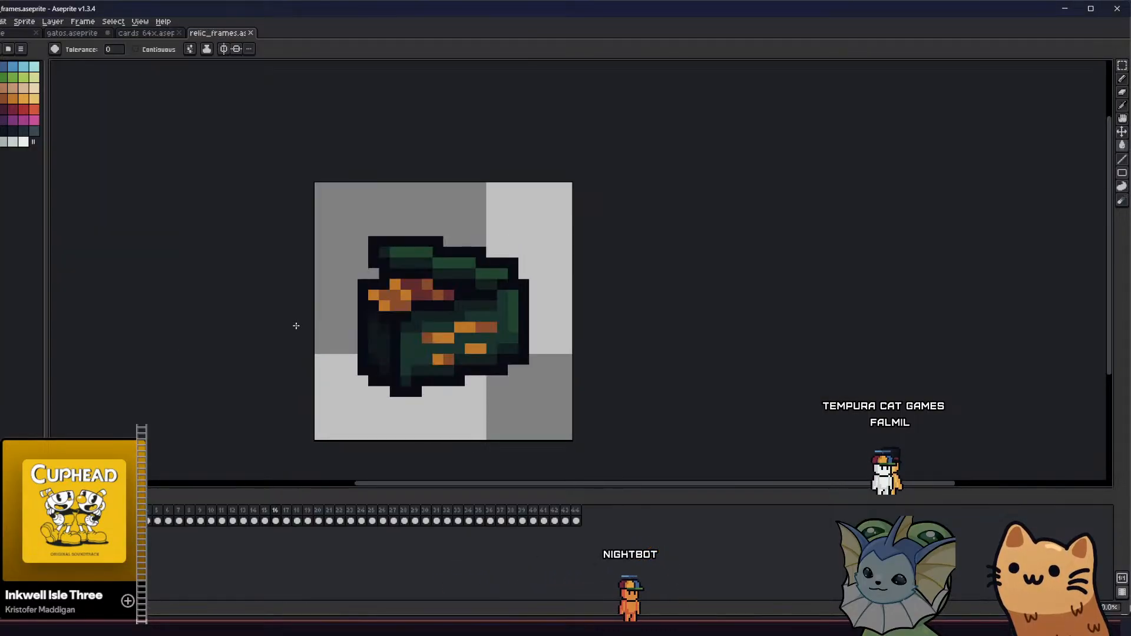
click(0, 21)
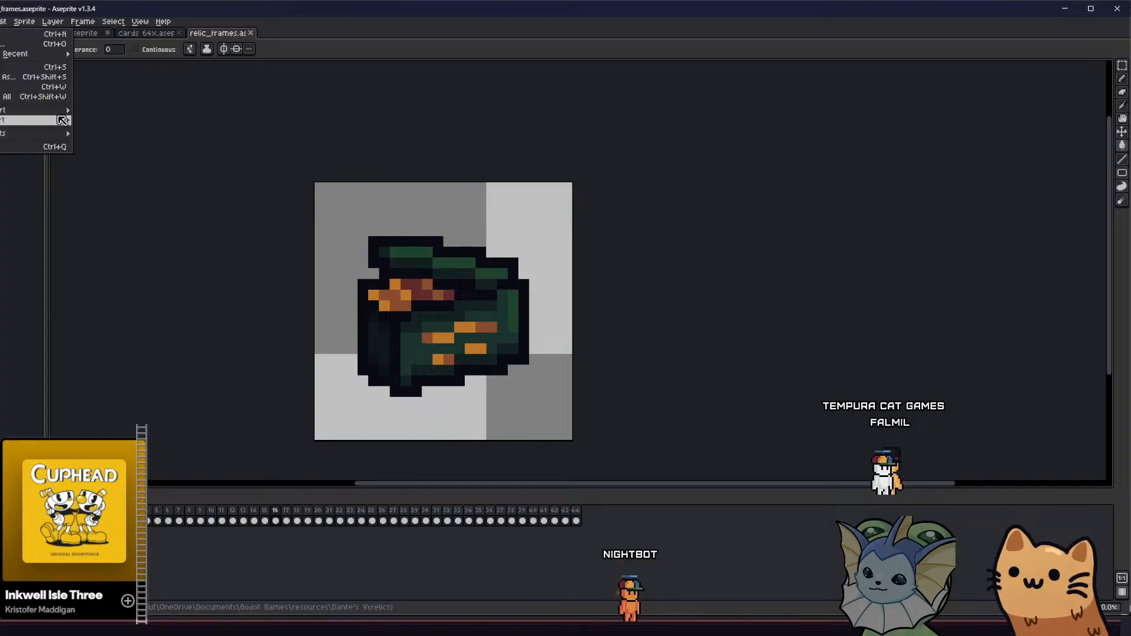
click(86, 119)
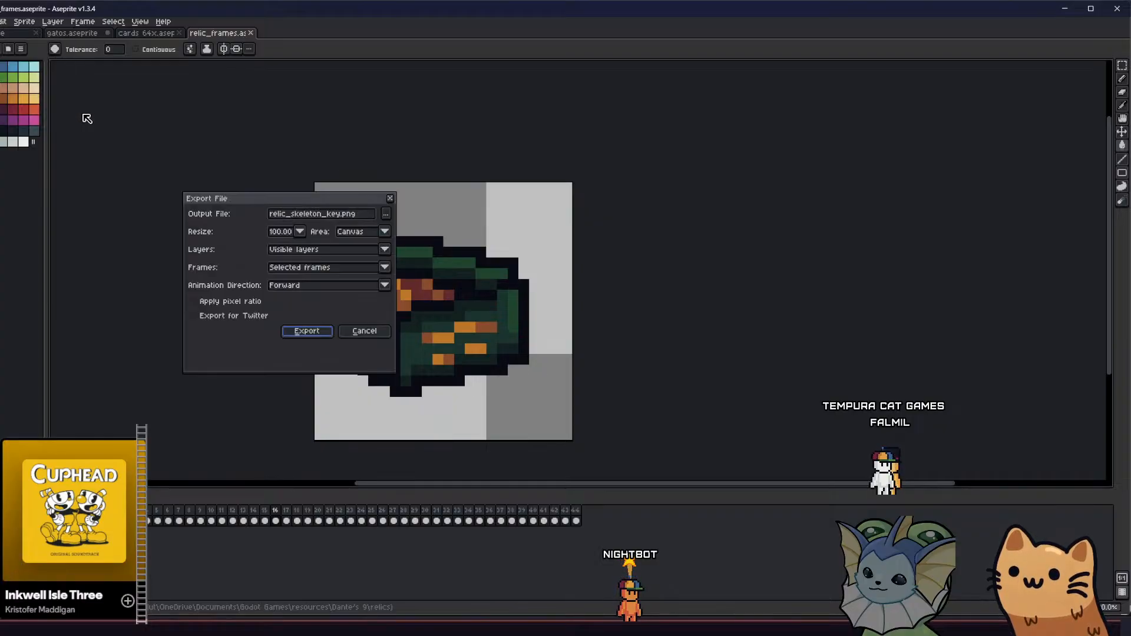
click(385, 216)
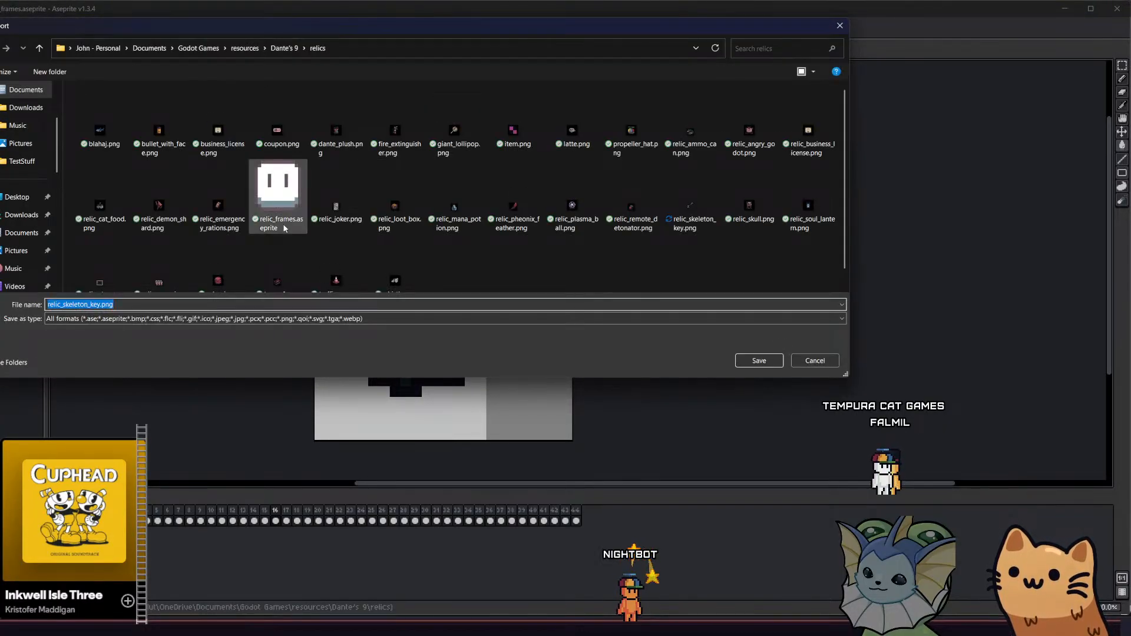
scroll(474, 239, down, 1)
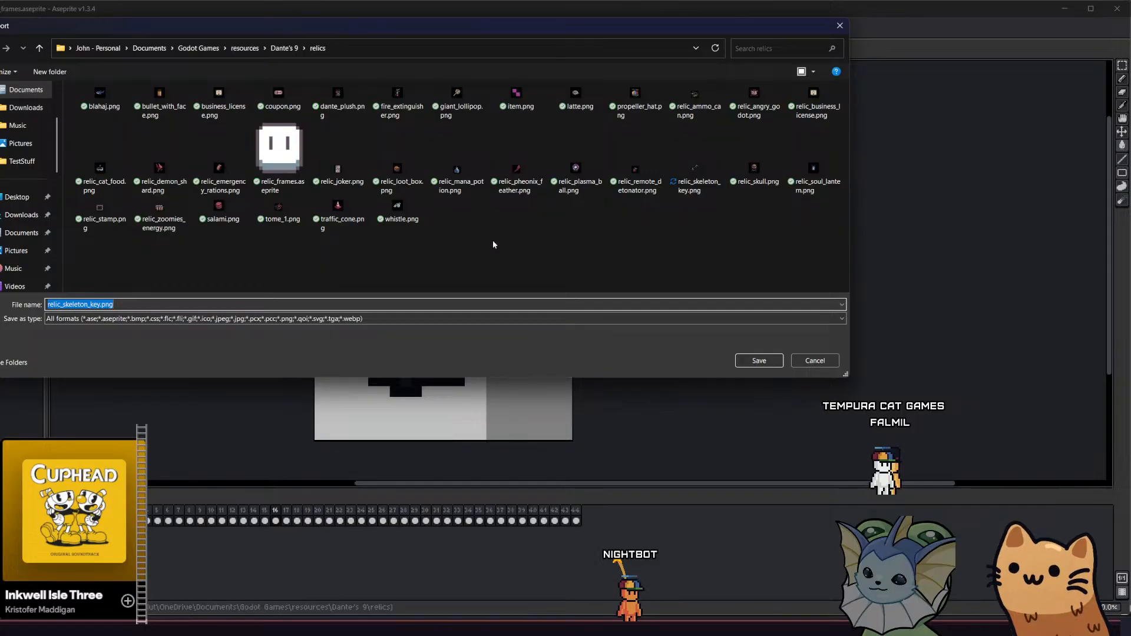
click(695, 98)
click(755, 359)
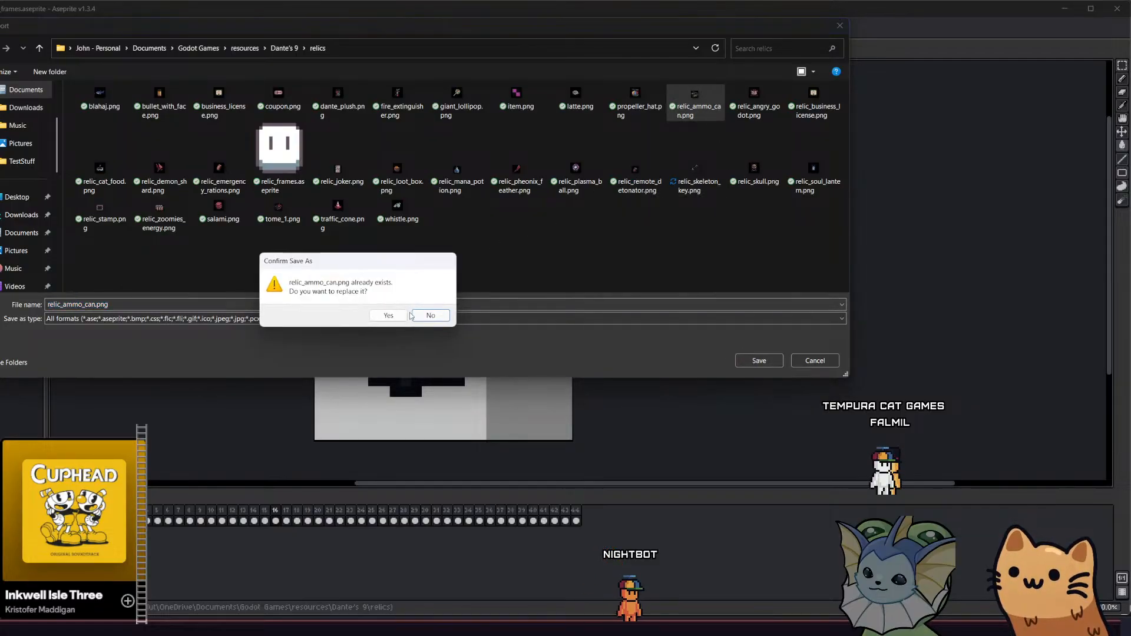
click(389, 315)
click(301, 331)
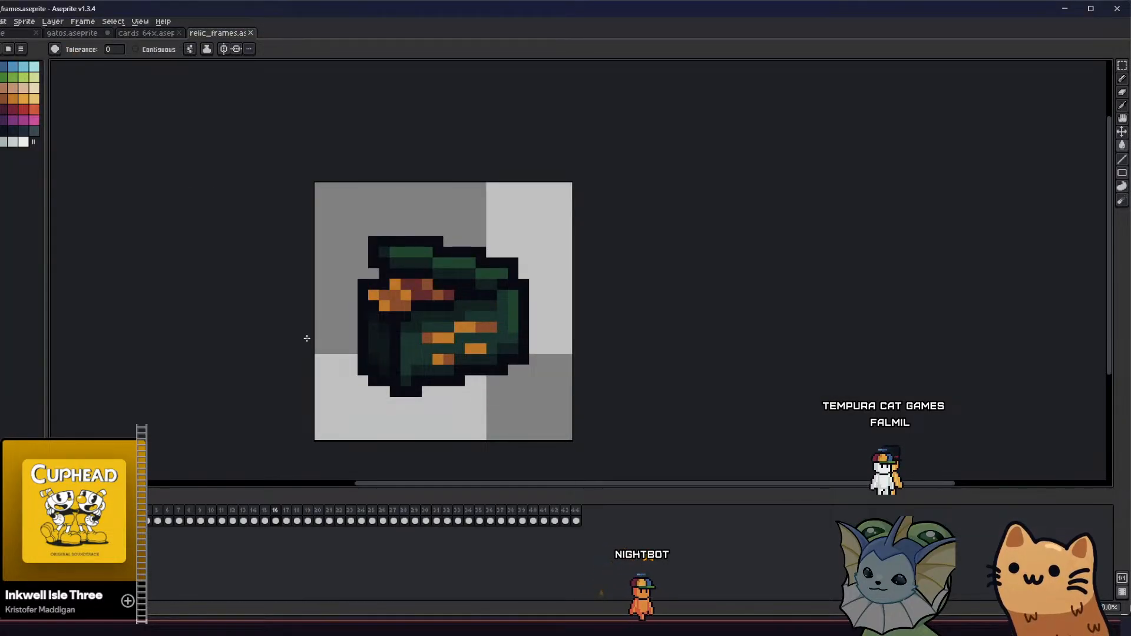
Go to frame 17, the fire extinguisher, and export it as fire_extinguisher.png in the relics folder, replacing the existing file
key(Right)
click(1, 22)
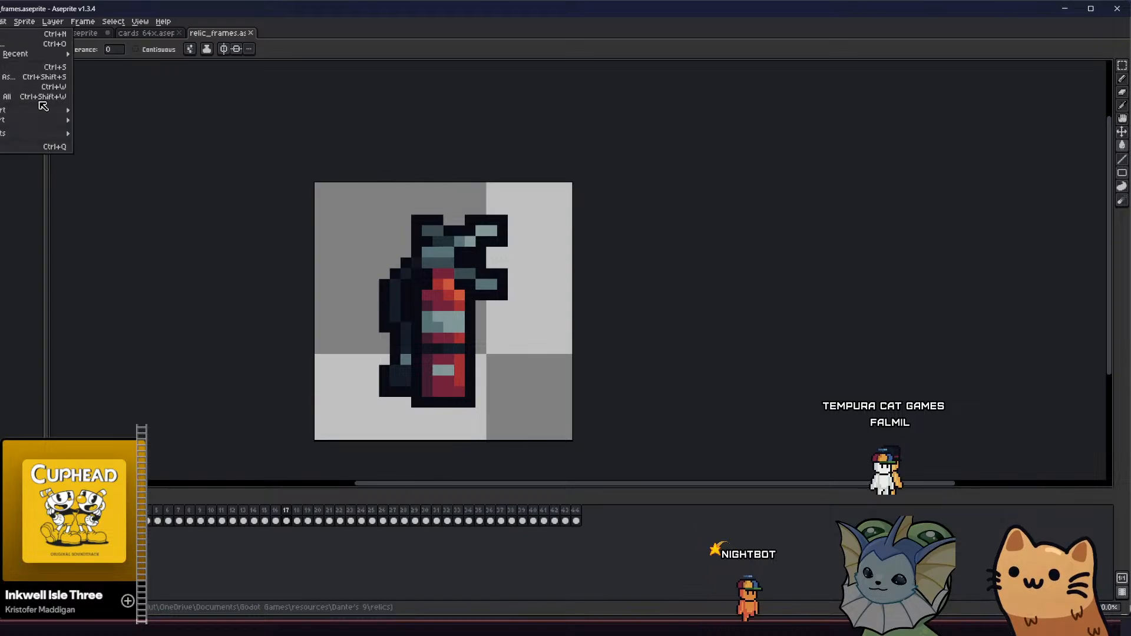
mouse_move(41, 119)
click(118, 113)
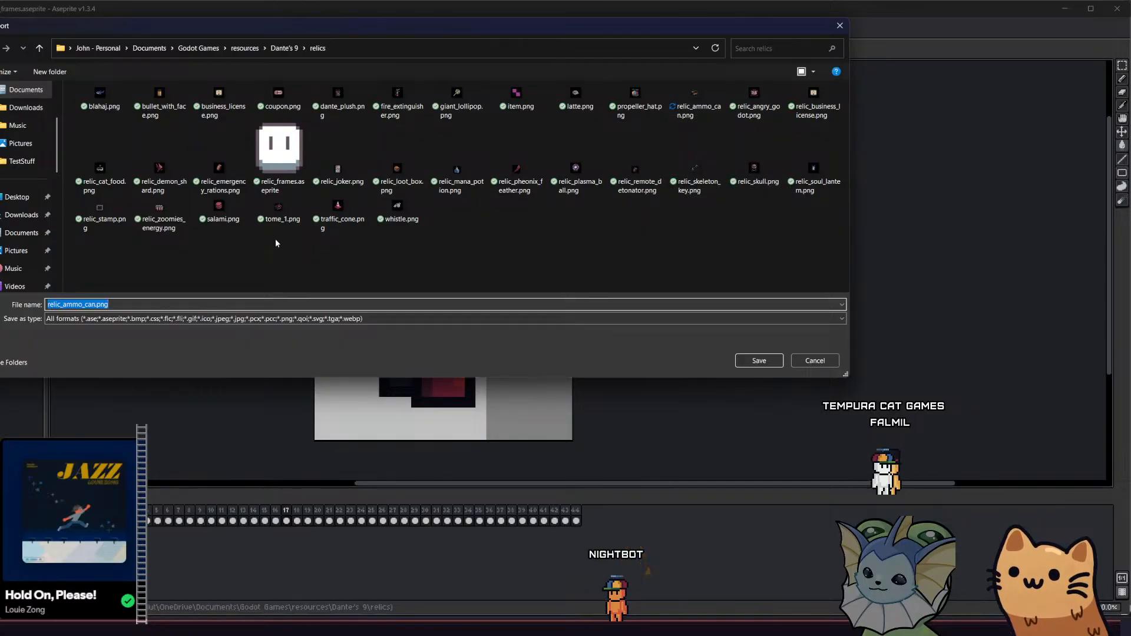
click(398, 101)
click(752, 361)
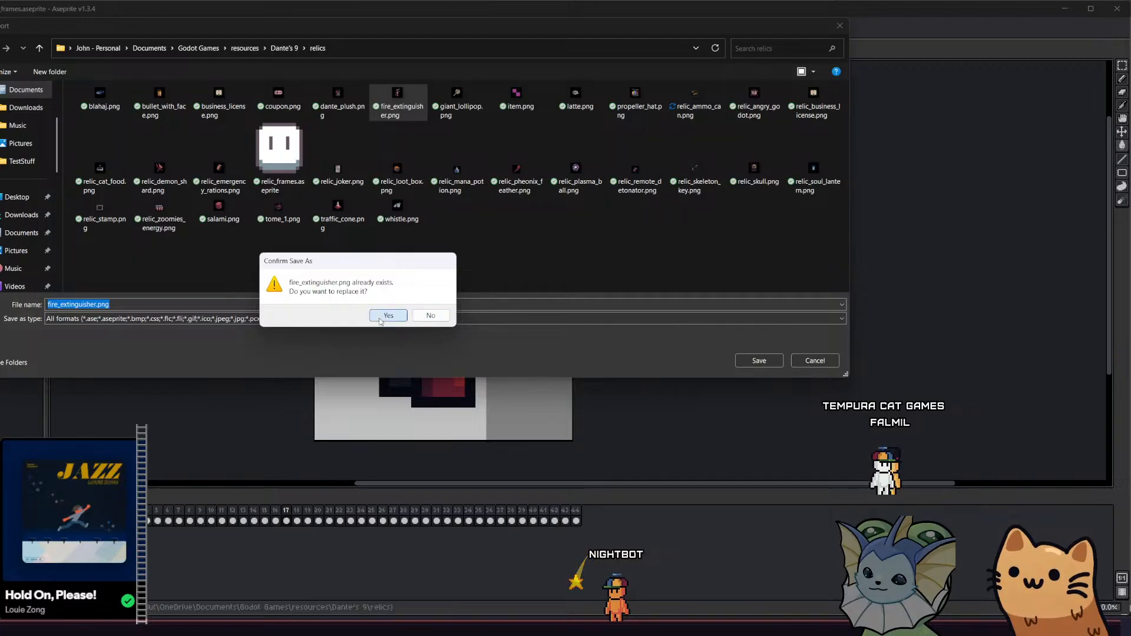
click(381, 321)
click(316, 329)
Export frame 18, the magenta and black checkered square, as item.png in the relics folder, replacing the existing file
key(Right)
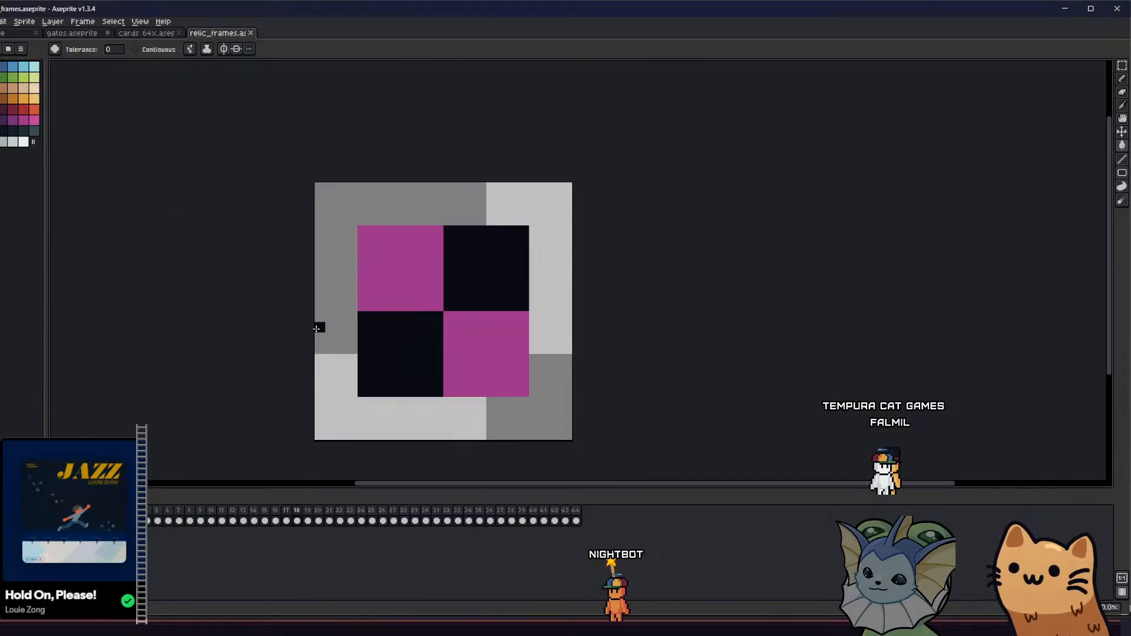
click(0, 21)
mouse_move(23, 119)
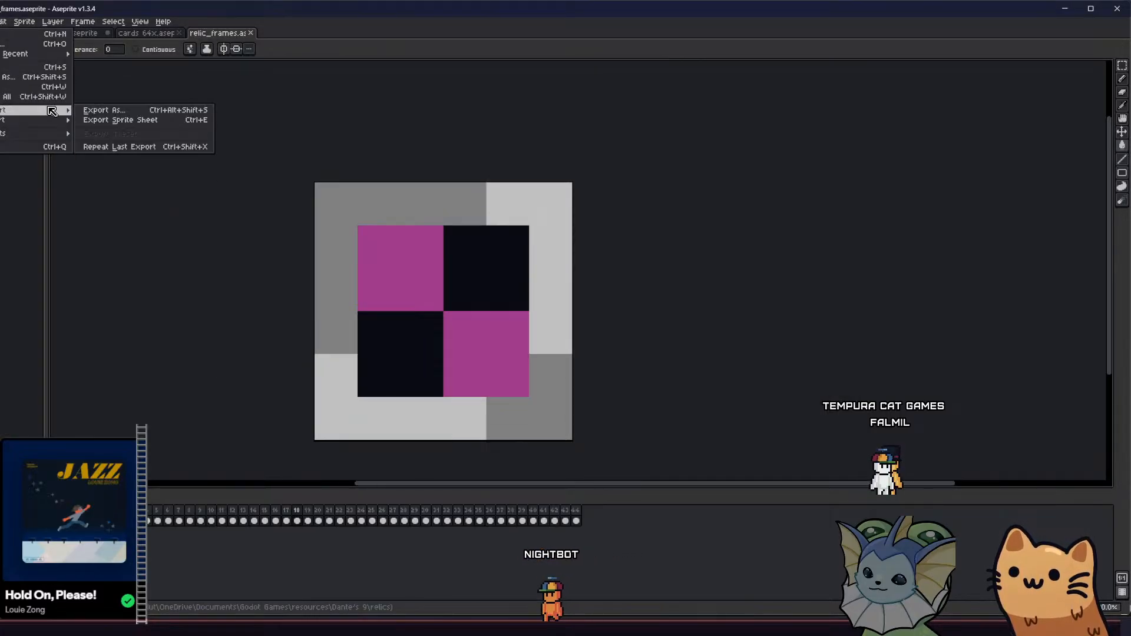
click(147, 112)
click(387, 215)
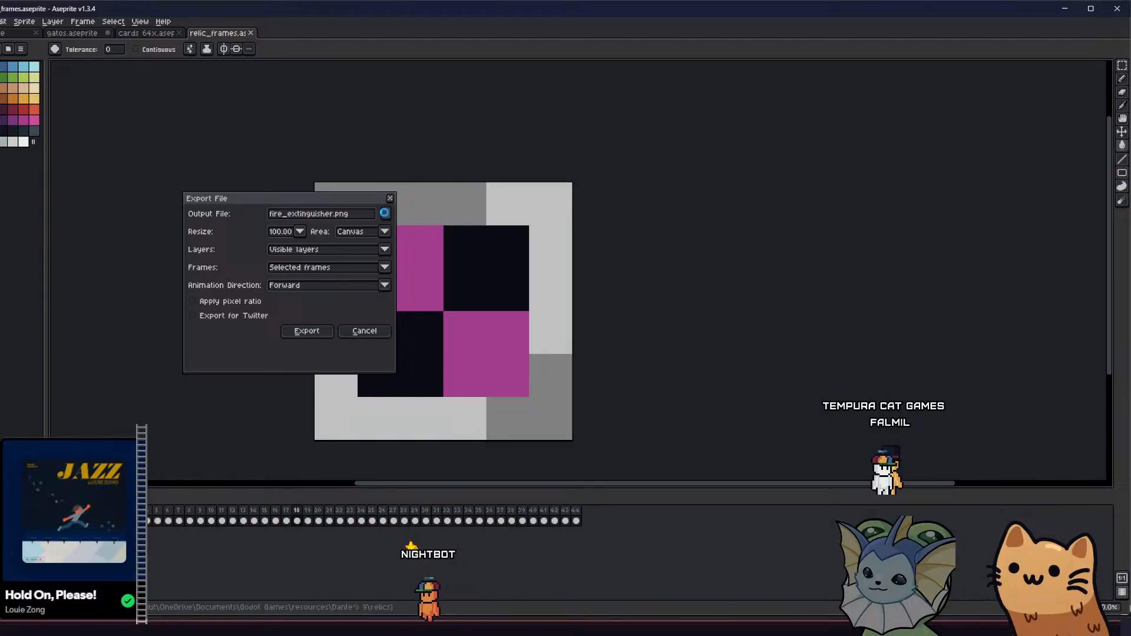
click(516, 97)
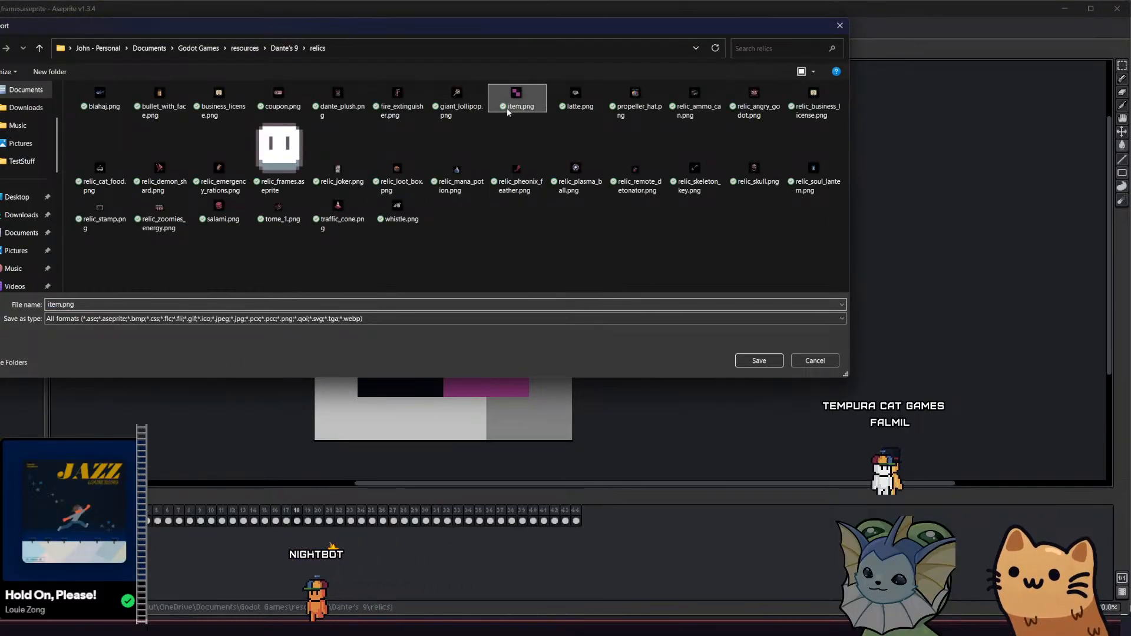
click(740, 359)
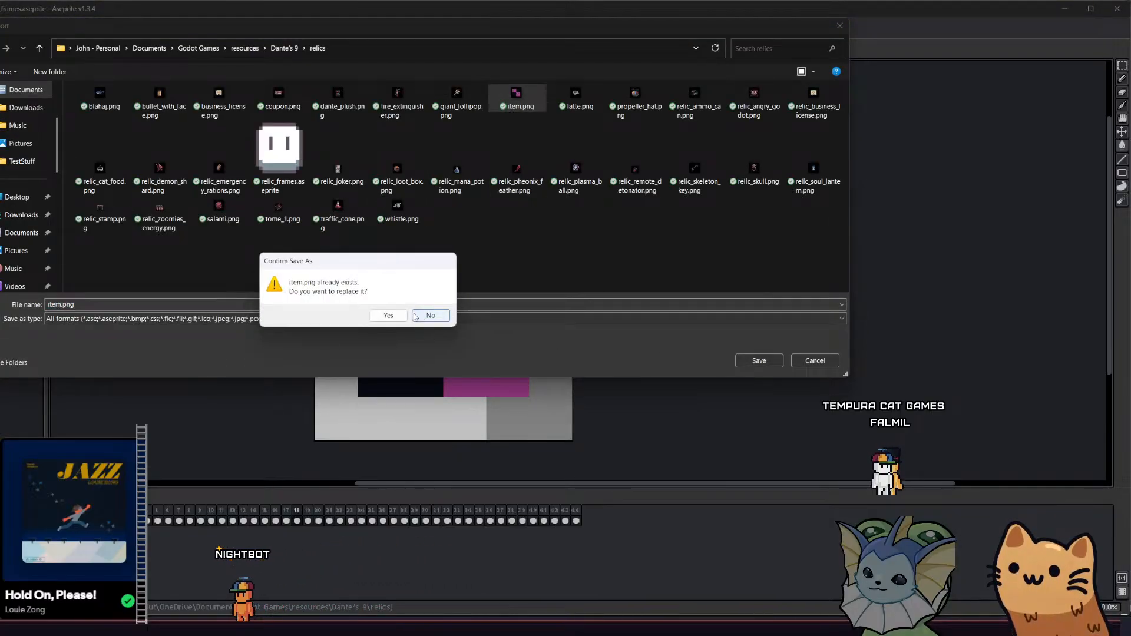
click(389, 317)
click(306, 331)
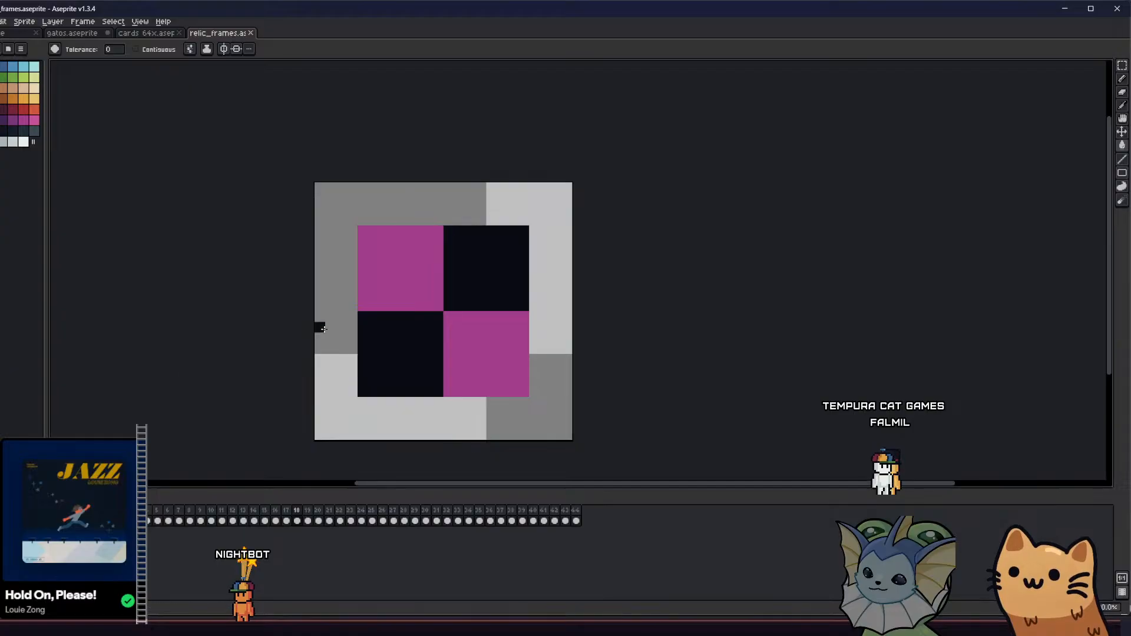
Export frame 19, the red fish, under the new file name relic_salmon.png in the relics folder
key(Right)
click(0, 21)
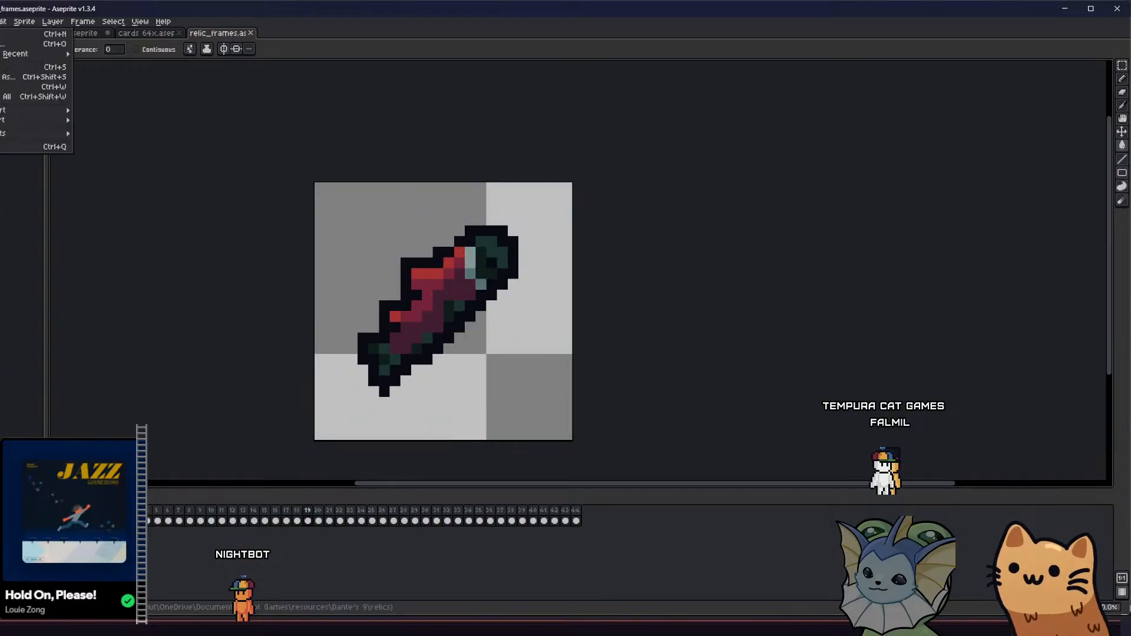
click(264, 217)
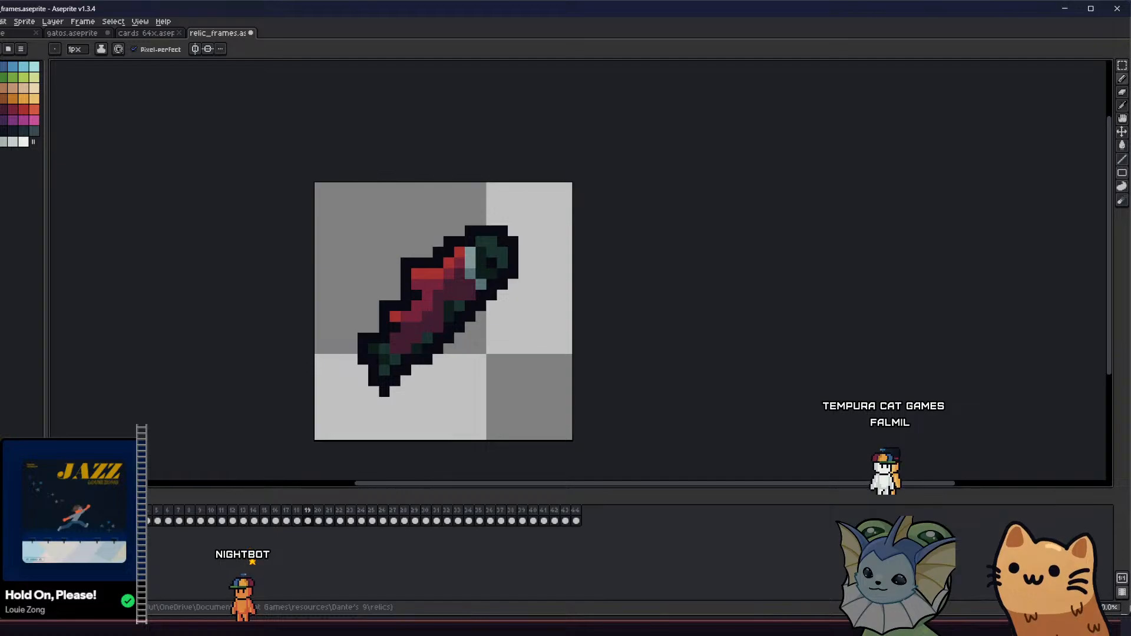
click(0, 21)
mouse_move(35, 111)
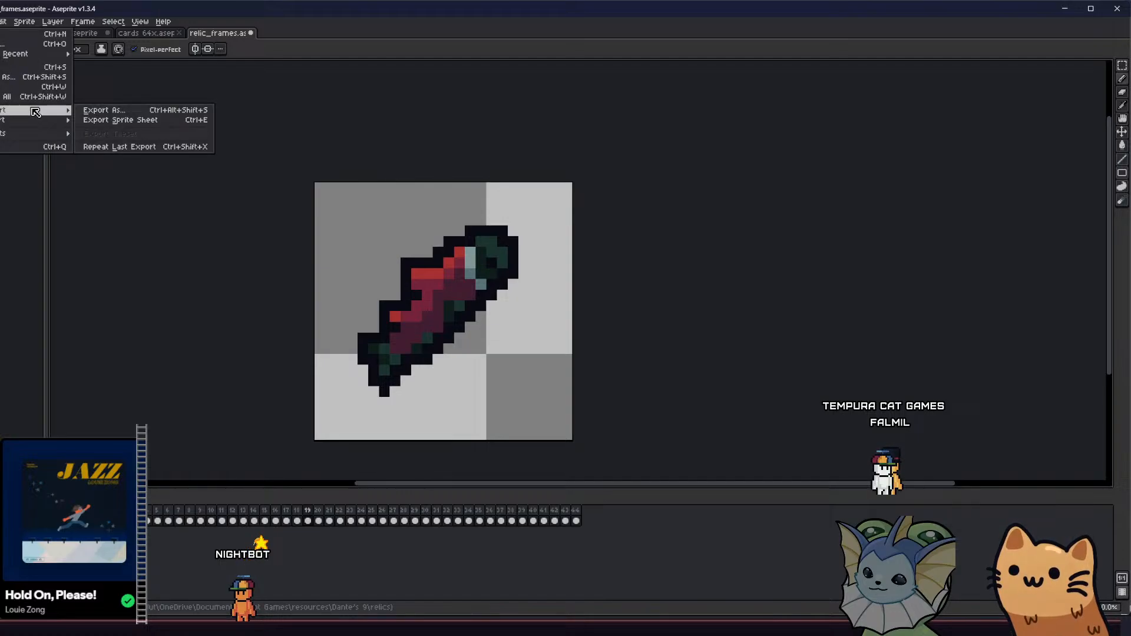
click(97, 111)
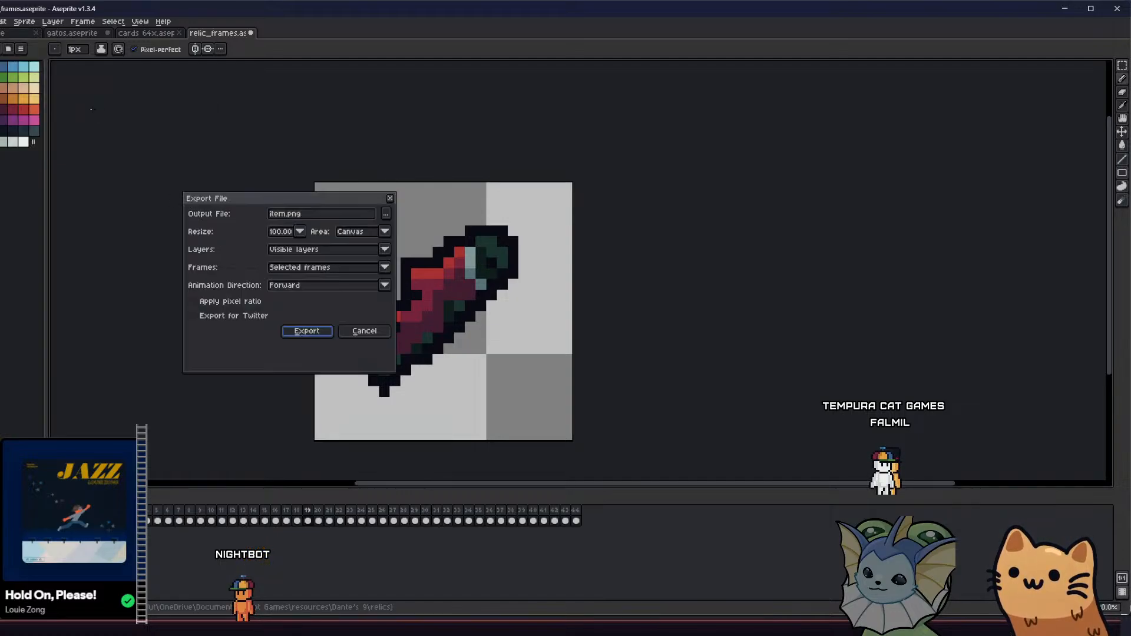
click(386, 213)
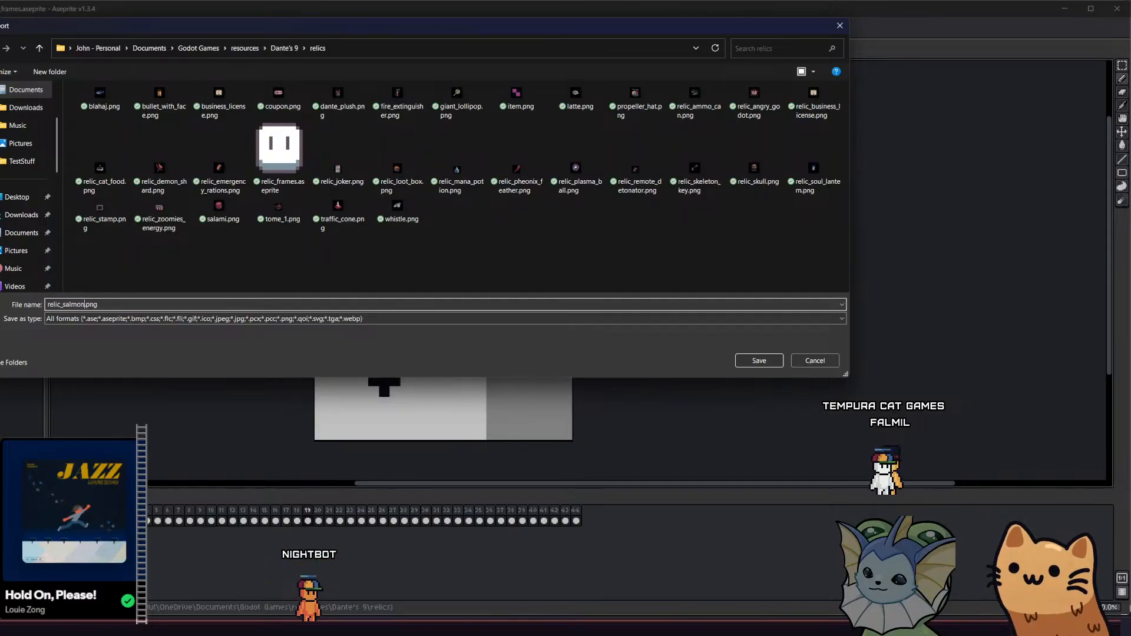
click(765, 357)
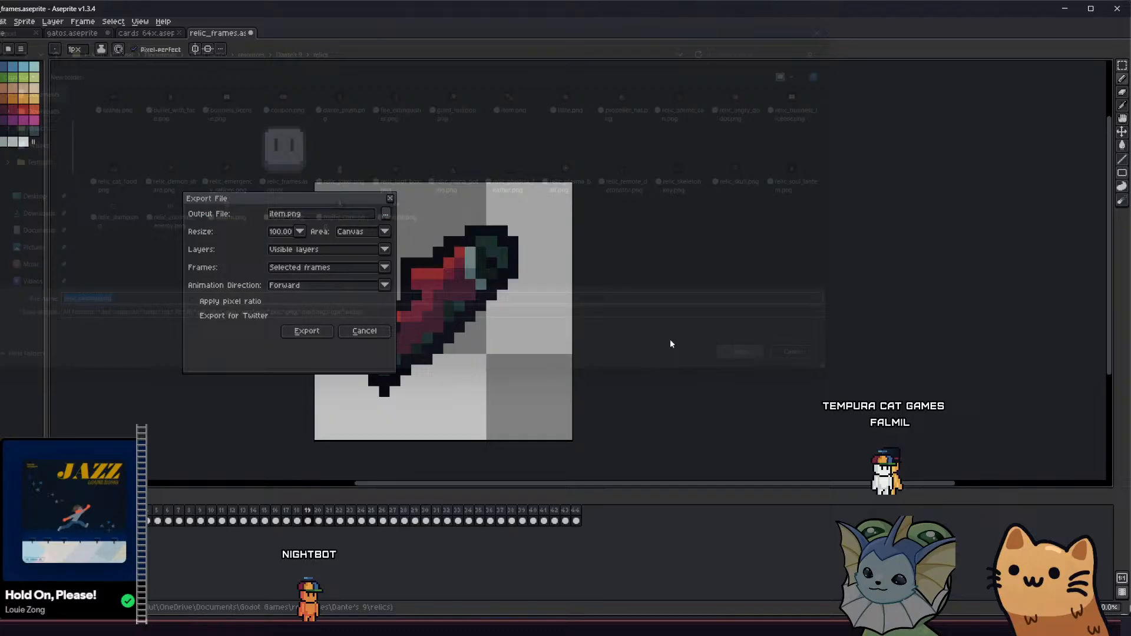
click(307, 329)
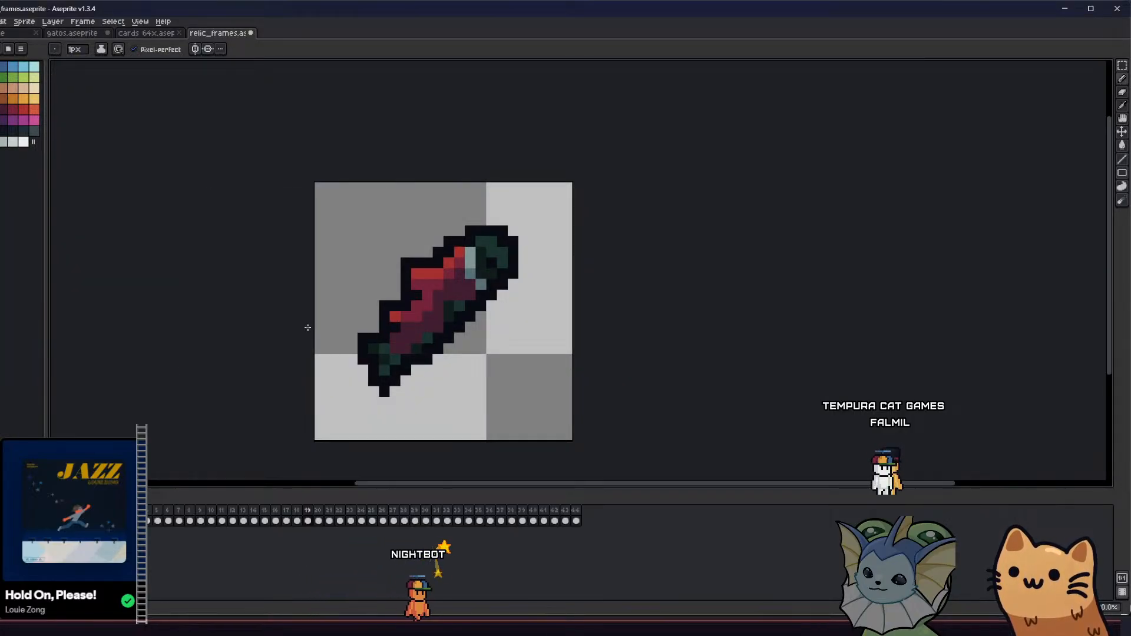
Go to frame 20, the coffee cup, and export it as latte.png in the relics folder, replacing the existing file
key(Right)
click(0, 22)
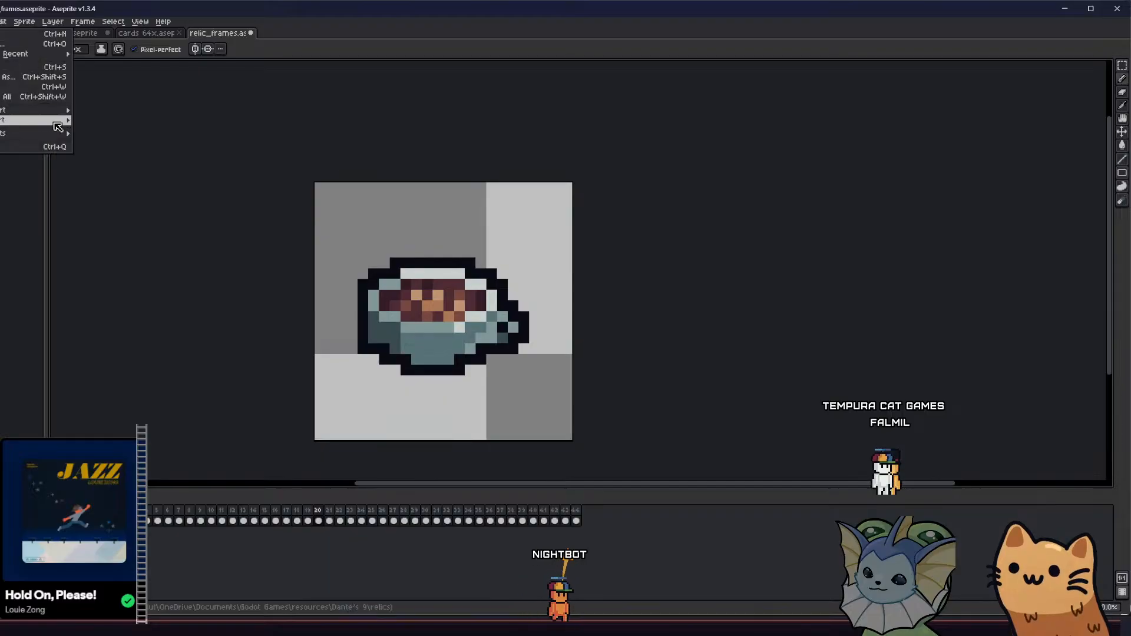
click(93, 114)
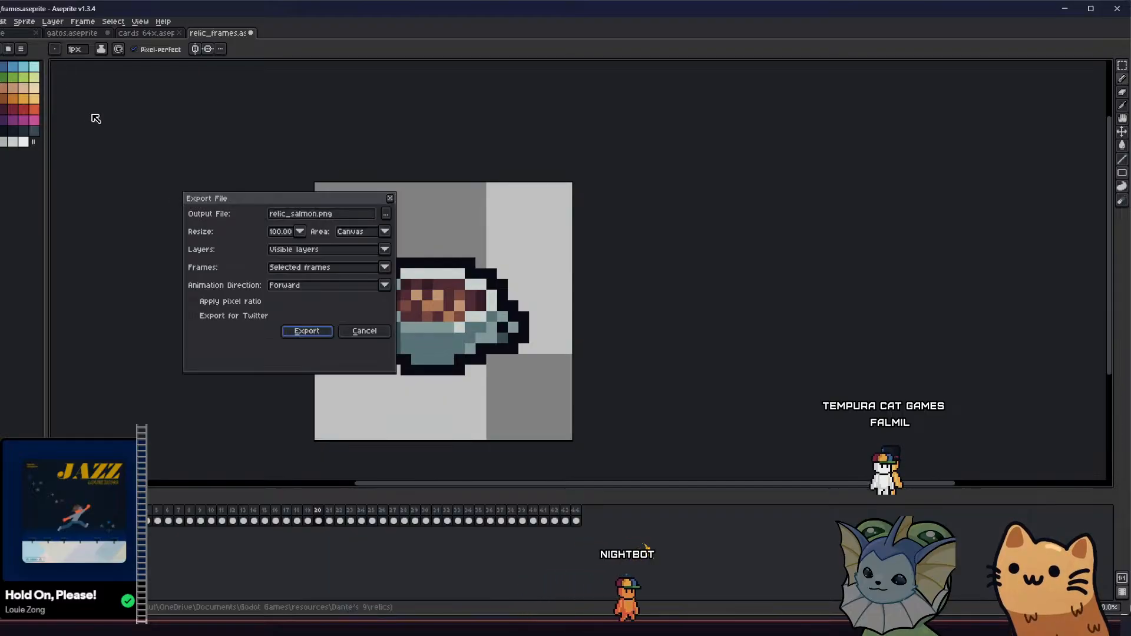
click(386, 214)
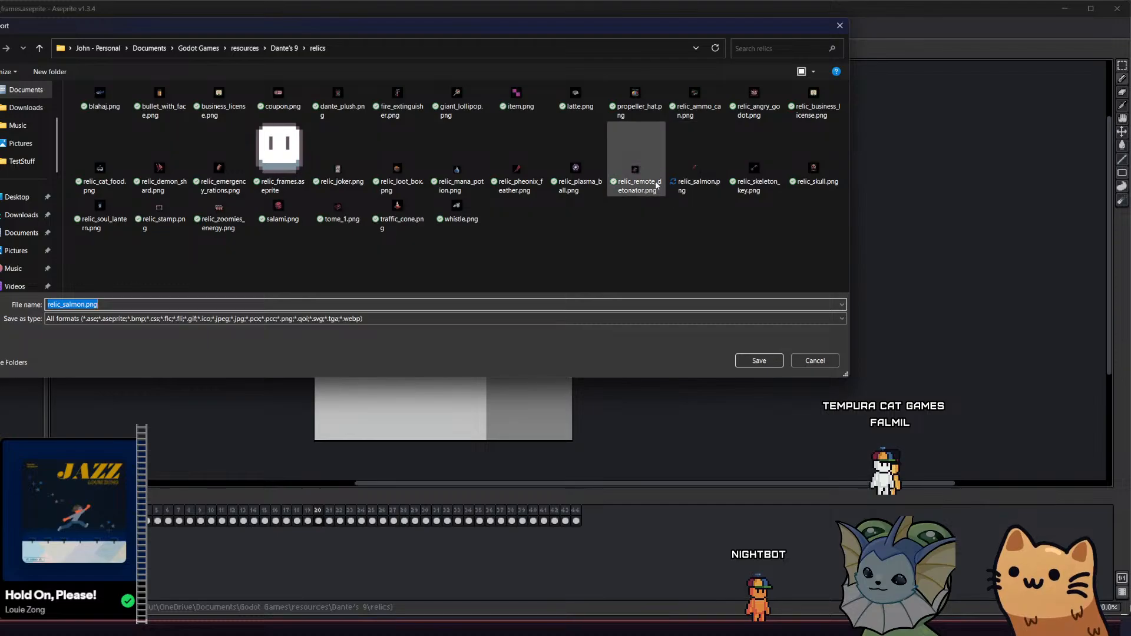
drag(519, 35, 512, 162)
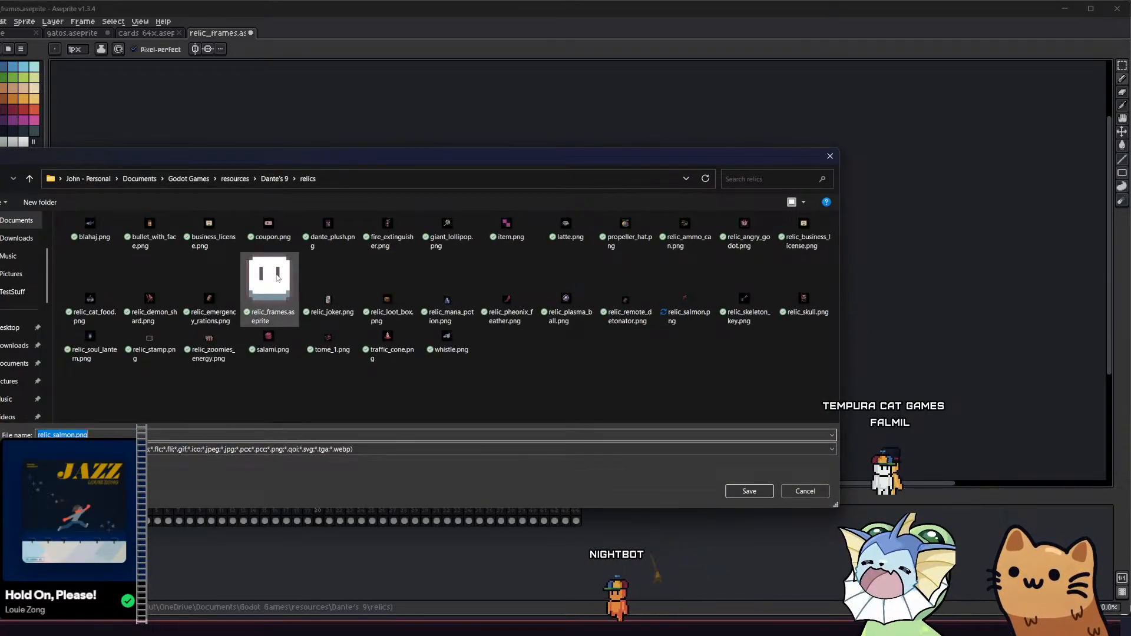
drag(288, 159, 298, 89)
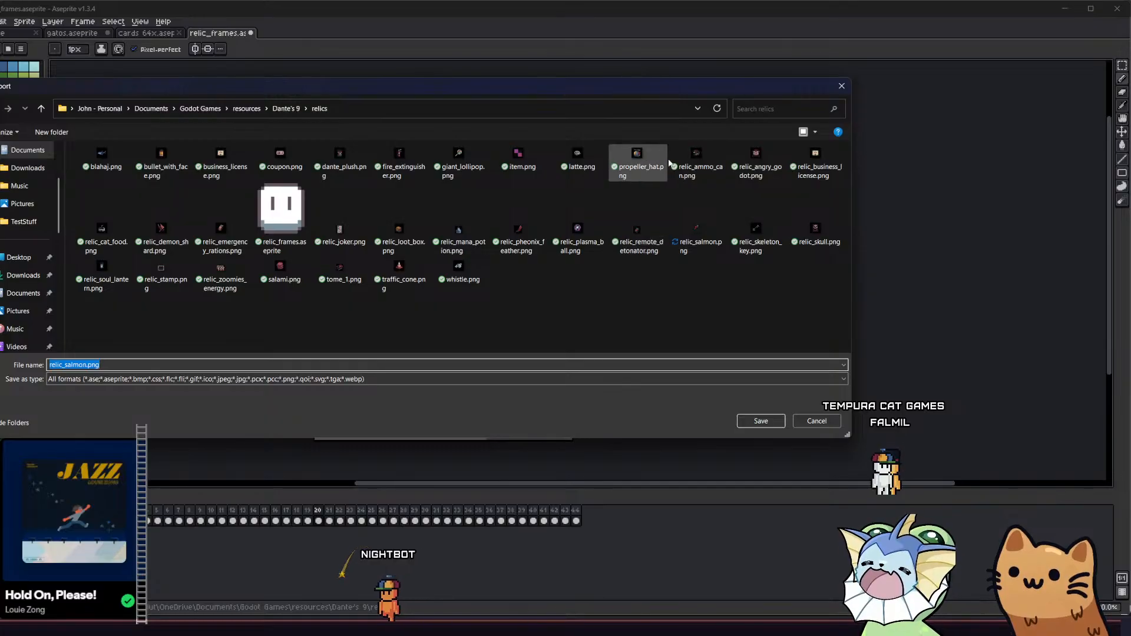
click(577, 160)
click(760, 421)
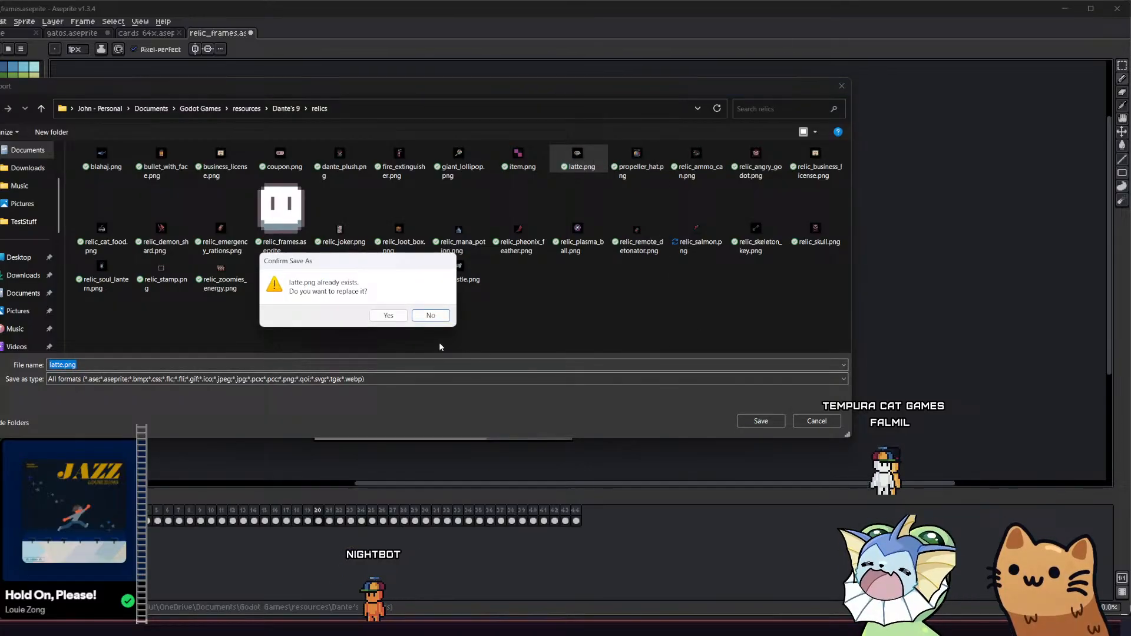
click(380, 317)
click(328, 333)
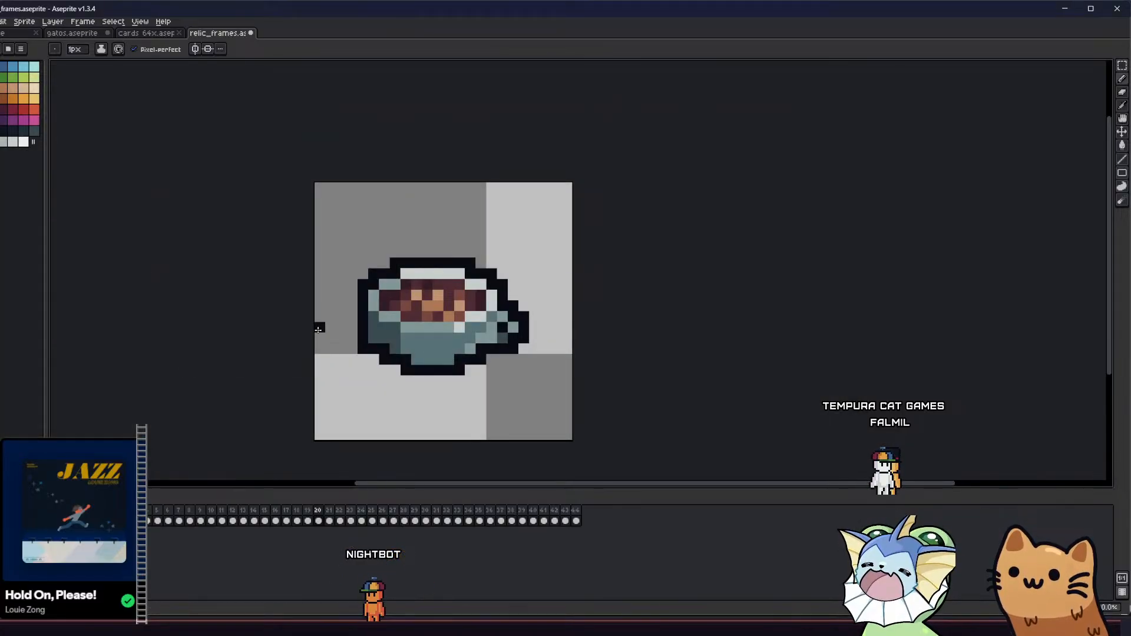
Export frame 21, the propeller hat, as propeller_hat.png in the relics folder, replacing the existing file, and advance to frame 22
key(Right)
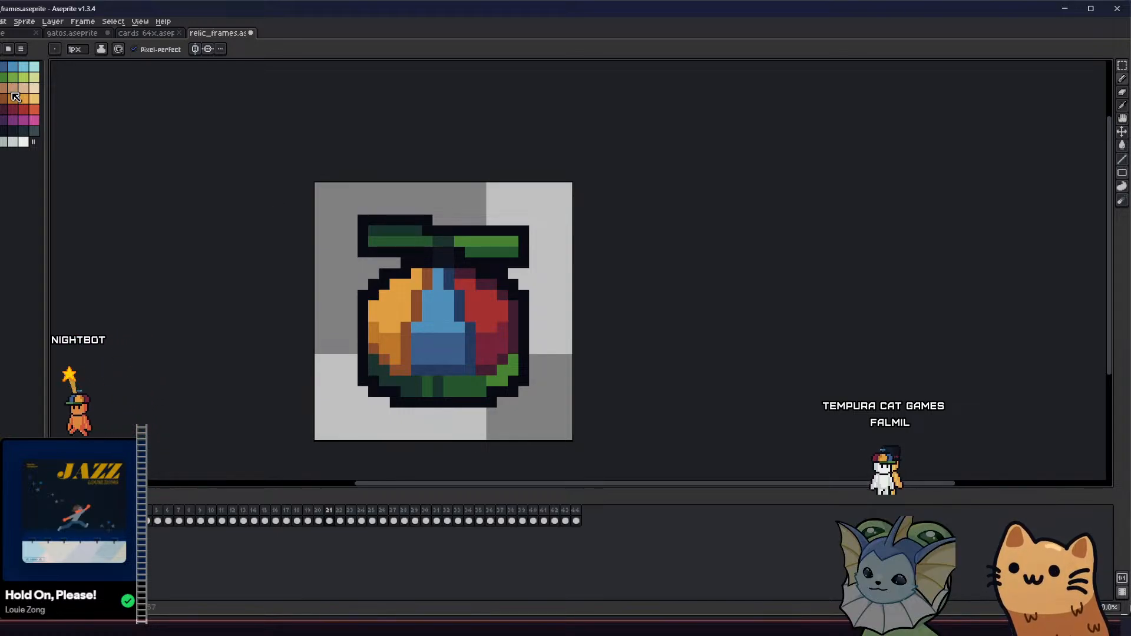
click(0, 22)
mouse_move(36, 110)
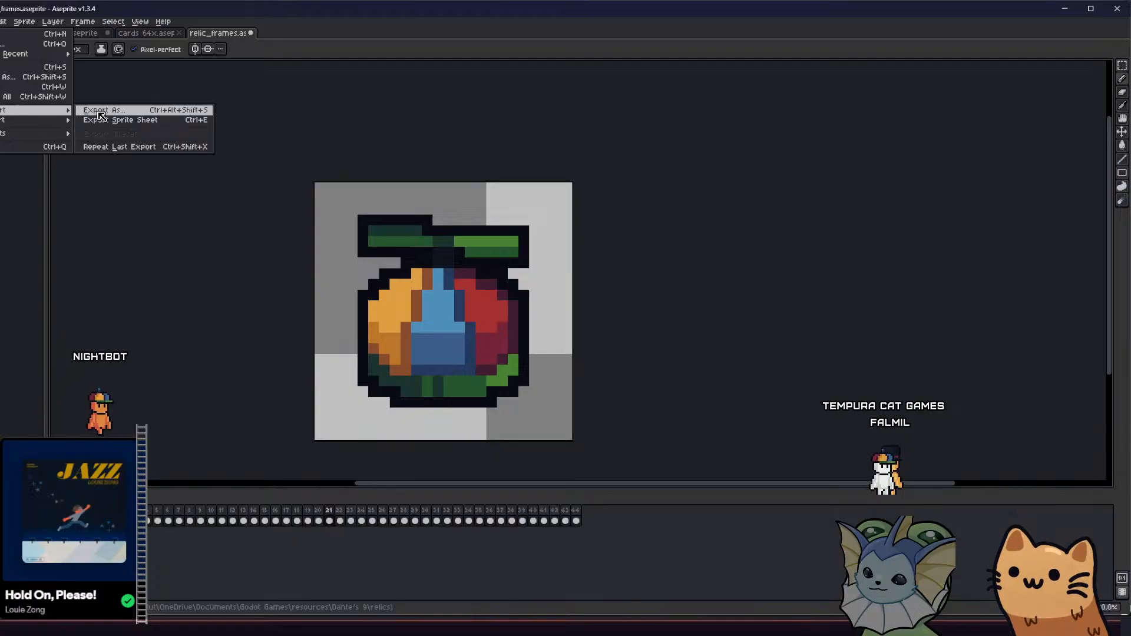
click(100, 110)
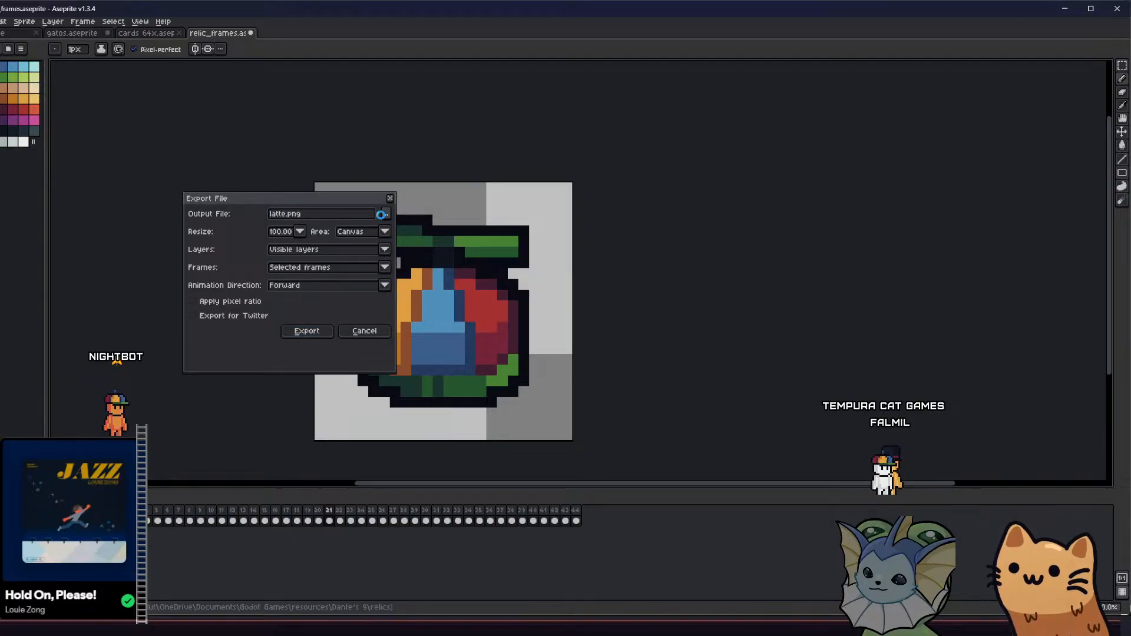
click(382, 215)
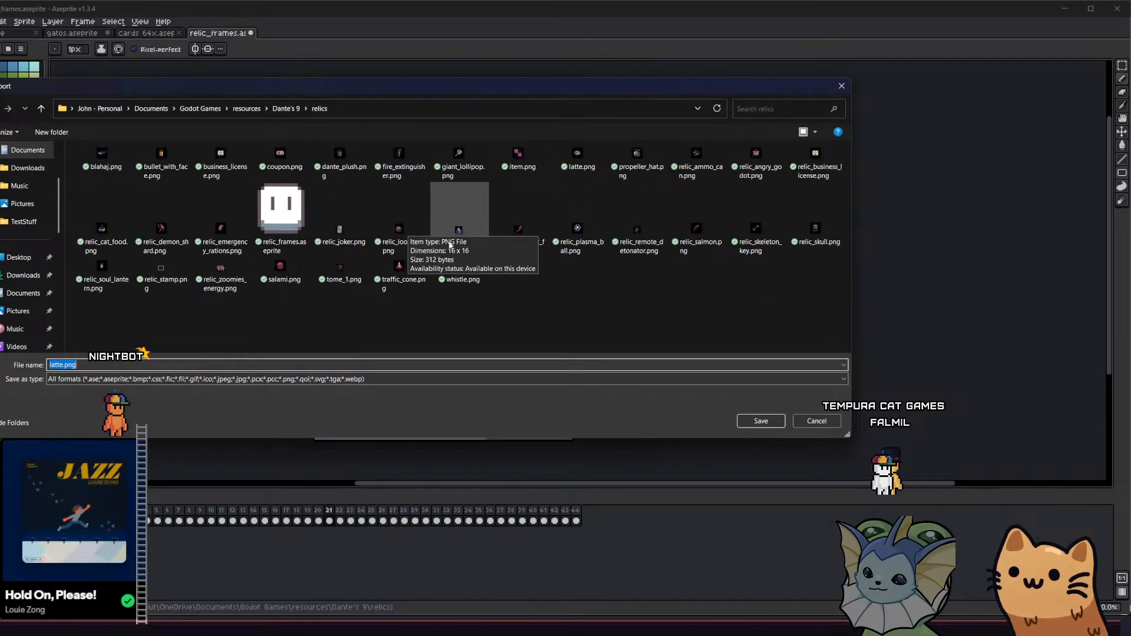
click(628, 175)
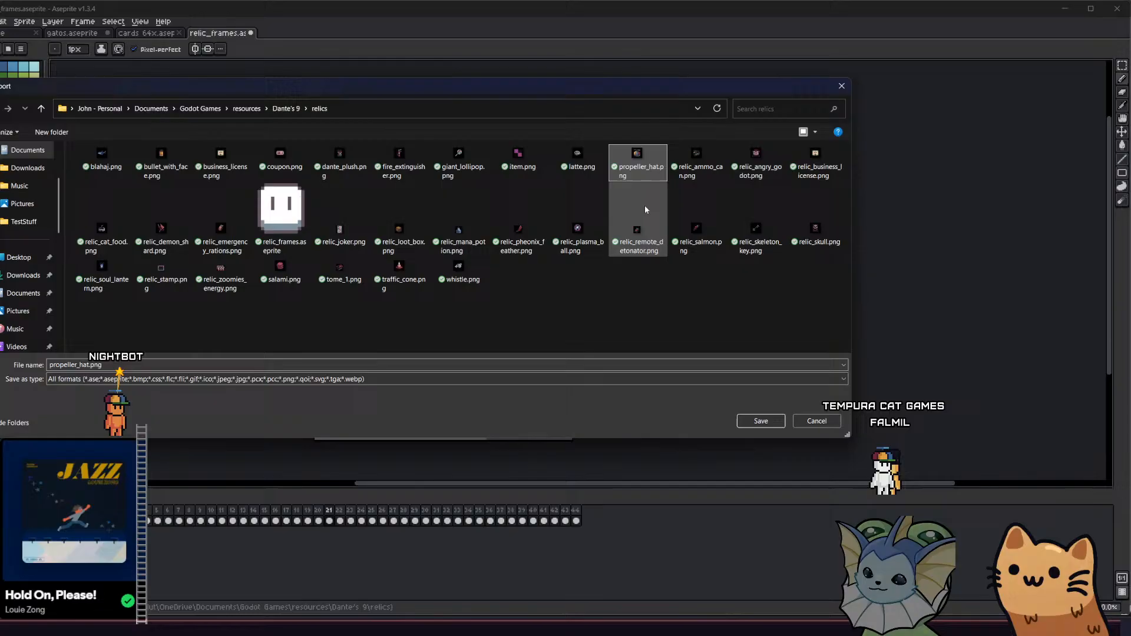
click(752, 419)
click(384, 314)
click(320, 329)
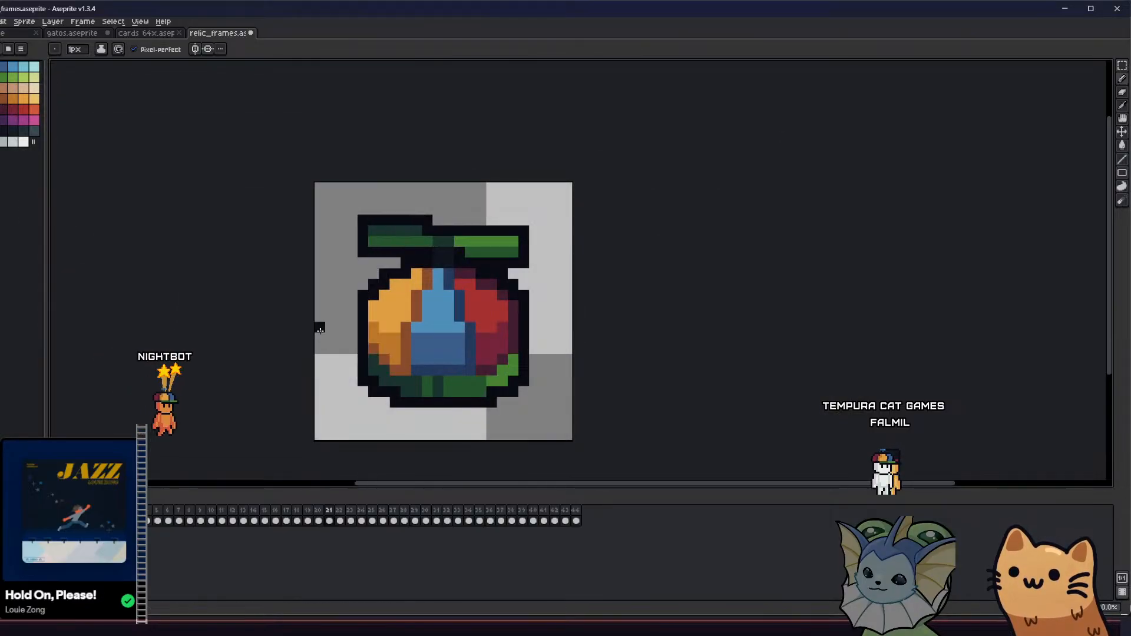
key(Right)
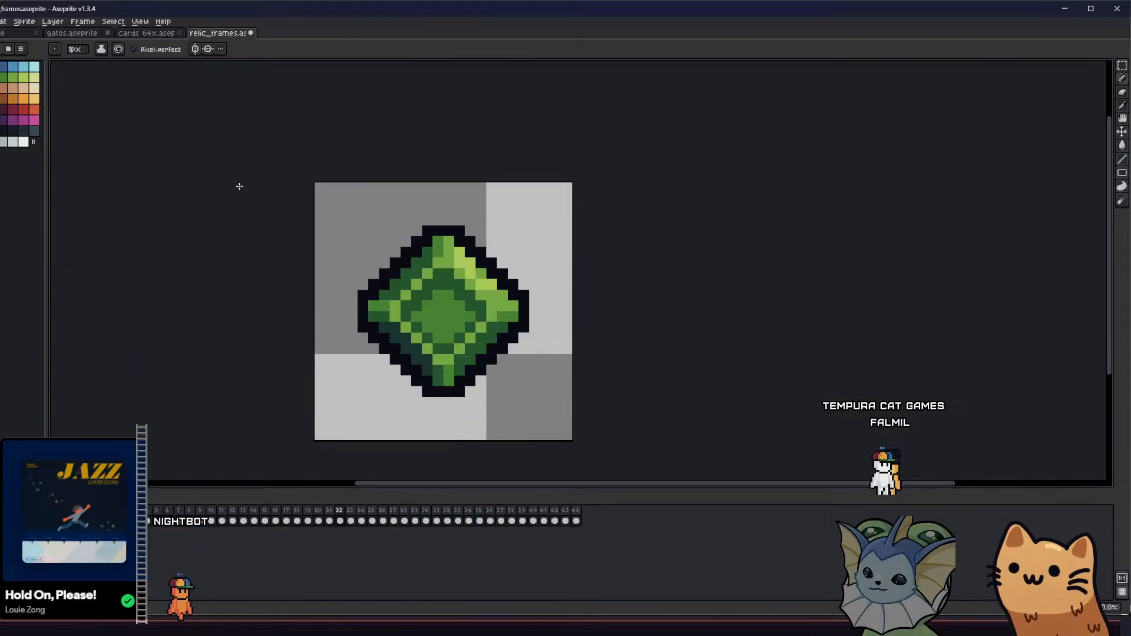
click(0, 21)
mouse_move(44, 111)
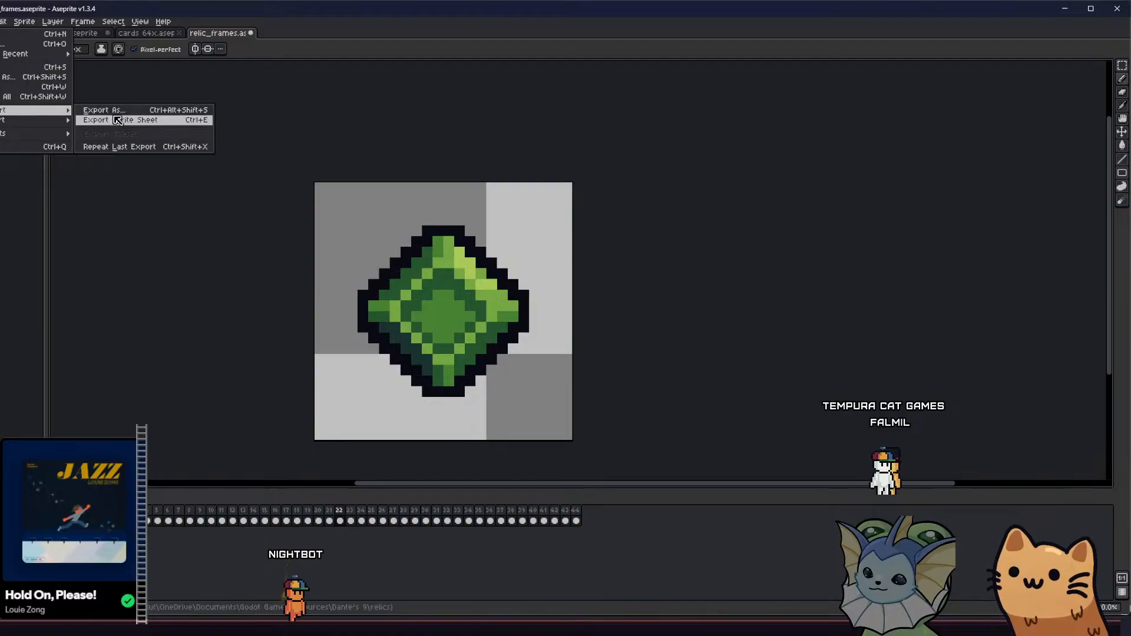
click(117, 121)
click(769, 371)
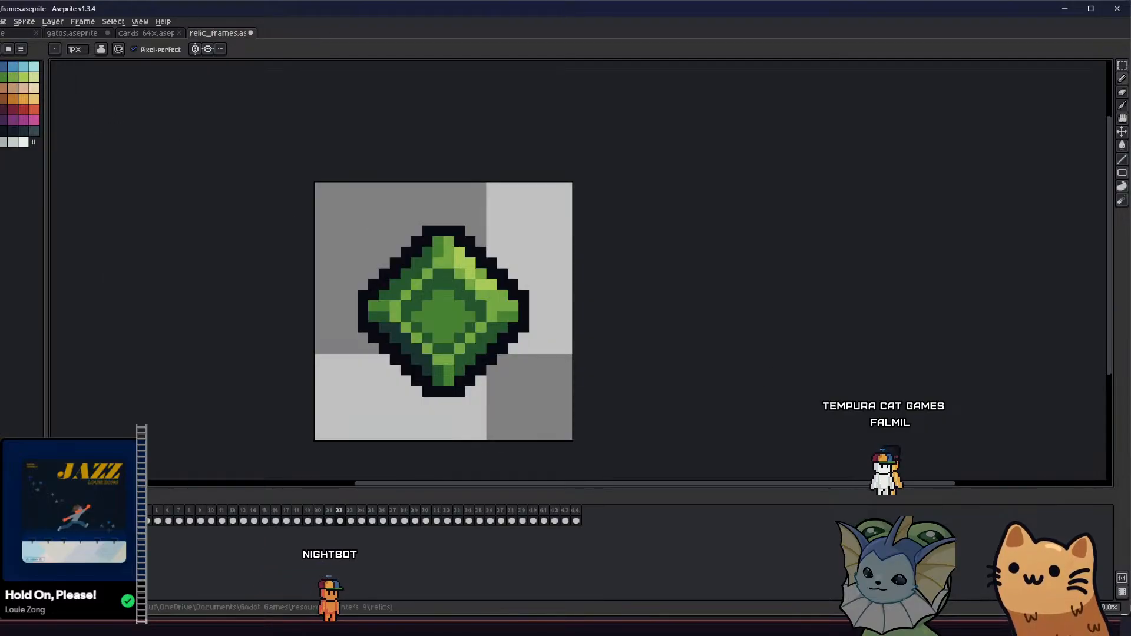
click(1, 33)
click(206, 33)
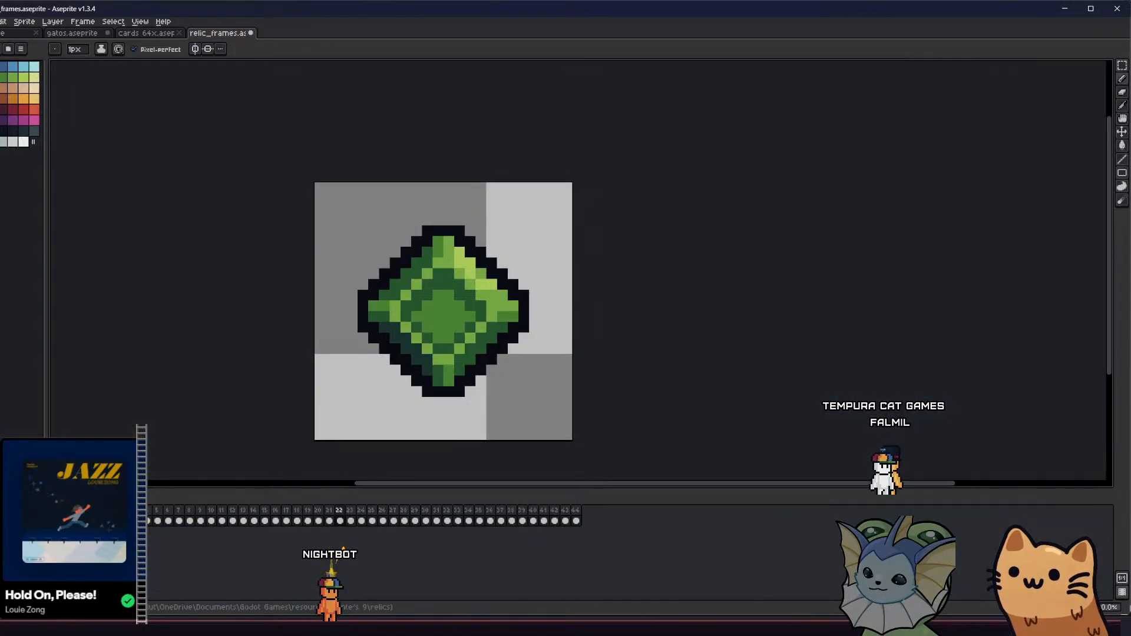
Export frame 22, the green gem, under the new file name relic_green_crystal.png in the relics folder
click(0, 22)
mouse_move(30, 110)
click(100, 111)
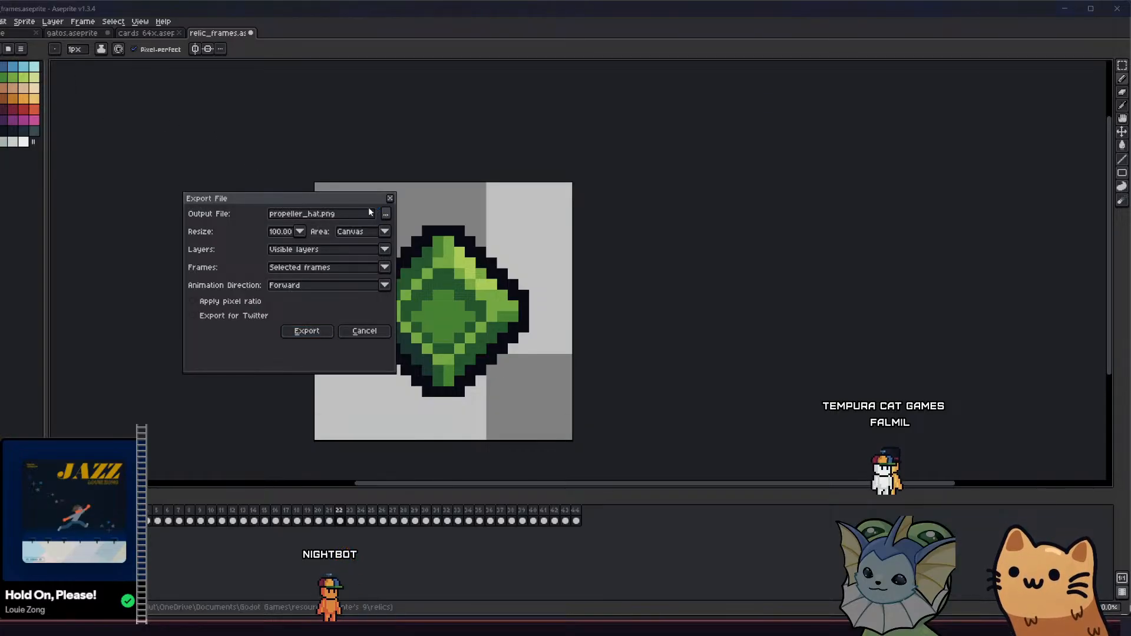
click(386, 214)
click(91, 365)
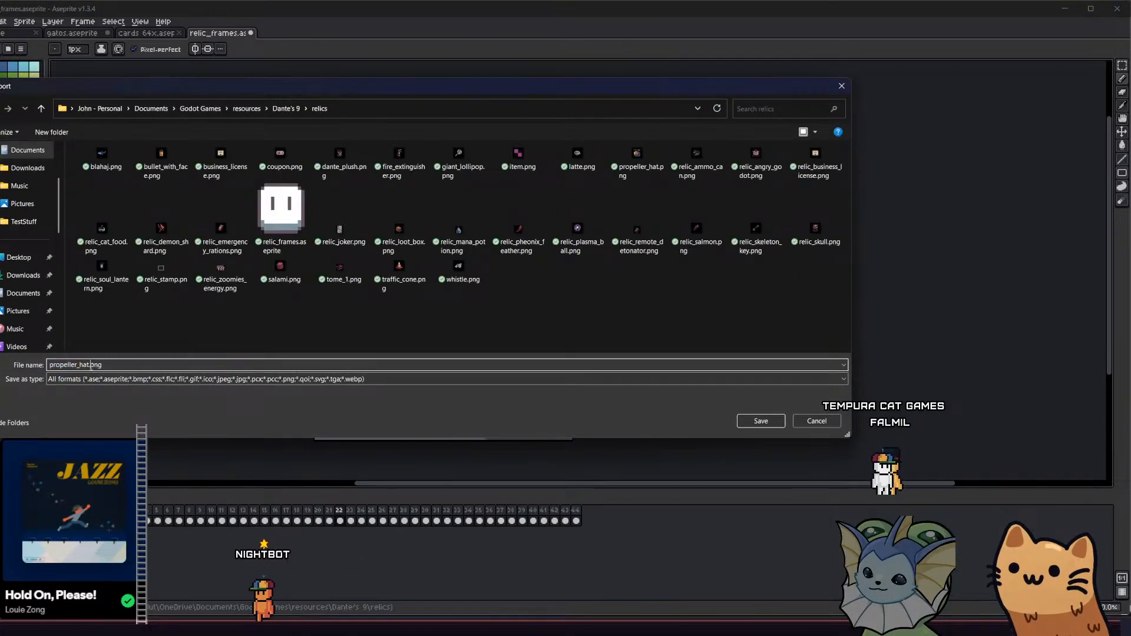
drag(77, 365, 17, 367)
text(relic)
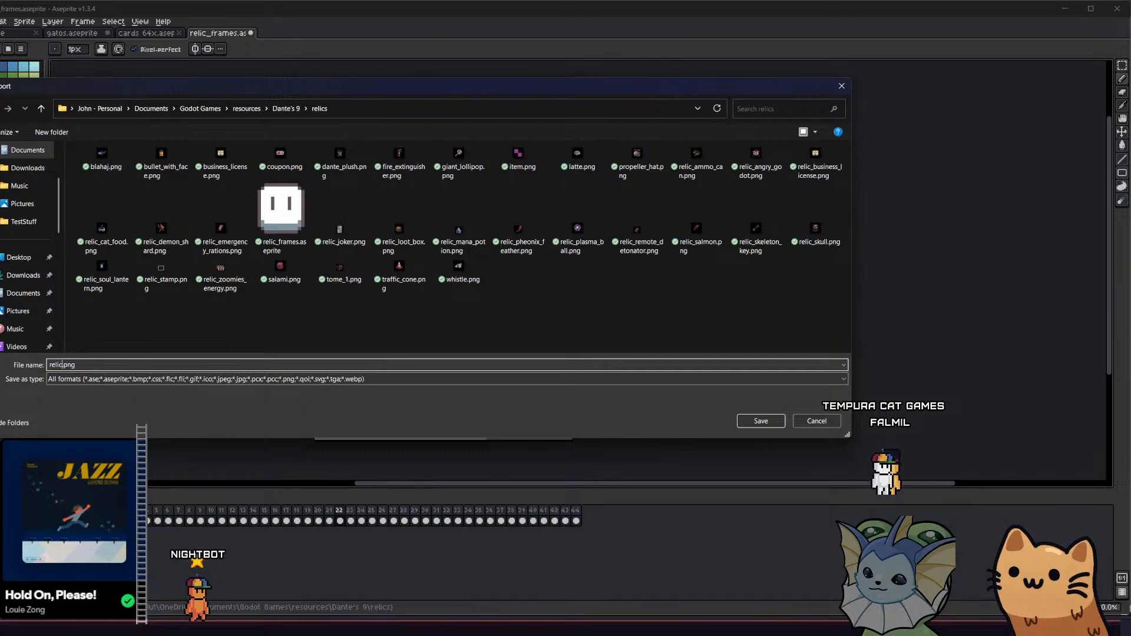
text(_green)
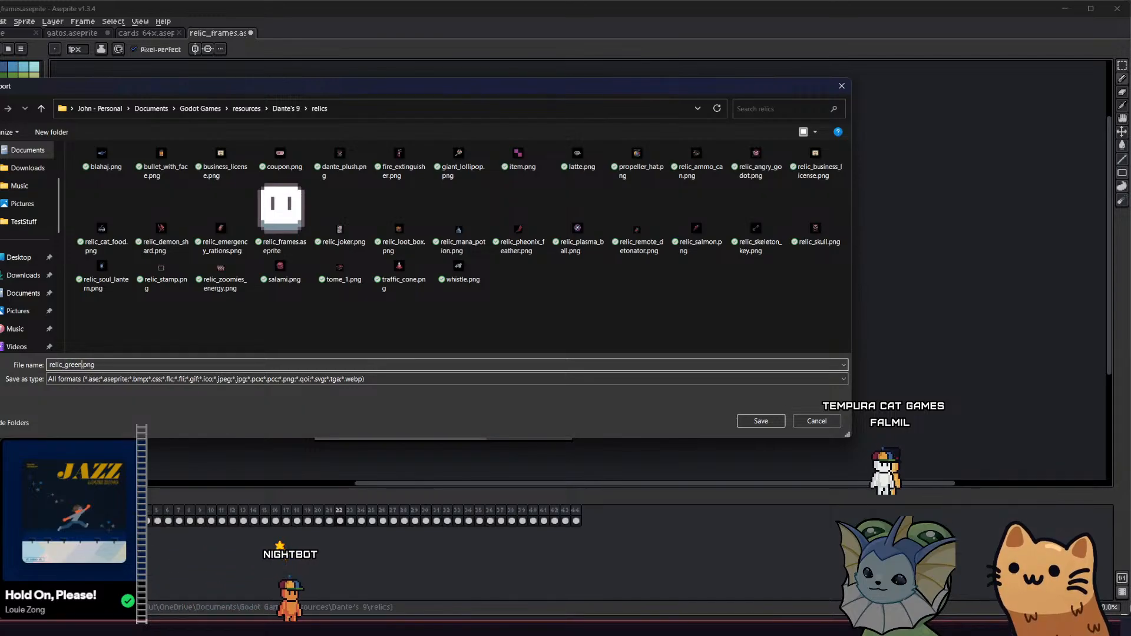
text(_crystal)
key(Return)
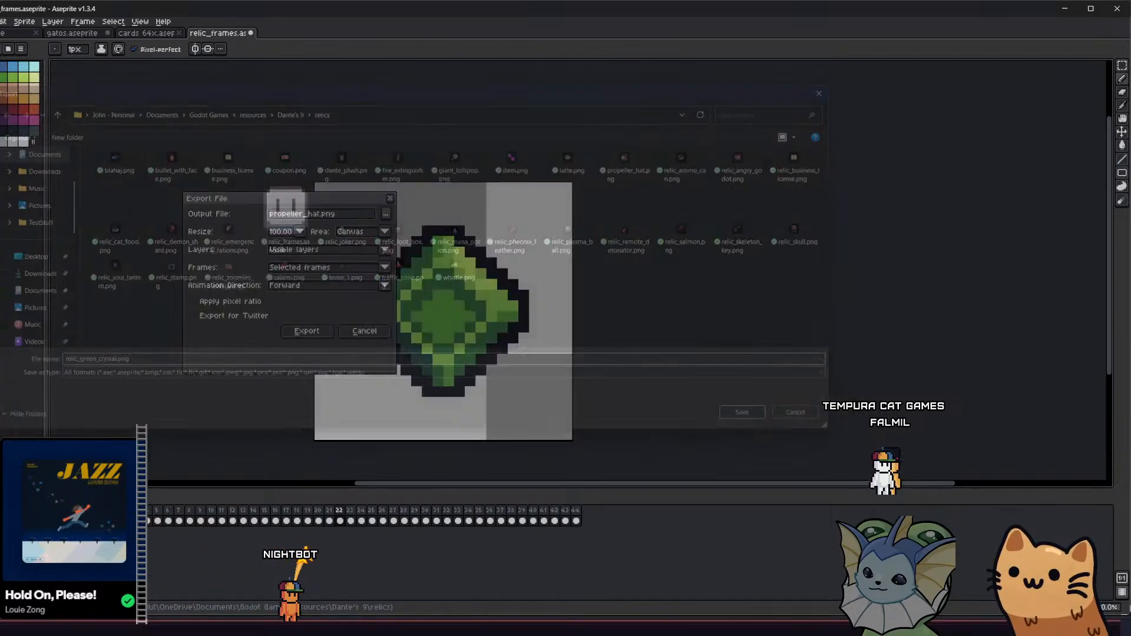
click(303, 333)
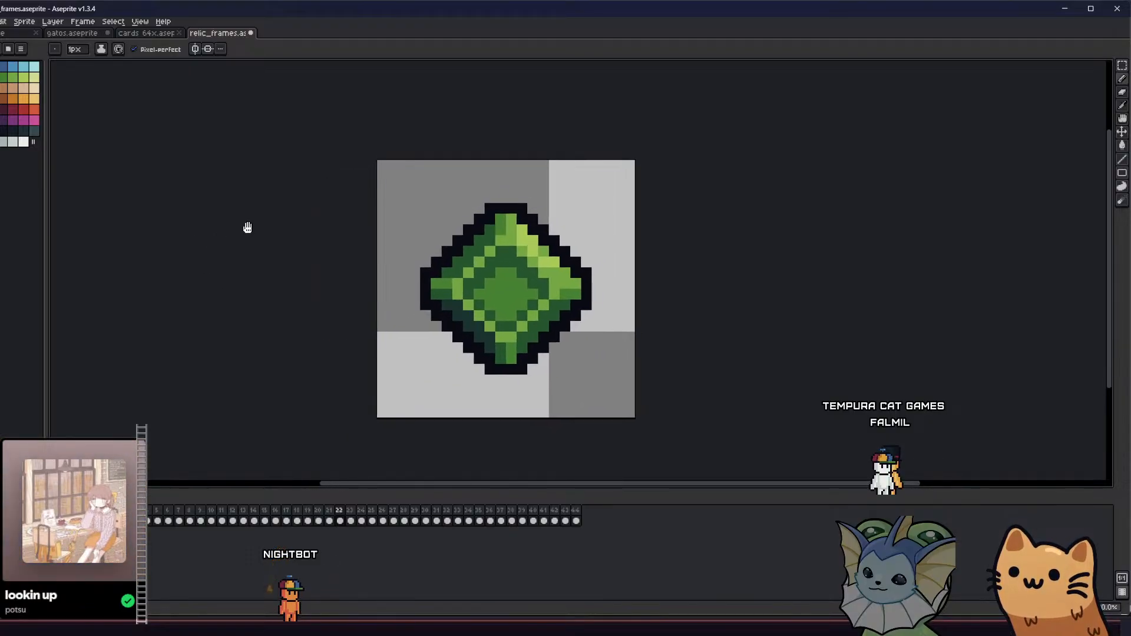
Go to frame 23, the blue potion bottle, and export it as relic_mana_potion.png in the relics folder, replacing the existing file
key(Right)
key(Left)
key(Right)
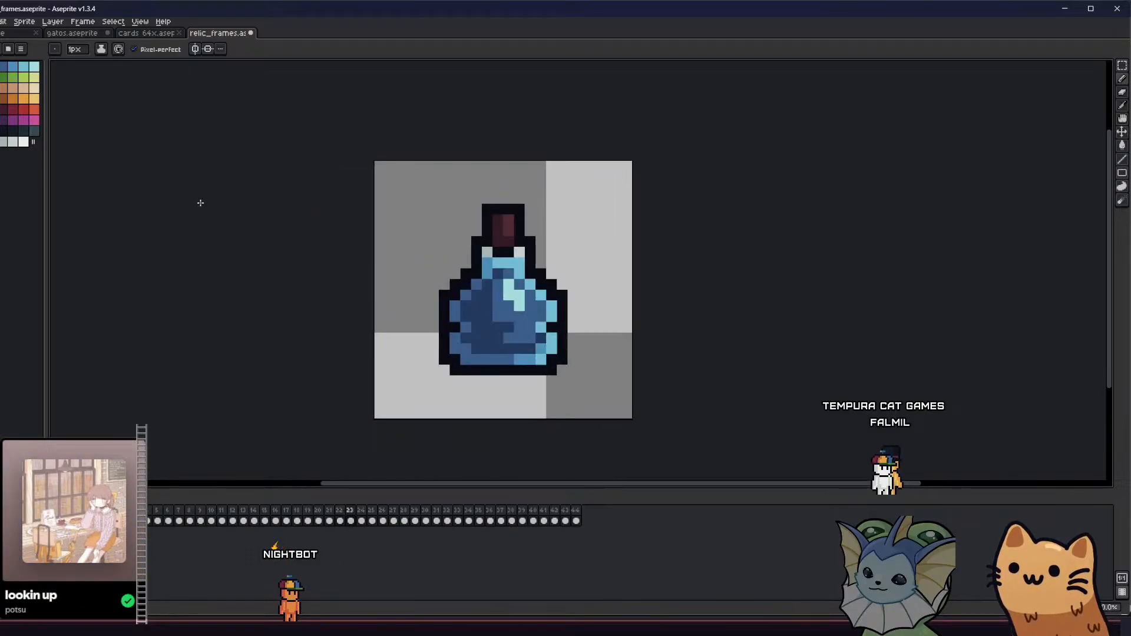
key(alt+f)
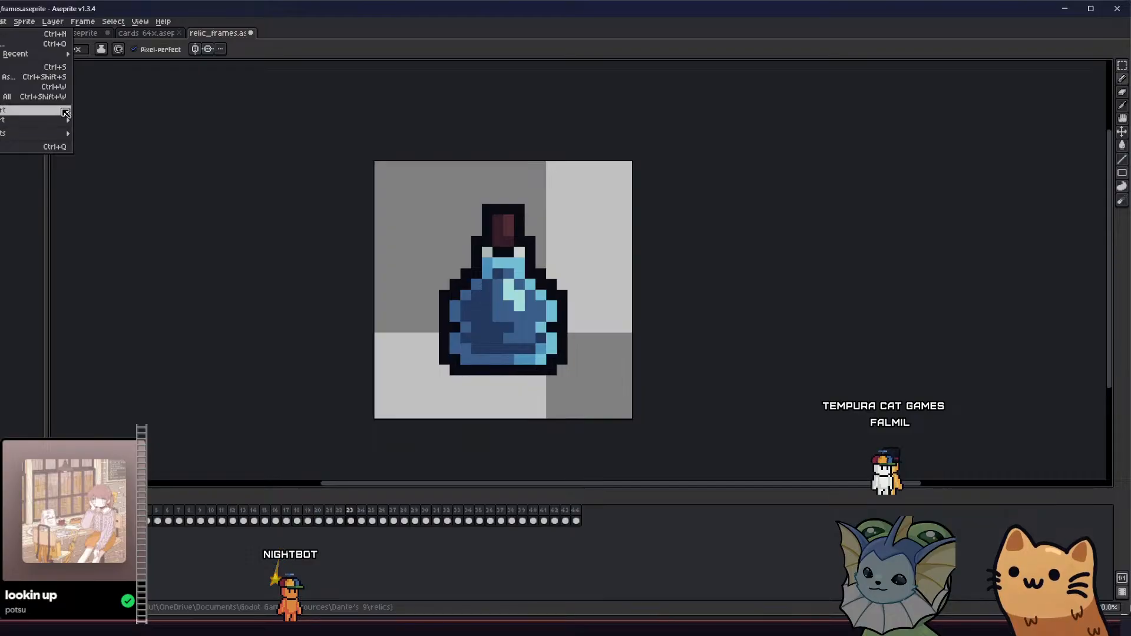
mouse_move(65, 112)
click(141, 111)
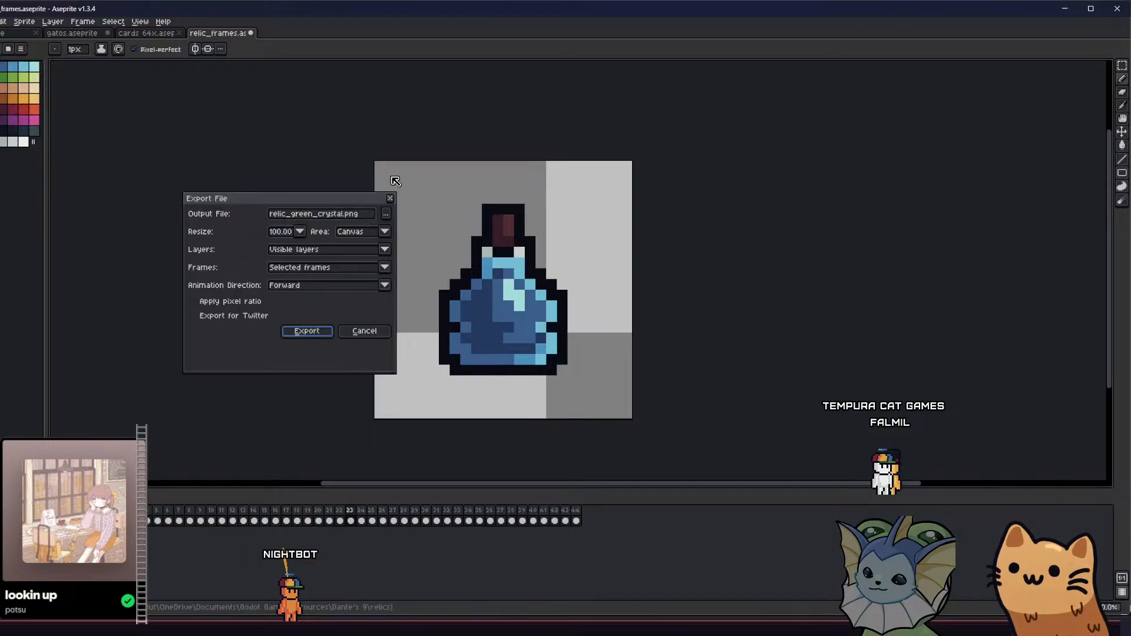
click(388, 216)
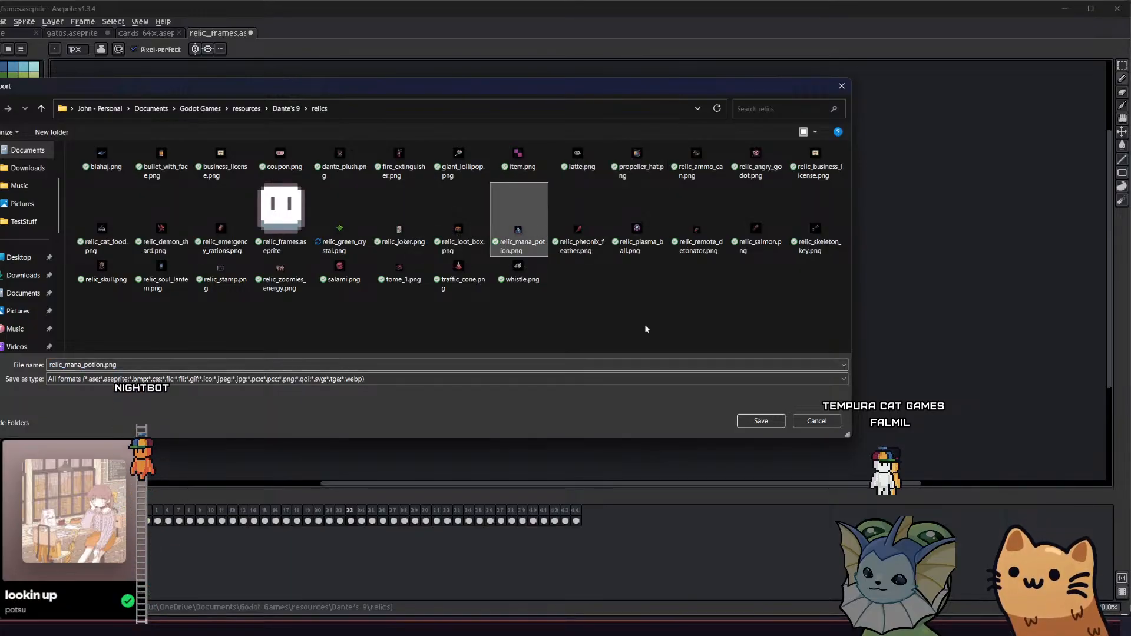
double_click(533, 233)
click(387, 316)
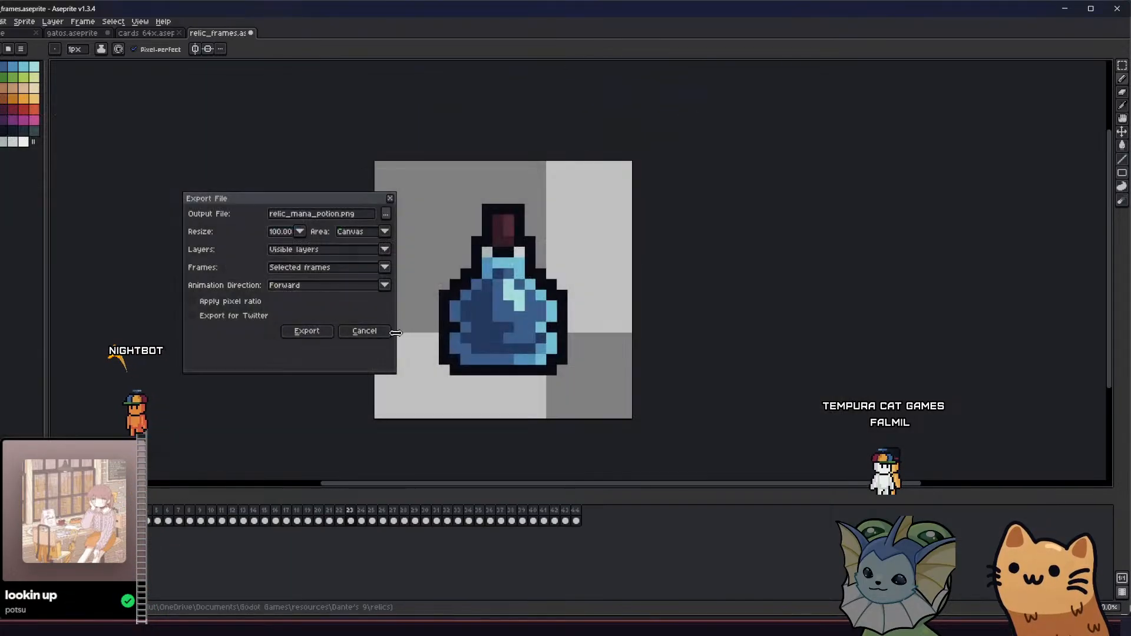
click(313, 328)
On frame 24, draw a thin antenna in the dark outline colour, rising diagonally from the upper-right corner of the remote detonator
key(Right)
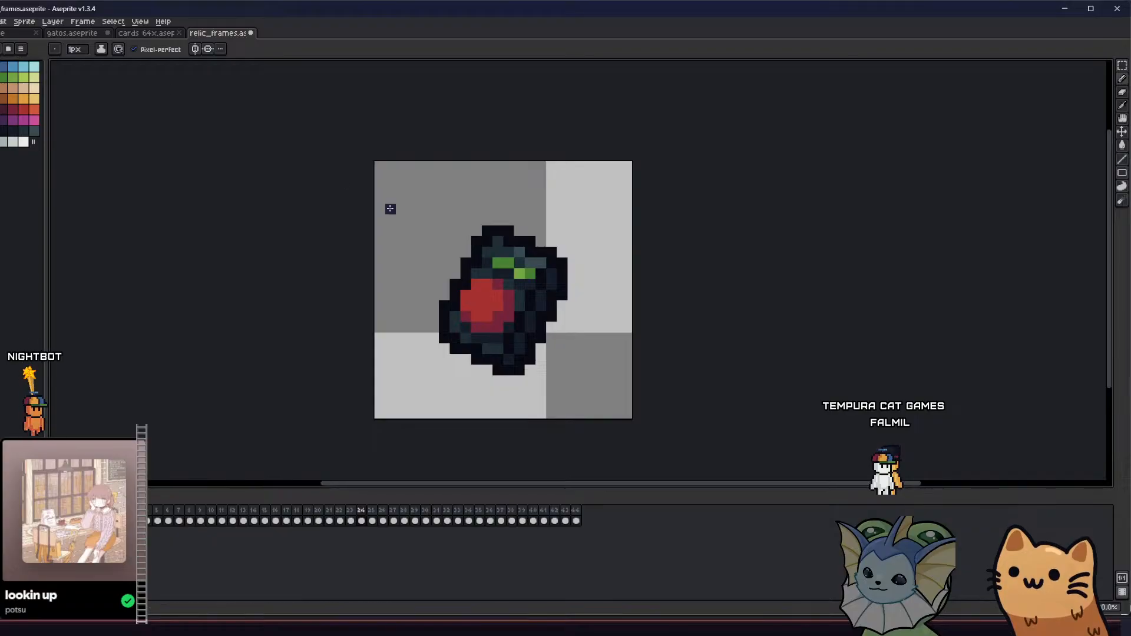
key(i)
scroll(522, 238, down, 1)
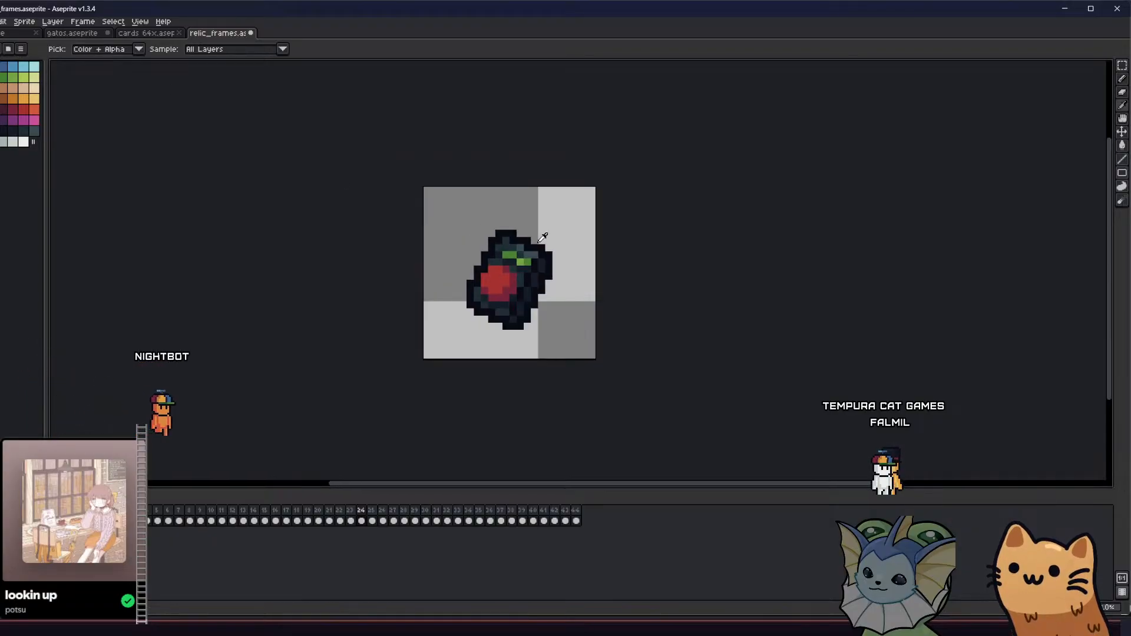
scroll(542, 241, up, 2)
key(b)
drag(544, 238, 563, 214)
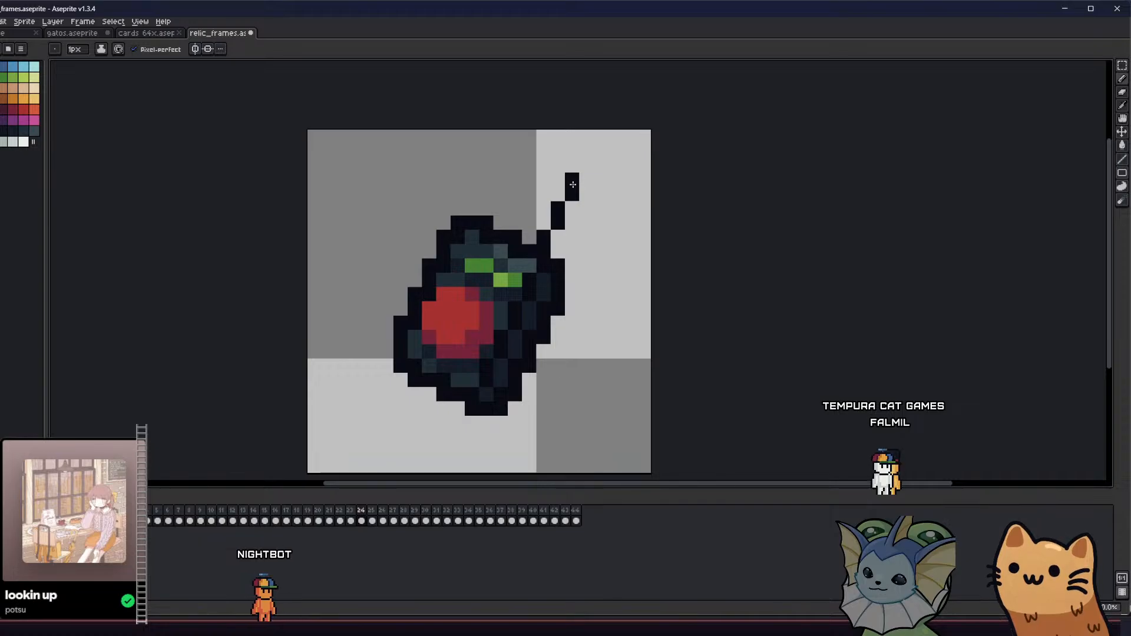
scroll(412, 235, down, 5)
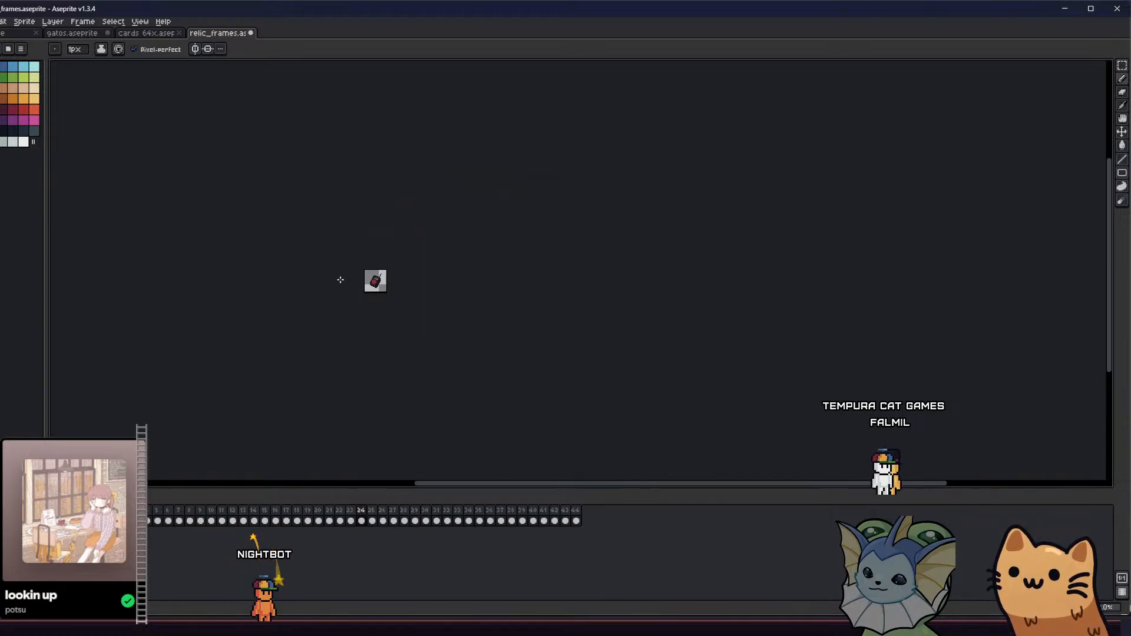
scroll(340, 279, up, 5)
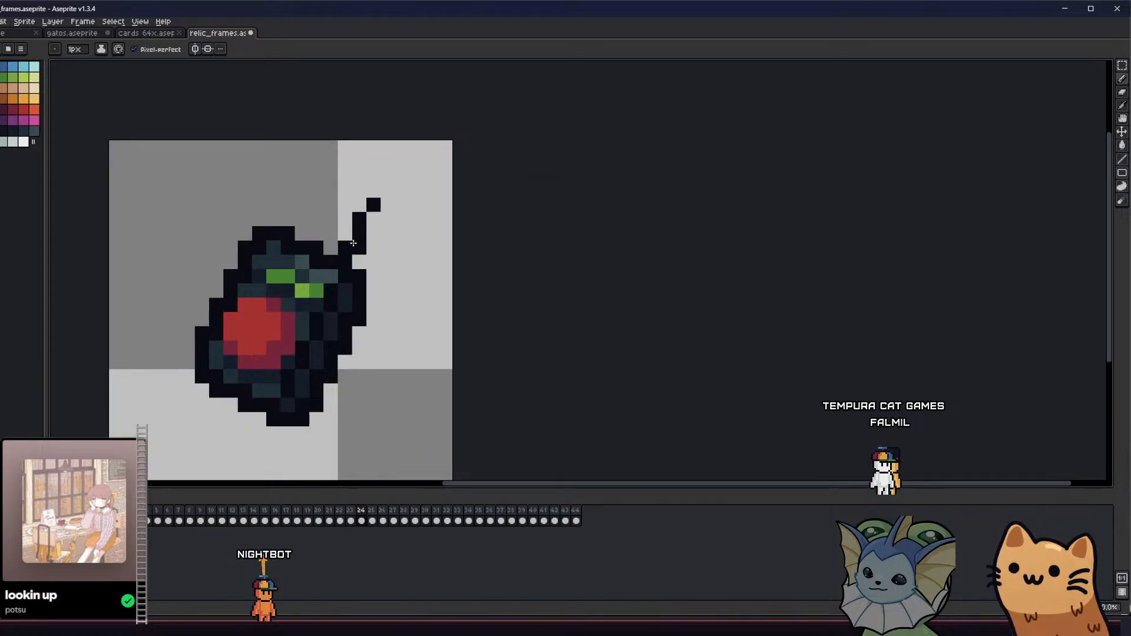
drag(413, 263, 608, 263)
scroll(606, 264, up, 1)
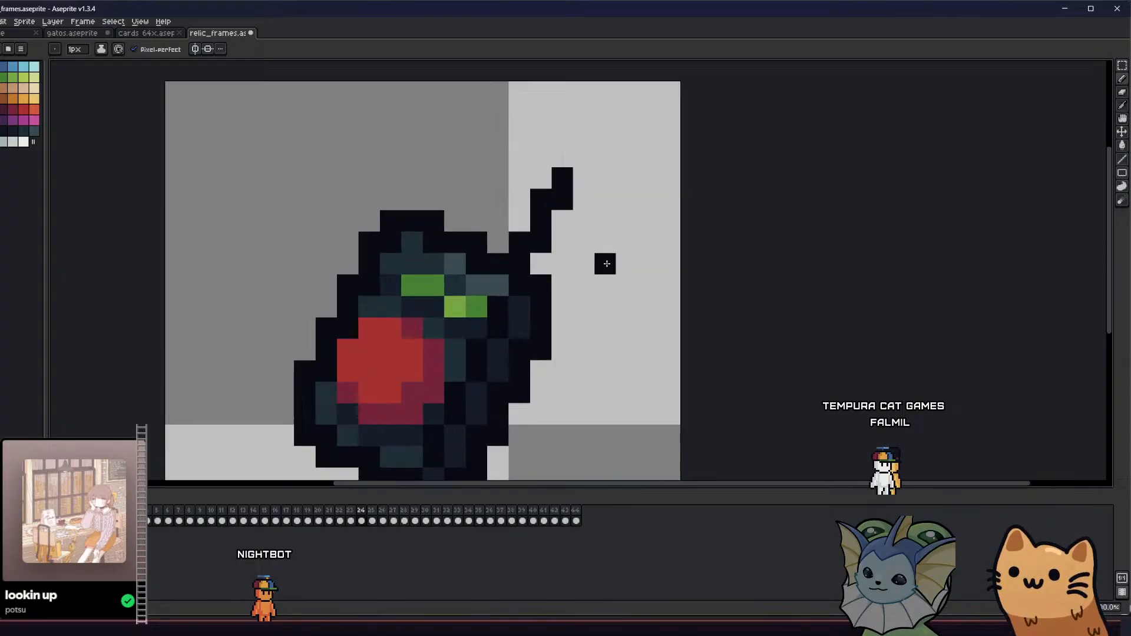
scroll(606, 263, down, 9)
scroll(496, 302, up, 1)
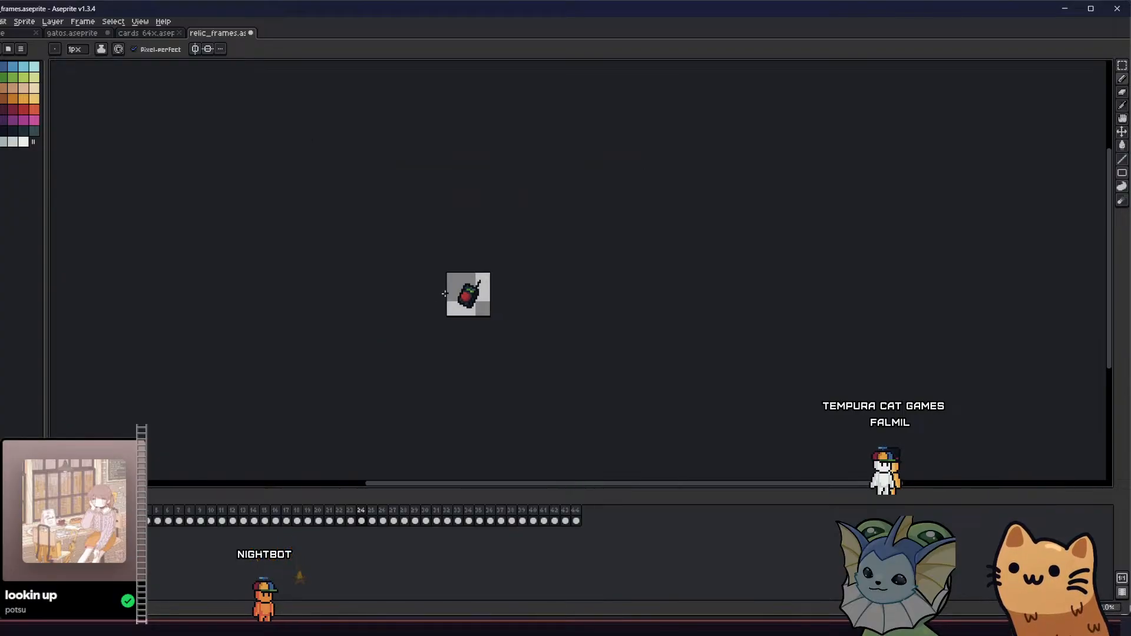
Export frame 24, the remote detonator with its antenna, as relic_remote_detonator.png in the relics folder, replacing the existing file
scroll(413, 303, up, 3)
drag(404, 303, 365, 297)
scroll(365, 297, up, 1)
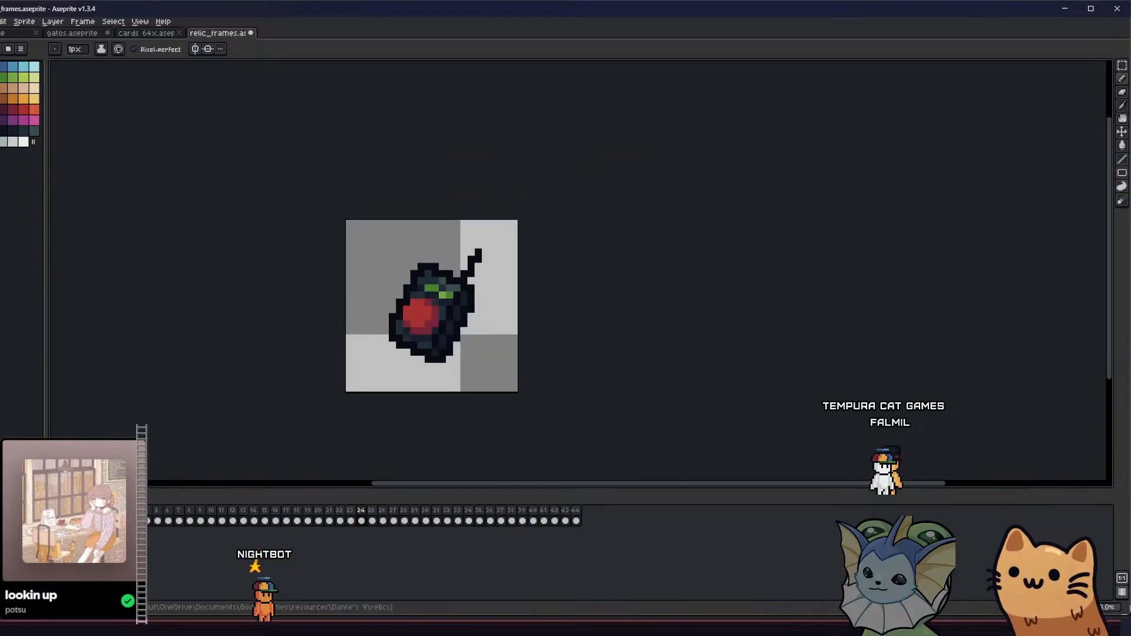
click(0, 22)
mouse_move(33, 112)
click(84, 110)
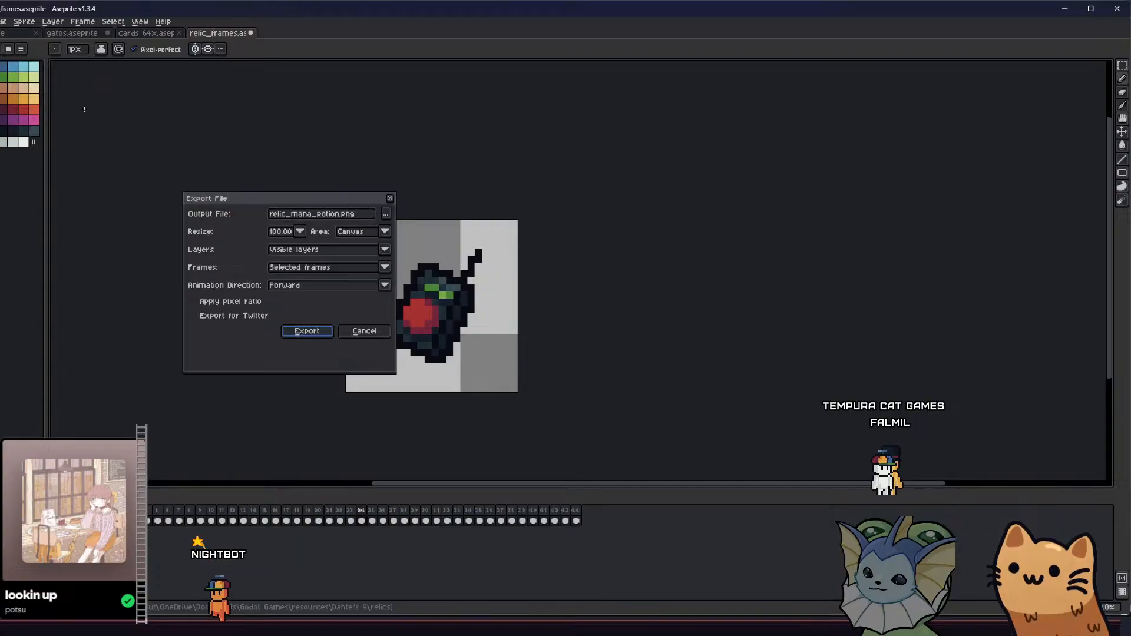
click(384, 216)
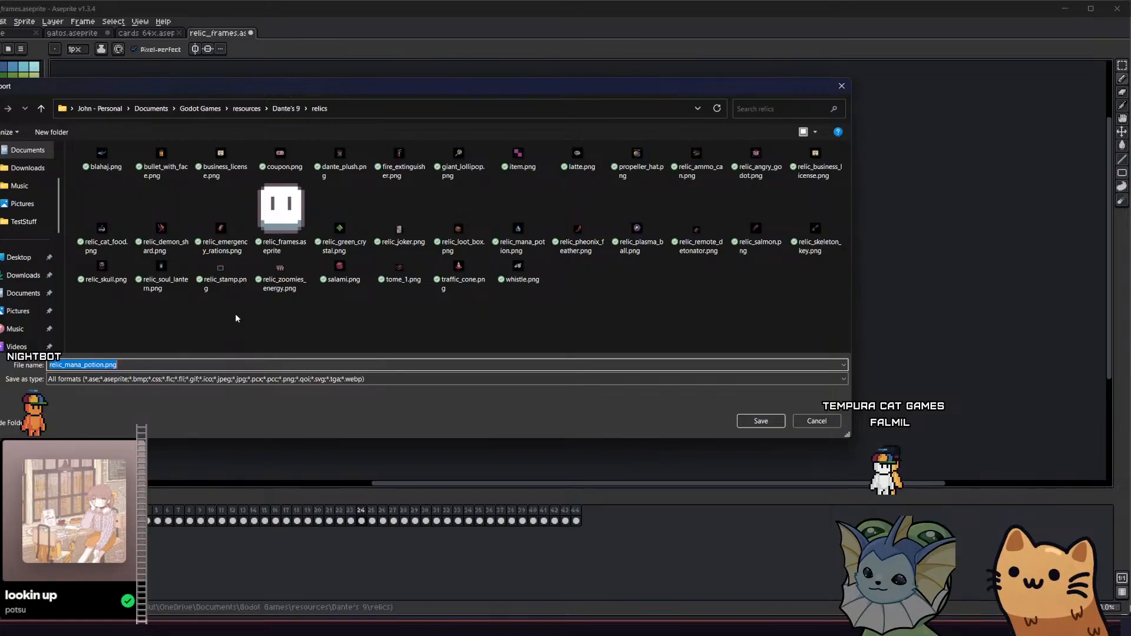
click(697, 233)
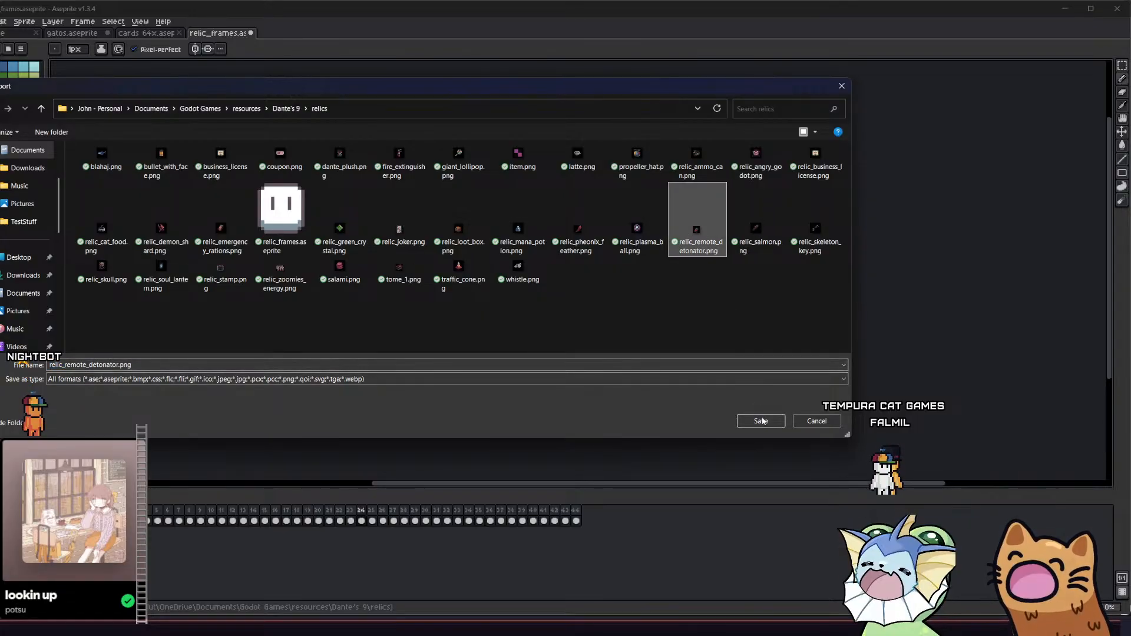
click(761, 421)
click(382, 318)
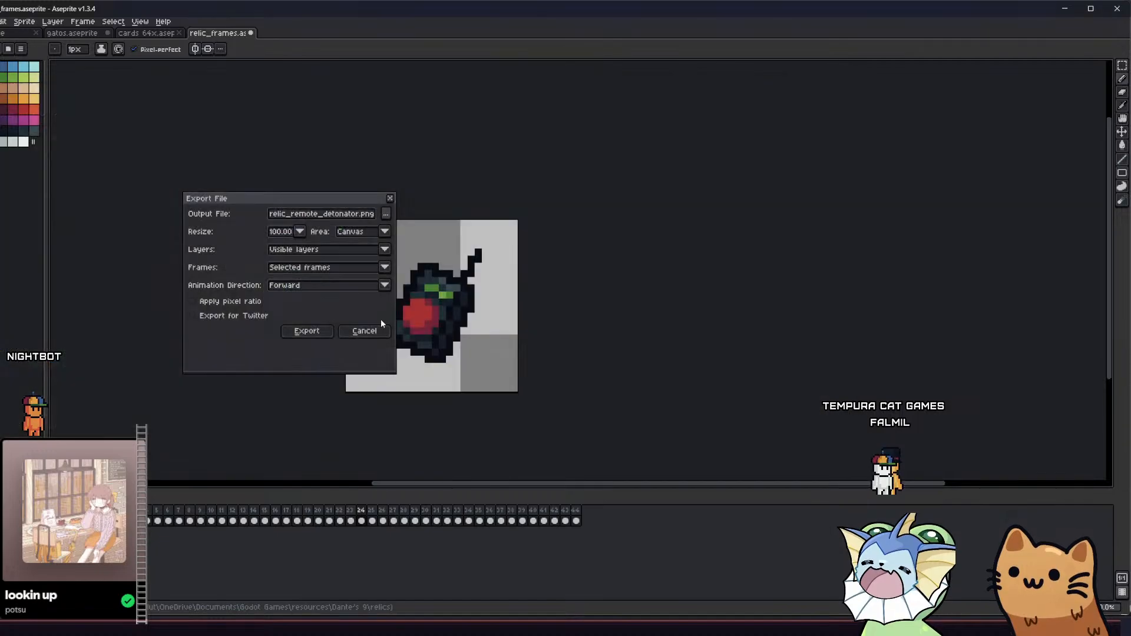
click(307, 331)
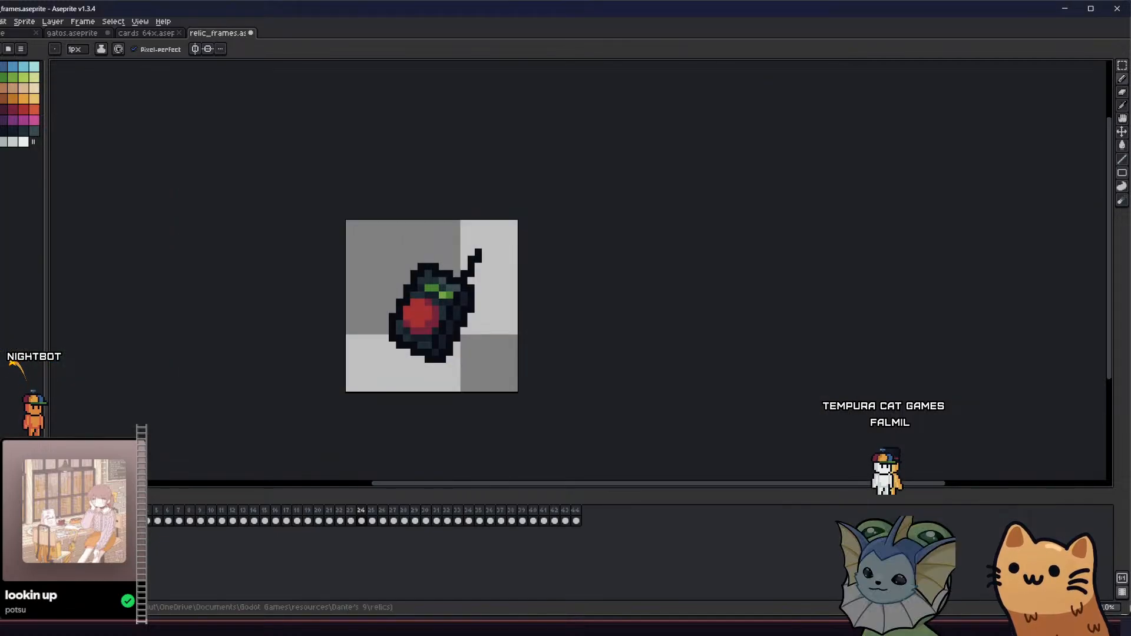
key(super+d)
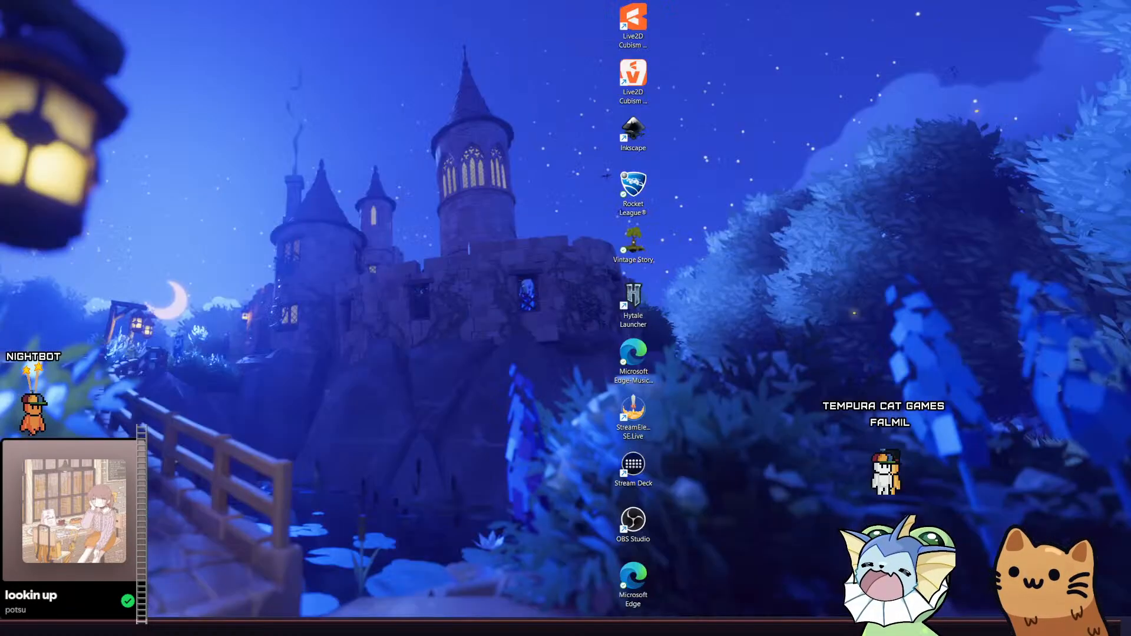
key(super+d)
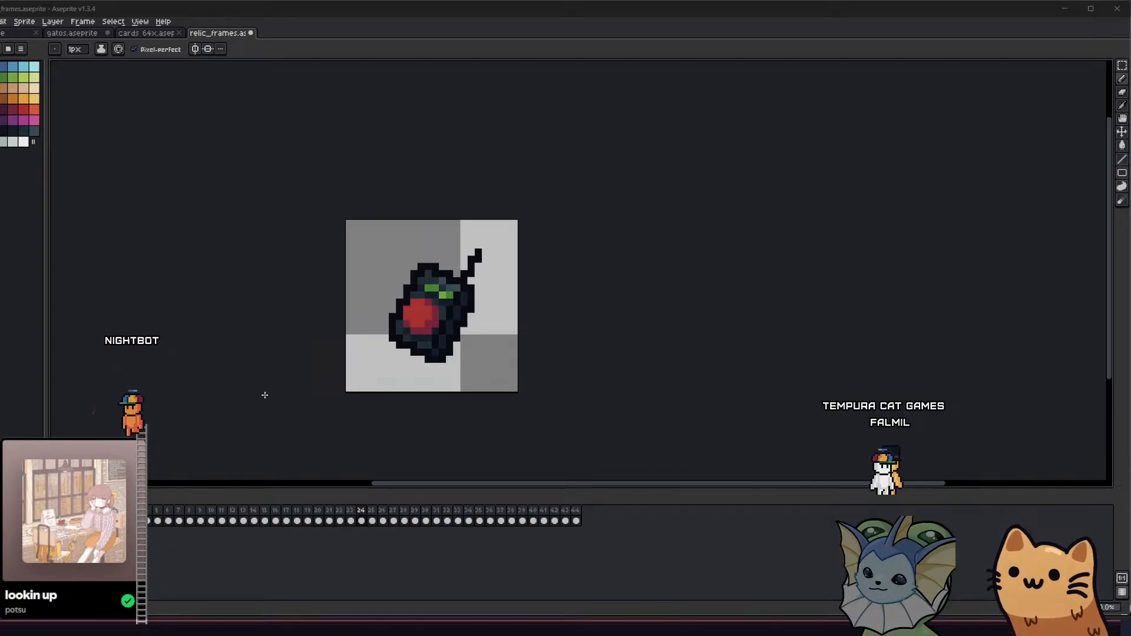
key(Right)
key(Left)
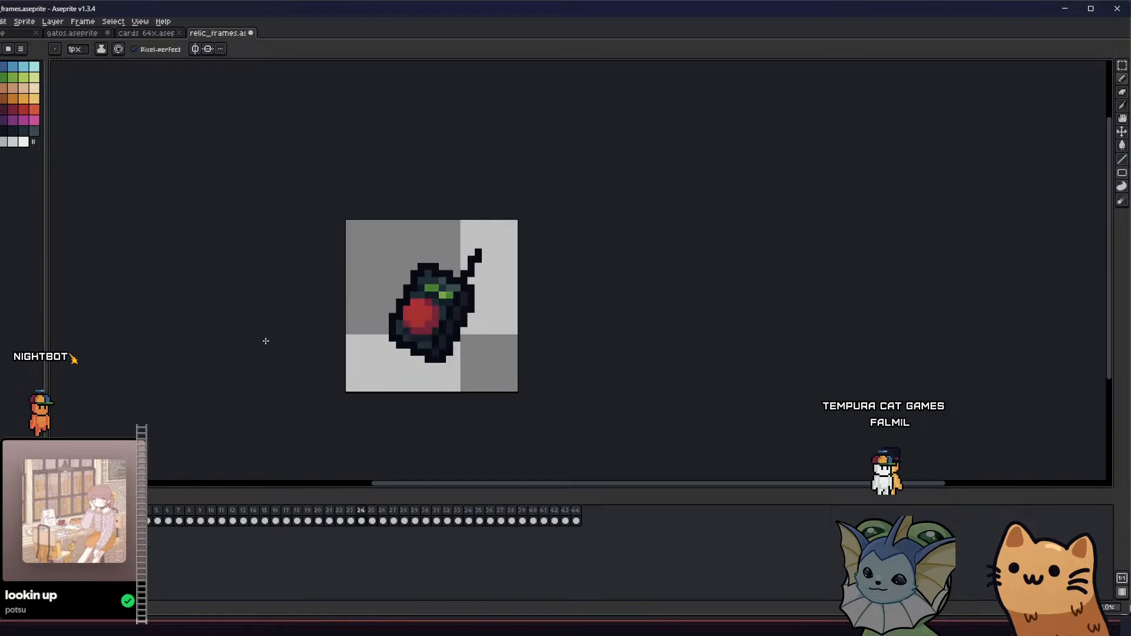
Go to frame 25, the joker card, and export it as relic_joker.png in the relics folder, replacing the existing file
key(Right)
click(0, 21)
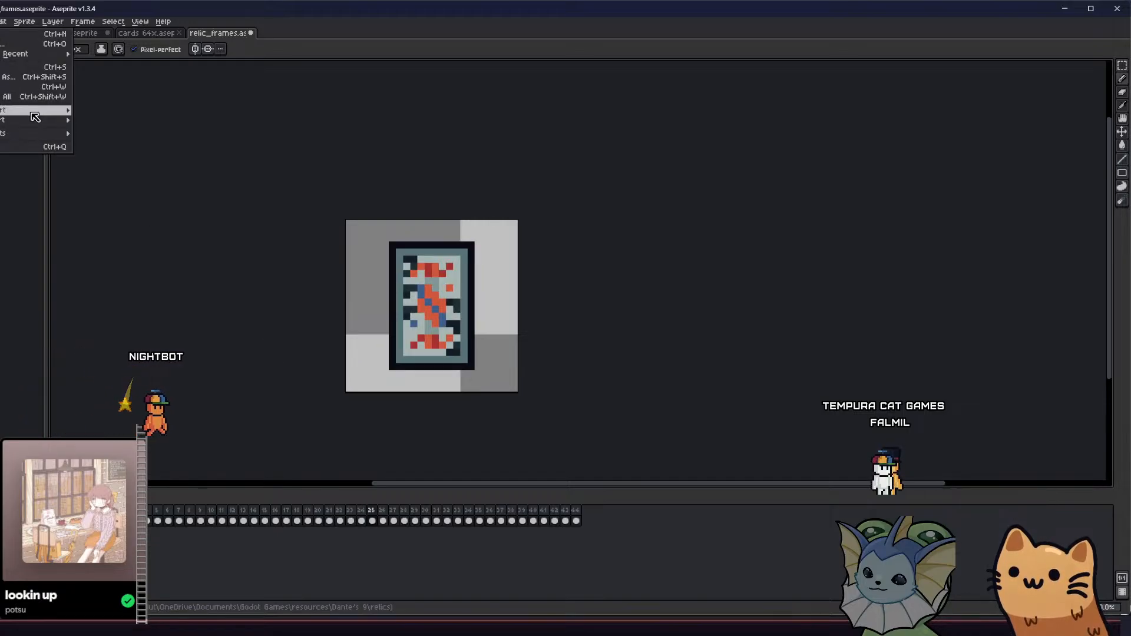
mouse_move(36, 120)
click(112, 111)
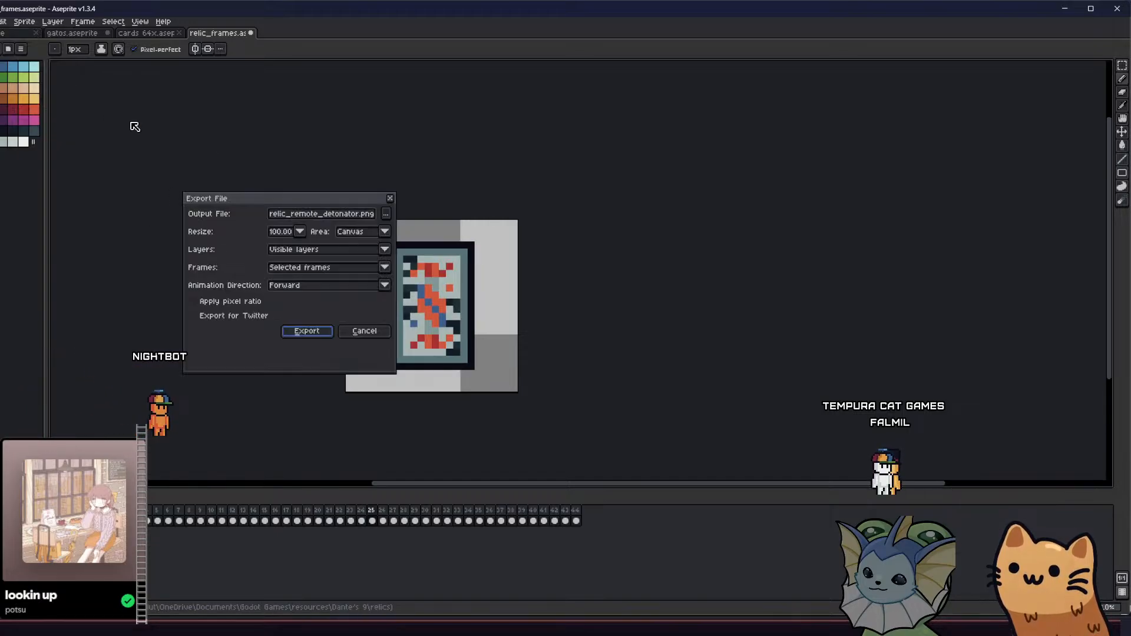
click(386, 215)
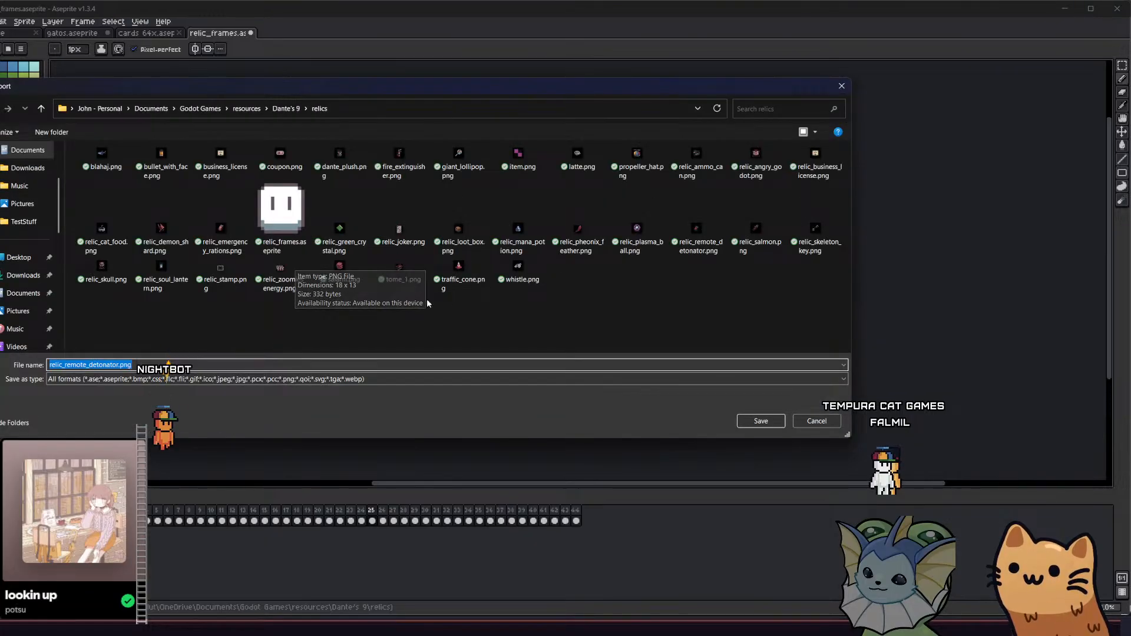
click(406, 239)
click(744, 418)
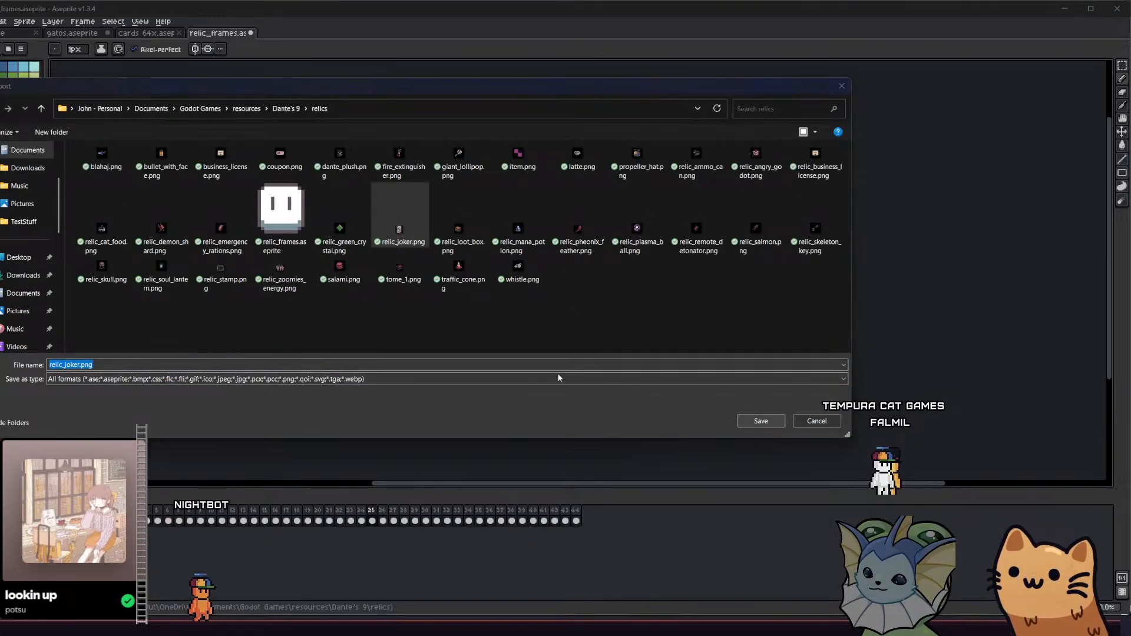
click(390, 317)
click(305, 331)
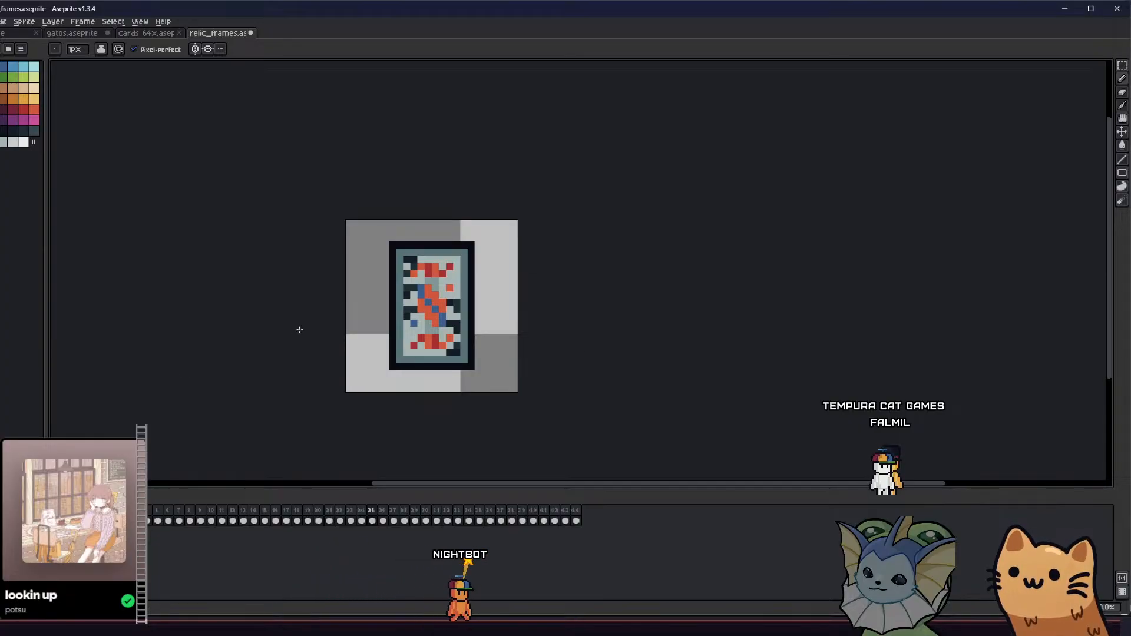
Shade the corners of the joker card's grey-teal inner border with the dark slate palette colour, using the 1 px pencil
scroll(401, 332, up, 1)
key(i)
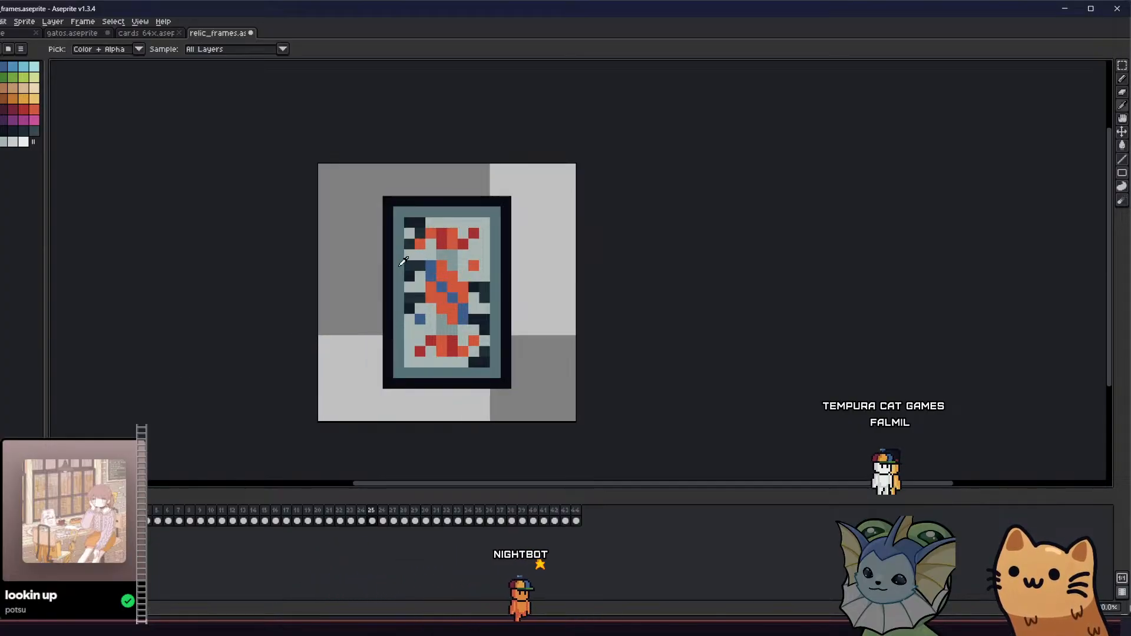
click(34, 132)
key(b)
scroll(364, 219, up, 1)
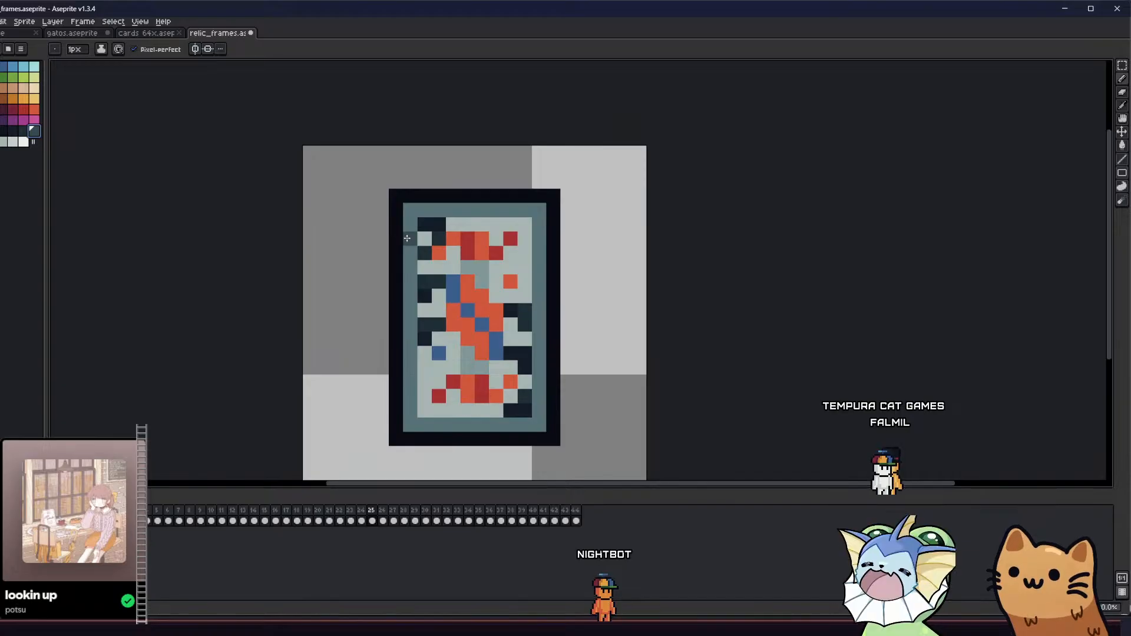
mouse_move(411, 238)
mouse_down()
mouse_move(409, 211)
mouse_move(432, 207)
mouse_up()
drag(538, 211, 539, 222)
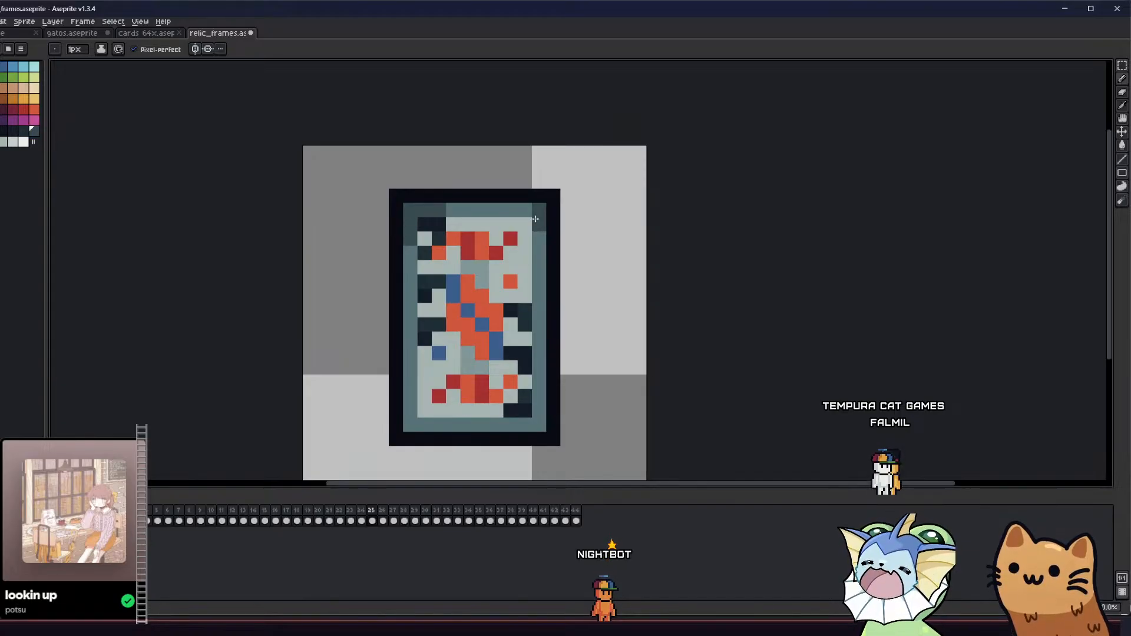
click(527, 212)
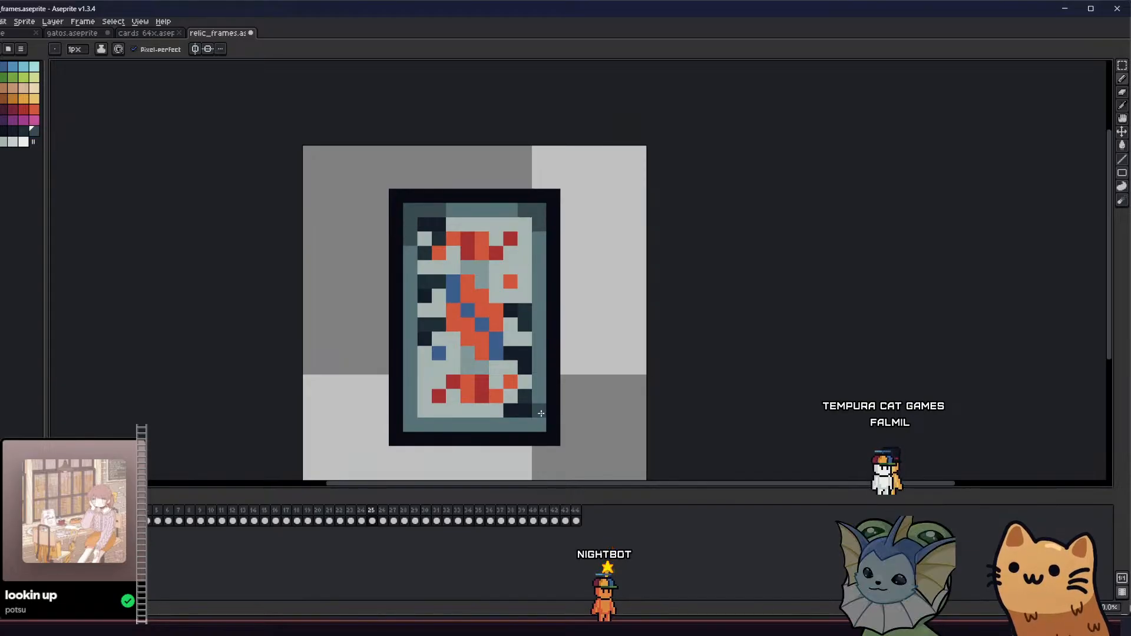
drag(407, 427, 410, 414)
click(420, 426)
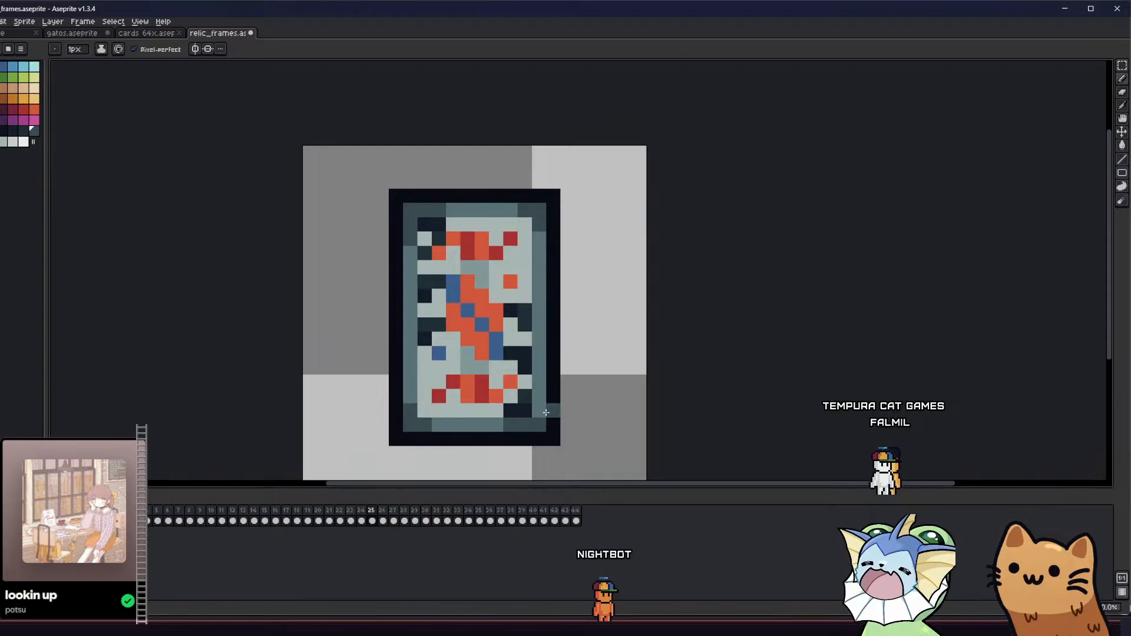
drag(539, 412, 541, 351)
Examine how the joker card's shaded border corners read at small size
scroll(541, 351, down, 4)
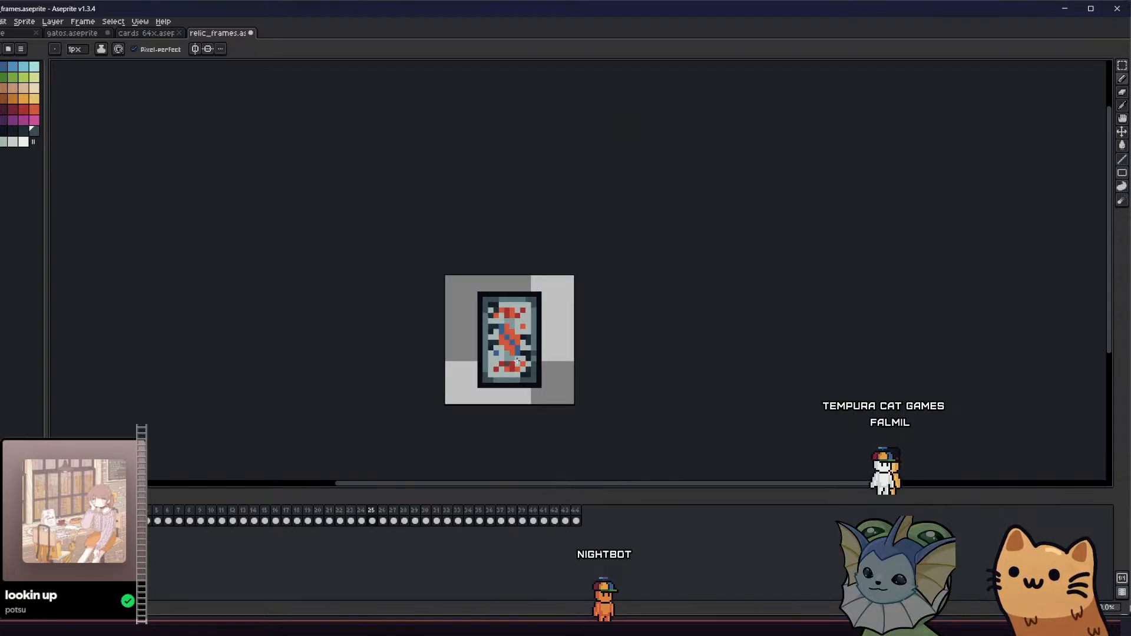
scroll(369, 366, down, 2)
scroll(368, 367, down, 1)
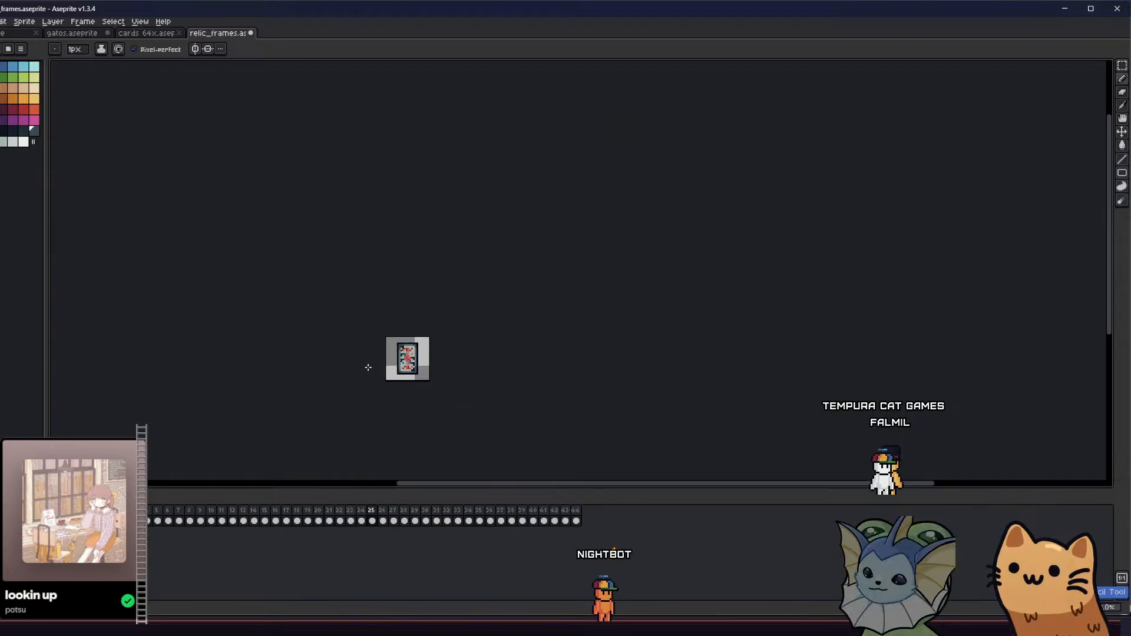
mouse_move(368, 366)
mouse_down()
mouse_move(344, 366)
mouse_move(371, 372)
mouse_up()
scroll(337, 365, up, 1)
scroll(387, 371, up, 1)
scroll(387, 374, down, 2)
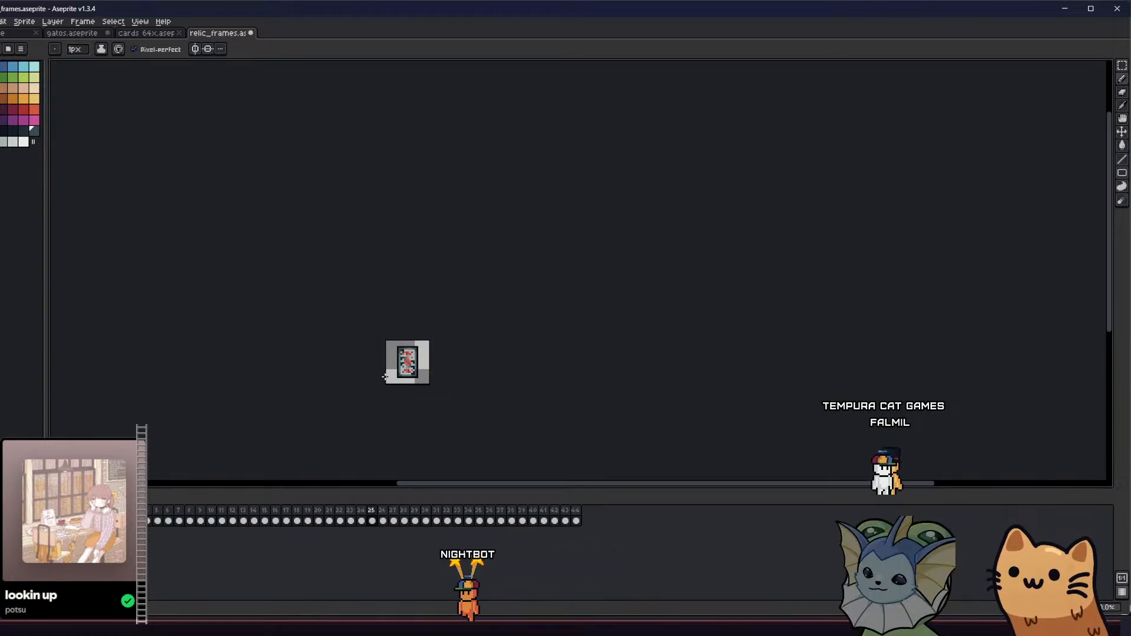
scroll(385, 377, up, 4)
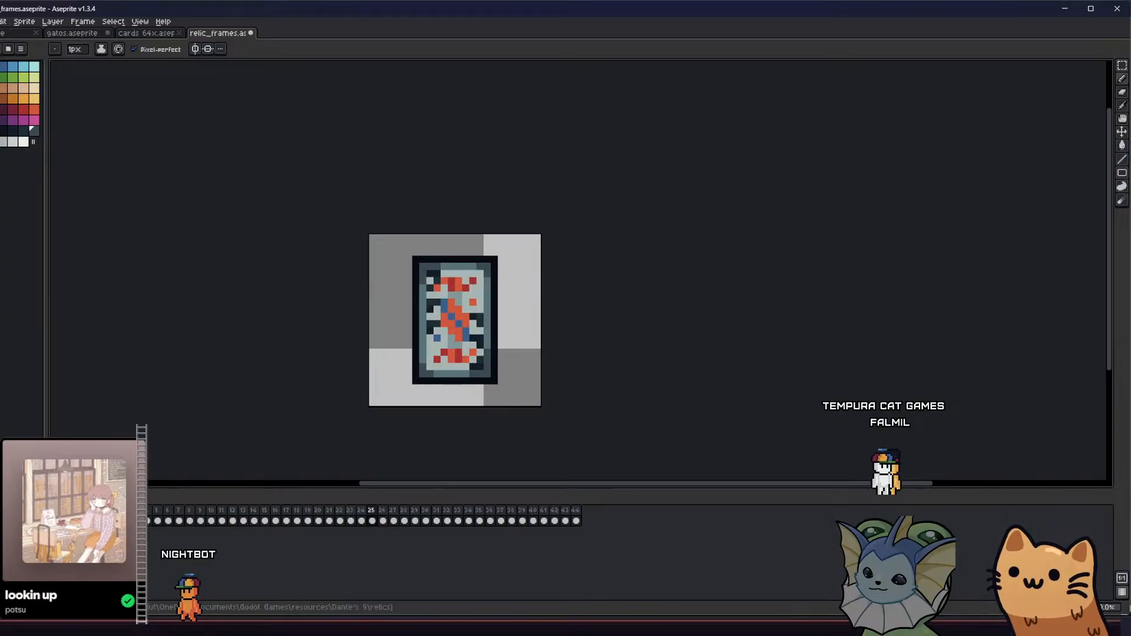
Export the retouched joker card on frame 25 again, overwriting relic_joker.png
click(0, 21)
mouse_move(35, 110)
click(120, 112)
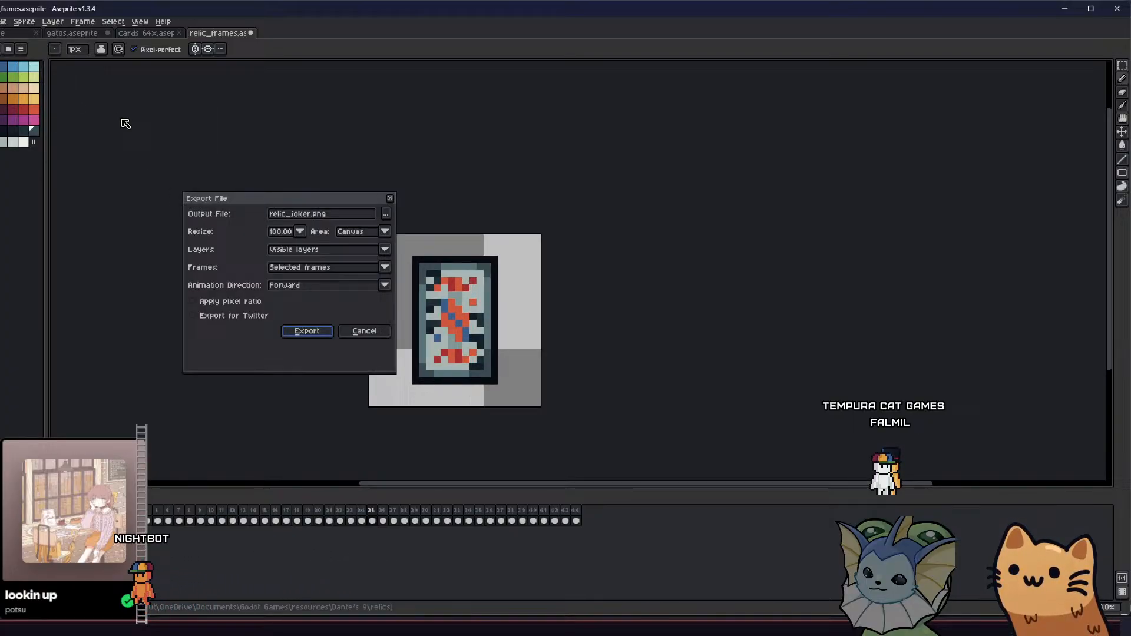
click(306, 331)
click(502, 343)
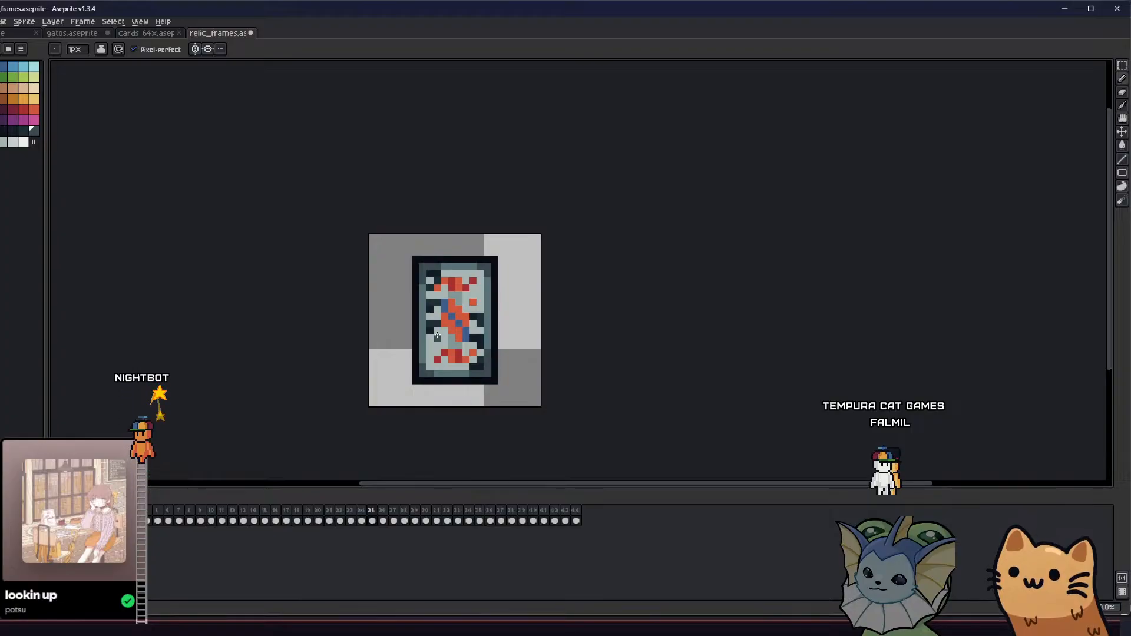
Go to frame 26, the red feather, and export it as relic_pheonix_feather.png in the relics folder, replacing the existing file
key(Right)
click(0, 21)
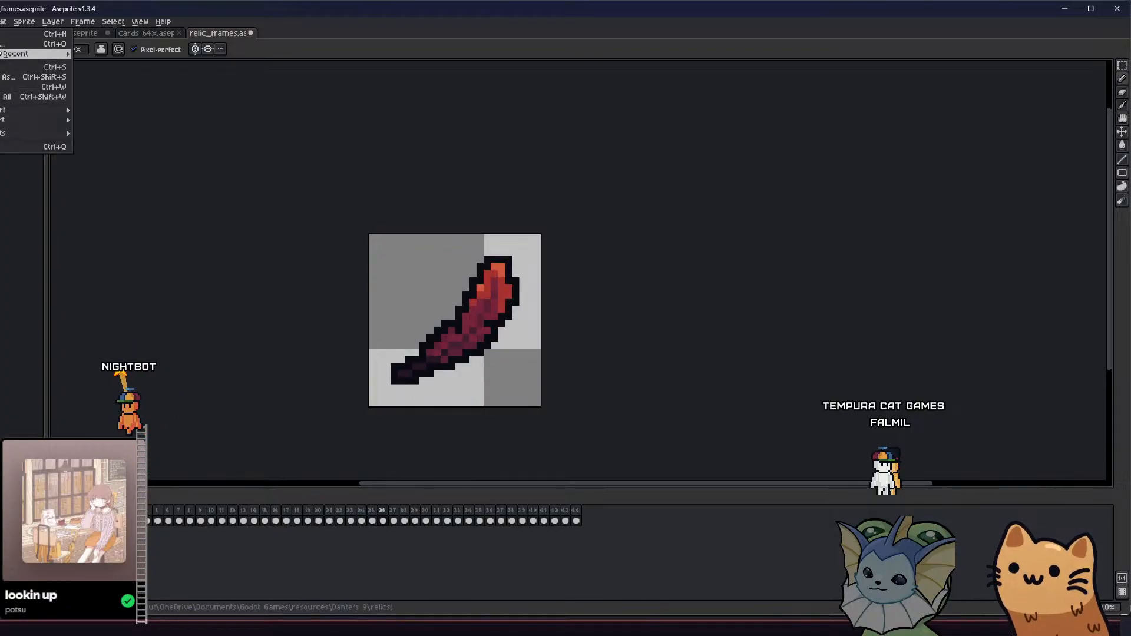
mouse_move(35, 110)
click(109, 113)
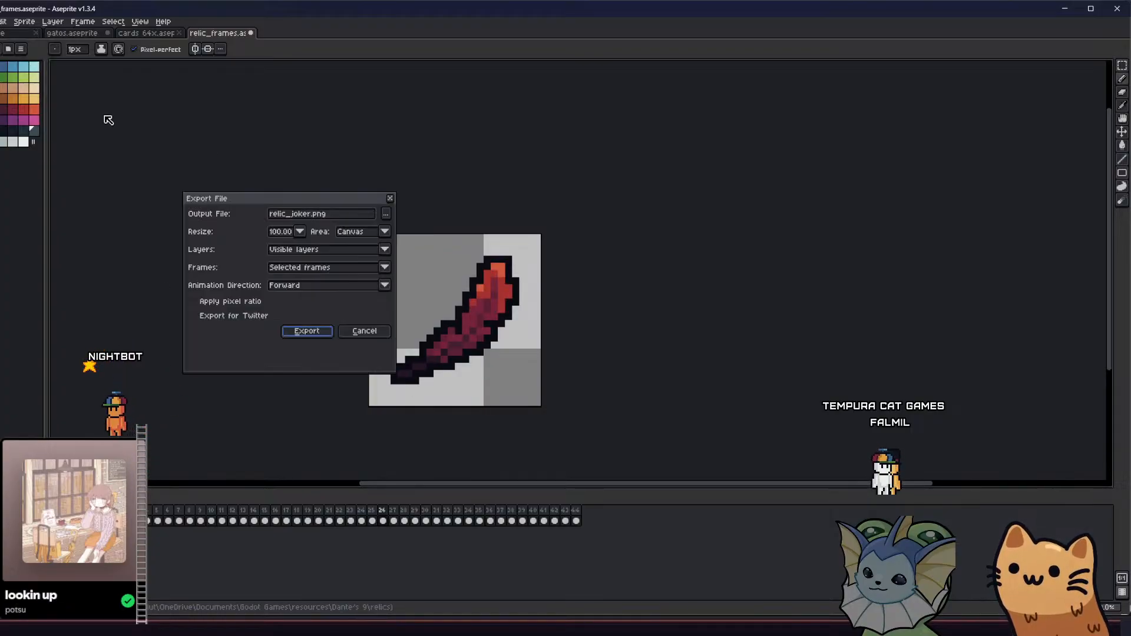
click(385, 214)
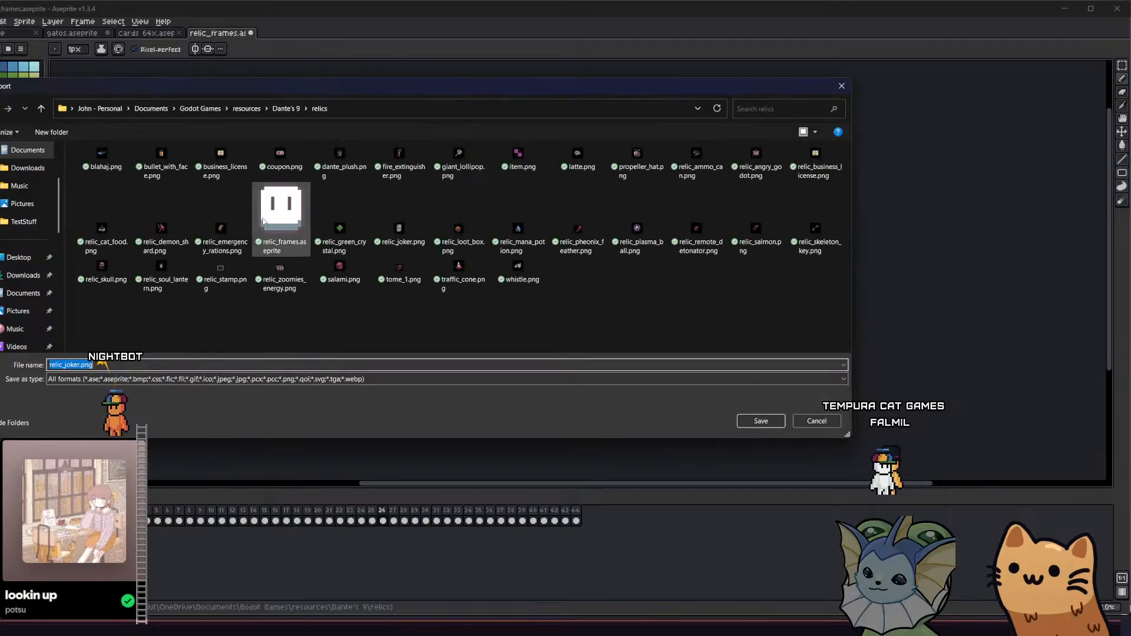
click(577, 230)
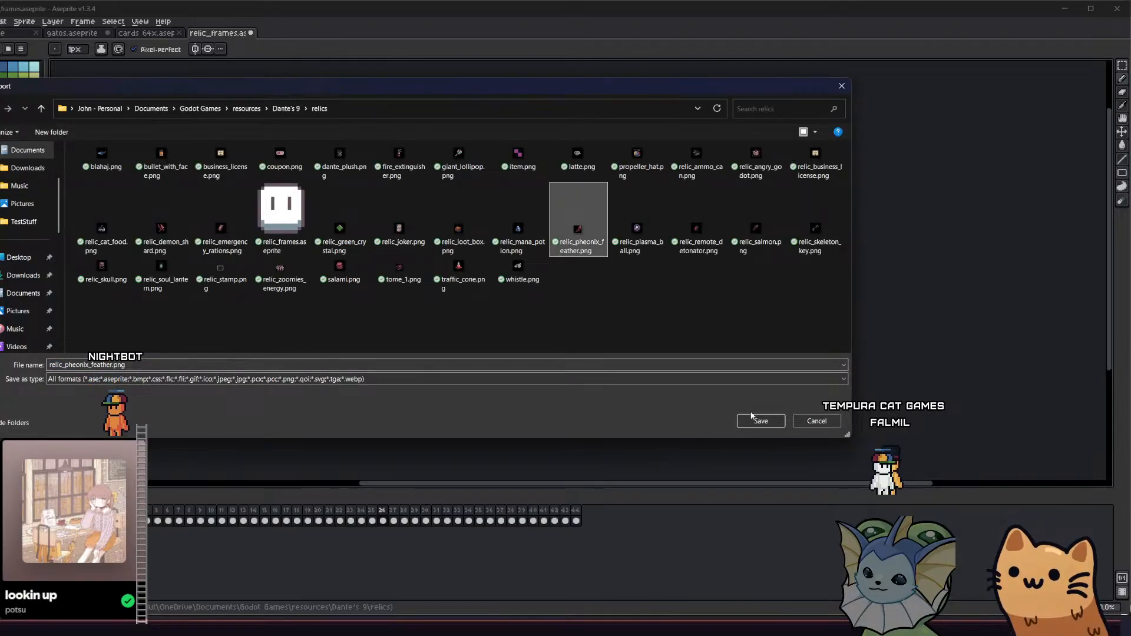
key(Return)
click(386, 316)
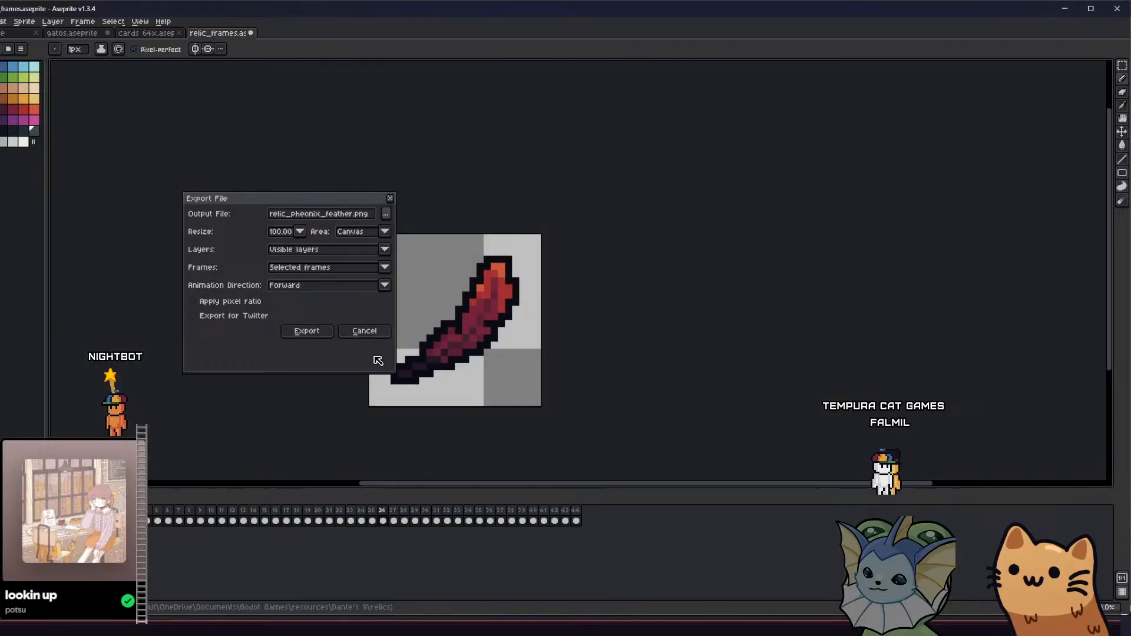
click(304, 334)
Go to frame 27, the cat stamp, and export it as relic_stamp.png in the relics folder, replacing the existing file
key(period)
click(7, 22)
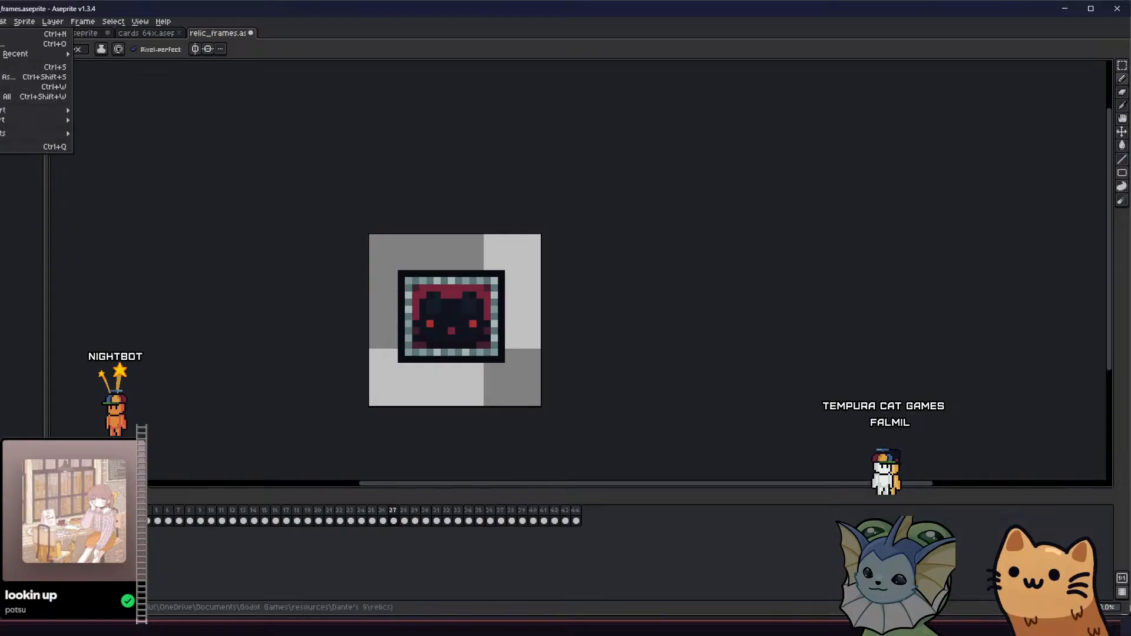
mouse_move(70, 120)
click(118, 110)
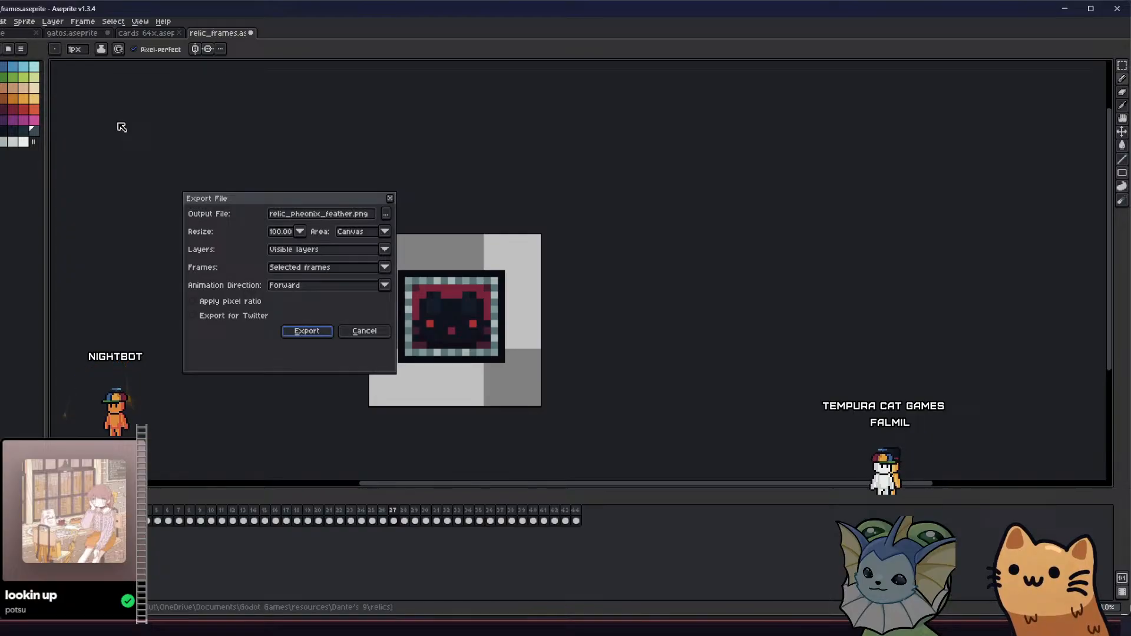
click(385, 216)
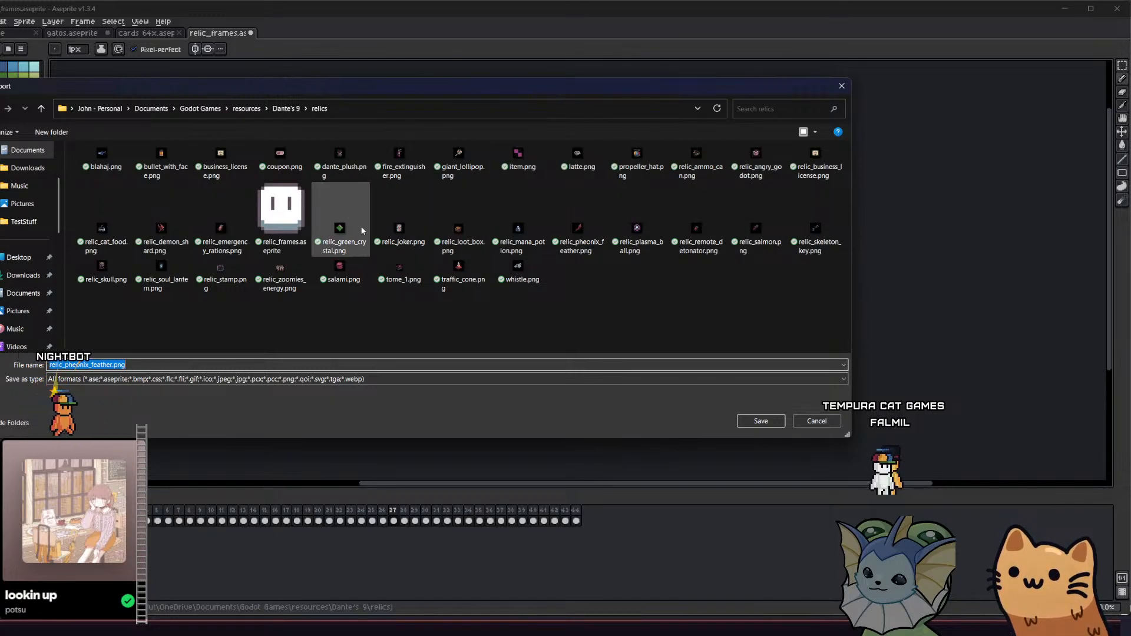
double_click(219, 272)
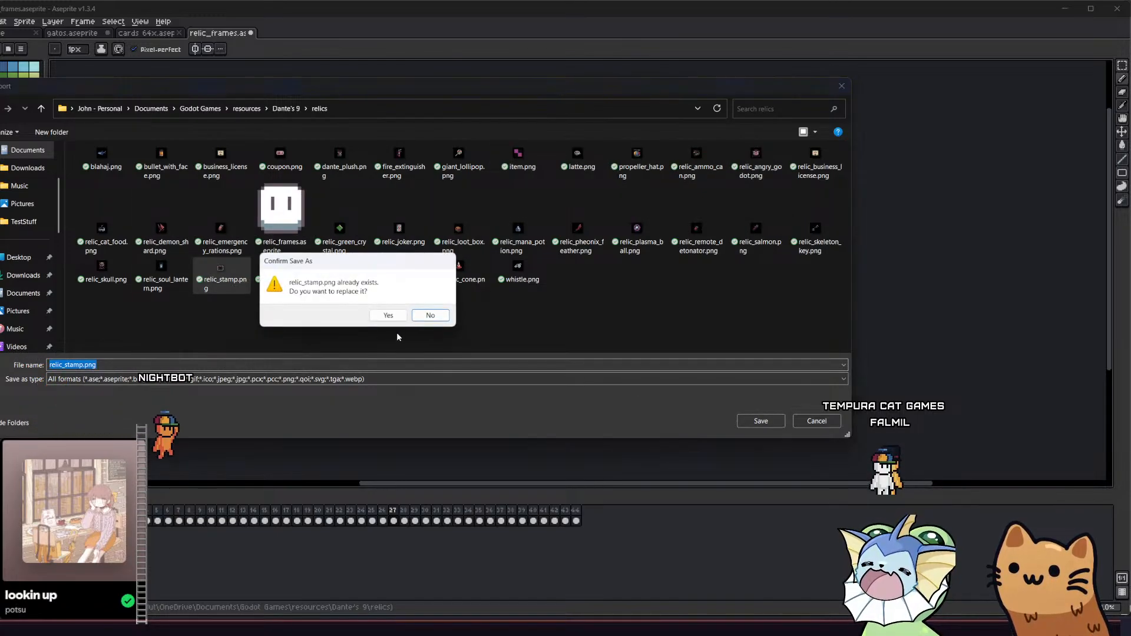
click(388, 315)
click(305, 333)
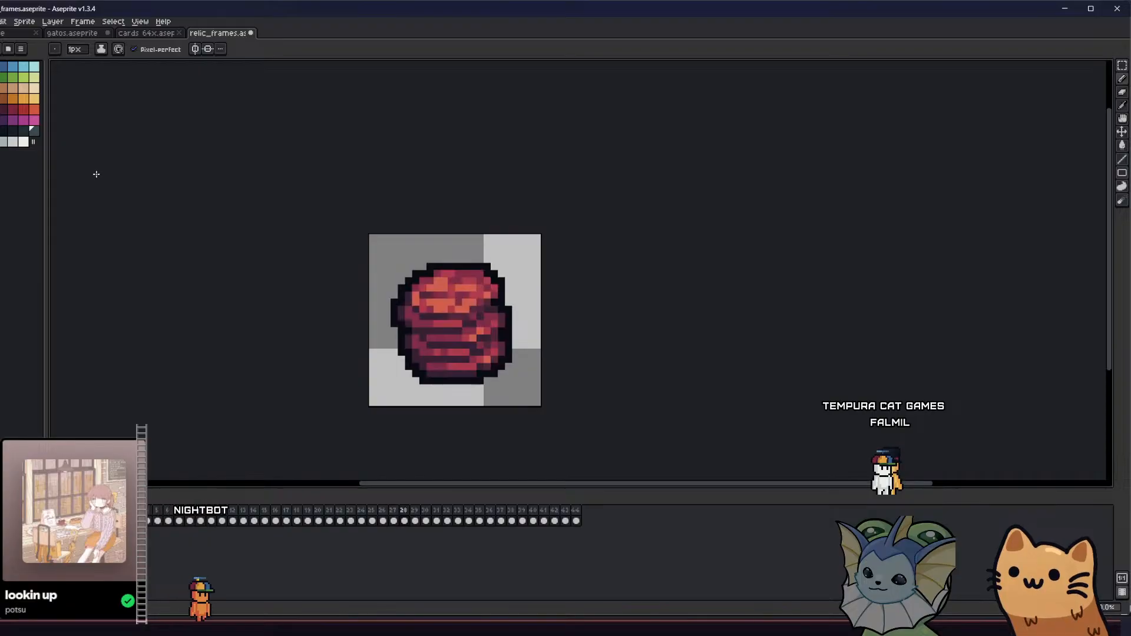
Export the salami on frame 28 as salami.png in the relics folder, replacing the existing file
click(1, 22)
mouse_move(68, 113)
click(112, 111)
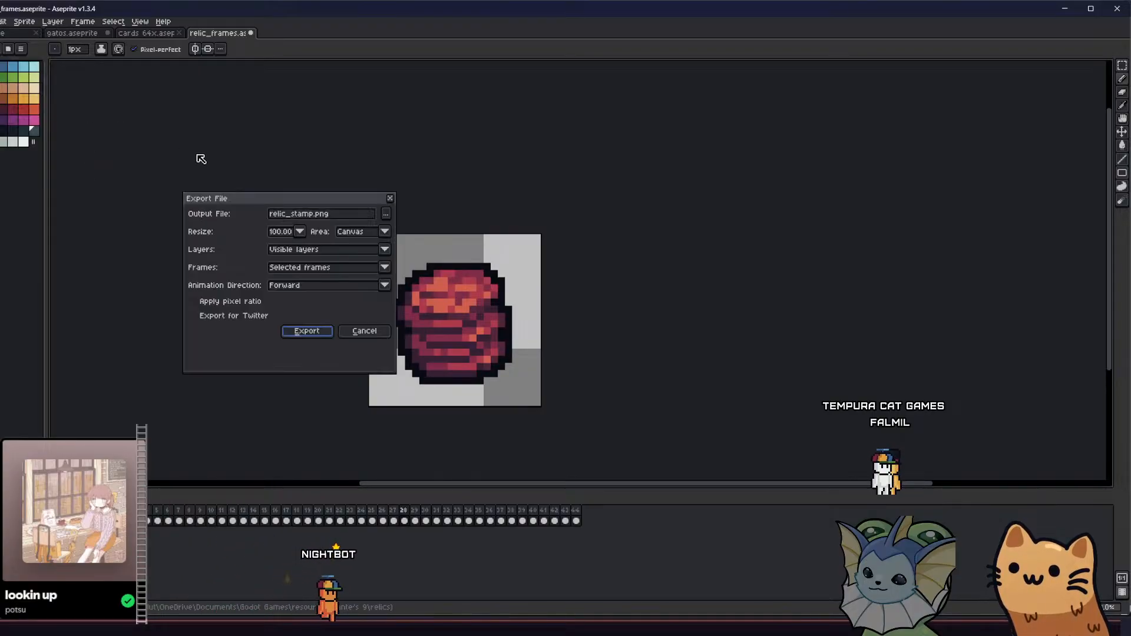
click(386, 212)
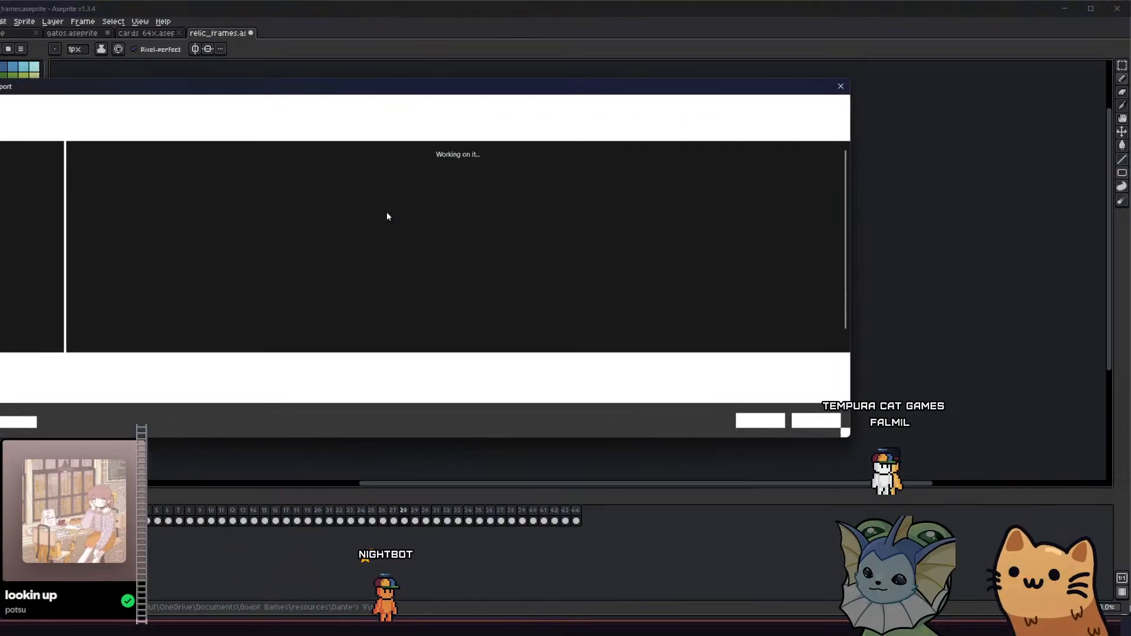
click(228, 237)
click(341, 277)
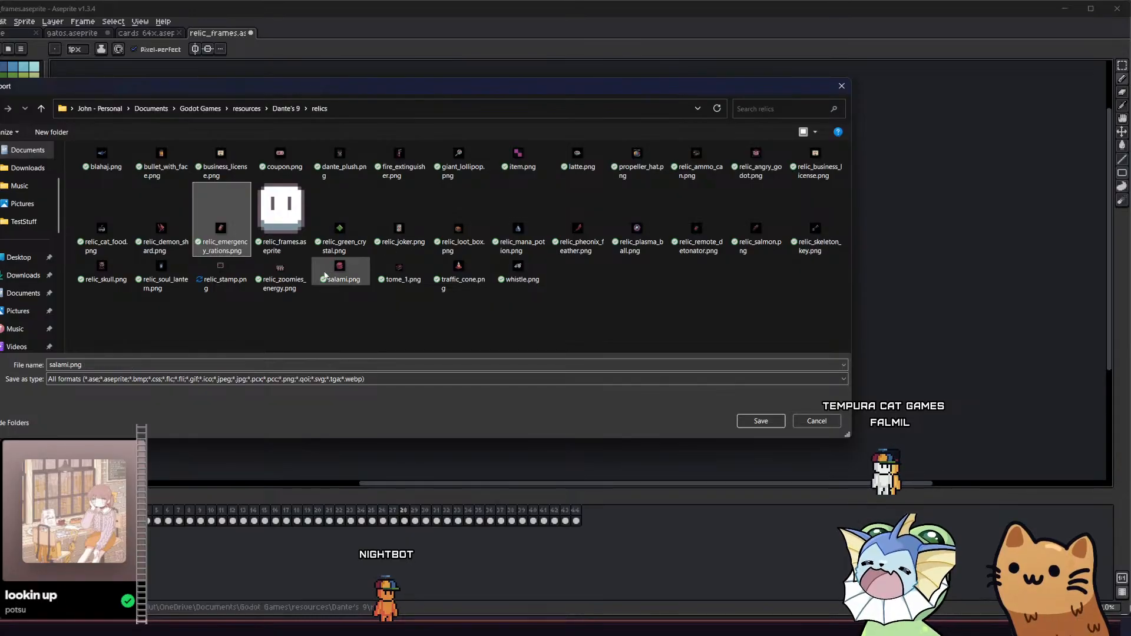
key(Return)
click(388, 316)
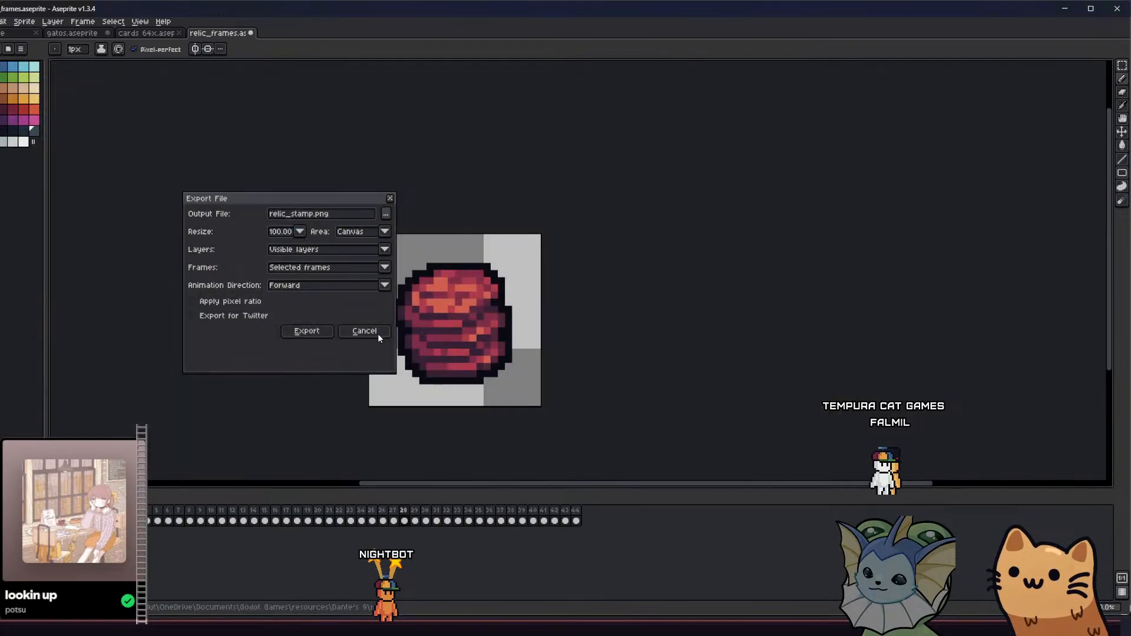
key(Return)
Go to frame 33, the red crystal, and export it as relic_red_crystal.png in the relics folder
key(Right)
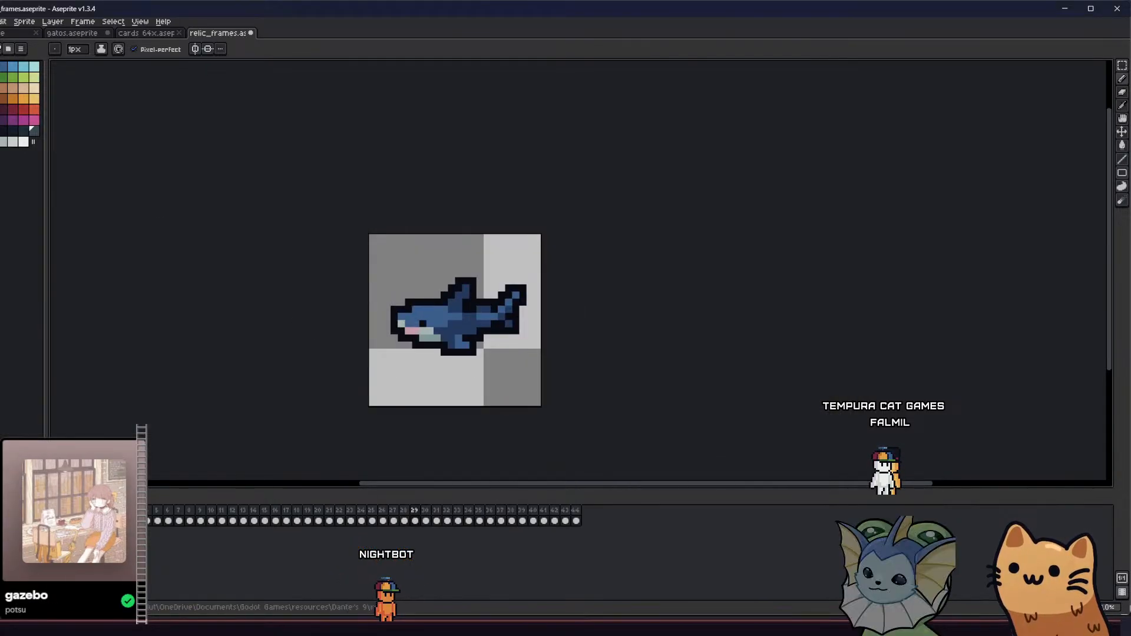
key(Right)
key(Right)
key(Right)
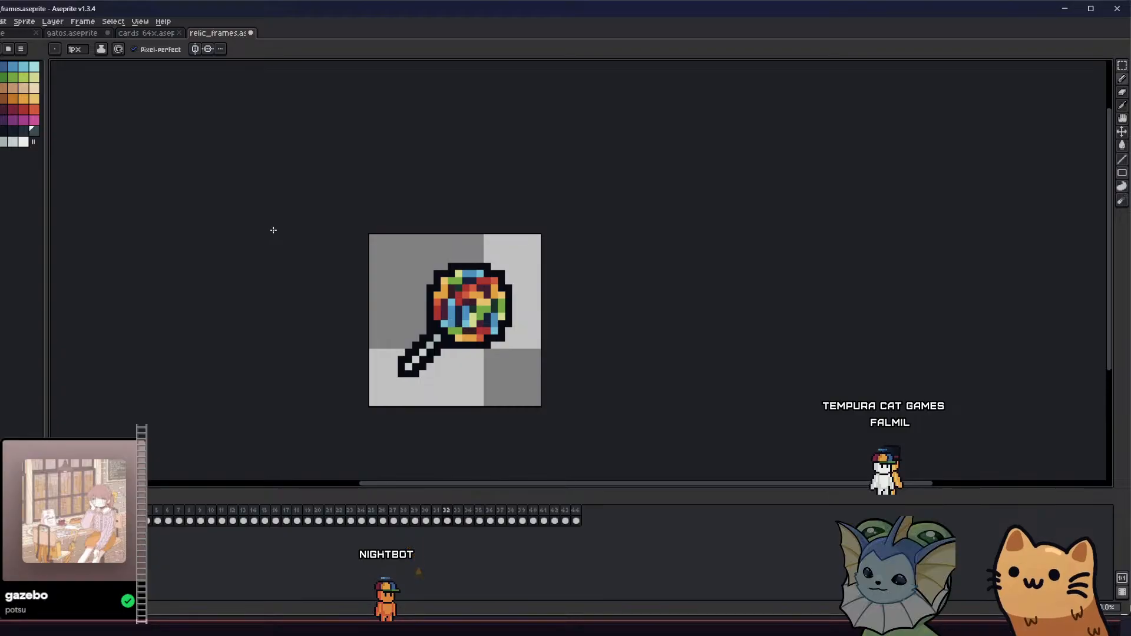
key(Right)
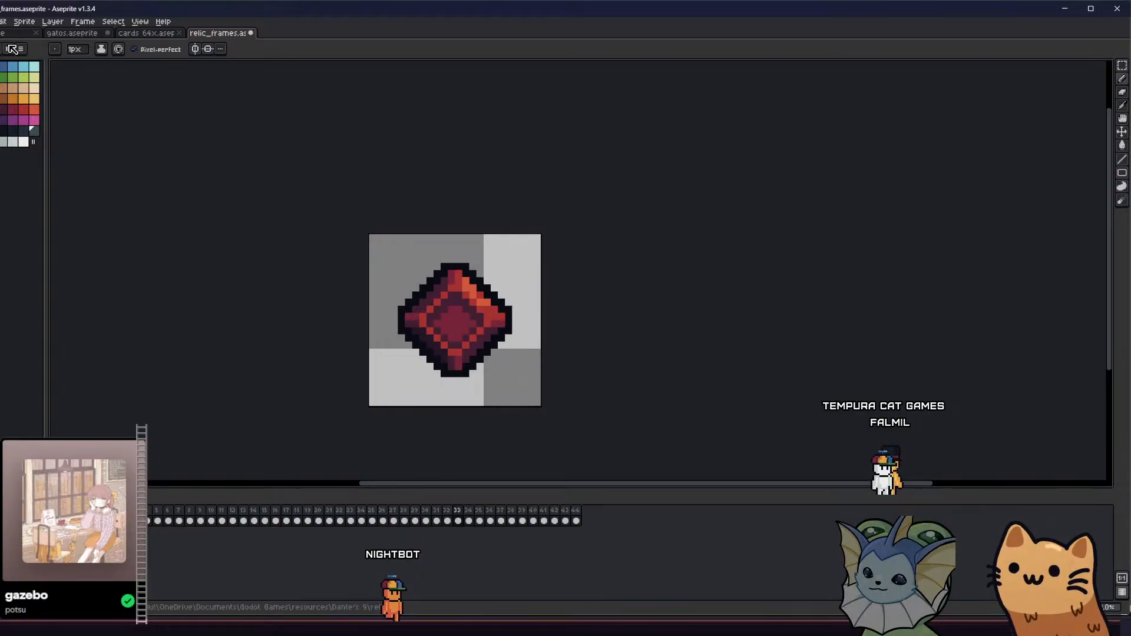
click(0, 22)
mouse_move(52, 110)
click(97, 110)
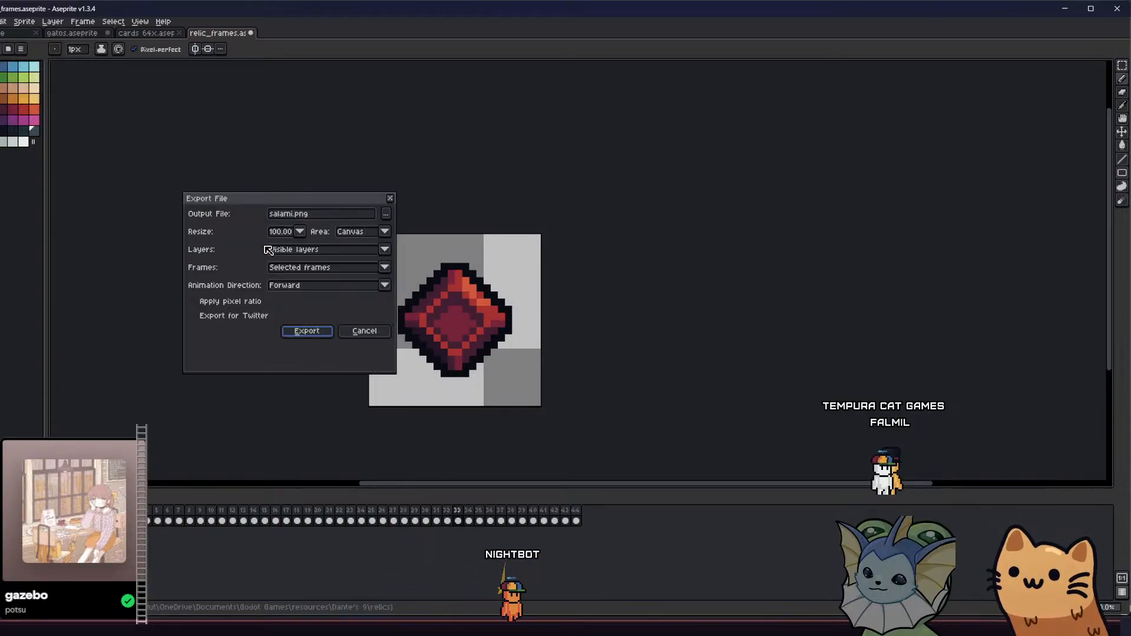
click(284, 214)
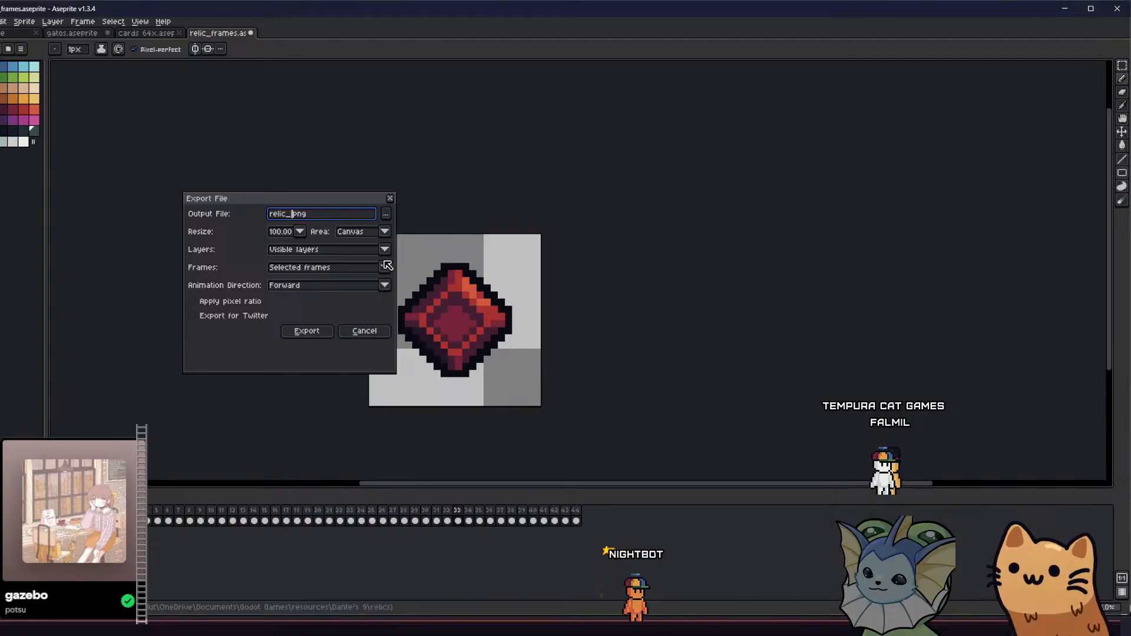
click(386, 214)
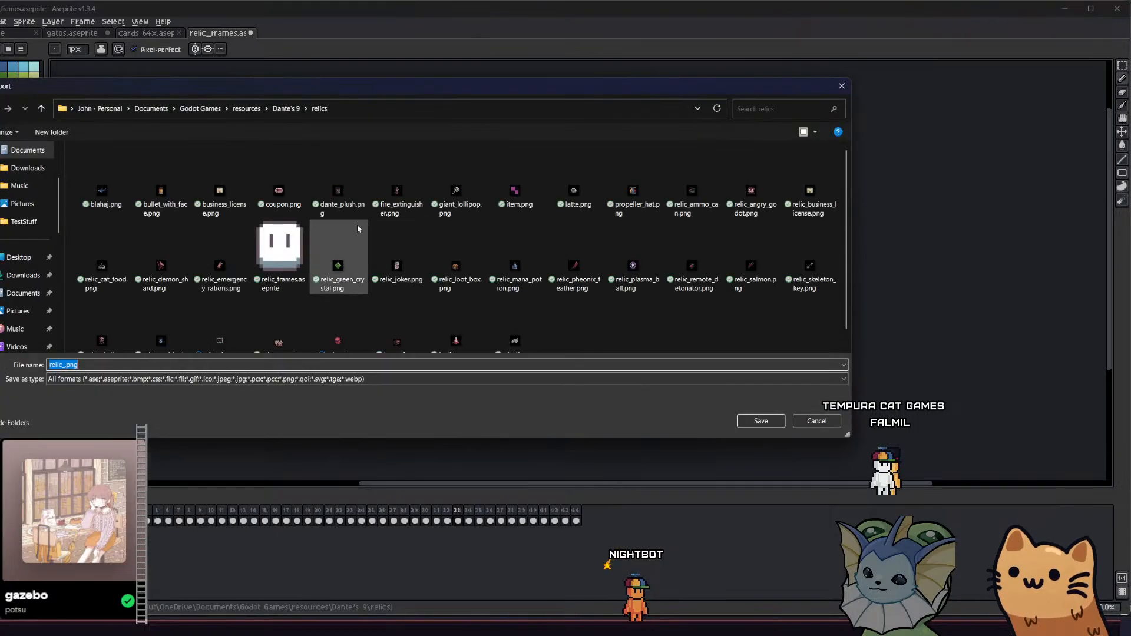
click(338, 227)
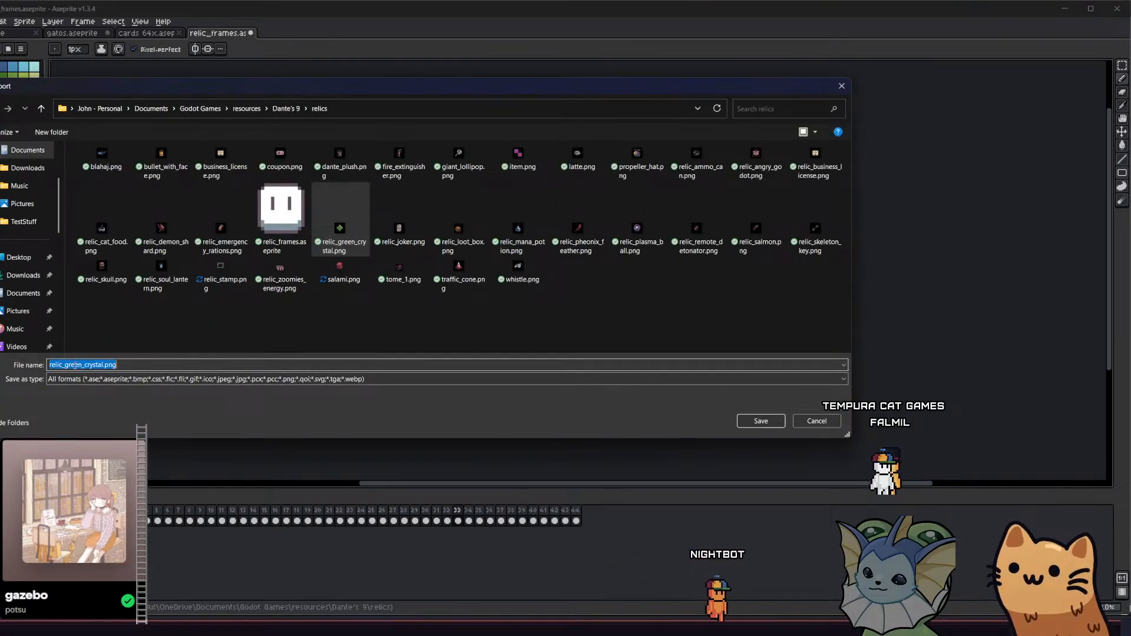
drag(83, 365, 65, 366)
text(red)
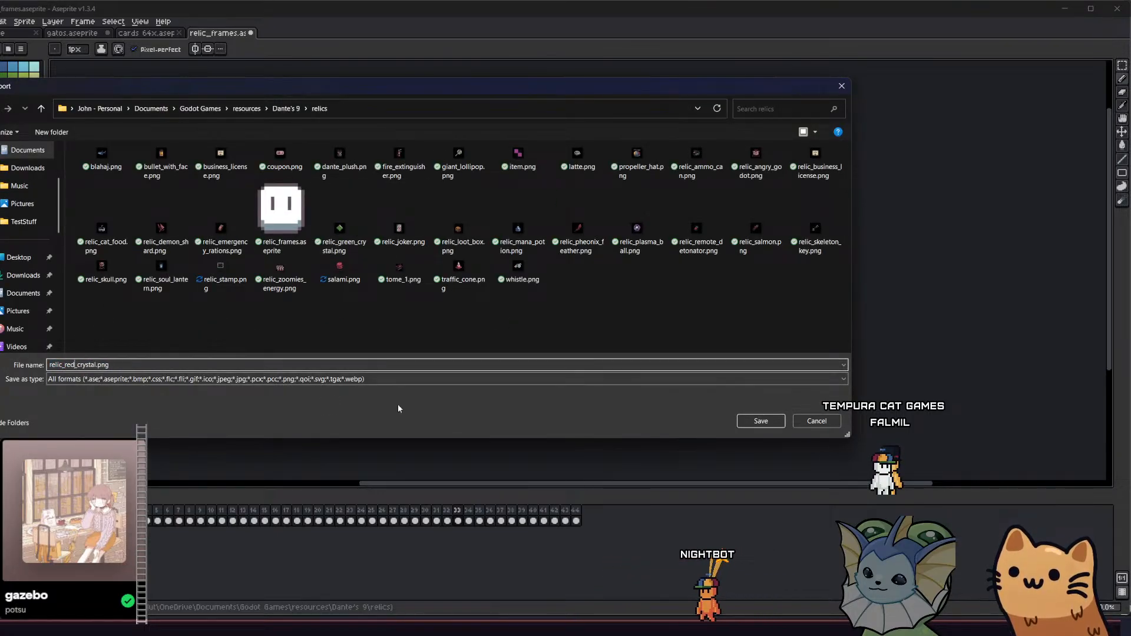
click(747, 422)
click(303, 332)
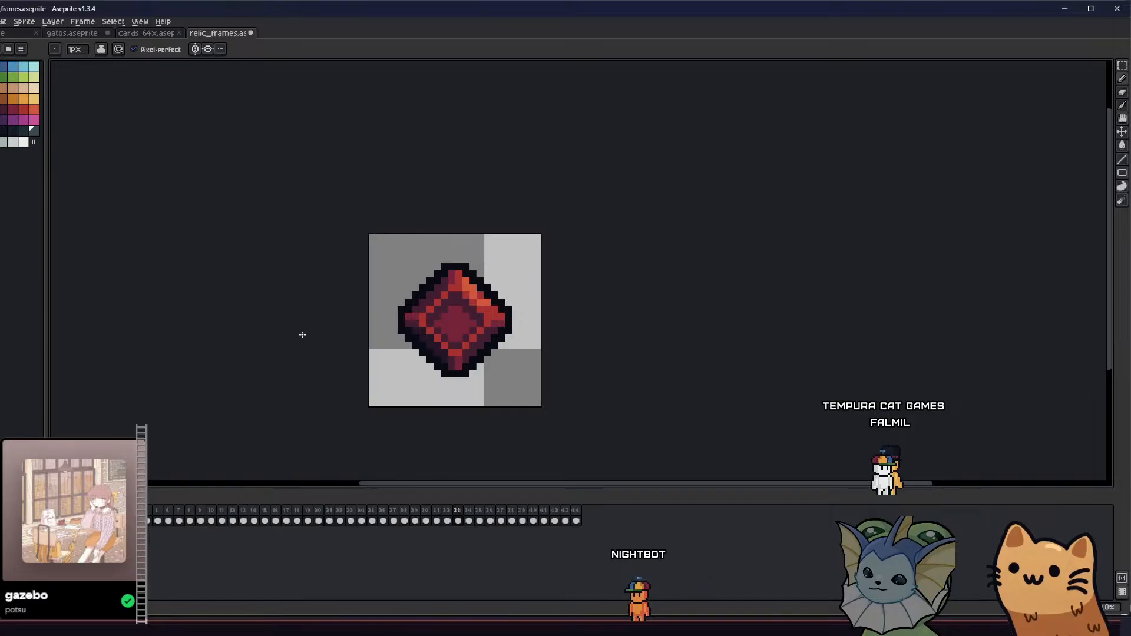
Go to frame 34, the blue Godot creature, and export it as relic_godot.png
key(Right)
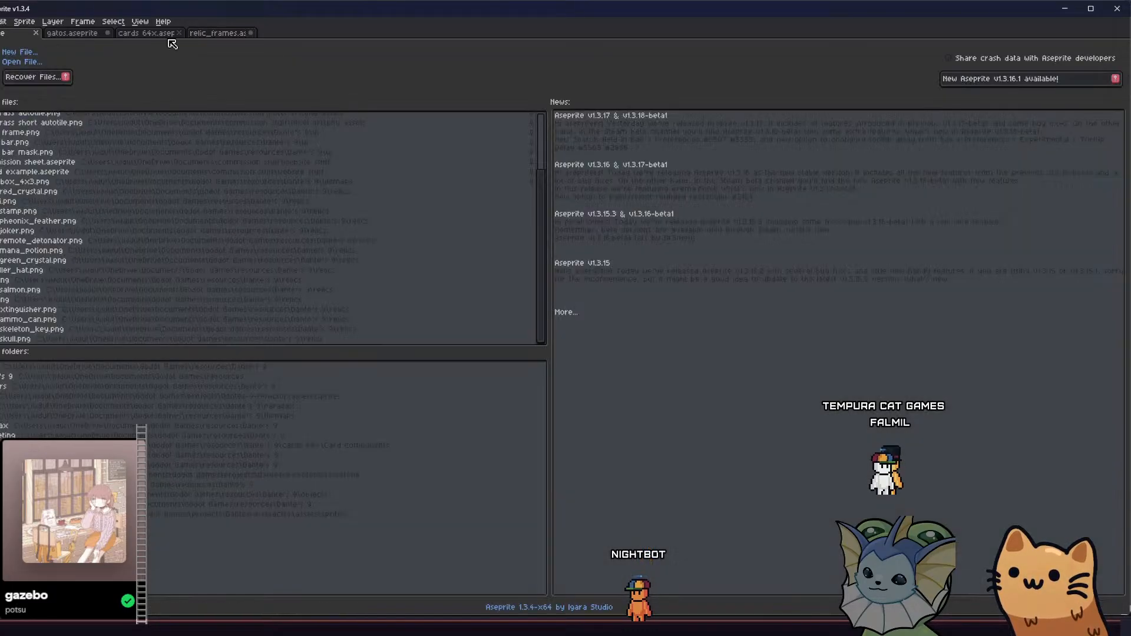
click(224, 34)
click(1, 22)
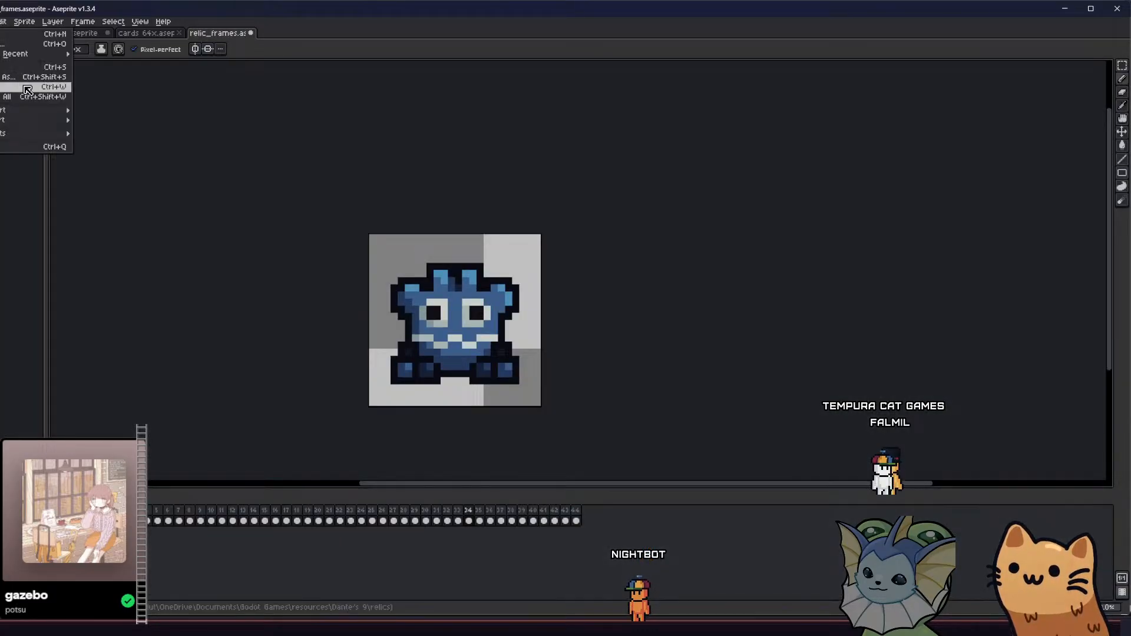
mouse_move(63, 112)
click(118, 112)
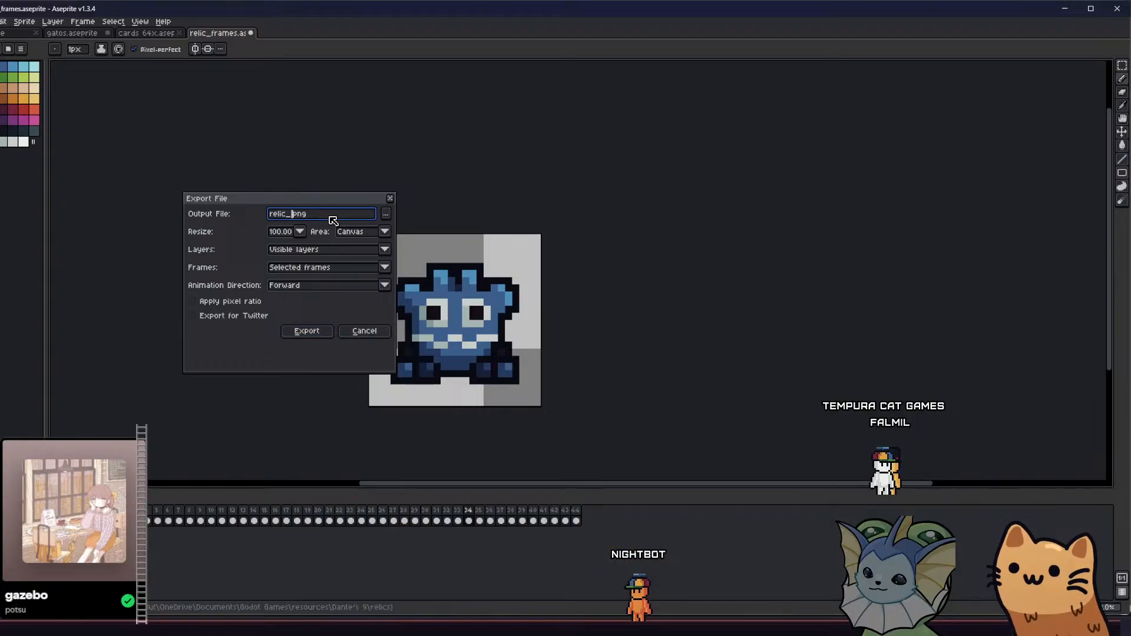
key(Return)
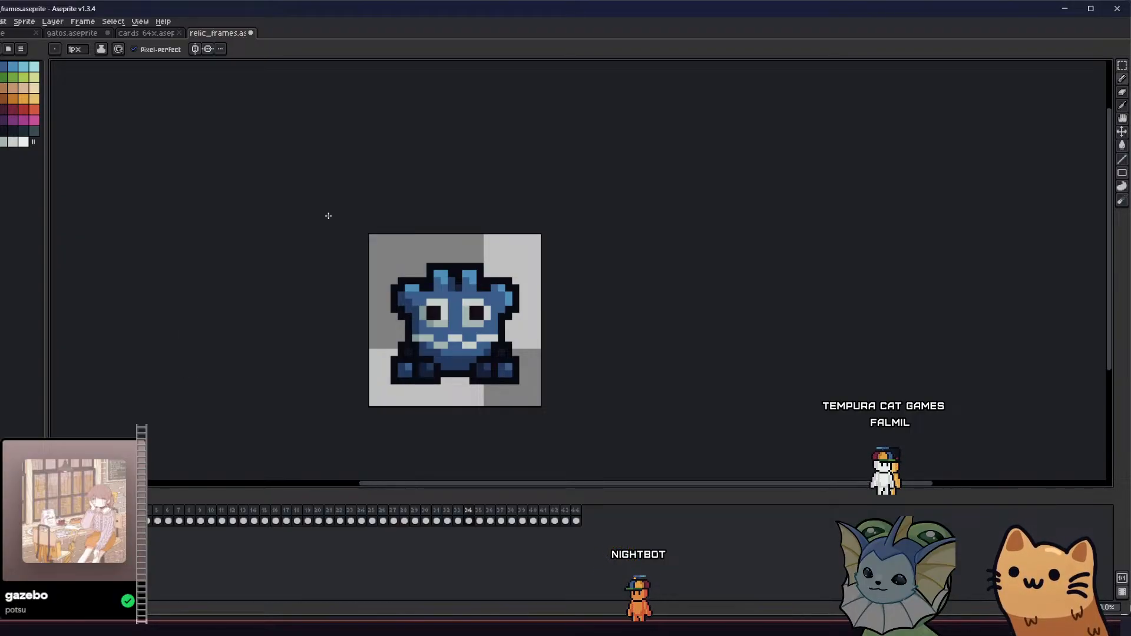
Go to frame 35, the energy drink cans, and export it as relic_zoomies_energy.png, replacing the existing file
key(Right)
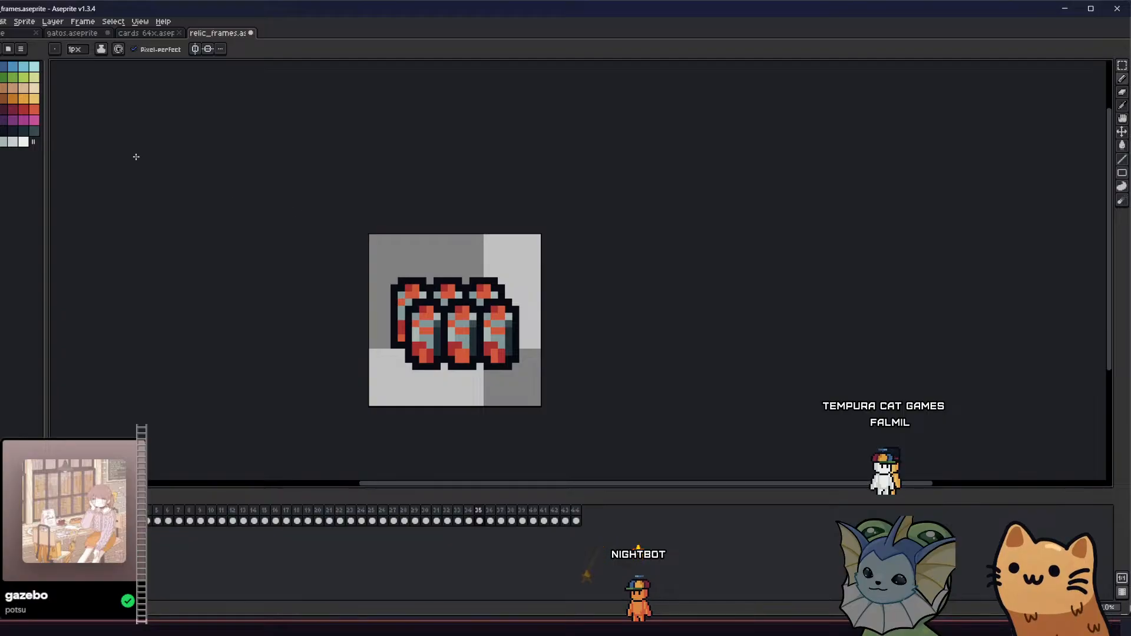
click(1, 22)
mouse_move(52, 123)
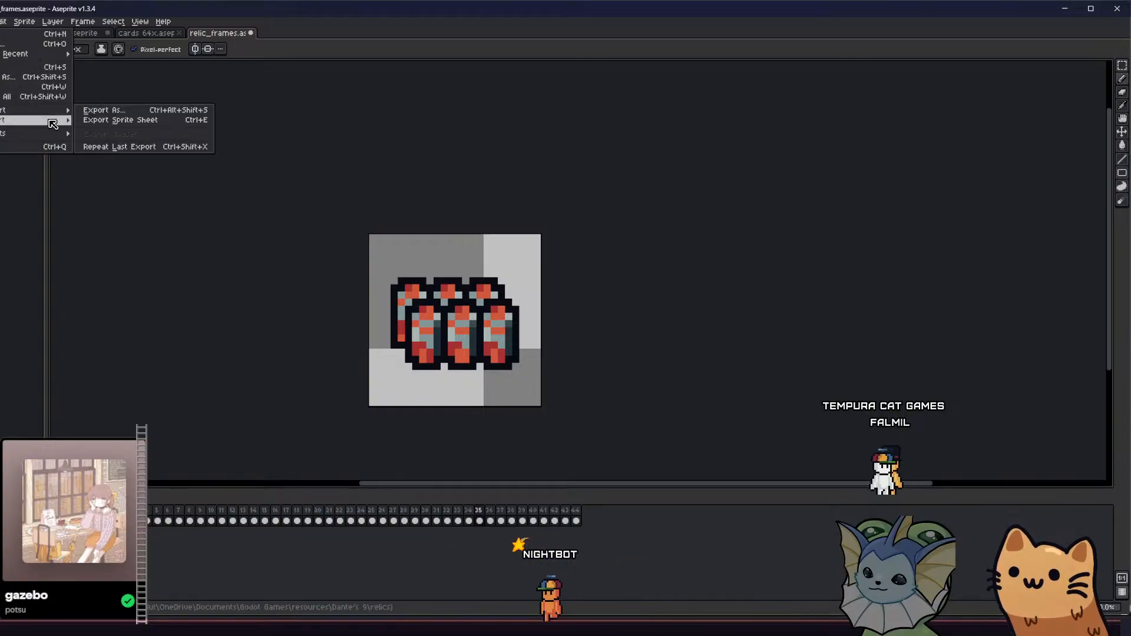
click(106, 110)
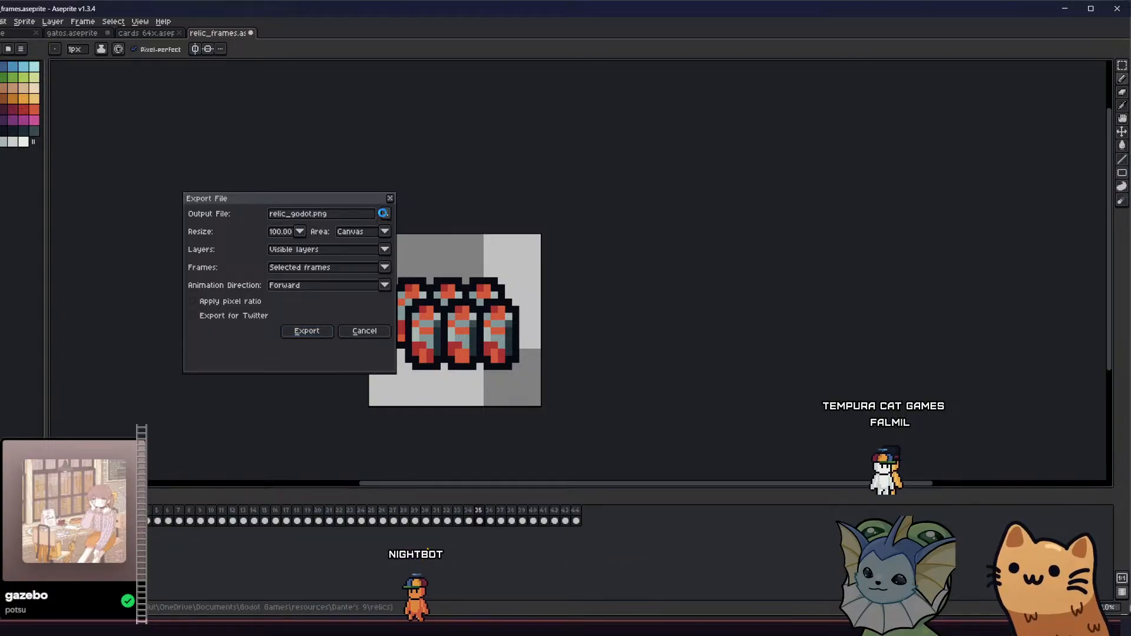
click(384, 213)
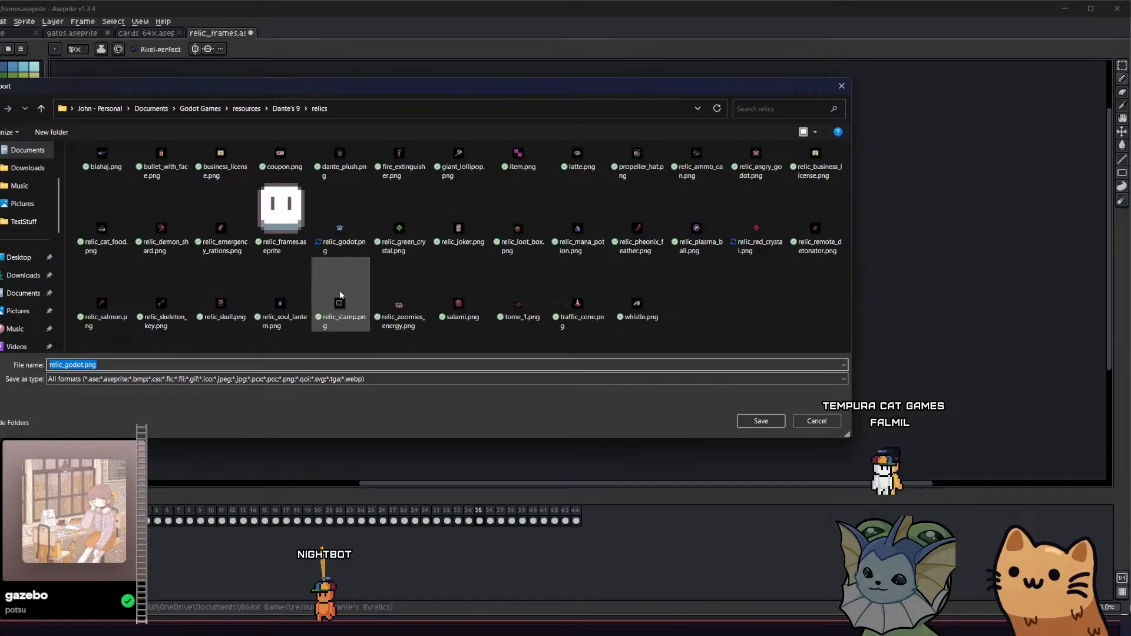
click(426, 271)
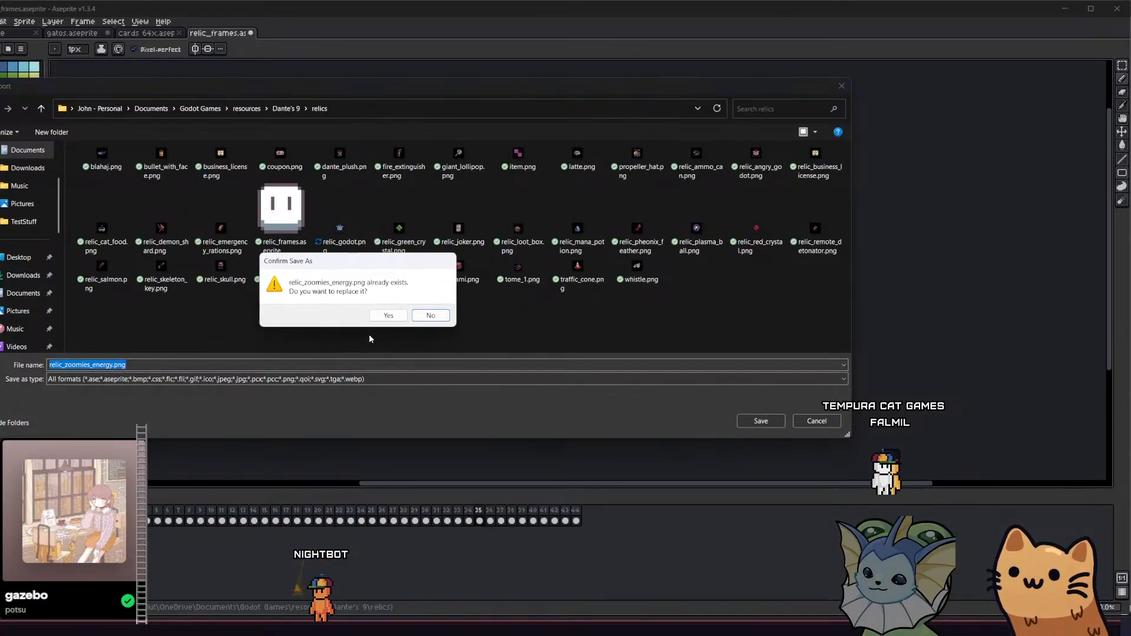
click(384, 315)
click(312, 331)
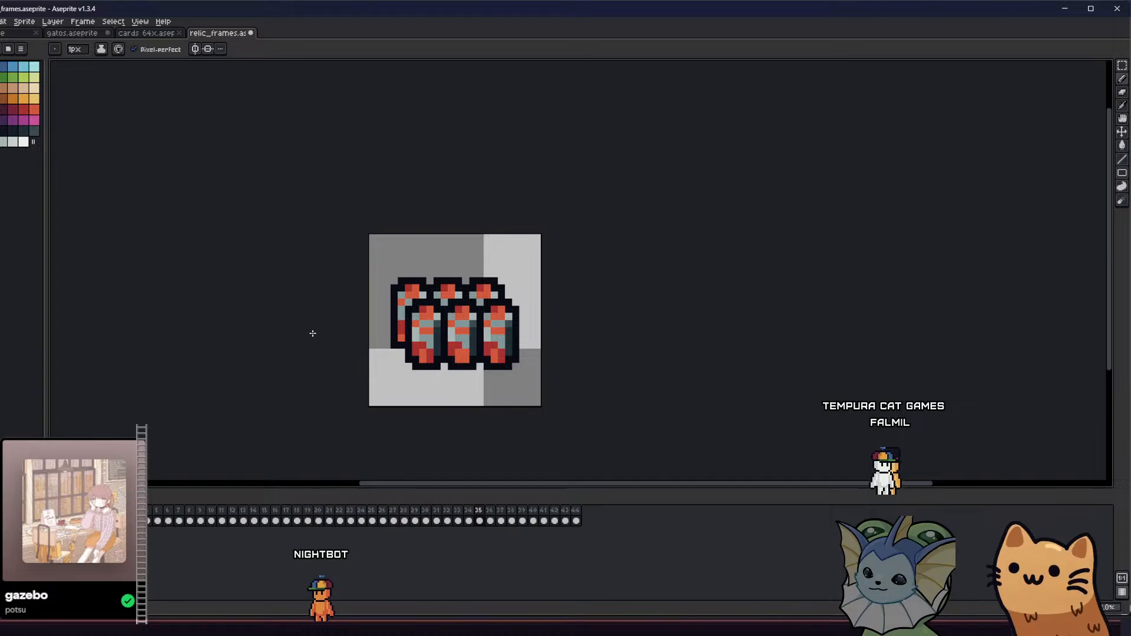
Go to frame 36, the lucky cat, and export it as relic_lucky_cat.png in the relics folder
key(period)
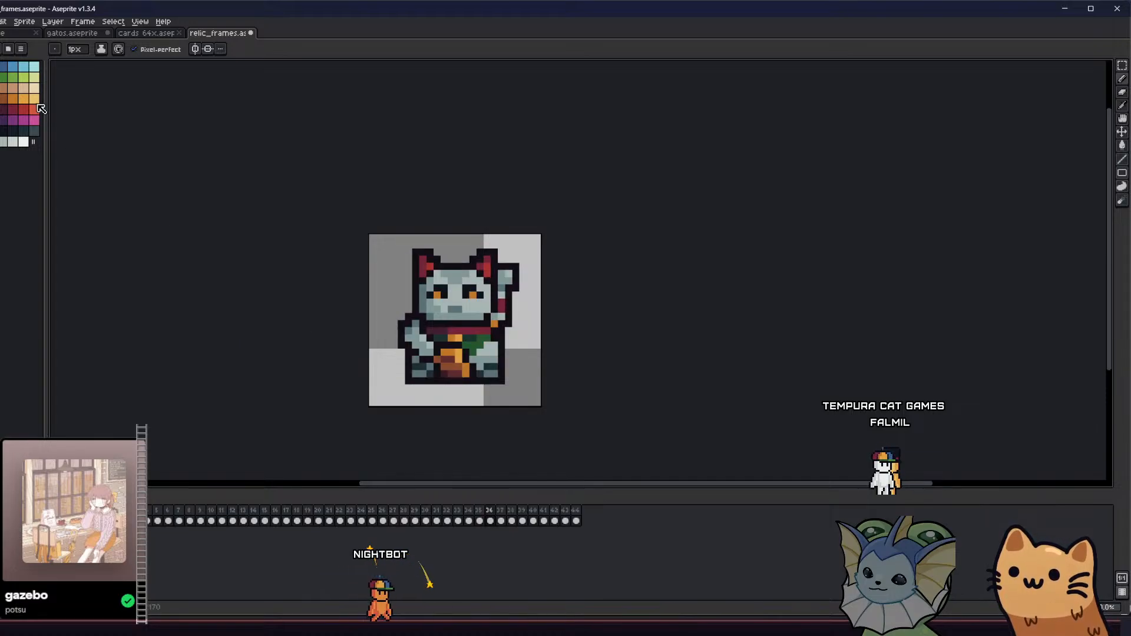
key(alt+f)
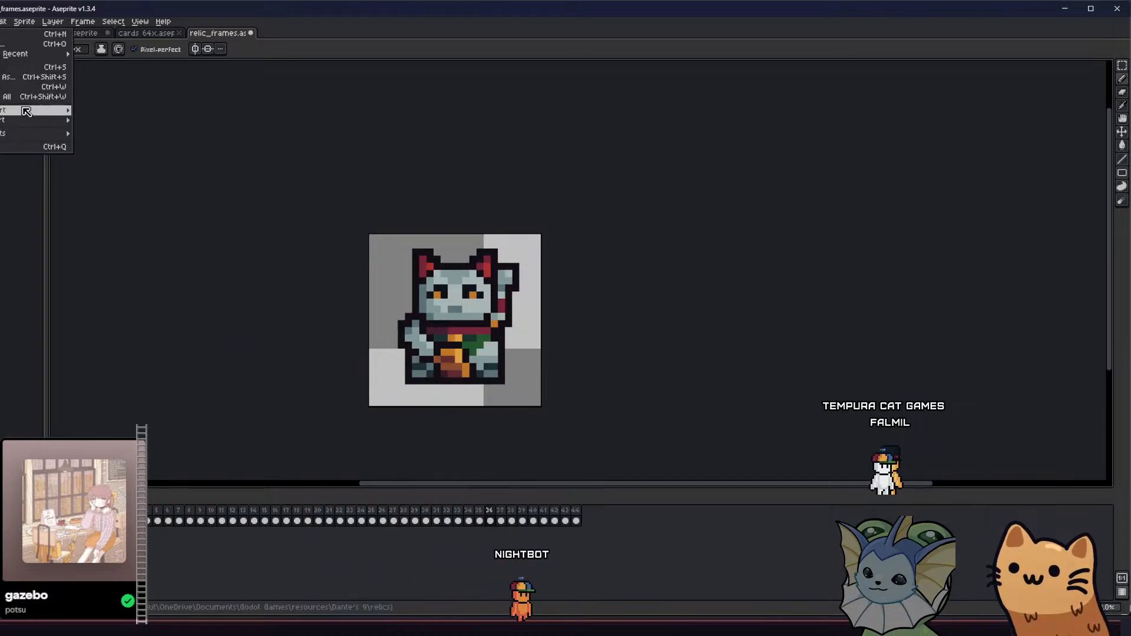
mouse_move(59, 110)
click(97, 110)
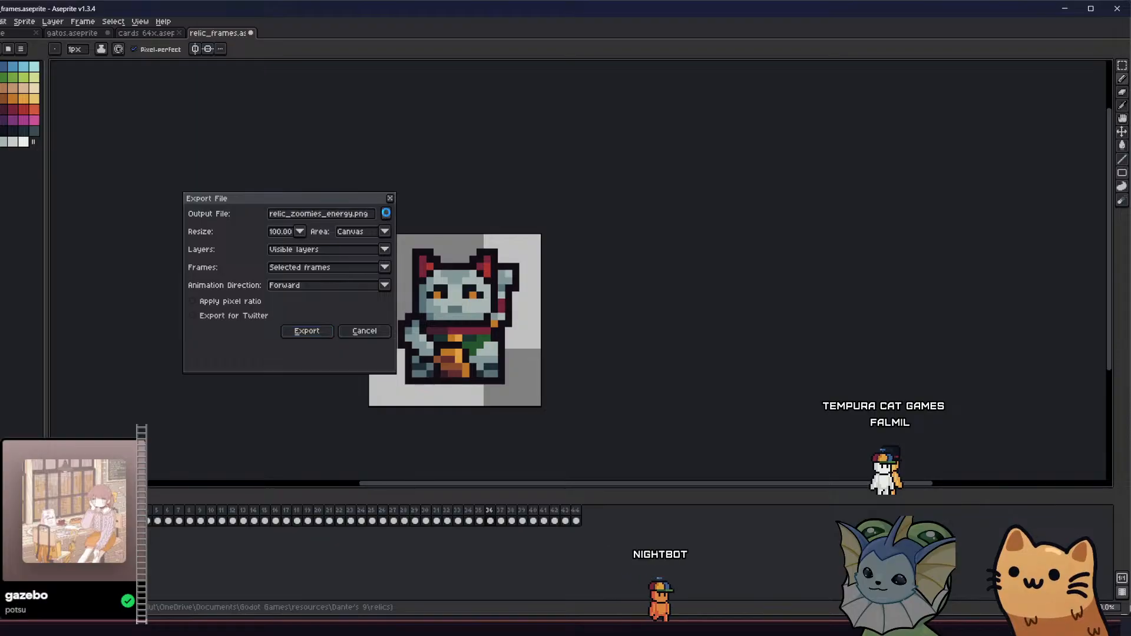
click(386, 213)
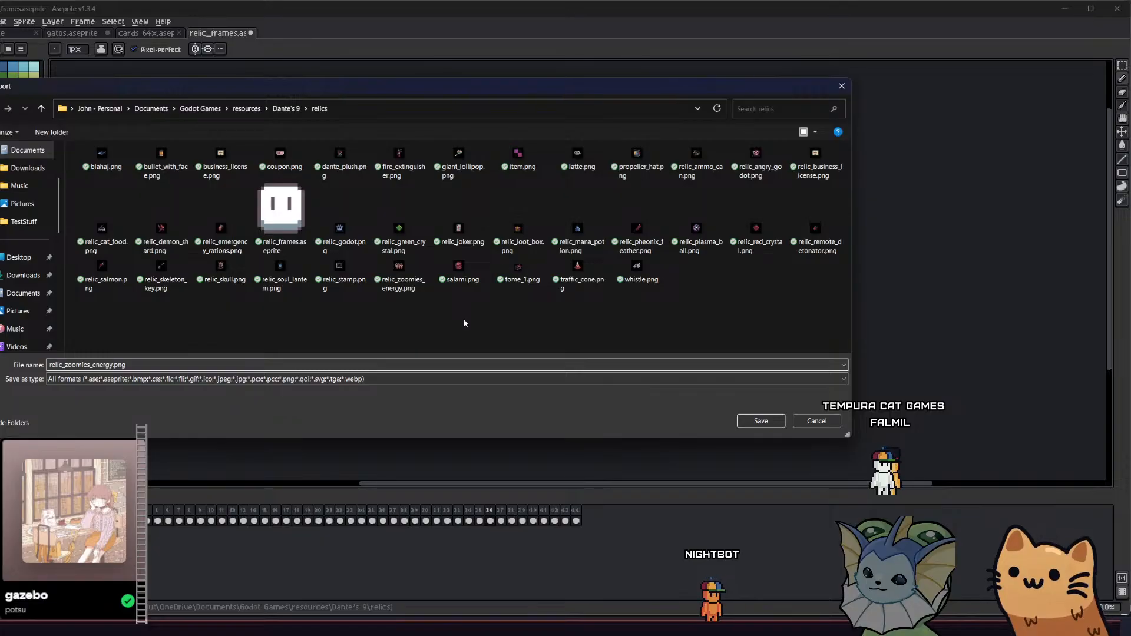
key(BackSpace)
key(BackSpace)
key(BackSpace)
key(BackSpace)
key(BackSpace)
key(BackSpace)
key(BackSpace)
key(BackSpace)
key(BackSpace)
key(BackSpace)
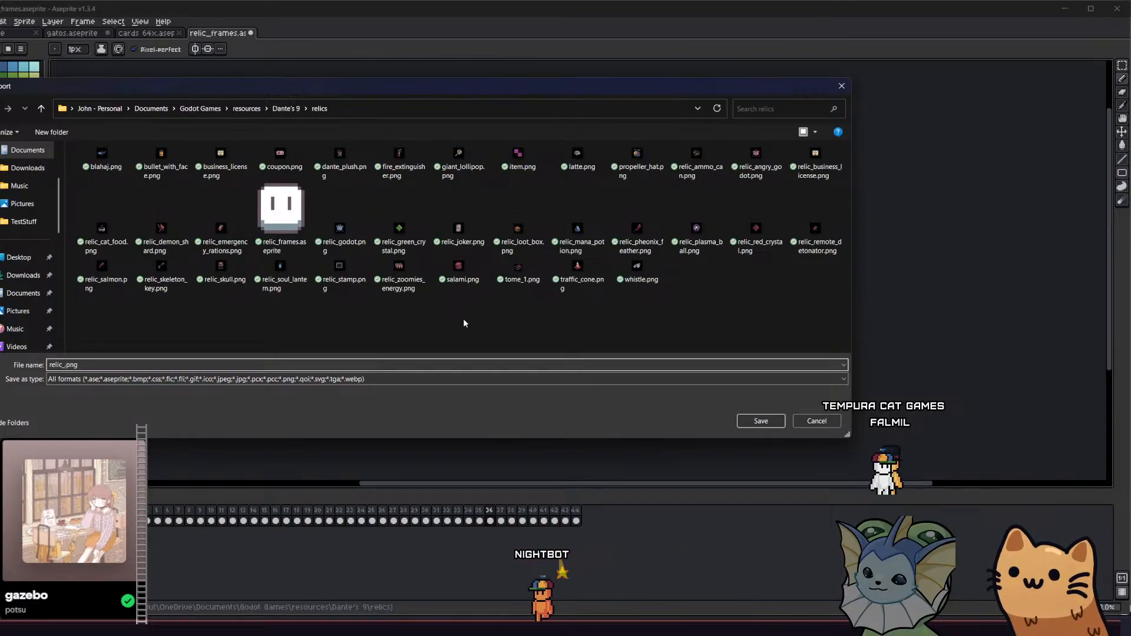
text(lucky_cat.)
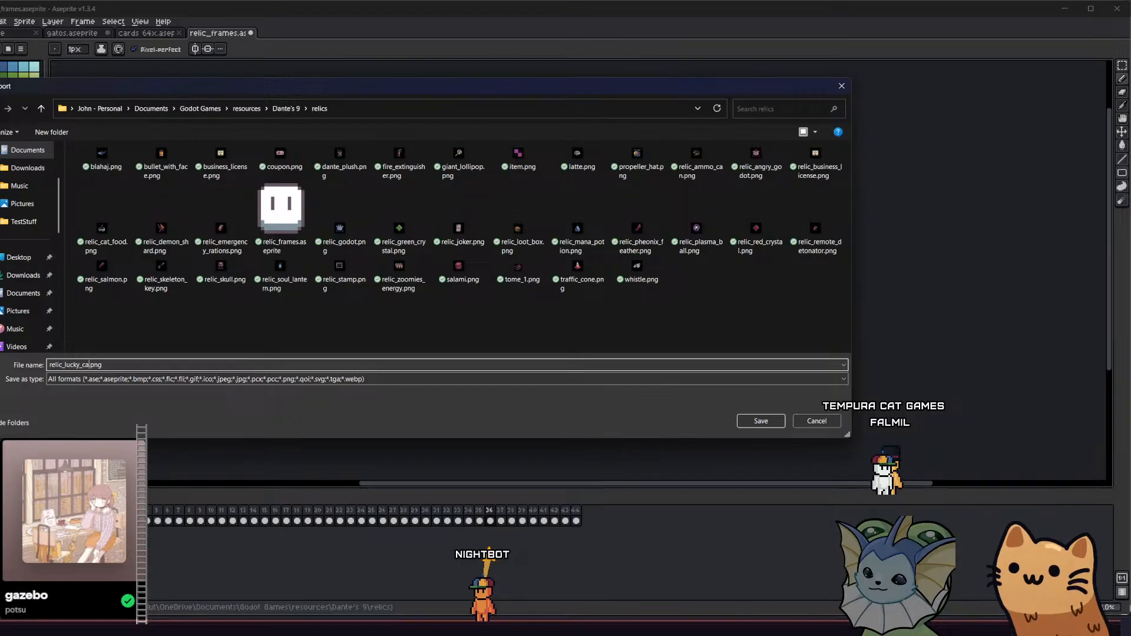
click(759, 419)
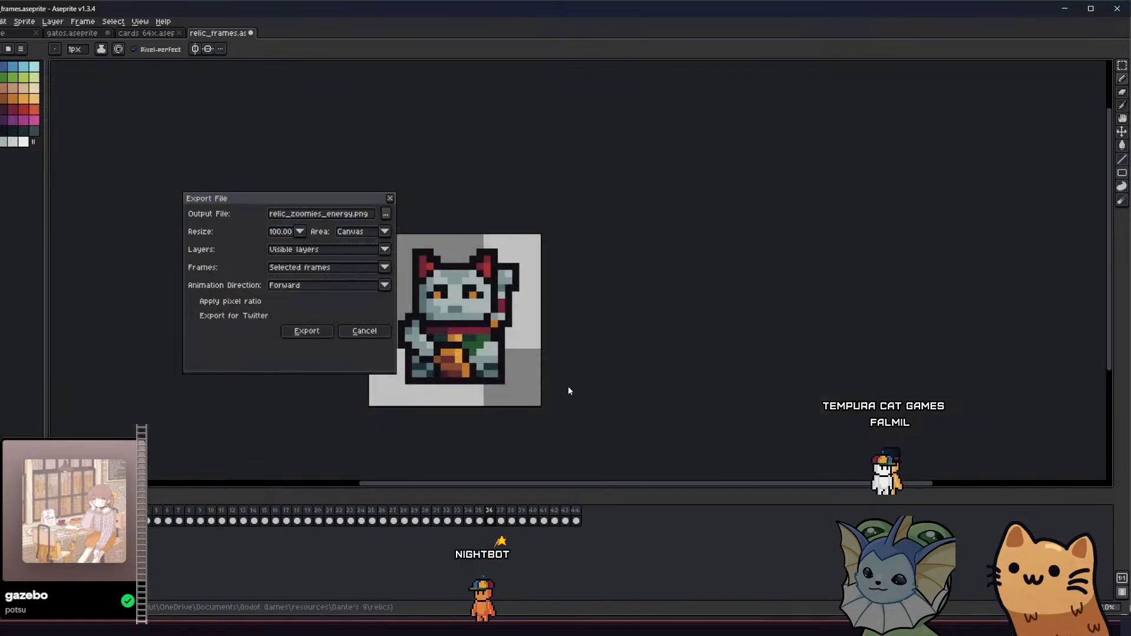
click(304, 333)
Fill the lucky cat's purplish outline with the bluish near-black outline colour using the Paint Bucket, and save relic_frames.aseprite
scroll(404, 328, up, 6)
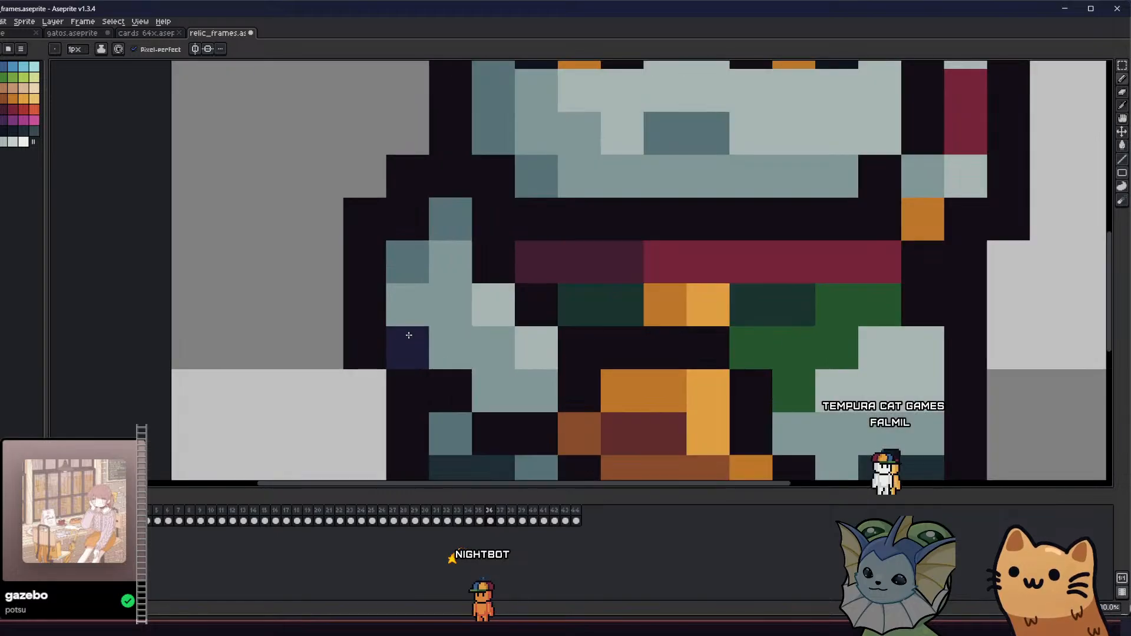
key(i)
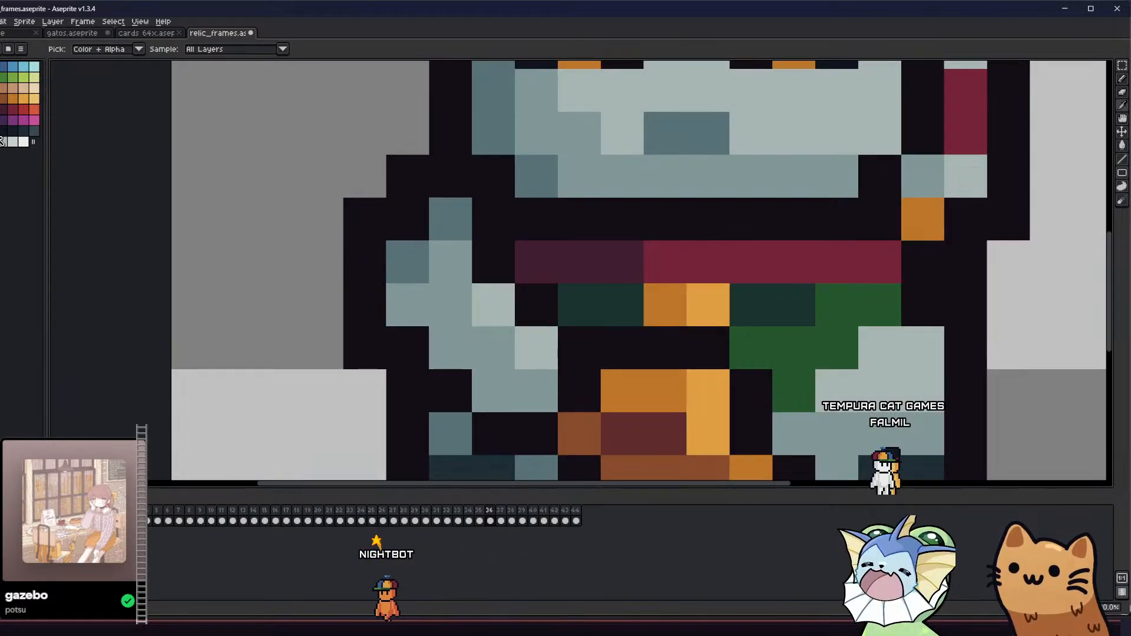
key(g)
scroll(389, 221, up, 1)
scroll(387, 223, down, 5)
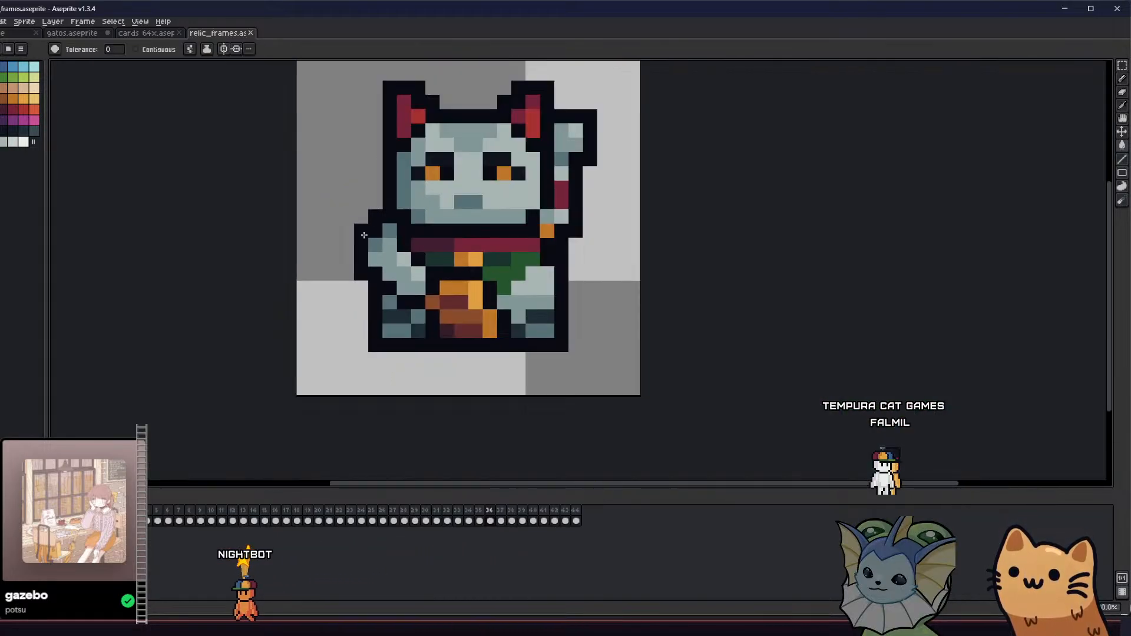
key(ctrl+s)
Export the recoloured lucky cat frame as relic_lucky_cat.png, overwriting the existing file
click(0, 22)
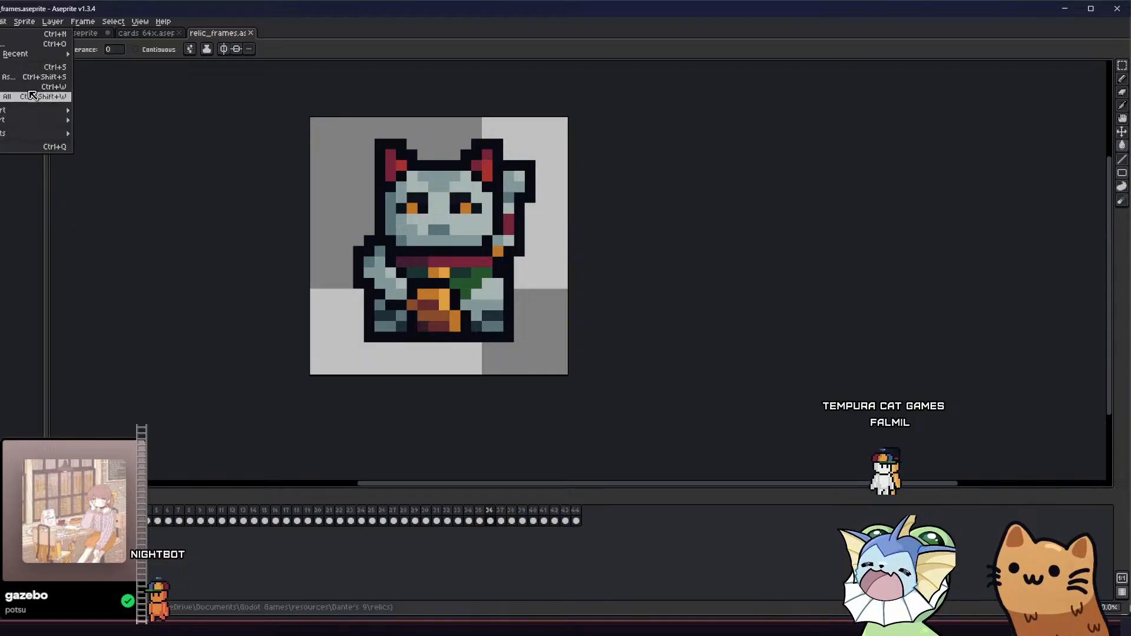
mouse_move(48, 112)
click(106, 112)
click(300, 336)
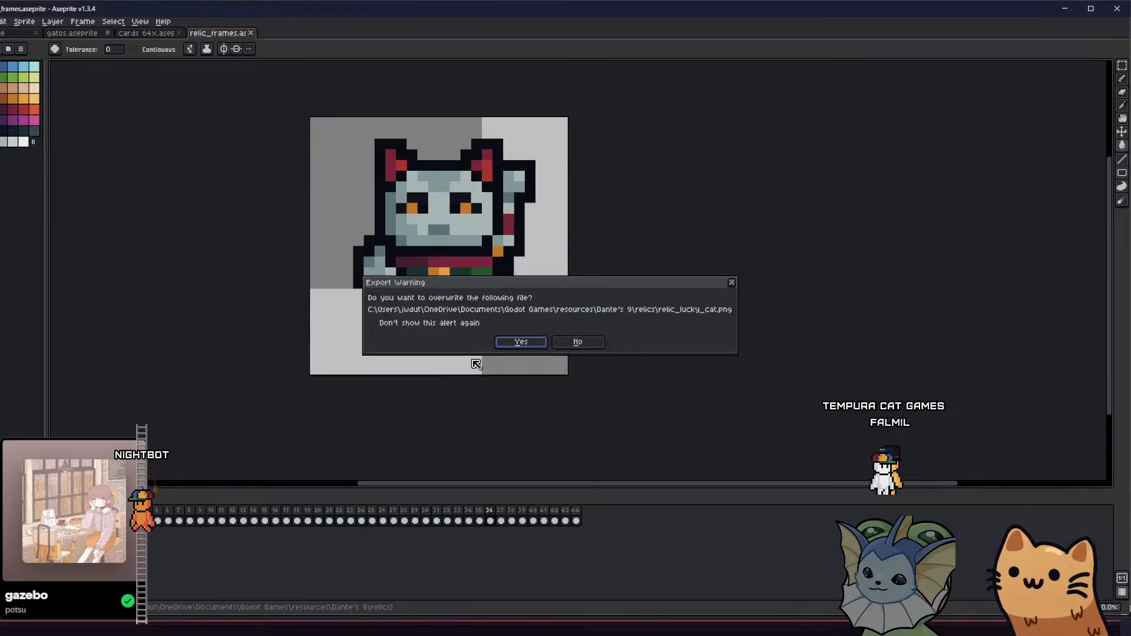
click(520, 342)
Go to frame 38, the dark red tome, and export it as tome_1.png, replacing the existing file
key(Right)
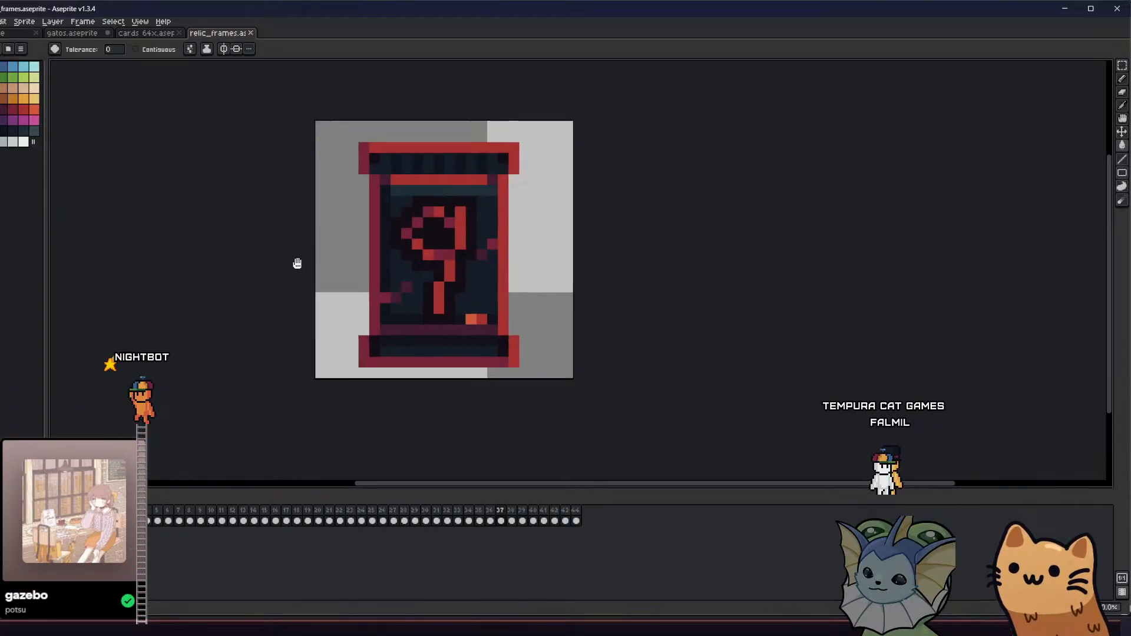
drag(298, 263, 313, 283)
key(Right)
click(0, 21)
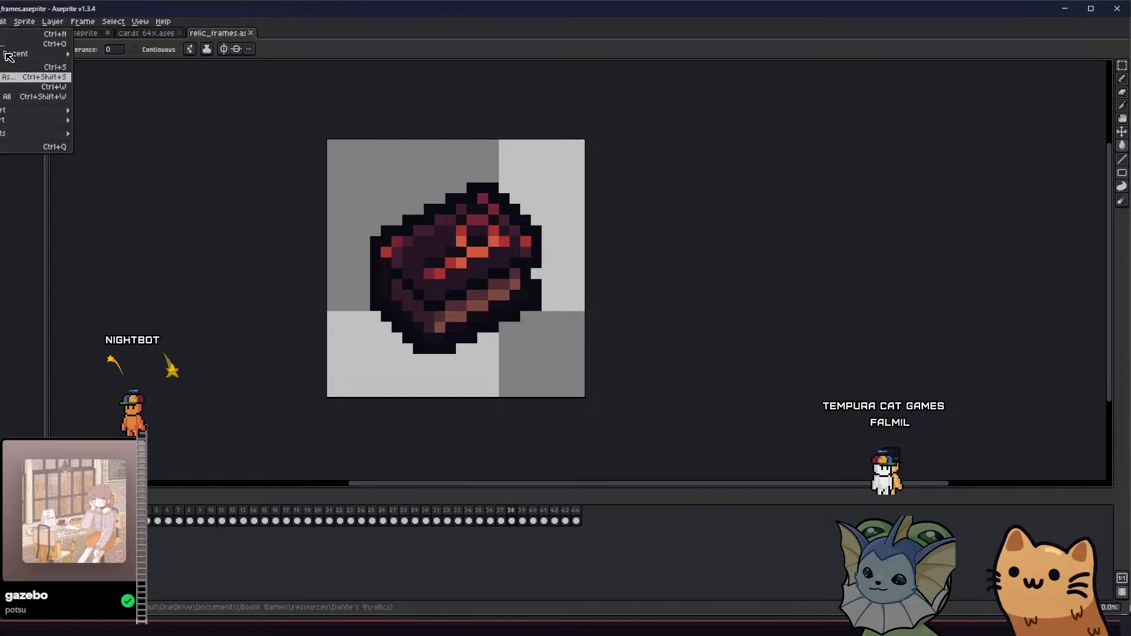
mouse_move(48, 111)
click(106, 112)
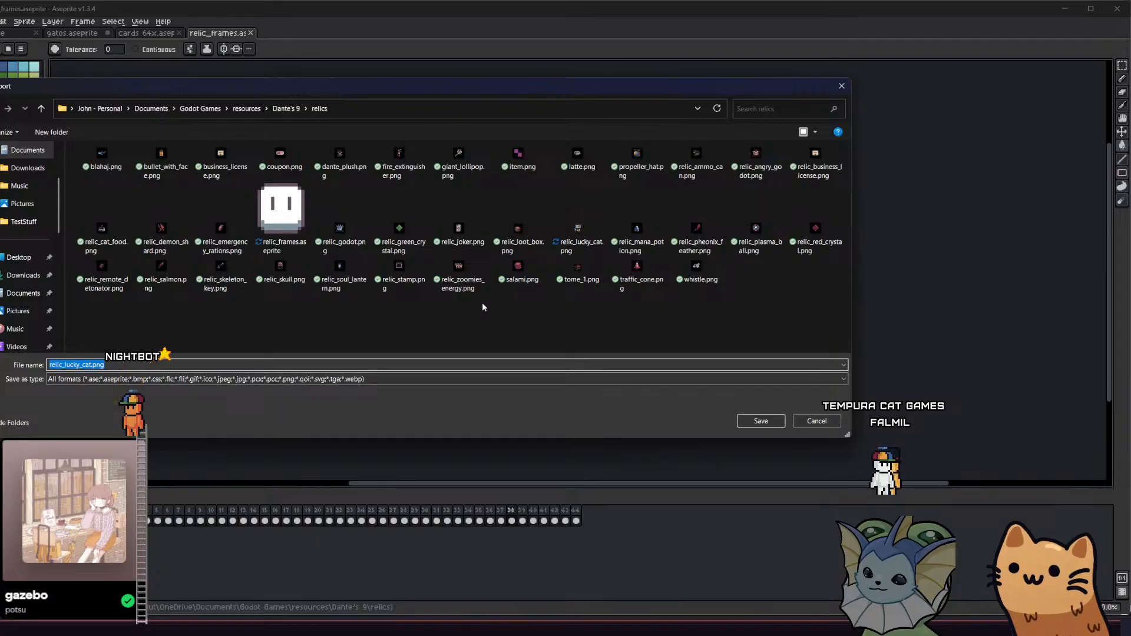
click(574, 277)
click(759, 420)
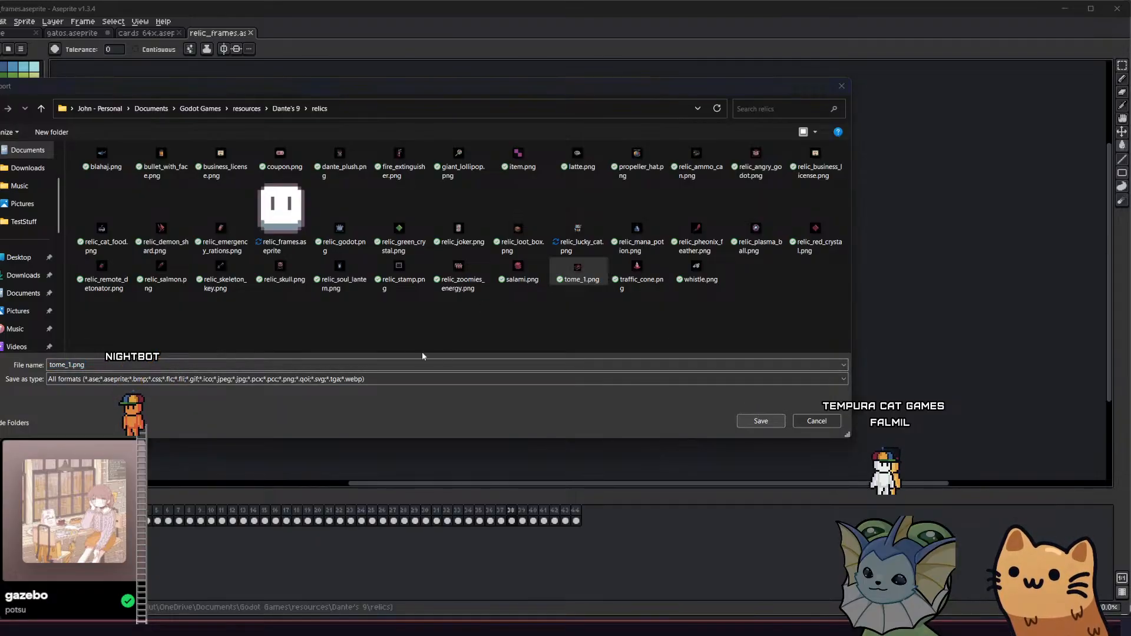
click(389, 317)
click(316, 327)
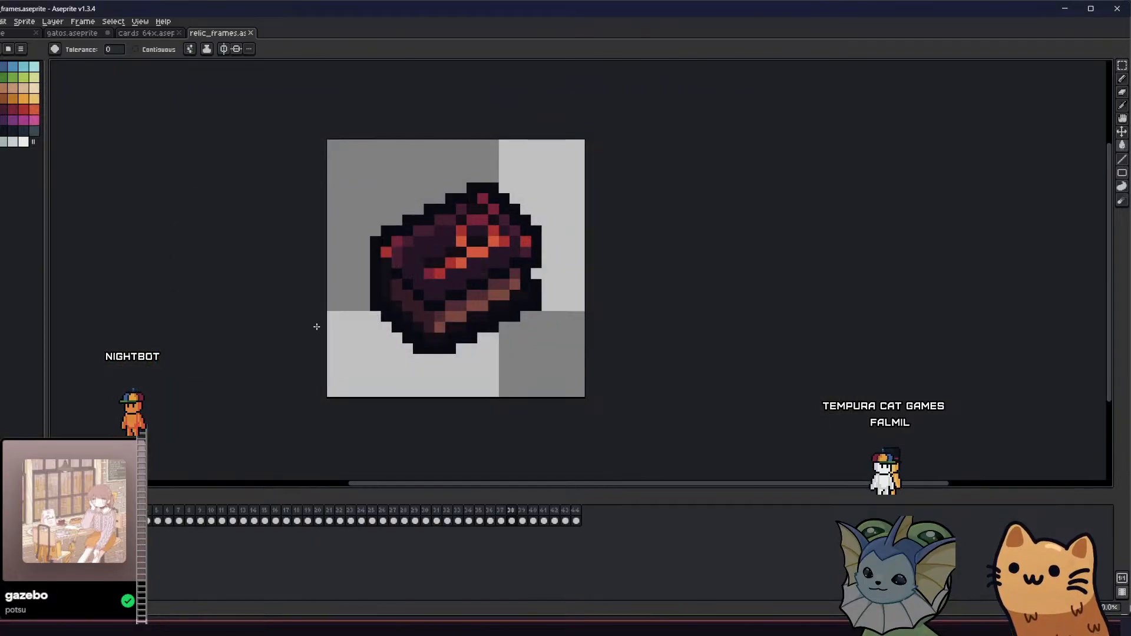
Go to frame 43, the blue crystal, and export it as relic_blue_crystal.png in the relics folder
key(Right)
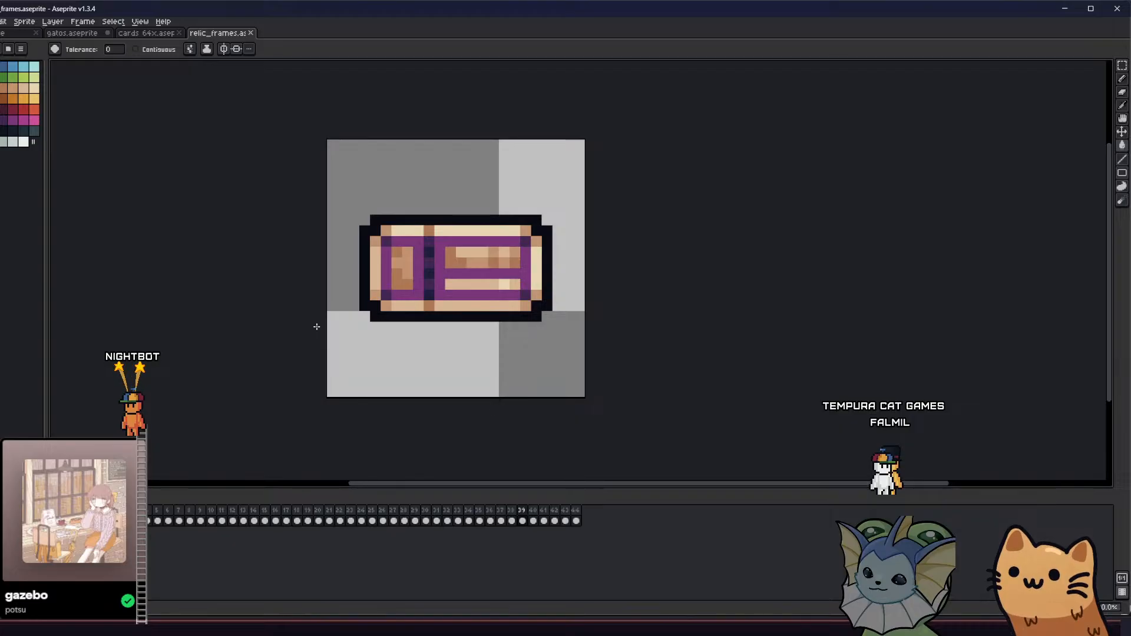
key(Right)
key(Right)
key(Right)
key(Right)
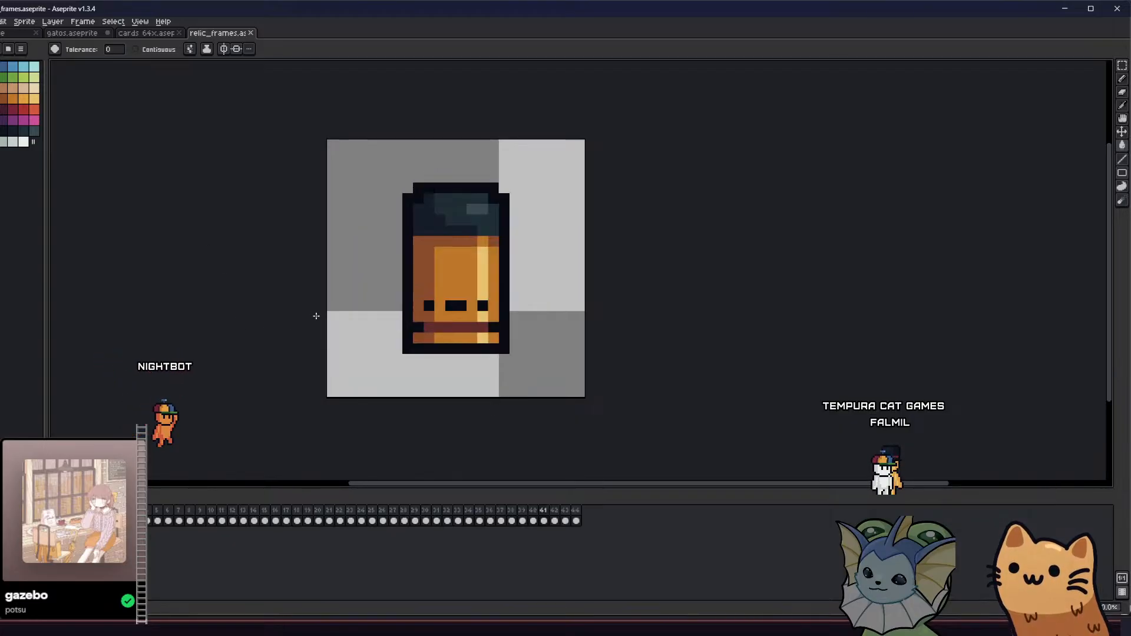
key(Right)
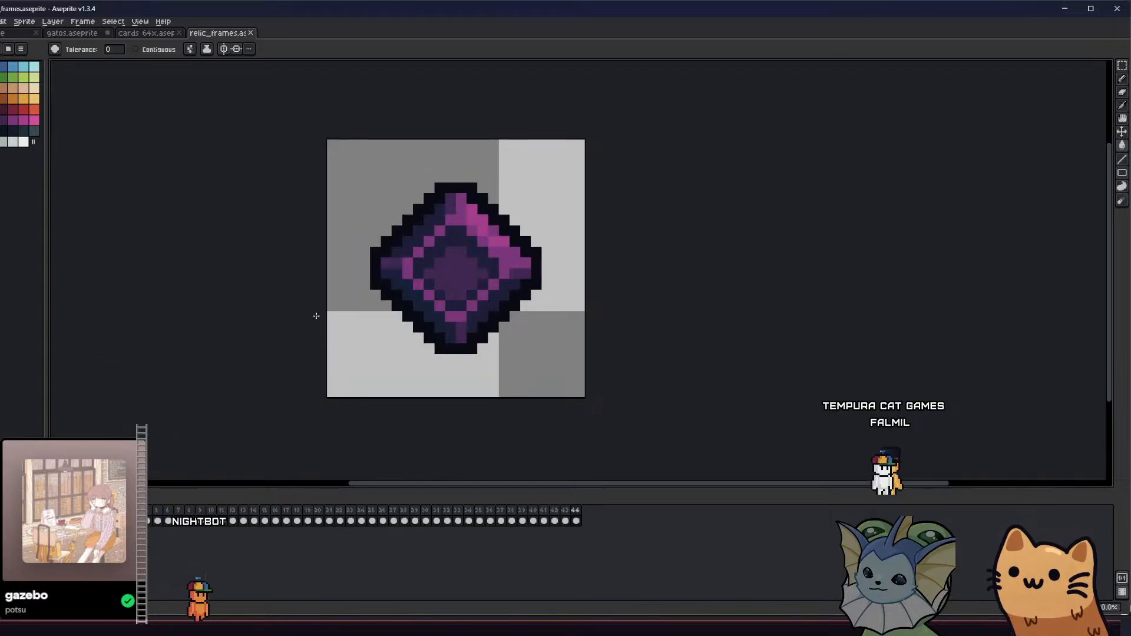
key(Left)
click(2, 22)
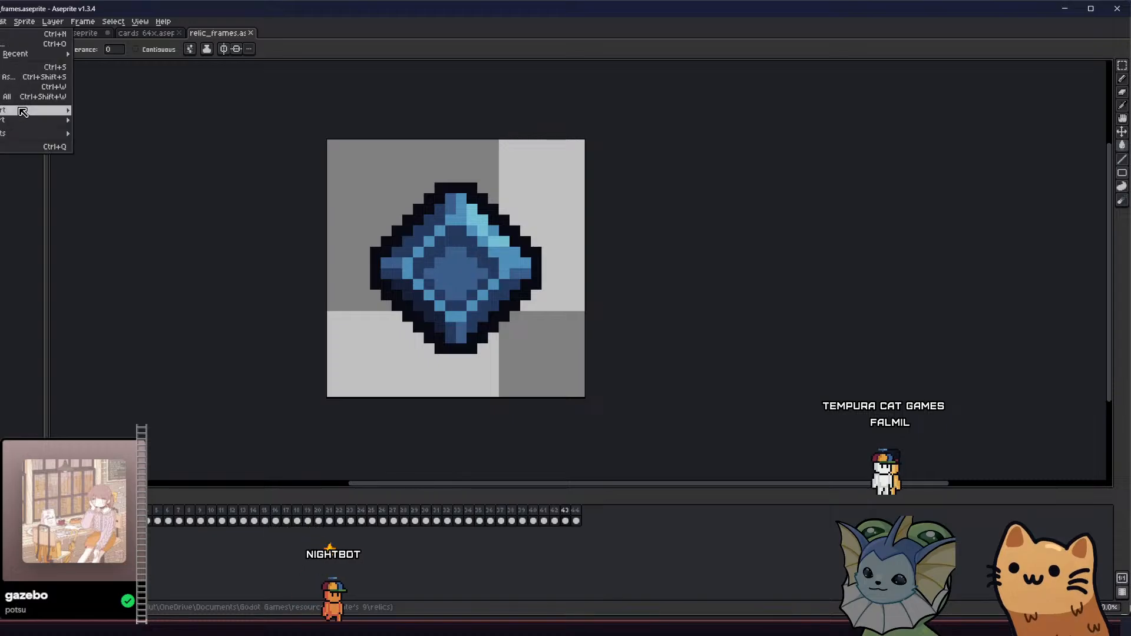
mouse_move(24, 110)
click(102, 112)
click(293, 214)
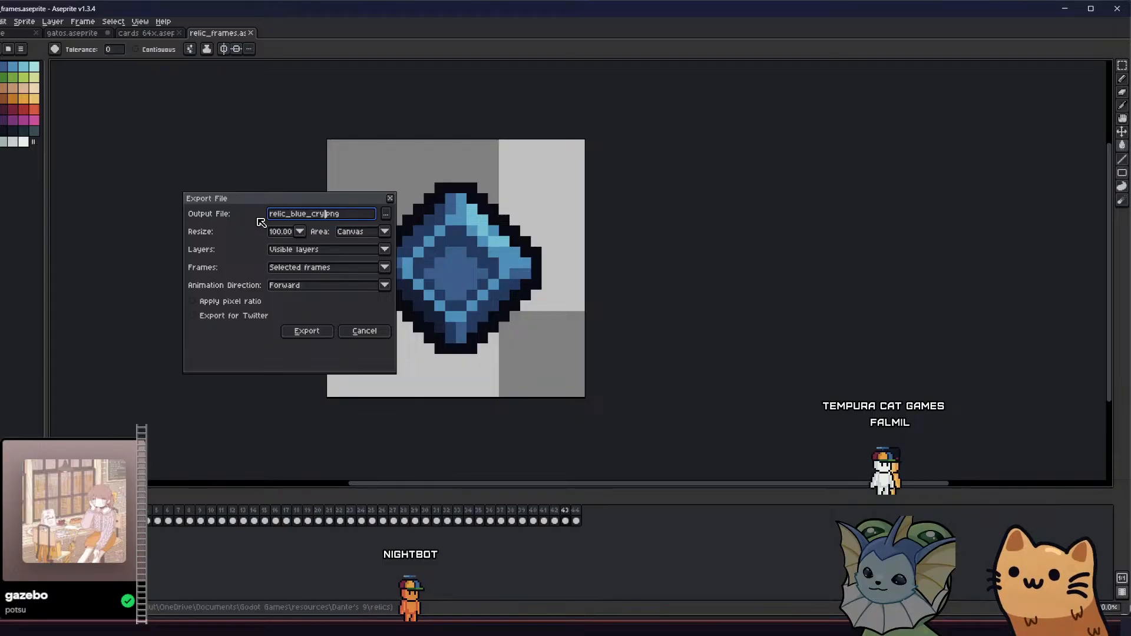
key(Return)
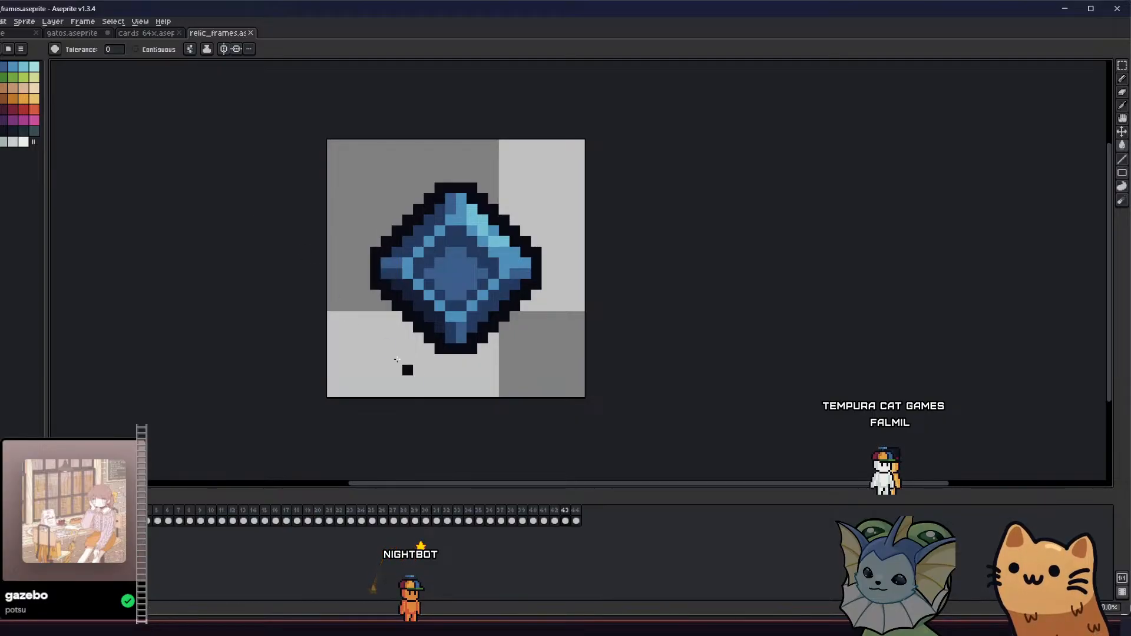
Go to frame 44, the purple crystal, and export it as relic_purple_crystal.png in the relics folder
key(Right)
click(1, 21)
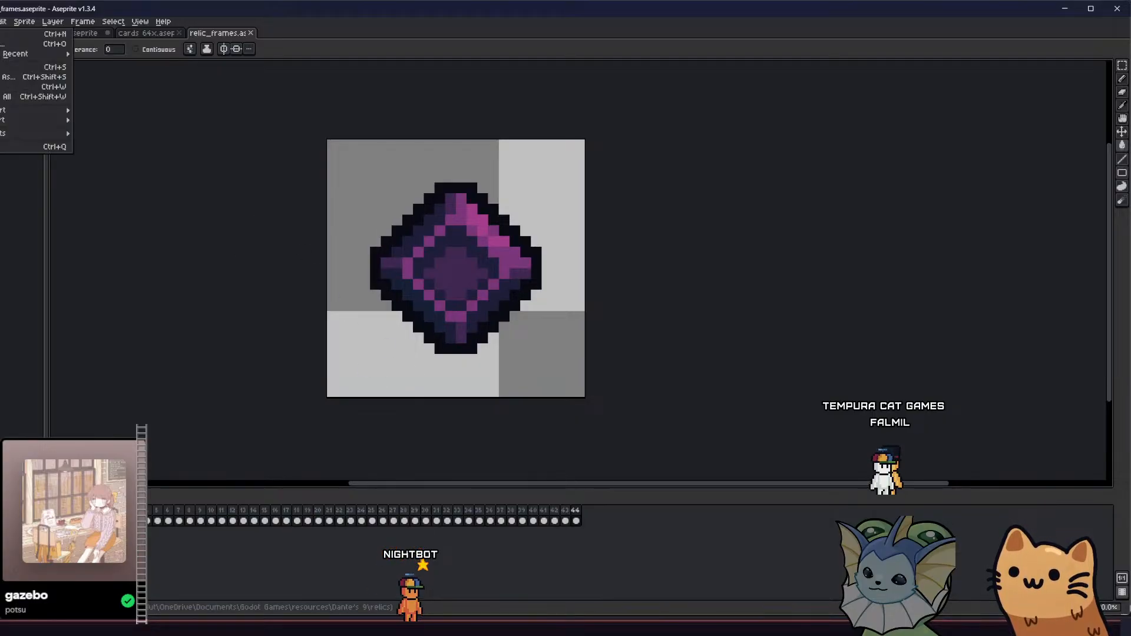
mouse_move(35, 120)
click(90, 110)
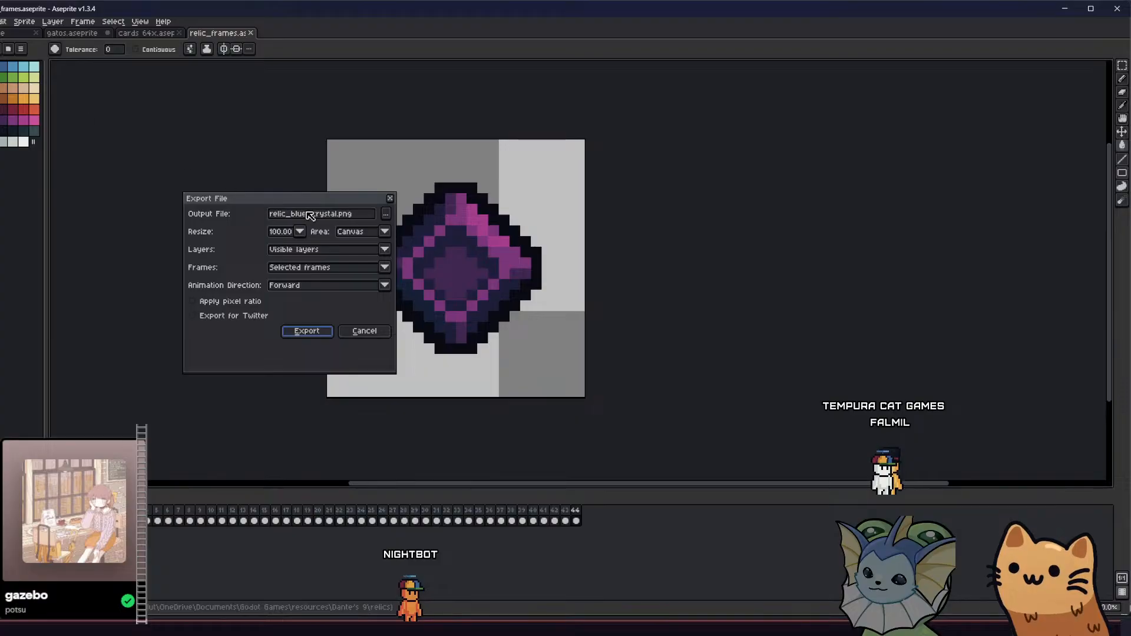
drag(310, 215, 337, 220)
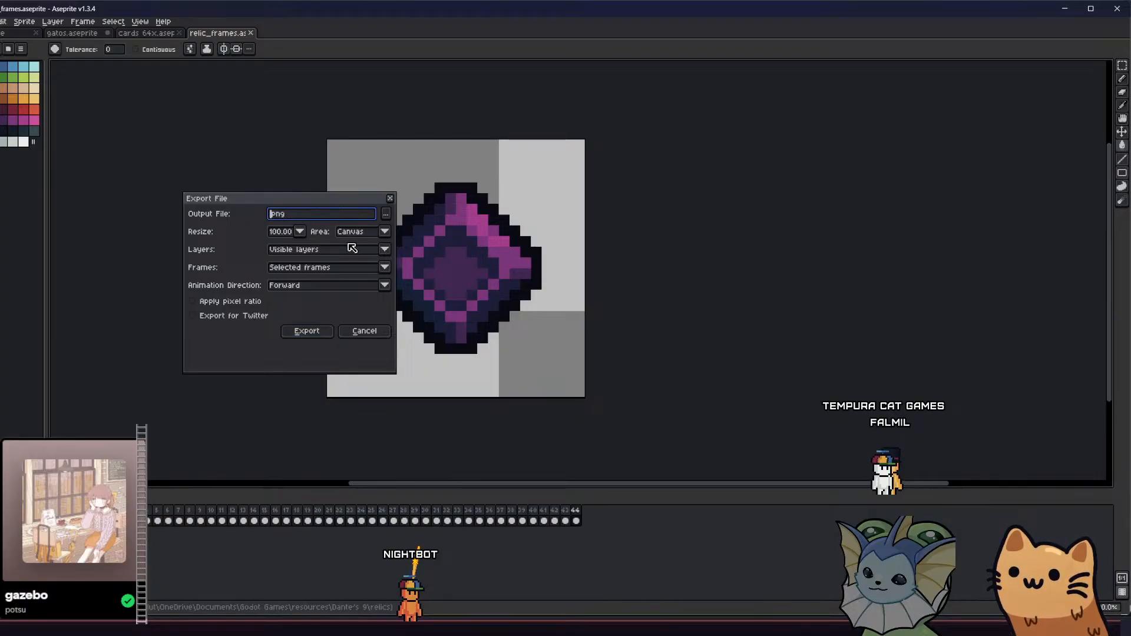
text(c_purple_)
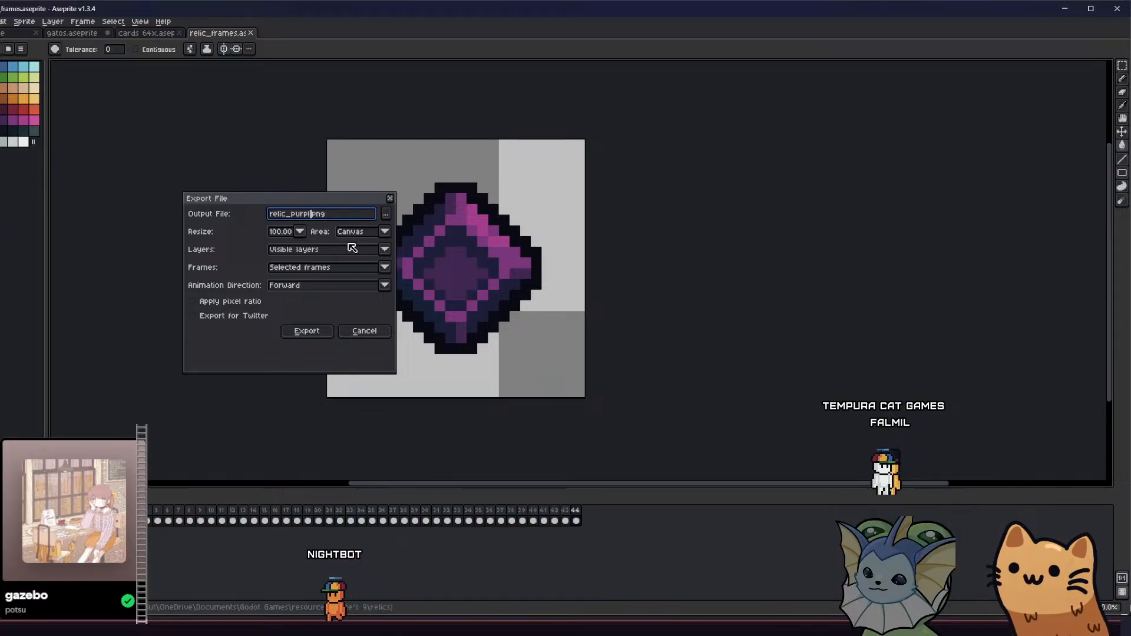
text(crystal)
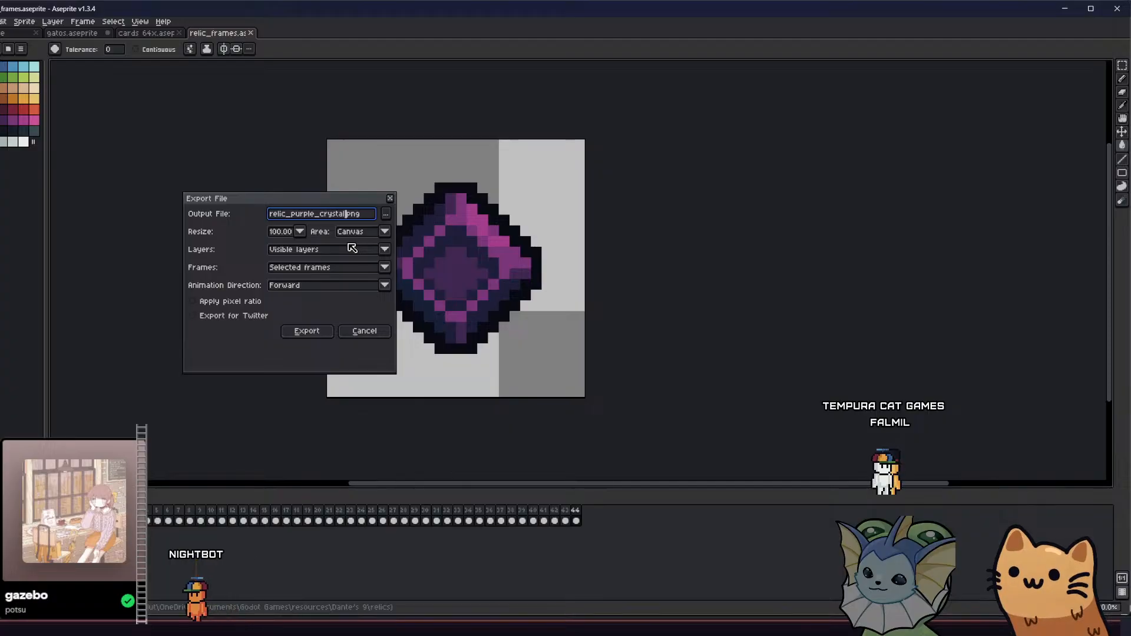
click(304, 331)
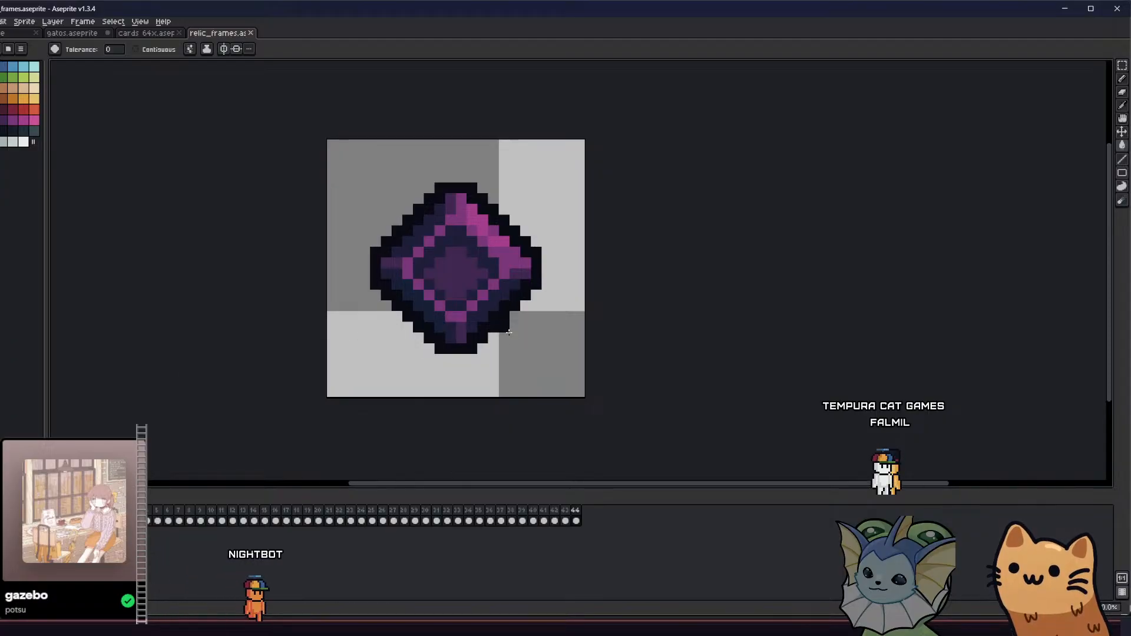
Switch to gatos.aseprite and examine the relic sprites on the sheet
scroll(418, 333, down, 3)
scroll(369, 333, down, 1)
scroll(362, 334, up, 3)
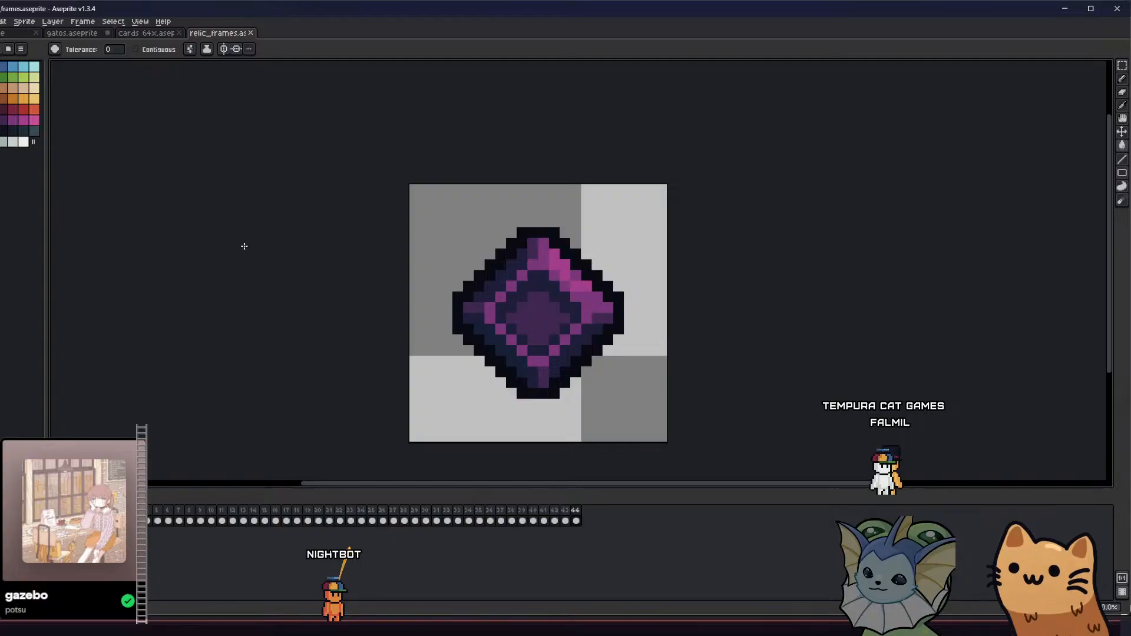
click(83, 34)
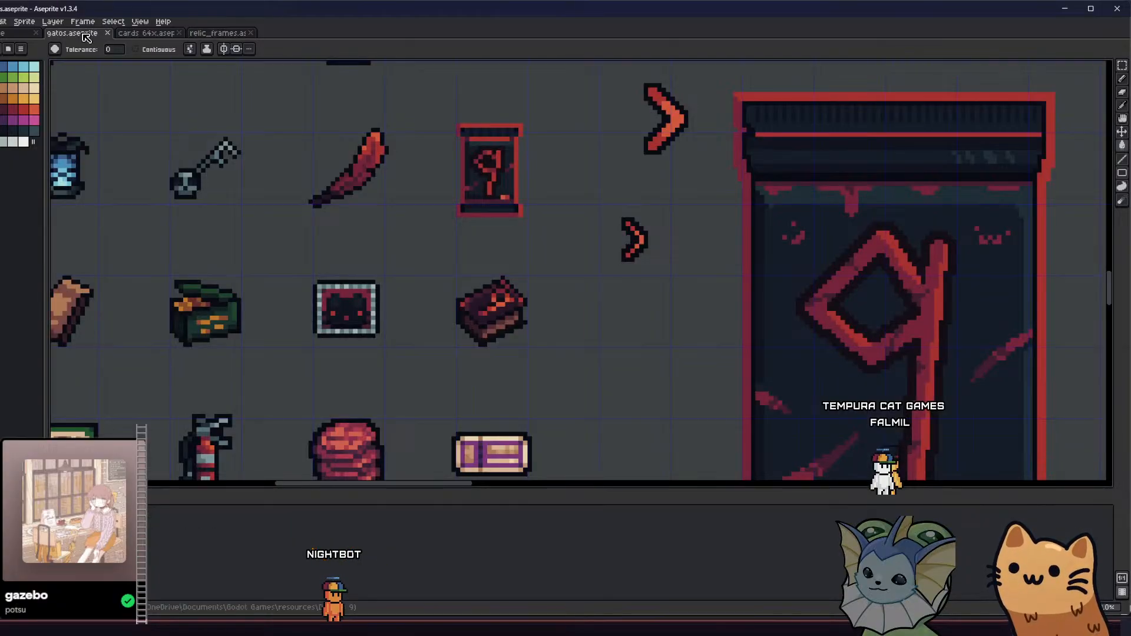
scroll(337, 230, down, 3)
drag(338, 230, 410, 227)
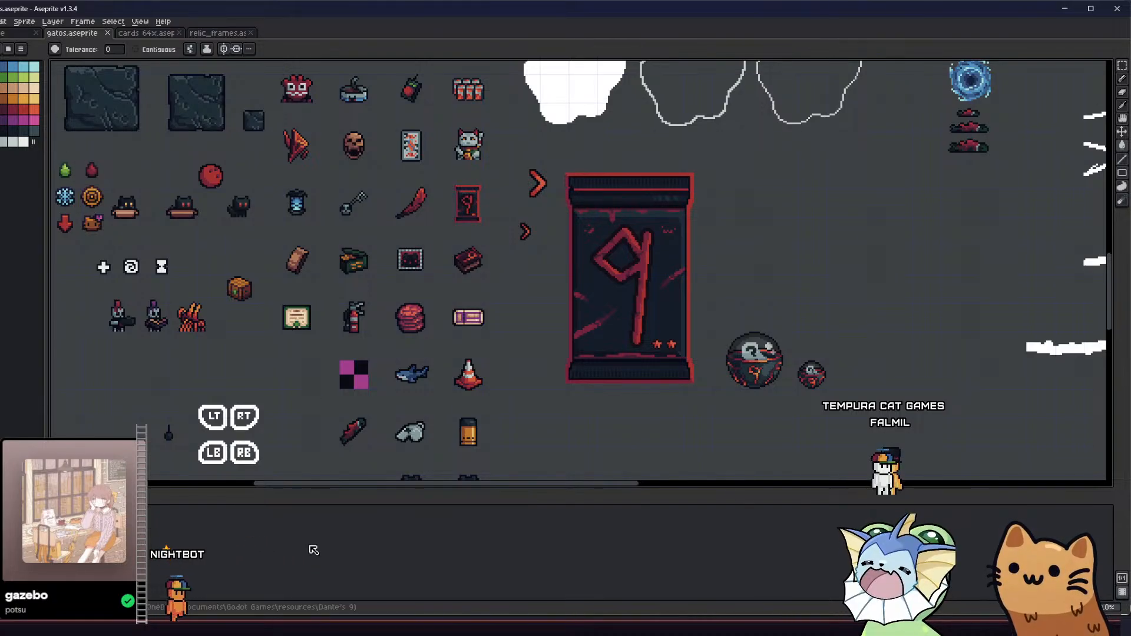
In Godot, set relic_lollipop.tres's description to "On pickup, add a random sticker to every card in your deck!" and save
key(alt+Tab)
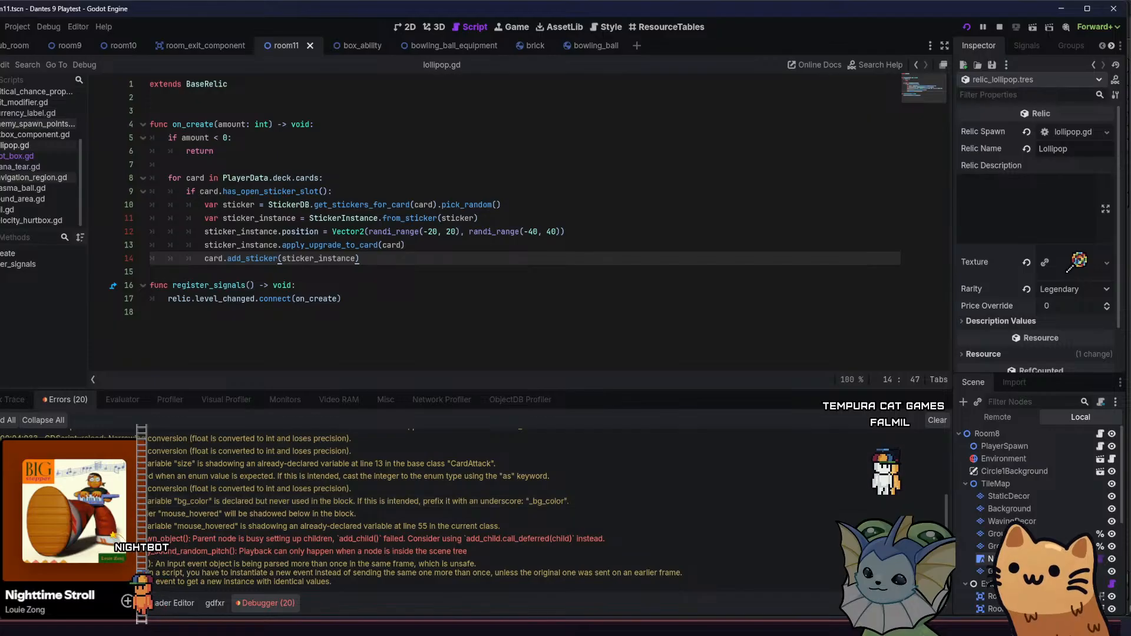
click(17, 603)
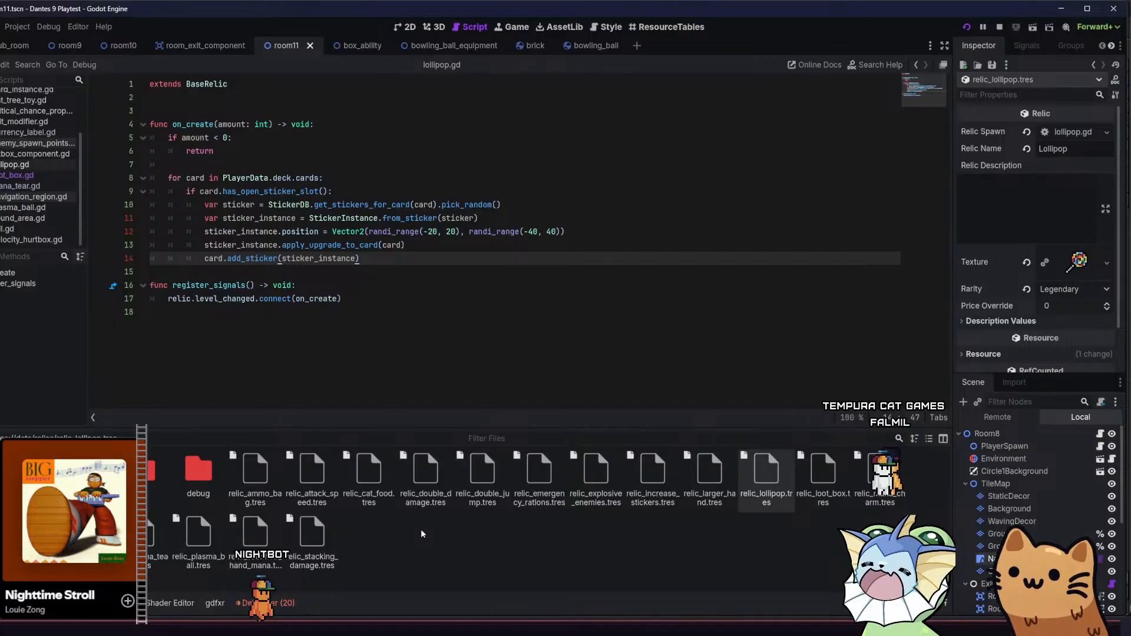
click(1026, 199)
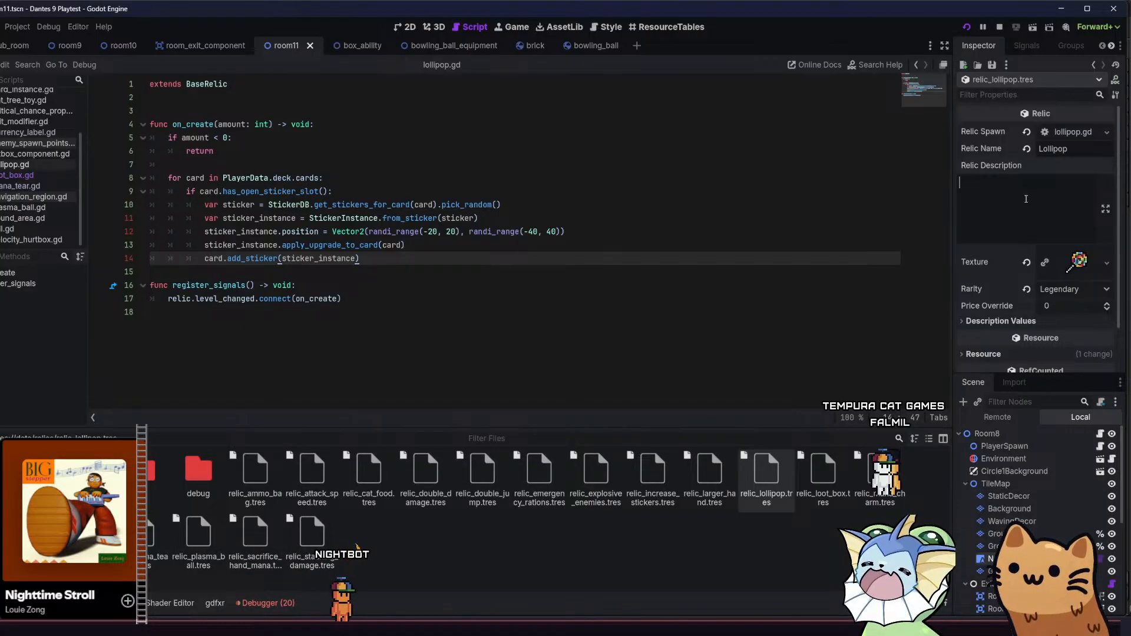
text(Add a random)
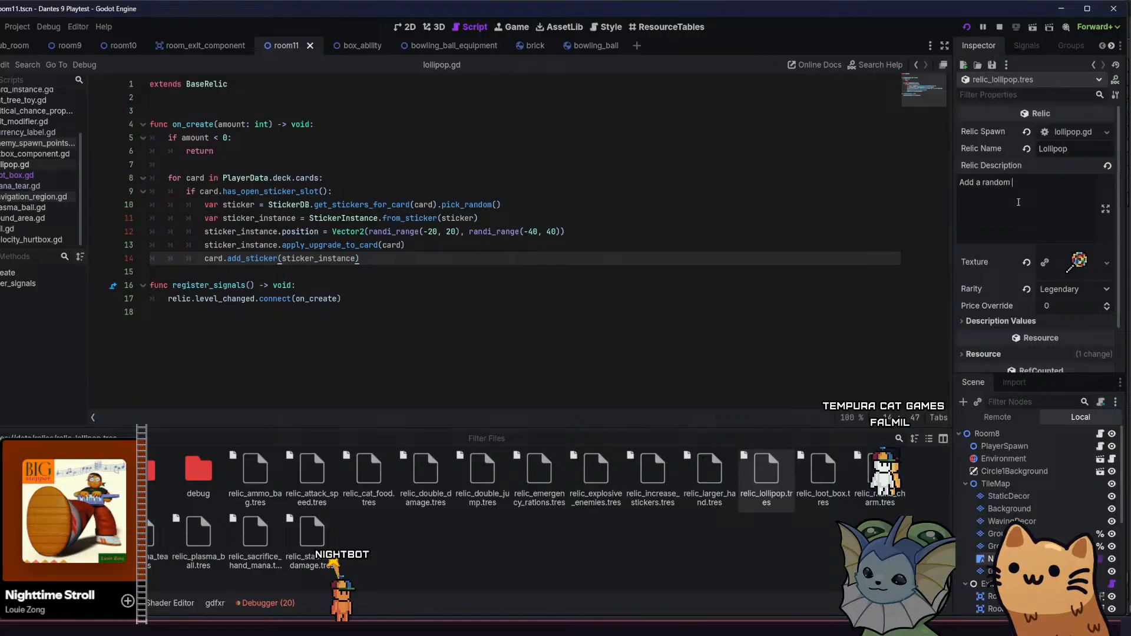
text( sticker to )
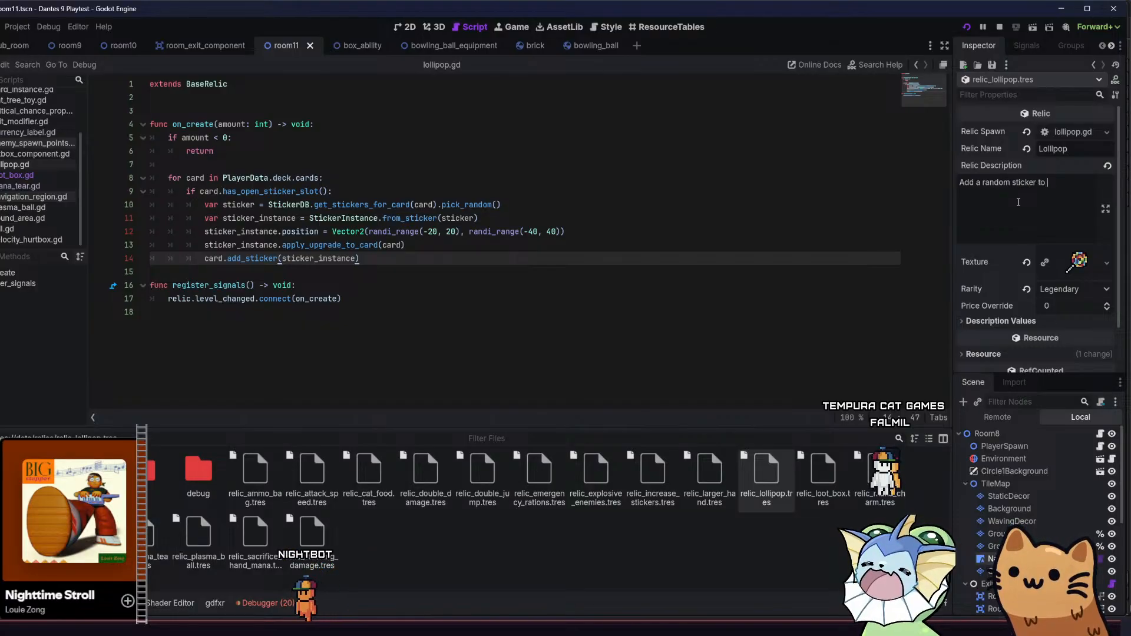
text(every )
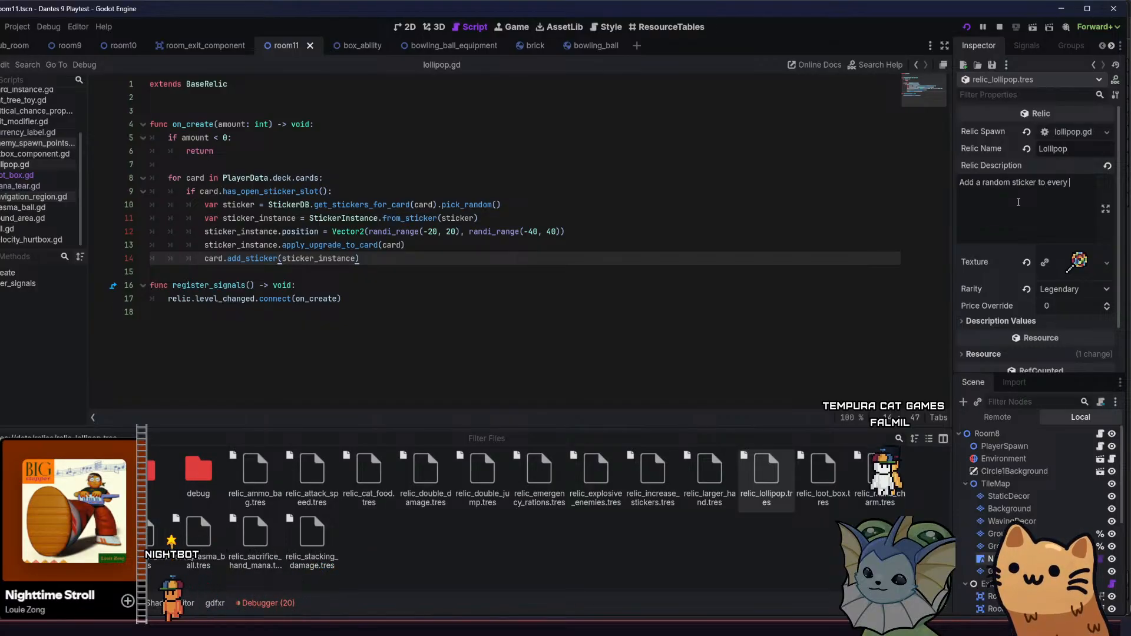
text(card in your )
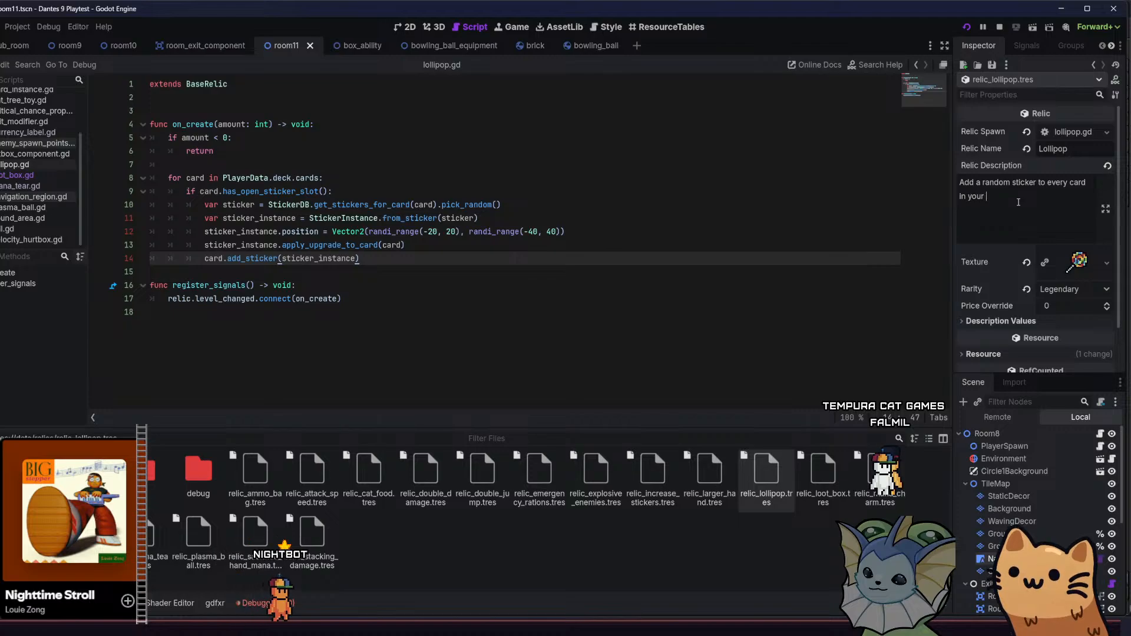
text(deck!)
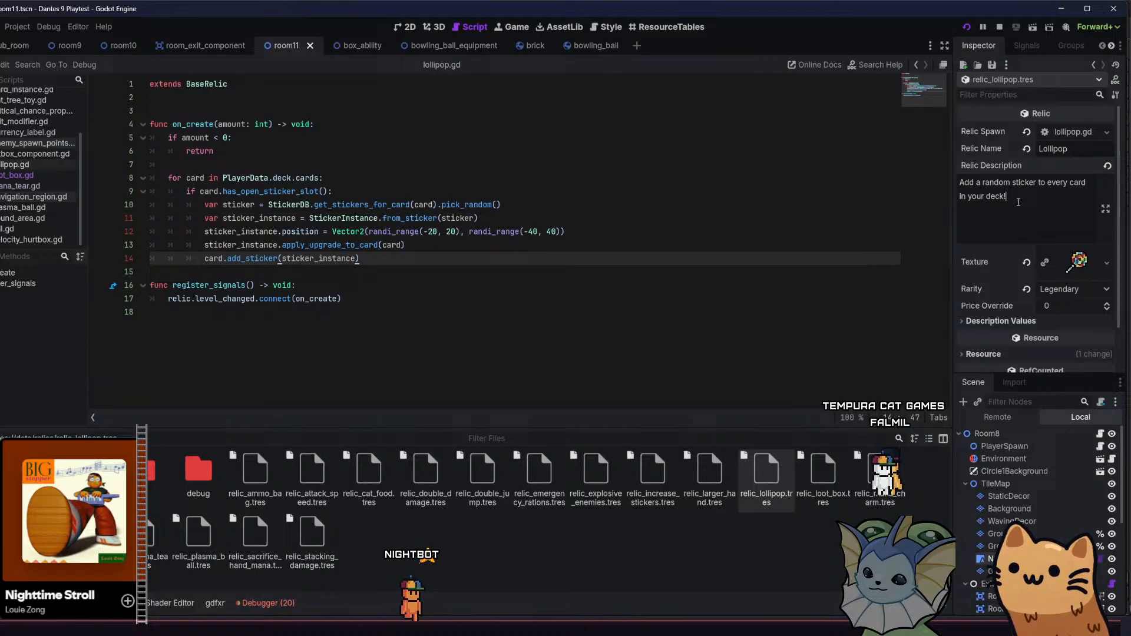
key(BackSpace)
text(a)
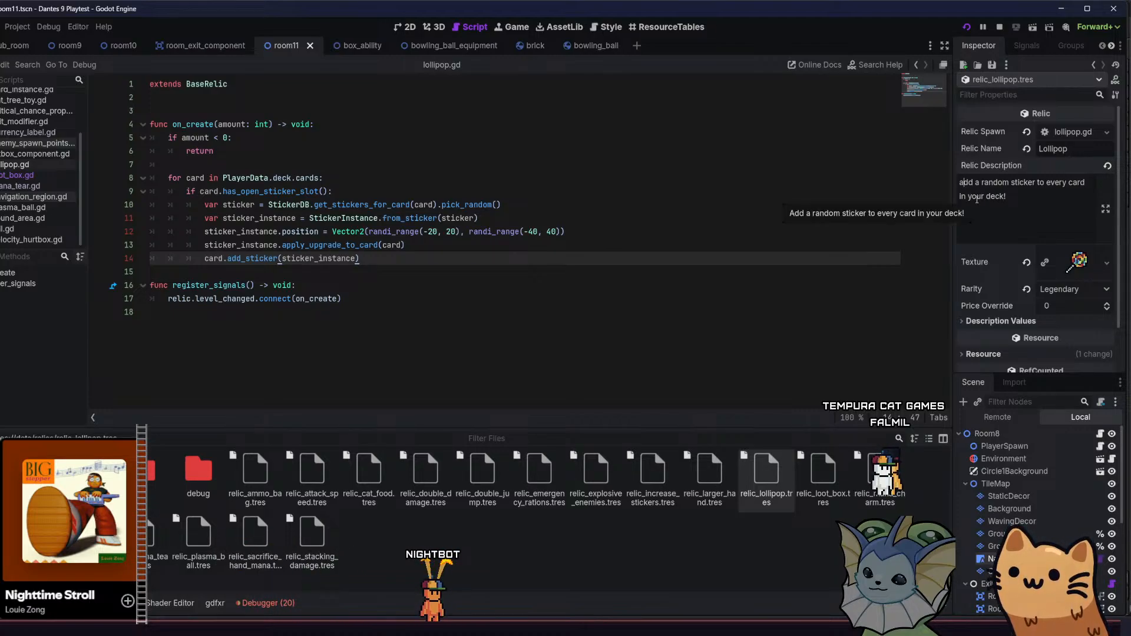
text(On pu)
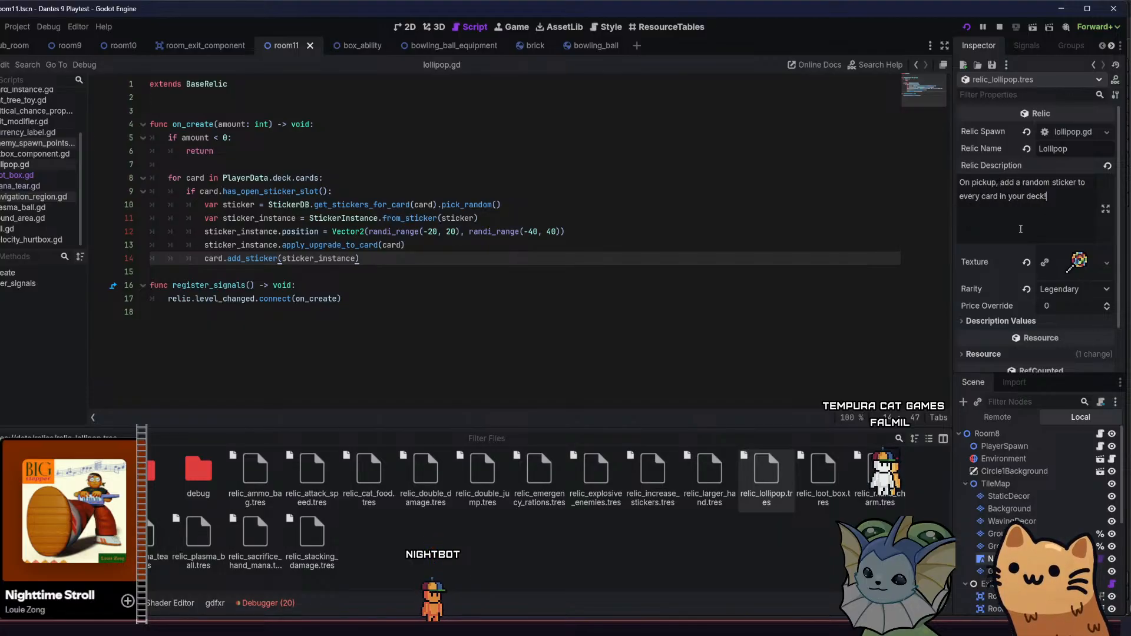
key(ctrl+s)
Create a new Relic resource and save it as relic_red_crystal.tres in res://data/relics
right_click(482, 530)
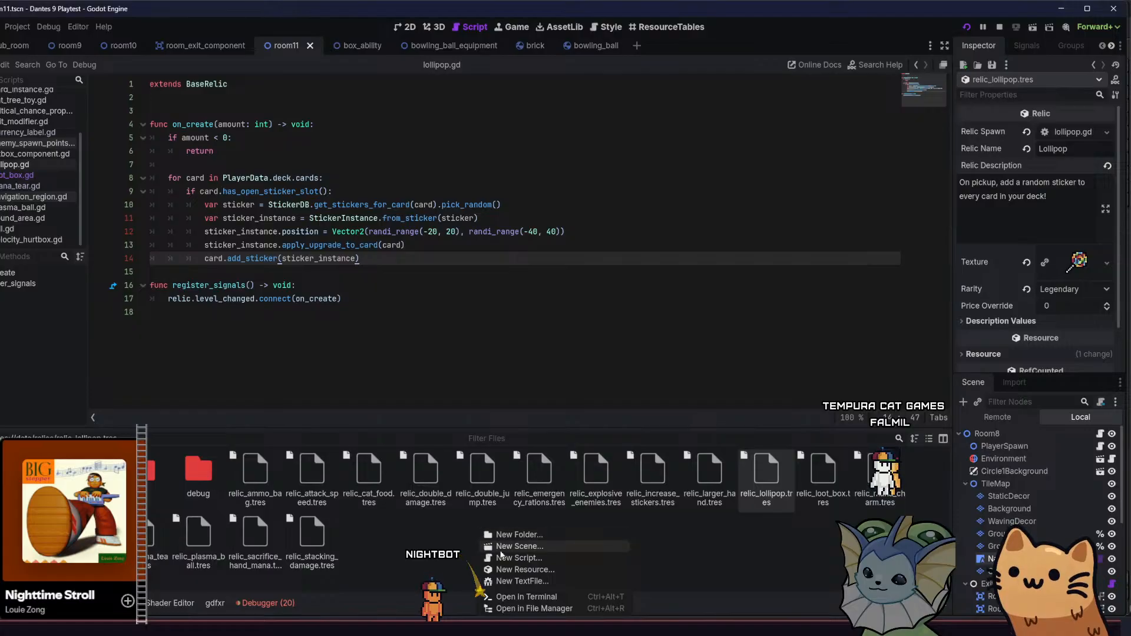
click(522, 569)
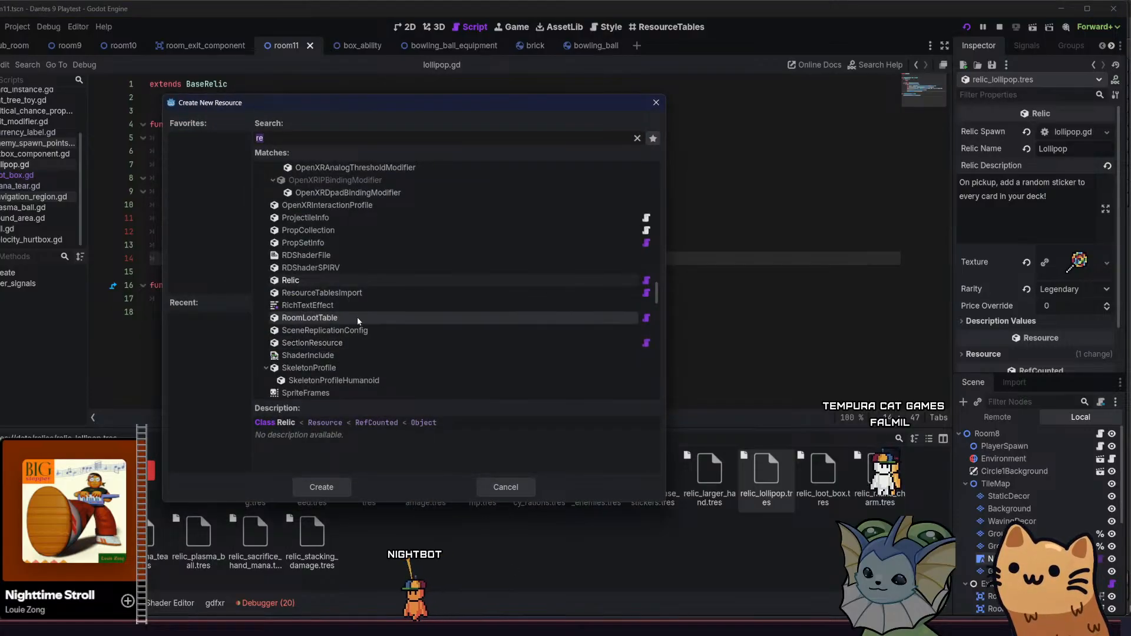
click(348, 283)
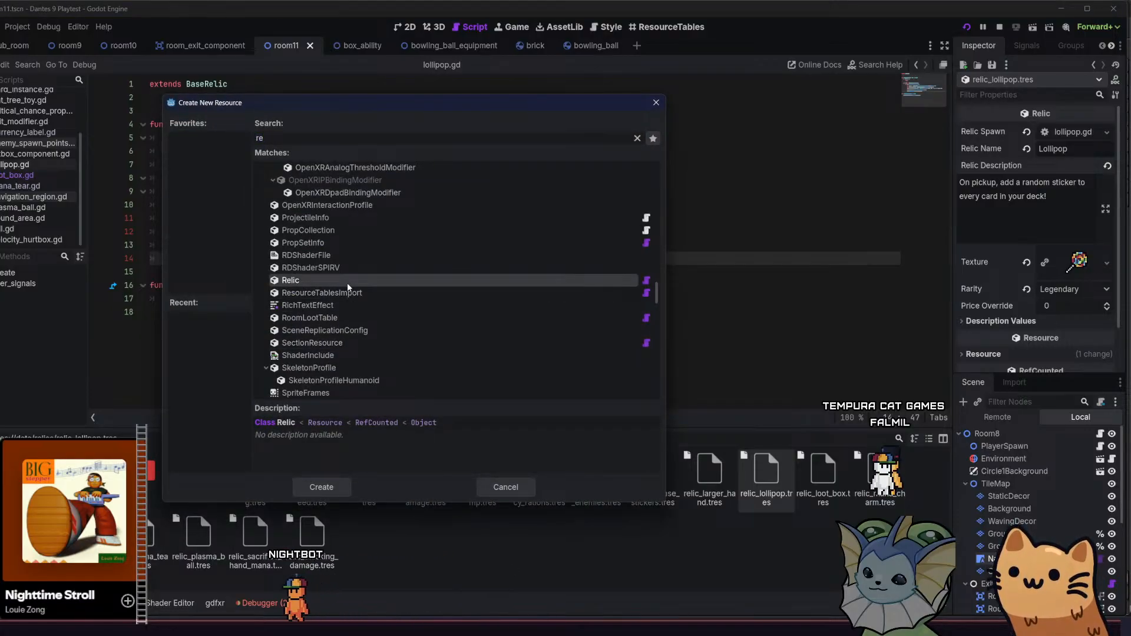
double_click(348, 283)
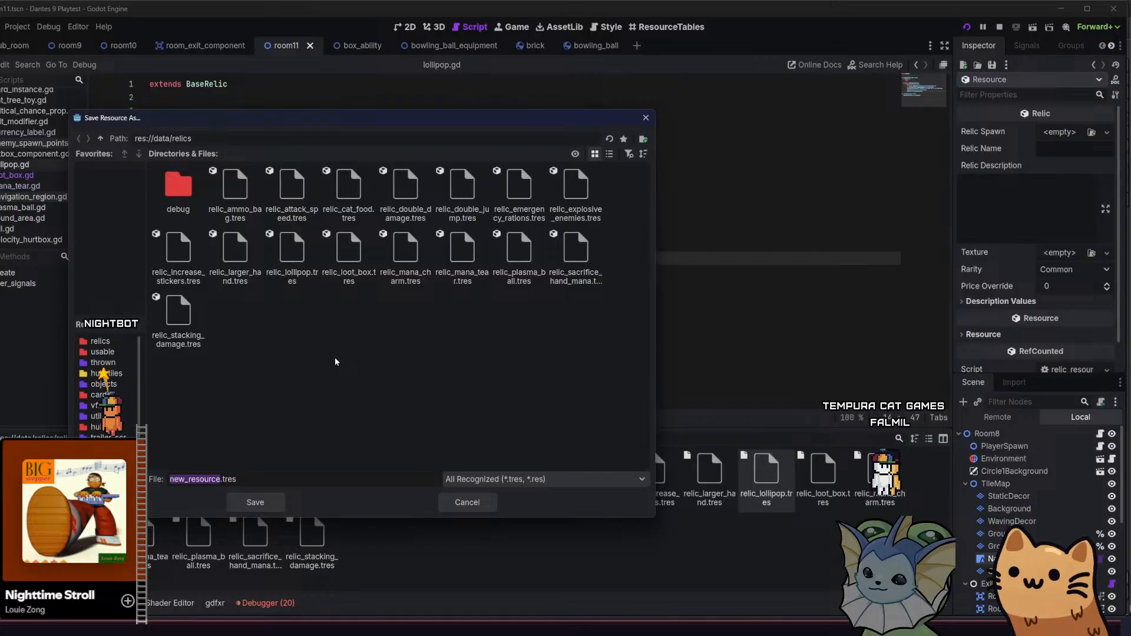
text(relic_)
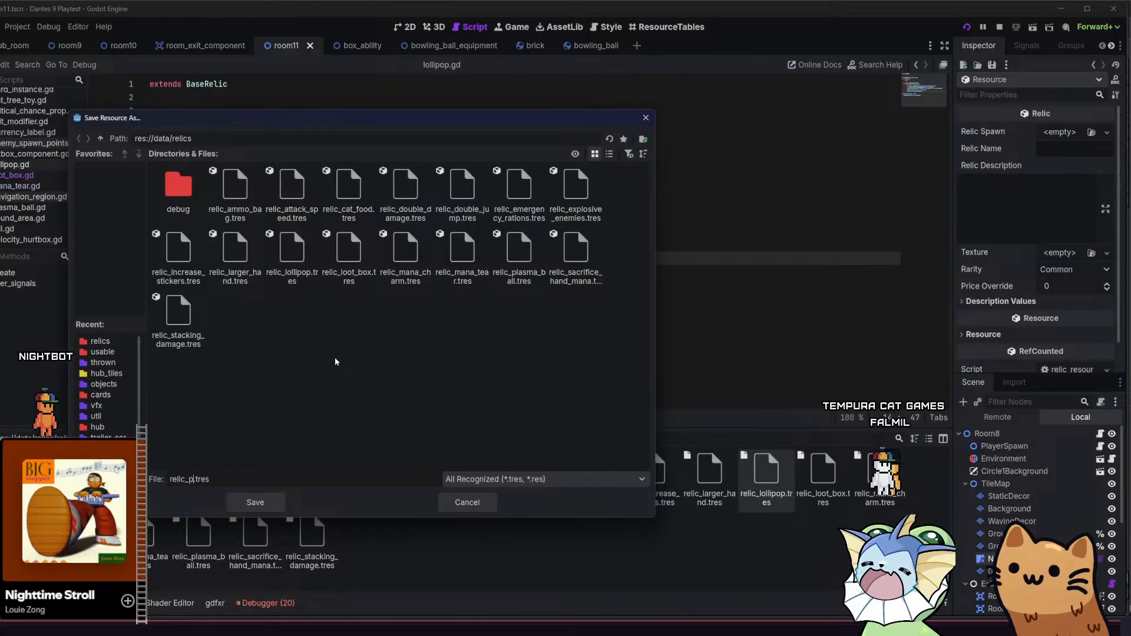
text(red_cr)
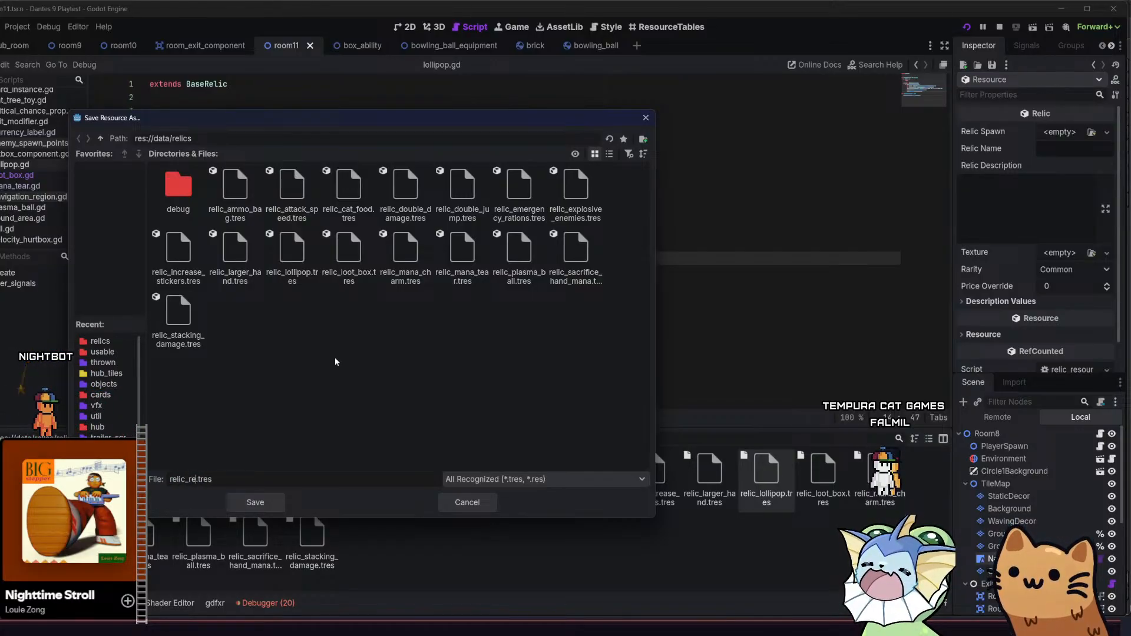
text(ystal)
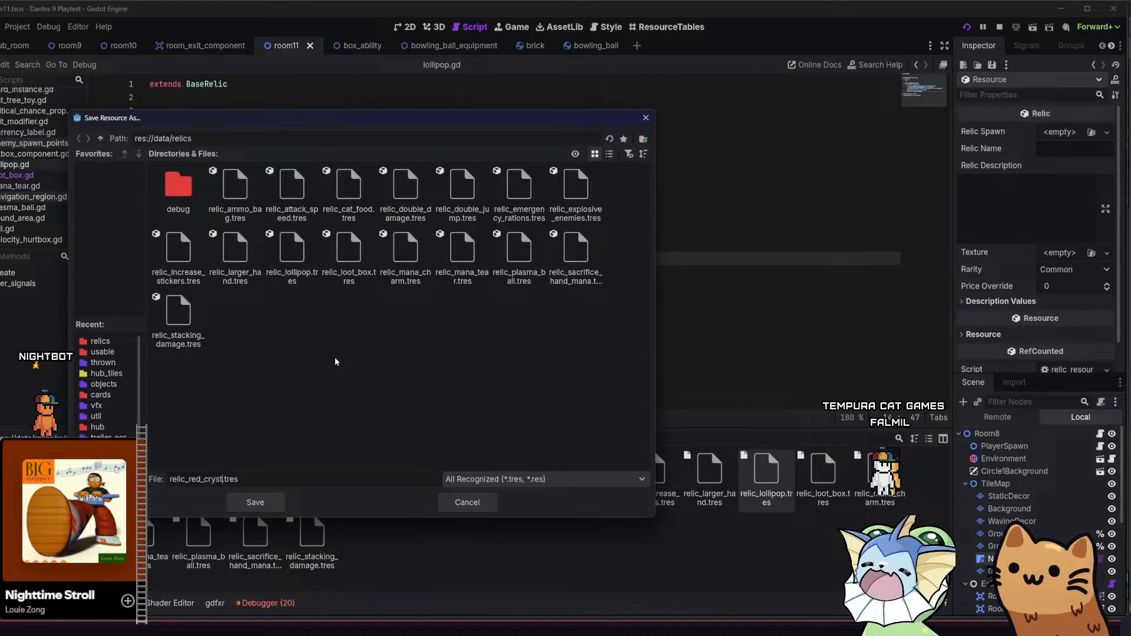
key(Return)
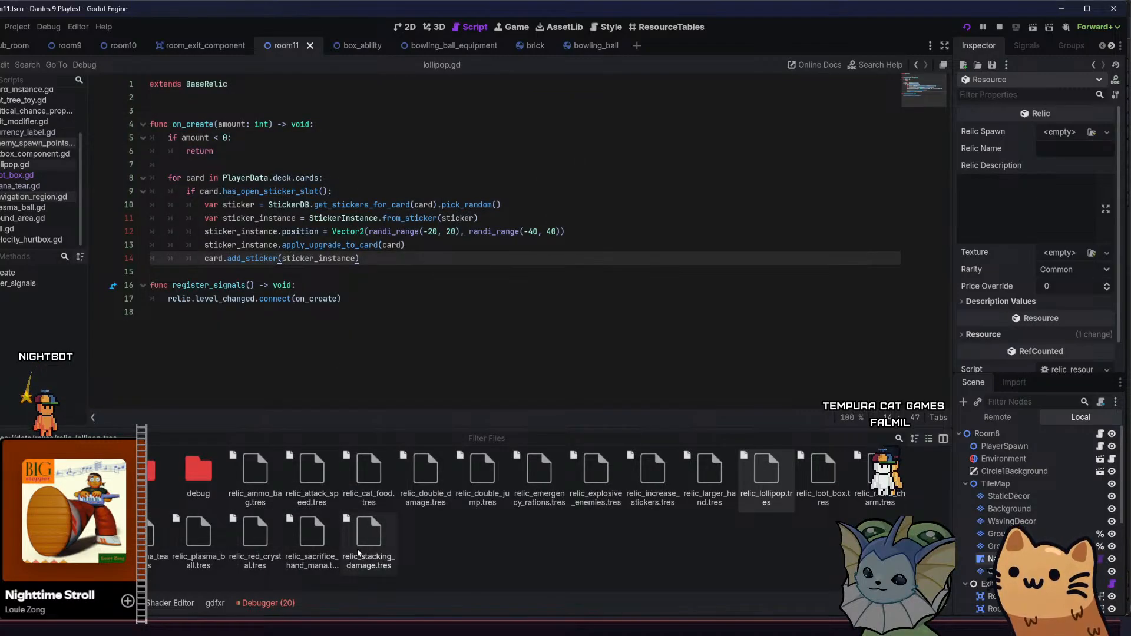
Open relic_red_crystal.tres for editing and set its relic name to "Red crystal"
click(255, 536)
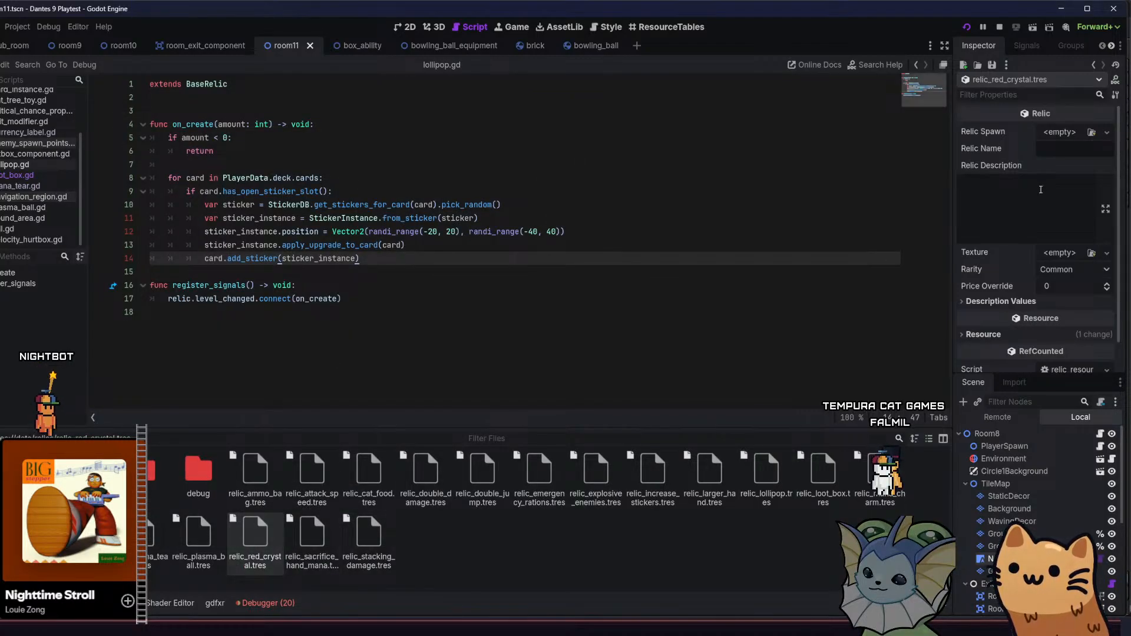
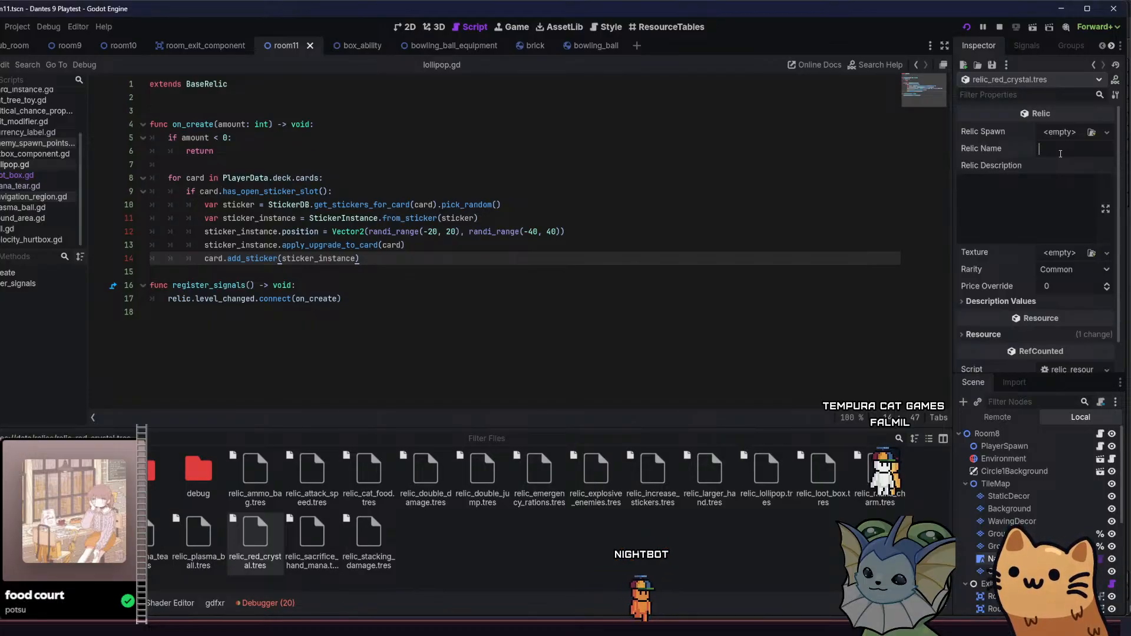
click(1060, 150)
text(Red c)
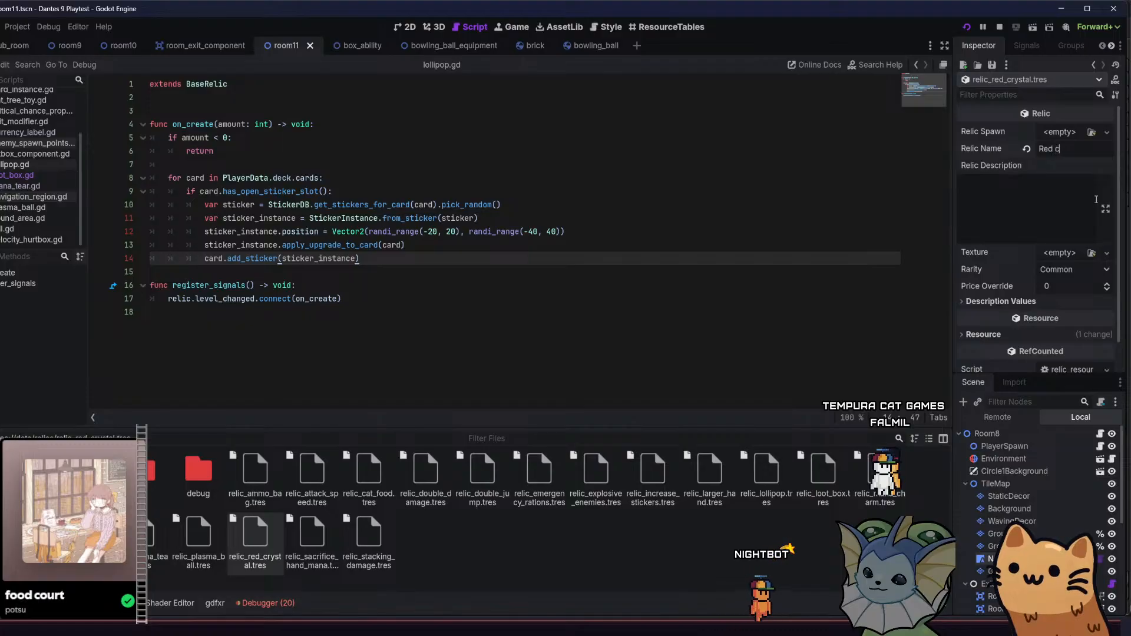
text(rystal)
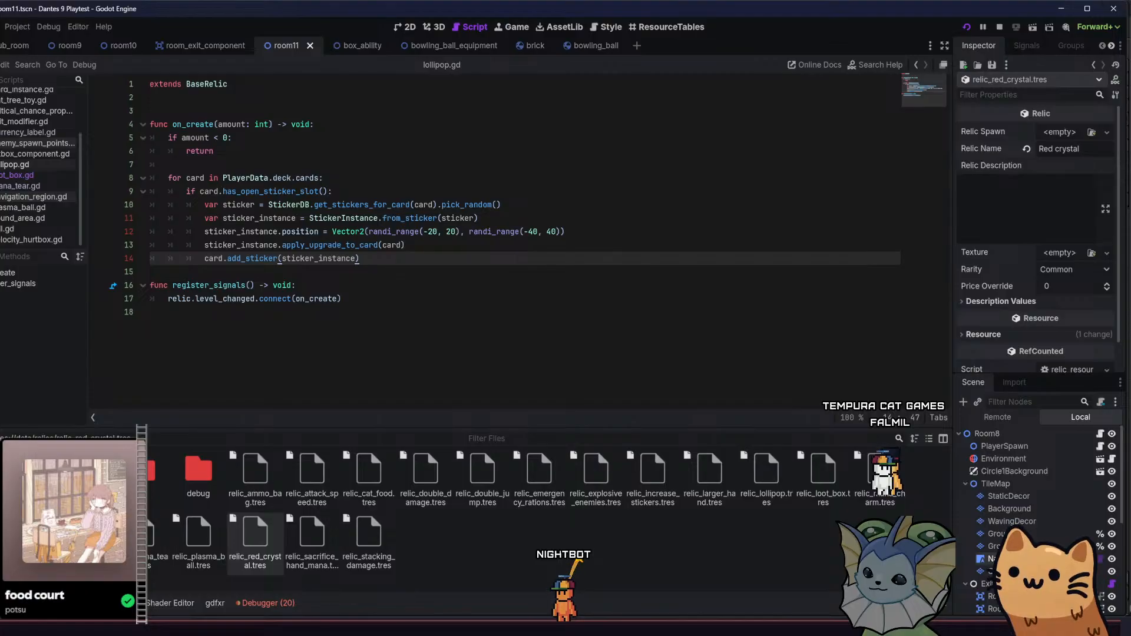
Copy all exported relic PNGs, leaving out relic_frames.aseprite, from the Dante's 9 relics folder into the Godot project's relic assets folder
click(67, 512)
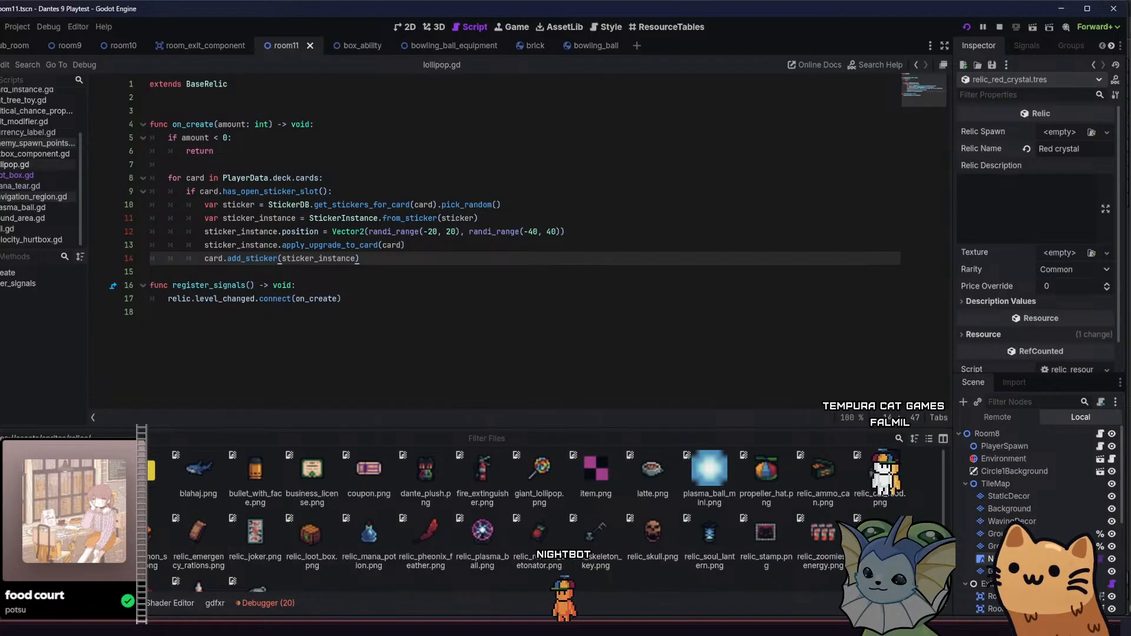
key(alt+Tab)
drag(354, 453, 774, 224)
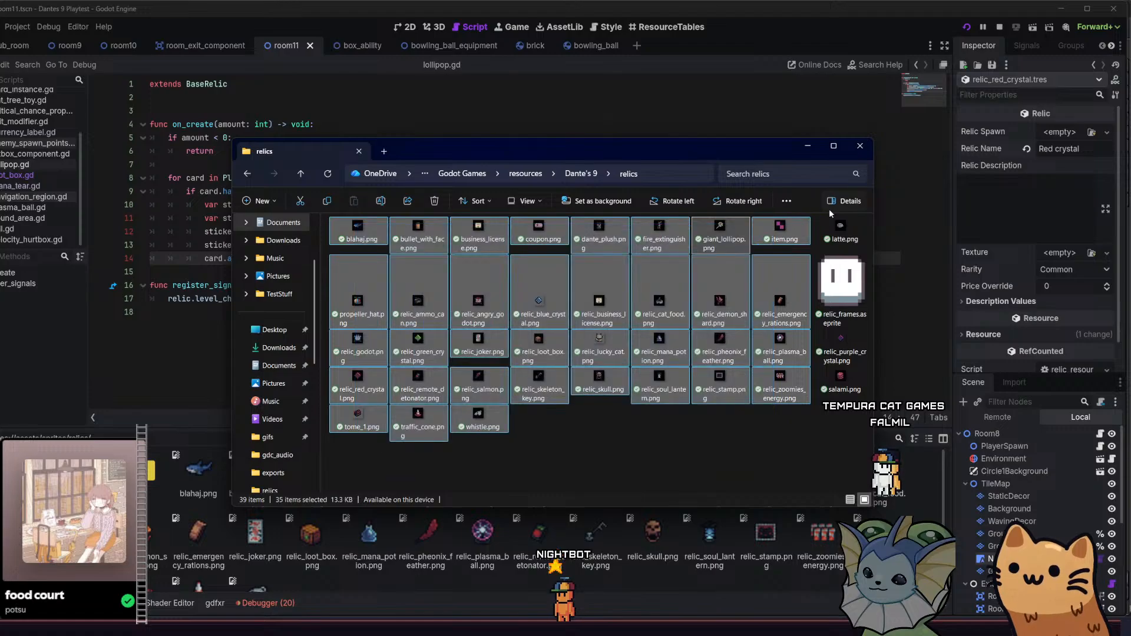
shift+click(840, 231)
shift+click(840, 347)
drag(811, 422, 388, 250)
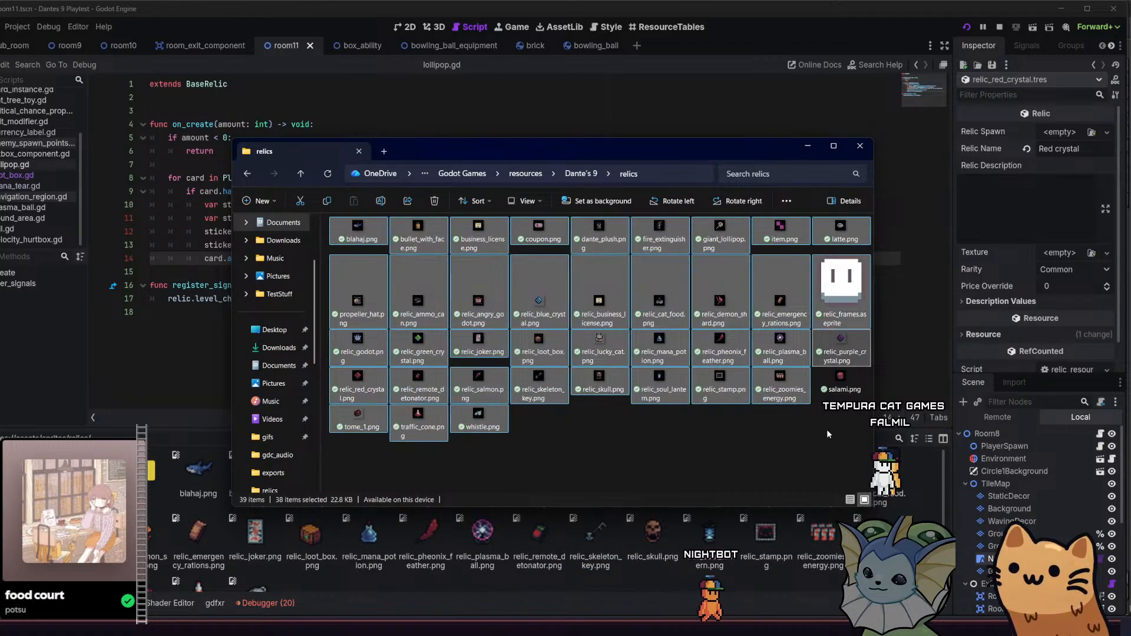
drag(835, 431, 354, 232)
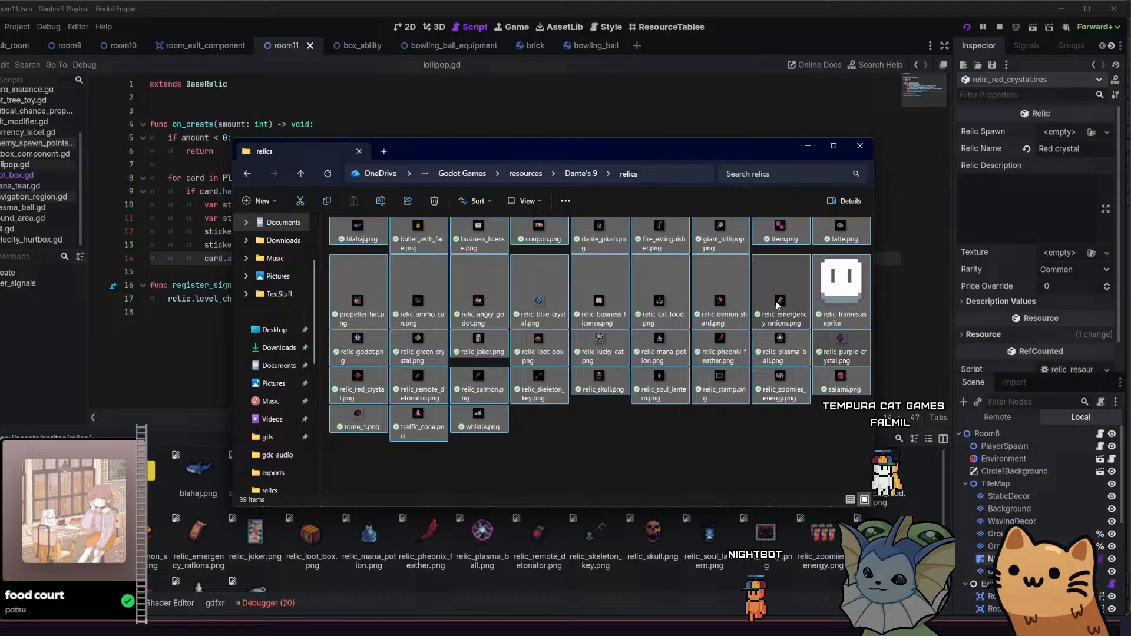
ctrl+click(841, 283)
click(259, 551)
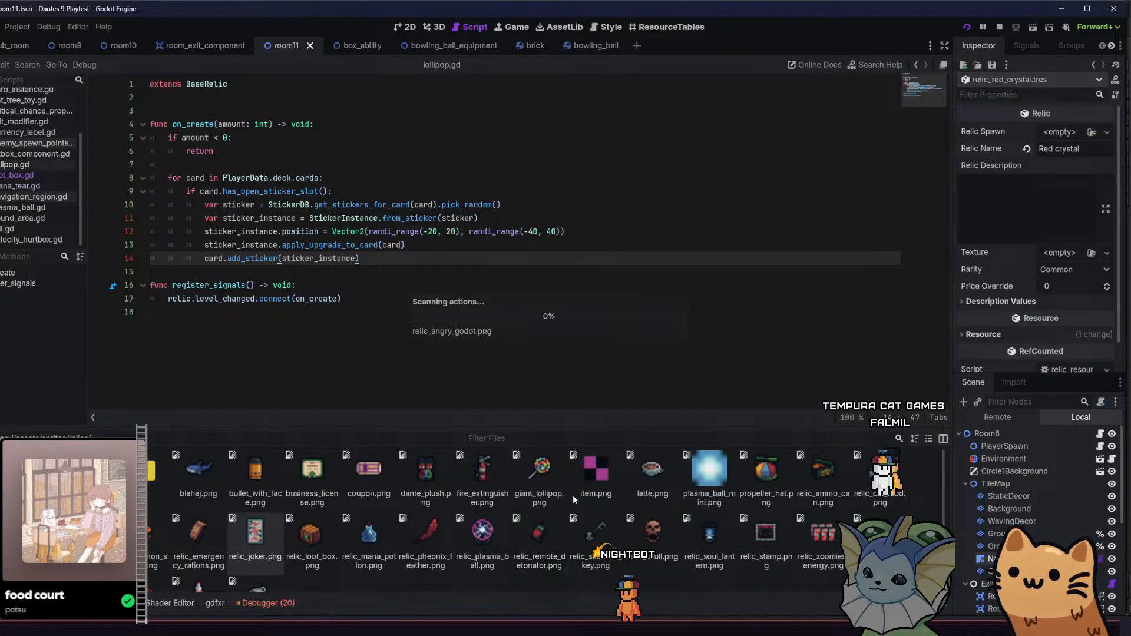
Find relic_red_crystal.png among the project's relic images and assign it as the red crystal relic's texture
scroll(579, 493, down, 2)
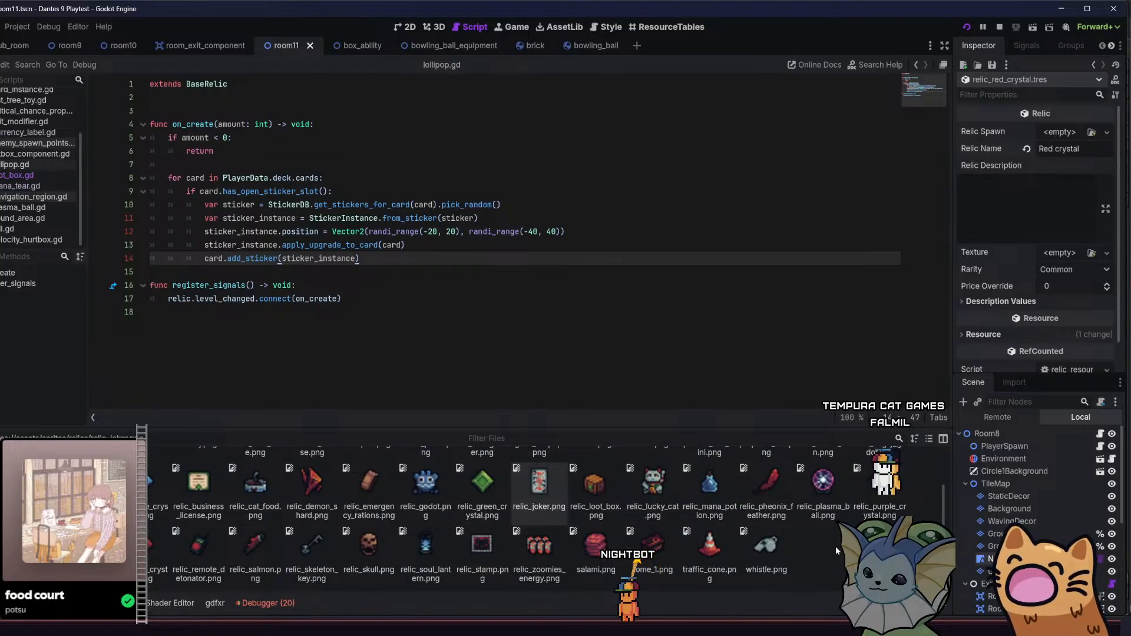
scroll(834, 546, up, 2)
scroll(832, 545, down, 2)
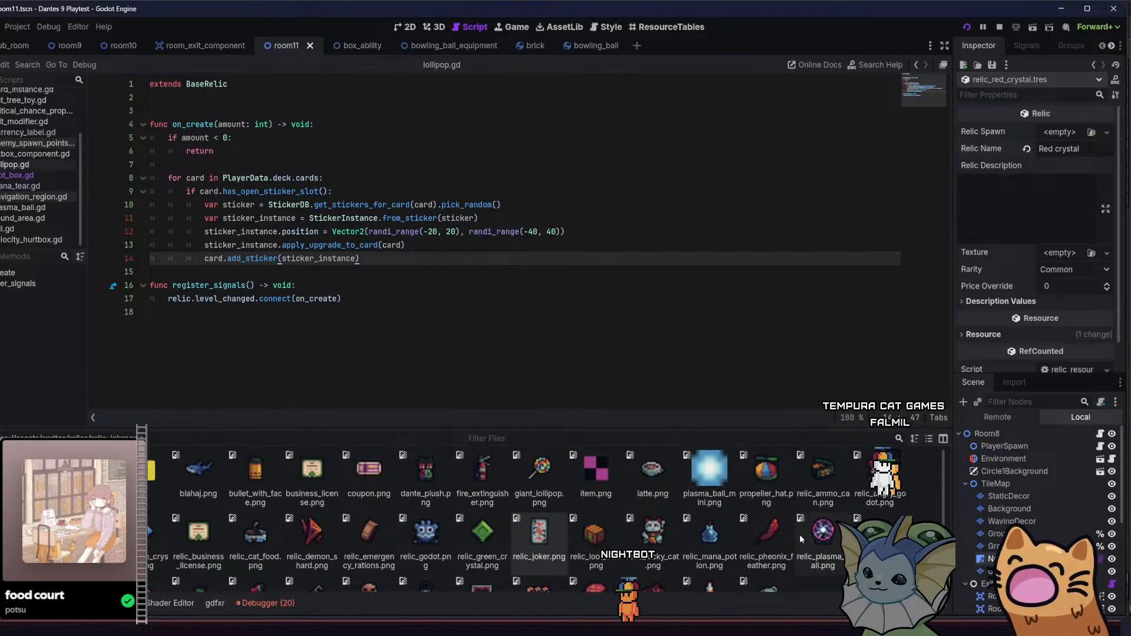
scroll(786, 524, up, 2)
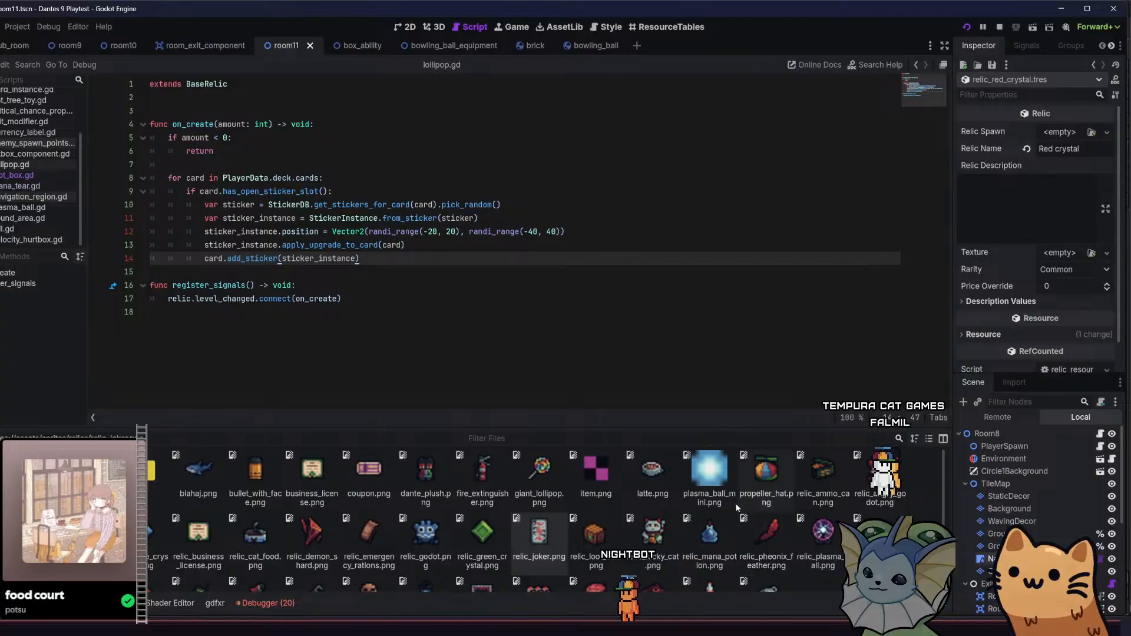
scroll(676, 504, down, 3)
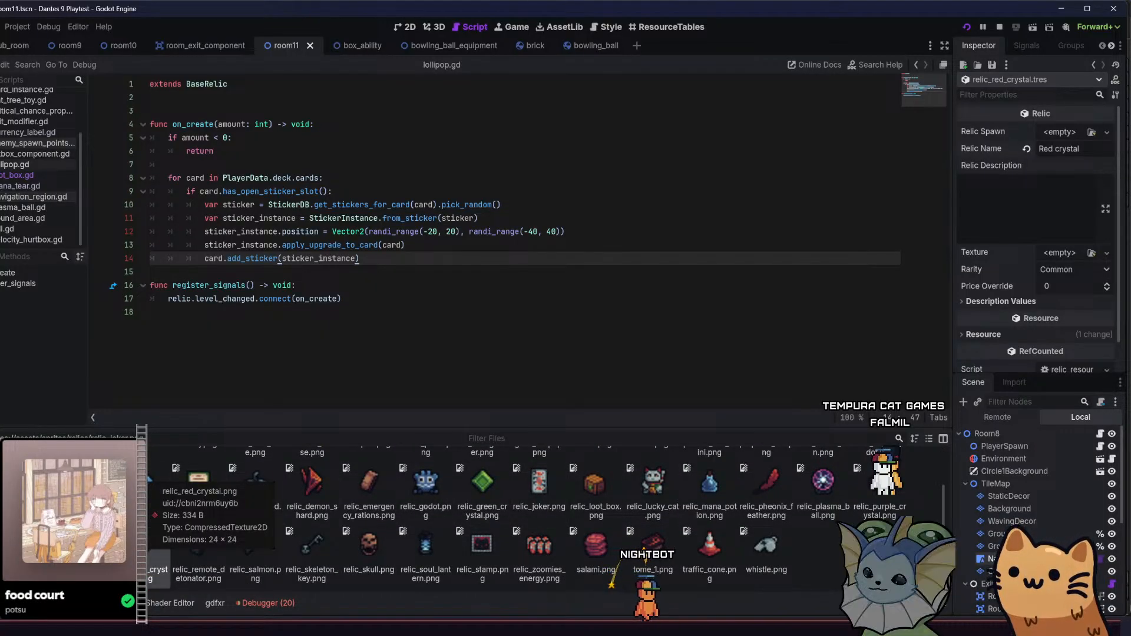
drag(156, 545, 1056, 253)
Try the Rare rarity on the red crystal relic and return it to Common
click(1069, 289)
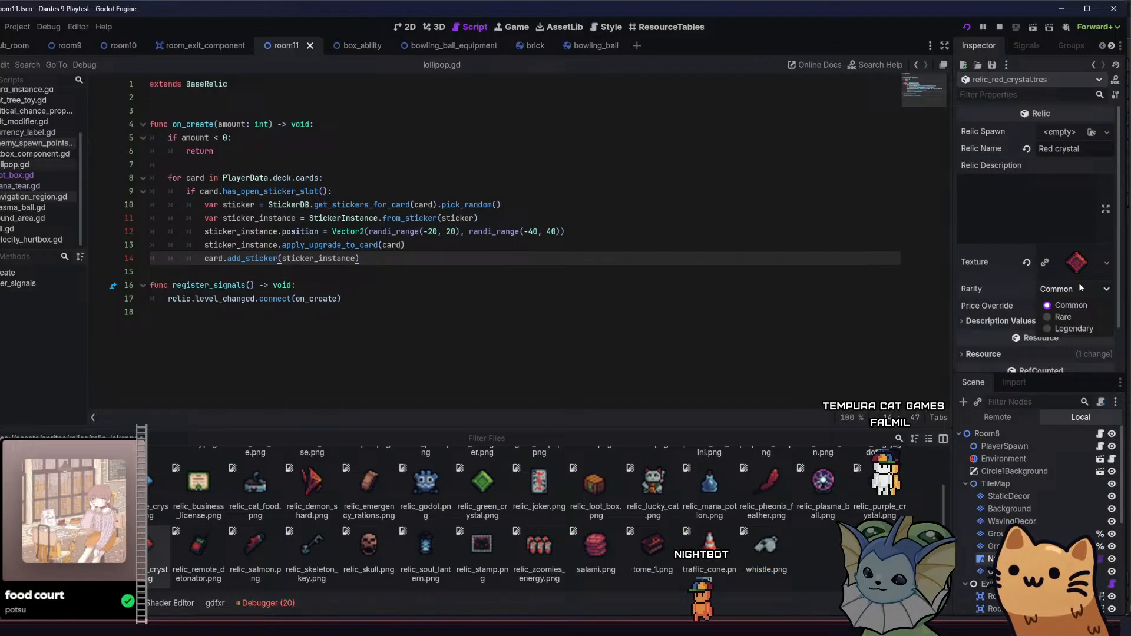
click(1071, 318)
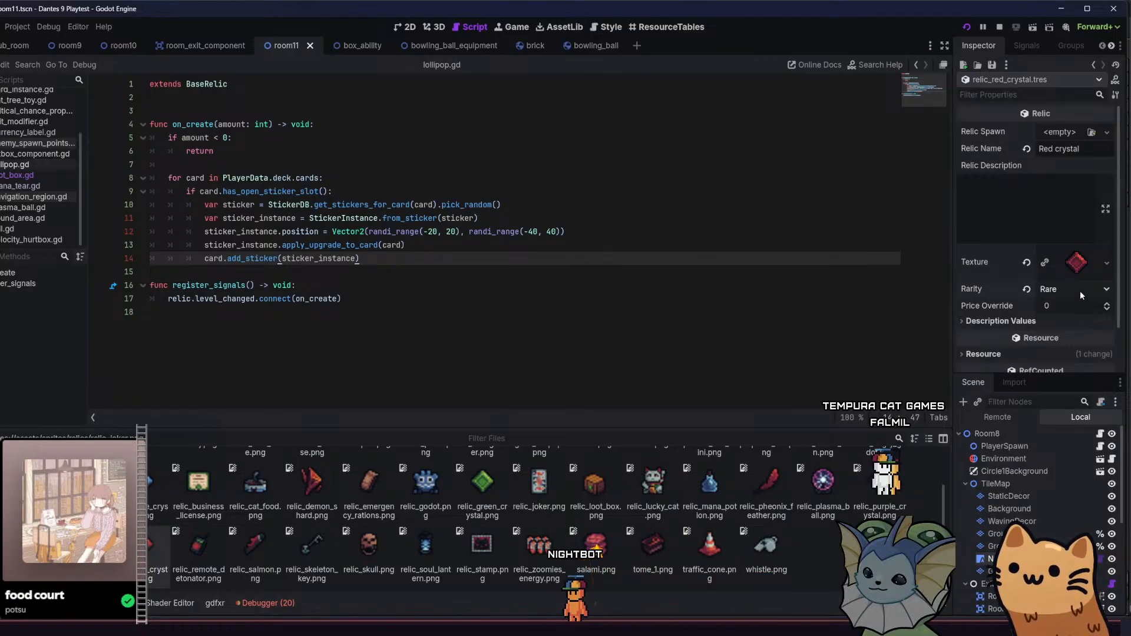
click(1067, 304)
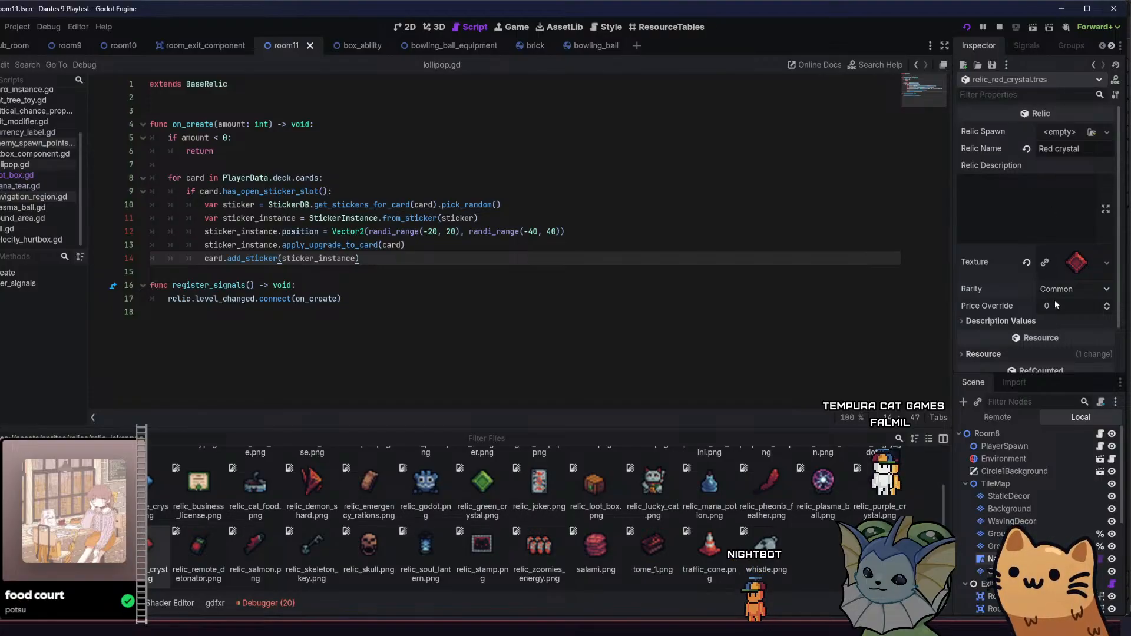
click(1056, 291)
Start the red crystal relic's description with "Reduce the soul cost of all"
click(1025, 197)
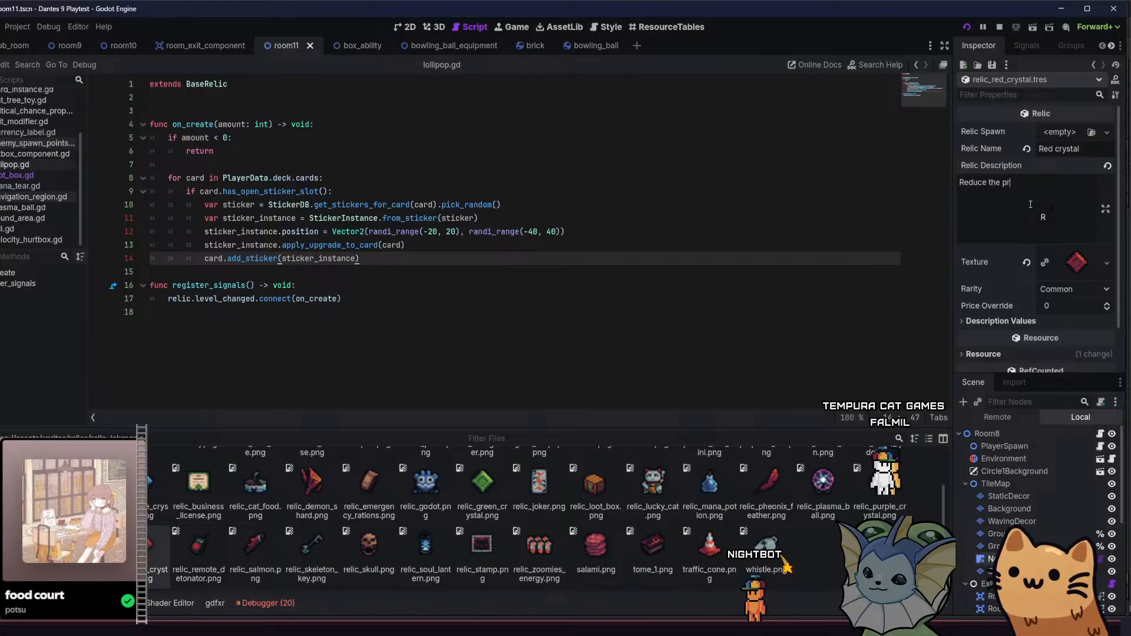
text(Reduce the soul )
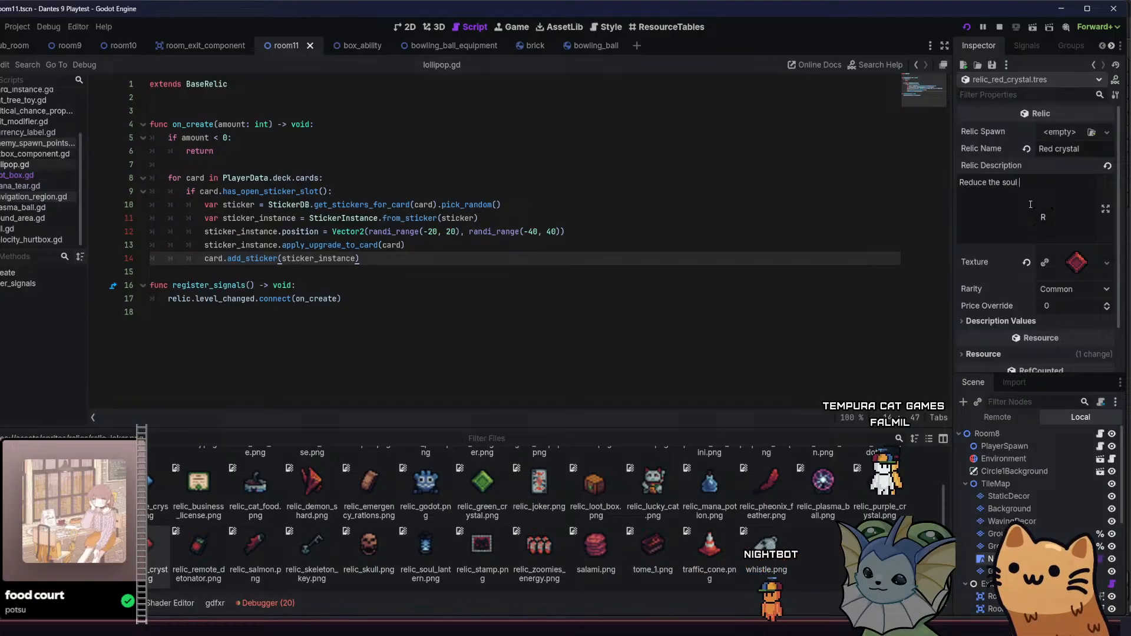
text(cost of all )
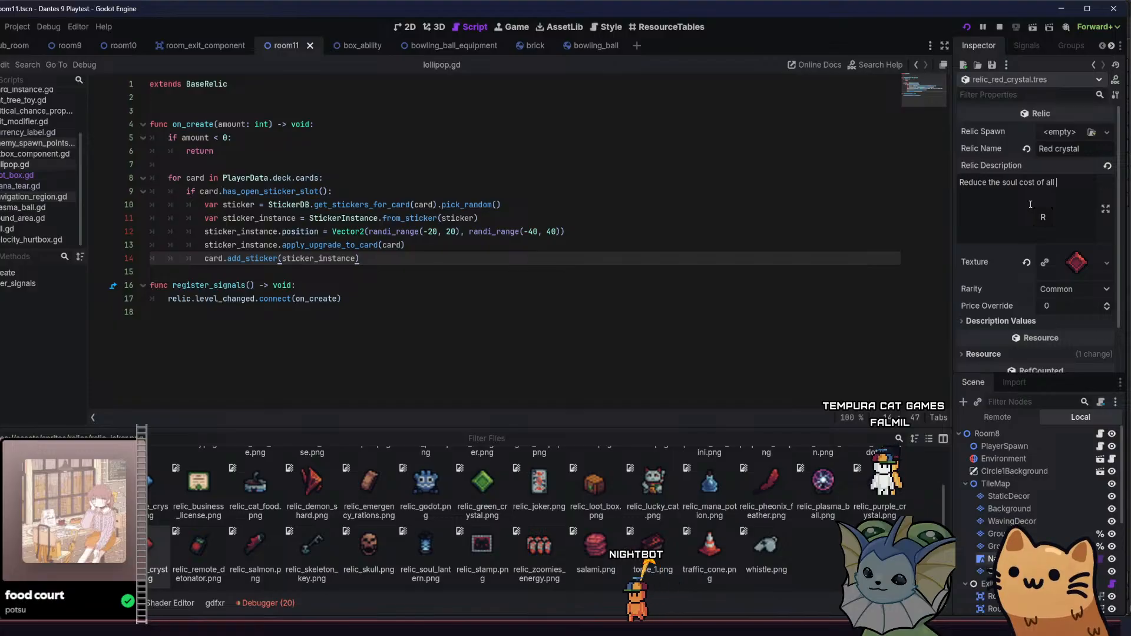
Try continuing the red crystal relic's description with "Equipment cards by 10"
text(Equipment)
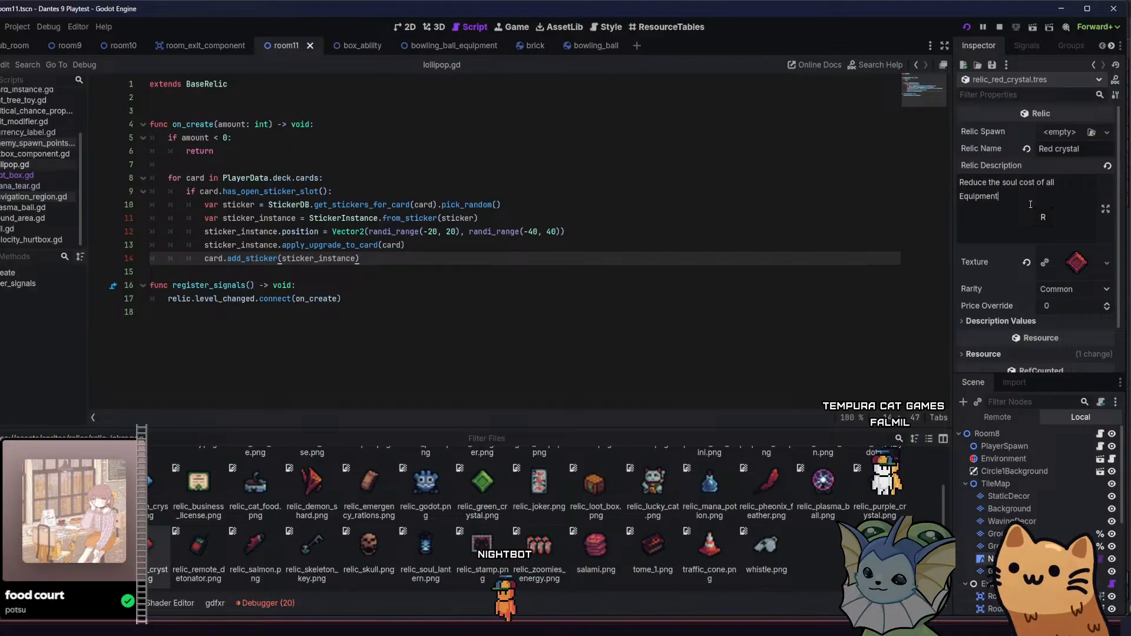
text( cards b)
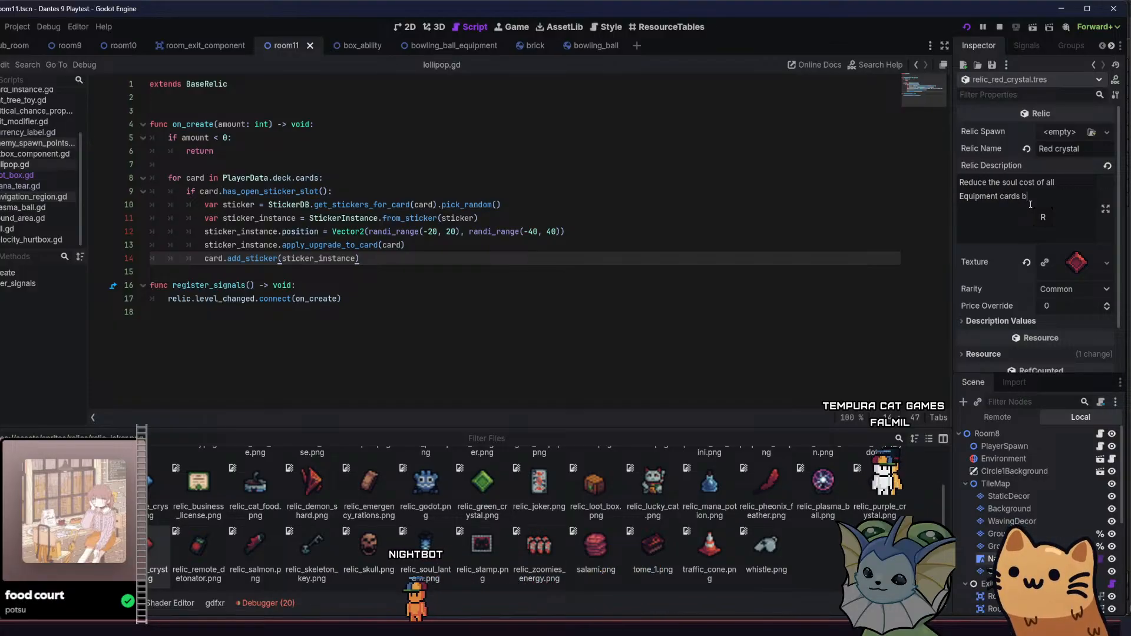
text(y )
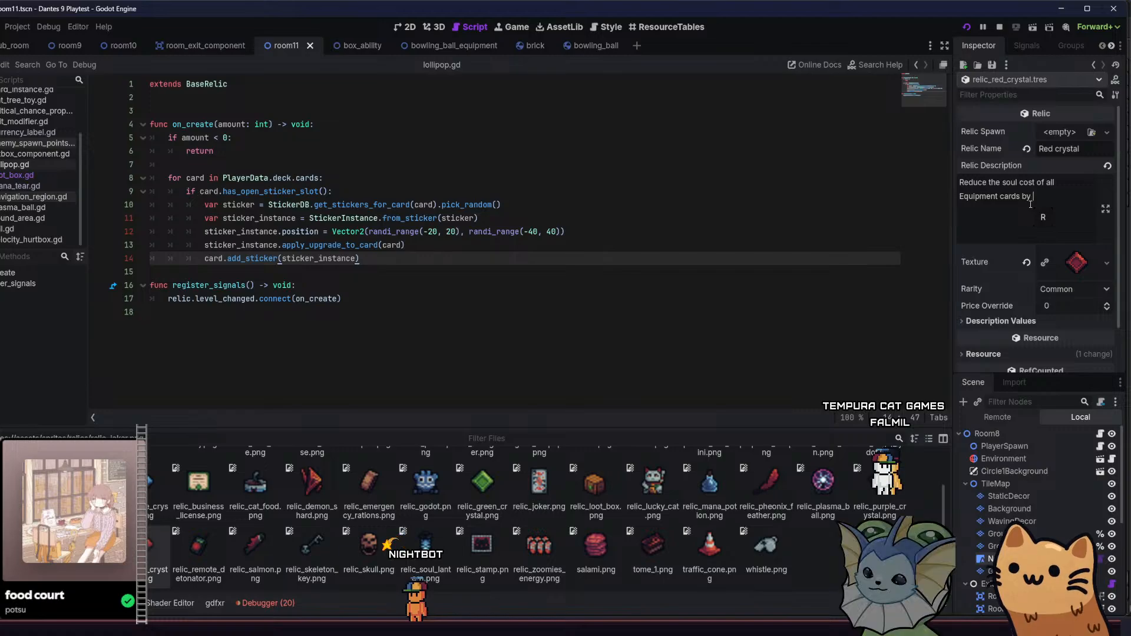
text(10)
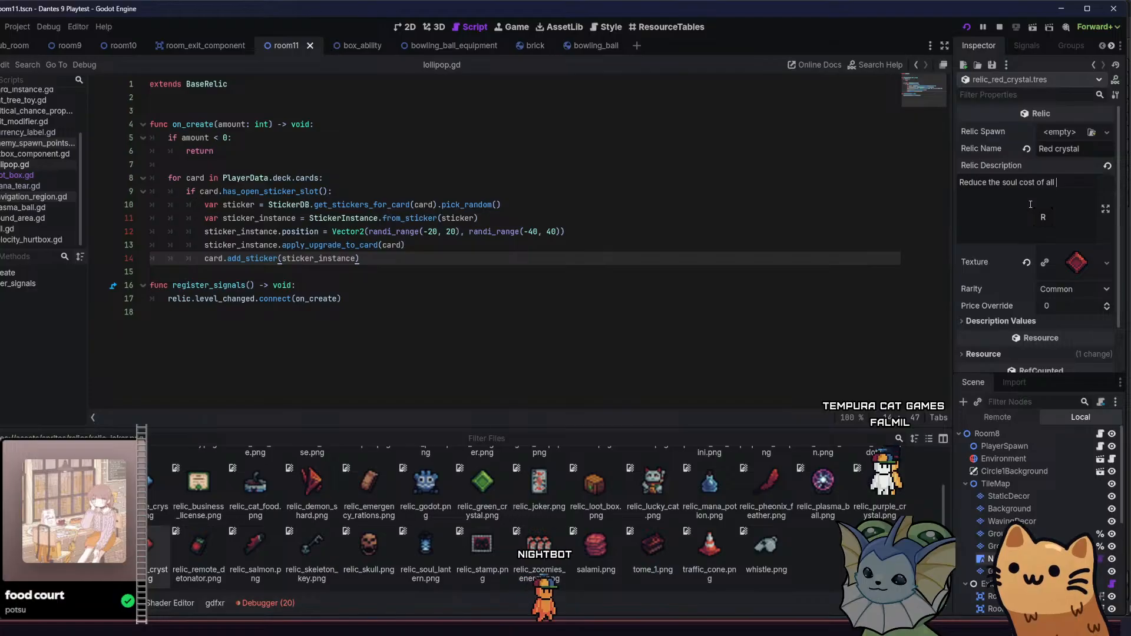
Open equipment_popup.tscn, inspect the text of its Label and Label2 nodes, and close the scene
click(592, 45)
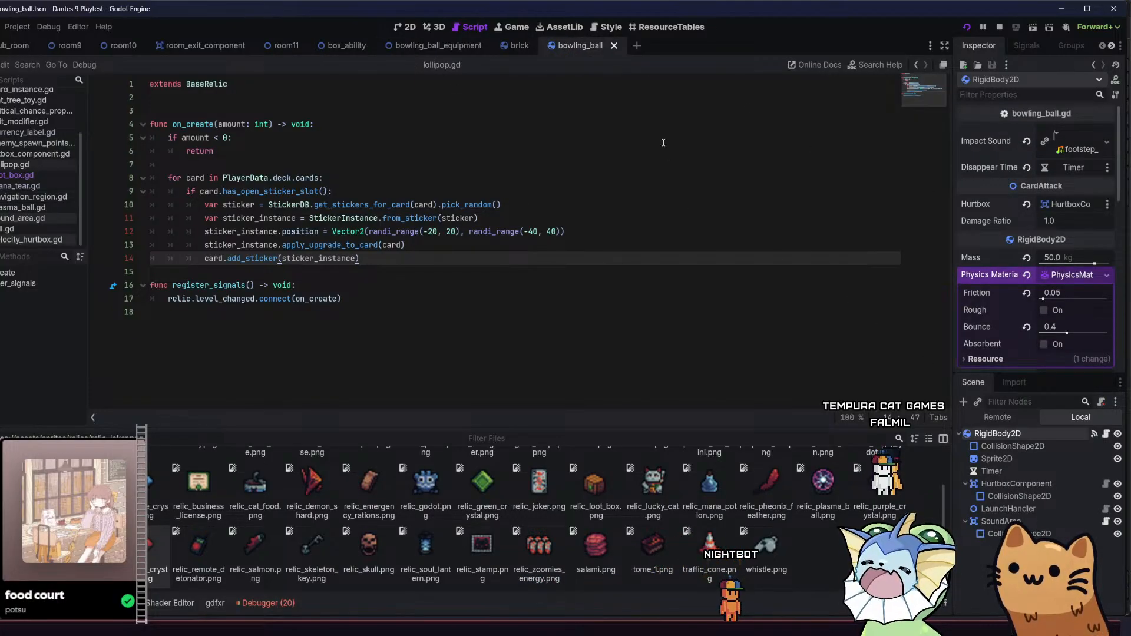
key(shift+alt+o)
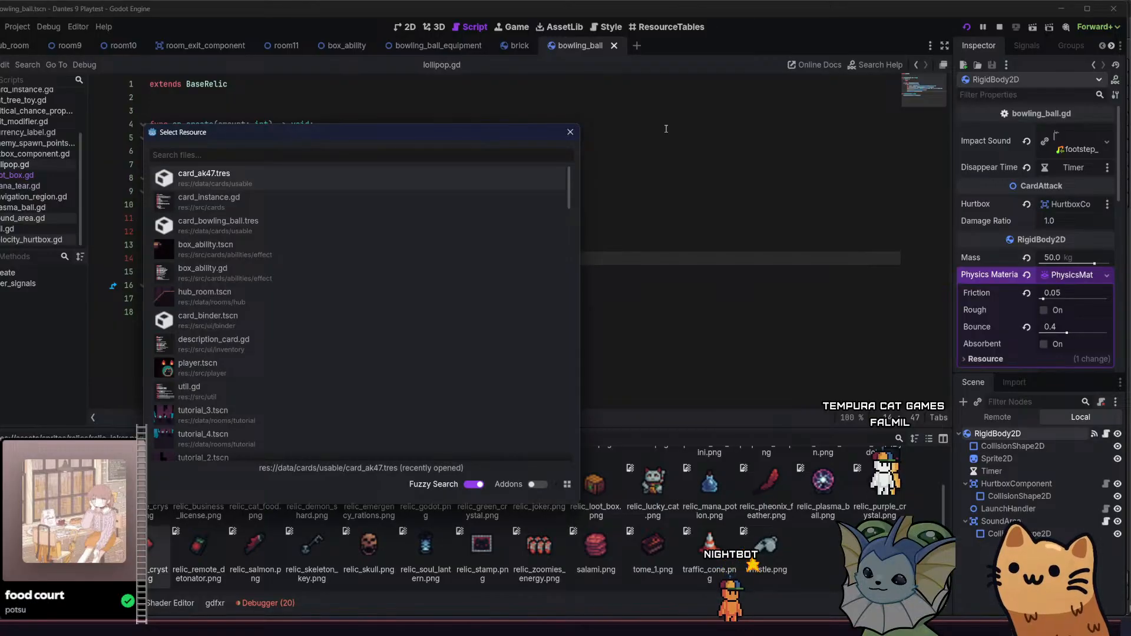
text(equipm)
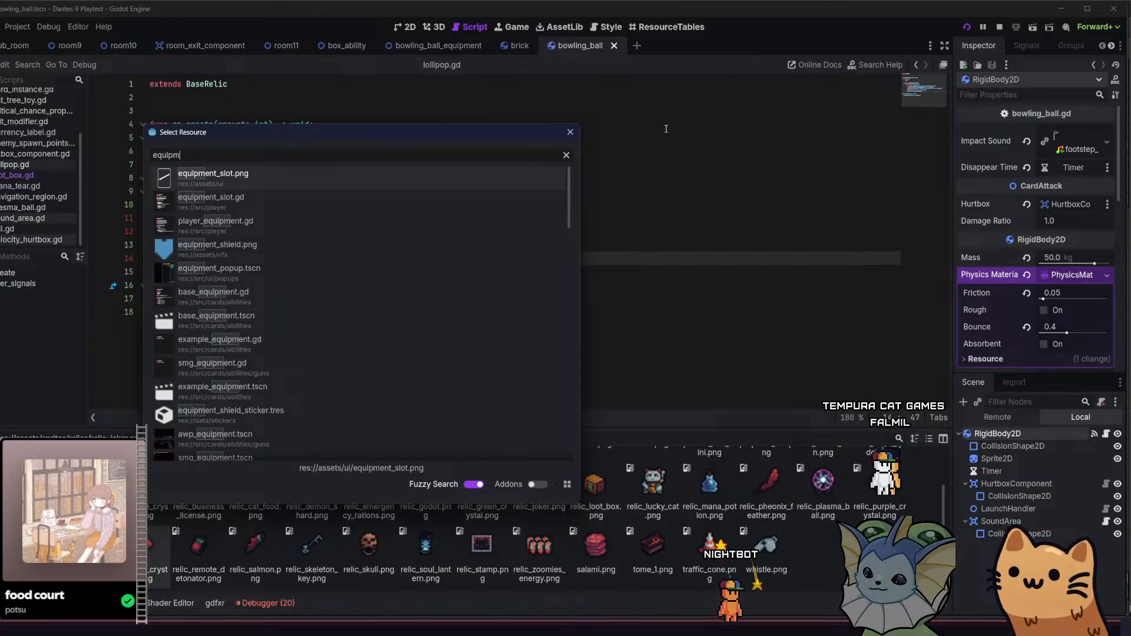
text(ent_)
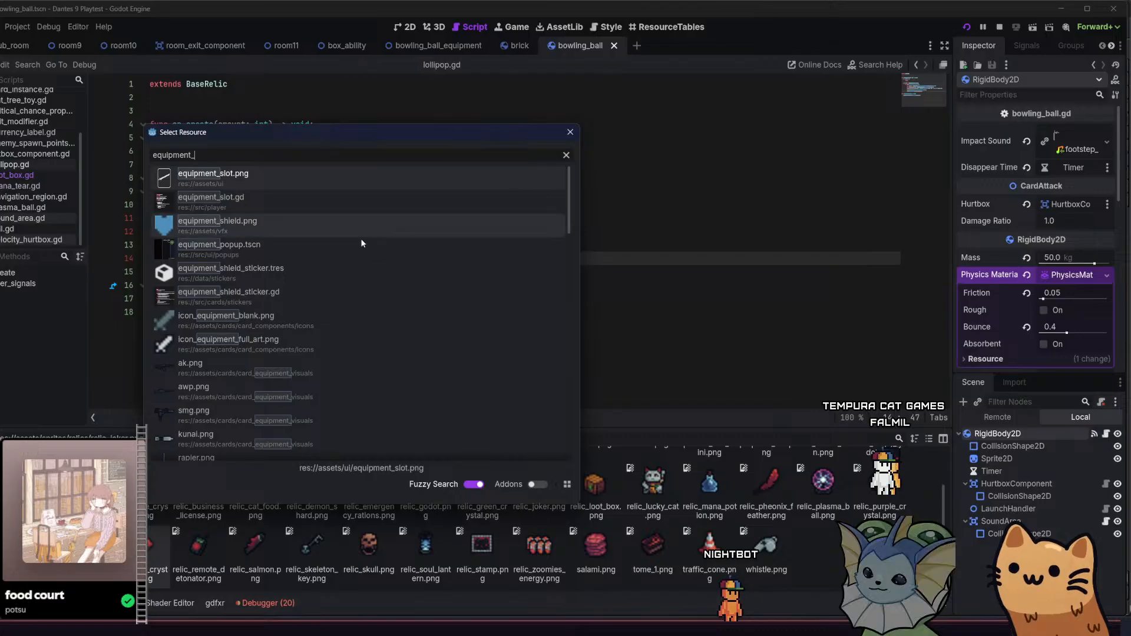
click(350, 255)
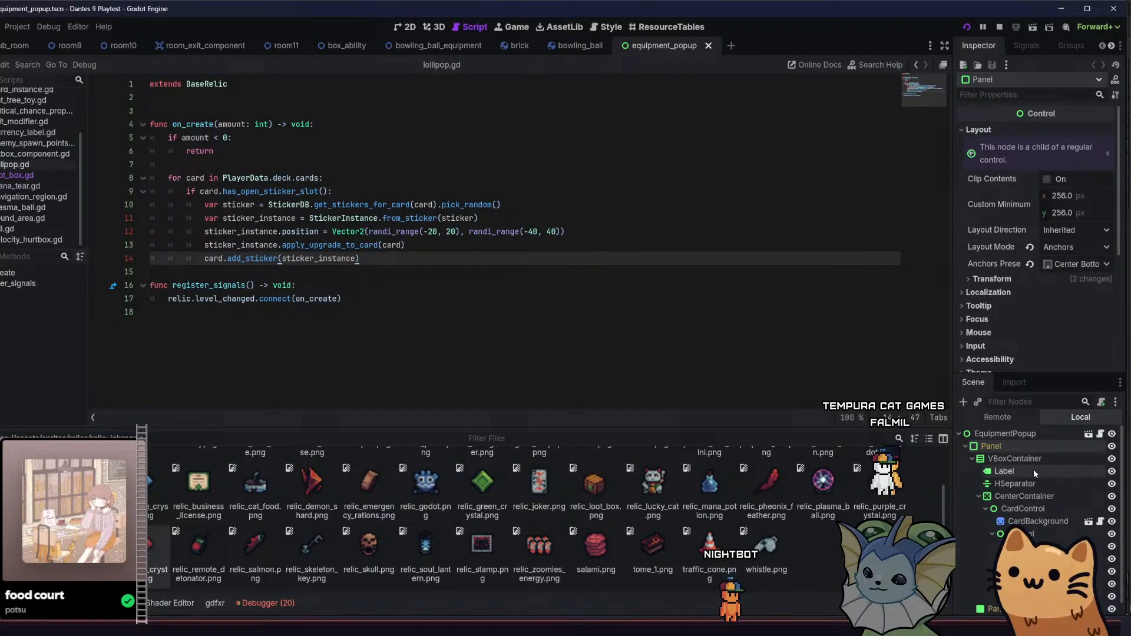
scroll(1063, 530, down, 1)
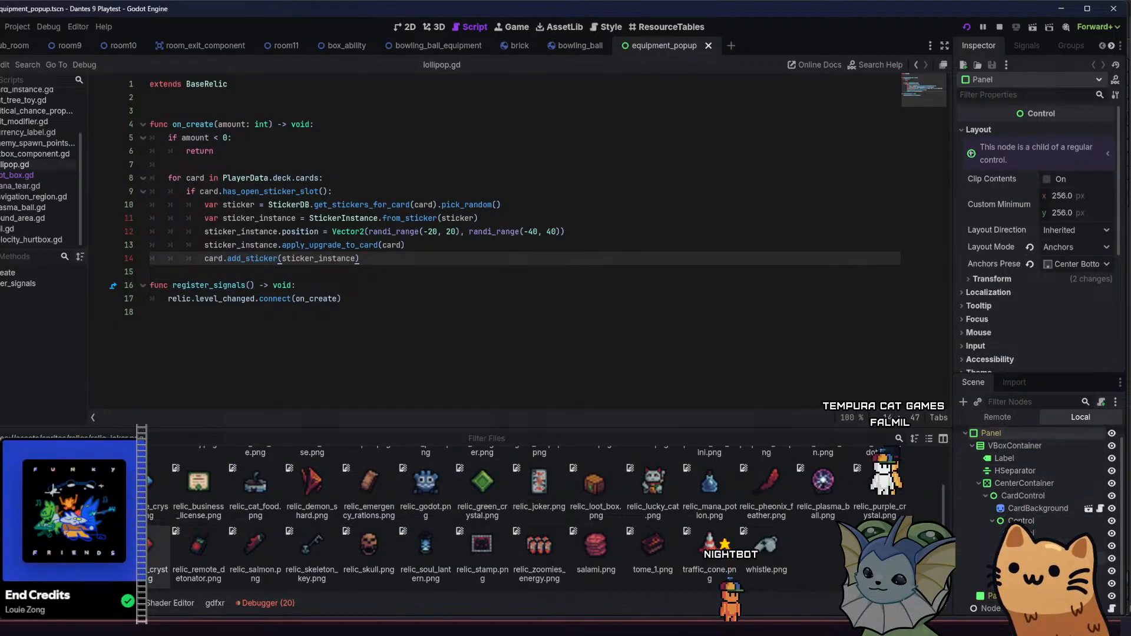
click(1060, 534)
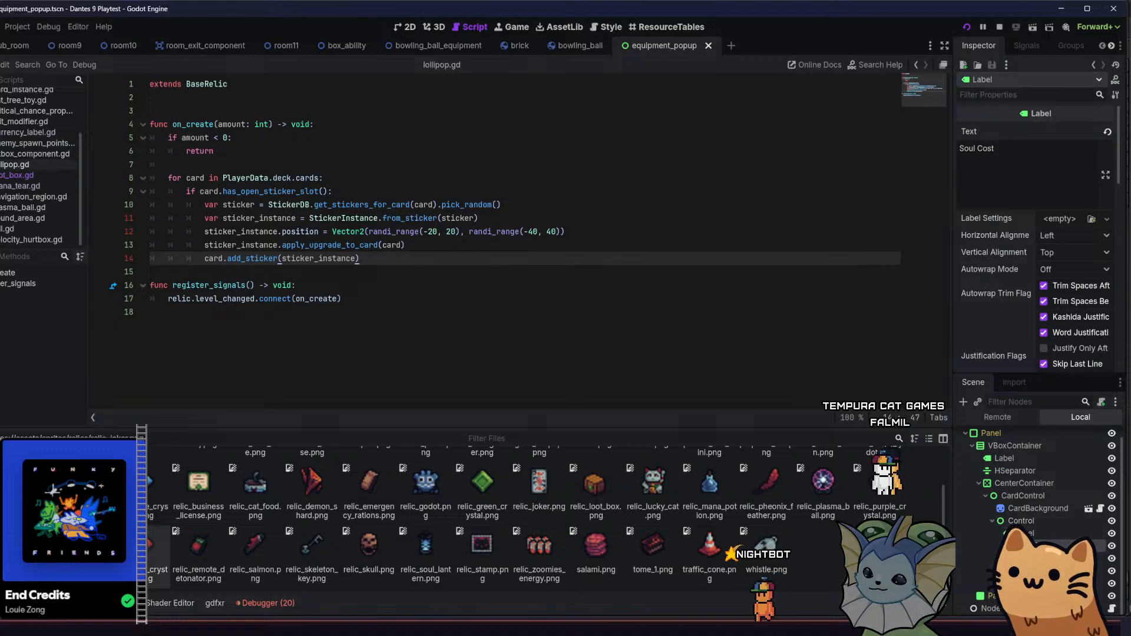
click(1060, 546)
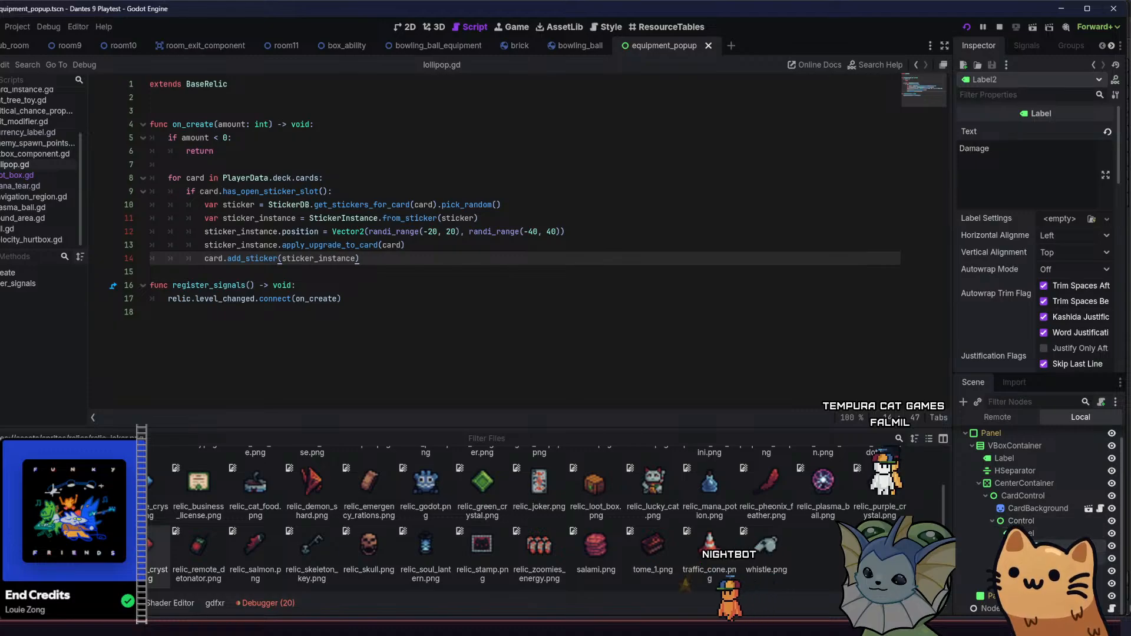
click(710, 46)
Find tutorial_popup3.tscn among the popup files, inspect its RichTextLabel text, and close the scene
key(alt+shift+o)
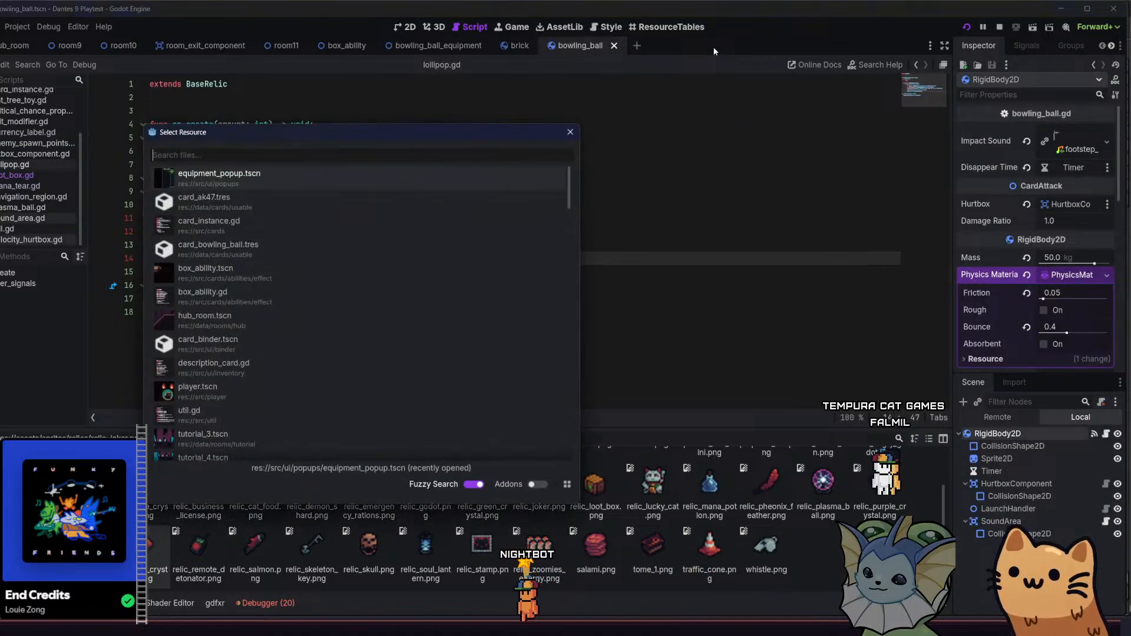
text(popup)
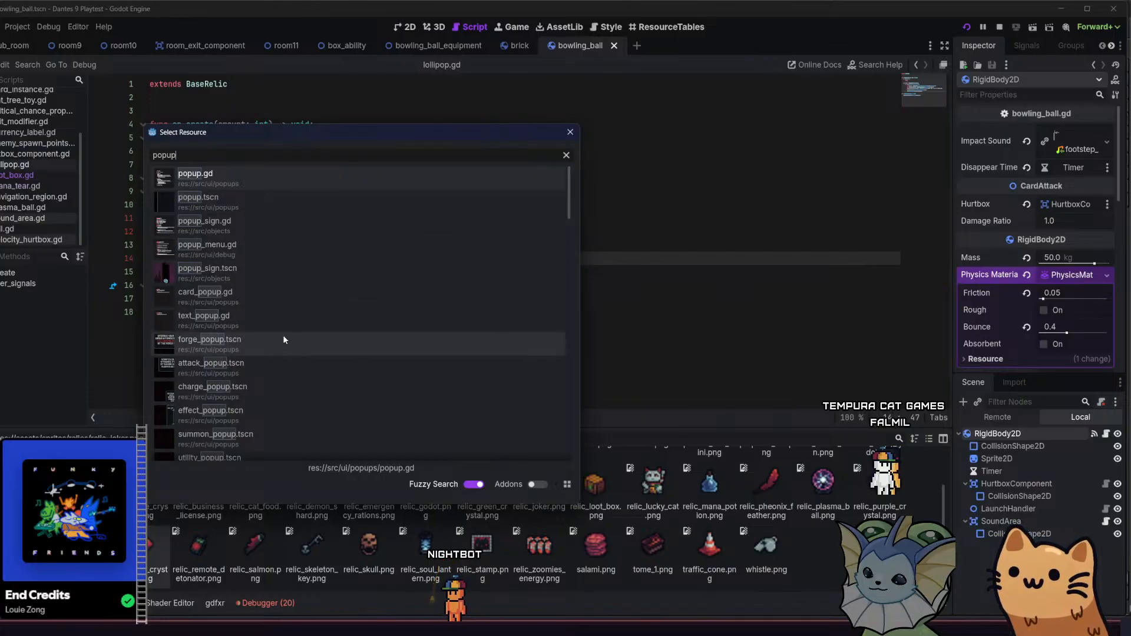
scroll(283, 334, down, 5)
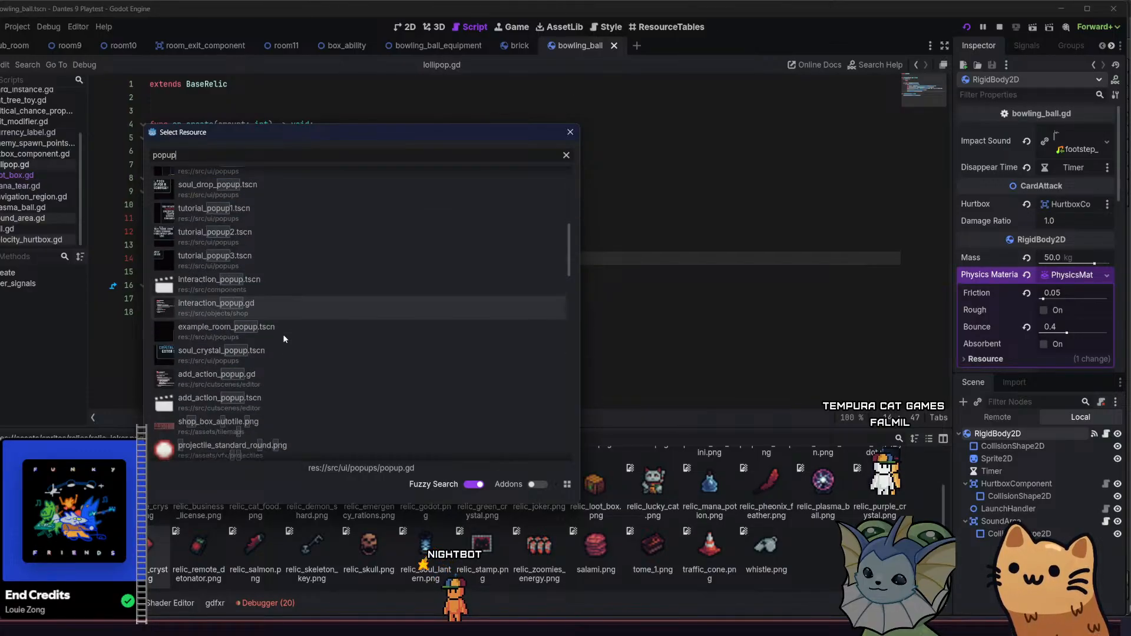
double_click(303, 261)
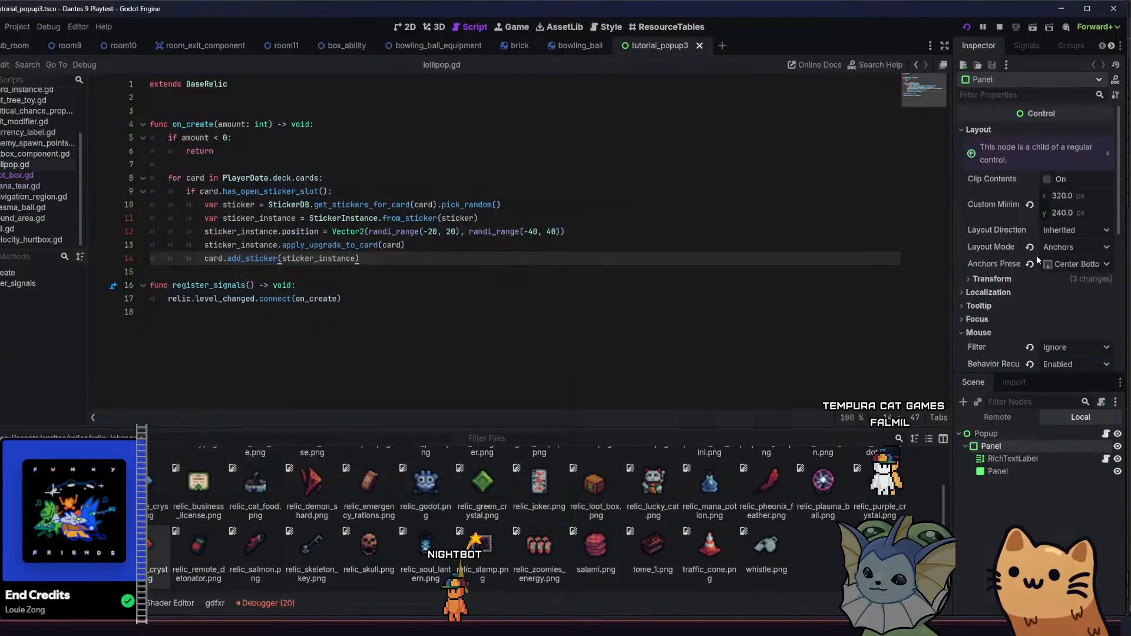
click(1011, 459)
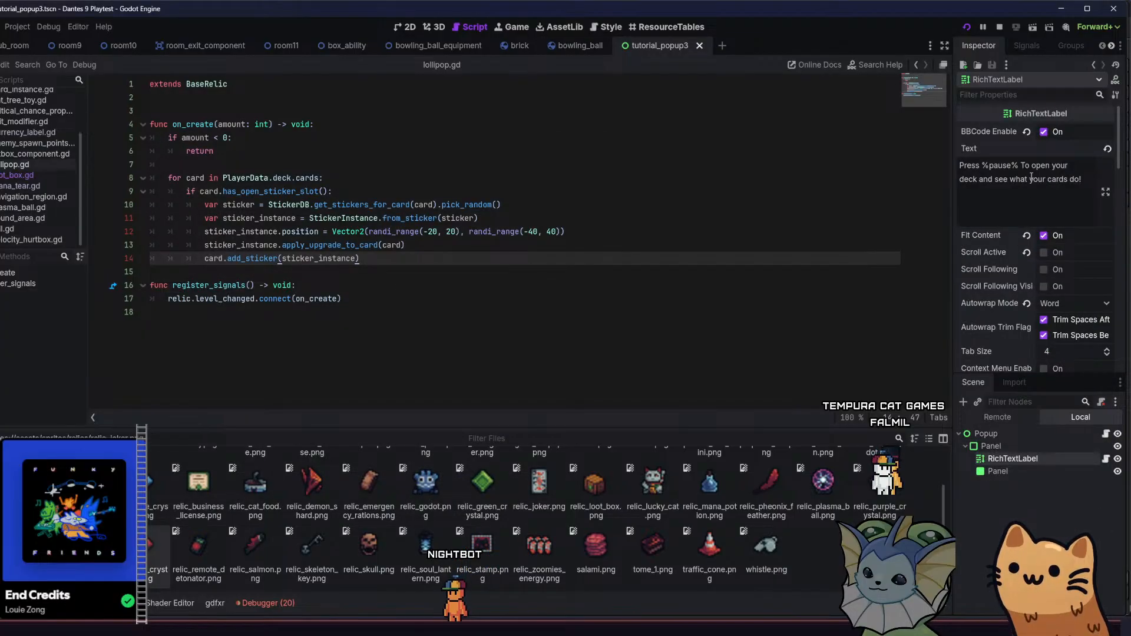
click(700, 46)
Copy "[color=#a53030]Equipment[/color]" from the RichTextLabel text in tutorial_popup1.tscn and close that scene
key(alt+shift+o)
text(tut)
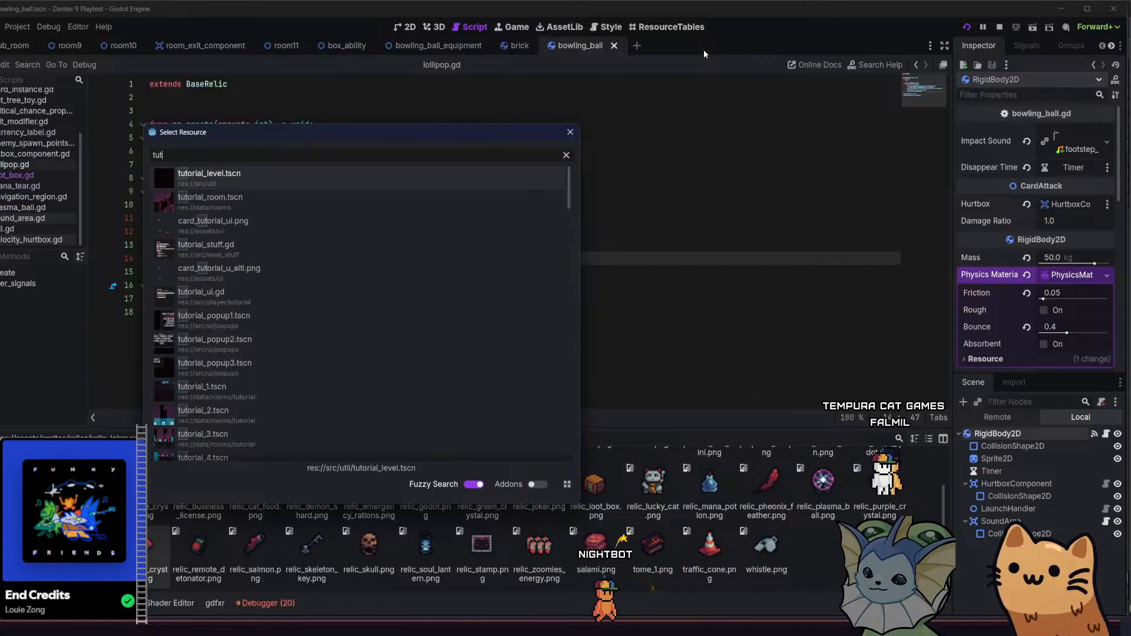
text(orial_pop)
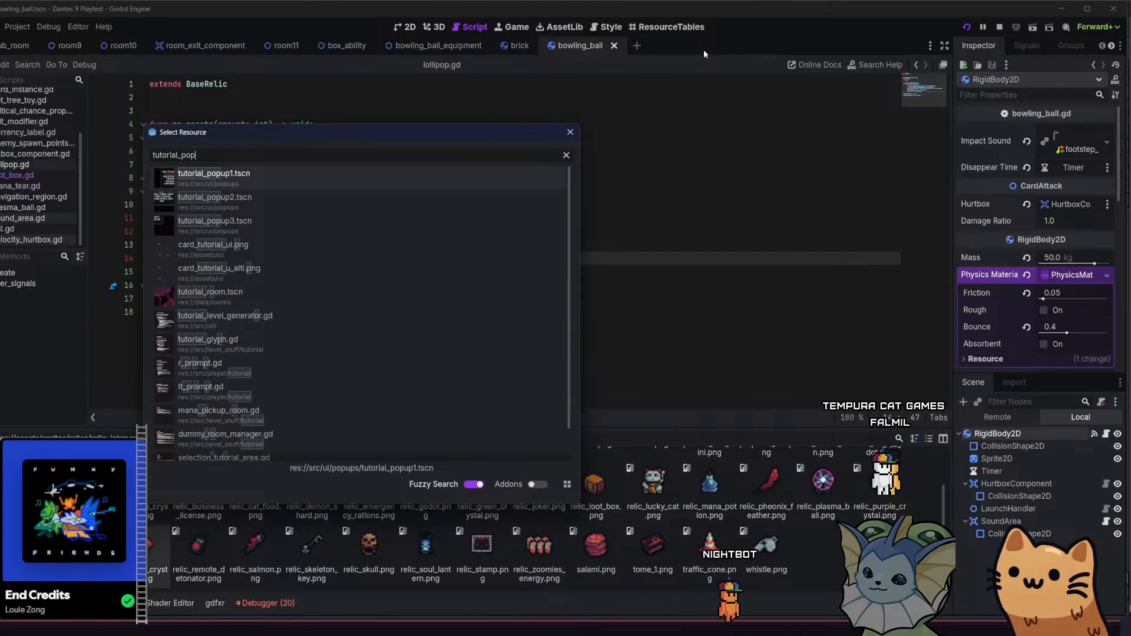
double_click(236, 176)
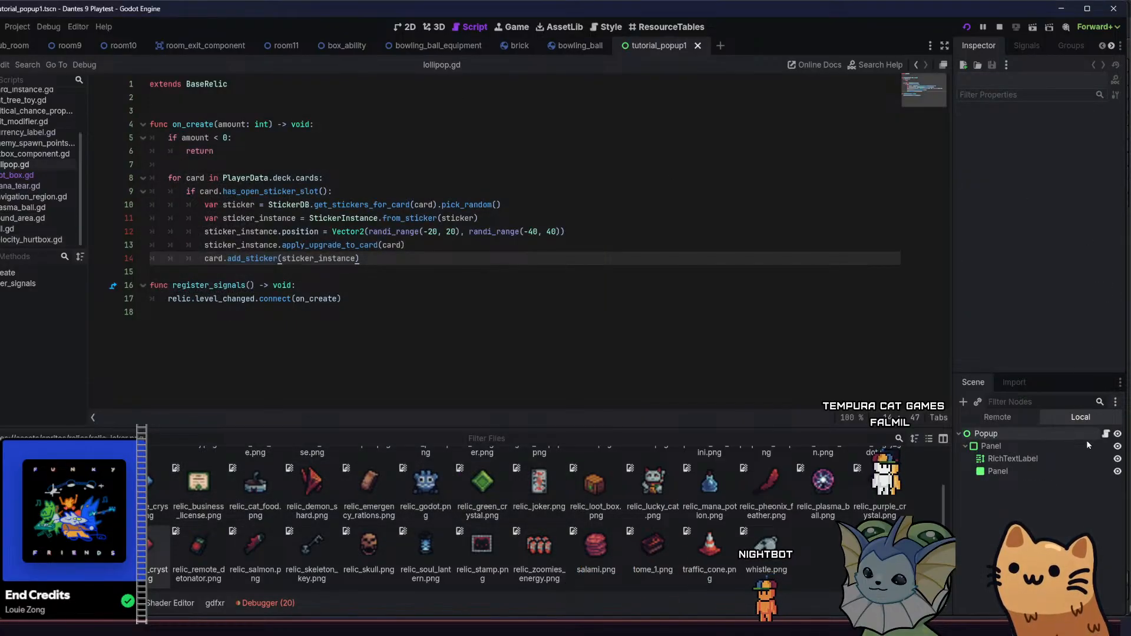
click(1013, 458)
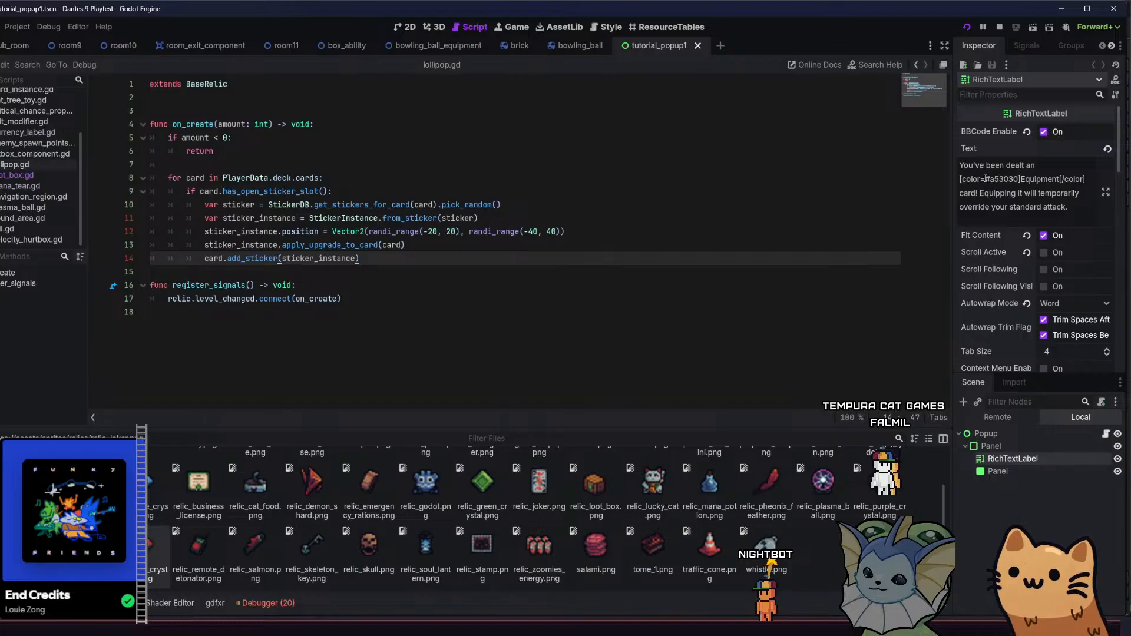
drag(962, 177, 1063, 181)
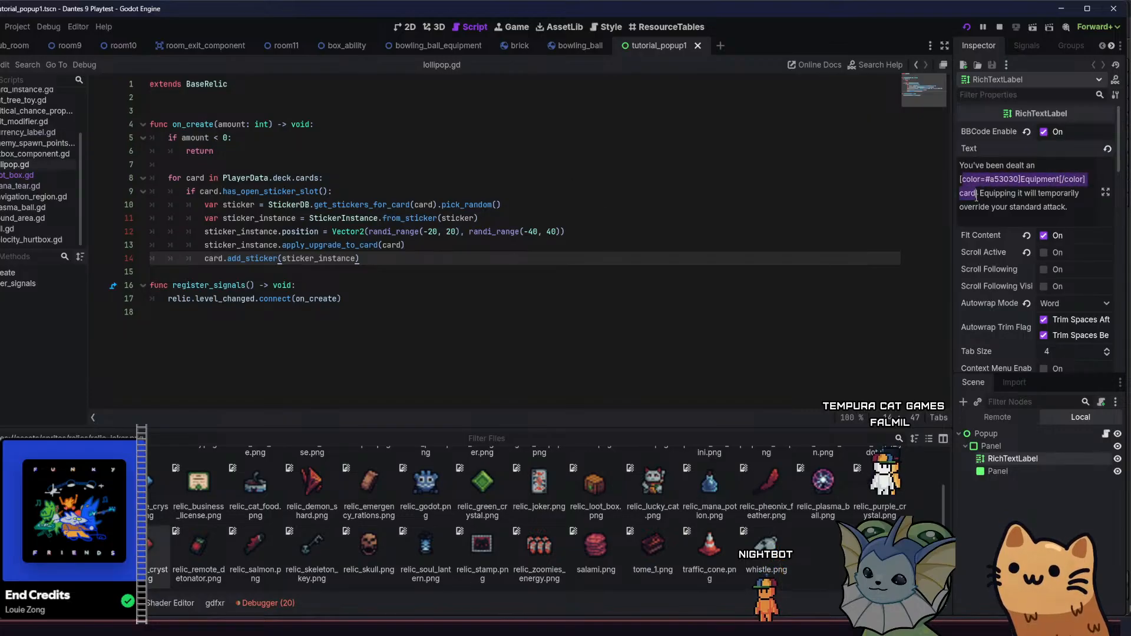
click(1082, 179)
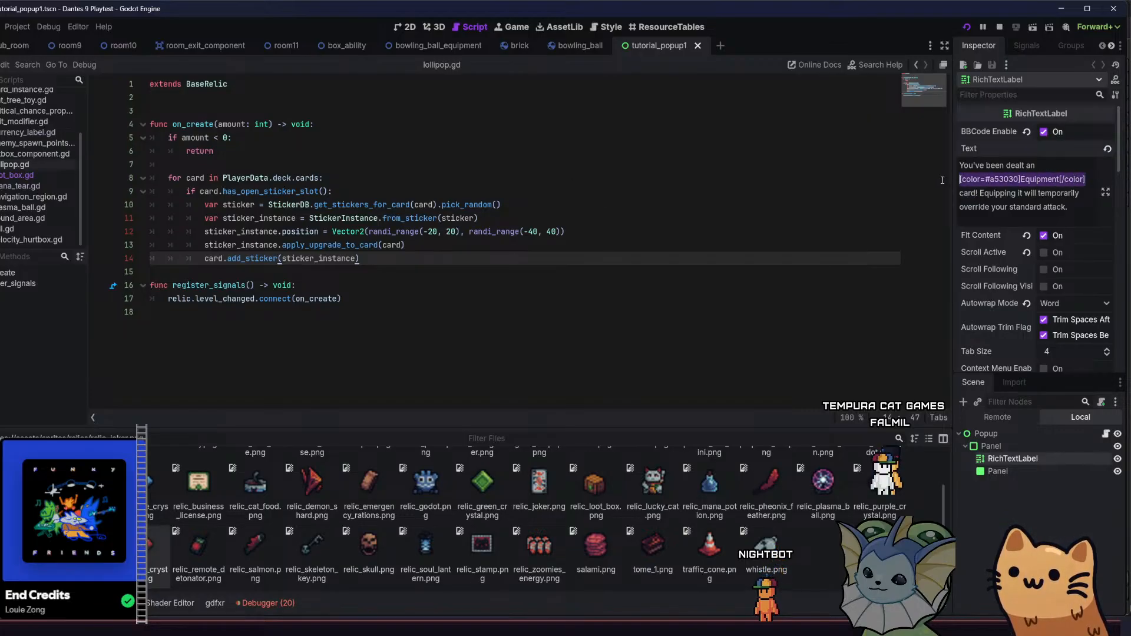
click(697, 45)
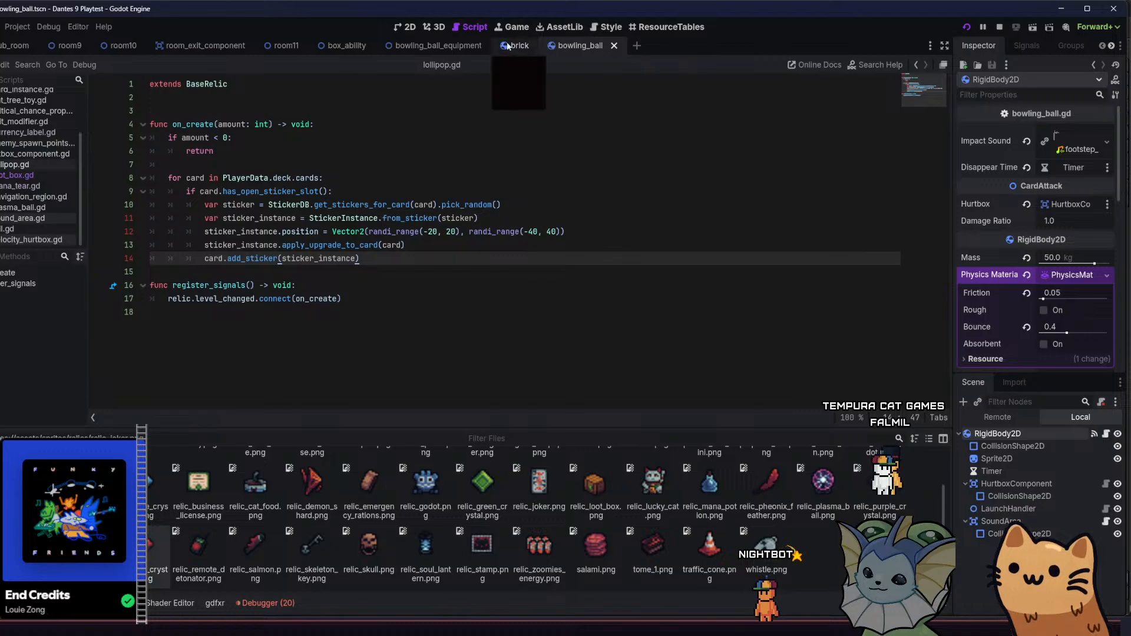
click(468, 48)
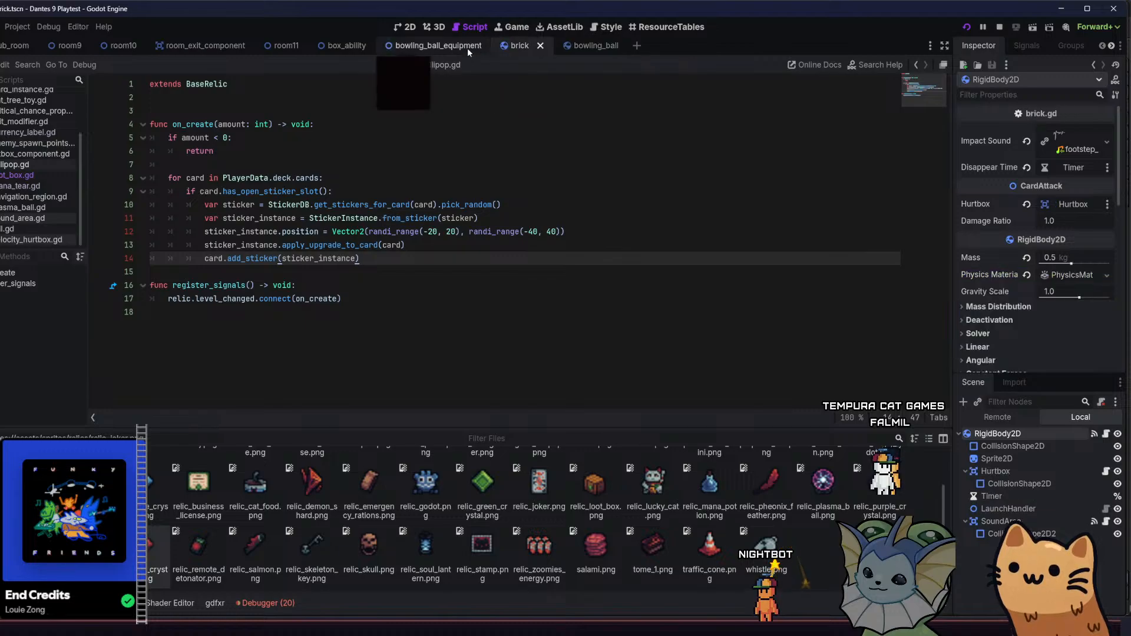
click(347, 46)
click(286, 46)
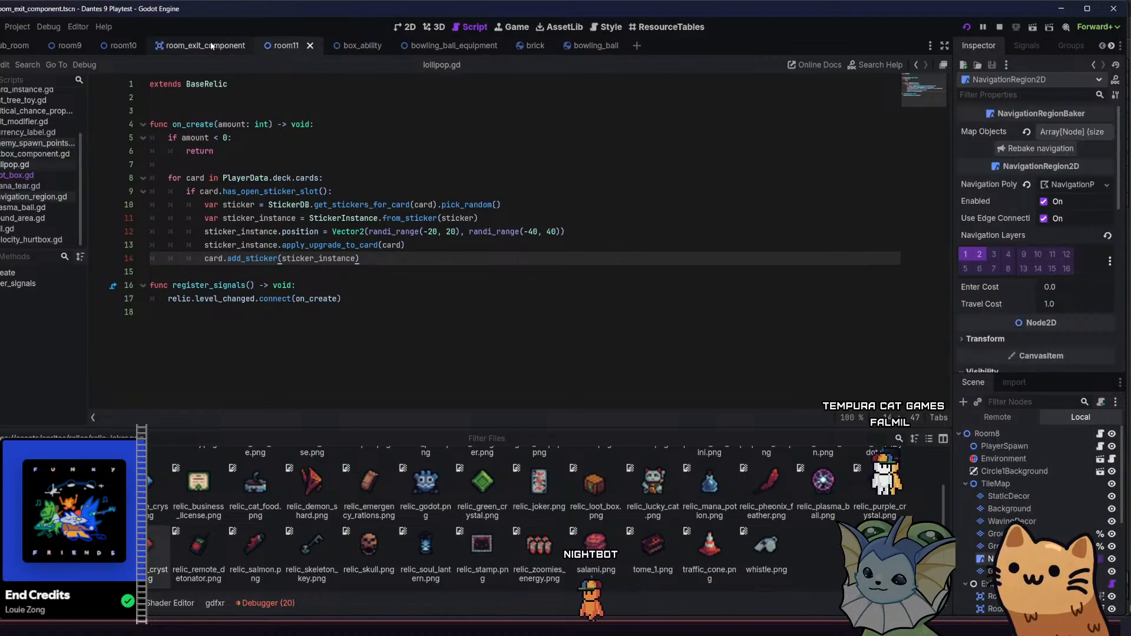
click(205, 46)
click(594, 46)
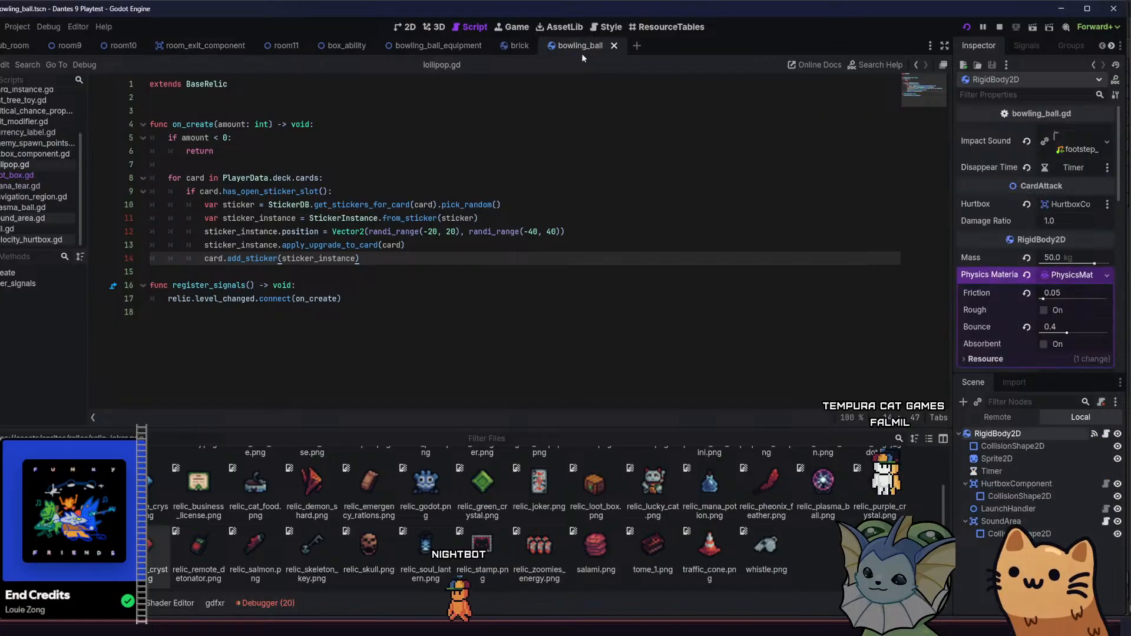
Reopen relic_red_crystal.tres, finish its description with "[color=#a53030]Equipment[/color] cards by 15%", and save
key(shift+alt+o)
text(re)
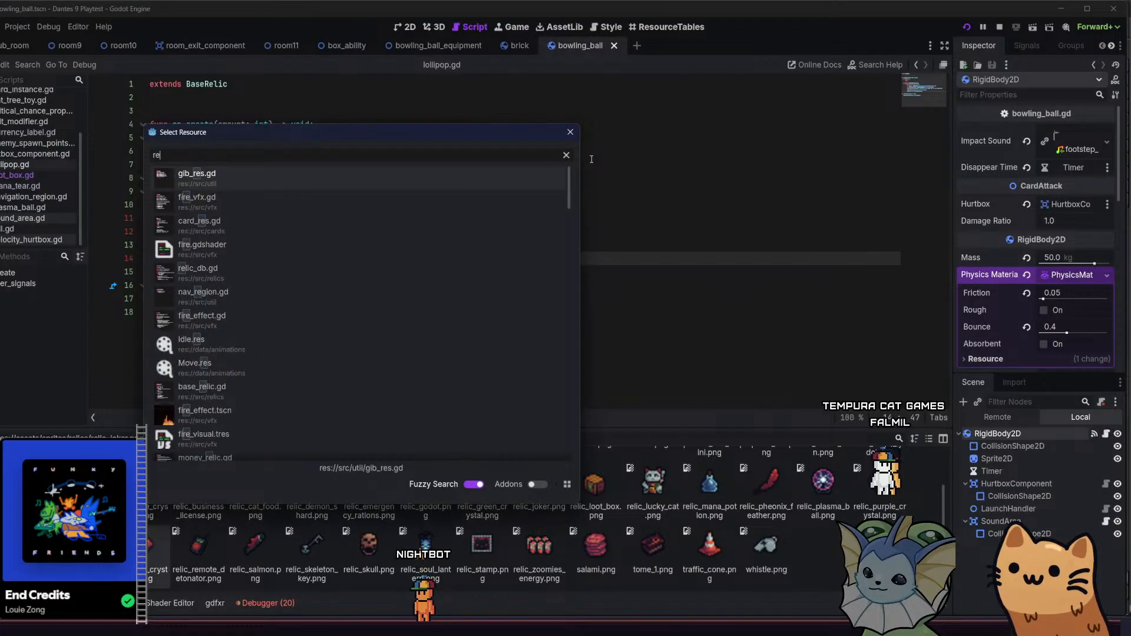
text(lic_re)
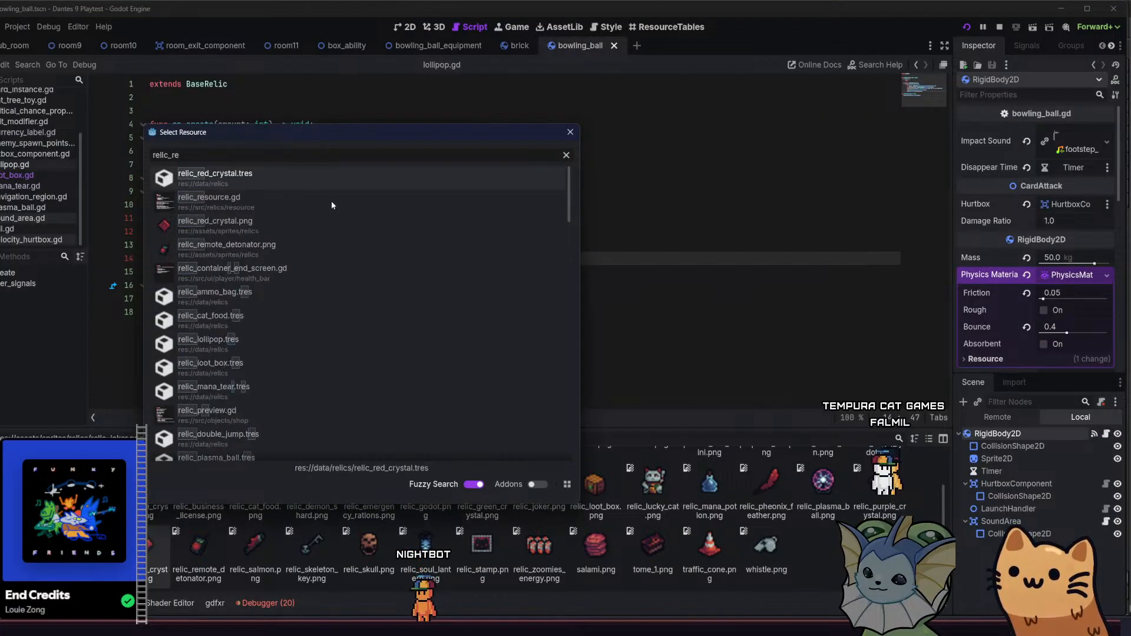
double_click(363, 179)
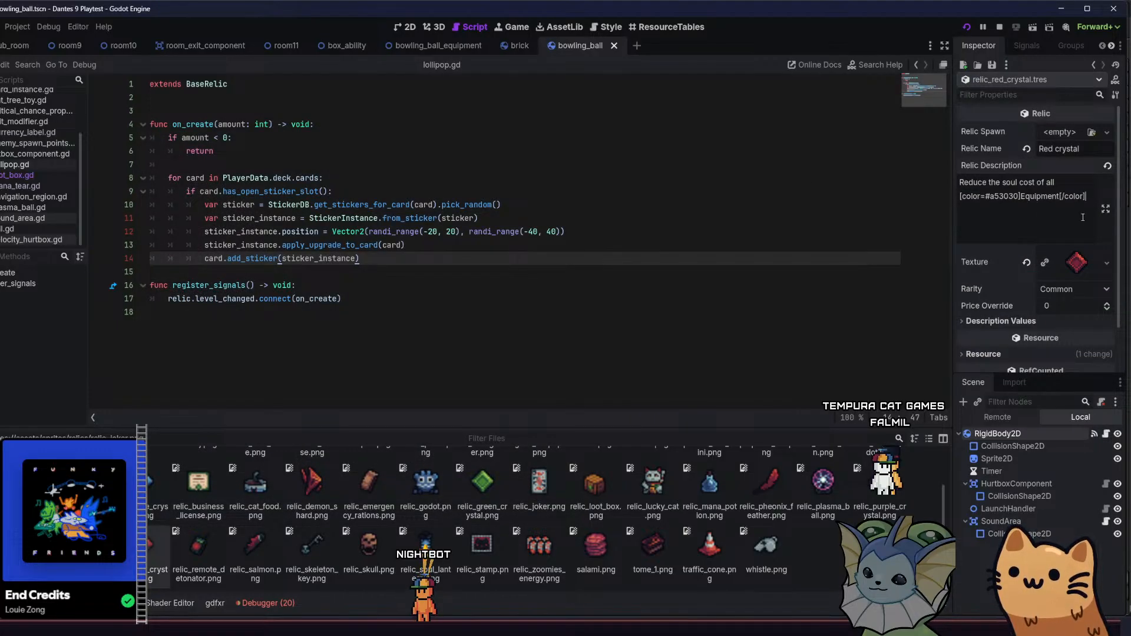
text(cards by)
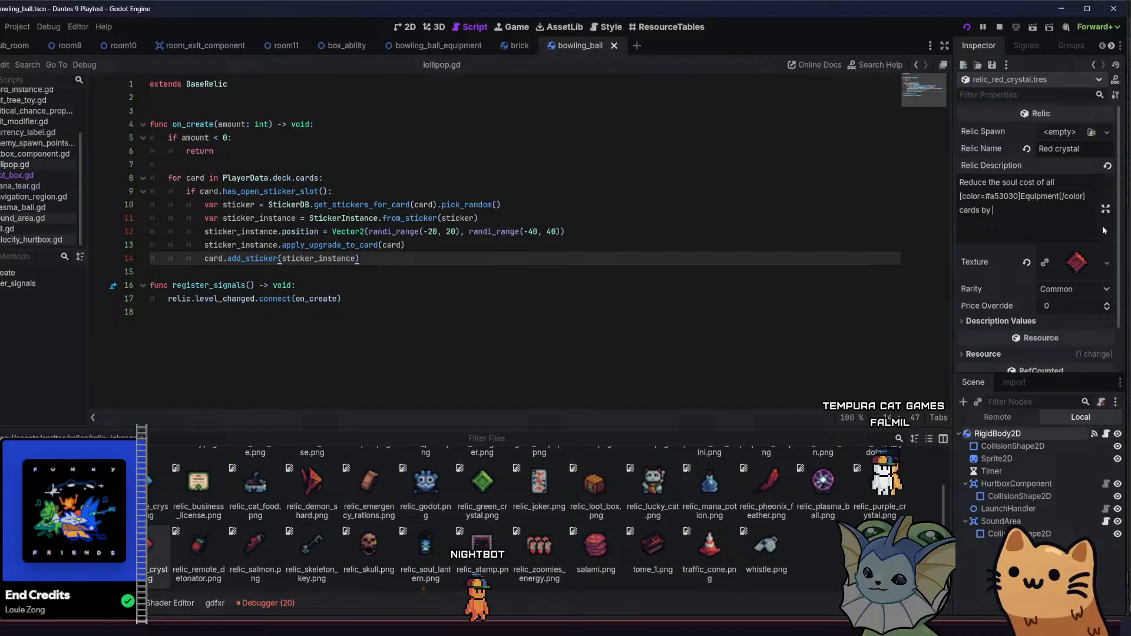
text( 15%)
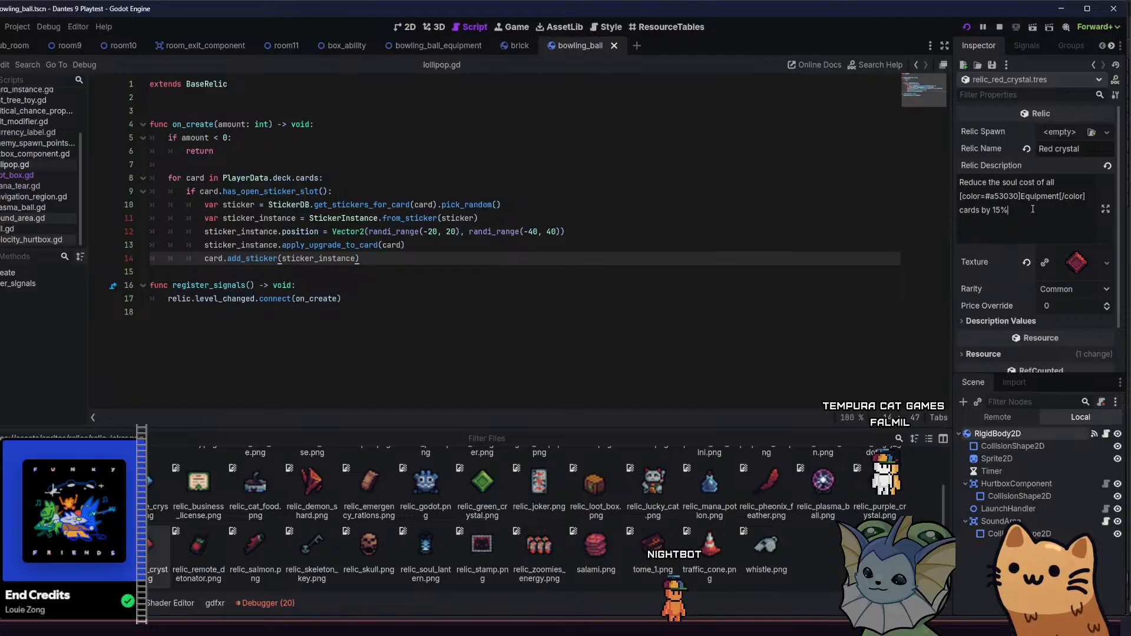
key(ctrl+s)
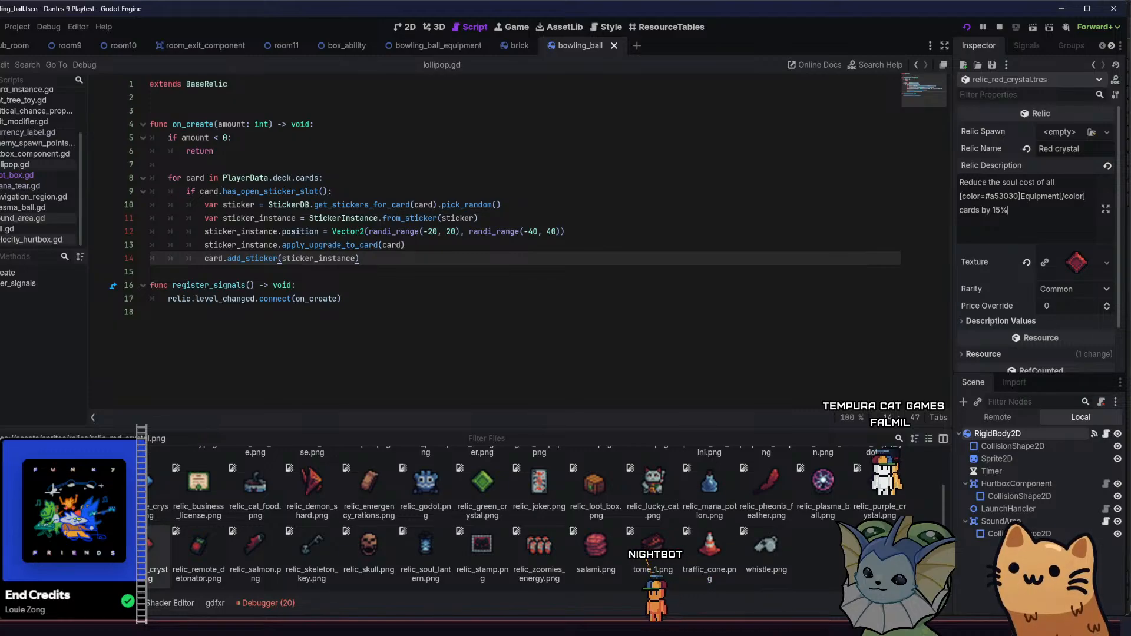
Create a GDScript file named relic_red_crystal.gd in the project's data/relics folder
click(70, 518)
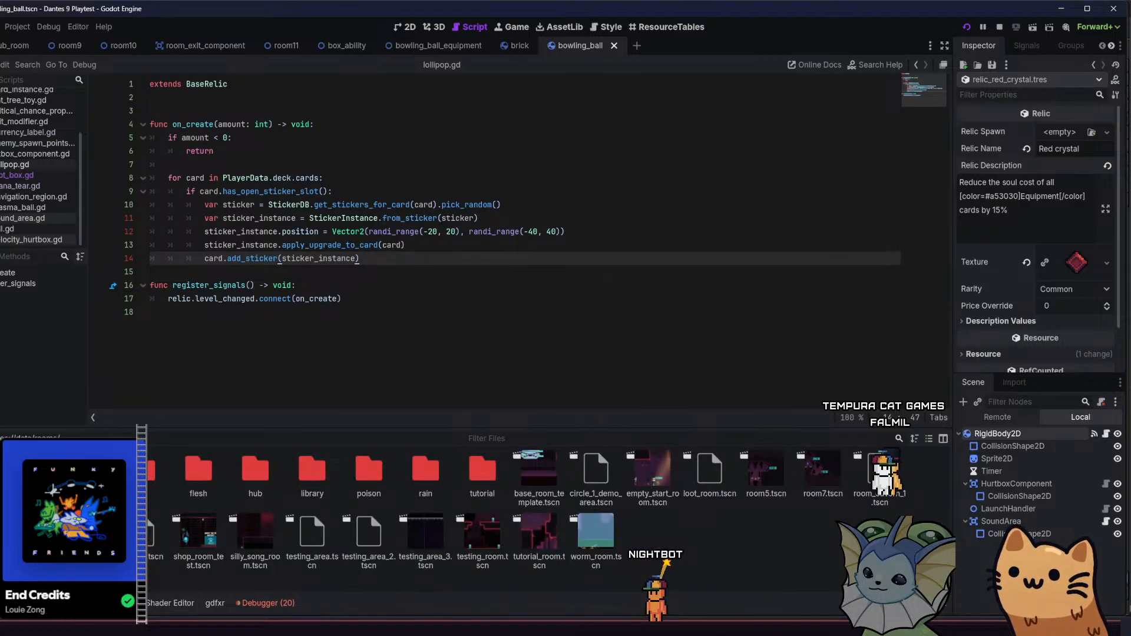
click(71, 506)
right_click(459, 566)
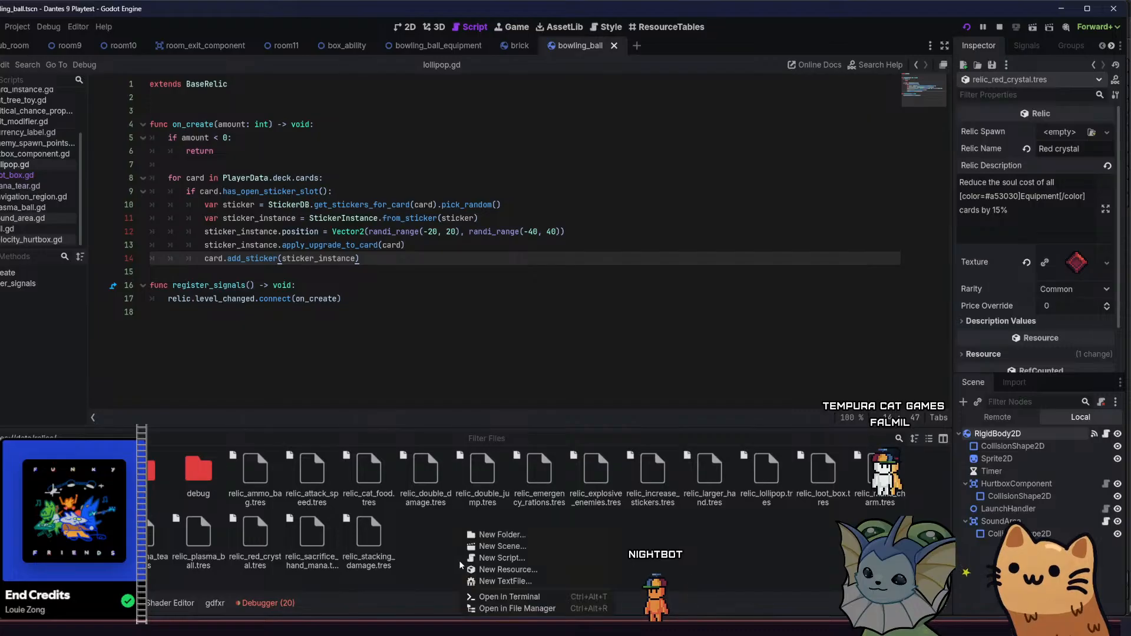
click(524, 559)
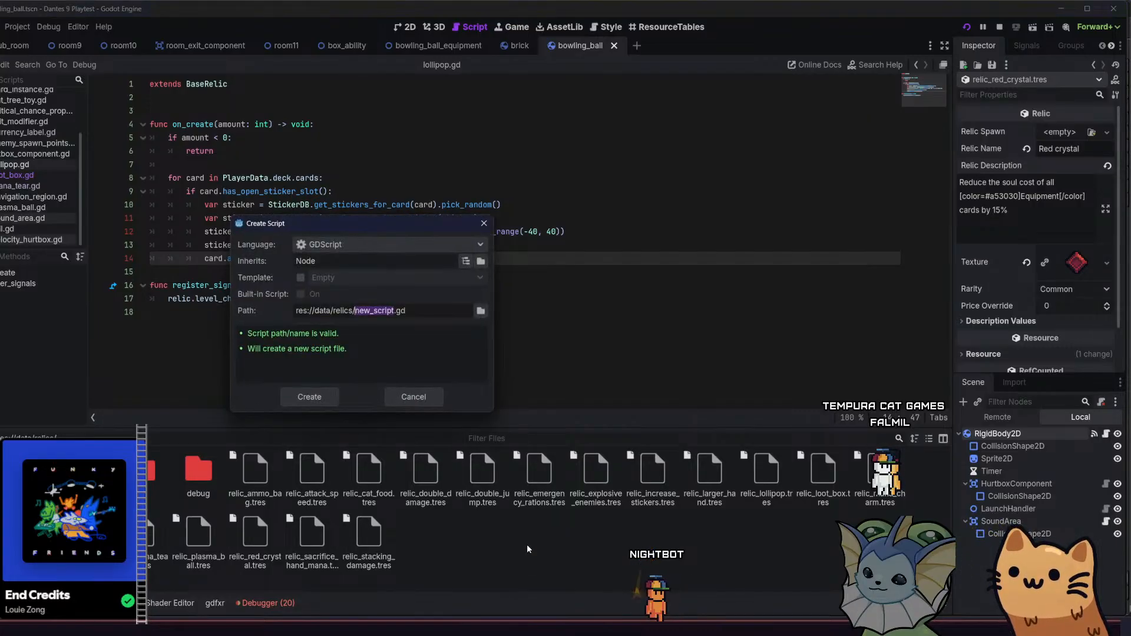
text(reli)
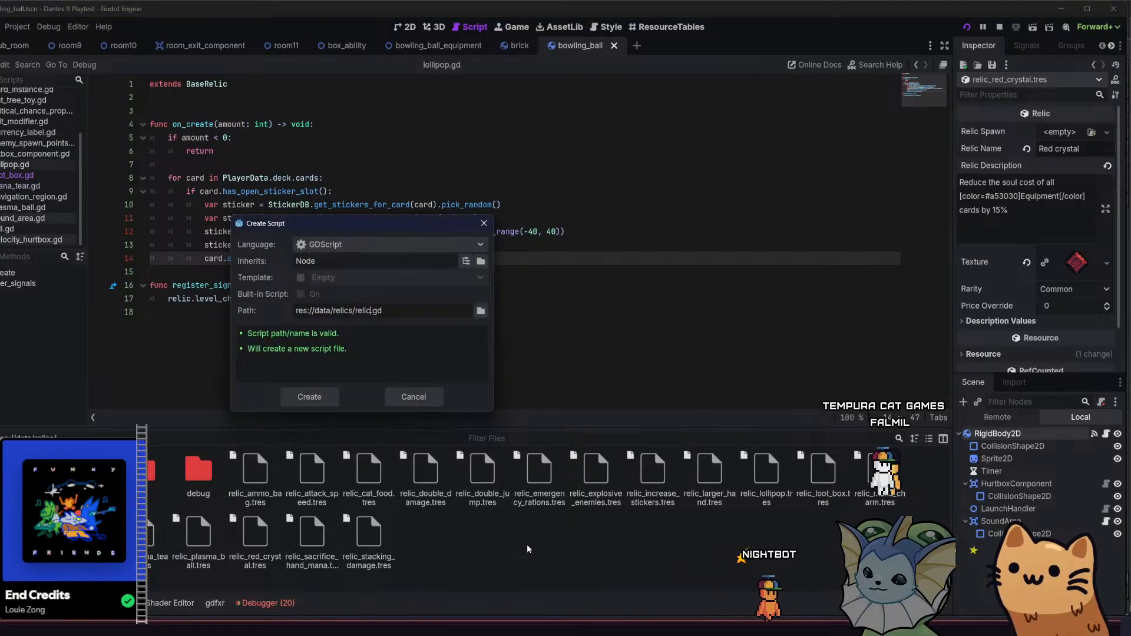
text(c_red_cr)
text(ystal)
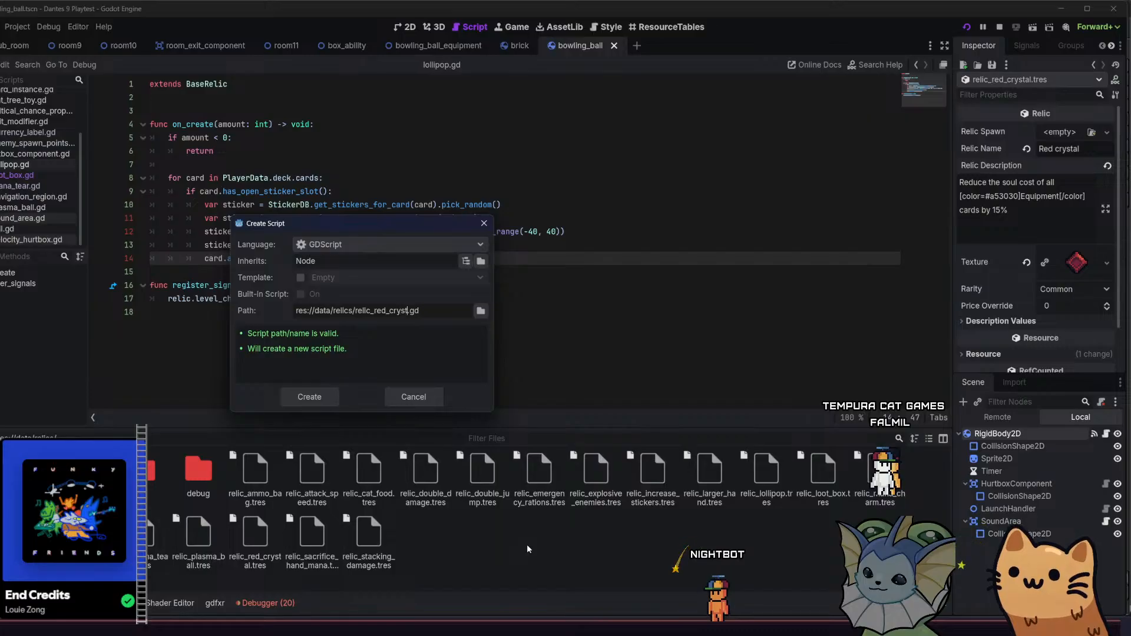
key(Return)
click(213, 90)
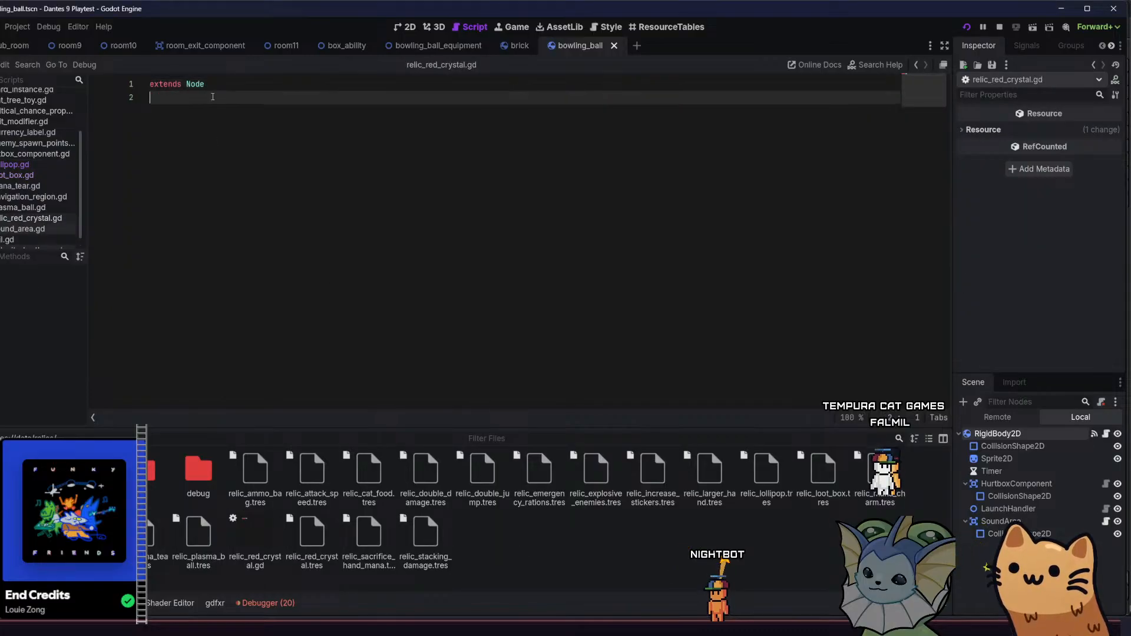
Make relic_red_crystal.gd extend BaseRelic and leave one blank line before the function area
text(Base)
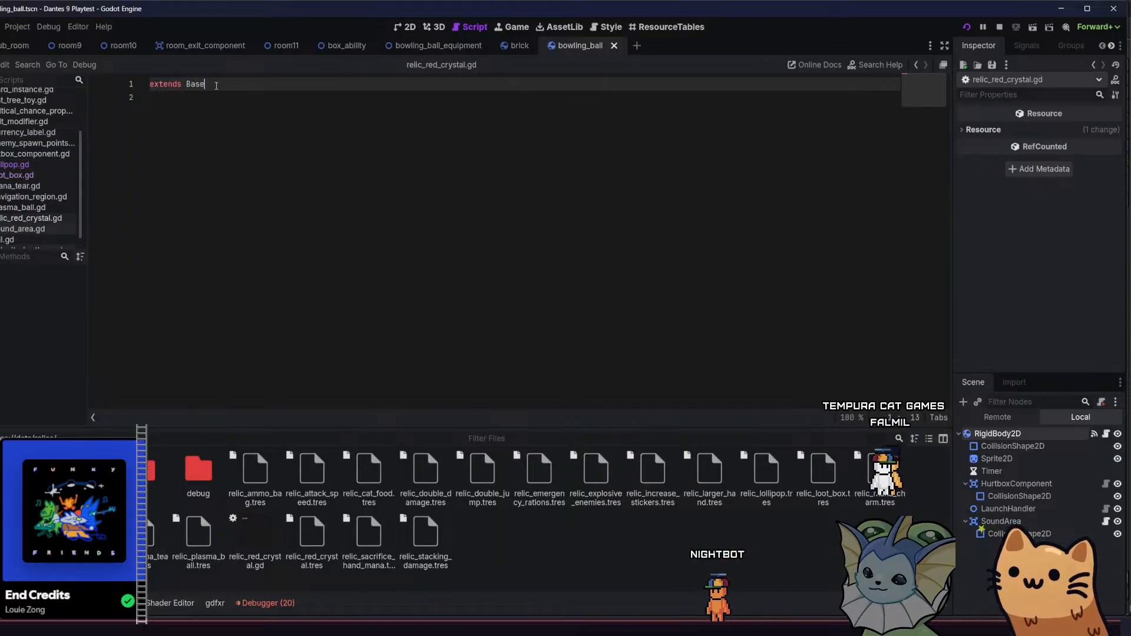
text(E)
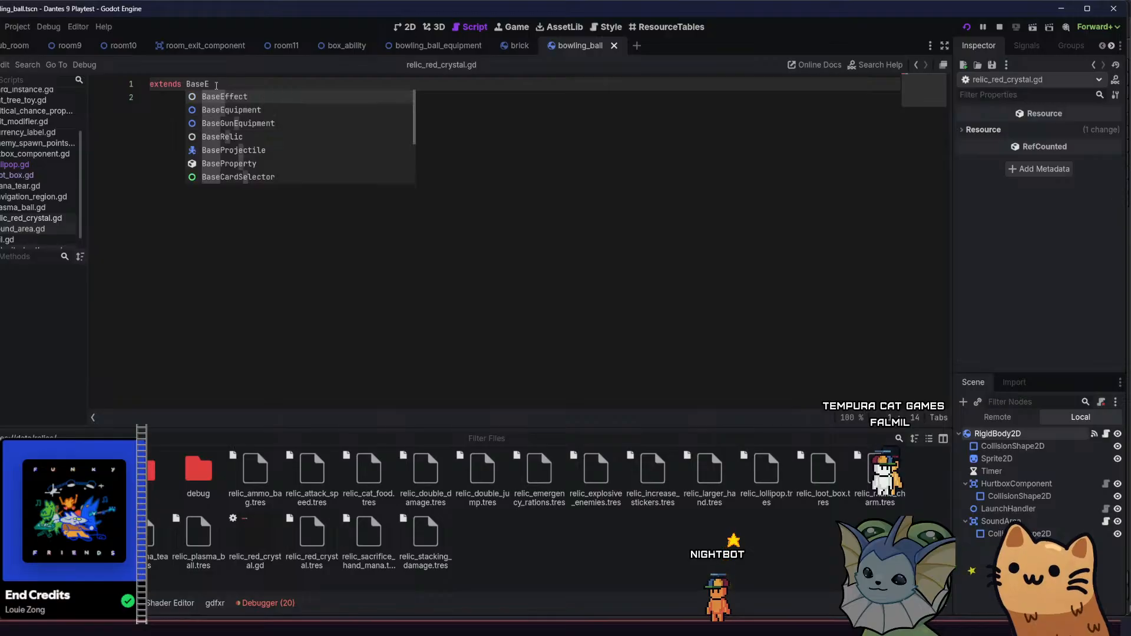
key(BackSpace)
text(Relic)
key(Return)
key(Return)
key(Return)
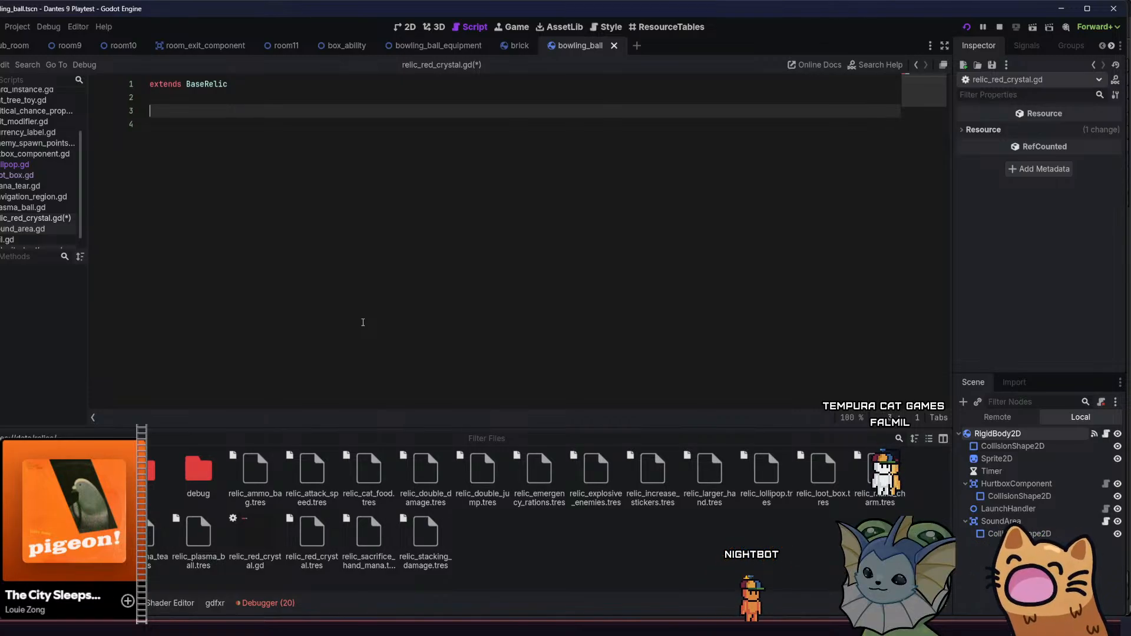
click(312, 84)
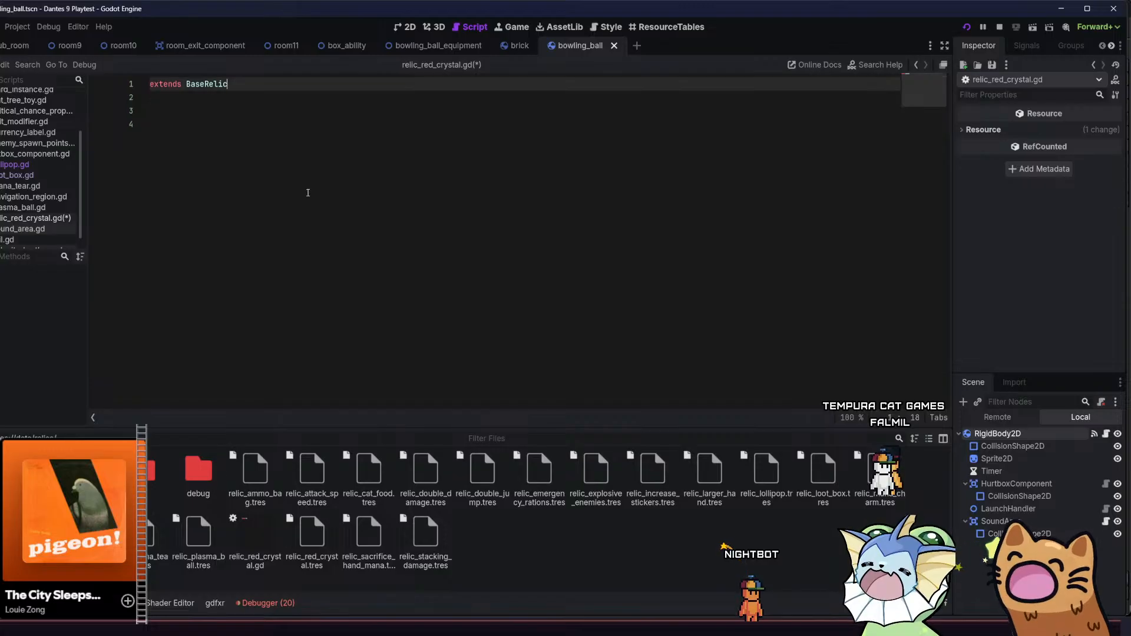
click(308, 195)
click(307, 84)
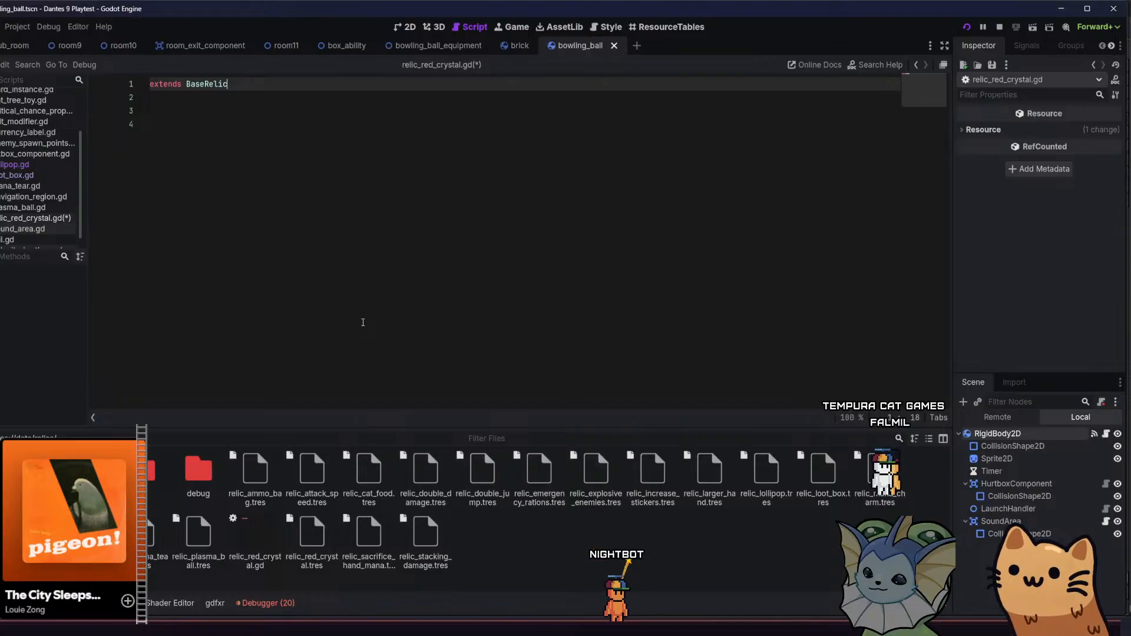
click(484, 193)
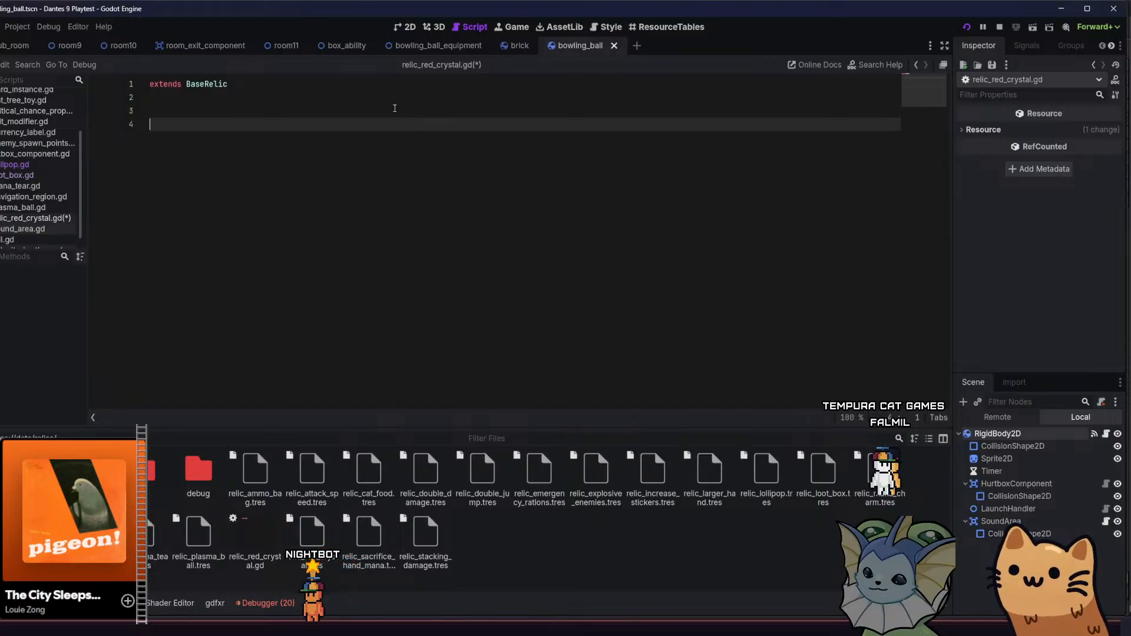
key(BackSpace)
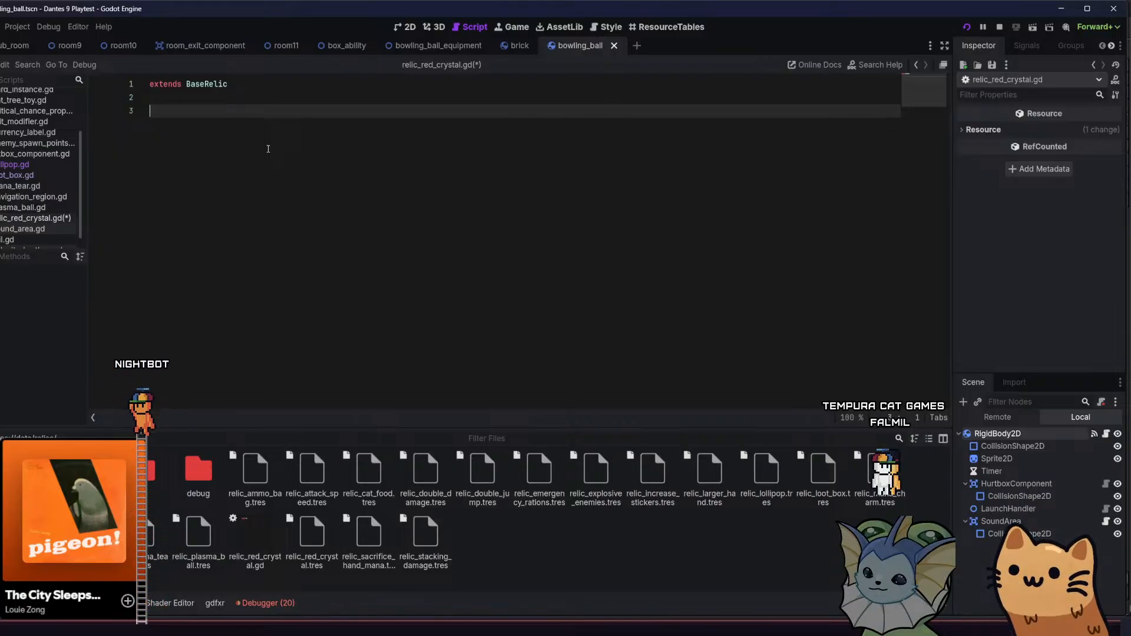
Declare the function on_level_changed(amount: int) -> void below the extends line
text(on)
key(BackSpace)
key(BackSpace)
text(func )
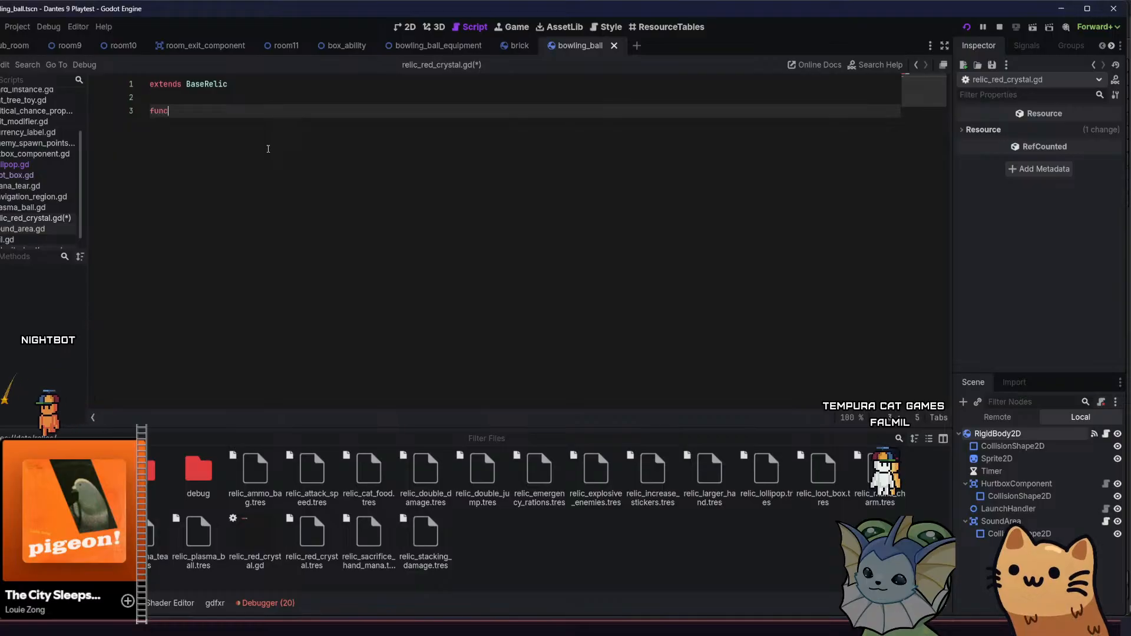
text(on)
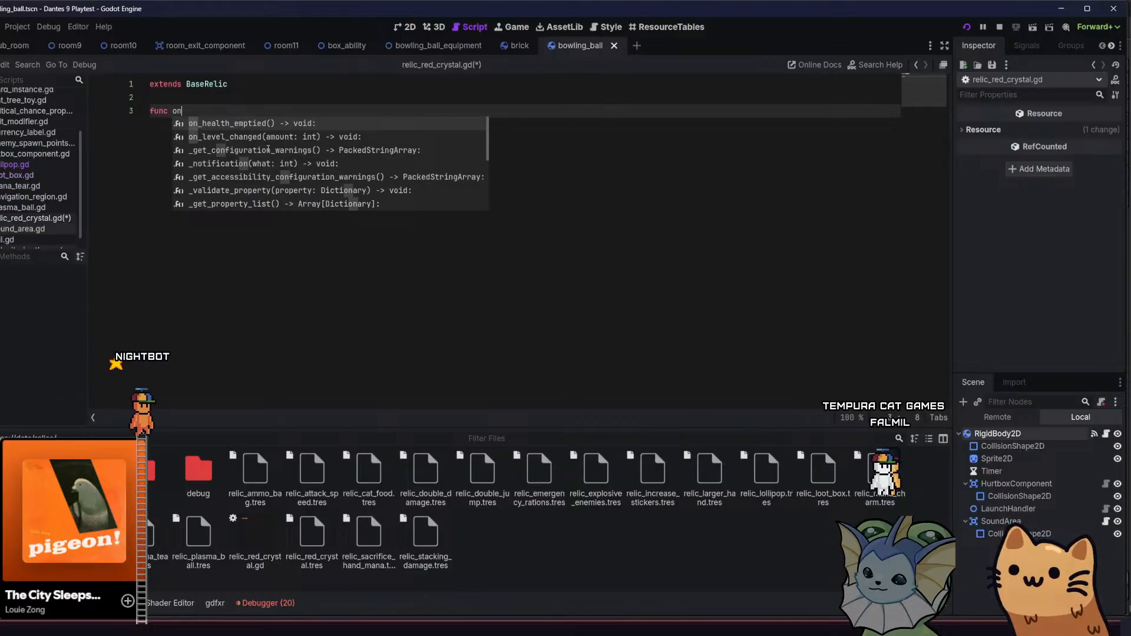
key(Down)
key(Return)
key(Return)
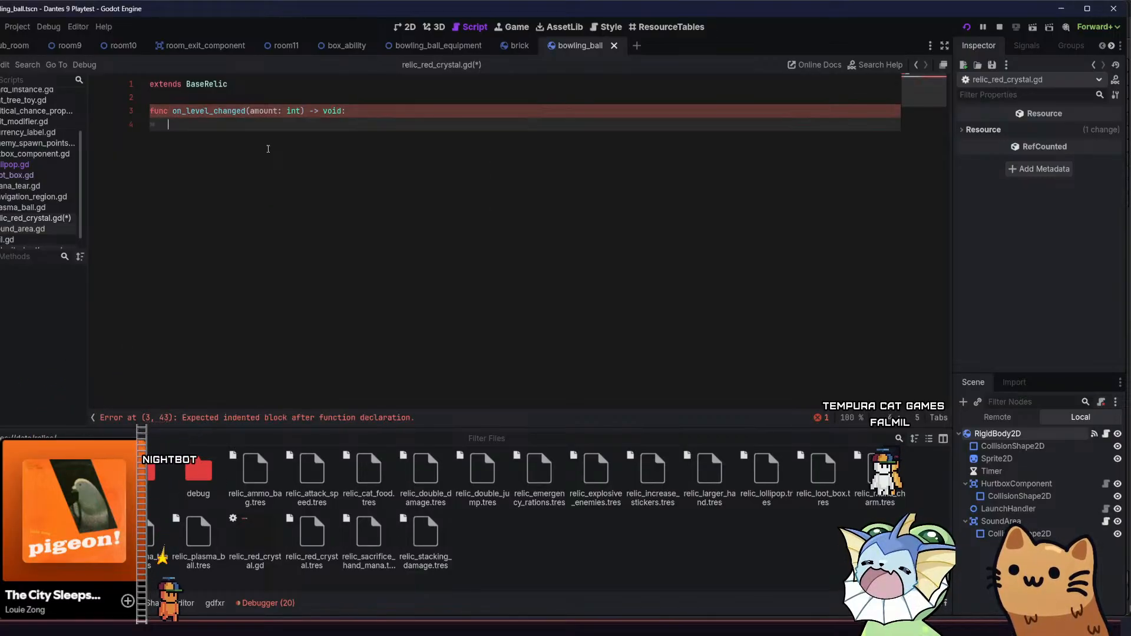
Begin a "for card in" loop inside on_level_changed
text(for card)
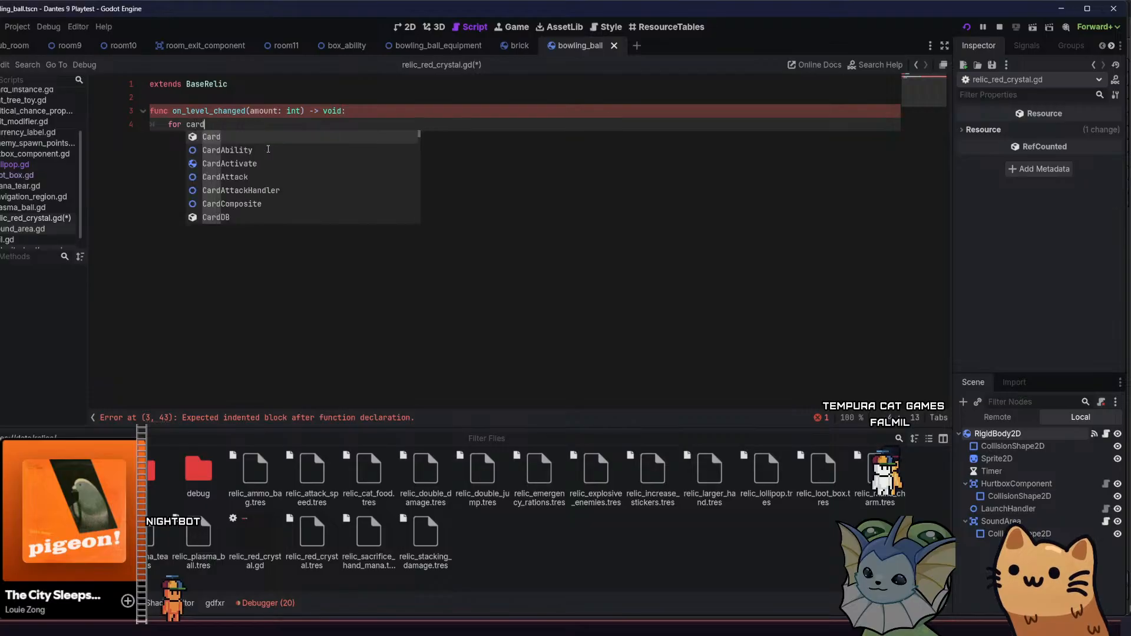
text( in d)
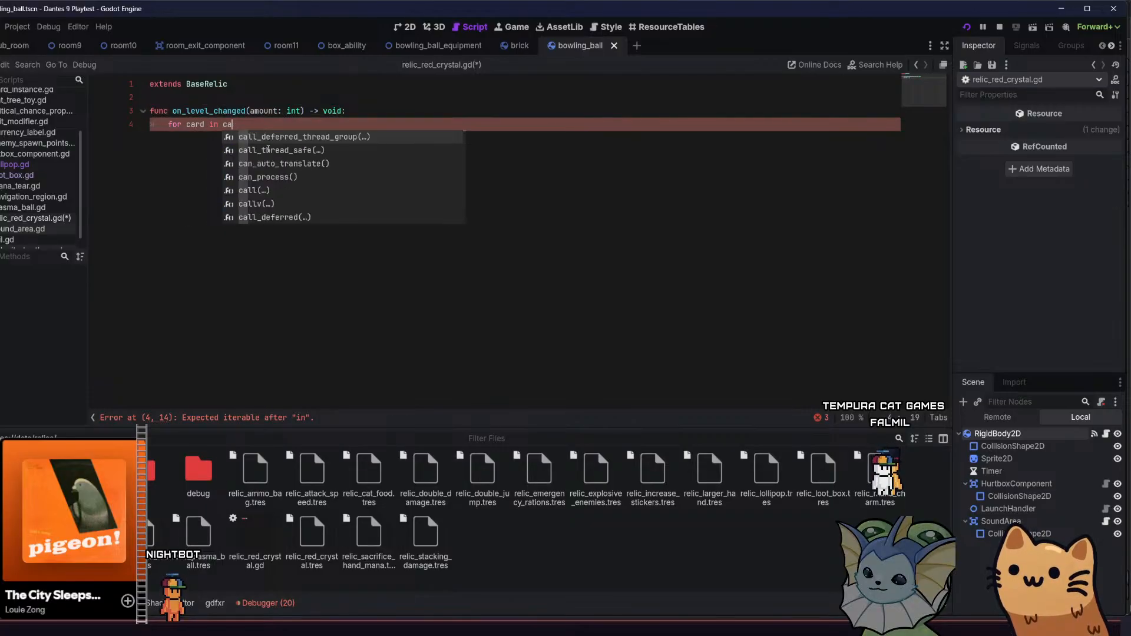
key(BackSpace)
text(pl)
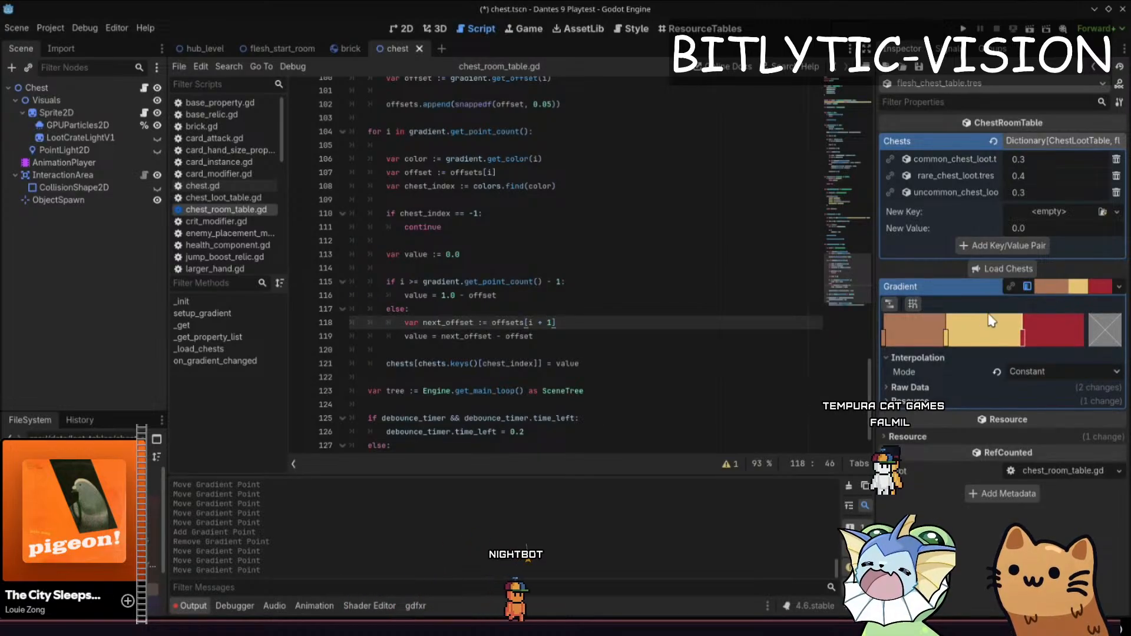
Try shifting the red point of the chest table's gradient toward the end and back to its earlier offset
drag(1023, 340, 1070, 341)
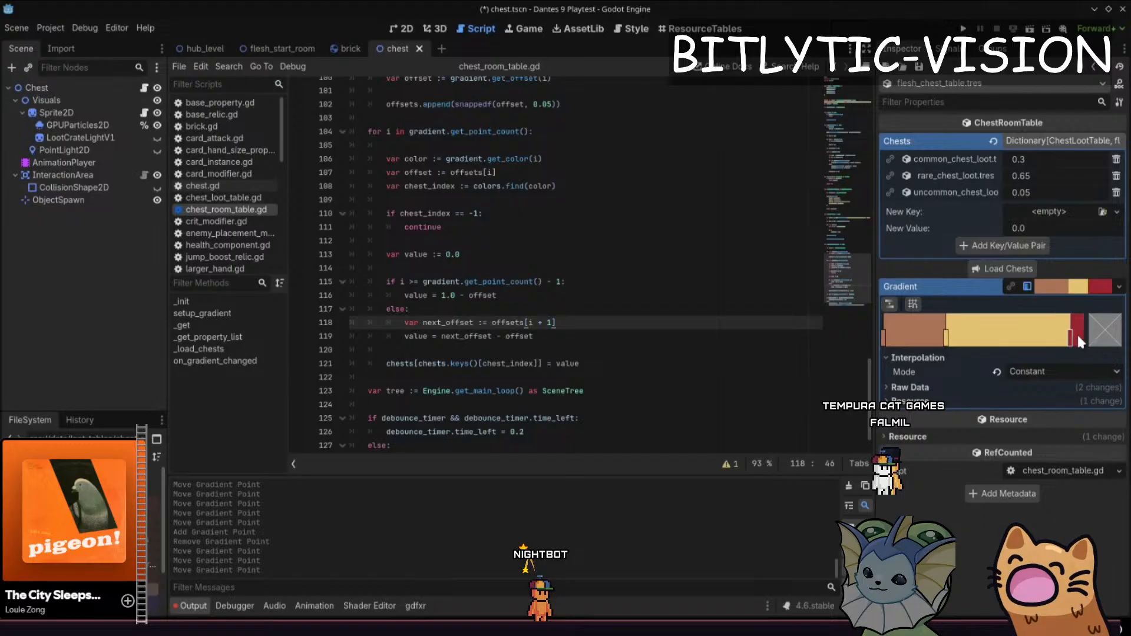
drag(1072, 336, 1007, 341)
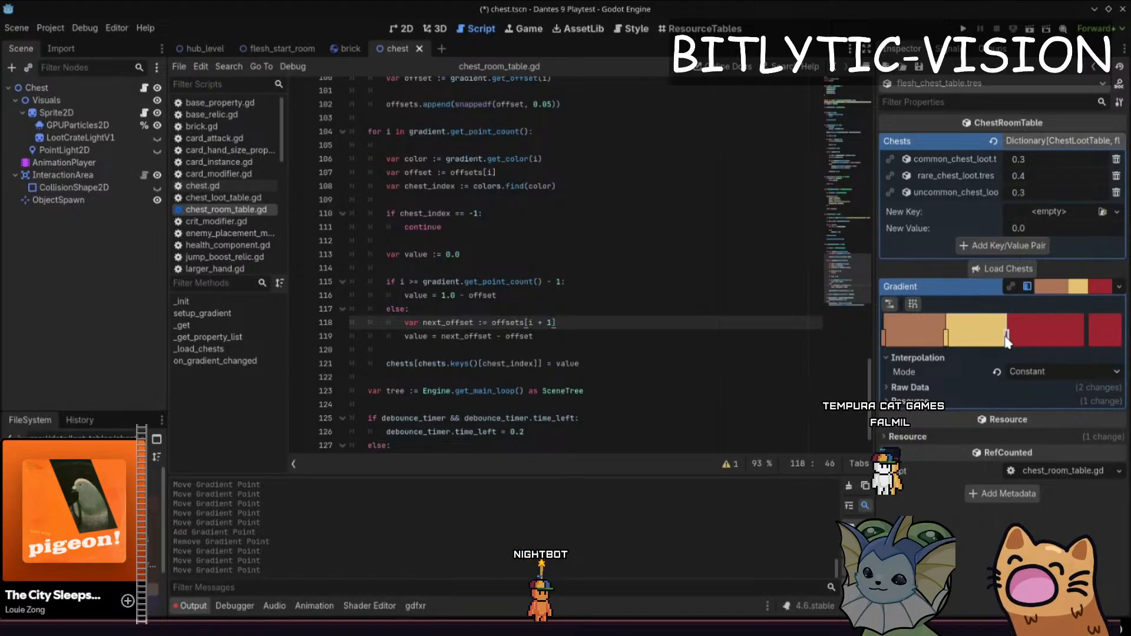
Examine the colors constant and the setup_gradient, _get, _get_property_list and _load_chests functions in chest_room_table.gd
scroll(678, 224, up, 20)
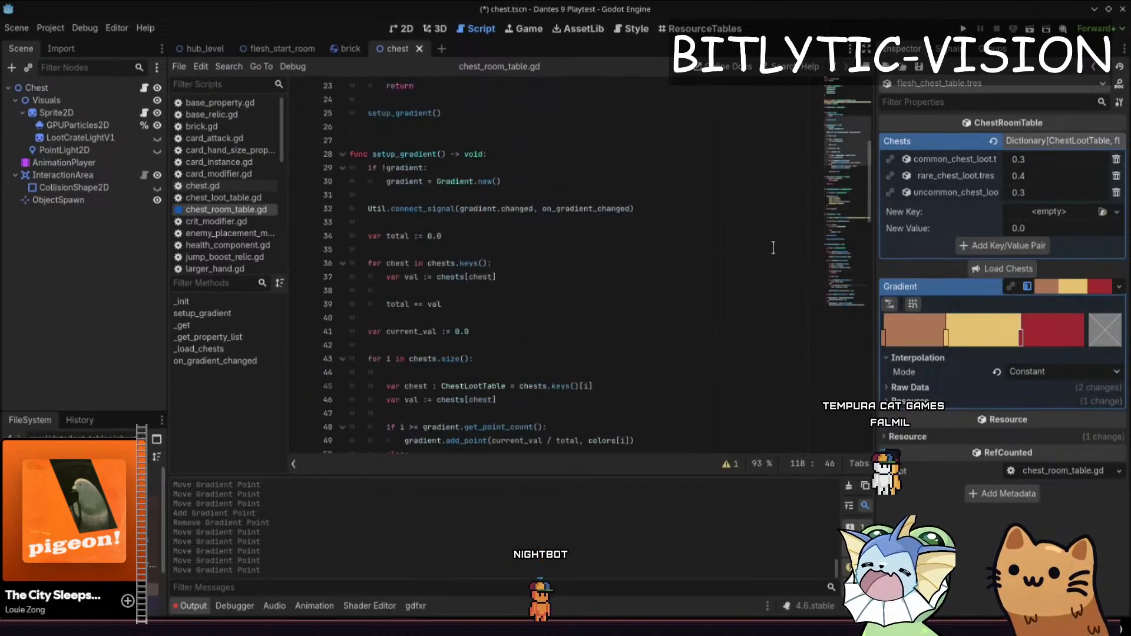
drag(471, 210, 365, 155)
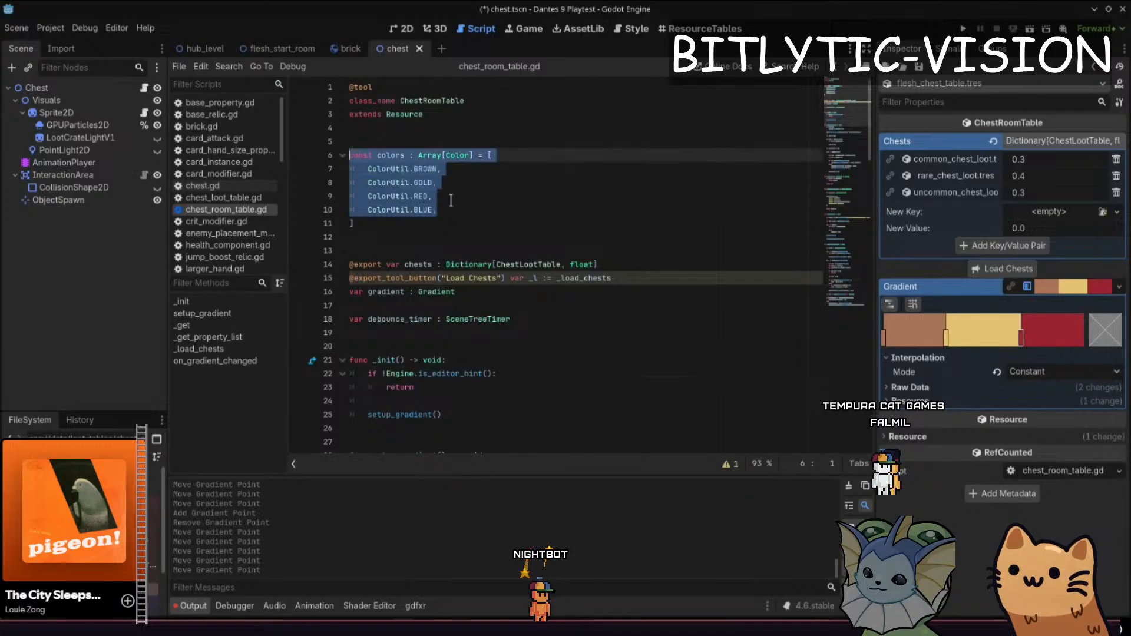
click(472, 210)
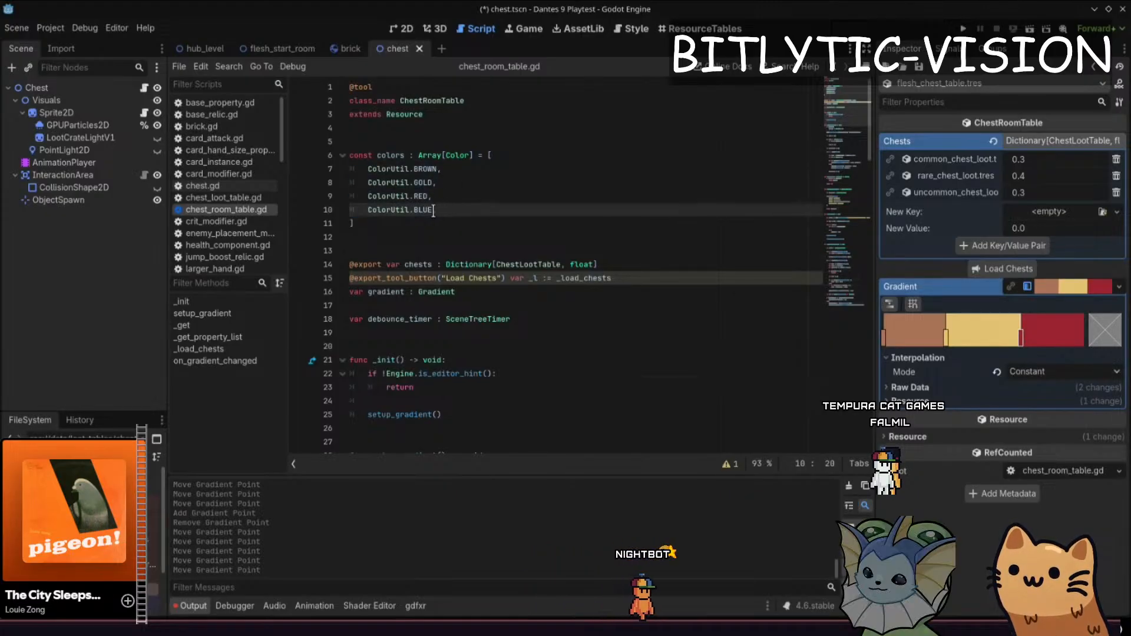
drag(442, 211, 367, 171)
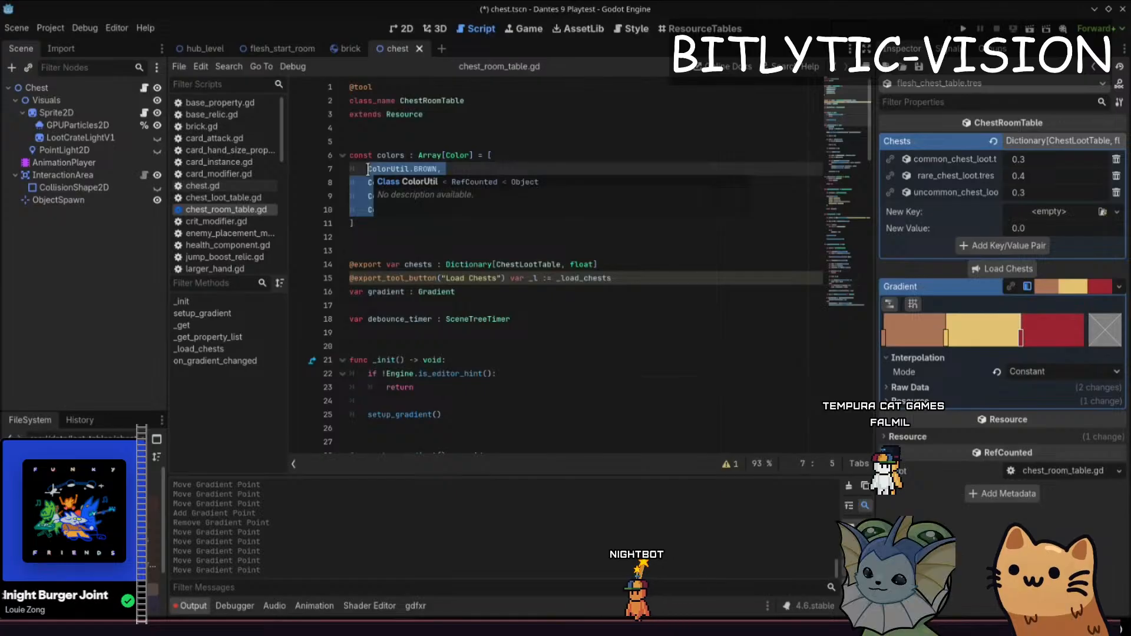
scroll(394, 215, down, 9)
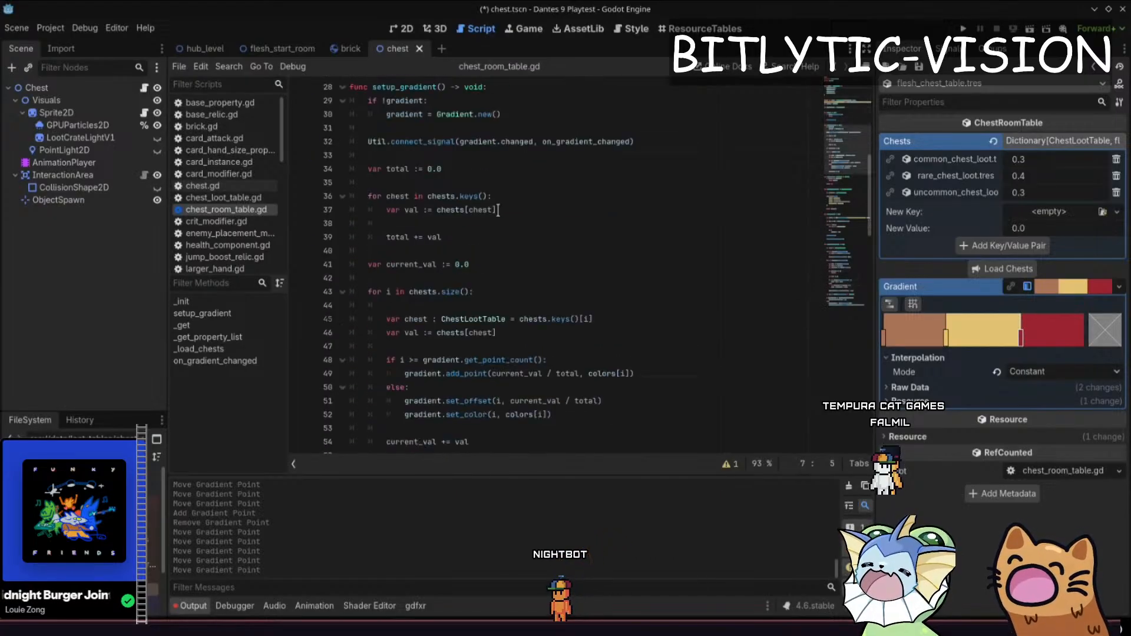
scroll(448, 265, up, 5)
click(510, 293)
key(Down)
key(Down)
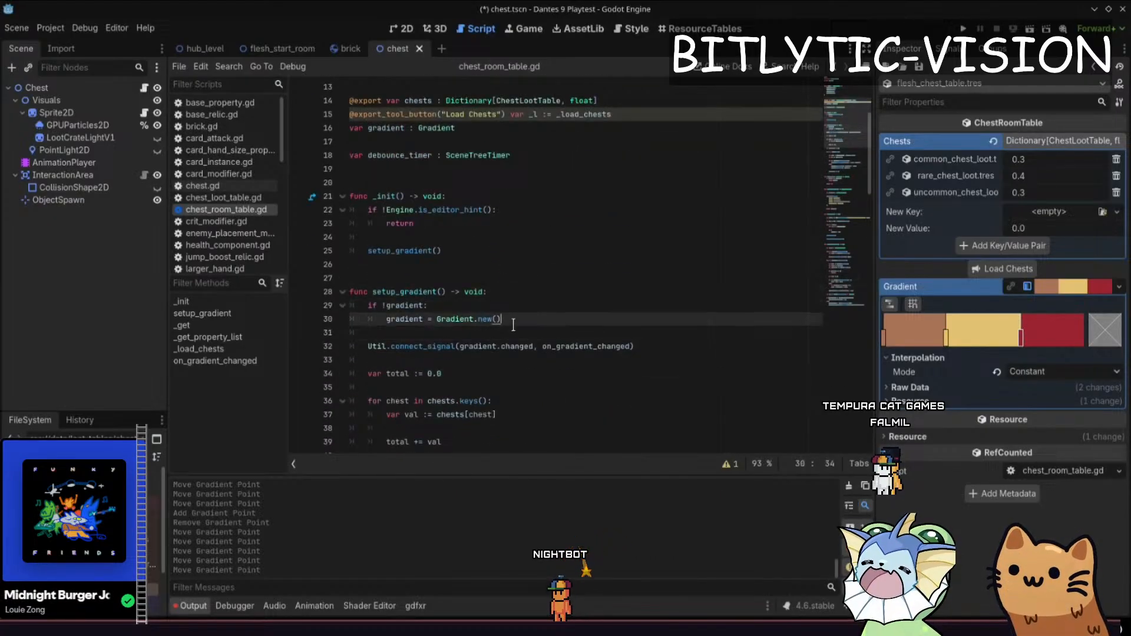
scroll(544, 264, down, 4)
scroll(547, 228, down, 11)
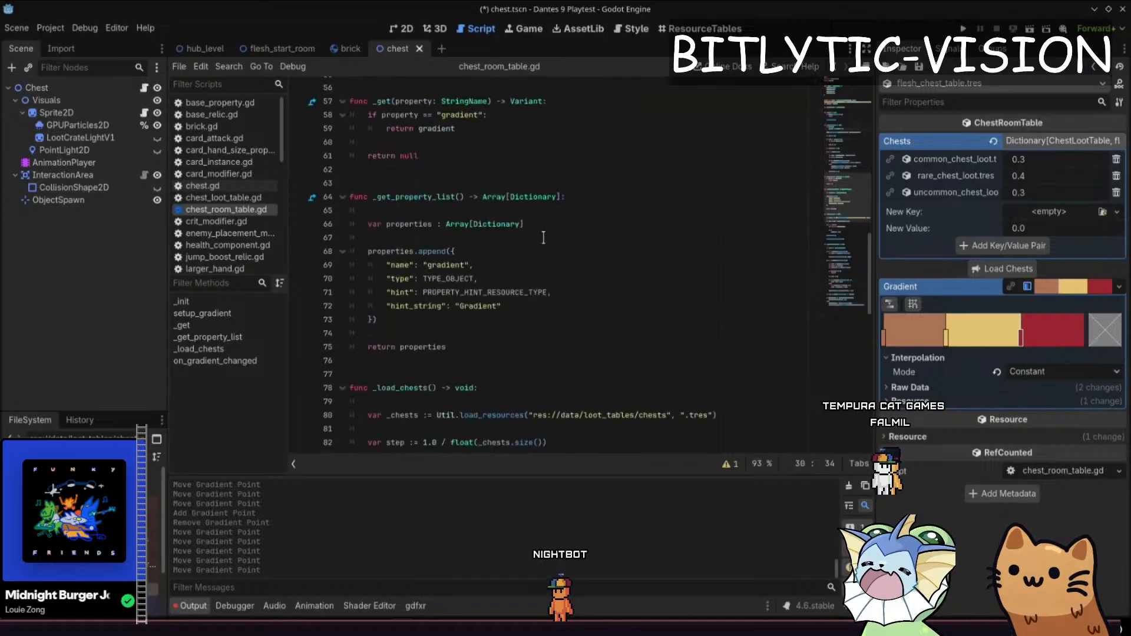
scroll(524, 188, up, 5)
scroll(506, 149, down, 6)
click(506, 306)
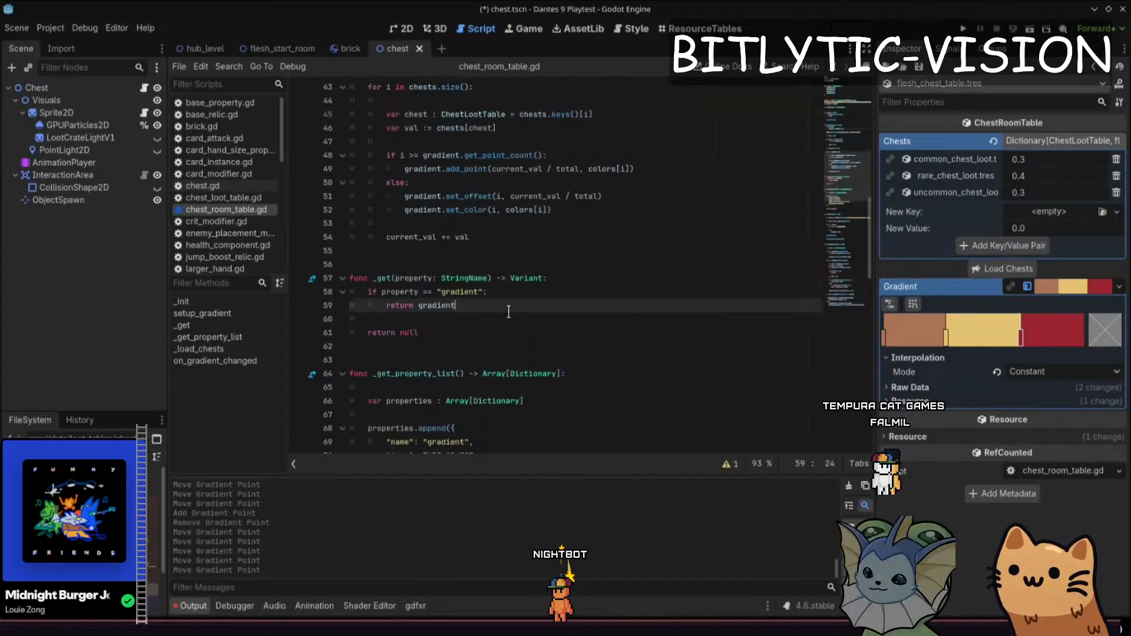
scroll(506, 306, up, 5)
scroll(513, 318, down, 3)
click(518, 321)
scroll(518, 325, down, 12)
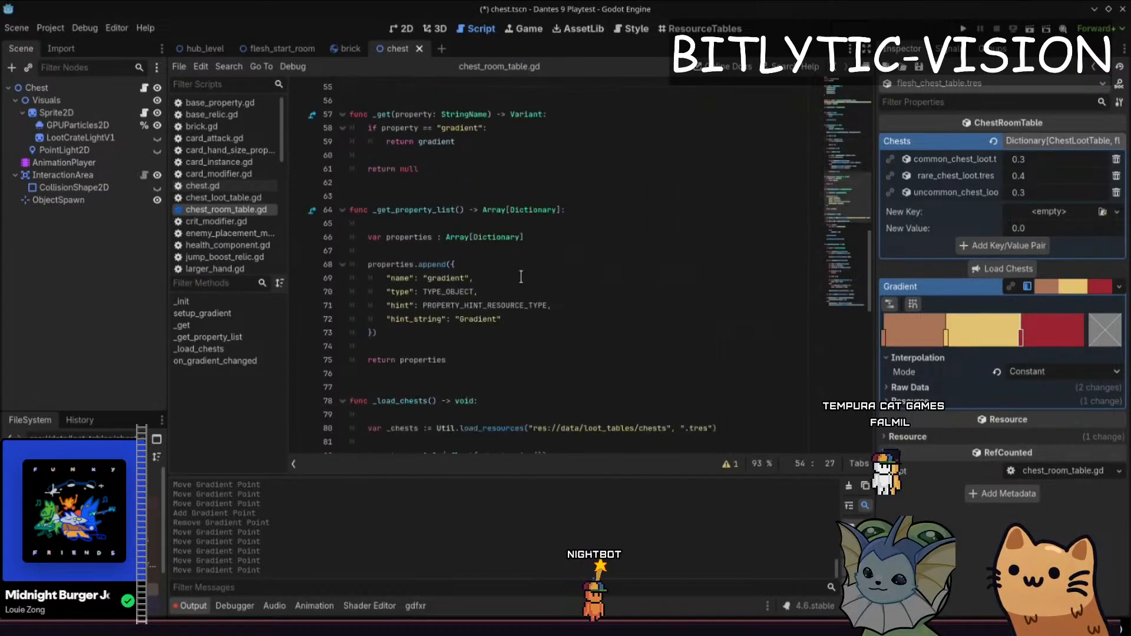
click(536, 265)
click(520, 293)
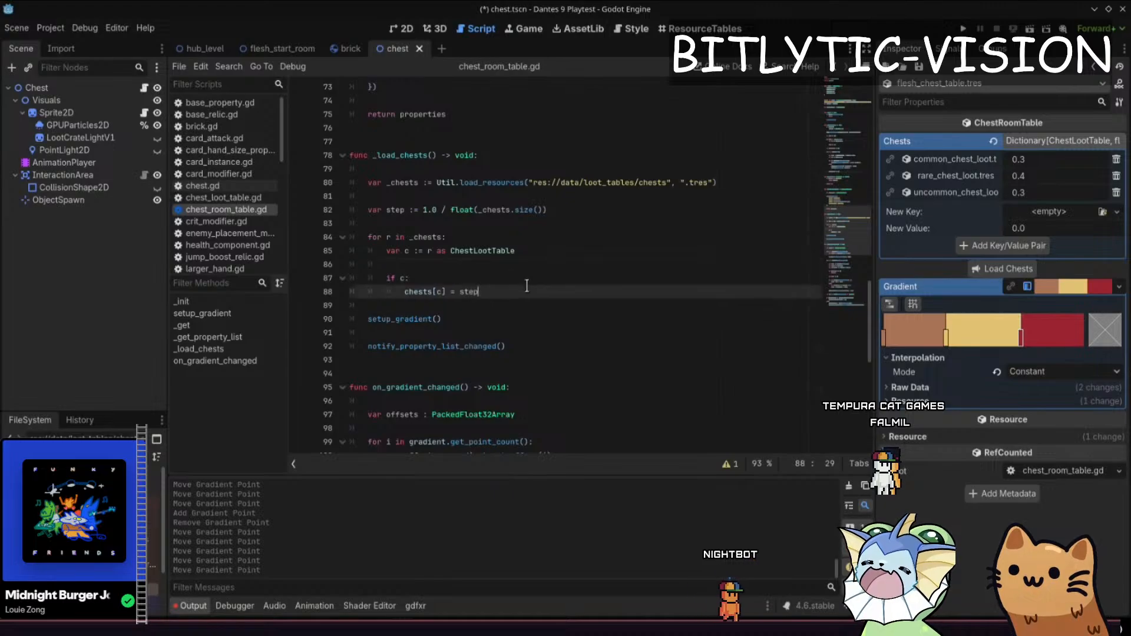
key(Up)
key(Up)
key(Up)
key(Up)
key(Up)
key(Up)
key(Up)
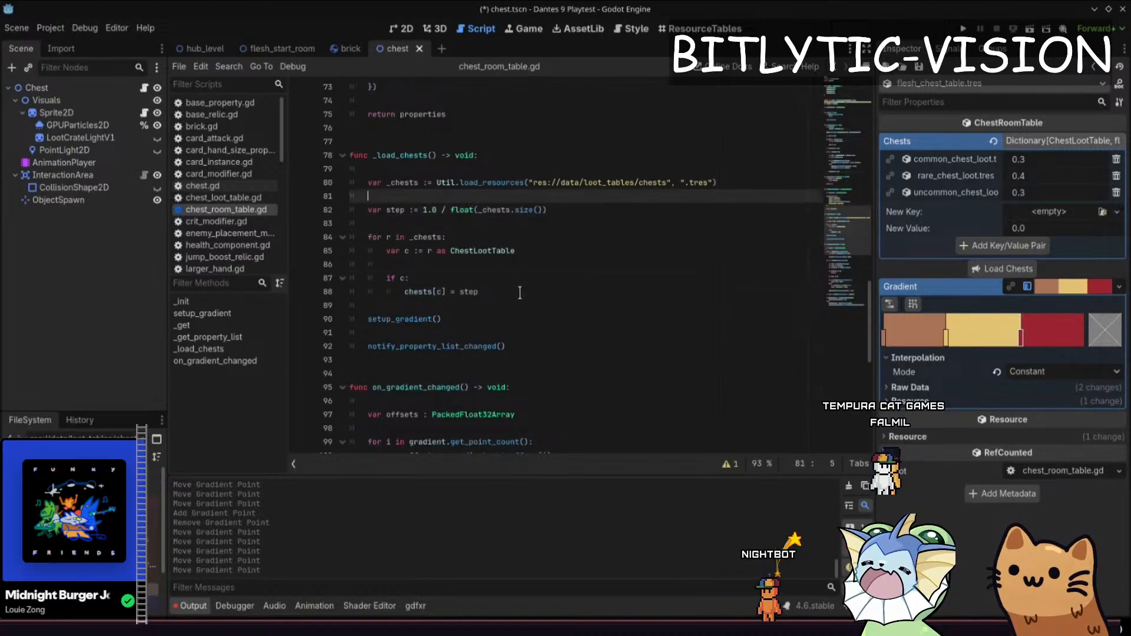
key(Down)
key(Down)
key(Down)
key(Down)
key(Down)
key(Down)
key(Down)
key(Down)
key(Up)
key(Up)
key(Up)
key(Up)
key(Up)
key(Up)
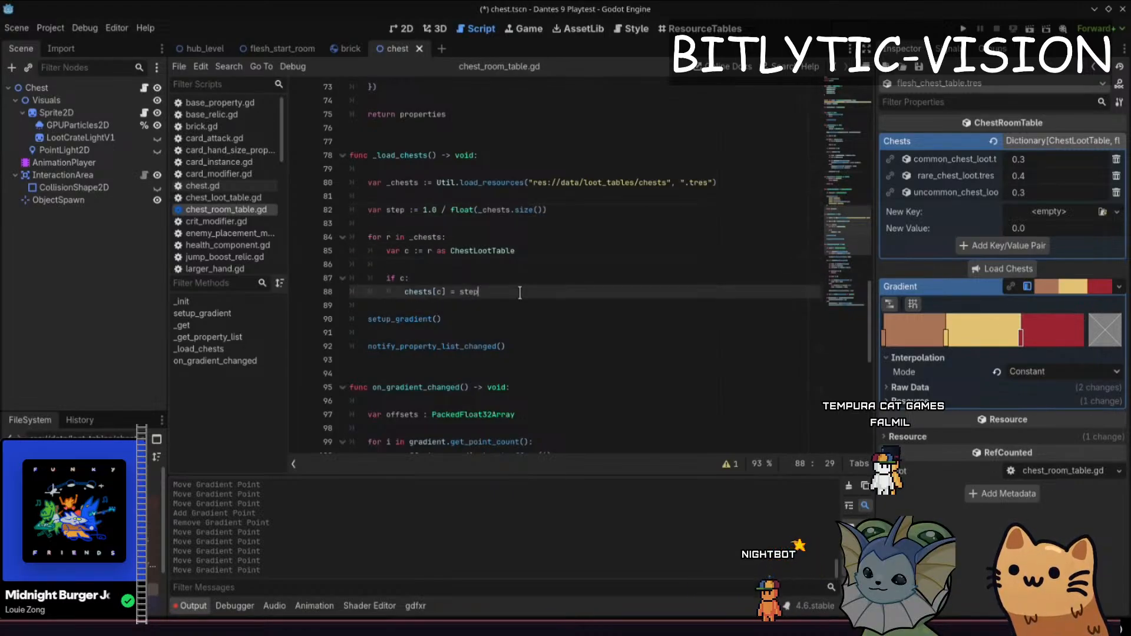
key(Return)
key(Return)
key(Up)
text(var)
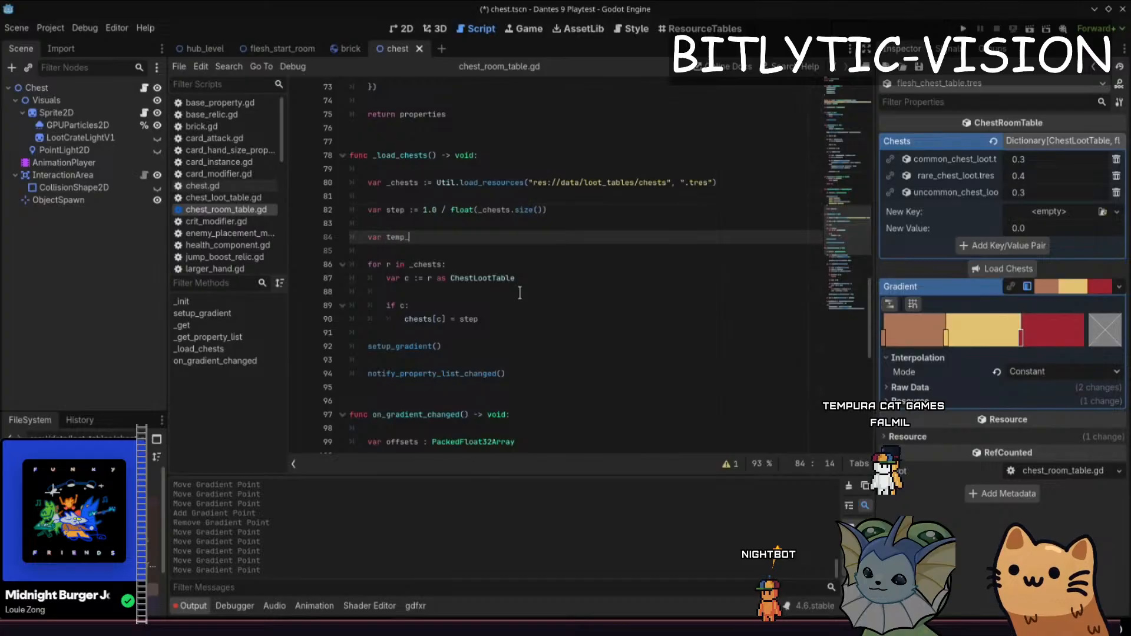
key(BackSpace)
key(Delete)
Add a chests.sort() call after the loop in _load_chests, before setup_gradient(), and save
key(Down)
key(Down)
key(Down)
key(Down)
key(Down)
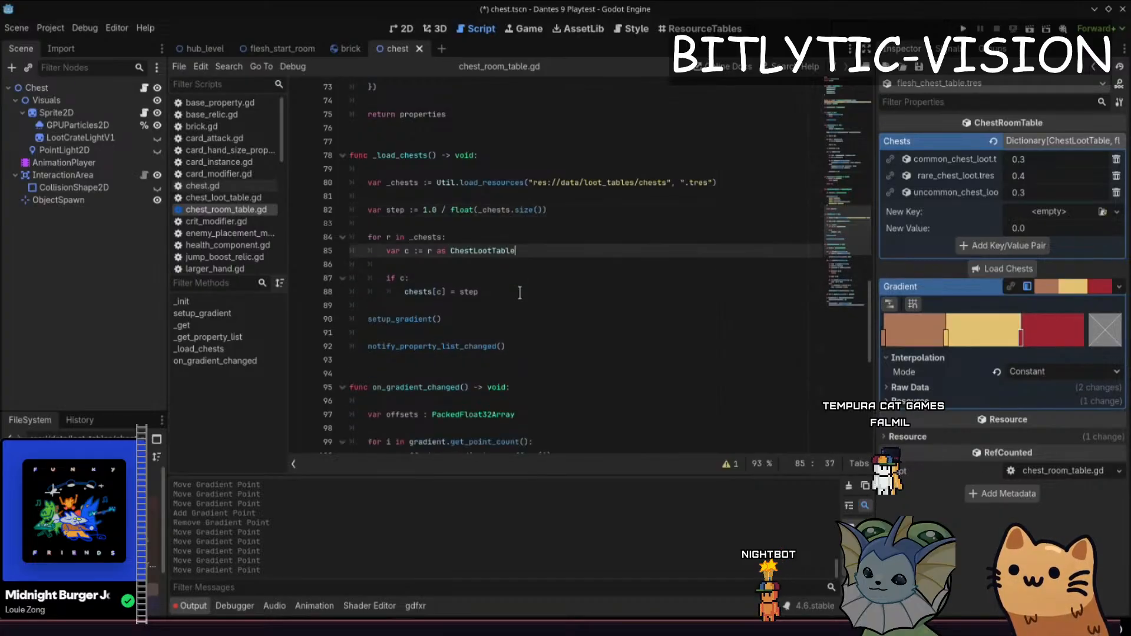
key(End)
key(Return)
key(BackSpace)
key(Return)
text(c)
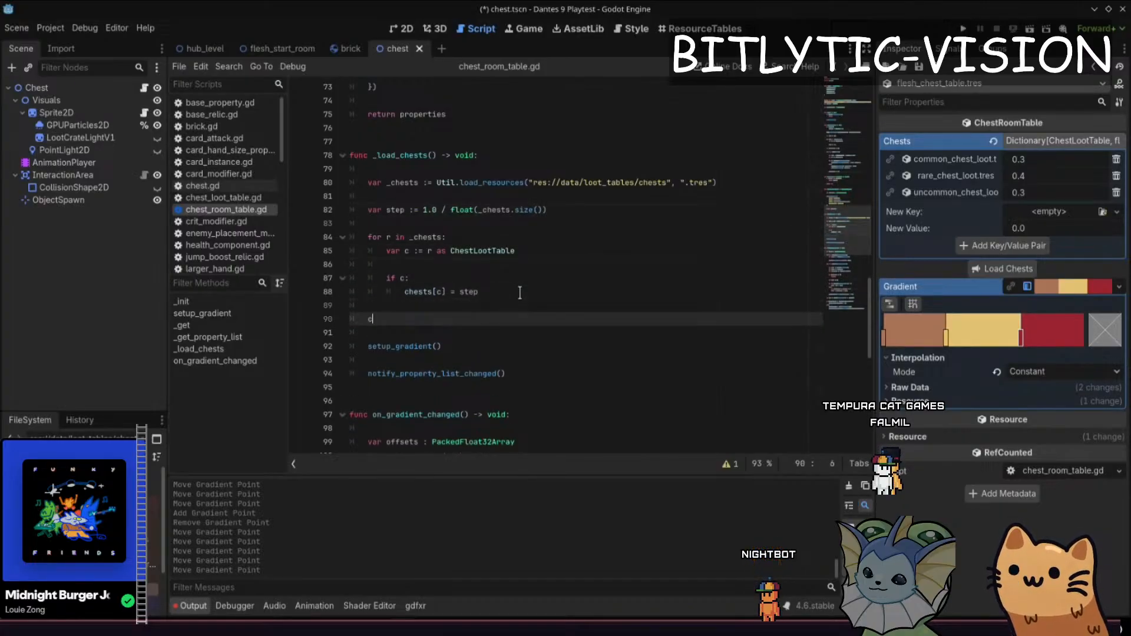
text(hests.sort()
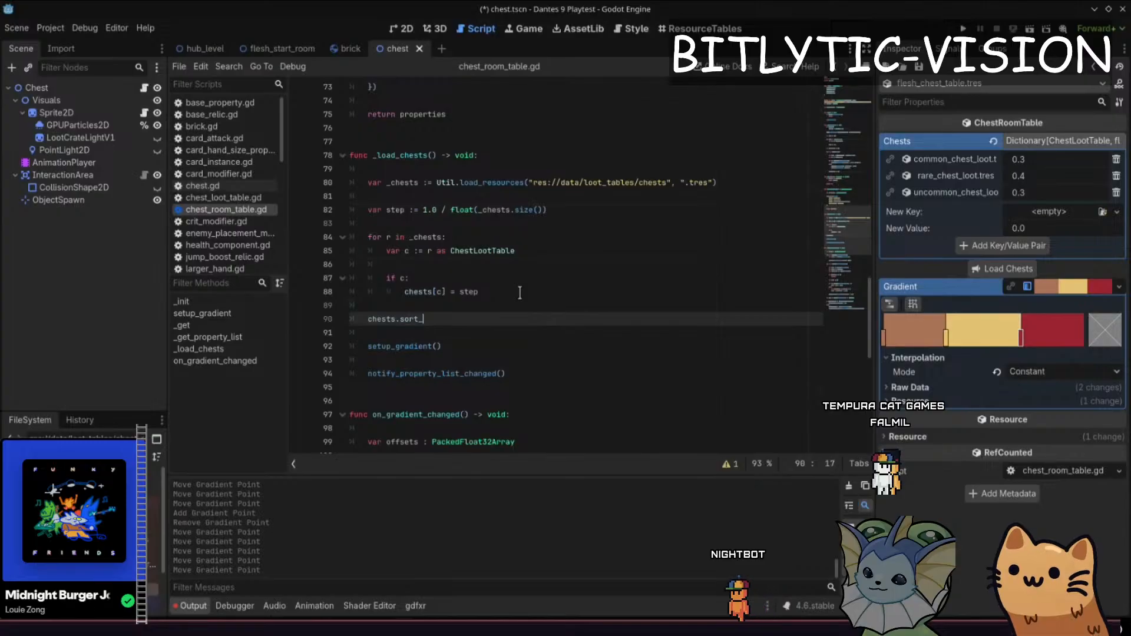
text())
key(ctrl+s)
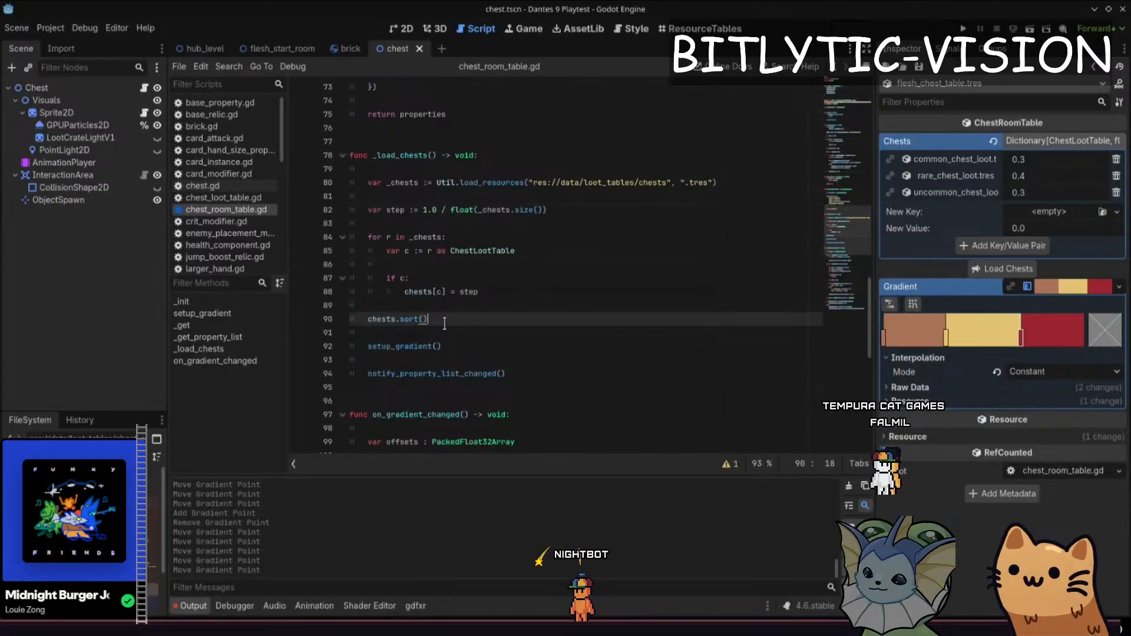
Delete the chests.sort() line and its extra blank line from _load_chests
click(507, 253)
click(495, 305)
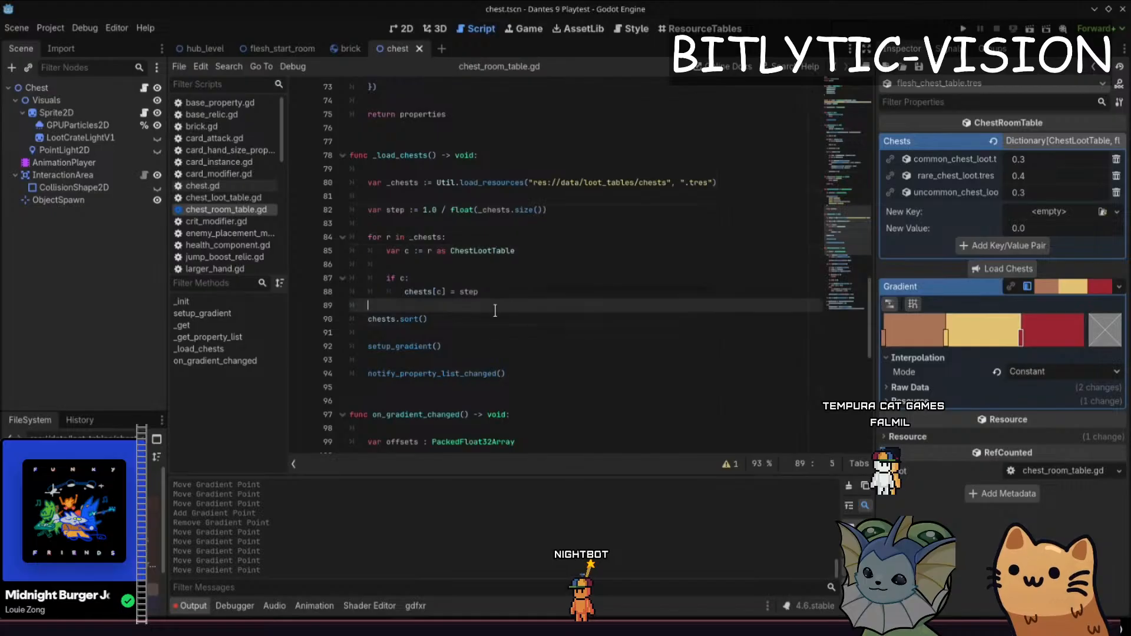
key(Down)
key(Up)
key(ctrl+shift+k)
key(ctrl+shift+k)
key(Up)
key(Up)
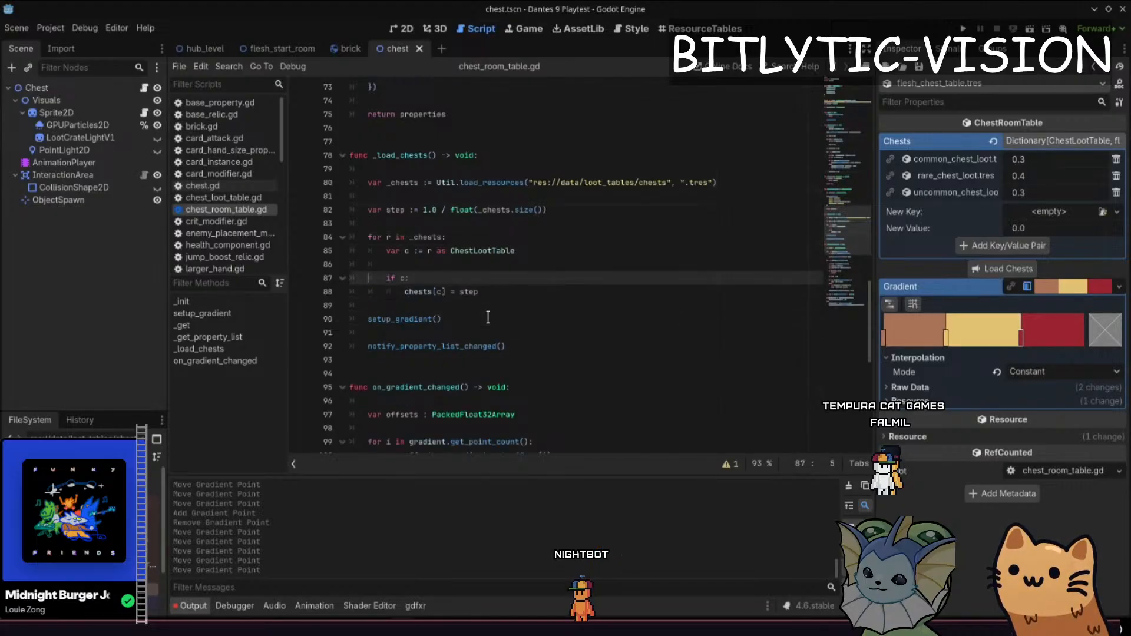
key(Up)
key(Up)
key(Up)
key(Up)
key(Return)
key(Return)
key(Up)
text(v)
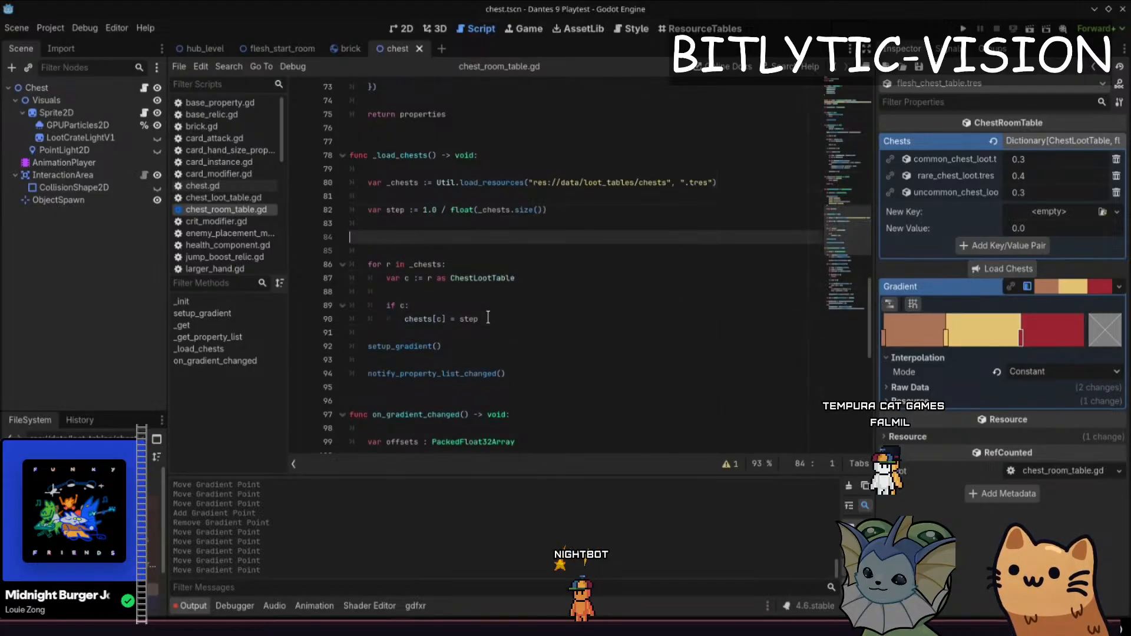
key(BackSpace)
key(BackSpace)
key(BackSpace)
key(Up)
key(Up)
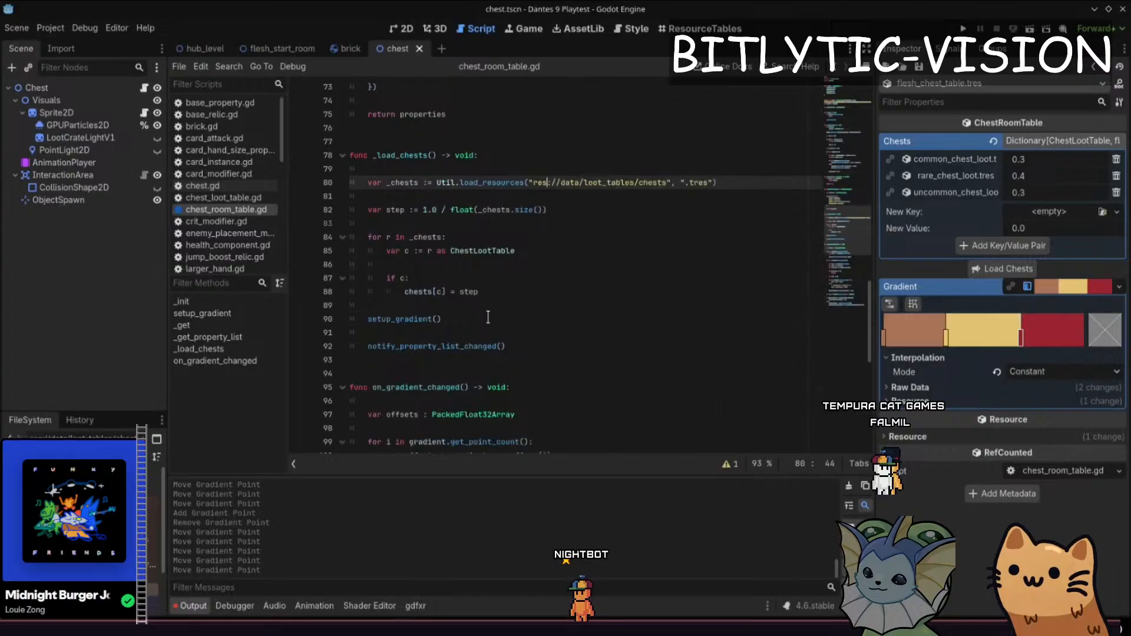
Add a _chests.sort_custom() call with an inline func as its argument, right after the _chests declaration in _load_chests
key(Down)
key(Return)
key(Return)
key(Up)
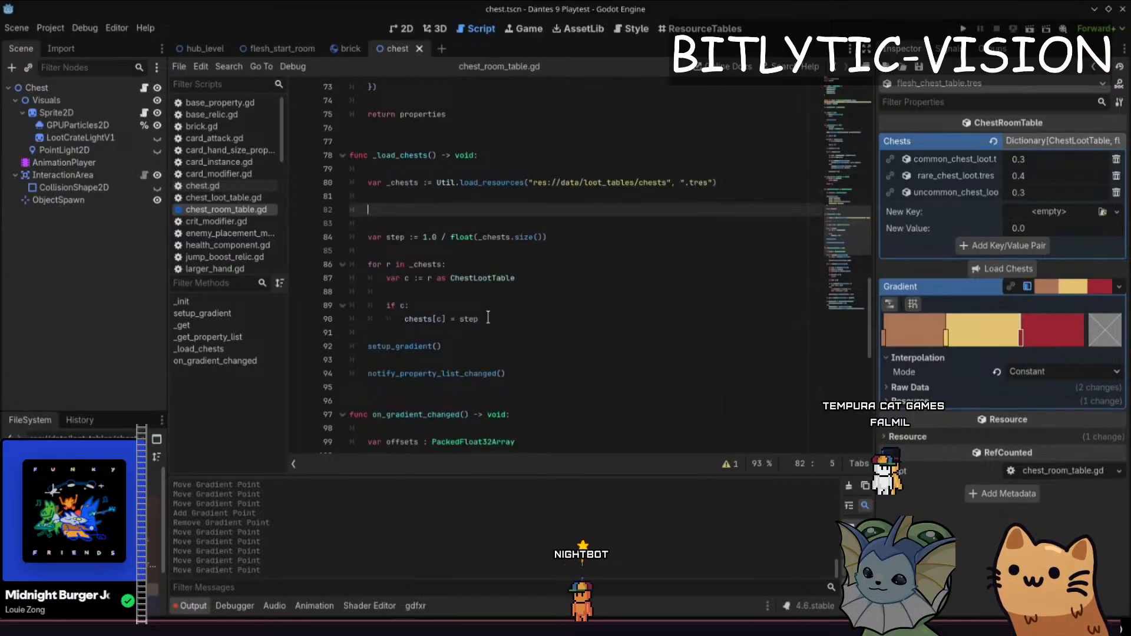
text(_chests.)
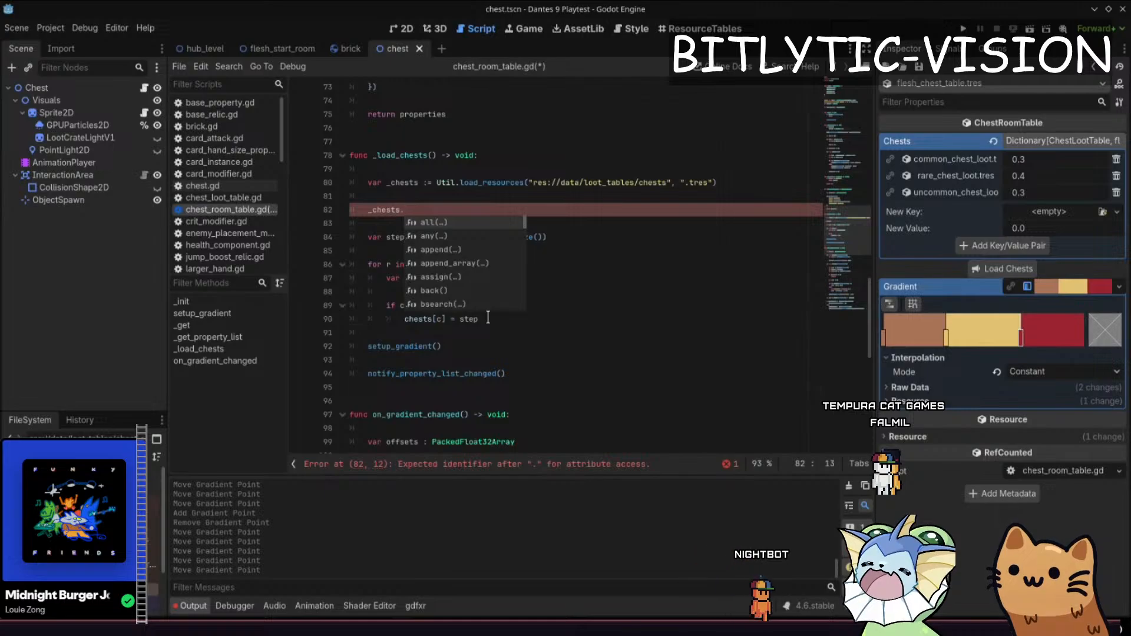
text(sort_)
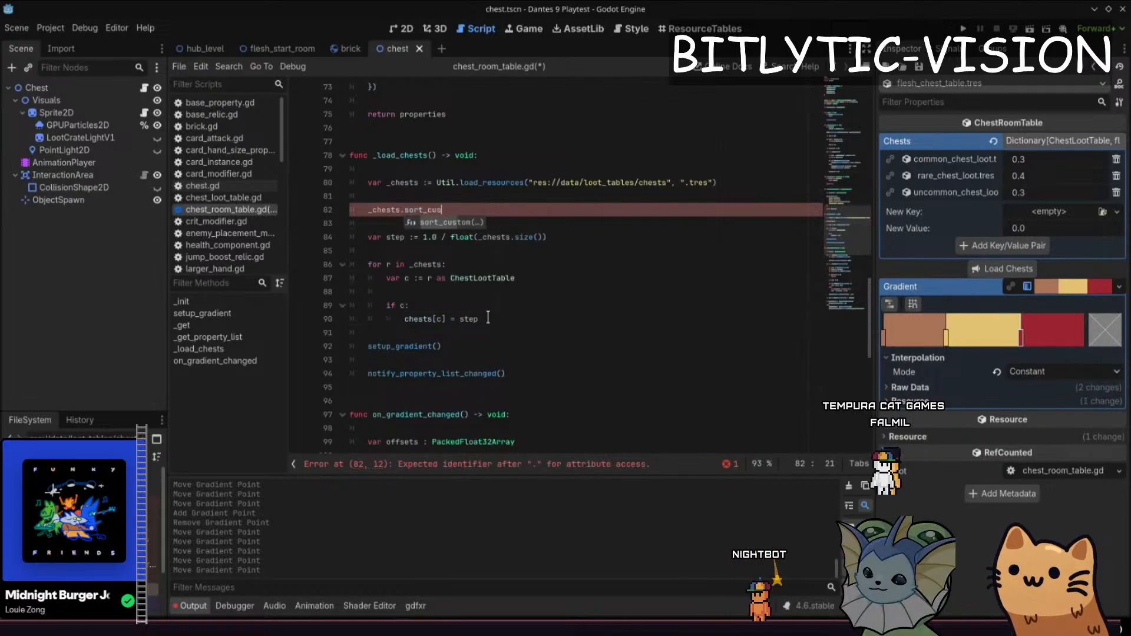
text(cus)
key(Return)
text(func()
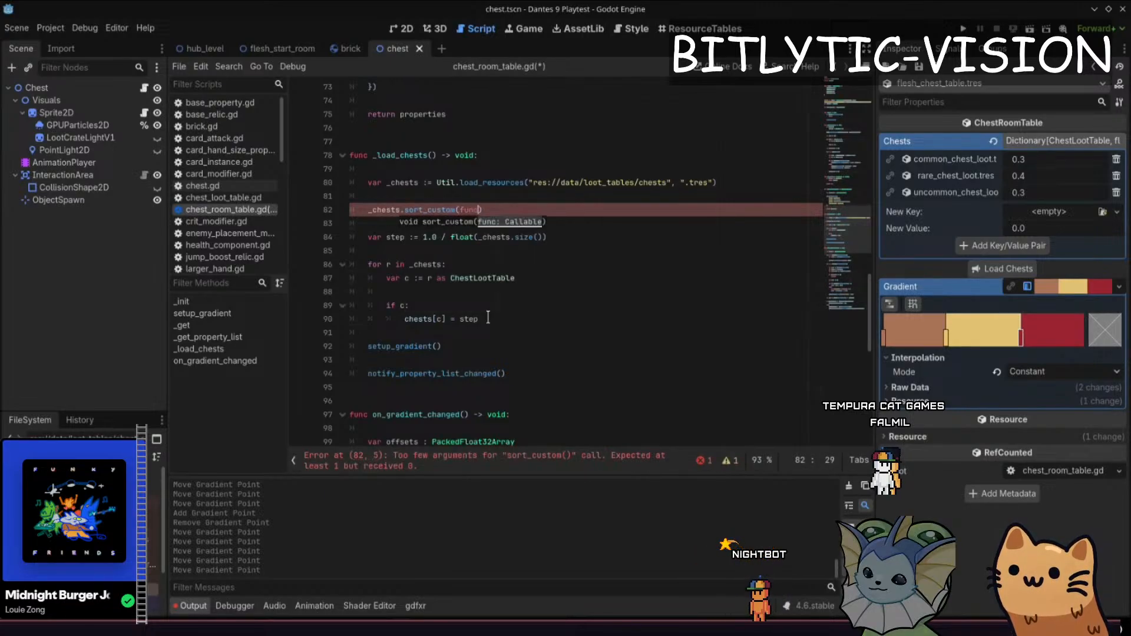
Give the sort lambda two parameters, a: ChestLootTable and b: ChestLootTable
key(ctrl+shift+Left)
key(ctrl+shift+Left)
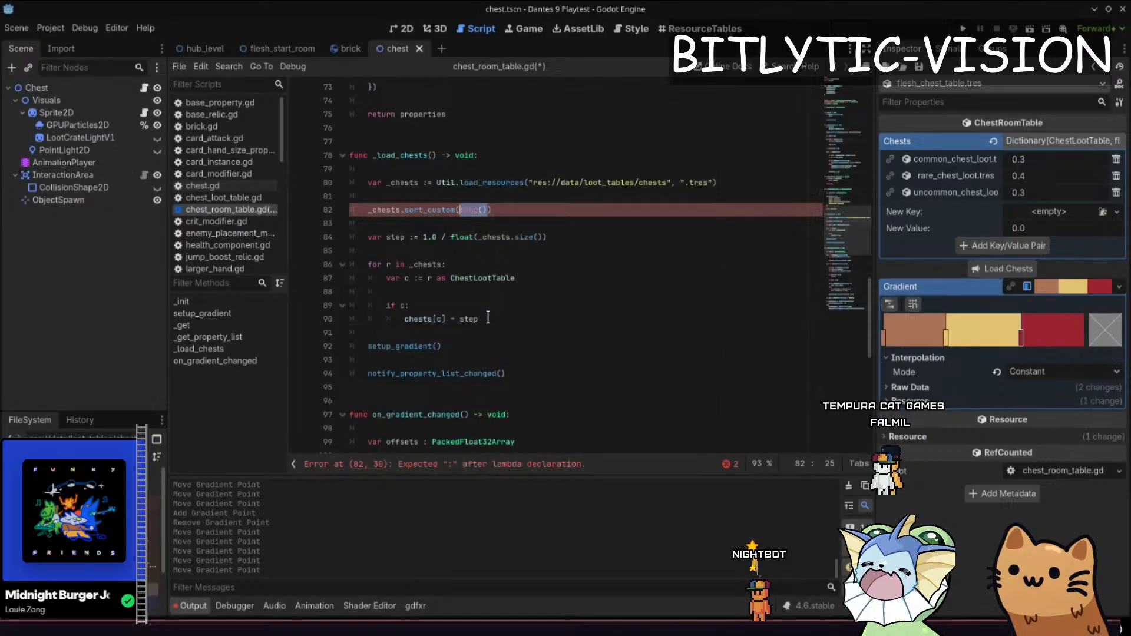
text(c: Ches)
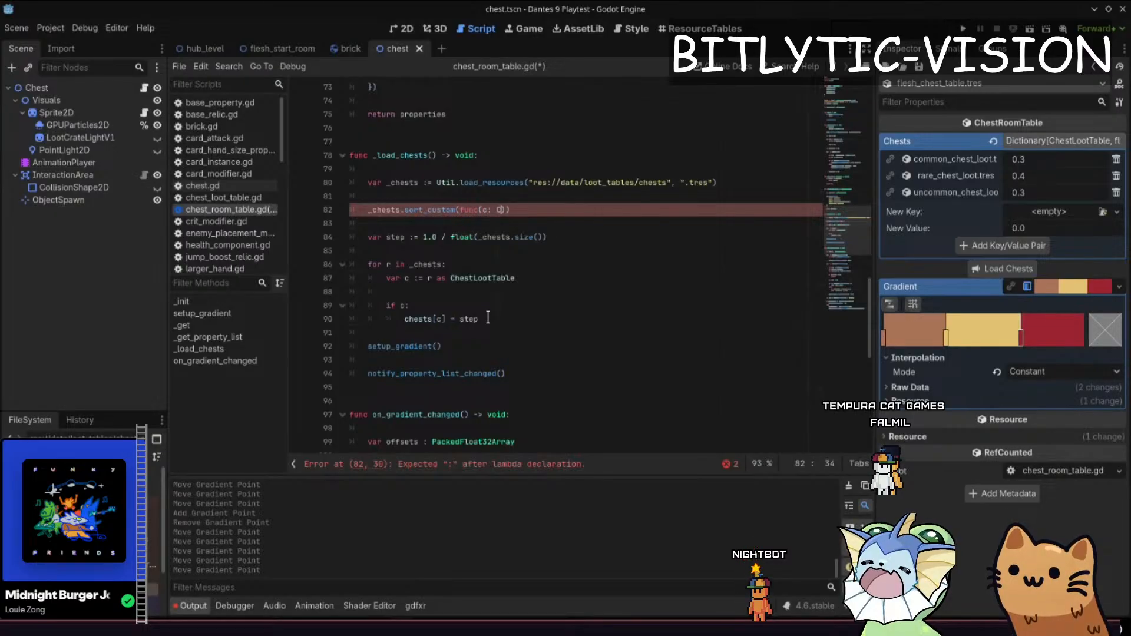
text(tLootTable,)
key(ctrl+Left)
key(ctrl+Left)
key(ctrl+Left)
key(ctrl+Left)
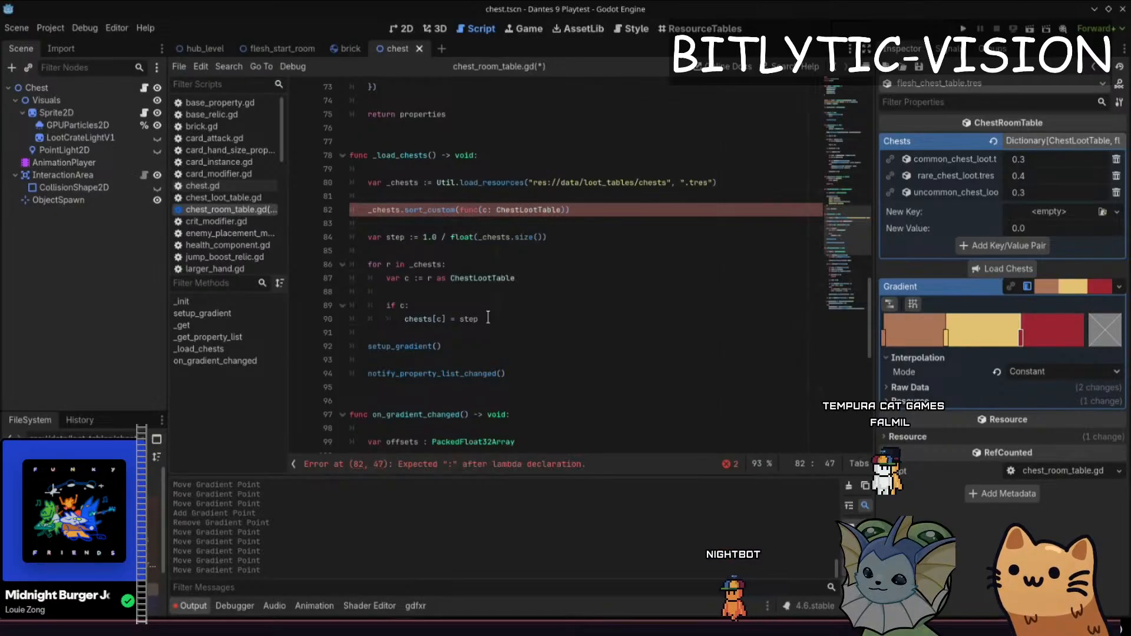
key(Delete)
text(a)
key(End)
key(Left)
key(Left)
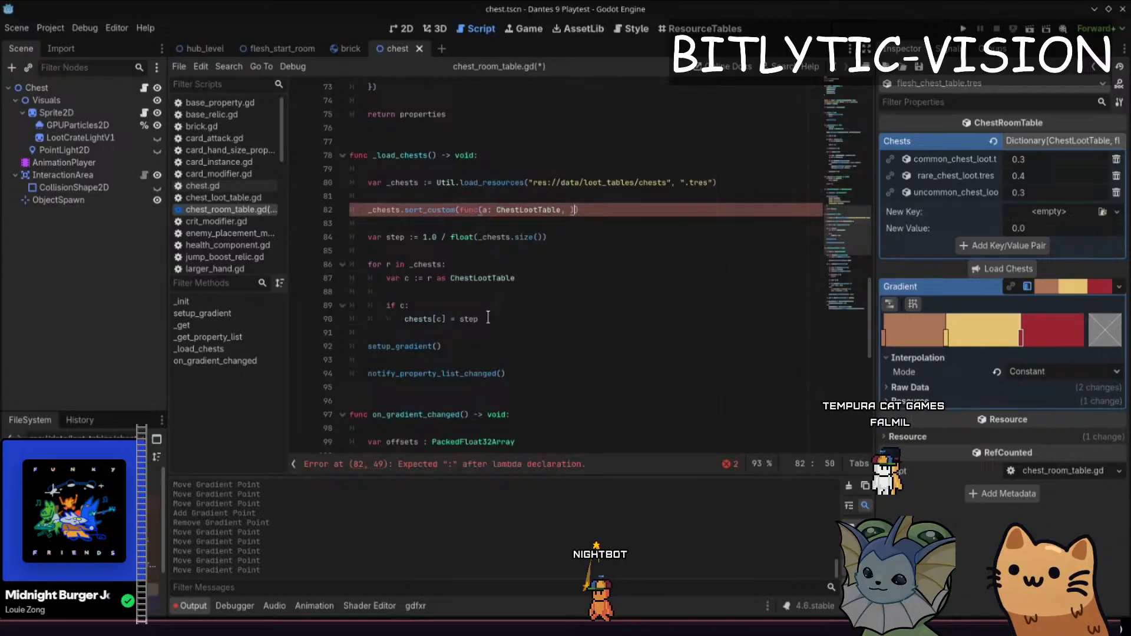
text(b: Che)
text(stLootTable))
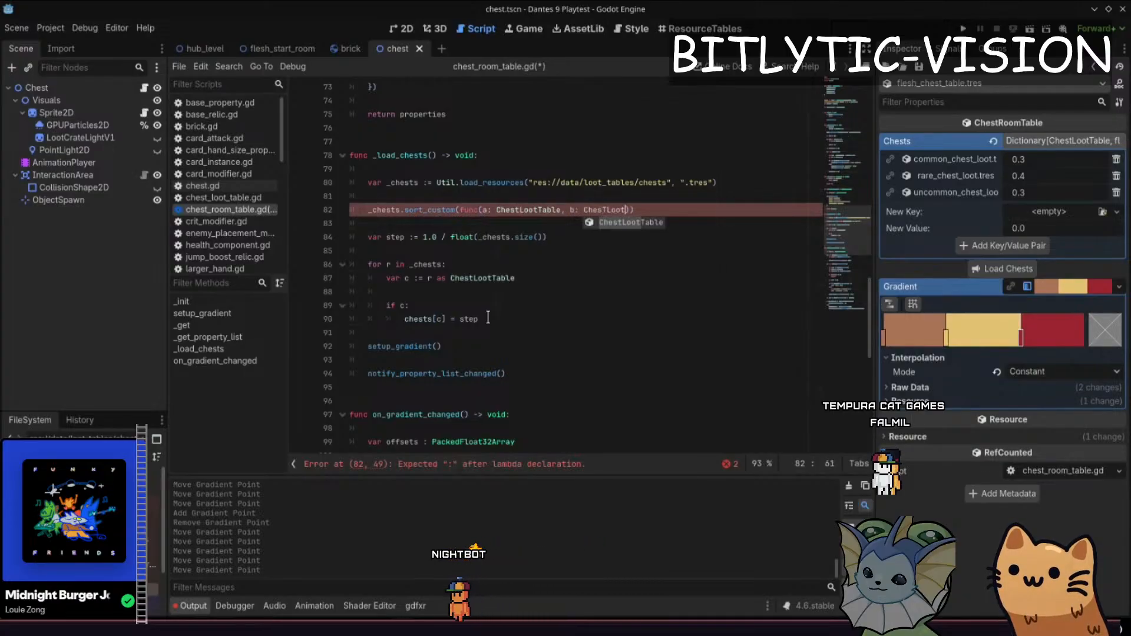
Make the sort lambda return a.minimum_rarity < b.minimum_rarity and save the script
text(:)
key(Return)
text(return)
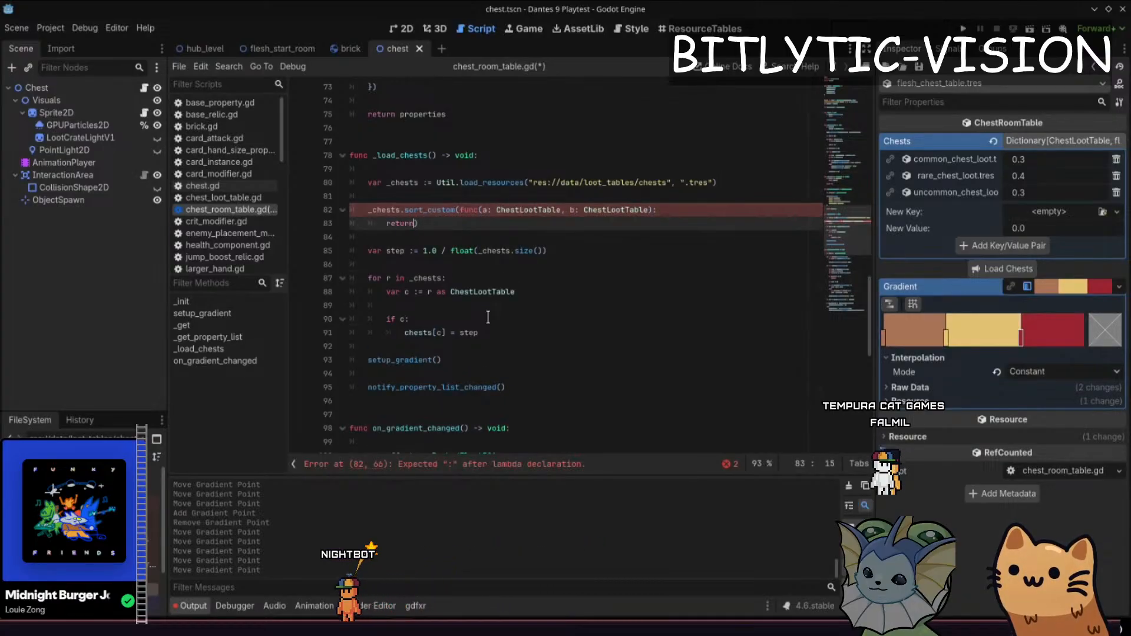
text( a.)
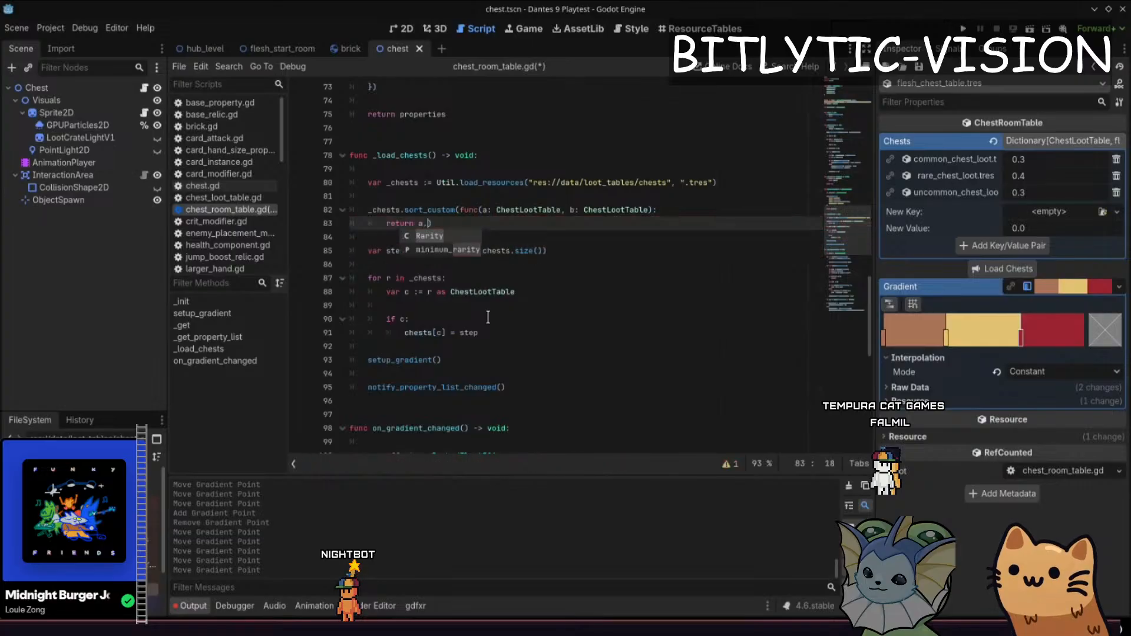
text(minimum_rarity <)
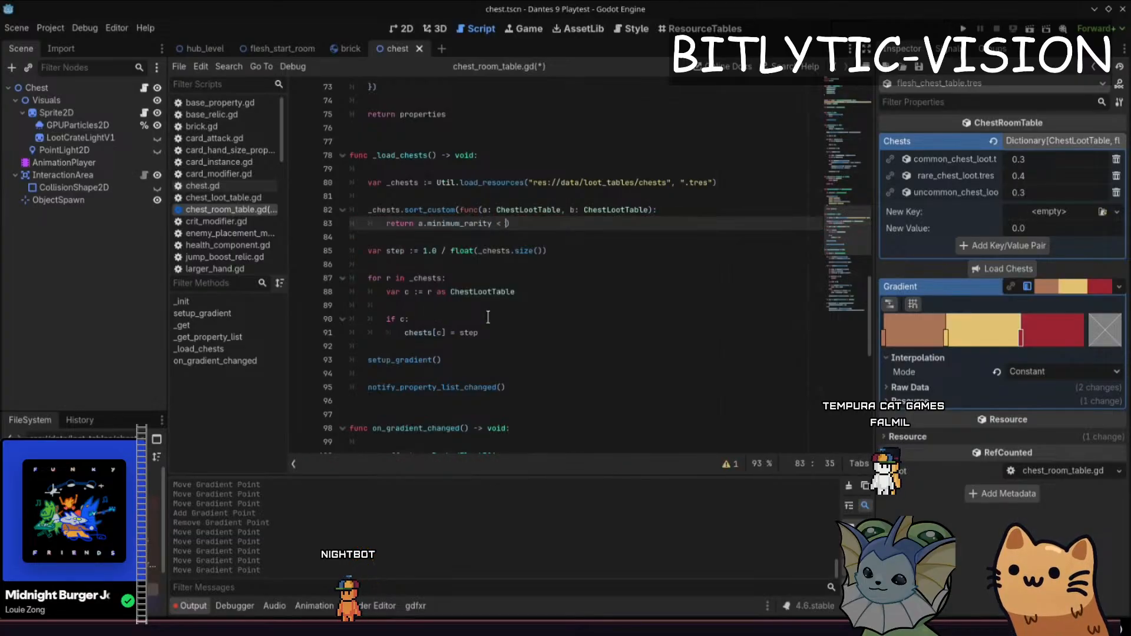
text( b.minimum_rarity)
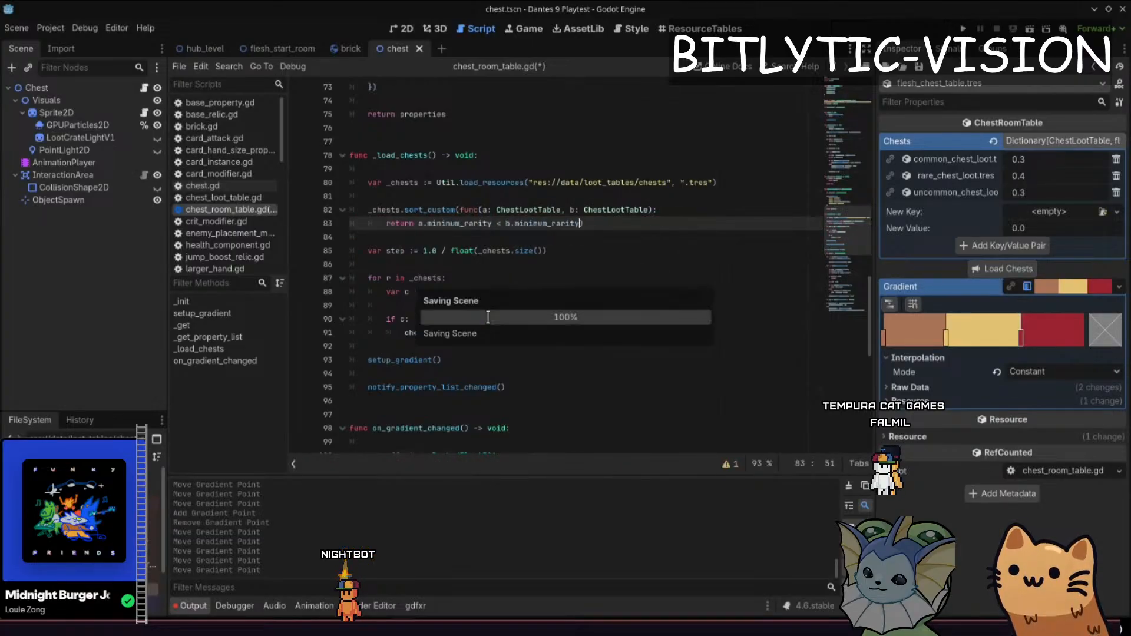
key(ctrl+s)
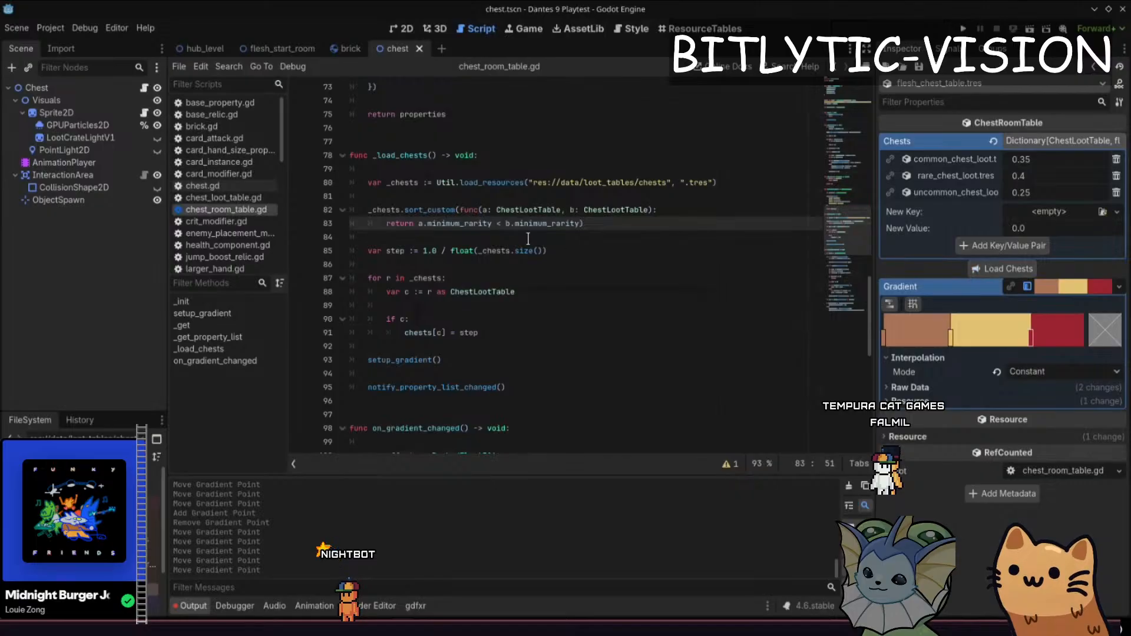
Try the sort lambda with > as its comparison, resetting the Chests dictionary and loading the chests again
key(Up)
key(End)
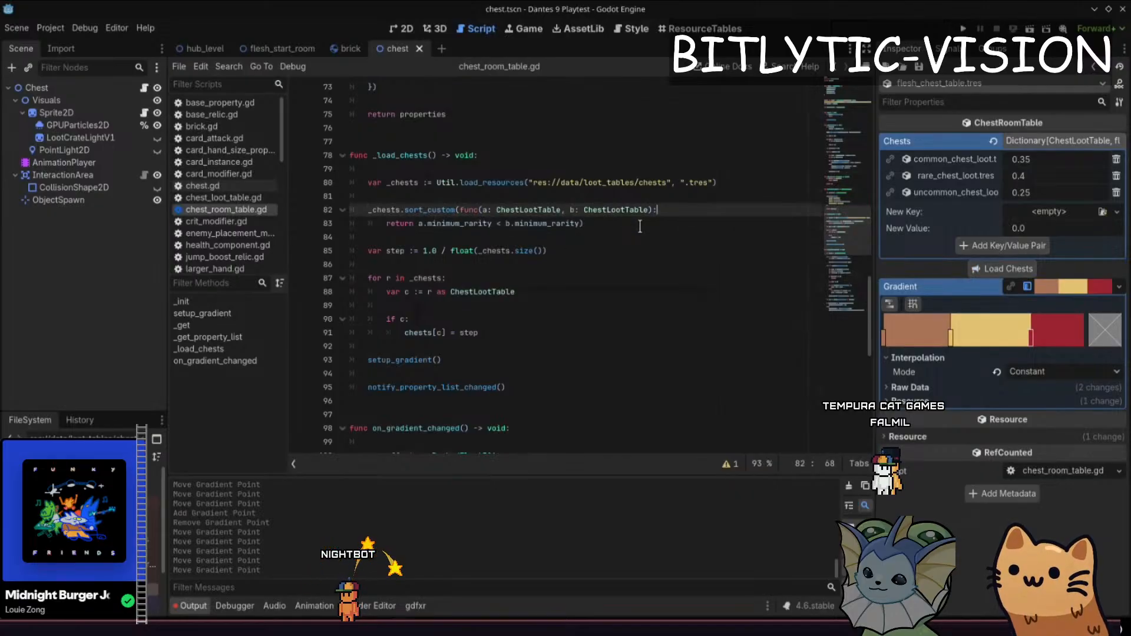
key(Down)
key(Left)
key(ctrl+shift+Left)
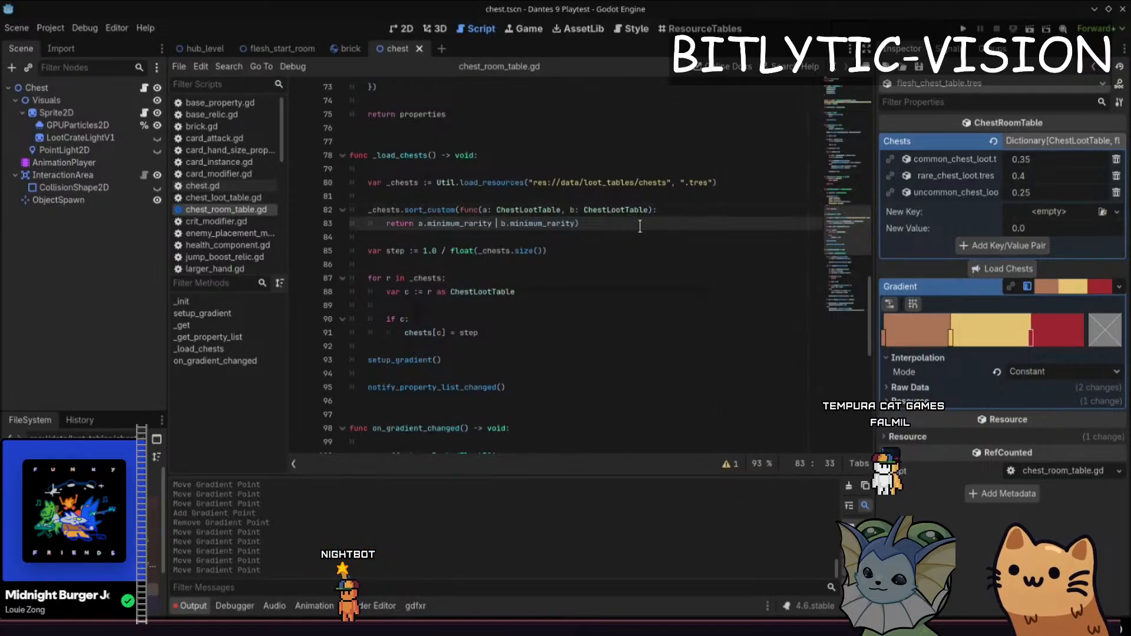
text(>)
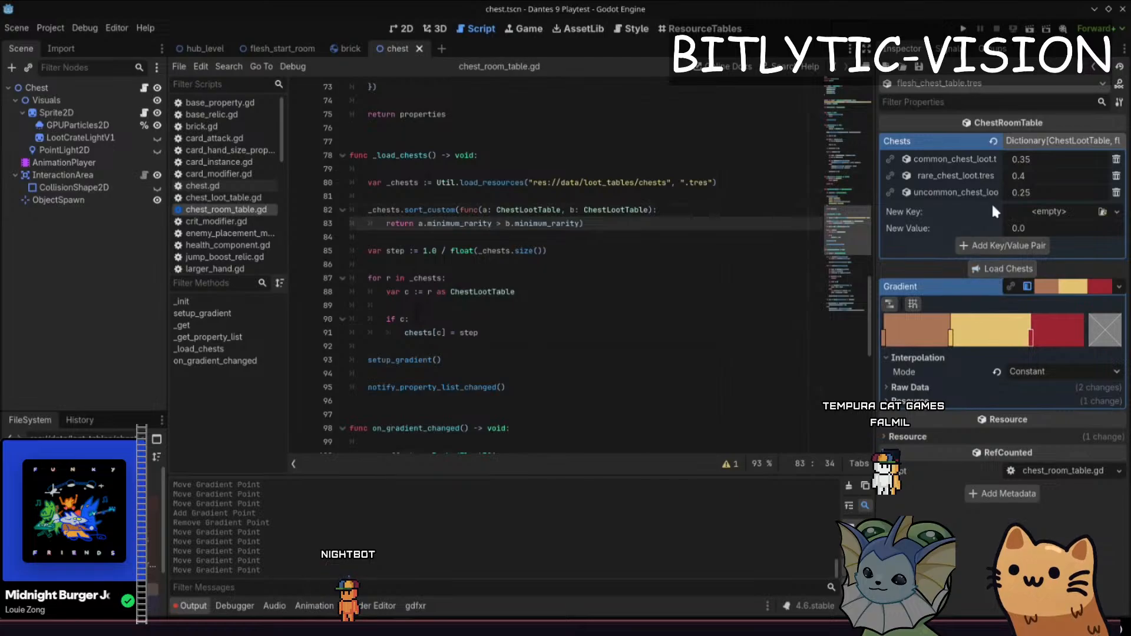
click(993, 141)
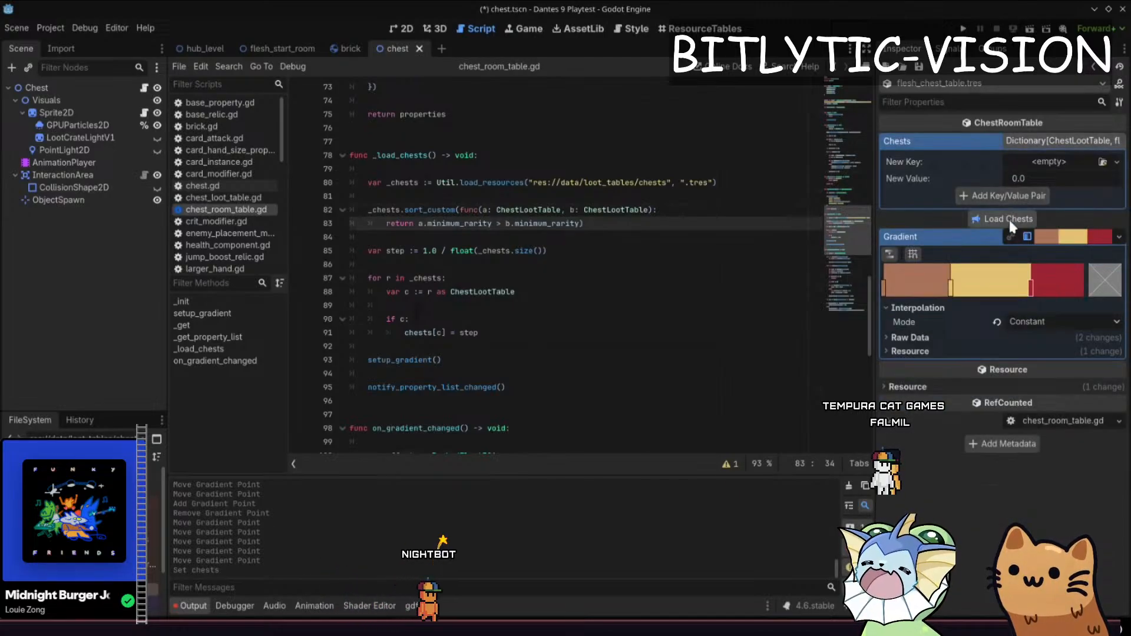
click(1009, 220)
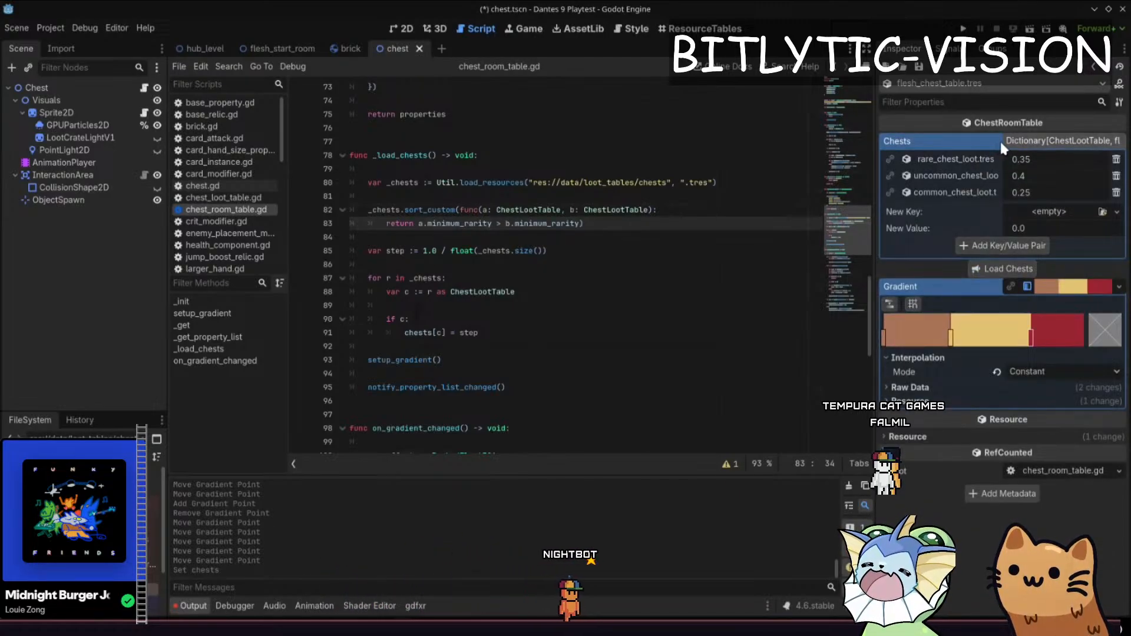
Set the lambda's comparison back to < and save, and reload the chests after deleting every entry from the Chests dictionary
key(ctrl+s)
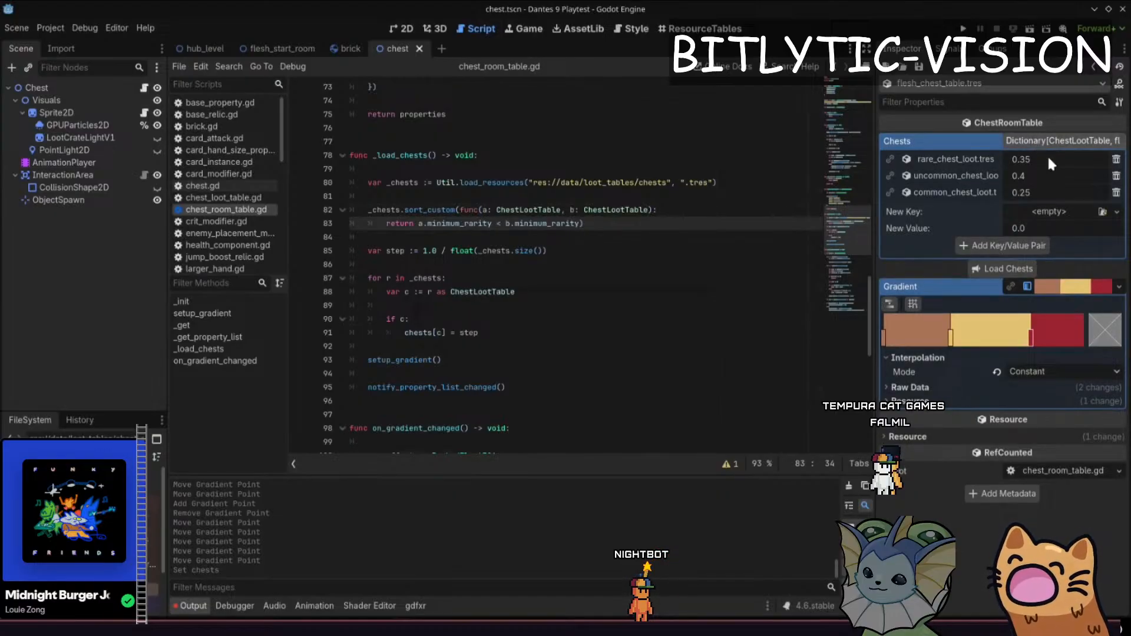
click(1023, 142)
click(1028, 142)
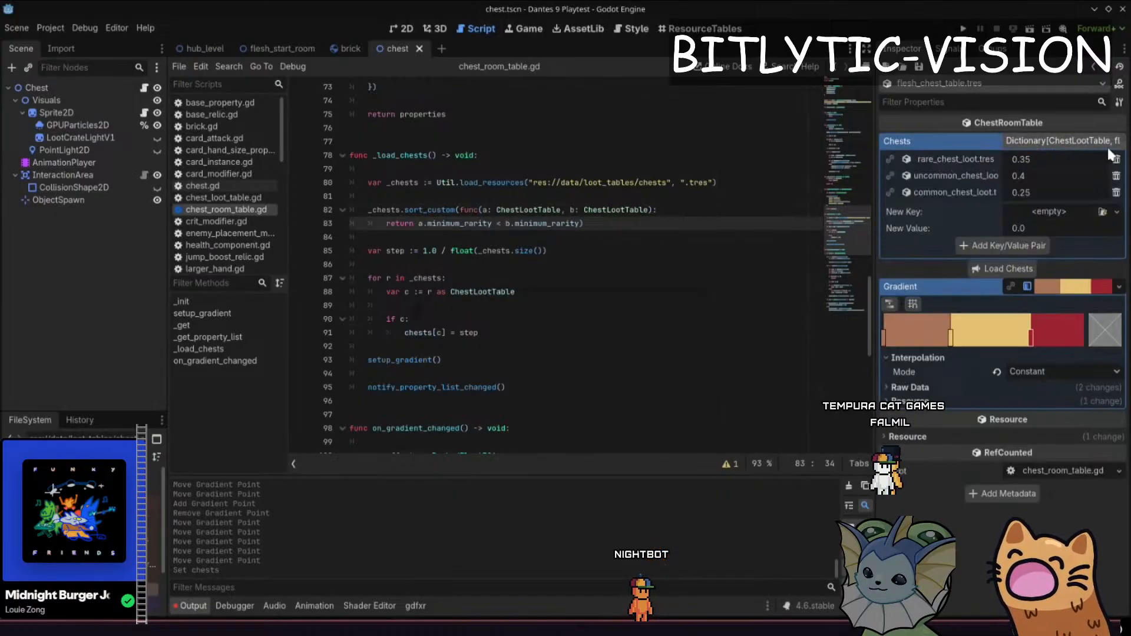
click(1114, 159)
click(1114, 160)
click(1113, 160)
click(1113, 161)
key(Escape)
key(ctrl+s)
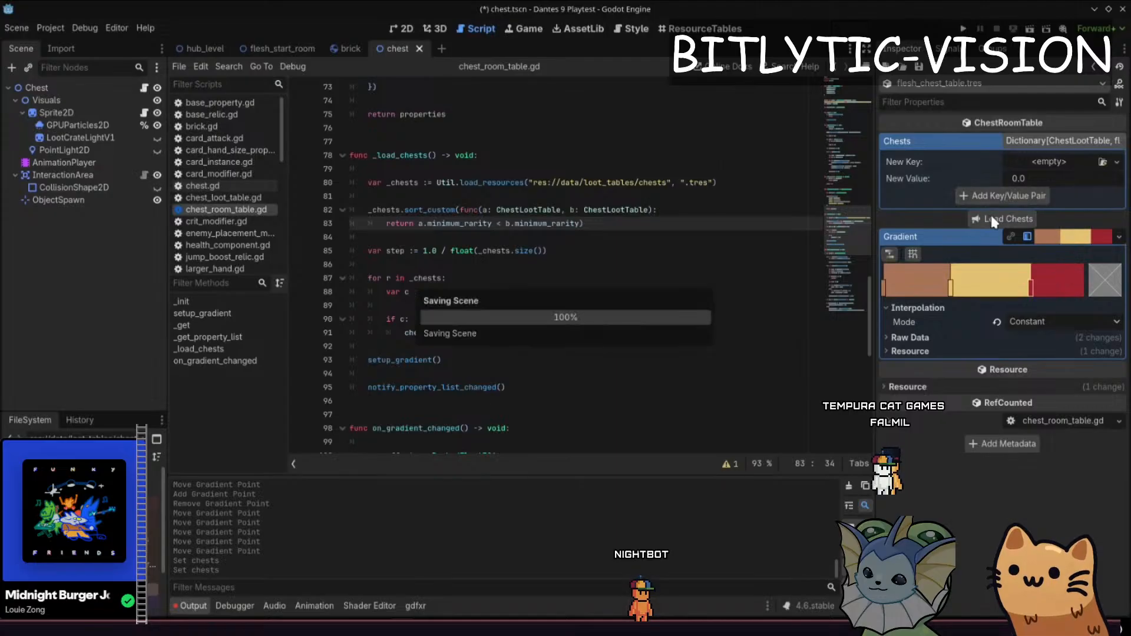
click(993, 214)
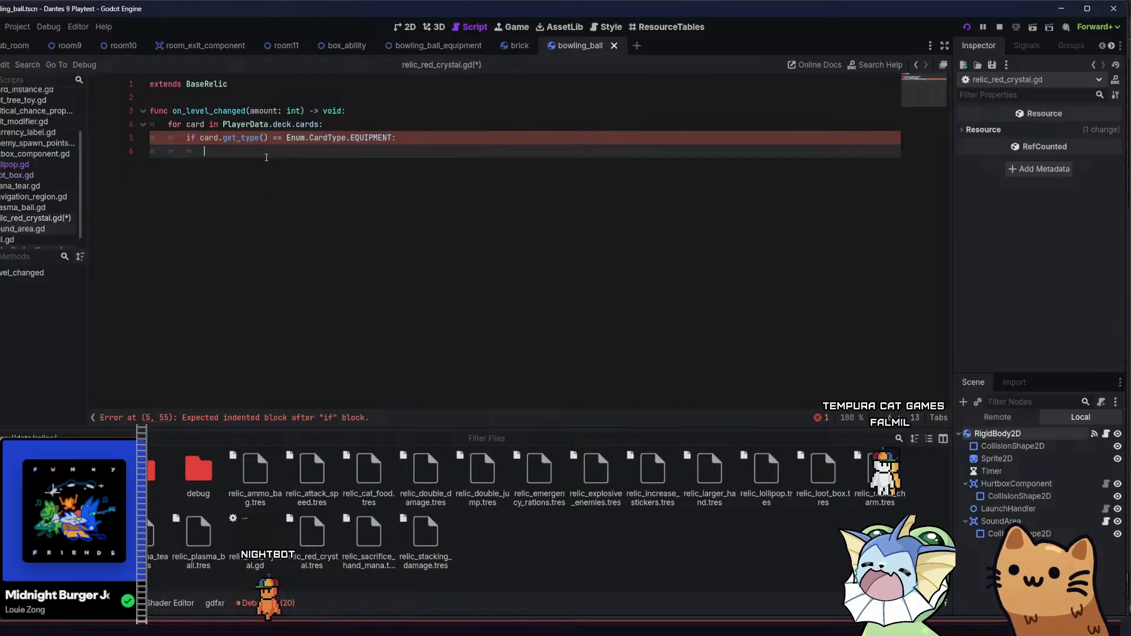
text(Uti)
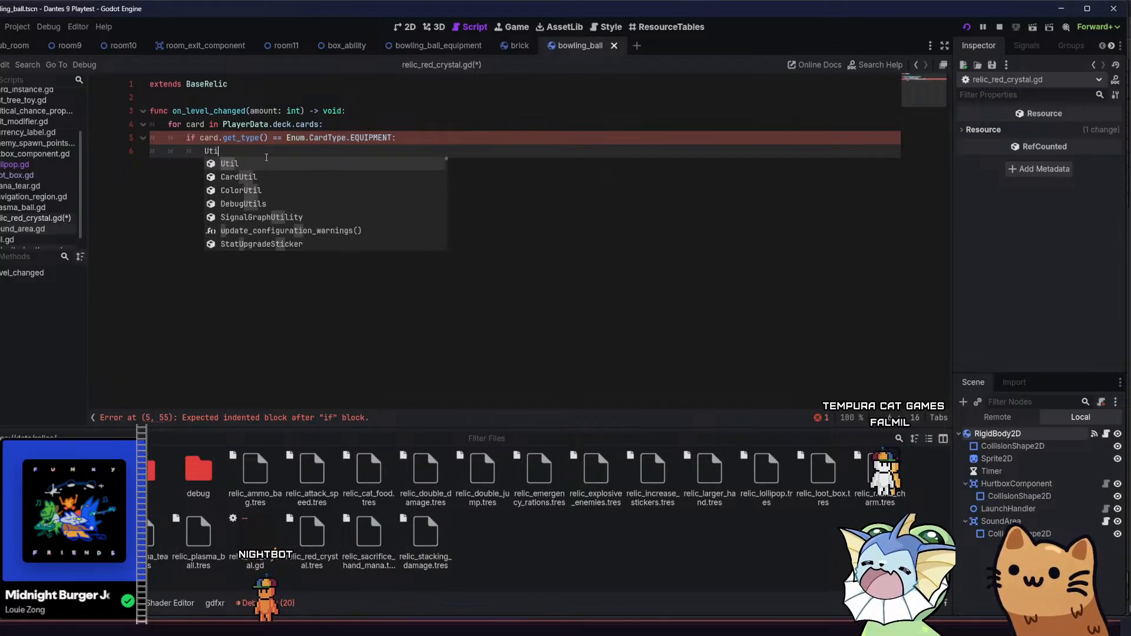
key(BackSpace)
key(BackSpace)
key(BackSpace)
text(I)
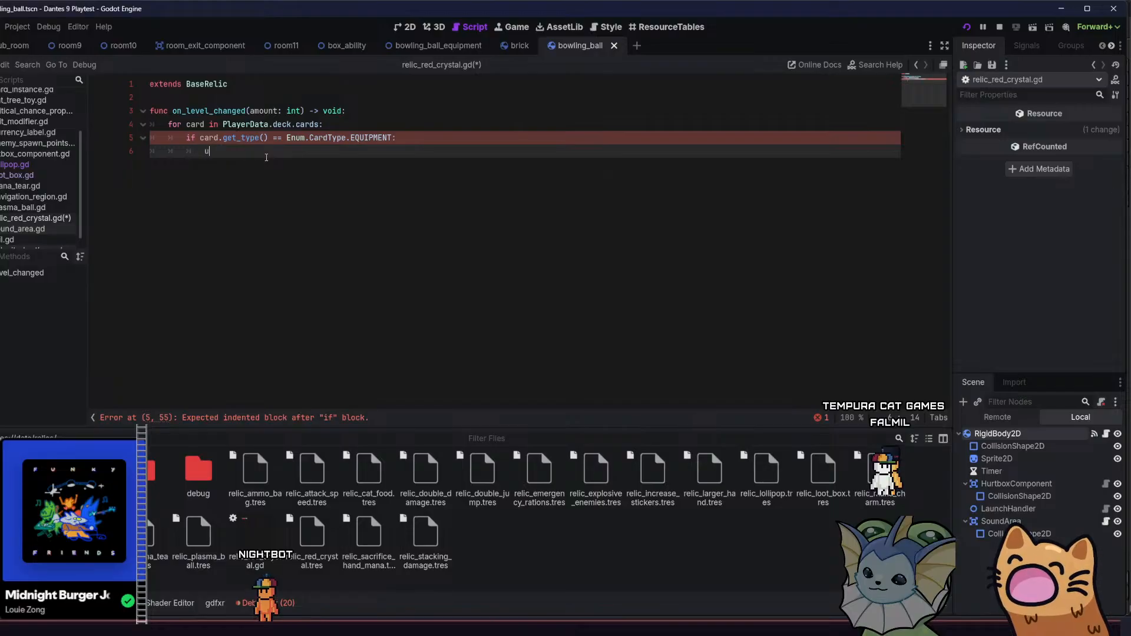
text(til.c)
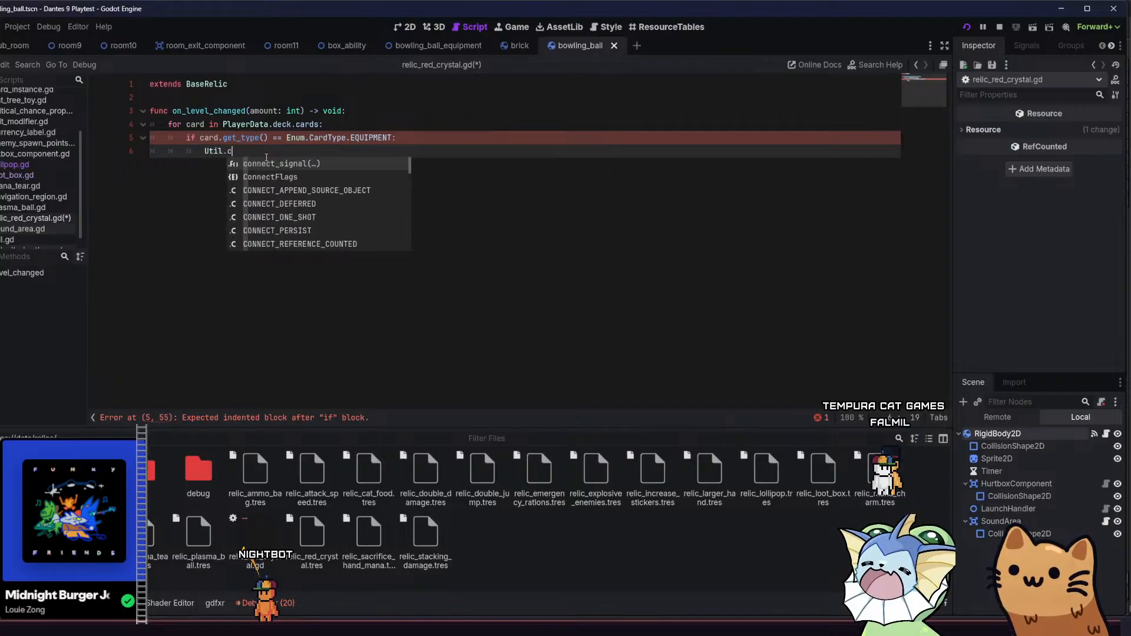
key(BackSpace)
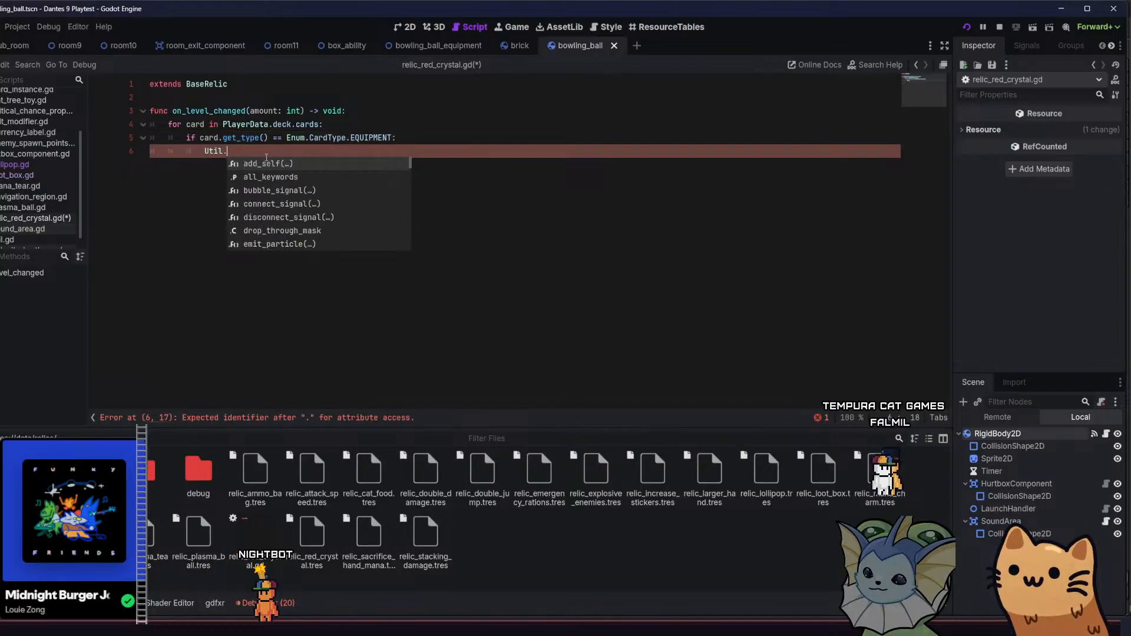
text(set)
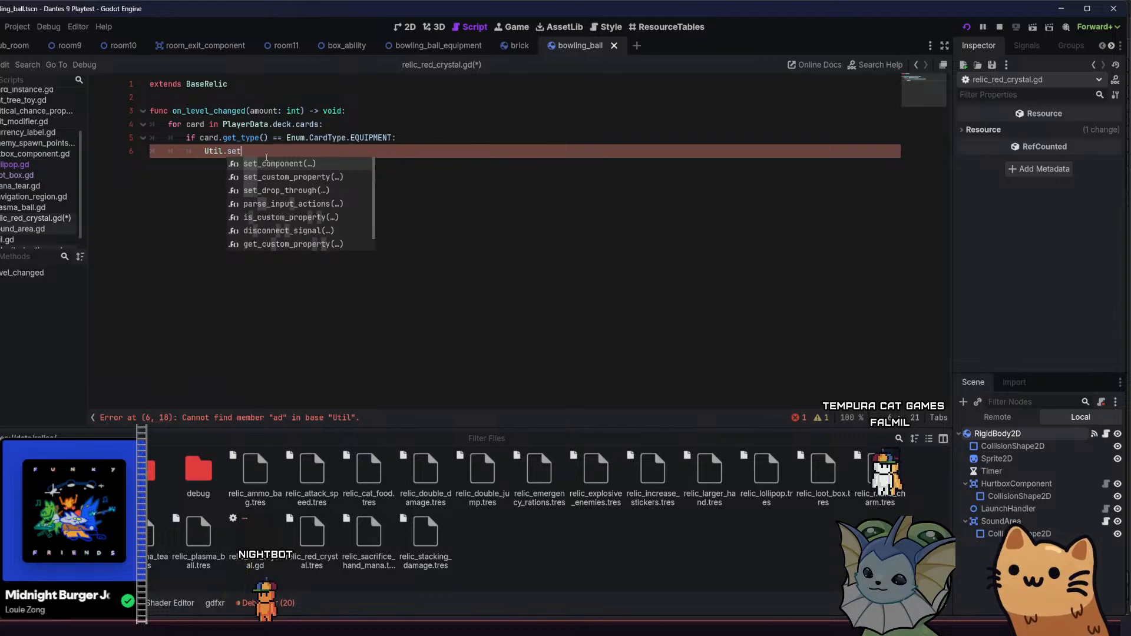
key(BackSpace)
key(BackSpace)
key(BackSpace)
key(BackSpace)
key(BackSpace)
key(BackSpace)
key(BackSpace)
key(BackSpace)
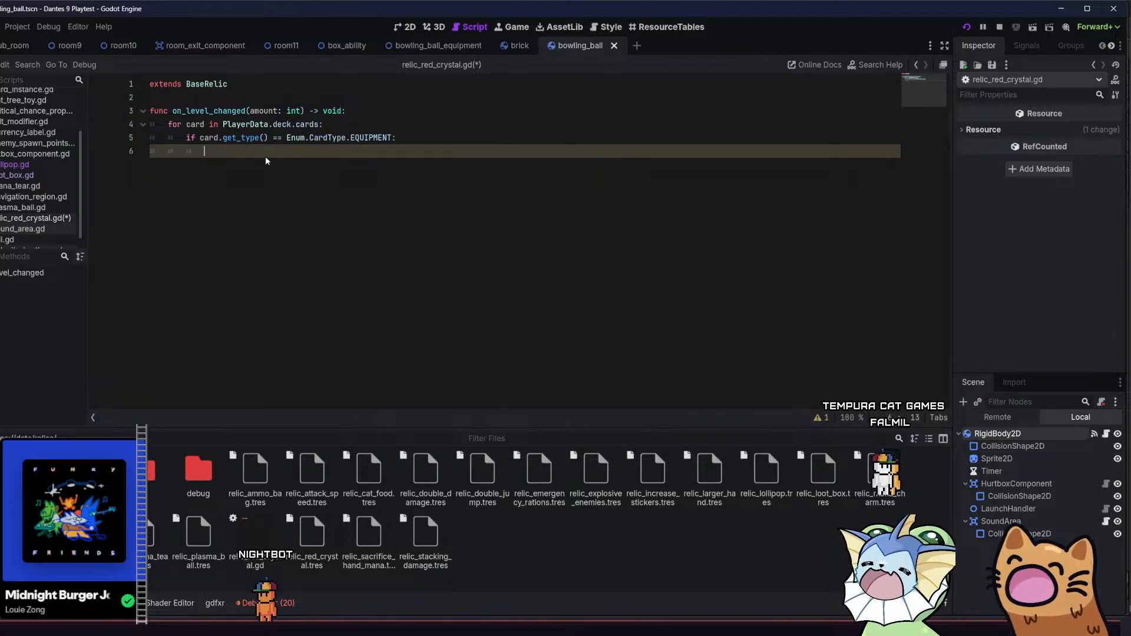
text(card.get)
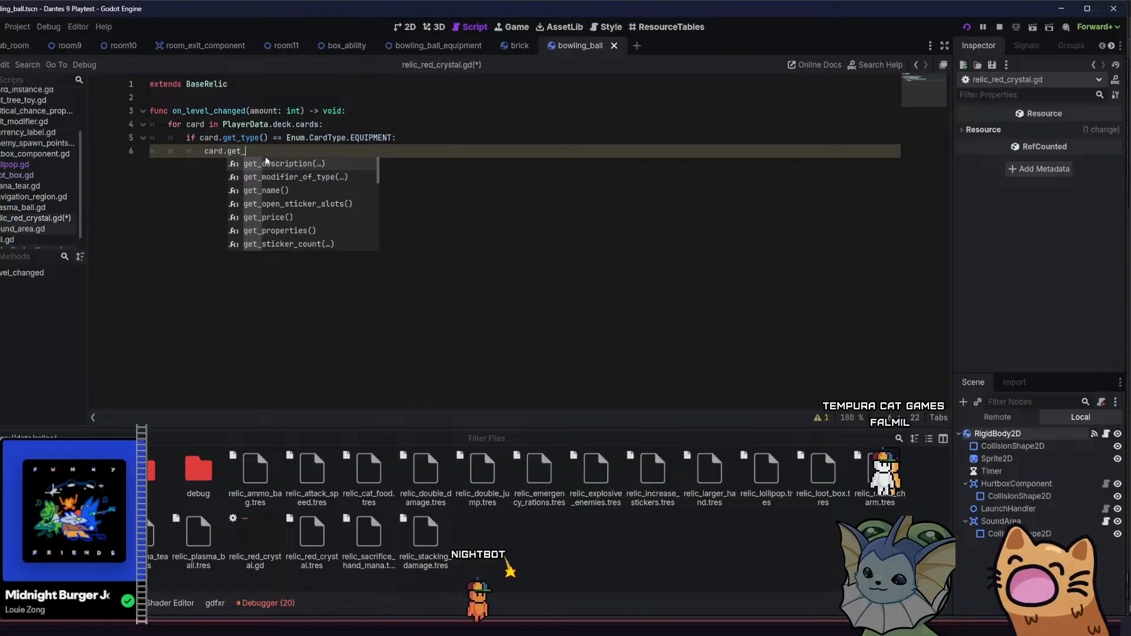
text(_pr)
key(BackSpace)
key(BackSpace)
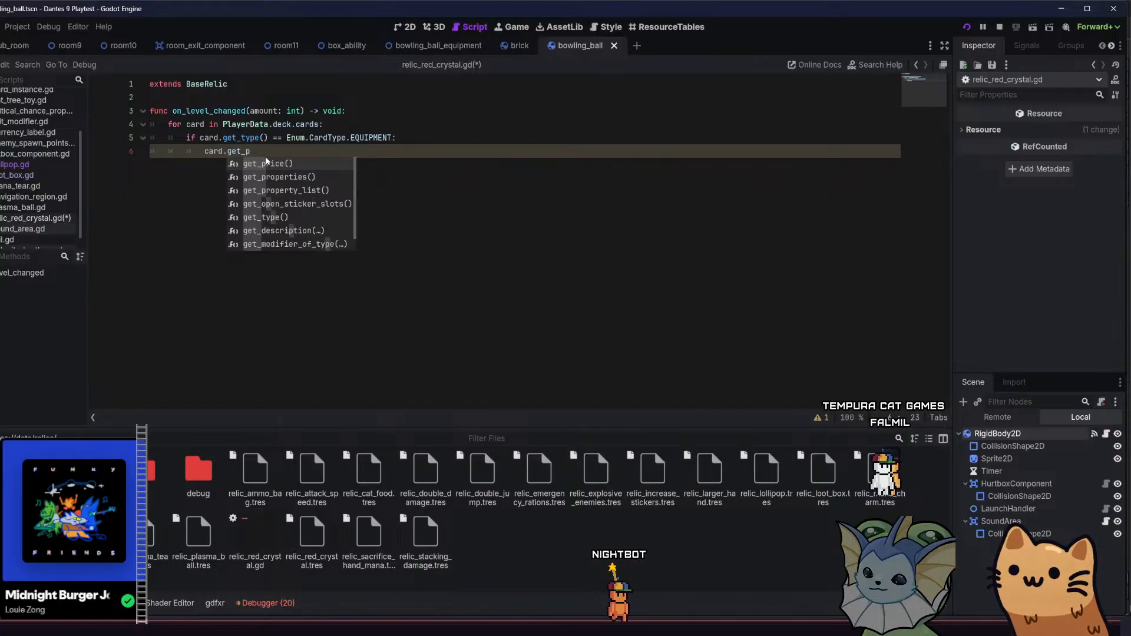
text(com)
key(BackSpace)
key(BackSpace)
key(BackSpace)
key(BackSpace)
key(BackSpace)
key(BackSpace)
key(BackSpace)
key(BackSpace)
key(BackSpace)
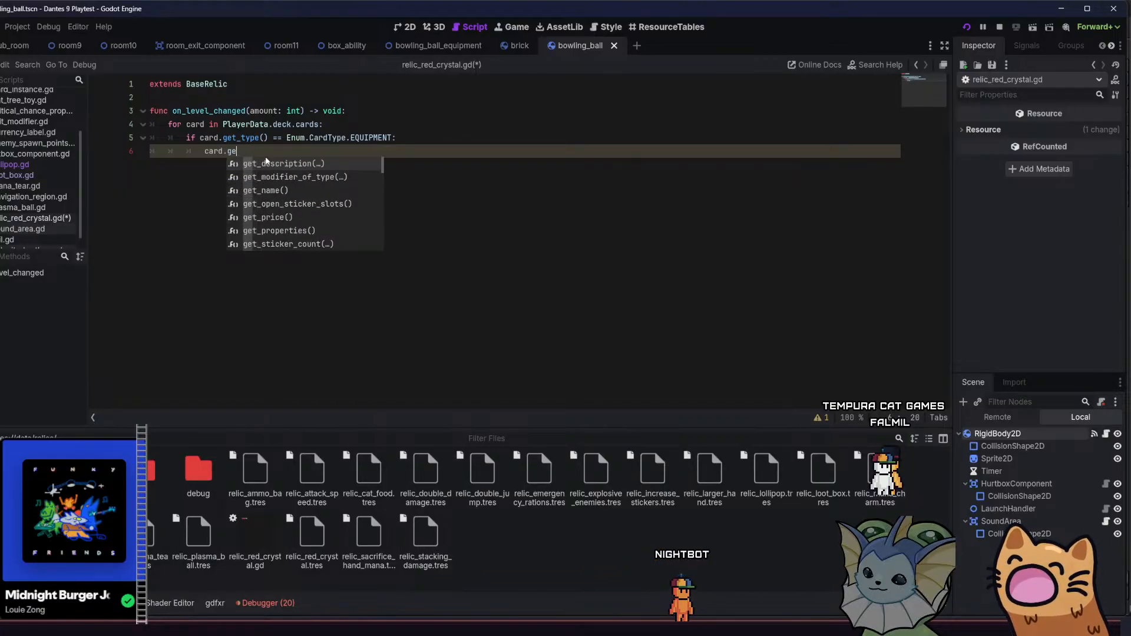
key(BackSpace)
key(BackSpace)
key(BackSpace)
Insert a Util.get_component() call under the equipment card check in relic_red_crystal.gd, and dismiss the audio server's error dialog
text(Ut)
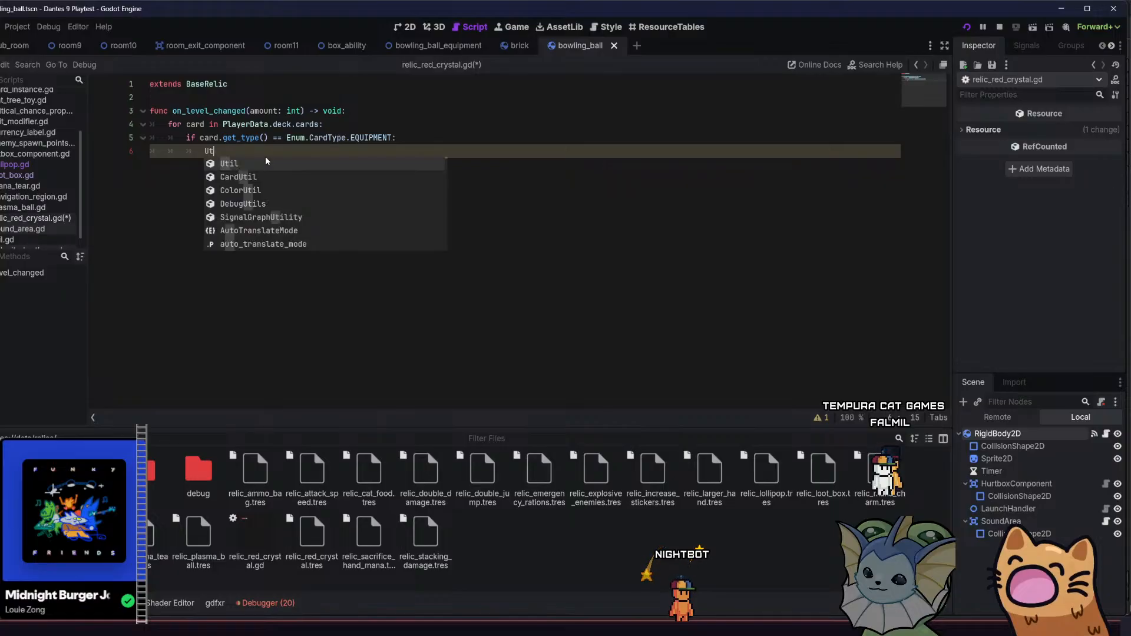
key(Return)
text(.)
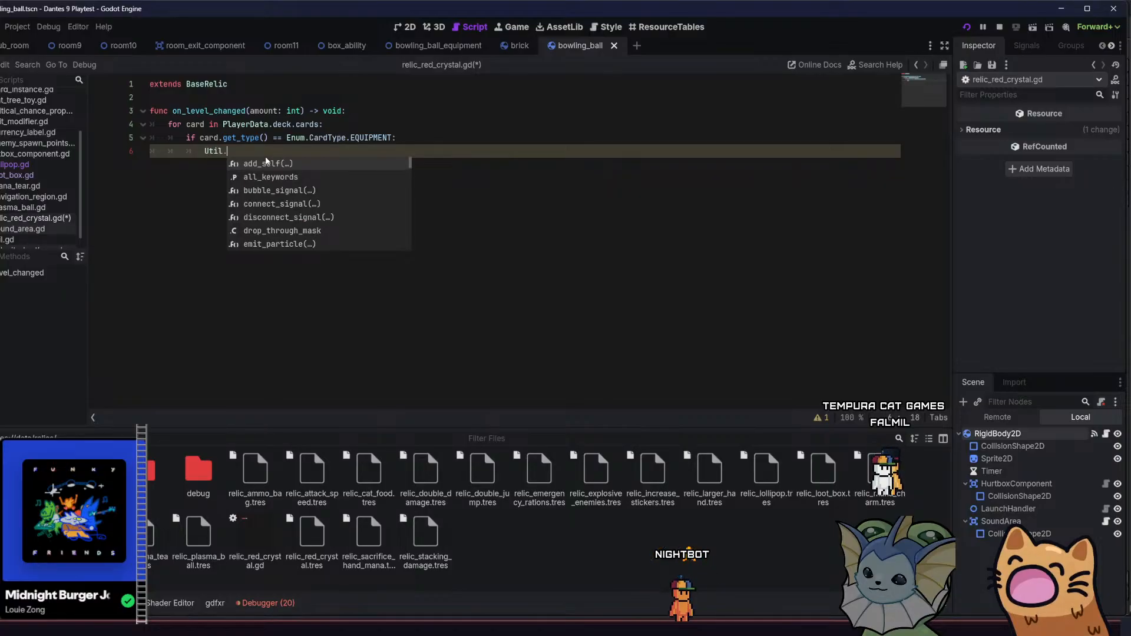
text(get)
key(Return)
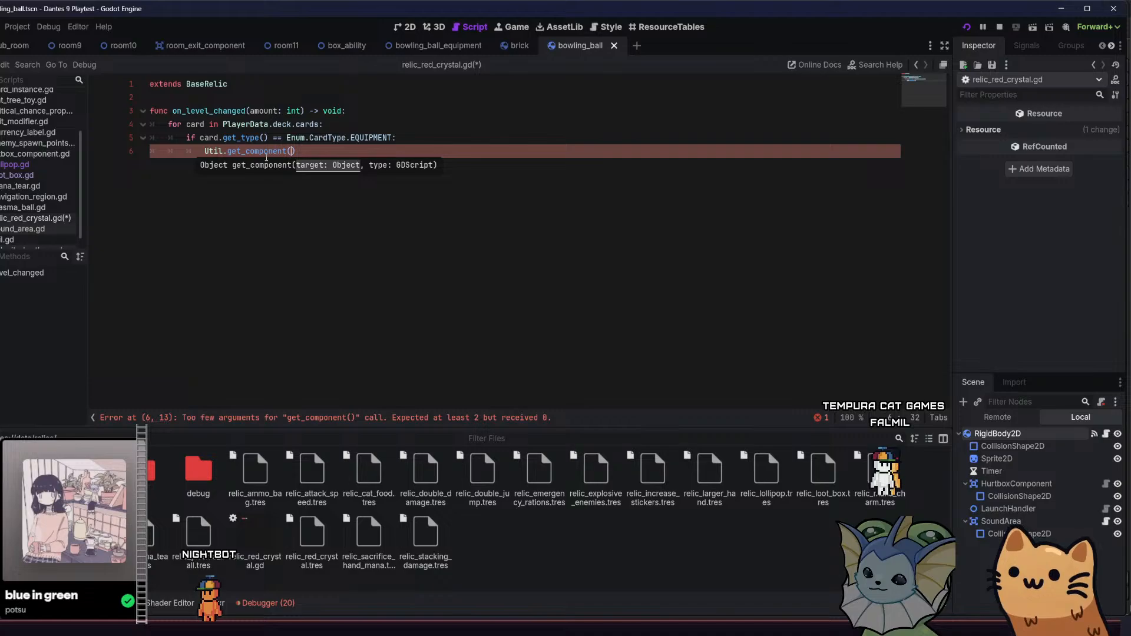
mouse_move(266, 158)
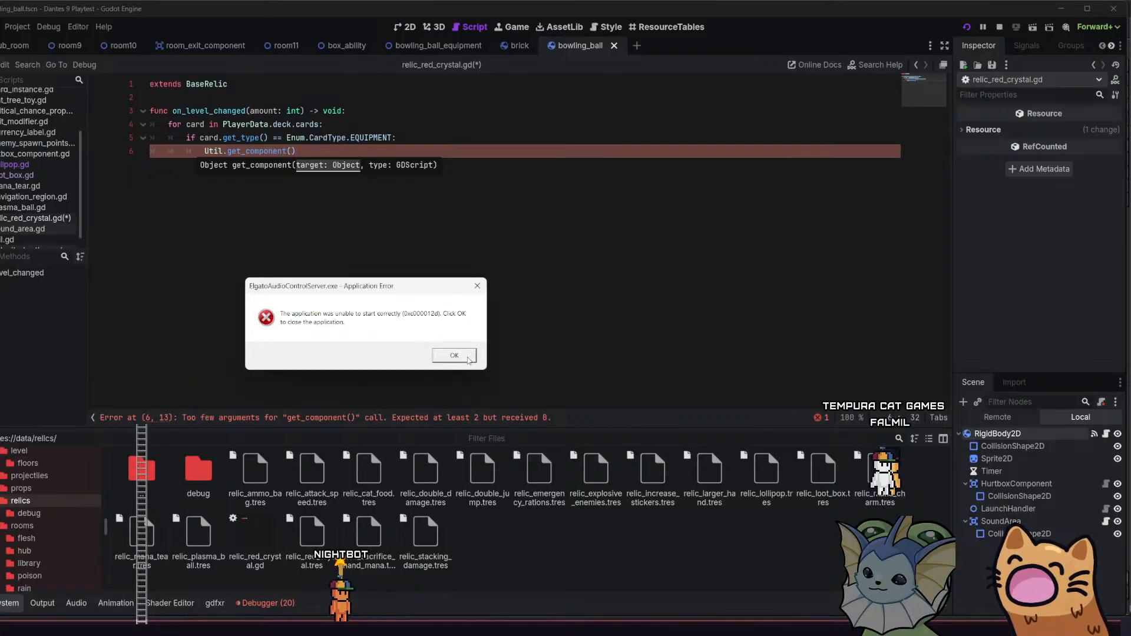
click(468, 357)
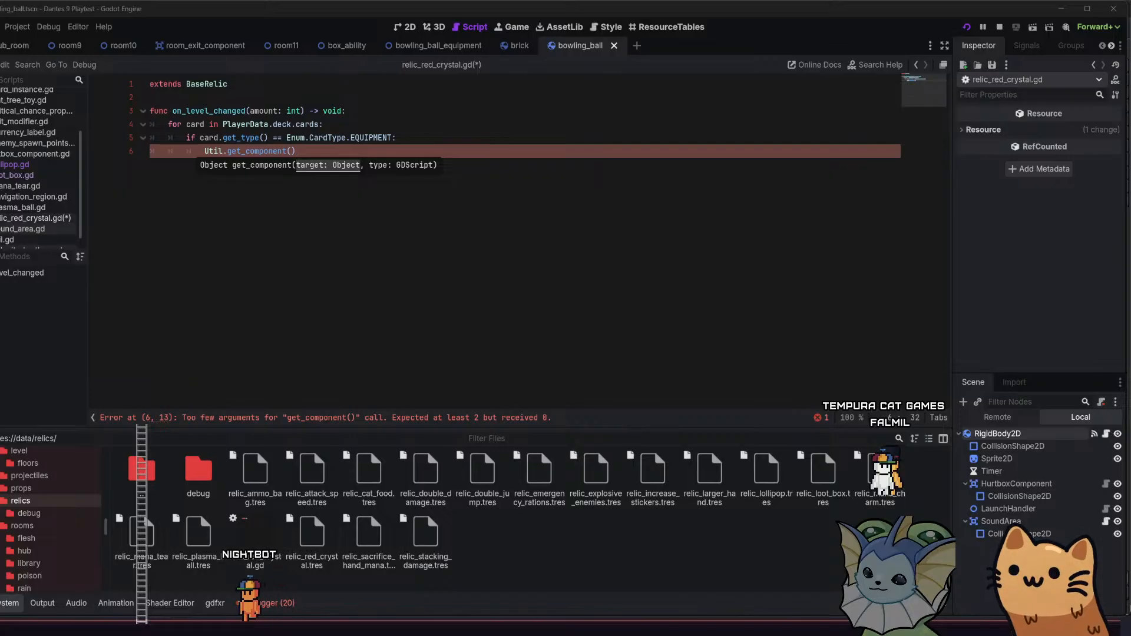